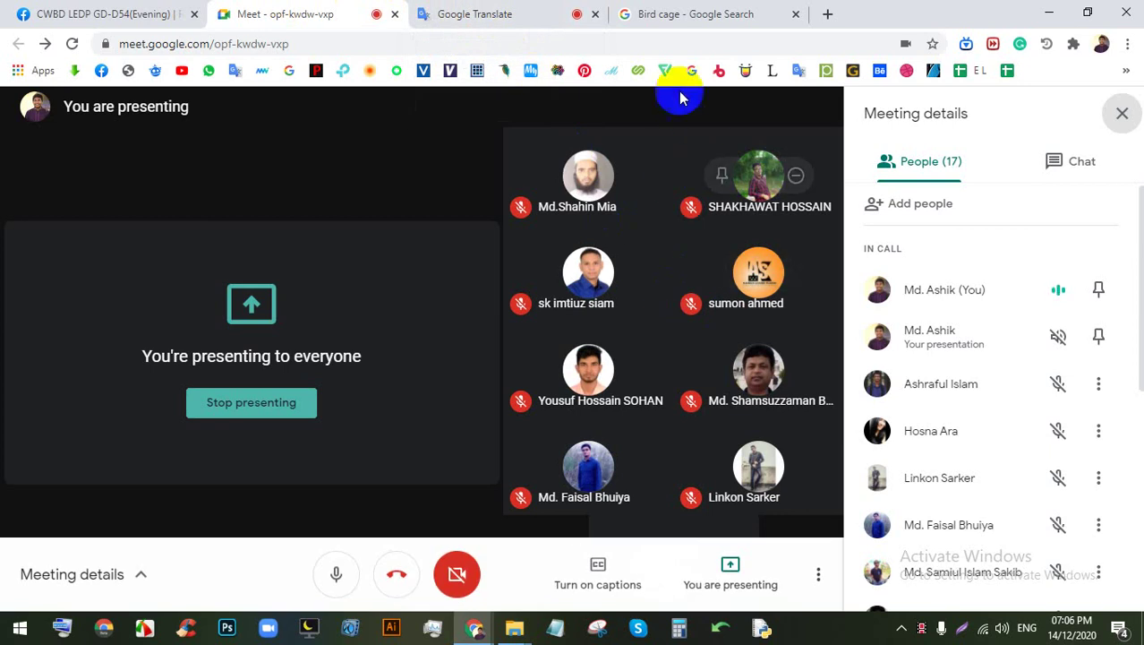
Step: Look through the Bird cage image search results, then return to the meeting
{"action": "left_click", "coordinate": [671, 13]}
{"action": "scroll", "coordinate": [656, 423], "scroll_direction": "down", "scroll_amount": 5}
{"action": "scroll", "coordinate": [656, 424], "scroll_direction": "down", "scroll_amount": 5}
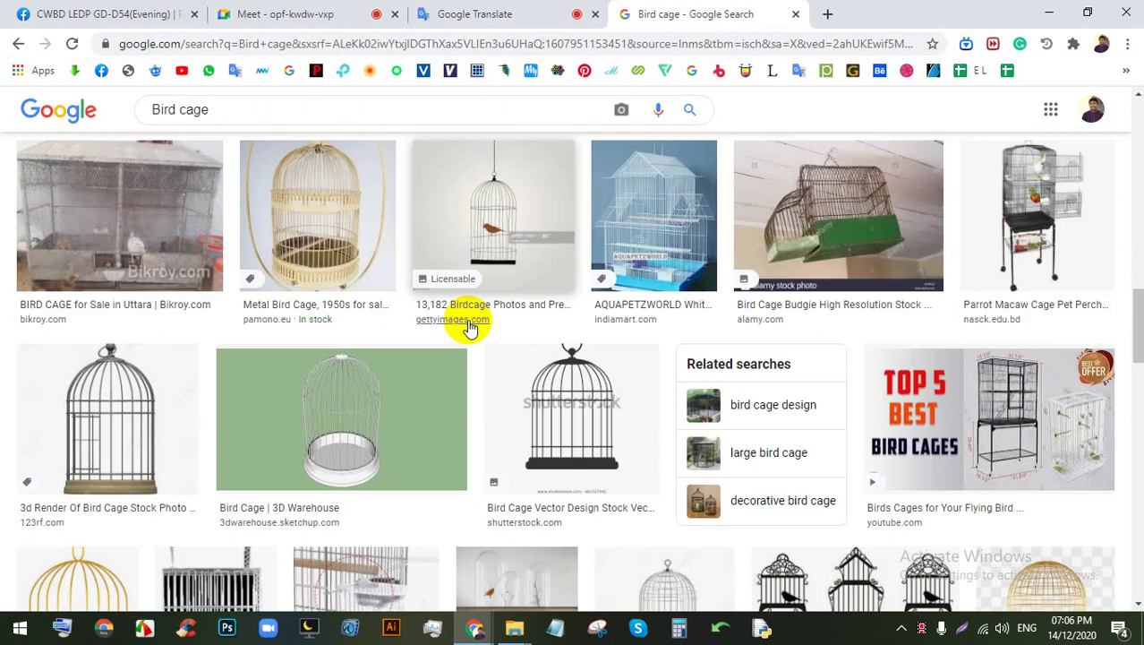
{"action": "scroll", "coordinate": [483, 309], "scroll_direction": "up", "scroll_amount": 5}
{"action": "left_click", "coordinate": [278, 13]}
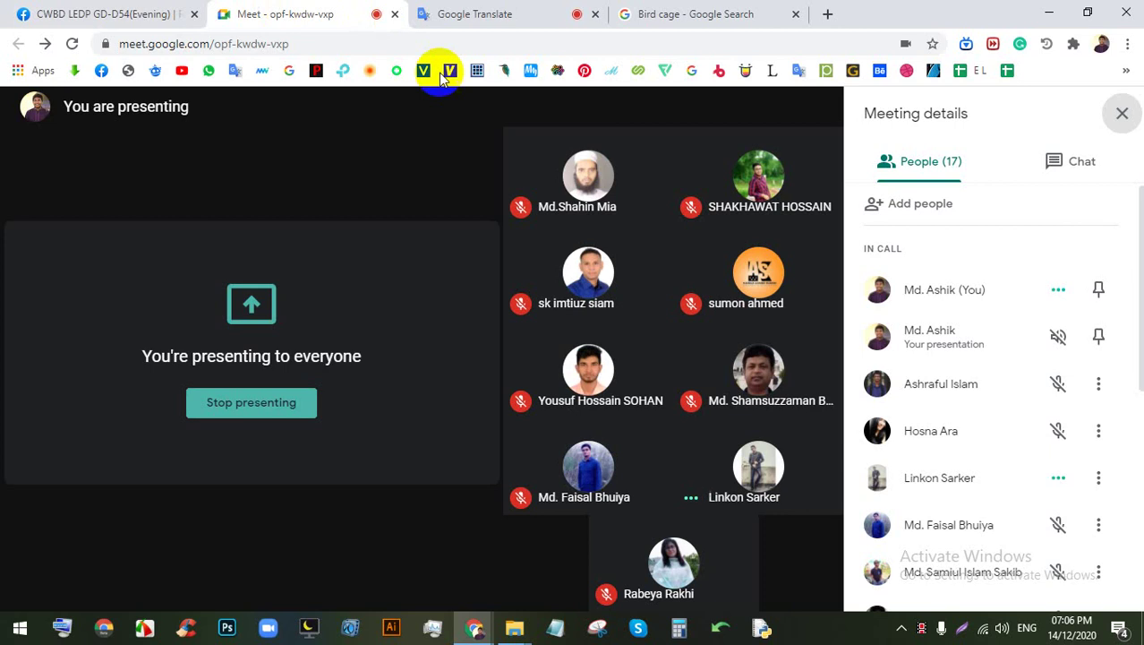
Step: Admit the waiting person into the Google Meet call and switch to Illustrator
{"action": "mouse_move", "coordinate": [549, 370]}
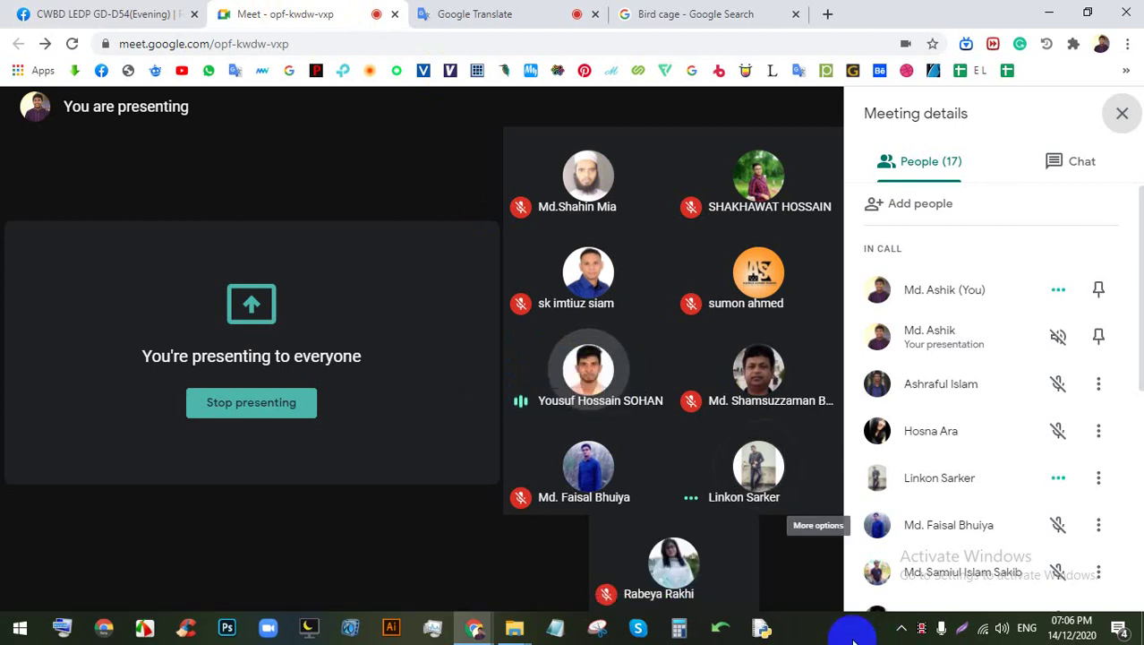
{"action": "left_click", "coordinate": [825, 631]}
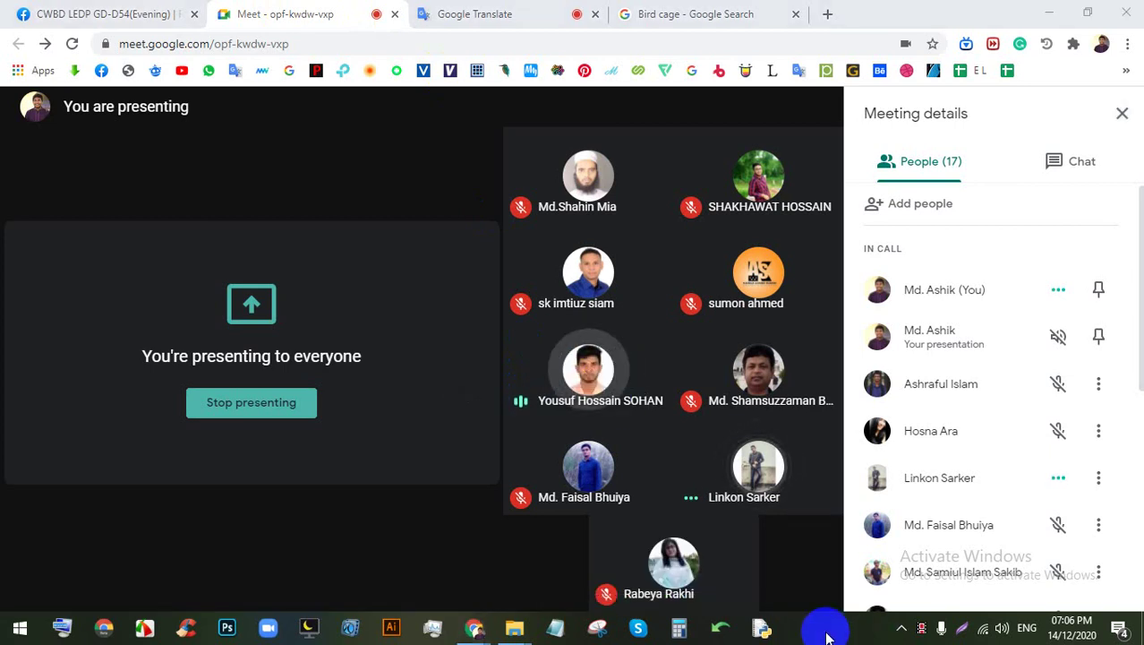
{"action": "mouse_move", "coordinate": [799, 559]}
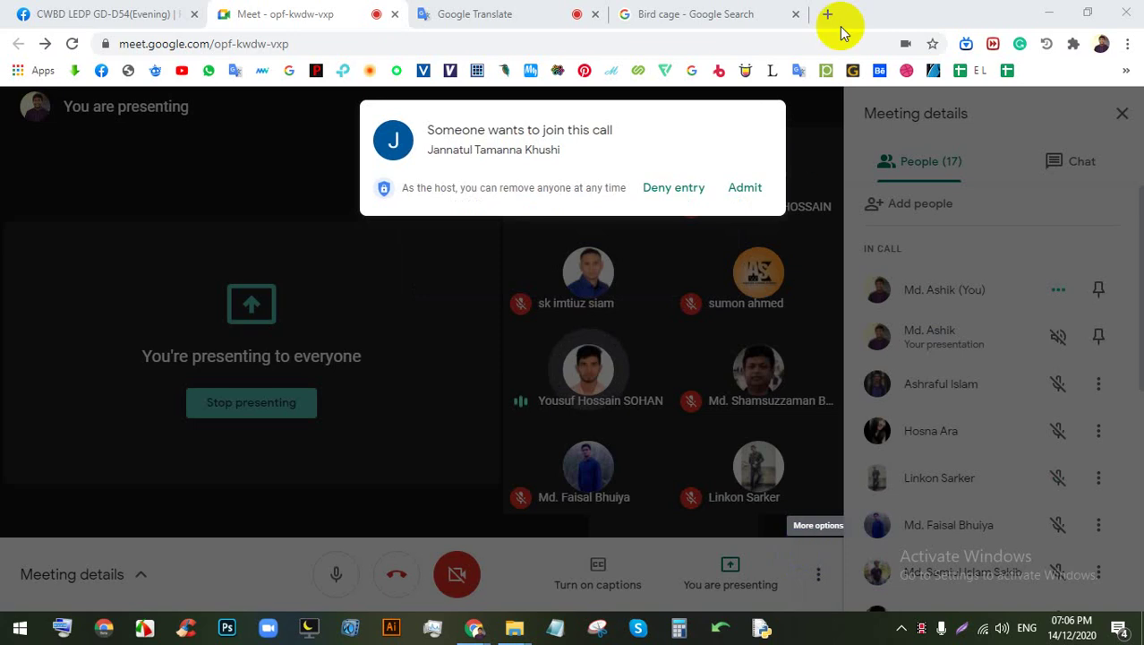
{"action": "left_click", "coordinate": [756, 188]}
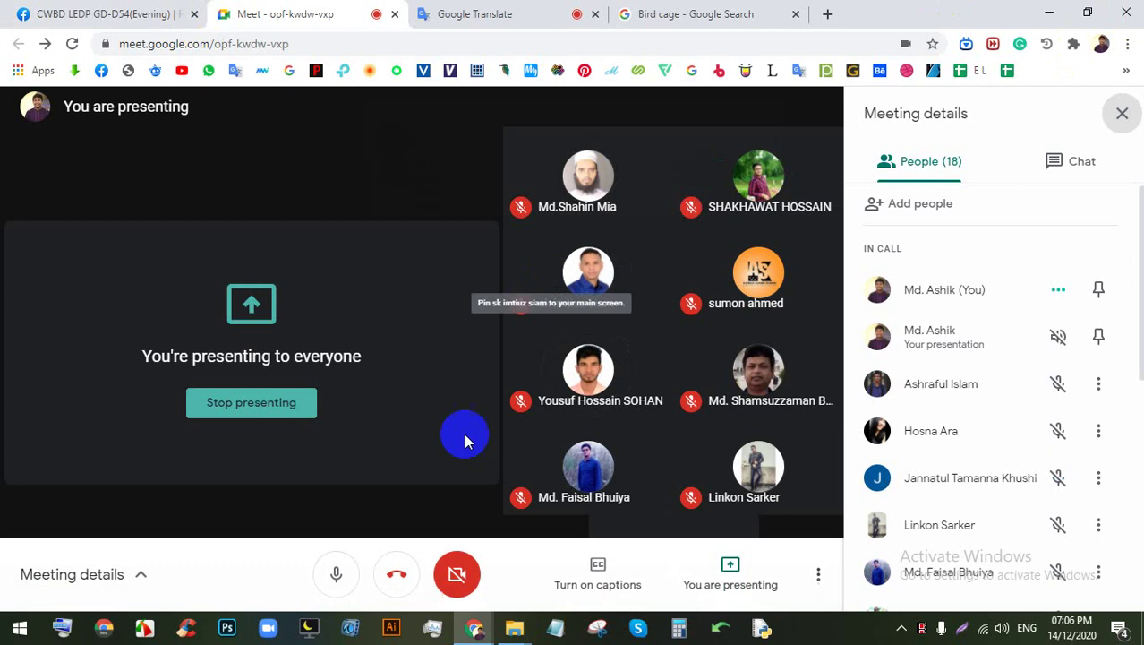
{"action": "left_click", "coordinate": [391, 627]}
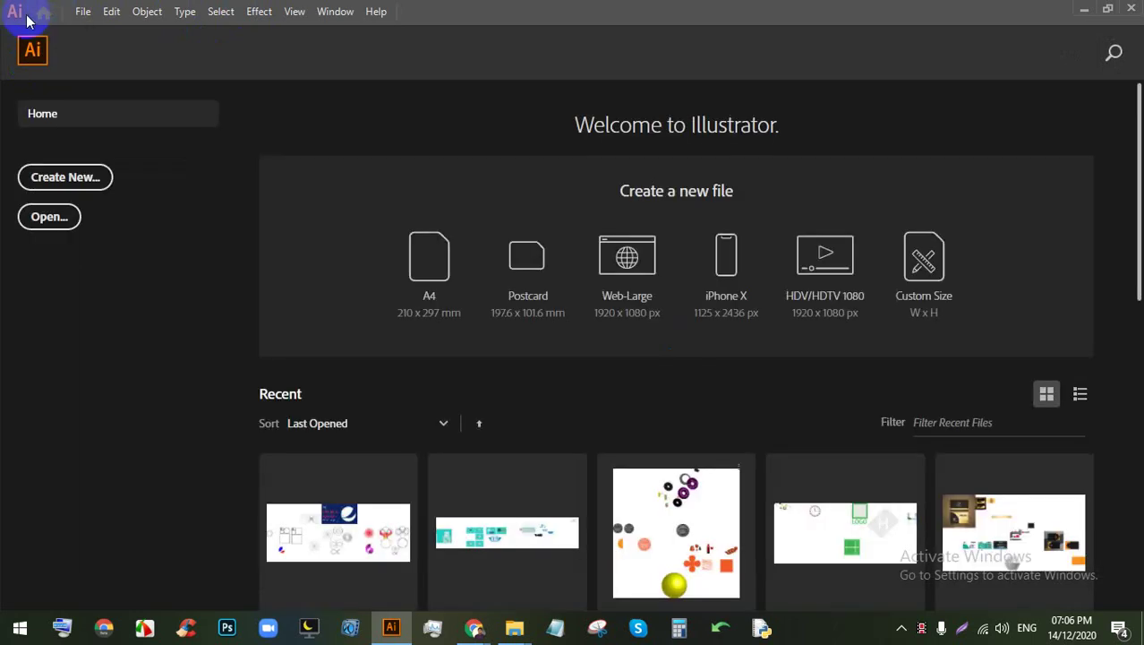
Step: Create a new Print document from the A4 preset, in Inches, with 0.125 in bleed
{"action": "left_click", "coordinate": [82, 11]}
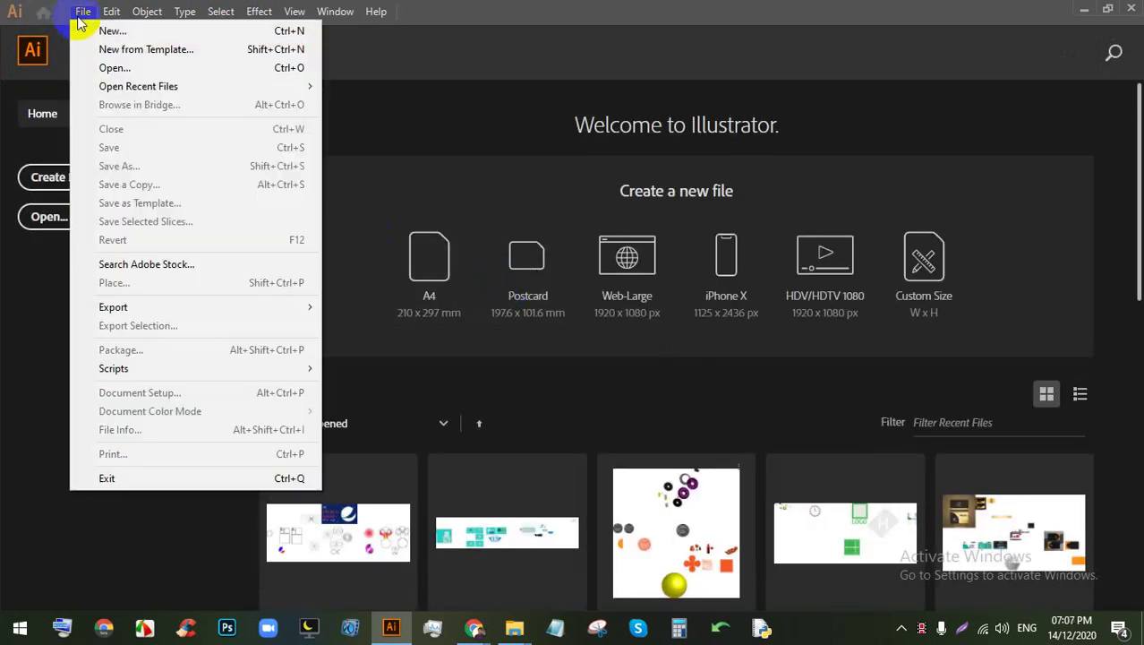
{"action": "left_click", "coordinate": [85, 30]}
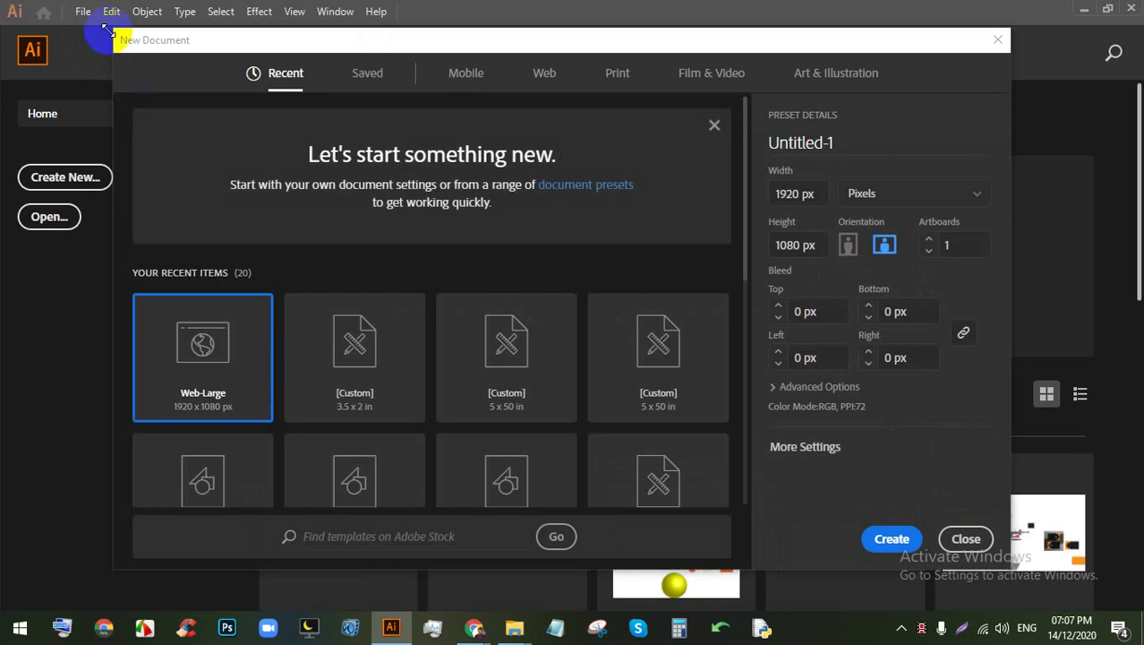
{"action": "left_click", "coordinate": [619, 75]}
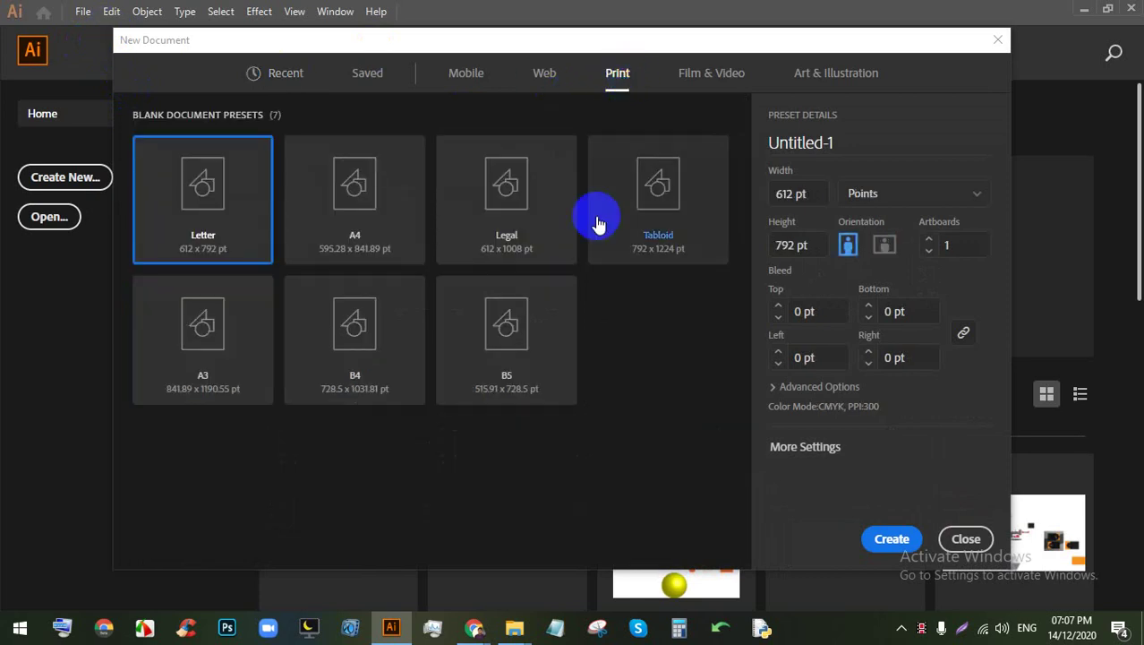
{"action": "left_click", "coordinate": [376, 259]}
{"action": "left_click", "coordinate": [882, 192]}
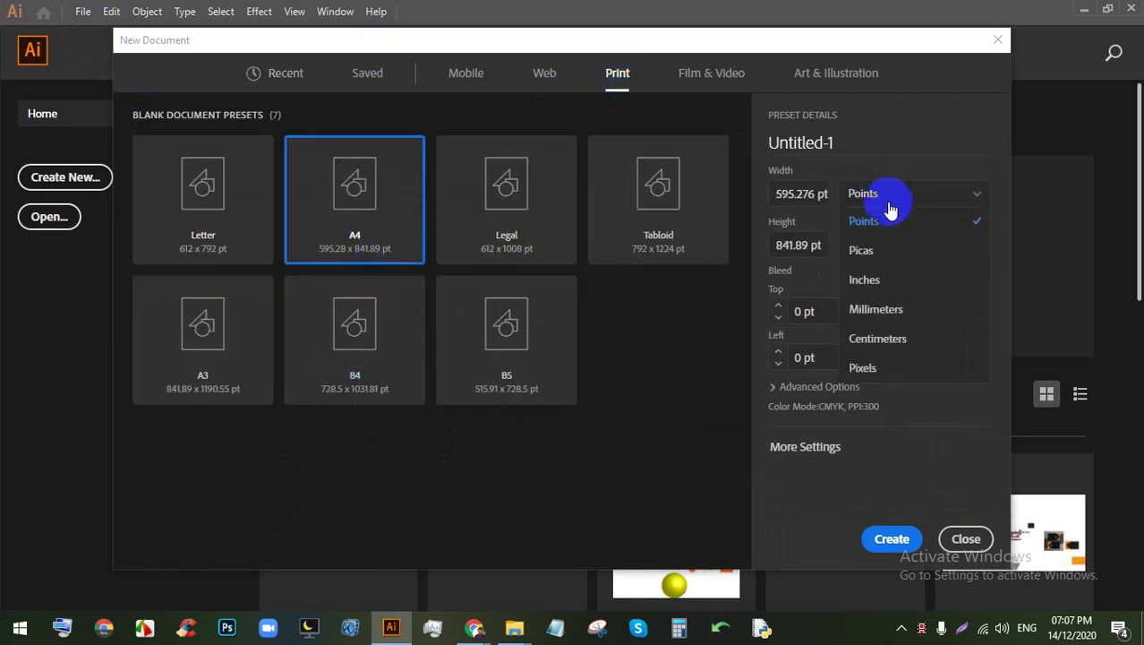
{"action": "left_click", "coordinate": [865, 279]}
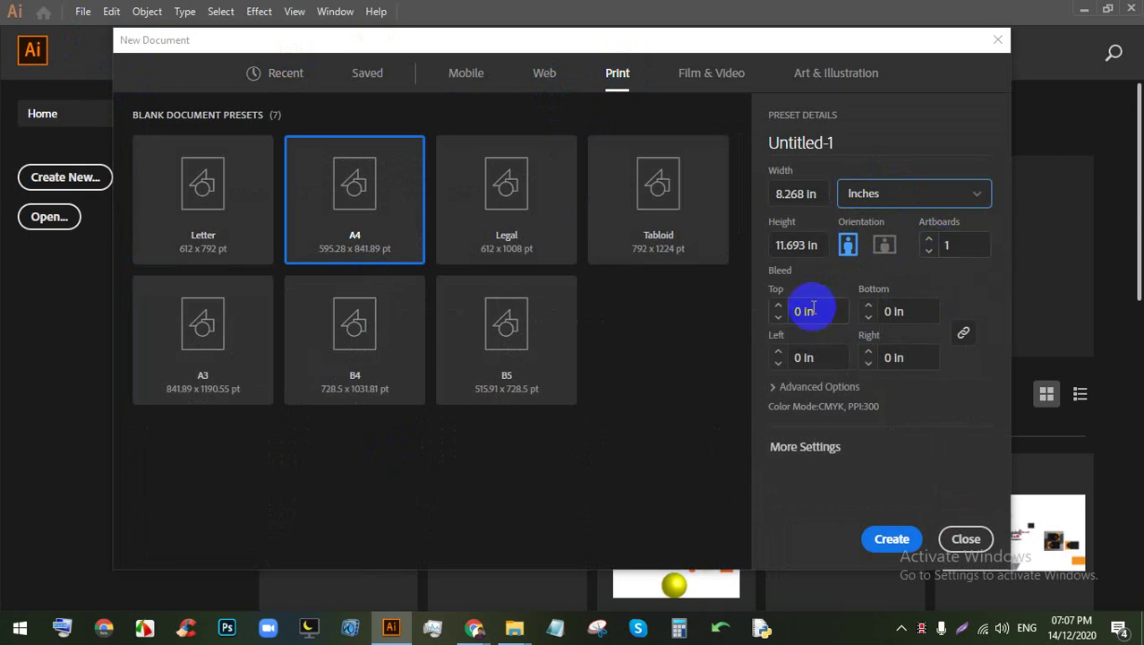
{"action": "left_click", "coordinate": [778, 305]}
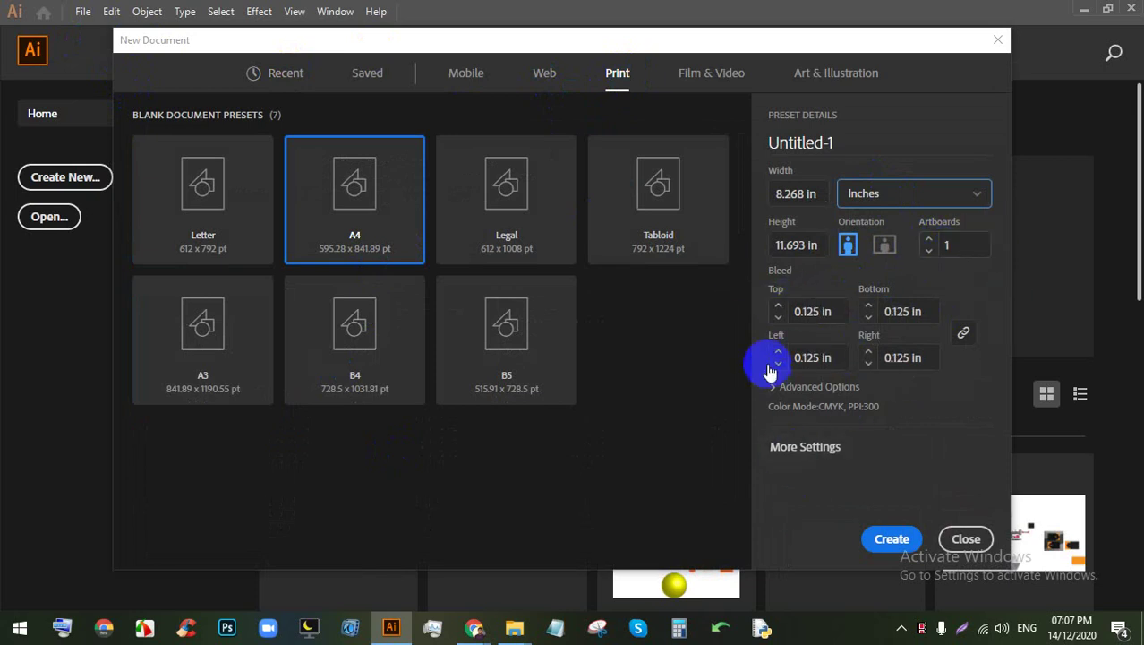
{"action": "left_click", "coordinate": [797, 386]}
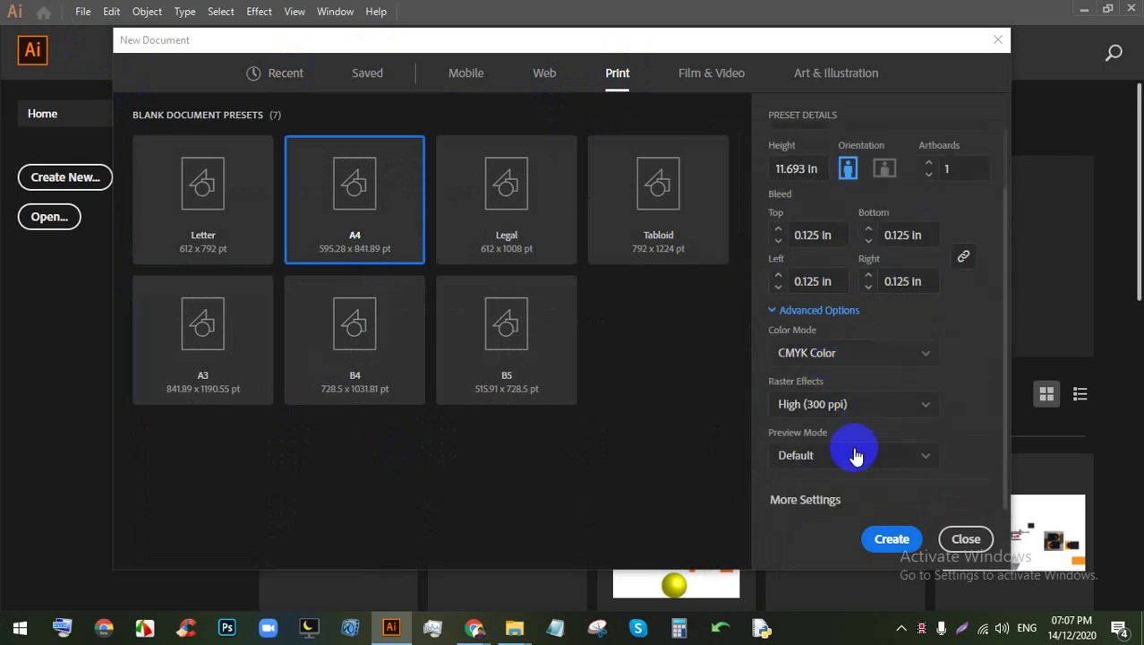
{"action": "left_click", "coordinate": [886, 538]}
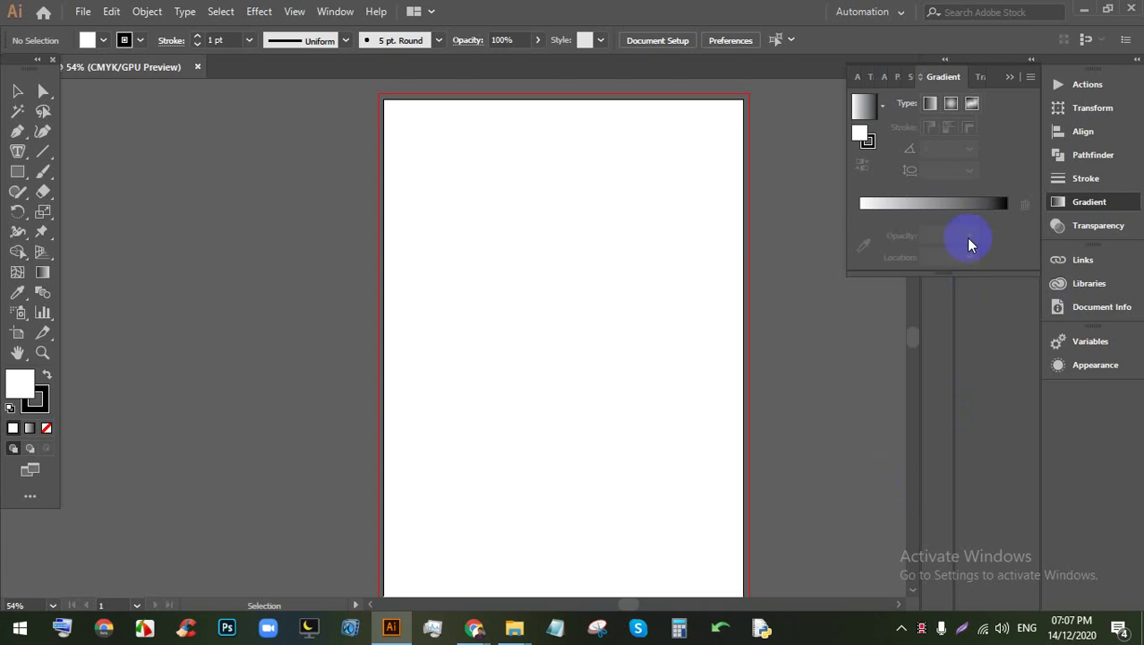
Step: Collapse the gradient panel group and close the meeting's details side panel
{"action": "left_click", "coordinate": [994, 59]}
{"action": "scroll", "coordinate": [475, 170], "scroll_direction": "down", "scroll_amount": 3}
{"action": "scroll", "coordinate": [503, 184], "scroll_direction": "up", "scroll_amount": 3}
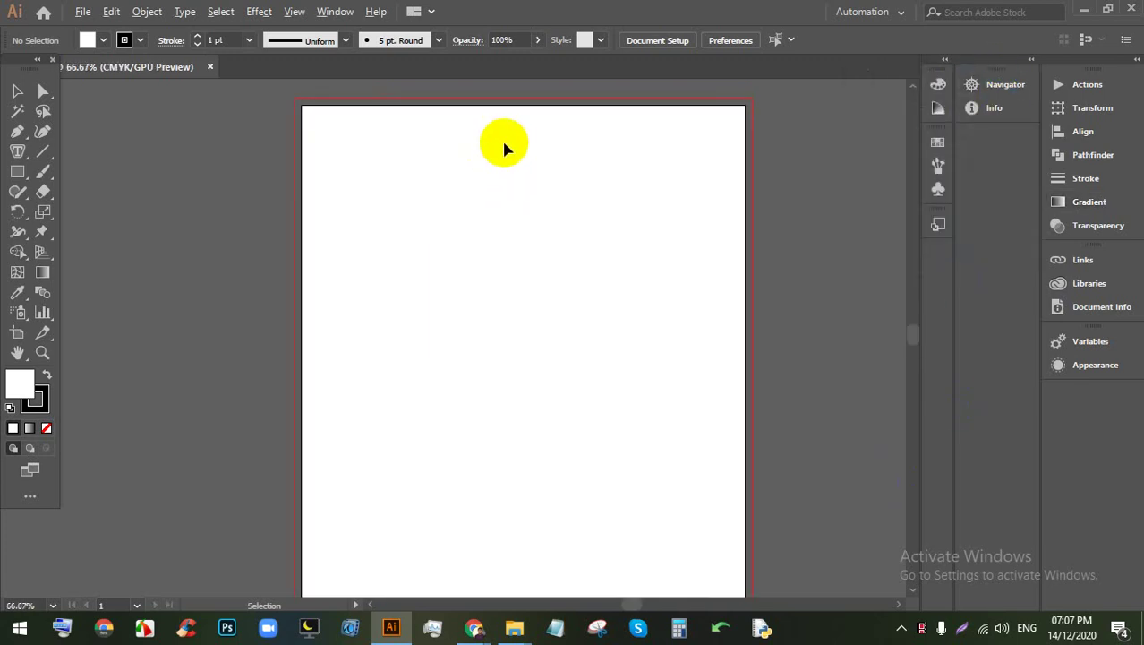
{"action": "scroll", "coordinate": [513, 140], "scroll_direction": "down", "scroll_amount": 2}
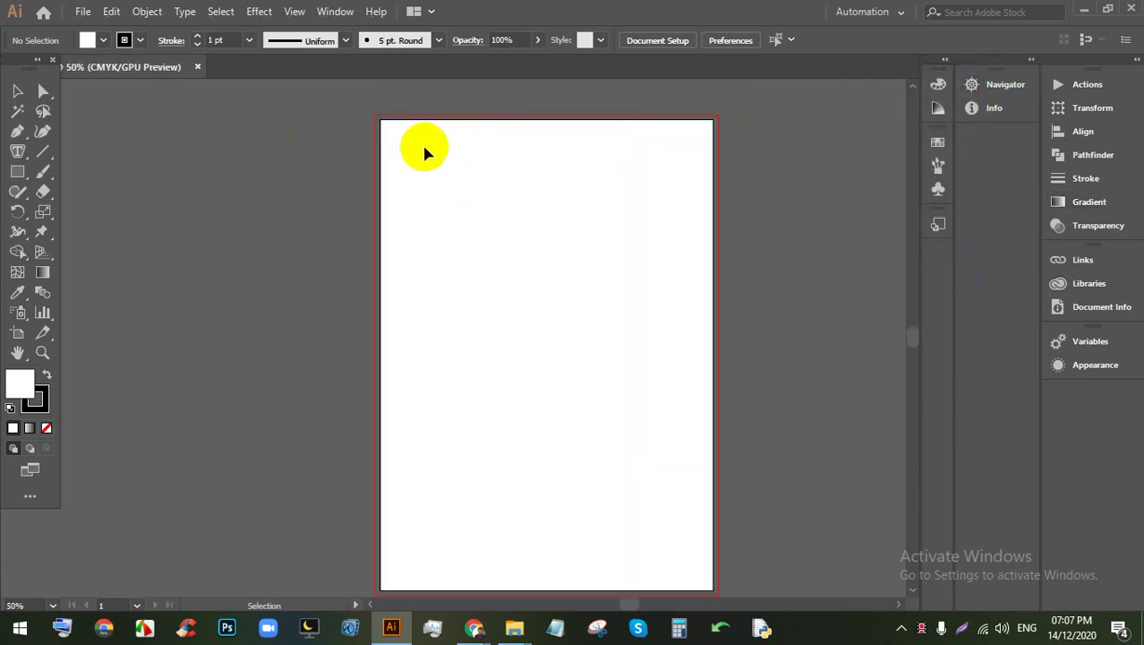
{"action": "mouse_move", "coordinate": [473, 627]}
{"action": "left_click", "coordinate": [431, 538]}
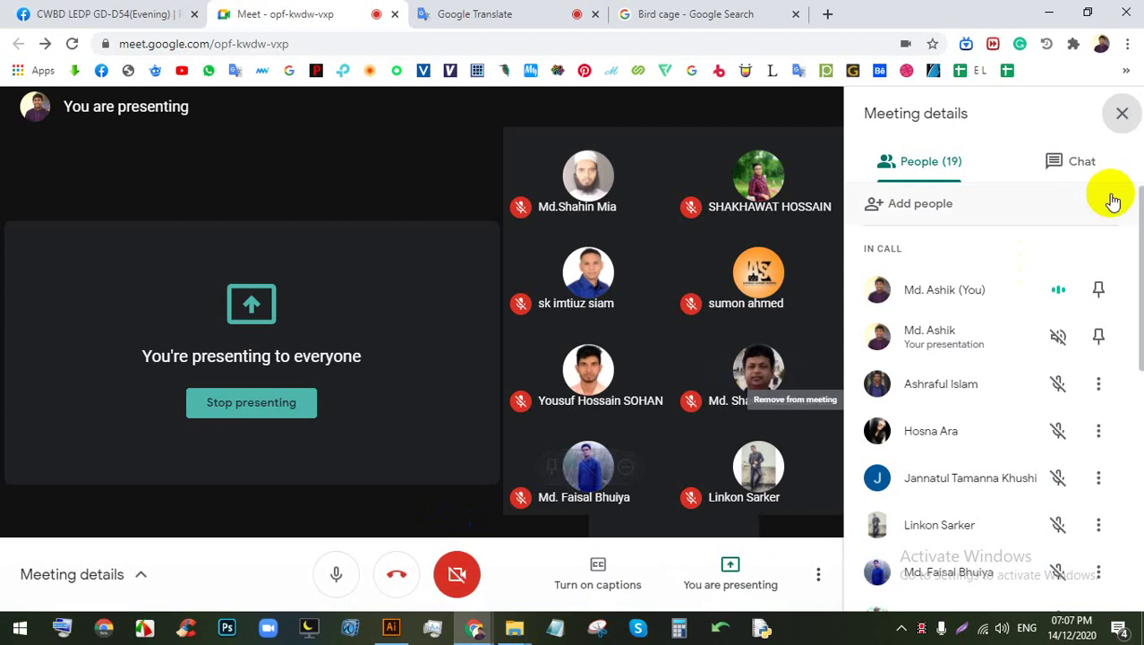
{"action": "left_click", "coordinate": [1122, 112]}
{"action": "left_click", "coordinate": [390, 630]}
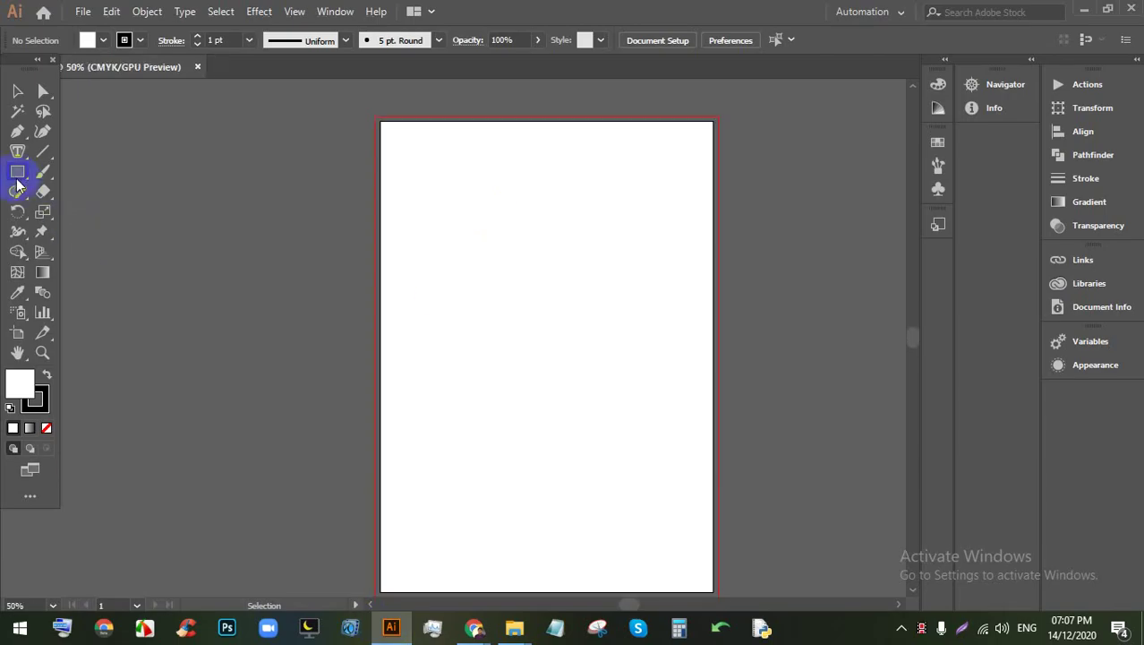
Step: Switch the toolbar to the Basic tool set and show rulers
{"action": "left_click", "coordinate": [29, 495]}
{"action": "left_click", "coordinate": [267, 60]}
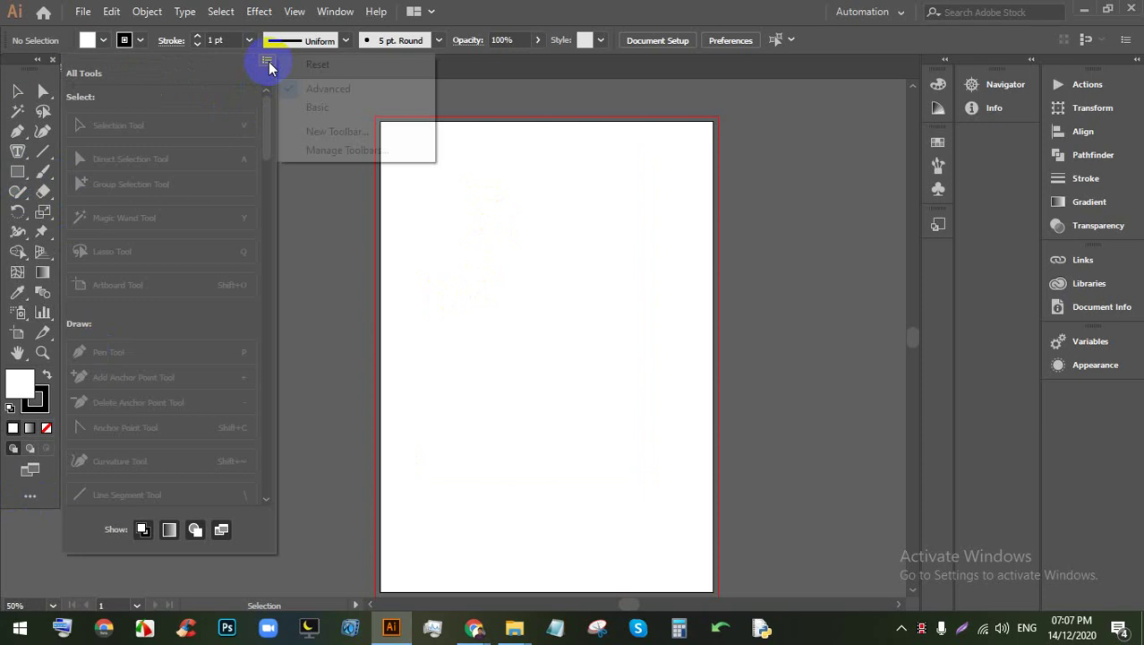
{"action": "left_click", "coordinate": [309, 107]}
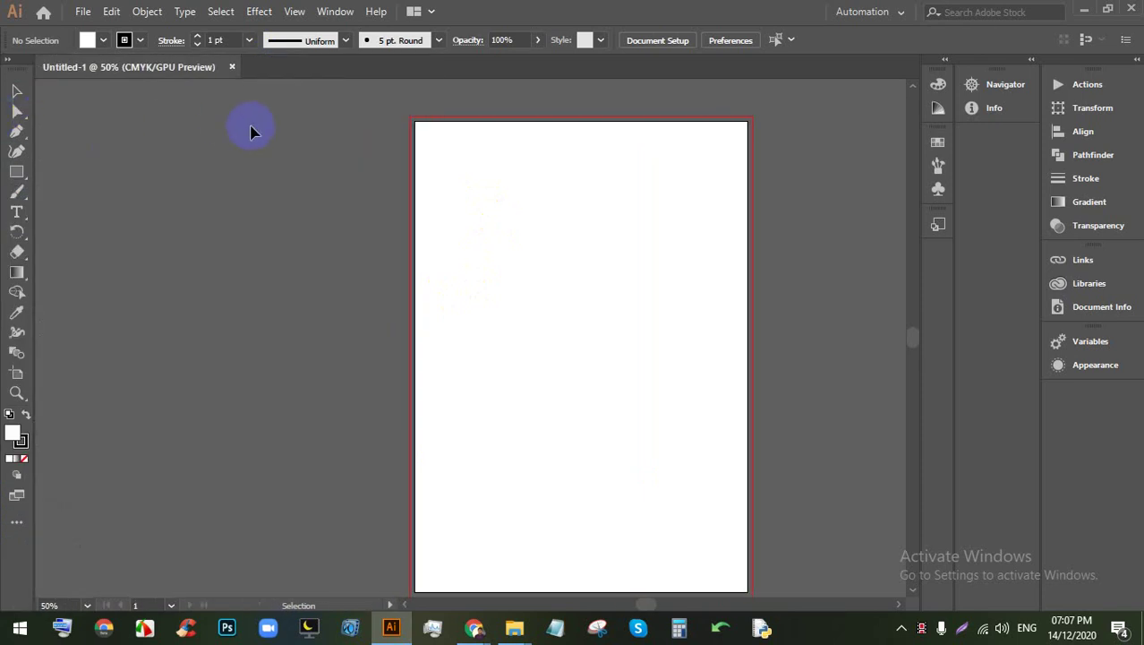
{"action": "key", "text": "ctrl+r"}
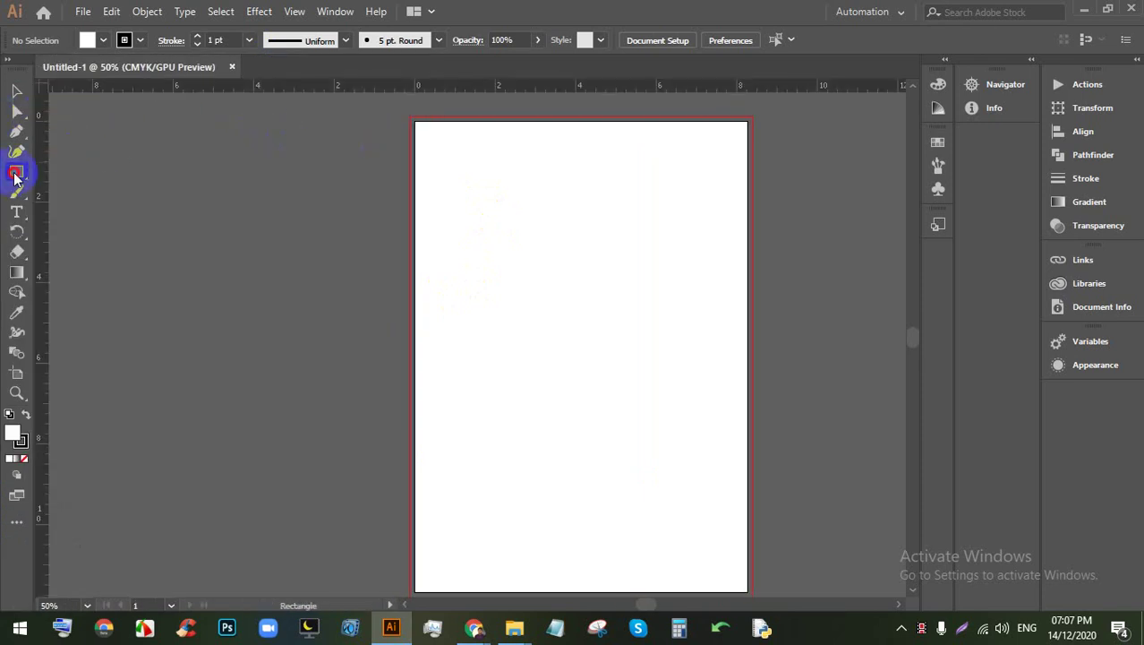
Step: With the Rectangle tool, set fill to magenta and stroke to None, then request an exact-size rectangle
{"action": "left_click_drag", "start_coordinate": [14, 176], "coordinate": [96, 179]}
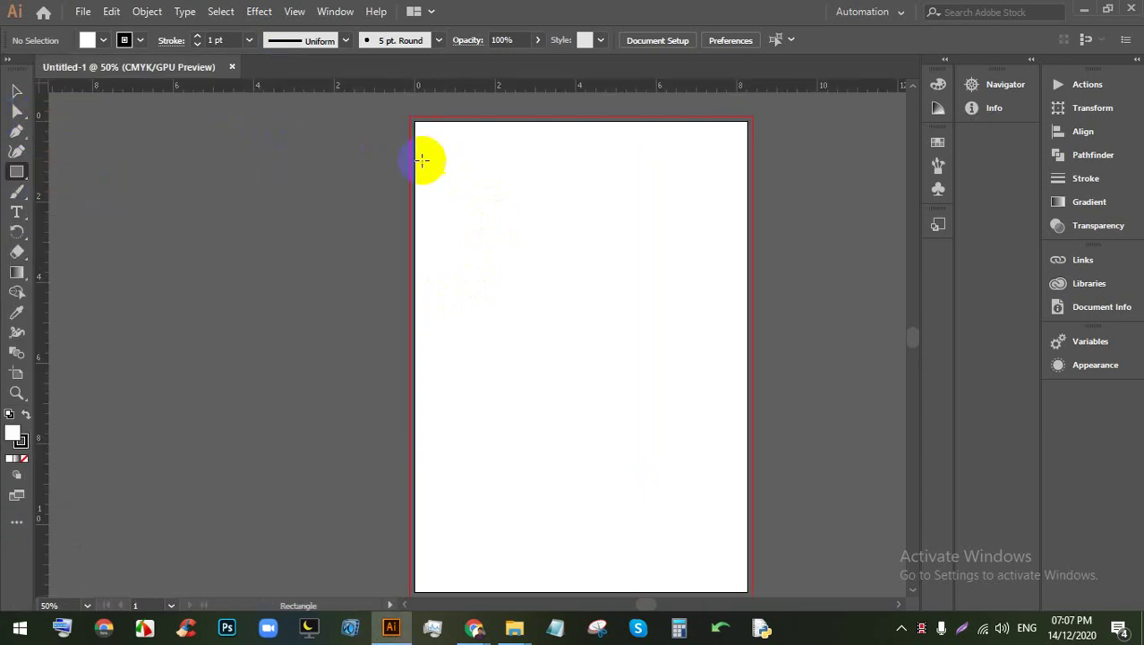
{"action": "left_click", "coordinate": [103, 41]}
{"action": "left_click", "coordinate": [117, 69]}
{"action": "left_click", "coordinate": [420, 168]}
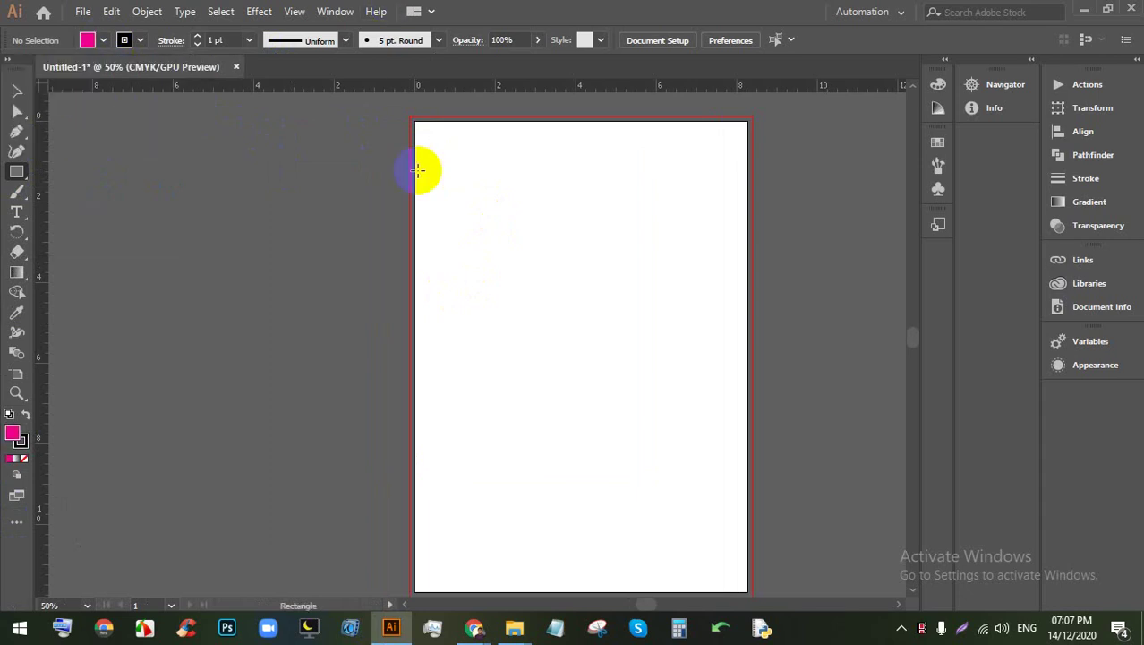
{"action": "left_click", "coordinate": [126, 41]}
{"action": "left_click", "coordinate": [11, 68]}
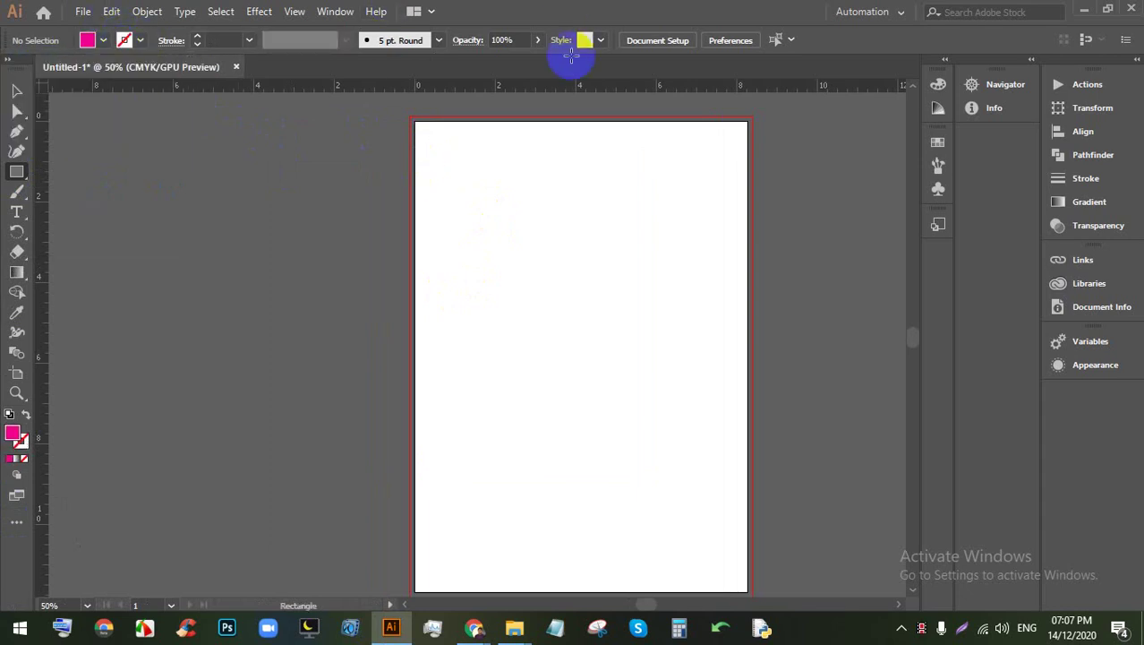
{"action": "left_click", "coordinate": [497, 156]}
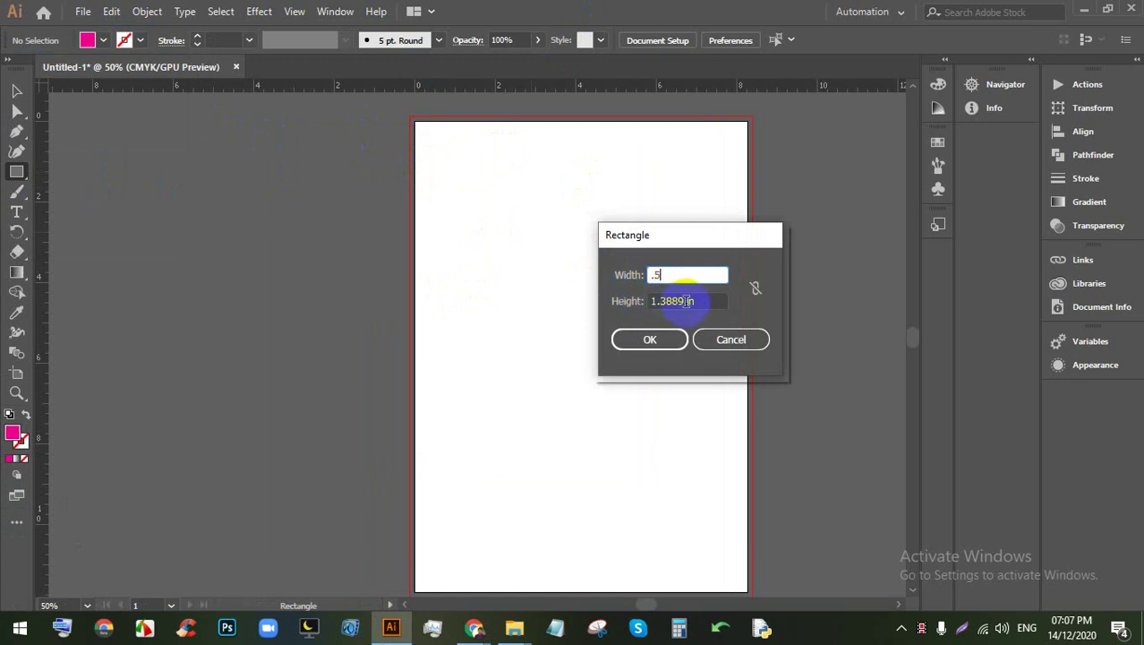
Step: Create a 0.25 in pink square and move it into the artboard's top-left corner
{"action": "left_click_drag", "start_coordinate": [669, 278], "coordinate": [641, 285]}
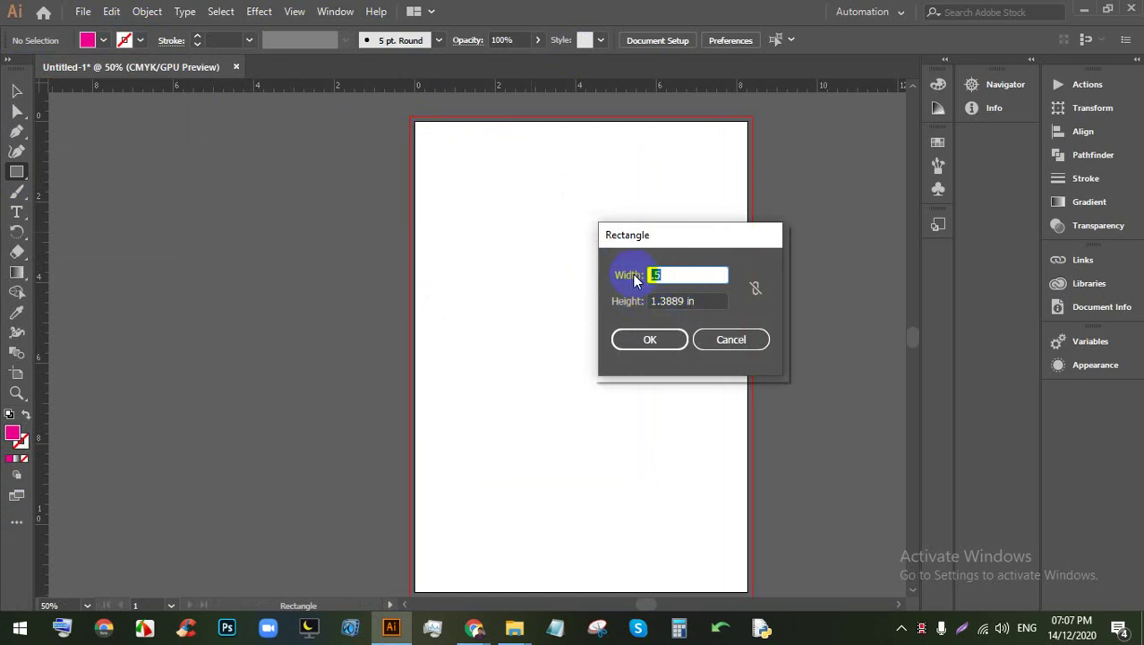
{"action": "key", "text": "Tab"}
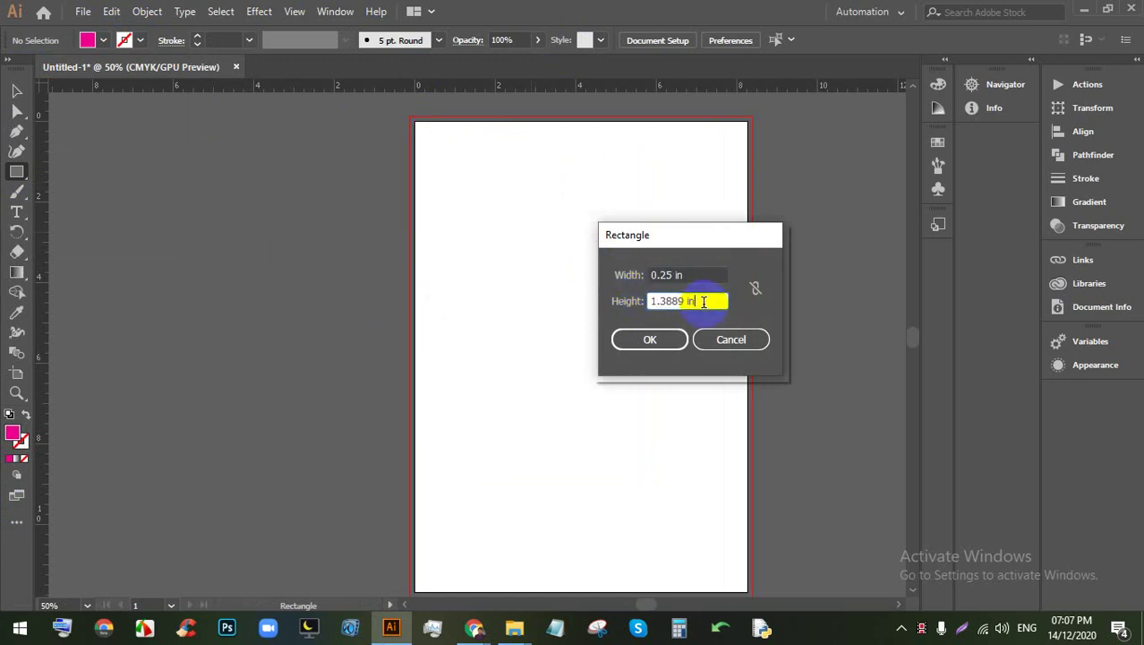
{"action": "type", "text": ".25"}
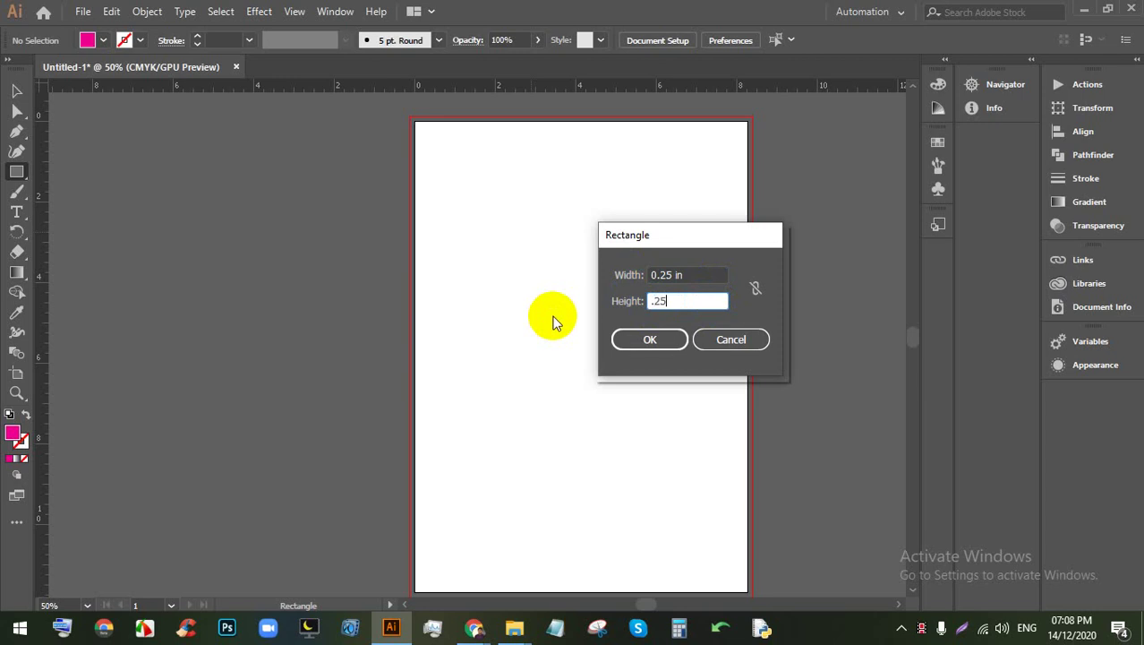
{"action": "key", "text": "Return"}
{"action": "key", "text": "v"}
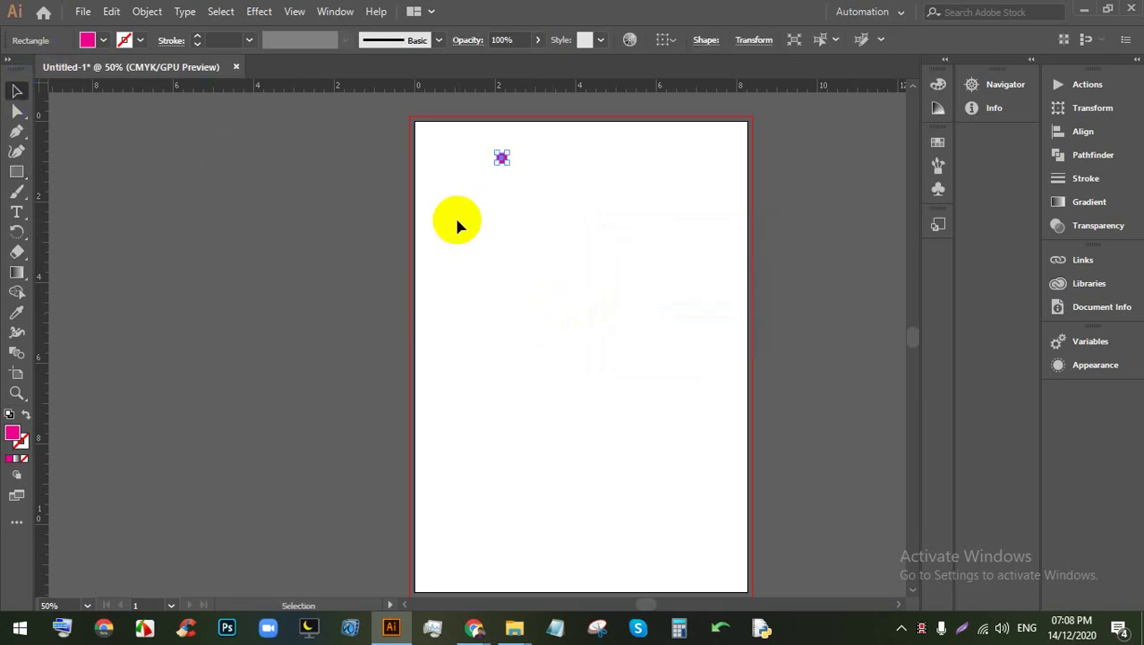
{"action": "left_click", "coordinate": [457, 224]}
{"action": "scroll", "coordinate": [462, 134], "scroll_direction": "up", "scroll_amount": 4}
{"action": "left_click_drag", "start_coordinate": [462, 134], "coordinate": [464, 318]}
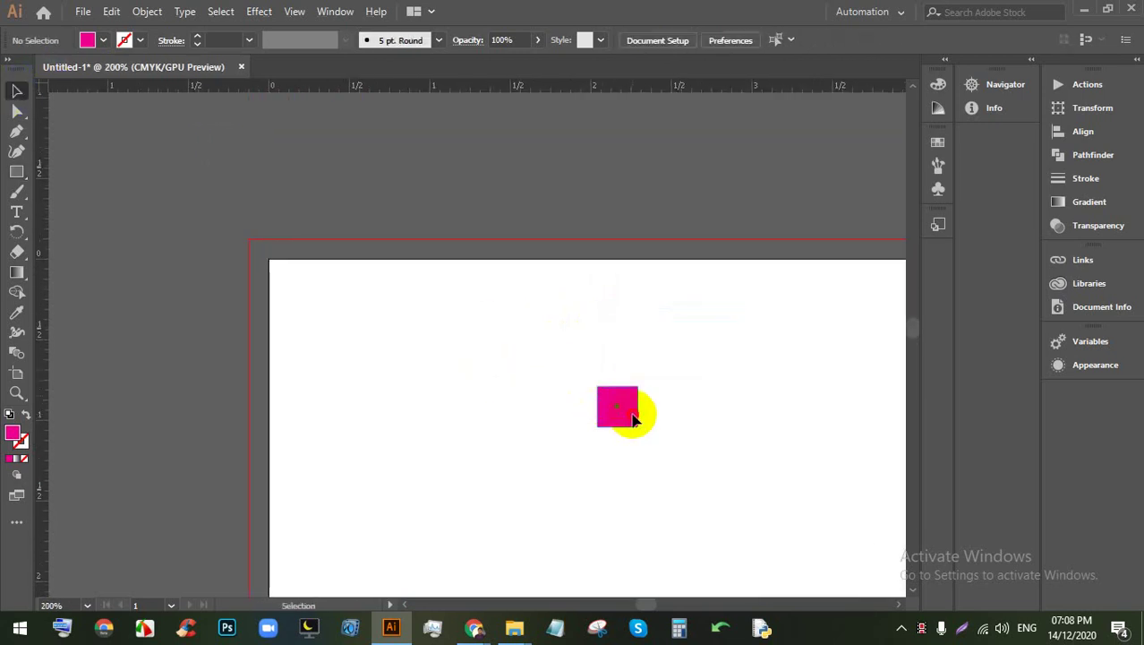
{"action": "left_click_drag", "start_coordinate": [632, 419], "coordinate": [304, 293]}
{"action": "left_click", "coordinate": [255, 228]}
Step: Delete the old square and a wrongly sized 0.5 by 0.25 in rectangle
{"action": "scroll", "coordinate": [255, 228], "scroll_direction": "up", "scroll_amount": 2}
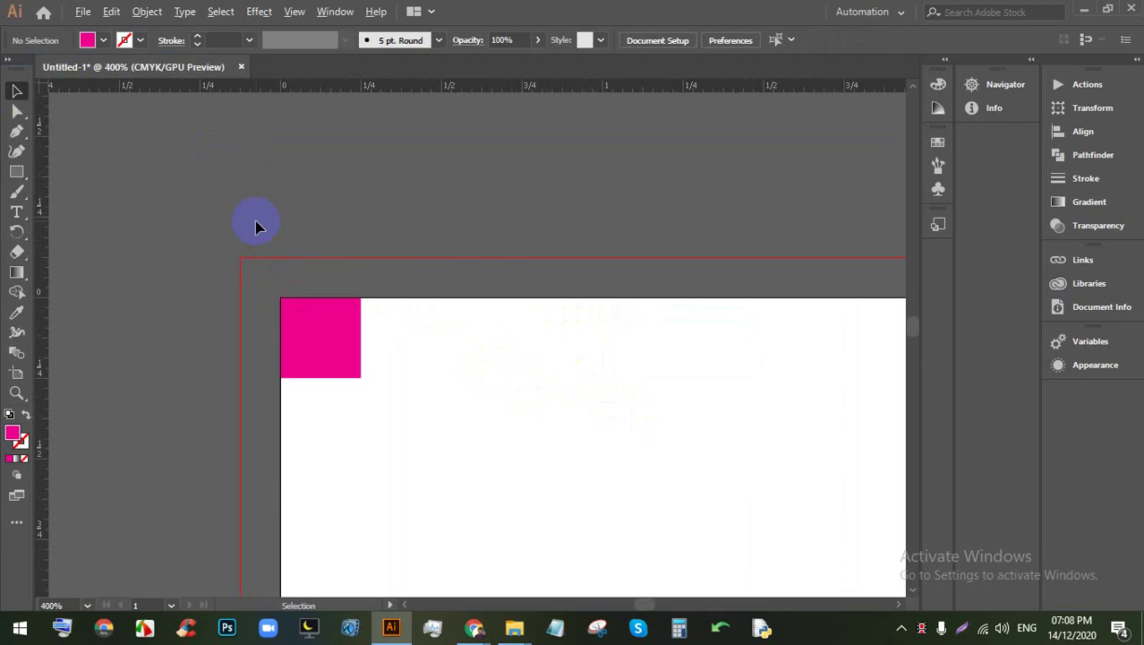
{"action": "scroll", "coordinate": [263, 224], "scroll_direction": "down", "scroll_amount": 3}
{"action": "left_click", "coordinate": [284, 279]}
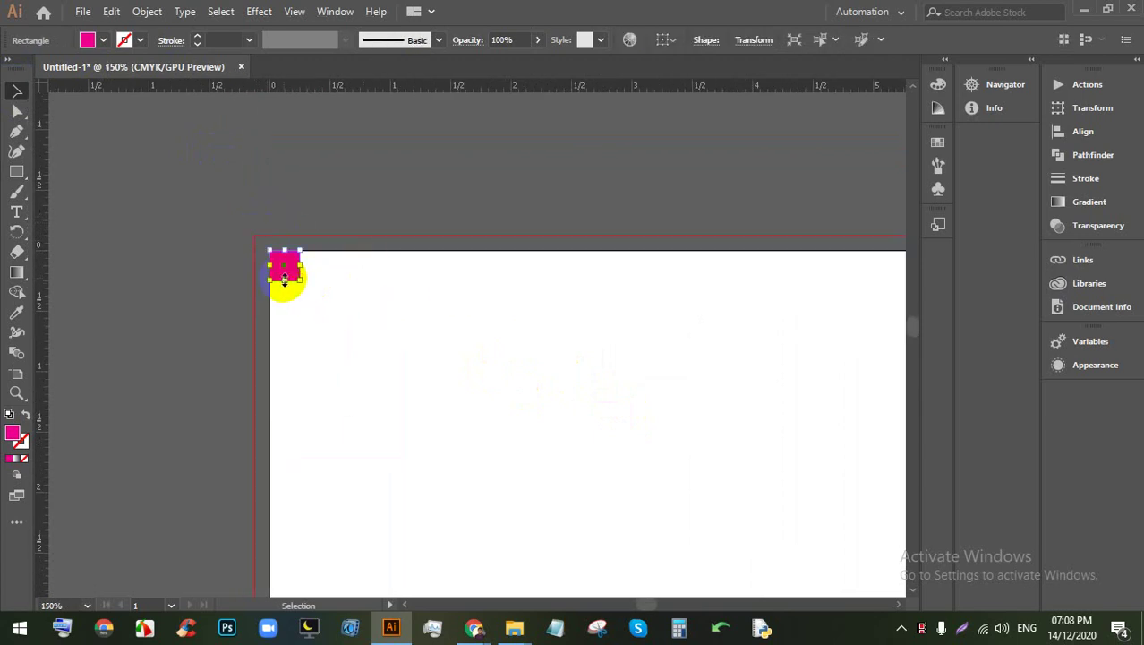
{"action": "key", "text": "Delete"}
{"action": "left_click", "coordinate": [16, 171]}
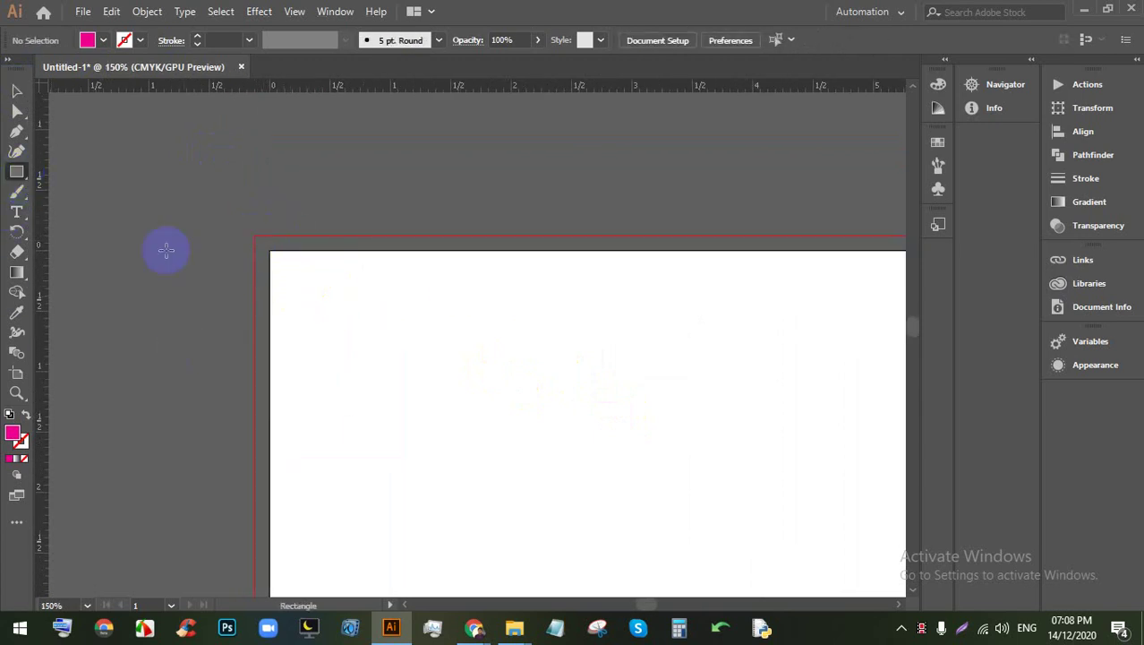
{"action": "left_click", "coordinate": [287, 305]}
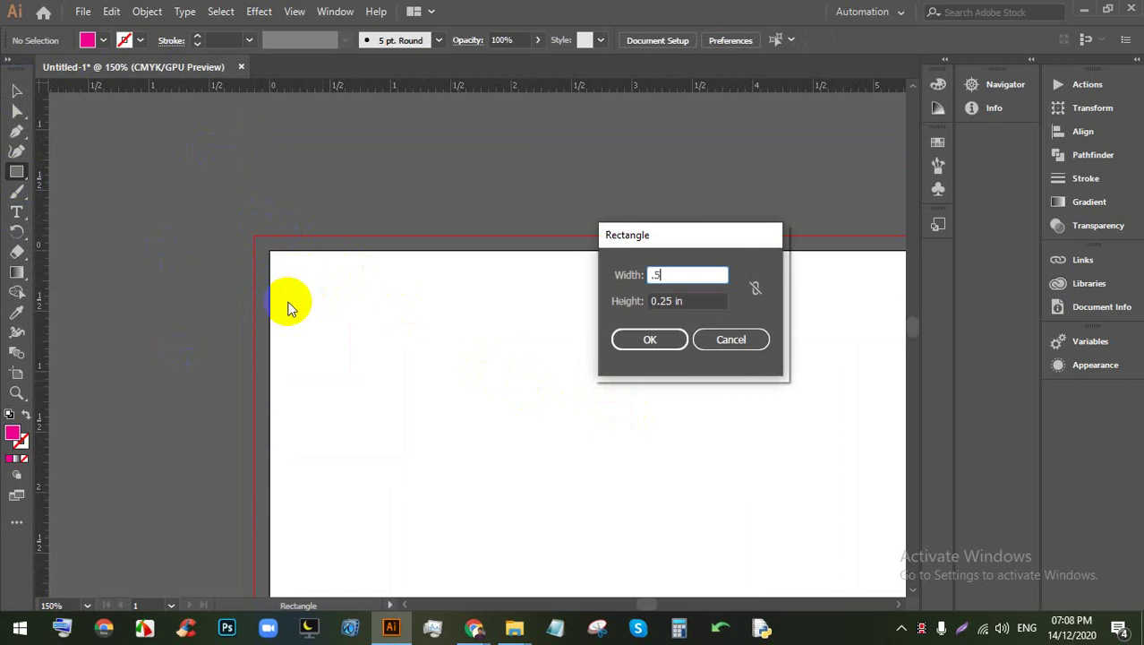
{"action": "key", "text": "Return"}
{"action": "key", "text": "Delete"}
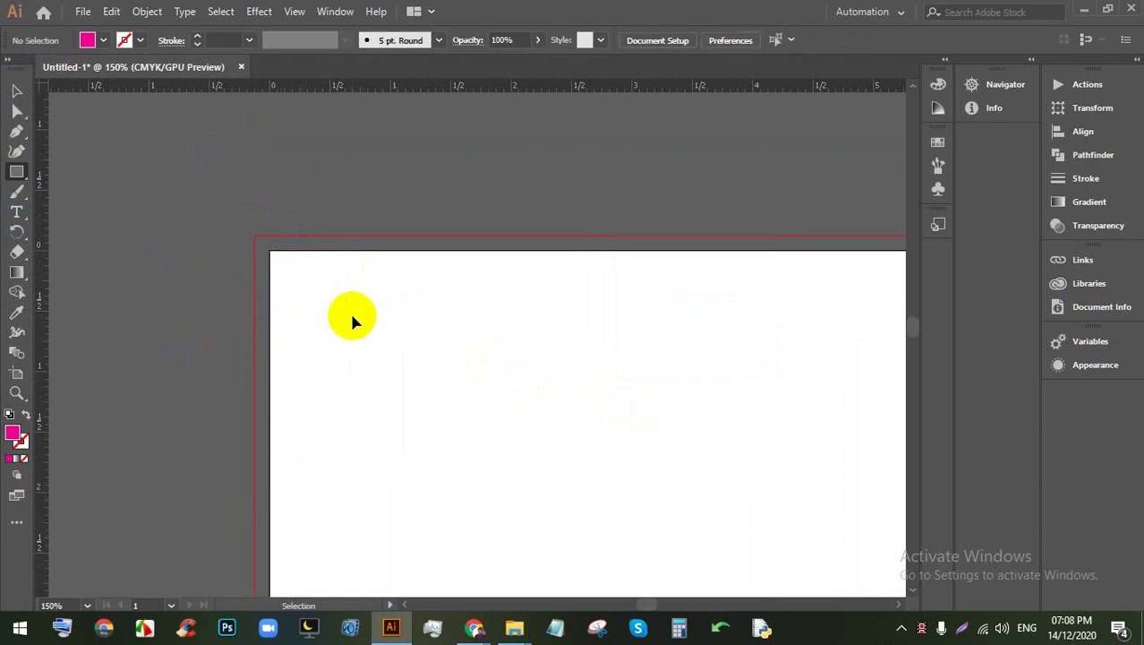
Step: Draw a 0.5 in by 0.5 in square and move it into the artboard's top-left corner
{"action": "left_click", "coordinate": [288, 299]}
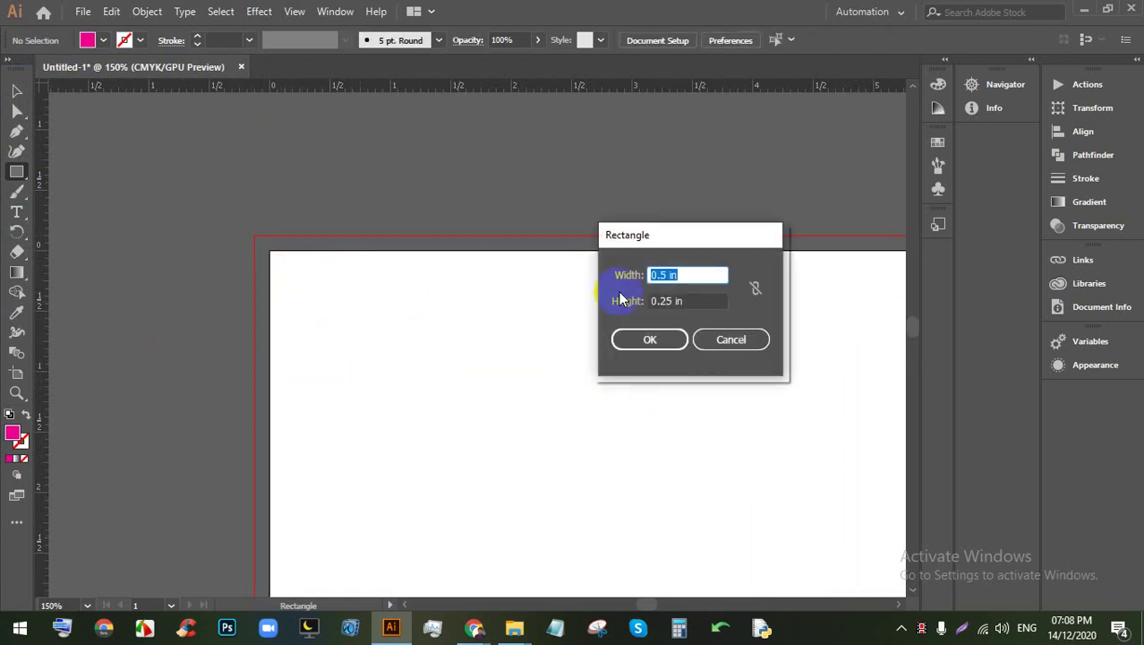
{"action": "key", "text": "Tab"}
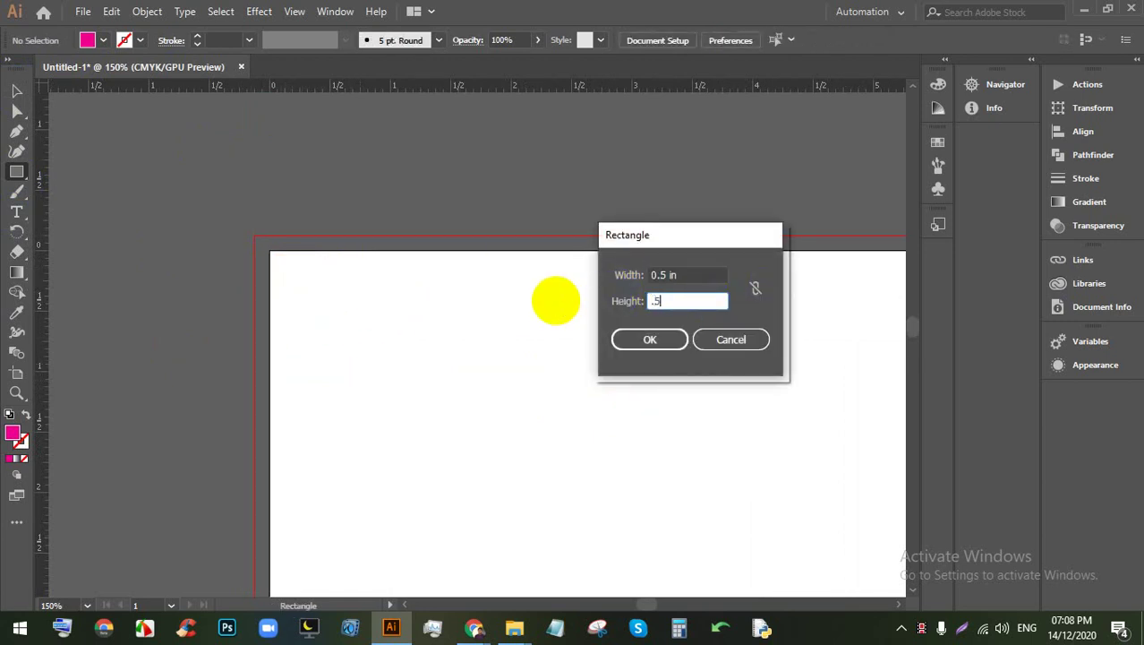
{"action": "left_click", "coordinate": [650, 339]}
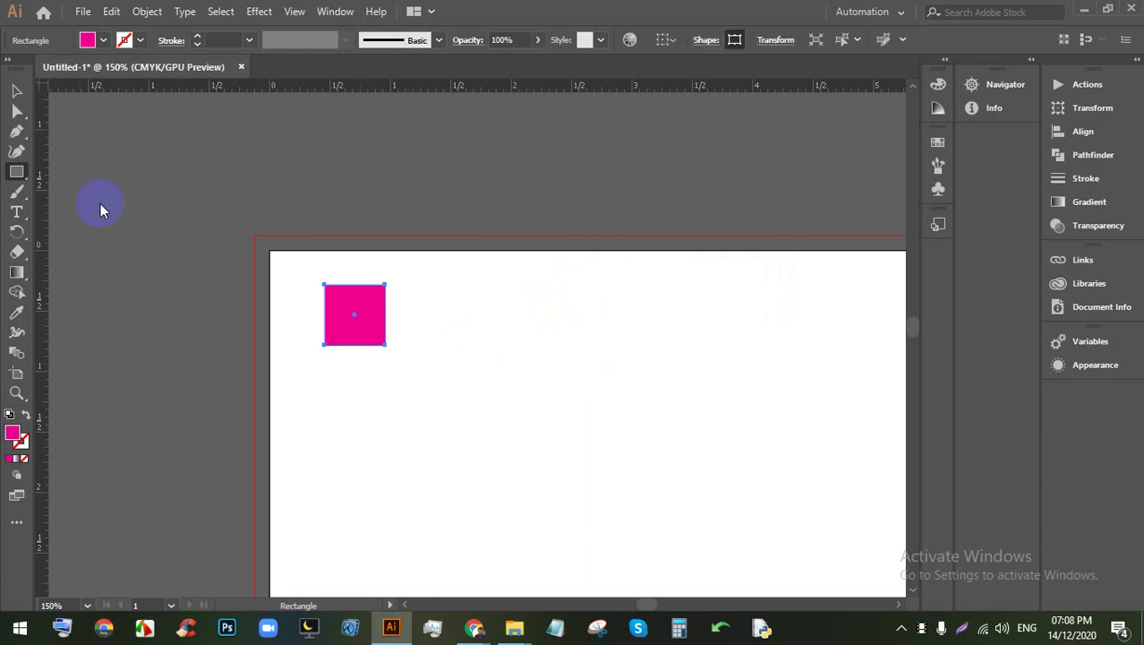
{"action": "left_click", "coordinate": [13, 92]}
{"action": "left_click_drag", "start_coordinate": [352, 294], "coordinate": [297, 261]}
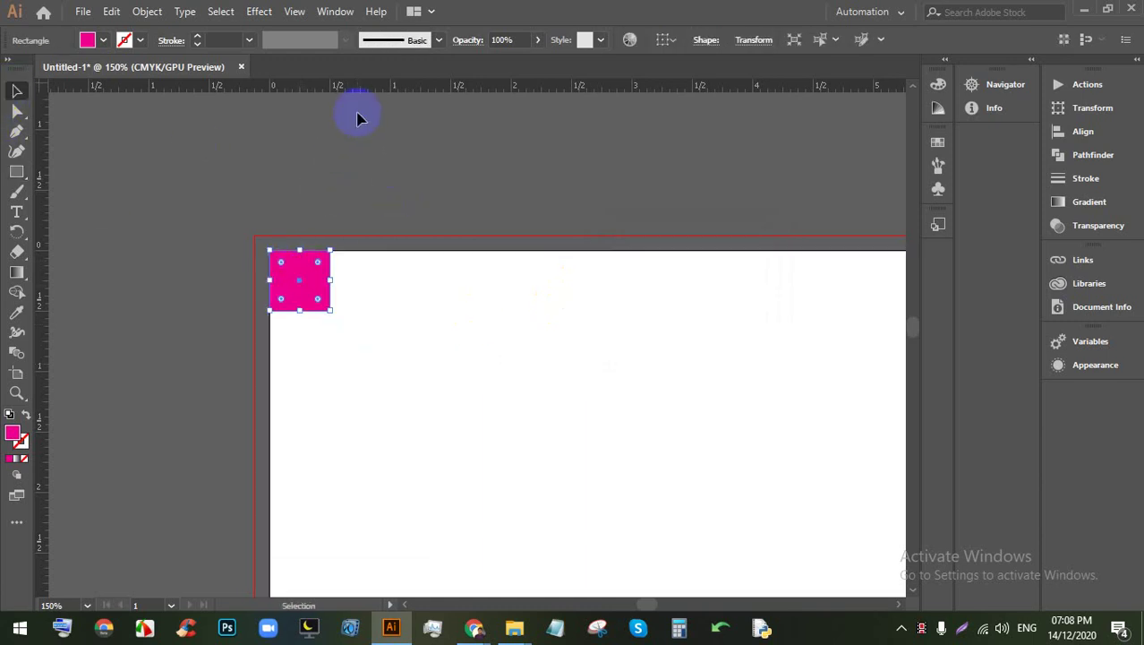
Step: Pull a horizontal and a vertical ruler guide to the square's bottom and right edges
{"action": "left_click_drag", "start_coordinate": [363, 126], "coordinate": [346, 312]}
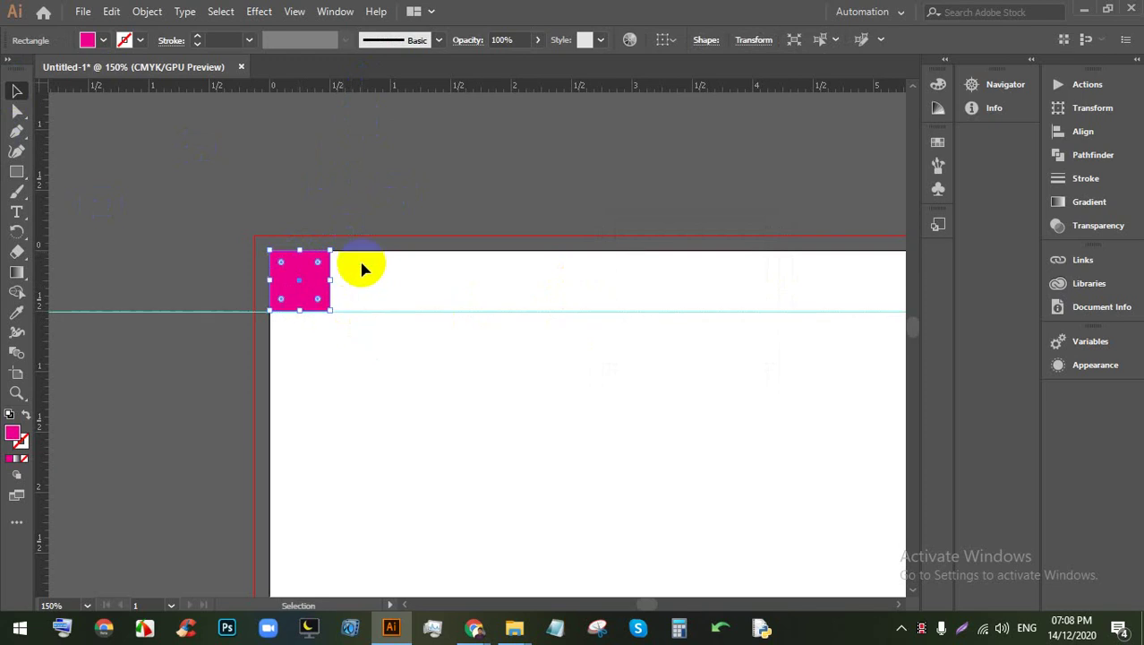
{"action": "left_click_drag", "start_coordinate": [374, 87], "coordinate": [414, 356]}
{"action": "left_click", "coordinate": [408, 279]}
{"action": "scroll", "coordinate": [301, 283], "scroll_direction": "down", "scroll_amount": 2}
{"action": "scroll", "coordinate": [301, 283], "scroll_direction": "down", "scroll_amount": 3}
{"action": "scroll", "coordinate": [452, 506], "scroll_direction": "up", "scroll_amount": 5}
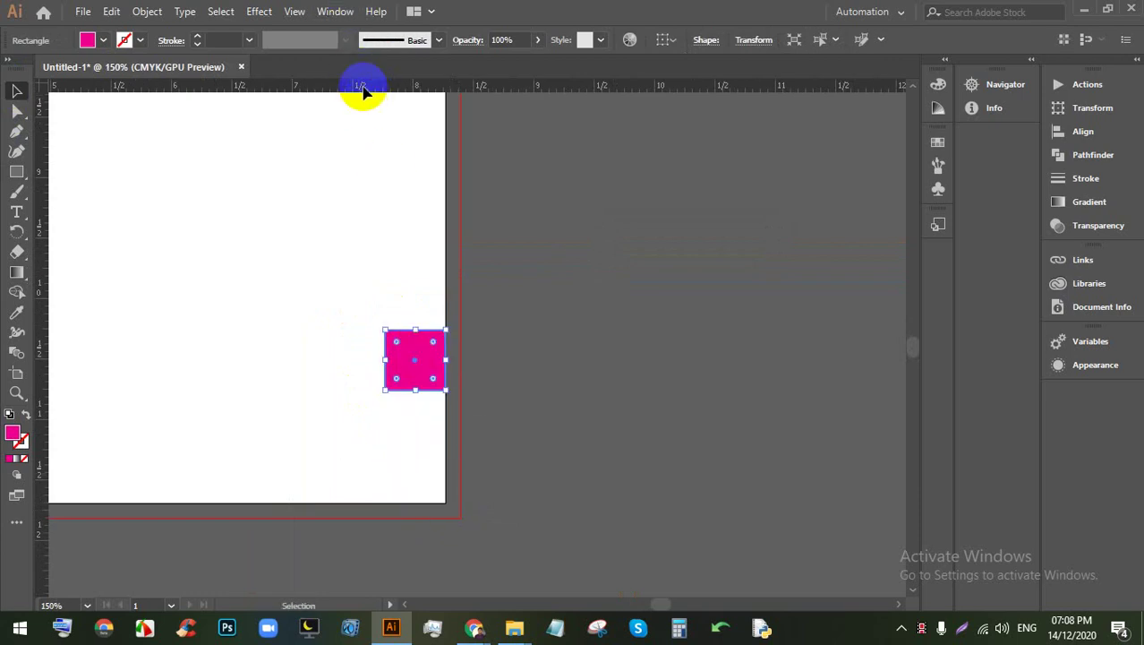
Step: Move the square against the artboard's right edge and add guides along its left and top edges
{"action": "left_click_drag", "start_coordinate": [360, 89], "coordinate": [385, 183]}
{"action": "scroll", "coordinate": [404, 350], "scroll_direction": "up", "scroll_amount": 3}
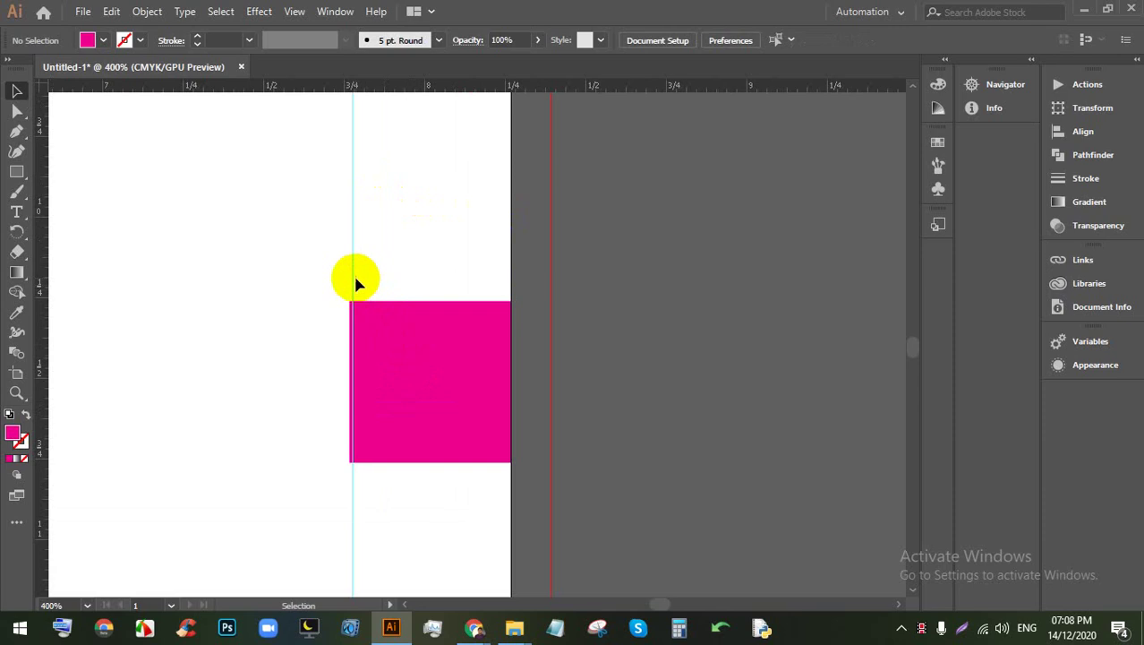
{"action": "key", "text": "ctrl+z"}
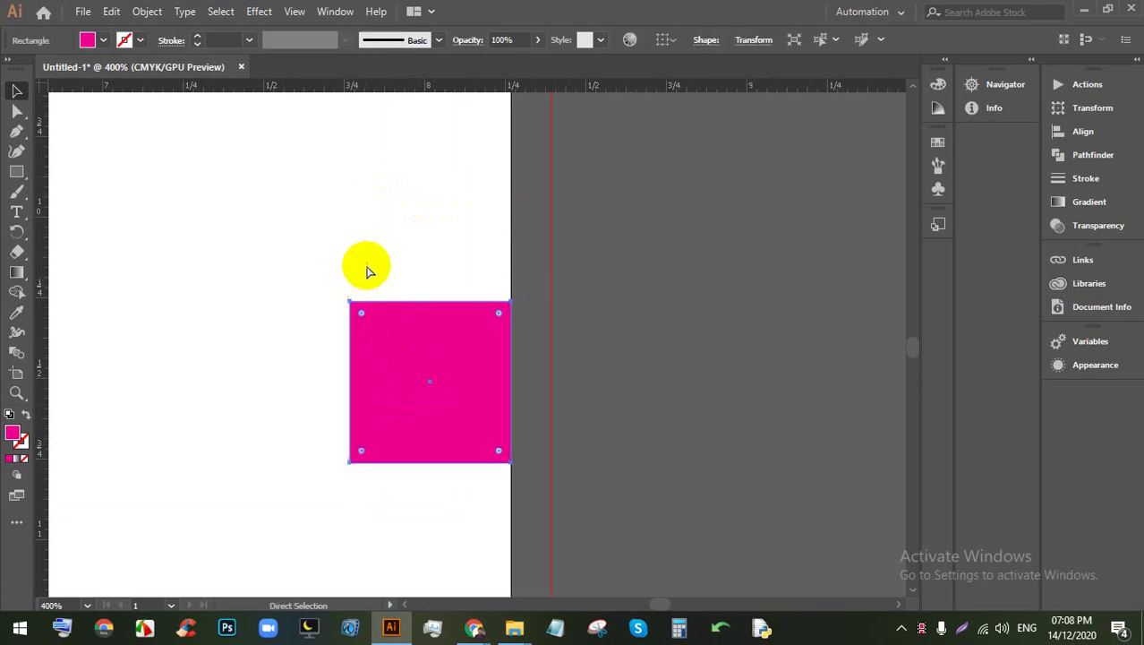
{"action": "left_click_drag", "start_coordinate": [380, 100], "coordinate": [313, 237]}
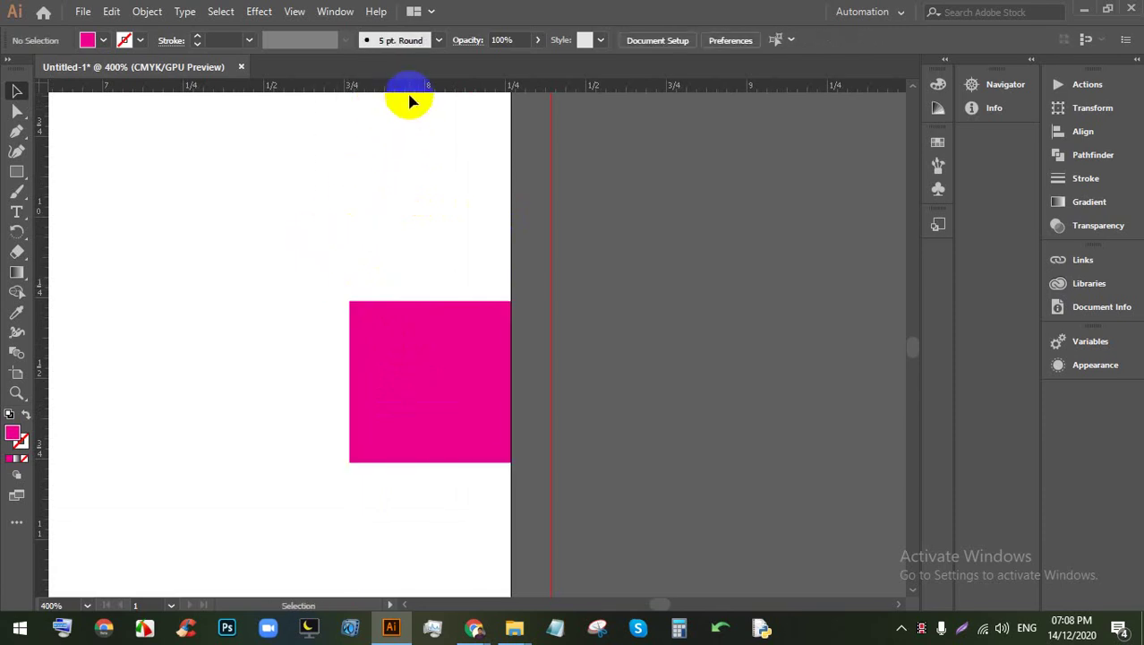
{"action": "left_click_drag", "start_coordinate": [410, 93], "coordinate": [327, 309]}
{"action": "scroll", "coordinate": [354, 242], "scroll_direction": "down", "scroll_amount": 5}
{"action": "scroll", "coordinate": [327, 309], "scroll_direction": "down", "scroll_amount": 2}
{"action": "scroll", "coordinate": [325, 313], "scroll_direction": "up", "scroll_amount": 3}
{"action": "scroll", "coordinate": [326, 315], "scroll_direction": "up", "scroll_amount": 1}
{"action": "left_click_drag", "start_coordinate": [358, 86], "coordinate": [346, 308]}
{"action": "scroll", "coordinate": [376, 295], "scroll_direction": "down", "scroll_amount": 4}
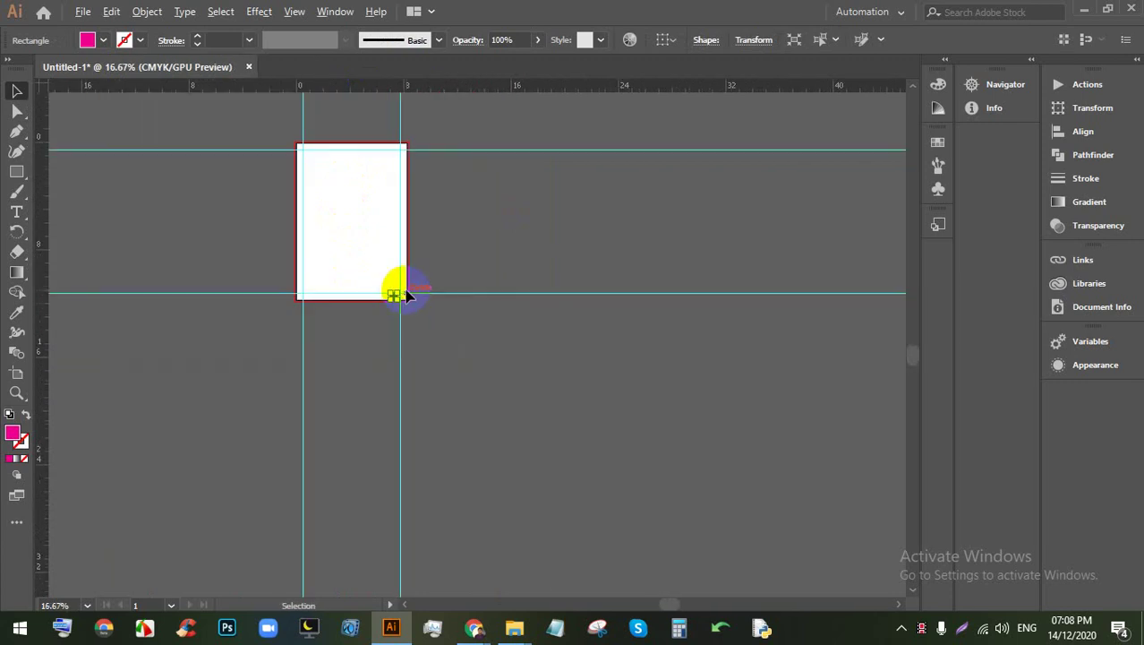
{"action": "scroll", "coordinate": [358, 285], "scroll_direction": "up", "scroll_amount": 3}
Step: Delete the helper square and bring up Save As for the document
{"action": "key", "text": "Delete"}
{"action": "scroll", "coordinate": [405, 305], "scroll_direction": "up", "scroll_amount": 3}
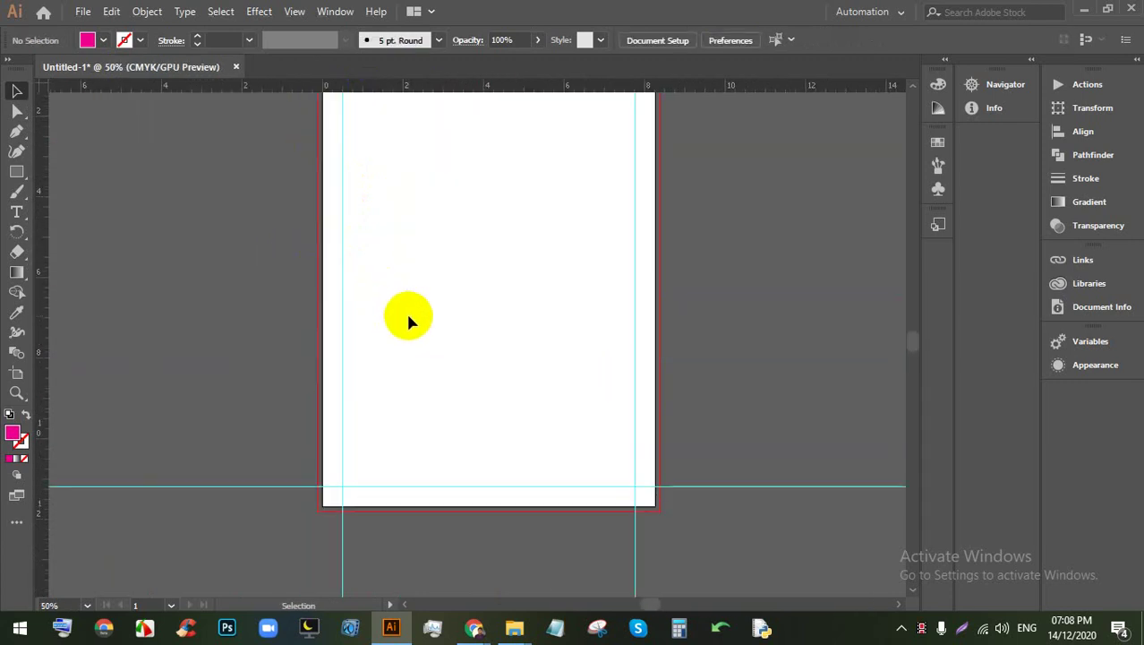
{"action": "scroll", "coordinate": [401, 302], "scroll_direction": "down", "scroll_amount": 3}
{"action": "scroll", "coordinate": [394, 269], "scroll_direction": "up", "scroll_amount": 3}
{"action": "scroll", "coordinate": [427, 192], "scroll_direction": "down", "scroll_amount": 2}
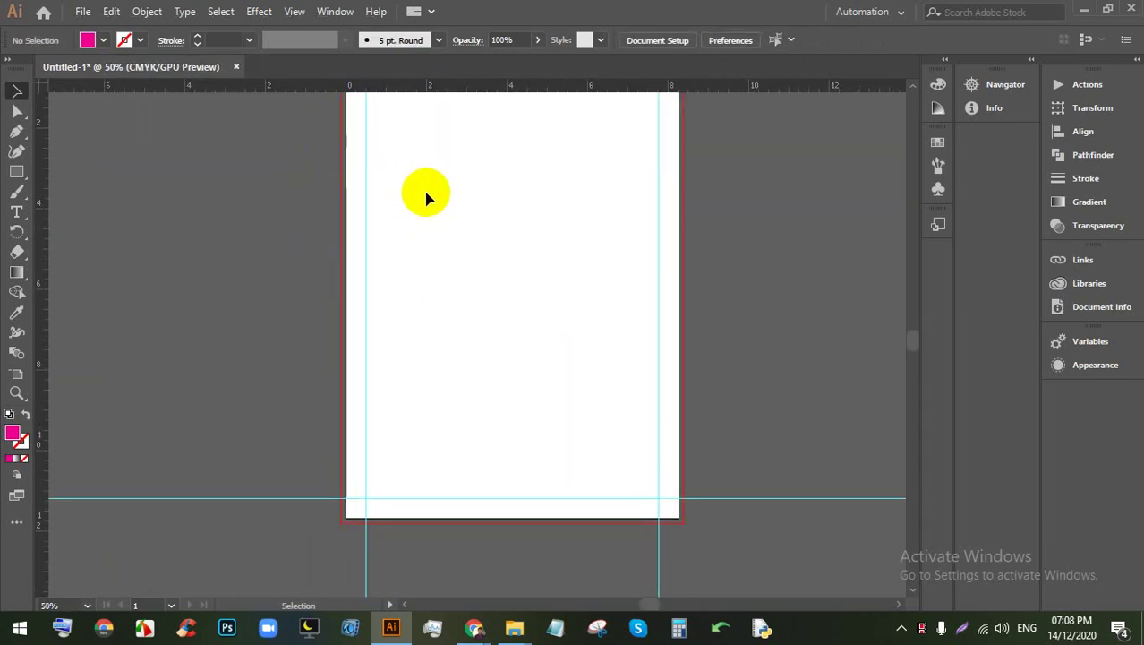
{"action": "scroll", "coordinate": [484, 253], "scroll_direction": "up", "scroll_amount": 1}
{"action": "key", "text": "ctrl+s"}
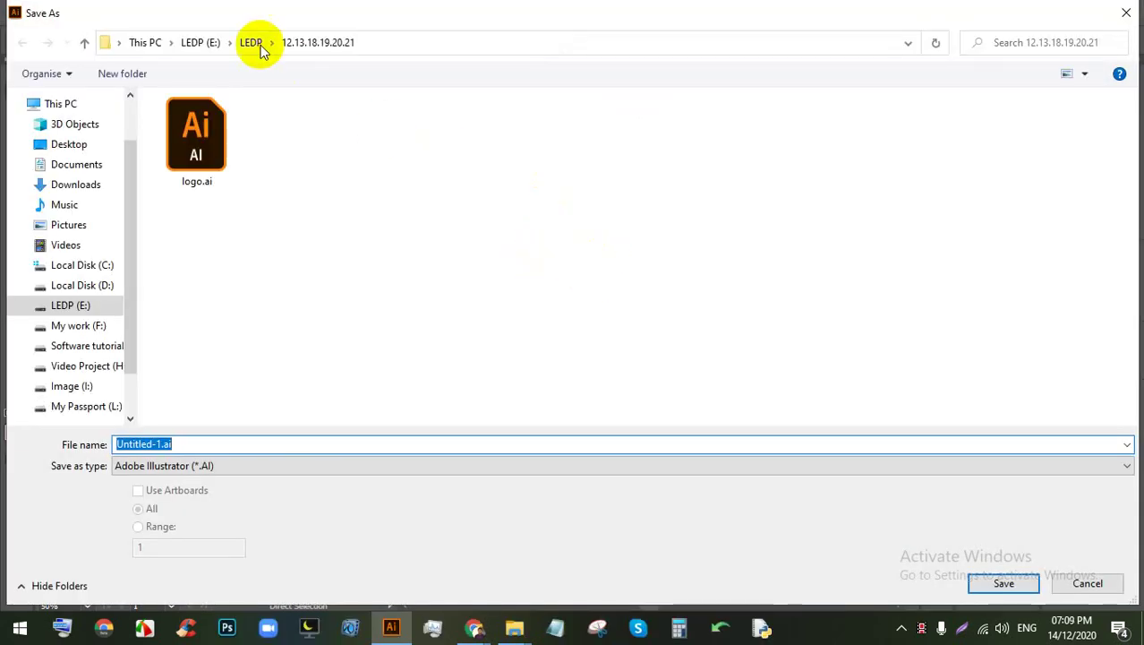
Step: Create a Class-25(54) folder inside folder 54 on drive E: and open it
{"action": "left_click", "coordinate": [254, 43]}
{"action": "left_click", "coordinate": [200, 42]}
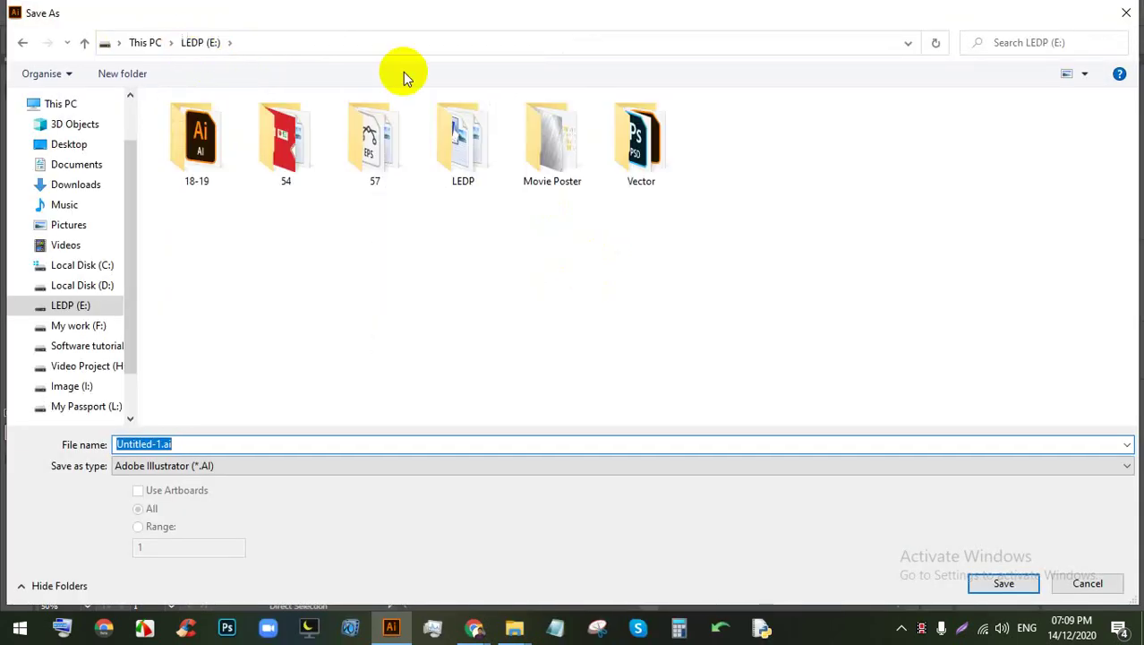
{"action": "double_click", "coordinate": [287, 144]}
{"action": "right_click", "coordinate": [448, 345]}
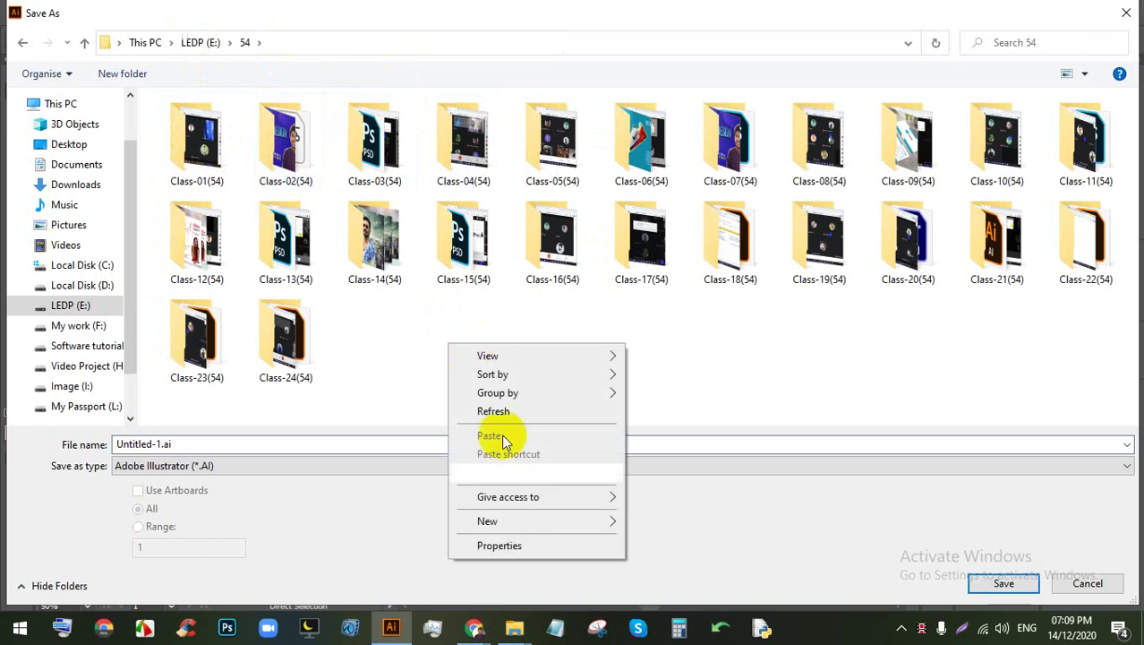
{"action": "mouse_move", "coordinate": [537, 521]}
{"action": "left_click", "coordinate": [649, 349]}
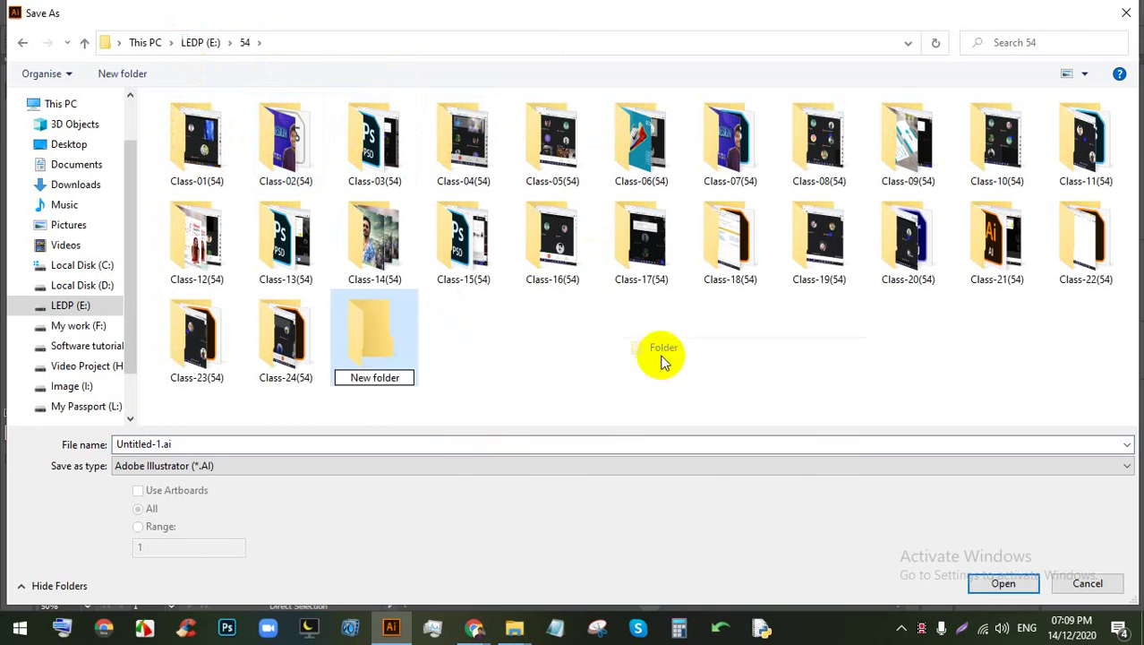
{"action": "type", "text": "Class-25(54"}
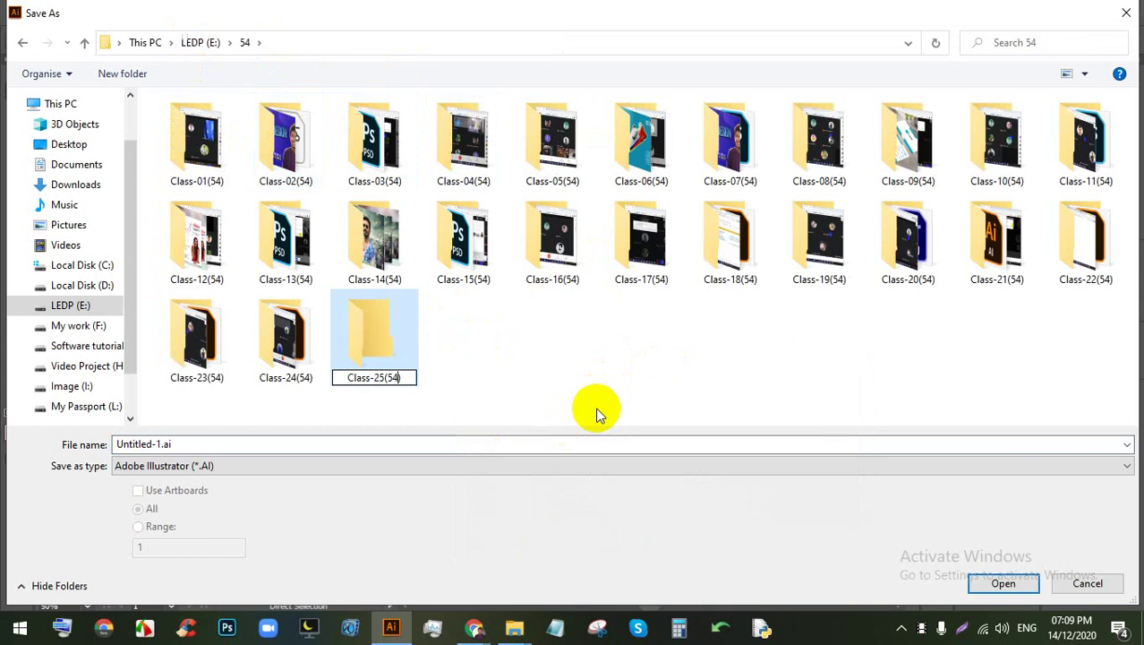
{"action": "key", "text": "Return"}
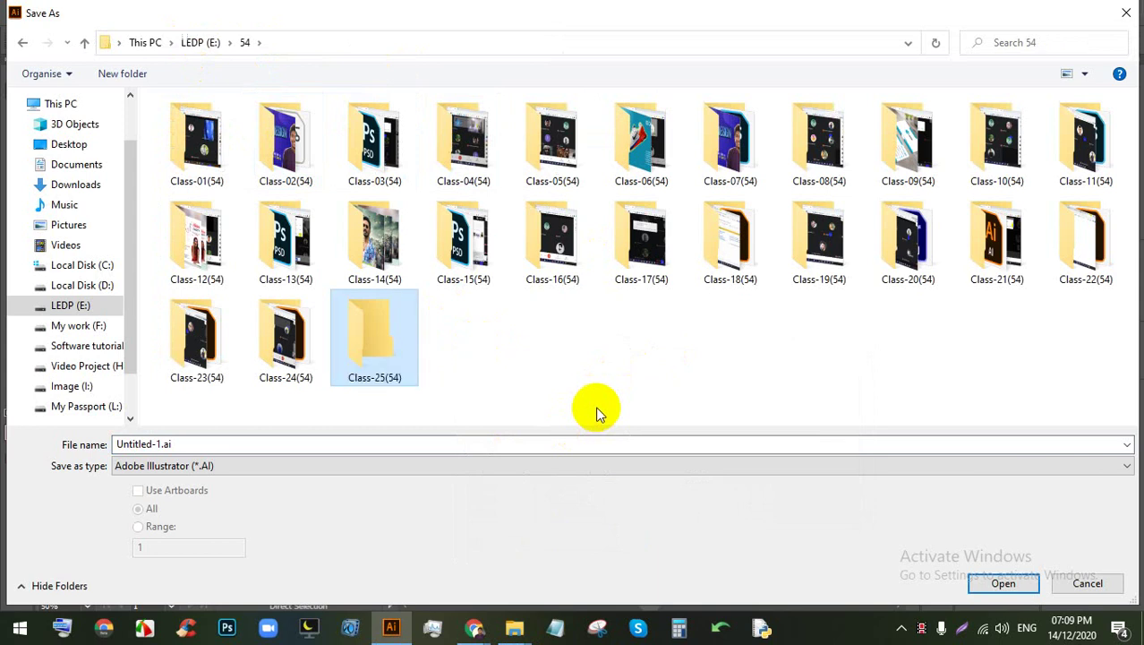
{"action": "key", "text": "Return"}
Step: Save the document there as Flyer
{"action": "left_click", "coordinate": [318, 440]}
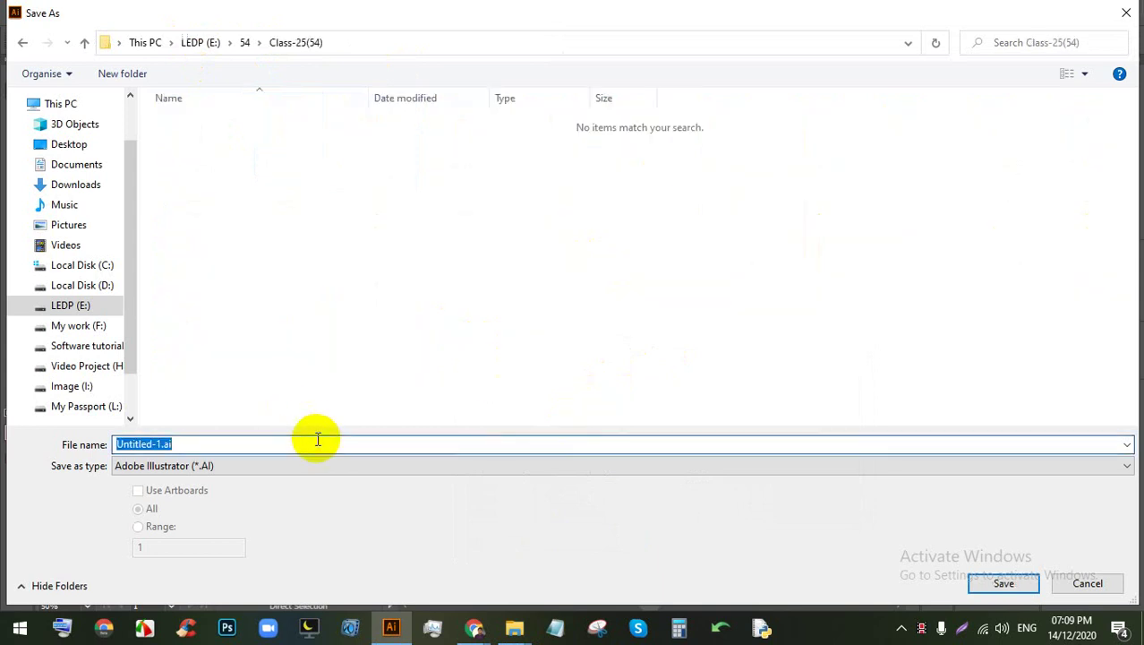
{"action": "type", "text": "Flyer"}
{"action": "key", "text": "Return"}
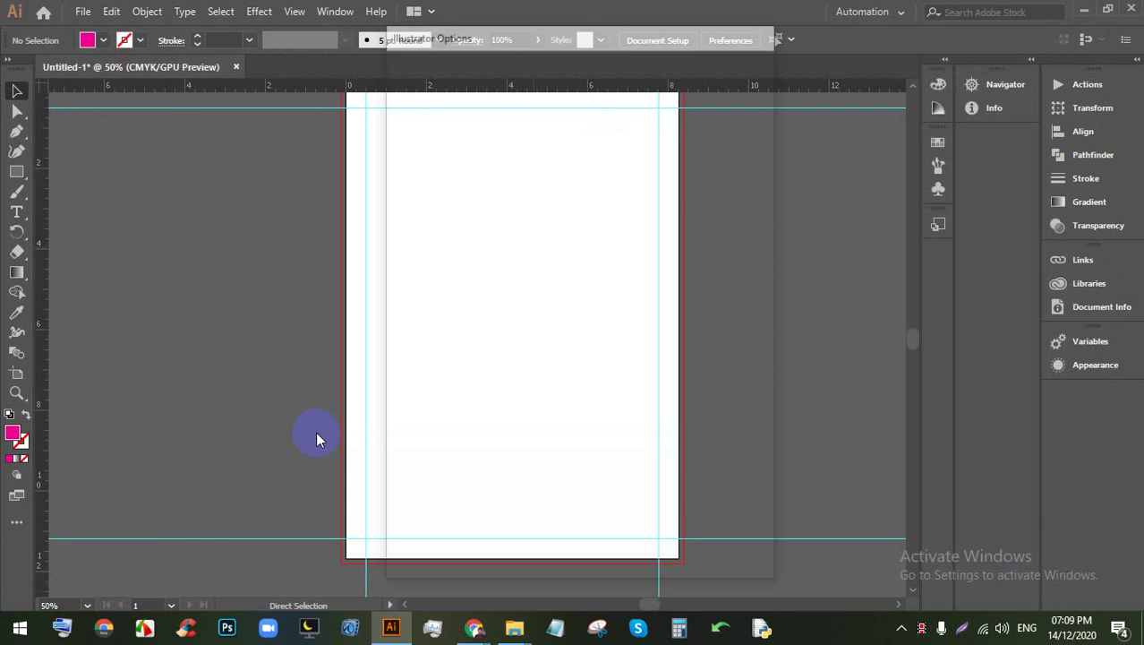
Step: Delete two leftover objects from the canvas and clear the selection
{"action": "scroll", "coordinate": [574, 306], "scroll_direction": "up", "scroll_amount": 3}
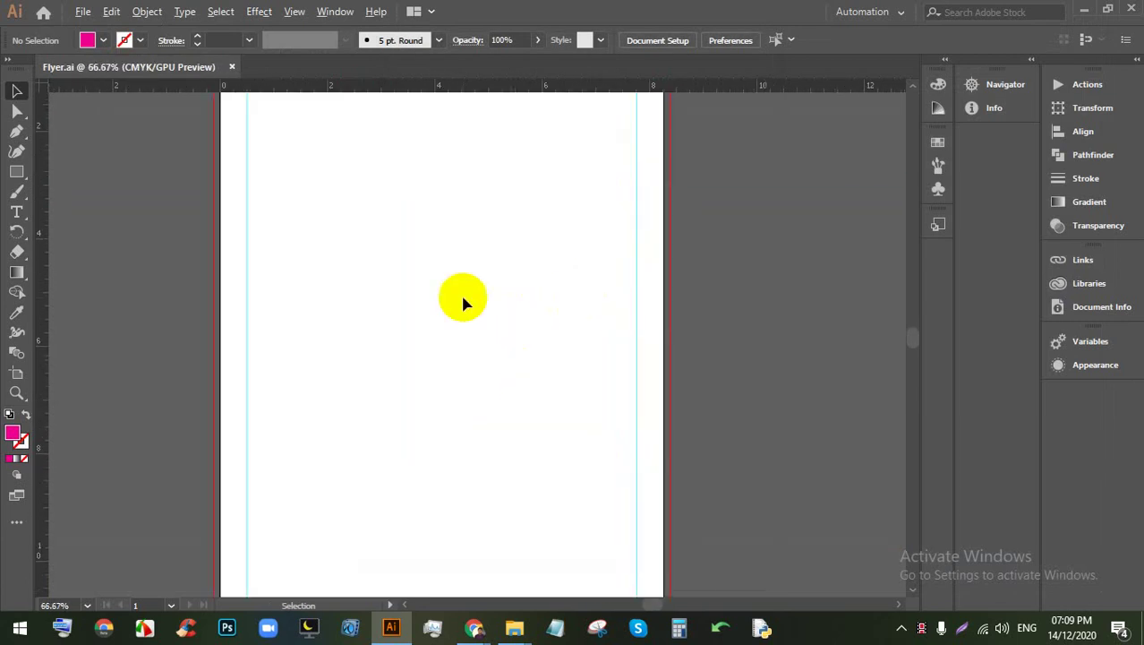
{"action": "scroll", "coordinate": [472, 361], "scroll_direction": "down", "scroll_amount": 2}
{"action": "left_click", "coordinate": [542, 516]}
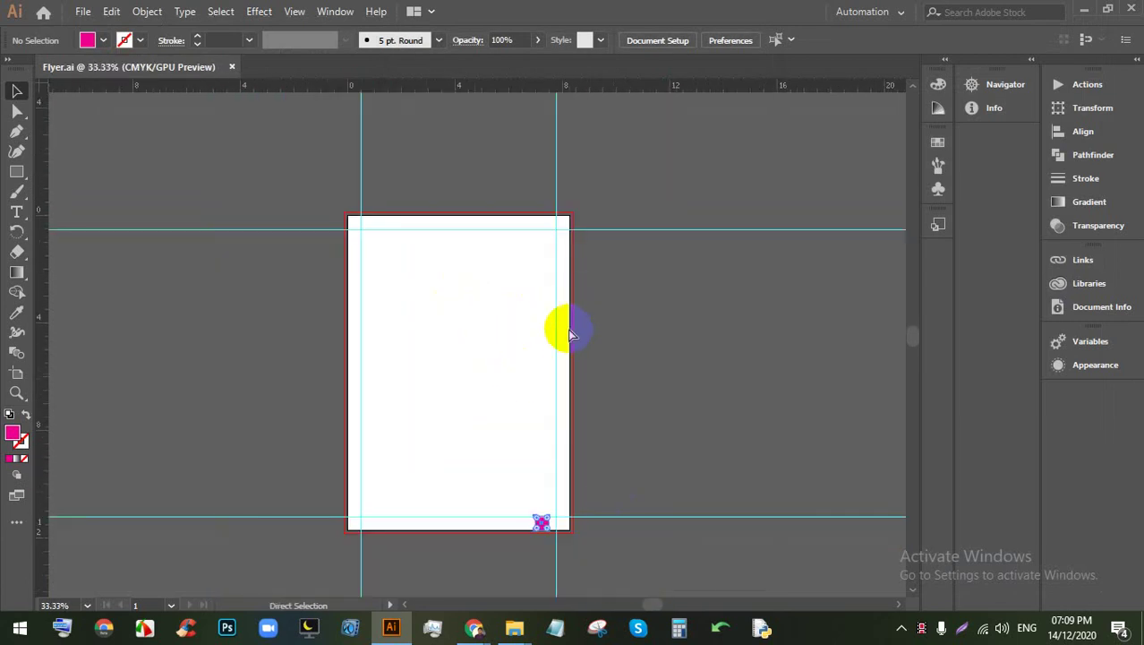
{"action": "key", "text": "Delete"}
{"action": "left_click", "coordinate": [556, 497]}
{"action": "key", "text": "Delete"}
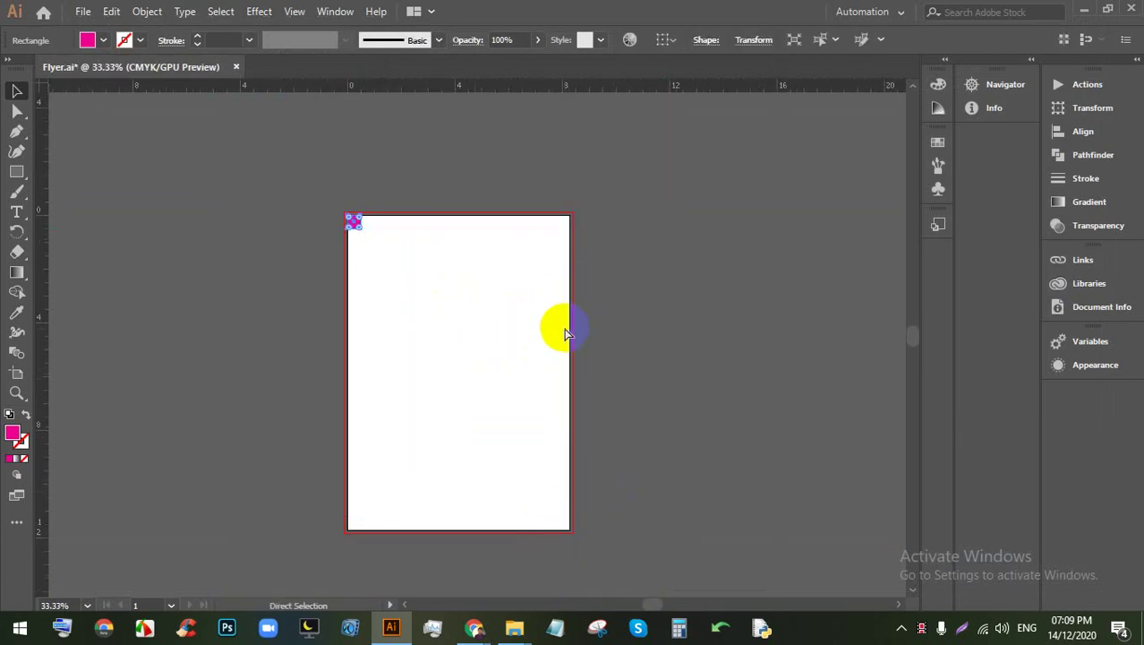
{"action": "left_click", "coordinate": [464, 283]}
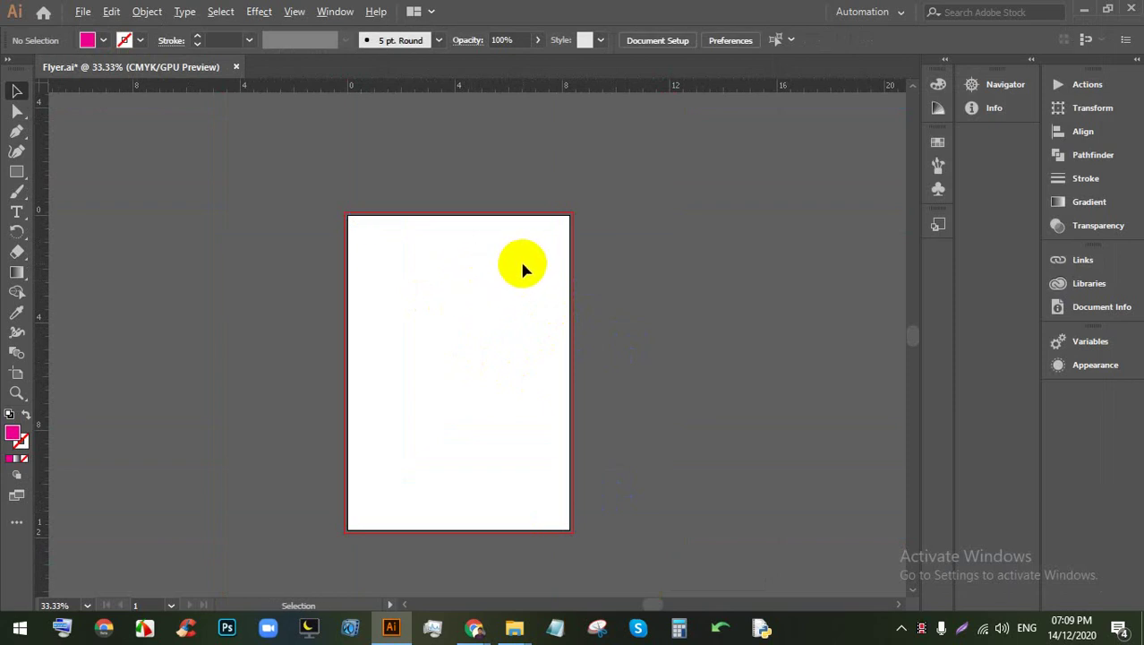
Step: Pick the Rectangle tool and toggle the transparency grid on, then off again
{"action": "scroll", "coordinate": [521, 262], "scroll_direction": "up", "scroll_amount": 1}
{"action": "scroll", "coordinate": [371, 272], "scroll_direction": "down", "scroll_amount": 1}
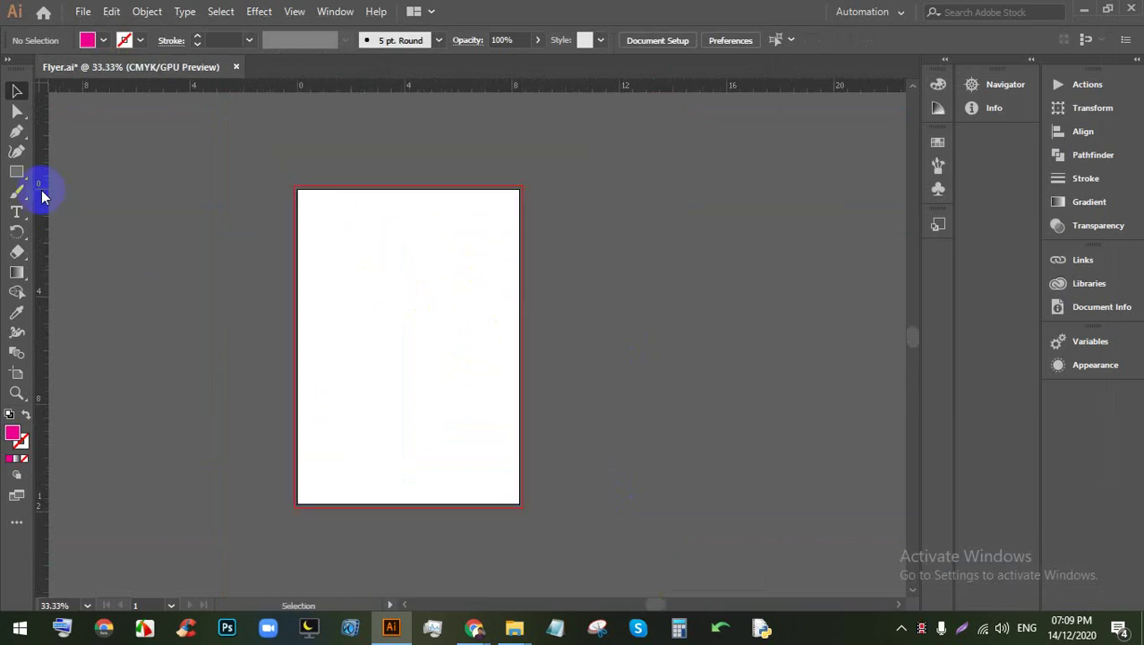
{"action": "left_click", "coordinate": [16, 171]}
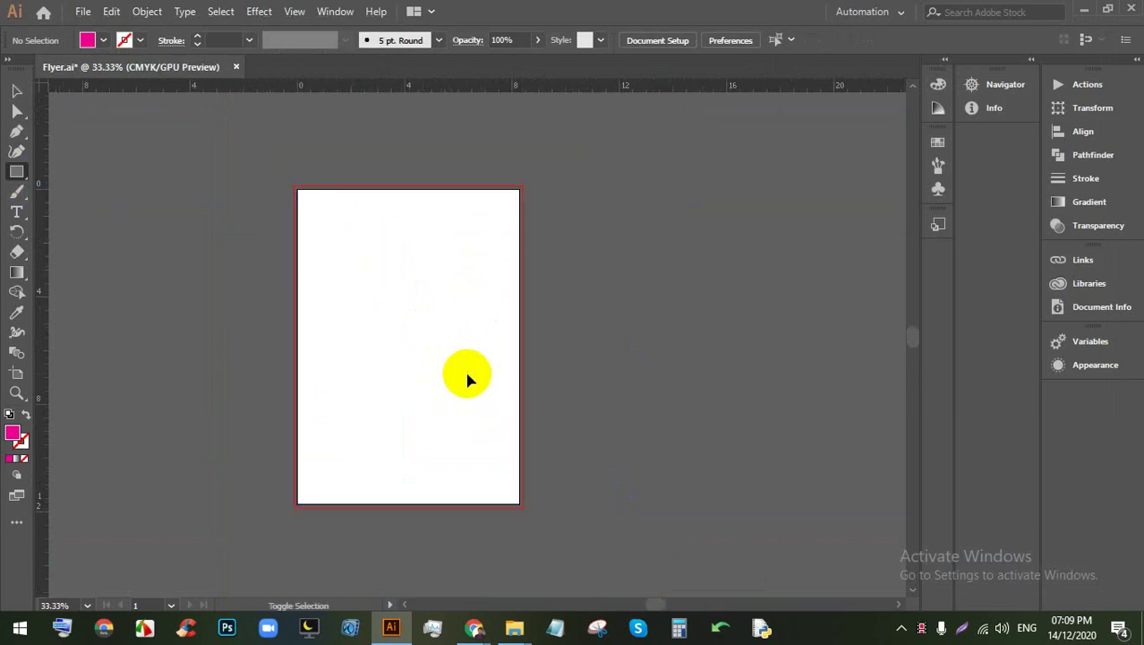
{"action": "key", "text": "ctrl+shift+d"}
{"action": "scroll", "coordinate": [410, 274], "scroll_direction": "up", "scroll_amount": 1}
{"action": "scroll", "coordinate": [344, 242], "scroll_direction": "down", "scroll_amount": 1}
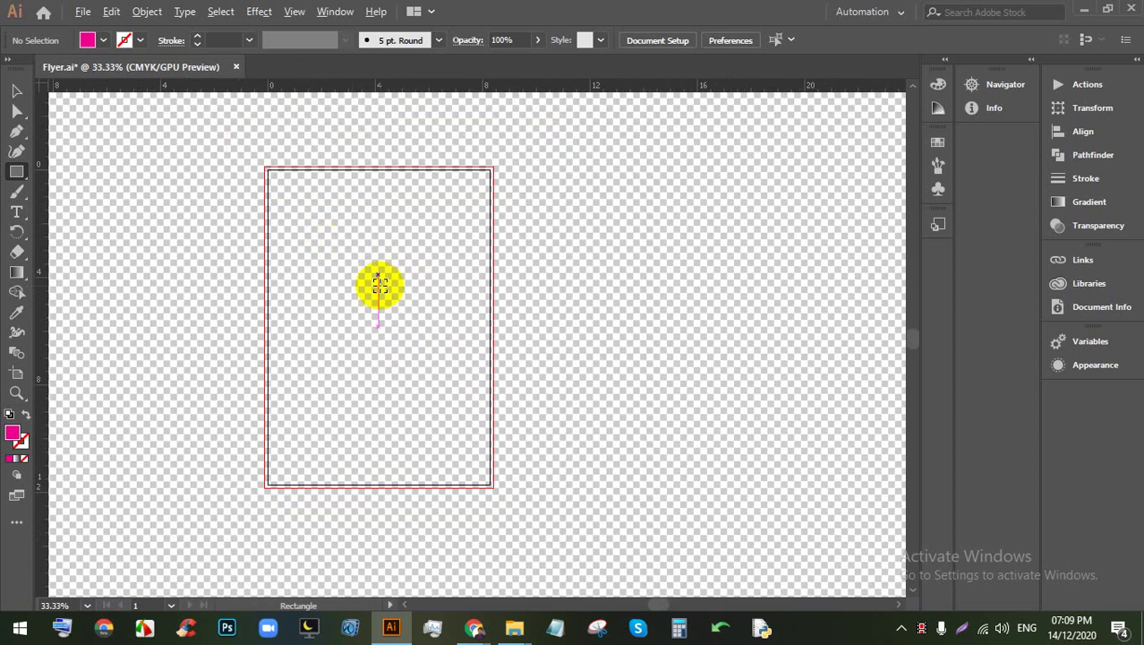
{"action": "key", "text": "space"}
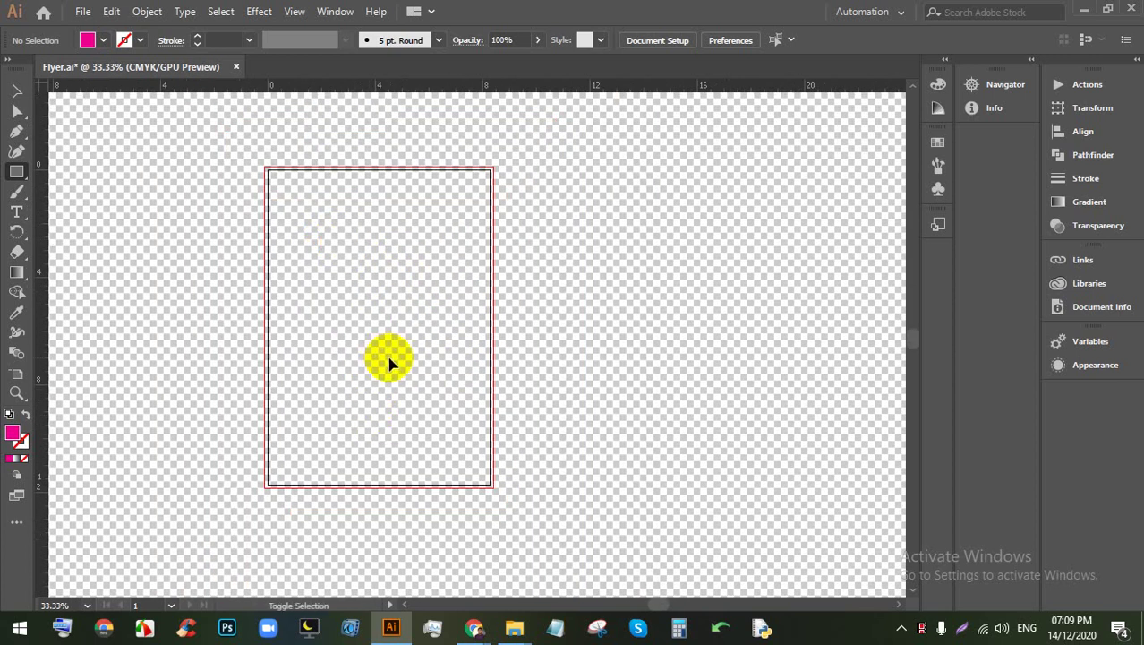
{"action": "key", "text": "ctrl+shift+d"}
{"action": "scroll", "coordinate": [389, 348], "scroll_direction": "up", "scroll_amount": 1}
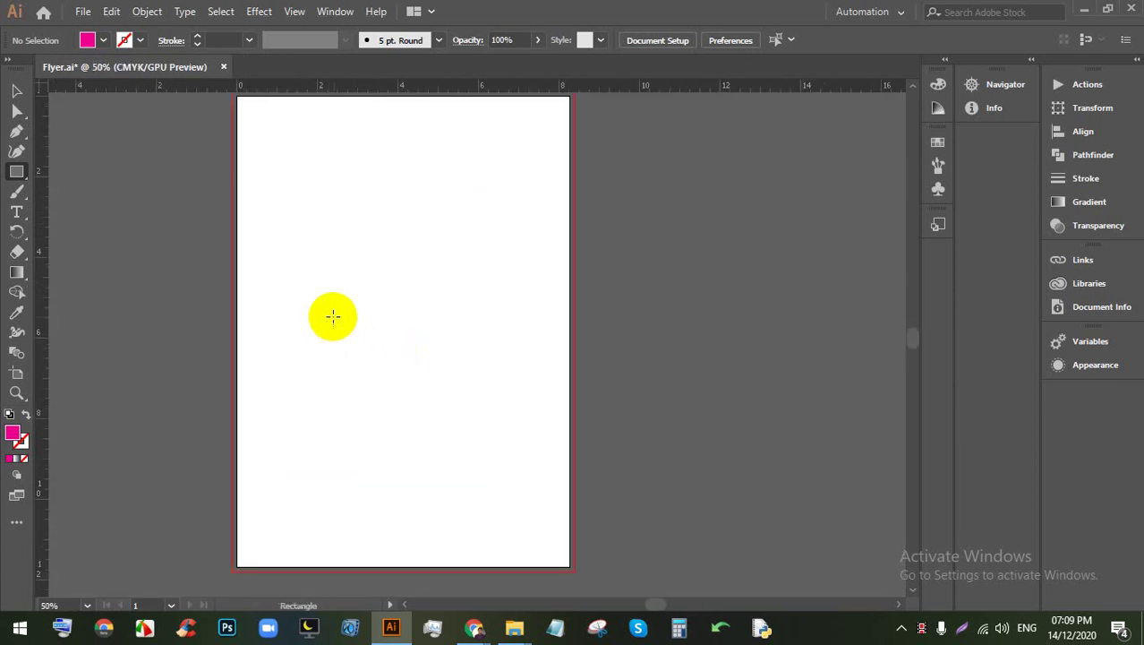
{"action": "scroll", "coordinate": [332, 314], "scroll_direction": "up", "scroll_amount": 1}
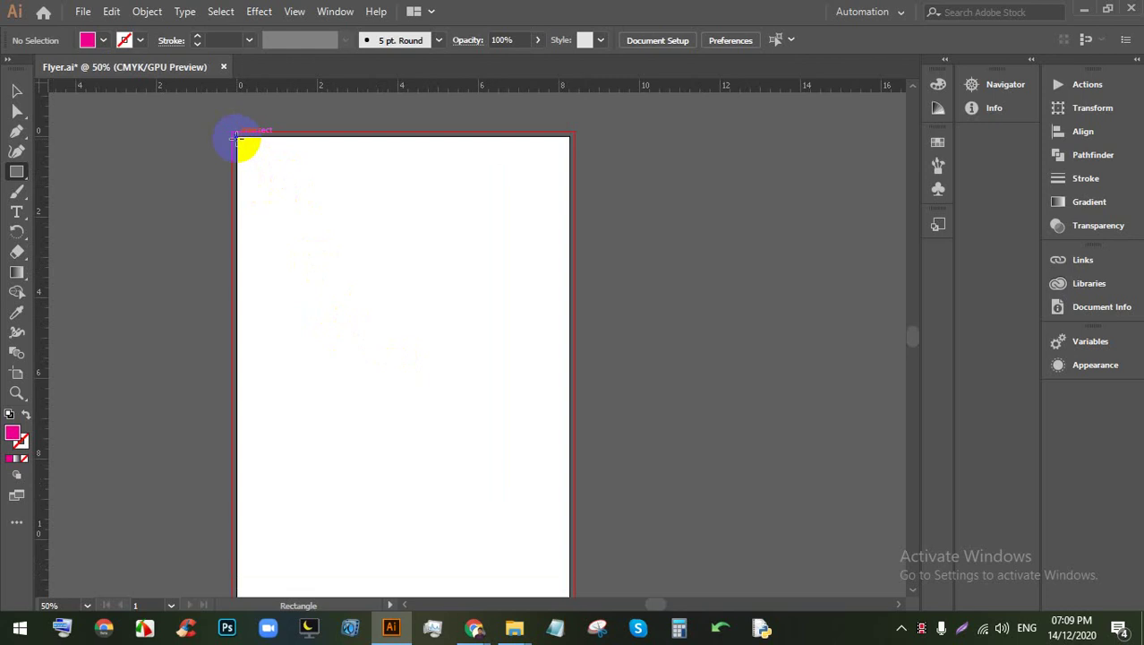
Step: Draw a rectangle from the artboard's top-left to bottom-right corner and fill it white
{"action": "left_click_drag", "start_coordinate": [239, 137], "coordinate": [569, 484]}
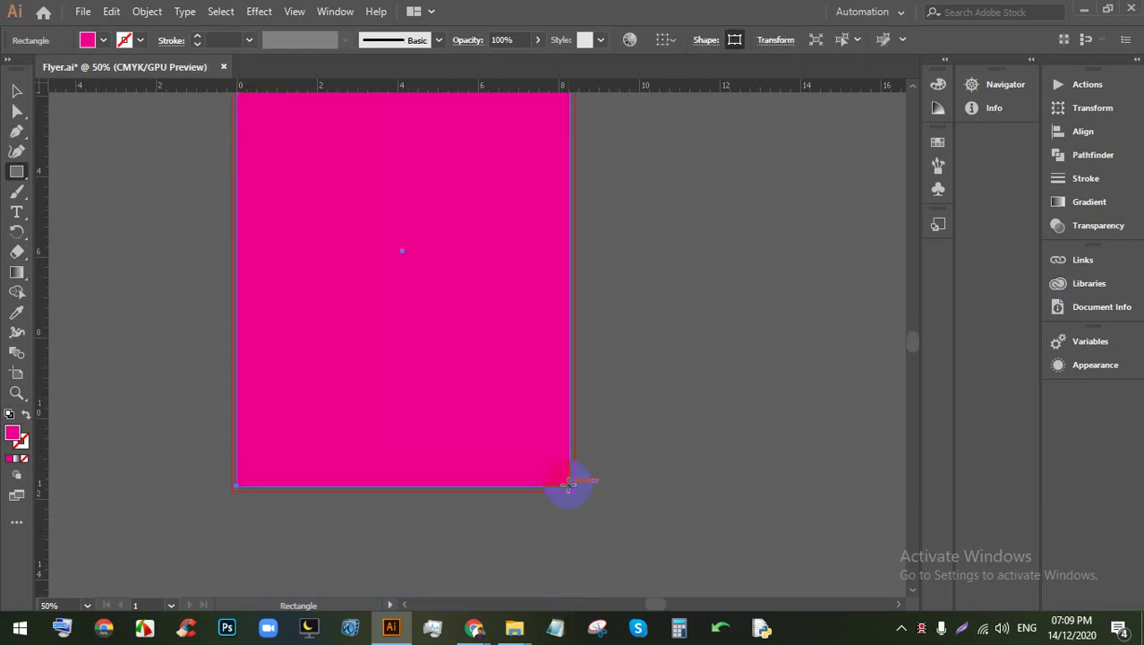
{"action": "left_click", "coordinate": [103, 40]}
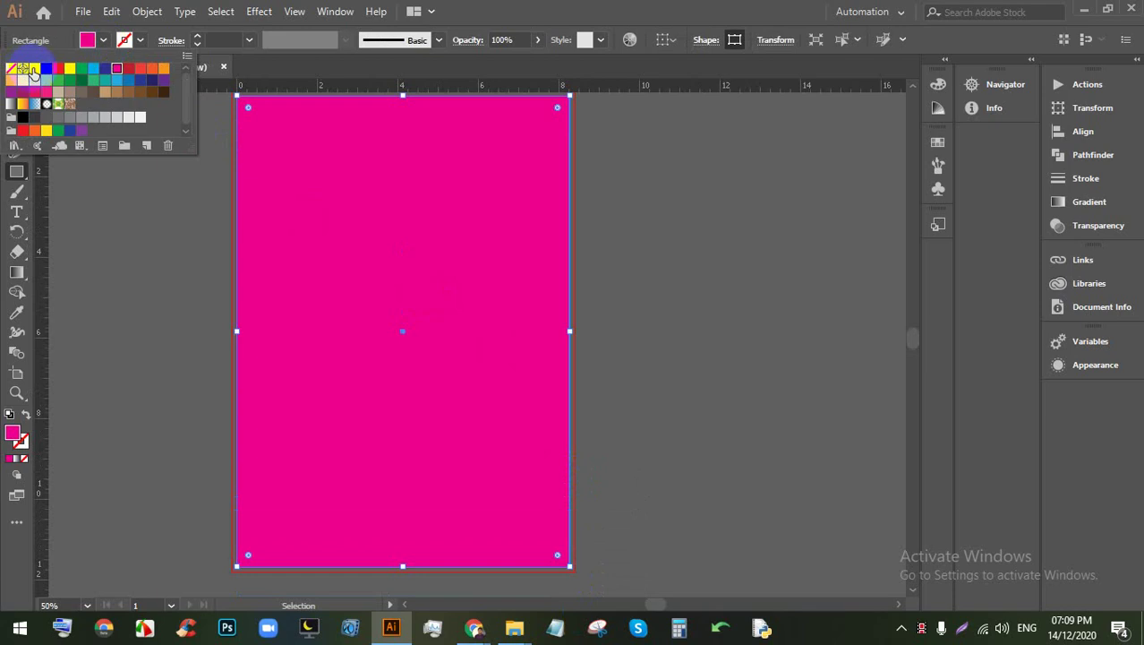
{"action": "left_click", "coordinate": [36, 72]}
{"action": "left_click", "coordinate": [17, 90]}
{"action": "left_click", "coordinate": [631, 221]}
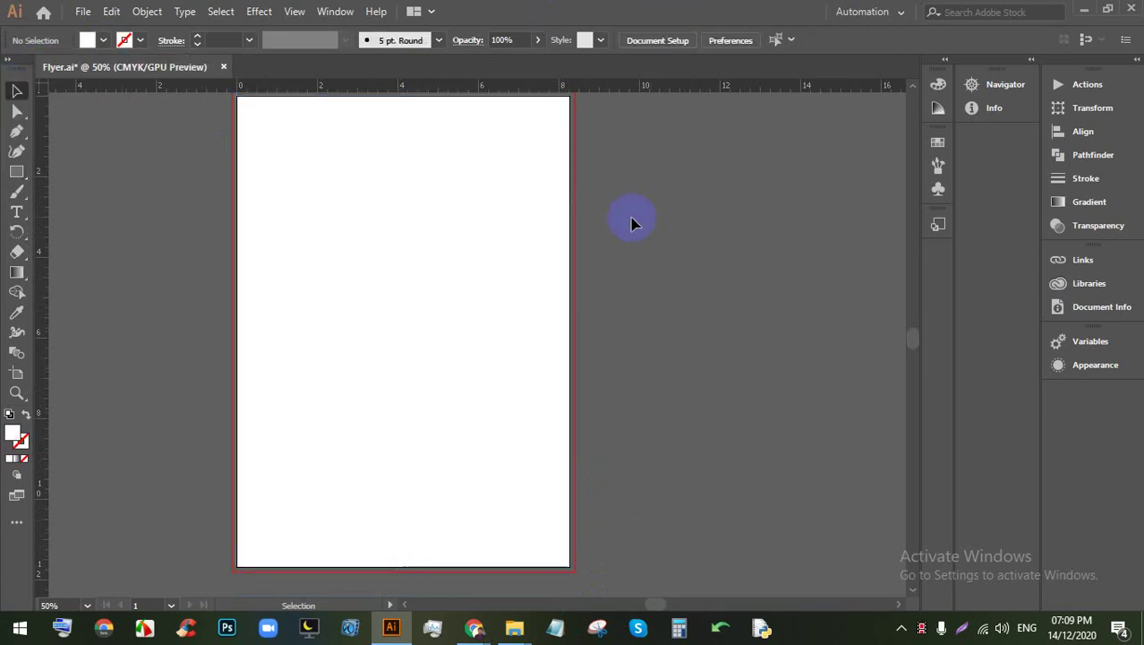
Step: Recentre the view on the artboard and select the white background rectangle
{"action": "scroll", "coordinate": [461, 171], "scroll_direction": "up", "scroll_amount": 3}
{"action": "scroll", "coordinate": [784, 290], "scroll_direction": "down", "scroll_amount": 2}
{"action": "scroll", "coordinate": [796, 260], "scroll_direction": "down", "scroll_amount": 2}
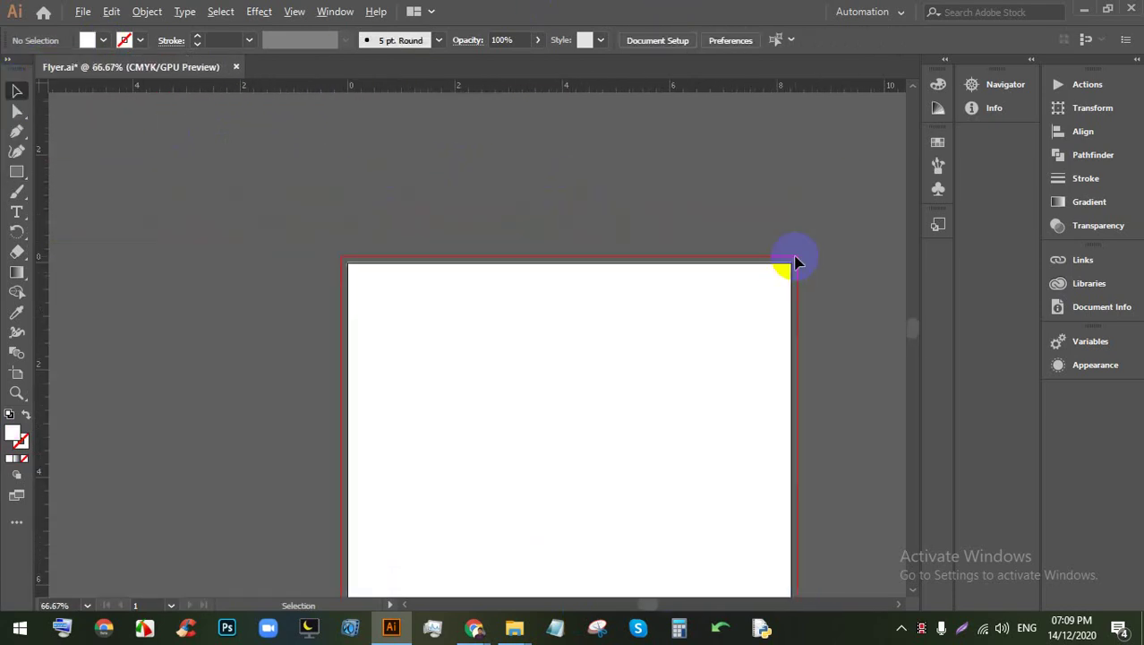
{"action": "scroll", "coordinate": [649, 184], "scroll_direction": "down", "scroll_amount": 2}
{"action": "scroll", "coordinate": [651, 186], "scroll_direction": "down", "scroll_amount": 1}
{"action": "left_click_drag", "start_coordinate": [803, 297], "coordinate": [690, 283]}
{"action": "scroll", "coordinate": [721, 278], "scroll_direction": "down", "scroll_amount": 1}
{"action": "scroll", "coordinate": [723, 284], "scroll_direction": "up", "scroll_amount": 1}
{"action": "left_click", "coordinate": [556, 293]}
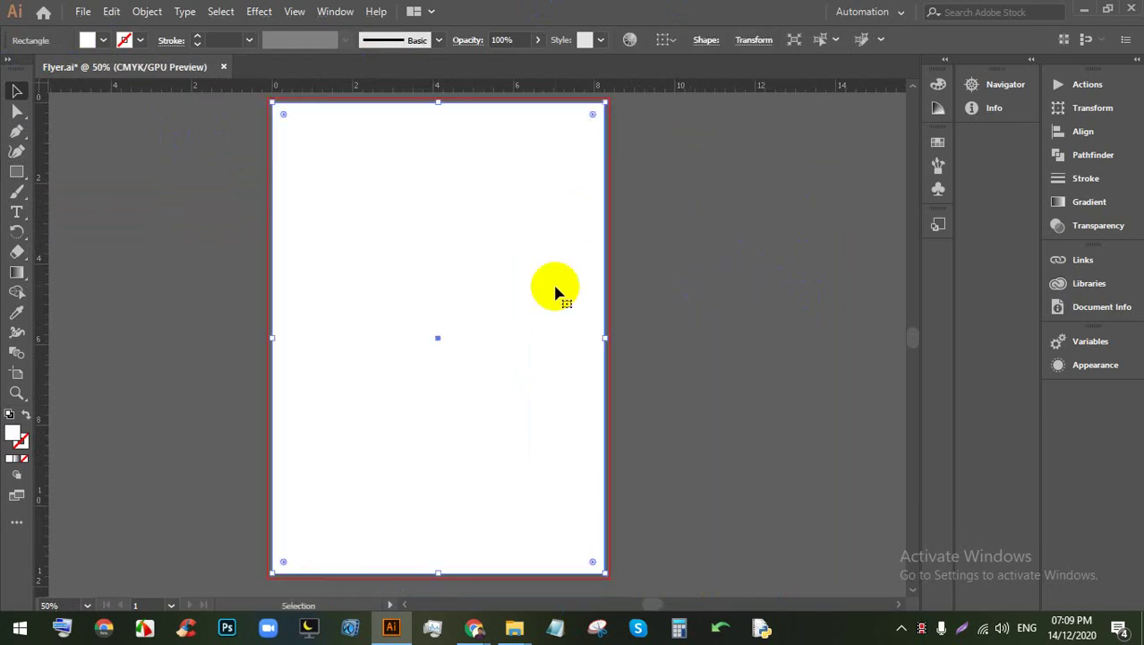
Step: Create an Offset Path copy of the artboard rectangle inset by -0.25 in, with preview on
{"action": "left_click", "coordinate": [147, 11]}
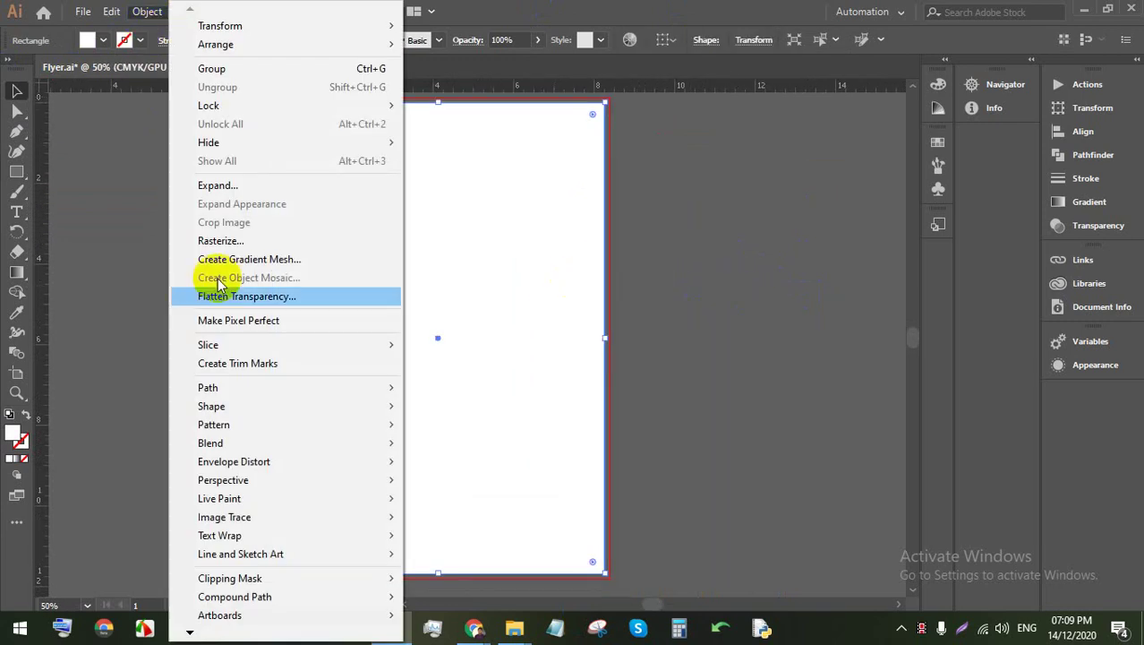
{"action": "mouse_move", "coordinate": [275, 394]}
{"action": "left_click", "coordinate": [452, 449]}
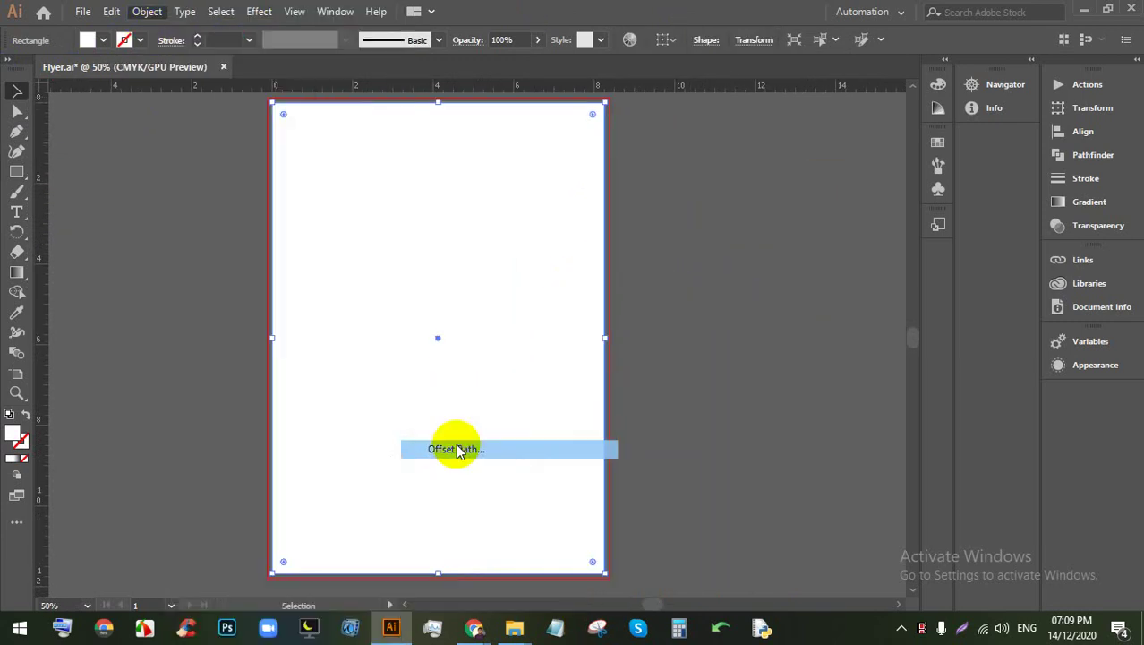
{"action": "left_click", "coordinate": [741, 342]}
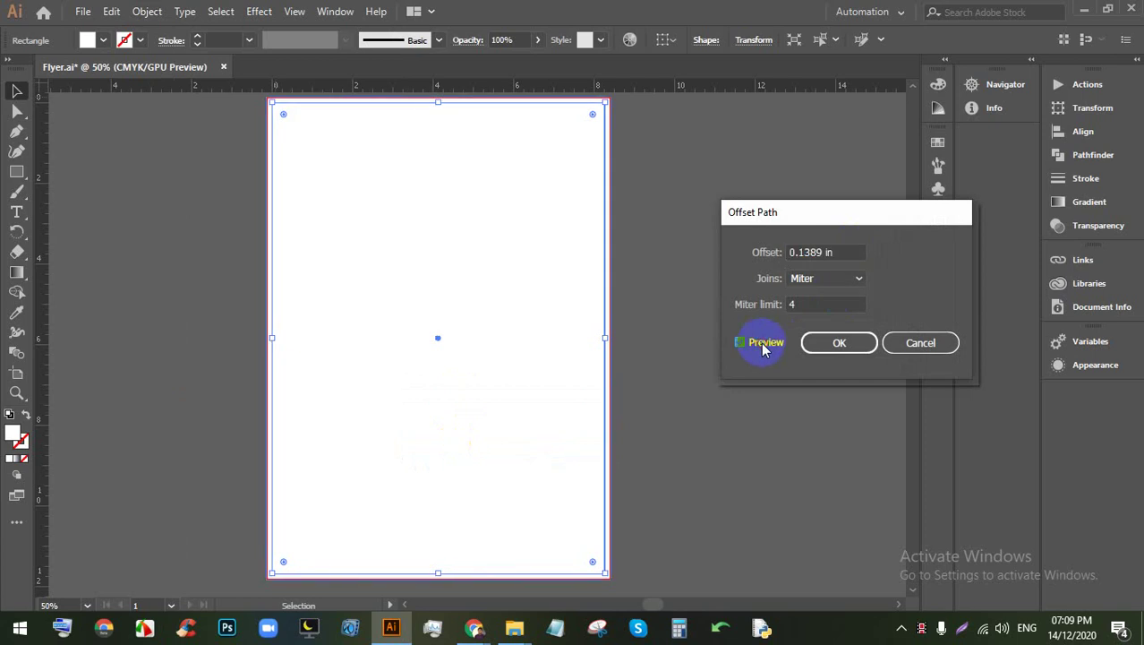
{"action": "left_click", "coordinate": [834, 253]}
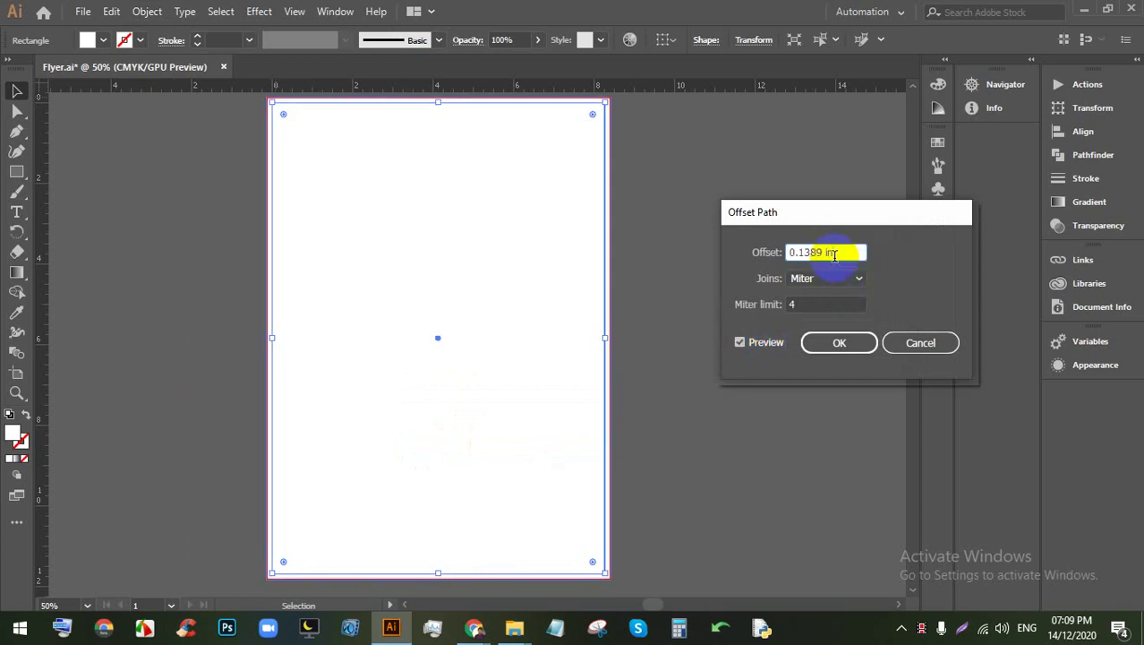
{"action": "triple_click", "coordinate": [835, 252]}
{"action": "type", "text": "0"}
{"action": "type", "text": "-0.125"}
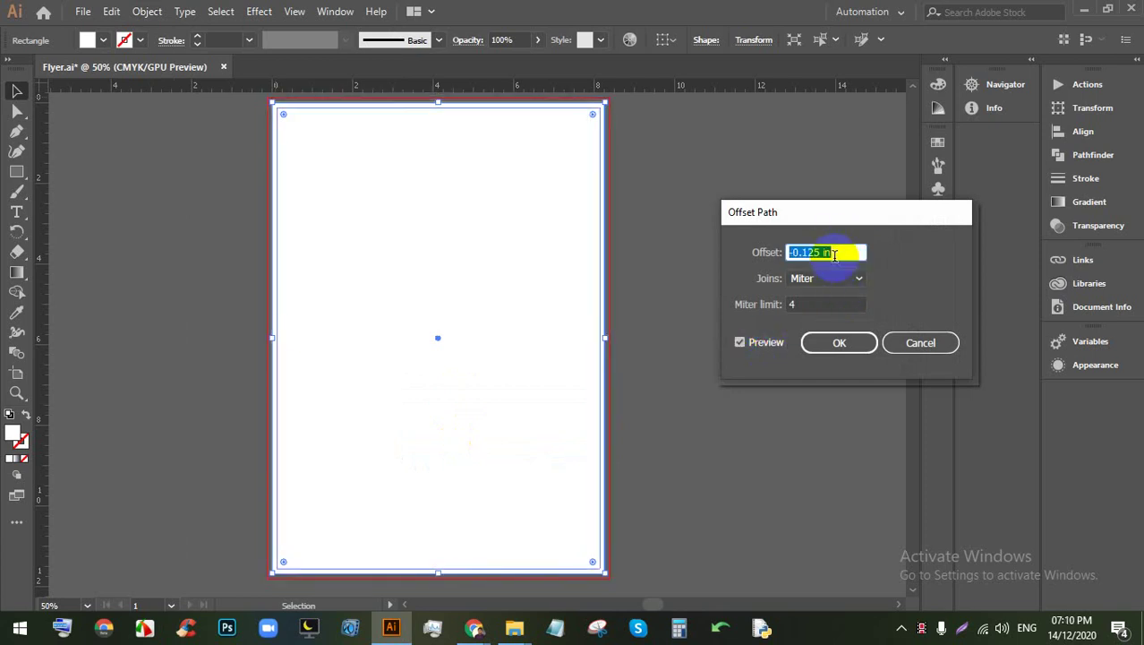
{"action": "type", "text": "-0.25"}
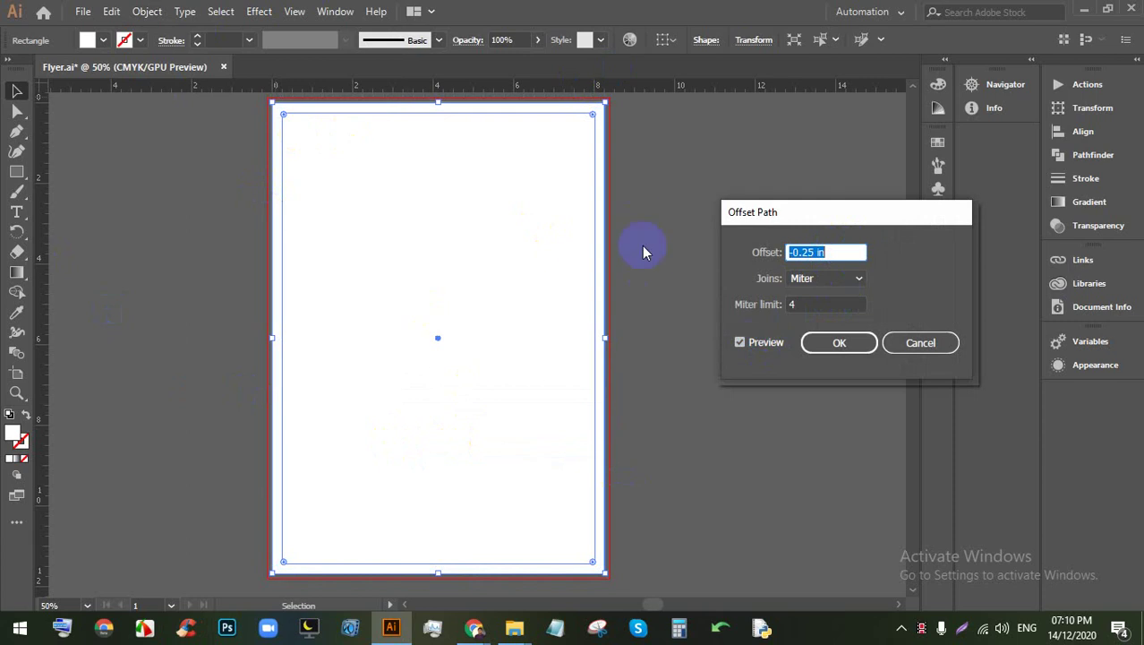
{"action": "type", "text": "-0.5"}
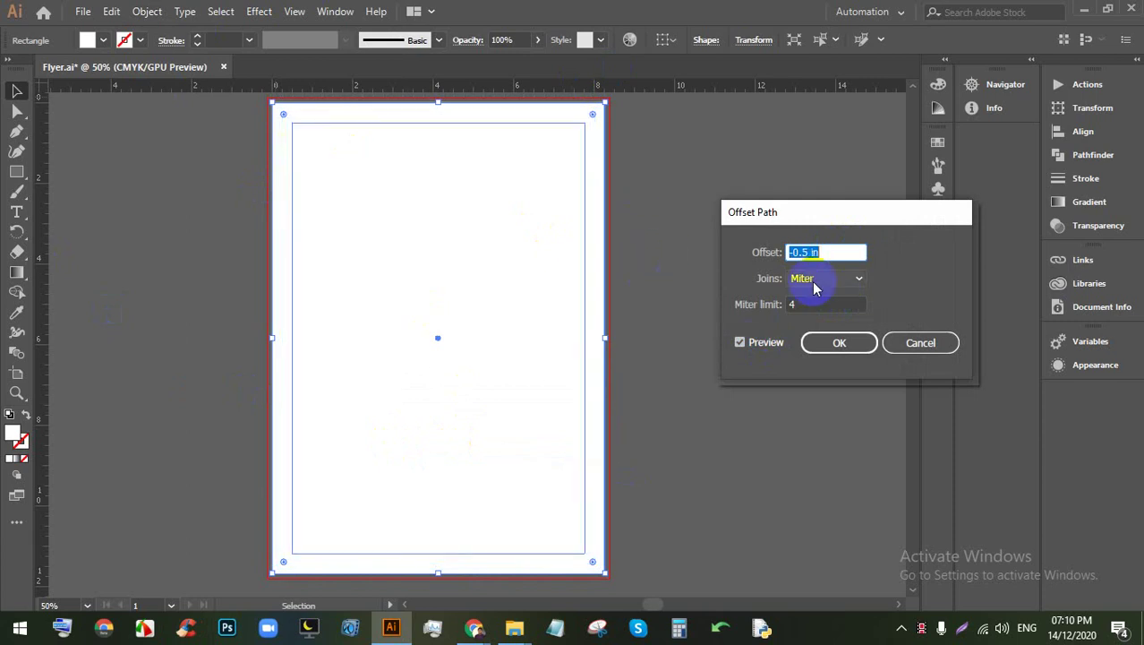
{"action": "type", "text": "-0.375"}
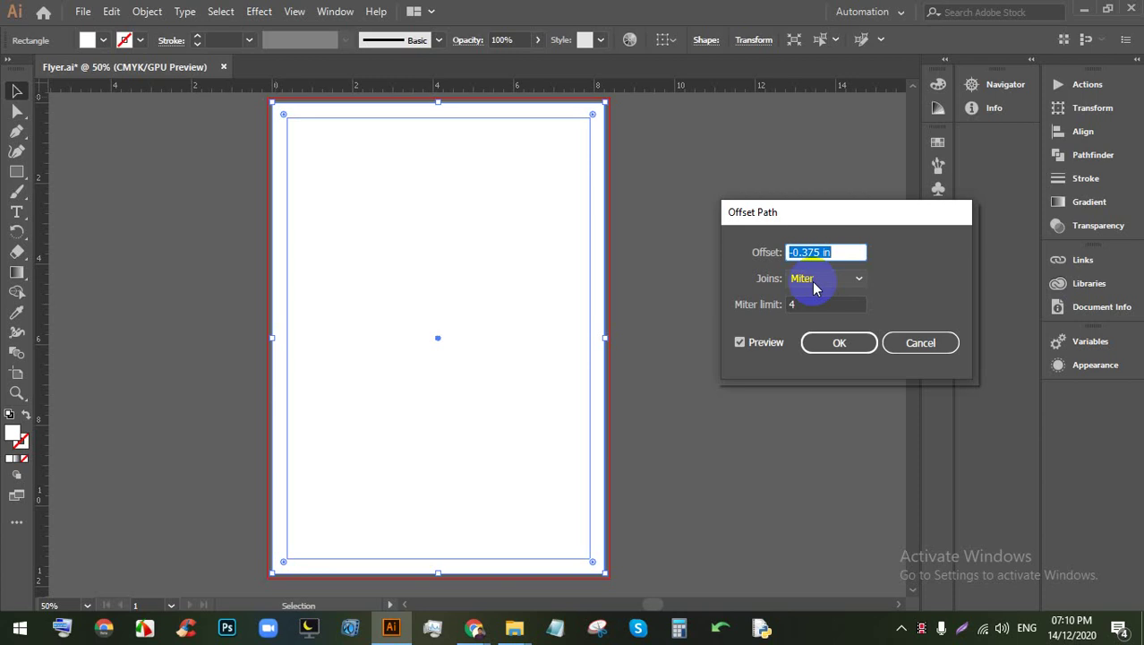
{"action": "type", "text": "-0.25"}
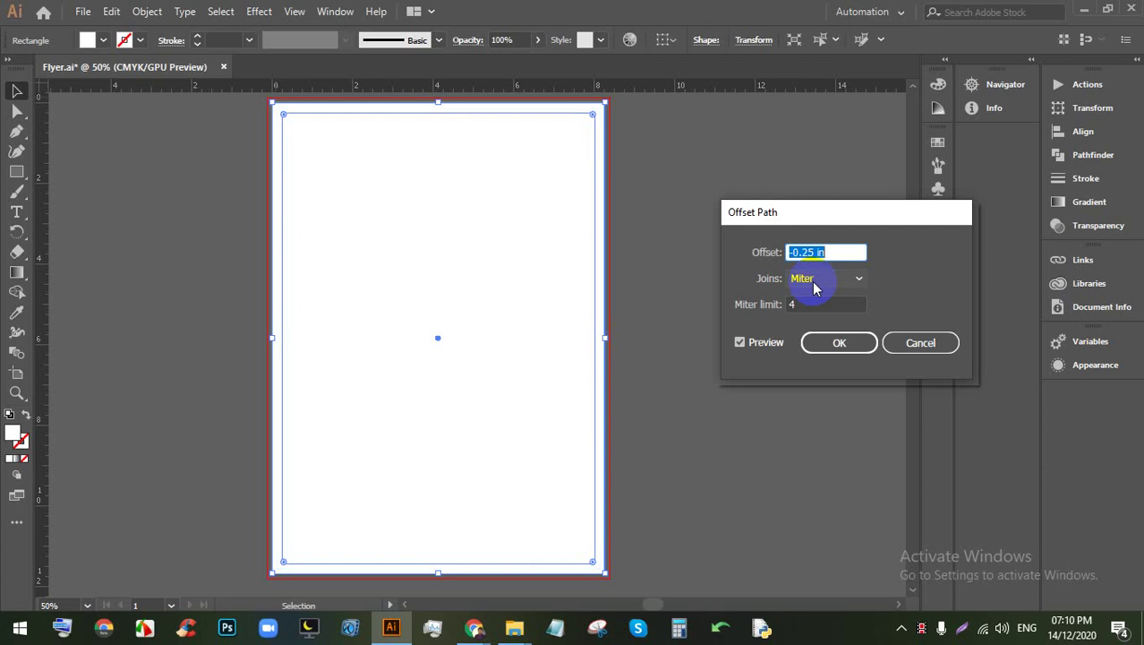
{"action": "type", "text": "0-0.25"}
{"action": "left_click", "coordinate": [842, 346]}
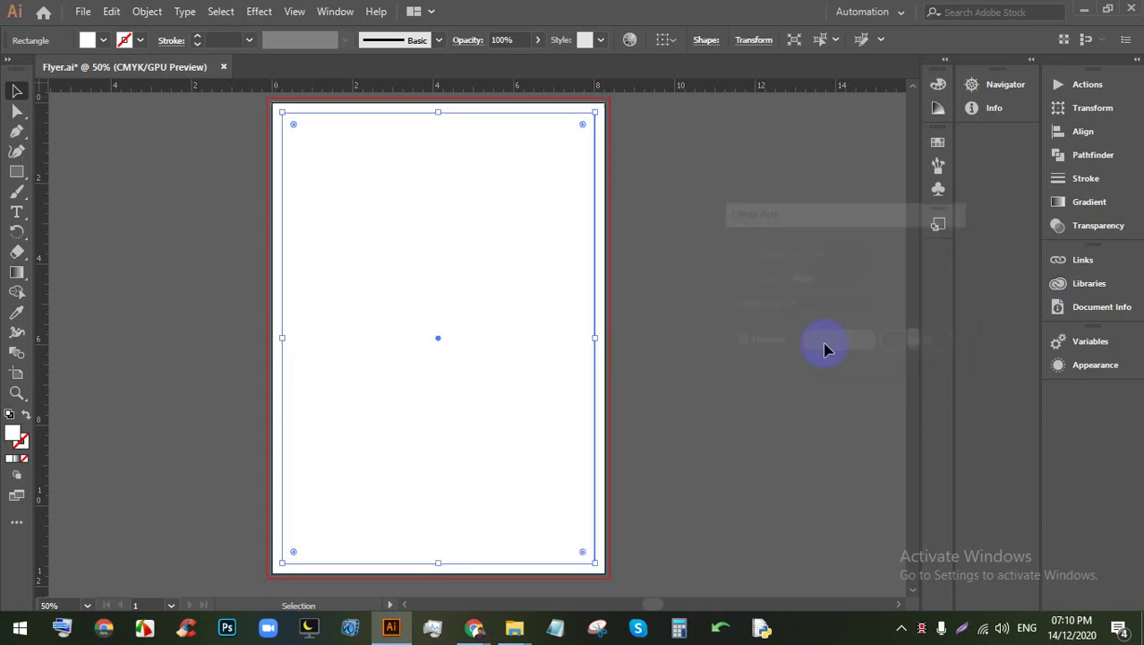
Step: Turn the inset rectangle into guides with Make Guides
{"action": "left_click", "coordinate": [743, 322]}
{"action": "left_click", "coordinate": [504, 280]}
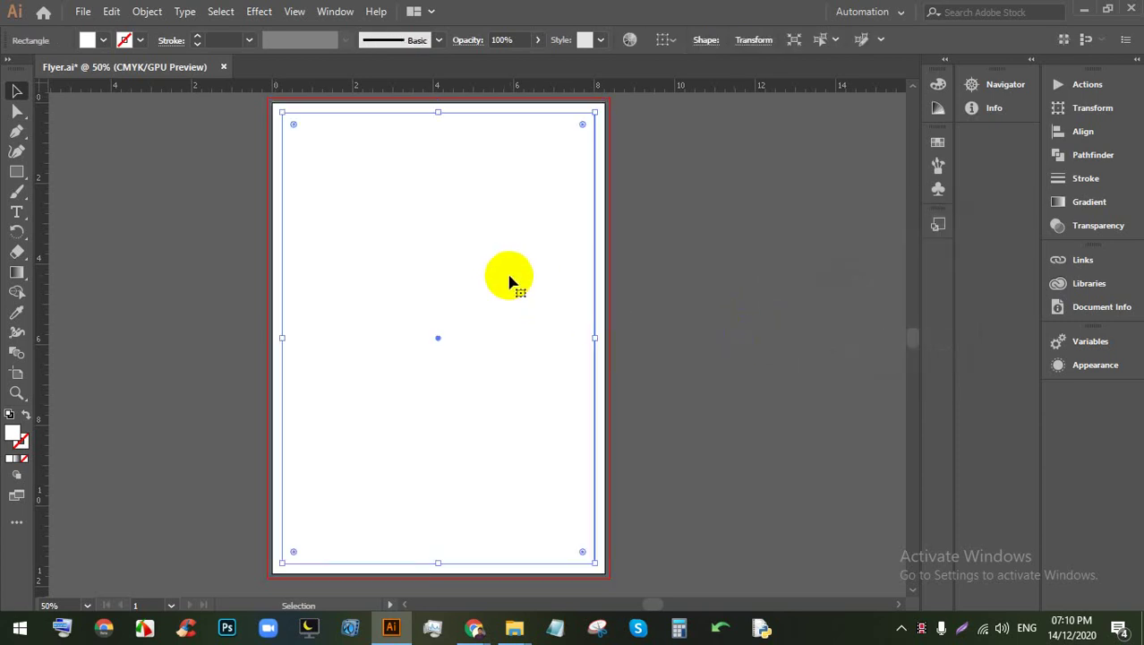
{"action": "right_click", "coordinate": [509, 282]}
{"action": "left_click", "coordinate": [613, 477]}
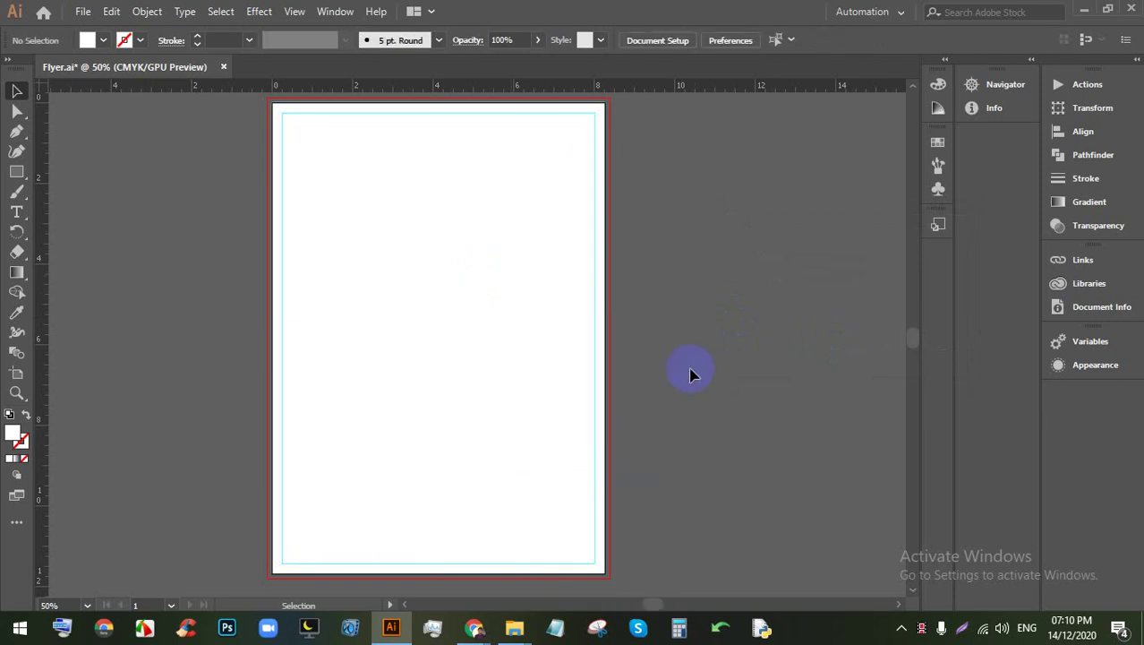
{"action": "scroll", "coordinate": [288, 108], "scroll_direction": "up", "scroll_amount": 5}
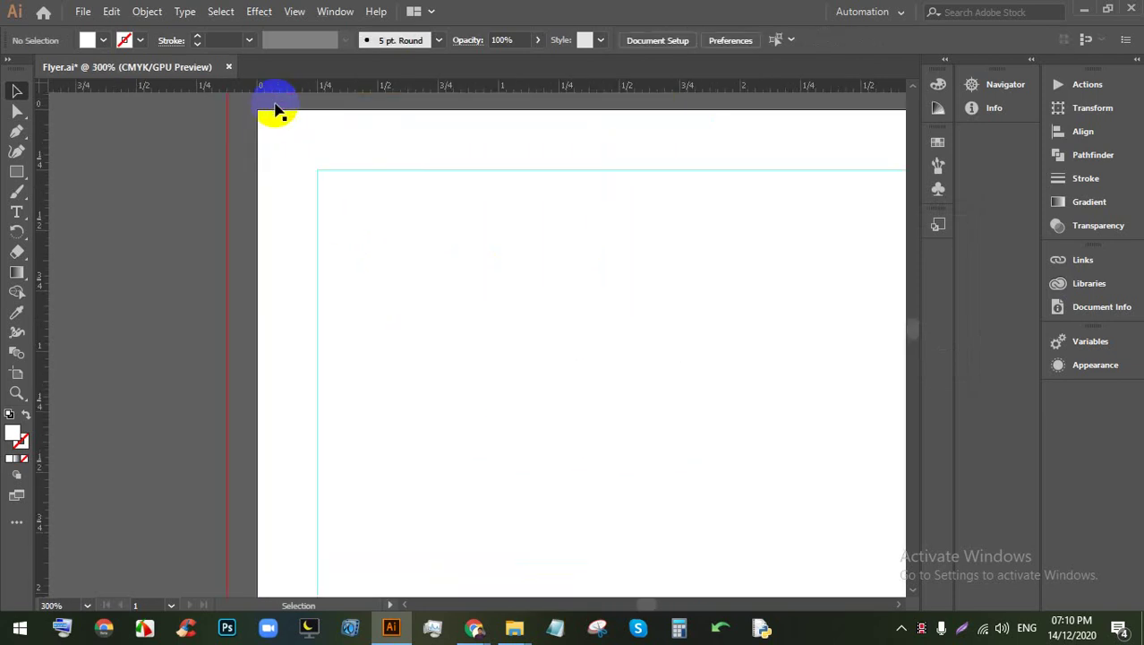
{"action": "scroll", "coordinate": [319, 127], "scroll_direction": "down", "scroll_amount": 5}
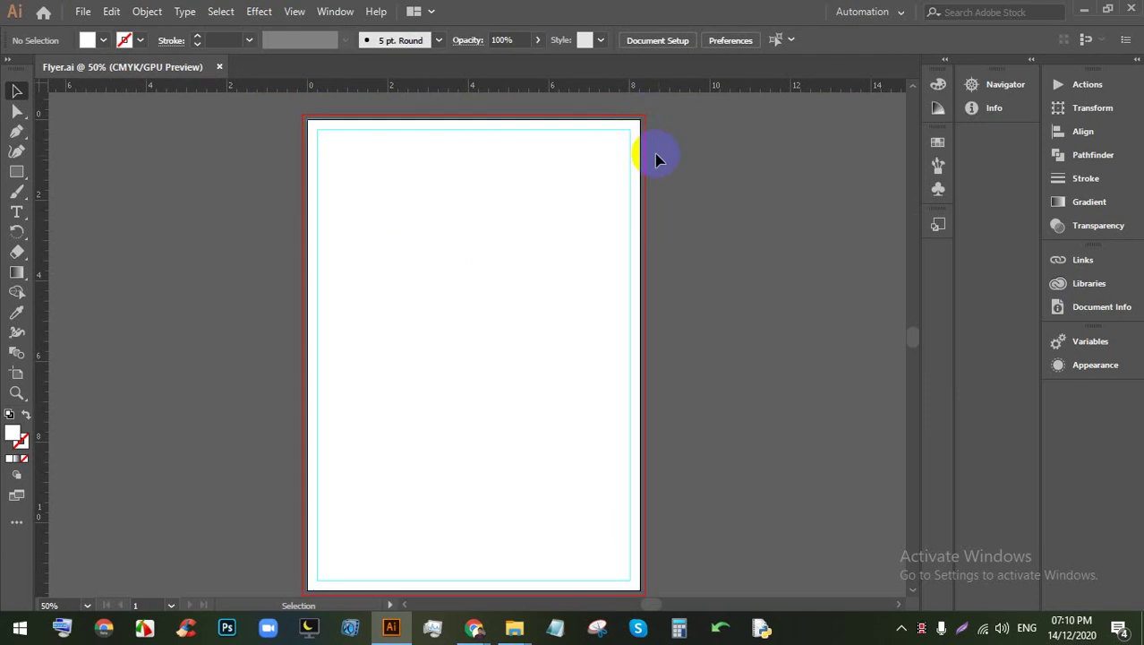
{"action": "scroll", "coordinate": [658, 159], "scroll_direction": "down", "scroll_amount": 3}
{"action": "scroll", "coordinate": [660, 161], "scroll_direction": "up", "scroll_amount": 2}
{"action": "left_click", "coordinate": [647, 184]}
{"action": "left_click", "coordinate": [388, 146]}
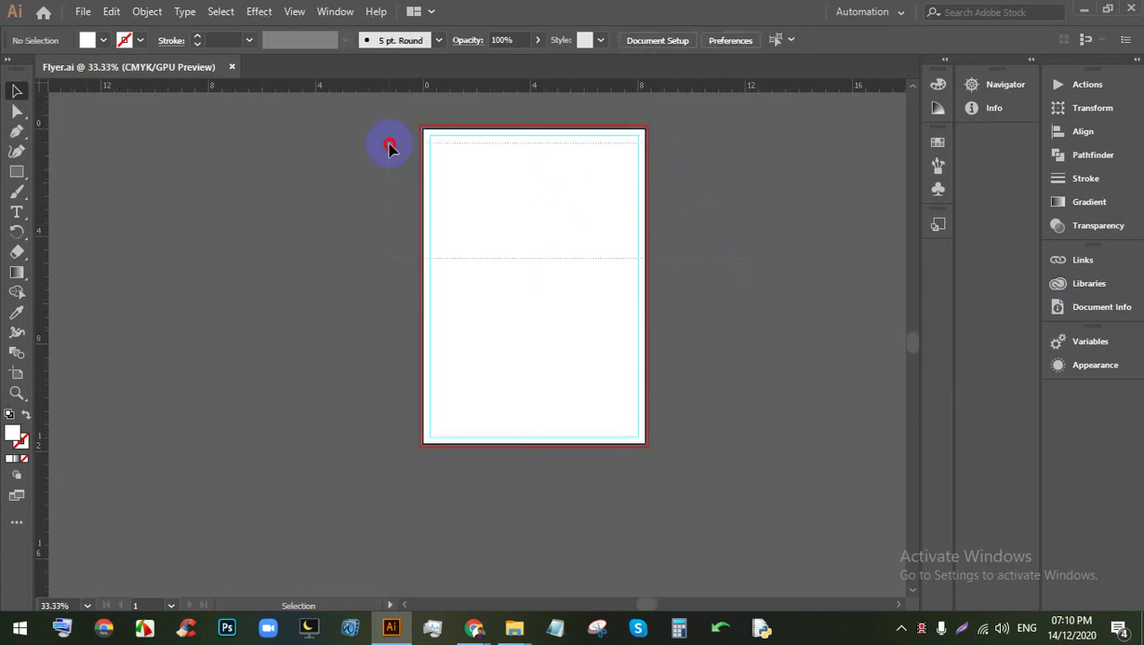
{"action": "key", "text": "ctrl+a"}
{"action": "left_click", "coordinate": [403, 153]}
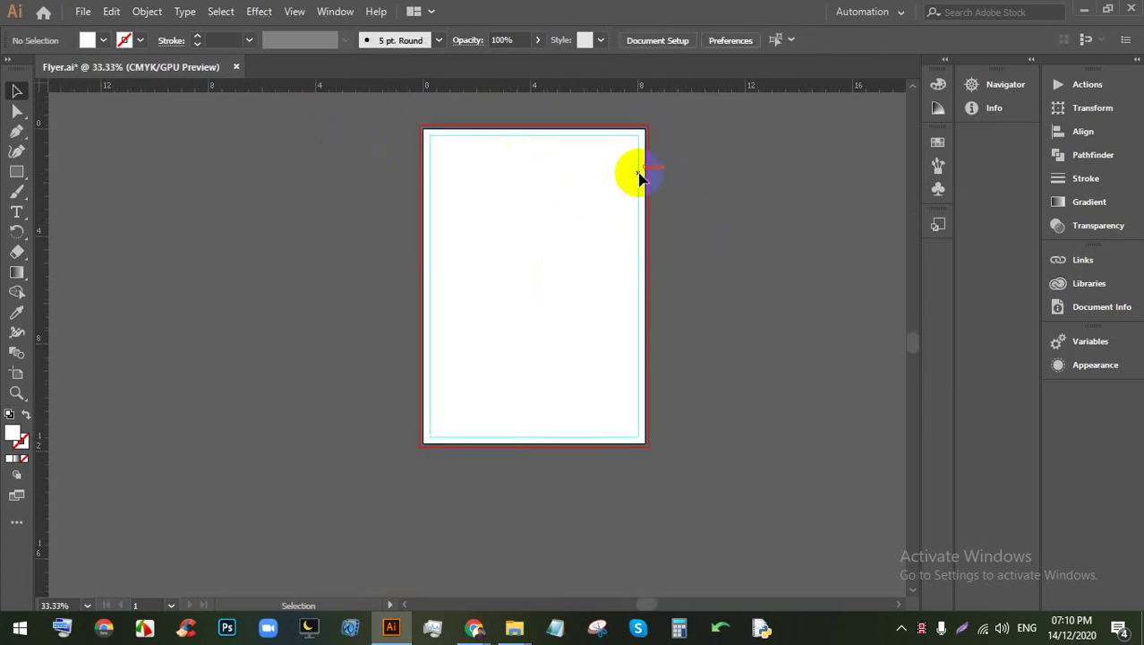
{"action": "scroll", "coordinate": [606, 162], "scroll_direction": "down", "scroll_amount": 2}
{"action": "scroll", "coordinate": [606, 163], "scroll_direction": "up", "scroll_amount": 1}
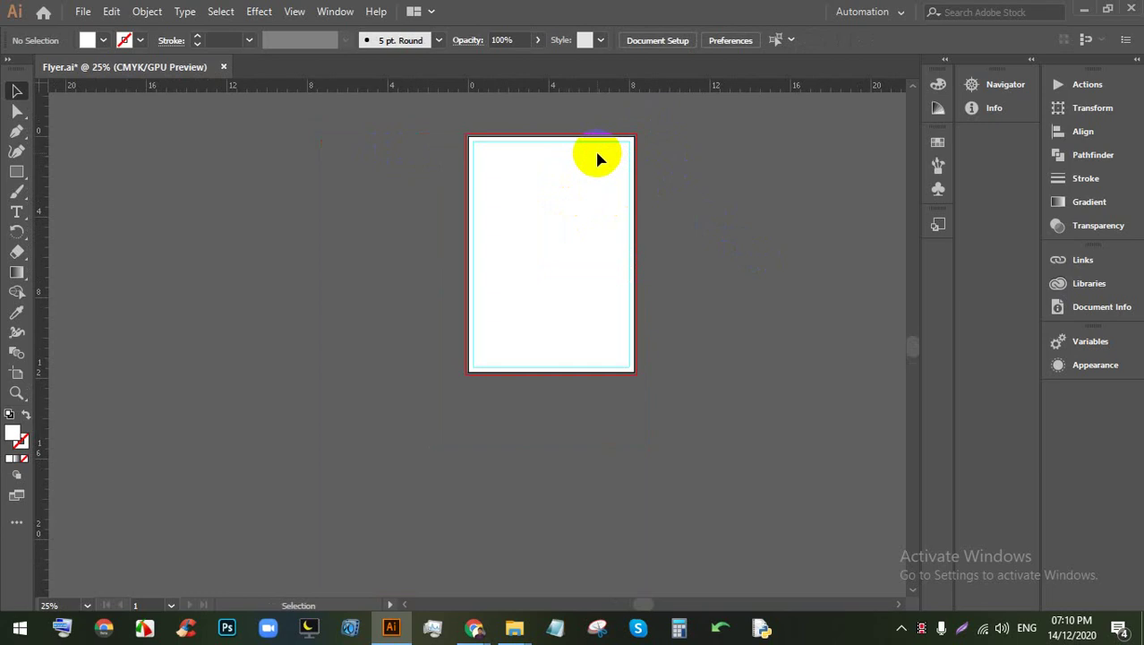
{"action": "scroll", "coordinate": [594, 154], "scroll_direction": "up", "scroll_amount": 2}
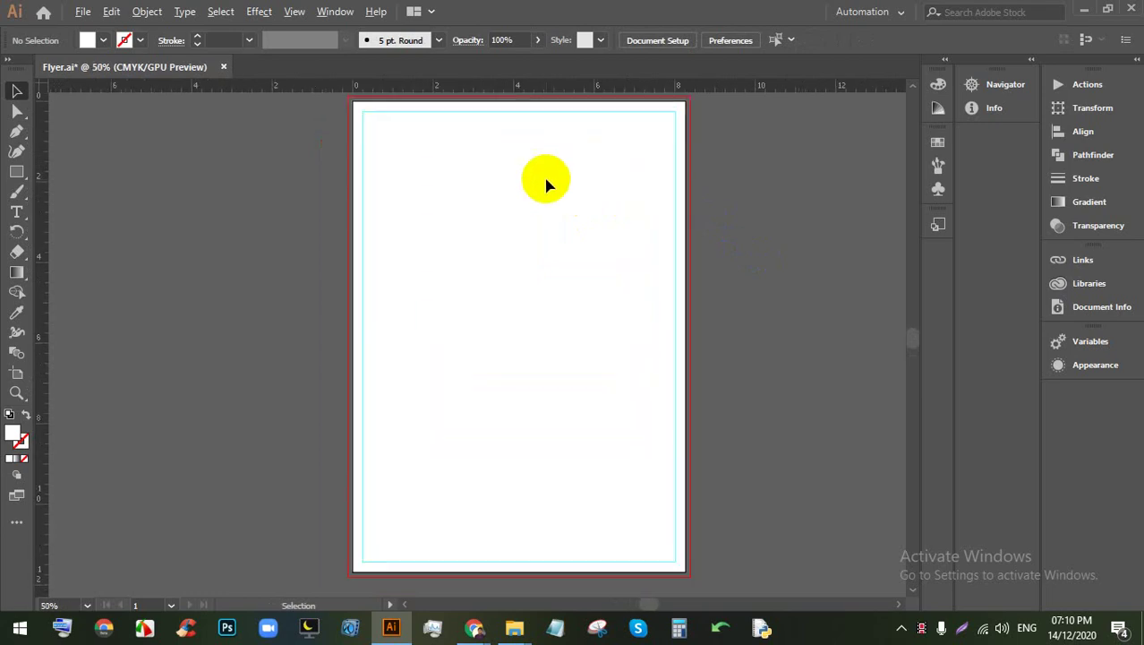
{"action": "scroll", "coordinate": [649, 175], "scroll_direction": "up", "scroll_amount": 1}
{"action": "scroll", "coordinate": [649, 176], "scroll_direction": "up", "scroll_amount": 1}
{"action": "scroll", "coordinate": [635, 181], "scroll_direction": "down", "scroll_amount": 2}
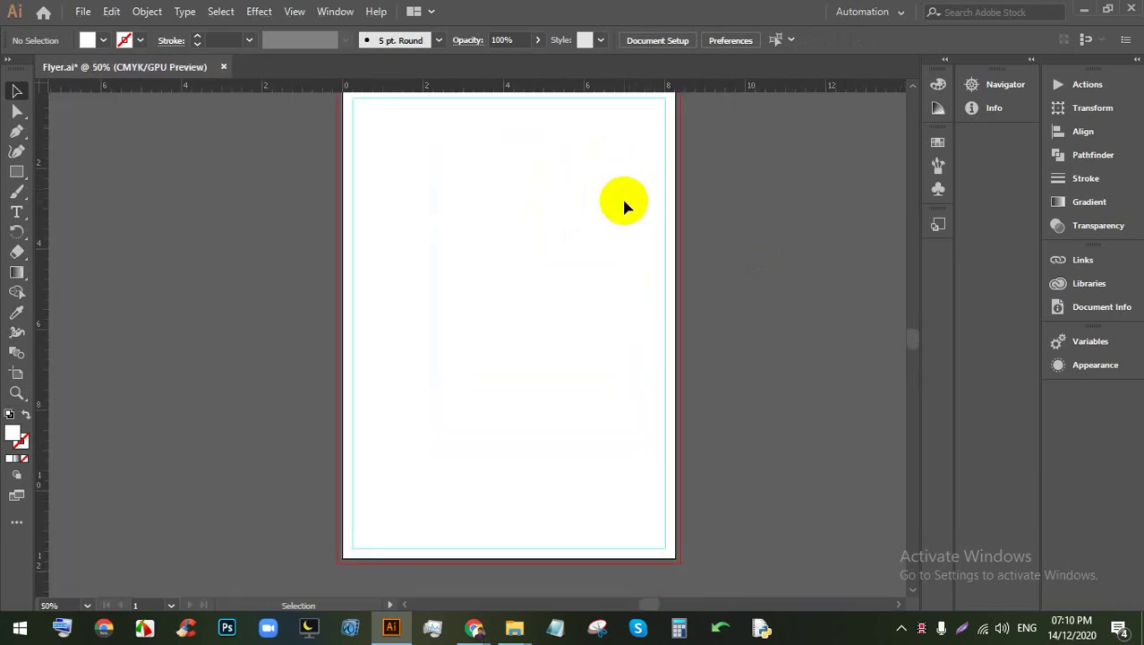
{"action": "scroll", "coordinate": [537, 268], "scroll_direction": "down", "scroll_amount": 1}
{"action": "scroll", "coordinate": [531, 273], "scroll_direction": "up", "scroll_amount": 1}
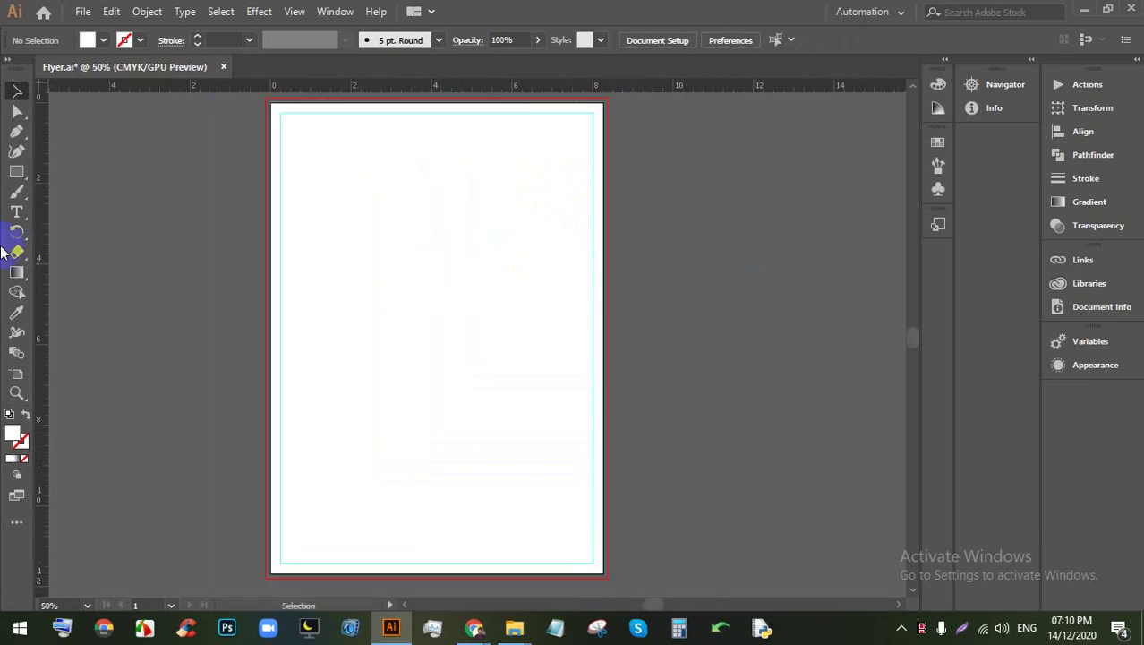
Step: Draw a hexagon on the upper left and move it to overhang the artboard's left edge
{"action": "left_click_drag", "start_coordinate": [23, 176], "coordinate": [81, 209]}
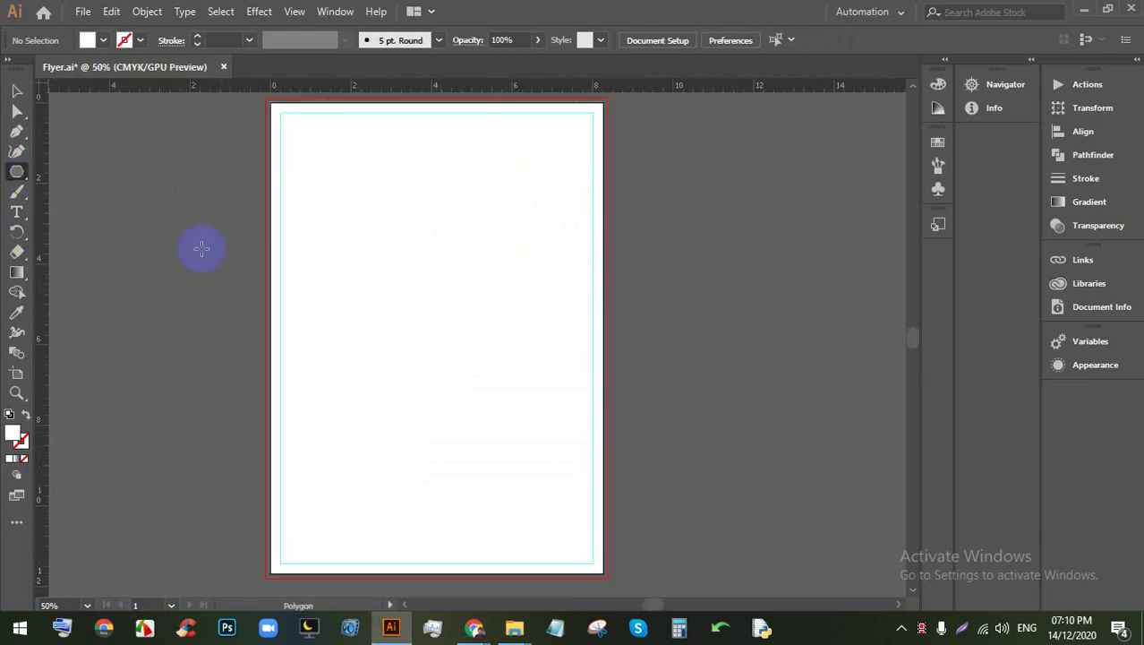
{"action": "left_click_drag", "start_coordinate": [350, 275], "coordinate": [386, 378]}
{"action": "left_click", "coordinate": [16, 90]}
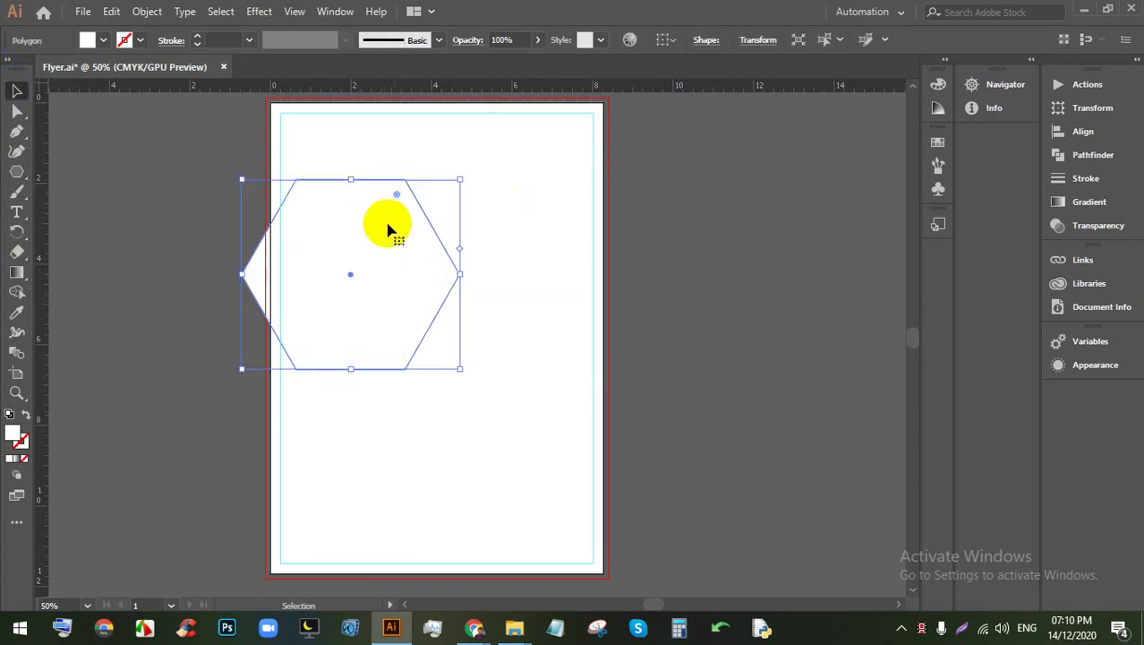
{"action": "key", "text": "ctrl+plus"}
{"action": "left_click_drag", "start_coordinate": [519, 259], "coordinate": [422, 302]}
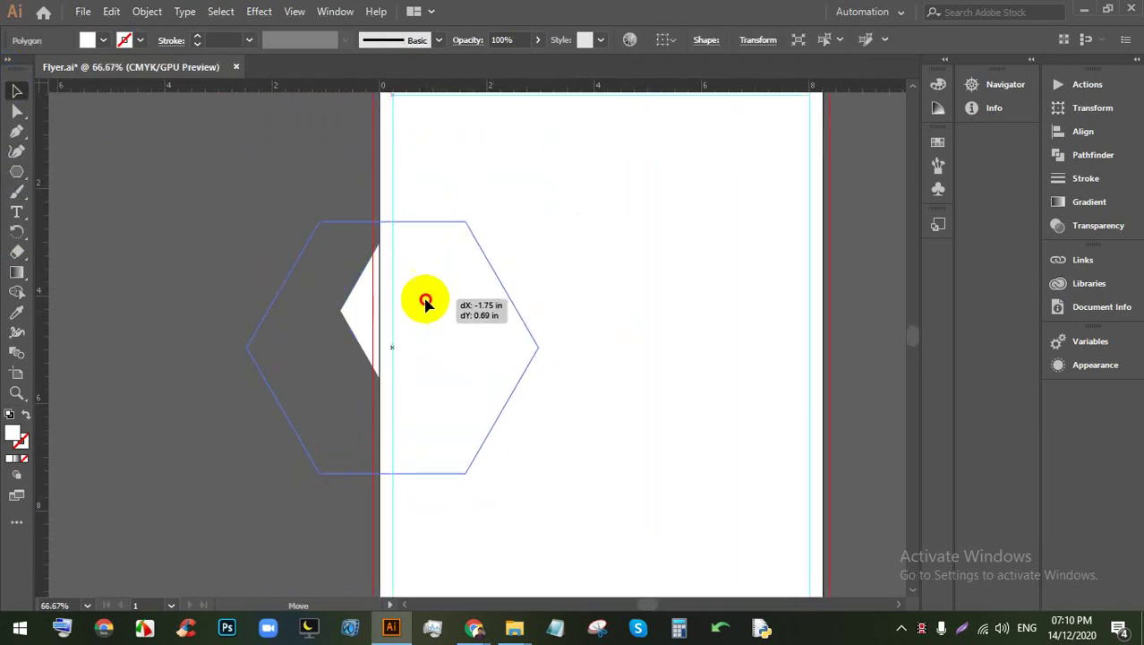
{"action": "key", "text": "ctrl+minus"}
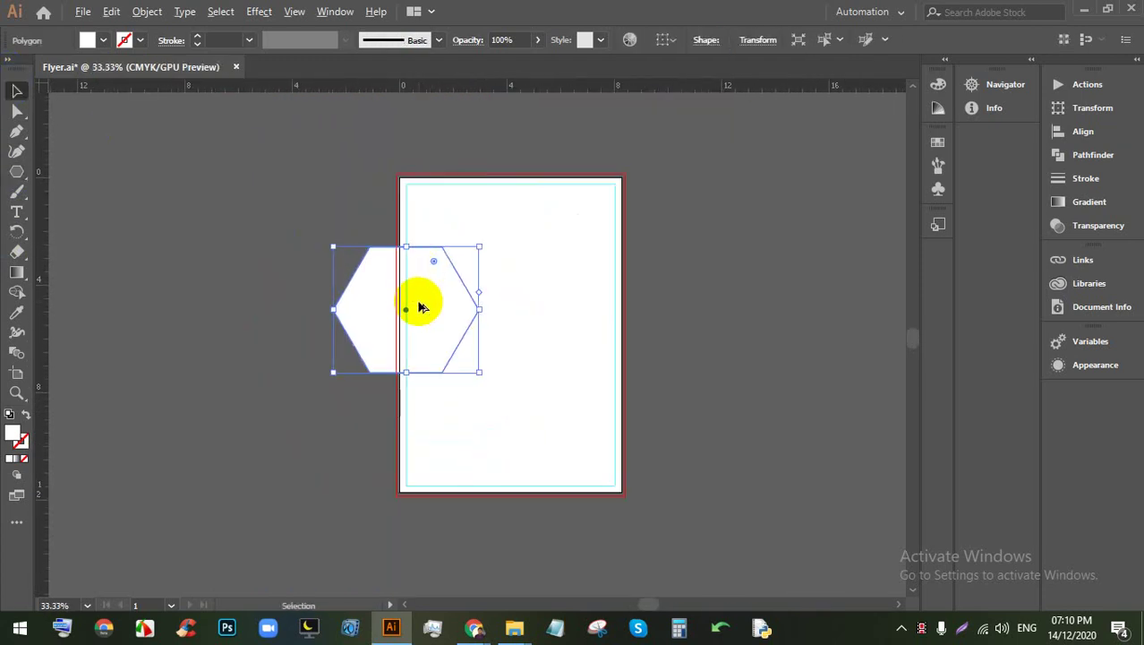
Step: Enlarge the hexagon from its edges and centre it on the artboard's left edge
{"action": "left_click_drag", "start_coordinate": [479, 372], "coordinate": [509, 399]}
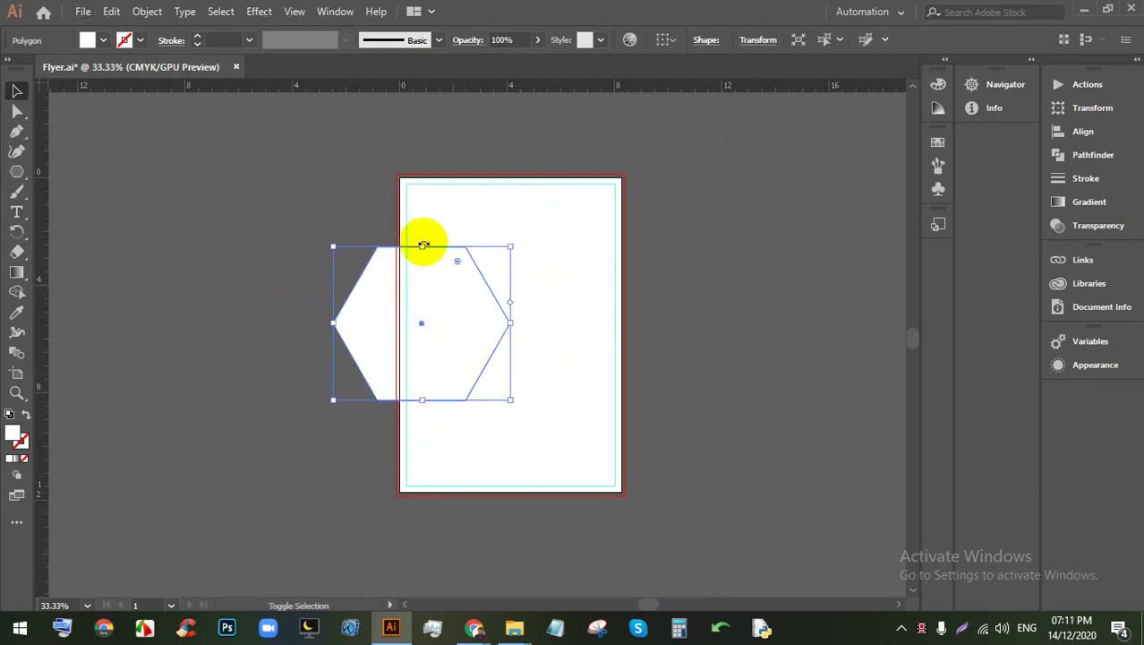
{"action": "left_click_drag", "start_coordinate": [421, 244], "coordinate": [417, 231]}
{"action": "left_click_drag", "start_coordinate": [434, 293], "coordinate": [436, 308]}
{"action": "scroll", "coordinate": [431, 303], "scroll_direction": "down", "scroll_amount": 1}
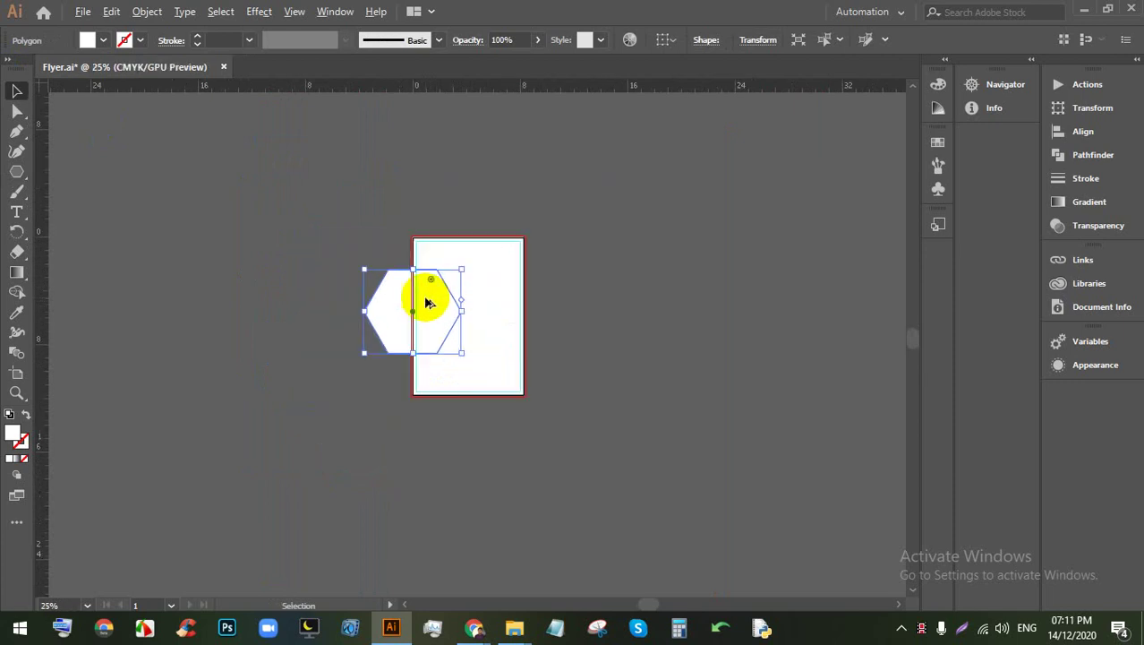
{"action": "scroll", "coordinate": [428, 301], "scroll_direction": "up", "scroll_amount": 2}
{"action": "left_click_drag", "start_coordinate": [754, 301], "coordinate": [720, 302]}
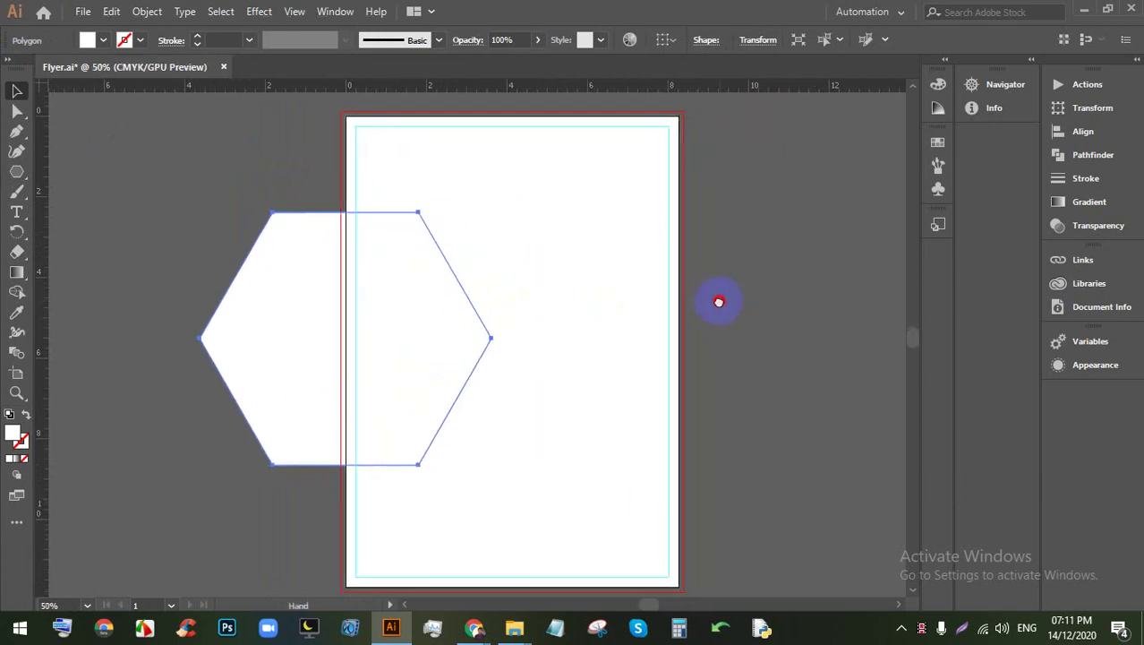
Step: Try yellow and light orange swatch fills on the hexagon
{"action": "left_click", "coordinate": [124, 41]}
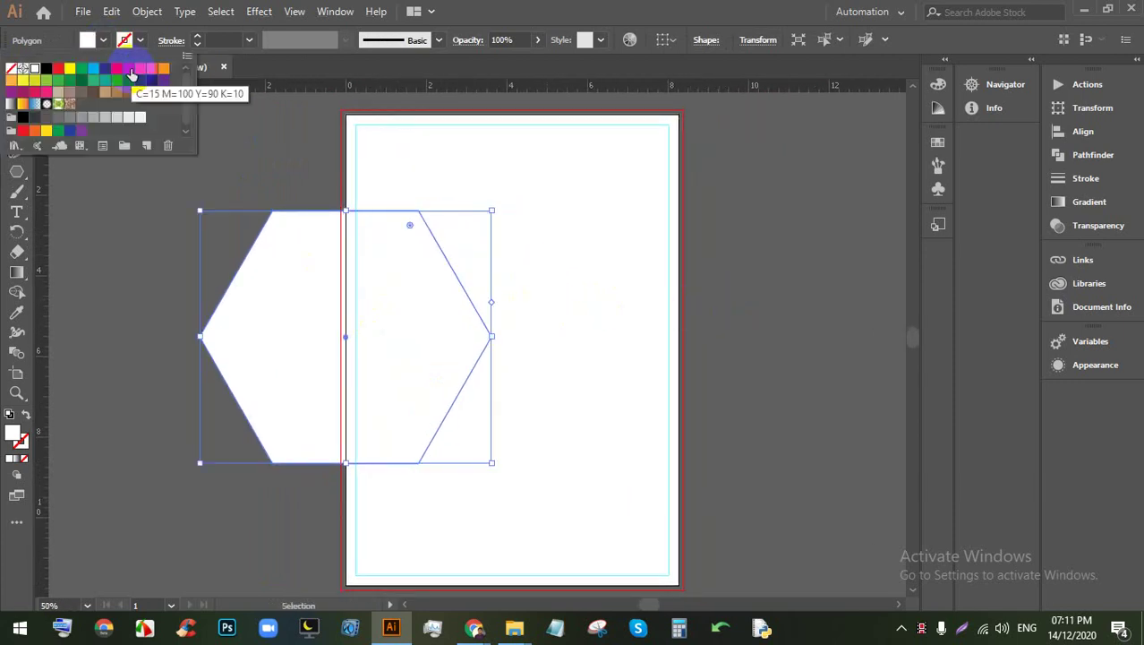
{"action": "left_click", "coordinate": [69, 74]}
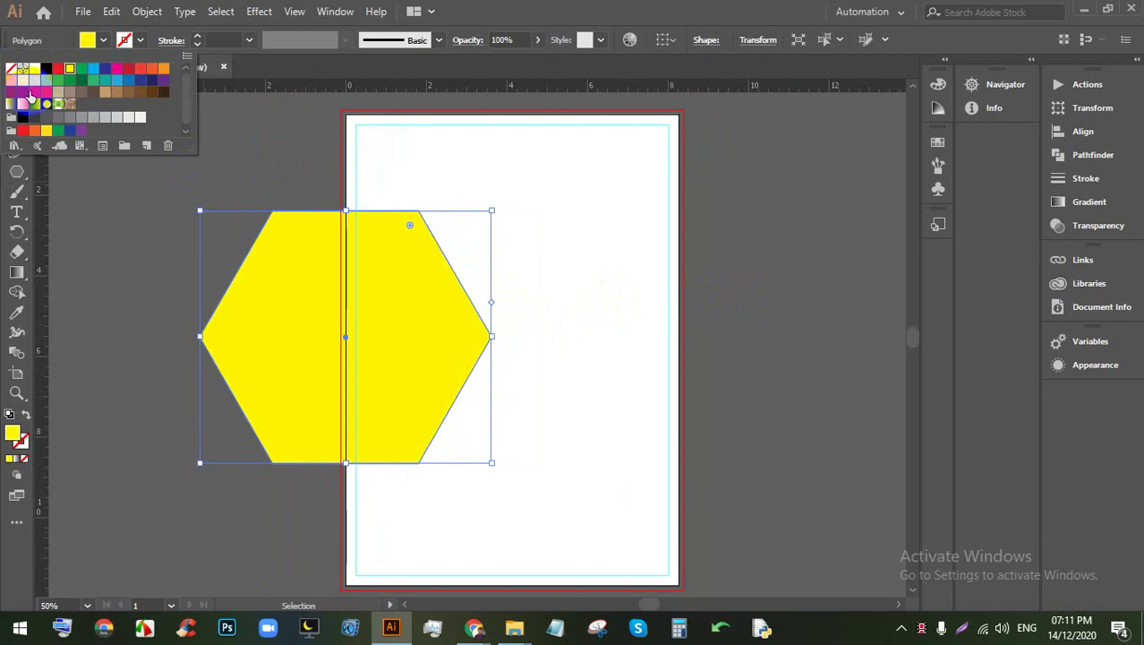
{"action": "left_click", "coordinate": [11, 80]}
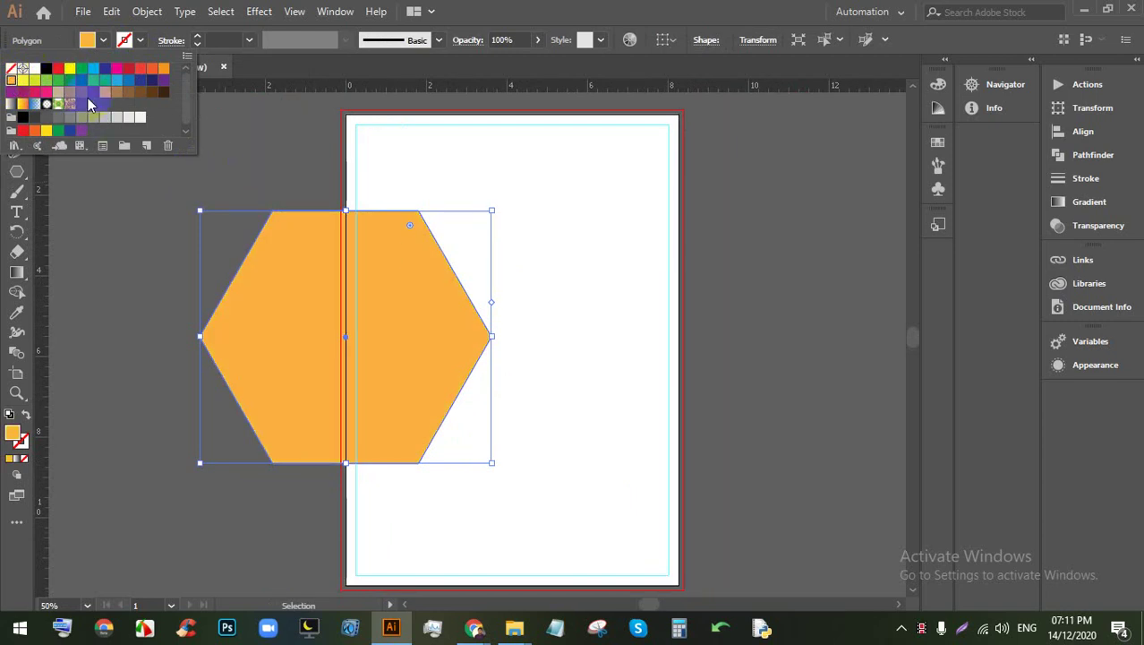
{"action": "key", "text": "Escape"}
{"action": "left_click", "coordinate": [204, 263]}
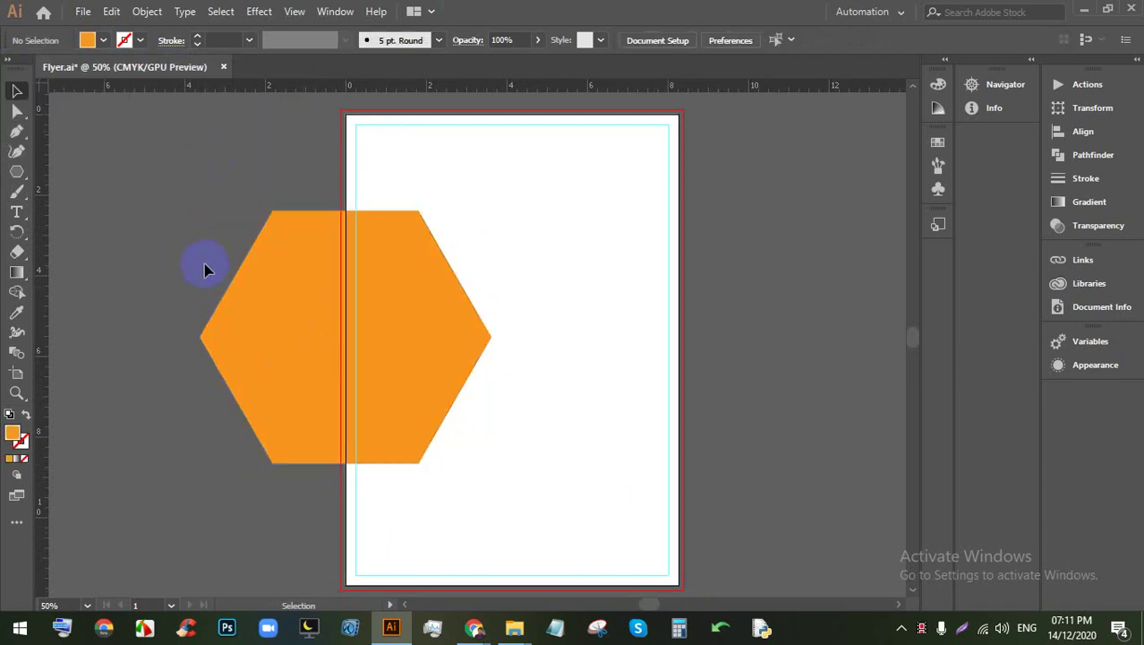
{"action": "left_click", "coordinate": [311, 320]}
Step: Set the hexagon's fill to bright yellow #f4d70b in the Color Picker
{"action": "double_click", "coordinate": [16, 434]}
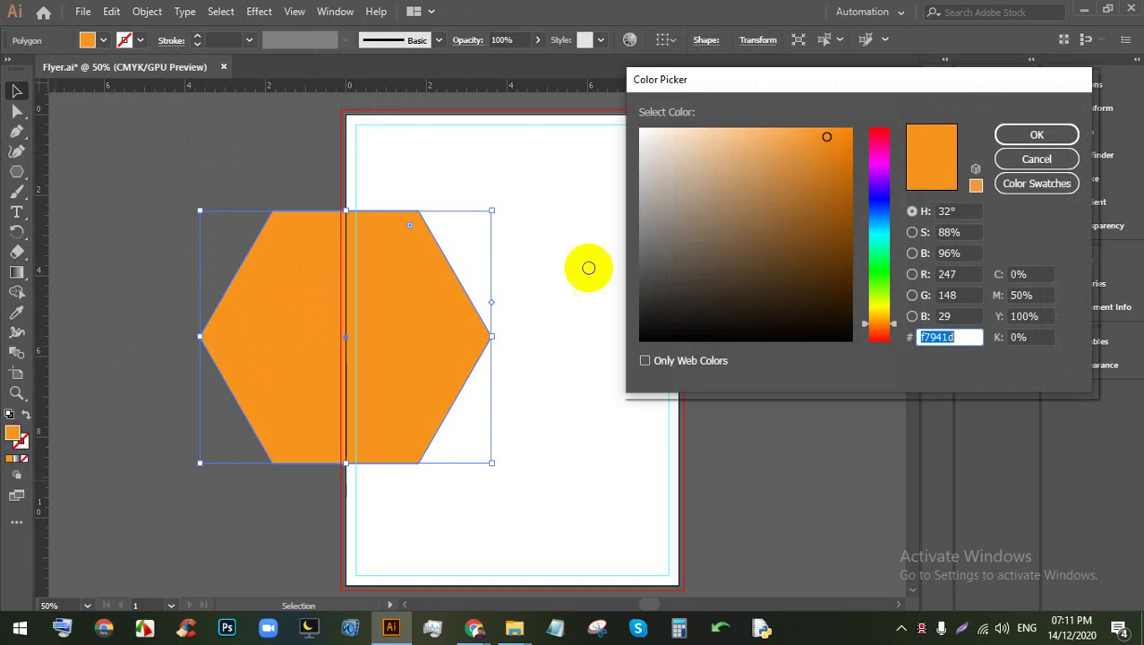
{"action": "left_click", "coordinate": [879, 309]}
{"action": "left_click", "coordinate": [881, 313]}
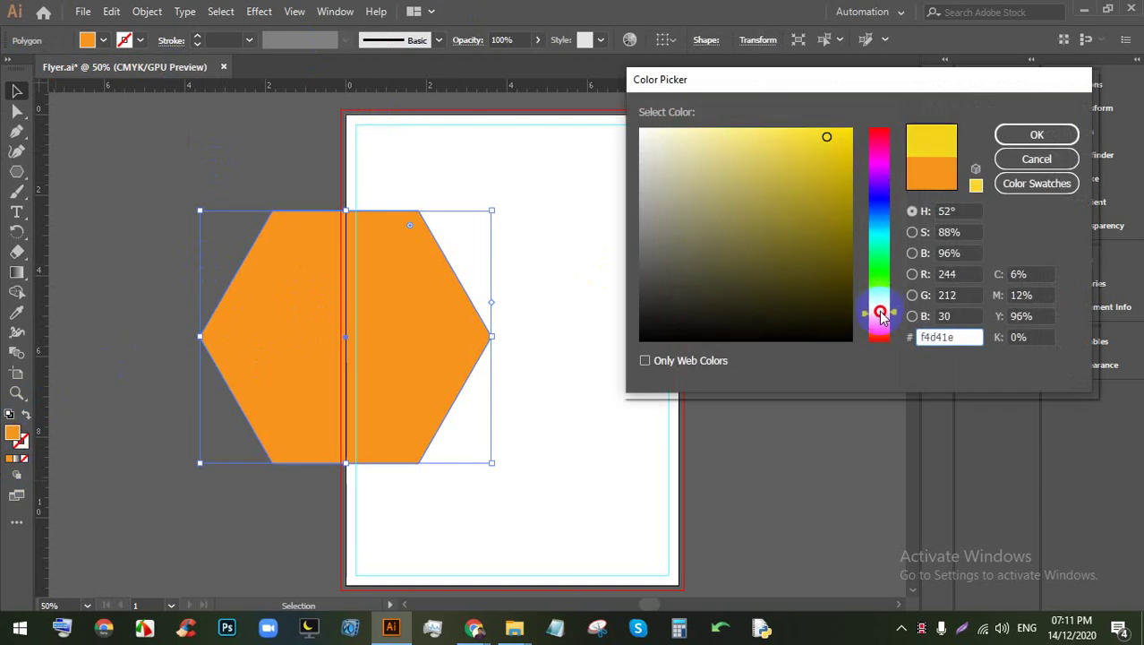
{"action": "left_click", "coordinate": [846, 135]}
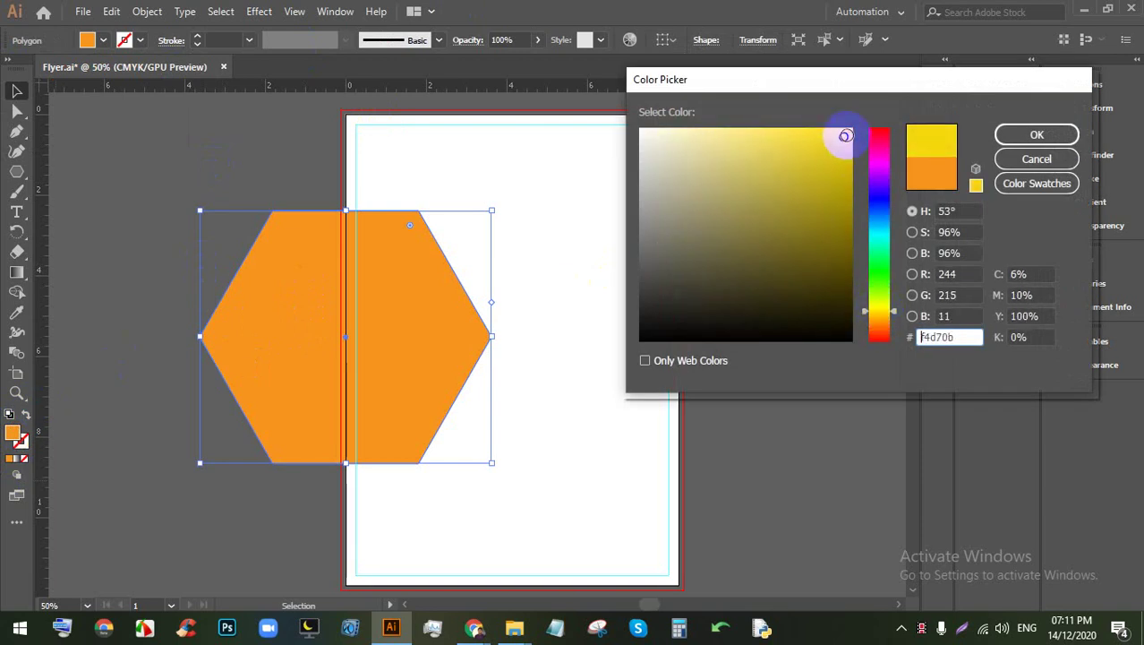
{"action": "left_click", "coordinate": [1036, 135]}
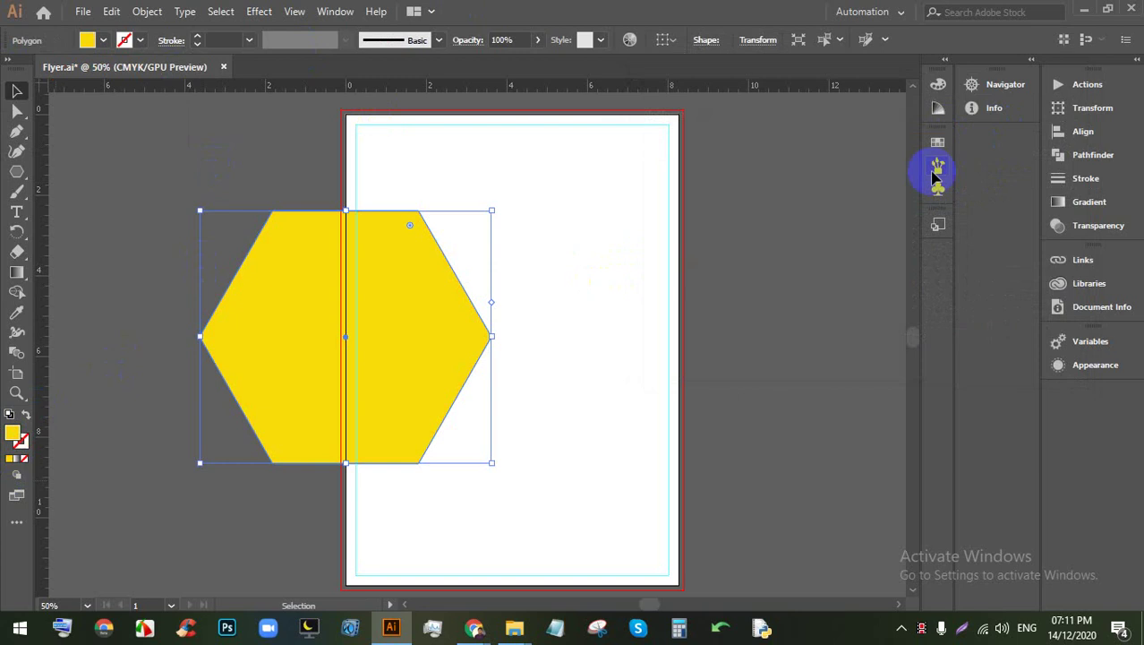
{"action": "left_click", "coordinate": [794, 285]}
{"action": "scroll", "coordinate": [424, 230], "scroll_direction": "up", "scroll_amount": 1}
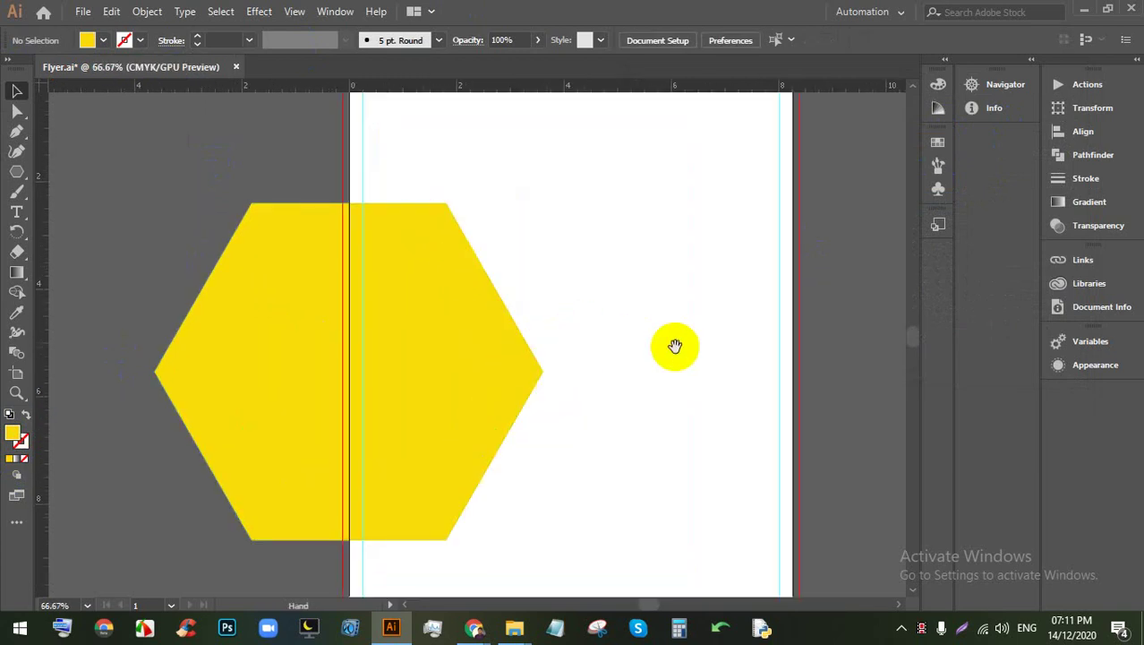
Step: Draw a thin 5.88 × 0.53 in rectangle from the hexagon's right point past the artboard
{"action": "left_click_drag", "start_coordinate": [674, 344], "coordinate": [552, 342]}
{"action": "scroll", "coordinate": [519, 319], "scroll_direction": "down", "scroll_amount": 1}
{"action": "scroll", "coordinate": [519, 319], "scroll_direction": "up", "scroll_amount": 1}
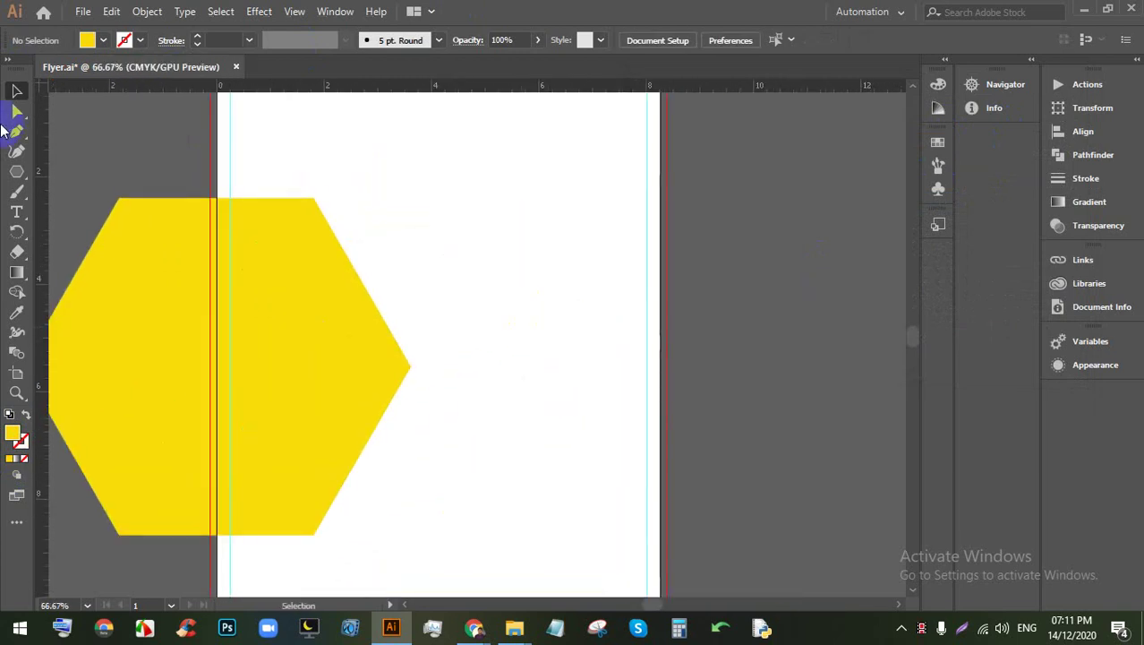
{"action": "left_click_drag", "start_coordinate": [11, 175], "coordinate": [72, 169]}
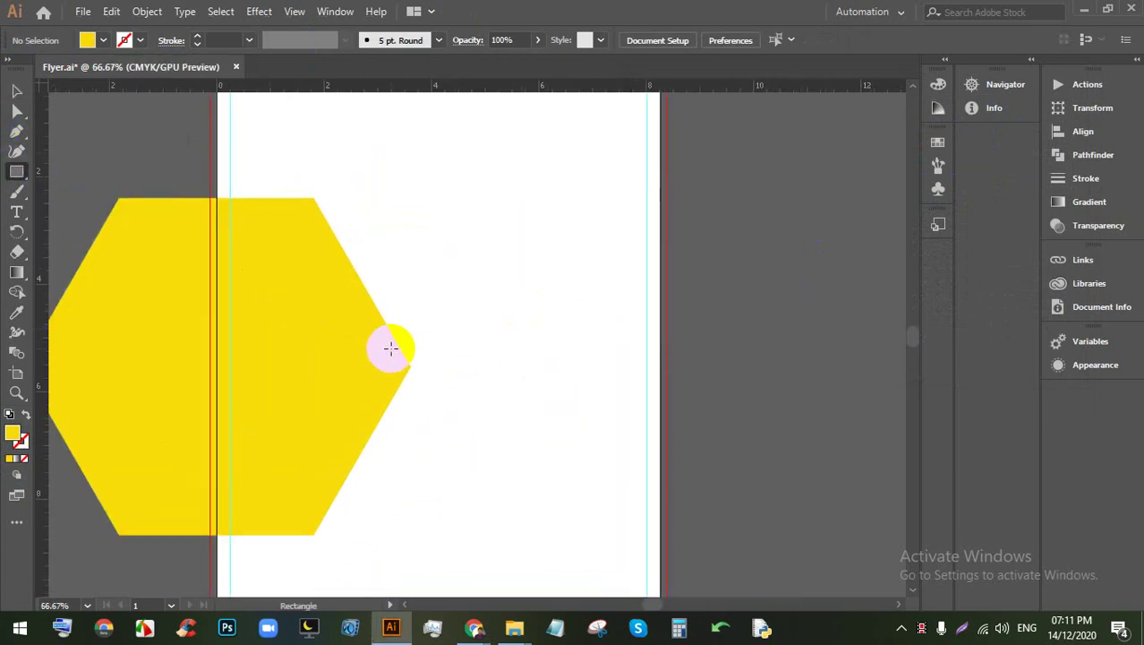
{"action": "left_click_drag", "start_coordinate": [392, 349], "coordinate": [707, 378]}
{"action": "left_click", "coordinate": [16, 90]}
{"action": "left_click", "coordinate": [758, 299]}
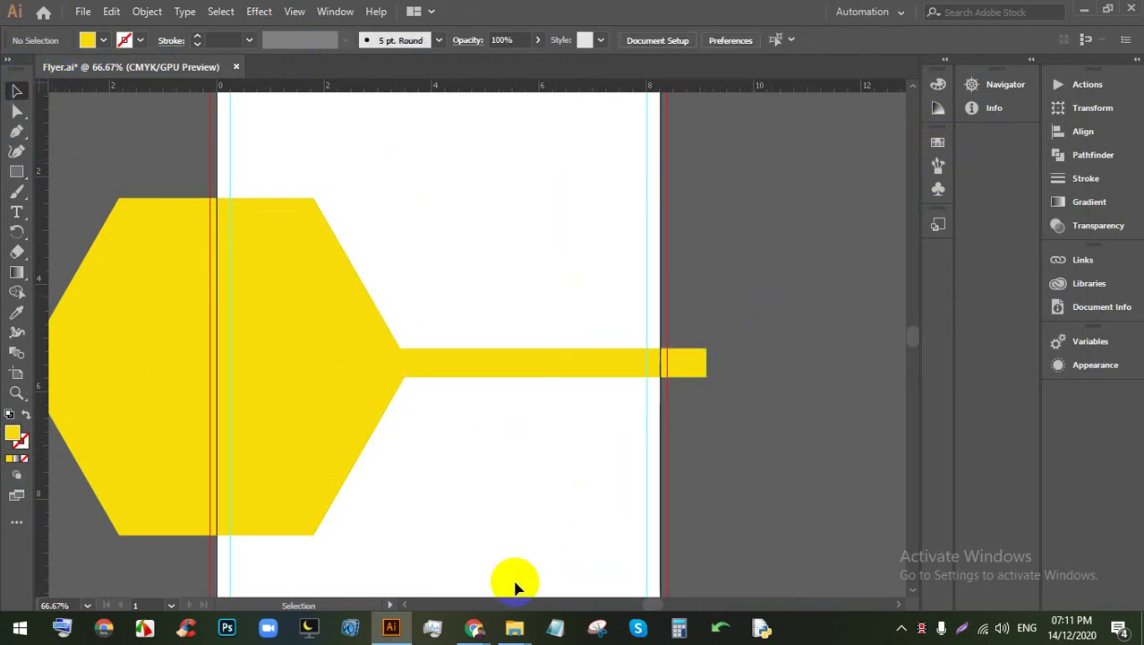
Step: Briefly check the video meeting in Chrome, then return to the flyer in Illustrator
{"action": "mouse_move", "coordinate": [496, 634]}
{"action": "left_click", "coordinate": [406, 566]}
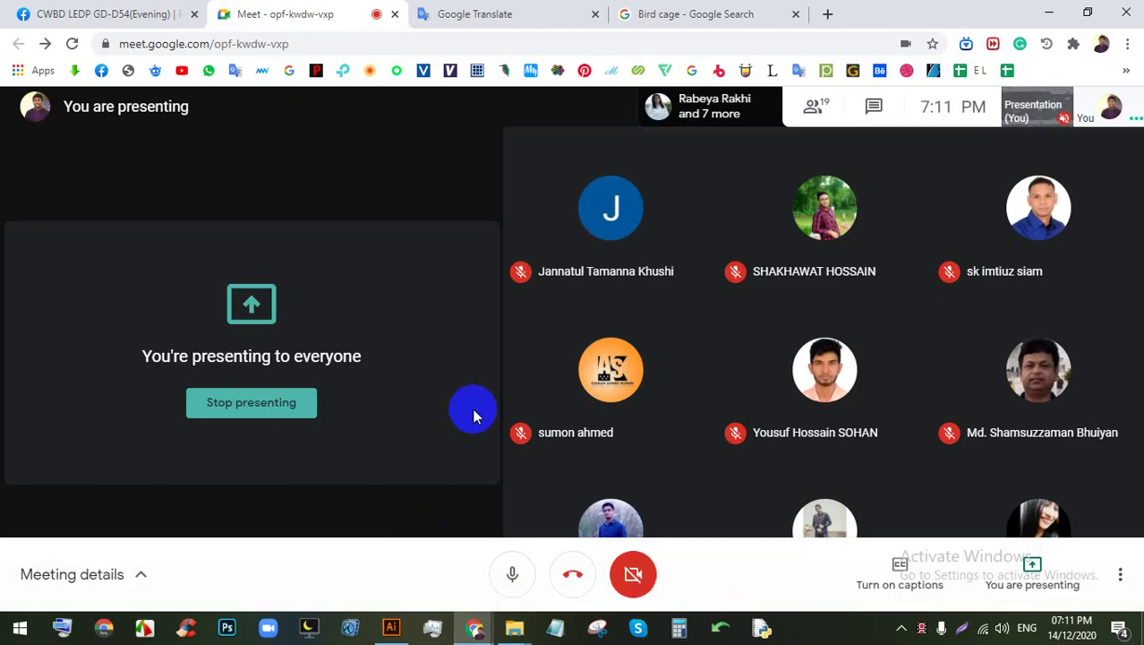
{"action": "left_click", "coordinate": [391, 626]}
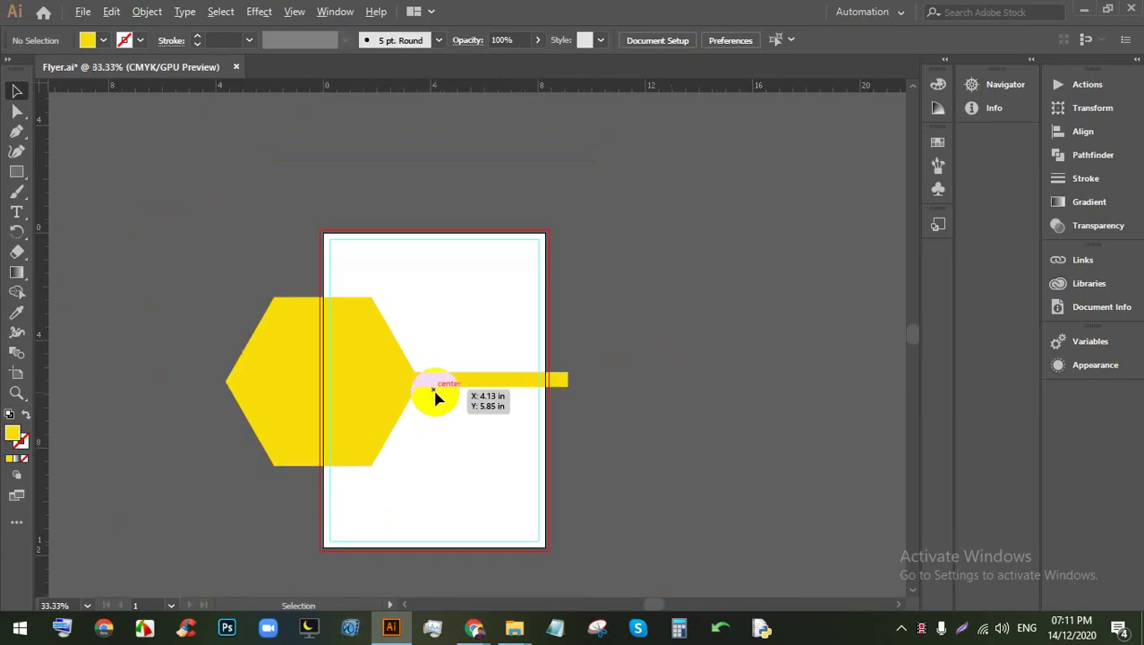
Step: Change the bar's fill from yellow to a navy swatch, briefly trying white first
{"action": "left_click", "coordinate": [607, 430]}
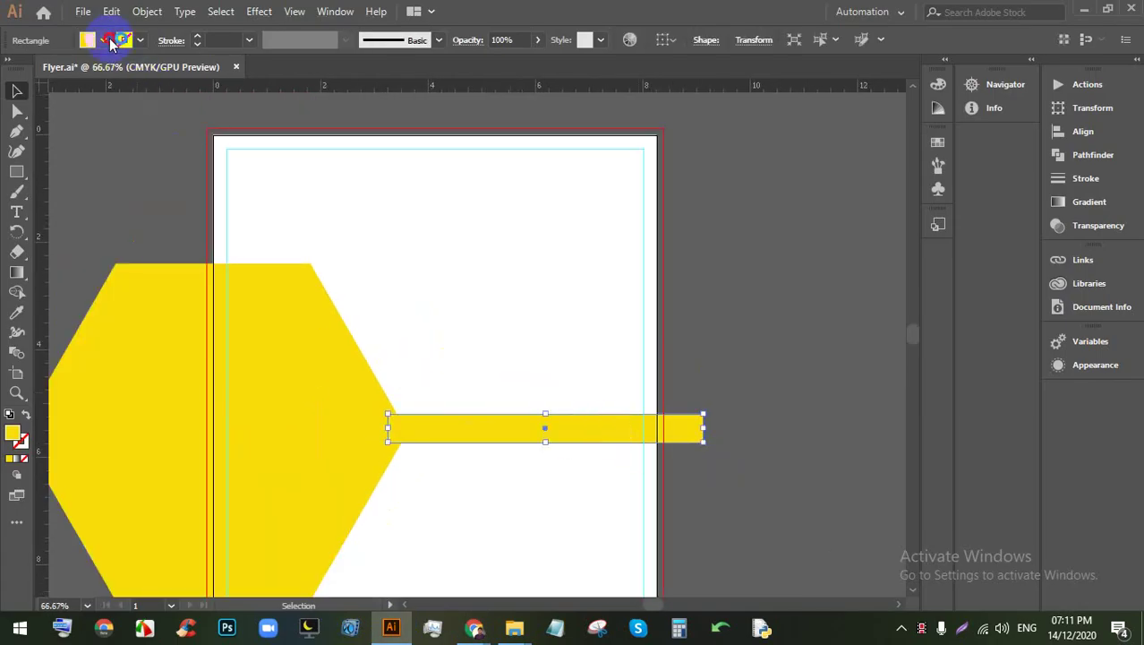
{"action": "left_click", "coordinate": [89, 41]}
{"action": "left_click", "coordinate": [36, 80]}
{"action": "left_click", "coordinate": [779, 344]}
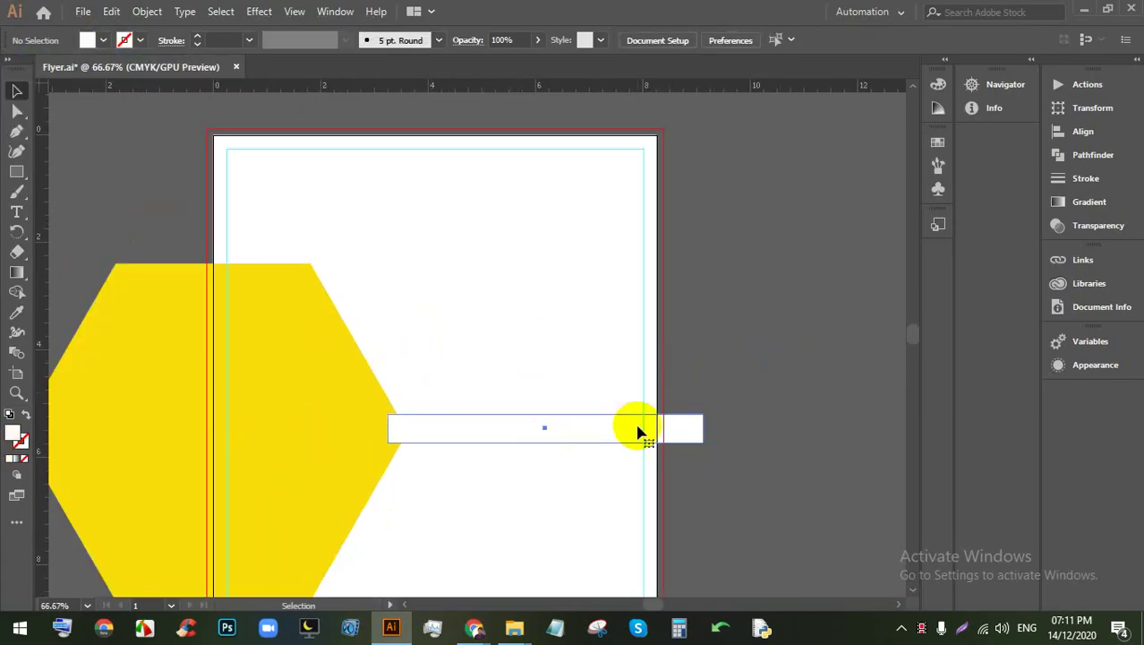
{"action": "left_click", "coordinate": [638, 428]}
{"action": "left_click", "coordinate": [103, 40]}
{"action": "left_click", "coordinate": [35, 69]}
{"action": "left_click", "coordinate": [699, 367]}
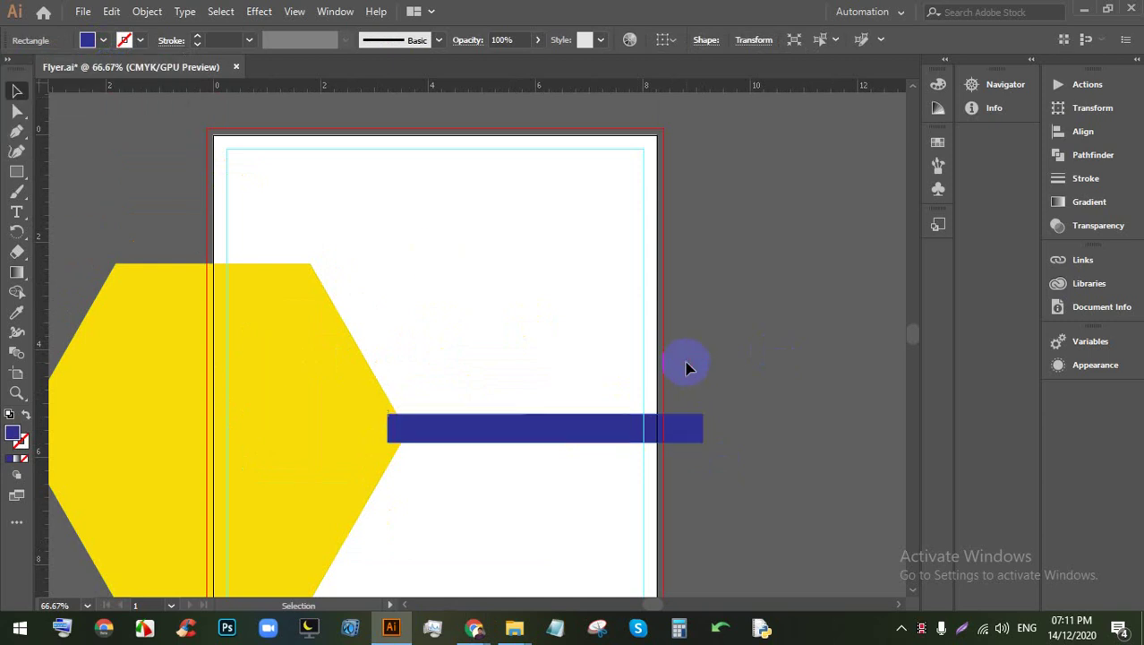
{"action": "scroll", "coordinate": [715, 363], "scroll_direction": "down", "scroll_amount": 2}
{"action": "scroll", "coordinate": [575, 388], "scroll_direction": "up", "scroll_amount": 2}
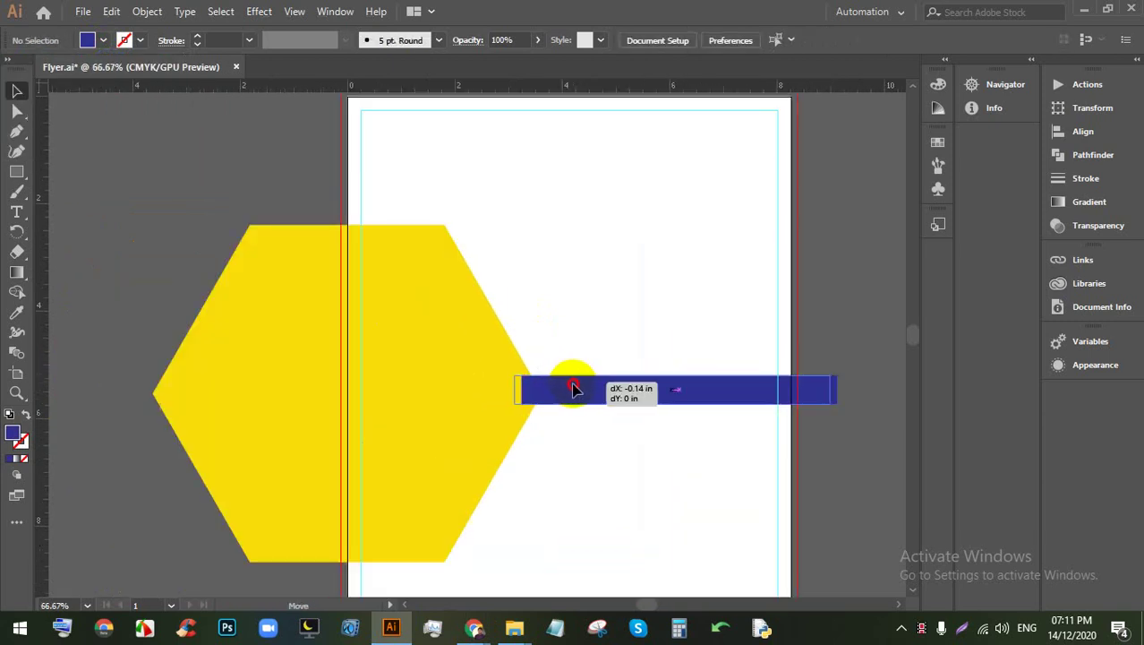
{"action": "left_click", "coordinate": [575, 388]}
{"action": "left_click", "coordinate": [838, 435]}
Step: Select the bar and hexagon together and align their vertical centres
{"action": "left_click_drag", "start_coordinate": [671, 371], "coordinate": [664, 405]}
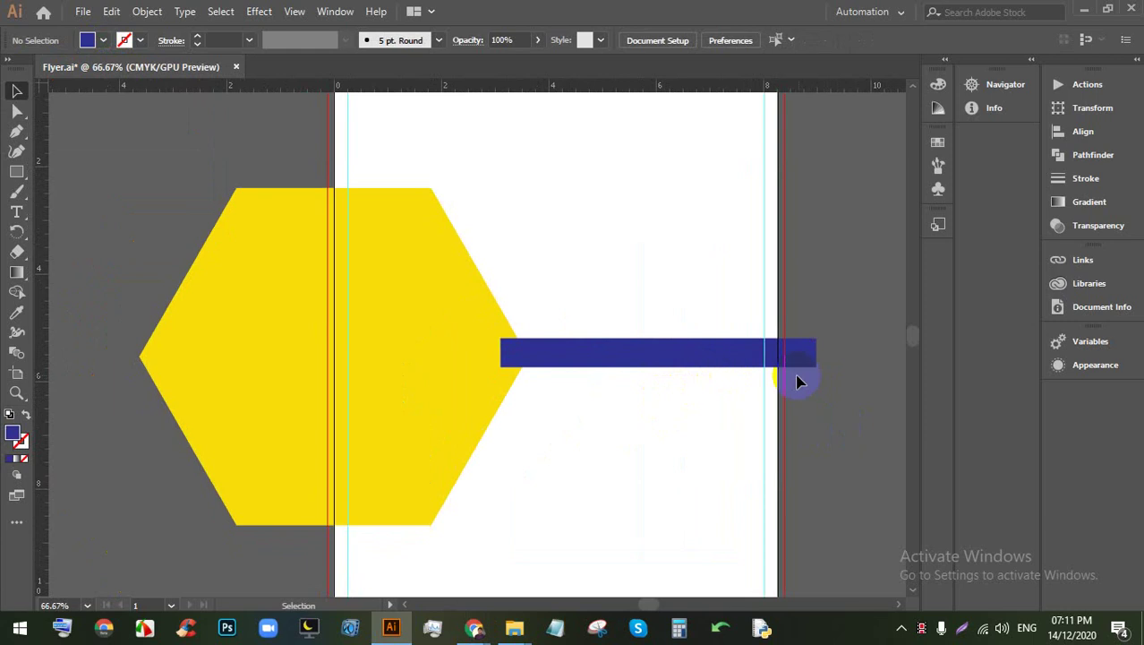
{"action": "left_click", "coordinate": [662, 357]}
{"action": "left_click", "coordinate": [455, 342], "text": "shift"}
{"action": "scroll", "coordinate": [585, 373], "scroll_direction": "up", "scroll_amount": 1}
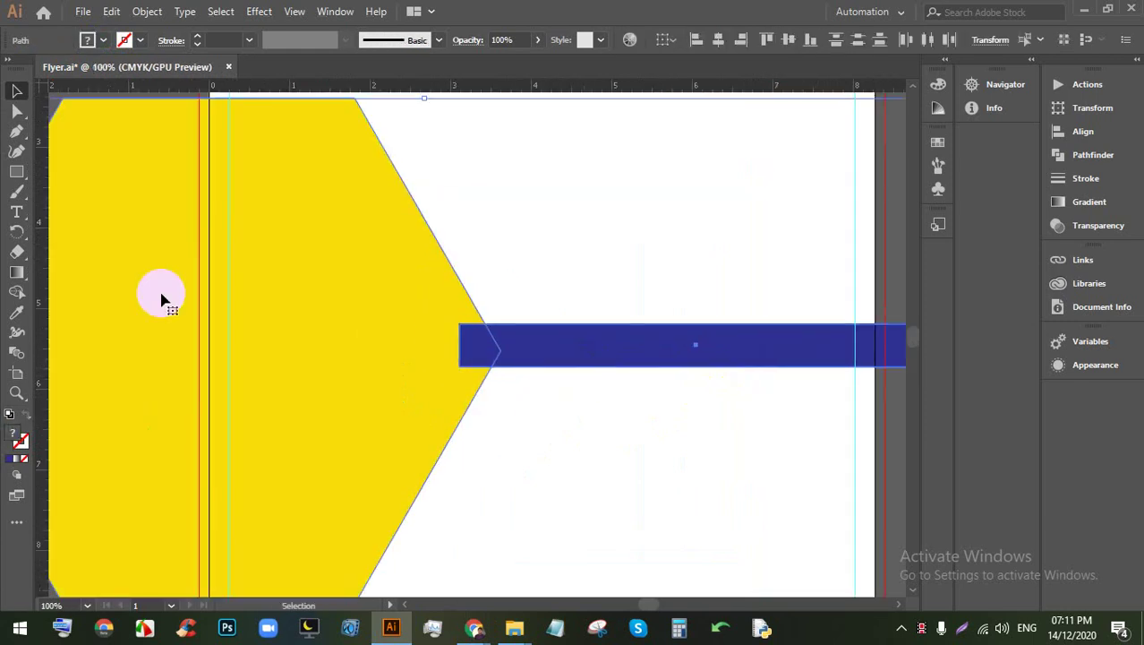
{"action": "left_click_drag", "start_coordinate": [582, 440], "coordinate": [415, 331]}
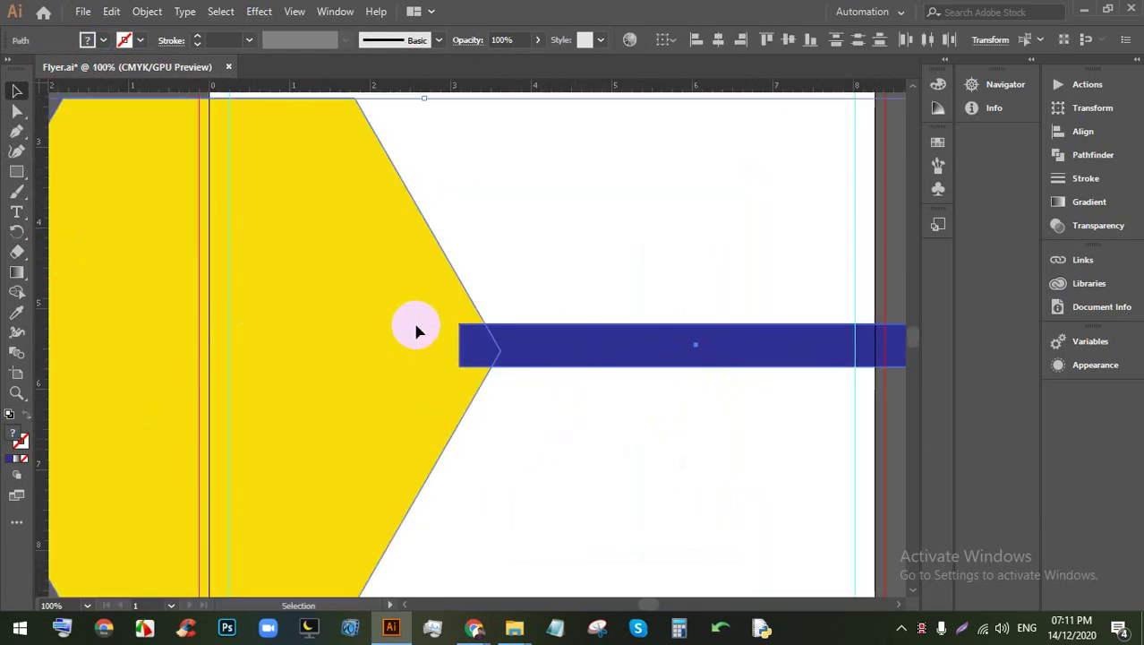
{"action": "left_click", "coordinate": [791, 41]}
{"action": "left_click", "coordinate": [587, 220]}
{"action": "scroll", "coordinate": [537, 313], "scroll_direction": "down", "scroll_amount": 2}
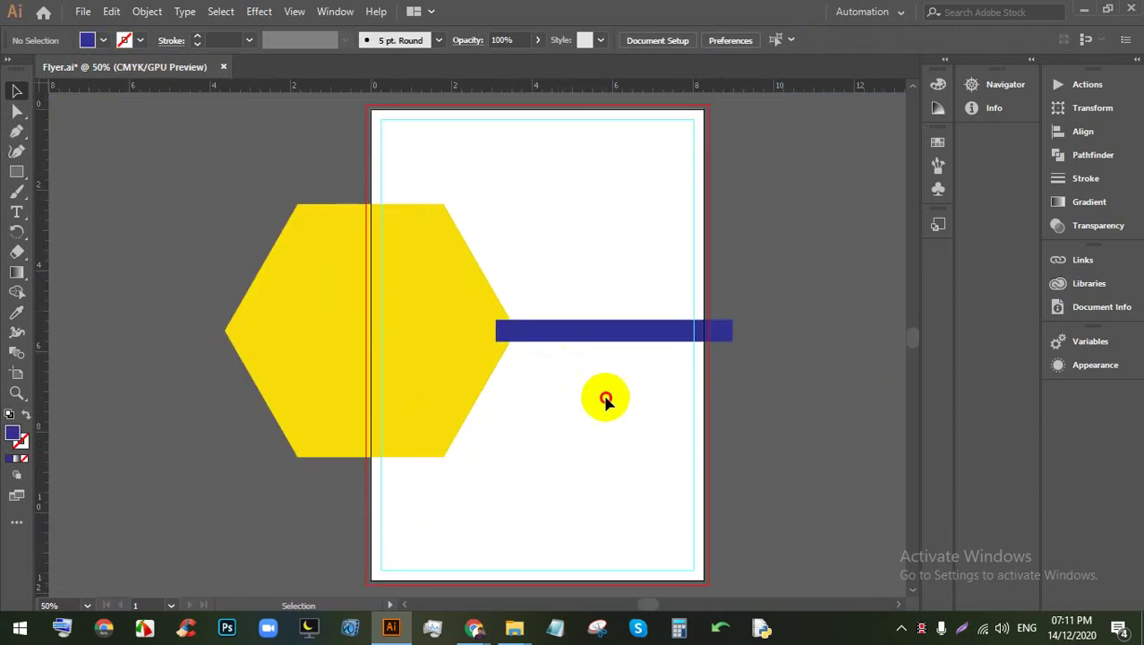
Step: Merge the hexagon and navy bar into one shape with the Shape Builder
{"action": "mouse_move", "coordinate": [606, 400]}
{"action": "left_mouse_down"}
{"action": "mouse_move", "coordinate": [486, 324]}
{"action": "mouse_move", "coordinate": [450, 332]}
{"action": "mouse_move", "coordinate": [573, 333]}
{"action": "left_mouse_up"}
{"action": "left_click", "coordinate": [16, 292]}
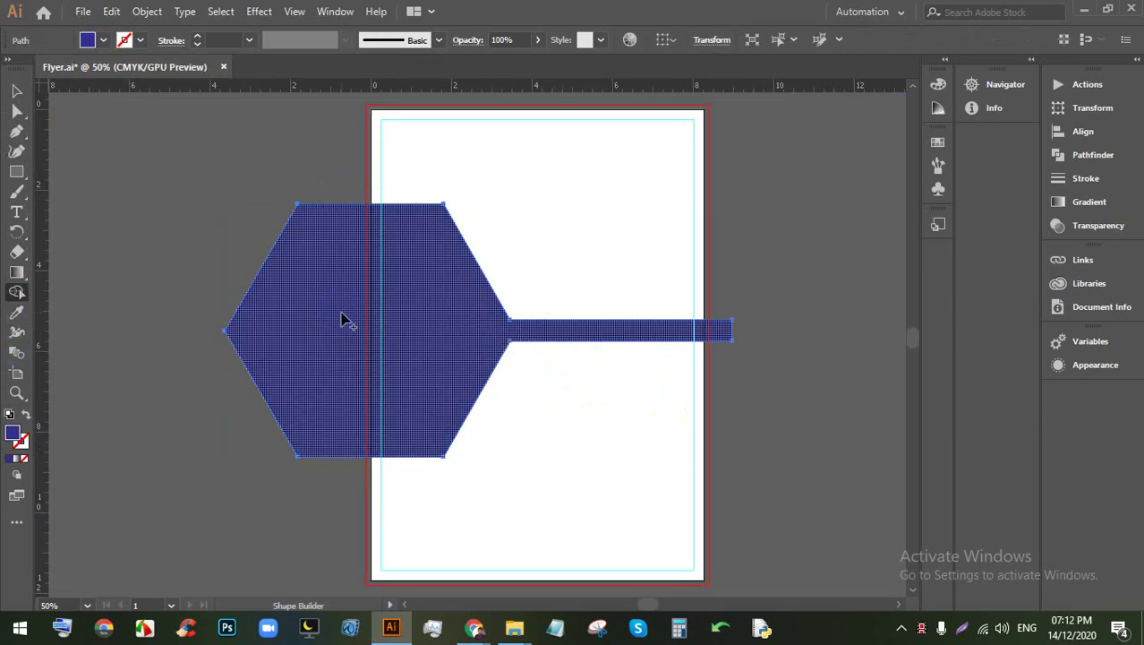
{"action": "scroll", "coordinate": [371, 324], "scroll_direction": "up", "scroll_amount": 1}
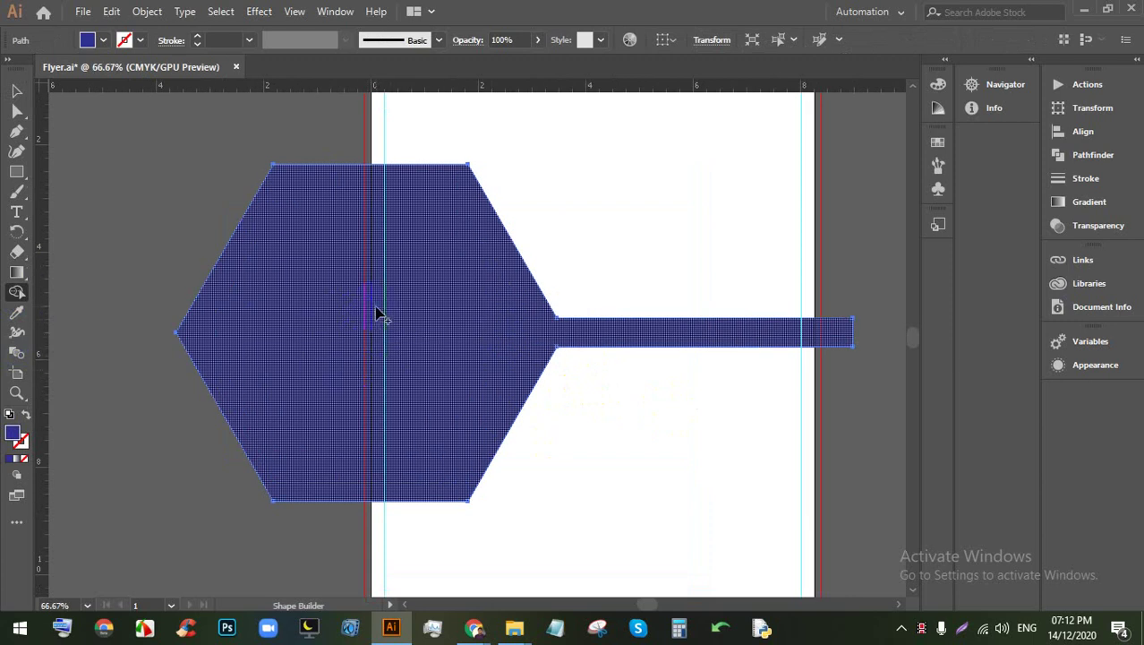
Step: Draw a vertical line down the artboard's left edge and select it with the merged shape
{"action": "left_click", "coordinate": [74, 171]}
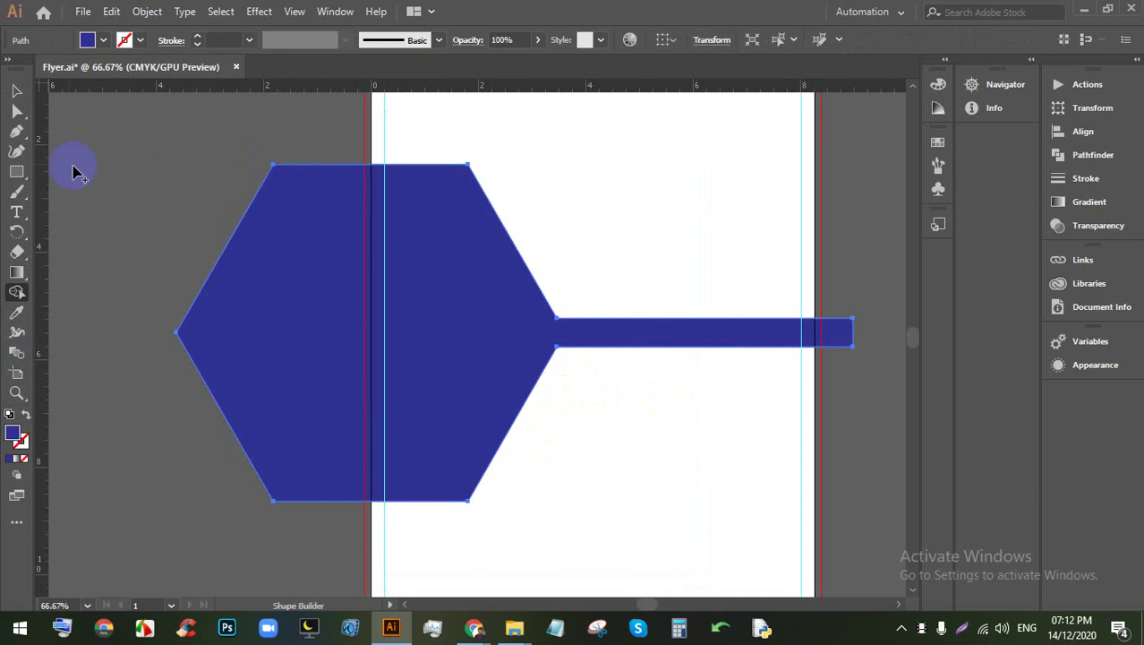
{"action": "left_click", "coordinate": [18, 153]}
{"action": "left_click_drag", "start_coordinate": [18, 174], "coordinate": [92, 255]}
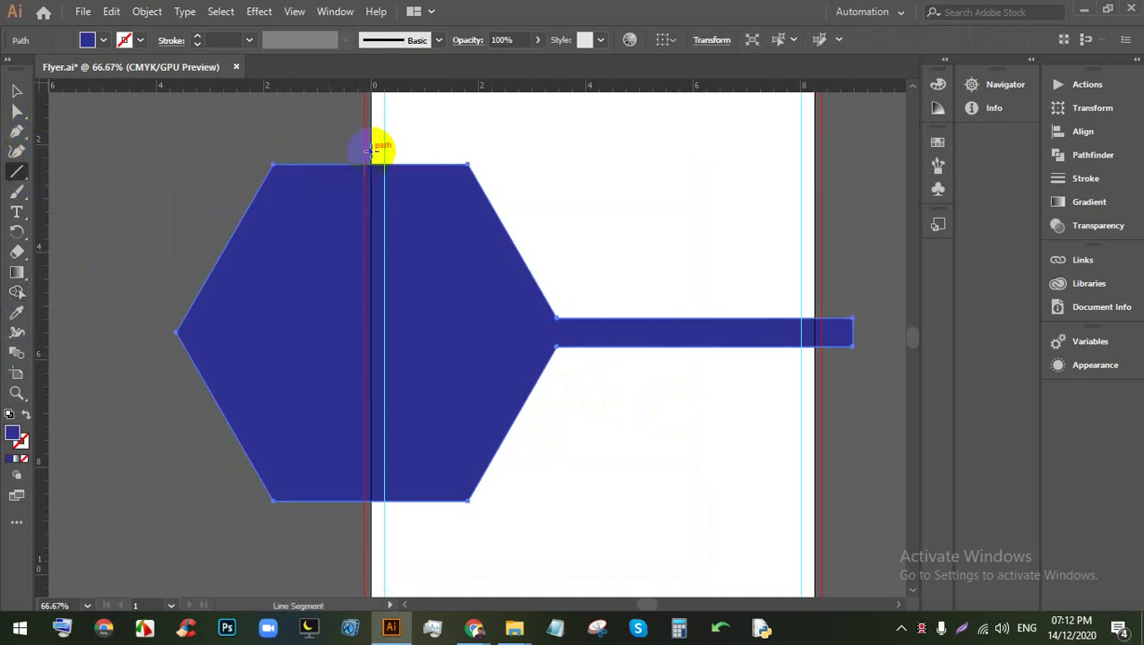
{"action": "left_click_drag", "start_coordinate": [371, 152], "coordinate": [372, 524]}
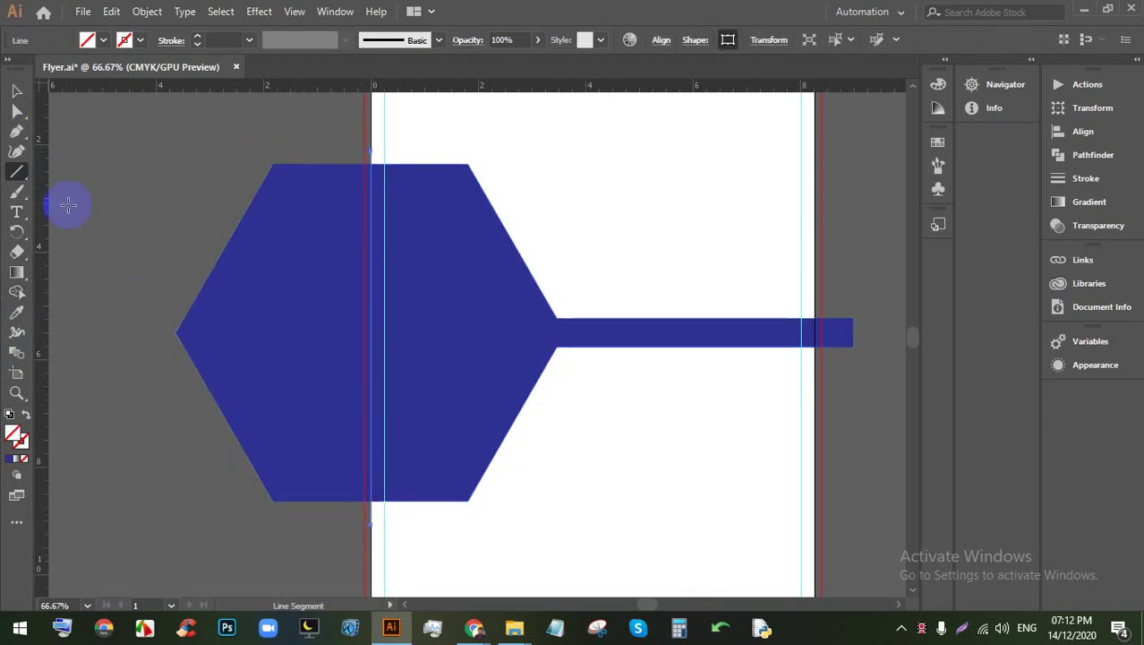
{"action": "left_click", "coordinate": [16, 91]}
{"action": "left_click_drag", "start_coordinate": [189, 146], "coordinate": [513, 371]}
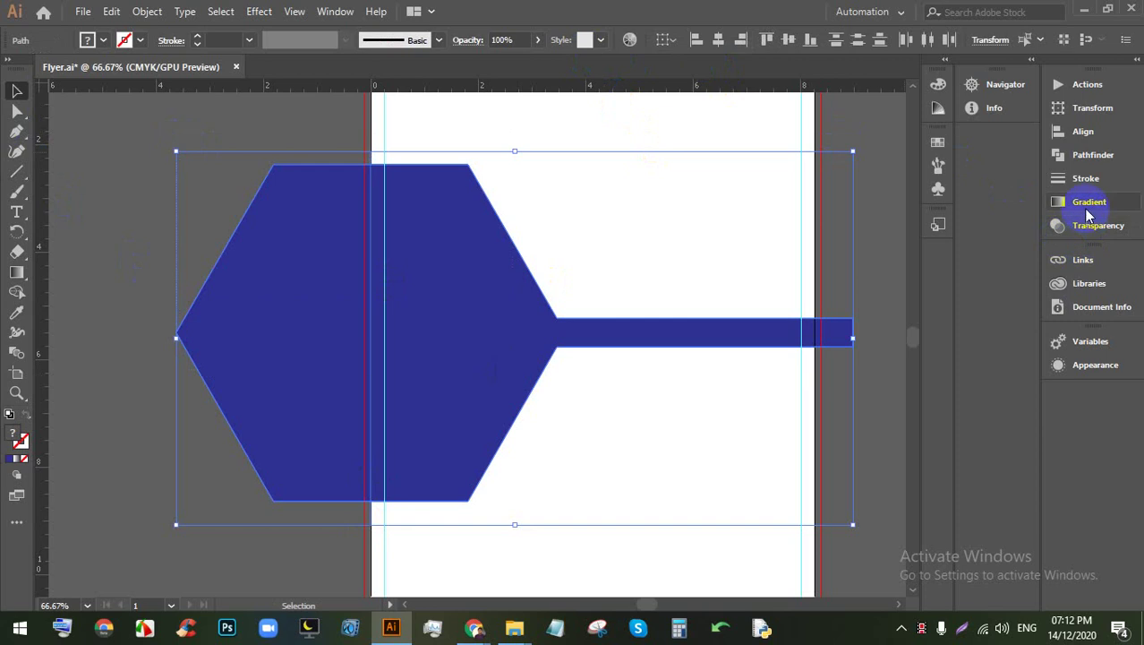
Step: Divide the shape along the vertical line with Pathfinder and ungroup the pieces
{"action": "left_click", "coordinate": [1089, 157]}
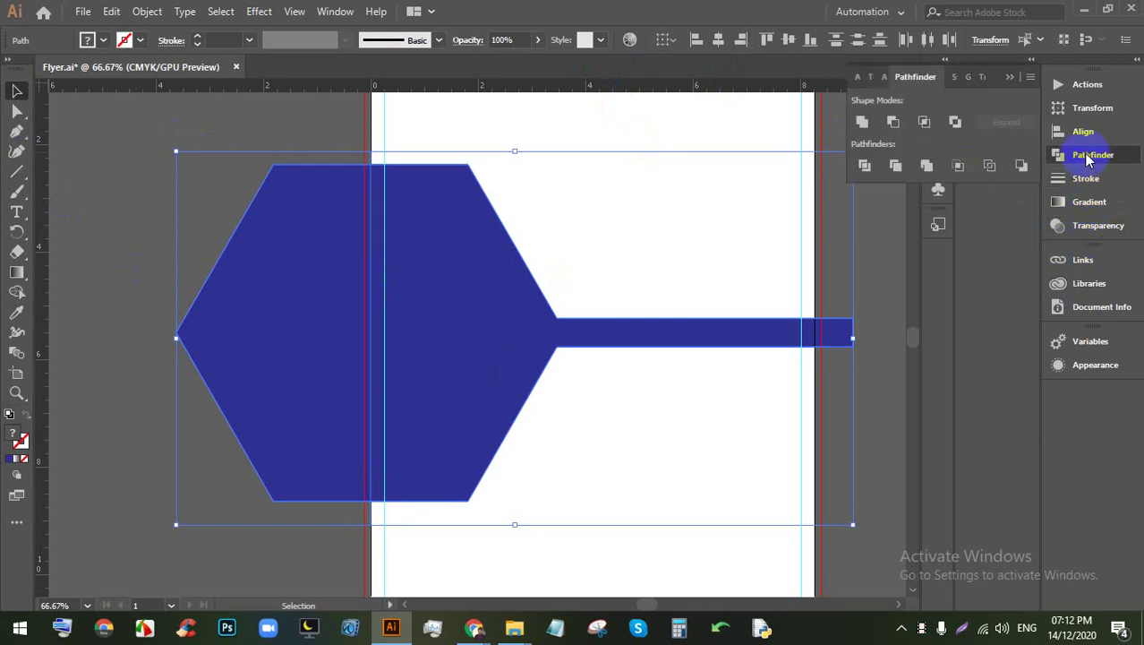
{"action": "left_click", "coordinate": [864, 165]}
{"action": "right_click", "coordinate": [383, 311]}
{"action": "left_click", "coordinate": [430, 450]}
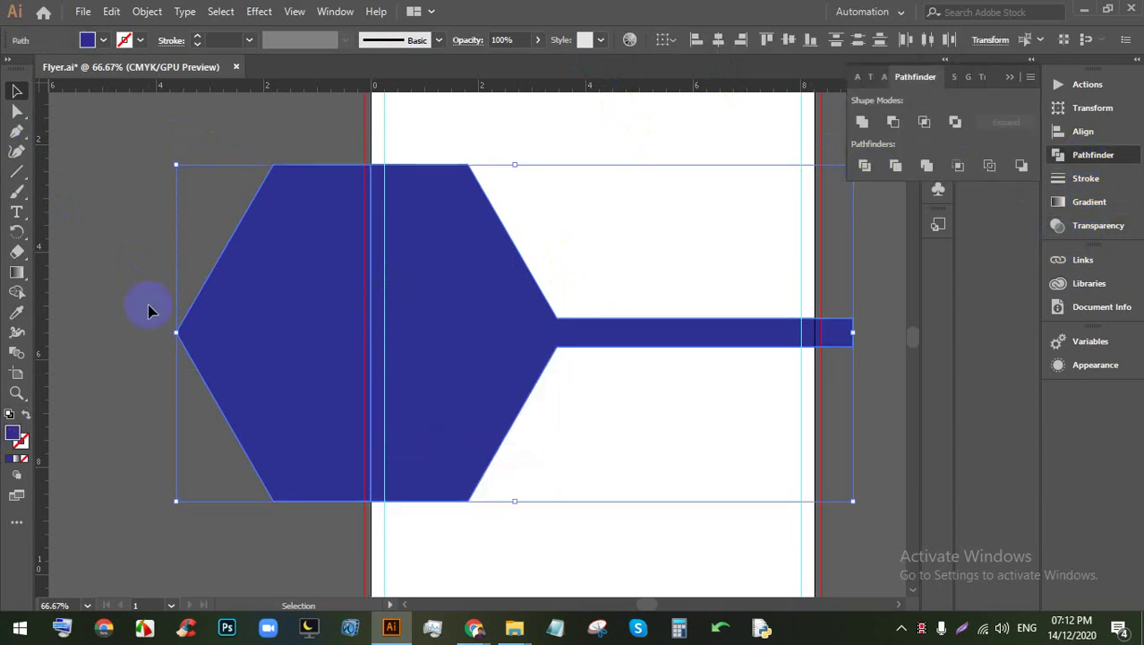
Step: Delete the piece outside the artboard's left edge and nudge the remaining shape slightly left
{"action": "left_click", "coordinate": [148, 306]}
{"action": "left_click", "coordinate": [278, 259]}
{"action": "key", "text": "Delete"}
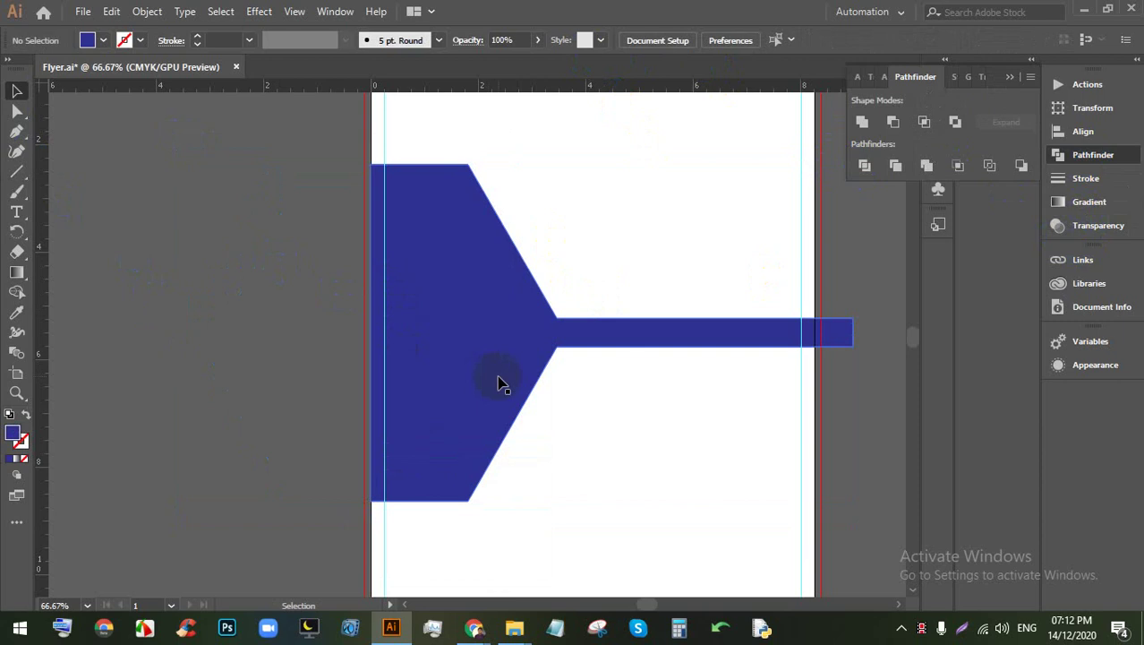
{"action": "scroll", "coordinate": [498, 381], "scroll_direction": "down", "scroll_amount": 3}
{"action": "scroll", "coordinate": [566, 343], "scroll_direction": "up", "scroll_amount": 3}
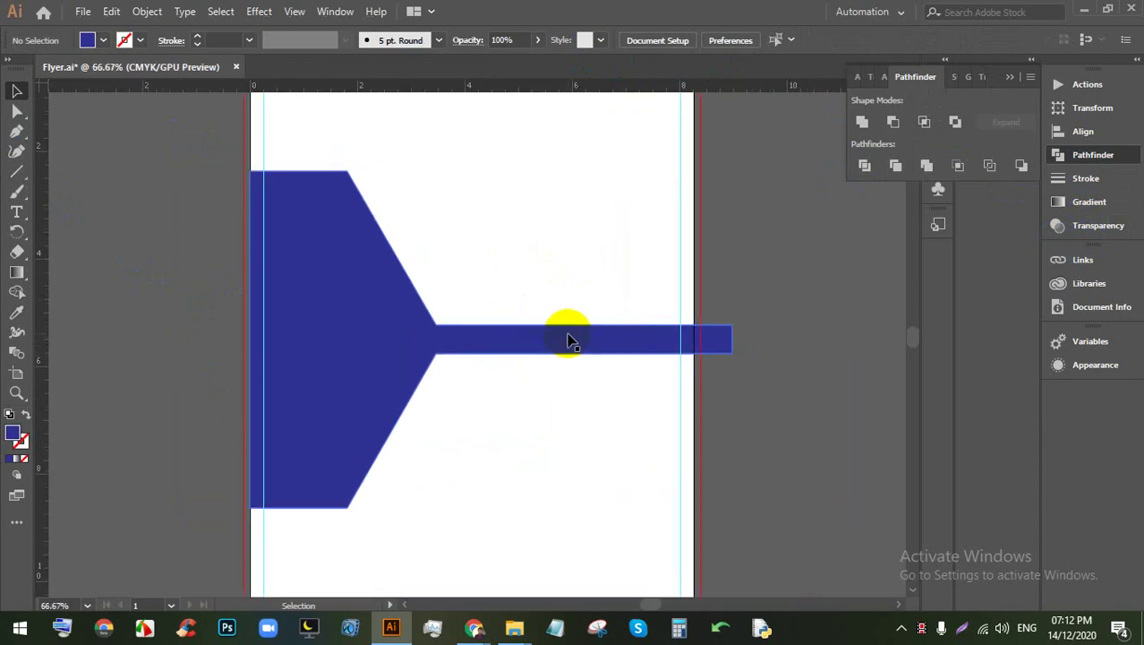
{"action": "left_click_drag", "start_coordinate": [382, 332], "coordinate": [375, 333]}
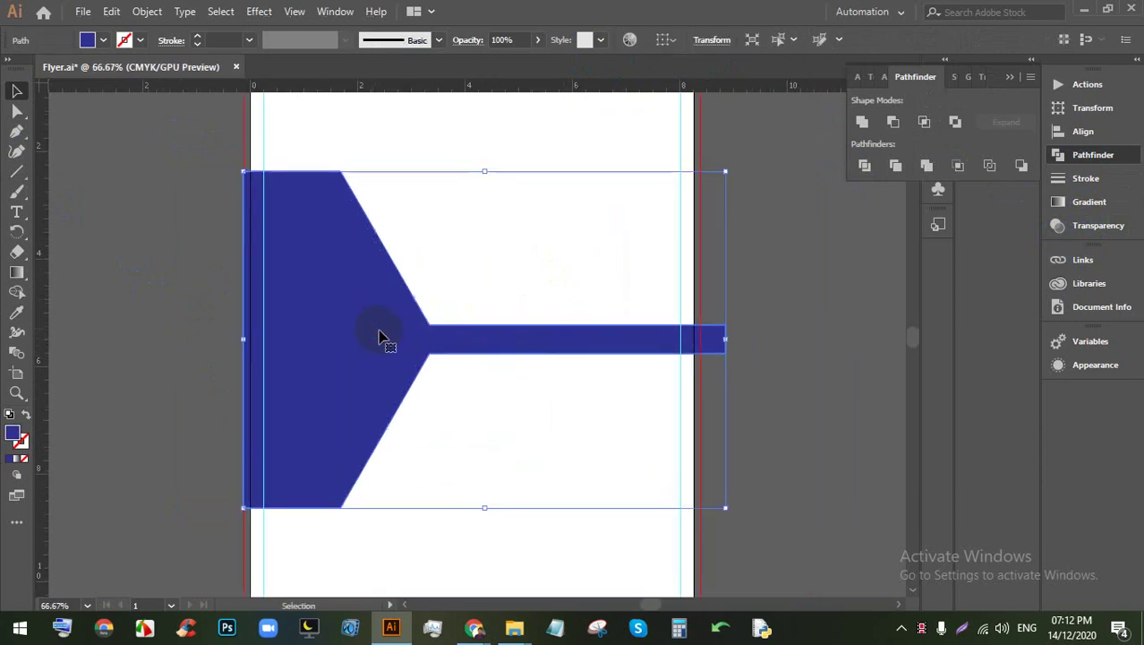
{"action": "left_click", "coordinate": [749, 320]}
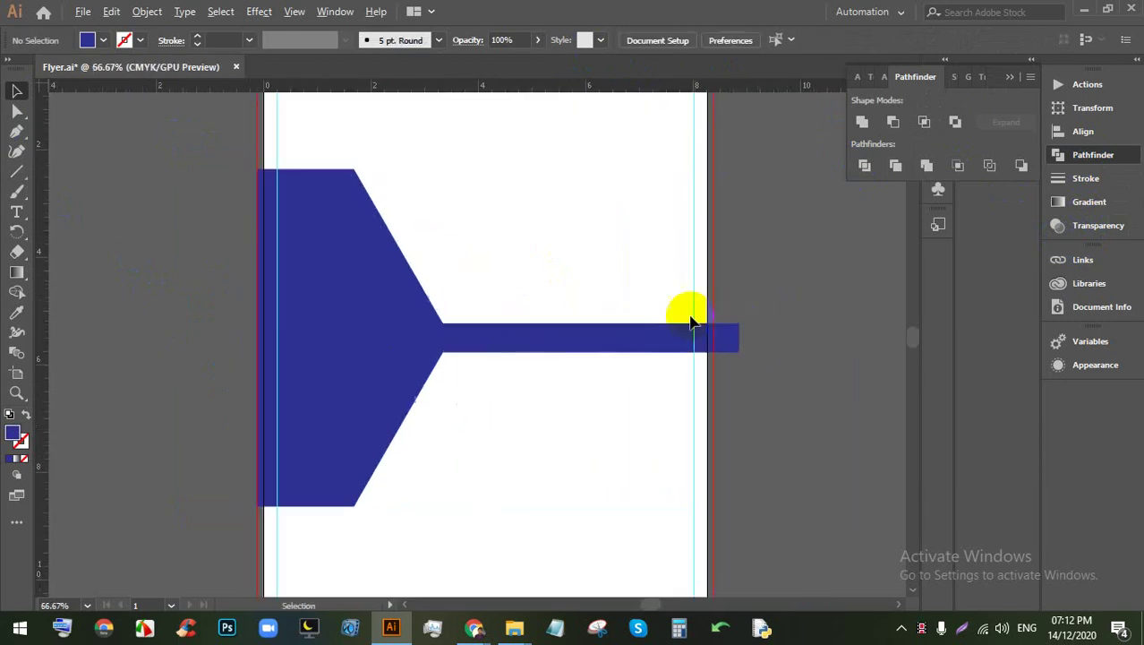
{"action": "left_click", "coordinate": [350, 335]}
{"action": "scroll", "coordinate": [339, 255], "scroll_direction": "up", "scroll_amount": 1}
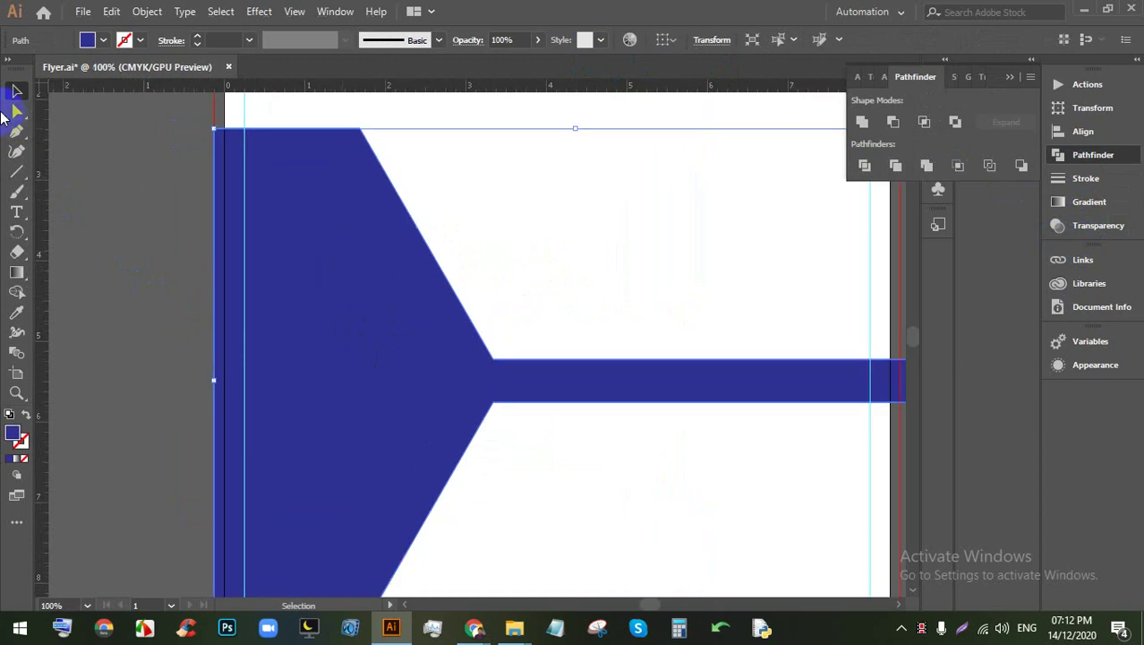
Step: Round all the shape's corners to about 0.27 in with a live corner widget
{"action": "left_click", "coordinate": [16, 112]}
{"action": "left_click_drag", "start_coordinate": [352, 150], "coordinate": [349, 154]}
{"action": "left_click", "coordinate": [557, 217]}
{"action": "key", "text": "ctrl+minus"}
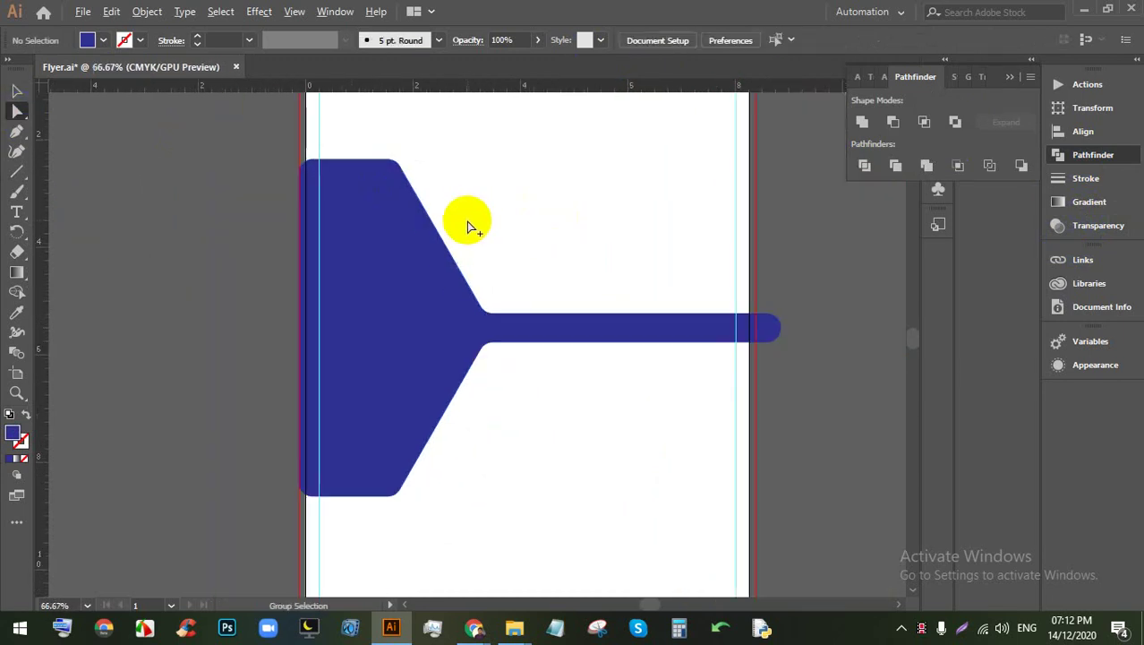
{"action": "key", "text": "ctrl+plus"}
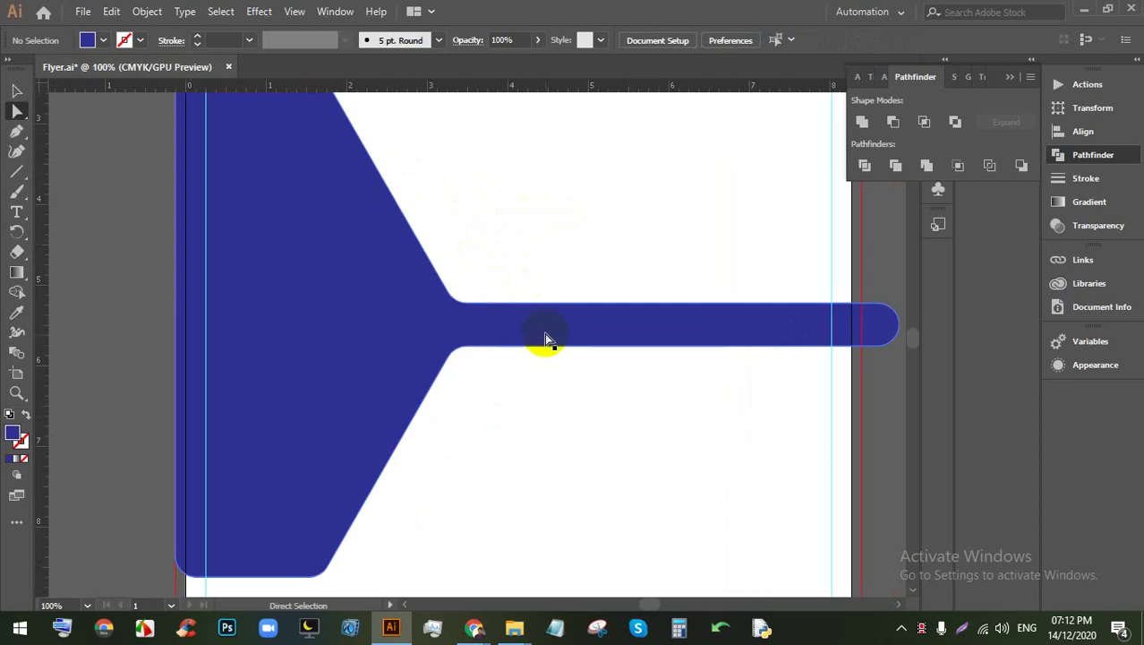
Step: Recolour the shape from blue to yellow #dbcc0b in the Color Picker
{"action": "left_click", "coordinate": [377, 325]}
{"action": "double_click", "coordinate": [13, 436]}
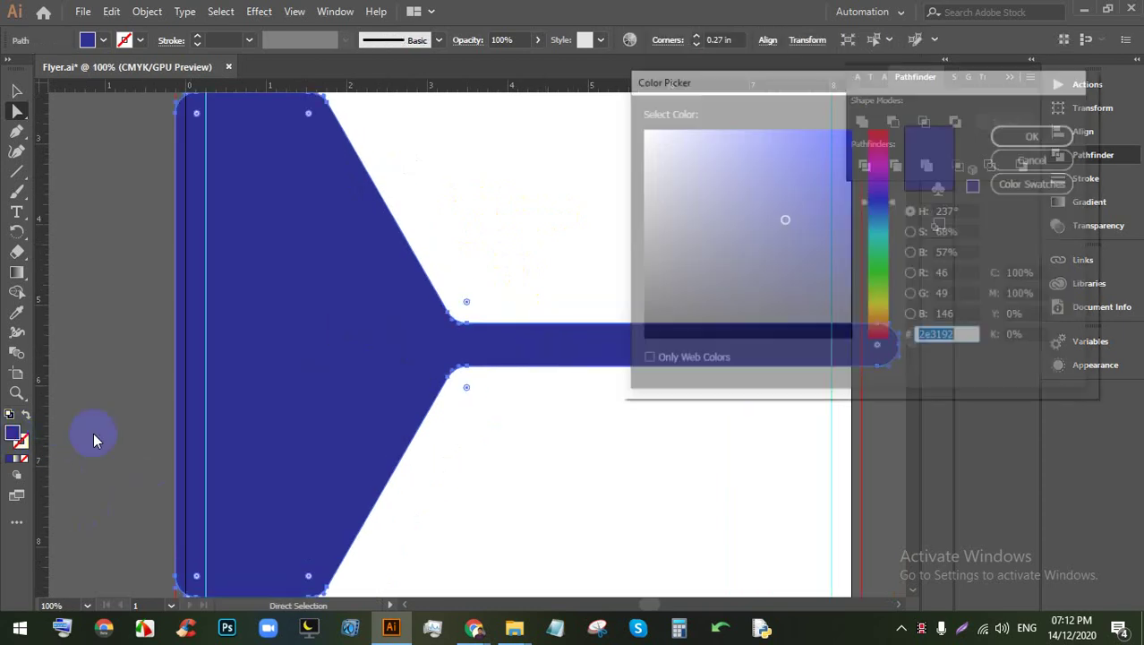
{"action": "left_click", "coordinate": [887, 306]}
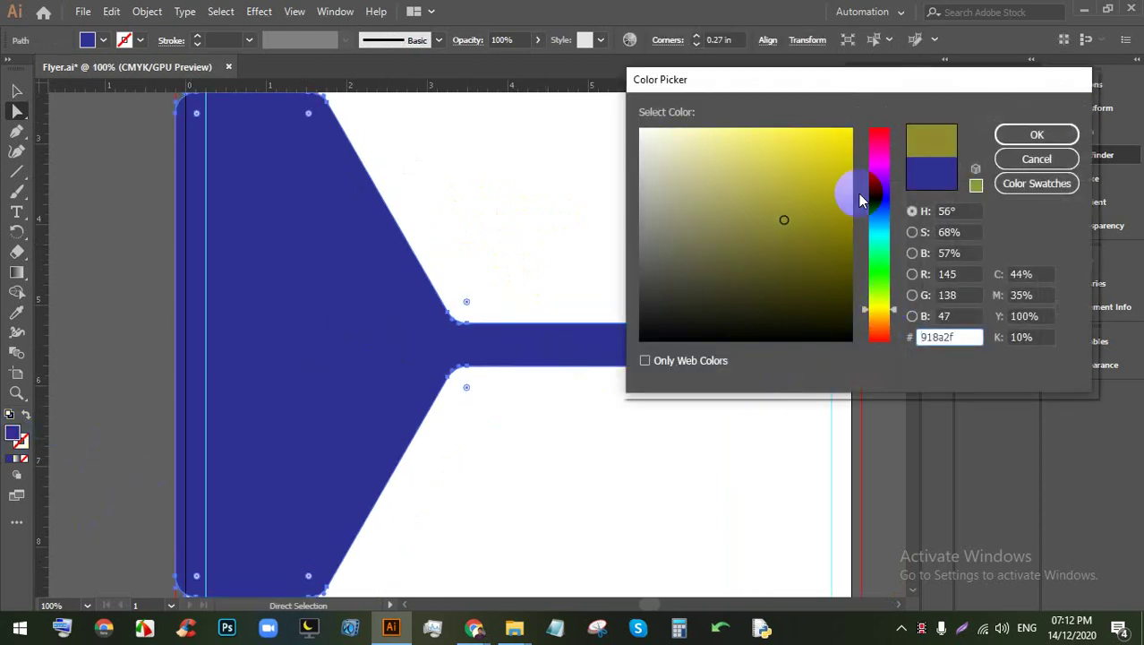
{"action": "left_click", "coordinate": [838, 144]}
{"action": "left_click", "coordinate": [841, 158]}
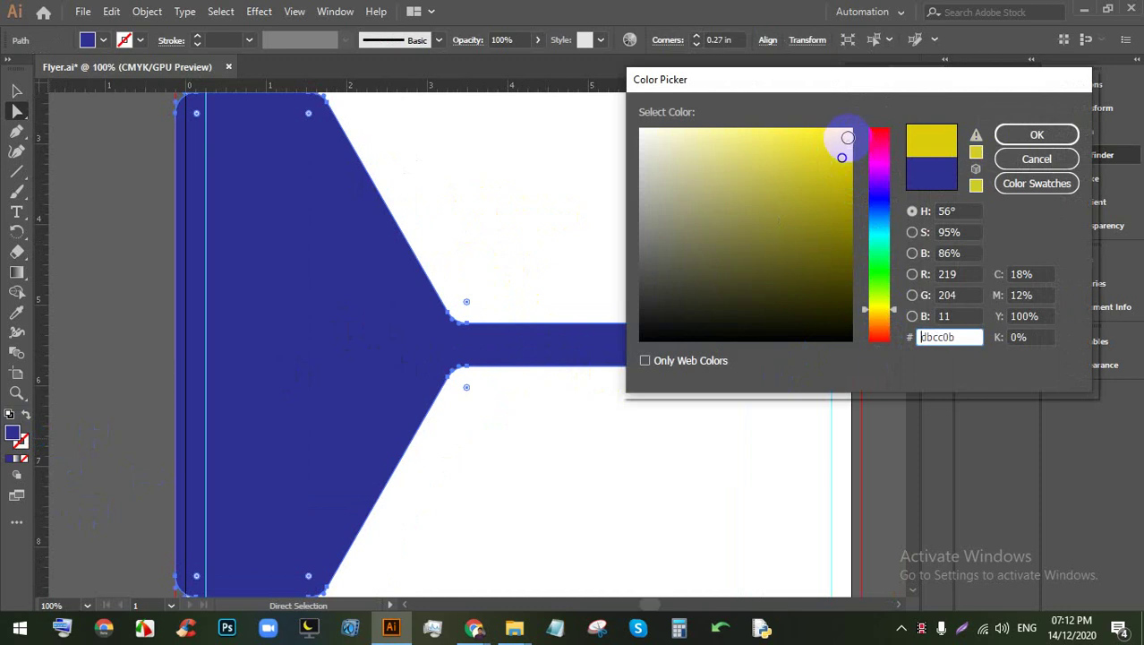
{"action": "left_click", "coordinate": [847, 137]}
{"action": "left_click", "coordinate": [1022, 134]}
{"action": "left_click", "coordinate": [580, 436]}
{"action": "key", "text": "ctrl+minus"}
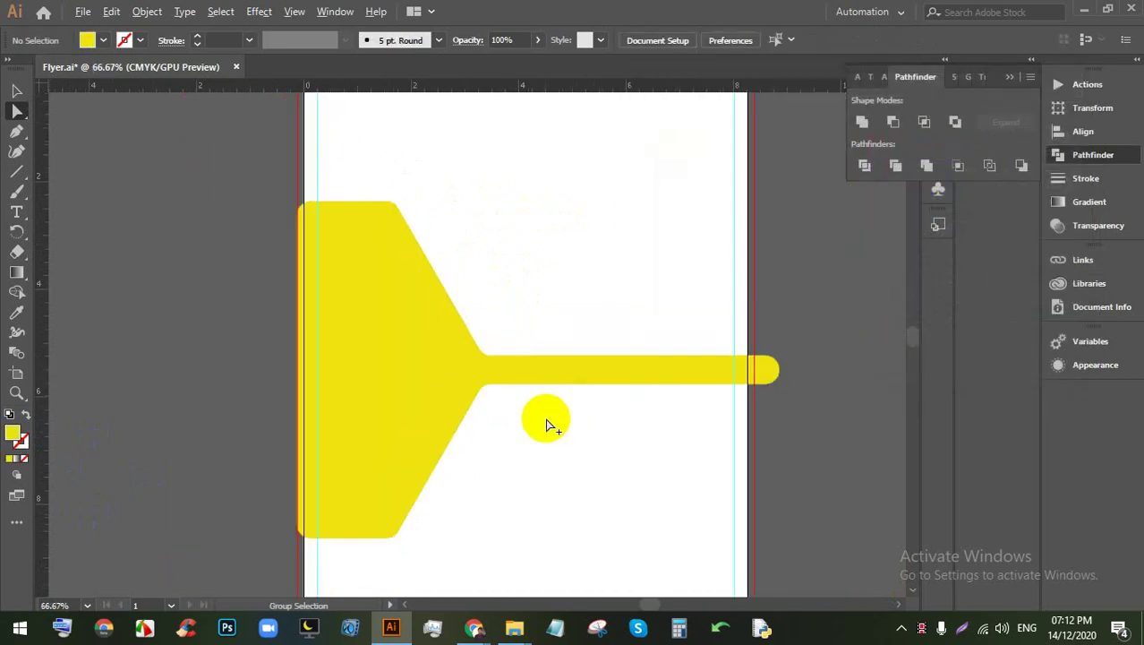
{"action": "scroll", "coordinate": [552, 425], "scroll_direction": "up", "scroll_amount": 1}
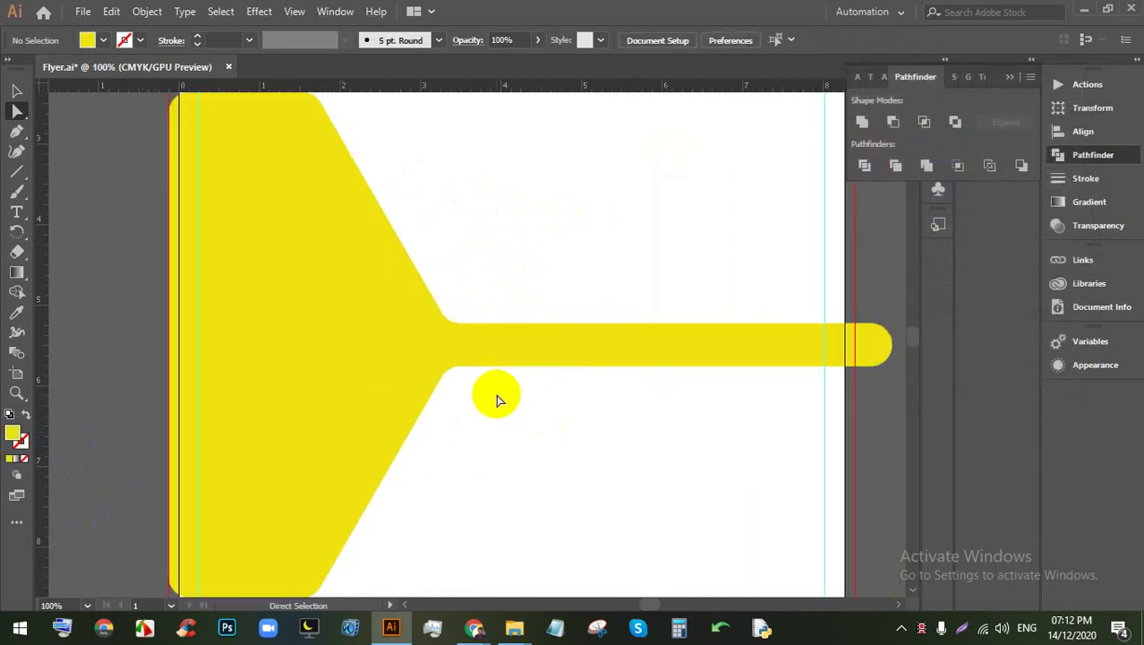
Step: Try a white fill on the shape, then undo it to keep the yellow
{"action": "left_click", "coordinate": [544, 362]}
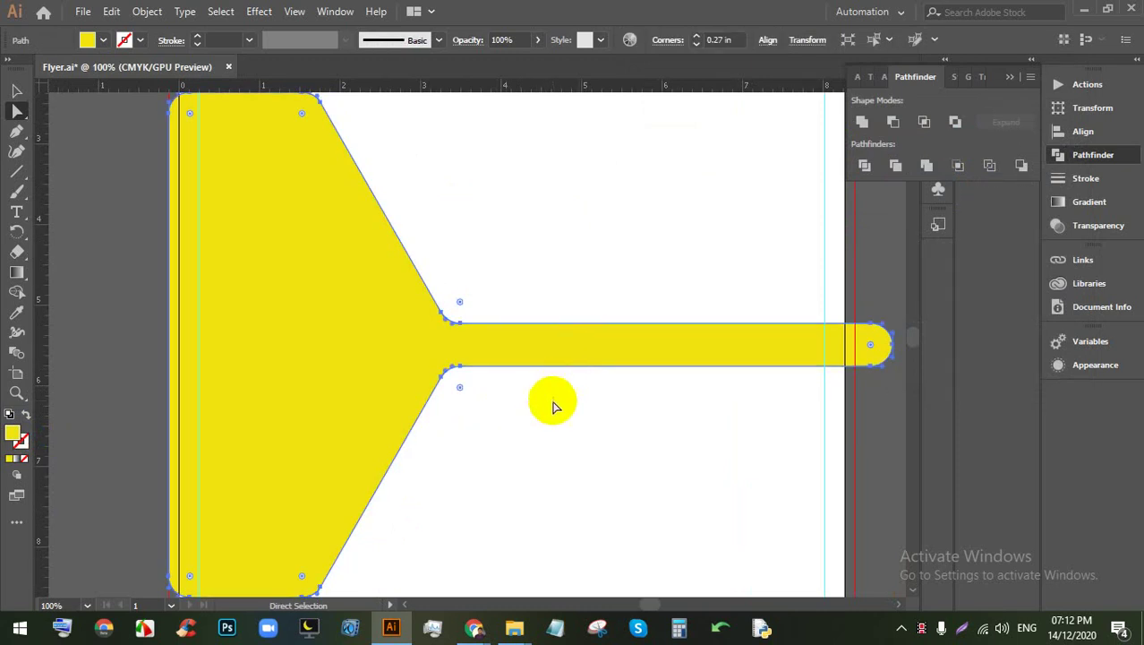
{"action": "scroll", "coordinate": [526, 447], "scroll_direction": "up", "scroll_amount": 1}
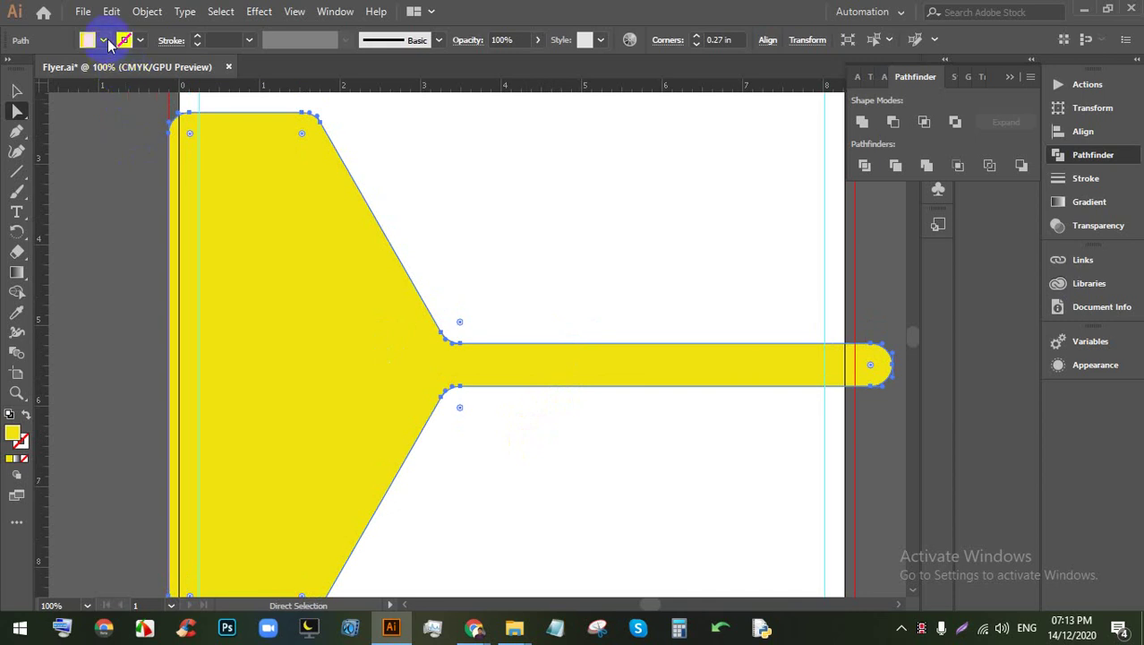
{"action": "left_click", "coordinate": [104, 40]}
{"action": "left_click", "coordinate": [40, 70]}
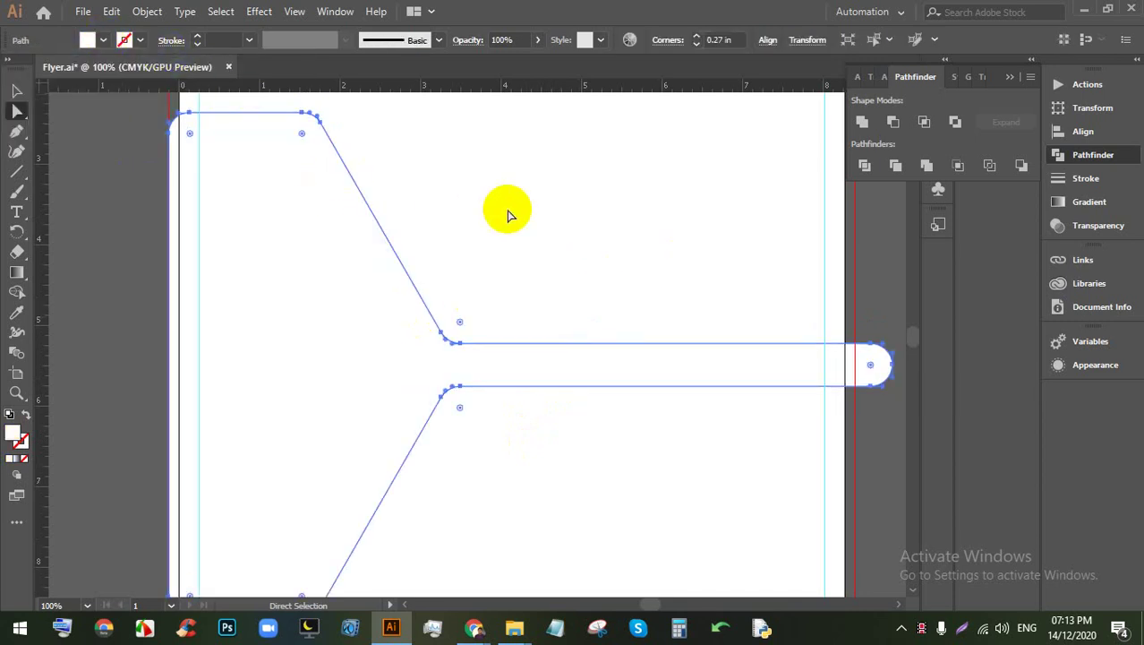
{"action": "key", "text": "ctrl+z"}
{"action": "left_click", "coordinate": [515, 179]}
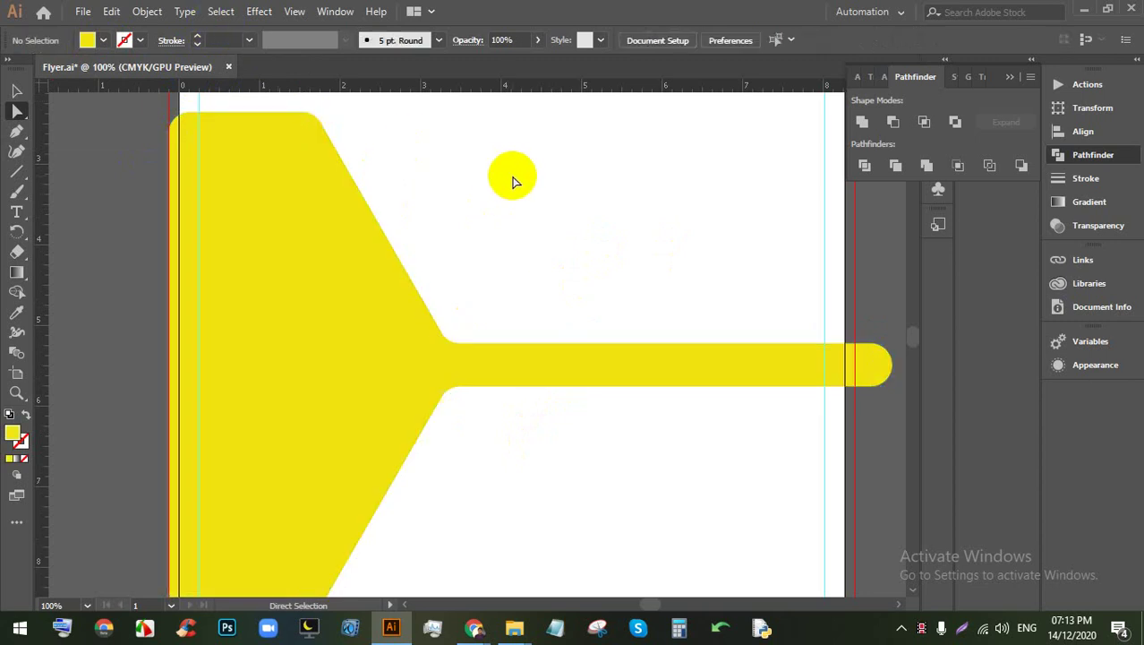
{"action": "left_click", "coordinate": [299, 284]}
Step: Add a -0.125 in Offset Path inside the yellow half-hexagon-and-bar shape, previewing first
{"action": "left_click", "coordinate": [147, 12]}
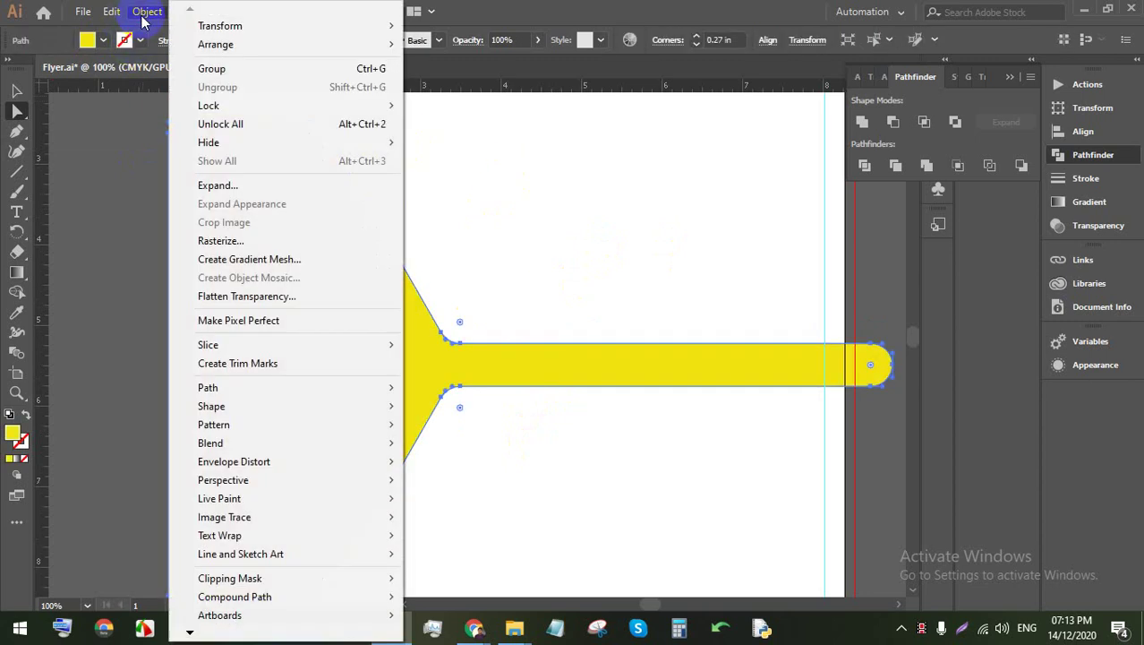
{"action": "mouse_move", "coordinate": [230, 389]}
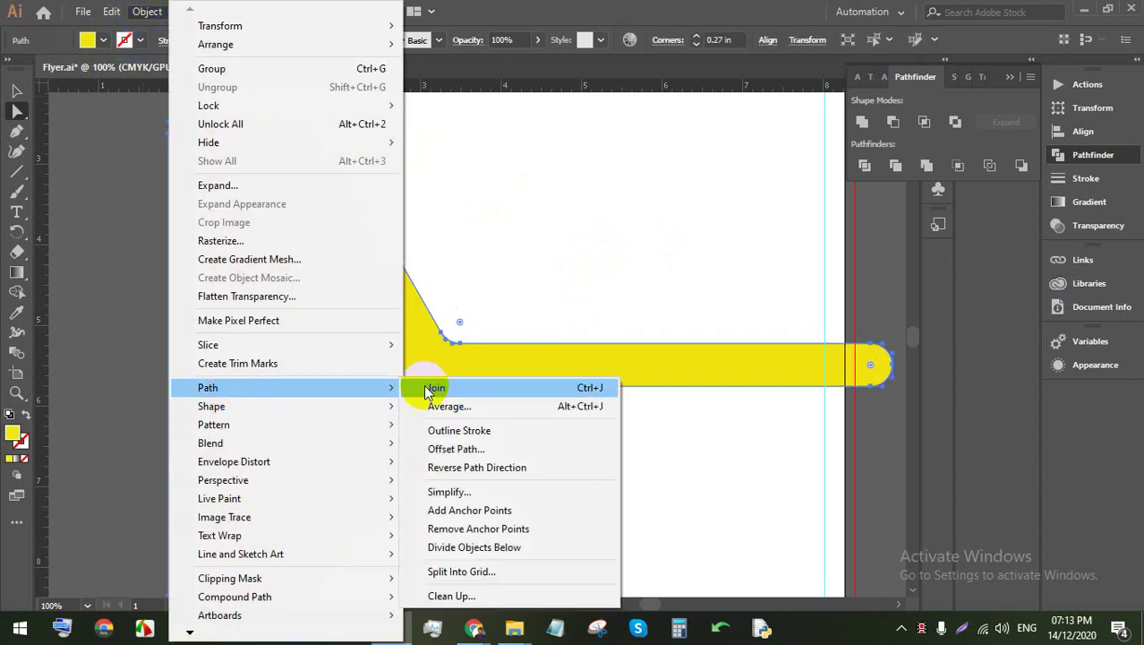
{"action": "left_click", "coordinate": [456, 449]}
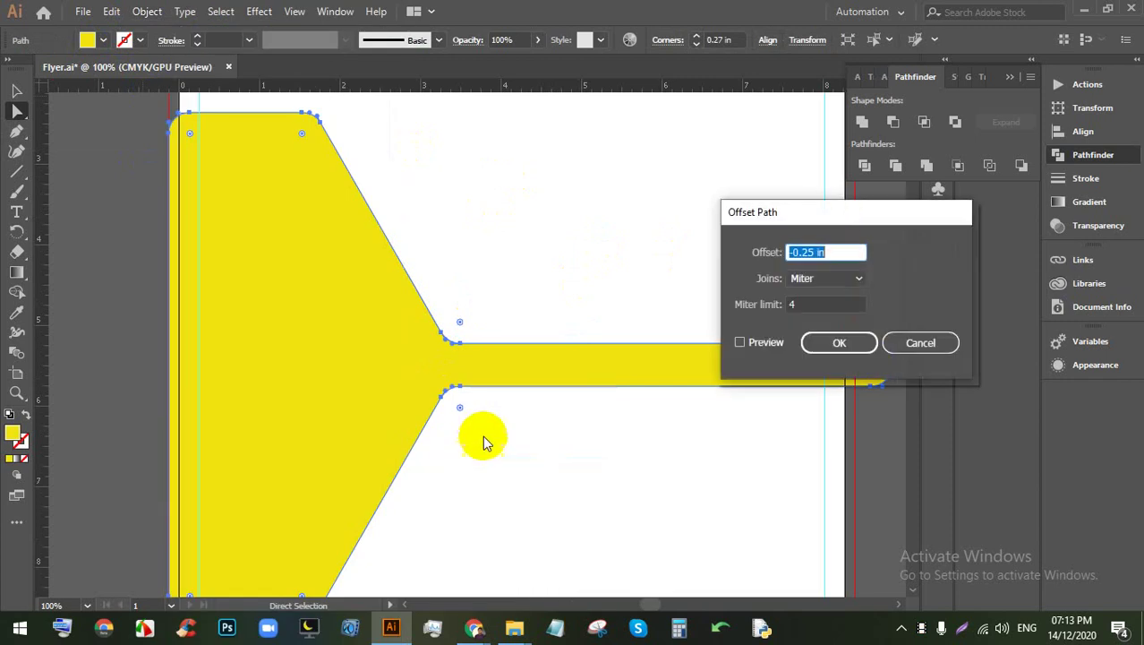
{"action": "left_click", "coordinate": [752, 349]}
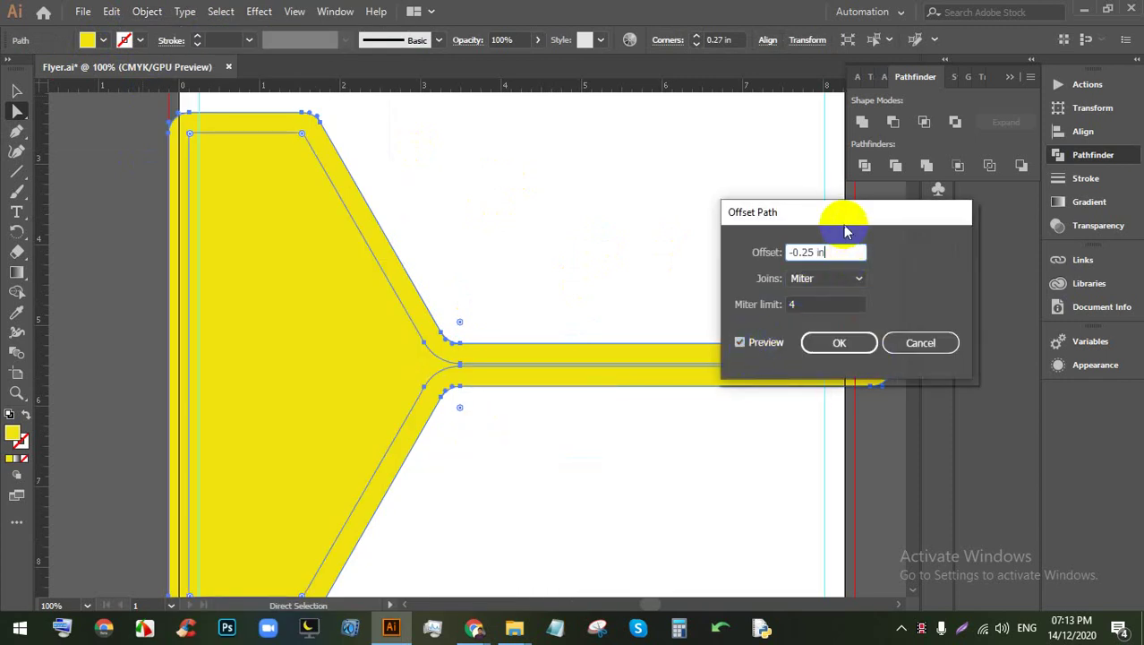
{"action": "left_click_drag", "start_coordinate": [855, 220], "coordinate": [729, 414]}
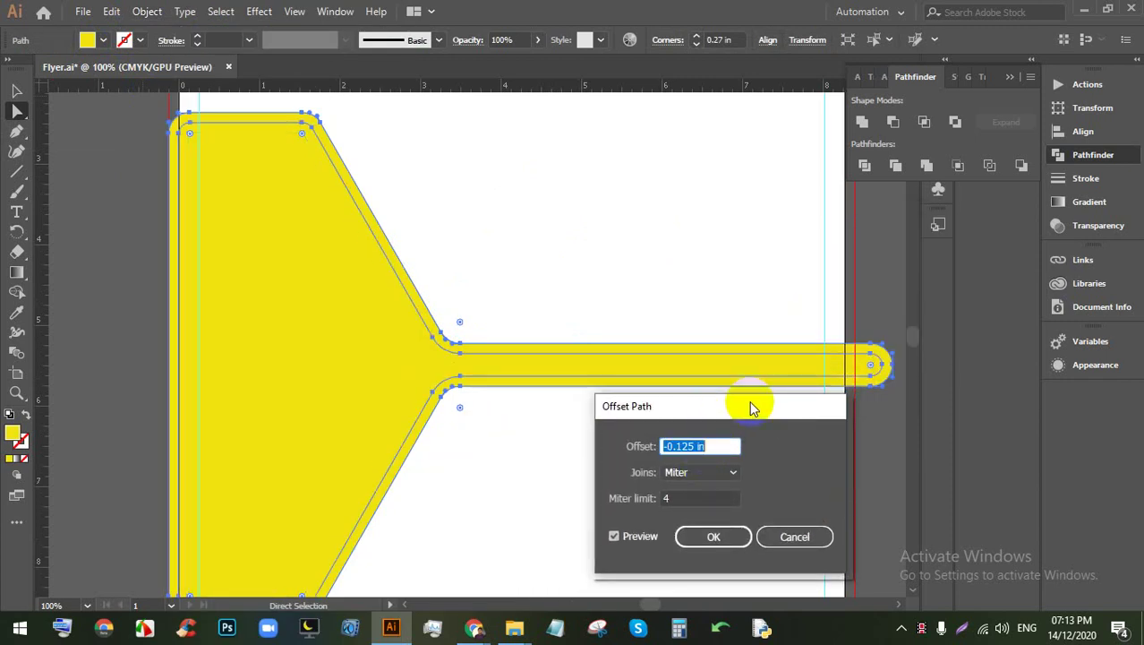
{"action": "type", "text": "-0.125"}
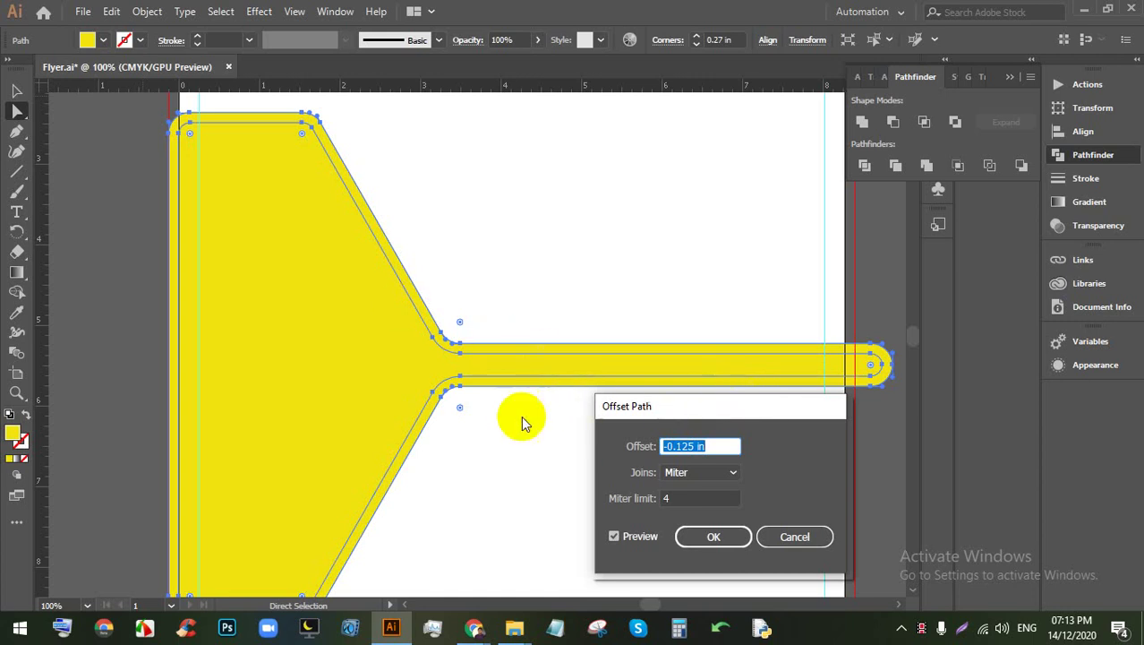
{"action": "left_click", "coordinate": [712, 537]}
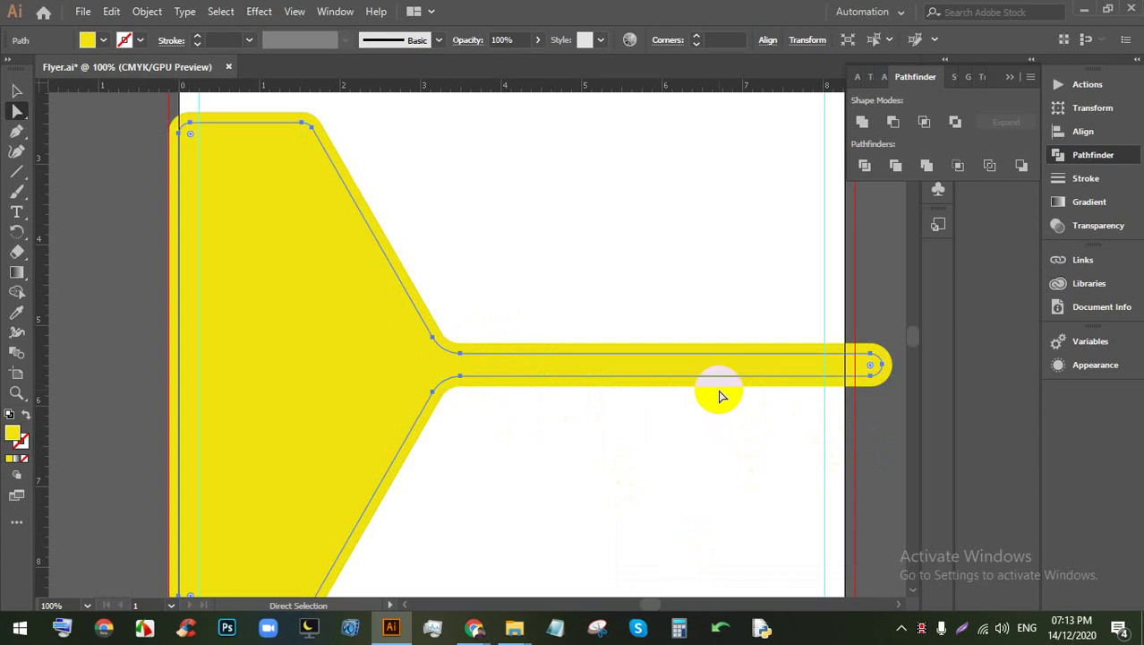
{"action": "left_click", "coordinate": [869, 434]}
Step: Scale the outer yellow shape up from a corner handle until it overhangs both artboard edges
{"action": "left_click", "coordinate": [754, 452]}
{"action": "key", "text": "ctrl+minus"}
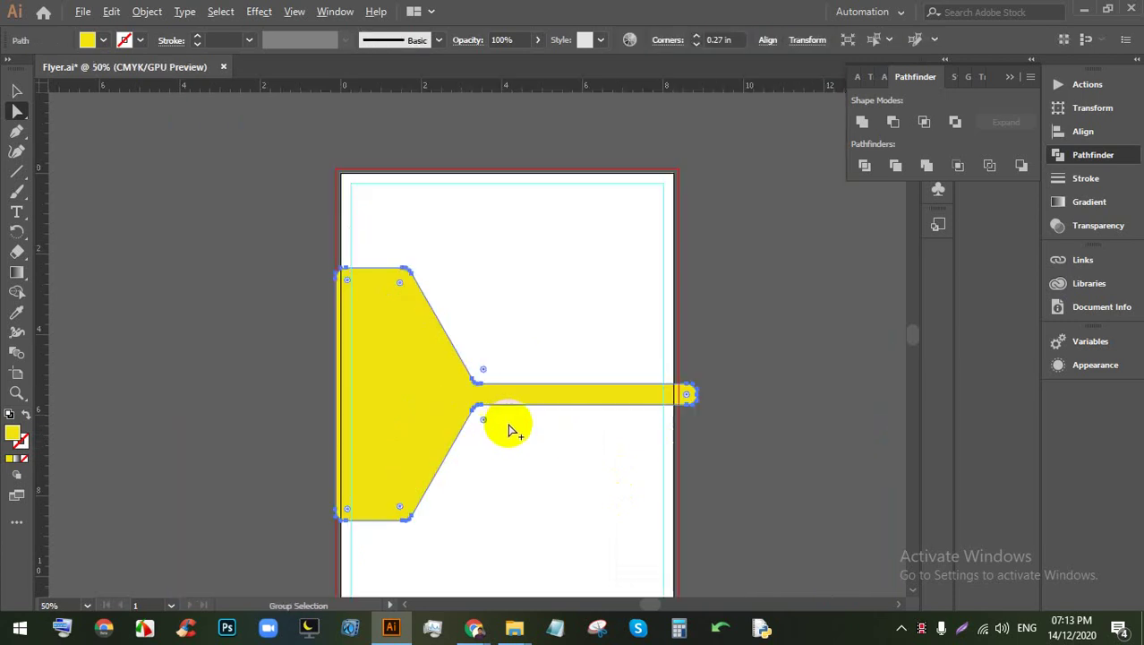
{"action": "left_click", "coordinate": [537, 408]}
{"action": "left_click_drag", "start_coordinate": [536, 408], "coordinate": [685, 325]}
{"action": "left_click", "coordinate": [808, 425]}
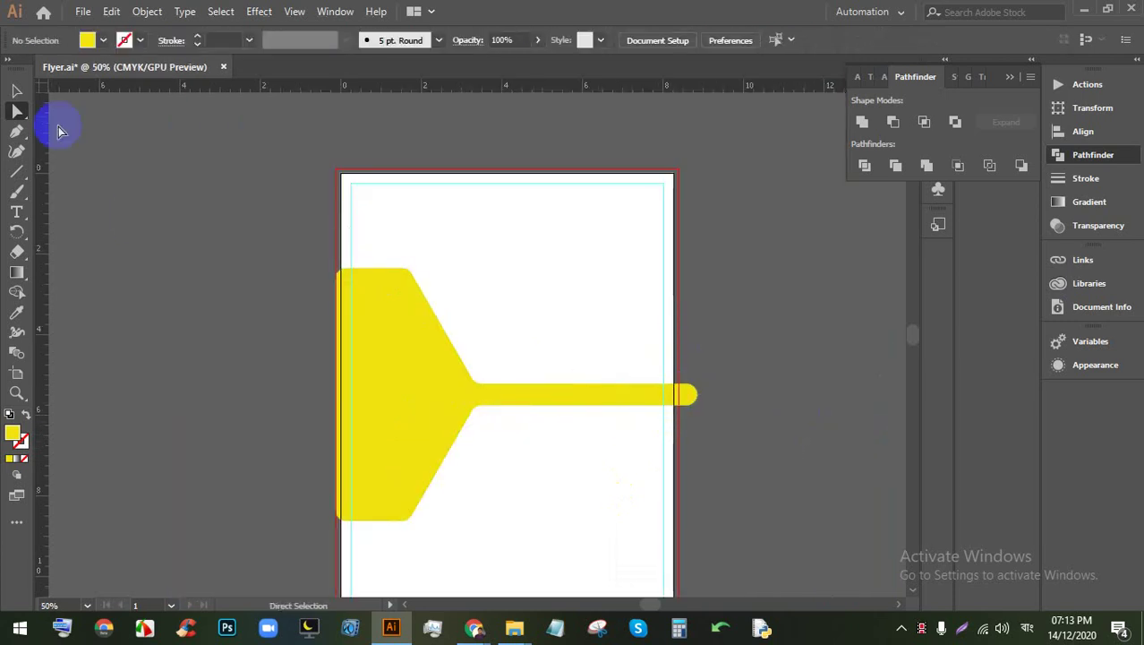
{"action": "left_click", "coordinate": [431, 399]}
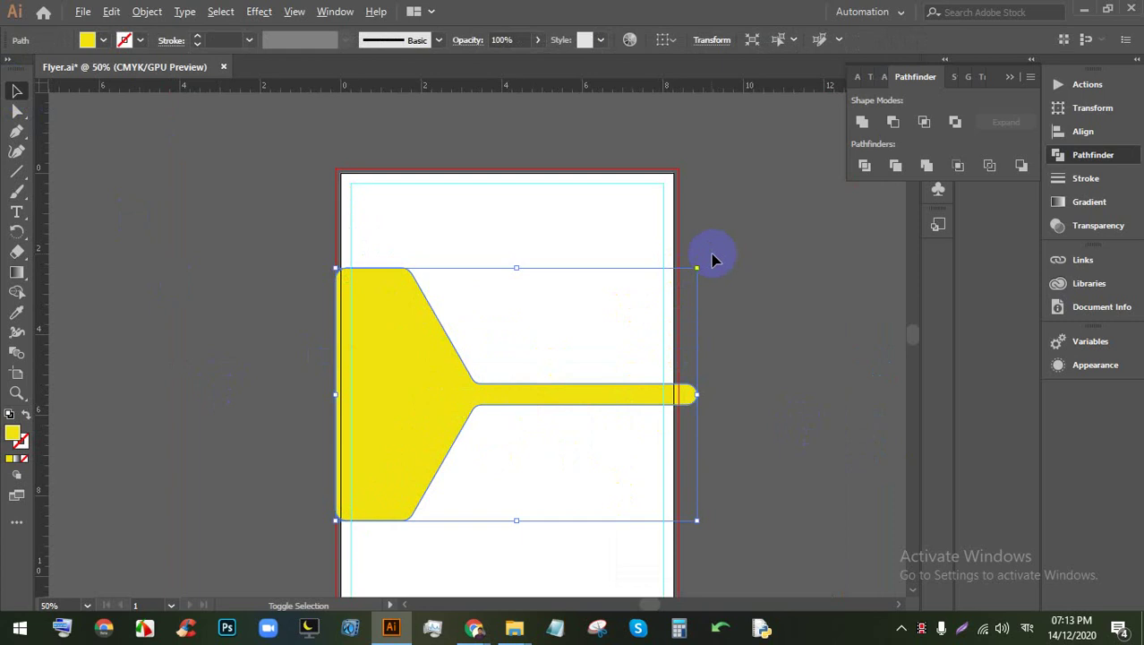
{"action": "left_click_drag", "start_coordinate": [697, 267], "coordinate": [722, 251]}
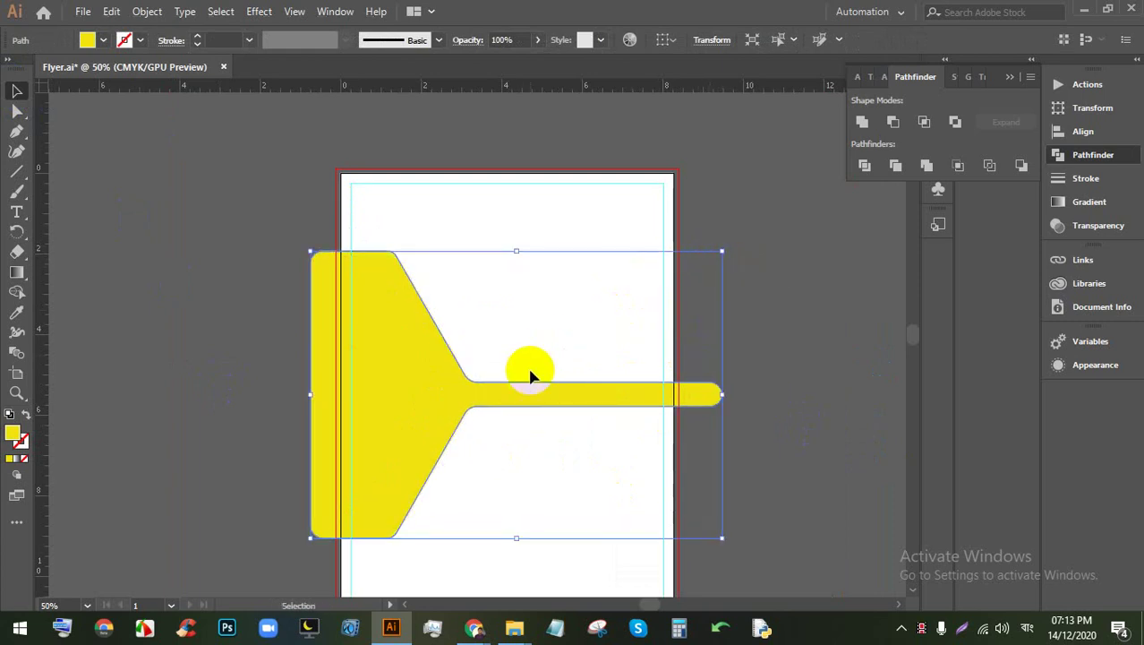
{"action": "left_click_drag", "start_coordinate": [525, 394], "coordinate": [531, 395]}
{"action": "left_click", "coordinate": [800, 396]}
{"action": "left_click_drag", "start_coordinate": [602, 388], "coordinate": [613, 396]}
{"action": "scroll", "coordinate": [613, 395], "scroll_direction": "up", "scroll_amount": 1}
{"action": "left_click", "coordinate": [544, 341]}
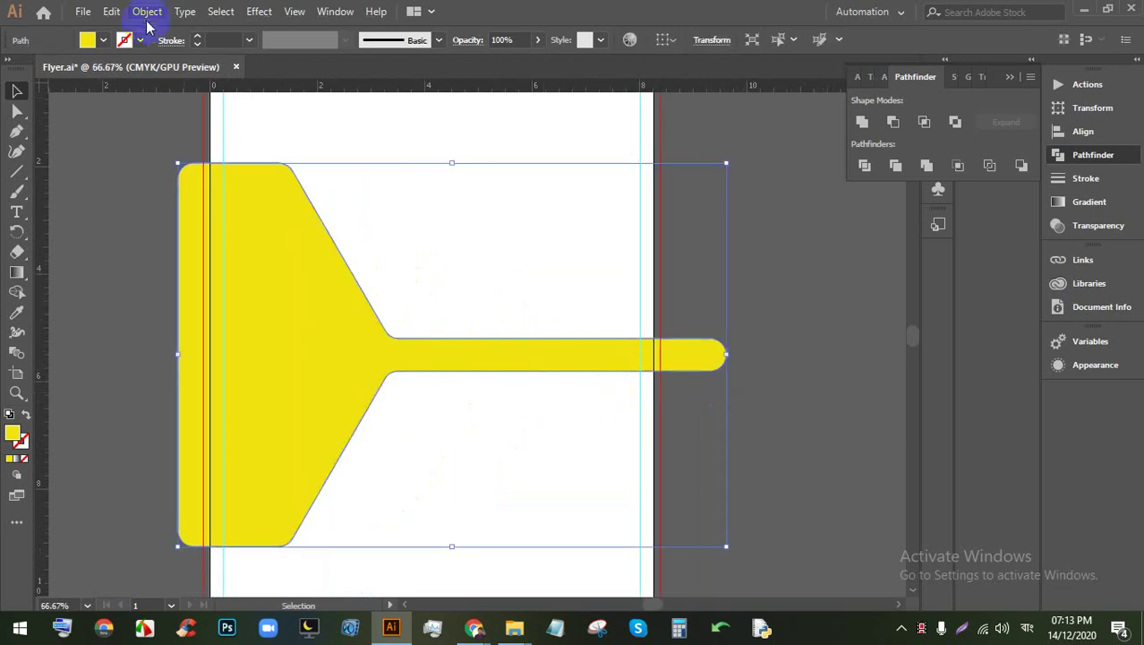
{"action": "left_click", "coordinate": [147, 11]}
Step: Add a -0.125 in offset path inside the yellow shape, after trying -0.25 in first
{"action": "mouse_move", "coordinate": [205, 387]}
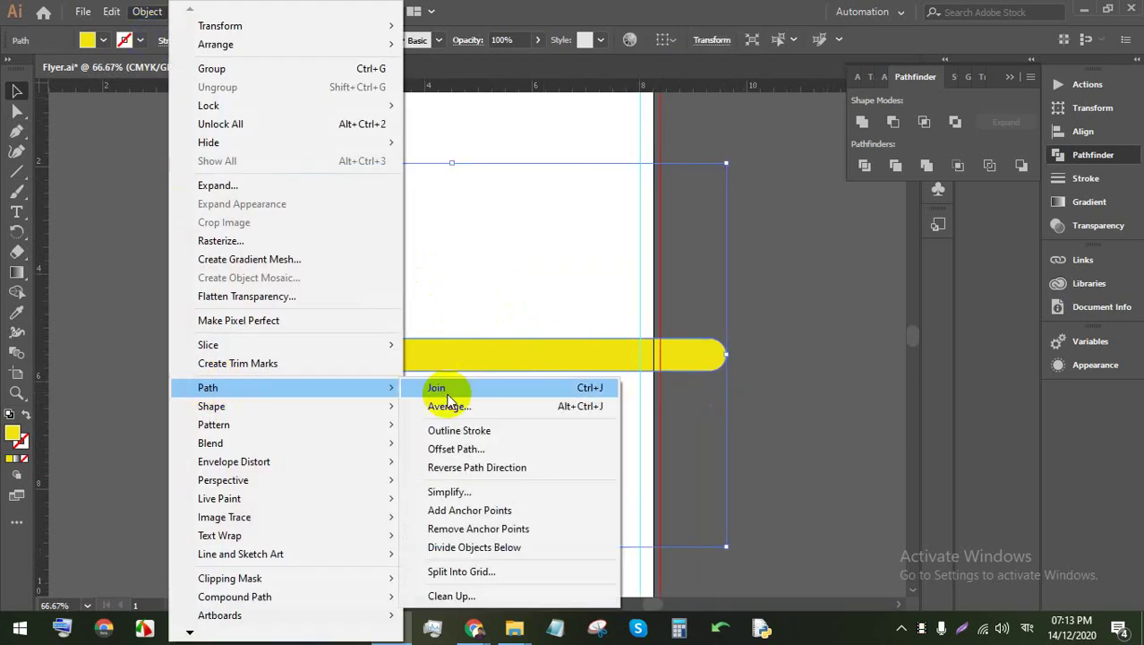
{"action": "left_click", "coordinate": [466, 449]}
{"action": "left_click", "coordinate": [631, 545]}
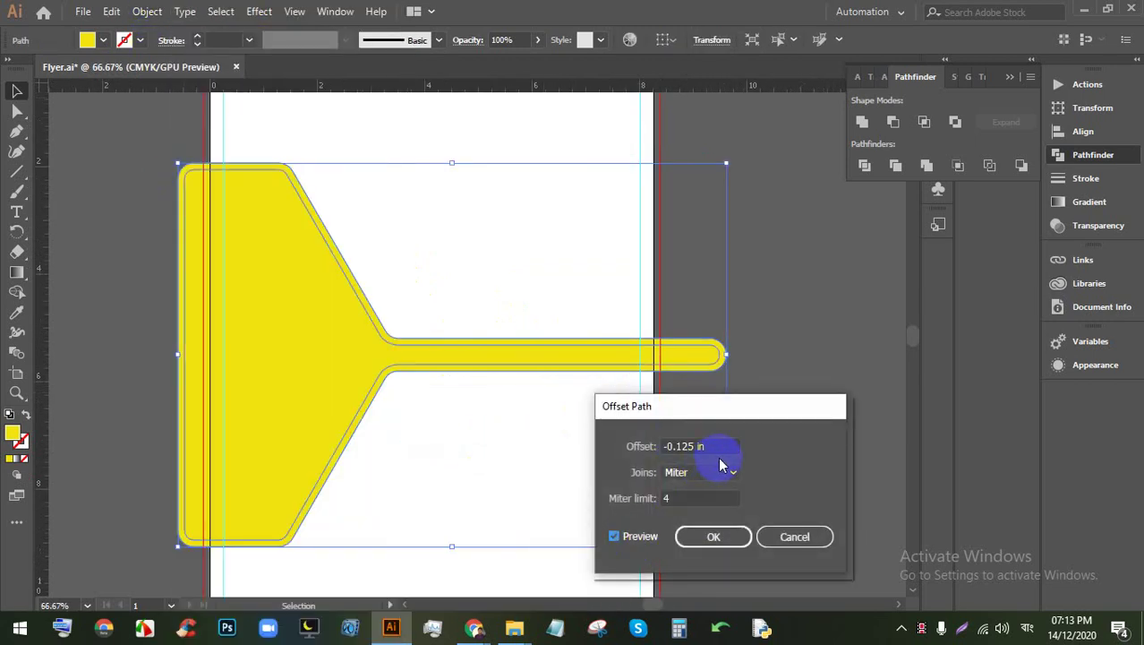
{"action": "left_click", "coordinate": [703, 537]}
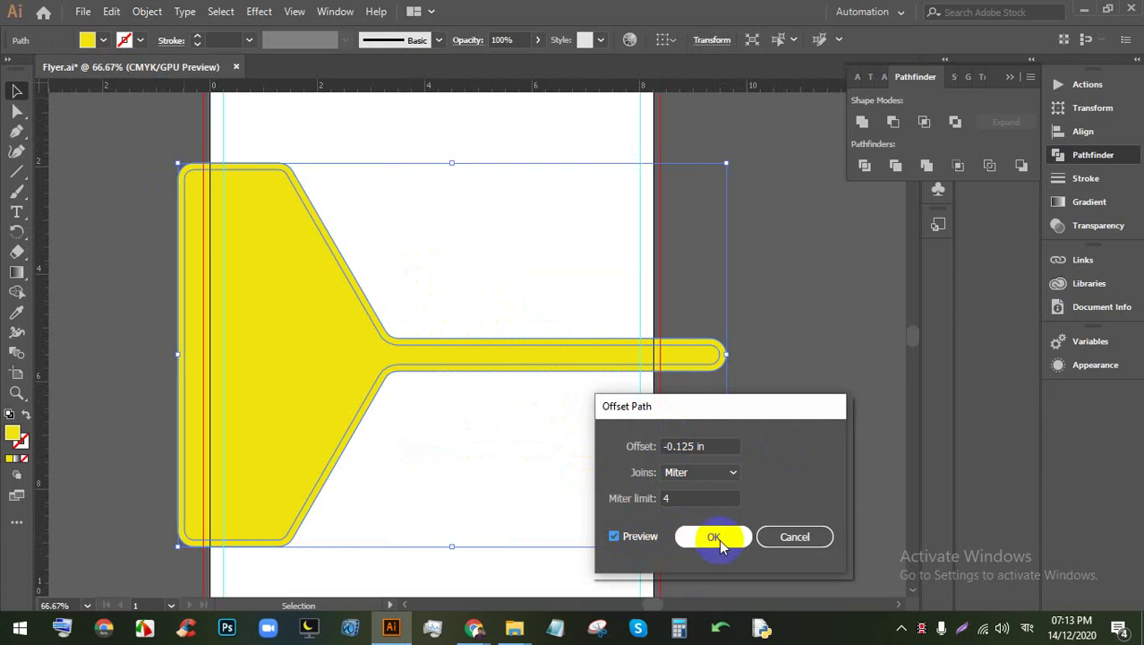
{"action": "double_click", "coordinate": [700, 446]}
{"action": "type", "text": "-0.25"}
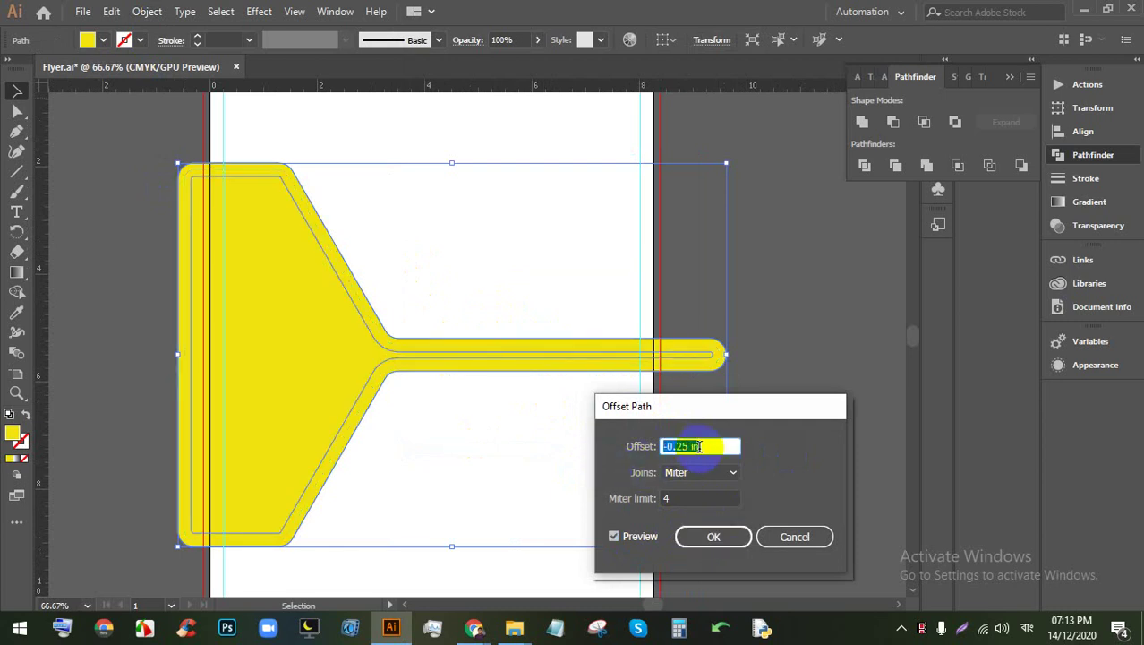
{"action": "double_click", "coordinate": [700, 446]}
{"action": "type", "text": "-0.125"}
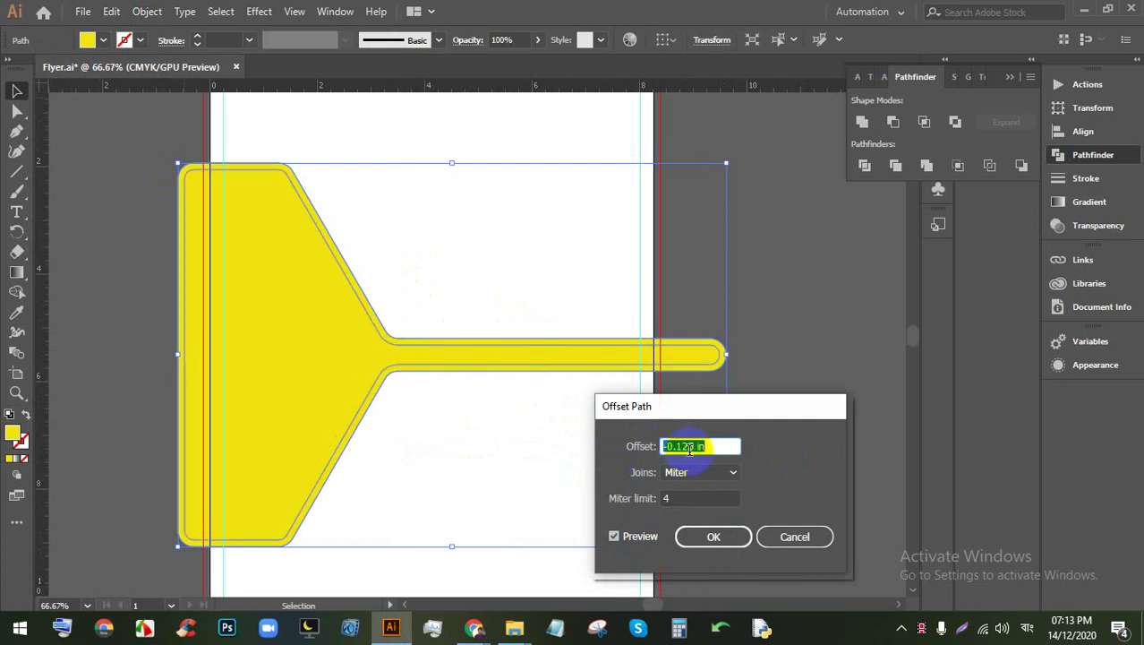
{"action": "left_click", "coordinate": [732, 535]}
{"action": "left_click", "coordinate": [799, 363]}
{"action": "left_click", "coordinate": [727, 357]}
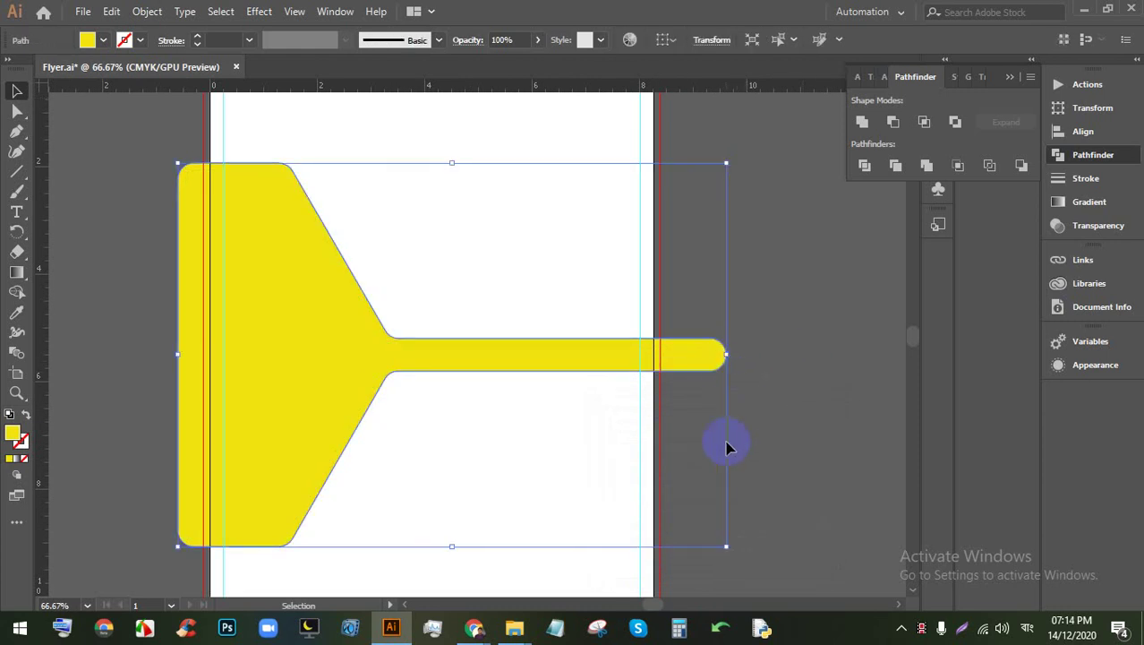
Step: Enlarge the yellow shape and delete its inner offset outline
{"action": "left_click_drag", "start_coordinate": [726, 550], "coordinate": [736, 550]}
{"action": "left_click", "coordinate": [817, 446]}
{"action": "left_click", "coordinate": [578, 355]}
{"action": "key", "text": "Delete"}
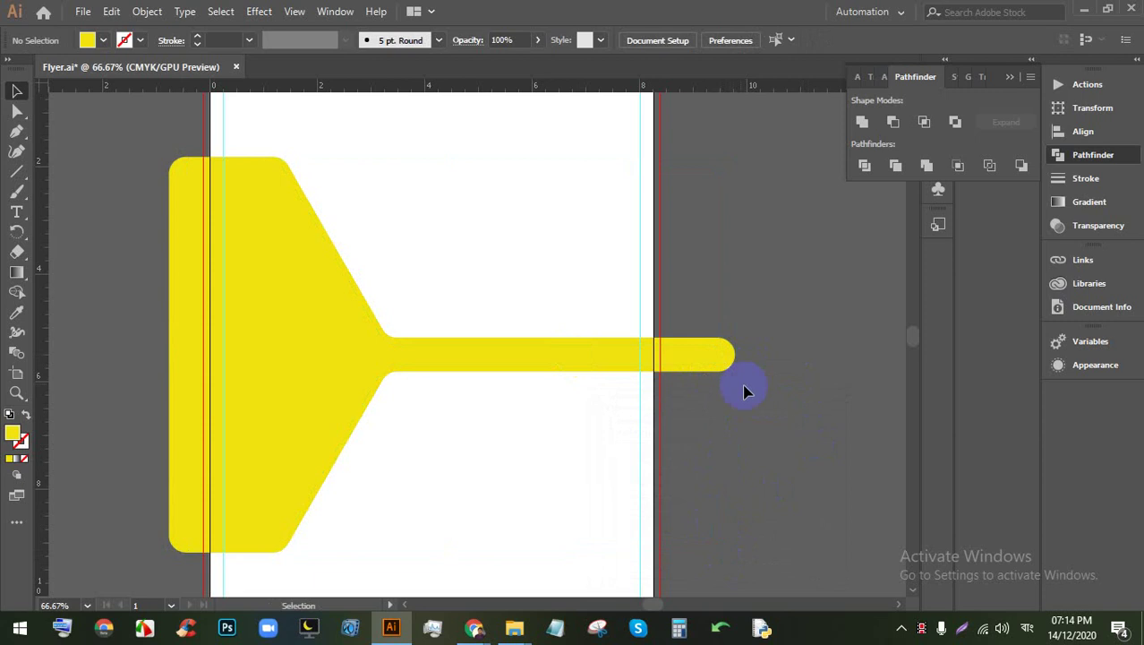
Step: Enlarge the yellow shape further and delete the remaining inner offset outline
{"action": "left_click", "coordinate": [725, 367]}
{"action": "left_click_drag", "start_coordinate": [731, 562], "coordinate": [744, 558]}
{"action": "left_click", "coordinate": [744, 513]}
{"action": "left_click", "coordinate": [278, 265]}
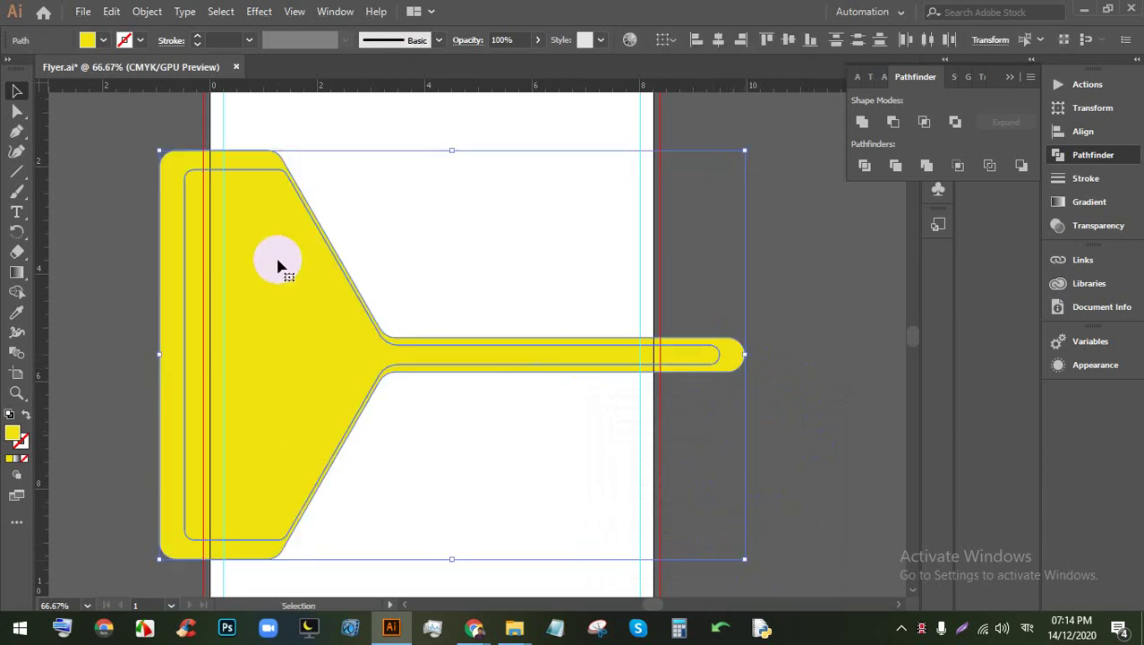
{"action": "left_click", "coordinate": [784, 408]}
{"action": "left_click", "coordinate": [691, 362]}
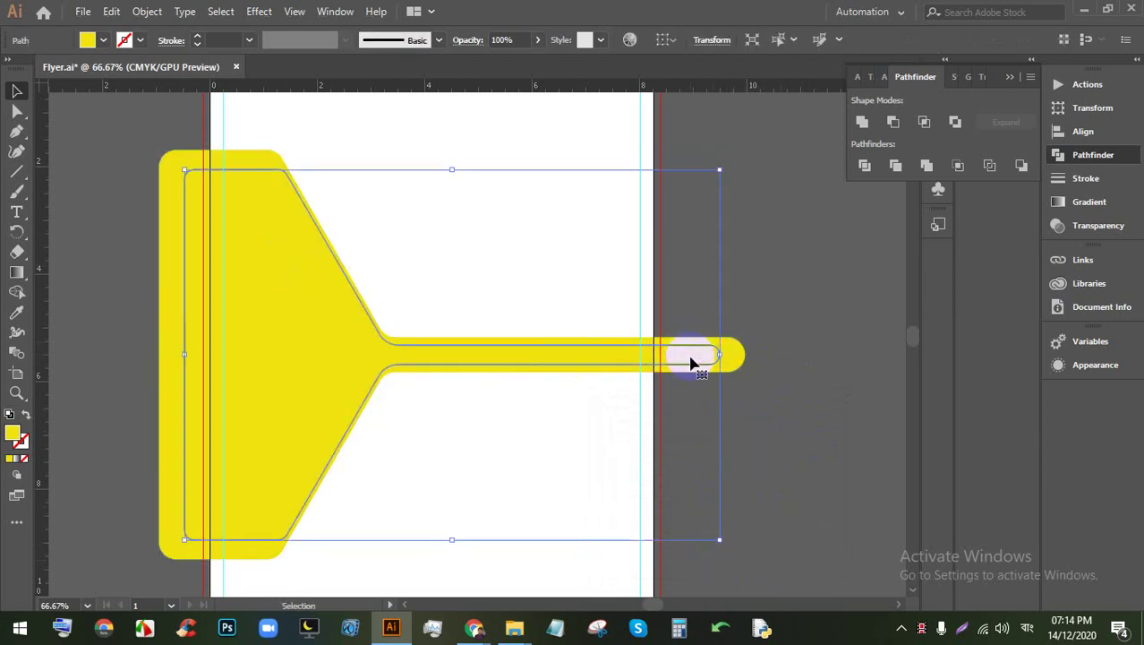
{"action": "key", "text": "Delete"}
Step: Delete the yellow shape and fit the now-empty artboard in the window
{"action": "left_click", "coordinate": [656, 356]}
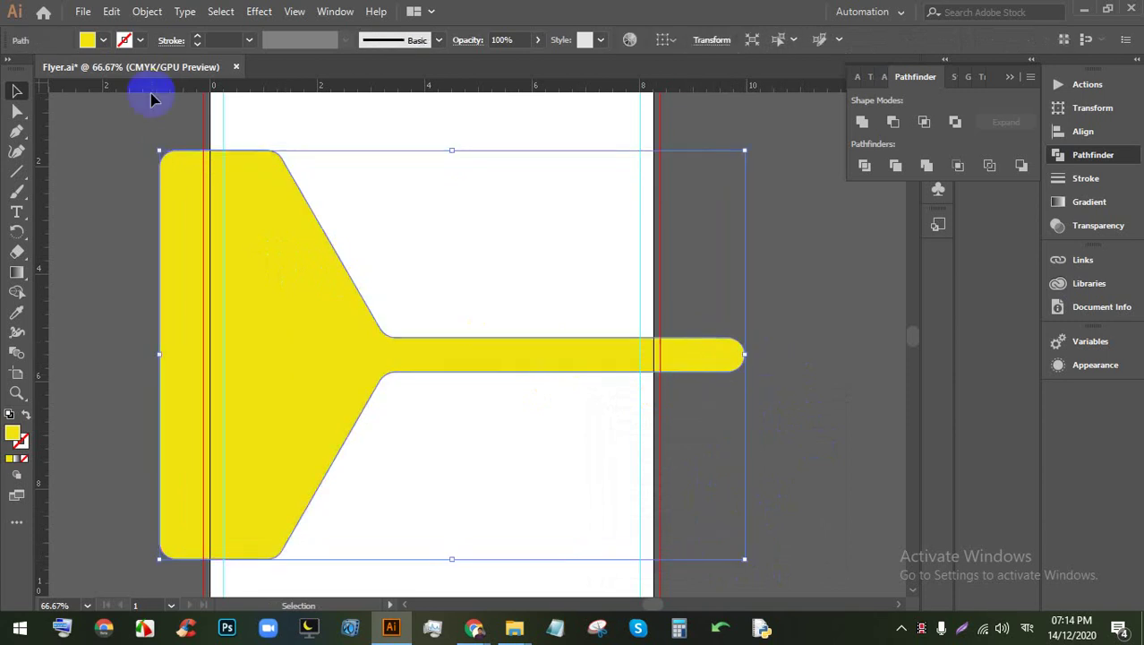
{"action": "left_click", "coordinate": [147, 11]}
{"action": "left_click", "coordinate": [147, 10]}
{"action": "left_click", "coordinate": [147, 11]}
{"action": "left_click", "coordinate": [715, 358]}
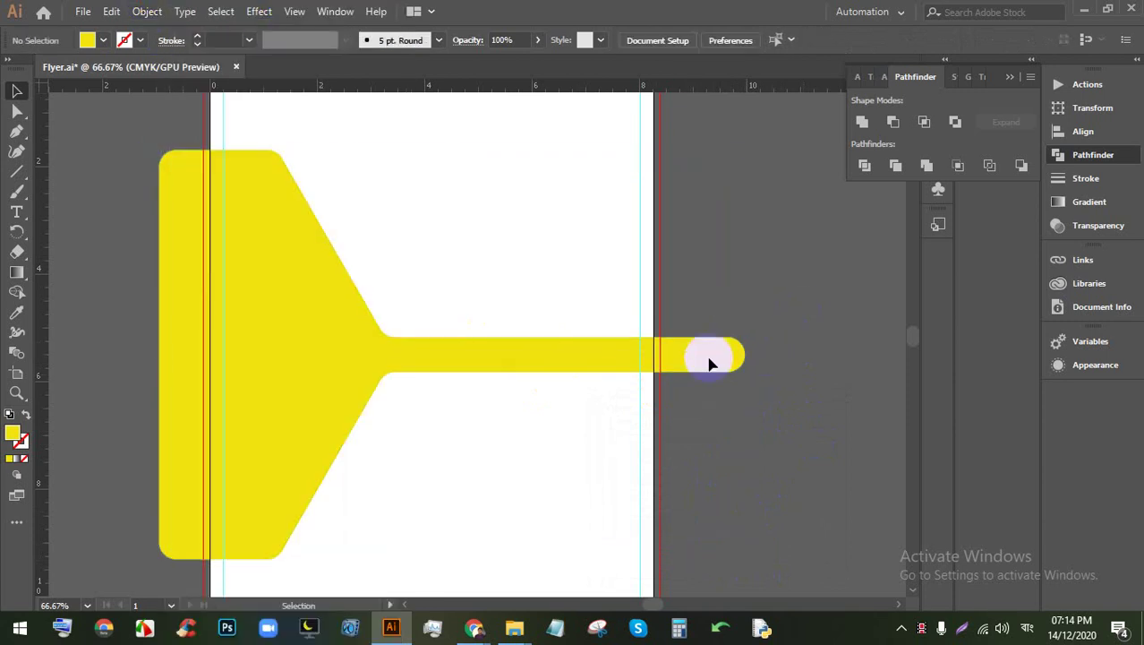
{"action": "left_click", "coordinate": [647, 374]}
{"action": "key", "text": "Delete"}
{"action": "key", "text": "ctrl+minus"}
{"action": "key", "text": "ctrl+0"}
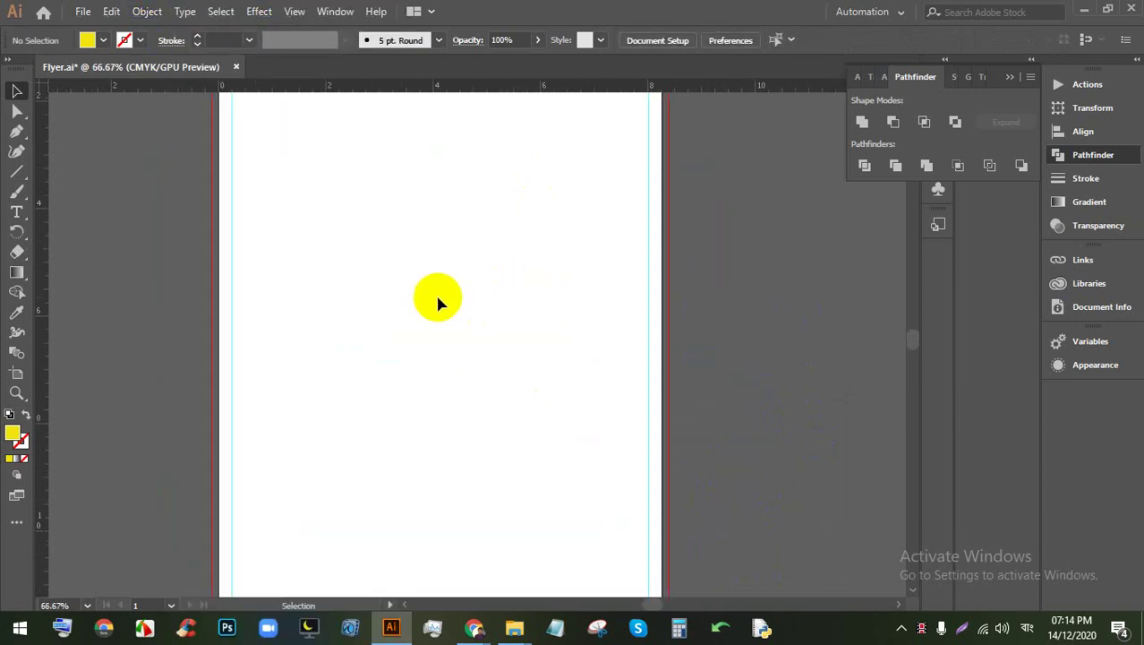
Step: Draw a hexagon with the Polygon Tool and move it onto the artboard's left edge
{"action": "scroll", "coordinate": [109, 251], "scroll_direction": "down", "scroll_amount": 1}
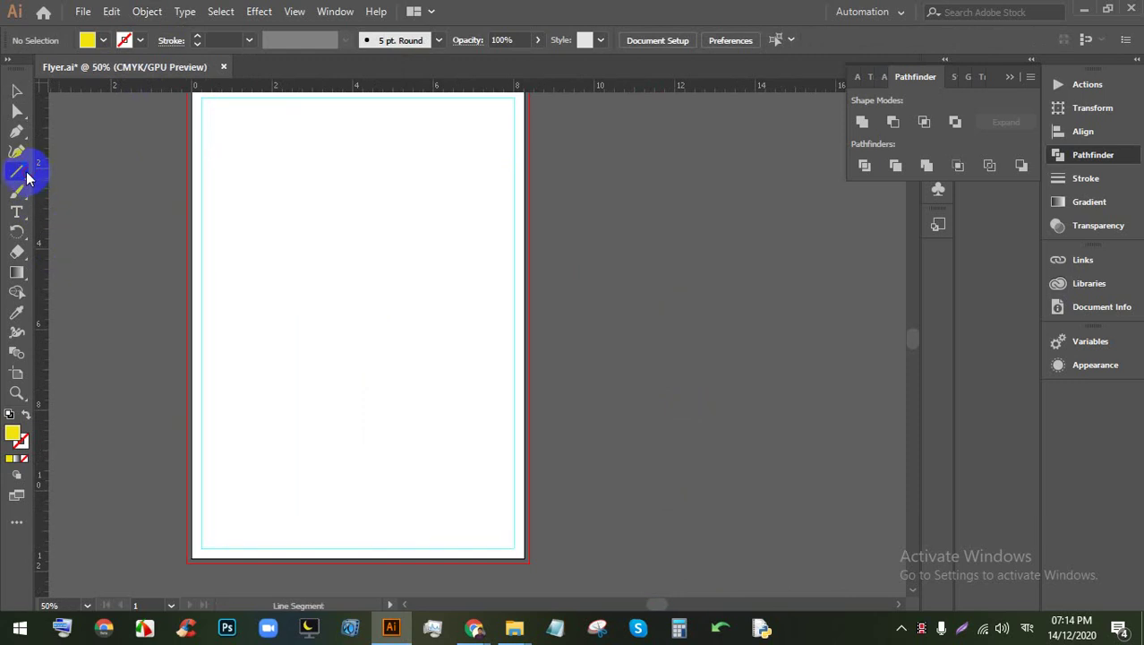
{"action": "left_click_drag", "start_coordinate": [27, 178], "coordinate": [72, 222]}
{"action": "scroll", "coordinate": [207, 258], "scroll_direction": "up", "scroll_amount": 2}
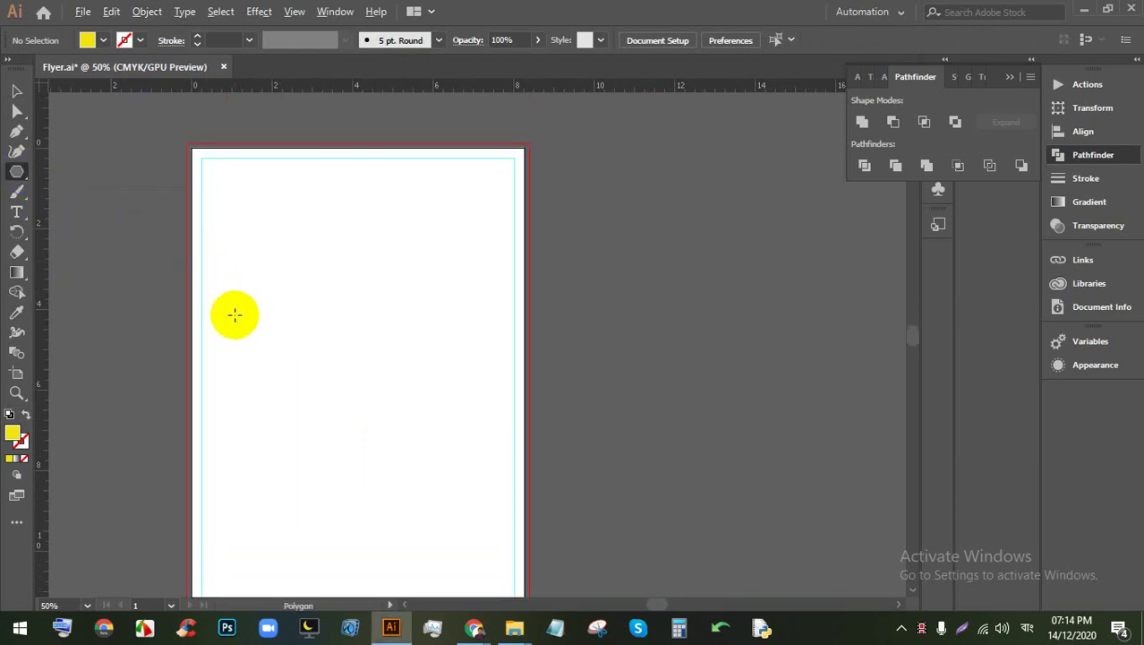
{"action": "left_click_drag", "start_coordinate": [306, 340], "coordinate": [367, 300]}
{"action": "left_click_drag", "start_coordinate": [216, 276], "coordinate": [266, 370]}
{"action": "left_click", "coordinate": [16, 91]}
{"action": "left_click_drag", "start_coordinate": [223, 250], "coordinate": [340, 358]}
{"action": "scroll", "coordinate": [243, 288], "scroll_direction": "up", "scroll_amount": 1}
{"action": "left_click", "coordinate": [508, 349]}
Step: Draw a 6.48 by 1.3 in bar extending right from the hexagon
{"action": "scroll", "coordinate": [395, 327], "scroll_direction": "down", "scroll_amount": 1}
{"action": "scroll", "coordinate": [353, 332], "scroll_direction": "up", "scroll_amount": 1}
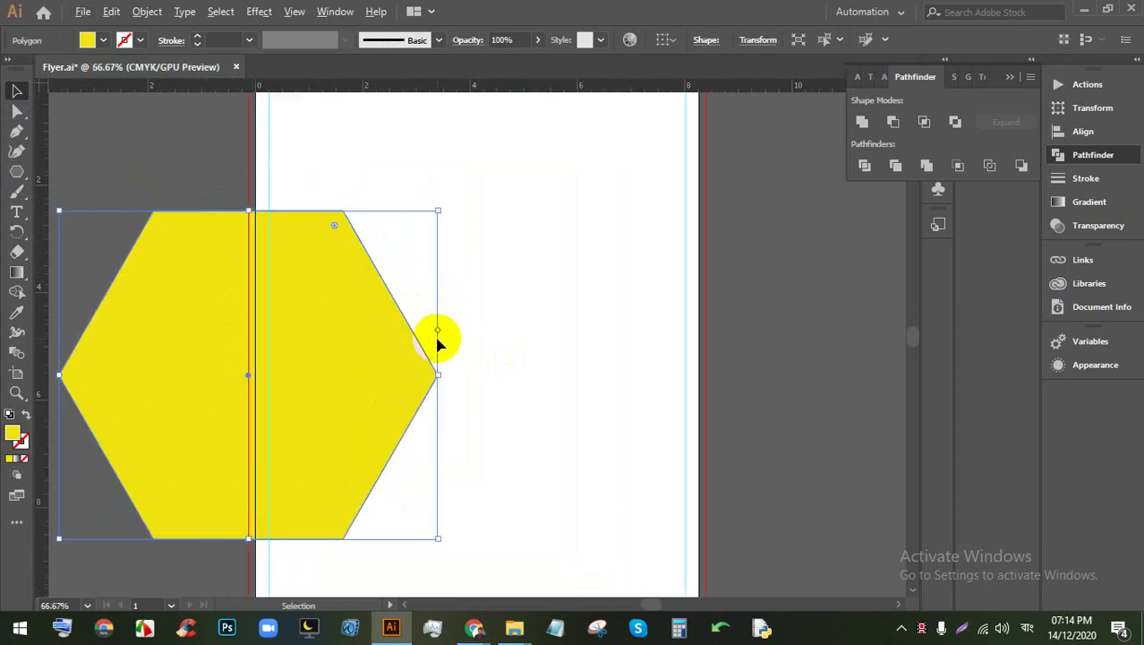
{"action": "left_click_drag", "start_coordinate": [16, 170], "coordinate": [62, 176]}
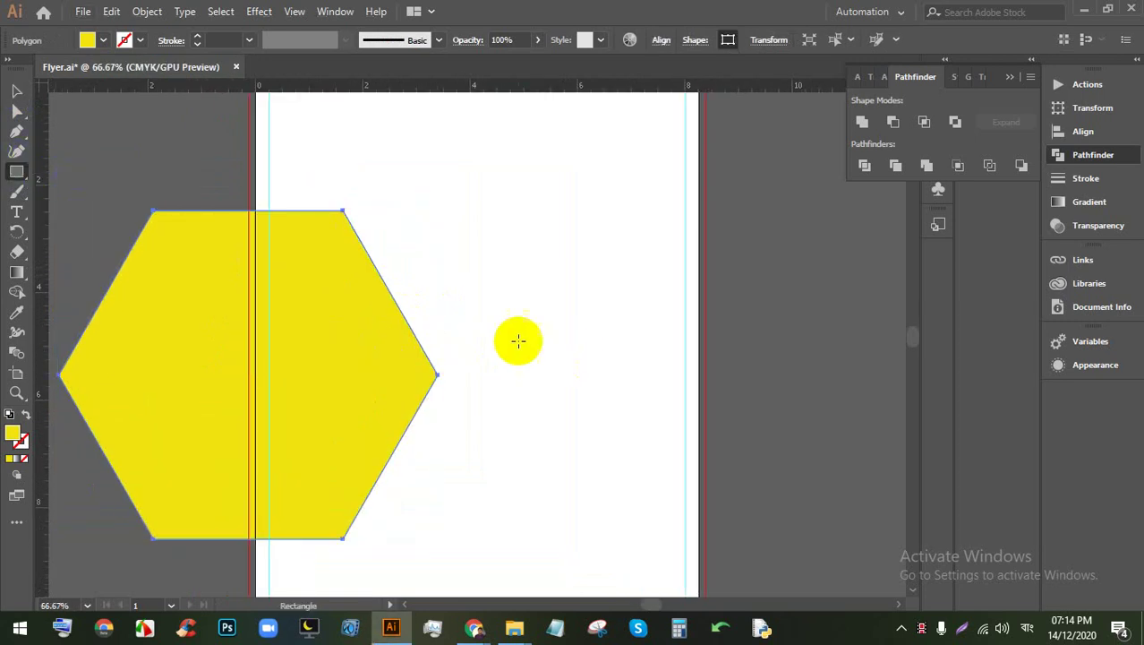
{"action": "left_click_drag", "start_coordinate": [411, 343], "coordinate": [311, 306]}
Step: Merge the hexagon and bar into one shape with the Shape Builder Tool
{"action": "left_click", "coordinate": [16, 90]}
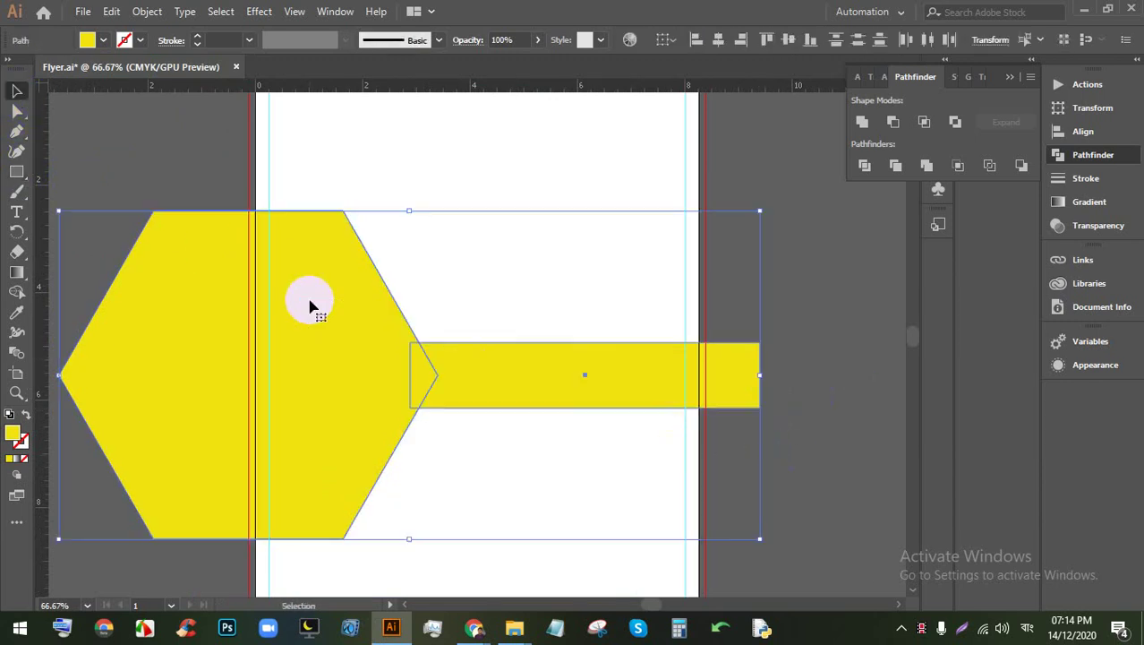
{"action": "left_click", "coordinate": [784, 49]}
{"action": "left_click", "coordinate": [799, 315]}
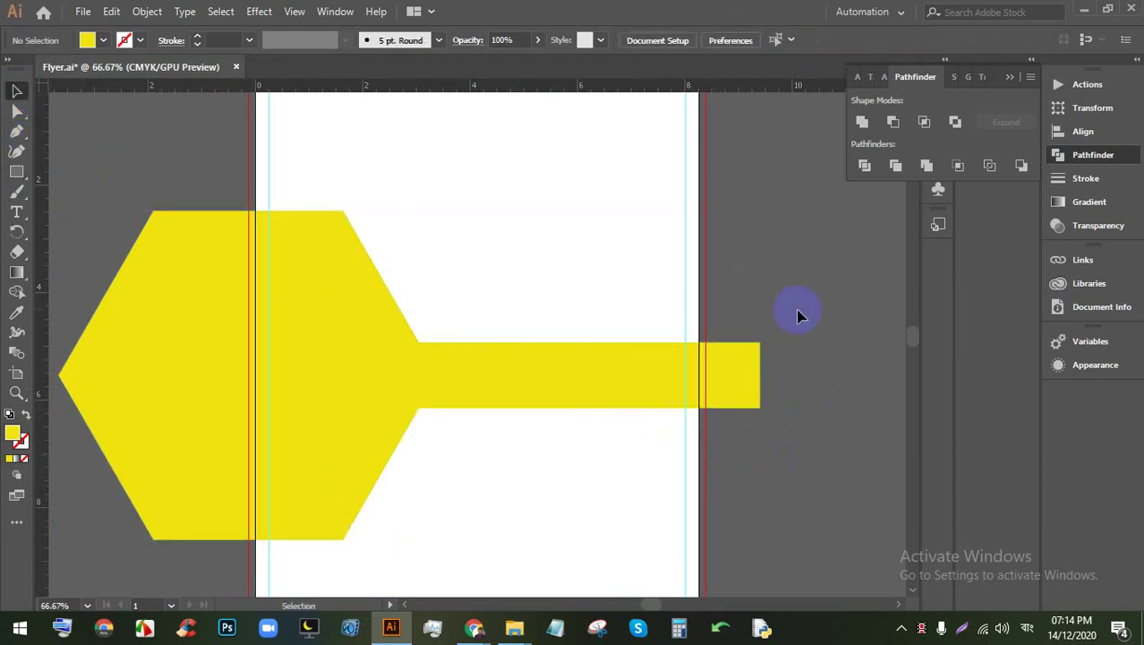
{"action": "left_click_drag", "start_coordinate": [311, 335], "coordinate": [310, 334]}
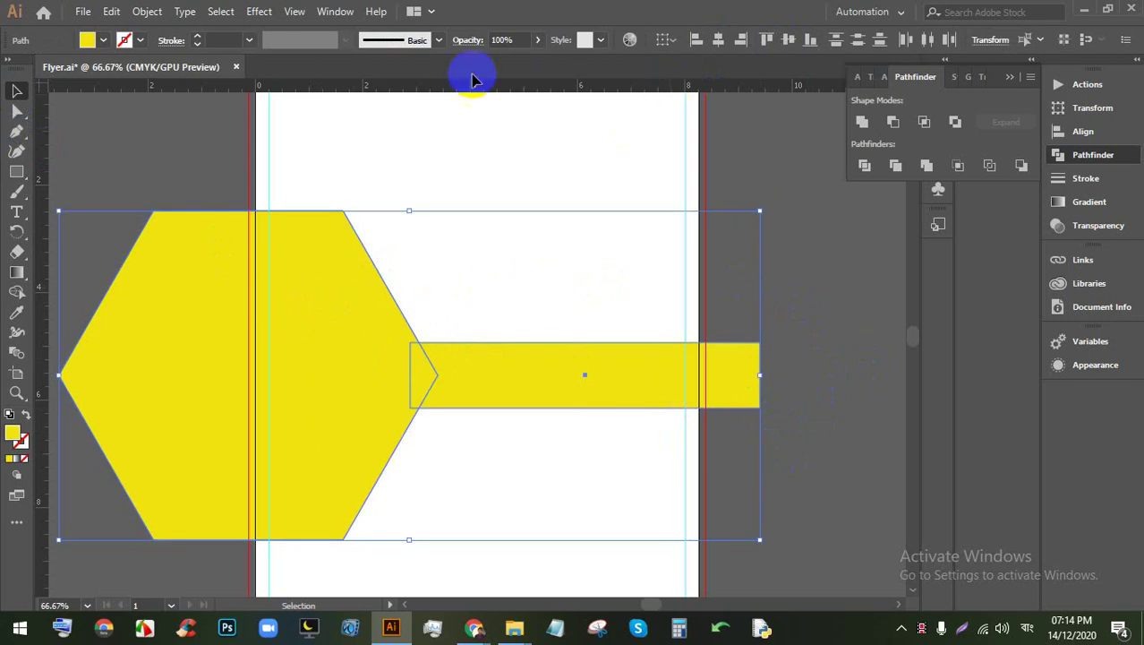
{"action": "left_click", "coordinate": [17, 291]}
{"action": "left_click_drag", "start_coordinate": [368, 385], "coordinate": [421, 329]}
{"action": "key", "text": "v"}
Step: Round every corner of the merged shape to 0.34 in and nudge it slightly up
{"action": "left_click", "coordinate": [477, 258]}
{"action": "left_click", "coordinate": [384, 383]}
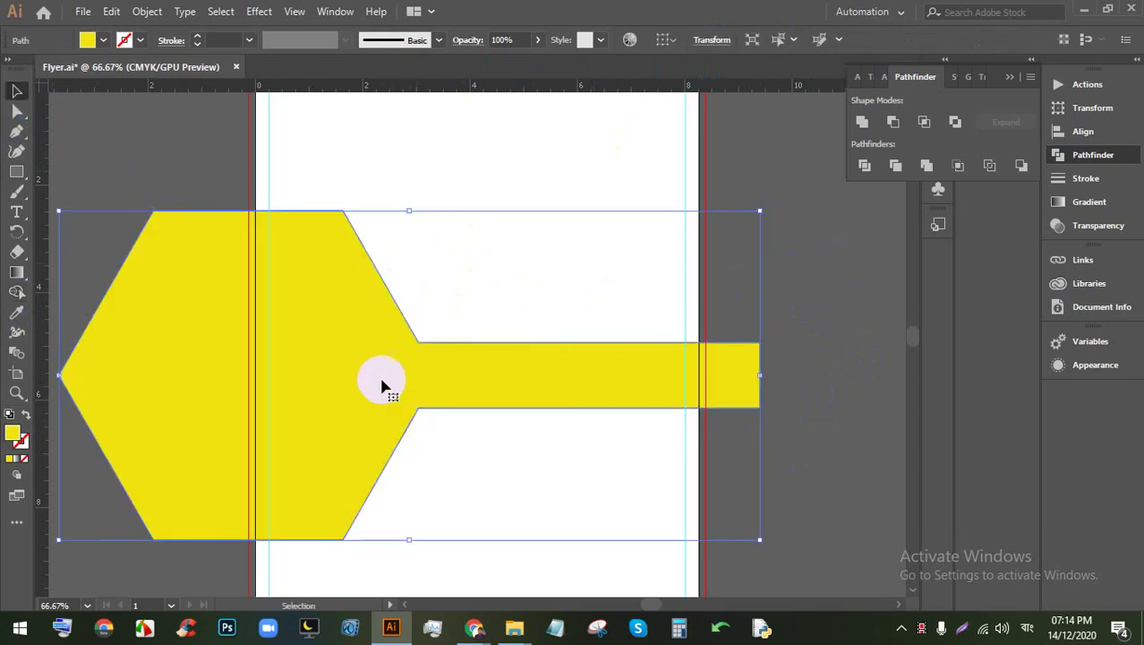
{"action": "left_click", "coordinate": [16, 111]}
{"action": "left_click", "coordinate": [338, 237]}
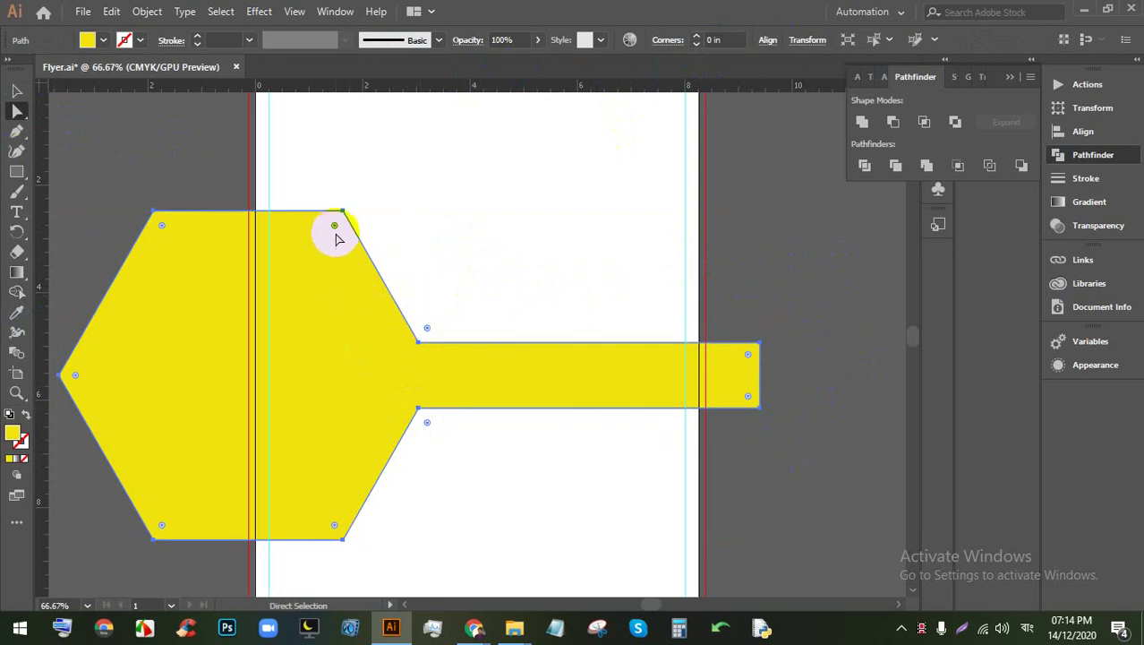
{"action": "left_click_drag", "start_coordinate": [333, 229], "coordinate": [333, 232]}
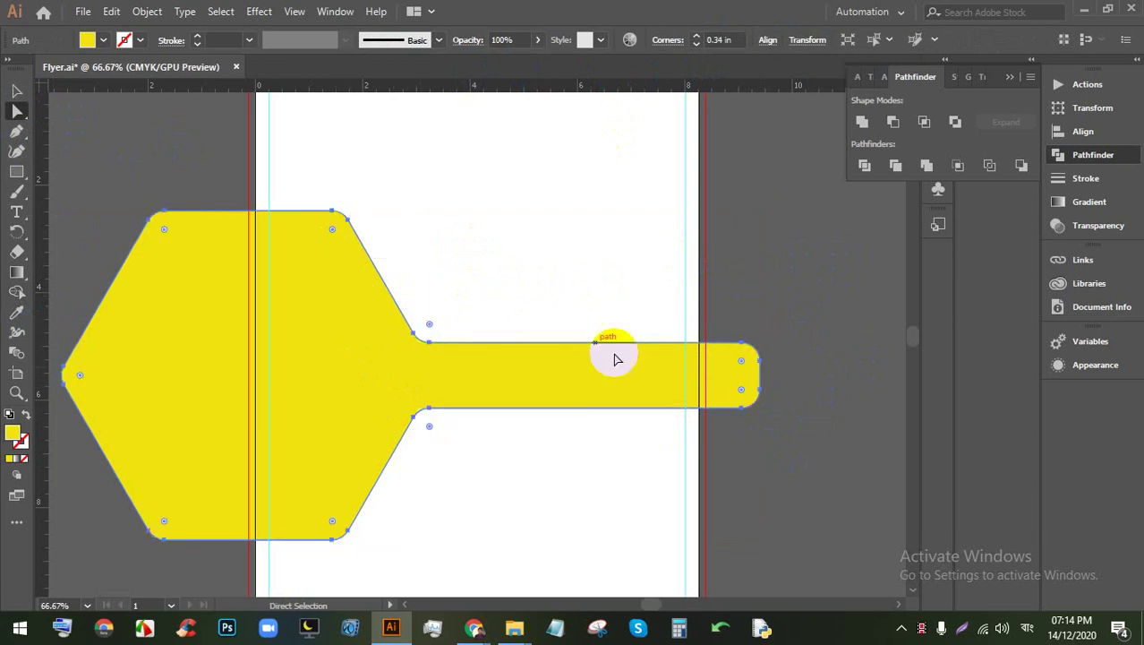
{"action": "left_click", "coordinate": [16, 90]}
{"action": "left_click", "coordinate": [331, 327]}
{"action": "left_click_drag", "start_coordinate": [332, 327], "coordinate": [332, 320]}
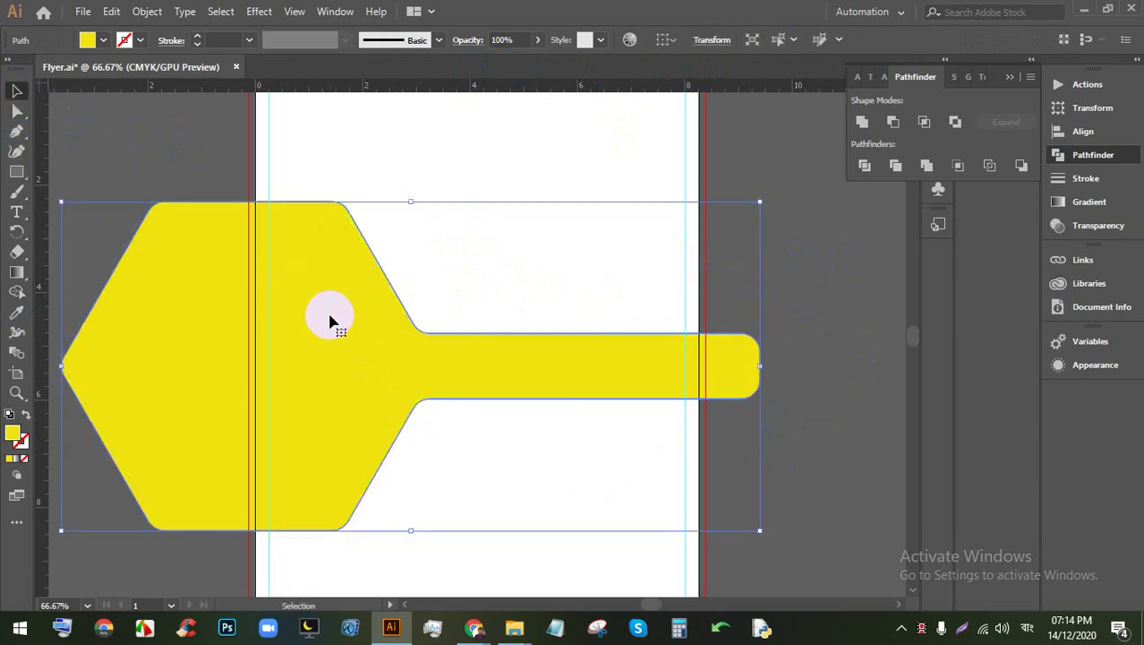
{"action": "left_click", "coordinate": [854, 400]}
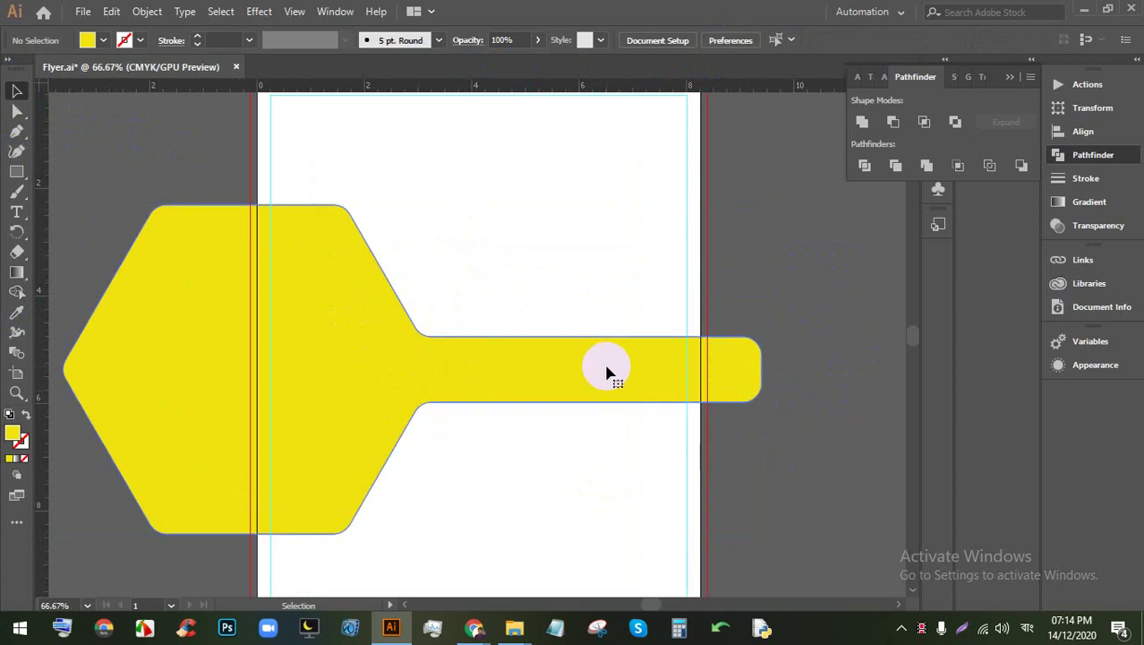
Step: Create a -0.25 in Offset Path inside the merged shape, then shrink the shape slightly
{"action": "left_click", "coordinate": [602, 369]}
{"action": "left_click", "coordinate": [147, 11]}
{"action": "mouse_move", "coordinate": [252, 389]}
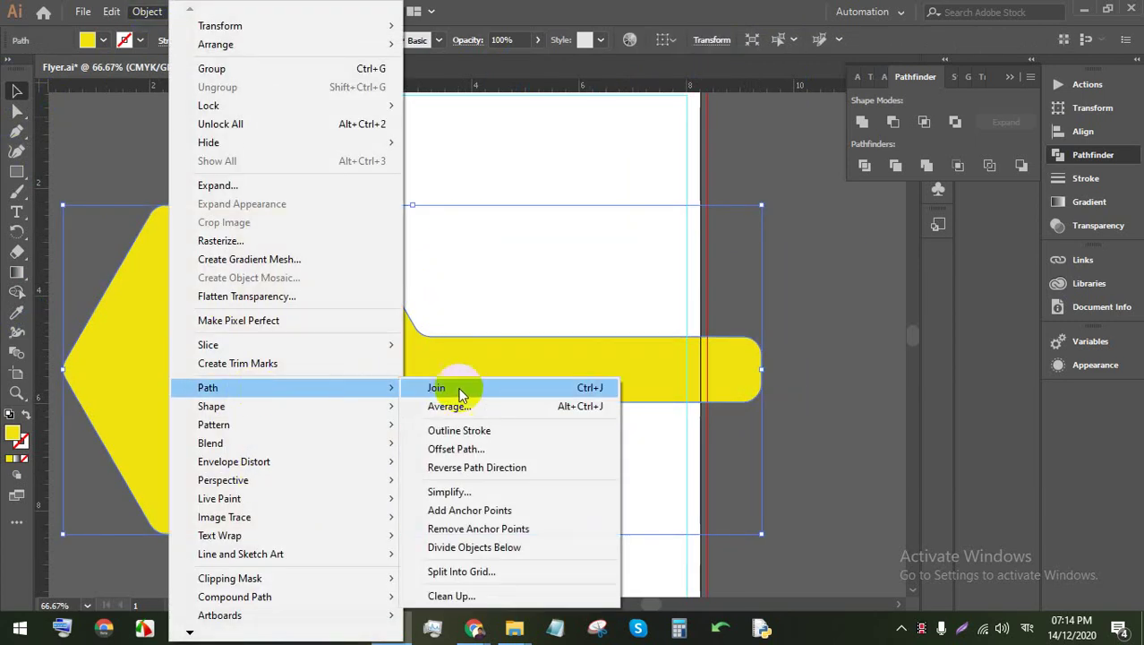
{"action": "left_click", "coordinate": [533, 448]}
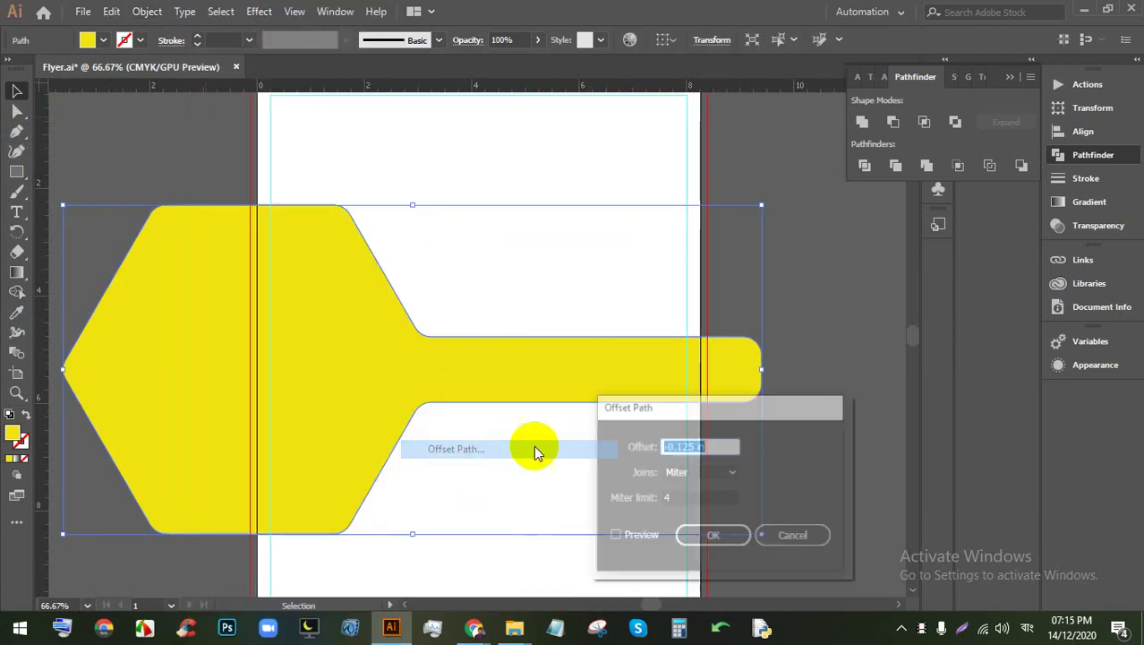
{"action": "left_click", "coordinate": [641, 536]}
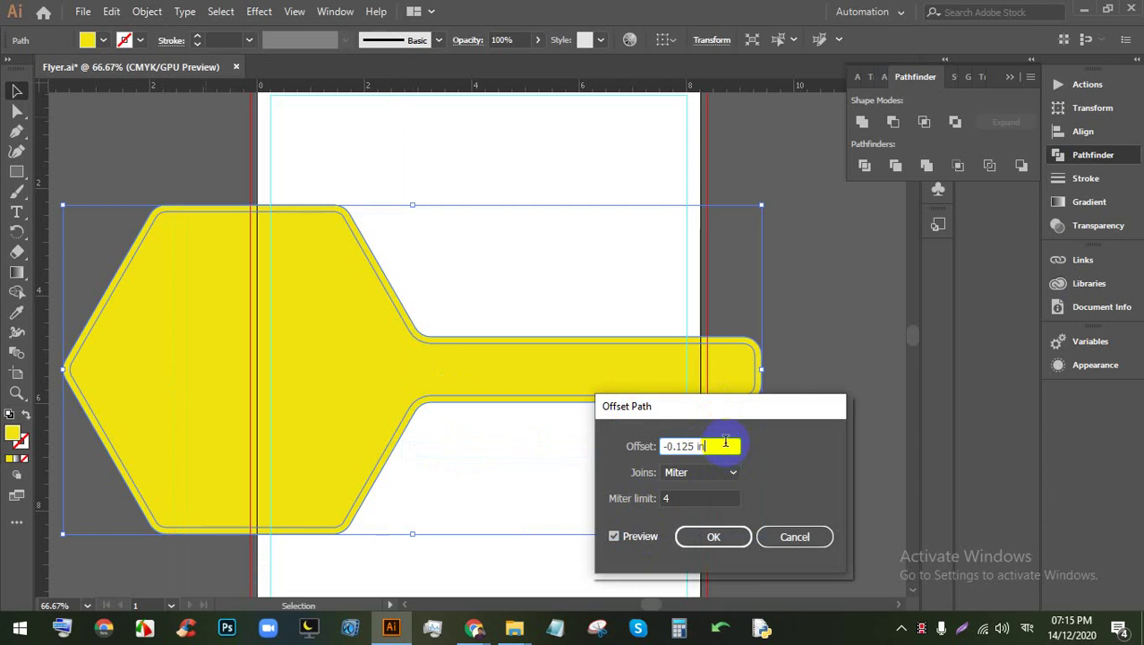
{"action": "key", "text": "Down"}
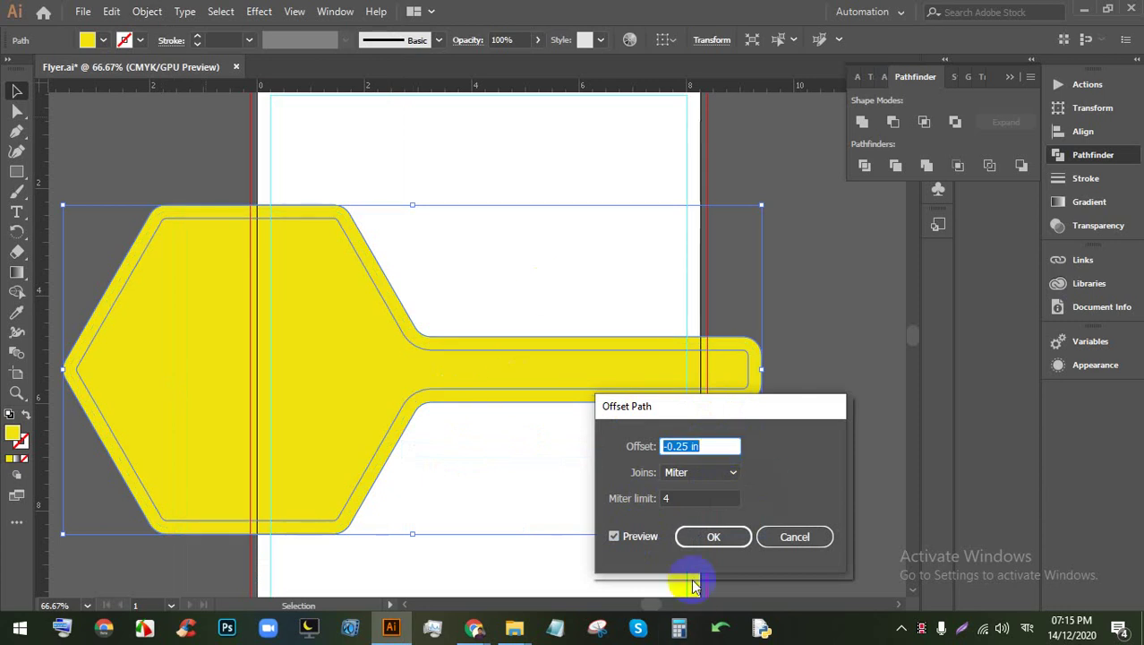
{"action": "left_click", "coordinate": [710, 536]}
{"action": "left_click", "coordinate": [725, 439]}
{"action": "left_click", "coordinate": [685, 388]}
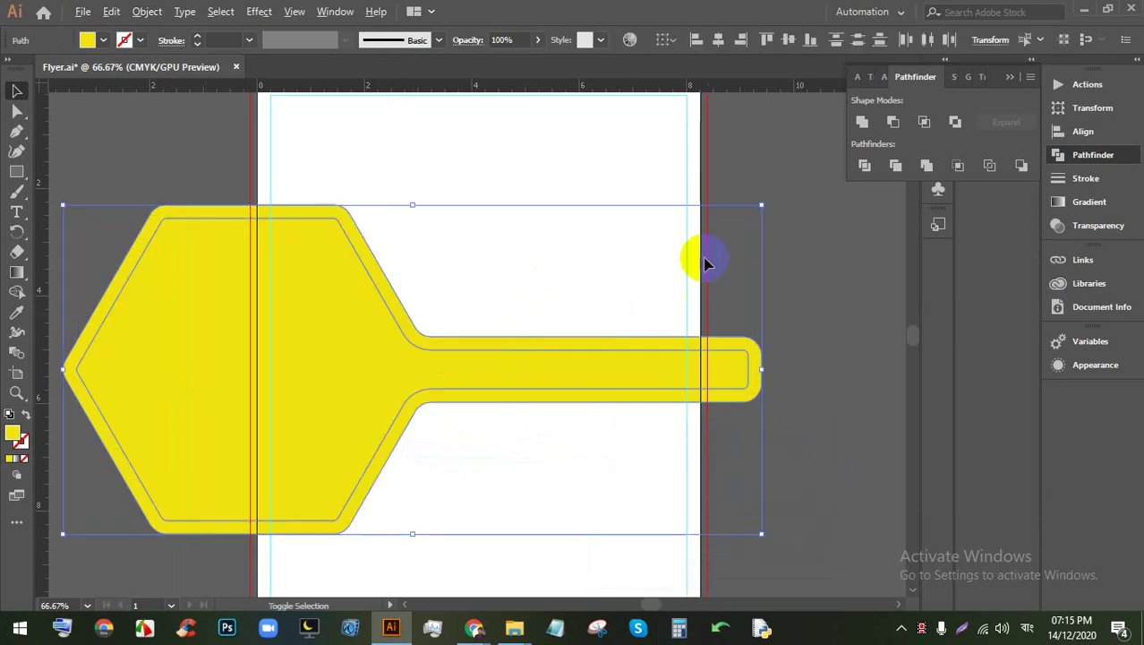
{"action": "left_click_drag", "start_coordinate": [761, 205], "coordinate": [742, 214]}
Step: Fill the outer merged path with white
{"action": "left_click", "coordinate": [828, 264]}
{"action": "scroll", "coordinate": [741, 302], "scroll_direction": "down", "scroll_amount": 1}
{"action": "scroll", "coordinate": [772, 360], "scroll_direction": "up", "scroll_amount": 2}
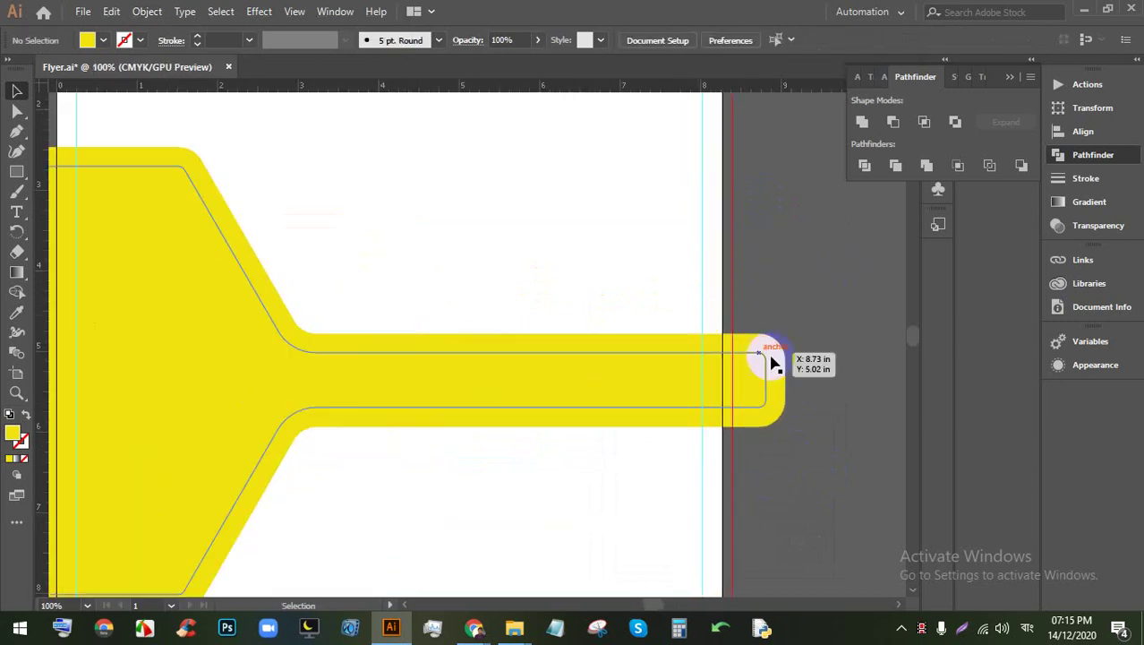
{"action": "left_click", "coordinate": [777, 392]}
{"action": "left_click", "coordinate": [103, 40]}
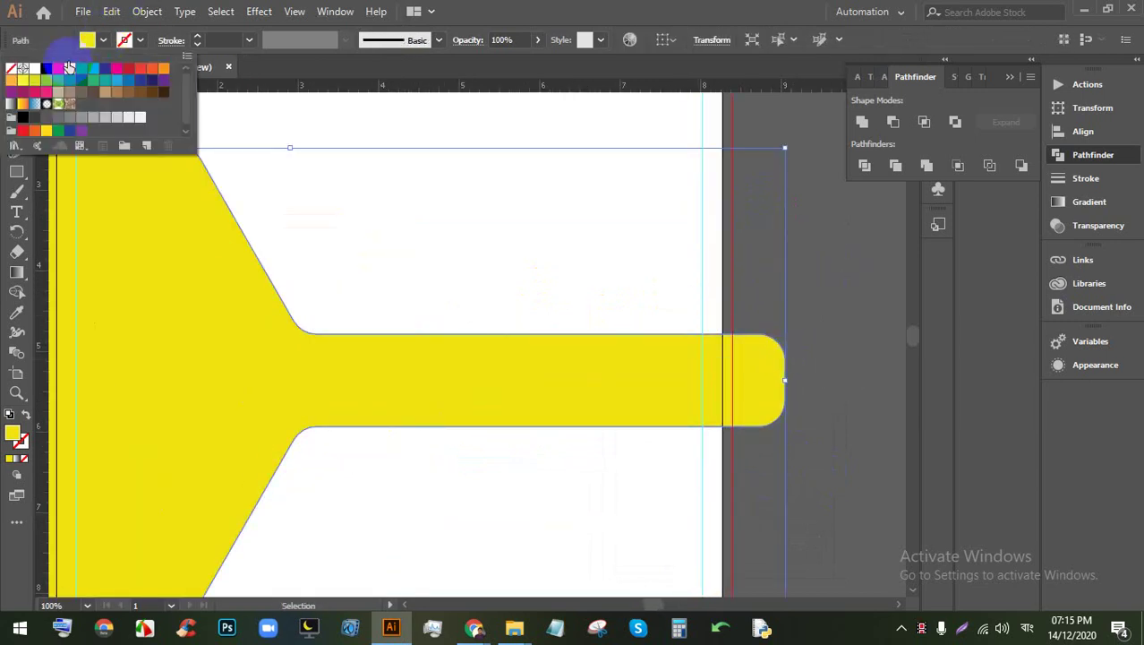
{"action": "left_click", "coordinate": [33, 72]}
{"action": "left_click", "coordinate": [613, 286]}
{"action": "left_click", "coordinate": [799, 302]}
{"action": "scroll", "coordinate": [795, 297], "scroll_direction": "down", "scroll_amount": 1}
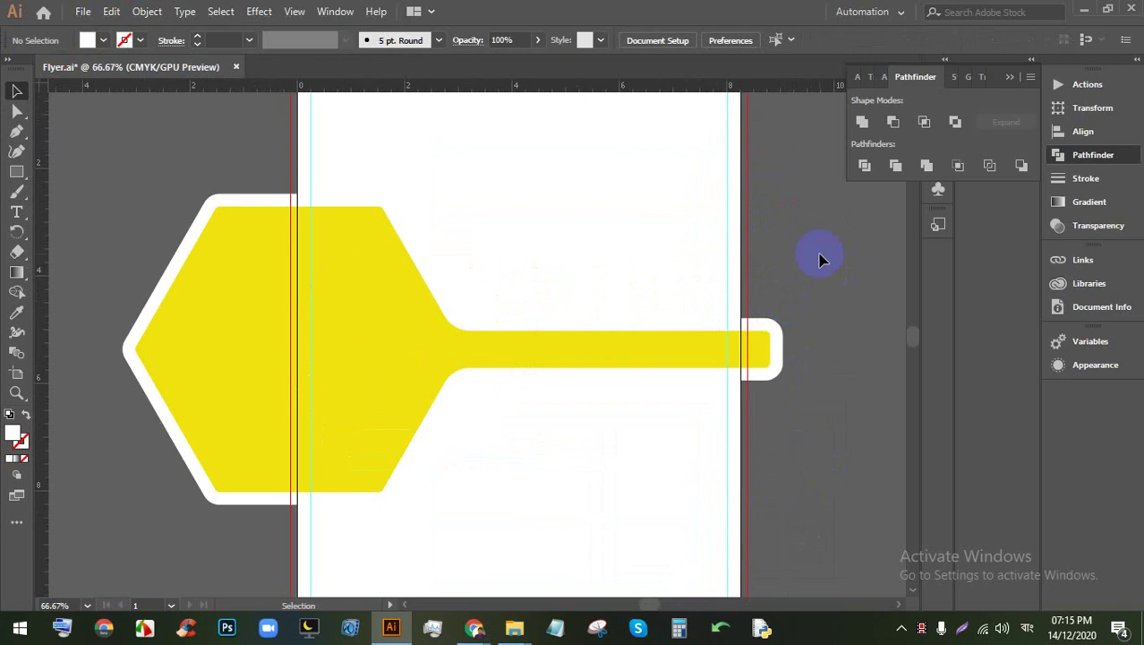
Step: Change the inner shape's fill to a brighter yellow in the Color Picker
{"action": "left_click", "coordinate": [432, 362]}
{"action": "double_click", "coordinate": [13, 435]}
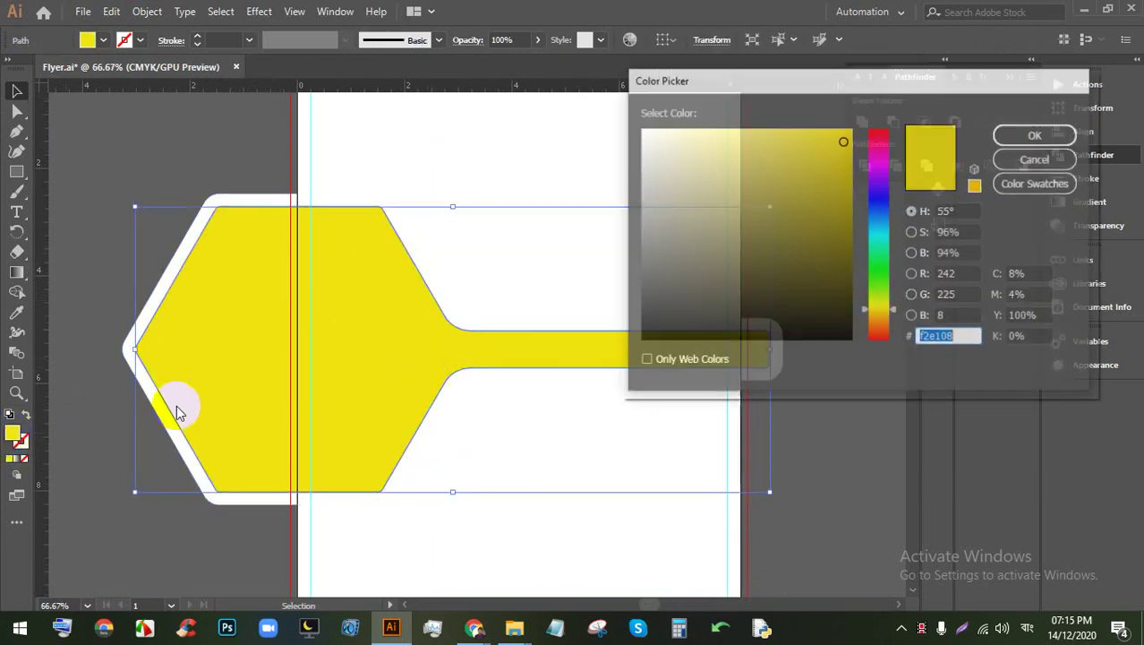
{"action": "left_click", "coordinate": [846, 167]}
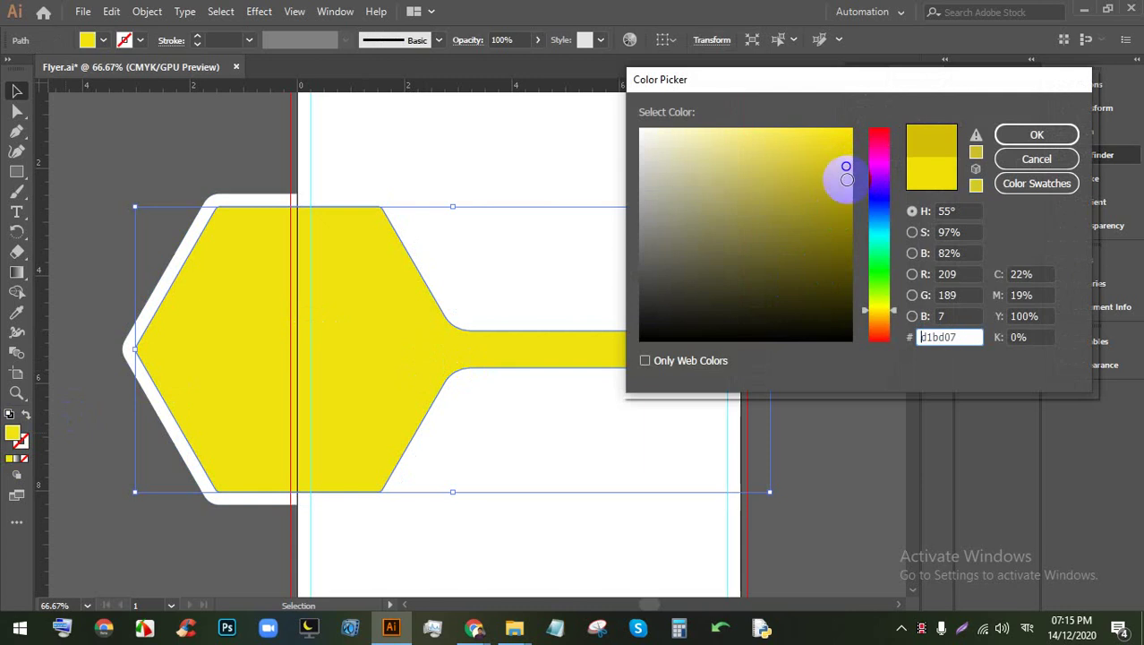
{"action": "left_click", "coordinate": [880, 309]}
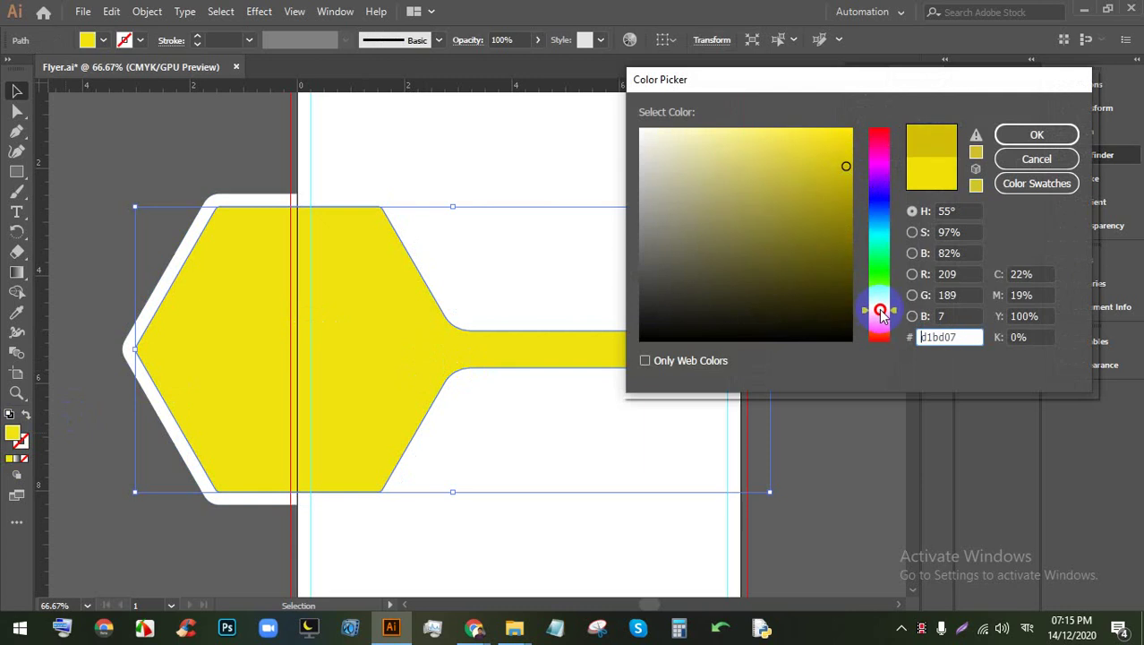
{"action": "left_click", "coordinate": [842, 141]}
{"action": "left_click", "coordinate": [1030, 135]}
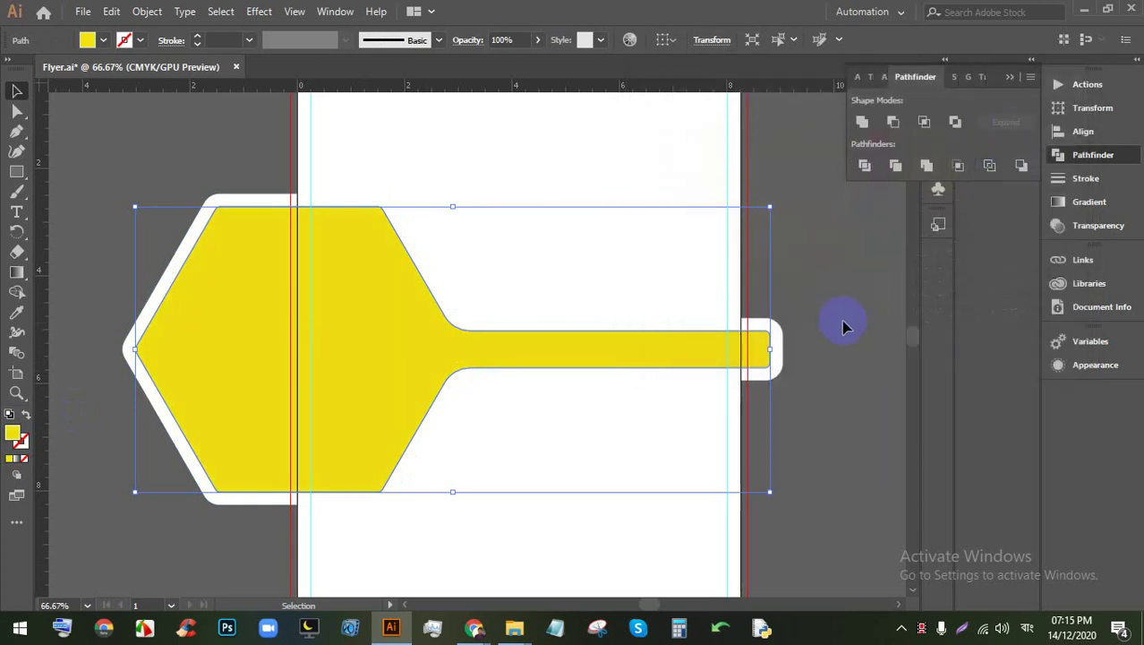
{"action": "left_click", "coordinate": [841, 326]}
Step: Preview a Drop Shadow on the yellow shape, then cancel that attempt
{"action": "left_click", "coordinate": [511, 358]}
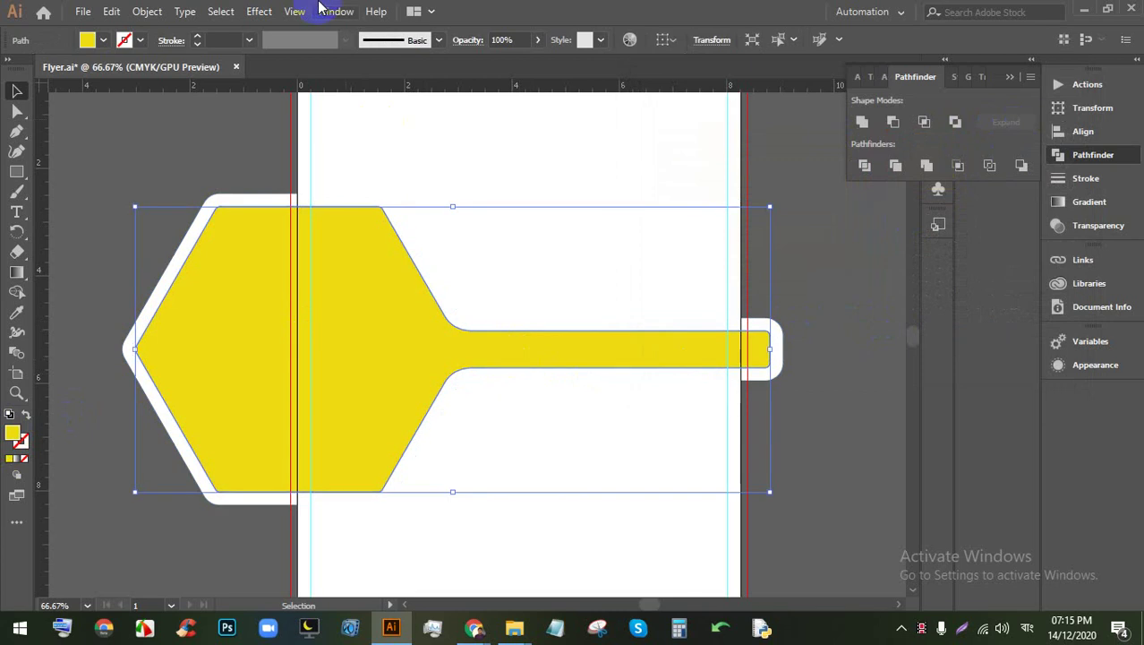
{"action": "left_click", "coordinate": [258, 11]}
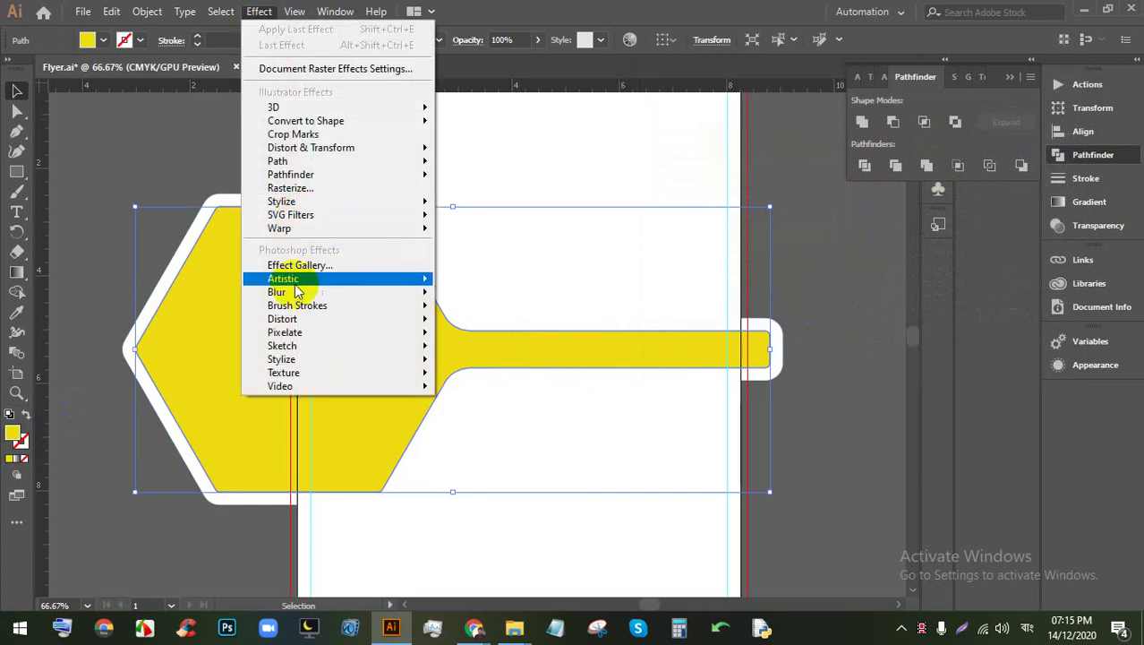
{"action": "mouse_move", "coordinate": [304, 201]}
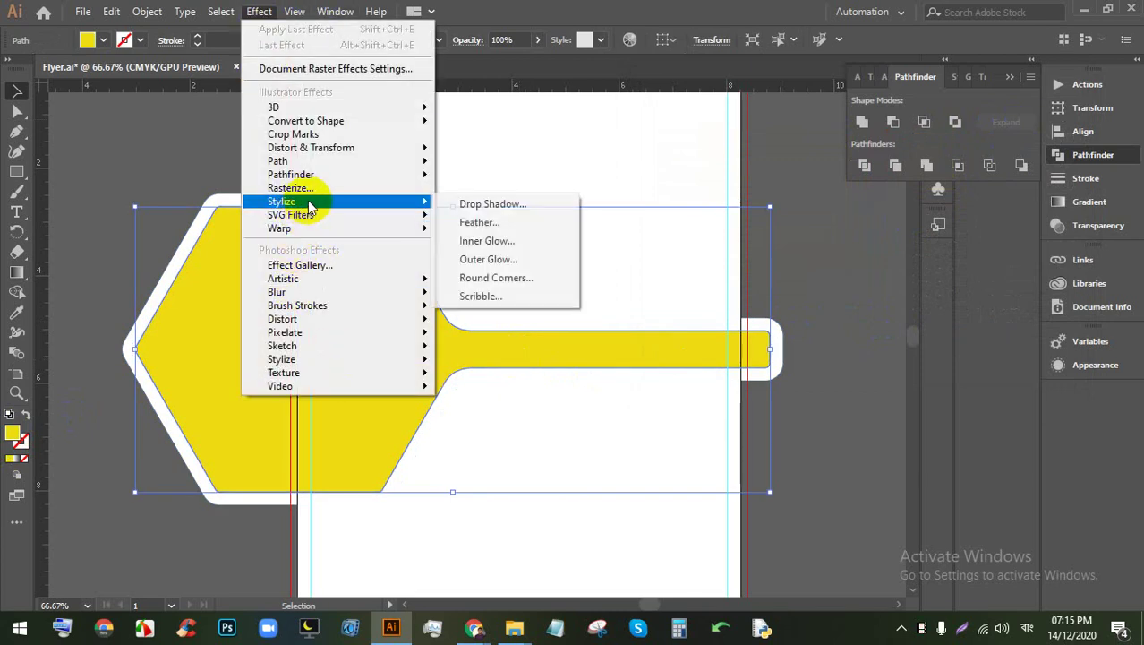
{"action": "left_click", "coordinate": [500, 204]}
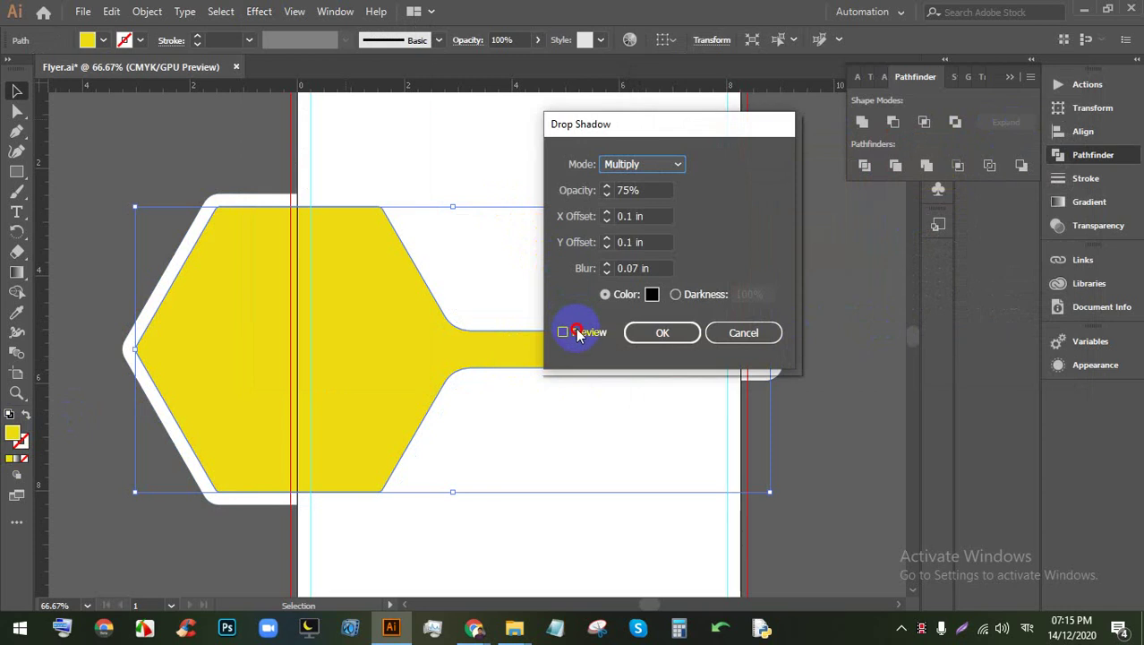
{"action": "left_click", "coordinate": [590, 338]}
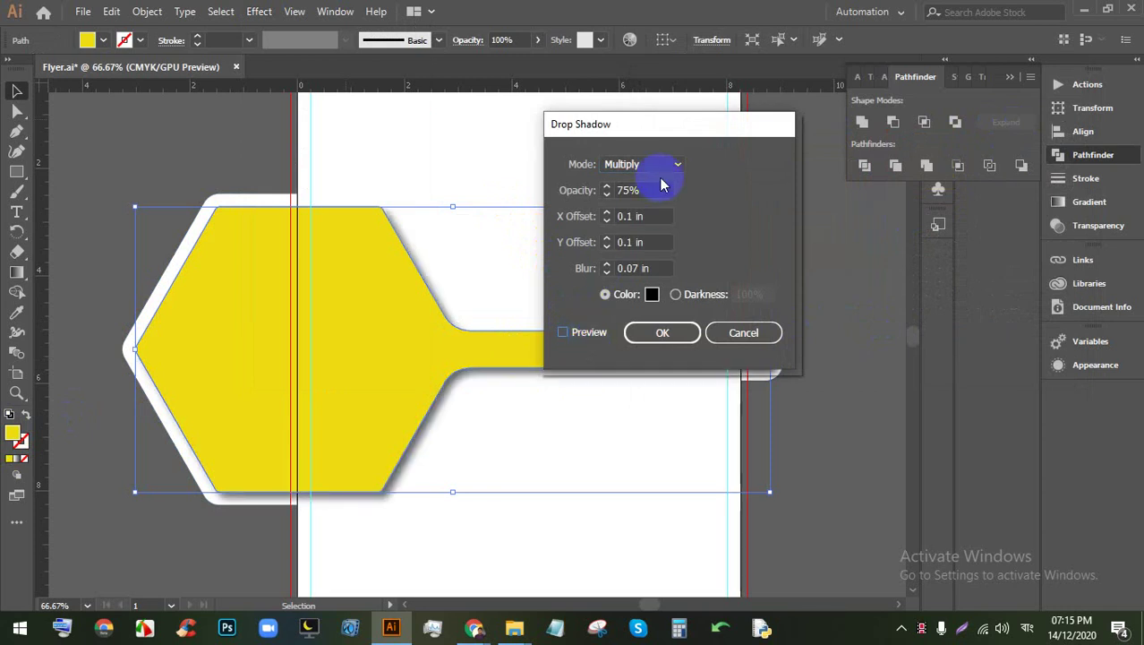
{"action": "left_click_drag", "start_coordinate": [674, 127], "coordinate": [812, 171]}
{"action": "left_click", "coordinate": [768, 313]}
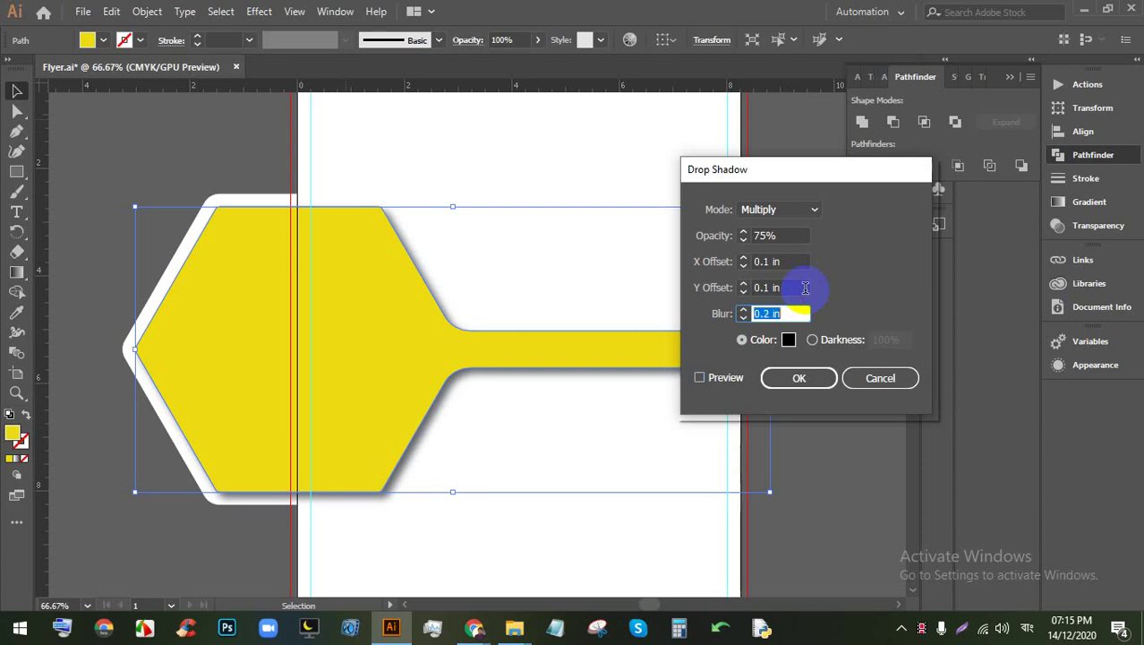
{"action": "left_click", "coordinate": [699, 377]}
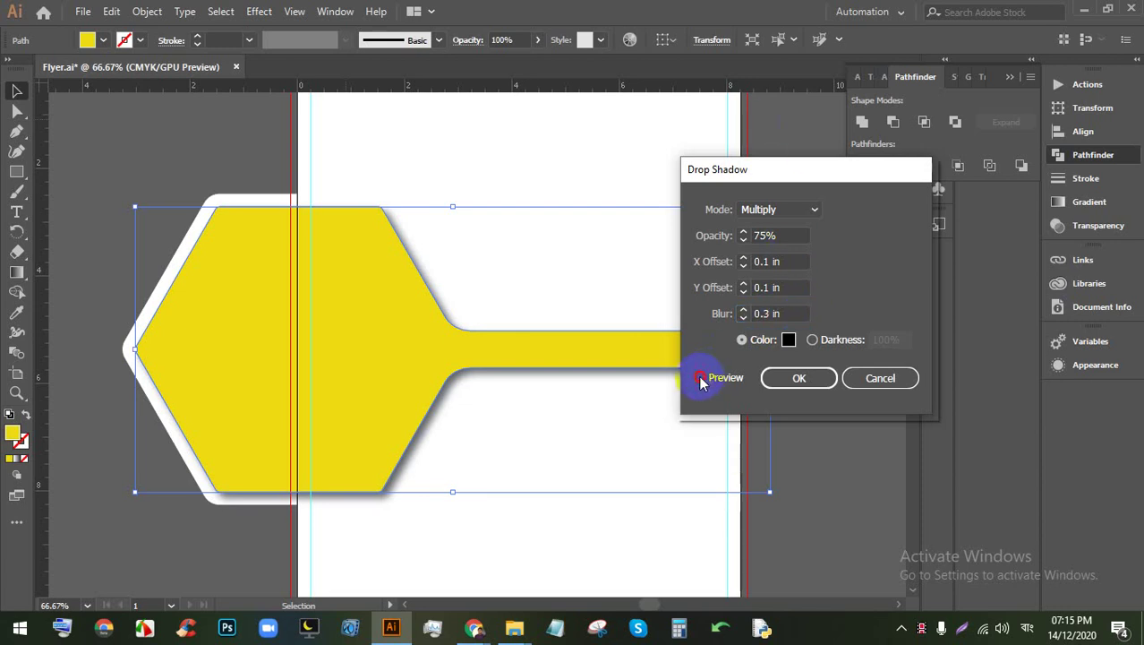
{"action": "left_click", "coordinate": [880, 378]}
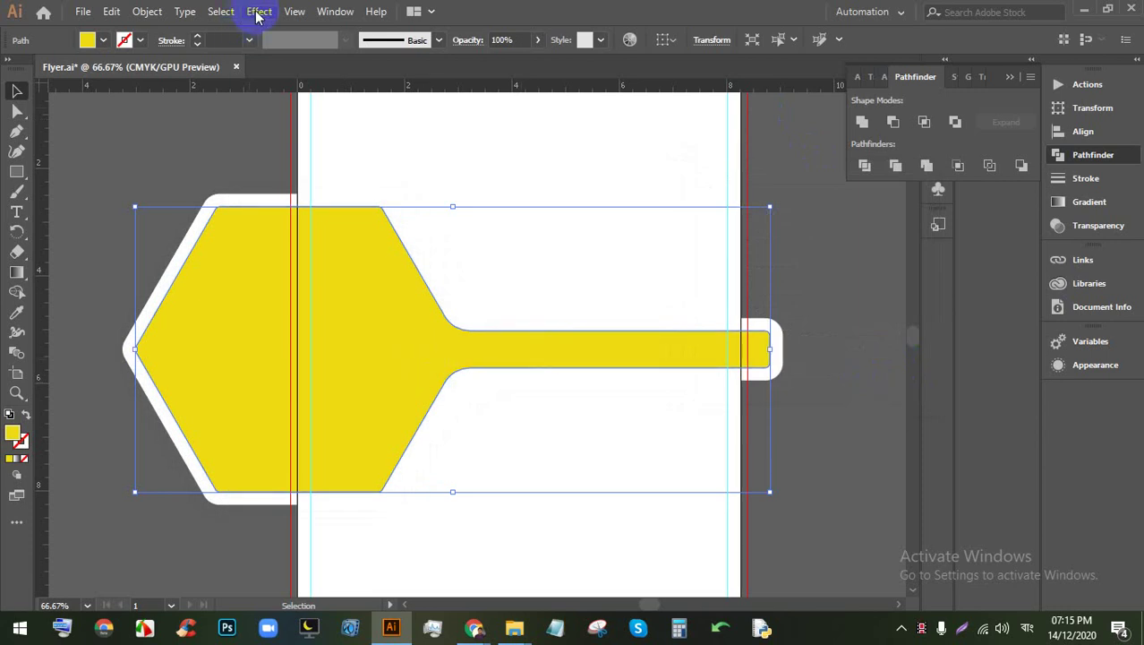
Step: Apply a Multiply drop shadow at 75% opacity with 0.1 in offsets and a tuned blur
{"action": "left_click", "coordinate": [258, 12]}
{"action": "mouse_move", "coordinate": [305, 202]}
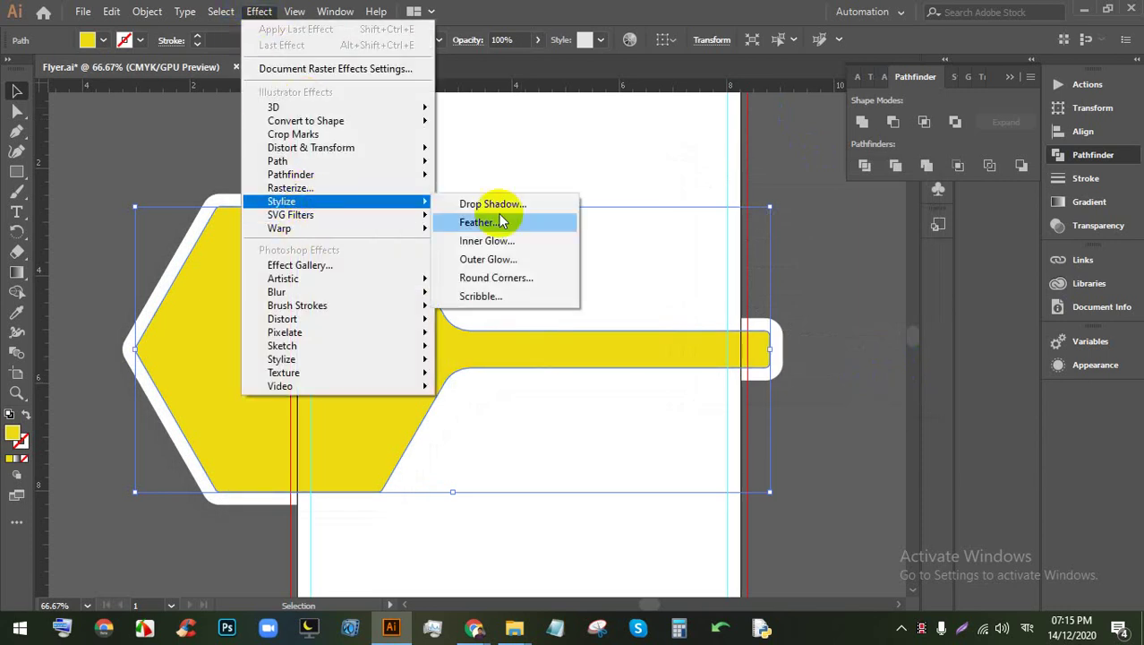
{"action": "left_click", "coordinate": [504, 202]}
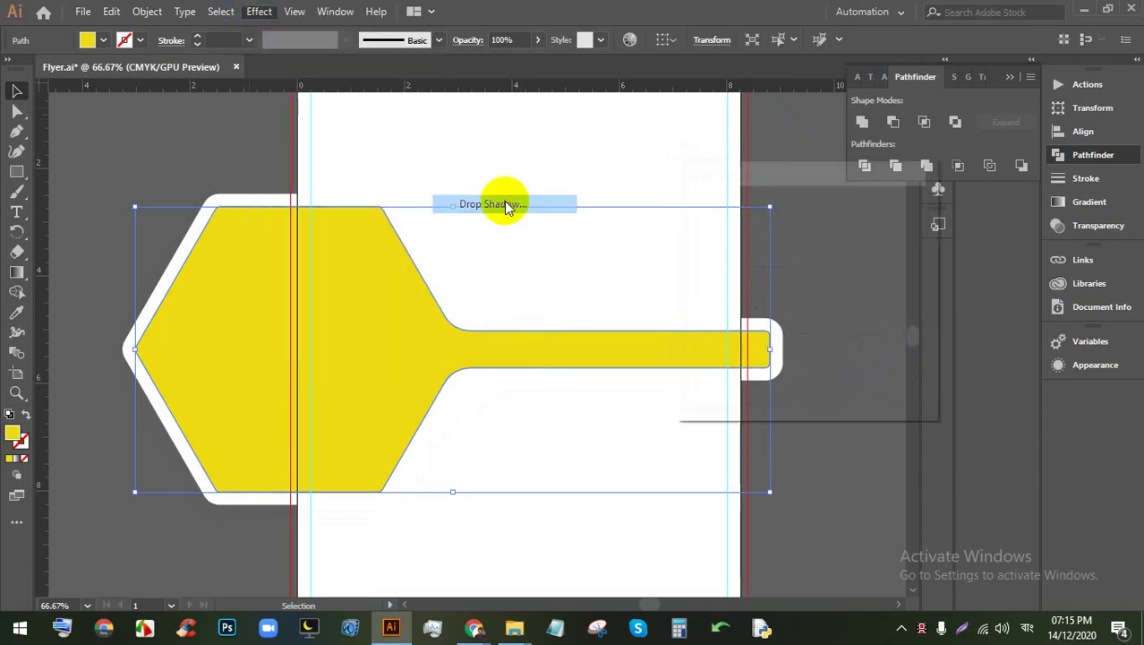
{"action": "left_click", "coordinate": [700, 378]}
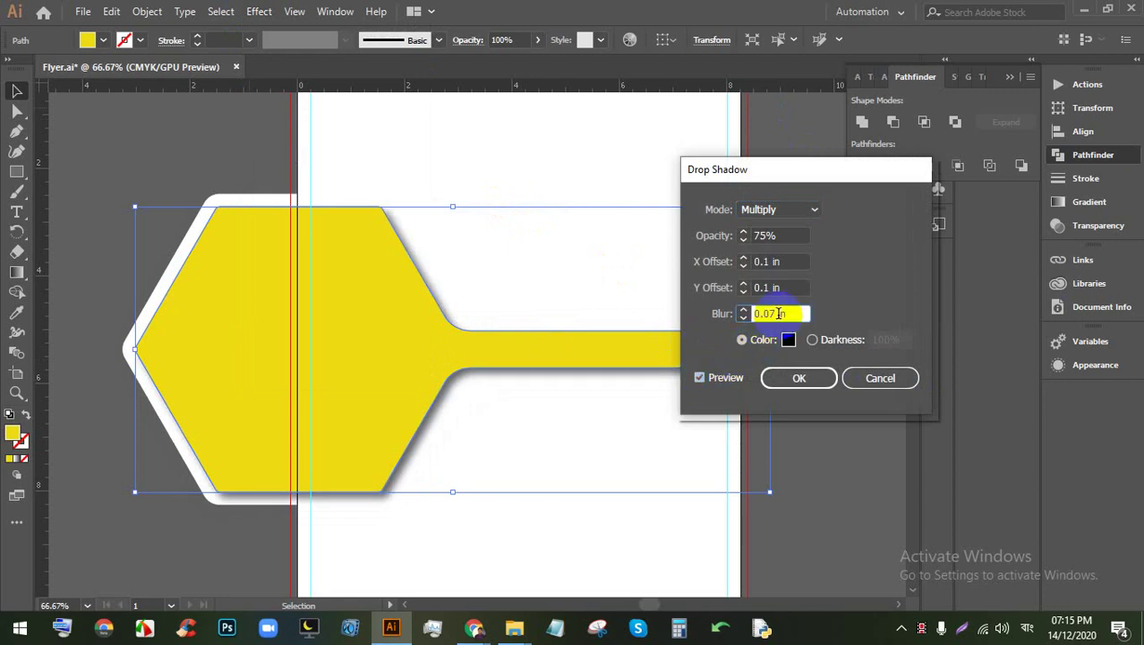
{"action": "key", "text": "Down"}
{"action": "key", "text": "Up"}
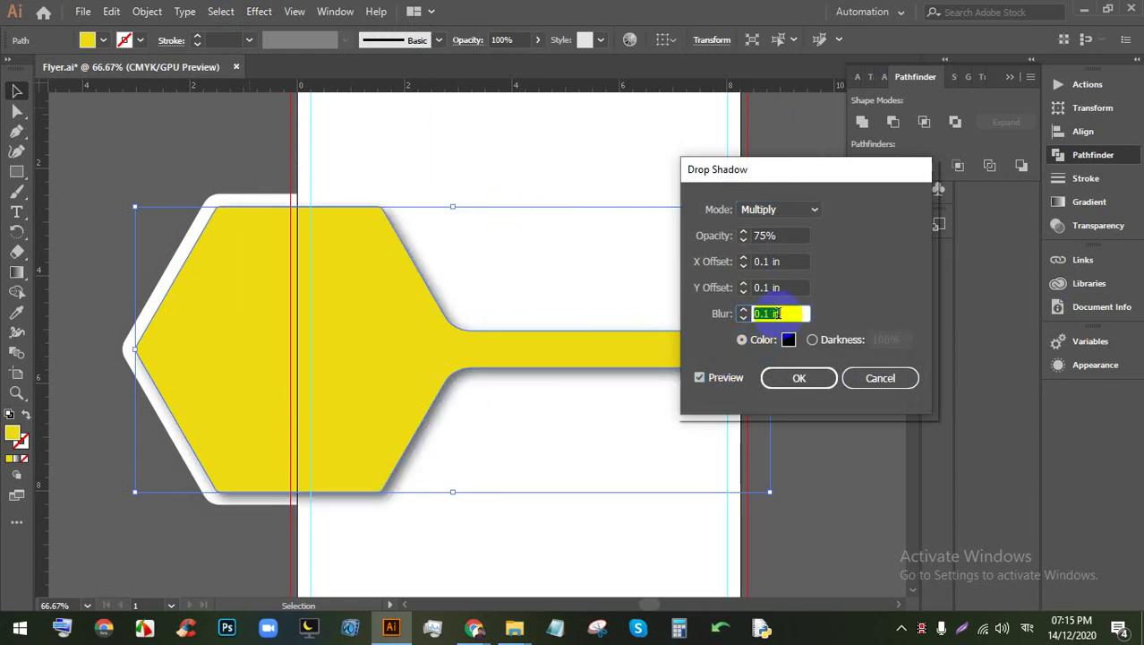
{"action": "key", "text": "Up"}
{"action": "key", "text": "Up"}
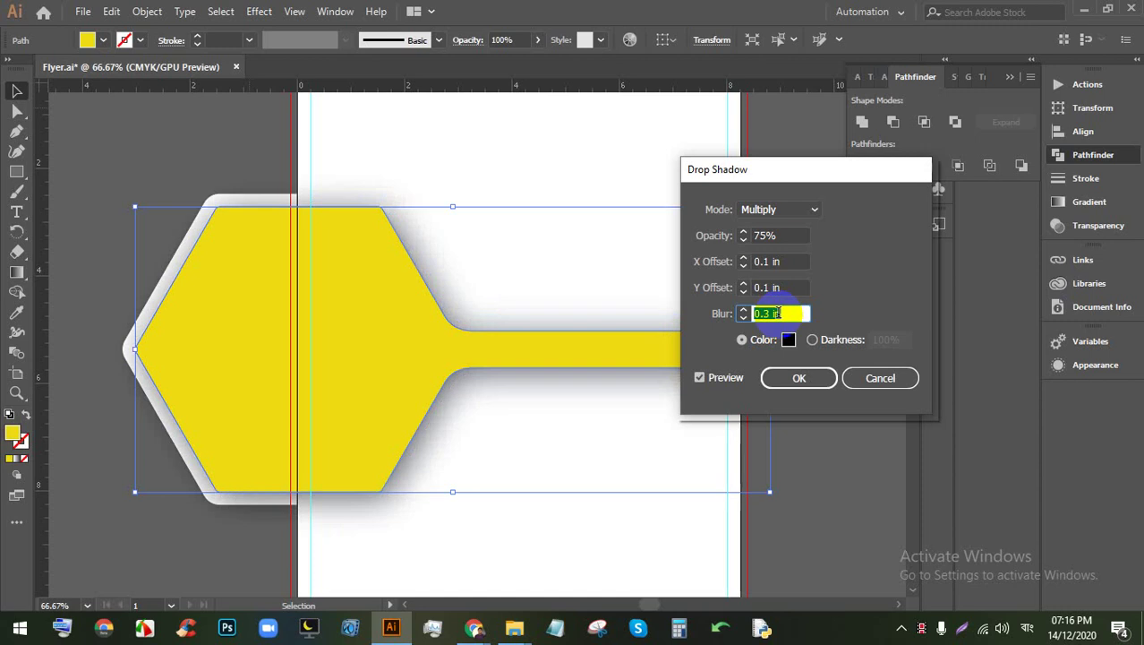
{"action": "key", "text": "Up"}
{"action": "key", "text": "Down"}
{"action": "key", "text": "Down"}
{"action": "key", "text": "Up"}
{"action": "key", "text": "Down"}
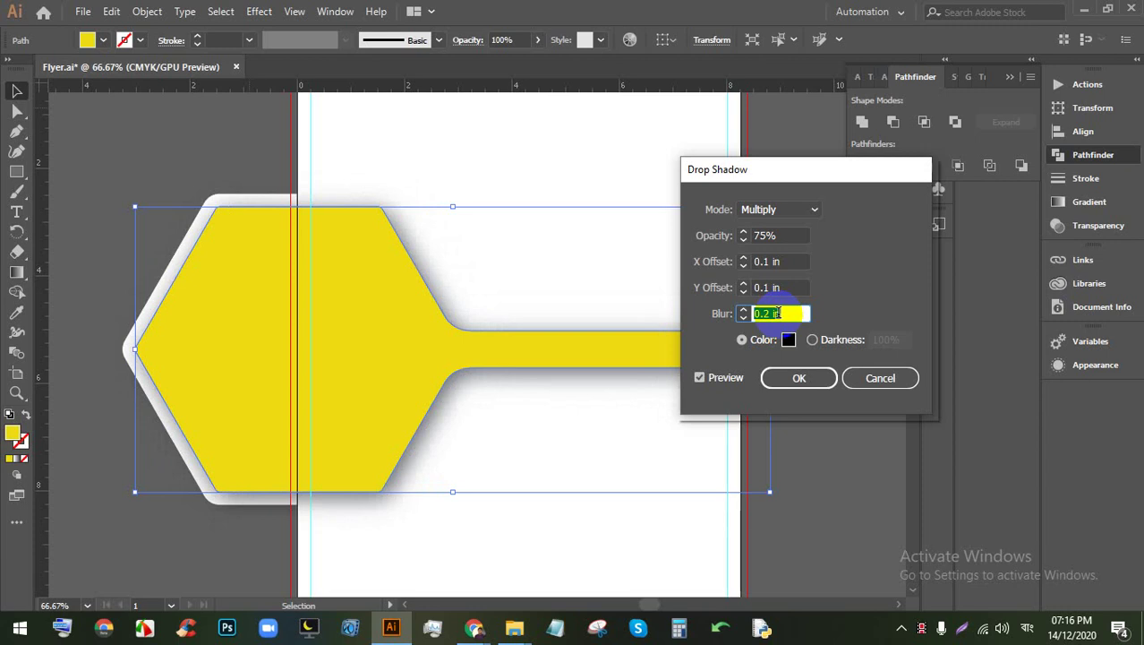
{"action": "left_click", "coordinate": [788, 376]}
{"action": "left_click", "coordinate": [659, 392]}
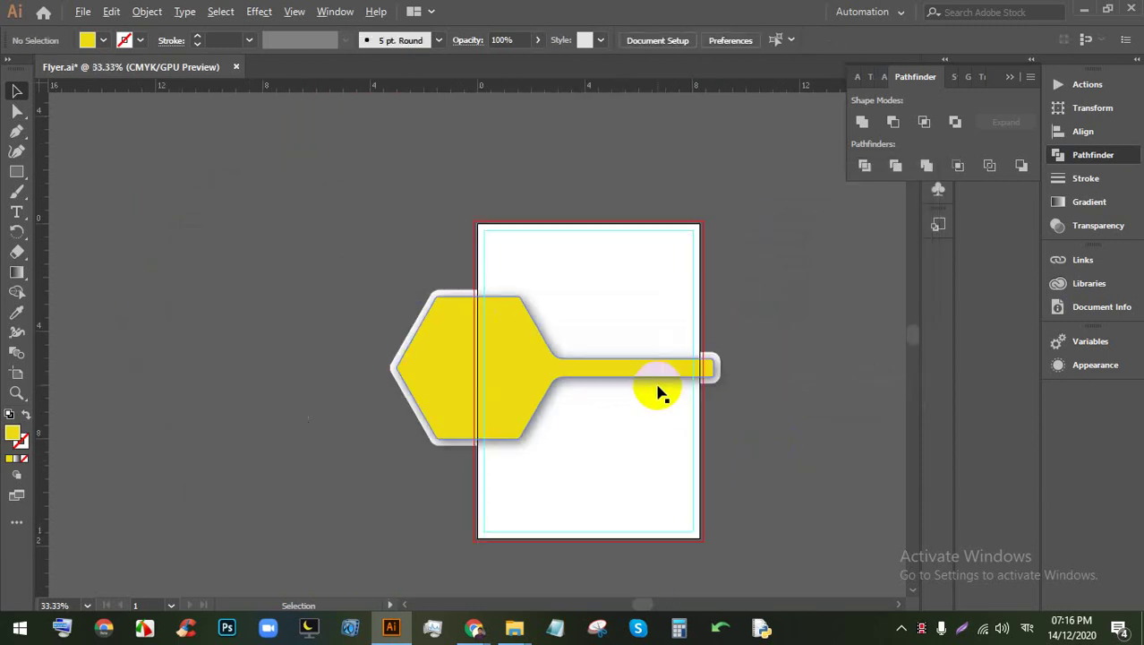
Step: Draw a rectangle covering the lower part of the artboard
{"action": "scroll", "coordinate": [518, 375], "scroll_direction": "down", "scroll_amount": 1}
{"action": "scroll", "coordinate": [740, 380], "scroll_direction": "up", "scroll_amount": 2}
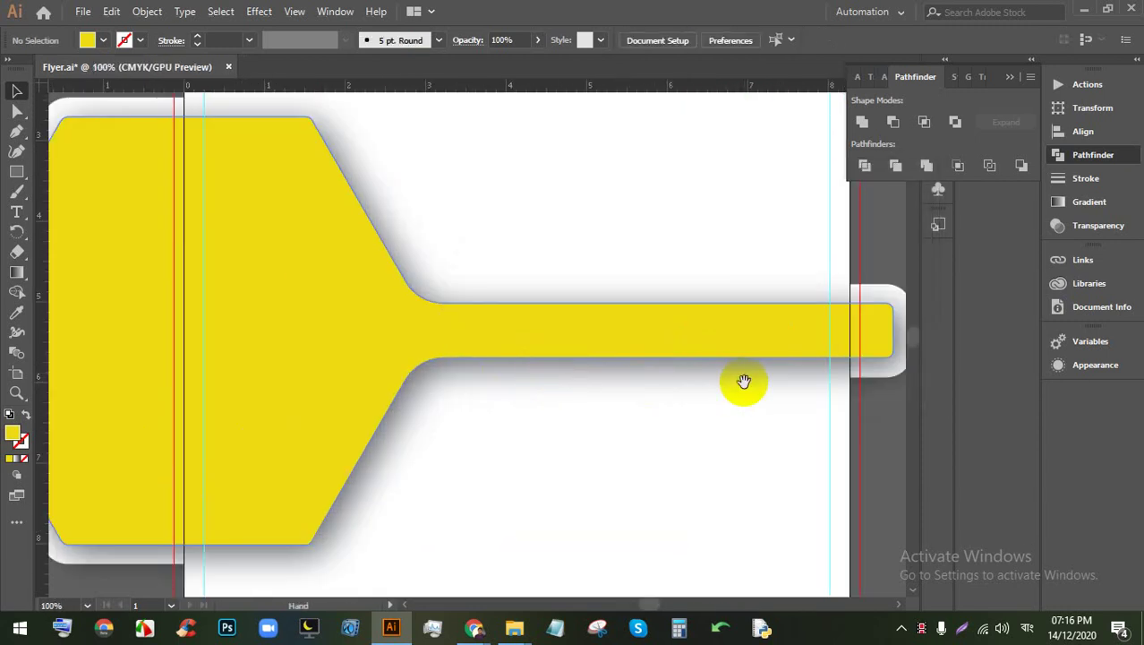
{"action": "left_click_drag", "start_coordinate": [740, 381], "coordinate": [626, 356]}
{"action": "scroll", "coordinate": [613, 358], "scroll_direction": "down", "scroll_amount": 1}
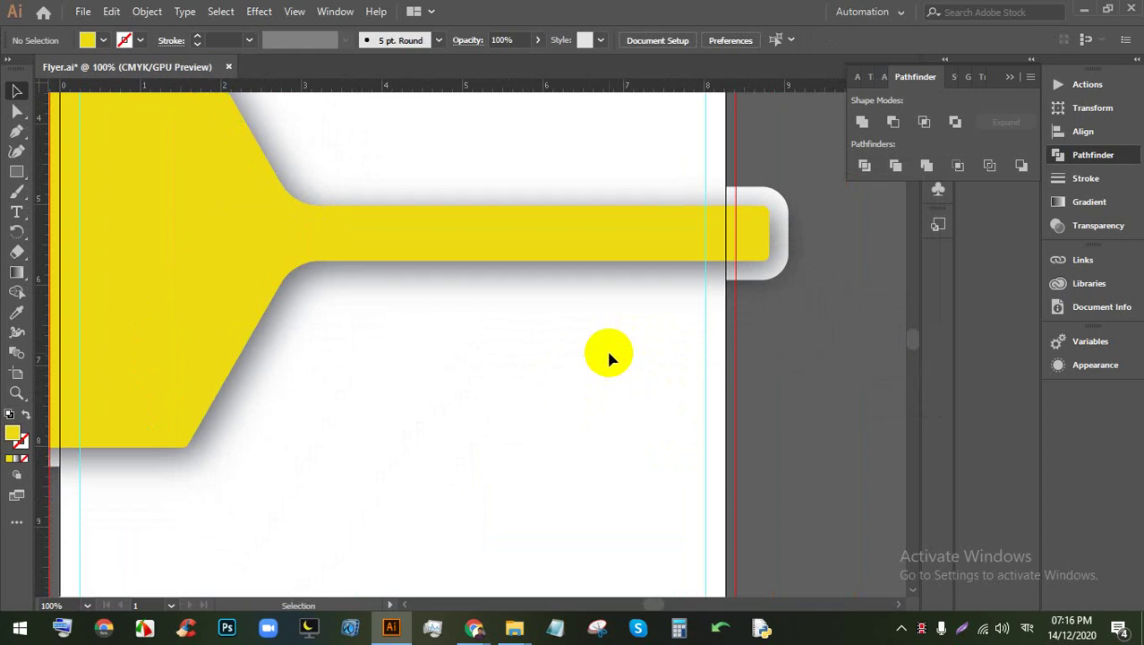
{"action": "scroll", "coordinate": [662, 368], "scroll_direction": "down", "scroll_amount": 1}
{"action": "scroll", "coordinate": [605, 374], "scroll_direction": "down", "scroll_amount": 1}
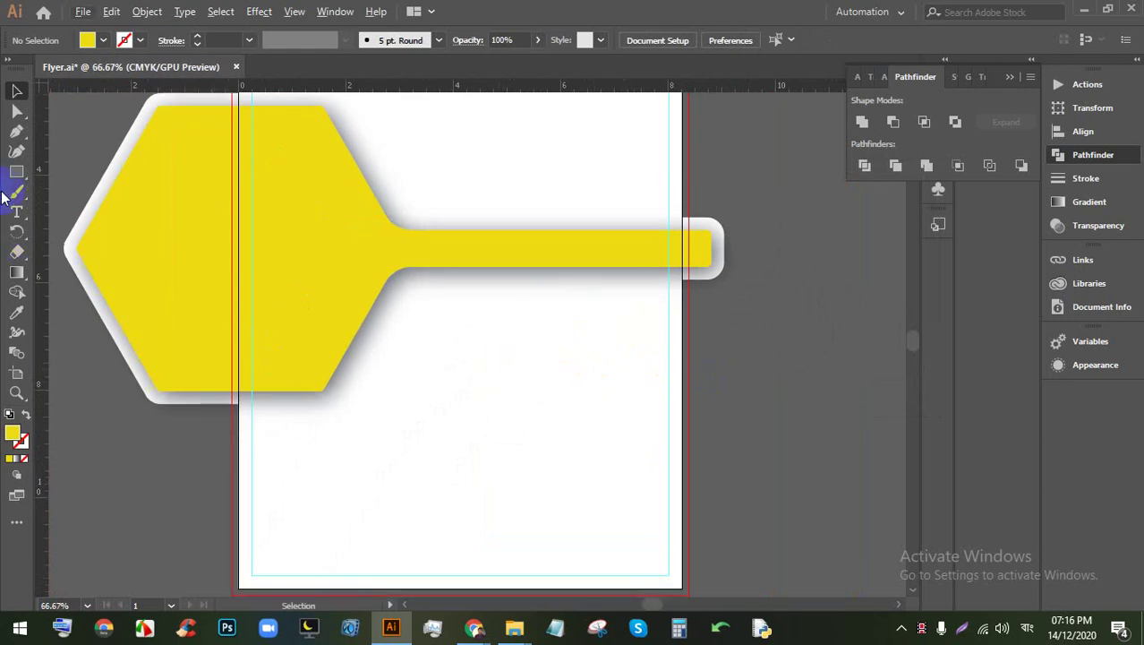
{"action": "left_click", "coordinate": [23, 175]}
{"action": "left_click", "coordinate": [114, 160]}
{"action": "scroll", "coordinate": [605, 429], "scroll_direction": "down", "scroll_amount": 1}
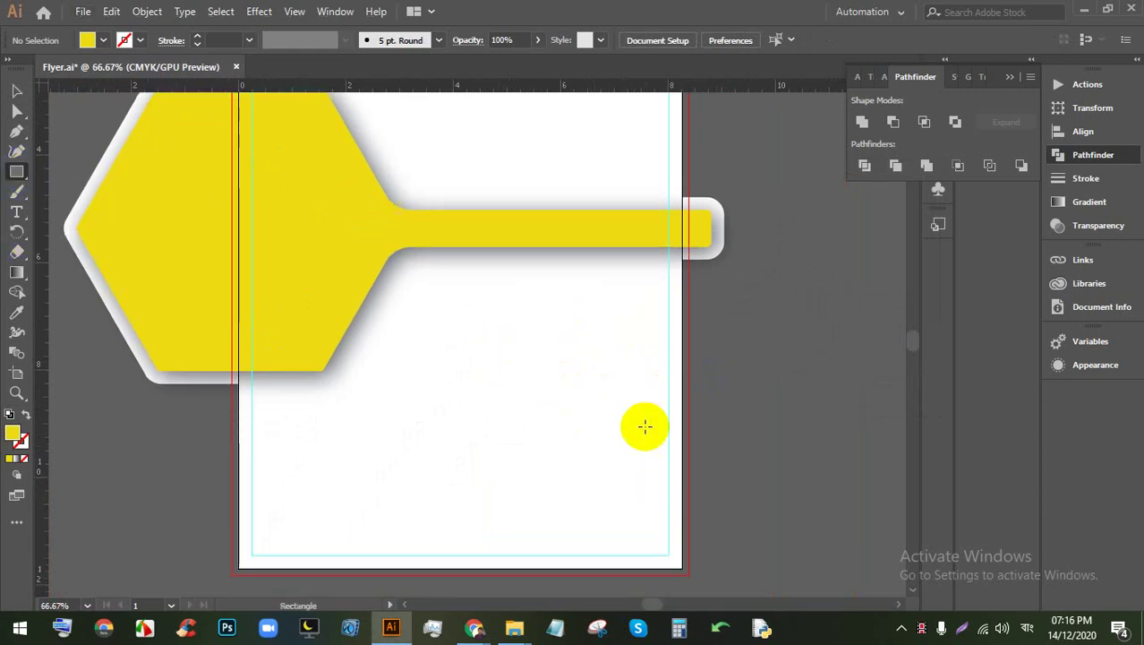
{"action": "left_click_drag", "start_coordinate": [682, 573], "coordinate": [237, 228]}
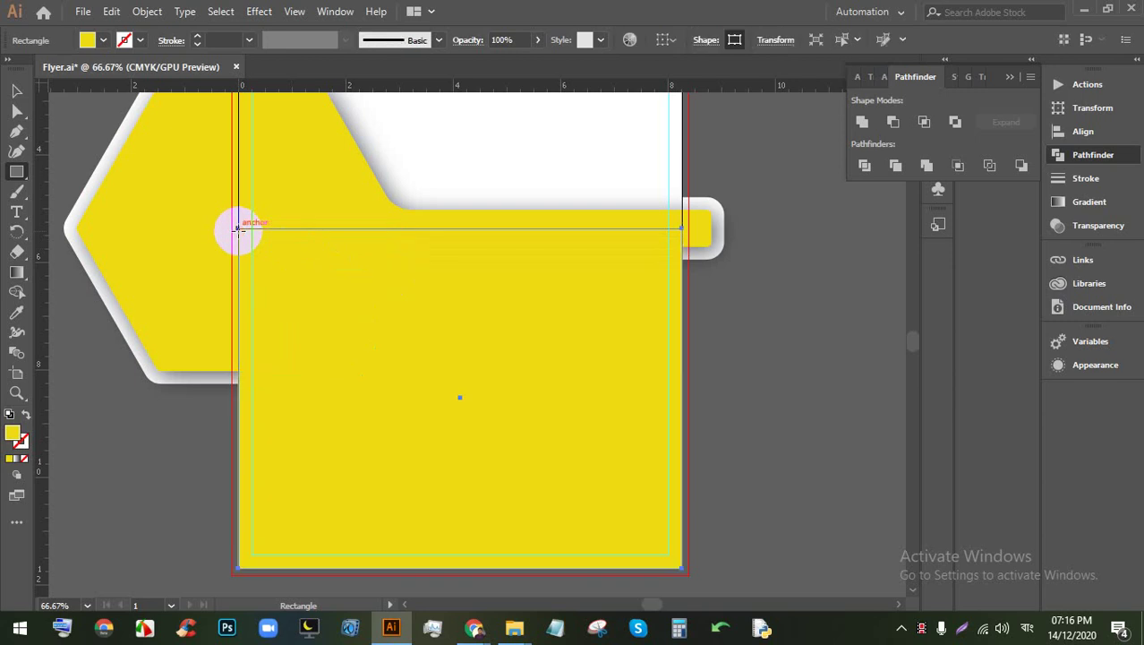
Step: Send the rectangle to the back and delete the white shape hiding it
{"action": "left_click", "coordinate": [13, 89]}
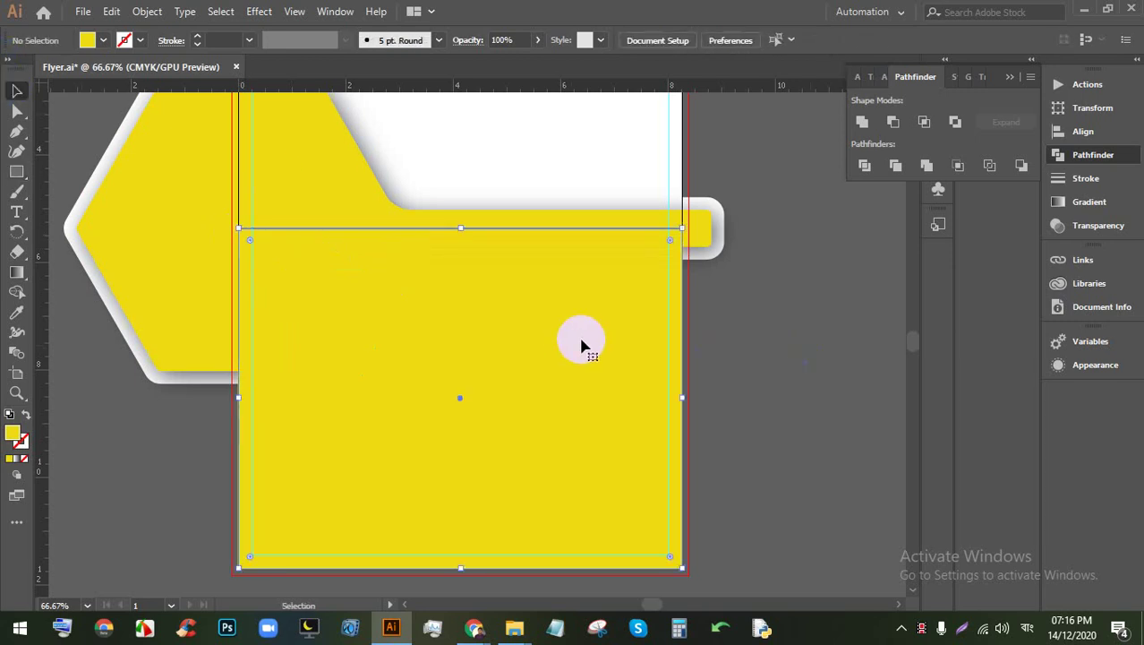
{"action": "key", "text": "a"}
{"action": "key", "text": "ctrl+shift+bracketleft"}
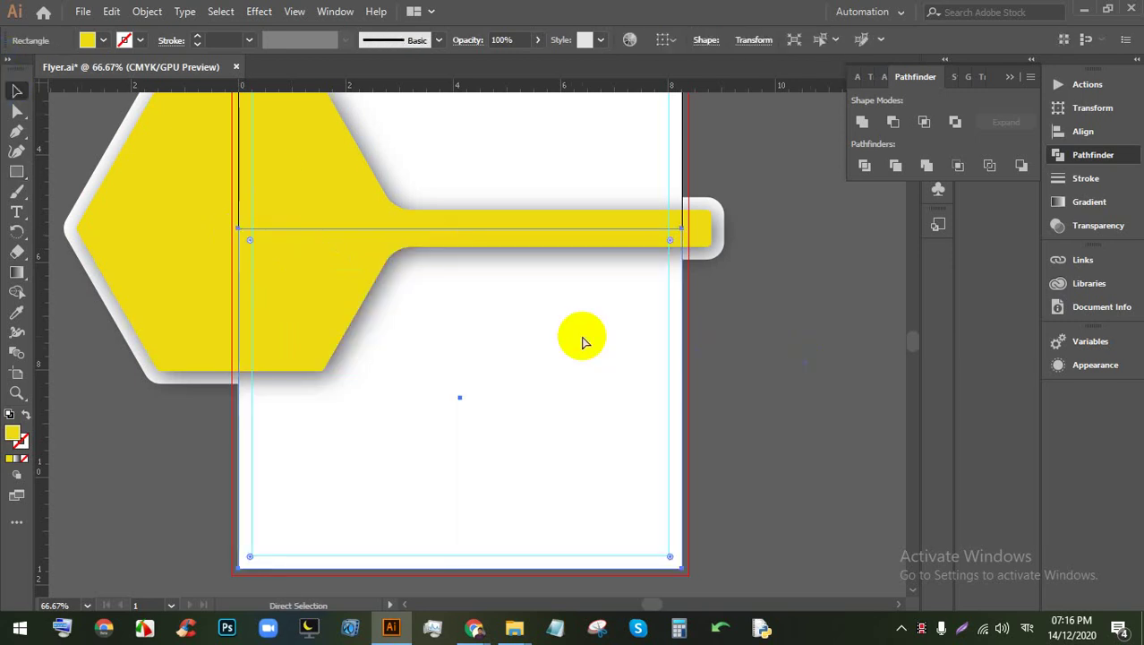
{"action": "left_click", "coordinate": [582, 342]}
{"action": "key", "text": "Delete"}
{"action": "scroll", "coordinate": [772, 403], "scroll_direction": "up", "scroll_amount": 4}
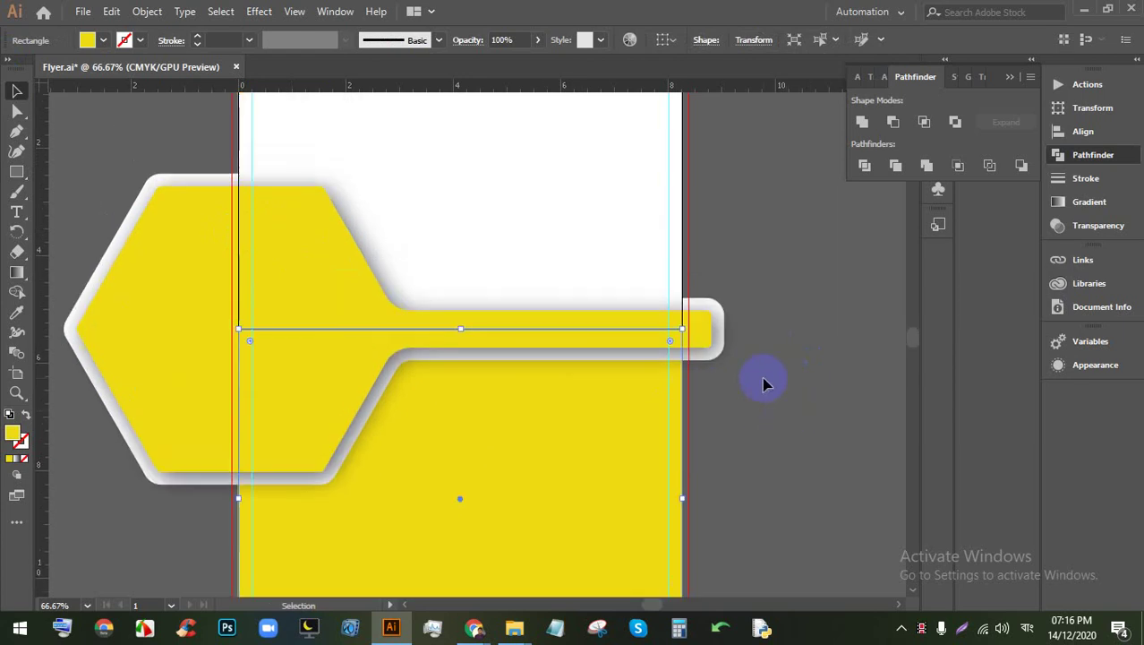
{"action": "left_click", "coordinate": [777, 296]}
{"action": "scroll", "coordinate": [614, 418], "scroll_direction": "down", "scroll_amount": 4}
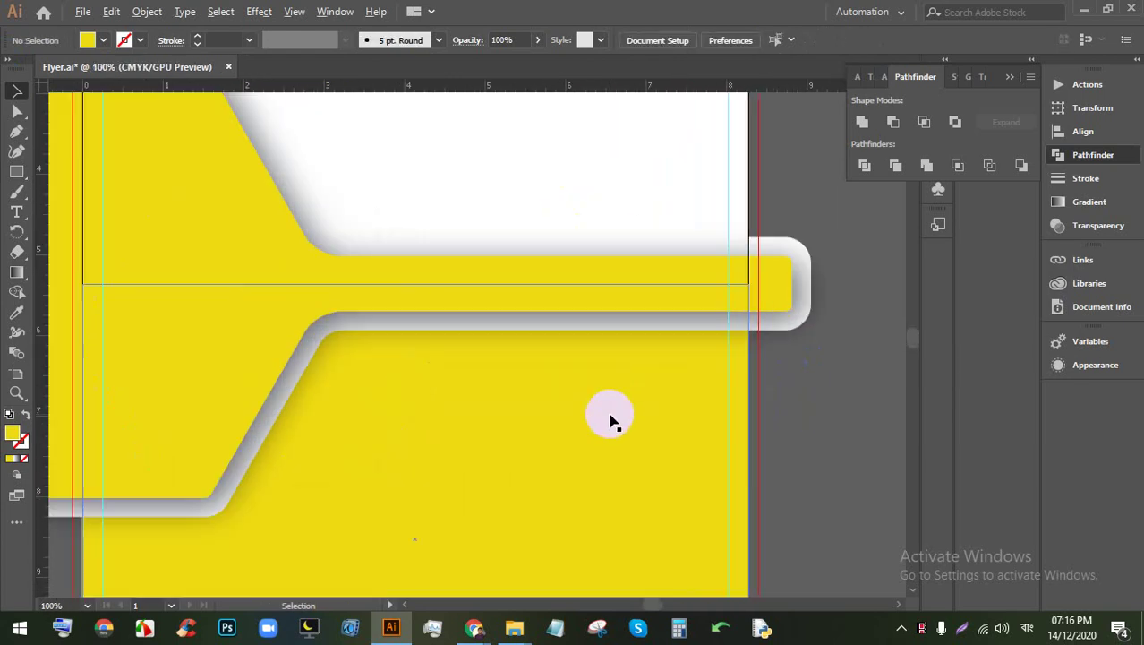
{"action": "left_click", "coordinate": [593, 408]}
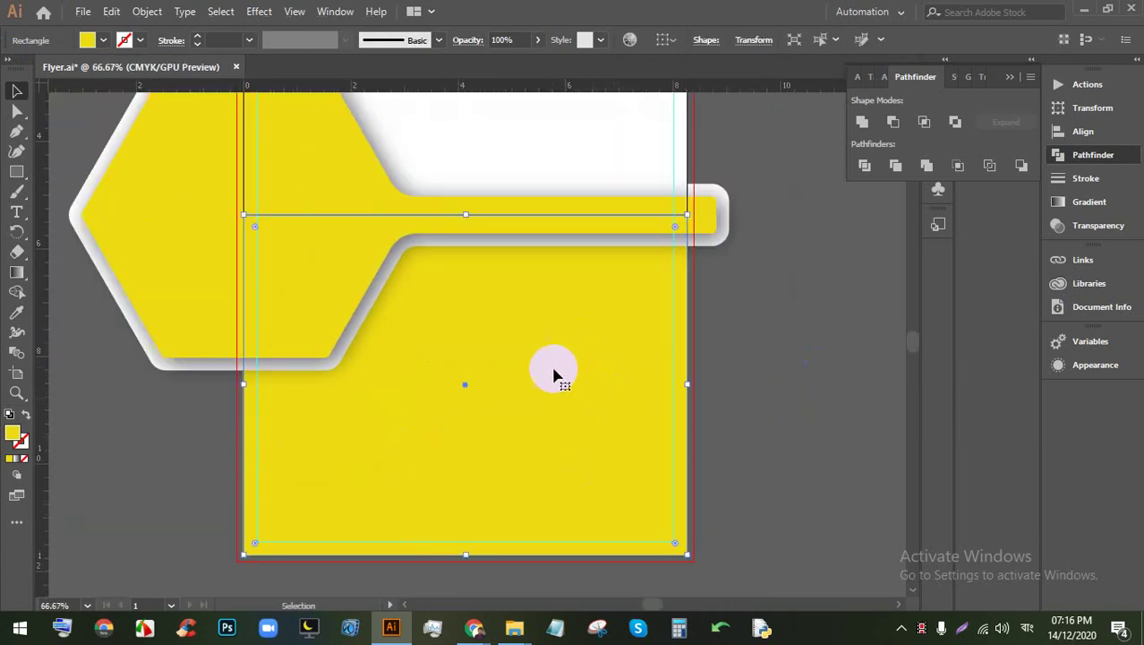
Step: Fill the lower rectangle with a white-to-black gradient
{"action": "left_click", "coordinate": [103, 40]}
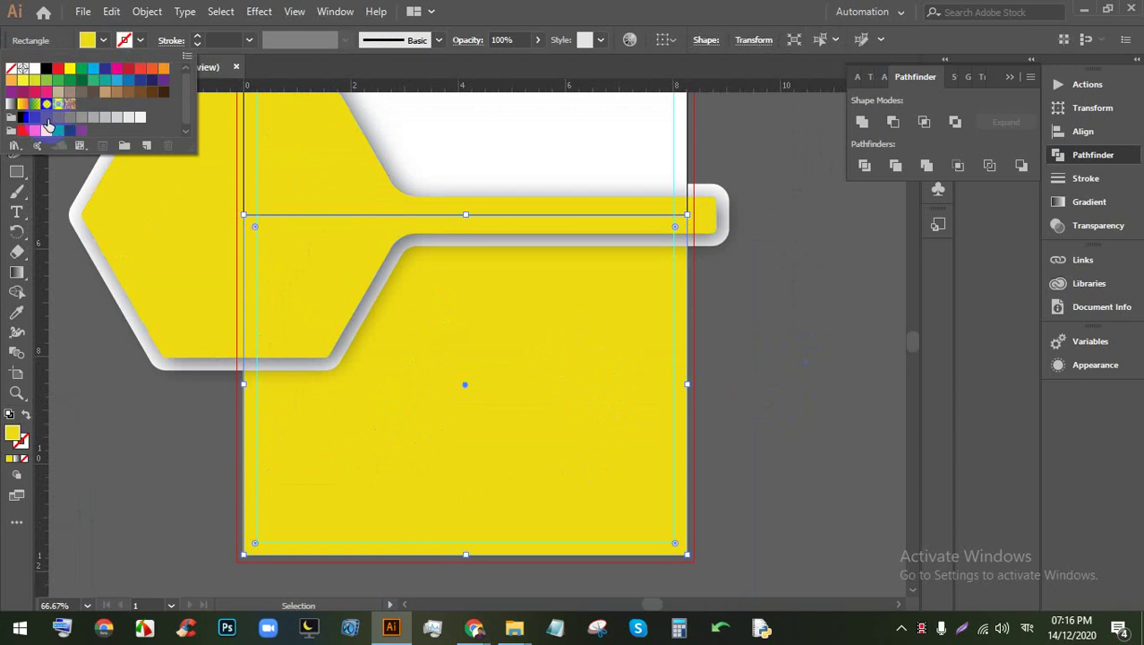
{"action": "left_click", "coordinate": [11, 104]}
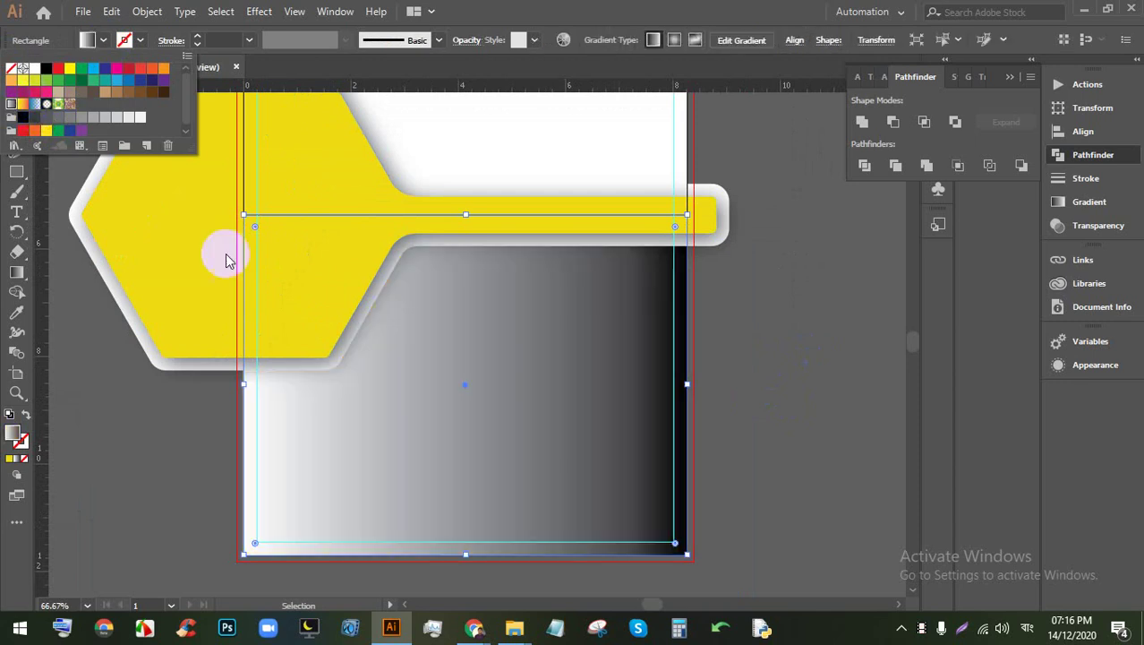
{"action": "left_click", "coordinate": [791, 395]}
{"action": "scroll", "coordinate": [609, 385], "scroll_direction": "down", "scroll_amount": 1}
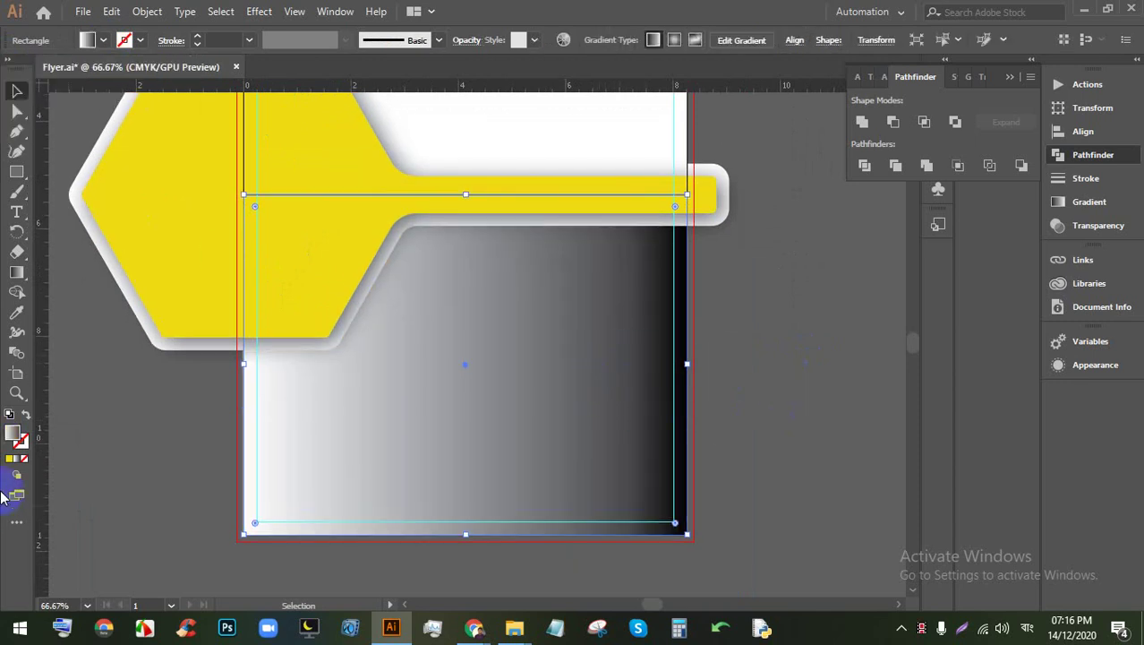
Step: Angle the gradient diagonally and add a stop, keeping the light glow lower-left
{"action": "left_click", "coordinate": [16, 277]}
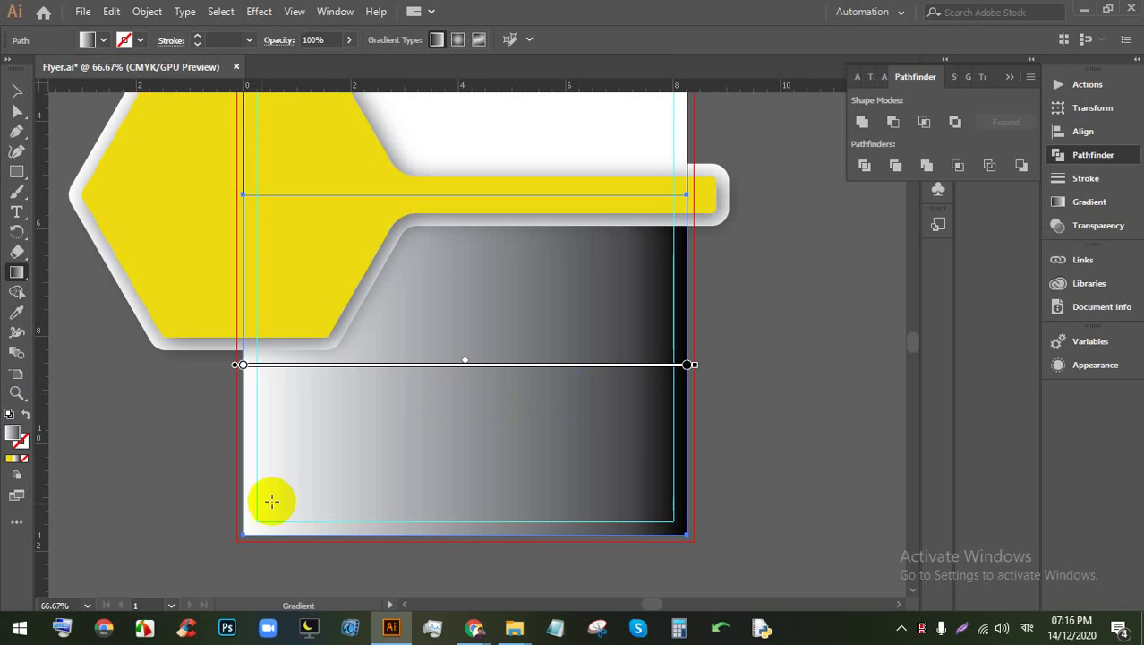
{"action": "left_click_drag", "start_coordinate": [234, 516], "coordinate": [786, 254]}
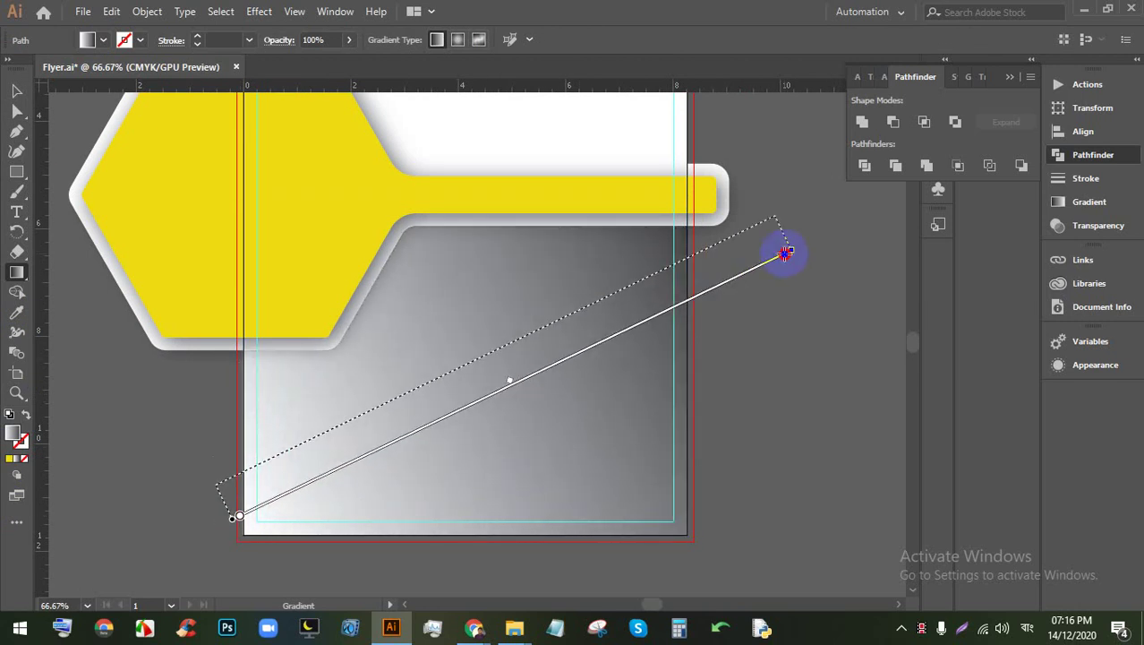
{"action": "left_click_drag", "start_coordinate": [617, 331], "coordinate": [568, 337]}
{"action": "left_click", "coordinate": [614, 298]}
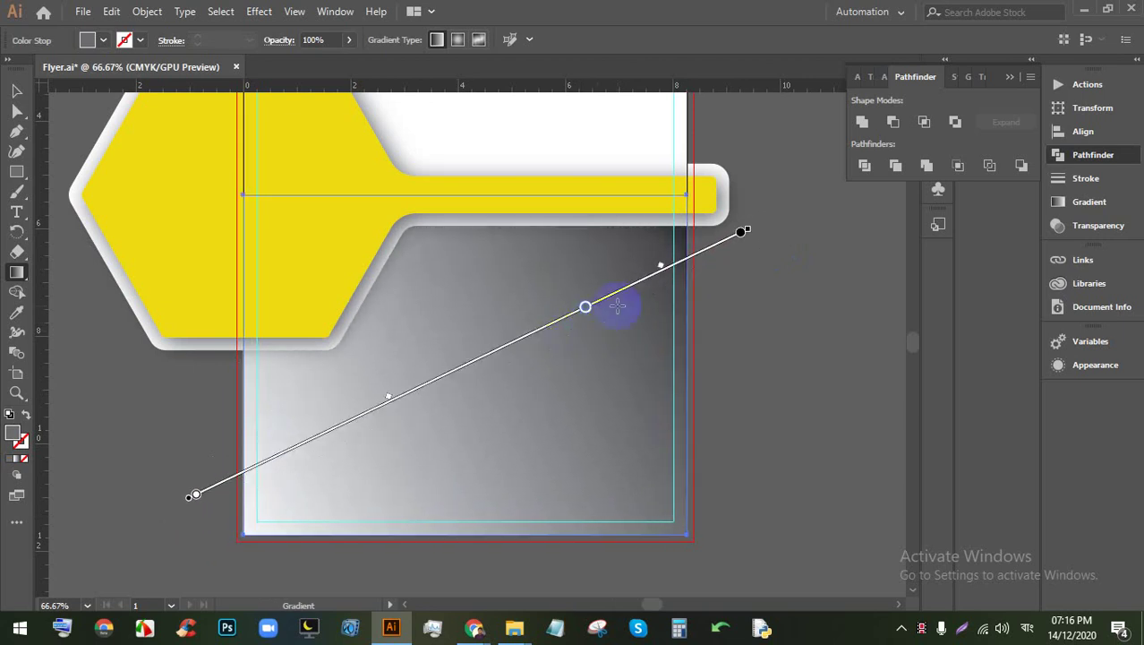
{"action": "left_click_drag", "start_coordinate": [387, 400], "coordinate": [733, 257]}
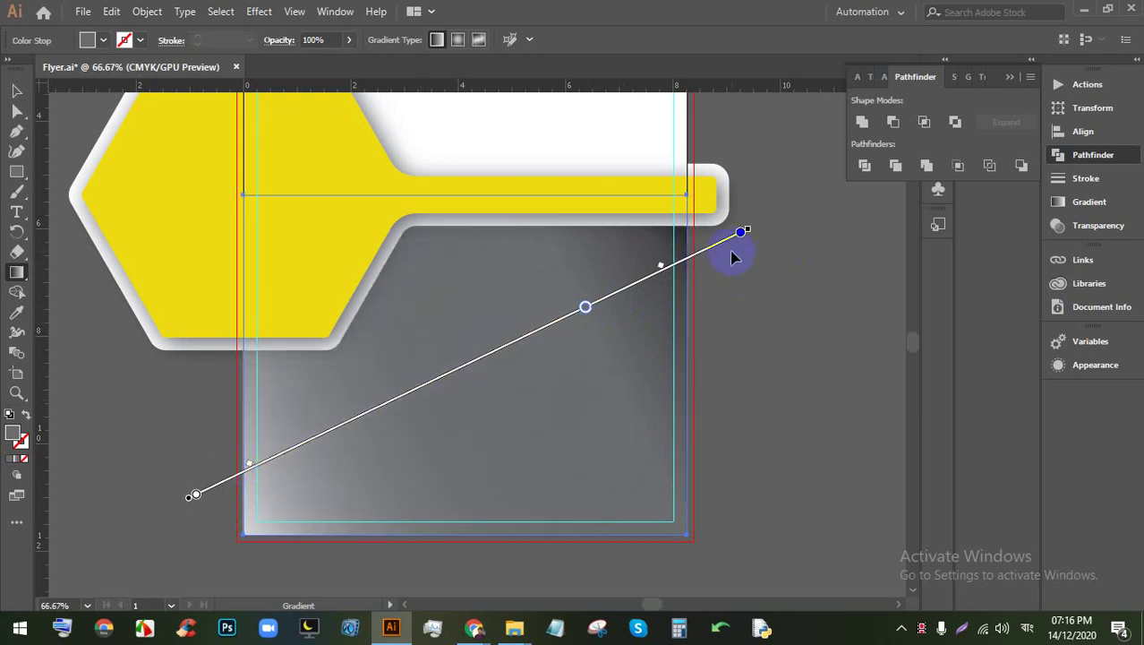
{"action": "left_click_drag", "start_coordinate": [660, 271], "coordinate": [750, 231]}
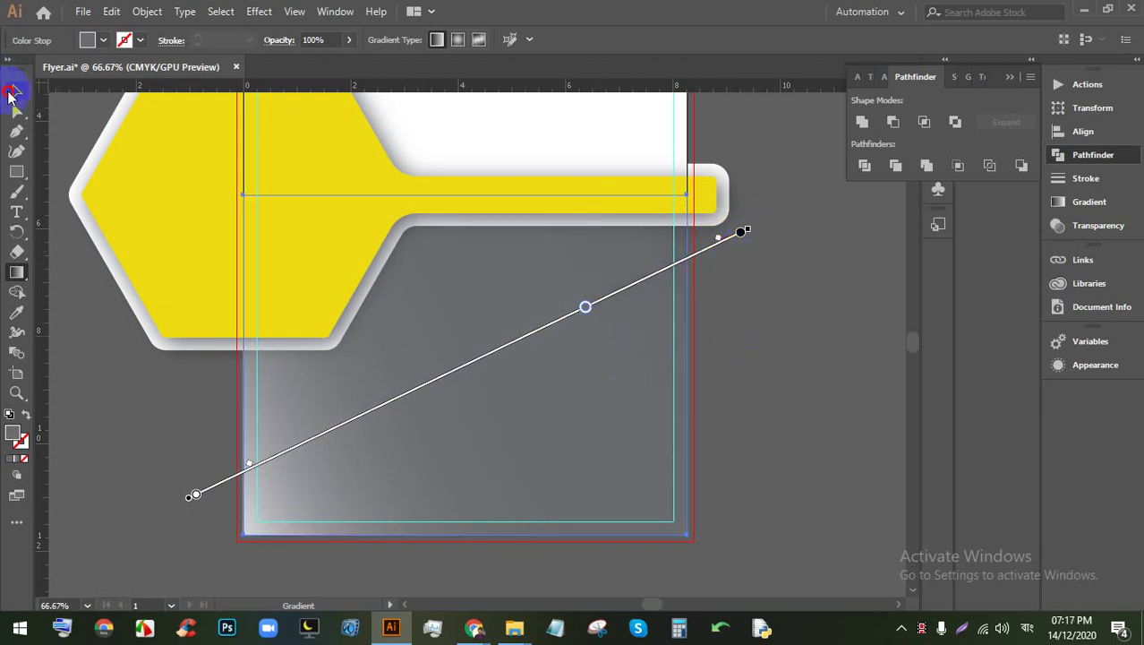
{"action": "left_click", "coordinate": [11, 93]}
{"action": "left_click", "coordinate": [813, 374]}
{"action": "scroll", "coordinate": [689, 375], "scroll_direction": "down", "scroll_amount": 1}
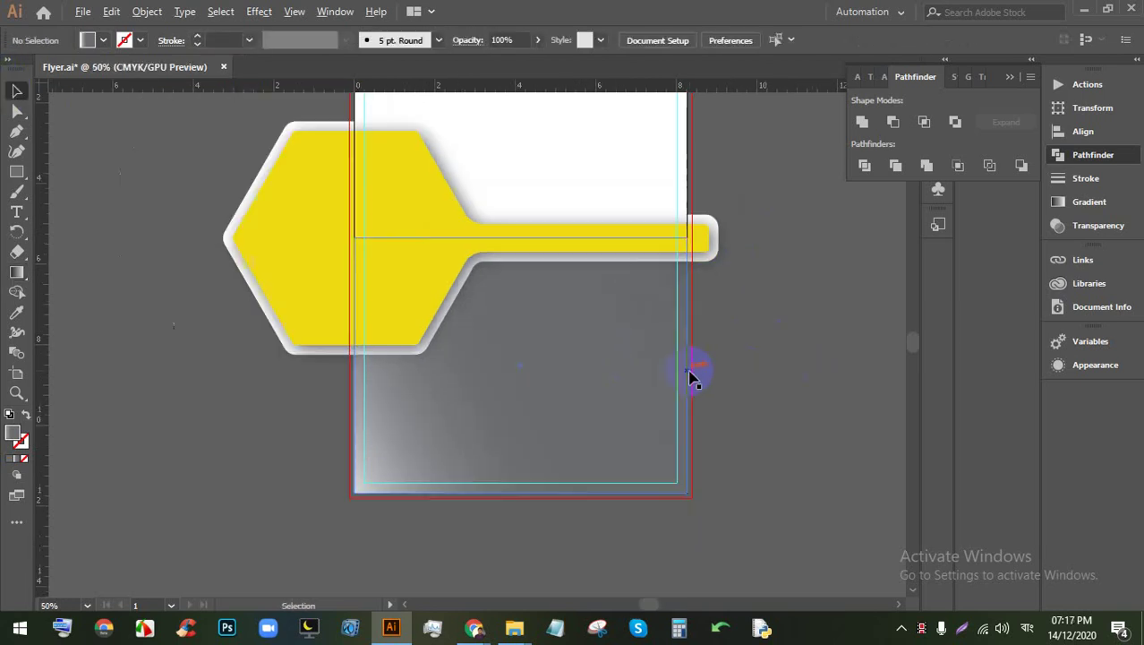
Step: Bring the whole yellow shape into view, leaving the background rectangle unselected
{"action": "scroll", "coordinate": [603, 317], "scroll_direction": "up", "scroll_amount": 1}
{"action": "left_click", "coordinate": [817, 414]}
{"action": "left_click_drag", "start_coordinate": [851, 371], "coordinate": [741, 396]}
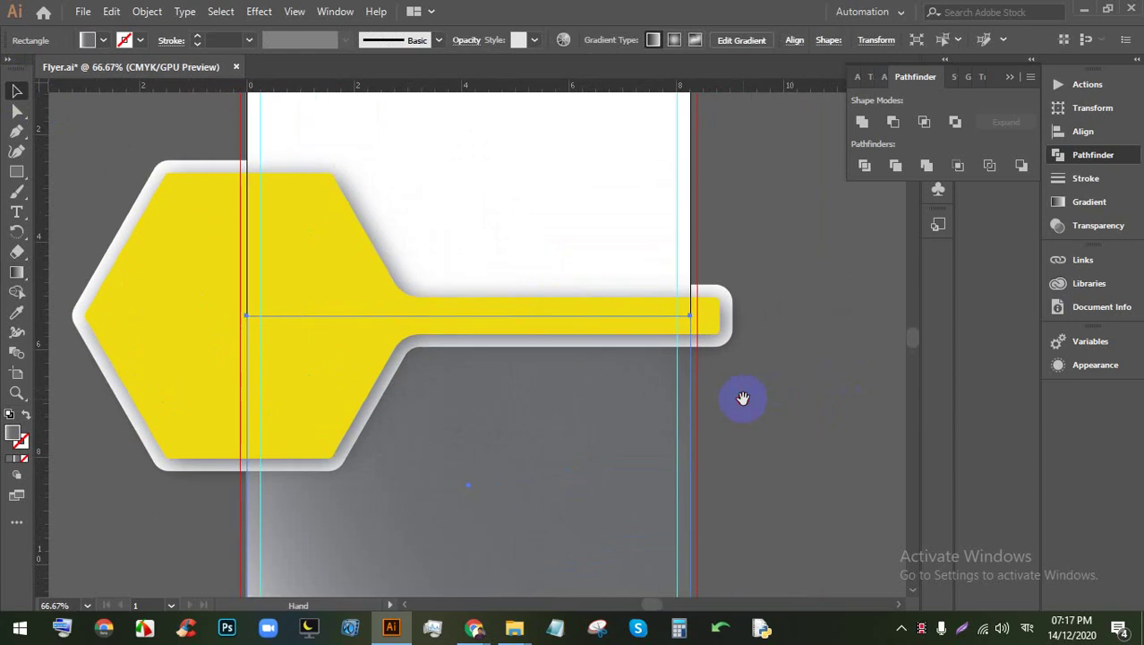
{"action": "left_click", "coordinate": [486, 306]}
{"action": "scroll", "coordinate": [625, 352], "scroll_direction": "down", "scroll_amount": 1}
{"action": "scroll", "coordinate": [641, 354], "scroll_direction": "up", "scroll_amount": 1}
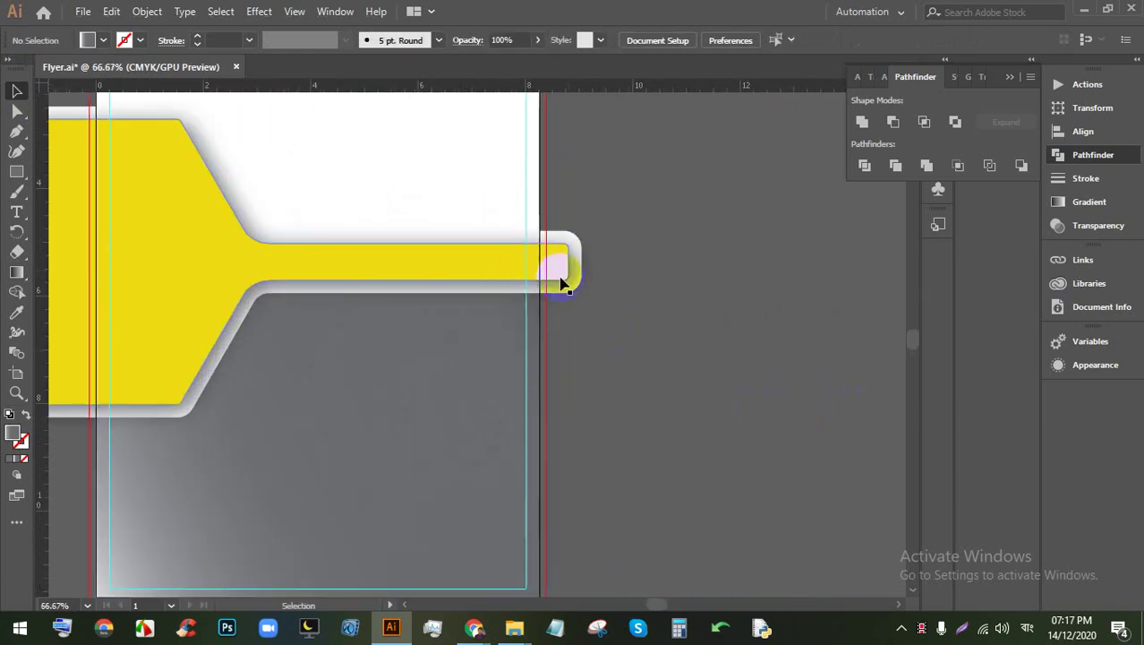
{"action": "scroll", "coordinate": [596, 294], "scroll_direction": "down", "scroll_amount": 1}
{"action": "scroll", "coordinate": [445, 299], "scroll_direction": "up", "scroll_amount": 1}
{"action": "scroll", "coordinate": [671, 327], "scroll_direction": "down", "scroll_amount": 1}
{"action": "scroll", "coordinate": [689, 343], "scroll_direction": "up", "scroll_amount": 1}
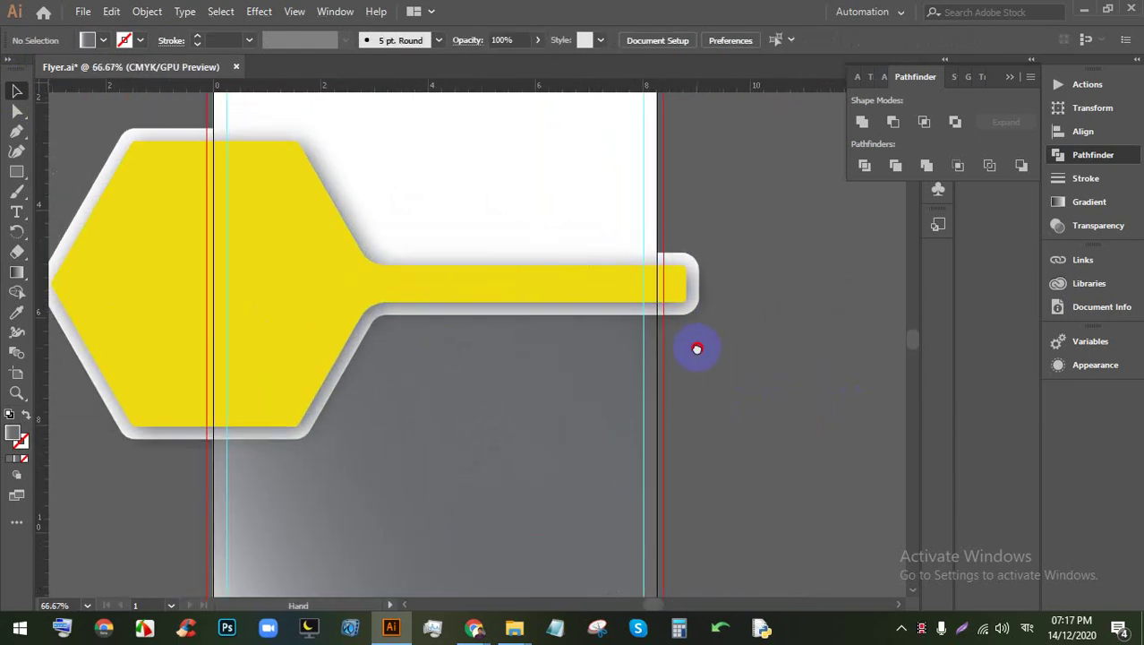
{"action": "scroll", "coordinate": [685, 332], "scroll_direction": "down", "scroll_amount": 1}
{"action": "scroll", "coordinate": [353, 312], "scroll_direction": "up", "scroll_amount": 1}
Step: Recolour the yellow shape's fill to #ddc40b and deselect to review it
{"action": "left_click", "coordinate": [346, 271]}
{"action": "left_click", "coordinate": [24, 437]}
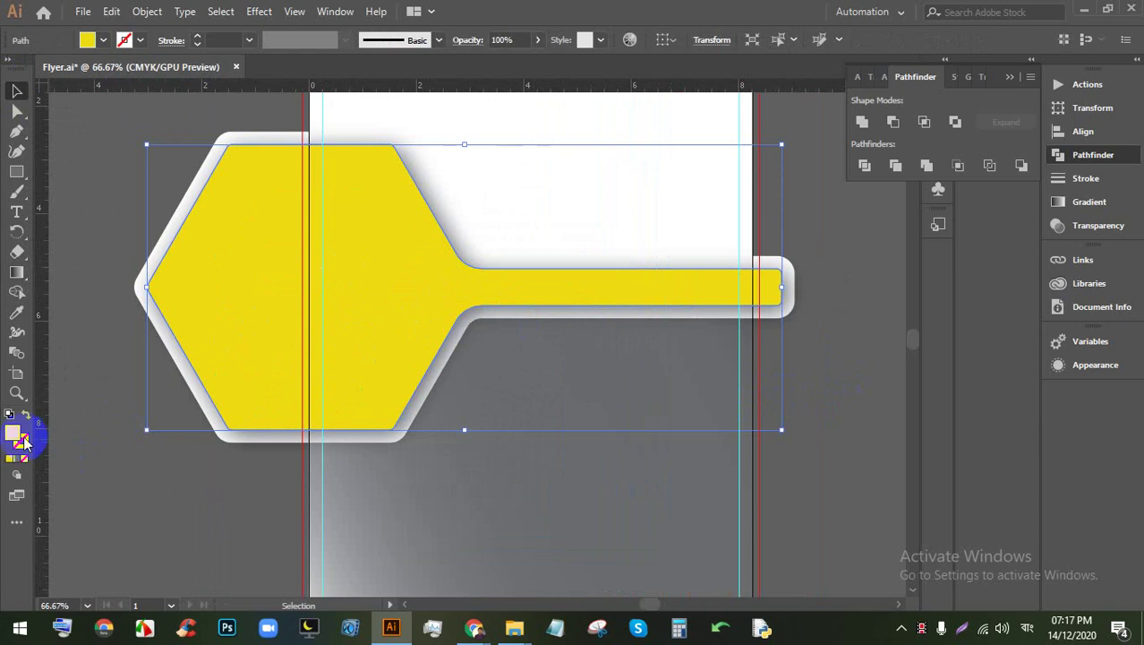
{"action": "double_click", "coordinate": [9, 435]}
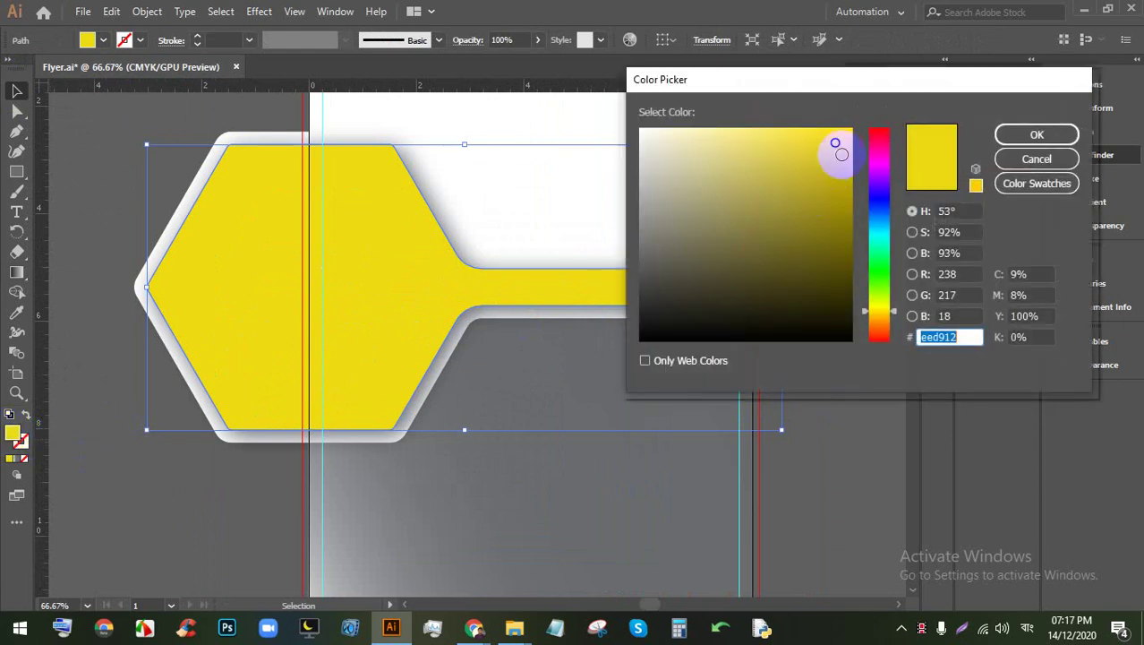
{"action": "left_click", "coordinate": [842, 154]}
{"action": "left_click", "coordinate": [1025, 132]}
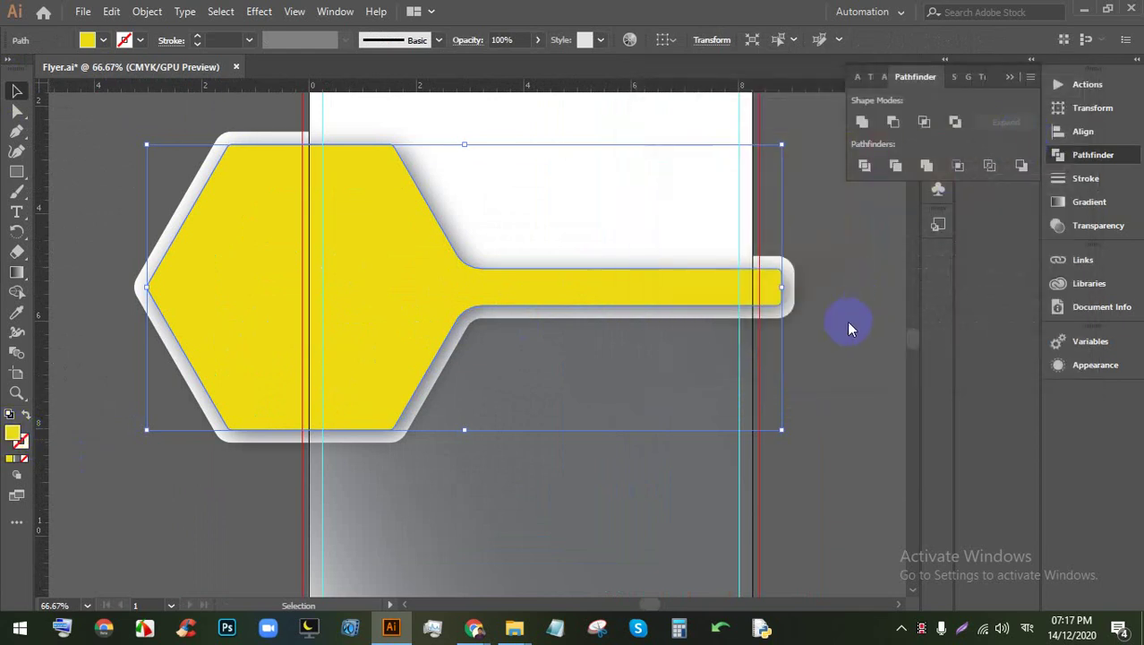
{"action": "left_click", "coordinate": [807, 324]}
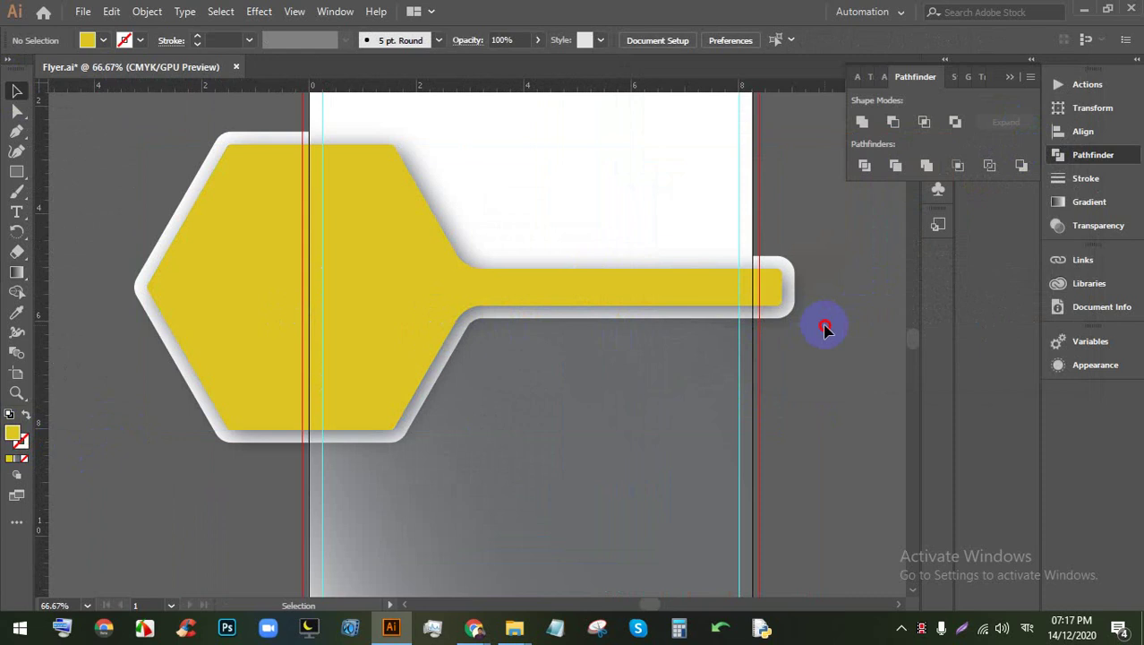
{"action": "scroll", "coordinate": [822, 315], "scroll_direction": "down", "scroll_amount": 1}
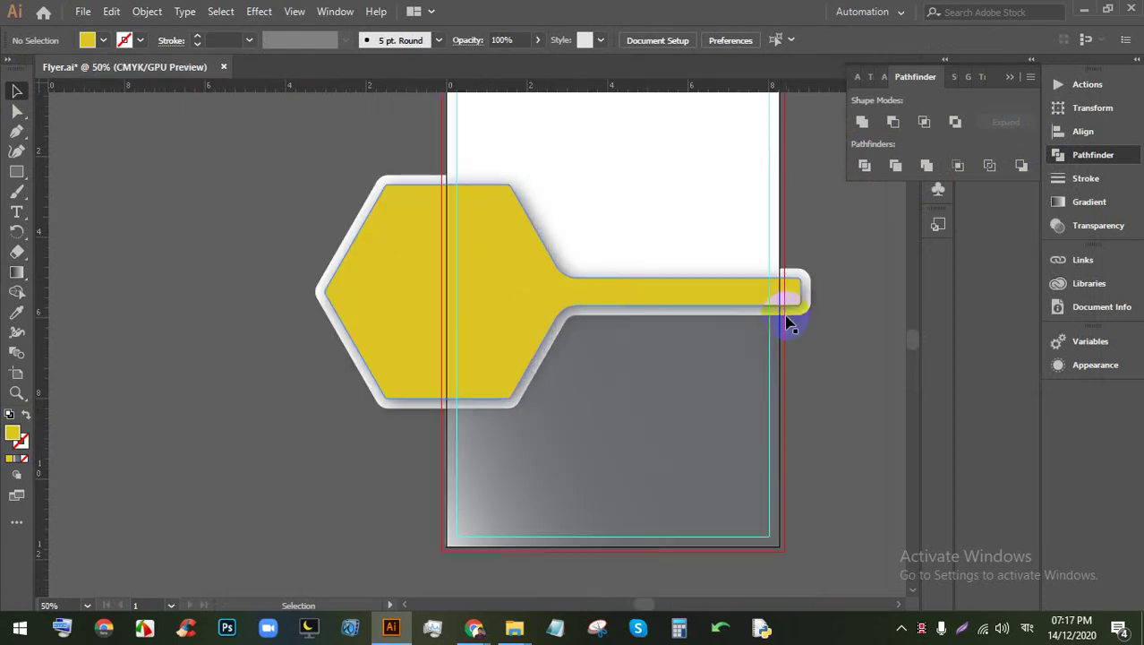
{"action": "left_click_drag", "start_coordinate": [787, 322], "coordinate": [727, 381]}
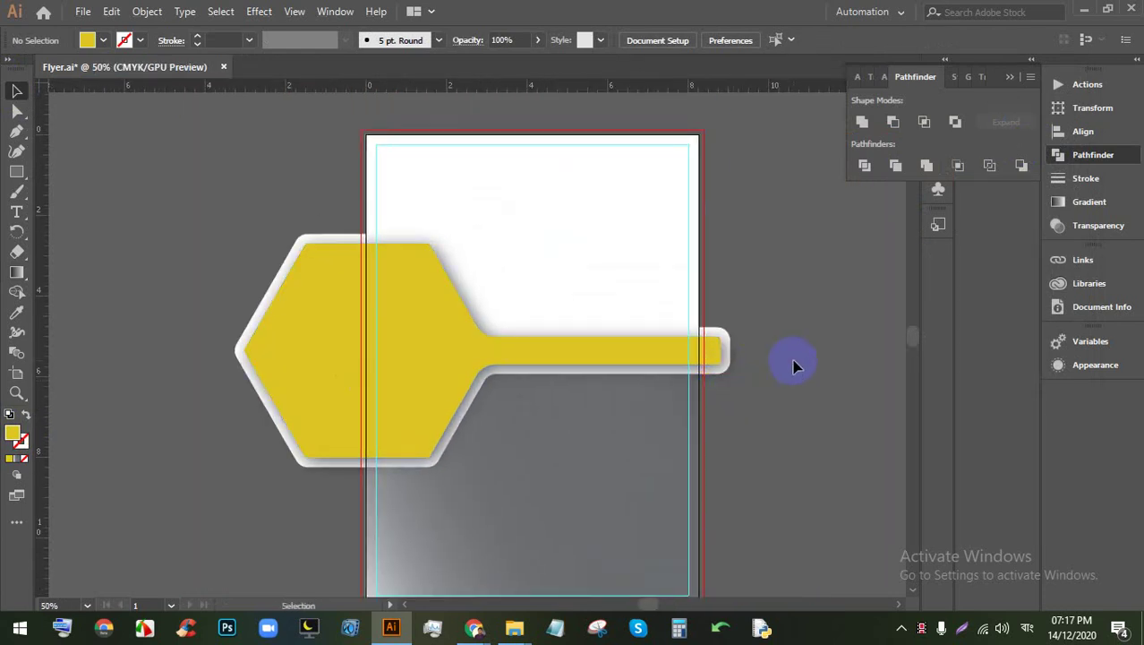
{"action": "scroll", "coordinate": [797, 358], "scroll_direction": "down", "scroll_amount": 1}
{"action": "scroll", "coordinate": [799, 371], "scroll_direction": "up", "scroll_amount": 1}
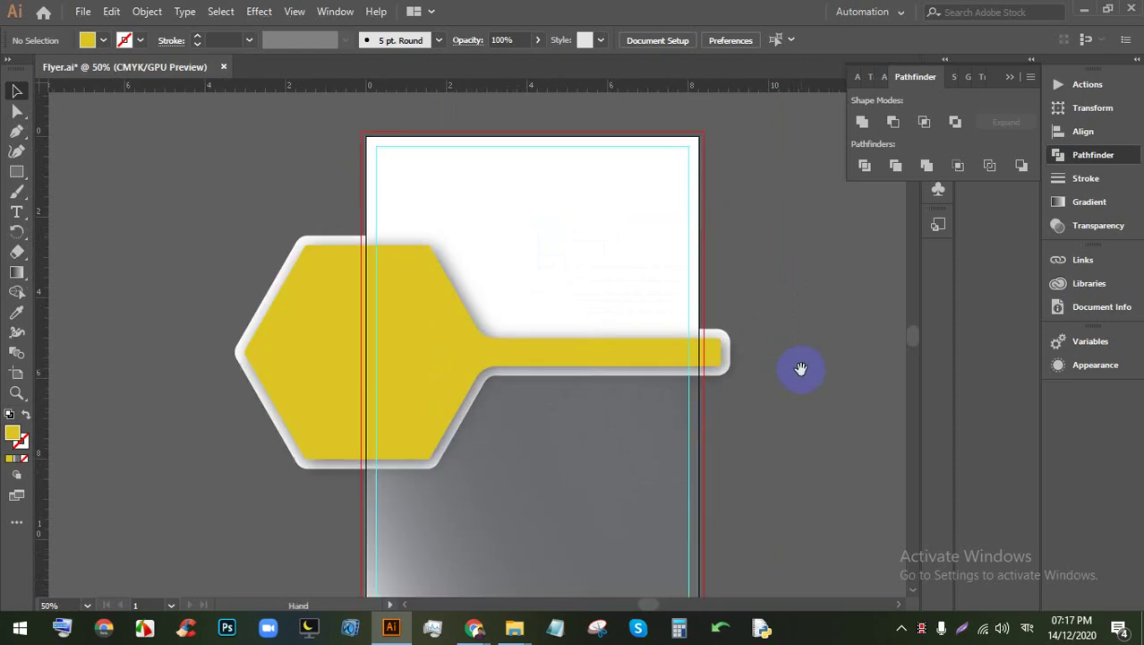
{"action": "left_click_drag", "start_coordinate": [800, 371], "coordinate": [775, 375]}
{"action": "scroll", "coordinate": [646, 301], "scroll_direction": "down", "scroll_amount": 1}
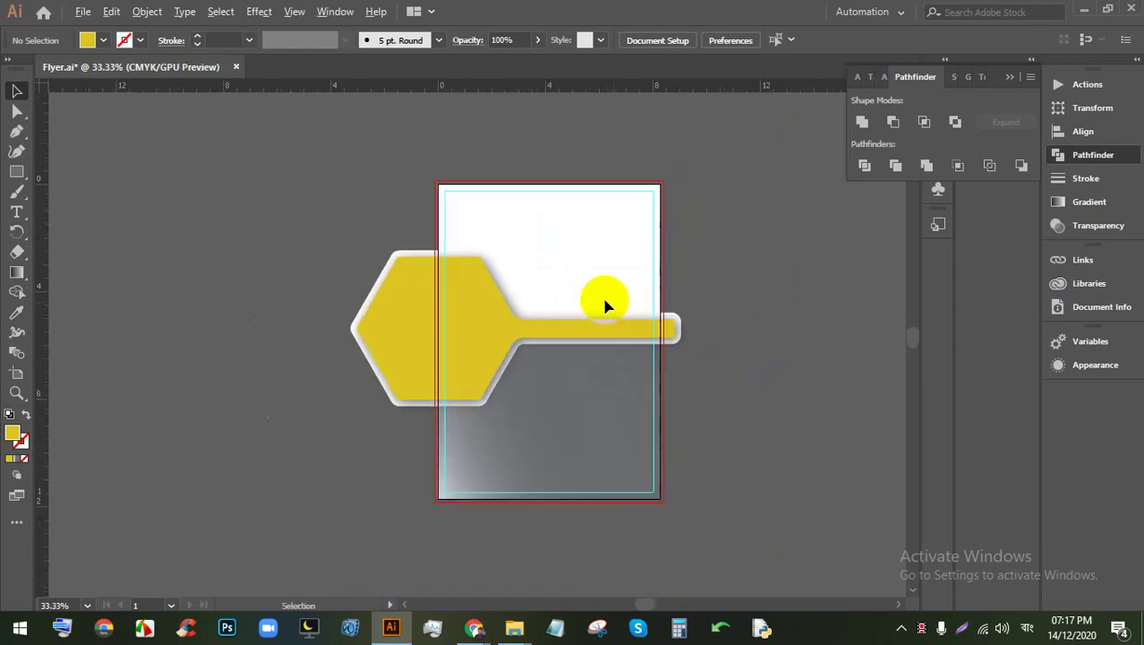
{"action": "scroll", "coordinate": [498, 261], "scroll_direction": "up", "scroll_amount": 2}
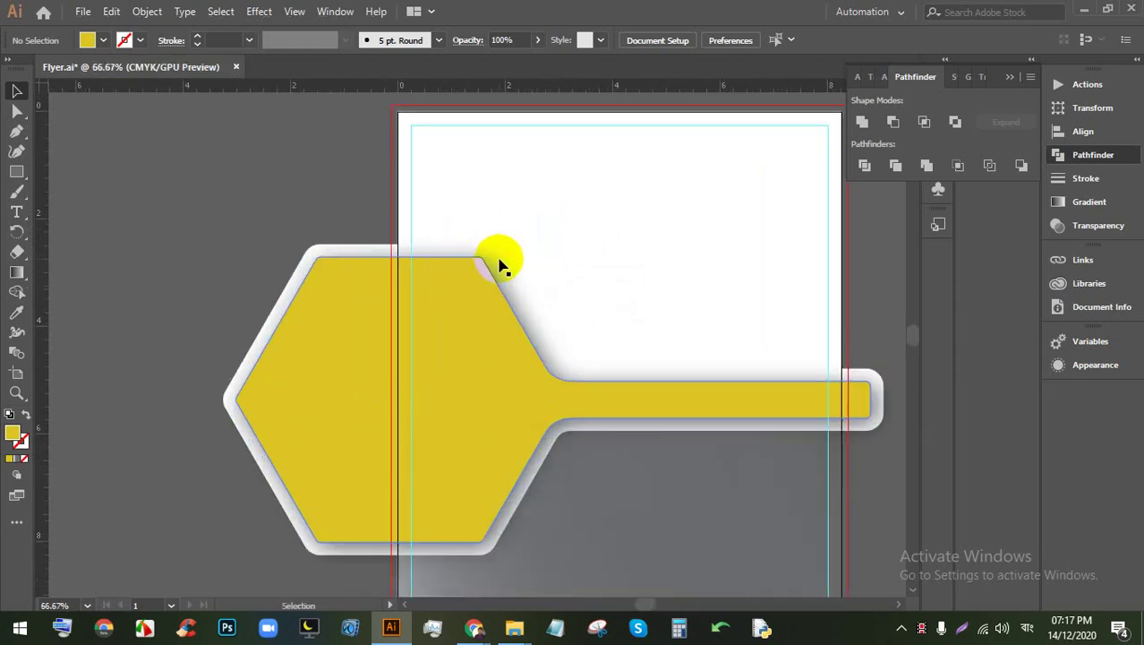
{"action": "left_click_drag", "start_coordinate": [659, 347], "coordinate": [552, 345]}
{"action": "scroll", "coordinate": [537, 350], "scroll_direction": "down", "scroll_amount": 1}
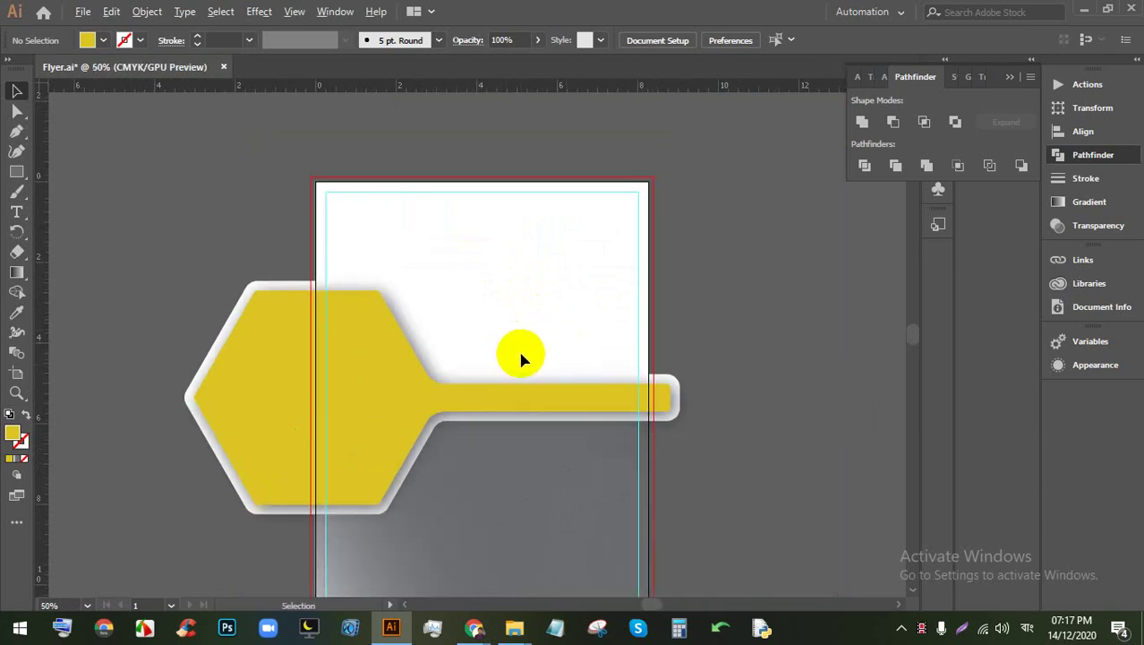
{"action": "scroll", "coordinate": [521, 358], "scroll_direction": "up", "scroll_amount": 1}
{"action": "left_click_drag", "start_coordinate": [383, 375], "coordinate": [371, 288]}
{"action": "scroll", "coordinate": [371, 302], "scroll_direction": "down", "scroll_amount": 1}
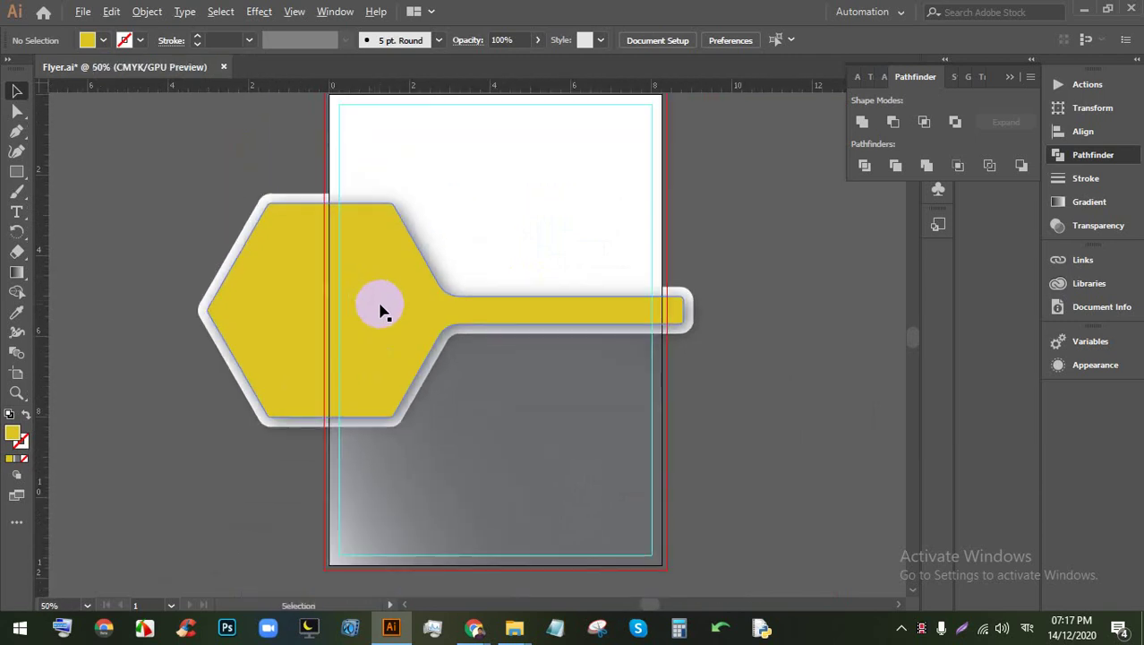
{"action": "scroll", "coordinate": [661, 306], "scroll_direction": "up", "scroll_amount": 1}
{"action": "scroll", "coordinate": [670, 305], "scroll_direction": "up", "scroll_amount": 3}
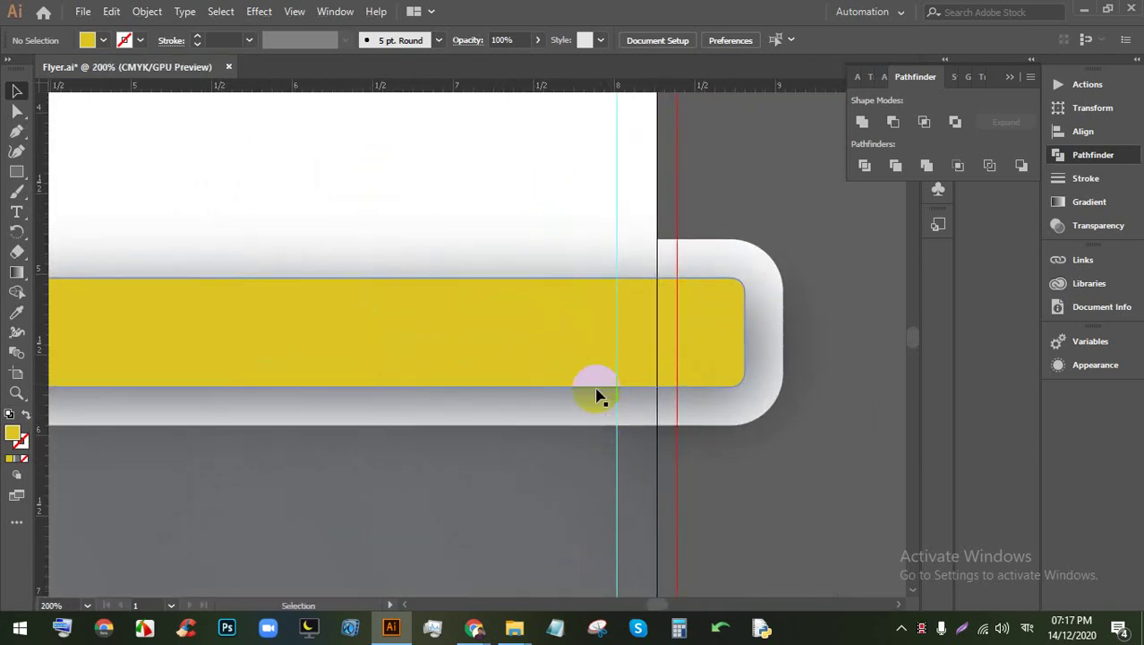
{"action": "left_click", "coordinate": [803, 362]}
{"action": "scroll", "coordinate": [725, 365], "scroll_direction": "down", "scroll_amount": 1}
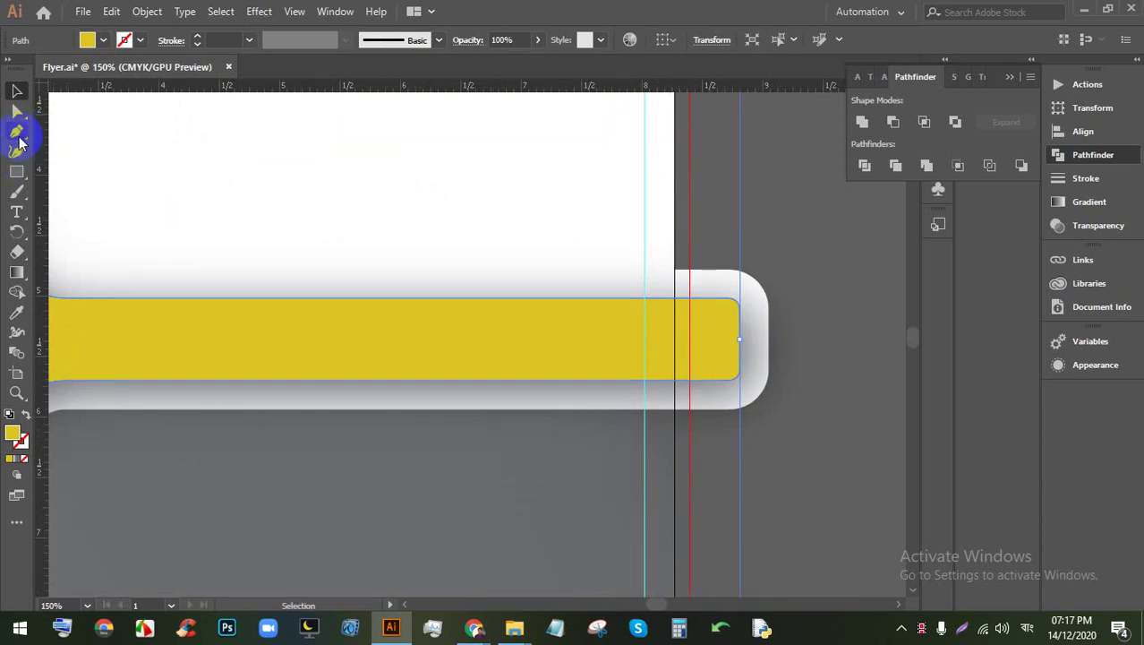
Step: Draw a vertical line on the artboard's right edge and divide the bar and shadow shape with it
{"action": "left_click", "coordinate": [18, 190]}
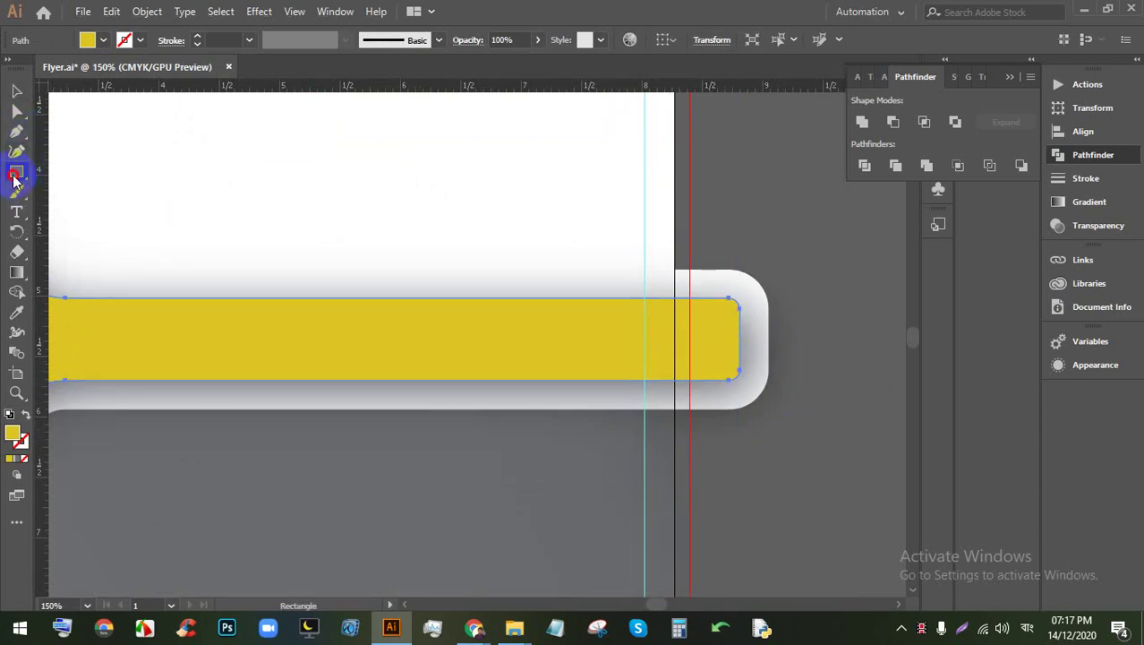
{"action": "left_click_drag", "start_coordinate": [14, 180], "coordinate": [90, 251]}
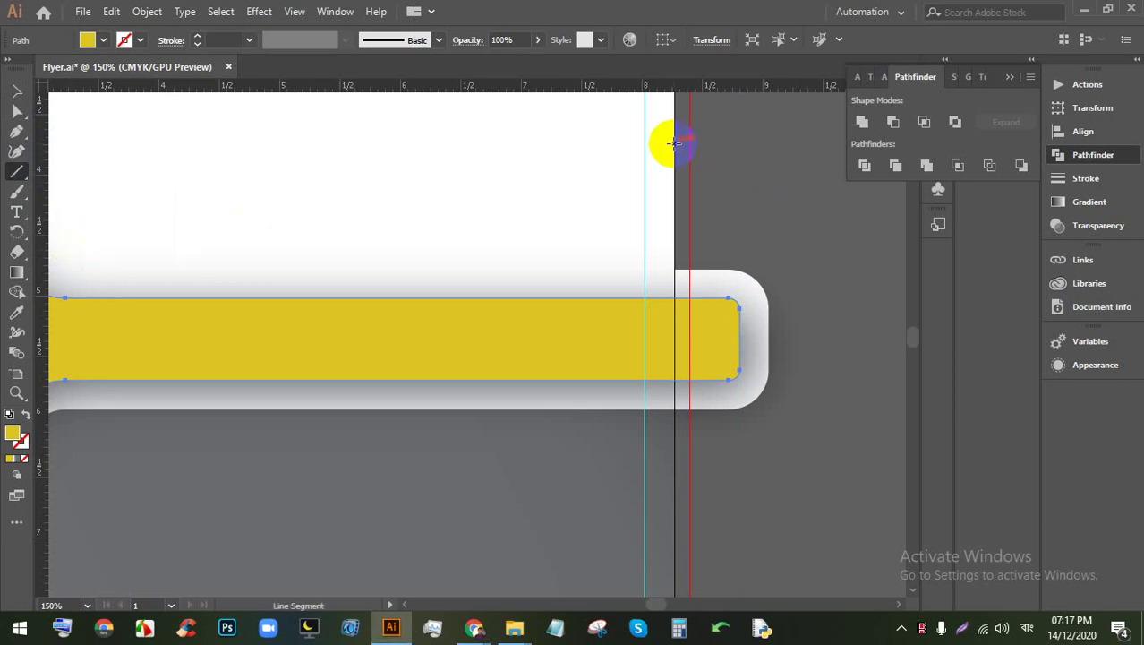
{"action": "left_click_drag", "start_coordinate": [672, 143], "coordinate": [671, 491]}
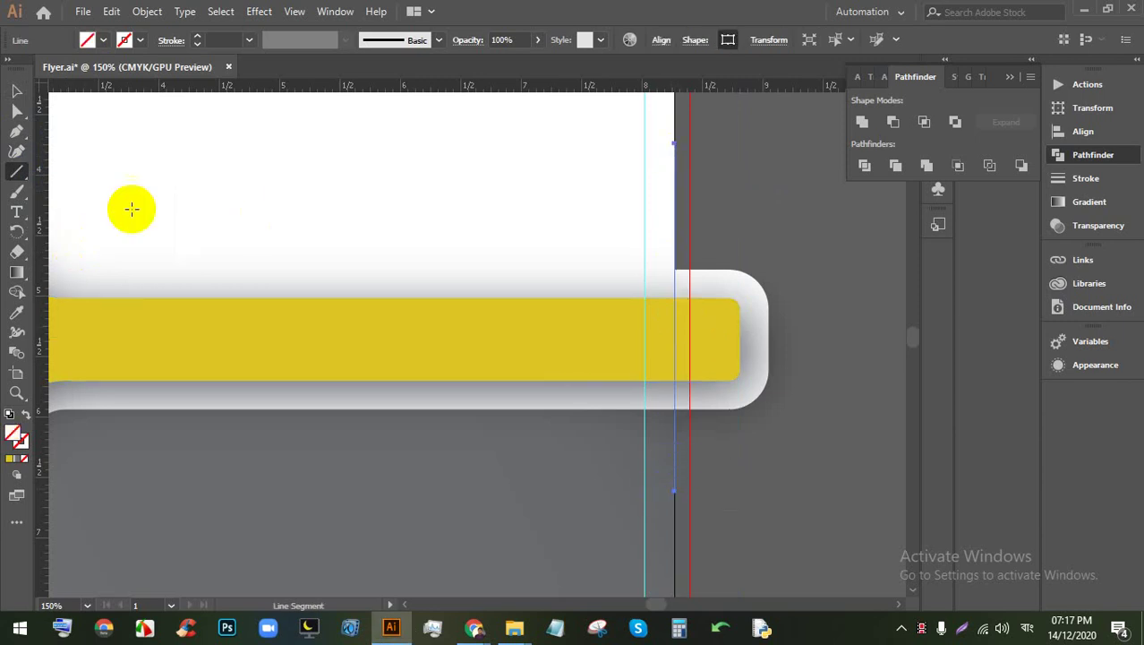
{"action": "left_click", "coordinate": [16, 91]}
{"action": "left_click", "coordinate": [716, 340], "text": "shift"}
{"action": "left_click", "coordinate": [569, 261], "text": "shift"}
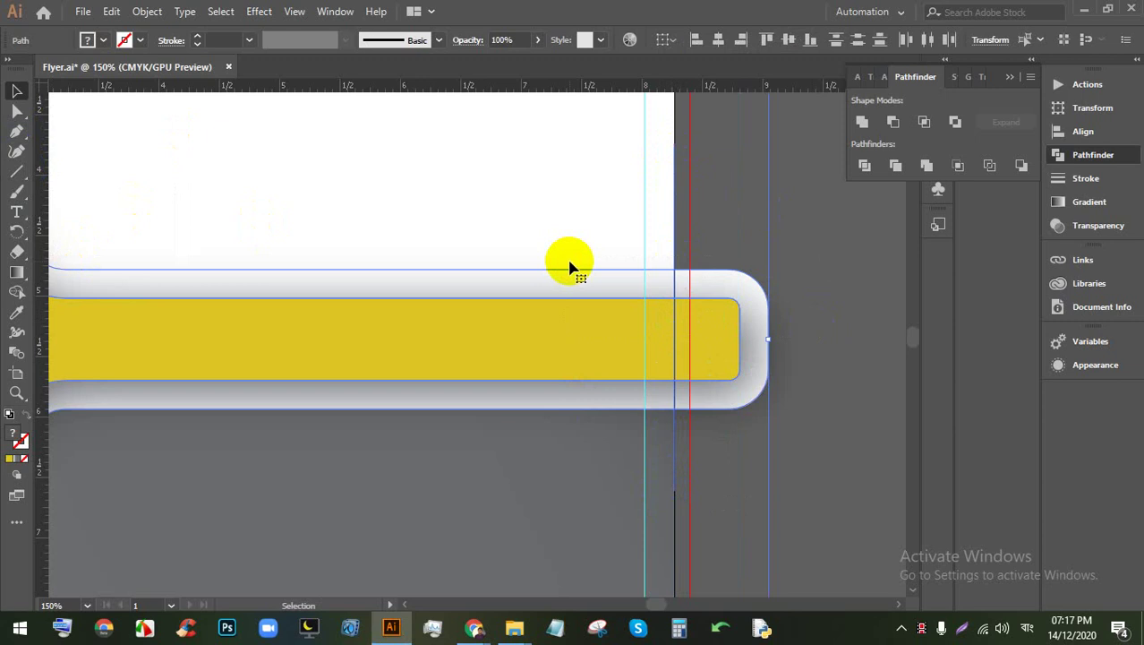
{"action": "left_click", "coordinate": [863, 174]}
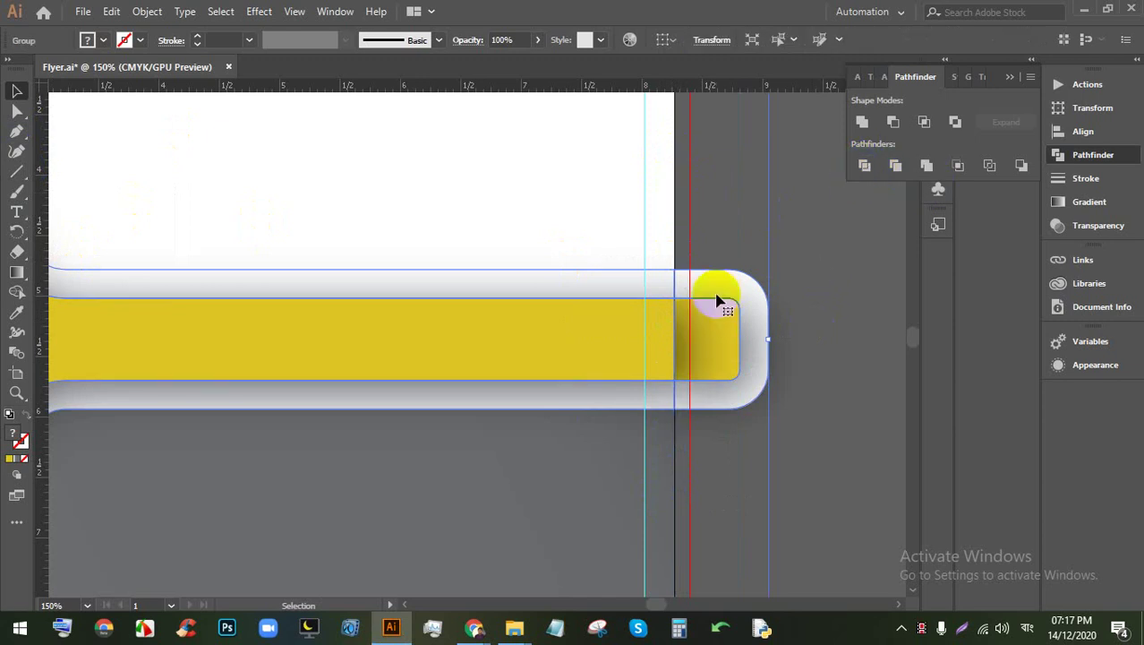
Step: Ungroup the divided pieces and delete a bar piece, then undo the deletion
{"action": "right_click", "coordinate": [724, 304]}
{"action": "left_click", "coordinate": [761, 434]}
{"action": "left_click", "coordinate": [723, 349]}
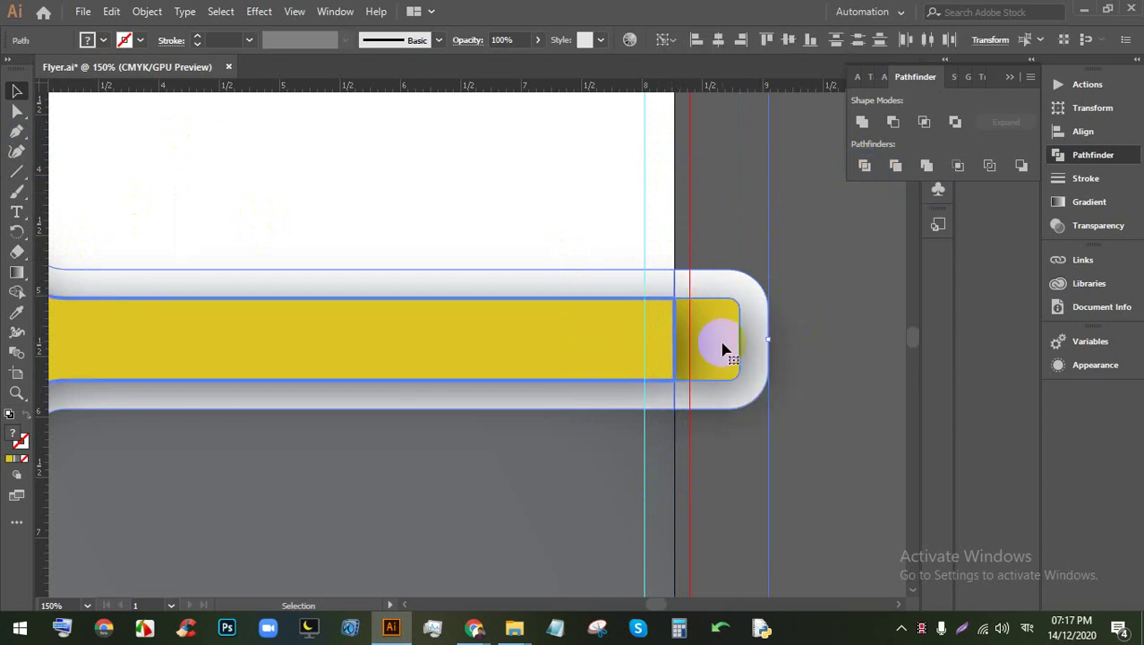
{"action": "key", "text": "Delete"}
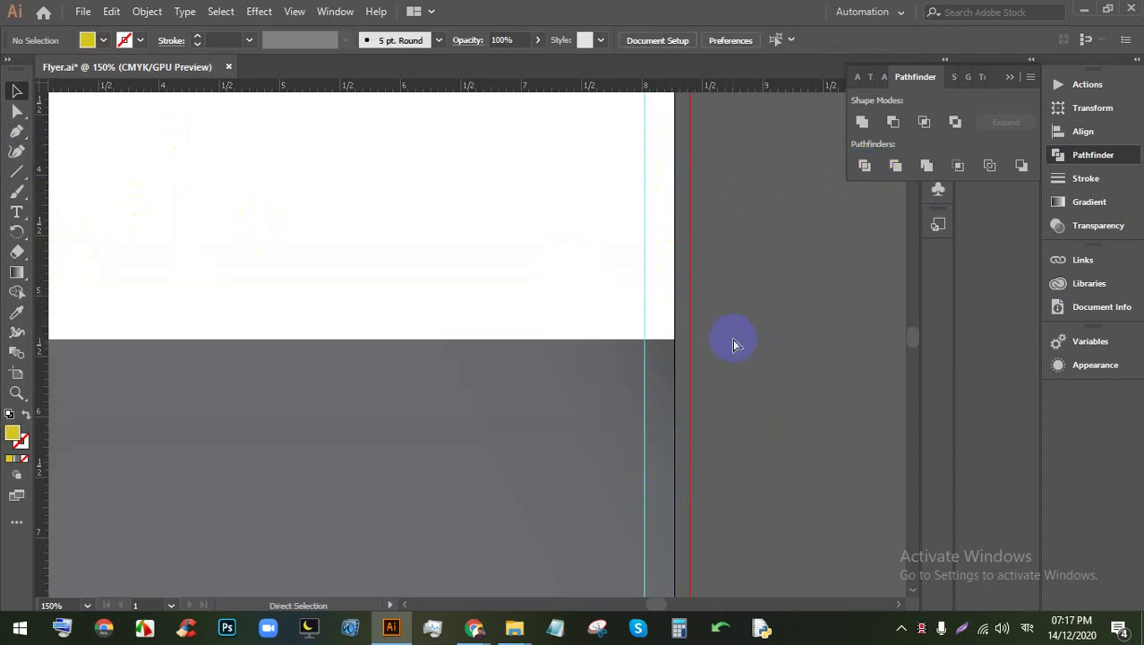
{"action": "key", "text": "ctrl+z"}
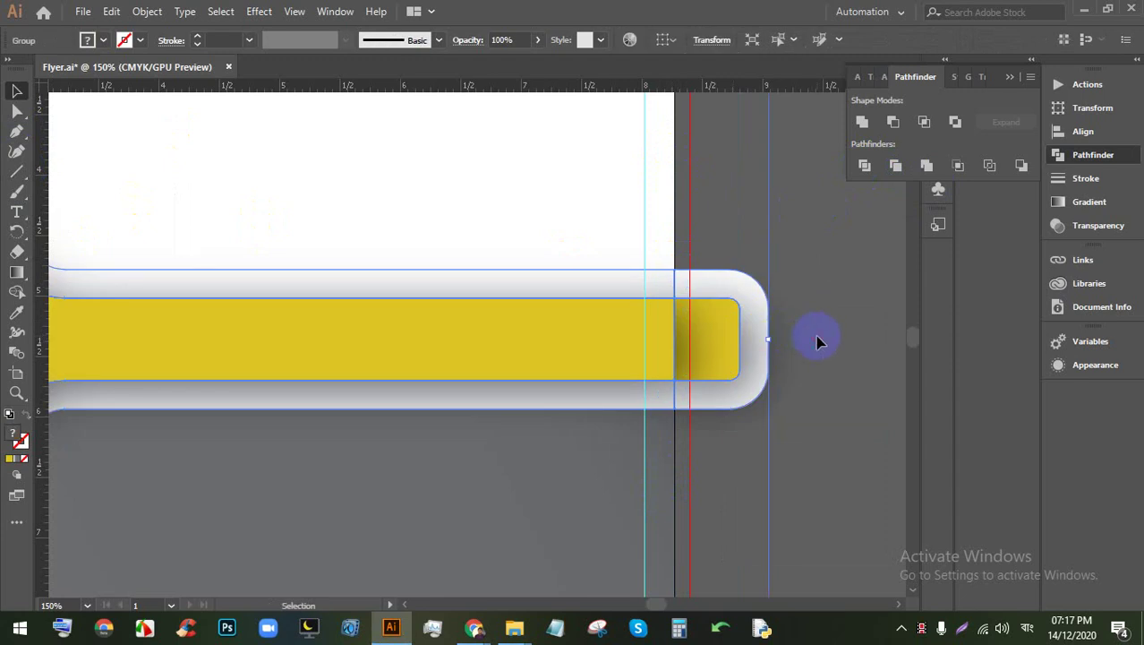
Step: Fit the whole artboard in the window and ungroup all the divided shapes
{"action": "key", "text": "ctrl+a"}
{"action": "key", "text": "ctrl+0"}
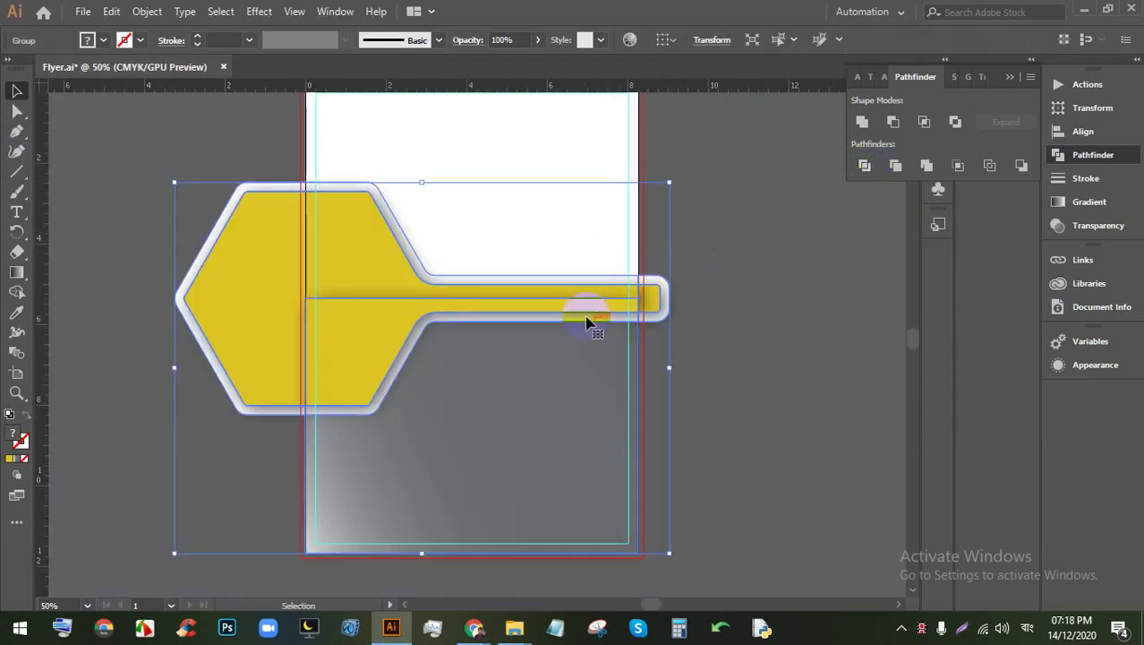
{"action": "right_click", "coordinate": [572, 288]}
{"action": "left_click", "coordinate": [623, 429]}
{"action": "left_click", "coordinate": [766, 322]}
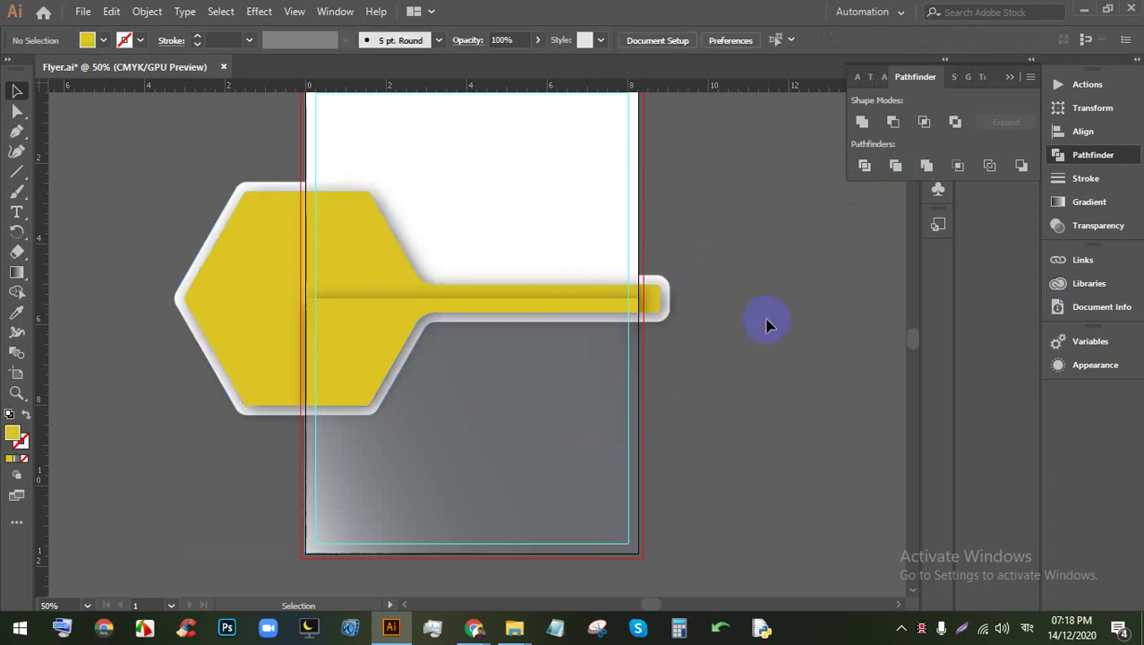
Step: Select the whole key shape, then reselect its group to inspect it
{"action": "scroll", "coordinate": [697, 319], "scroll_direction": "up", "scroll_amount": 2}
{"action": "key", "text": "ctrl+a"}
{"action": "scroll", "coordinate": [567, 299], "scroll_direction": "down", "scroll_amount": 2}
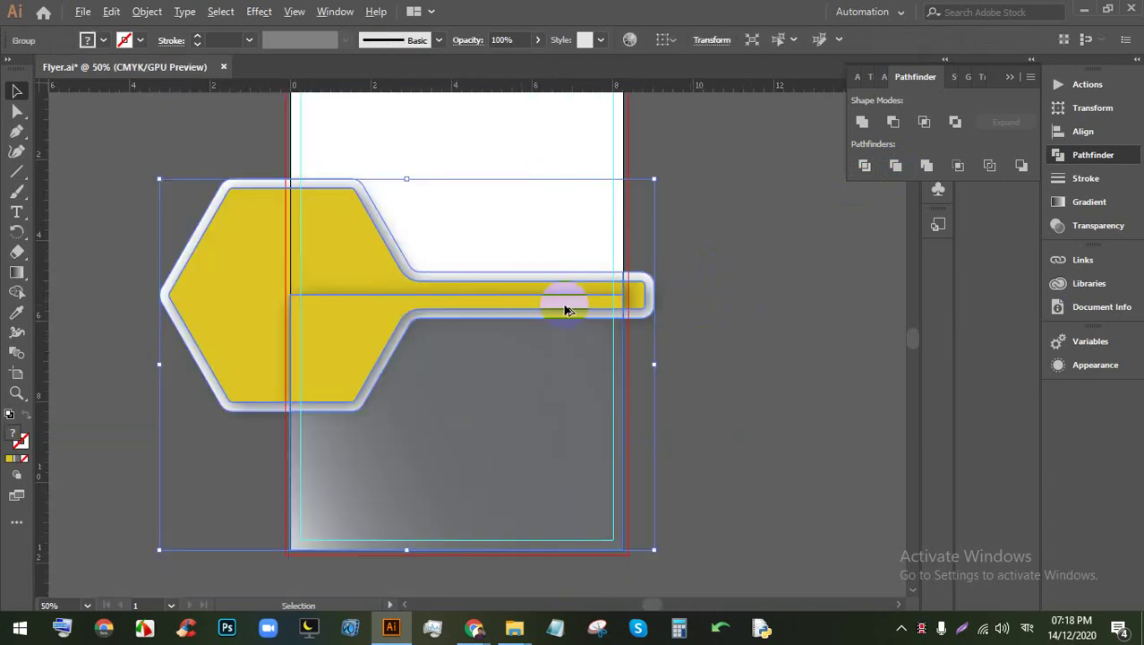
{"action": "scroll", "coordinate": [238, 286], "scroll_direction": "up", "scroll_amount": 1}
{"action": "scroll", "coordinate": [125, 177], "scroll_direction": "up", "scroll_amount": 1}
{"action": "left_click", "coordinate": [124, 176]}
{"action": "scroll", "coordinate": [459, 312], "scroll_direction": "down", "scroll_amount": 3}
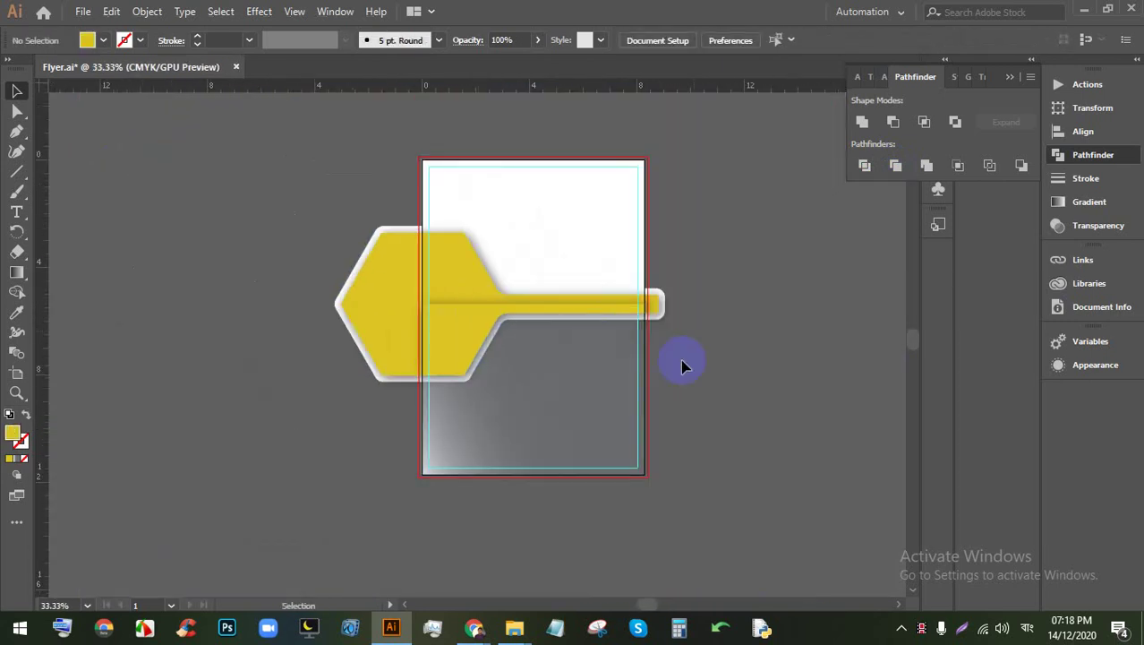
{"action": "left_click", "coordinate": [667, 315]}
{"action": "scroll", "coordinate": [648, 313], "scroll_direction": "up", "scroll_amount": 2}
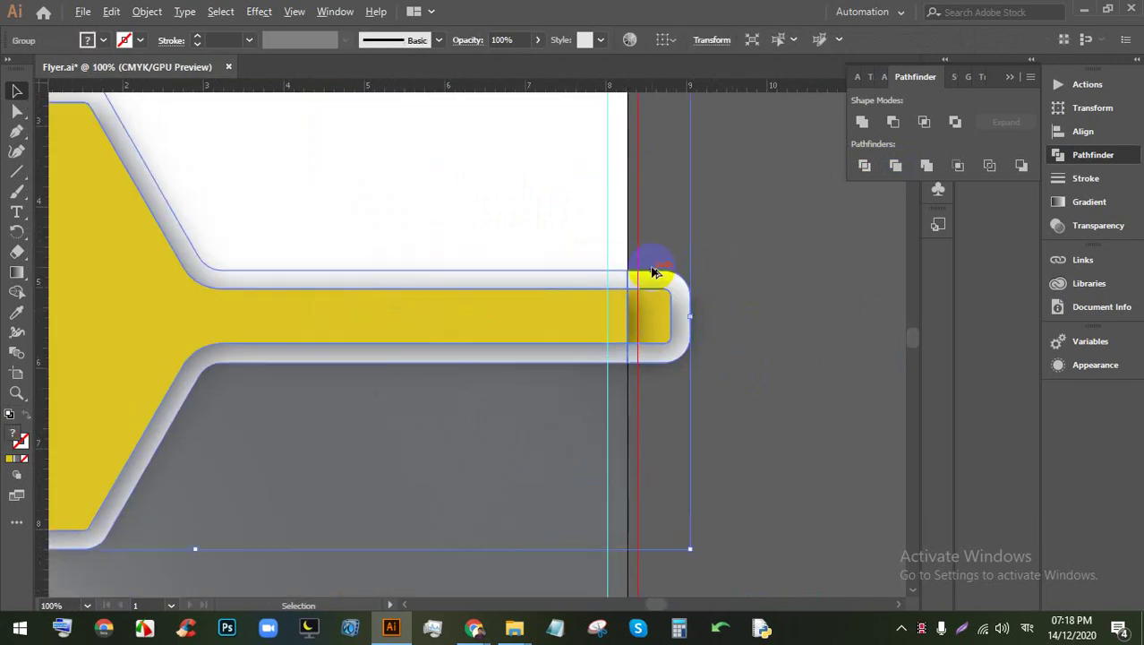
{"action": "scroll", "coordinate": [651, 259], "scroll_direction": "up", "scroll_amount": 1}
{"action": "left_click", "coordinate": [723, 320]}
Step: Zoom in on the shaft's right end and select the divided key group
{"action": "left_click", "coordinate": [663, 334]}
{"action": "scroll", "coordinate": [666, 335], "scroll_direction": "down", "scroll_amount": 3}
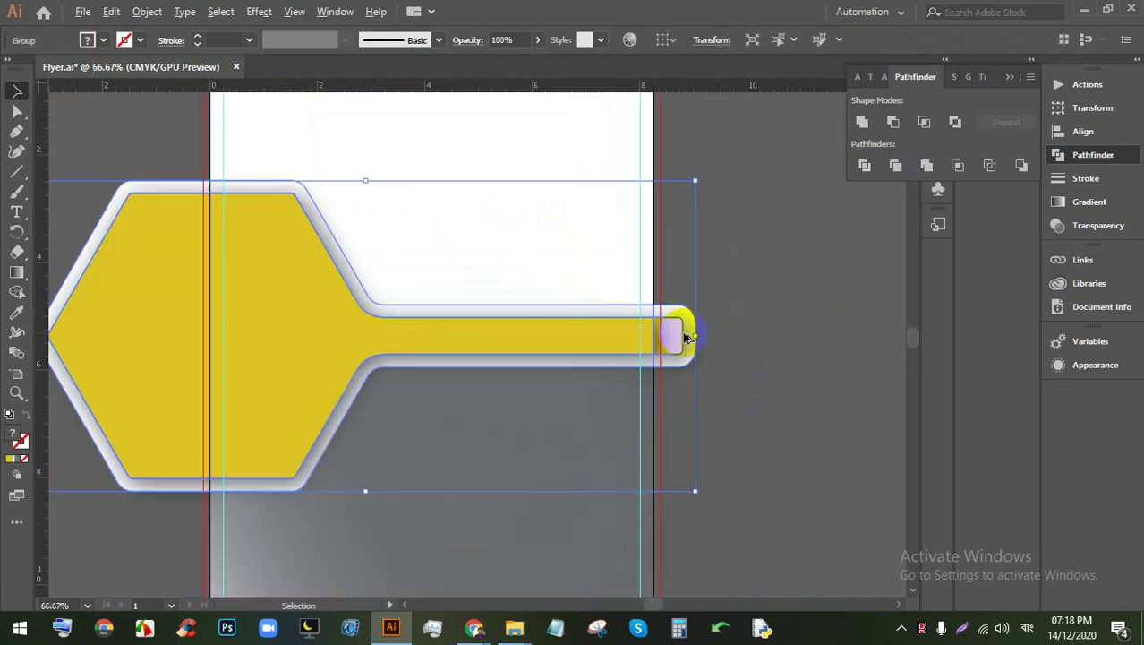
{"action": "left_click", "coordinate": [732, 339]}
{"action": "scroll", "coordinate": [707, 327], "scroll_direction": "up", "scroll_amount": 3}
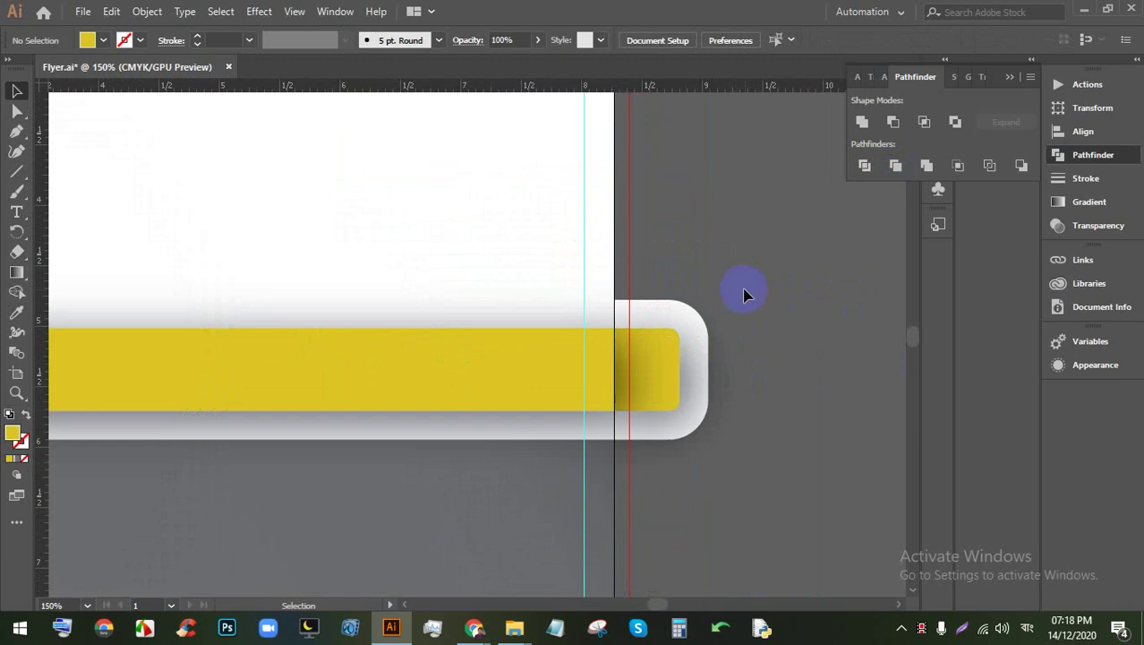
{"action": "left_click", "coordinate": [562, 360]}
{"action": "left_click", "coordinate": [761, 328]}
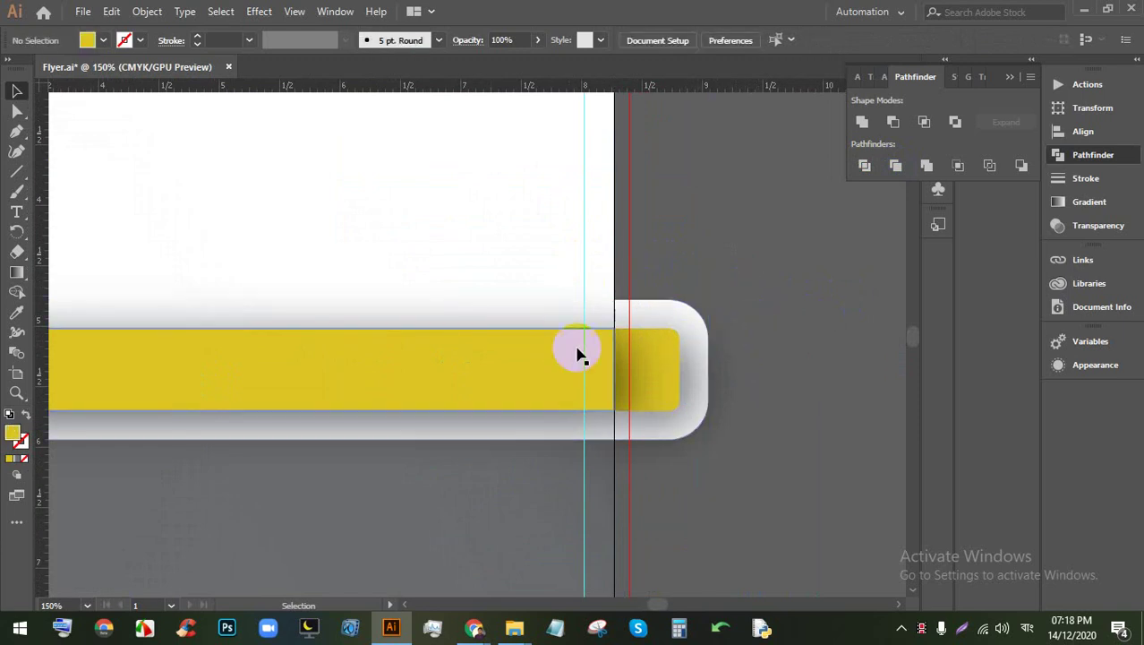
{"action": "scroll", "coordinate": [582, 352], "scroll_direction": "down", "scroll_amount": 2}
{"action": "left_click", "coordinate": [495, 443]}
{"action": "left_click", "coordinate": [512, 439]}
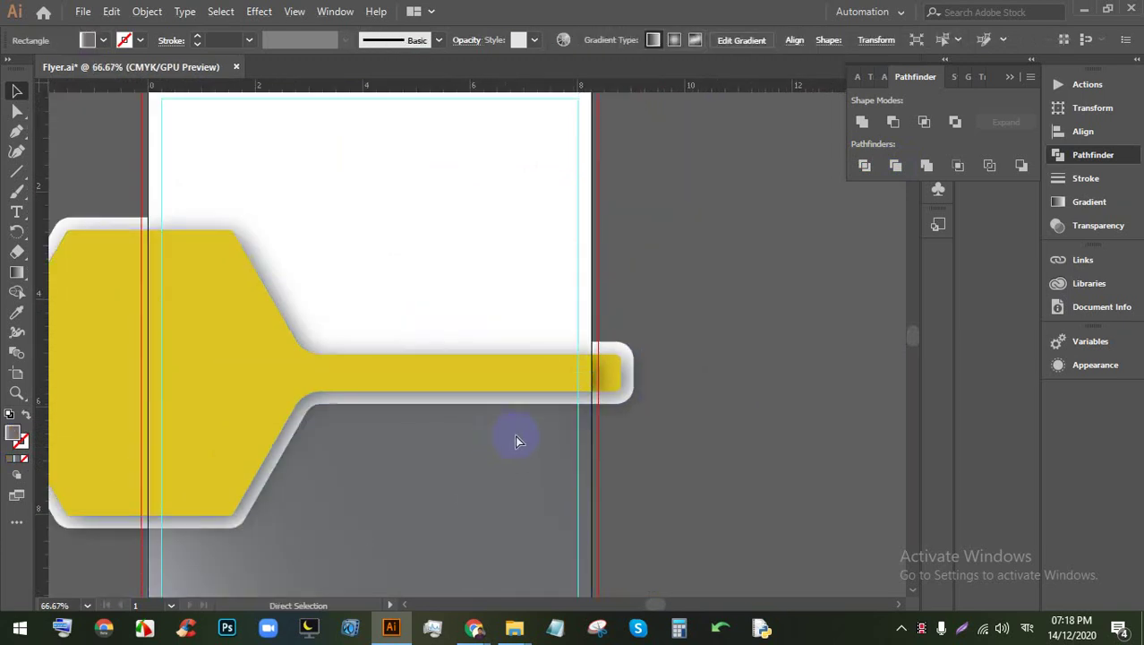
{"action": "scroll", "coordinate": [574, 374], "scroll_direction": "up", "scroll_amount": 2}
{"action": "left_click", "coordinate": [510, 293]}
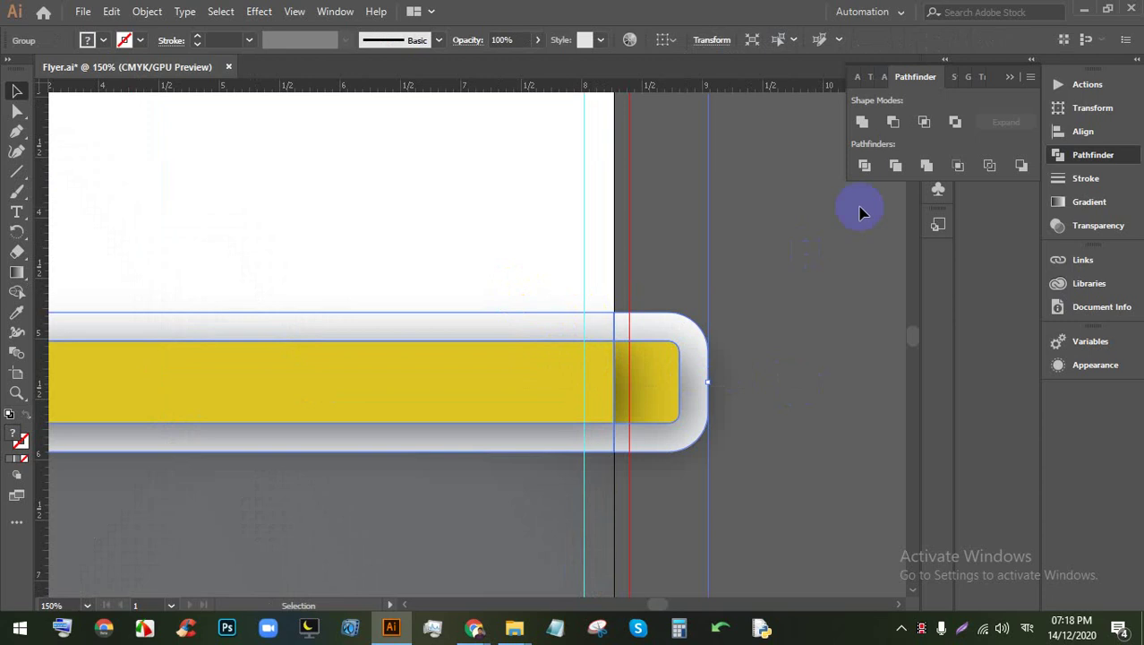
Step: Ungroup the divided key pieces and delete the yellow piece at the shaft's end
{"action": "right_click", "coordinate": [656, 366]}
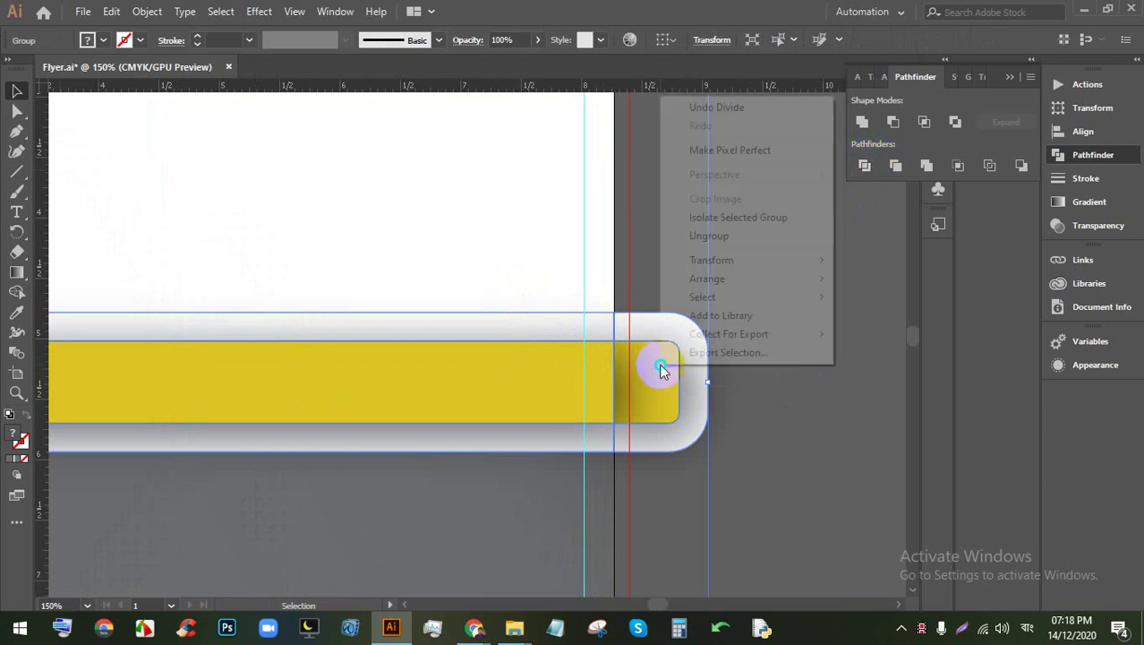
{"action": "left_click", "coordinate": [705, 237]}
{"action": "left_click", "coordinate": [721, 296]}
{"action": "left_click", "coordinate": [672, 366]}
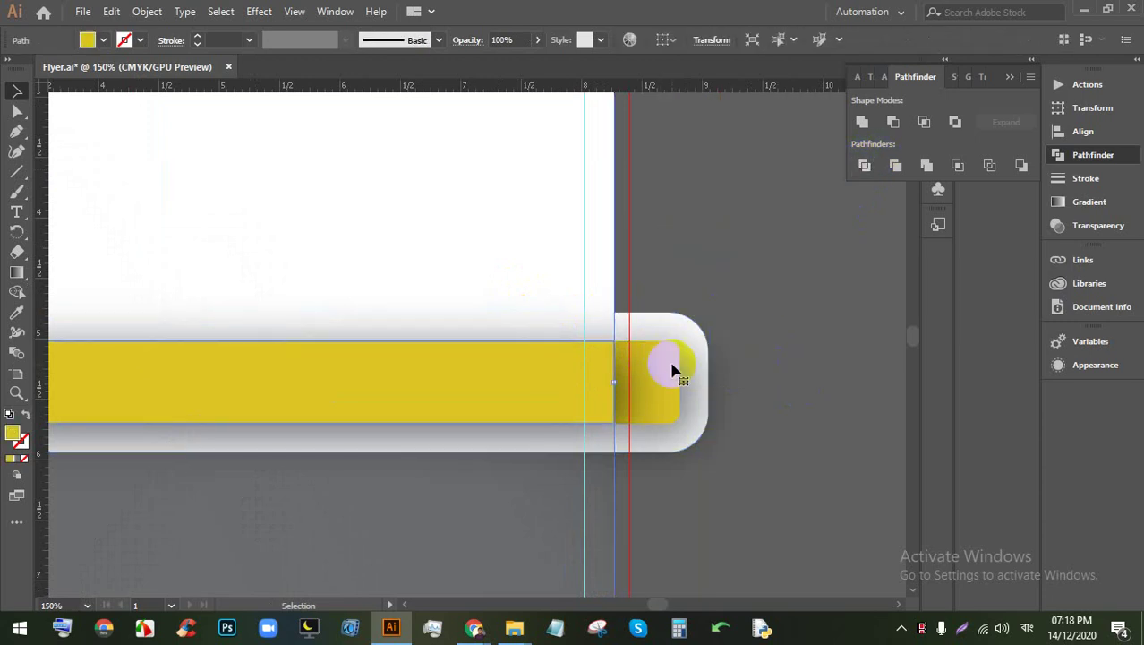
{"action": "key", "text": "Delete"}
Step: Select and deselect the remaining yellow shape to check the result
{"action": "scroll", "coordinate": [667, 362], "scroll_direction": "down", "scroll_amount": 3}
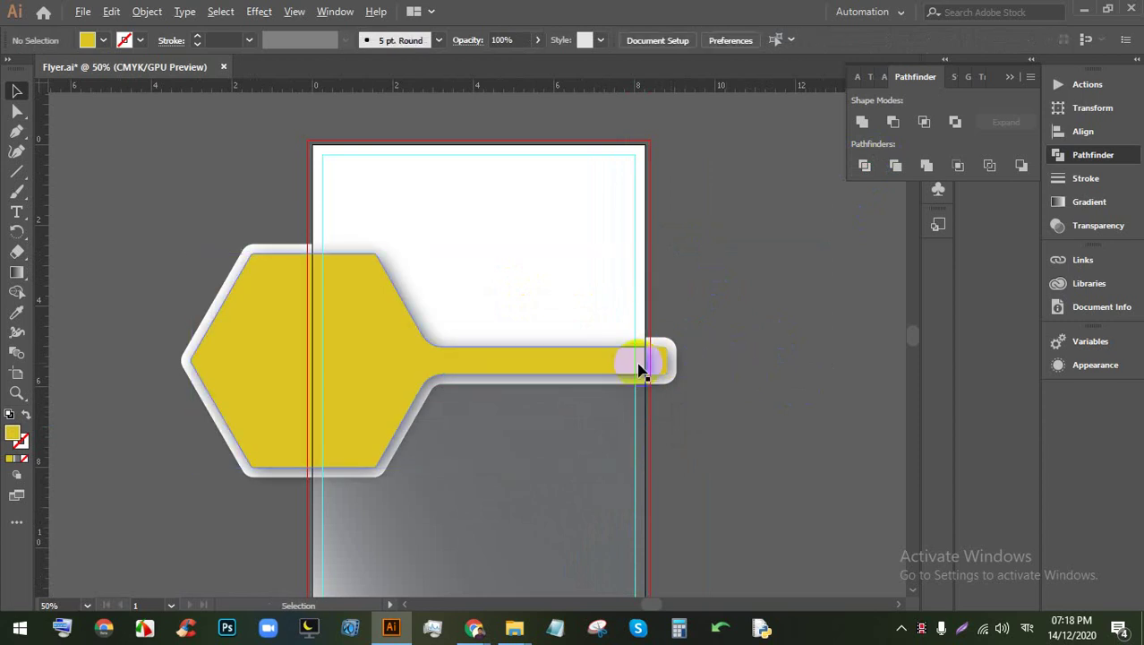
{"action": "scroll", "coordinate": [657, 361], "scroll_direction": "up", "scroll_amount": 1}
{"action": "left_click", "coordinate": [659, 365]}
{"action": "left_click", "coordinate": [723, 358]}
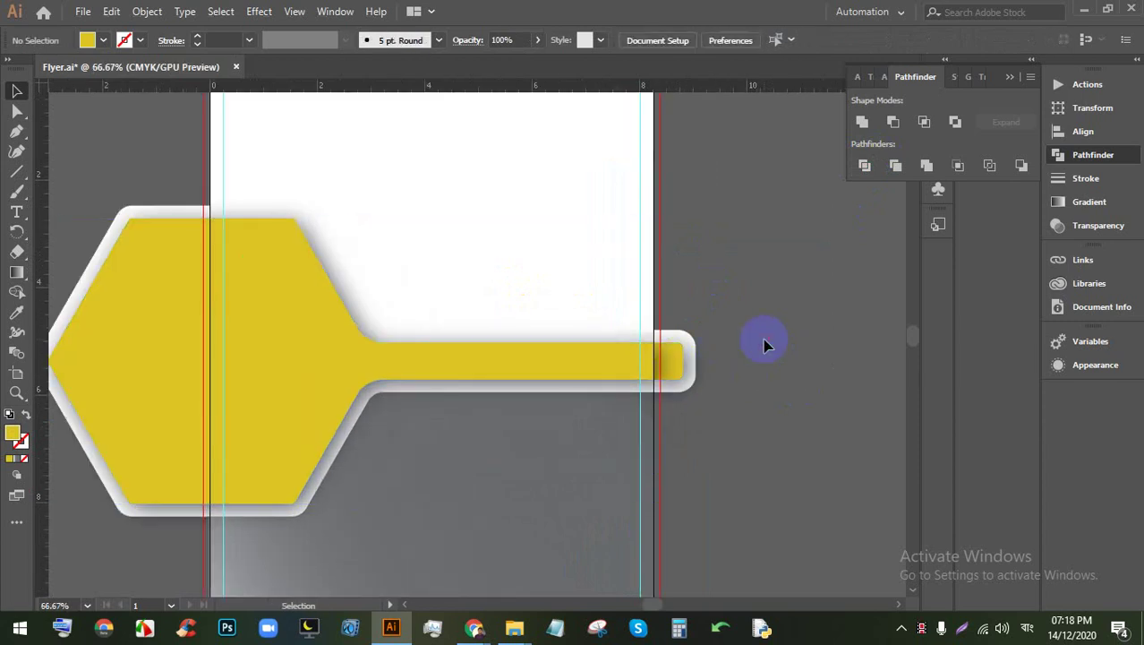
{"action": "left_click", "coordinate": [667, 360]}
{"action": "left_click", "coordinate": [746, 371]}
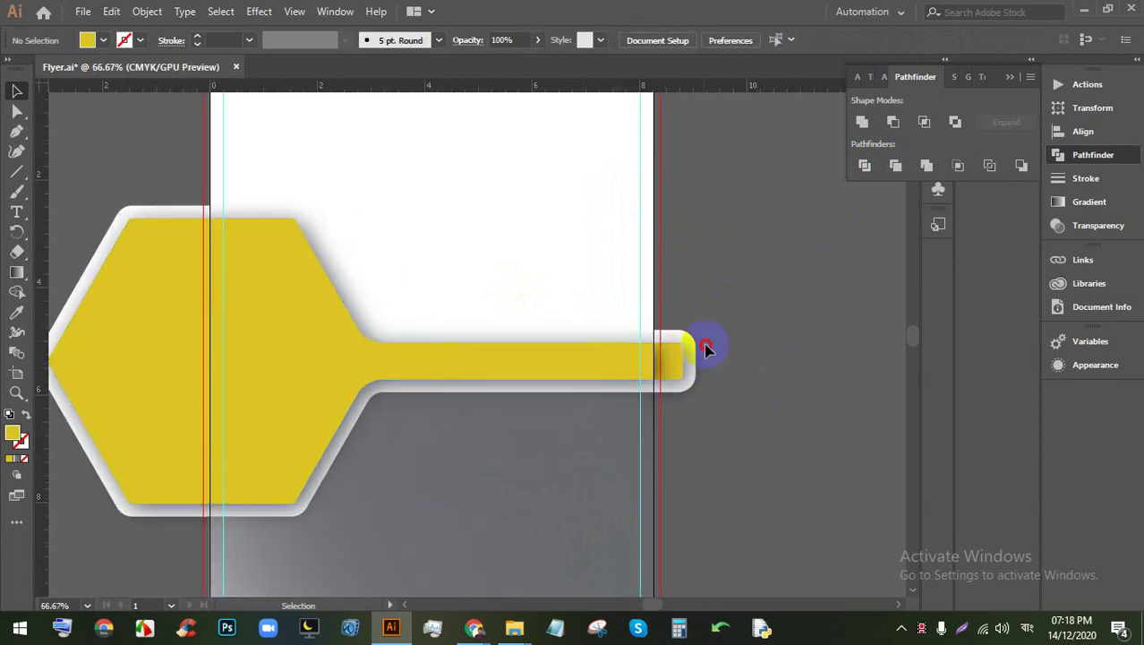
Step: Delete the rounded end cap and draw a vertical line down the artboard's left edge
{"action": "left_click_drag", "start_coordinate": [705, 348], "coordinate": [634, 338]}
{"action": "key", "text": "Delete"}
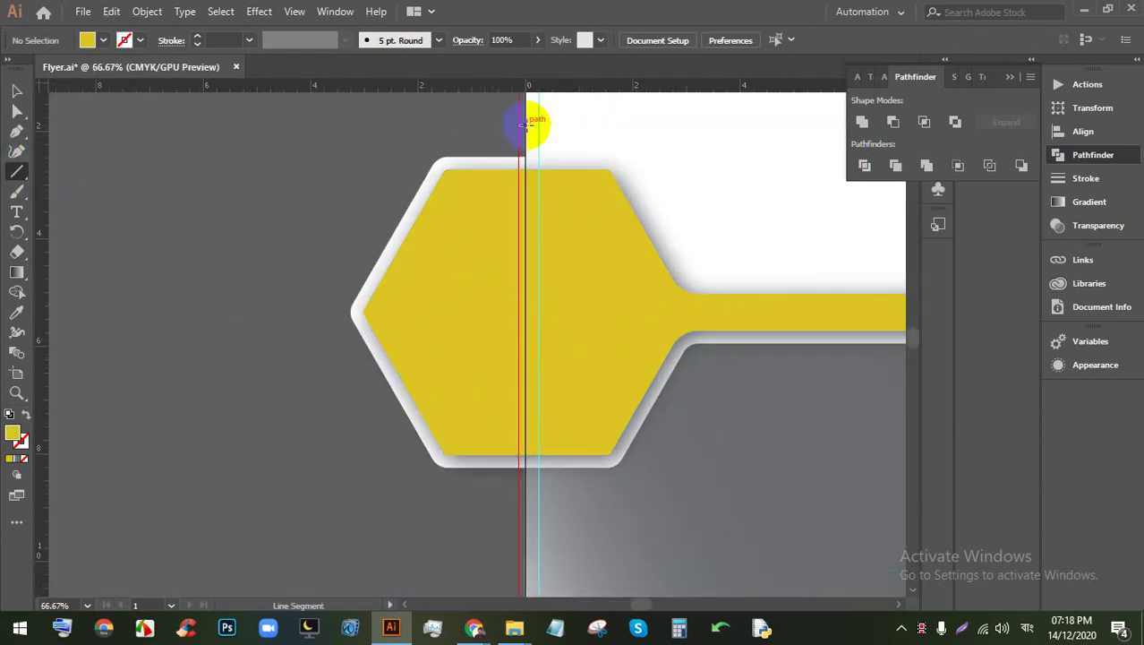
{"action": "left_click_drag", "start_coordinate": [529, 123], "coordinate": [524, 512]}
{"action": "left_click", "coordinate": [14, 90]}
{"action": "left_click", "coordinate": [204, 283]}
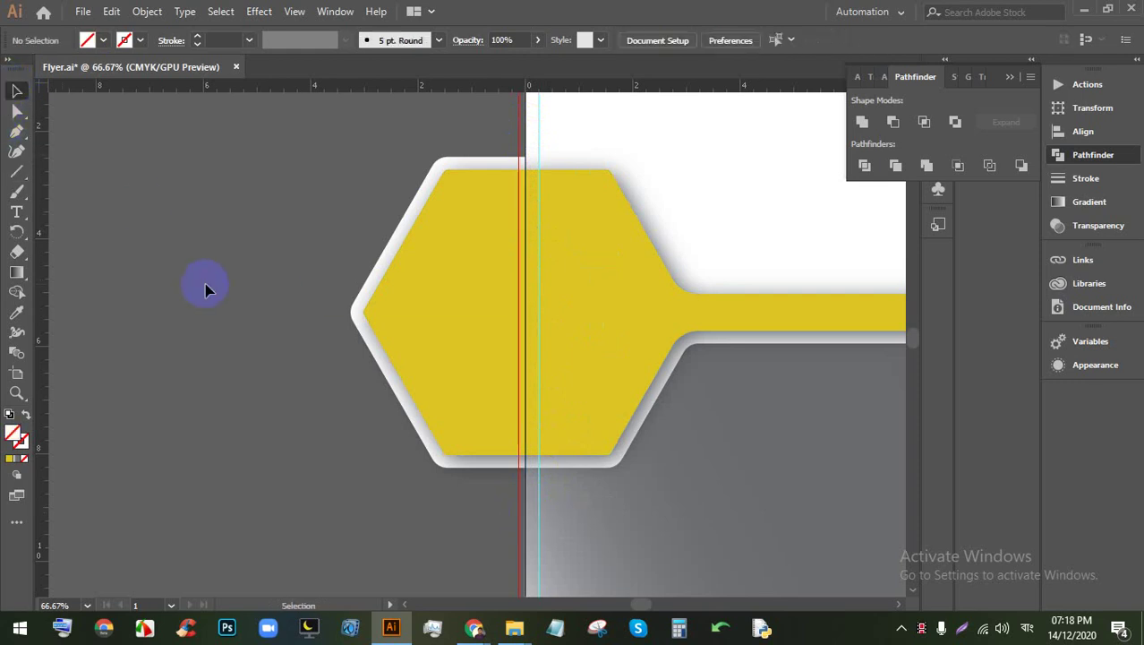
Step: Divide the hexagon along the left-edge line, ungroup, and delete the piece outside the artboard
{"action": "left_click", "coordinate": [555, 306]}
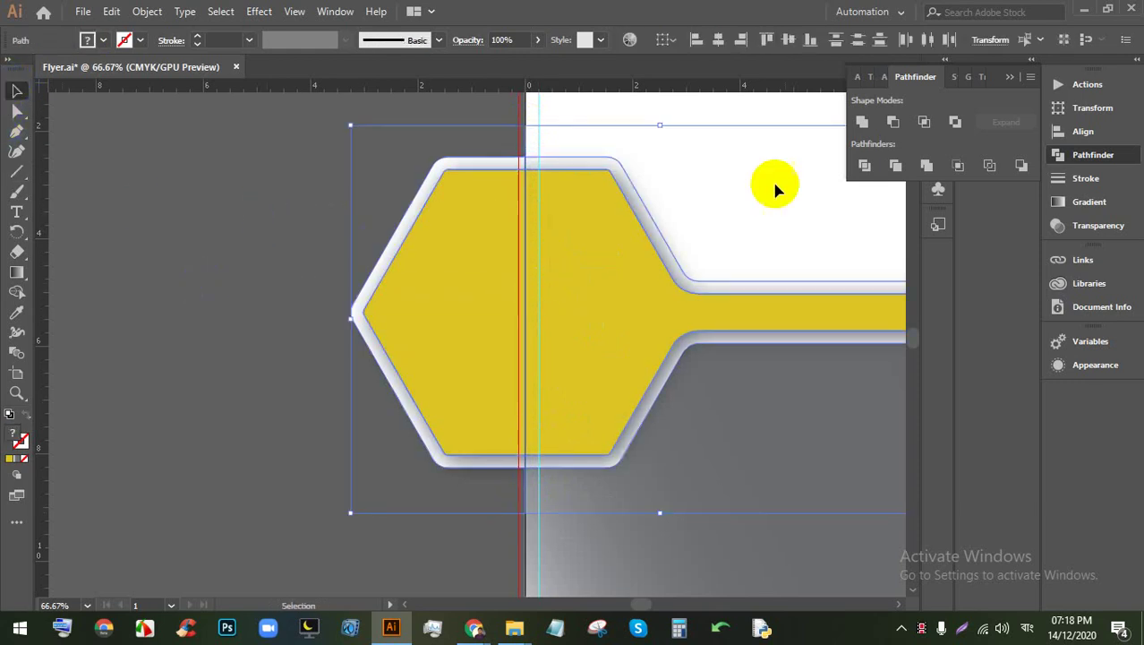
{"action": "left_click", "coordinate": [864, 165]}
{"action": "right_click", "coordinate": [438, 257]}
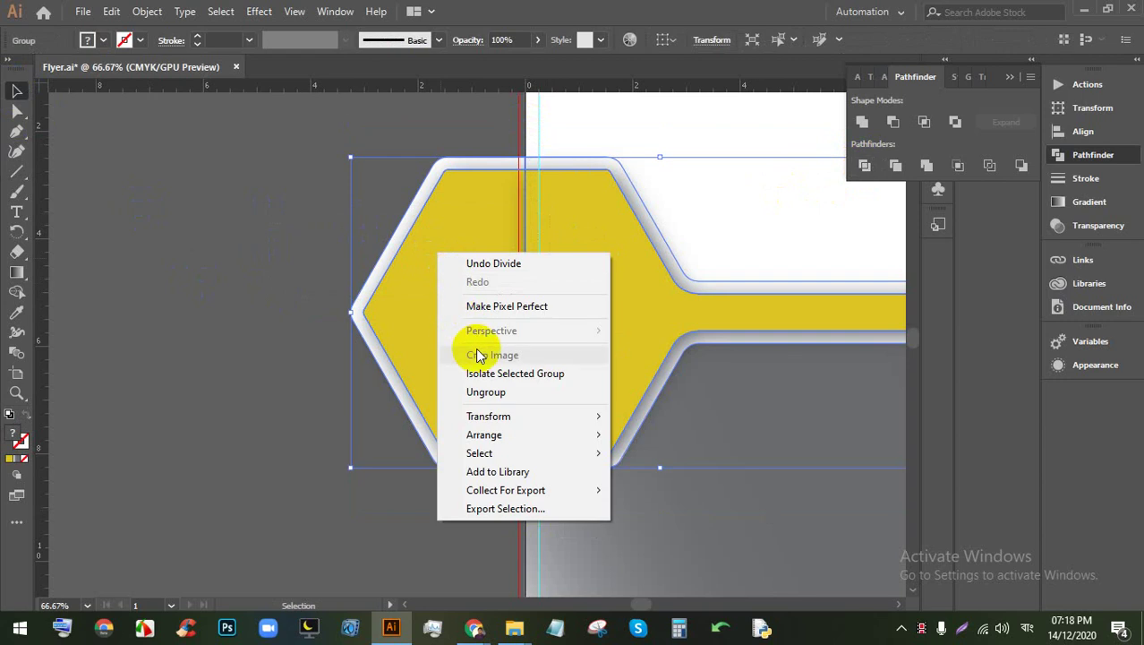
{"action": "left_click", "coordinate": [485, 390]}
{"action": "left_click", "coordinate": [271, 262]}
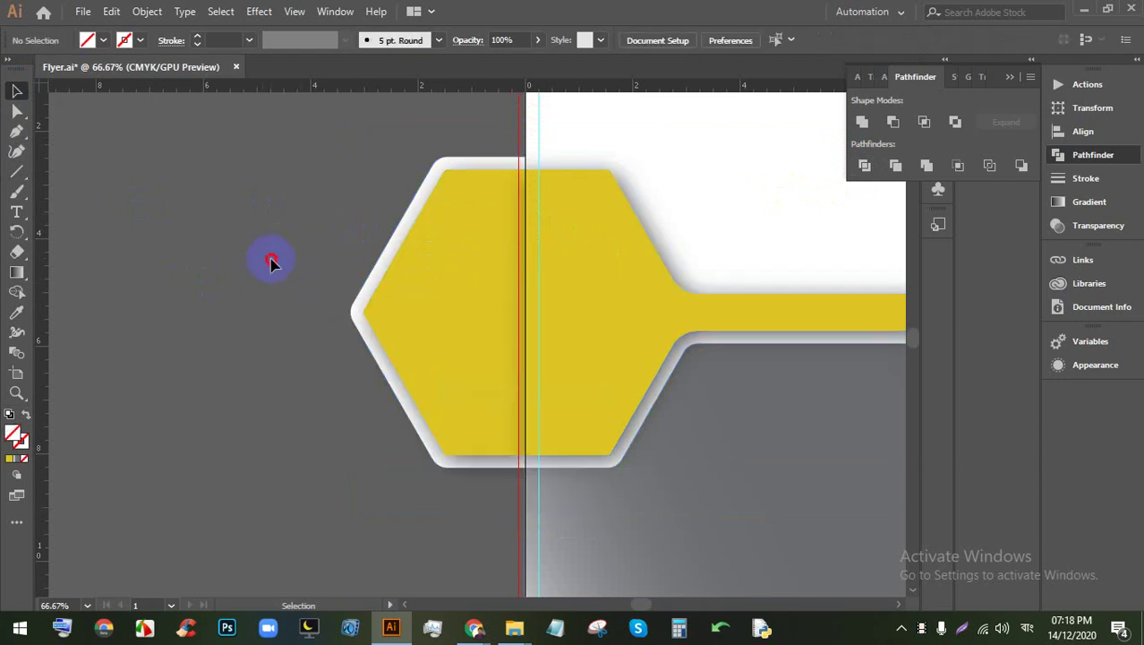
{"action": "left_click", "coordinate": [422, 366]}
{"action": "key", "text": "Delete"}
{"action": "scroll", "coordinate": [349, 321], "scroll_direction": "down", "scroll_amount": 2}
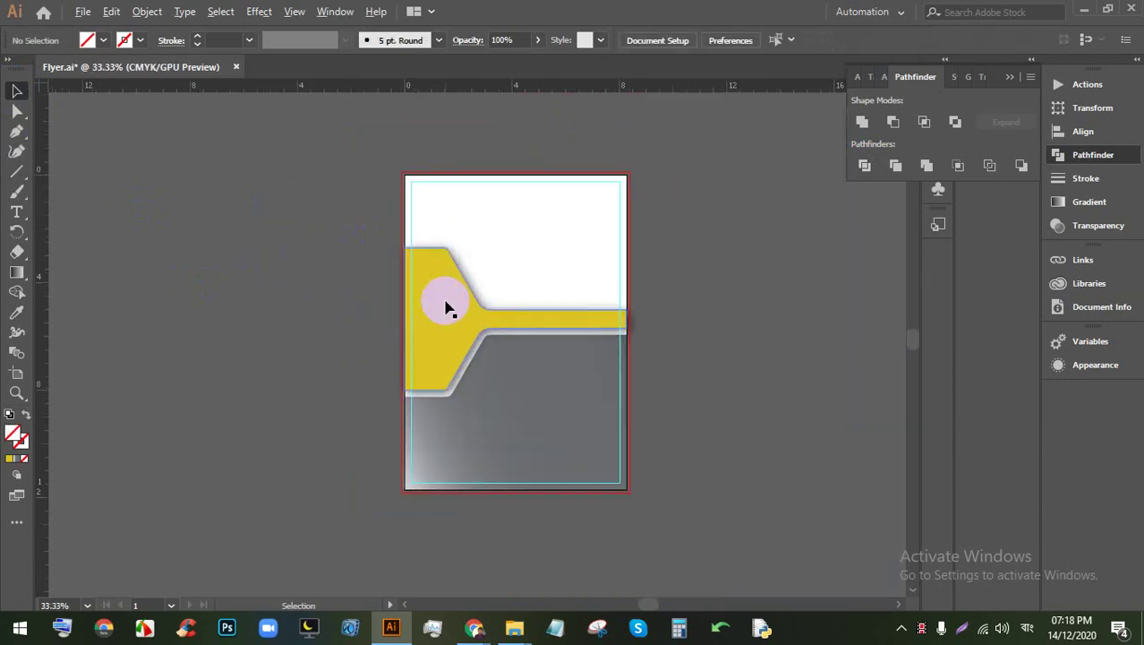
Step: Recolour the trimmed shape's fill to #dbb90f in the Color Picker, then deselect it
{"action": "scroll", "coordinate": [447, 306], "scroll_direction": "up", "scroll_amount": 1}
{"action": "scroll", "coordinate": [439, 360], "scroll_direction": "up", "scroll_amount": 1}
{"action": "left_click", "coordinate": [481, 336]}
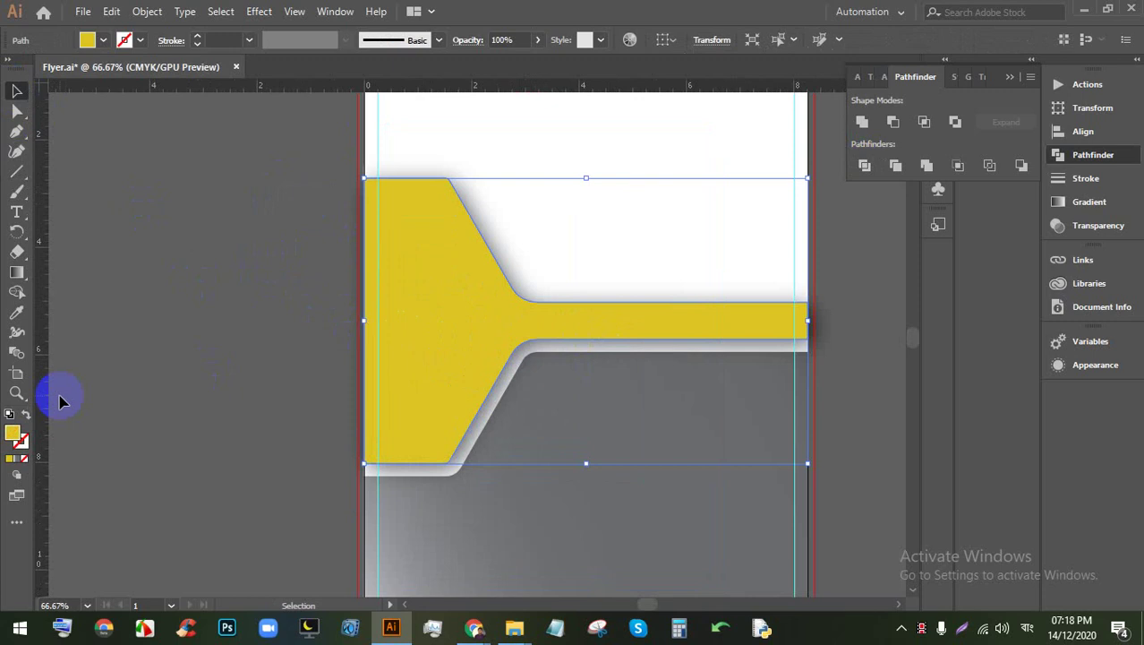
{"action": "double_click", "coordinate": [14, 432]}
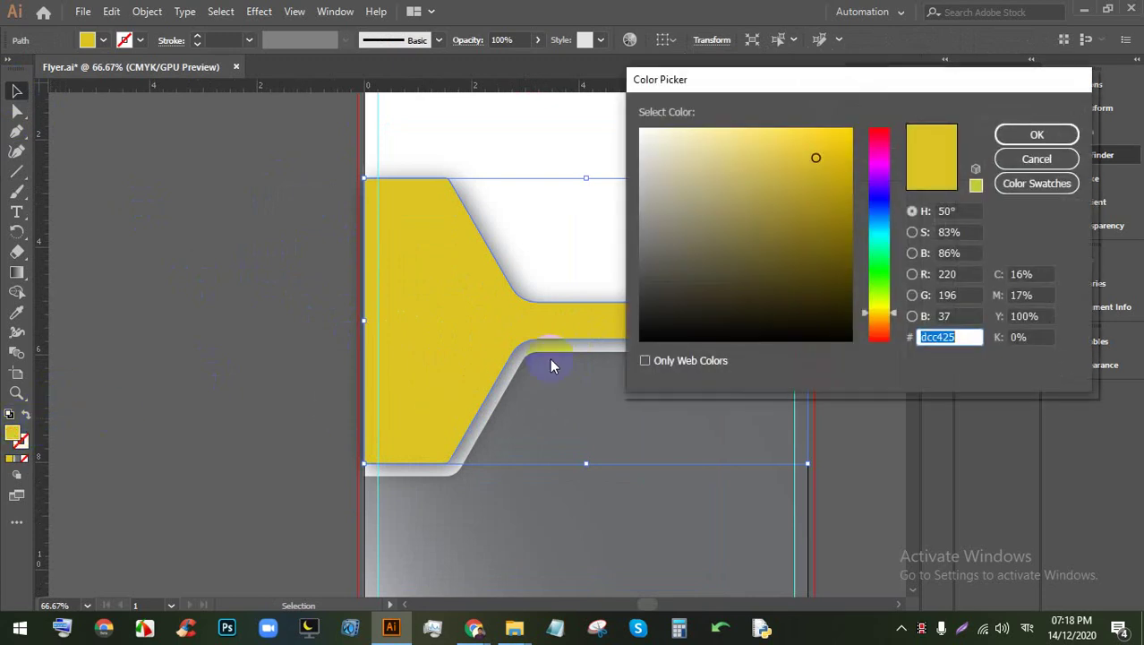
{"action": "left_click", "coordinate": [838, 157]}
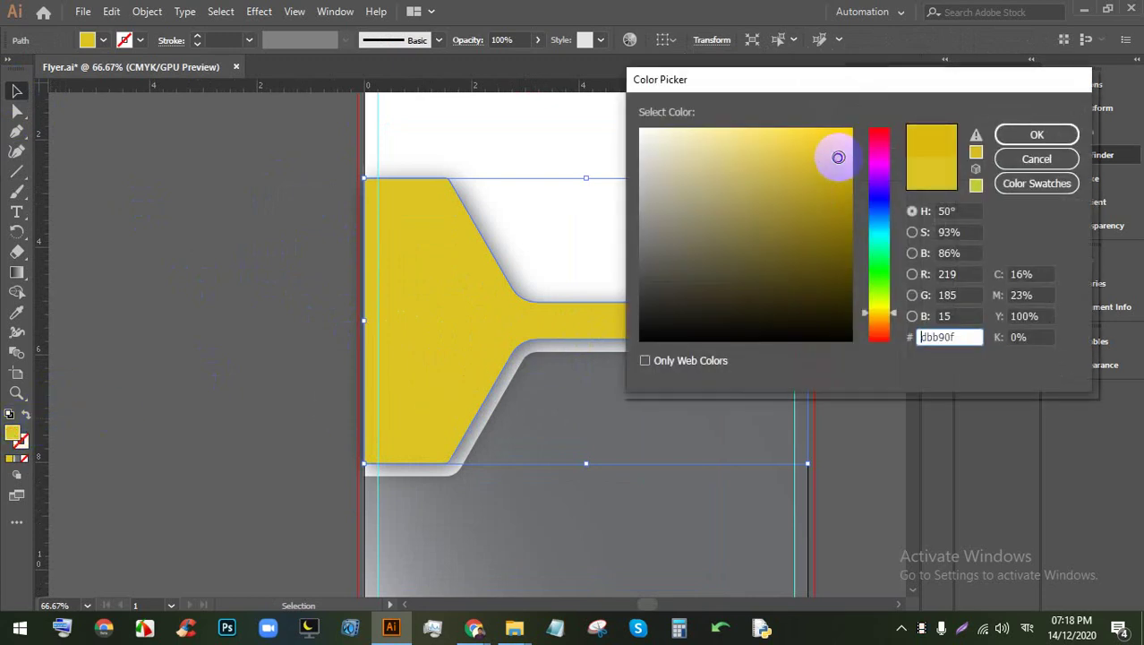
{"action": "left_click", "coordinate": [1036, 135]}
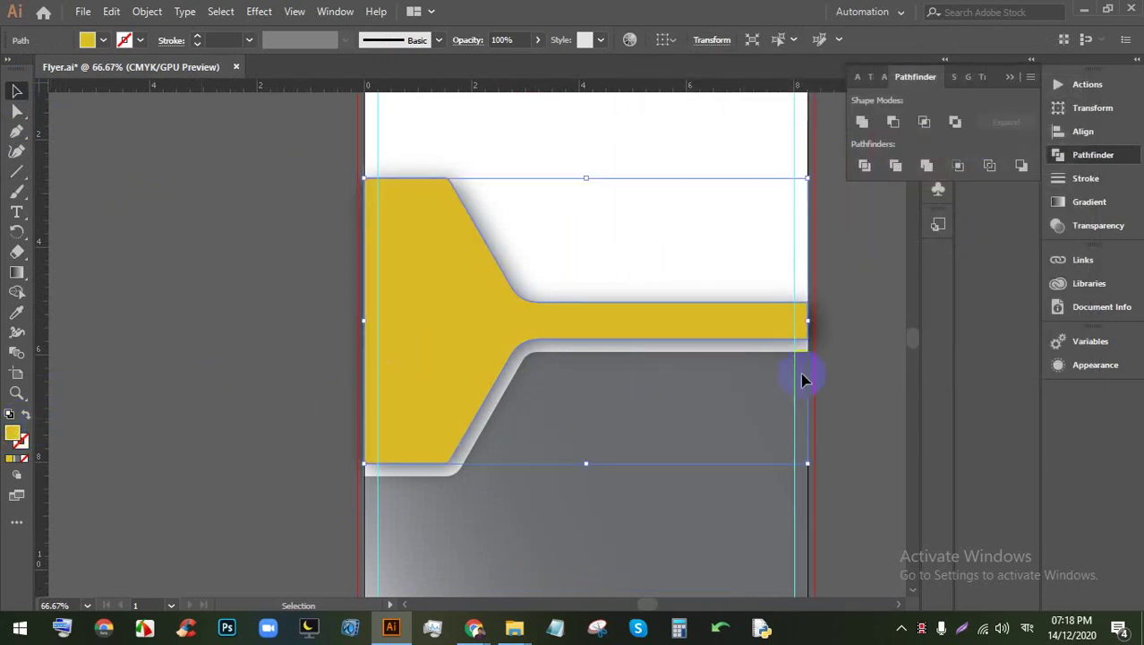
{"action": "left_click", "coordinate": [838, 363]}
{"action": "scroll", "coordinate": [829, 331], "scroll_direction": "up", "scroll_amount": 1}
{"action": "scroll", "coordinate": [829, 331], "scroll_direction": "right", "scroll_amount": 2}
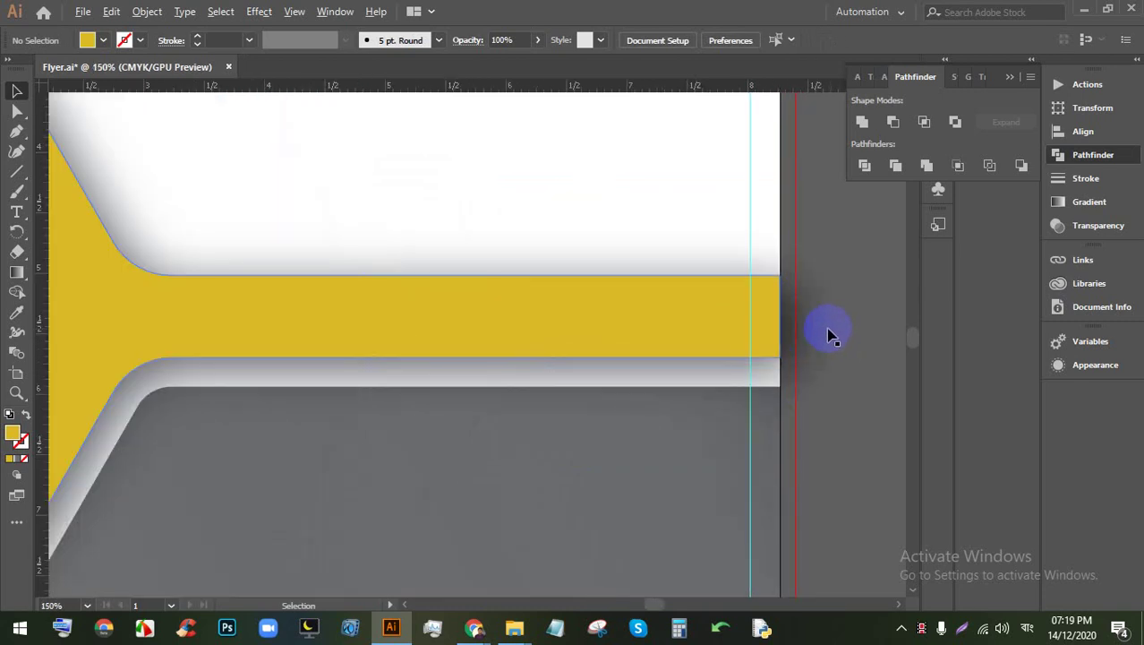
Step: Select the yellow shape and open Object > Path
{"action": "scroll", "coordinate": [618, 348], "scroll_direction": "down", "scroll_amount": 1}
{"action": "scroll", "coordinate": [555, 331], "scroll_direction": "up", "scroll_amount": 1}
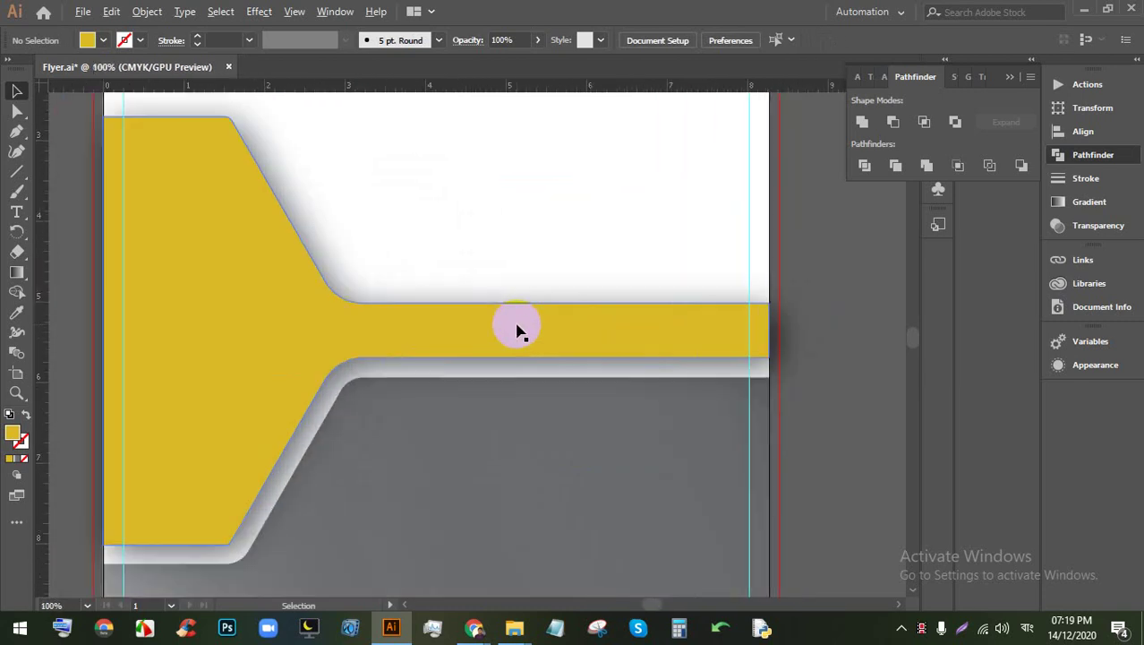
{"action": "left_click", "coordinate": [361, 333]}
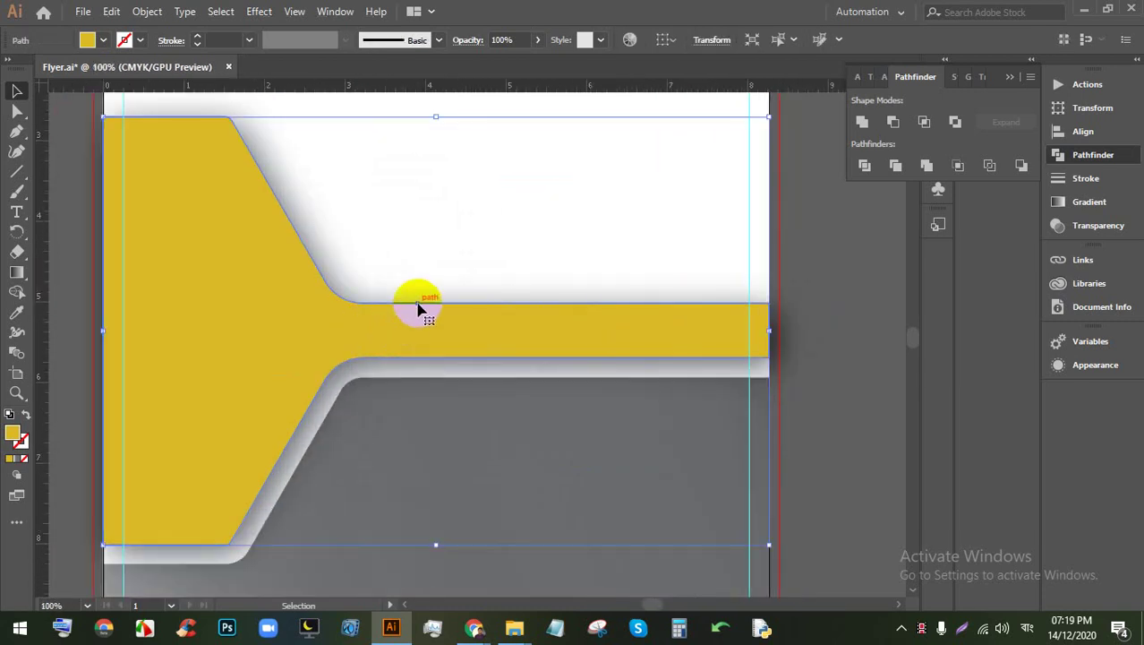
{"action": "left_click", "coordinate": [147, 12]}
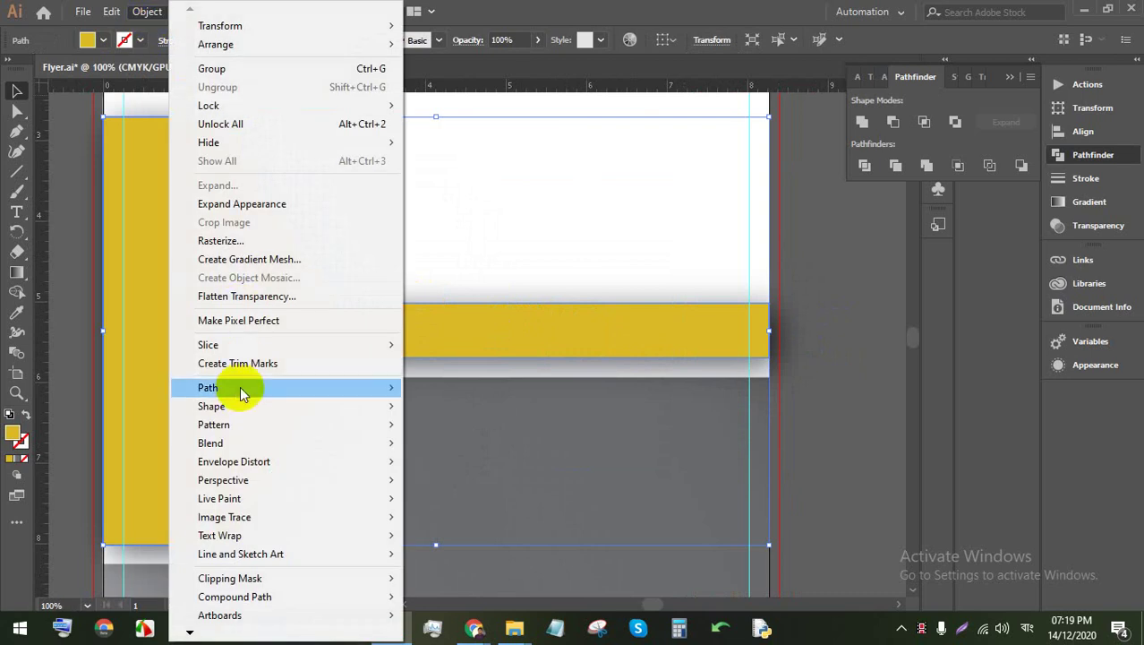
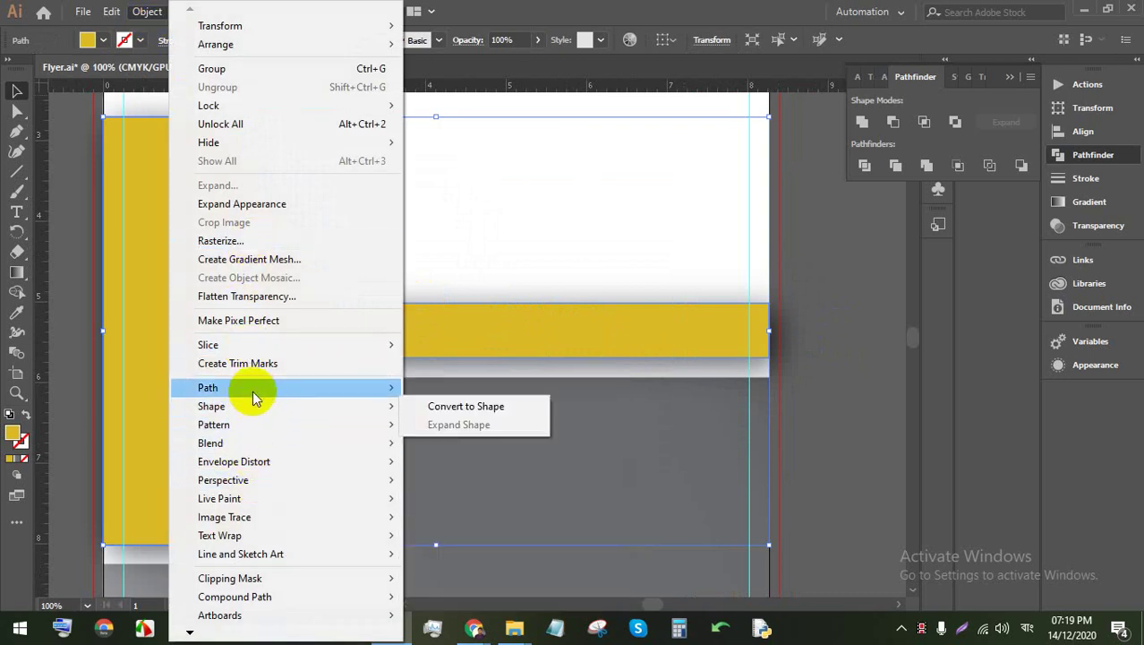
Step: Create a -0.125 in Offset Path copy inside the yellow funnel, then select the outer original
{"action": "mouse_move", "coordinate": [255, 387]}
{"action": "left_click", "coordinate": [480, 448]}
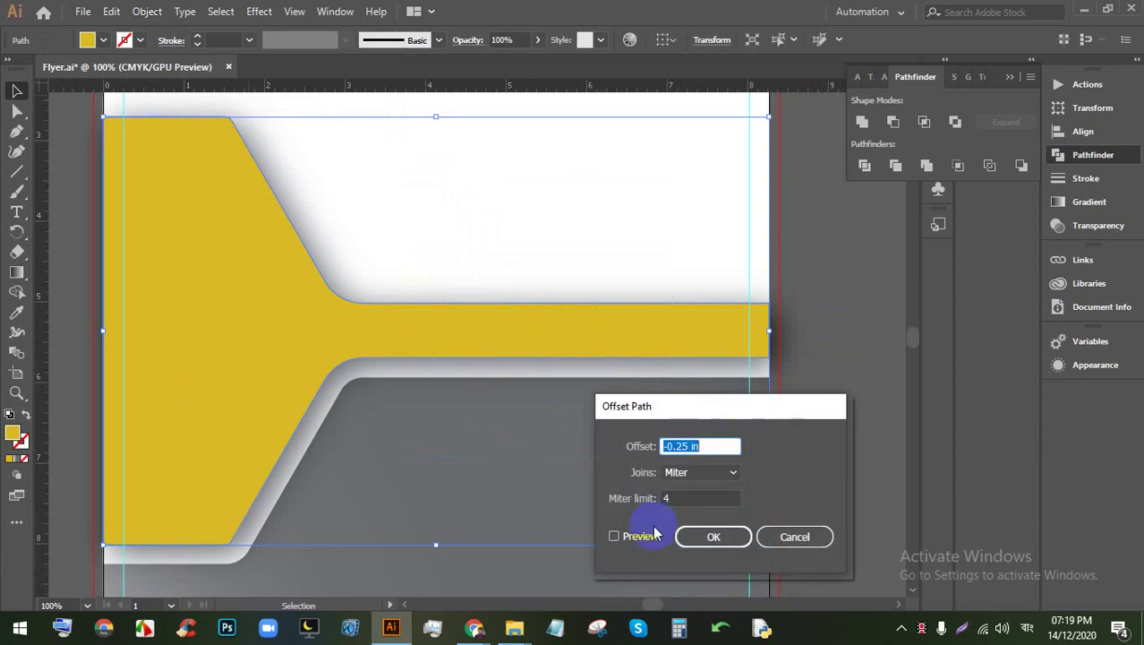
{"action": "left_click", "coordinate": [615, 536]}
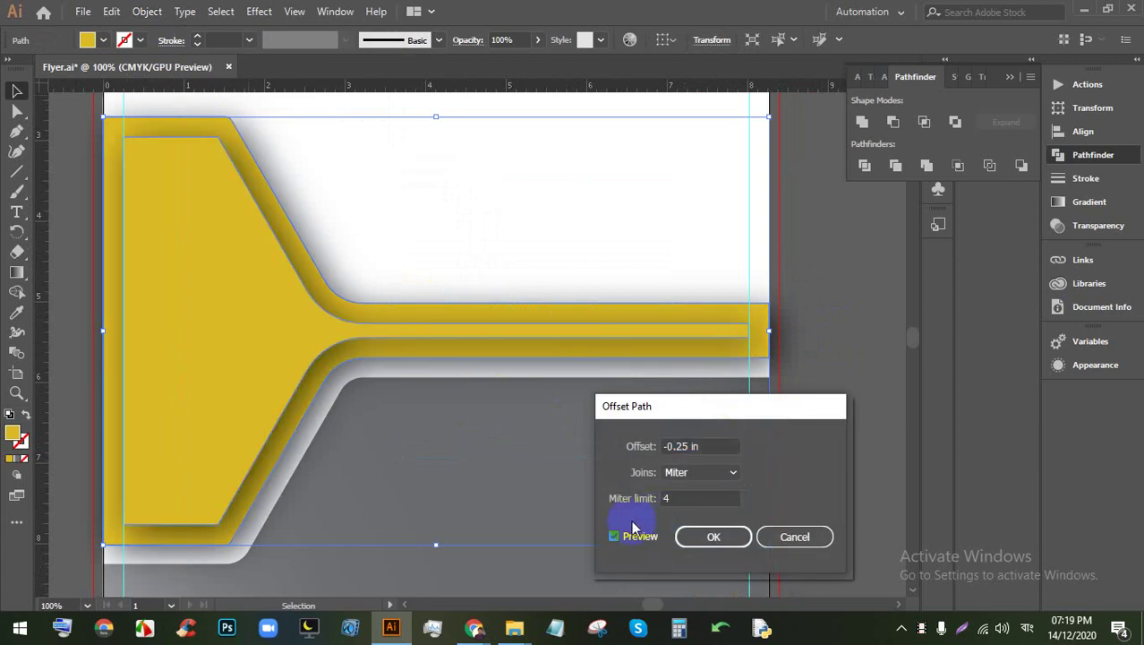
{"action": "double_click", "coordinate": [715, 438]}
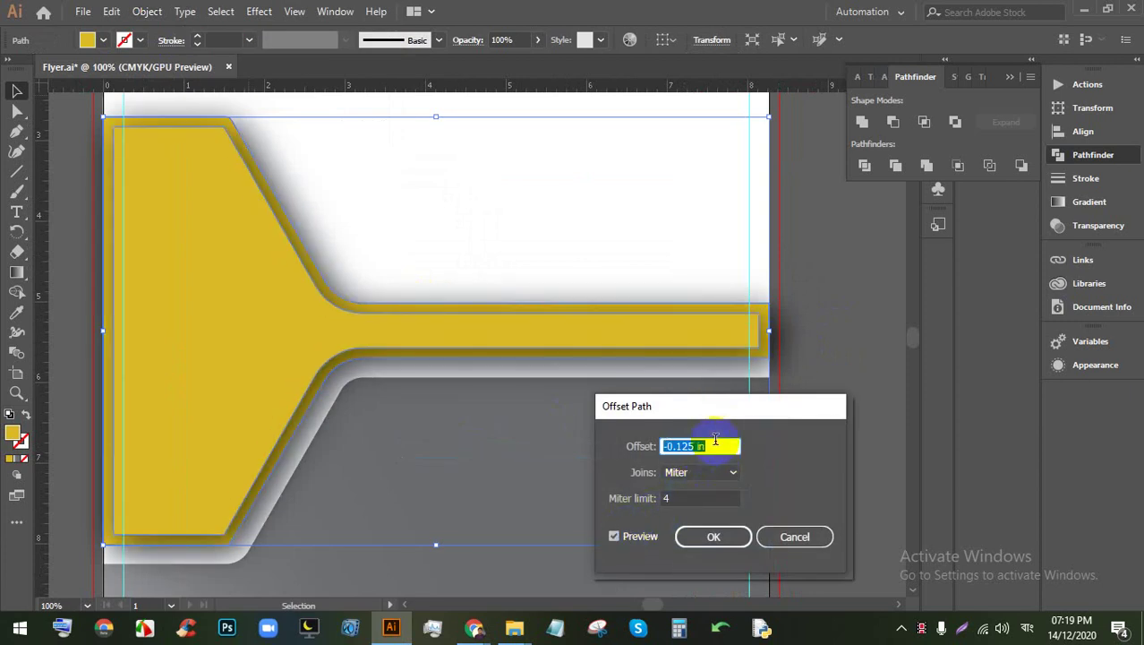
{"action": "type", "text": "0.125"}
{"action": "type", "text": "0"}
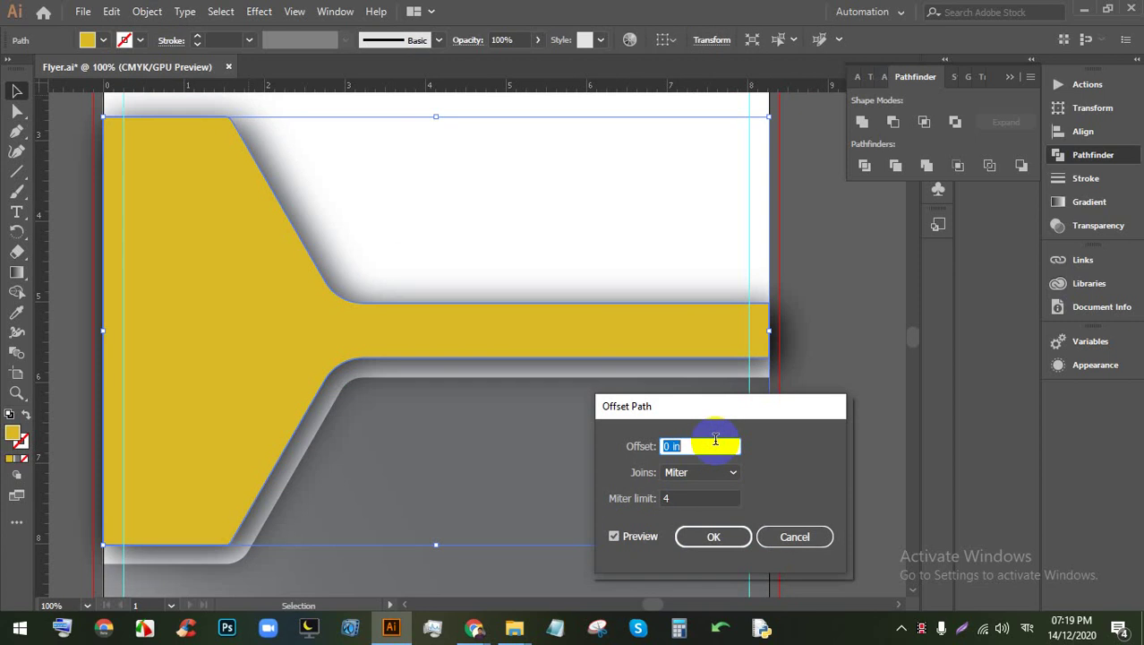
{"action": "key", "text": "Down"}
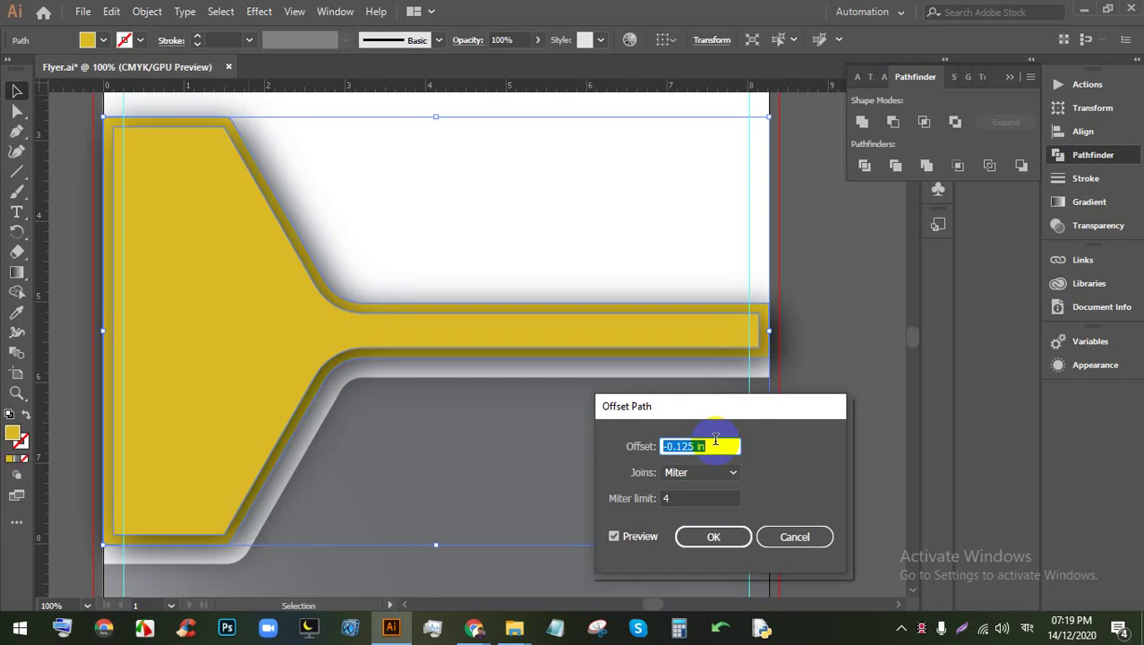
{"action": "key", "text": "Down"}
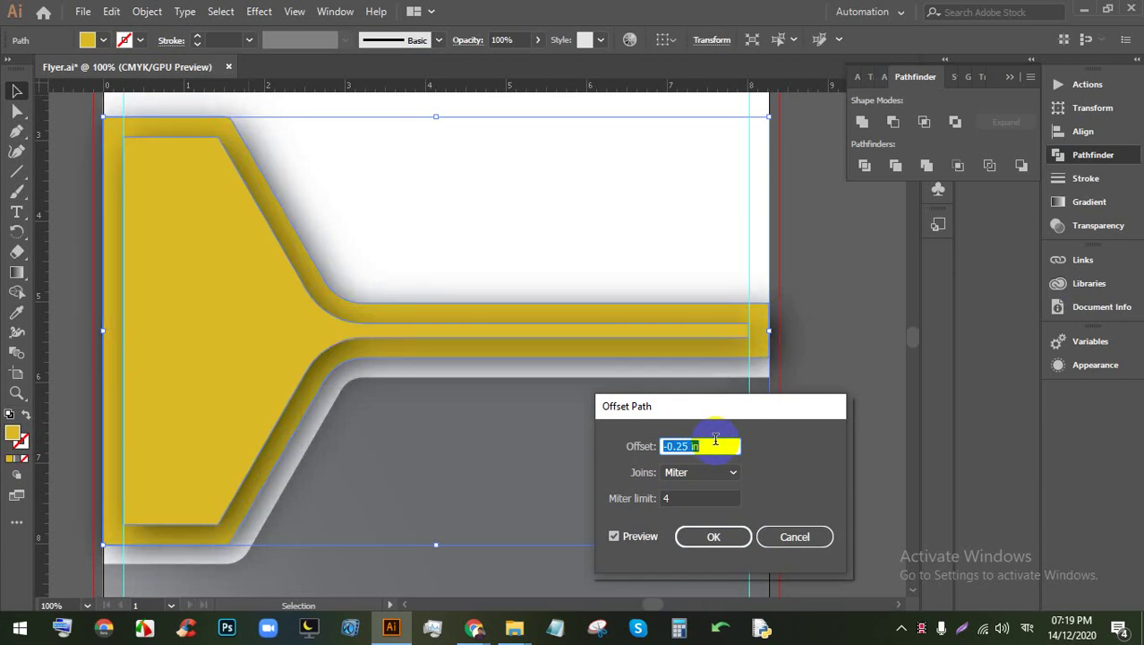
{"action": "key", "text": "Up"}
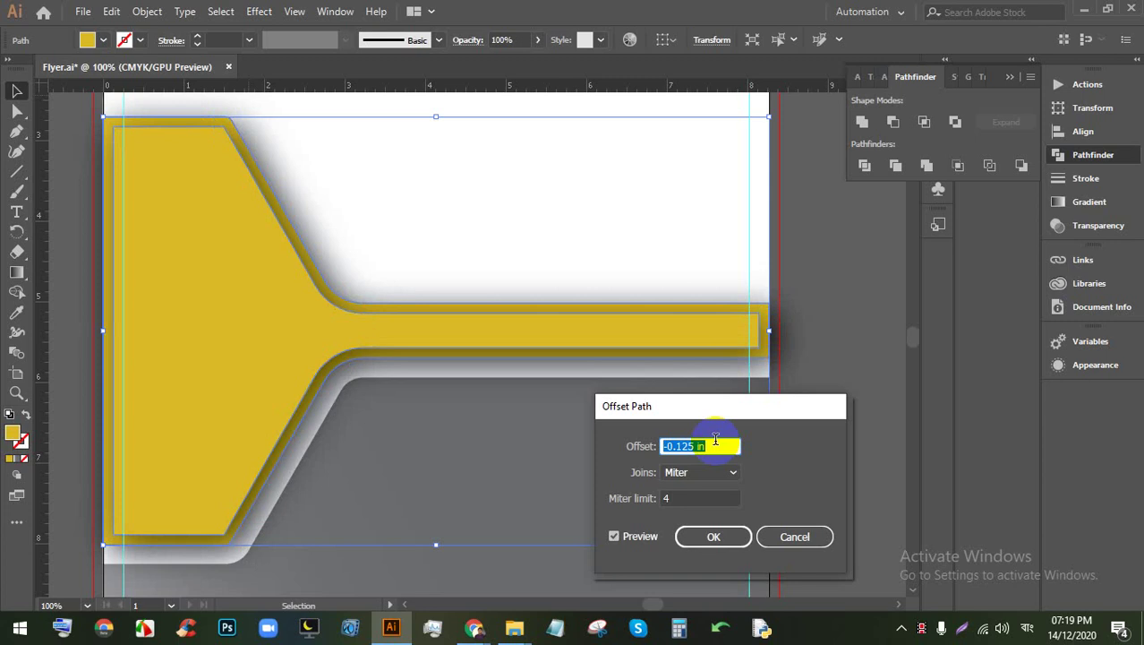
{"action": "left_click", "coordinate": [714, 538]}
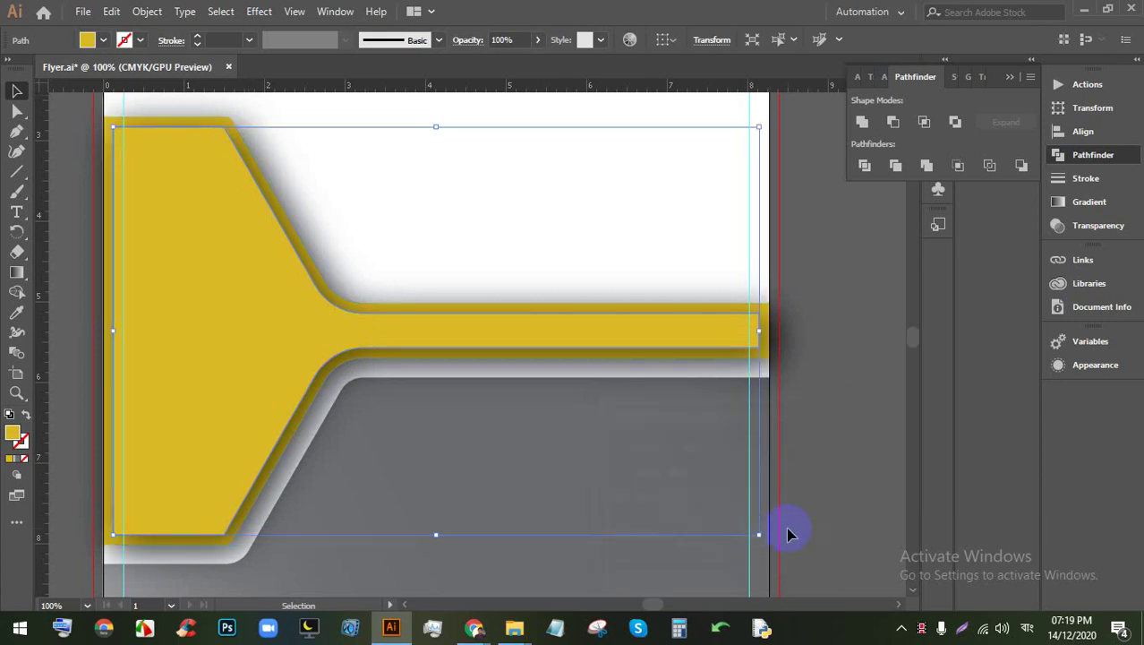
{"action": "left_click", "coordinate": [884, 328]}
{"action": "left_click", "coordinate": [770, 332]}
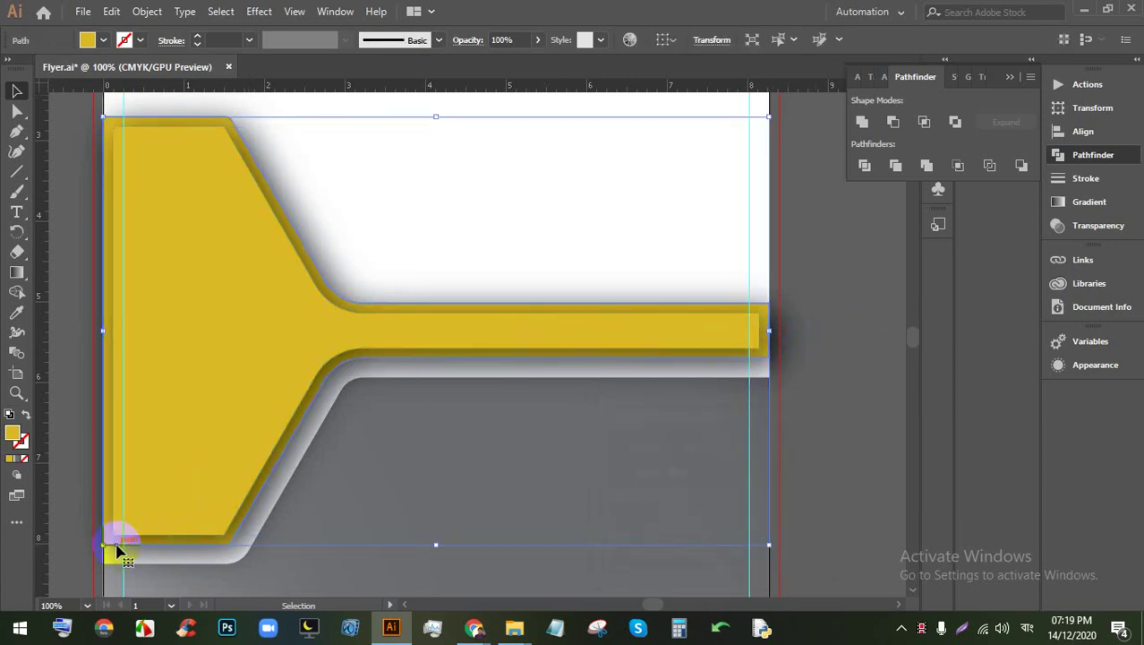
Step: Delete the outer funnel shape and stretch the inner one across the page width
{"action": "key", "text": "Delete"}
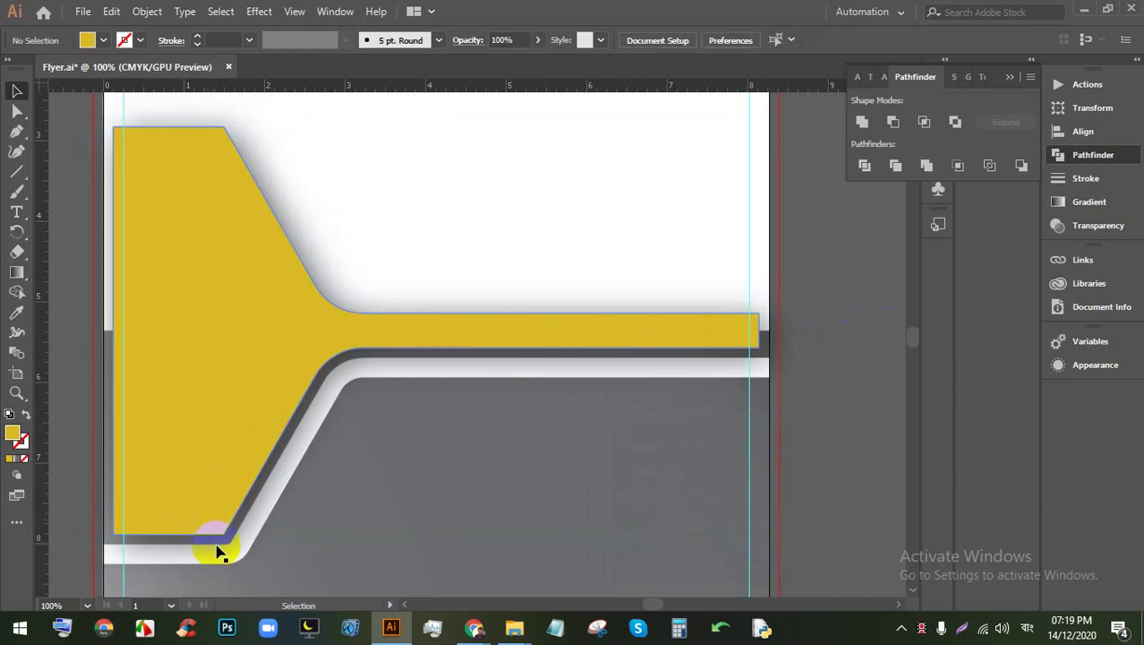
{"action": "left_click", "coordinate": [230, 495]}
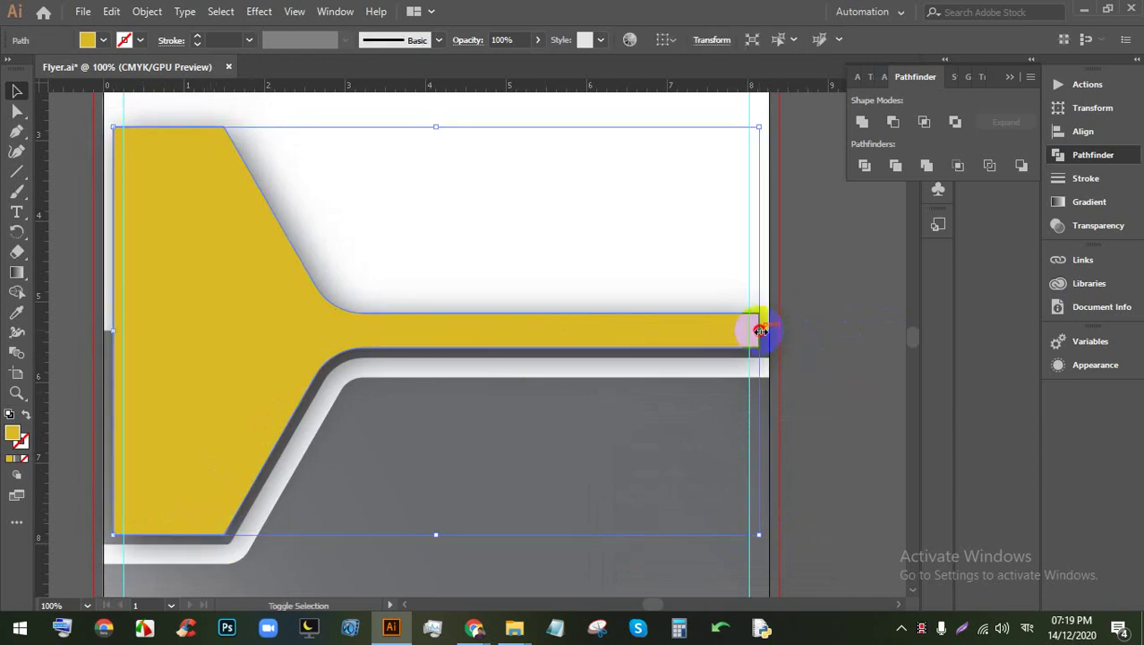
{"action": "left_click_drag", "start_coordinate": [759, 331], "coordinate": [128, 328]}
{"action": "left_click", "coordinate": [877, 379]}
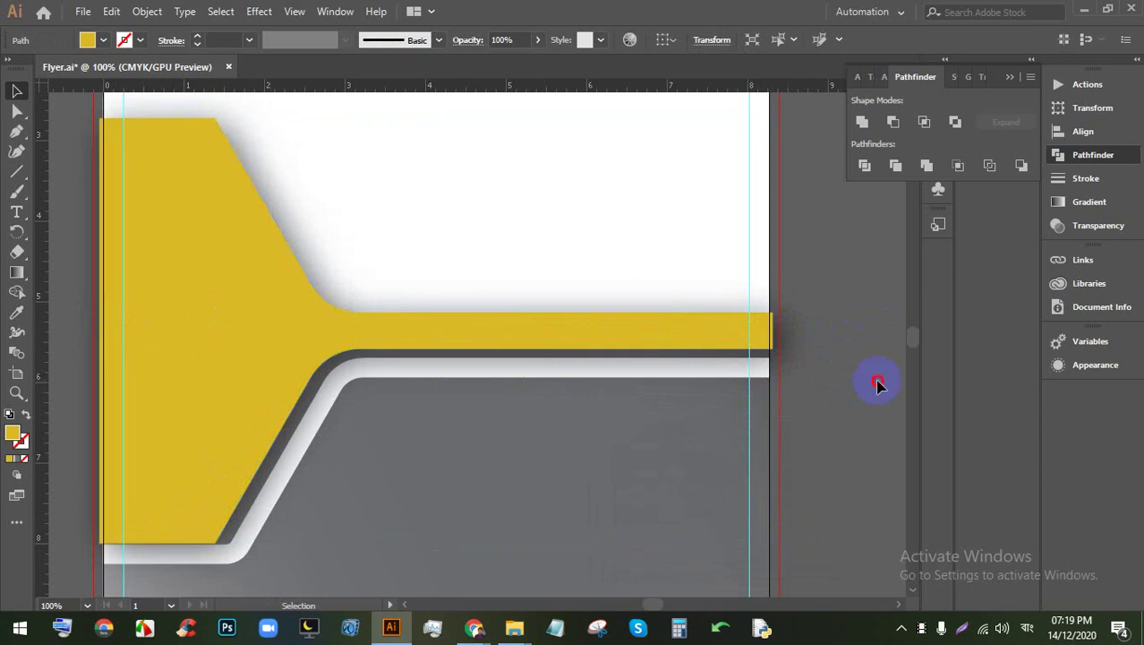
Step: Nudge the yellow funnel shape down and sideways into place with the arrow keys
{"action": "left_click", "coordinate": [546, 337]}
{"action": "key", "text": "Down"}
{"action": "key", "text": "Down"}
{"action": "key", "text": "Down"}
{"action": "key", "text": "Down"}
{"action": "key", "text": "Down"}
{"action": "key", "text": "Down"}
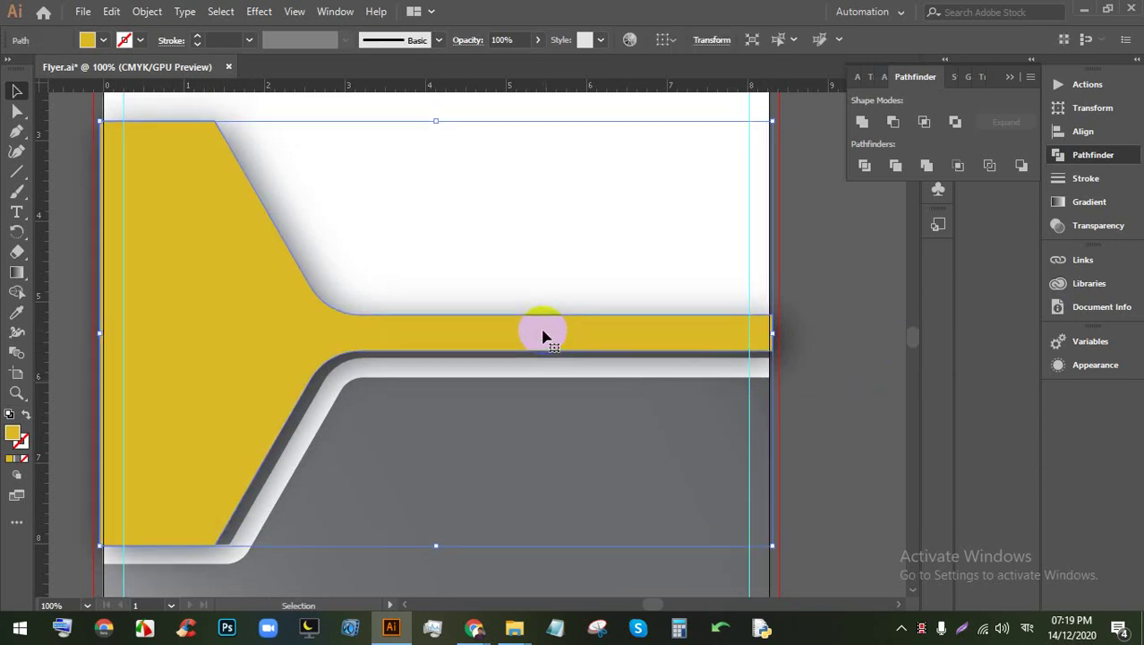
{"action": "key", "text": "Right"}
{"action": "key", "text": "Right"}
{"action": "key", "text": "Right"}
{"action": "key", "text": "Right"}
{"action": "key", "text": "Right"}
{"action": "key", "text": "Right"}
{"action": "key", "text": "Down"}
{"action": "key", "text": "Down"}
{"action": "key", "text": "Down"}
{"action": "key", "text": "Down"}
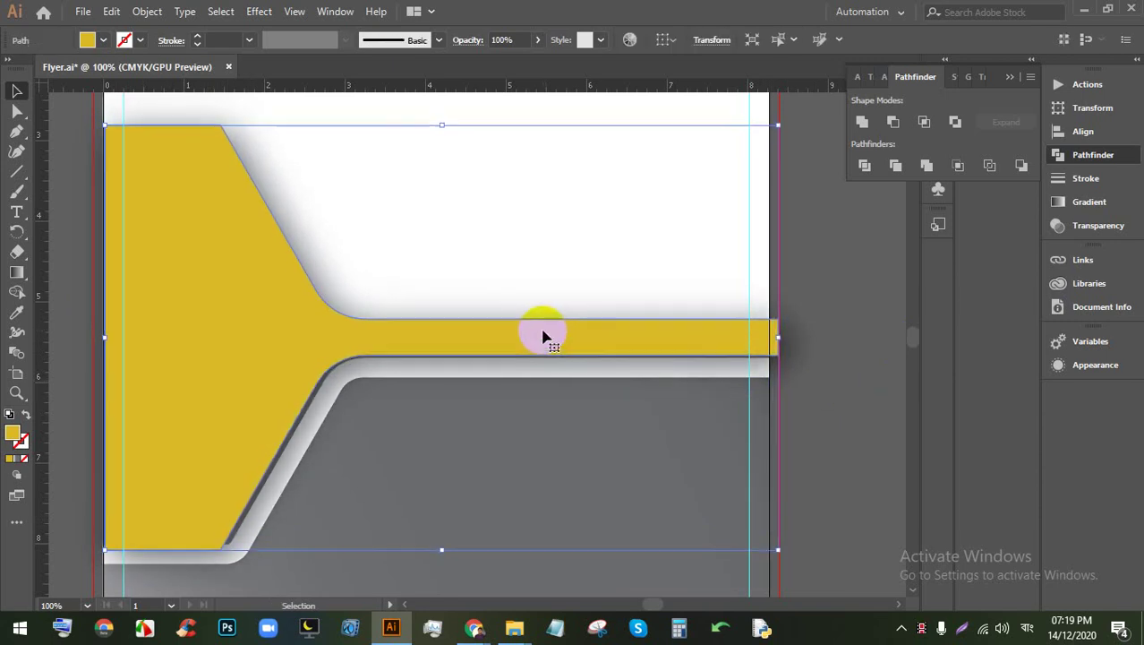
{"action": "key", "text": "Left"}
{"action": "key", "text": "Left"}
{"action": "key", "text": "Right"}
{"action": "key", "text": "Right"}
{"action": "key", "text": "Right"}
{"action": "key", "text": "Right"}
{"action": "key", "text": "Right"}
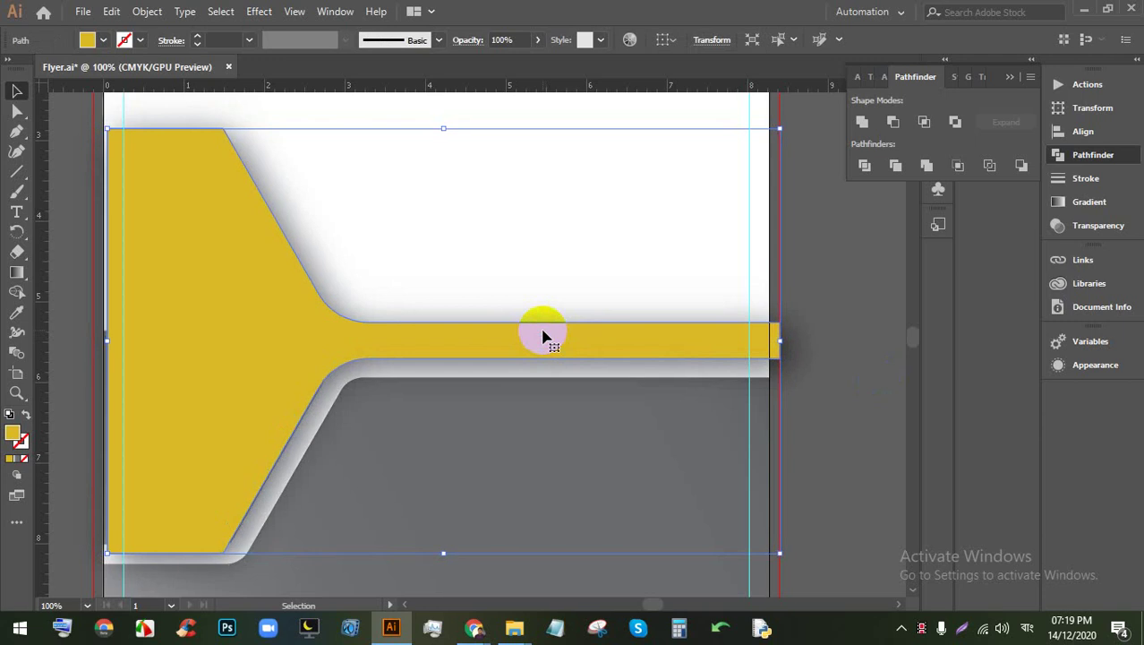
{"action": "left_click", "coordinate": [17, 111]}
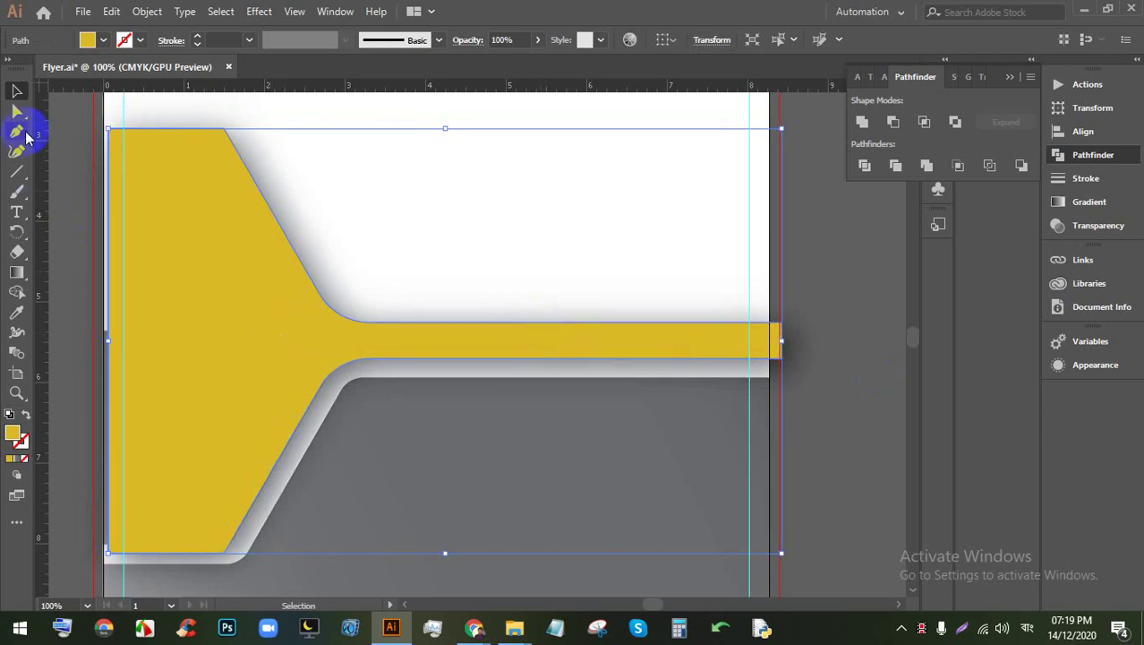
Step: Round the funnel's corners to 0.18 in and fully round the bar's right end
{"action": "left_click_drag", "start_coordinate": [215, 146], "coordinate": [210, 149]}
{"action": "left_click_drag", "start_coordinate": [293, 391], "coordinate": [283, 389]}
{"action": "left_click_drag", "start_coordinate": [755, 341], "coordinate": [626, 353]}
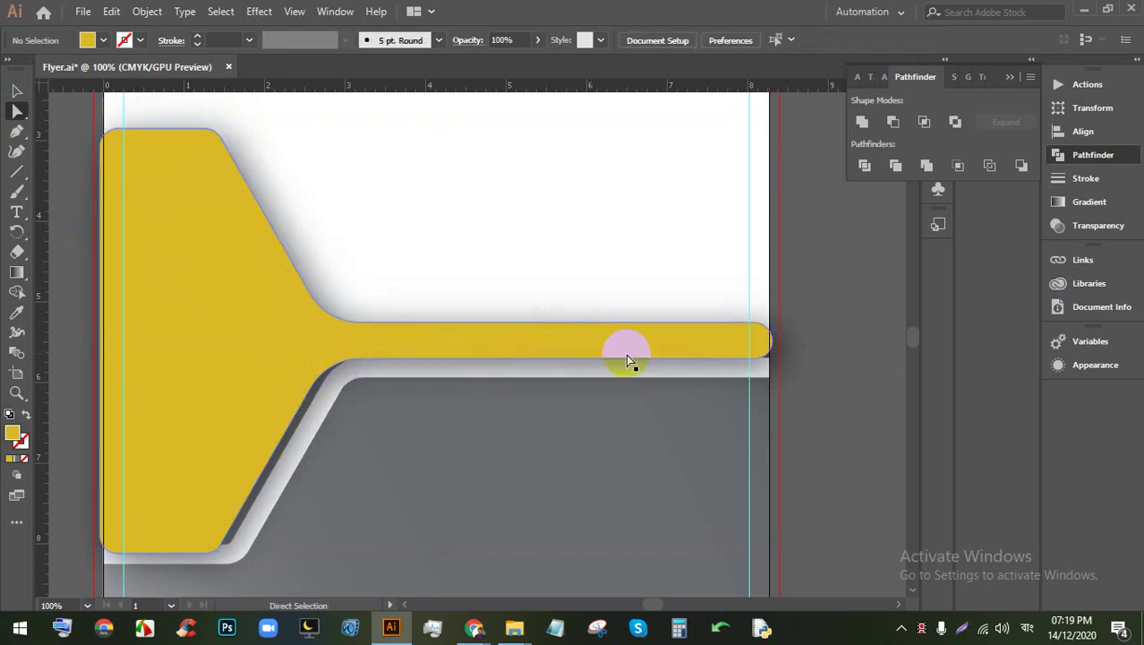
Step: Widen the funnel shape to 8.5 in and nudge it right and up
{"action": "left_click", "coordinate": [637, 358]}
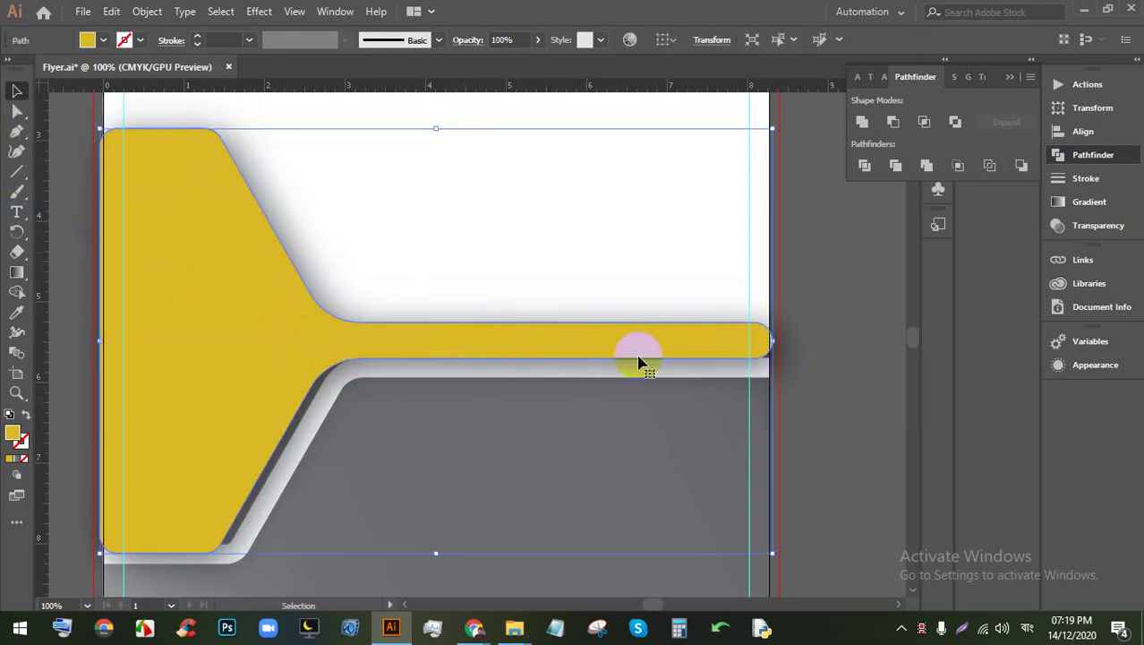
{"action": "left_click_drag", "start_coordinate": [768, 340], "coordinate": [791, 341]}
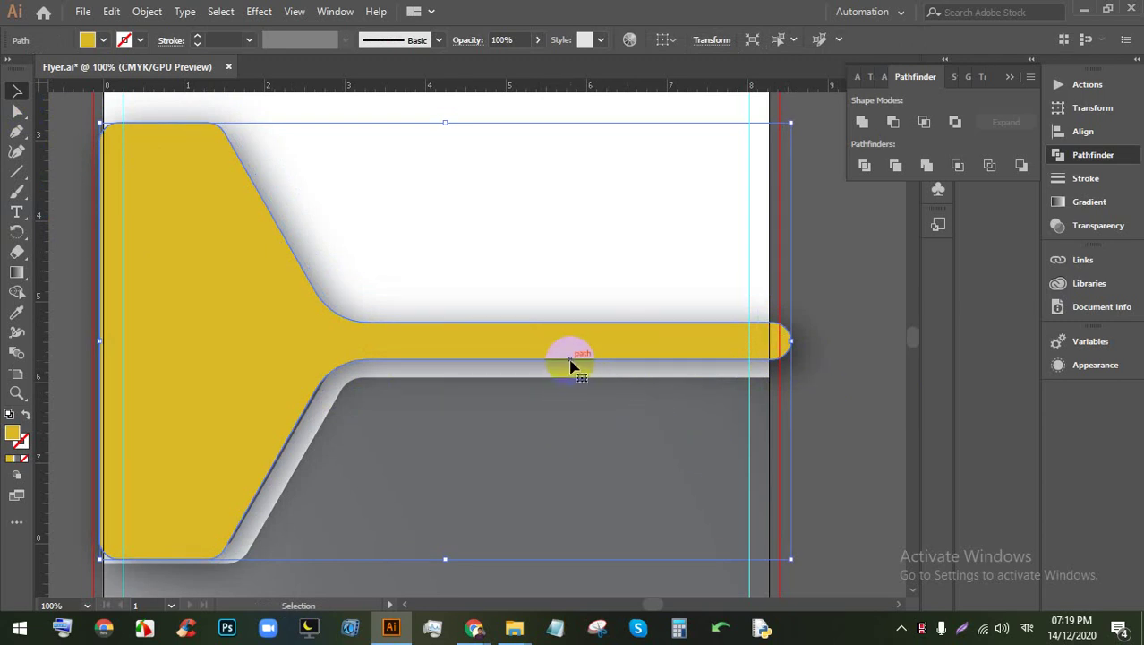
{"action": "key", "text": "Right"}
{"action": "key", "text": "Right"}
{"action": "key", "text": "Right"}
{"action": "key", "text": "Right"}
{"action": "key", "text": "Right"}
{"action": "key", "text": "Right"}
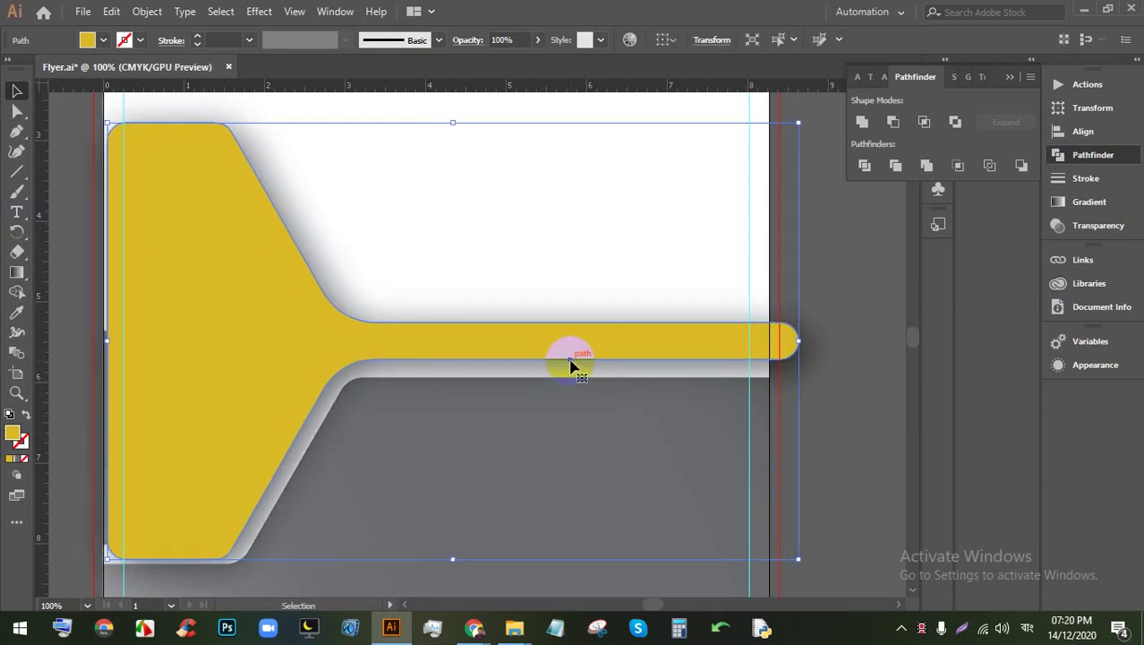
{"action": "key", "text": "Up"}
{"action": "key", "text": "Up"}
{"action": "key", "text": "Right"}
{"action": "key", "text": "Up"}
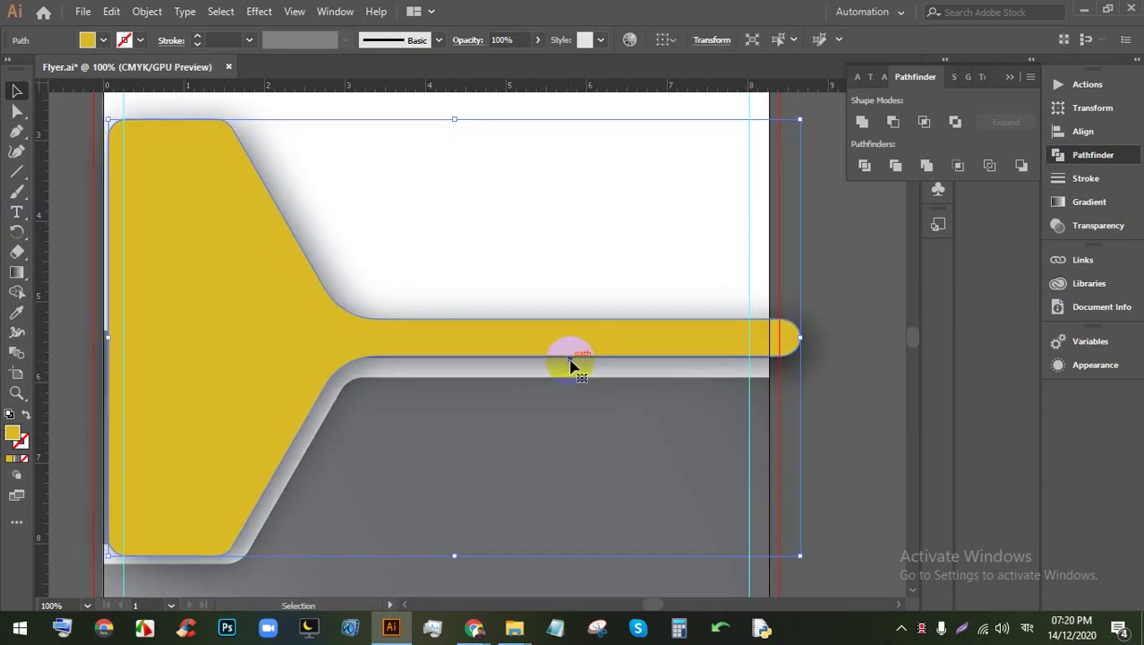
{"action": "key", "text": "ctrl+minus"}
{"action": "key", "text": "ctrl+minus"}
{"action": "left_click", "coordinate": [698, 383]}
{"action": "key", "text": "ctrl+equal"}
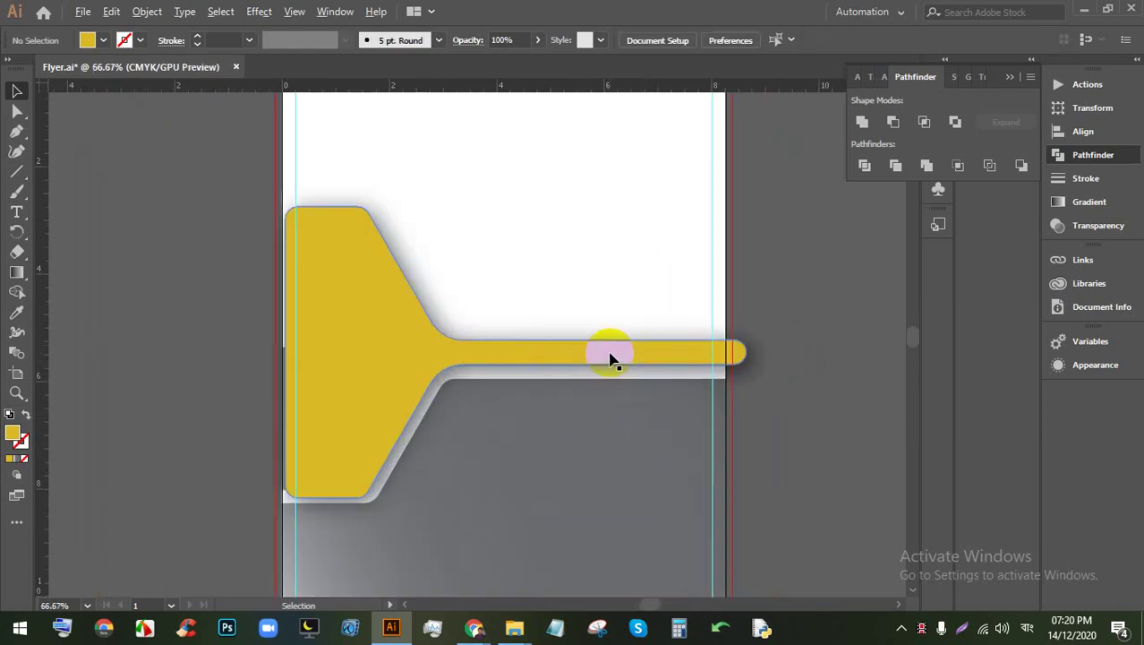
{"action": "key", "text": "ctrl+equal"}
{"action": "key", "text": "ctrl+minus"}
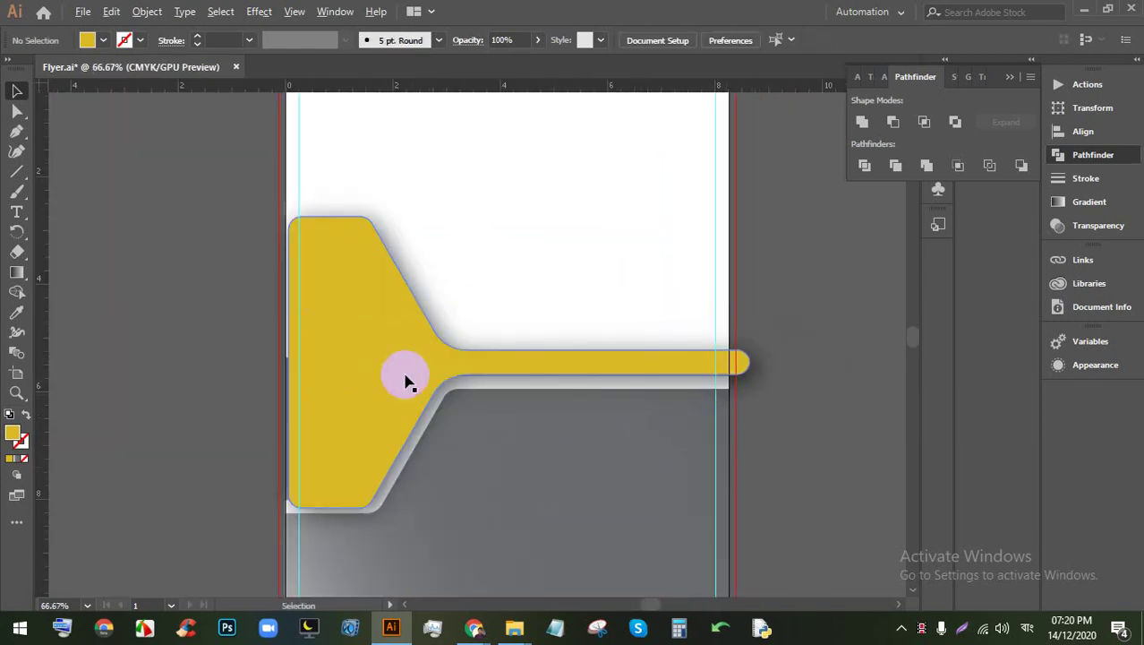
{"action": "key", "text": "ctrl+minus"}
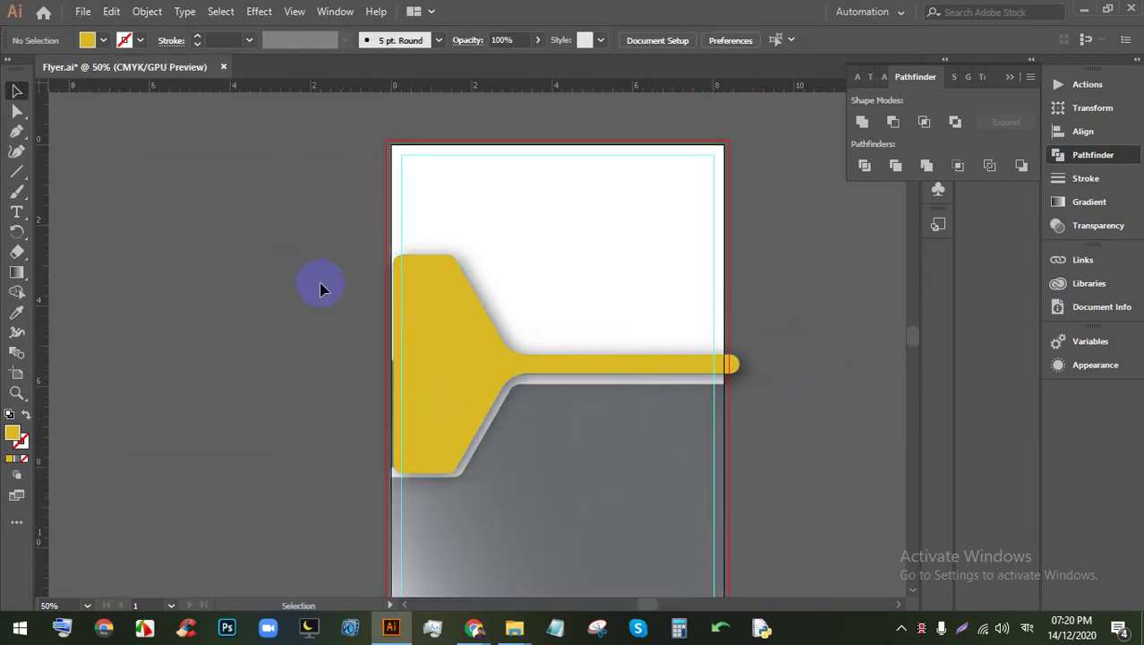
{"action": "left_click_drag", "start_coordinate": [309, 209], "coordinate": [386, 358]}
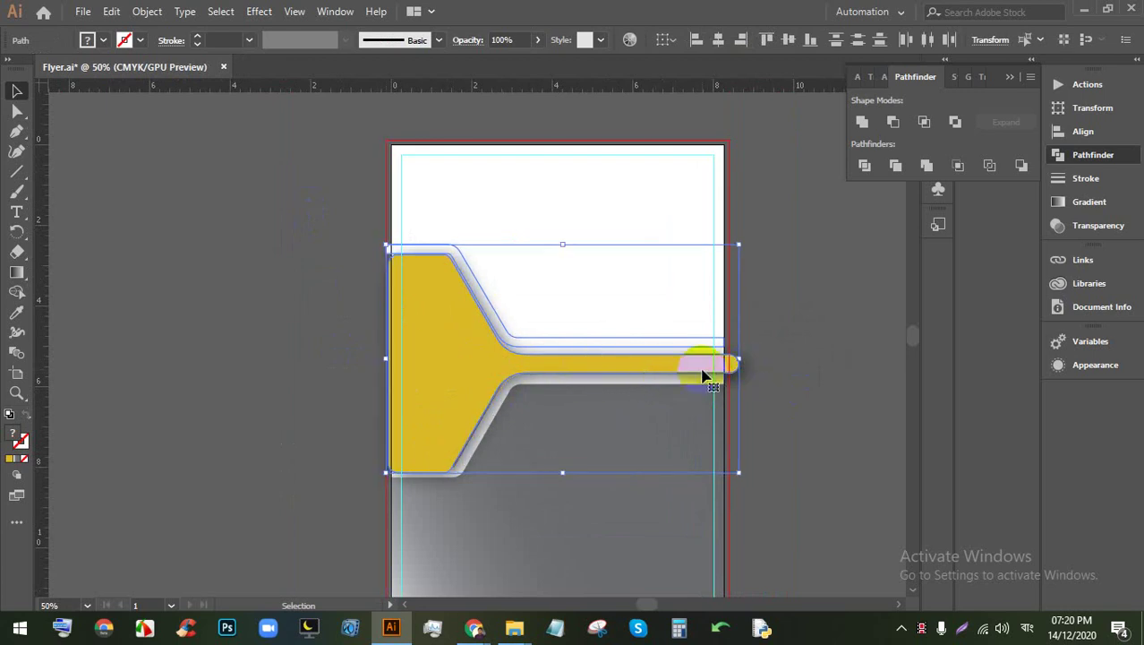
{"action": "left_click_drag", "start_coordinate": [704, 376], "coordinate": [703, 376]}
{"action": "left_click", "coordinate": [773, 407]}
{"action": "key", "text": "ctrl+minus"}
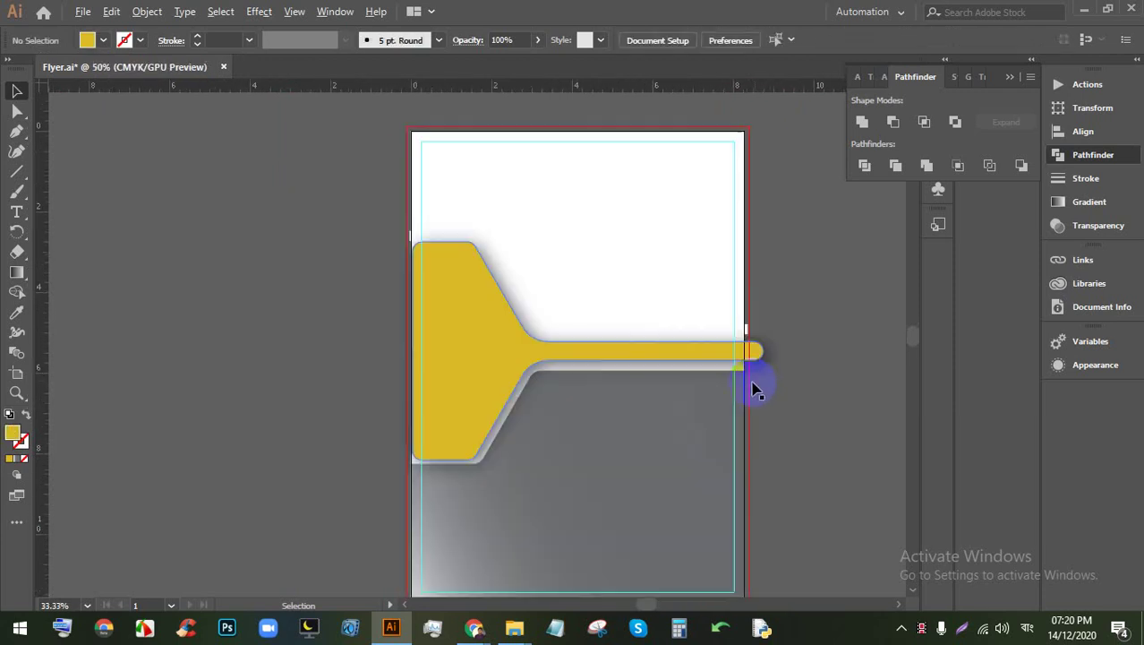
{"action": "left_click", "coordinate": [483, 360]}
{"action": "key", "text": "ctrl+plus"}
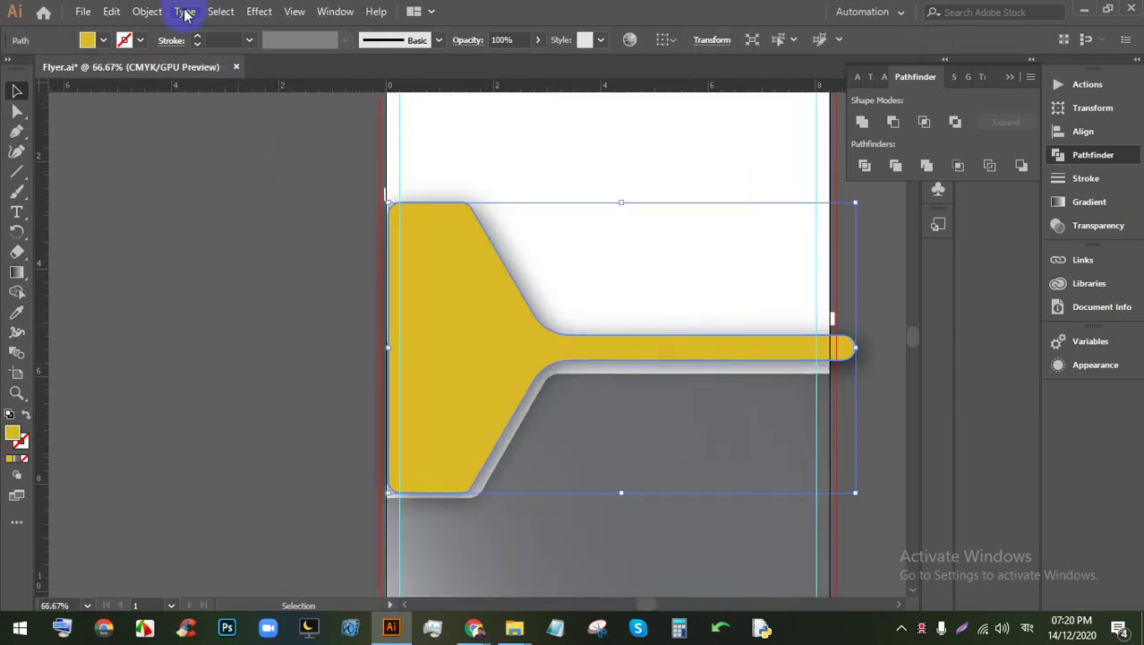
Step: Add a -0.25 in Offset Path inset copy of the yellow funnel and select it
{"action": "left_click", "coordinate": [145, 12]}
{"action": "mouse_move", "coordinate": [261, 387]}
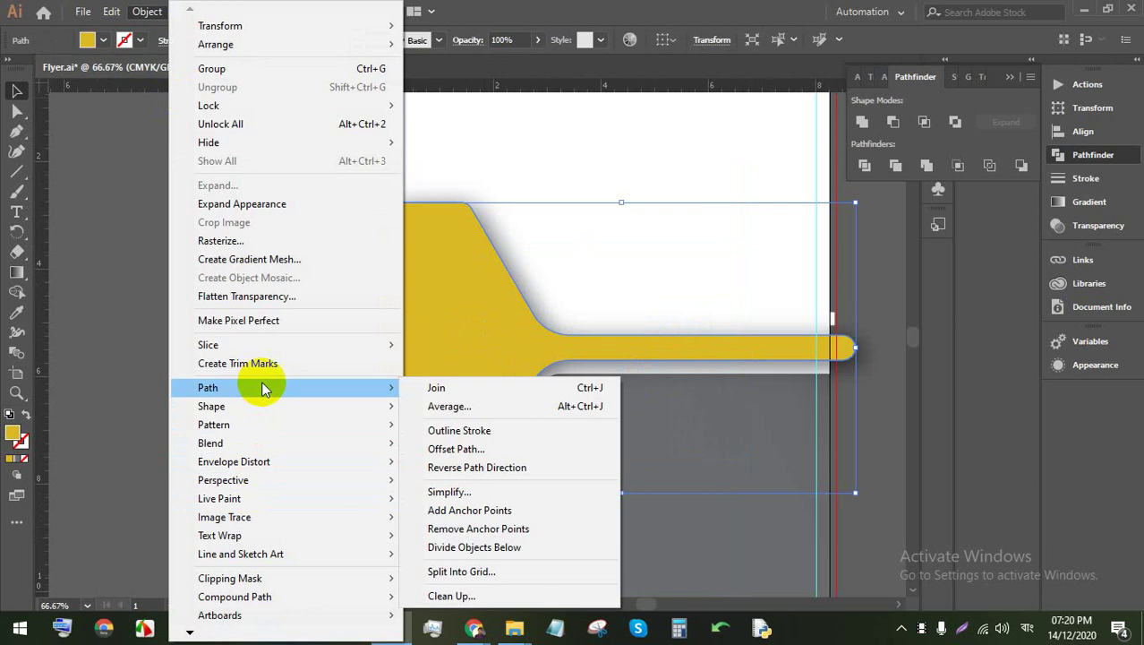
{"action": "left_click", "coordinate": [479, 447]}
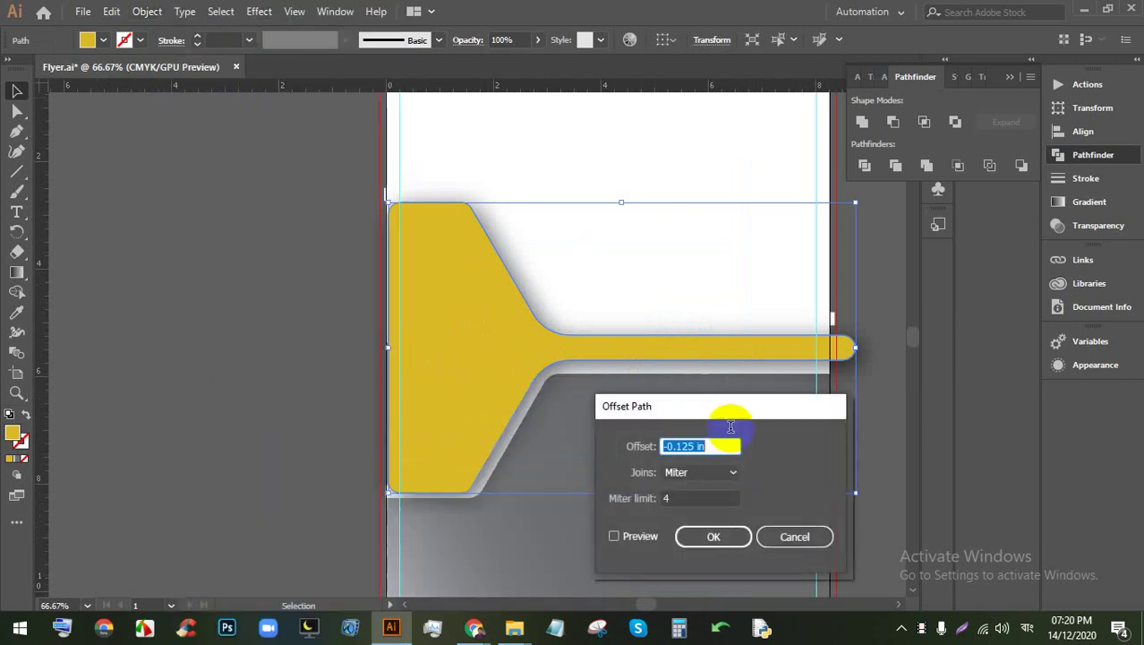
{"action": "left_click", "coordinate": [615, 536]}
{"action": "left_click", "coordinate": [630, 540]}
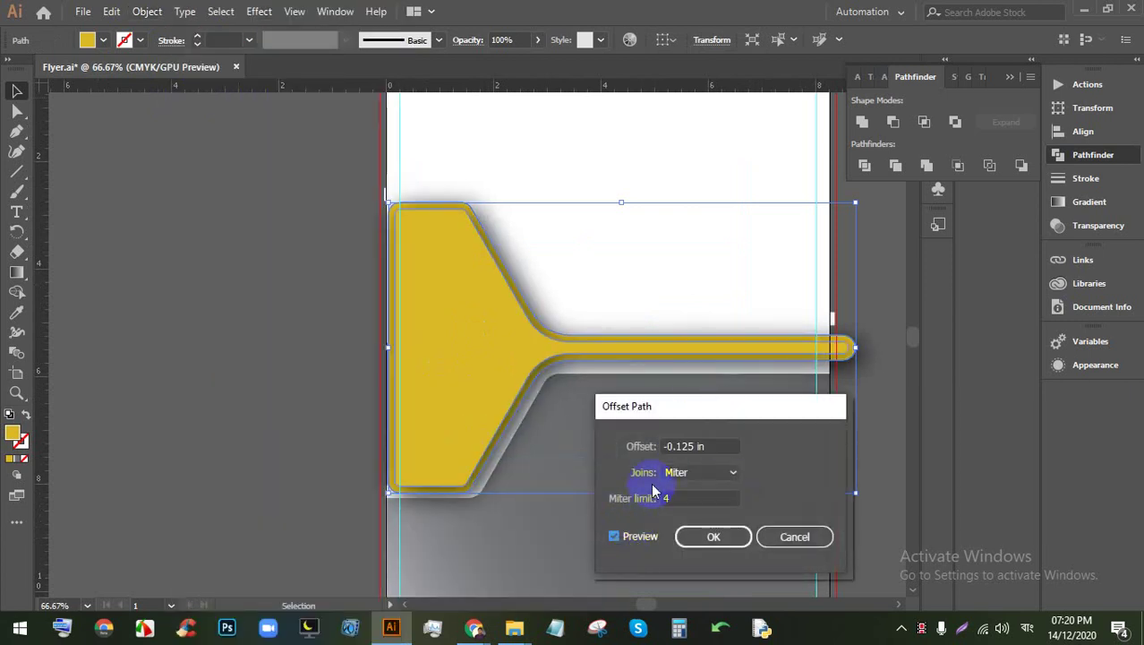
{"action": "key", "text": "Down"}
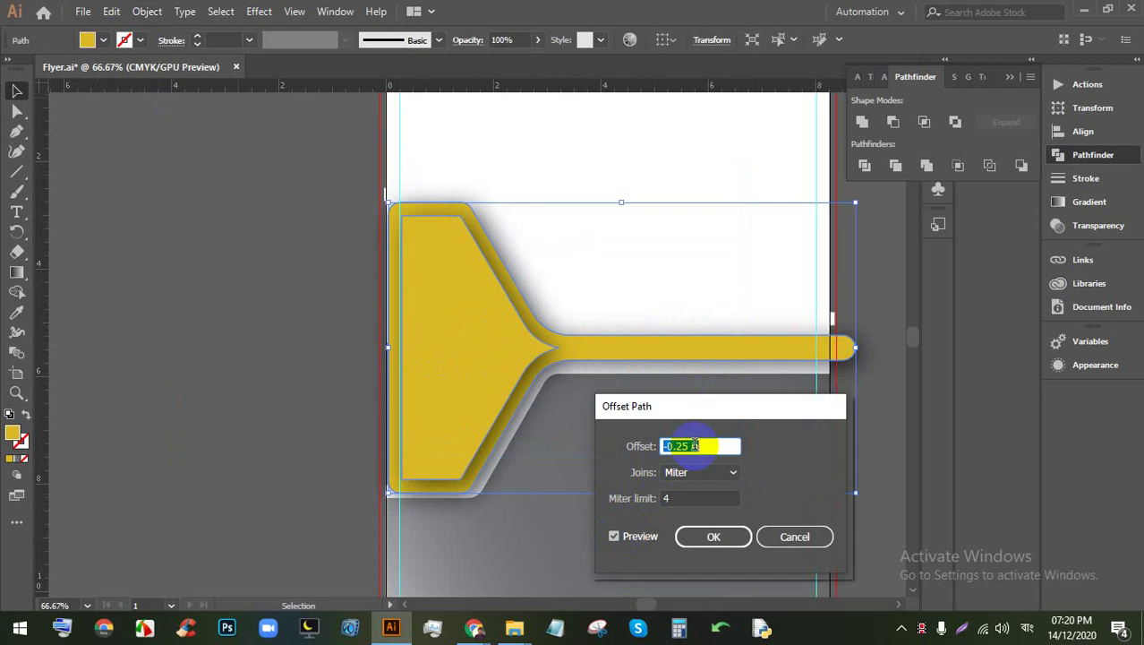
{"action": "left_click", "coordinate": [713, 536]}
{"action": "left_click", "coordinate": [362, 448]}
{"action": "left_click", "coordinate": [433, 376]}
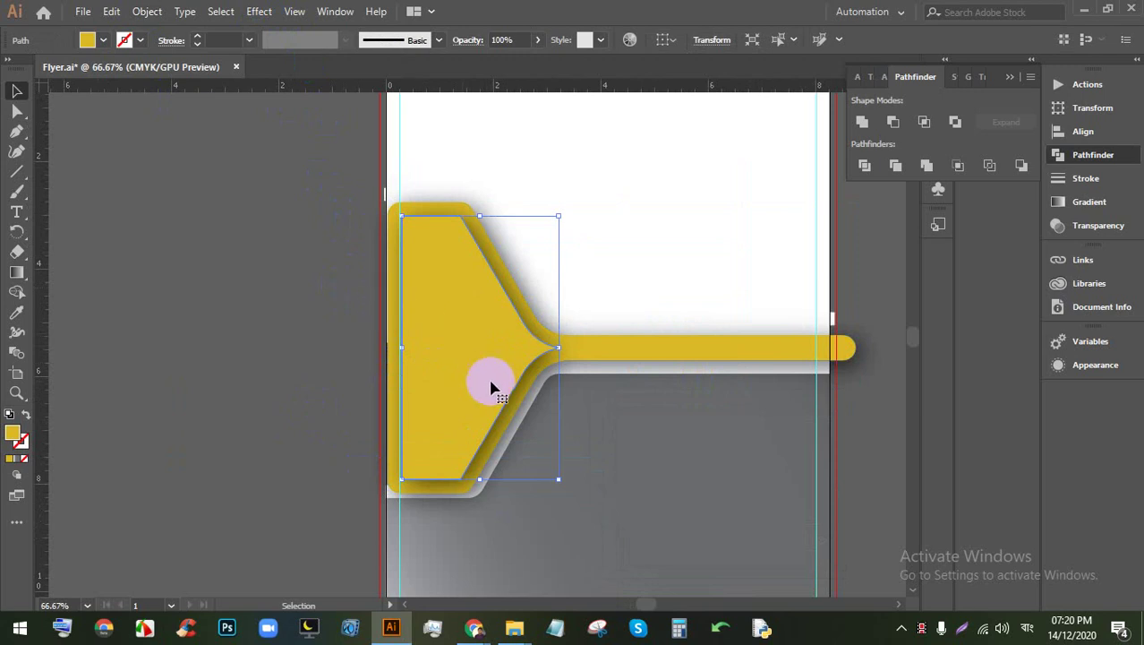
Step: Delete the yellow funnel shape
{"action": "scroll", "coordinate": [537, 367], "scroll_direction": "down", "scroll_amount": 1}
{"action": "scroll", "coordinate": [555, 371], "scroll_direction": "up", "scroll_amount": 2}
{"action": "scroll", "coordinate": [728, 334], "scroll_direction": "down", "scroll_amount": 3}
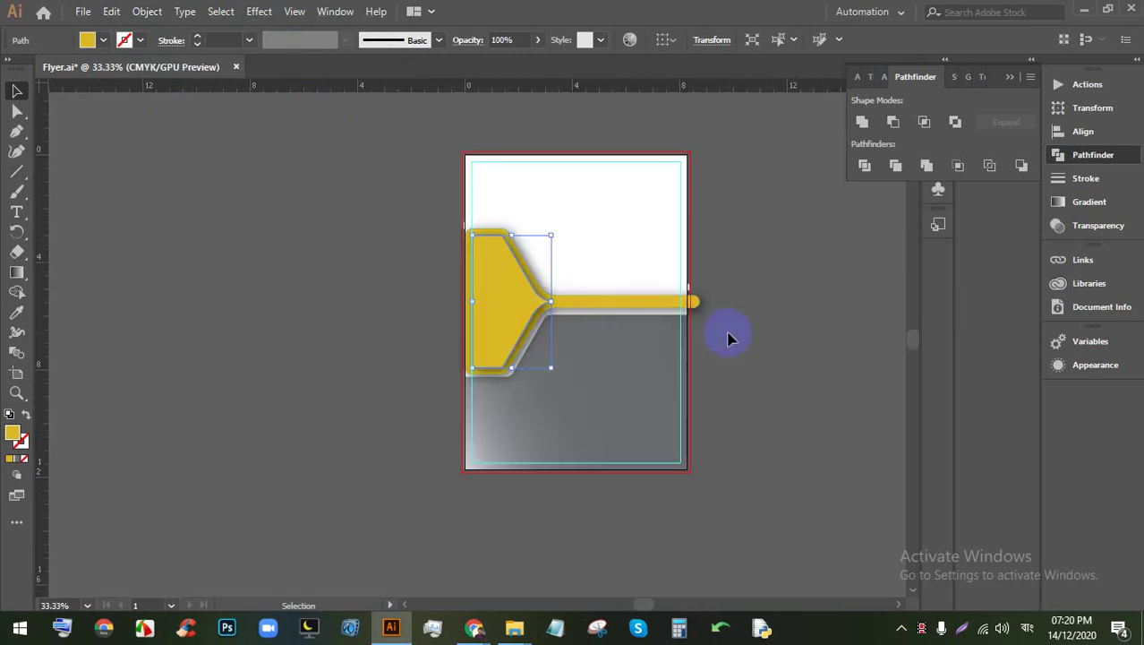
{"action": "left_click", "coordinate": [748, 376]}
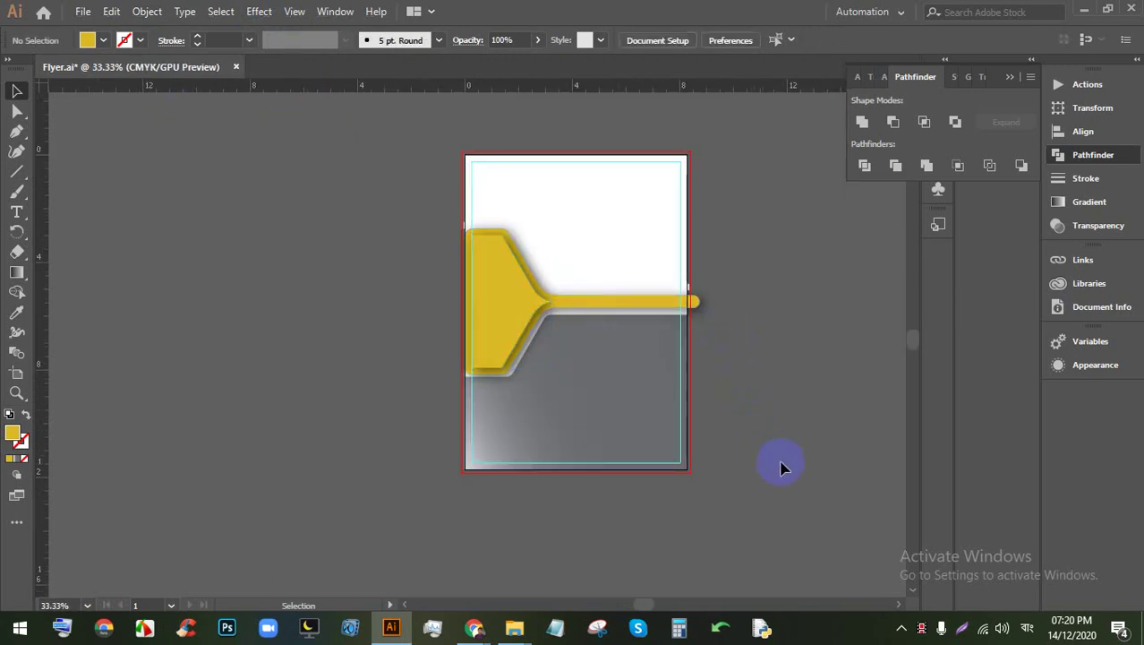
{"action": "left_click", "coordinate": [431, 244]}
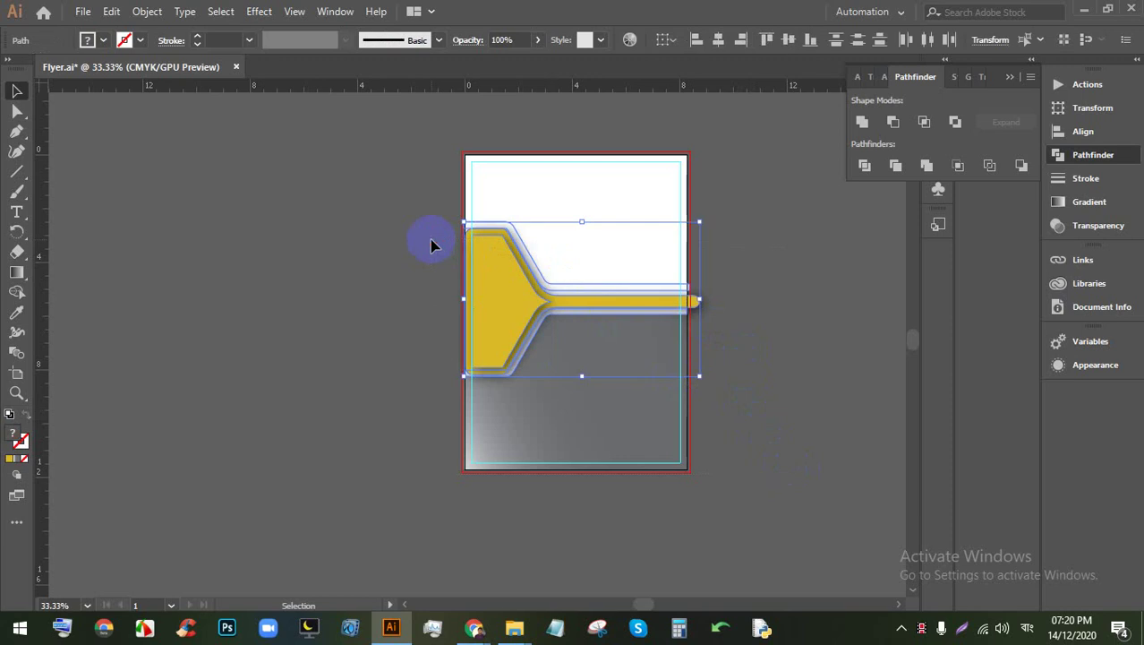
{"action": "key", "text": "Delete"}
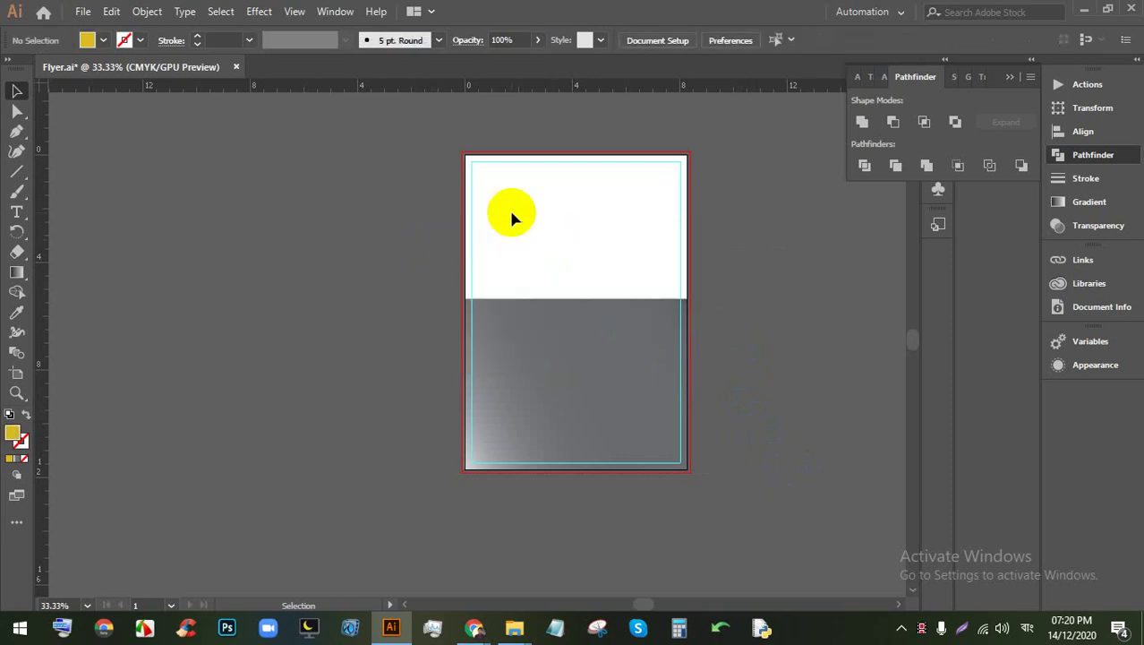
Step: Delete the grey gradient background rectangle, leaving the white page rectangle
{"action": "left_click", "coordinate": [511, 261]}
{"action": "left_click", "coordinate": [603, 350]}
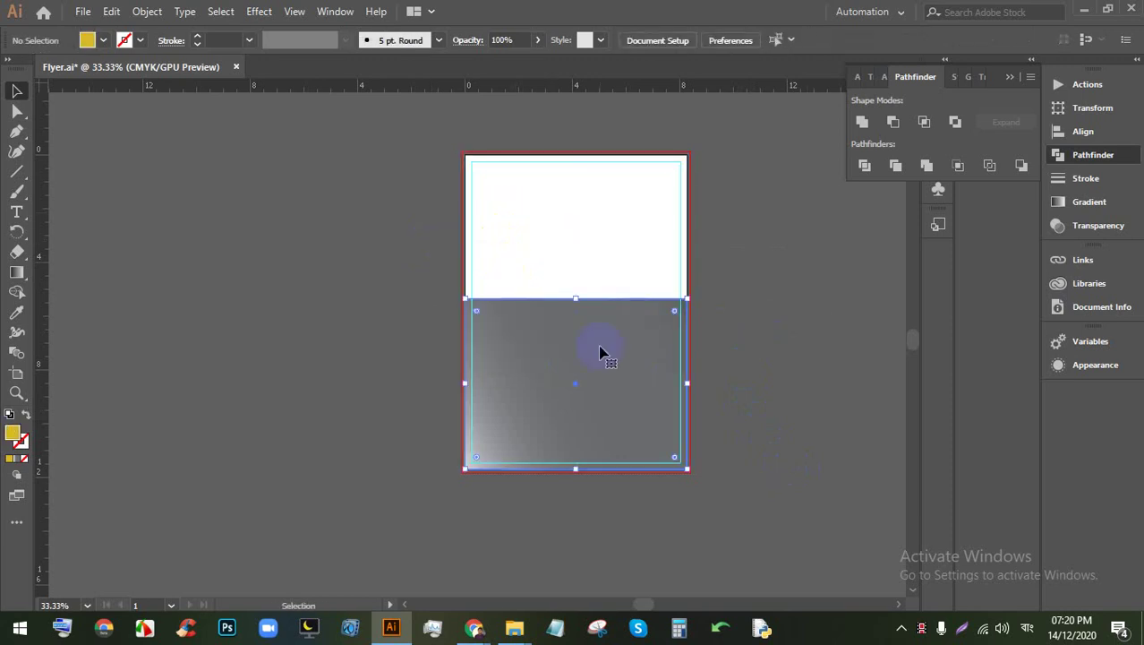
{"action": "key", "text": "Delete"}
{"action": "left_click", "coordinate": [600, 352]}
{"action": "left_click", "coordinate": [769, 335]}
{"action": "left_click", "coordinate": [467, 184]}
{"action": "left_click", "coordinate": [743, 238], "text": "ctrl"}
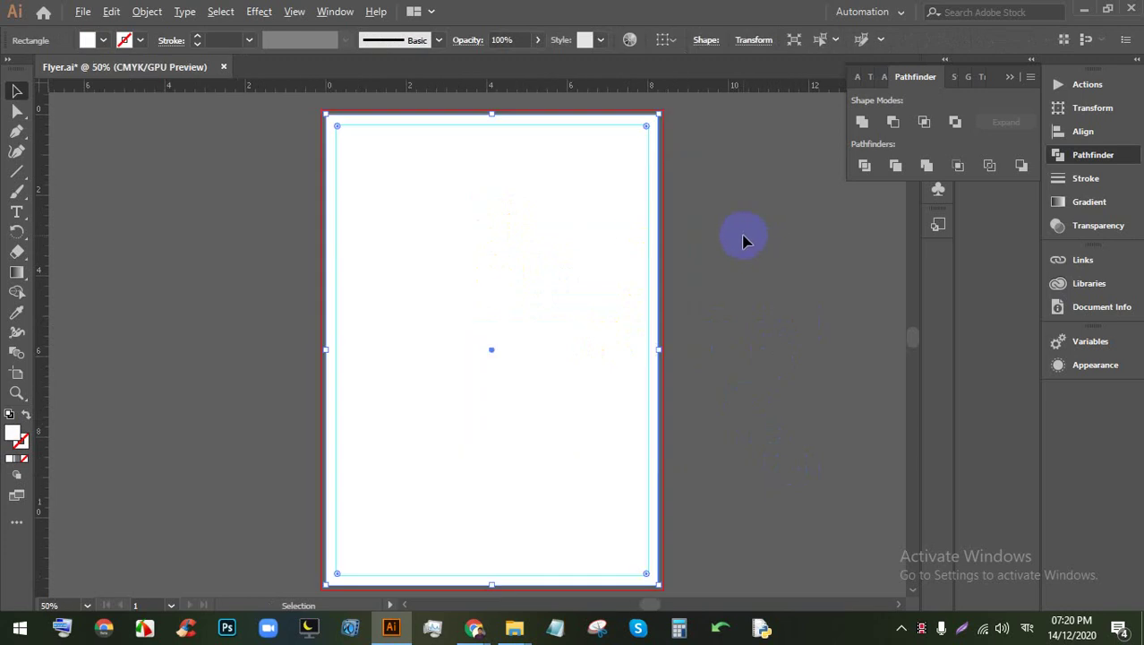
{"action": "left_click_drag", "start_coordinate": [692, 249], "coordinate": [690, 251]}
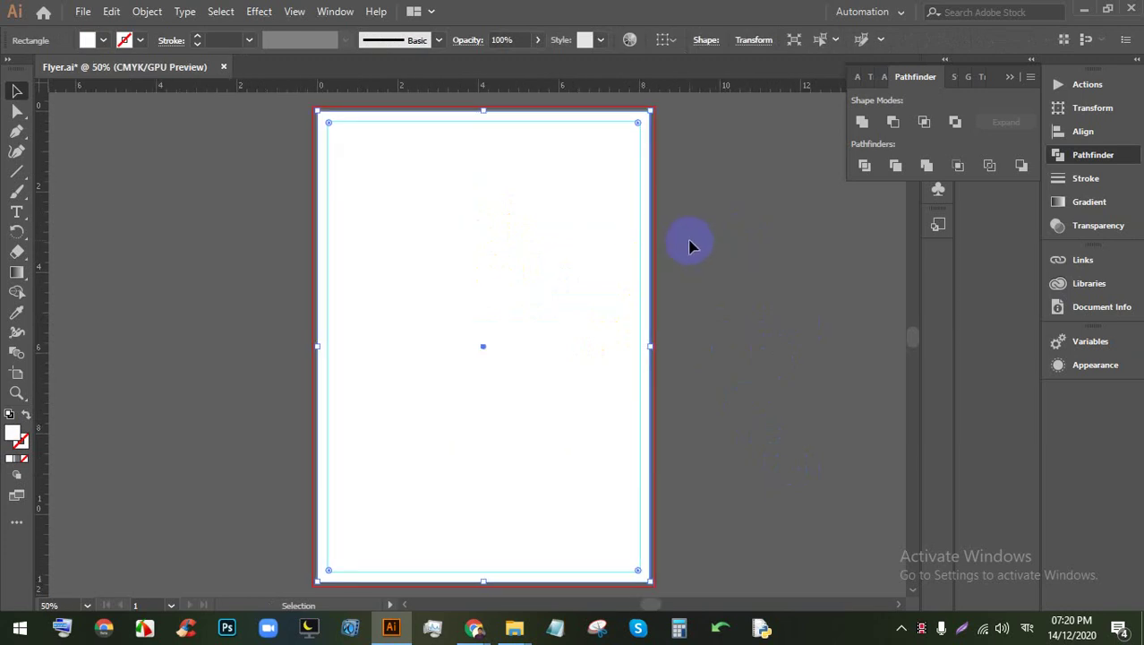
{"action": "left_click", "coordinate": [681, 247]}
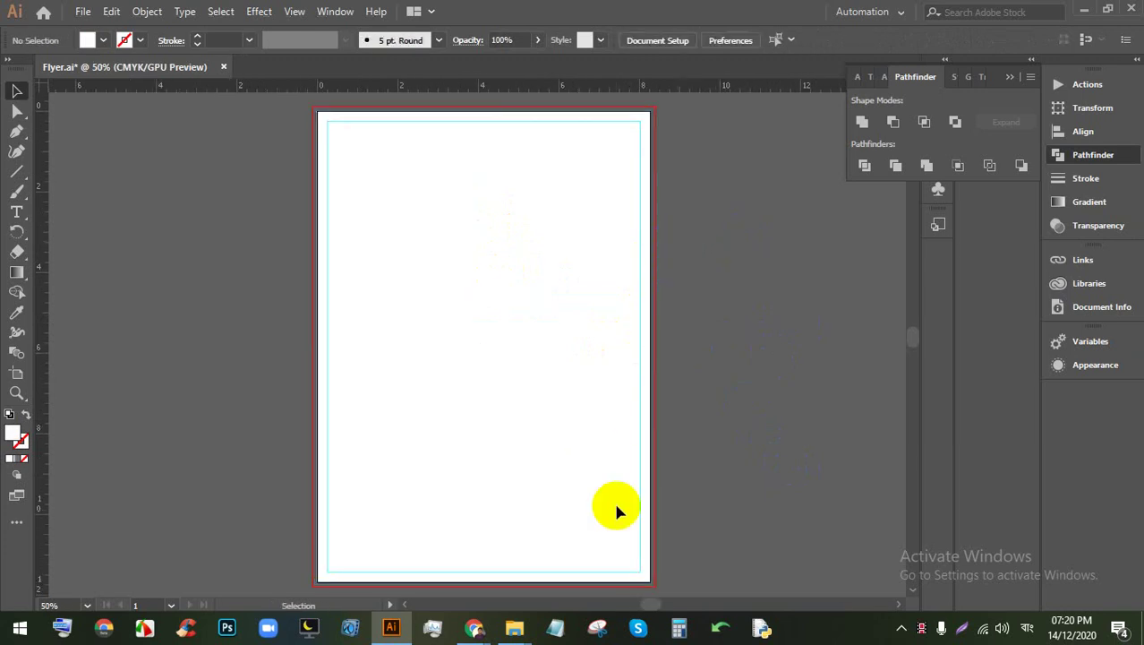
Step: Switch briefly to the browser meeting, then bring the Flyer document back
{"action": "left_click", "coordinate": [474, 627]}
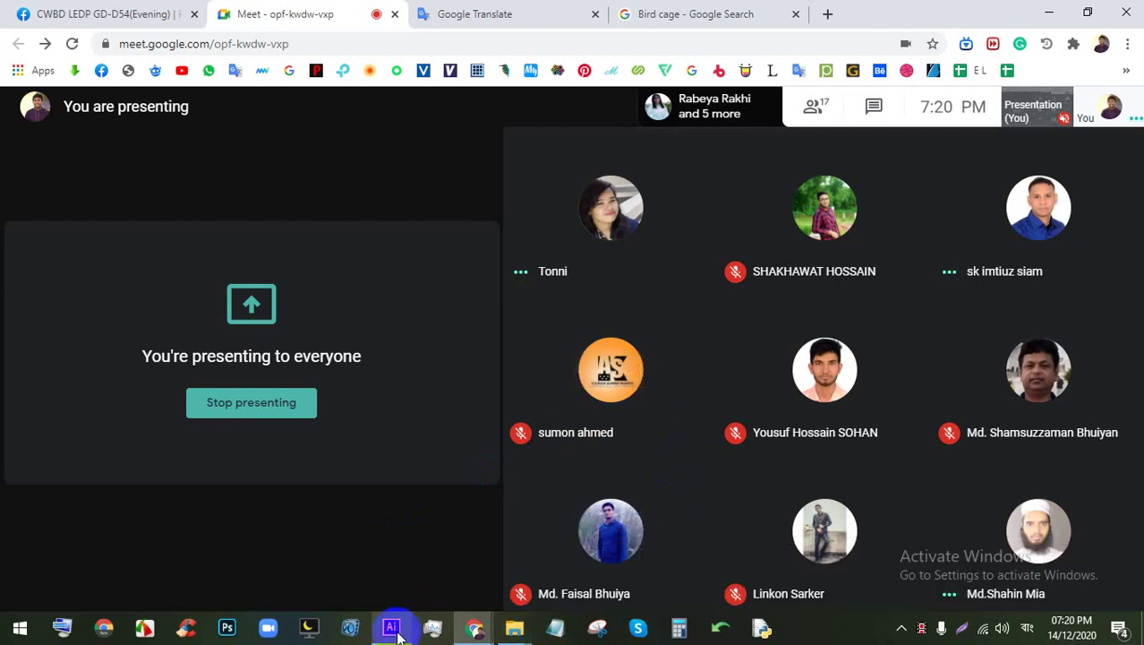
{"action": "mouse_move", "coordinate": [398, 636]}
{"action": "left_click", "coordinate": [442, 488]}
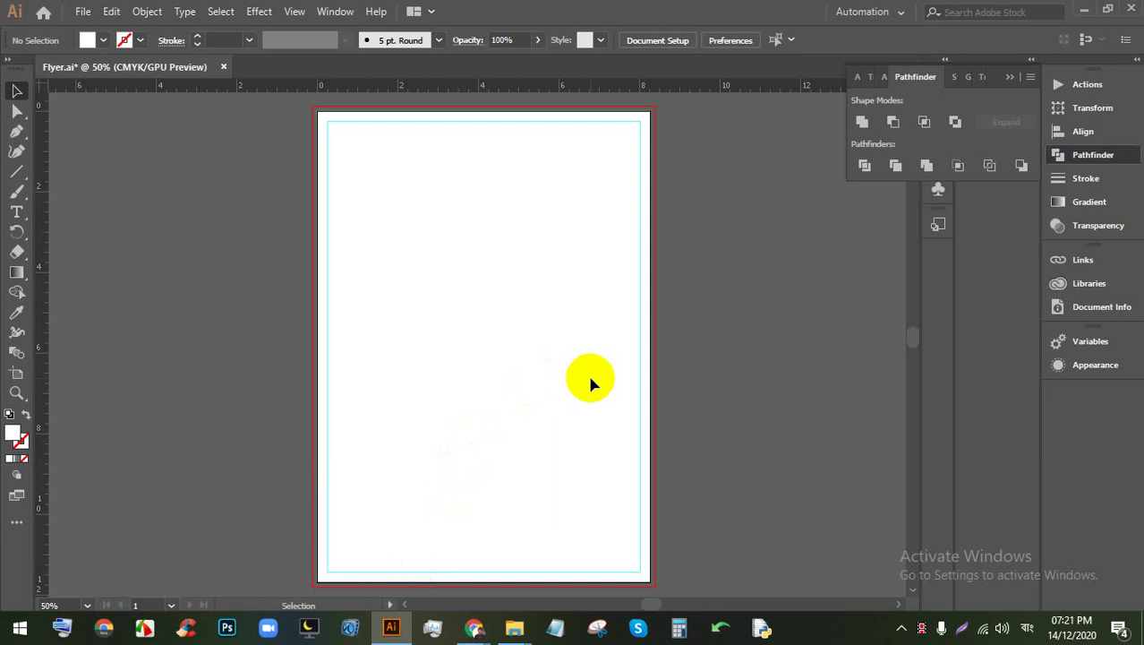
Step: Draw a hexagon with the Polygon tool straddling the page's left edge
{"action": "scroll", "coordinate": [590, 380], "scroll_direction": "down", "scroll_amount": 1}
{"action": "scroll", "coordinate": [560, 304], "scroll_direction": "up", "scroll_amount": 1}
{"action": "left_click_drag", "start_coordinate": [513, 324], "coordinate": [557, 360]}
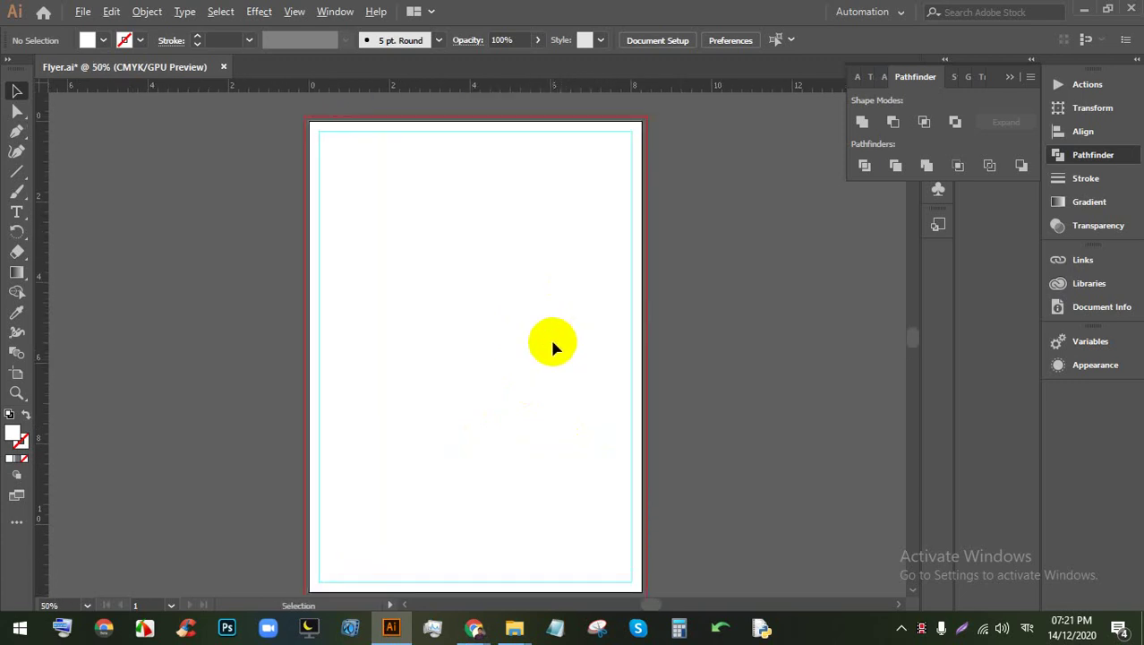
{"action": "scroll", "coordinate": [541, 358], "scroll_direction": "down", "scroll_amount": 1}
{"action": "scroll", "coordinate": [521, 383], "scroll_direction": "up", "scroll_amount": 1}
{"action": "scroll", "coordinate": [498, 371], "scroll_direction": "down", "scroll_amount": 1}
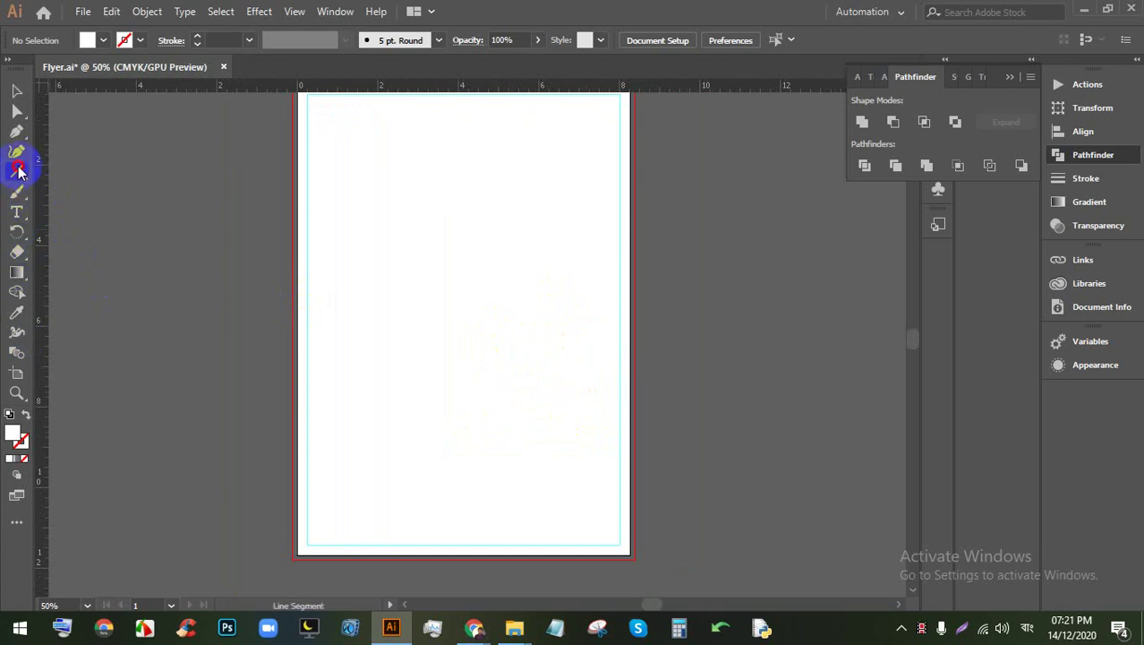
{"action": "left_click", "coordinate": [95, 206]}
{"action": "left_click_drag", "start_coordinate": [293, 234], "coordinate": [345, 417]}
{"action": "left_click", "coordinate": [16, 91]}
{"action": "scroll", "coordinate": [335, 325], "scroll_direction": "up", "scroll_amount": 2}
{"action": "scroll", "coordinate": [365, 376], "scroll_direction": "down", "scroll_amount": 2}
{"action": "scroll", "coordinate": [408, 408], "scroll_direction": "up", "scroll_amount": 3}
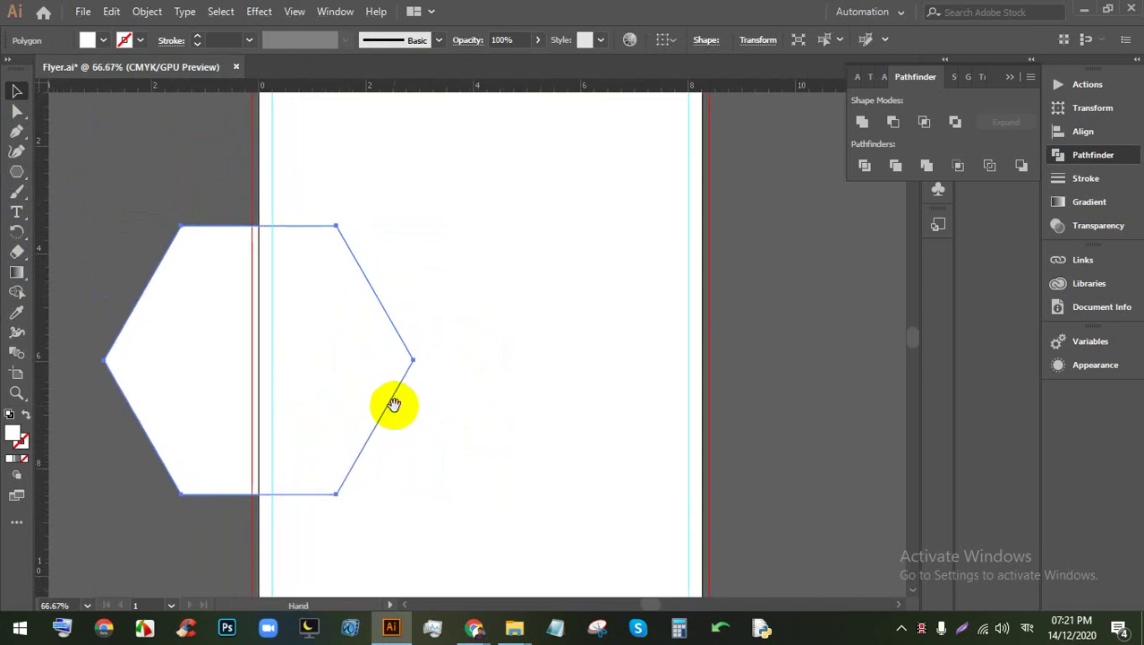
{"action": "left_click", "coordinate": [505, 358]}
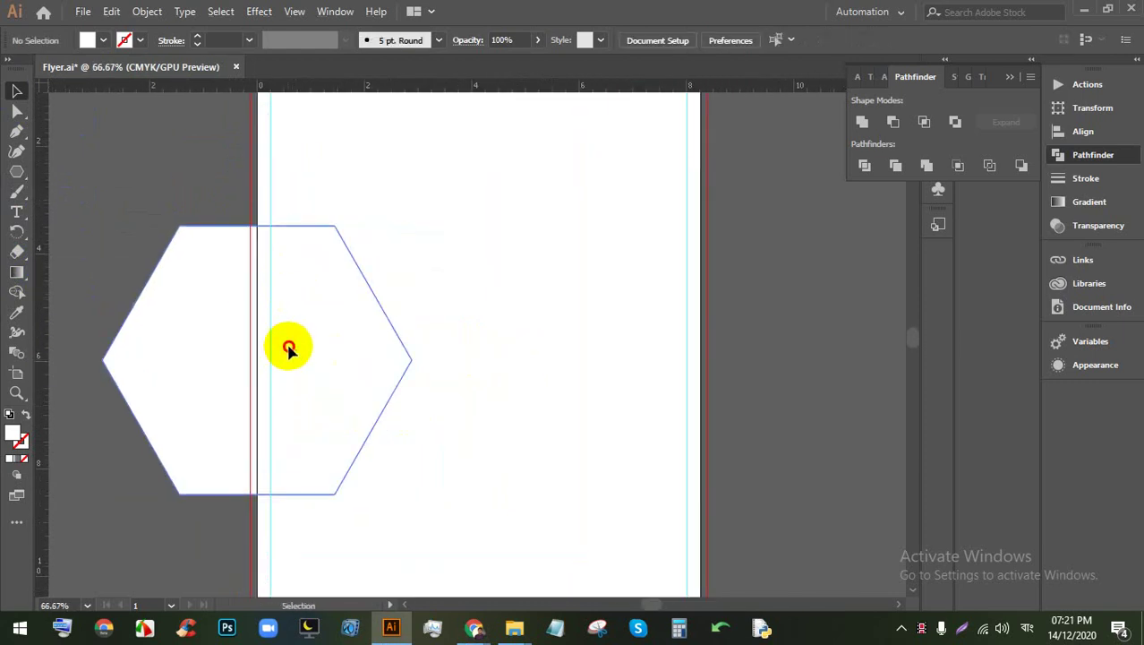
{"action": "left_click", "coordinate": [288, 348]}
Step: Split the hexagon with a vertical line at the page edge using Pathfinder Divide, then ungroup
{"action": "left_click", "coordinate": [17, 172]}
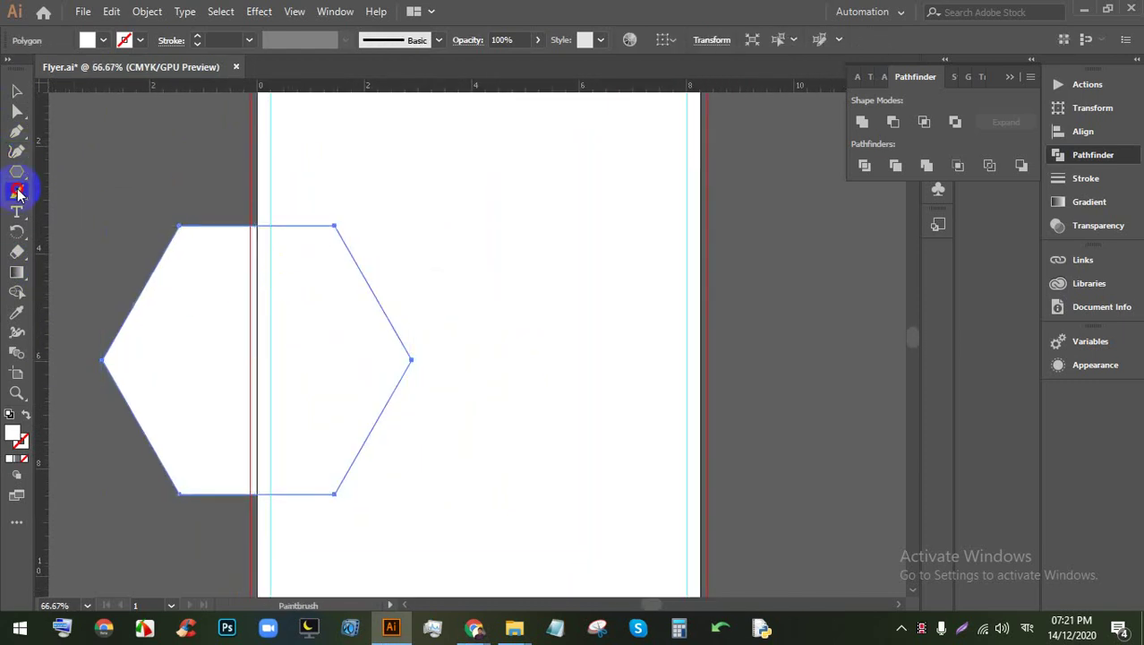
{"action": "left_click_drag", "start_coordinate": [18, 175], "coordinate": [85, 252]}
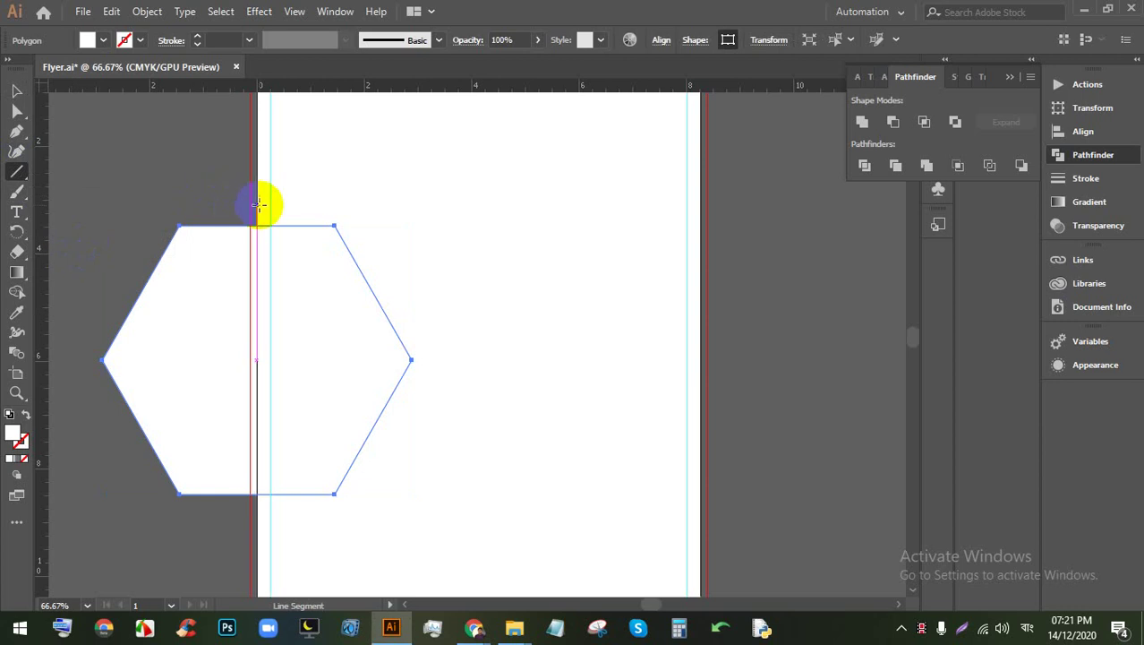
{"action": "mouse_move", "coordinate": [259, 205]}
{"action": "left_mouse_down"}
{"action": "mouse_move", "coordinate": [264, 317]}
{"action": "mouse_move", "coordinate": [240, 562]}
{"action": "mouse_move", "coordinate": [254, 562]}
{"action": "left_mouse_up"}
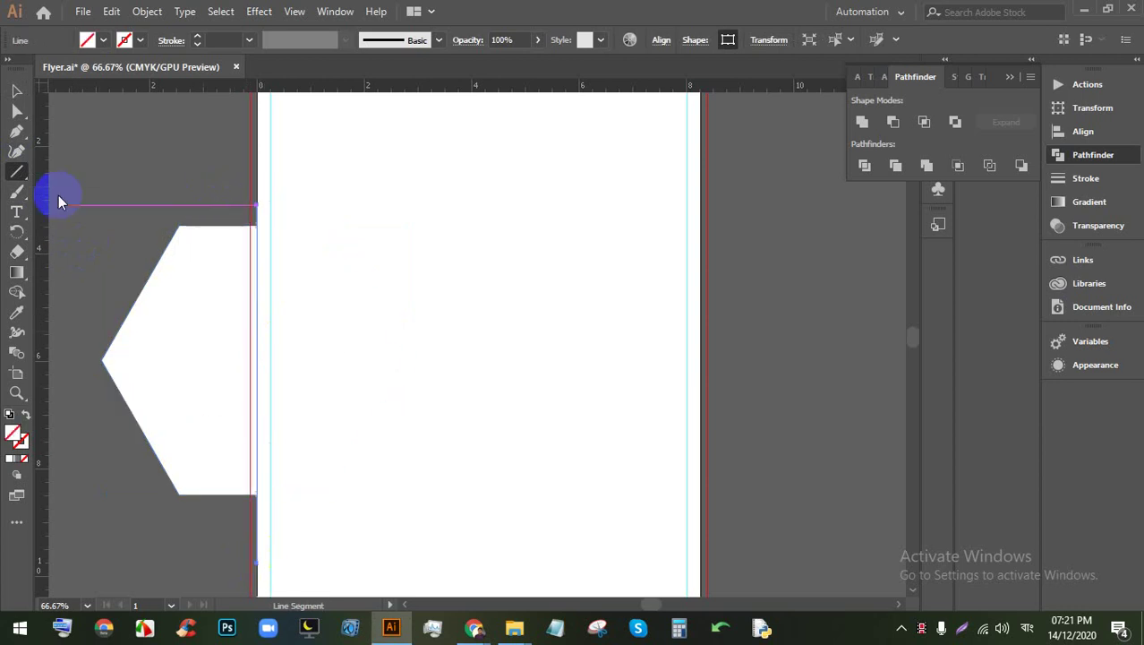
{"action": "left_click", "coordinate": [14, 92]}
{"action": "left_click", "coordinate": [281, 345]}
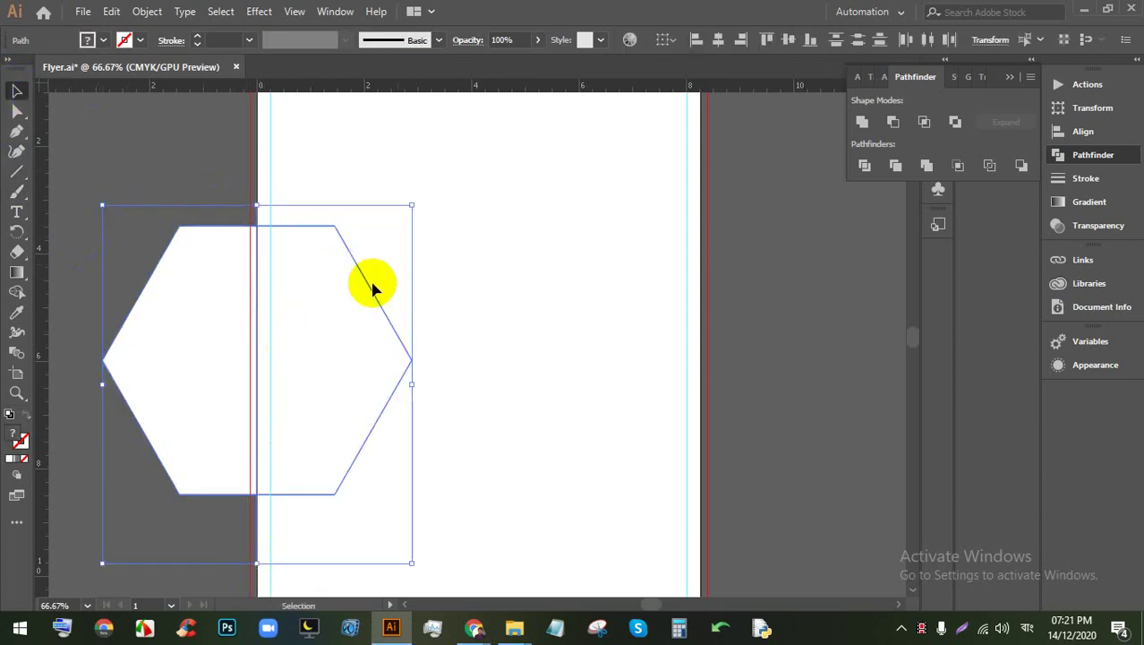
{"action": "left_click", "coordinate": [863, 165]}
{"action": "right_click", "coordinate": [201, 358]}
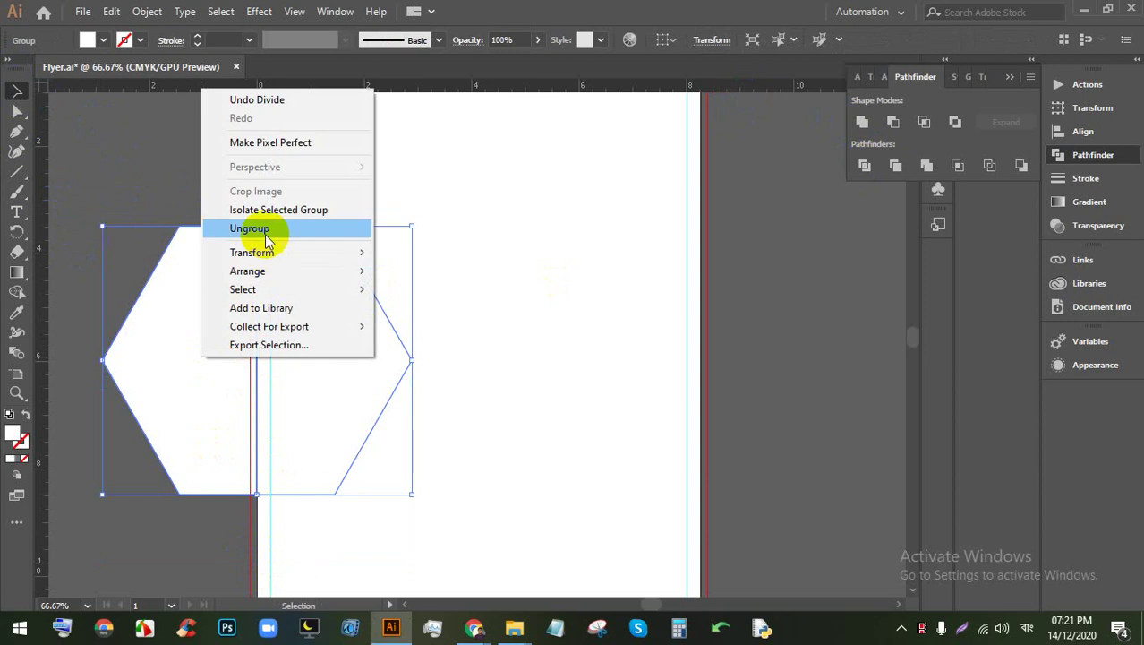
{"action": "left_click", "coordinate": [265, 234]}
Step: Delete the hexagon's left half and fill the remaining half light blue
{"action": "left_click", "coordinate": [688, 309]}
{"action": "left_click", "coordinate": [228, 324]}
{"action": "key", "text": "Delete"}
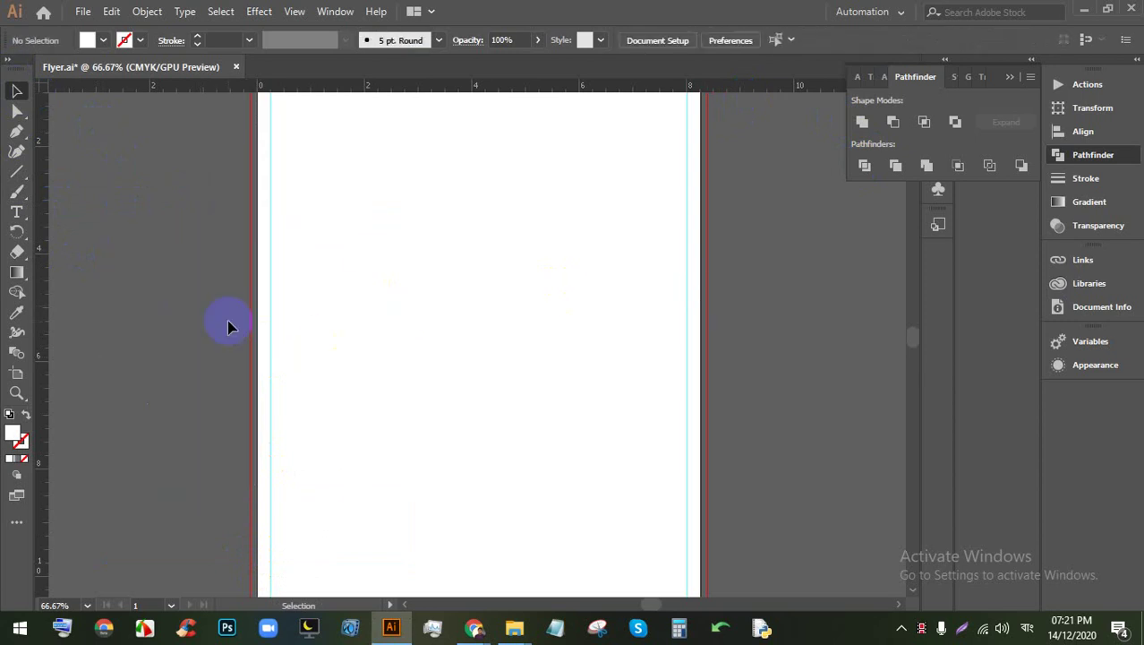
{"action": "left_click", "coordinate": [295, 333]}
{"action": "left_click", "coordinate": [103, 39]}
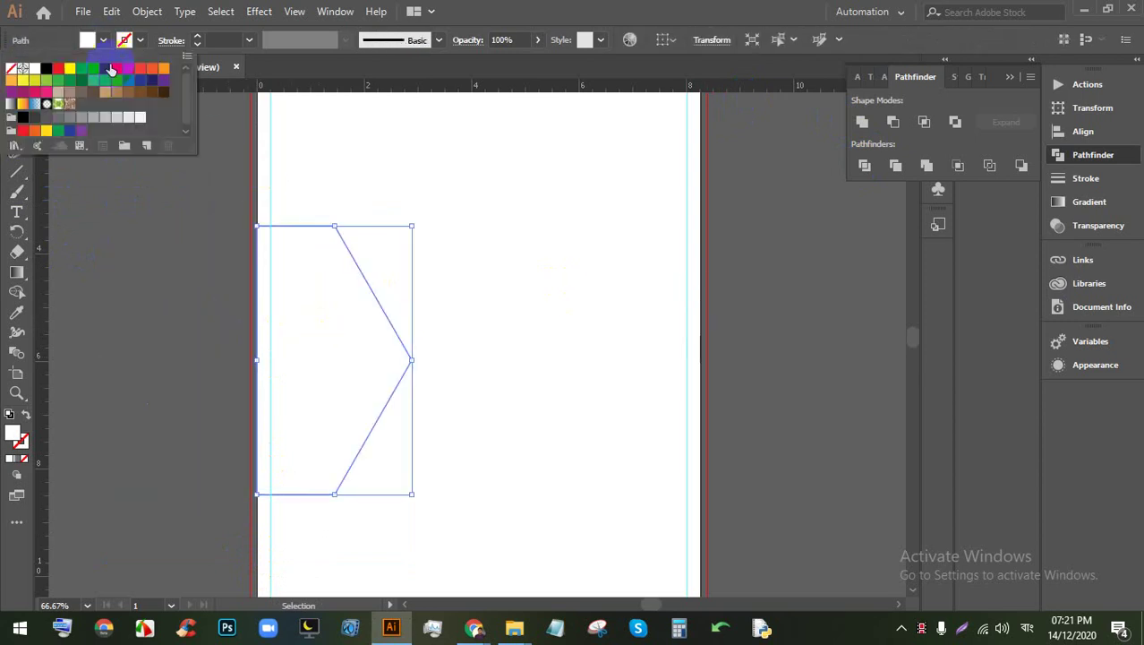
{"action": "left_click", "coordinate": [97, 75]}
{"action": "left_click", "coordinate": [731, 242]}
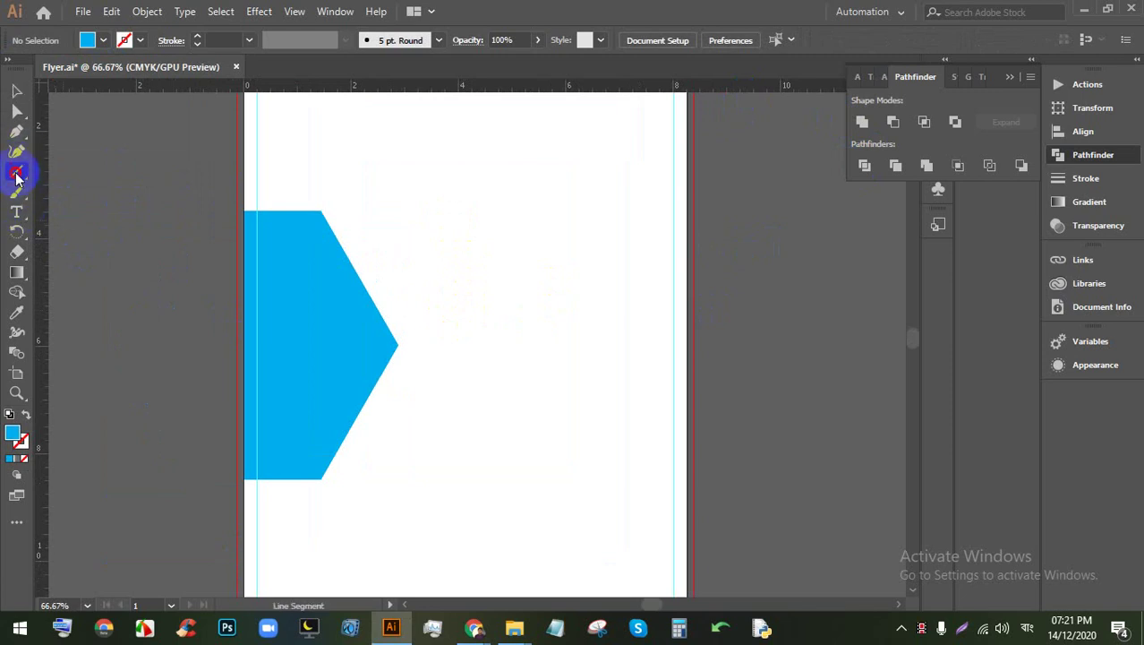
{"action": "left_click_drag", "start_coordinate": [17, 173], "coordinate": [55, 171]}
Step: Draw a thin bar from the half-hexagon's tip to the page's right edge
{"action": "left_click_drag", "start_coordinate": [380, 332], "coordinate": [690, 359]}
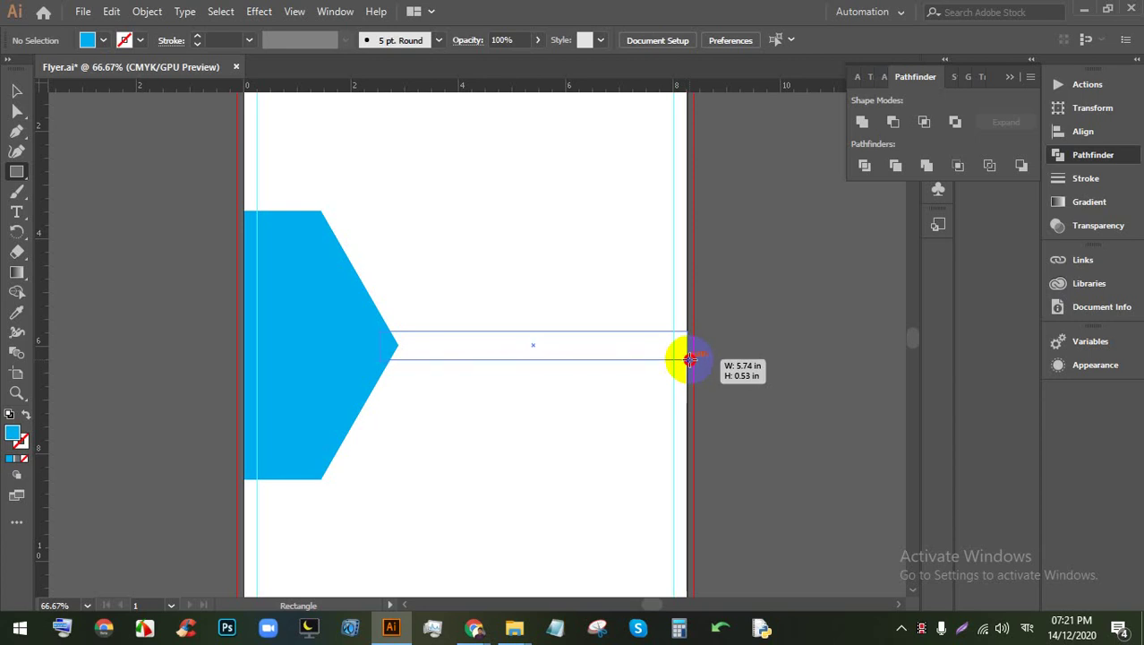
{"action": "left_click_drag", "start_coordinate": [691, 358], "coordinate": [690, 358]}
{"action": "left_click", "coordinate": [15, 93]}
{"action": "left_click", "coordinate": [740, 286]}
Step: Merge the half-hexagon and bar into one shape with the Shape Builder
{"action": "mouse_move", "coordinate": [783, 415]}
{"action": "left_mouse_down"}
{"action": "mouse_move", "coordinate": [222, 296]}
{"action": "mouse_move", "coordinate": [260, 326]}
{"action": "mouse_move", "coordinate": [534, 338]}
{"action": "left_mouse_up"}
{"action": "left_click", "coordinate": [16, 292]}
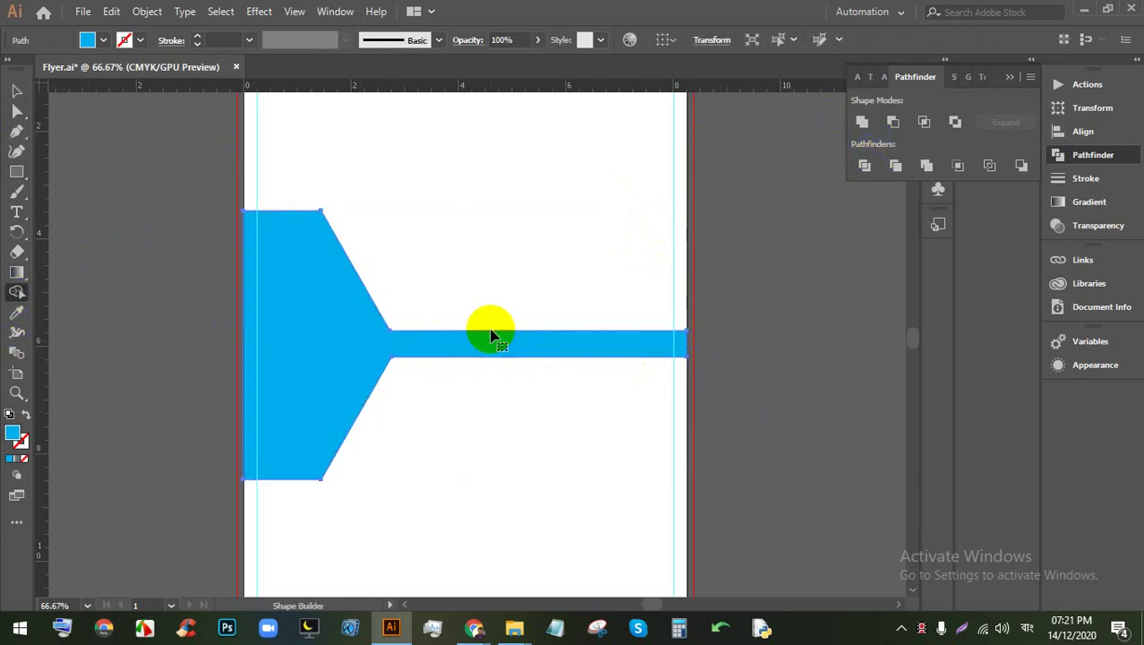
{"action": "left_click", "coordinate": [16, 90]}
{"action": "left_click", "coordinate": [588, 260]}
{"action": "left_click_drag", "start_coordinate": [352, 167], "coordinate": [396, 444]}
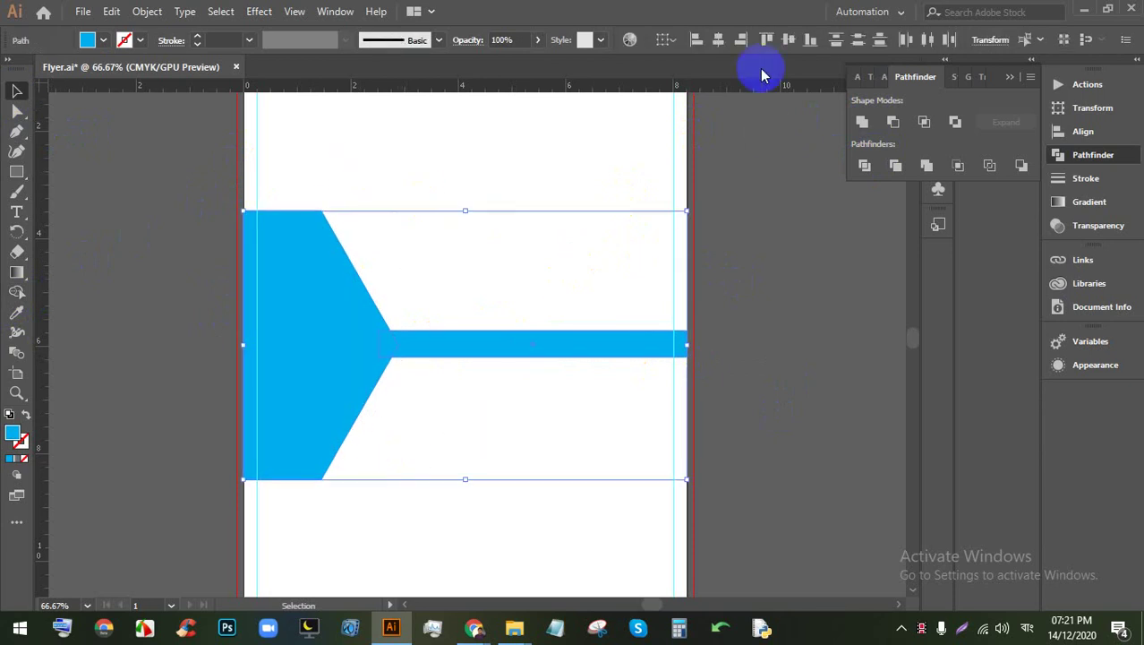
{"action": "left_click", "coordinate": [759, 327]}
{"action": "left_click", "coordinate": [333, 323]}
{"action": "left_click", "coordinate": [16, 292]}
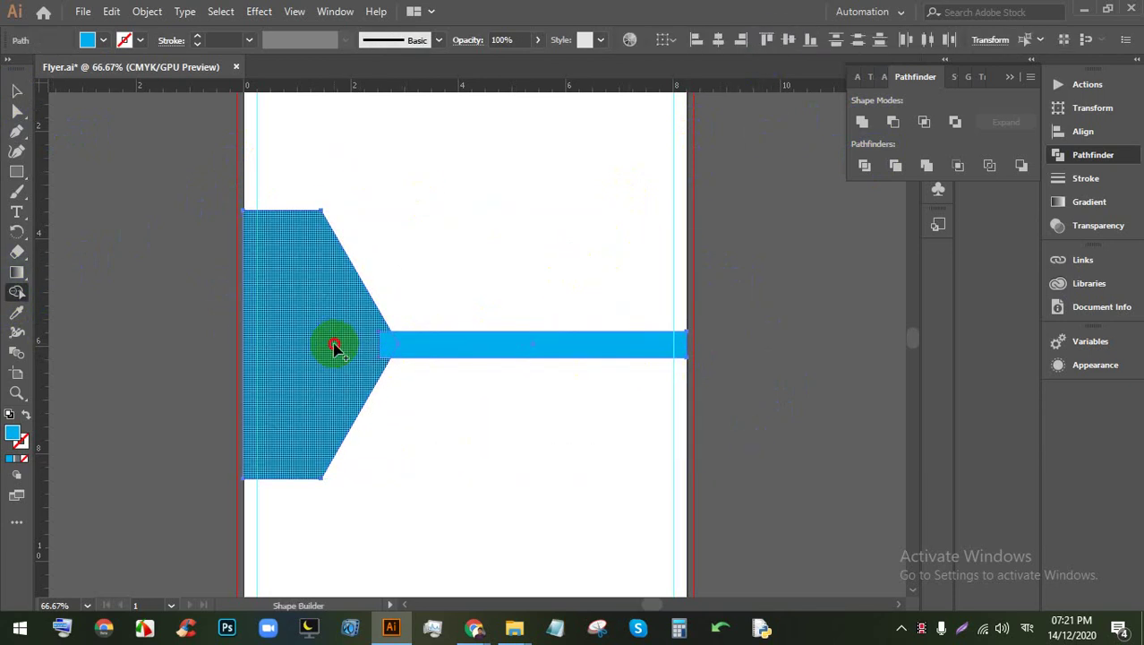
{"action": "left_click_drag", "start_coordinate": [334, 347], "coordinate": [441, 350]}
{"action": "left_click", "coordinate": [16, 90]}
{"action": "left_click", "coordinate": [480, 236]}
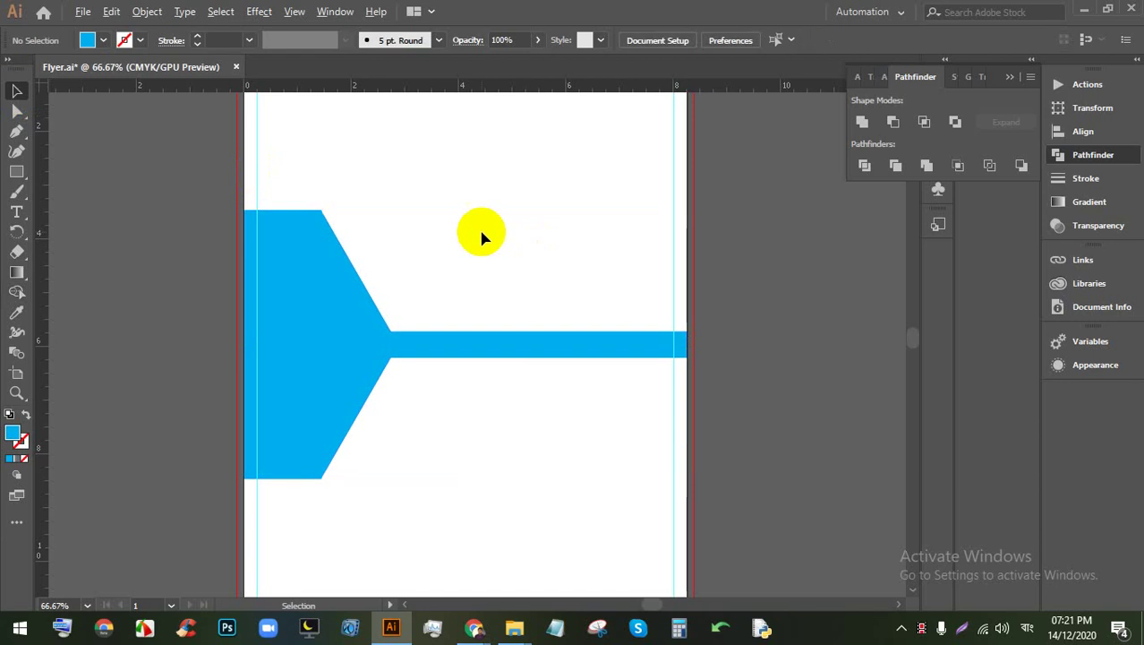
{"action": "key", "text": "ctrl+1"}
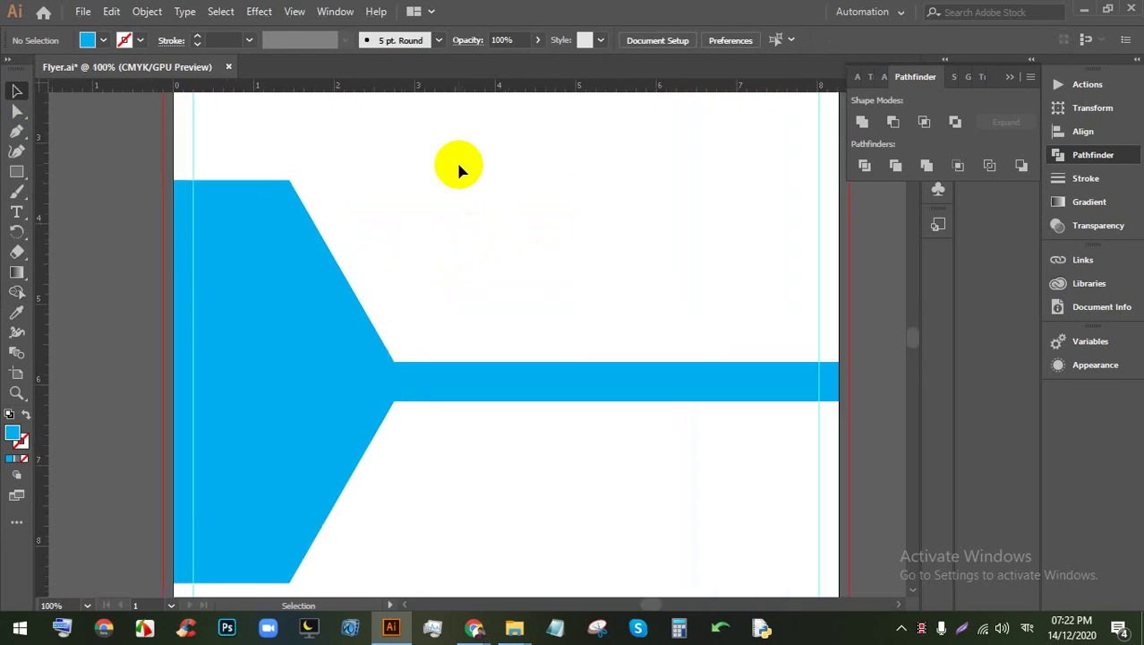
Step: Round the merged blue funnel's corners to about 0.2 in
{"action": "left_click", "coordinate": [302, 250]}
{"action": "left_click", "coordinate": [17, 111]}
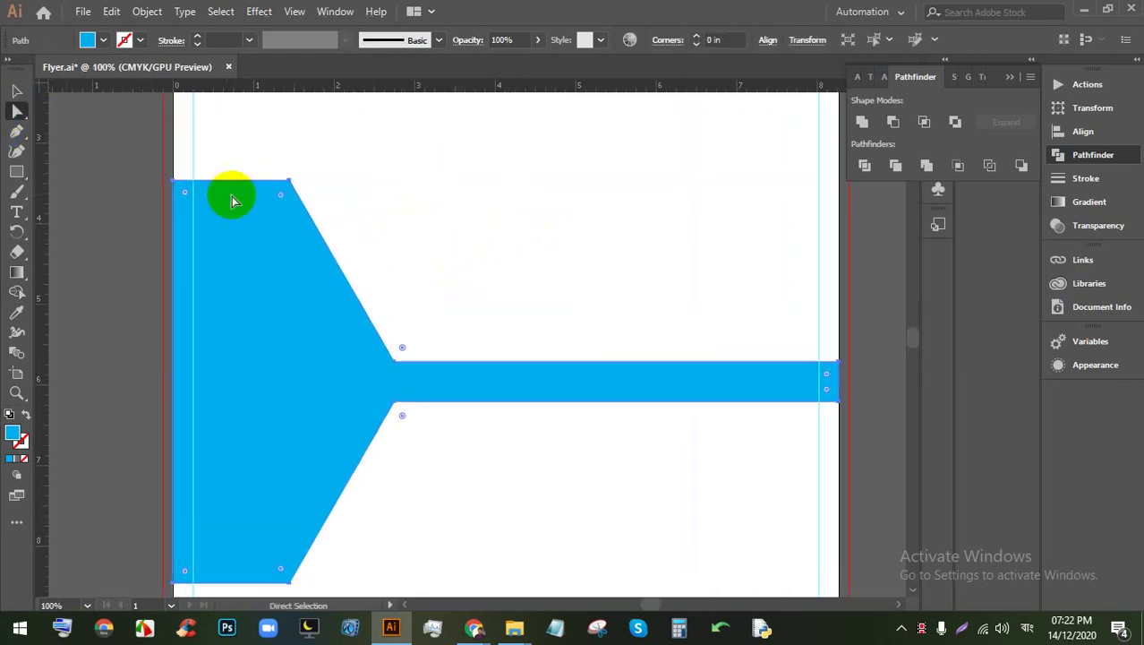
{"action": "left_click_drag", "start_coordinate": [282, 200], "coordinate": [275, 202]}
{"action": "left_click", "coordinate": [528, 272]}
{"action": "key", "text": "ctrl+minus"}
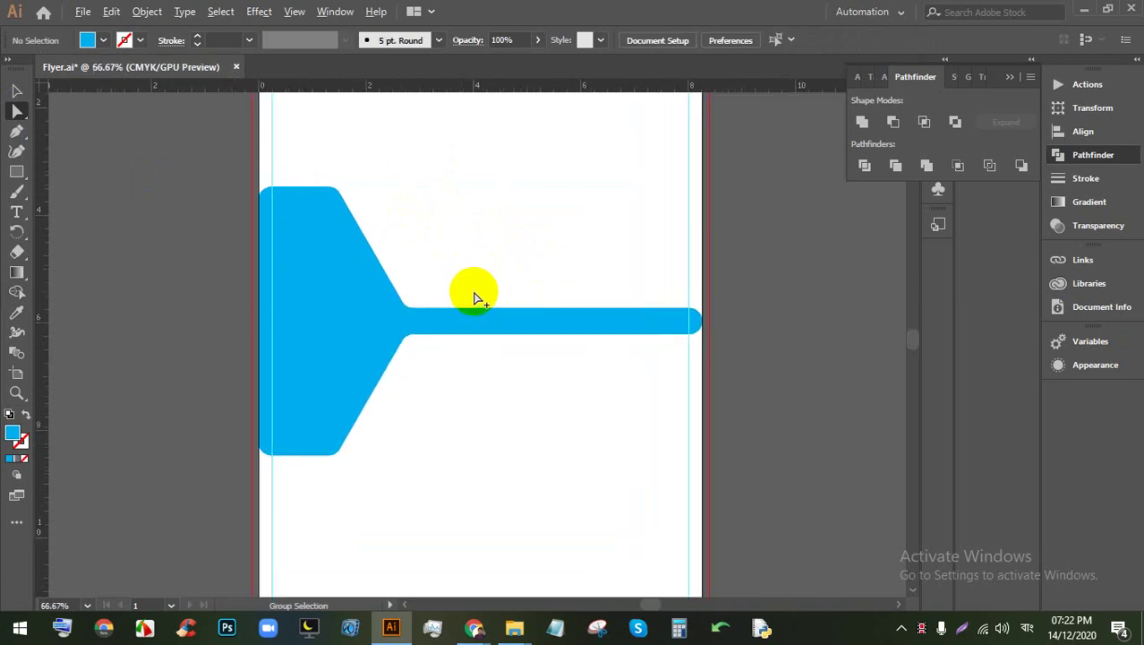
Step: Enlarge the blue funnel so it slightly overhangs both page edges
{"action": "left_click", "coordinate": [582, 327]}
{"action": "left_click", "coordinate": [17, 91]}
{"action": "left_click", "coordinate": [332, 288]}
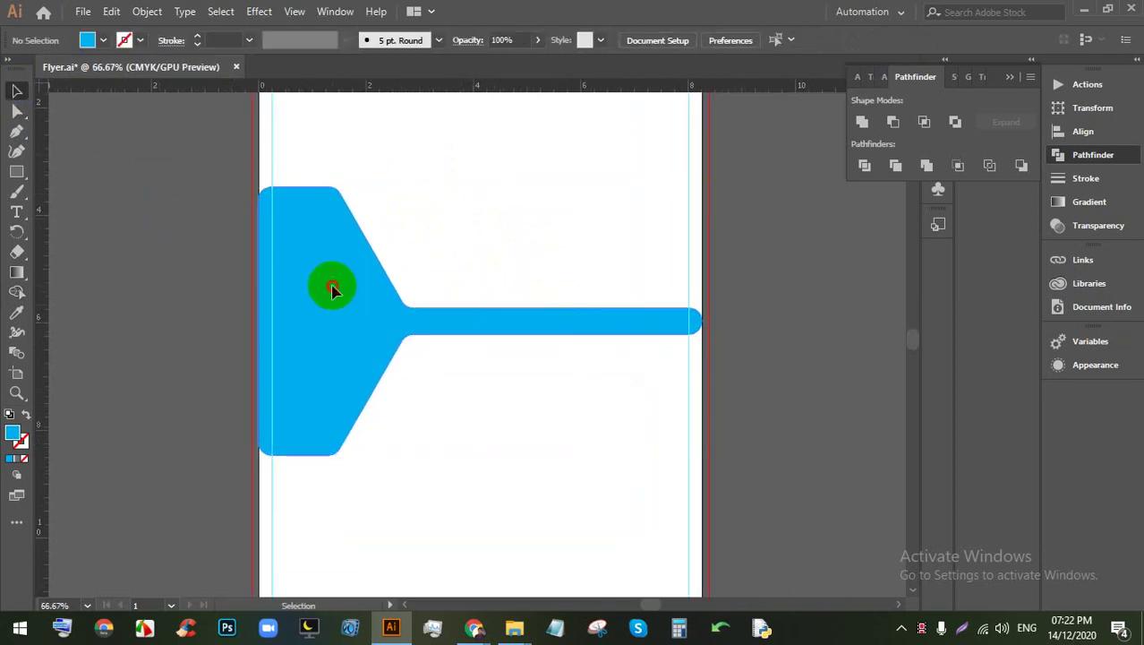
{"action": "left_click_drag", "start_coordinate": [332, 289], "coordinate": [715, 464]}
{"action": "left_click", "coordinate": [776, 404]}
{"action": "left_click", "coordinate": [579, 331]}
{"action": "scroll", "coordinate": [563, 320], "scroll_direction": "up", "scroll_amount": 1}
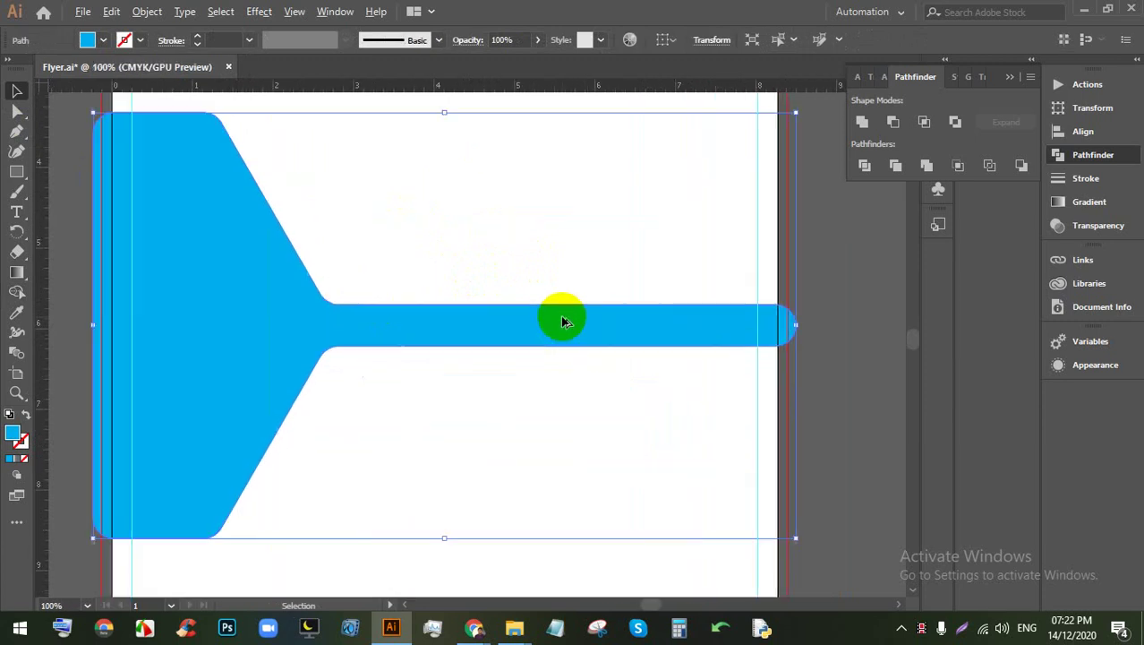
{"action": "scroll", "coordinate": [479, 309], "scroll_direction": "down", "scroll_amount": 1}
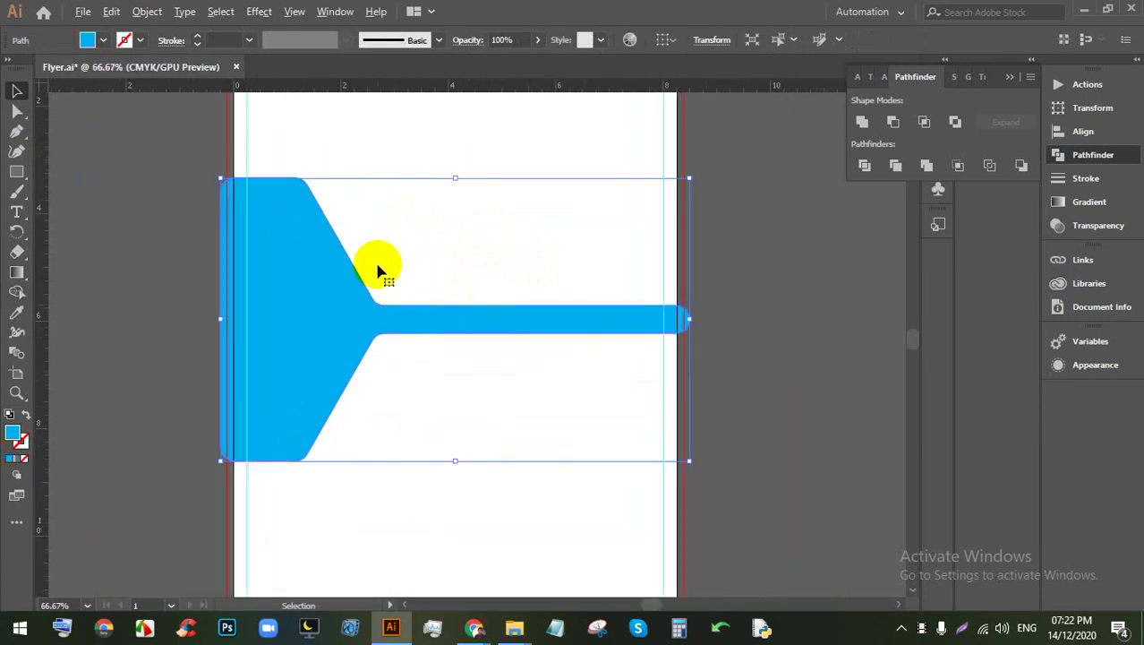
Step: Create a 0.25 in Offset Path outline around the blue funnel shape
{"action": "left_click", "coordinate": [147, 11]}
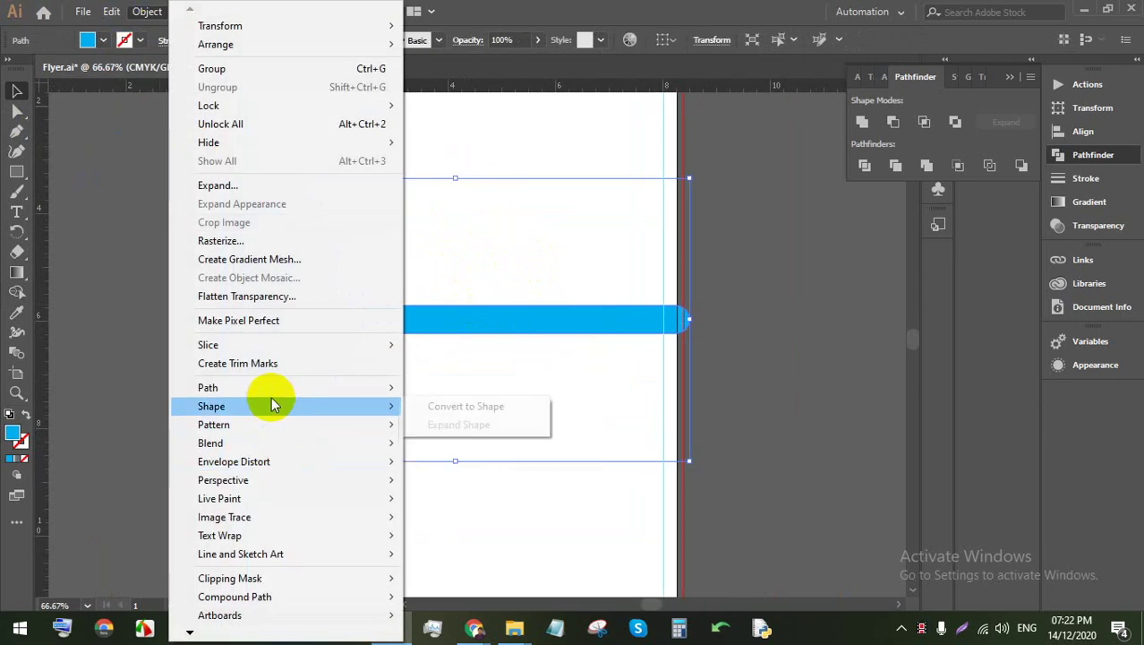
{"action": "mouse_move", "coordinate": [272, 394]}
{"action": "left_click", "coordinate": [452, 445]}
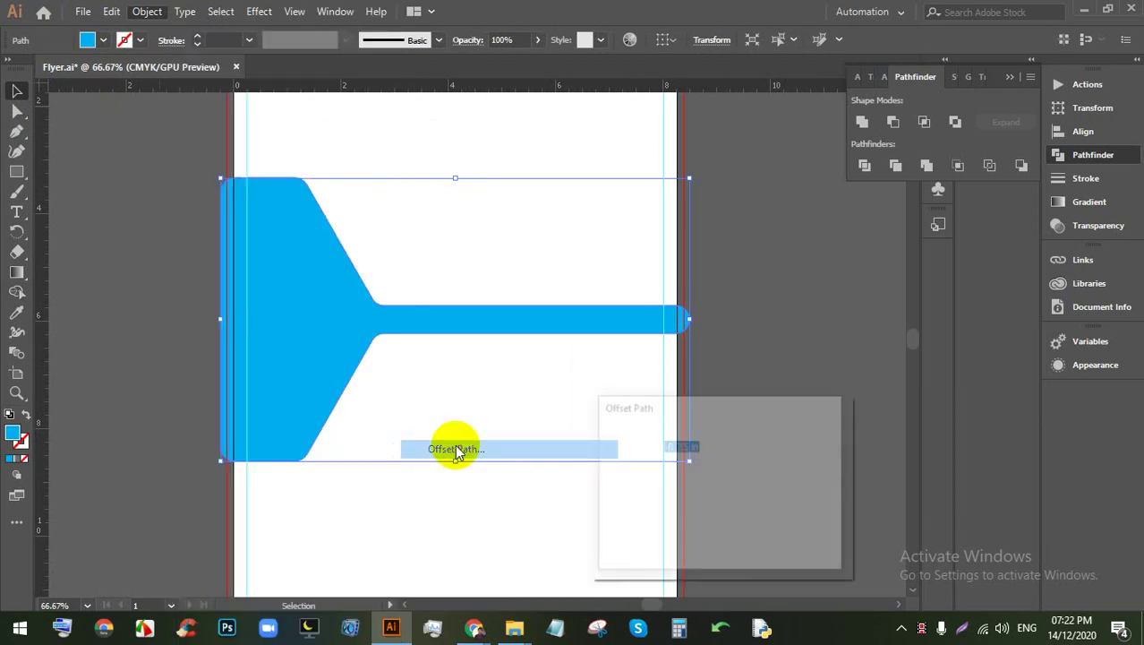
{"action": "left_click", "coordinate": [643, 536]}
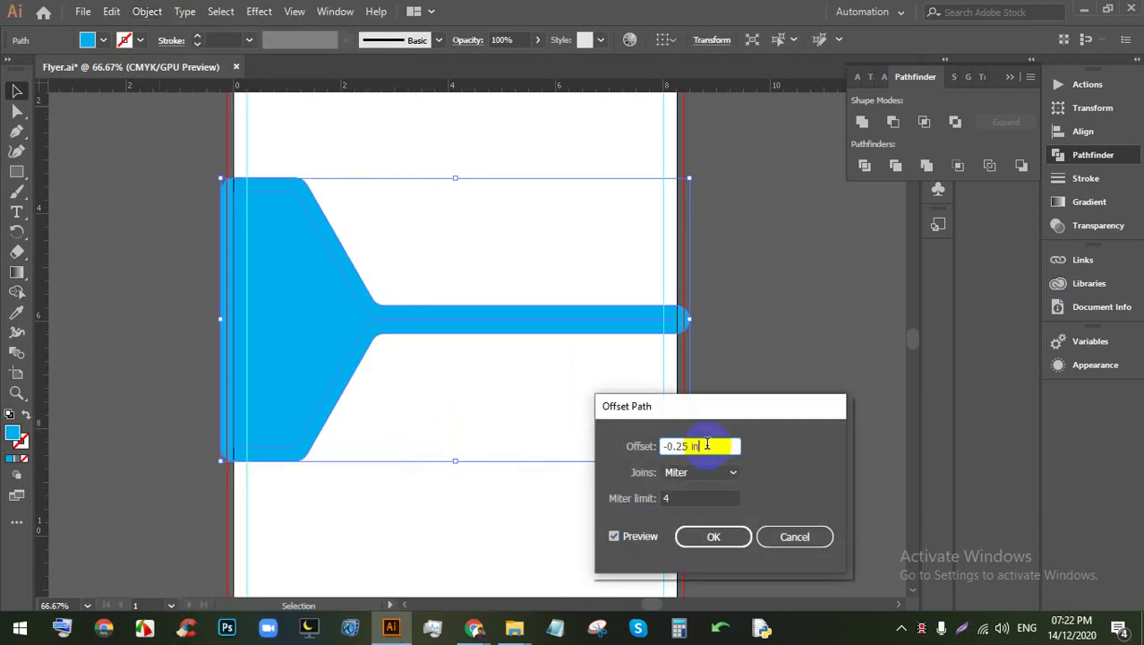
{"action": "key", "text": "Up"}
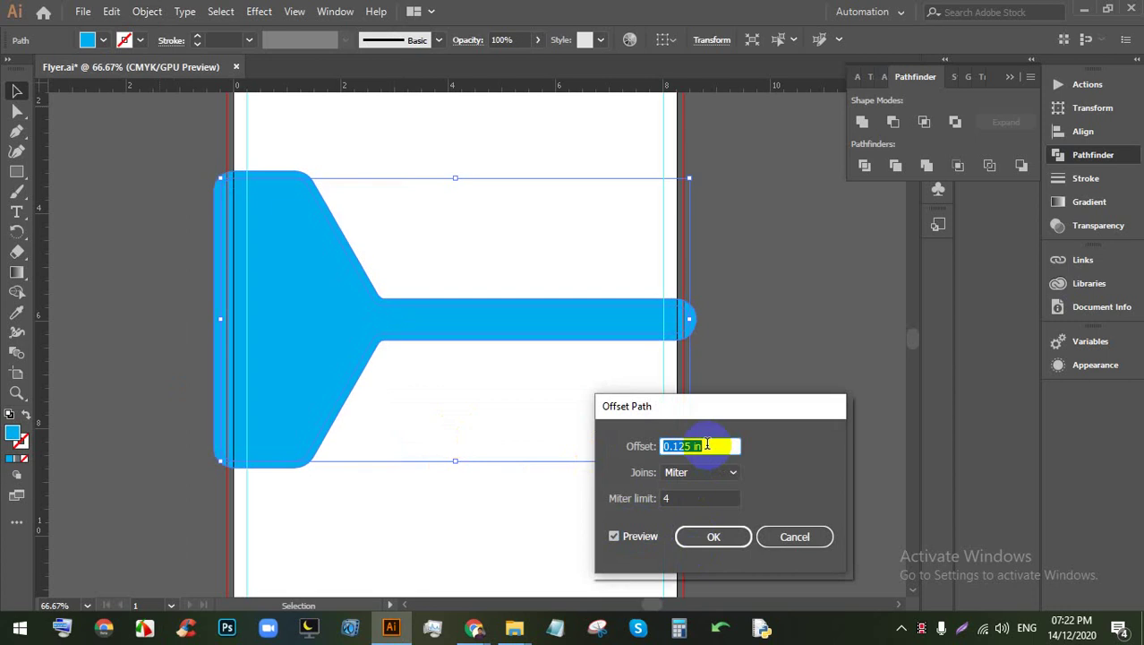
{"action": "key", "text": "Up"}
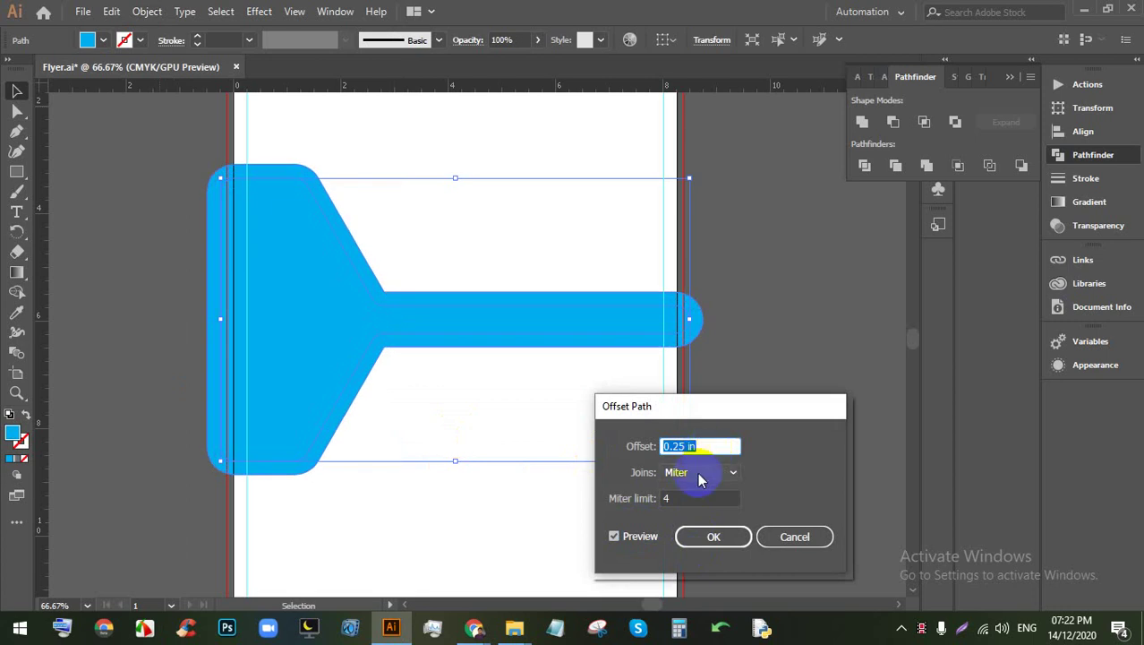
{"action": "left_click", "coordinate": [705, 537]}
Step: Fill the new offset outline with white, then reselect the inner blue shape
{"action": "left_click", "coordinate": [671, 365]}
{"action": "left_click", "coordinate": [679, 340]}
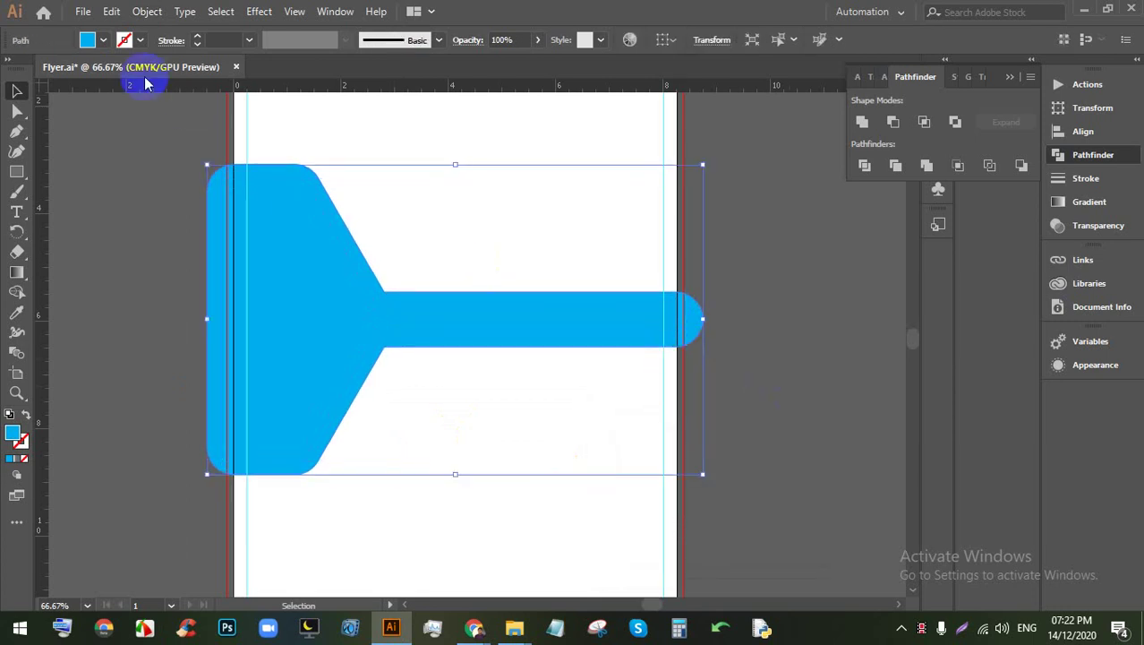
{"action": "left_click", "coordinate": [103, 41]}
{"action": "left_click", "coordinate": [34, 69]}
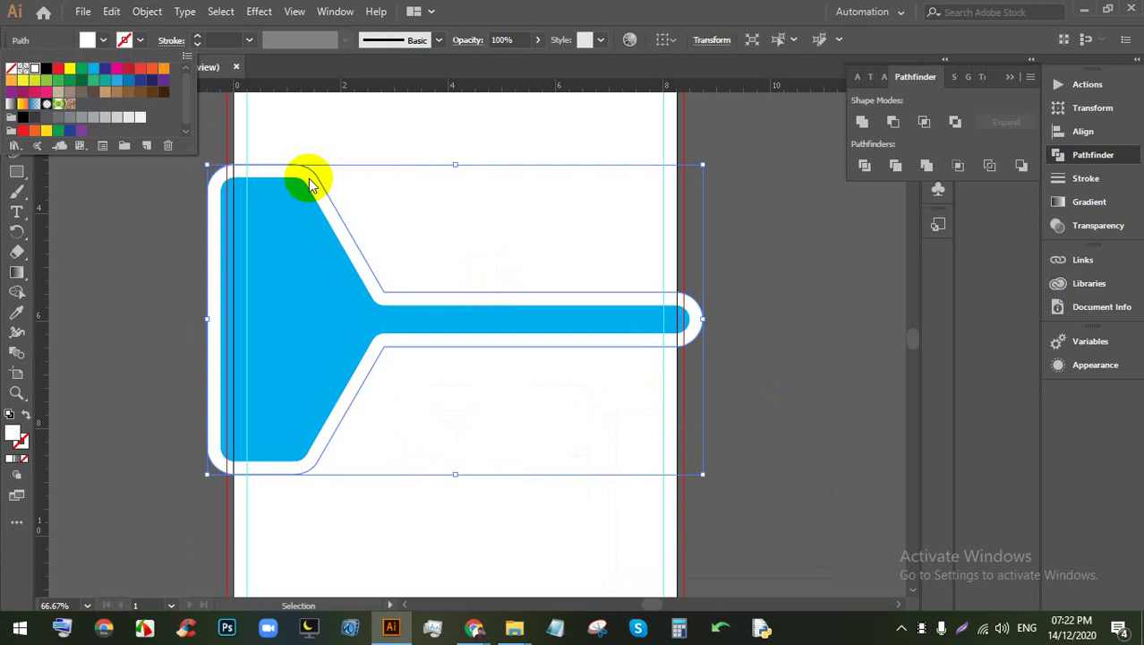
{"action": "left_click", "coordinate": [830, 276]}
{"action": "scroll", "coordinate": [604, 304], "scroll_direction": "down", "scroll_amount": 1}
{"action": "scroll", "coordinate": [575, 314], "scroll_direction": "up", "scroll_amount": 2}
{"action": "left_click", "coordinate": [308, 266]}
{"action": "scroll", "coordinate": [299, 311], "scroll_direction": "down", "scroll_amount": 1}
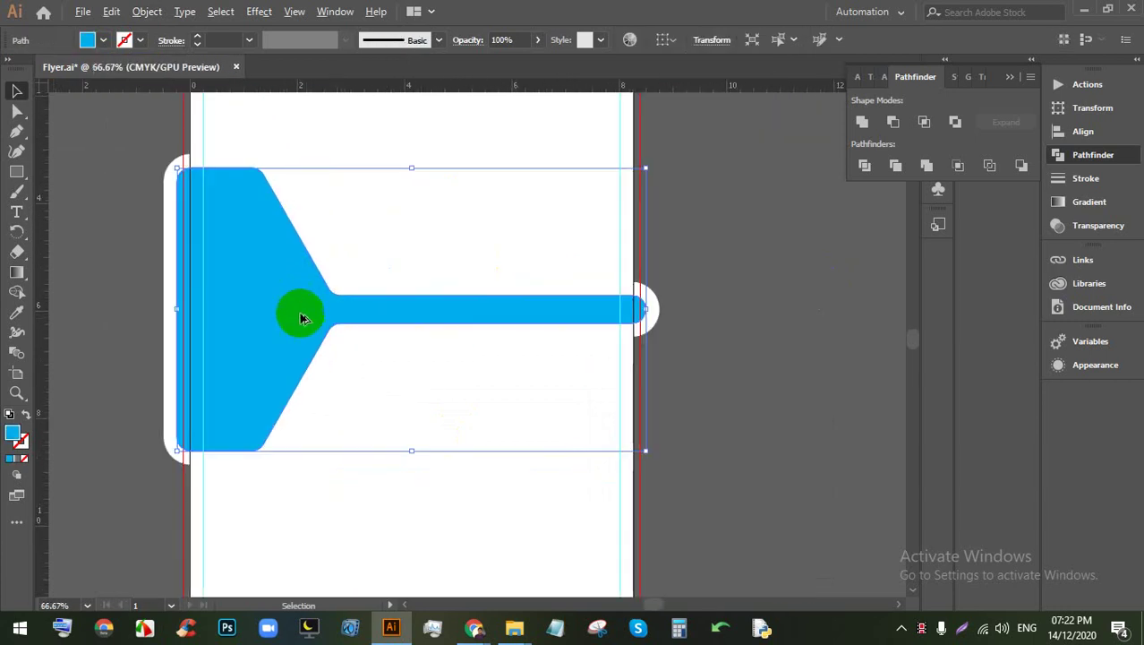
{"action": "left_click", "coordinate": [103, 41]}
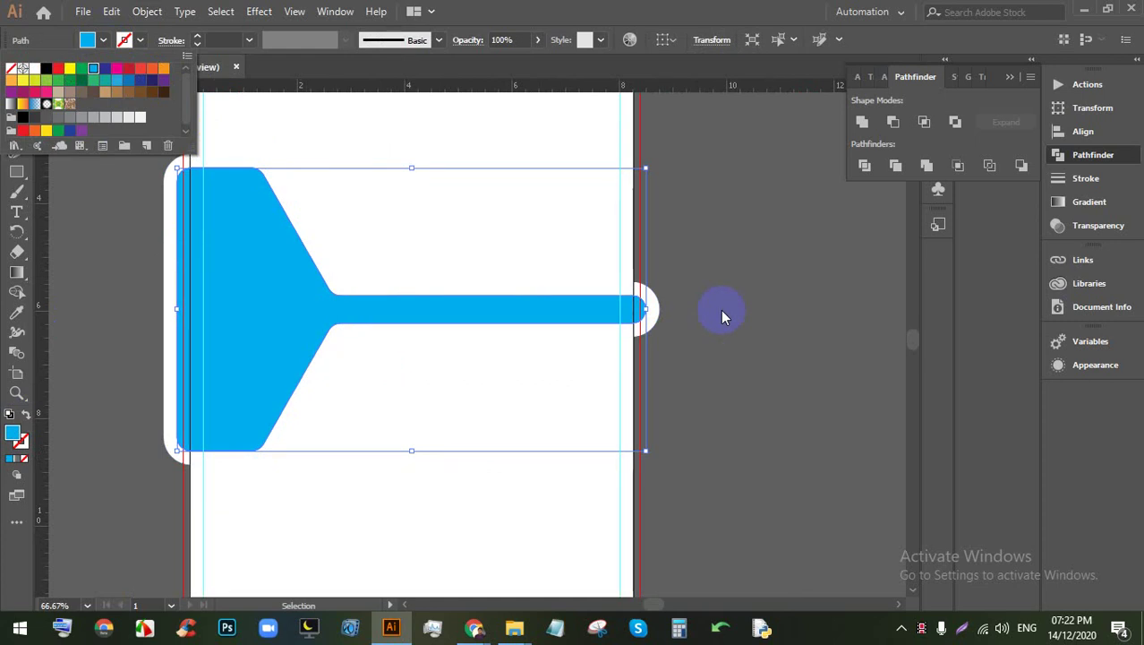
Step: Compare orange and yellow fills on the inner funnel shape, settle on golden yellow, then deselect
{"action": "left_click", "coordinate": [22, 81]}
{"action": "left_click", "coordinate": [10, 80]}
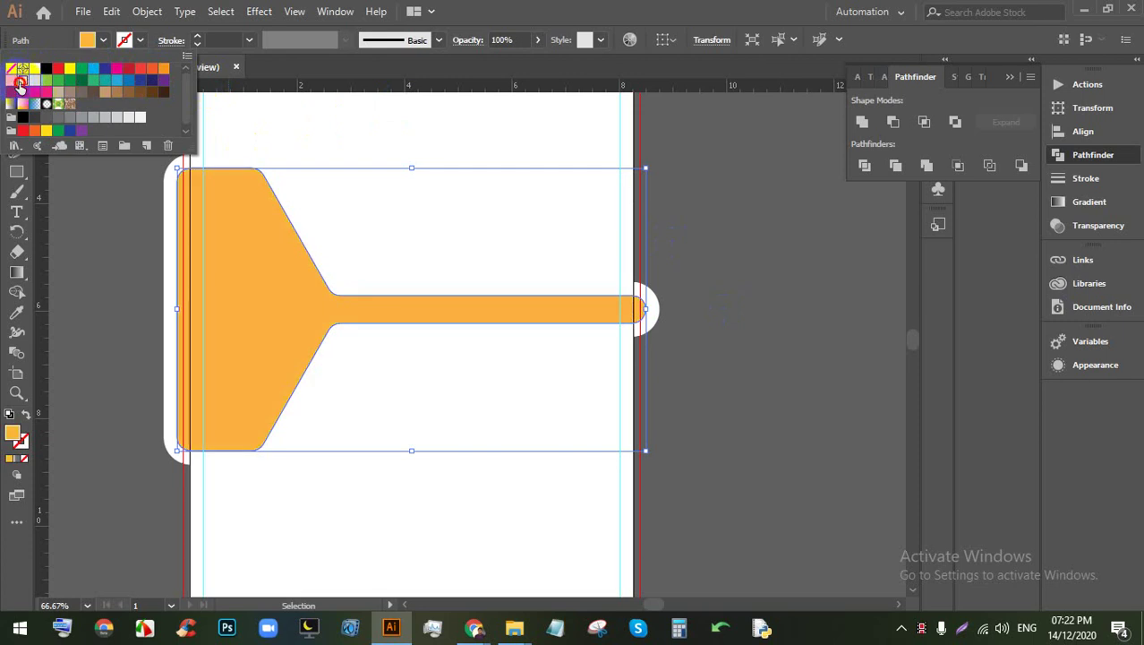
{"action": "left_click", "coordinate": [22, 80]}
{"action": "left_click", "coordinate": [160, 71]}
{"action": "left_click", "coordinate": [23, 82]}
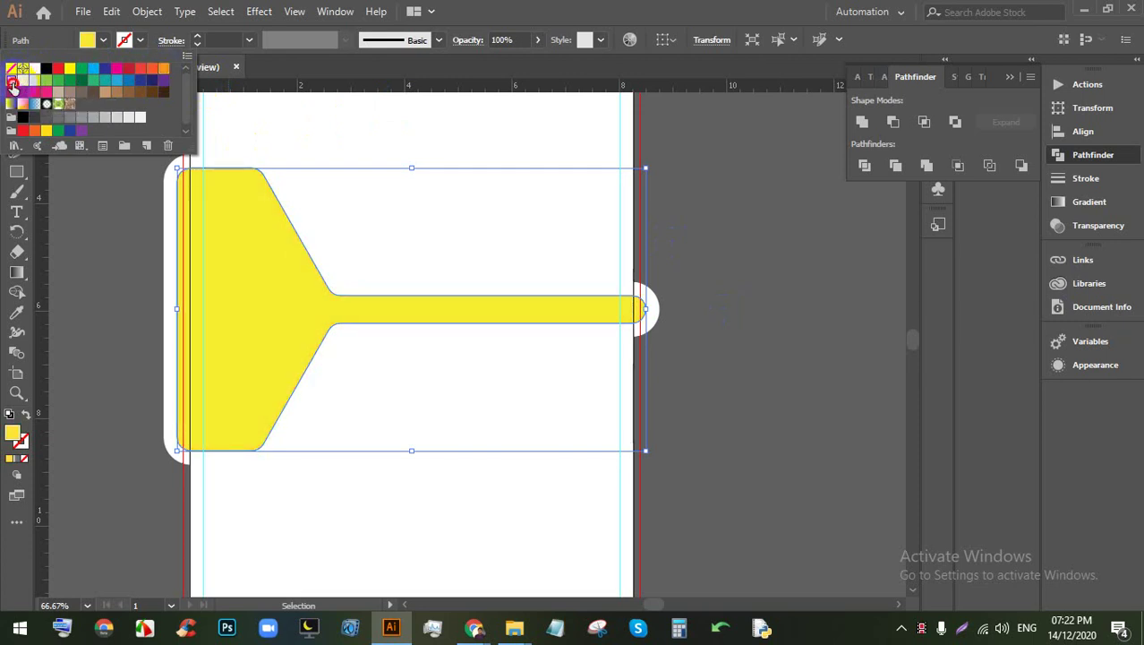
{"action": "left_click", "coordinate": [11, 80]}
{"action": "left_click", "coordinate": [22, 80]}
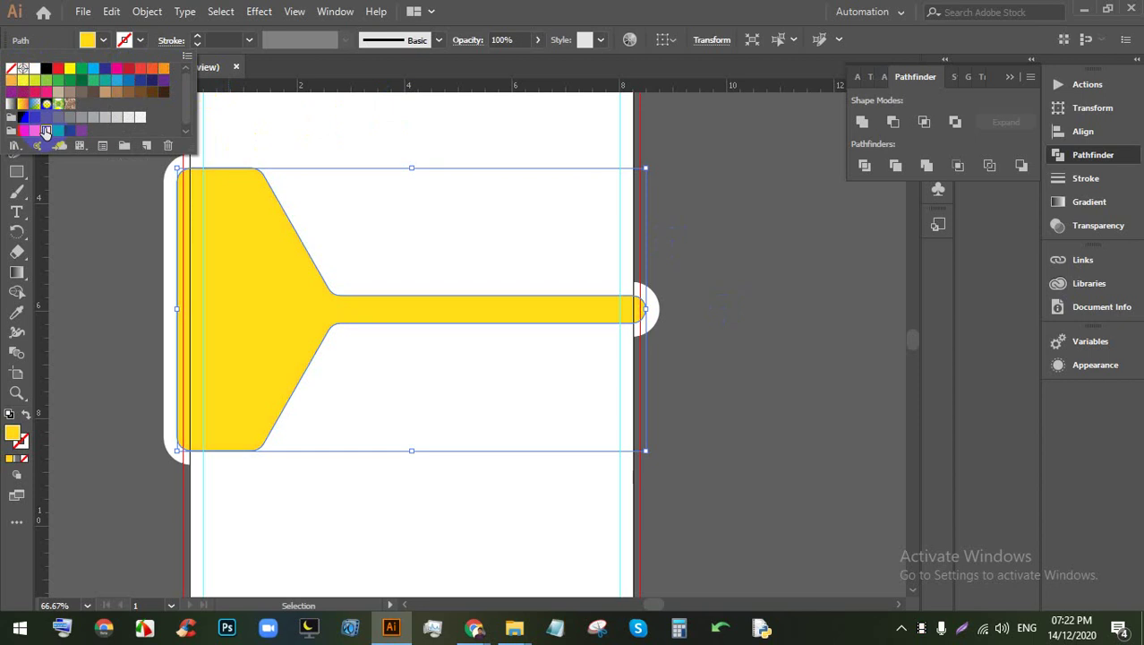
{"action": "left_click", "coordinate": [745, 317]}
{"action": "scroll", "coordinate": [578, 349], "scroll_direction": "up", "scroll_amount": 1}
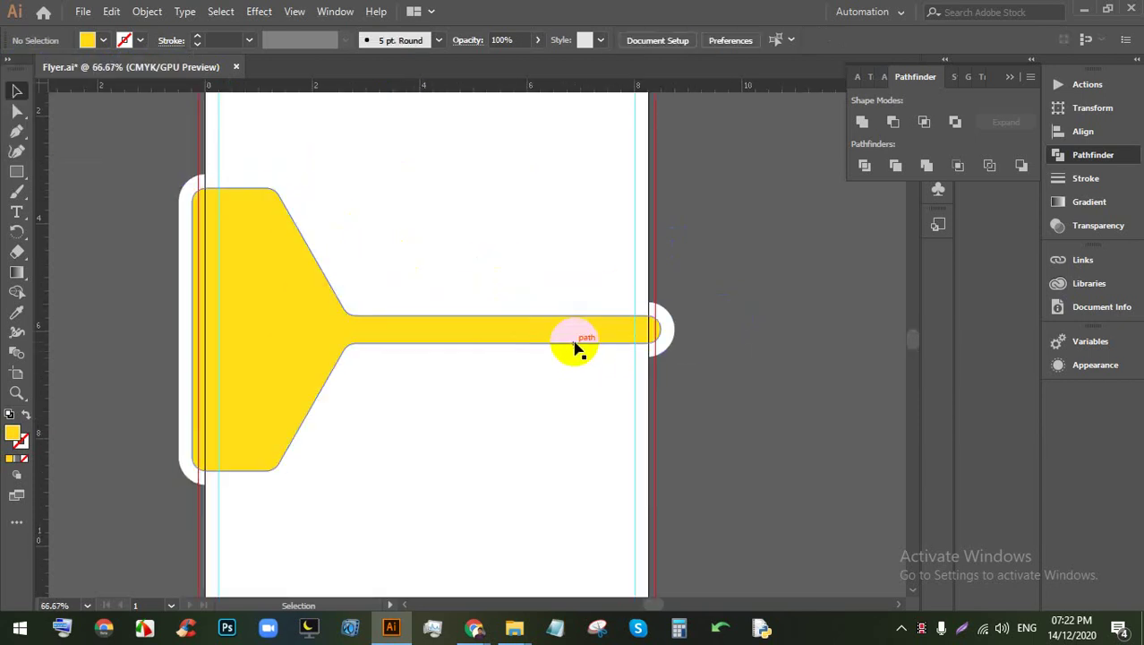
{"action": "scroll", "coordinate": [583, 335], "scroll_direction": "down", "scroll_amount": 1}
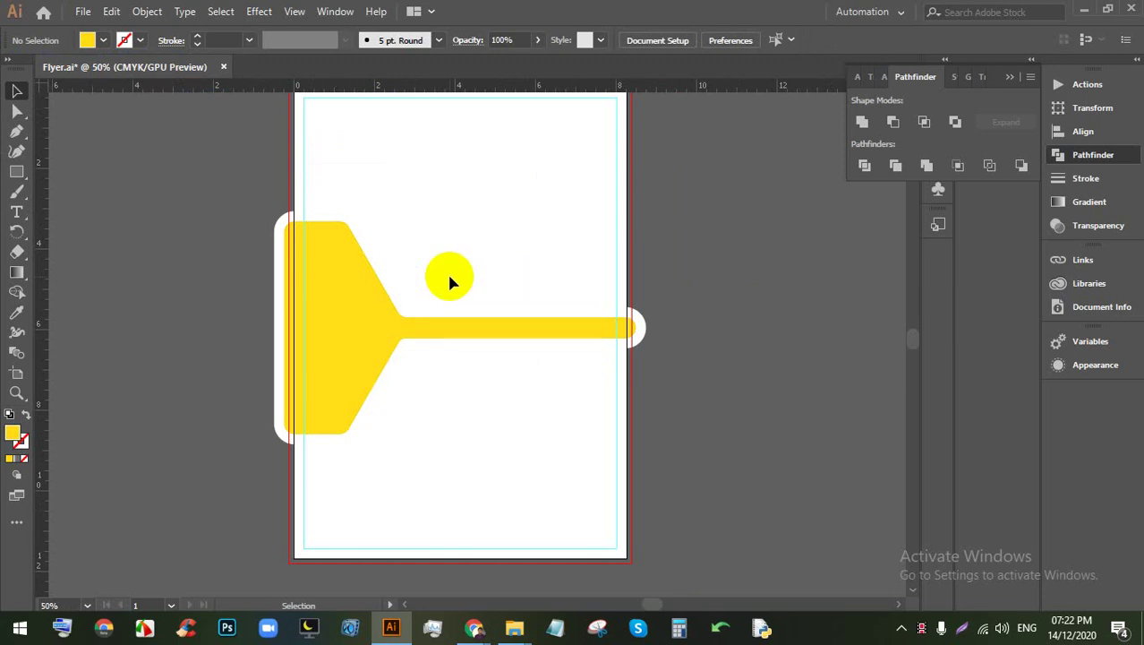
Step: Draw a rectangle covering the lower half of the page with the Rectangle tool (M)
{"action": "scroll", "coordinate": [450, 282], "scroll_direction": "down", "scroll_amount": 2}
{"action": "scroll", "coordinate": [512, 320], "scroll_direction": "up", "scroll_amount": 2}
{"action": "left_click_drag", "start_coordinate": [716, 394], "coordinate": [701, 354]}
{"action": "key", "text": "m"}
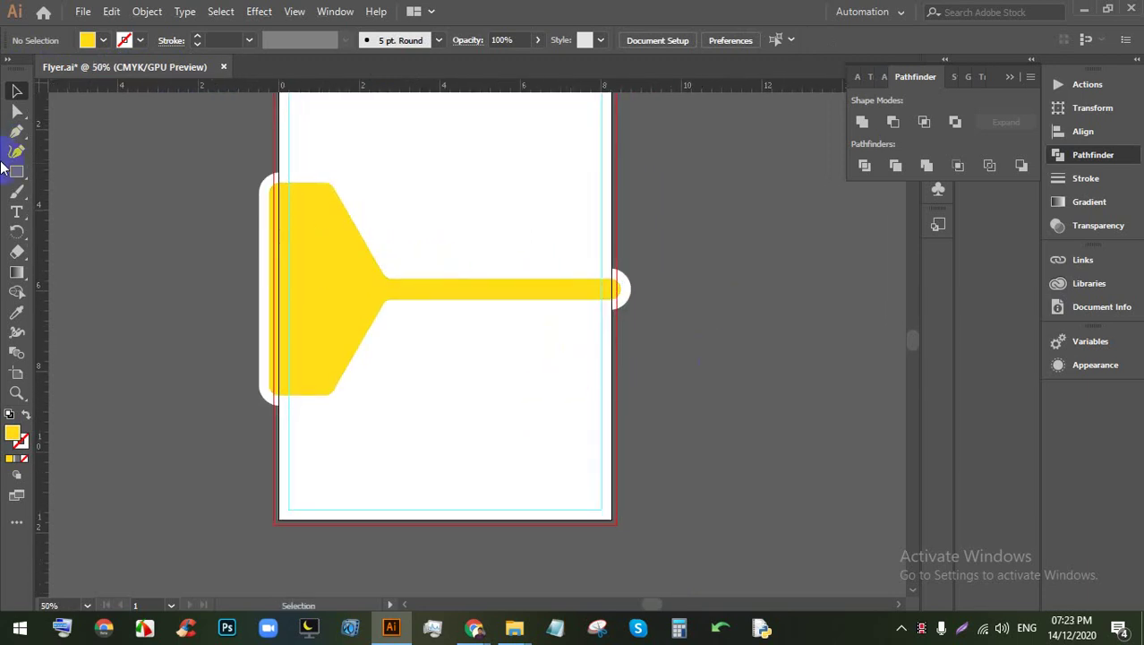
{"action": "left_click_drag", "start_coordinate": [613, 517], "coordinate": [279, 288]}
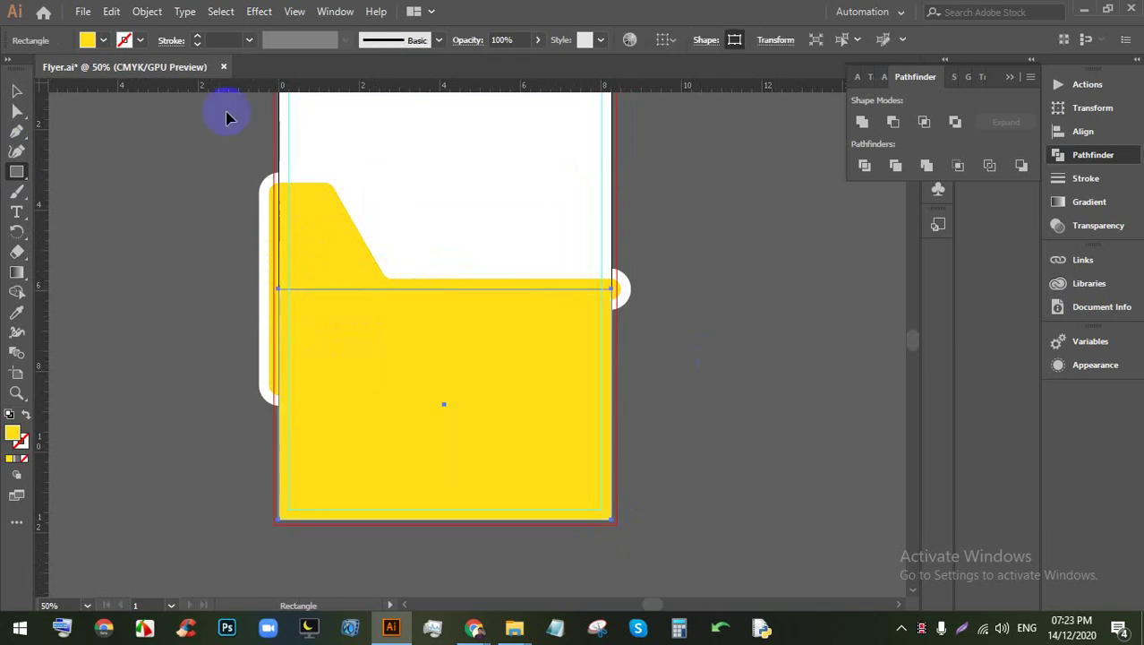
{"action": "key", "text": "v"}
Step: Fill the rectangle with the white-to-black gradient swatch, undoing an accidental extra rectangle
{"action": "left_click", "coordinate": [101, 40]}
{"action": "left_click", "coordinate": [31, 119]}
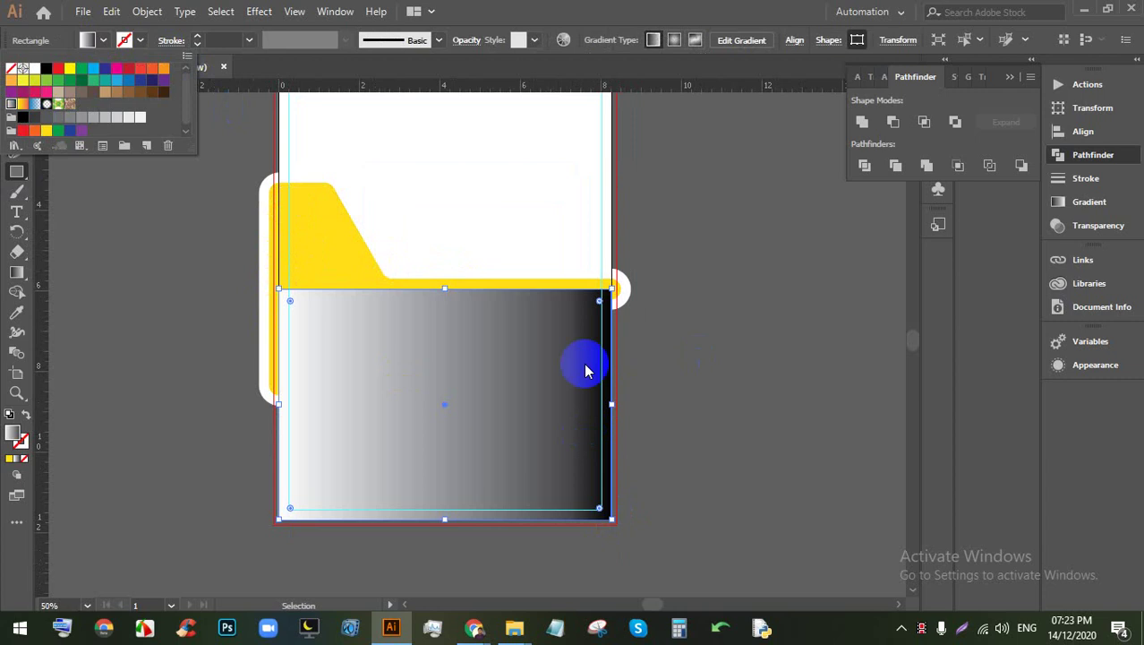
{"action": "key", "text": "m"}
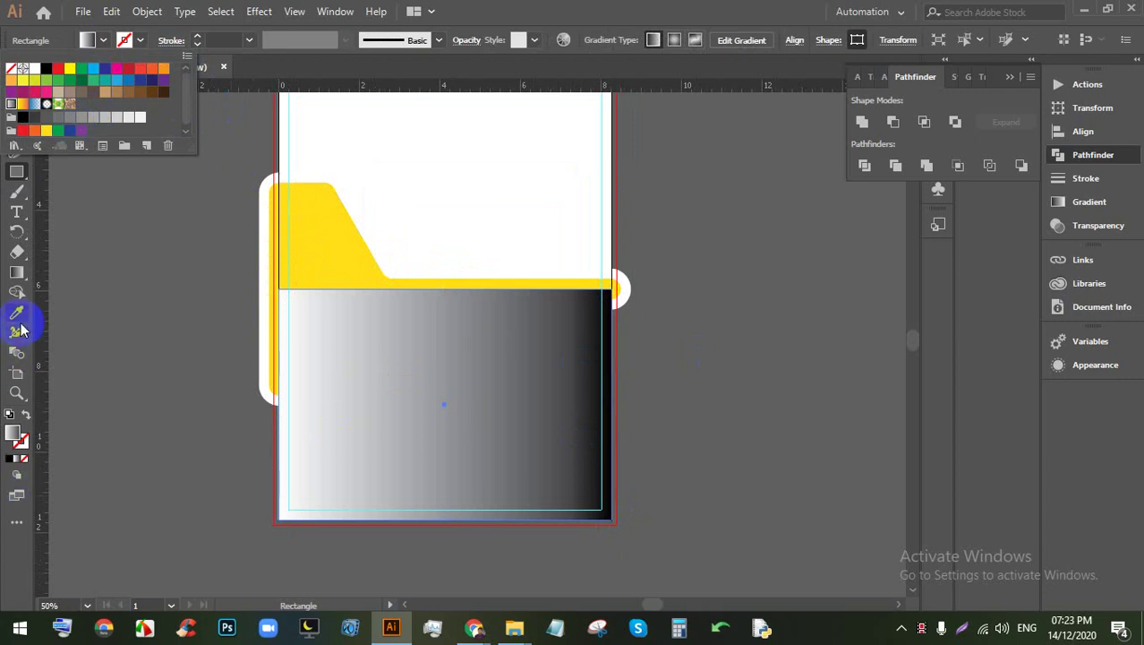
{"action": "left_click", "coordinate": [163, 319]}
{"action": "left_click_drag", "start_coordinate": [331, 538], "coordinate": [582, 294]}
{"action": "key", "text": "ctrl+z"}
Step: Make the gradient run horizontally across the rectangle with the Gradient tool, then deselect
{"action": "left_click", "coordinate": [16, 271]}
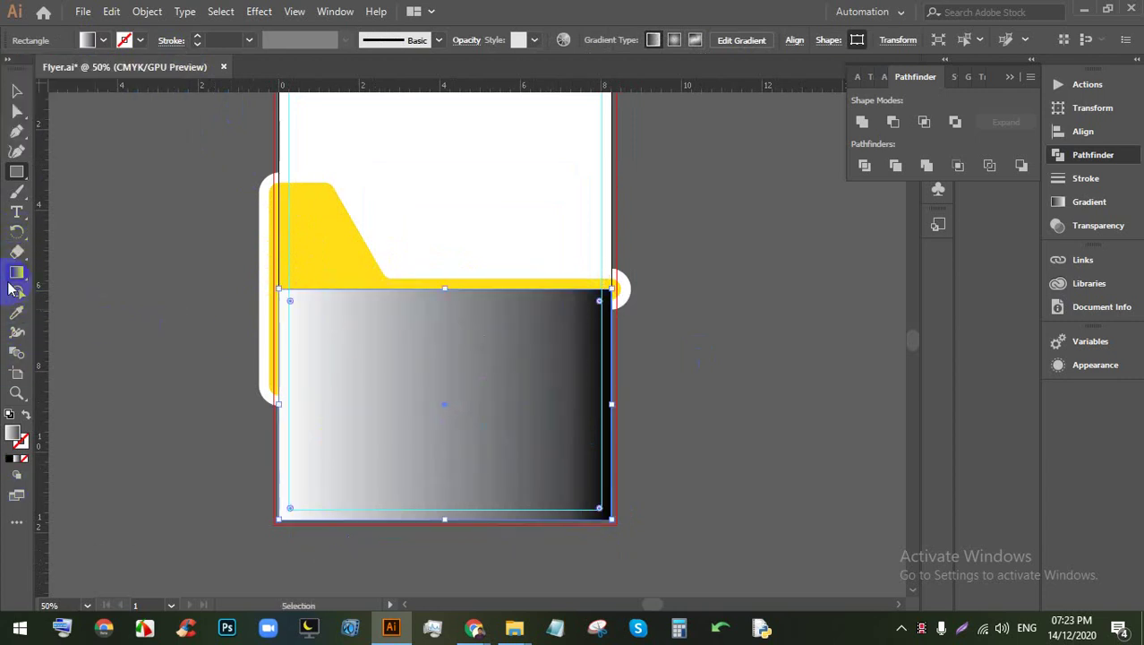
{"action": "mouse_move", "coordinate": [285, 498]}
{"action": "left_mouse_down"}
{"action": "mouse_move", "coordinate": [593, 270]}
{"action": "mouse_move", "coordinate": [632, 254]}
{"action": "left_mouse_up"}
{"action": "mouse_move", "coordinate": [550, 315]}
{"action": "left_mouse_down"}
{"action": "mouse_move", "coordinate": [498, 337]}
{"action": "mouse_move", "coordinate": [624, 285]}
{"action": "left_mouse_up"}
{"action": "left_click_drag", "start_coordinate": [275, 400], "coordinate": [659, 396]}
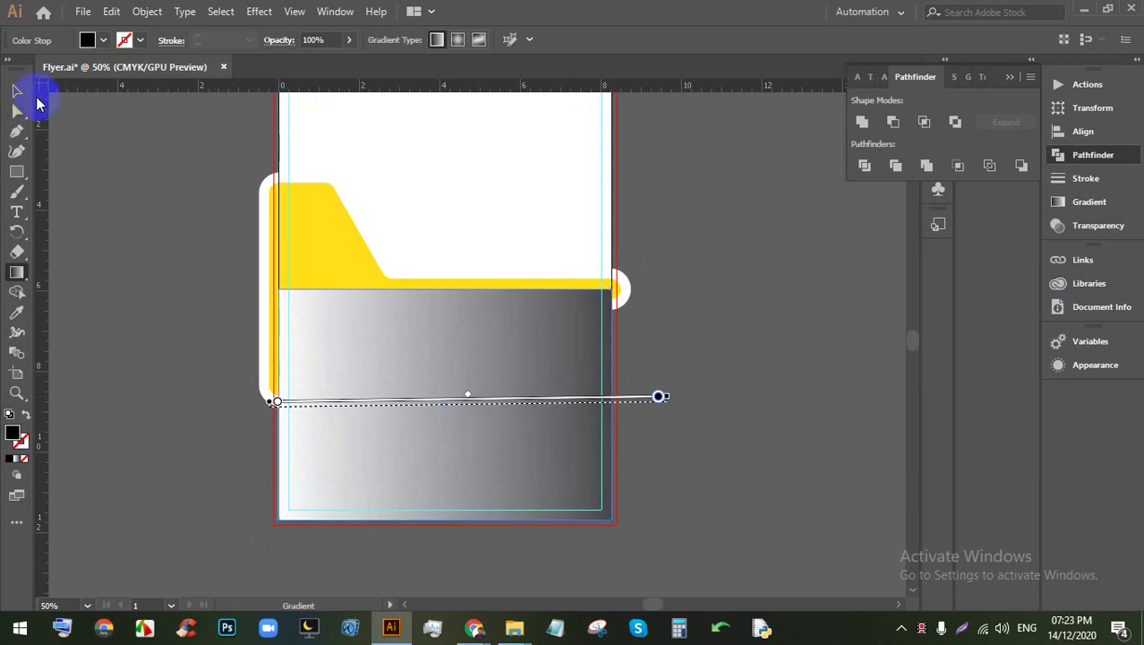
{"action": "left_click", "coordinate": [17, 89]}
{"action": "left_click", "coordinate": [799, 442]}
Step: Send the gradient rectangle behind the funnel shapes
{"action": "scroll", "coordinate": [530, 319], "scroll_direction": "up", "scroll_amount": 1}
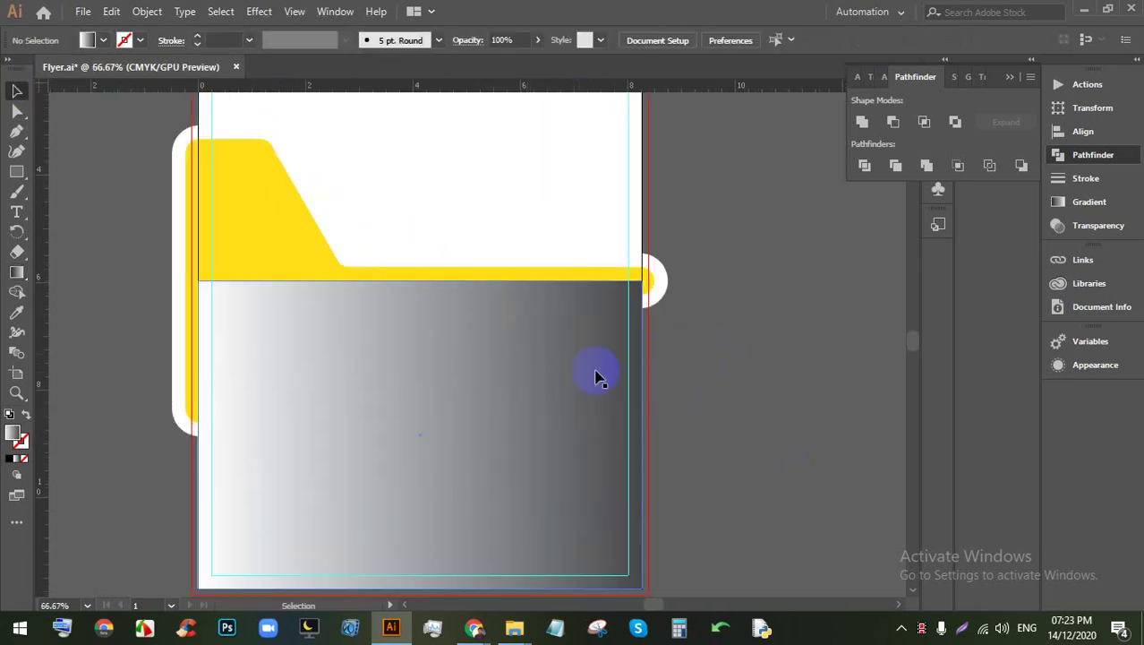
{"action": "left_click", "coordinate": [549, 372]}
{"action": "key", "text": "ctrl+bracketleft"}
{"action": "key", "text": "ctrl+bracketleft"}
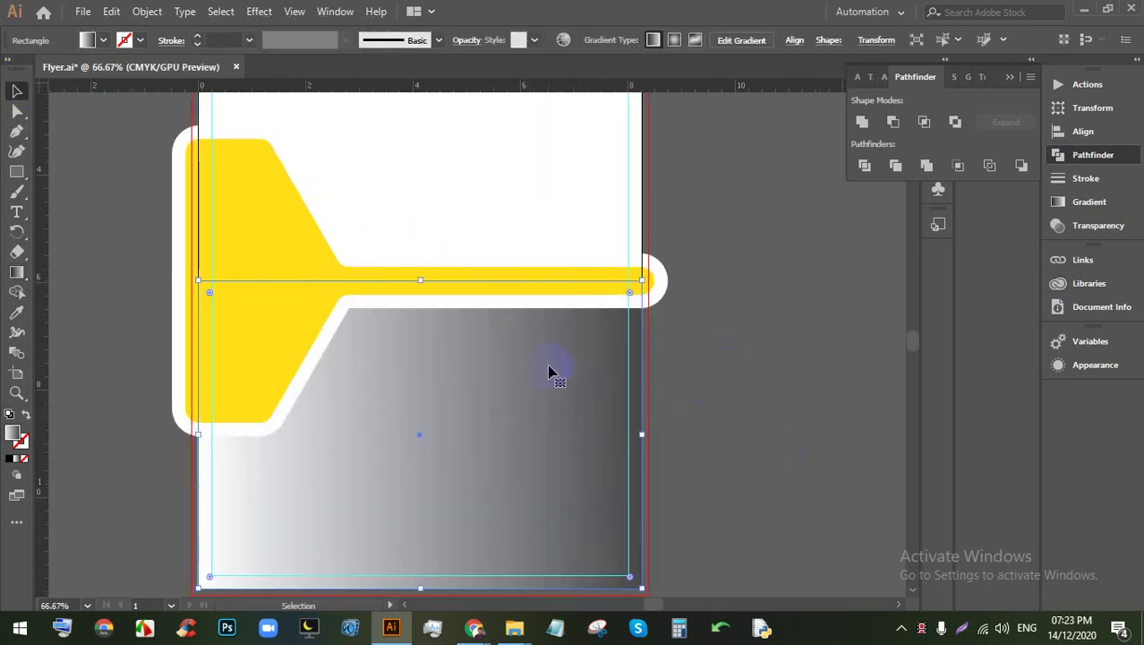
{"action": "scroll", "coordinate": [535, 374], "scroll_direction": "down", "scroll_amount": 2}
{"action": "scroll", "coordinate": [535, 374], "scroll_direction": "up", "scroll_amount": 3}
{"action": "scroll", "coordinate": [728, 461], "scroll_direction": "down", "scroll_amount": 2}
Step: Apply a Drop Shadow to the yellow funnel at 68% opacity with 0.2 in blur
{"action": "left_click", "coordinate": [422, 311]}
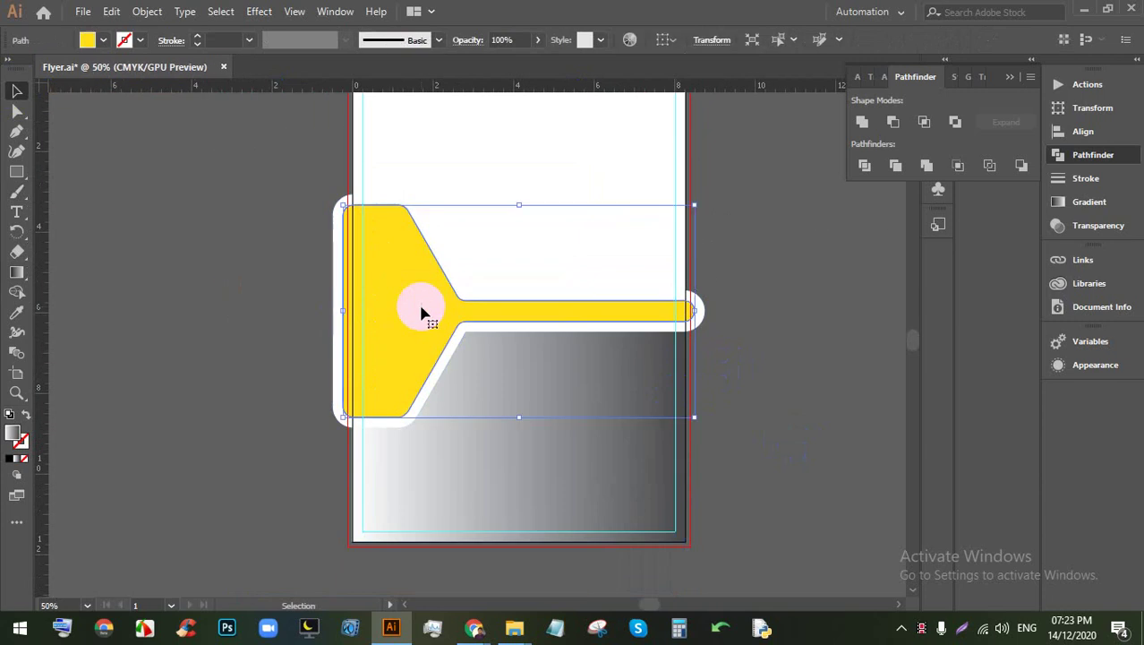
{"action": "left_click", "coordinate": [259, 10]}
{"action": "mouse_move", "coordinate": [299, 201]}
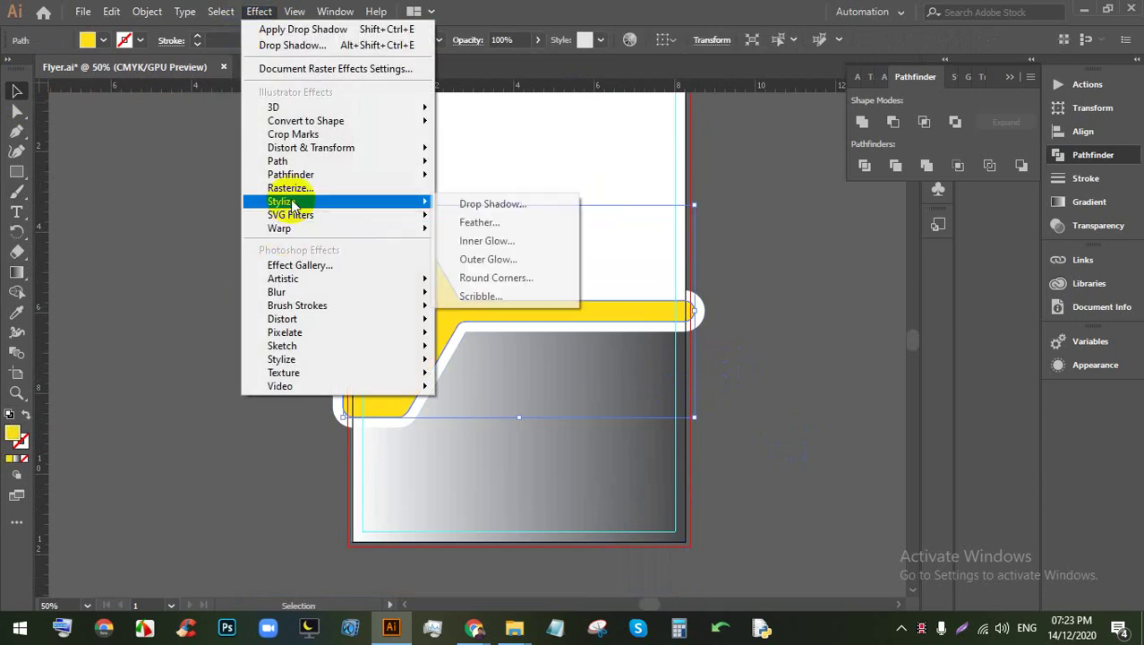
{"action": "left_click", "coordinate": [486, 204]}
{"action": "left_click", "coordinate": [714, 377]}
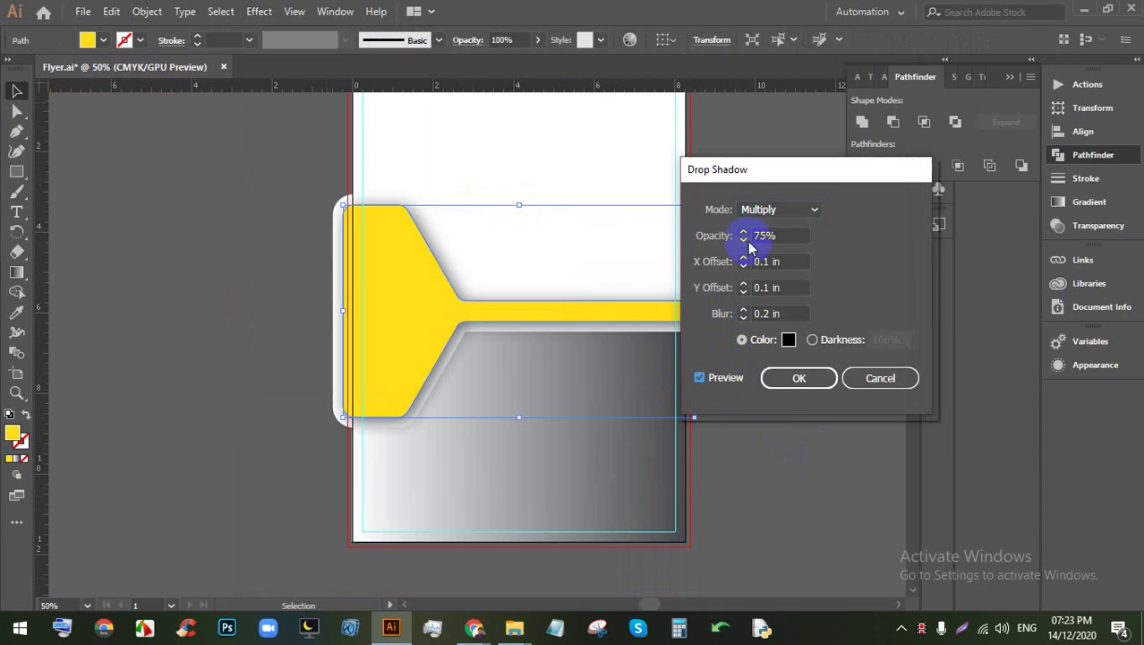
{"action": "left_click_drag", "start_coordinate": [764, 169], "coordinate": [809, 174]}
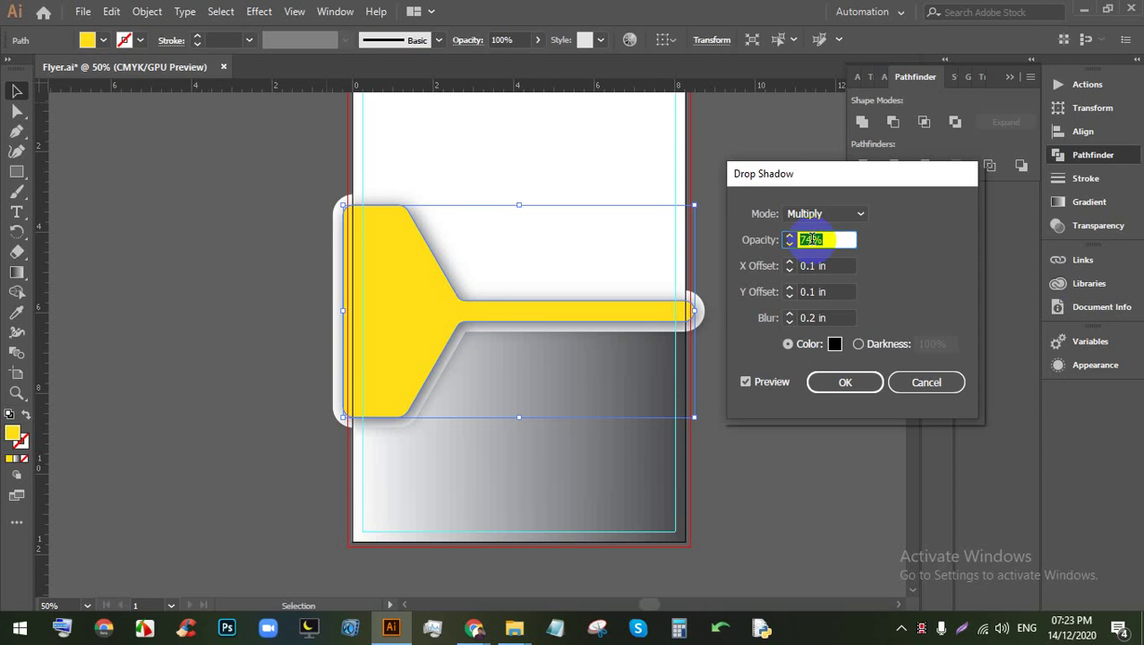
{"action": "left_click_drag", "start_coordinate": [773, 241], "coordinate": [680, 266]}
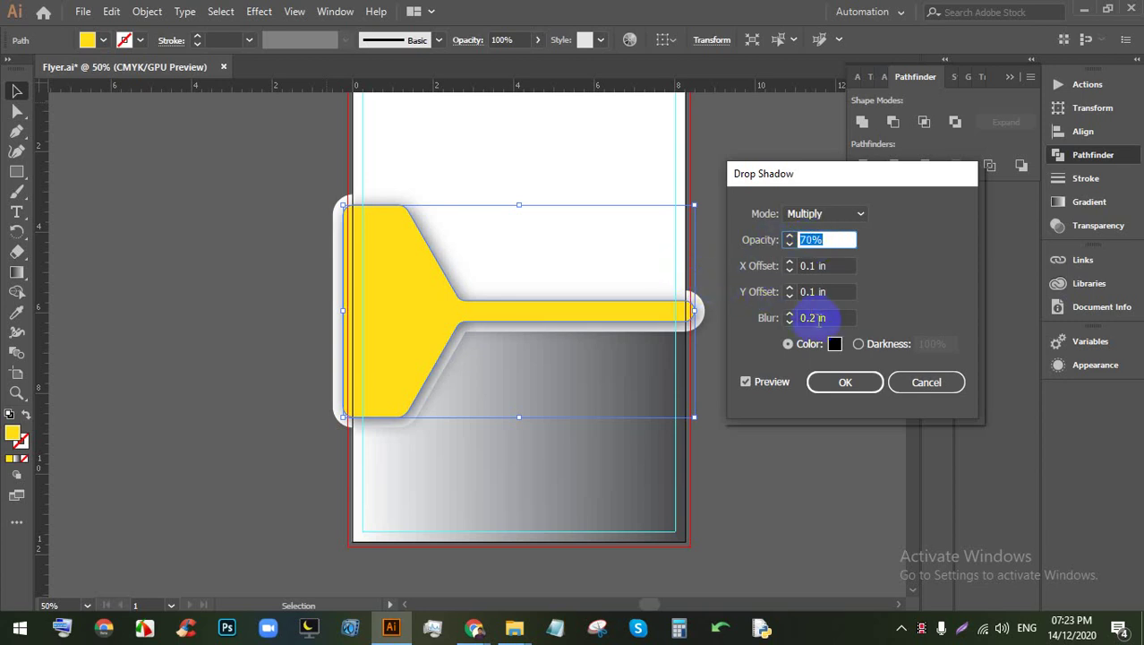
{"action": "left_click", "coordinate": [819, 319]}
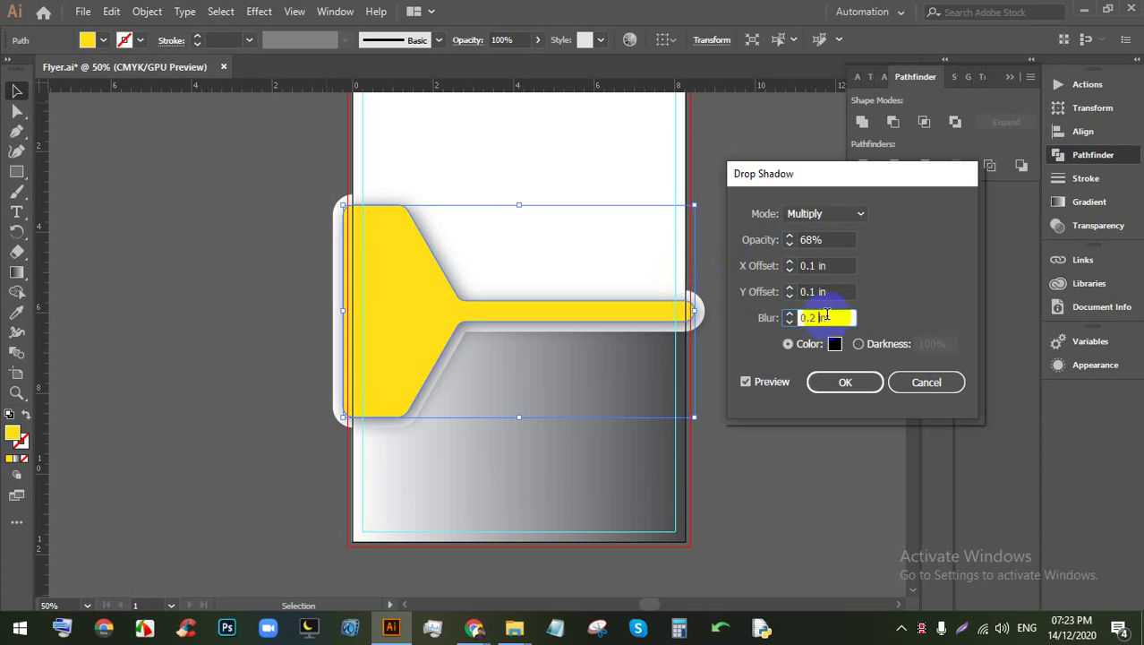
{"action": "key", "text": "Up"}
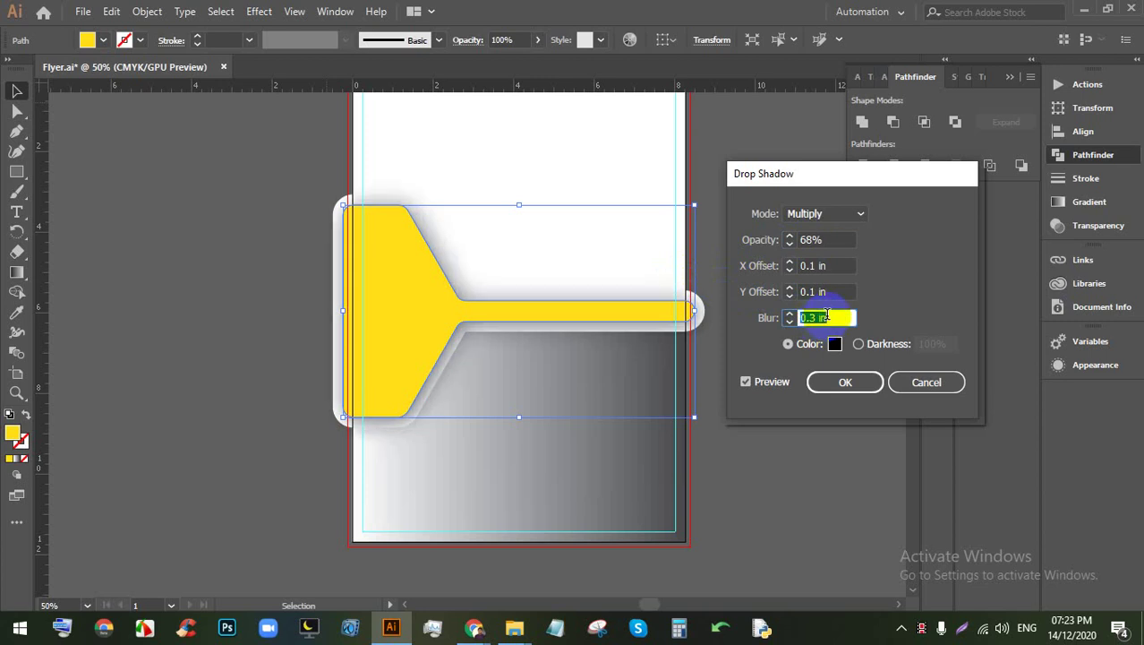
{"action": "key", "text": "Down"}
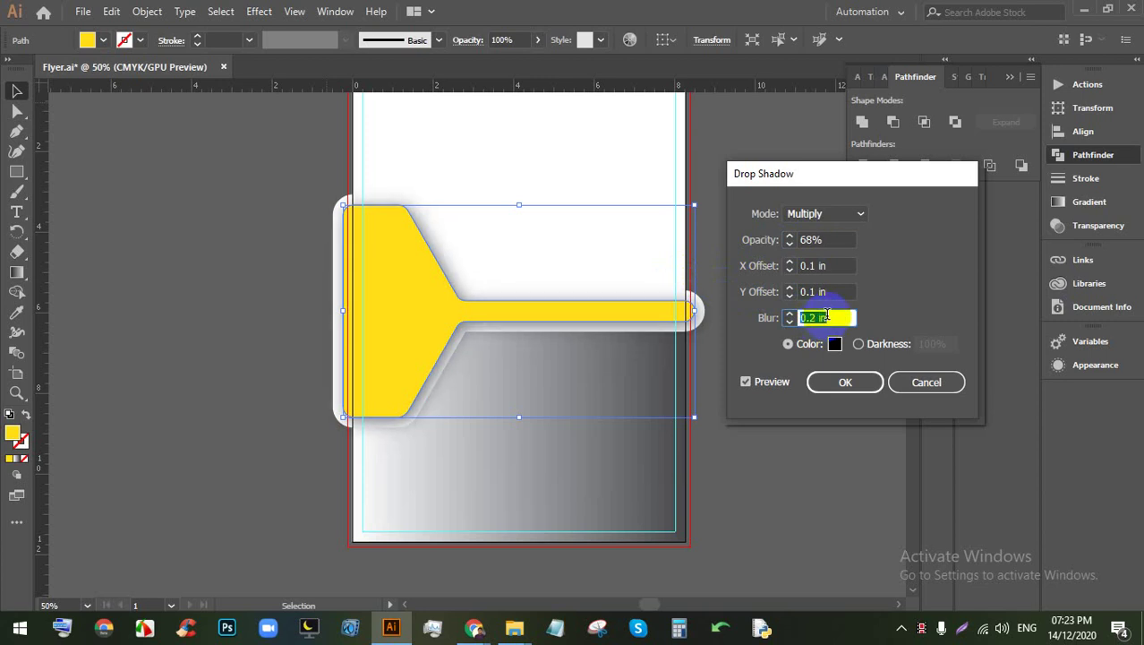
{"action": "left_click", "coordinate": [841, 385]}
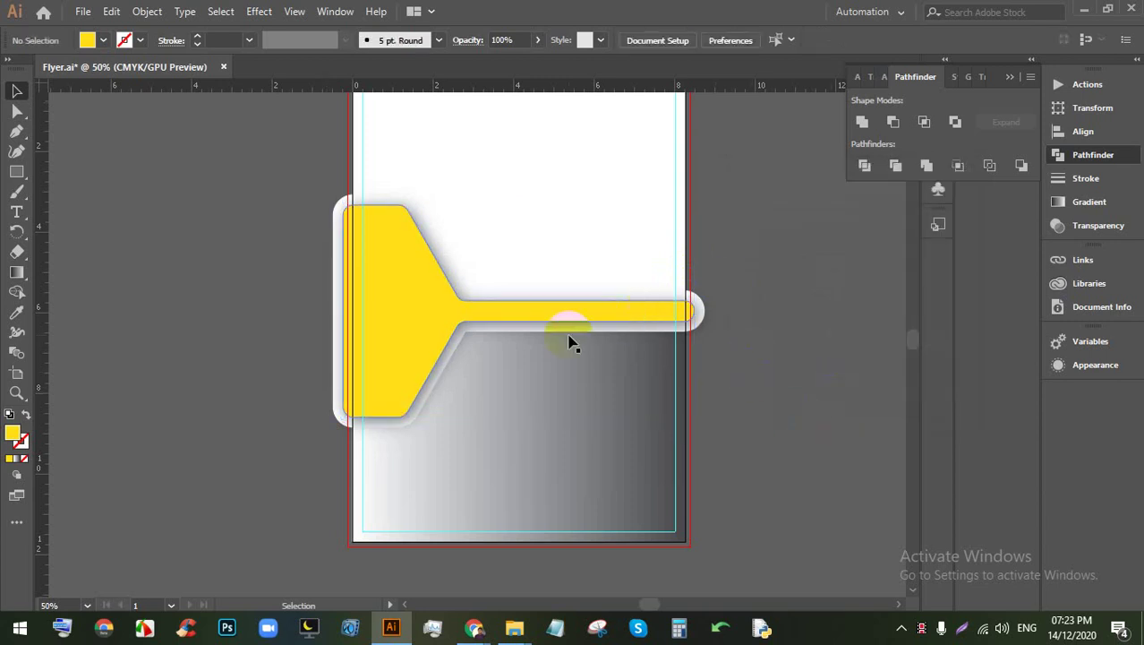
Step: Tighten the yellow funnel's rounded corners to a 0.14 in radius with Direct Selection
{"action": "scroll", "coordinate": [569, 343], "scroll_direction": "down", "scroll_amount": 3}
{"action": "scroll", "coordinate": [528, 335], "scroll_direction": "up", "scroll_amount": 5}
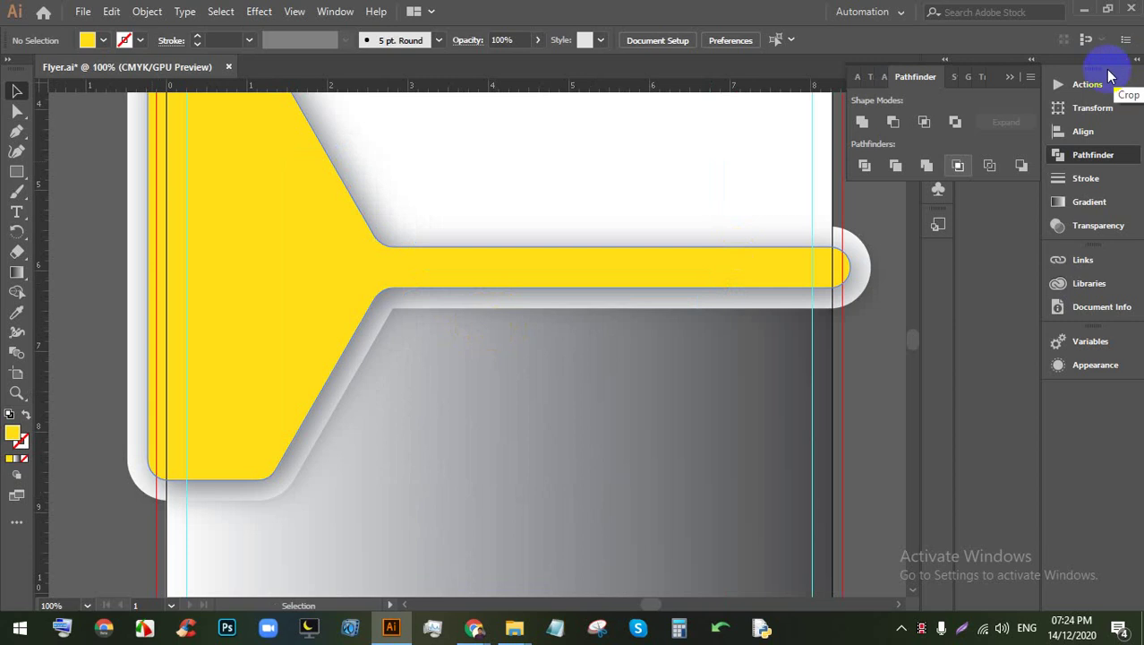
{"action": "scroll", "coordinate": [601, 396], "scroll_direction": "up", "scroll_amount": 1}
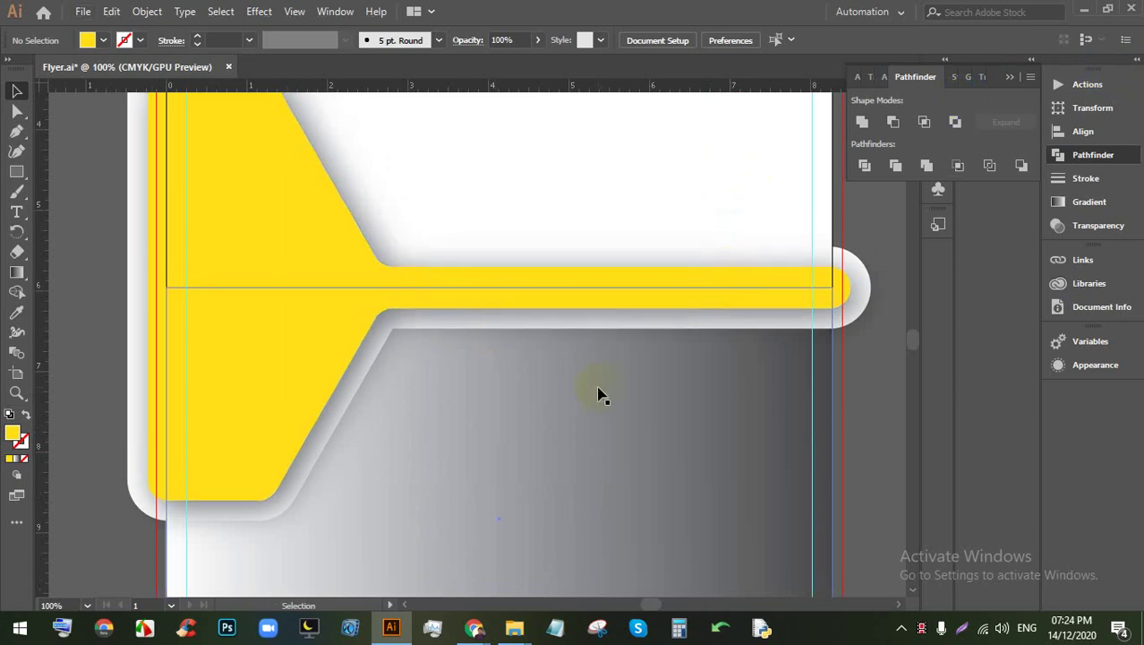
{"action": "left_click_drag", "start_coordinate": [594, 384], "coordinate": [582, 409]}
{"action": "scroll", "coordinate": [590, 391], "scroll_direction": "down", "scroll_amount": 1}
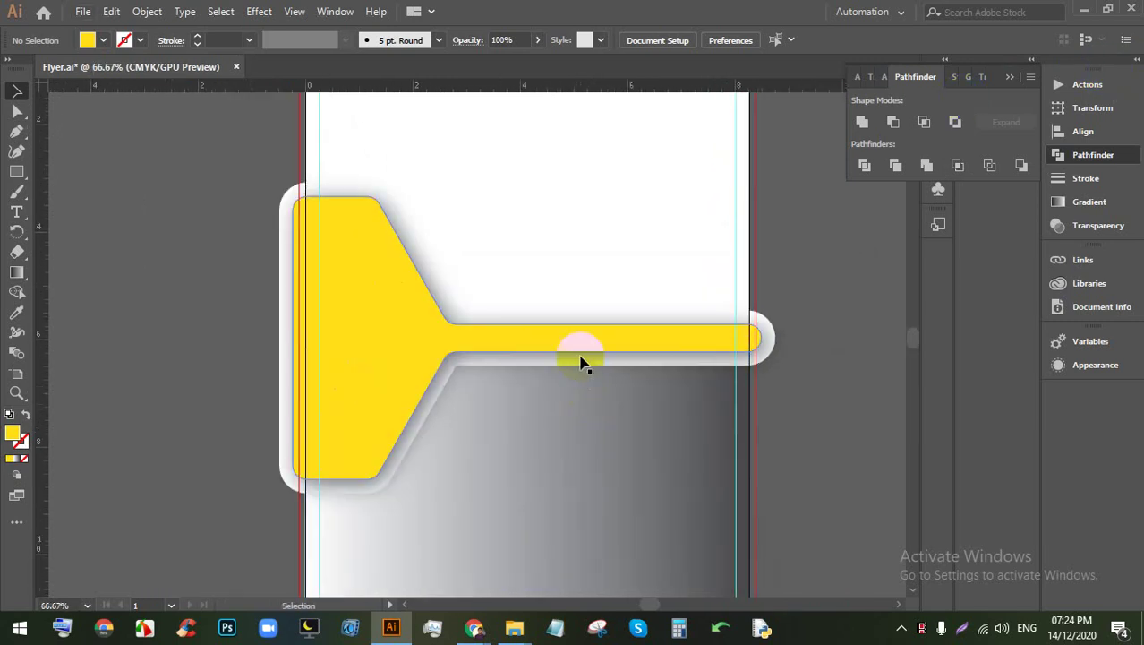
{"action": "left_click", "coordinate": [307, 284]}
{"action": "left_click", "coordinate": [16, 110]}
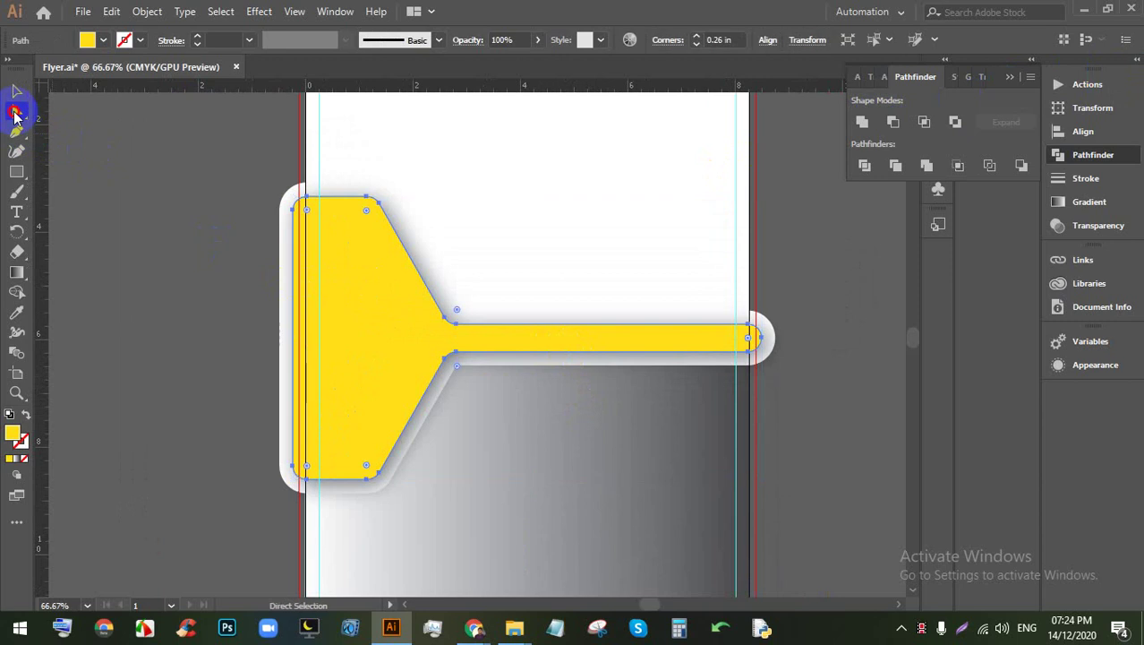
{"action": "left_click_drag", "start_coordinate": [367, 212], "coordinate": [375, 209]}
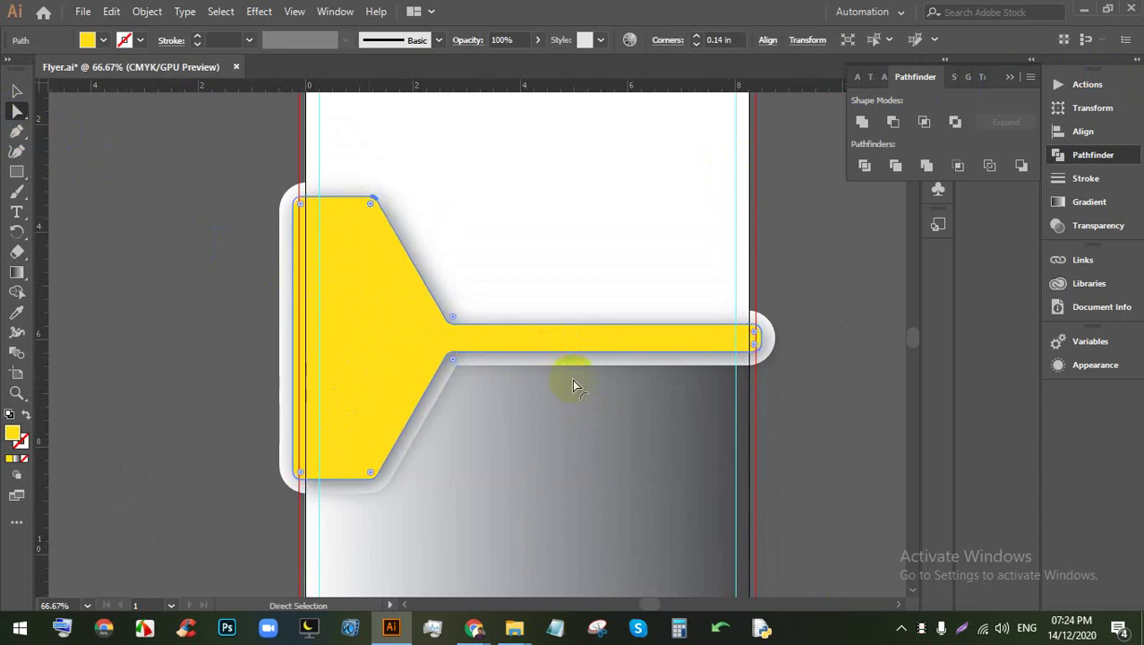
{"action": "left_click", "coordinate": [825, 479]}
Step: Reselect the yellow funnel and open the Object menu's path commands
{"action": "scroll", "coordinate": [650, 382], "scroll_direction": "down", "scroll_amount": 2}
{"action": "scroll", "coordinate": [768, 416], "scroll_direction": "up", "scroll_amount": 2}
{"action": "scroll", "coordinate": [653, 416], "scroll_direction": "right", "scroll_amount": 1}
{"action": "left_click", "coordinate": [350, 320]}
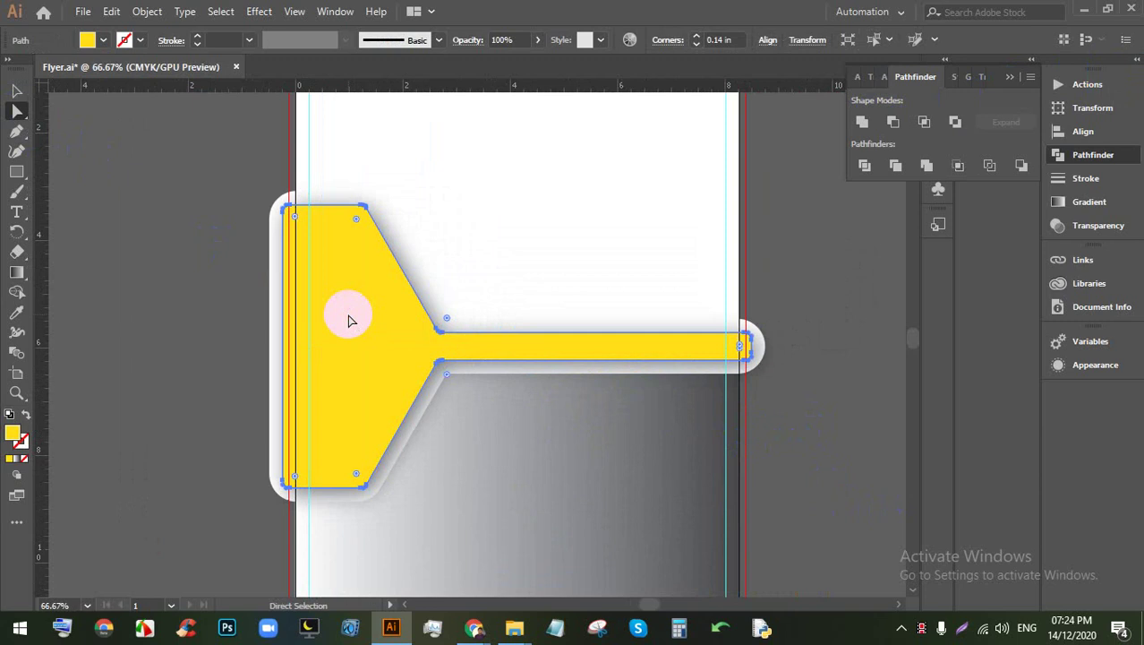
{"action": "left_click", "coordinate": [146, 12]}
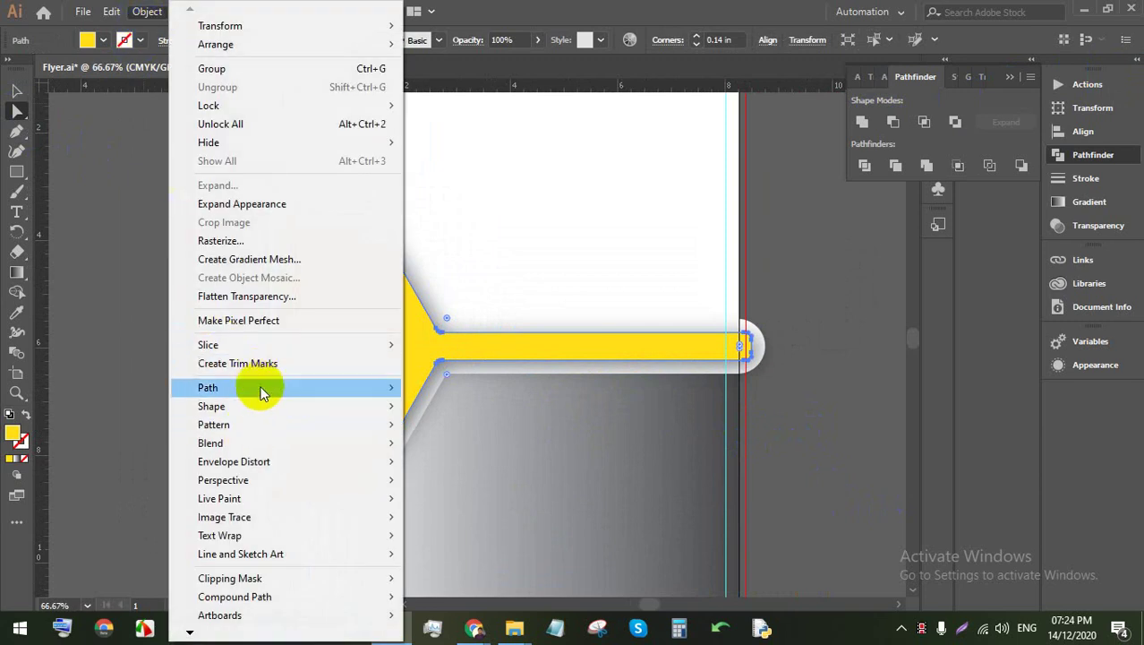
Step: Preview and apply a first inset Offset Path on the yellow funnel, then deselect
{"action": "mouse_move", "coordinate": [263, 393]}
{"action": "left_click", "coordinate": [500, 440]}
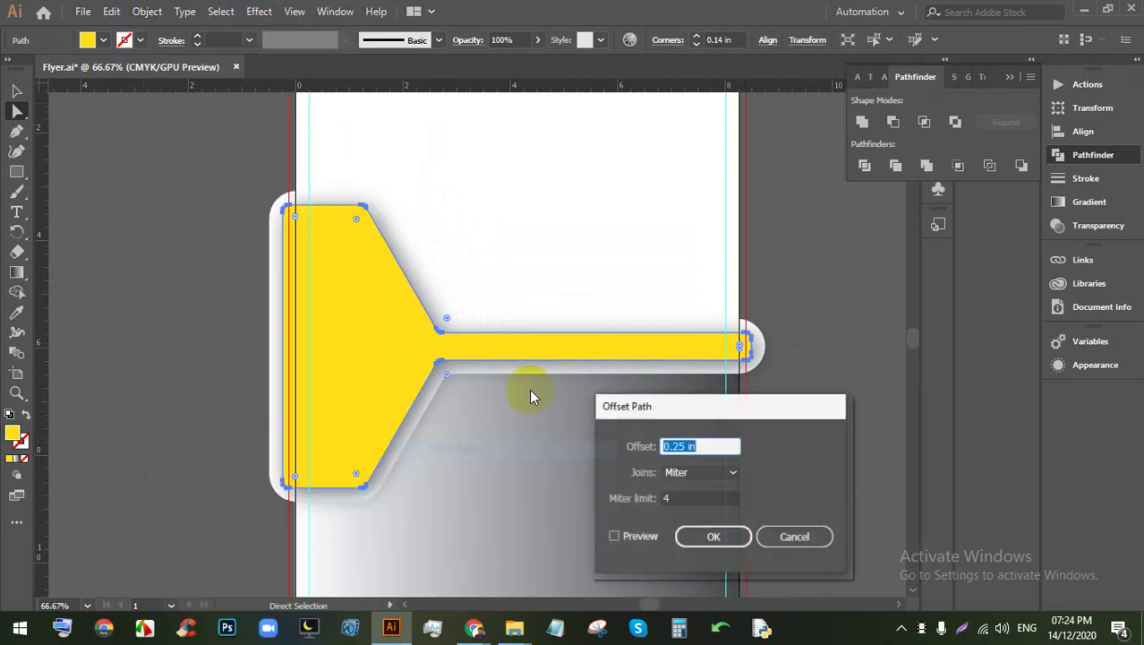
{"action": "left_click", "coordinate": [625, 530]}
{"action": "left_click", "coordinate": [693, 446]}
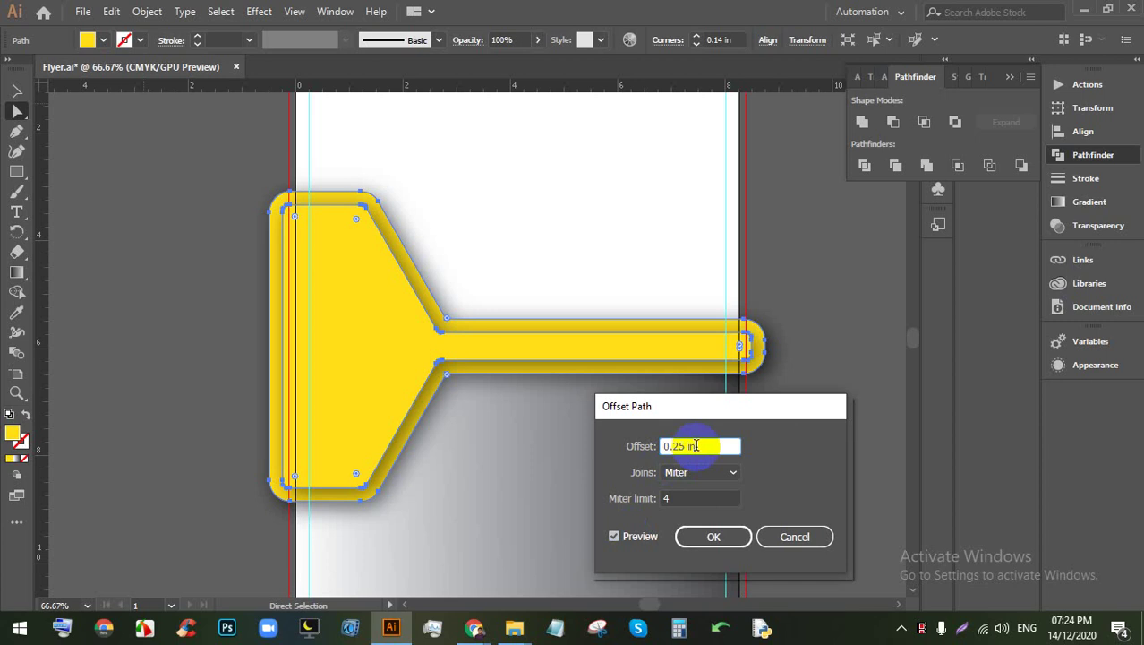
{"action": "scroll", "coordinate": [696, 446], "scroll_direction": "down", "scroll_amount": 2}
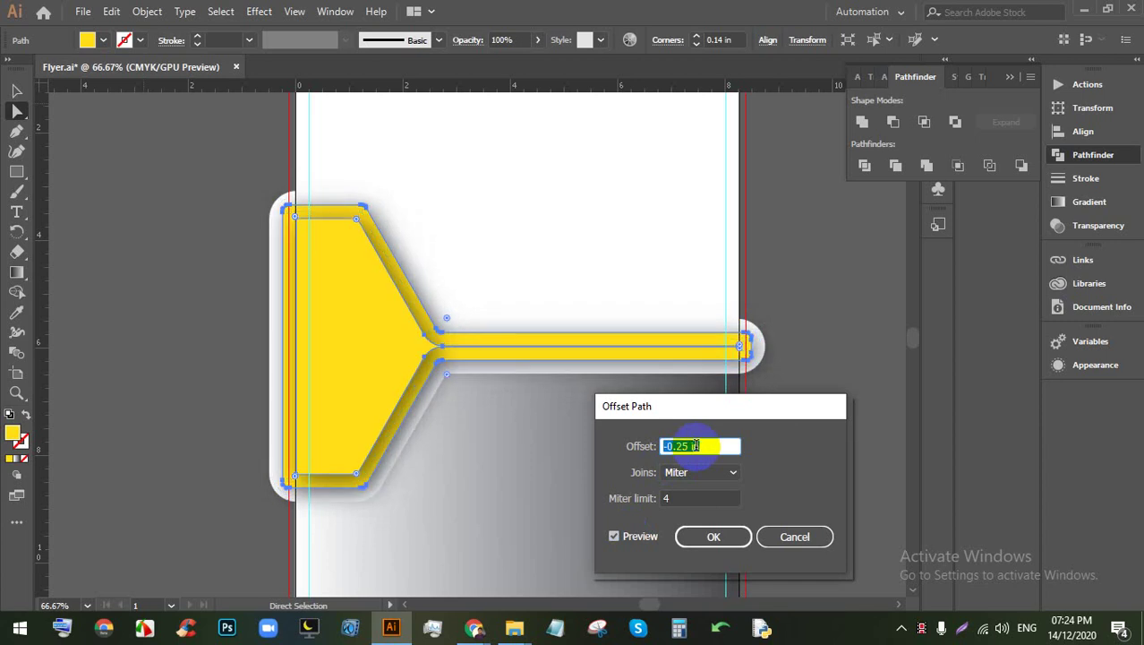
{"action": "scroll", "coordinate": [696, 446], "scroll_direction": "down", "scroll_amount": 1}
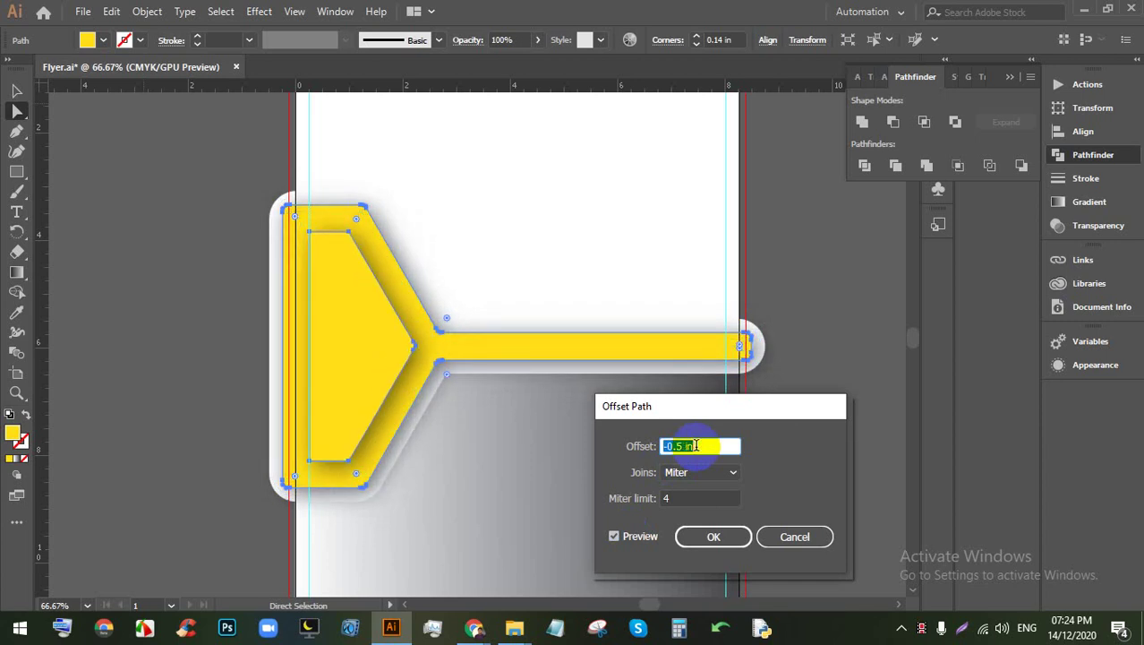
{"action": "scroll", "coordinate": [695, 446], "scroll_direction": "up", "scroll_amount": 1}
{"action": "left_click", "coordinate": [712, 535]}
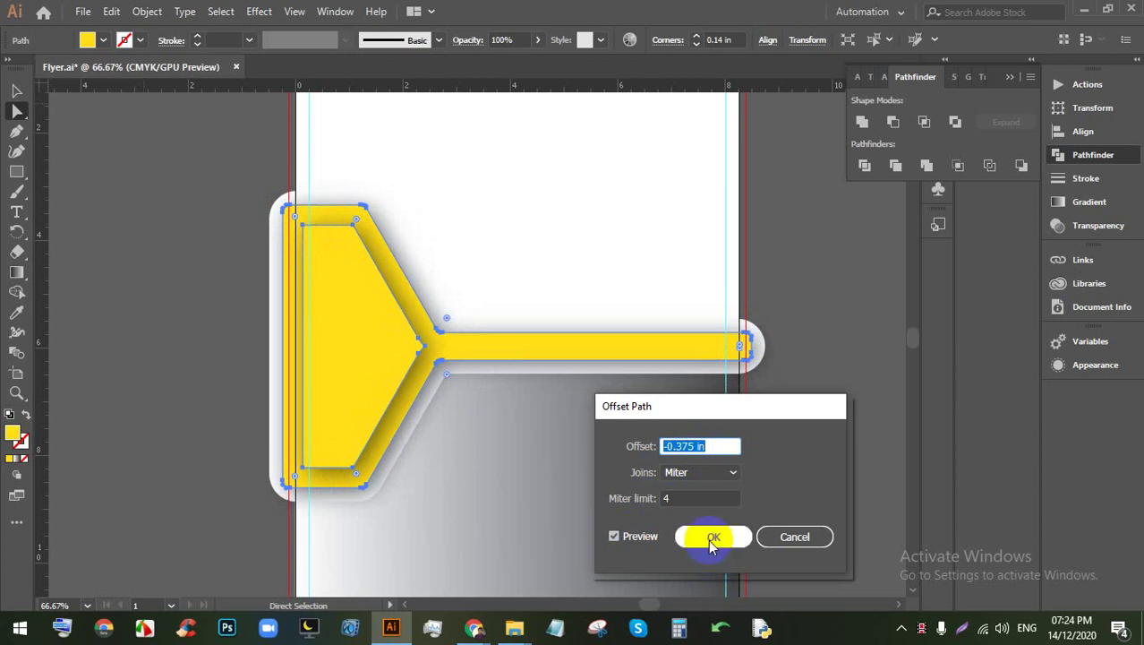
{"action": "left_click", "coordinate": [846, 407]}
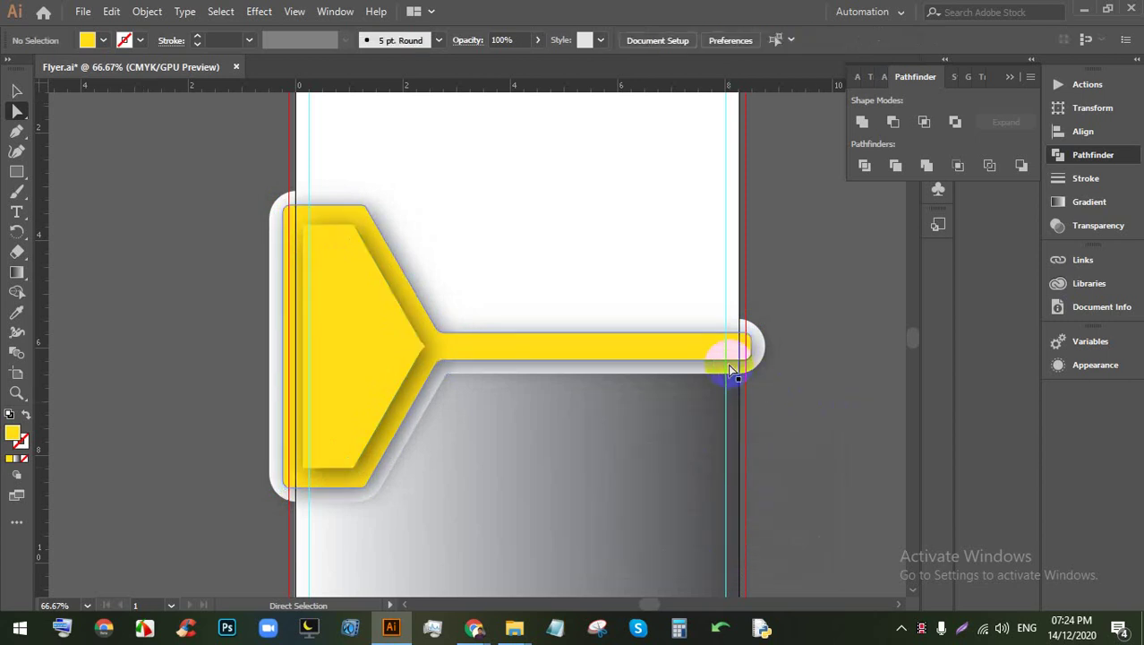
Step: Reselect the yellow funnel path and create a -0.375 in inset with Offset Path
{"action": "left_click", "coordinate": [703, 373]}
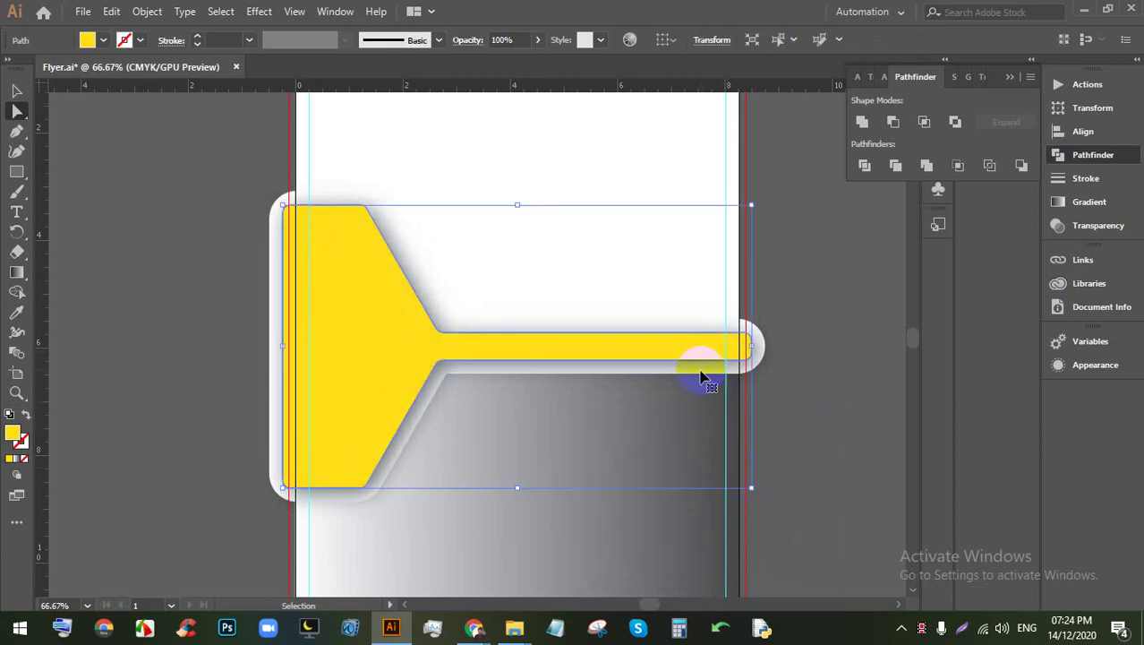
{"action": "key", "text": "a"}
{"action": "left_click", "coordinate": [670, 374]}
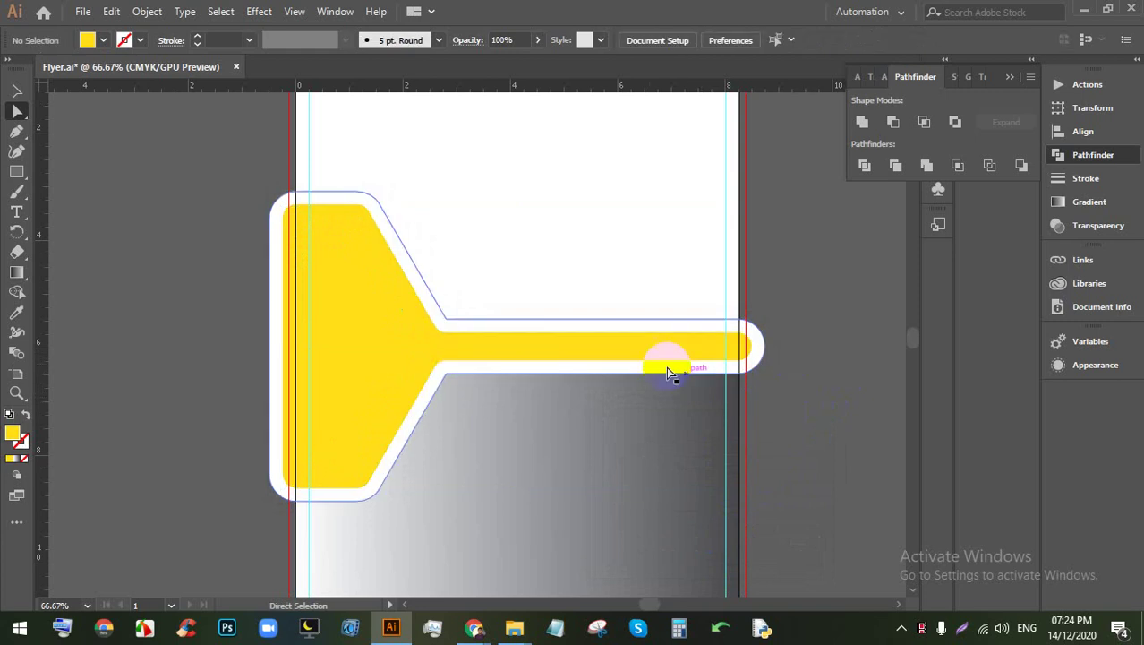
{"action": "scroll", "coordinate": [510, 365], "scroll_direction": "left", "scroll_amount": 1}
{"action": "left_click", "coordinate": [371, 352]}
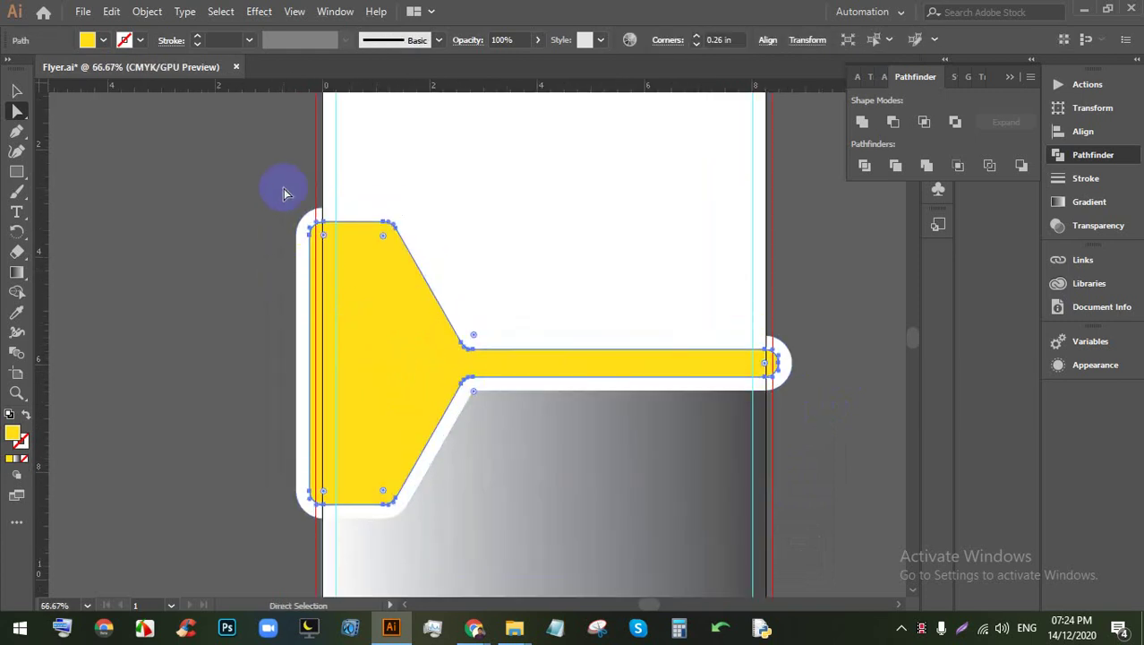
{"action": "scroll", "coordinate": [283, 193], "scroll_direction": "down", "scroll_amount": 1}
{"action": "left_click", "coordinate": [147, 10]}
{"action": "mouse_move", "coordinate": [263, 387]}
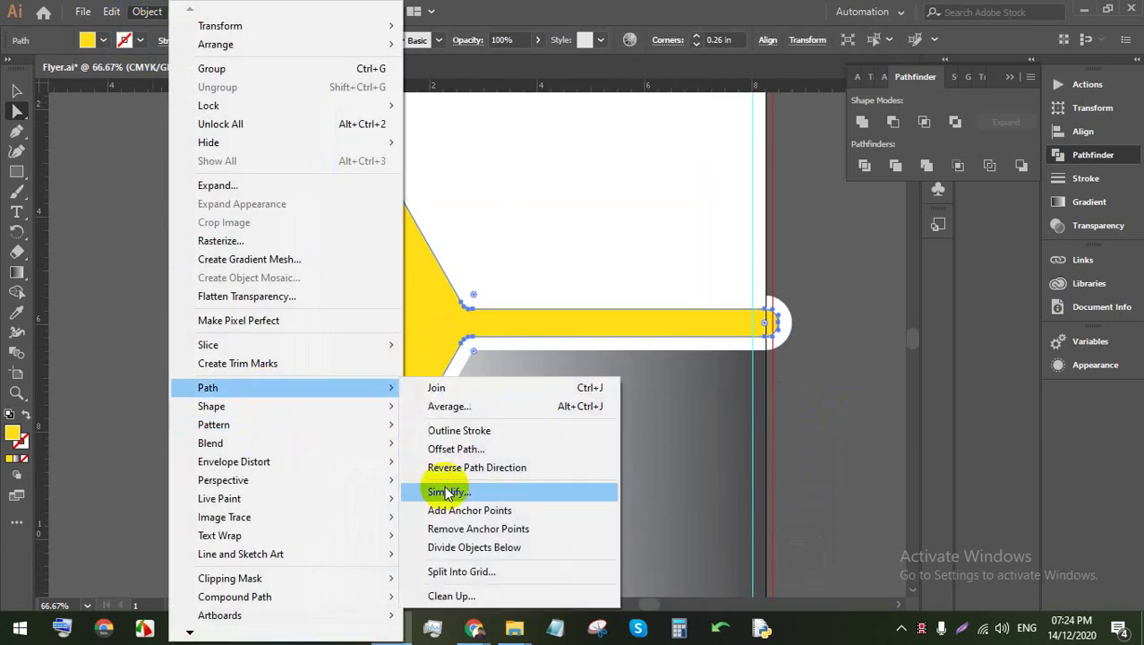
{"action": "left_click", "coordinate": [455, 448]}
{"action": "left_click", "coordinate": [627, 536]}
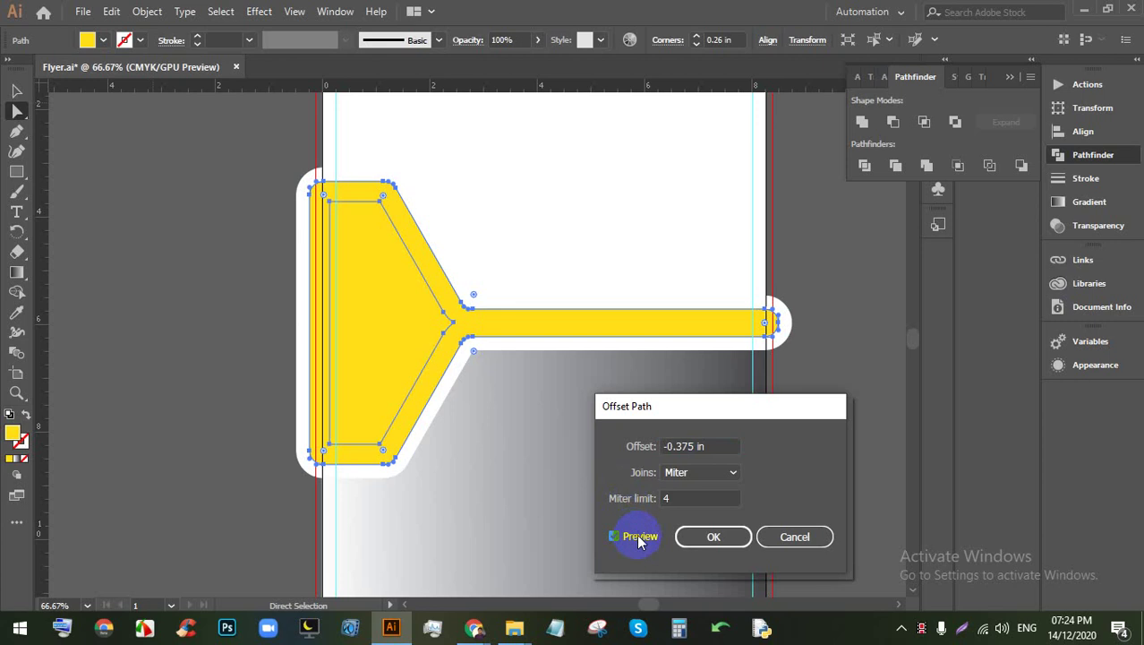
{"action": "left_click", "coordinate": [714, 537]}
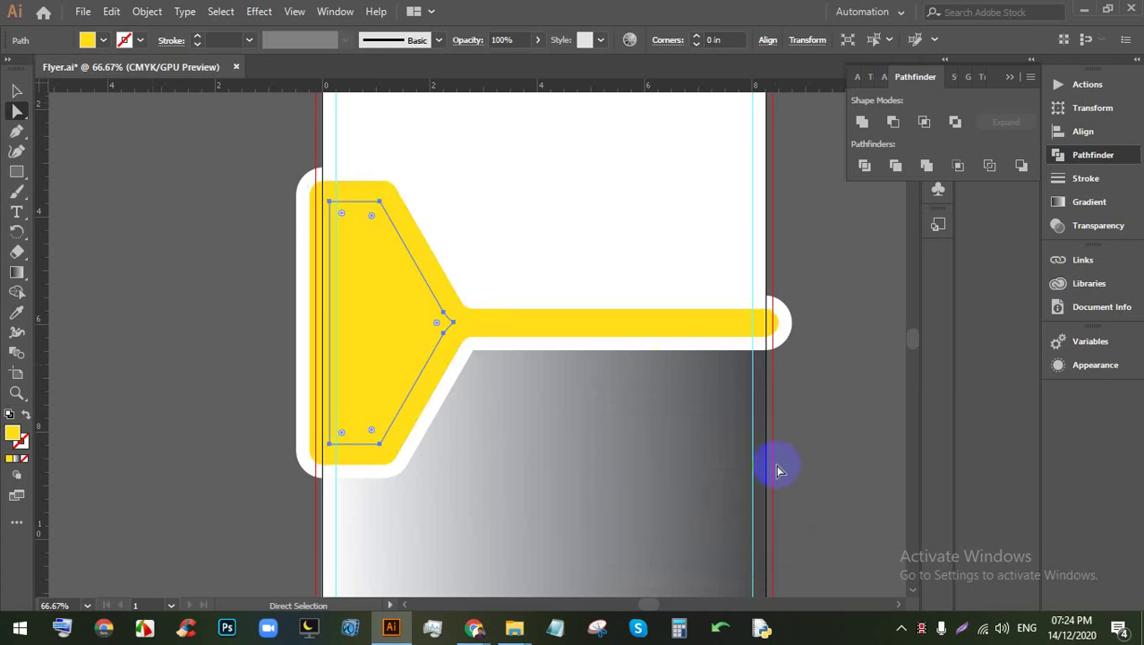
{"action": "left_click", "coordinate": [777, 470]}
Step: Fill the new inset shape with magenta from the swatches
{"action": "left_click", "coordinate": [440, 339]}
{"action": "left_click", "coordinate": [116, 40]}
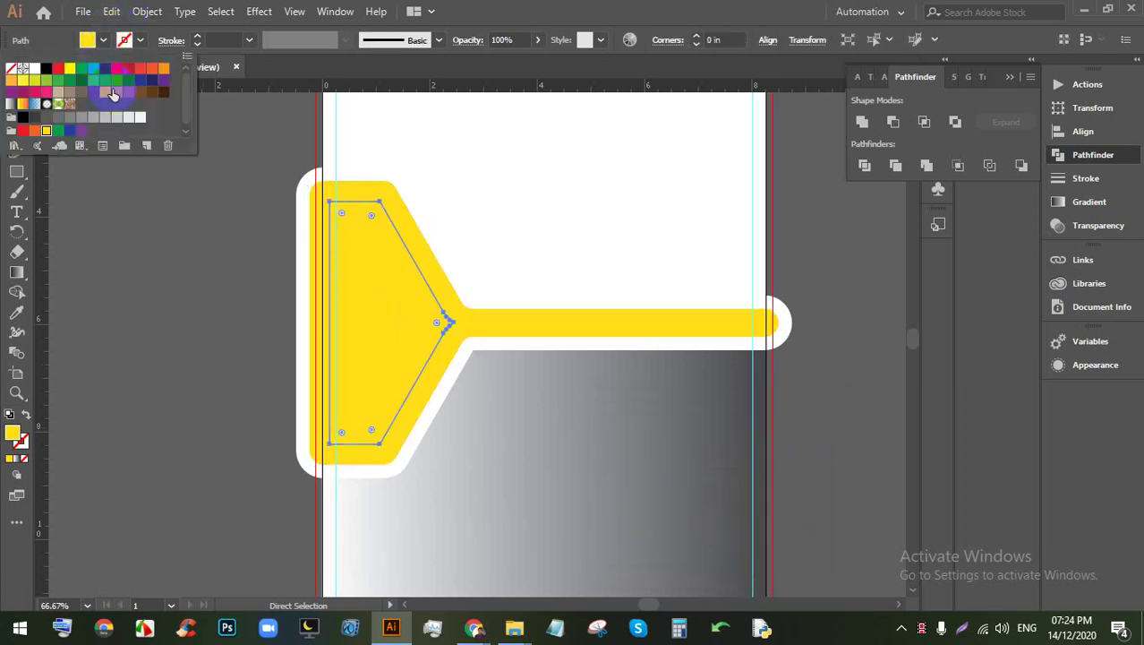
{"action": "left_click", "coordinate": [116, 70]}
{"action": "left_click", "coordinate": [815, 287]}
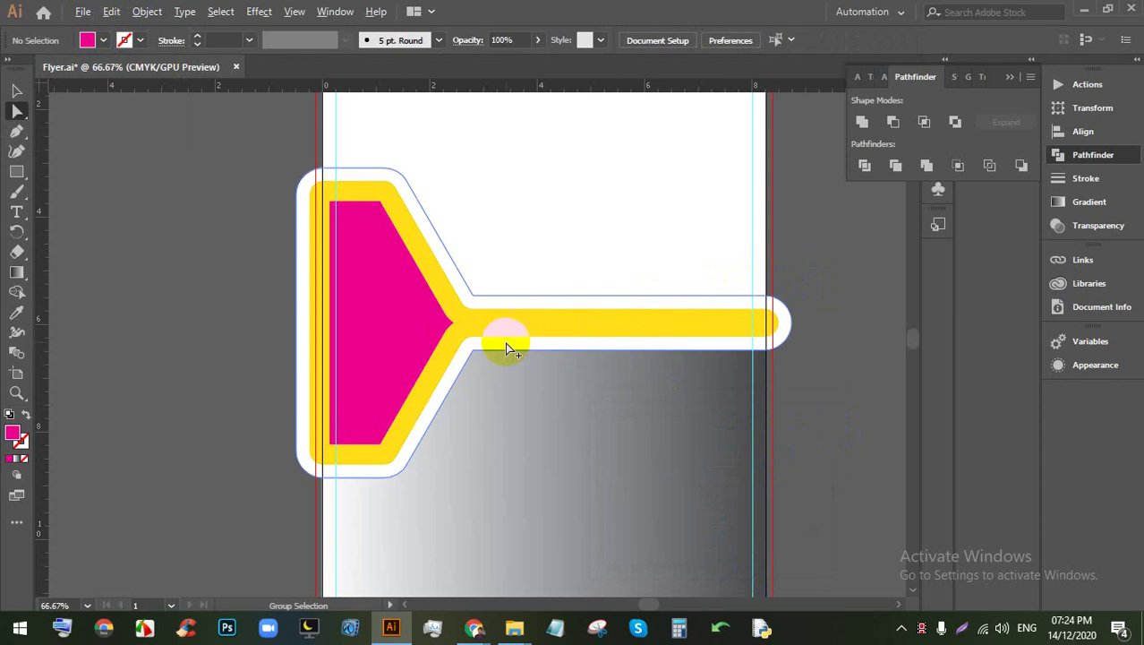
Step: Round the magenta inset shape's corners to 0.17 in
{"action": "scroll", "coordinate": [453, 331], "scroll_direction": "up", "scroll_amount": 1}
{"action": "left_click", "coordinate": [415, 321]}
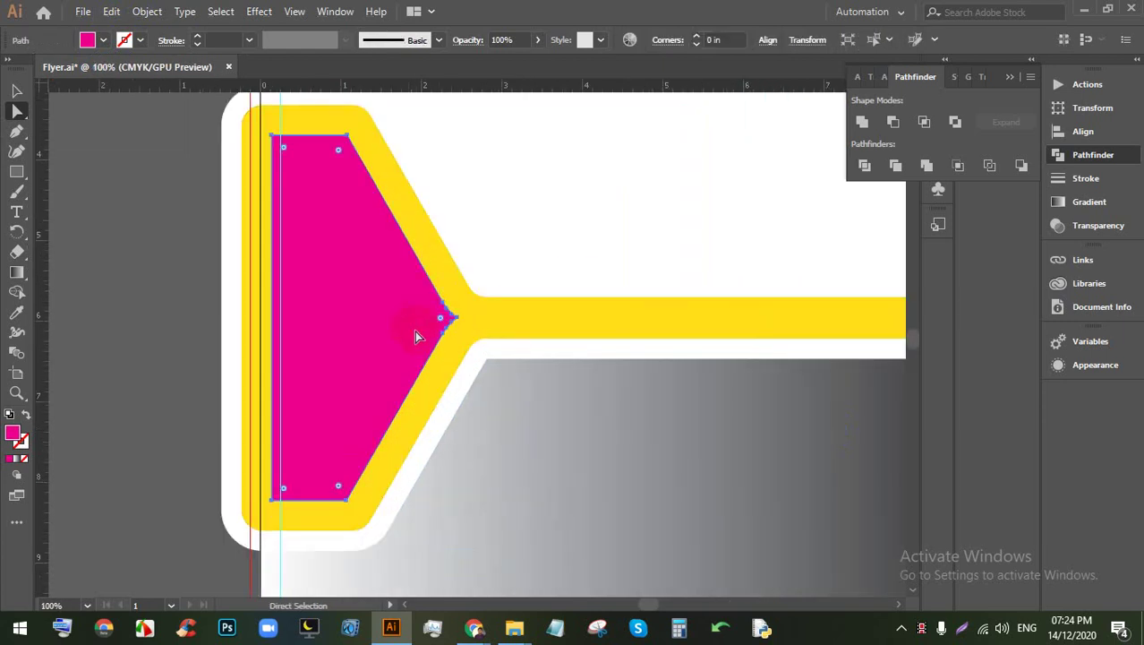
{"action": "scroll", "coordinate": [414, 330], "scroll_direction": "up", "scroll_amount": 1}
{"action": "scroll", "coordinate": [332, 188], "scroll_direction": "up", "scroll_amount": 1}
{"action": "left_click_drag", "start_coordinate": [357, 137], "coordinate": [358, 148]}
{"action": "scroll", "coordinate": [459, 319], "scroll_direction": "down", "scroll_amount": 1}
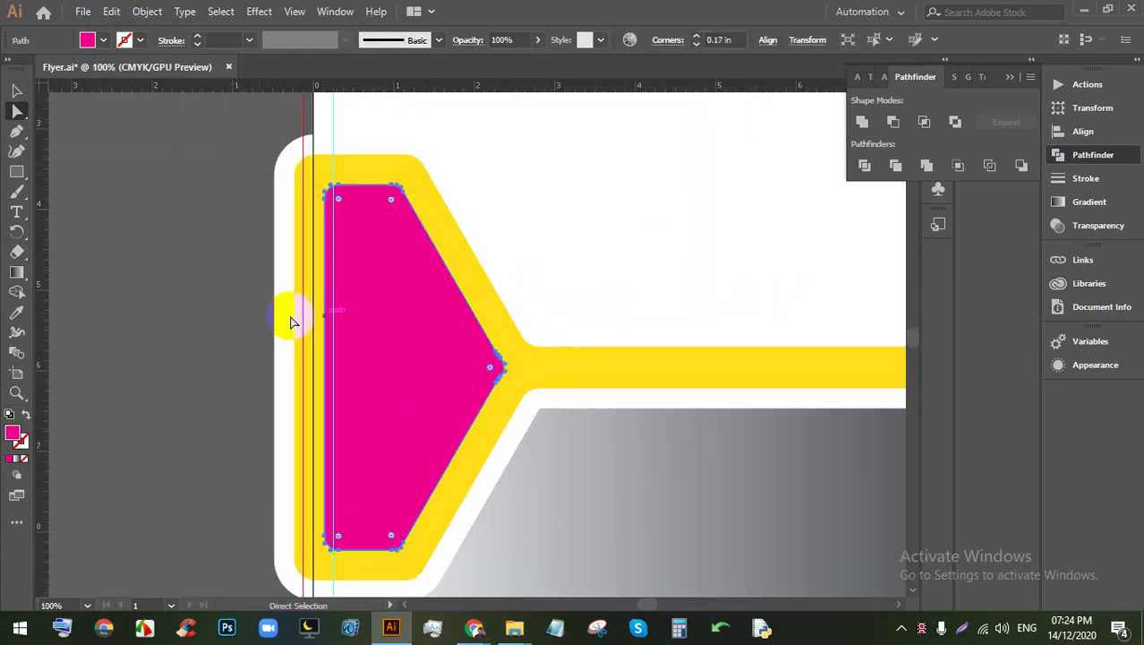
Step: Enlarge the magenta shape to fill the yellow frame
{"action": "left_click", "coordinate": [20, 112]}
{"action": "left_click", "coordinate": [17, 90]}
{"action": "left_click", "coordinate": [184, 215]}
{"action": "left_click", "coordinate": [414, 322]}
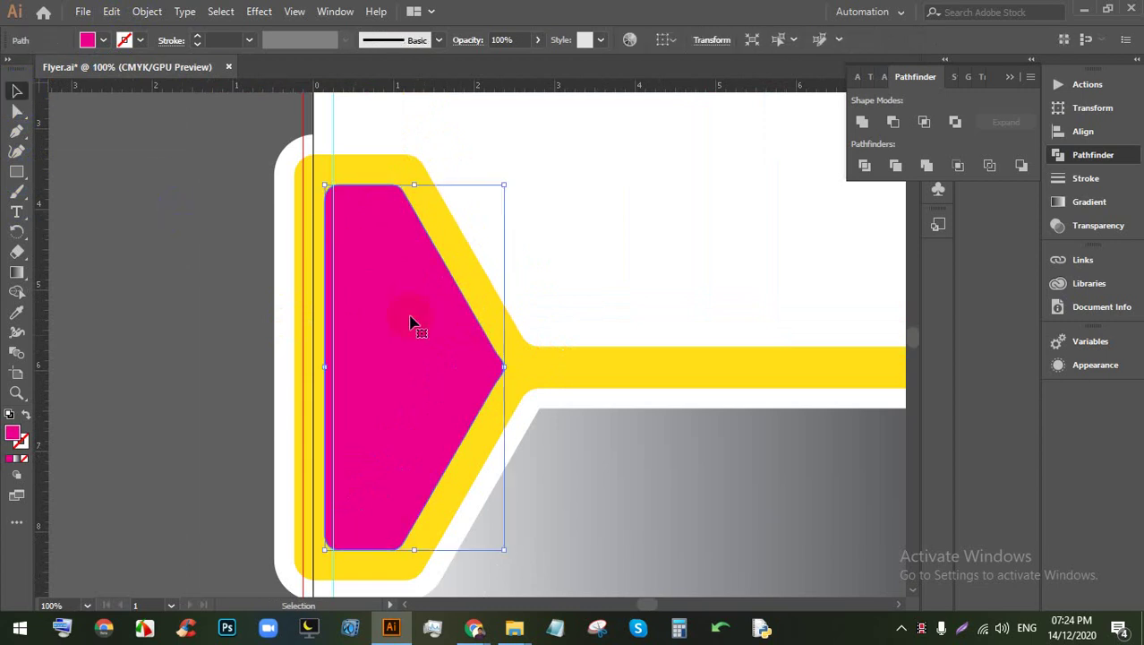
{"action": "left_click_drag", "start_coordinate": [503, 541], "coordinate": [493, 550]}
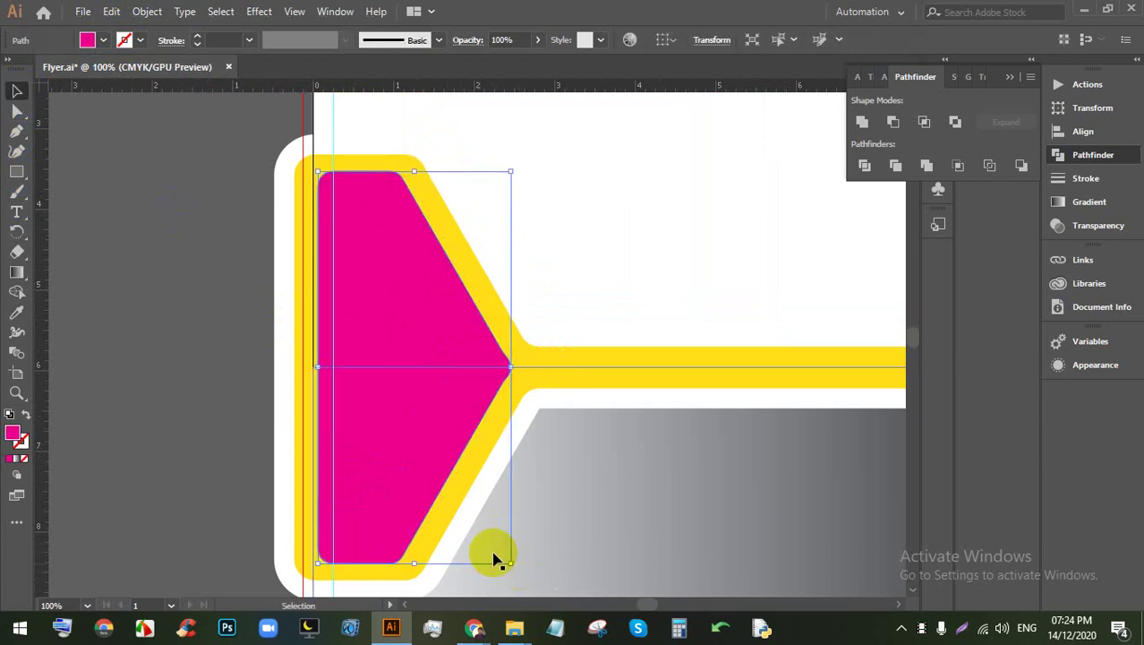
{"action": "left_click", "coordinate": [97, 379]}
Step: Fit the artboard in view and round the magenta shape's tip to 0.22 in
{"action": "key", "text": "ctrl+0"}
{"action": "scroll", "coordinate": [229, 351], "scroll_direction": "up", "scroll_amount": 1}
{"action": "scroll", "coordinate": [218, 355], "scroll_direction": "right", "scroll_amount": 1}
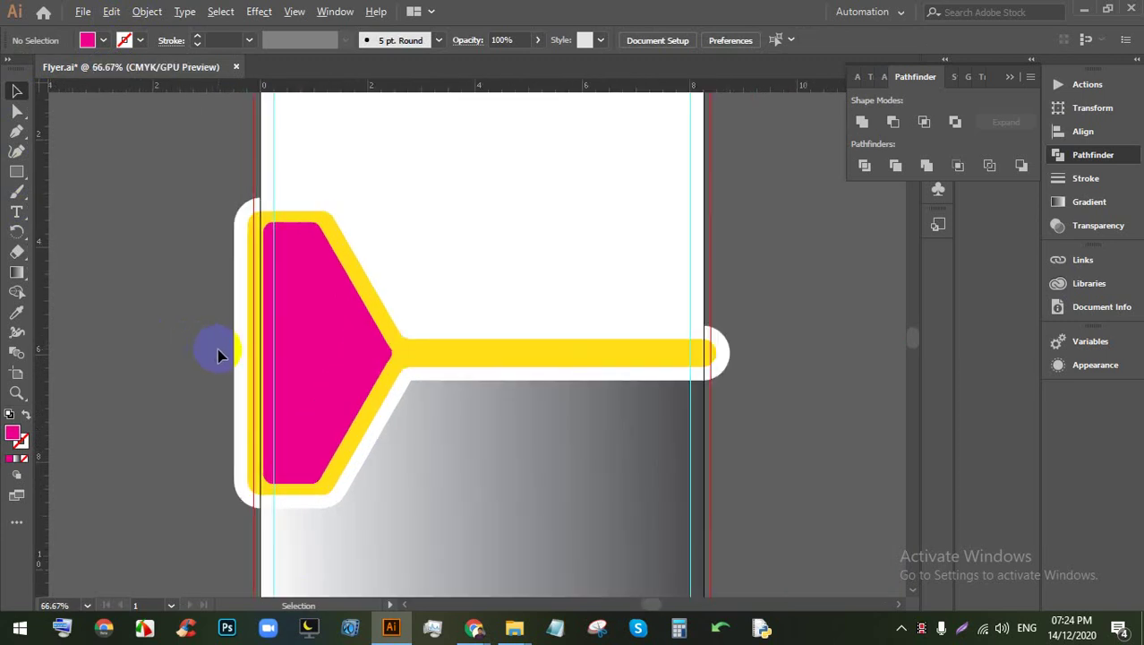
{"action": "scroll", "coordinate": [330, 376], "scroll_direction": "up", "scroll_amount": 3}
{"action": "left_click", "coordinate": [435, 349]}
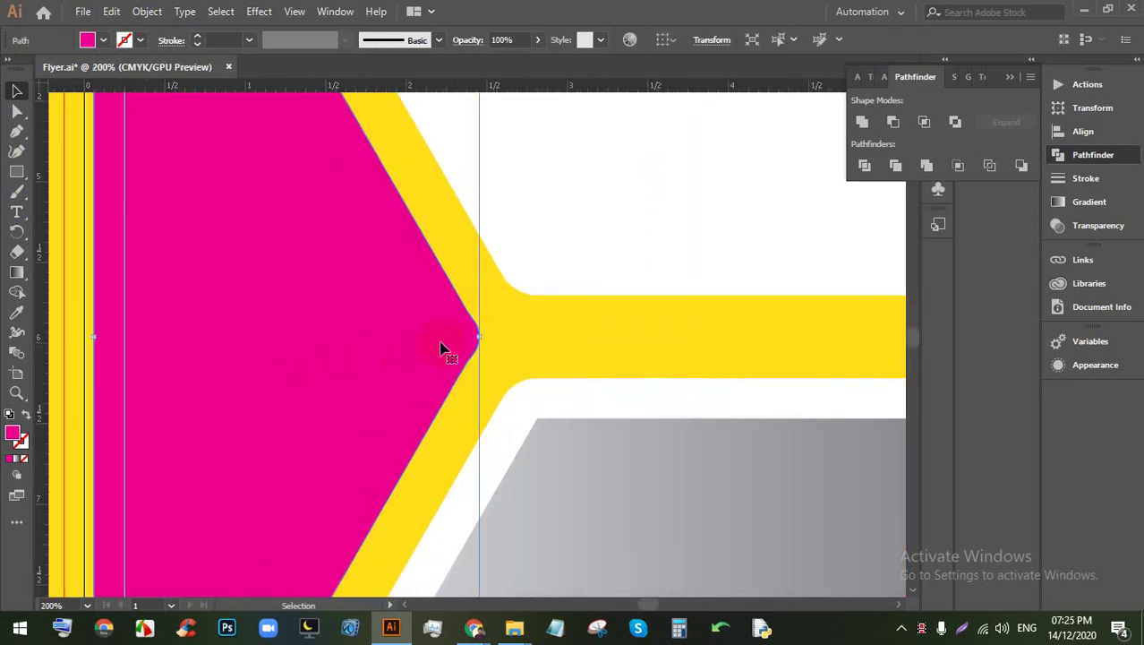
{"action": "left_click", "coordinate": [16, 110]}
{"action": "left_click", "coordinate": [402, 327]}
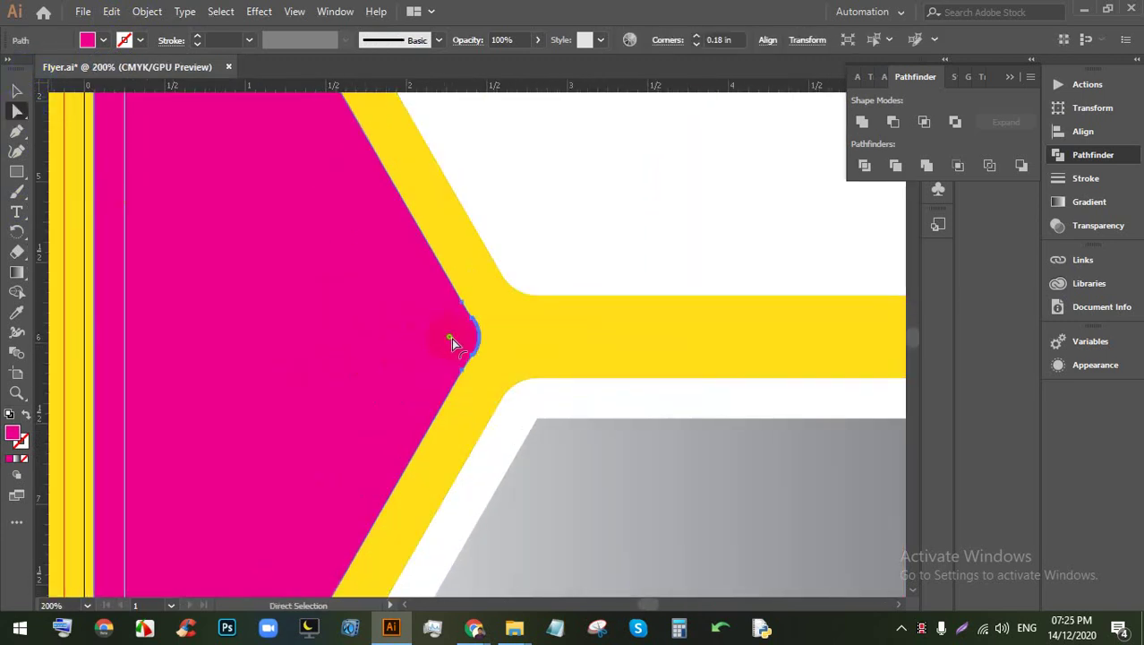
{"action": "left_click_drag", "start_coordinate": [452, 341], "coordinate": [441, 337]}
{"action": "scroll", "coordinate": [452, 340], "scroll_direction": "down", "scroll_amount": 2}
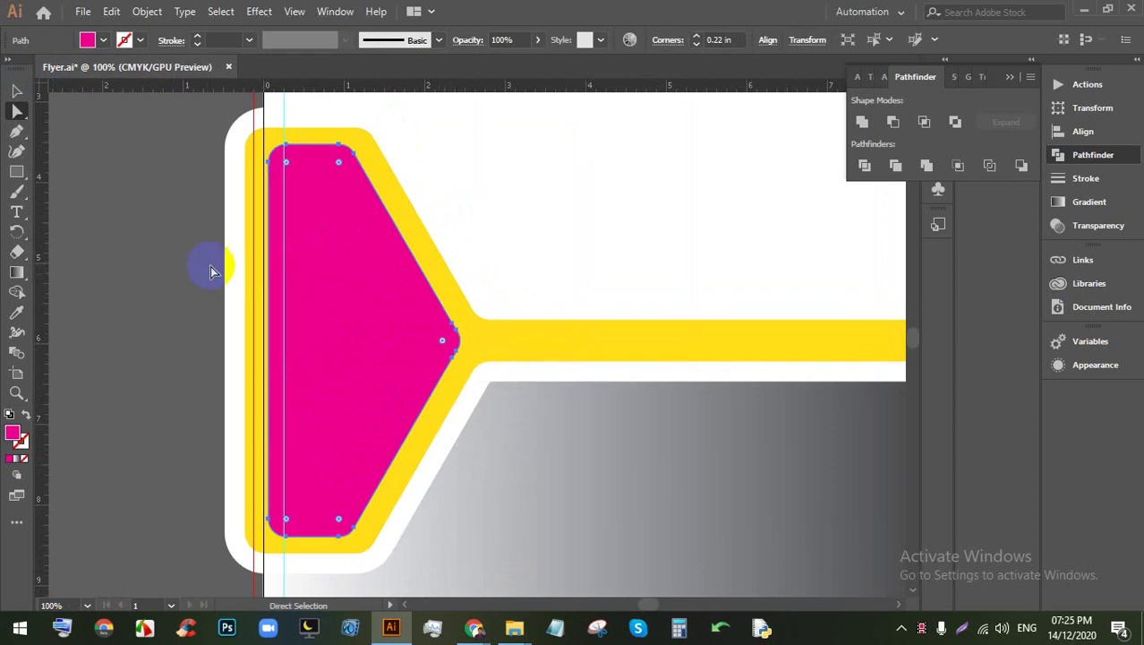
{"action": "left_click_drag", "start_coordinate": [442, 345], "coordinate": [455, 340]}
{"action": "scroll", "coordinate": [225, 289], "scroll_direction": "down", "scroll_amount": 1}
{"action": "left_click", "coordinate": [224, 289]}
Step: Adjust the corner rounding on the yellow frame's right end
{"action": "scroll", "coordinate": [330, 287], "scroll_direction": "down", "scroll_amount": 2}
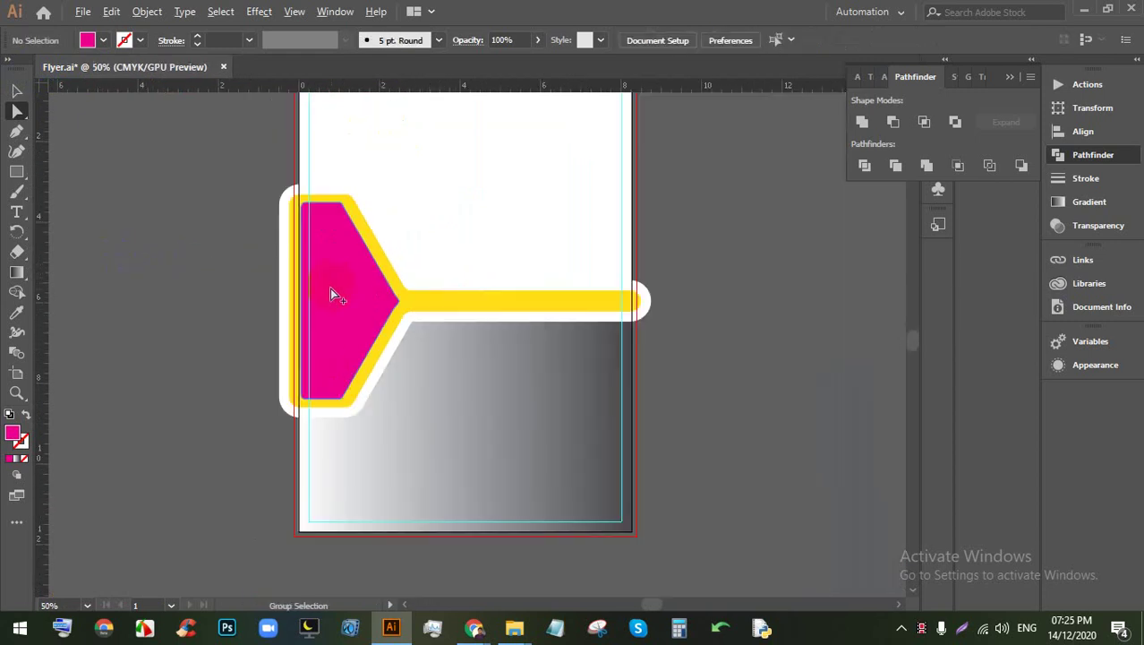
{"action": "scroll", "coordinate": [341, 297], "scroll_direction": "up", "scroll_amount": 1}
{"action": "left_click", "coordinate": [580, 329]}
{"action": "scroll", "coordinate": [580, 329], "scroll_direction": "up", "scroll_amount": 2}
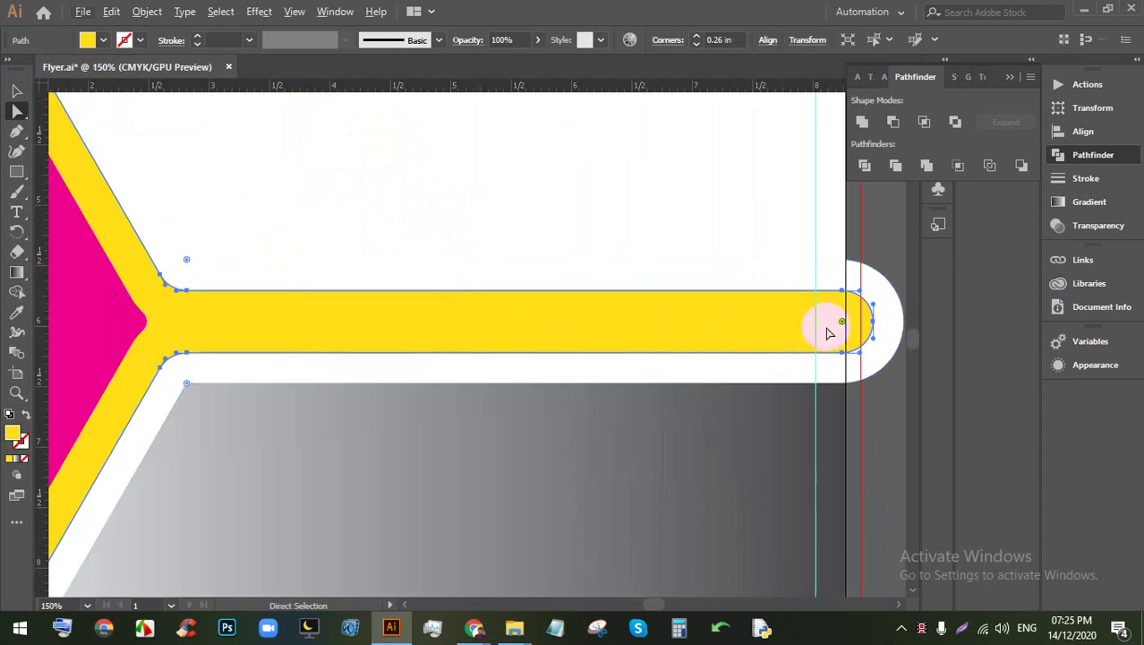
{"action": "left_click_drag", "start_coordinate": [842, 321], "coordinate": [815, 332]}
{"action": "scroll", "coordinate": [766, 332], "scroll_direction": "down", "scroll_amount": 2}
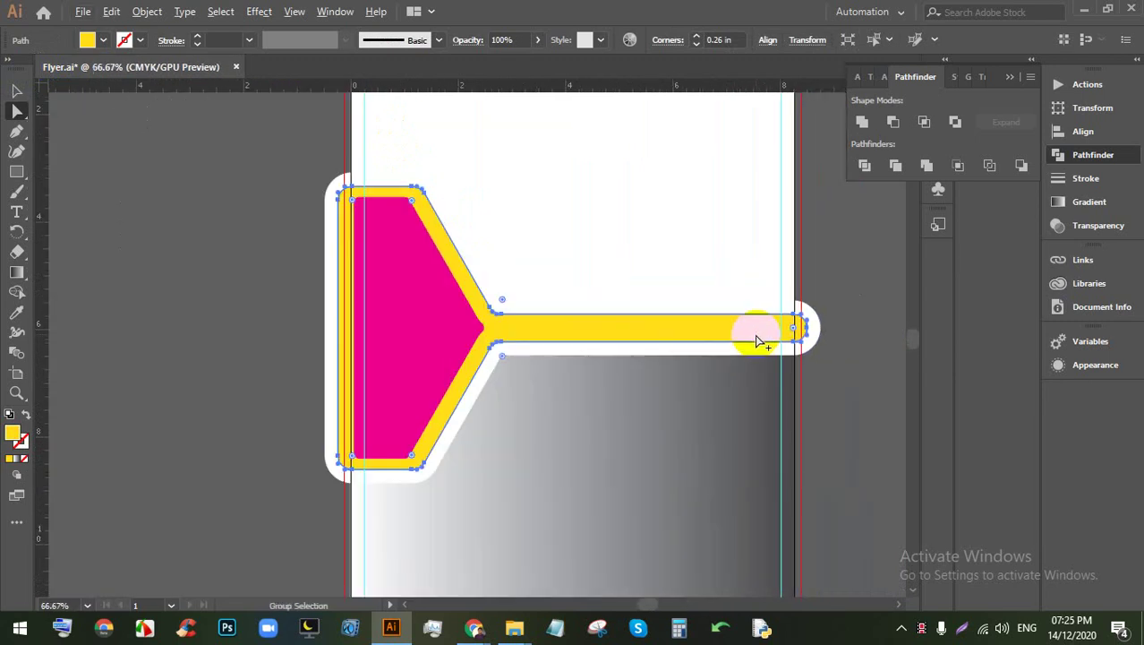
{"action": "scroll", "coordinate": [842, 358], "scroll_direction": "down", "scroll_amount": 3}
{"action": "scroll", "coordinate": [605, 337], "scroll_direction": "up", "scroll_amount": 3}
{"action": "scroll", "coordinate": [466, 296], "scroll_direction": "up", "scroll_amount": 3}
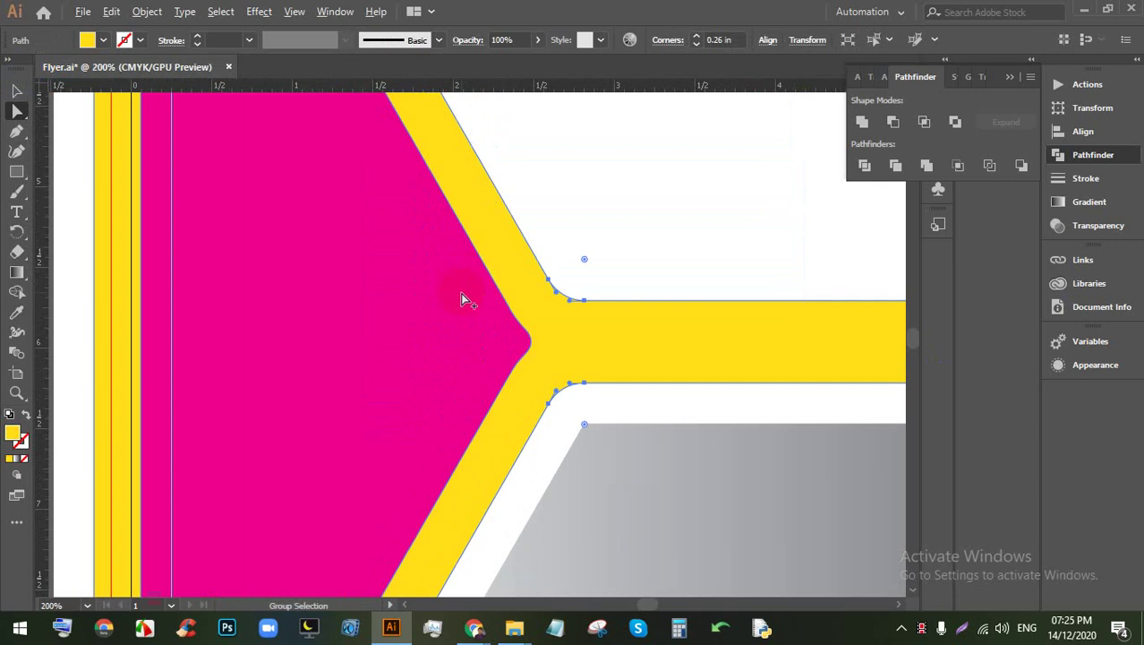
Step: Re-round the magenta tip to 0.22 in, then bring the browser window forward
{"action": "left_click", "coordinate": [517, 336]}
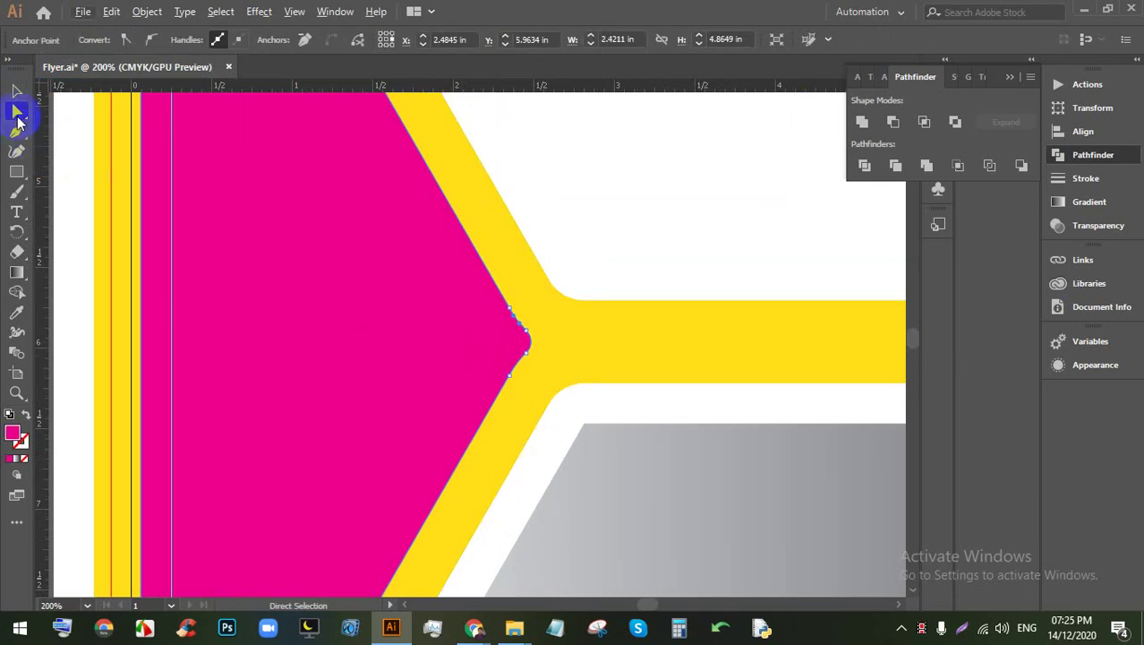
{"action": "left_click", "coordinate": [391, 294]}
{"action": "scroll", "coordinate": [528, 343], "scroll_direction": "up", "scroll_amount": 2}
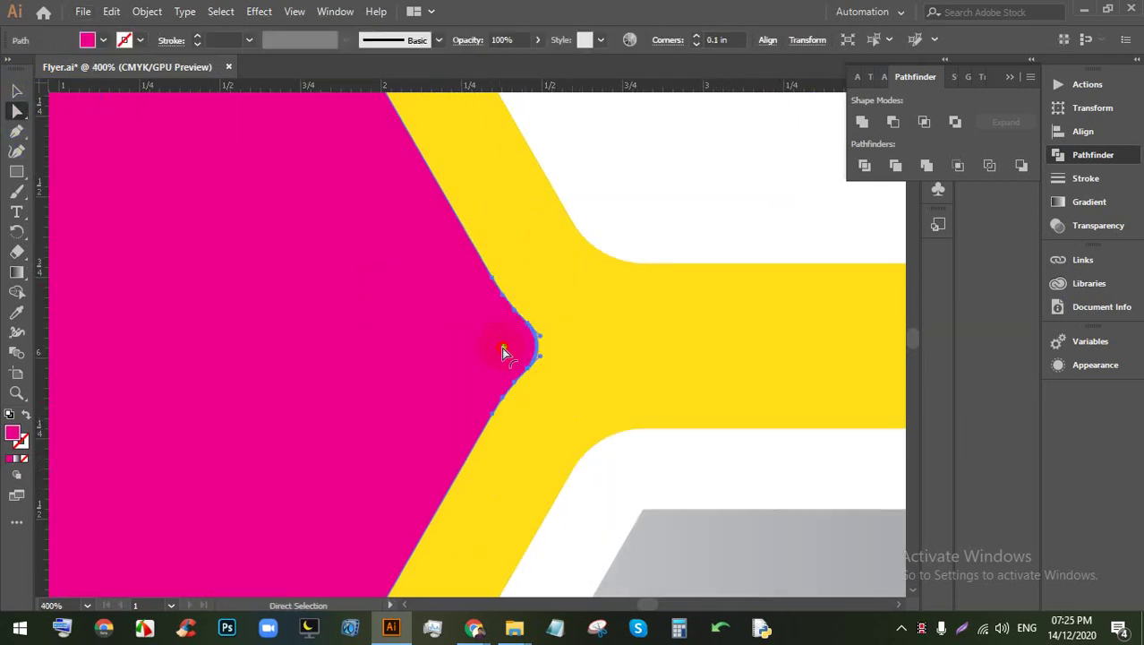
{"action": "left_click_drag", "start_coordinate": [503, 352], "coordinate": [470, 353]}
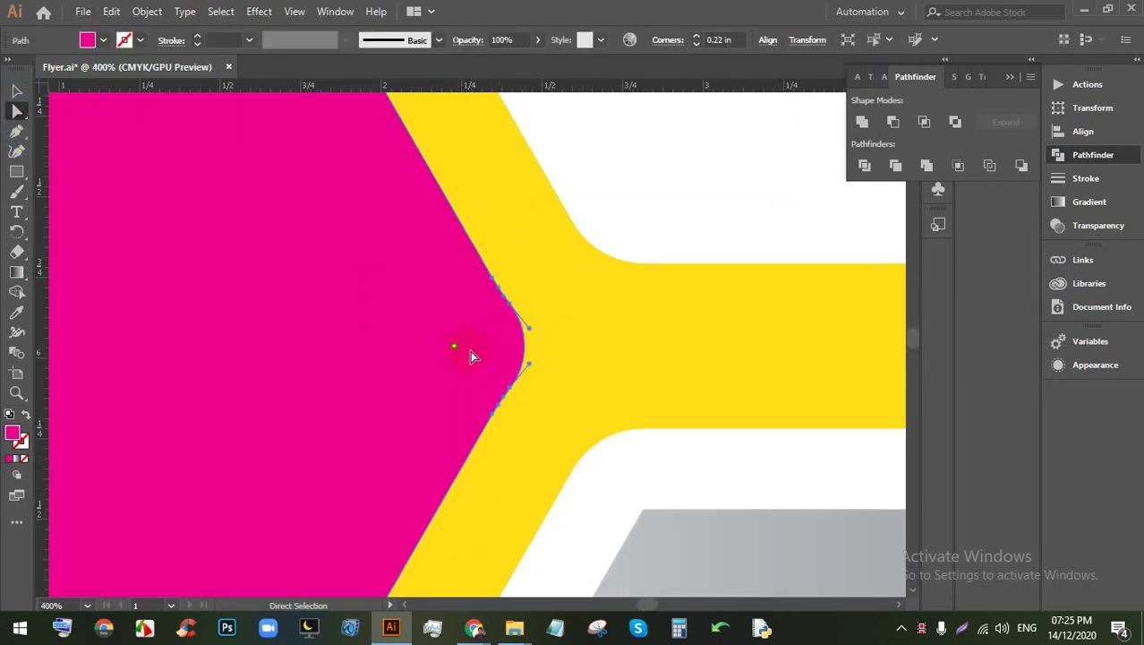
{"action": "scroll", "coordinate": [470, 350], "scroll_direction": "down", "scroll_amount": 4}
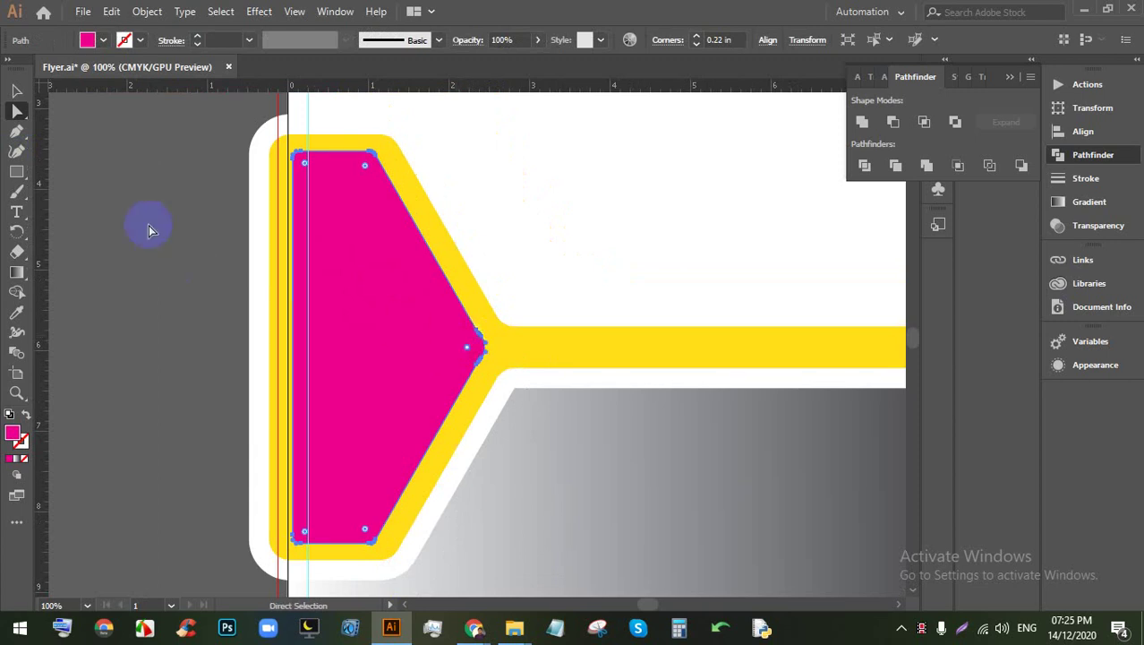
{"action": "left_click", "coordinate": [204, 210]}
{"action": "scroll", "coordinate": [199, 225], "scroll_direction": "down", "scroll_amount": 2}
{"action": "scroll", "coordinate": [284, 276], "scroll_direction": "up", "scroll_amount": 1}
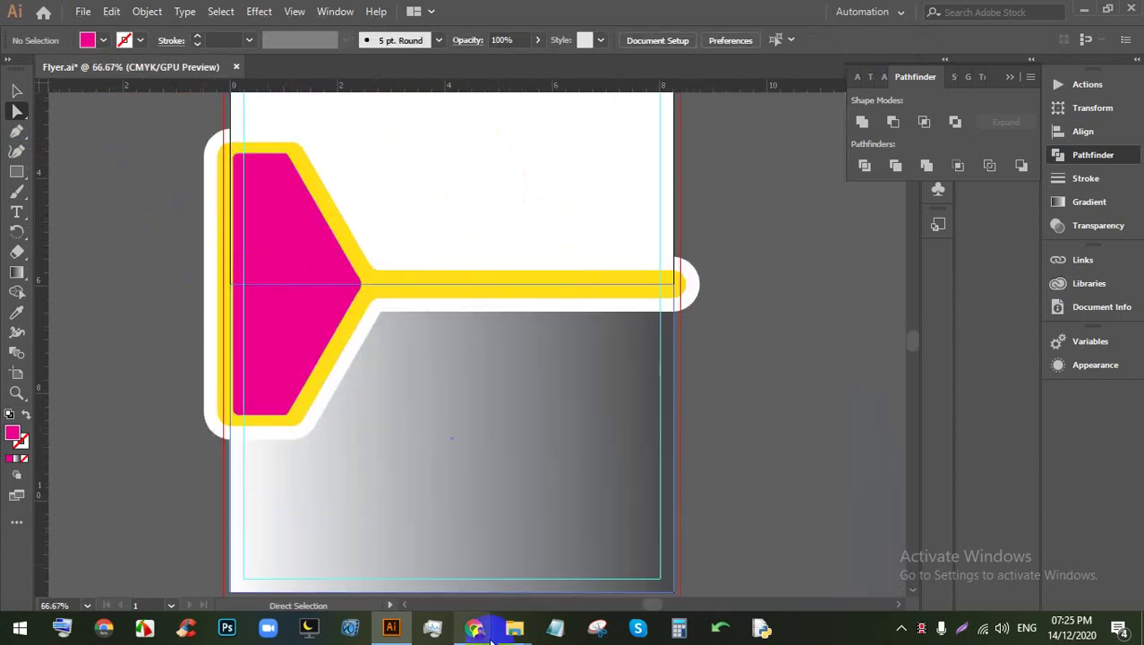
{"action": "mouse_move", "coordinate": [491, 637]}
{"action": "left_click", "coordinate": [383, 555]}
Step: Open a new Chrome tab and search Google for 'uk'
{"action": "left_click", "coordinate": [543, 16]}
{"action": "left_click", "coordinate": [681, 14]}
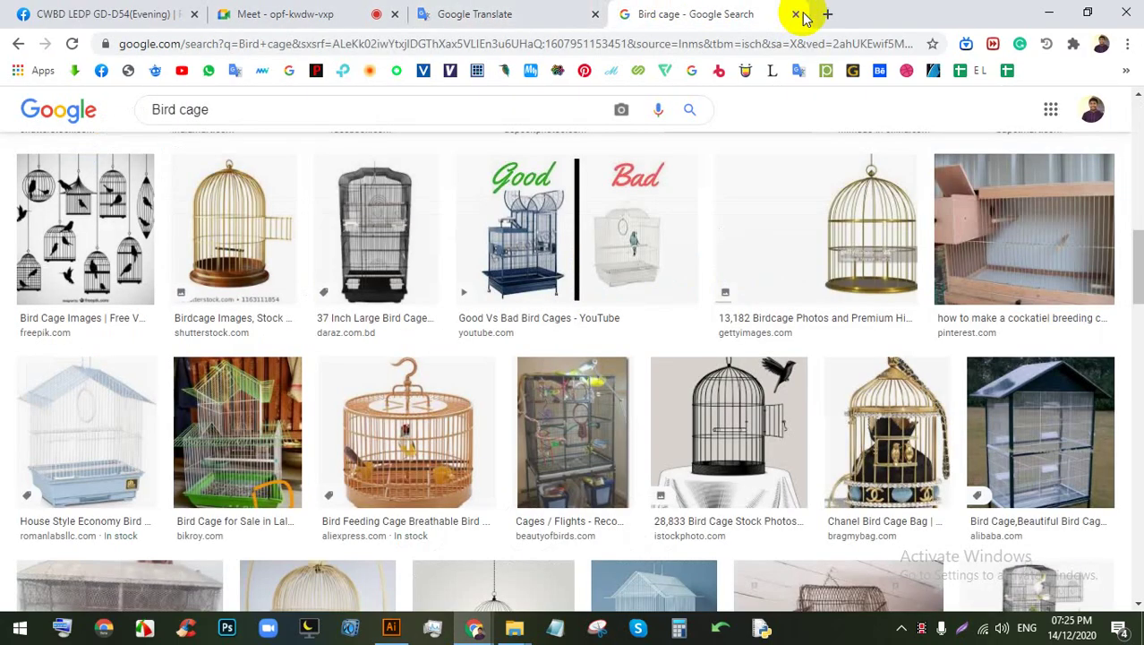
{"action": "left_click", "coordinate": [819, 15]}
{"action": "left_click", "coordinate": [736, 44]}
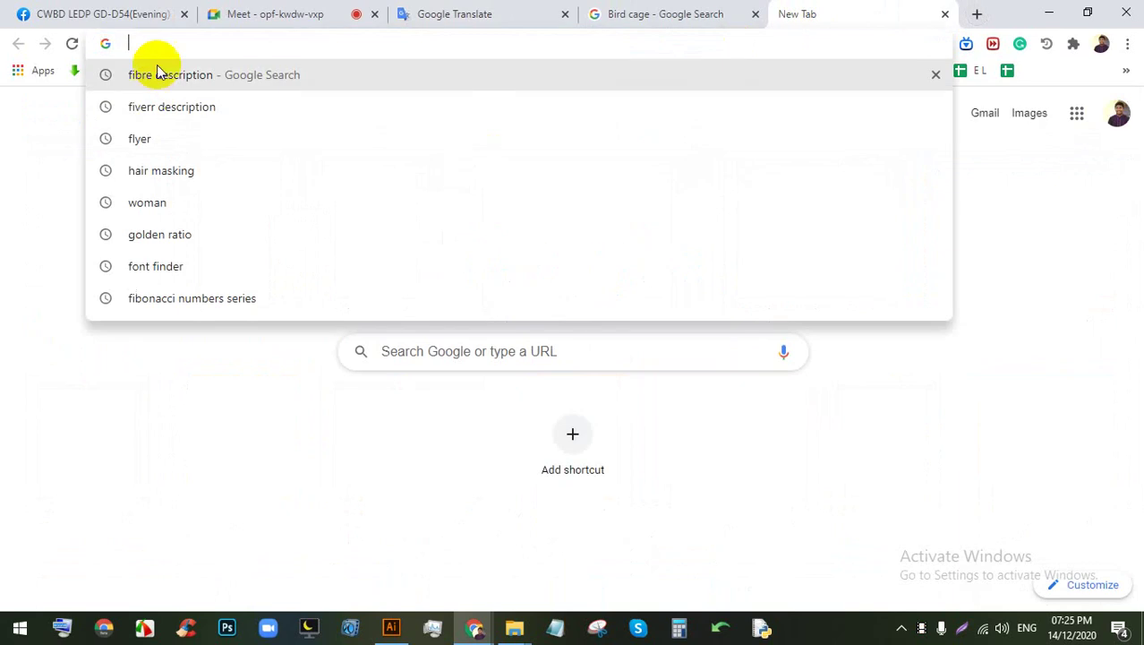
{"action": "right_click", "coordinate": [135, 11]}
{"action": "left_click", "coordinate": [45, 362]}
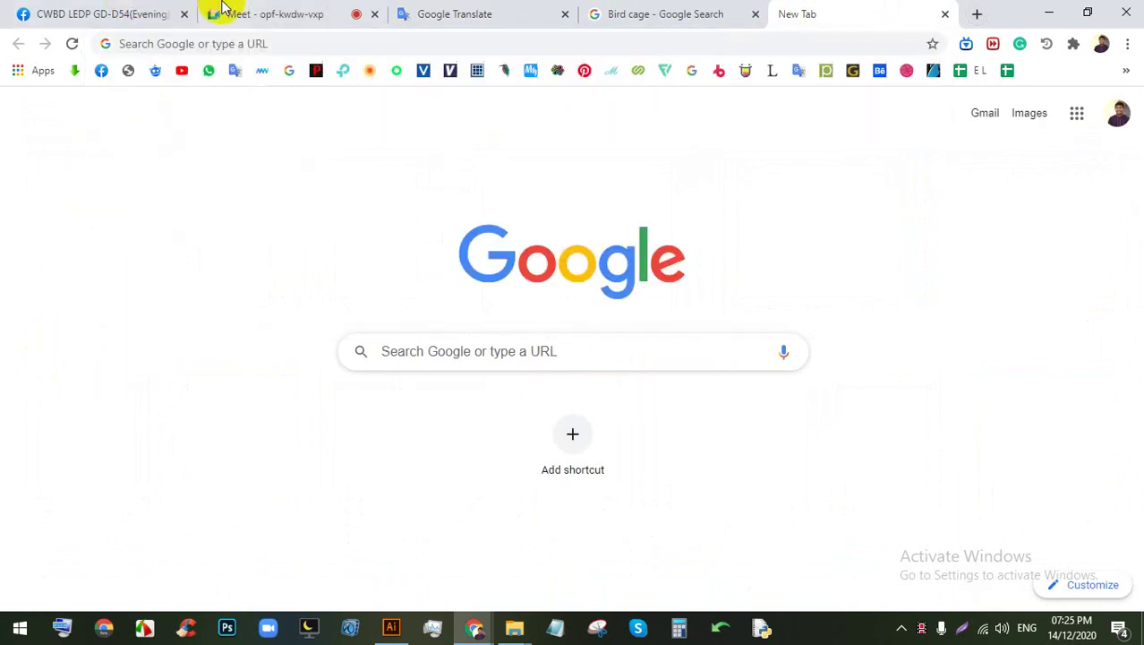
{"action": "left_click", "coordinate": [208, 43]}
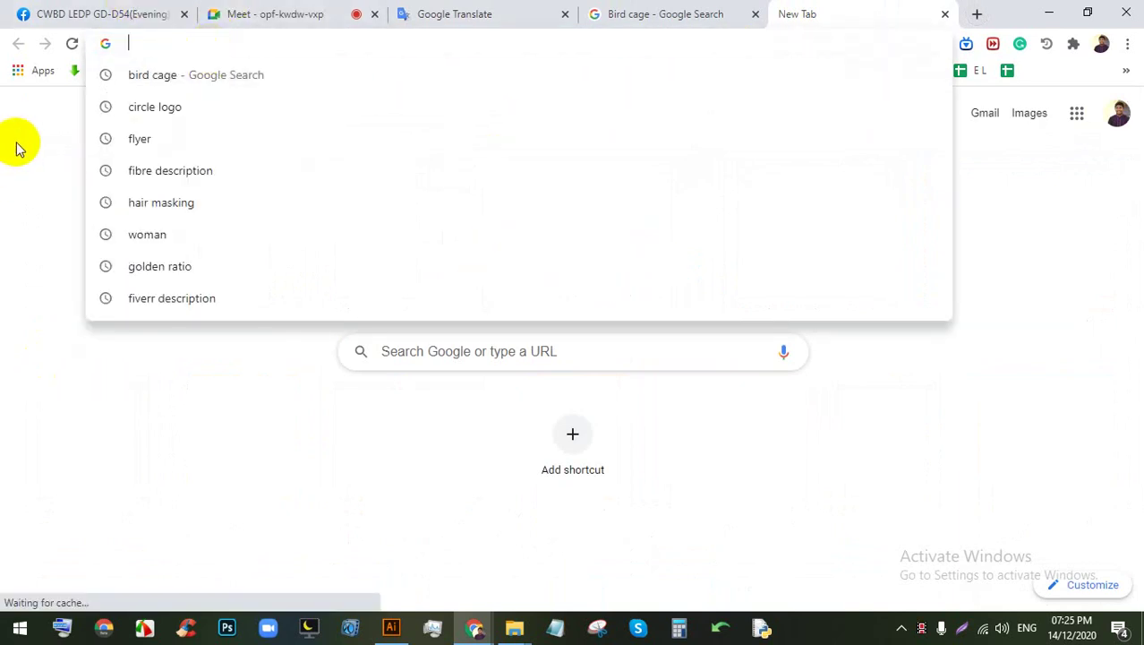
{"action": "type", "text": "uk"}
{"action": "key", "text": "Return"}
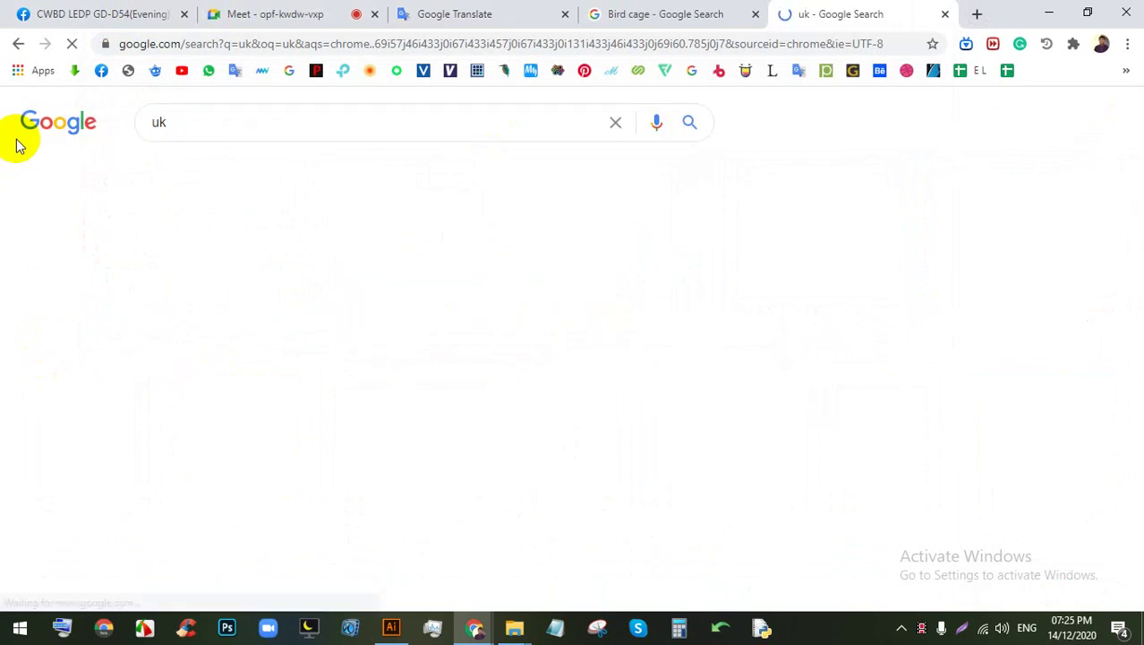
Step: Save the Big Ben photo from the image results and place it into Flyer.ai
{"action": "left_click", "coordinate": [296, 172]}
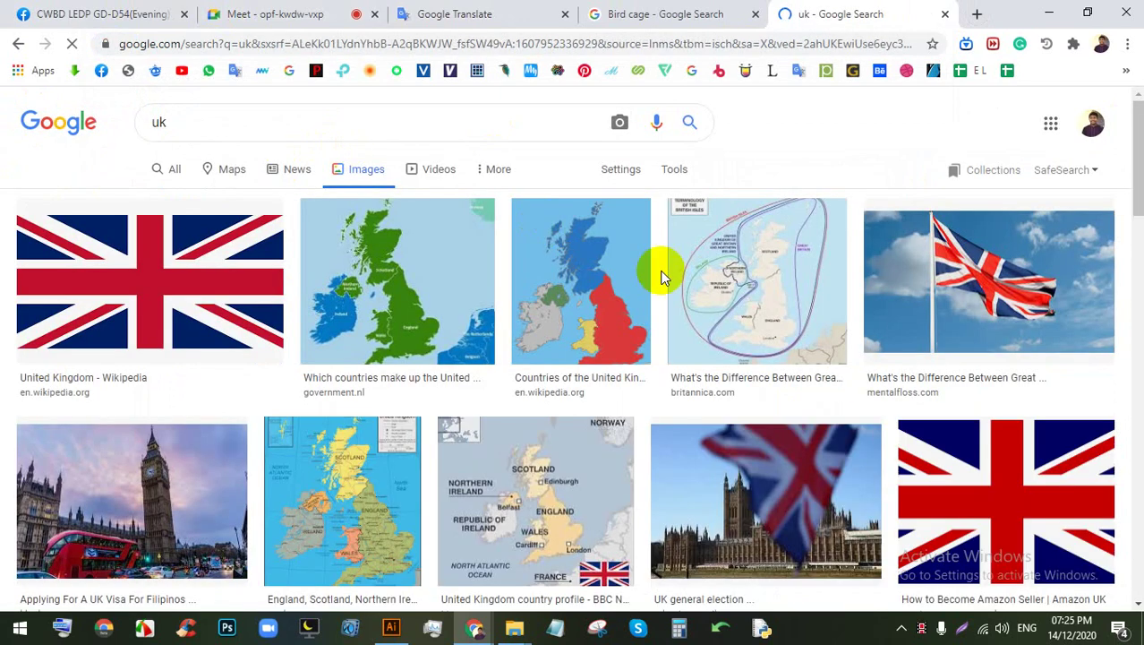
{"action": "scroll", "coordinate": [627, 313], "scroll_direction": "down", "scroll_amount": 5}
{"action": "scroll", "coordinate": [358, 304], "scroll_direction": "up", "scroll_amount": 3}
{"action": "left_click", "coordinate": [188, 301]}
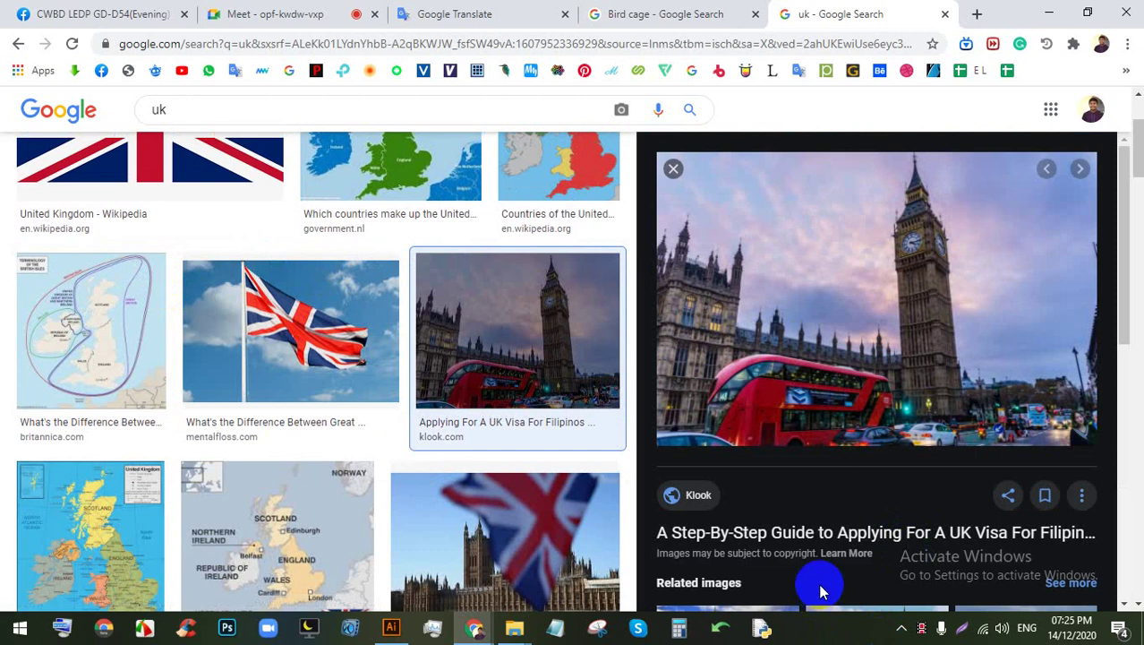
{"action": "right_click", "coordinate": [782, 278]}
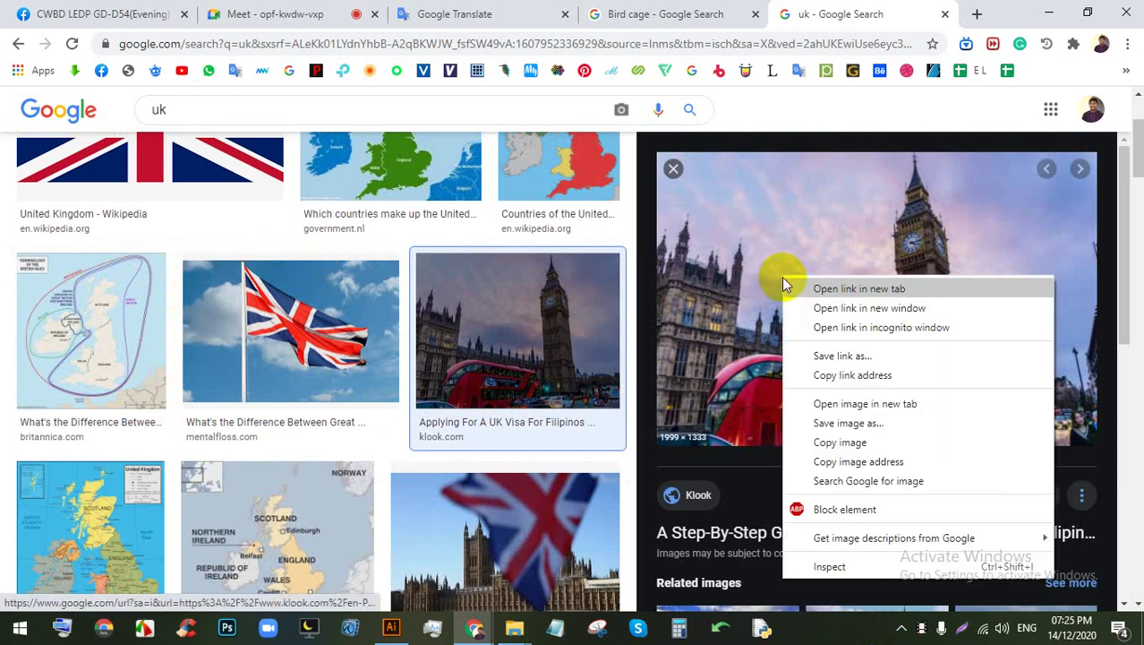
{"action": "left_click", "coordinate": [835, 417]}
{"action": "key", "text": "Return"}
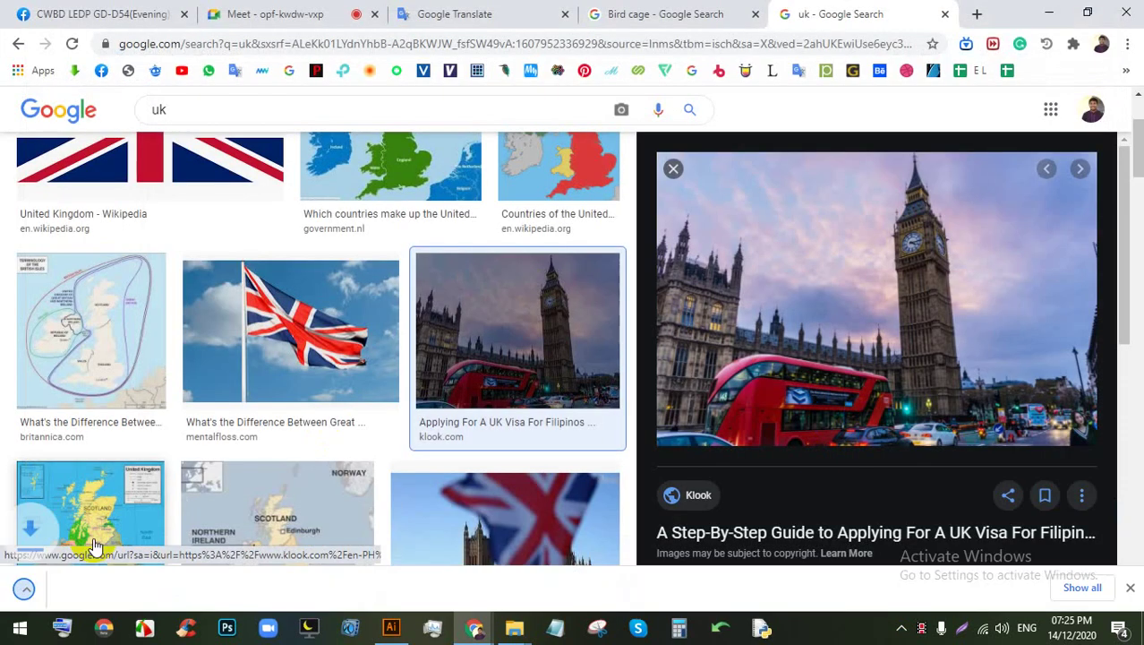
{"action": "left_click_drag", "start_coordinate": [61, 586], "coordinate": [265, 300]}
{"action": "scroll", "coordinate": [308, 354], "scroll_direction": "down", "scroll_amount": 3}
Step: Scale the photo to about half size, position it over the yellow frame and embed it
{"action": "scroll", "coordinate": [224, 237], "scroll_direction": "up", "scroll_amount": 2}
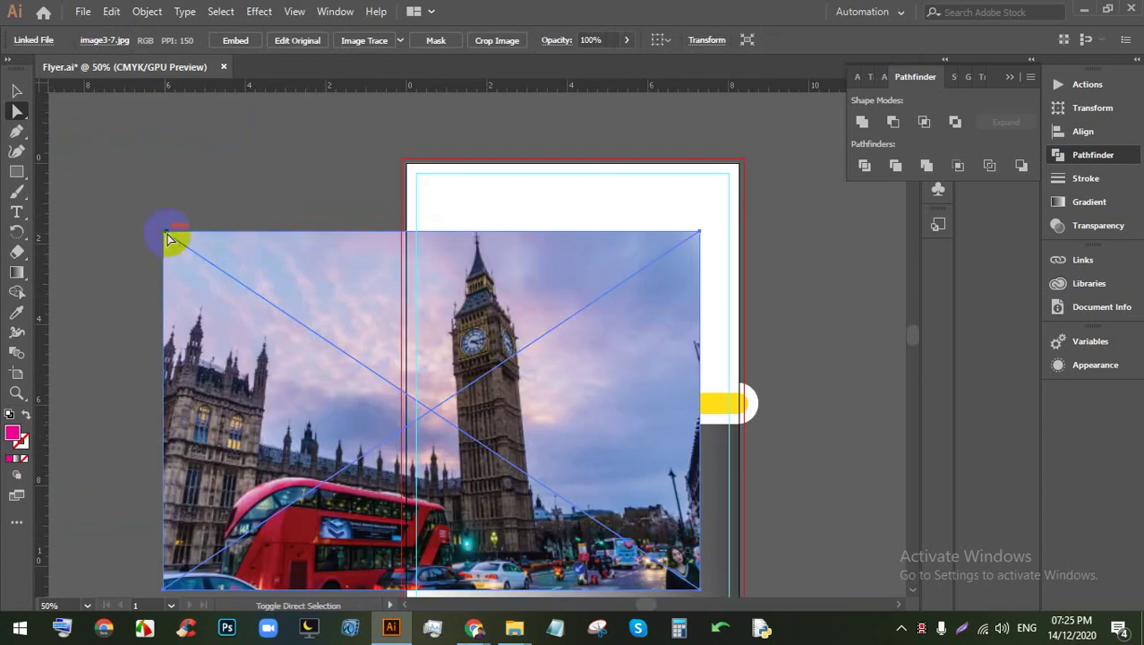
{"action": "left_click_drag", "start_coordinate": [273, 367], "coordinate": [371, 294]}
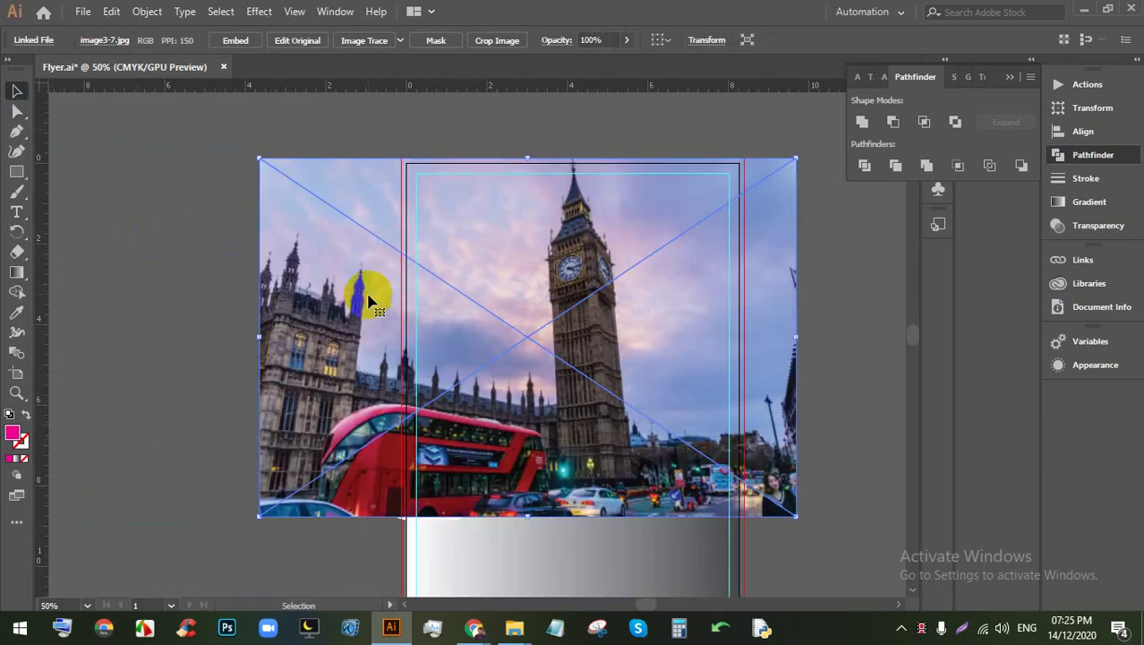
{"action": "left_click_drag", "start_coordinate": [260, 159], "coordinate": [527, 337]}
{"action": "left_click_drag", "start_coordinate": [641, 395], "coordinate": [541, 363]}
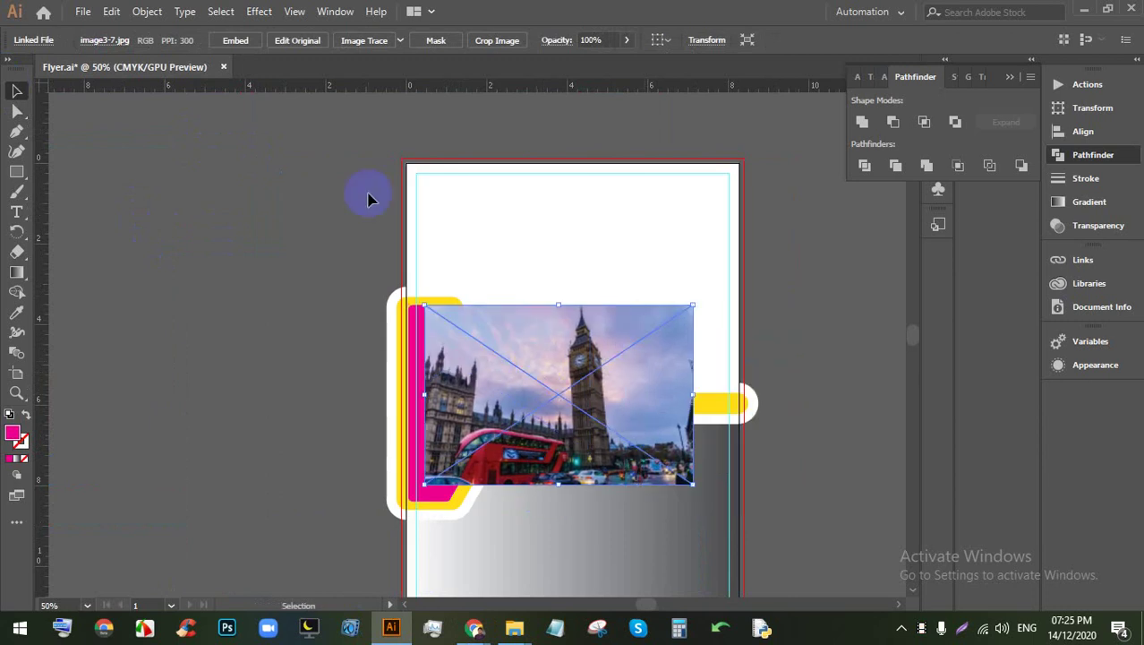
{"action": "left_click", "coordinate": [236, 40]}
{"action": "left_click", "coordinate": [293, 395]}
Step: Send the photo behind the pink shape, fit it to the frame, and clip it with Ctrl+7
{"action": "scroll", "coordinate": [364, 448], "scroll_direction": "up", "scroll_amount": 1}
{"action": "left_click", "coordinate": [532, 431]}
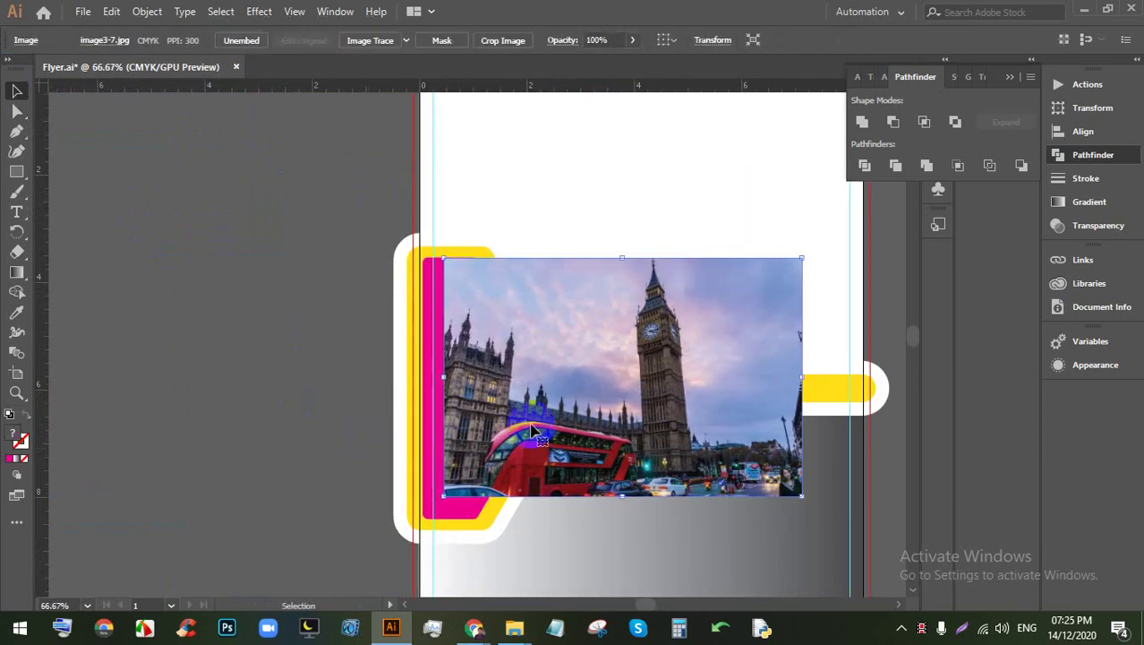
{"action": "key", "text": "ctrl+bracketleft"}
{"action": "scroll", "coordinate": [532, 445], "scroll_direction": "up", "scroll_amount": 2}
{"action": "scroll", "coordinate": [538, 421], "scroll_direction": "down", "scroll_amount": 1}
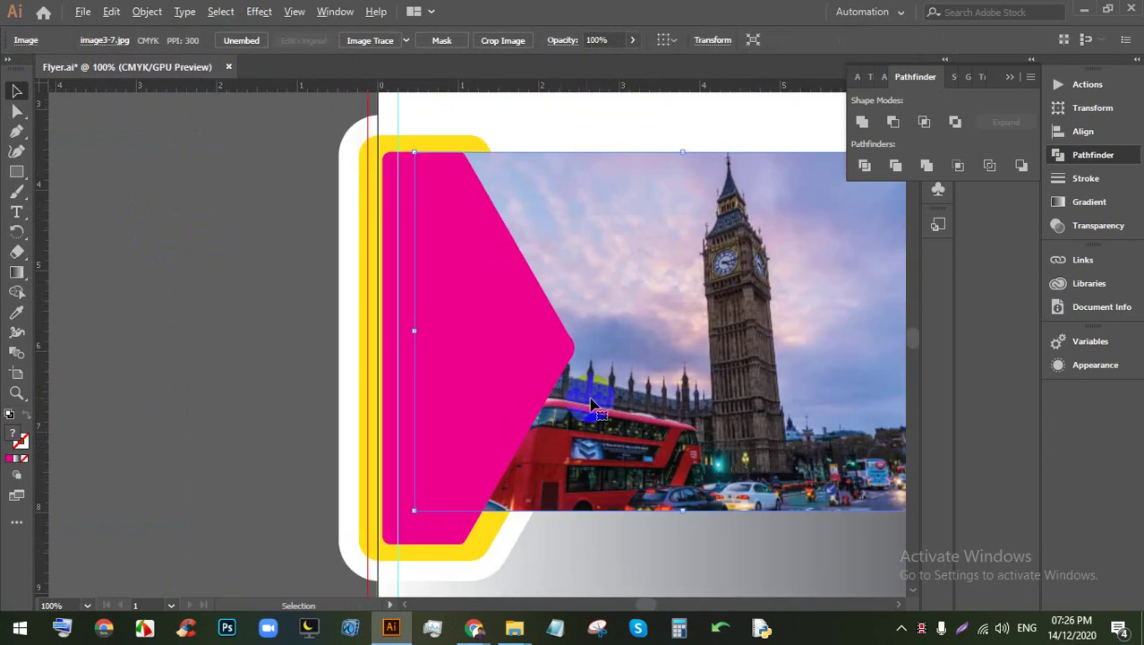
{"action": "left_click_drag", "start_coordinate": [627, 409], "coordinate": [544, 405]}
{"action": "scroll", "coordinate": [543, 405], "scroll_direction": "down", "scroll_amount": 2}
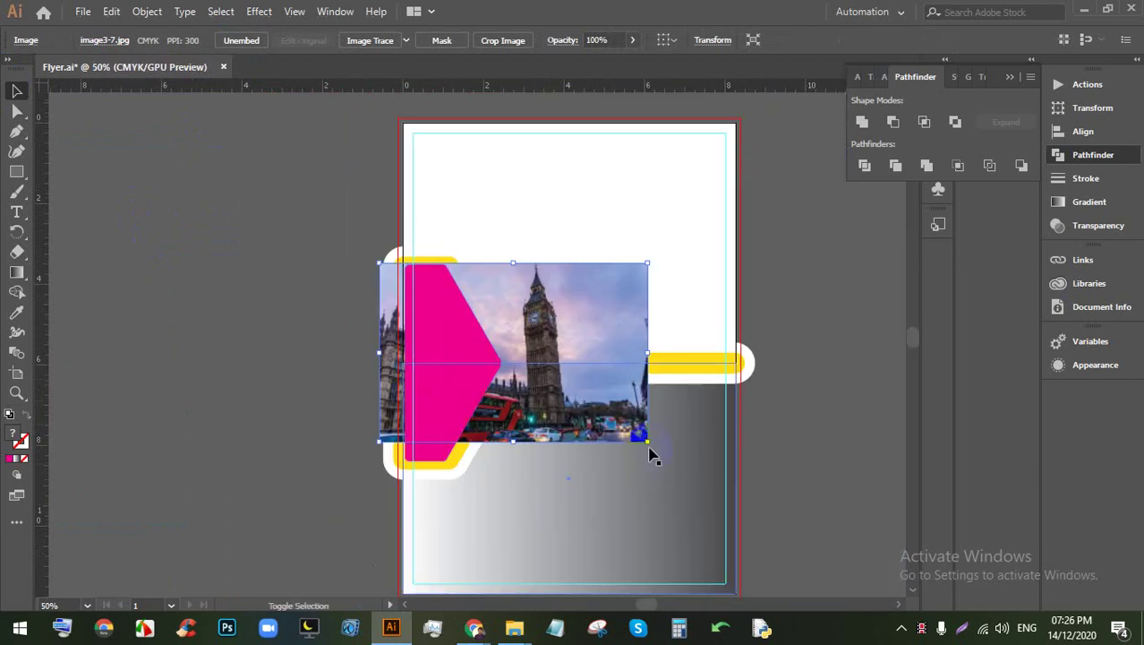
{"action": "left_click_drag", "start_coordinate": [648, 443], "coordinate": [685, 467]}
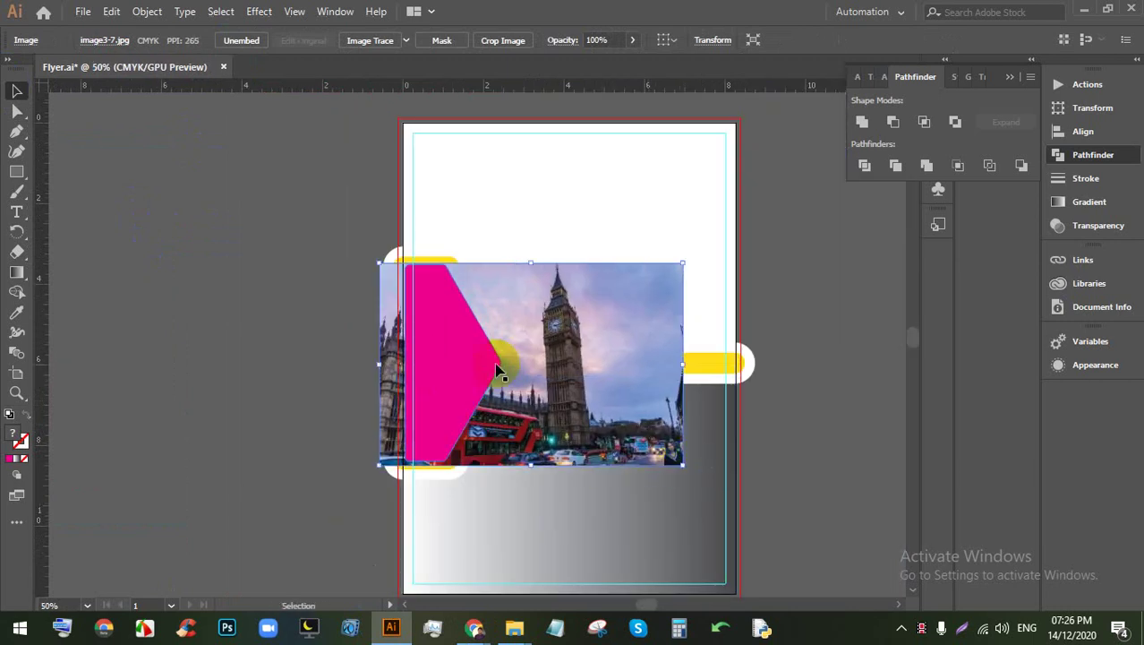
{"action": "left_click", "coordinate": [447, 347], "text": "shift"}
{"action": "key", "text": "ctrl+7"}
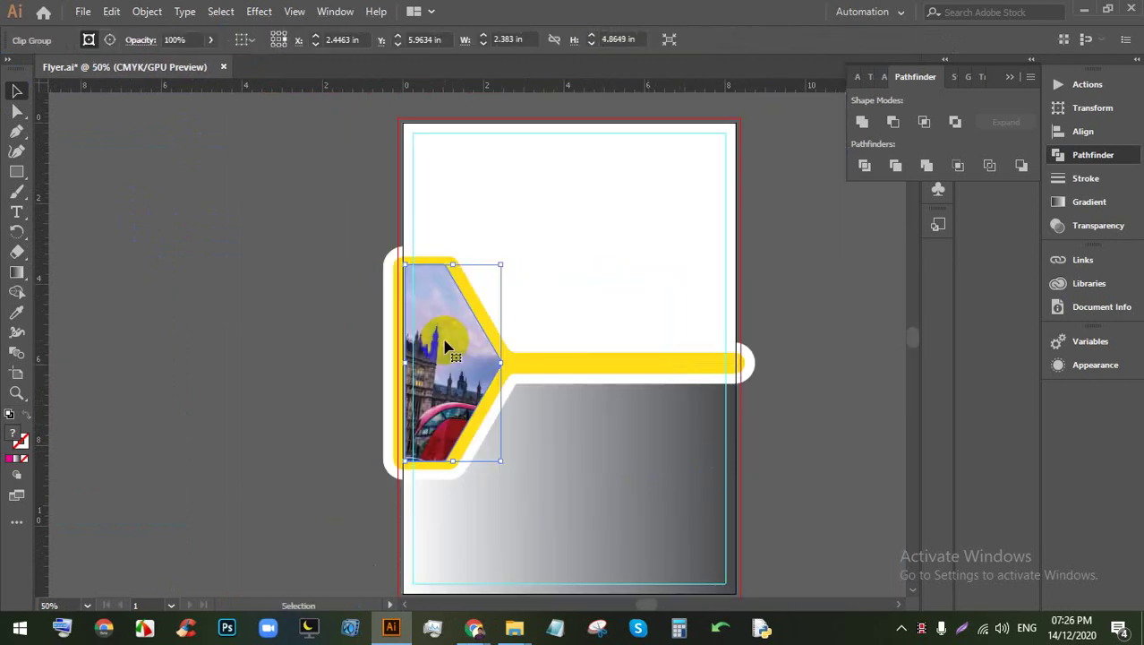
Step: Inside the clip group, shift the photo so Big Ben's tower shows in the mask
{"action": "scroll", "coordinate": [443, 351], "scroll_direction": "down", "scroll_amount": 1}
{"action": "scroll", "coordinate": [434, 355], "scroll_direction": "up", "scroll_amount": 2}
{"action": "double_click", "coordinate": [437, 351]}
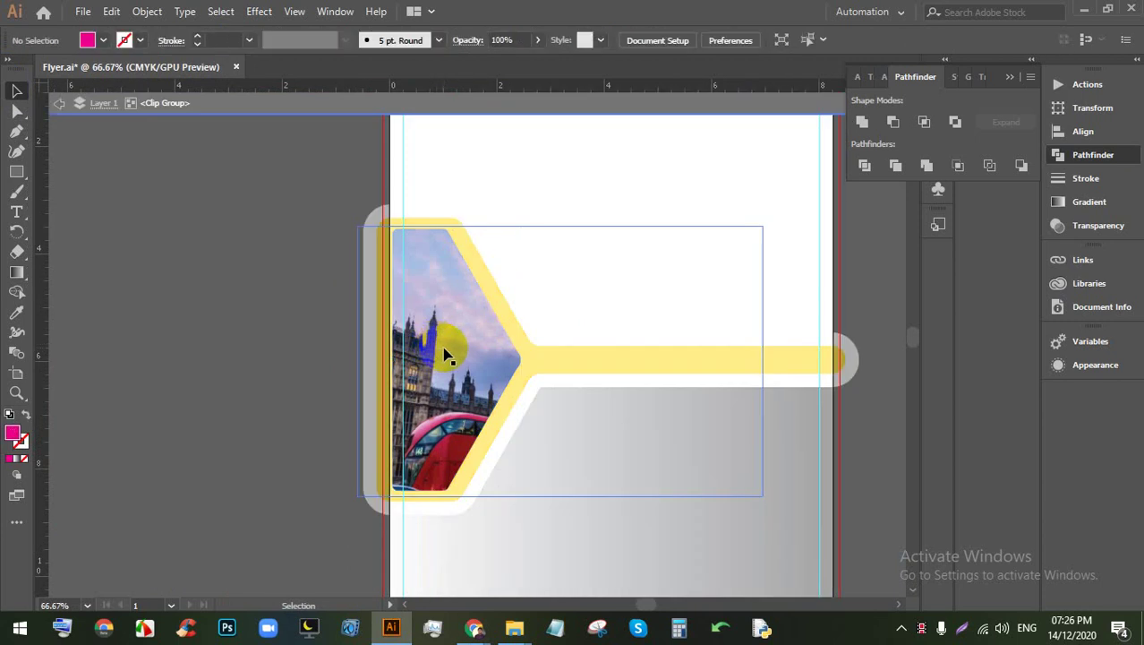
{"action": "left_click_drag", "start_coordinate": [447, 350], "coordinate": [447, 358]}
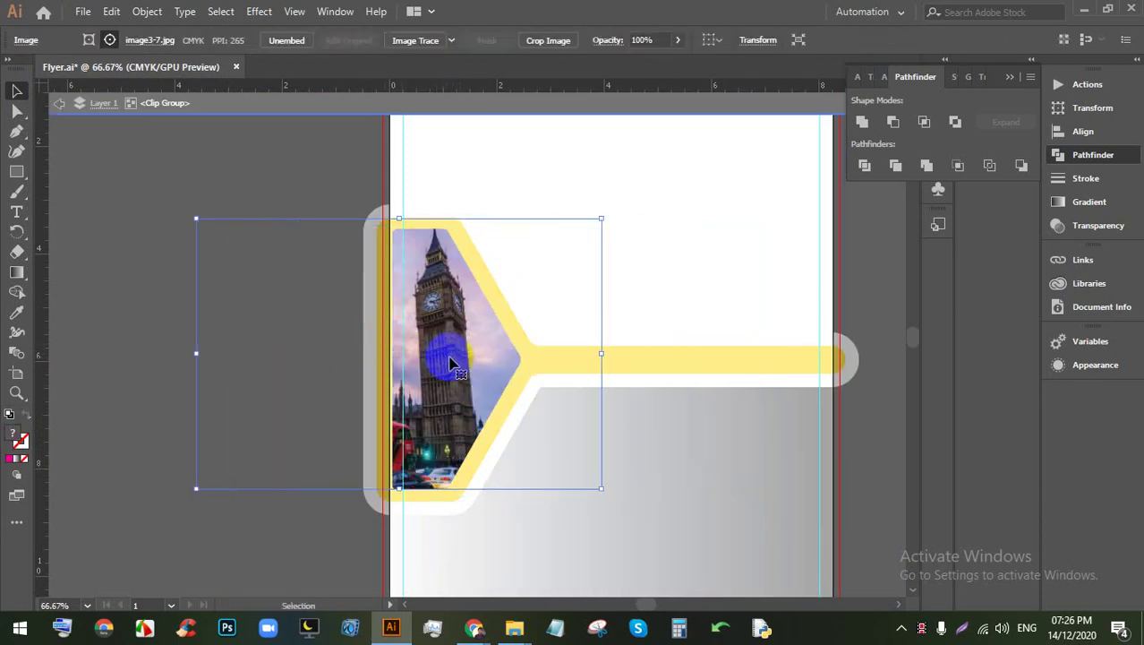
{"action": "scroll", "coordinate": [434, 353], "scroll_direction": "up", "scroll_amount": 1}
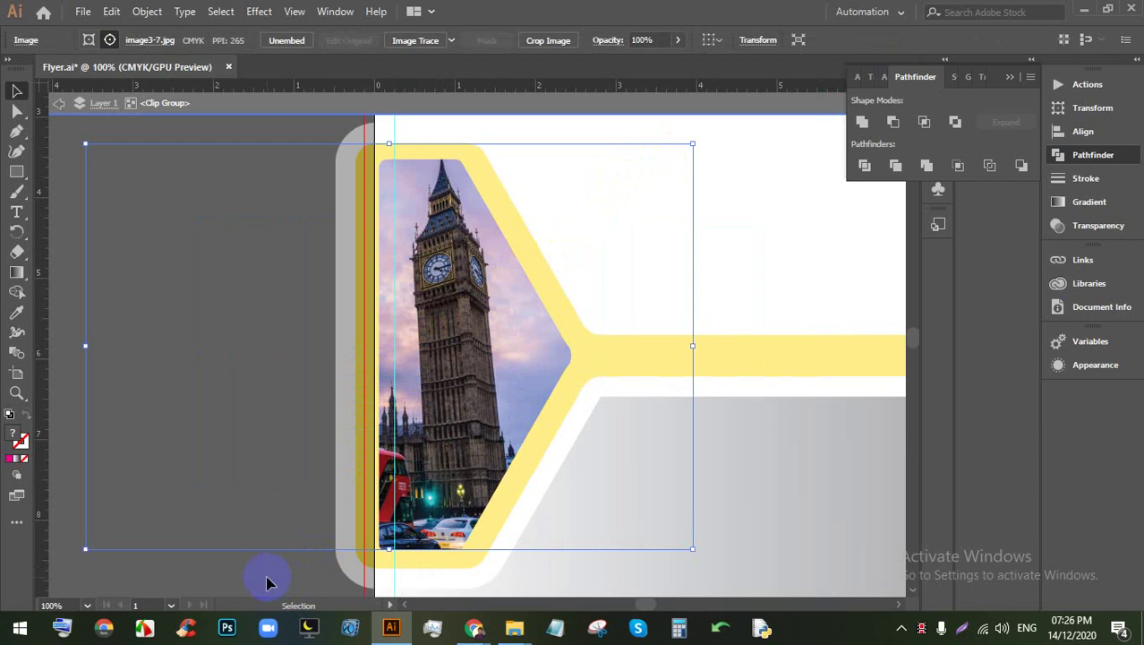
{"action": "left_click_drag", "start_coordinate": [491, 339], "coordinate": [464, 380]}
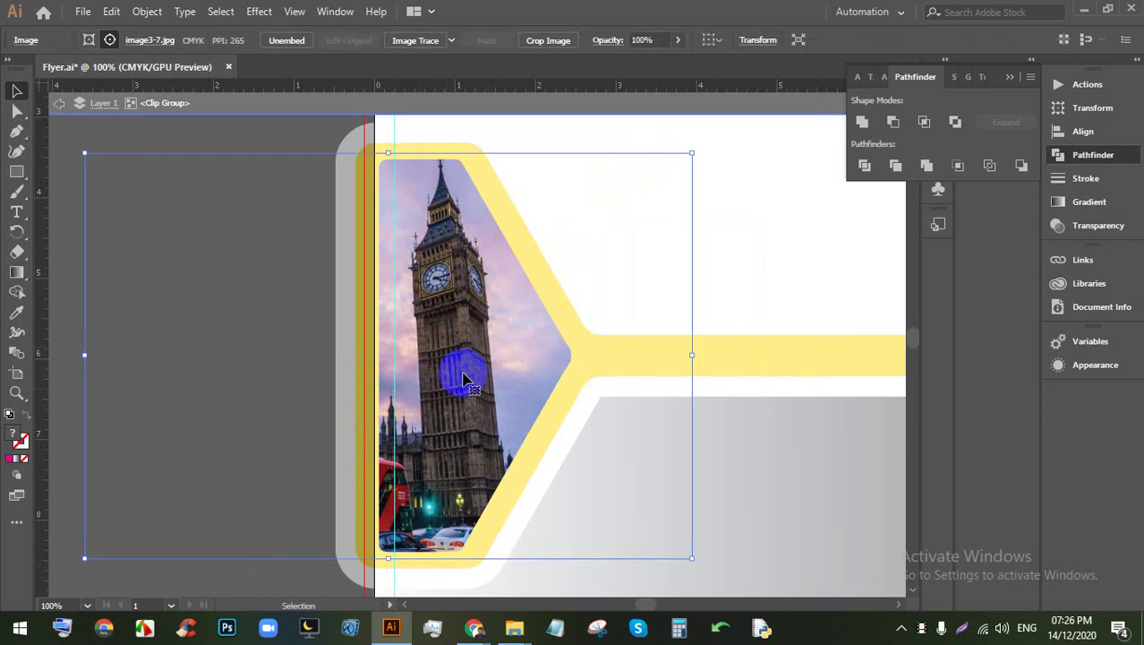
{"action": "left_click", "coordinate": [178, 573]}
Step: Resize the clipped photo to about 2.42 × 4.95 in and nudge it right within the yellow border
{"action": "scroll", "coordinate": [424, 394], "scroll_direction": "down", "scroll_amount": 1}
{"action": "scroll", "coordinate": [481, 363], "scroll_direction": "down", "scroll_amount": 1}
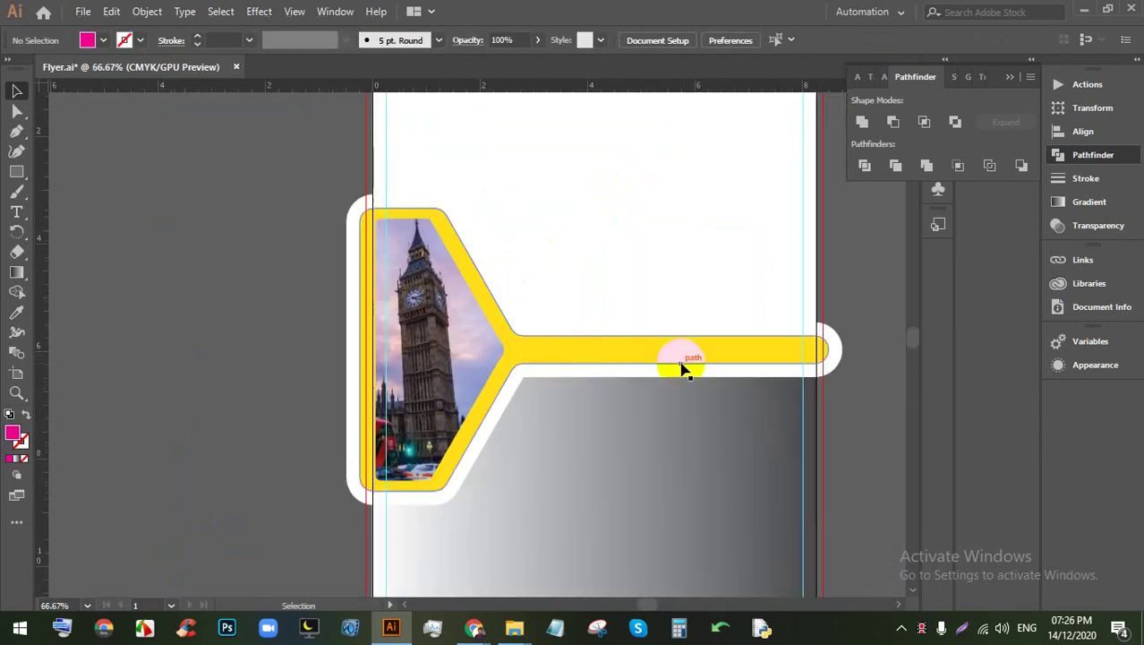
{"action": "left_click", "coordinate": [669, 367]}
{"action": "scroll", "coordinate": [638, 358], "scroll_direction": "up", "scroll_amount": 1}
{"action": "scroll", "coordinate": [558, 345], "scroll_direction": "down", "scroll_amount": 1}
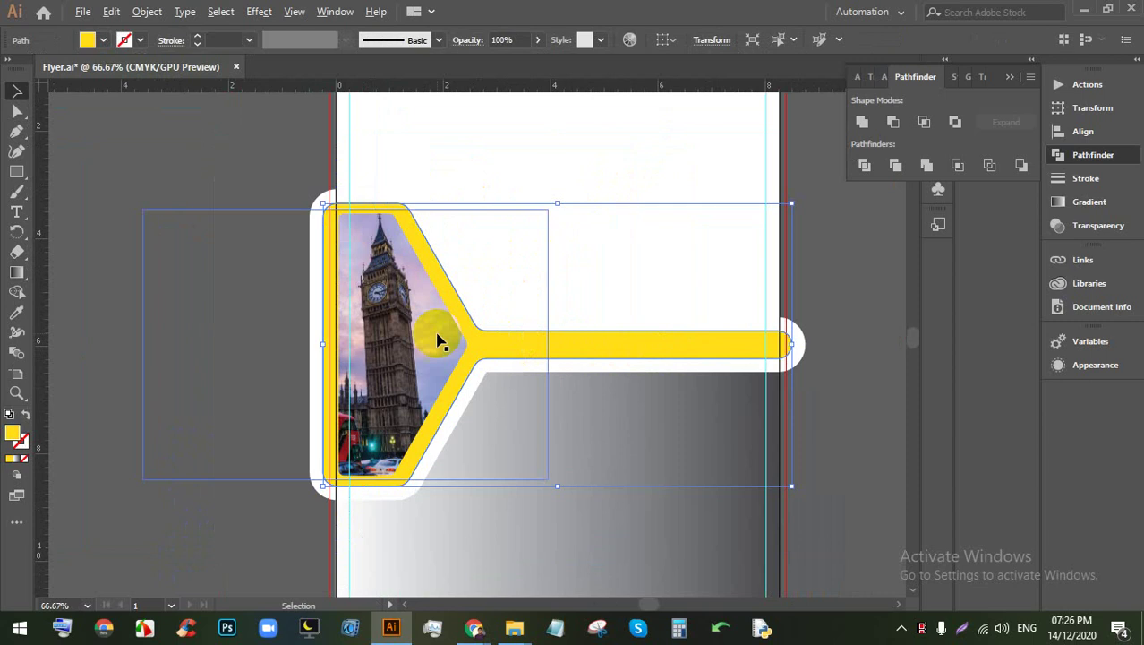
{"action": "left_click", "coordinate": [428, 337]}
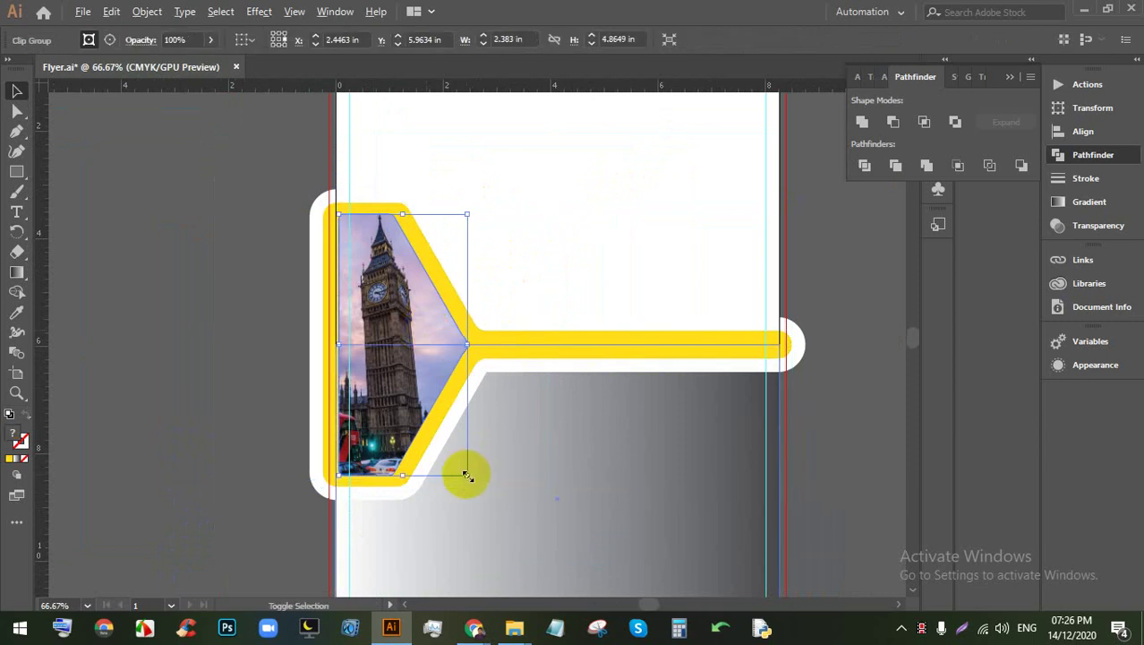
{"action": "left_click_drag", "start_coordinate": [467, 475], "coordinate": [474, 482]}
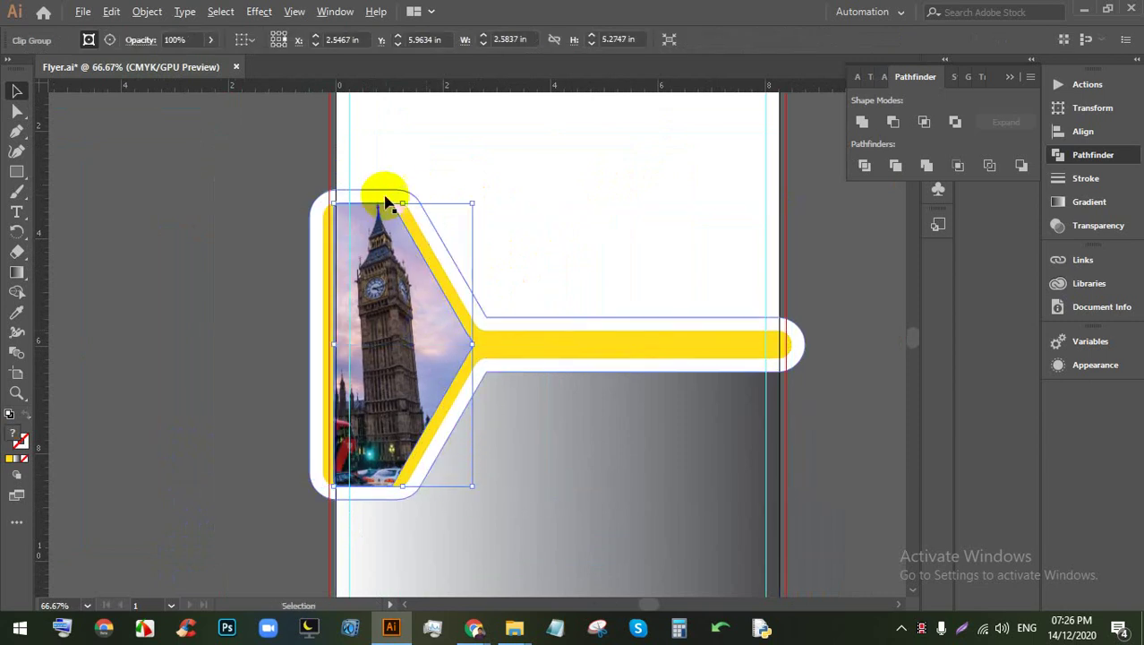
{"action": "left_click_drag", "start_coordinate": [403, 204], "coordinate": [399, 213]}
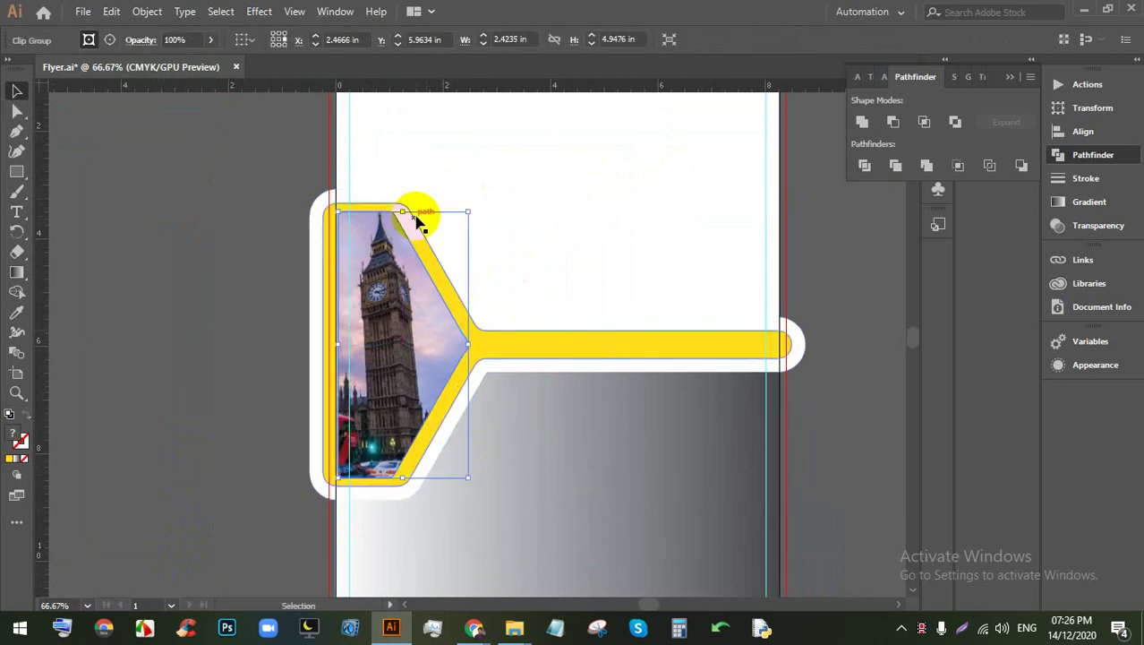
{"action": "key", "text": "Right"}
{"action": "key", "text": "Right"}
{"action": "key", "text": "Right"}
{"action": "key", "text": "Right"}
{"action": "key", "text": "Right"}
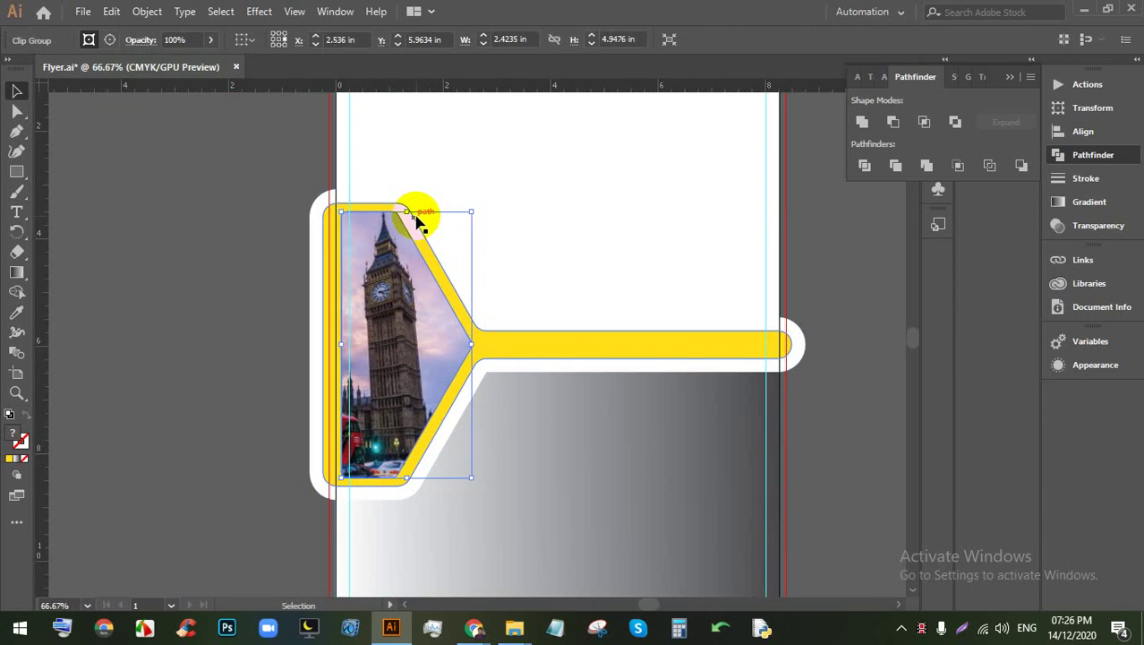
{"action": "left_click", "coordinate": [237, 240]}
{"action": "scroll", "coordinate": [217, 238], "scroll_direction": "down", "scroll_amount": 3}
{"action": "scroll", "coordinate": [320, 255], "scroll_direction": "up", "scroll_amount": 2}
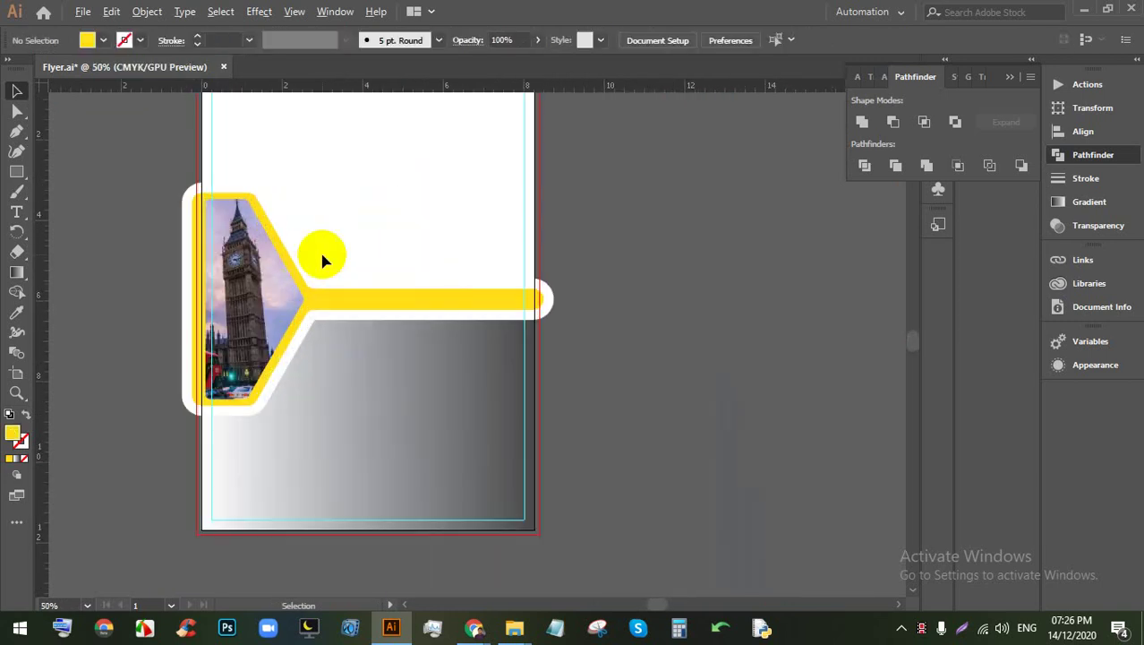
{"action": "scroll", "coordinate": [350, 298], "scroll_direction": "up", "scroll_amount": 2}
Step: Draw a hexagon near the top-left of the page and fill it black
{"action": "left_click_drag", "start_coordinate": [289, 199], "coordinate": [238, 234]}
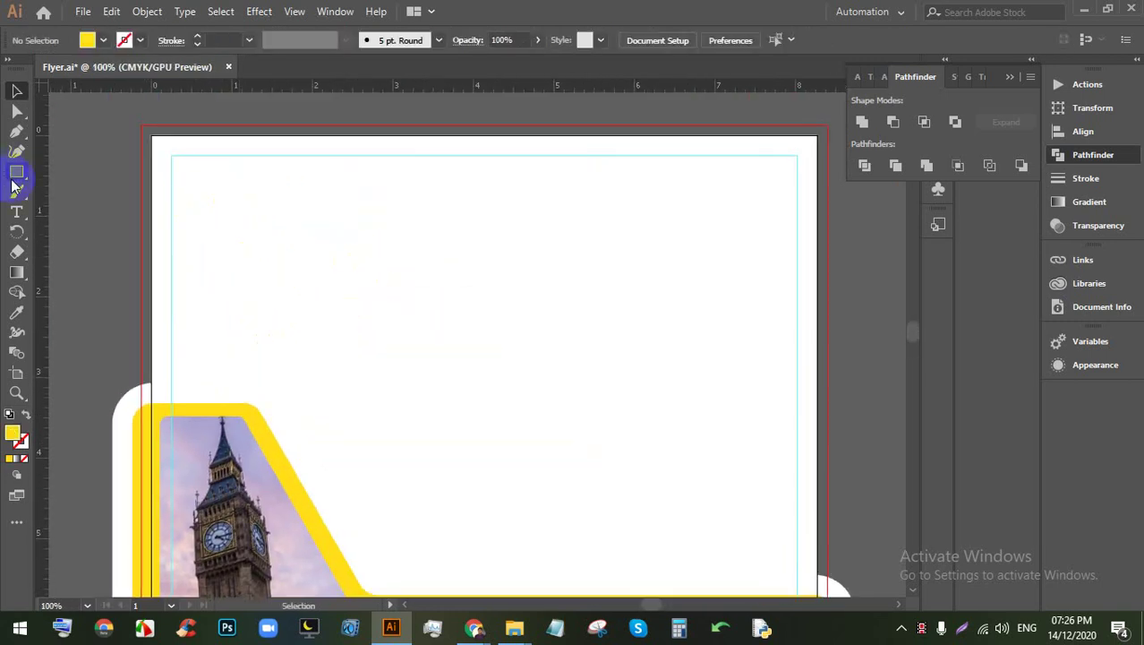
{"action": "left_click_drag", "start_coordinate": [18, 171], "coordinate": [77, 204]}
{"action": "left_click_drag", "start_coordinate": [218, 192], "coordinate": [214, 210]}
{"action": "left_click", "coordinate": [16, 91]}
{"action": "scroll", "coordinate": [206, 209], "scroll_direction": "up", "scroll_amount": 2}
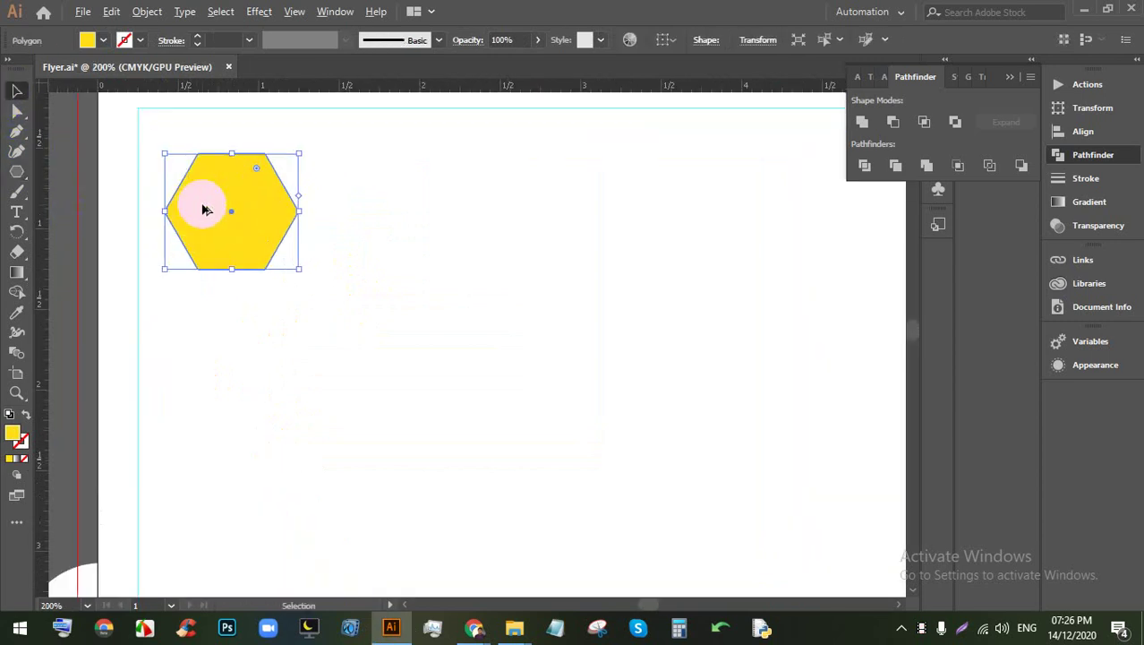
{"action": "left_click", "coordinate": [102, 40]}
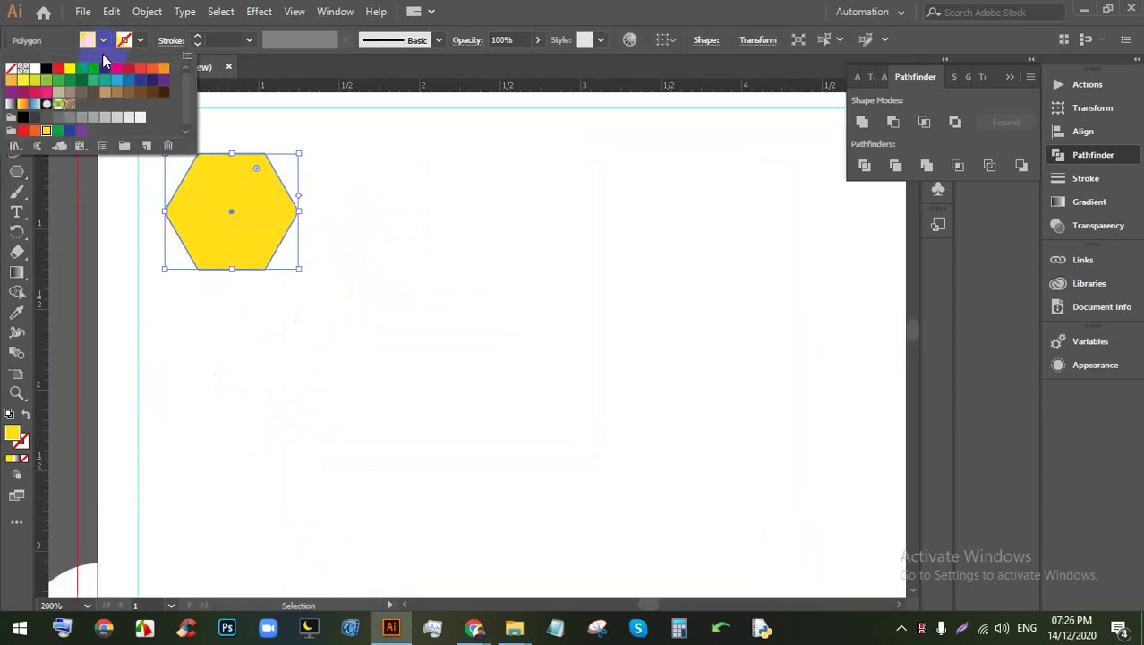
{"action": "left_click", "coordinate": [47, 69]}
{"action": "left_click", "coordinate": [375, 187]}
{"action": "key", "text": "ctrl+="}
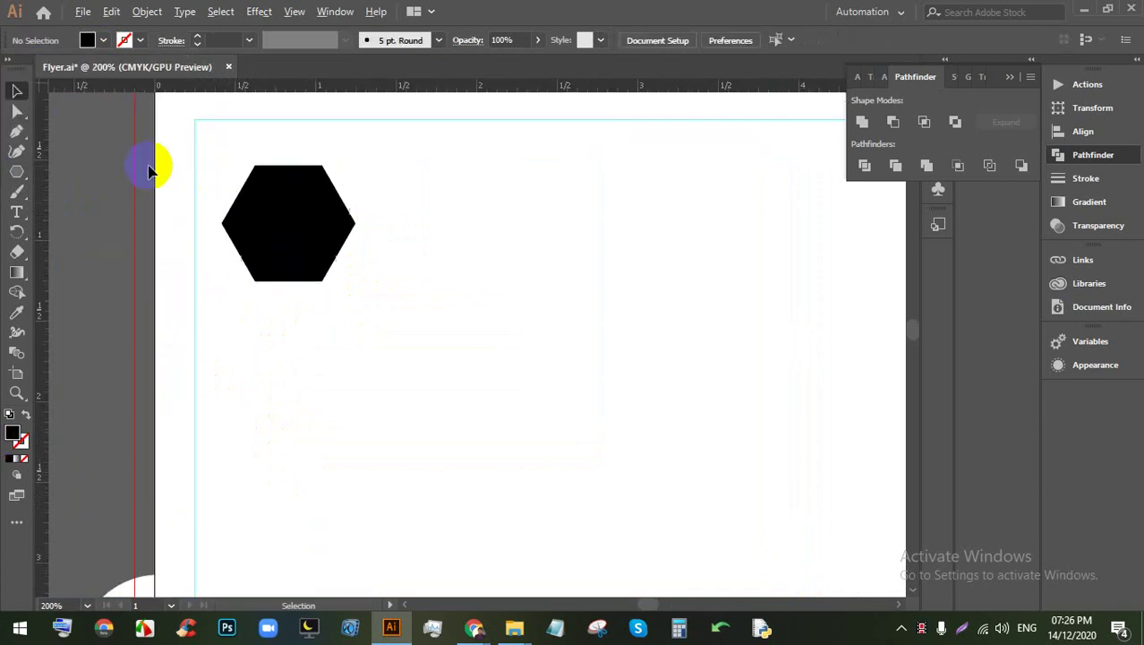
Step: Draw a thin vertical bar over the hexagon, round both its ends, and fill it white
{"action": "left_click_drag", "start_coordinate": [22, 173], "coordinate": [84, 171]}
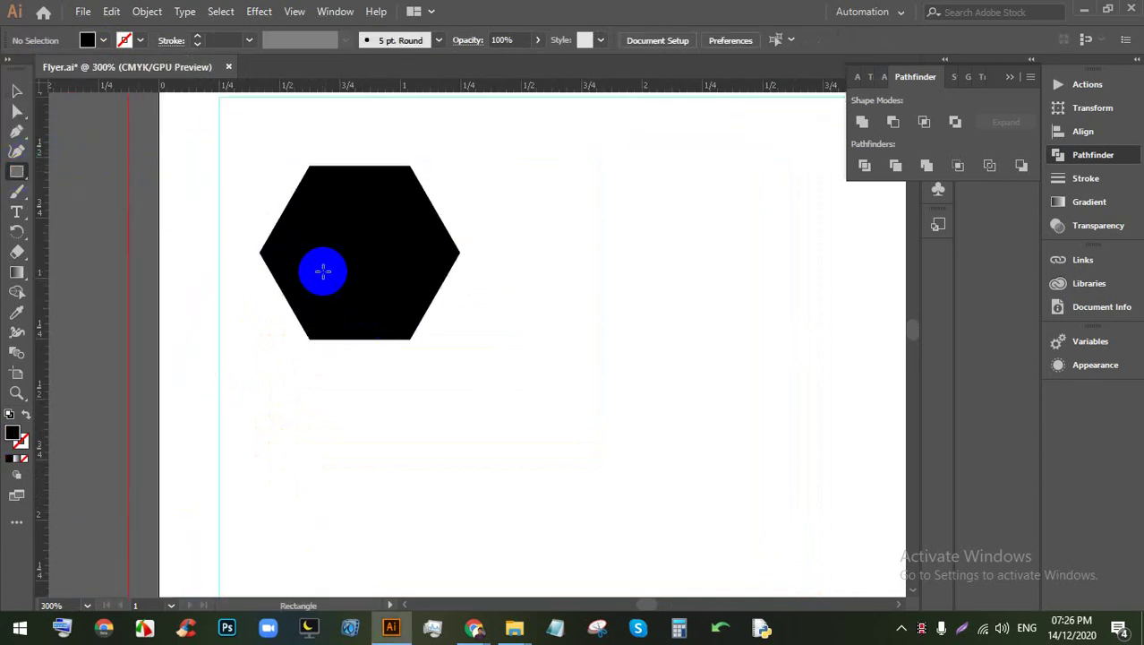
{"action": "left_click_drag", "start_coordinate": [334, 268], "coordinate": [350, 401]}
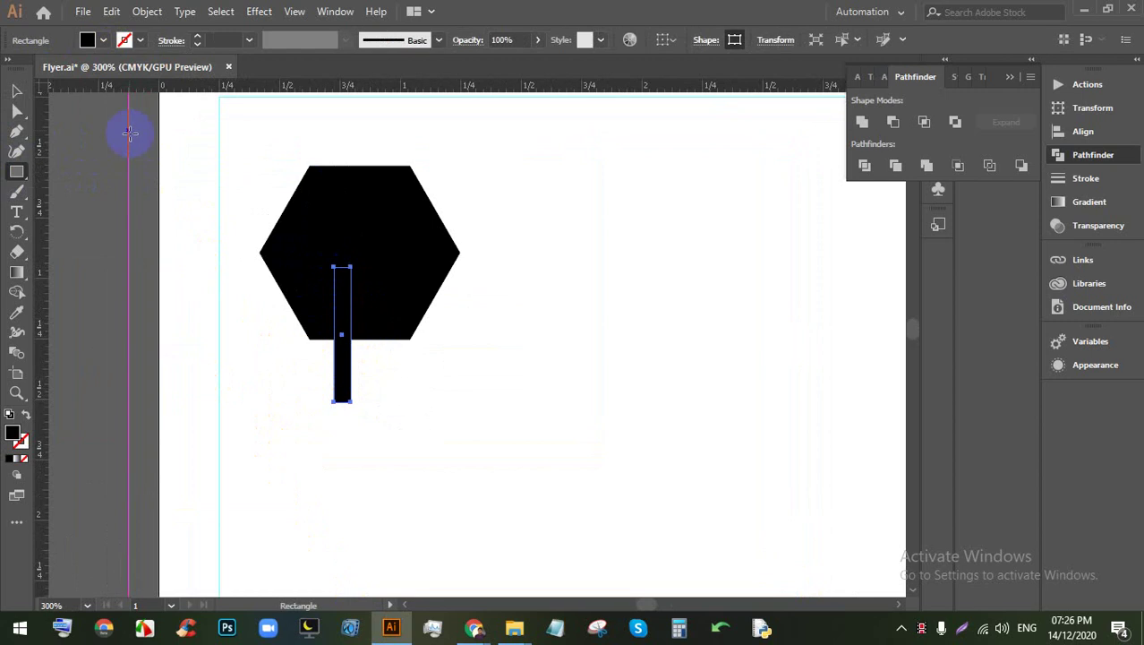
{"action": "left_click", "coordinate": [17, 111]}
{"action": "left_click", "coordinate": [350, 299]}
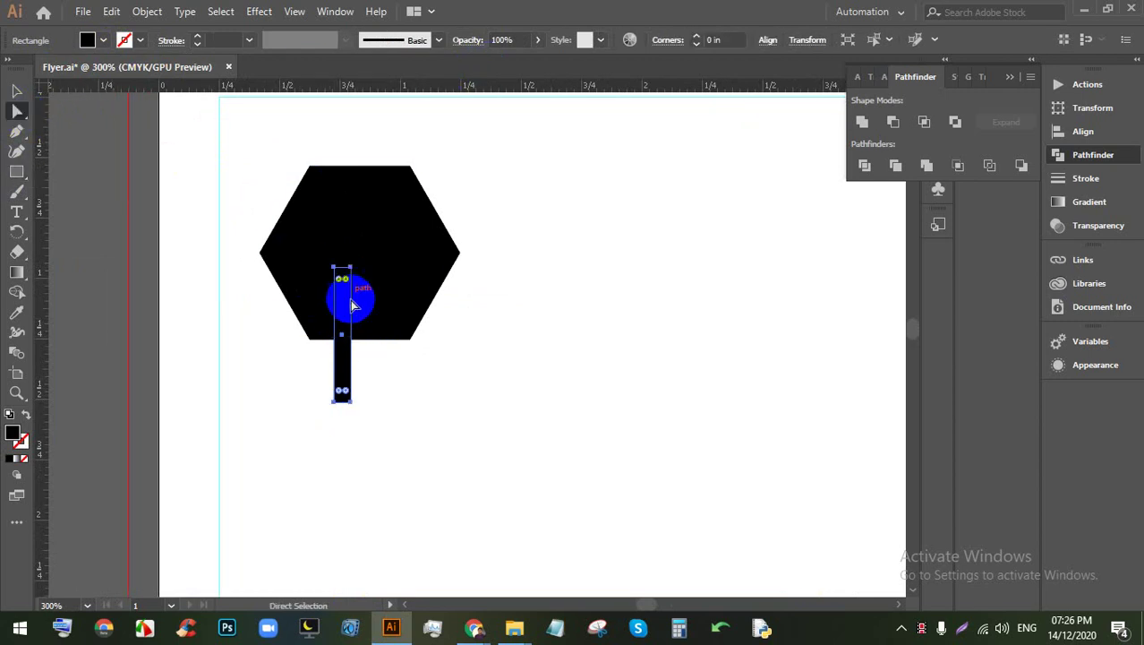
{"action": "scroll", "coordinate": [350, 299], "scroll_direction": "up", "scroll_amount": 3}
{"action": "left_click_drag", "start_coordinate": [309, 215], "coordinate": [315, 242]}
{"action": "left_click", "coordinate": [104, 40]}
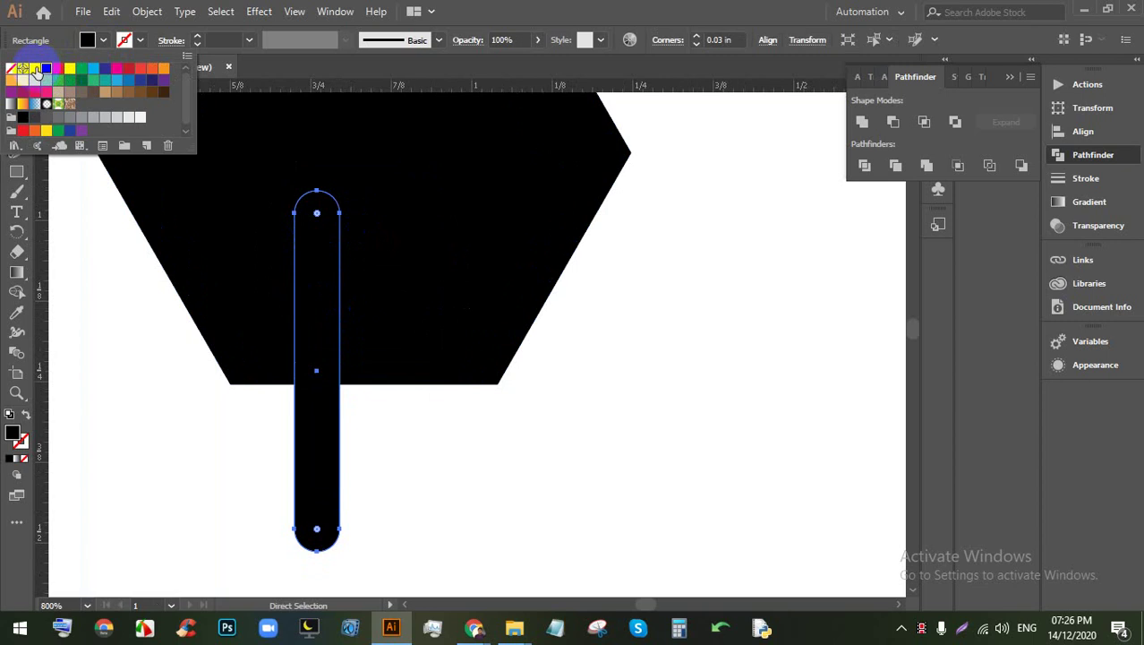
{"action": "left_click", "coordinate": [36, 71]}
Step: Select the hexagon and bar together and centre them horizontally
{"action": "left_click", "coordinate": [18, 90]}
{"action": "left_click", "coordinate": [128, 132]}
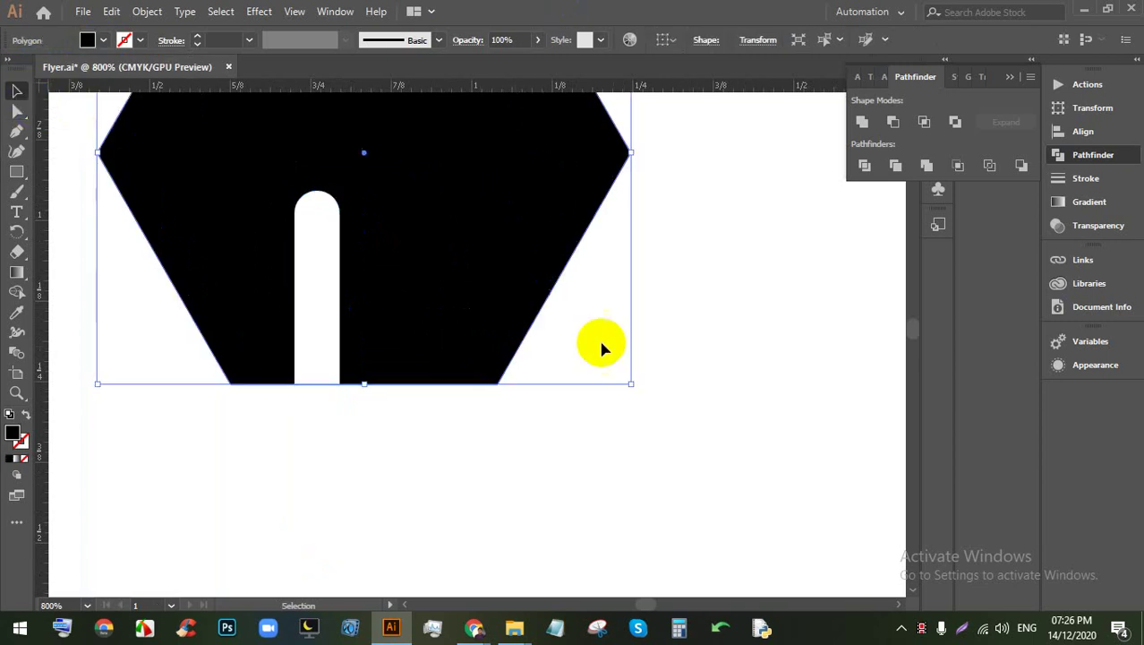
{"action": "left_click_drag", "start_coordinate": [620, 440], "coordinate": [179, 230]}
{"action": "key", "text": "ctrl+minus"}
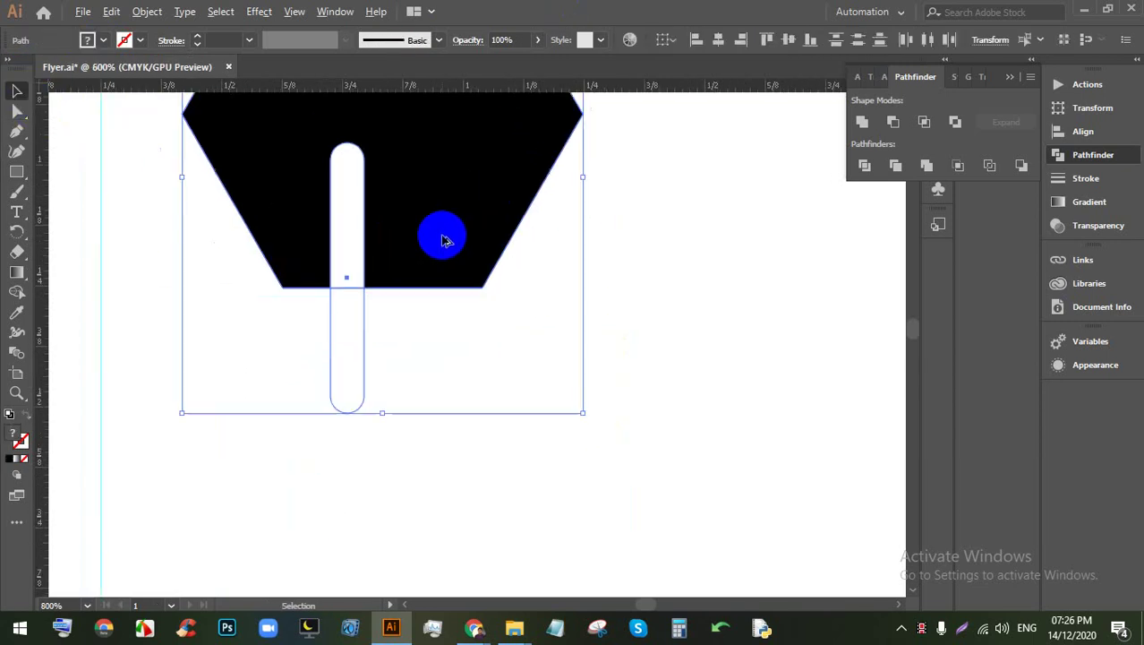
{"action": "key", "text": "ctrl+minus"}
{"action": "left_click", "coordinate": [716, 40]}
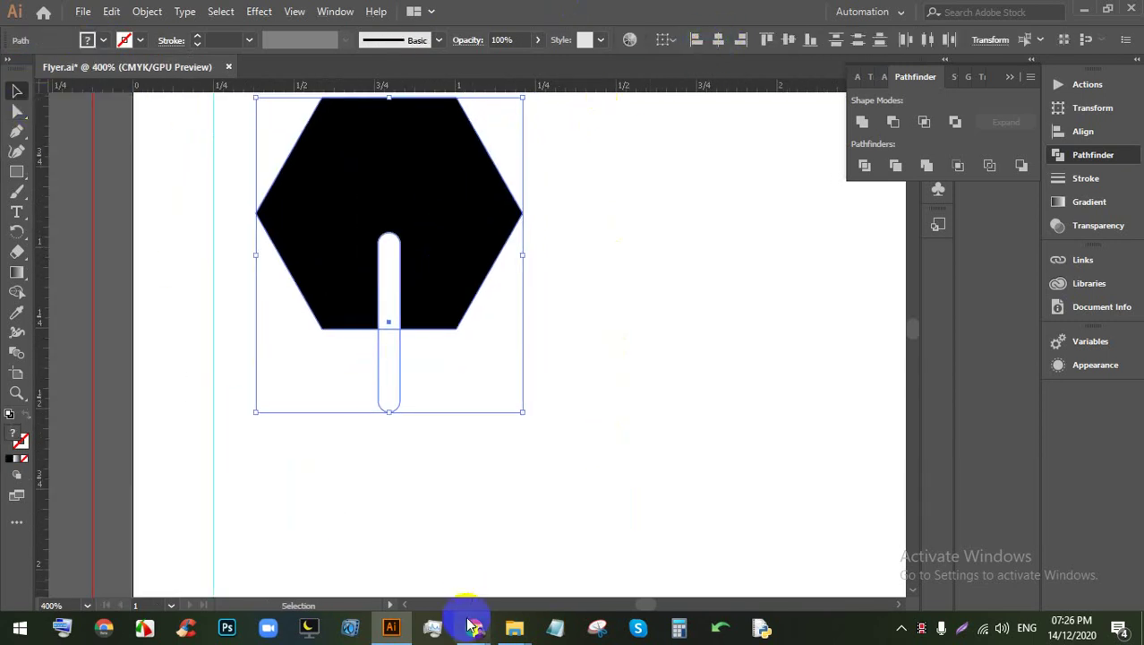
Step: Admit a waiting participant into the online meeting, then return to Illustrator
{"action": "left_click", "coordinate": [475, 627]}
{"action": "left_click", "coordinate": [286, 13]}
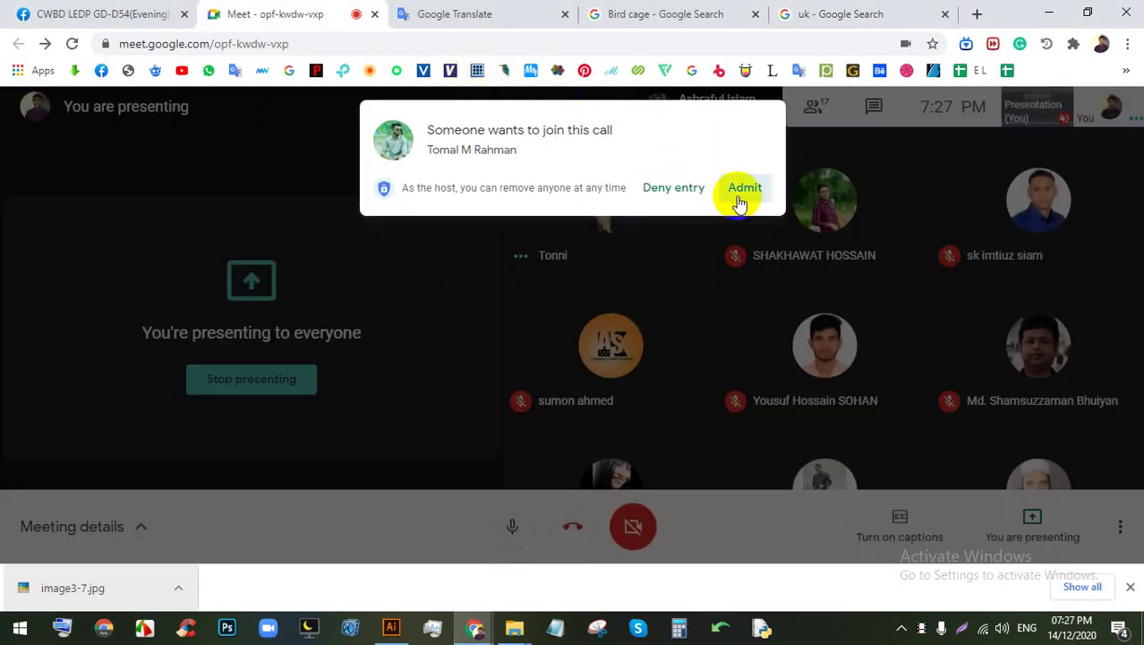
{"action": "left_click", "coordinate": [740, 193]}
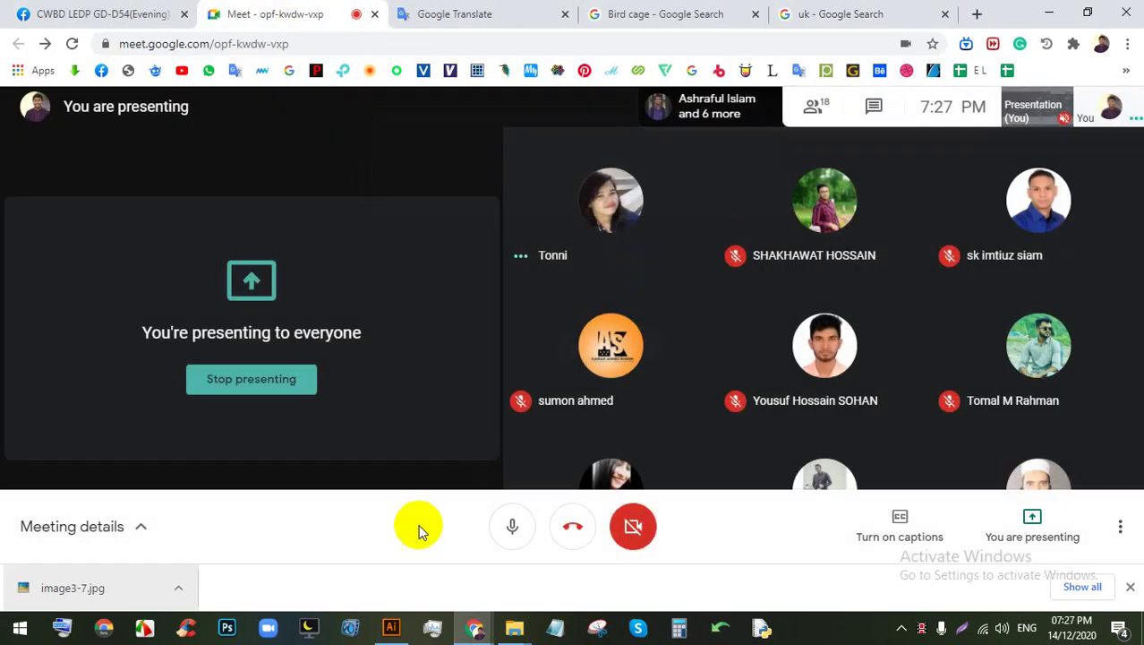
{"action": "left_click", "coordinate": [391, 627]}
{"action": "scroll", "coordinate": [492, 394], "scroll_direction": "up", "scroll_amount": 1}
{"action": "left_click", "coordinate": [579, 394]}
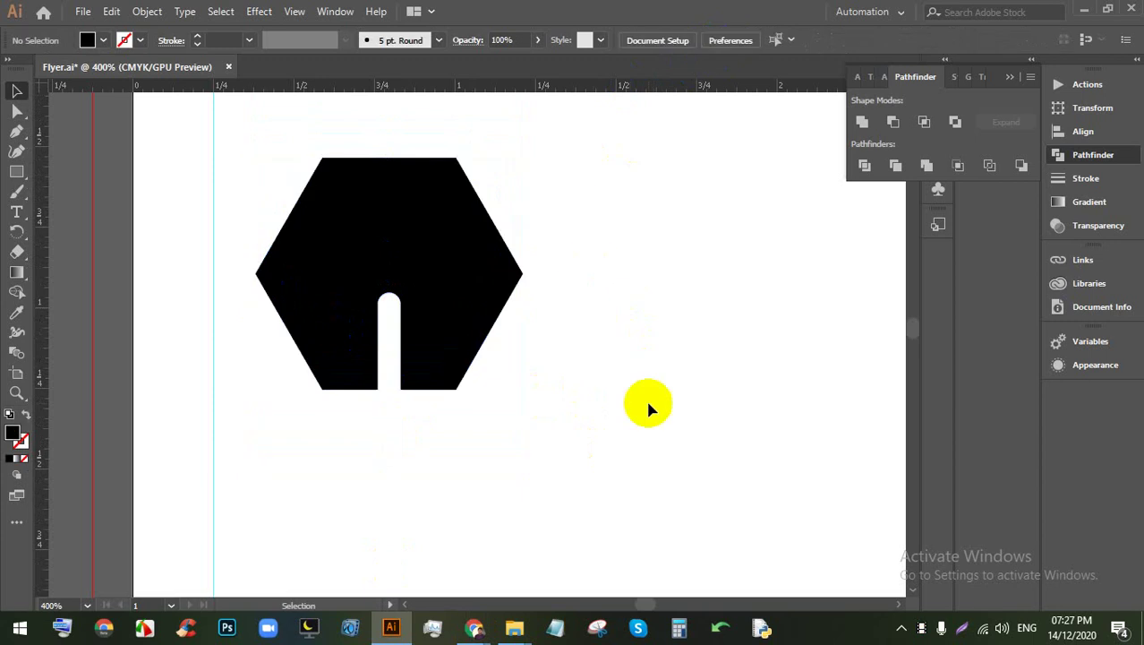
Step: Rotate the hexagon and bar 90 degrees and split them with Pathfinder Divide
{"action": "key", "text": "ctrl+a"}
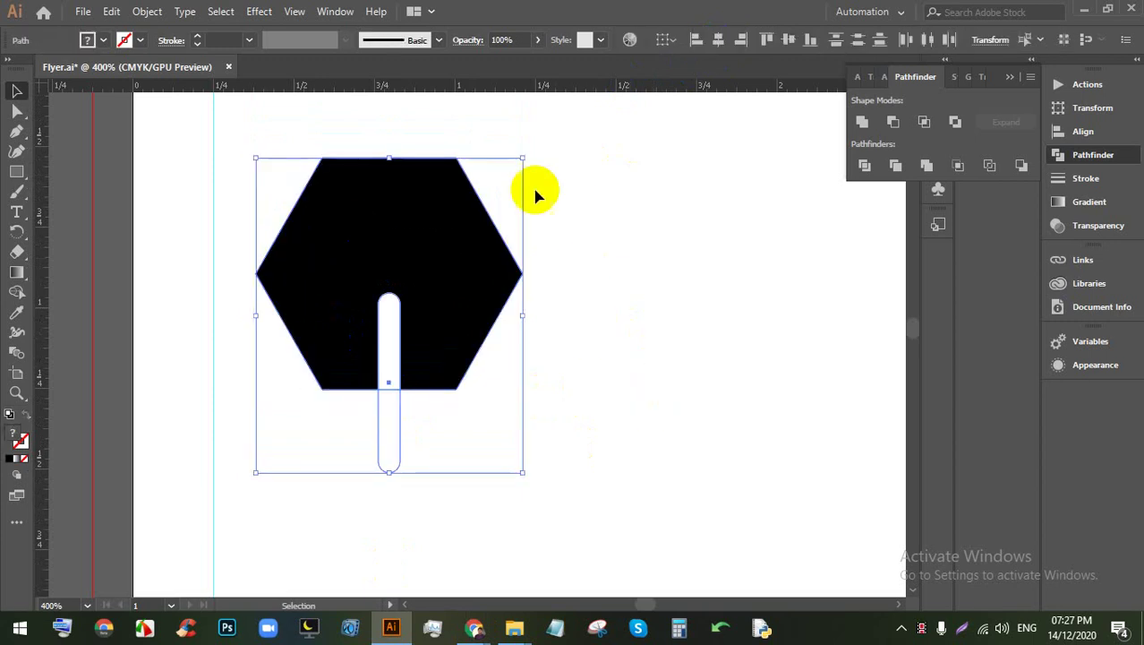
{"action": "left_click_drag", "start_coordinate": [526, 150], "coordinate": [300, 170]}
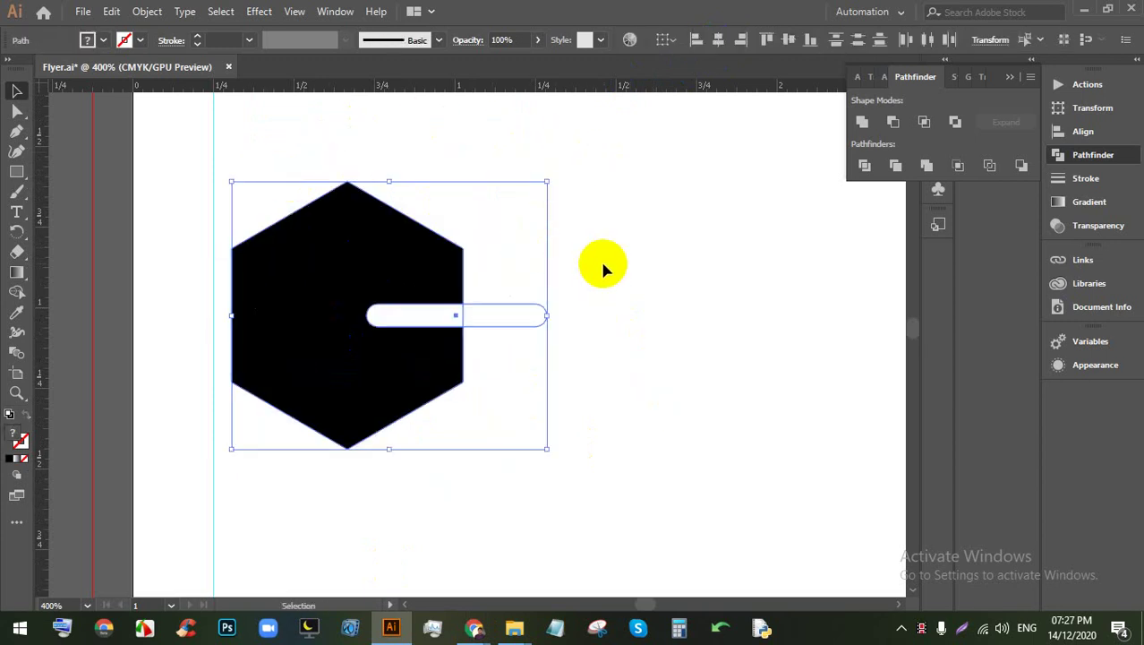
{"action": "left_click", "coordinate": [573, 286]}
{"action": "scroll", "coordinate": [548, 376], "scroll_direction": "down", "scroll_amount": 1}
{"action": "left_click", "coordinate": [377, 235]}
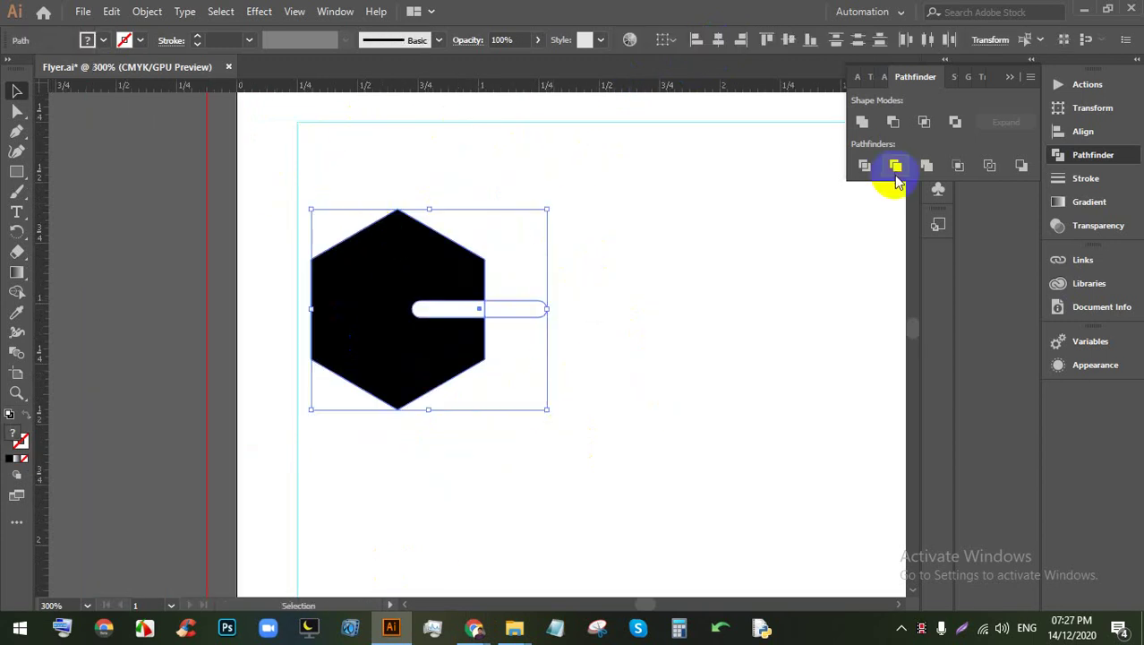
{"action": "left_click", "coordinate": [864, 165]}
Step: Ungroup the divided pieces, delete the outer pill piece and move the notched hexagon right
{"action": "right_click", "coordinate": [415, 275]}
{"action": "left_click", "coordinate": [460, 411]}
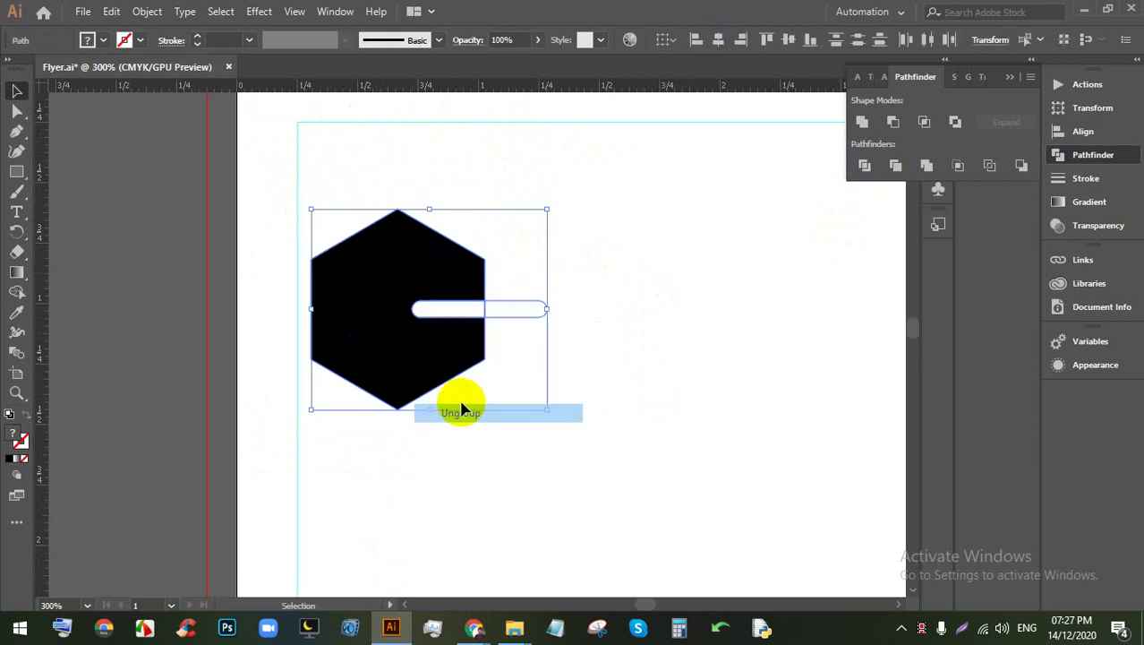
{"action": "left_click", "coordinate": [518, 324]}
{"action": "left_click", "coordinate": [519, 312]}
{"action": "key", "text": "Delete"}
{"action": "left_click", "coordinate": [441, 319]}
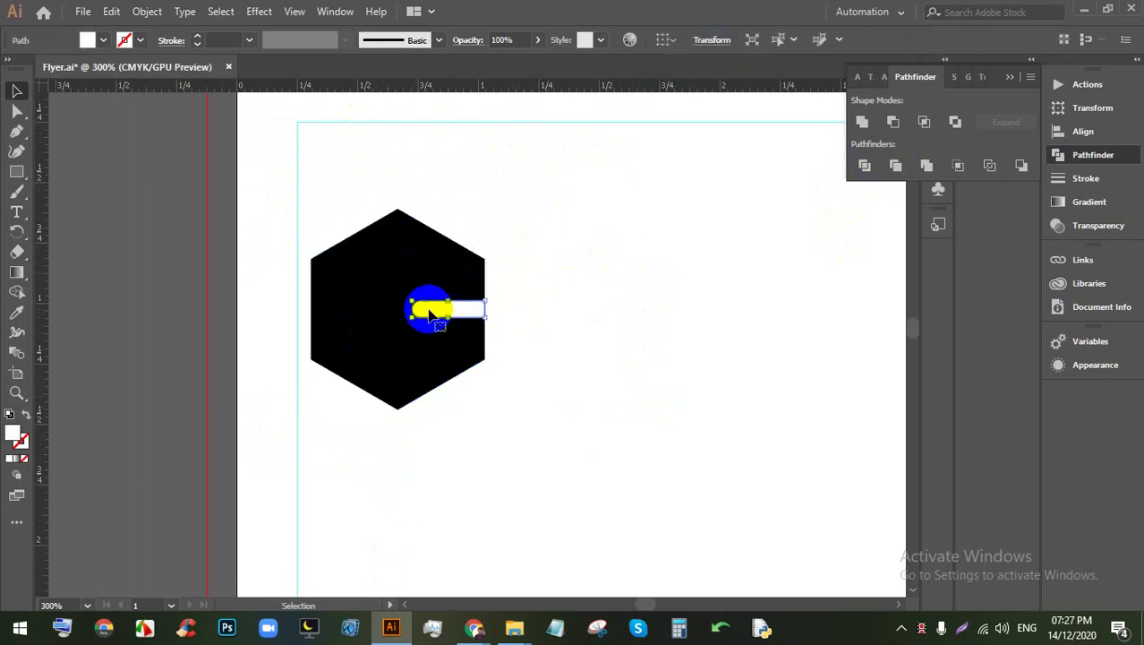
{"action": "left_click", "coordinate": [562, 332]}
{"action": "left_click_drag", "start_coordinate": [420, 354], "coordinate": [455, 310]}
Step: Pan the view to bring the empty space right of the hexagon into view
{"action": "key", "text": "ctrl+minus"}
{"action": "key", "text": "ctrl+minus"}
{"action": "key", "text": "ctrl+plus"}
{"action": "key", "text": "ctrl+plus"}
{"action": "key", "text": "ctrl+plus"}
{"action": "left_click_drag", "start_coordinate": [528, 300], "coordinate": [454, 300]}
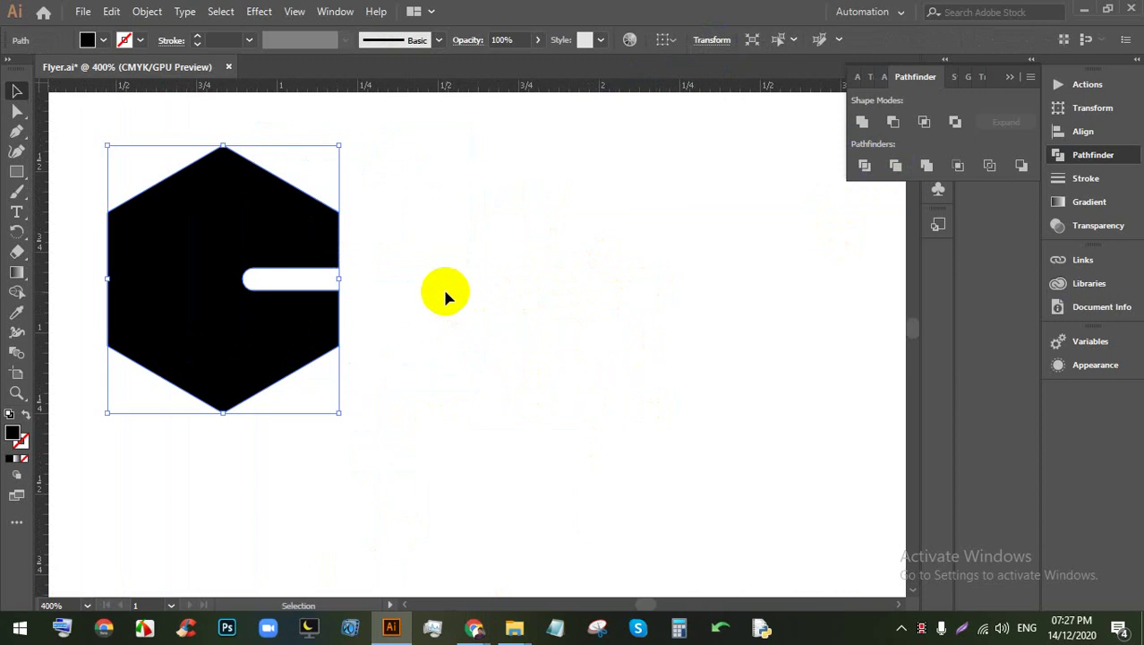
{"action": "scroll", "coordinate": [500, 294], "scroll_direction": "down", "scroll_amount": 1}
{"action": "scroll", "coordinate": [501, 287], "scroll_direction": "up", "scroll_amount": 2}
{"action": "left_click_drag", "start_coordinate": [469, 273], "coordinate": [335, 296]}
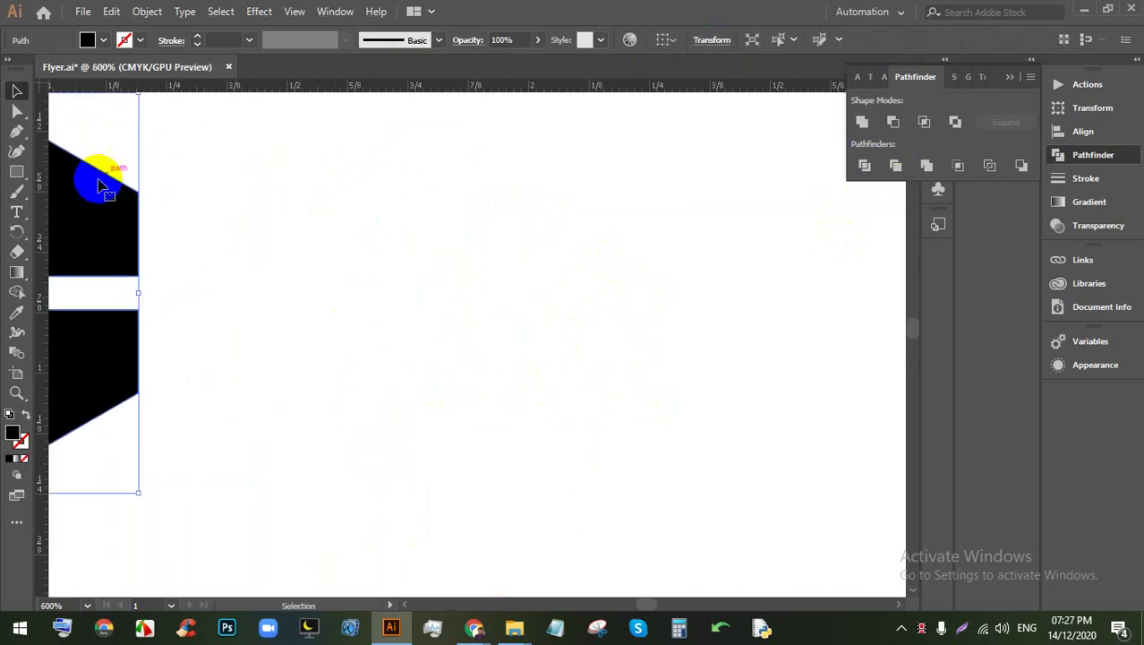
{"action": "left_click", "coordinate": [16, 211]}
Step: Replace the placeholder with the heading 'COMPANY NAME' and move it down slightly
{"action": "left_click", "coordinate": [178, 237]}
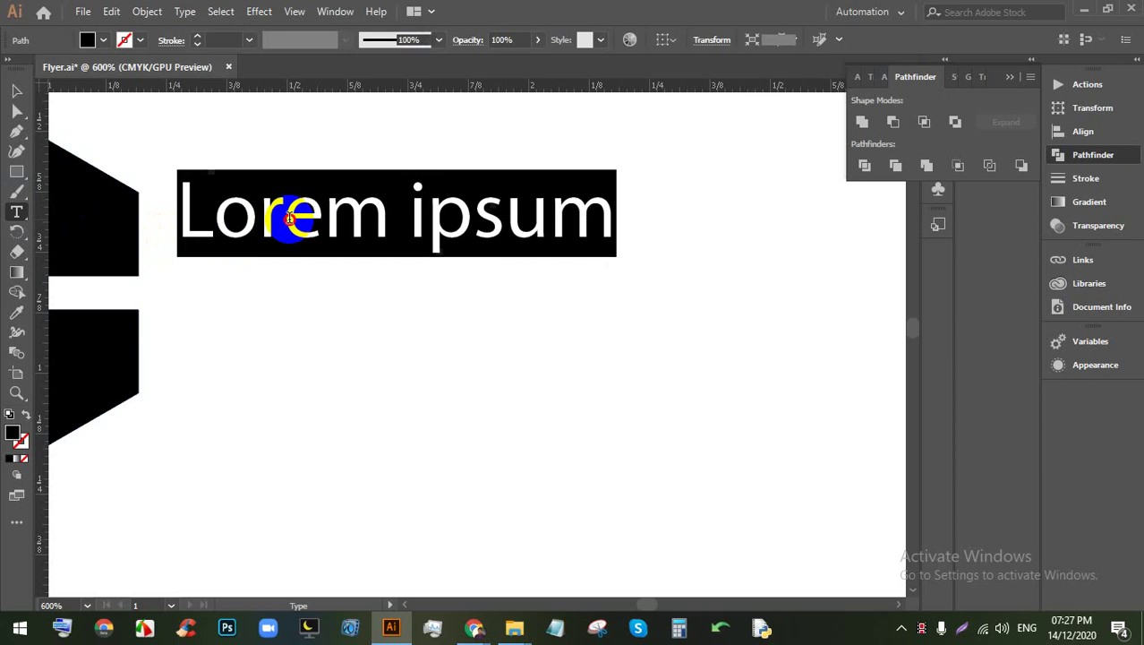
{"action": "left_click", "coordinate": [289, 217]}
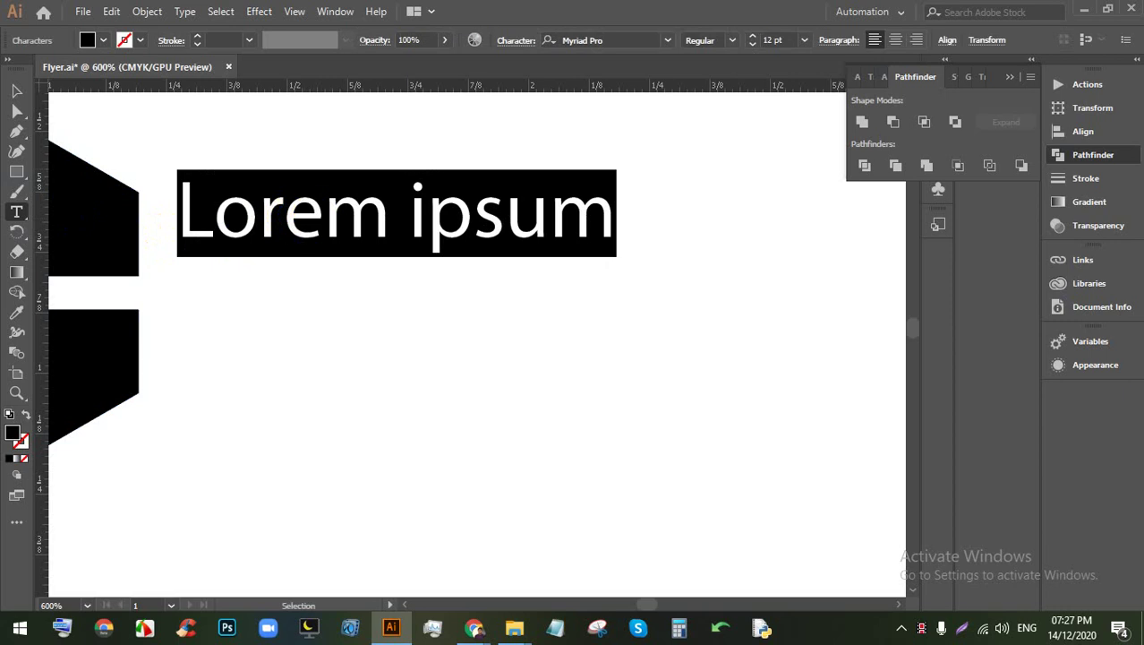
{"action": "type", "text": "COM"}
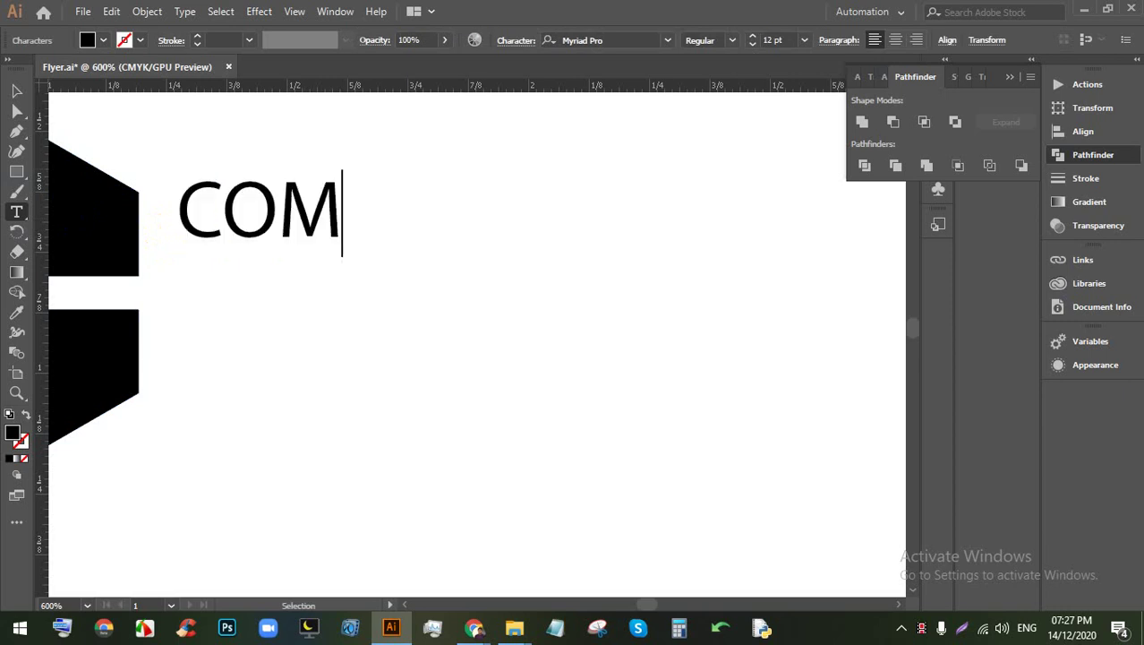
{"action": "type", "text": "PANY N"}
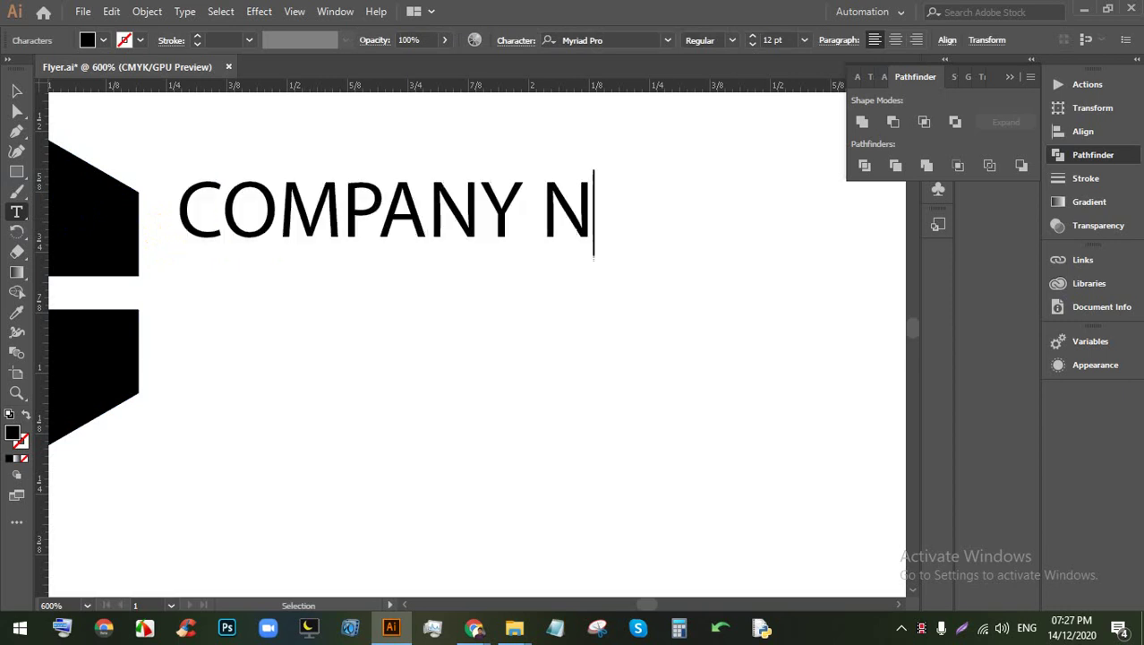
{"action": "type", "text": "AME"}
{"action": "left_click", "coordinate": [16, 91]}
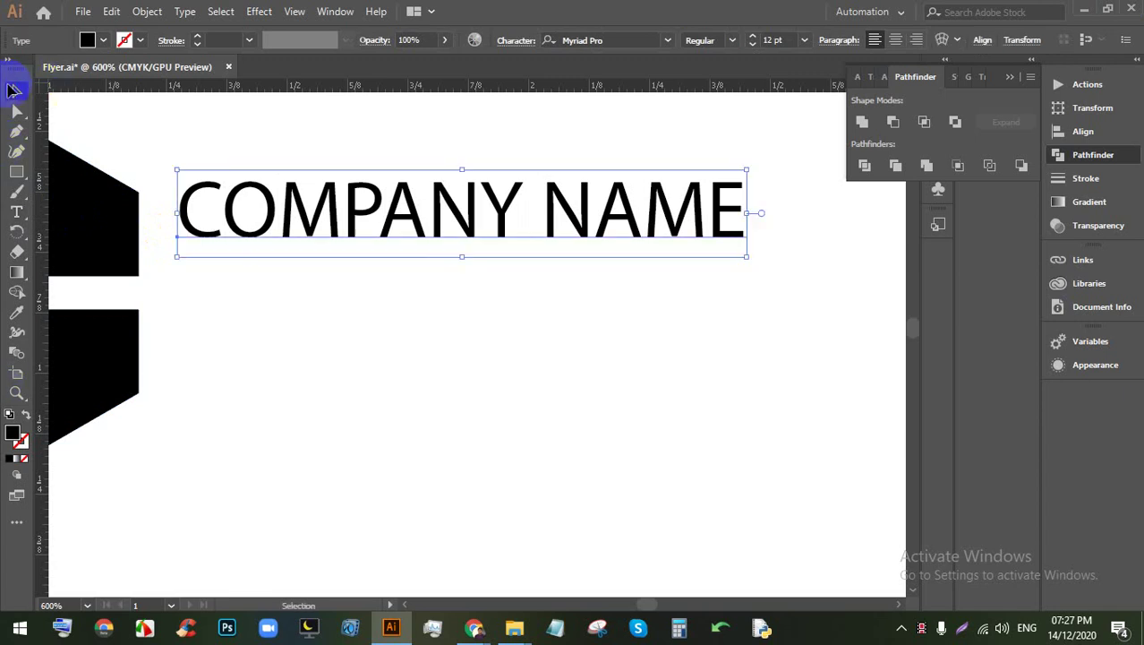
{"action": "left_click_drag", "start_coordinate": [243, 210], "coordinate": [242, 235]}
Step: Set the heading's font to Nexa Bold
{"action": "triple_click", "coordinate": [277, 242]}
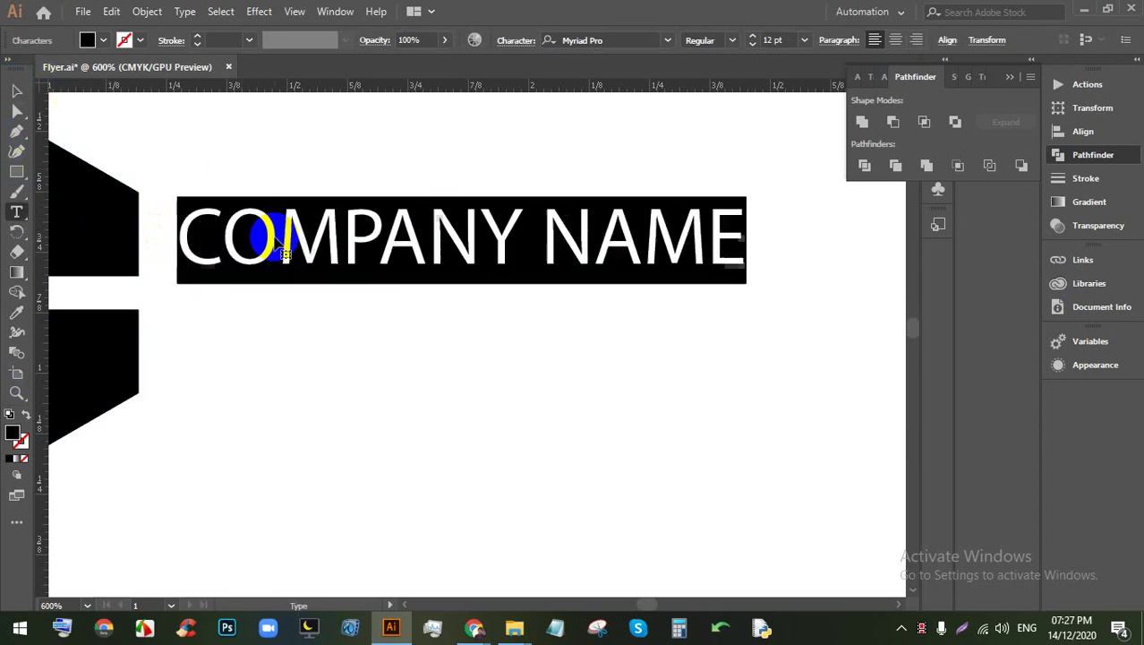
{"action": "left_click", "coordinate": [477, 243]}
{"action": "triple_click", "coordinate": [523, 243]}
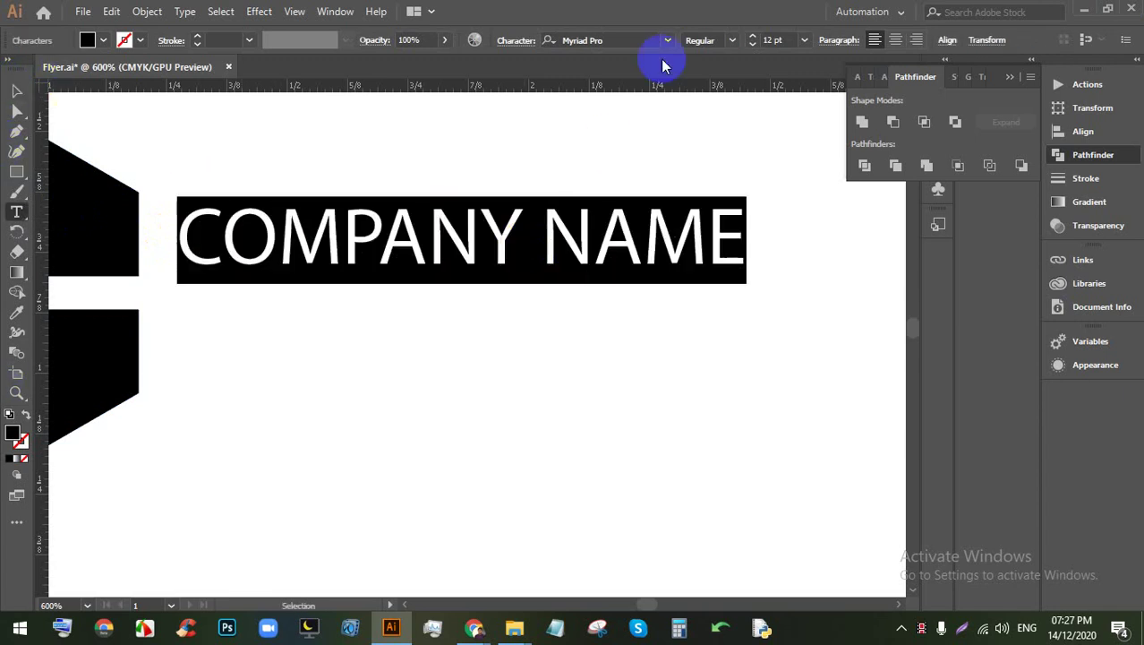
{"action": "left_click", "coordinate": [614, 38]}
{"action": "type", "text": "NEX"}
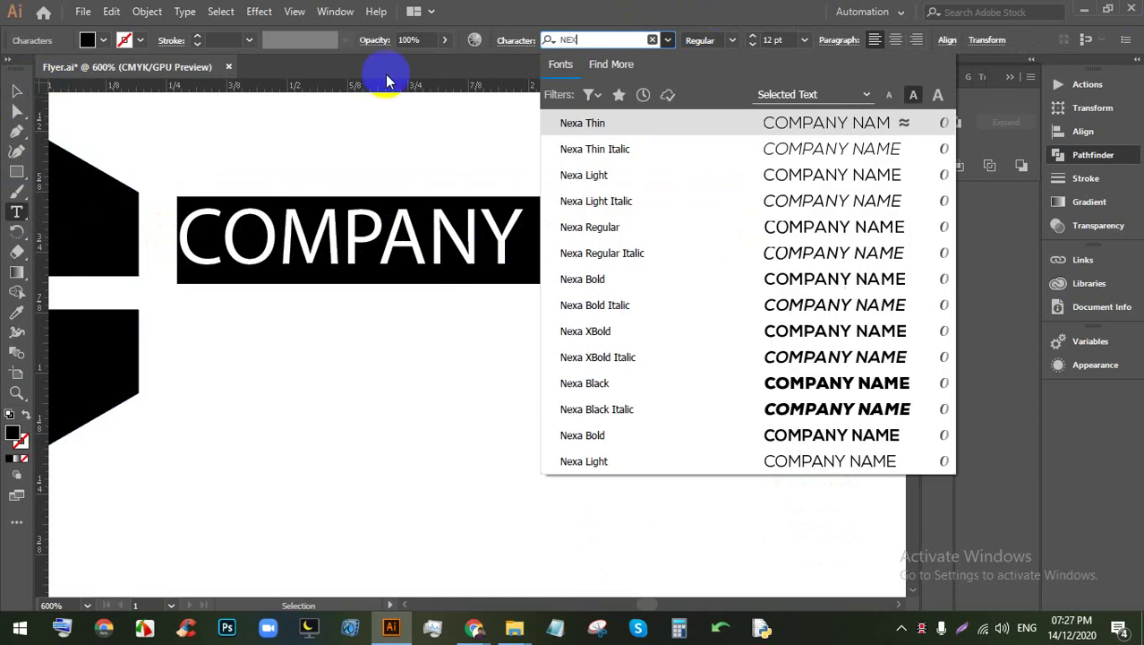
{"action": "left_click", "coordinate": [779, 279]}
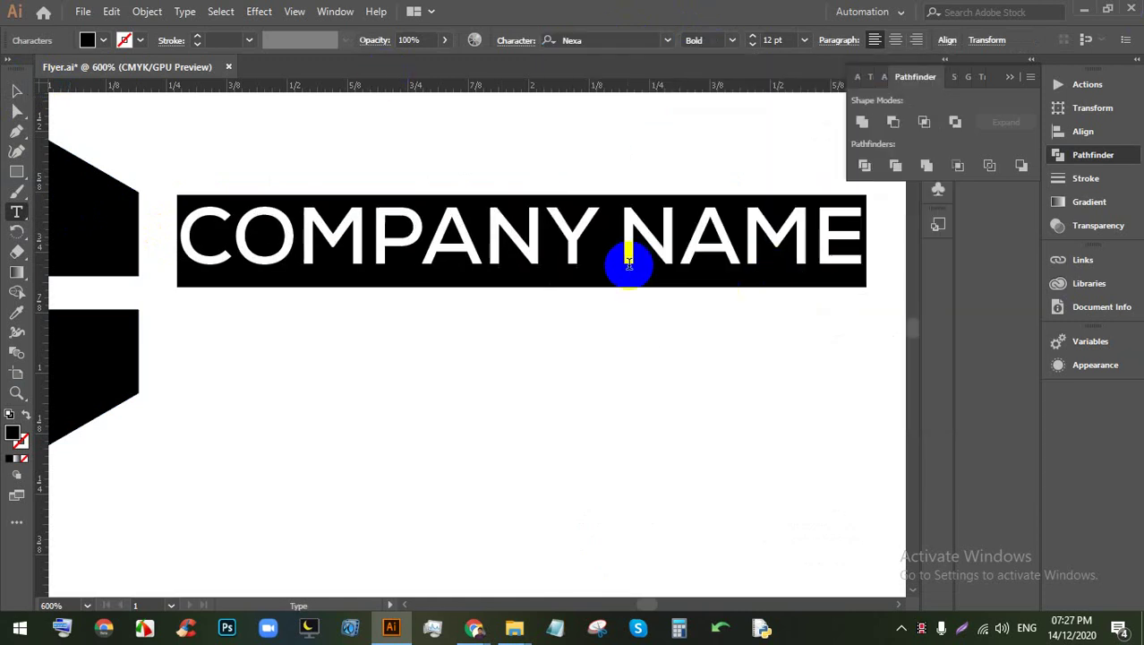
Step: Colour the word NAME in the heading yellow
{"action": "left_click", "coordinate": [631, 230]}
{"action": "left_click_drag", "start_coordinate": [624, 232], "coordinate": [877, 229]}
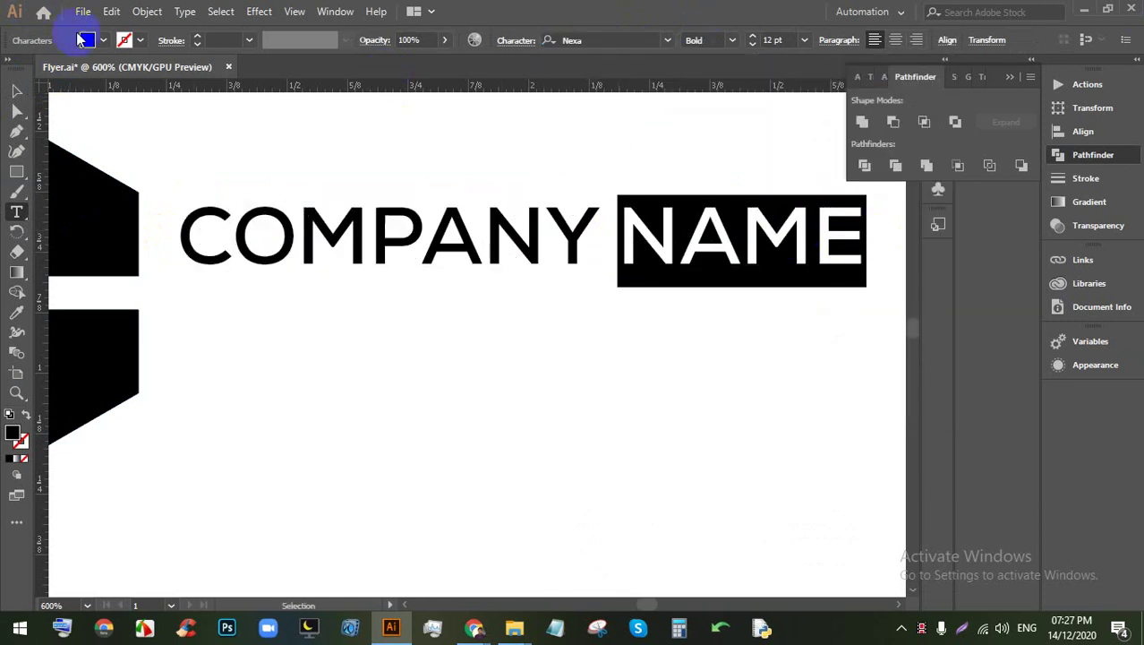
{"action": "left_click", "coordinate": [101, 42]}
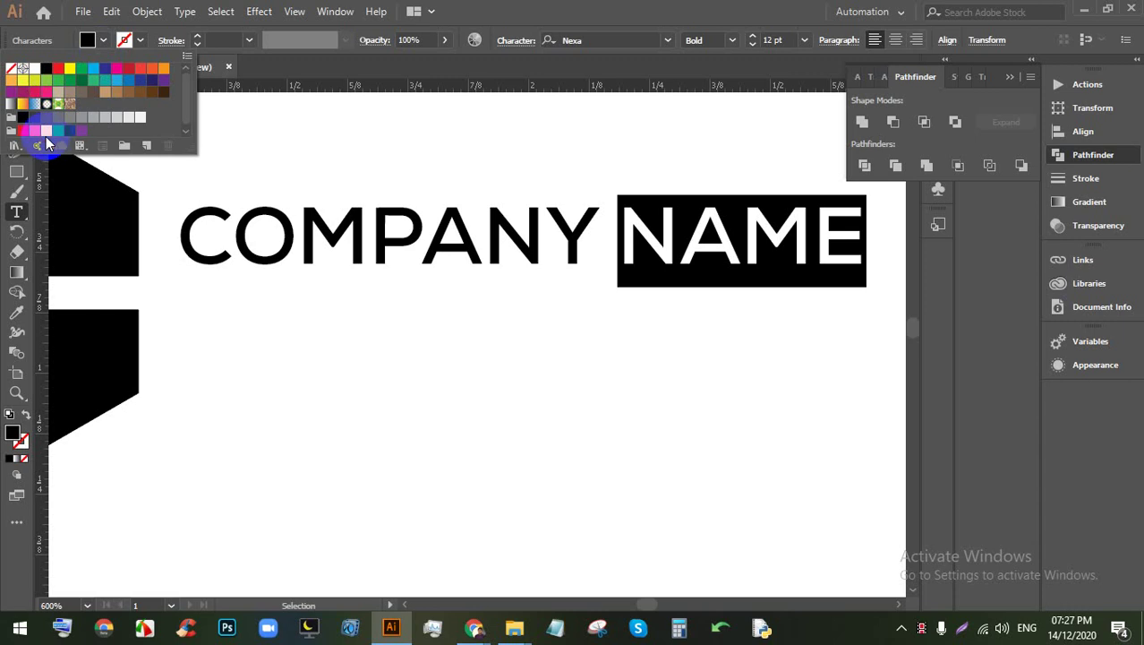
{"action": "left_click", "coordinate": [46, 131]}
{"action": "key", "text": "Escape"}
{"action": "key", "text": "Escape"}
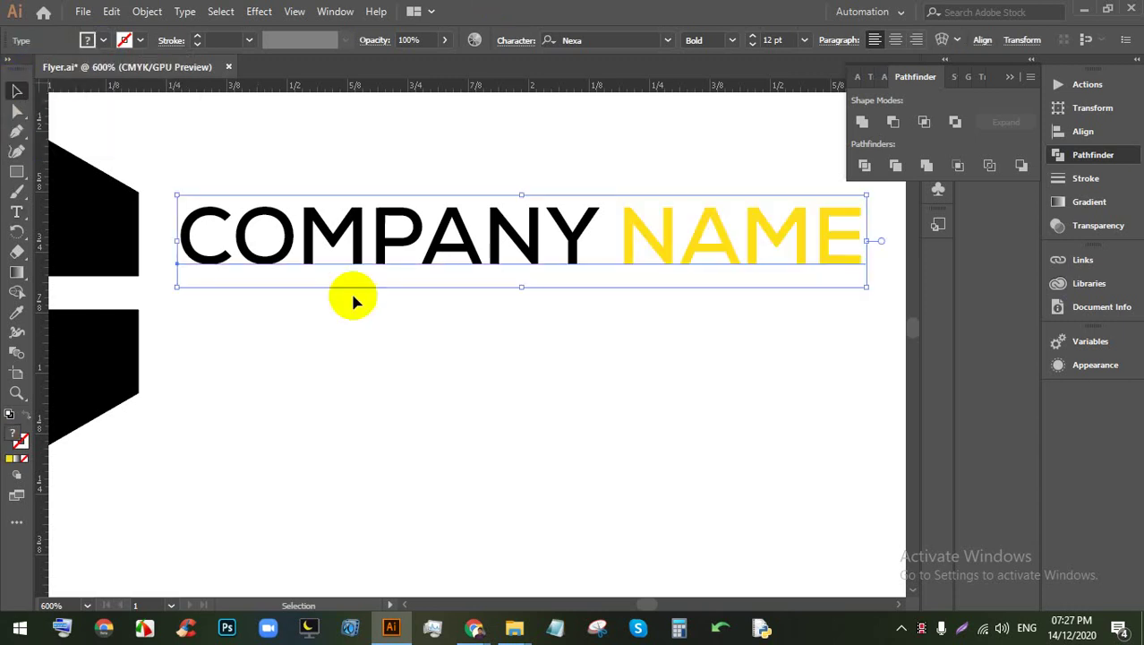
{"action": "left_click", "coordinate": [358, 295]}
{"action": "scroll", "coordinate": [376, 287], "scroll_direction": "down", "scroll_amount": 1}
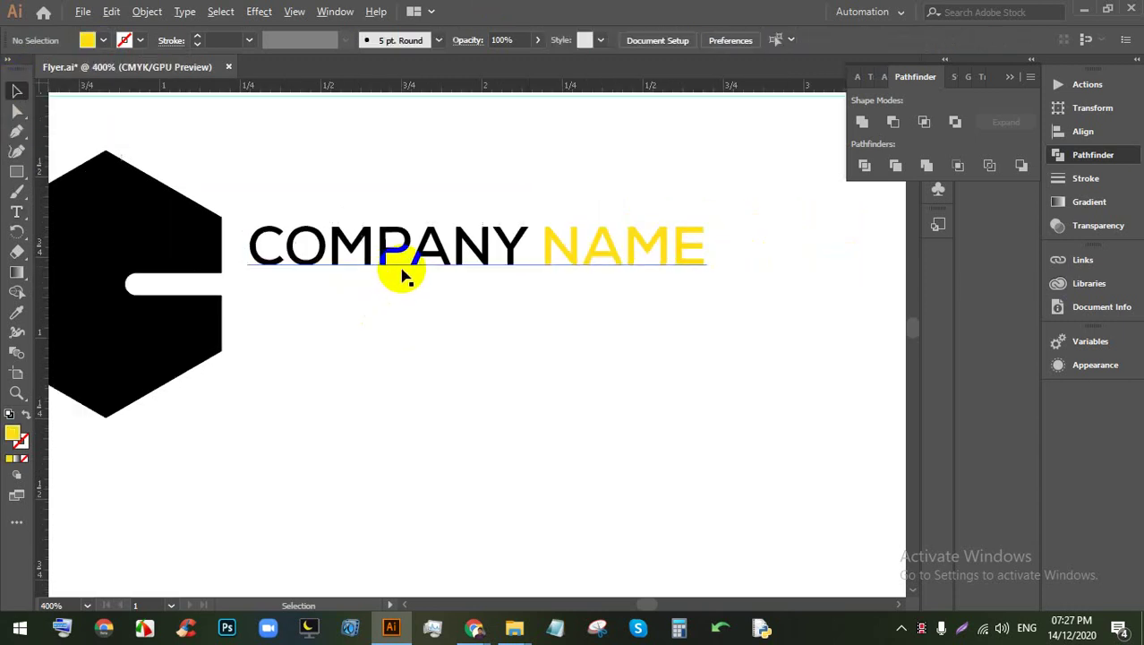
Step: Add a new text line below COMPANY NAME reading 'YOUR TEXT HERE'
{"action": "scroll", "coordinate": [400, 273], "scroll_direction": "up", "scroll_amount": 2}
{"action": "left_click_drag", "start_coordinate": [480, 301], "coordinate": [340, 301]}
{"action": "left_click", "coordinate": [16, 212]}
{"action": "left_click", "coordinate": [257, 366]}
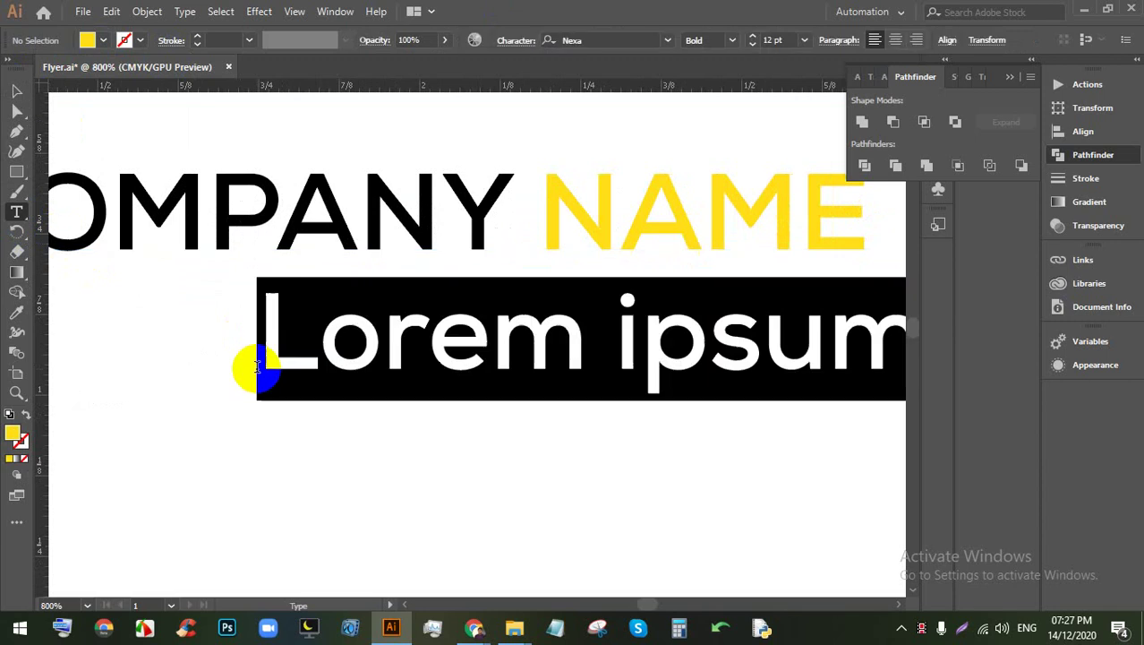
{"action": "left_click", "coordinate": [14, 93]}
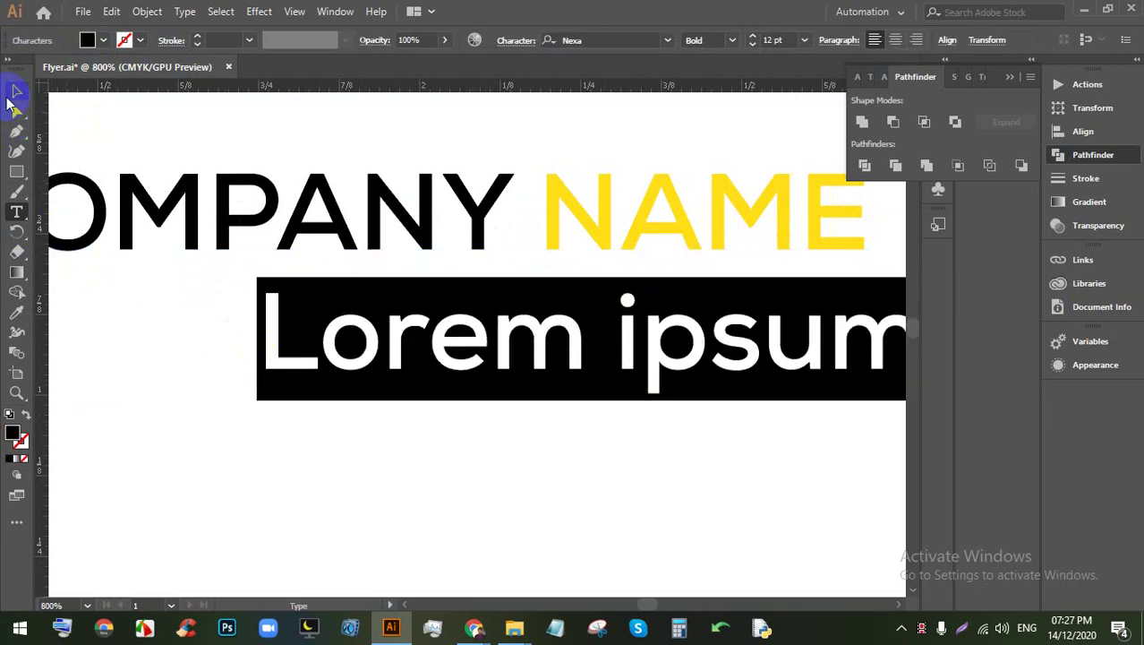
{"action": "left_click_drag", "start_coordinate": [520, 369], "coordinate": [258, 364]}
{"action": "double_click", "coordinate": [377, 332]}
{"action": "key", "text": "ctrl+a"}
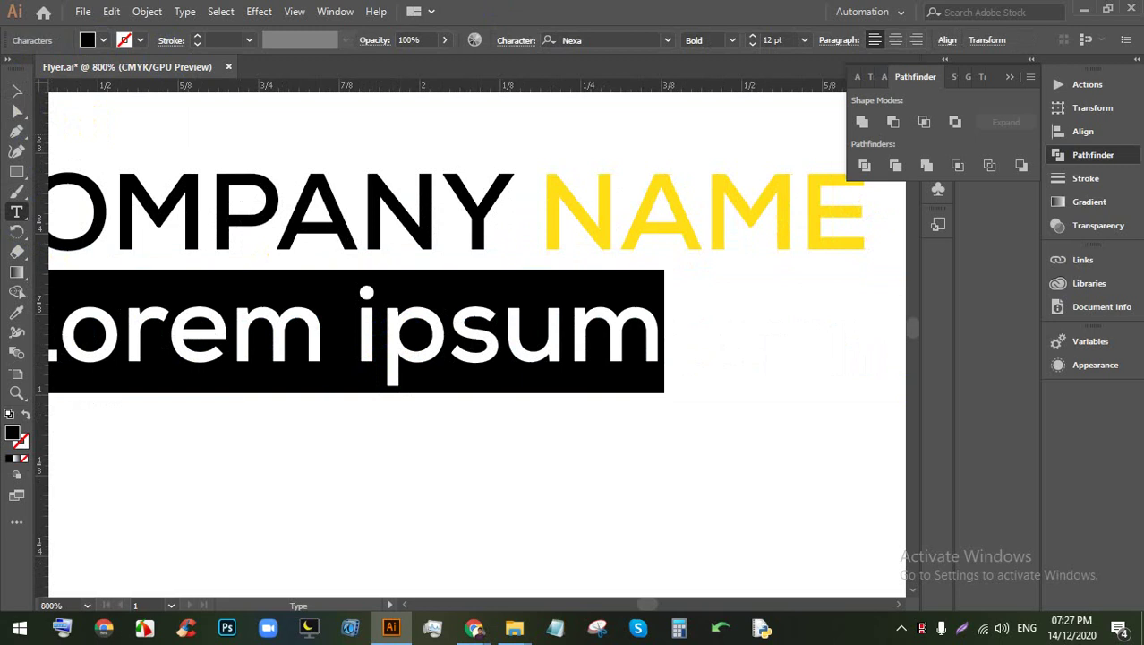
{"action": "type", "text": "YOUR T"}
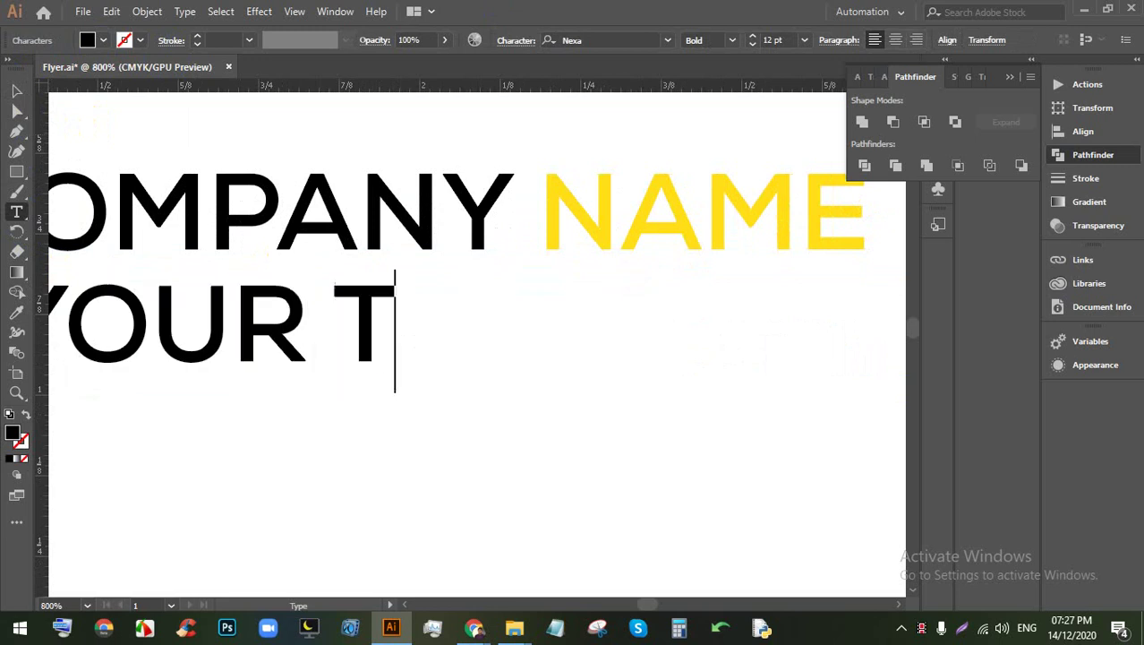
{"action": "type", "text": "A"}
{"action": "key", "text": "BackSpace"}
{"action": "type", "text": "EXT "}
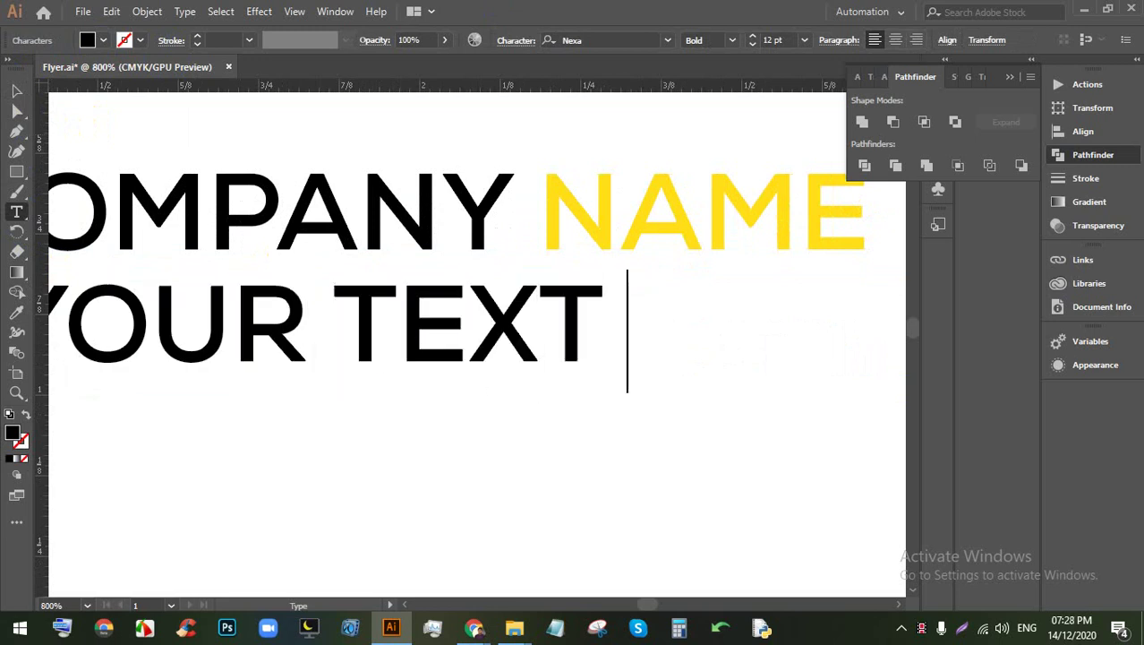
{"action": "type", "text": "HERE"}
Step: Set the tagline to 6 pt Nexa Thin and move it up under the heading
{"action": "key", "text": "ctrl+minus"}
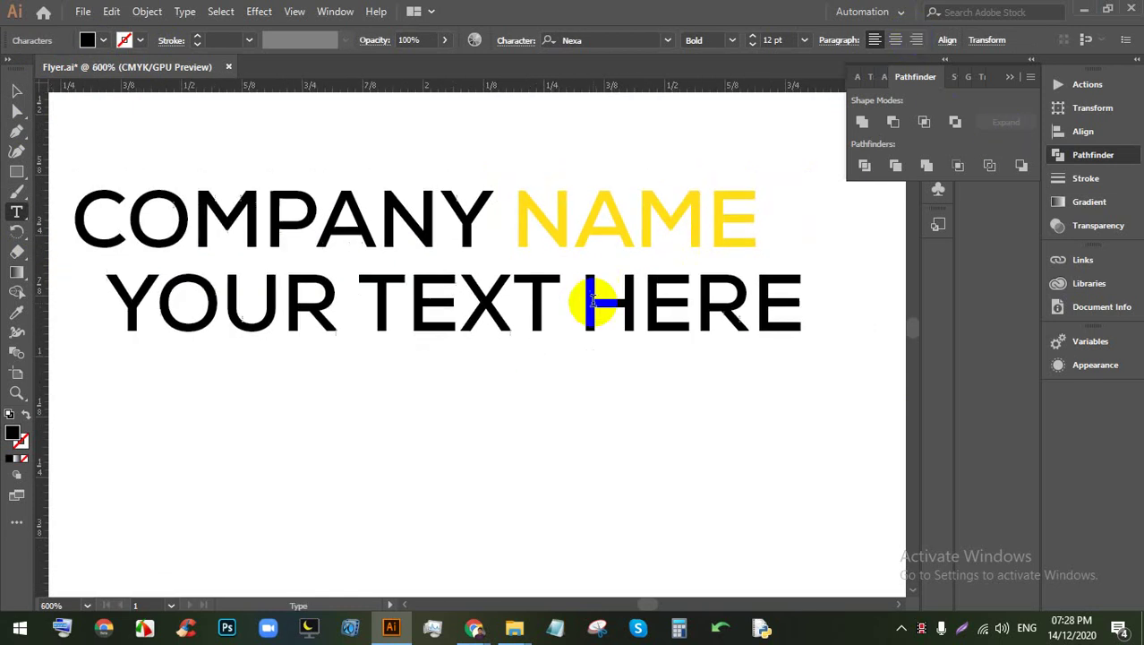
{"action": "triple_click", "coordinate": [424, 302]}
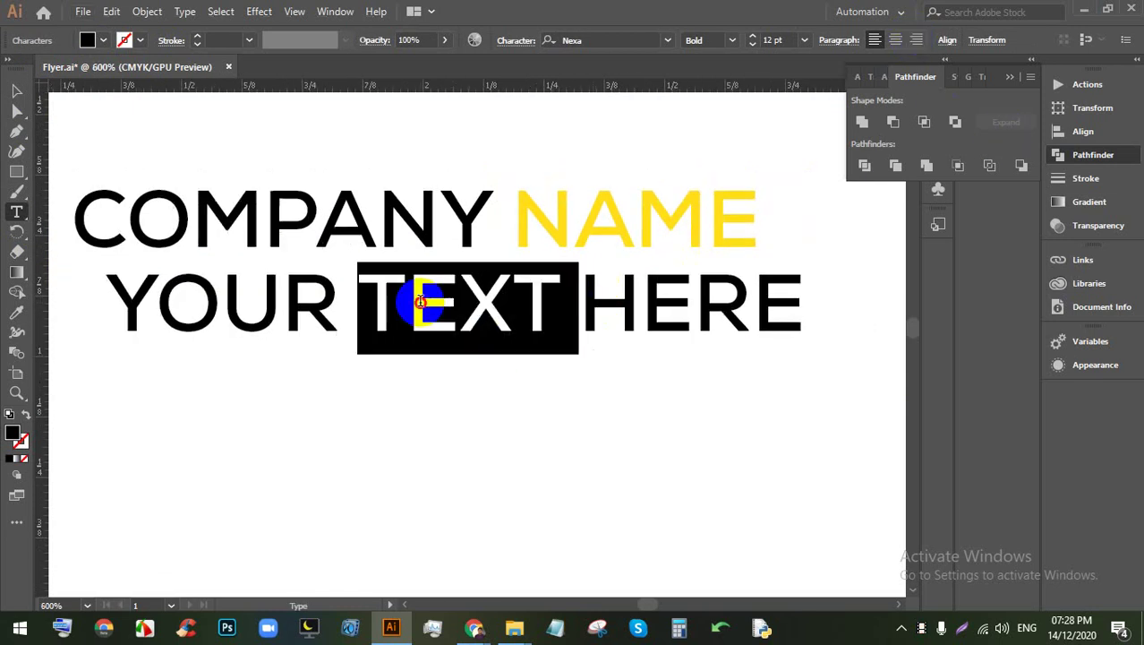
{"action": "left_click", "coordinate": [804, 39]}
{"action": "left_click", "coordinate": [822, 78]}
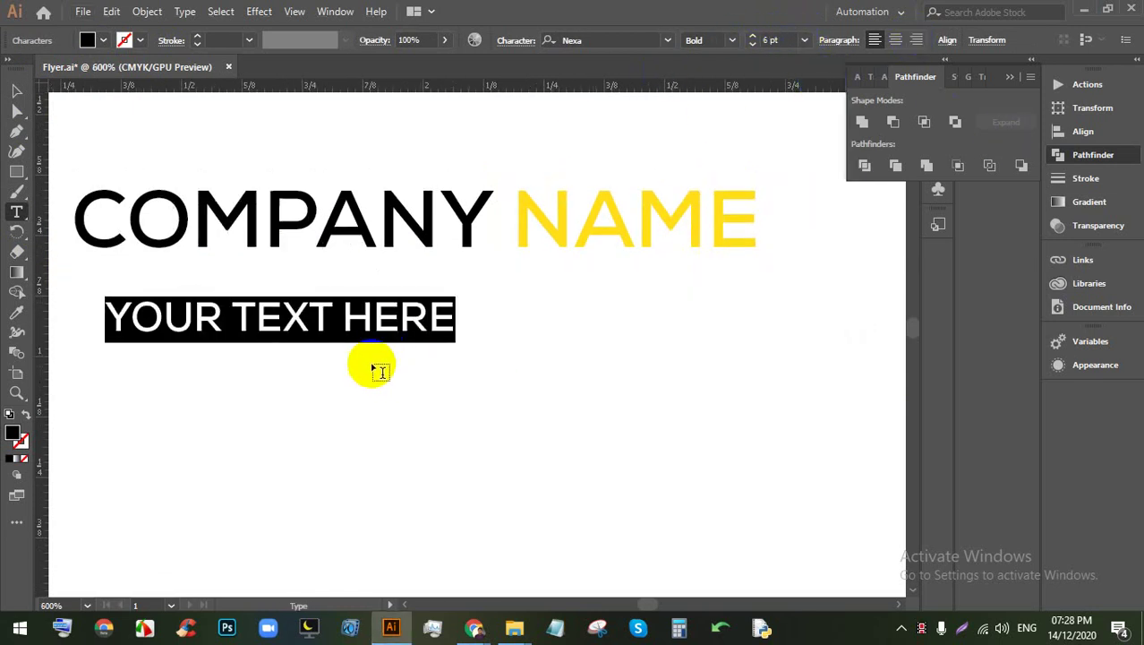
{"action": "left_click", "coordinate": [17, 91]}
{"action": "left_click_drag", "start_coordinate": [289, 321], "coordinate": [380, 287]}
{"action": "left_click", "coordinate": [733, 39]}
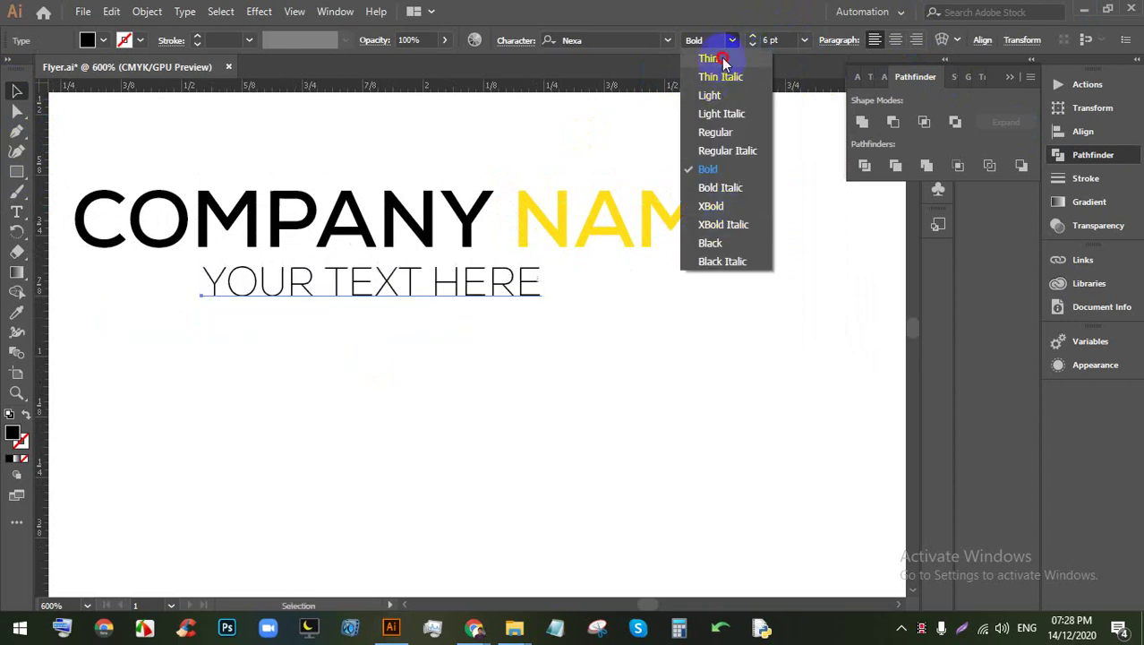
{"action": "left_click", "coordinate": [724, 61]}
{"action": "left_click_drag", "start_coordinate": [434, 251], "coordinate": [531, 294]}
Step: Centre the tagline horizontally beneath COMPANY NAME using Horizontal Align Center
{"action": "left_click", "coordinate": [646, 365]}
{"action": "left_click_drag", "start_coordinate": [646, 365], "coordinate": [414, 213]}
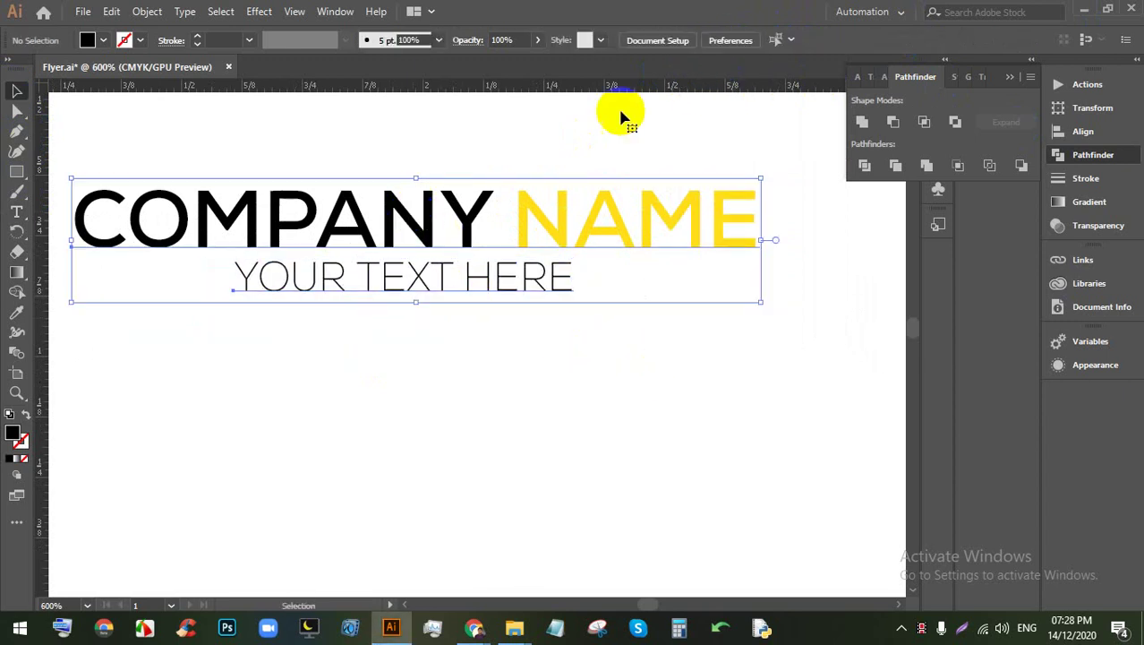
{"action": "left_click", "coordinate": [947, 41]}
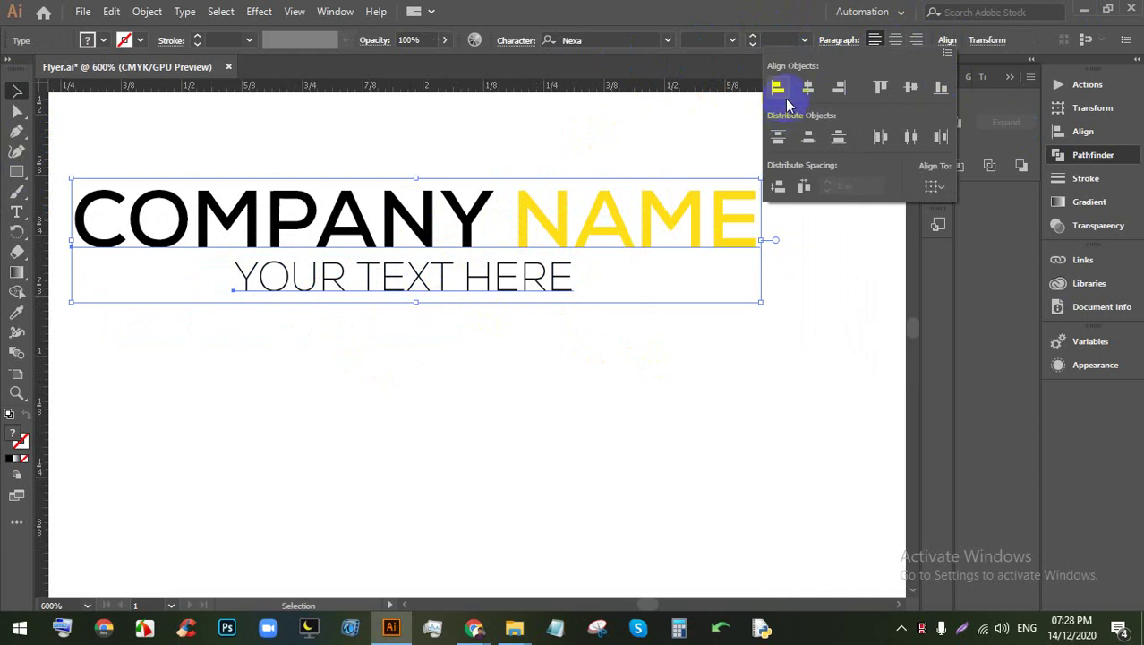
{"action": "left_click", "coordinate": [549, 373]}
{"action": "scroll", "coordinate": [510, 344], "scroll_direction": "down", "scroll_amount": 3}
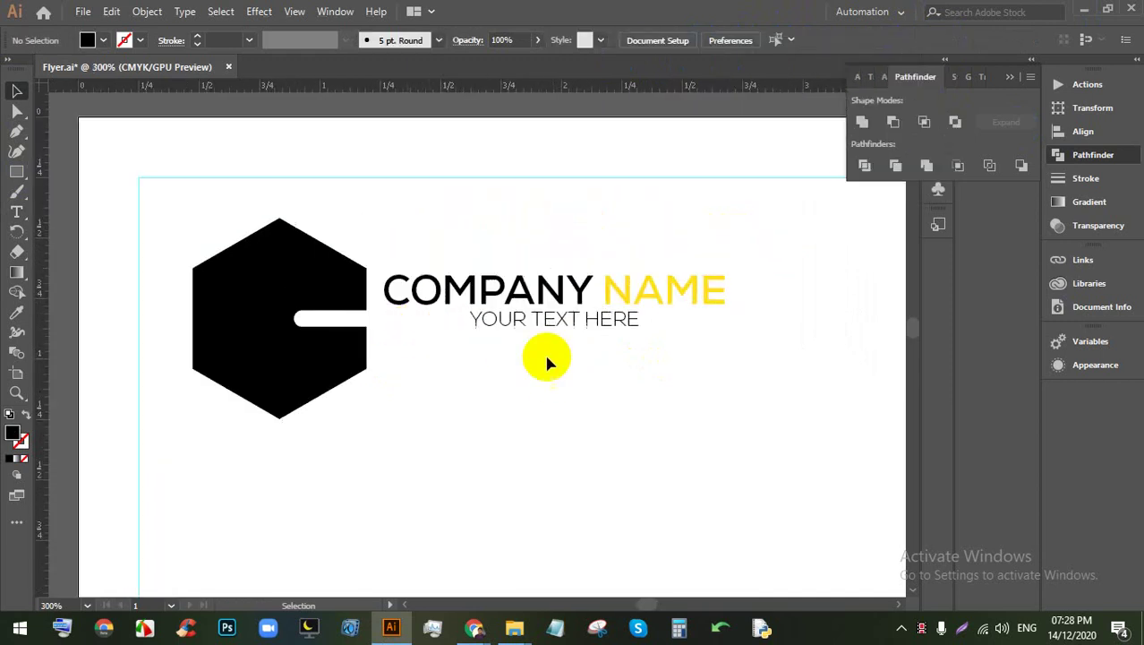
Step: Nudge the heading and tagline group slightly downward
{"action": "left_click", "coordinate": [519, 268]}
{"action": "left_click_drag", "start_coordinate": [585, 271], "coordinate": [605, 301]}
{"action": "scroll", "coordinate": [485, 248], "scroll_direction": "down", "scroll_amount": 2}
{"action": "scroll", "coordinate": [598, 281], "scroll_direction": "up", "scroll_amount": 2}
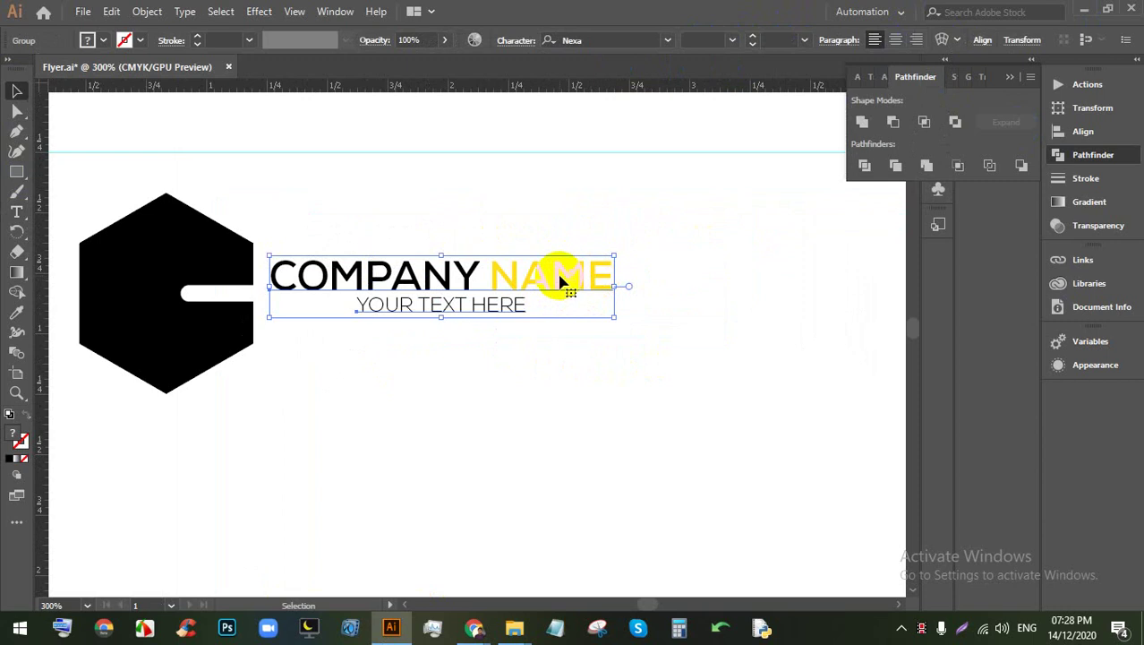
Step: Select the word NAME inside the logo text group and fill it orange
{"action": "left_click", "coordinate": [718, 285]}
{"action": "scroll", "coordinate": [718, 285], "scroll_direction": "up", "scroll_amount": 1}
{"action": "scroll", "coordinate": [493, 245], "scroll_direction": "down", "scroll_amount": 1}
{"action": "left_click", "coordinate": [436, 251]}
{"action": "double_click", "coordinate": [413, 259]}
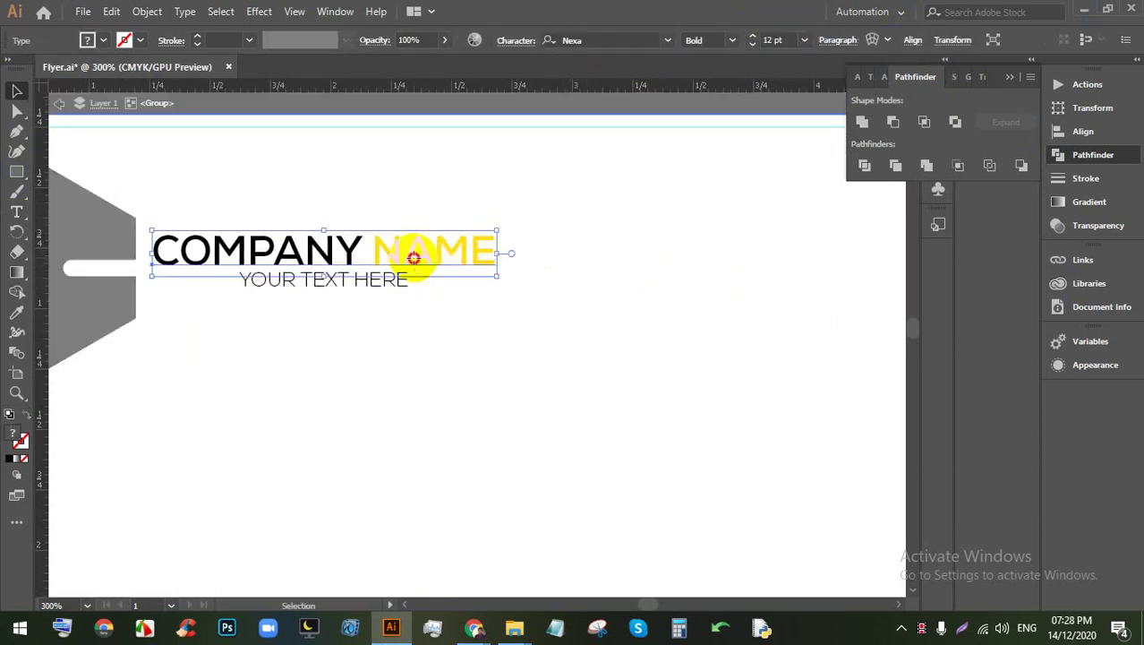
{"action": "triple_click", "coordinate": [384, 248]}
{"action": "left_click_drag", "start_coordinate": [366, 248], "coordinate": [498, 251]}
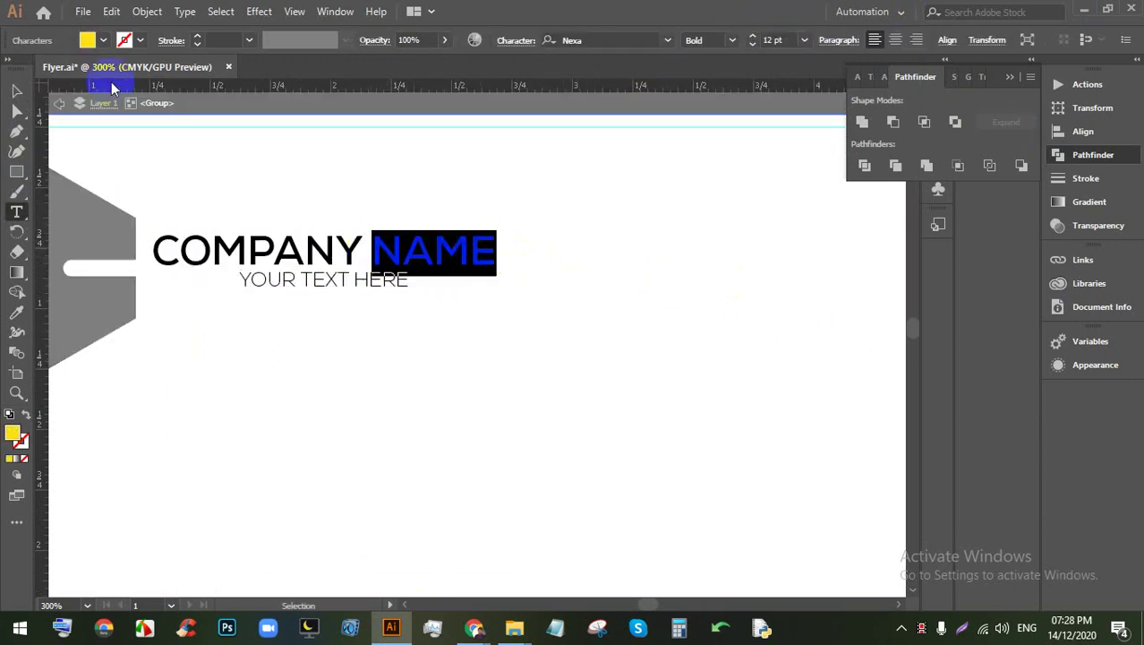
{"action": "left_click", "coordinate": [100, 42]}
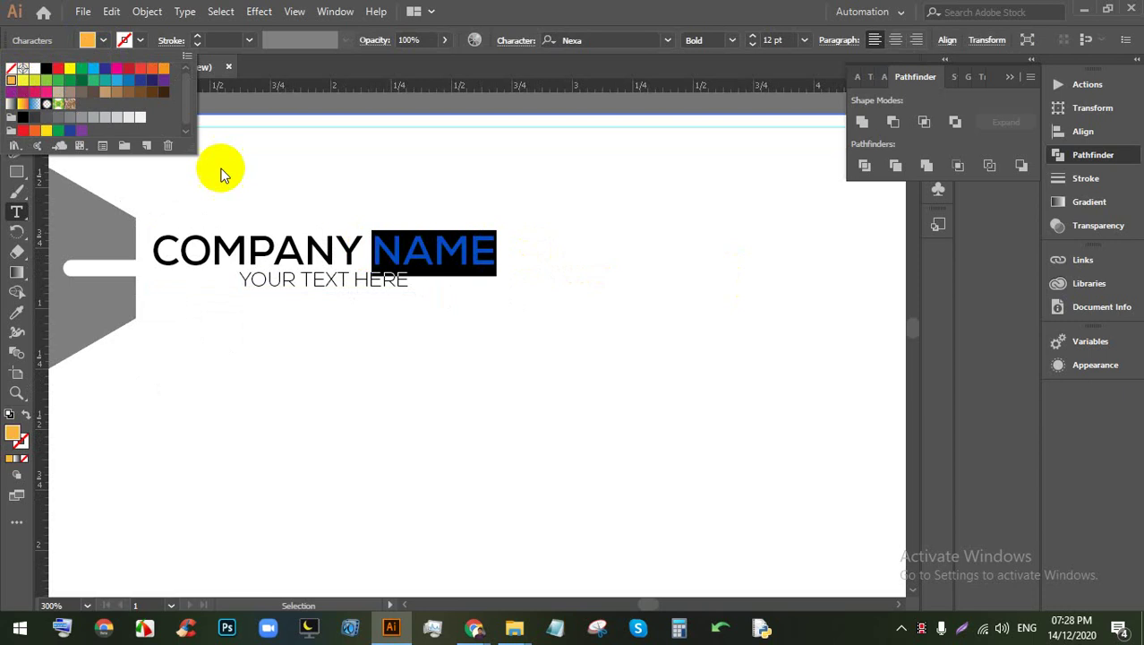
{"action": "left_click", "coordinate": [588, 284], "text": "ctrl"}
Step: Exit the logo group, select the hexagon logo, and pan up to the flyer's top
{"action": "scroll", "coordinate": [439, 258], "scroll_direction": "down", "scroll_amount": 4}
{"action": "scroll", "coordinate": [624, 273], "scroll_direction": "up", "scroll_amount": 3}
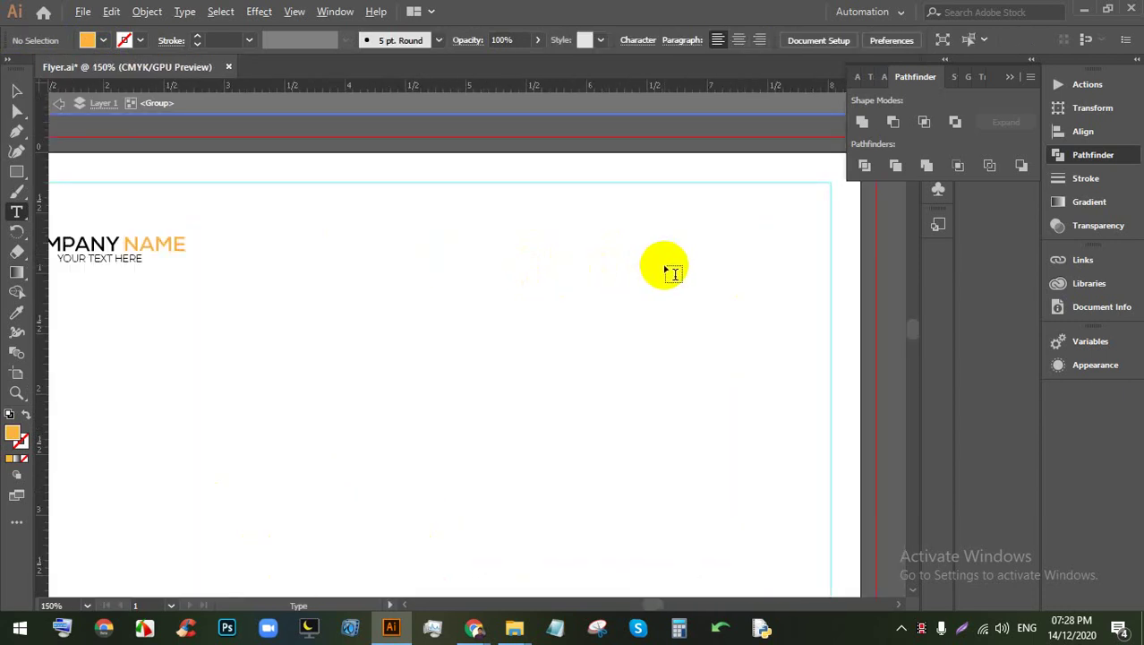
{"action": "scroll", "coordinate": [665, 269], "scroll_direction": "down", "scroll_amount": 3}
{"action": "left_click", "coordinate": [16, 90]}
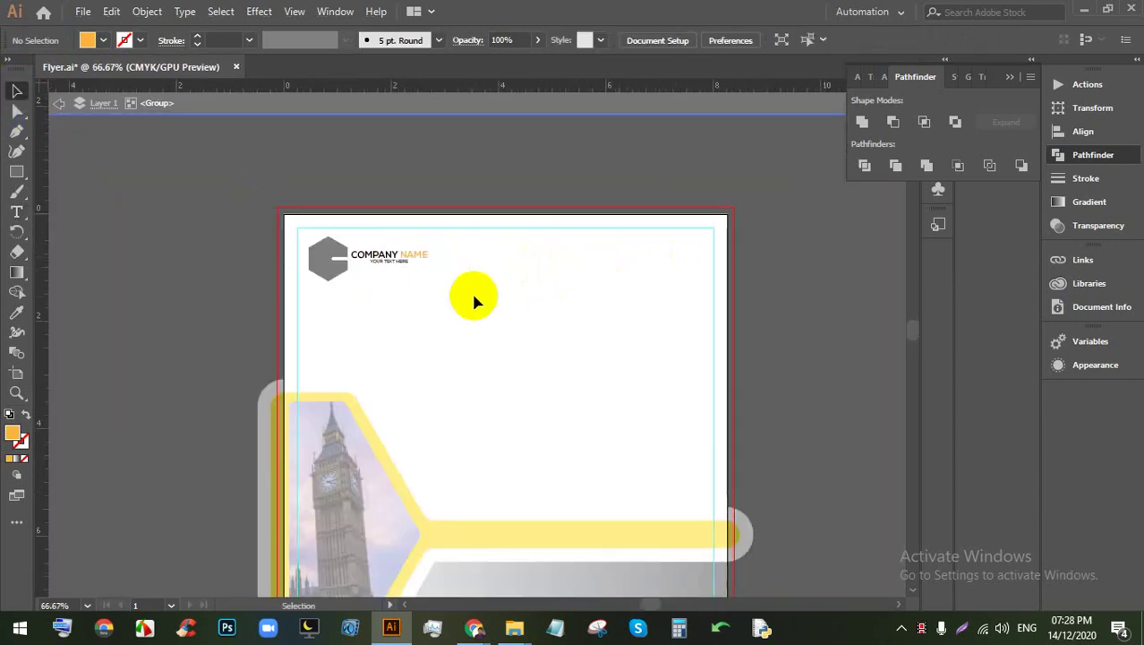
{"action": "double_click", "coordinate": [473, 291]}
{"action": "left_click", "coordinate": [327, 260]}
{"action": "left_click_drag", "start_coordinate": [763, 289], "coordinate": [576, 289]}
{"action": "scroll", "coordinate": [538, 289], "scroll_direction": "up", "scroll_amount": 1}
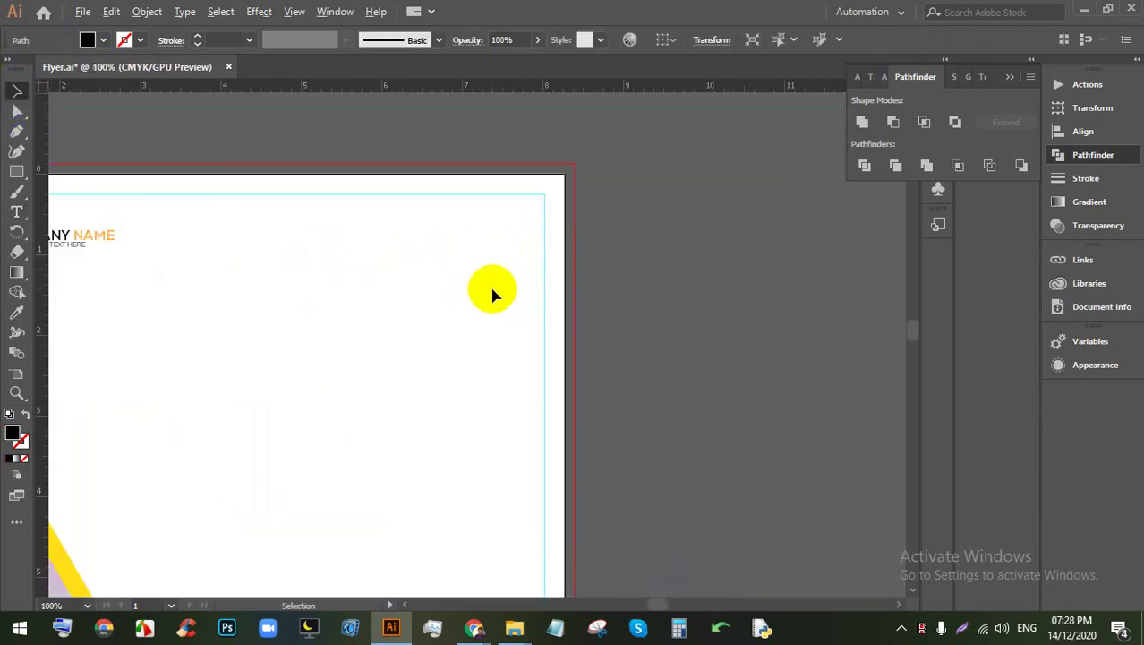
{"action": "left_click_drag", "start_coordinate": [320, 288], "coordinate": [459, 236]}
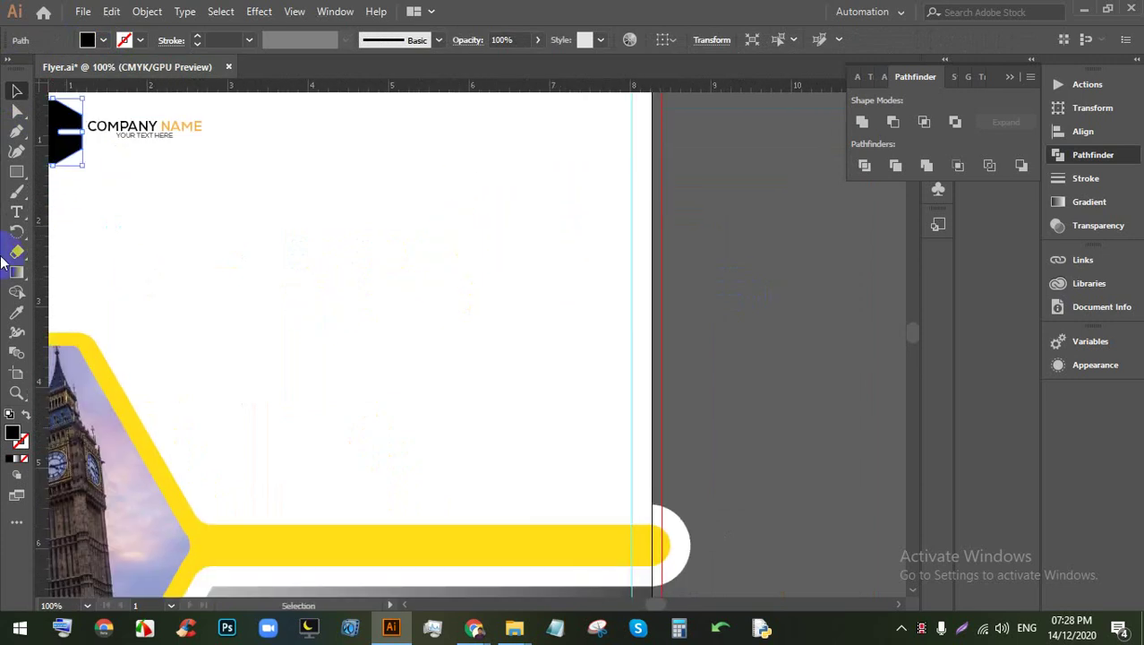
Step: Create a new text object, enlarge it, and replace the placeholder with 'HEADLINE'
{"action": "left_click", "coordinate": [468, 287]}
{"action": "left_click", "coordinate": [16, 90]}
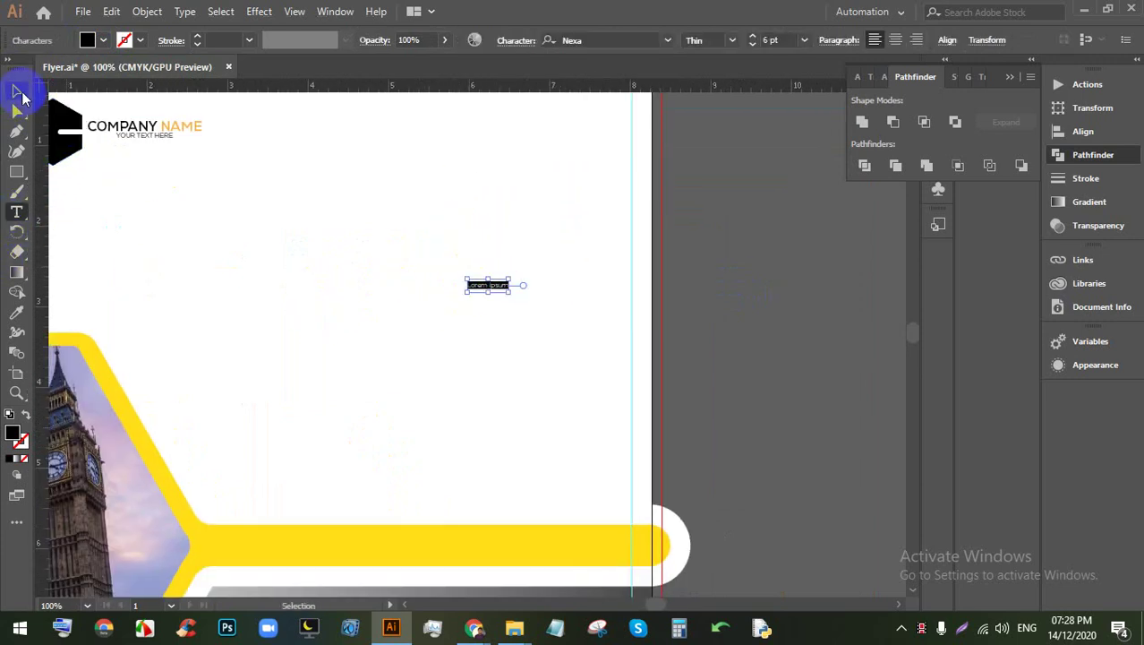
{"action": "left_click", "coordinate": [499, 291]}
{"action": "left_click_drag", "start_coordinate": [467, 280], "coordinate": [268, 184]}
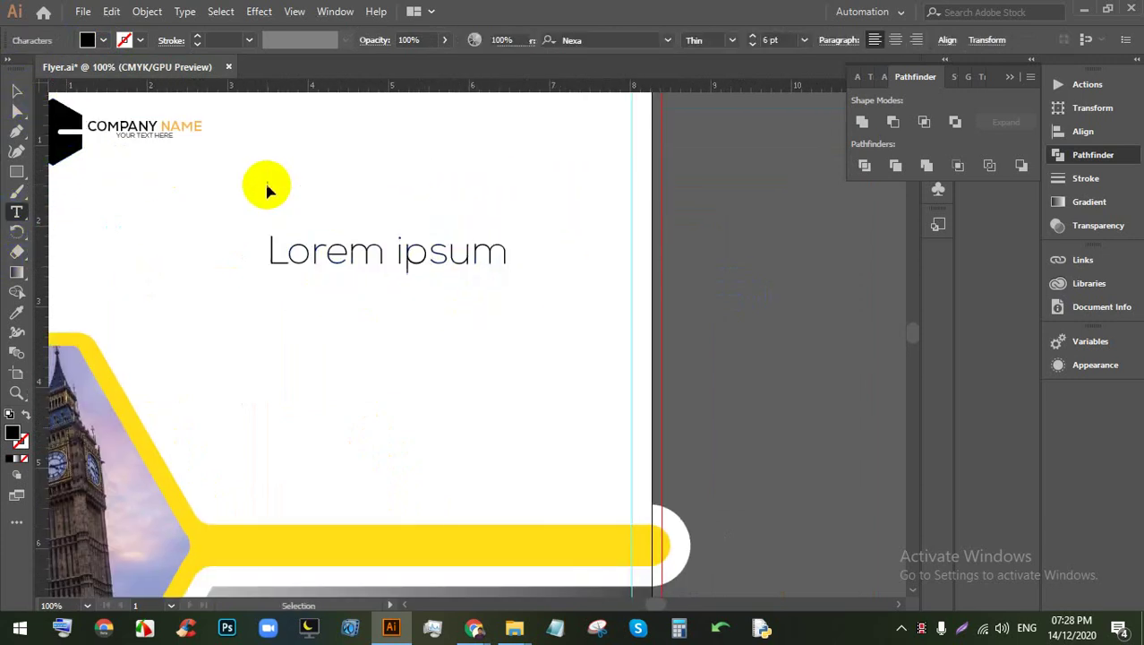
{"action": "double_click", "coordinate": [360, 255]}
{"action": "key", "text": "ctrl+a"}
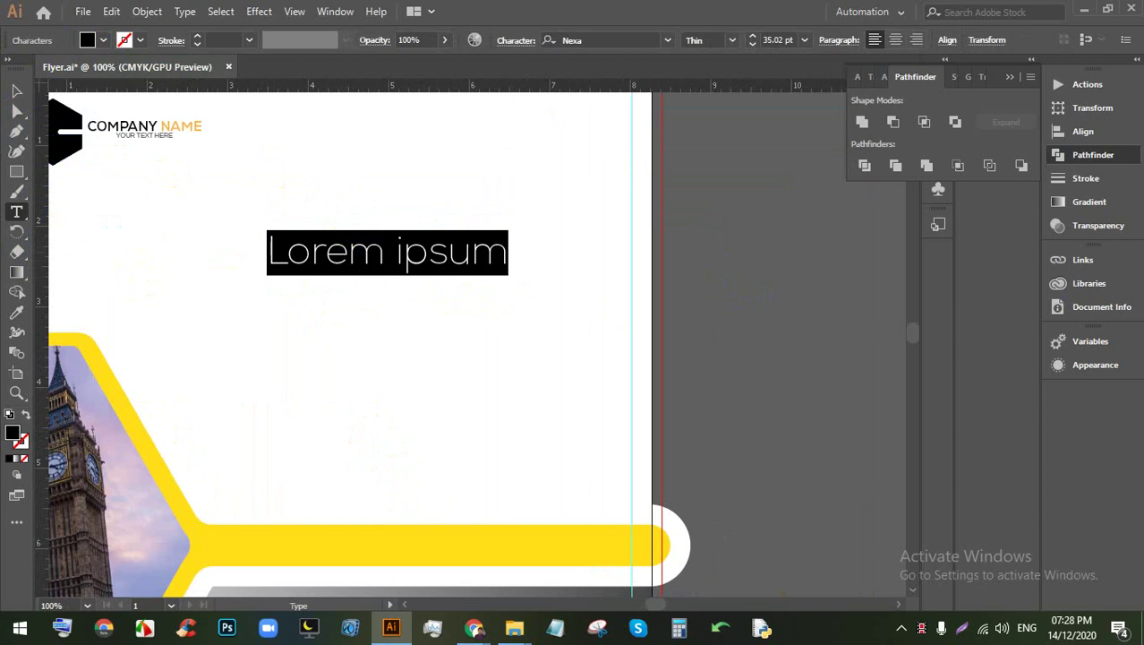
{"action": "type", "text": "H"}
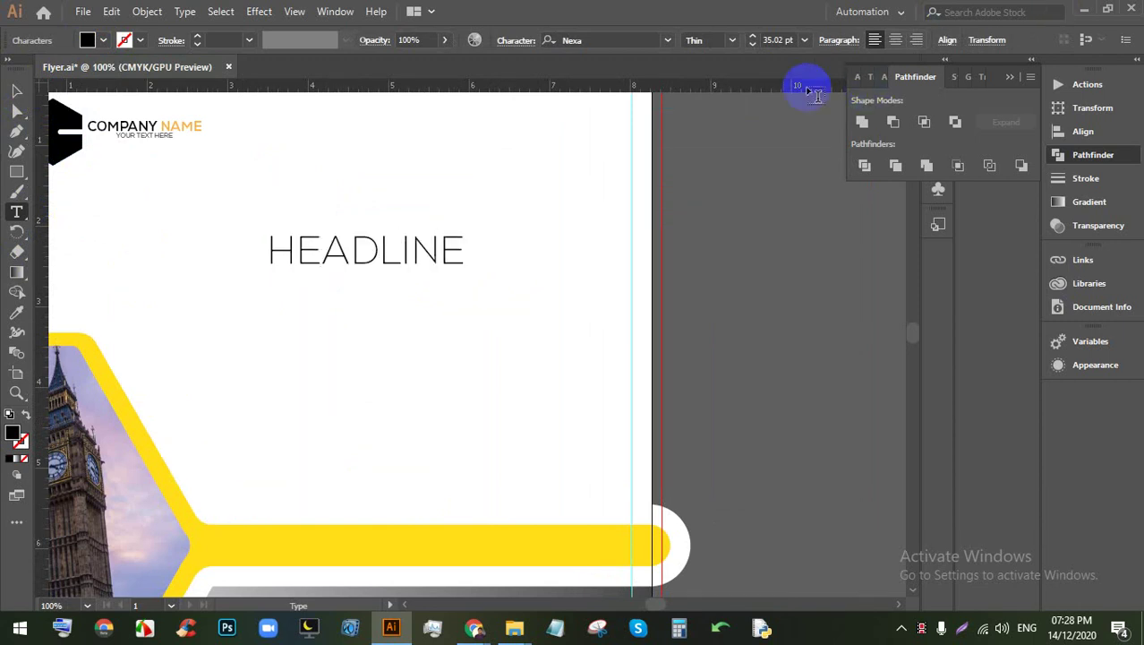
{"action": "type", "text": "EADLINE"}
Step: Make HEADLINE bold and scale it up to about 57 pt, nudging it up-right
{"action": "double_click", "coordinate": [386, 260]}
{"action": "left_click", "coordinate": [694, 39]}
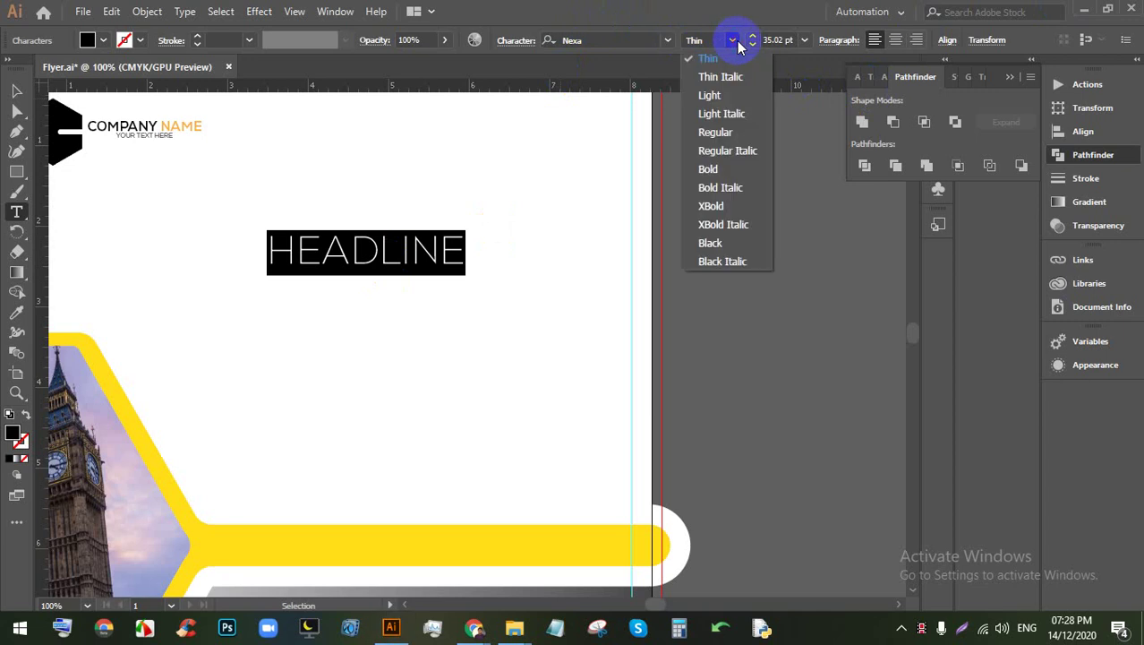
{"action": "left_click", "coordinate": [719, 167]}
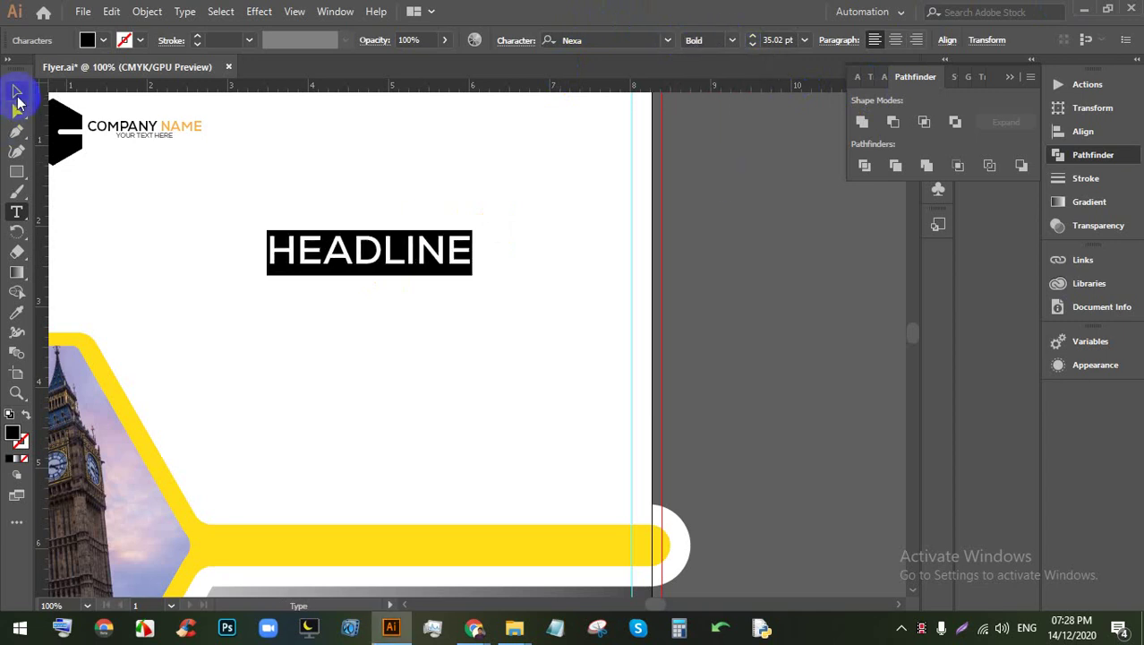
{"action": "left_click", "coordinate": [17, 94]}
{"action": "left_click_drag", "start_coordinate": [473, 273], "coordinate": [603, 328]}
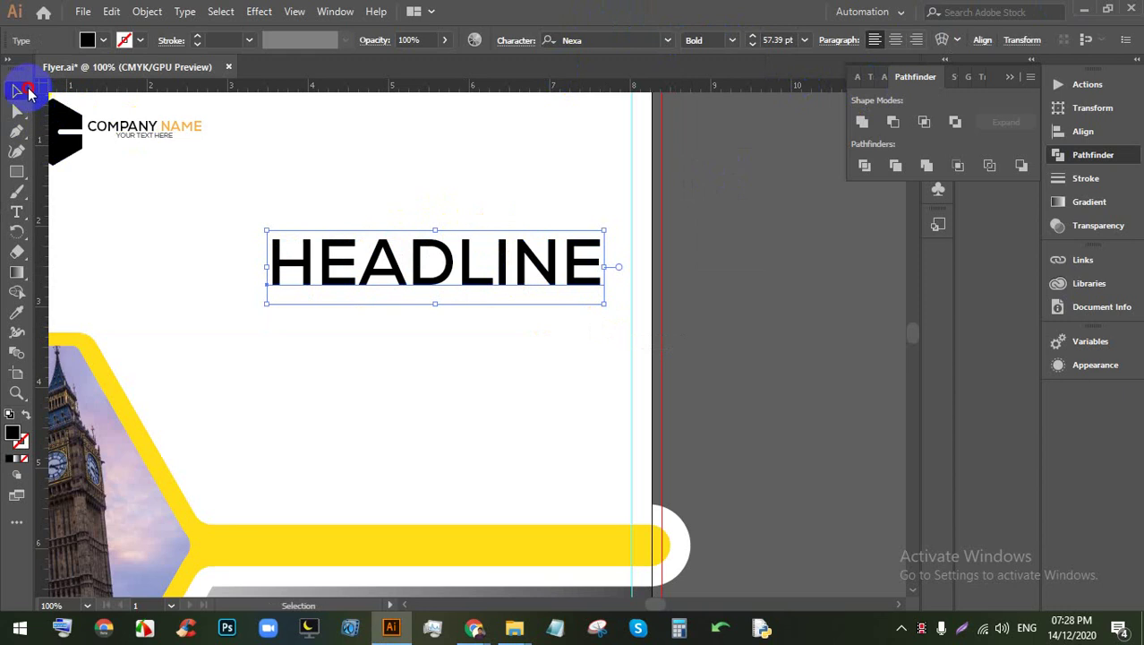
{"action": "left_click_drag", "start_coordinate": [441, 248], "coordinate": [452, 236]}
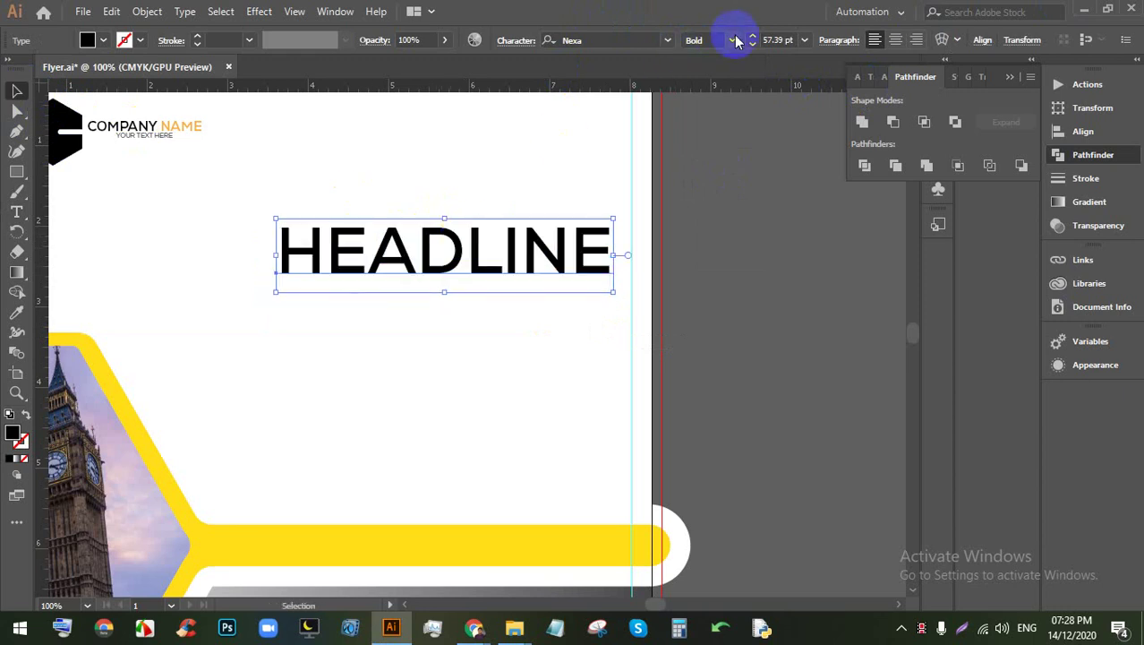
Step: Set HEADLINE to the Nexa Black weight and raise it slightly into position
{"action": "left_click", "coordinate": [734, 40]}
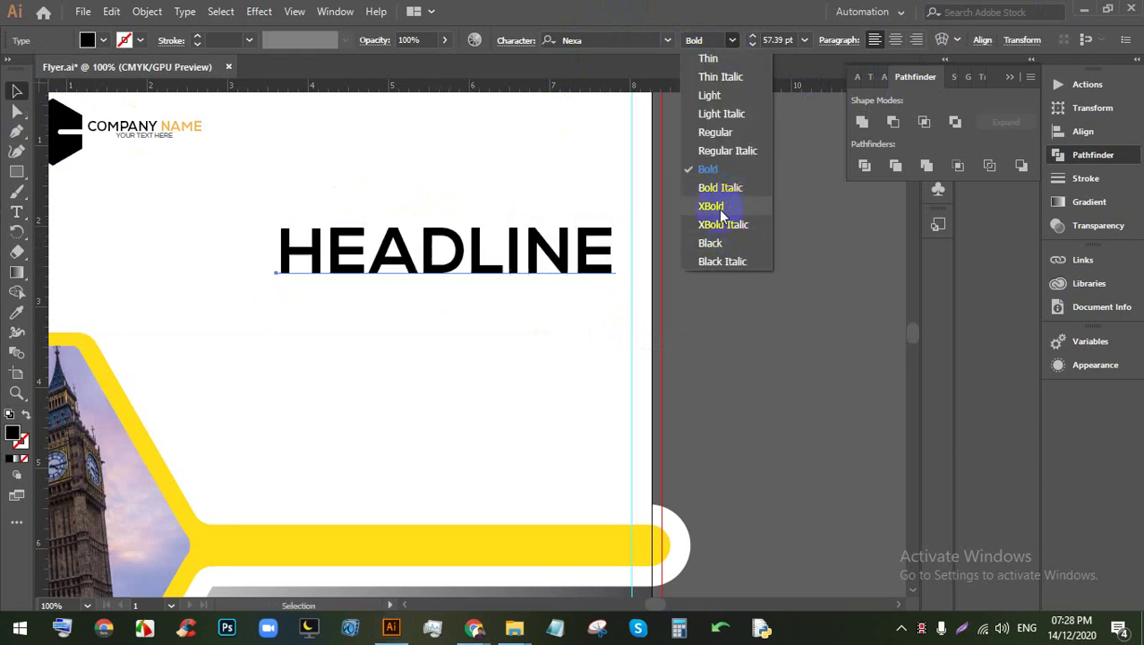
{"action": "left_click", "coordinate": [716, 243]}
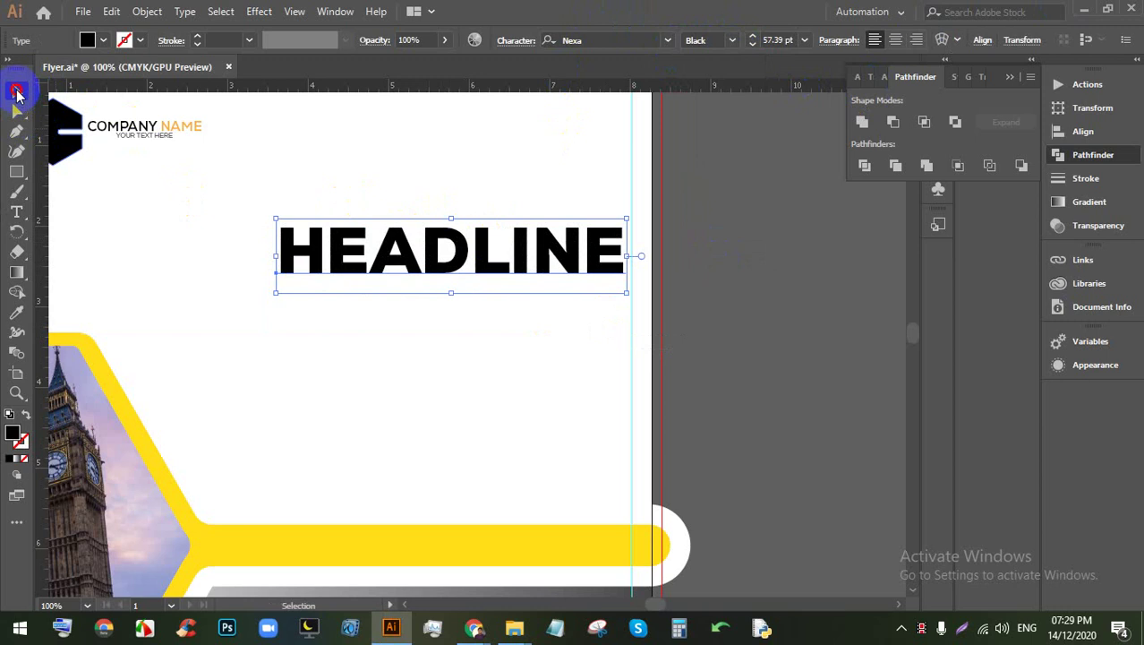
{"action": "left_click_drag", "start_coordinate": [456, 249], "coordinate": [467, 242]}
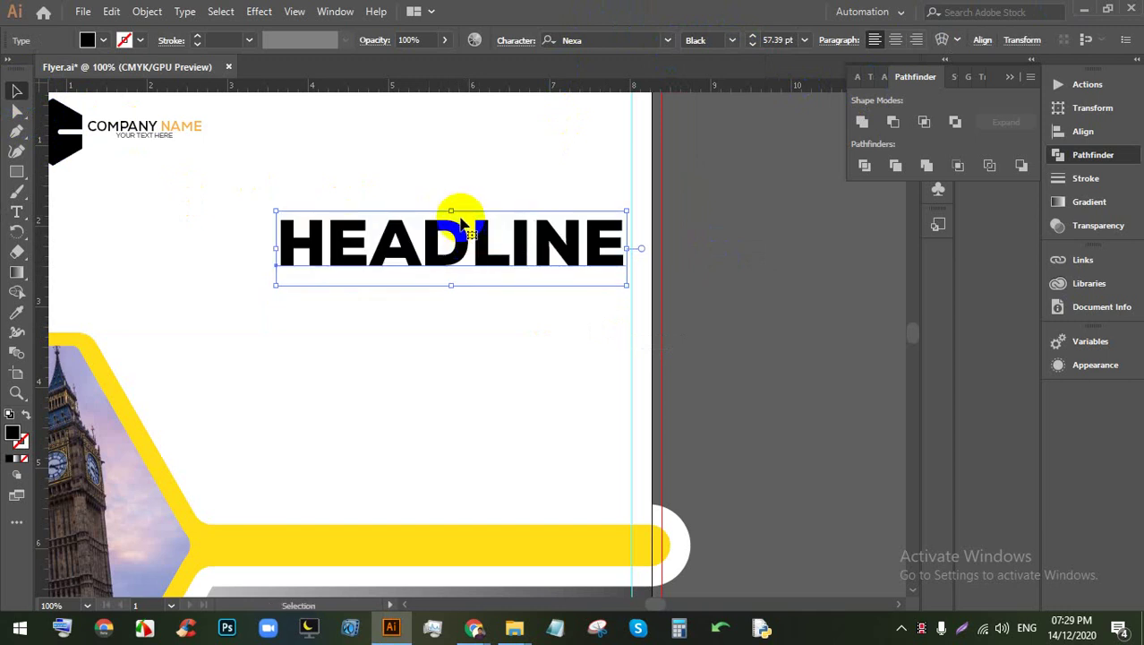
{"action": "scroll", "coordinate": [461, 232], "scroll_direction": "down", "scroll_amount": 1}
{"action": "scroll", "coordinate": [461, 233], "scroll_direction": "up", "scroll_amount": 2}
{"action": "left_click", "coordinate": [470, 351]}
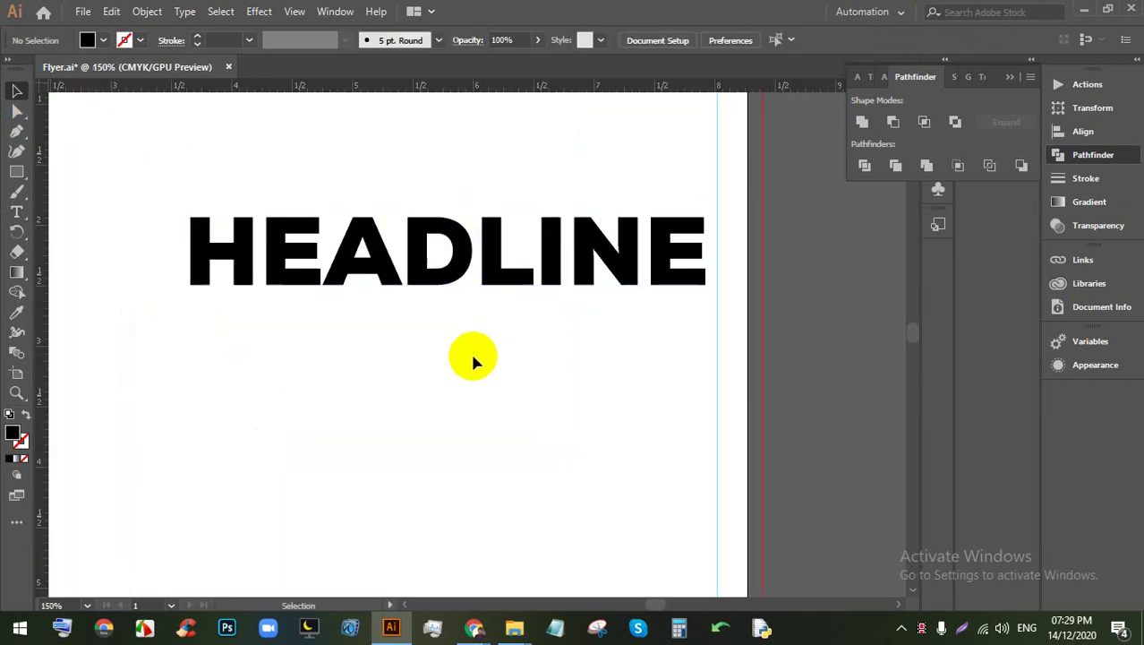
{"action": "scroll", "coordinate": [400, 279], "scroll_direction": "down", "scroll_amount": 2}
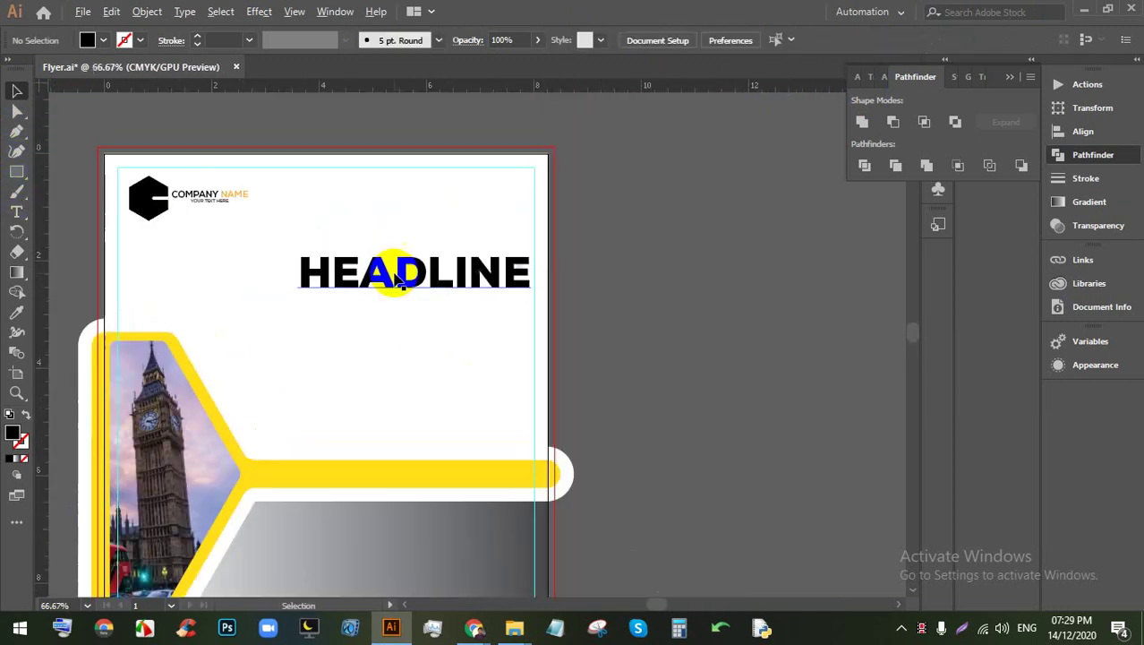
{"action": "scroll", "coordinate": [427, 297], "scroll_direction": "up", "scroll_amount": 1}
{"action": "scroll", "coordinate": [429, 299], "scroll_direction": "up", "scroll_amount": 1}
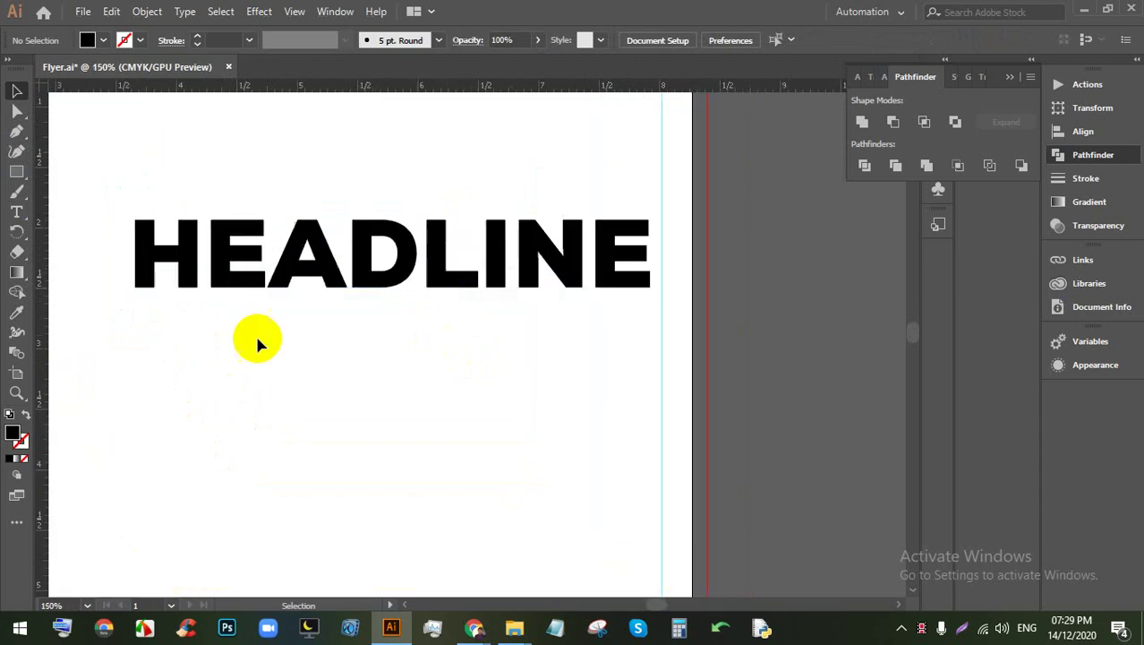
{"action": "left_click", "coordinate": [13, 210]}
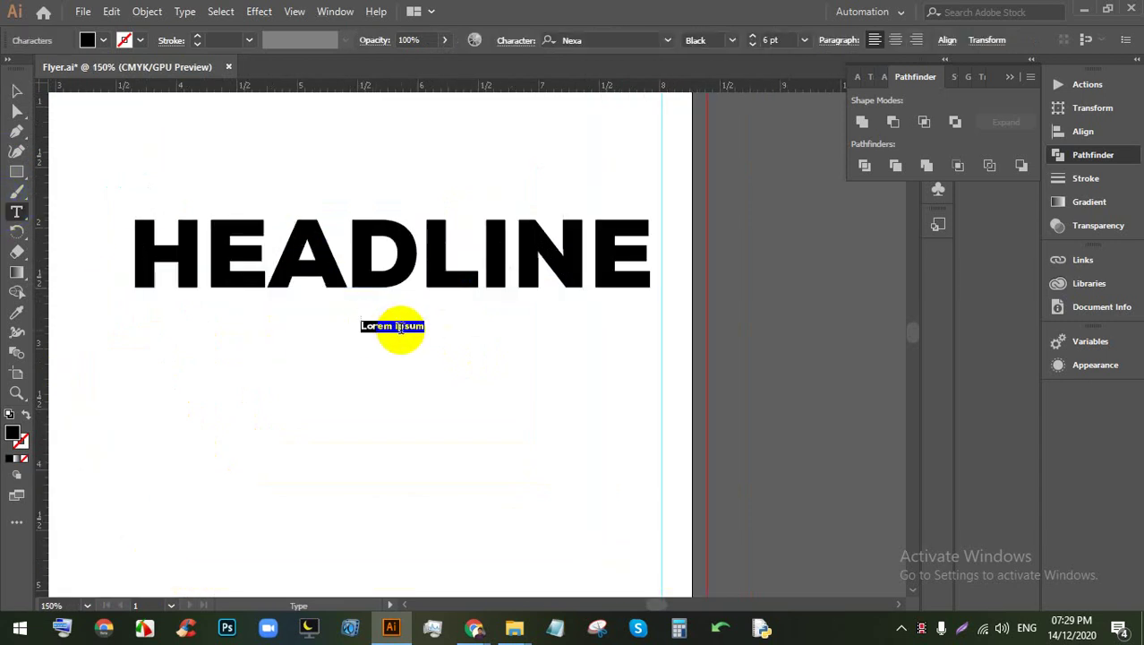
Step: Enlarge a new placeholder text and replace it with the 'YOUR TEXT HERE' subtitle
{"action": "left_click_drag", "start_coordinate": [431, 337], "coordinate": [573, 359]}
{"action": "triple_click", "coordinate": [503, 339]}
{"action": "scroll", "coordinate": [514, 330], "scroll_direction": "up", "scroll_amount": 2}
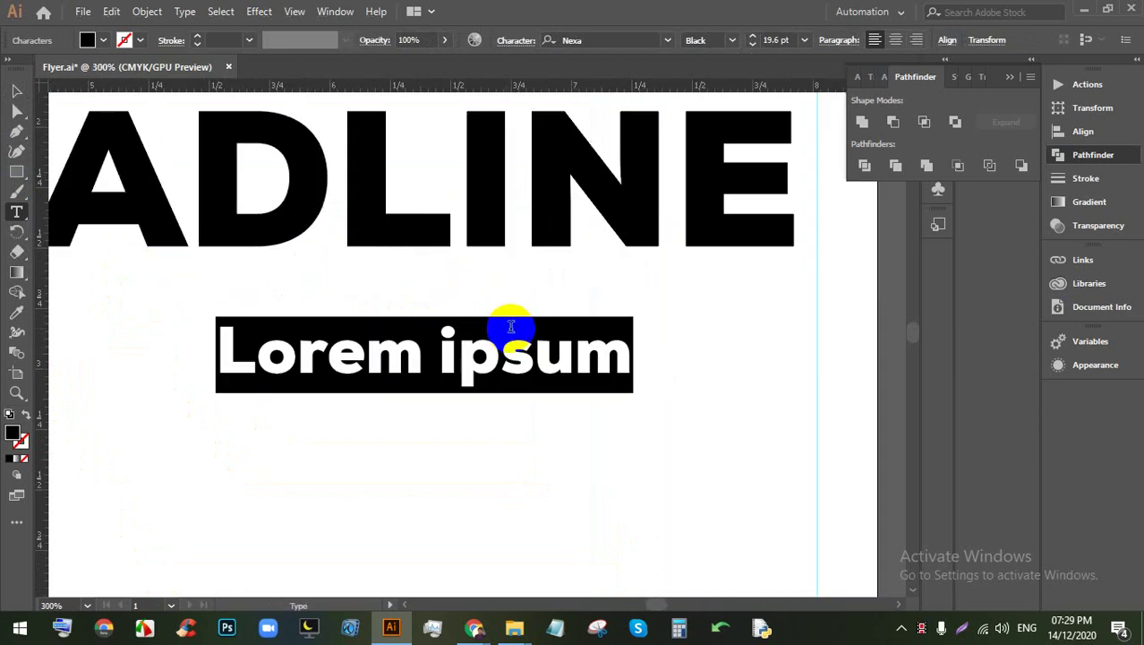
{"action": "type", "text": "LY"}
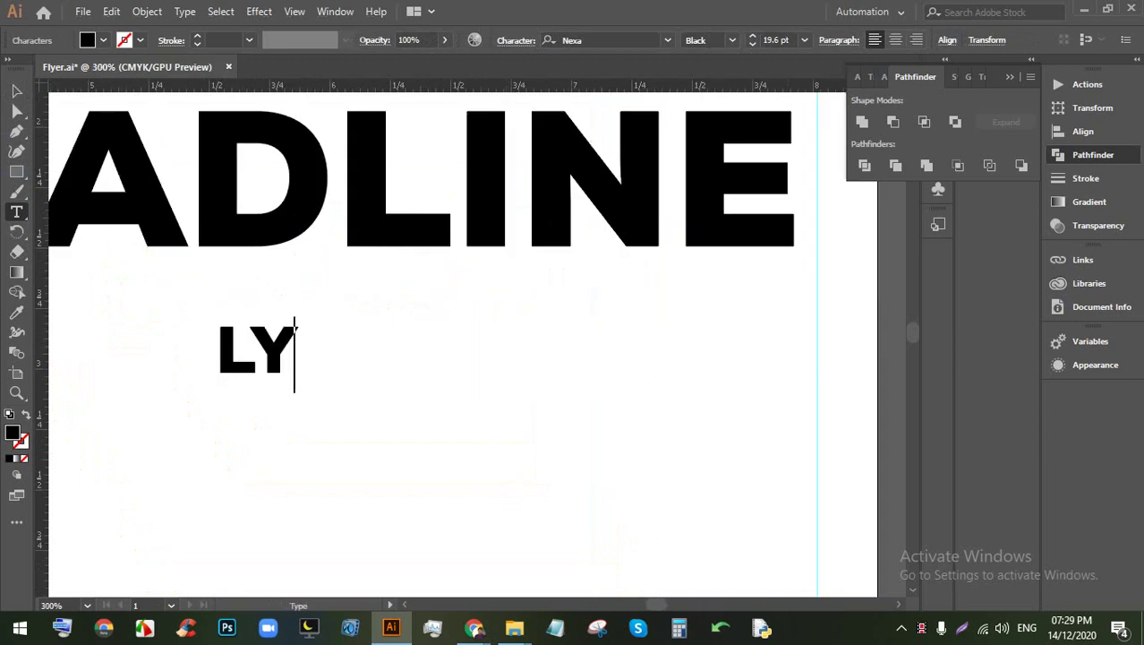
{"action": "type", "text": "YOUR TEXT"}
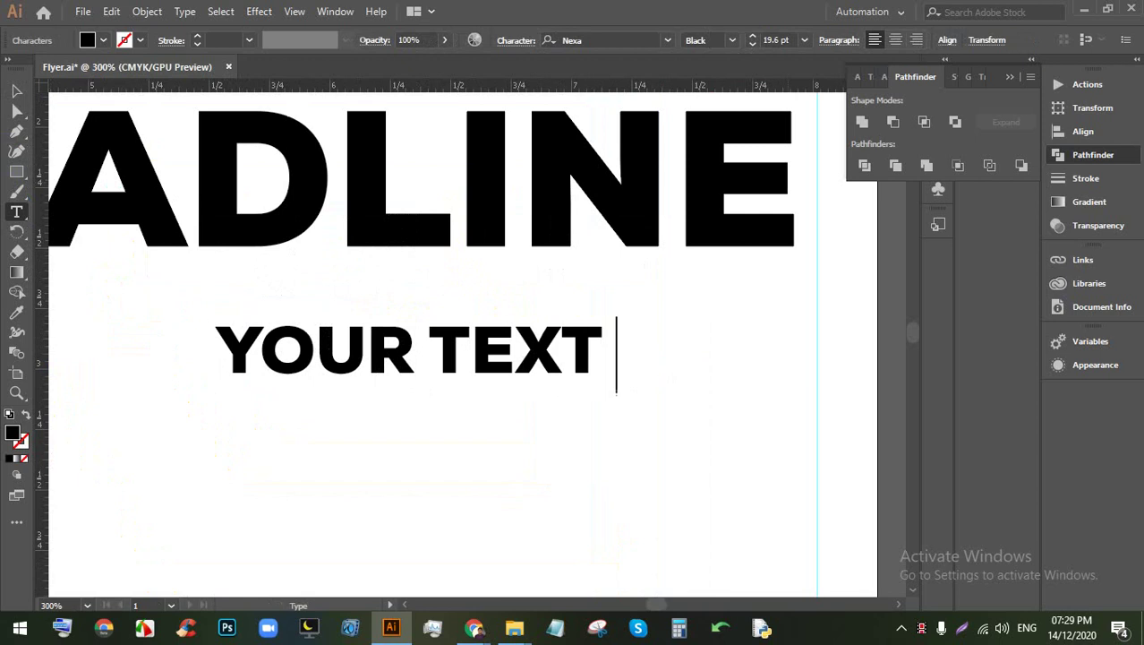
{"action": "type", "text": "HERE"}
{"action": "scroll", "coordinate": [657, 210], "scroll_direction": "down", "scroll_amount": 3}
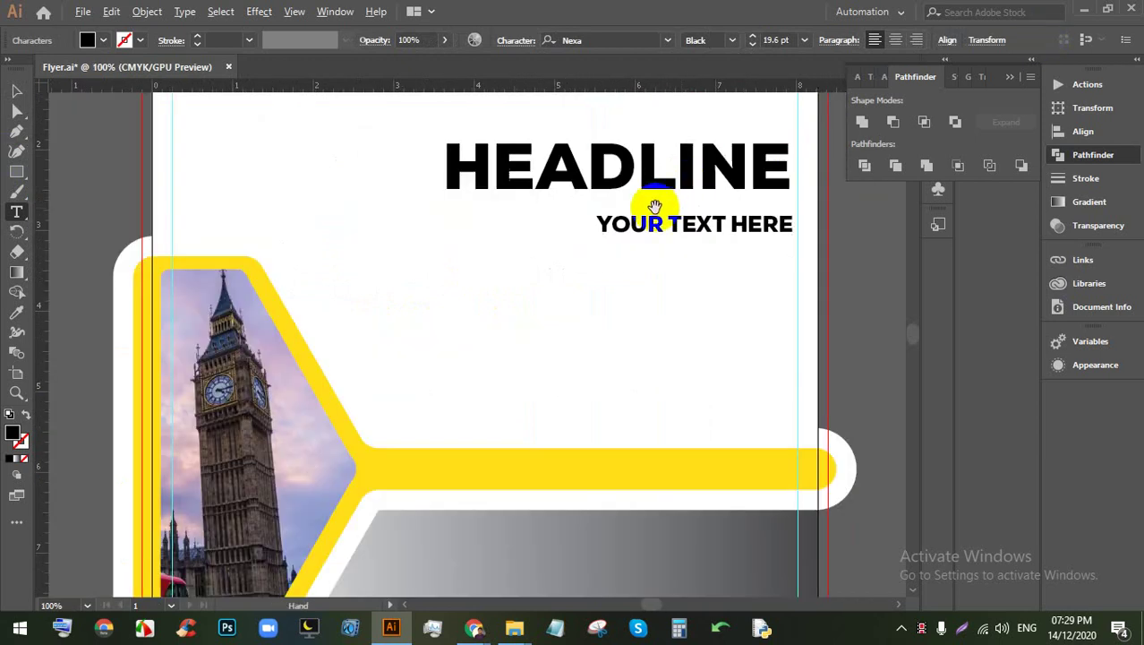
{"action": "scroll", "coordinate": [656, 210], "scroll_direction": "up", "scroll_amount": 2}
Step: Set the subtitle to Nexa Thin and move it up under HEADLINE
{"action": "triple_click", "coordinate": [676, 219]}
{"action": "left_click", "coordinate": [732, 41]}
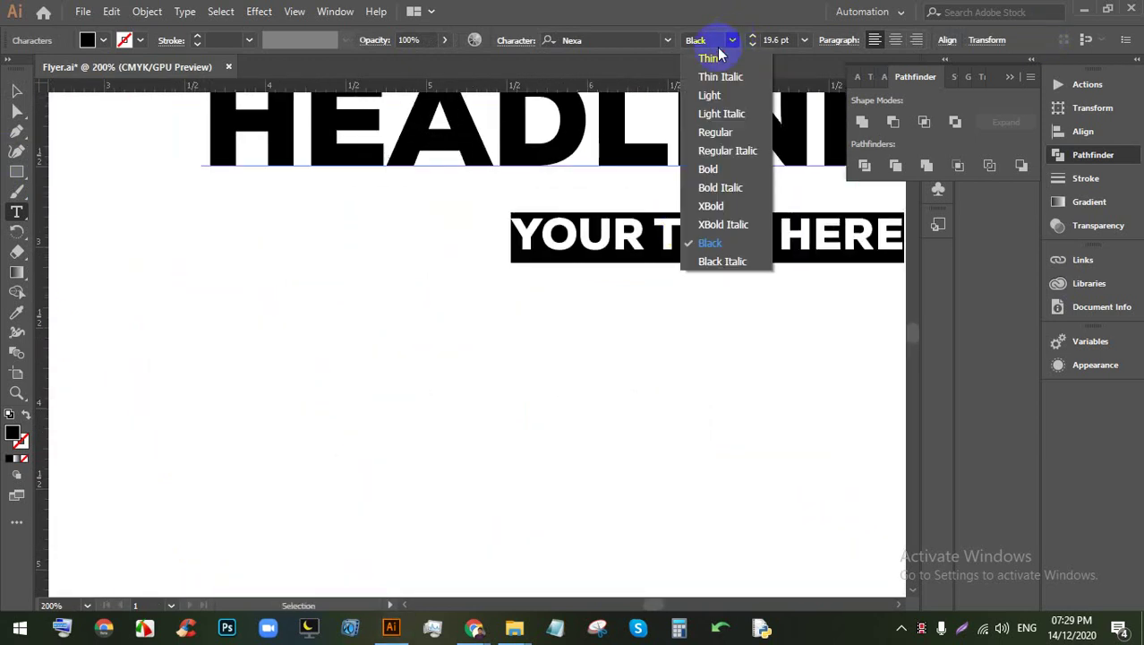
{"action": "left_click", "coordinate": [703, 54]}
{"action": "left_click", "coordinate": [13, 93]}
{"action": "left_click_drag", "start_coordinate": [614, 206], "coordinate": [581, 202]}
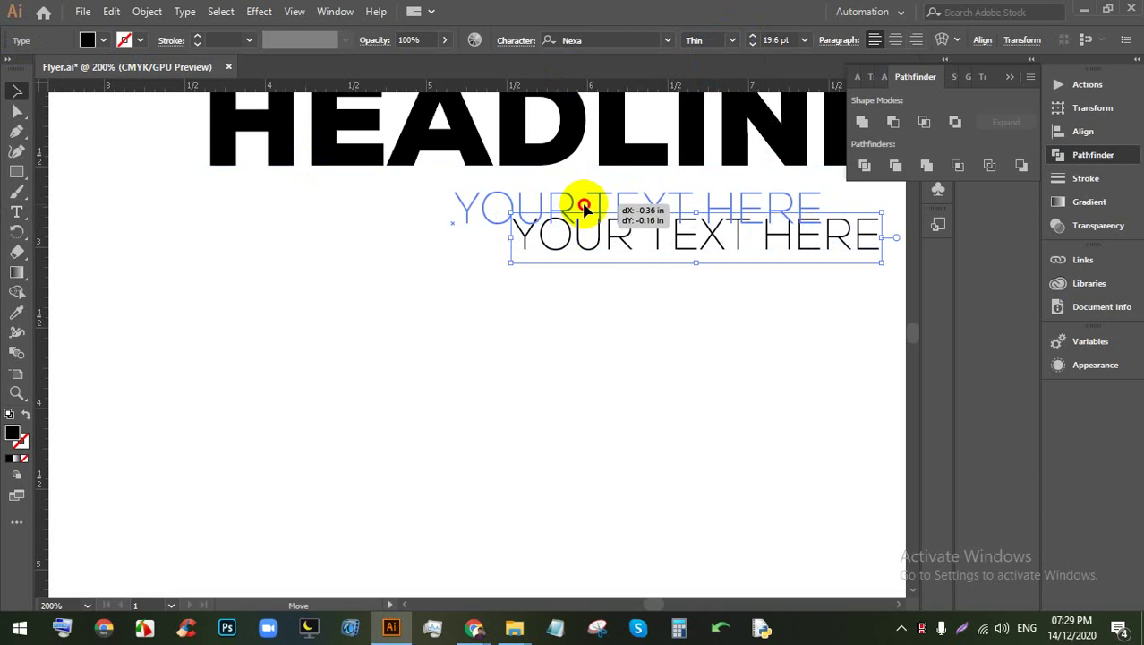
{"action": "scroll", "coordinate": [517, 198], "scroll_direction": "down", "scroll_amount": 2}
{"action": "scroll", "coordinate": [517, 198], "scroll_direction": "up", "scroll_amount": 1}
{"action": "scroll", "coordinate": [587, 235], "scroll_direction": "up", "scroll_amount": 2}
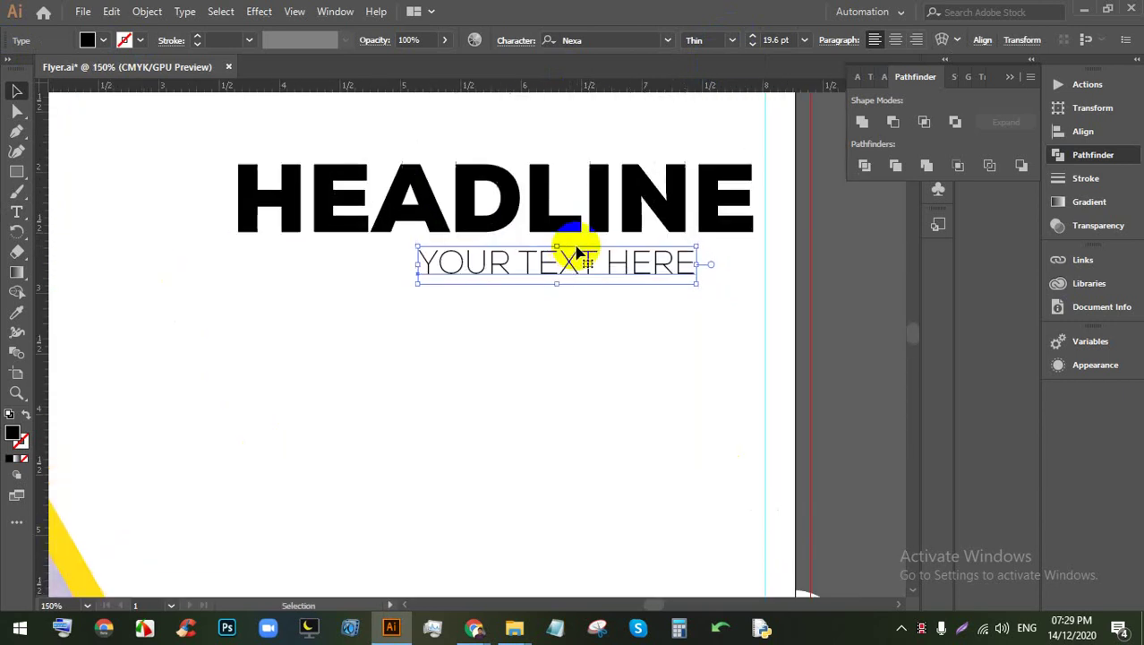
Step: Centre the subtitle under HEADLINE and move the pair to the top right
{"action": "left_click", "coordinate": [615, 351]}
{"action": "left_click_drag", "start_coordinate": [614, 351], "coordinate": [439, 192]}
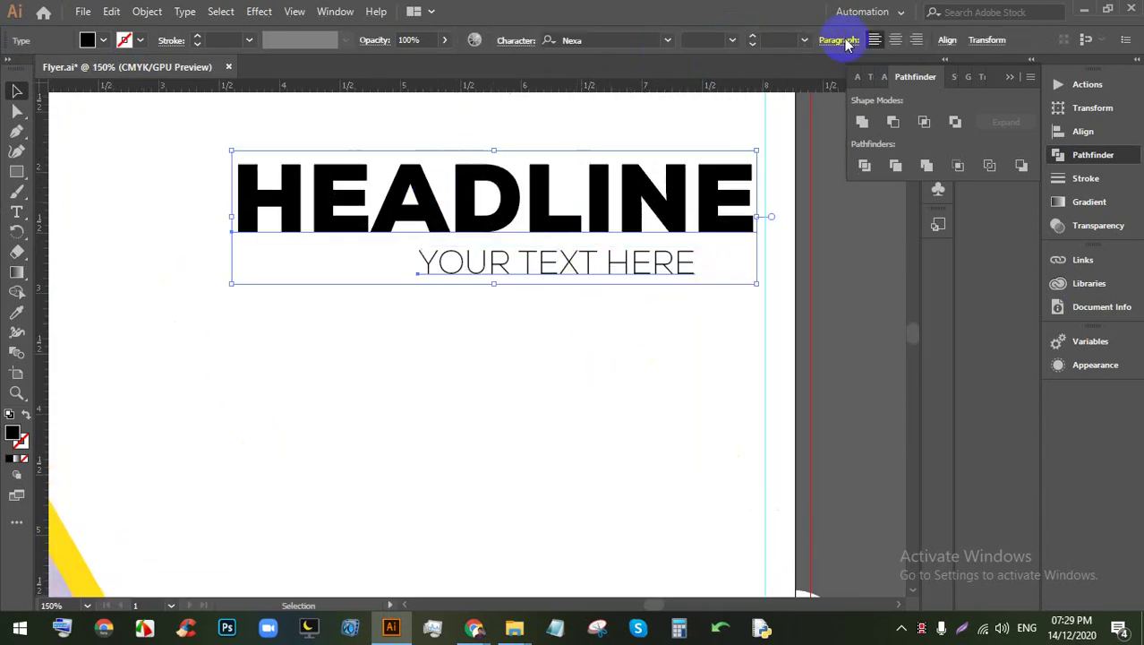
{"action": "left_click", "coordinate": [948, 42]}
{"action": "left_click", "coordinate": [821, 91]}
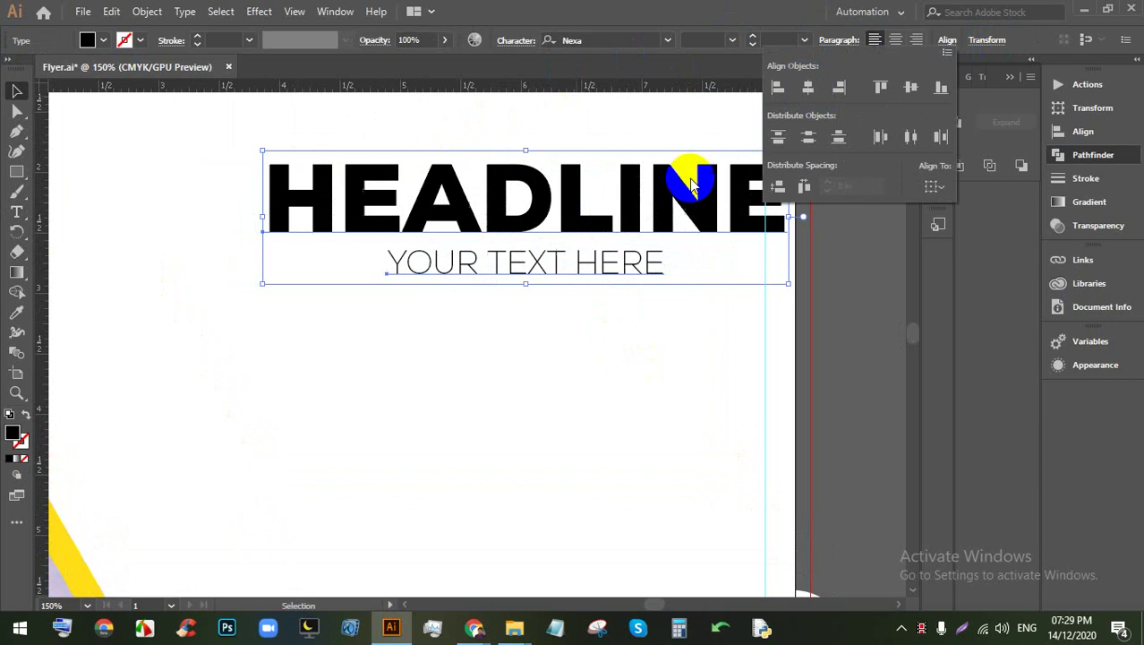
{"action": "left_click_drag", "start_coordinate": [578, 224], "coordinate": [578, 206]}
{"action": "double_click", "coordinate": [578, 208]}
{"action": "key", "text": "ctrl+0"}
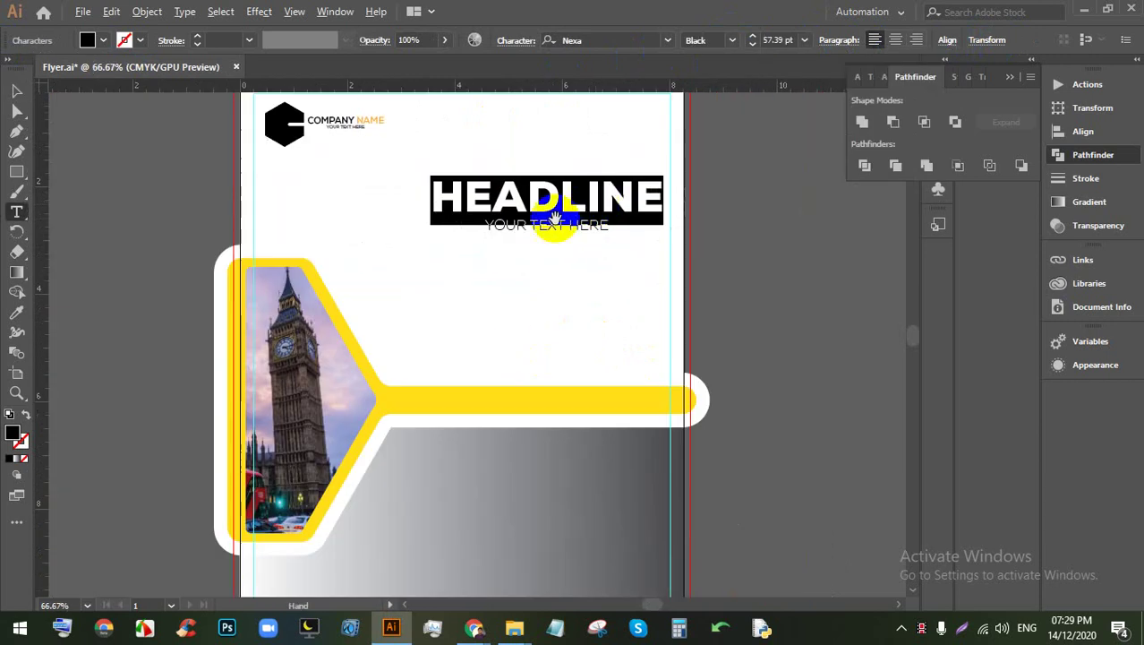
Step: Sample the frame's yellow with the Eyedropper onto the headline
{"action": "left_click", "coordinate": [358, 255], "text": "ctrl"}
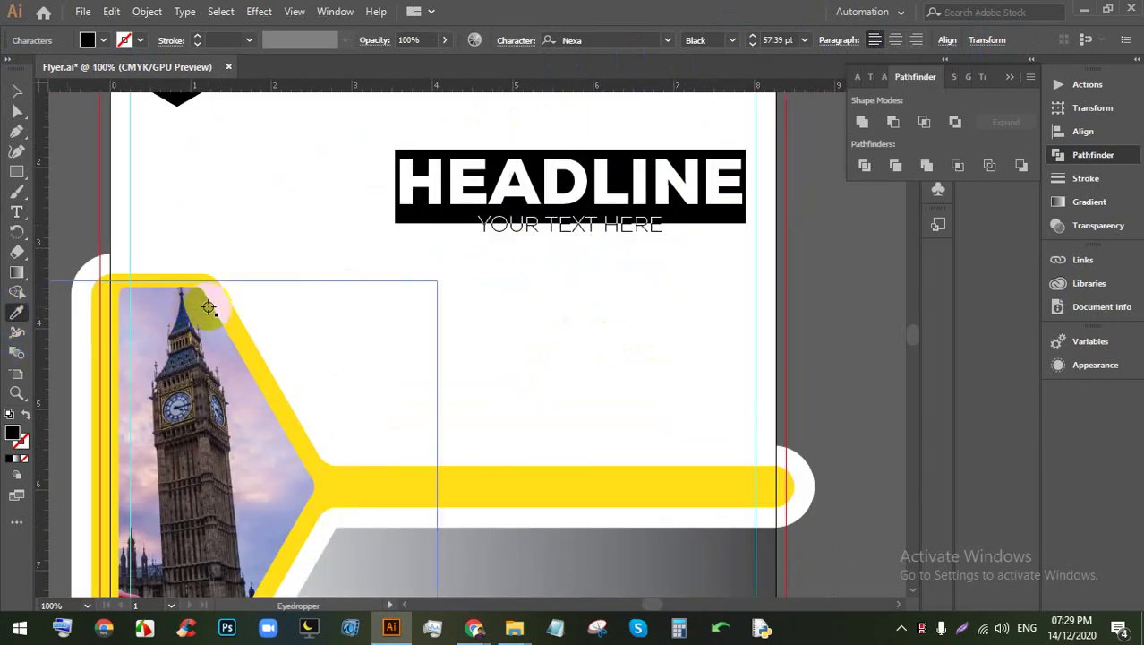
{"action": "left_click", "coordinate": [224, 306]}
{"action": "left_click", "coordinate": [13, 92]}
{"action": "left_click", "coordinate": [340, 258]}
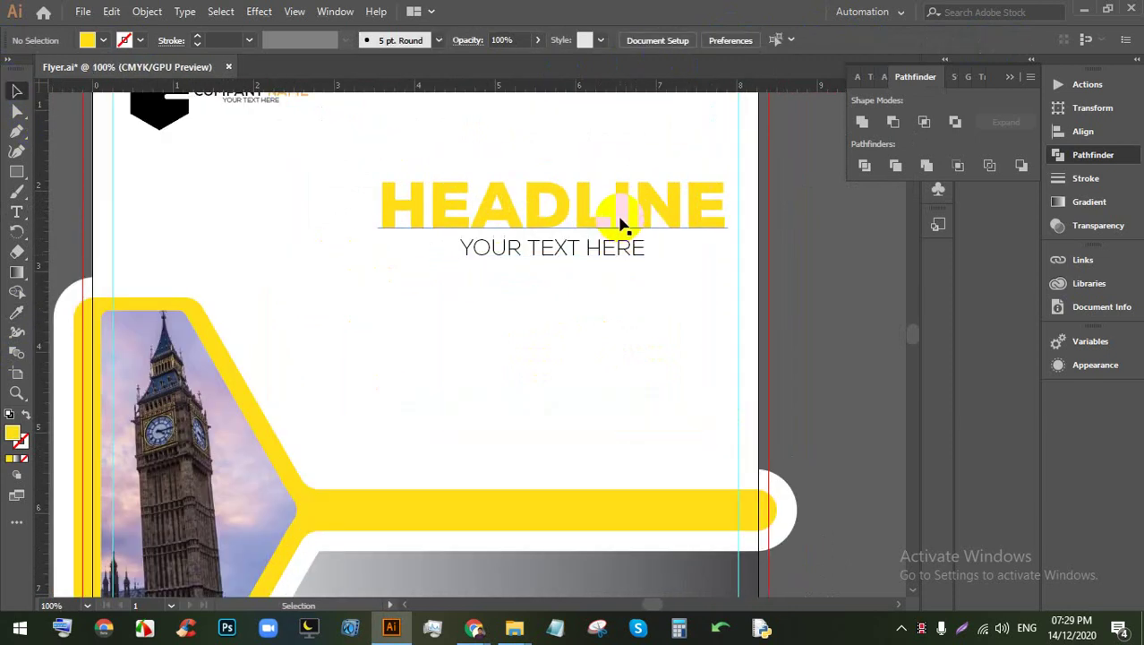
Step: Try an orange fill swatch on the HEADLINE characters
{"action": "left_click", "coordinate": [589, 205]}
{"action": "double_click", "coordinate": [589, 205]}
{"action": "left_click", "coordinate": [103, 40]}
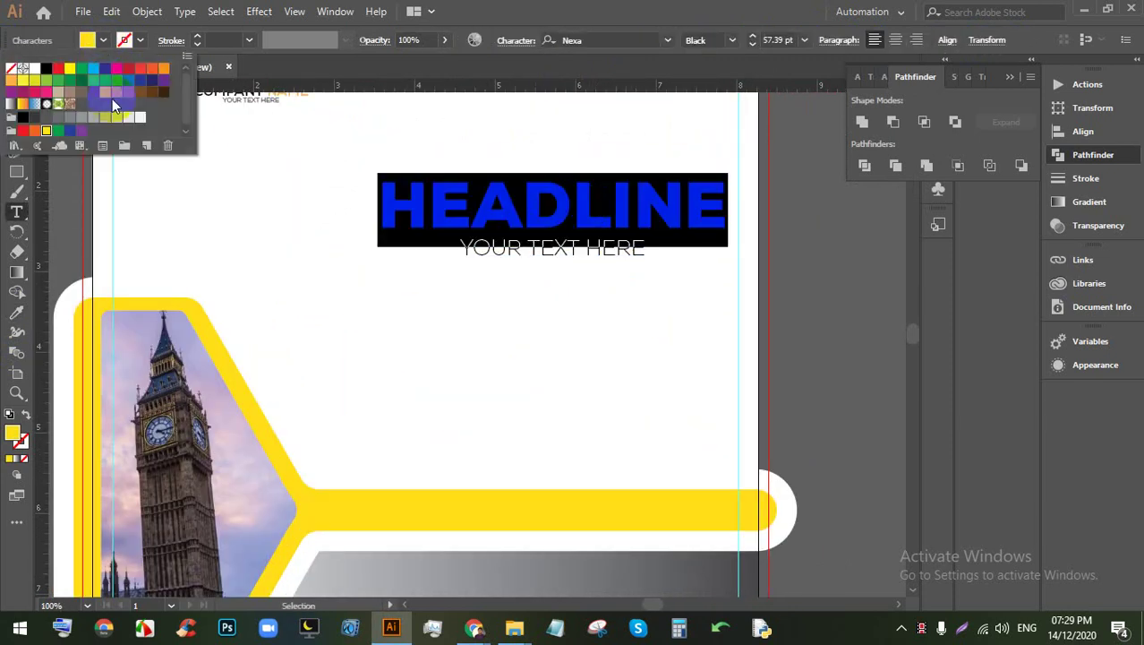
{"action": "left_click", "coordinate": [13, 82]}
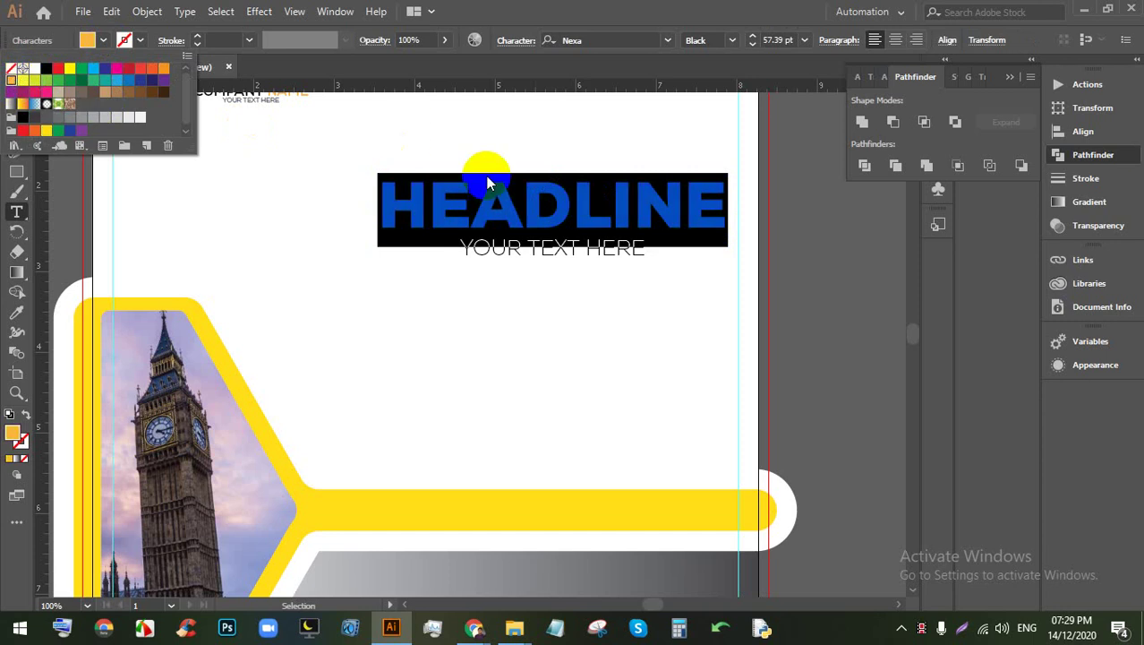
{"action": "left_click", "coordinate": [452, 320]}
{"action": "left_click", "coordinate": [478, 314], "text": "ctrl"}
{"action": "scroll", "coordinate": [553, 289], "scroll_direction": "up", "scroll_amount": 2}
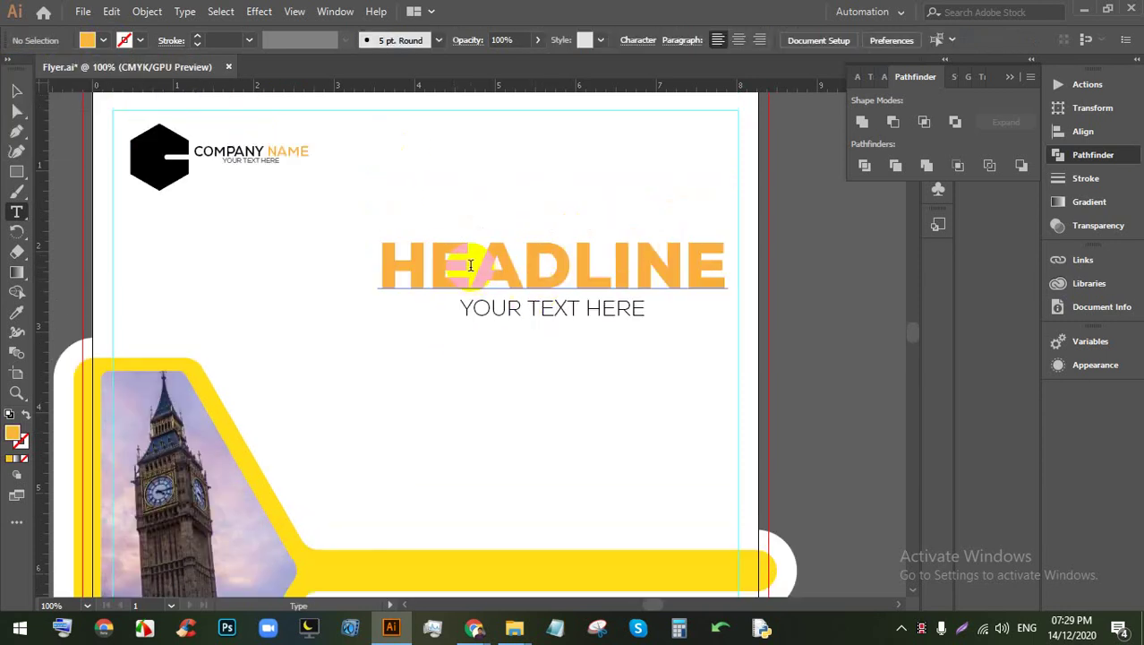
{"action": "scroll", "coordinate": [482, 263], "scroll_direction": "down", "scroll_amount": 1}
Step: Re-sample the frame's yellow onto HEADLINE and refine it to a slightly darker yellow in the Color Picker
{"action": "double_click", "coordinate": [519, 263]}
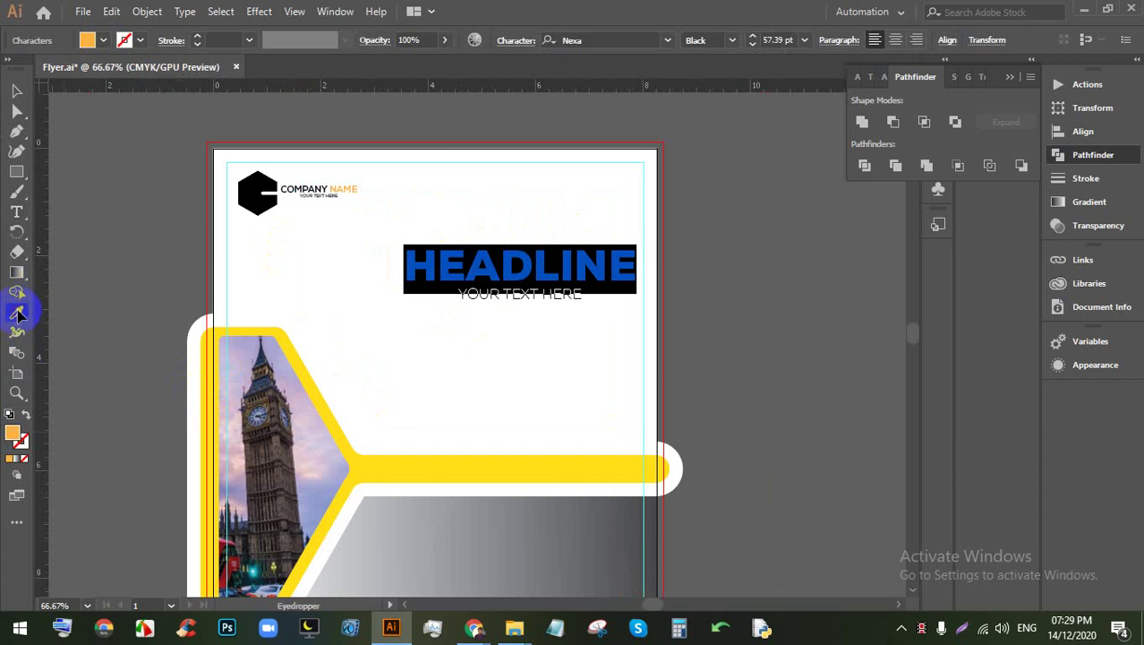
{"action": "left_click", "coordinate": [306, 345]}
{"action": "double_click", "coordinate": [11, 436]}
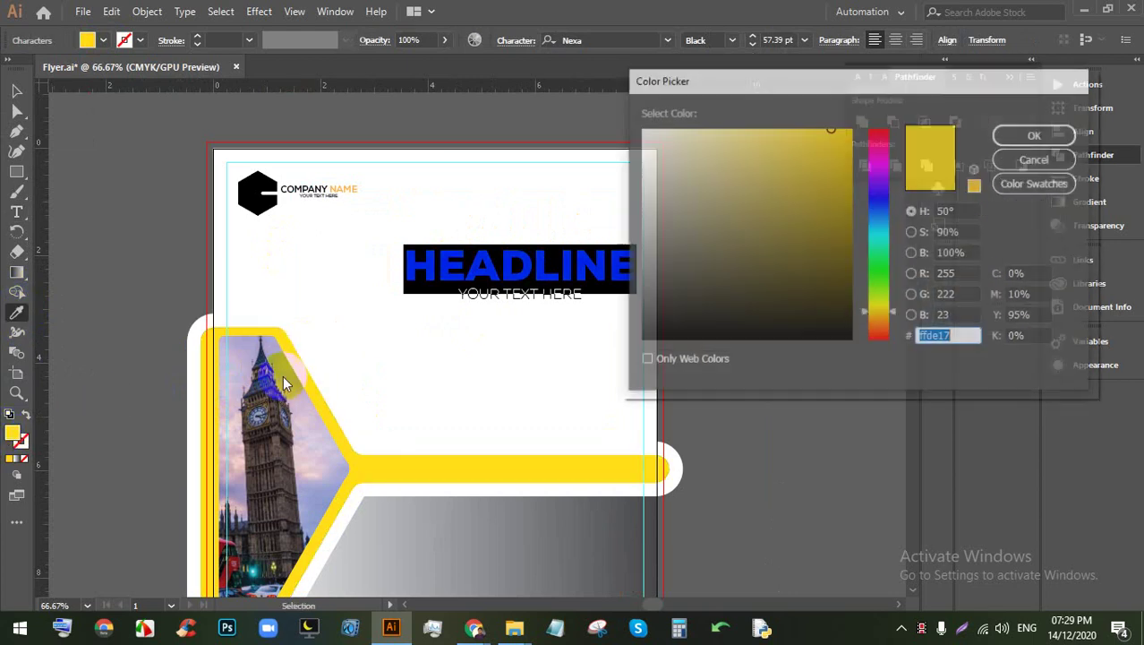
{"action": "left_click", "coordinate": [844, 153]}
{"action": "left_click", "coordinate": [1036, 134]}
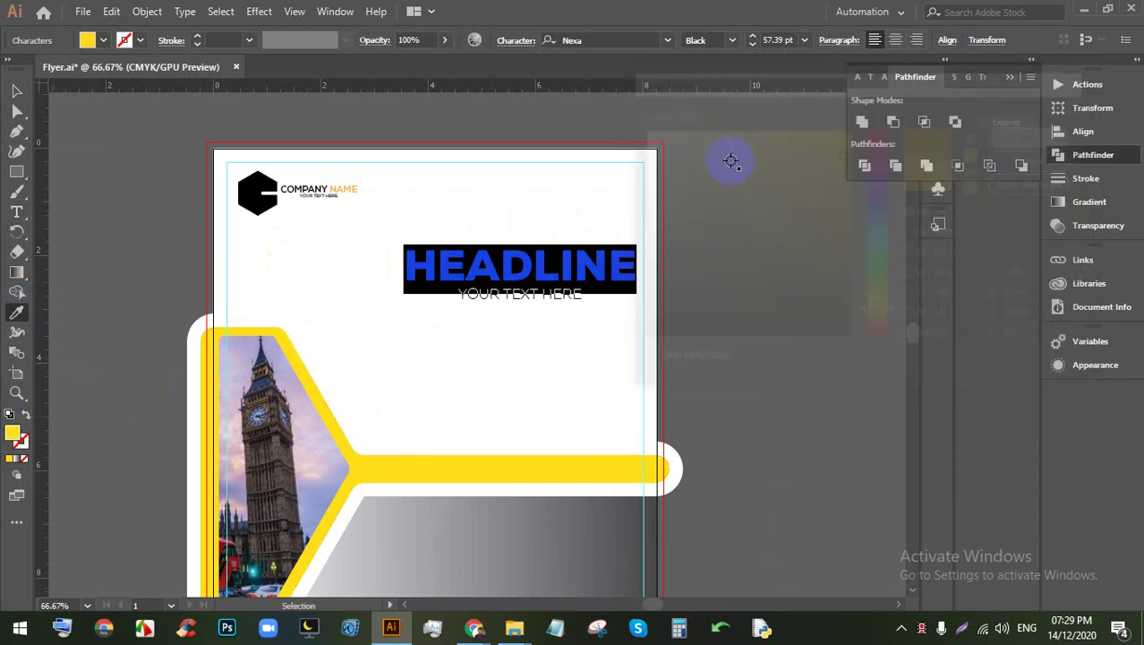
{"action": "left_click", "coordinate": [16, 90]}
{"action": "left_click", "coordinate": [434, 339]}
Step: Reselect HEADLINE and confirm its final yellow fill in the Color Picker
{"action": "scroll", "coordinate": [501, 269], "scroll_direction": "up", "scroll_amount": 1}
{"action": "scroll", "coordinate": [502, 269], "scroll_direction": "up", "scroll_amount": 1}
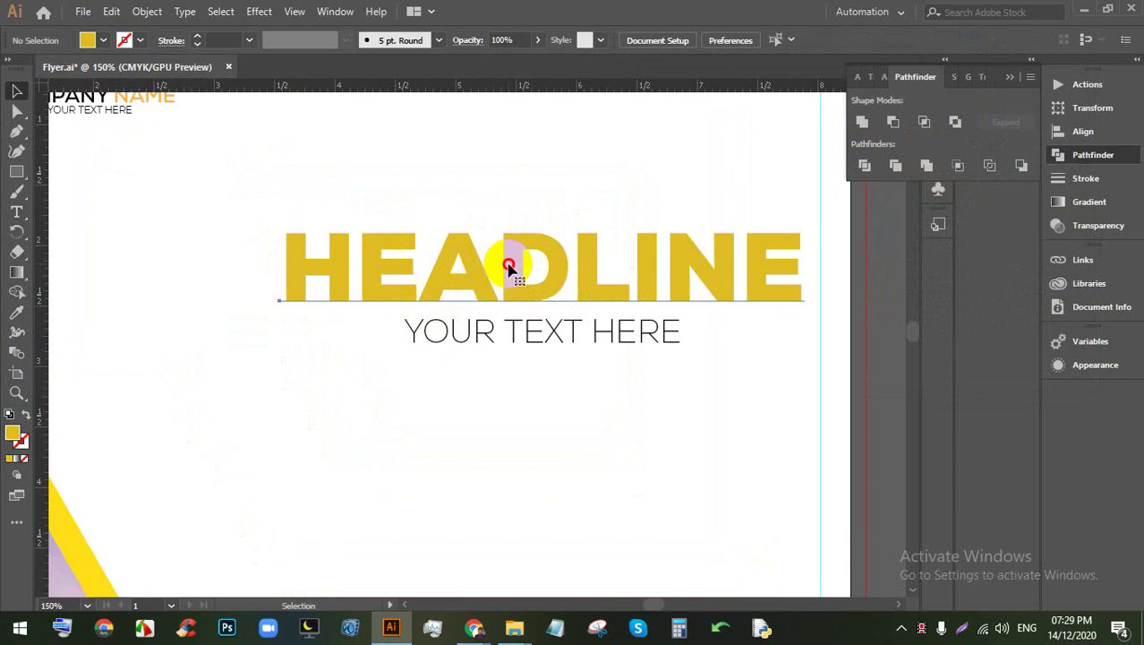
{"action": "double_click", "coordinate": [506, 256]}
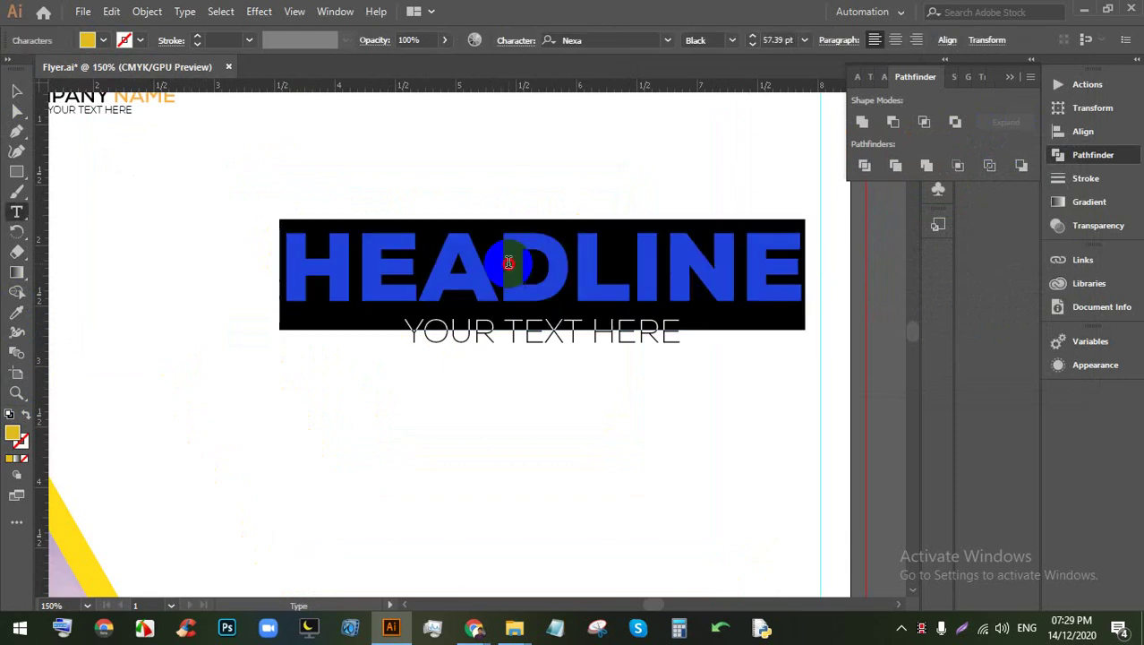
{"action": "double_click", "coordinate": [13, 437]}
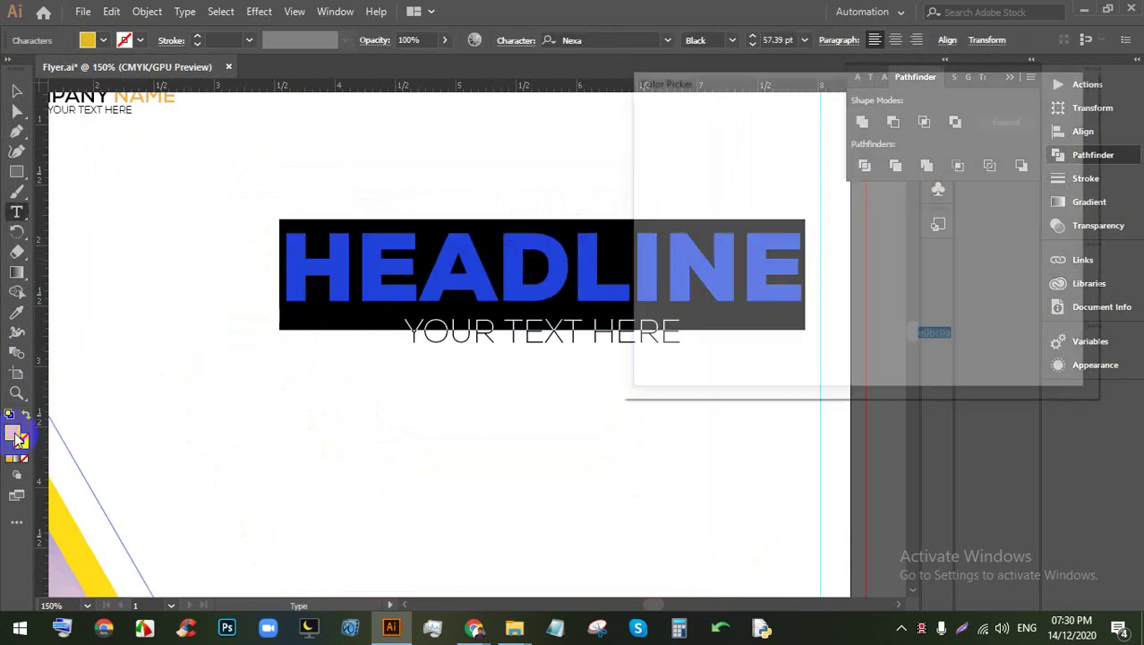
{"action": "left_click", "coordinate": [1037, 135]}
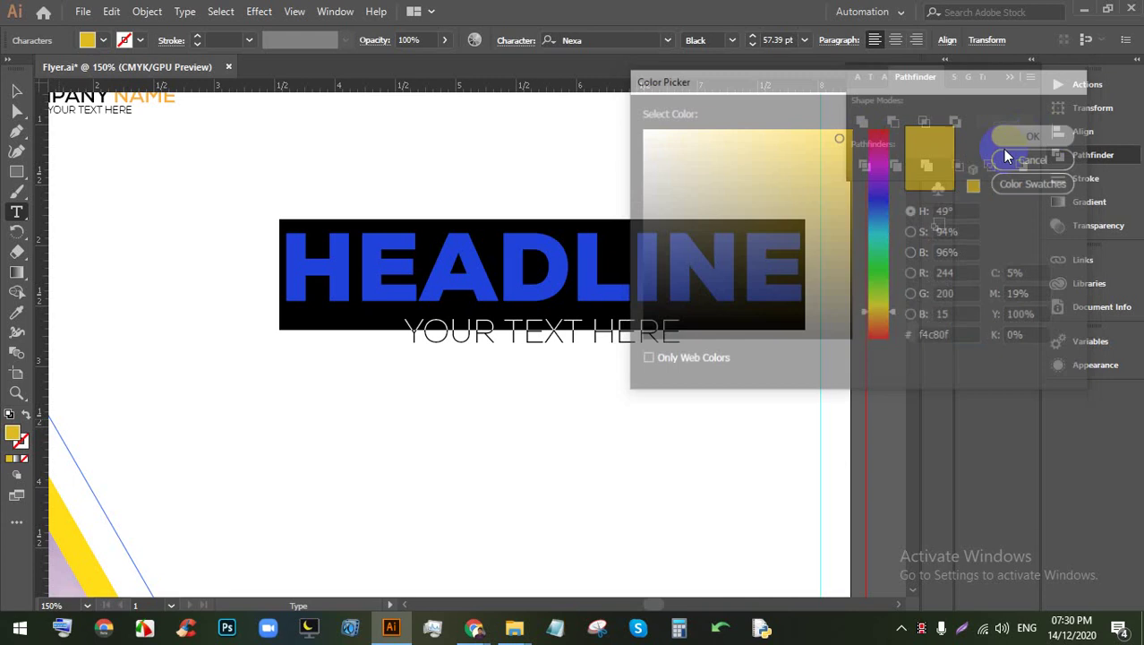
{"action": "left_click", "coordinate": [16, 90]}
{"action": "left_click", "coordinate": [371, 382]}
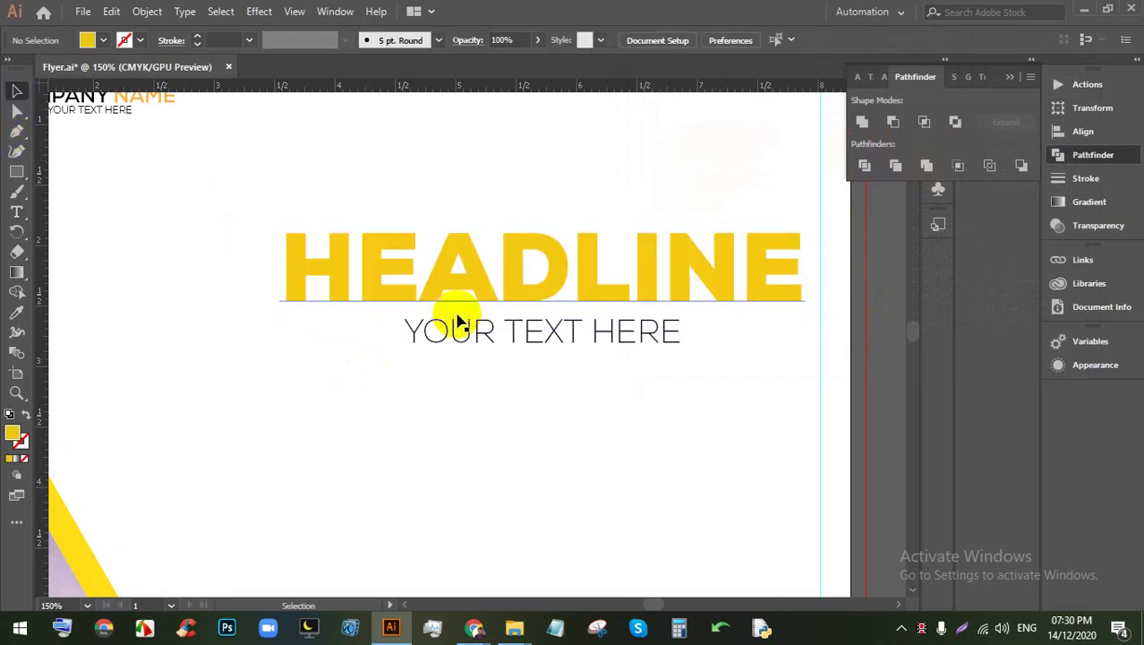
{"action": "scroll", "coordinate": [459, 323], "scroll_direction": "down", "scroll_amount": 3}
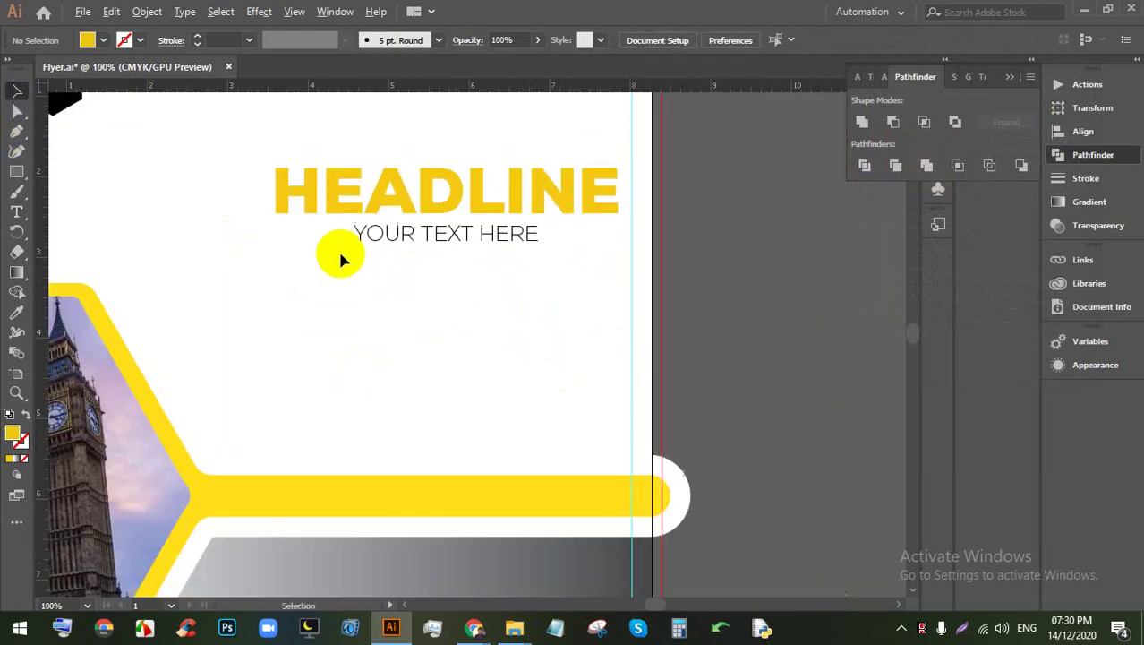
{"action": "scroll", "coordinate": [340, 260], "scroll_direction": "down", "scroll_amount": 1}
{"action": "left_click", "coordinate": [16, 212]}
Step: Drag out a Lorem ipsum text area beneath the subtitle
{"action": "scroll", "coordinate": [320, 269], "scroll_direction": "up", "scroll_amount": 1}
{"action": "left_click_drag", "start_coordinate": [289, 252], "coordinate": [624, 442]}
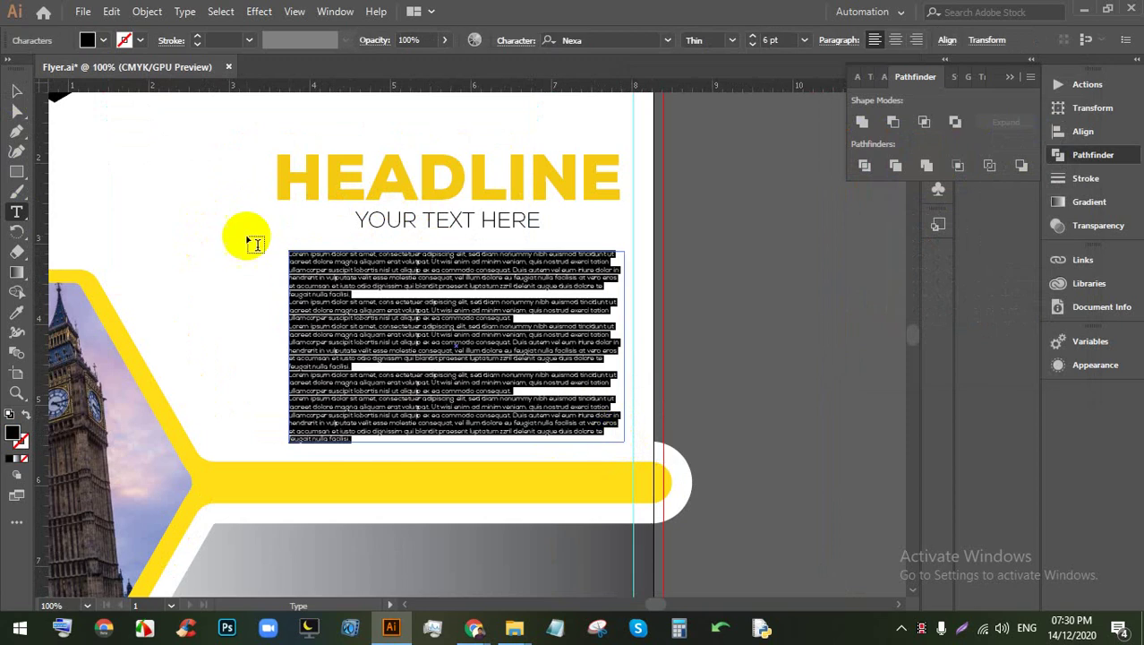
{"action": "scroll", "coordinate": [777, 39], "scroll_direction": "up", "scroll_amount": 4}
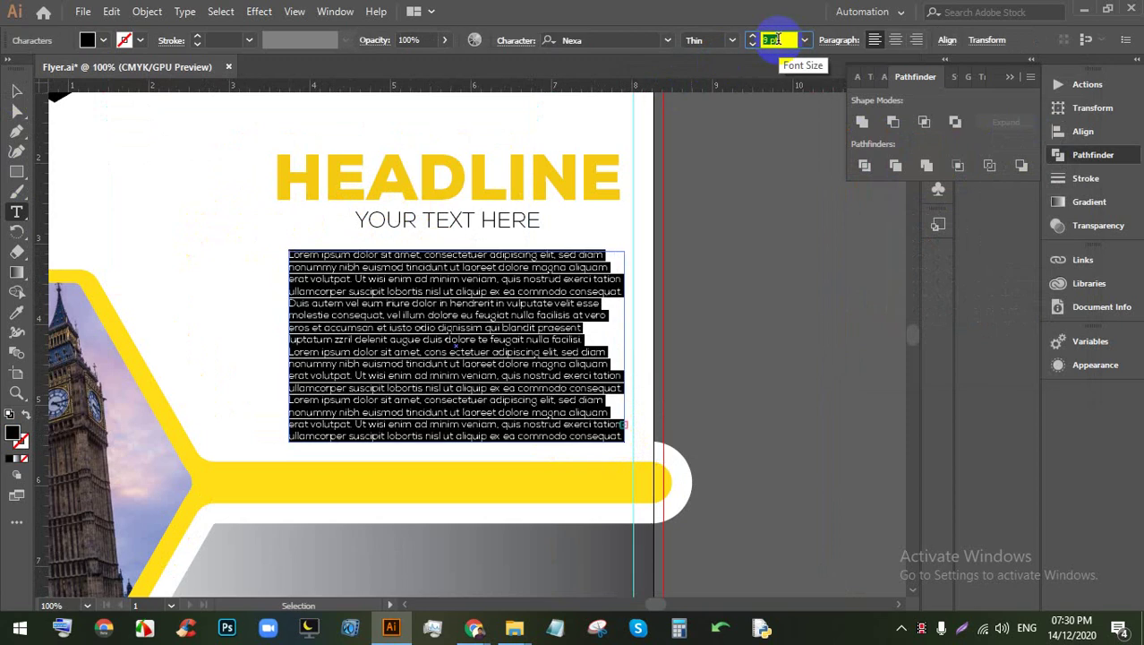
{"action": "scroll", "coordinate": [777, 40], "scroll_direction": "up", "scroll_amount": 2}
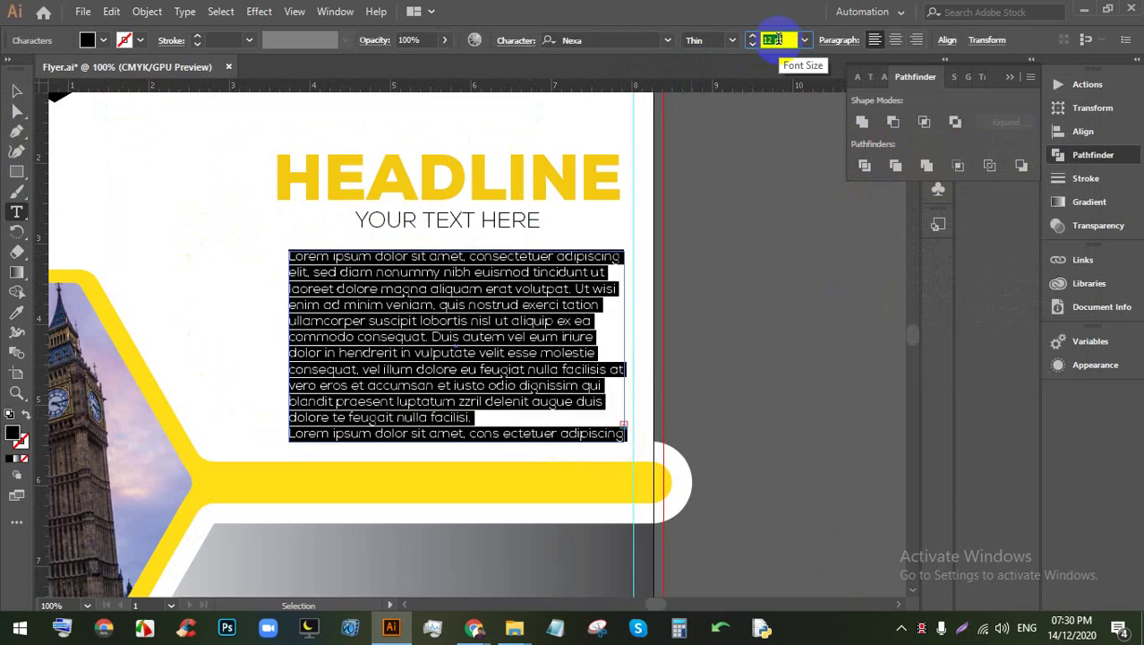
Step: Change the paragraph's font to Lato Regular by typing 'LAT' in the font field
{"action": "left_click", "coordinate": [643, 44]}
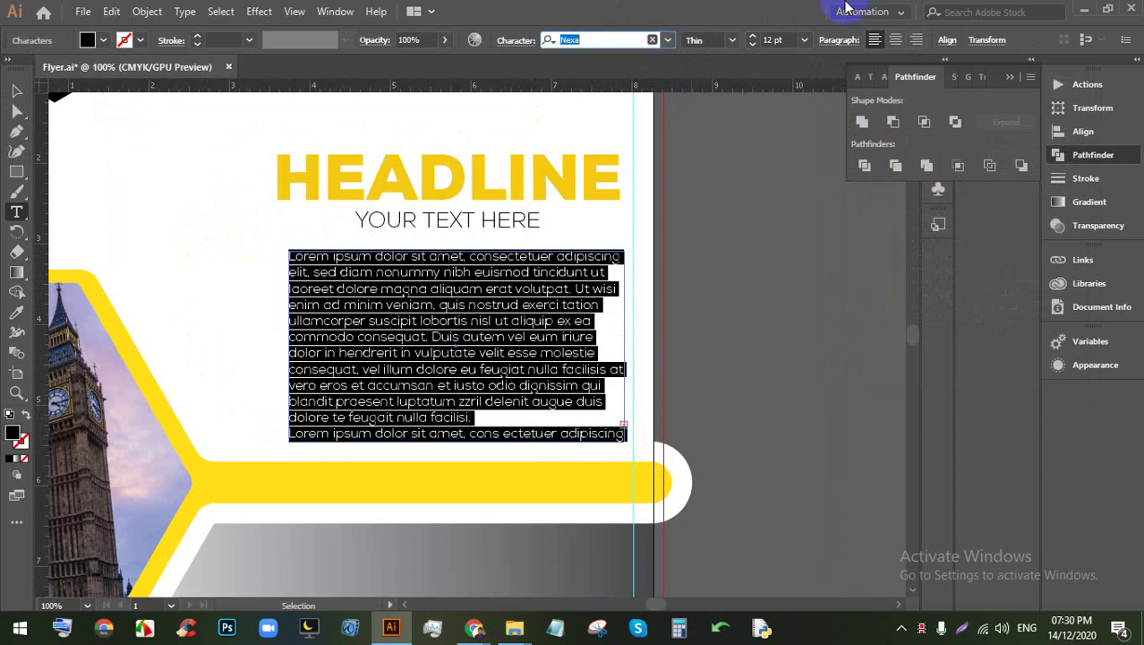
{"action": "type", "text": "LATO"}
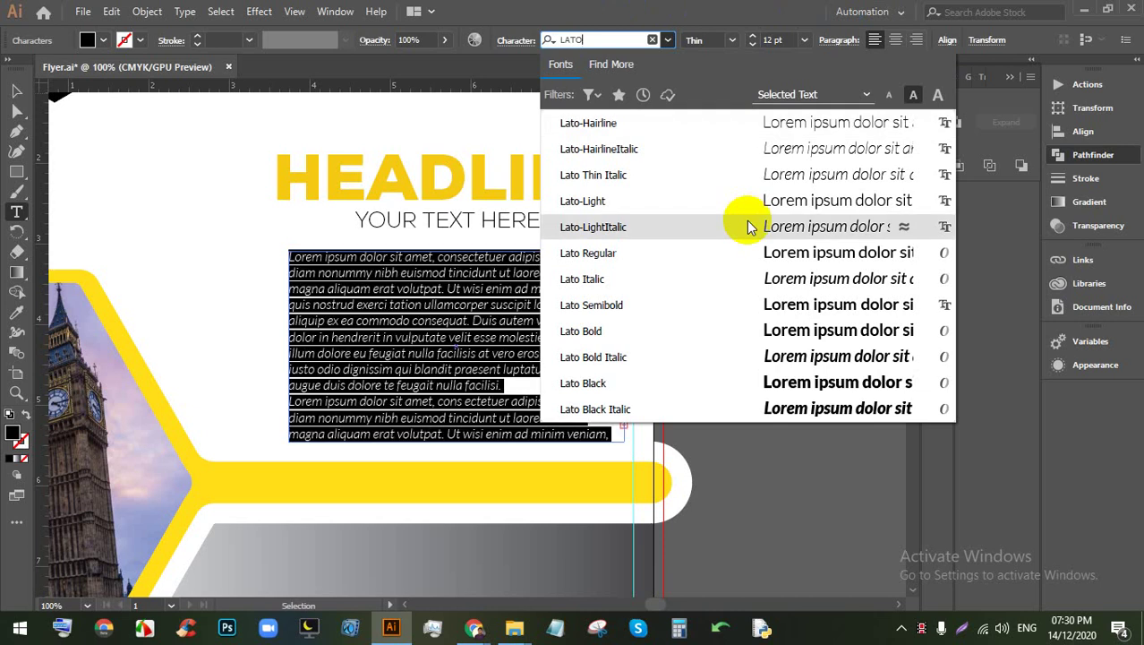
{"action": "left_click", "coordinate": [692, 251]}
{"action": "left_click", "coordinate": [18, 87]}
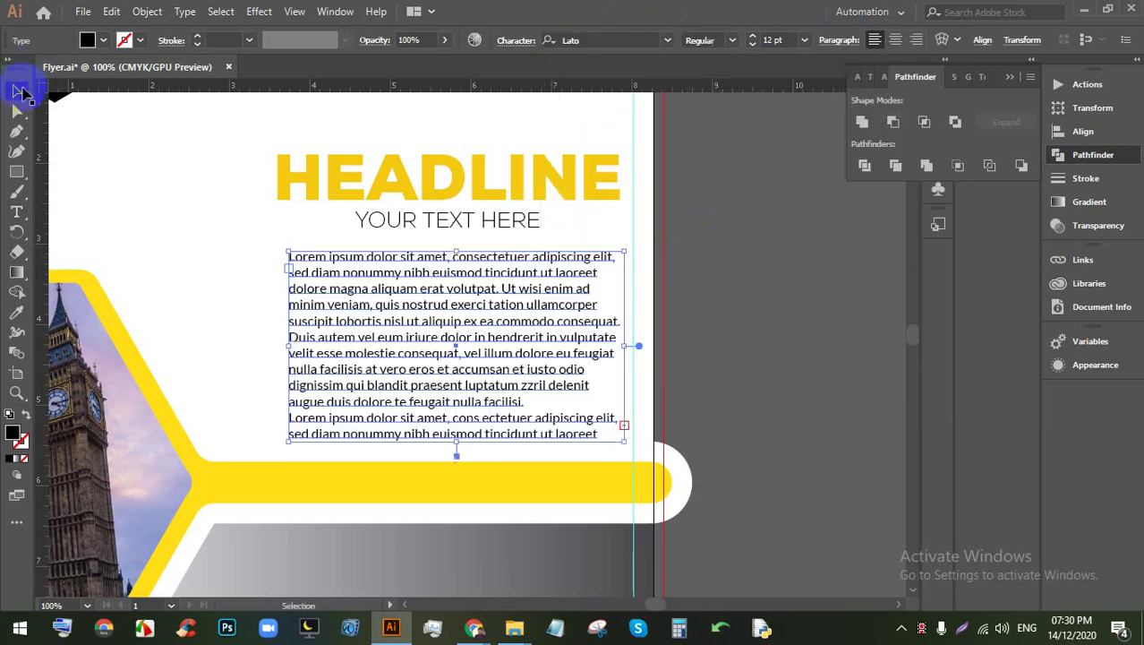
{"action": "left_click", "coordinate": [704, 299]}
{"action": "scroll", "coordinate": [665, 287], "scroll_direction": "down", "scroll_amount": 2}
{"action": "scroll", "coordinate": [593, 333], "scroll_direction": "up", "scroll_amount": 2}
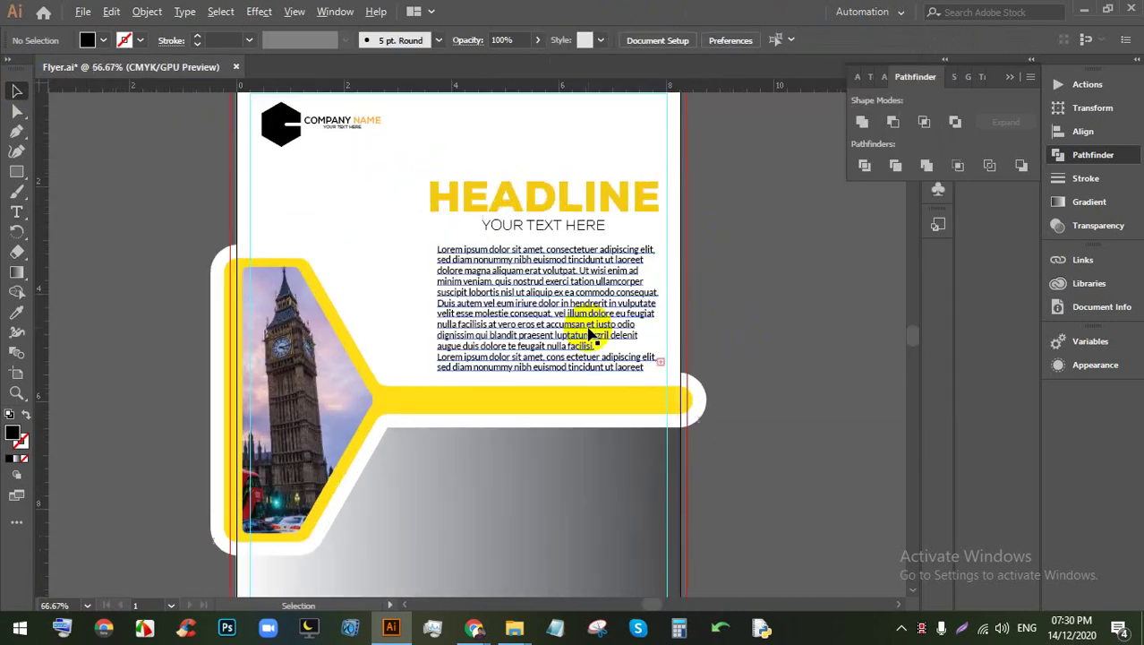
{"action": "scroll", "coordinate": [636, 302], "scroll_direction": "down", "scroll_amount": 1}
Step: Delete the Big Ben photo inside the yellow frame, then select the now-solid yellow funnel
{"action": "scroll", "coordinate": [627, 388], "scroll_direction": "down", "scroll_amount": 1}
{"action": "left_click_drag", "start_coordinate": [627, 387], "coordinate": [631, 328]}
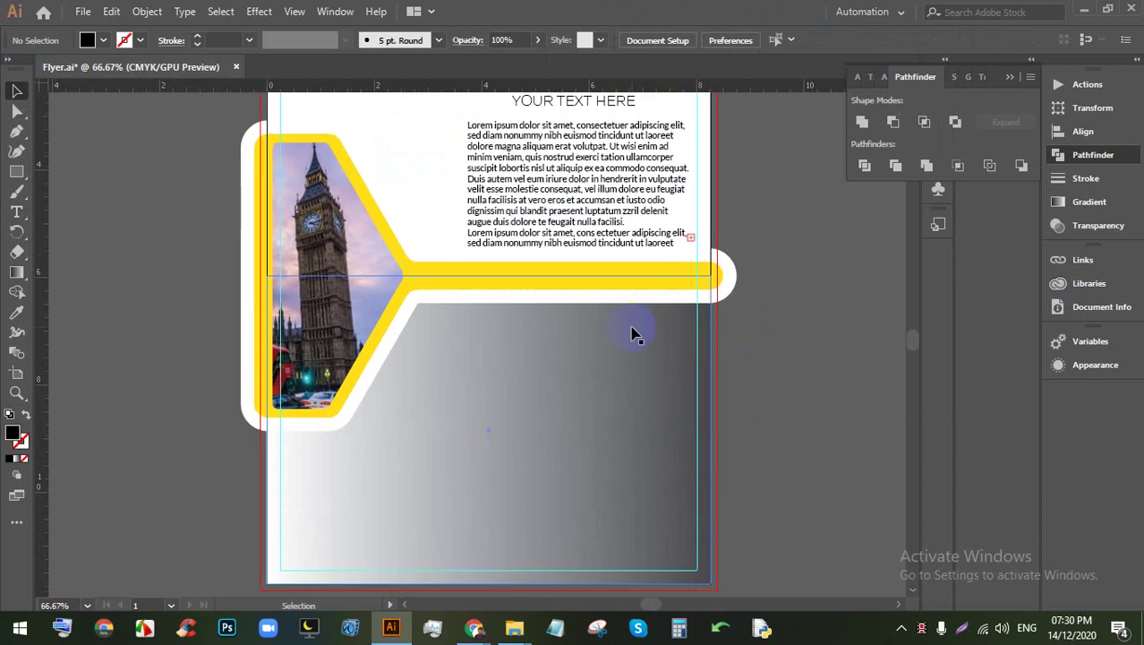
{"action": "scroll", "coordinate": [553, 354], "scroll_direction": "up", "scroll_amount": 1}
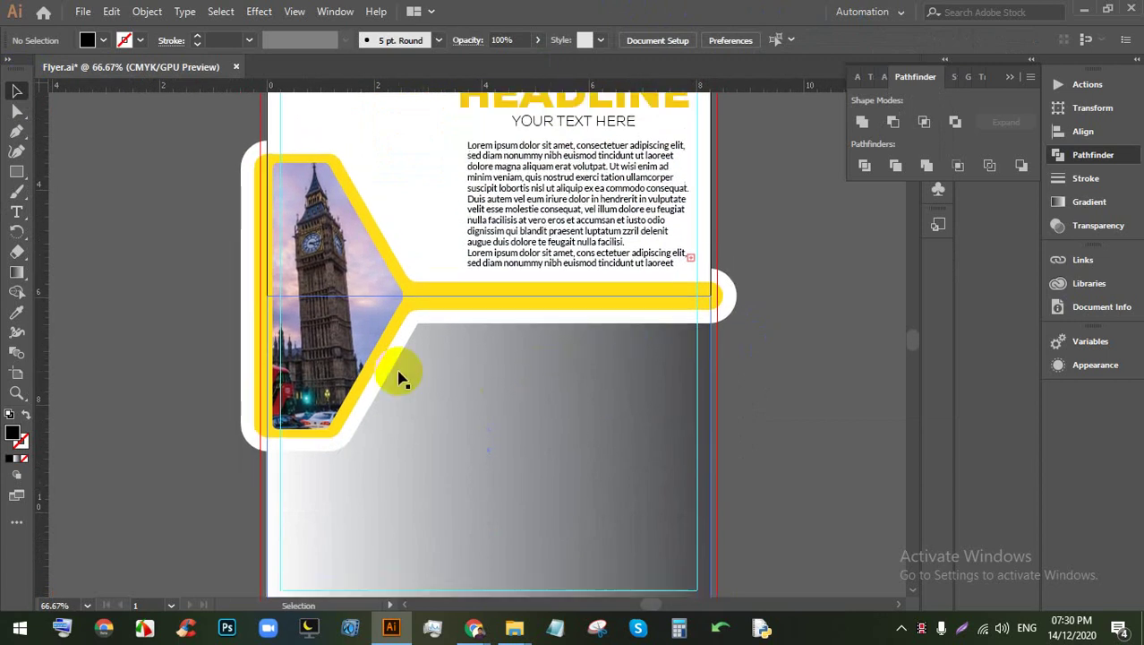
{"action": "left_click", "coordinate": [484, 302]}
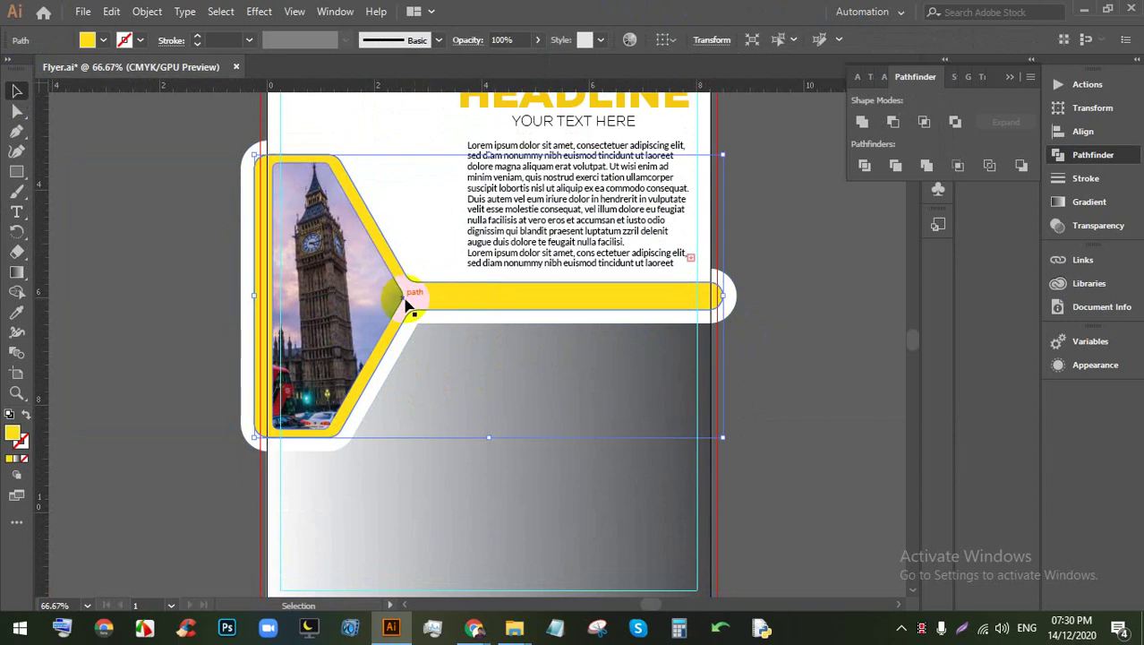
{"action": "scroll", "coordinate": [358, 333], "scroll_direction": "up", "scroll_amount": 2}
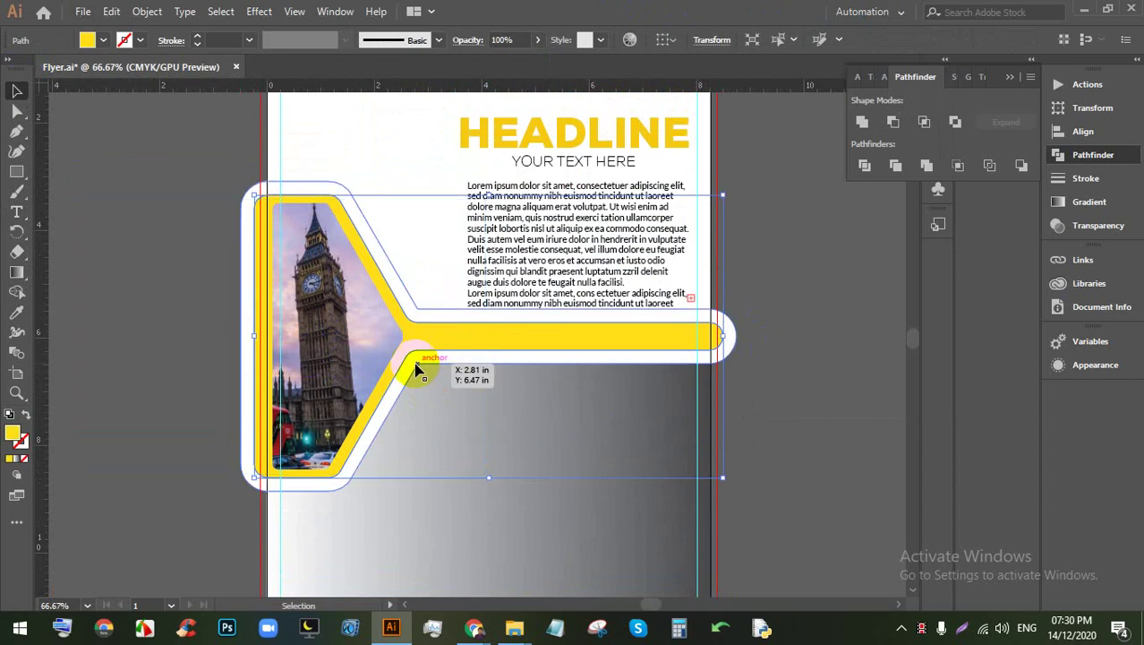
{"action": "scroll", "coordinate": [416, 363], "scroll_direction": "up", "scroll_amount": 1}
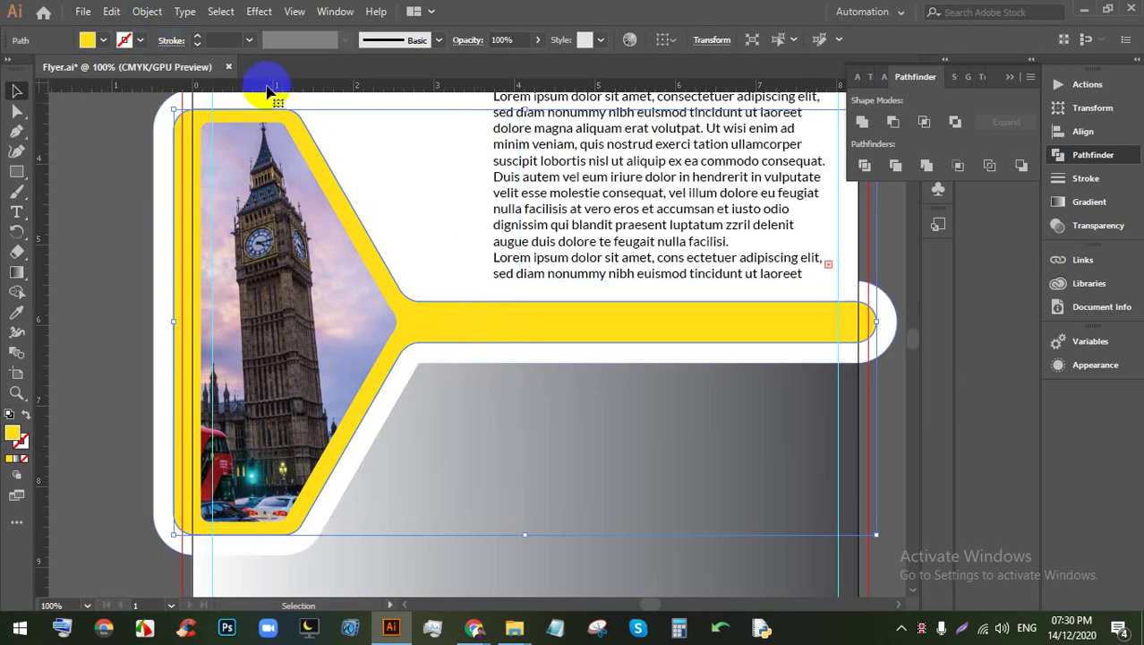
{"action": "left_click", "coordinate": [358, 324]}
{"action": "key", "text": "Delete"}
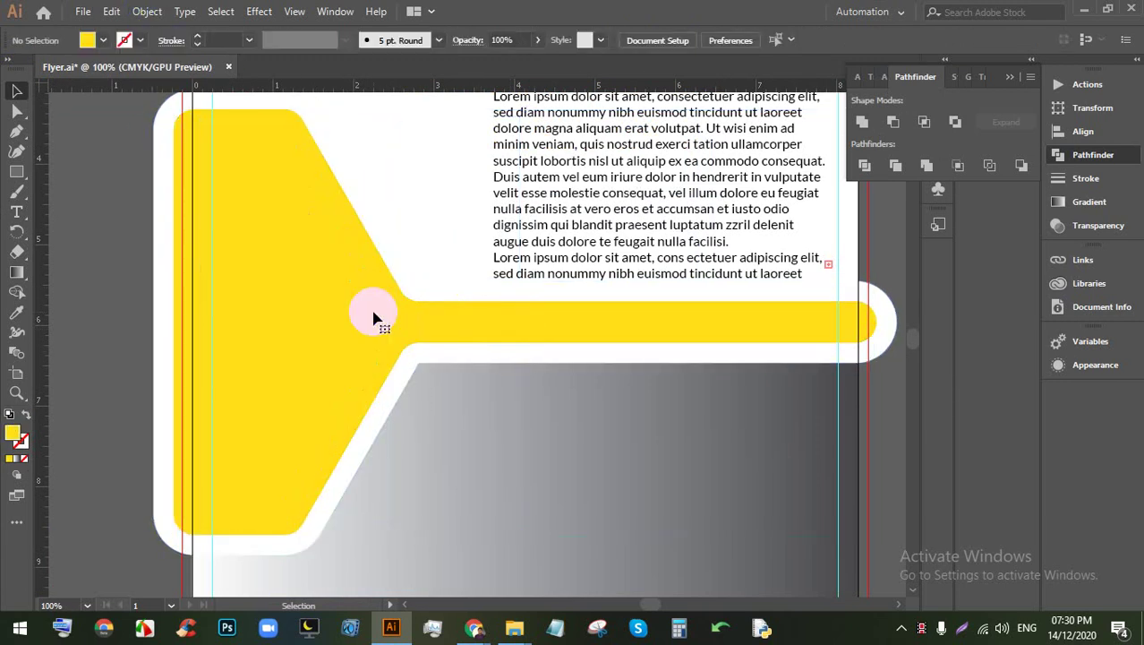
{"action": "scroll", "coordinate": [499, 397], "scroll_direction": "up", "scroll_amount": 1}
{"action": "left_click", "coordinate": [332, 337]}
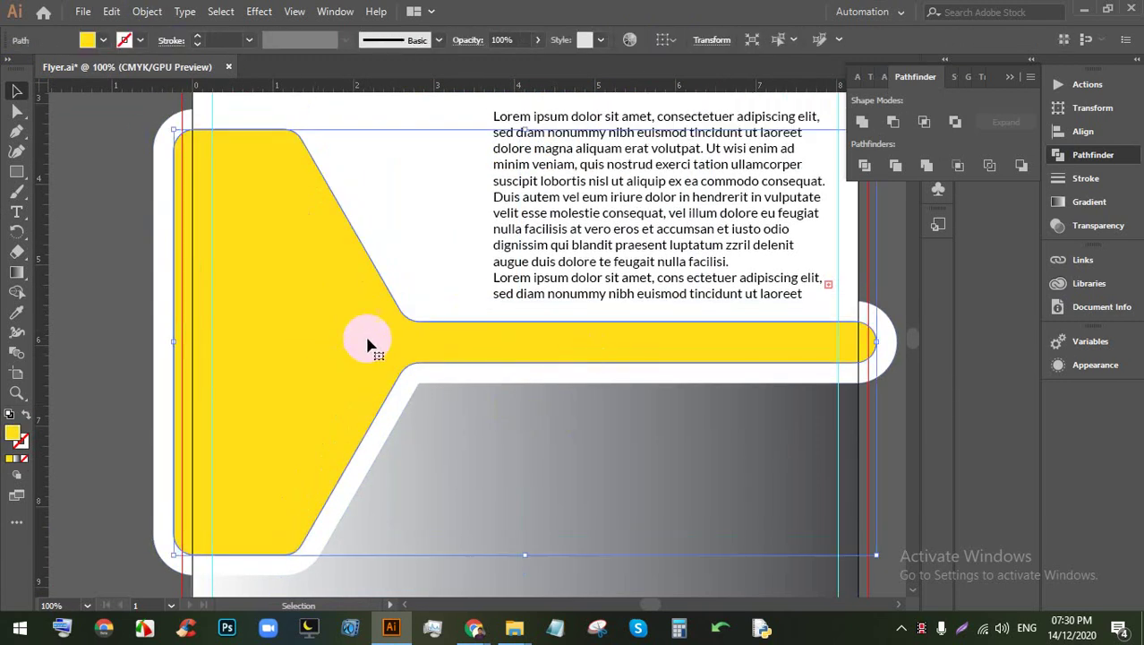
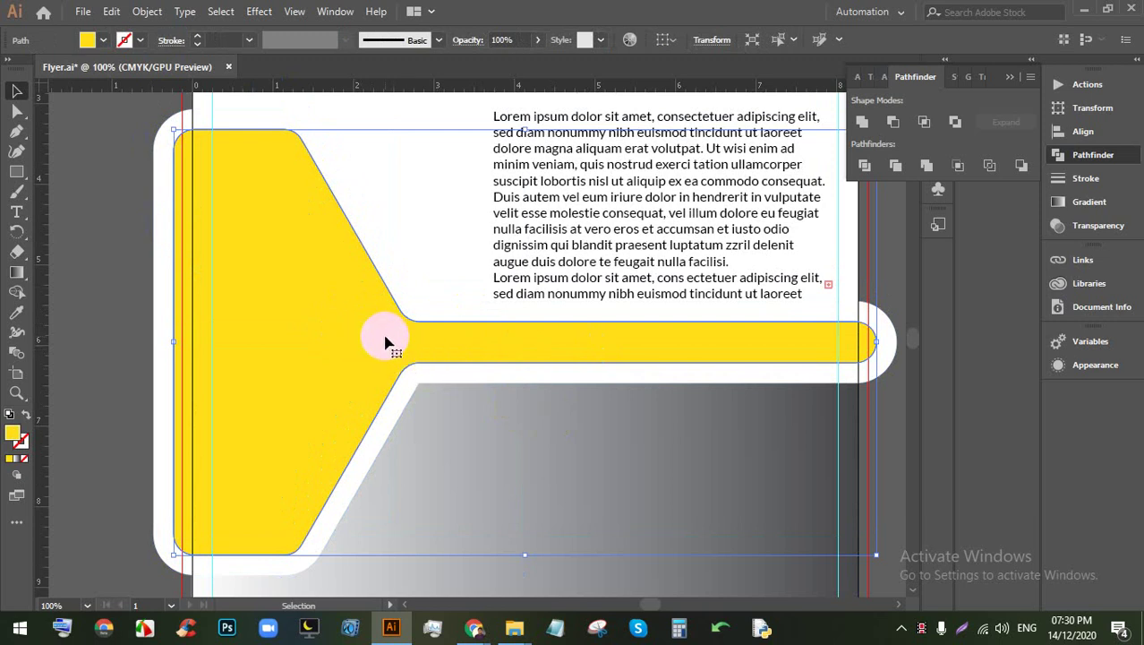
Step: Create an inset copy of the yellow shape using Offset Path at -0.25 in
{"action": "left_click", "coordinate": [146, 10]}
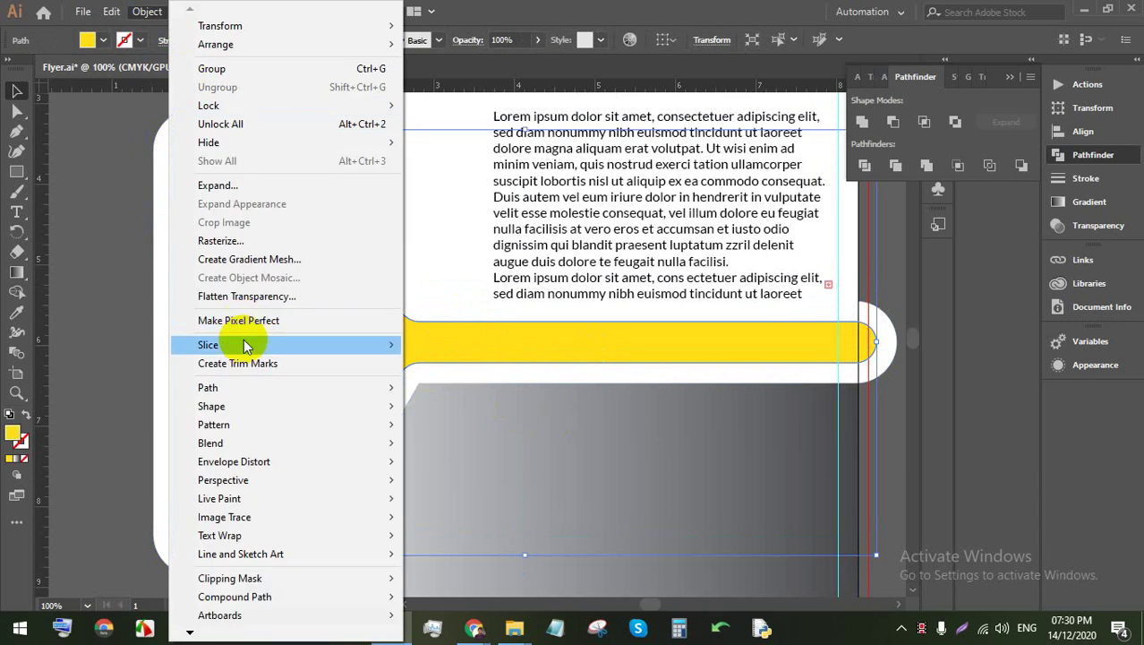
{"action": "mouse_move", "coordinate": [241, 387]}
{"action": "left_click", "coordinate": [456, 445]}
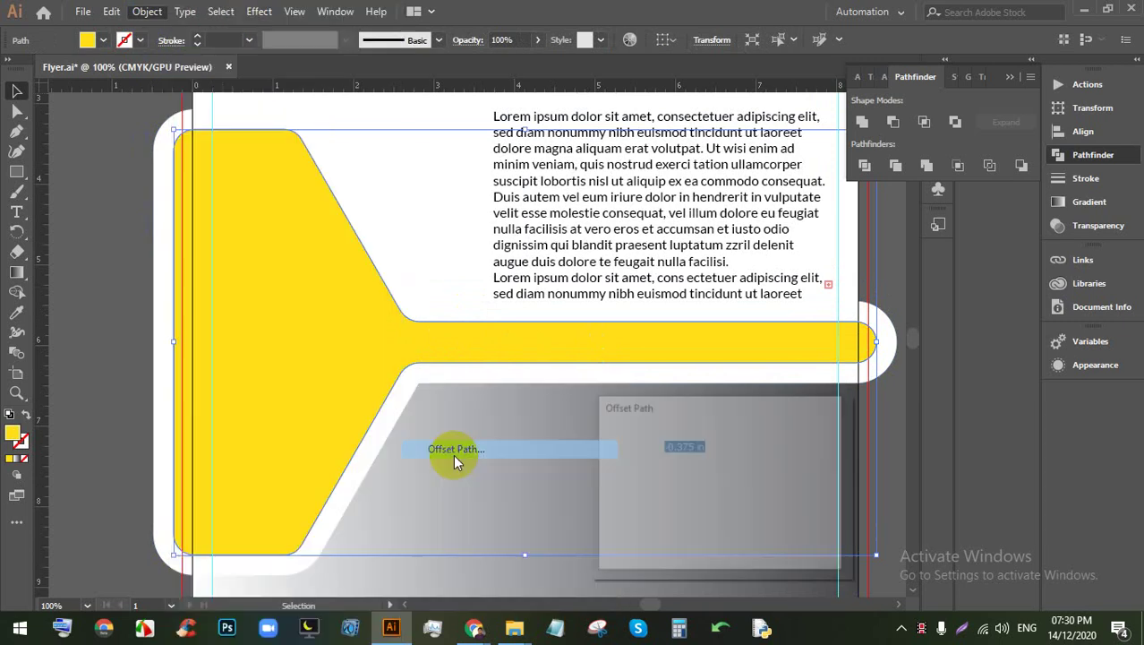
{"action": "left_click", "coordinate": [614, 537]}
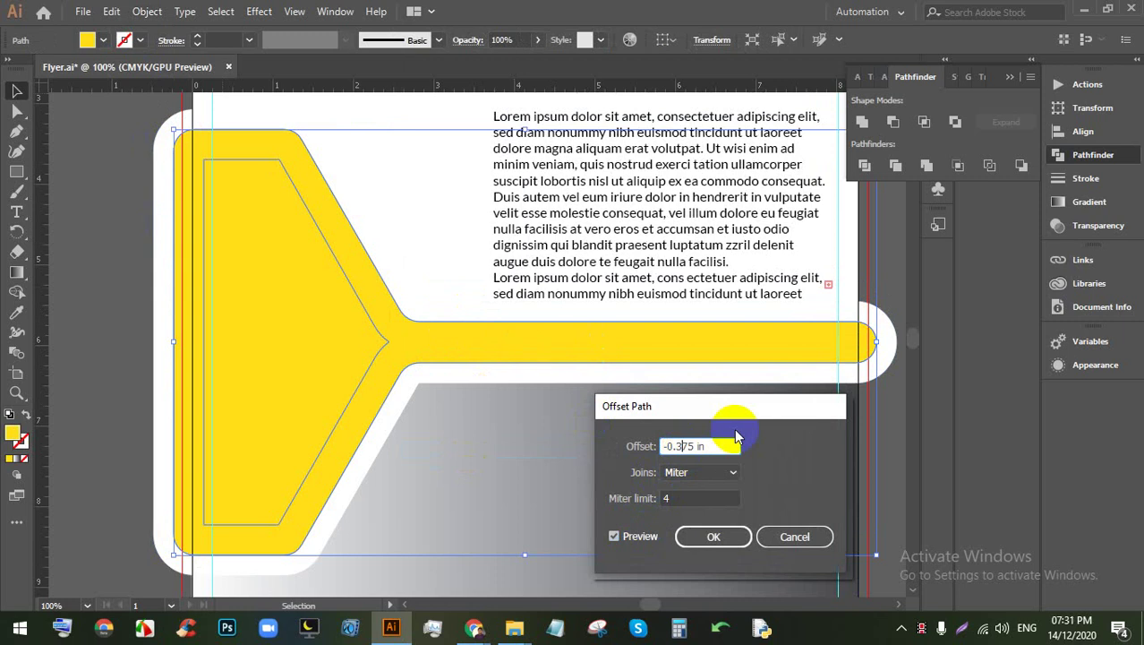
{"action": "key", "text": "Up"}
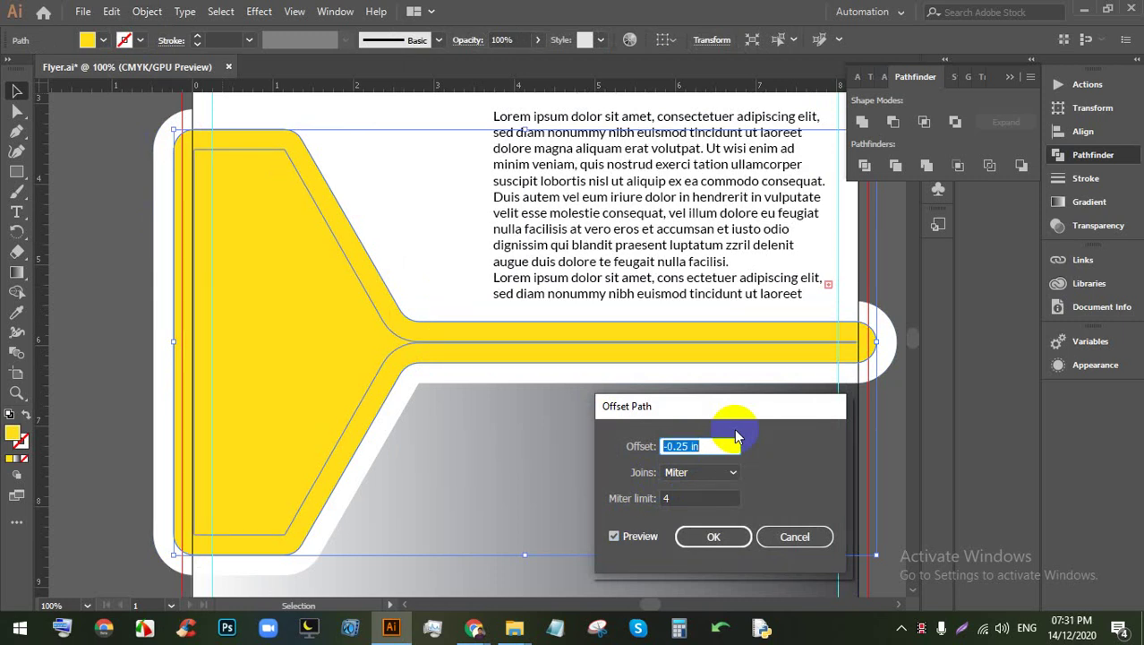
{"action": "left_click", "coordinate": [704, 543]}
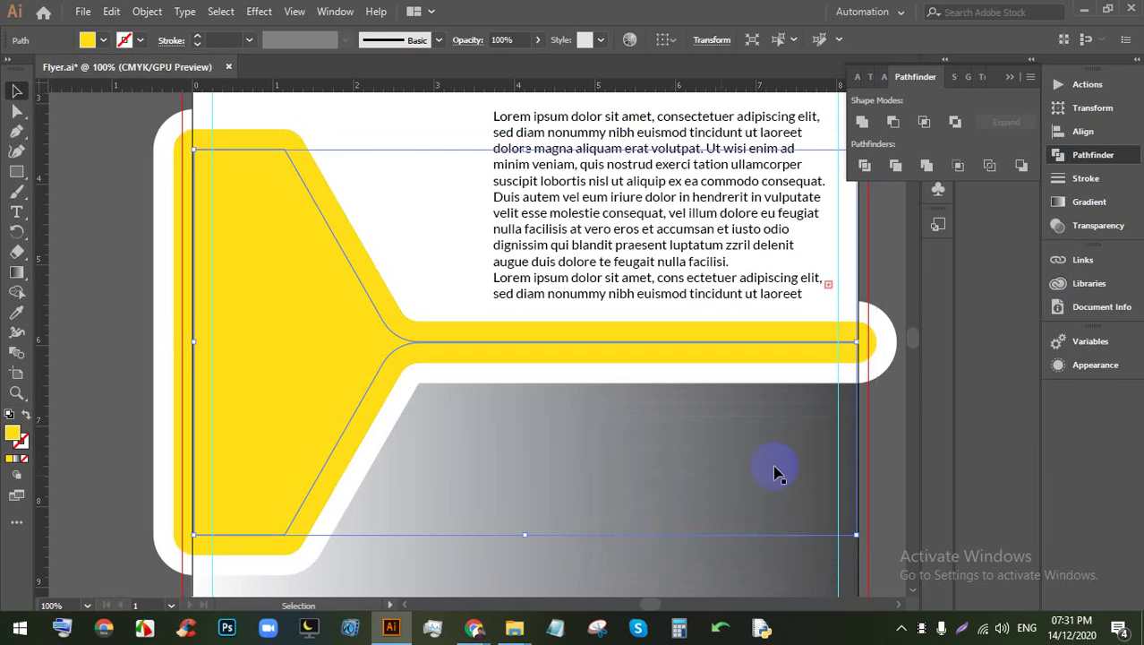
Step: Select the inset outline's anchor points where the stem meets the wide part
{"action": "left_click", "coordinate": [886, 448]}
{"action": "left_click", "coordinate": [309, 347]}
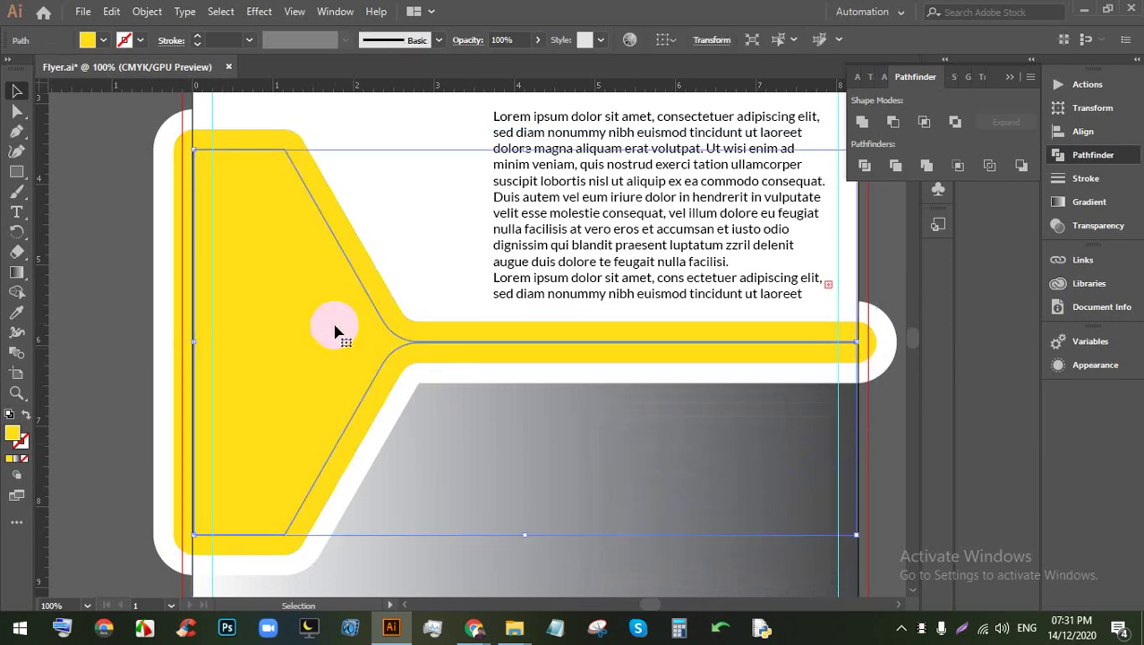
{"action": "left_click", "coordinate": [16, 111]}
{"action": "left_click", "coordinate": [288, 164]}
{"action": "left_click", "coordinate": [222, 167]}
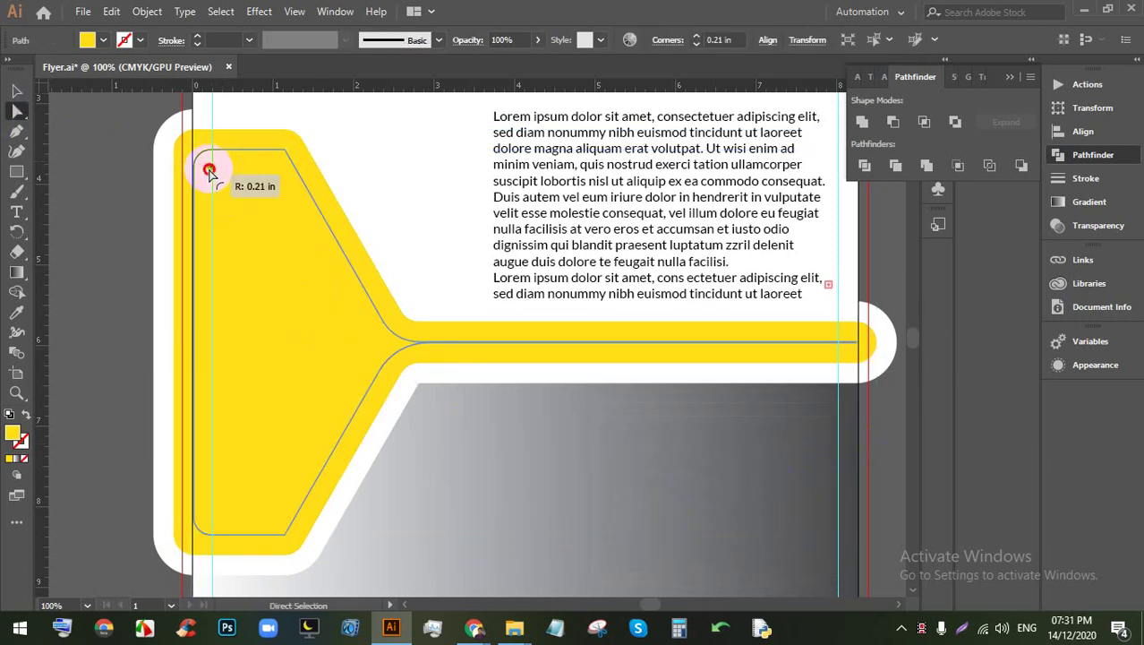
{"action": "left_click_drag", "start_coordinate": [209, 170], "coordinate": [376, 344]}
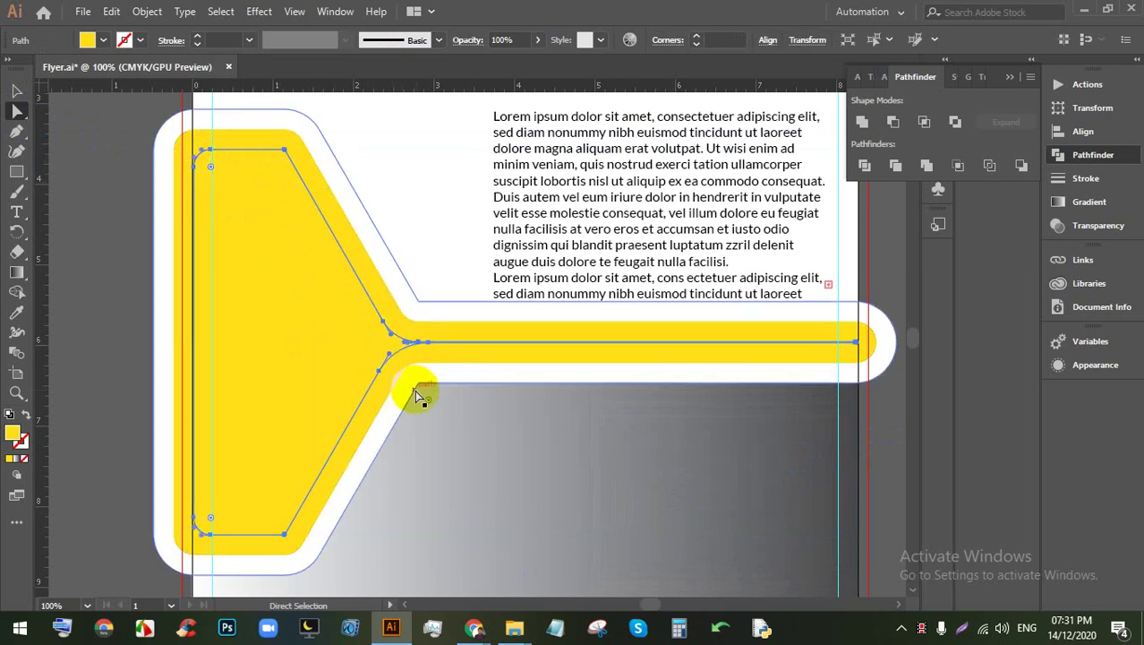
{"action": "left_click", "coordinate": [488, 339]}
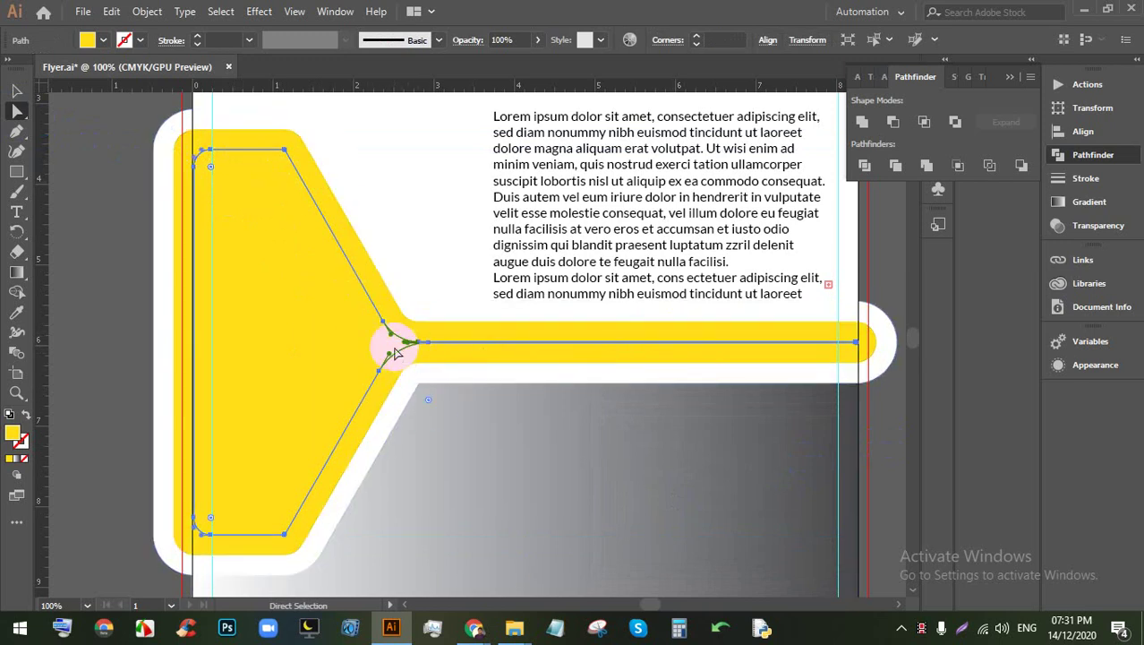
{"action": "scroll", "coordinate": [383, 337], "scroll_direction": "up", "scroll_amount": 5}
{"action": "scroll", "coordinate": [582, 308], "scroll_direction": "up", "scroll_amount": 3}
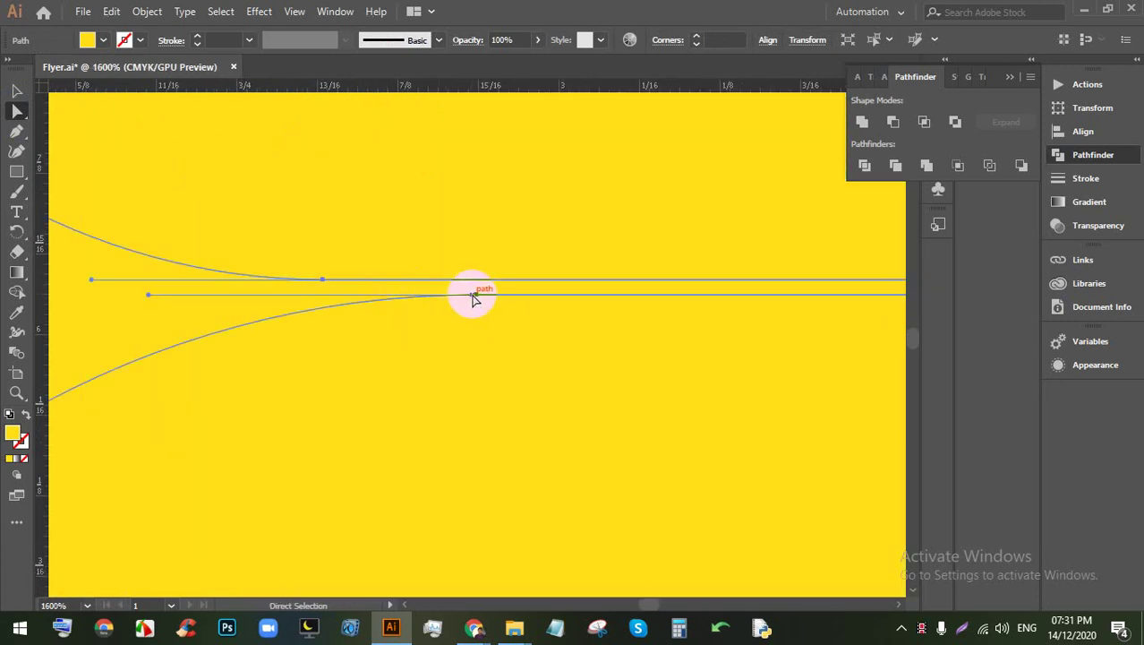
Step: Delete the stem's junction and right-end anchors from the inset outline, then deselect it
{"action": "left_click", "coordinate": [16, 143]}
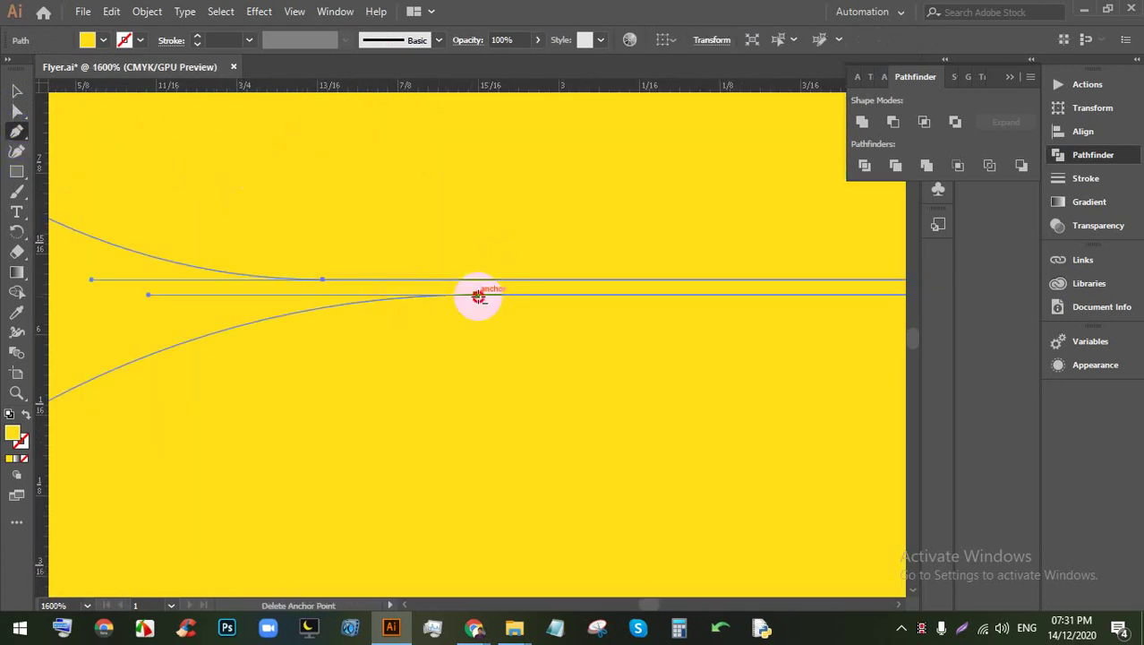
{"action": "left_click", "coordinate": [479, 295]}
{"action": "scroll", "coordinate": [322, 280], "scroll_direction": "down", "scroll_amount": 6}
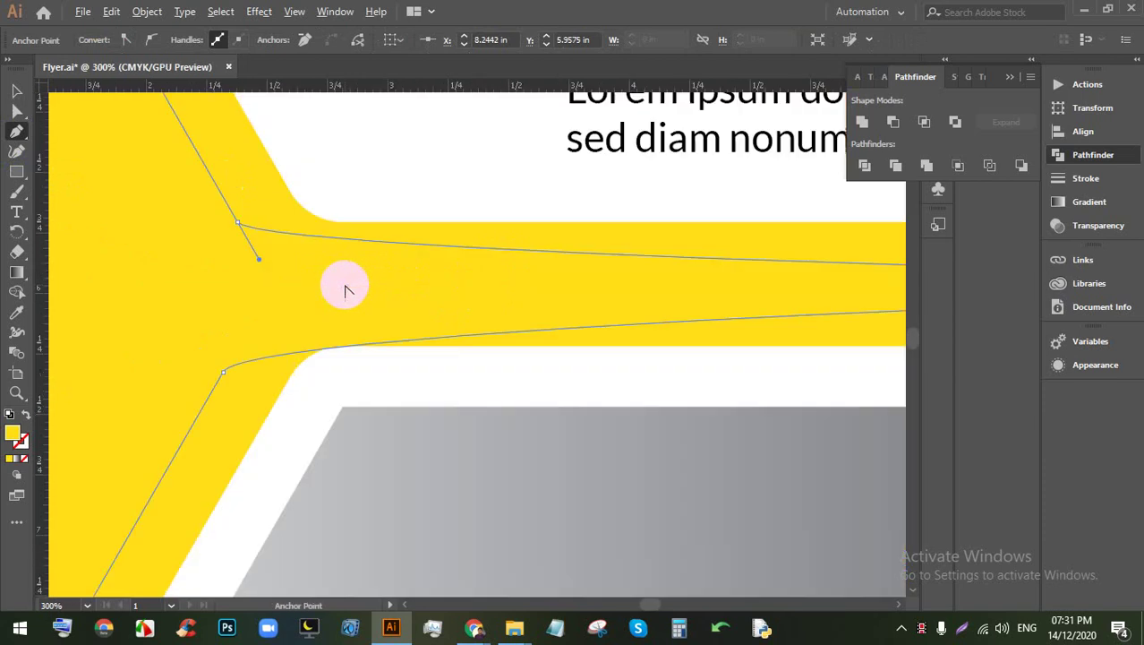
{"action": "scroll", "coordinate": [690, 303], "scroll_direction": "up", "scroll_amount": 4}
{"action": "scroll", "coordinate": [719, 334], "scroll_direction": "up", "scroll_amount": 4}
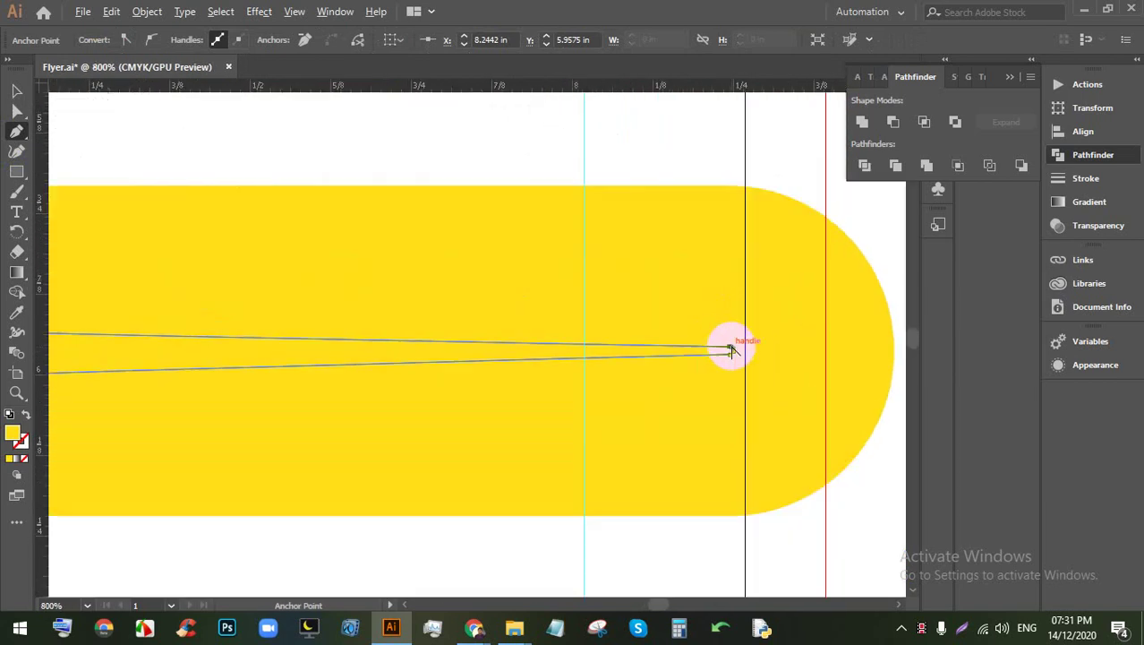
{"action": "left_click", "coordinate": [730, 359]}
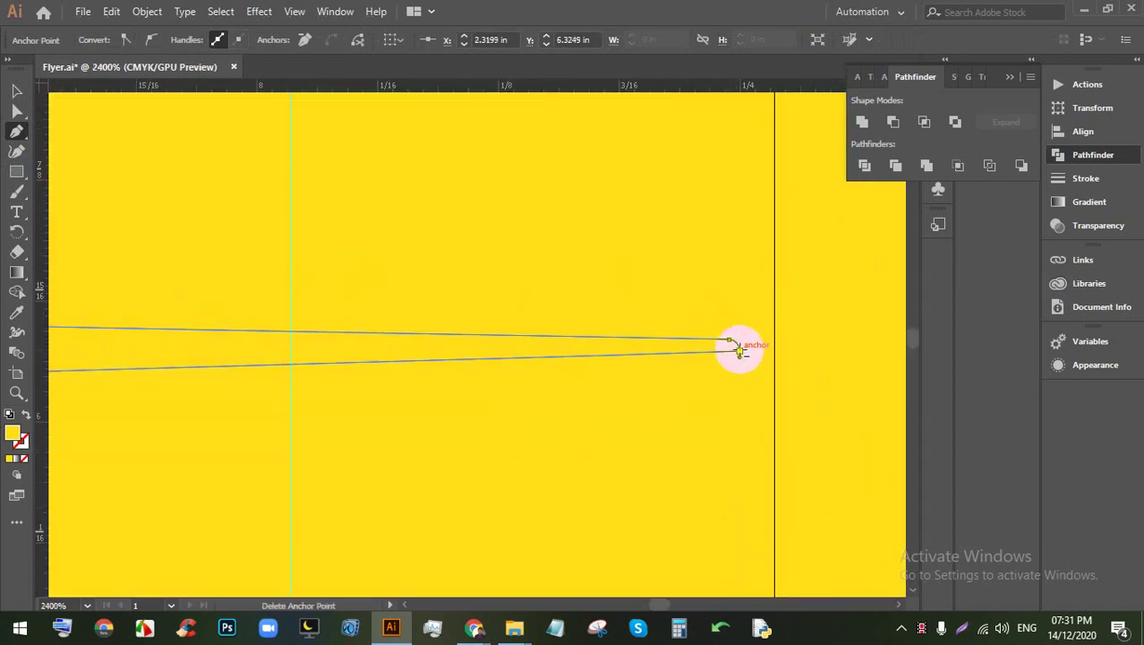
{"action": "left_click", "coordinate": [730, 335]}
{"action": "scroll", "coordinate": [692, 340], "scroll_direction": "down", "scroll_amount": 6}
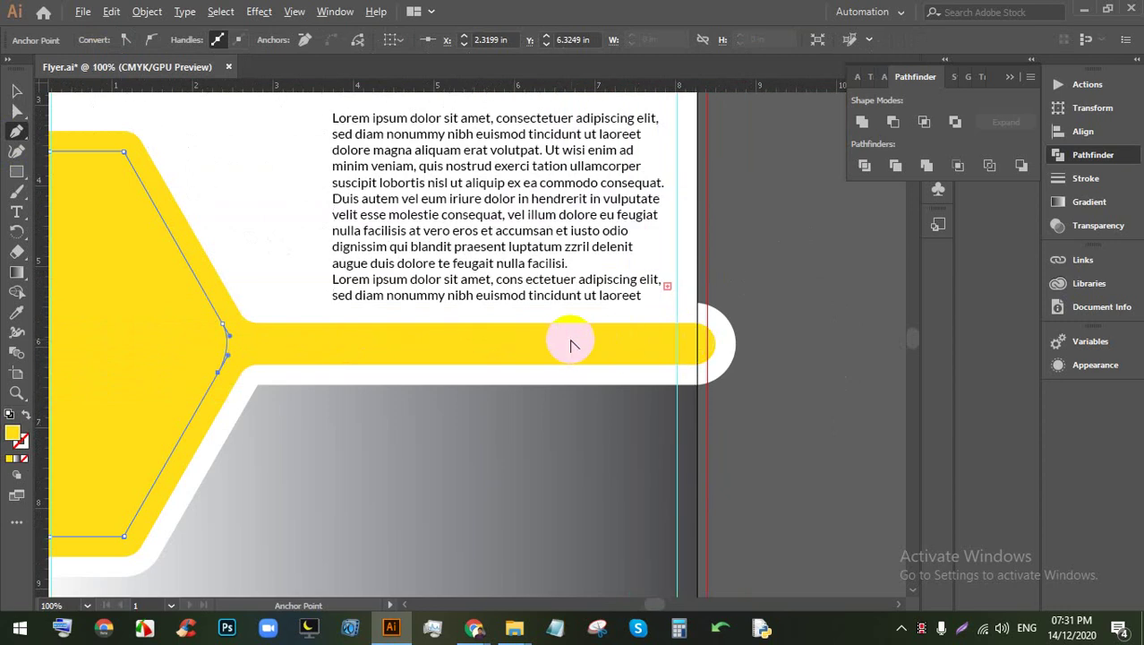
{"action": "scroll", "coordinate": [301, 312], "scroll_direction": "up", "scroll_amount": 2}
{"action": "scroll", "coordinate": [222, 288], "scroll_direction": "down", "scroll_amount": 2}
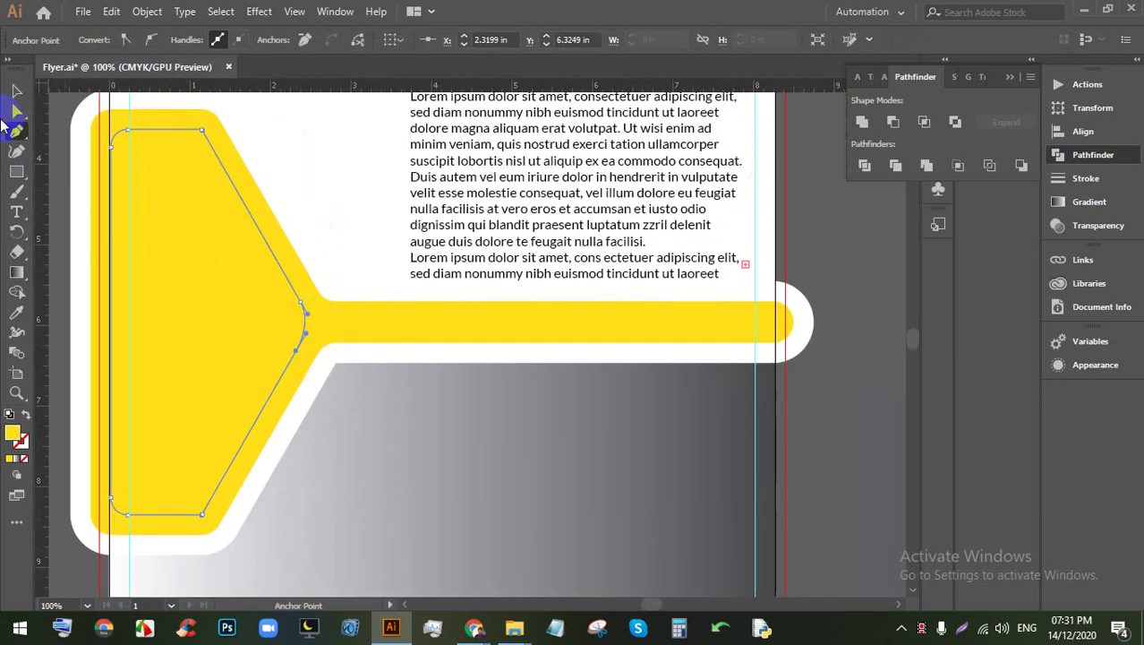
{"action": "left_click", "coordinate": [16, 91]}
{"action": "left_click", "coordinate": [851, 288]}
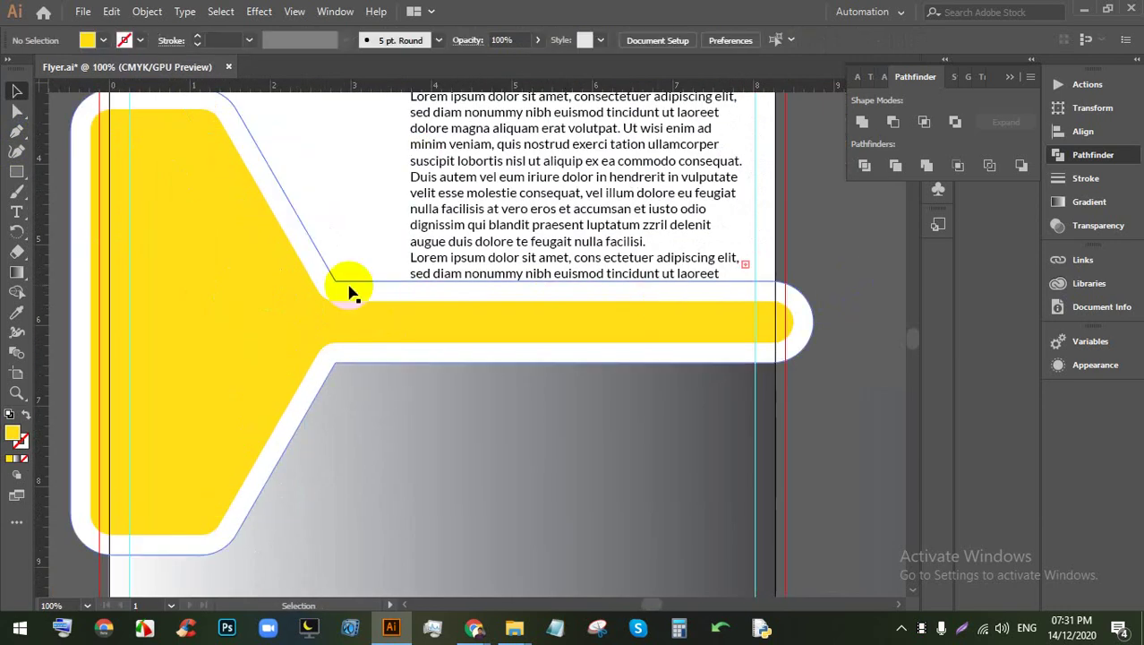
Step: Select the inset outline's corner anchors and make its top-left corner sharp
{"action": "left_click", "coordinate": [215, 289]}
{"action": "scroll", "coordinate": [166, 148], "scroll_direction": "up", "scroll_amount": 3}
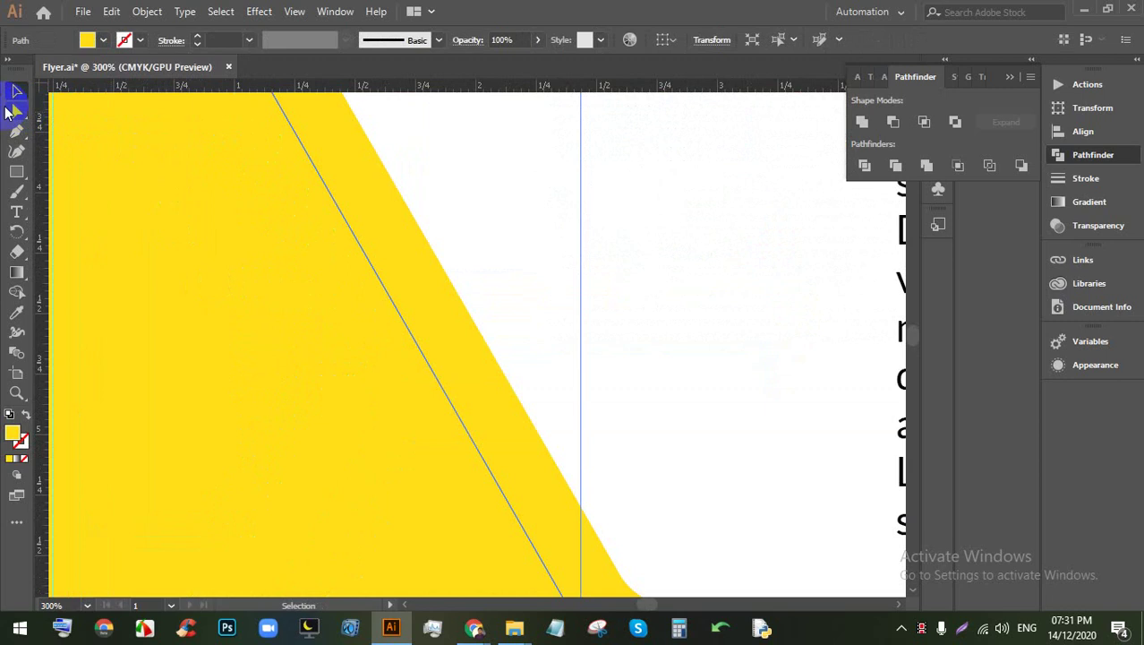
{"action": "left_click", "coordinate": [14, 111]}
{"action": "scroll", "coordinate": [240, 220], "scroll_direction": "up", "scroll_amount": 2}
{"action": "scroll", "coordinate": [144, 221], "scroll_direction": "down", "scroll_amount": 2}
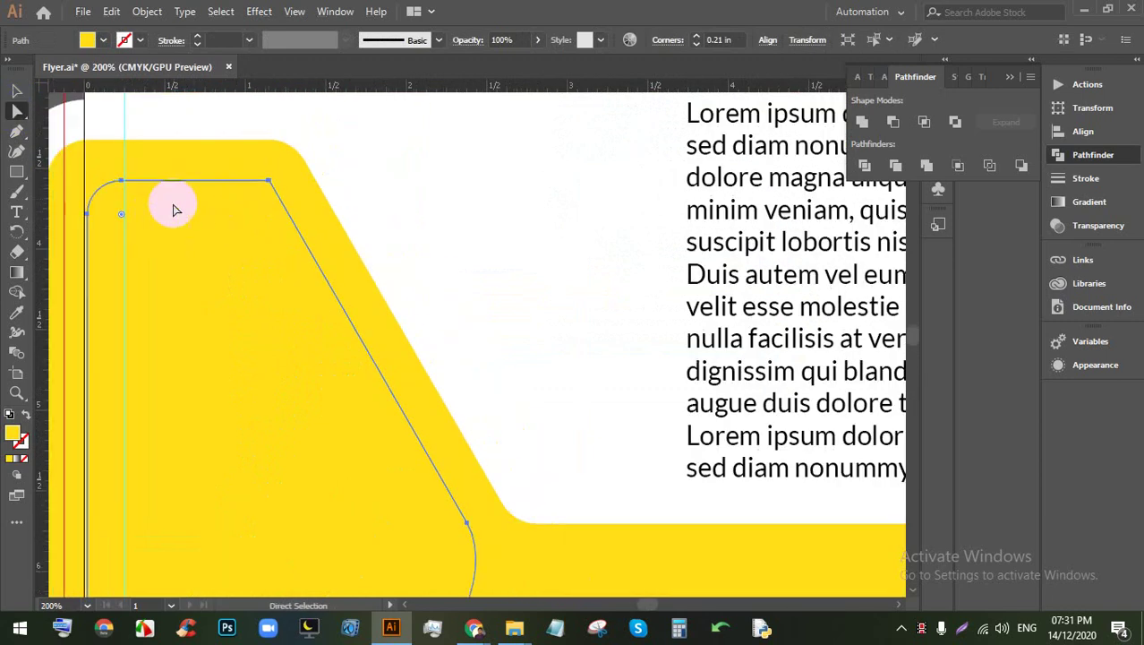
{"action": "left_click", "coordinate": [269, 182]}
{"action": "scroll", "coordinate": [199, 179], "scroll_direction": "up", "scroll_amount": 1}
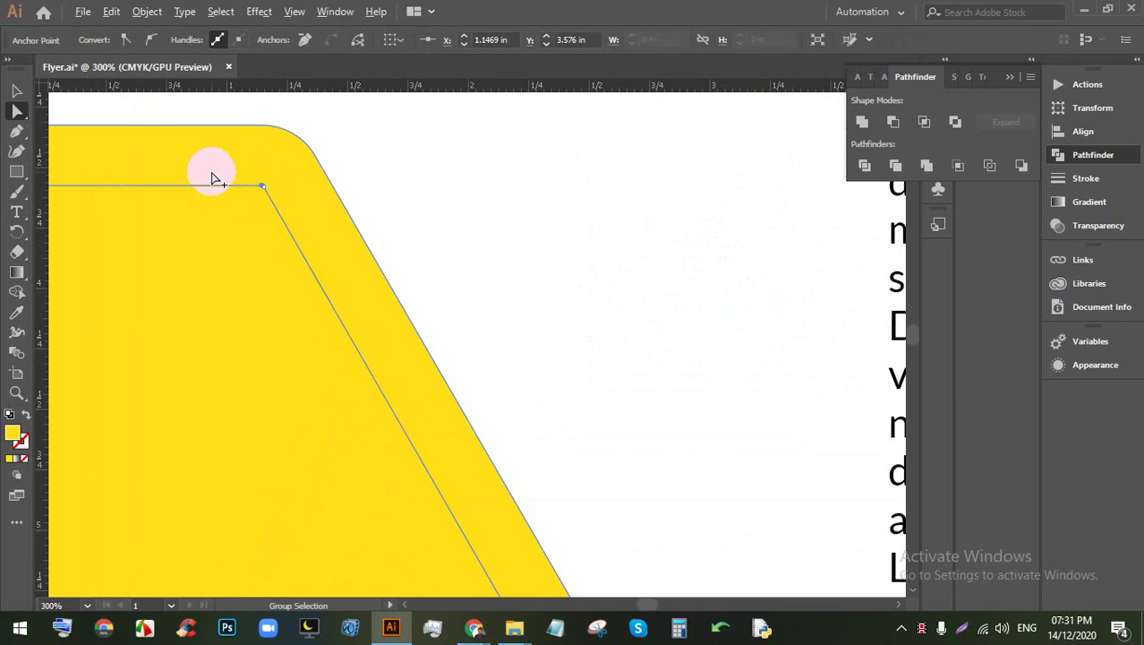
{"action": "left_click", "coordinate": [226, 197]}
{"action": "scroll", "coordinate": [269, 215], "scroll_direction": "down", "scroll_amount": 4}
{"action": "left_click", "coordinate": [148, 251]}
{"action": "left_click", "coordinate": [251, 283]}
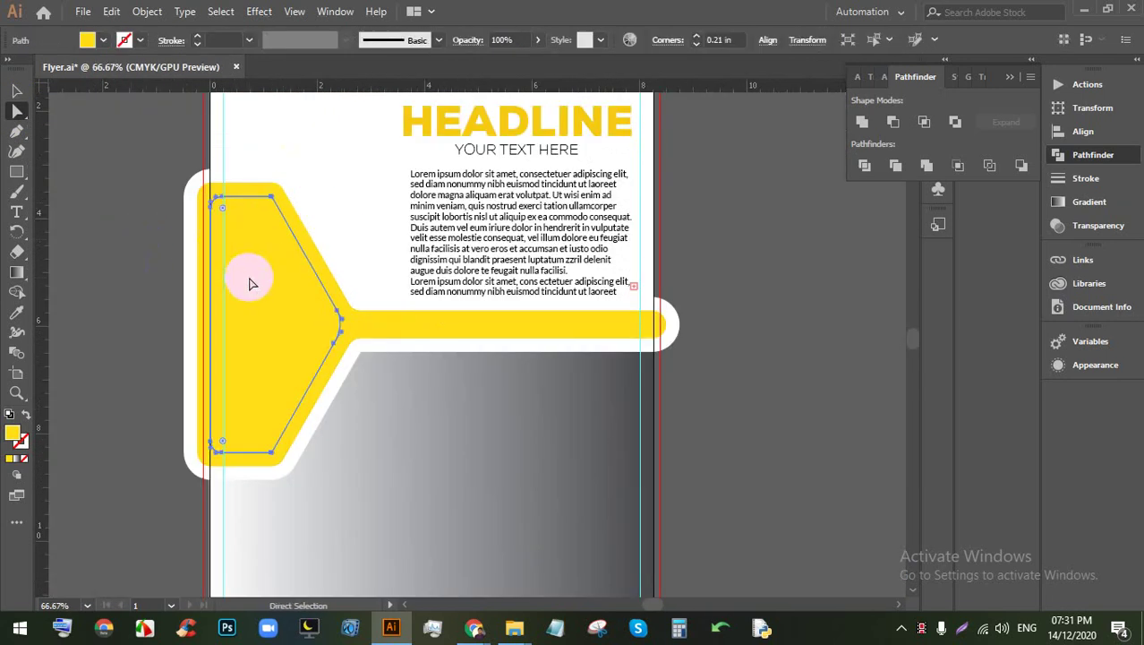
{"action": "scroll", "coordinate": [248, 240], "scroll_direction": "up", "scroll_amount": 3}
{"action": "left_click_drag", "start_coordinate": [179, 168], "coordinate": [119, 134]}
{"action": "scroll", "coordinate": [242, 371], "scroll_direction": "down", "scroll_amount": 2}
{"action": "scroll", "coordinate": [225, 550], "scroll_direction": "up", "scroll_amount": 1}
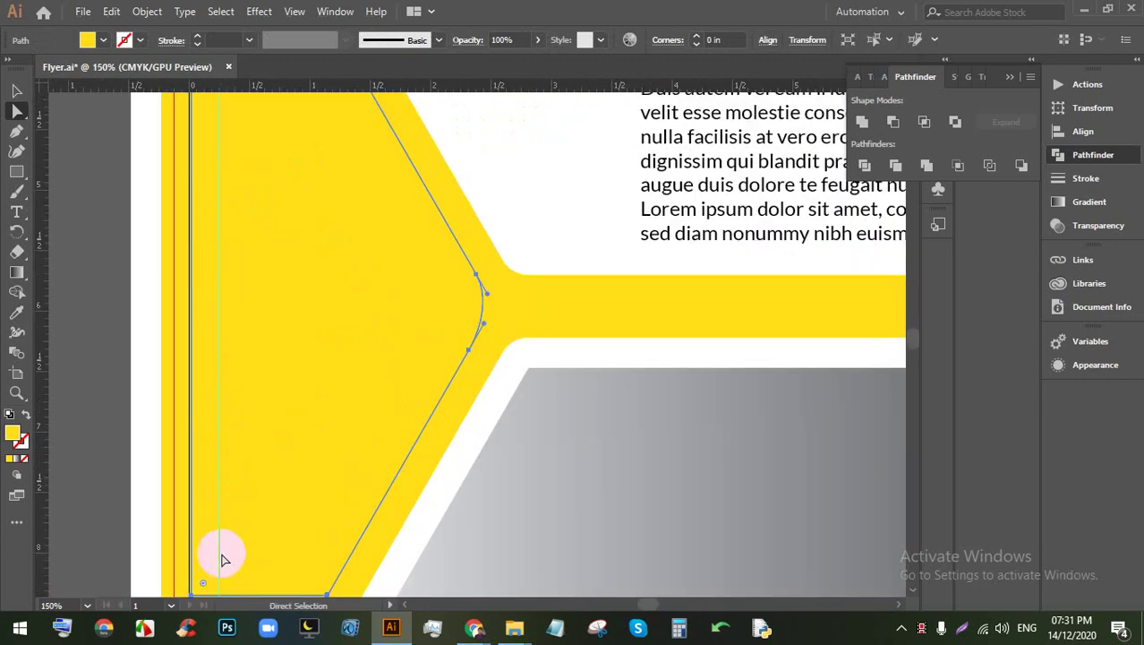
Step: Reselect the inset outline and pick its top corner anchor
{"action": "left_click_drag", "start_coordinate": [292, 496], "coordinate": [332, 467]}
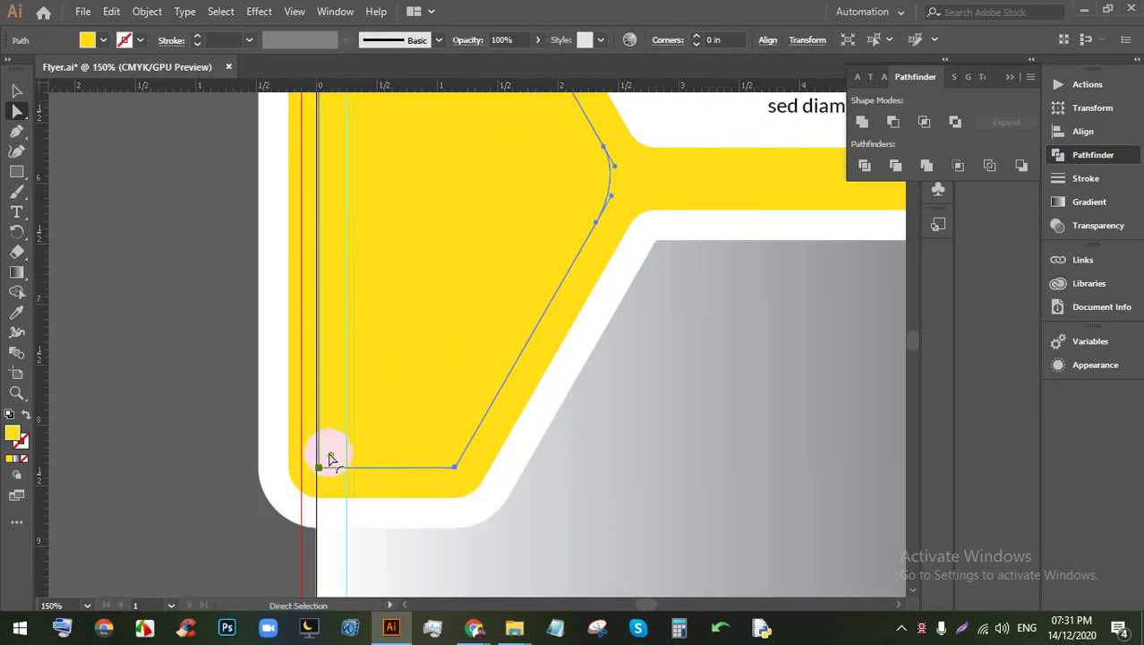
{"action": "left_click", "coordinate": [102, 379]}
{"action": "left_click", "coordinate": [400, 346]}
{"action": "scroll", "coordinate": [459, 382], "scroll_direction": "up", "scroll_amount": 5}
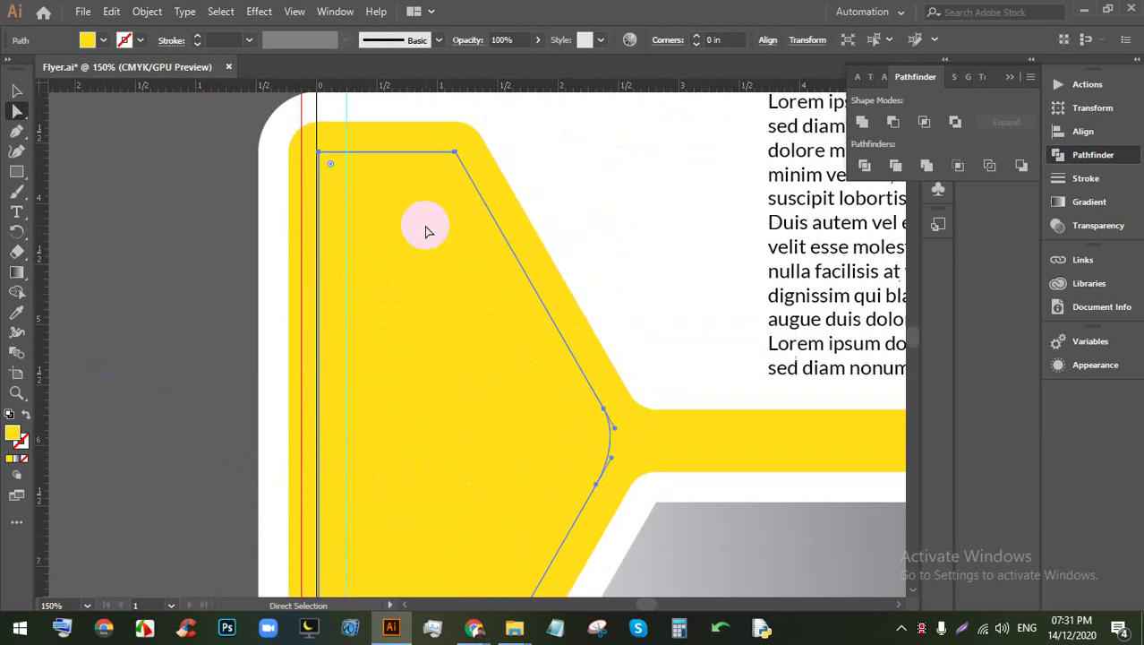
{"action": "left_click", "coordinate": [454, 152]}
{"action": "scroll", "coordinate": [454, 154], "scroll_direction": "up", "scroll_amount": 7}
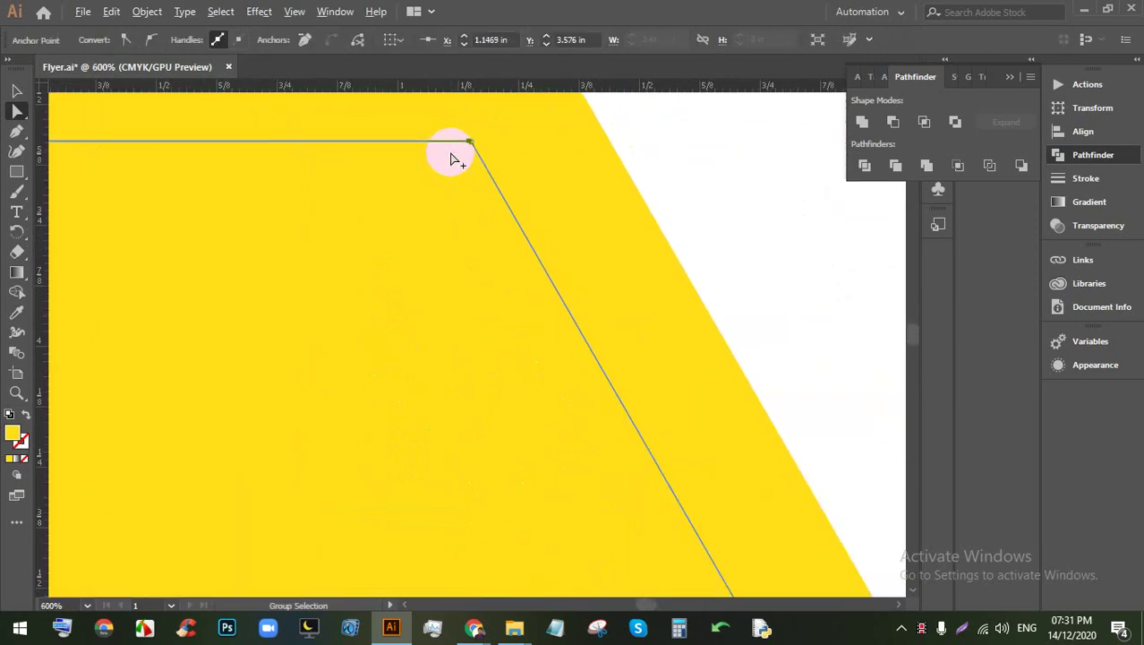
{"action": "scroll", "coordinate": [485, 212], "scroll_direction": "up", "scroll_amount": 9}
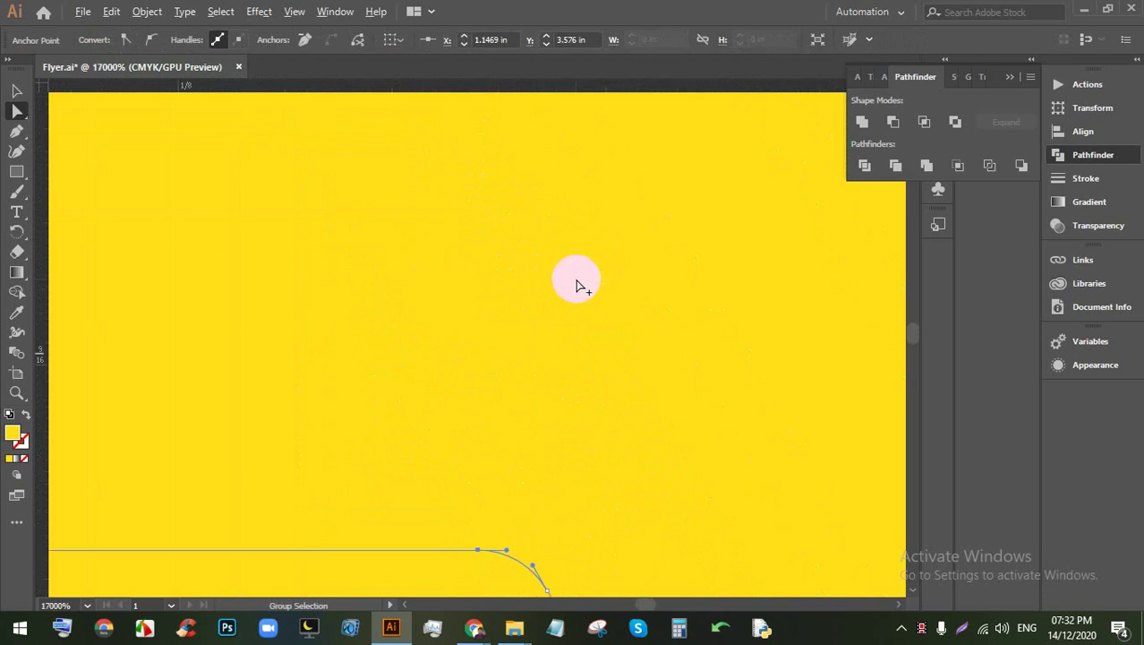
{"action": "scroll", "coordinate": [577, 285], "scroll_direction": "down", "scroll_amount": 5}
{"action": "left_click", "coordinate": [480, 404]}
{"action": "scroll", "coordinate": [488, 400], "scroll_direction": "down", "scroll_amount": 3}
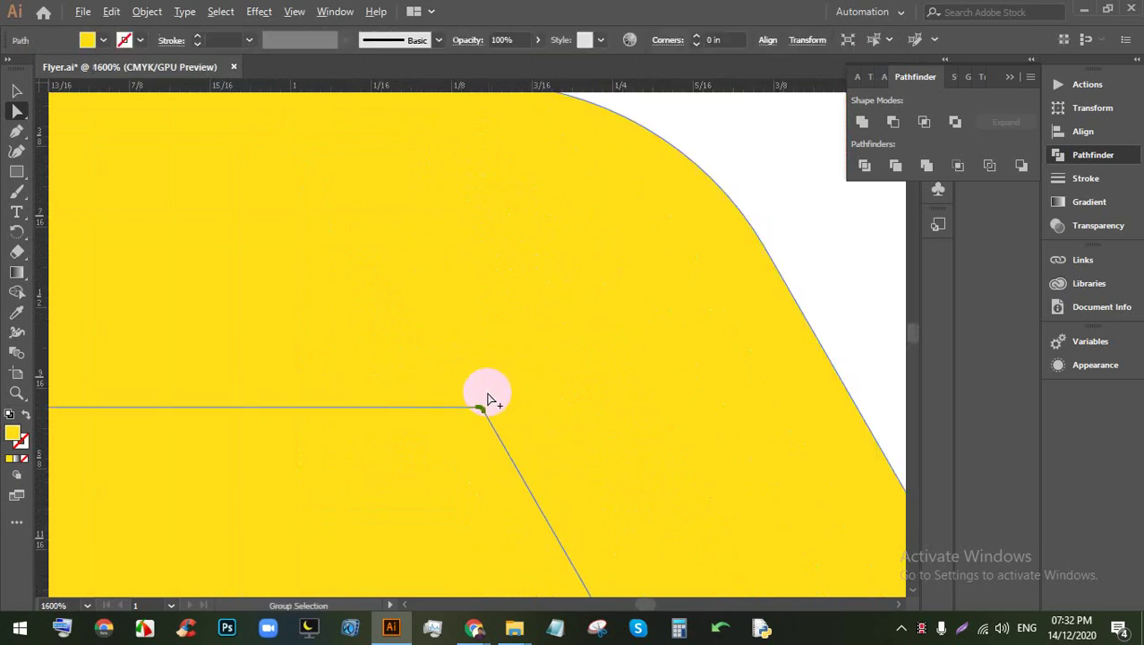
{"action": "scroll", "coordinate": [488, 400], "scroll_direction": "down", "scroll_amount": 2}
{"action": "scroll", "coordinate": [495, 383], "scroll_direction": "up", "scroll_amount": 4}
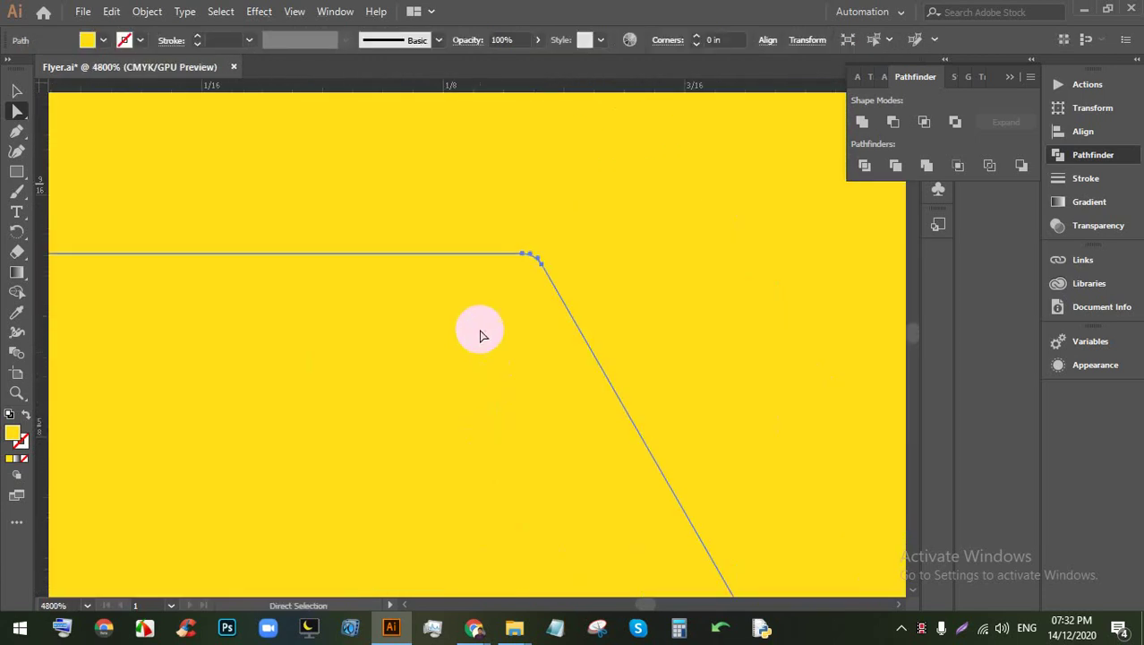
{"action": "scroll", "coordinate": [479, 335], "scroll_direction": "down", "scroll_amount": 10}
Step: Zoom out to the whole flyer and select the inner yellow shape
{"action": "key", "text": "ctrl"}
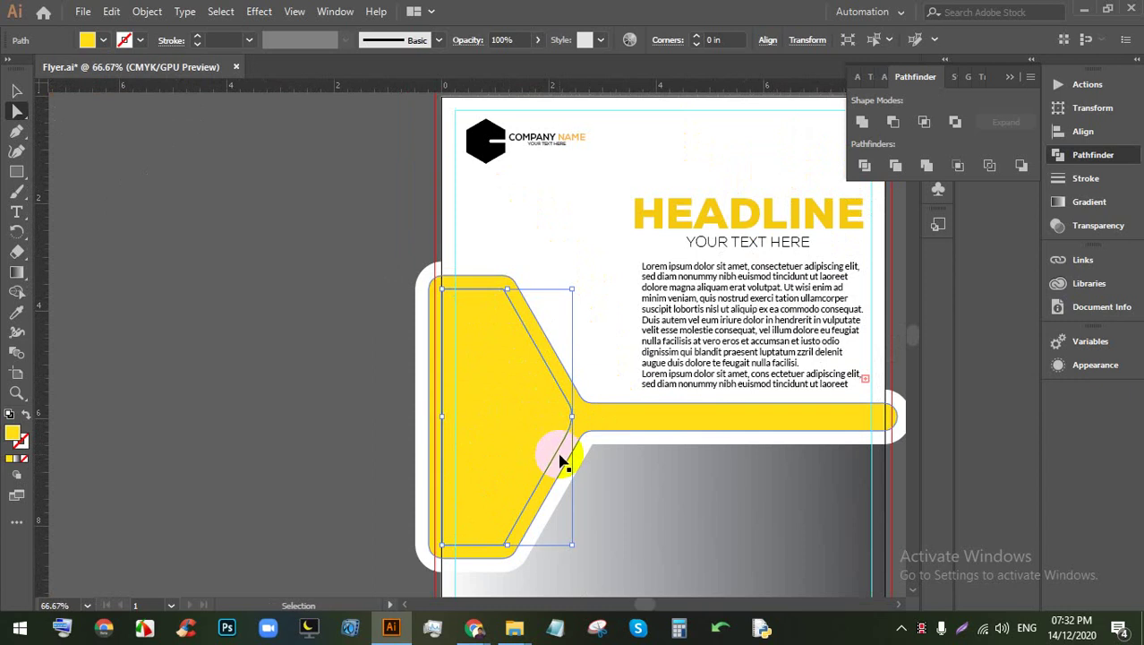
{"action": "left_click", "coordinate": [16, 91]}
{"action": "left_click", "coordinate": [302, 306]}
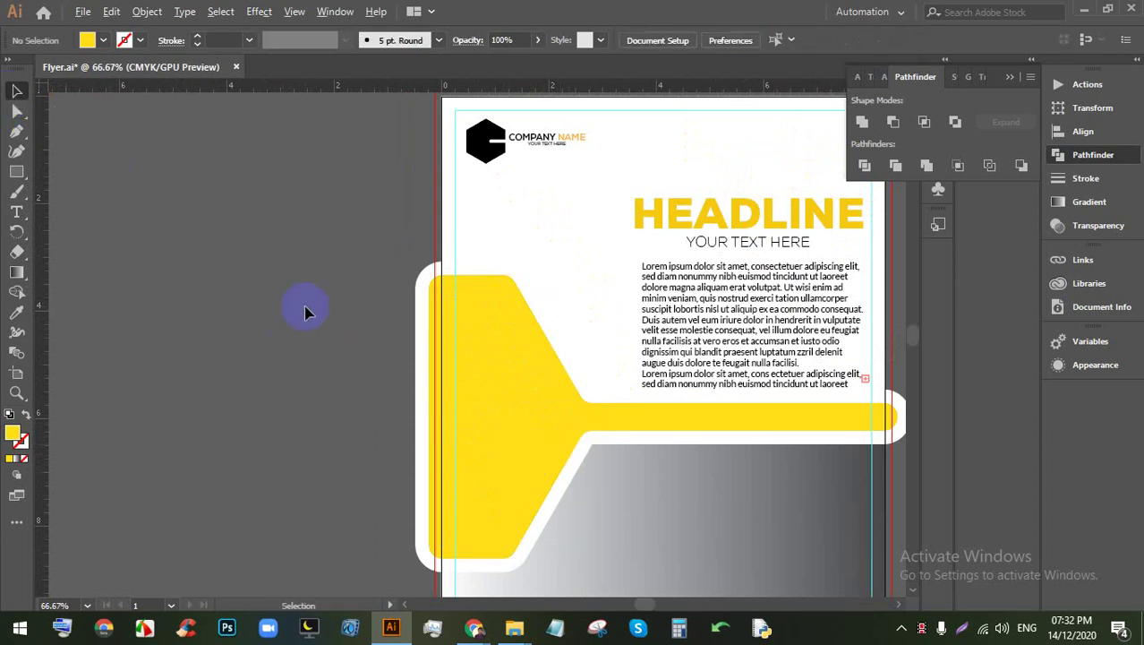
{"action": "key", "text": "ctrl+minus"}
{"action": "scroll", "coordinate": [380, 364], "scroll_direction": "up", "scroll_amount": 1}
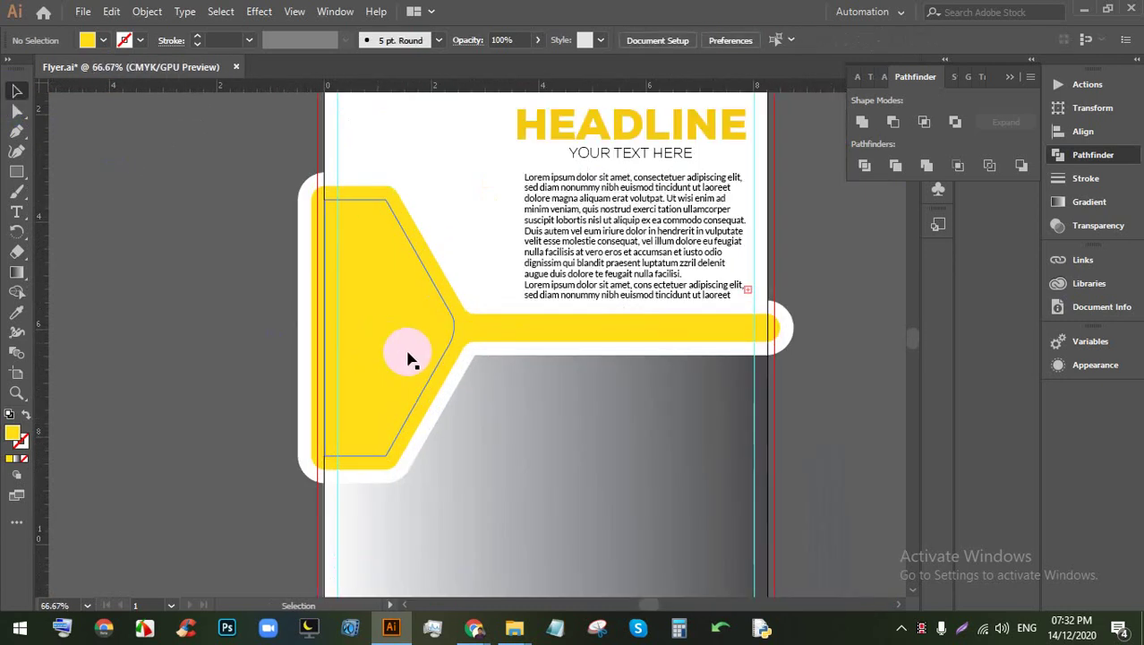
{"action": "left_click", "coordinate": [429, 332]}
{"action": "left_click", "coordinate": [422, 328]}
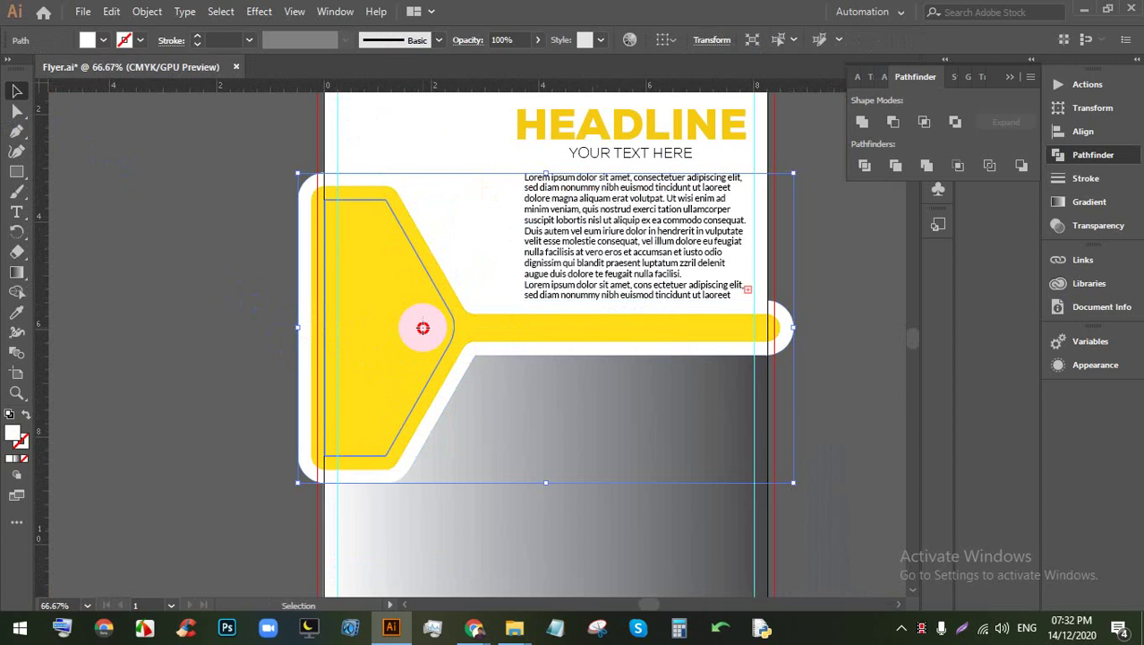
{"action": "left_click", "coordinate": [425, 363]}
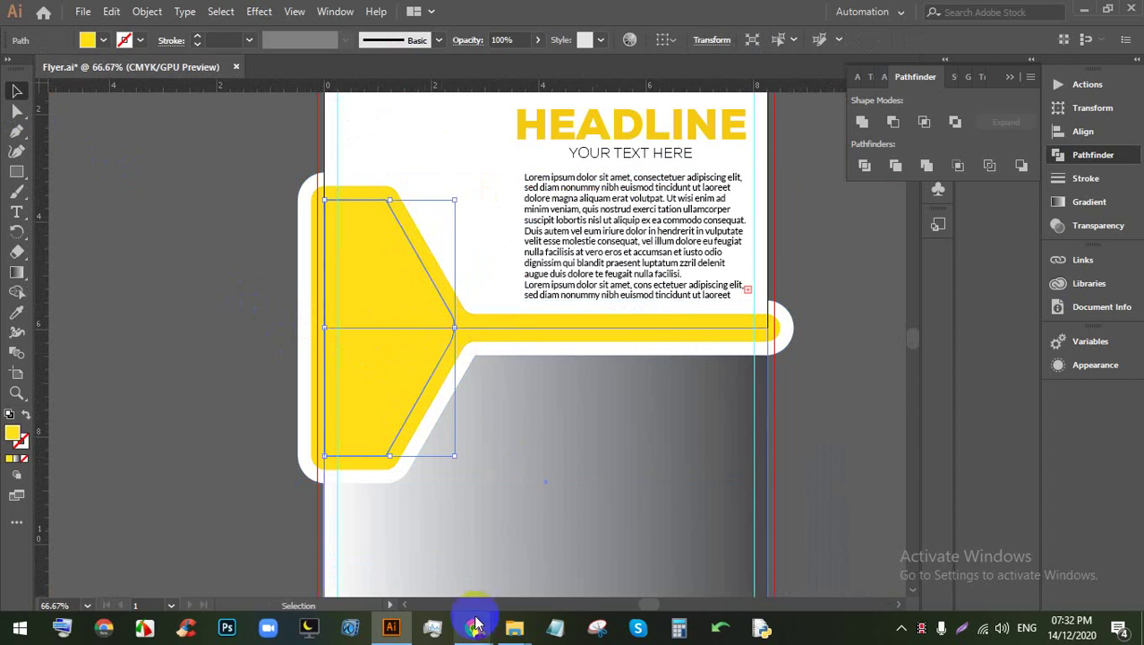
Step: Switch to Chrome and bring up the Bird cage image-search tab
{"action": "mouse_move", "coordinate": [473, 627]}
{"action": "left_click", "coordinate": [389, 551]}
{"action": "left_click", "coordinate": [646, 7]}
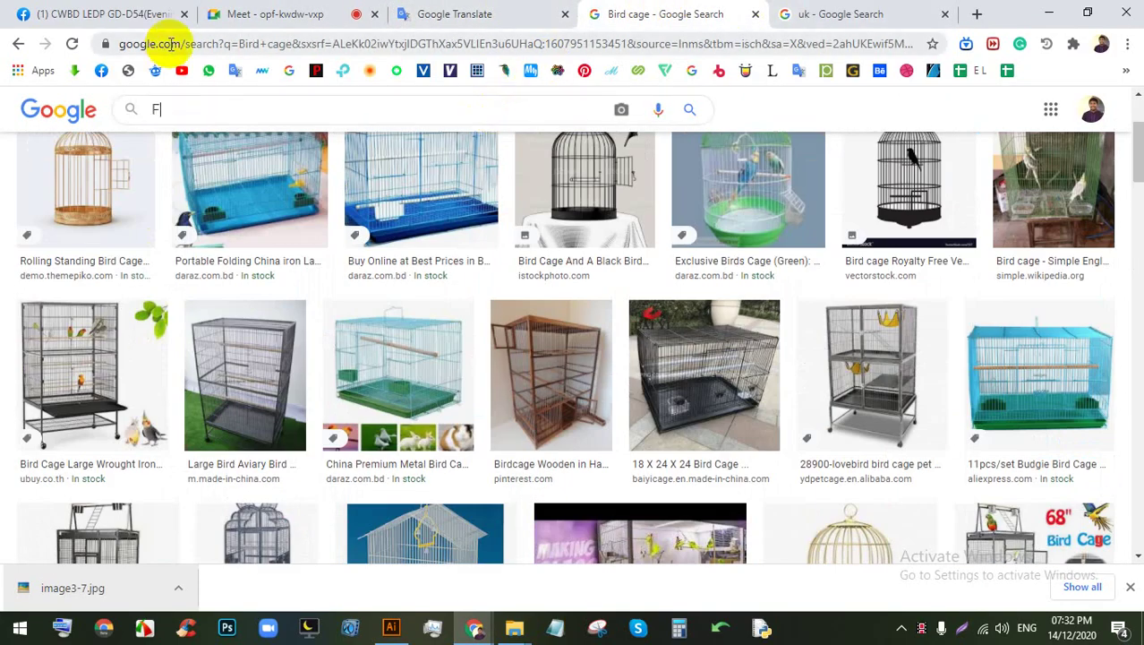
Step: Search Google Images for 'FLYER' and scroll through the results
{"action": "type", "text": "FLYER"}
{"action": "key", "text": "Return"}
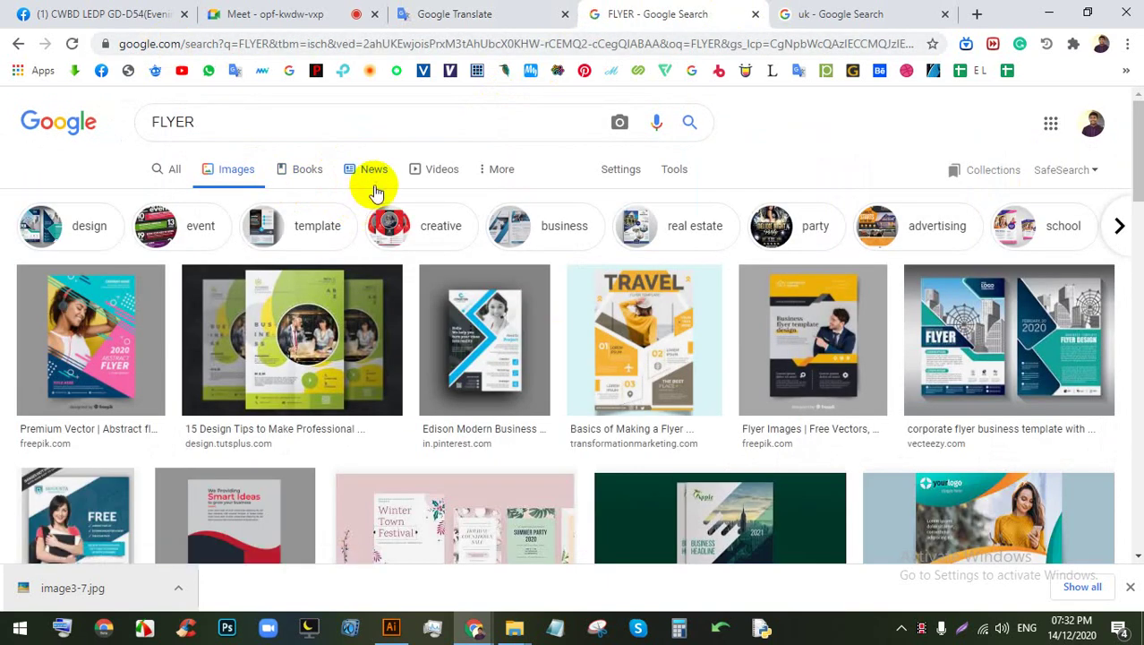
{"action": "scroll", "coordinate": [399, 254], "scroll_direction": "down", "scroll_amount": 2}
{"action": "scroll", "coordinate": [399, 254], "scroll_direction": "down", "scroll_amount": 2}
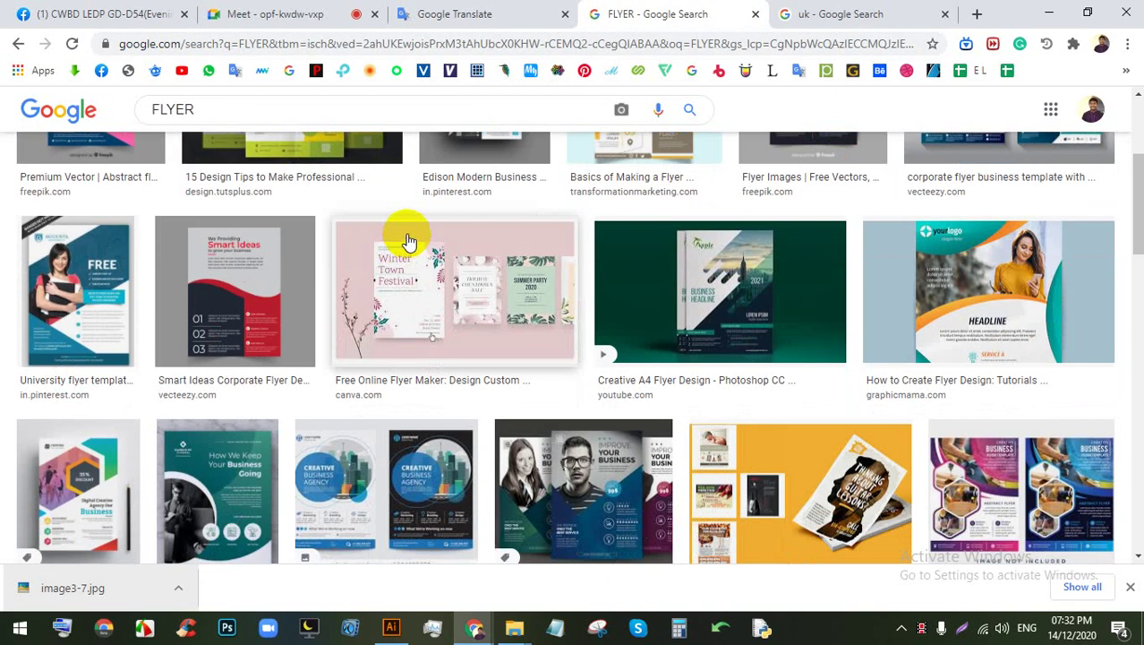
{"action": "scroll", "coordinate": [430, 268], "scroll_direction": "down", "scroll_amount": 1}
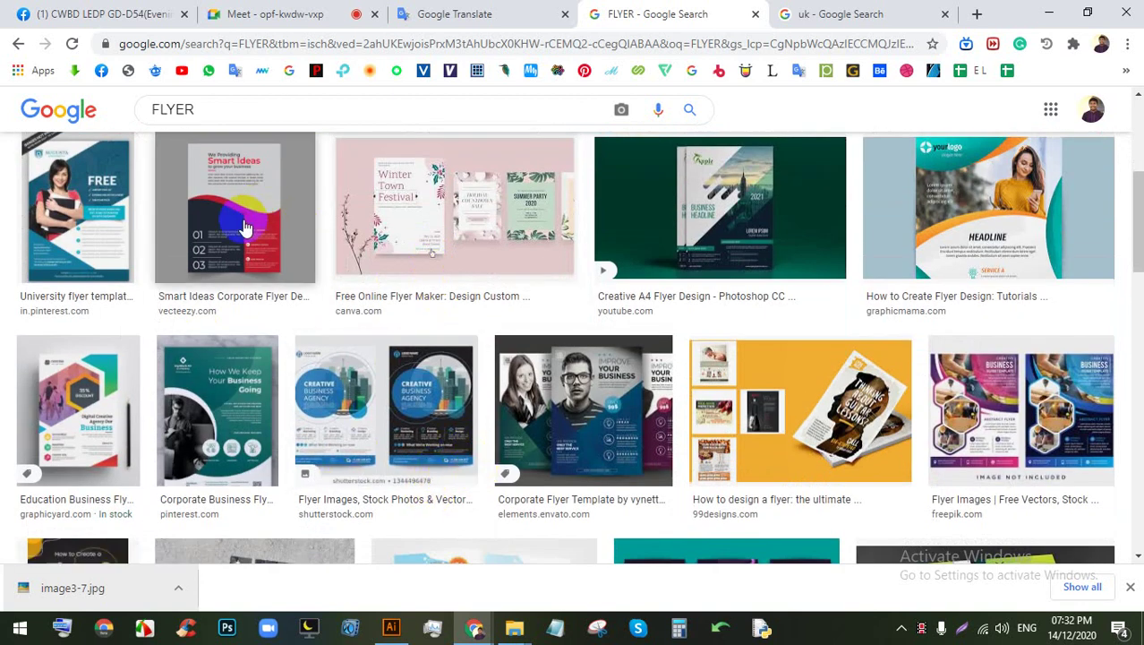
Step: Preview several sample flyers and copy the Education Business Flyer Design image
{"action": "left_click", "coordinate": [100, 204]}
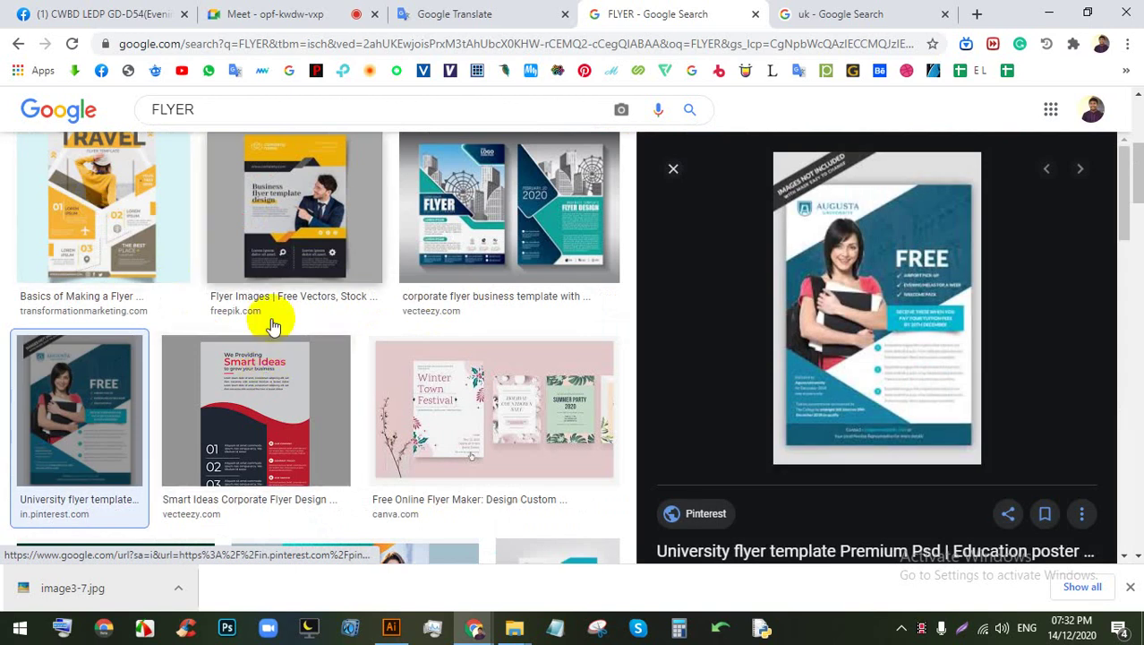
{"action": "left_click", "coordinate": [280, 240]}
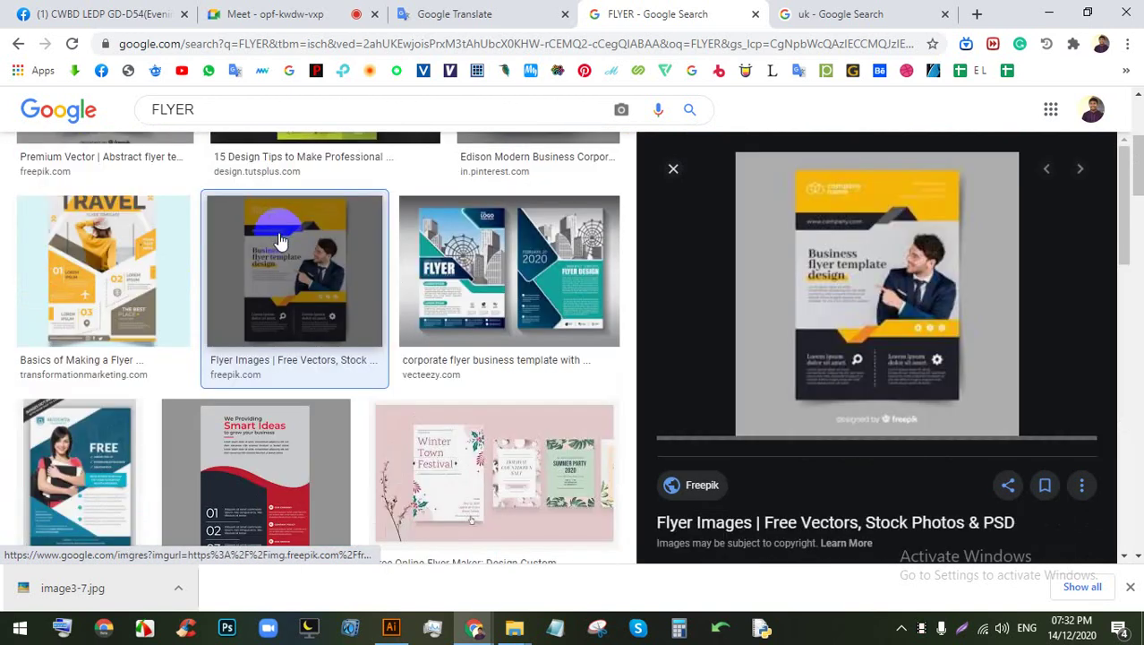
{"action": "left_click", "coordinate": [483, 286]}
{"action": "left_click", "coordinate": [511, 440]}
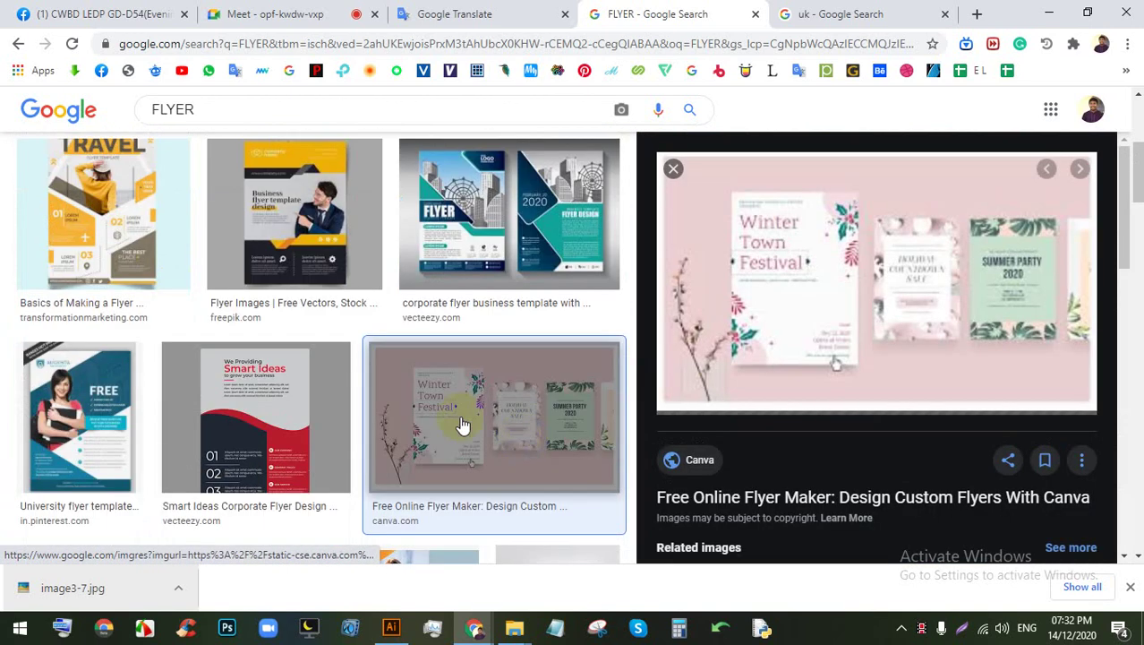
{"action": "left_click", "coordinate": [318, 369]}
{"action": "left_click", "coordinate": [105, 402]}
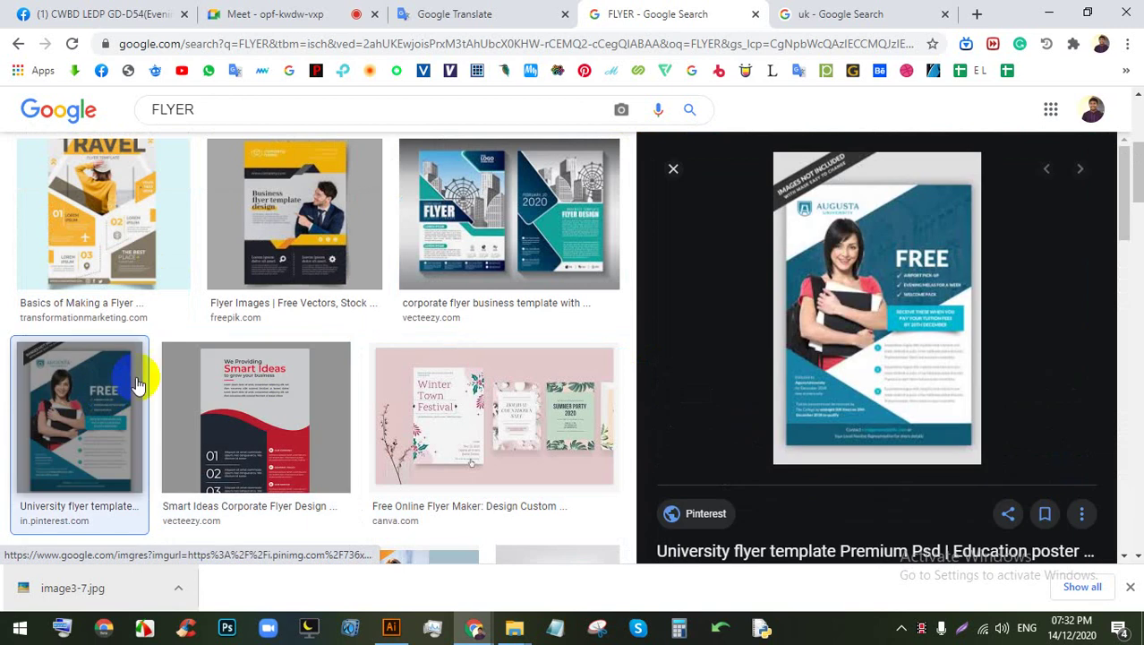
{"action": "scroll", "coordinate": [412, 363], "scroll_direction": "down", "scroll_amount": 3}
{"action": "left_click", "coordinate": [411, 358]}
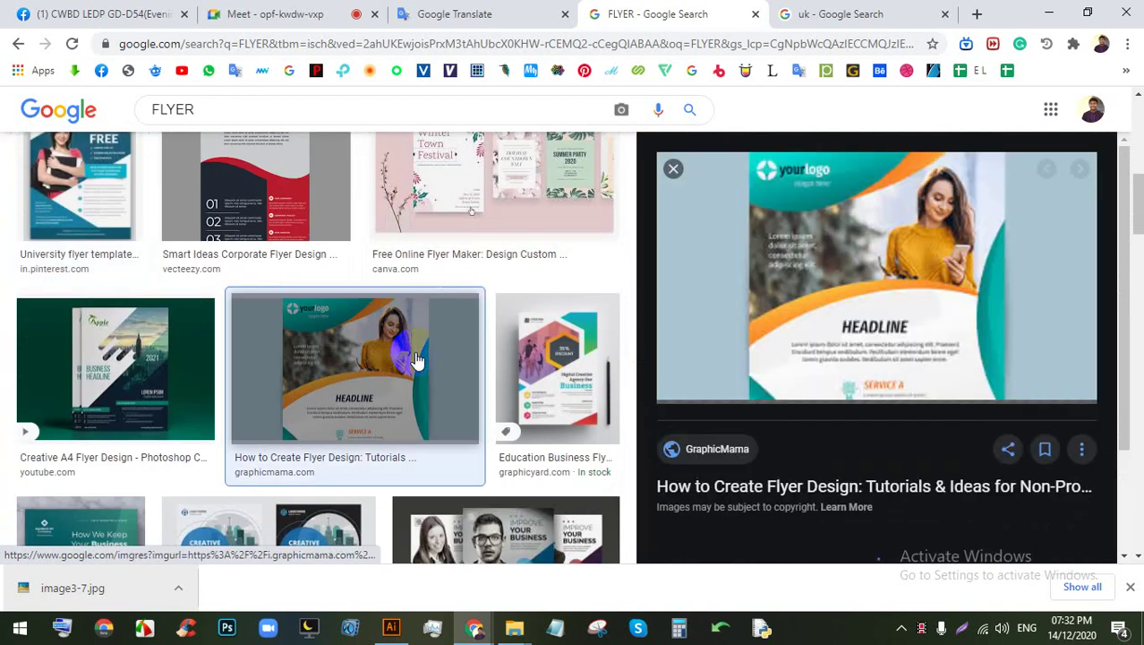
{"action": "left_click", "coordinate": [555, 368]}
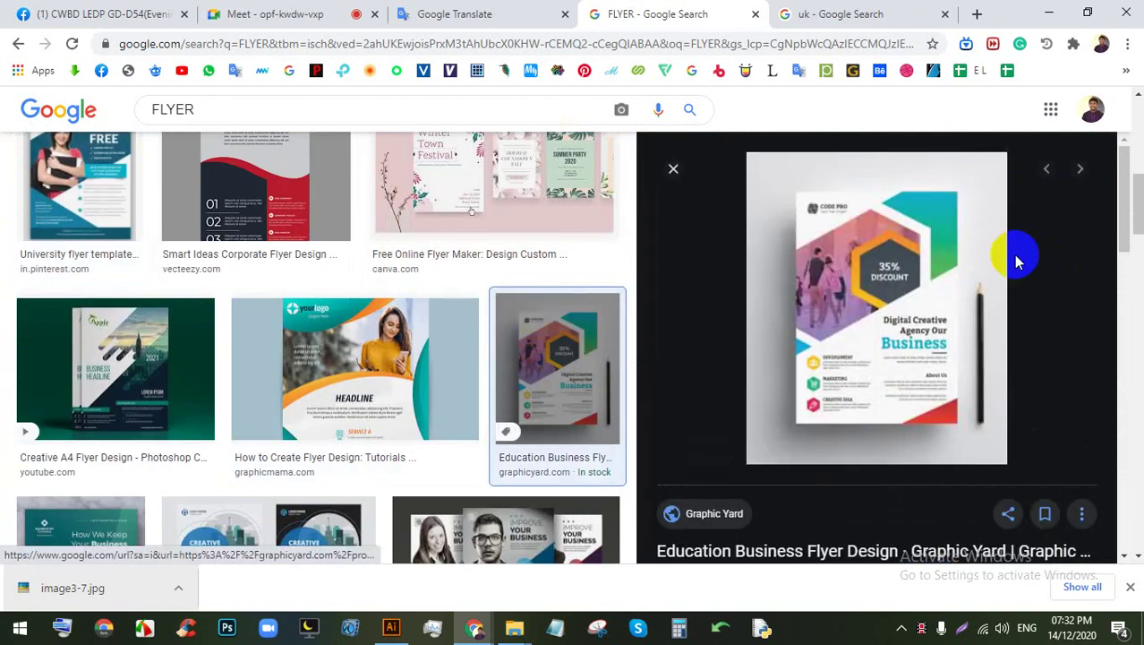
{"action": "right_click", "coordinate": [850, 206]}
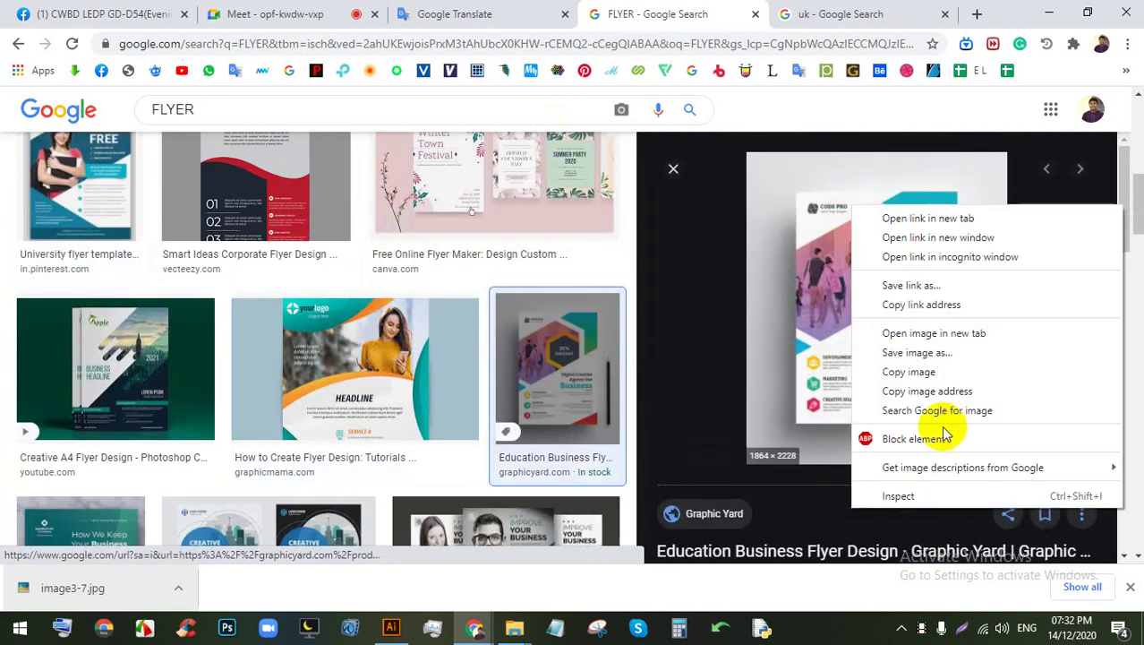
{"action": "left_click", "coordinate": [904, 373]}
Step: Paste the copied flyer image into Flyer.ai and move it beside the artboard
{"action": "left_click", "coordinate": [391, 626]}
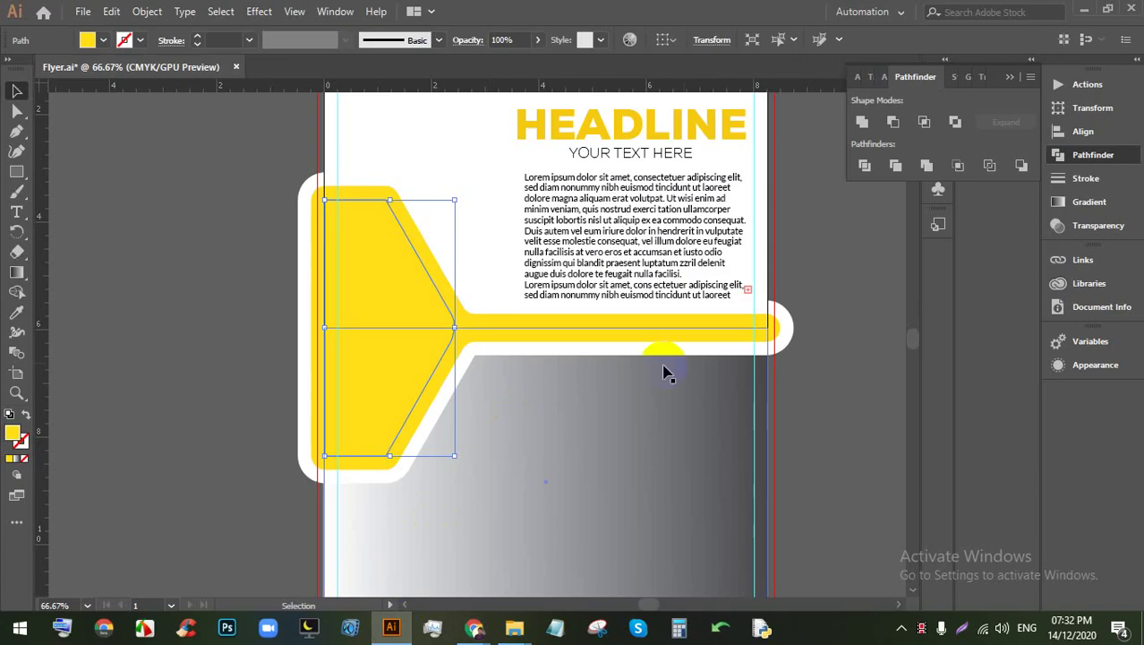
{"action": "scroll", "coordinate": [293, 362], "scroll_direction": "right", "scroll_amount": 10}
{"action": "left_click", "coordinate": [358, 299]}
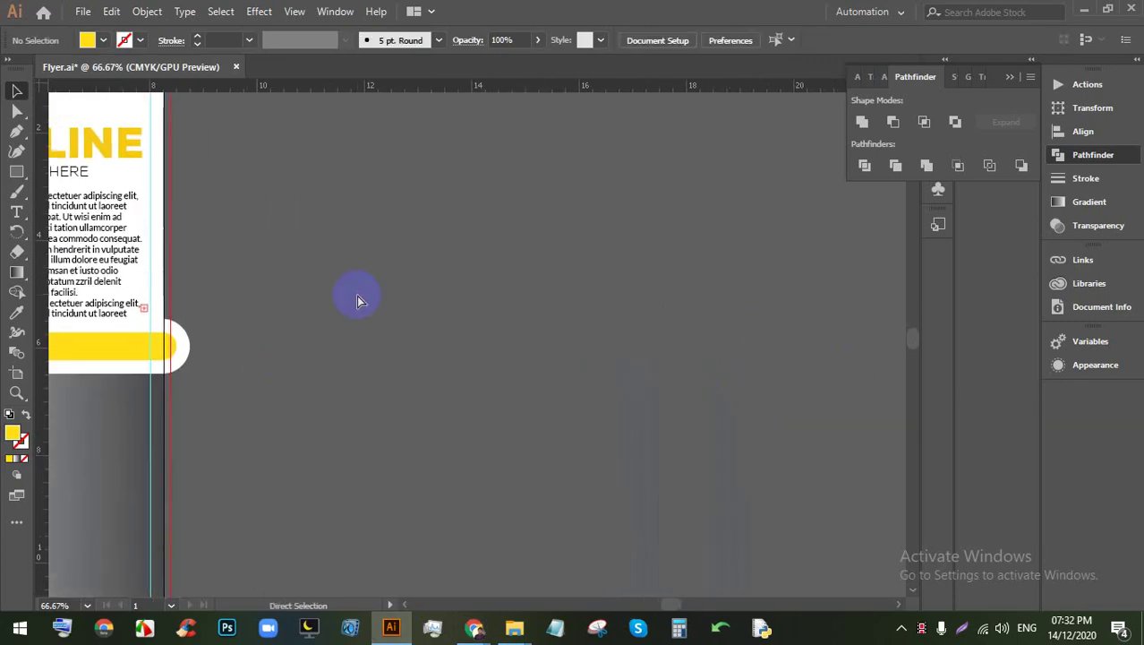
{"action": "key", "text": "ctrl+v"}
{"action": "key", "text": "ctrl+minus"}
{"action": "key", "text": "ctrl+minus"}
{"action": "key", "text": "ctrl+minus"}
{"action": "key", "text": "ctrl+minus"}
{"action": "left_click_drag", "start_coordinate": [480, 353], "coordinate": [612, 429]}
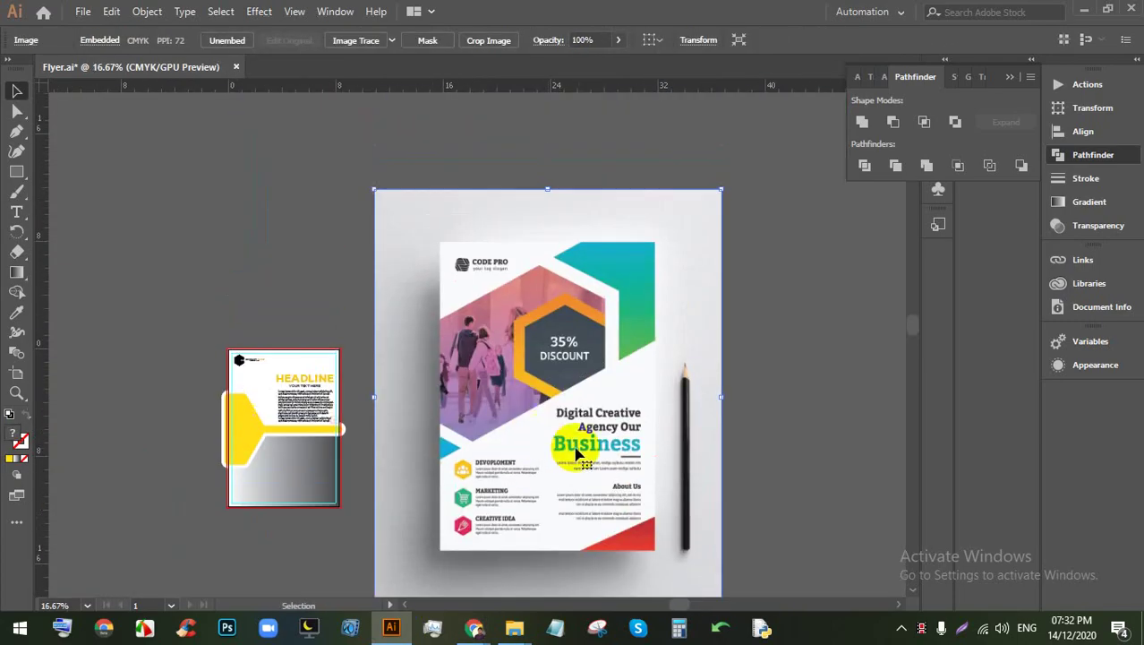
{"action": "left_click_drag", "start_coordinate": [590, 479], "coordinate": [421, 383]}
{"action": "scroll", "coordinate": [511, 422], "scroll_direction": "up", "scroll_amount": 5}
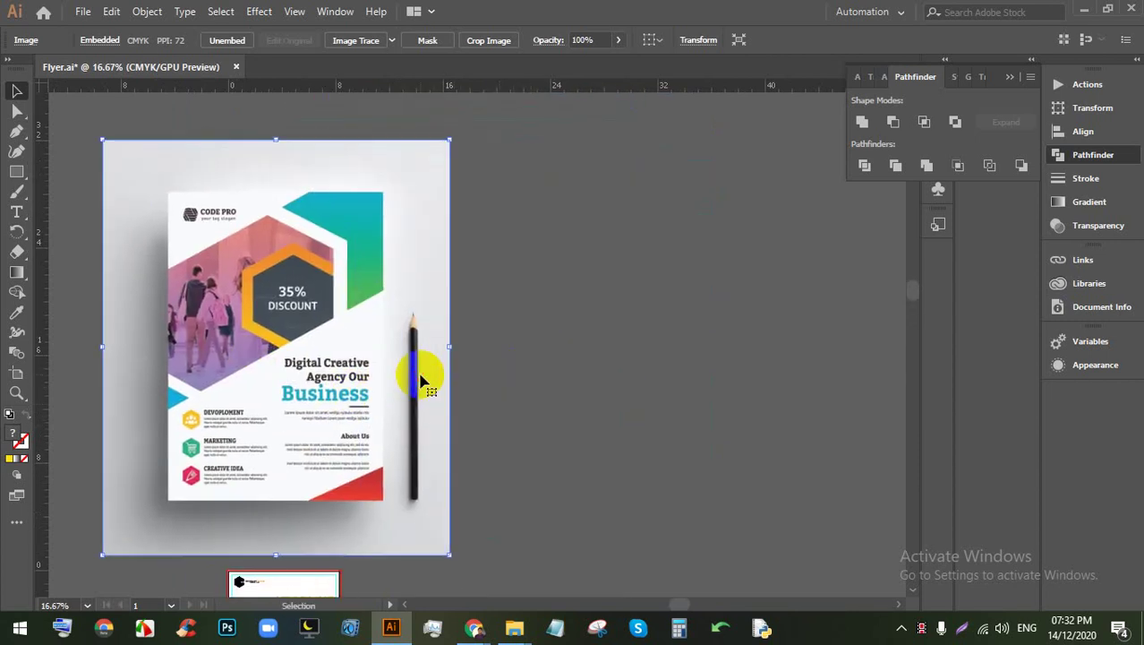
{"action": "key", "text": "ctrl+minus"}
{"action": "scroll", "coordinate": [345, 475], "scroll_direction": "up", "scroll_amount": 2}
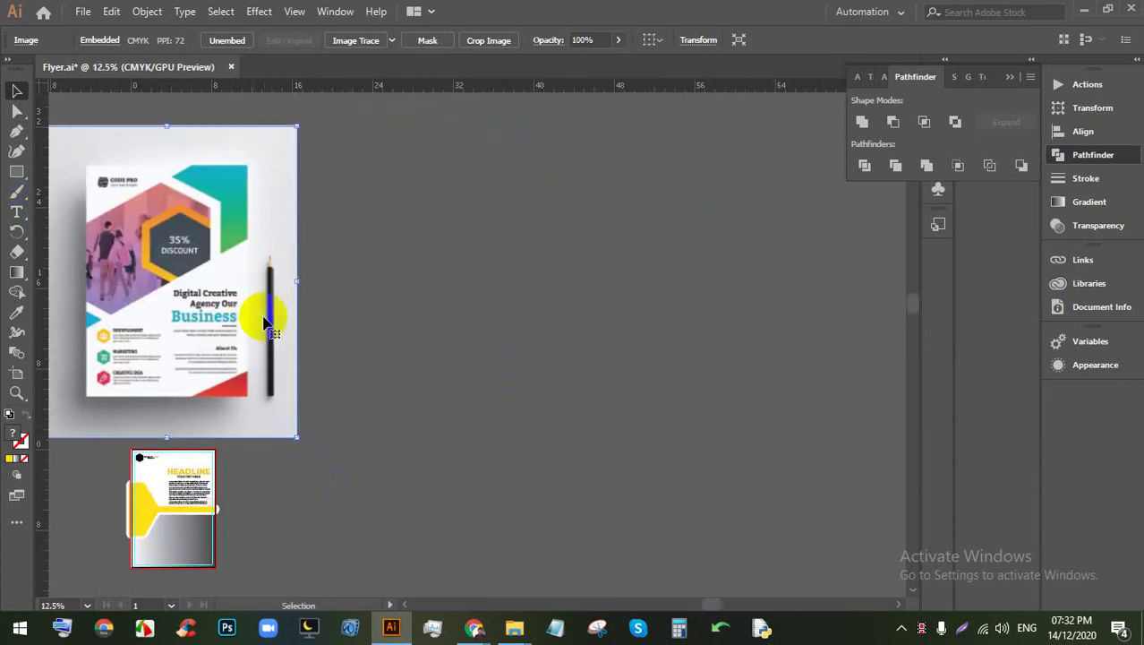
Step: Duplicate Artboard 1 into a second artboard with the Artboard tool
{"action": "left_click", "coordinate": [17, 373]}
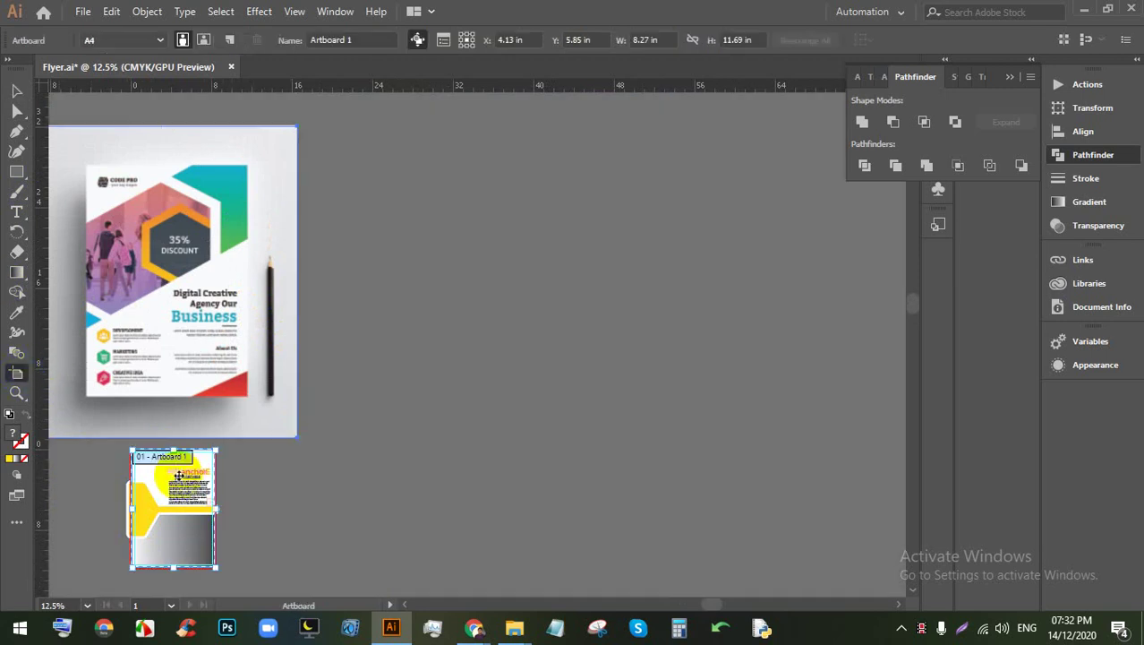
{"action": "left_click_drag", "start_coordinate": [159, 507], "coordinate": [339, 213]}
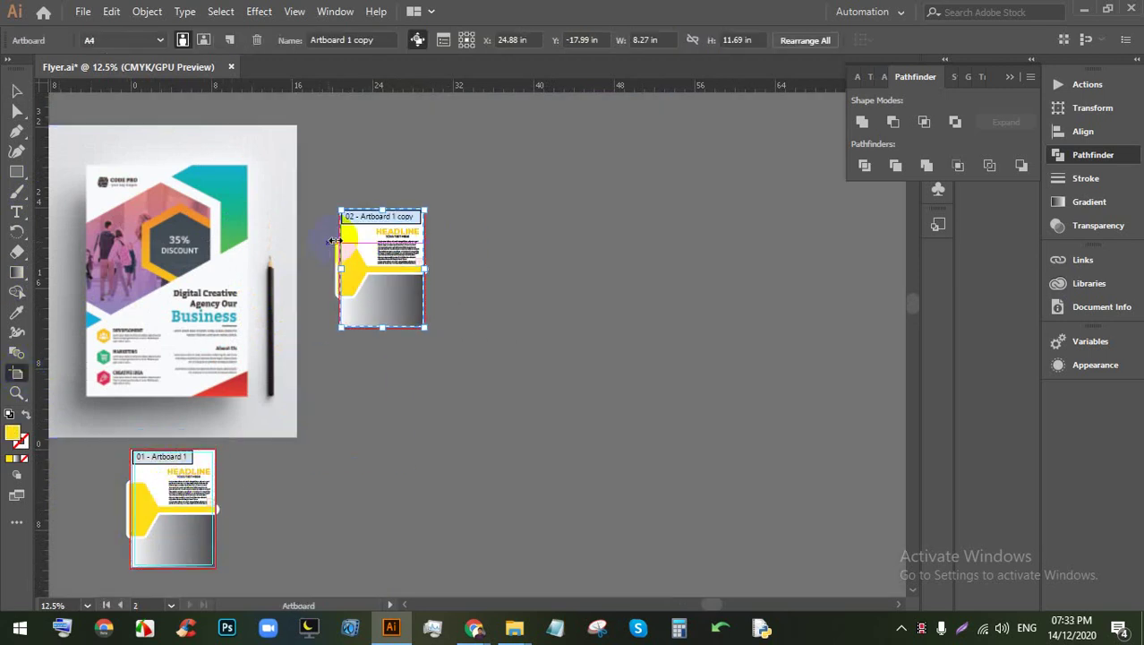
{"action": "scroll", "coordinate": [335, 211], "scroll_direction": "up", "scroll_amount": 2}
{"action": "scroll", "coordinate": [332, 211], "scroll_direction": "down", "scroll_amount": 2}
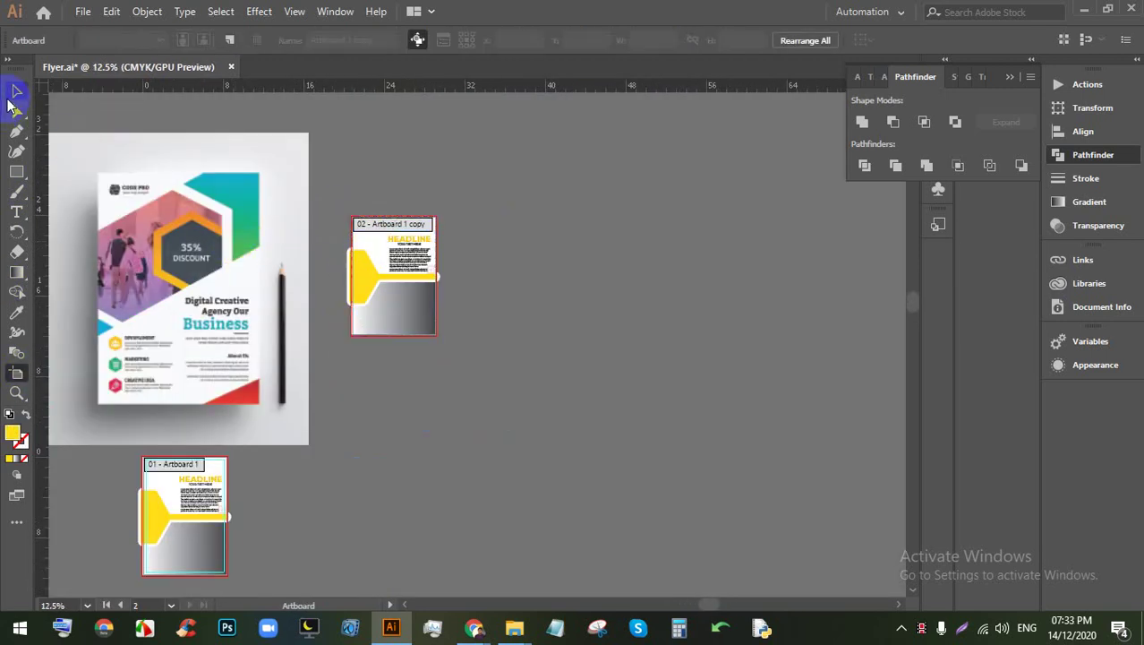
Step: Scale the reference flyer image and delete the duplicated content from the new artboard
{"action": "left_click", "coordinate": [16, 90]}
{"action": "left_click", "coordinate": [203, 152]}
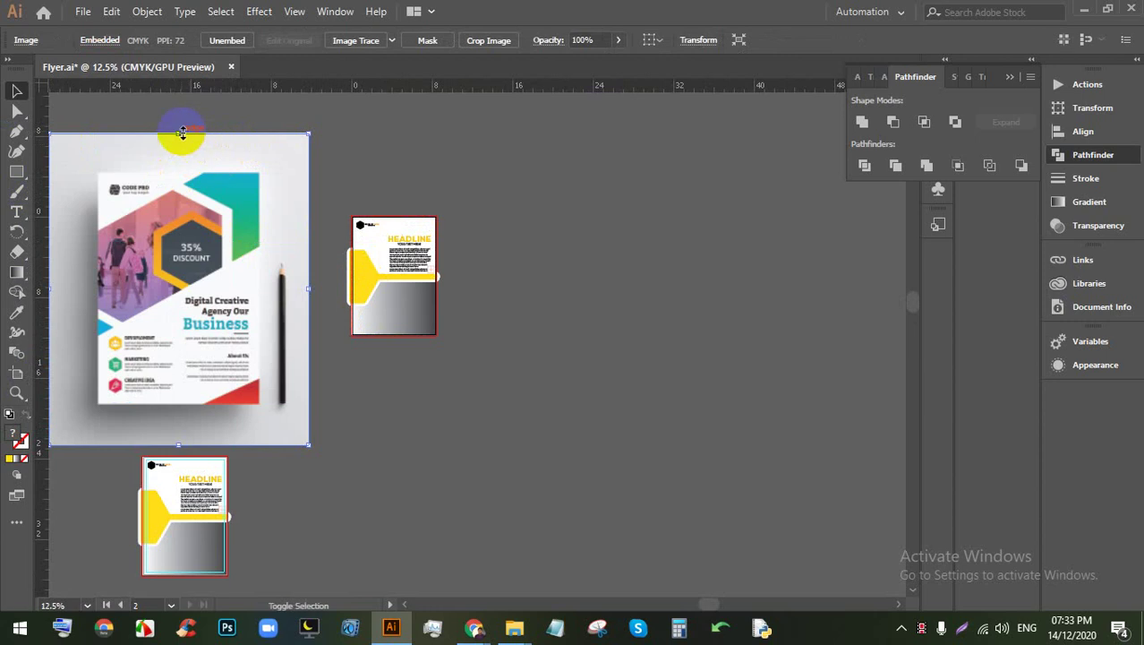
{"action": "left_click_drag", "start_coordinate": [182, 132], "coordinate": [234, 214]}
{"action": "left_click_drag", "start_coordinate": [247, 280], "coordinate": [283, 259]}
{"action": "scroll", "coordinate": [283, 260], "scroll_direction": "up", "scroll_amount": 2}
{"action": "left_click", "coordinate": [618, 403]}
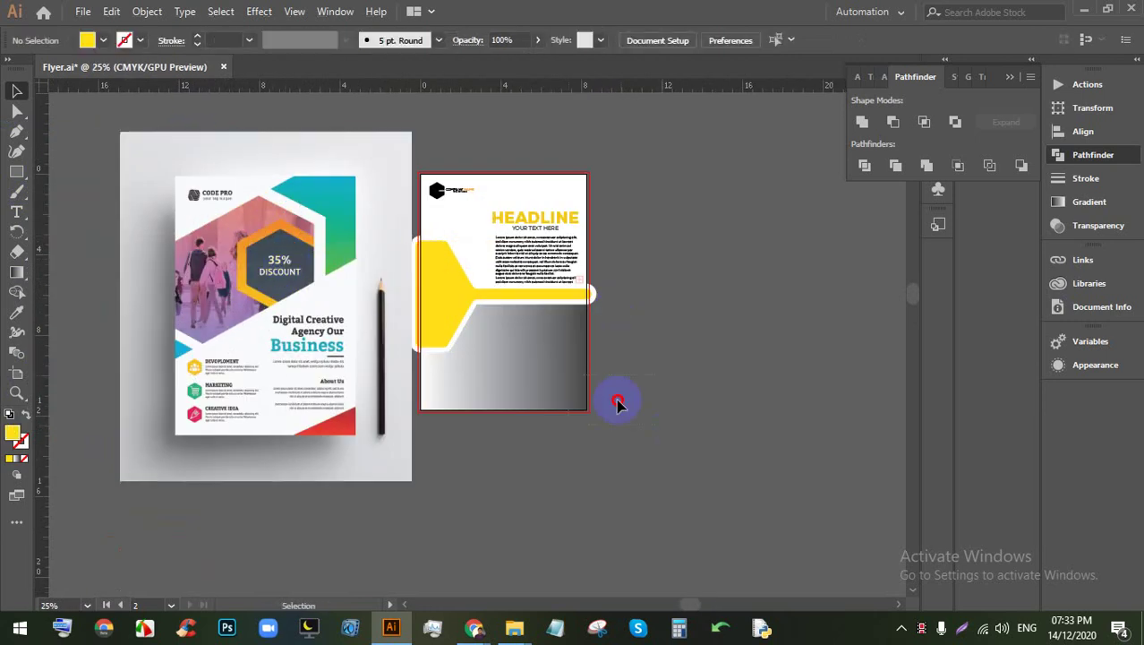
{"action": "left_click", "coordinate": [439, 184]}
{"action": "key", "text": "Delete"}
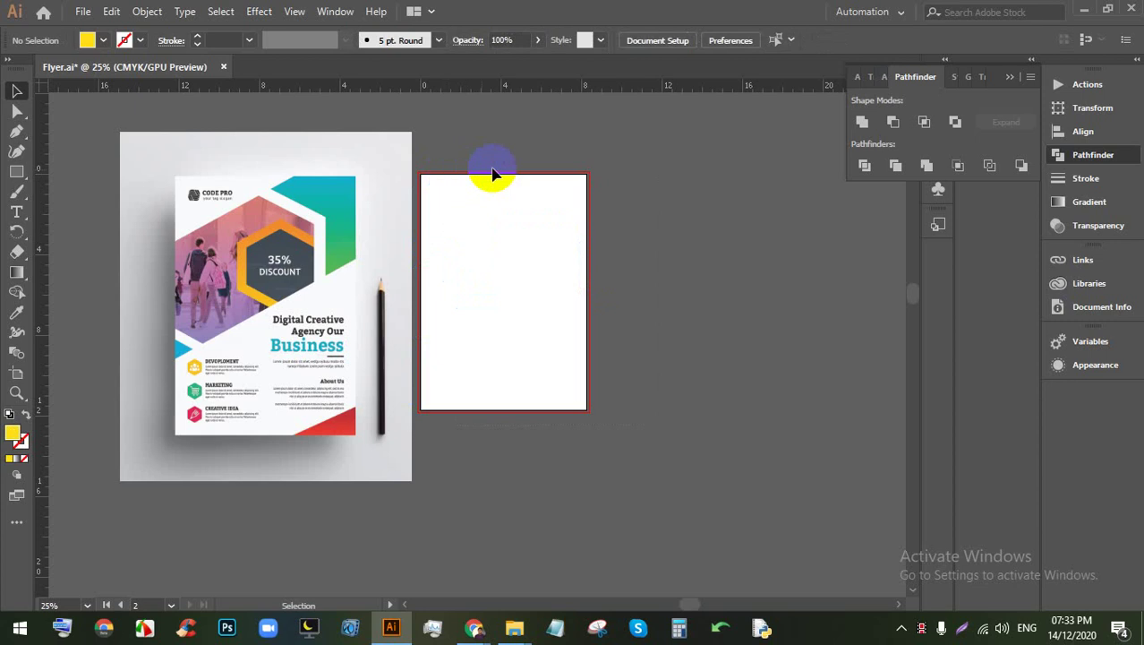
{"action": "scroll", "coordinate": [416, 229], "scroll_direction": "up", "scroll_amount": 1}
{"action": "left_click", "coordinate": [339, 372]}
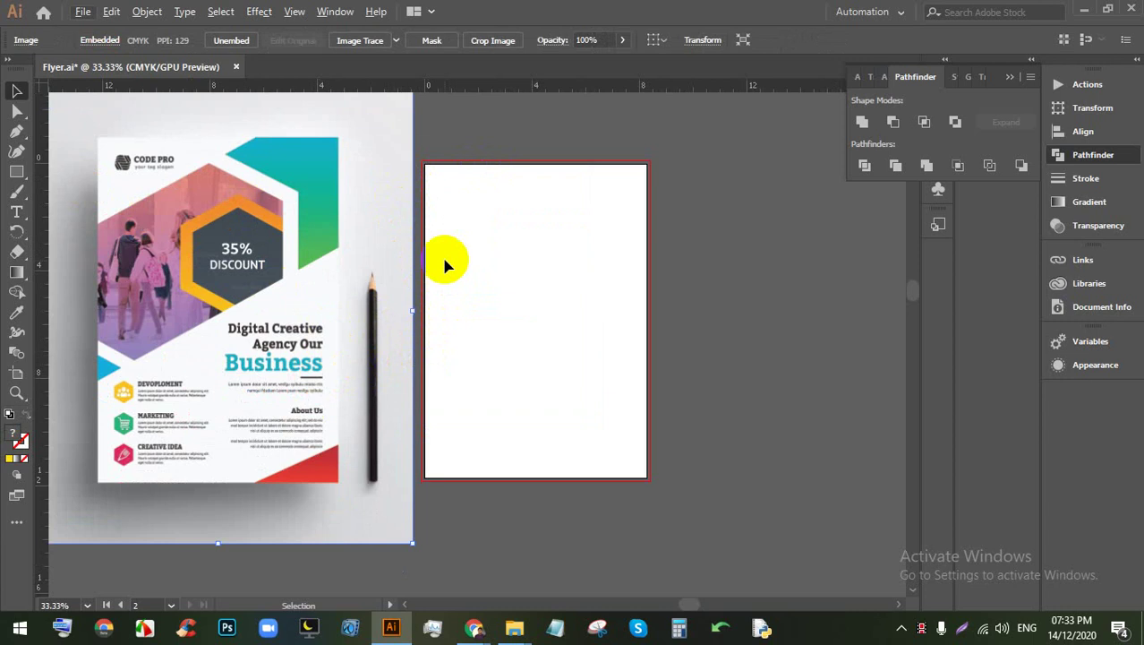
Step: Draw a yellow rectangle, then resize, move and tilt it diagonally across the second artboard
{"action": "left_click", "coordinate": [29, 183]}
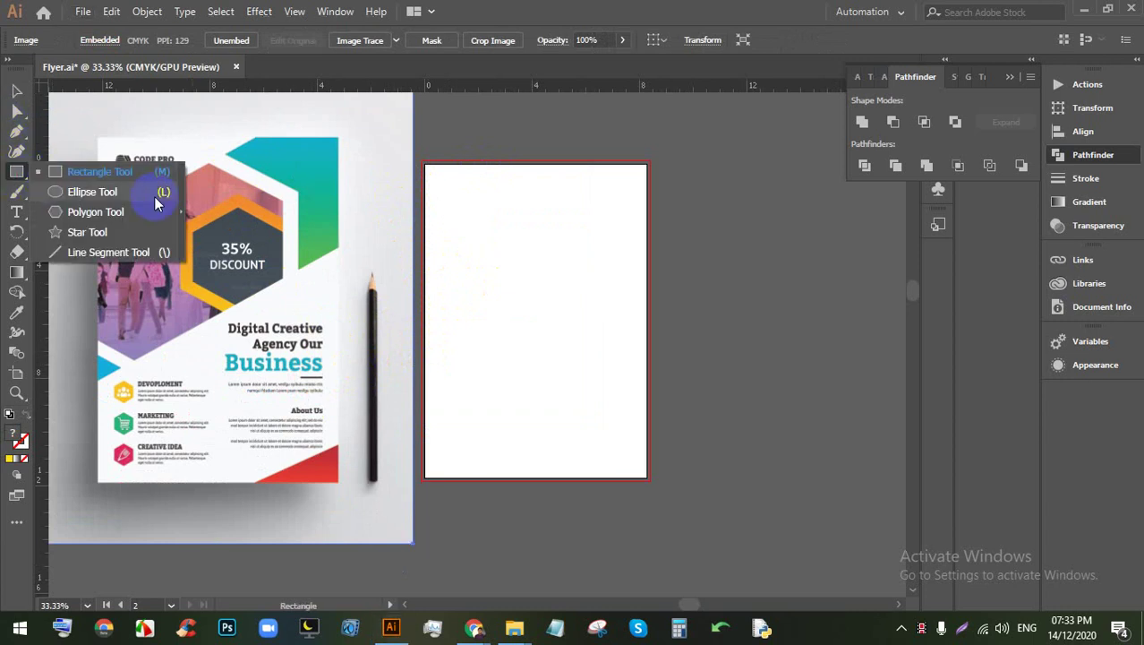
{"action": "left_click_drag", "start_coordinate": [449, 224], "coordinate": [786, 327]}
{"action": "left_click", "coordinate": [18, 92]}
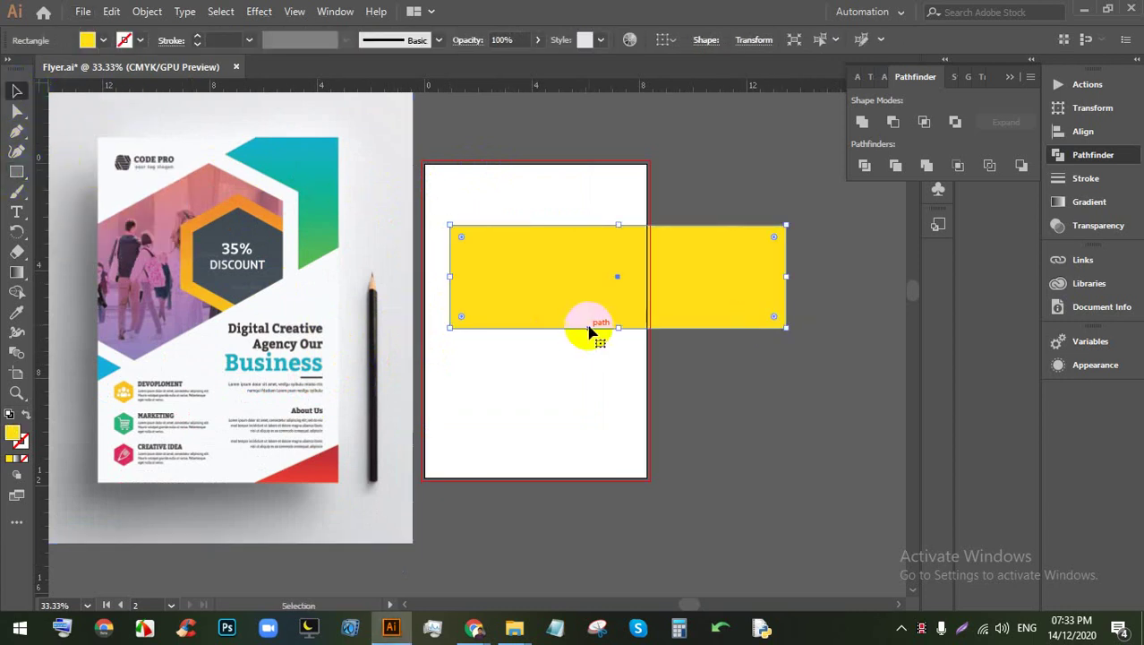
{"action": "left_click_drag", "start_coordinate": [620, 331], "coordinate": [617, 349]}
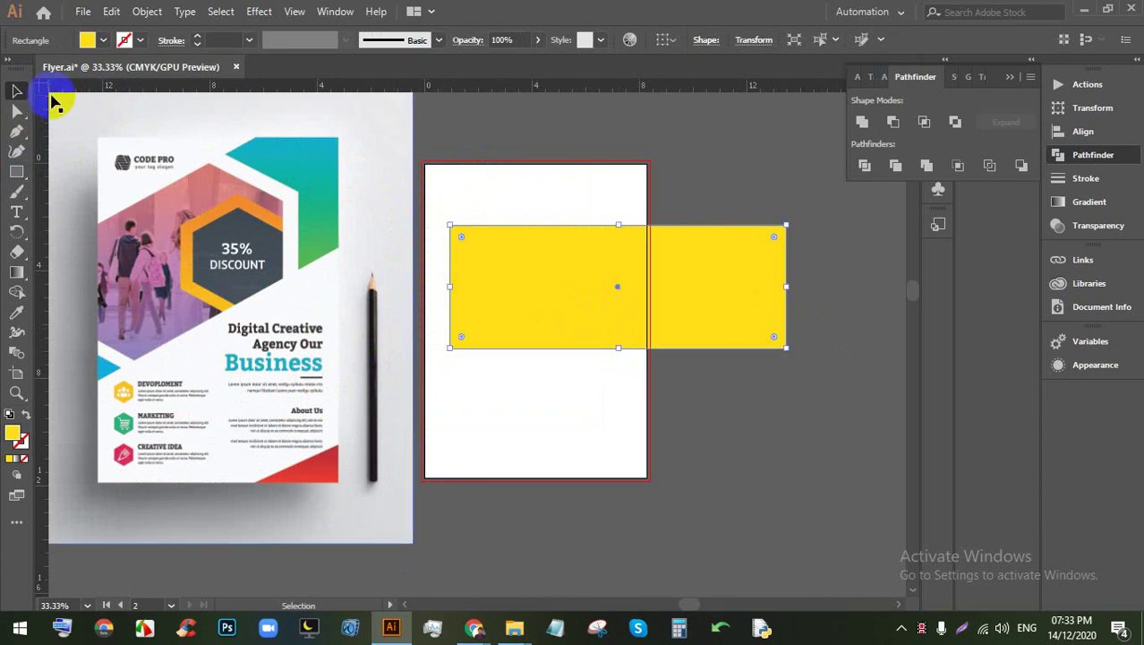
{"action": "left_click_drag", "start_coordinate": [704, 263], "coordinate": [628, 255]}
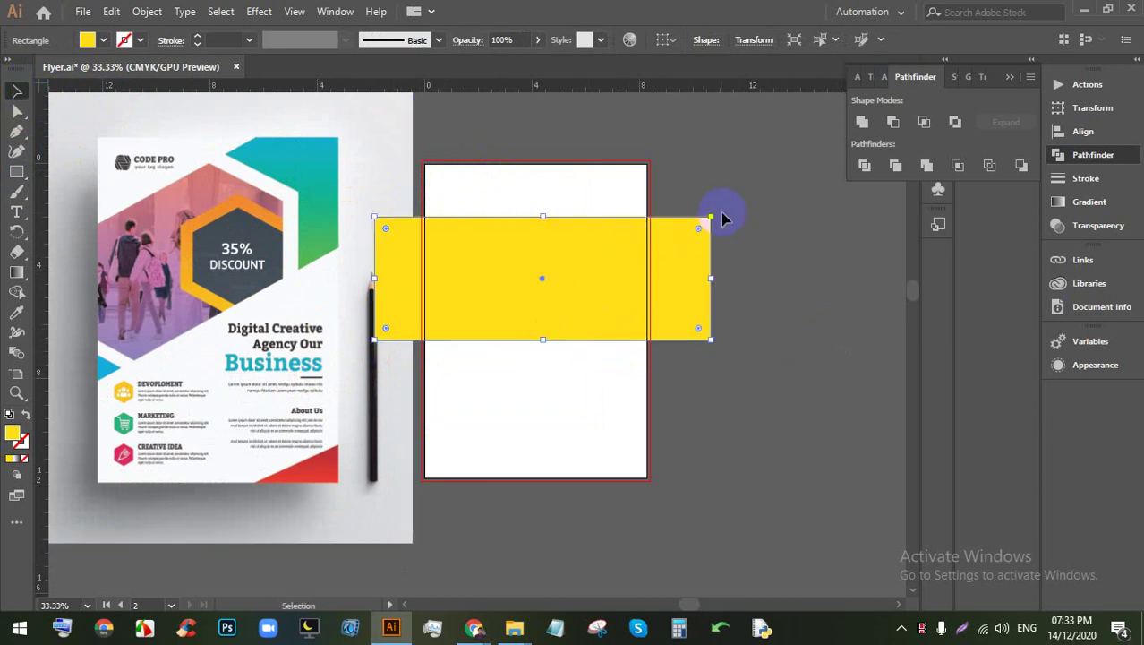
{"action": "left_click_drag", "start_coordinate": [717, 213], "coordinate": [618, 210]}
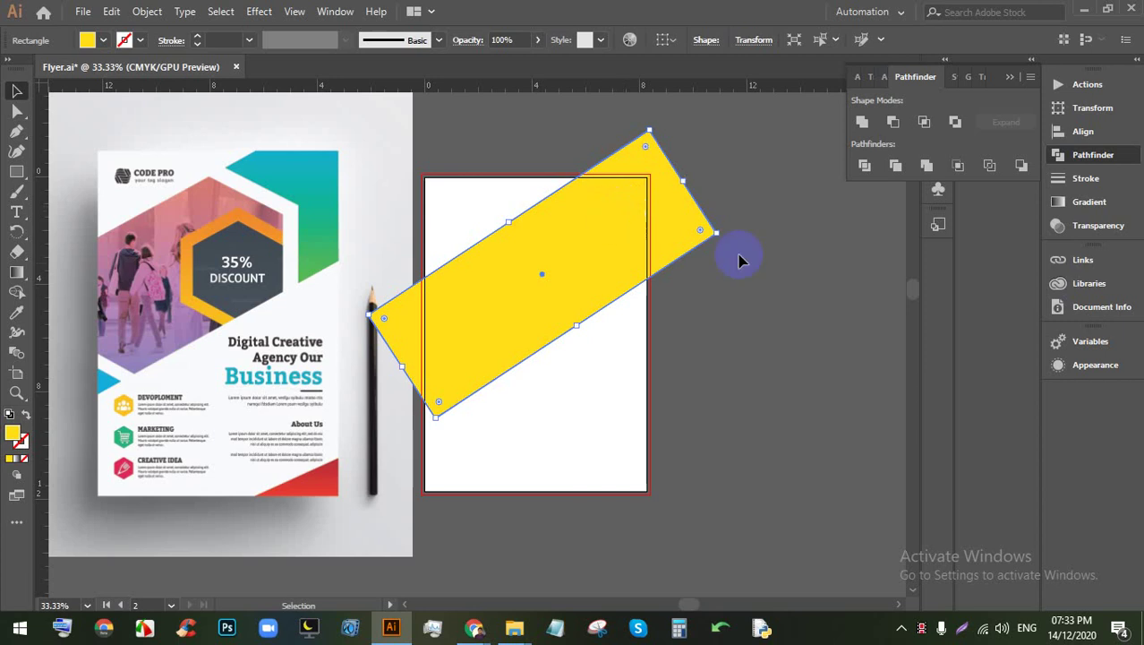
Step: Draw a hexagon near the top of the artboard
{"action": "left_click", "coordinate": [739, 260]}
{"action": "left_click_drag", "start_coordinate": [17, 170], "coordinate": [153, 207]}
{"action": "left_click_drag", "start_coordinate": [481, 223], "coordinate": [523, 283]}
Step: Rotate the hexagon so its points face up and down, and move it onto the artboard
{"action": "left_click", "coordinate": [16, 90]}
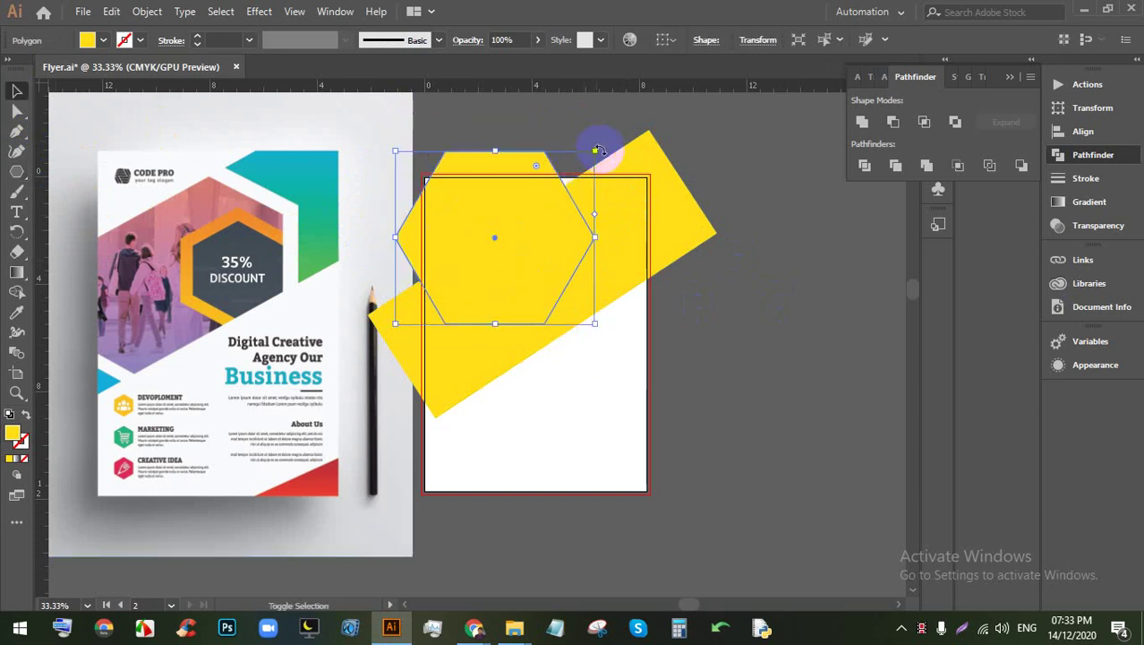
{"action": "left_click_drag", "start_coordinate": [598, 150], "coordinate": [445, 144]}
{"action": "mouse_move", "coordinate": [532, 246]}
{"action": "left_mouse_down"}
{"action": "mouse_move", "coordinate": [561, 306]}
{"action": "mouse_move", "coordinate": [560, 296]}
{"action": "left_mouse_up"}
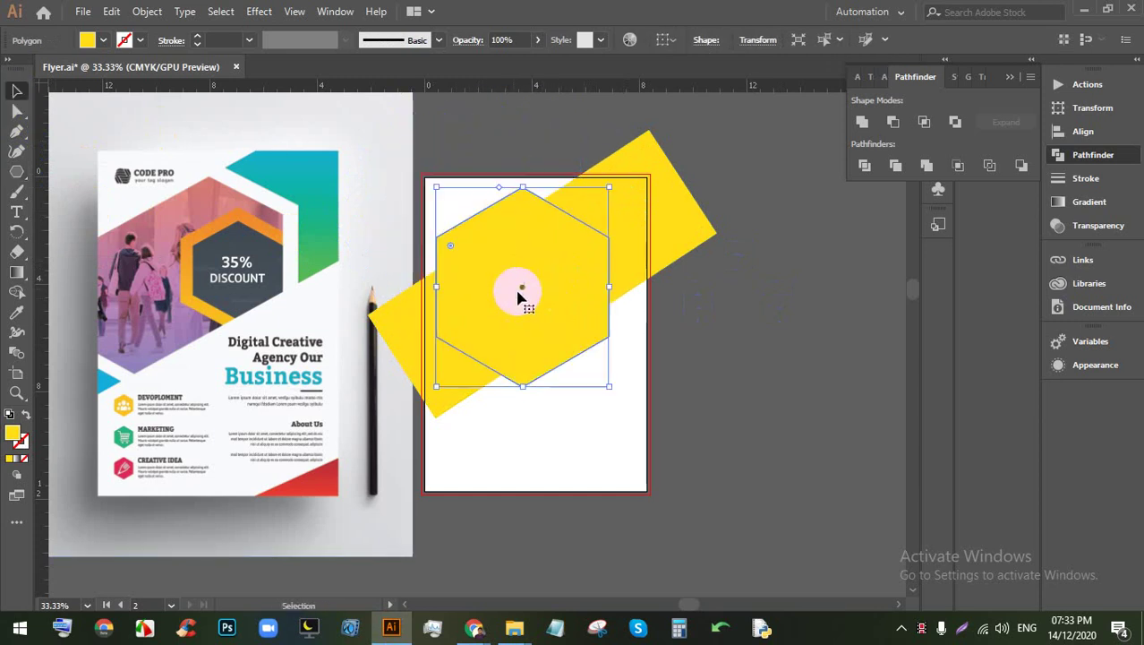
Step: Set the hexagon's stroke to white and increase its stroke weight to 38 pt
{"action": "left_click", "coordinate": [199, 36]}
{"action": "left_click", "coordinate": [199, 36]}
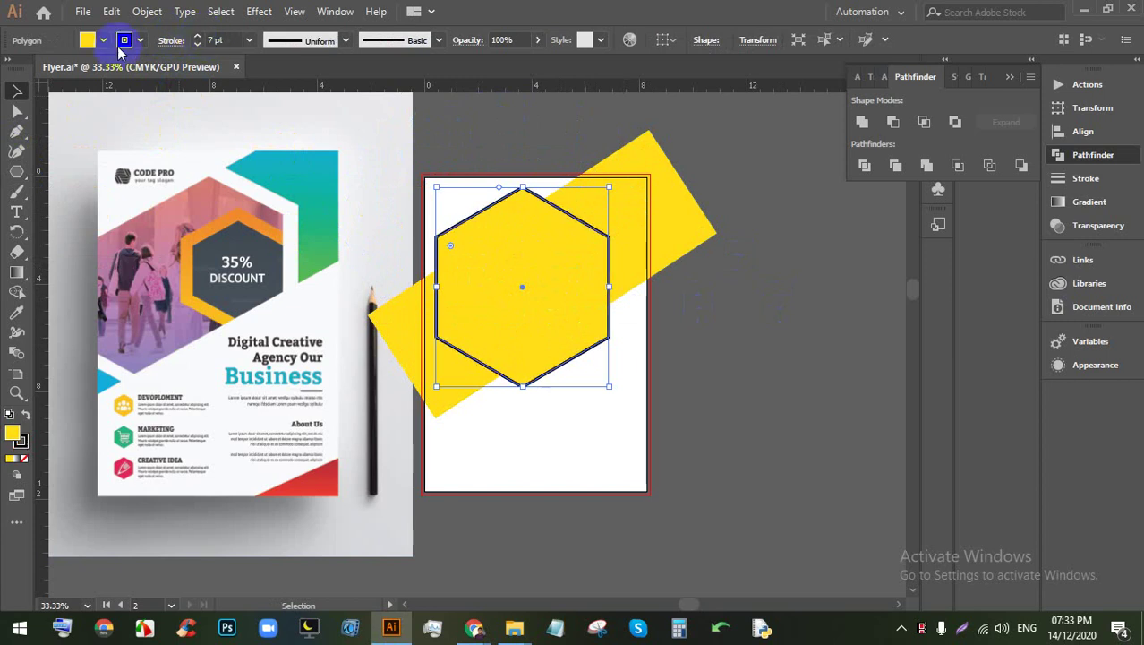
{"action": "left_click", "coordinate": [140, 40]}
{"action": "left_click", "coordinate": [34, 74]}
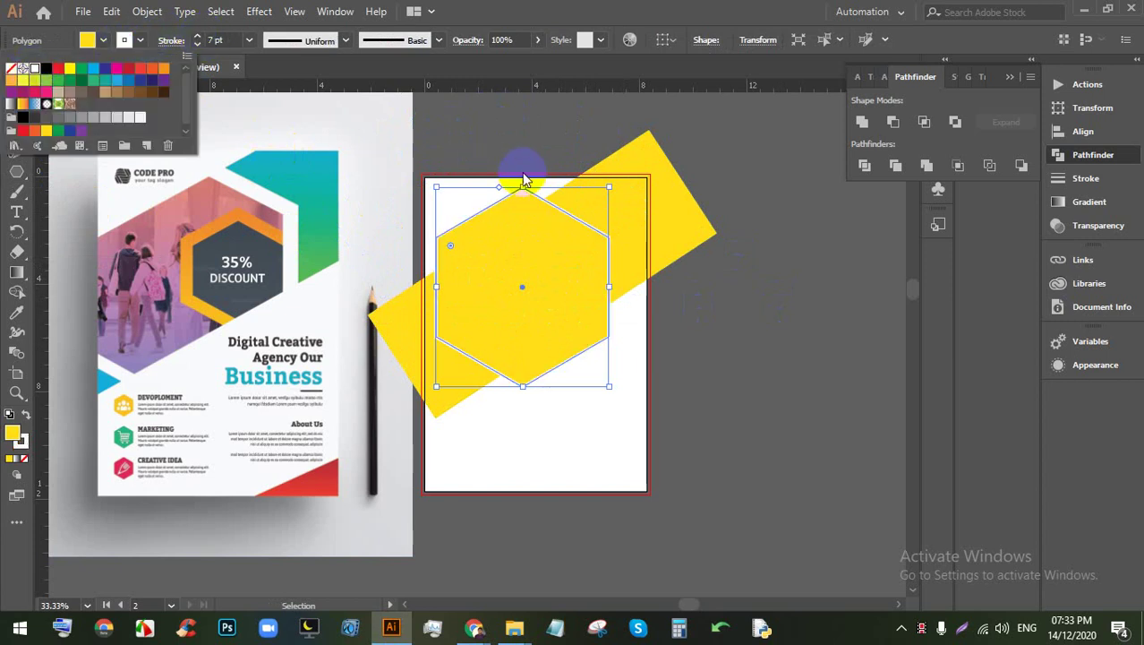
{"action": "left_click", "coordinate": [218, 39]}
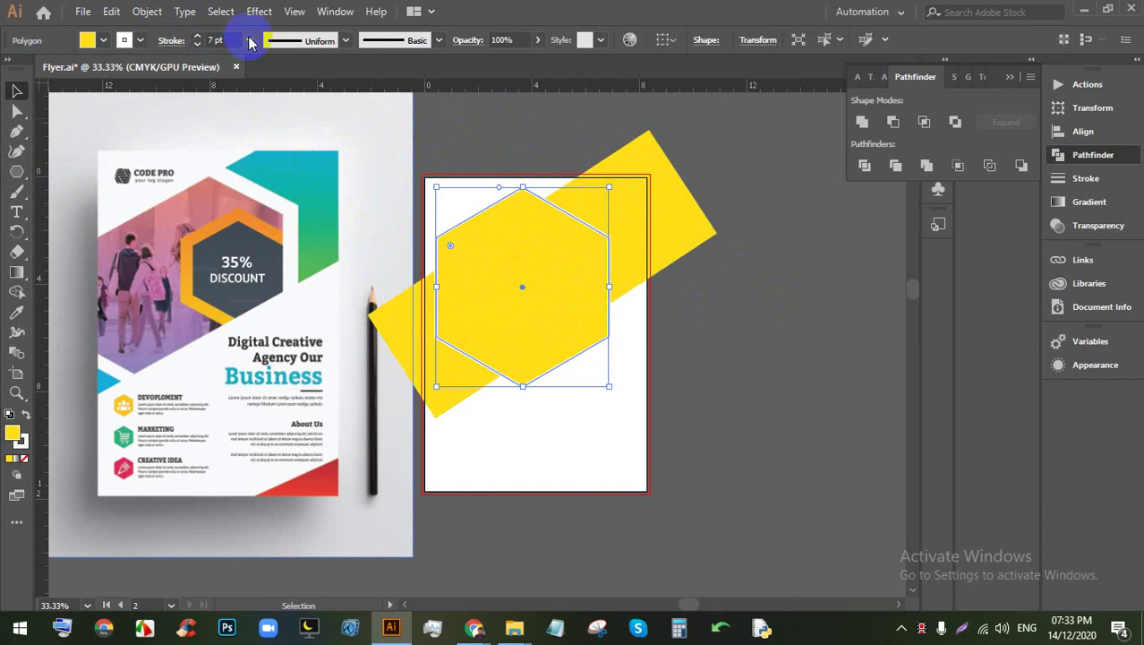
{"action": "key", "text": "shift+Up"}
{"action": "key", "text": "shift+Up"}
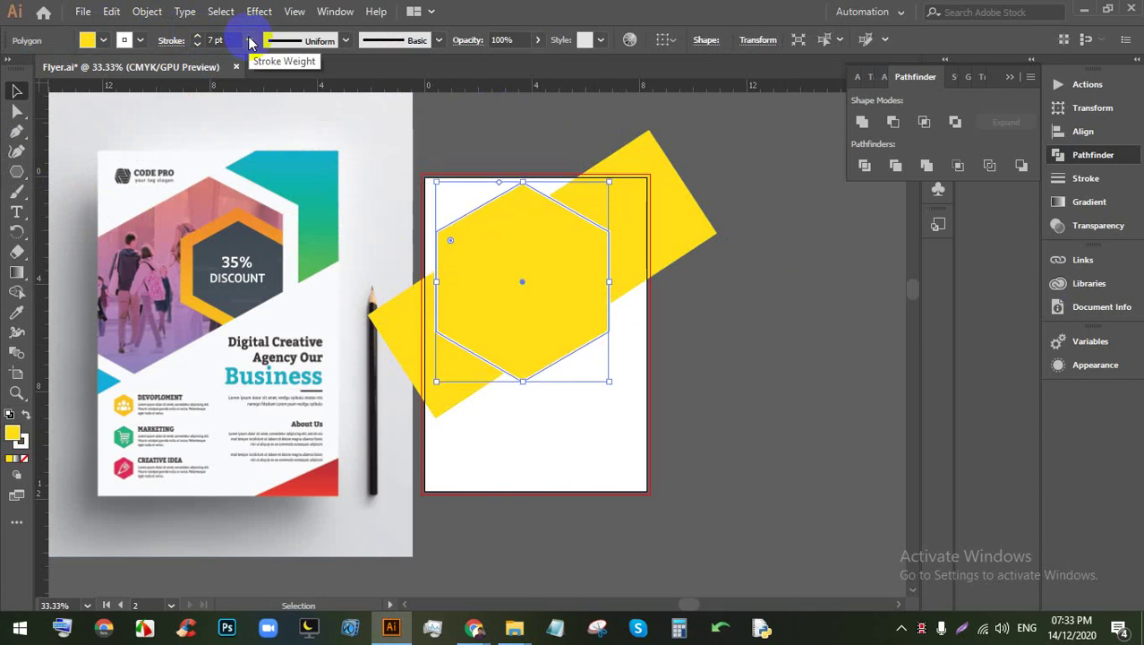
{"action": "left_click", "coordinate": [249, 40]}
{"action": "left_click", "coordinate": [273, 342]}
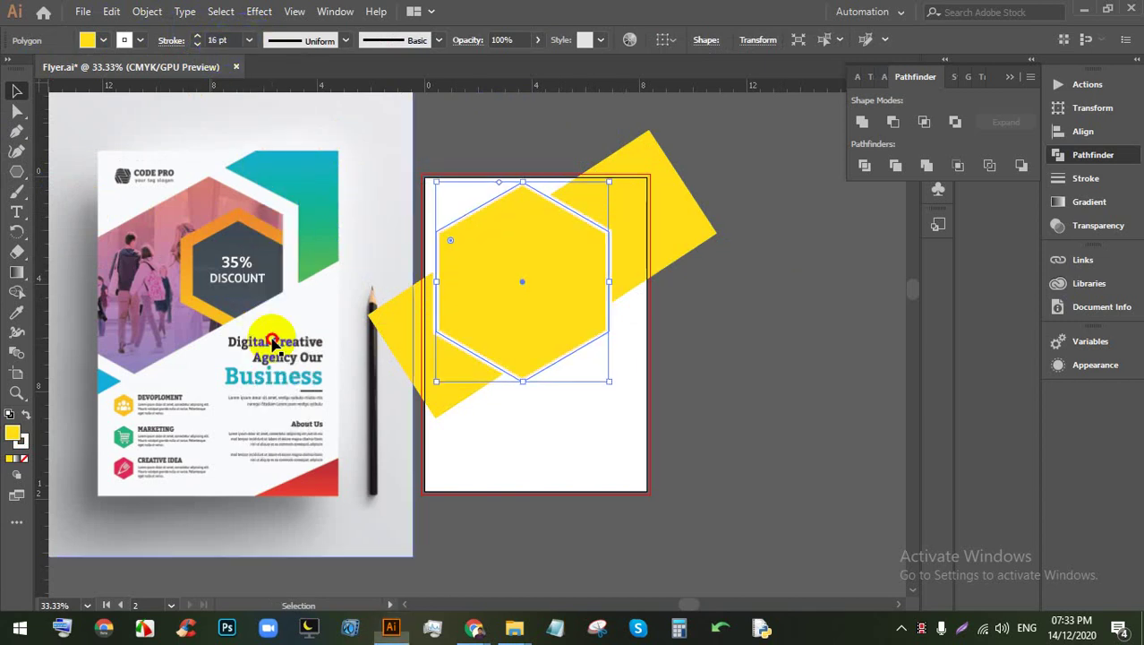
Step: Nudge the hexagon slightly down into place on the diagonal band
{"action": "left_click", "coordinate": [507, 285]}
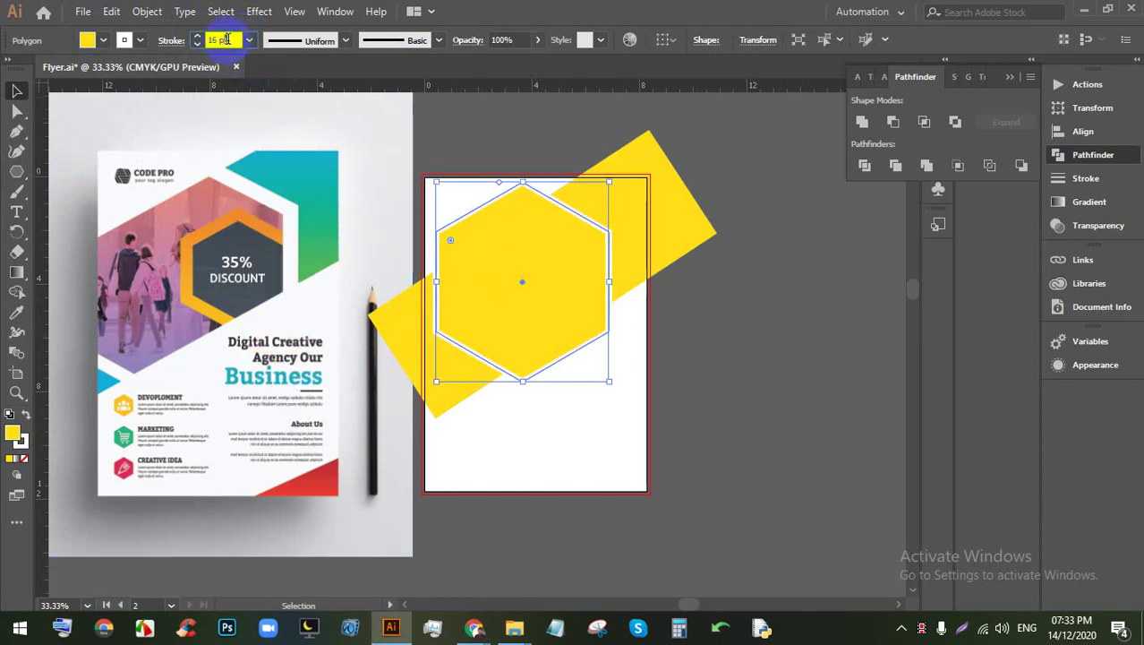
{"action": "scroll", "coordinate": [226, 39], "scroll_direction": "up", "scroll_amount": 16}
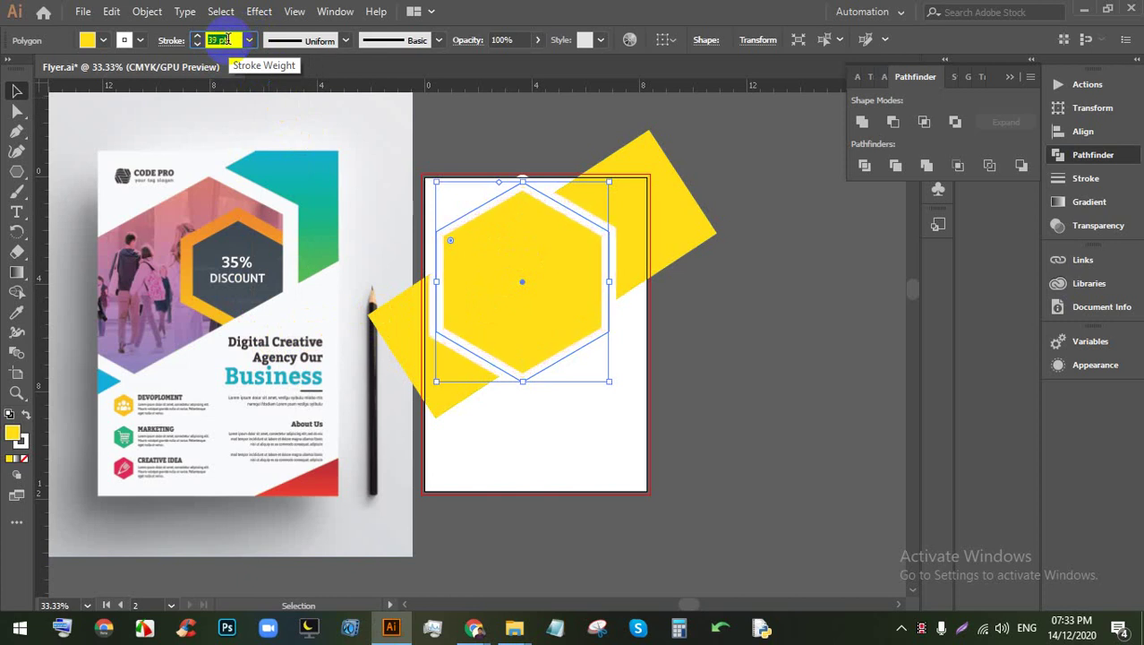
{"action": "left_click", "coordinate": [503, 230]}
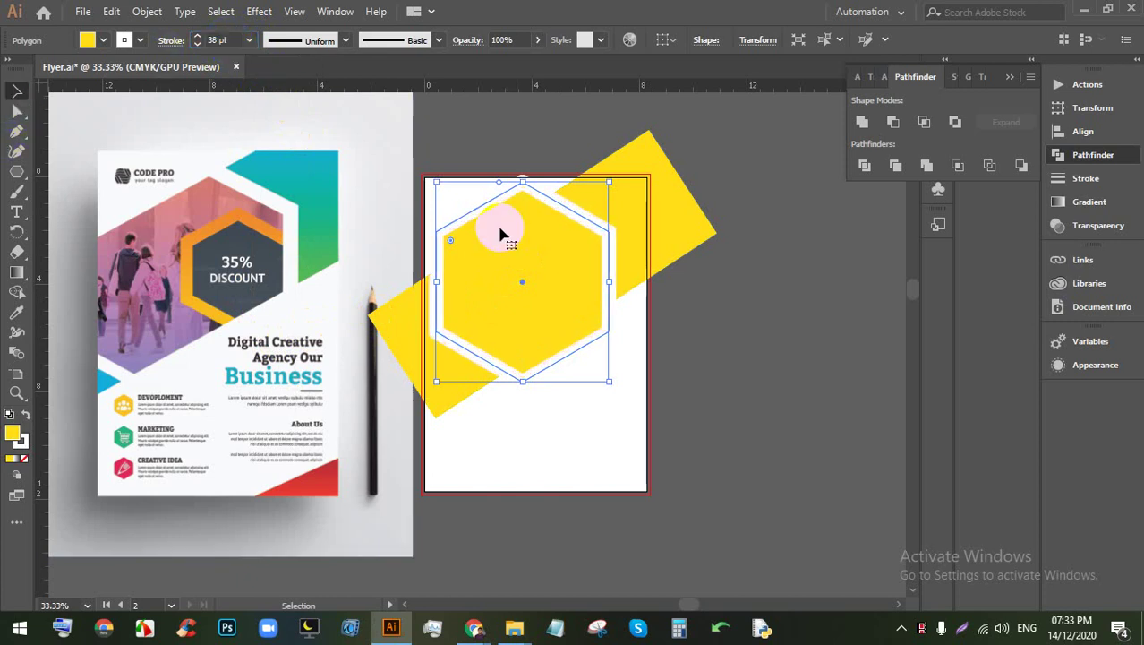
{"action": "left_click", "coordinate": [703, 344]}
{"action": "left_click_drag", "start_coordinate": [581, 332], "coordinate": [582, 342]}
{"action": "left_click", "coordinate": [559, 317]}
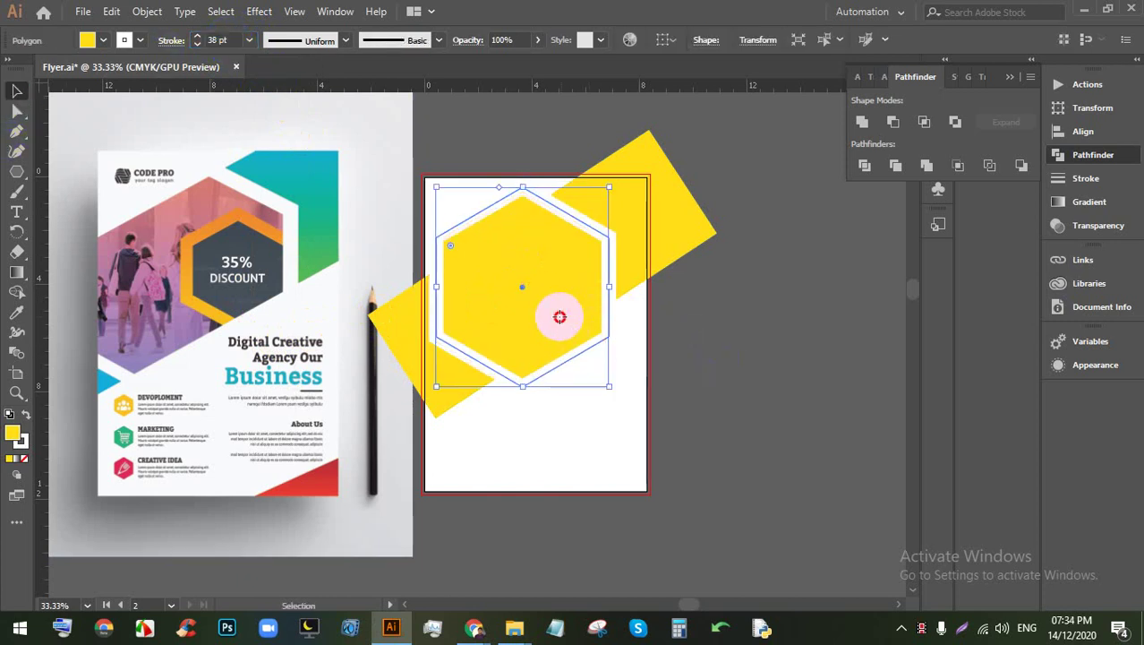
{"action": "left_click", "coordinate": [723, 343]}
{"action": "left_click_drag", "start_coordinate": [385, 283], "coordinate": [414, 276]}
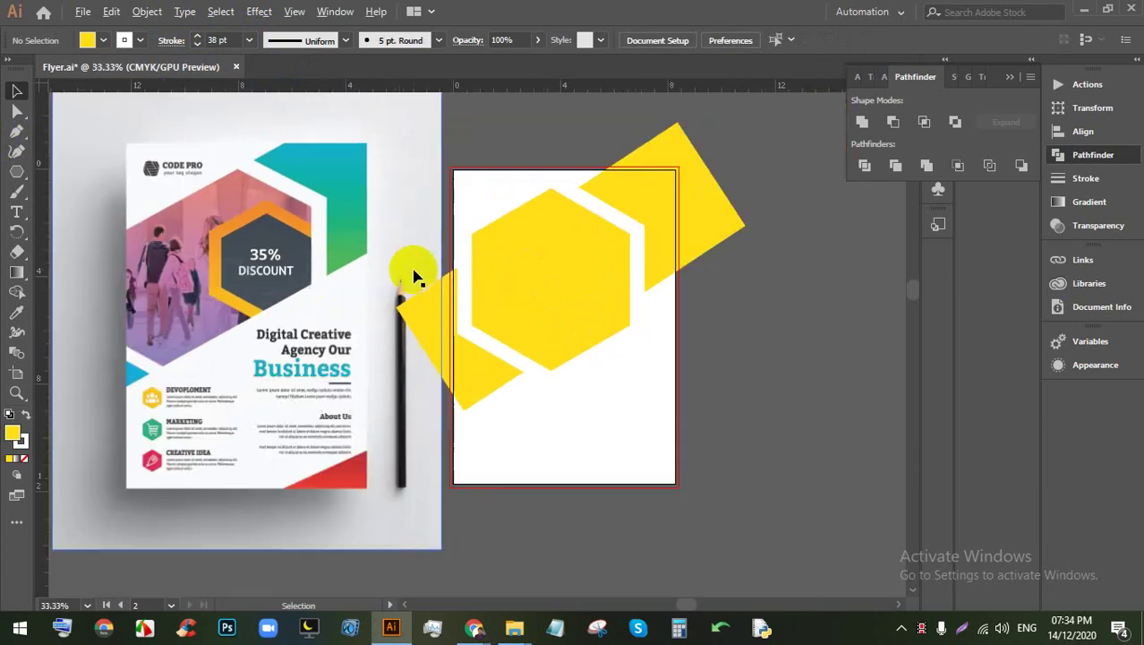
{"action": "scroll", "coordinate": [459, 280], "scroll_direction": "up", "scroll_amount": 2}
Step: Select the band and the hexagon together and recolour them green
{"action": "left_click", "coordinate": [593, 306]}
{"action": "scroll", "coordinate": [812, 324], "scroll_direction": "down", "scroll_amount": 3}
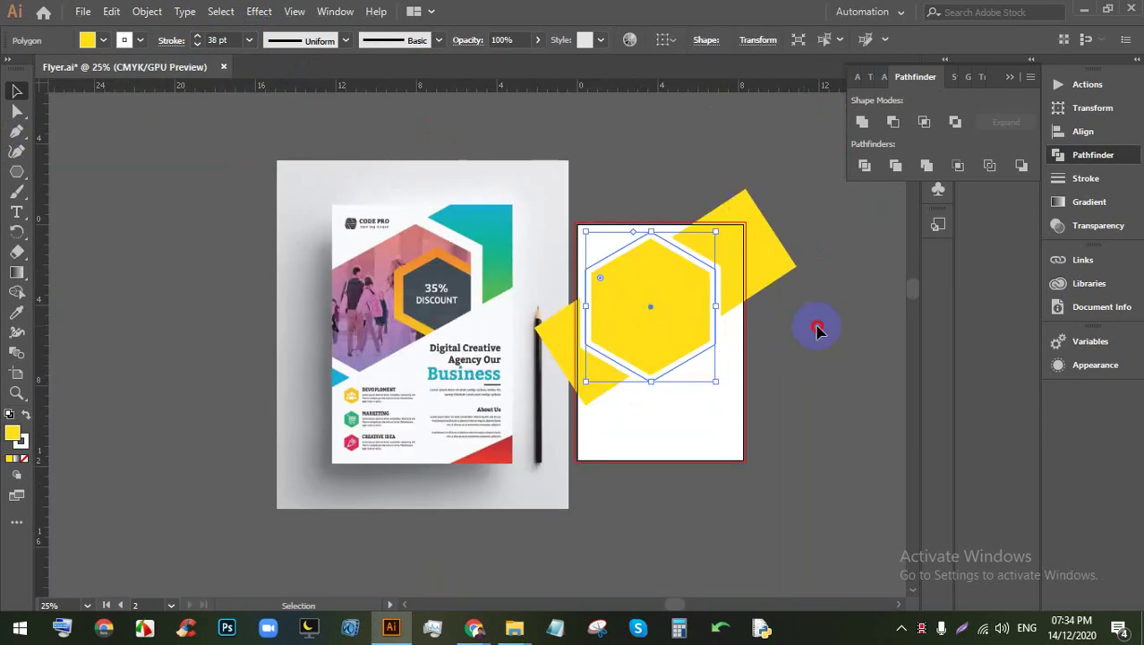
{"action": "left_click", "coordinate": [552, 242], "text": "shift"}
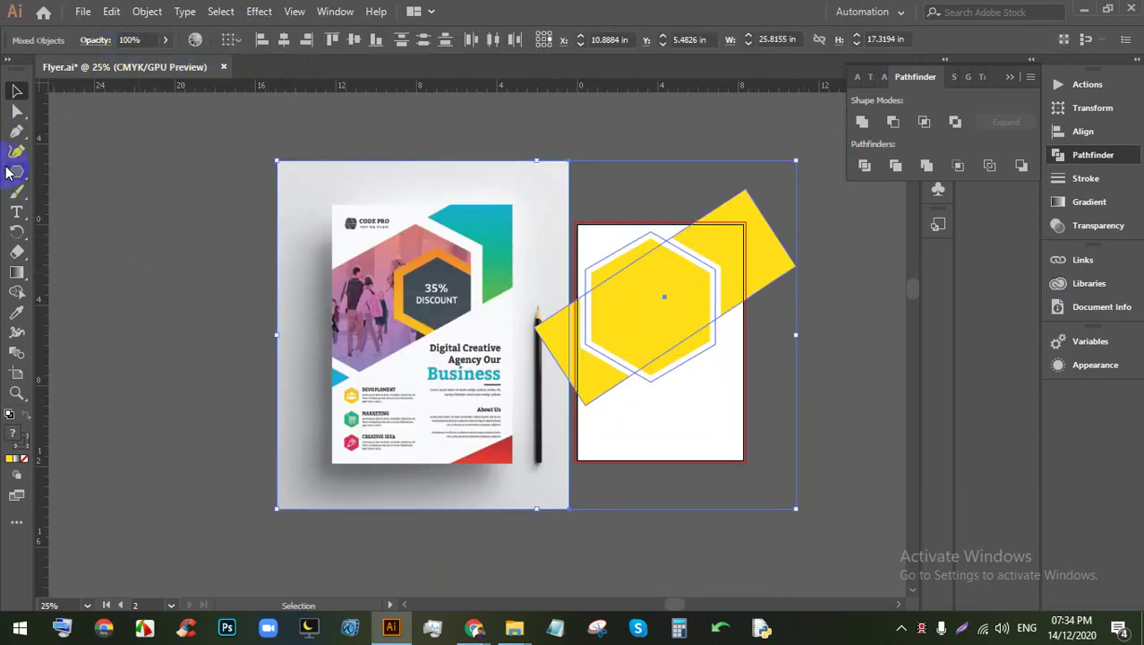
{"action": "left_click", "coordinate": [11, 462]}
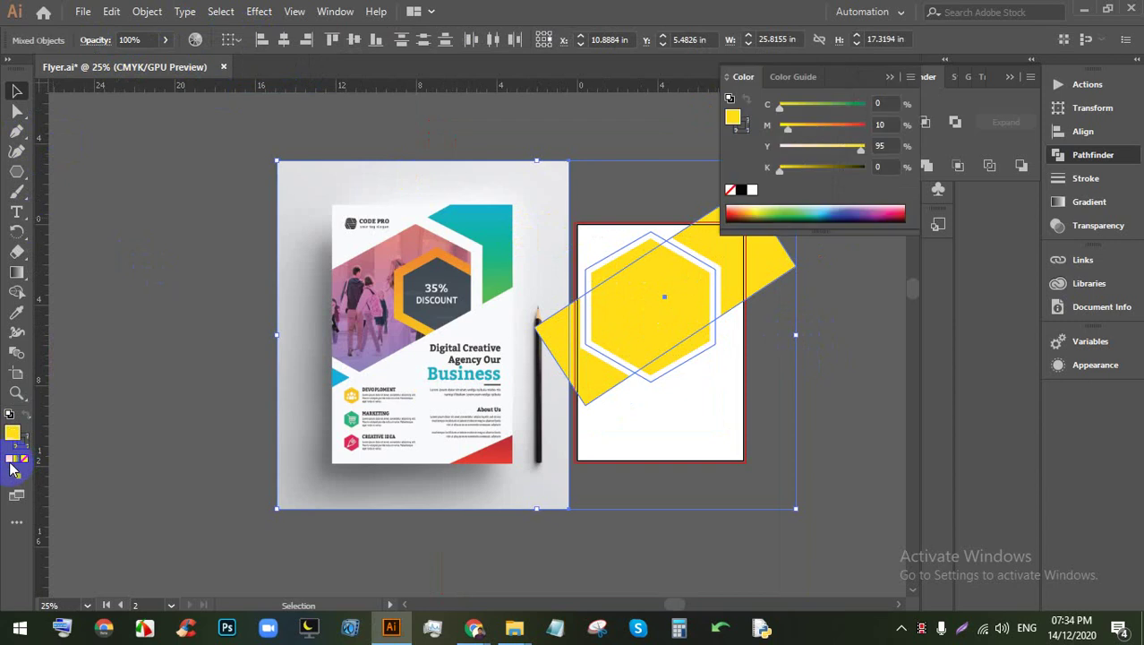
{"action": "left_click", "coordinate": [803, 210]}
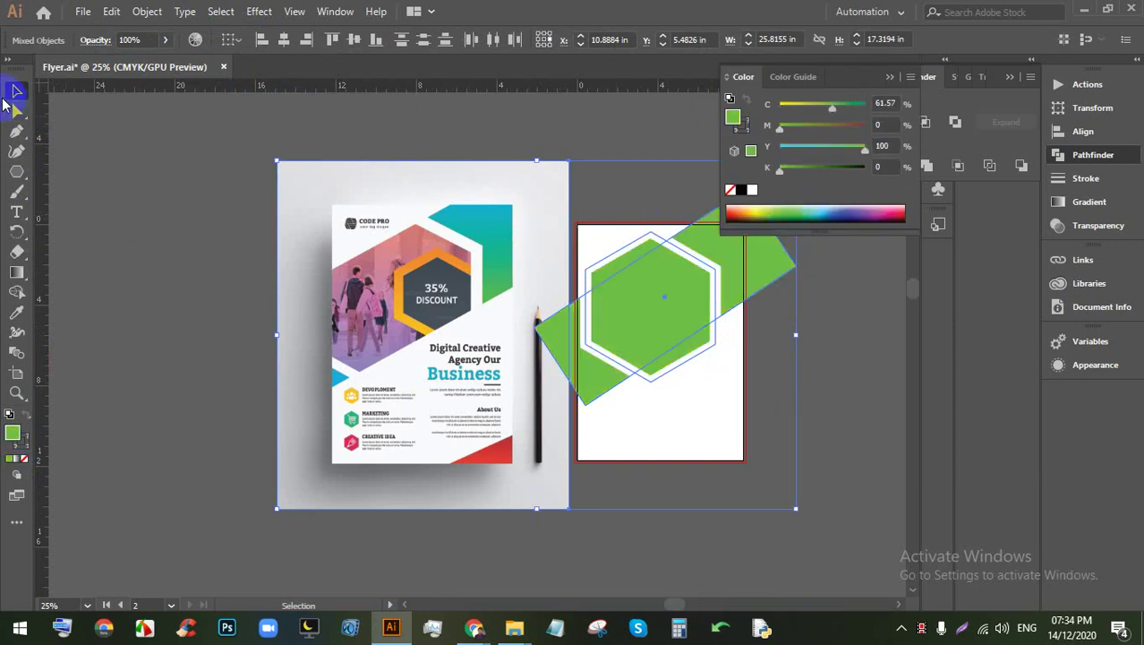
{"action": "left_click", "coordinate": [220, 243]}
Step: Duplicate the green hexagon down and right, and scale the copy smaller
{"action": "scroll", "coordinate": [562, 293], "scroll_direction": "up", "scroll_amount": 1}
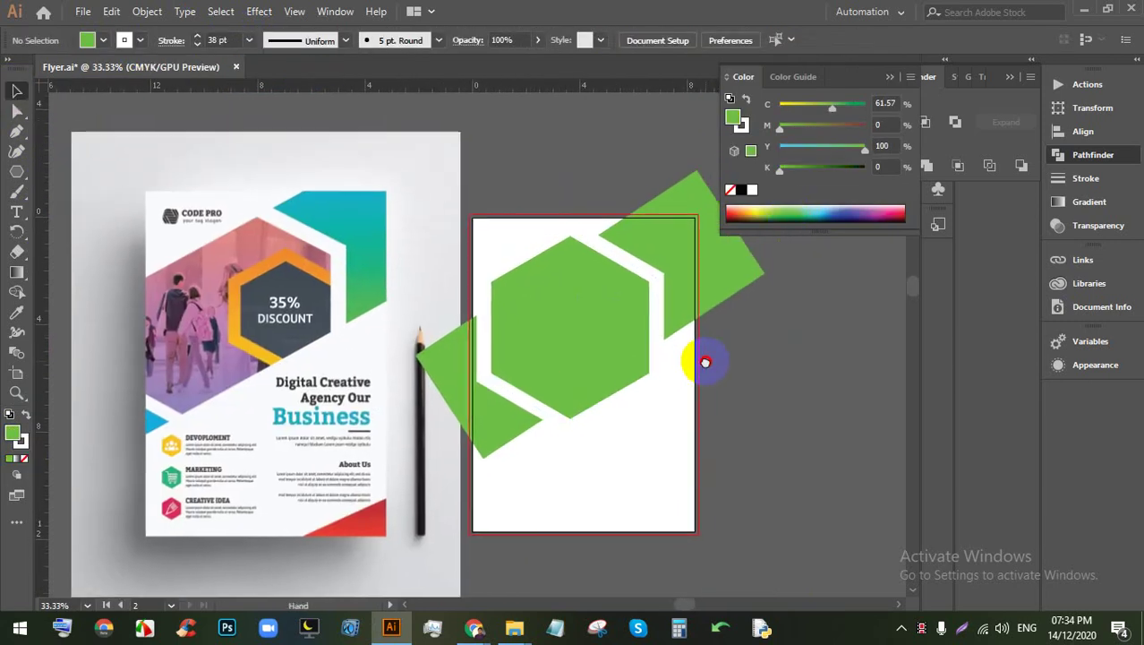
{"action": "left_click_drag", "start_coordinate": [803, 401], "coordinate": [767, 396]}
{"action": "left_click", "coordinate": [562, 299]}
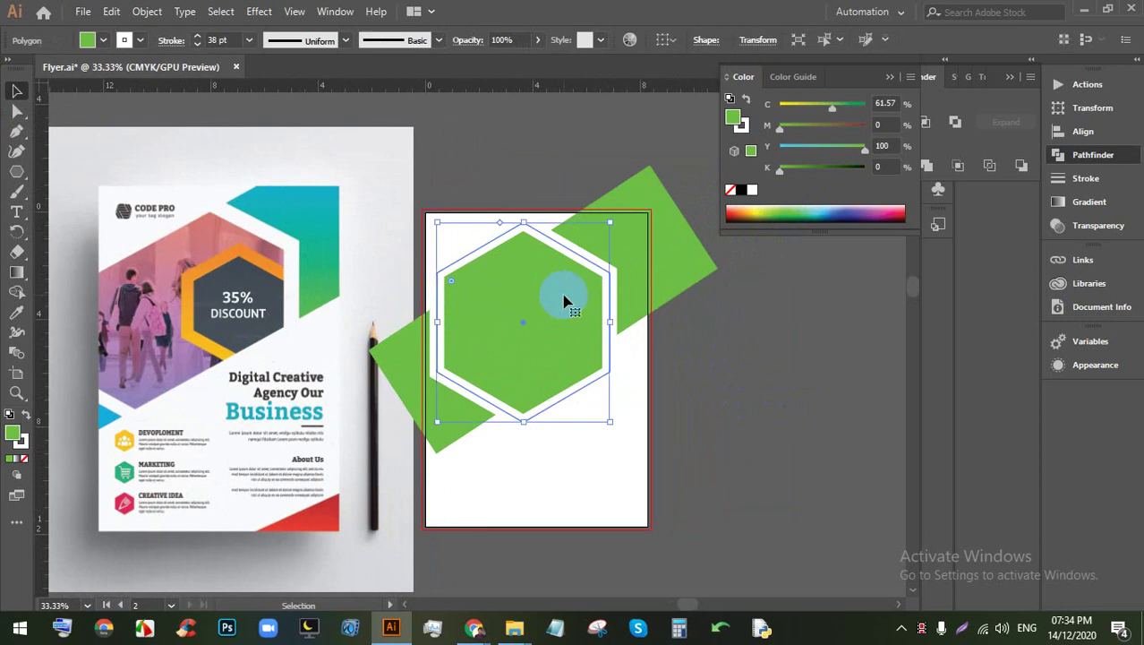
{"action": "left_click_drag", "start_coordinate": [518, 291], "coordinate": [546, 315]}
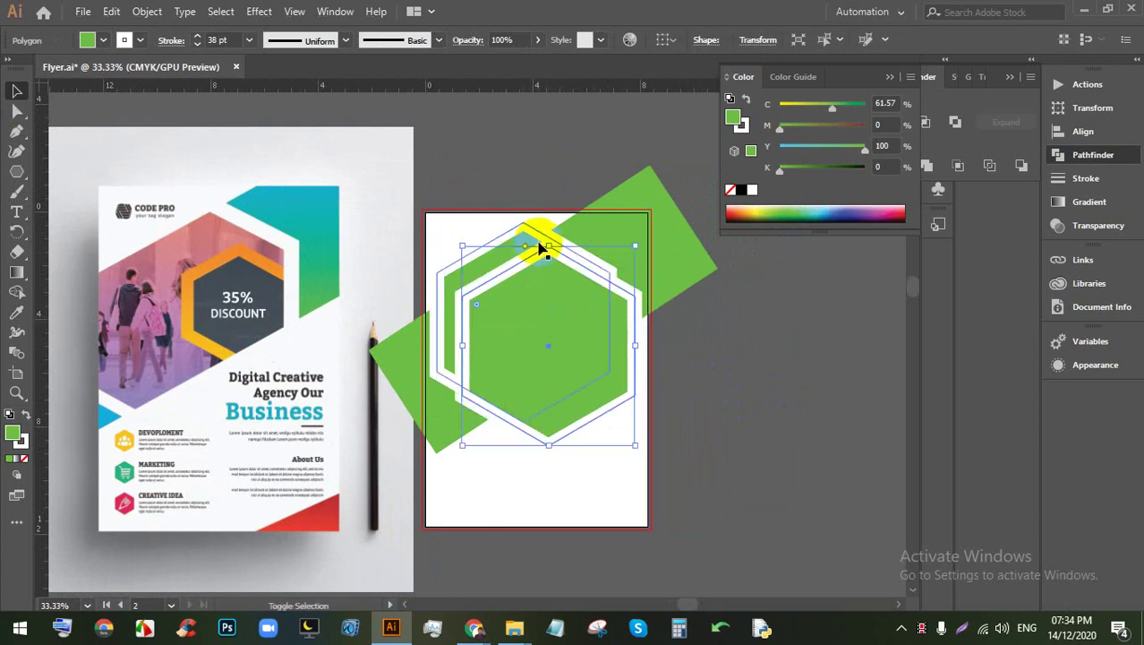
{"action": "mouse_move", "coordinate": [546, 242]}
{"action": "left_mouse_down"}
{"action": "mouse_move", "coordinate": [544, 324]}
{"action": "mouse_move", "coordinate": [593, 350]}
{"action": "mouse_move", "coordinate": [578, 365]}
{"action": "mouse_move", "coordinate": [584, 333]}
{"action": "mouse_move", "coordinate": [592, 355]}
{"action": "left_mouse_up"}
Step: Give the small hexagon copy an orange stroke
{"action": "scroll", "coordinate": [589, 374], "scroll_direction": "up", "scroll_amount": 1}
{"action": "scroll", "coordinate": [585, 345], "scroll_direction": "down", "scroll_amount": 1}
{"action": "scroll", "coordinate": [595, 325], "scroll_direction": "down", "scroll_amount": 1}
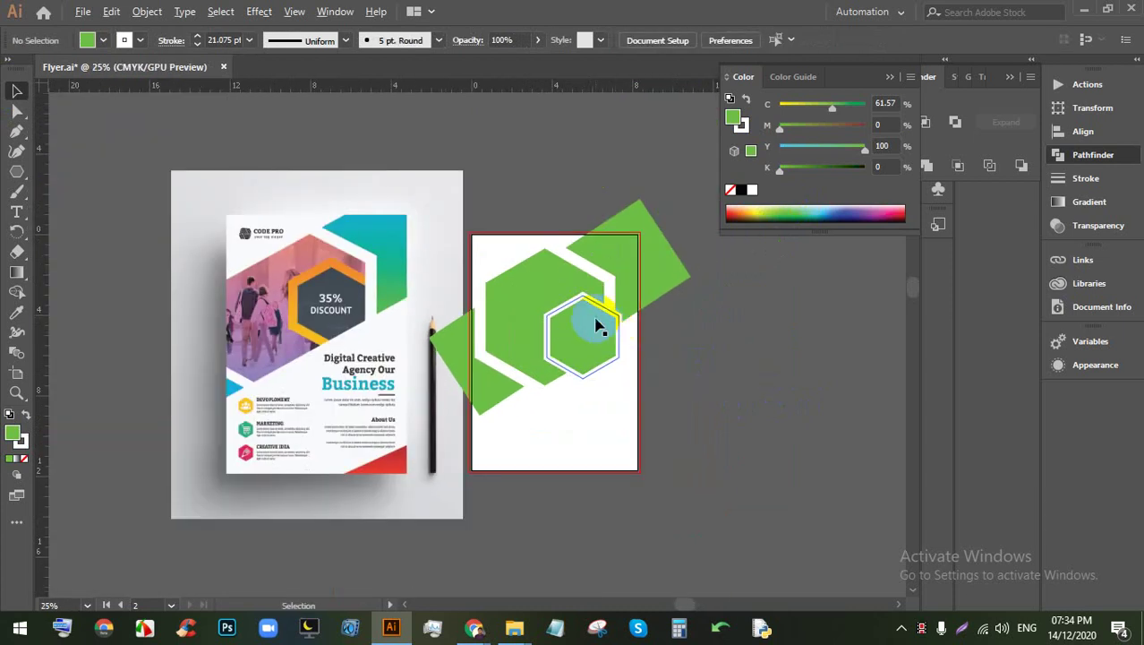
{"action": "scroll", "coordinate": [593, 322], "scroll_direction": "up", "scroll_amount": 1}
{"action": "left_click", "coordinate": [134, 49]}
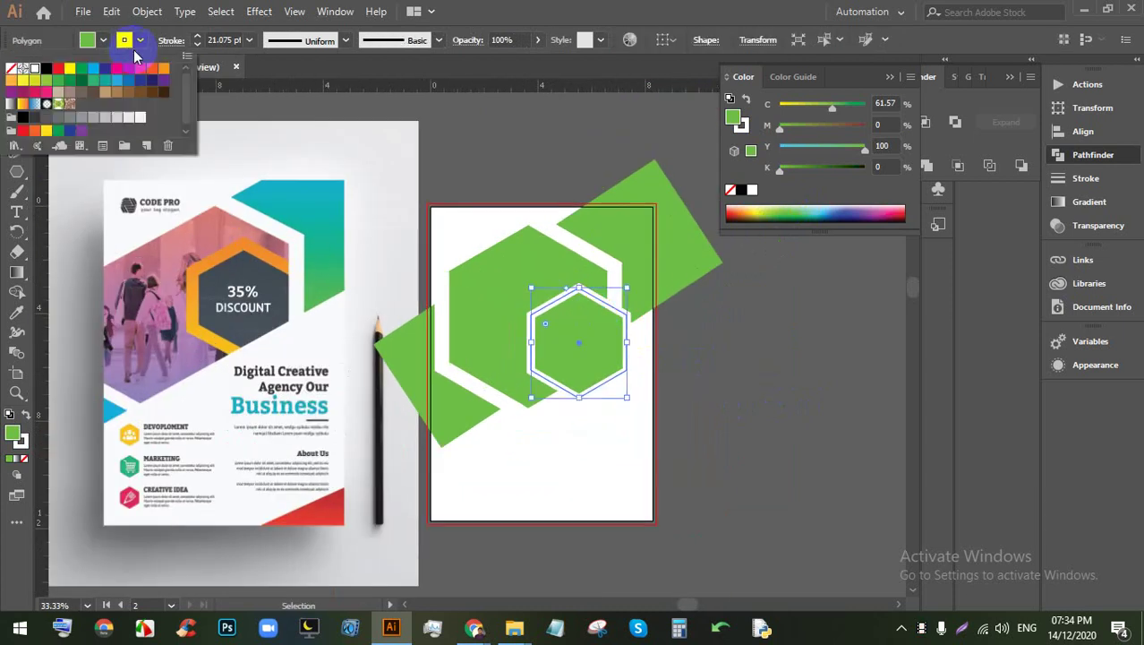
{"action": "left_click", "coordinate": [165, 82]}
{"action": "left_click", "coordinate": [677, 345]}
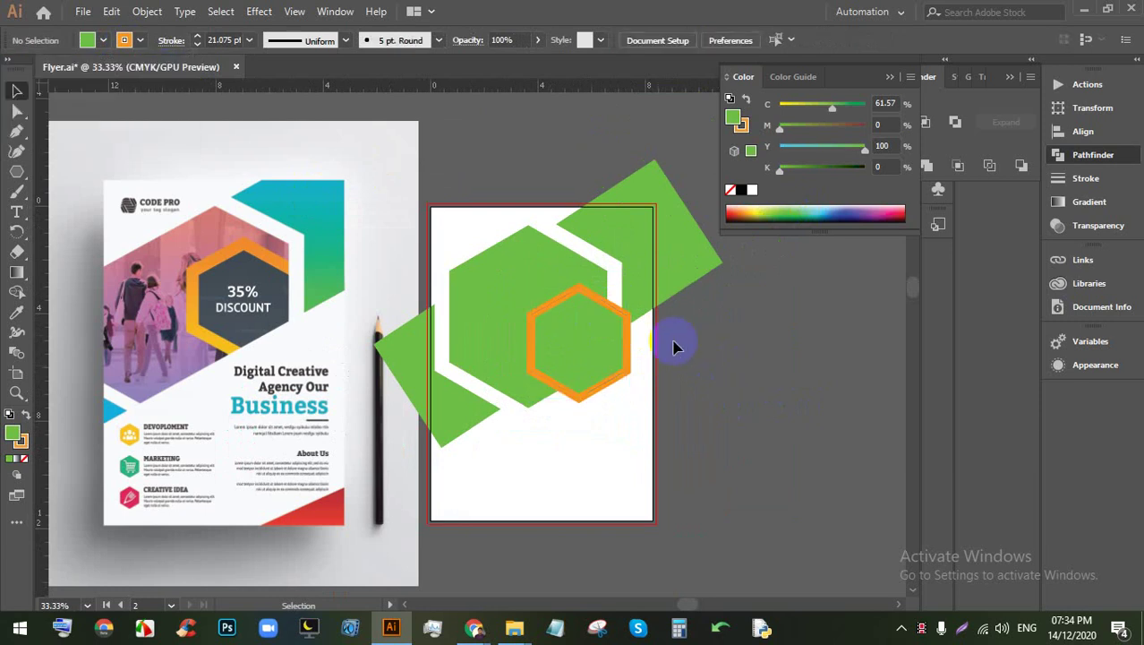
{"action": "scroll", "coordinate": [624, 314], "scroll_direction": "down", "scroll_amount": 1}
{"action": "scroll", "coordinate": [624, 313], "scroll_direction": "up", "scroll_amount": 1}
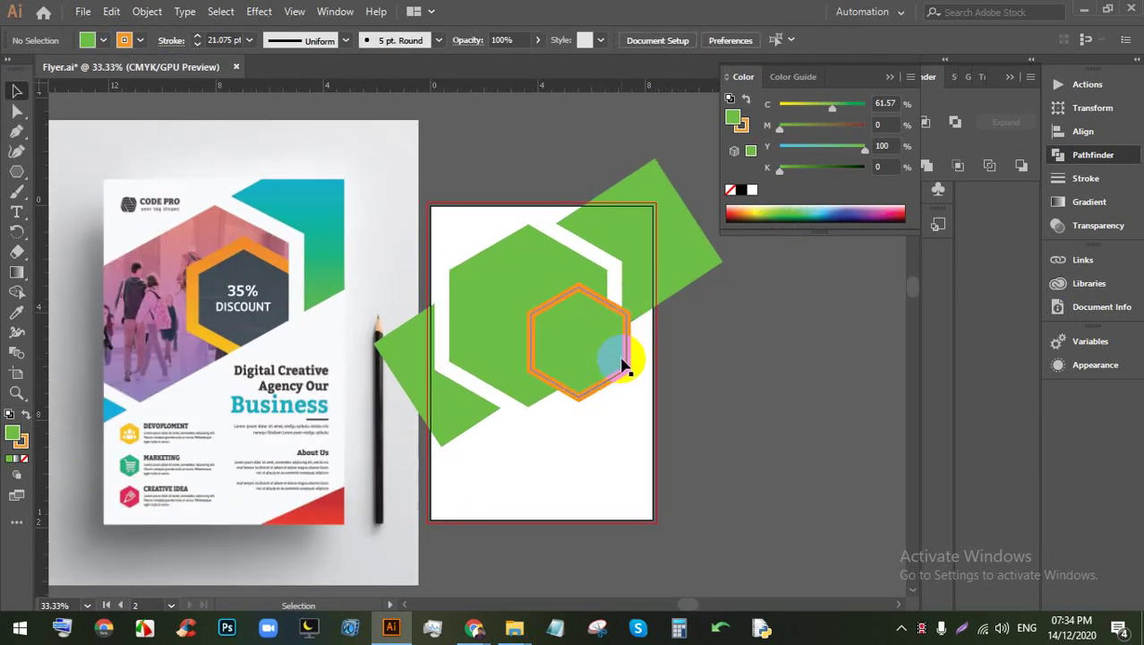
Step: Expand the band and both hexagons with Fill and Stroke, then bring back the Pathfinder panel
{"action": "left_click", "coordinate": [529, 230]}
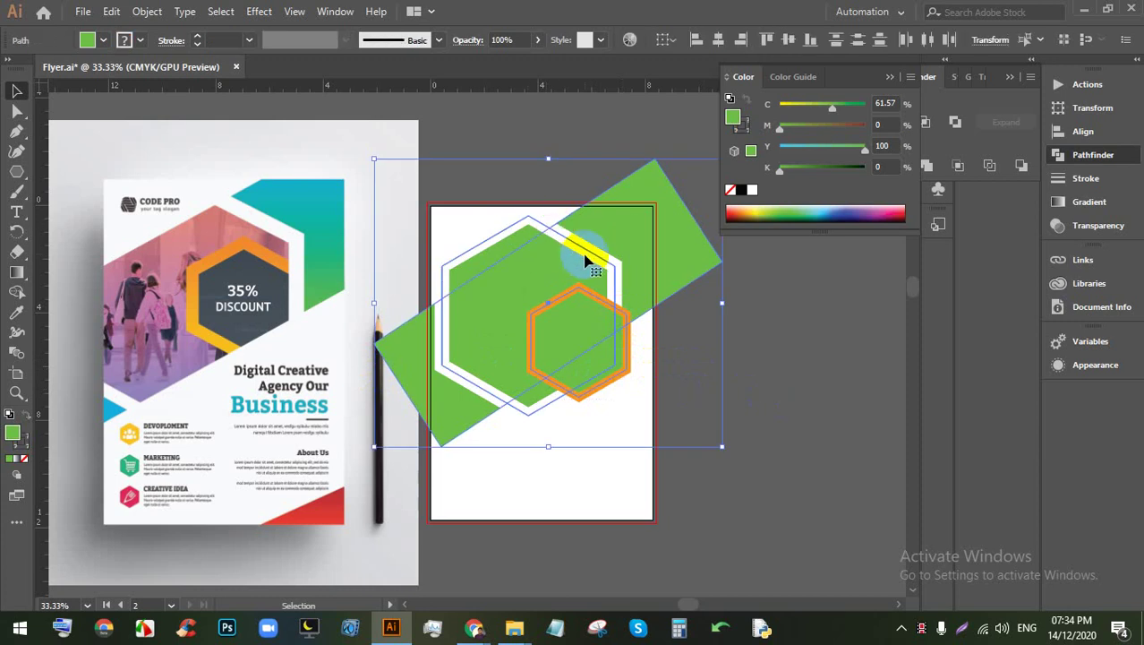
{"action": "left_click", "coordinate": [147, 11]}
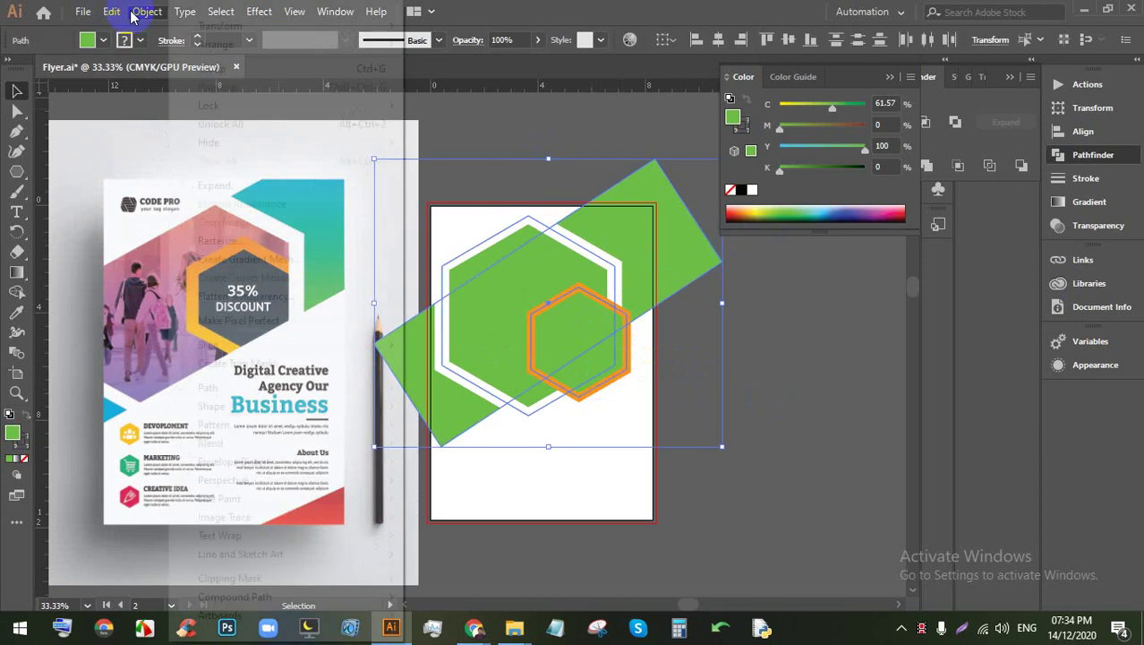
{"action": "left_click", "coordinate": [217, 185]}
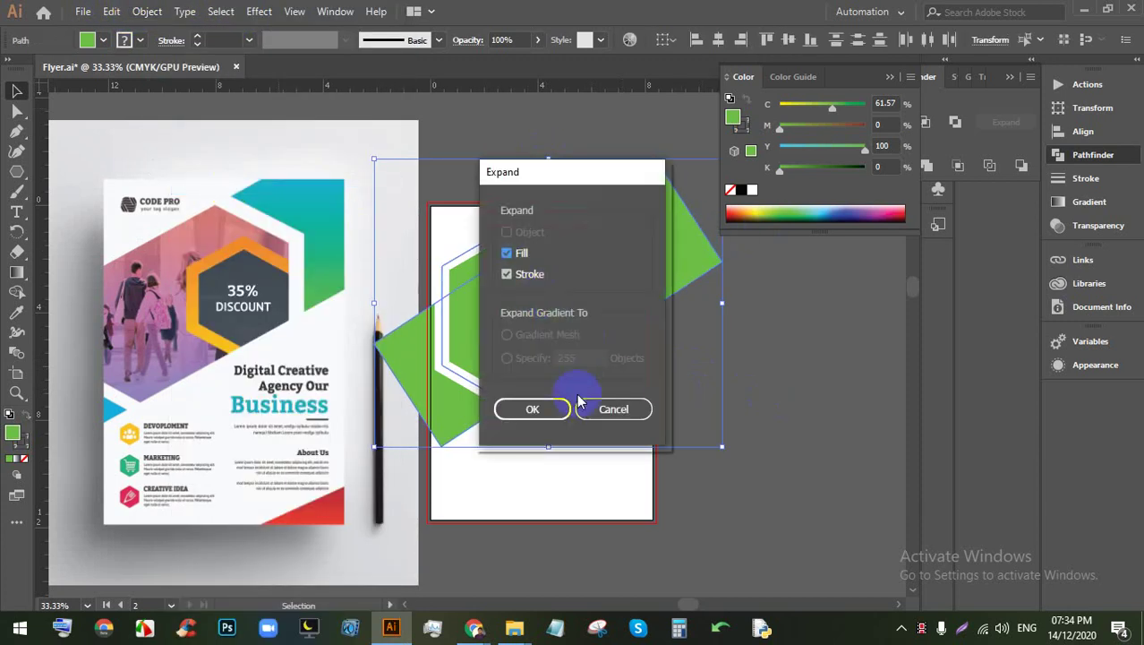
{"action": "left_click", "coordinate": [535, 405]}
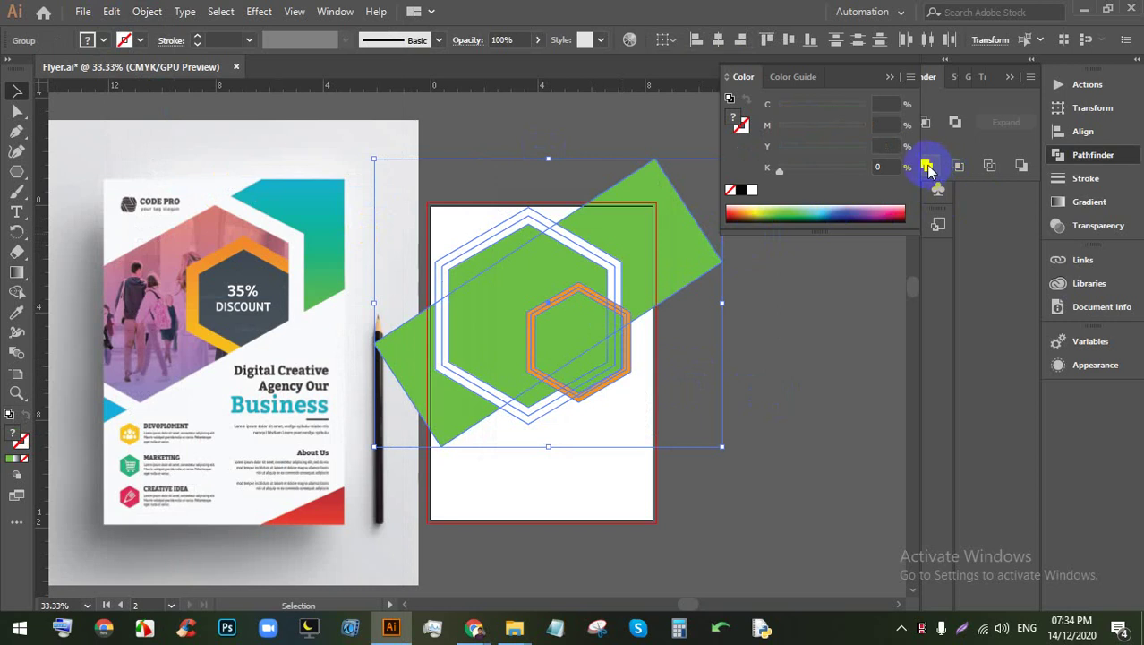
{"action": "left_click", "coordinate": [888, 77]}
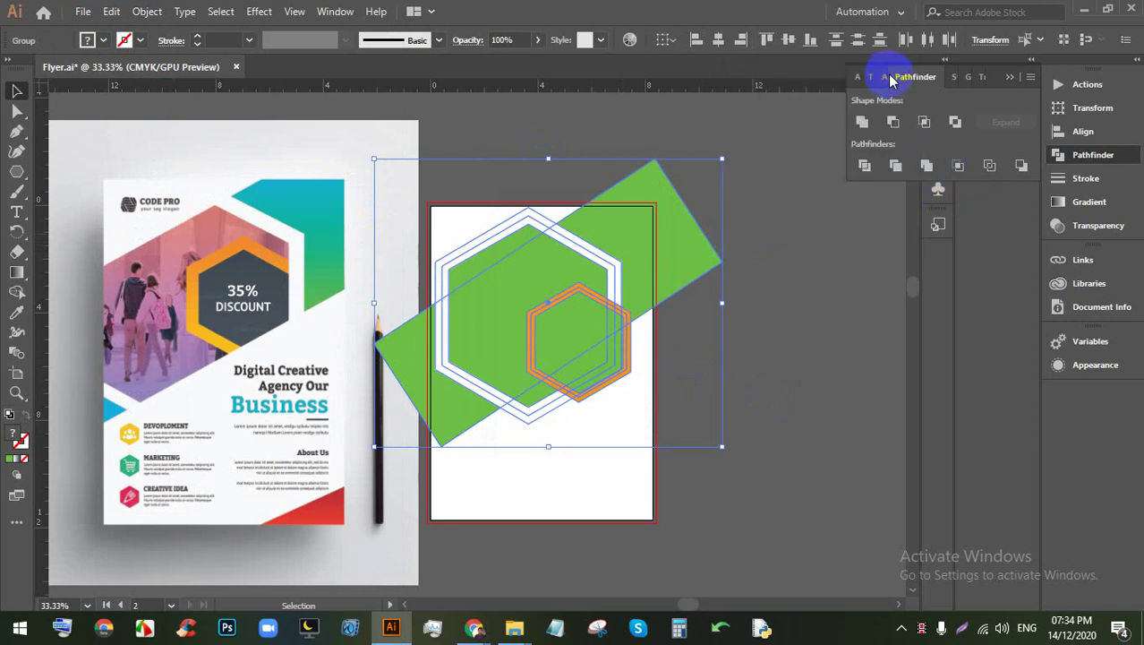
Step: Apply Pathfinder Divide to the overlapping shapes and ungroup the resulting pieces
{"action": "left_click", "coordinate": [860, 168]}
{"action": "right_click", "coordinate": [569, 265]}
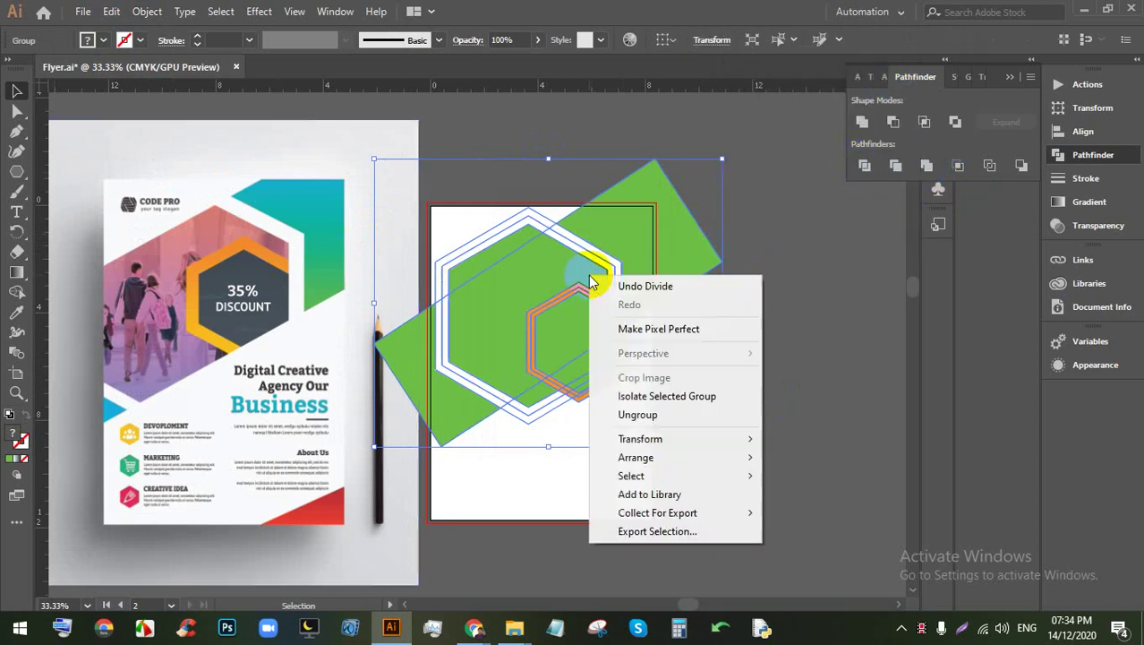
{"action": "left_click", "coordinate": [626, 414]}
{"action": "left_click", "coordinate": [624, 369]}
Step: Delete the left green band piece and reposition the small band piece
{"action": "left_click", "coordinate": [405, 339]}
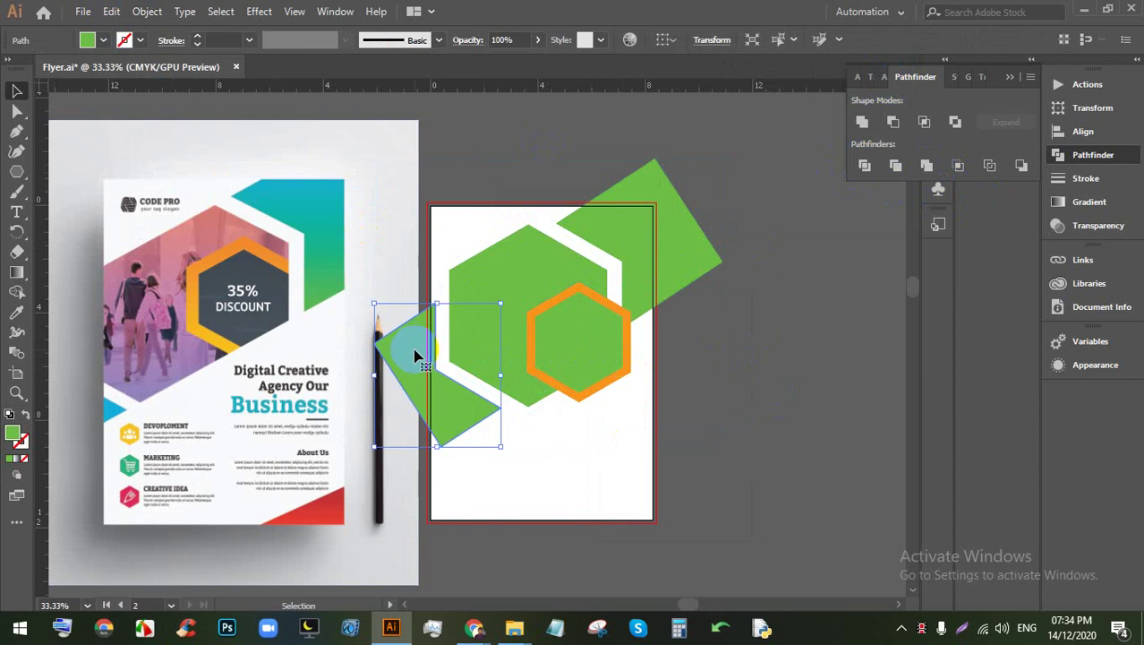
{"action": "key", "text": "Delete"}
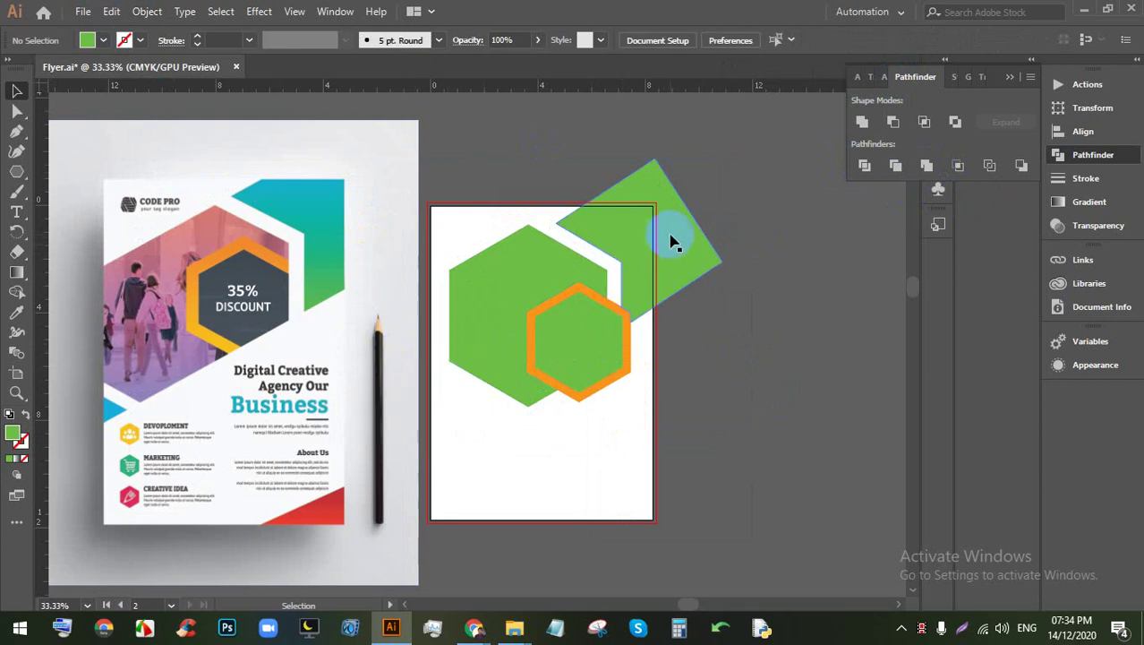
{"action": "left_click_drag", "start_coordinate": [466, 378], "coordinate": [446, 403]}
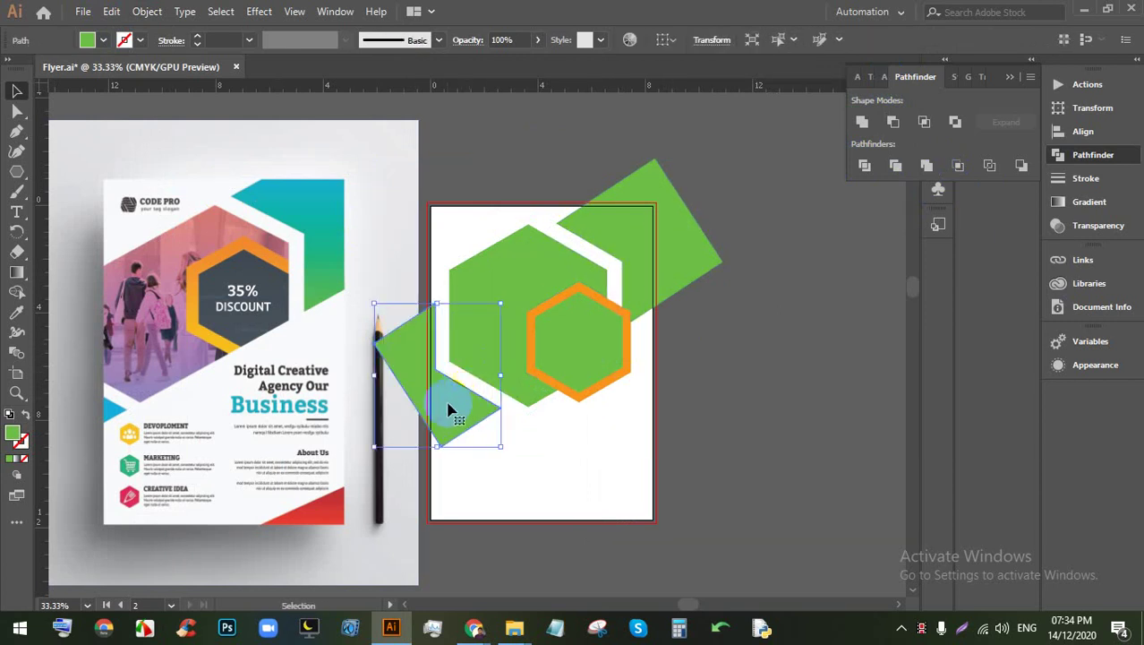
{"action": "scroll", "coordinate": [427, 394], "scroll_direction": "up", "scroll_amount": 1}
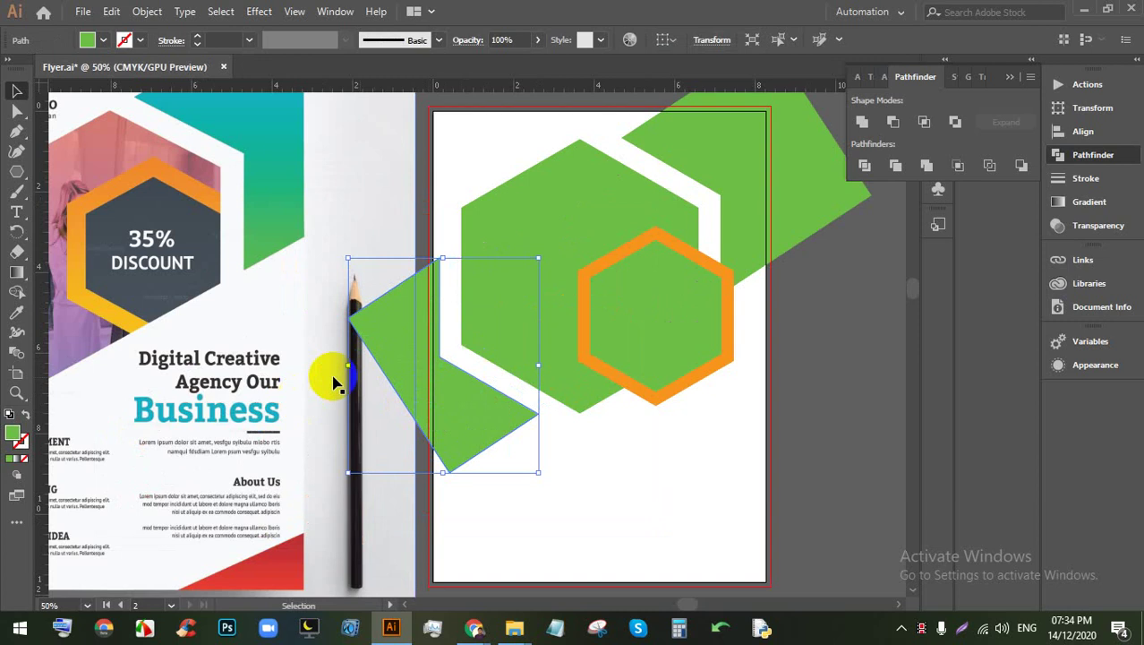
{"action": "scroll", "coordinate": [459, 327], "scroll_direction": "up", "scroll_amount": 1}
{"action": "scroll", "coordinate": [448, 306], "scroll_direction": "down", "scroll_amount": 2}
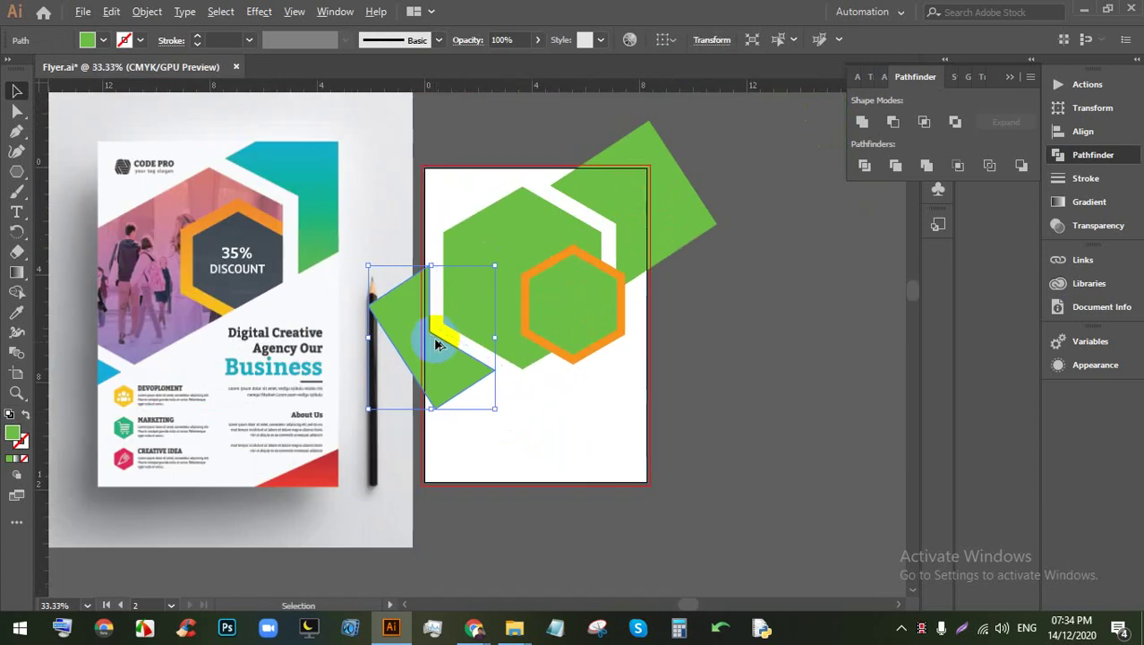
{"action": "key", "text": "ctrl+a"}
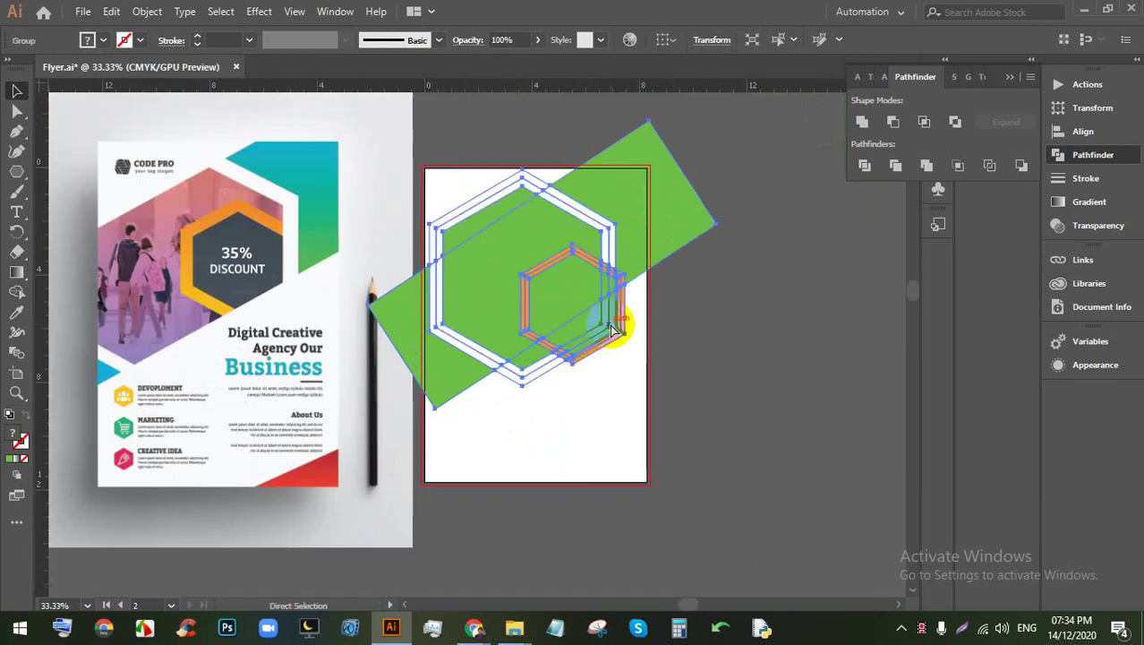
Step: Enlarge the white hexagon frame toward the lower left and nudge it slightly upward
{"action": "key", "text": "ctrl+g"}
{"action": "left_click", "coordinate": [734, 318]}
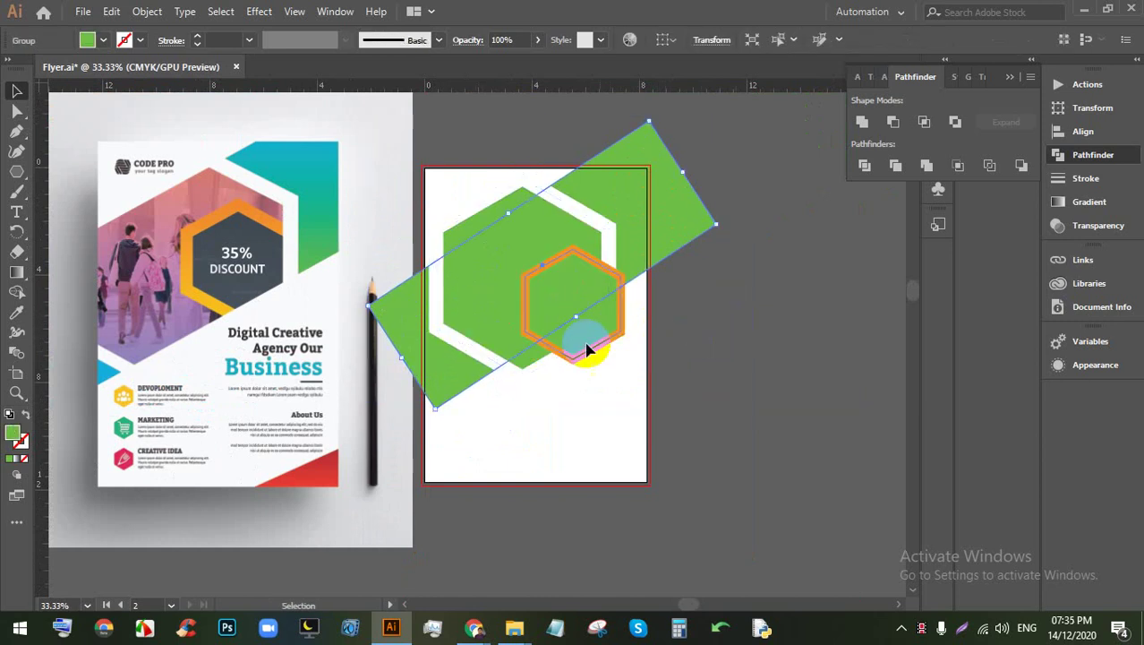
{"action": "left_click", "coordinate": [500, 358]}
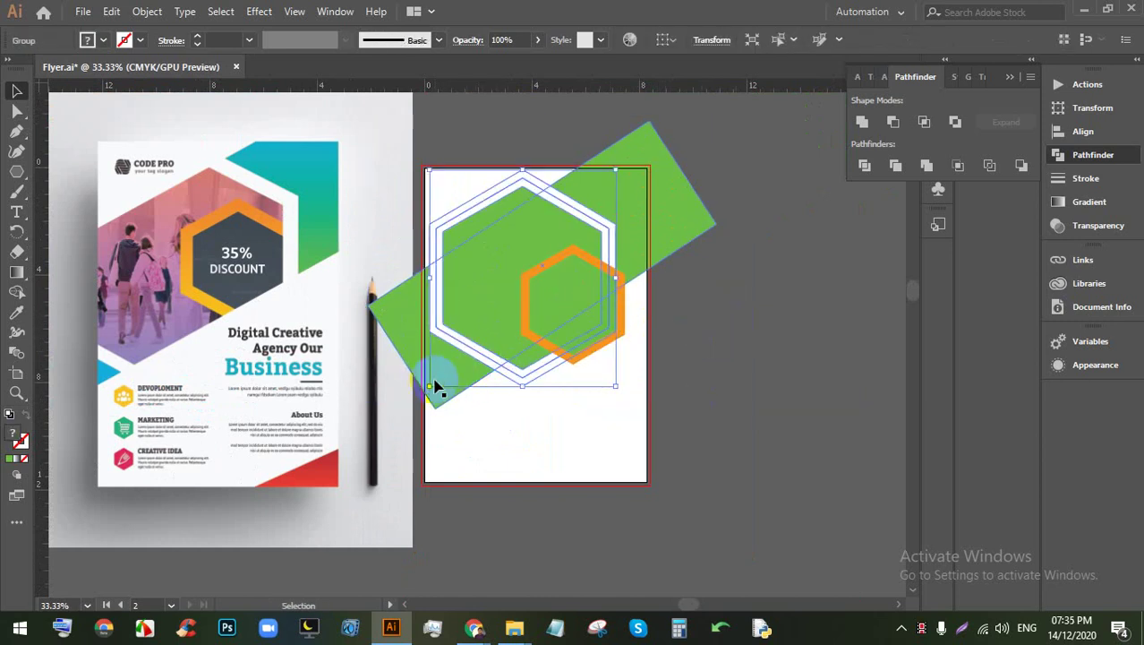
{"action": "left_click_drag", "start_coordinate": [430, 385], "coordinate": [394, 426]}
{"action": "left_click_drag", "start_coordinate": [549, 235], "coordinate": [566, 210]}
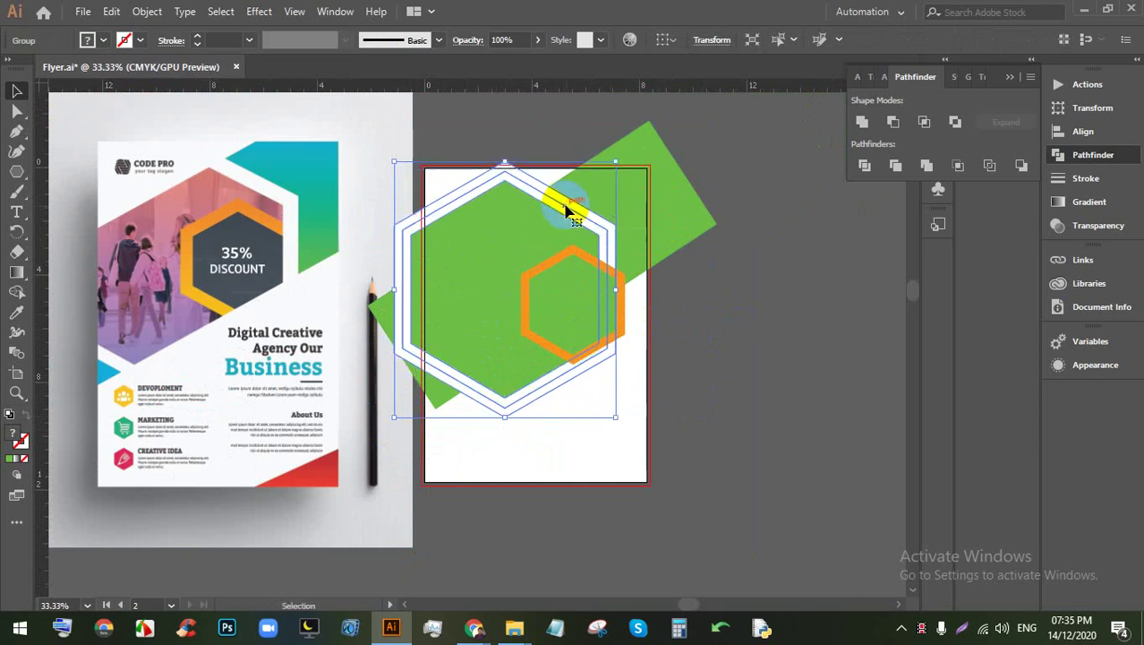
{"action": "left_click", "coordinate": [725, 300]}
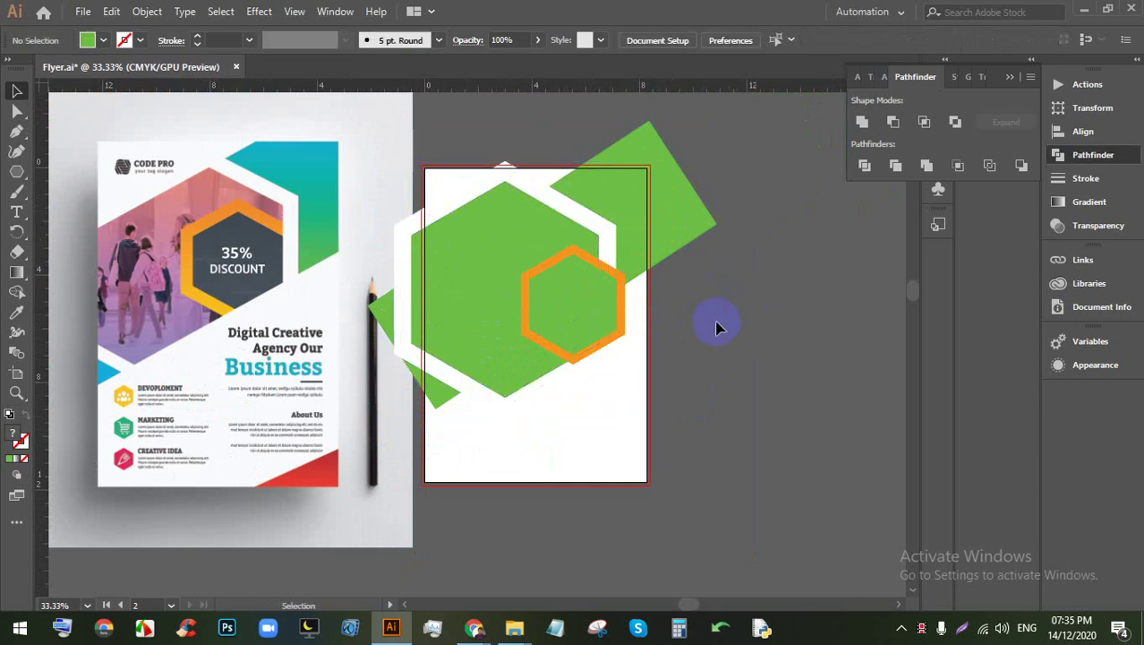
Step: Set the white hexagon frame and the orange hexagon to 47% opacity
{"action": "left_click", "coordinate": [624, 306]}
{"action": "key", "text": "a"}
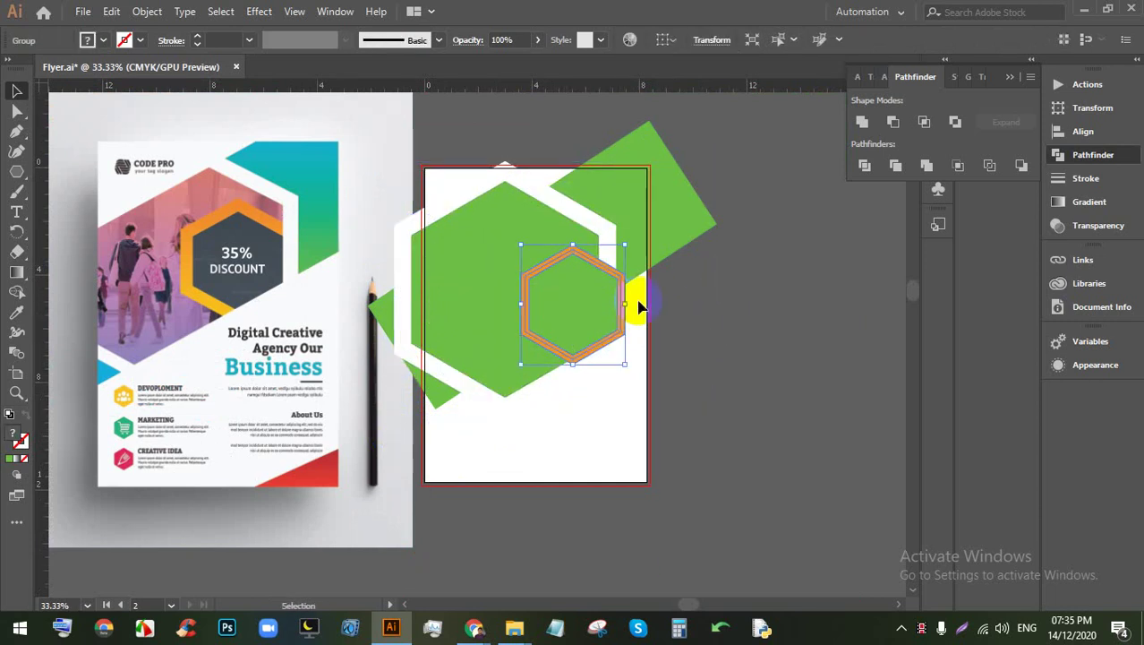
{"action": "left_click", "coordinate": [672, 299]}
{"action": "left_click", "coordinate": [554, 235]}
{"action": "left_click", "coordinate": [578, 289], "text": "shift"}
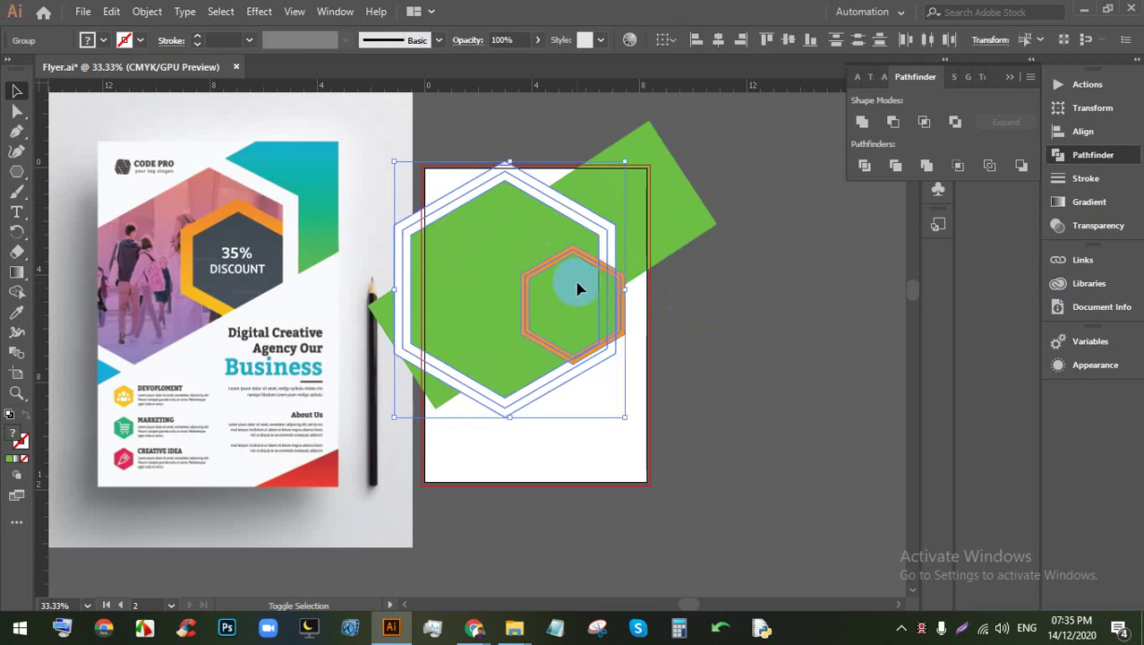
{"action": "left_click", "coordinate": [539, 39]}
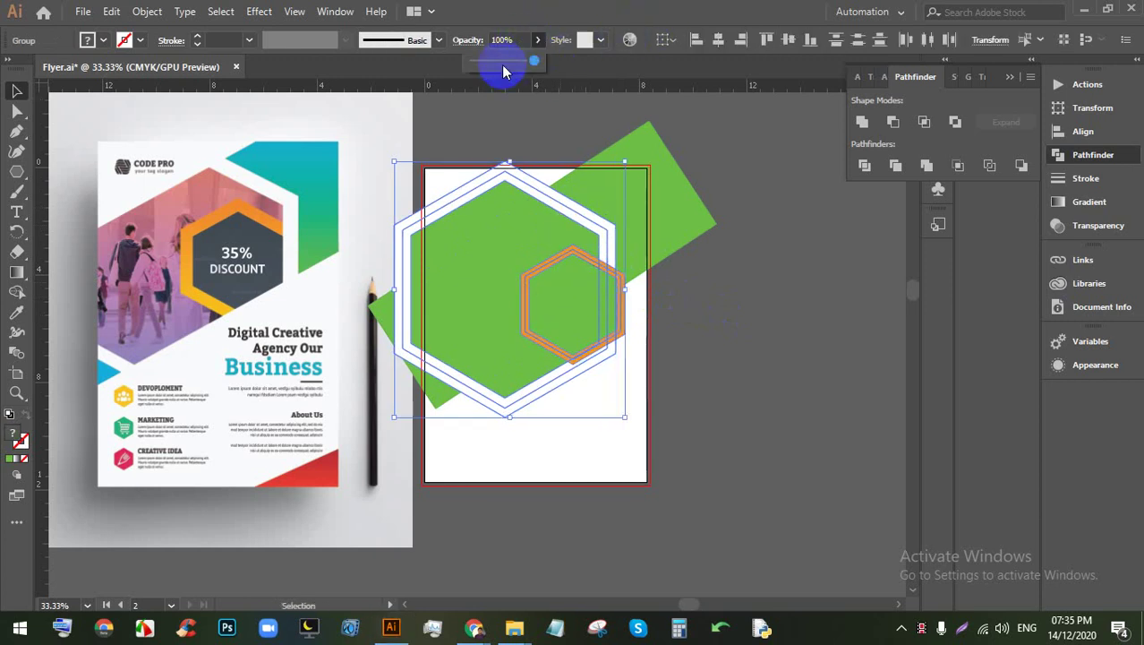
{"action": "left_click", "coordinate": [506, 69]}
{"action": "left_click", "coordinate": [759, 379]}
{"action": "scroll", "coordinate": [605, 331], "scroll_direction": "up", "scroll_amount": 1}
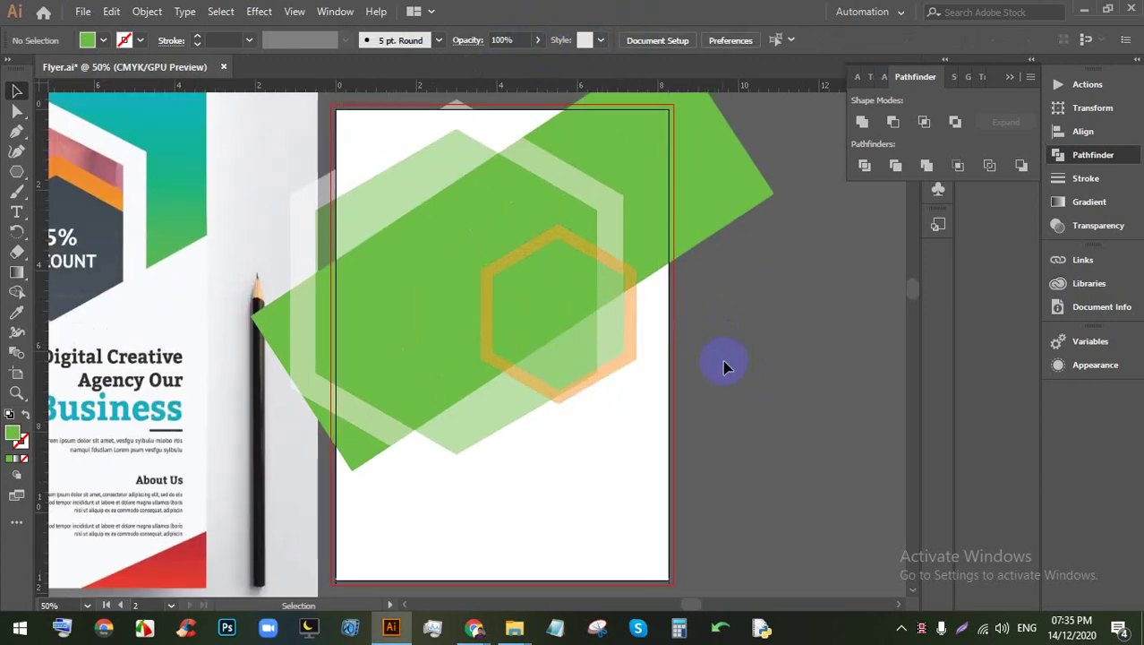
{"action": "scroll", "coordinate": [711, 363], "scroll_direction": "down", "scroll_amount": 1}
Step: Restore the small orange hexagon to 100% opacity
{"action": "left_click", "coordinate": [662, 352]}
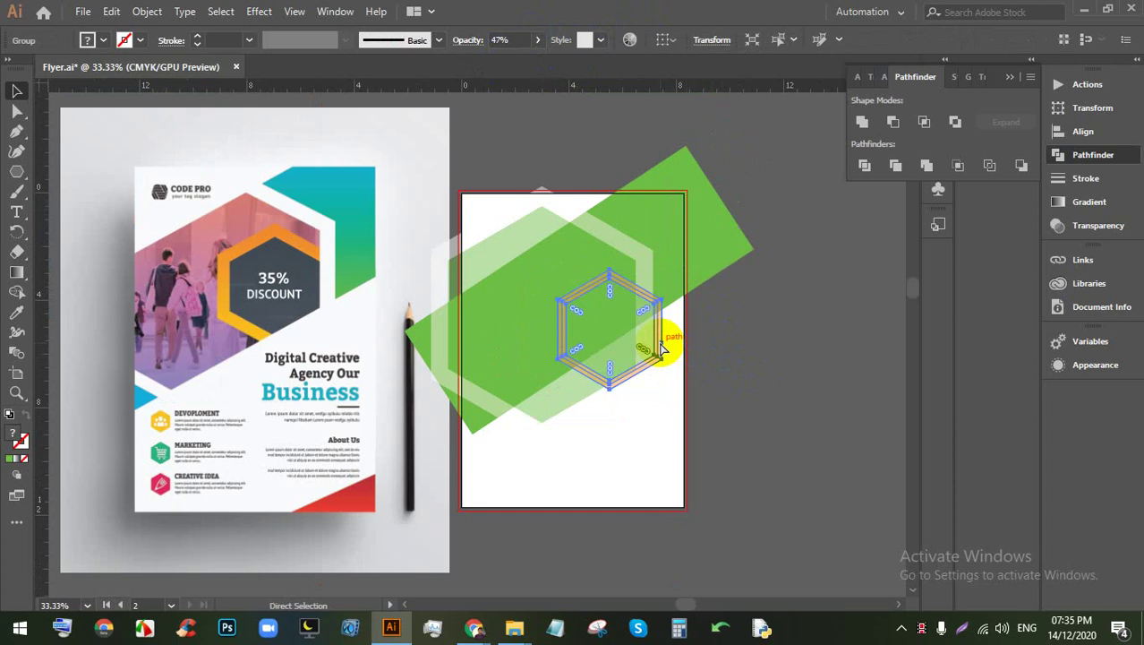
{"action": "left_click", "coordinate": [732, 335]}
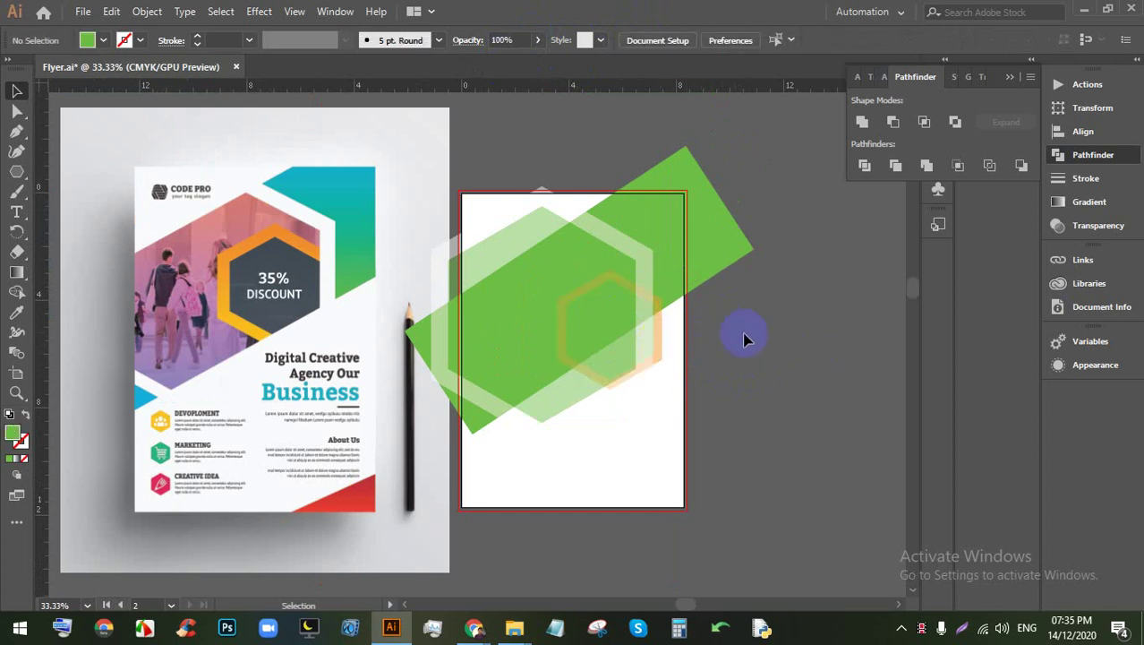
{"action": "left_click", "coordinate": [663, 332]}
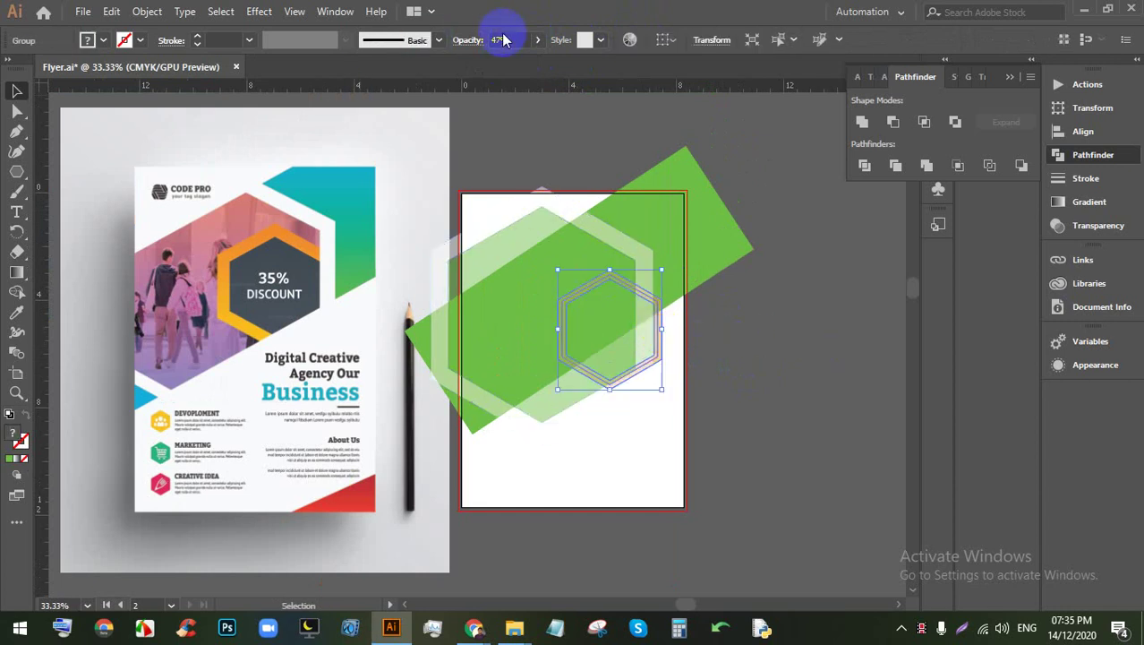
{"action": "left_click_drag", "start_coordinate": [535, 45], "coordinate": [618, 71]}
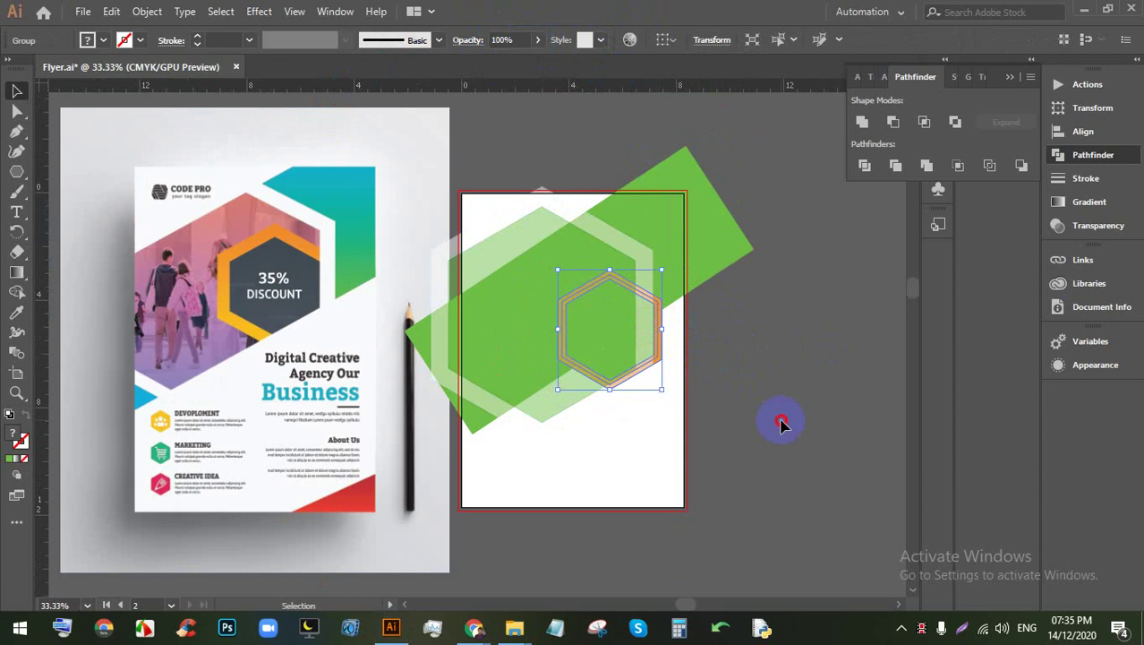
{"action": "left_click", "coordinate": [782, 419]}
{"action": "scroll", "coordinate": [605, 325], "scroll_direction": "up", "scroll_amount": 2}
{"action": "scroll", "coordinate": [633, 339], "scroll_direction": "down", "scroll_amount": 2}
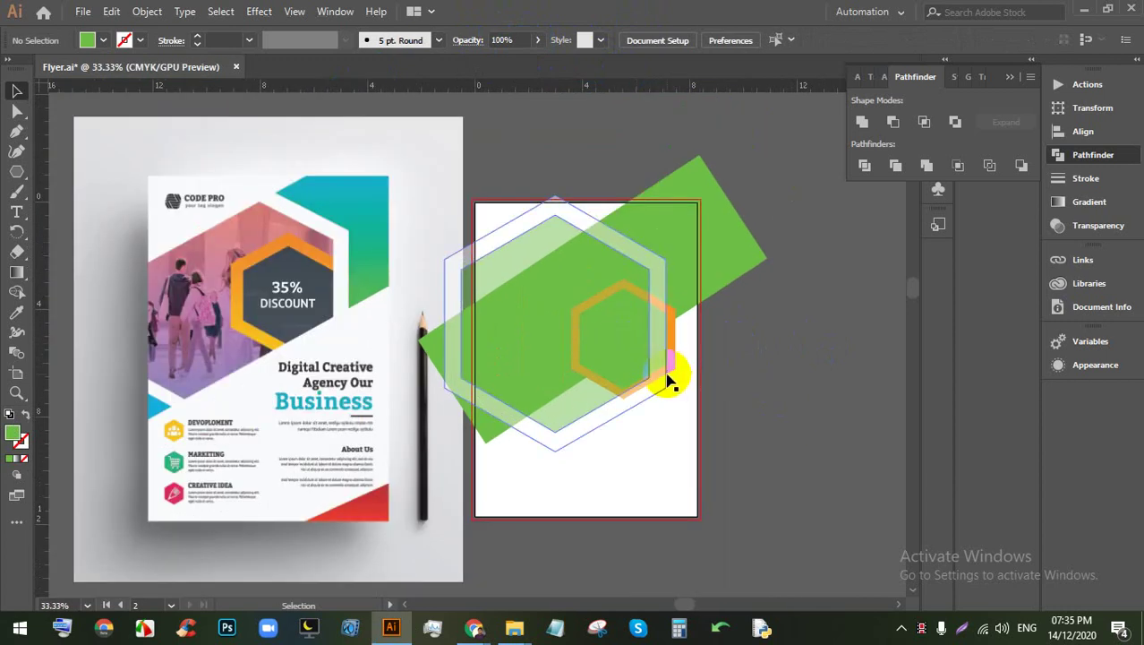
Step: Change the orange hexagon's stroke weight from 18 pt to 17 pt
{"action": "left_click", "coordinate": [673, 367]}
{"action": "left_click", "coordinate": [674, 364]}
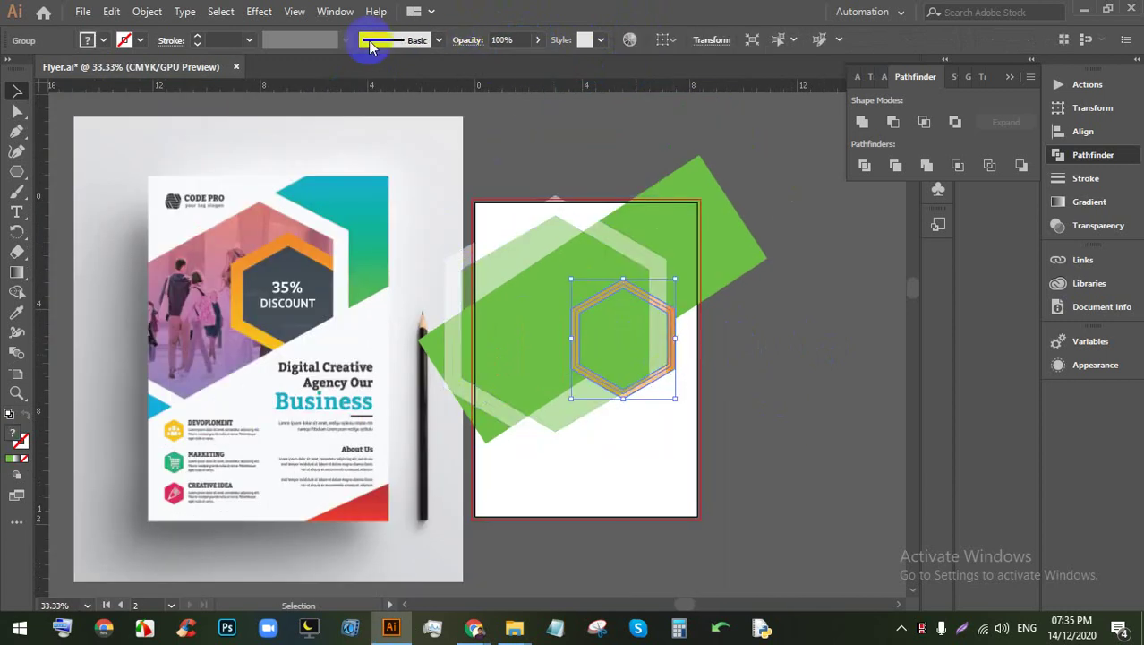
{"action": "left_click", "coordinate": [766, 353]}
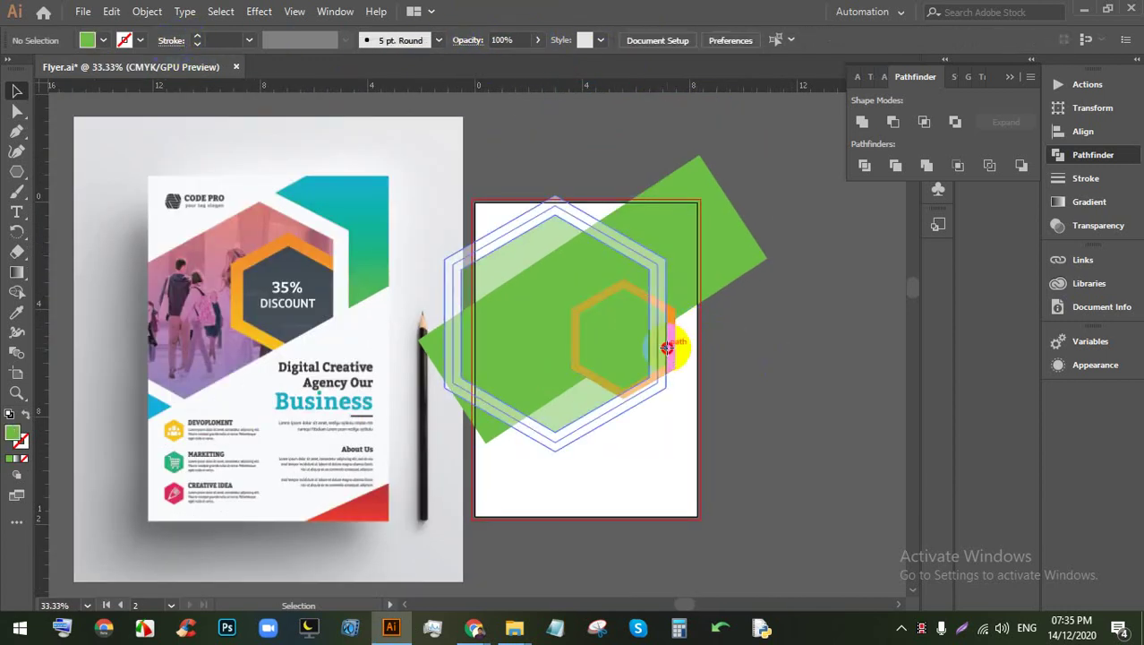
{"action": "left_click", "coordinate": [678, 354]}
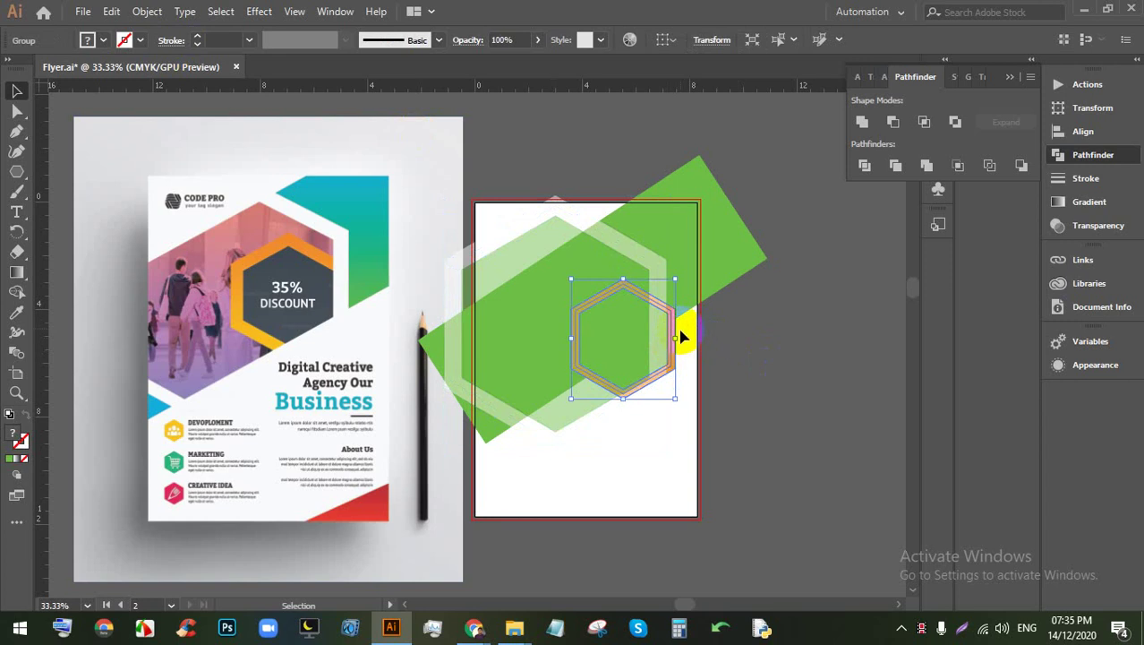
{"action": "left_click", "coordinate": [198, 43]}
{"action": "left_click", "coordinate": [809, 373]}
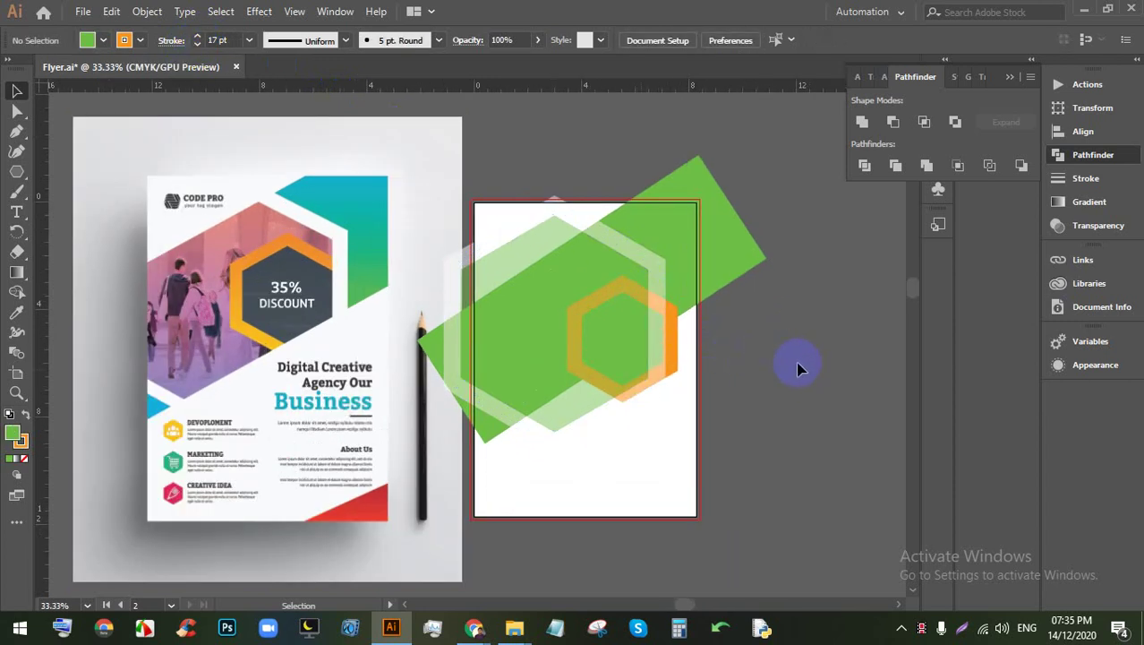
{"action": "left_click", "coordinate": [528, 207]}
Step: Split the band and hexagons at their overlaps with Pathfinder Divide
{"action": "left_click", "coordinate": [866, 167]}
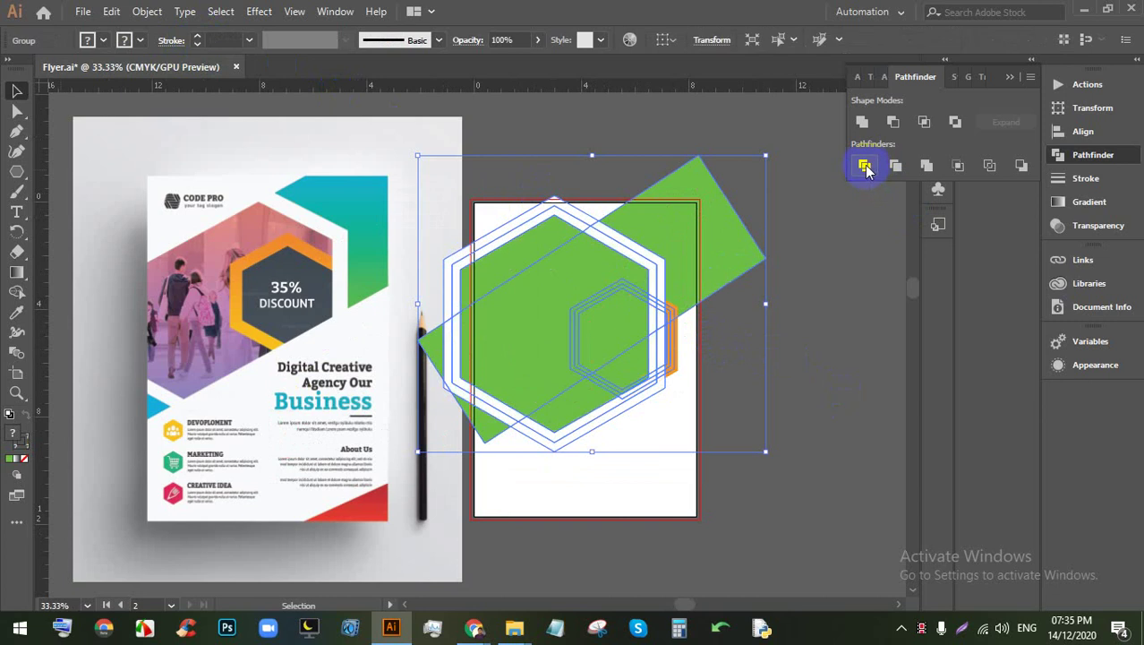
{"action": "left_click", "coordinate": [830, 338]}
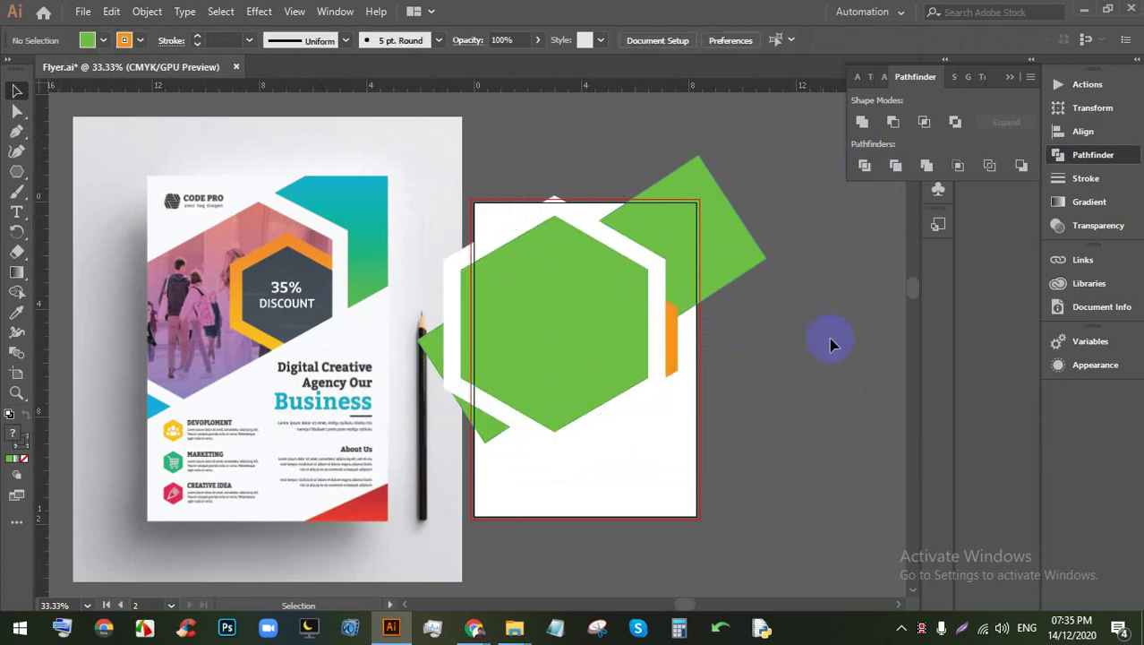
{"action": "left_click", "coordinate": [523, 199]}
Step: Expand the divided artwork's fills and strokes into shapes via Object > Expand
{"action": "left_click", "coordinate": [147, 11]}
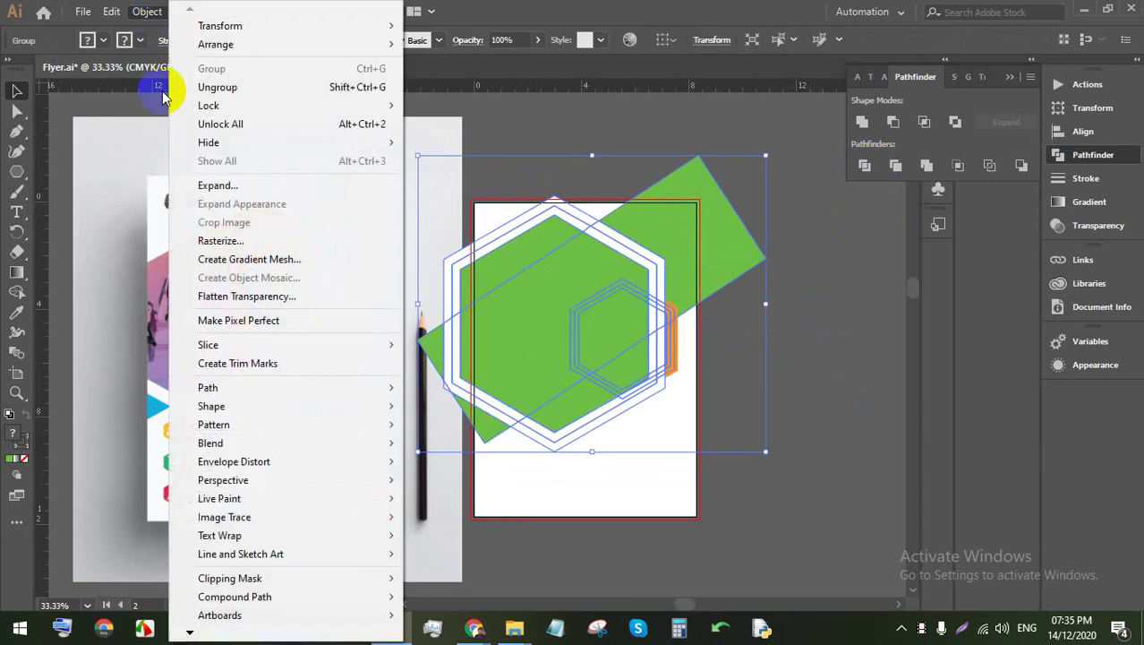
{"action": "left_click", "coordinate": [218, 185]}
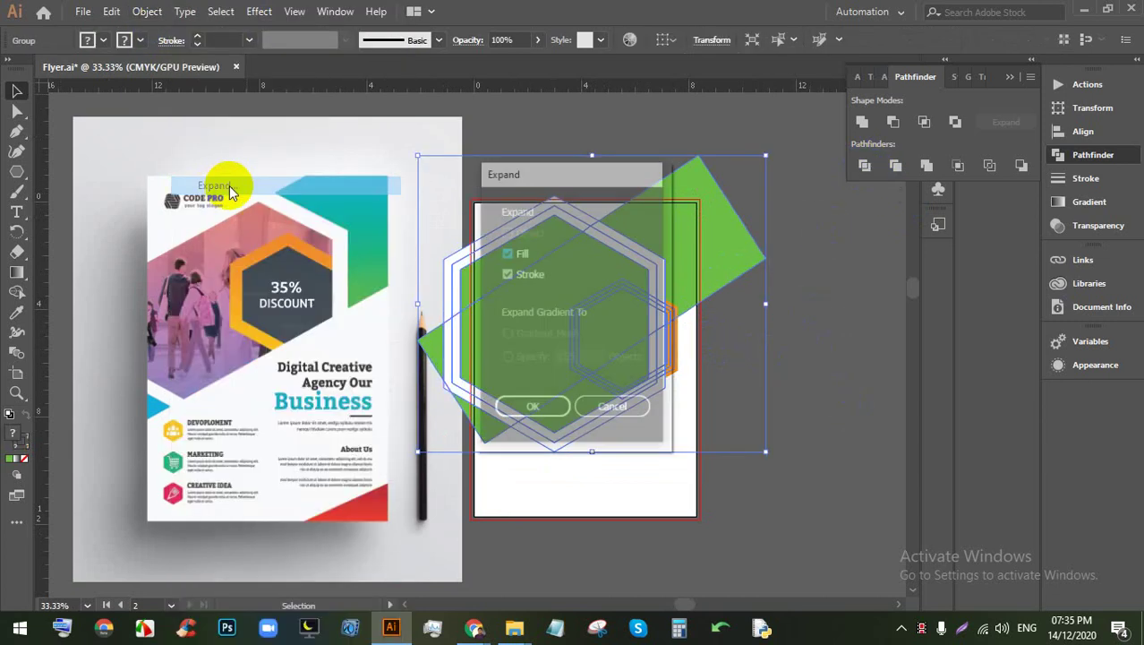
{"action": "left_click", "coordinate": [552, 411]}
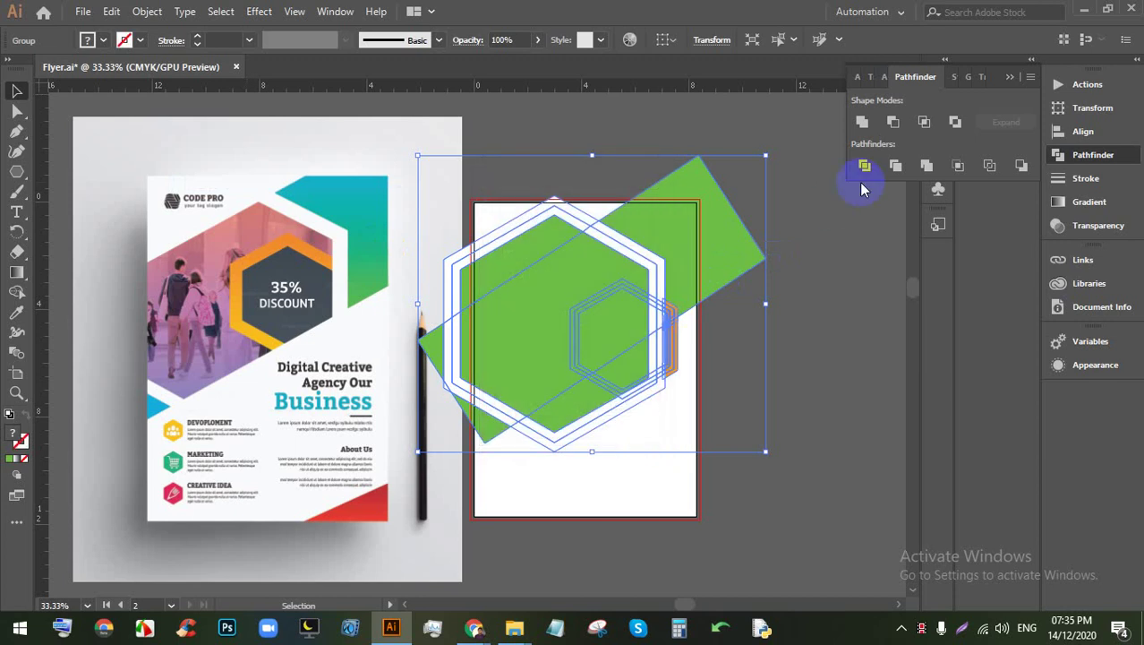
{"action": "left_click", "coordinate": [817, 297]}
{"action": "left_click", "coordinate": [614, 299]}
{"action": "left_click", "coordinate": [780, 313]}
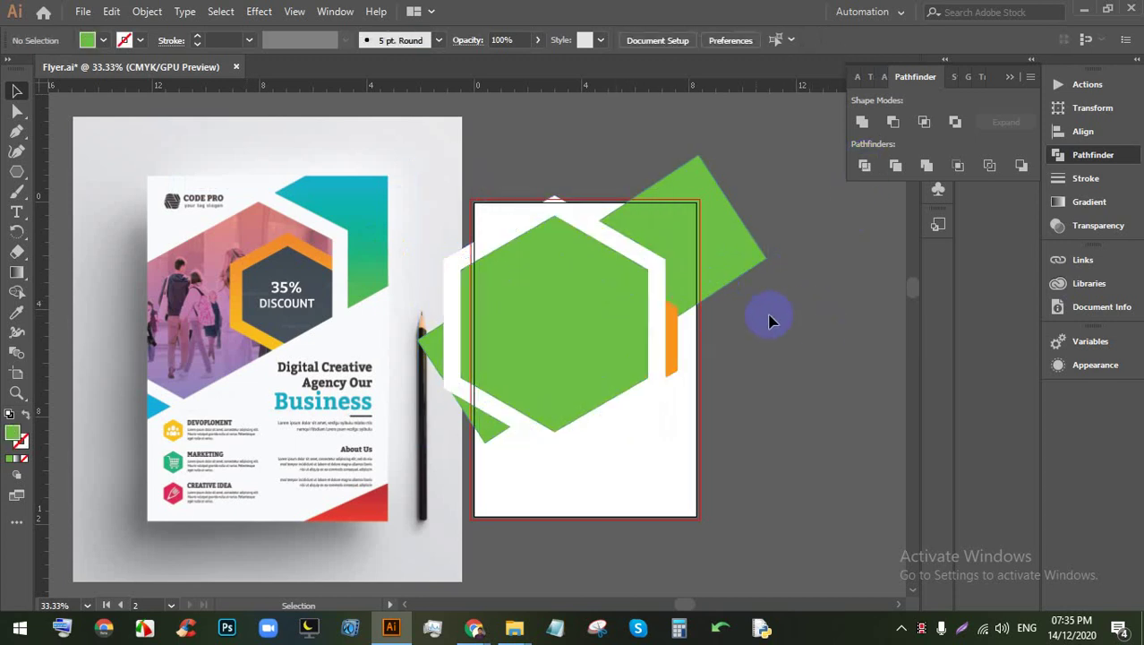
{"action": "key", "text": "ctrl+a"}
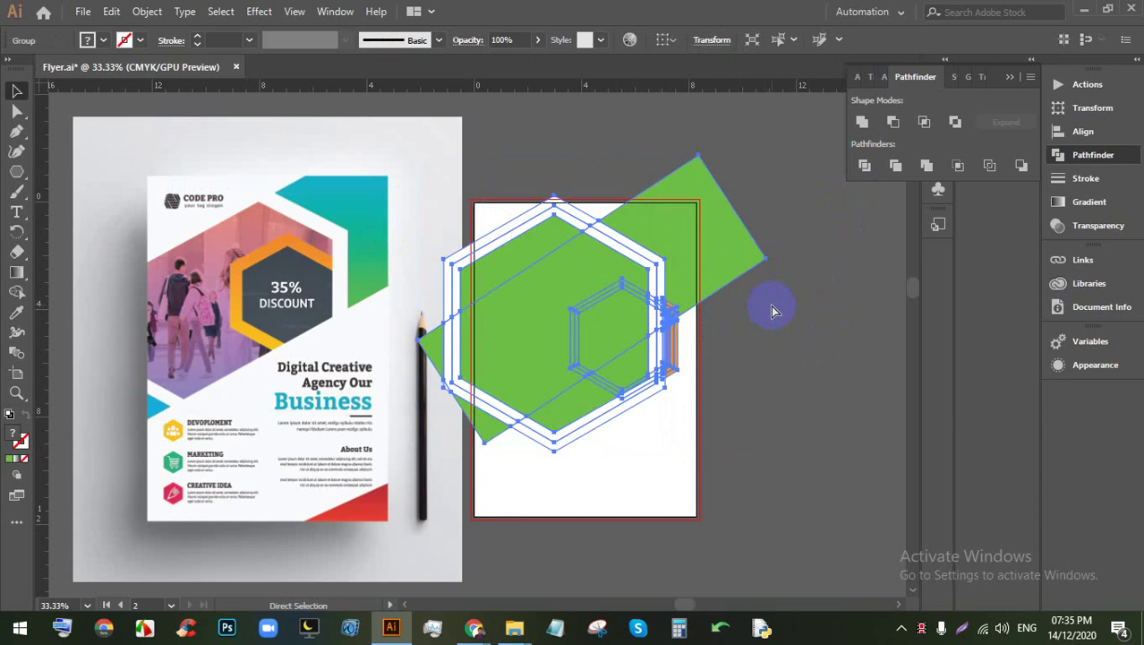
{"action": "key", "text": "ctrl+z"}
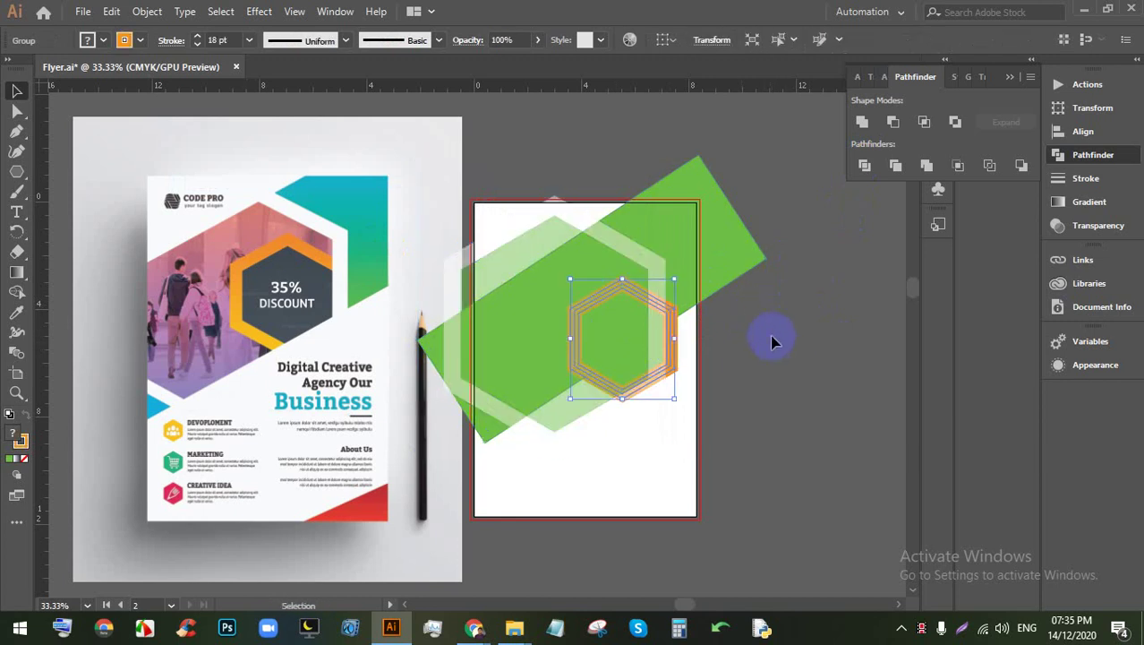
{"action": "left_click", "coordinate": [17, 91]}
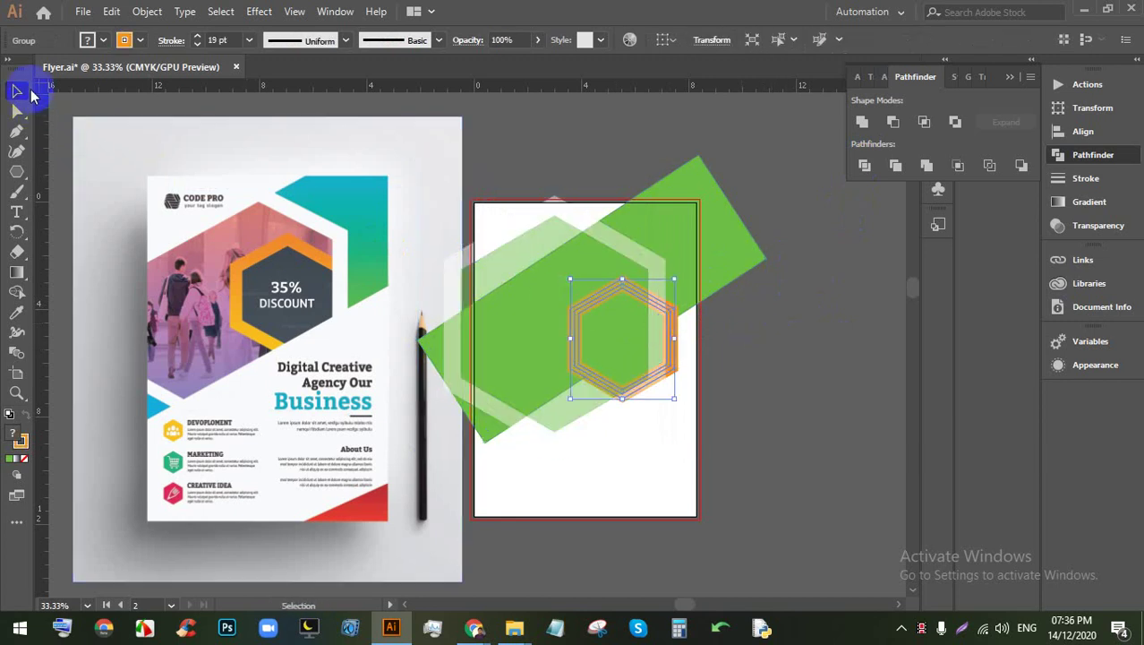
{"action": "left_click", "coordinate": [821, 304]}
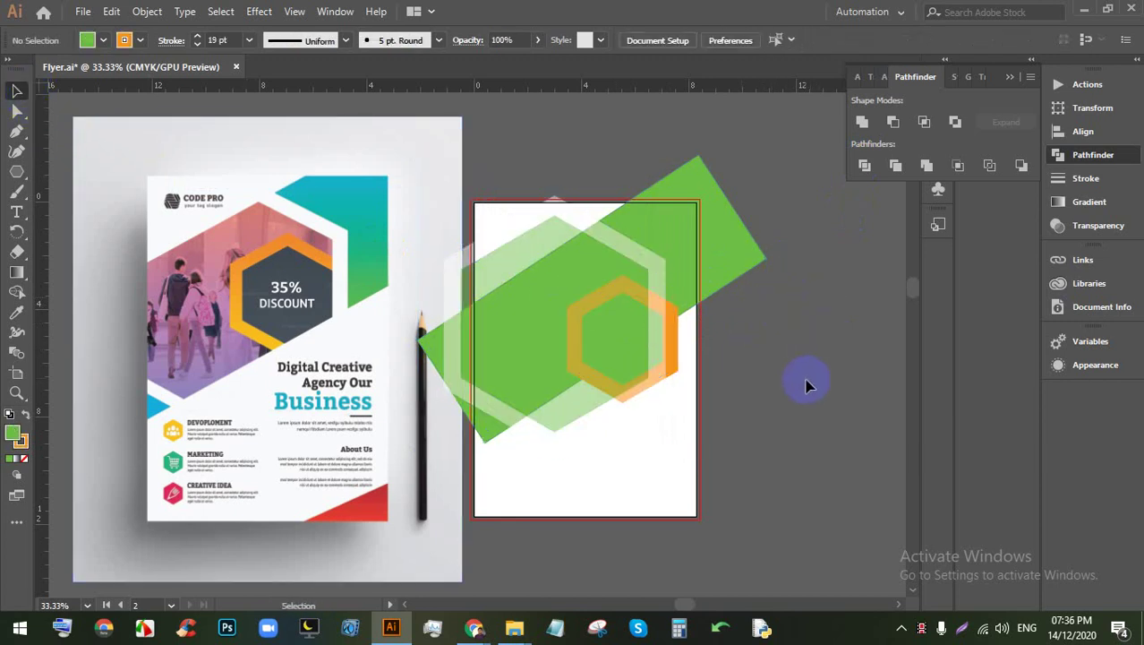
{"action": "left_click", "coordinate": [676, 334]}
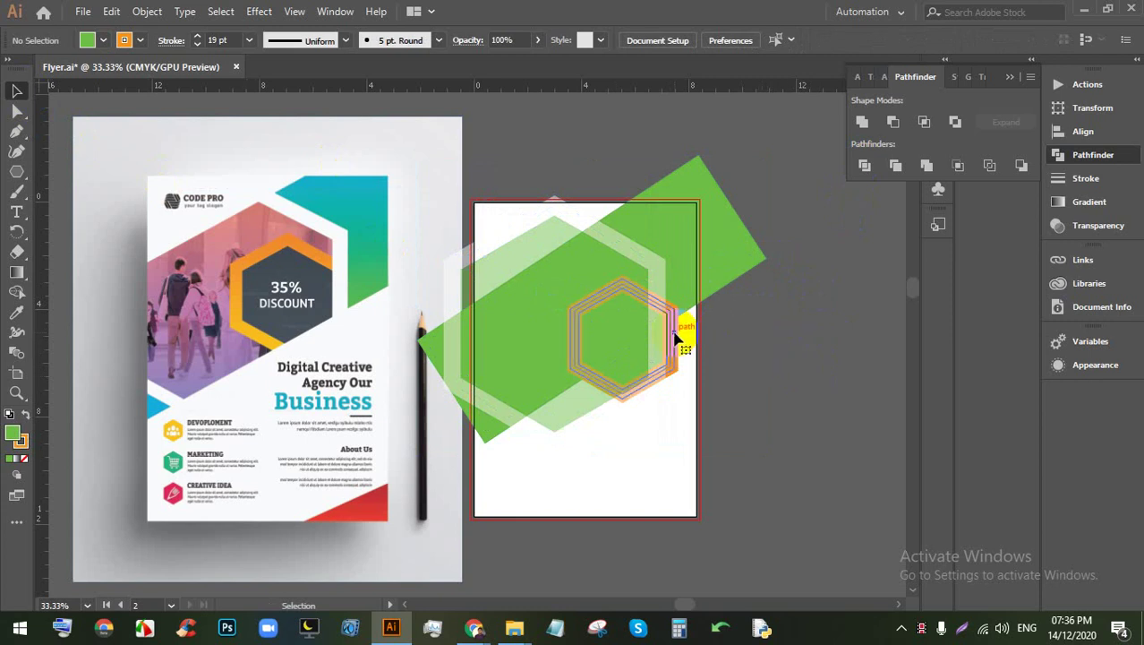
{"action": "key", "text": "Delete"}
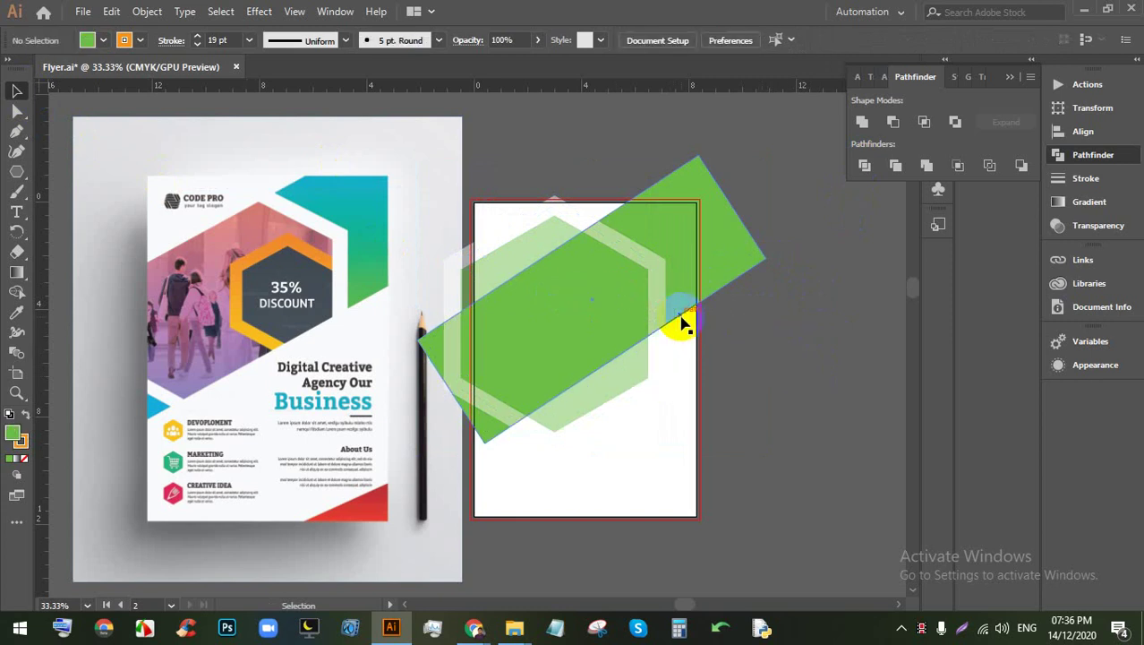
{"action": "key", "text": "ctrl+z"}
{"action": "left_click", "coordinate": [705, 336]}
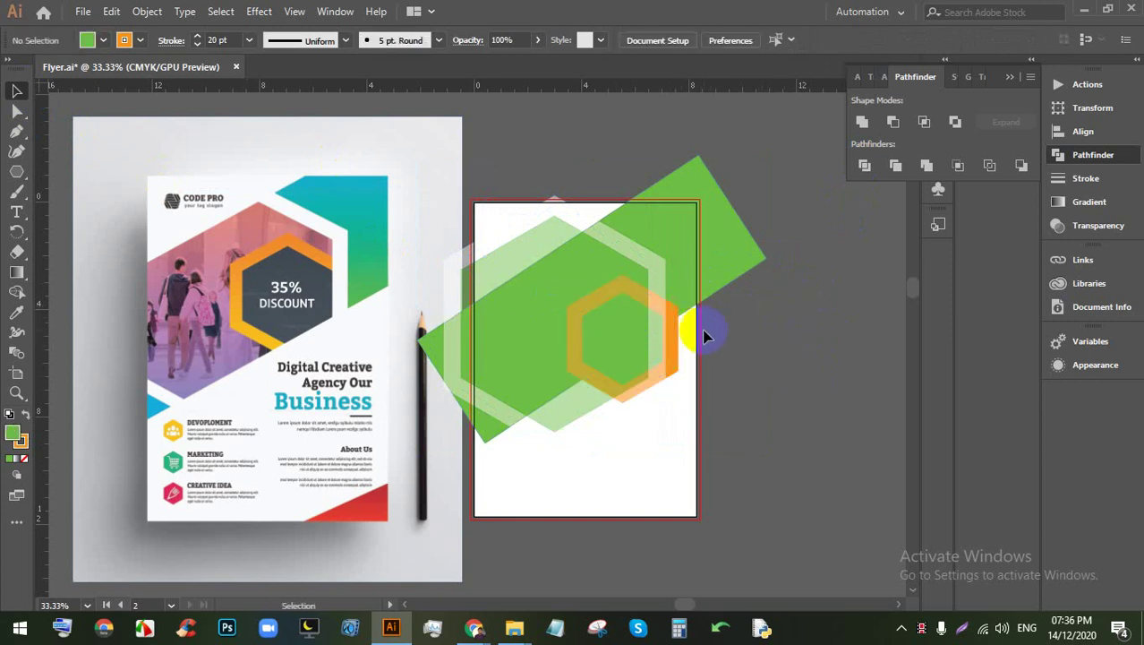
{"action": "left_click", "coordinate": [670, 334]}
{"action": "key", "text": "Delete"}
{"action": "left_click", "coordinate": [646, 325]}
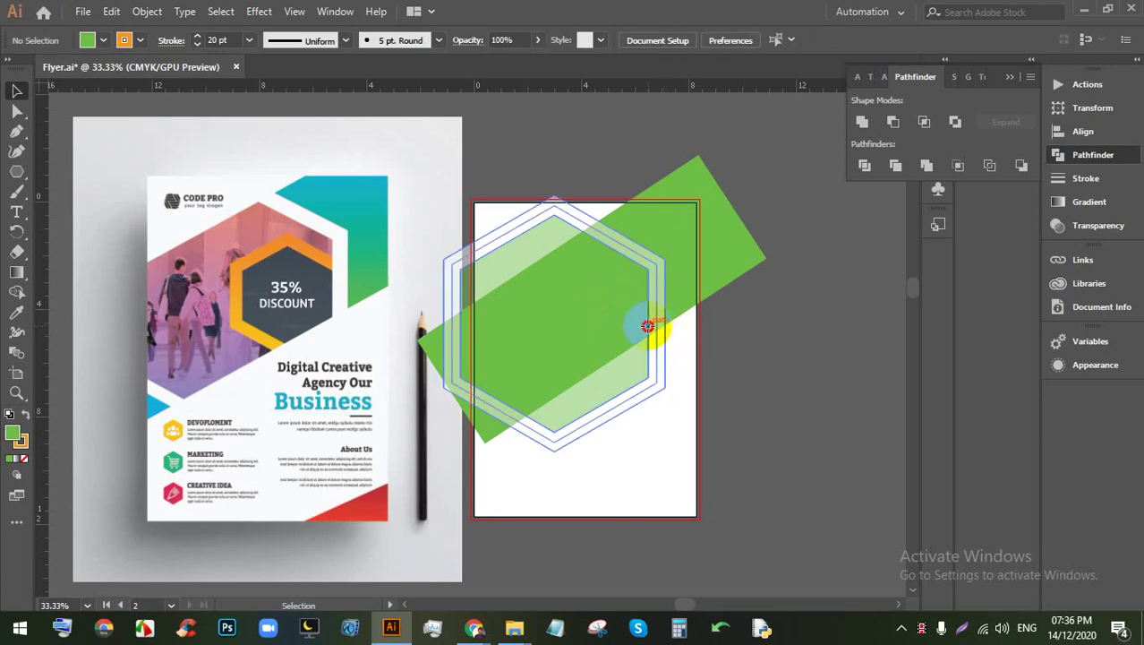
{"action": "key", "text": "Delete"}
{"action": "scroll", "coordinate": [564, 336], "scroll_direction": "up", "scroll_amount": 1}
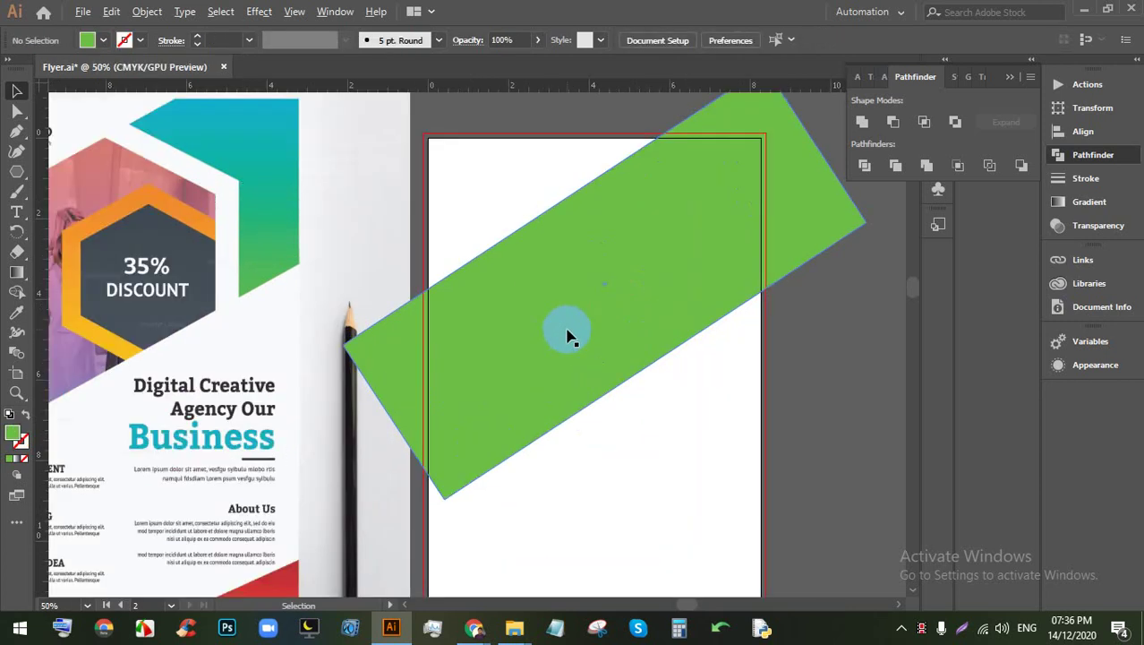
{"action": "scroll", "coordinate": [493, 325], "scroll_direction": "down", "scroll_amount": 1}
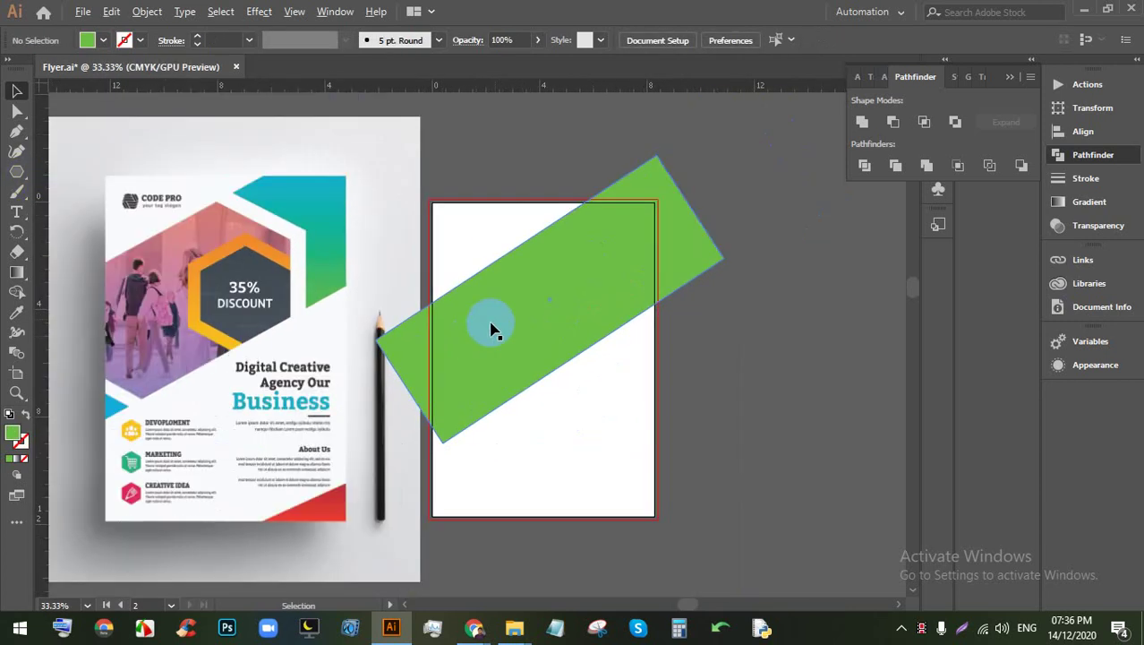
Step: Draw a hexagon with the Polygon Tool on the second artboard
{"action": "left_click", "coordinate": [20, 174]}
{"action": "left_click_drag", "start_coordinate": [21, 183], "coordinate": [82, 204]}
{"action": "left_click_drag", "start_coordinate": [474, 270], "coordinate": [547, 376]}
Step: Rotate the hexagon 90° and move it onto the artboard's top edge over the band
{"action": "left_click", "coordinate": [16, 90]}
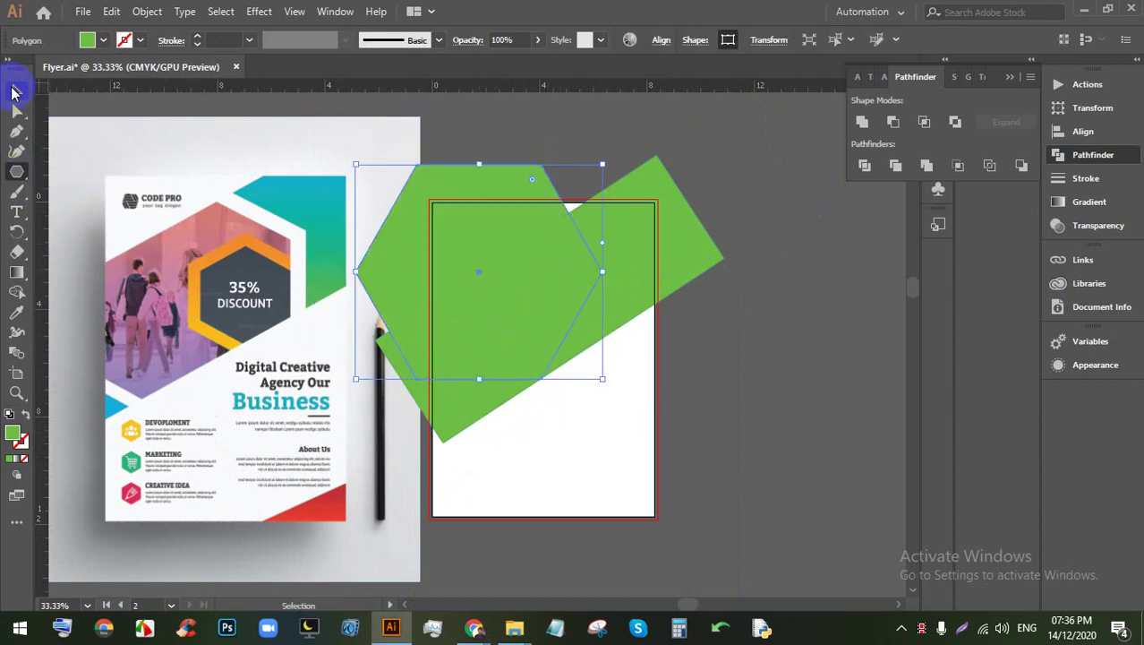
{"action": "left_click_drag", "start_coordinate": [607, 157], "coordinate": [381, 143]}
{"action": "left_click_drag", "start_coordinate": [496, 270], "coordinate": [513, 336]}
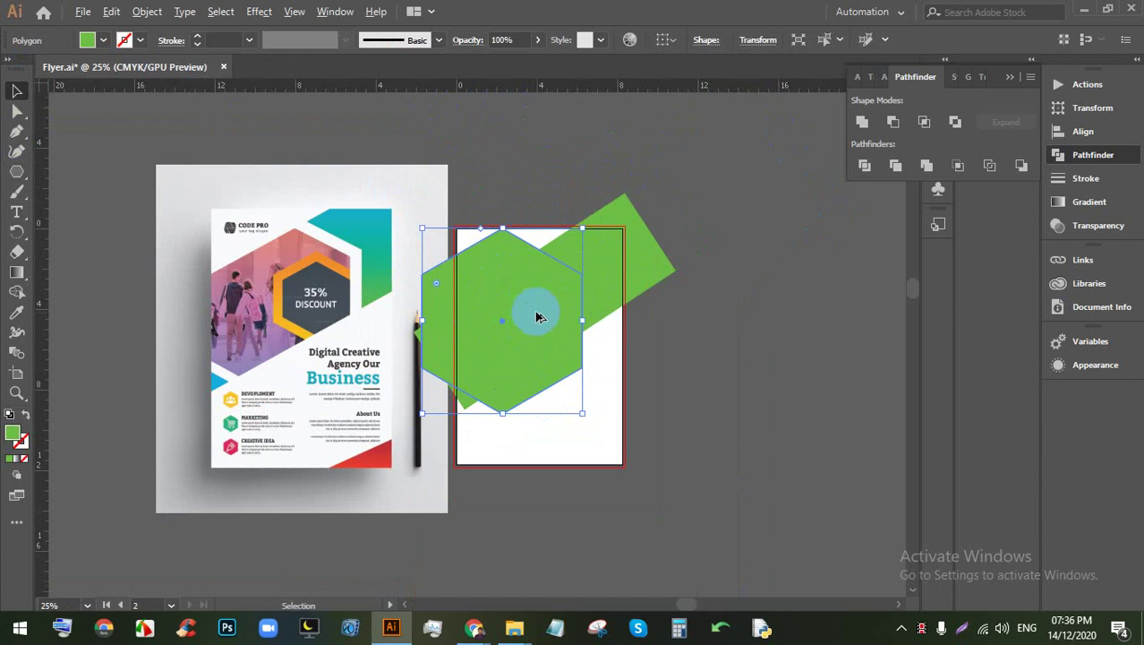
{"action": "key", "text": "ctrl+plus"}
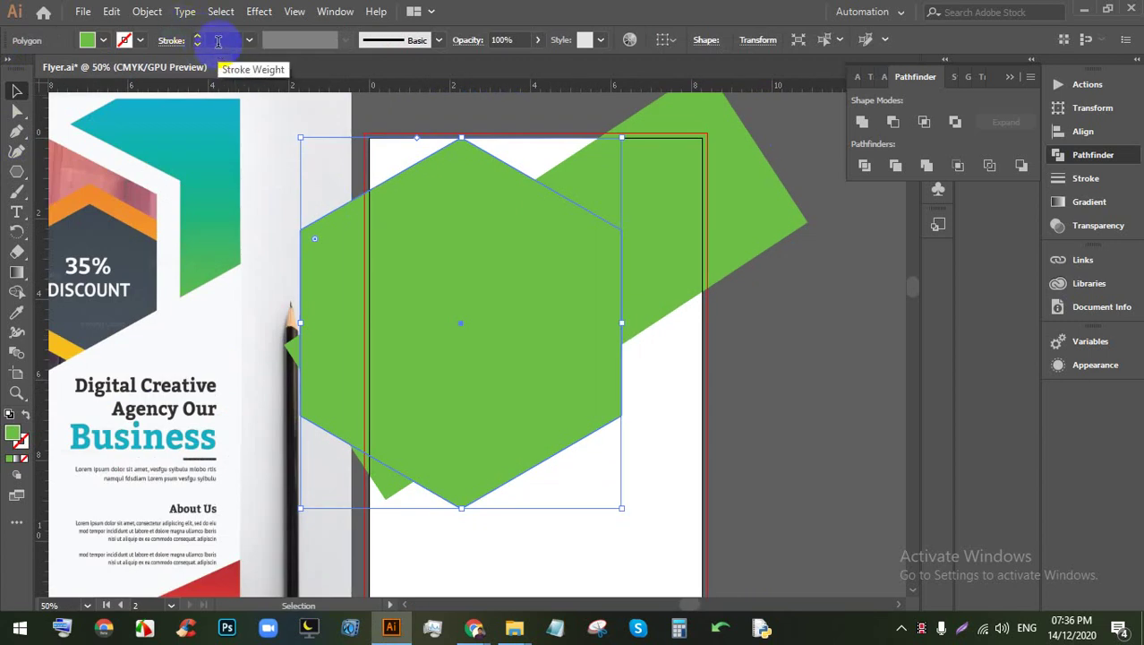
{"action": "scroll", "coordinate": [536, 269], "scroll_direction": "up", "scroll_amount": 1}
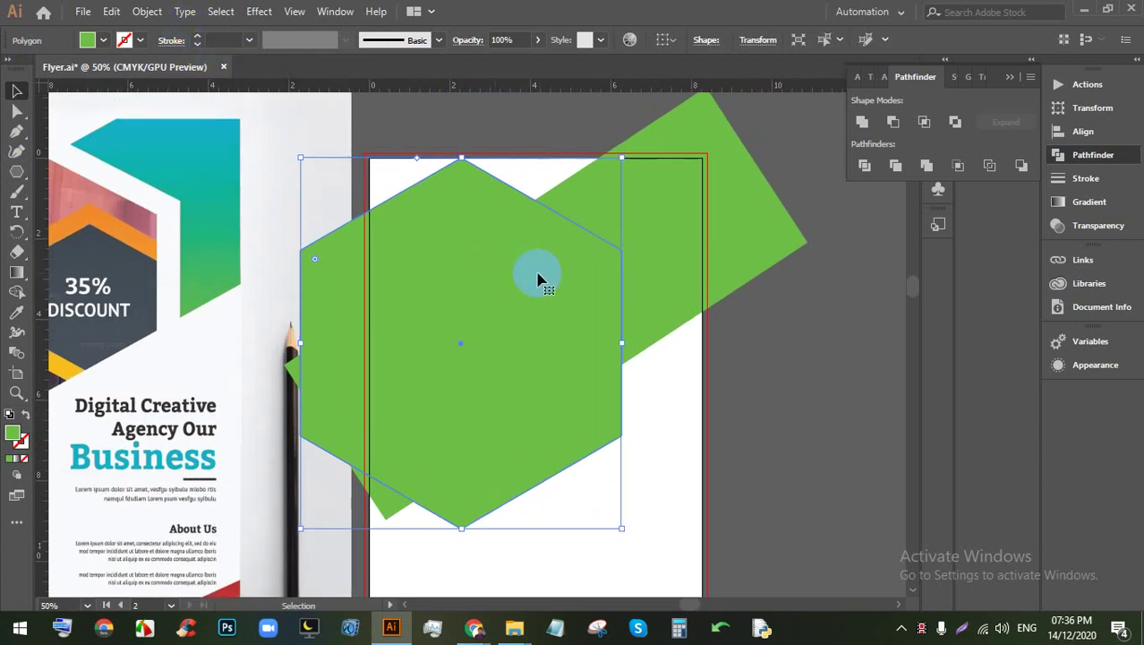
{"action": "scroll", "coordinate": [541, 273], "scroll_direction": "down", "scroll_amount": 1}
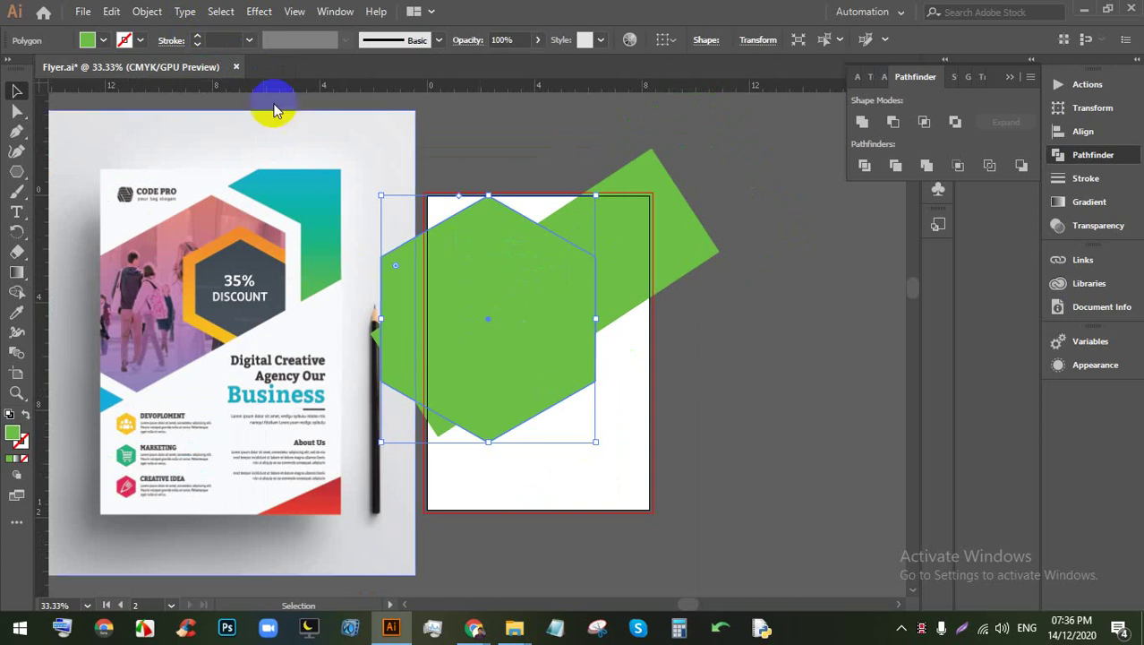
Step: Apply an Offset Path of -0.625 in to the green hexagon
{"action": "left_click", "coordinate": [152, 12]}
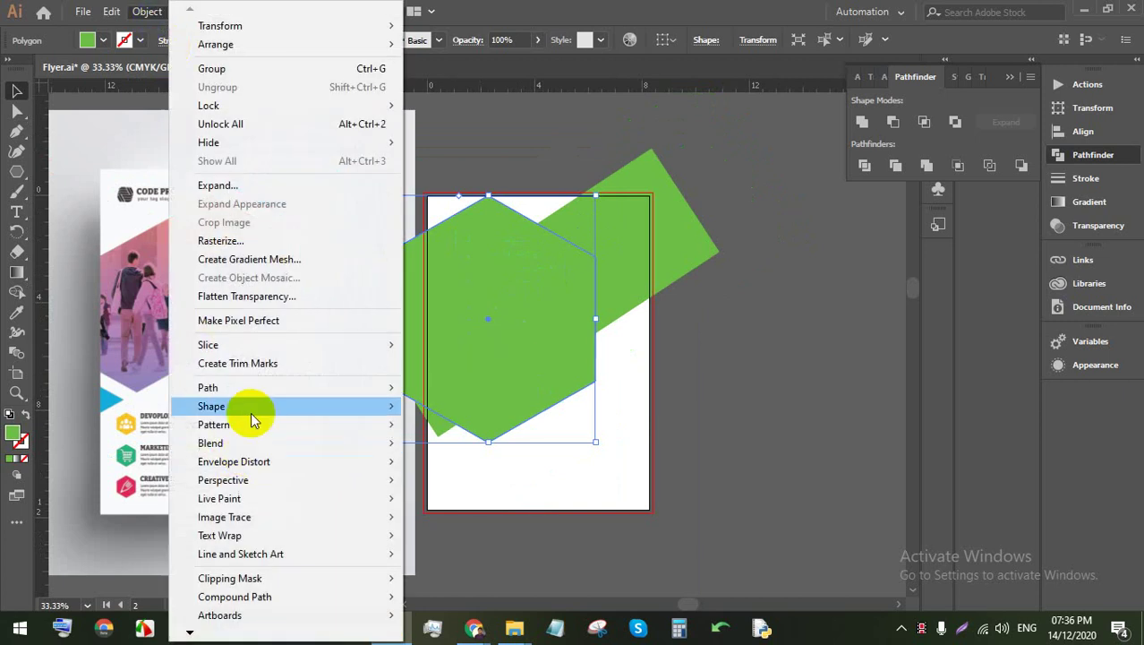
{"action": "mouse_move", "coordinate": [255, 387]}
{"action": "left_click", "coordinate": [449, 449]}
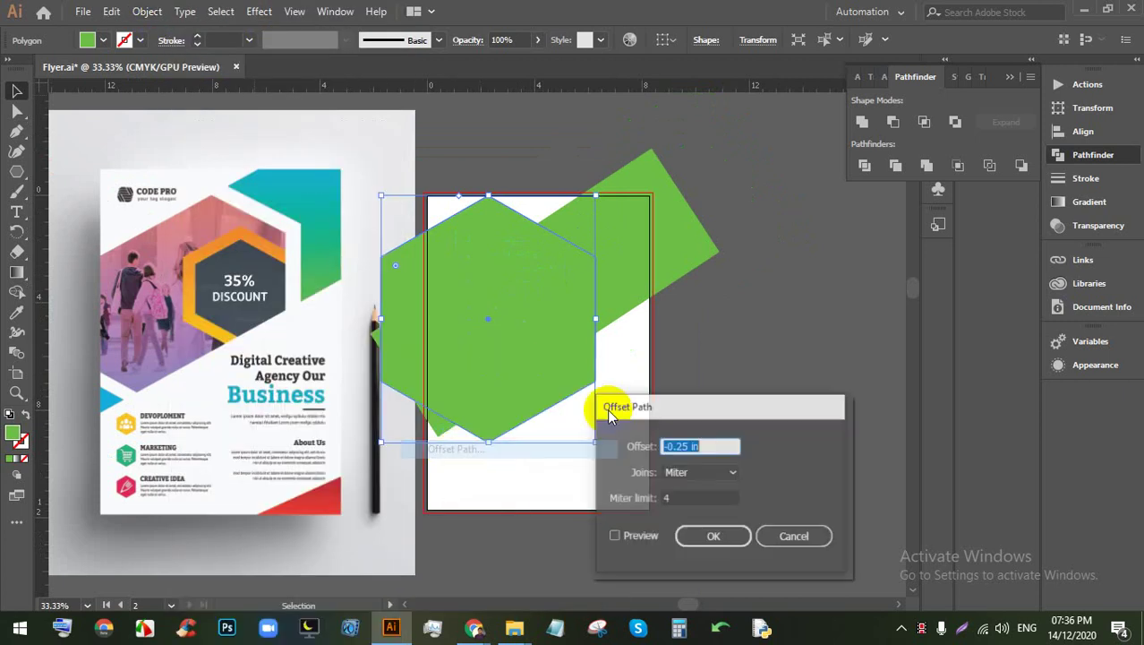
{"action": "left_click", "coordinate": [611, 536]}
{"action": "left_click", "coordinate": [701, 443]}
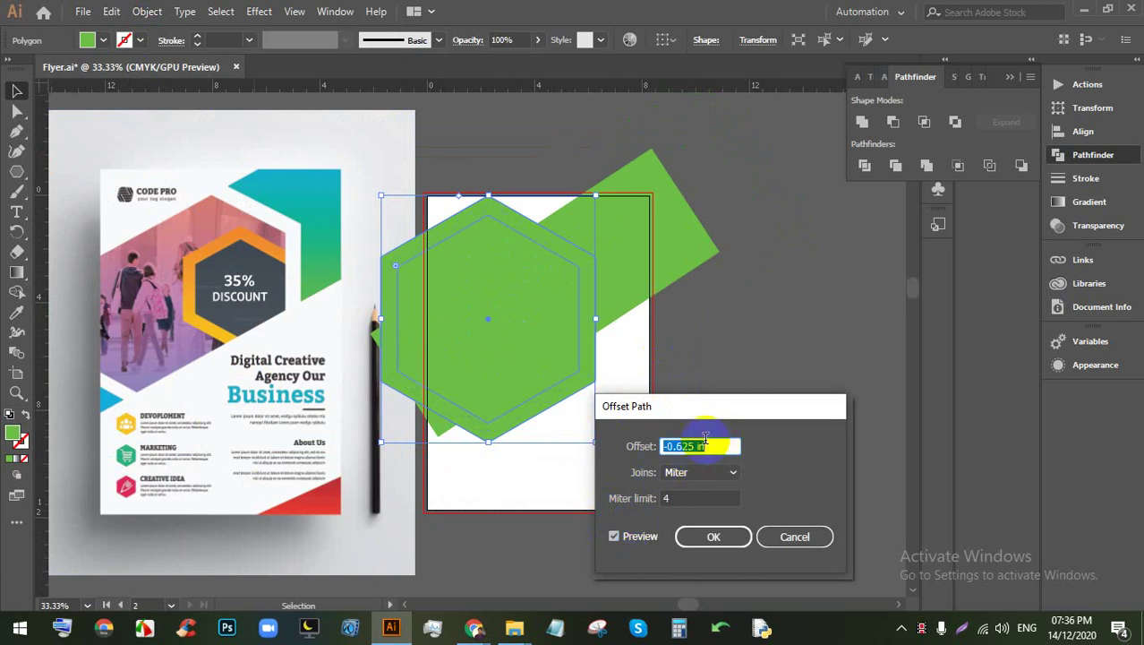
{"action": "left_click", "coordinate": [713, 537]}
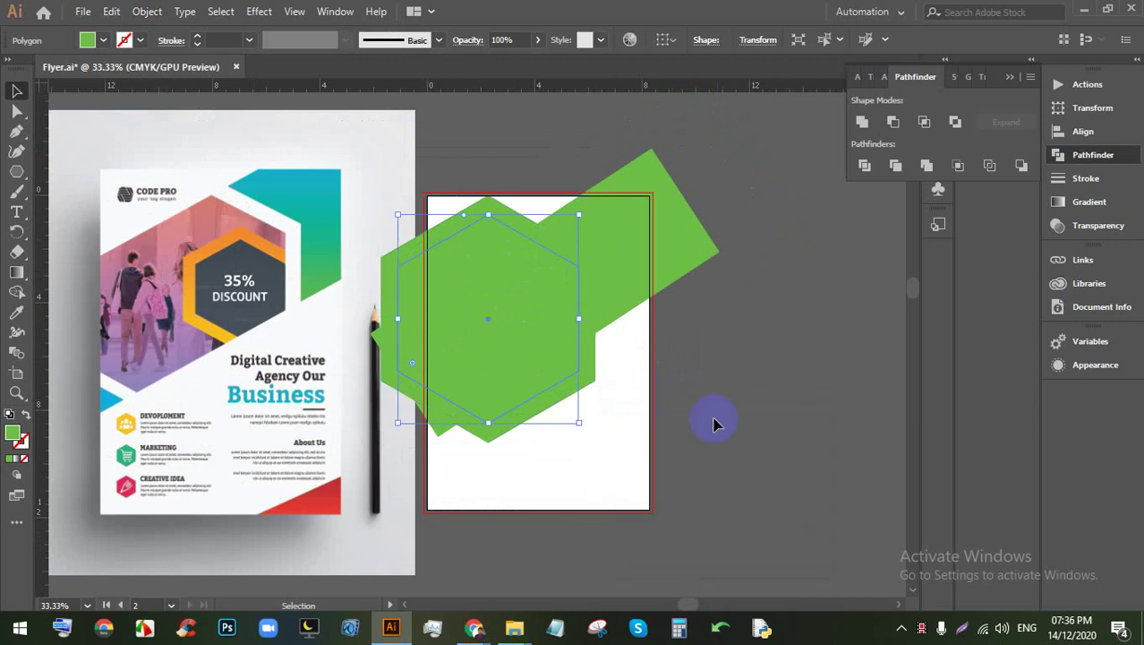
Step: Fill the outer hexagon white to form a border around the green one
{"action": "left_click", "coordinate": [716, 421]}
{"action": "left_click", "coordinate": [587, 370]}
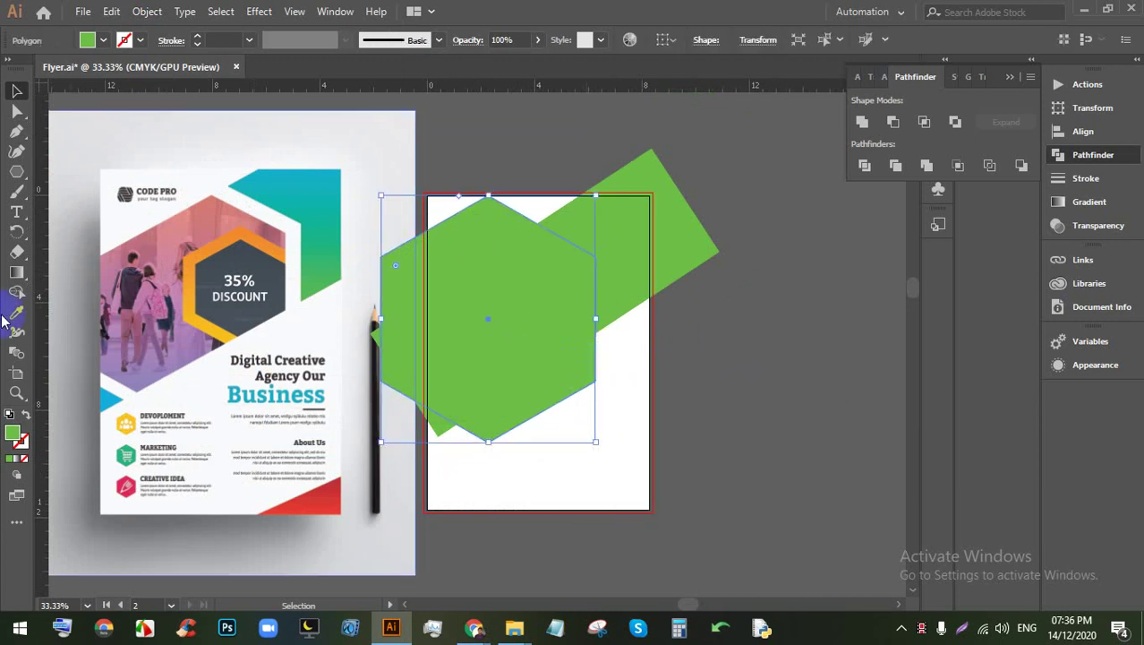
{"action": "left_click", "coordinate": [103, 39]}
{"action": "left_click", "coordinate": [32, 70]}
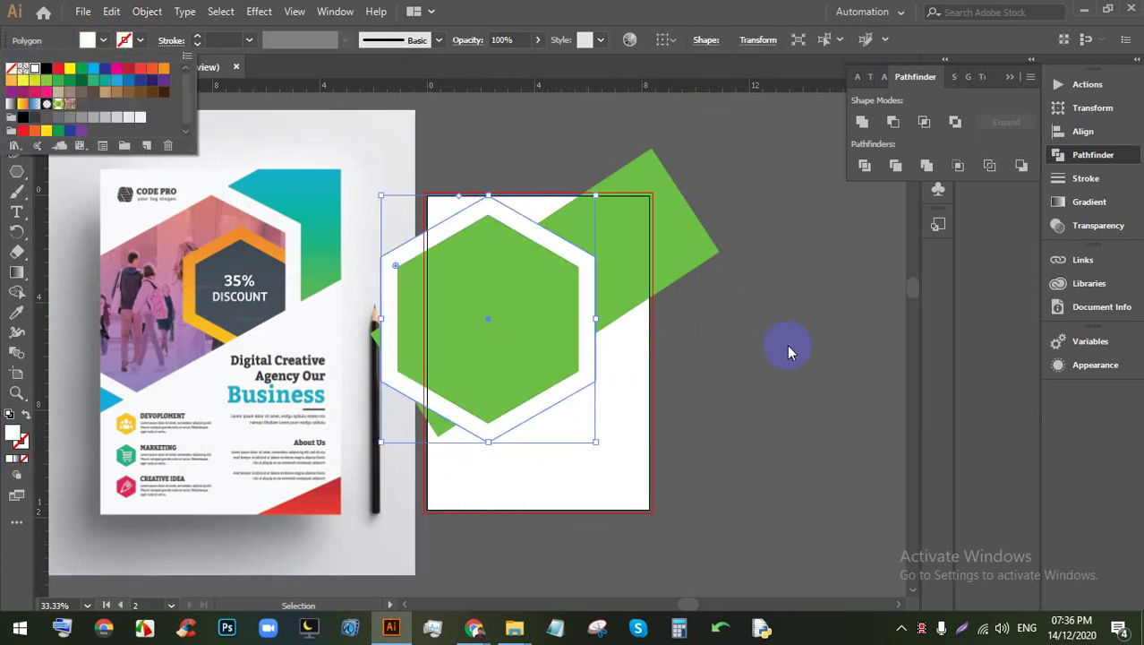
{"action": "left_click", "coordinate": [788, 344]}
Step: Duplicate the inner green hexagon, shrink the copy and place it over the right side
{"action": "left_click", "coordinate": [548, 376]}
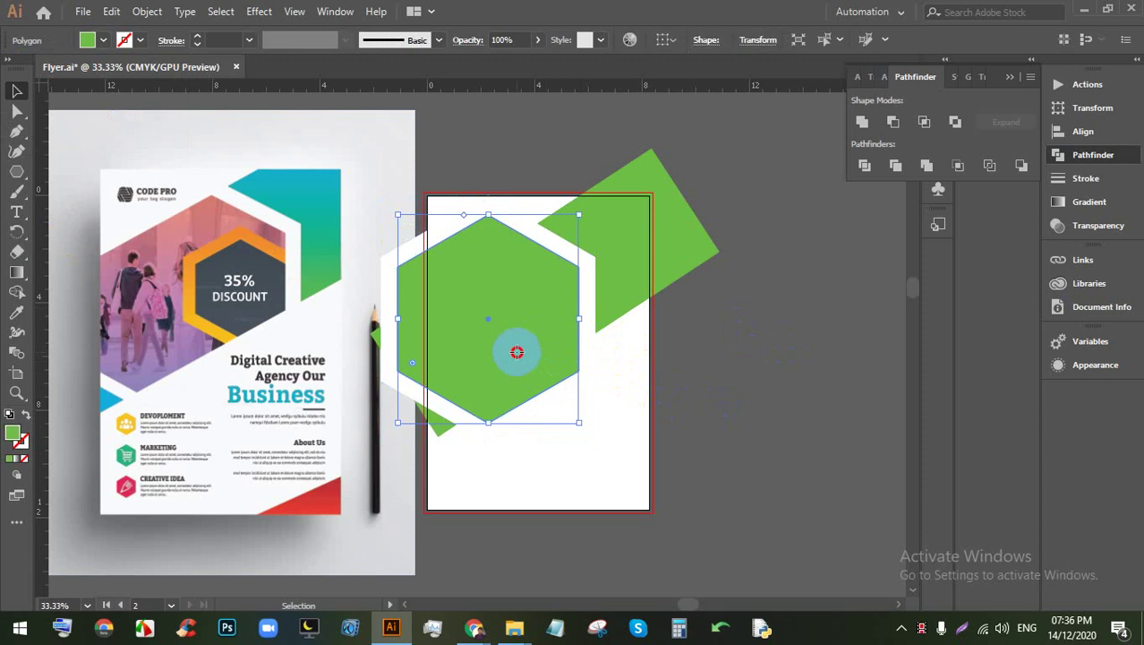
{"action": "left_click_drag", "start_coordinate": [518, 345], "coordinate": [626, 378]}
{"action": "left_click_drag", "start_coordinate": [600, 240], "coordinate": [598, 302]}
{"action": "left_click_drag", "start_coordinate": [603, 355], "coordinate": [567, 357]}
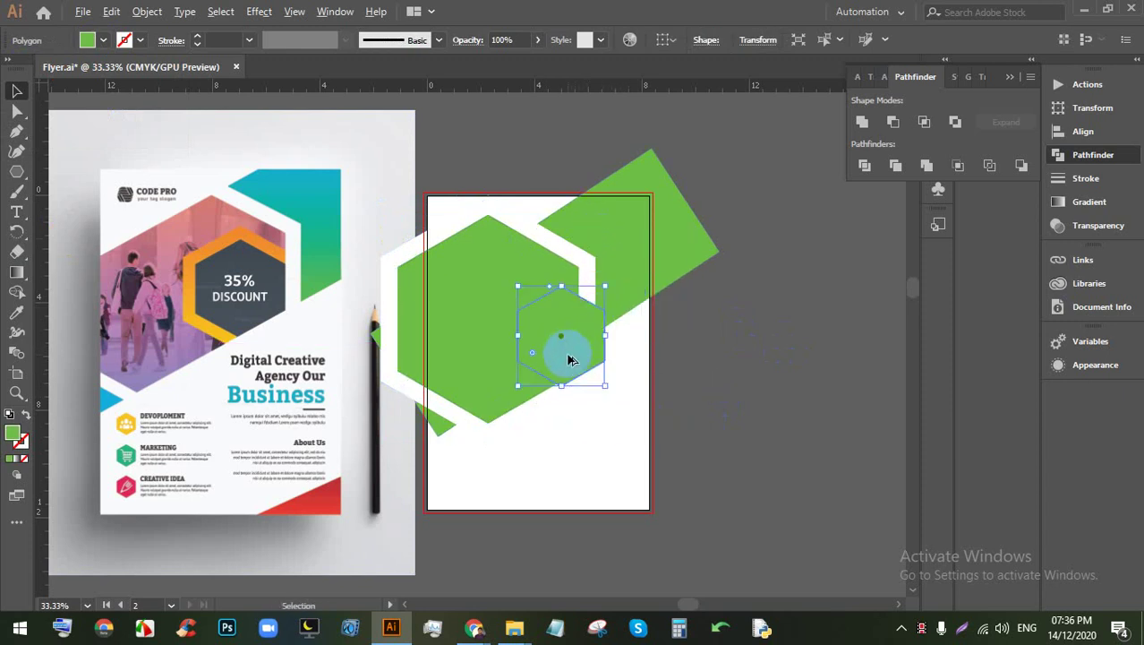
{"action": "scroll", "coordinate": [575, 365], "scroll_direction": "up", "scroll_amount": 2}
{"action": "scroll", "coordinate": [614, 390], "scroll_direction": "down", "scroll_amount": 2}
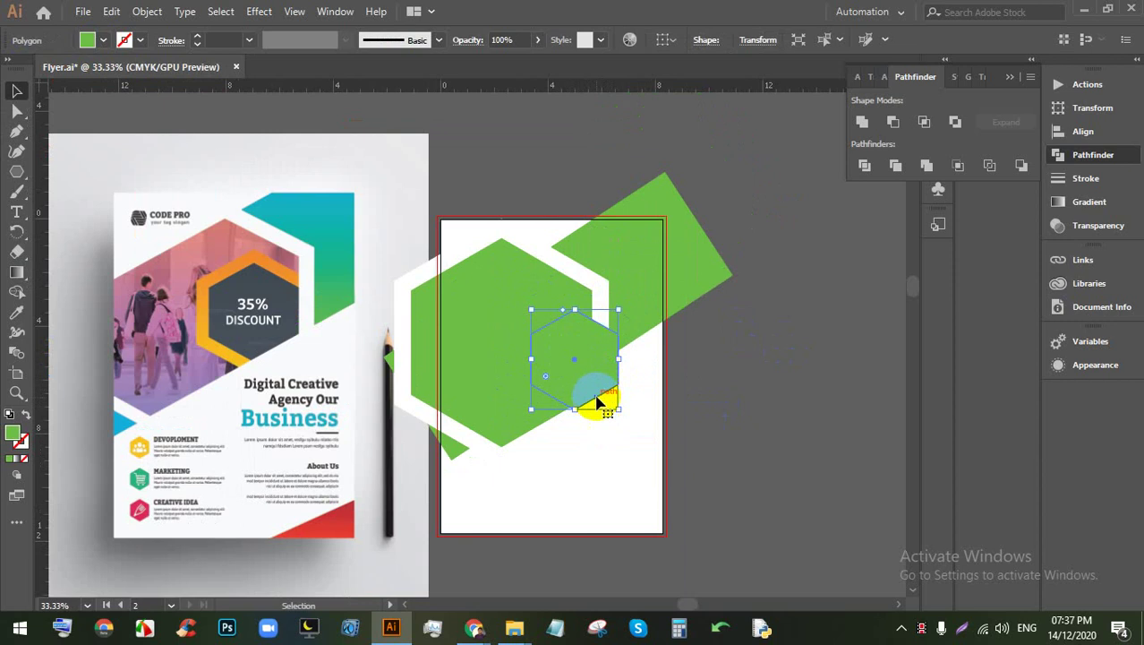
{"action": "left_click_drag", "start_coordinate": [618, 409], "coordinate": [588, 383]}
{"action": "left_click", "coordinate": [573, 387]}
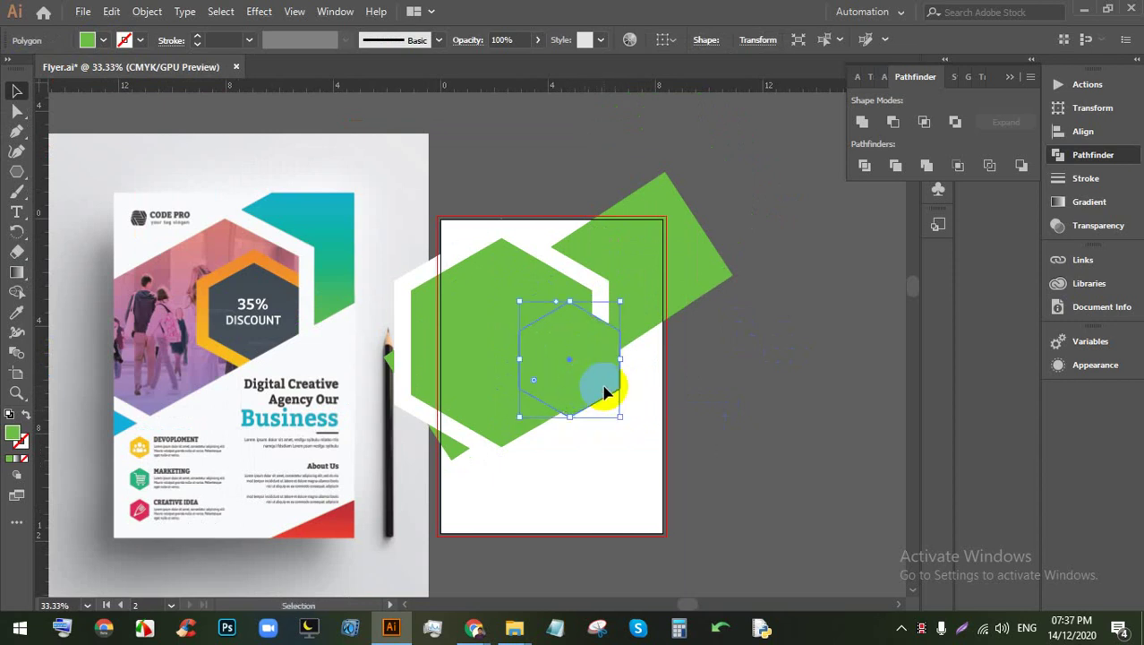
Step: Fill the small hexagon copy with dark grey
{"action": "left_click", "coordinate": [147, 11]}
{"action": "left_click", "coordinate": [832, 378]}
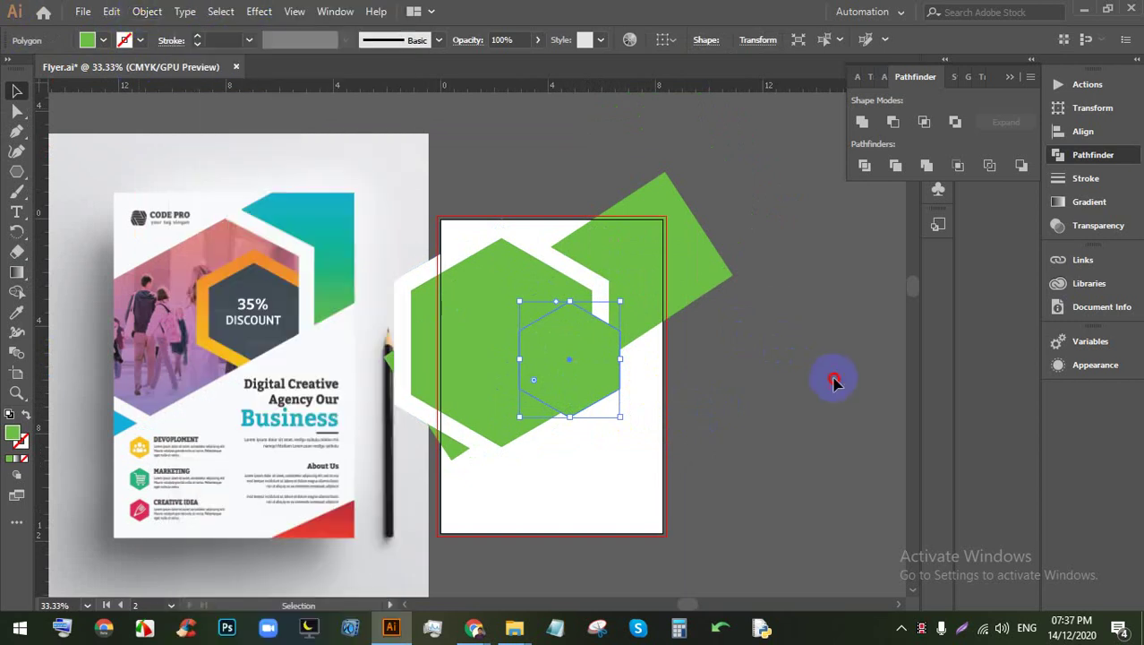
{"action": "left_click", "coordinate": [832, 378]}
{"action": "left_click", "coordinate": [587, 348]}
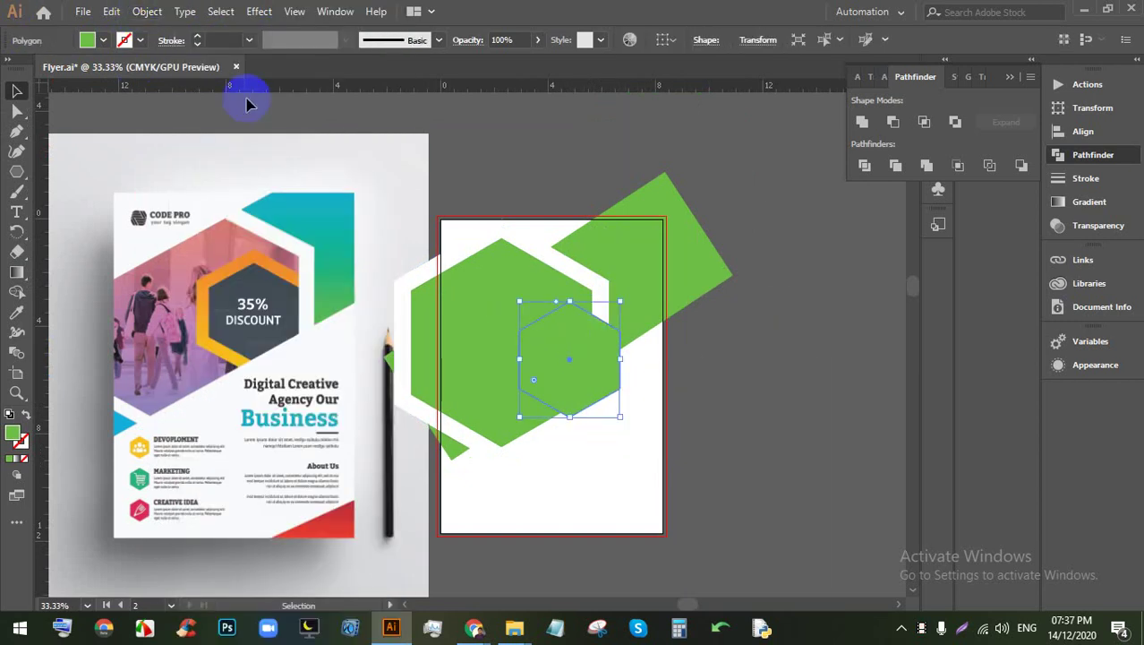
{"action": "left_click", "coordinate": [93, 42]}
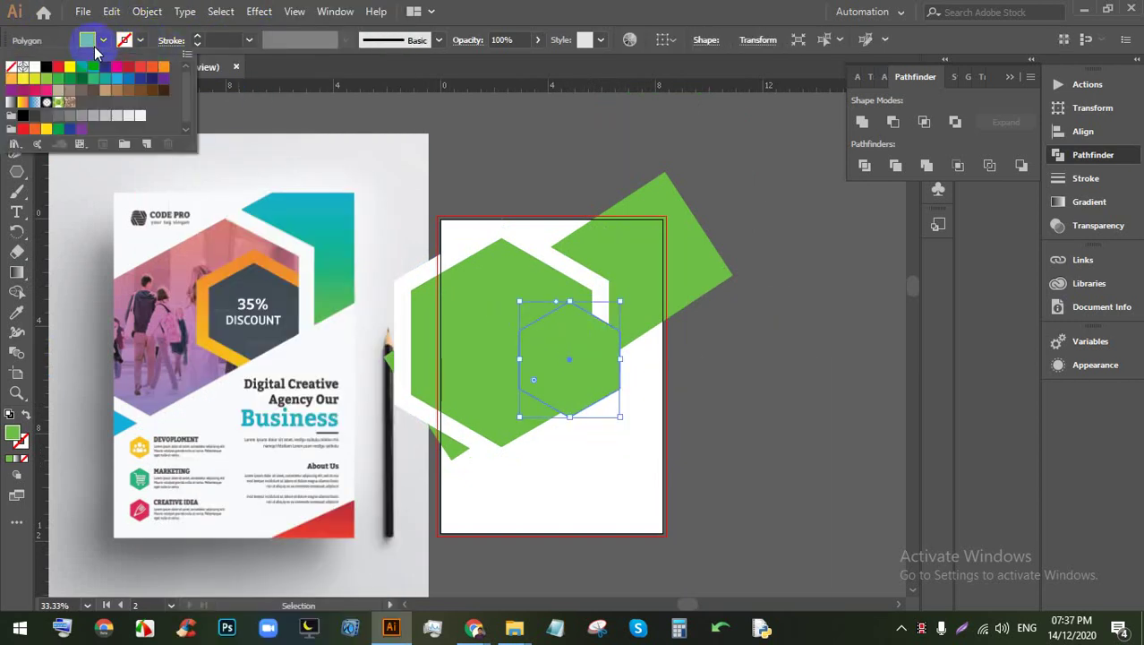
{"action": "left_click", "coordinate": [153, 80]}
{"action": "left_click", "coordinate": [836, 379]}
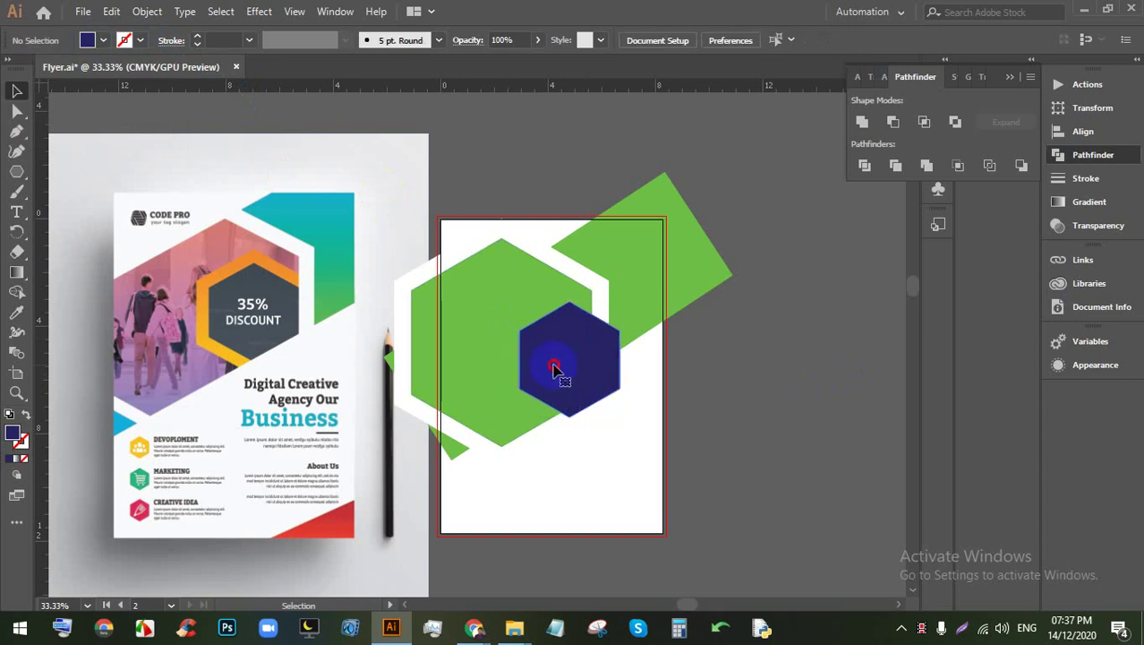
{"action": "left_click", "coordinate": [105, 42]}
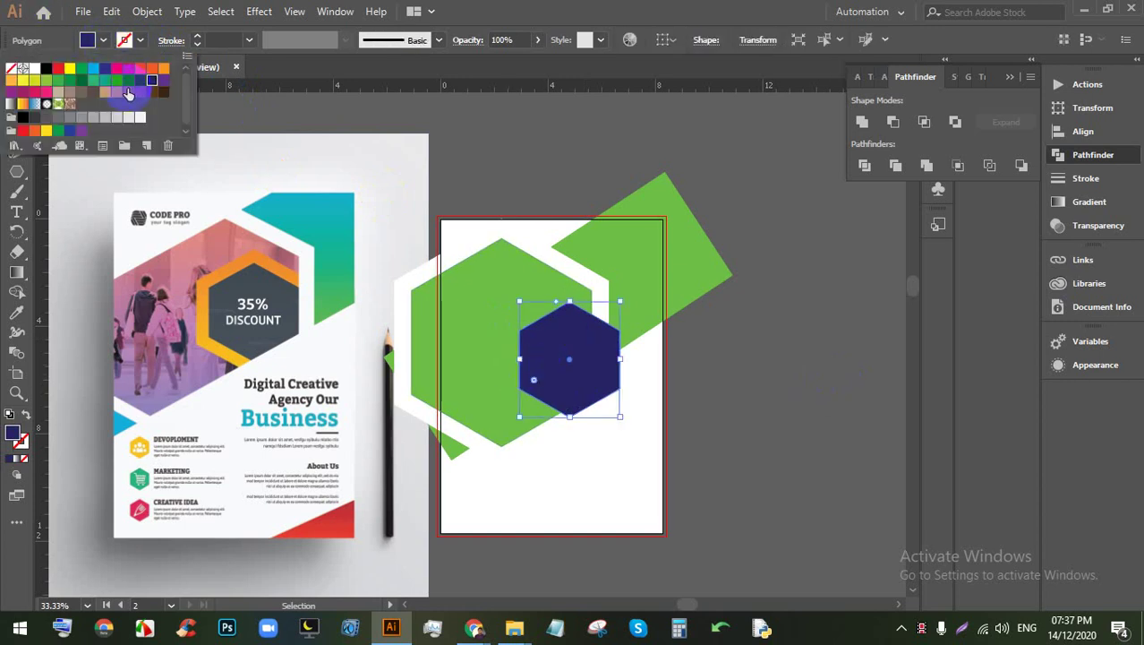
{"action": "left_click", "coordinate": [47, 117]}
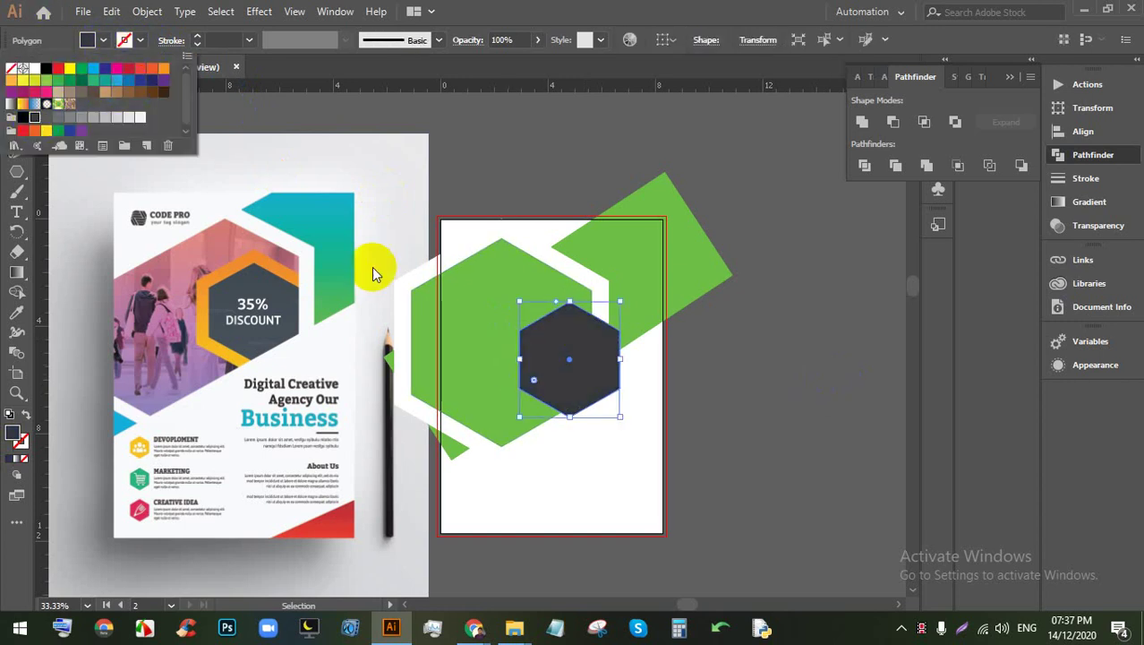
{"action": "left_click", "coordinate": [723, 390]}
{"action": "left_click", "coordinate": [563, 371]}
{"action": "left_click", "coordinate": [147, 11]}
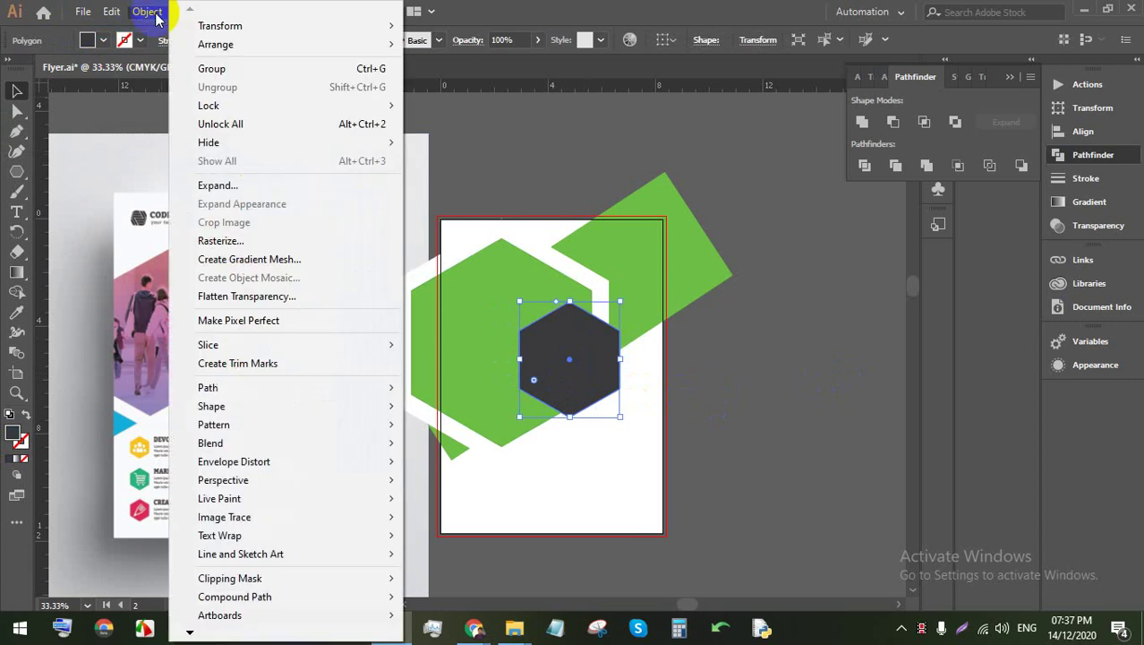
Step: Offset the grey hexagon 0.5 in outward to create an enlarged outer hexagon ring
{"action": "mouse_move", "coordinate": [235, 386]}
{"action": "left_click", "coordinate": [456, 448]}
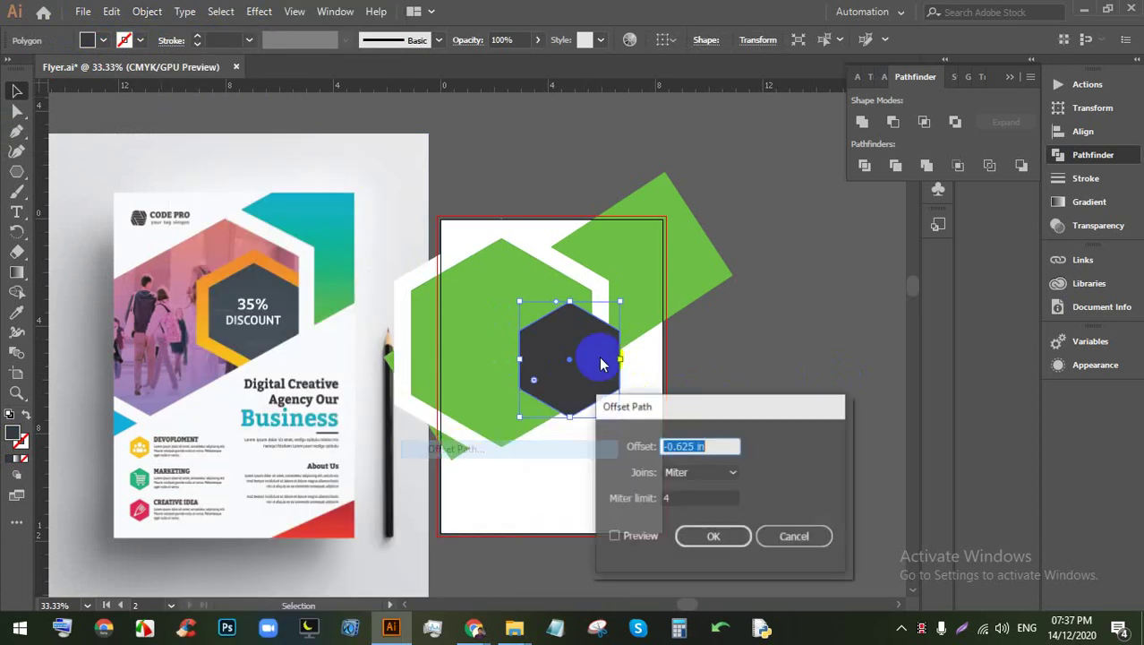
{"action": "left_click", "coordinate": [633, 535]}
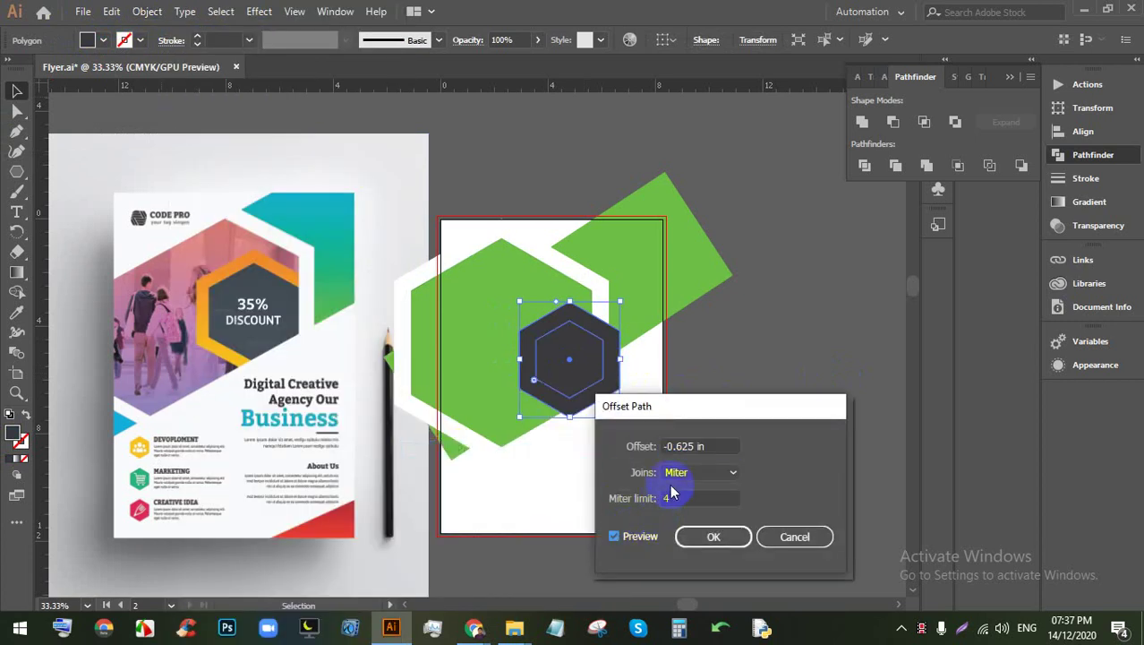
{"action": "left_click", "coordinate": [717, 446]}
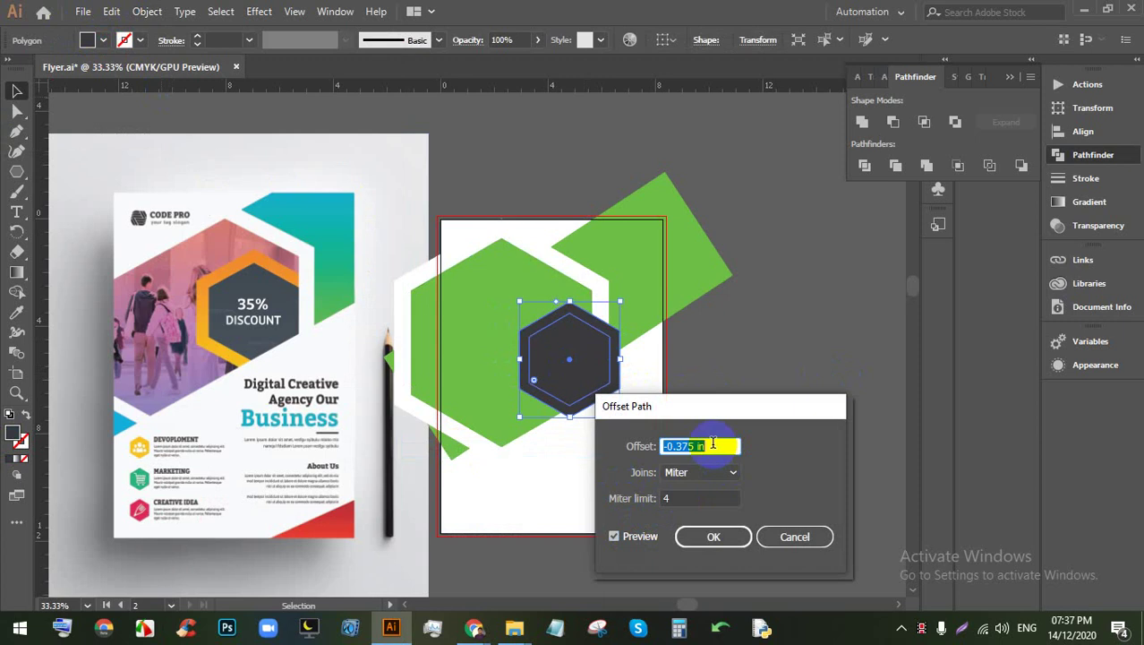
{"action": "key", "text": "Up"}
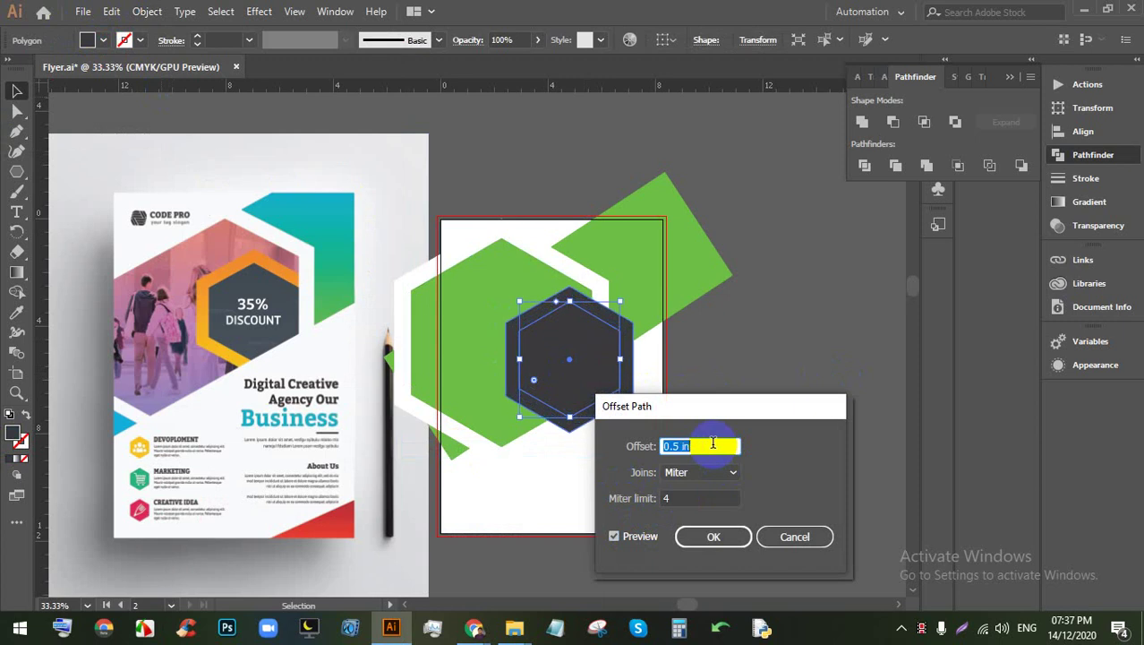
{"action": "left_click", "coordinate": [689, 536]}
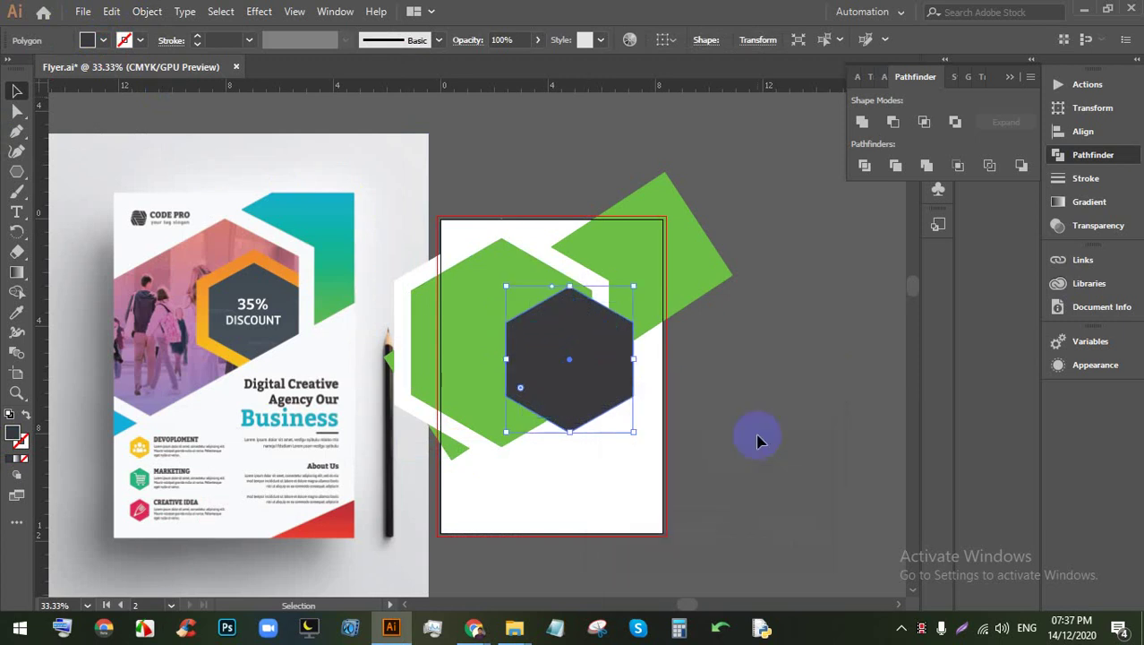
{"action": "left_click", "coordinate": [758, 440]}
{"action": "left_click", "coordinate": [624, 378]}
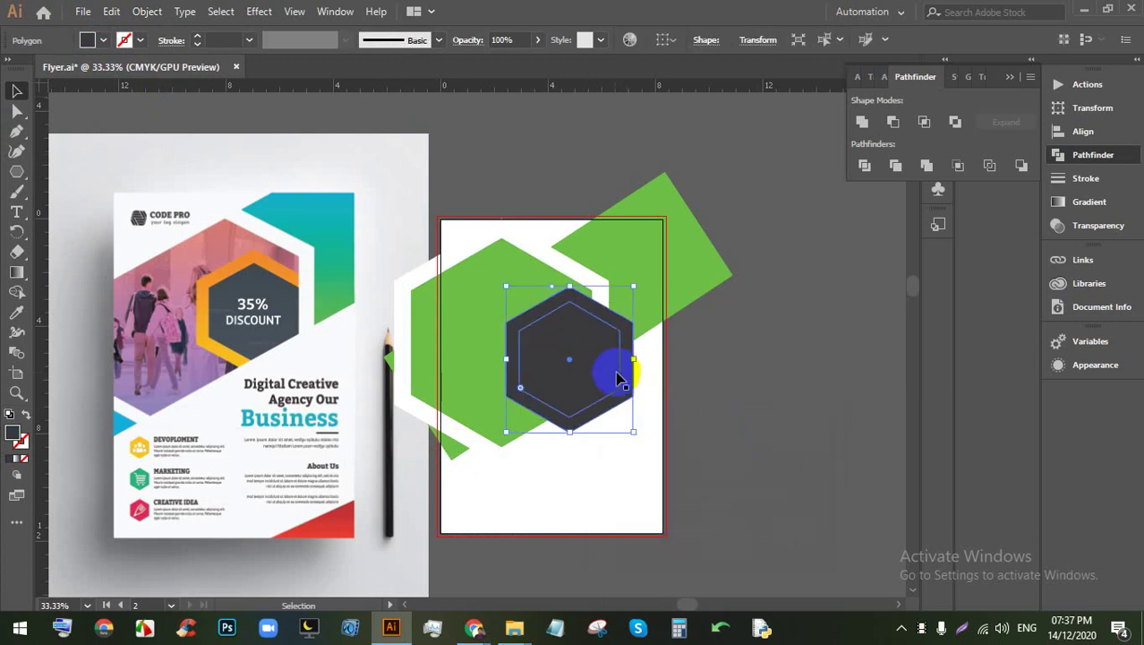
Step: Sample the orange colour from the reference flyer onto the outer hexagon
{"action": "left_click", "coordinate": [16, 312]}
{"action": "left_click", "coordinate": [231, 259]}
{"action": "key", "text": "v"}
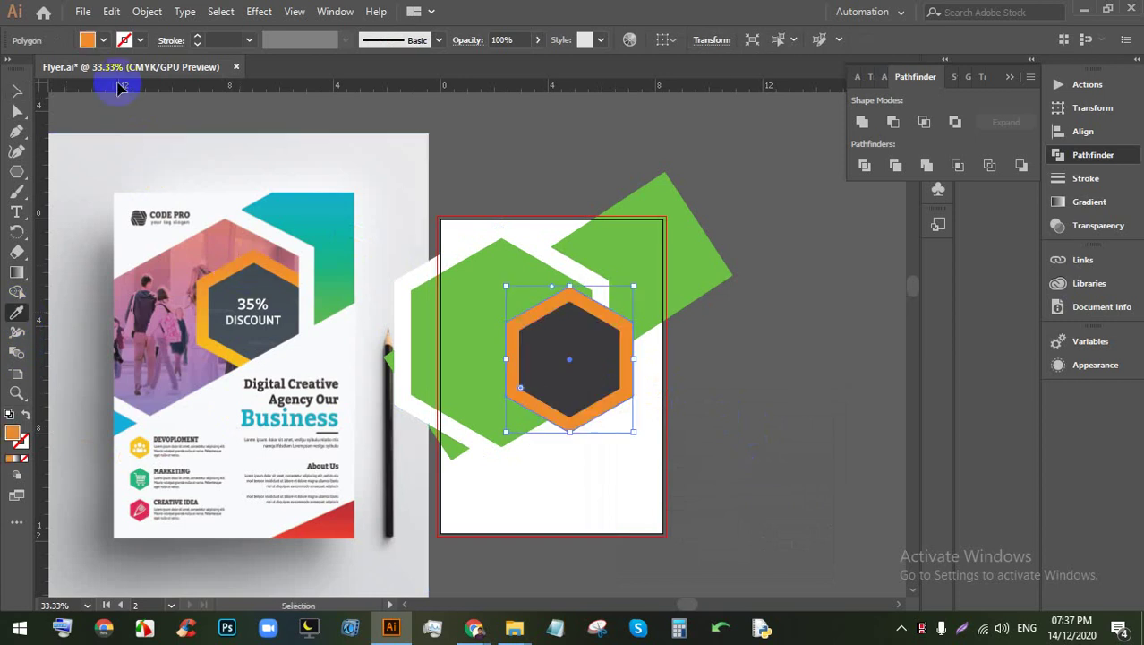
{"action": "left_click", "coordinate": [723, 401]}
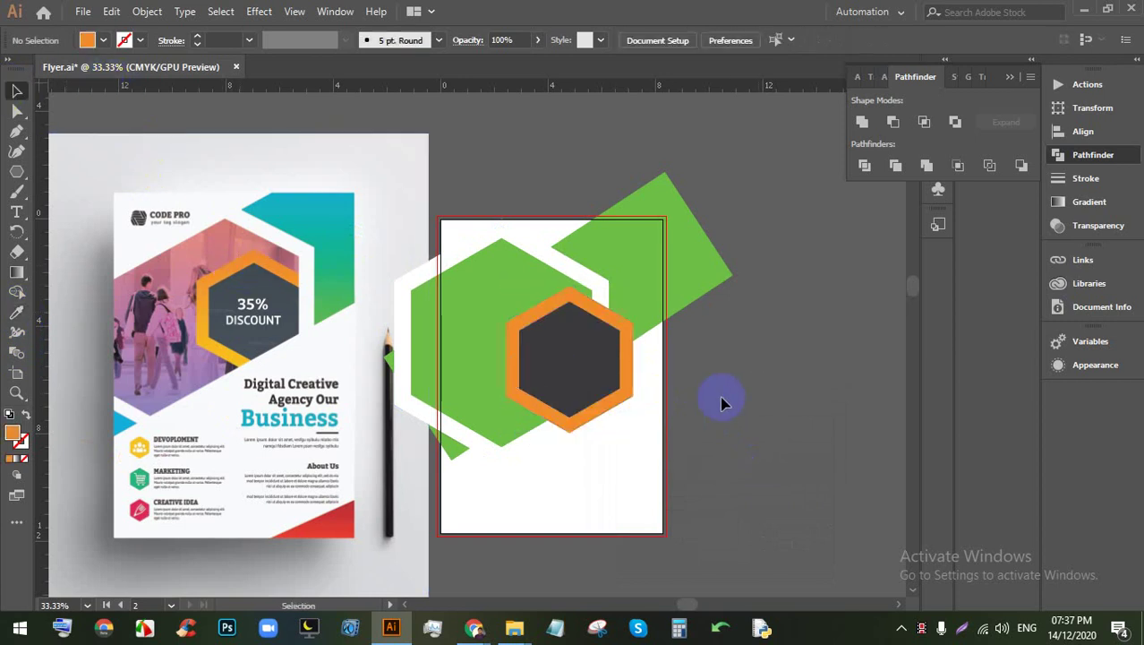
Step: Fill the hexagon ring with the orange-yellow gradient swatch
{"action": "left_click", "coordinate": [632, 392]}
{"action": "left_click", "coordinate": [87, 40]}
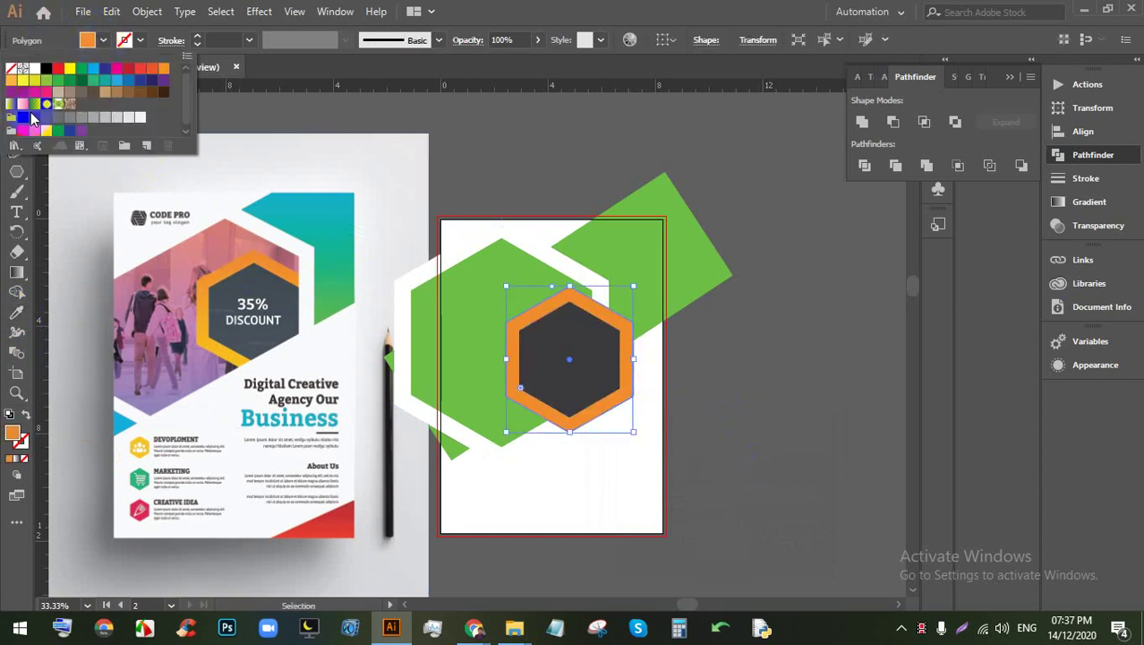
{"action": "left_click", "coordinate": [23, 102]}
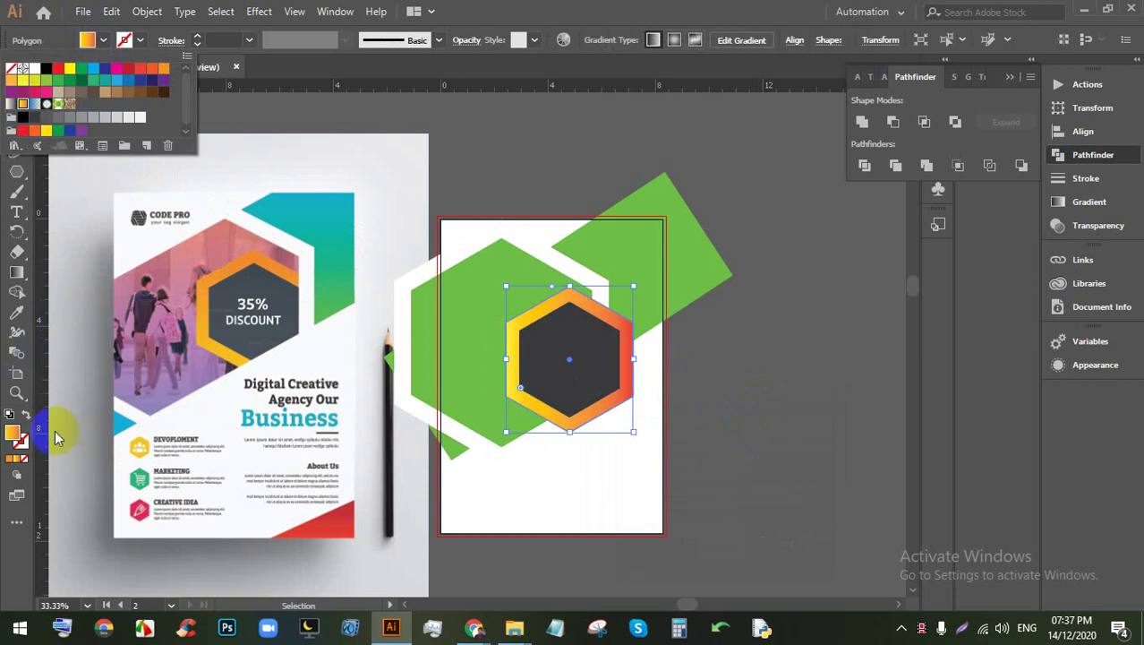
{"action": "key", "text": "Escape"}
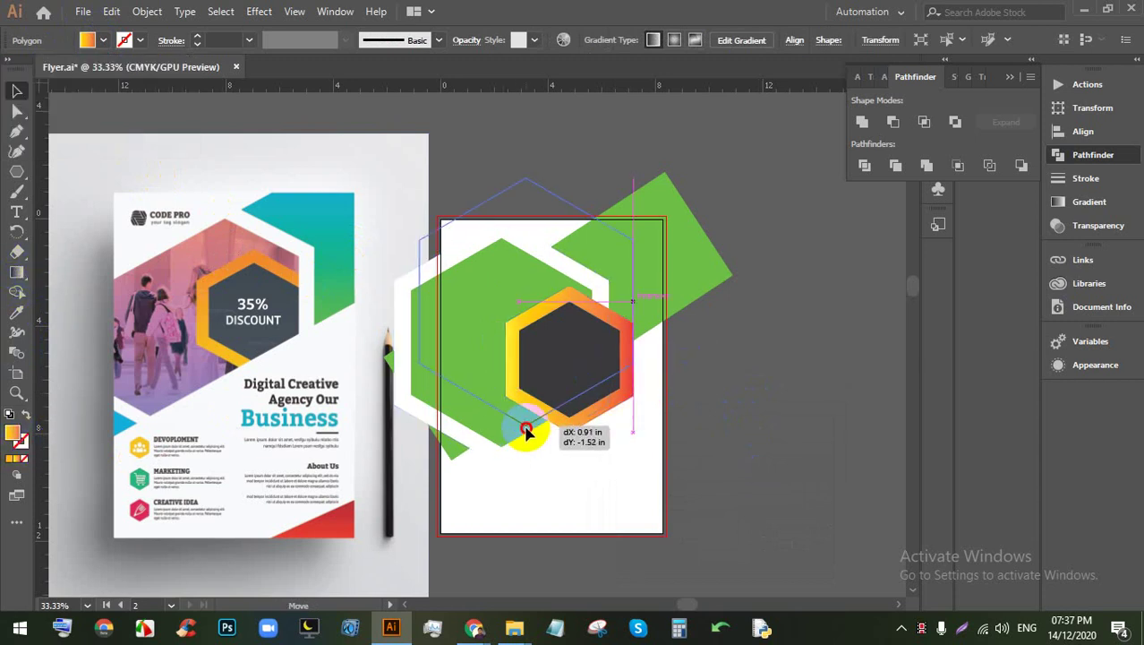
Step: Rotate the white hexagon behind to point upward and nudge the ring's gradient
{"action": "left_click", "coordinate": [519, 452]}
{"action": "left_click_drag", "start_coordinate": [590, 450], "coordinate": [657, 383]}
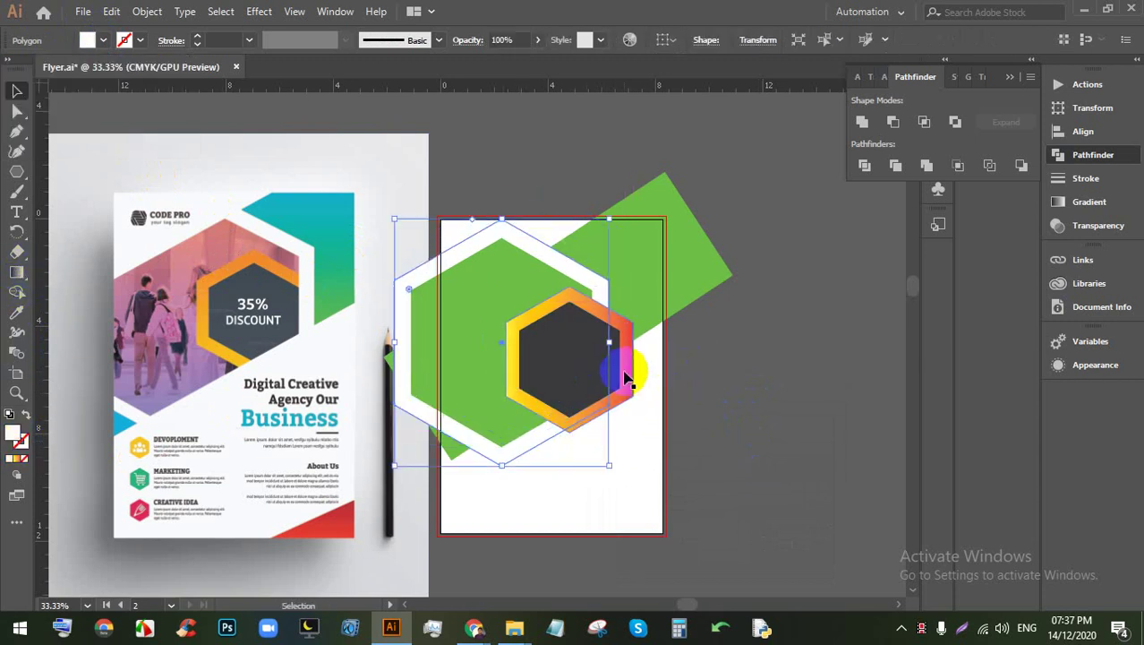
{"action": "left_click", "coordinate": [23, 276]}
{"action": "left_click", "coordinate": [624, 383]}
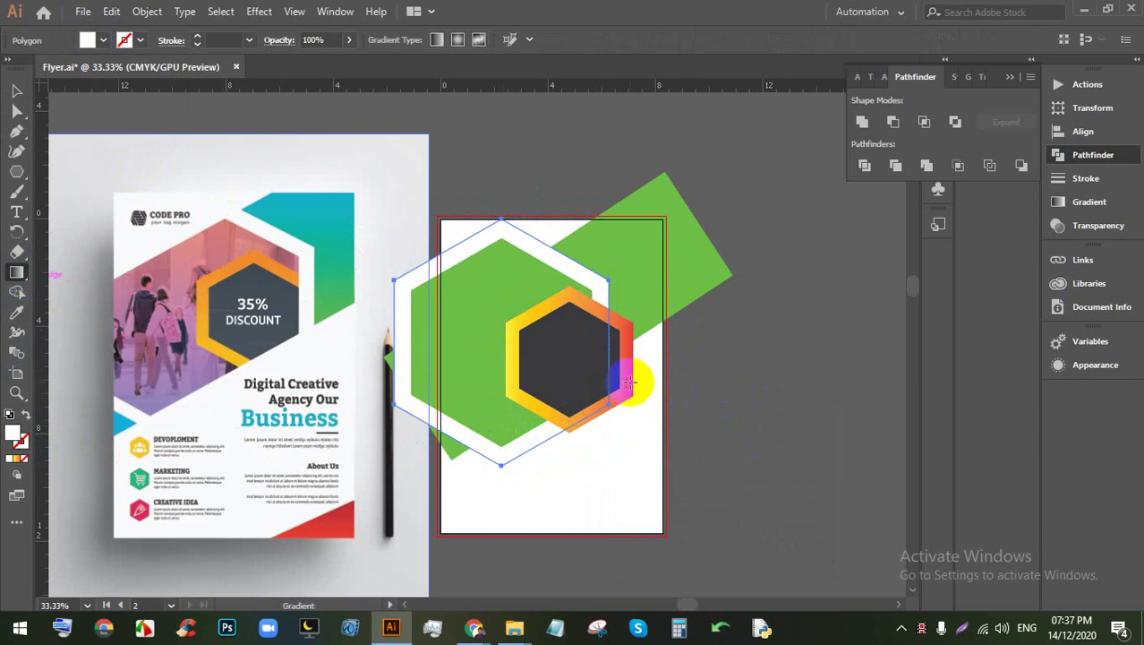
{"action": "left_click_drag", "start_coordinate": [630, 383], "coordinate": [628, 349]}
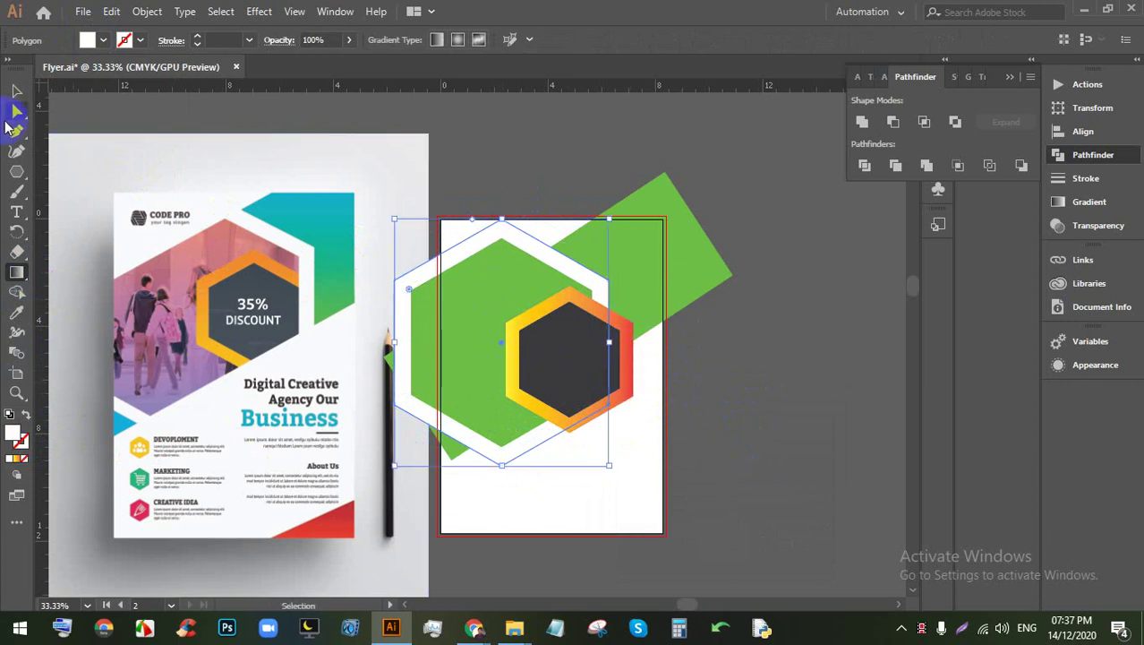
Step: Run the ring's gradient diagonally, finally from lower-right to upper-left
{"action": "left_click", "coordinate": [16, 90]}
{"action": "left_click", "coordinate": [409, 281]}
{"action": "left_click", "coordinate": [616, 396]}
{"action": "left_click", "coordinate": [624, 392]}
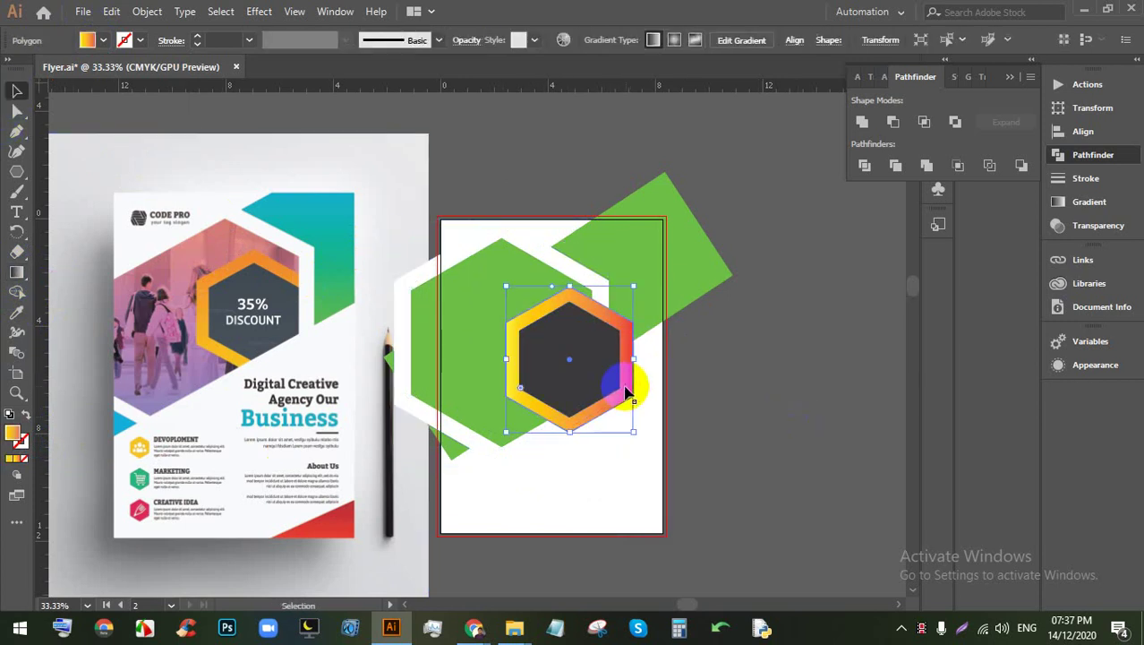
{"action": "left_click", "coordinate": [16, 272]}
{"action": "left_click_drag", "start_coordinate": [499, 393], "coordinate": [618, 265]}
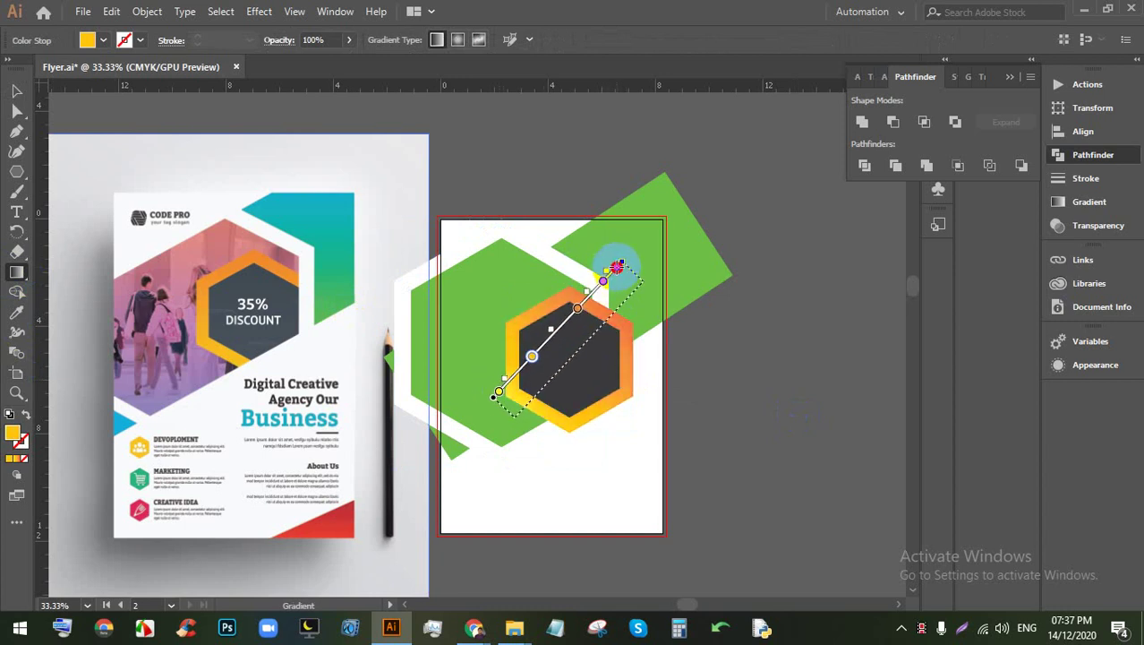
{"action": "mouse_move", "coordinate": [633, 410]}
{"action": "left_mouse_down"}
{"action": "mouse_move", "coordinate": [501, 289]}
{"action": "mouse_move", "coordinate": [539, 331]}
{"action": "left_mouse_up"}
{"action": "left_click", "coordinate": [16, 91]}
{"action": "left_click", "coordinate": [722, 389]}
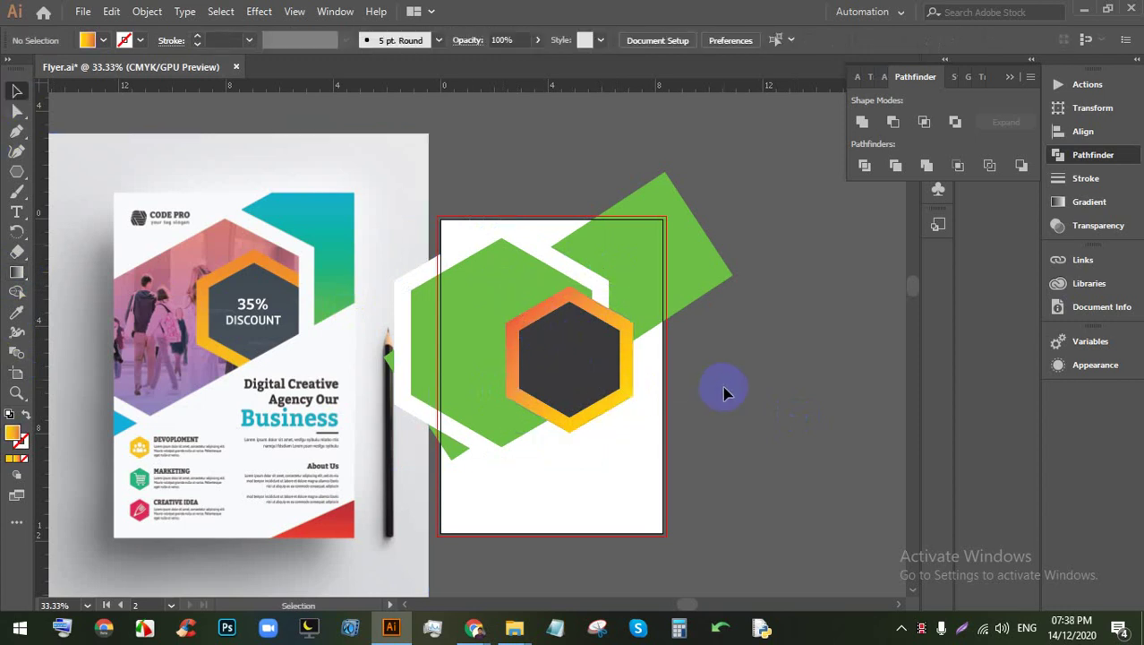
{"action": "scroll", "coordinate": [684, 388], "scroll_direction": "down", "scroll_amount": 1}
{"action": "scroll", "coordinate": [643, 403], "scroll_direction": "up", "scroll_amount": 2}
{"action": "scroll", "coordinate": [644, 411], "scroll_direction": "up", "scroll_amount": 1}
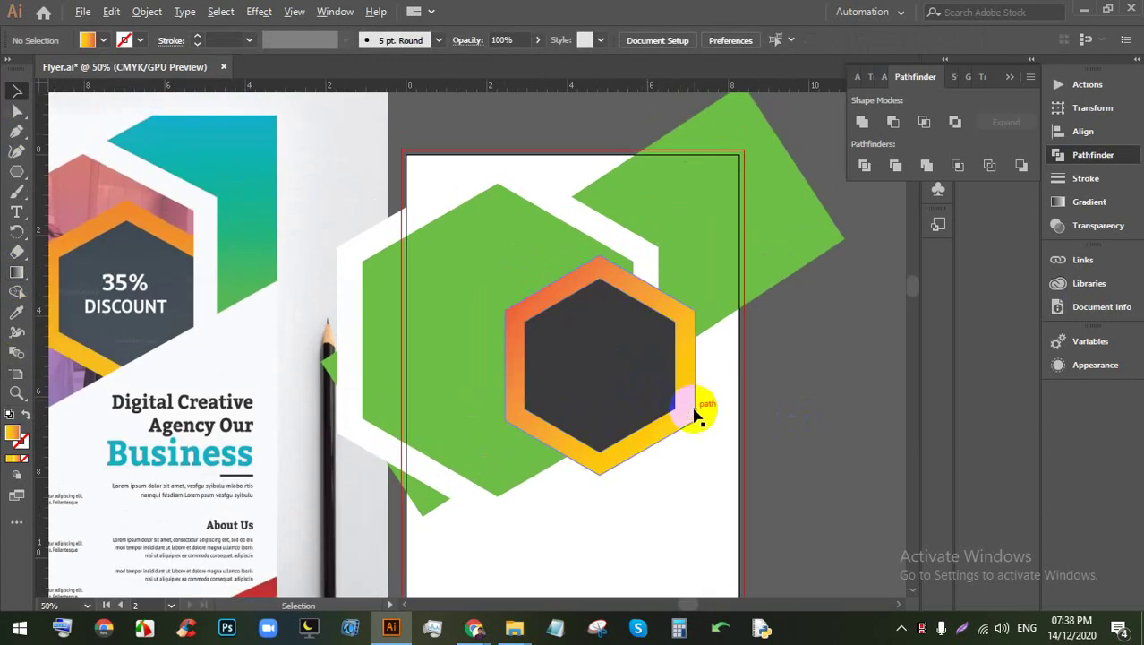
{"action": "scroll", "coordinate": [695, 384], "scroll_direction": "down", "scroll_amount": 1}
{"action": "scroll", "coordinate": [700, 390], "scroll_direction": "up", "scroll_amount": 1}
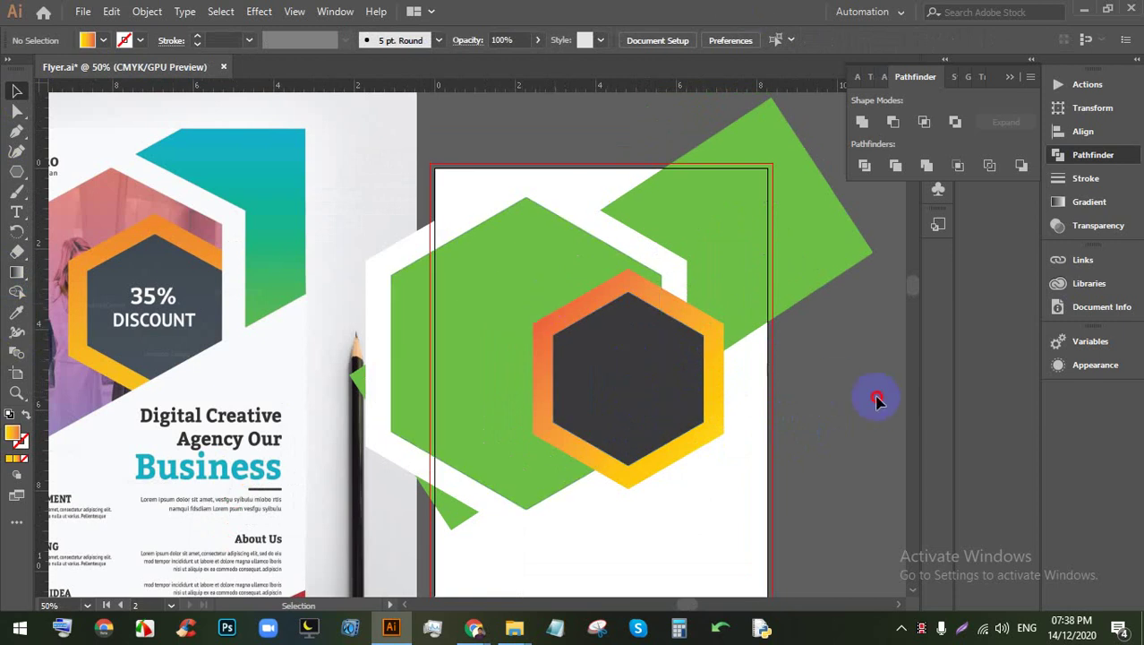
{"action": "left_click", "coordinate": [654, 394]}
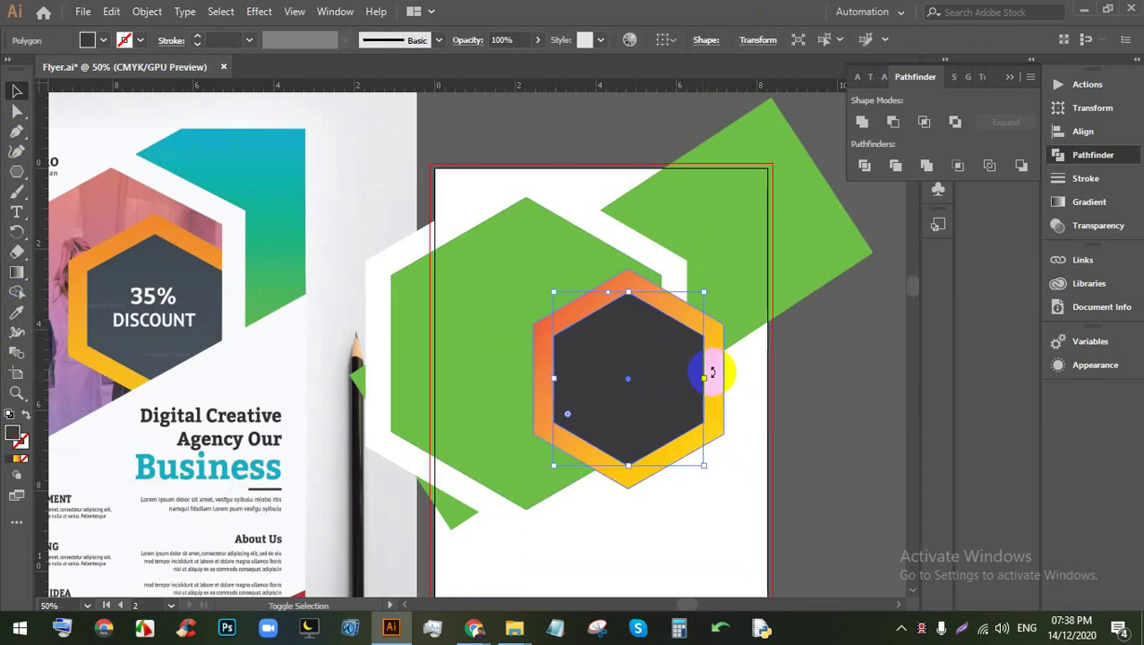
{"action": "left_click", "coordinate": [727, 369]}
{"action": "key", "text": "a"}
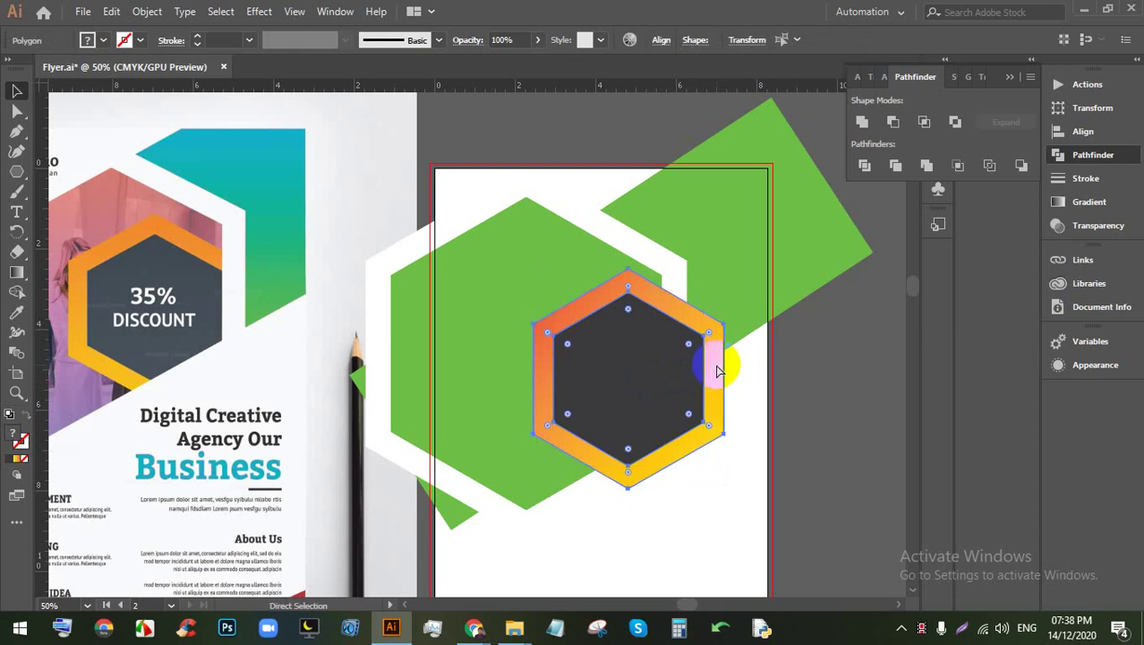
{"action": "key", "text": "ctrl+["}
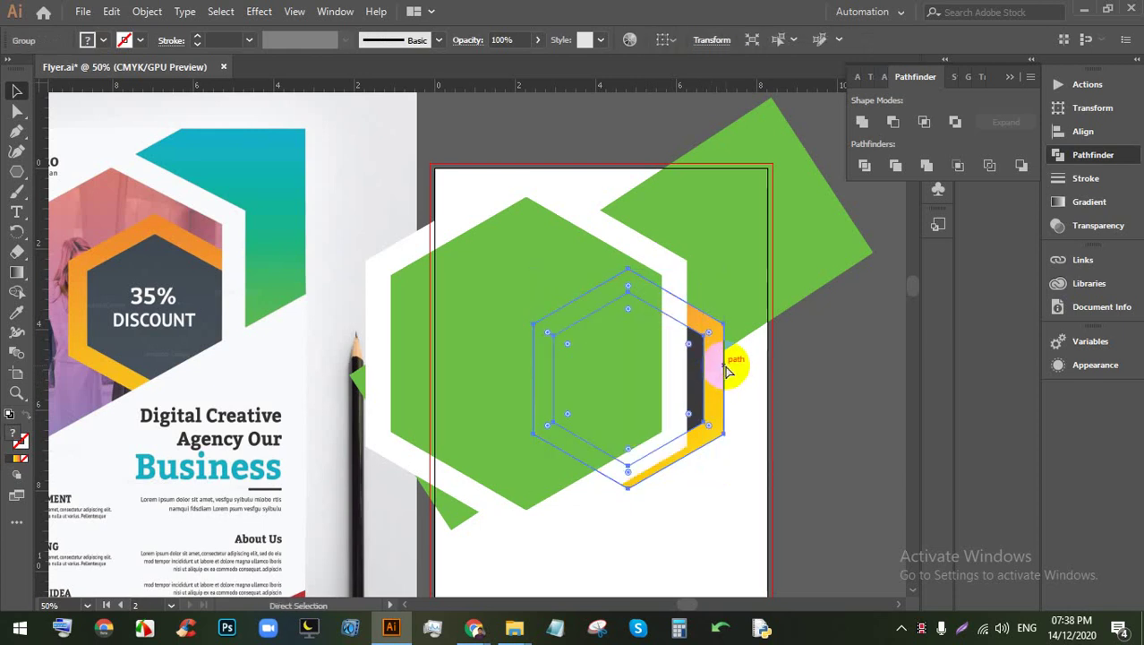
{"action": "key", "text": "v"}
{"action": "left_click", "coordinate": [856, 460]}
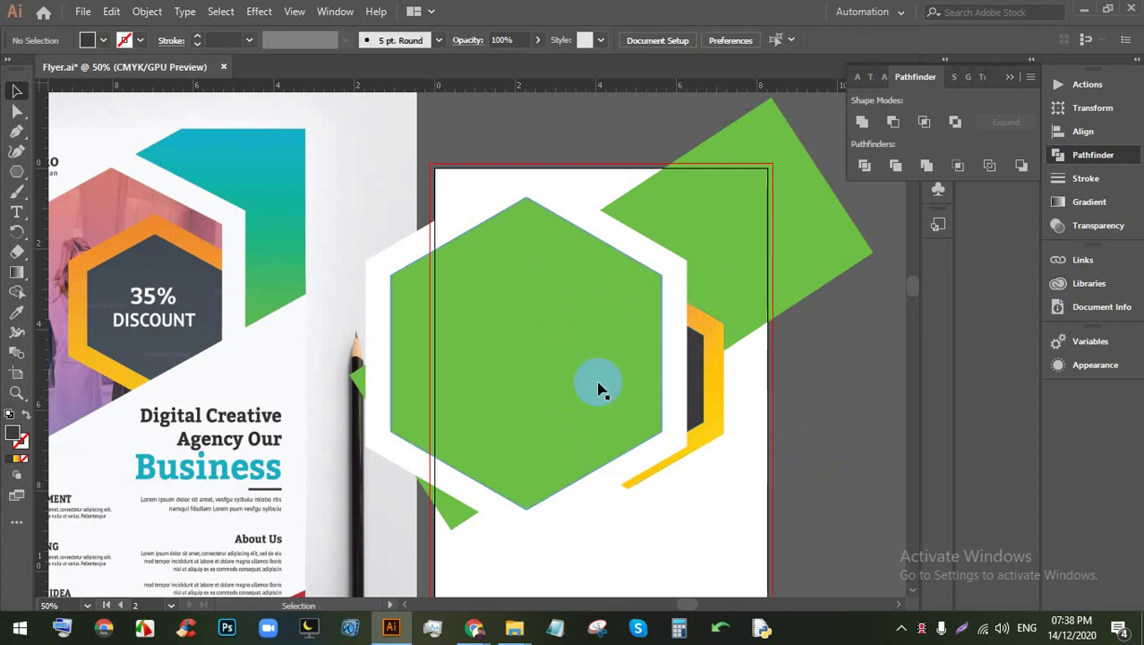
{"action": "left_click", "coordinate": [600, 387]}
{"action": "key", "text": "a"}
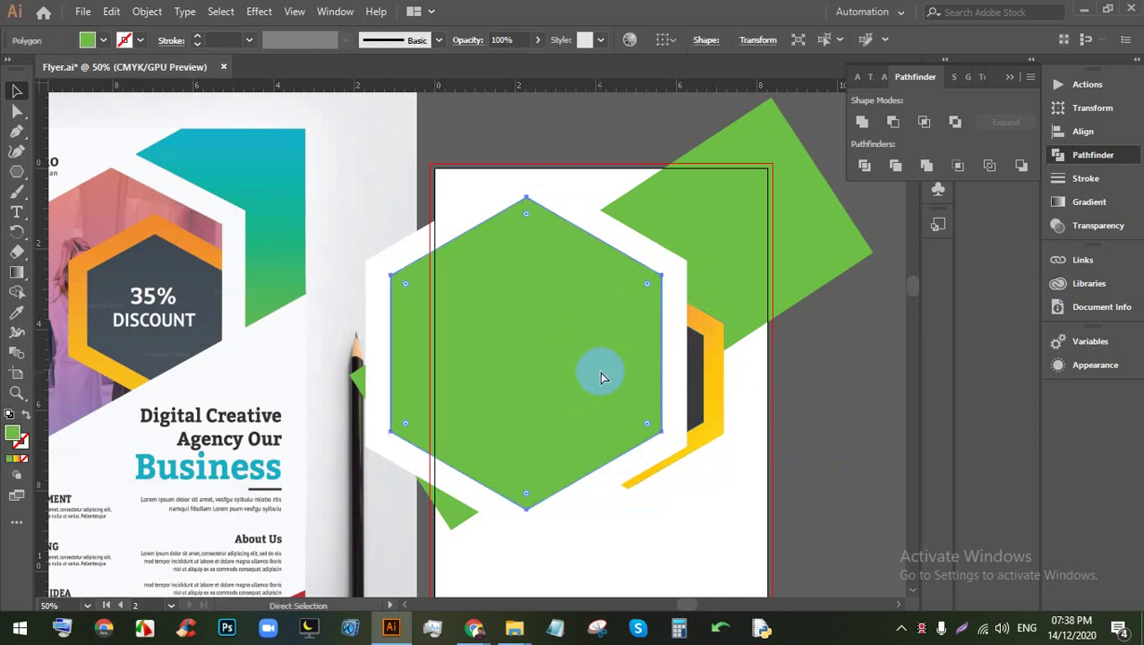
{"action": "key", "text": "ctrl+["}
{"action": "key", "text": "v"}
{"action": "left_click", "coordinate": [817, 452]}
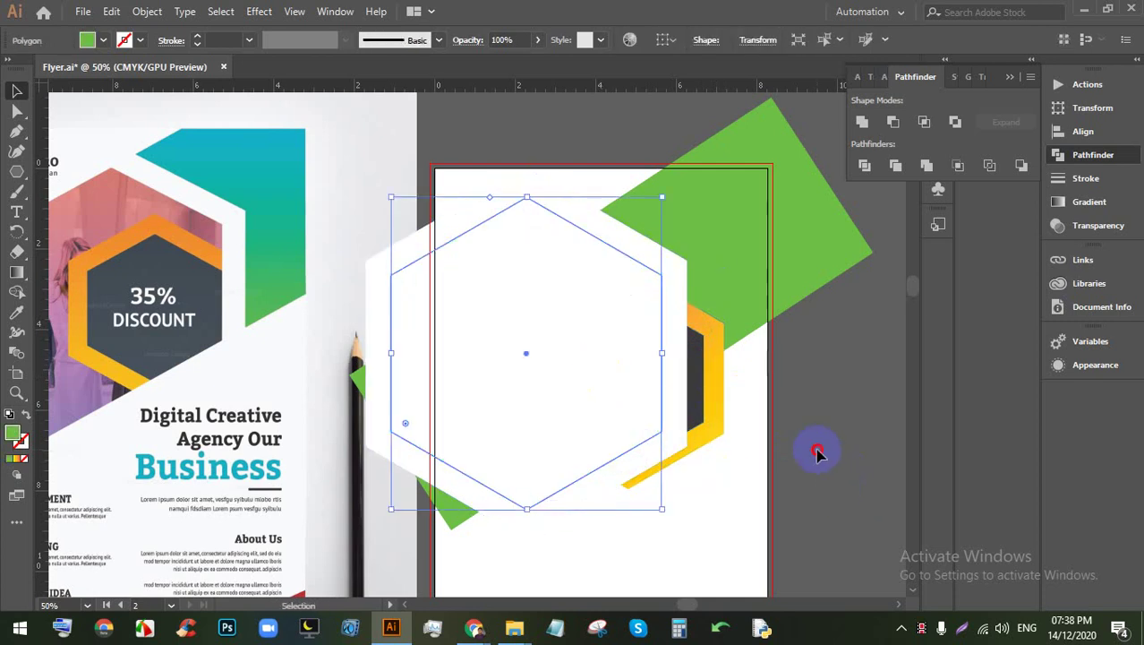
{"action": "left_click", "coordinate": [652, 365]}
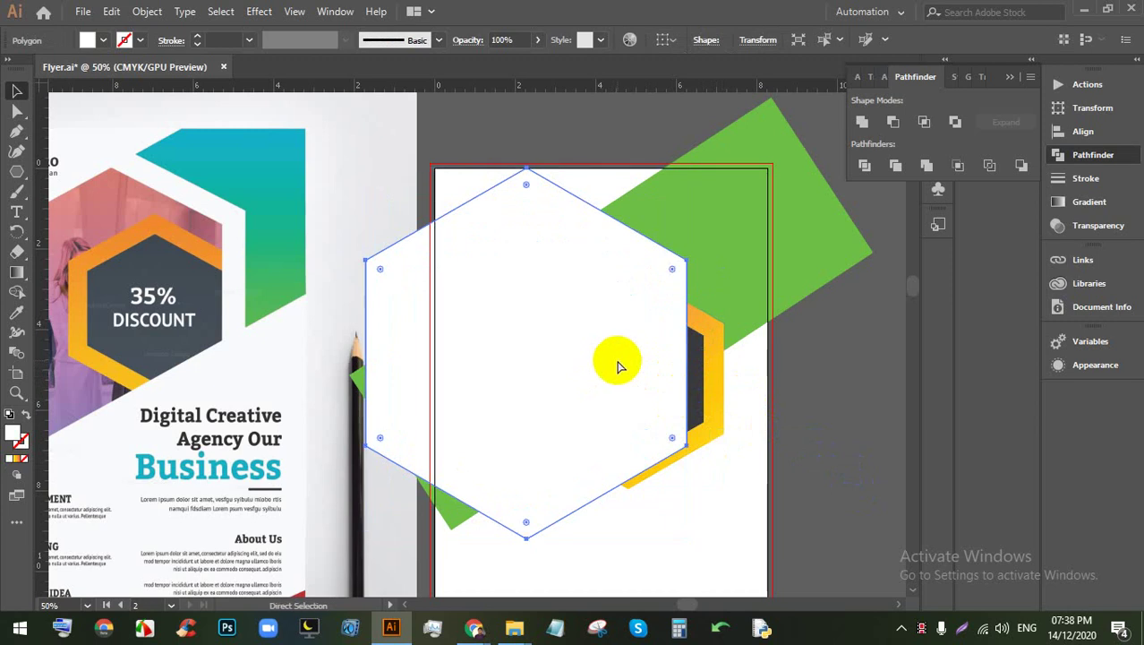
{"action": "key", "text": "ctrl+["}
{"action": "key", "text": "ctrl+["}
{"action": "left_click", "coordinate": [609, 337]}
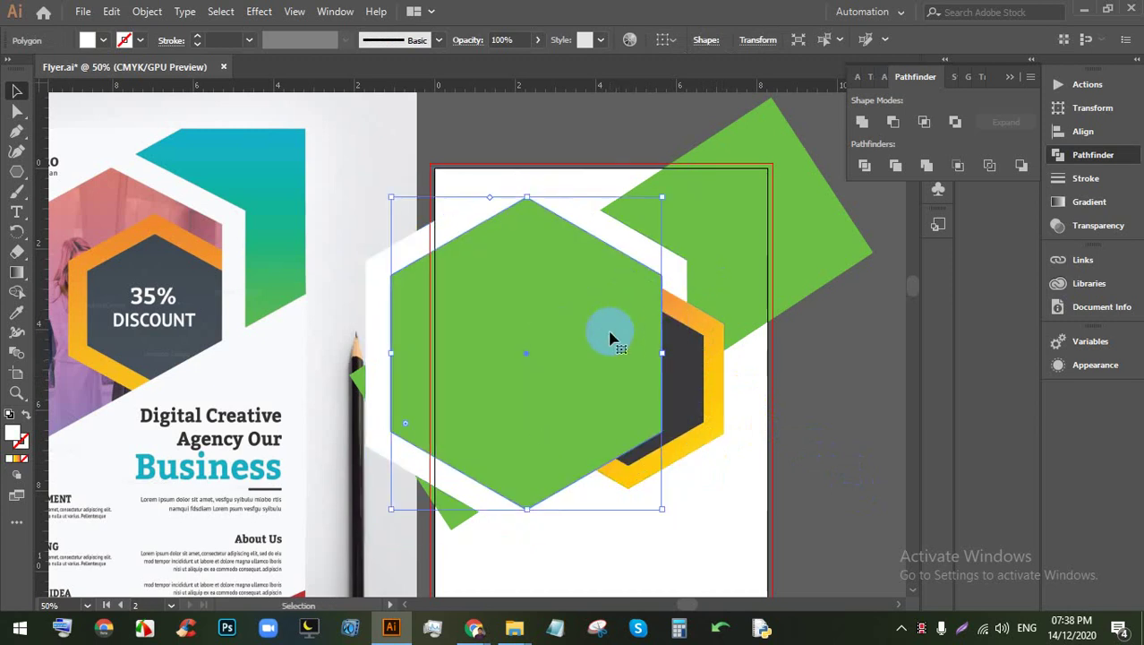
{"action": "left_click", "coordinate": [614, 336]}
{"action": "key", "text": "a"}
{"action": "key", "text": "ctrl+["}
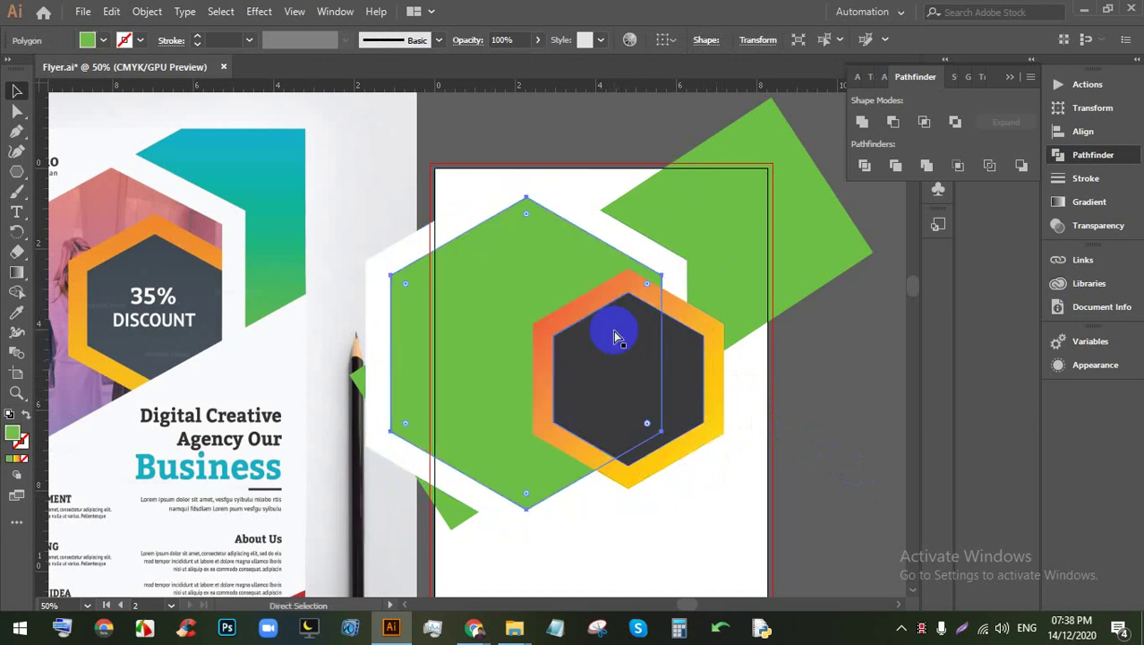
{"action": "key", "text": "v"}
Step: Bring the second artboard into view and expand the hexagon artwork's gradient fill with Object > Expand
{"action": "left_click", "coordinate": [785, 391]}
{"action": "scroll", "coordinate": [759, 396], "scroll_direction": "down", "scroll_amount": 1}
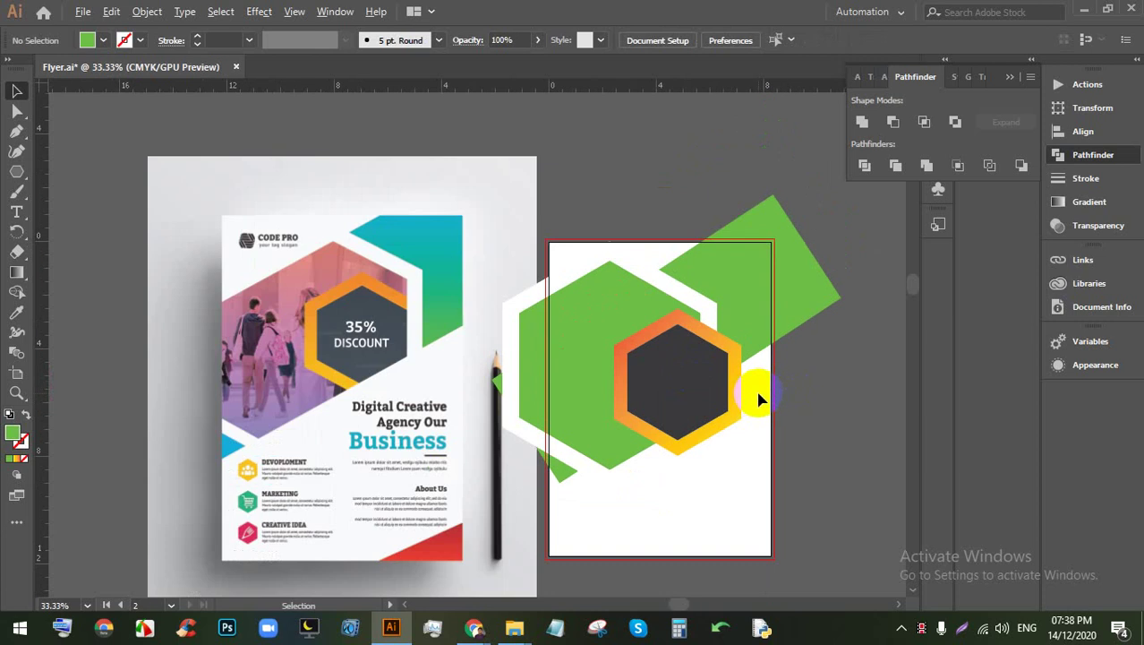
{"action": "scroll", "coordinate": [752, 392], "scroll_direction": "up", "scroll_amount": 1}
{"action": "left_click_drag", "start_coordinate": [651, 429], "coordinate": [709, 409]}
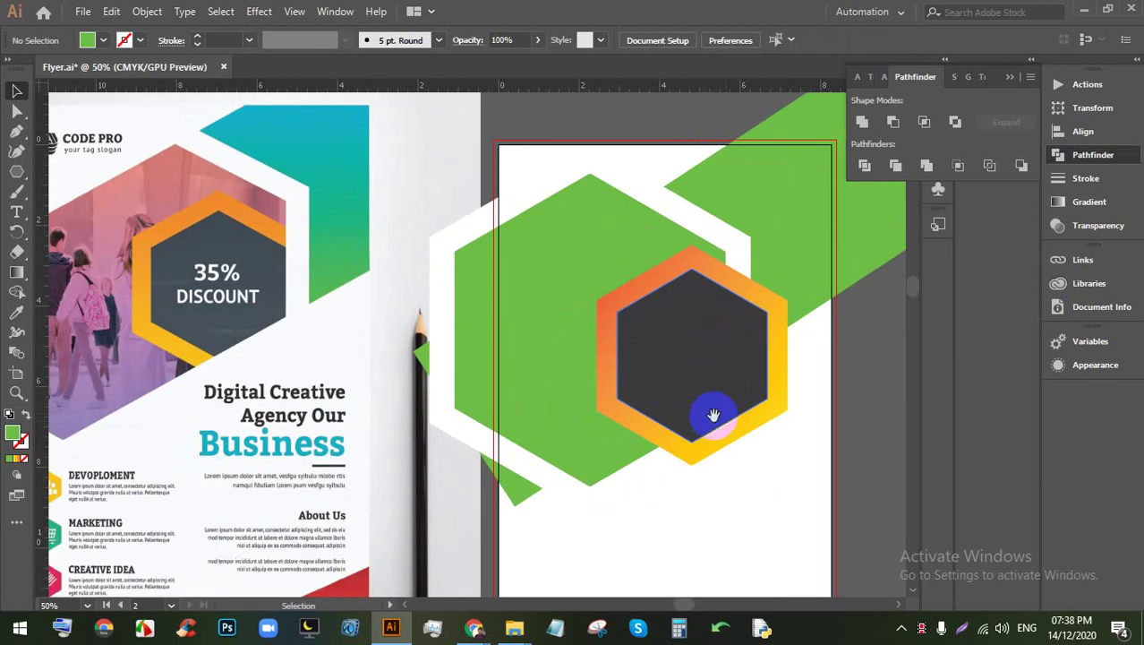
{"action": "scroll", "coordinate": [713, 429], "scroll_direction": "down", "scroll_amount": 1}
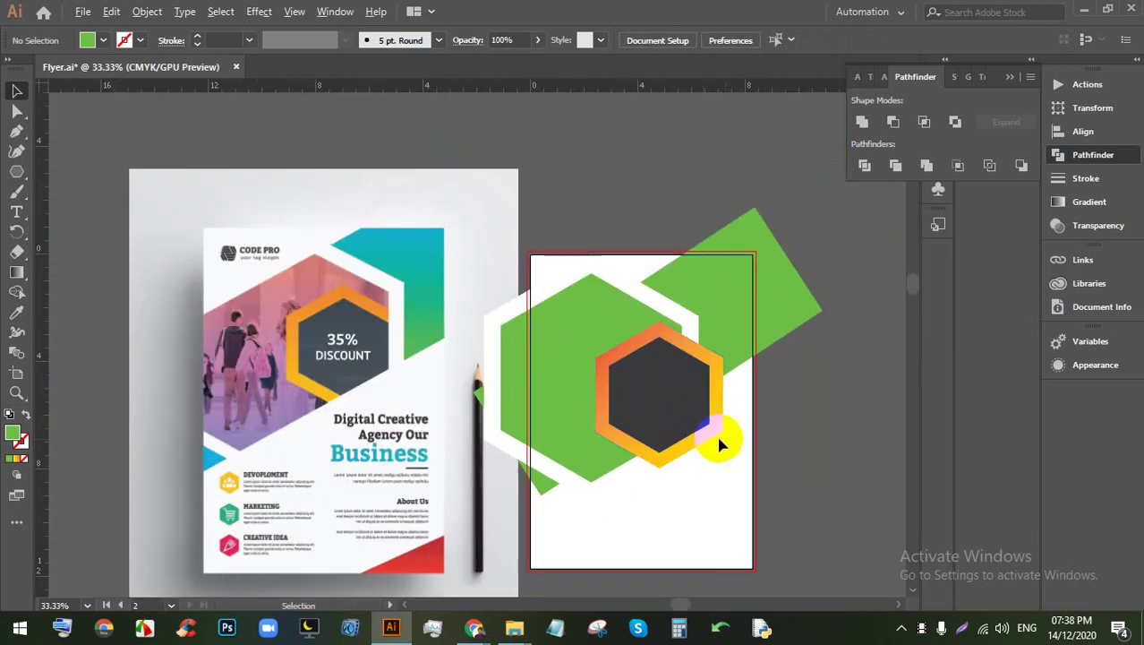
{"action": "left_click_drag", "start_coordinate": [794, 453], "coordinate": [767, 448]}
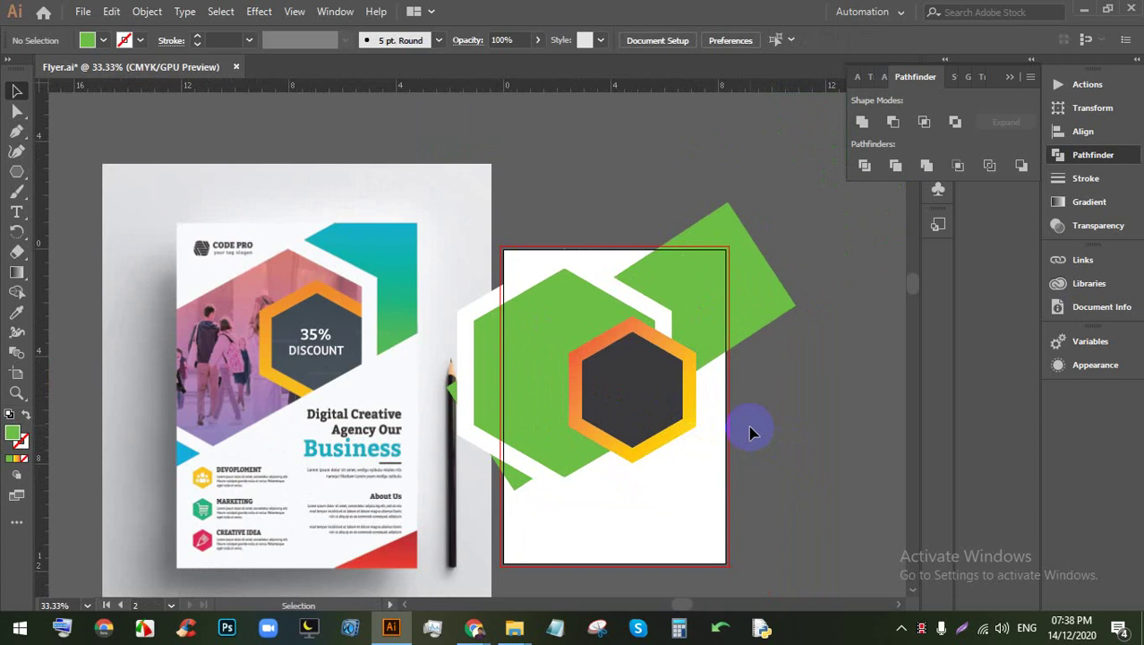
{"action": "left_click", "coordinate": [782, 445]}
{"action": "left_click", "coordinate": [537, 309]}
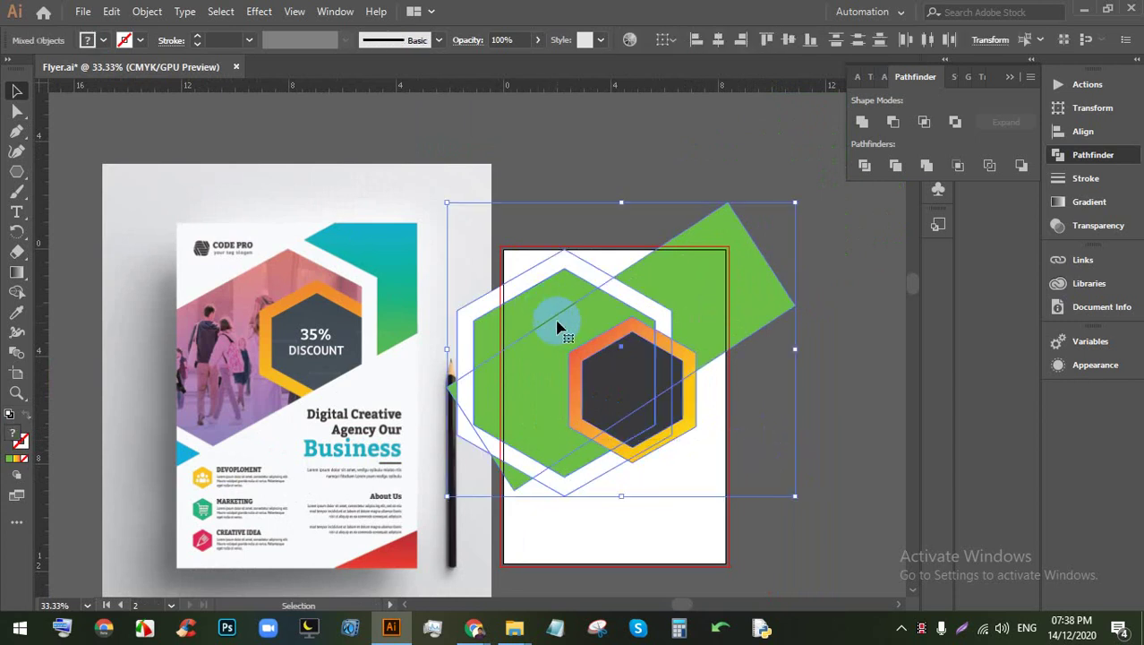
{"action": "left_click", "coordinate": [149, 11]}
{"action": "left_click", "coordinate": [215, 190]}
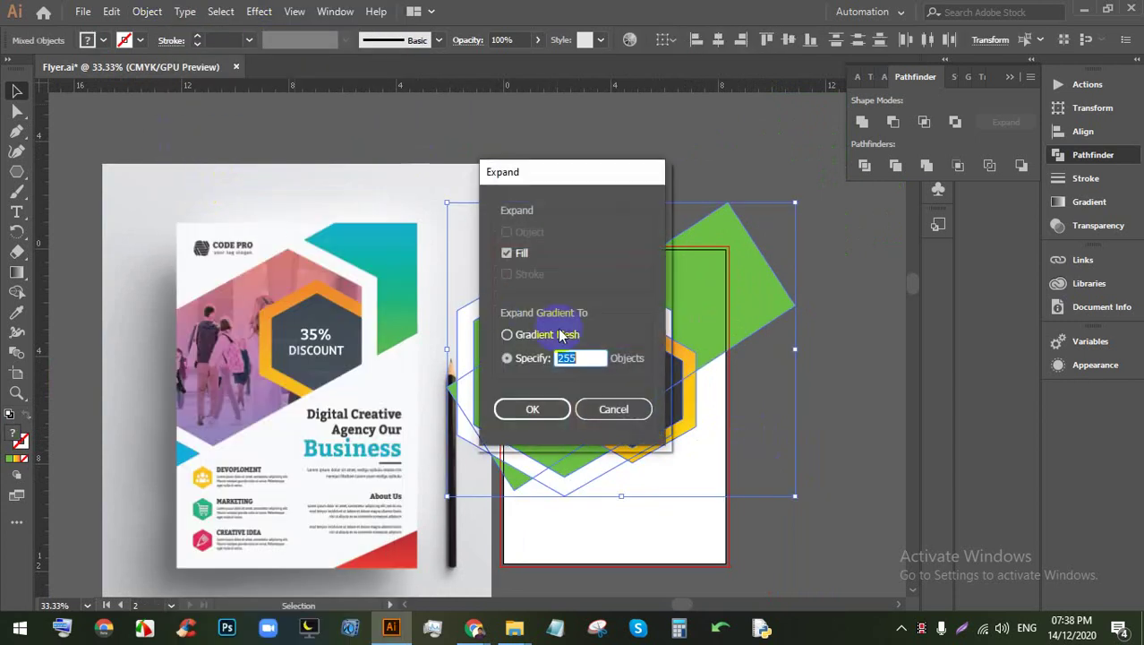
{"action": "left_click", "coordinate": [531, 407]}
Step: Ungroup the expanded artwork, Divide it in Pathfinder, and ungroup the divided pieces
{"action": "right_click", "coordinate": [653, 360]}
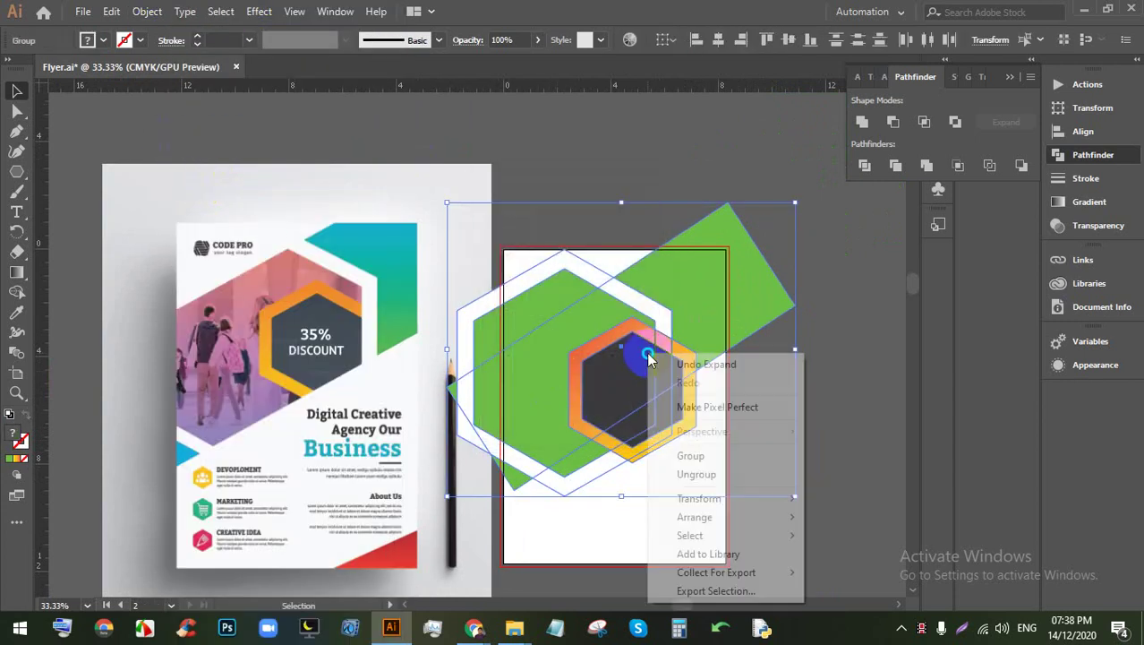
{"action": "left_click", "coordinate": [668, 472]}
{"action": "left_click", "coordinate": [779, 412]}
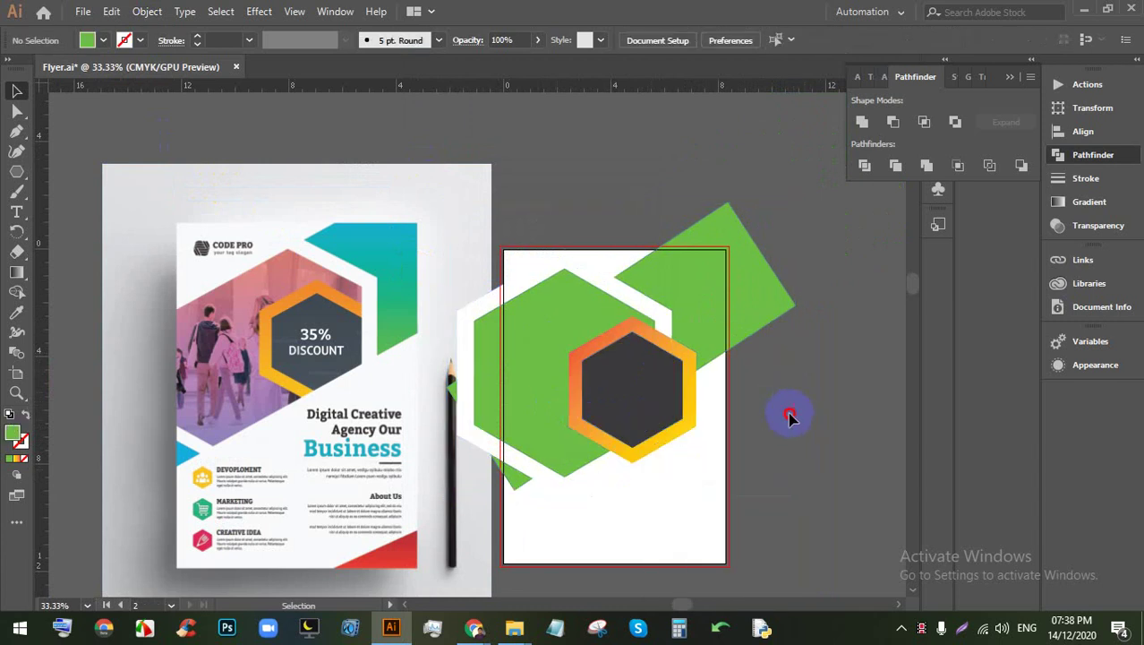
{"action": "left_click", "coordinate": [523, 328]}
{"action": "left_click", "coordinate": [865, 164]}
{"action": "left_click", "coordinate": [662, 352]}
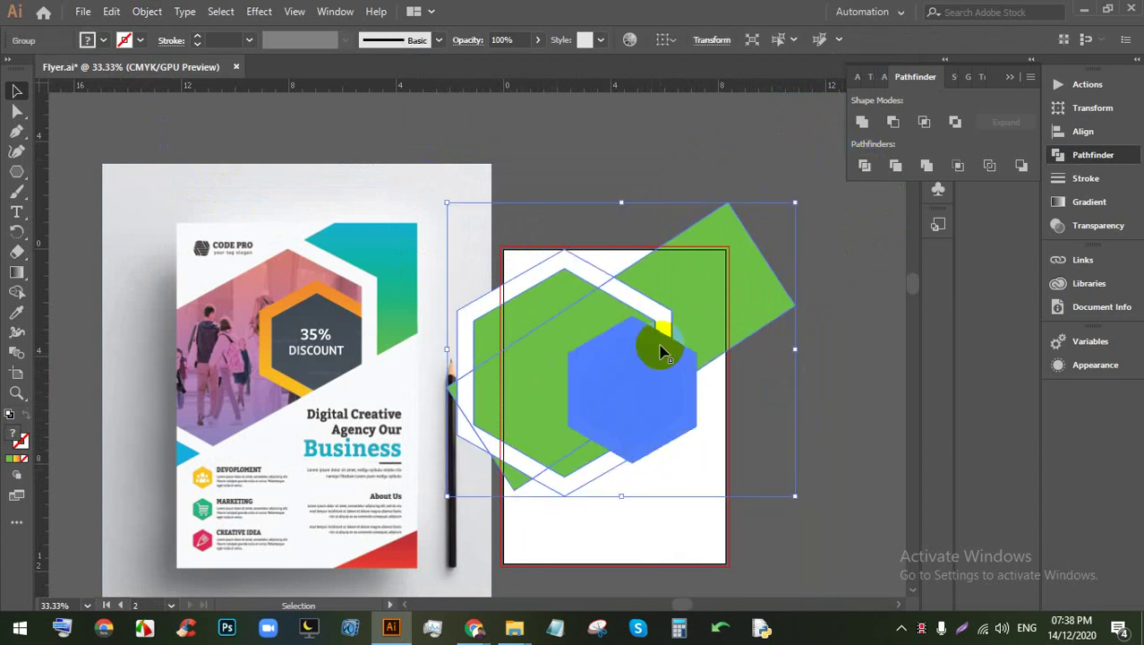
{"action": "key", "text": "ctrl+z"}
{"action": "key", "text": "ctrl+shift+z"}
{"action": "key", "text": "ctrl+z"}
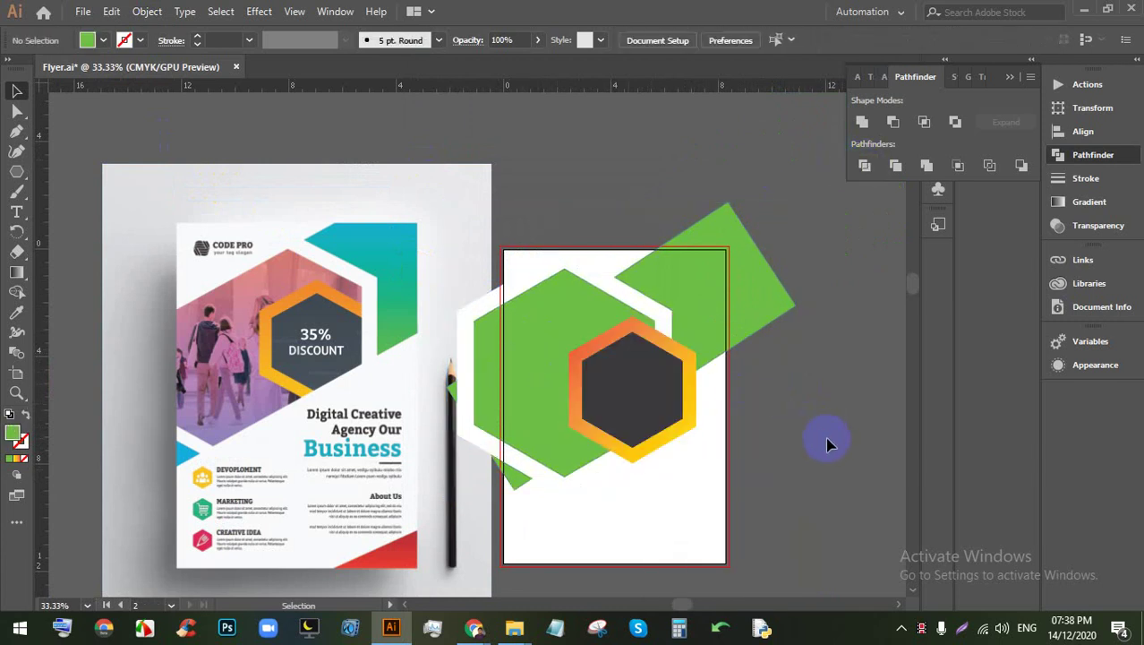
{"action": "key", "text": "ctrl+shift+z"}
{"action": "left_click", "coordinate": [604, 320]}
{"action": "right_click", "coordinate": [721, 287]}
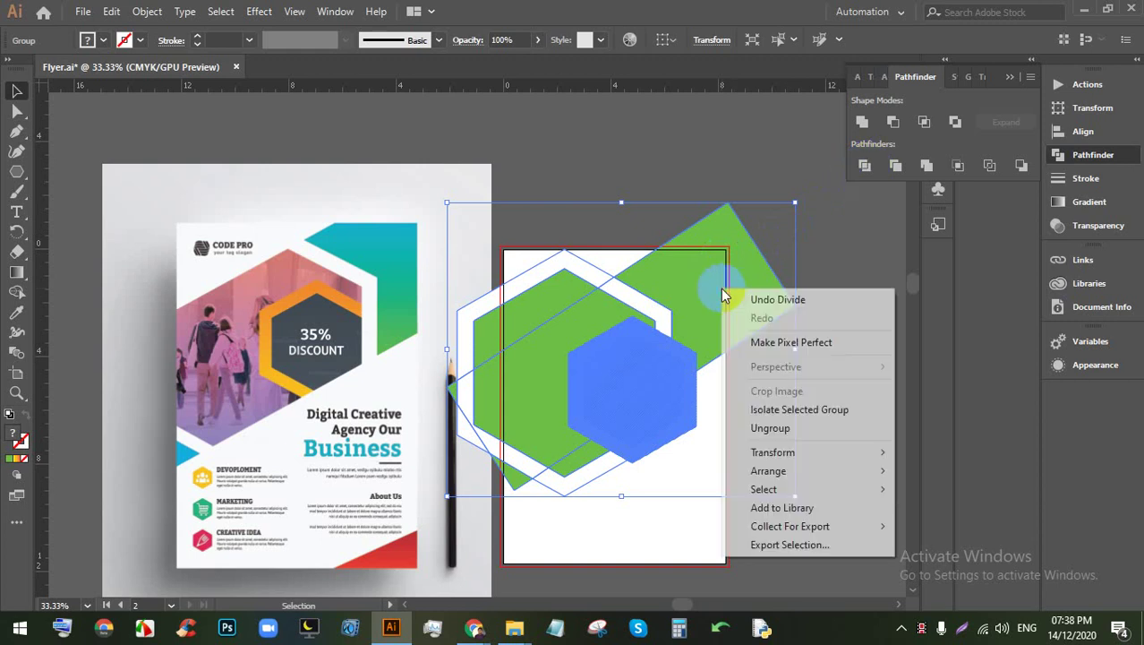
{"action": "left_click", "coordinate": [746, 424]}
Step: Delete the small divided pieces at the hexagon's lower right
{"action": "left_click", "coordinate": [675, 414]}
{"action": "key", "text": "Delete"}
{"action": "left_click", "coordinate": [676, 414]}
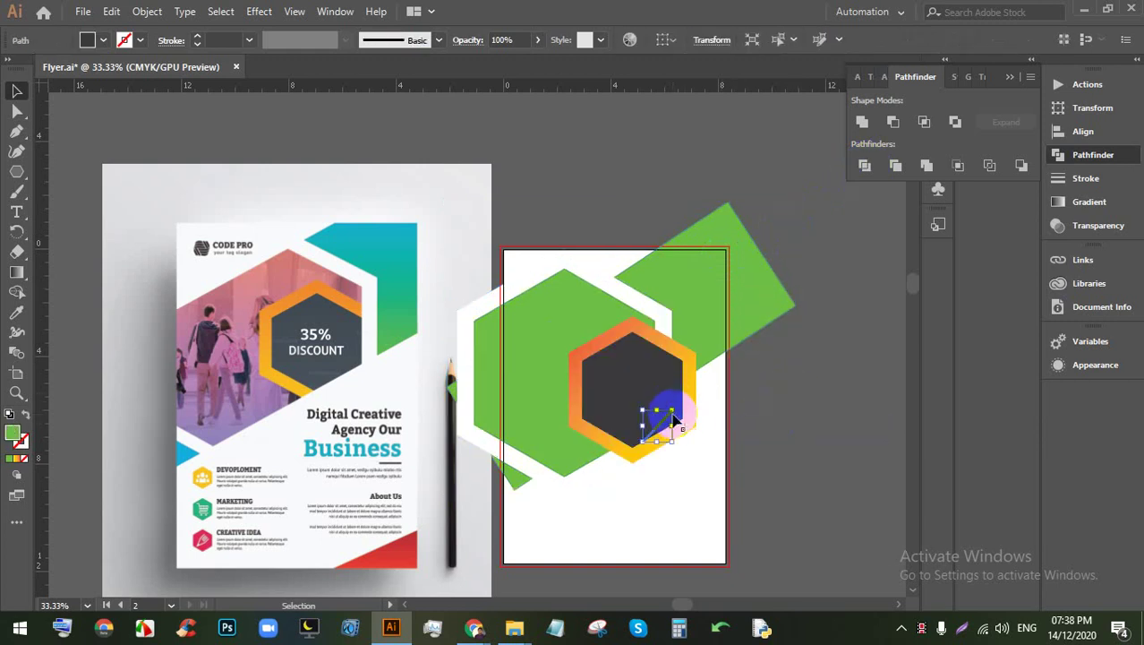
{"action": "left_click_drag", "start_coordinate": [703, 461], "coordinate": [612, 439]}
{"action": "key", "text": "Delete"}
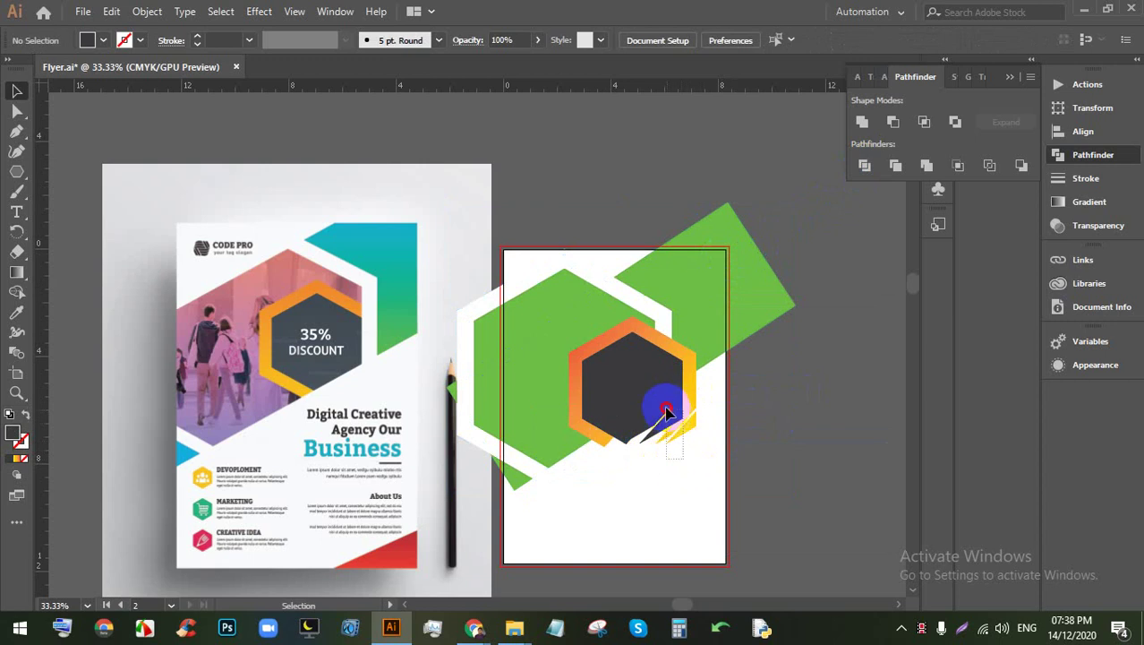
Step: Delete more pieces and the stray path to widen the notch below the hexagon
{"action": "left_click_drag", "start_coordinate": [703, 422], "coordinate": [595, 455]}
{"action": "key", "text": "Delete"}
{"action": "key", "text": "Delete"}
{"action": "left_click", "coordinate": [607, 432]}
{"action": "key", "text": "Delete"}
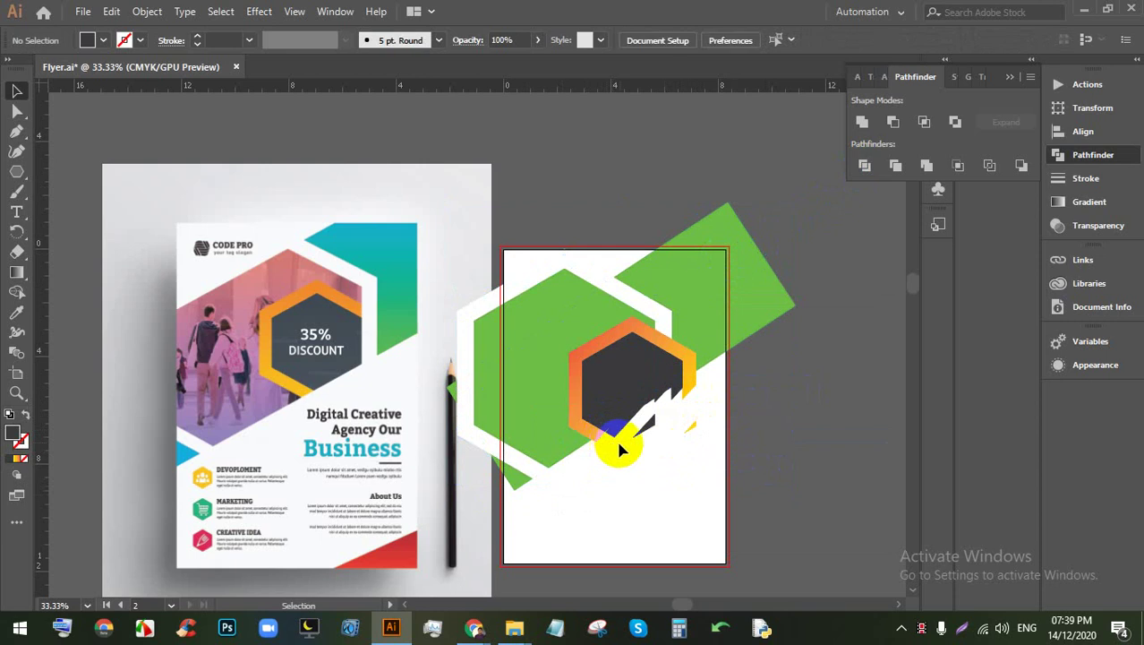
{"action": "scroll", "coordinate": [652, 438], "scroll_direction": "up", "scroll_amount": 1}
{"action": "scroll", "coordinate": [652, 439], "scroll_direction": "up", "scroll_amount": 1}
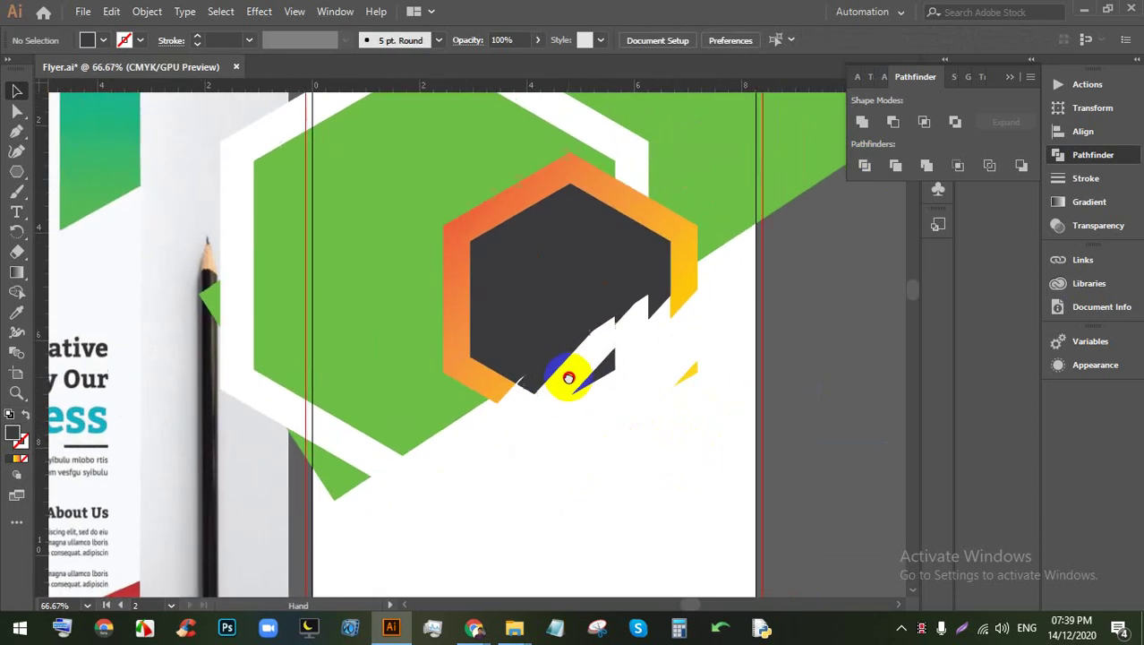
{"action": "scroll", "coordinate": [566, 383], "scroll_direction": "down", "scroll_amount": 1}
{"action": "scroll", "coordinate": [558, 376], "scroll_direction": "down", "scroll_amount": 1}
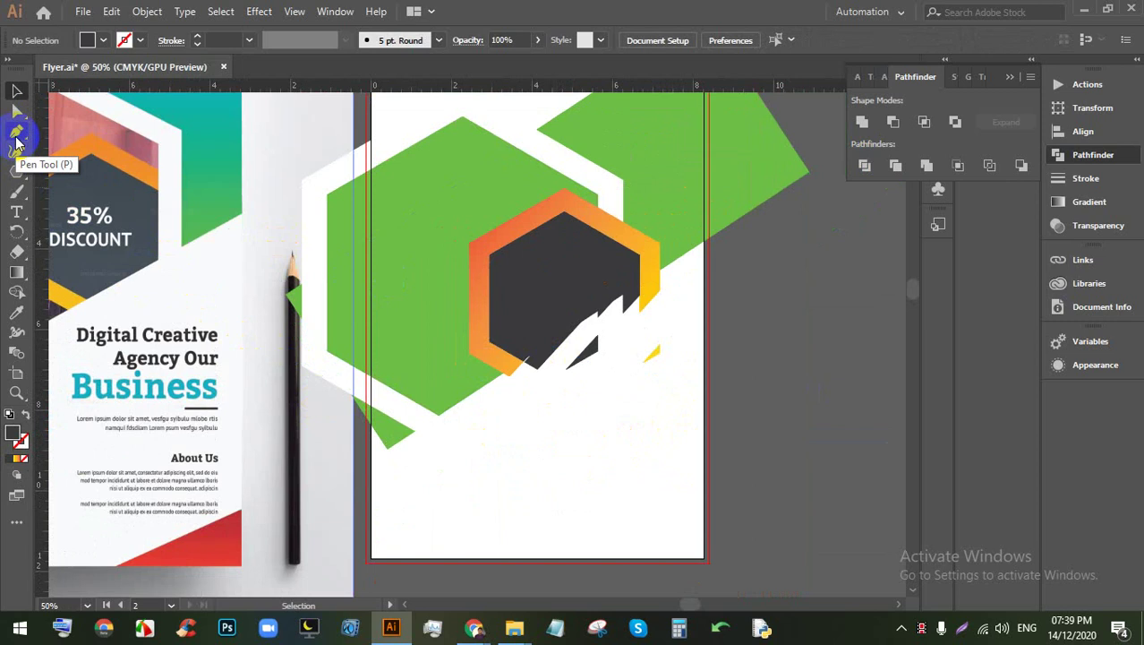
Step: Draw a straight cutting line from the green triangle's tip past the band's right edge
{"action": "left_click", "coordinate": [16, 133]}
{"action": "left_click", "coordinate": [404, 436]}
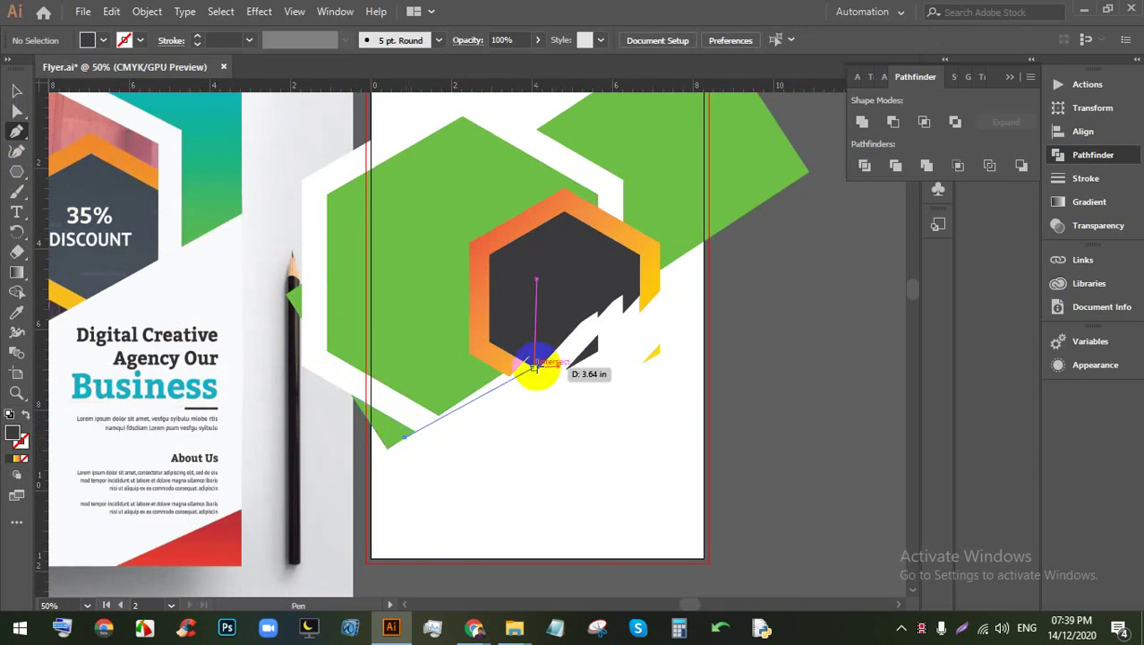
{"action": "left_click", "coordinate": [726, 221]}
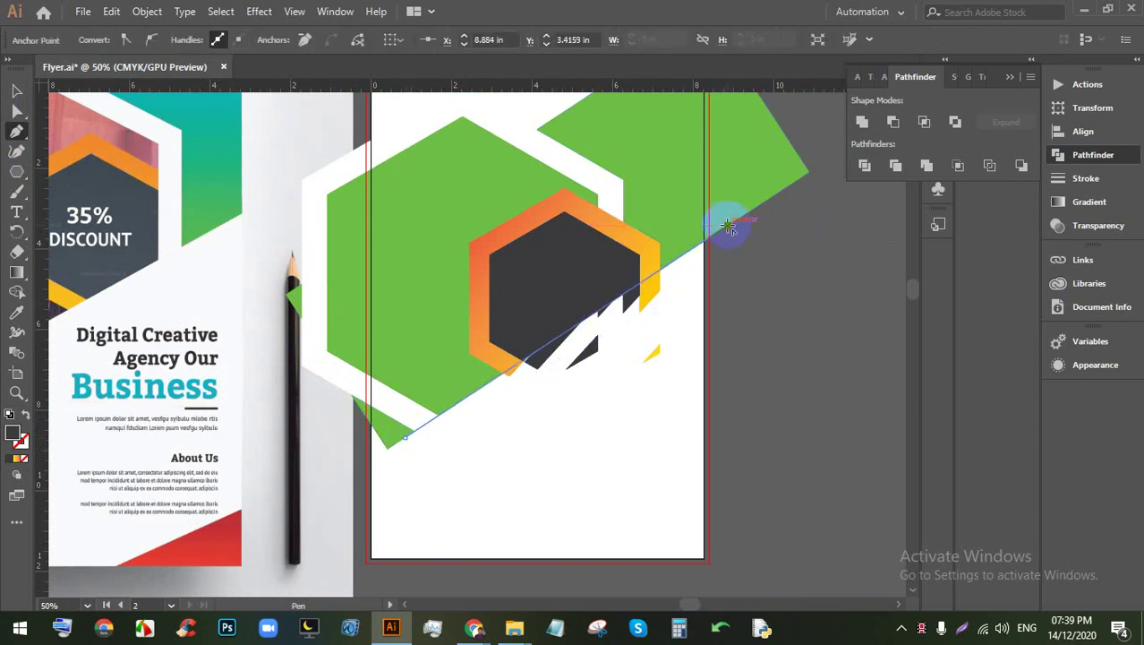
{"action": "left_click", "coordinate": [16, 90]}
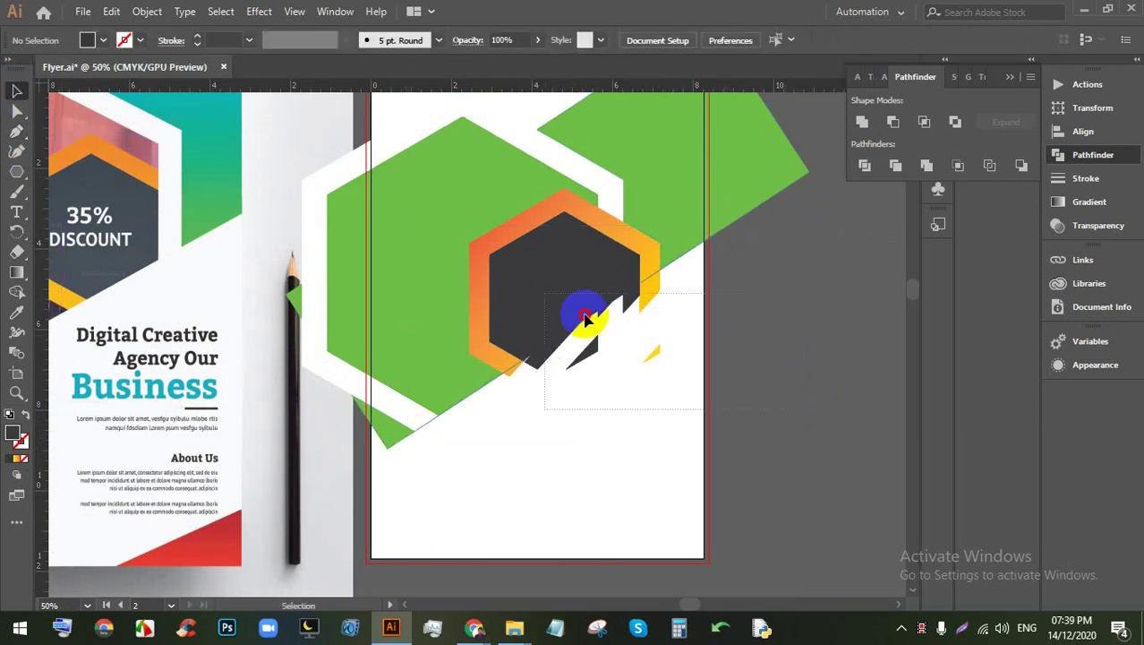
{"action": "left_click", "coordinate": [537, 312], "text": "shift"}
Step: Reshape the dark sliver, hexagon edge and white shape to follow the diagonal cut
{"action": "left_click", "coordinate": [584, 363]}
{"action": "scroll", "coordinate": [582, 365], "scroll_direction": "up", "scroll_amount": 2}
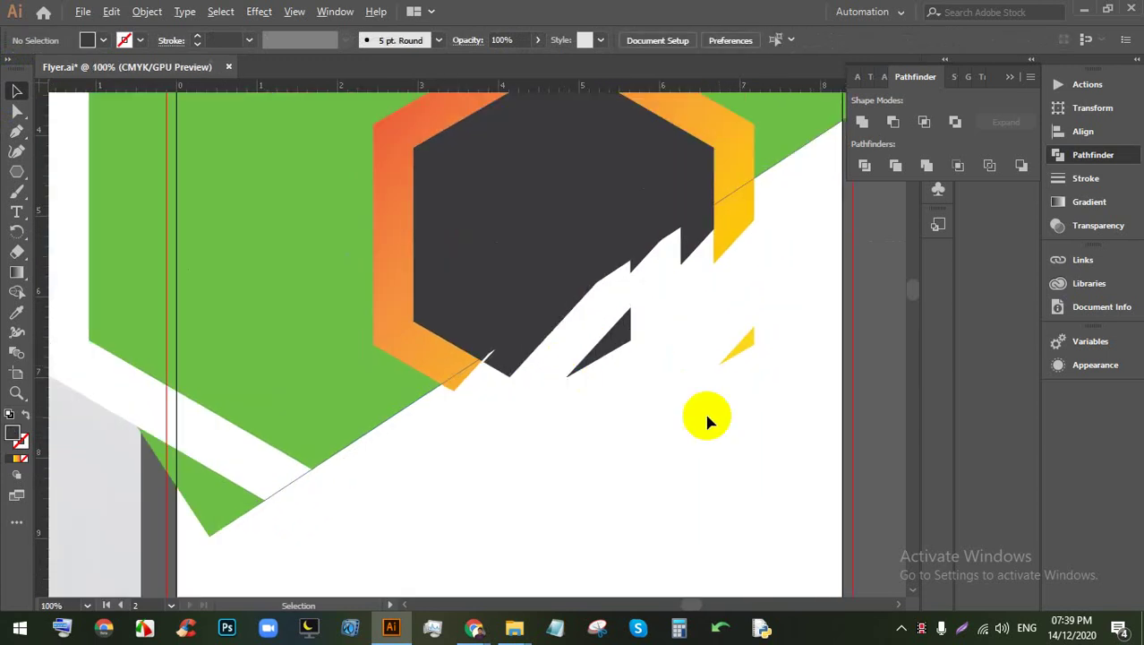
{"action": "left_click_drag", "start_coordinate": [763, 217], "coordinate": [717, 240]}
{"action": "left_click_drag", "start_coordinate": [710, 247], "coordinate": [664, 320]}
{"action": "left_click_drag", "start_coordinate": [631, 263], "coordinate": [617, 345]}
{"action": "left_click_drag", "start_coordinate": [533, 329], "coordinate": [444, 385]}
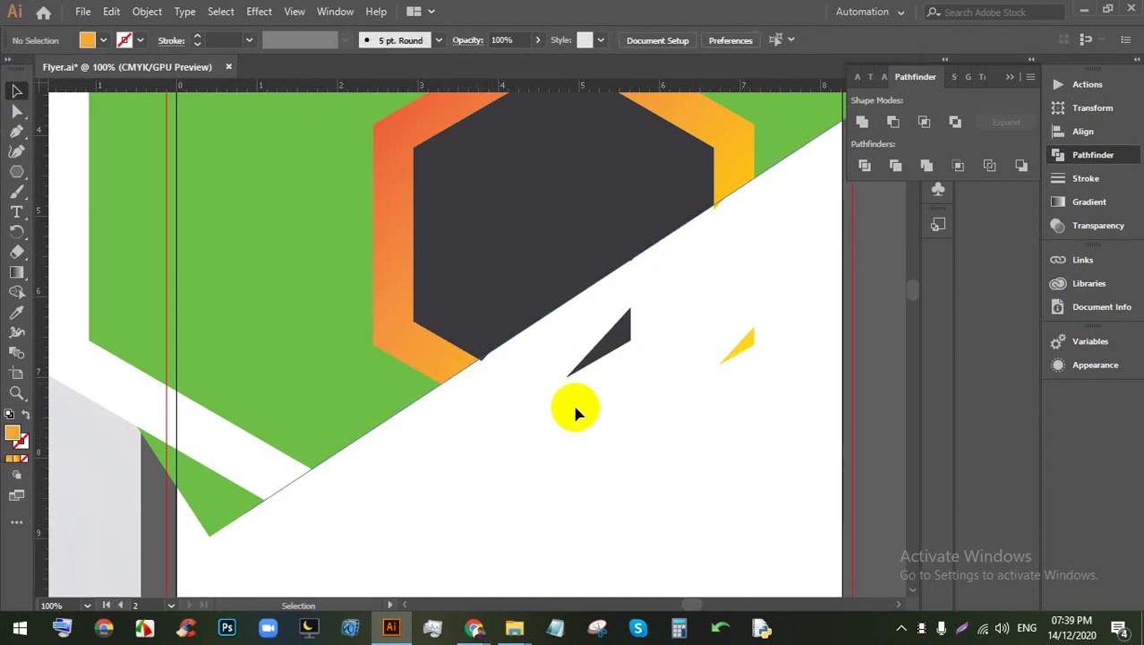
Step: Delete the dark and yellow slivers, the upper-left green piece and the outside white band piece
{"action": "left_click", "coordinate": [617, 363]}
{"action": "key", "text": "Delete"}
{"action": "left_click", "coordinate": [777, 396]}
{"action": "key", "text": "Delete"}
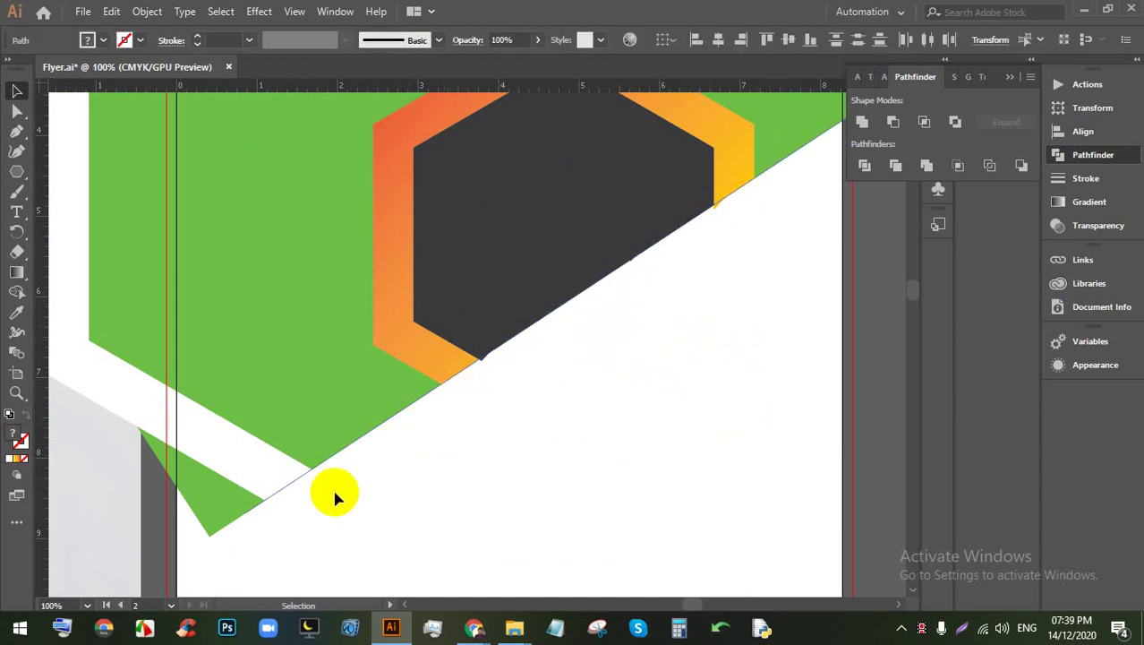
{"action": "scroll", "coordinate": [325, 488], "scroll_direction": "down", "scroll_amount": 5}
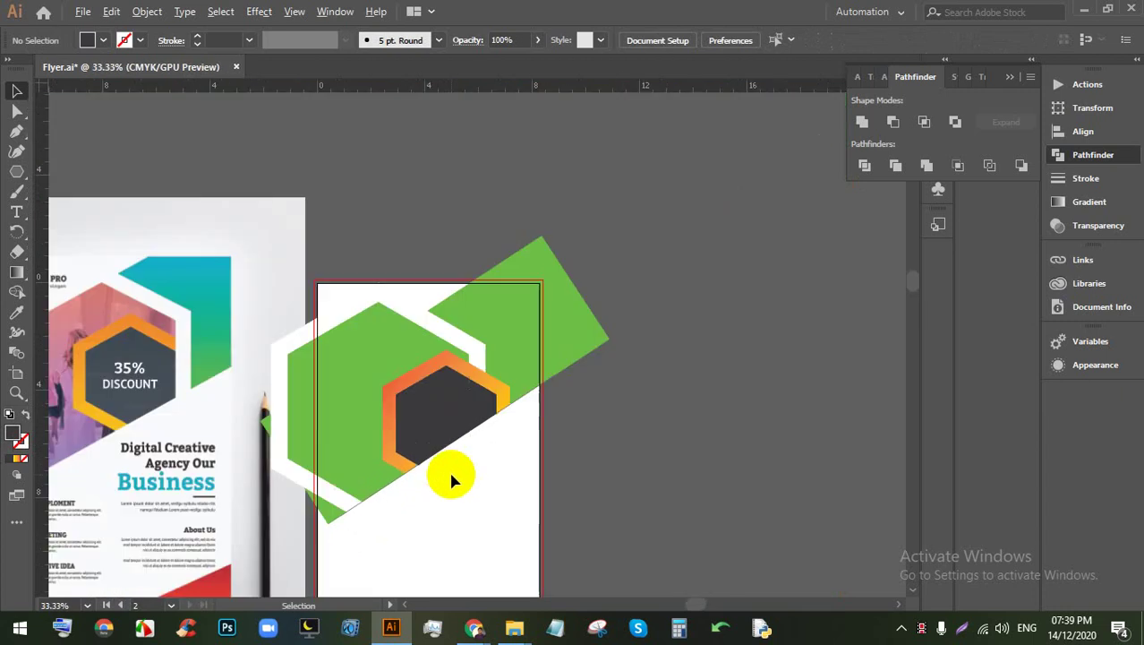
{"action": "left_click", "coordinate": [374, 342]}
{"action": "key", "text": "Delete"}
{"action": "left_click", "coordinate": [384, 306]}
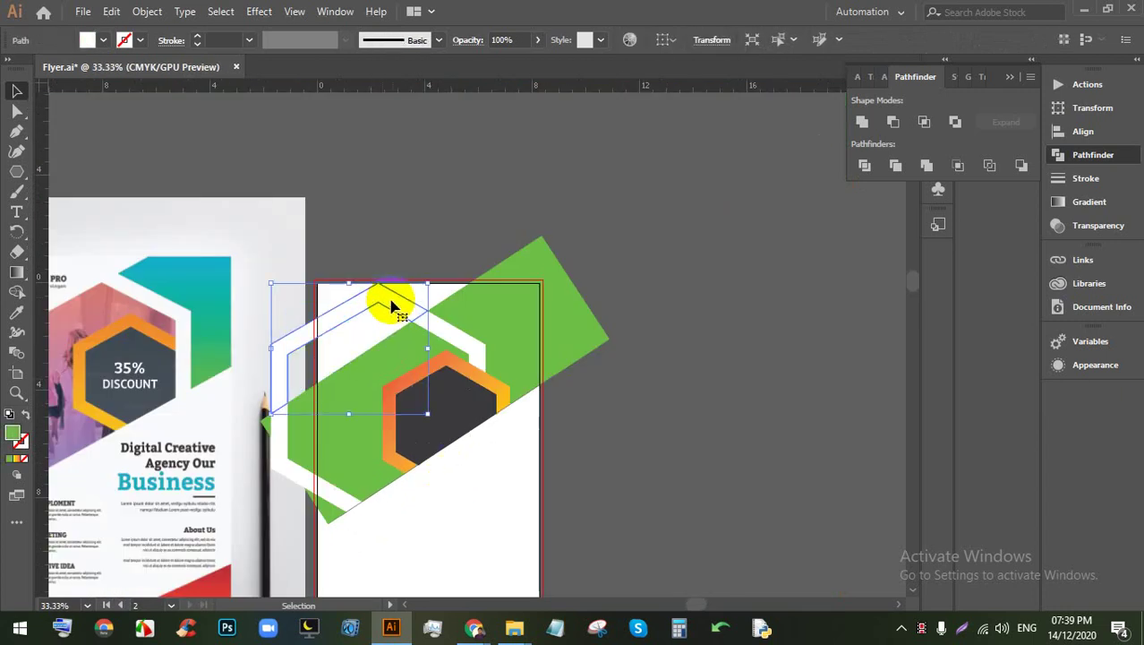
{"action": "key", "text": "Delete"}
{"action": "scroll", "coordinate": [488, 386], "scroll_direction": "down", "scroll_amount": 2}
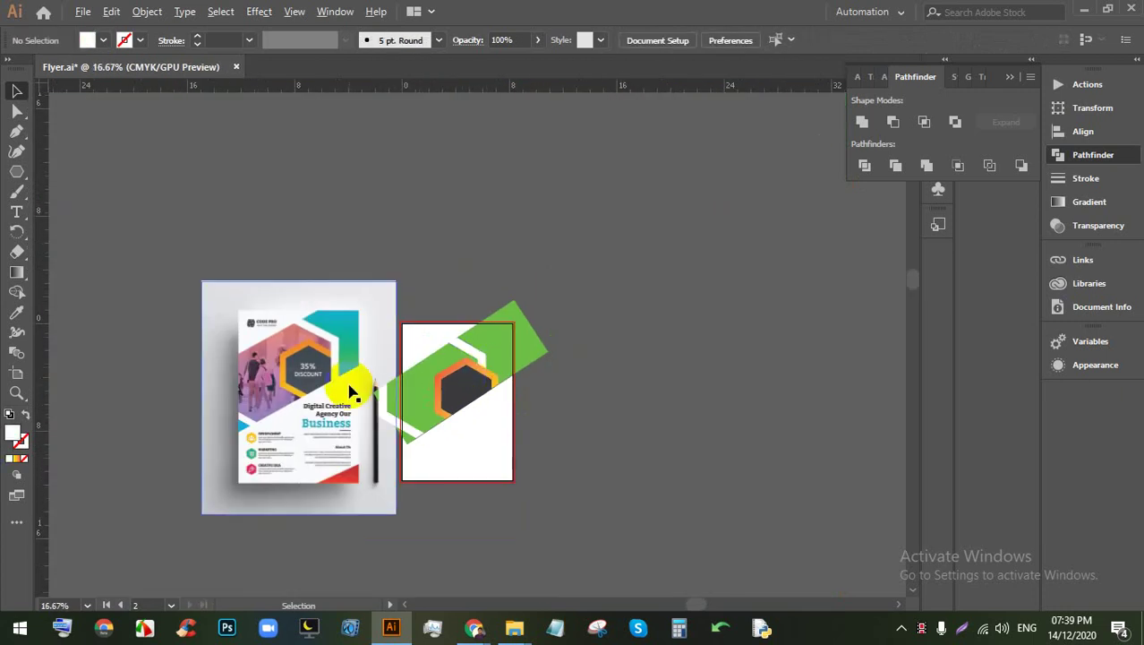
{"action": "scroll", "coordinate": [350, 389], "scroll_direction": "up", "scroll_amount": 2}
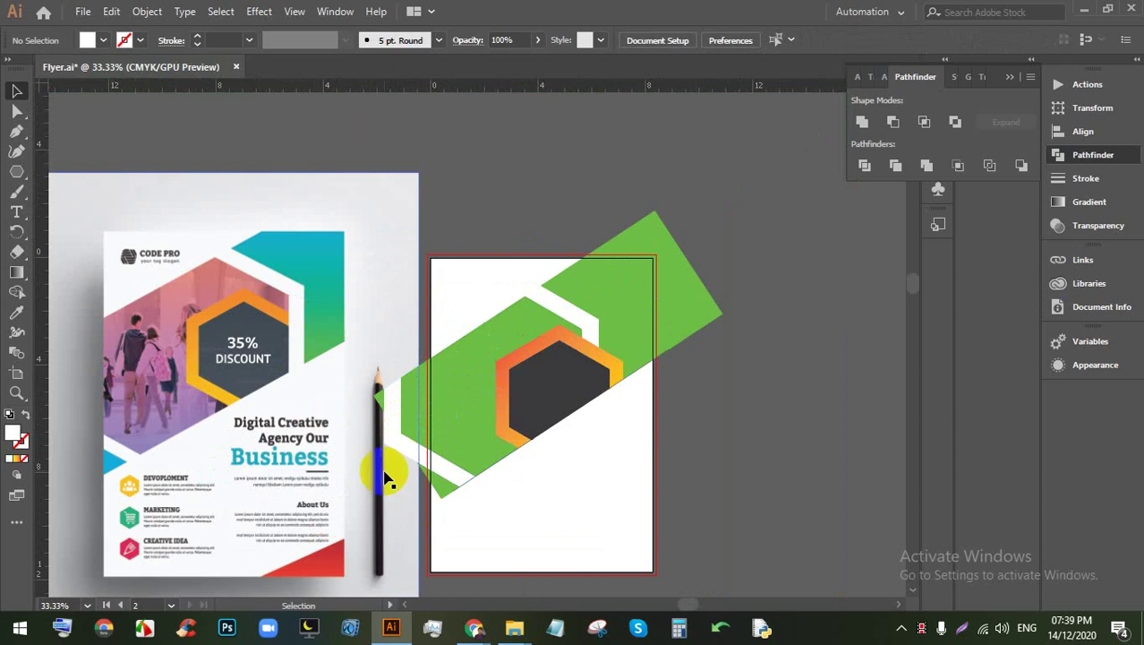
{"action": "scroll", "coordinate": [457, 423], "scroll_direction": "up", "scroll_amount": 1}
{"action": "scroll", "coordinate": [473, 416], "scroll_direction": "down", "scroll_amount": 1}
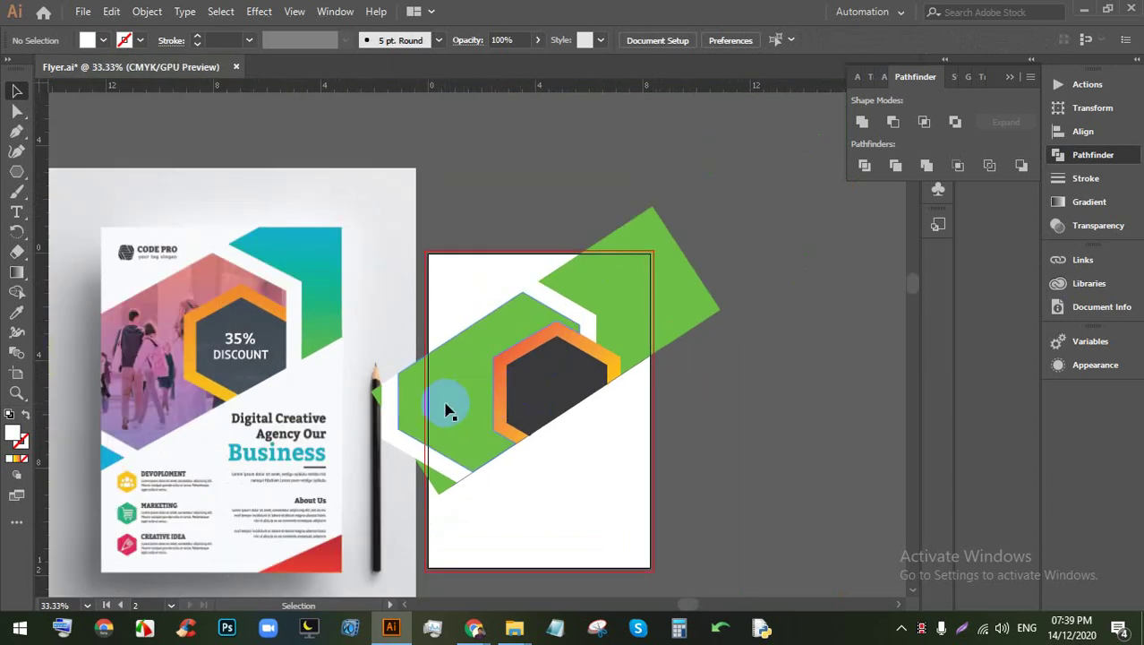
Step: Return to the Google Images search tab and rerun the search for corporate photos
{"action": "mouse_move", "coordinate": [473, 625]}
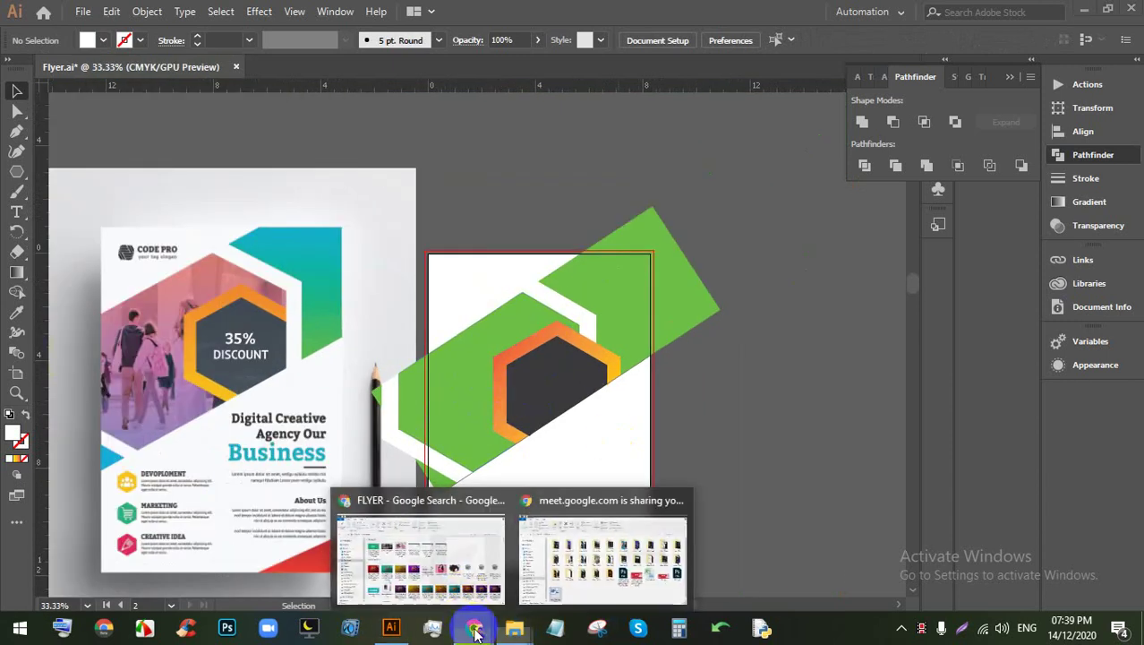
{"action": "left_click", "coordinate": [392, 526]}
{"action": "left_click", "coordinate": [302, 13]}
{"action": "left_click", "coordinate": [613, 13]}
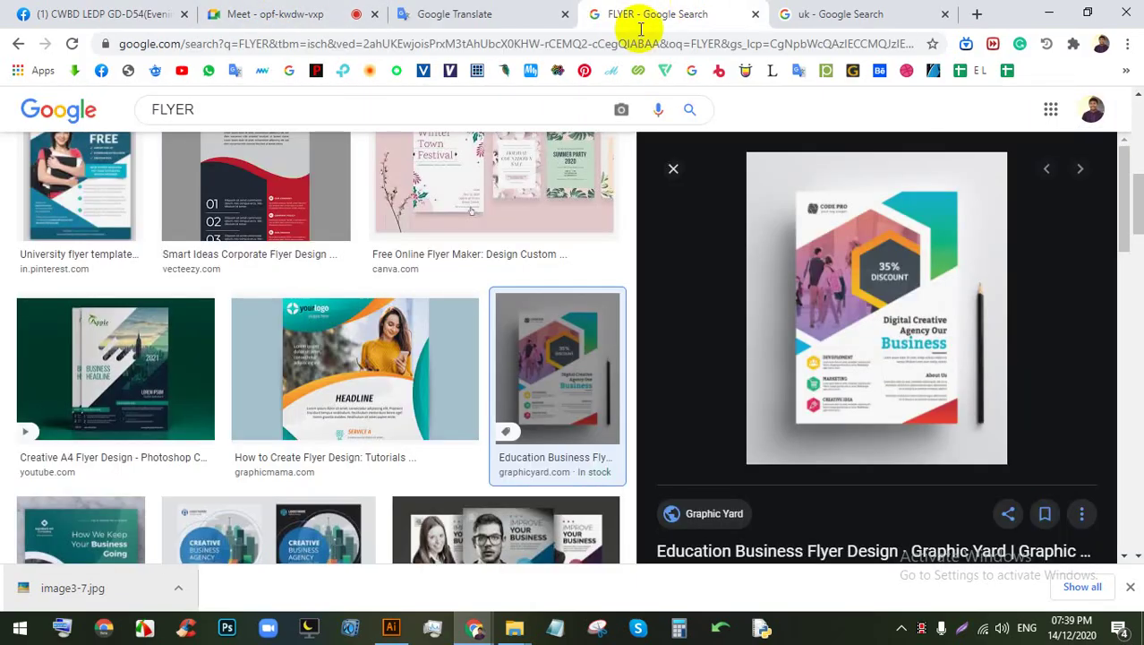
{"action": "scroll", "coordinate": [500, 157], "scroll_direction": "up", "scroll_amount": 3}
{"action": "scroll", "coordinate": [499, 157], "scroll_direction": "up", "scroll_amount": 2}
{"action": "left_click", "coordinate": [777, 14]}
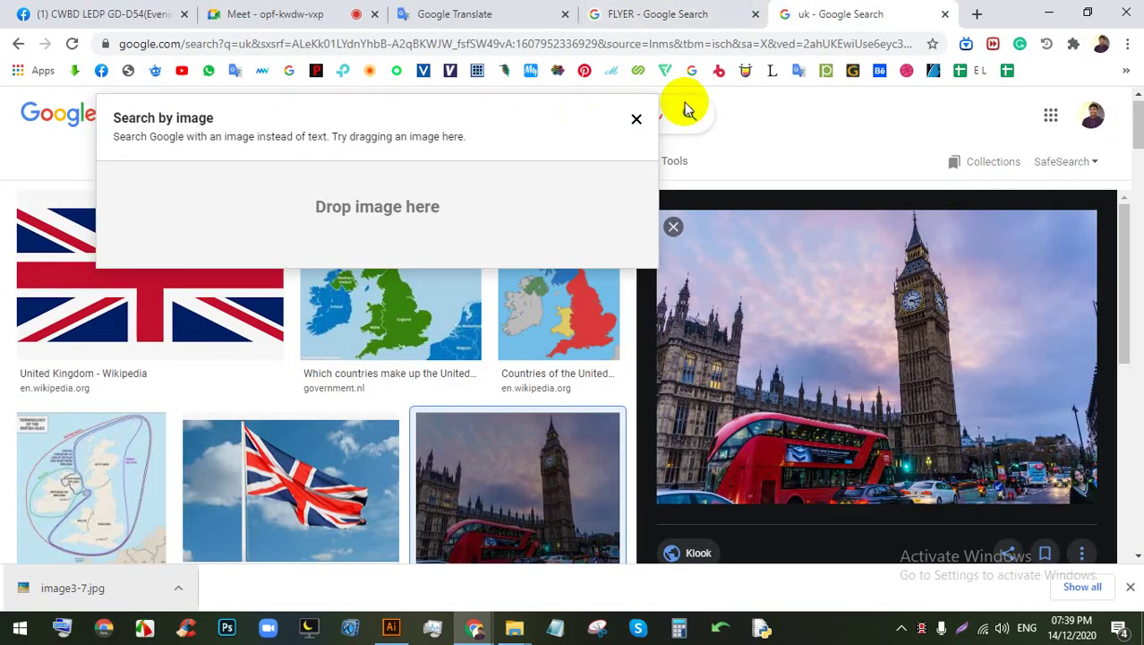
{"action": "left_click", "coordinate": [637, 119]}
{"action": "left_click", "coordinate": [688, 114]}
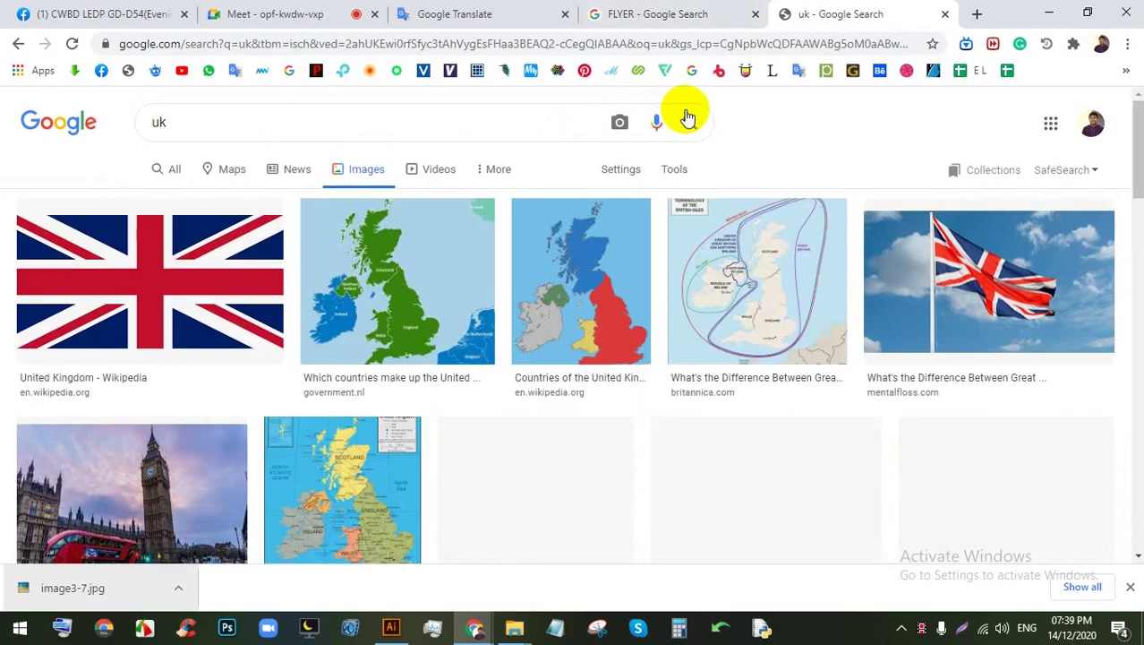
{"action": "left_click", "coordinate": [657, 117]}
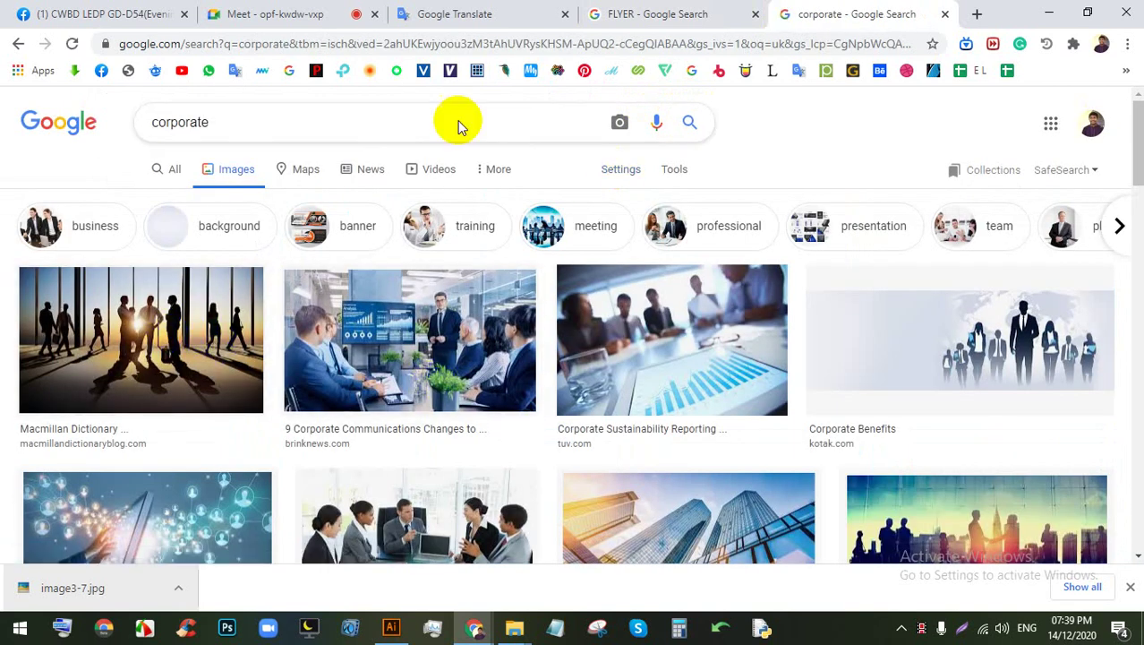
Step: Save the meeting room photo from its preview and drag it onto the Illustrator canvas
{"action": "left_click", "coordinate": [502, 345]}
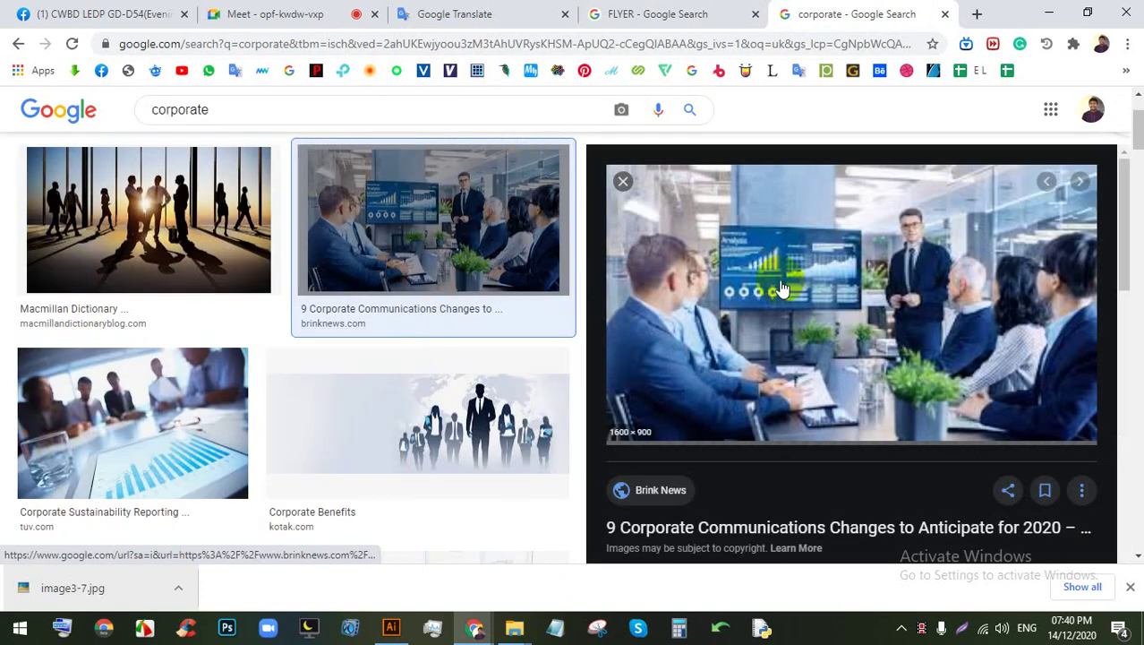
{"action": "right_click", "coordinate": [816, 270]}
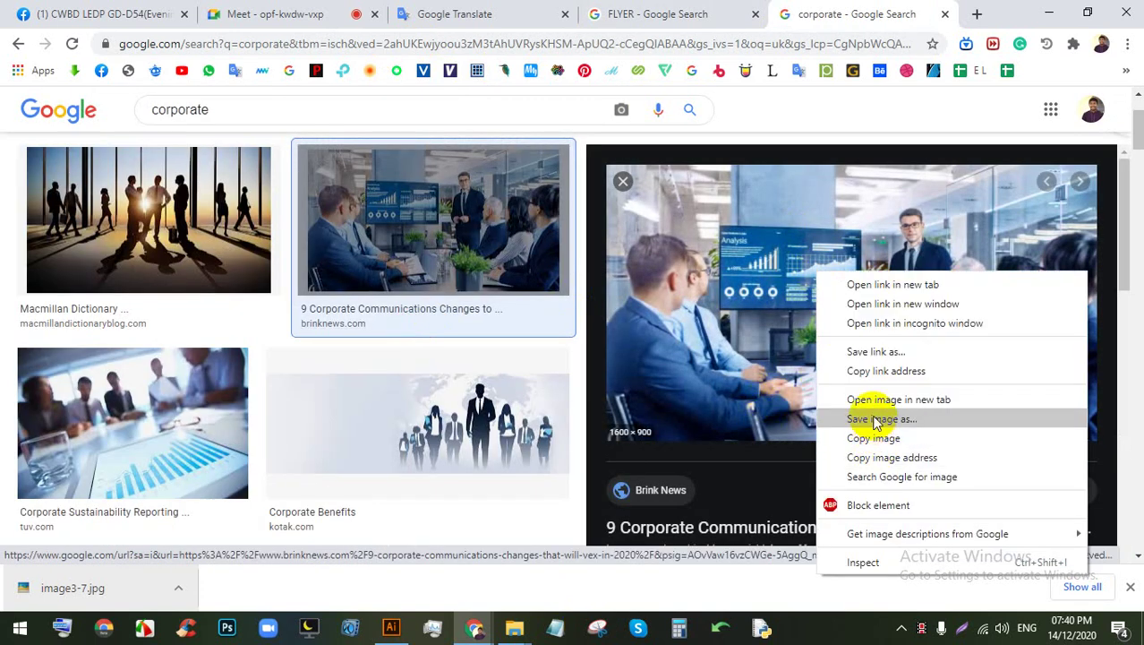
{"action": "left_click", "coordinate": [876, 419]}
{"action": "key", "text": "Return"}
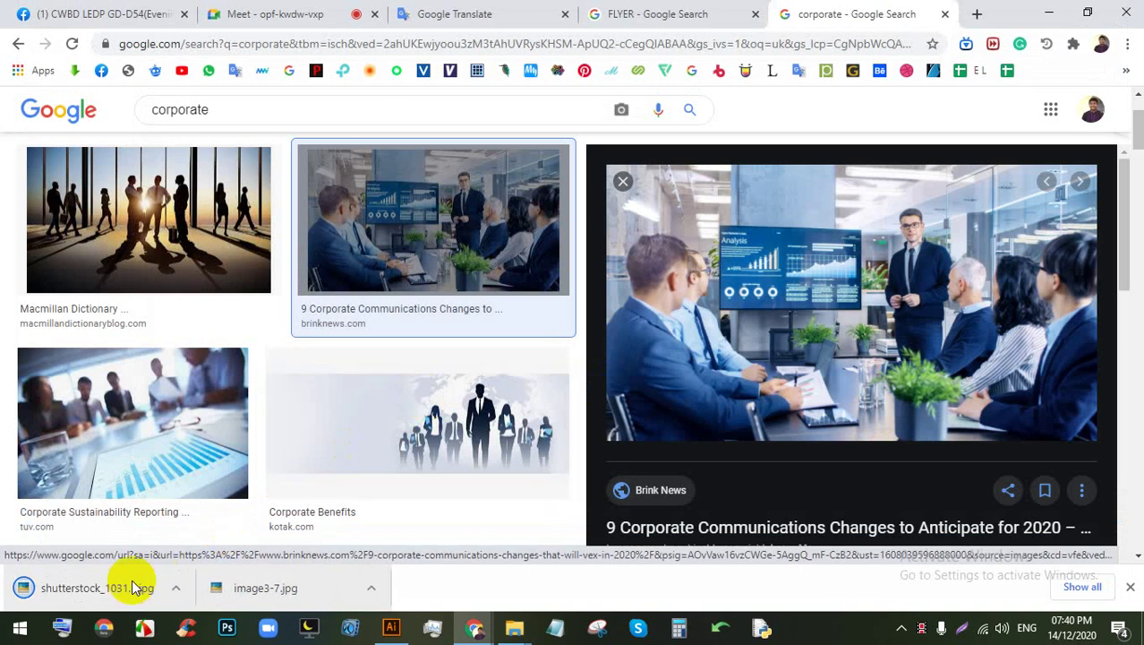
{"action": "left_click_drag", "start_coordinate": [132, 587], "coordinate": [921, 364]}
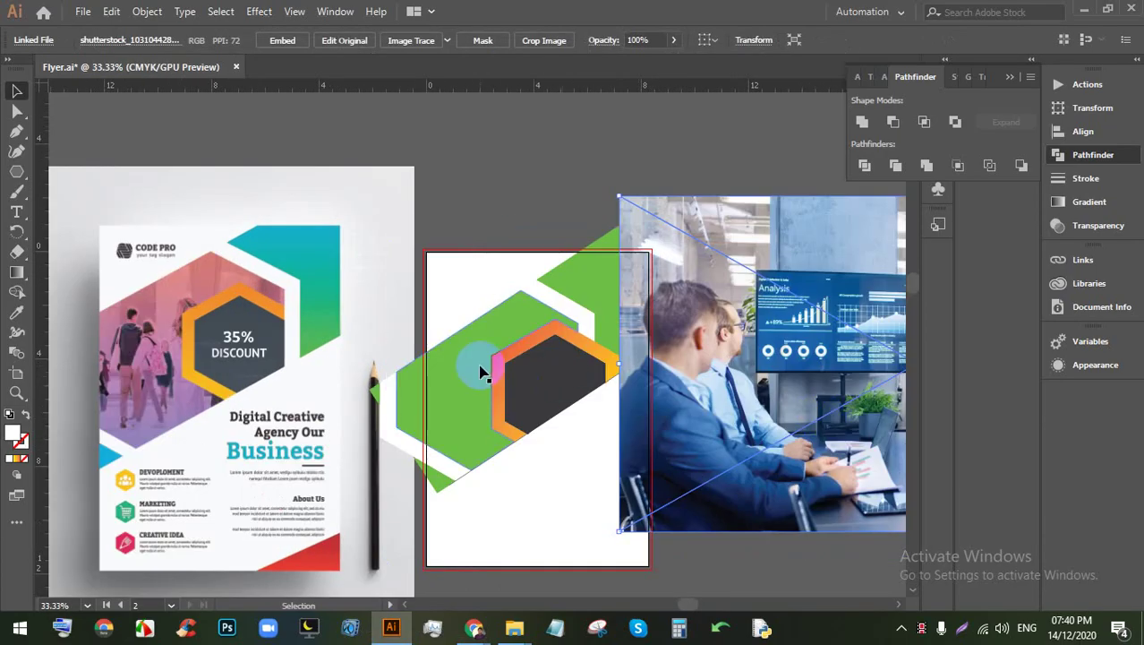
Step: Embed the placed meeting photo in the document
{"action": "scroll", "coordinate": [481, 372], "scroll_direction": "right", "scroll_amount": 5}
{"action": "scroll", "coordinate": [480, 372], "scroll_direction": "down", "scroll_amount": 1}
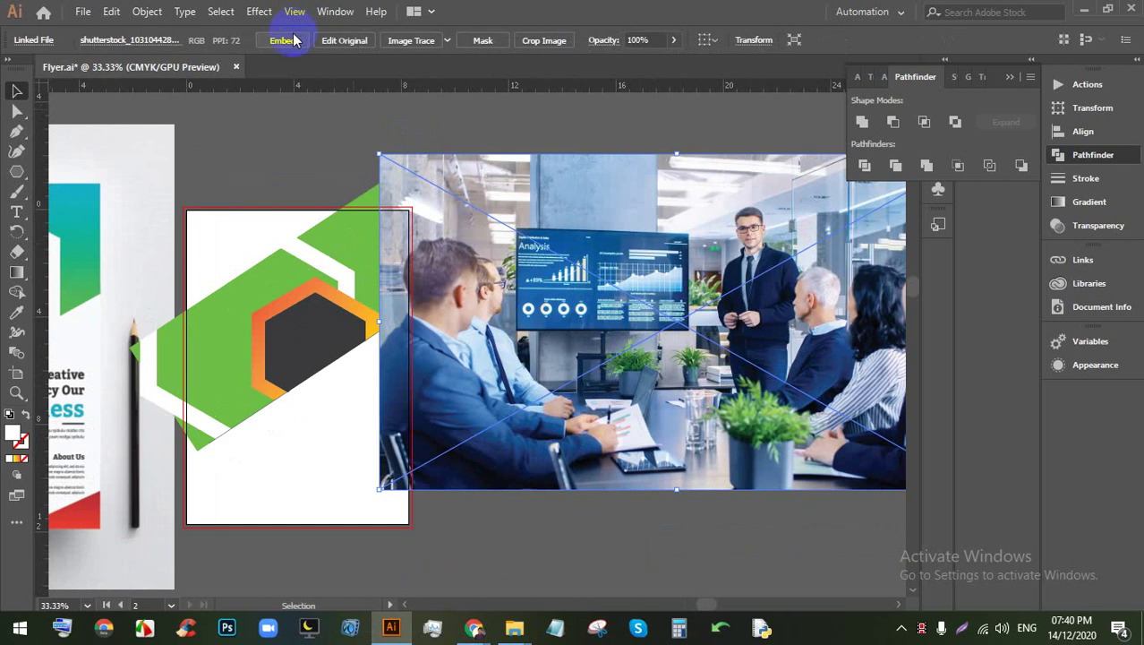
{"action": "left_click", "coordinate": [283, 41]}
Step: Change the large green hexagon's fill to magenta
{"action": "scroll", "coordinate": [198, 325], "scroll_direction": "up", "scroll_amount": 1}
{"action": "left_click", "coordinate": [228, 309]}
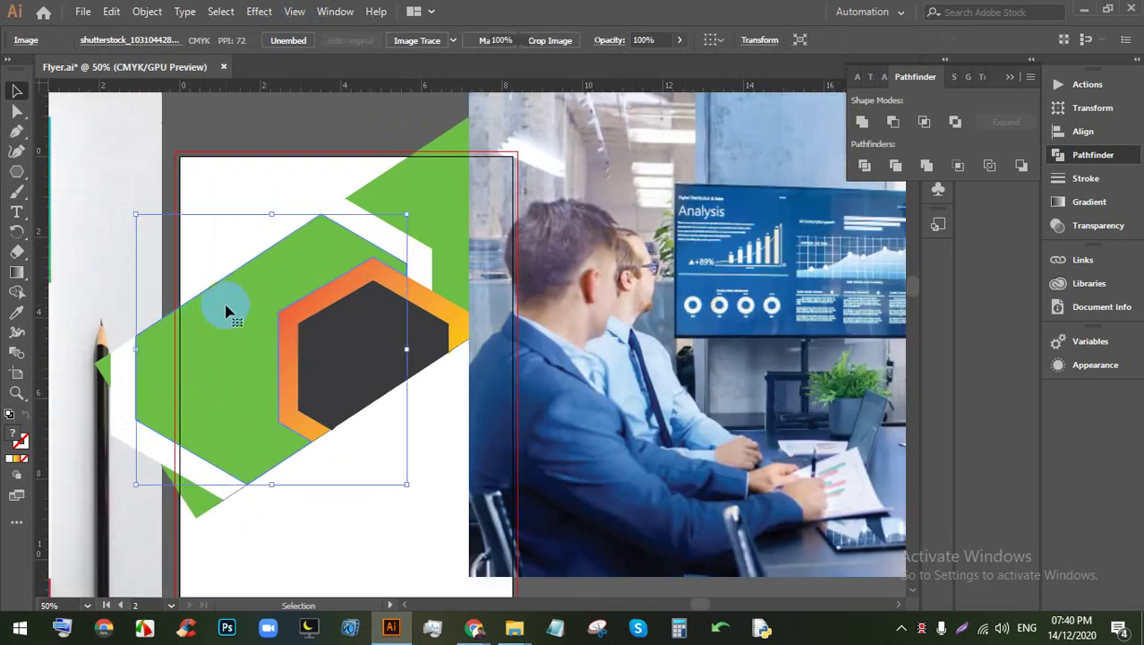
{"action": "key", "text": "a"}
{"action": "key", "text": "v"}
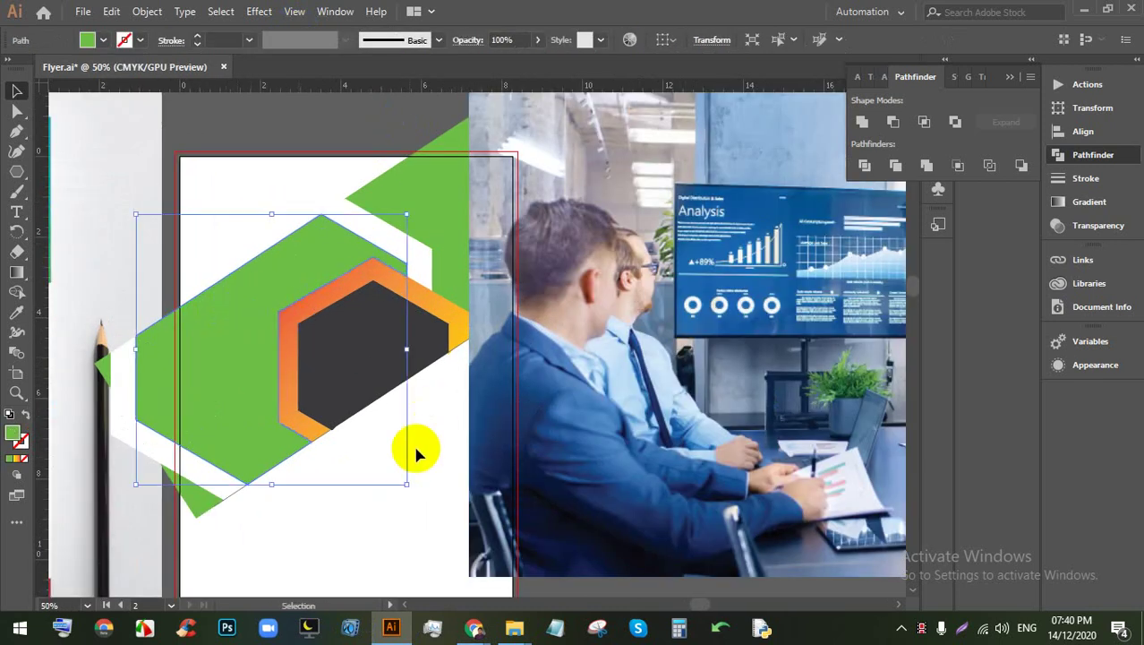
{"action": "left_click", "coordinate": [426, 487]}
{"action": "left_click", "coordinate": [234, 325]}
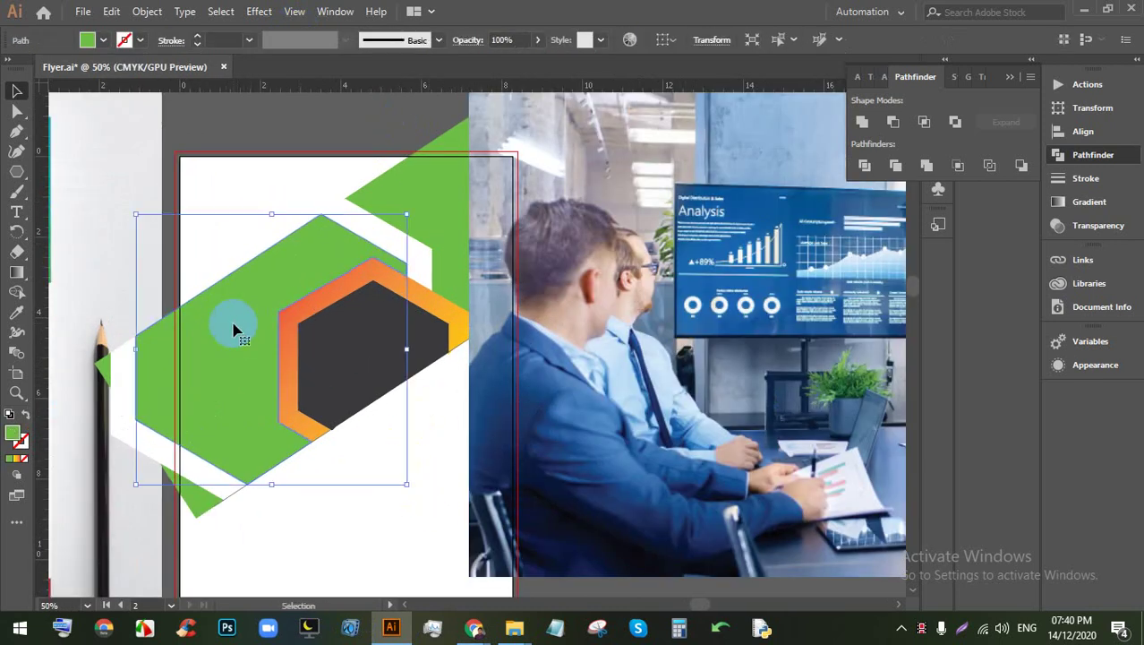
{"action": "left_click", "coordinate": [103, 42]}
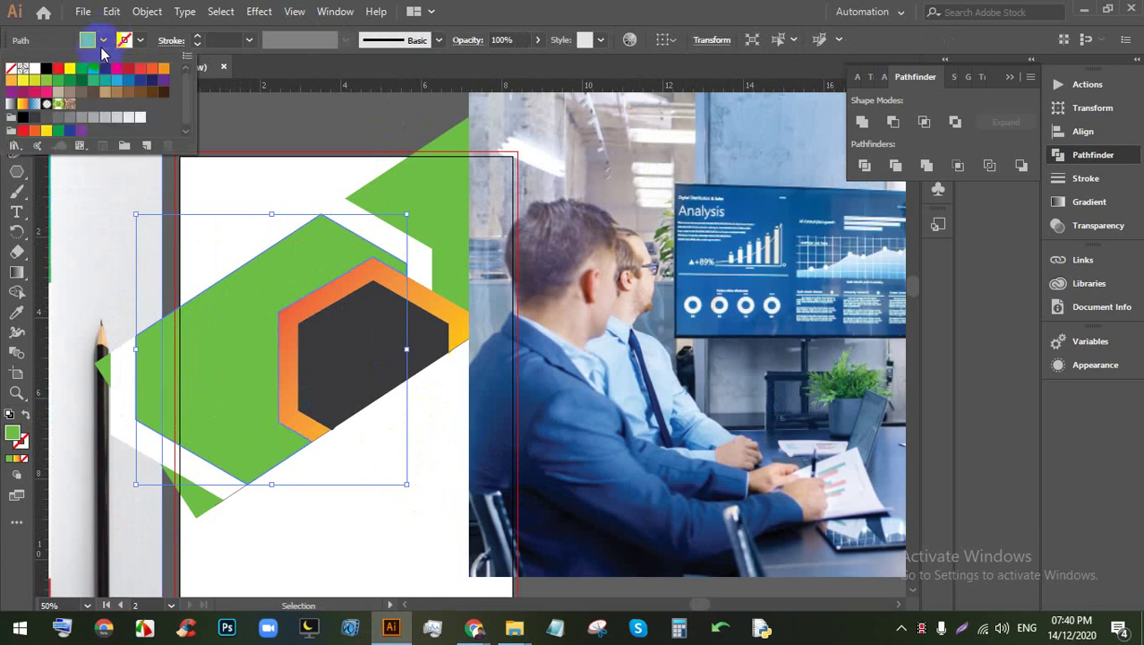
{"action": "left_click", "coordinate": [116, 70]}
{"action": "left_click", "coordinate": [442, 511]}
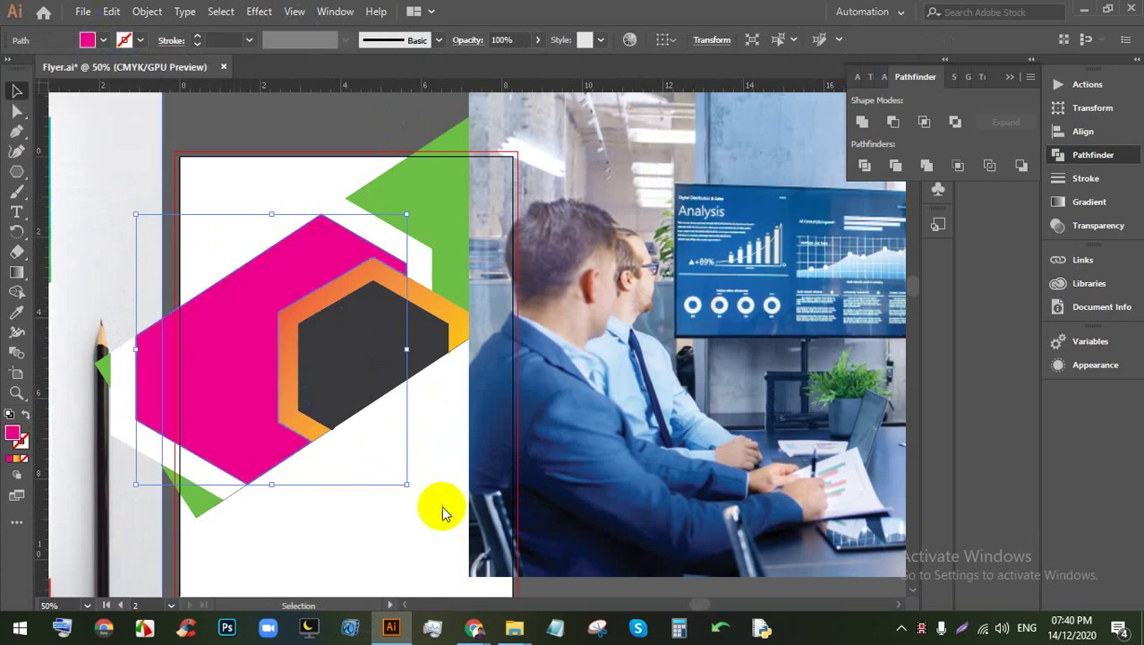
Step: Move the office photo left so it sits over the second artboard
{"action": "key", "text": "ctrl+minus"}
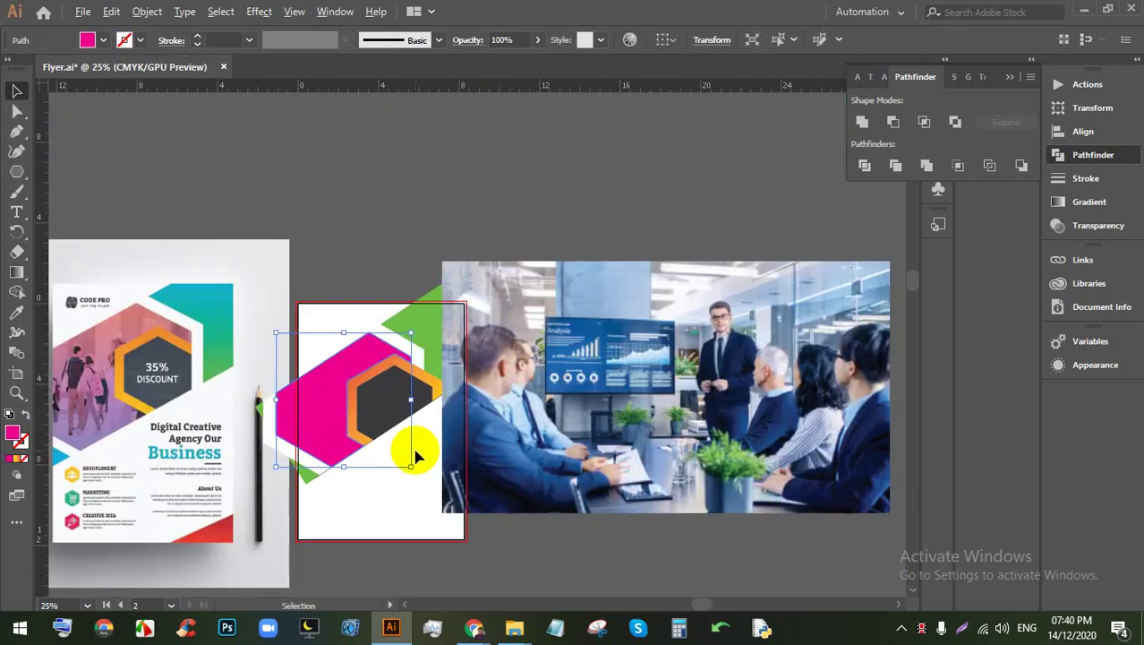
{"action": "left_click_drag", "start_coordinate": [408, 447], "coordinate": [471, 412]}
{"action": "left_click_drag", "start_coordinate": [373, 423], "coordinate": [505, 434]}
{"action": "scroll", "coordinate": [417, 436], "scroll_direction": "up", "scroll_amount": 1}
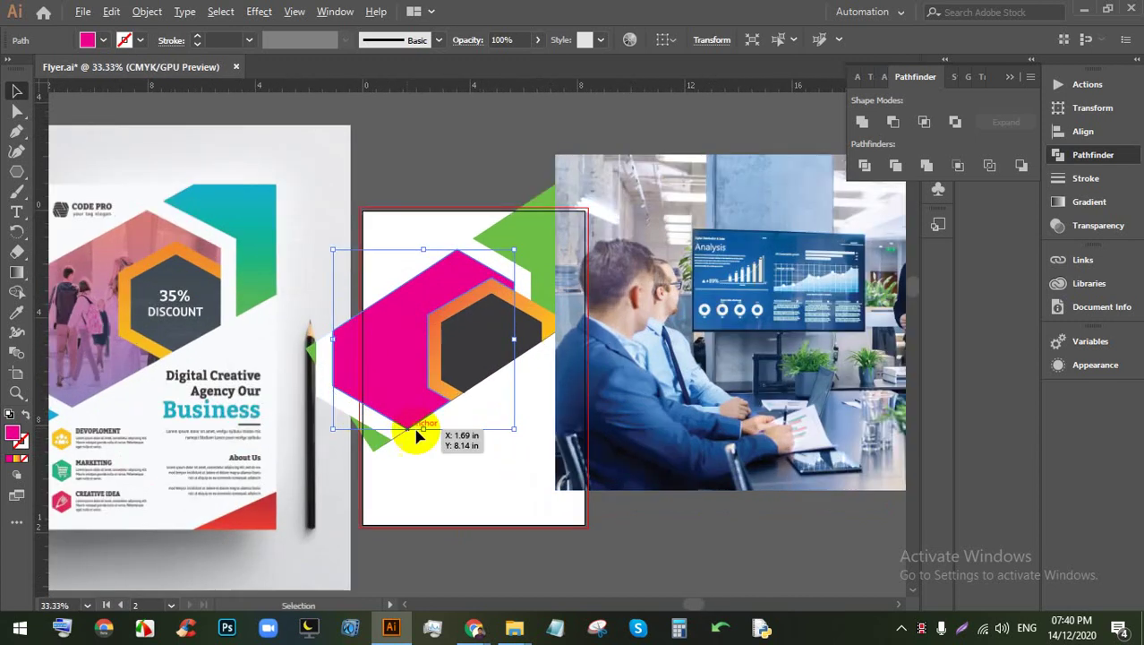
{"action": "left_click", "coordinate": [690, 582]}
{"action": "left_click", "coordinate": [503, 401]}
{"action": "left_click_drag", "start_coordinate": [824, 158], "coordinate": [640, 134]}
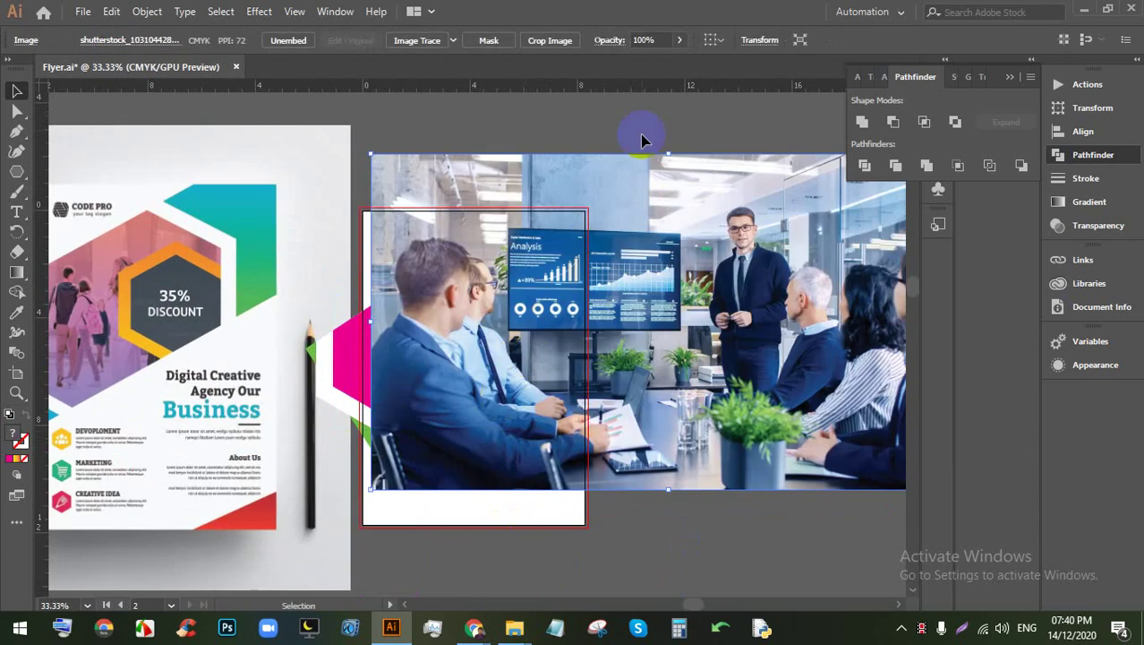
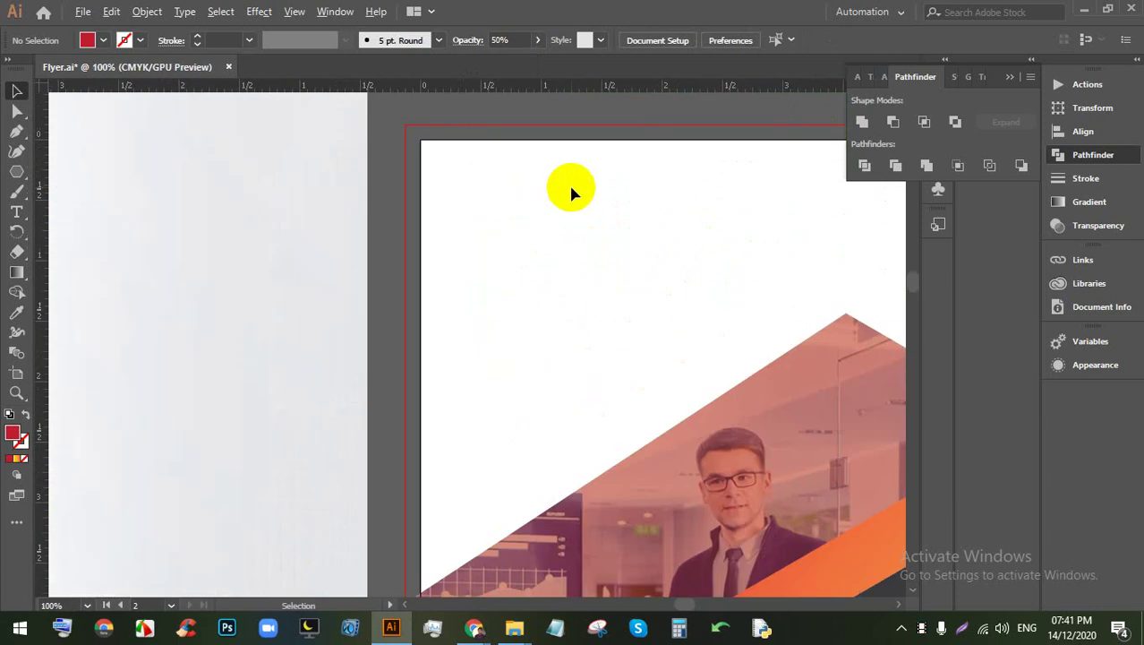
Step: Frame the flyer artboard in view and switch to the Rectangle tool
{"action": "scroll", "coordinate": [243, 236], "scroll_direction": "down", "scroll_amount": 4}
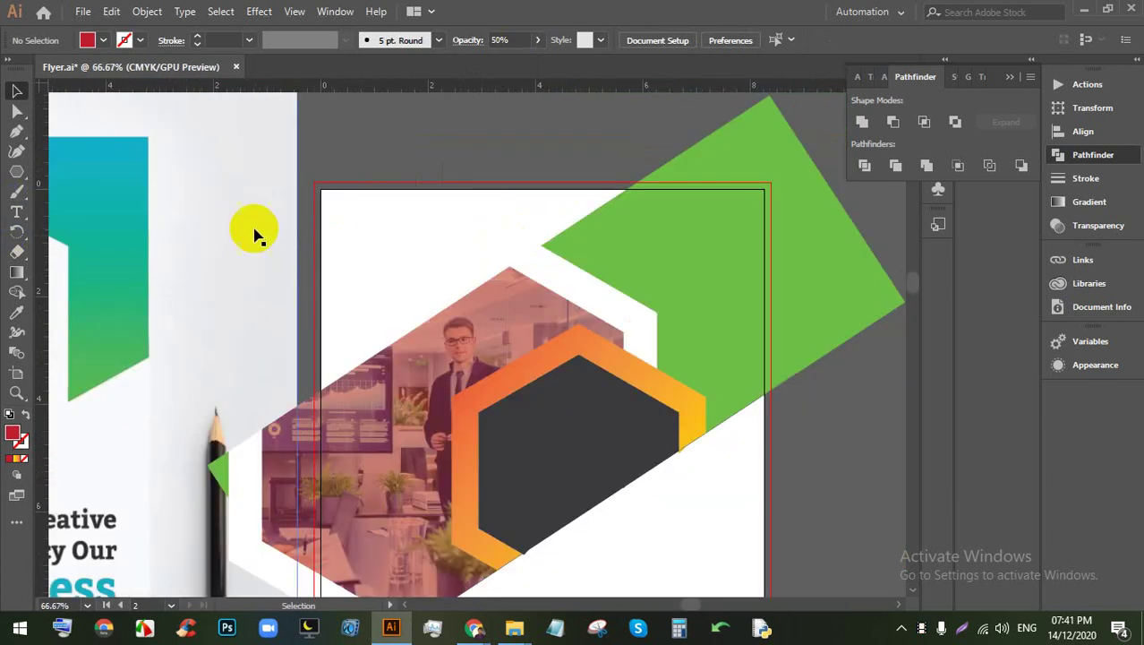
{"action": "left_click_drag", "start_coordinate": [365, 220], "coordinate": [449, 182]}
{"action": "scroll", "coordinate": [473, 258], "scroll_direction": "up", "scroll_amount": 1}
{"action": "left_click_drag", "start_coordinate": [473, 258], "coordinate": [491, 306]}
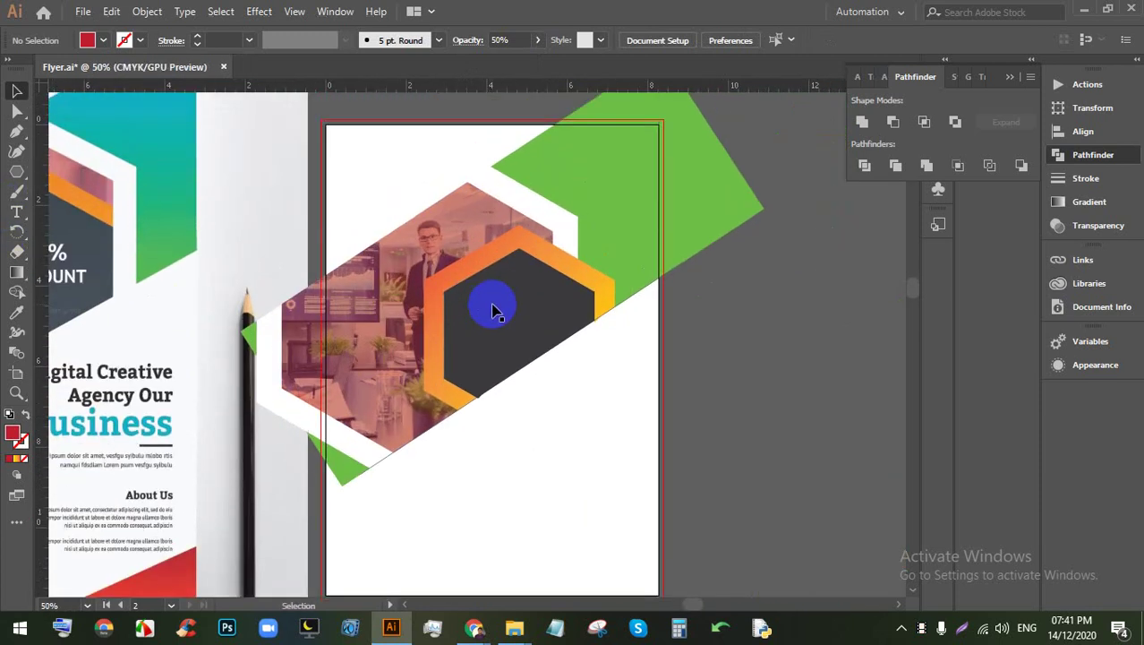
{"action": "left_click_drag", "start_coordinate": [20, 172], "coordinate": [81, 171]}
{"action": "scroll", "coordinate": [332, 128], "scroll_direction": "up", "scroll_amount": 4}
Step: Create a 0.5 × 0.5 in red measuring square
{"action": "left_click", "coordinate": [344, 143]}
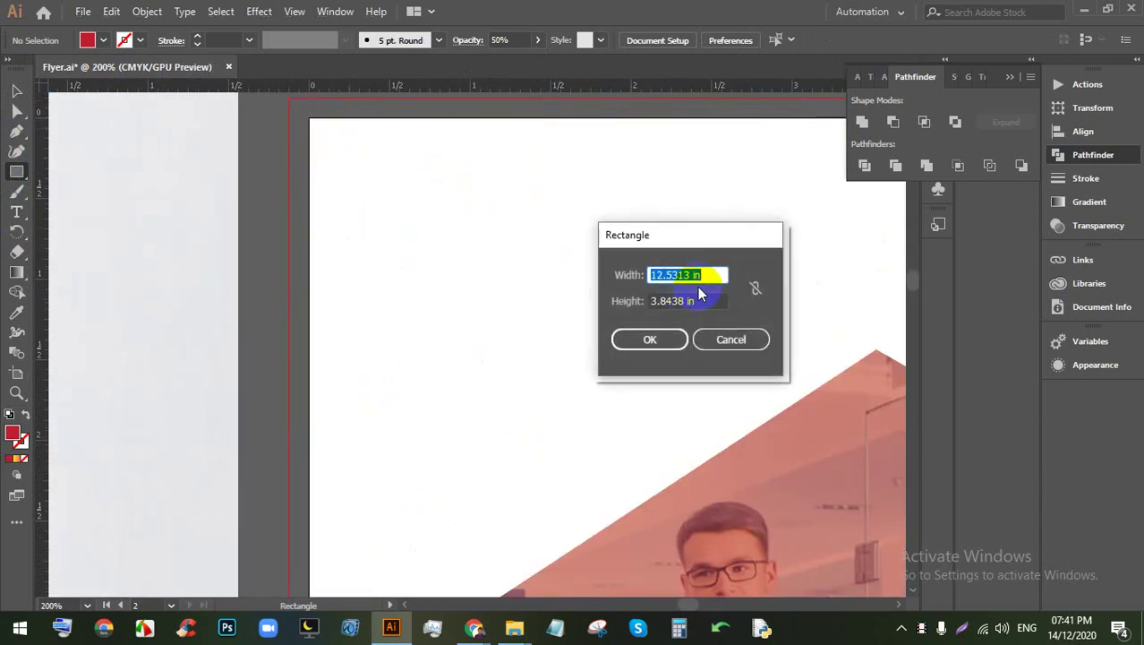
{"action": "type", "text": ".5"}
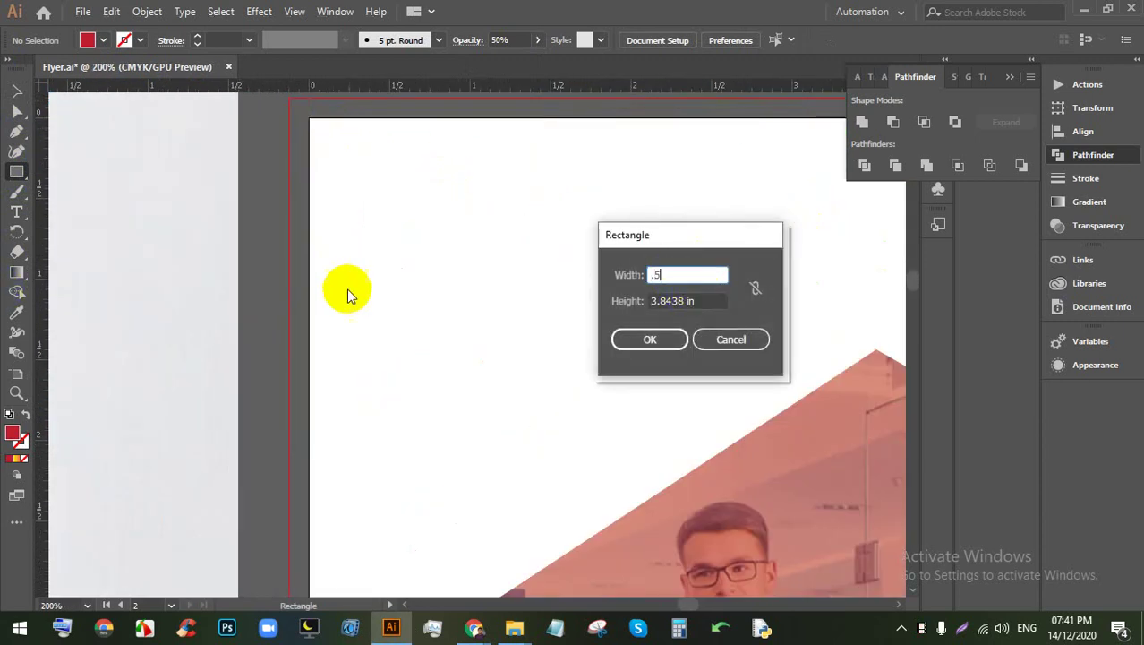
{"action": "key", "text": "Tab"}
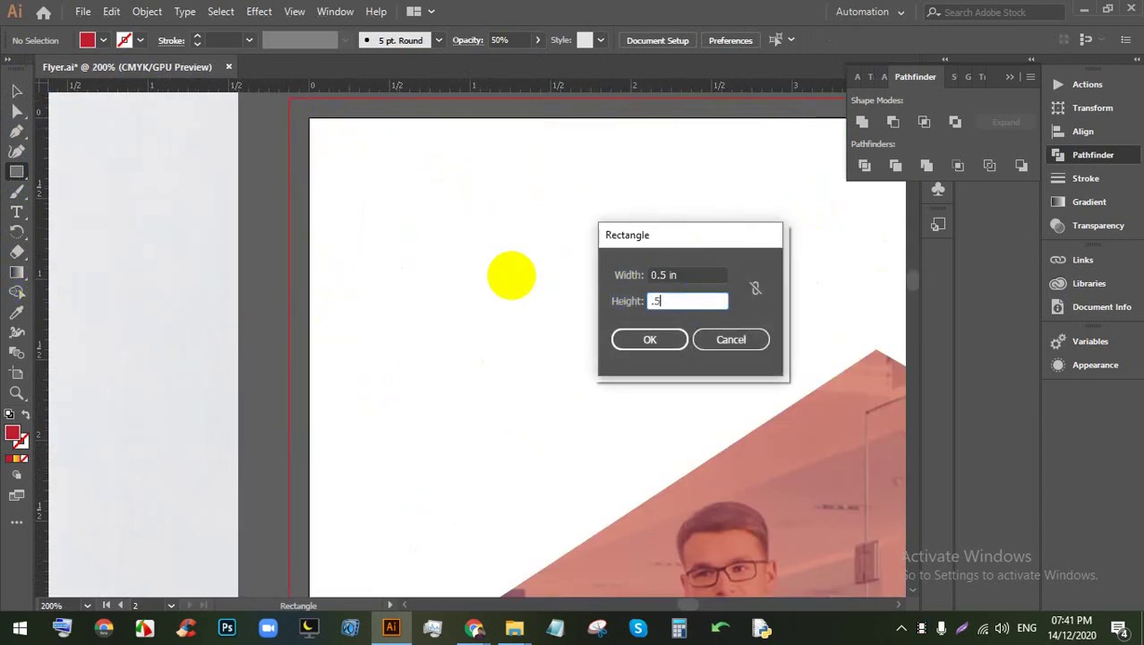
{"action": "left_click", "coordinate": [649, 339]}
Step: Snap the square to the artboard's top-left corner and add guides along its bottom and right edges
{"action": "left_click", "coordinate": [16, 90]}
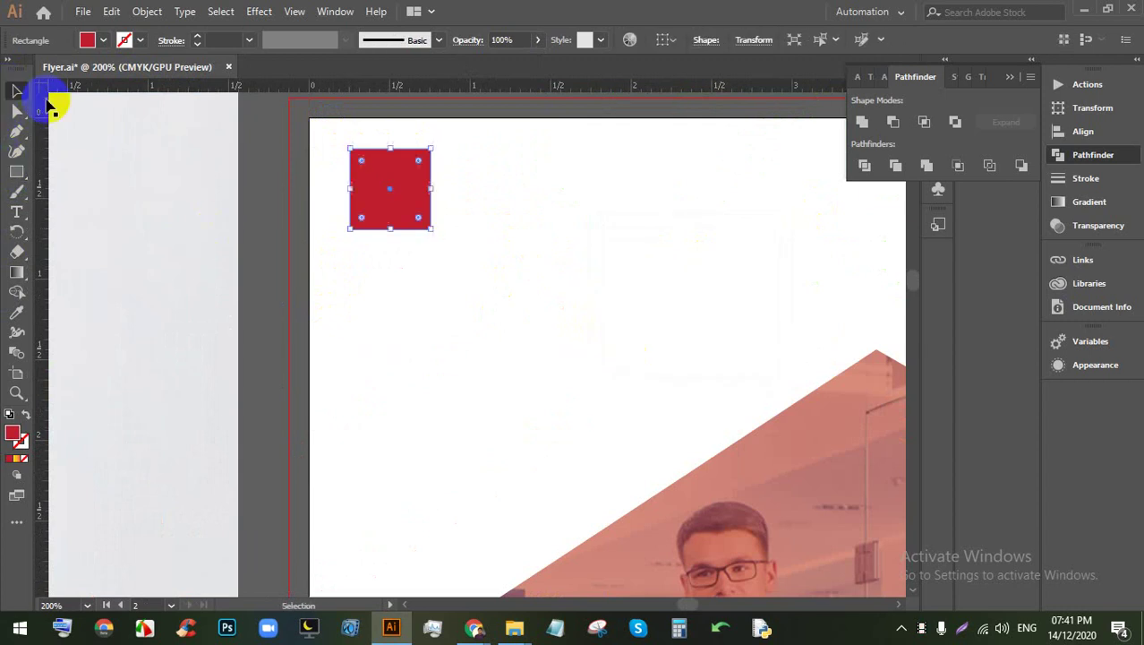
{"action": "left_click_drag", "start_coordinate": [350, 148], "coordinate": [311, 118]}
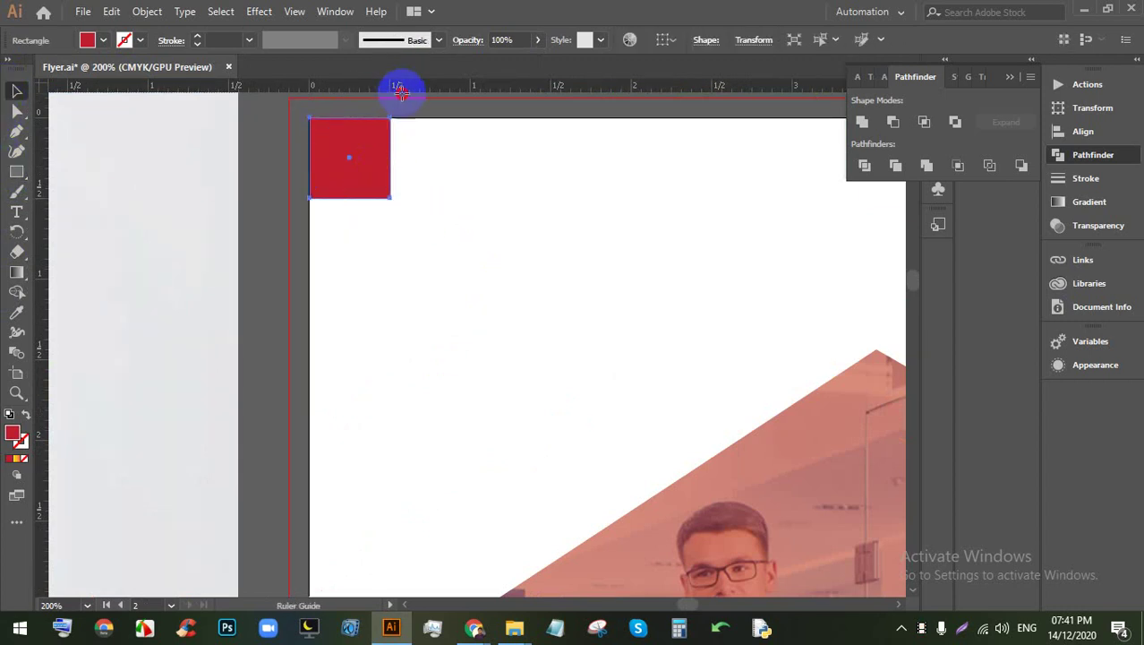
{"action": "left_click_drag", "start_coordinate": [401, 92], "coordinate": [603, 458]}
{"action": "left_click", "coordinate": [438, 171]}
{"action": "key", "text": "ctrl+1"}
{"action": "scroll", "coordinate": [414, 168], "scroll_direction": "down", "scroll_amount": 3}
{"action": "scroll", "coordinate": [609, 460], "scroll_direction": "up", "scroll_amount": 8}
Step: Move the square to the bottom-right corner and add guides along its top and left edges
{"action": "left_click_drag", "start_coordinate": [548, 401], "coordinate": [605, 386]}
{"action": "left_click_drag", "start_coordinate": [592, 296], "coordinate": [618, 357]}
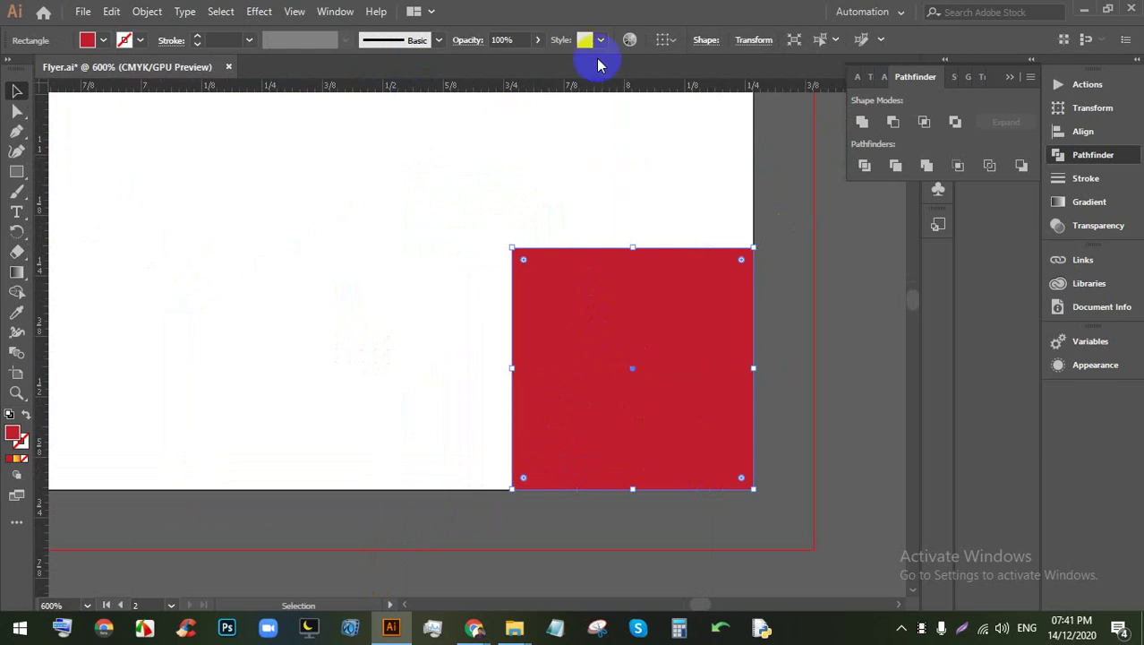
{"action": "left_click_drag", "start_coordinate": [595, 92], "coordinate": [513, 215]}
{"action": "key", "text": "alt"}
{"action": "left_click", "coordinate": [596, 212]}
{"action": "left_click", "coordinate": [603, 340]}
Step: Delete the red measuring square and bring the flyer back into view
{"action": "key", "text": "Delete"}
{"action": "scroll", "coordinate": [620, 320], "scroll_direction": "down", "scroll_amount": 1}
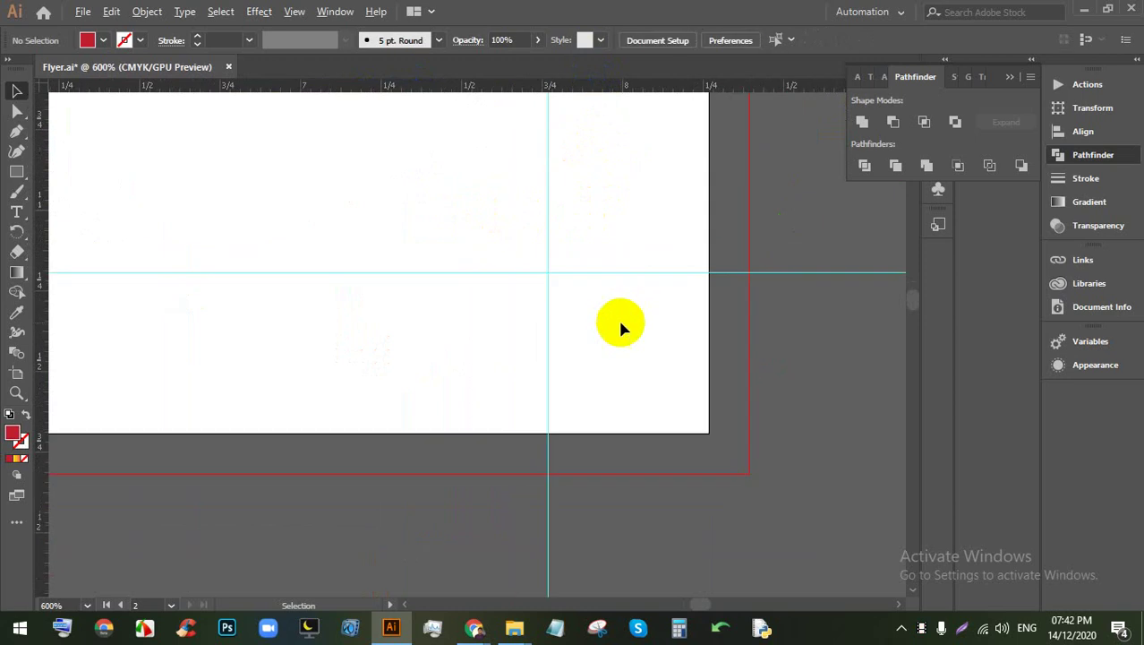
{"action": "scroll", "coordinate": [620, 327], "scroll_direction": "down", "scroll_amount": 5}
{"action": "scroll", "coordinate": [378, 340], "scroll_direction": "up", "scroll_amount": 3}
{"action": "left_click_drag", "start_coordinate": [377, 339], "coordinate": [683, 228]}
{"action": "scroll", "coordinate": [486, 158], "scroll_direction": "up", "scroll_amount": 4}
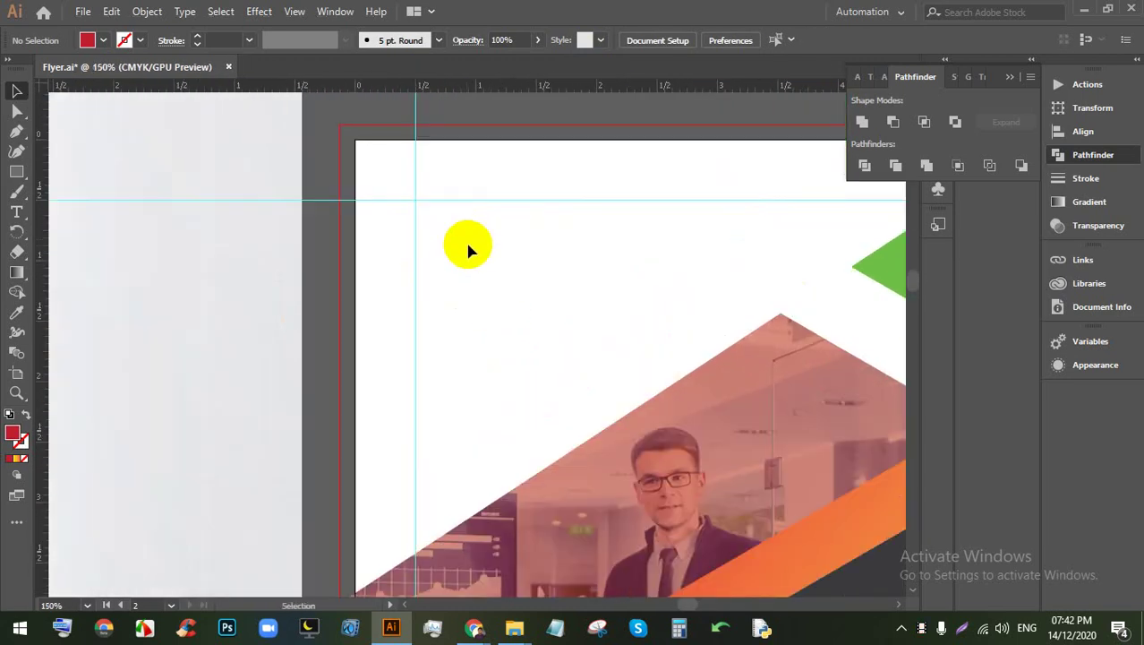
Step: Place a text object near the top-left margin and replace its placeholder with 'LOGO'
{"action": "left_click", "coordinate": [16, 211]}
{"action": "left_click", "coordinate": [447, 245]}
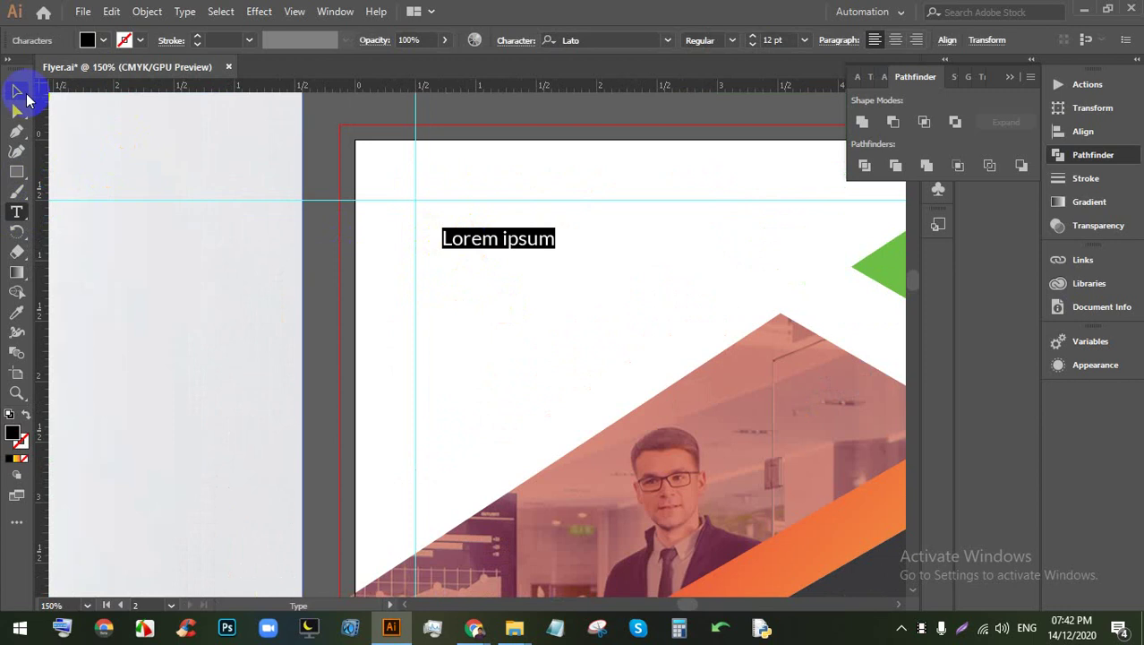
{"action": "key", "text": "Escape"}
{"action": "left_click_drag", "start_coordinate": [555, 250], "coordinate": [722, 307]}
{"action": "left_click", "coordinate": [565, 248]}
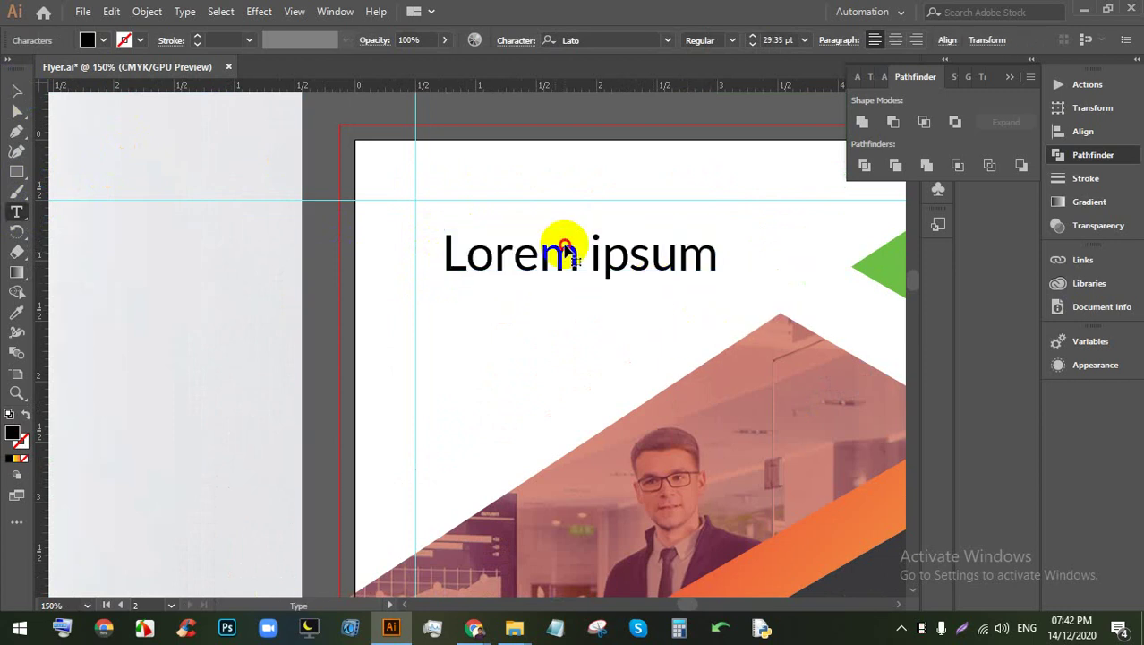
{"action": "triple_click", "coordinate": [565, 248]}
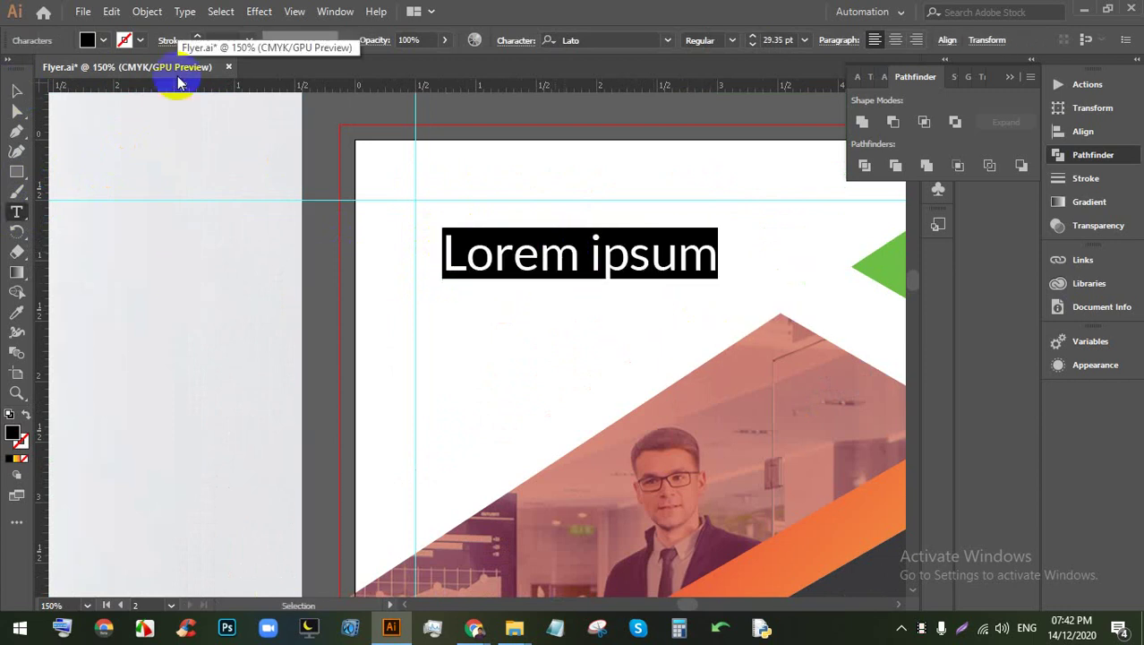
{"action": "type", "text": "LOGO"}
Step: Scale LOGO to about 42.75 pt, set it to Lato Black, and nudge it right
{"action": "left_click", "coordinate": [16, 91]}
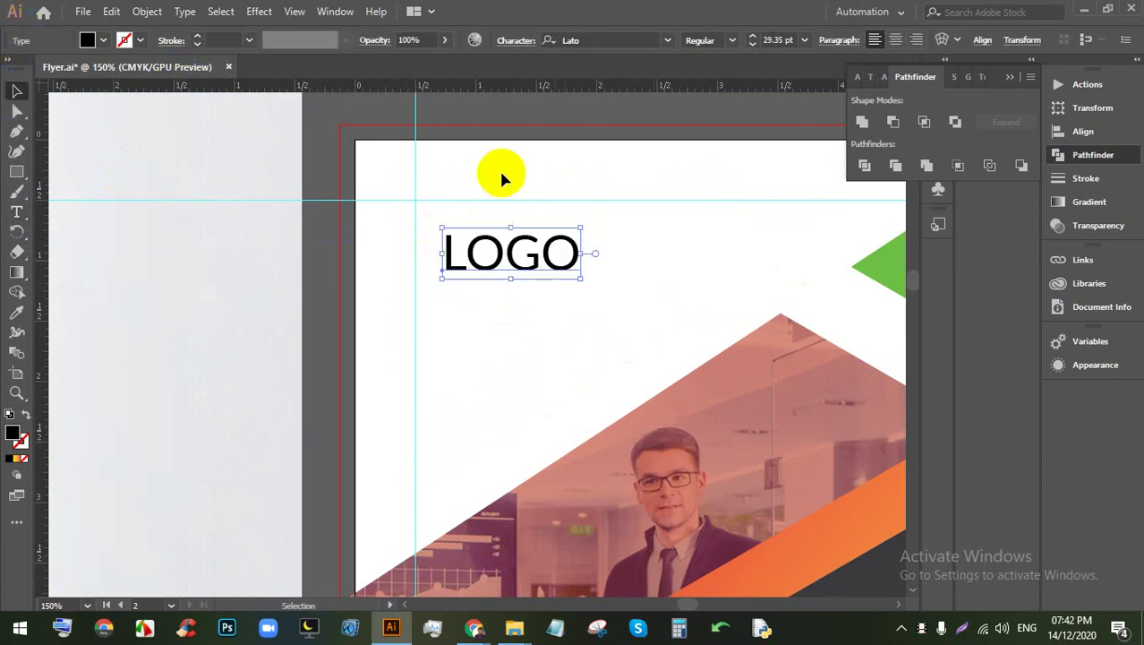
{"action": "left_click_drag", "start_coordinate": [580, 279], "coordinate": [652, 298]}
{"action": "scroll", "coordinate": [523, 242], "scroll_direction": "down", "scroll_amount": 2}
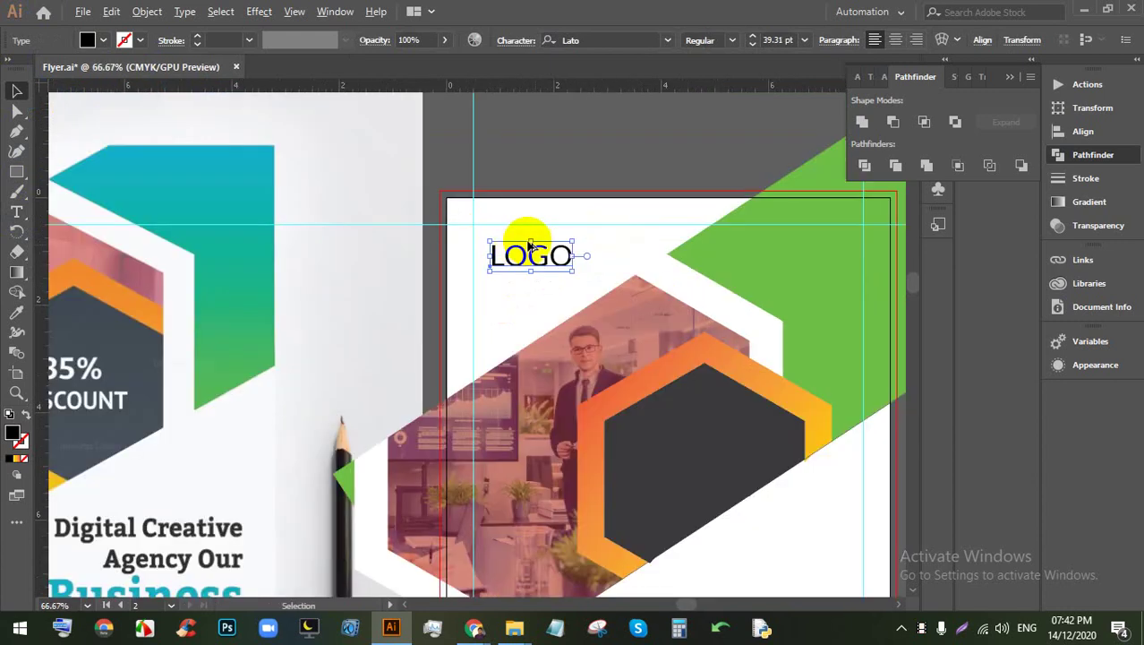
{"action": "left_click", "coordinate": [734, 39]}
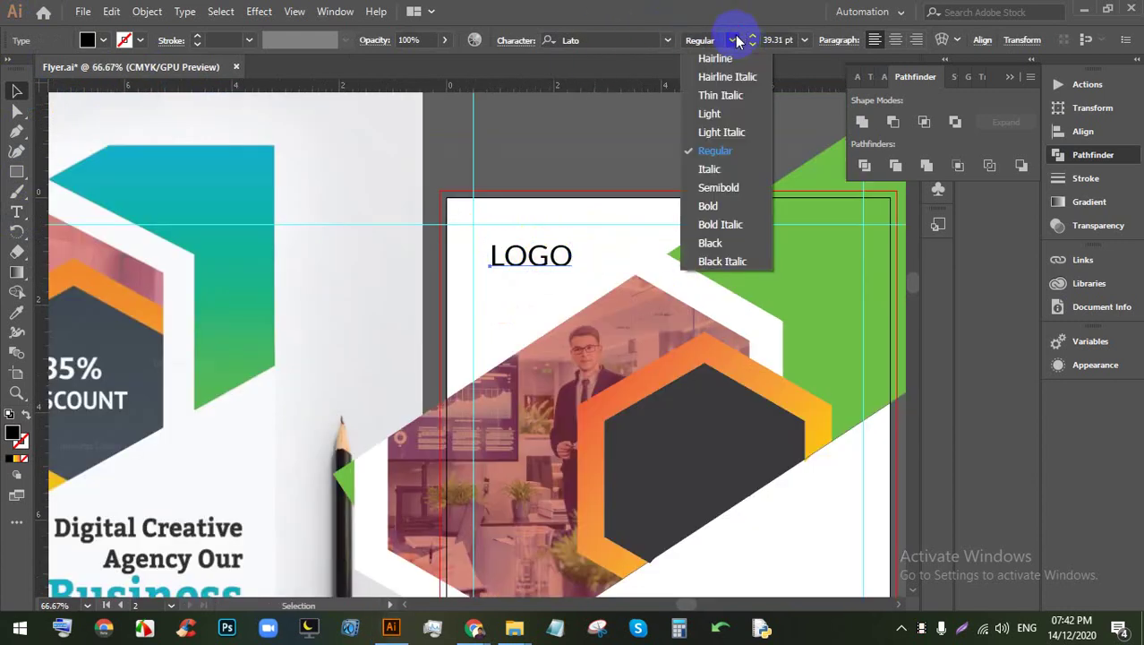
{"action": "left_click", "coordinate": [725, 244]}
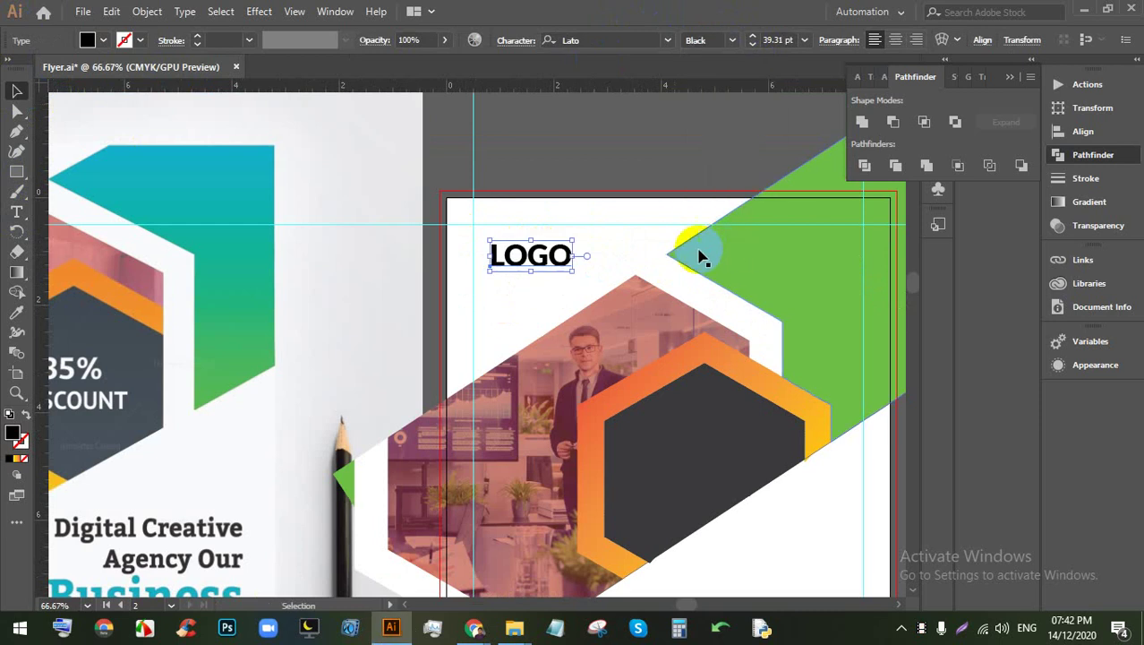
{"action": "scroll", "coordinate": [593, 266], "scroll_direction": "up", "scroll_amount": 2}
{"action": "left_click_drag", "start_coordinate": [548, 281], "coordinate": [567, 288]}
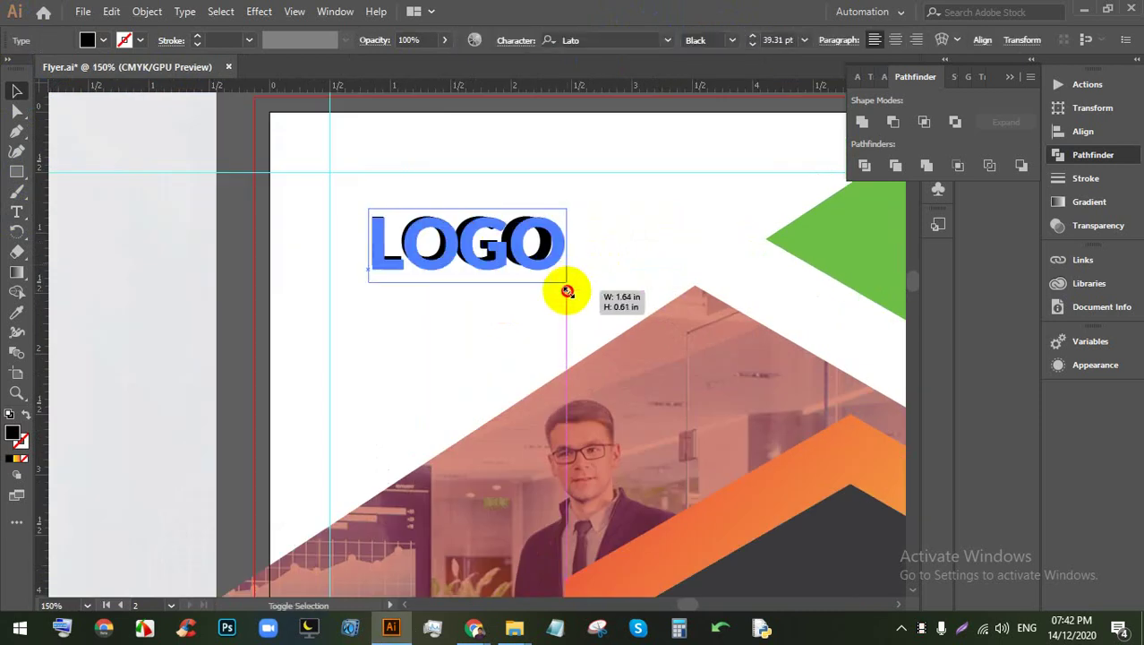
{"action": "left_click_drag", "start_coordinate": [487, 248], "coordinate": [545, 248]}
{"action": "scroll", "coordinate": [445, 245], "scroll_direction": "up", "scroll_amount": 1}
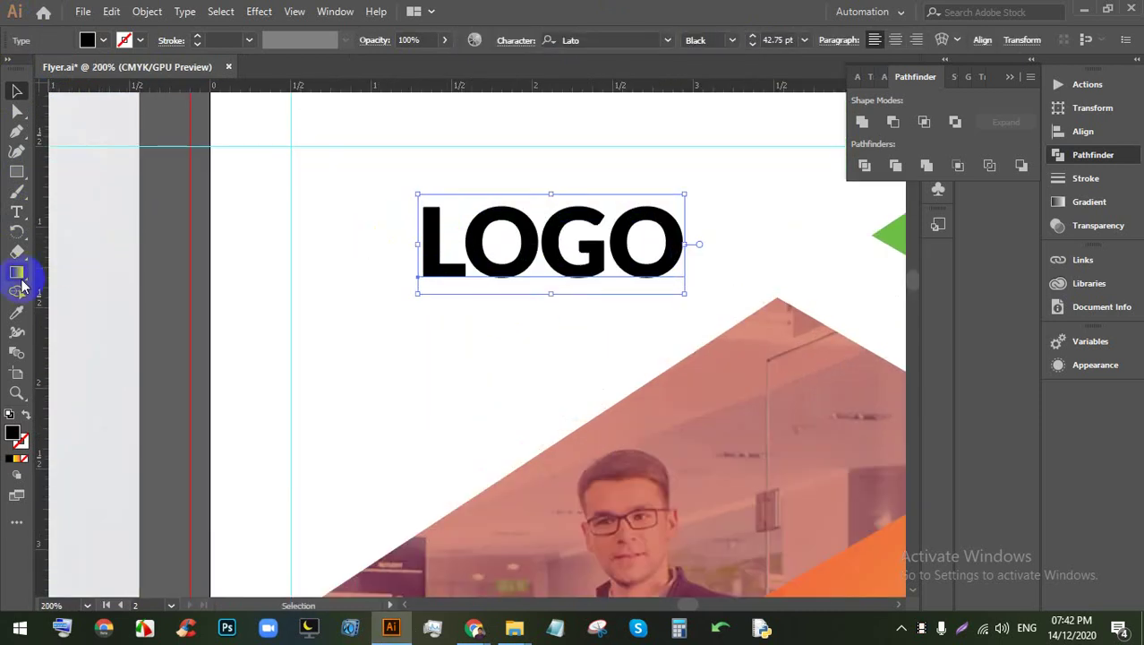
Step: Draw a hexagon left of LOGO, sized to match the text's height
{"action": "left_click", "coordinate": [17, 171]}
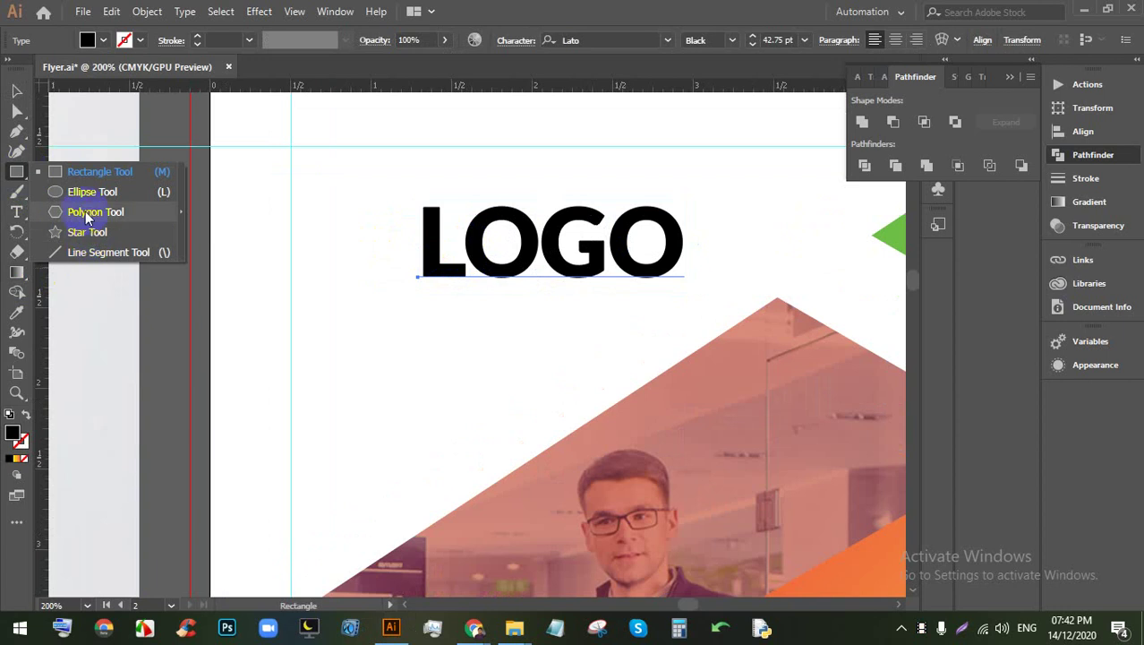
{"action": "left_click", "coordinate": [85, 212]}
{"action": "left_click_drag", "start_coordinate": [315, 240], "coordinate": [370, 205]}
{"action": "left_click", "coordinate": [11, 89]}
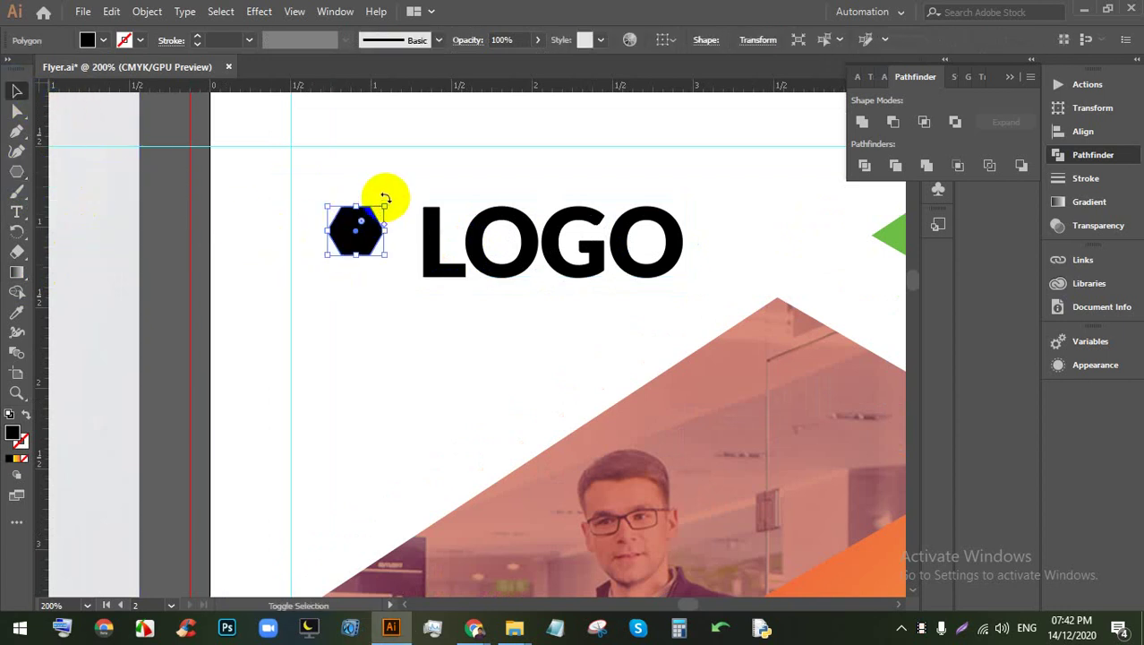
{"action": "left_click_drag", "start_coordinate": [356, 259], "coordinate": [370, 288]}
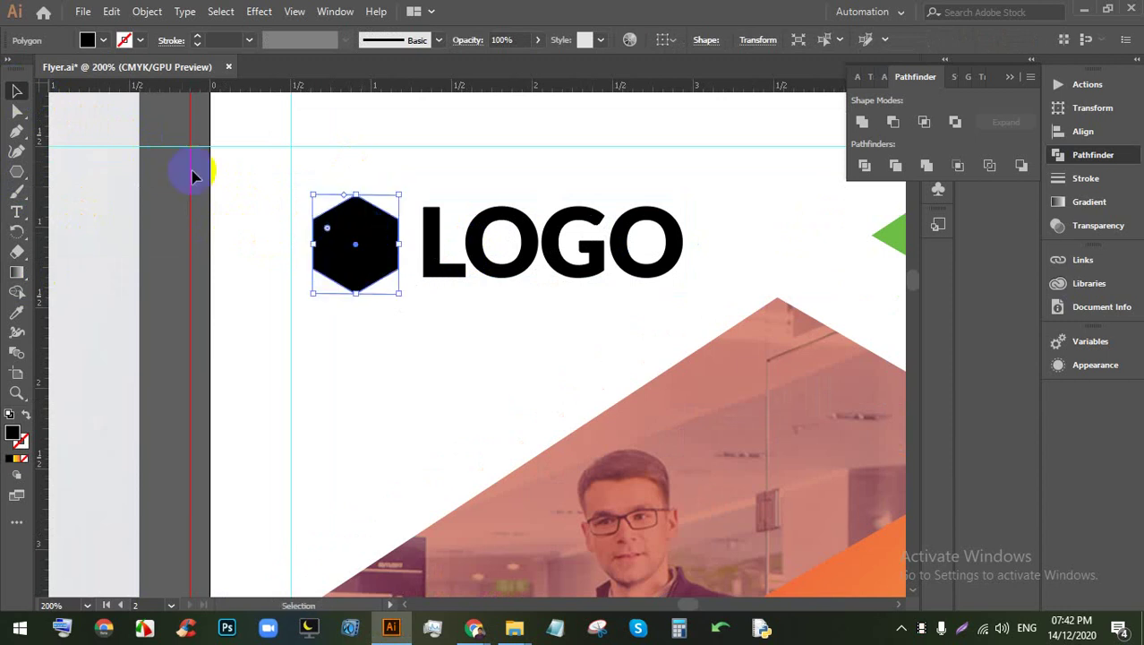
Step: Fill the hexagon with the orange-yellow gradient and vertically centre it with LOGO
{"action": "left_click", "coordinate": [108, 41]}
{"action": "left_click", "coordinate": [24, 116]}
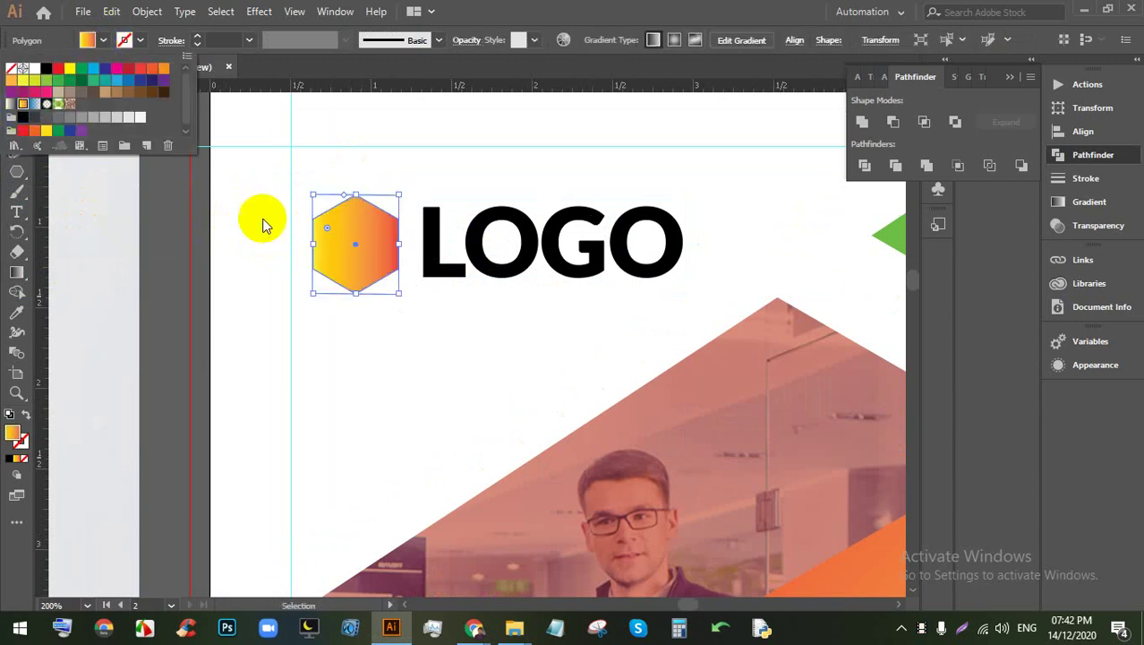
{"action": "left_click_drag", "start_coordinate": [528, 325], "coordinate": [364, 223]}
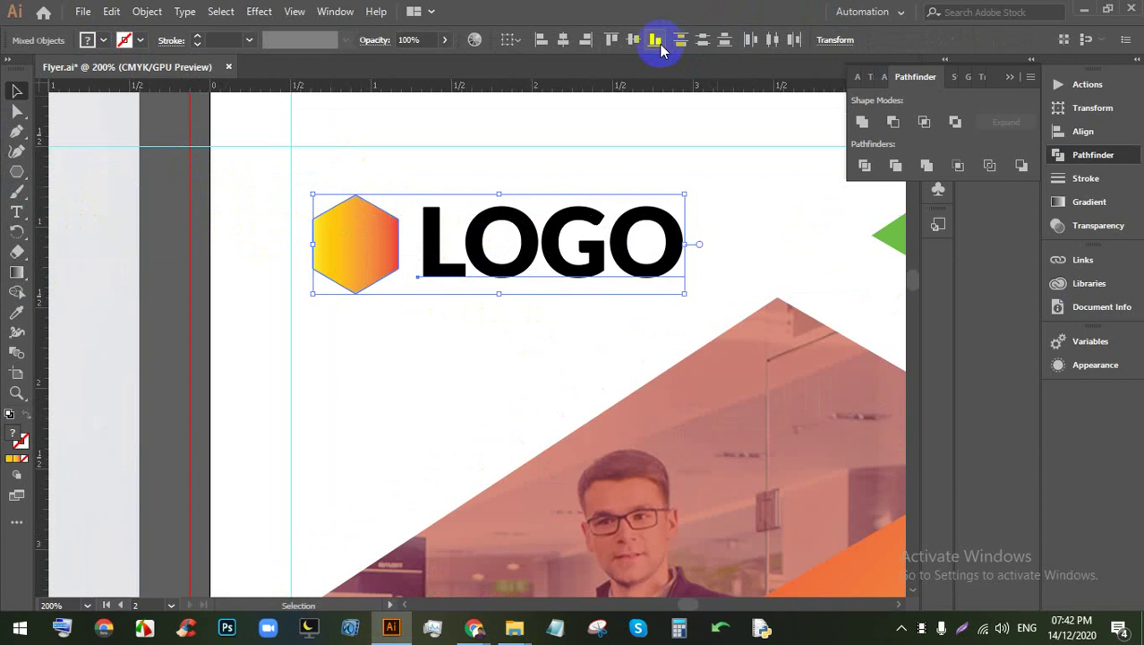
{"action": "left_click", "coordinate": [633, 40]}
{"action": "left_click", "coordinate": [536, 283]}
{"action": "scroll", "coordinate": [379, 240], "scroll_direction": "down", "scroll_amount": 6}
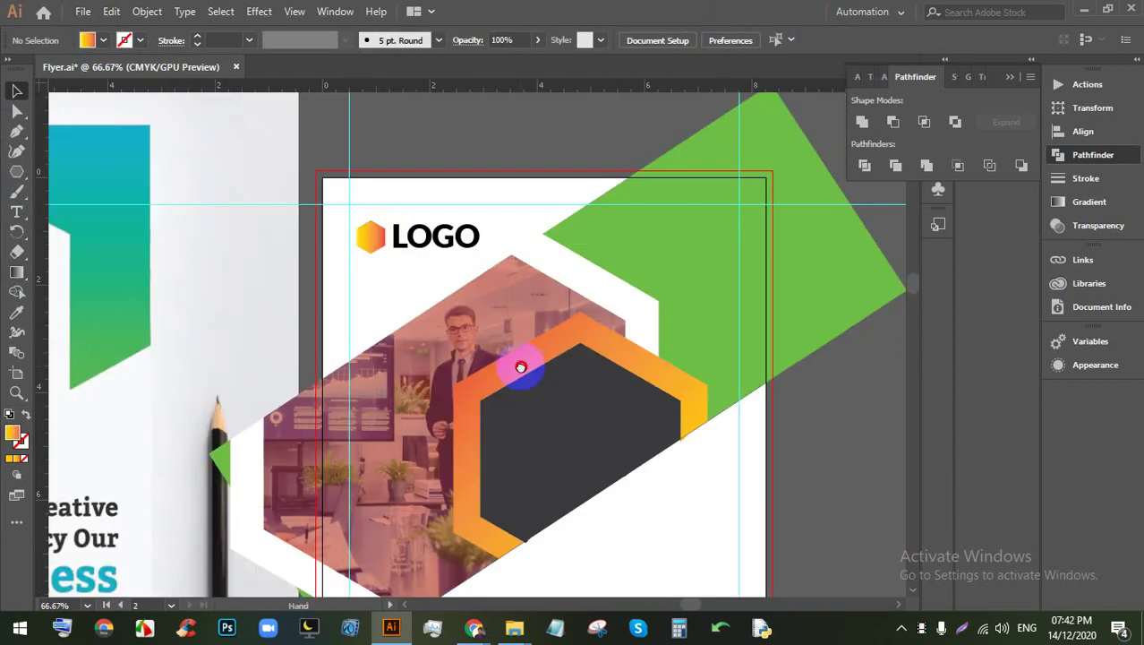
{"action": "scroll", "coordinate": [537, 255], "scroll_direction": "up", "scroll_amount": 1}
{"action": "scroll", "coordinate": [537, 289], "scroll_direction": "up", "scroll_amount": 1}
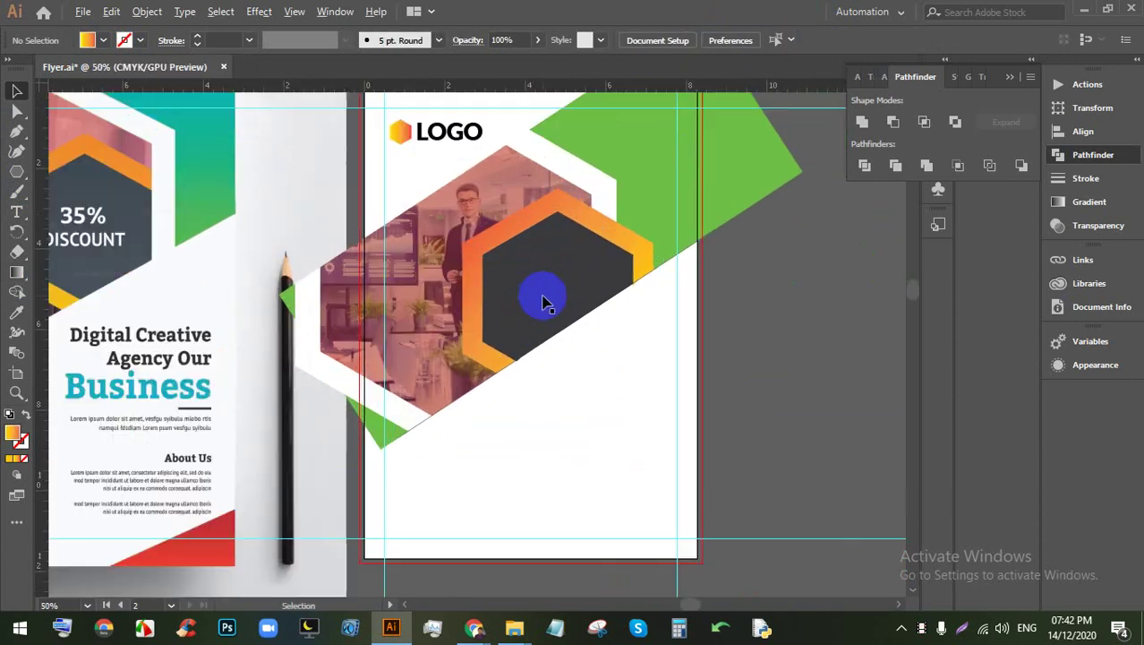
Step: Add a new text object below the hexagon photo reading '30% DISCOUNT'
{"action": "left_click", "coordinate": [17, 211]}
{"action": "left_click", "coordinate": [566, 395]}
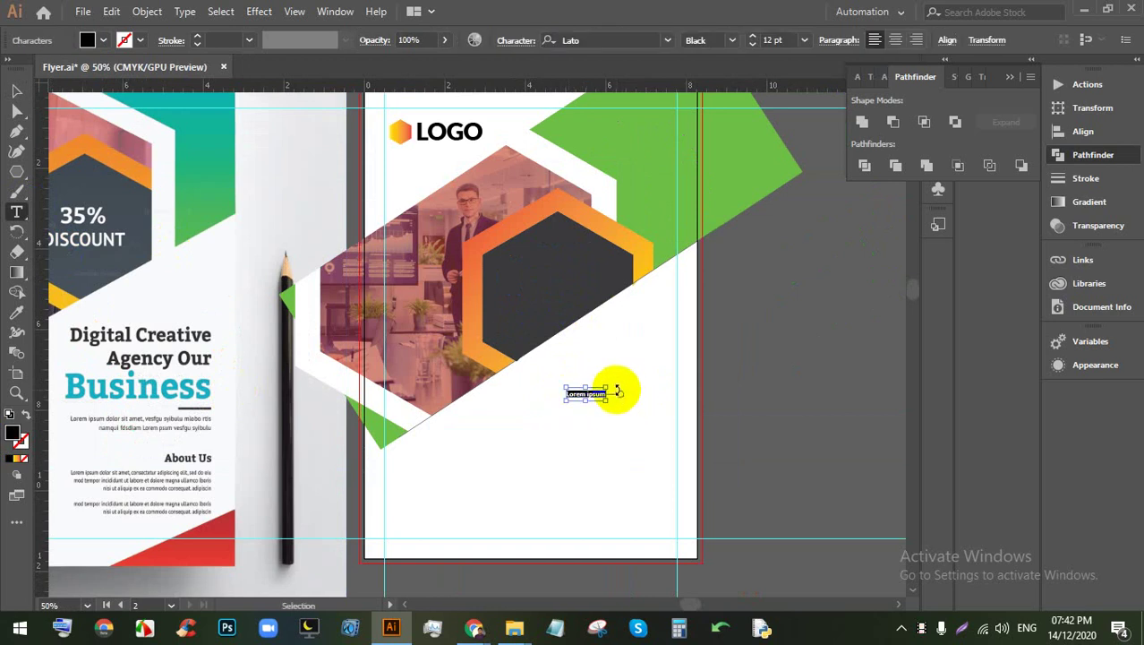
{"action": "left_click_drag", "start_coordinate": [613, 387], "coordinate": [794, 316]}
{"action": "double_click", "coordinate": [647, 360]}
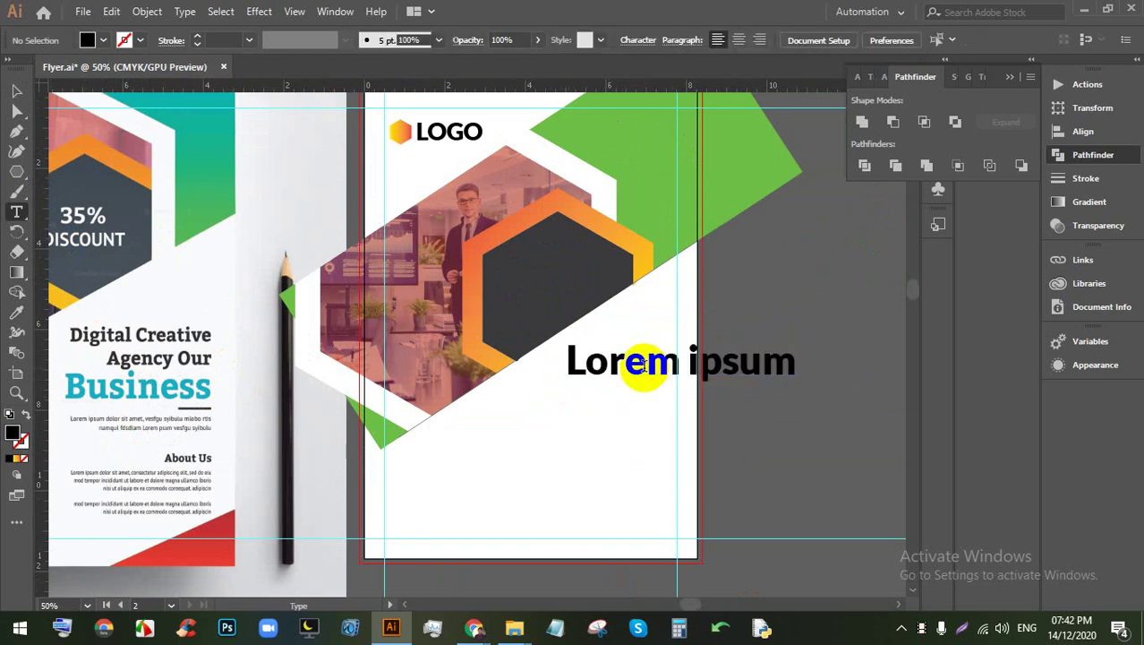
{"action": "double_click", "coordinate": [643, 361]}
{"action": "type", "text": "30"}
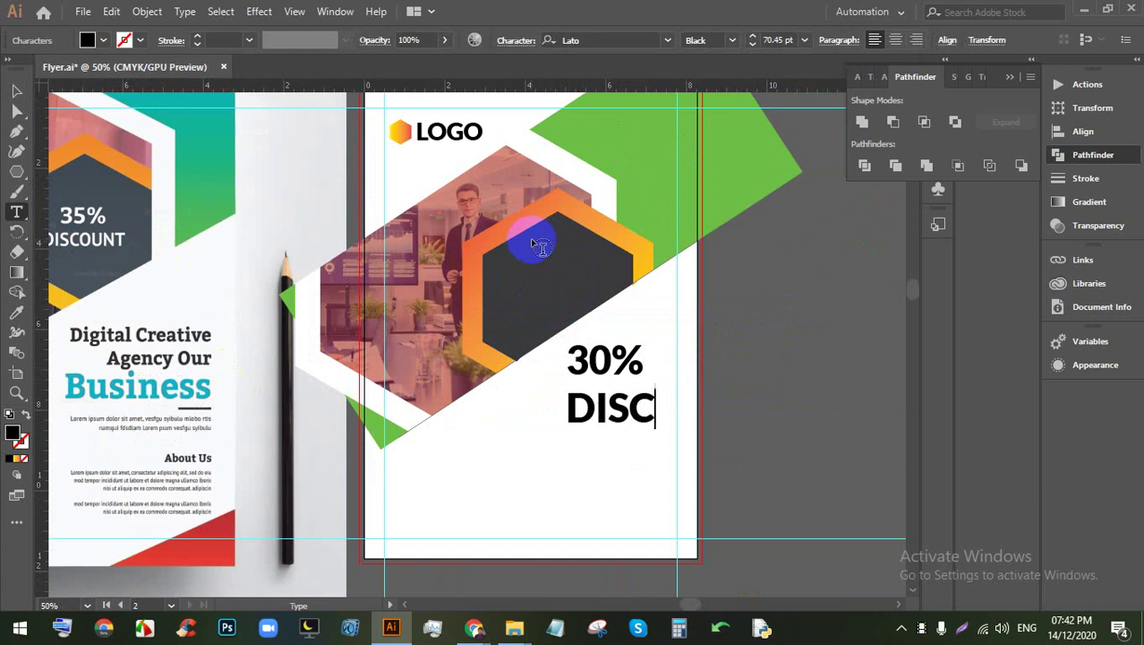
{"action": "type", "text": "T"}
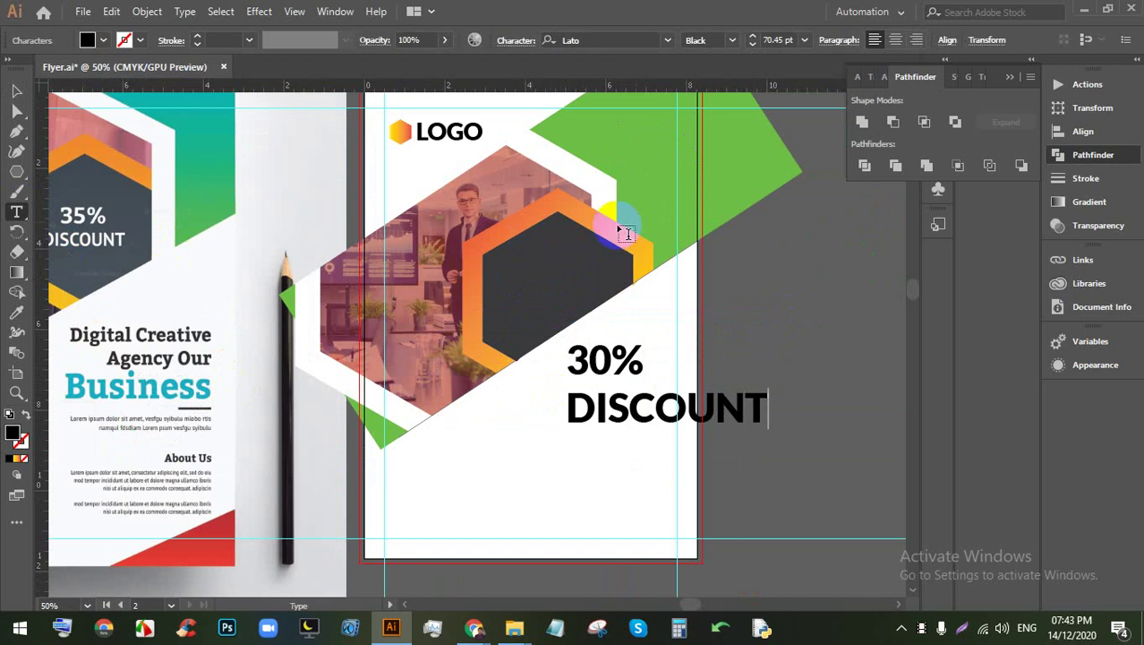
Step: Centre-align the two discount lines and shrink the text to about half size
{"action": "double_click", "coordinate": [642, 412]}
{"action": "left_click_drag", "start_coordinate": [767, 410], "coordinate": [397, 335]}
{"action": "left_click", "coordinate": [895, 39]}
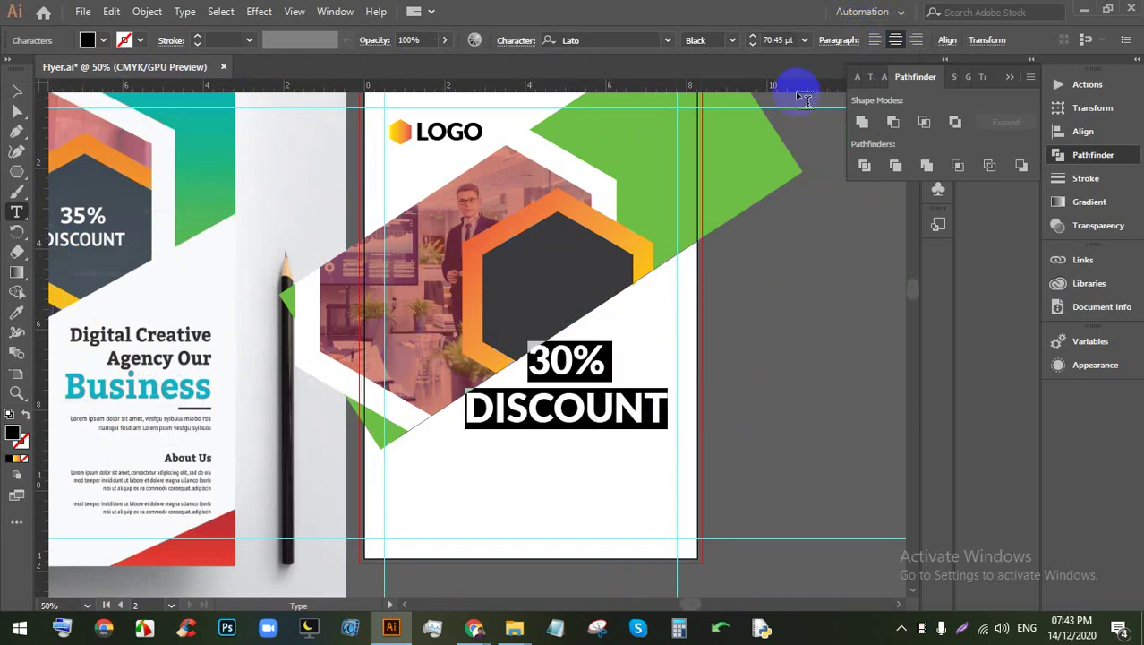
{"action": "left_click", "coordinate": [17, 92]}
{"action": "left_click", "coordinate": [565, 339]}
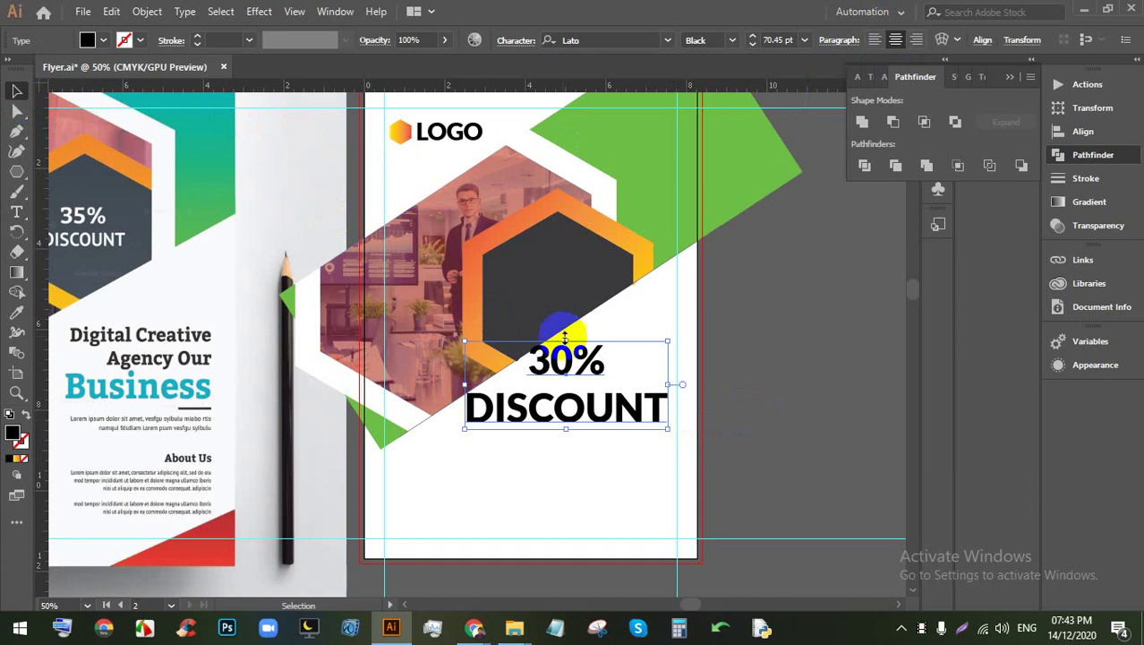
{"action": "left_click_drag", "start_coordinate": [567, 342], "coordinate": [574, 335]}
{"action": "scroll", "coordinate": [567, 270], "scroll_direction": "up", "scroll_amount": 4}
{"action": "scroll", "coordinate": [570, 338], "scroll_direction": "up", "scroll_amount": 1}
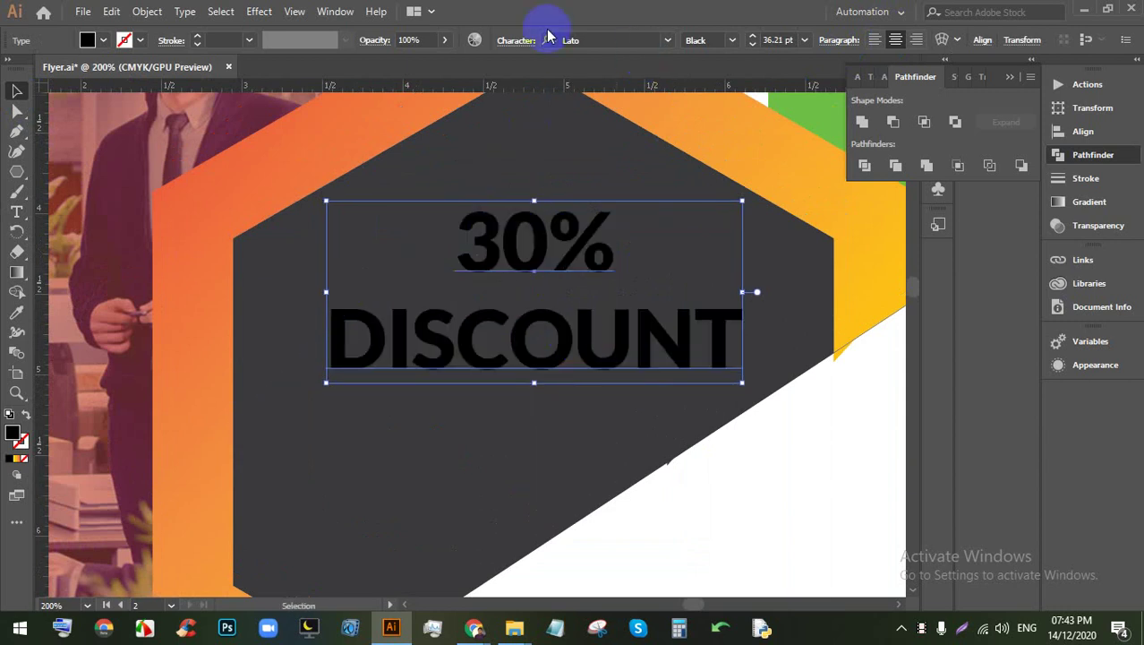
Step: Make the discount text white and enlarge it slightly to about 40.85 pt inside the hexagon
{"action": "left_click", "coordinate": [103, 42]}
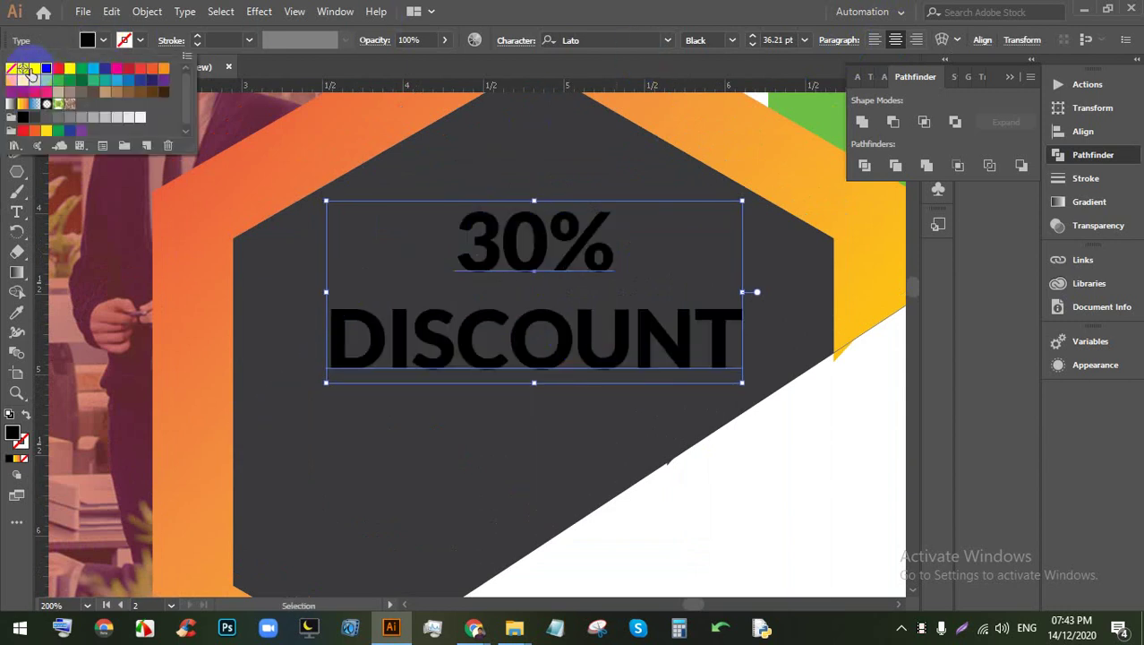
{"action": "left_click", "coordinate": [32, 71]}
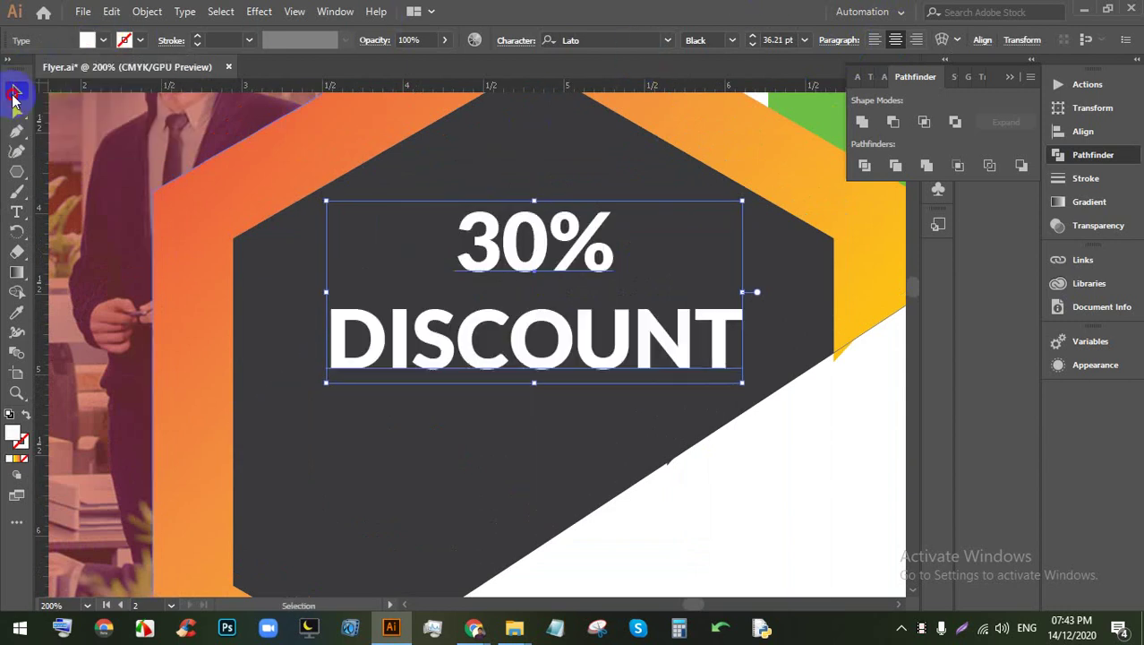
{"action": "left_click", "coordinate": [549, 288]}
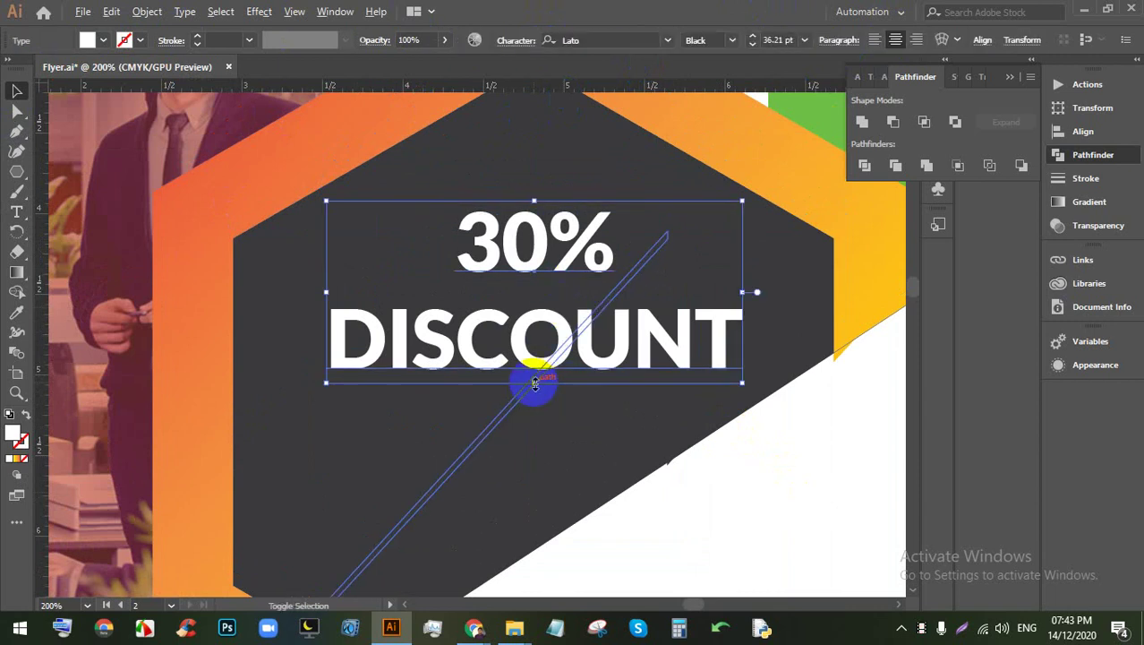
{"action": "left_click_drag", "start_coordinate": [537, 383], "coordinate": [536, 405]}
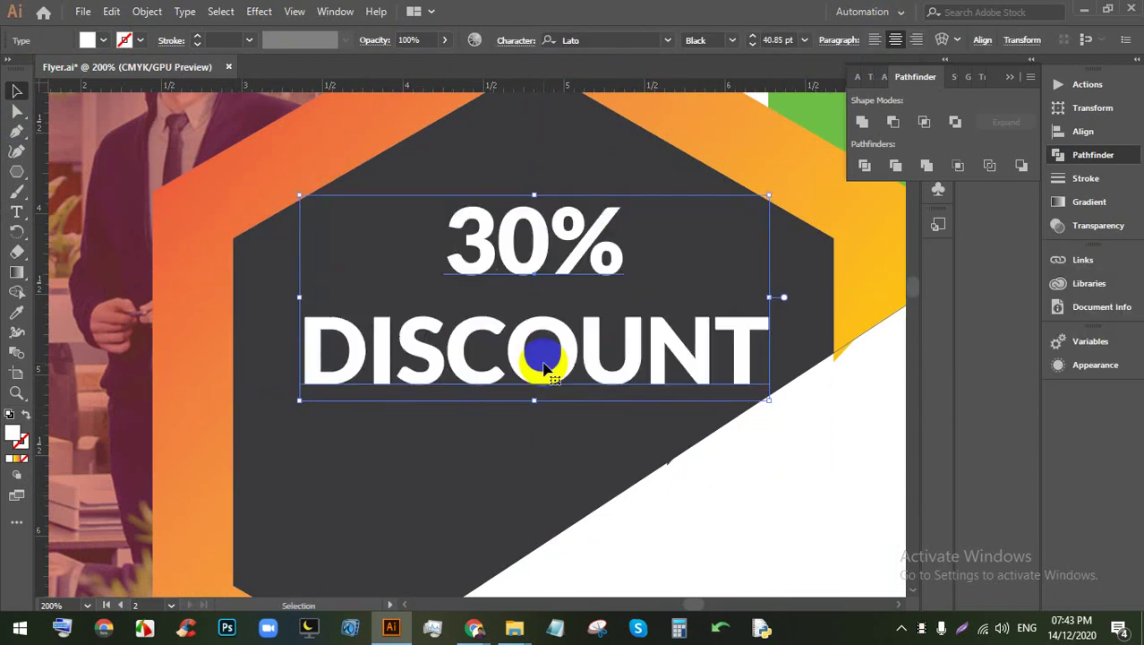
{"action": "scroll", "coordinate": [533, 307], "scroll_direction": "down", "scroll_amount": 3}
{"action": "left_click", "coordinate": [574, 409]}
Step: Delete the stray Lorem ipsum placeholder text created below the artboard
{"action": "scroll", "coordinate": [570, 367], "scroll_direction": "down", "scroll_amount": 2}
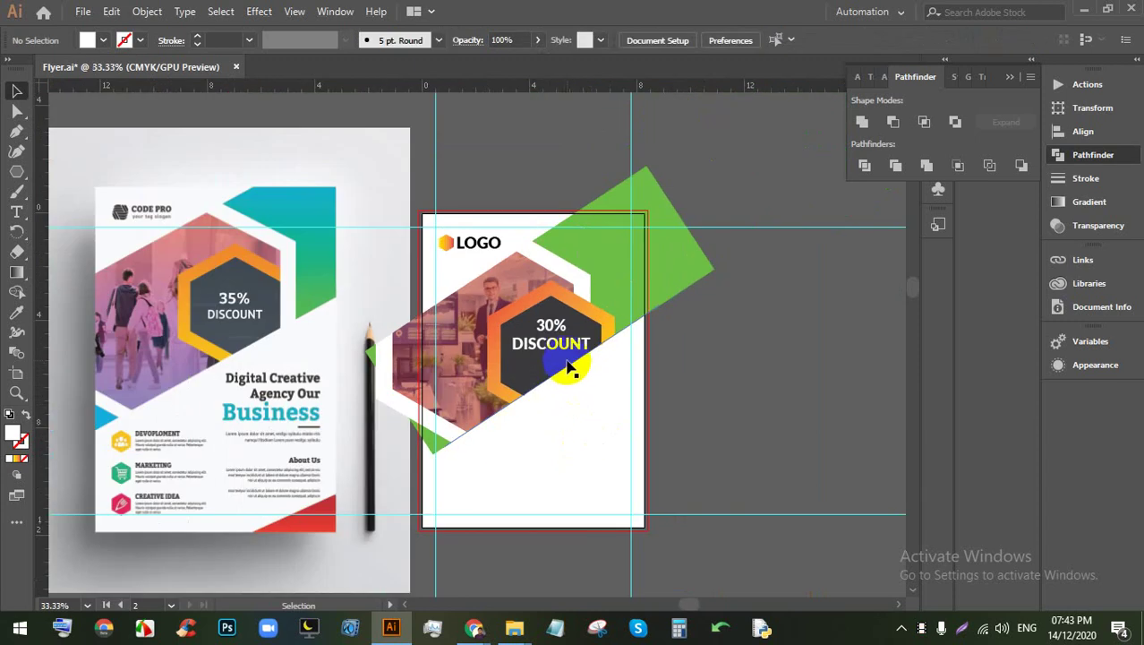
{"action": "scroll", "coordinate": [568, 354], "scroll_direction": "down", "scroll_amount": 1}
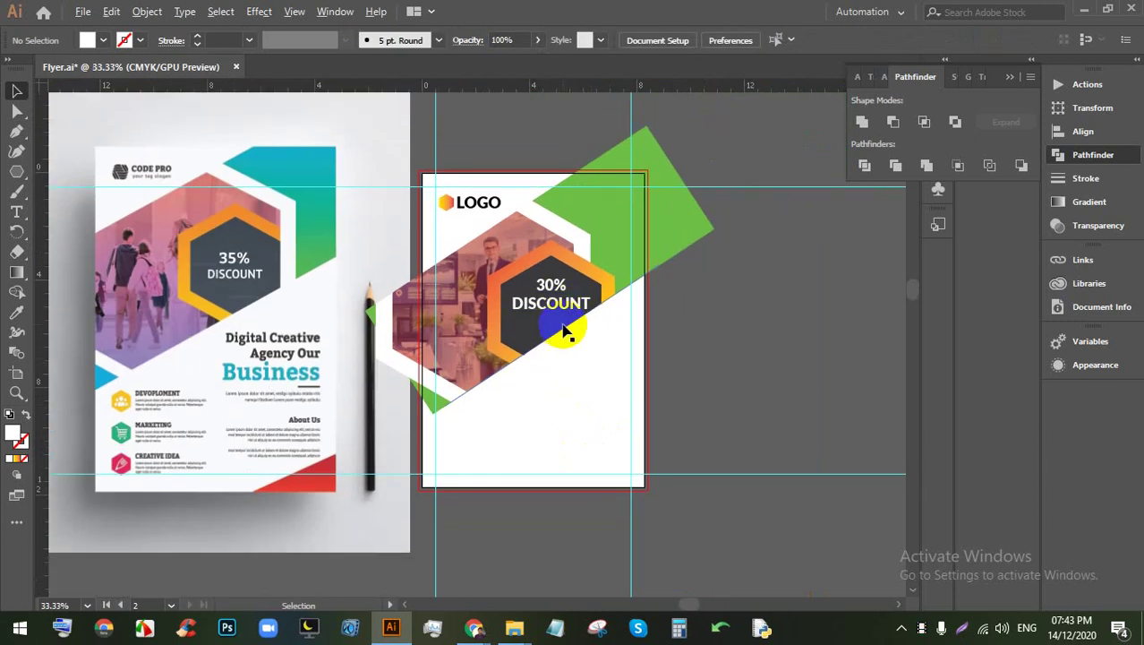
{"action": "scroll", "coordinate": [573, 367], "scroll_direction": "down", "scroll_amount": 2}
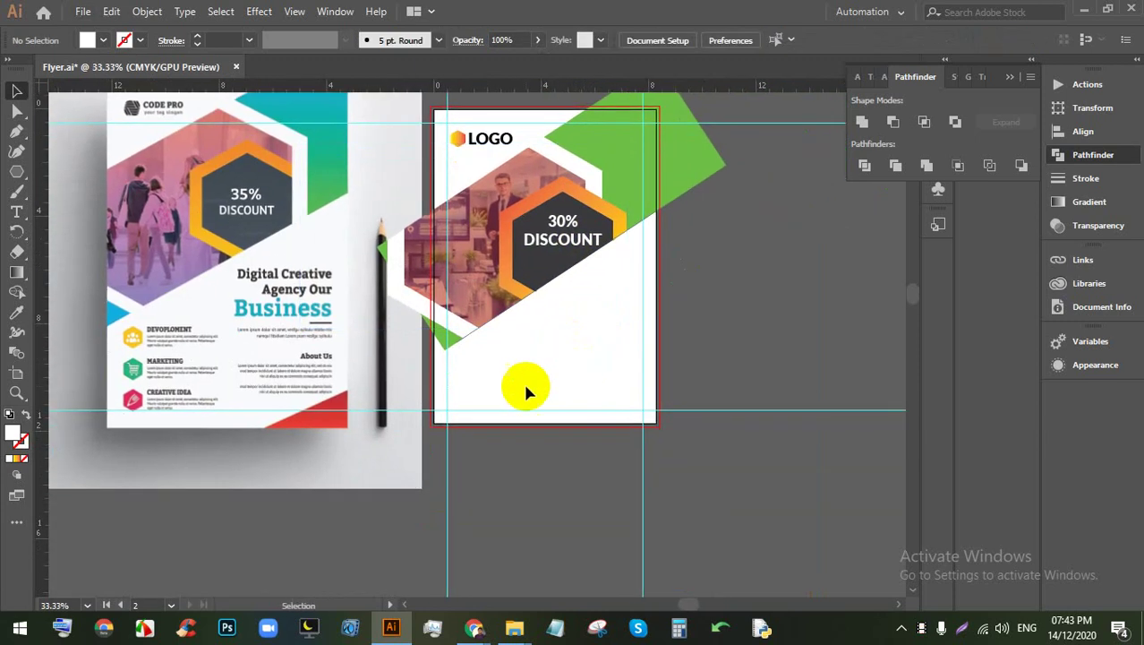
{"action": "scroll", "coordinate": [392, 345], "scroll_direction": "up", "scroll_amount": 1}
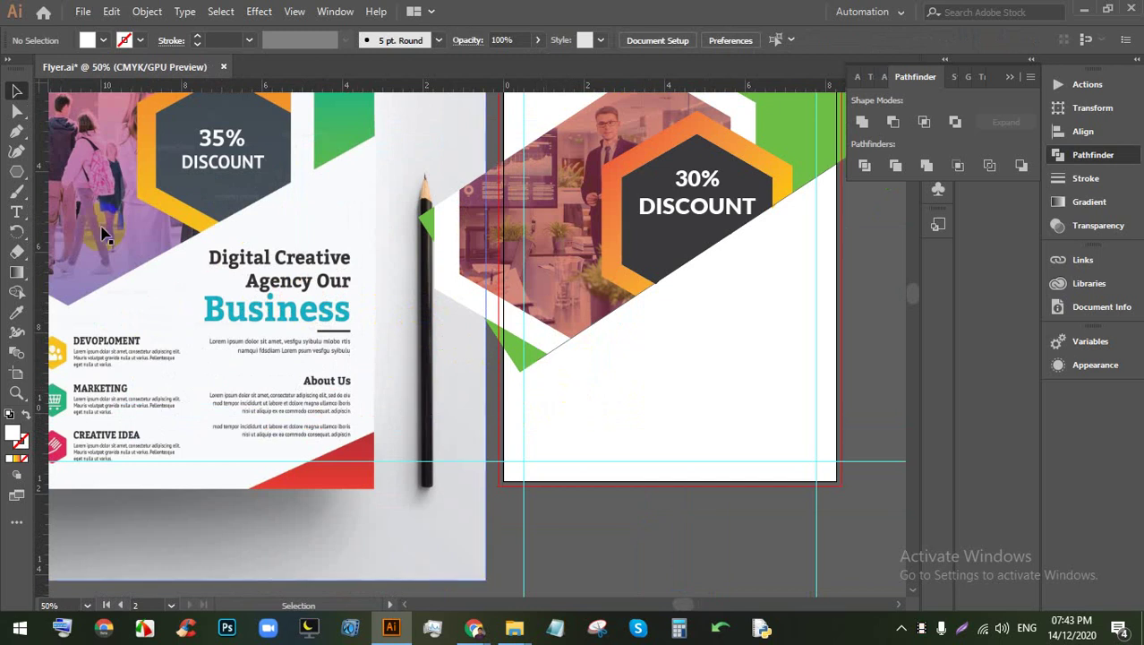
{"action": "left_click", "coordinate": [16, 210]}
{"action": "left_click", "coordinate": [595, 516]}
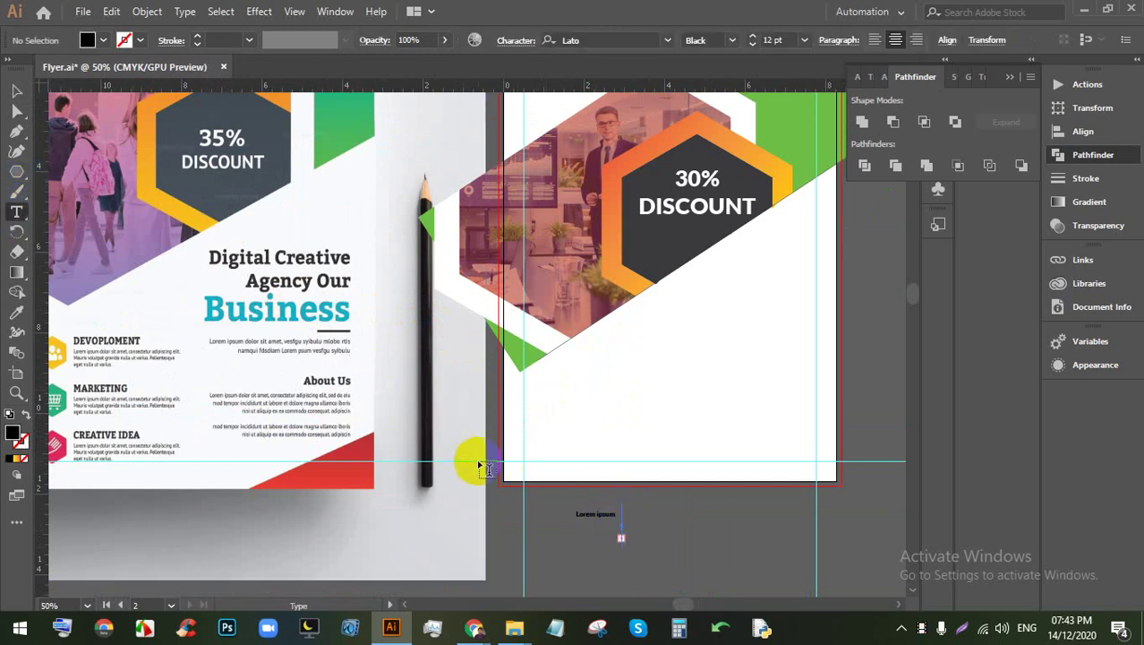
{"action": "left_click", "coordinate": [16, 90]}
{"action": "left_click", "coordinate": [659, 467]}
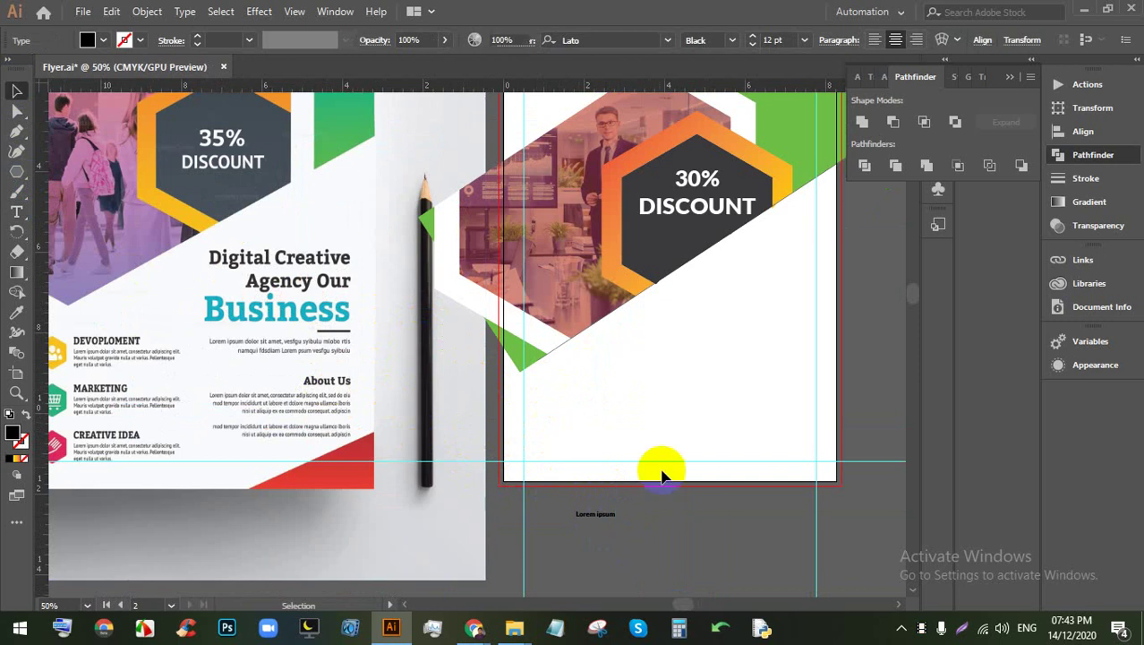
{"action": "left_click", "coordinate": [587, 513]}
{"action": "key", "text": "Delete"}
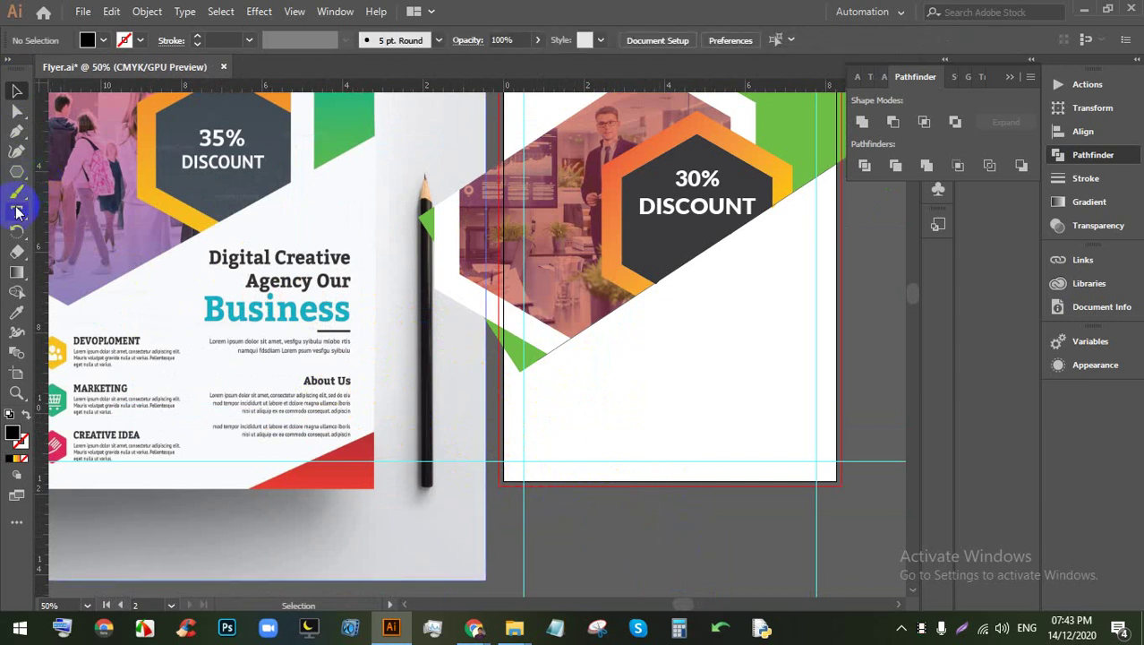
Step: Add a 34 pt 'Digital Creative Agency Our' heading and move it right of the hexagon
{"action": "left_click", "coordinate": [16, 210]}
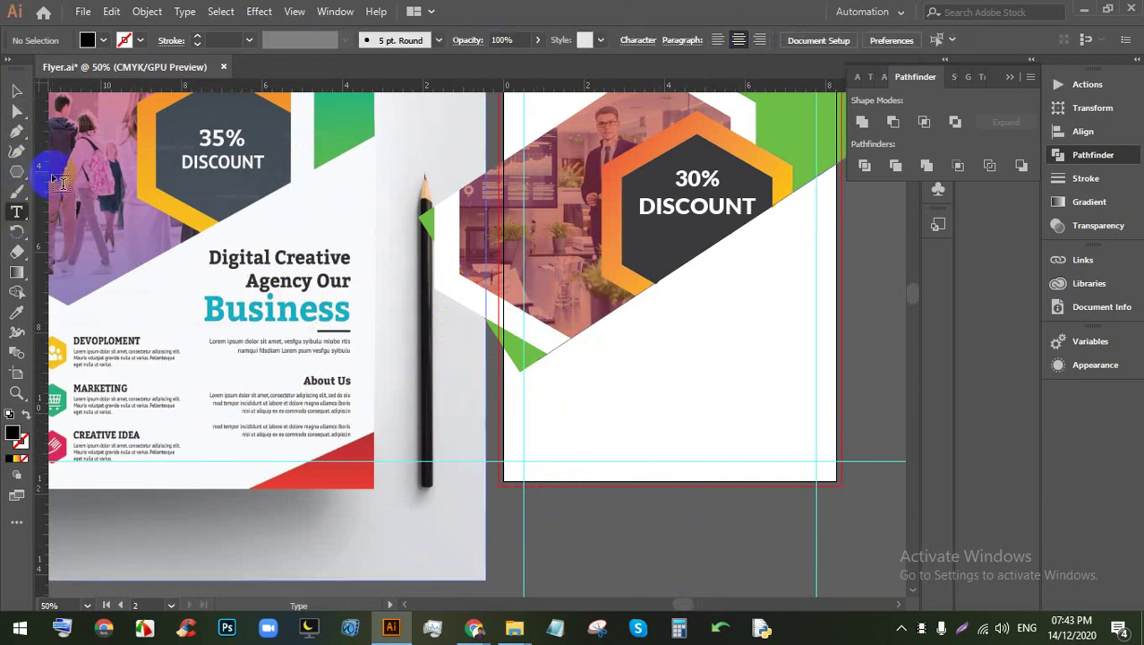
{"action": "left_click", "coordinate": [587, 403]}
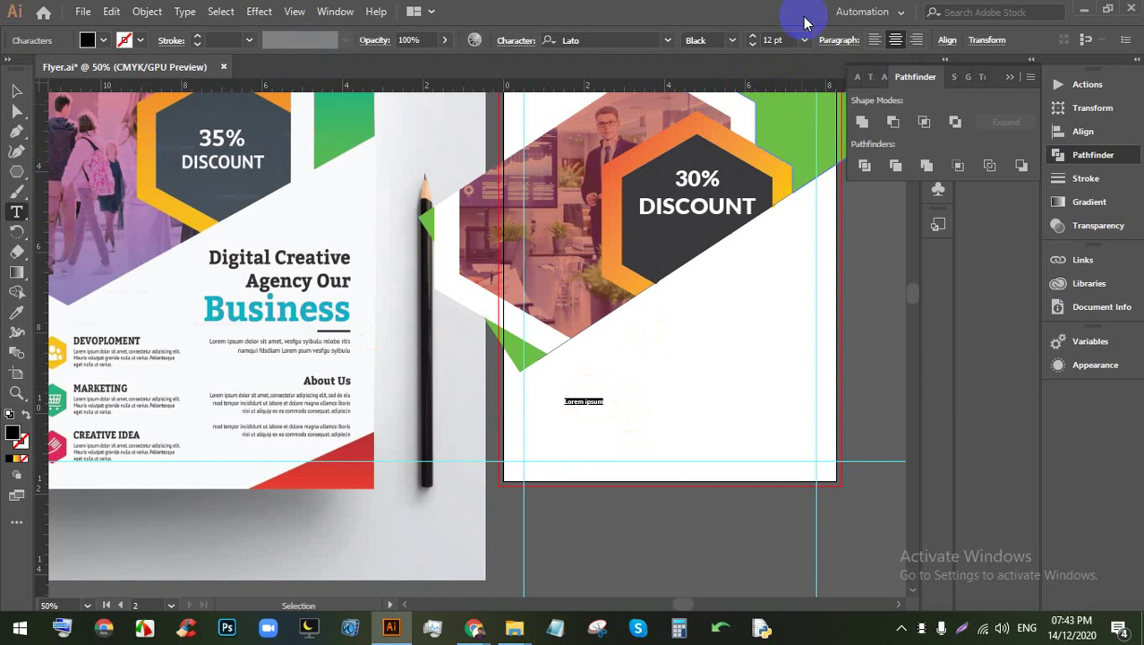
{"action": "key", "text": "Return"}
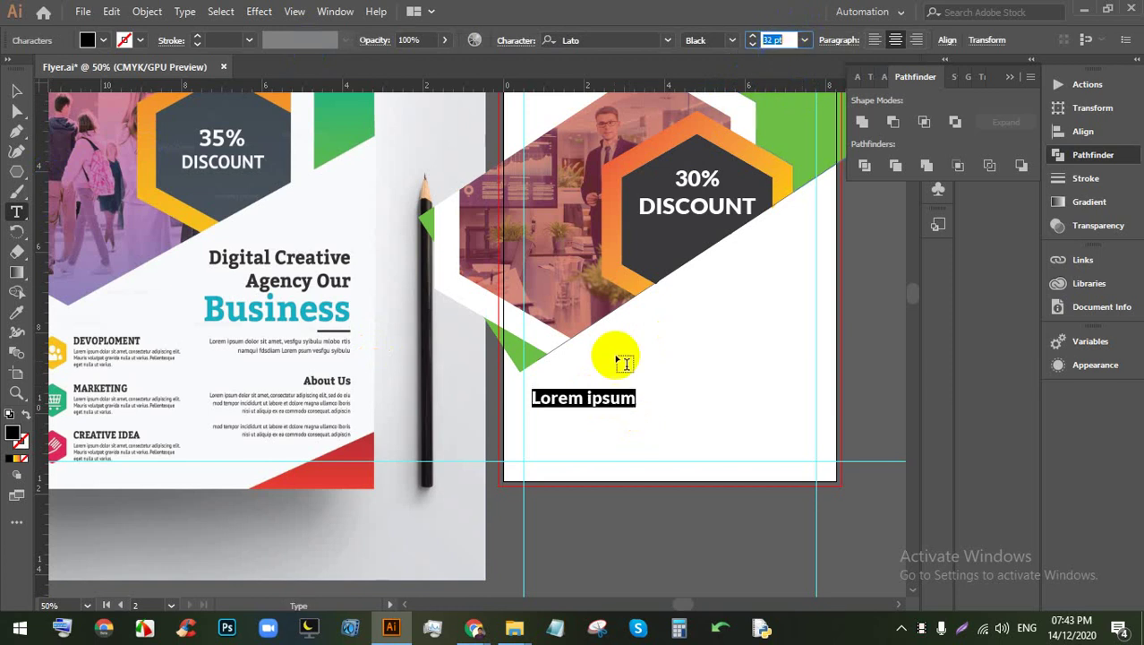
{"action": "triple_click", "coordinate": [608, 401]}
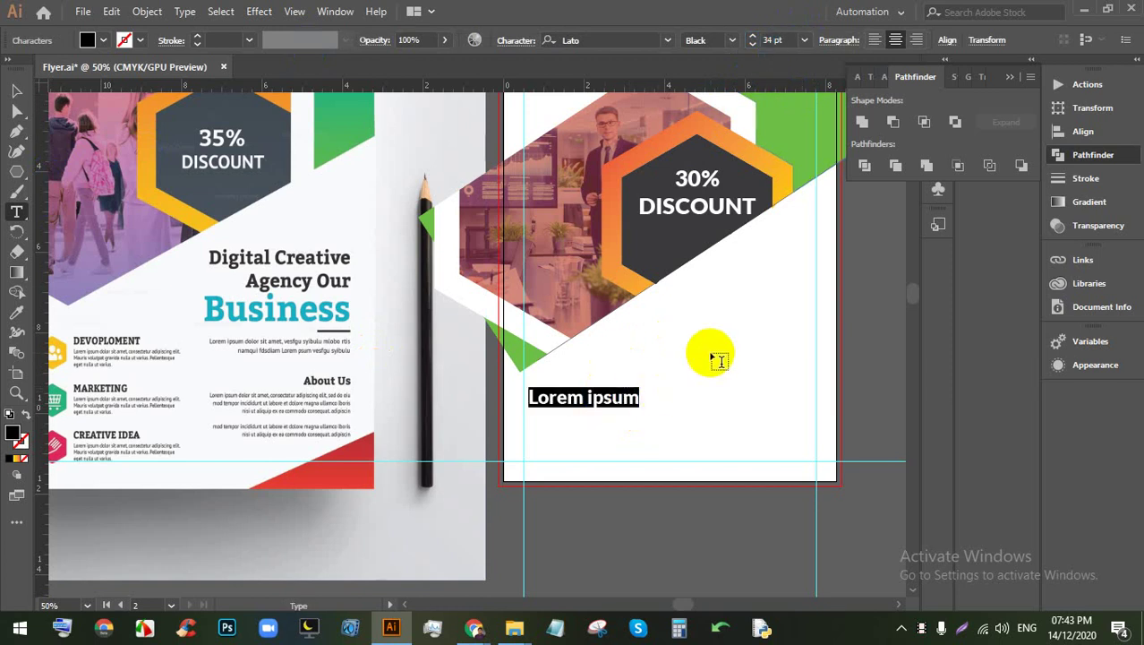
{"action": "key", "text": "ctrl"}
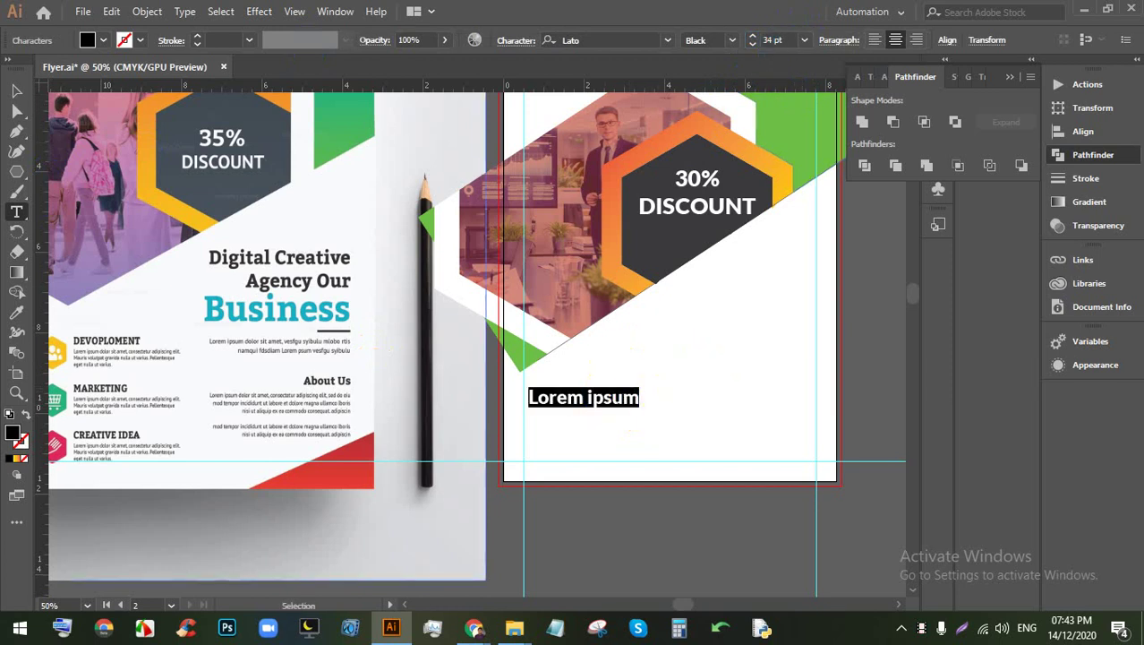
{"action": "type", "text": "Digital Creative"}
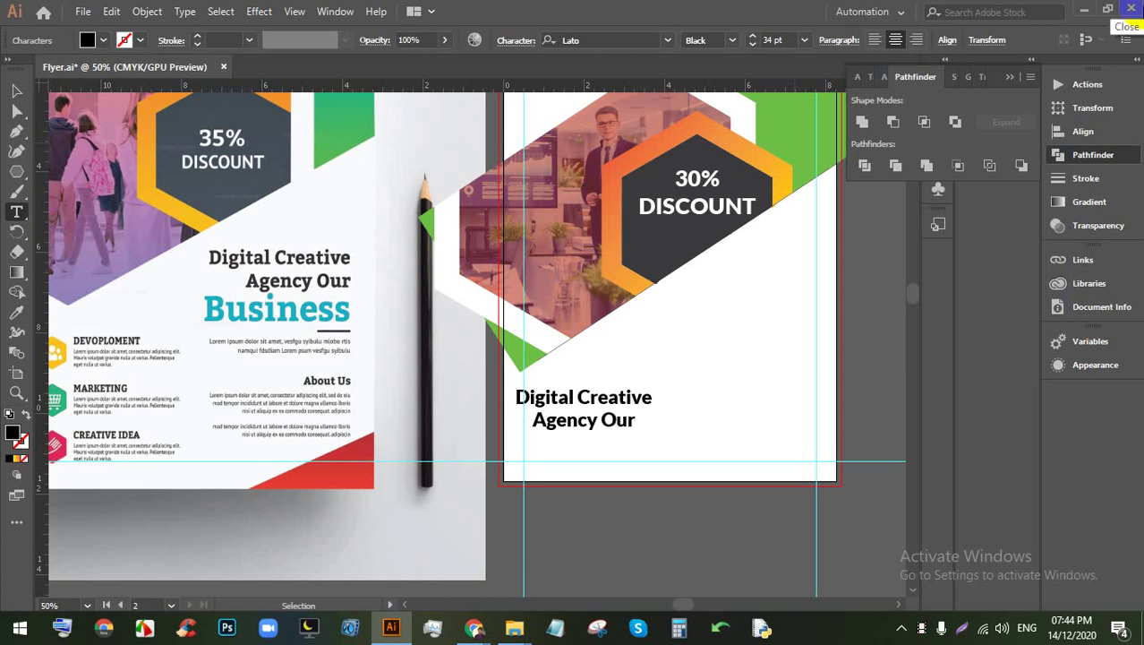
{"action": "left_click", "coordinate": [239, 140]}
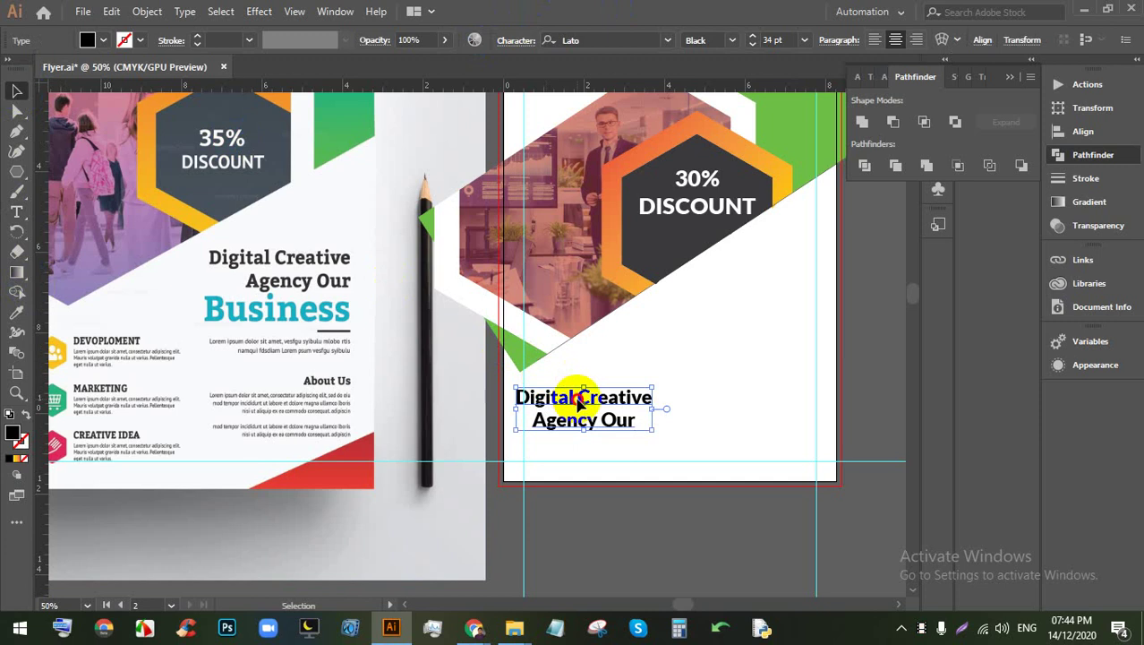
{"action": "left_click_drag", "start_coordinate": [582, 397], "coordinate": [731, 300]}
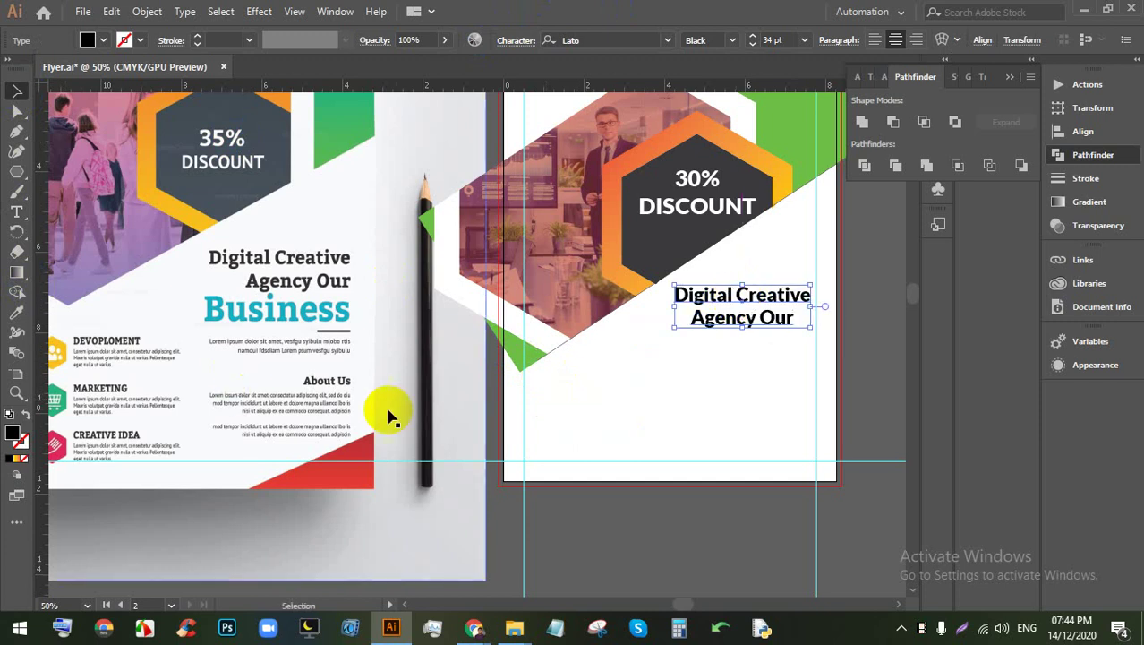
Step: Add a new 'Business' text line below the heading
{"action": "left_click", "coordinate": [18, 213]}
{"action": "left_click", "coordinate": [545, 411]}
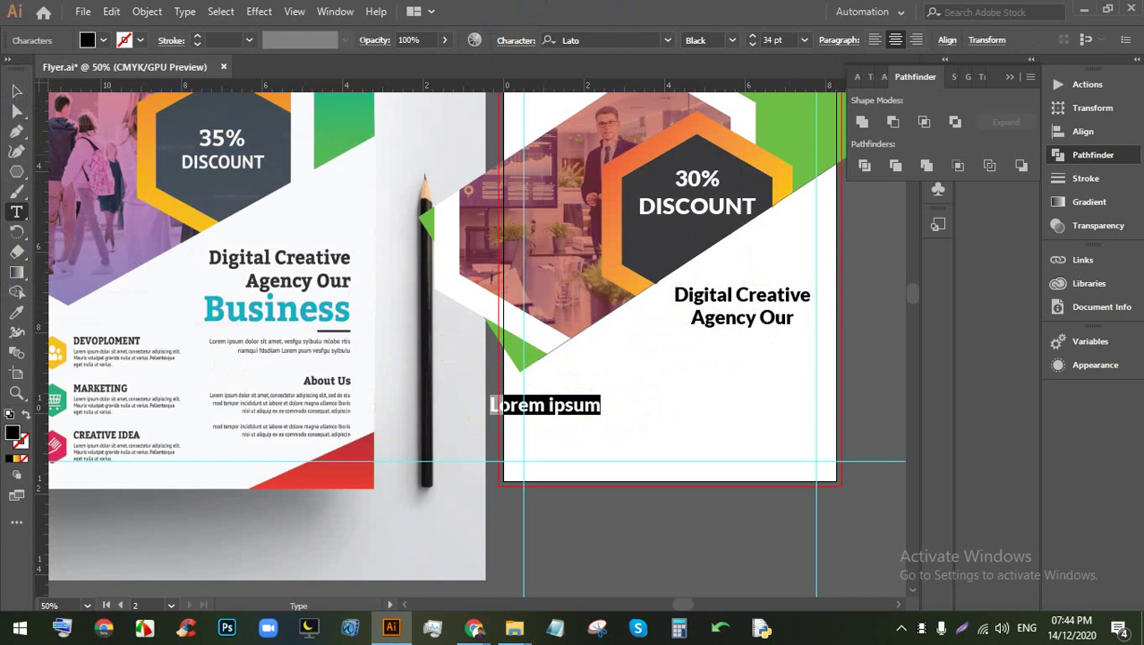
{"action": "type", "text": "Business"}
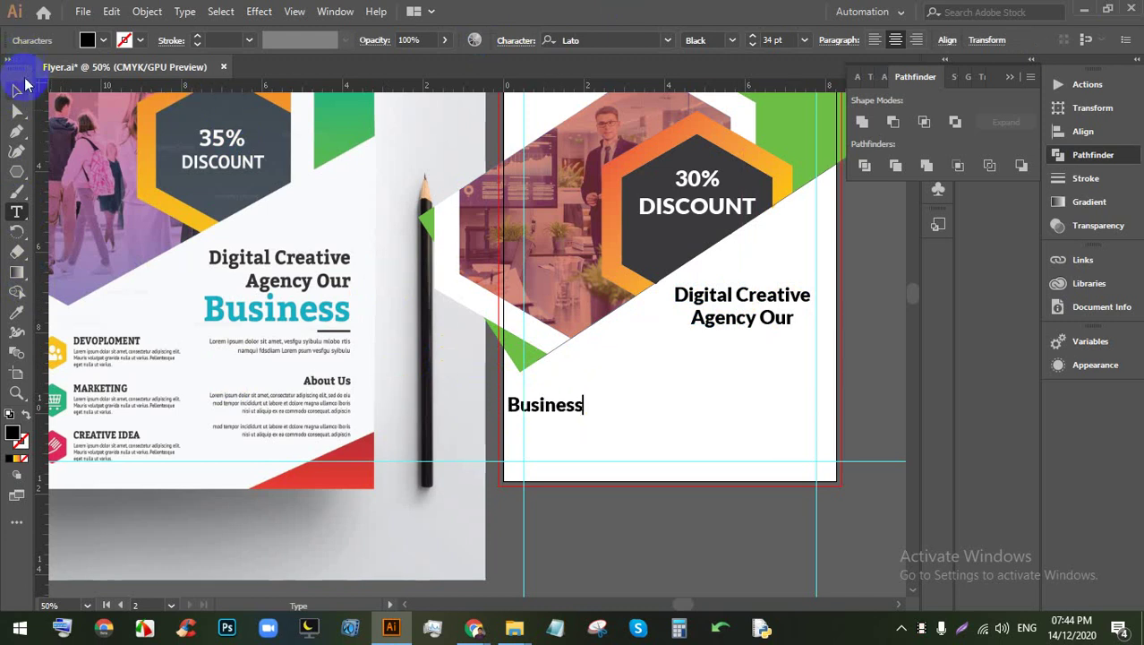
{"action": "left_click", "coordinate": [17, 90]}
Step: Enlarge Business, place it under Agency Our, and align the text objects' right edges
{"action": "left_click_drag", "start_coordinate": [567, 412], "coordinate": [674, 369]}
{"action": "left_click_drag", "start_coordinate": [740, 351], "coordinate": [749, 358]}
{"action": "left_click", "coordinate": [749, 294], "text": "shift"}
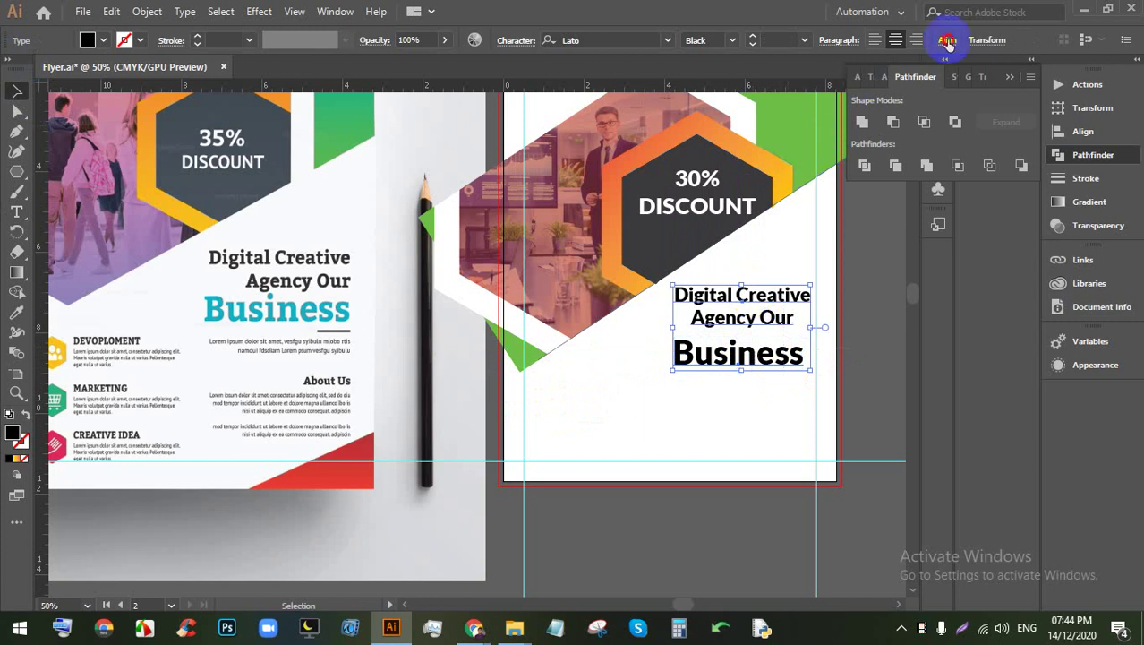
{"action": "left_click", "coordinate": [947, 40]}
{"action": "left_click", "coordinate": [855, 93]}
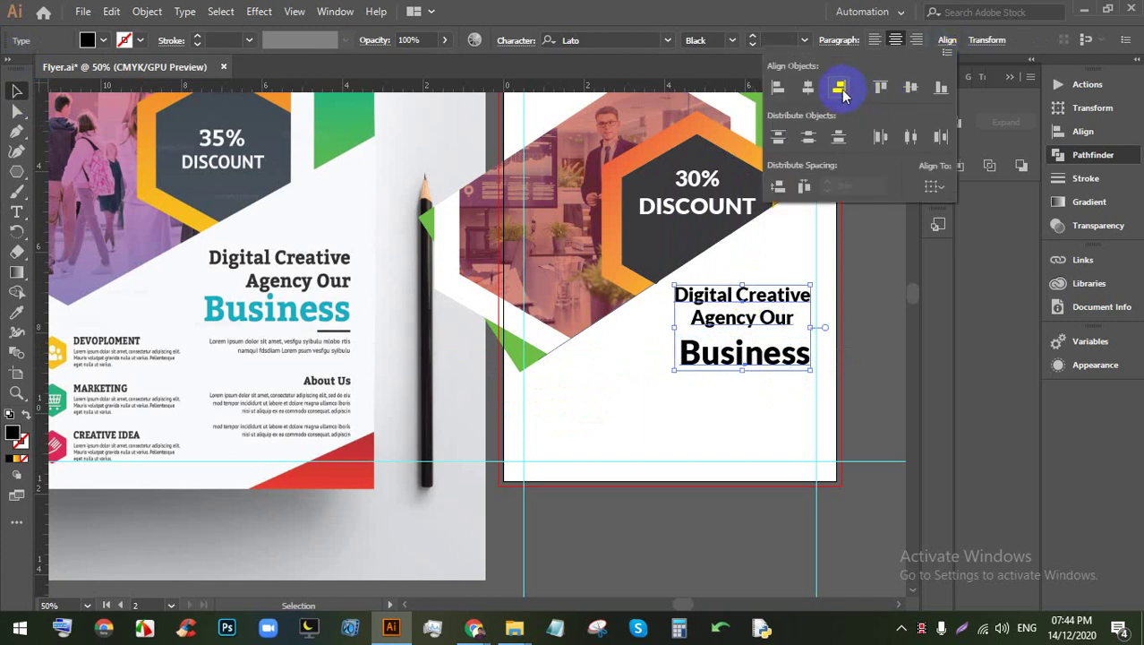
Step: Right-align all three heading lines and nudge Business up closer to Agency Our
{"action": "left_click", "coordinate": [870, 387]}
{"action": "left_click_drag", "start_coordinate": [796, 409], "coordinate": [795, 309]}
{"action": "left_click", "coordinate": [915, 42]}
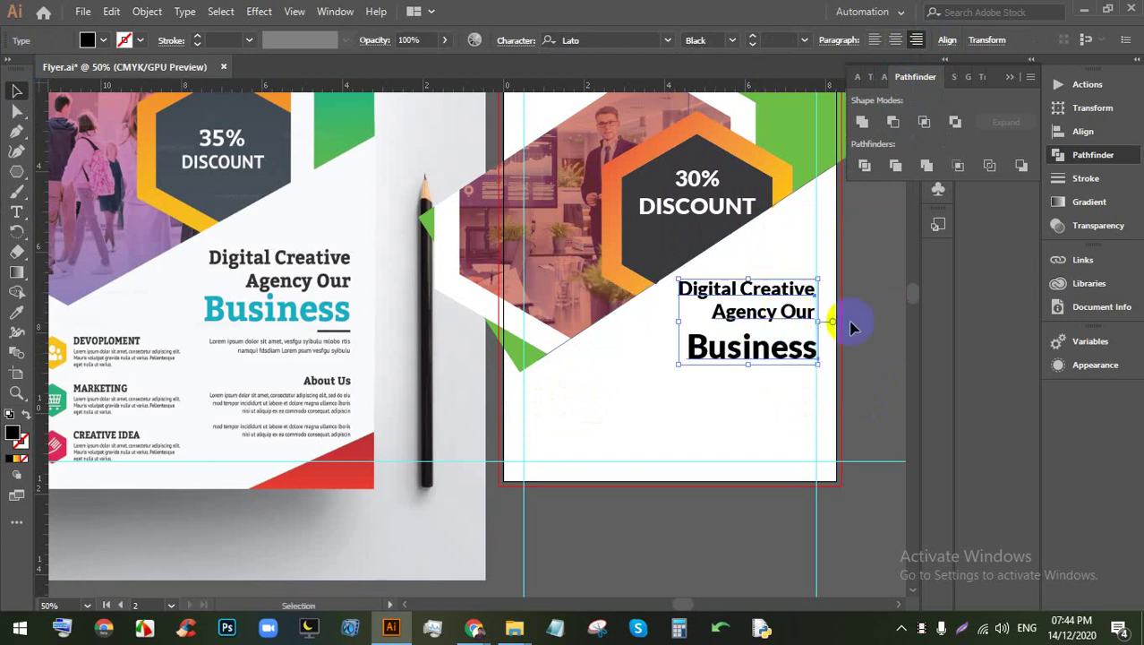
{"action": "left_click", "coordinate": [856, 317]}
{"action": "left_click", "coordinate": [775, 357]}
{"action": "key", "text": "Up"}
{"action": "key", "text": "Up"}
{"action": "key", "text": "Up"}
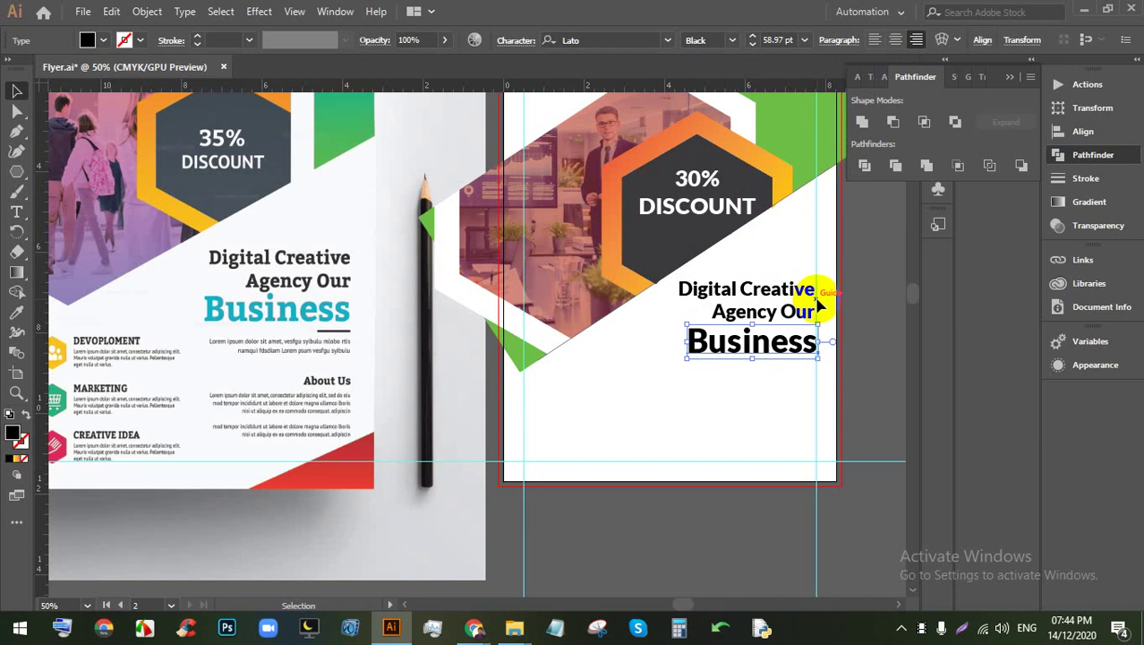
{"action": "scroll", "coordinate": [779, 340], "scroll_direction": "up", "scroll_amount": 1}
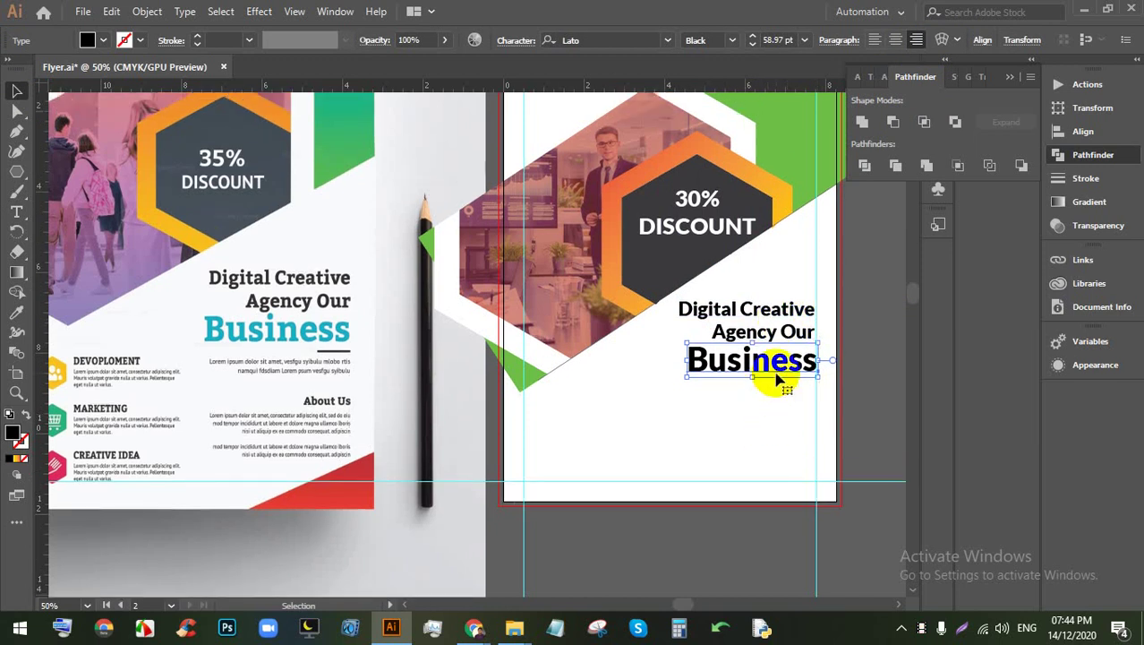
Step: Give the word Business a blue fill
{"action": "left_click", "coordinate": [102, 41]}
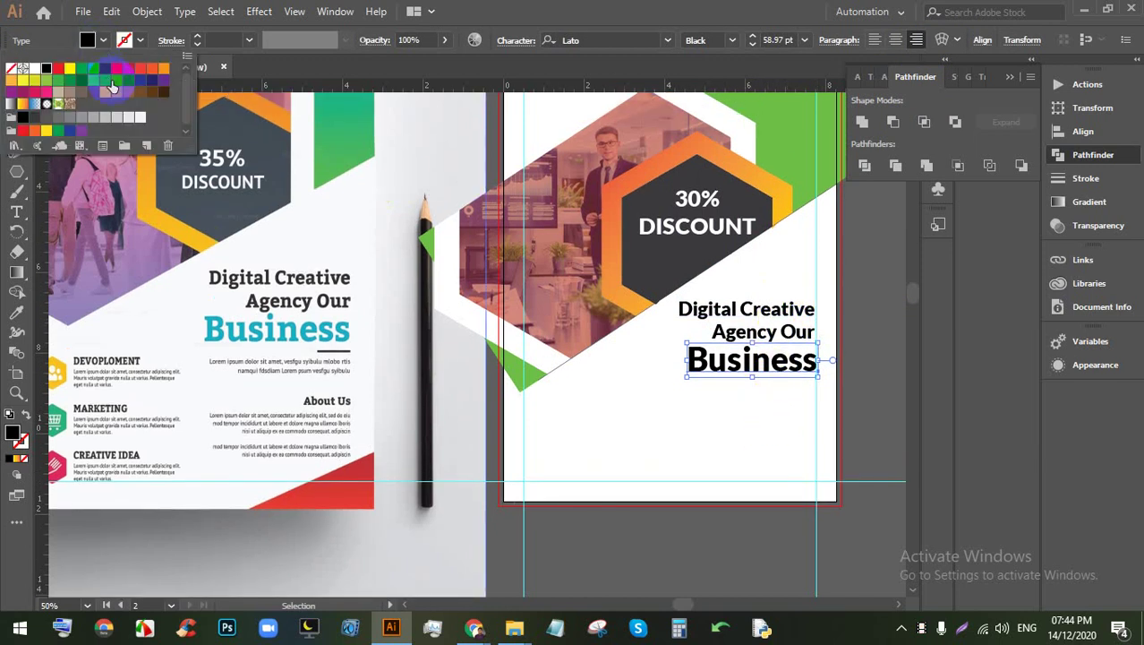
{"action": "left_click", "coordinate": [111, 86]}
{"action": "left_click", "coordinate": [723, 428]}
{"action": "left_click", "coordinate": [757, 410]}
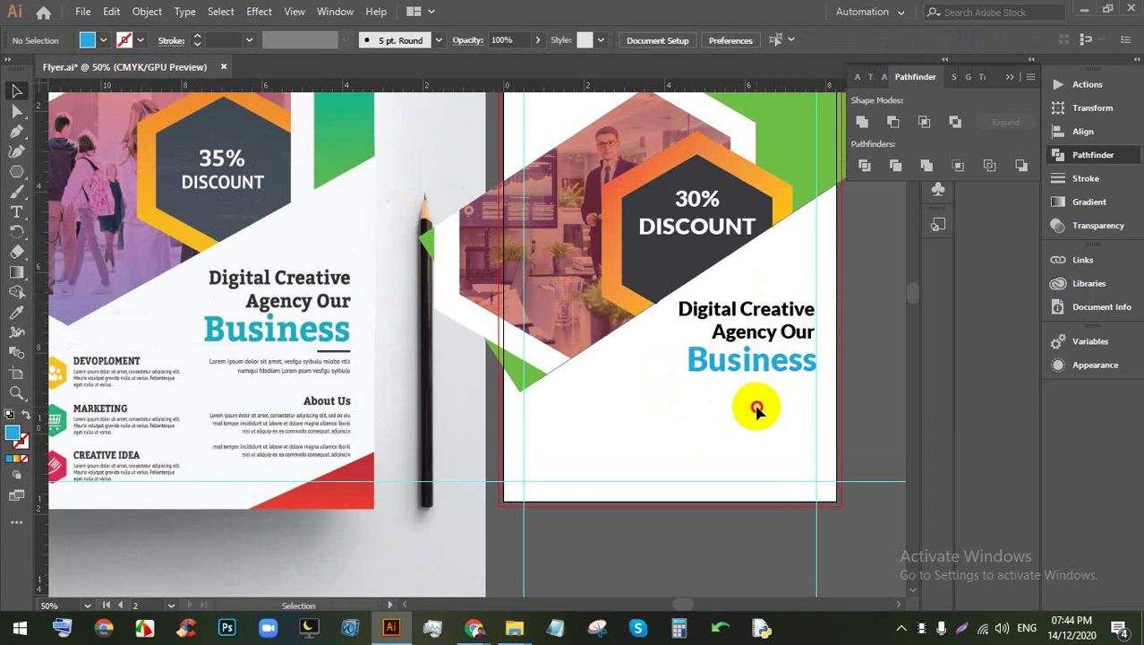
Step: Change the headline font to Nexa Black
{"action": "left_click", "coordinate": [736, 295]}
{"action": "left_click", "coordinate": [722, 37]}
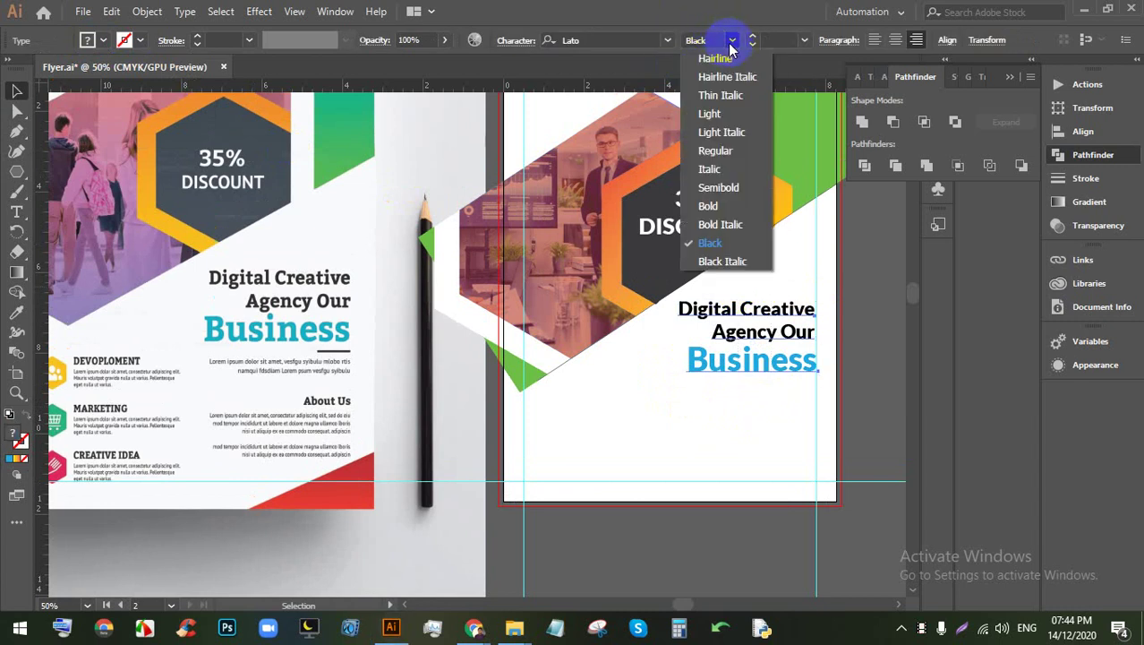
{"action": "left_click", "coordinate": [728, 57]}
{"action": "left_click", "coordinate": [651, 39]}
{"action": "type", "text": "nex"}
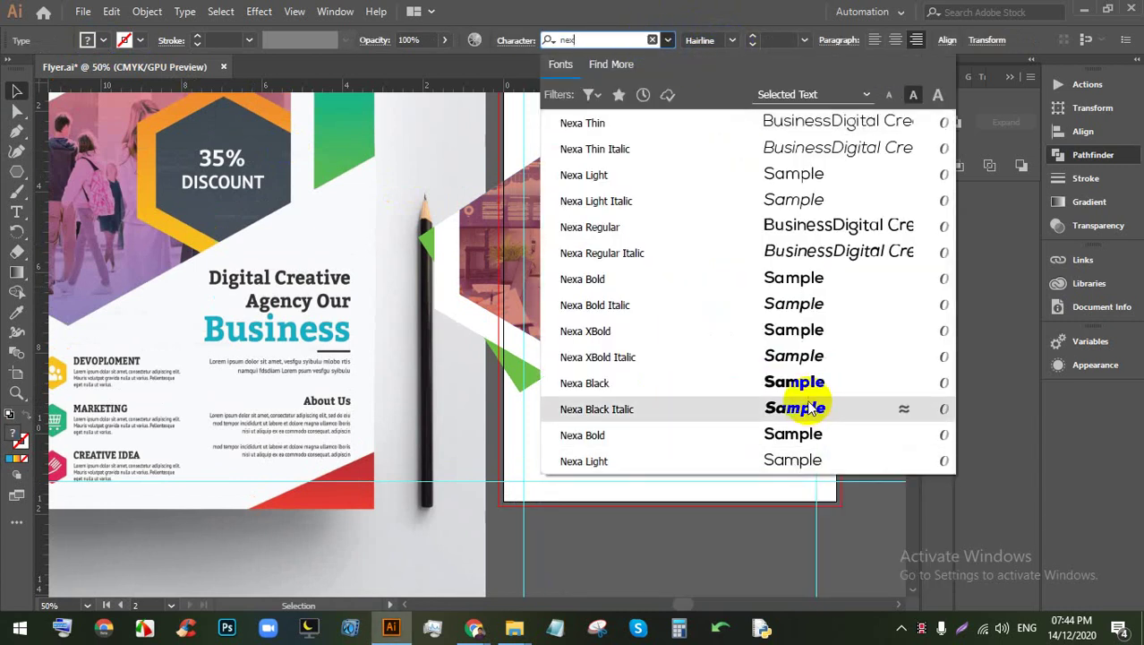
{"action": "left_click", "coordinate": [799, 383]}
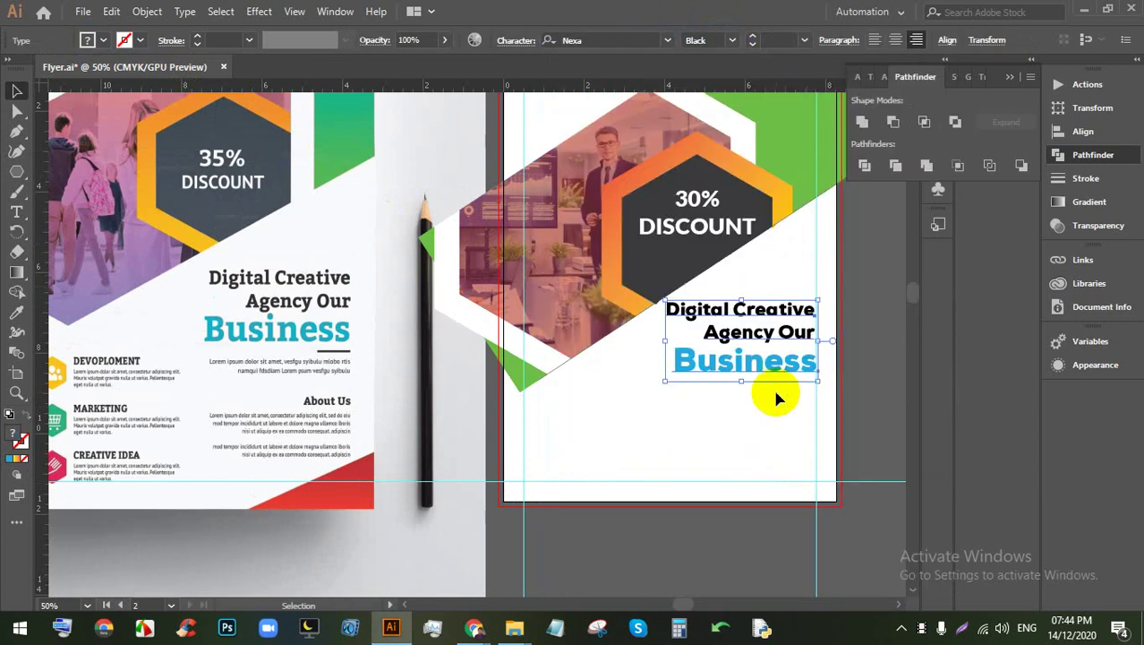
{"action": "left_click", "coordinate": [740, 392]}
Step: Set the 'Digital Creative Agency Our' lines to Nexa Bold, keeping Business in Nexa Black
{"action": "left_click", "coordinate": [771, 332]}
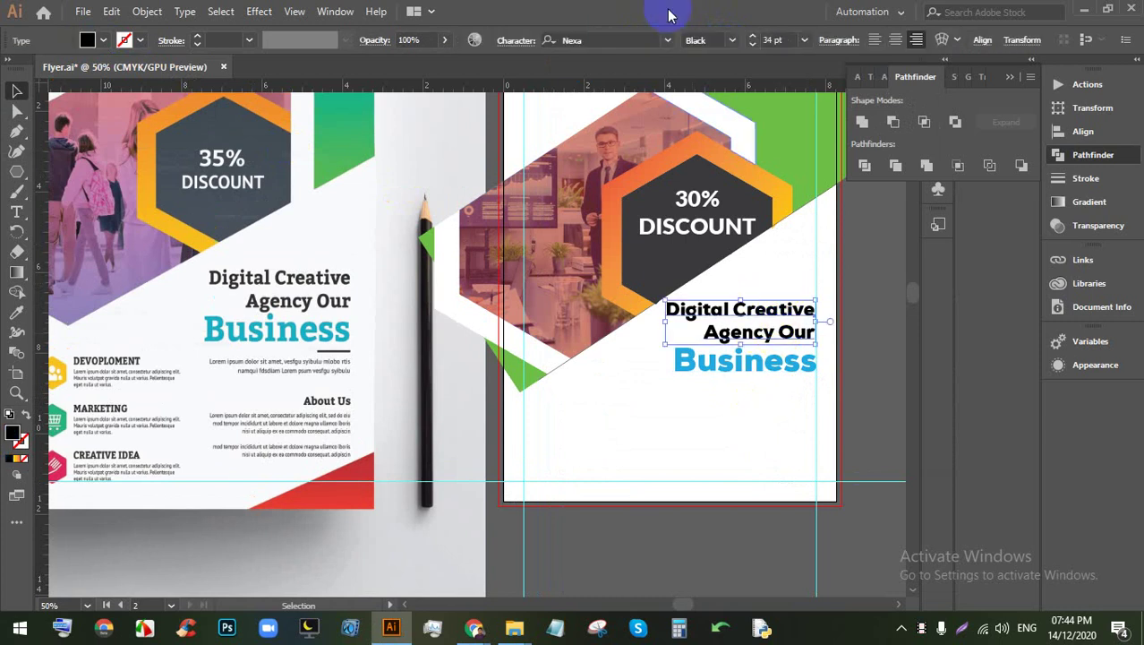
{"action": "left_click", "coordinate": [732, 39]}
{"action": "left_click", "coordinate": [732, 39]}
{"action": "left_click", "coordinate": [730, 39]}
{"action": "left_click", "coordinate": [717, 170]}
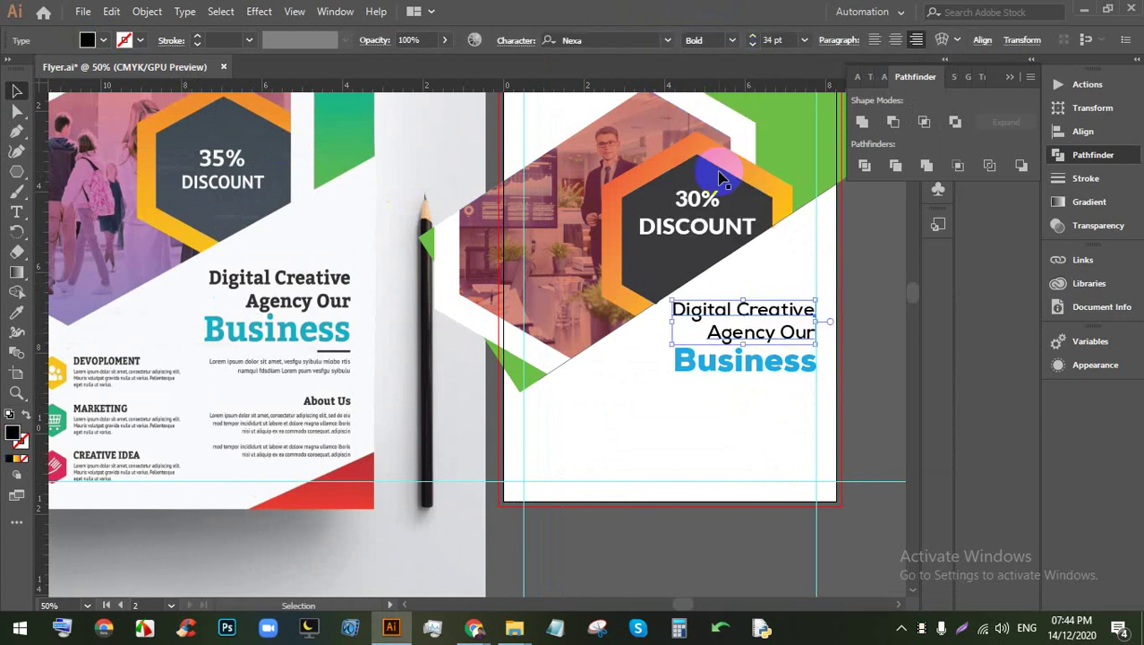
{"action": "left_click", "coordinate": [770, 363]}
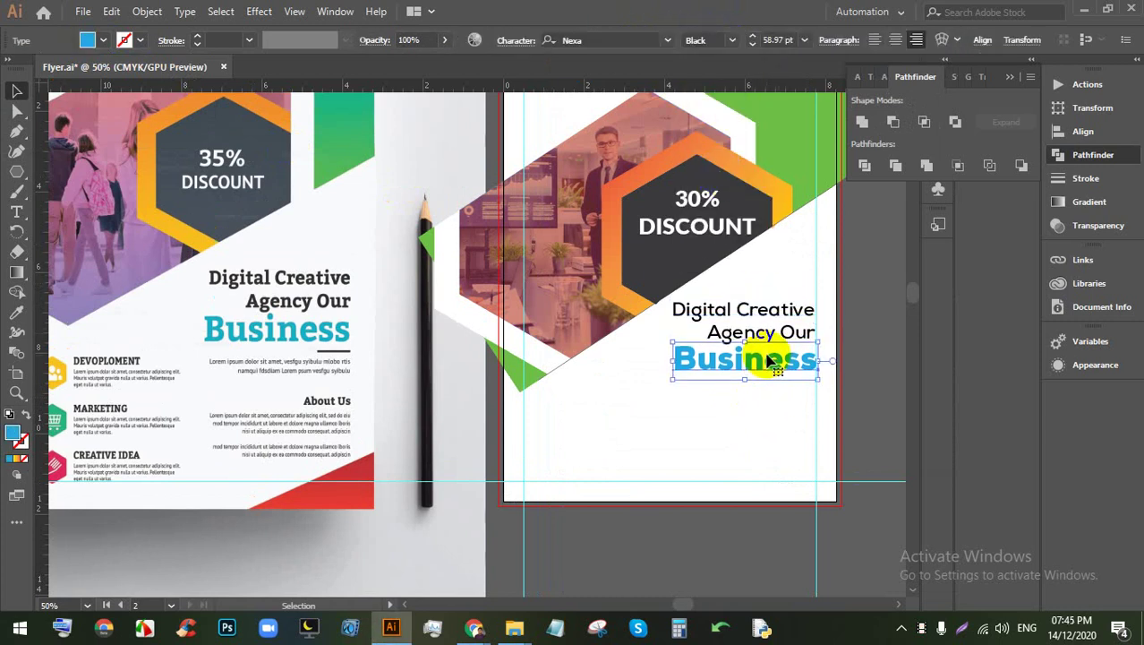
{"action": "scroll", "coordinate": [770, 363], "scroll_direction": "down", "scroll_amount": 2}
{"action": "scroll", "coordinate": [440, 411], "scroll_direction": "up", "scroll_amount": 2}
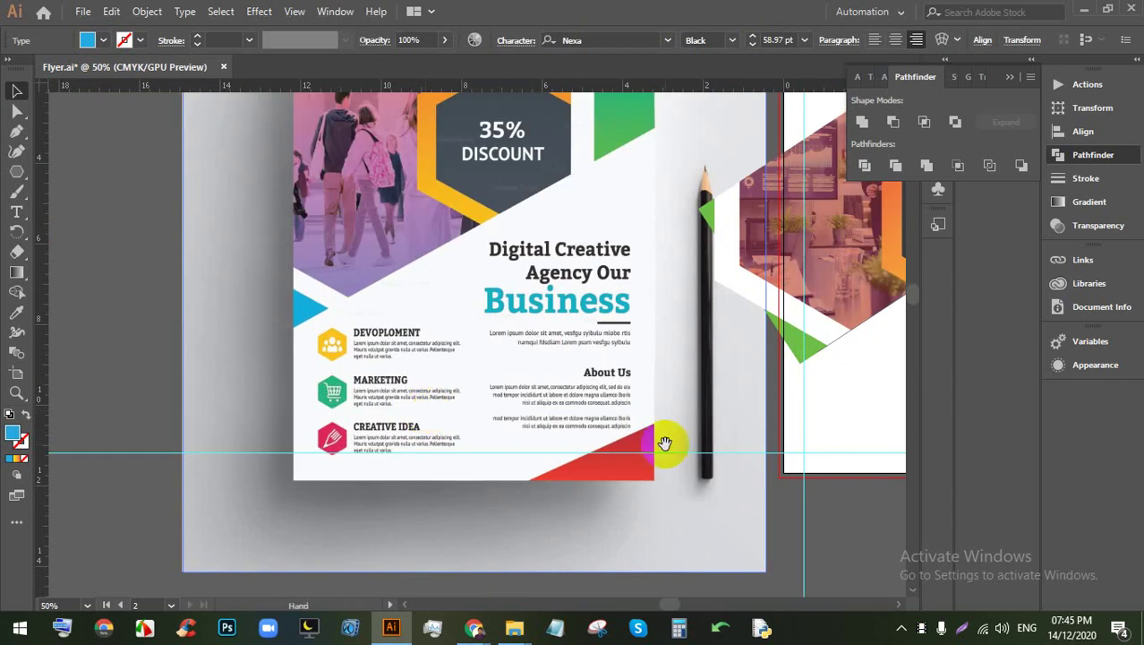
{"action": "left_click_drag", "start_coordinate": [667, 444], "coordinate": [406, 411]}
{"action": "scroll", "coordinate": [593, 358], "scroll_direction": "down", "scroll_amount": 1}
{"action": "scroll", "coordinate": [602, 383], "scroll_direction": "up", "scroll_amount": 1}
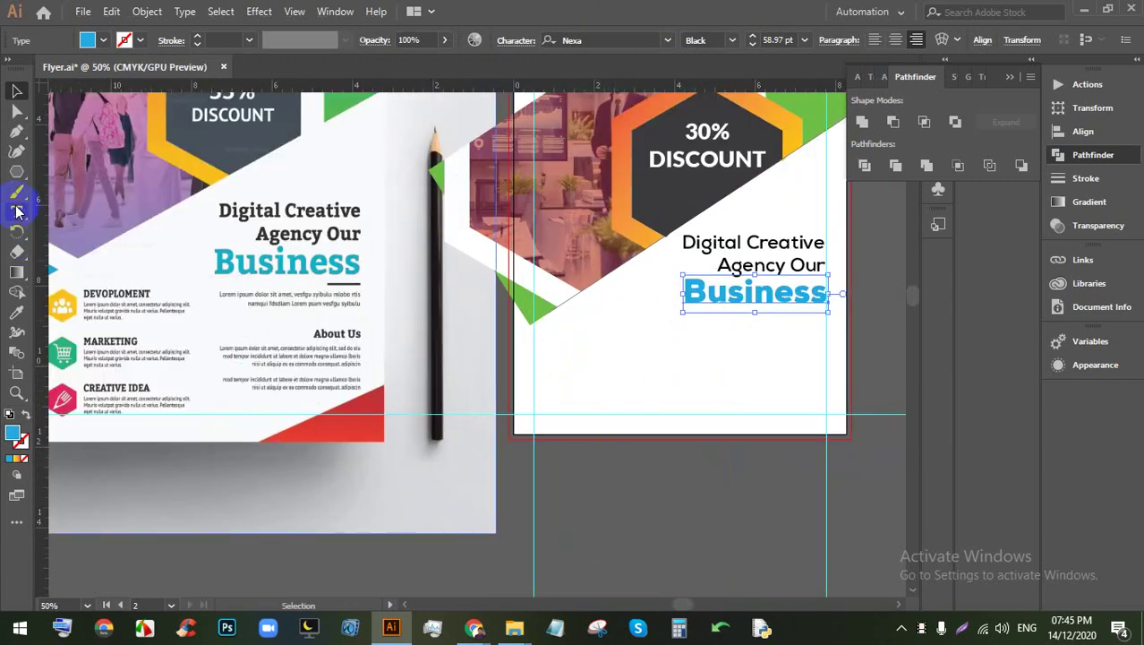
Step: Add a Lorem ipsum placeholder line below the headline and move it onto the flyer
{"action": "left_click", "coordinate": [580, 333]}
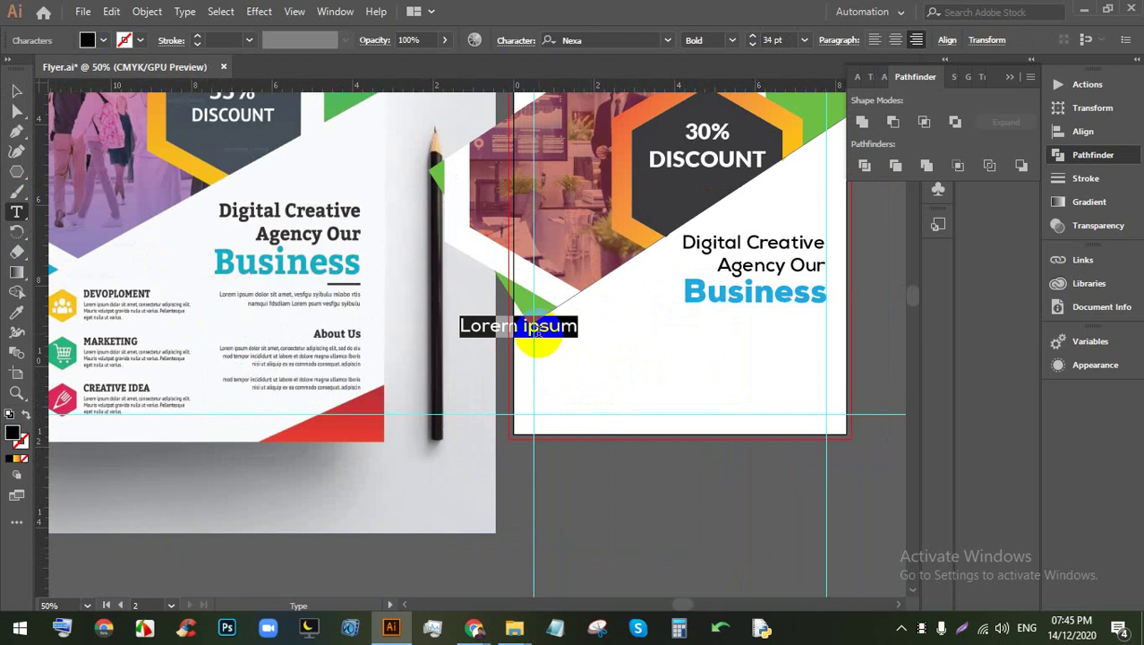
{"action": "left_click", "coordinate": [17, 89]}
{"action": "left_click_drag", "start_coordinate": [546, 326], "coordinate": [644, 325]}
{"action": "scroll", "coordinate": [590, 335], "scroll_direction": "up", "scroll_amount": 2, "text": "alt"}
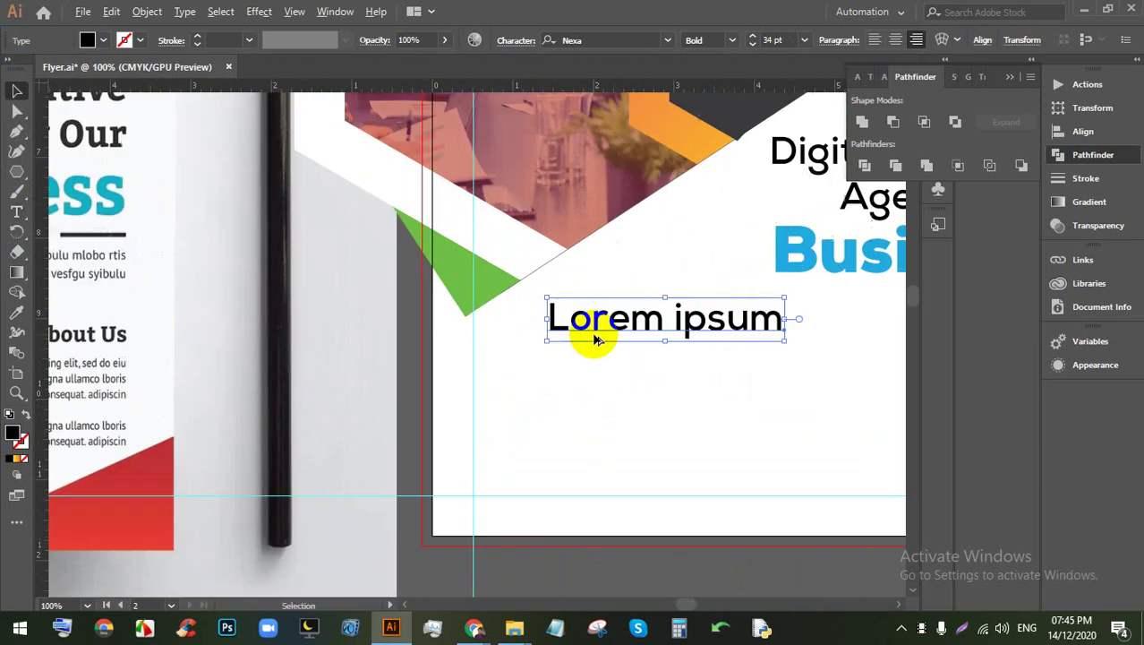
Step: Draw a small hexagon and place the Lorem ipsum text beside it
{"action": "left_click_drag", "start_coordinate": [501, 330], "coordinate": [523, 367]}
{"action": "left_click", "coordinate": [16, 89]}
{"action": "left_click_drag", "start_coordinate": [560, 327], "coordinate": [695, 336]}
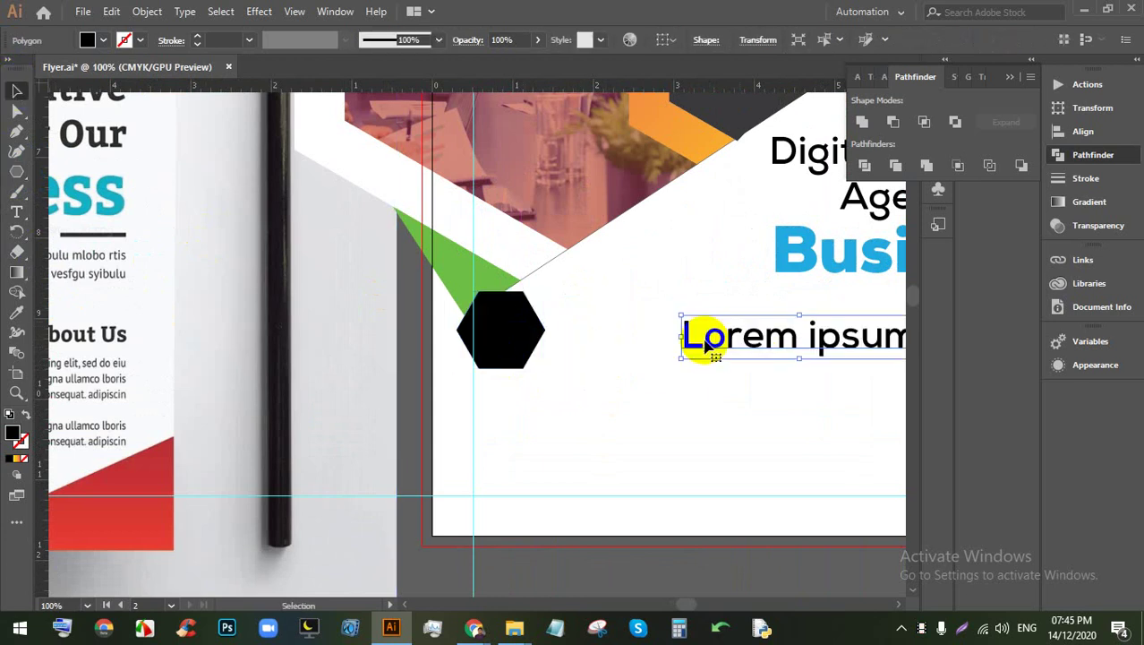
{"action": "left_click_drag", "start_coordinate": [493, 325], "coordinate": [517, 318]}
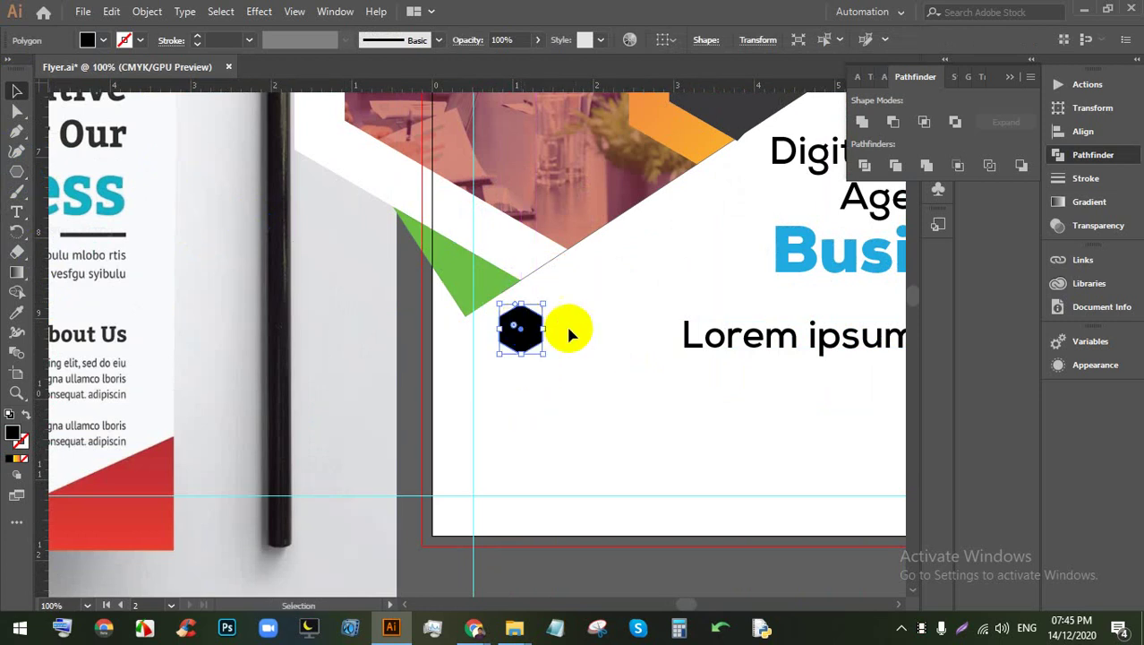
{"action": "left_click_drag", "start_coordinate": [707, 335], "coordinate": [606, 319]}
Step: Shrink the Lorem ipsum text to 21.09 pt and fill the hexagon blue from Swatches
{"action": "scroll", "coordinate": [605, 320], "scroll_direction": "up", "scroll_amount": 2}
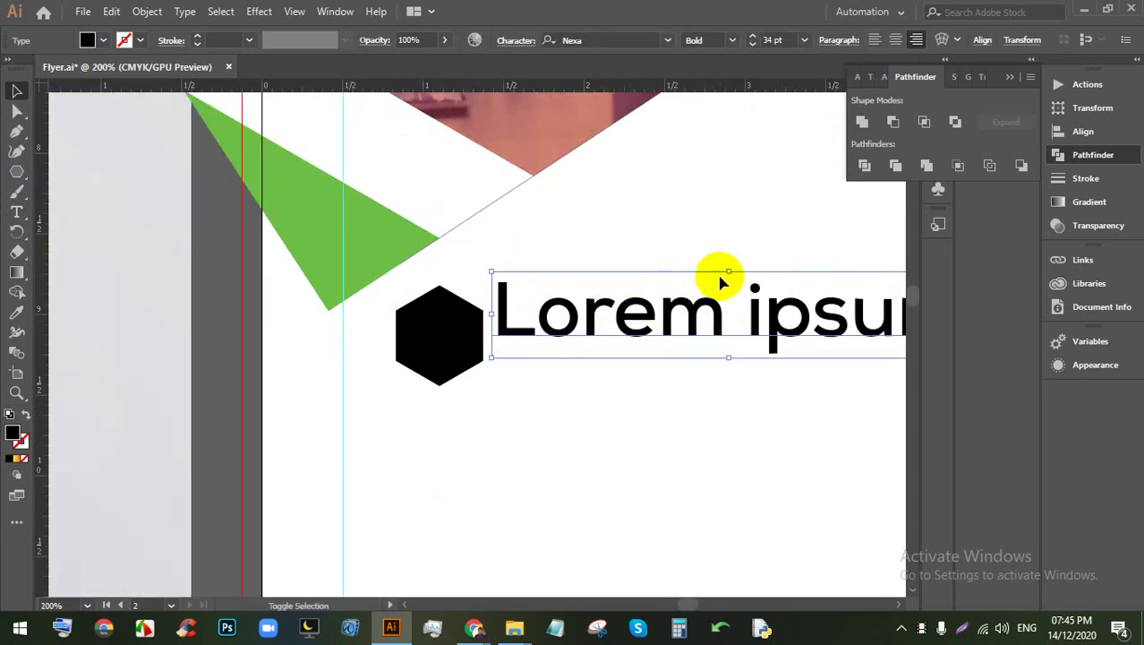
{"action": "left_click_drag", "start_coordinate": [723, 274], "coordinate": [641, 311]}
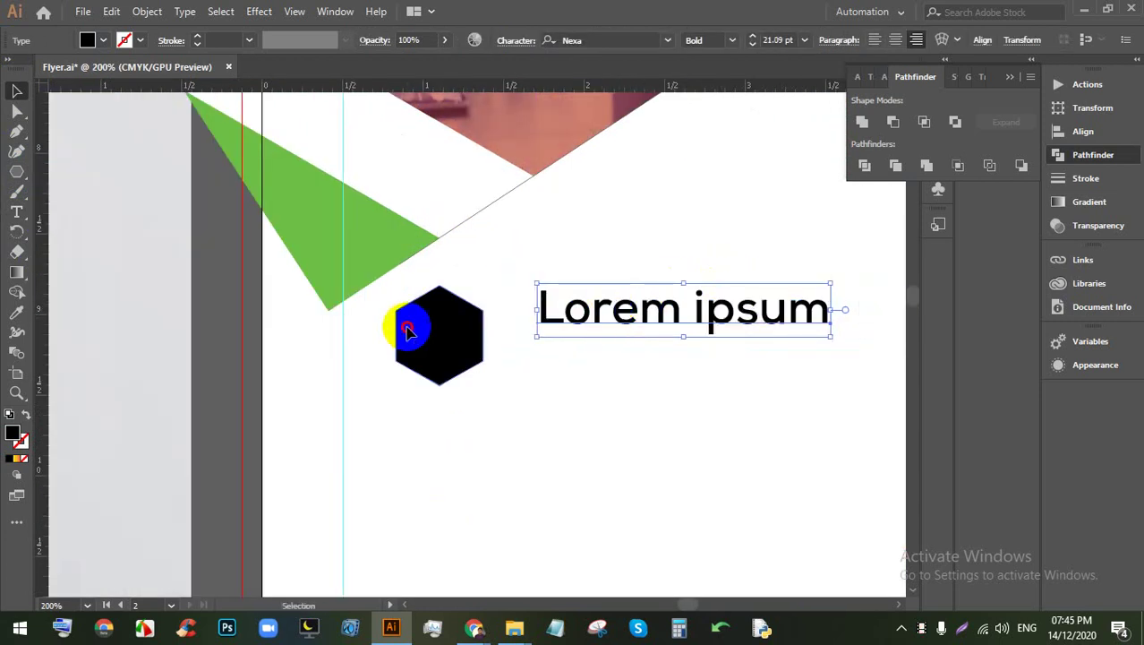
{"action": "left_click", "coordinate": [413, 322]}
{"action": "left_click", "coordinate": [104, 42]}
{"action": "left_click", "coordinate": [109, 79]}
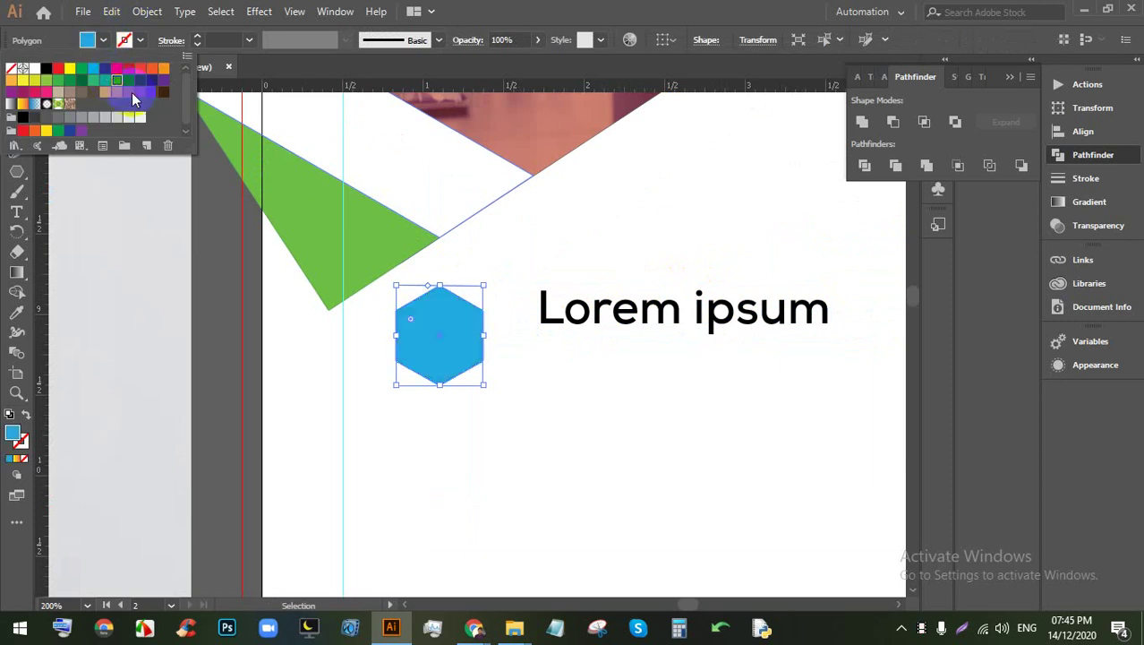
{"action": "left_click", "coordinate": [523, 340]}
{"action": "left_click_drag", "start_coordinate": [615, 319], "coordinate": [597, 324]}
Step: Keep the Lorem ipsum label Bold and scale it down to 16.18 pt
{"action": "scroll", "coordinate": [603, 318], "scroll_direction": "down", "scroll_amount": 4}
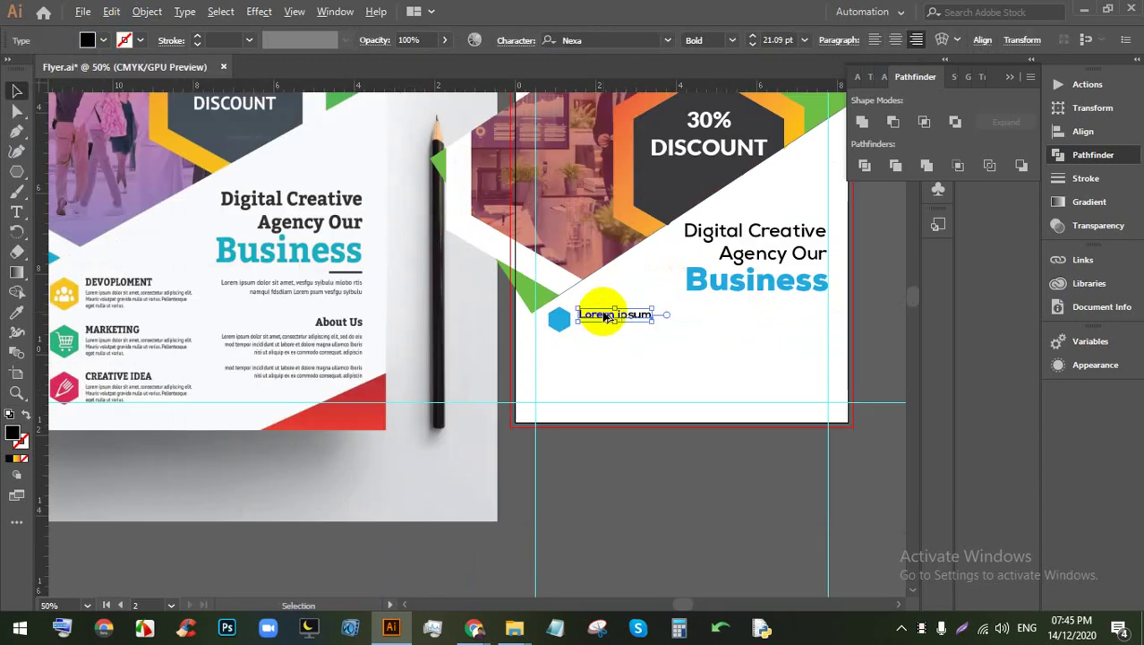
{"action": "scroll", "coordinate": [611, 315], "scroll_direction": "up", "scroll_amount": 4}
{"action": "double_click", "coordinate": [608, 313]}
{"action": "key", "text": "ctrl+a"}
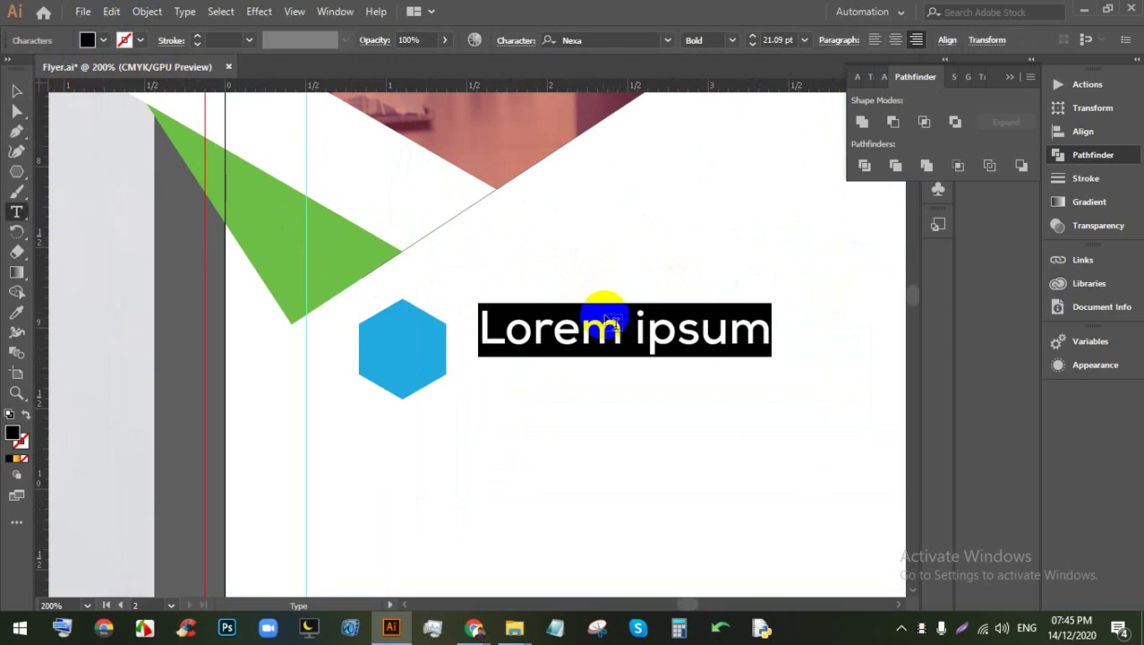
{"action": "left_click", "coordinate": [727, 40]}
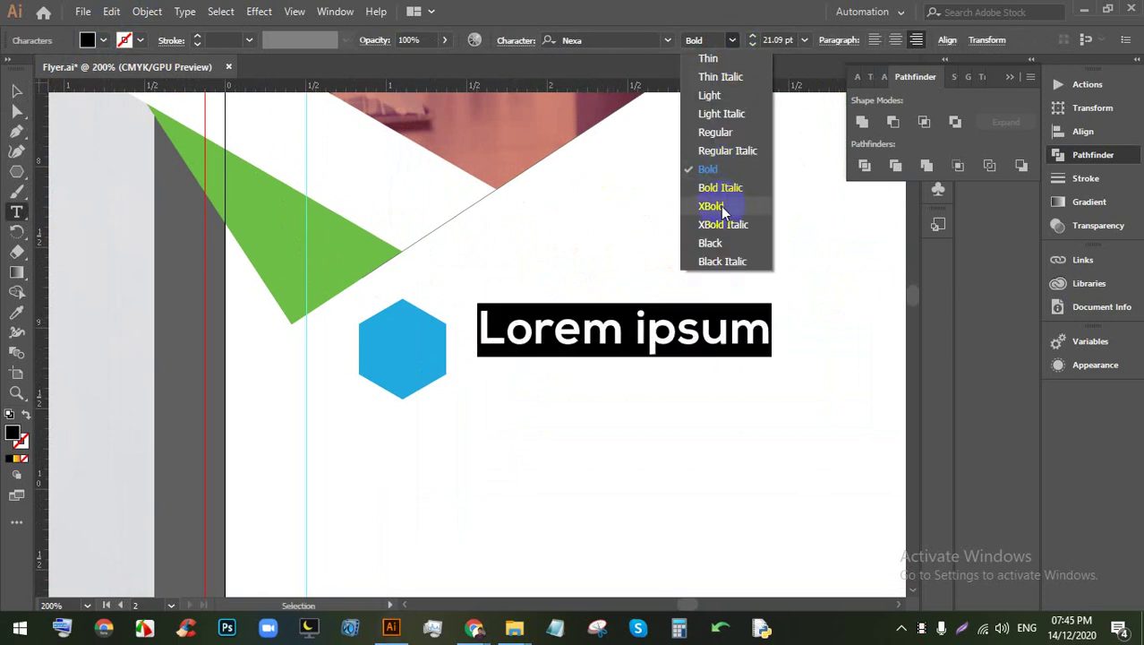
{"action": "left_click", "coordinate": [708, 169]}
{"action": "left_click", "coordinate": [556, 321]}
{"action": "left_click", "coordinate": [16, 90]}
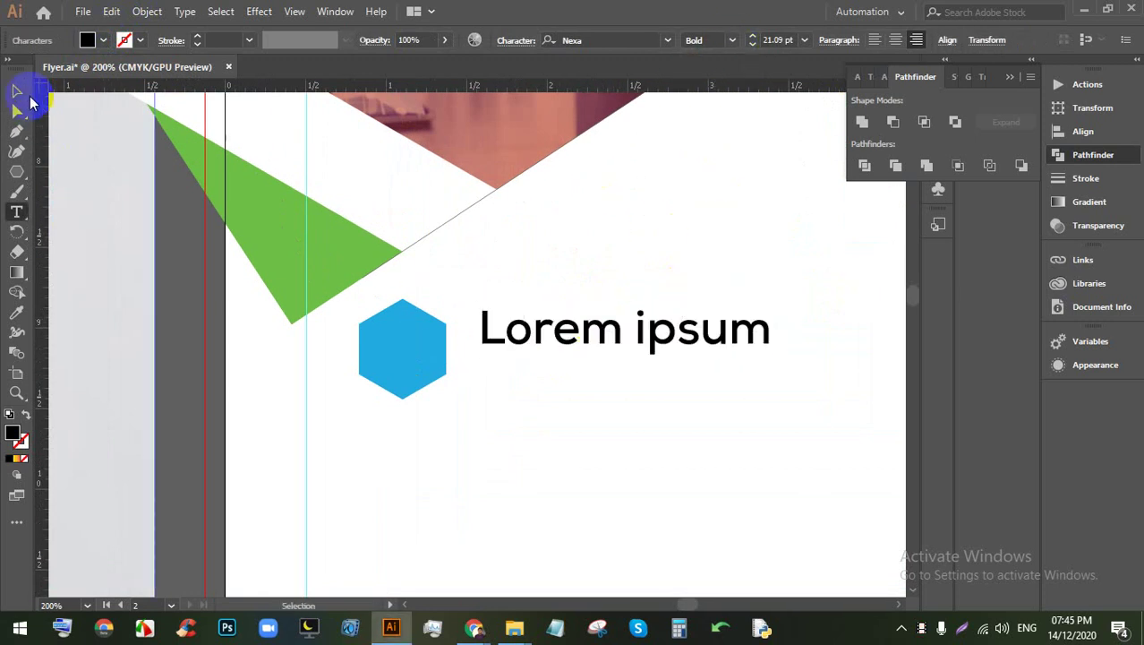
{"action": "left_click_drag", "start_coordinate": [624, 303], "coordinate": [523, 340]}
Step: Draw a trial text box below Lorem ipsum, then delete the empty box
{"action": "key", "text": "ctrl+minus"}
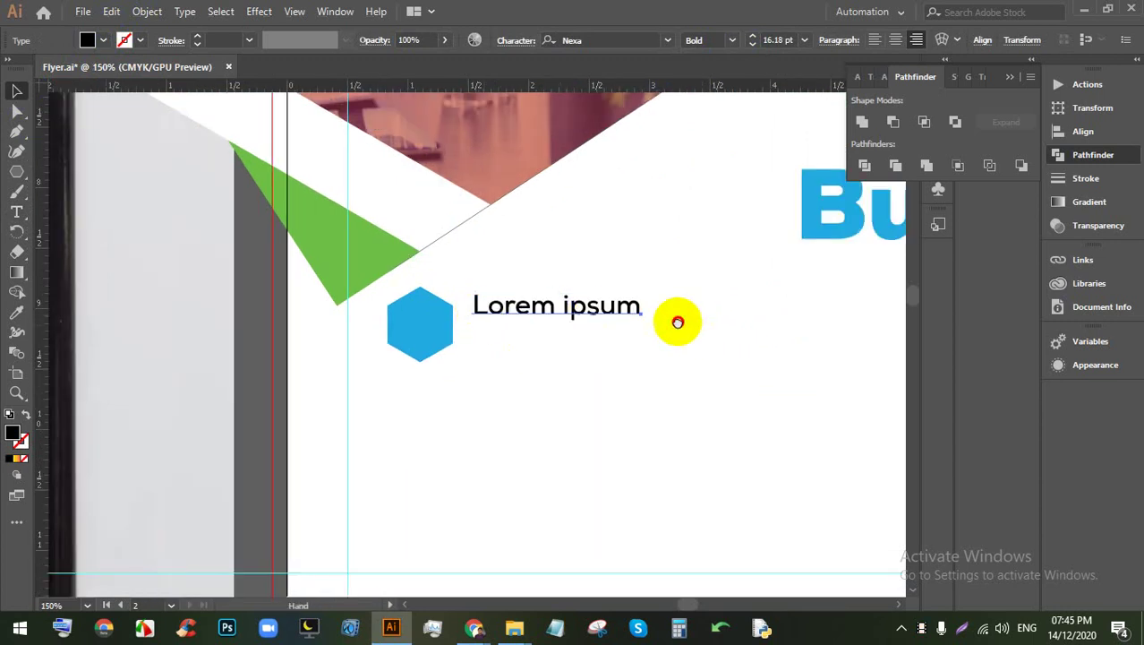
{"action": "scroll", "coordinate": [148, 222], "scroll_direction": "right", "scroll_amount": 2}
{"action": "left_click", "coordinate": [16, 211]}
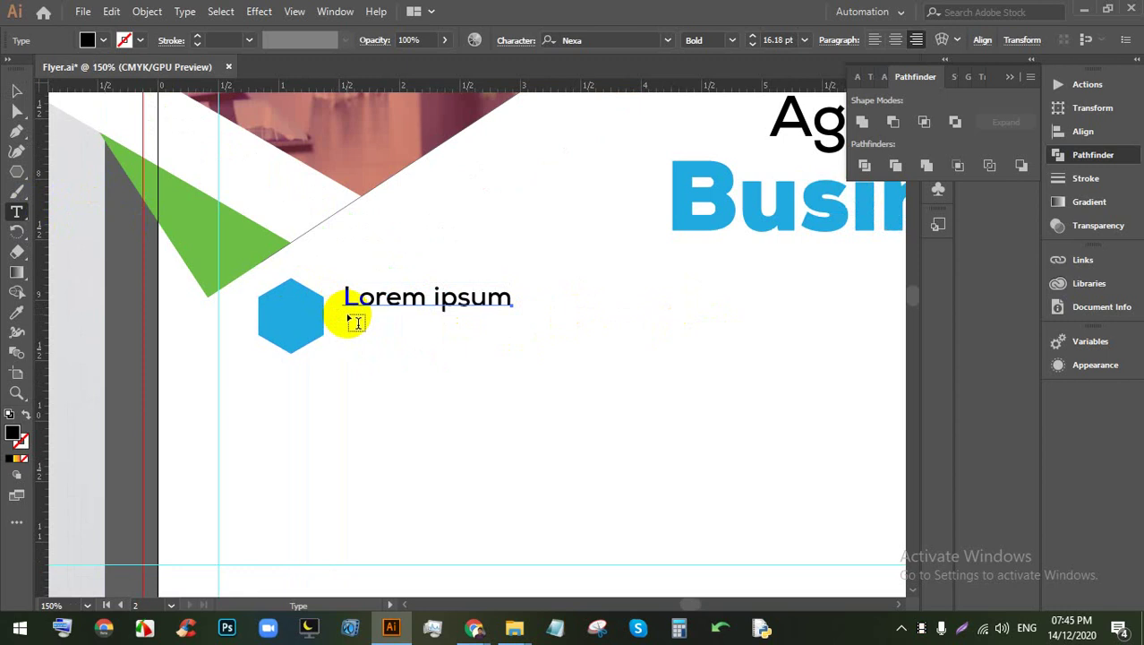
{"action": "left_click_drag", "start_coordinate": [347, 315], "coordinate": [644, 349]}
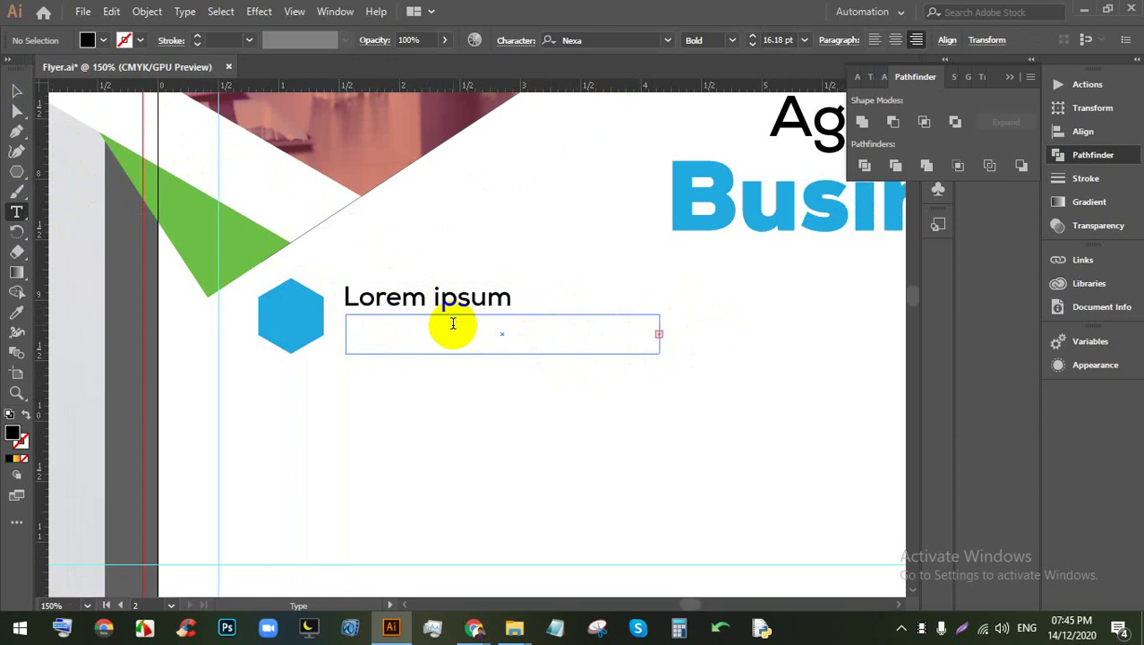
{"action": "left_click", "coordinate": [14, 90]}
{"action": "left_click", "coordinate": [526, 413]}
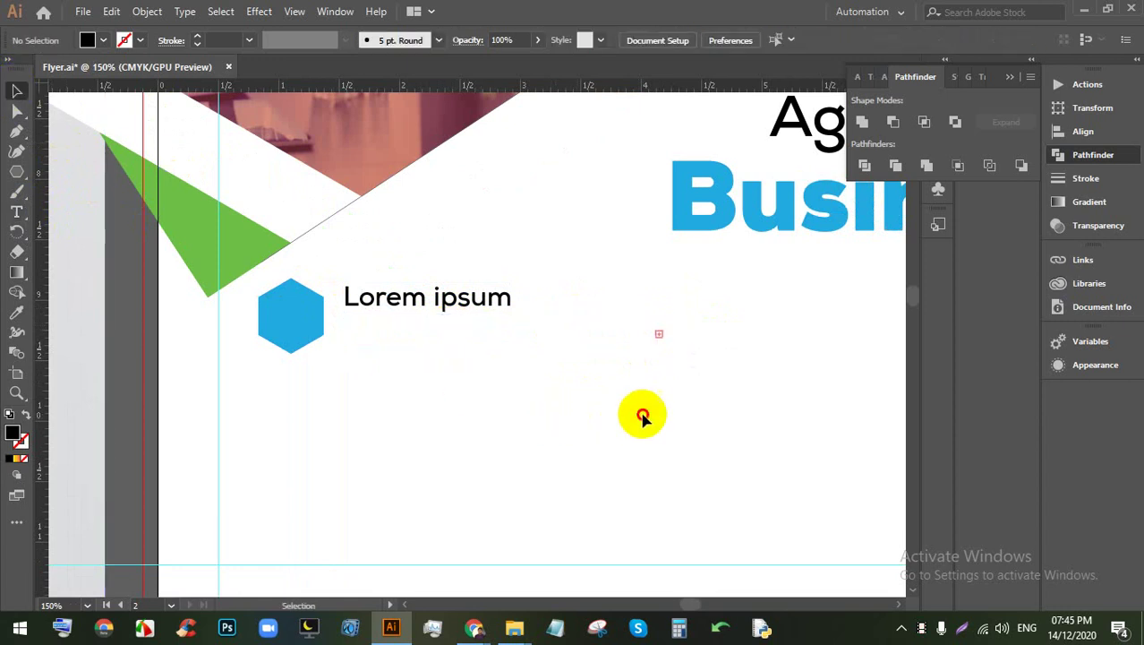
{"action": "left_click", "coordinate": [548, 341]}
{"action": "key", "text": "Delete"}
Step: Draw another area-type box below Lorem ipsum and delete its placeholder text
{"action": "left_click", "coordinate": [17, 211]}
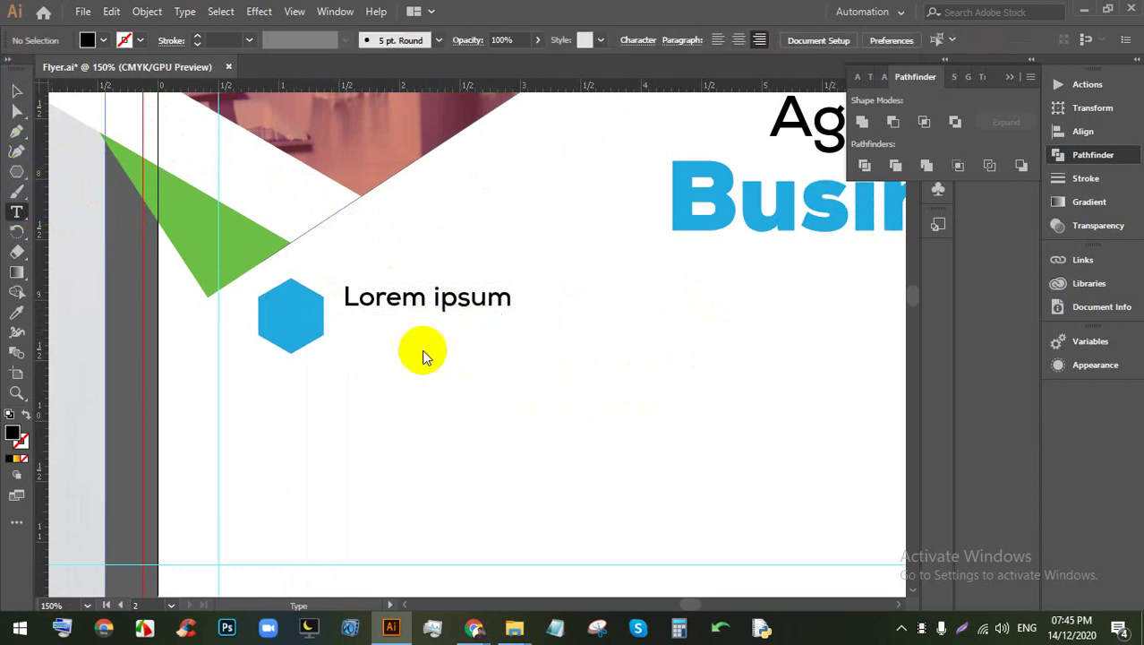
{"action": "left_click_drag", "start_coordinate": [343, 318], "coordinate": [730, 404]}
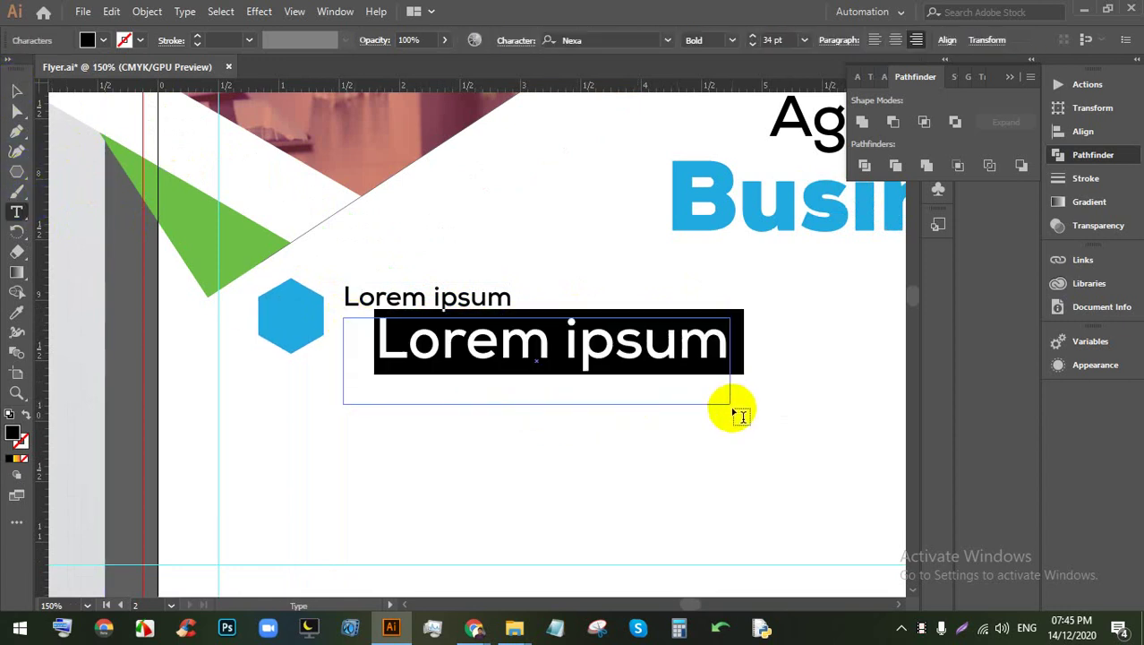
{"action": "triple_click", "coordinate": [552, 340]}
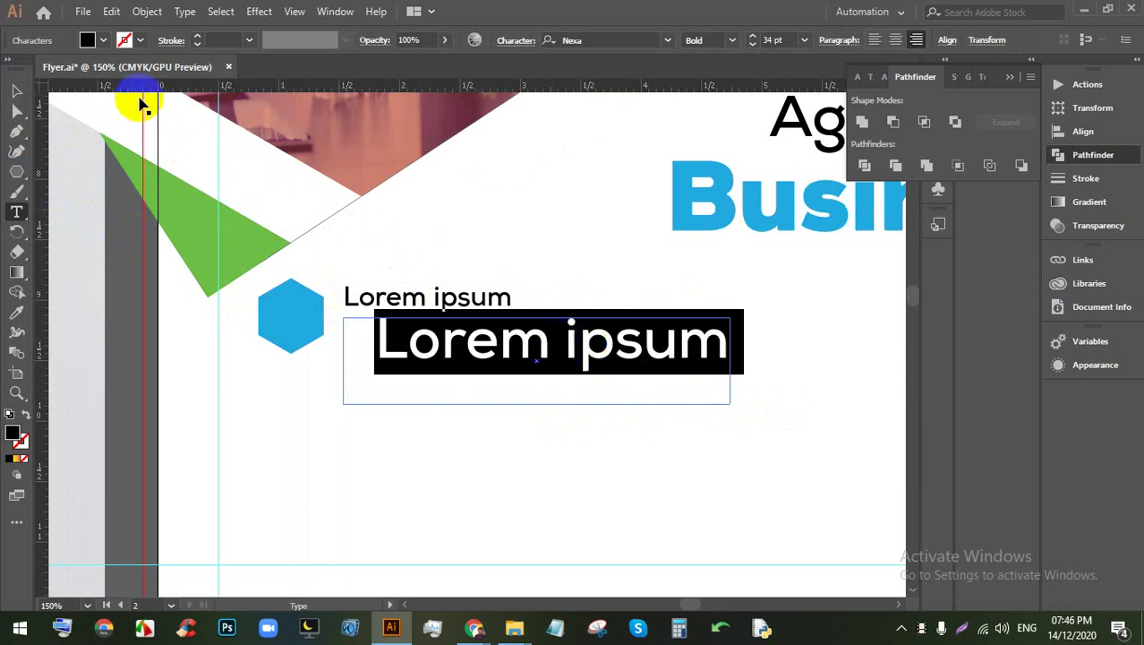
{"action": "key", "text": "BackSpace"}
{"action": "left_click", "coordinate": [19, 92]}
{"action": "left_click", "coordinate": [481, 403]}
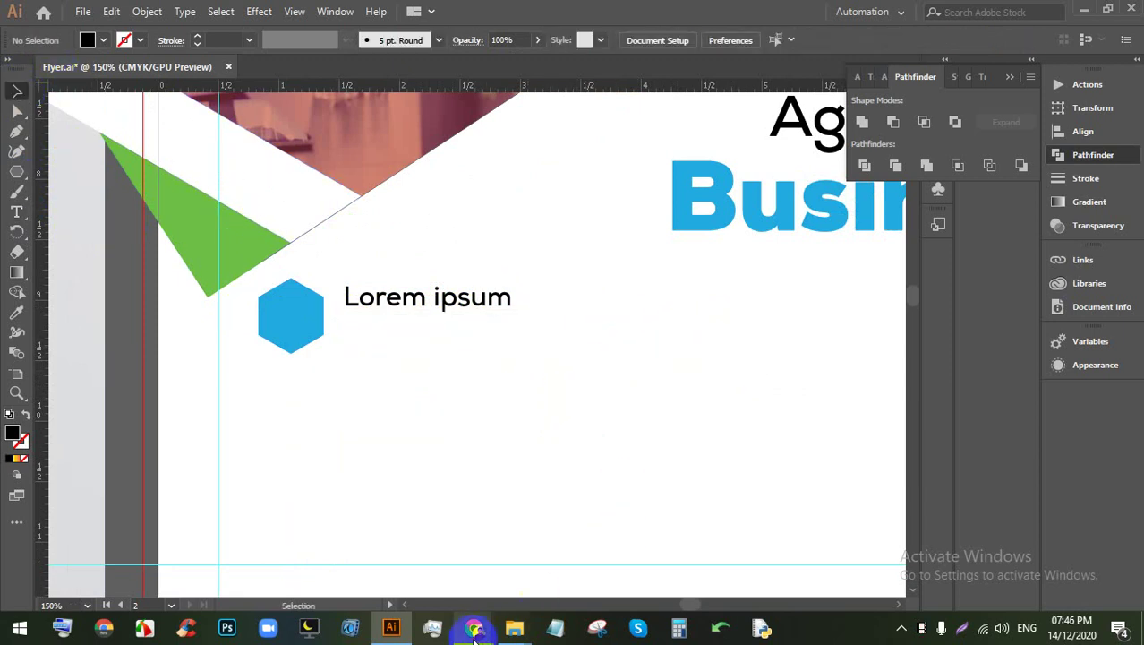
Step: In Chrome, open the lipsum.com bookmark in a new tab
{"action": "mouse_move", "coordinate": [475, 632]}
{"action": "left_click", "coordinate": [383, 548]}
{"action": "left_click", "coordinate": [976, 13]}
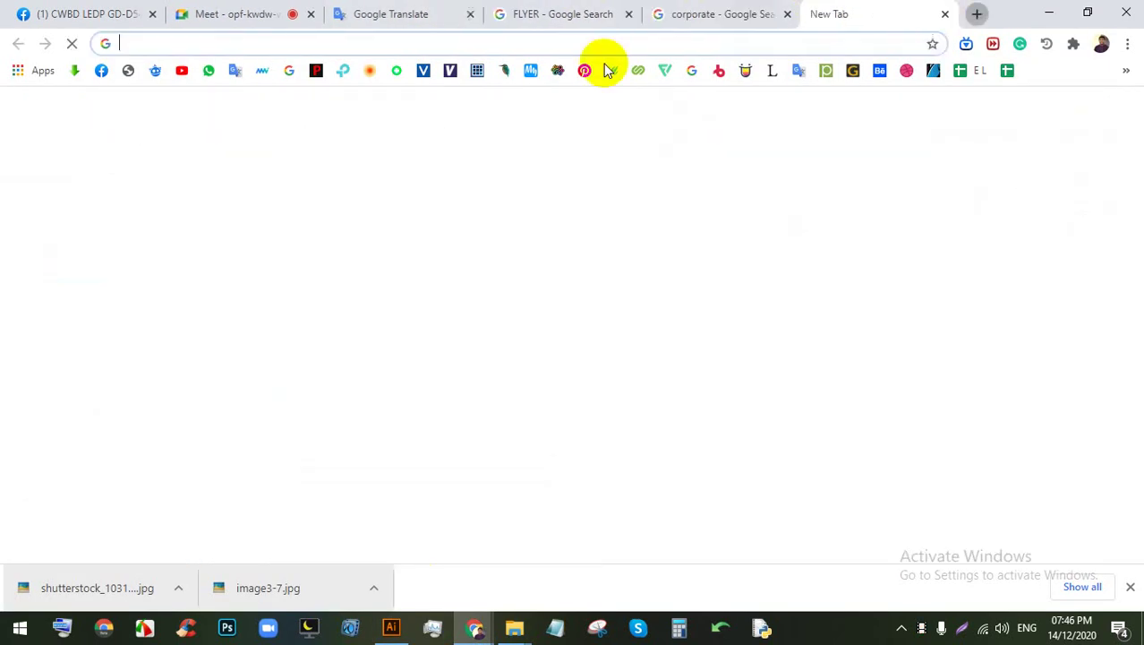
{"action": "left_click", "coordinate": [771, 70]}
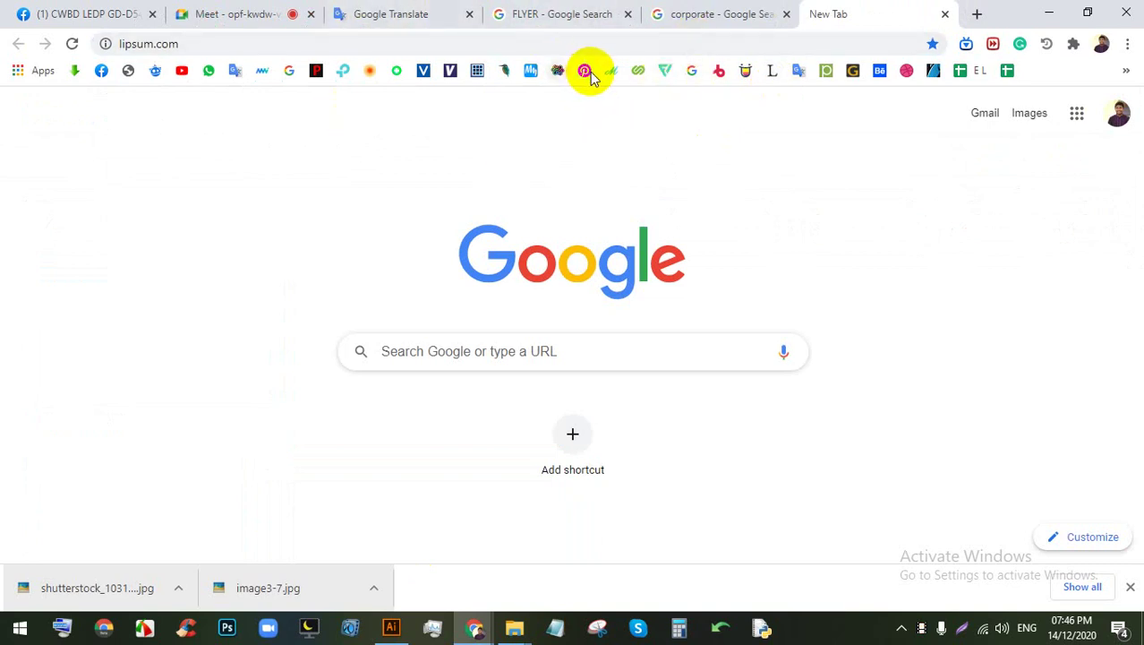
{"action": "right_click", "coordinate": [771, 72]}
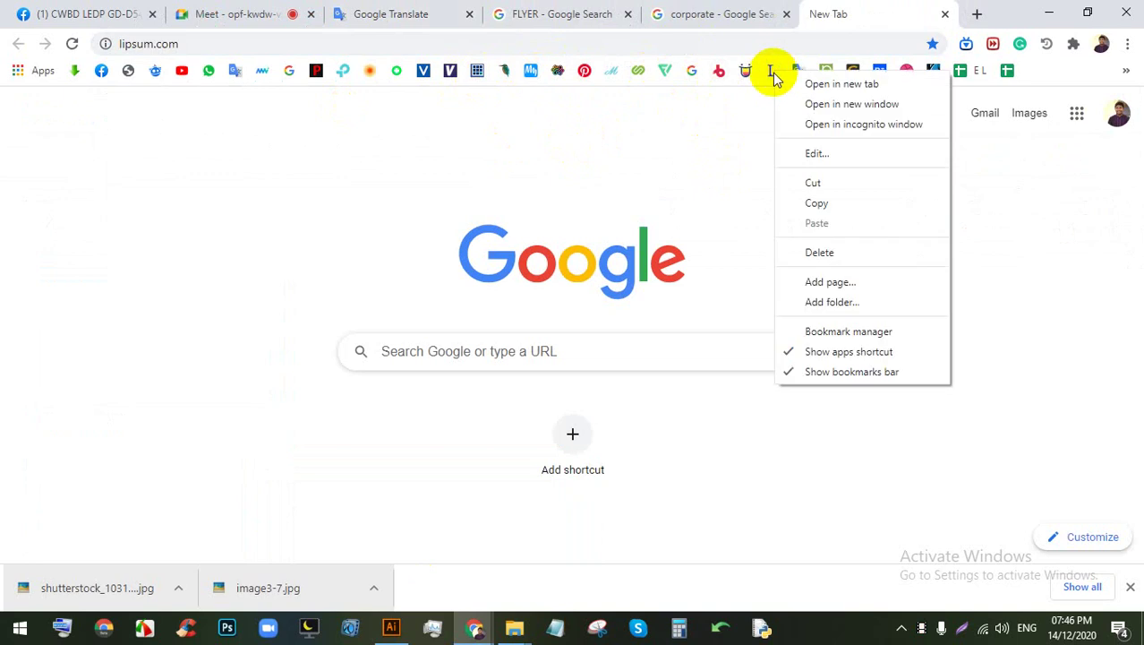
{"action": "left_click", "coordinate": [788, 84]}
Step: Close the blank new tab and the search-by-image box on the image results tab
{"action": "left_click", "coordinate": [863, 10]}
{"action": "left_click", "coordinate": [736, 9]}
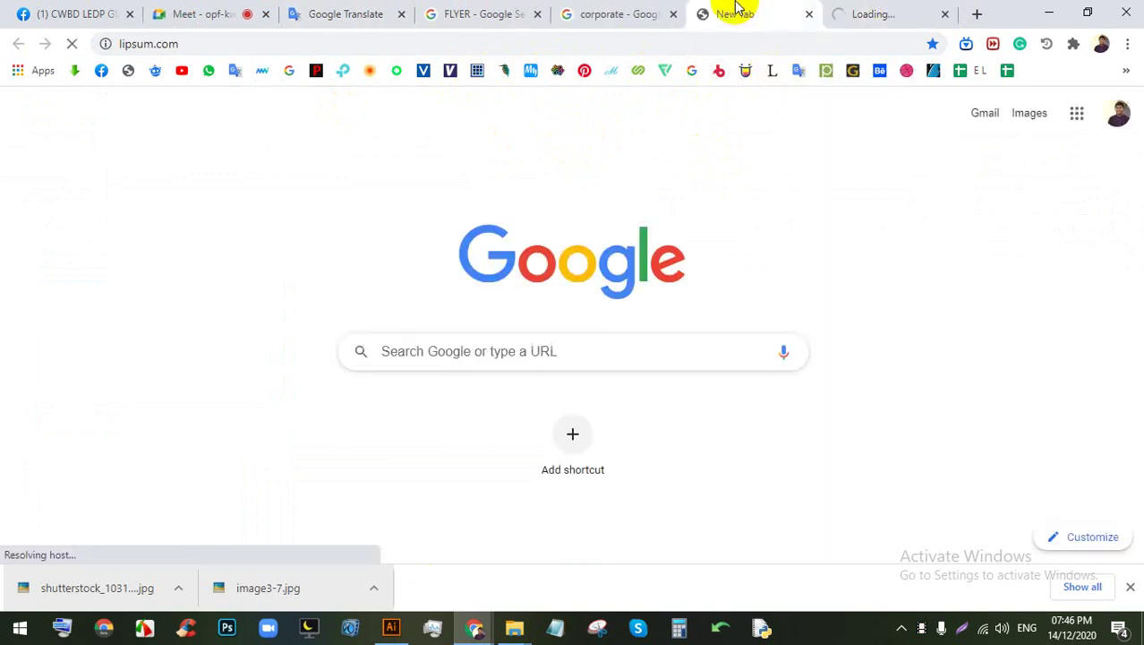
{"action": "left_click", "coordinate": [809, 14]}
{"action": "left_click", "coordinate": [677, 13]}
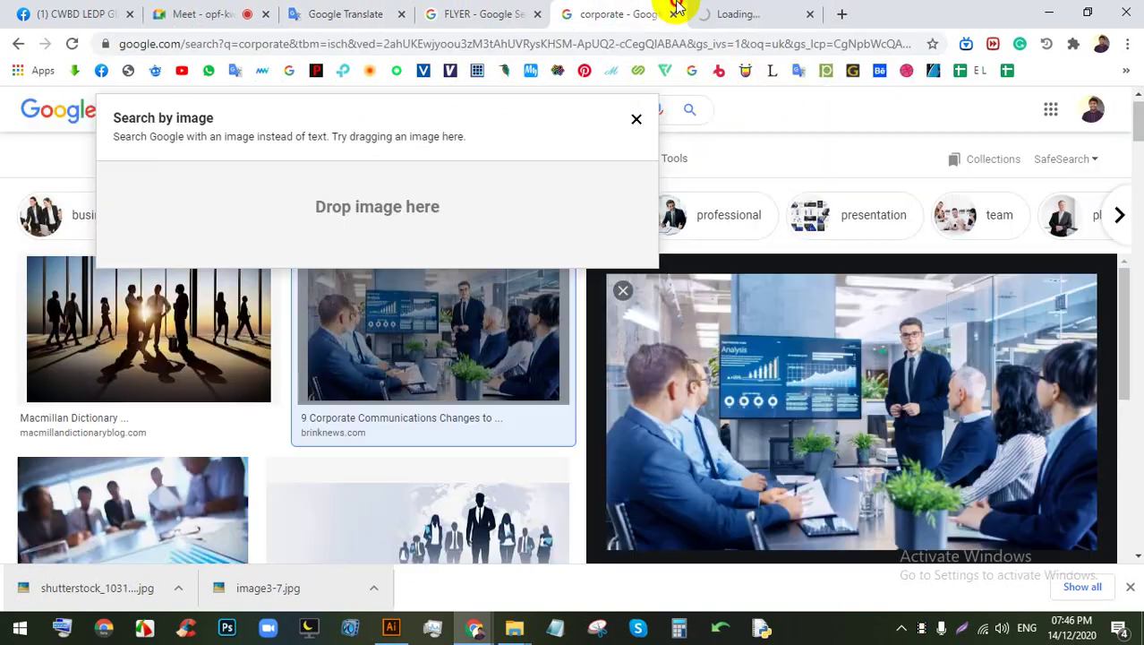
{"action": "left_click", "coordinate": [179, 14]}
{"action": "left_click", "coordinate": [566, 8]}
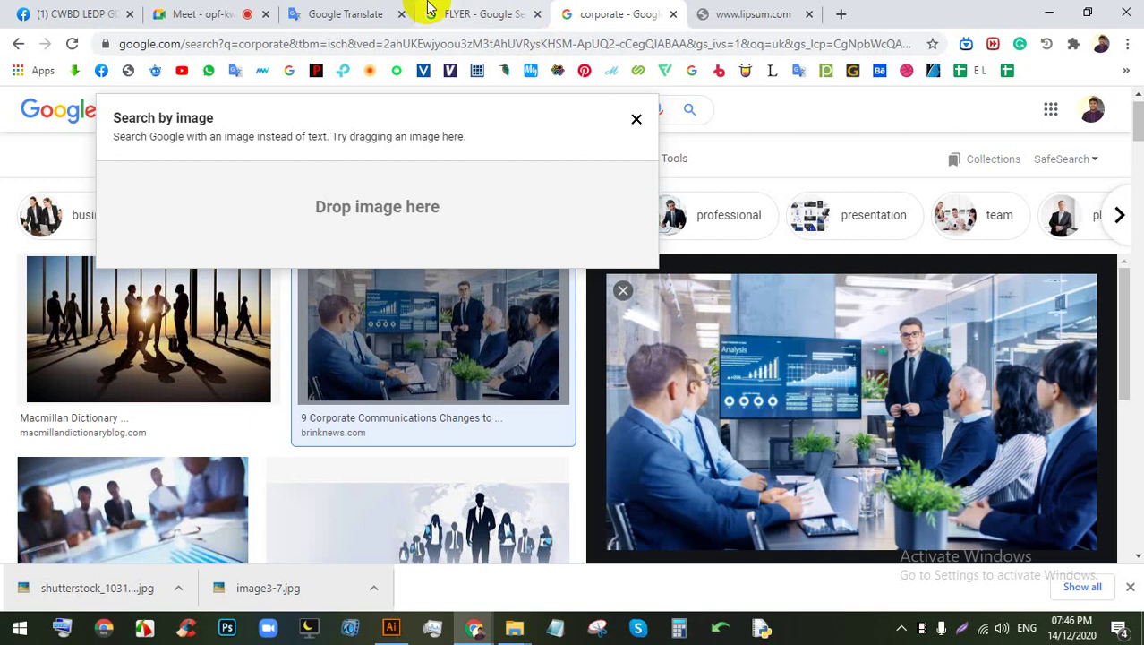
{"action": "left_click", "coordinate": [635, 121]}
Step: Reload lipsum.com twice despite the No internet error, then return to Illustrator
{"action": "left_click", "coordinate": [866, 11]}
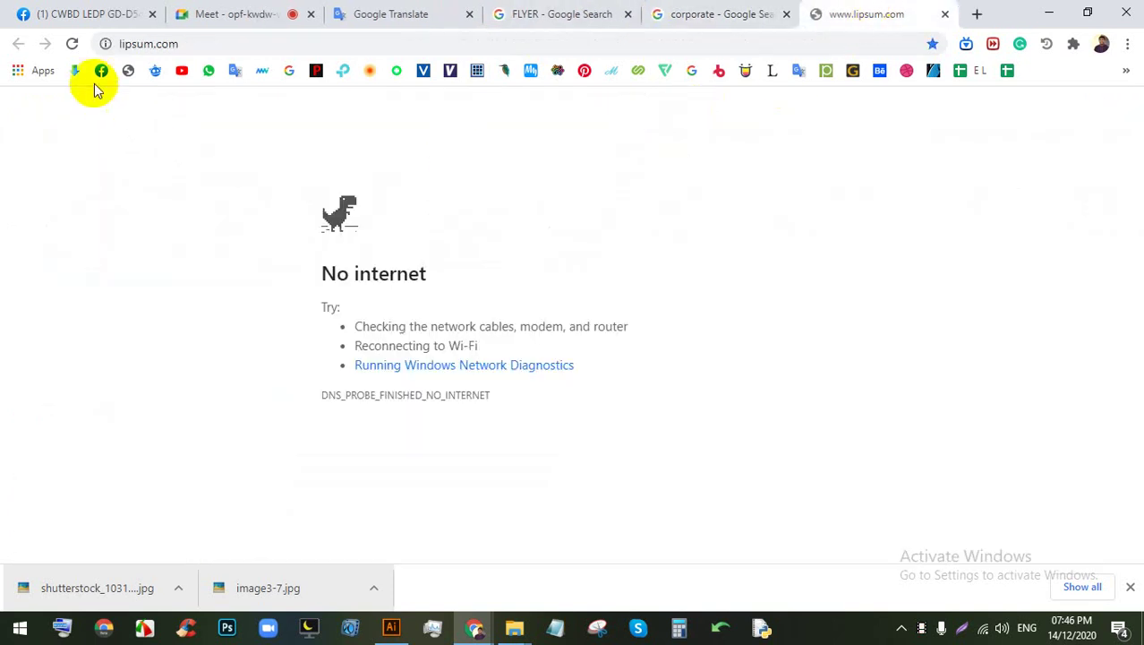
{"action": "left_click", "coordinate": [70, 45]}
{"action": "left_click", "coordinate": [70, 44]}
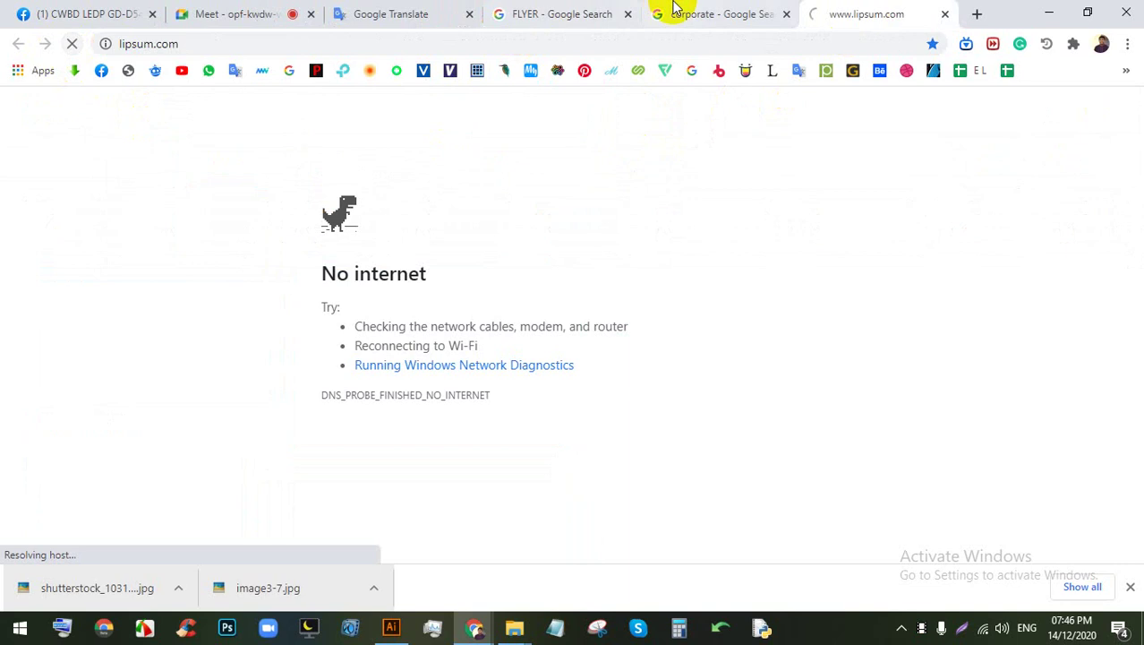
{"action": "left_click", "coordinate": [391, 627]}
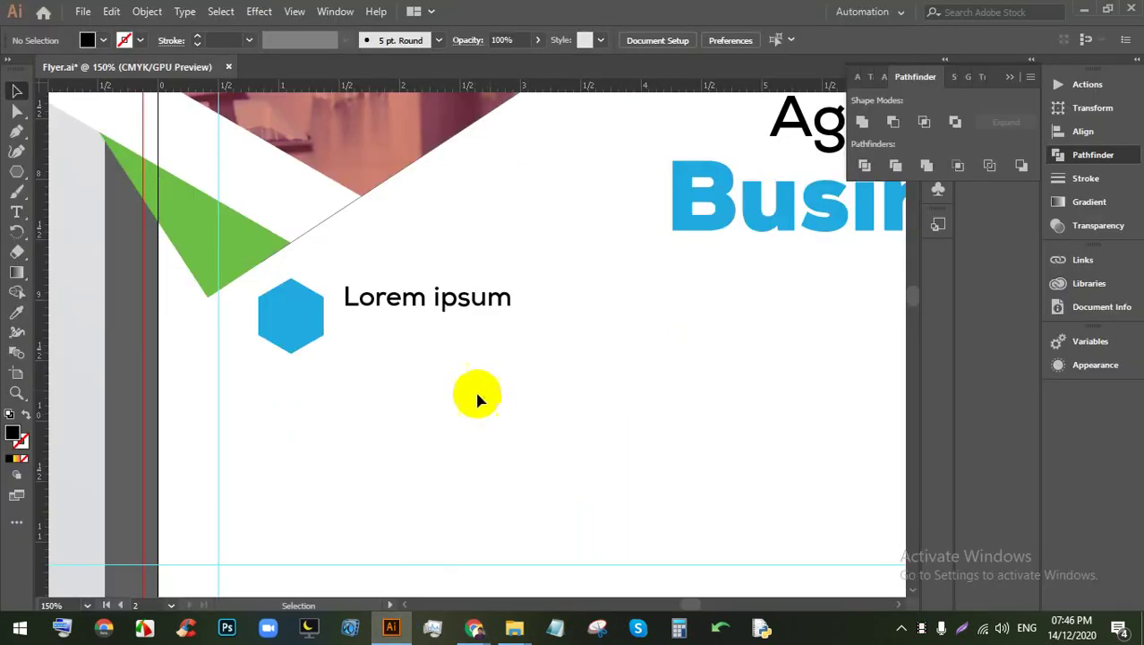
Step: Zoom out and drag a Type-tool frame filled with placeholder text
{"action": "key", "text": "ctrl+minus"}
{"action": "key", "text": "ctrl+minus"}
{"action": "key", "text": "ctrl+minus"}
{"action": "key", "text": "ctrl+minus"}
{"action": "key", "text": "ctrl+minus"}
{"action": "left_click_drag", "start_coordinate": [639, 413], "coordinate": [398, 311]}
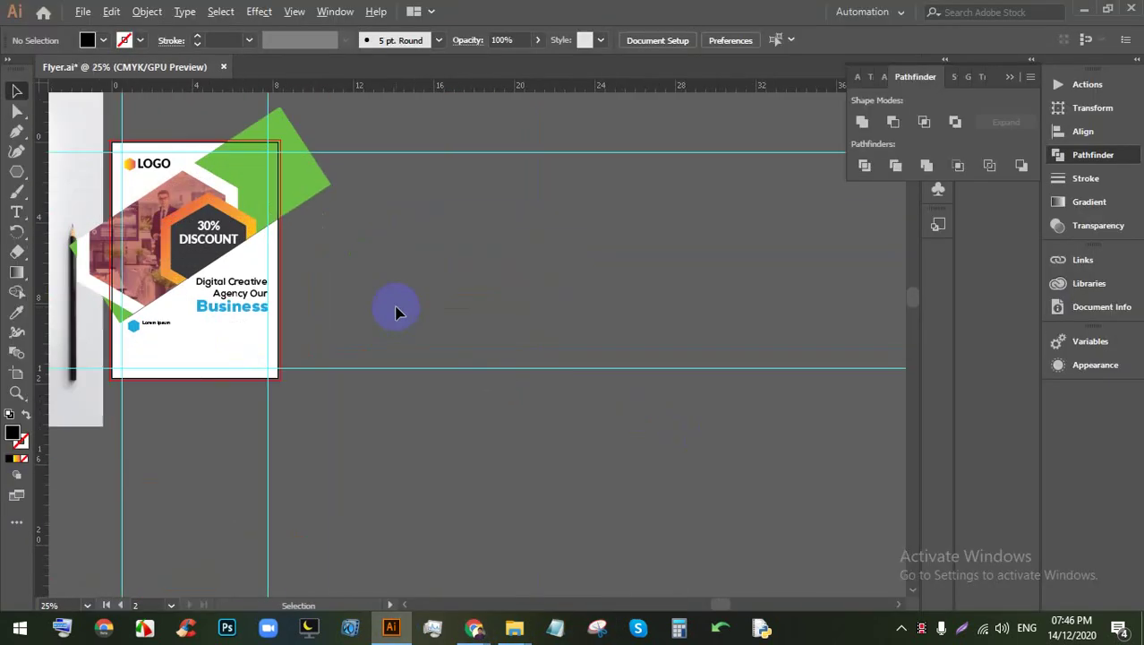
{"action": "left_click", "coordinate": [18, 213]}
{"action": "left_click_drag", "start_coordinate": [382, 172], "coordinate": [735, 466]}
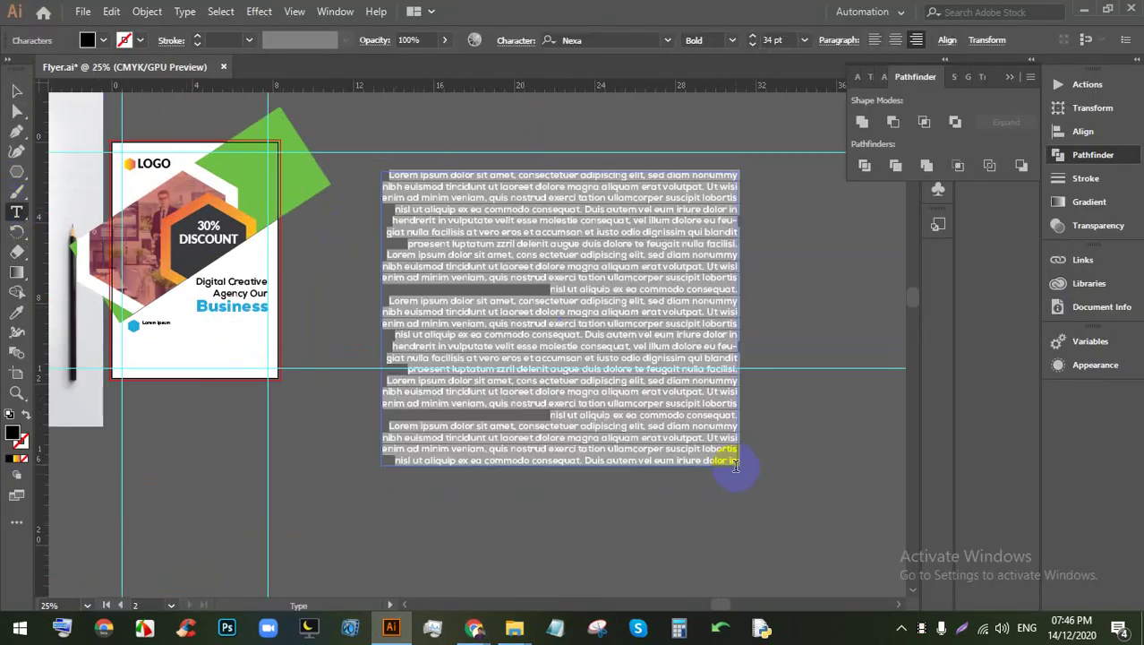
{"action": "scroll", "coordinate": [772, 36], "scroll_direction": "down", "scroll_amount": 1}
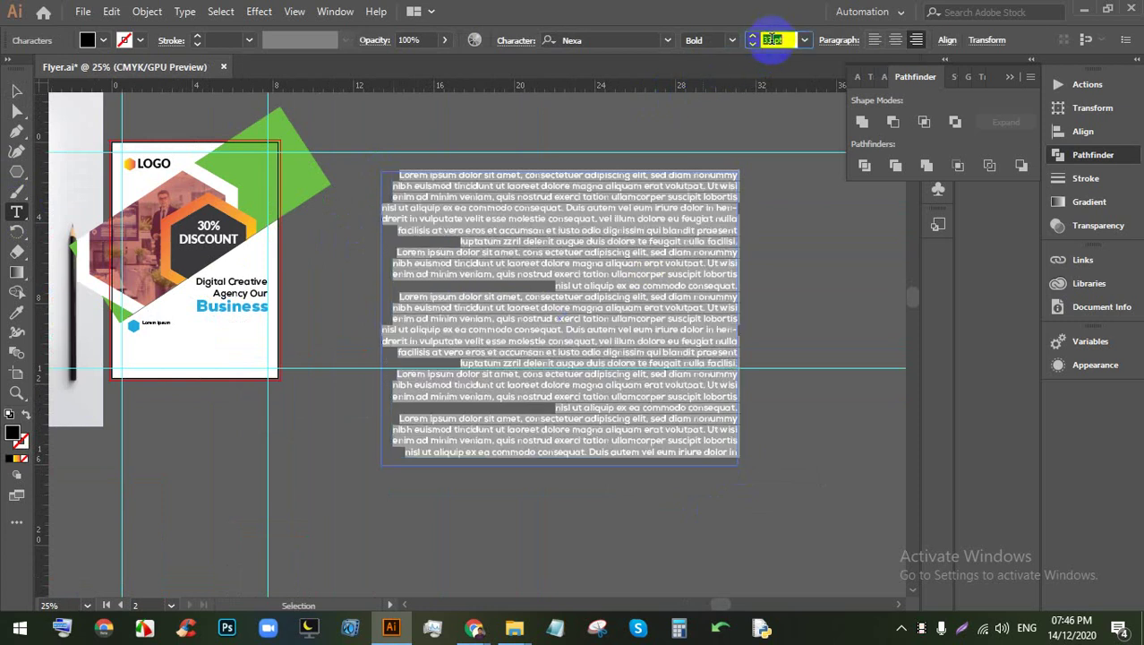
{"action": "scroll", "coordinate": [772, 39], "scroll_direction": "down", "scroll_amount": 5}
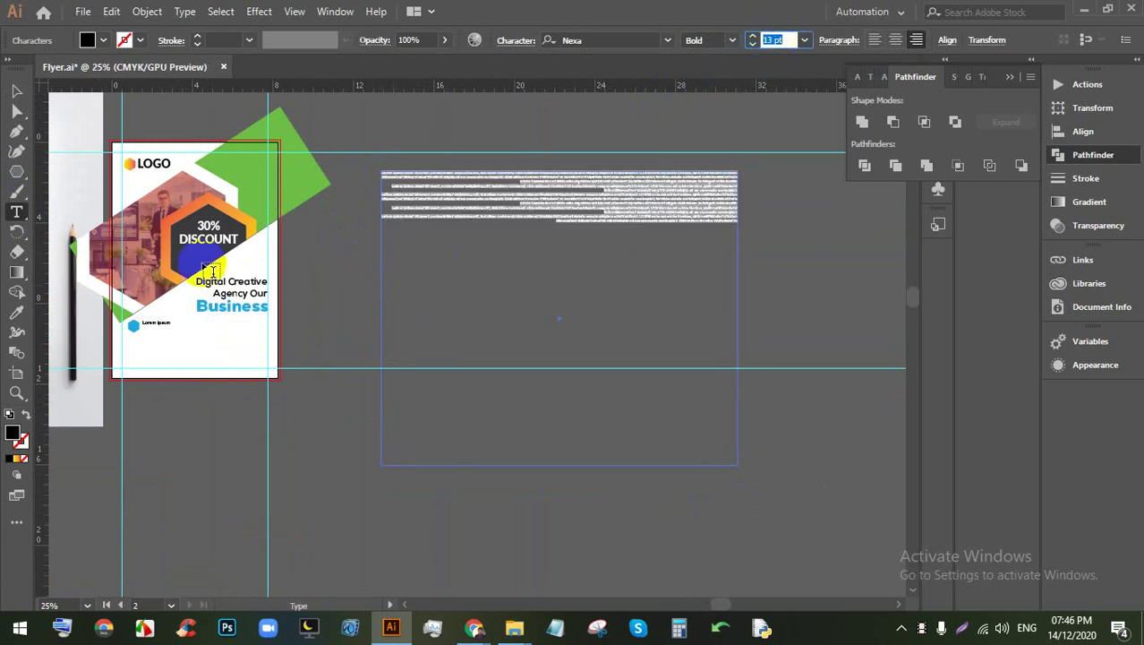
{"action": "left_click", "coordinate": [16, 90]}
{"action": "left_click", "coordinate": [446, 190]}
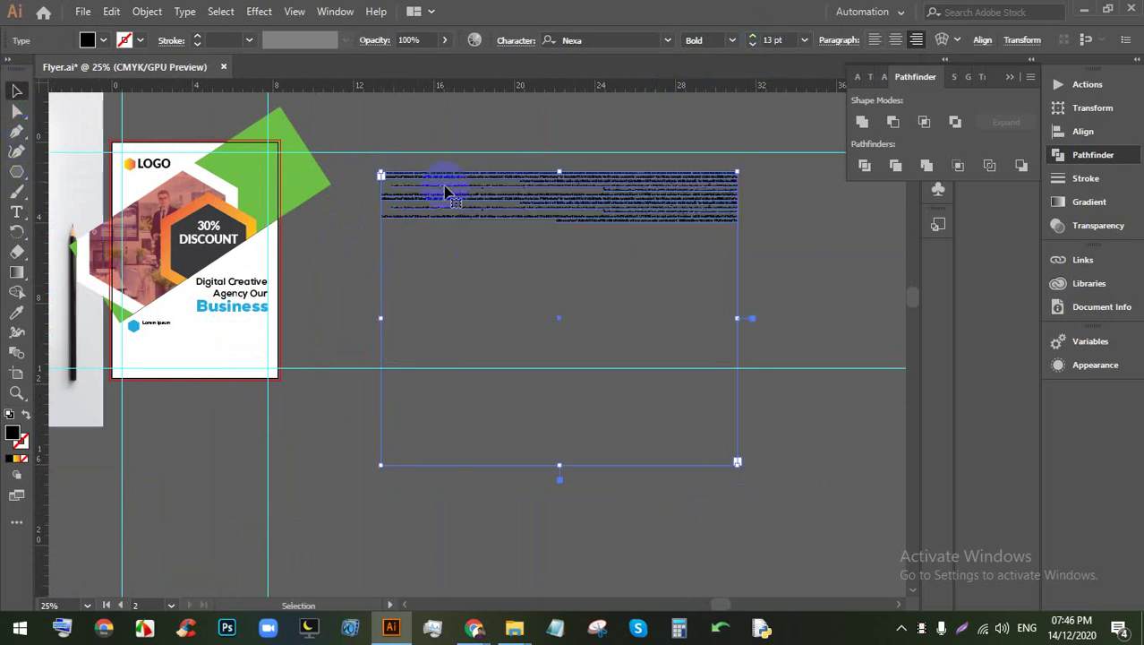
Step: Create a placeholder paragraph frame below Lorem ipsum and shrink its text to 5 pt
{"action": "scroll", "coordinate": [139, 330], "scroll_direction": "up", "scroll_amount": 5}
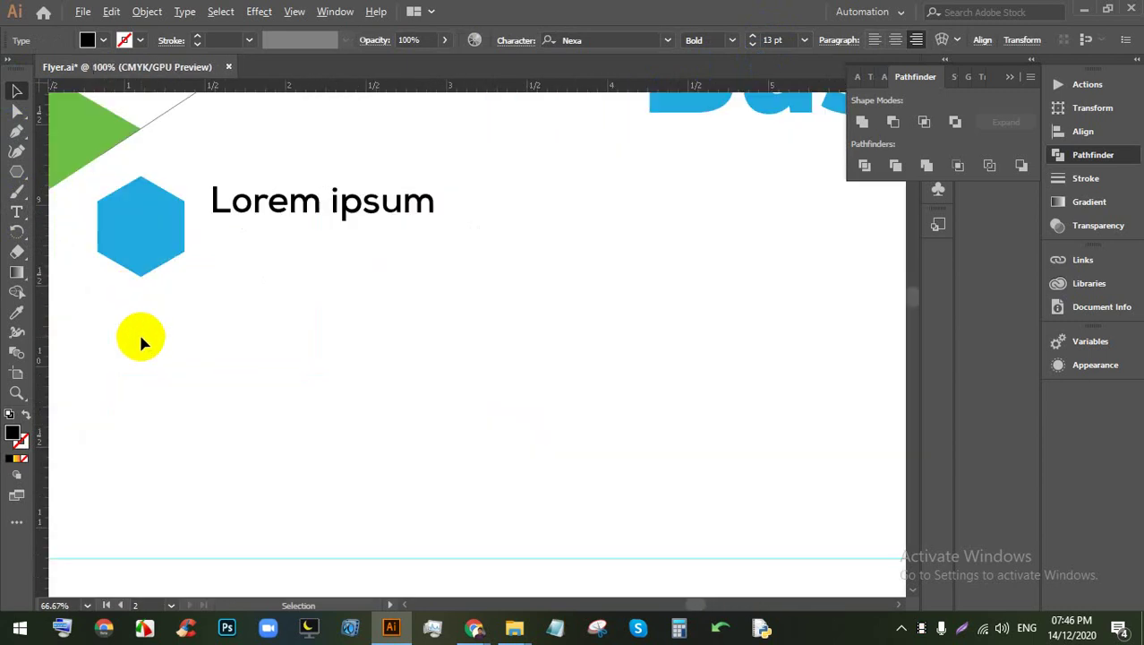
{"action": "left_click_drag", "start_coordinate": [250, 235], "coordinate": [677, 320]}
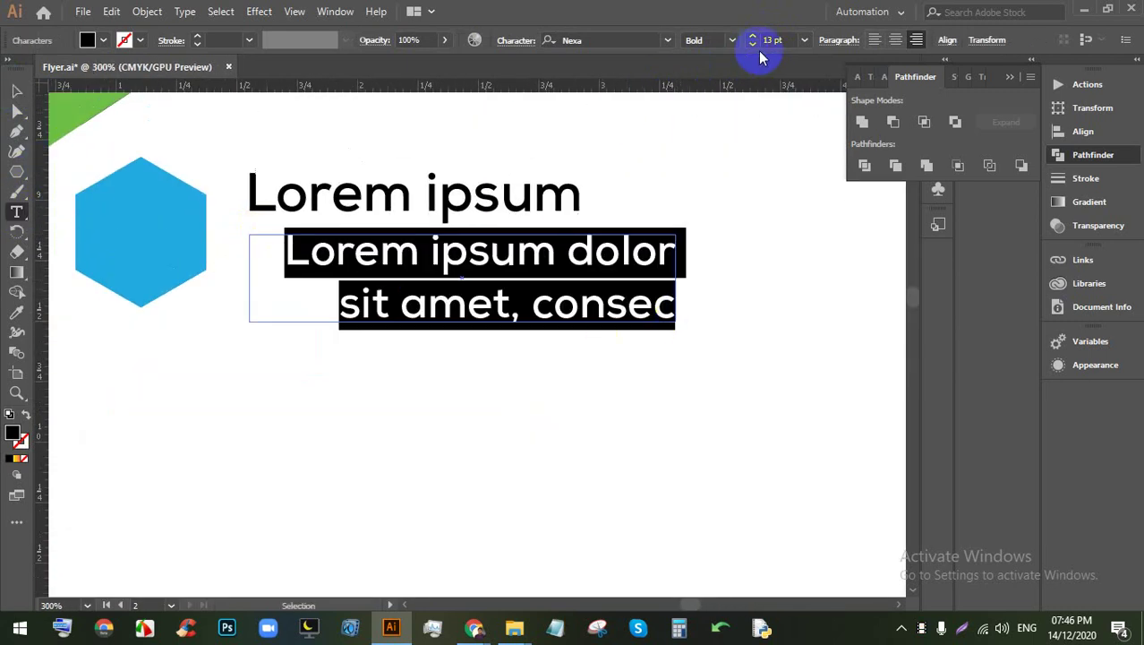
{"action": "key", "text": "Down"}
{"action": "key", "text": "Down"}
{"action": "key", "text": "Down"}
{"action": "key", "text": "Down"}
{"action": "key", "text": "Down"}
{"action": "key", "text": "Down"}
{"action": "key", "text": "Down"}
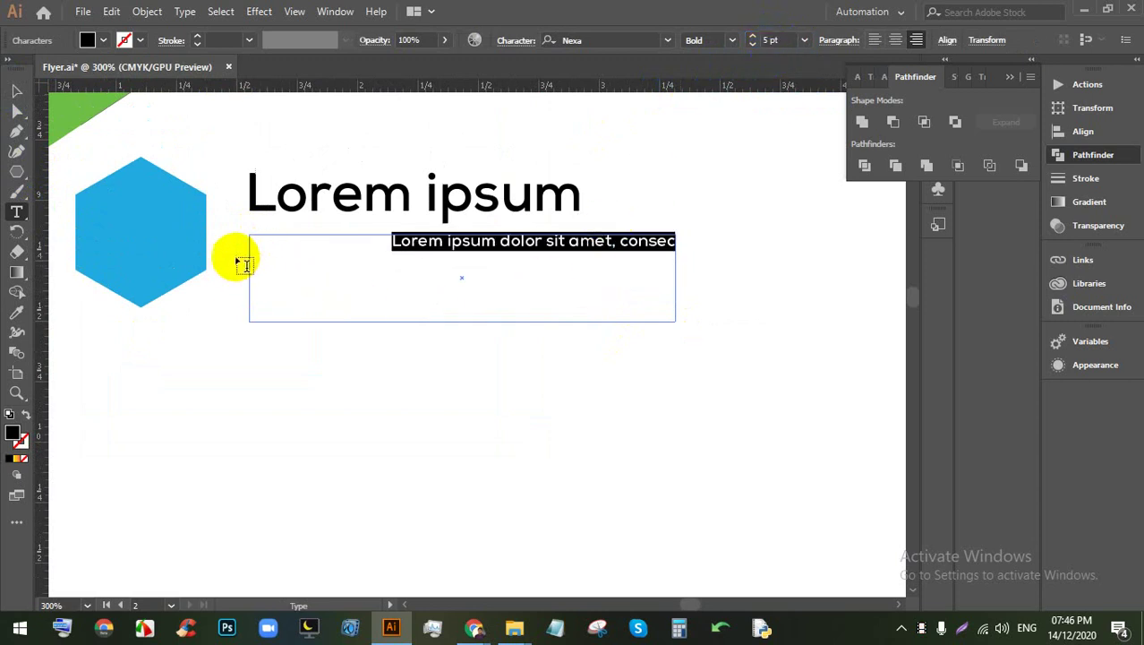
{"action": "left_click_drag", "start_coordinate": [237, 231], "coordinate": [714, 336]}
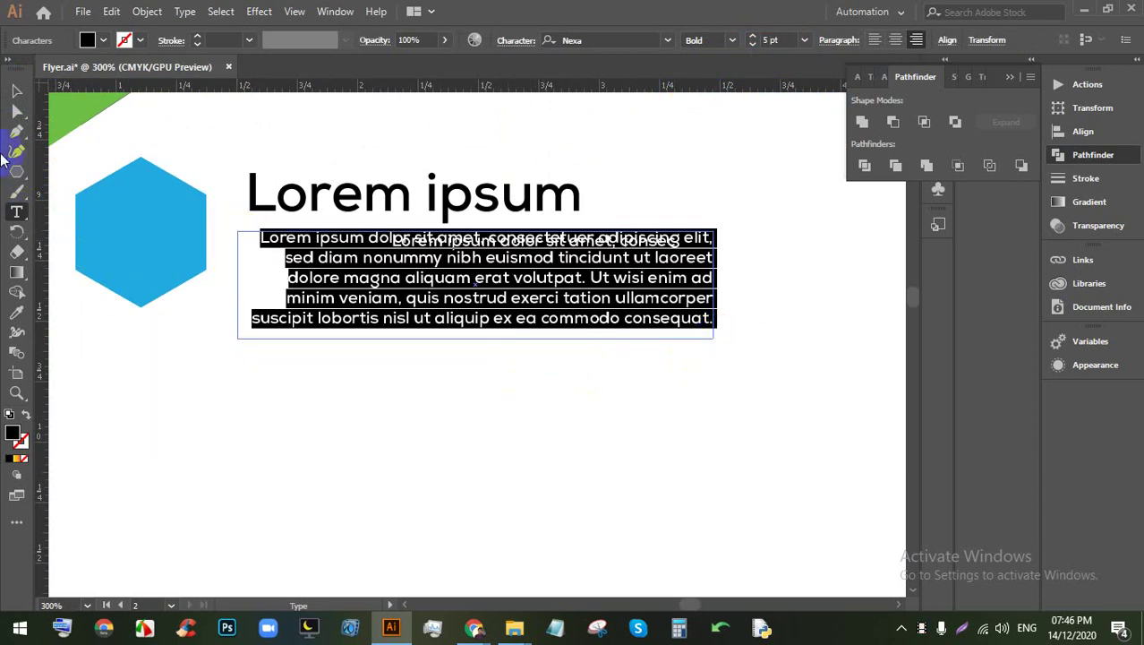
{"action": "left_click", "coordinate": [16, 91]}
{"action": "left_click_drag", "start_coordinate": [481, 242], "coordinate": [467, 333]}
Step: Delete the leftover text frame, move the paragraph under the heading, align left, and trim to three lines
{"action": "left_click", "coordinate": [528, 278]}
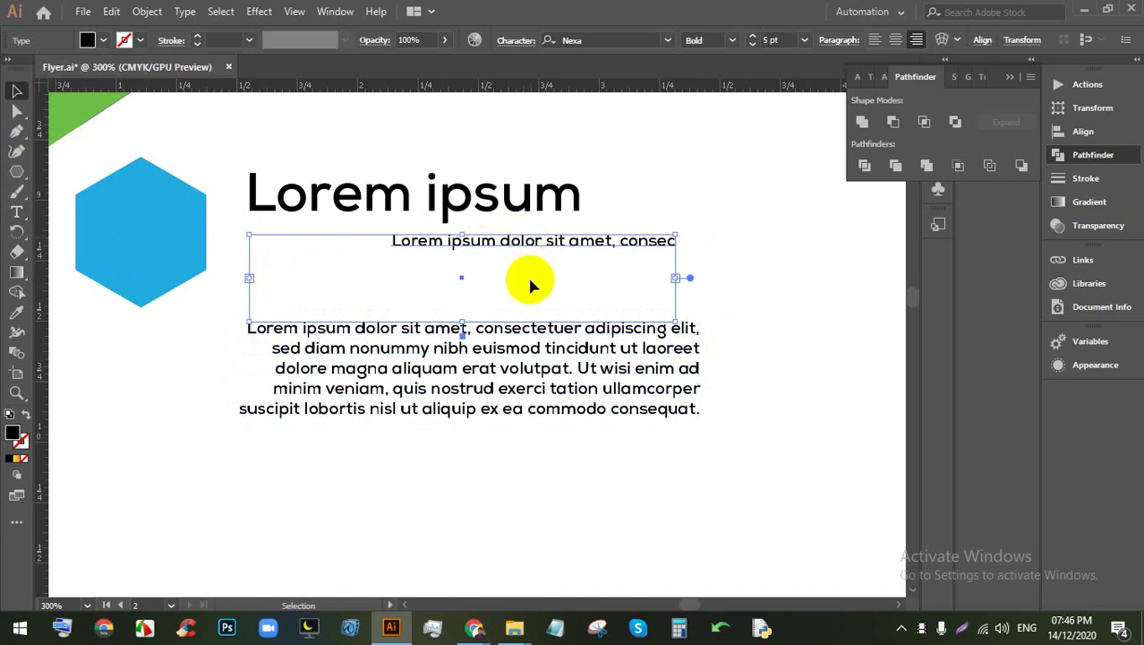
{"action": "key", "text": "Delete"}
{"action": "left_click_drag", "start_coordinate": [508, 375], "coordinate": [495, 295]}
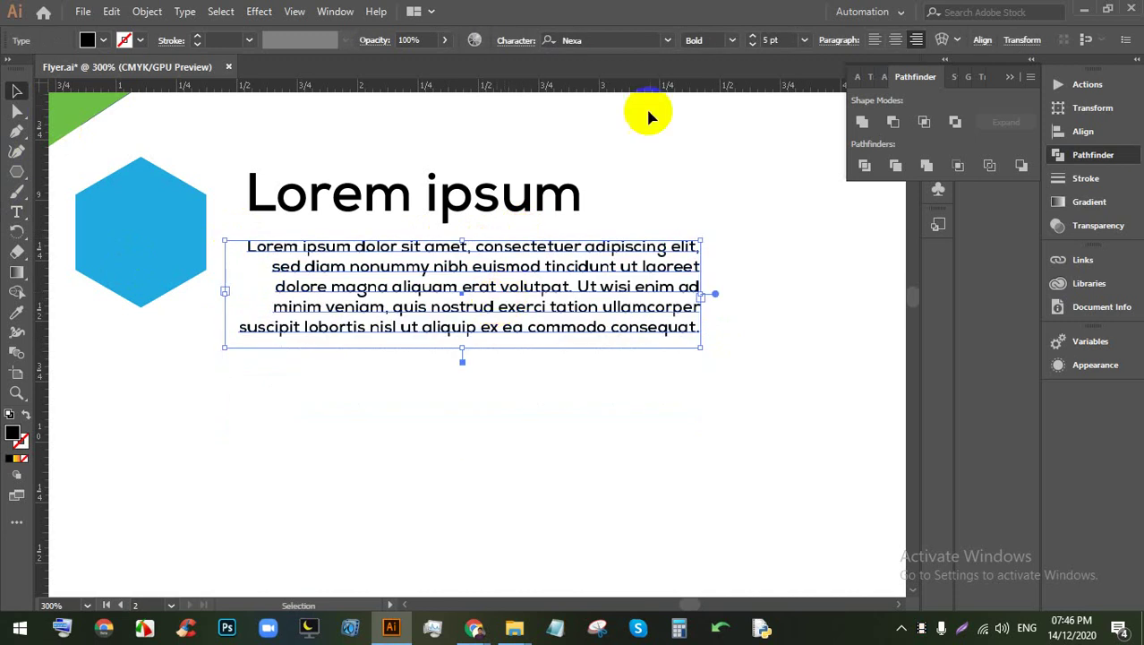
{"action": "left_click", "coordinate": [873, 41]}
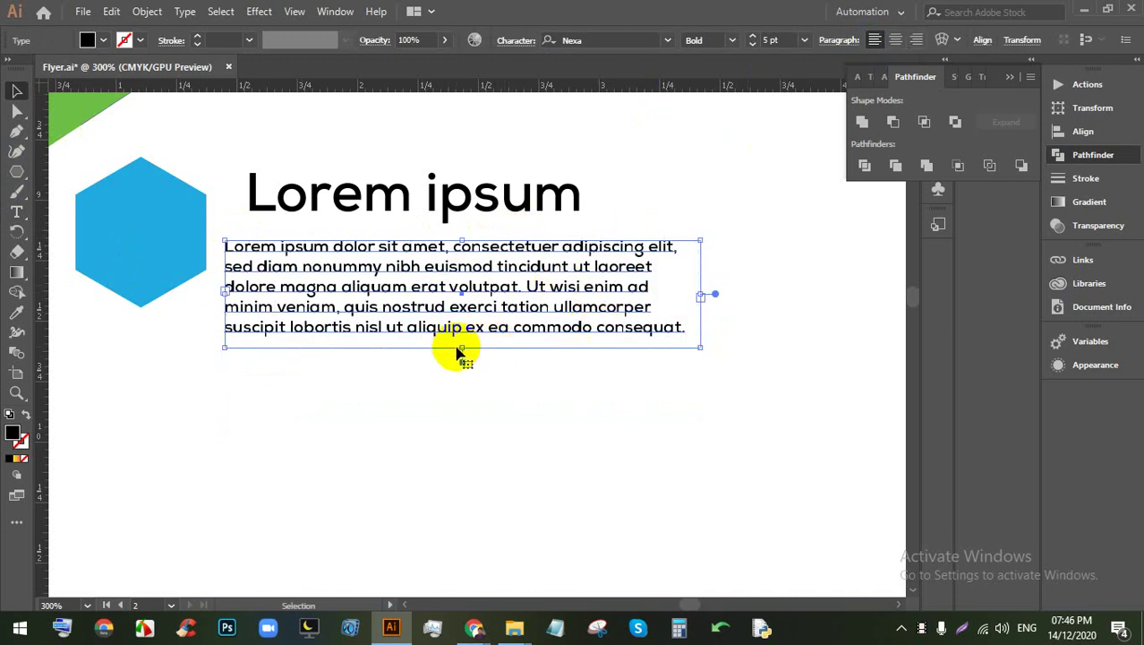
{"action": "left_click_drag", "start_coordinate": [461, 347], "coordinate": [454, 283]}
{"action": "left_click", "coordinate": [591, 338]}
Step: Select the Lorem ipsum heading and paragraph and centre them vertically
{"action": "key", "text": "ctrl+minus"}
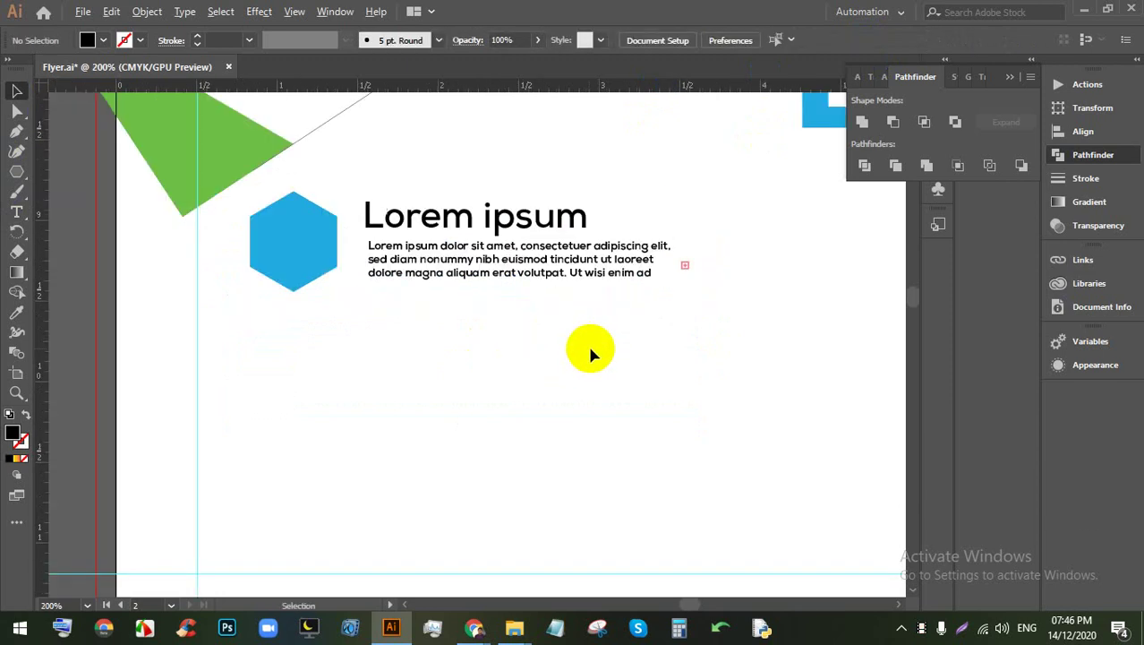
{"action": "left_click_drag", "start_coordinate": [539, 353], "coordinate": [291, 210]}
{"action": "left_click", "coordinate": [532, 348]}
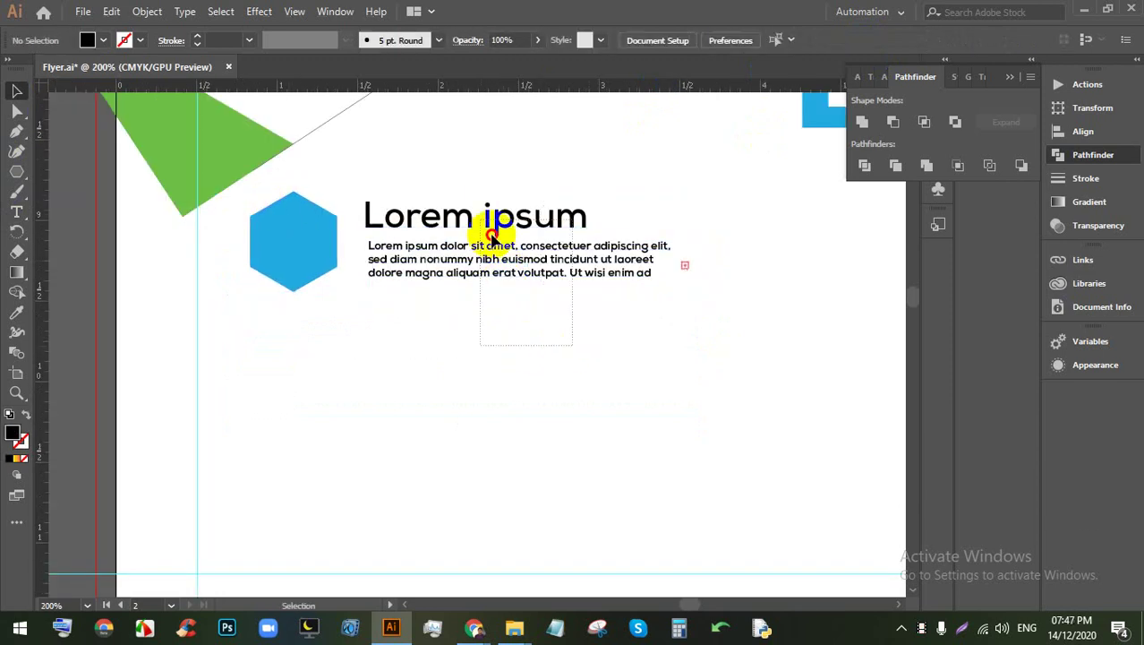
{"action": "left_click", "coordinate": [448, 220]}
{"action": "left_click", "coordinate": [482, 334]}
{"action": "left_click", "coordinate": [481, 230]}
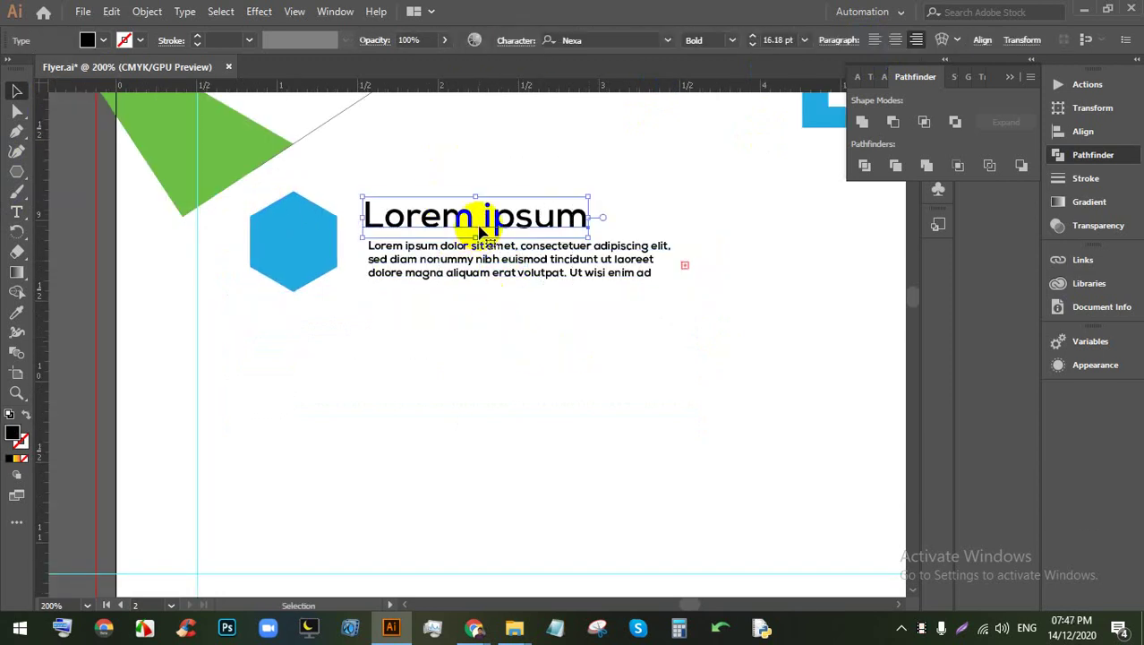
{"action": "left_click_drag", "start_coordinate": [475, 225], "coordinate": [478, 230]}
{"action": "left_click", "coordinate": [638, 334]}
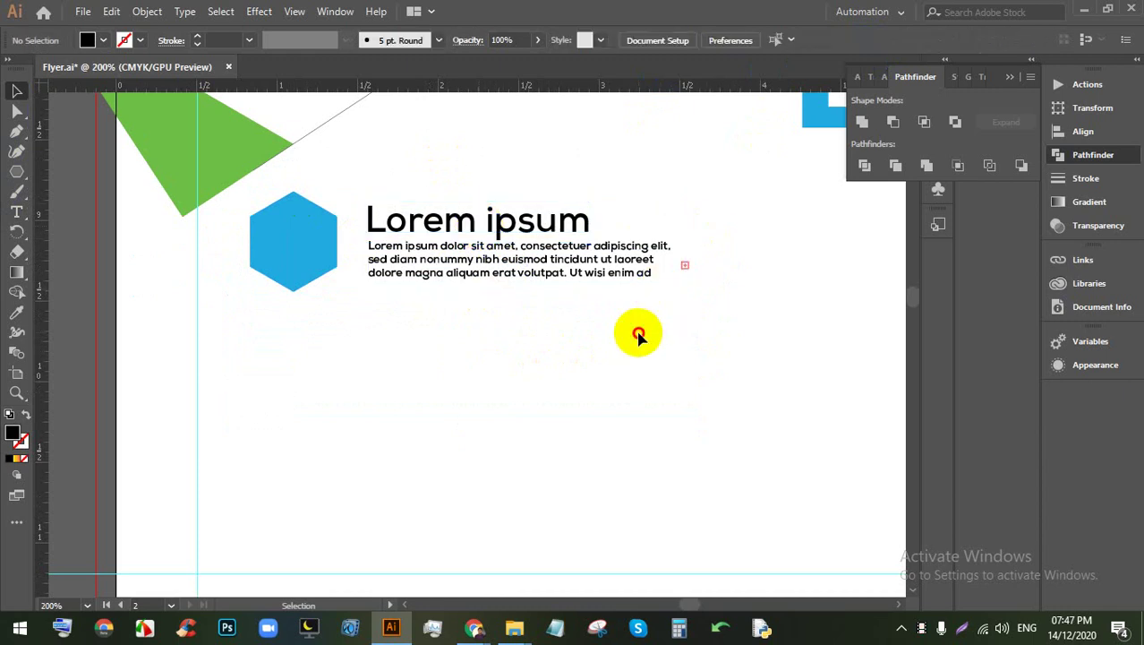
{"action": "left_click", "coordinate": [506, 222]}
{"action": "left_click_drag", "start_coordinate": [520, 356], "coordinate": [313, 222]}
{"action": "left_click", "coordinate": [632, 40]}
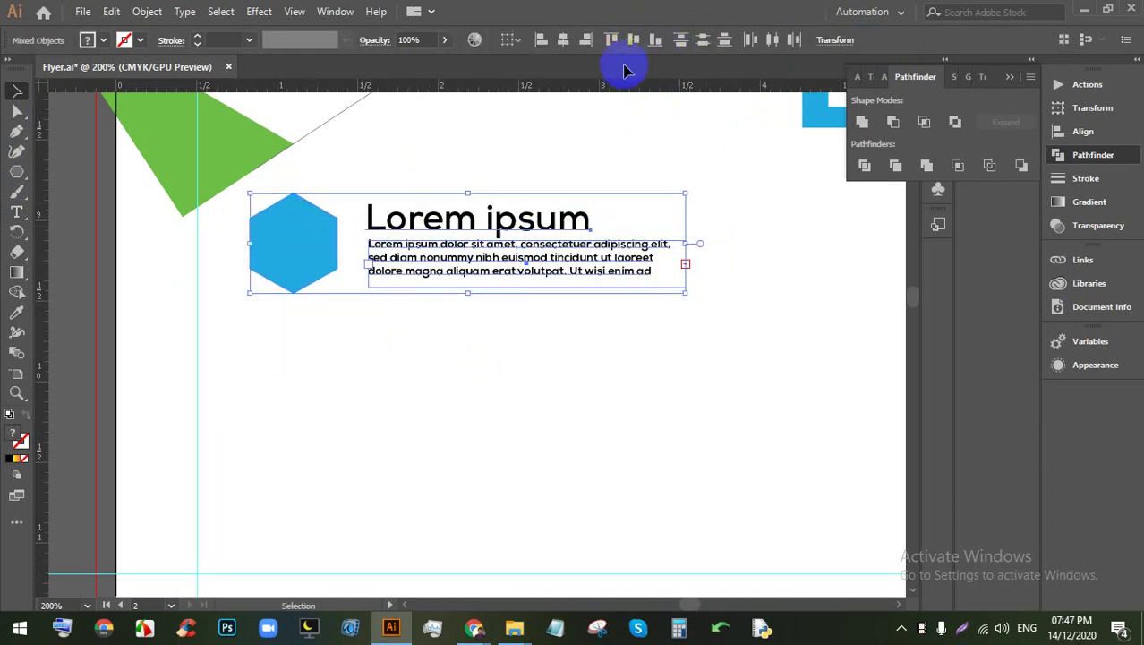
Step: Alt-drag the hexagon, heading and paragraph row down twice to make three rows
{"action": "left_click_drag", "start_coordinate": [531, 320], "coordinate": [288, 154]}
{"action": "left_click_drag", "start_coordinate": [361, 242], "coordinate": [442, 351]}
{"action": "left_click_drag", "start_coordinate": [442, 351], "coordinate": [443, 479]}
{"action": "left_click", "coordinate": [686, 421]}
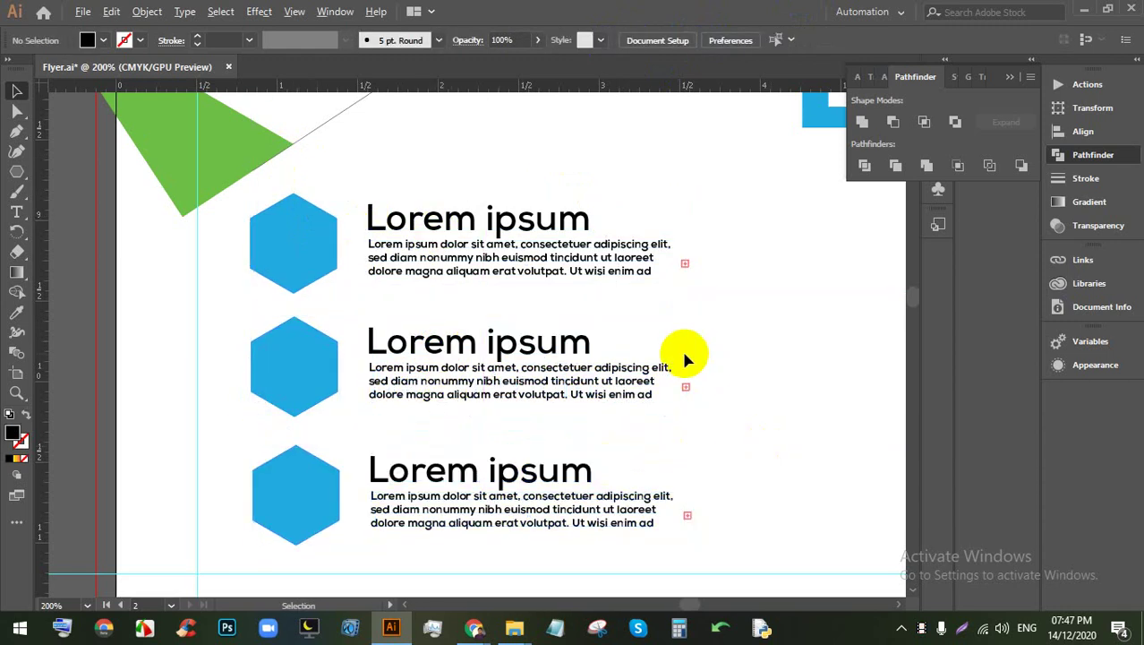
{"action": "key", "text": "ctrl+minus"}
{"action": "left_click", "coordinate": [503, 335]}
{"action": "left_click", "coordinate": [87, 39]}
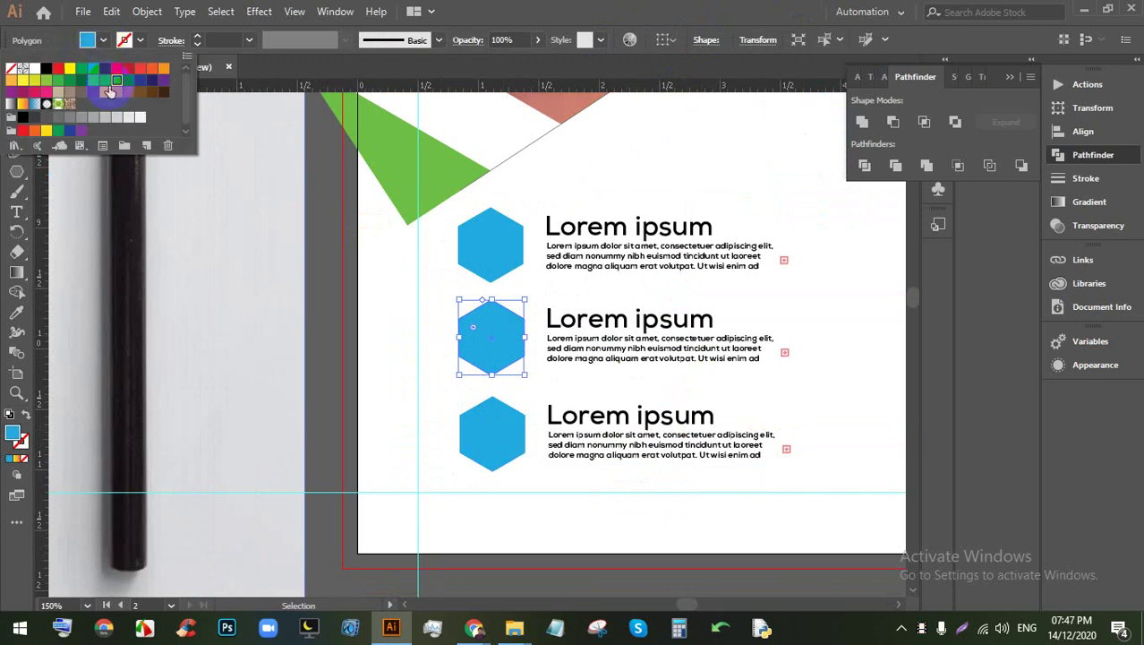
{"action": "left_click", "coordinate": [70, 69]}
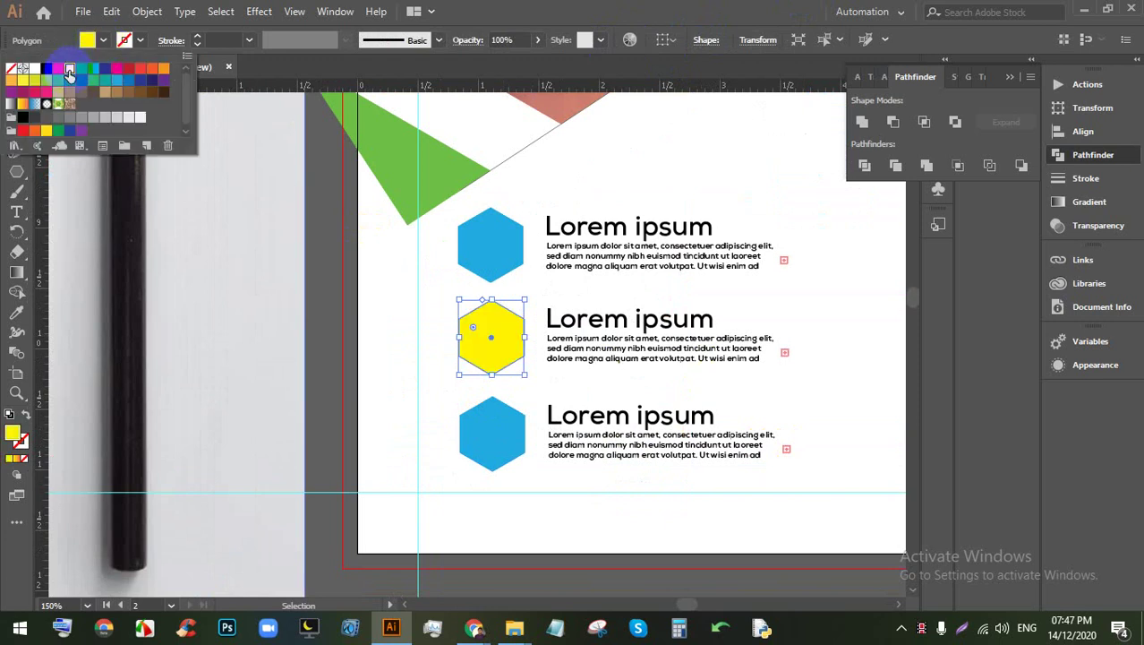
{"action": "left_click", "coordinate": [164, 69]}
{"action": "left_click", "coordinate": [403, 332]}
{"action": "left_click", "coordinate": [512, 455]}
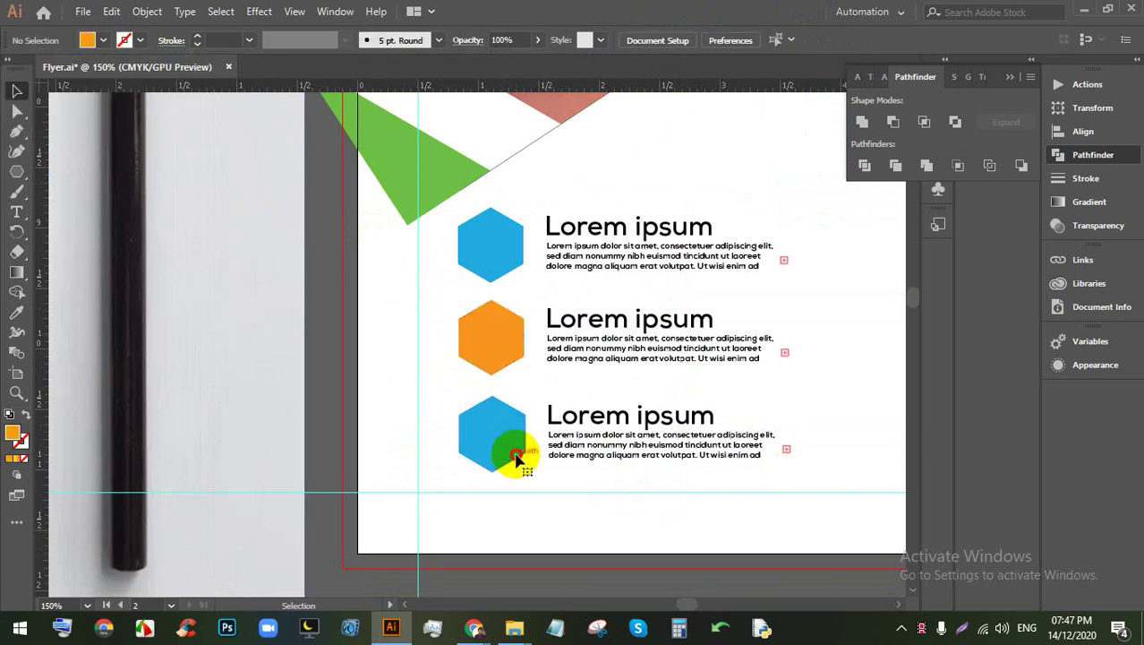
{"action": "left_click", "coordinate": [87, 41]}
{"action": "left_click", "coordinate": [58, 70]}
{"action": "left_click", "coordinate": [399, 384]}
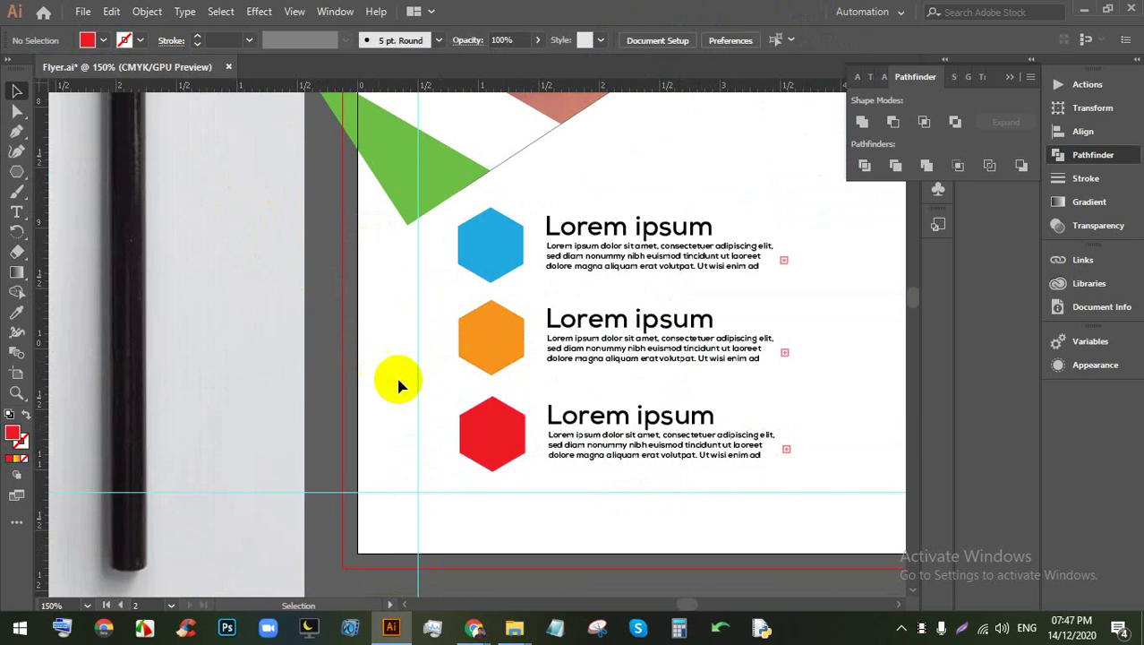
{"action": "left_click_drag", "start_coordinate": [439, 245], "coordinate": [532, 479]}
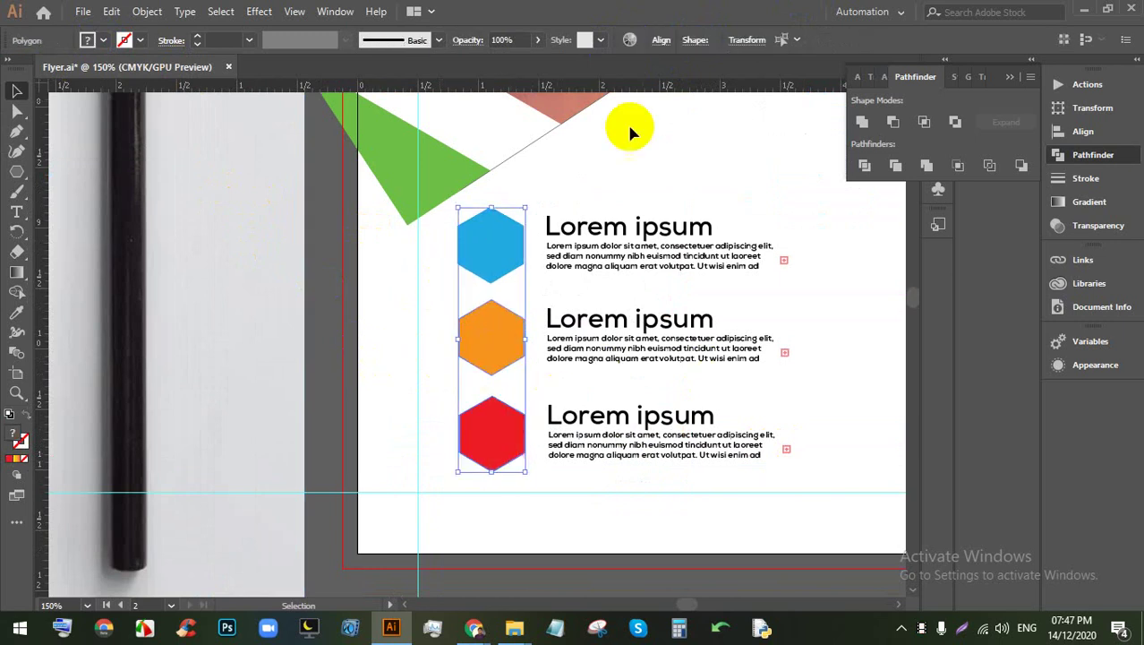
{"action": "left_click", "coordinate": [662, 41]}
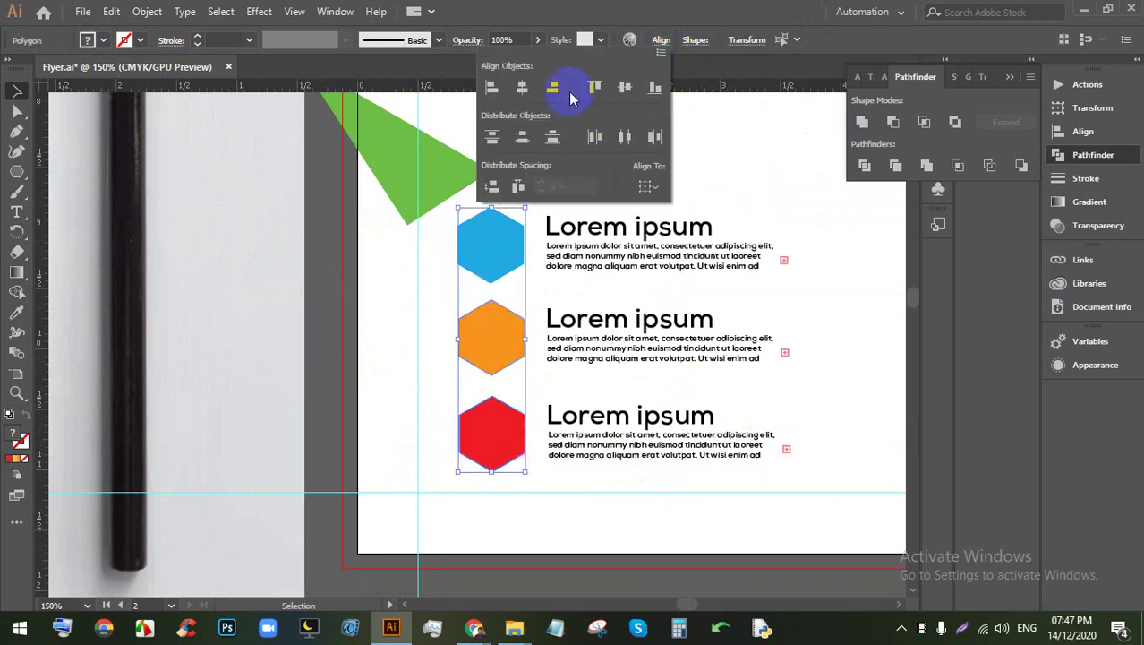
{"action": "left_click", "coordinate": [625, 88]}
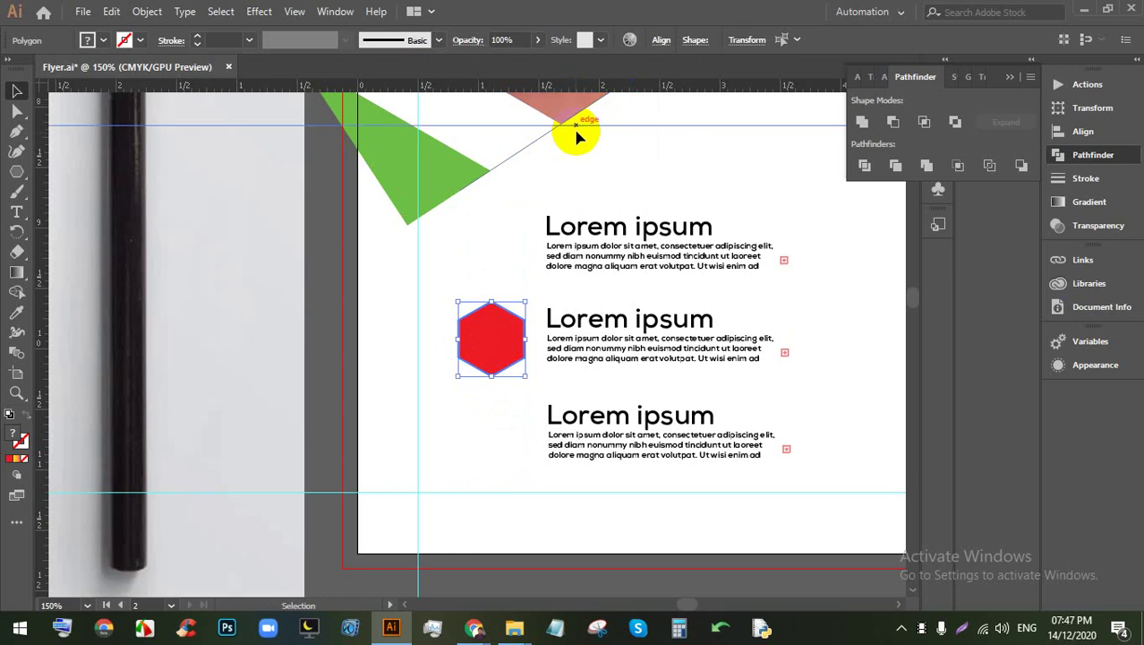
{"action": "key", "text": "ctrl+z"}
{"action": "left_click", "coordinate": [663, 41]}
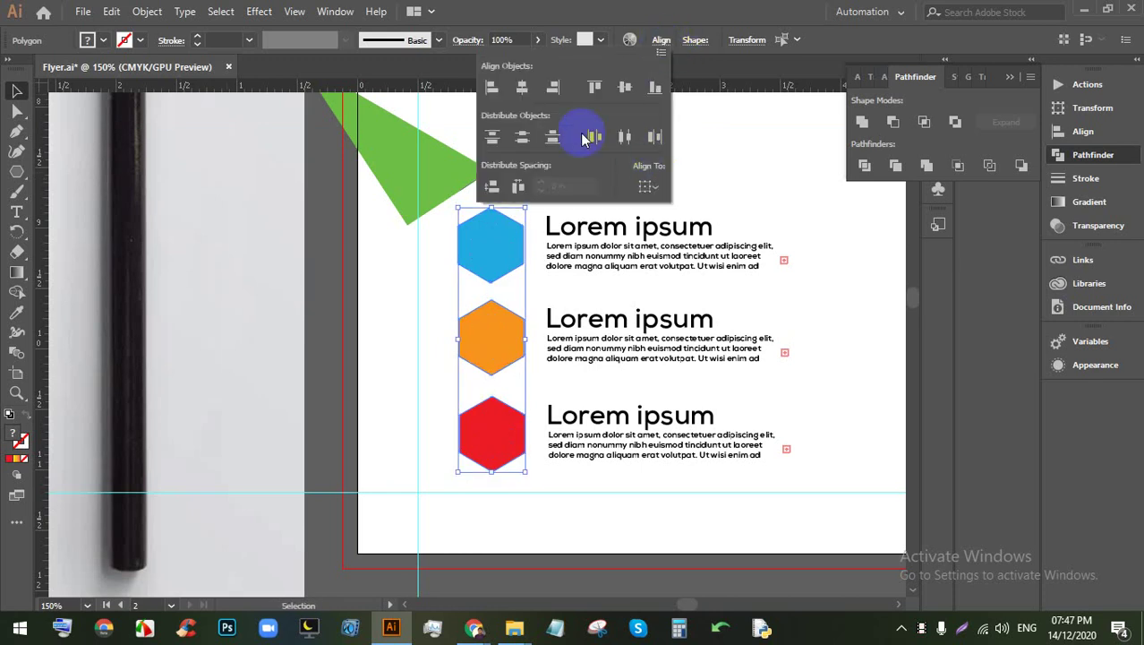
{"action": "left_click", "coordinate": [806, 312]}
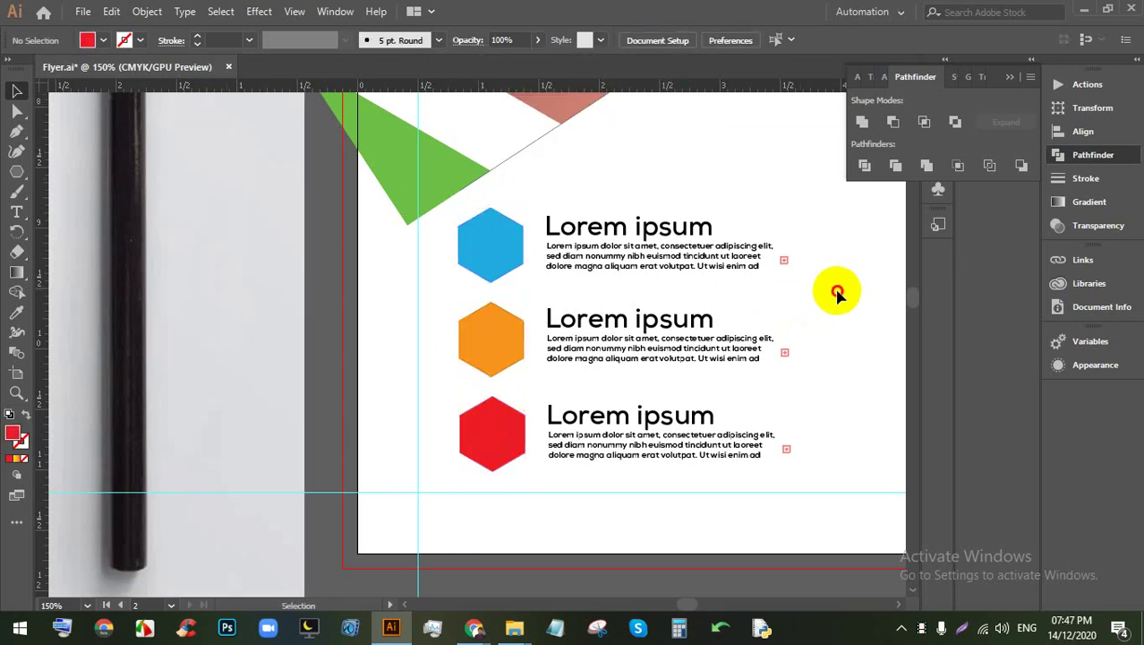
{"action": "left_click", "coordinate": [555, 208]}
Step: Try selecting the text of the orange and red rows
{"action": "left_click", "coordinate": [830, 335]}
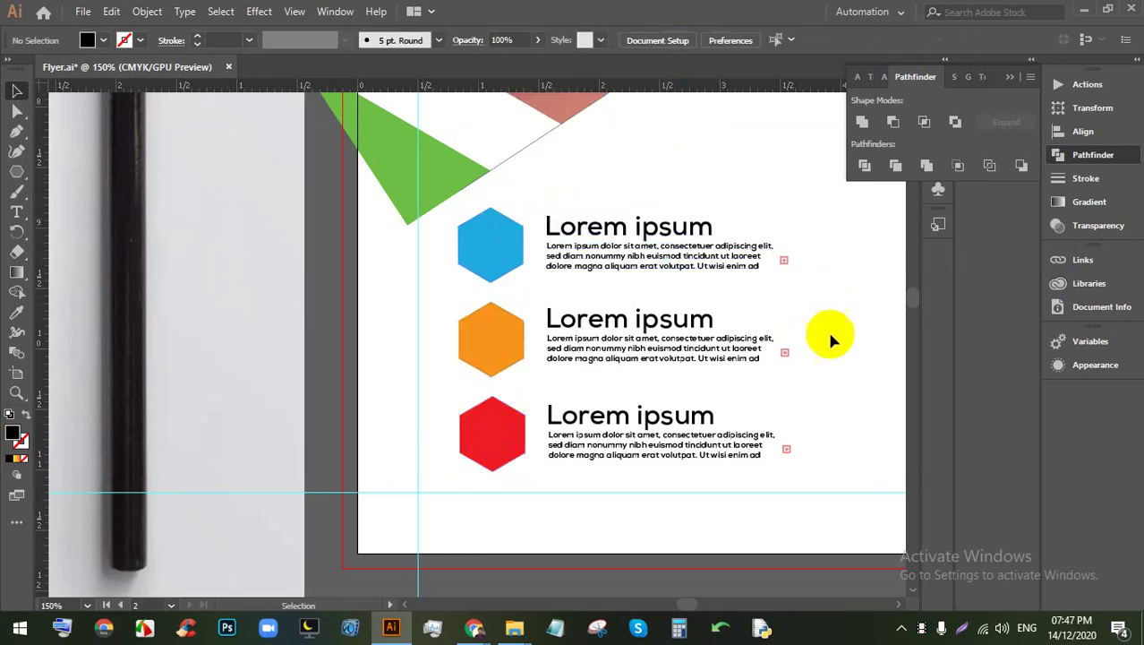
{"action": "left_click", "coordinate": [575, 340]}
{"action": "left_click", "coordinate": [760, 439]}
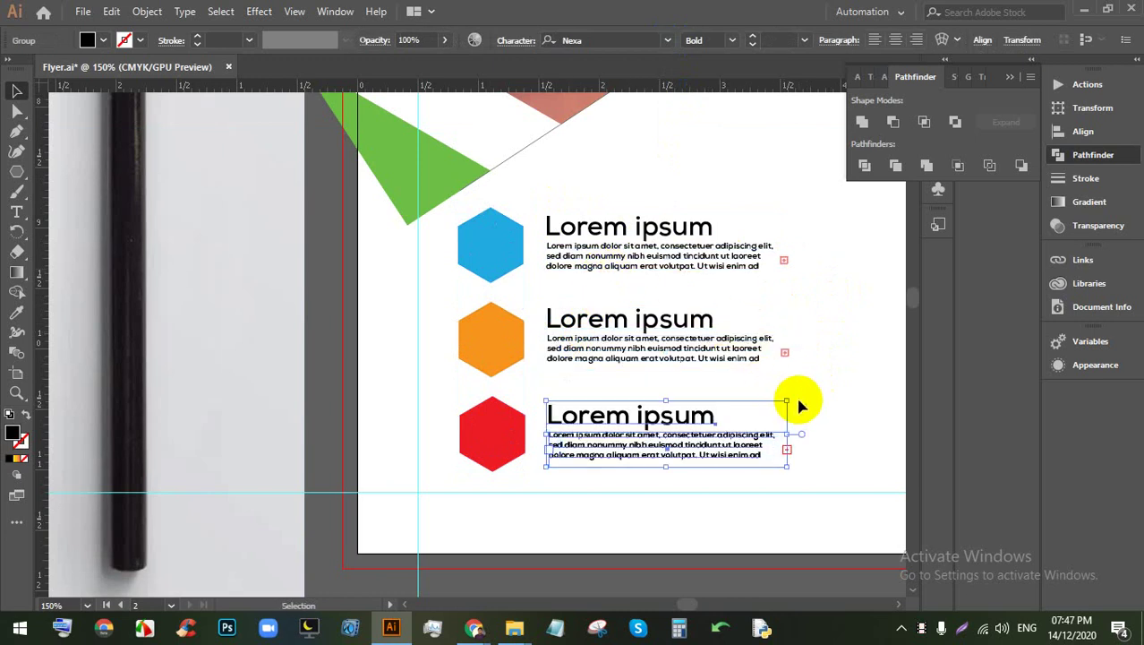
{"action": "left_click", "coordinate": [761, 371]}
{"action": "left_click", "coordinate": [567, 333]}
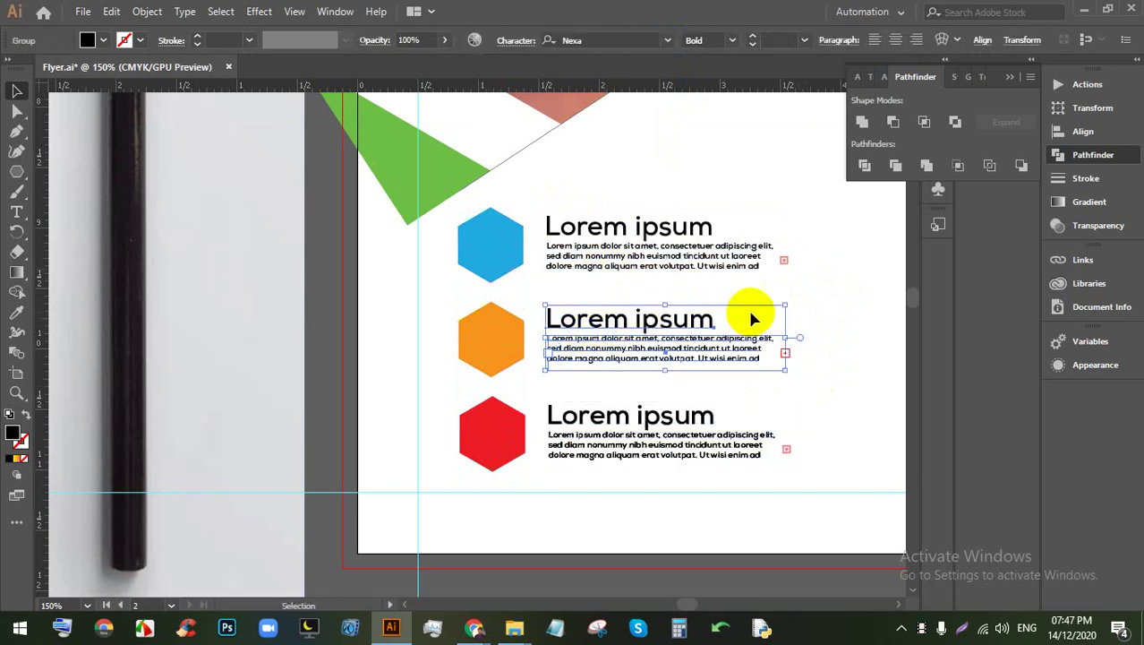
{"action": "left_click", "coordinate": [830, 320]}
{"action": "left_click", "coordinate": [682, 439]}
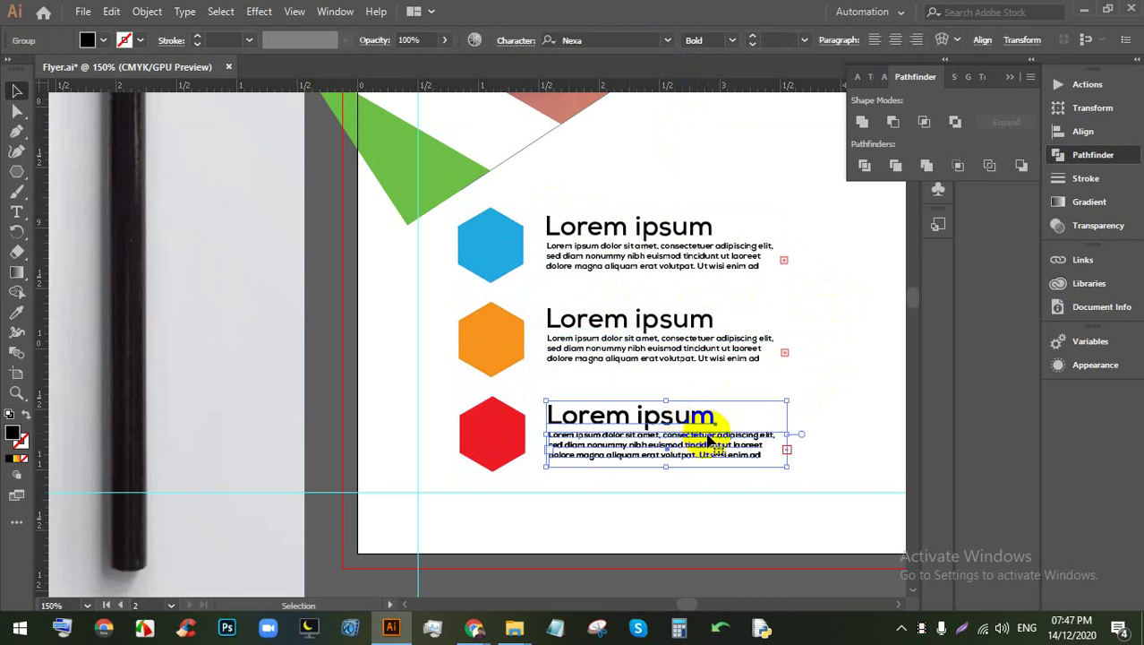
{"action": "left_click", "coordinate": [755, 450]}
{"action": "left_click", "coordinate": [528, 407]}
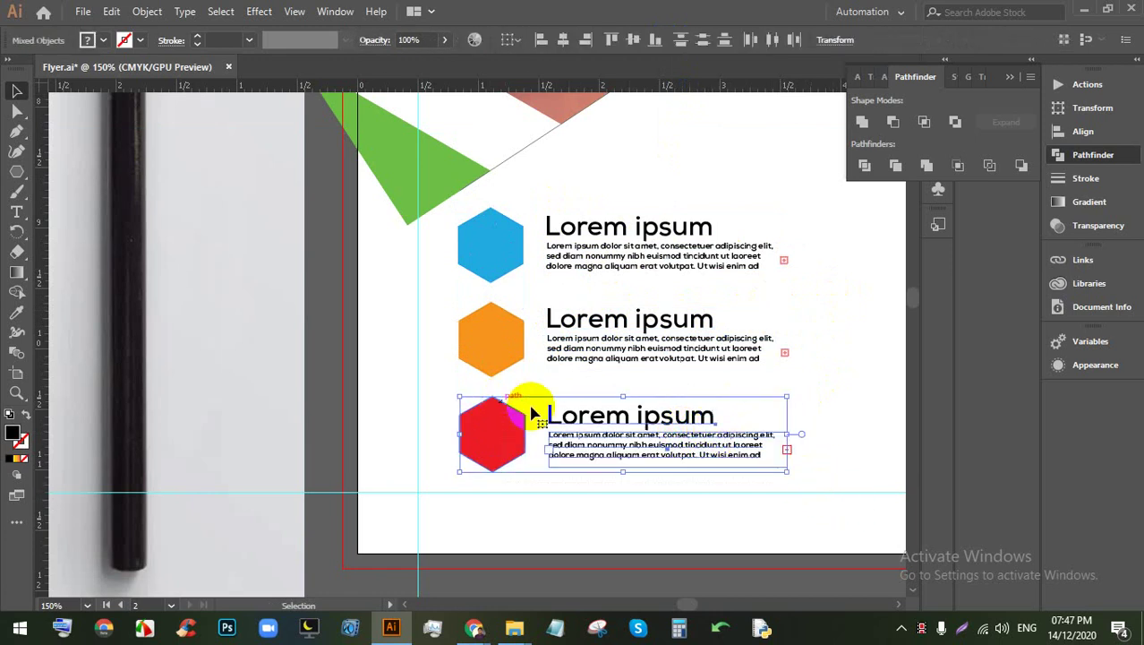
{"action": "left_click", "coordinate": [819, 443]}
{"action": "left_click", "coordinate": [694, 420]}
{"action": "left_click", "coordinate": [855, 457]}
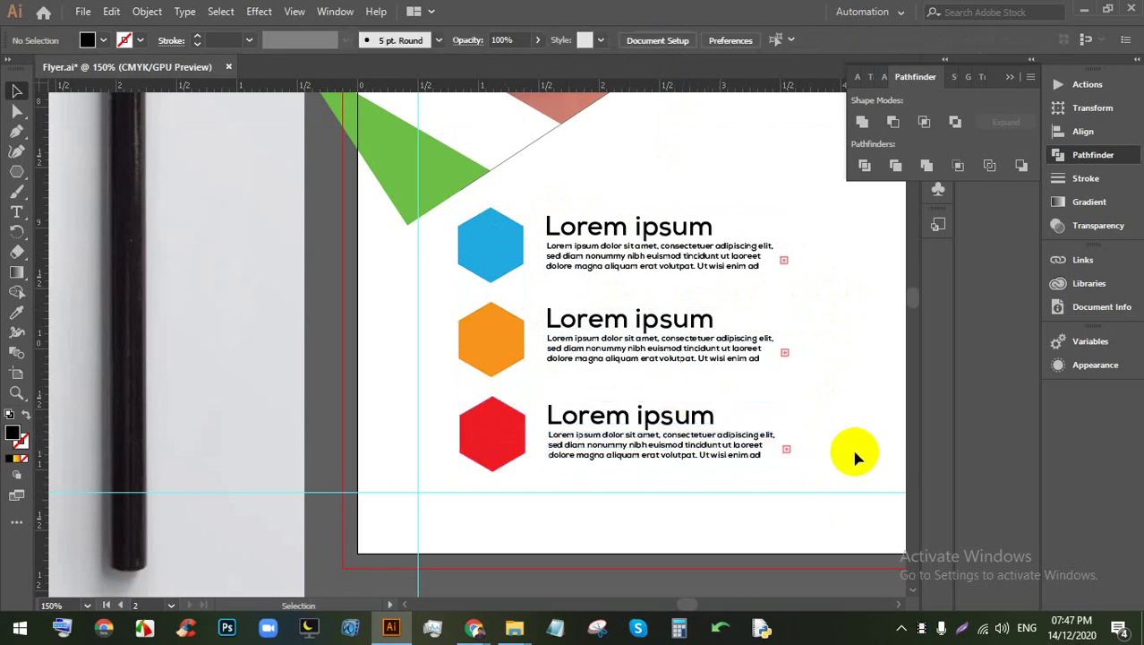
Step: Try selecting the red, orange and blue hexagons together with their text
{"action": "left_click", "coordinate": [531, 395]}
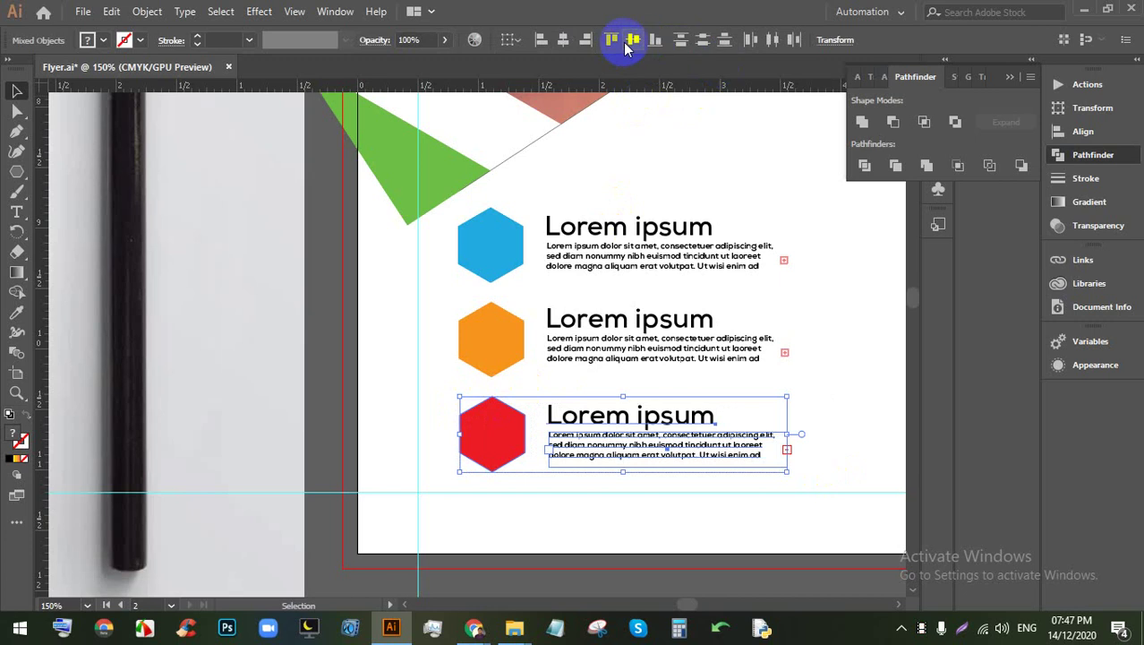
{"action": "left_click", "coordinate": [432, 301]}
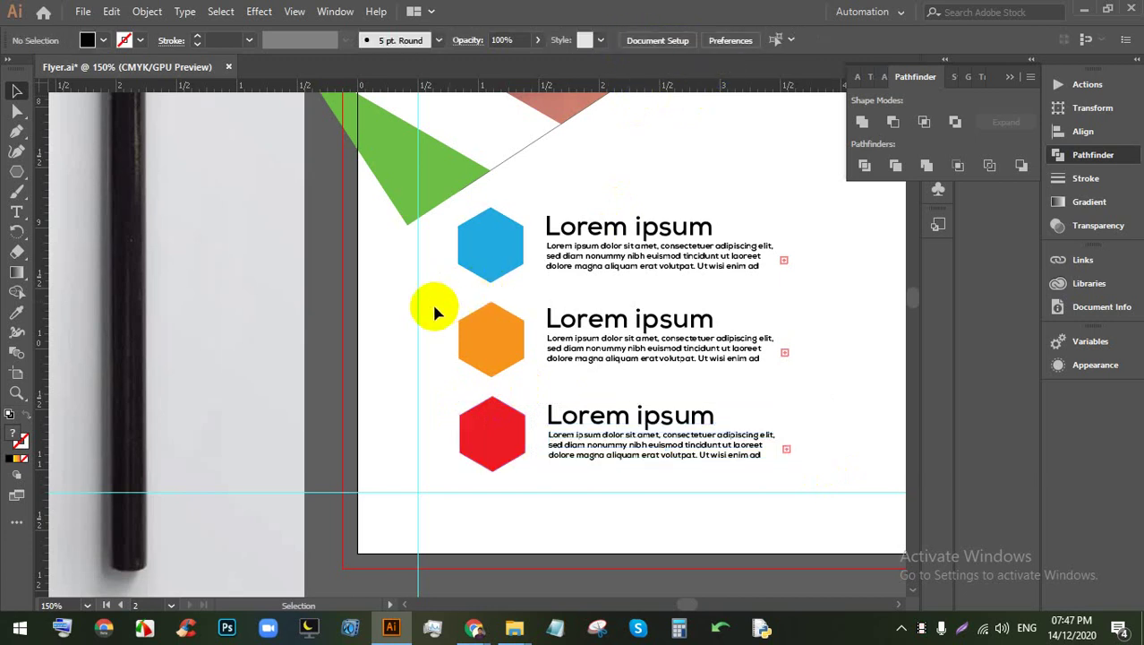
{"action": "left_click", "coordinate": [613, 335]}
{"action": "left_click", "coordinate": [451, 247]}
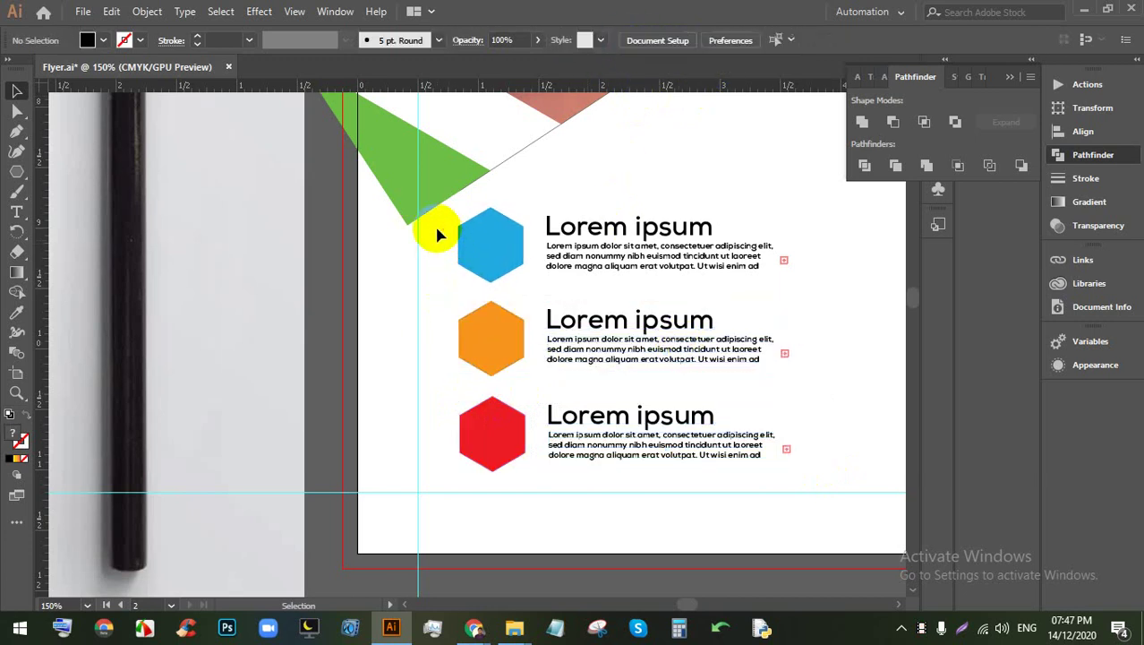
{"action": "left_click", "coordinate": [656, 219]}
{"action": "left_click", "coordinate": [624, 181]}
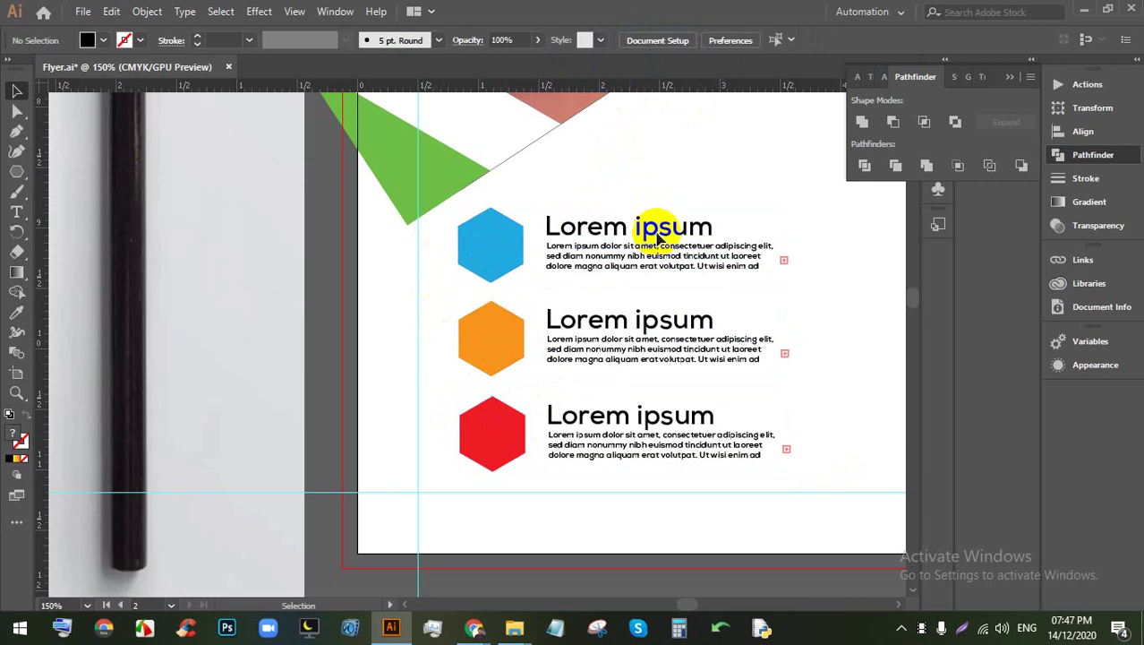
Step: Select all three rows, try an alignment, and undo it
{"action": "left_click_drag", "start_coordinate": [735, 453], "coordinate": [542, 210]}
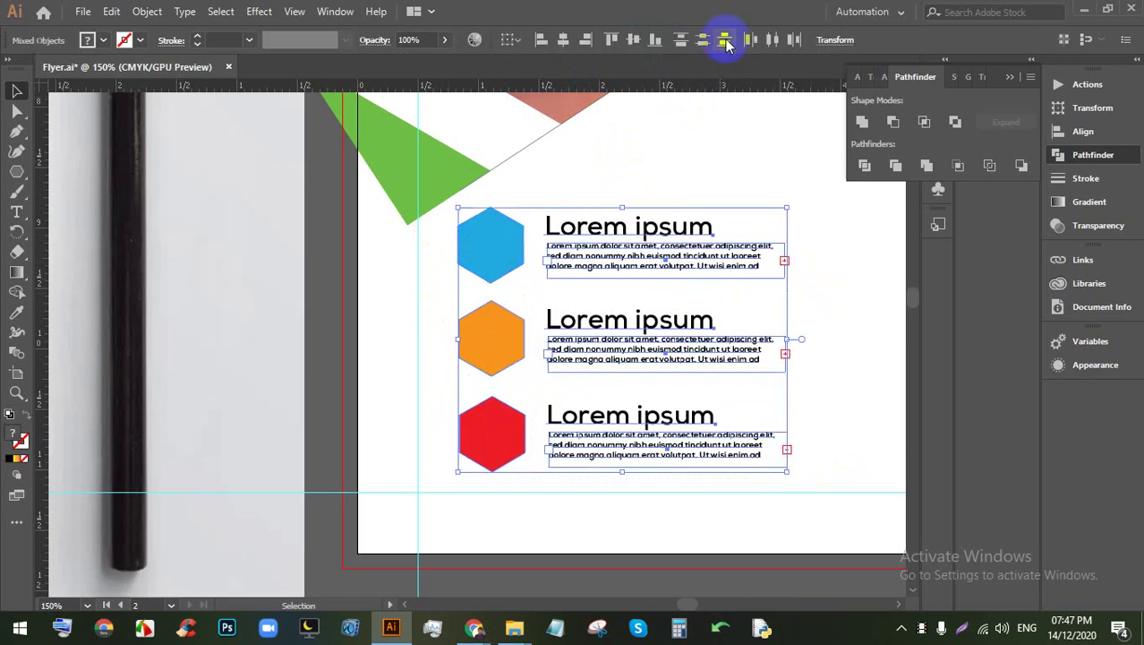
{"action": "left_click", "coordinate": [723, 41]}
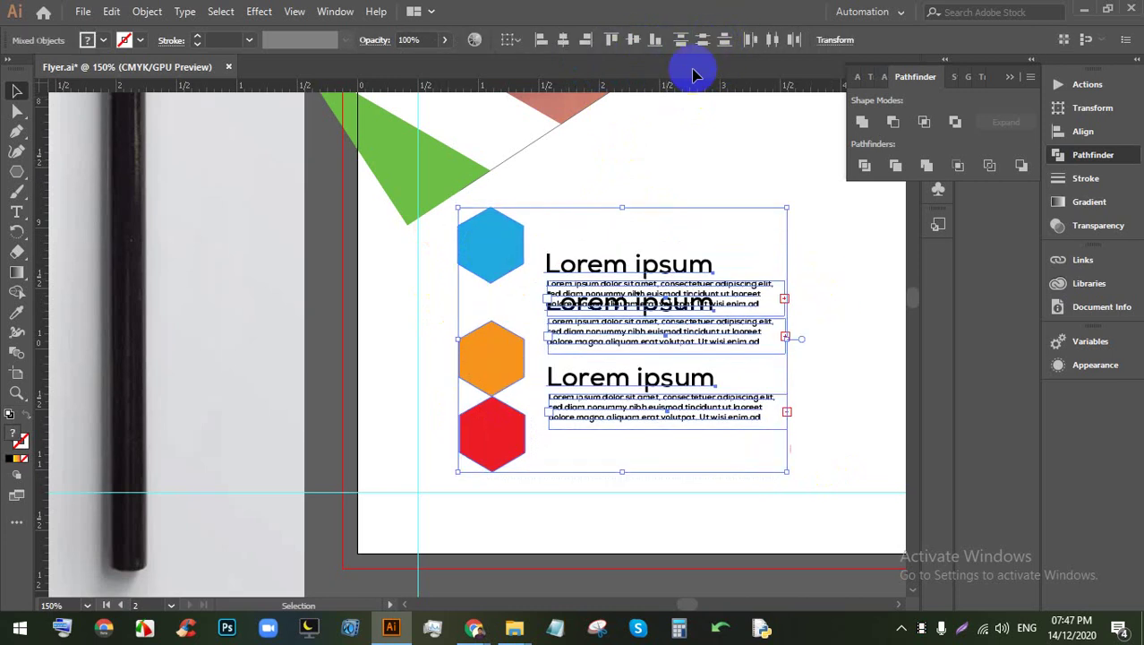
{"action": "key", "text": "ctrl+z"}
{"action": "left_click", "coordinate": [835, 271]}
Step: Shift-select each hexagon with its text block, group them with Ctrl+G, and distribute the three rows evenly
{"action": "left_click", "coordinate": [696, 268]}
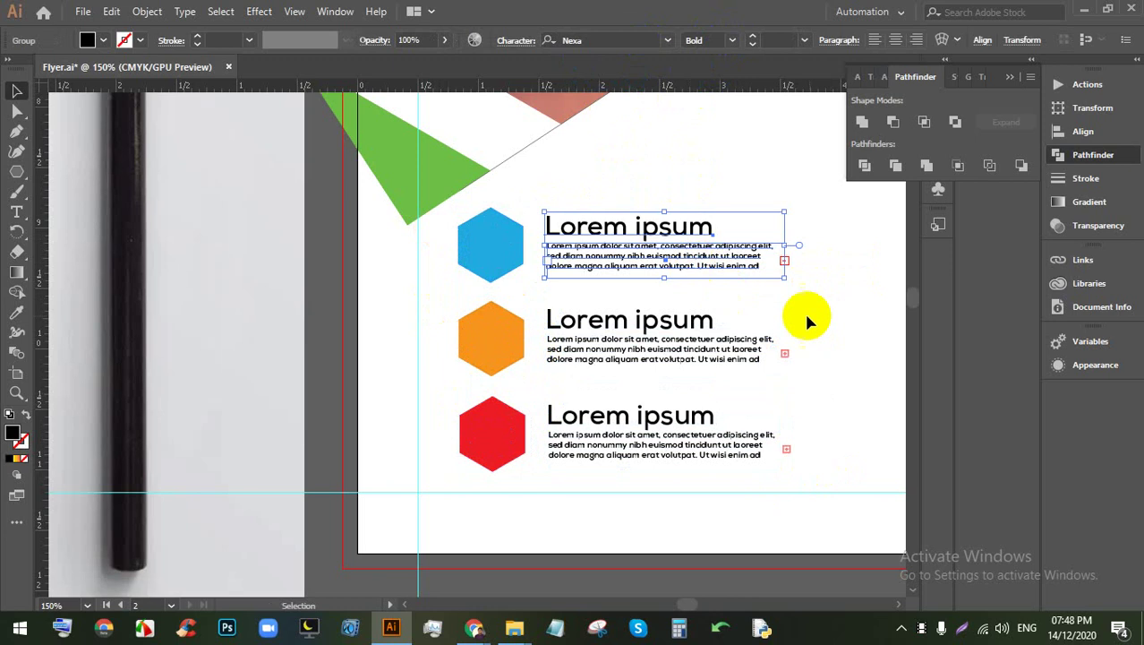
{"action": "left_click", "coordinate": [506, 231], "text": "shift"}
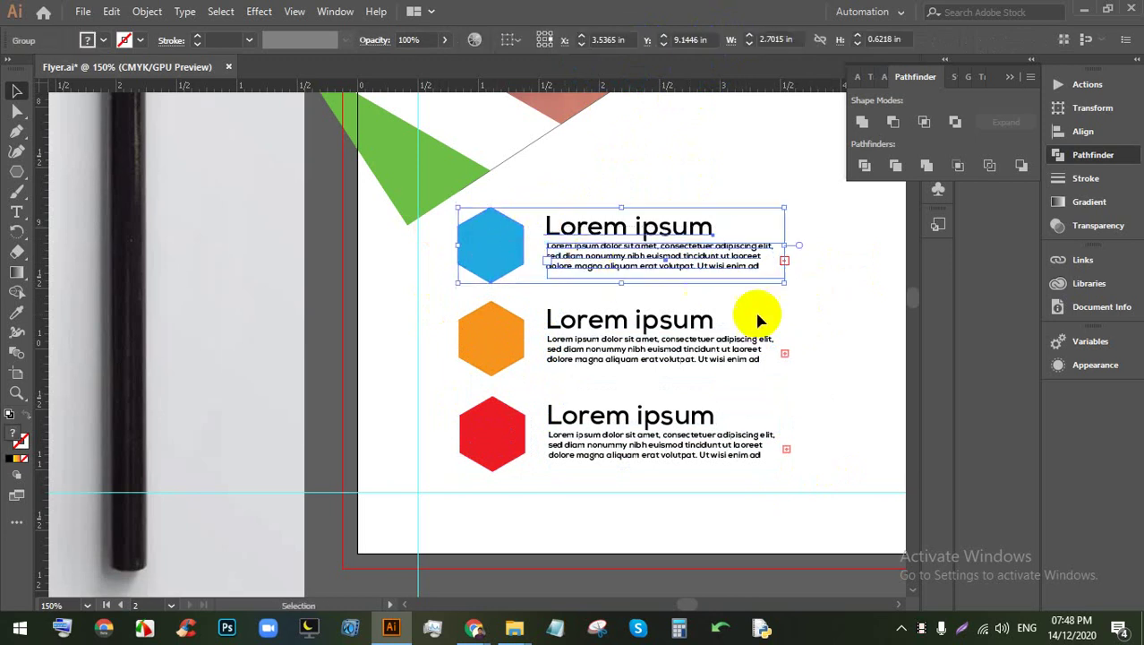
{"action": "left_click", "coordinate": [816, 313]}
{"action": "left_click", "coordinate": [633, 345]}
{"action": "left_click", "coordinate": [493, 329], "text": "shift"}
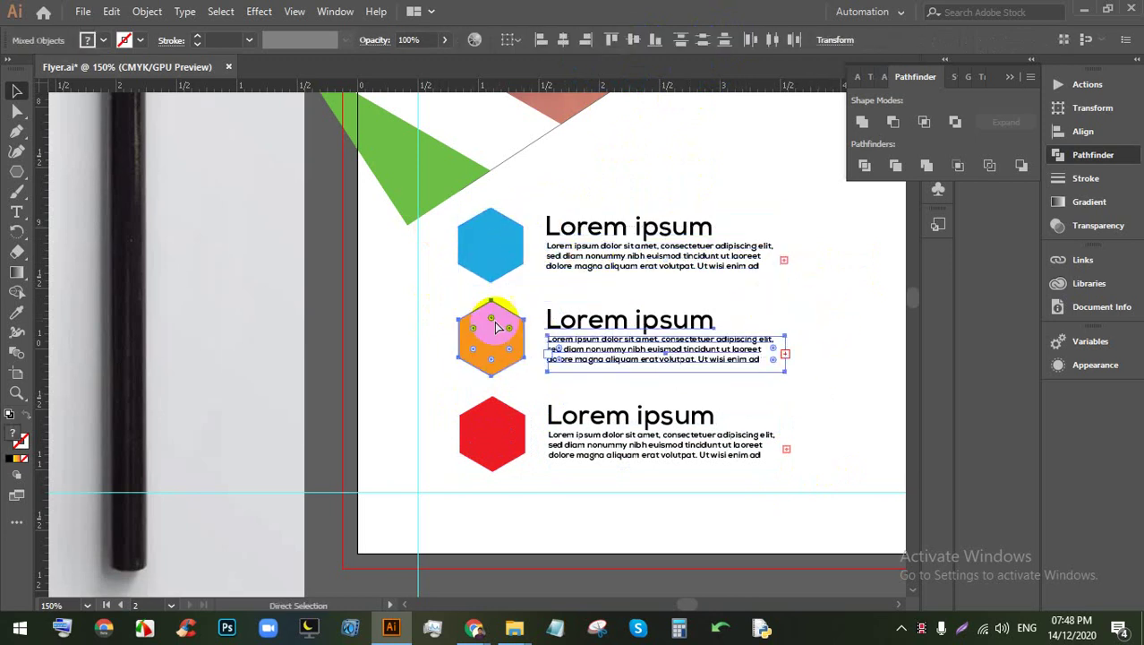
{"action": "left_click", "coordinate": [791, 377]}
{"action": "left_click", "coordinate": [758, 440]}
{"action": "left_click", "coordinate": [497, 396], "text": "shift"}
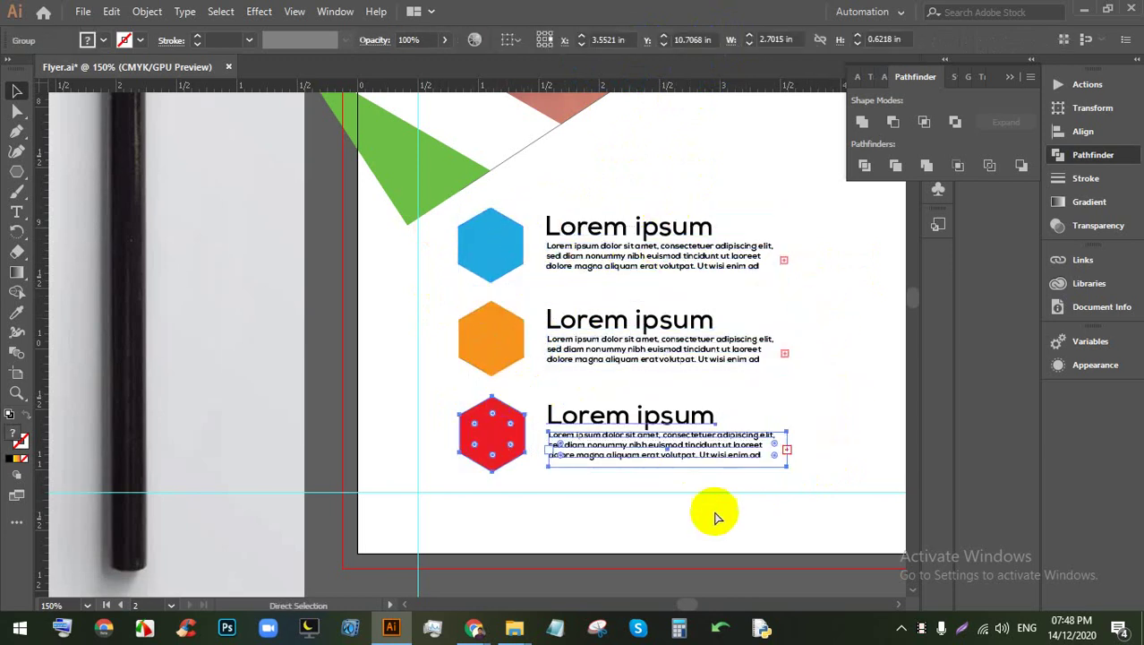
{"action": "key", "text": "ctrl+g"}
{"action": "left_click", "coordinate": [597, 235]}
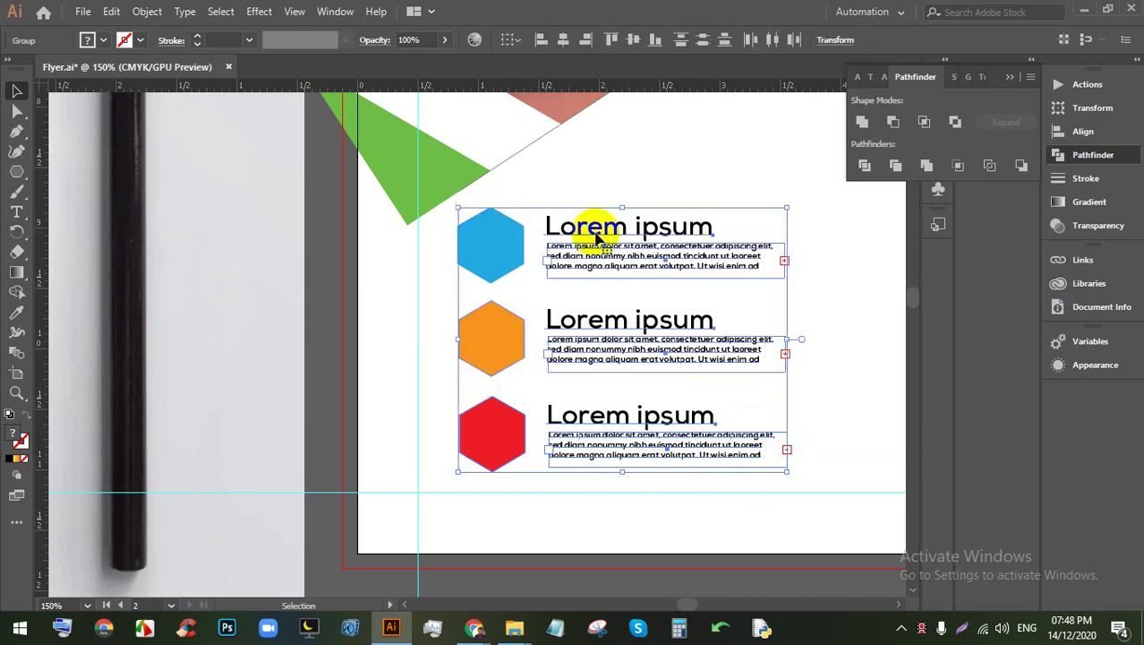
{"action": "left_click", "coordinate": [681, 39]}
Step: Add a new Lorem ipsum point text below the Business title
{"action": "key", "text": "ctrl+minus"}
{"action": "key", "text": "ctrl+minus"}
{"action": "key", "text": "ctrl+minus"}
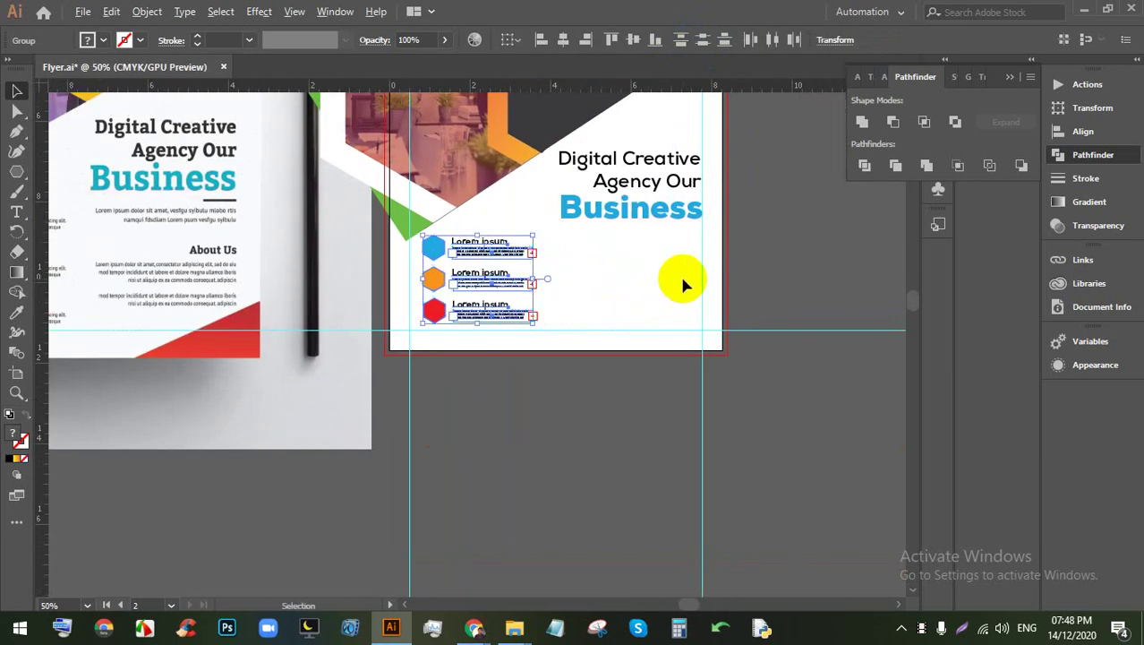
{"action": "scroll", "coordinate": [679, 274], "scroll_direction": "up", "scroll_amount": 3}
{"action": "left_click", "coordinate": [14, 217]}
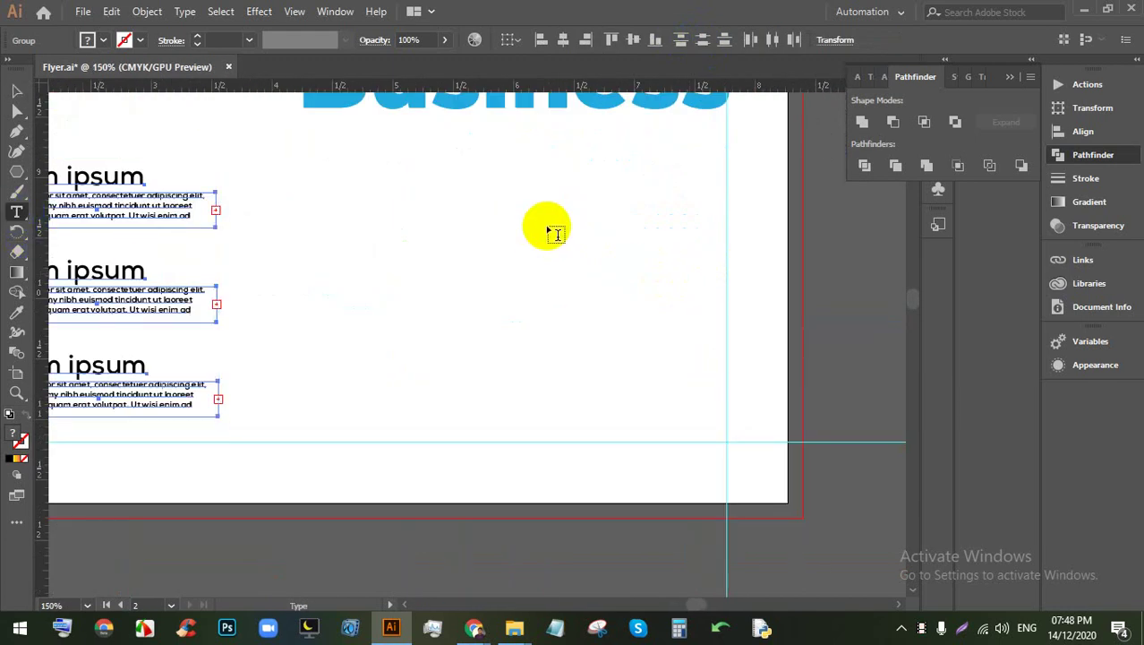
{"action": "left_click", "coordinate": [551, 224]}
{"action": "left_click", "coordinate": [17, 91]}
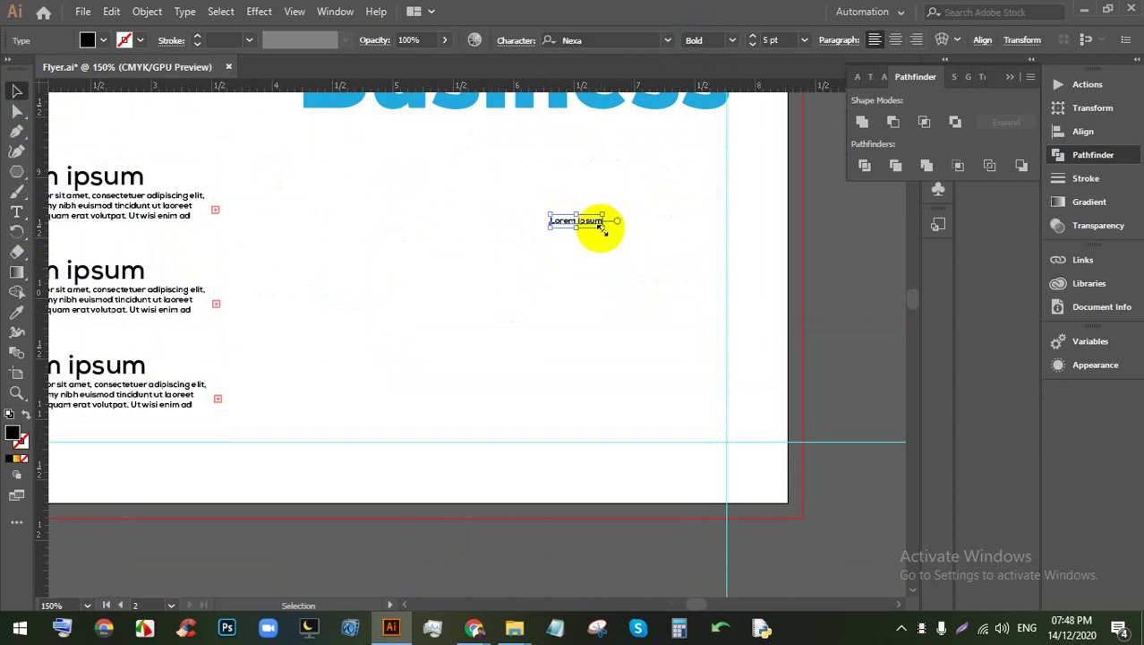
Step: Scale the new Lorem ipsum heading up to 15.24 pt and move it right
{"action": "left_click_drag", "start_coordinate": [601, 230], "coordinate": [727, 256]}
{"action": "left_click_drag", "start_coordinate": [645, 230], "coordinate": [312, 408]}
{"action": "scroll", "coordinate": [587, 288], "scroll_direction": "down", "scroll_amount": 1}
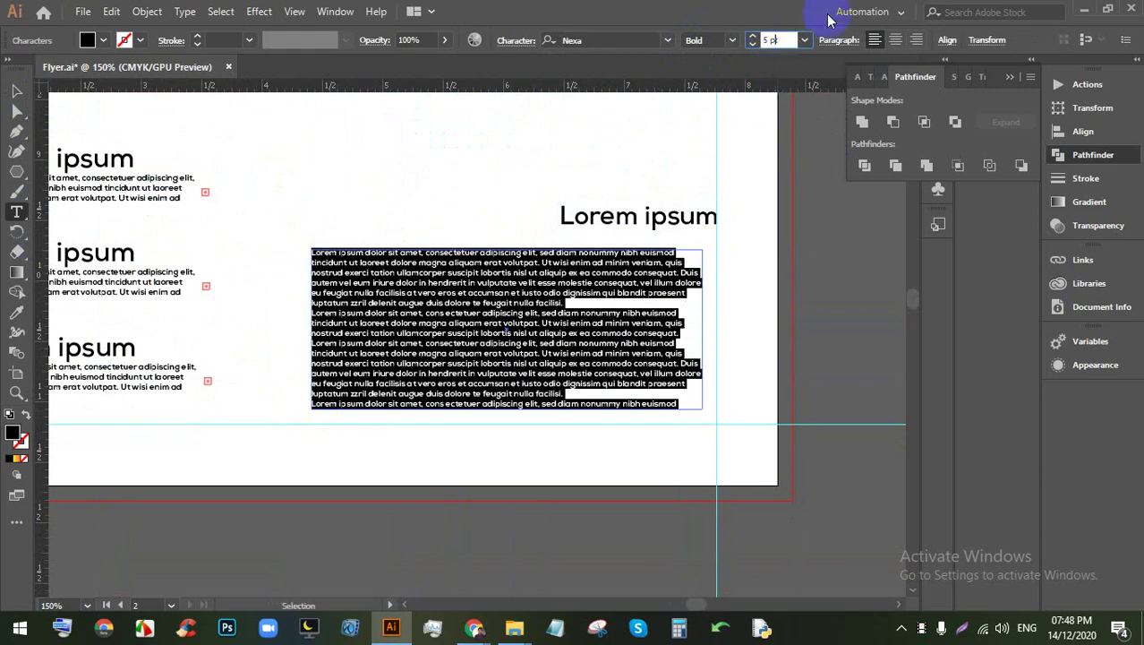
Step: Set the placeholder body paragraph beneath the heading to 9 pt
{"action": "key", "text": "Up"}
{"action": "key", "text": "Up"}
{"action": "key", "text": "Up"}
{"action": "key", "text": "Up"}
{"action": "key", "text": "Up"}
{"action": "key", "text": "Up"}
{"action": "key", "text": "Down"}
{"action": "key", "text": "Down"}
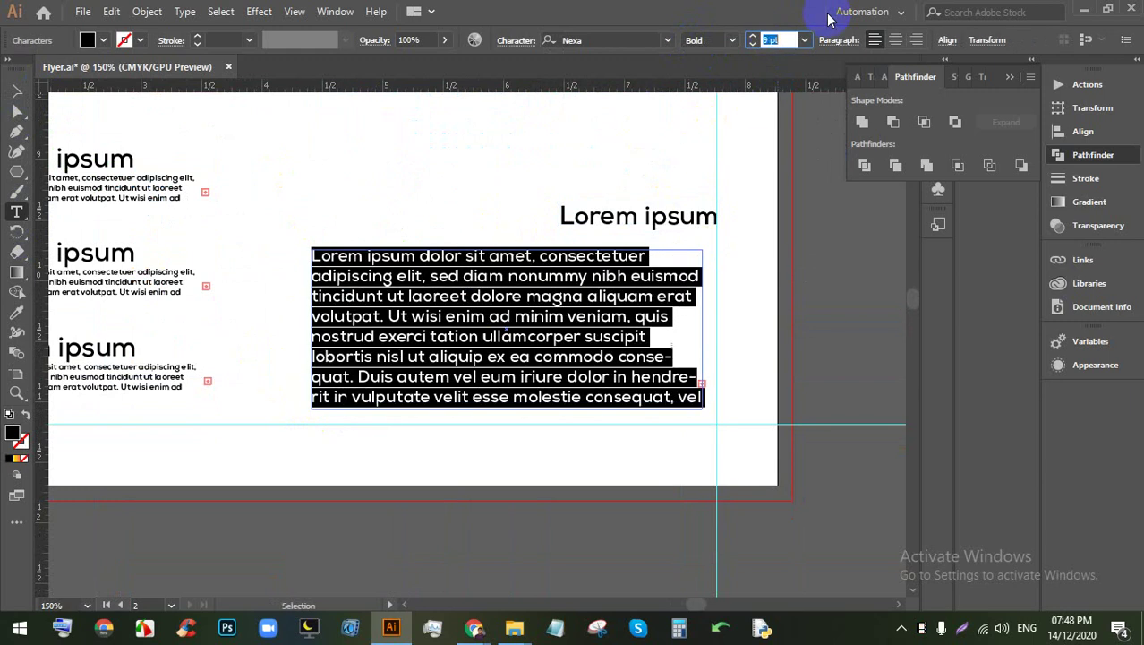
{"action": "key", "text": "Down"}
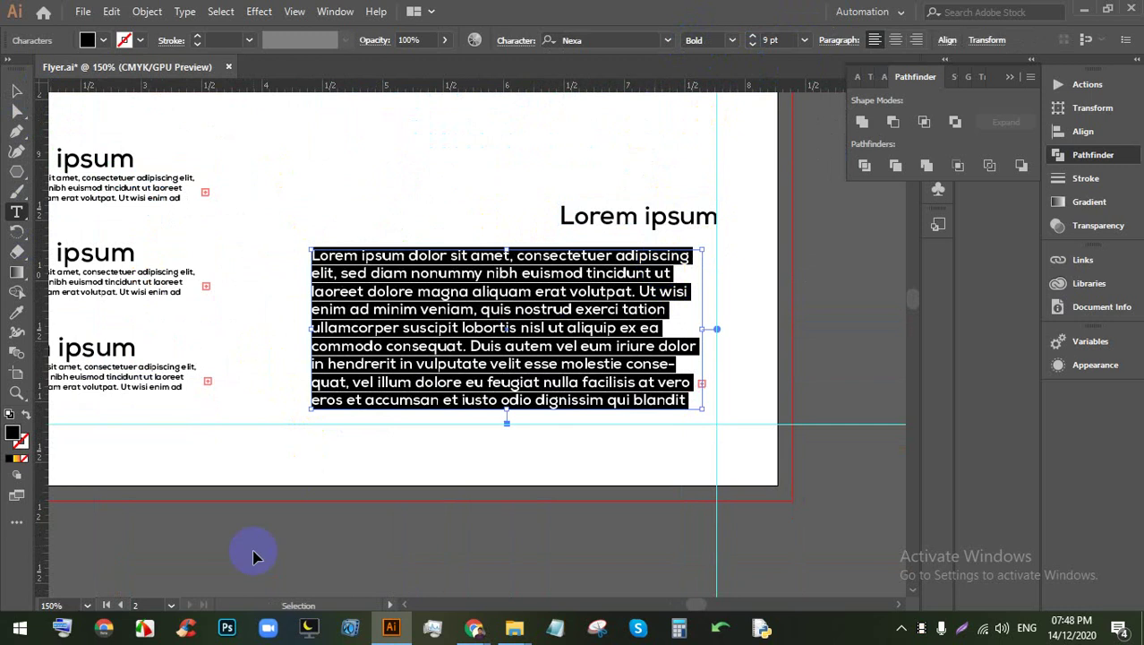
Step: Finish editing the paragraph text and zoom out to see the whole second flyer
{"action": "left_click", "coordinate": [18, 93]}
{"action": "key", "text": "ctrl+minus"}
{"action": "key", "text": "ctrl+minus"}
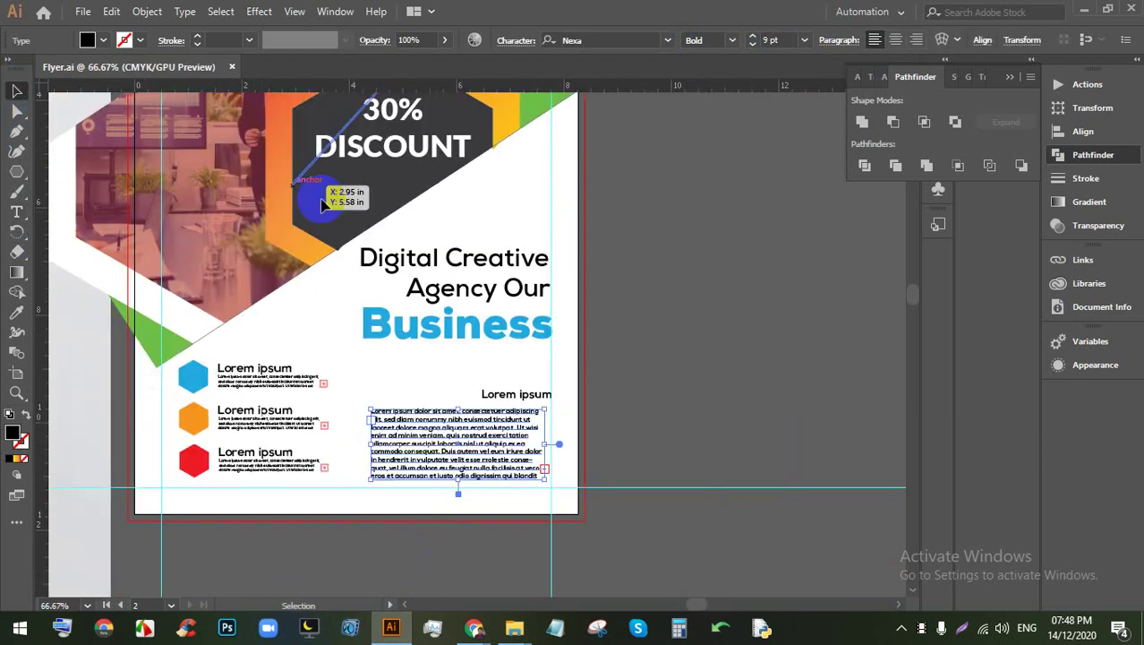
{"action": "left_click", "coordinate": [615, 305]}
{"action": "scroll", "coordinate": [628, 320], "scroll_direction": "down", "scroll_amount": 1}
{"action": "key", "text": "ctrl+minus"}
{"action": "scroll", "coordinate": [585, 302], "scroll_direction": "up", "scroll_amount": 5}
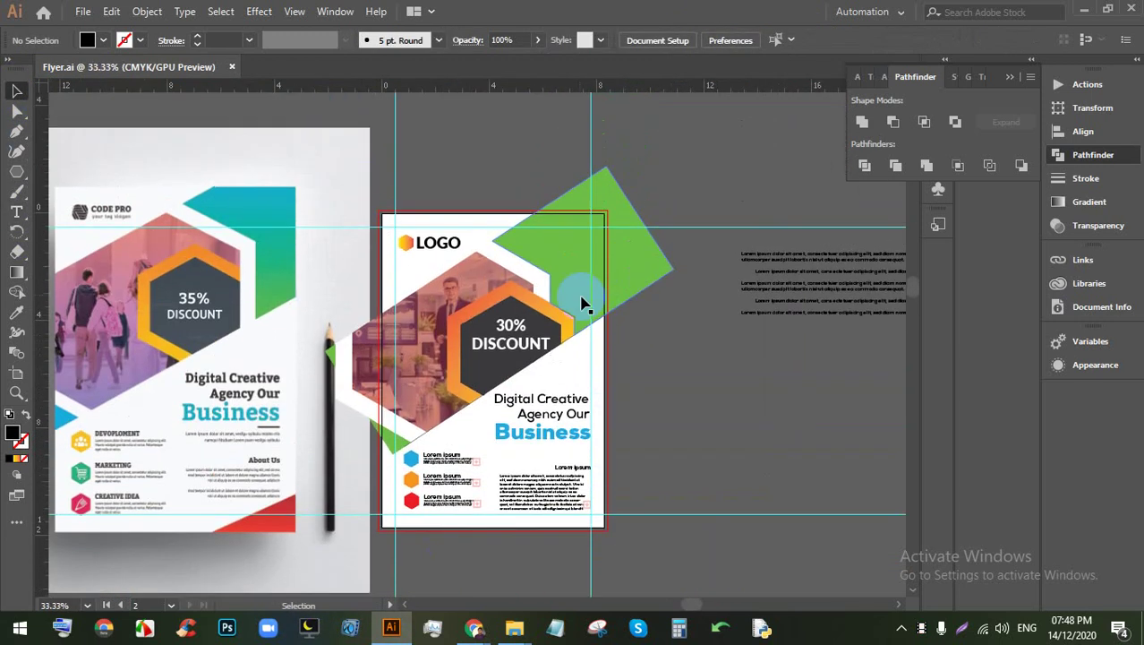
{"action": "scroll", "coordinate": [769, 189], "scroll_direction": "up", "scroll_amount": 2}
{"action": "scroll", "coordinate": [779, 286], "scroll_direction": "down", "scroll_amount": 3}
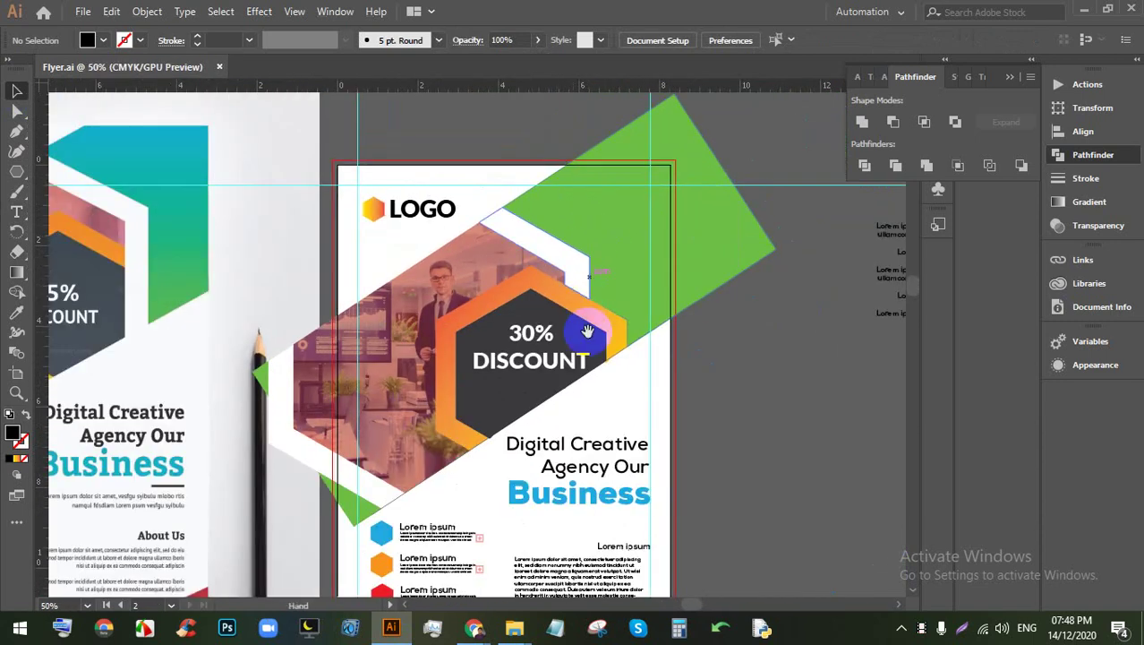
{"action": "scroll", "coordinate": [585, 327], "scroll_direction": "down", "scroll_amount": 2}
{"action": "scroll", "coordinate": [503, 234], "scroll_direction": "up", "scroll_amount": 2}
{"action": "scroll", "coordinate": [537, 304], "scroll_direction": "down", "scroll_amount": 1}
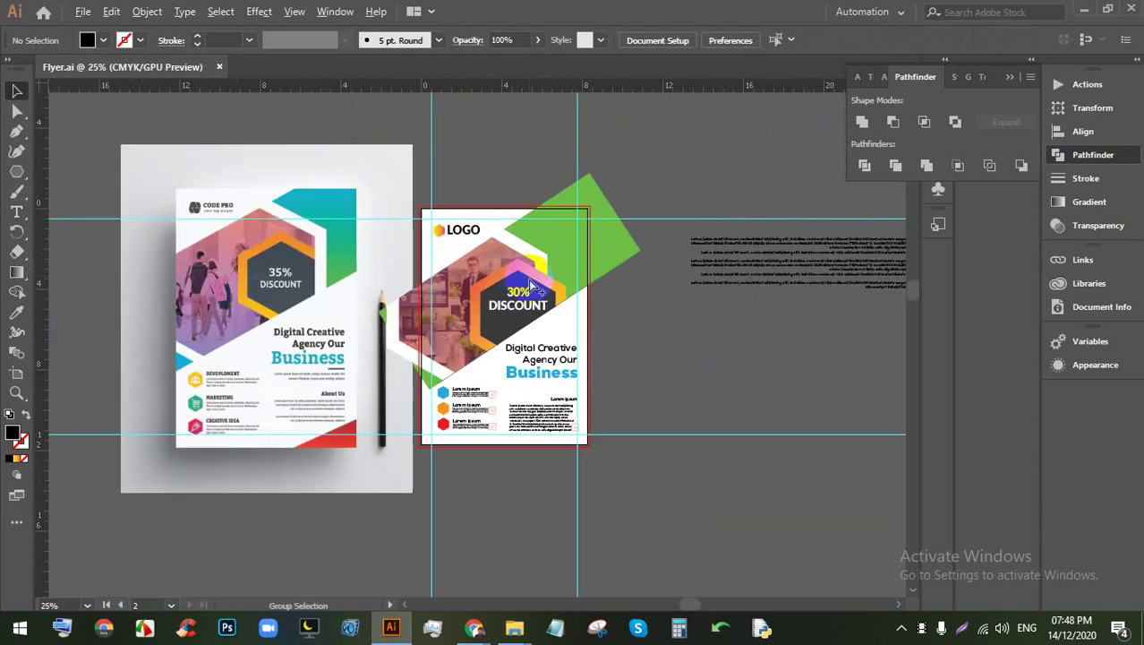
{"action": "left_click", "coordinate": [676, 336]}
{"action": "scroll", "coordinate": [624, 330], "scroll_direction": "up", "scroll_amount": 2}
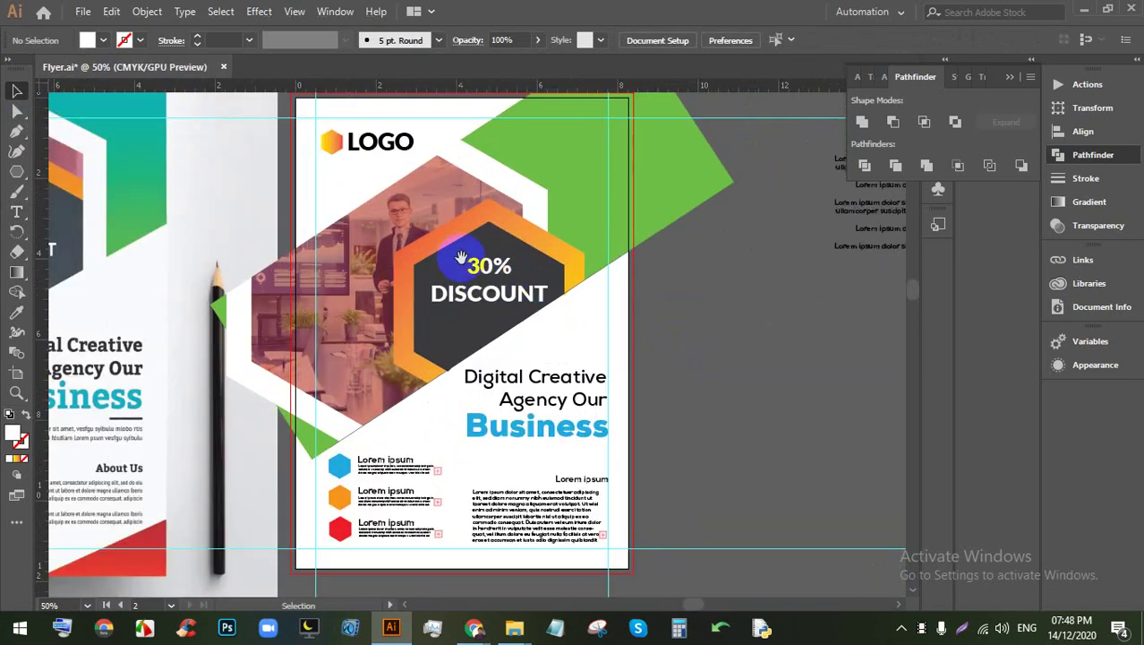
{"action": "scroll", "coordinate": [128, 222], "scroll_direction": "down", "scroll_amount": 1}
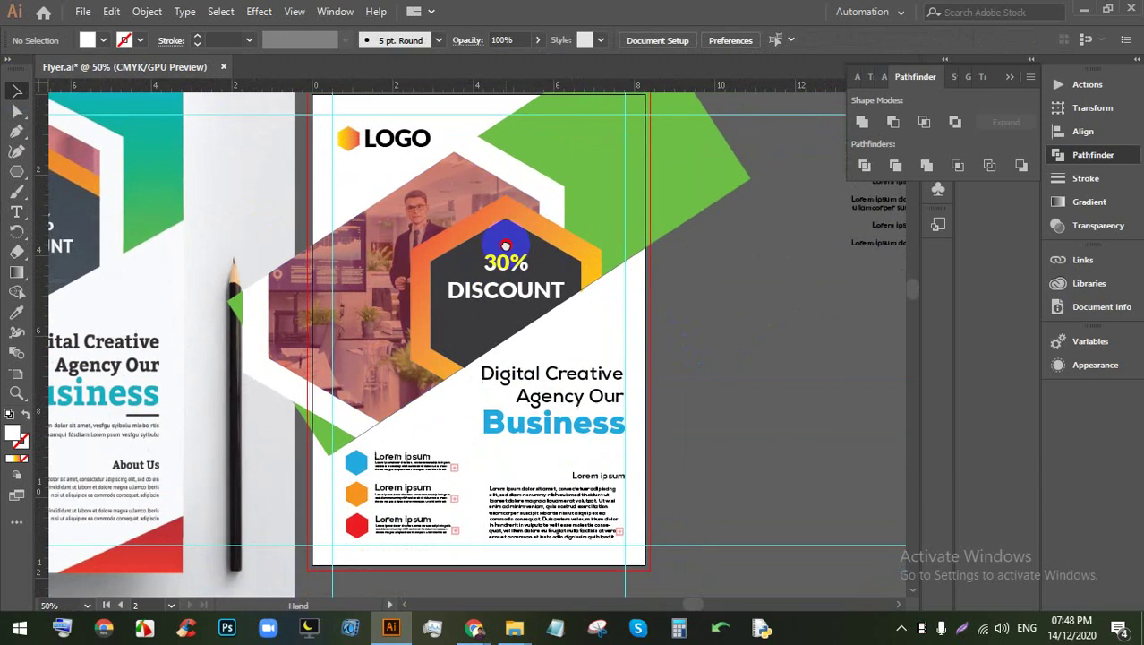
{"action": "scroll", "coordinate": [122, 230], "scroll_direction": "up", "scroll_amount": 1}
Step: Draw a white rectangle covering the whole 8.27 × 11.69 in page
{"action": "left_click", "coordinate": [18, 172]}
{"action": "left_click_drag", "start_coordinate": [18, 172], "coordinate": [85, 168]}
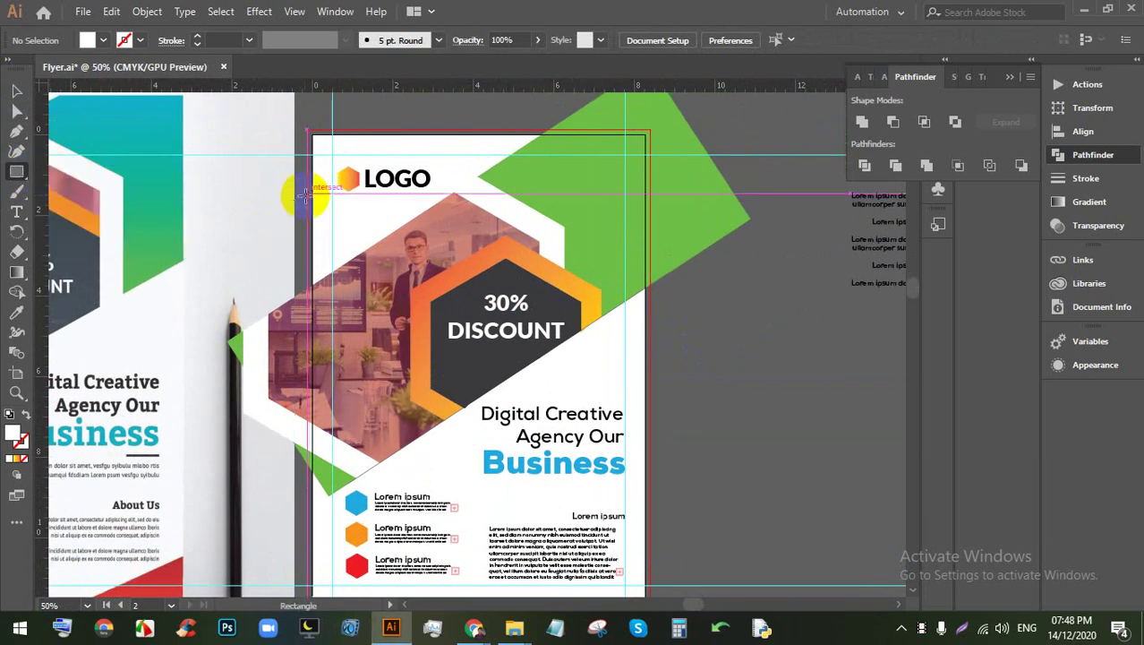
{"action": "left_click_drag", "start_coordinate": [318, 146], "coordinate": [646, 566]}
{"action": "left_click", "coordinate": [19, 91]}
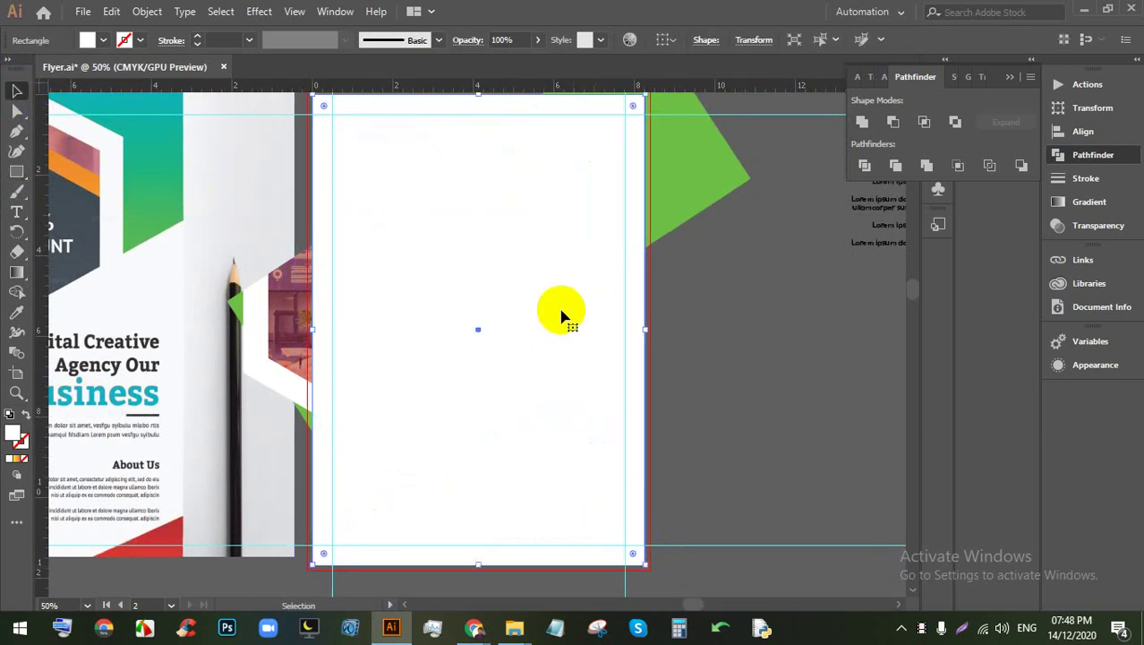
Step: Select the page rectangle with the flyer artwork and make a clipping mask
{"action": "left_click", "coordinate": [686, 515]}
{"action": "left_click_drag", "start_coordinate": [683, 579], "coordinate": [322, 102]}
{"action": "scroll", "coordinate": [391, 222], "scroll_direction": "up", "scroll_amount": 1}
{"action": "left_click", "coordinate": [485, 225]}
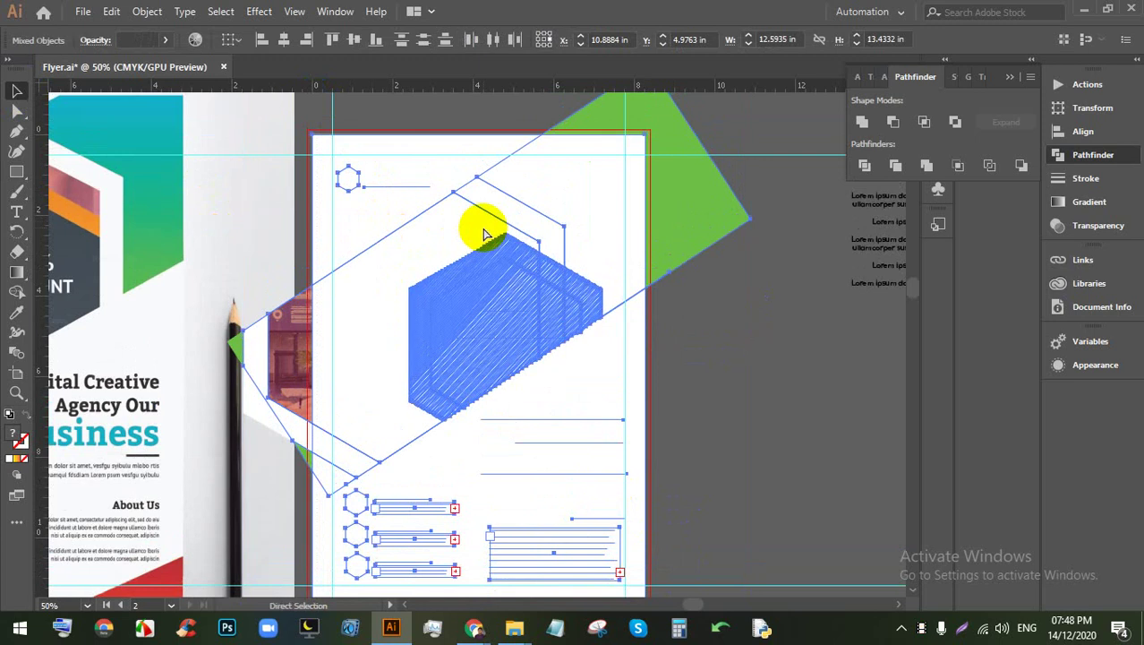
{"action": "key", "text": "ctrl+y"}
Step: Shift the mockup photo slightly down inside the clipped flyer
{"action": "scroll", "coordinate": [517, 275], "scroll_direction": "down", "scroll_amount": 1}
{"action": "scroll", "coordinate": [518, 275], "scroll_direction": "up", "scroll_amount": 1}
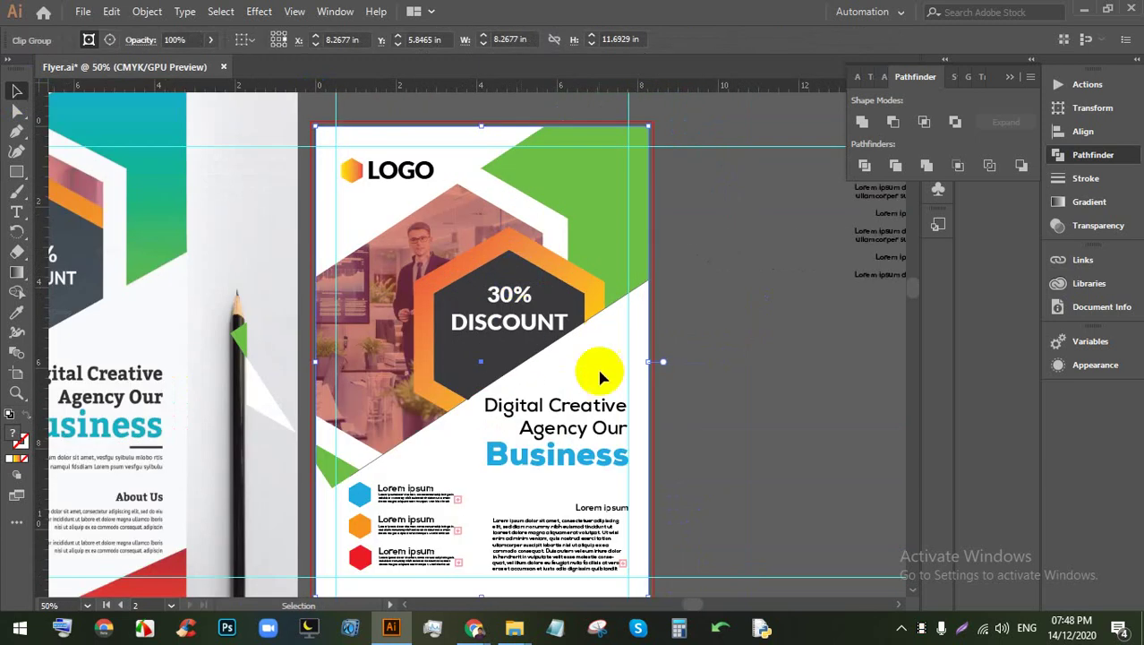
{"action": "left_click_drag", "start_coordinate": [215, 289], "coordinate": [213, 355]}
{"action": "scroll", "coordinate": [229, 403], "scroll_direction": "down", "scroll_amount": 2}
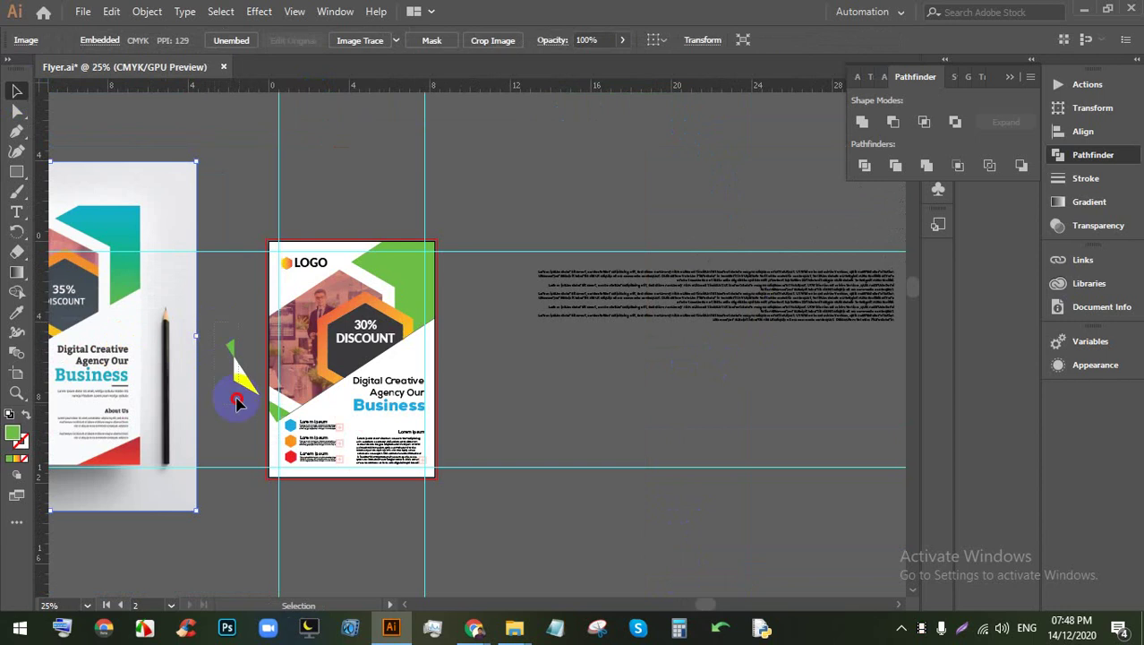
Step: Check the leftover triangle, then pan and zoom over to the HEADLINE flyer
{"action": "left_click", "coordinate": [238, 401]}
{"action": "left_click", "coordinate": [264, 424]}
{"action": "scroll", "coordinate": [268, 403], "scroll_direction": "up", "scroll_amount": 2}
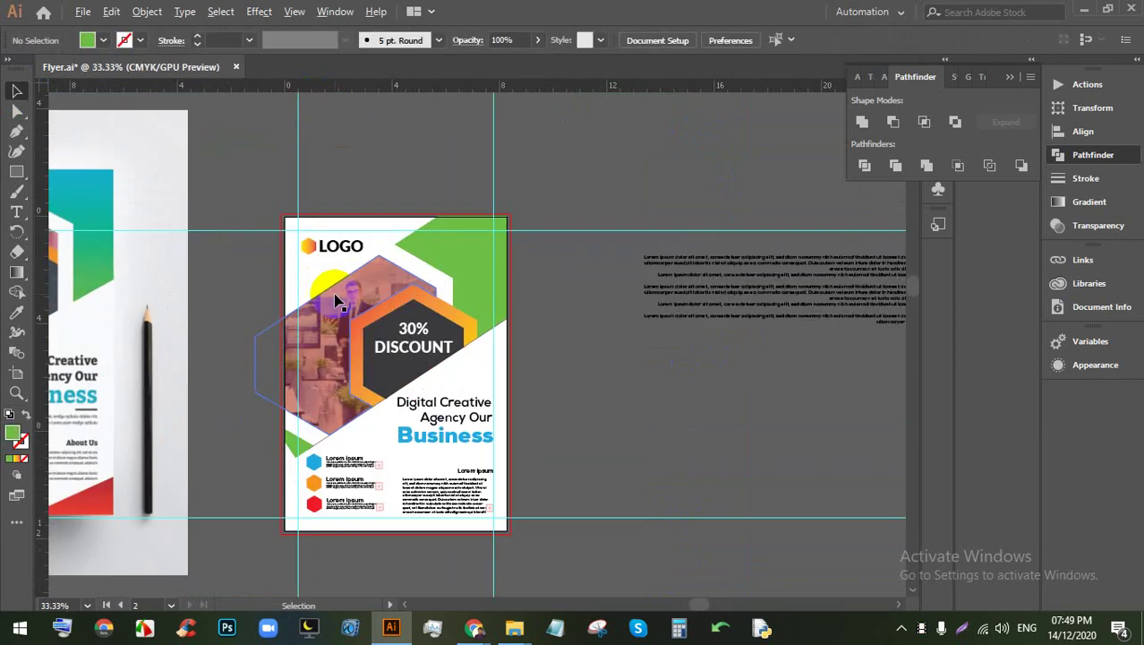
{"action": "scroll", "coordinate": [479, 285], "scroll_direction": "down", "scroll_amount": 2}
{"action": "scroll", "coordinate": [479, 285], "scroll_direction": "up", "scroll_amount": 2}
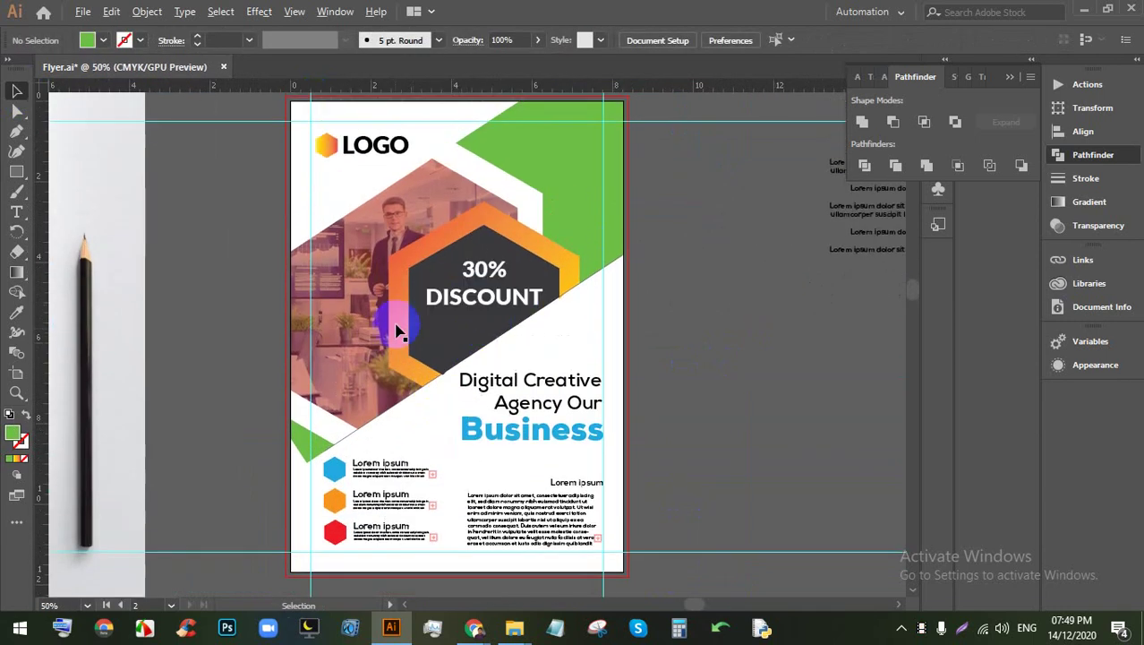
{"action": "scroll", "coordinate": [387, 376], "scroll_direction": "up", "scroll_amount": 1}
{"action": "scroll", "coordinate": [357, 494], "scroll_direction": "down", "scroll_amount": 4}
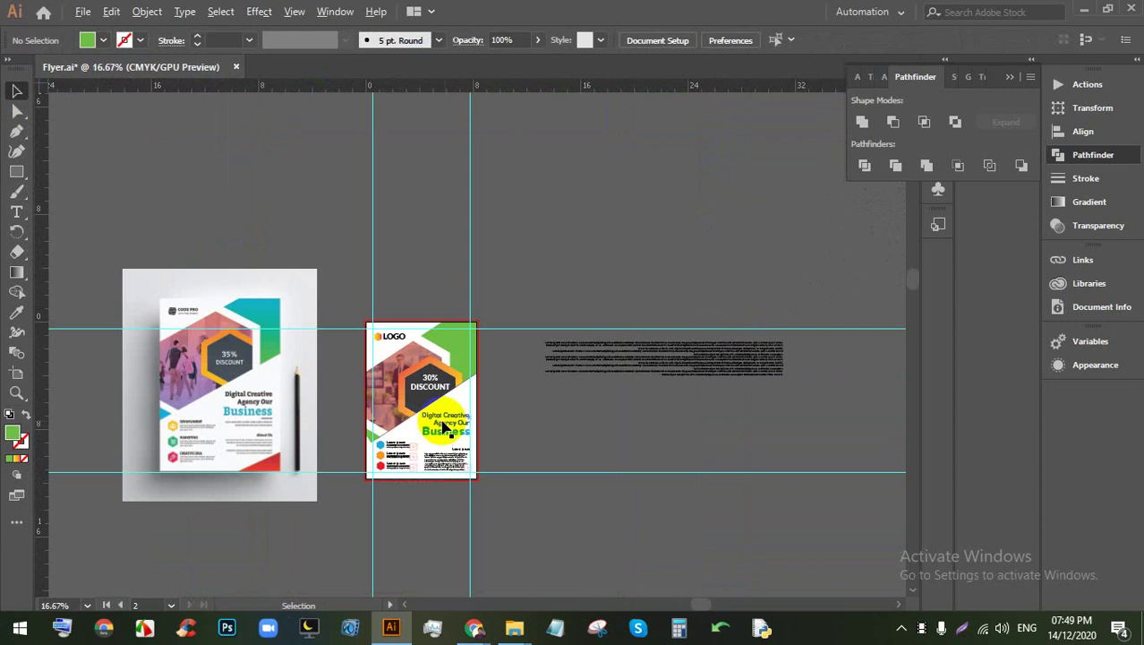
{"action": "scroll", "coordinate": [438, 430], "scroll_direction": "down", "scroll_amount": 3}
{"action": "scroll", "coordinate": [438, 430], "scroll_direction": "left", "scroll_amount": 4}
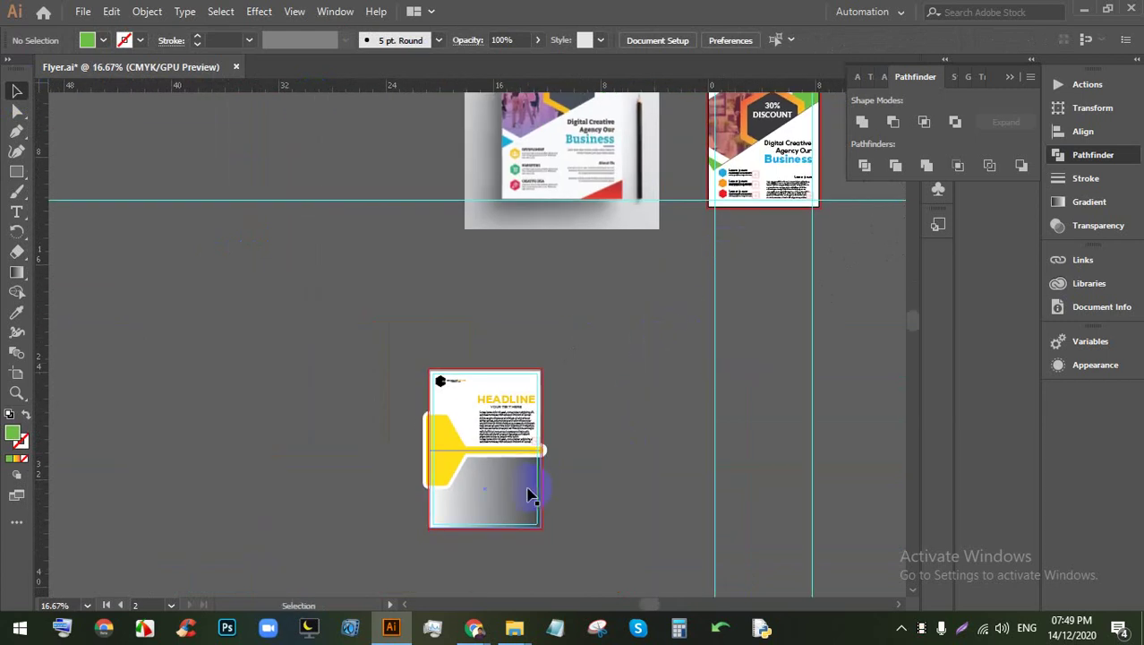
{"action": "scroll", "coordinate": [528, 495], "scroll_direction": "up", "scroll_amount": 3}
{"action": "scroll", "coordinate": [508, 322], "scroll_direction": "down", "scroll_amount": 2}
{"action": "scroll", "coordinate": [510, 322], "scroll_direction": "down", "scroll_amount": 1}
{"action": "scroll", "coordinate": [510, 323], "scroll_direction": "up", "scroll_amount": 2}
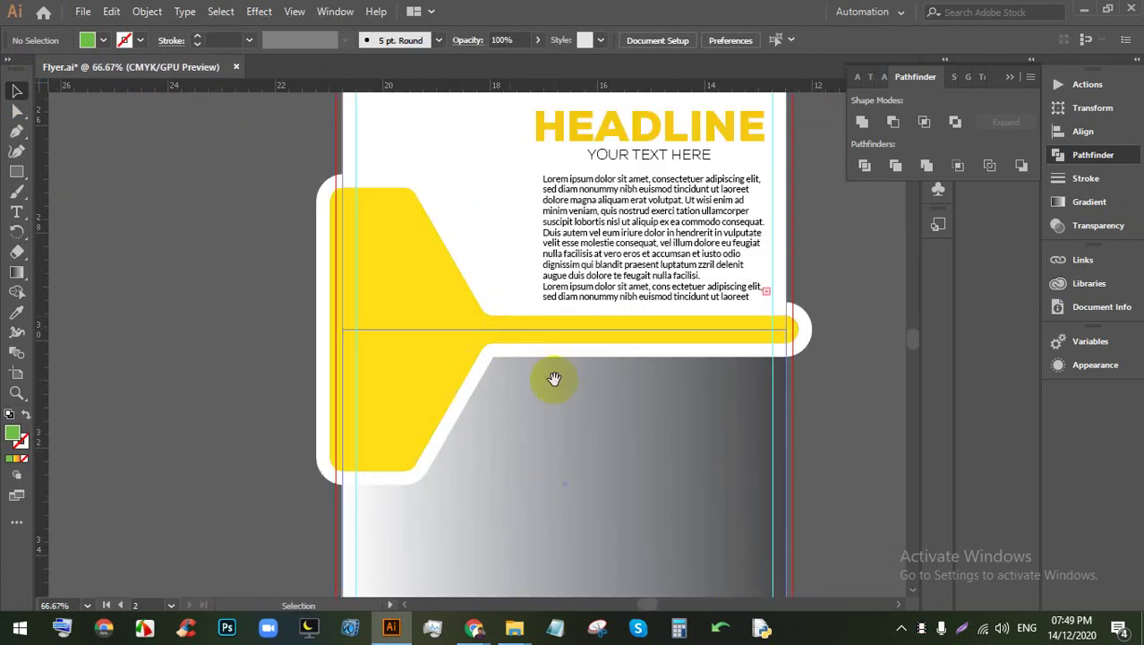
{"action": "left_click_drag", "start_coordinate": [554, 379], "coordinate": [528, 333]}
{"action": "scroll", "coordinate": [596, 296], "scroll_direction": "down", "scroll_amount": 1}
{"action": "scroll", "coordinate": [595, 296], "scroll_direction": "up", "scroll_amount": 1}
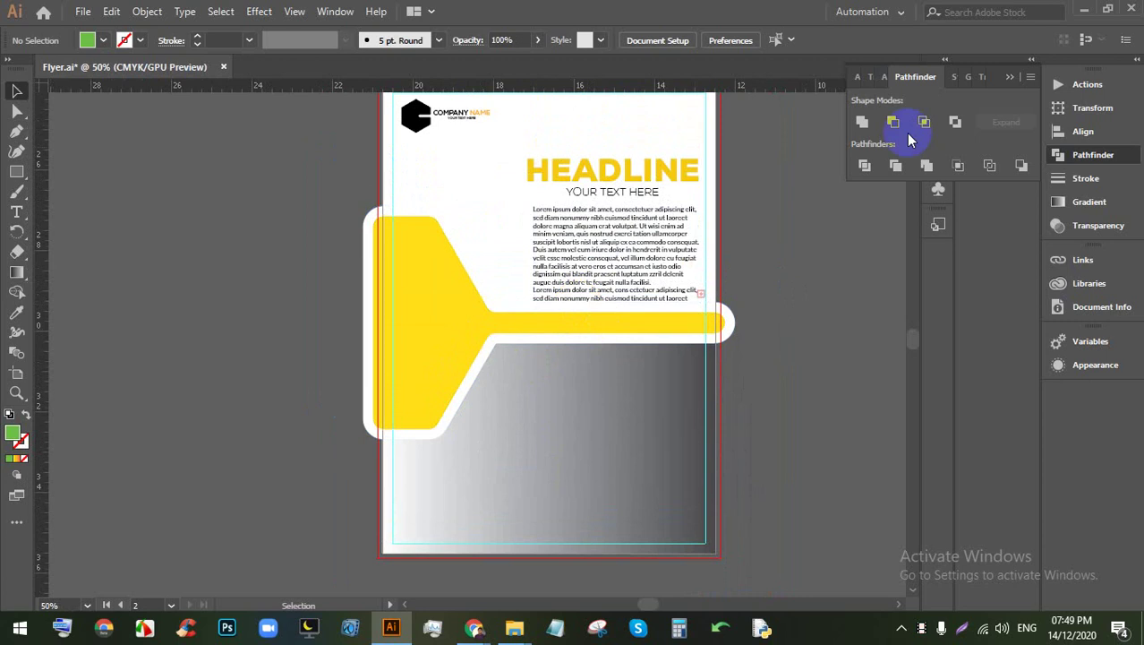
{"action": "scroll", "coordinate": [466, 262], "scroll_direction": "up", "scroll_amount": 1}
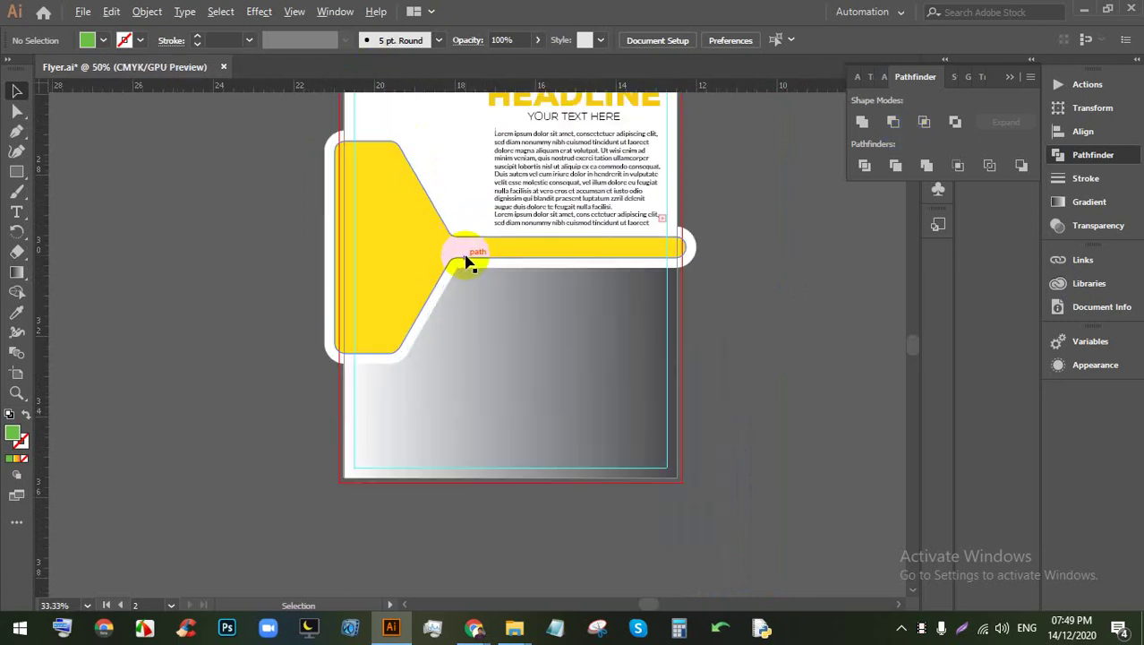
{"action": "scroll", "coordinate": [488, 318], "scroll_direction": "up", "scroll_amount": 2}
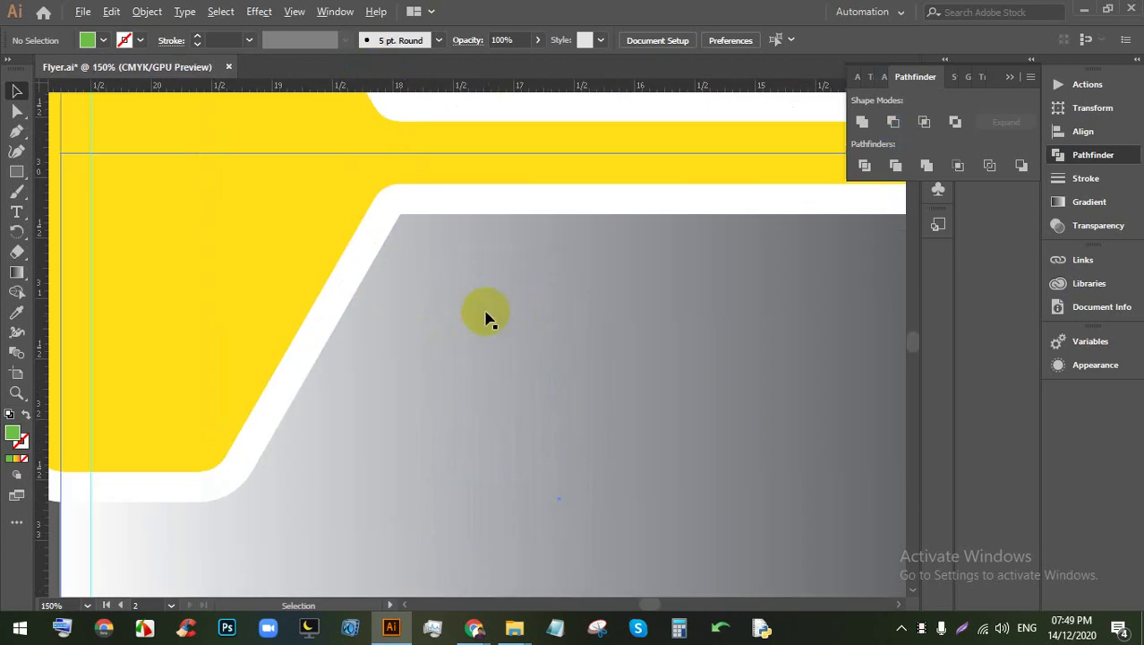
{"action": "scroll", "coordinate": [395, 243], "scroll_direction": "down", "scroll_amount": 2}
{"action": "scroll", "coordinate": [434, 271], "scroll_direction": "up", "scroll_amount": 1}
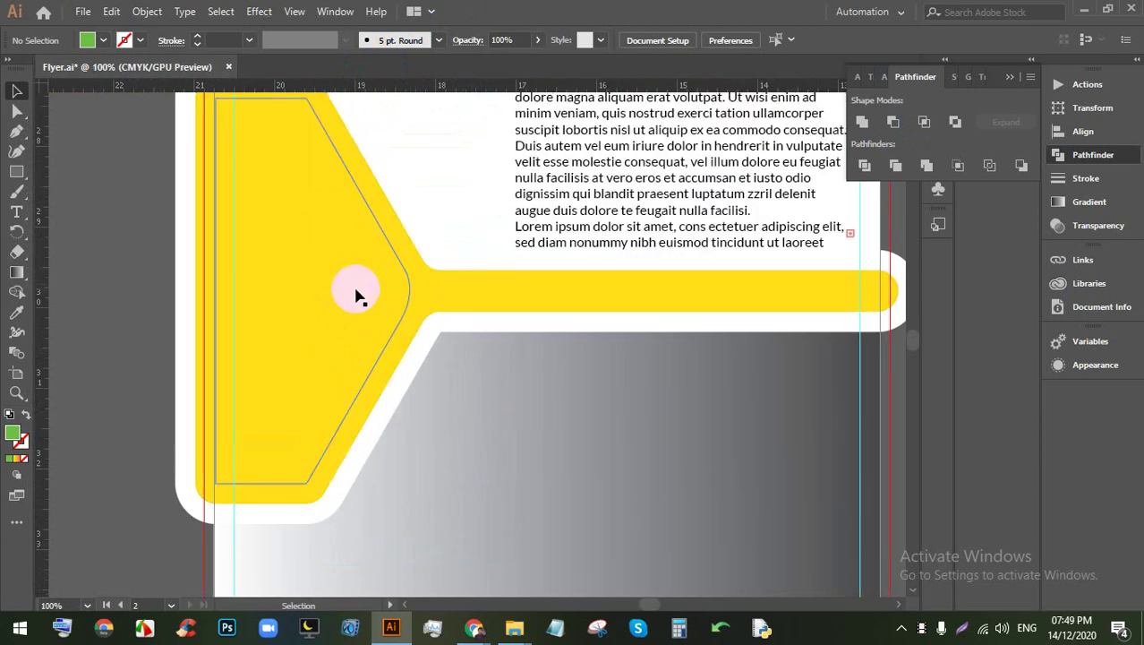
Step: Select the yellow bar and remove its earlier inner outline path
{"action": "left_click", "coordinate": [396, 295]}
{"action": "scroll", "coordinate": [408, 288], "scroll_direction": "down", "scroll_amount": 1}
{"action": "scroll", "coordinate": [506, 307], "scroll_direction": "up", "scroll_amount": 1}
{"action": "left_click", "coordinate": [506, 307]}
{"action": "scroll", "coordinate": [500, 318], "scroll_direction": "up", "scroll_amount": 1}
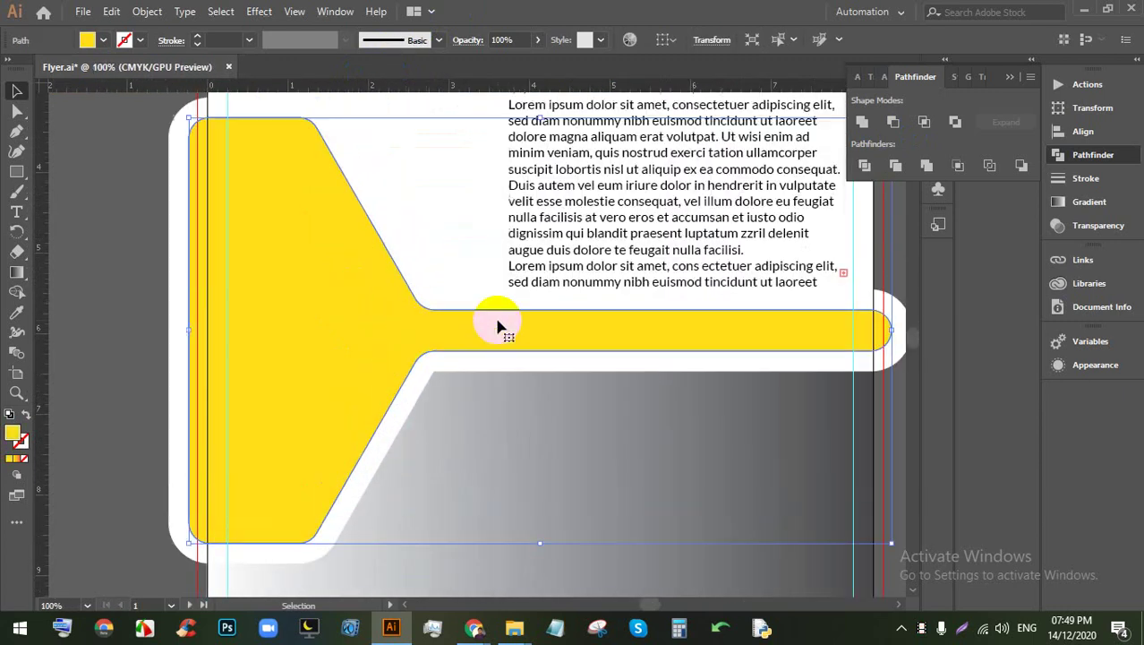
{"action": "left_click", "coordinate": [333, 213]}
{"action": "scroll", "coordinate": [291, 156], "scroll_direction": "up", "scroll_amount": 2}
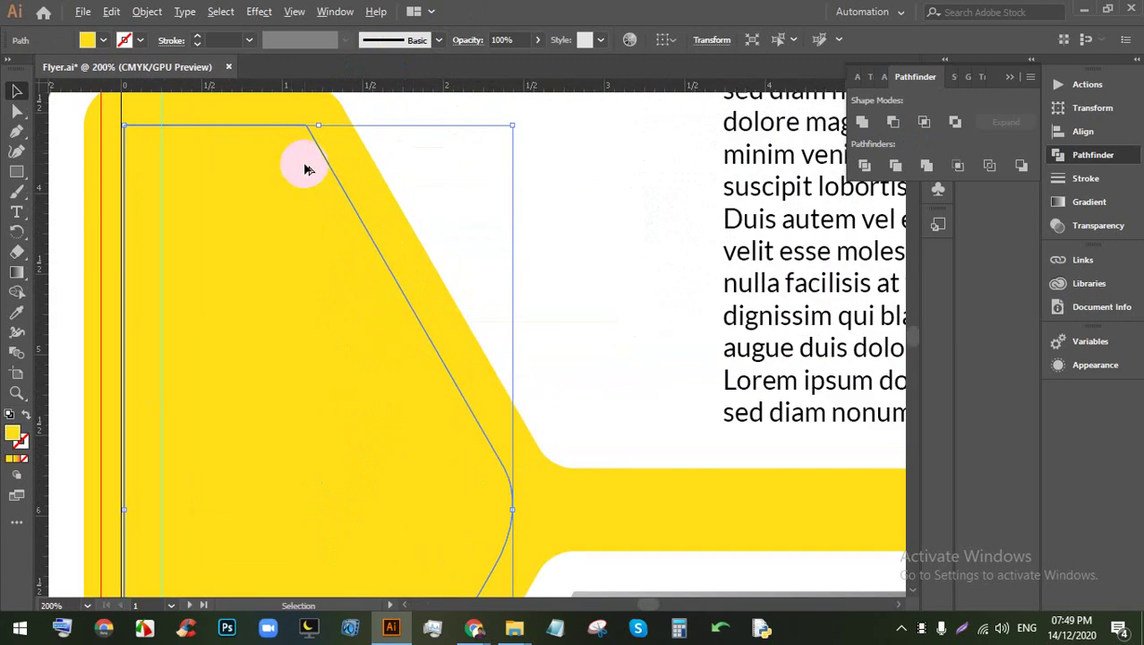
{"action": "scroll", "coordinate": [305, 169], "scroll_direction": "down", "scroll_amount": 1}
{"action": "left_click", "coordinate": [357, 331]}
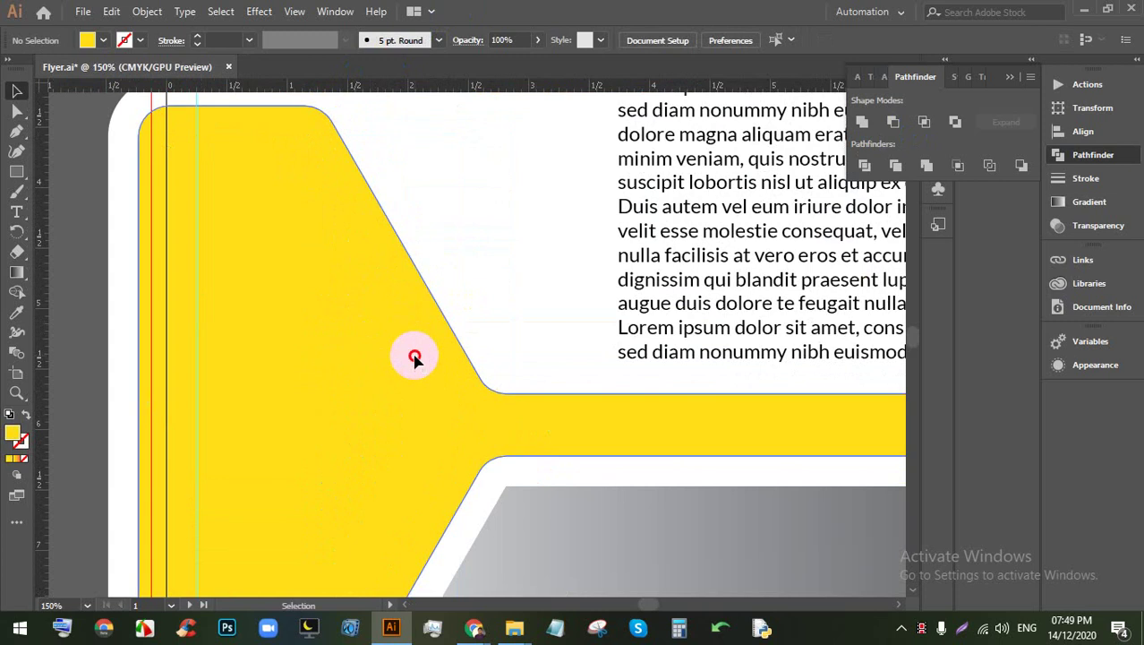
{"action": "key", "text": "ctrl+a"}
{"action": "key", "text": "ctrl+1"}
{"action": "left_click", "coordinate": [147, 11]}
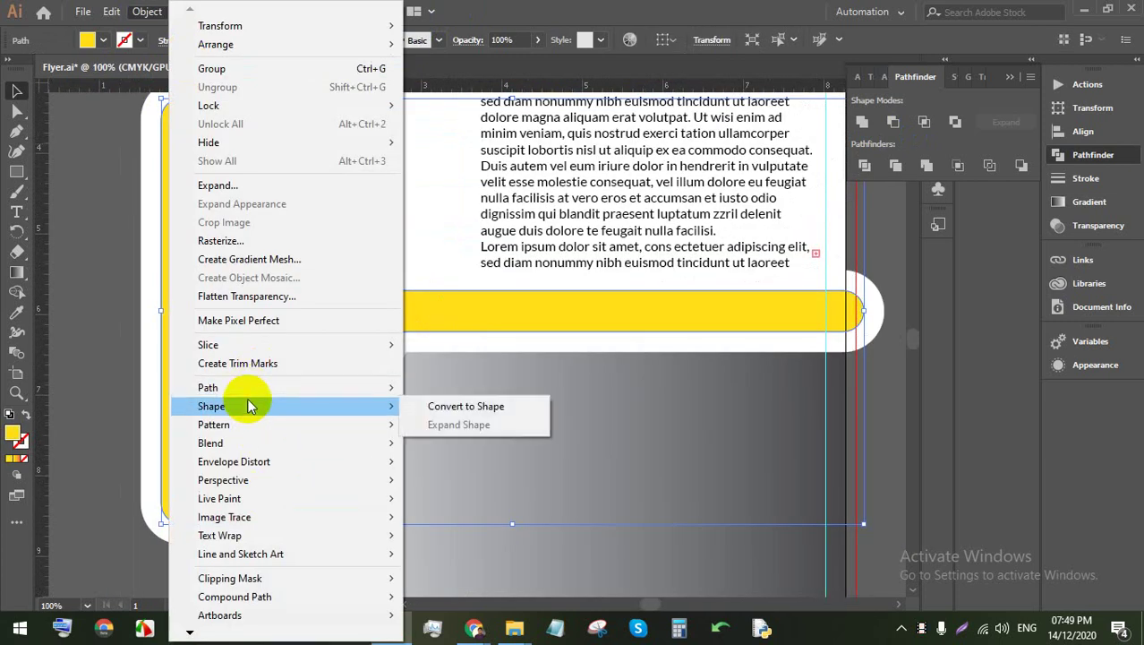
Step: Offset the yellow bar's path inward by -0.375 in with Preview turned on
{"action": "mouse_move", "coordinate": [358, 392]}
{"action": "left_click", "coordinate": [452, 451]}
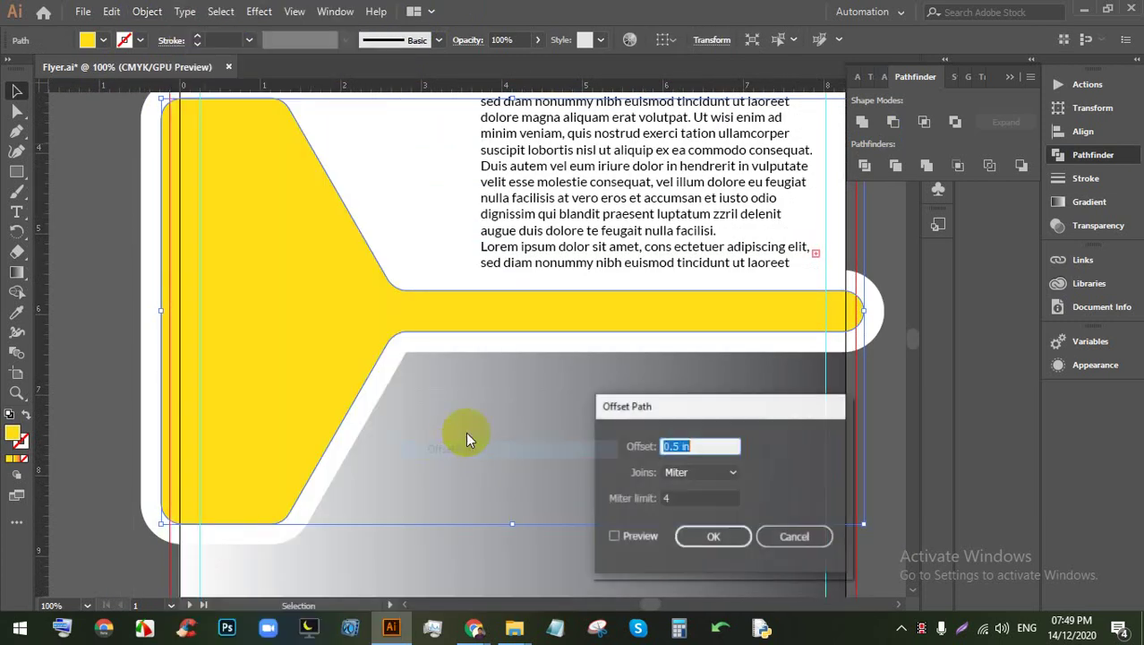
{"action": "left_click", "coordinate": [626, 535]}
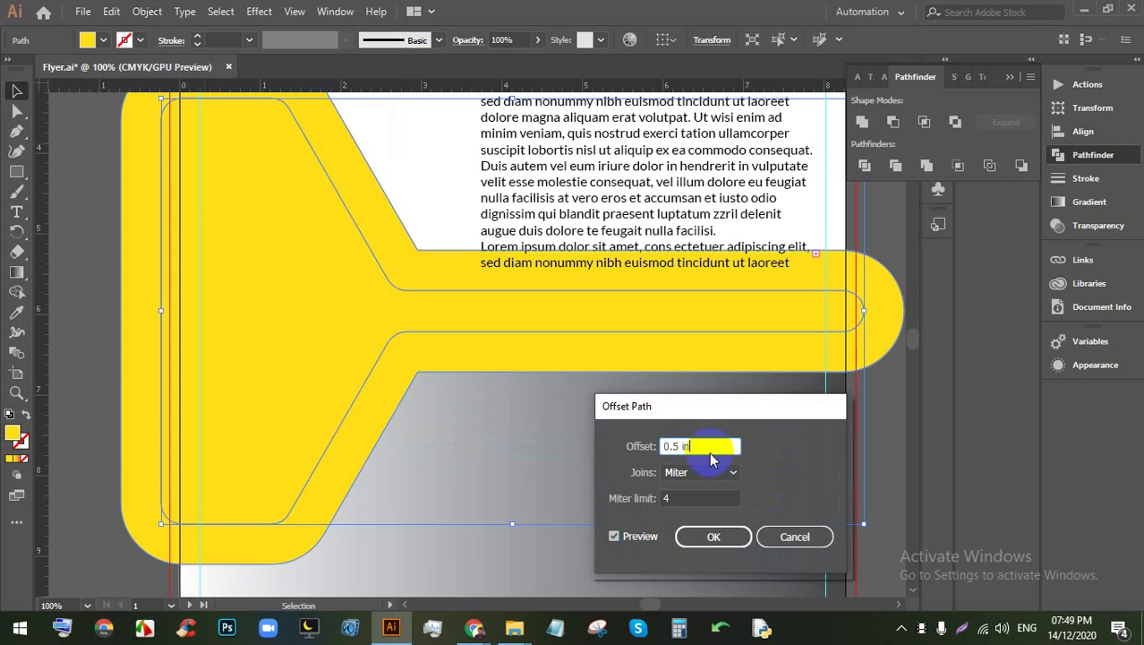
{"action": "triple_click", "coordinate": [712, 452]}
{"action": "type", "text": "-0.125"}
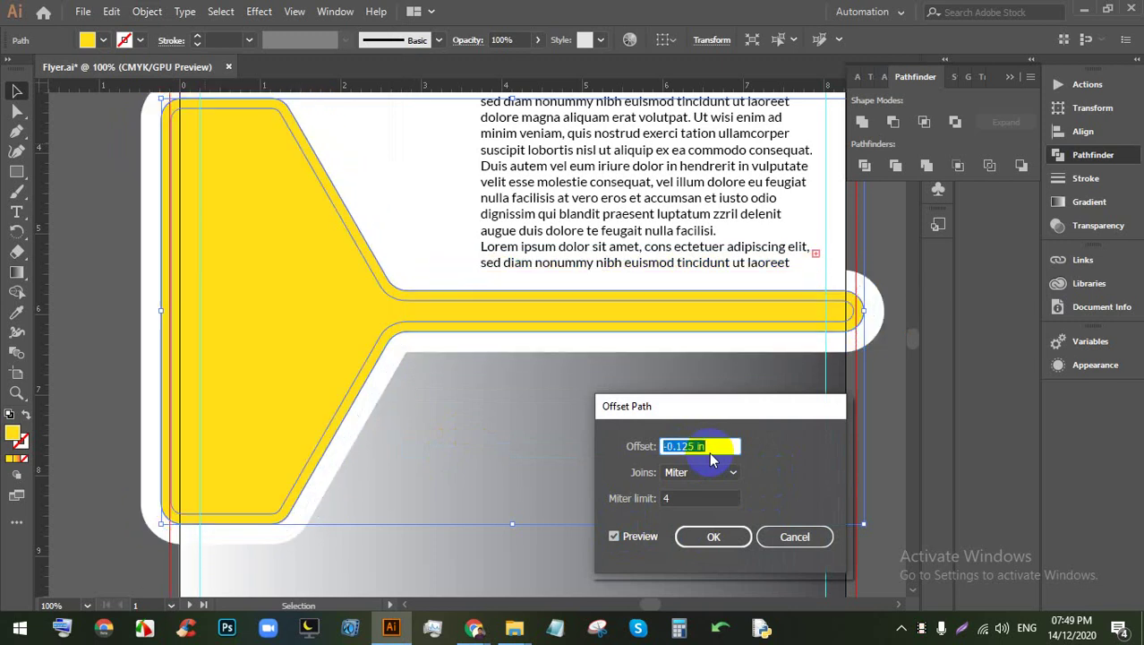
{"action": "type", "text": "-0.375"}
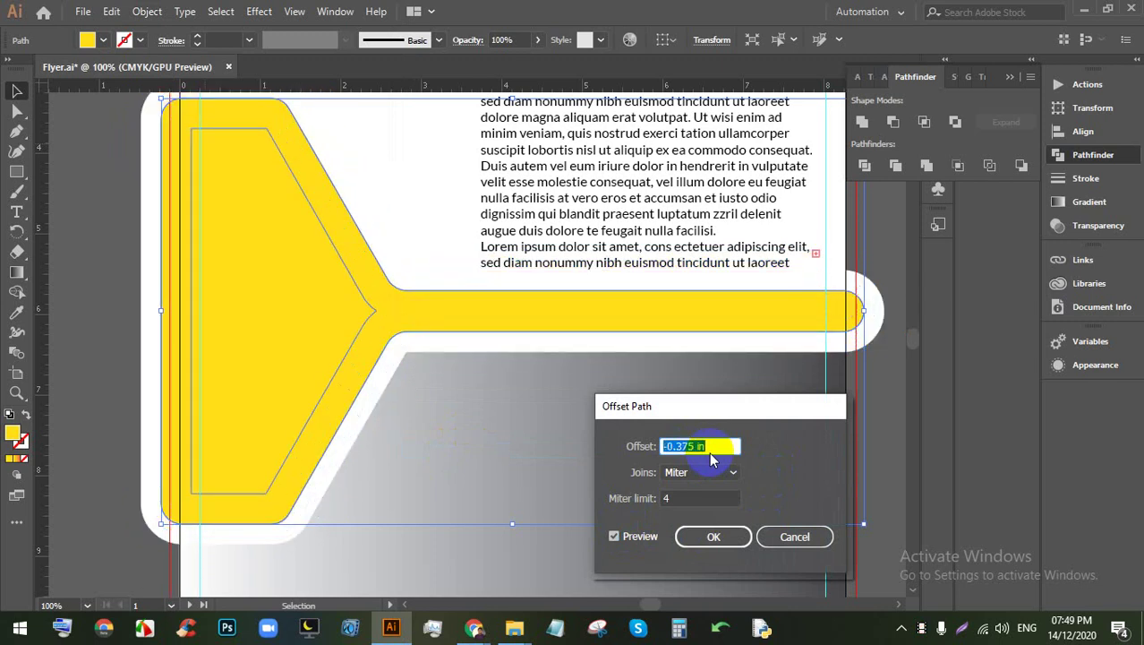
{"action": "type", "text": "-0.250.125"}
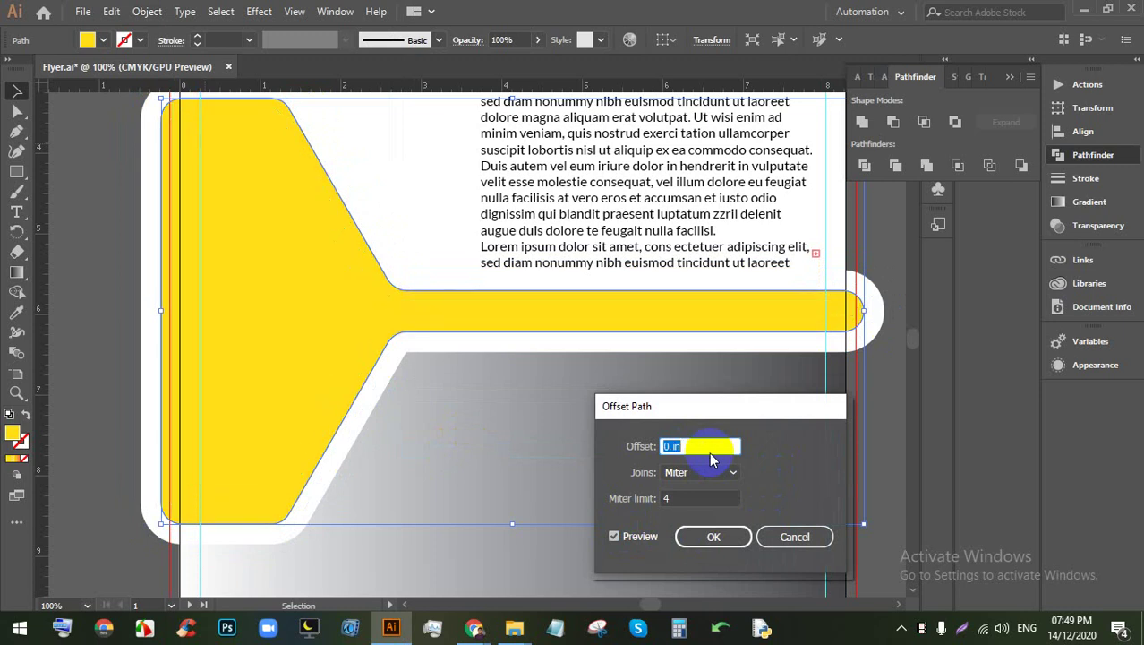
{"action": "type", "text": "-0.25"}
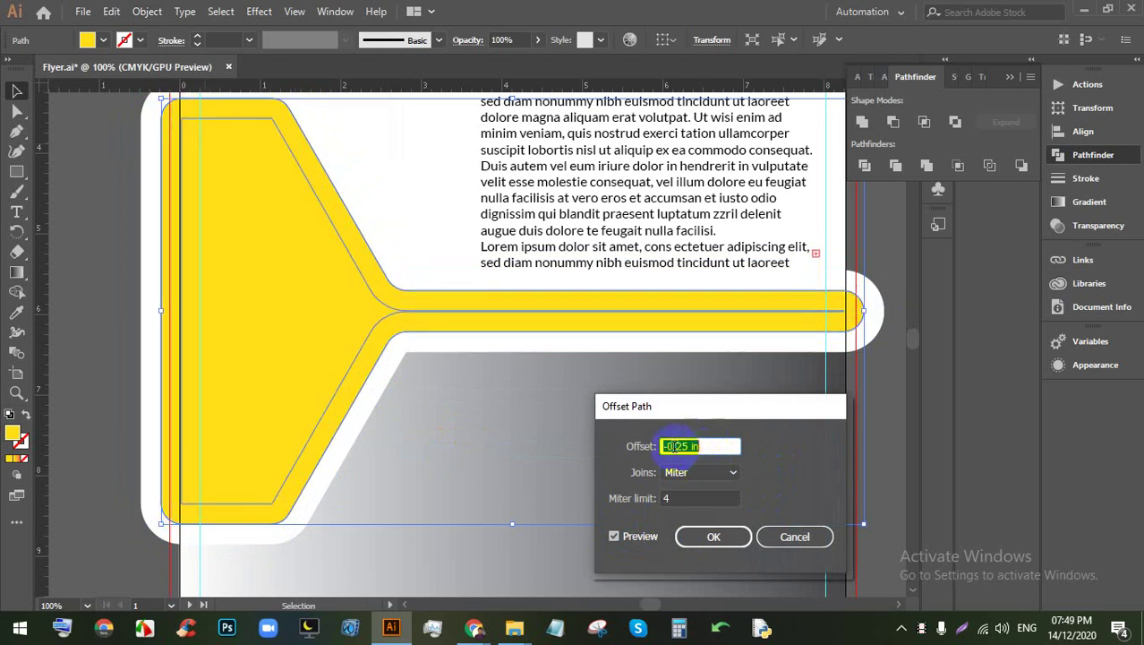
{"action": "key", "text": "Down"}
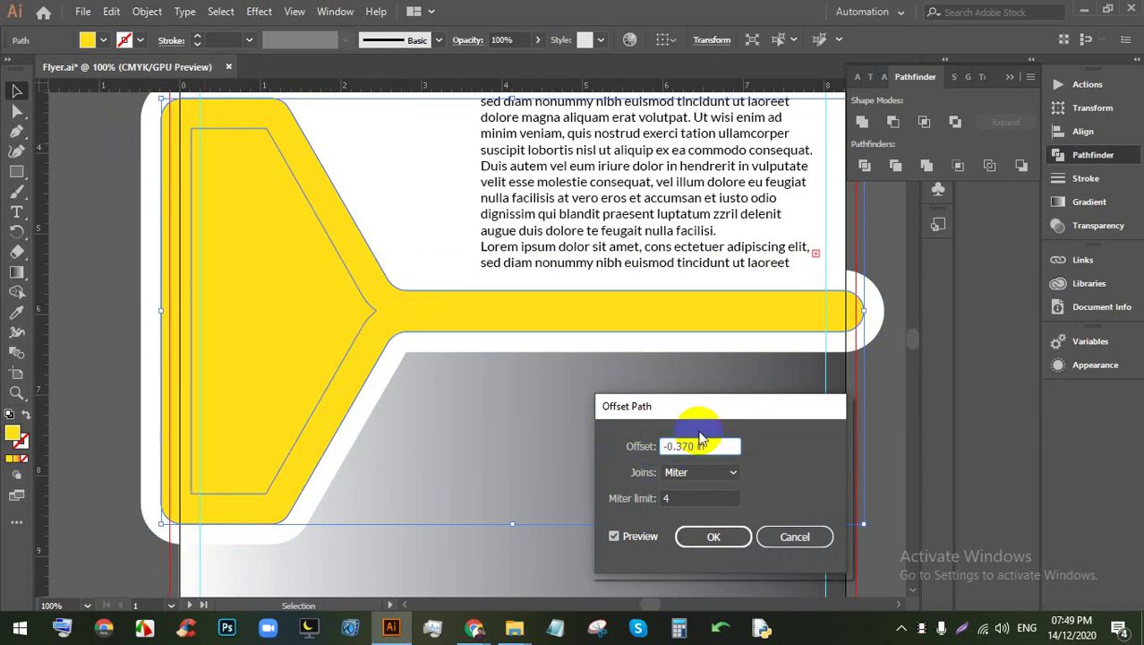
Step: Confirm the -0.375 in offset and scale the new inner path up around its centre
{"action": "left_click", "coordinate": [716, 548]}
{"action": "left_click", "coordinate": [876, 455]}
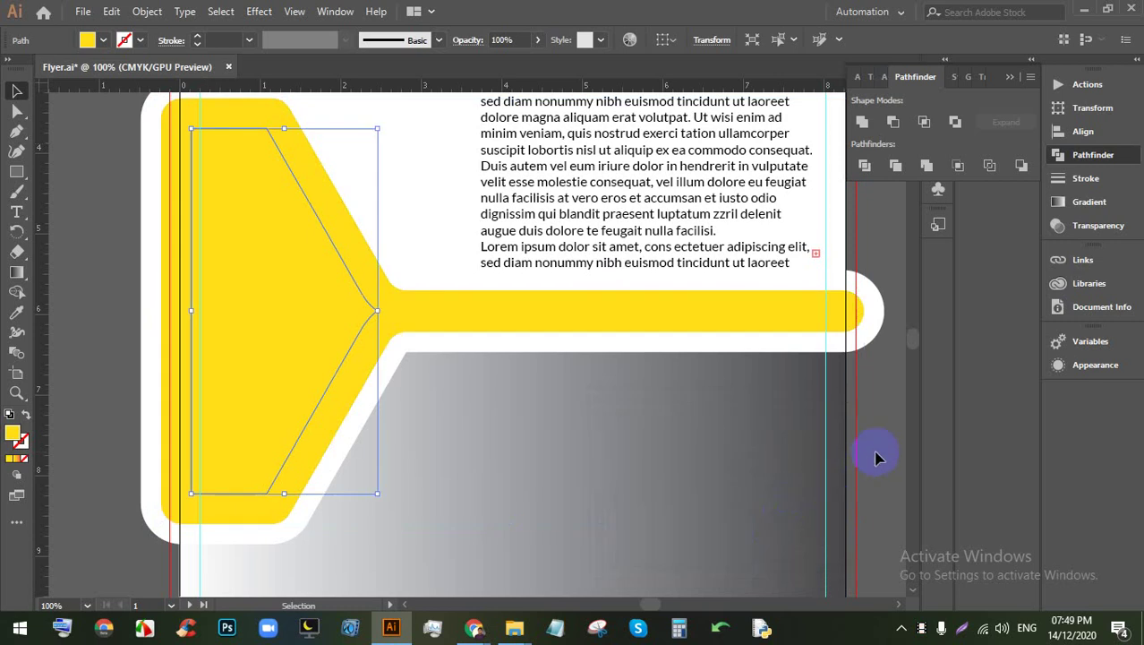
{"action": "left_click", "coordinate": [275, 328]}
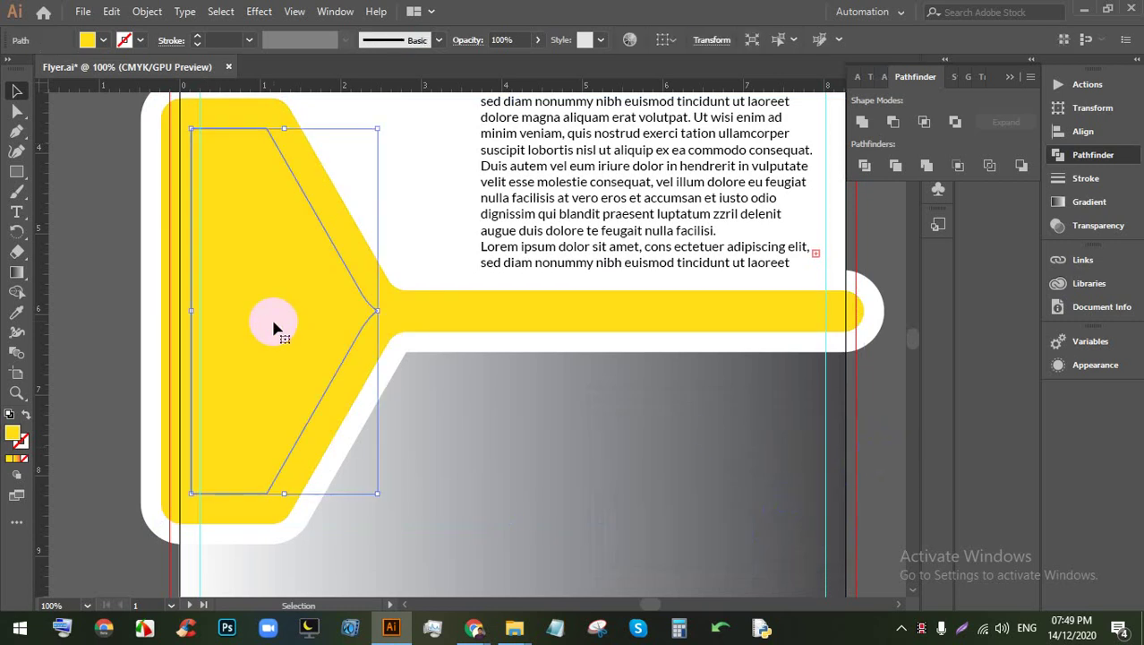
{"action": "left_click", "coordinate": [375, 313]}
{"action": "left_click_drag", "start_coordinate": [375, 495], "coordinate": [381, 499]}
Step: Round the inner path's corners to about 0.22 in, enlarge it slightly, then deselect
{"action": "left_click", "coordinate": [18, 111]}
{"action": "left_click", "coordinate": [232, 141]}
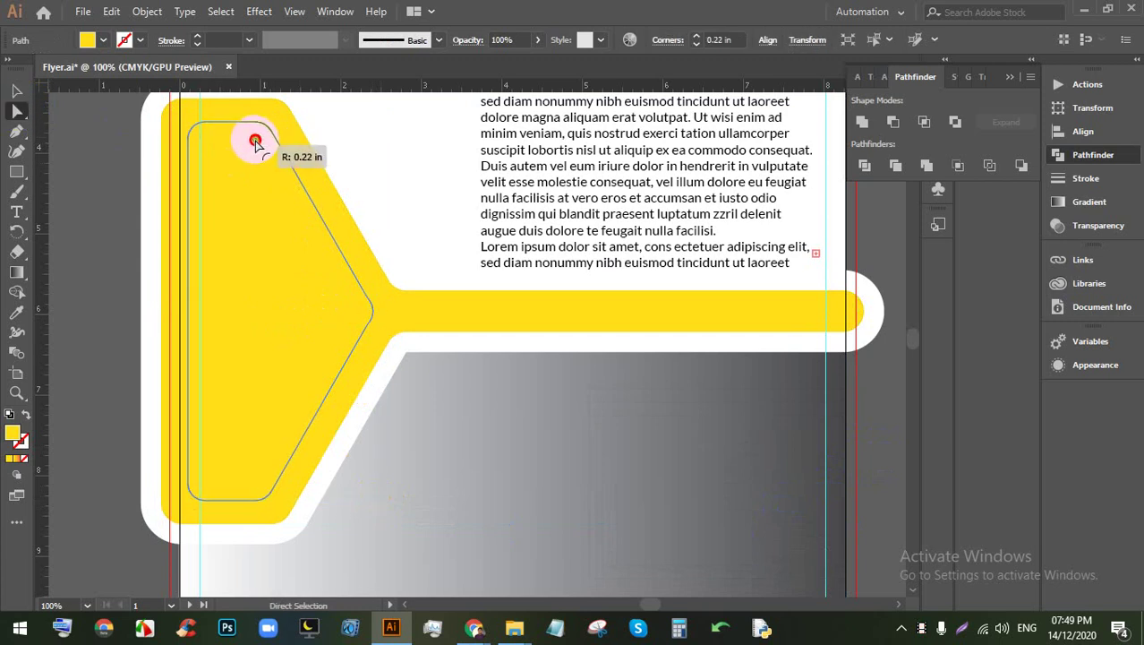
{"action": "left_click", "coordinate": [16, 91]}
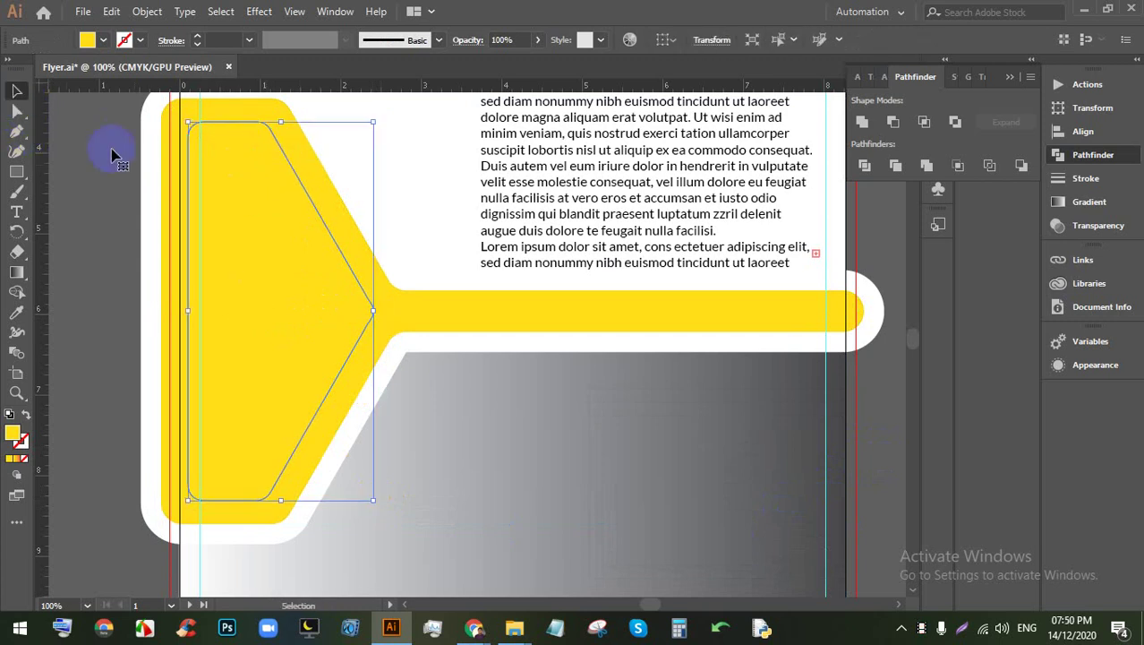
{"action": "scroll", "coordinate": [385, 333], "scroll_direction": "down", "scroll_amount": 2}
{"action": "scroll", "coordinate": [356, 360], "scroll_direction": "up", "scroll_amount": 2}
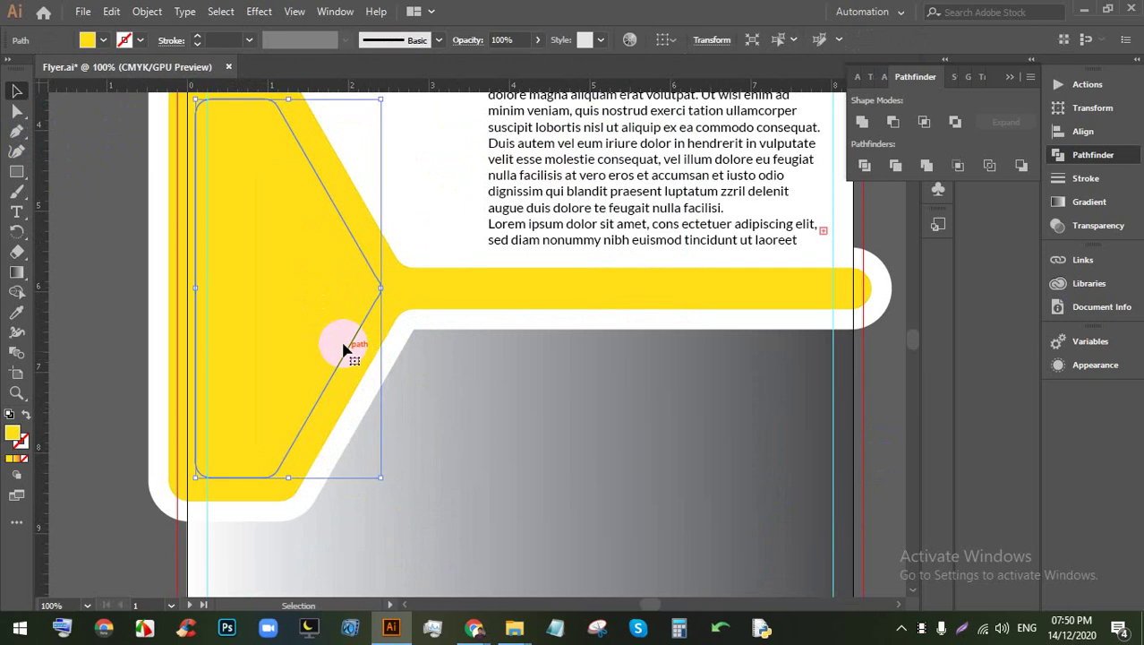
{"action": "left_click_drag", "start_coordinate": [380, 481], "coordinate": [389, 485]}
{"action": "scroll", "coordinate": [420, 418], "scroll_direction": "down", "scroll_amount": 1}
{"action": "left_click", "coordinate": [788, 421]}
{"action": "scroll", "coordinate": [551, 327], "scroll_direction": "down", "scroll_amount": 1}
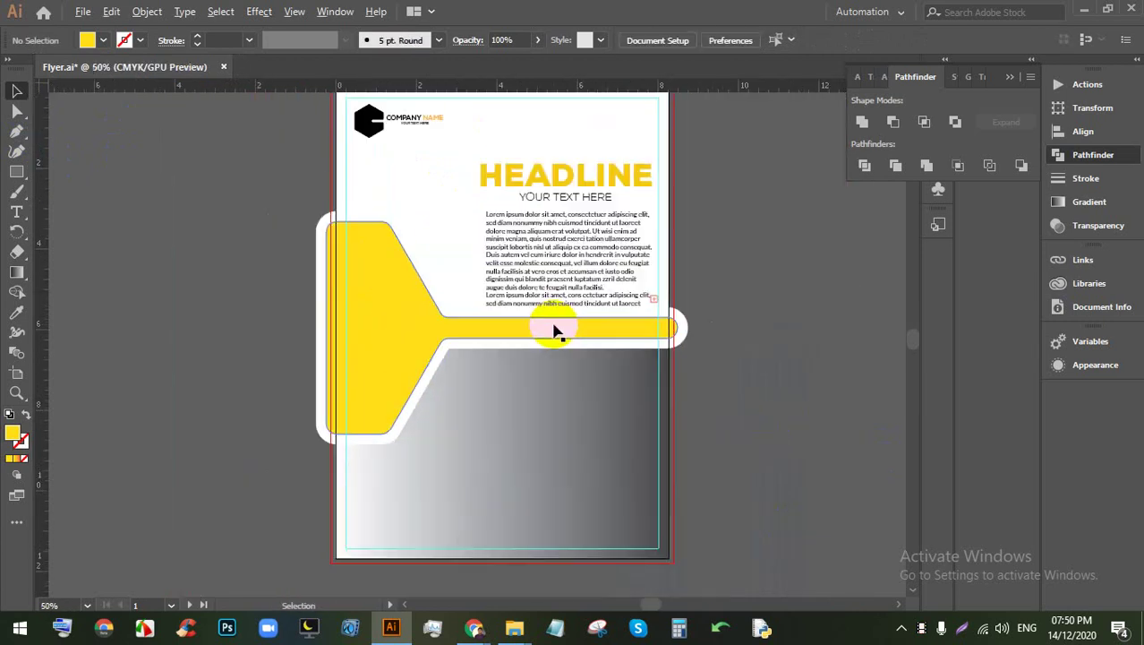
{"action": "scroll", "coordinate": [440, 327], "scroll_direction": "up", "scroll_amount": 1}
Step: Switch to Chrome and return to the earlier 'uk' Google Images search
{"action": "mouse_move", "coordinate": [519, 631]}
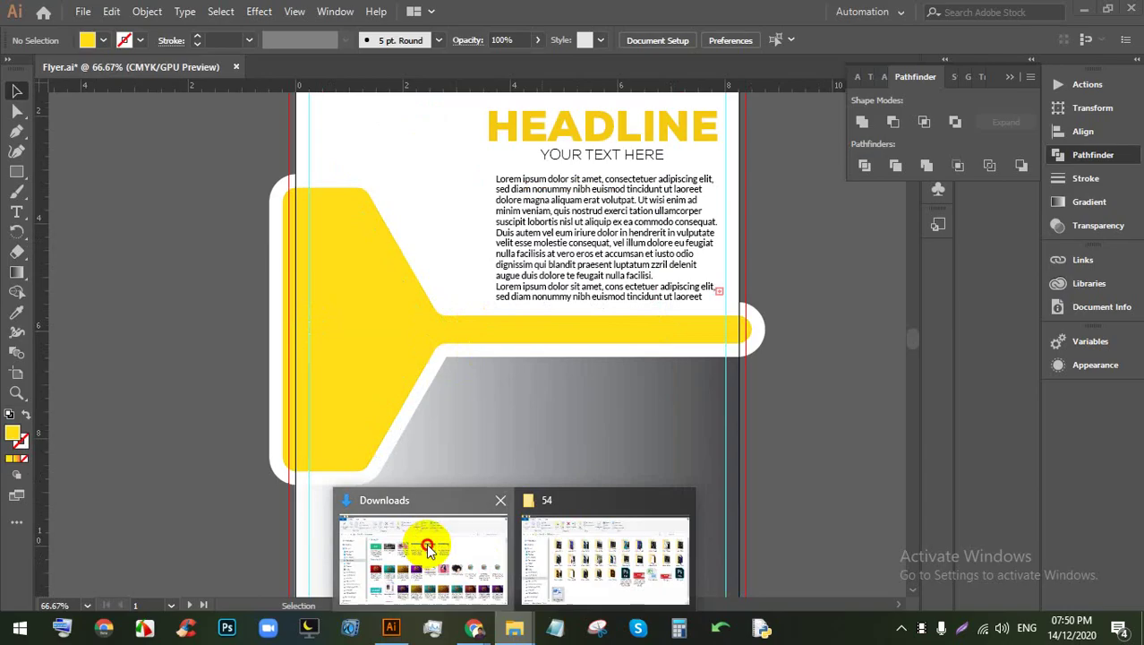
{"action": "left_click", "coordinate": [422, 545]}
{"action": "mouse_move", "coordinate": [475, 627]}
{"action": "left_click", "coordinate": [422, 540]}
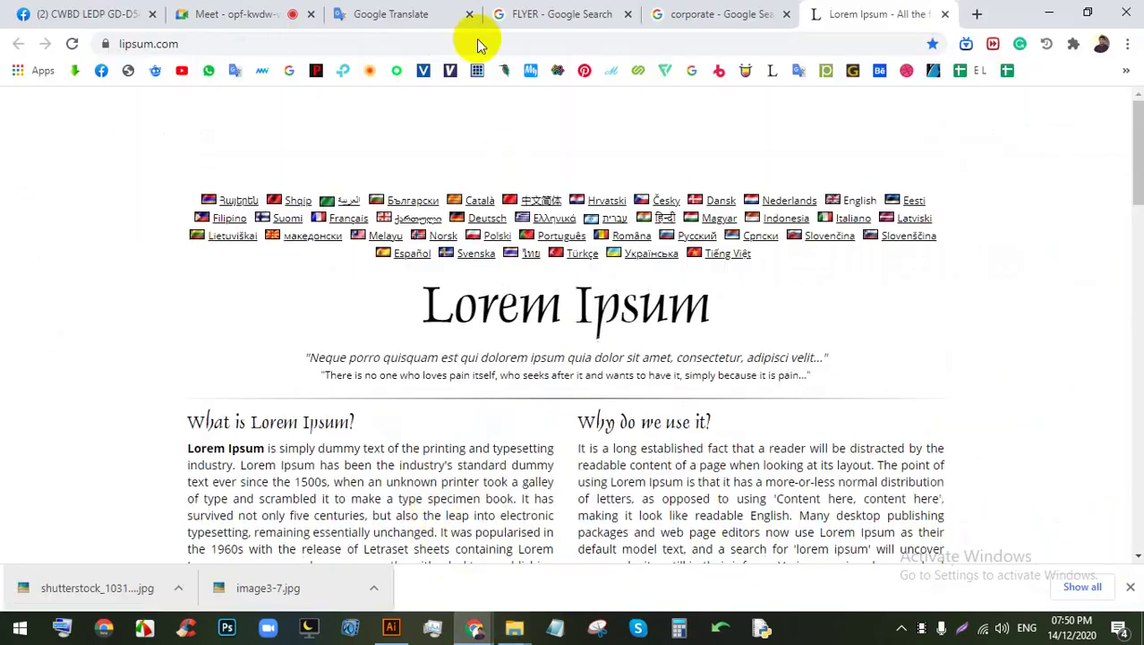
{"action": "left_click", "coordinate": [288, 12]}
{"action": "left_click", "coordinate": [582, 13]}
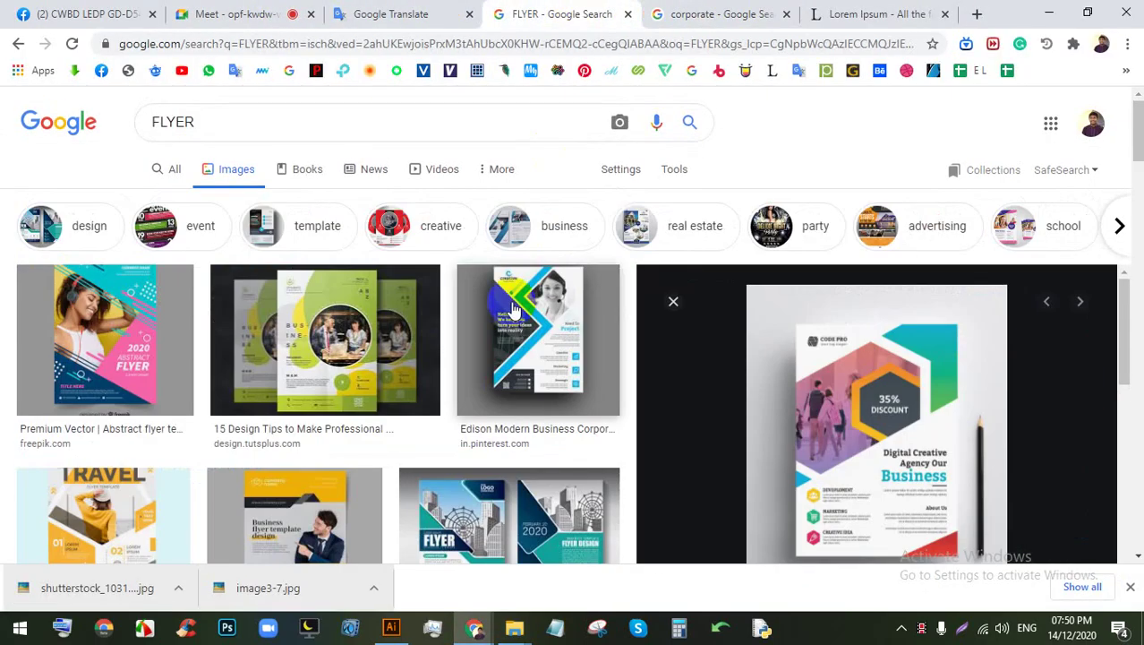
{"action": "left_click", "coordinate": [720, 13]}
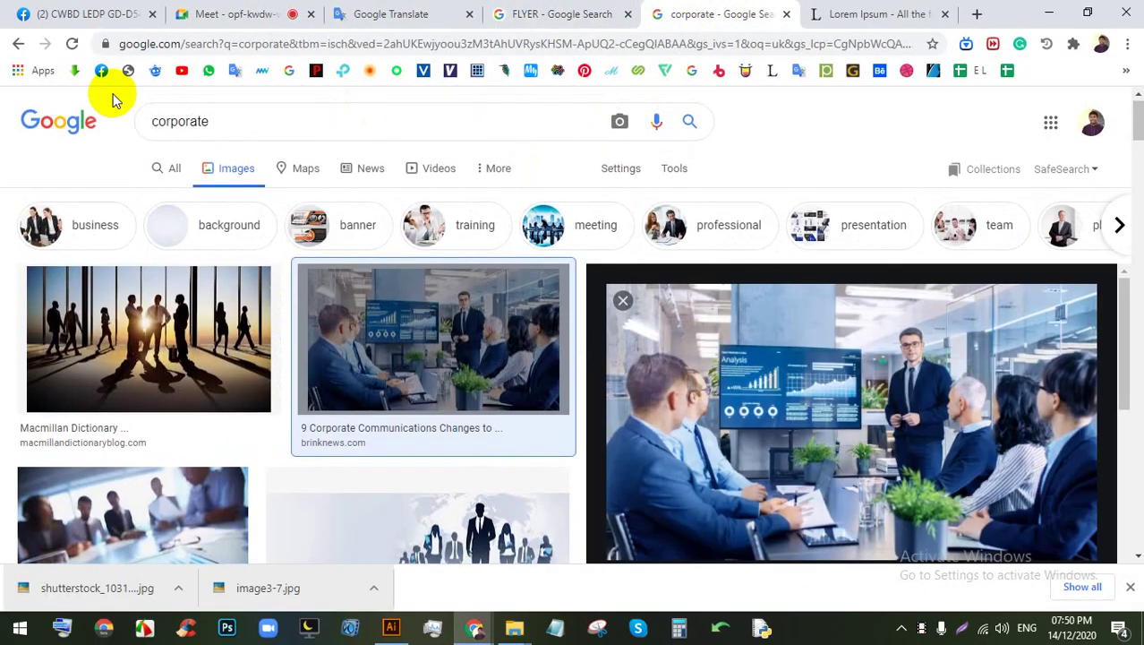
{"action": "left_click", "coordinate": [18, 45]}
{"action": "left_click", "coordinate": [18, 45]}
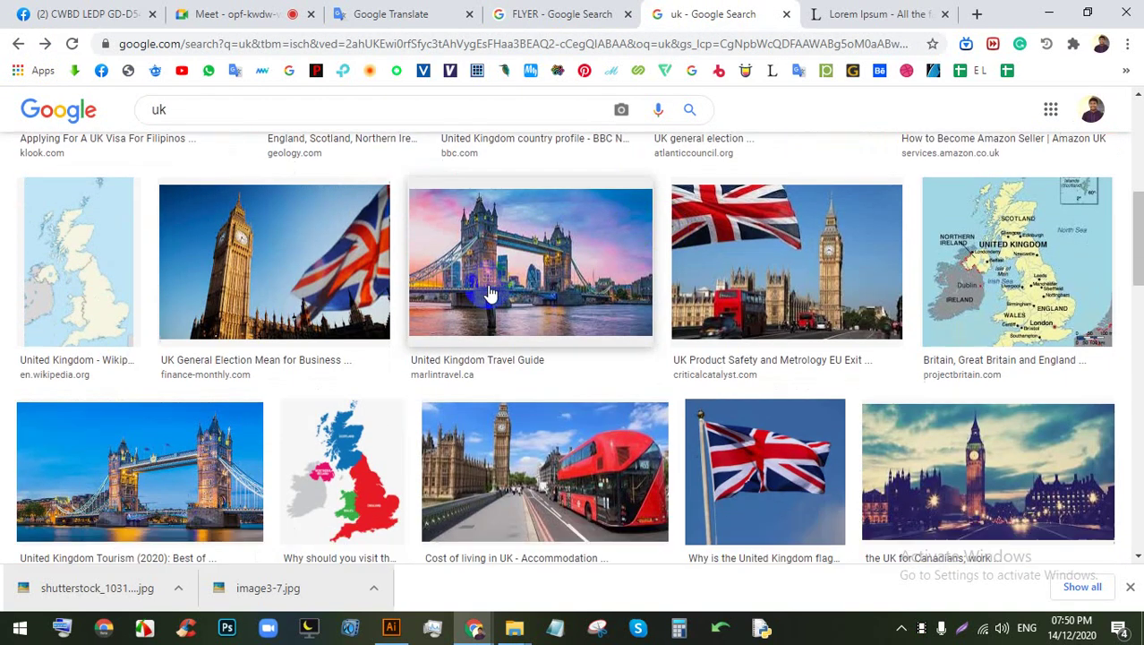
{"action": "scroll", "coordinate": [502, 288], "scroll_direction": "down", "scroll_amount": 4}
{"action": "scroll", "coordinate": [518, 299], "scroll_direction": "up", "scroll_amount": 3}
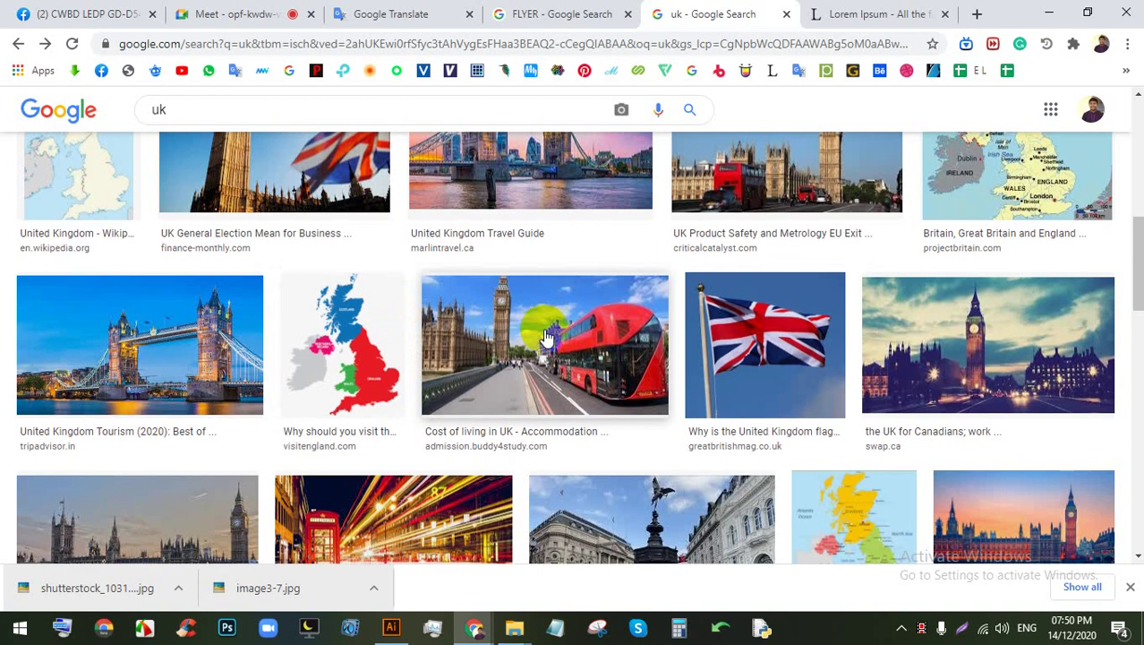
Step: Preview several UK results until reaching a Big Ben and bridge photo
{"action": "left_click", "coordinate": [528, 309]}
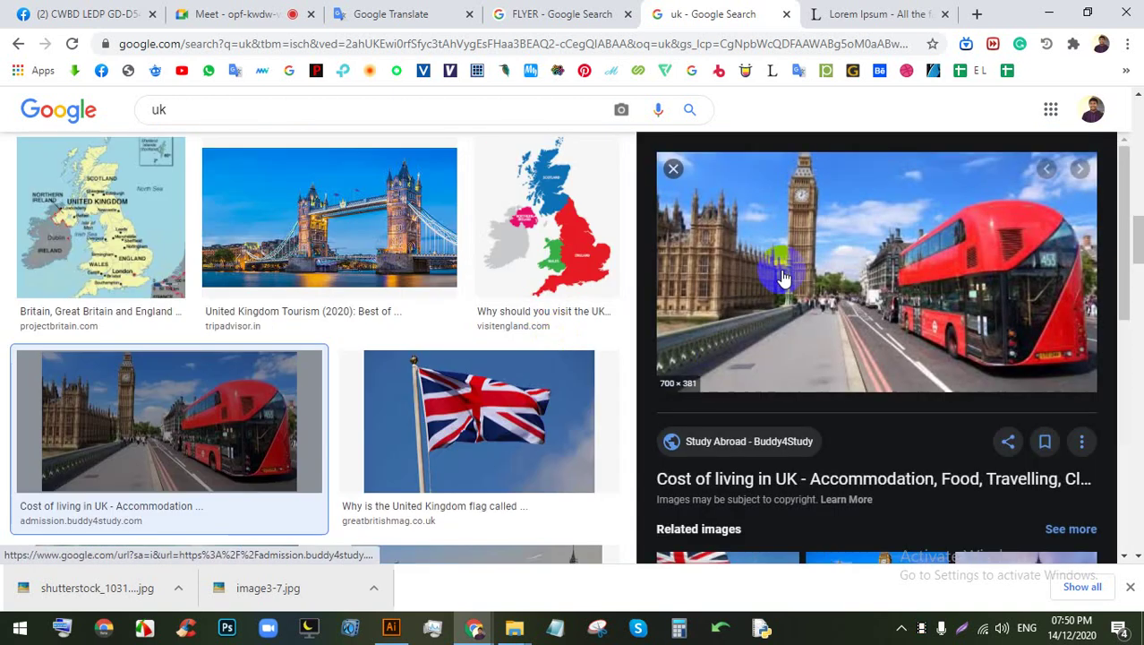
{"action": "scroll", "coordinate": [784, 291], "scroll_direction": "down", "scroll_amount": 4}
{"action": "scroll", "coordinate": [312, 358], "scroll_direction": "down", "scroll_amount": 3}
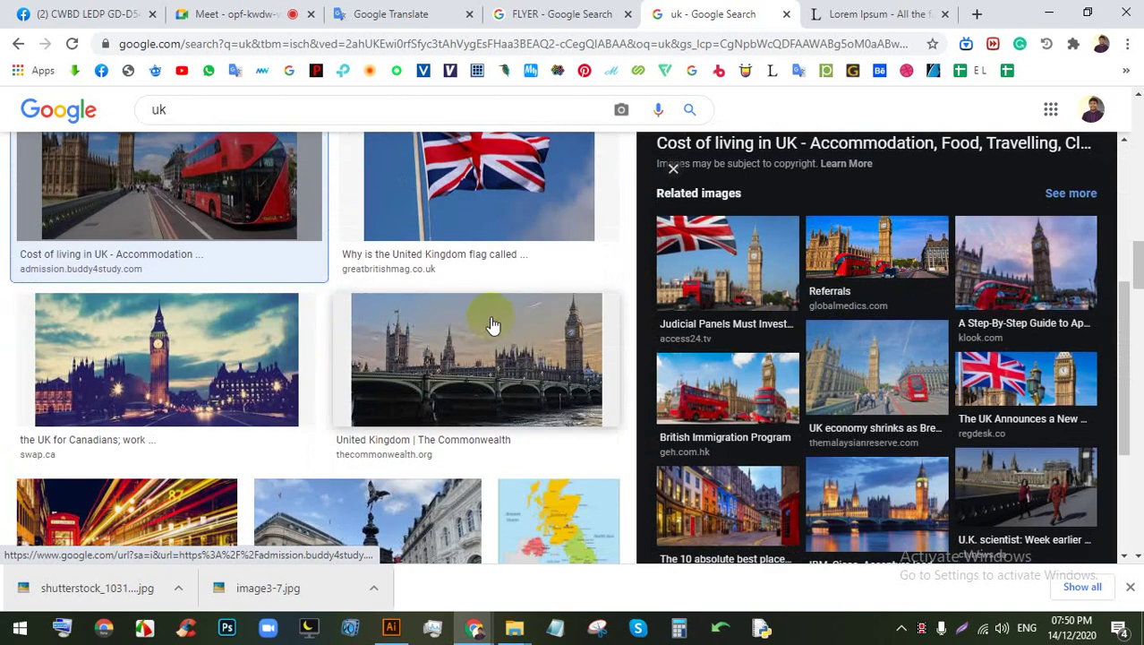
{"action": "left_click", "coordinate": [492, 324]}
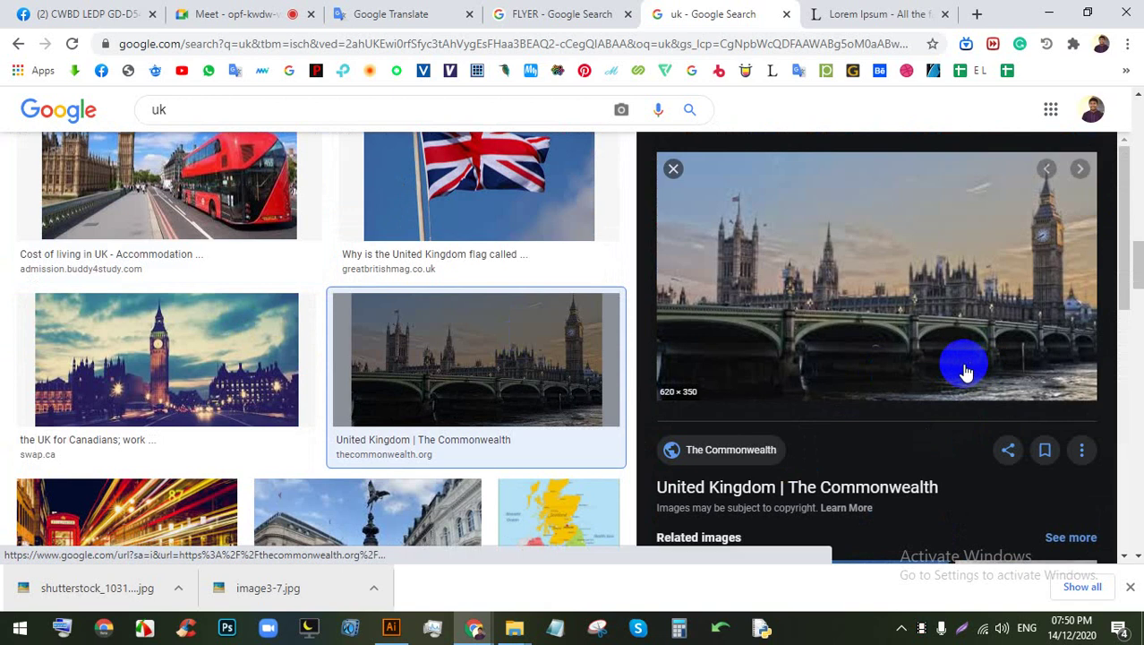
{"action": "scroll", "coordinate": [961, 365], "scroll_direction": "down", "scroll_amount": 3}
{"action": "left_click", "coordinate": [738, 361]}
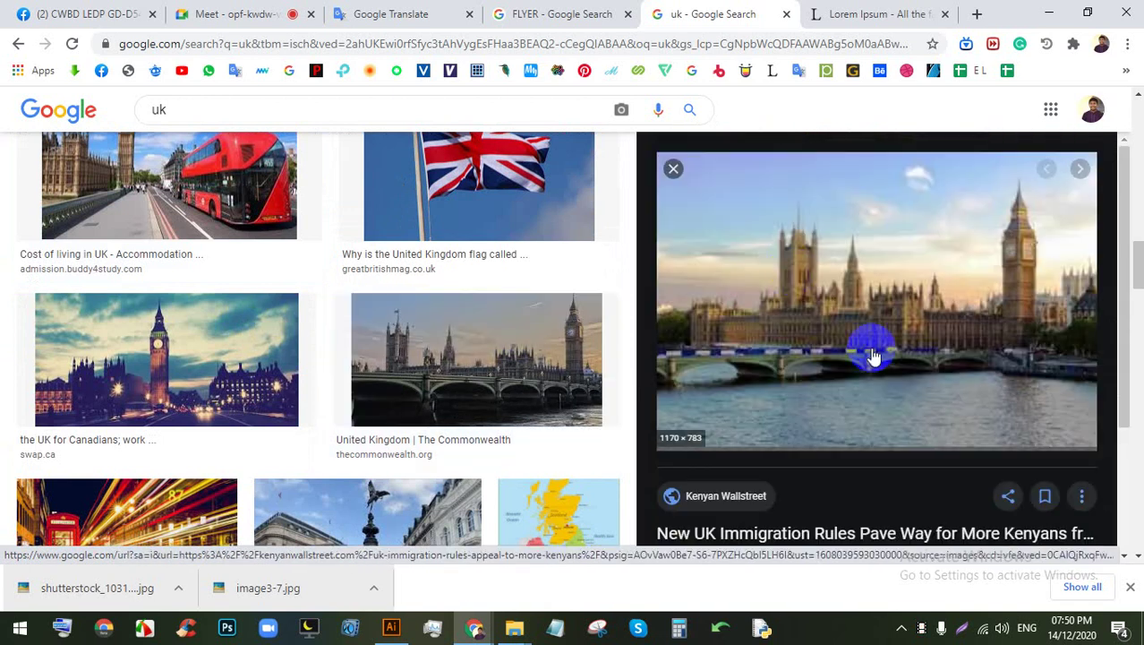
{"action": "left_click", "coordinate": [674, 169]}
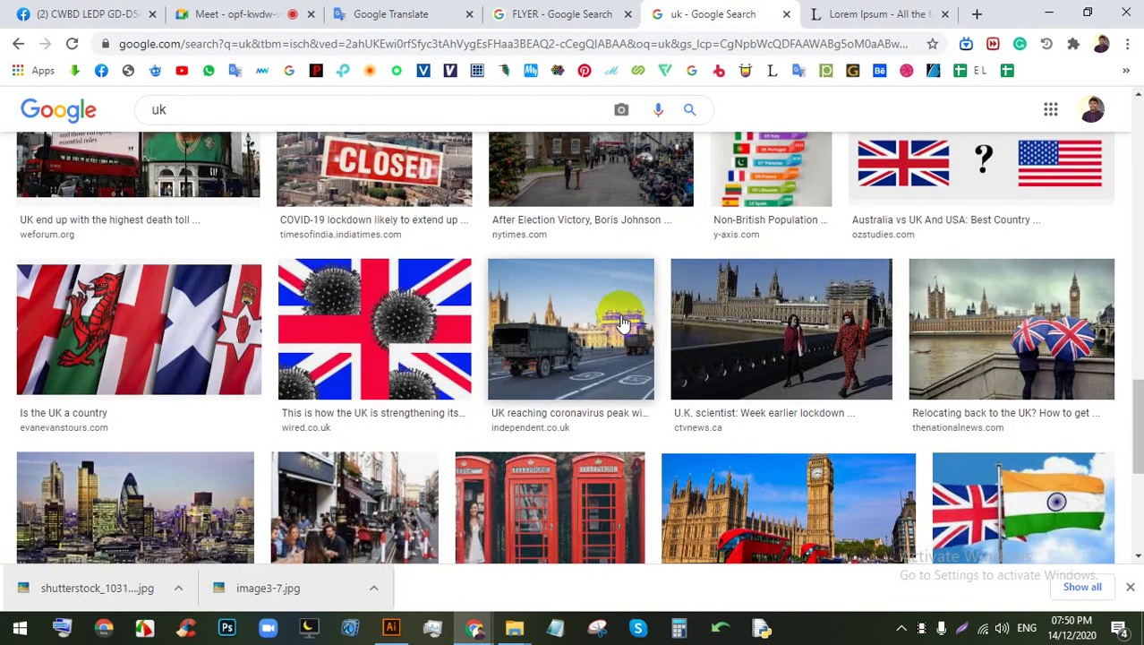
{"action": "left_click", "coordinate": [914, 300]}
{"action": "scroll", "coordinate": [914, 328], "scroll_direction": "down", "scroll_amount": 4}
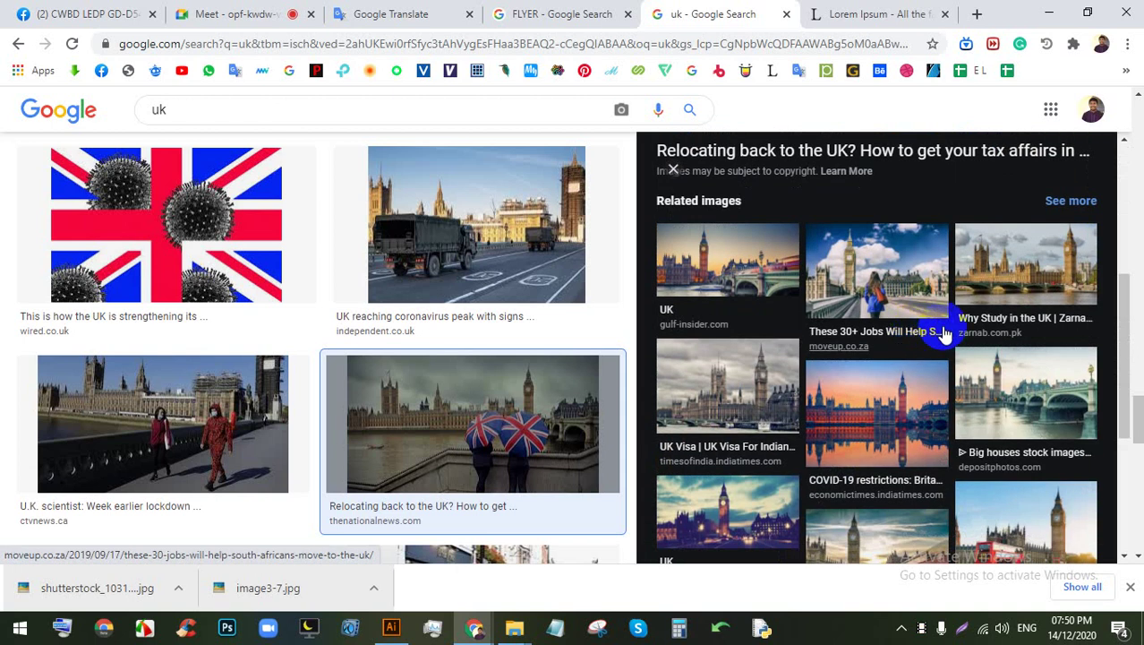
{"action": "scroll", "coordinate": [1007, 324], "scroll_direction": "down", "scroll_amount": 3}
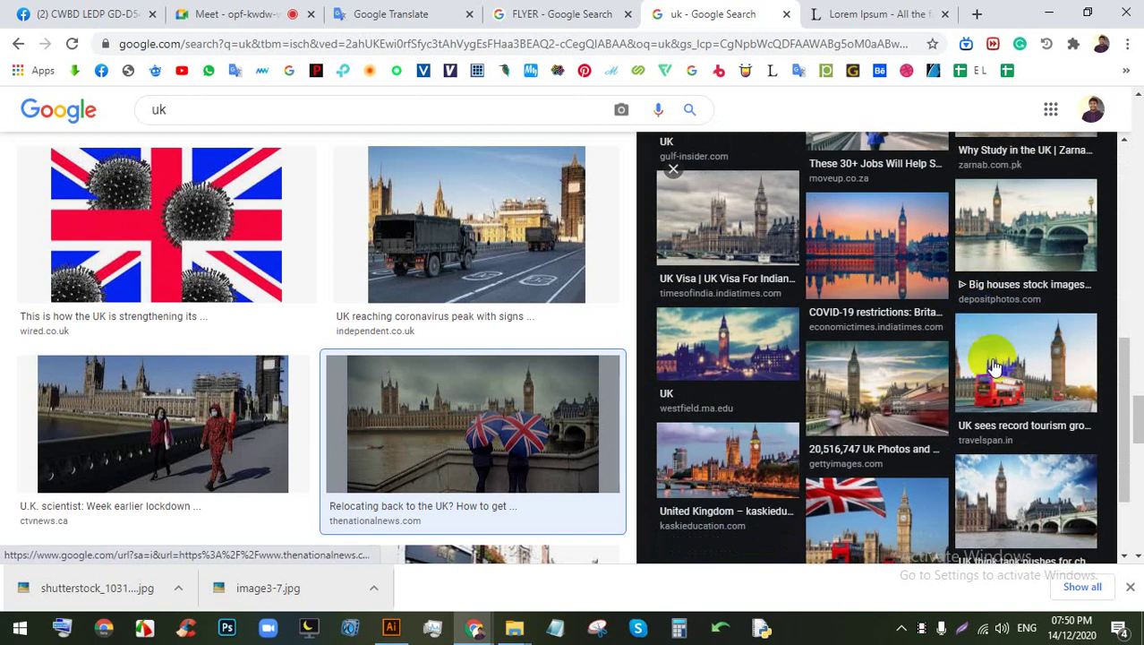
{"action": "scroll", "coordinate": [990, 369], "scroll_direction": "down", "scroll_amount": 1}
{"action": "left_click", "coordinate": [1021, 374]}
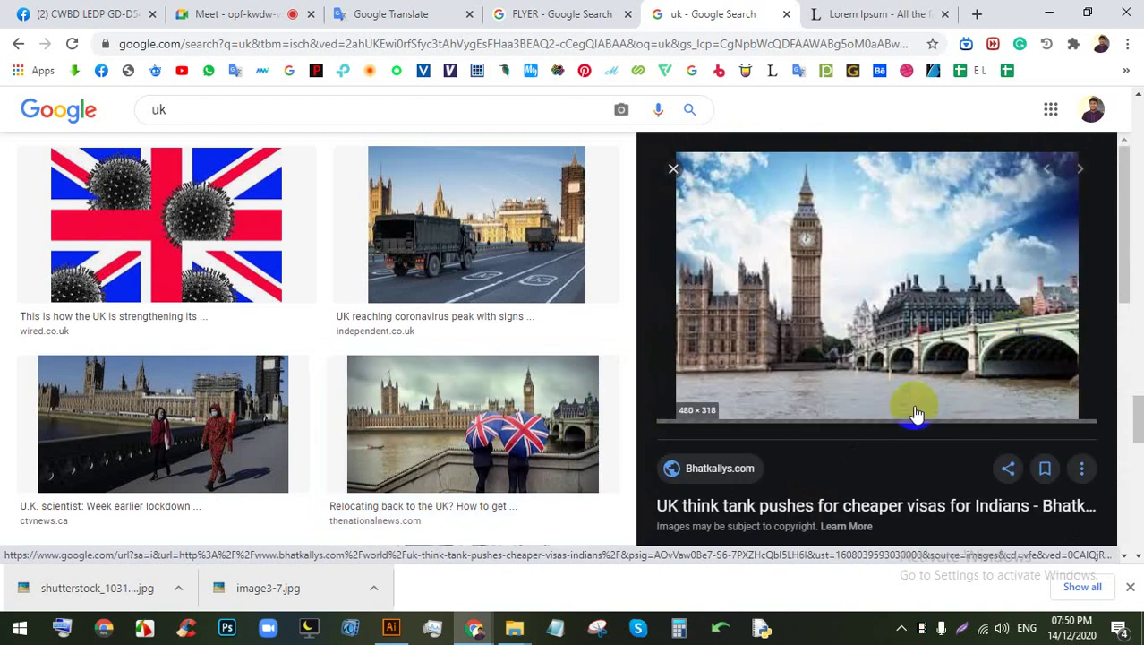
Step: Copy the Big Ben and Westminster Bridge photo and return to Illustrator
{"action": "left_click", "coordinate": [821, 354]}
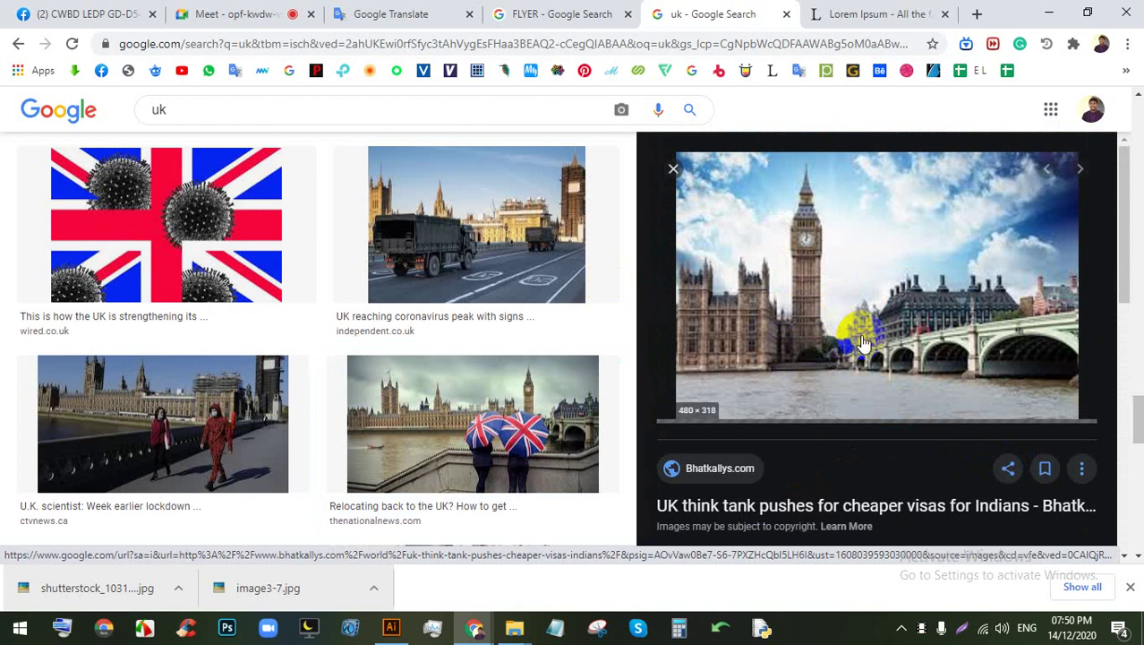
{"action": "right_click", "coordinate": [782, 167]}
{"action": "right_click", "coordinate": [730, 226]}
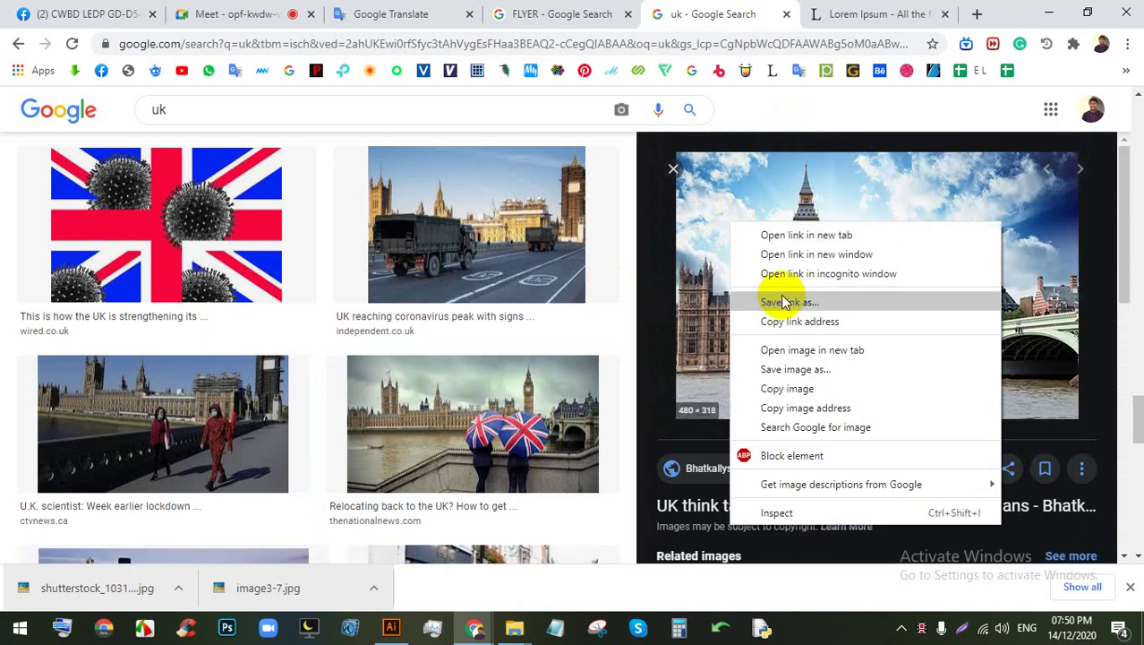
{"action": "left_click", "coordinate": [813, 388]}
{"action": "left_click", "coordinate": [391, 627]}
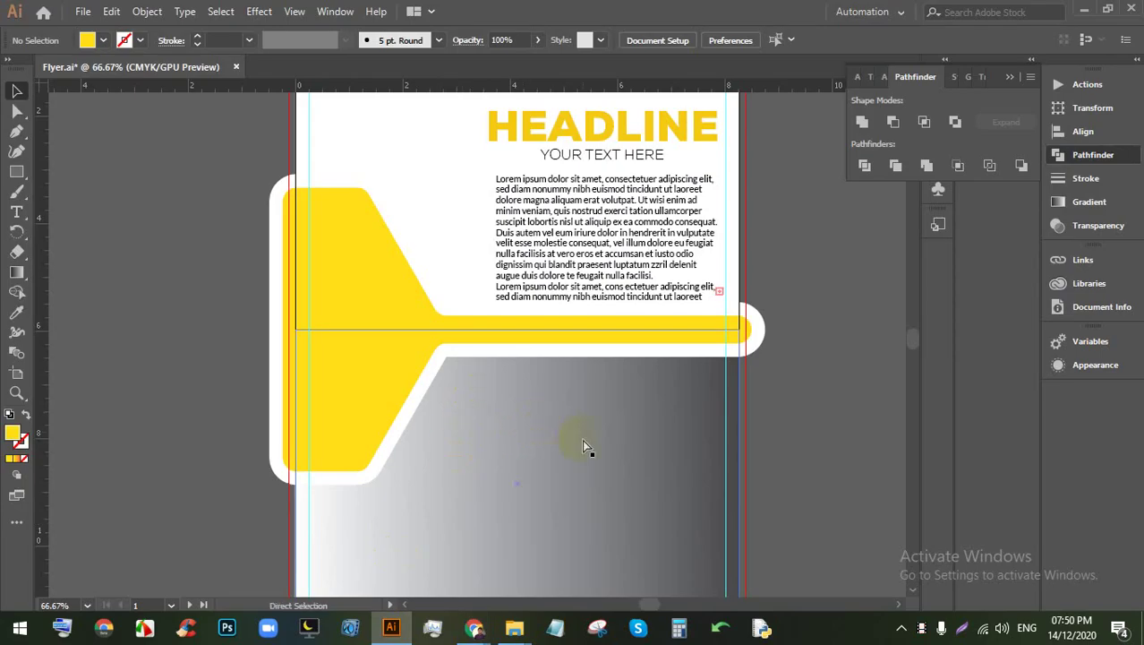
Step: Paste the London photo over the yellow shape and send it behind the shape and text
{"action": "key", "text": "ctrl+v"}
{"action": "scroll", "coordinate": [388, 327], "scroll_direction": "left", "scroll_amount": 2}
{"action": "left_click_drag", "start_coordinate": [388, 327], "coordinate": [573, 354]}
{"action": "scroll", "coordinate": [452, 342], "scroll_direction": "up", "scroll_amount": 1}
{"action": "key", "text": "ctrl+equal"}
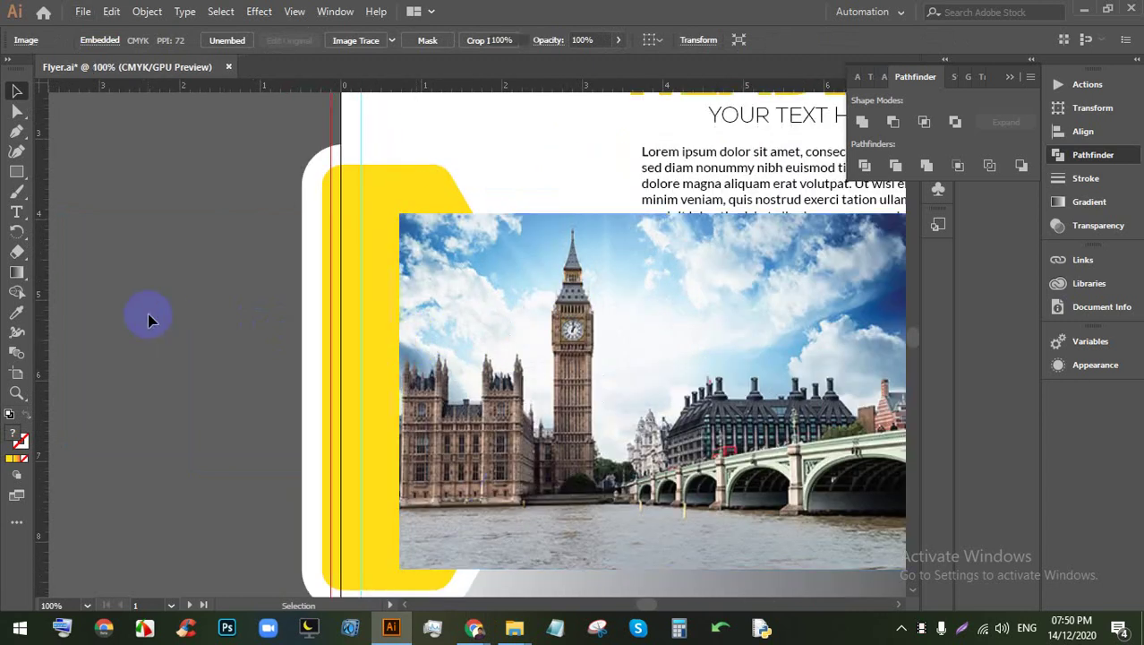
{"action": "left_click", "coordinate": [461, 339]}
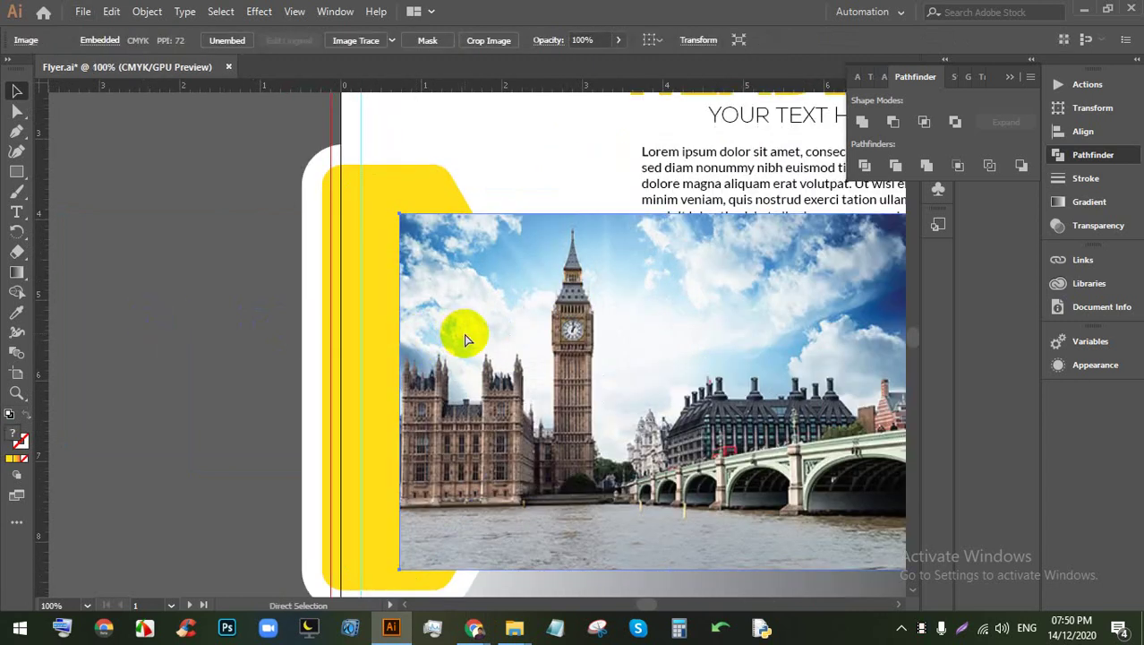
{"action": "key", "text": "ctrl+shift+bracketleft"}
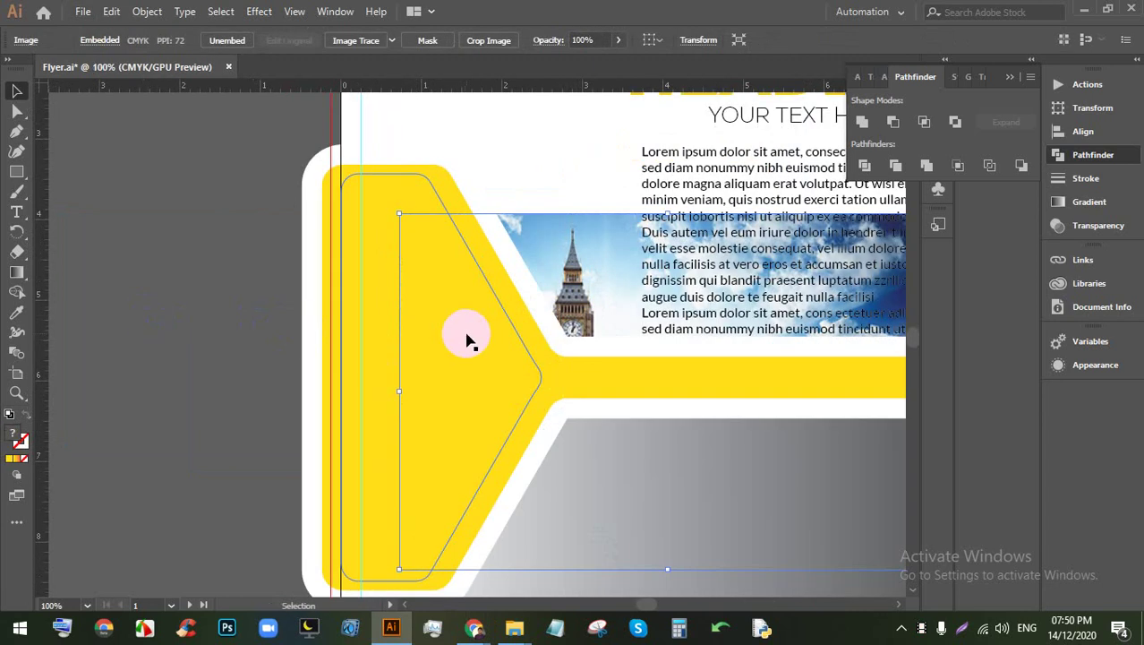
{"action": "key", "text": "ctrl+minus"}
{"action": "left_click", "coordinate": [866, 398]}
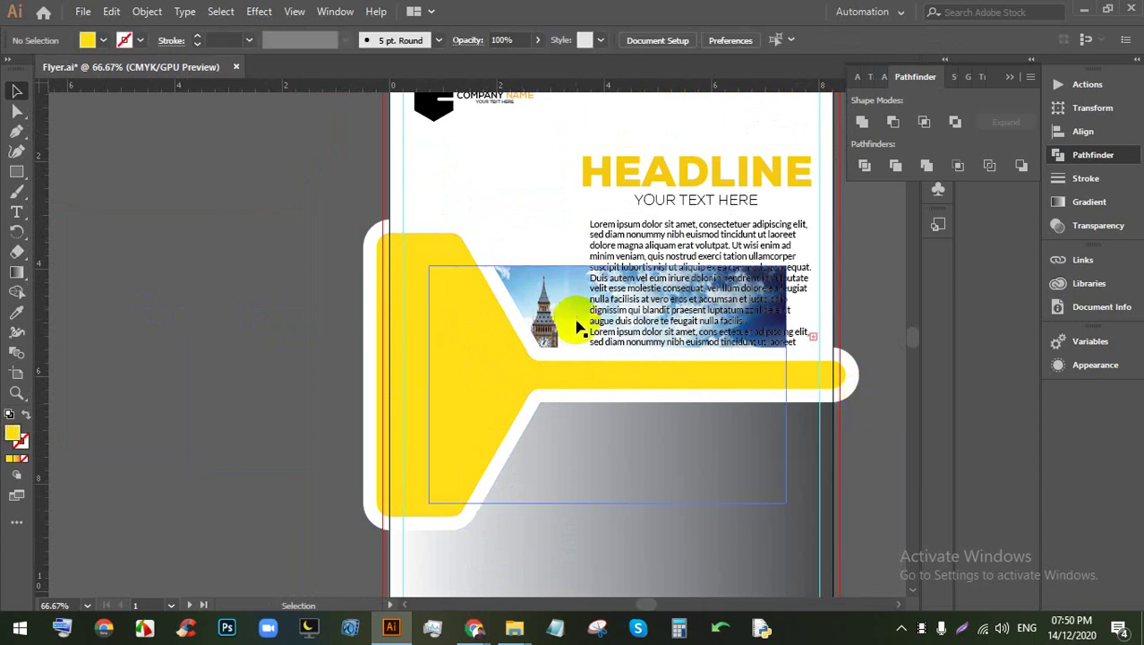
Step: Clip the photo inside the inner yellow shape with a clipping mask
{"action": "left_click", "coordinate": [577, 328]}
{"action": "left_click", "coordinate": [456, 325], "text": "shift"}
{"action": "key", "text": "ctrl+7"}
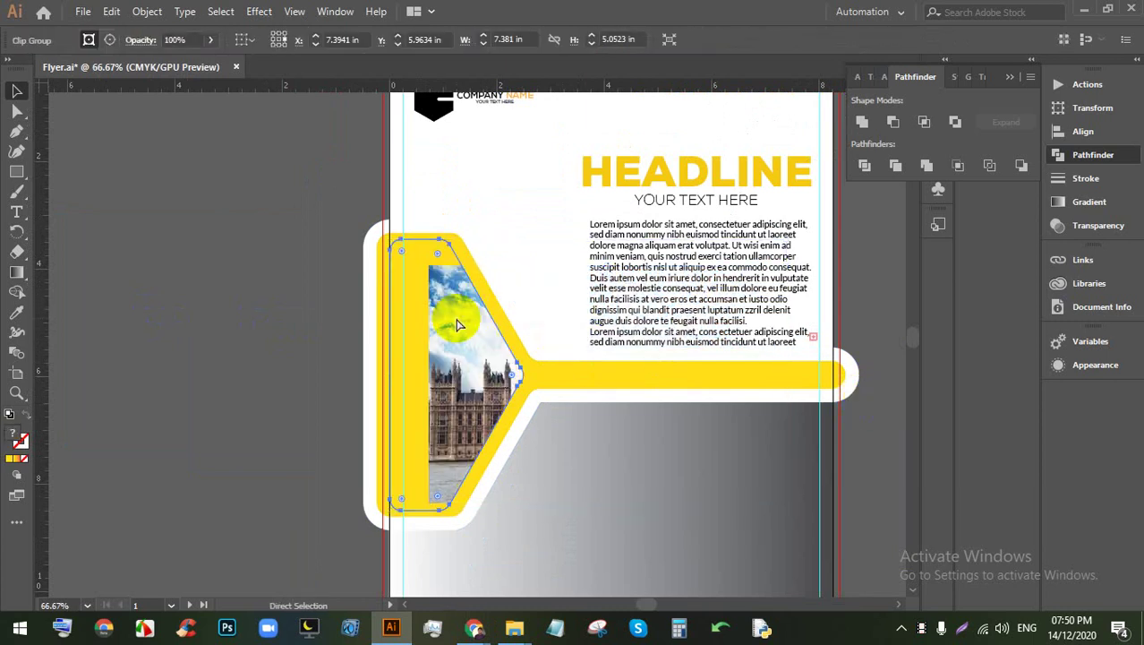
{"action": "scroll", "coordinate": [453, 325], "scroll_direction": "up", "scroll_amount": 2}
Step: Inside the clip group, reposition and rescale the Big Ben photo to fill the frame
{"action": "double_click", "coordinate": [447, 322]}
{"action": "scroll", "coordinate": [452, 330], "scroll_direction": "down", "scroll_amount": 2}
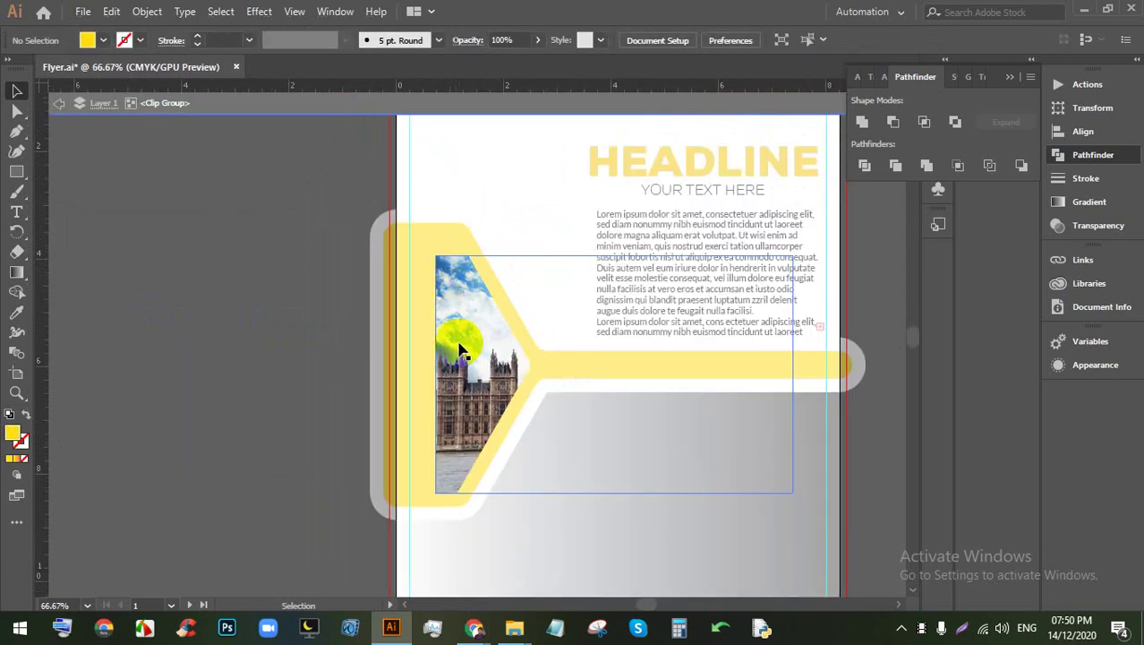
{"action": "left_click_drag", "start_coordinate": [429, 346], "coordinate": [401, 334]}
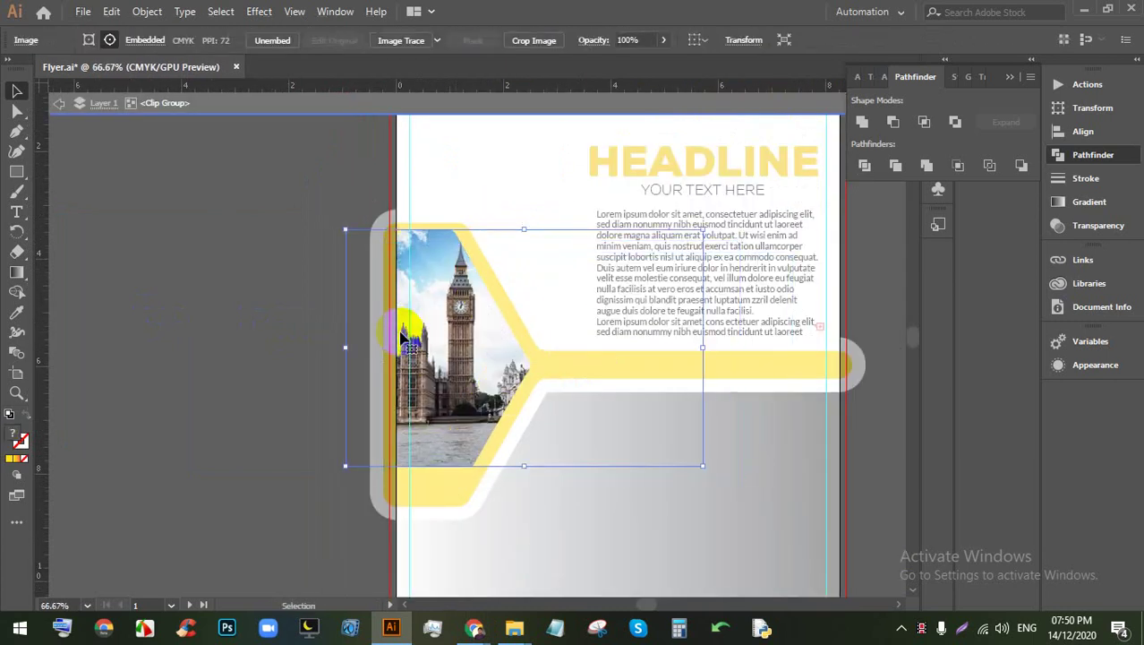
{"action": "left_click_drag", "start_coordinate": [513, 465], "coordinate": [514, 515]}
{"action": "left_click", "coordinate": [475, 443]}
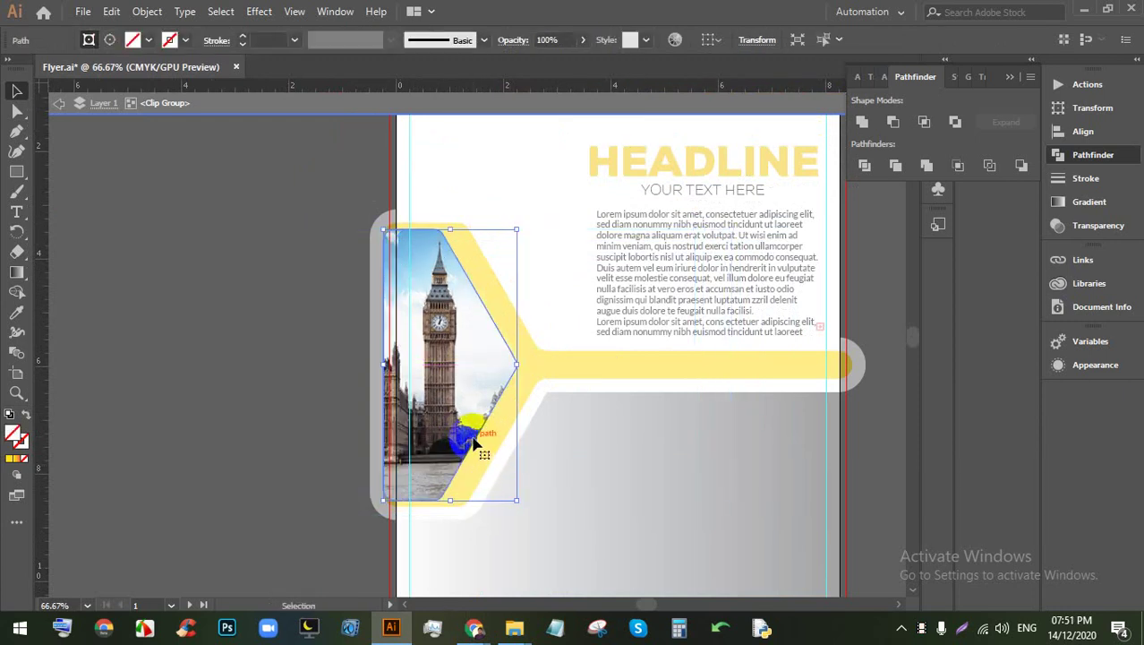
{"action": "left_click_drag", "start_coordinate": [470, 425], "coordinate": [453, 408]}
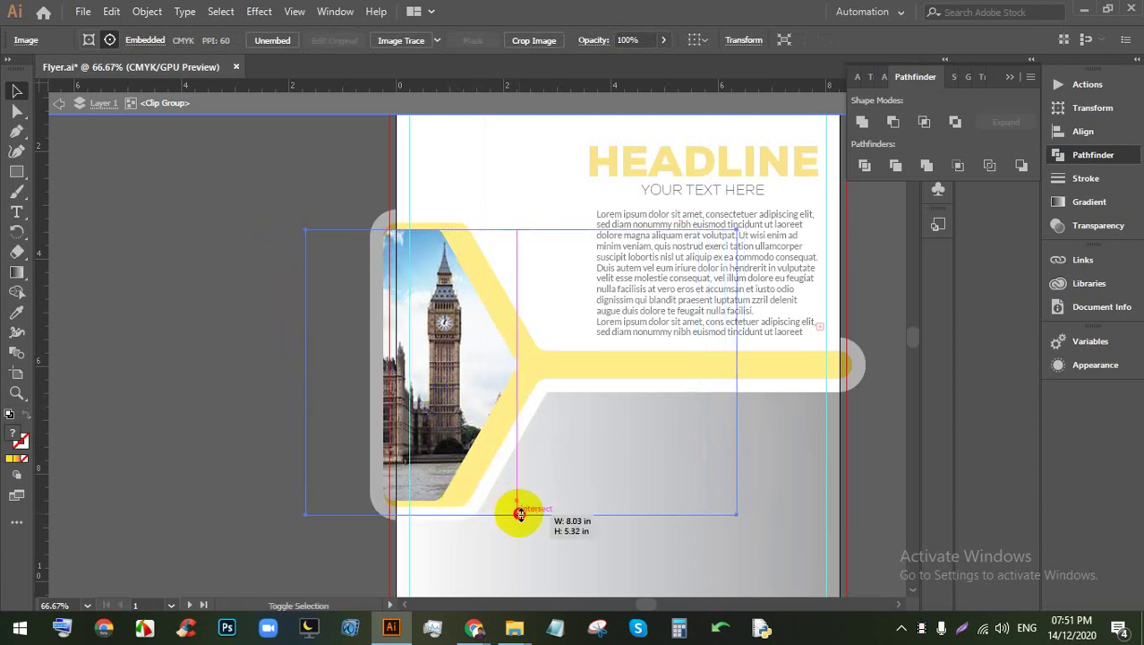
{"action": "left_click_drag", "start_coordinate": [519, 513], "coordinate": [513, 506]}
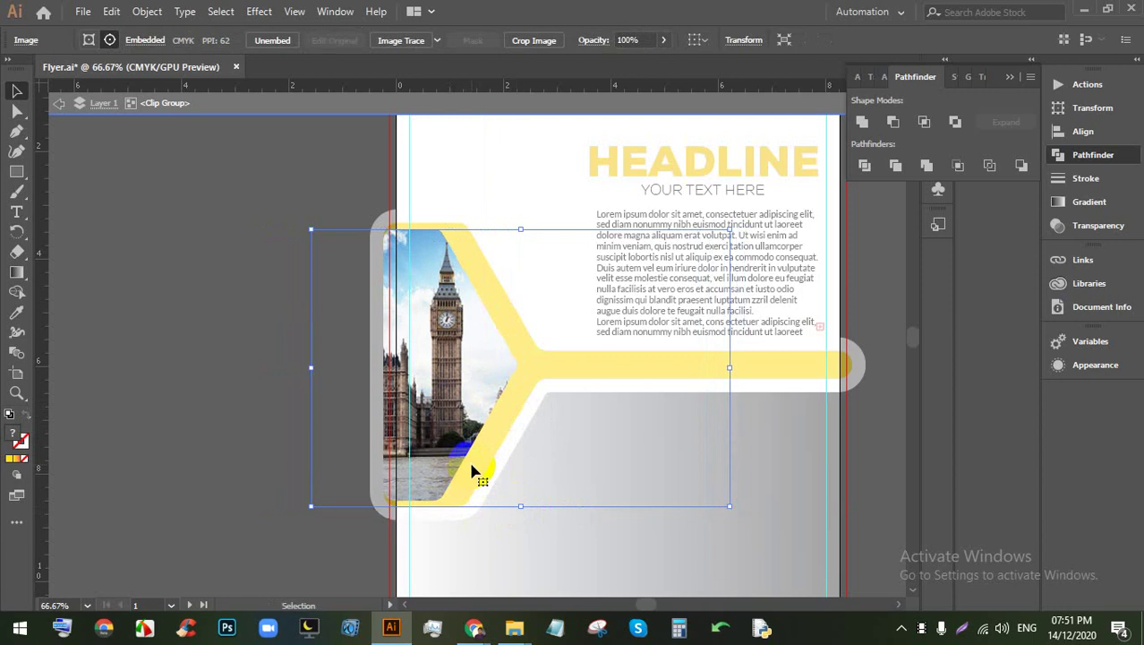
{"action": "key", "text": "Left"}
{"action": "key", "text": "Left"}
{"action": "key", "text": "Left"}
{"action": "key", "text": "Left"}
{"action": "key", "text": "Left"}
{"action": "key", "text": "Left"}
{"action": "left_click", "coordinate": [228, 386]}
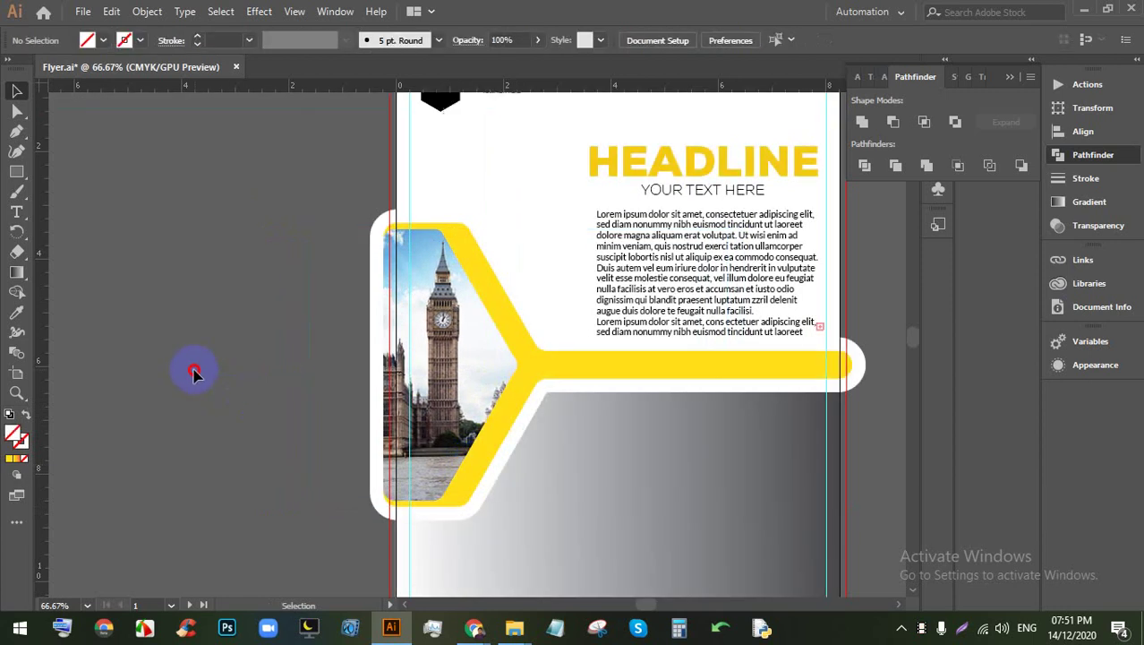
Step: Nudge the clipped photo group right into the frame with the arrow keys
{"action": "scroll", "coordinate": [191, 371], "scroll_direction": "down", "scroll_amount": 2}
{"action": "scroll", "coordinate": [358, 384], "scroll_direction": "up", "scroll_amount": 3}
{"action": "left_click", "coordinate": [371, 326]}
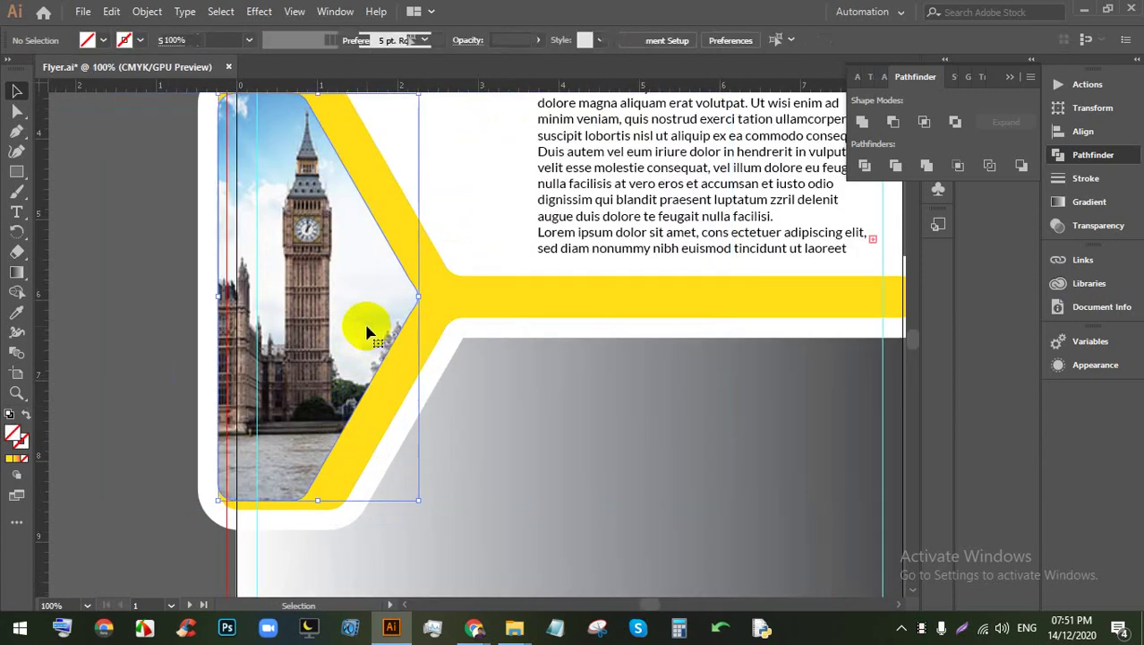
{"action": "scroll", "coordinate": [372, 345], "scroll_direction": "up", "scroll_amount": 2}
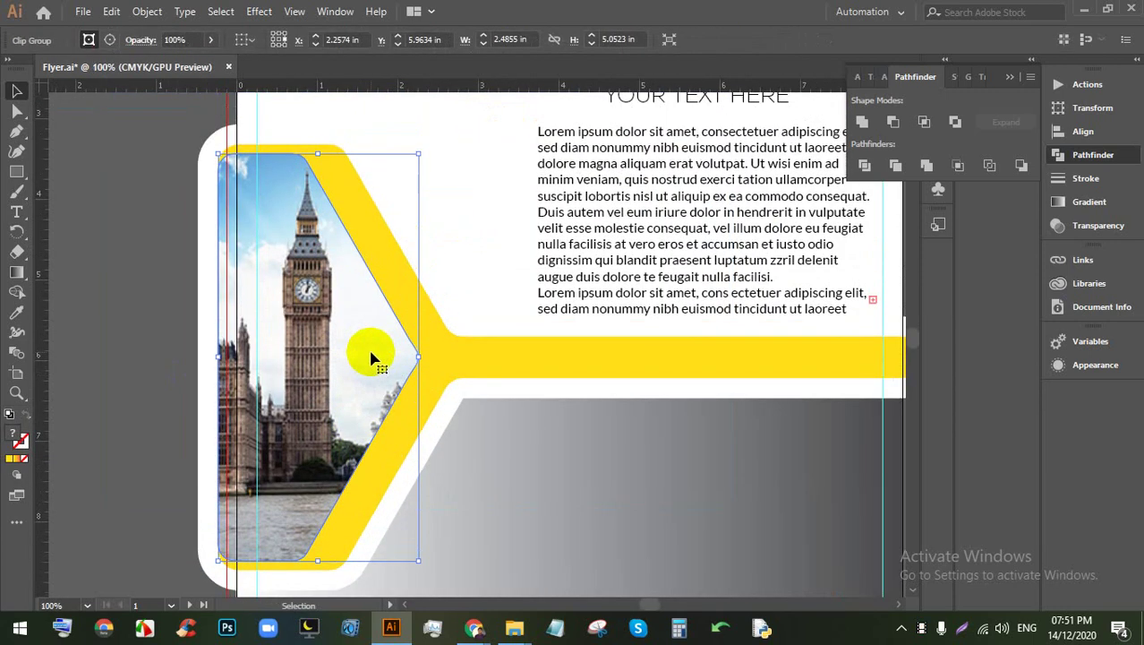
{"action": "key", "text": "Right"}
{"action": "key", "text": "Right"}
{"action": "key", "text": "Right"}
{"action": "key", "text": "Right"}
{"action": "key", "text": "Right"}
{"action": "key", "text": "Right"}
{"action": "key", "text": "Right"}
{"action": "key", "text": "Right"}
{"action": "key", "text": "Right"}
{"action": "key", "text": "Right"}
{"action": "key", "text": "Right"}
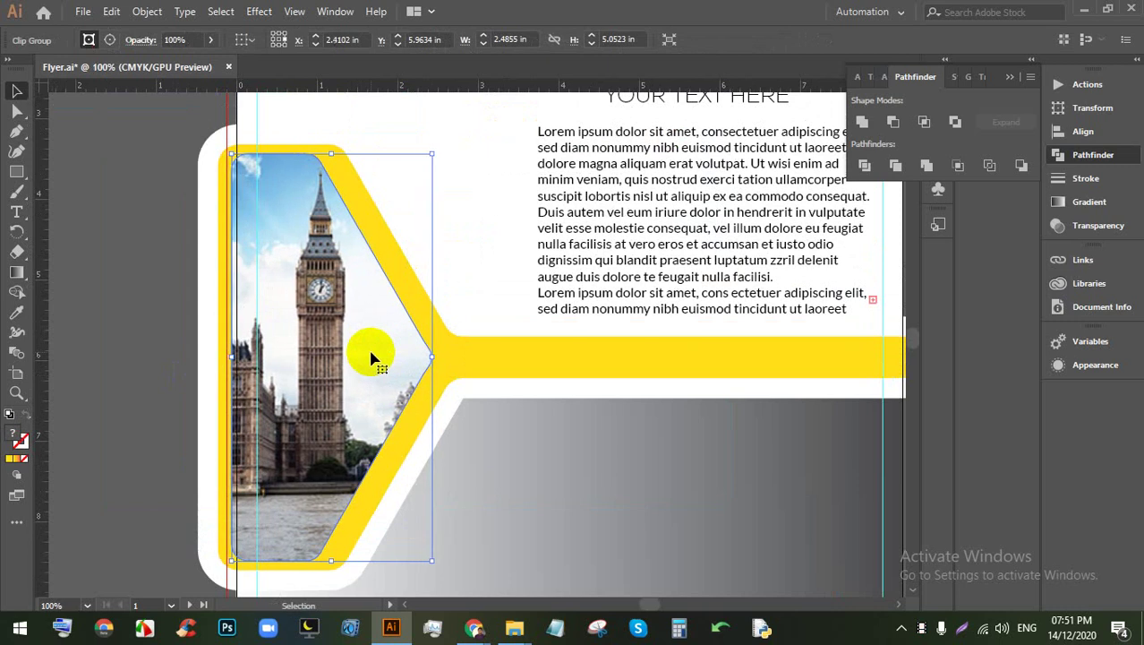
{"action": "key", "text": "Right"}
{"action": "key", "text": "Right"}
{"action": "key", "text": "Right"}
{"action": "key", "text": "Right"}
{"action": "key", "text": "Right"}
{"action": "key", "text": "Right"}
{"action": "key", "text": "Right"}
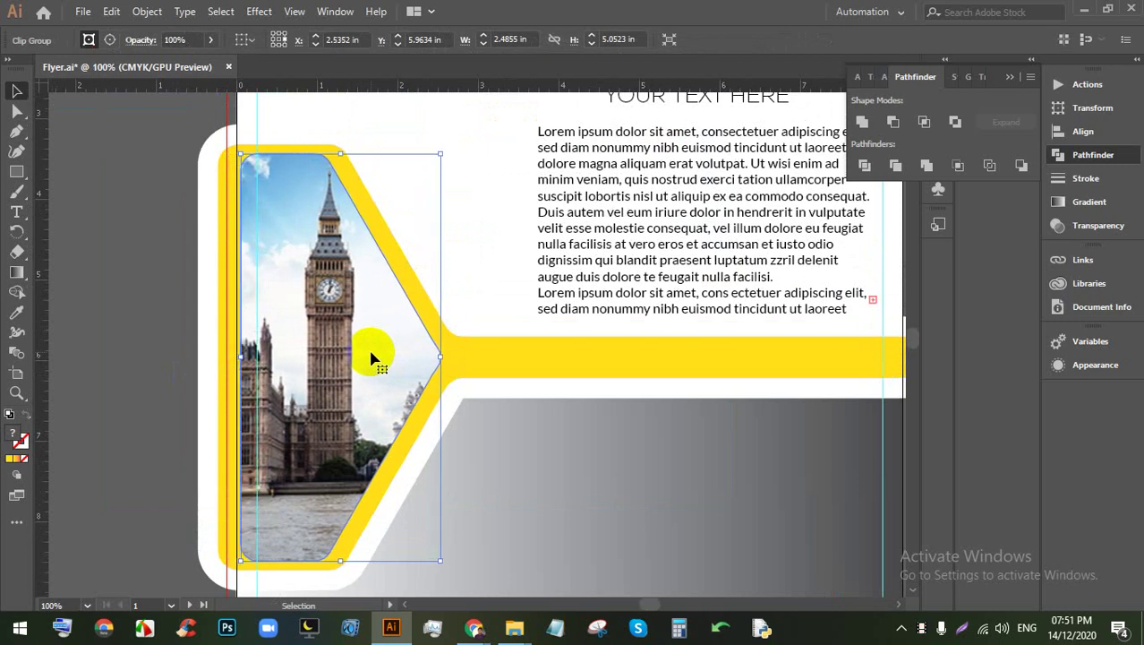
{"action": "scroll", "coordinate": [368, 358], "scroll_direction": "down", "scroll_amount": 2}
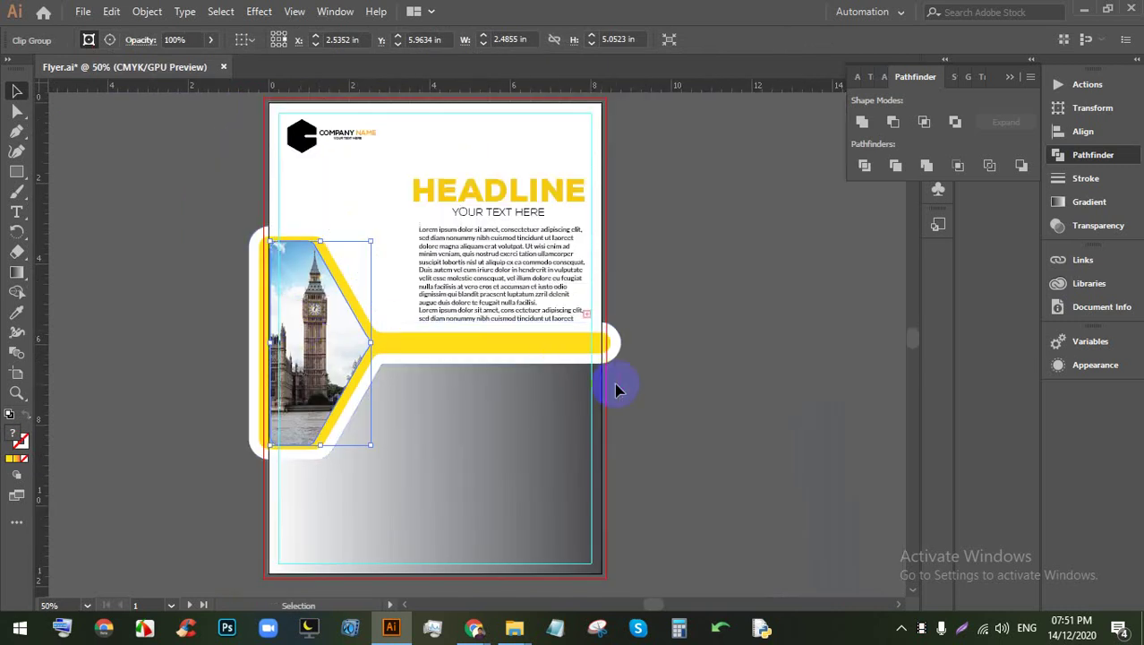
{"action": "left_click", "coordinate": [669, 389]}
{"action": "scroll", "coordinate": [668, 389], "scroll_direction": "down", "scroll_amount": 2}
{"action": "scroll", "coordinate": [575, 361], "scroll_direction": "up", "scroll_amount": 2}
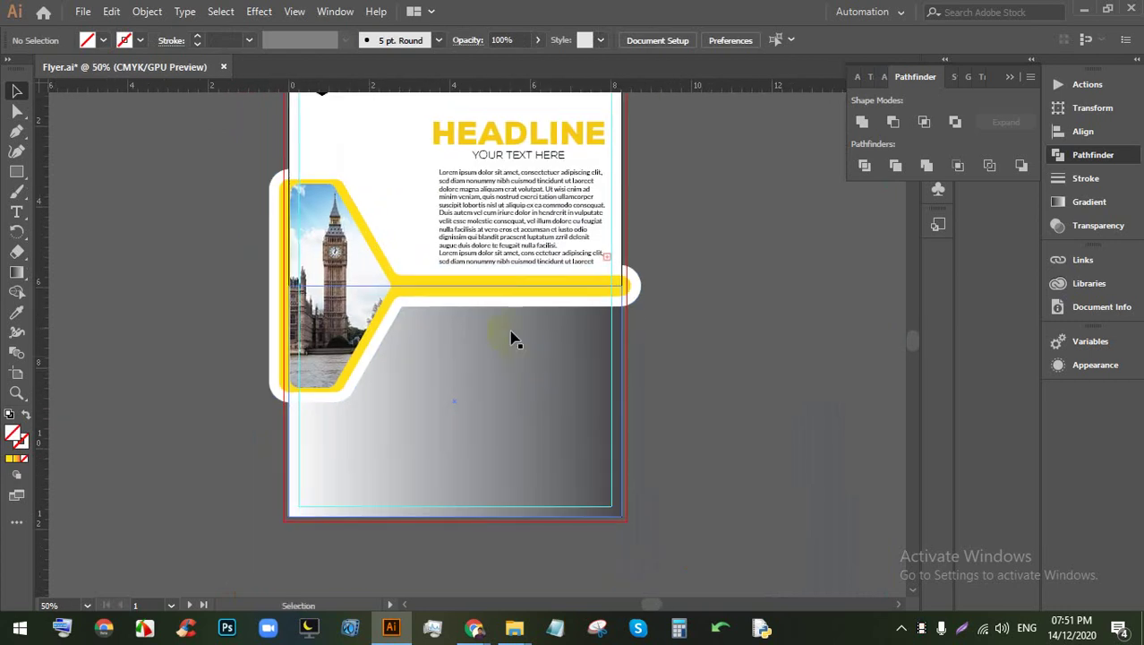
{"action": "scroll", "coordinate": [511, 333], "scroll_direction": "down", "scroll_amount": 1}
{"action": "left_click_drag", "start_coordinate": [497, 390], "coordinate": [495, 388]}
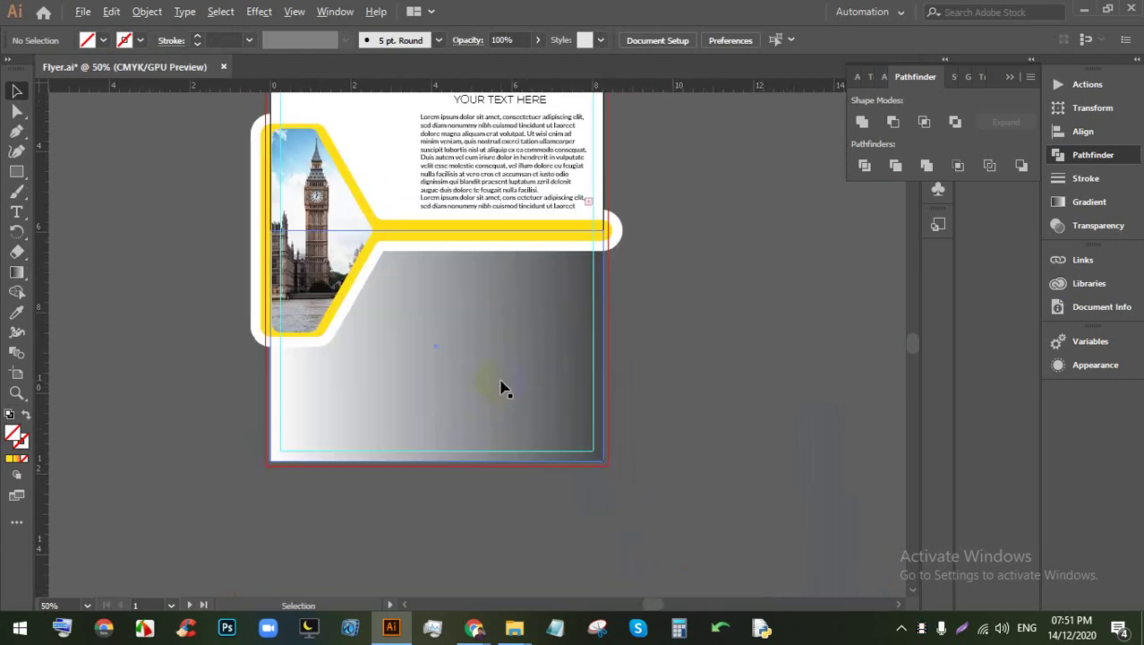
{"action": "scroll", "coordinate": [501, 387], "scroll_direction": "down", "scroll_amount": 1}
{"action": "scroll", "coordinate": [536, 332], "scroll_direction": "up", "scroll_amount": 3}
Step: Add a text object on the gray area, enlarge it to about 45 pt, and type BUSINESS DESIGN
{"action": "left_click_drag", "start_coordinate": [587, 372], "coordinate": [633, 342]}
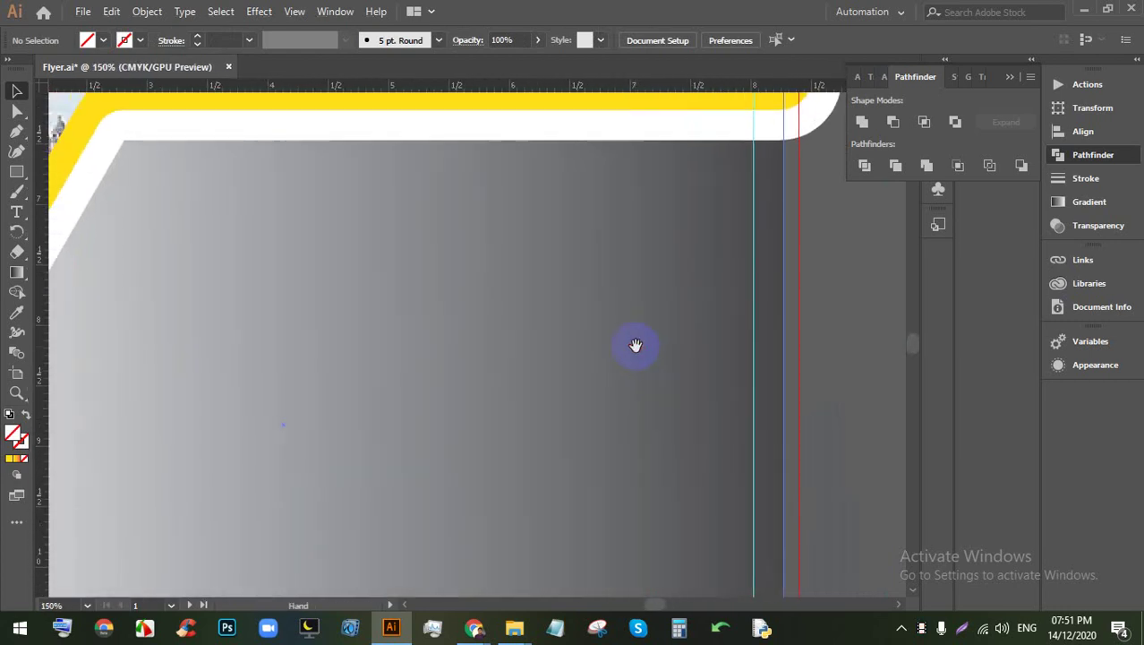
{"action": "left_click", "coordinate": [18, 210]}
{"action": "left_click", "coordinate": [552, 238]}
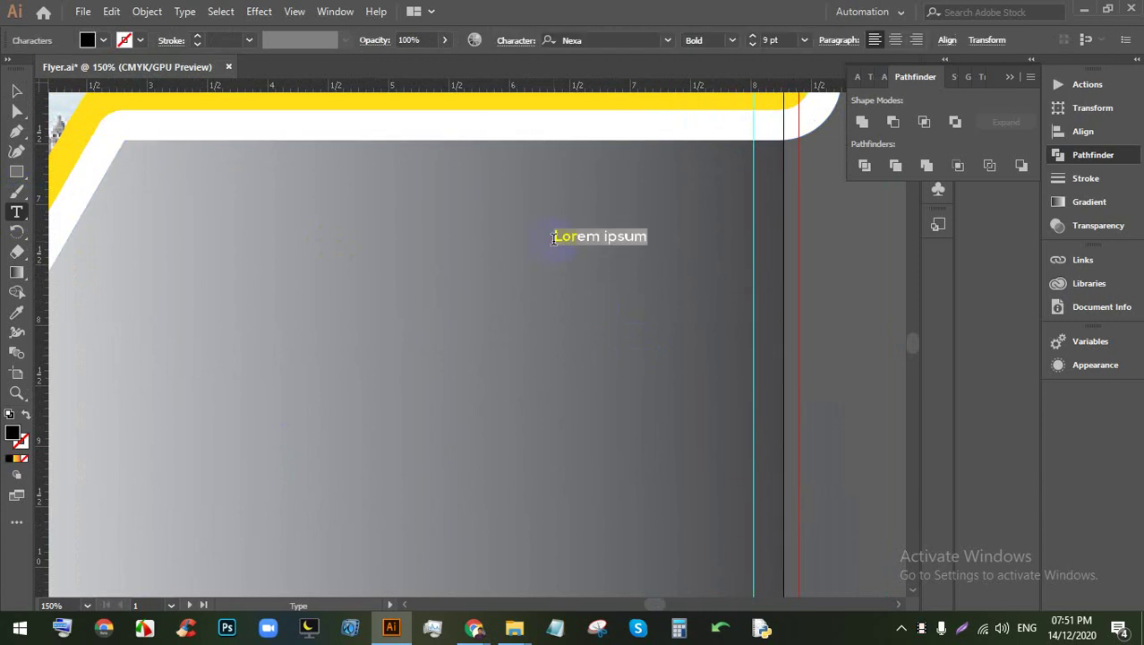
{"action": "left_click", "coordinate": [16, 91]}
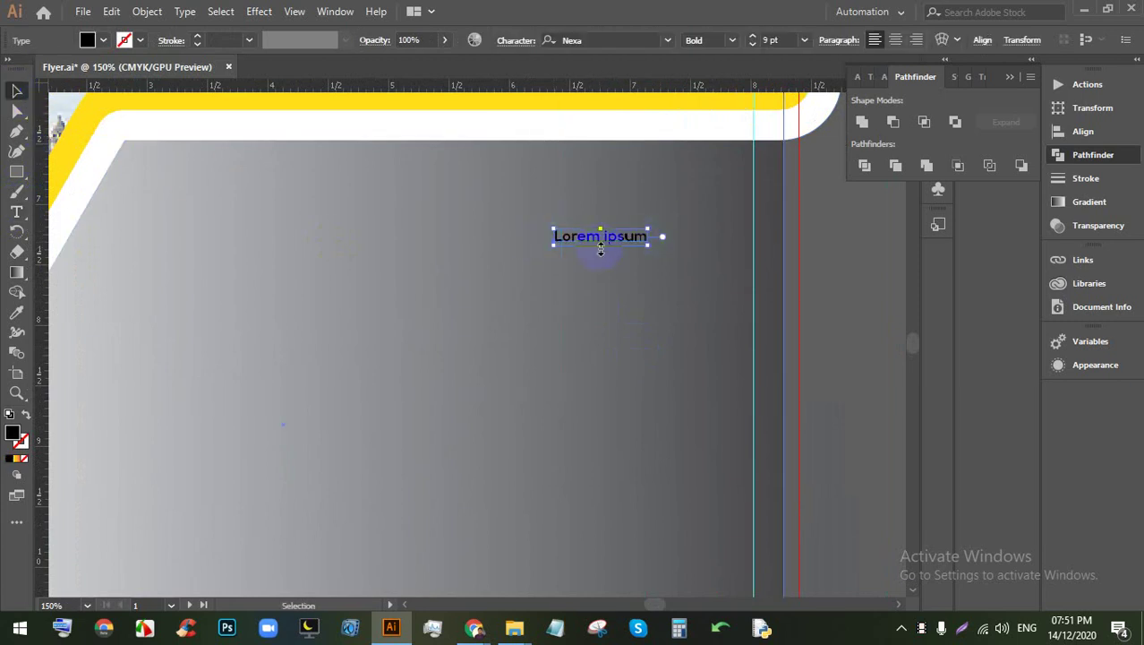
{"action": "left_click_drag", "start_coordinate": [600, 249], "coordinate": [524, 251]}
{"action": "triple_click", "coordinate": [519, 260]}
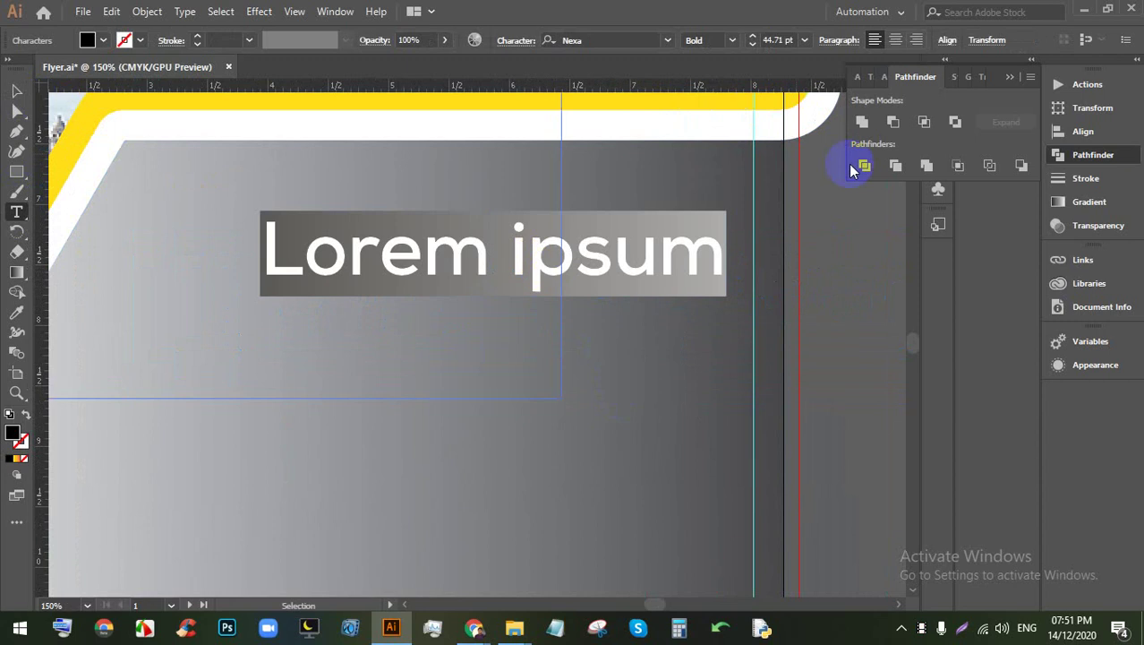
{"action": "type", "text": "BUSINESS"}
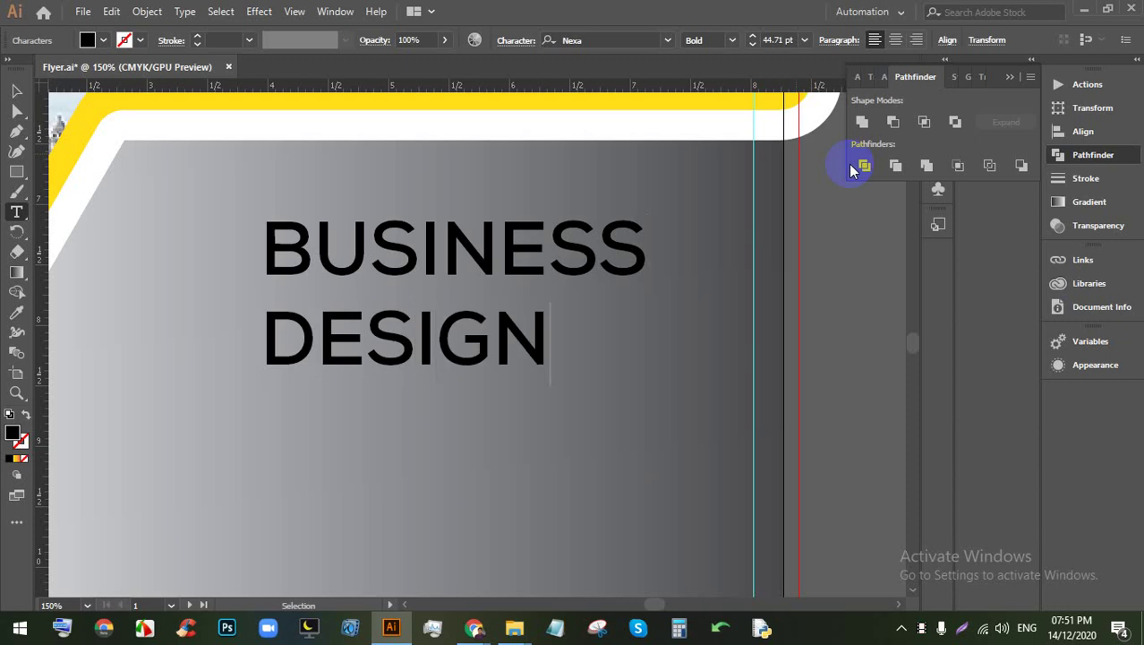
Step: Set the title to Nexa Black weight and right-align its two lines
{"action": "key", "text": "ctrl+a"}
{"action": "scroll", "coordinate": [51, 179], "scroll_direction": "left", "scroll_amount": 3}
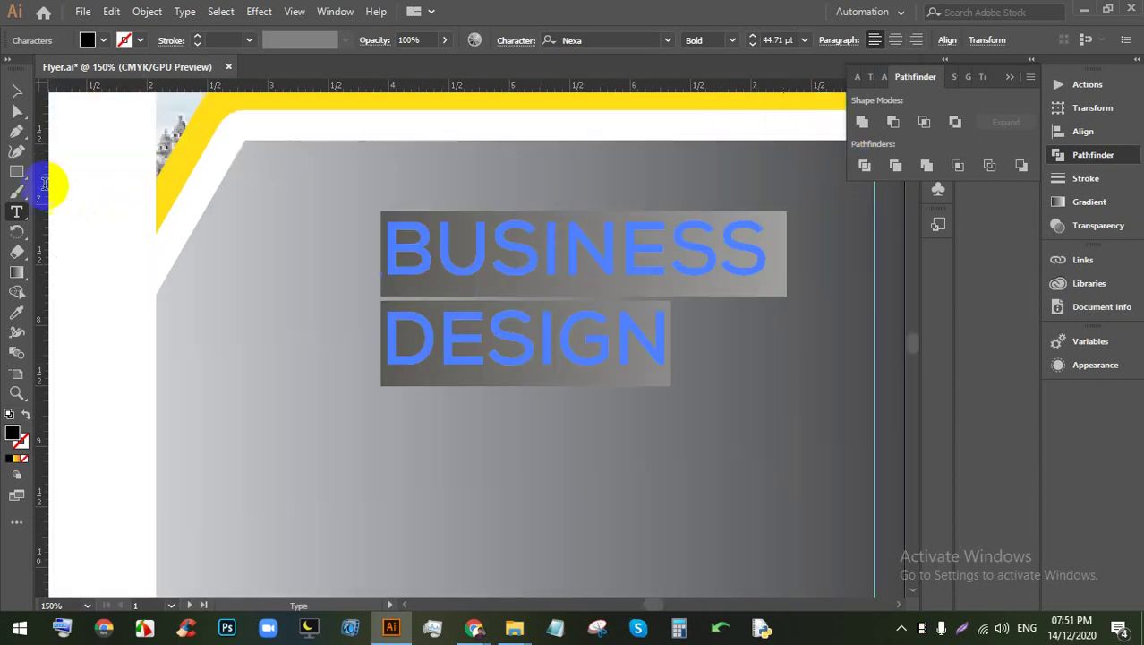
{"action": "left_click", "coordinate": [727, 39]}
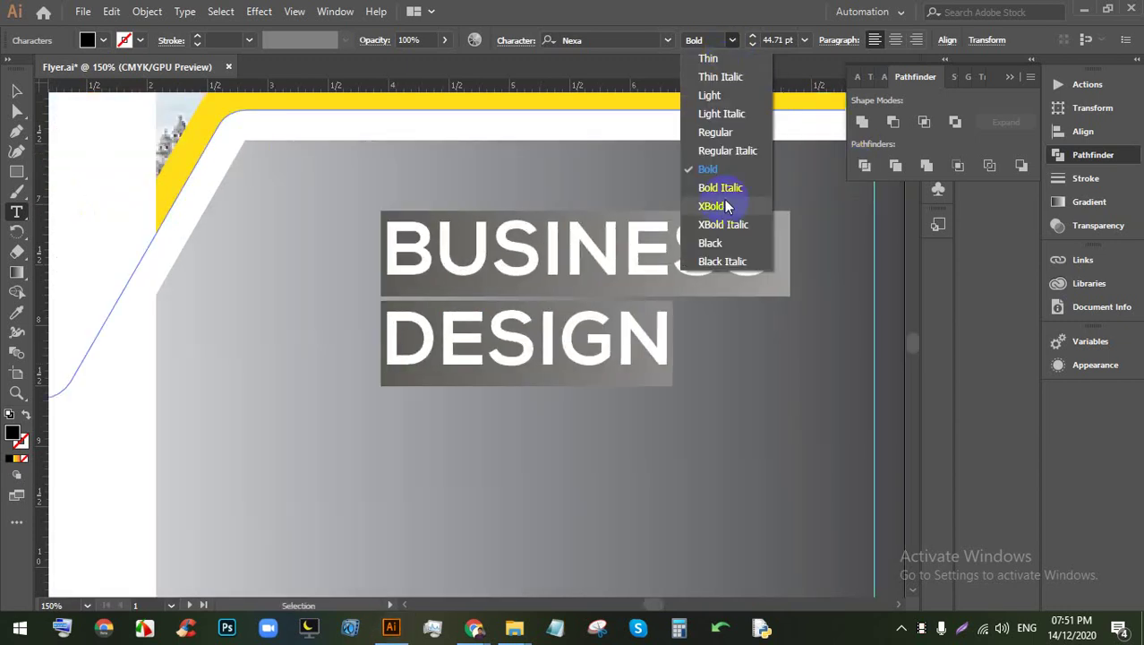
{"action": "left_click", "coordinate": [722, 242]}
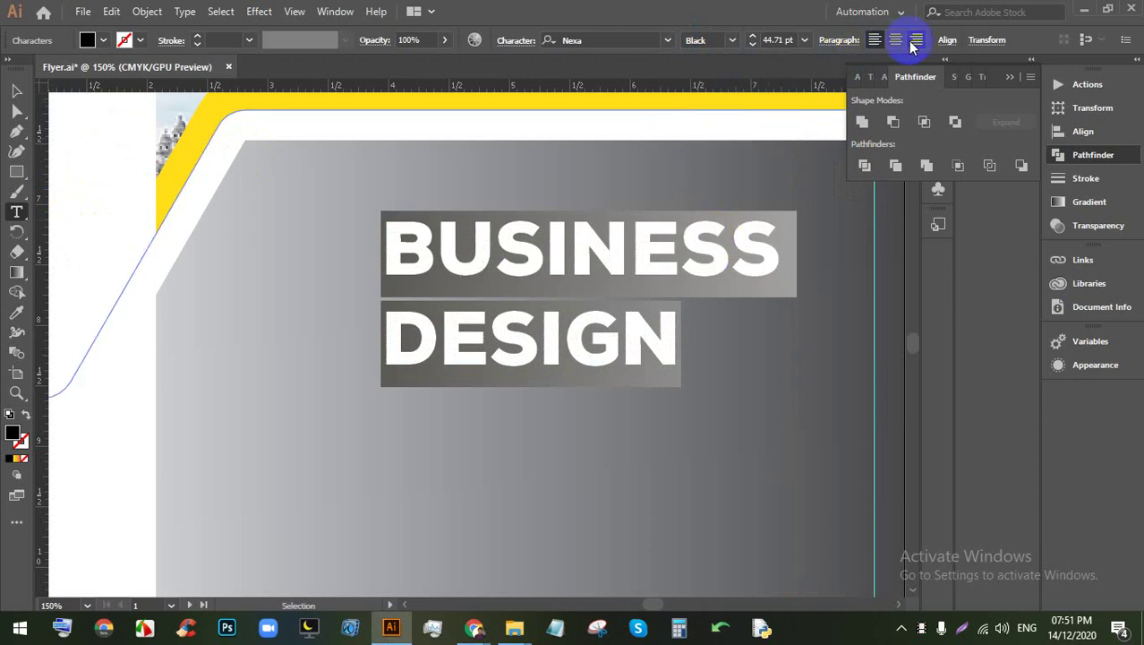
{"action": "left_click", "coordinate": [915, 39]}
Step: Move the BUSINESS DESIGN title right into the gray gradient panel
{"action": "left_click", "coordinate": [16, 91]}
{"action": "left_click_drag", "start_coordinate": [319, 255], "coordinate": [722, 219]}
{"action": "scroll", "coordinate": [691, 212], "scroll_direction": "down", "scroll_amount": 2}
{"action": "scroll", "coordinate": [690, 213], "scroll_direction": "up", "scroll_amount": 2}
{"action": "left_click_drag", "start_coordinate": [677, 268], "coordinate": [615, 259]}
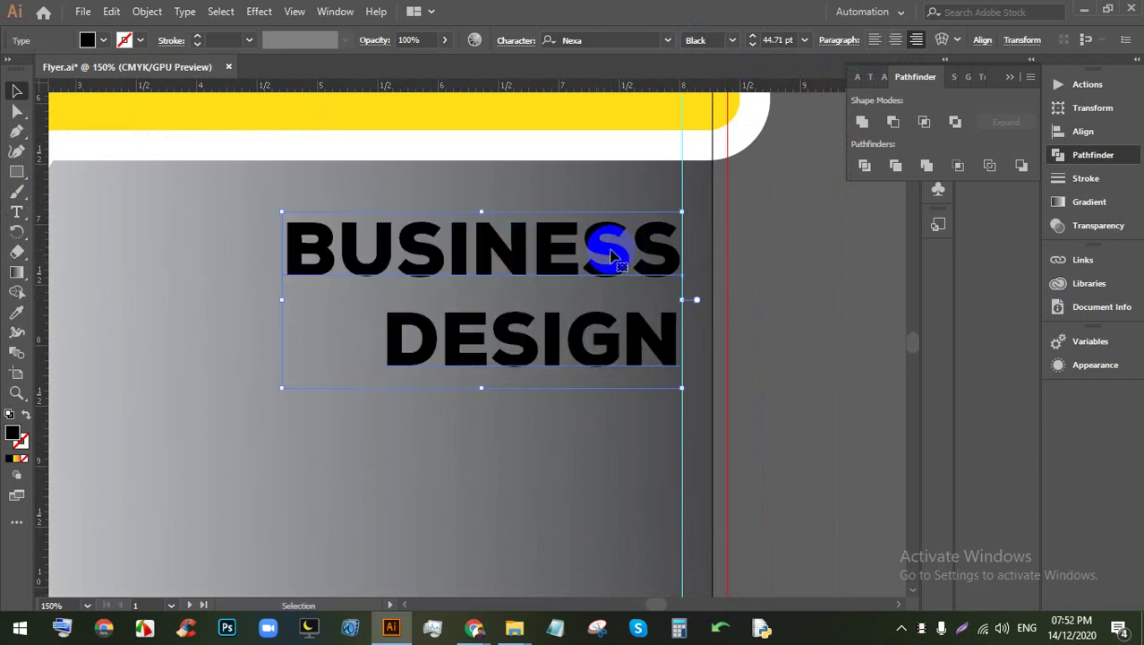
{"action": "scroll", "coordinate": [609, 255], "scroll_direction": "down", "scroll_amount": 2}
{"action": "scroll", "coordinate": [613, 224], "scroll_direction": "up", "scroll_amount": 2}
{"action": "scroll", "coordinate": [616, 168], "scroll_direction": "up", "scroll_amount": 1}
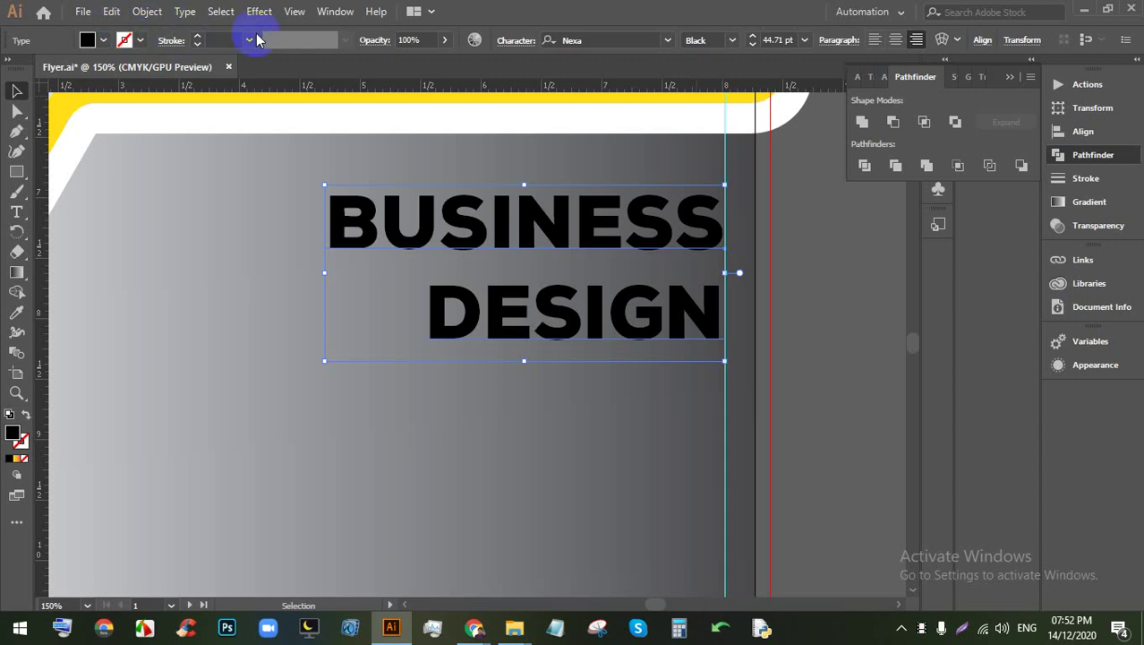
Step: Set the title's leading to 40 pt in the character settings
{"action": "left_click", "coordinate": [508, 43]}
{"action": "left_click", "coordinate": [494, 118]}
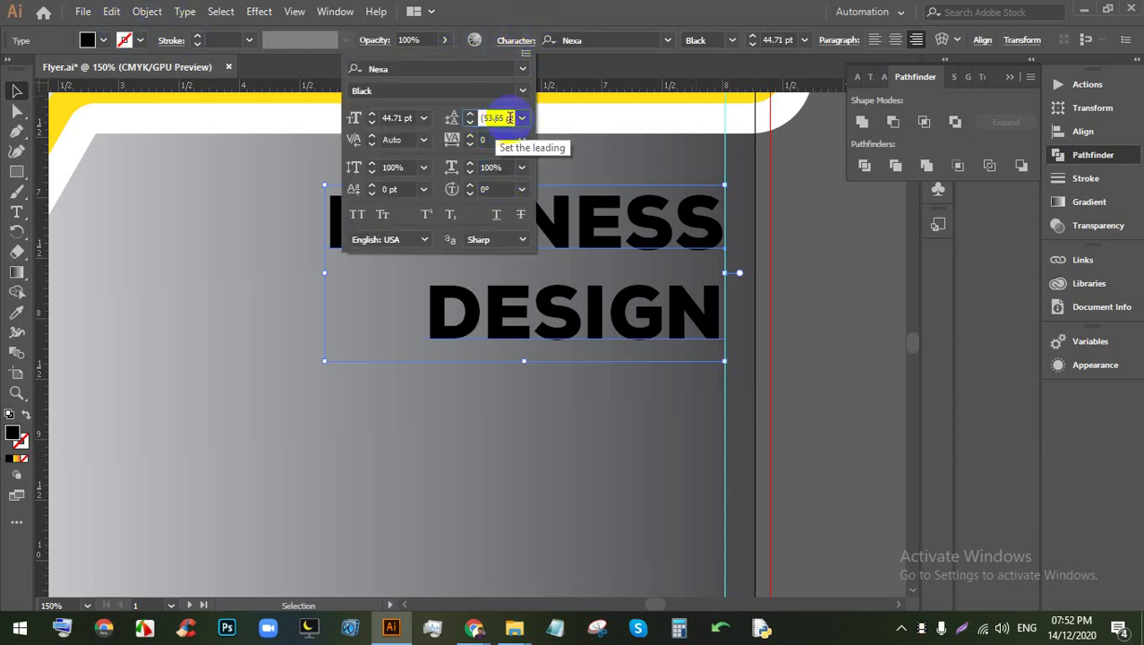
{"action": "scroll", "coordinate": [502, 117], "scroll_direction": "down", "scroll_amount": 14}
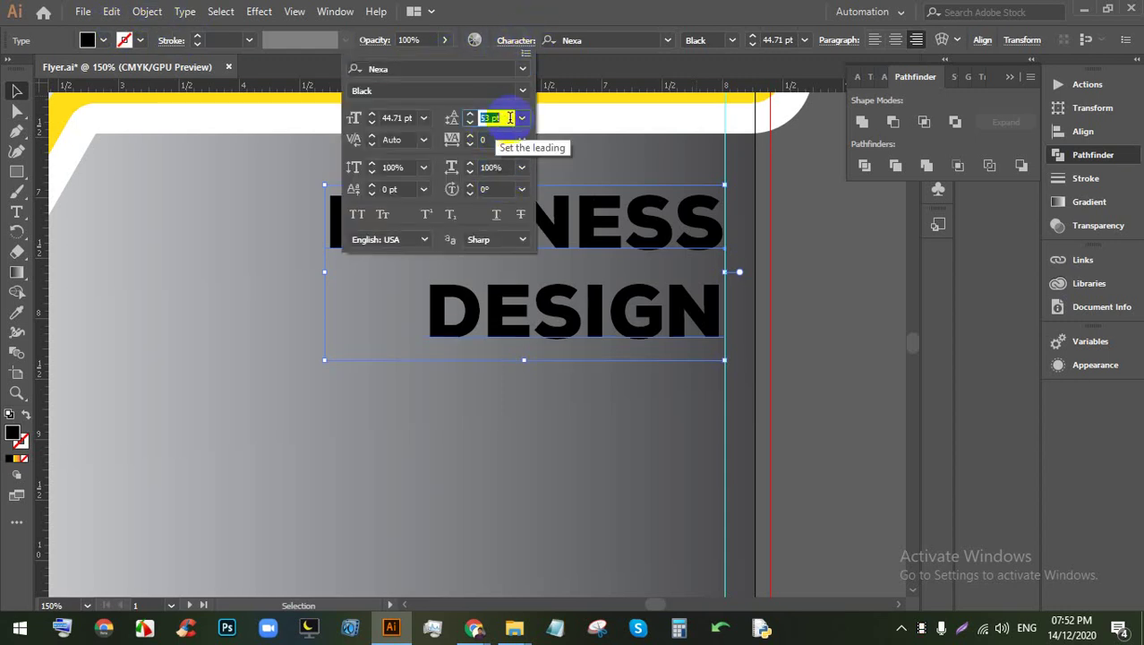
{"action": "left_click", "coordinate": [582, 194]}
{"action": "scroll", "coordinate": [629, 225], "scroll_direction": "up", "scroll_amount": 2}
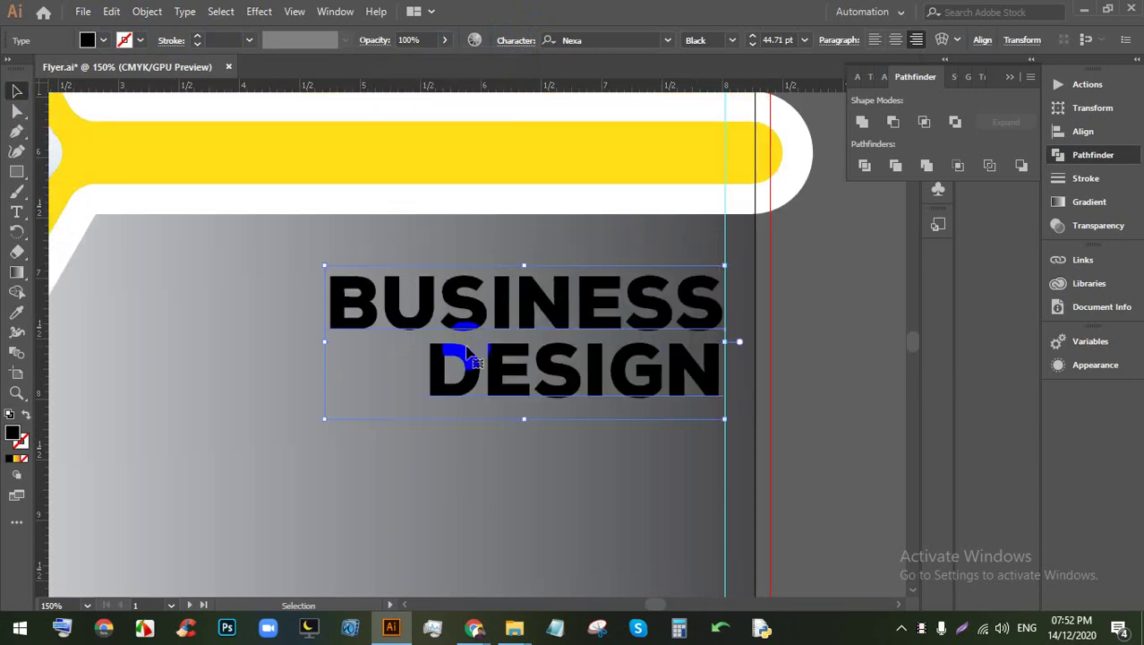
Step: Color the title yellow by sampling the yellow bar with the Eyedropper
{"action": "left_click", "coordinate": [16, 312]}
{"action": "left_click", "coordinate": [191, 162]}
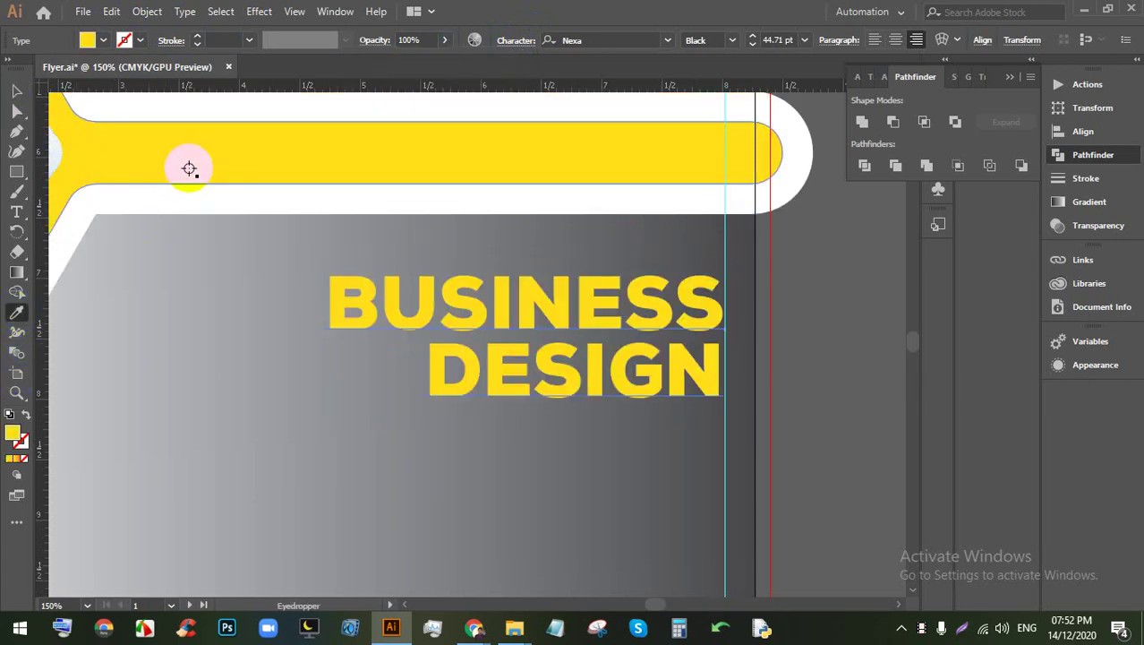
{"action": "left_click", "coordinate": [16, 90]}
{"action": "left_click", "coordinate": [813, 328]}
{"action": "scroll", "coordinate": [788, 313], "scroll_direction": "down", "scroll_amount": 3}
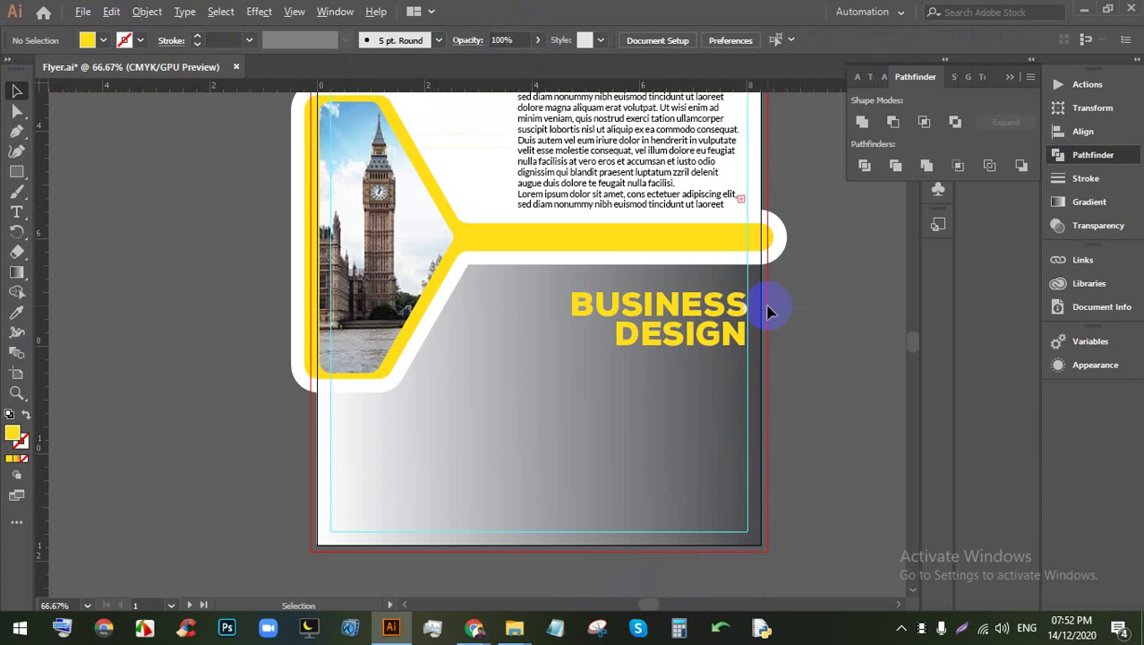
{"action": "scroll", "coordinate": [728, 378], "scroll_direction": "up", "scroll_amount": 3}
{"action": "scroll", "coordinate": [707, 376], "scroll_direction": "down", "scroll_amount": 1}
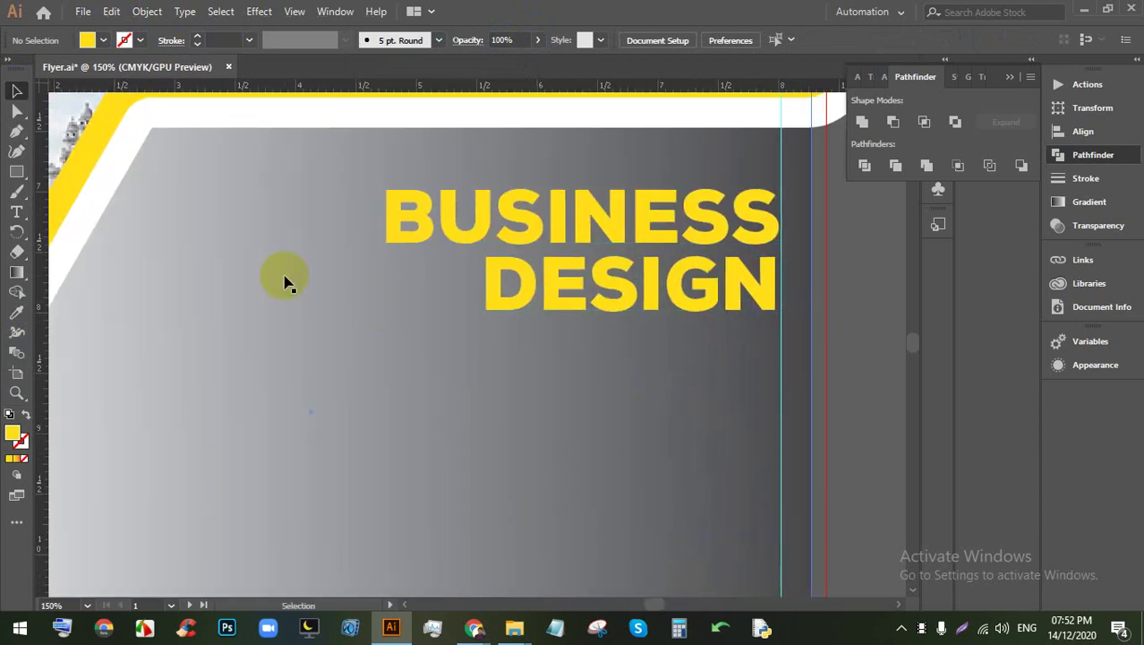
Step: Draw a long thin rectangle beneath the BUSINESS DESIGN title across the gray panel
{"action": "left_click", "coordinate": [14, 174]}
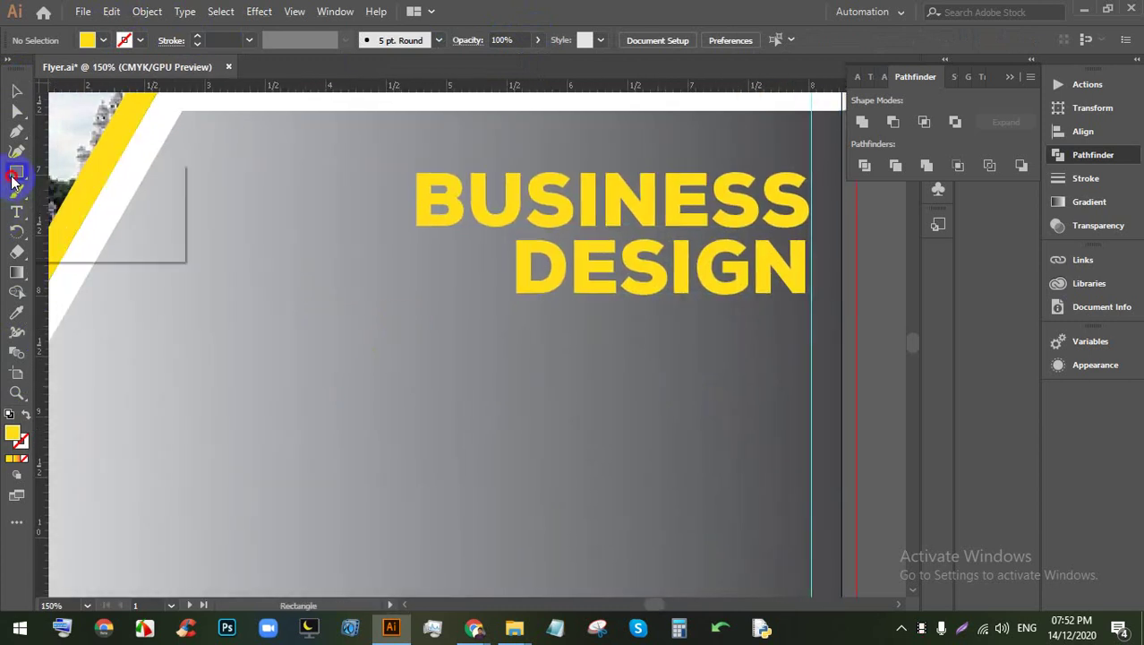
{"action": "scroll", "coordinate": [353, 317], "scroll_direction": "down", "scroll_amount": 1}
{"action": "left_click_drag", "start_coordinate": [173, 305], "coordinate": [665, 362]}
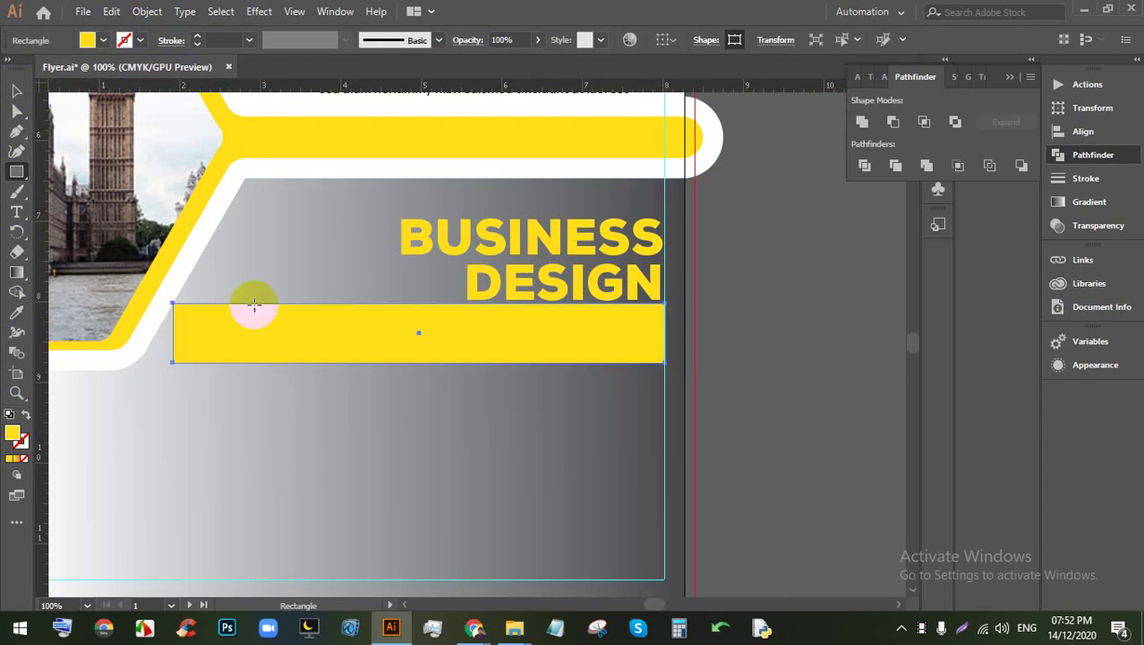
{"action": "left_click", "coordinate": [16, 90]}
{"action": "scroll", "coordinate": [339, 312], "scroll_direction": "down", "scroll_amount": 1}
{"action": "scroll", "coordinate": [332, 376], "scroll_direction": "up", "scroll_amount": 1}
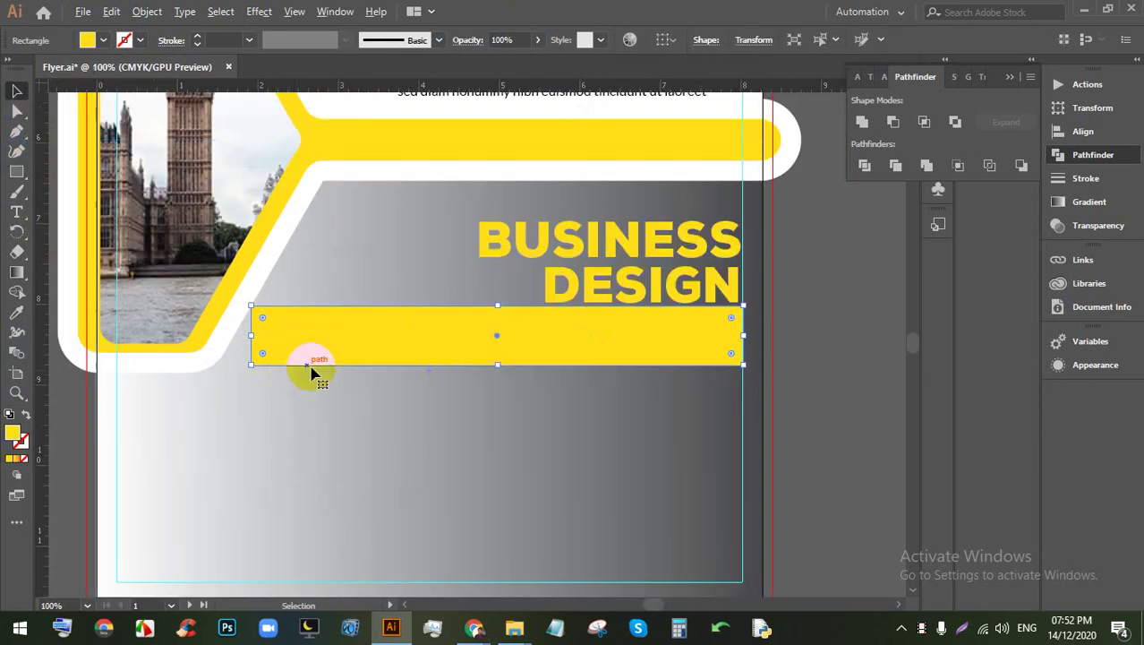
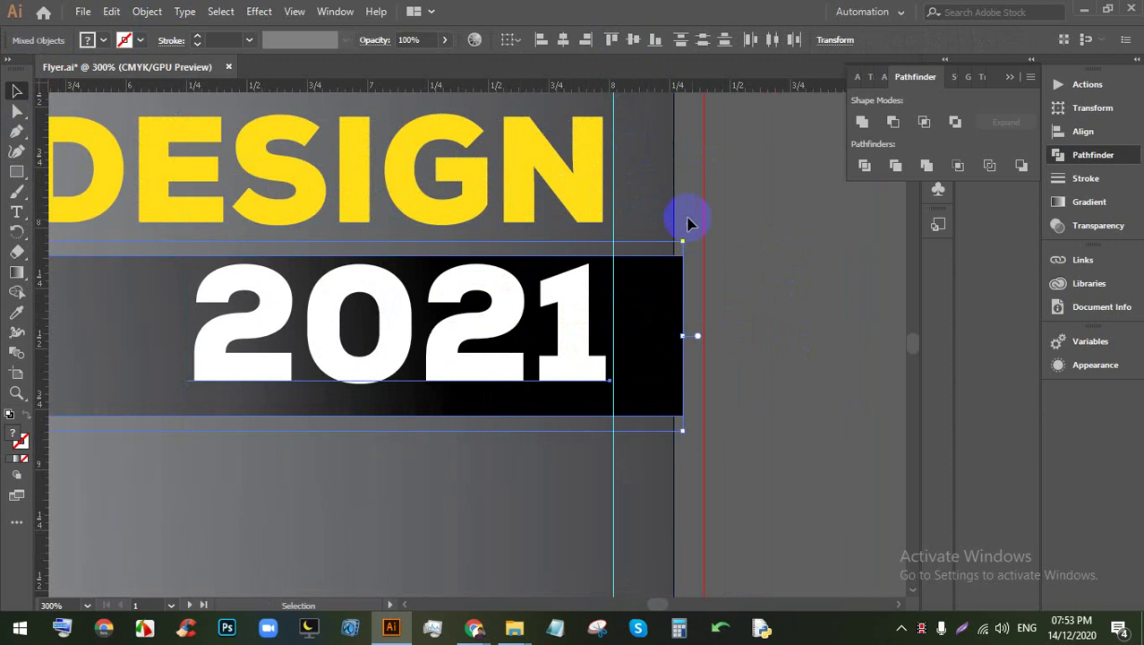
Step: Select the 2021 text and nudge it slightly down inside the black bar
{"action": "left_click", "coordinate": [793, 287]}
{"action": "left_click", "coordinate": [605, 332]}
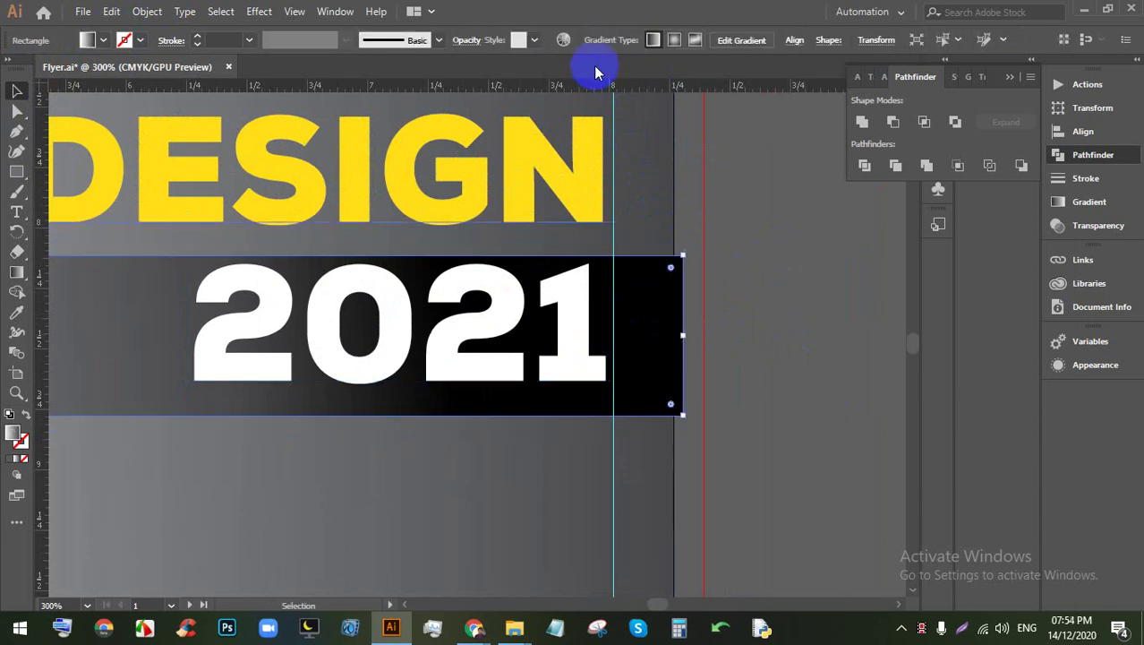
{"action": "left_click", "coordinate": [540, 319]}
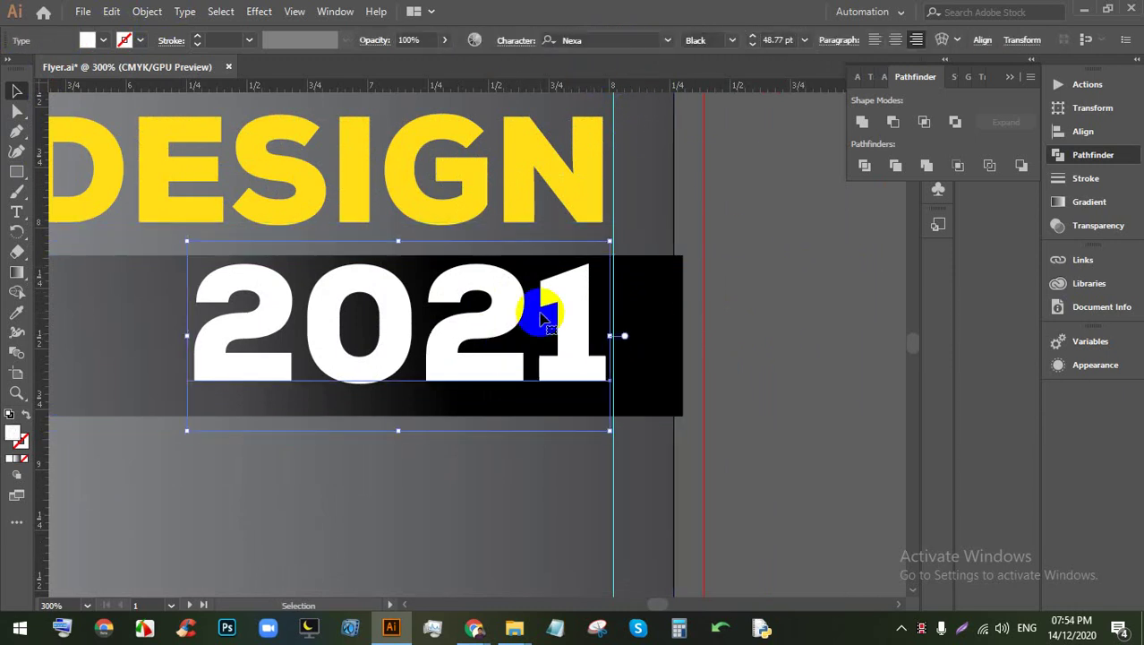
{"action": "key", "text": "Down"}
{"action": "key", "text": "Down"}
{"action": "key", "text": "Down"}
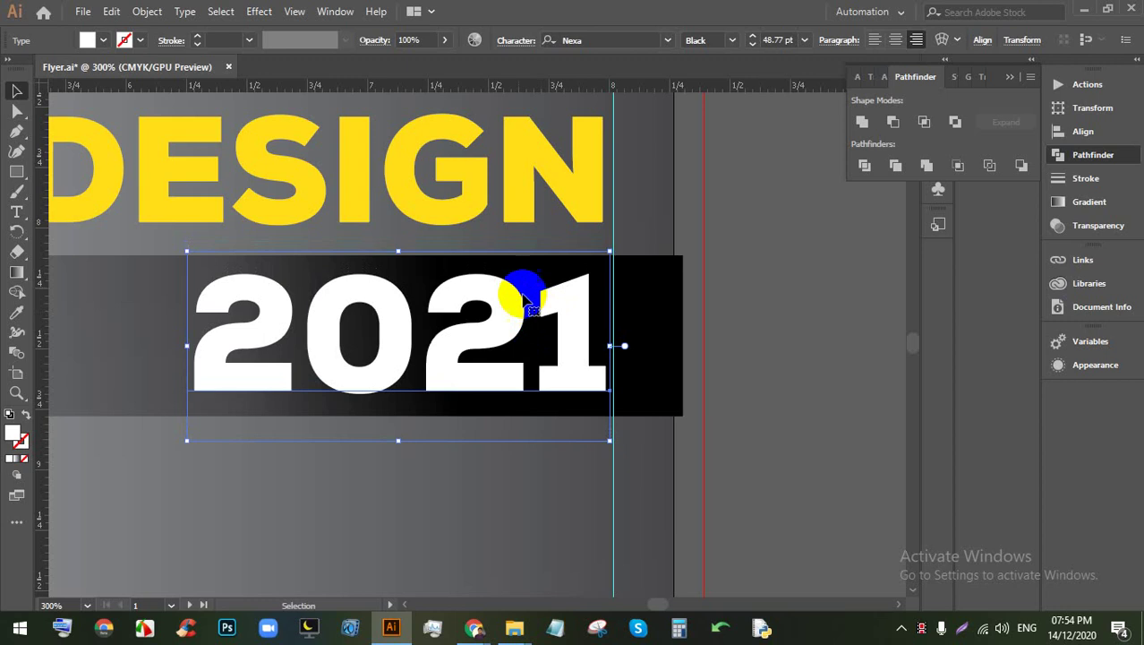
{"action": "left_click", "coordinate": [830, 340]}
Step: Zoom out and pan to bring the flyer's empty lower area into view
{"action": "key", "text": "ctrl+1"}
{"action": "left_click_drag", "start_coordinate": [808, 387], "coordinate": [732, 365]}
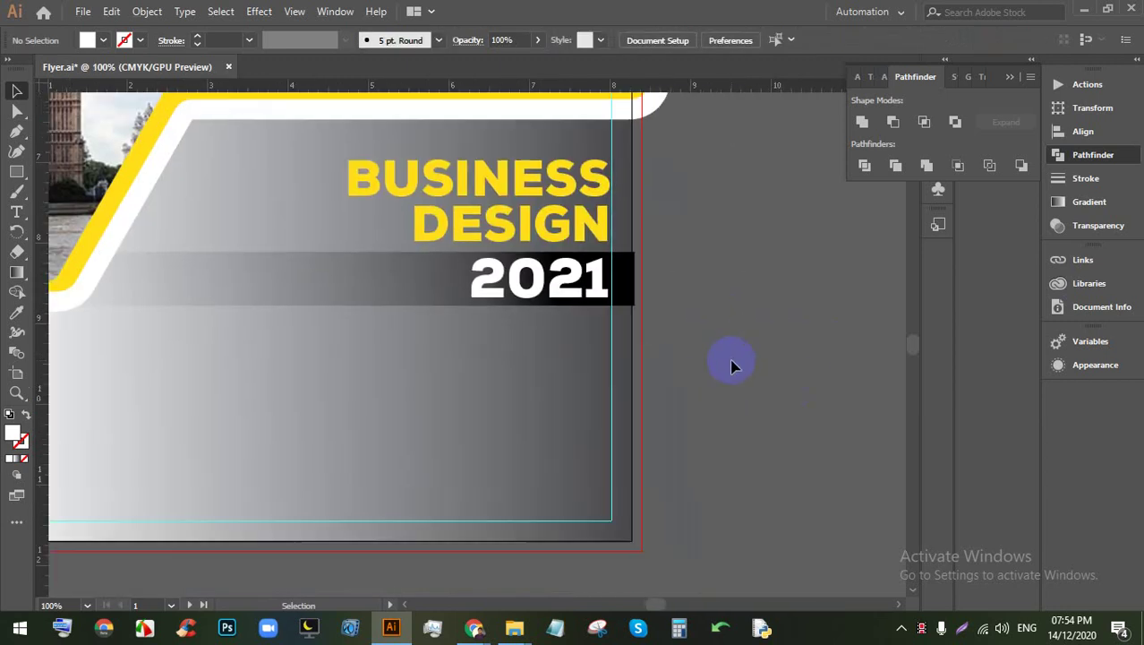
{"action": "scroll", "coordinate": [698, 349], "scroll_direction": "up", "scroll_amount": 1}
{"action": "scroll", "coordinate": [698, 349], "scroll_direction": "left", "scroll_amount": 6}
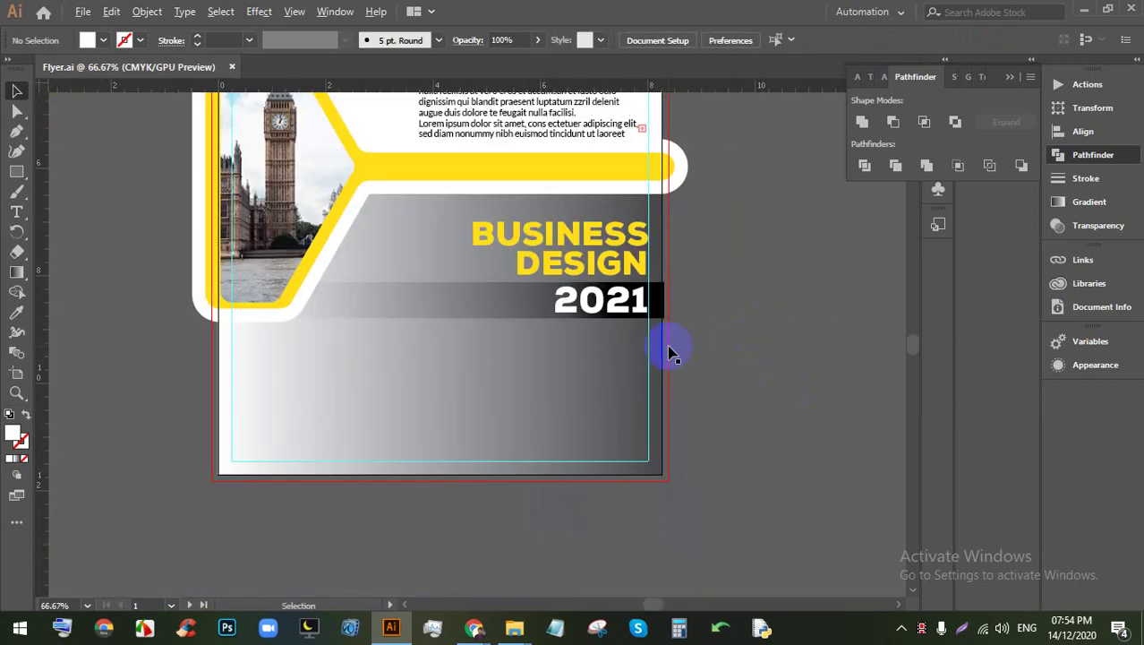
{"action": "scroll", "coordinate": [636, 325], "scroll_direction": "down", "scroll_amount": 3}
{"action": "scroll", "coordinate": [303, 349], "scroll_direction": "up", "scroll_amount": 1}
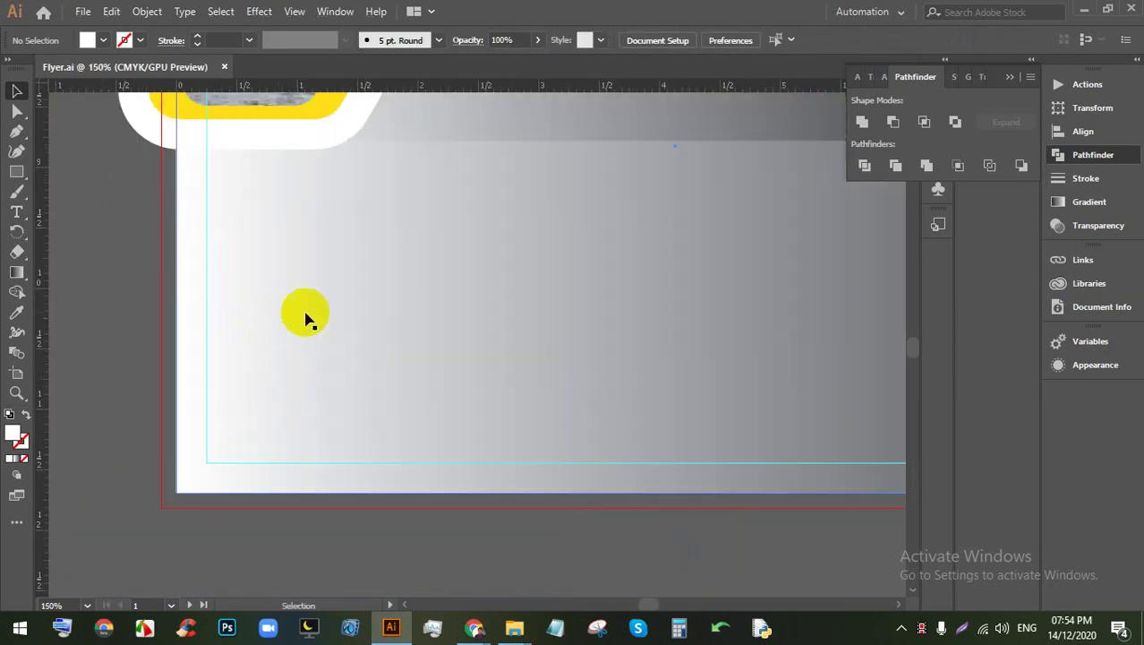
{"action": "scroll", "coordinate": [146, 289], "scroll_direction": "right", "scroll_amount": 2}
{"action": "left_click", "coordinate": [16, 211]}
Step: Add a text line below the header and replace its placeholder with 'YOUR TEXT A'
{"action": "left_click", "coordinate": [179, 243]}
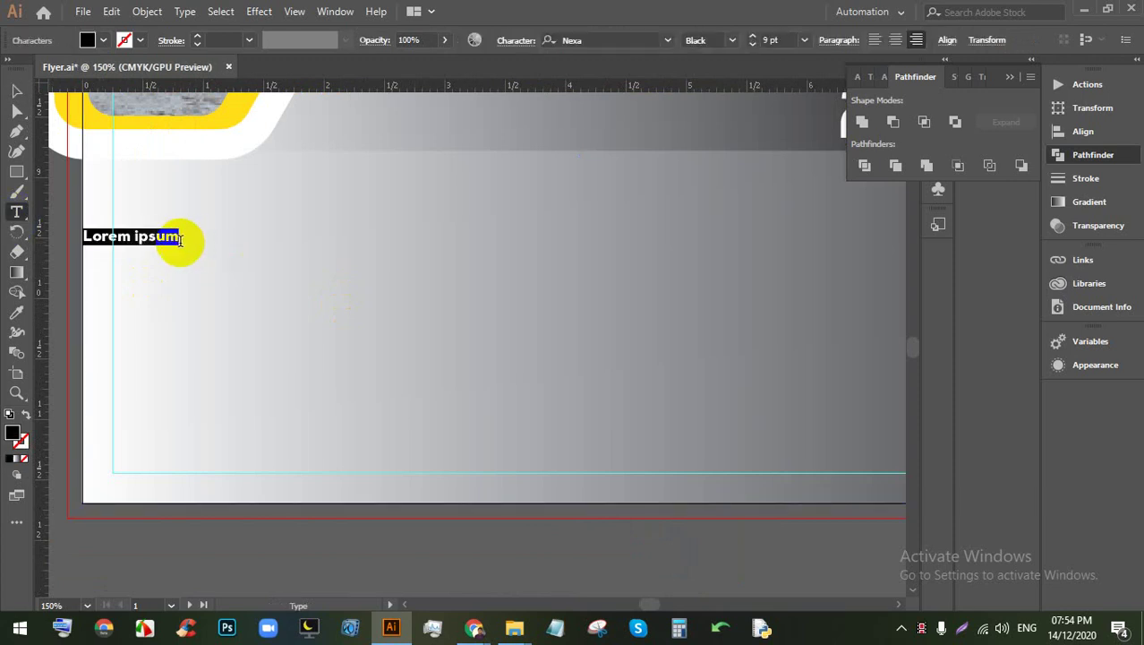
{"action": "key", "text": "Escape"}
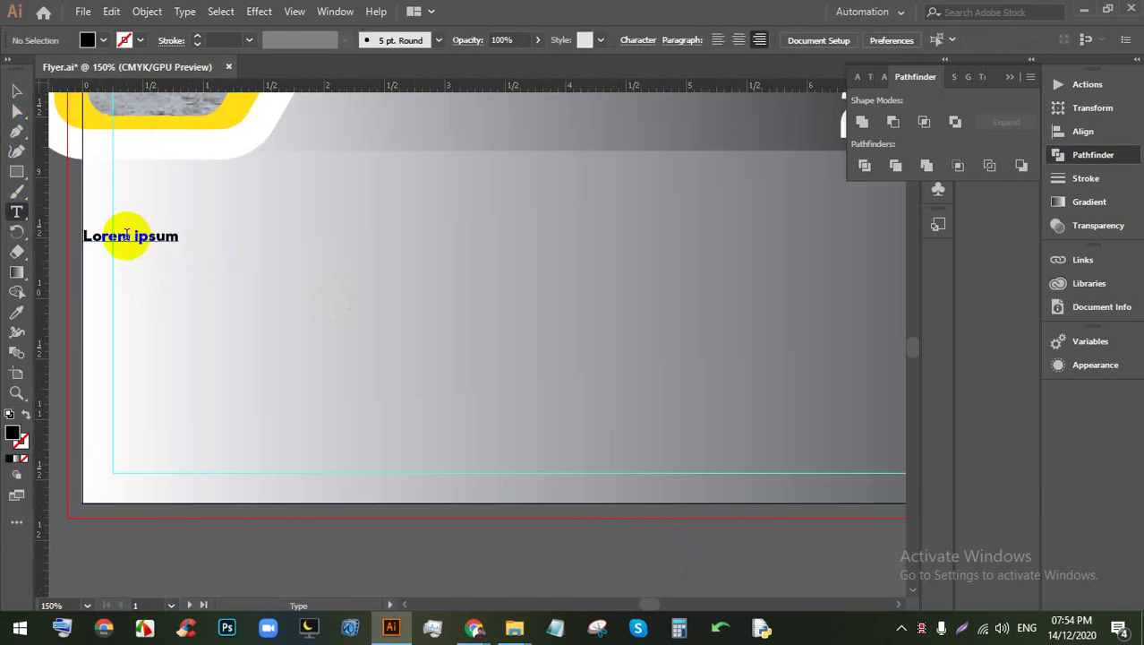
{"action": "left_click_drag", "start_coordinate": [83, 237], "coordinate": [242, 256]}
{"action": "left_click", "coordinate": [16, 90]}
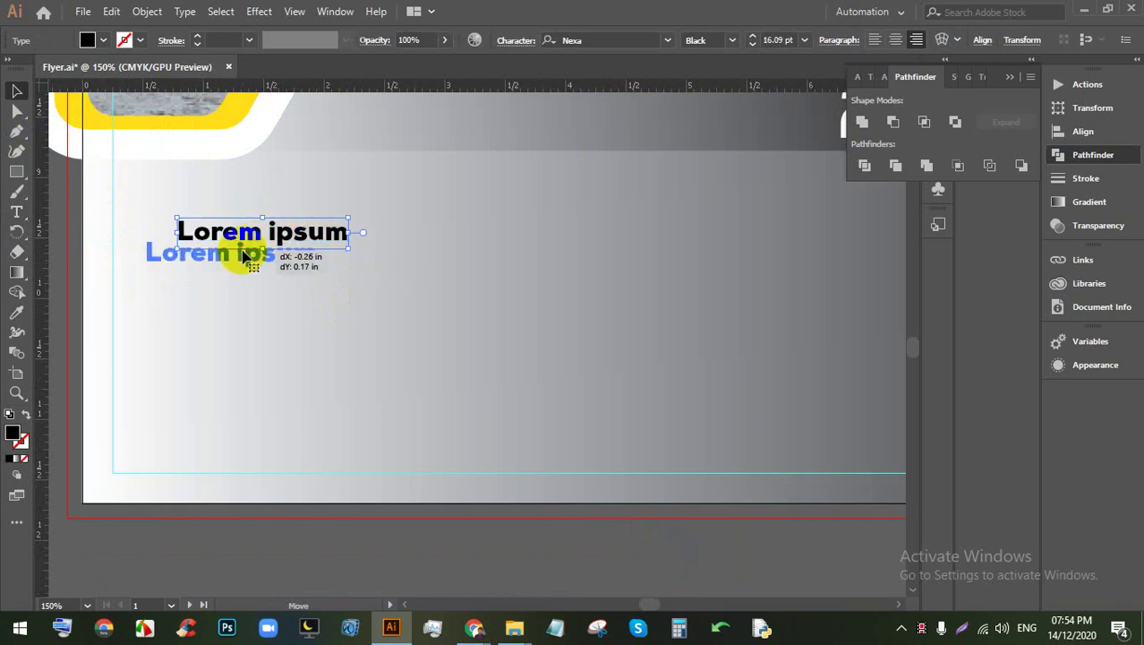
{"action": "double_click", "coordinate": [217, 237]}
{"action": "triple_click", "coordinate": [217, 231]}
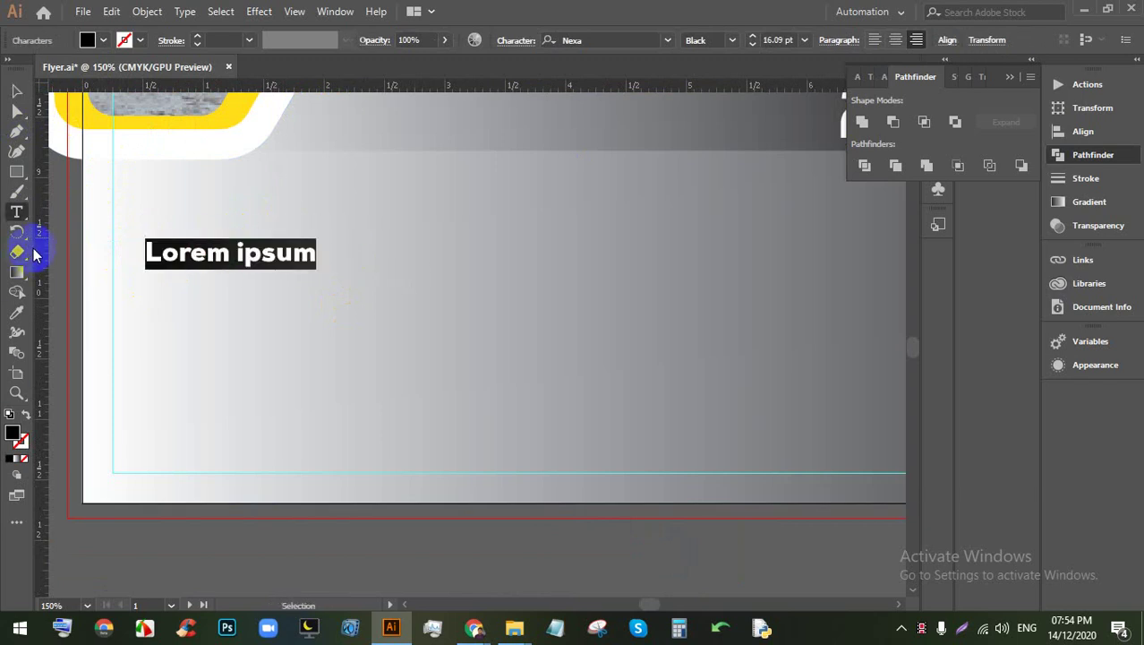
{"action": "type", "text": "YOUR TEXT"}
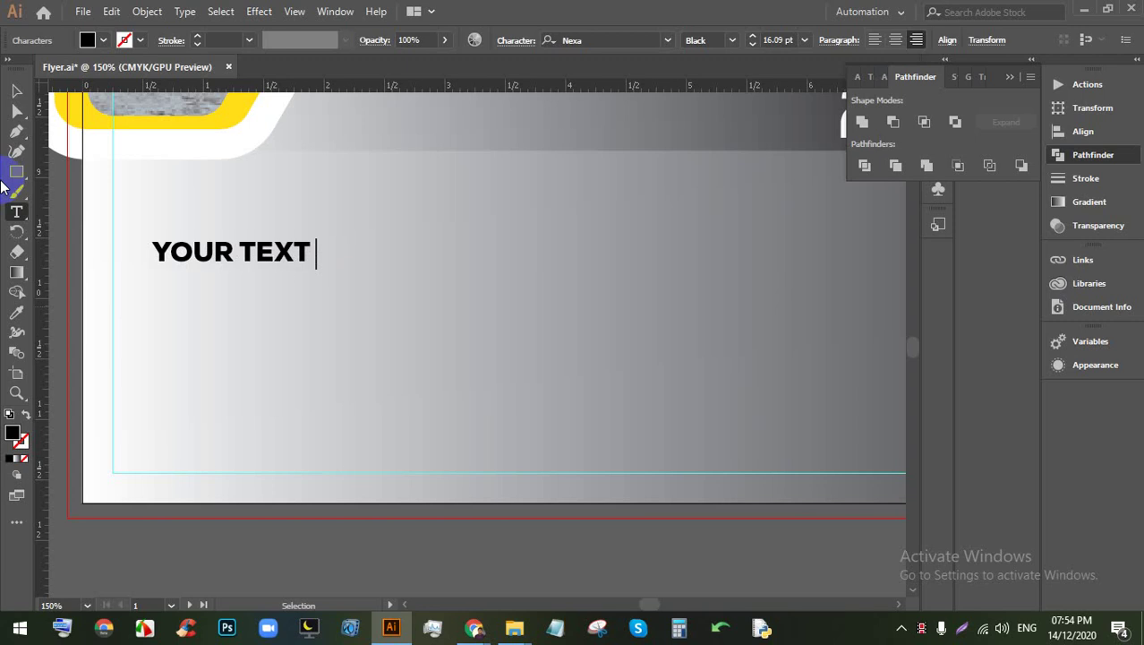
{"action": "type", "text": " a"}
{"action": "key", "text": "BackSpace"}
{"action": "type", "text": "SA"}
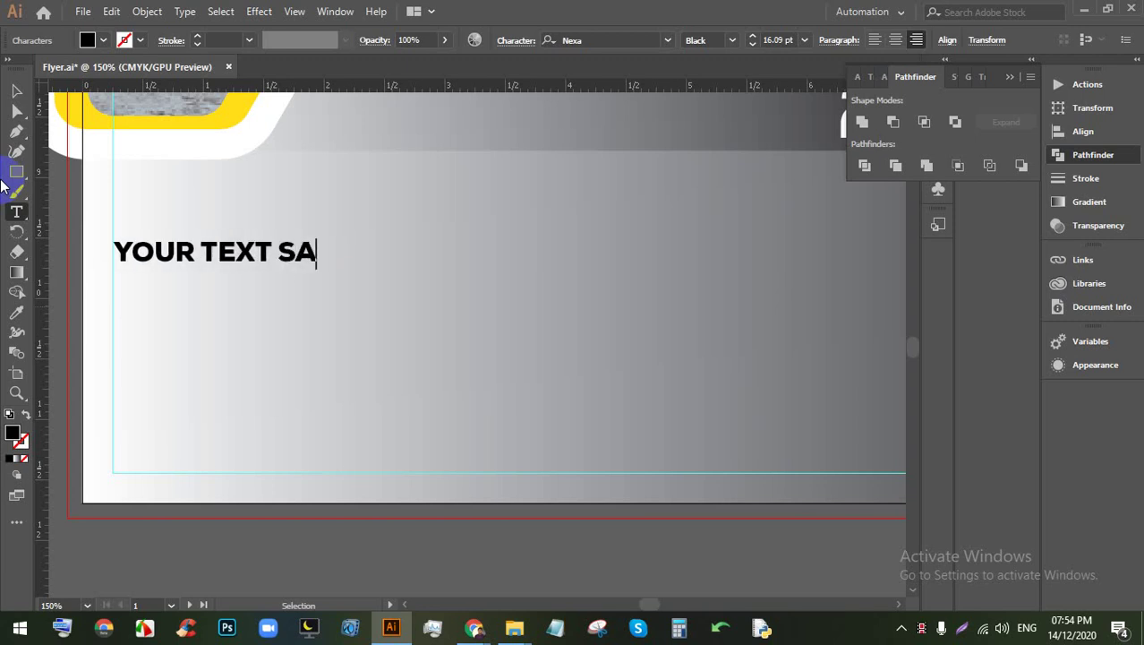
{"action": "key", "text": "BackSpace"}
{"action": "key", "text": "BackSpace"}
{"action": "type", "text": "A"}
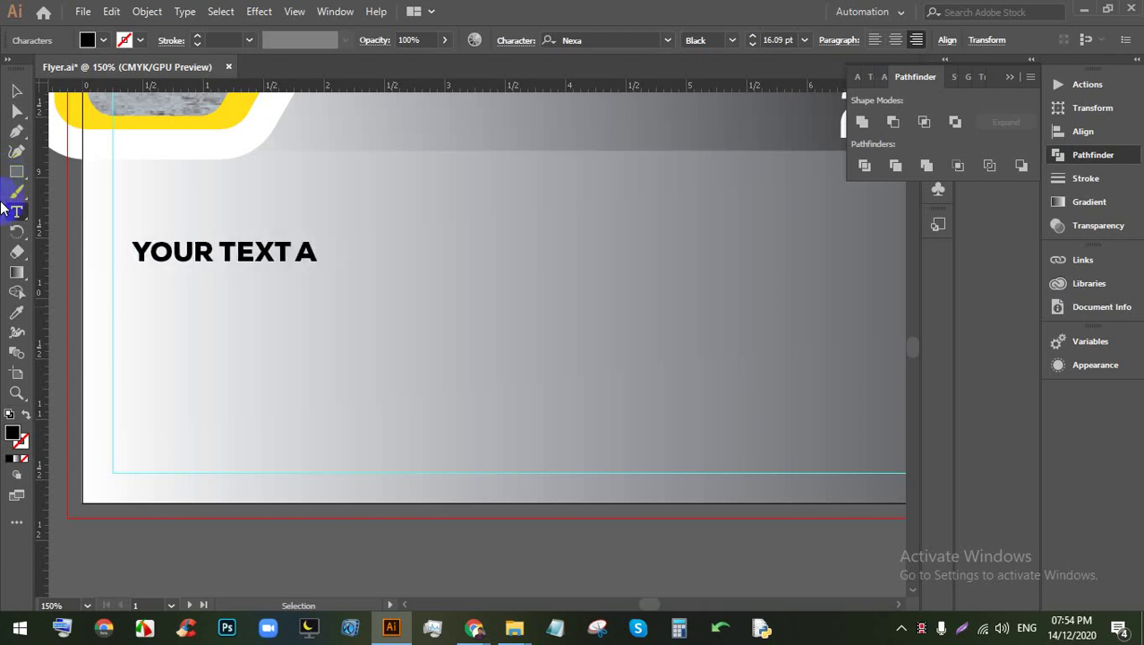
Step: Colour the words 'YOUR TEXT' yellow, leaving the A black
{"action": "left_click_drag", "start_coordinate": [288, 249], "coordinate": [135, 253]}
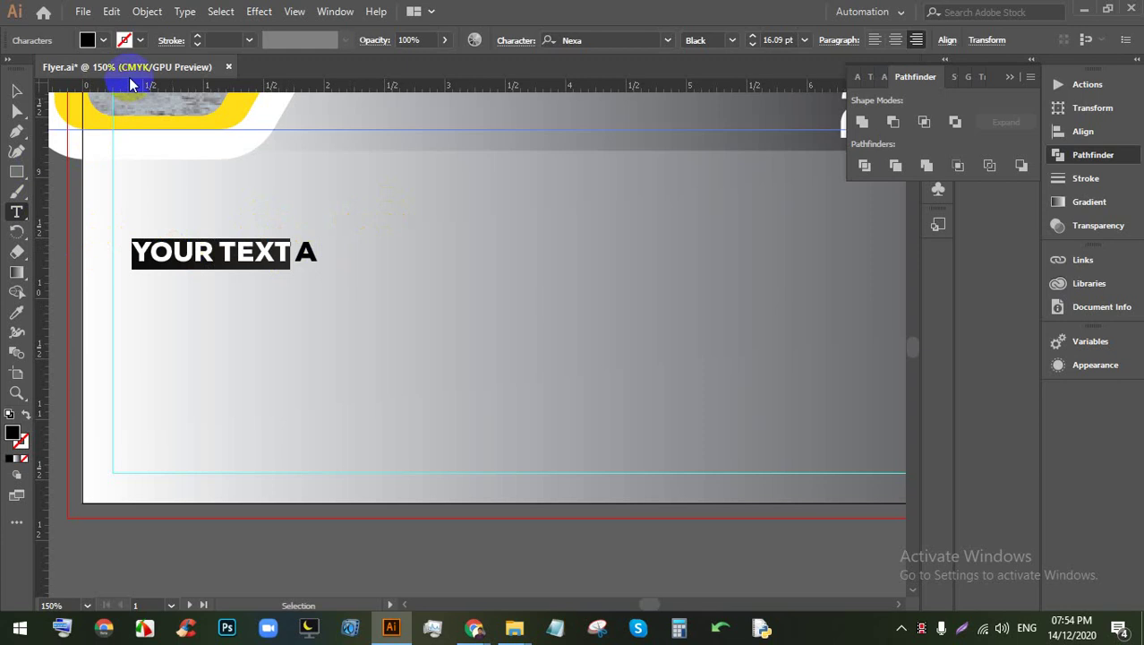
{"action": "left_click", "coordinate": [103, 40]}
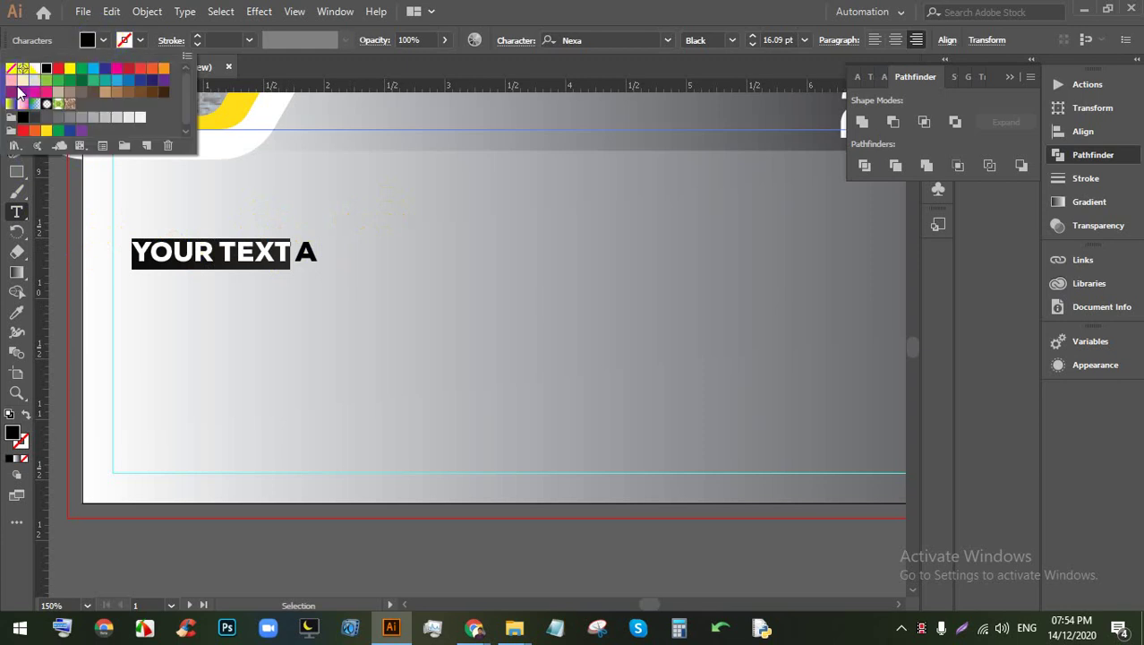
{"action": "left_click", "coordinate": [47, 129]}
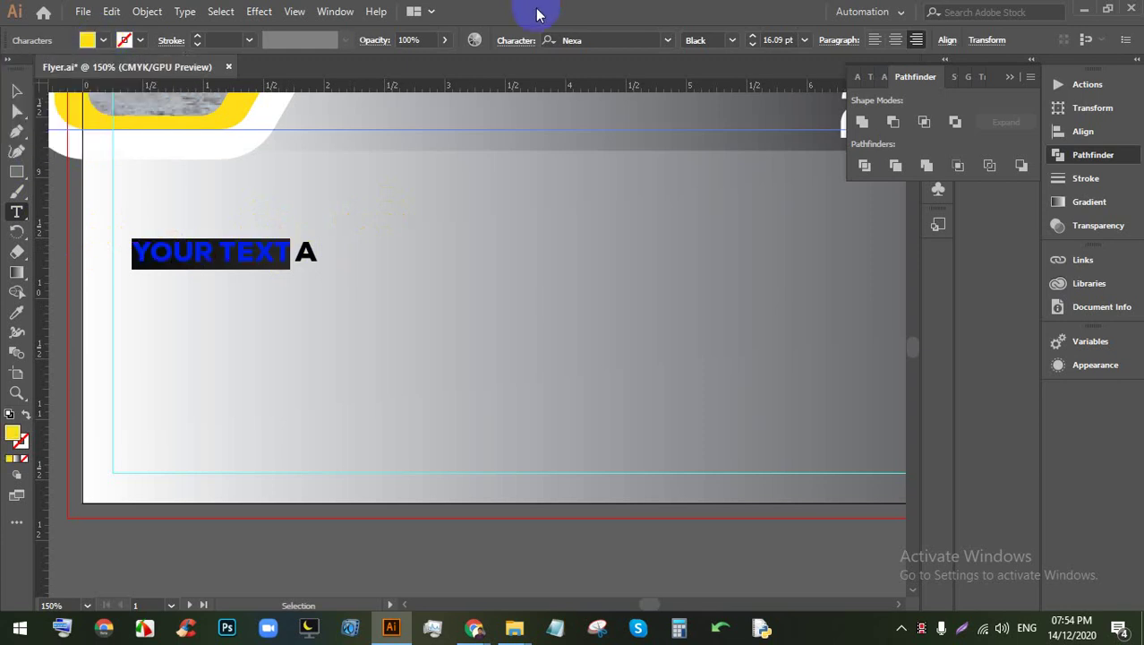
{"action": "left_click", "coordinate": [13, 93]}
{"action": "left_click", "coordinate": [477, 355]}
{"action": "left_click", "coordinate": [252, 263]}
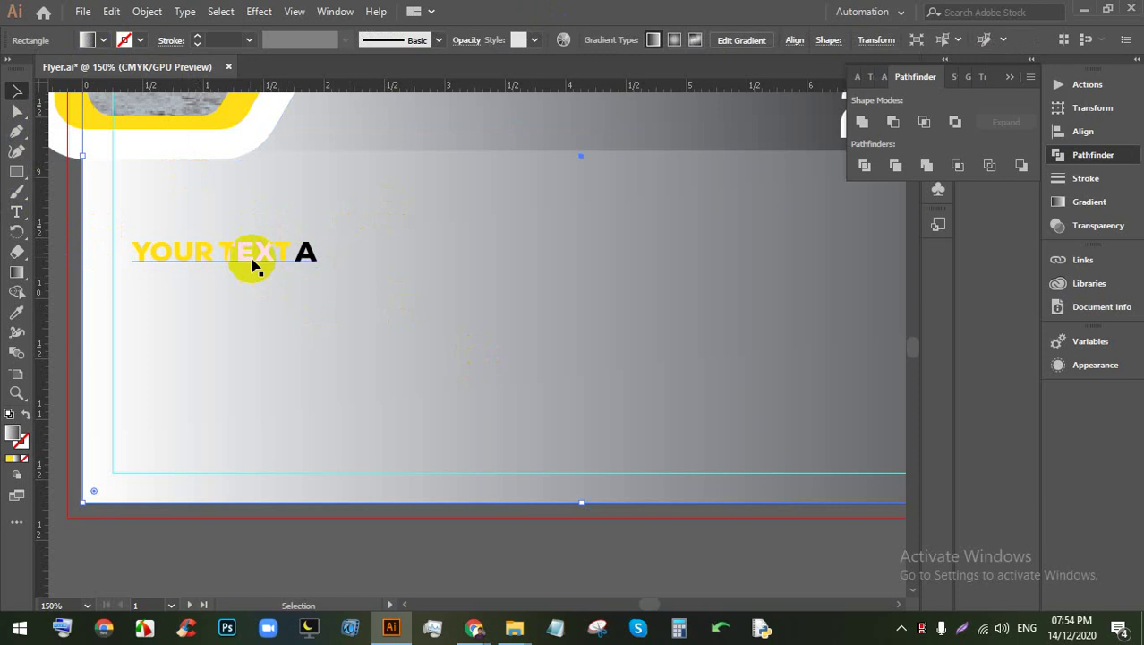
{"action": "key", "text": "ctrl+minus"}
{"action": "key", "text": "ctrl+minus"}
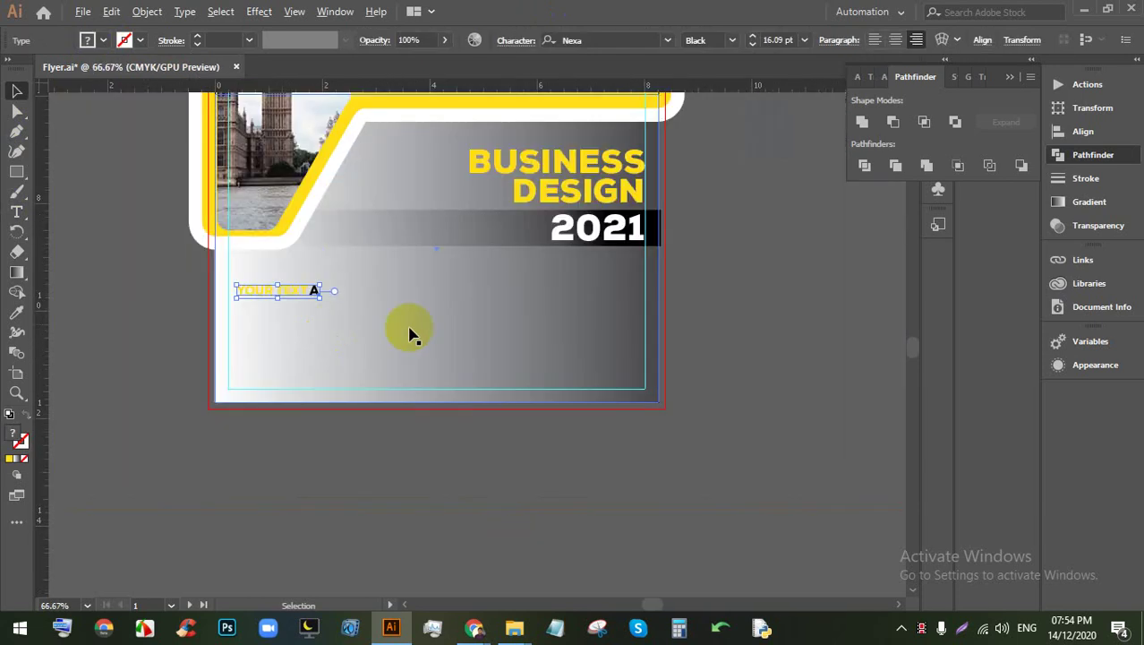
{"action": "left_click", "coordinate": [477, 317]}
Step: Redraw the lower background's gradient from lower right to upper left and tune its midpoint
{"action": "scroll", "coordinate": [481, 327], "scroll_direction": "up", "scroll_amount": 1}
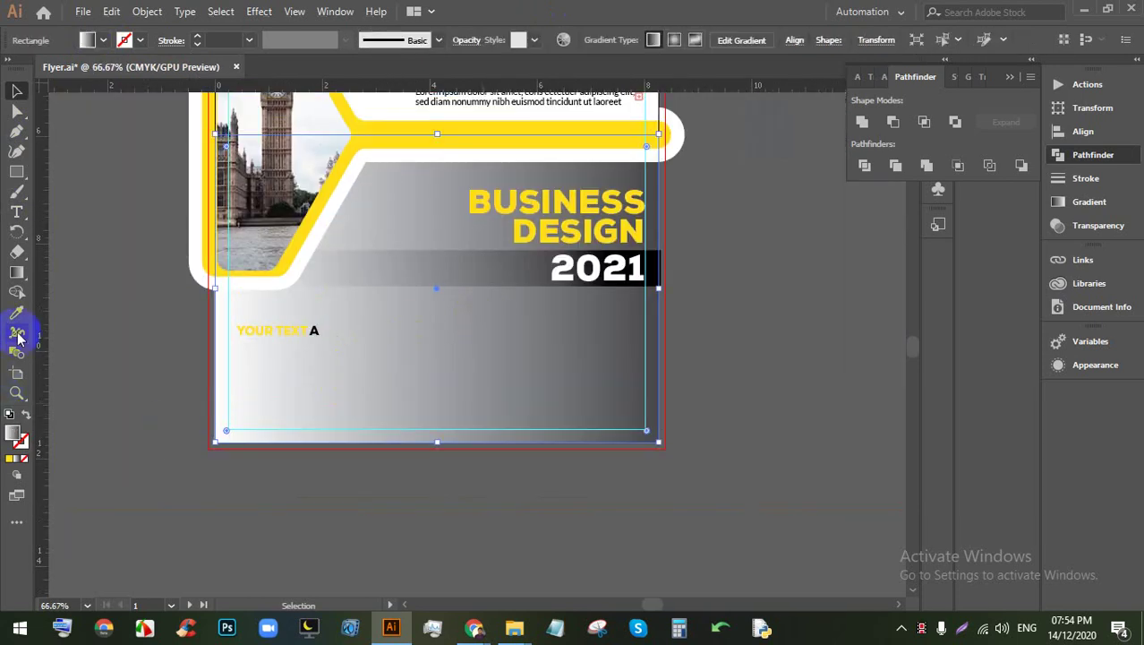
{"action": "left_click", "coordinate": [16, 272]}
{"action": "mouse_move", "coordinate": [107, 439]}
{"action": "left_mouse_down"}
{"action": "mouse_move", "coordinate": [592, 248]}
{"action": "mouse_move", "coordinate": [689, 227]}
{"action": "mouse_move", "coordinate": [587, 280]}
{"action": "mouse_move", "coordinate": [398, 317]}
{"action": "left_mouse_up"}
{"action": "left_click_drag", "start_coordinate": [685, 385], "coordinate": [170, 234]}
{"action": "left_click_drag", "start_coordinate": [429, 312], "coordinate": [452, 322]}
{"action": "mouse_move", "coordinate": [176, 289]}
{"action": "left_mouse_down"}
{"action": "mouse_move", "coordinate": [175, 433]}
{"action": "mouse_move", "coordinate": [705, 218]}
{"action": "left_mouse_up"}
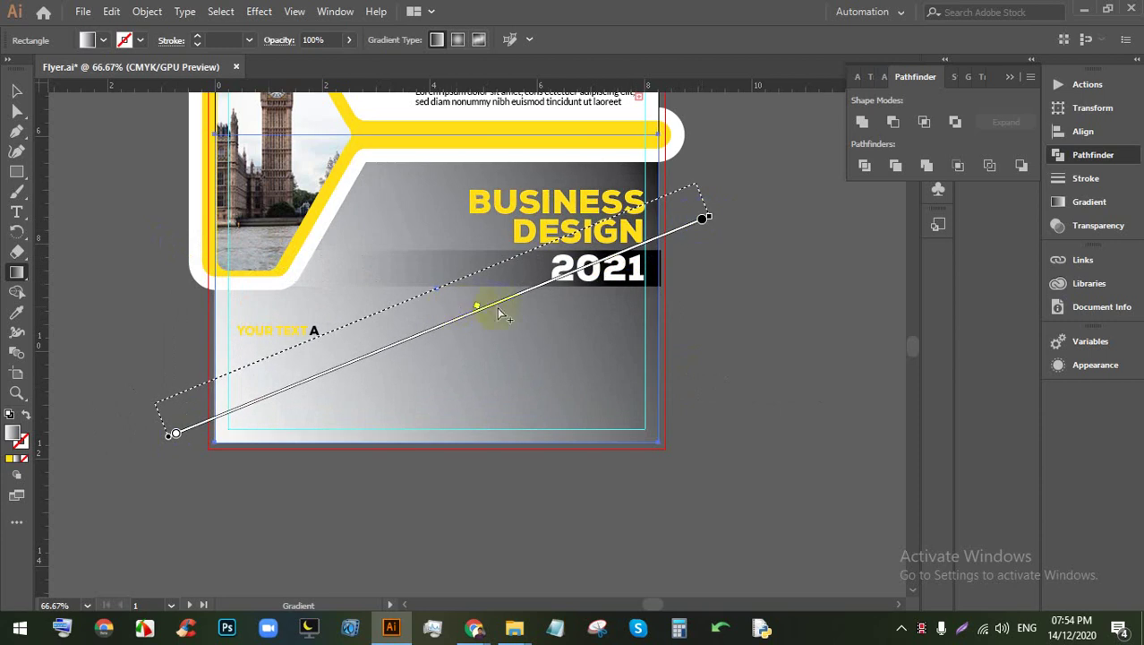
{"action": "mouse_move", "coordinate": [474, 308]}
{"action": "left_mouse_down"}
{"action": "mouse_move", "coordinate": [373, 348]}
{"action": "mouse_move", "coordinate": [460, 323]}
{"action": "mouse_move", "coordinate": [433, 334]}
{"action": "mouse_move", "coordinate": [268, 383]}
{"action": "left_mouse_up"}
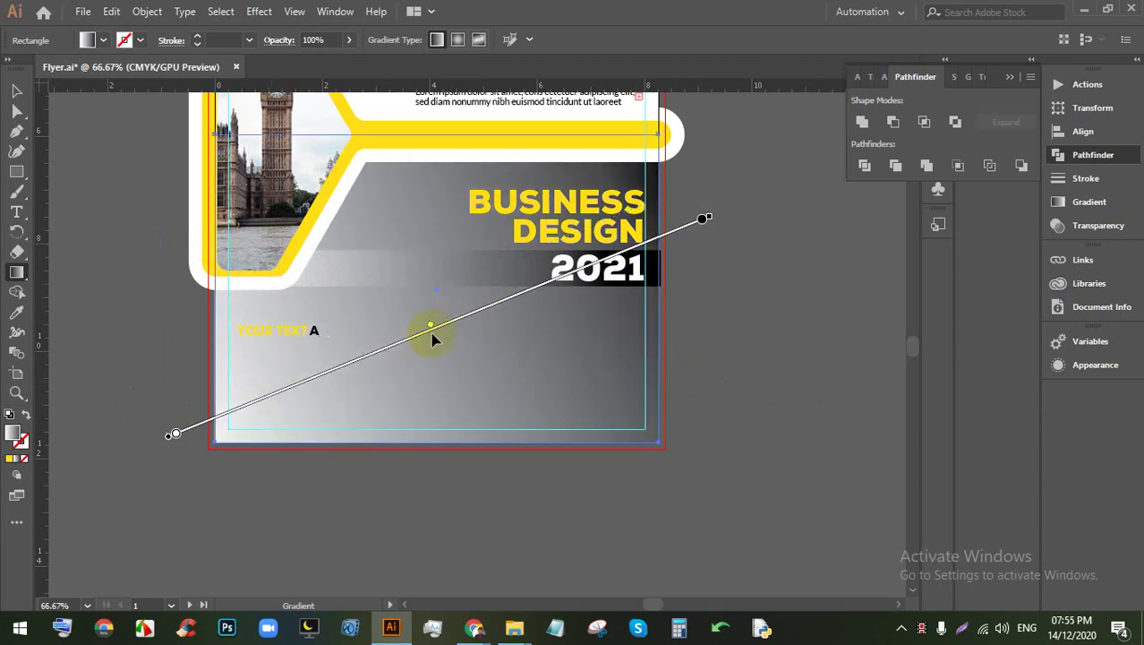
{"action": "mouse_move", "coordinate": [429, 327]}
{"action": "left_mouse_down"}
{"action": "mouse_move", "coordinate": [248, 409]}
{"action": "mouse_move", "coordinate": [511, 328]}
{"action": "left_mouse_up"}
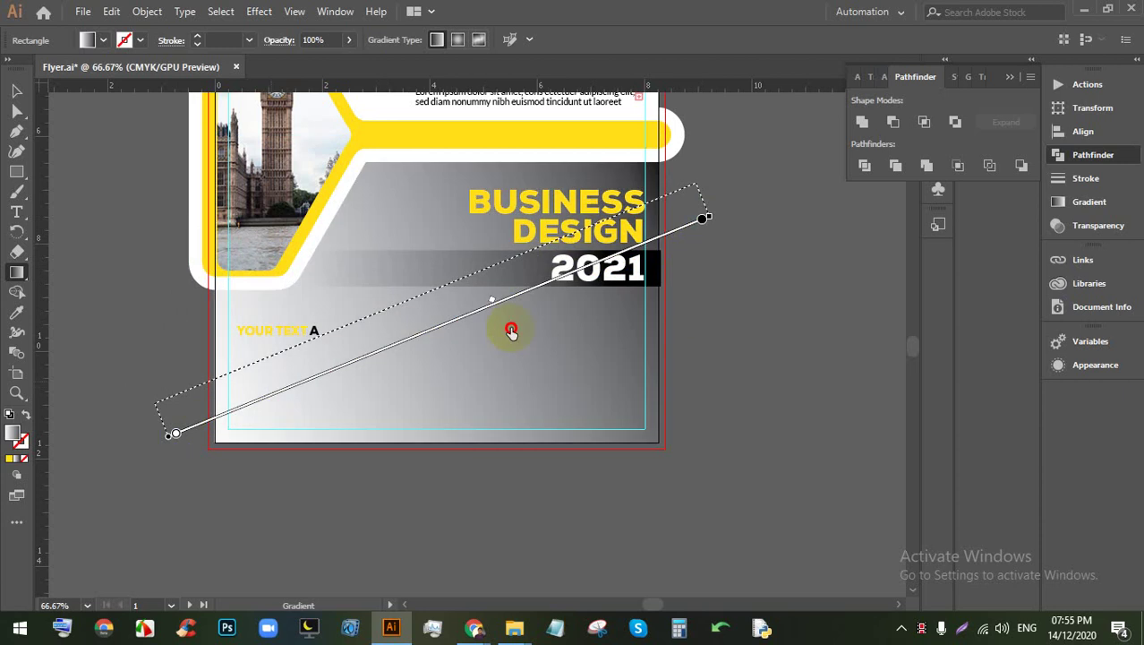
{"action": "left_click_drag", "start_coordinate": [717, 409], "coordinate": [204, 259]}
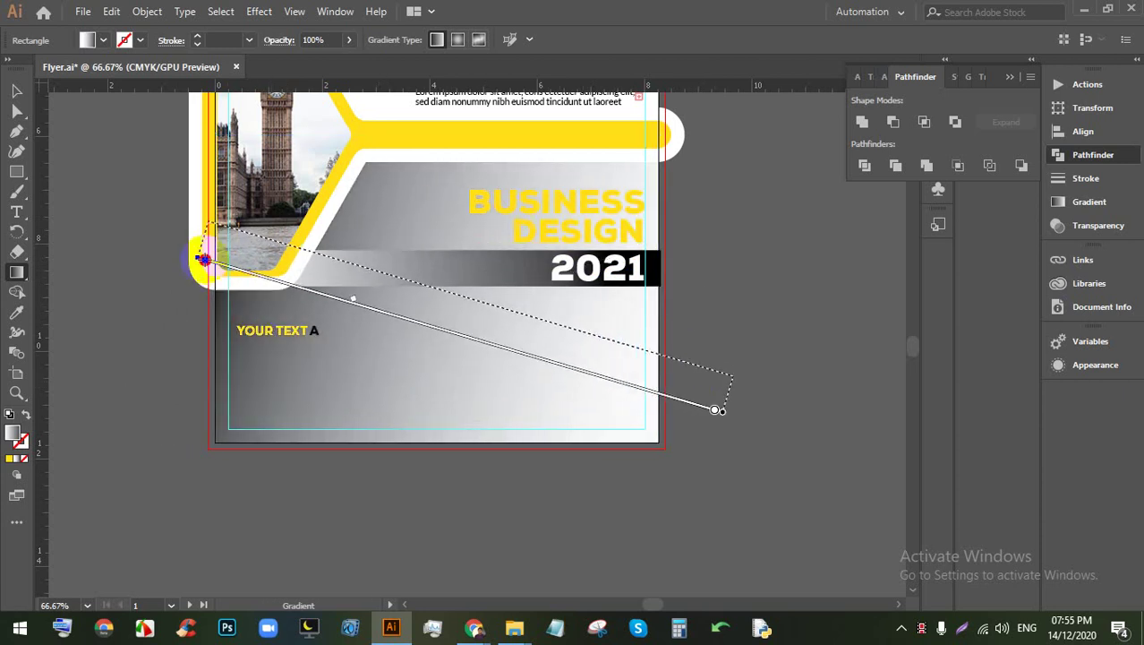
{"action": "mouse_move", "coordinate": [354, 304]}
{"action": "left_mouse_down"}
{"action": "mouse_move", "coordinate": [586, 352]}
{"action": "mouse_move", "coordinate": [428, 308]}
{"action": "left_mouse_up"}
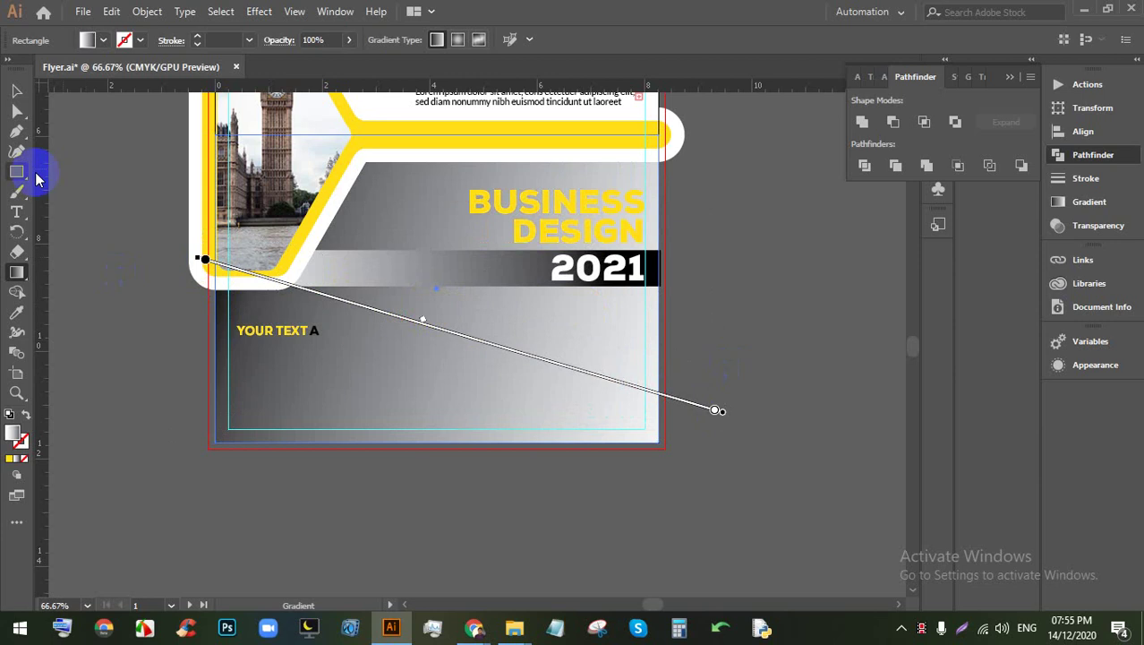
Step: Reselect the background rectangle and redraw its gradient toward the upper right
{"action": "left_click", "coordinate": [16, 90]}
{"action": "left_click", "coordinate": [662, 331]}
{"action": "scroll", "coordinate": [662, 332], "scroll_direction": "down", "scroll_amount": 2}
{"action": "scroll", "coordinate": [622, 328], "scroll_direction": "up", "scroll_amount": 1}
{"action": "left_click", "coordinate": [542, 338]}
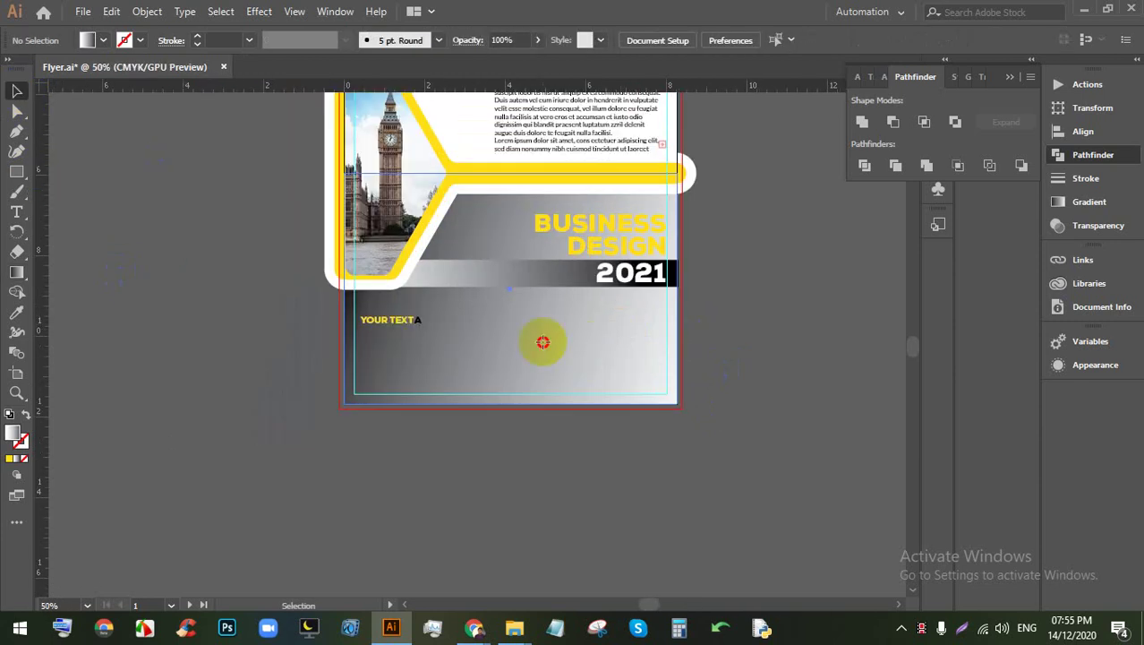
{"action": "key", "text": "g"}
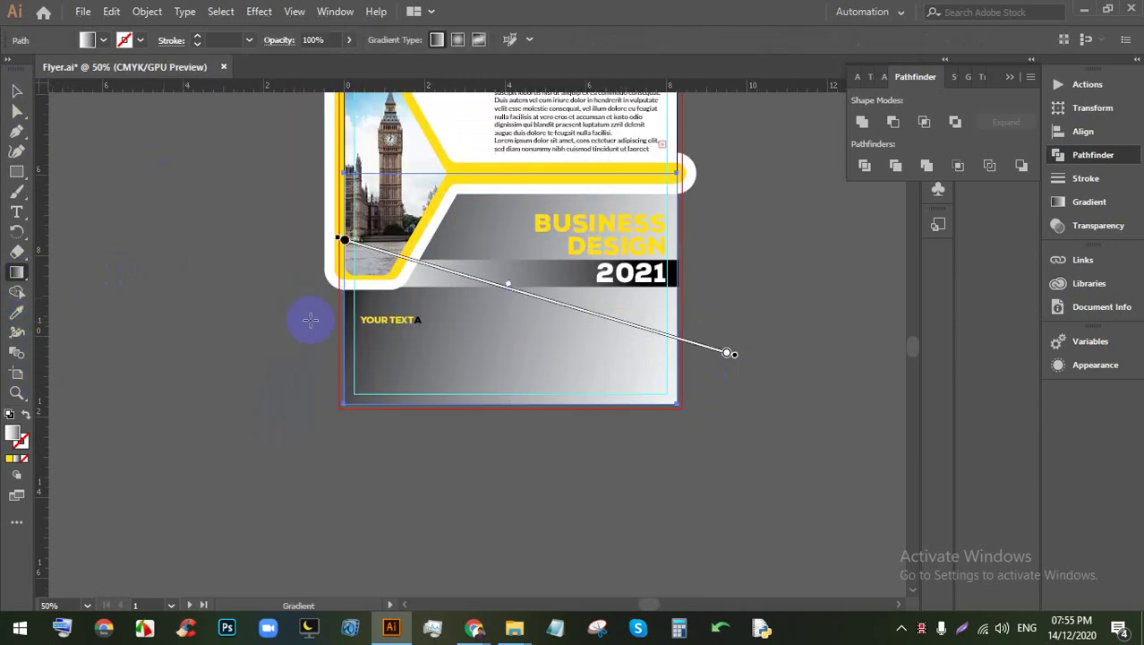
{"action": "left_click_drag", "start_coordinate": [396, 418], "coordinate": [710, 230]}
Step: Replace the background gradient with a flat light grey fill
{"action": "left_click", "coordinate": [103, 41]}
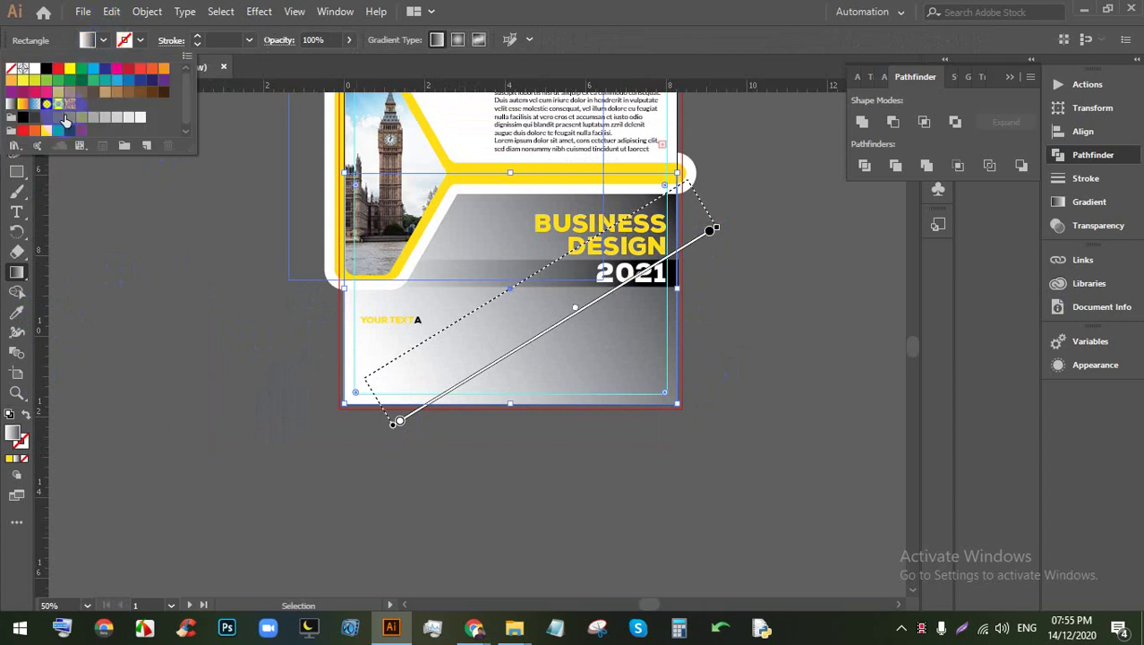
{"action": "left_click", "coordinate": [68, 120]}
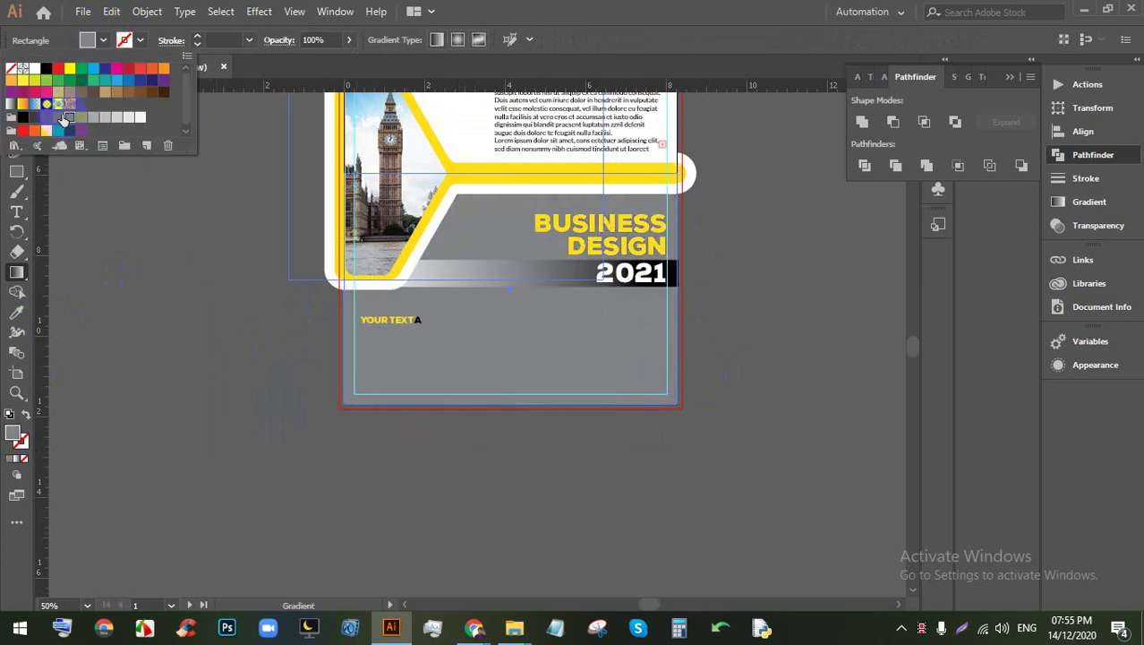
{"action": "left_click", "coordinate": [59, 118]}
{"action": "left_click", "coordinate": [70, 119]}
{"action": "left_click", "coordinate": [76, 121]}
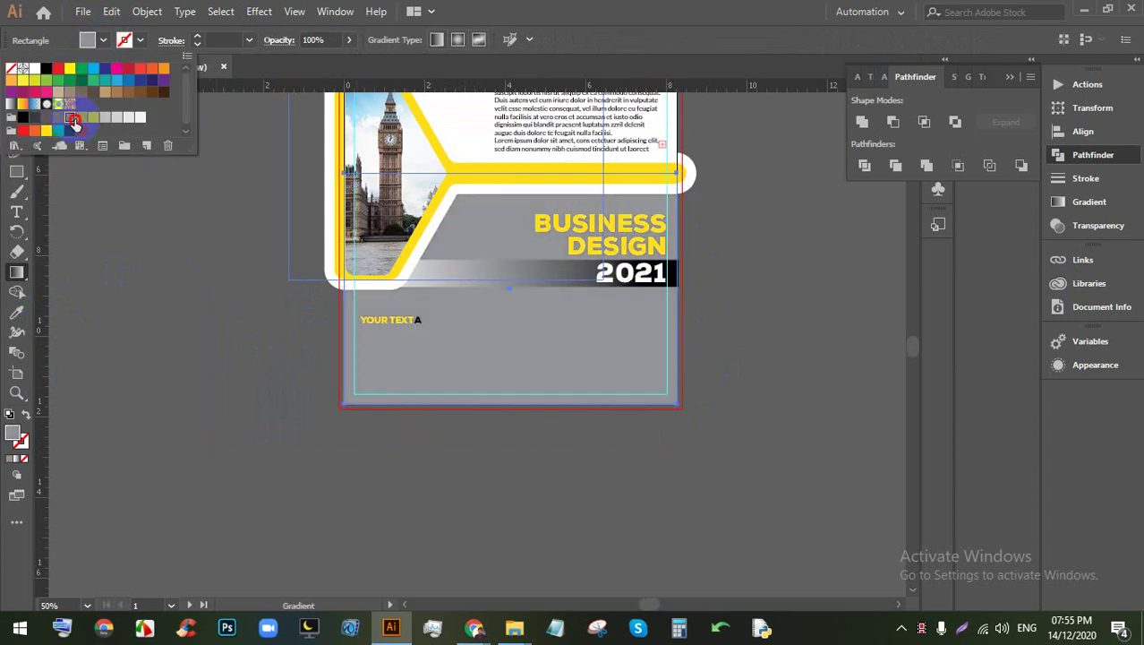
{"action": "left_click", "coordinate": [16, 90]}
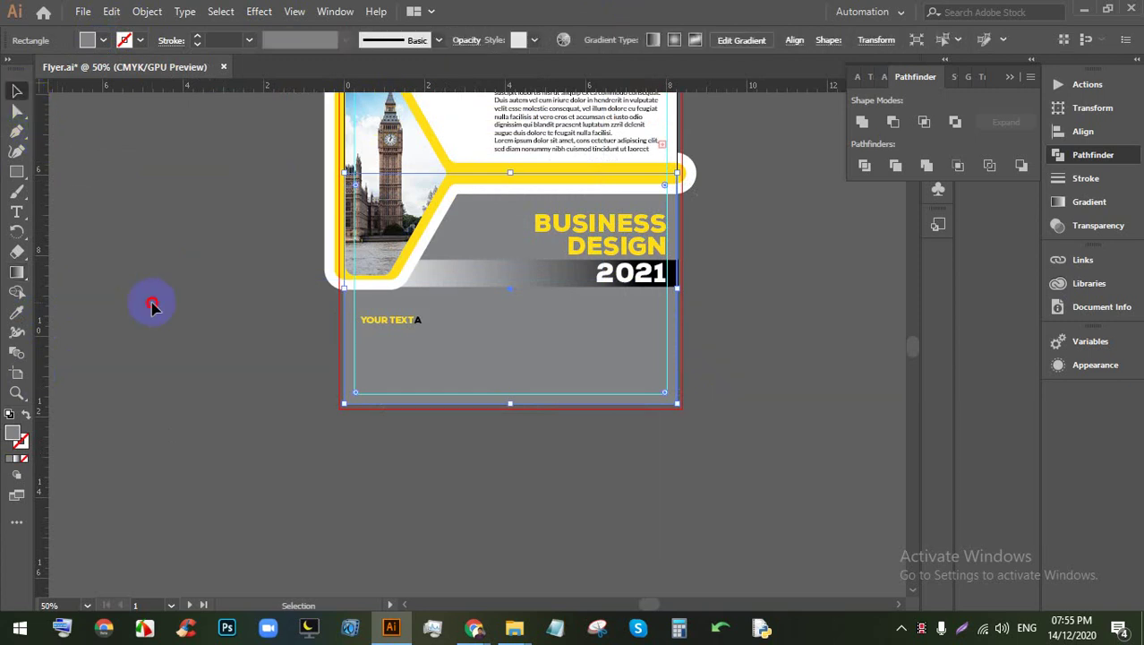
{"action": "left_click", "coordinate": [152, 306]}
{"action": "left_click", "coordinate": [16, 272]}
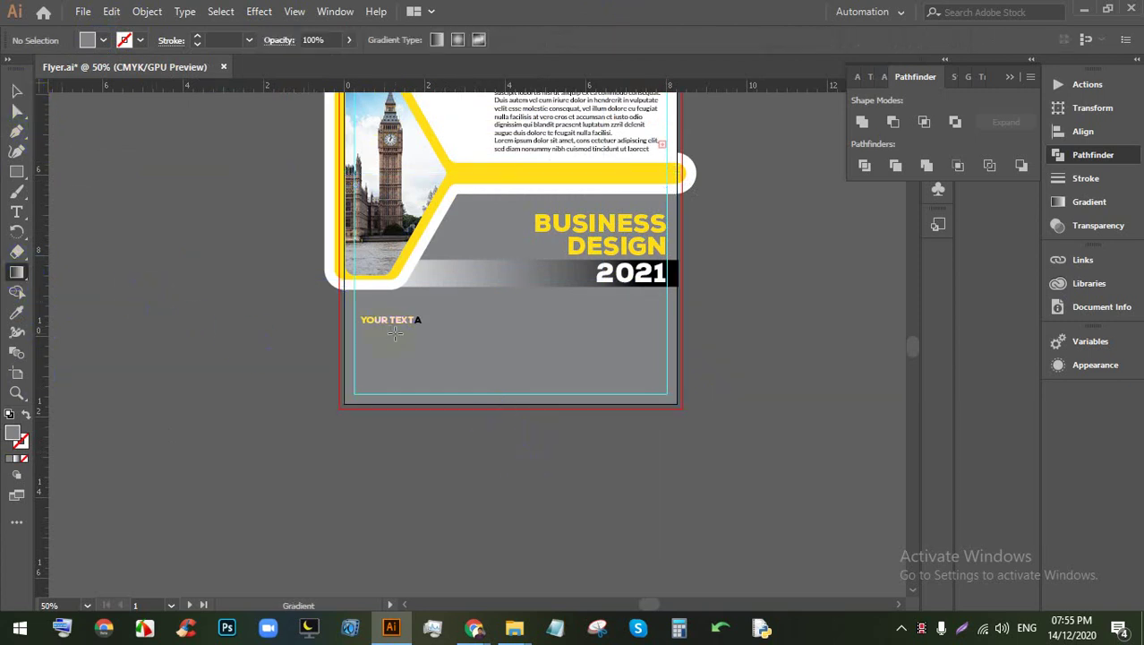
Step: Select the YOUR TEXT A heading and highlight its trailing letter for editing
{"action": "scroll", "coordinate": [395, 332], "scroll_direction": "up", "scroll_amount": 3}
{"action": "left_click", "coordinate": [13, 90]}
{"action": "left_click", "coordinate": [140, 302]}
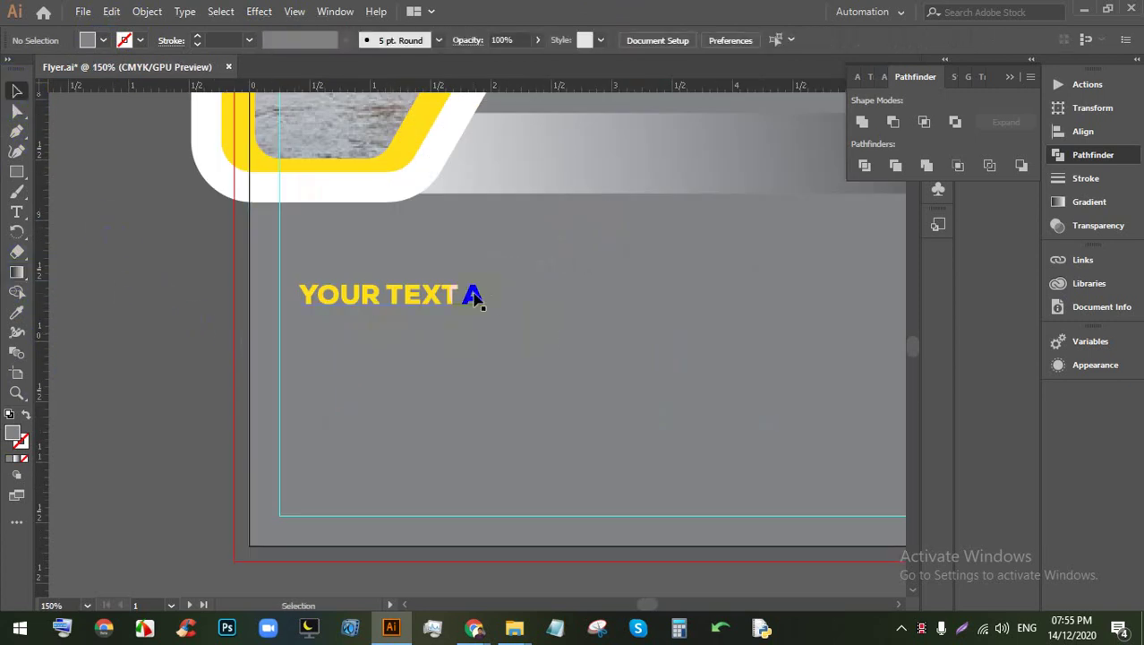
{"action": "left_click", "coordinate": [473, 294]}
{"action": "double_click", "coordinate": [467, 294]}
{"action": "left_click", "coordinate": [483, 296]}
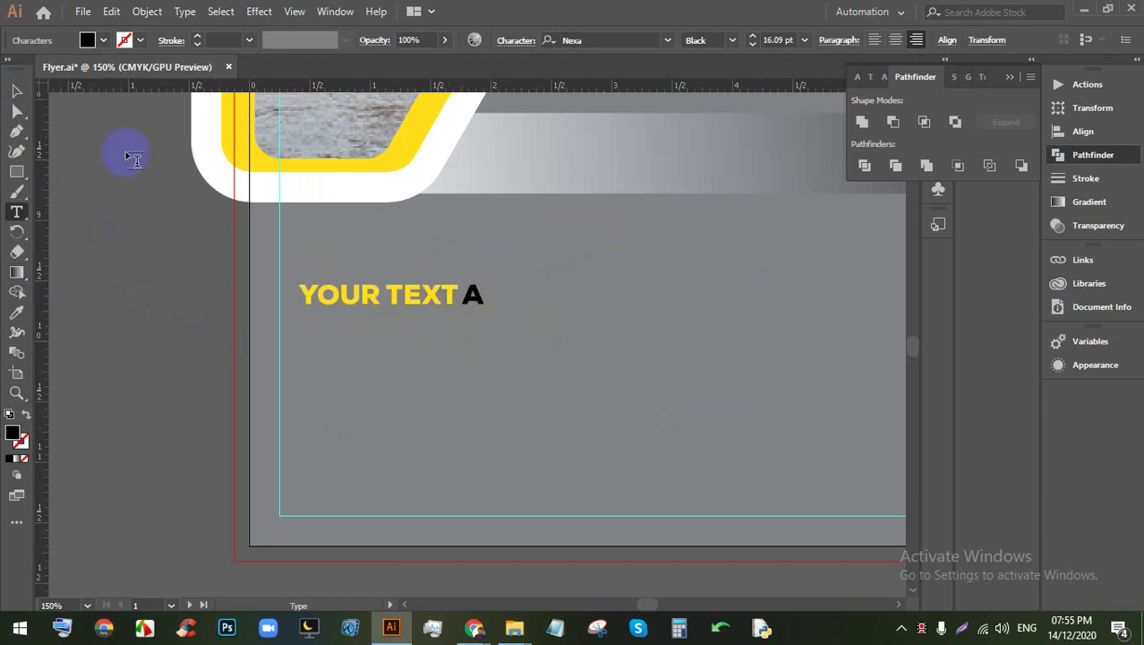
{"action": "left_click_drag", "start_coordinate": [451, 297], "coordinate": [454, 296]}
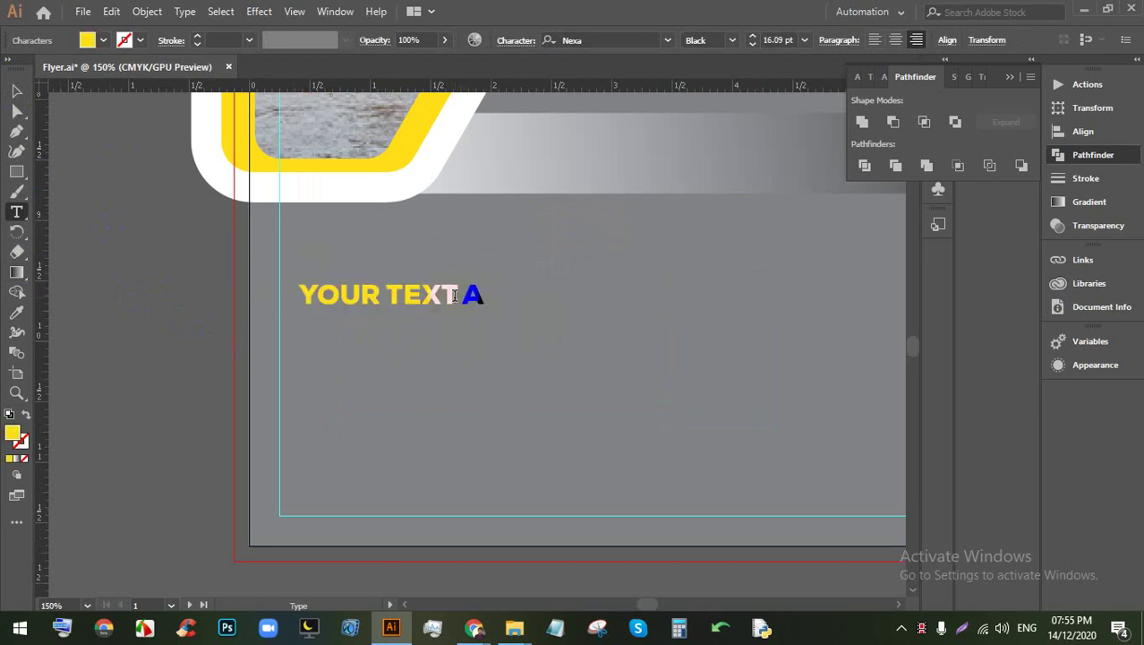
{"action": "left_click", "coordinate": [13, 93]}
{"action": "left_click", "coordinate": [390, 293]}
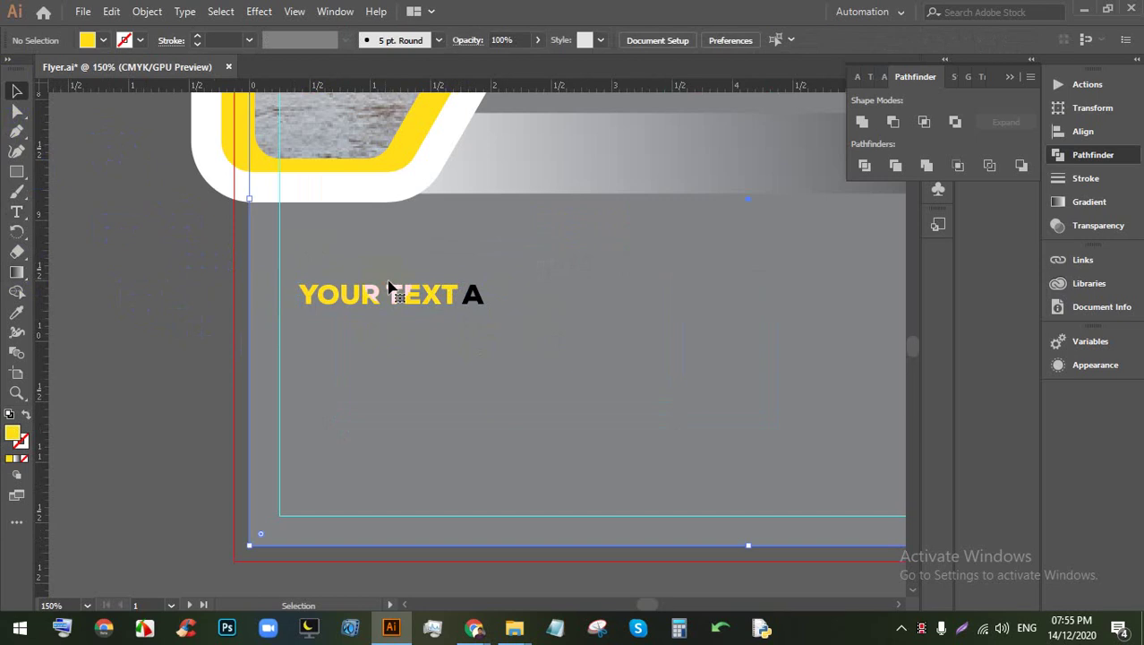
{"action": "left_click", "coordinate": [390, 293]}
{"action": "double_click", "coordinate": [391, 294]}
{"action": "left_click_drag", "start_coordinate": [405, 296], "coordinate": [455, 296]}
{"action": "left_click", "coordinate": [17, 215]}
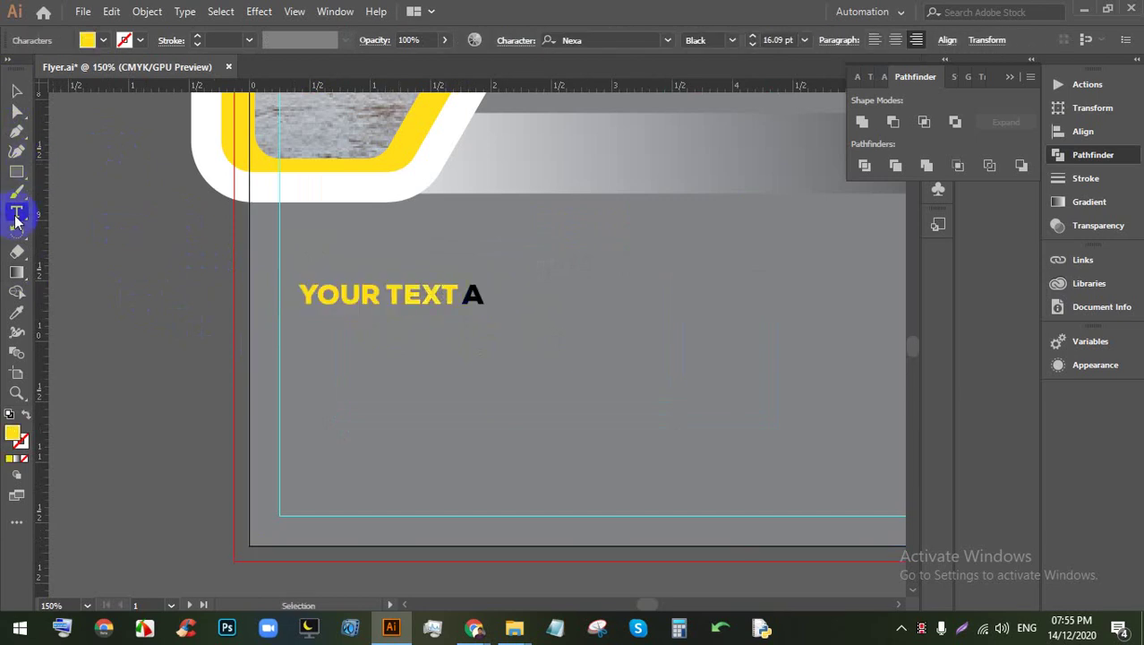
Step: Alt-drag a copy of the heading to the right and change its A to B
{"action": "left_click", "coordinate": [20, 93]}
{"action": "left_click", "coordinate": [398, 294]}
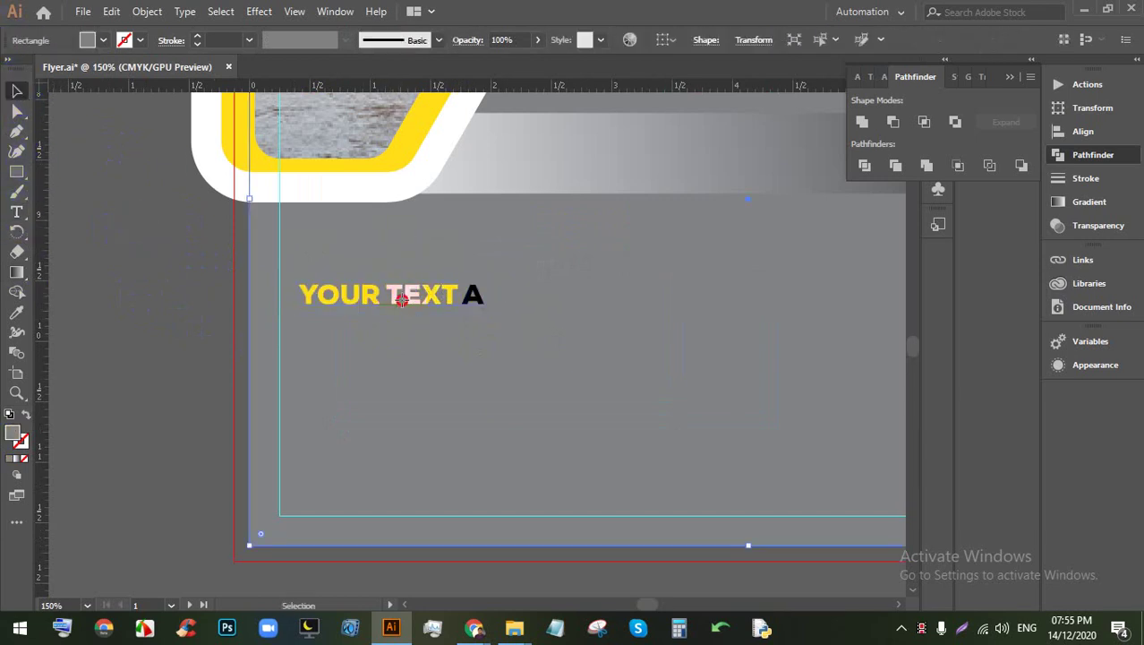
{"action": "left_click", "coordinate": [390, 293]}
{"action": "left_click_drag", "start_coordinate": [390, 296], "coordinate": [662, 302]}
{"action": "triple_click", "coordinate": [663, 296]}
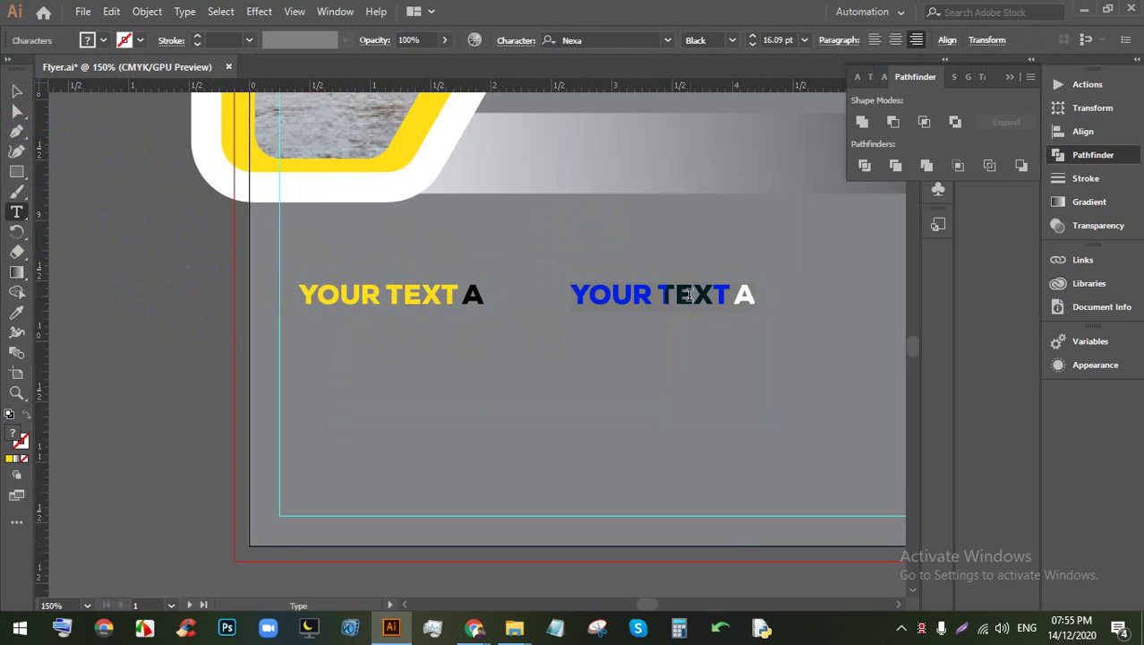
{"action": "left_click_drag", "start_coordinate": [757, 296], "coordinate": [722, 296]}
{"action": "key", "text": "BackSpace"}
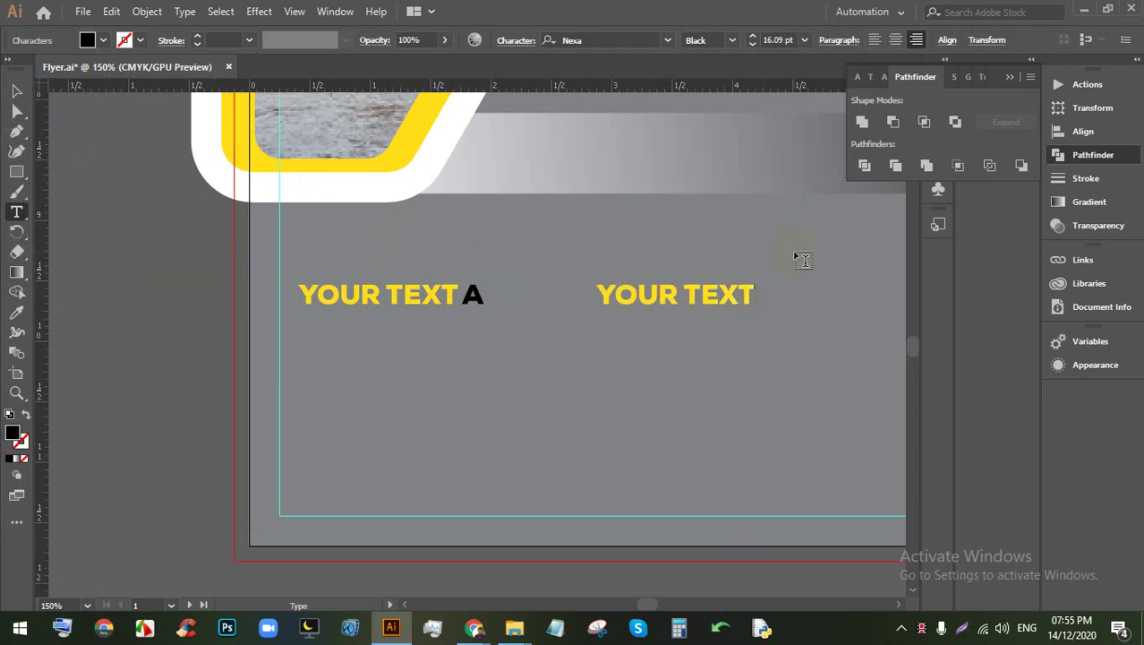
{"action": "type", "text": "B"}
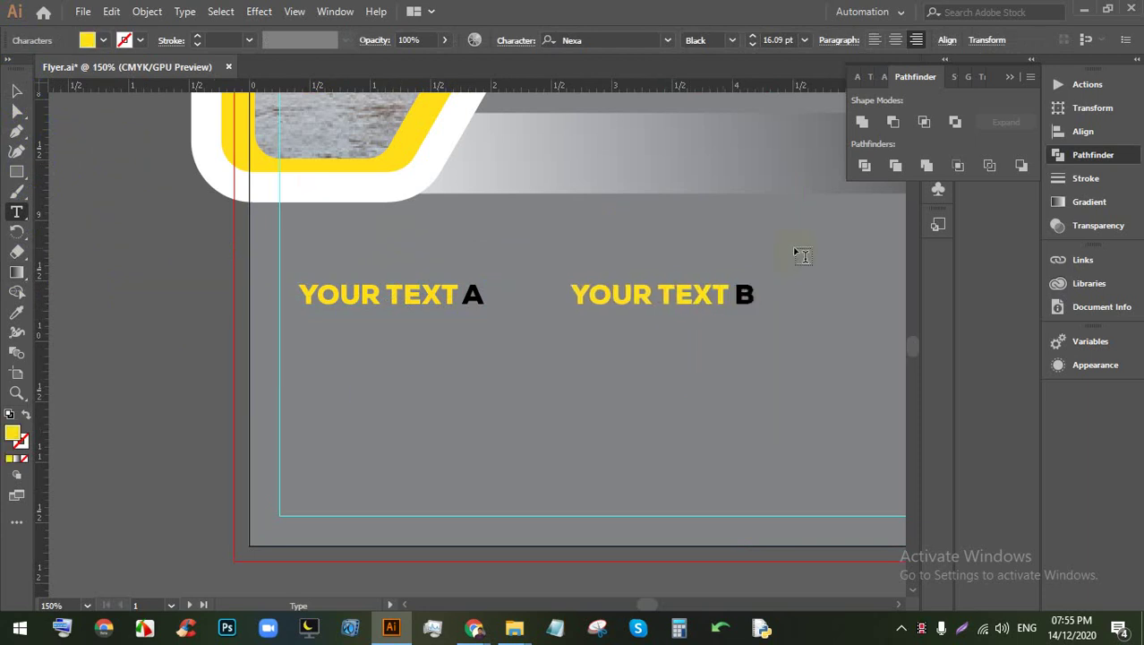
Step: Make the trailing letters A and B white
{"action": "left_click", "coordinate": [105, 41]}
{"action": "left_click", "coordinate": [34, 68]}
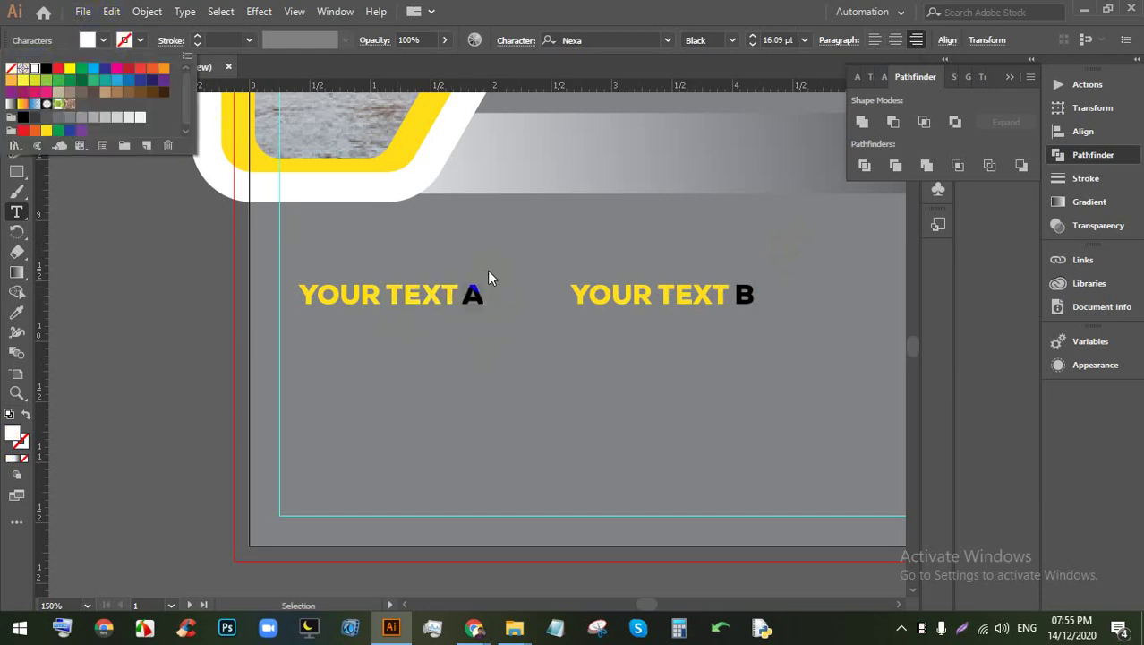
{"action": "left_click", "coordinate": [734, 296]}
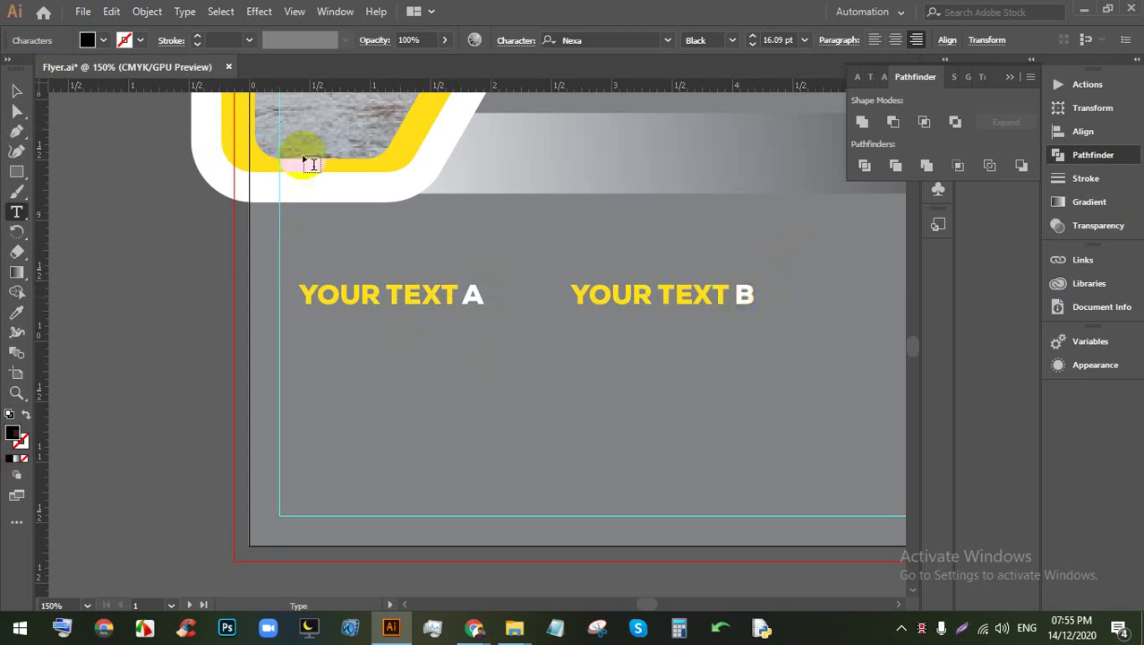
{"action": "left_click", "coordinate": [90, 41]}
{"action": "left_click", "coordinate": [34, 68]}
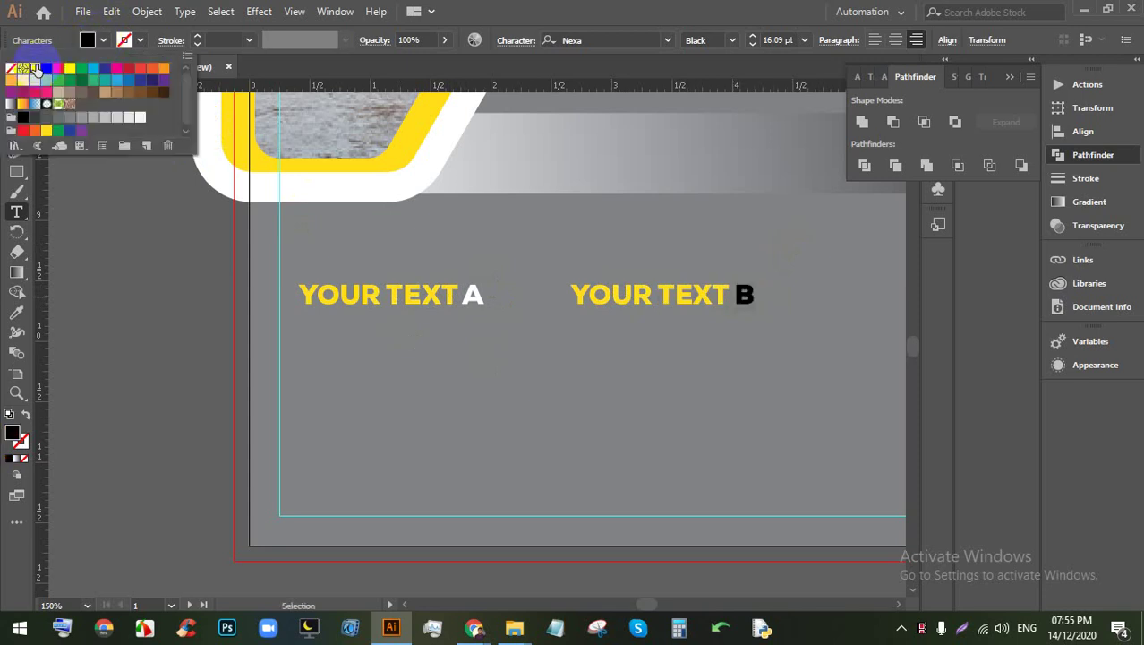
{"action": "left_click", "coordinate": [503, 13]}
Step: Nudge the YOUR TEXT A heading slightly to the right
{"action": "left_click", "coordinate": [16, 90]}
{"action": "left_click", "coordinate": [120, 268]}
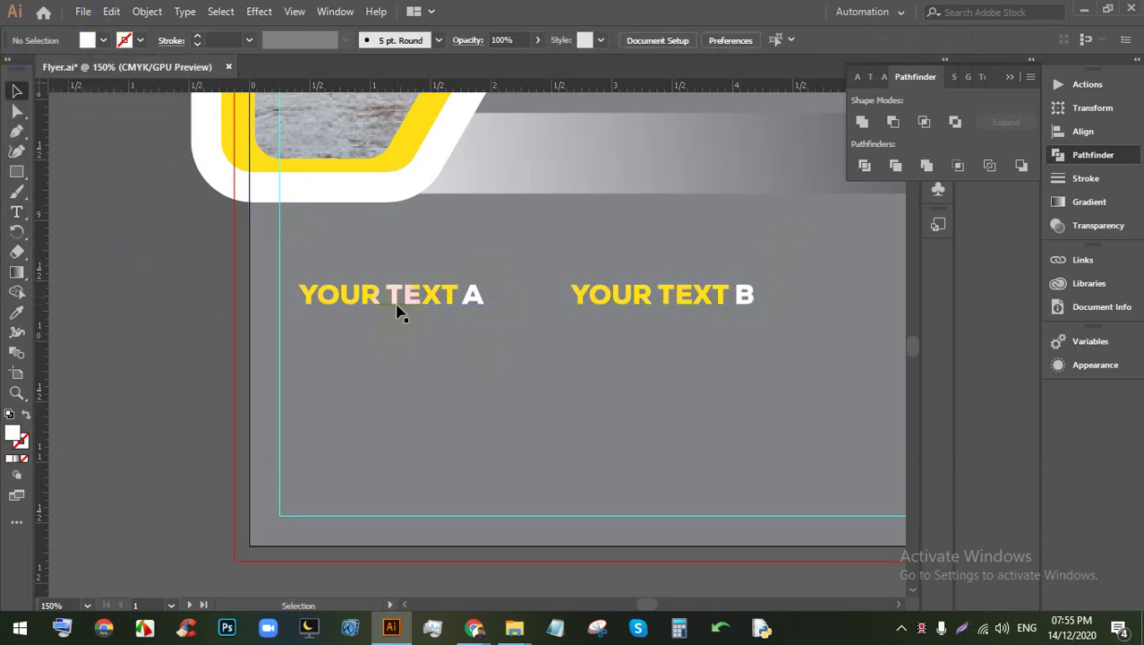
{"action": "left_click_drag", "start_coordinate": [395, 312], "coordinate": [413, 311]}
{"action": "scroll", "coordinate": [302, 305], "scroll_direction": "down", "scroll_amount": 2}
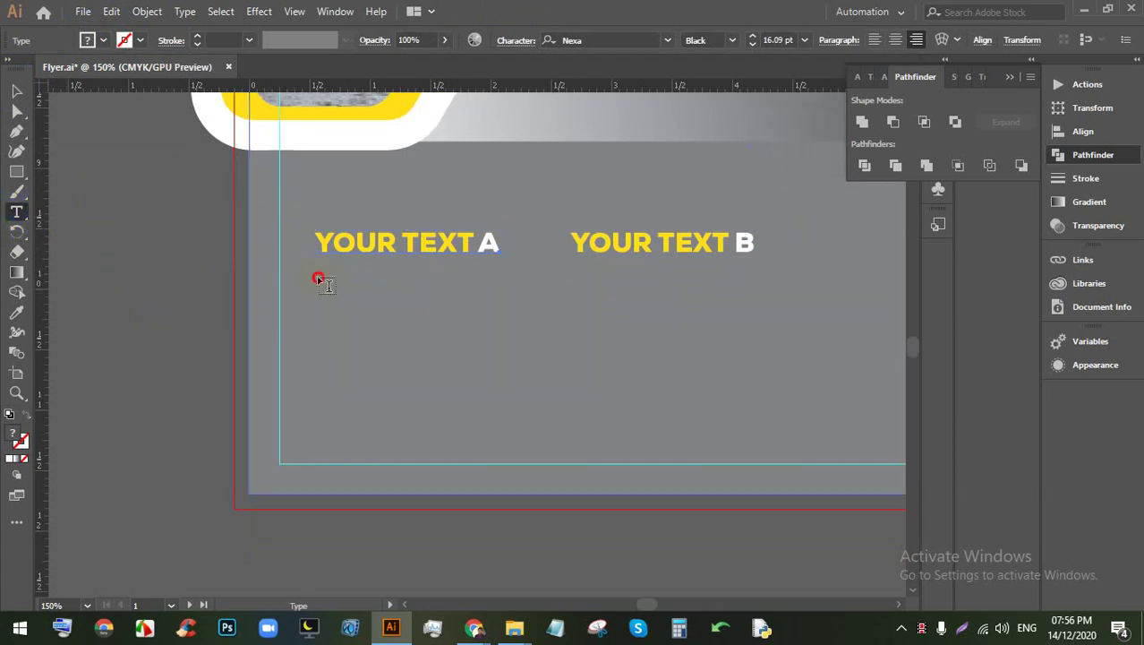
Step: Add a placeholder text block under heading A with 9 pt leading
{"action": "mouse_move", "coordinate": [318, 279]}
{"action": "left_mouse_down"}
{"action": "mouse_move", "coordinate": [531, 422]}
{"action": "mouse_move", "coordinate": [513, 436]}
{"action": "mouse_move", "coordinate": [513, 457]}
{"action": "mouse_move", "coordinate": [516, 448]}
{"action": "left_mouse_up"}
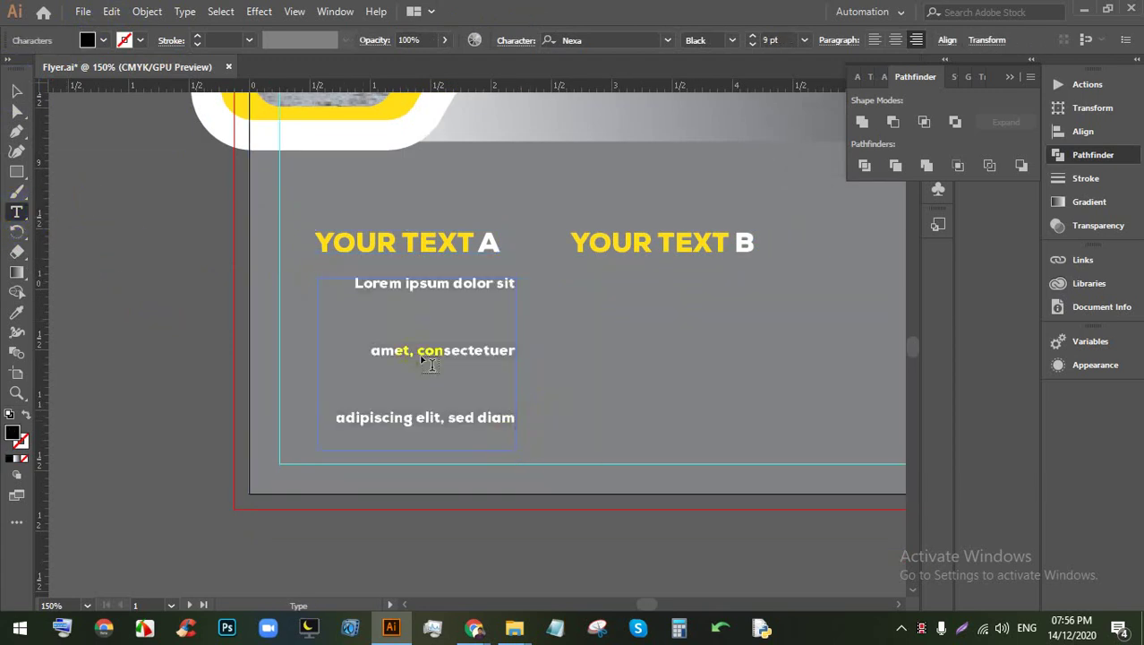
{"action": "left_click", "coordinate": [433, 350]}
{"action": "left_click", "coordinate": [525, 45]}
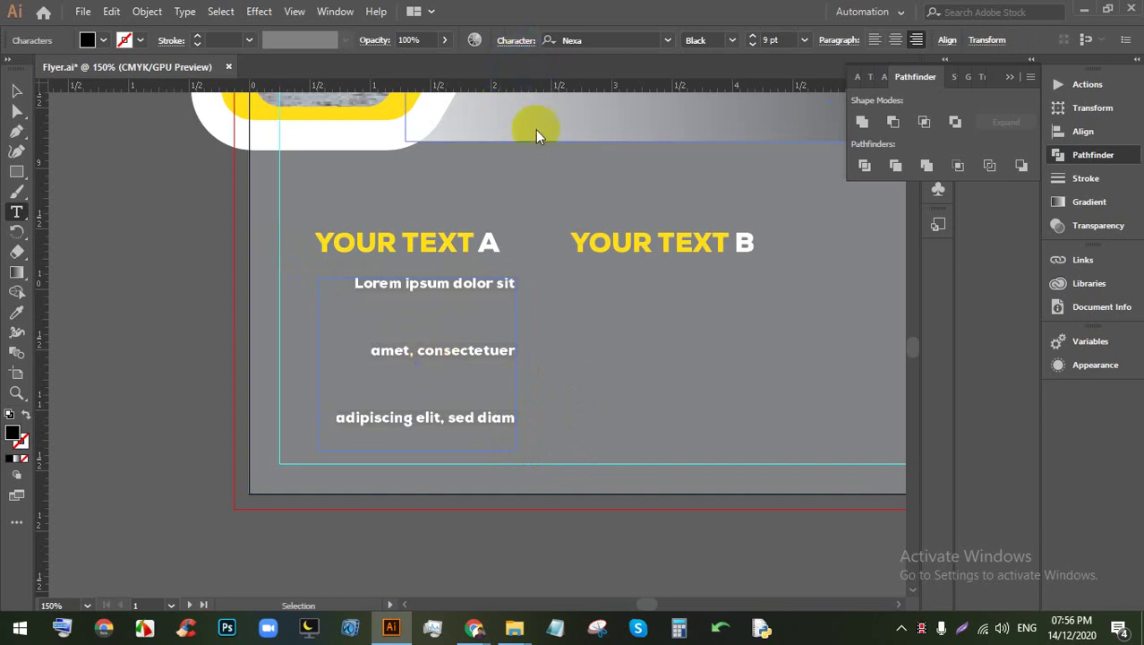
{"action": "left_click", "coordinate": [500, 117]}
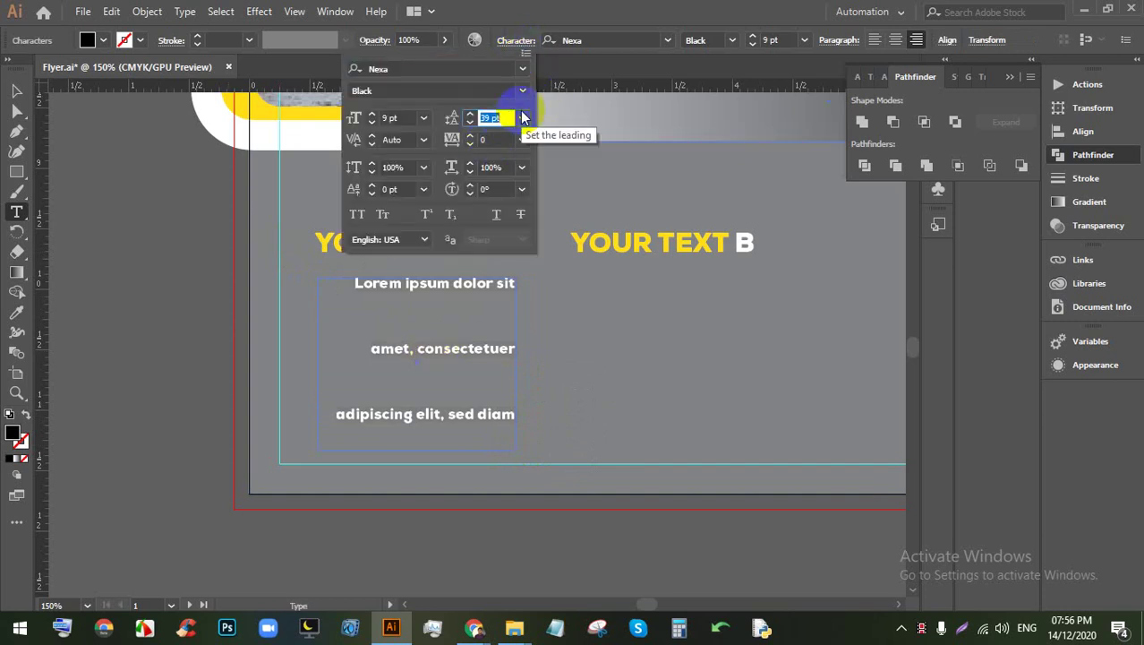
{"action": "type", "text": "9"}
{"action": "key", "text": "Return"}
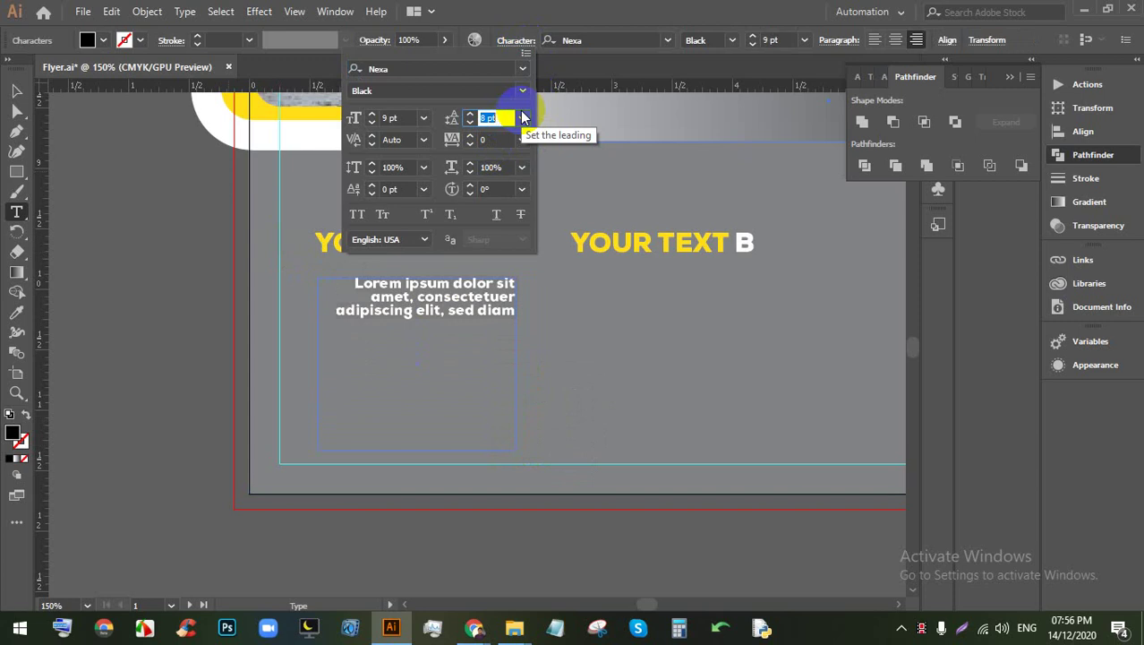
{"action": "left_click", "coordinate": [25, 92]}
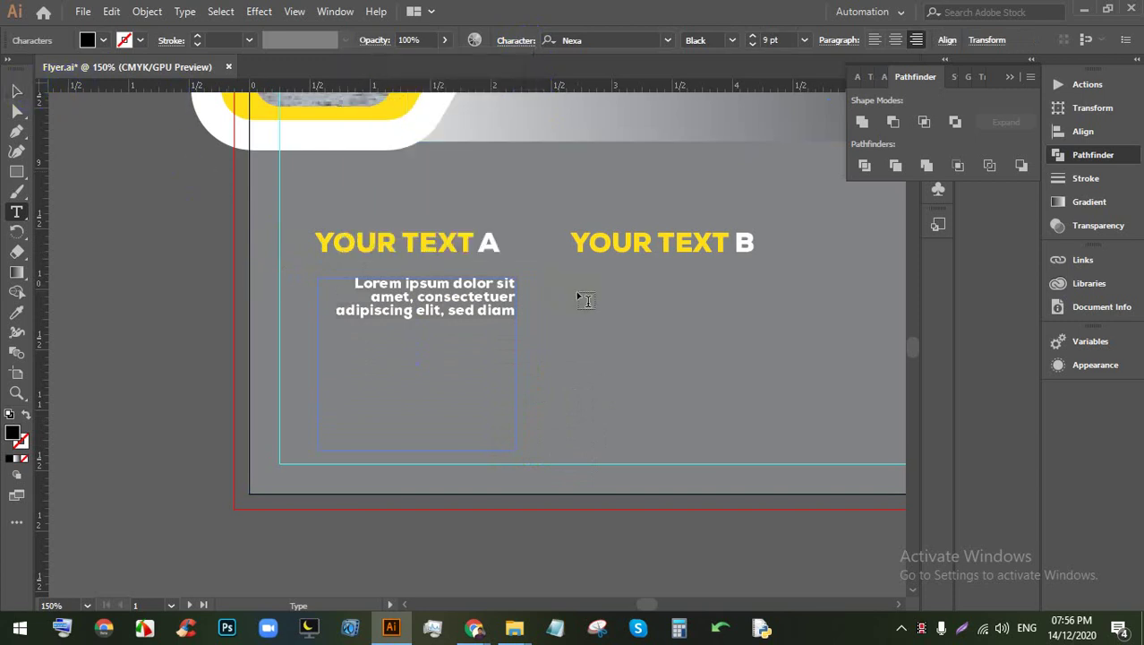
Step: Add a second placeholder paragraph under heading B in Regular weight, left-aligned
{"action": "left_click_drag", "start_coordinate": [578, 281], "coordinate": [651, 363]}
{"action": "left_click_drag", "start_coordinate": [798, 437], "coordinate": [794, 441]}
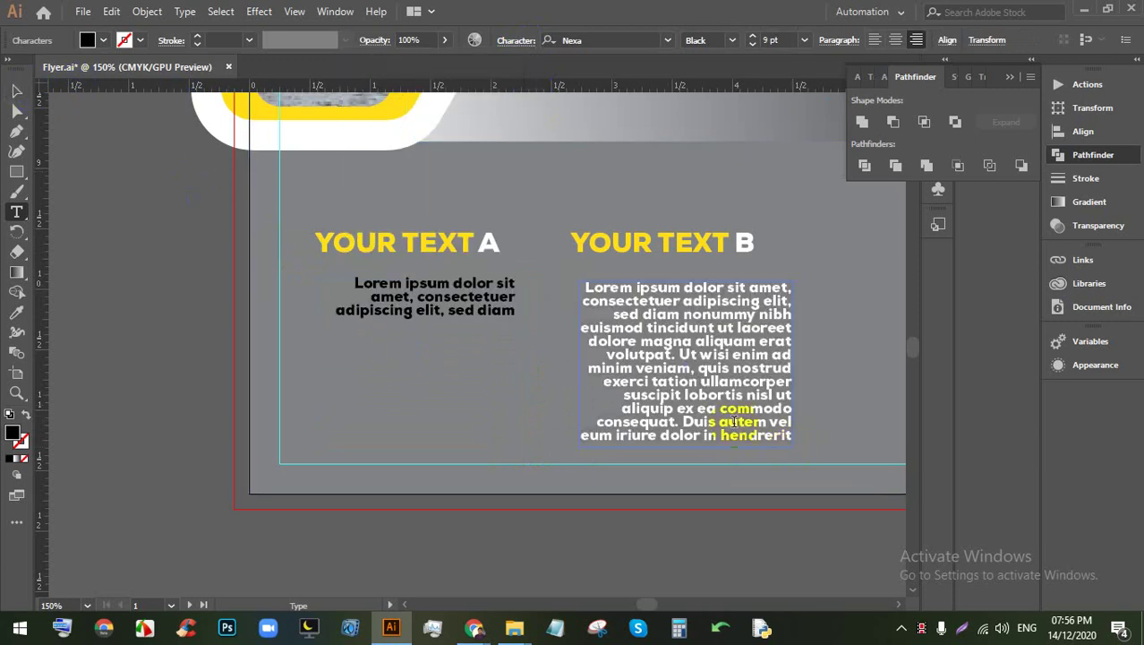
{"action": "left_click", "coordinate": [699, 39]}
{"action": "left_click", "coordinate": [730, 42]}
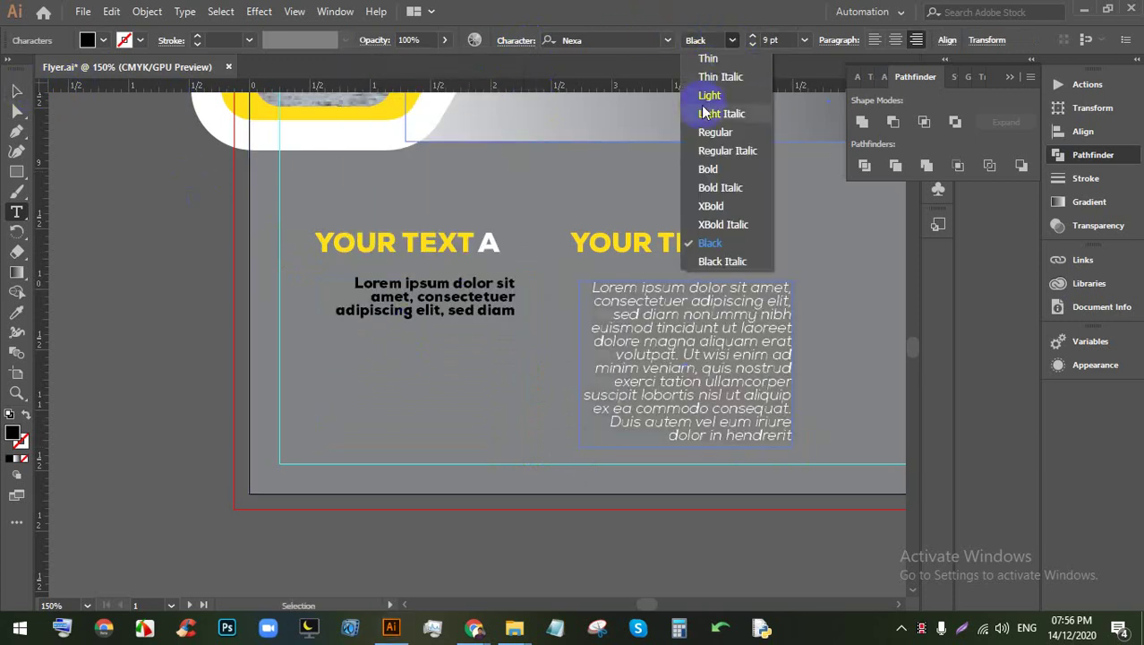
{"action": "left_click", "coordinate": [721, 132]}
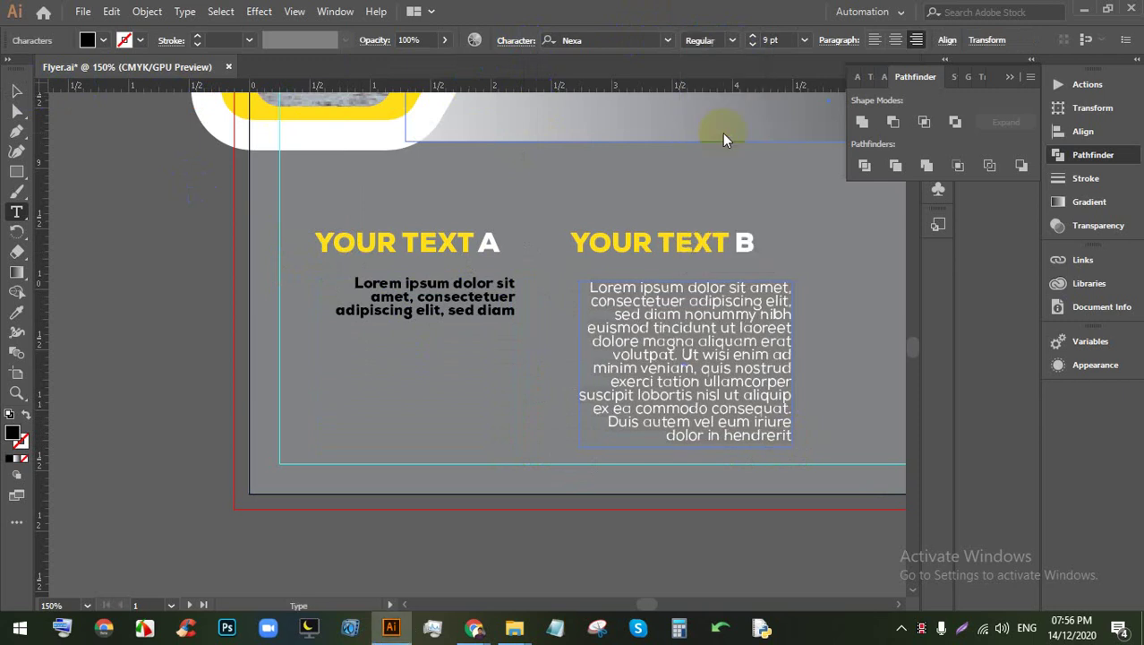
{"action": "left_click", "coordinate": [874, 40]}
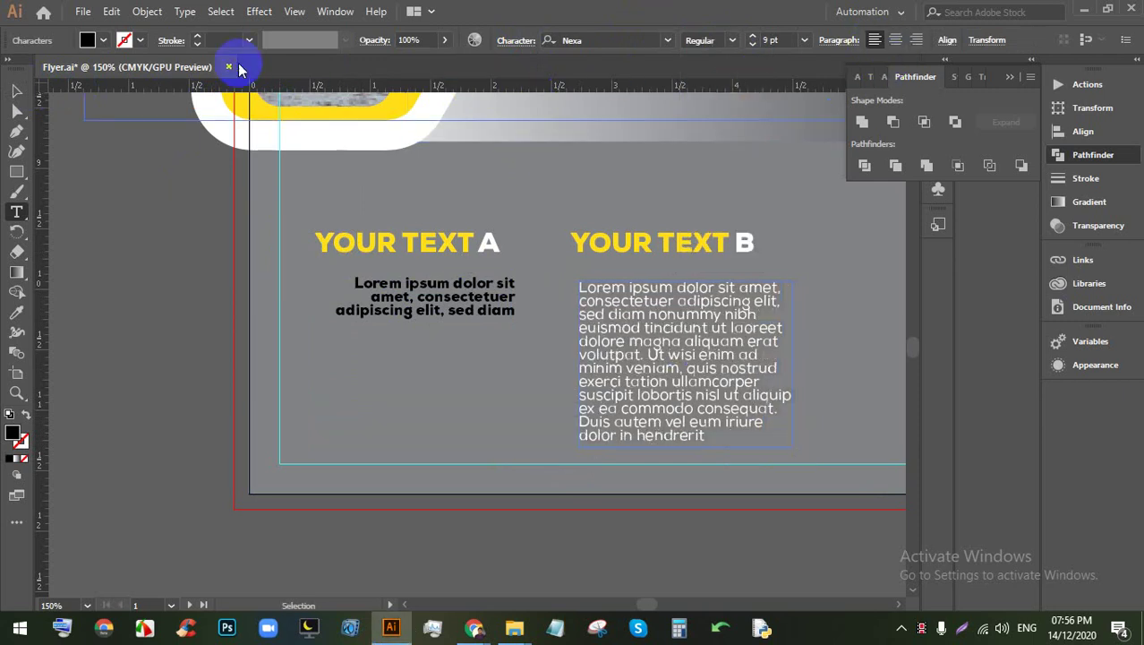
{"action": "left_click", "coordinate": [17, 91]}
{"action": "left_click", "coordinate": [462, 309]}
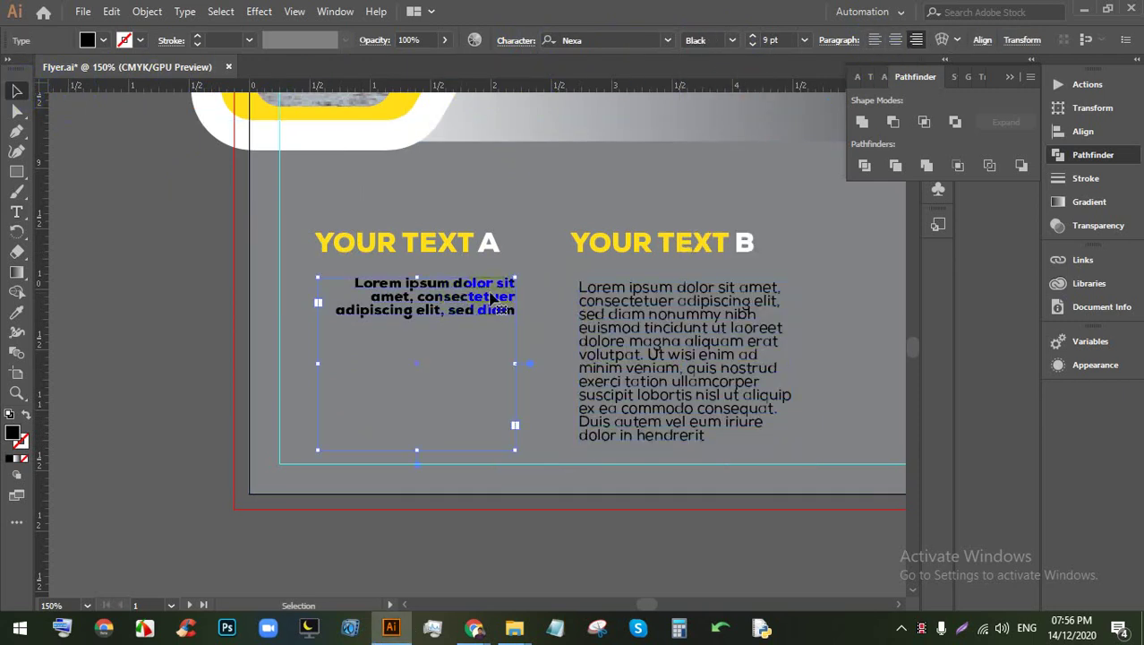
Step: Replace the short block under heading A with the paragraph, moved into the left column
{"action": "key", "text": "Delete"}
{"action": "left_click", "coordinate": [680, 328]}
{"action": "left_click_drag", "start_coordinate": [681, 329], "coordinate": [415, 324]}
{"action": "left_click_drag", "start_coordinate": [311, 224], "coordinate": [294, 324]}
{"action": "left_click", "coordinate": [179, 209]}
{"action": "key", "text": "a"}
{"action": "left_click", "coordinate": [408, 205]}
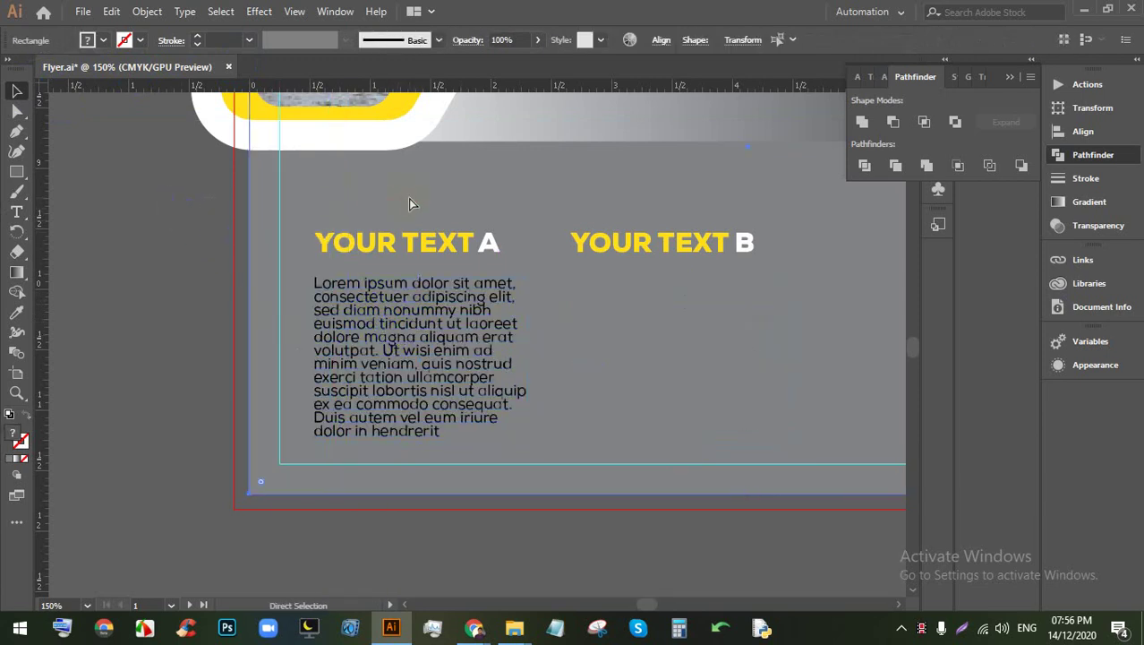
{"action": "key", "text": "v"}
{"action": "key", "text": "ctrl+shift+a"}
{"action": "left_click_drag", "start_coordinate": [527, 431], "coordinate": [530, 435]}
{"action": "key", "text": "ctrl+shift+a"}
Step: Horizontally centre the YOUR TEXT A heading and its paragraph on each other
{"action": "left_click", "coordinate": [449, 393]}
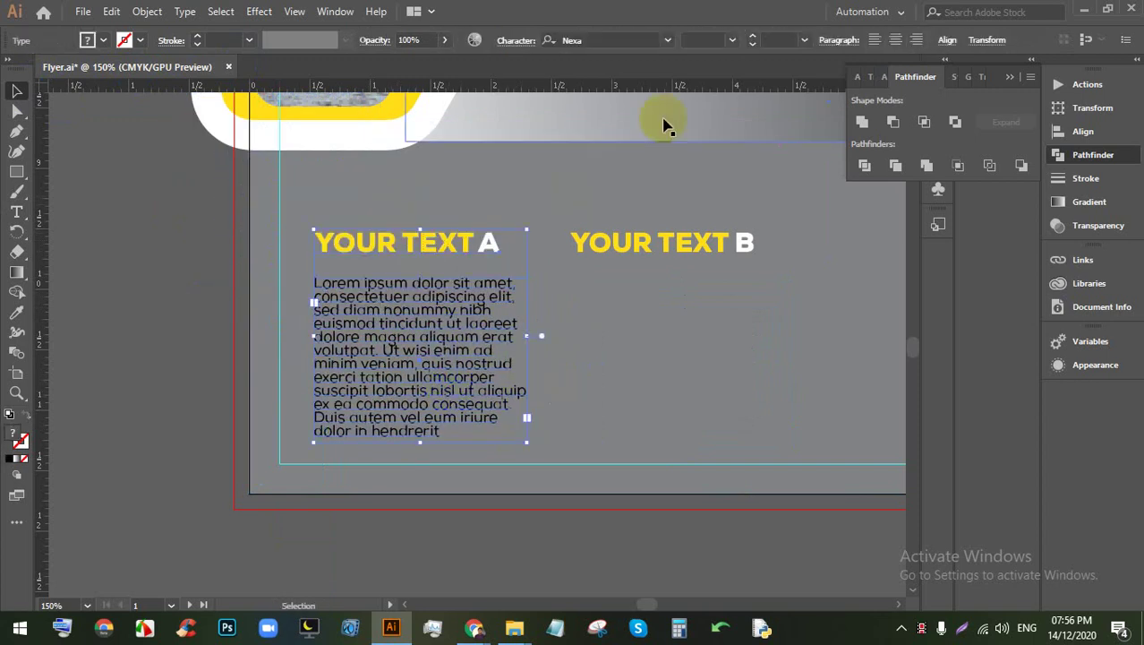
{"action": "left_click", "coordinate": [946, 39]}
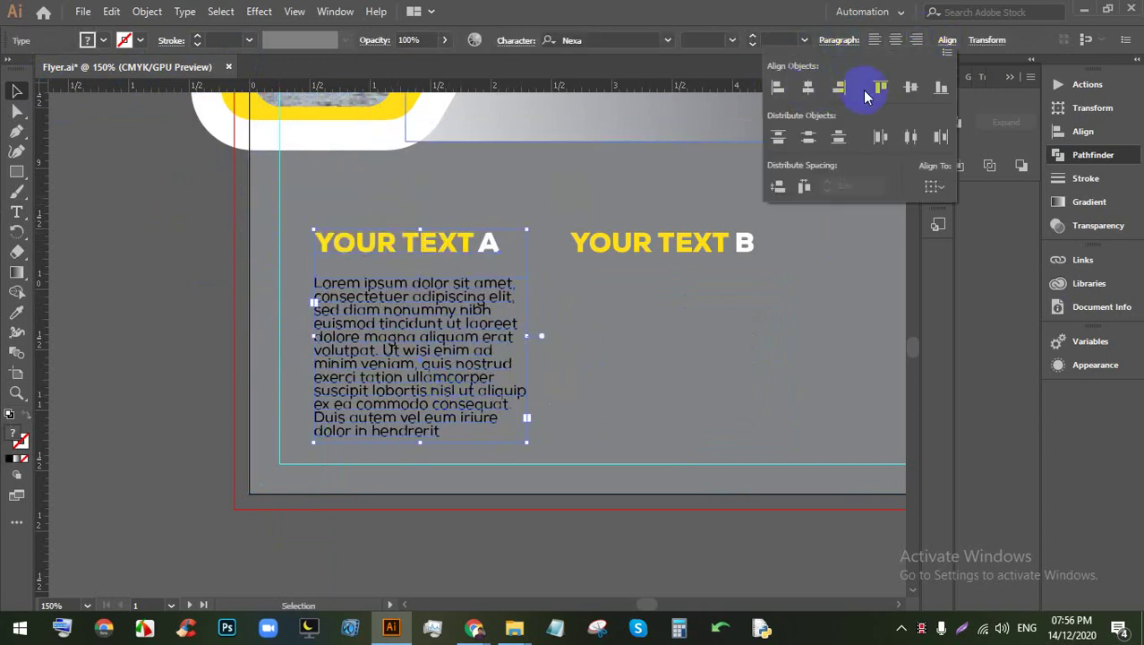
{"action": "left_click", "coordinate": [765, 91]}
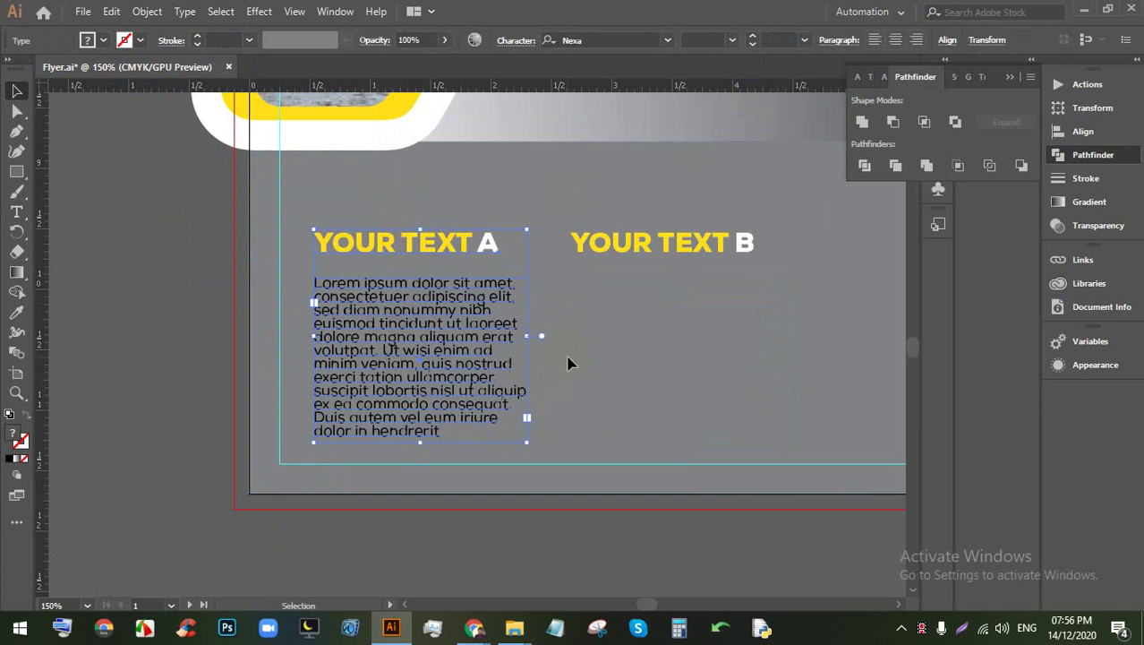
{"action": "left_click", "coordinate": [363, 197]}
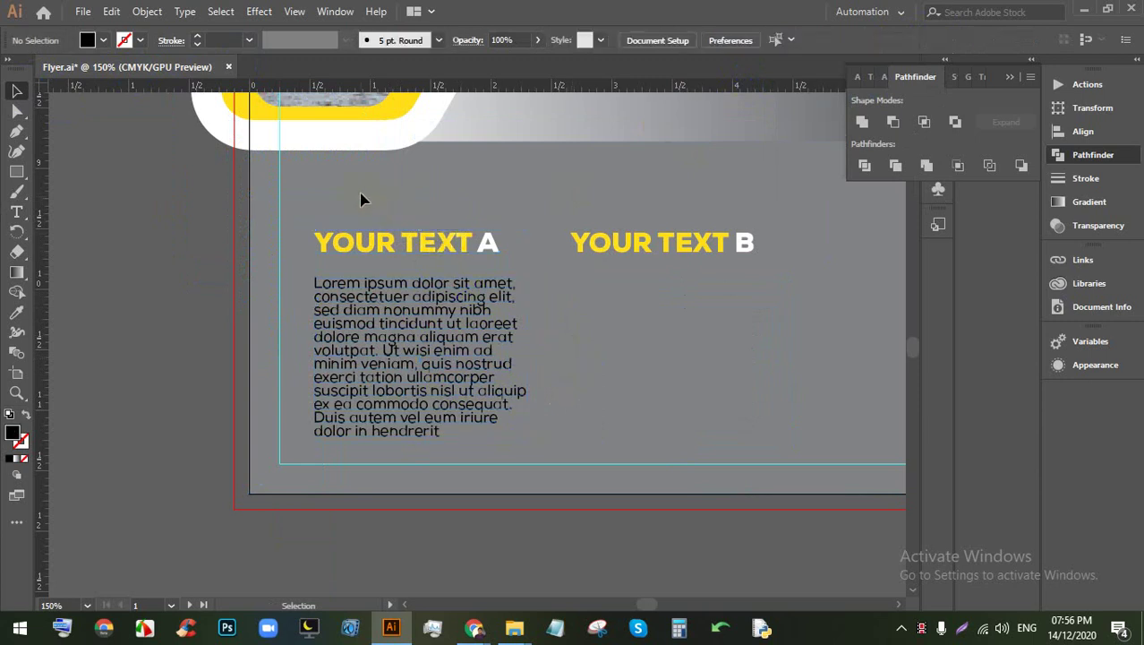
{"action": "left_click", "coordinate": [390, 290]}
{"action": "left_click", "coordinate": [857, 40]}
{"action": "left_click", "coordinate": [946, 39]}
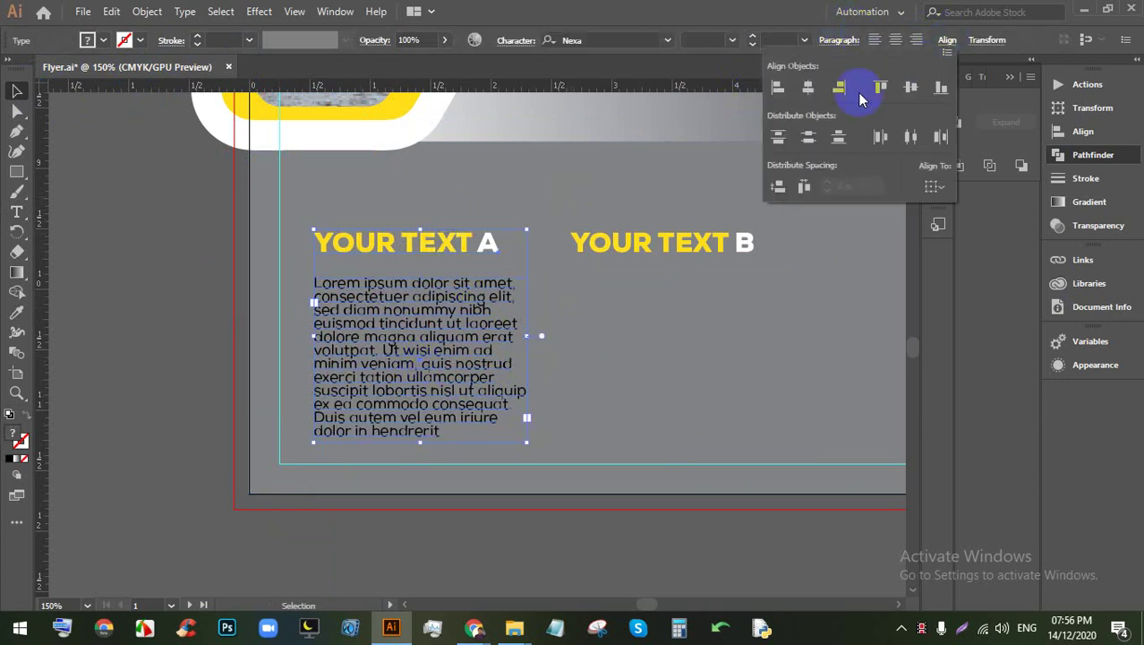
{"action": "left_click", "coordinate": [808, 89]}
Step: Justify the column A body text with last line left and nudge it up under the heading
{"action": "left_click", "coordinate": [431, 351]}
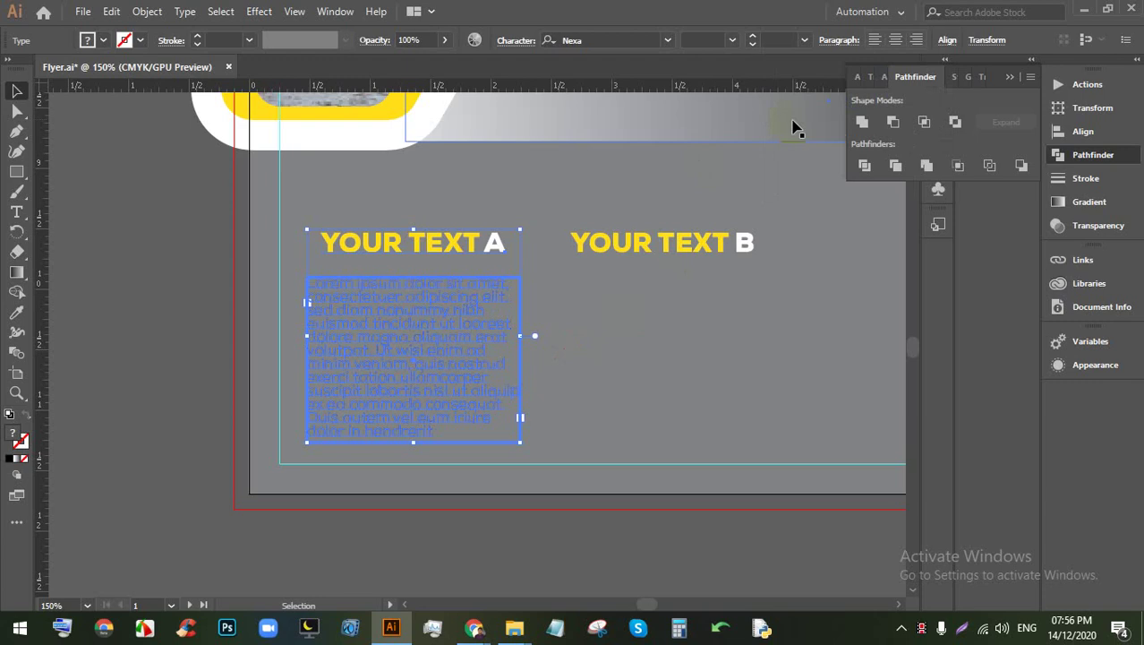
{"action": "left_click", "coordinate": [1012, 40]}
{"action": "left_click", "coordinate": [982, 40]}
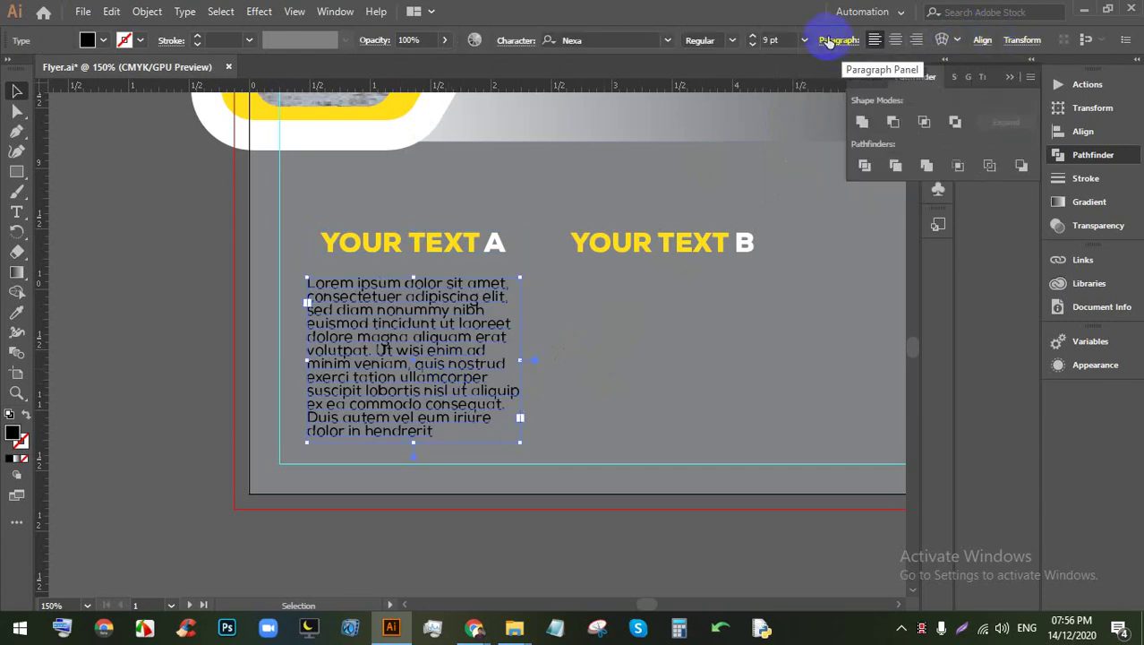
{"action": "left_click", "coordinate": [830, 40]}
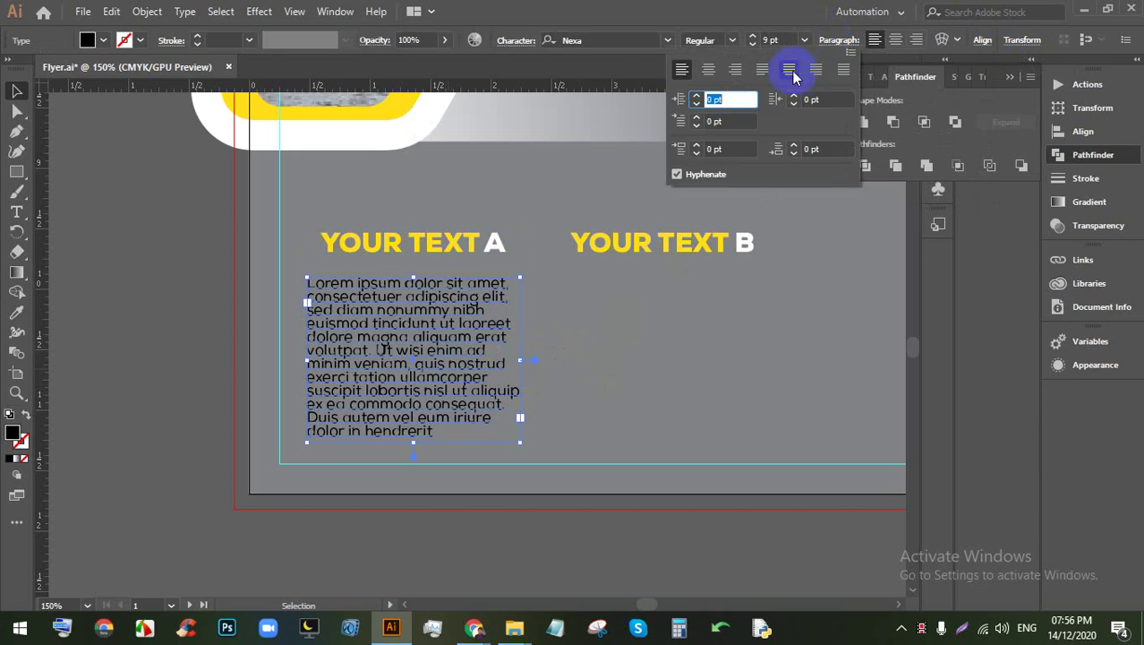
{"action": "left_click", "coordinate": [757, 70]}
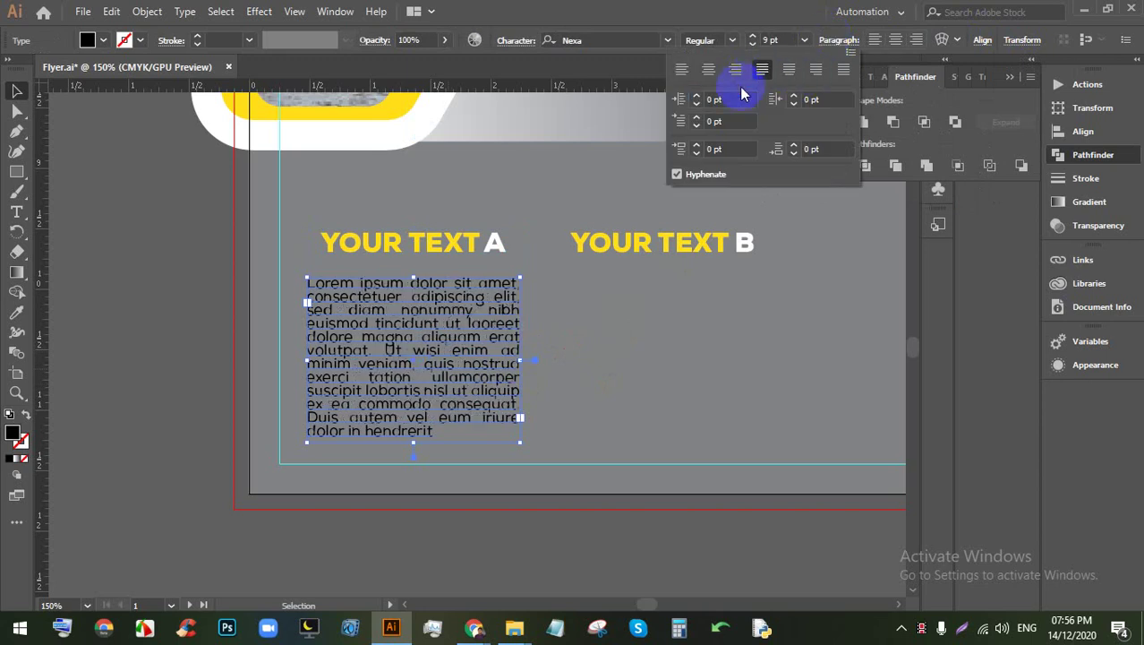
{"action": "left_click", "coordinate": [608, 332]}
{"action": "left_click_drag", "start_coordinate": [456, 333], "coordinate": [461, 320]}
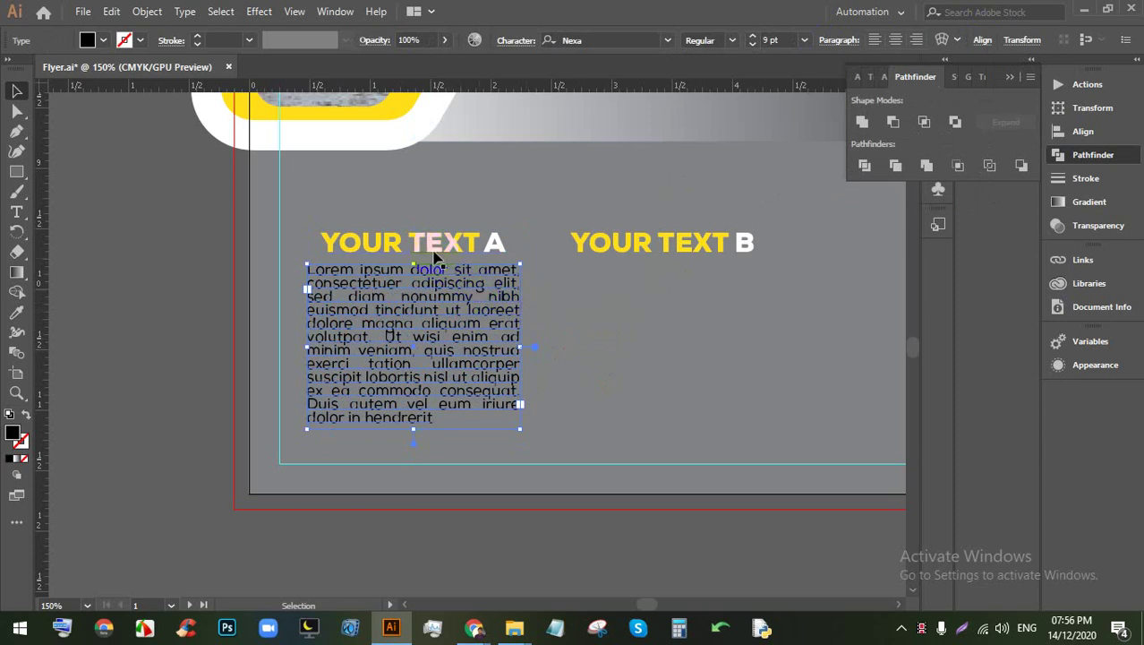
Step: Marquee-select the YOUR TEXT A heading and body together and check the Align options
{"action": "left_click_drag", "start_coordinate": [389, 186], "coordinate": [428, 333]}
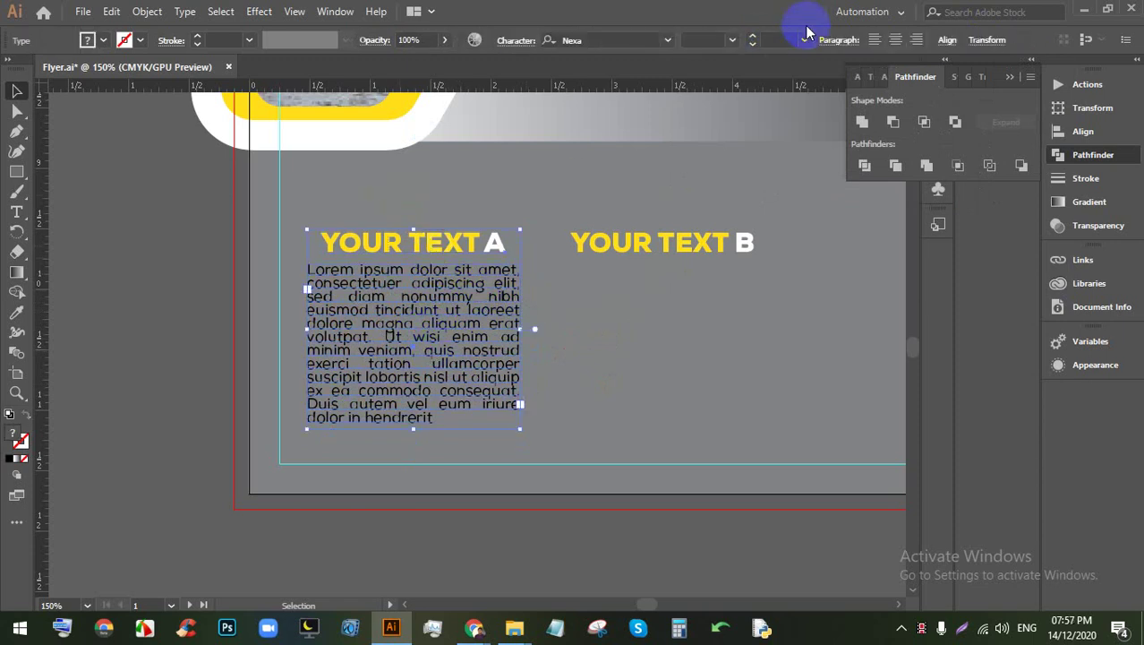
{"action": "left_click", "coordinate": [942, 39]}
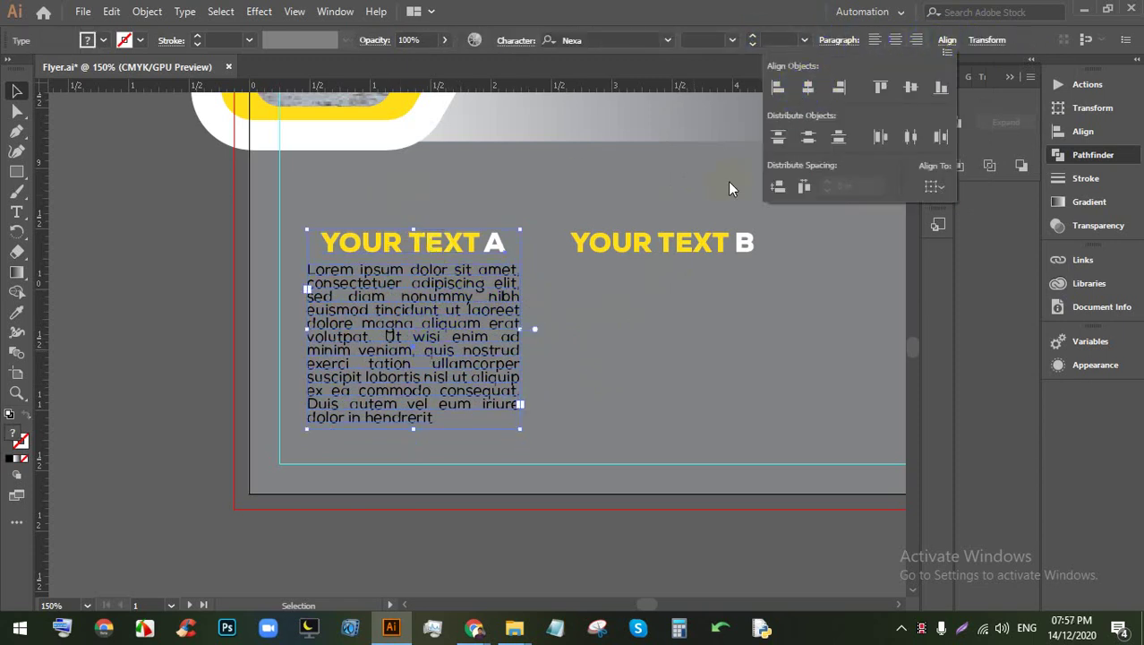
{"action": "left_click", "coordinate": [663, 349]}
{"action": "left_click", "coordinate": [664, 349]}
Step: Alt-drag a copy of the body text under YOUR TEXT B and centre it on that heading
{"action": "left_click_drag", "start_coordinate": [421, 334], "coordinate": [677, 342]}
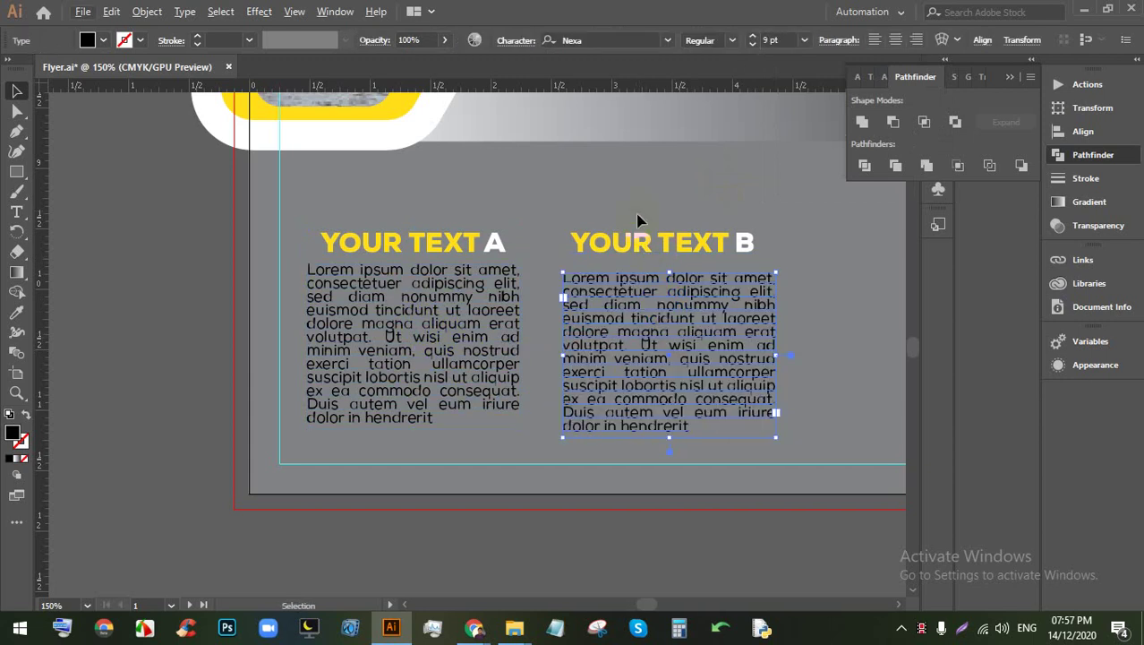
{"action": "left_click", "coordinate": [662, 241], "text": "shift"}
{"action": "left_click", "coordinate": [947, 40]}
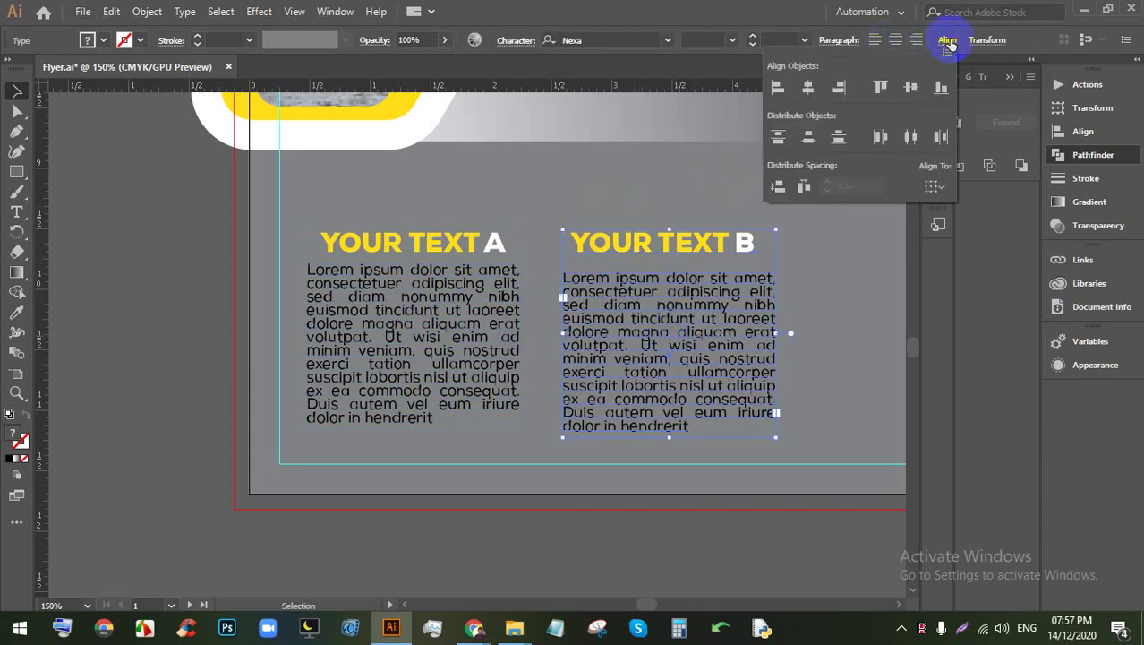
{"action": "left_click", "coordinate": [808, 87]}
{"action": "left_click", "coordinate": [817, 345]}
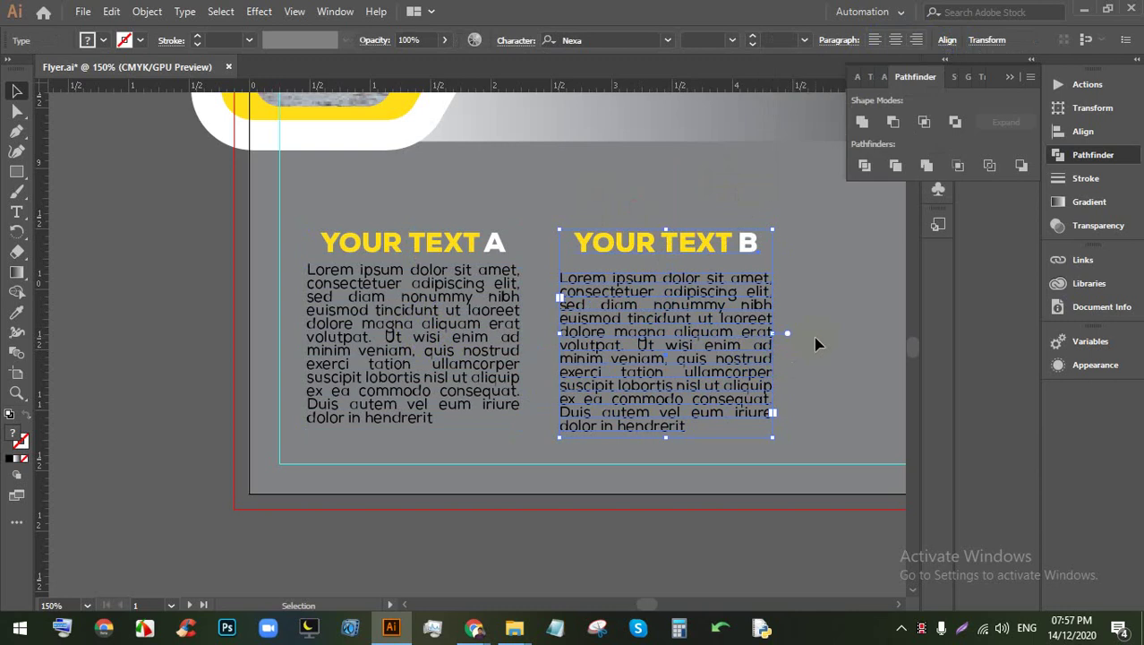
Step: Raise the B body text level with paragraph A and recentre it under its heading
{"action": "left_click_drag", "start_coordinate": [762, 309], "coordinate": [762, 302]}
{"action": "left_click", "coordinate": [838, 332]}
{"action": "left_click_drag", "start_coordinate": [761, 367], "coordinate": [714, 296]}
{"action": "key", "text": "ctrl+z"}
{"action": "left_click_drag", "start_coordinate": [666, 204], "coordinate": [677, 333]}
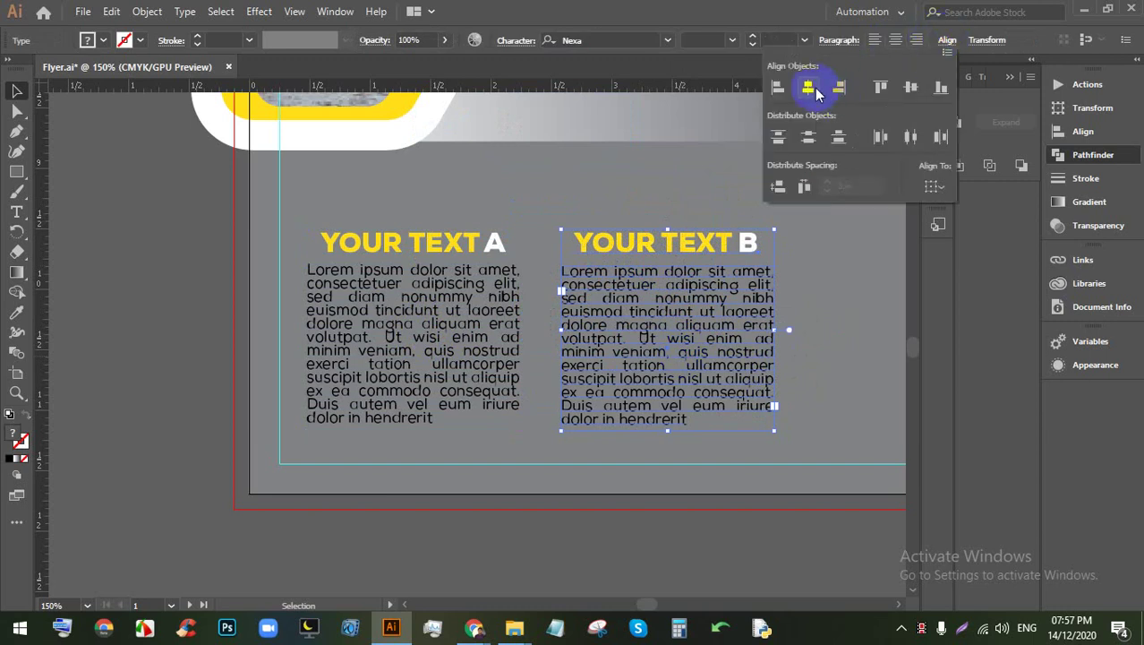
{"action": "left_click", "coordinate": [807, 87]}
{"action": "left_click", "coordinate": [797, 317]}
{"action": "left_click", "coordinate": [838, 338]}
Step: Alt-drag a duplicate of the whole B column further right as a third column
{"action": "left_click_drag", "start_coordinate": [838, 338], "coordinate": [503, 340]}
{"action": "key", "text": "ctrl+minus"}
{"action": "key", "text": "ctrl+minus"}
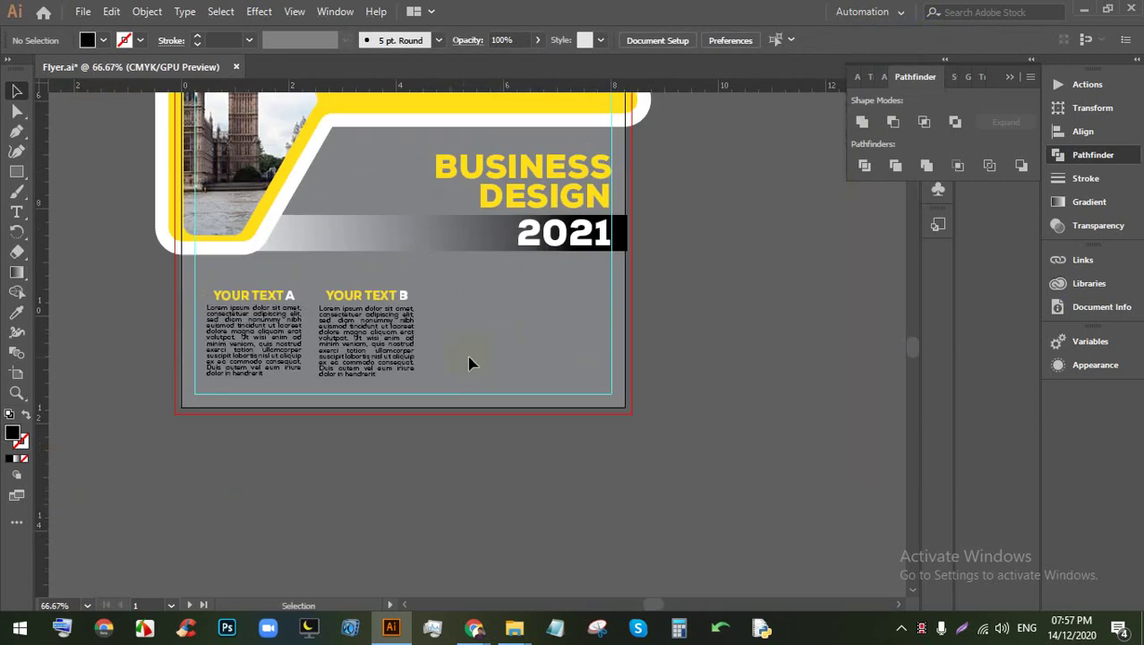
{"action": "scroll", "coordinate": [400, 344], "scroll_direction": "up", "scroll_amount": 1}
{"action": "left_click_drag", "start_coordinate": [364, 277], "coordinate": [621, 291], "text": "alt"}
{"action": "scroll", "coordinate": [620, 291], "scroll_direction": "up", "scroll_amount": 2}
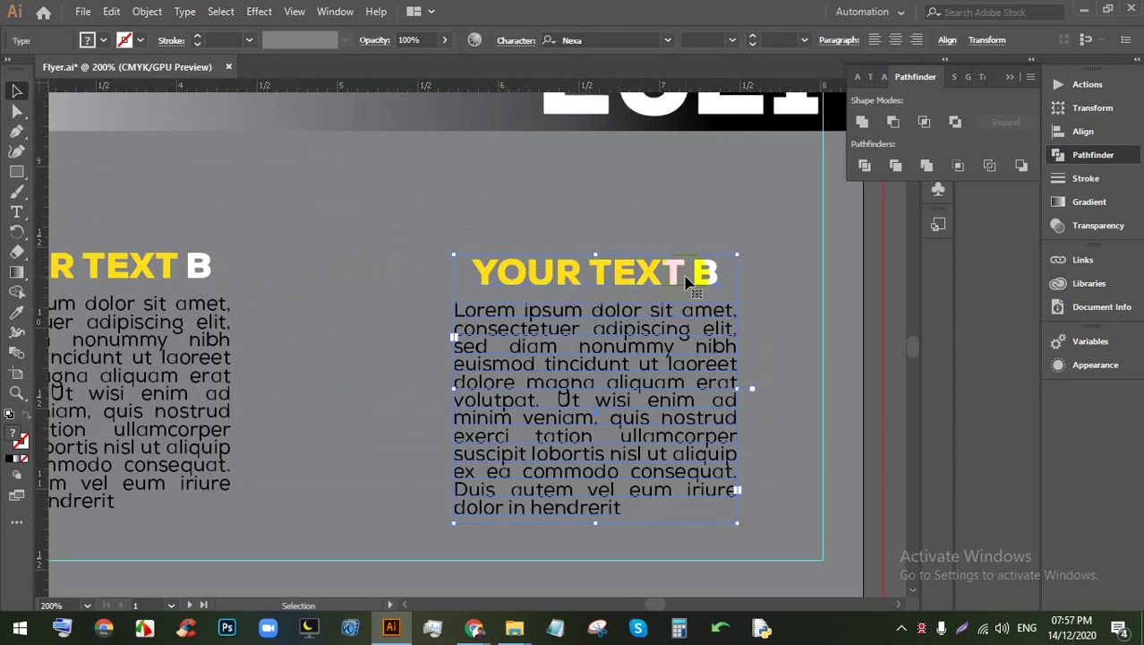
Step: Change the copied heading's letter so it reads YOUR TEXT C
{"action": "triple_click", "coordinate": [695, 271]}
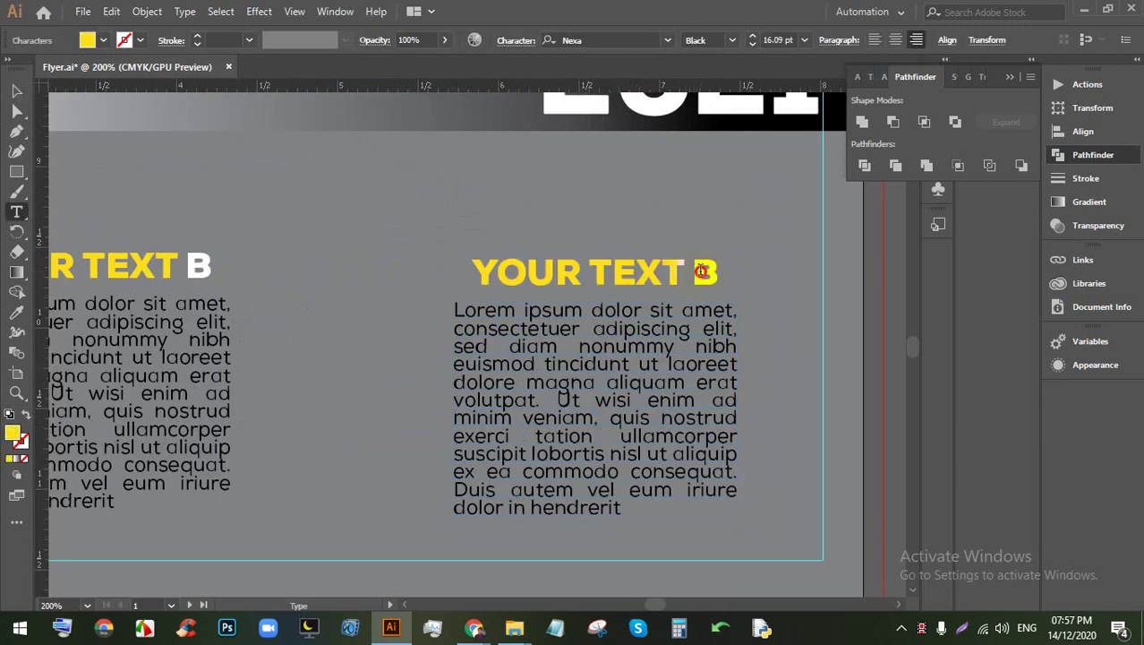
{"action": "key", "text": "BackSpace"}
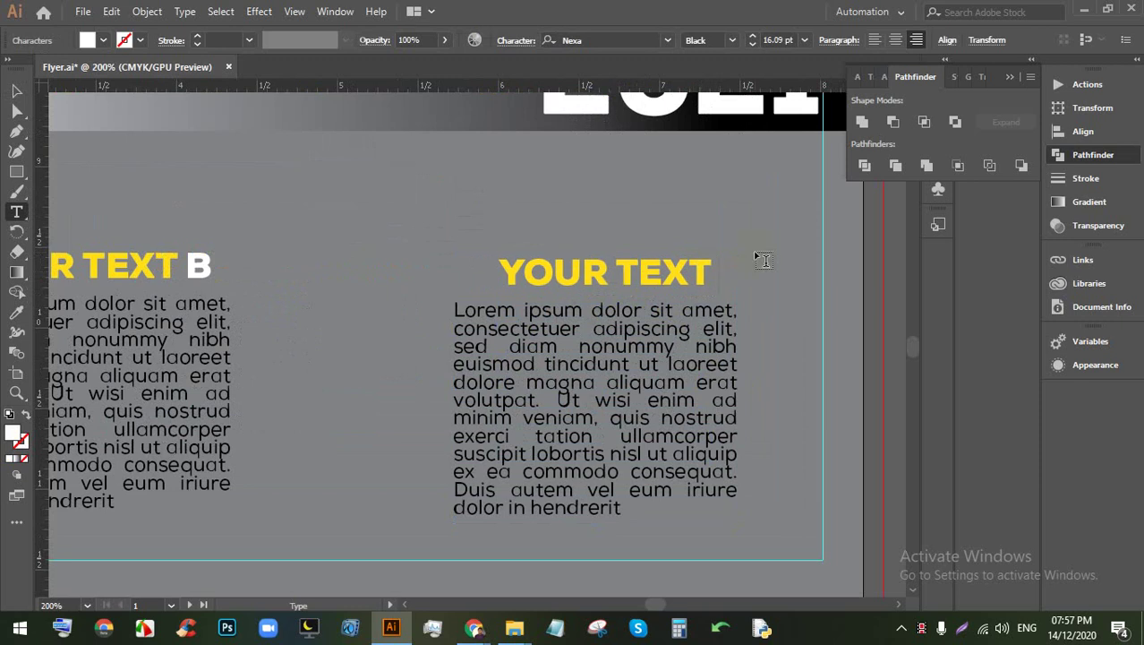
{"action": "type", "text": "C"}
{"action": "left_click", "coordinate": [16, 90]}
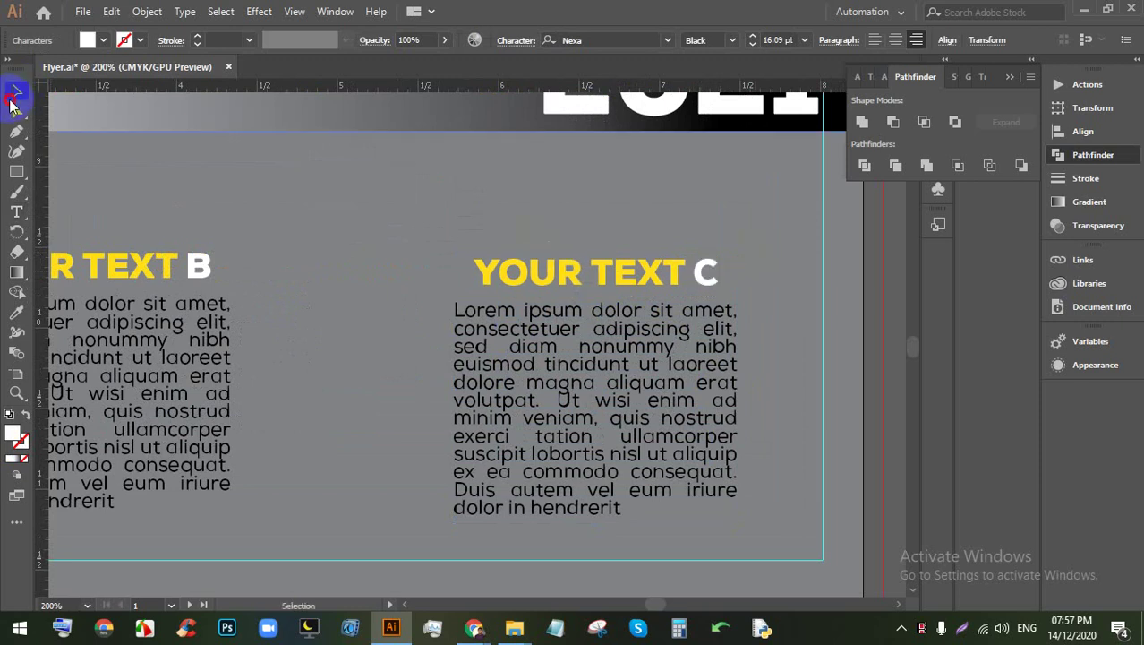
{"action": "scroll", "coordinate": [470, 242], "scroll_direction": "down", "scroll_amount": 1}
{"action": "scroll", "coordinate": [511, 288], "scroll_direction": "down", "scroll_amount": 1}
{"action": "left_click", "coordinate": [429, 217]}
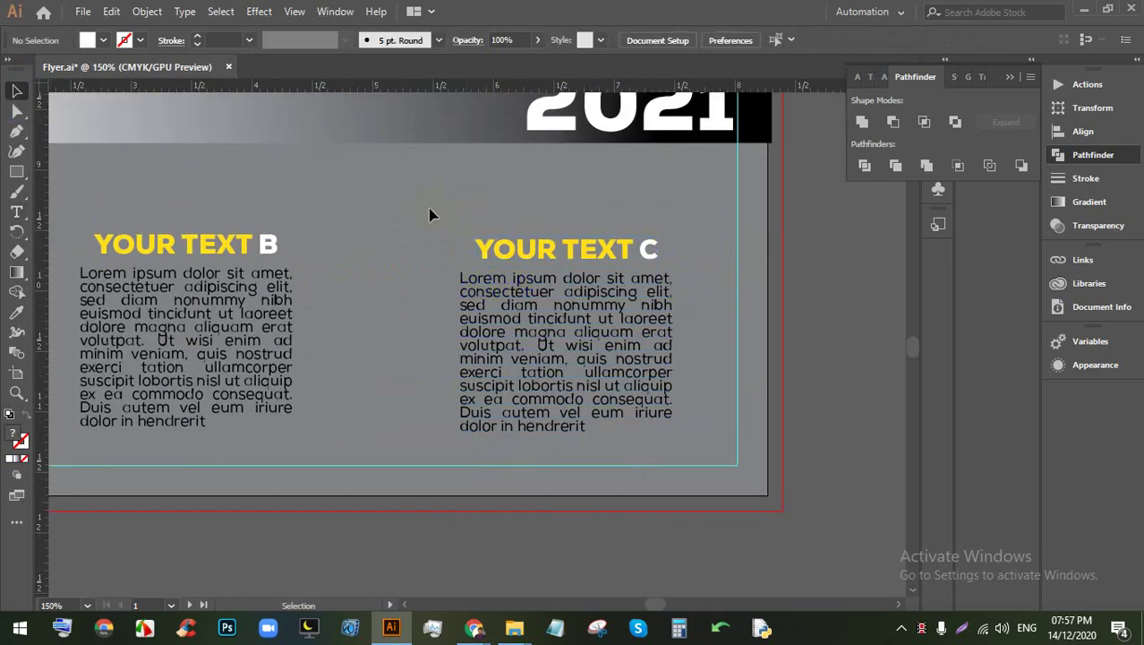
Step: Select the three text columns and apply Horizontal Distribute Space to space them evenly
{"action": "left_click", "coordinate": [564, 320]}
{"action": "scroll", "coordinate": [537, 318], "scroll_direction": "left", "scroll_amount": 3}
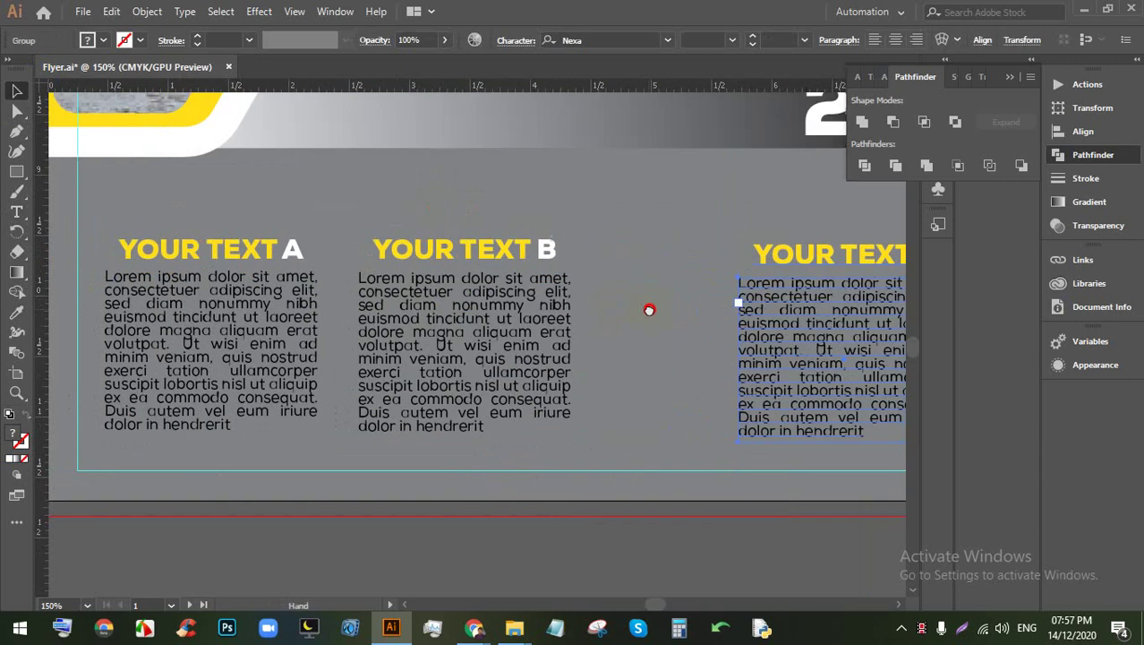
{"action": "left_click", "coordinate": [627, 370]}
{"action": "left_click", "coordinate": [556, 358]}
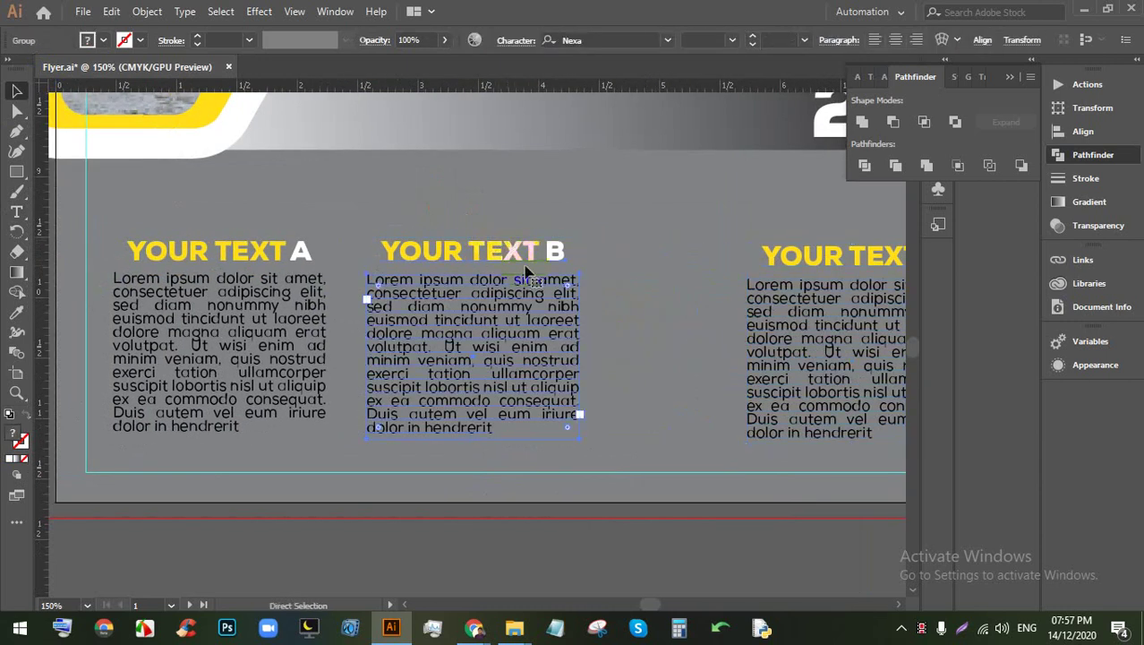
{"action": "left_click", "coordinate": [501, 331]}
{"action": "scroll", "coordinate": [524, 308], "scroll_direction": "down", "scroll_amount": 1}
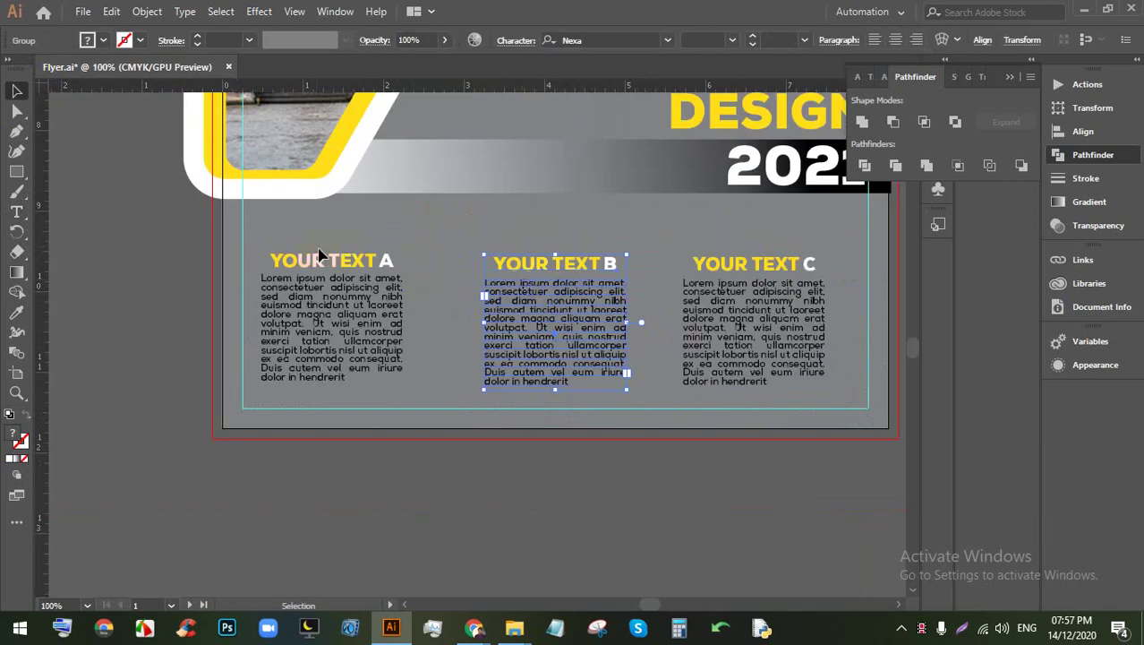
{"action": "left_click", "coordinate": [361, 329]}
{"action": "left_click", "coordinate": [286, 224]}
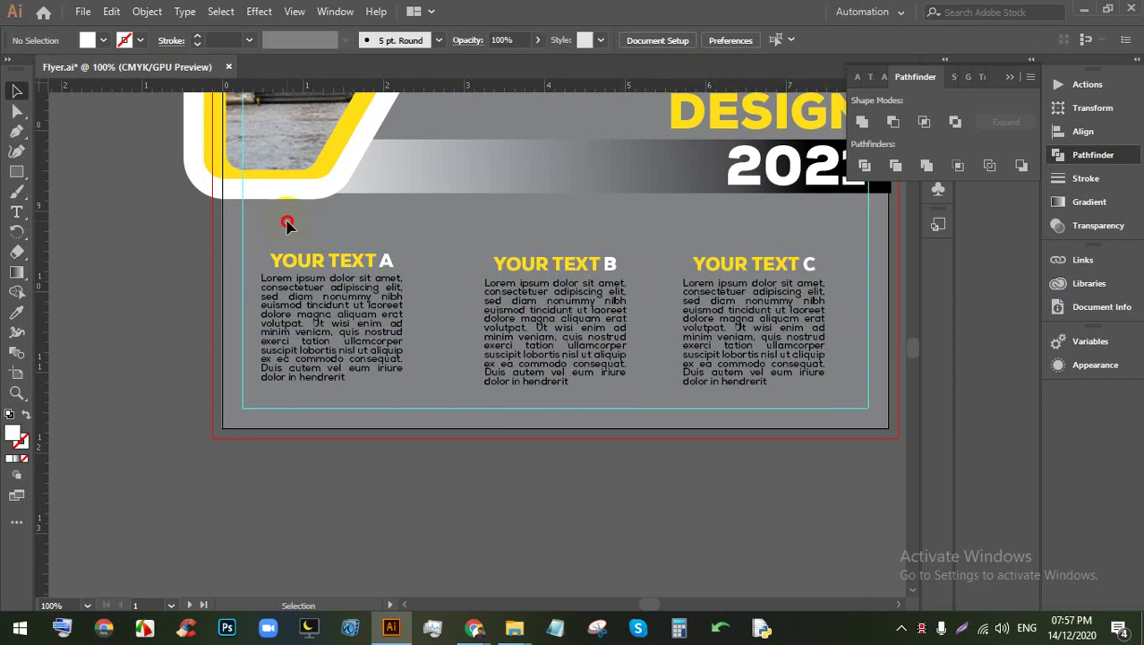
{"action": "left_click", "coordinate": [784, 325]}
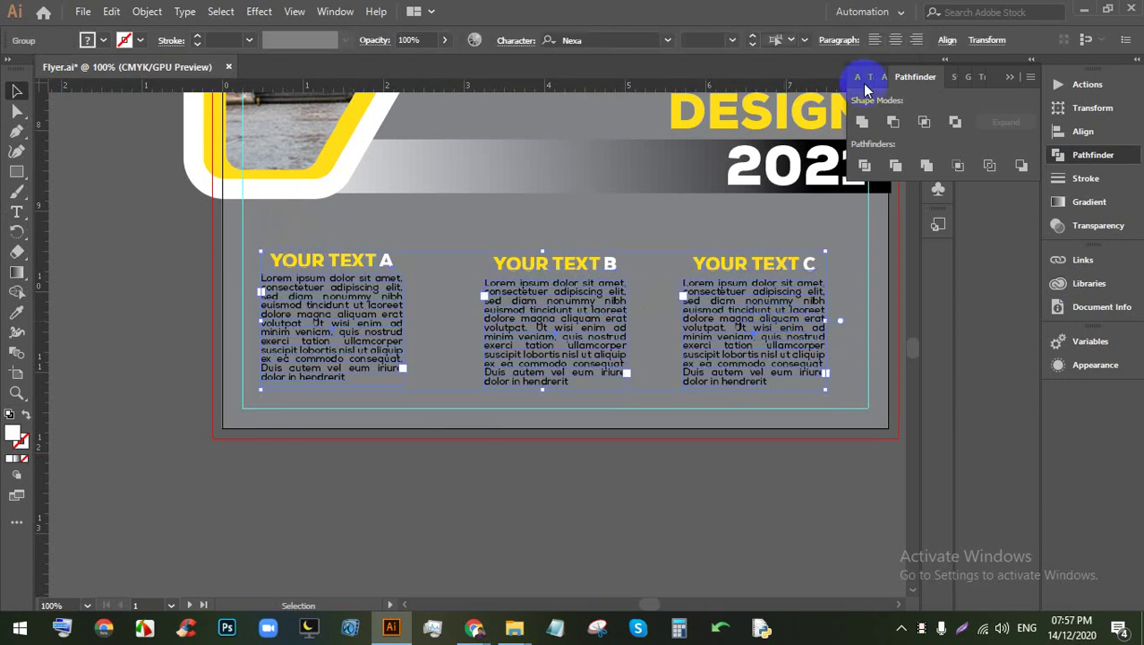
{"action": "left_click", "coordinate": [947, 42]}
{"action": "left_click", "coordinate": [798, 189]}
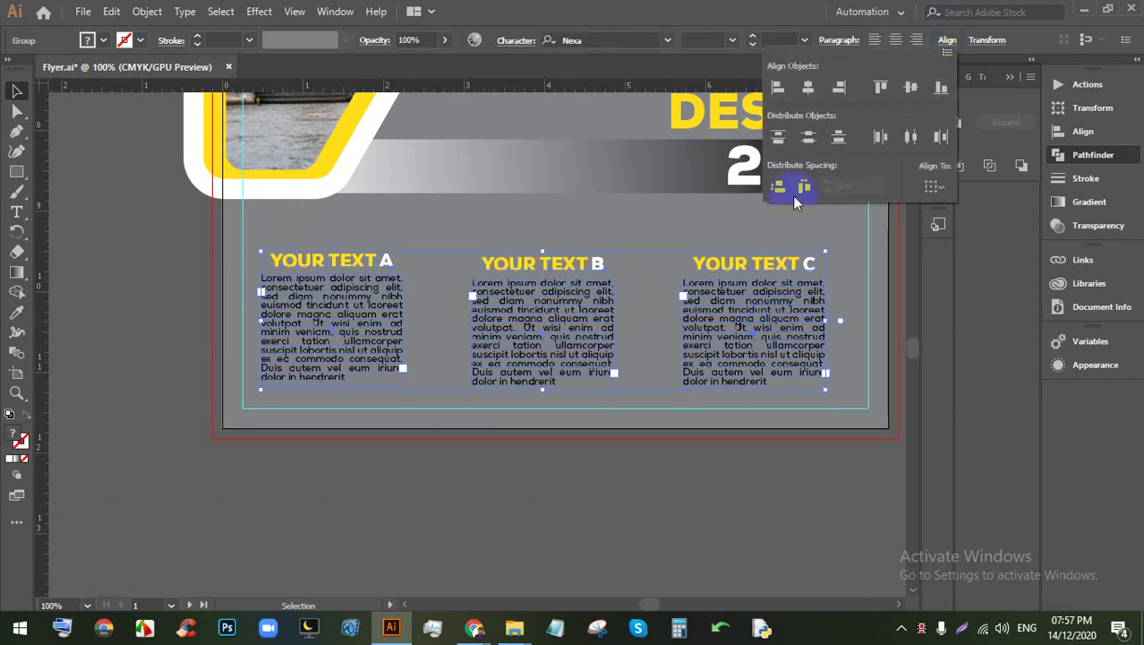
{"action": "left_click", "coordinate": [442, 250]}
Step: Apply Vertical Align Center so the three columns sit level
{"action": "left_click", "coordinate": [739, 300]}
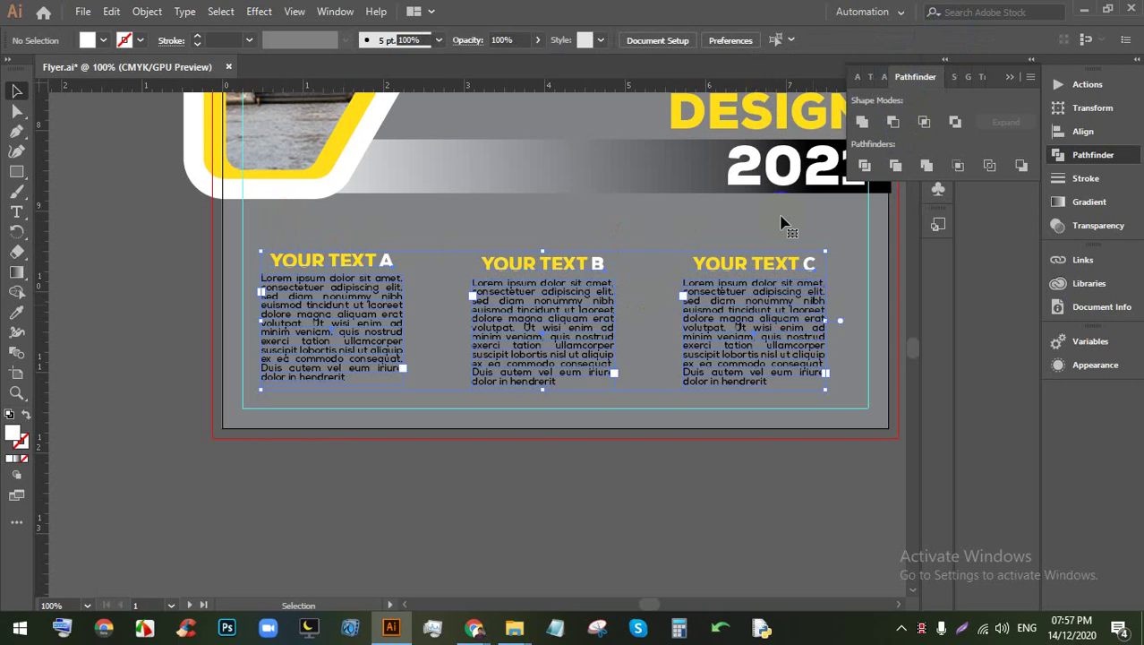
{"action": "left_click", "coordinate": [947, 41]}
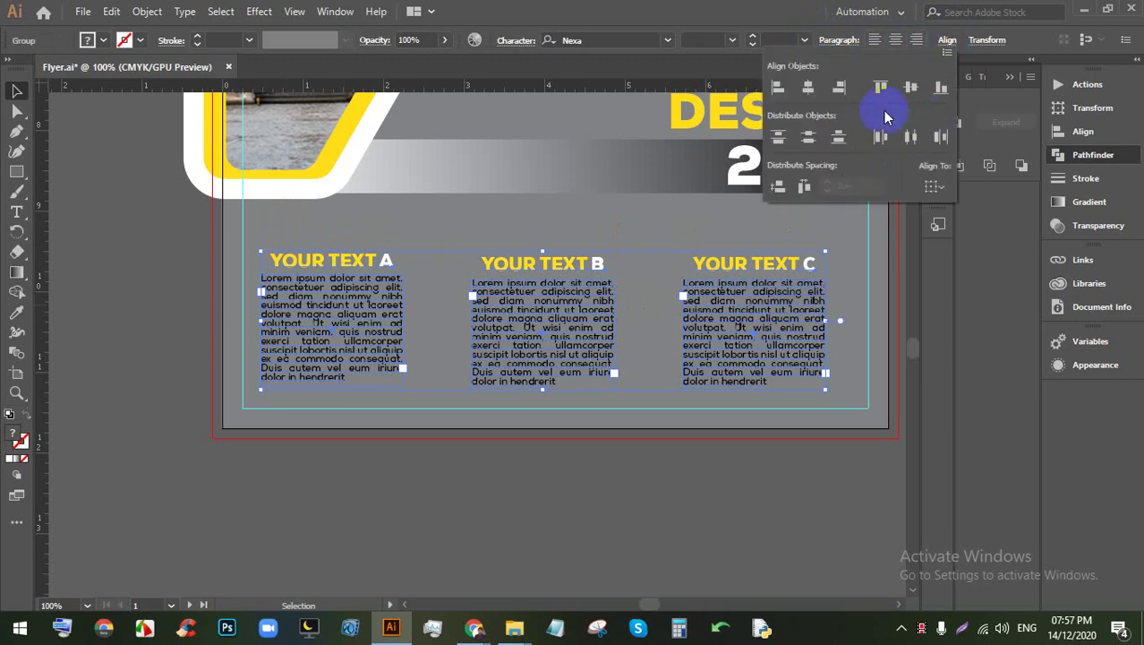
{"action": "left_click", "coordinate": [910, 87]}
{"action": "left_click", "coordinate": [639, 229]}
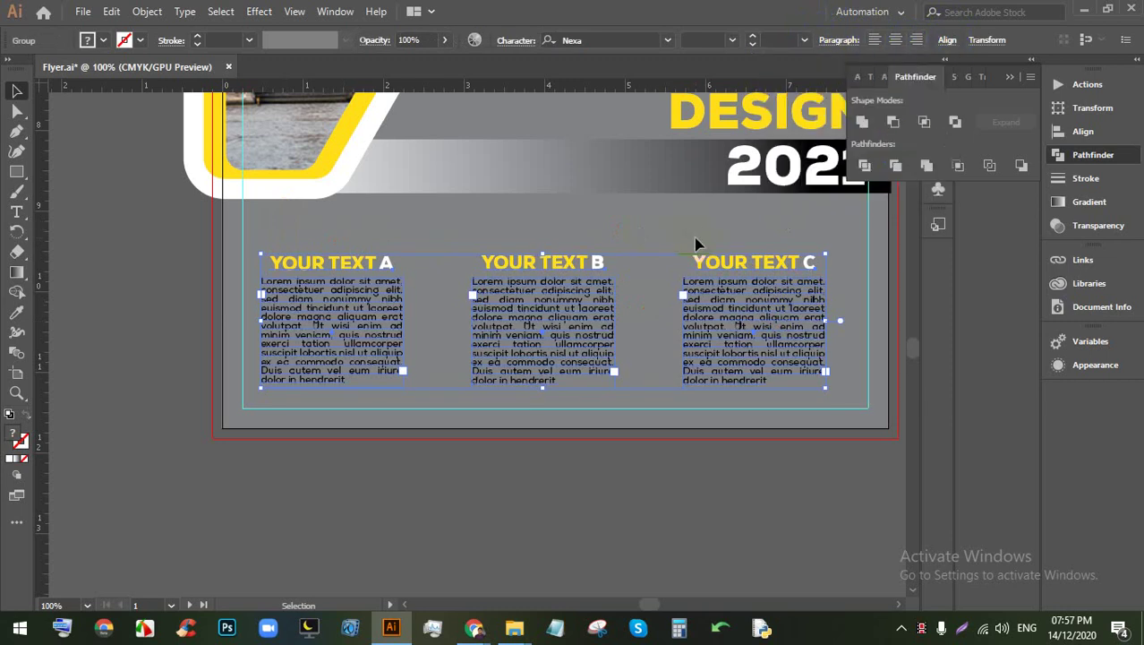
{"action": "left_click", "coordinate": [605, 240]}
{"action": "left_click", "coordinate": [706, 315]}
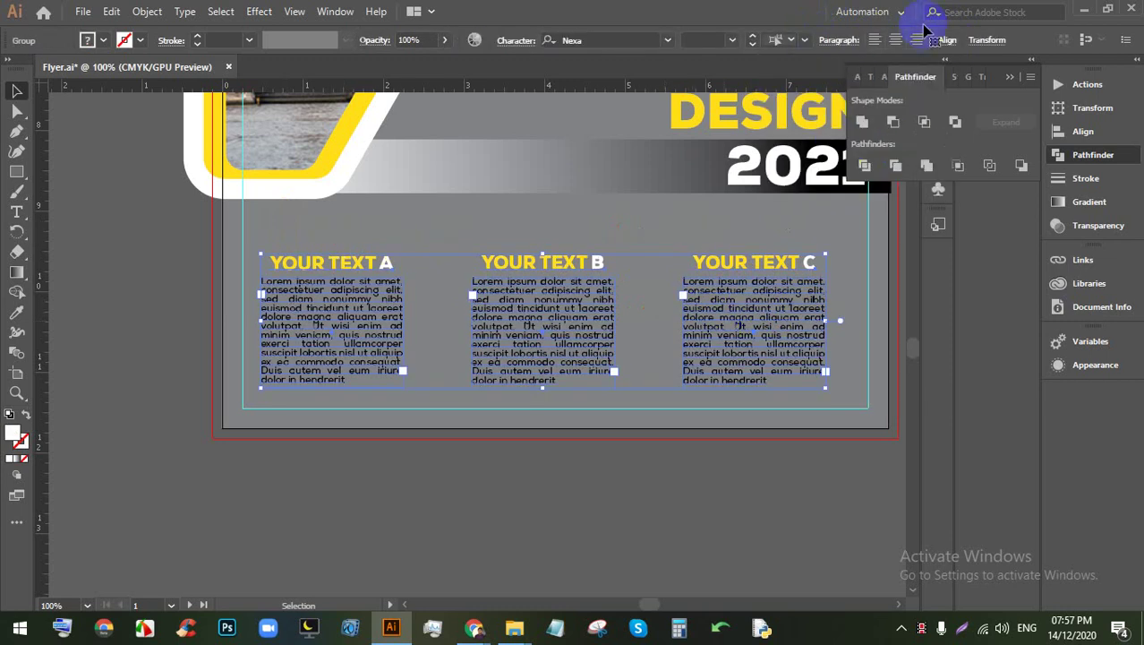
{"action": "left_click", "coordinate": [948, 40]}
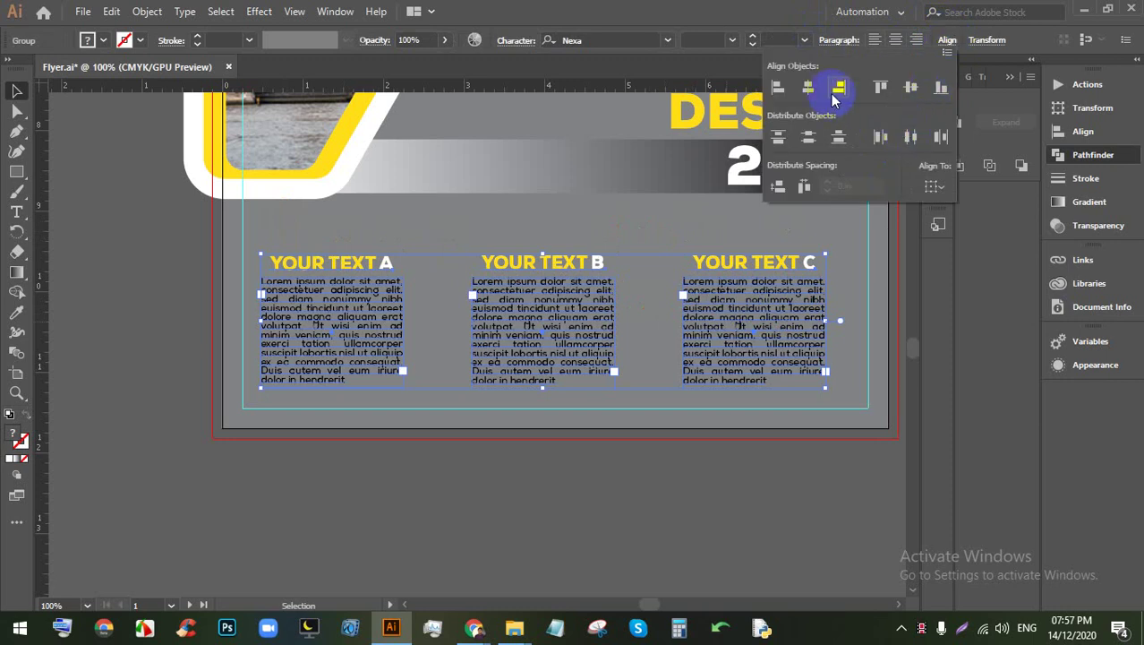
{"action": "left_click", "coordinate": [560, 221]}
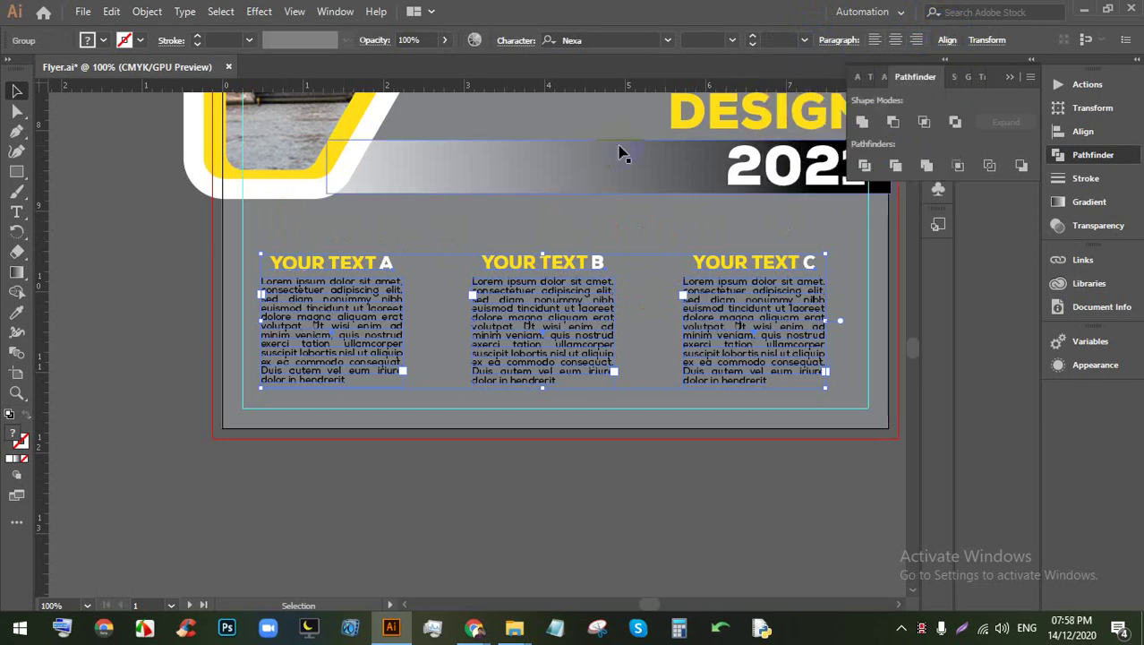
Step: Draw a thin vertical white bar between columns A and B with the Rectangle tool
{"action": "left_click", "coordinate": [535, 445]}
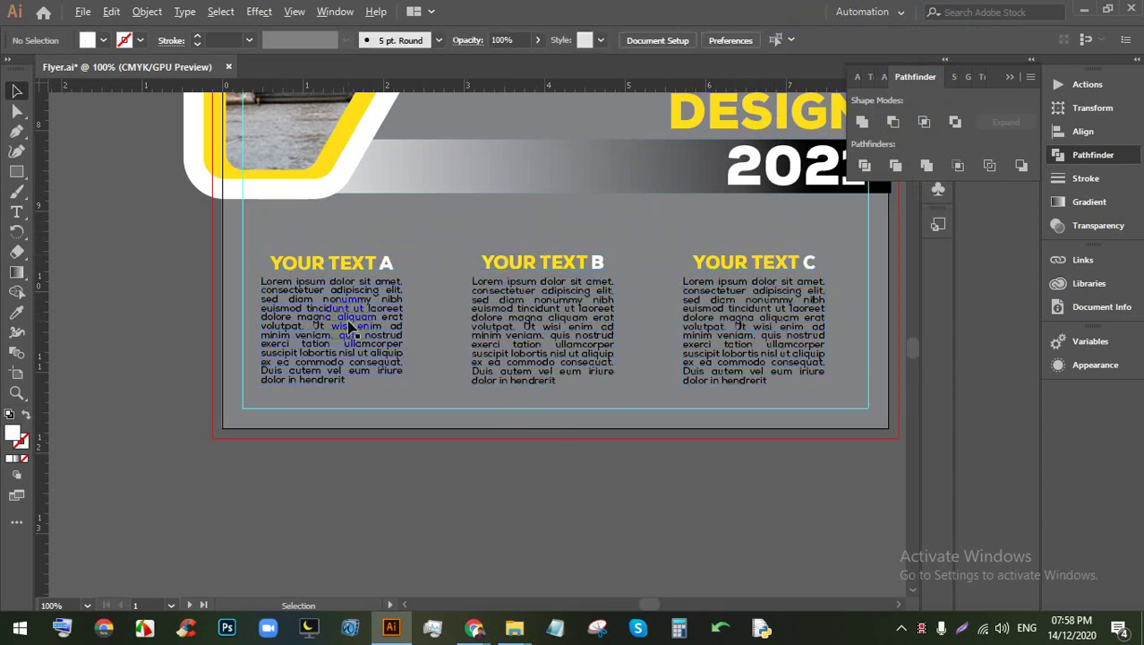
{"action": "scroll", "coordinate": [363, 295], "scroll_direction": "up", "scroll_amount": 1}
{"action": "scroll", "coordinate": [196, 242], "scroll_direction": "up", "scroll_amount": 1}
{"action": "left_click_drag", "start_coordinate": [217, 226], "coordinate": [155, 214]}
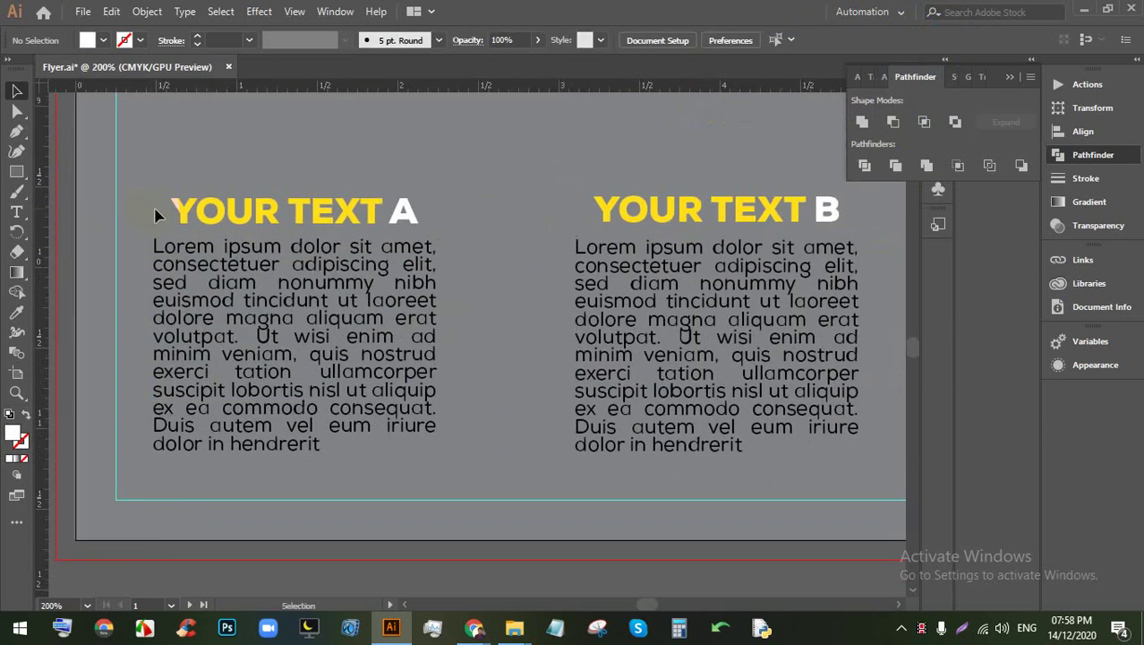
{"action": "left_click_drag", "start_coordinate": [16, 171], "coordinate": [89, 172]}
{"action": "mouse_move", "coordinate": [484, 254]}
{"action": "left_mouse_down"}
{"action": "mouse_move", "coordinate": [505, 436]}
{"action": "mouse_move", "coordinate": [487, 436]}
{"action": "left_mouse_up"}
{"action": "left_click", "coordinate": [15, 95]}
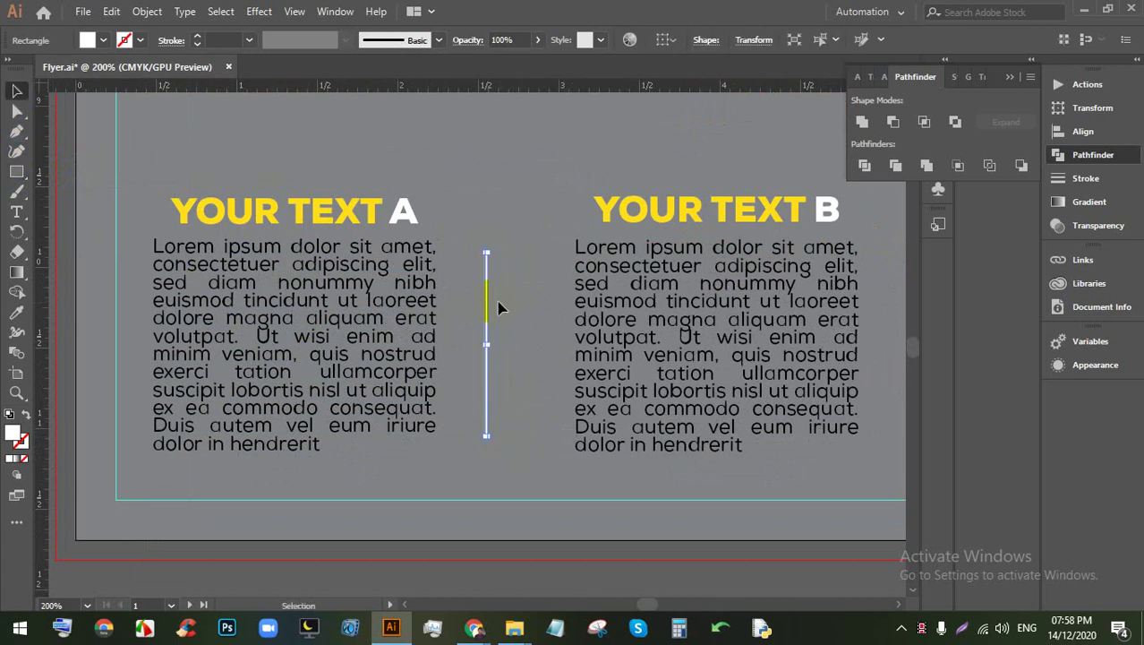
{"action": "left_click_drag", "start_coordinate": [488, 292], "coordinate": [501, 280]}
Step: Alt-drag a copy of the divider bar between columns B and C
{"action": "scroll", "coordinate": [403, 296], "scroll_direction": "right", "scroll_amount": 3}
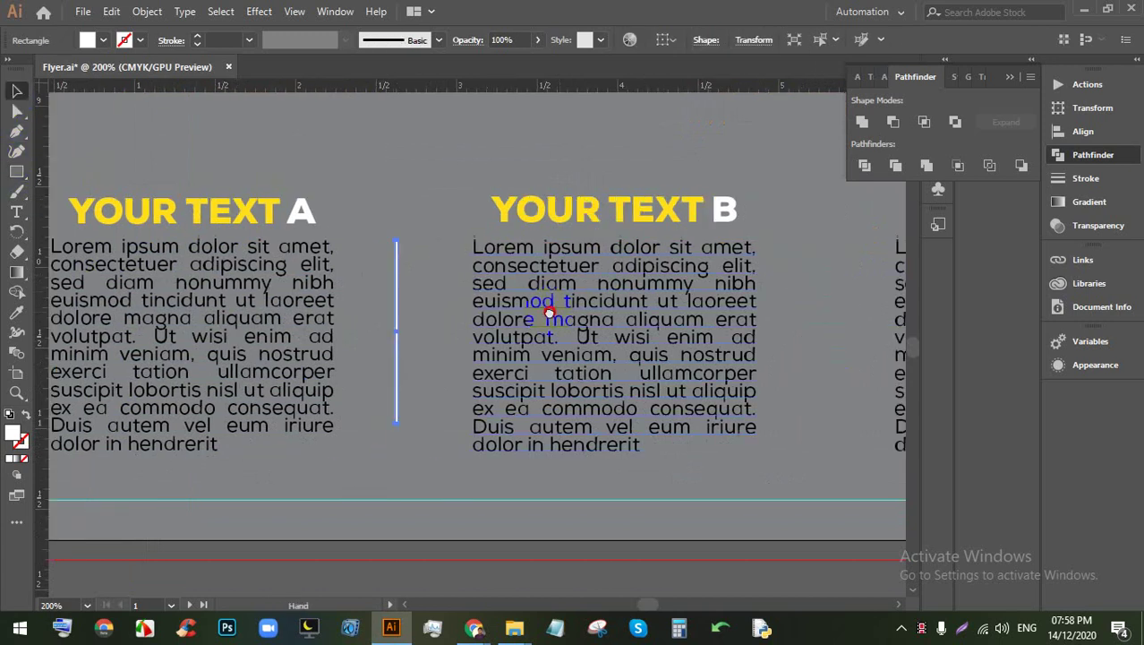
{"action": "left_click_drag", "start_coordinate": [316, 290], "coordinate": [737, 289], "text": "alt"}
{"action": "left_click", "coordinate": [781, 300]}
{"action": "scroll", "coordinate": [689, 291], "scroll_direction": "down", "scroll_amount": 1}
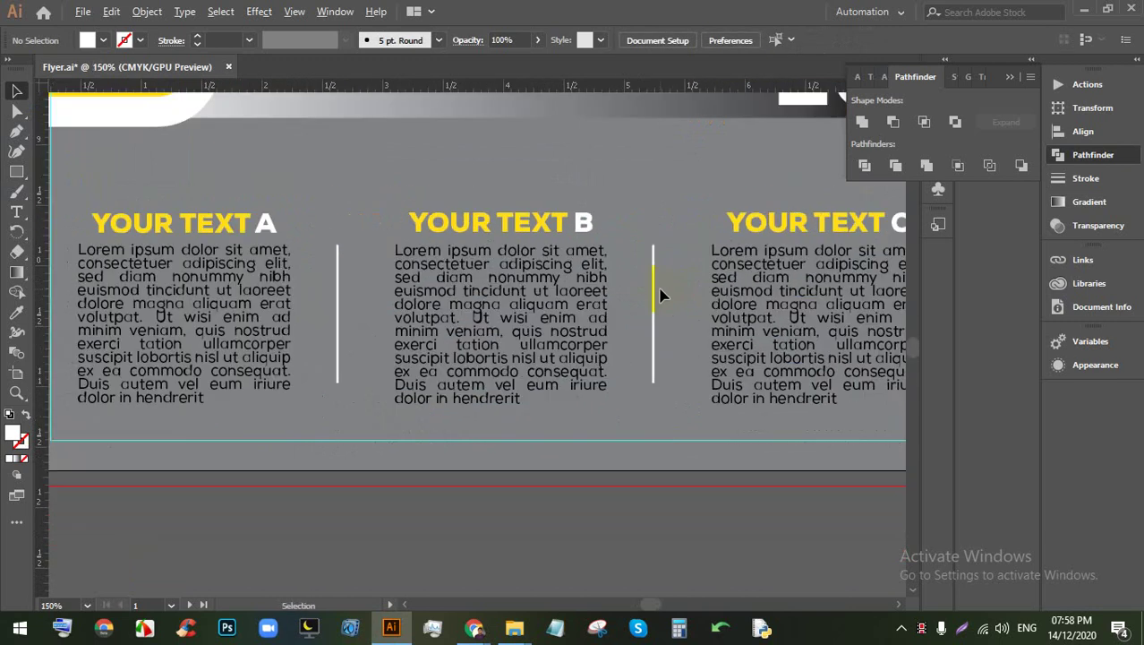
Step: Select all columns and dividers, then Distribute Horizontal Centers and Align Vertical Centers
{"action": "key", "text": "ctrl+a"}
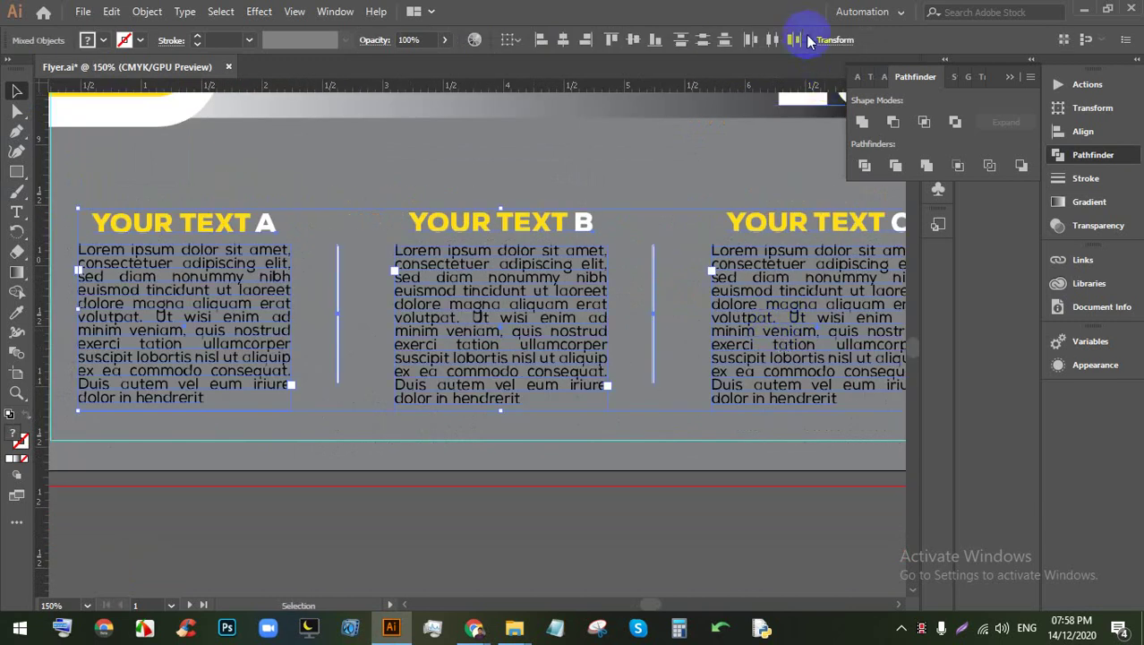
{"action": "left_click", "coordinate": [772, 39]}
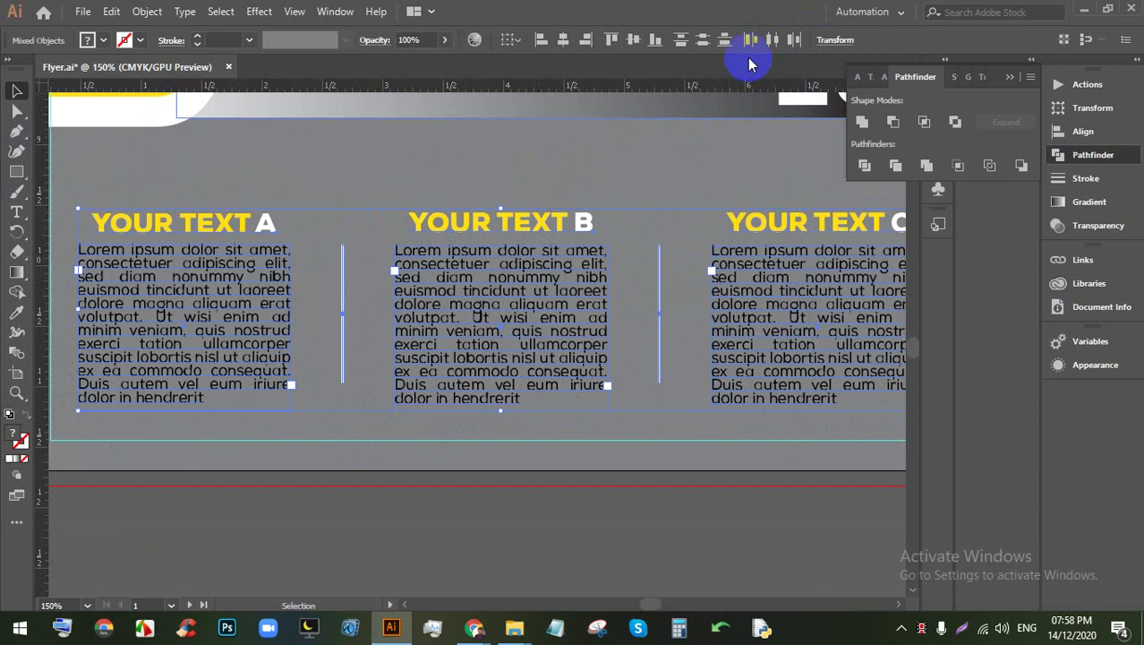
{"action": "left_click", "coordinate": [630, 42]}
{"action": "left_click", "coordinate": [641, 158]}
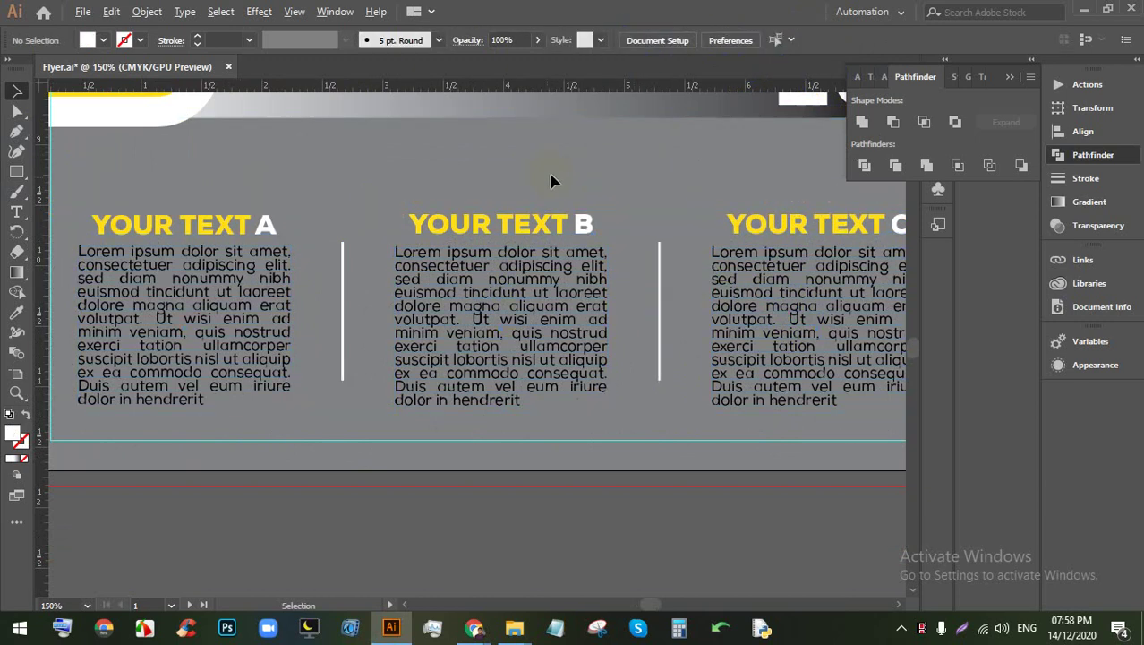
{"action": "scroll", "coordinate": [555, 235], "scroll_direction": "down", "scroll_amount": 3}
{"action": "scroll", "coordinate": [541, 201], "scroll_direction": "up", "scroll_amount": 2}
{"action": "scroll", "coordinate": [618, 411], "scroll_direction": "down", "scroll_amount": 1}
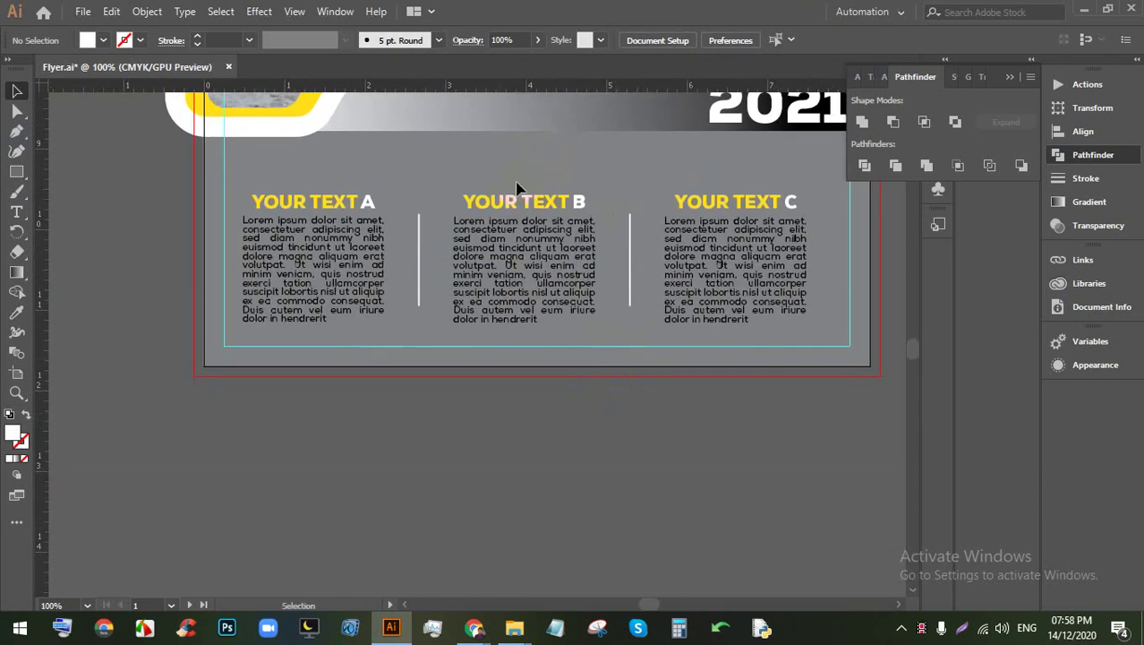
Step: Nudge the whole column-and-divider block up slightly with Shift+Up
{"action": "key", "text": "ctrl+a"}
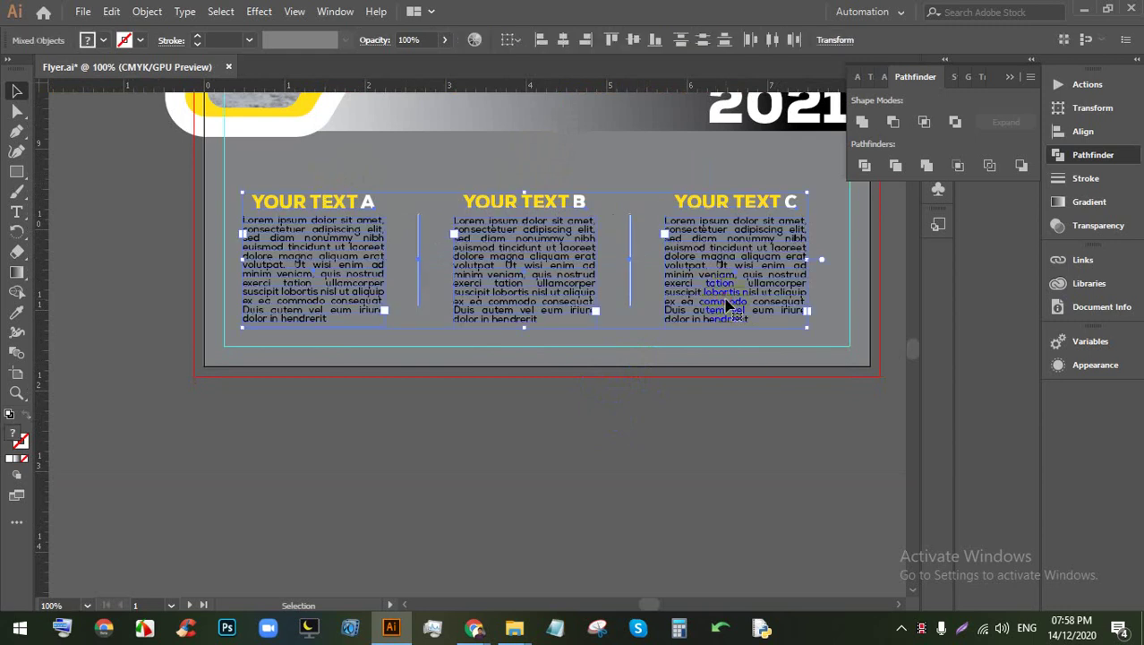
{"action": "key", "text": "shift+Up"}
{"action": "key", "text": "shift+Up"}
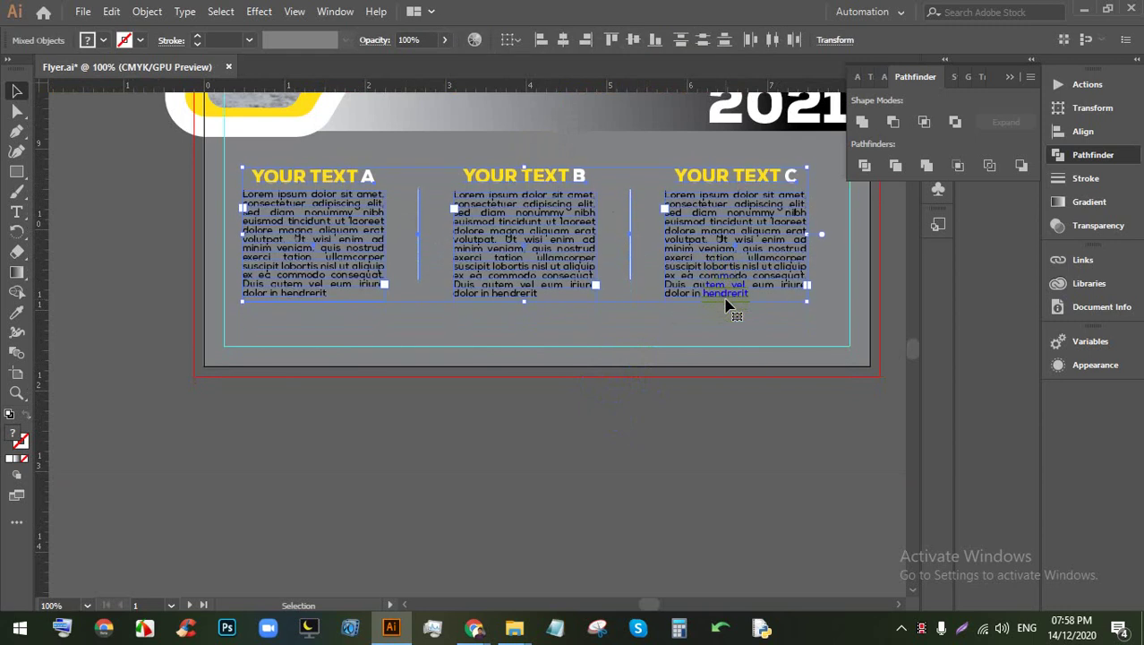
{"action": "left_click", "coordinate": [667, 359]}
{"action": "scroll", "coordinate": [562, 357], "scroll_direction": "up", "scroll_amount": 2}
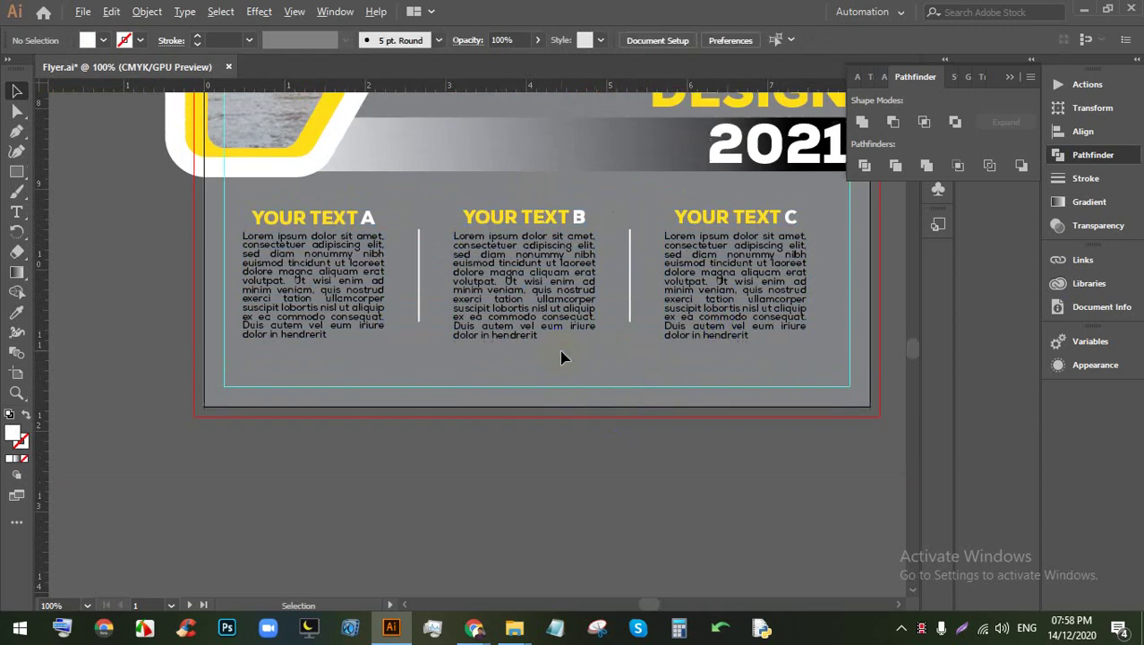
{"action": "scroll", "coordinate": [591, 426], "scroll_direction": "down", "scroll_amount": 5}
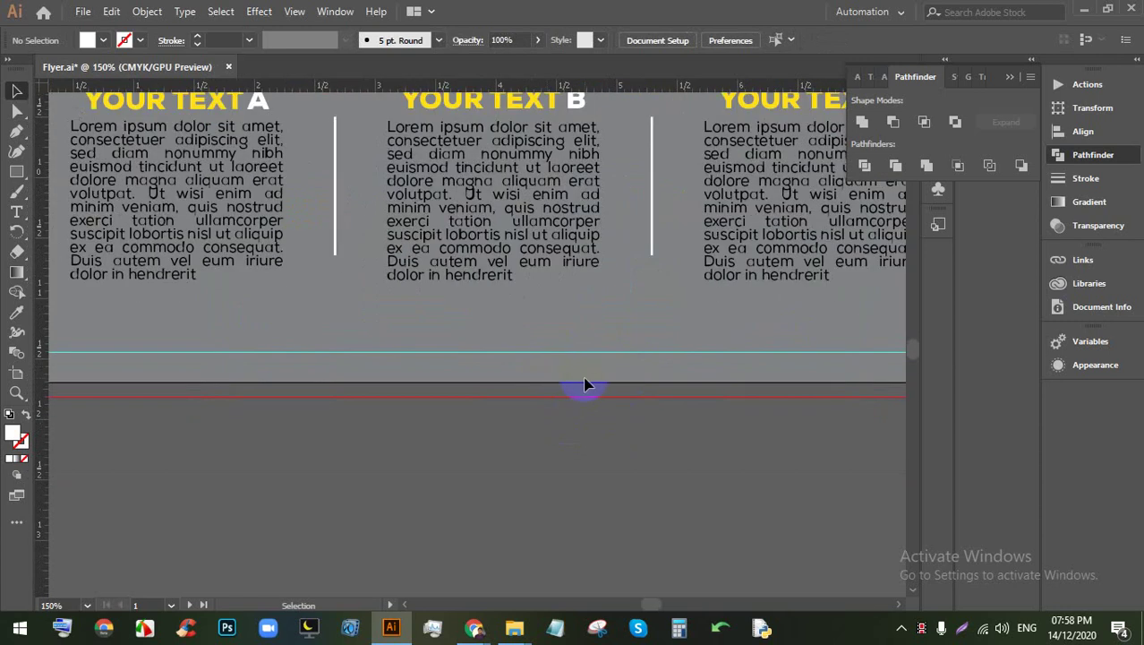
{"action": "scroll", "coordinate": [580, 371], "scroll_direction": "up", "scroll_amount": 4}
Step: Collapse the Pathfinder panel and pan to see the area below the columns
{"action": "left_click", "coordinate": [1009, 72]}
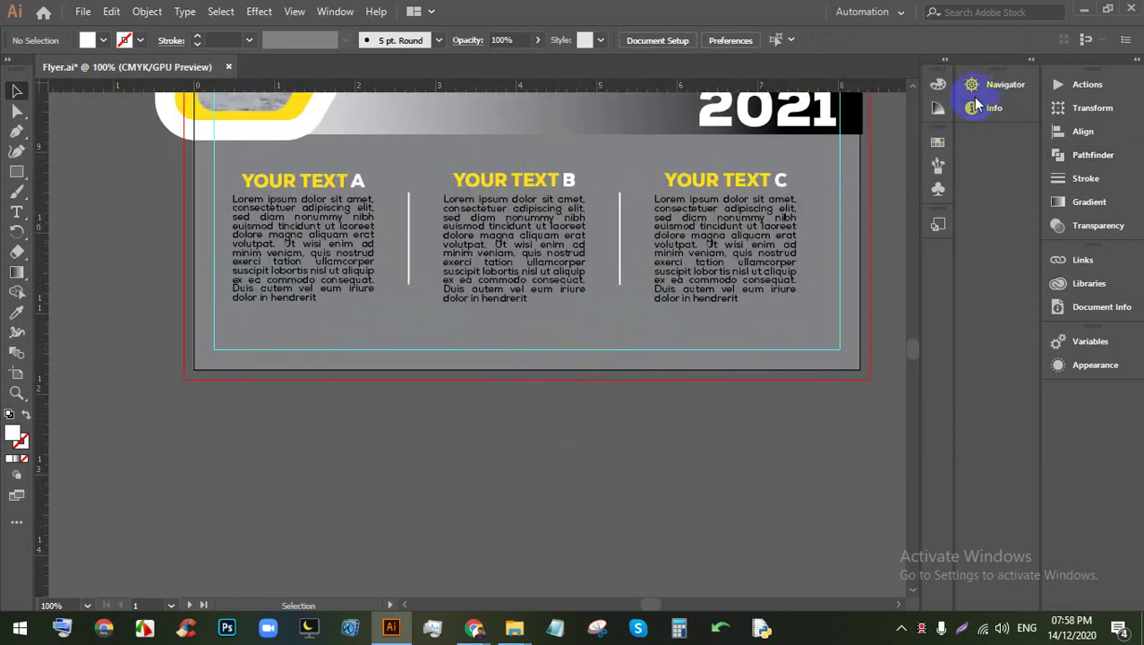
{"action": "left_click", "coordinate": [1135, 60]}
{"action": "left_click", "coordinate": [1135, 60]}
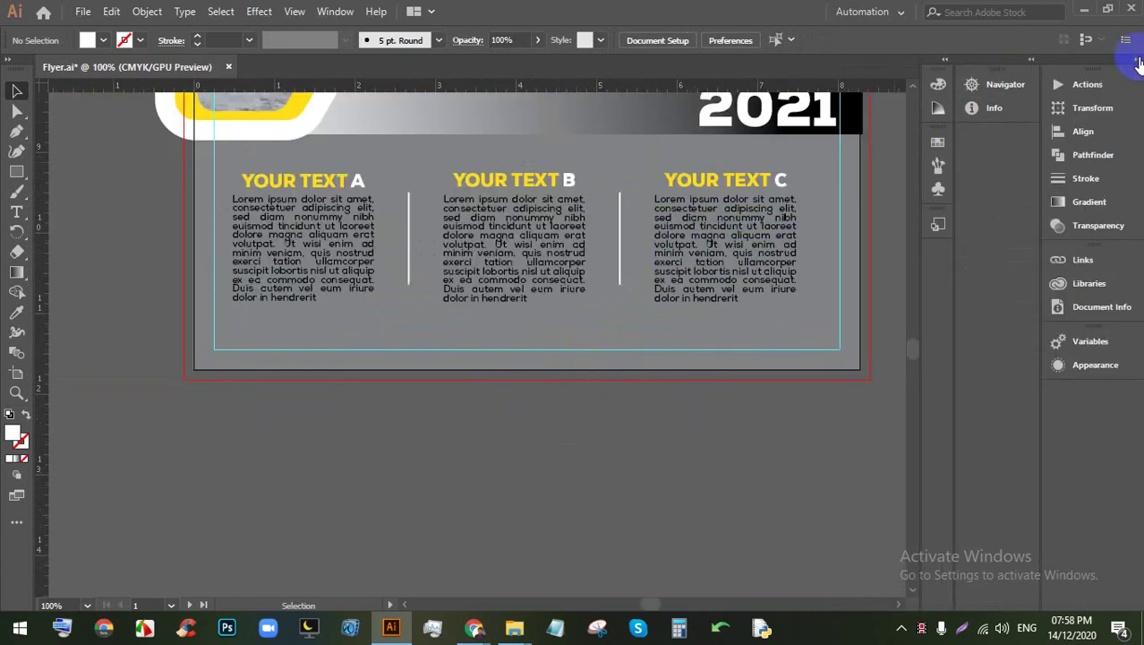
{"action": "left_click", "coordinate": [1030, 61]}
{"action": "left_click", "coordinate": [1006, 71]}
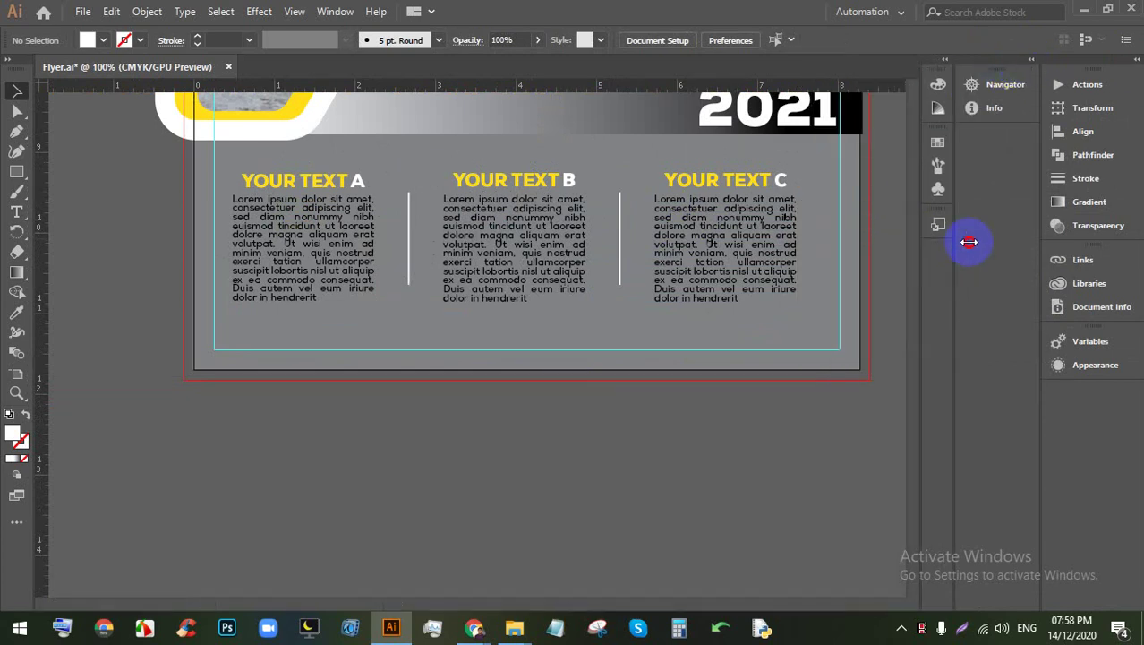
{"action": "left_click_drag", "start_coordinate": [767, 300], "coordinate": [711, 278]}
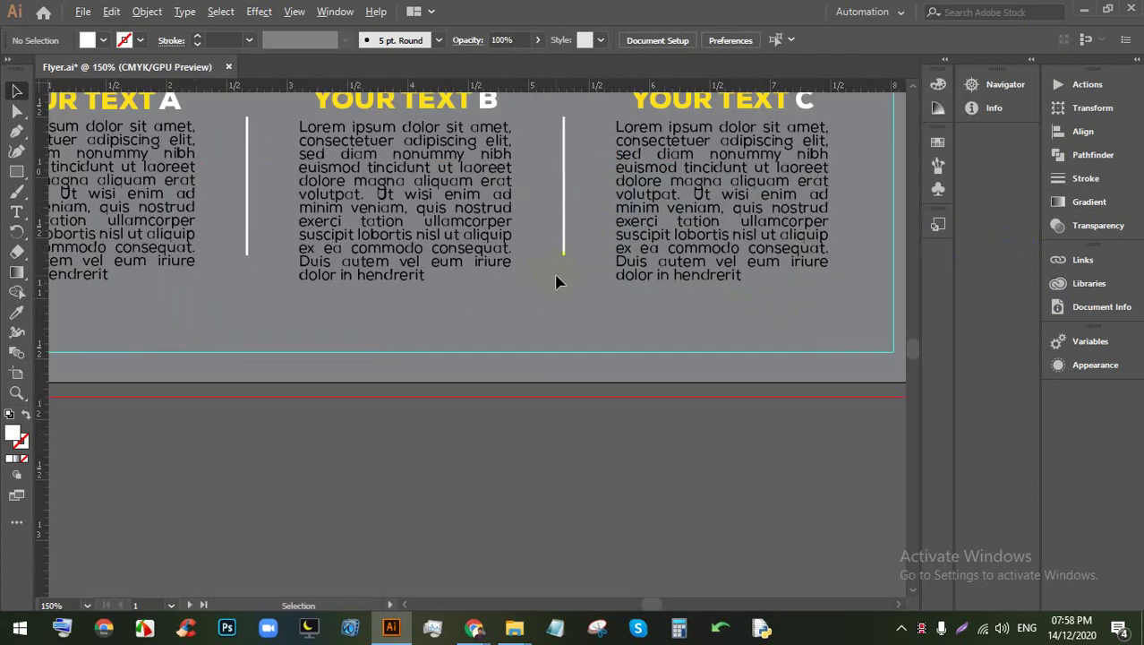
{"action": "left_click", "coordinate": [17, 171]}
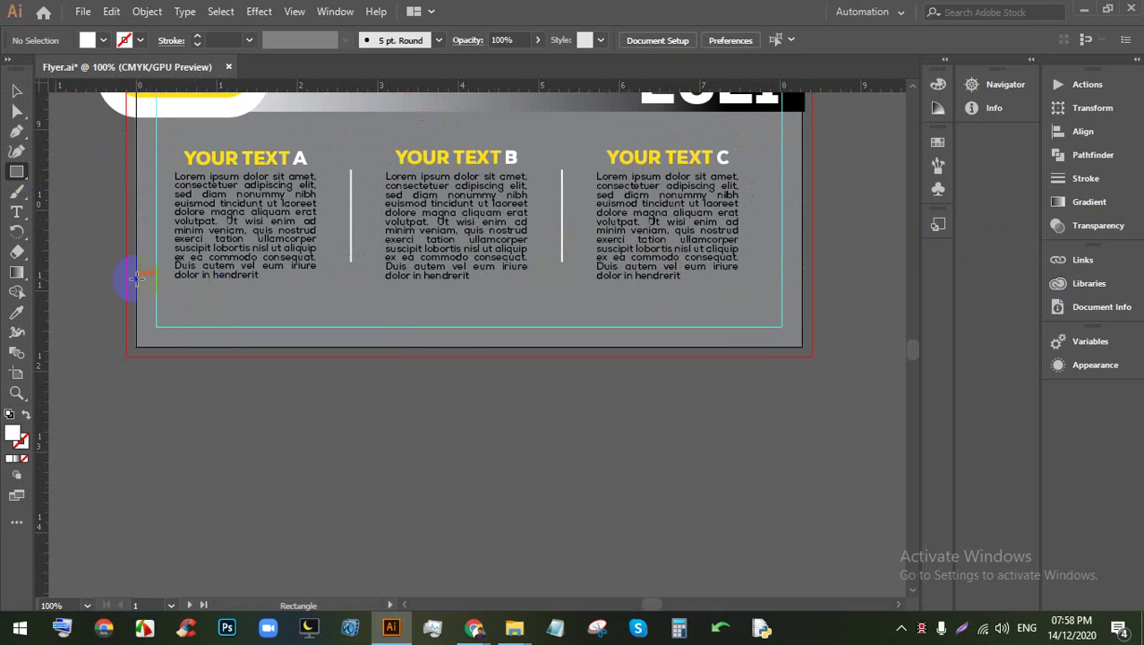
{"action": "left_click_drag", "start_coordinate": [135, 278], "coordinate": [803, 310]}
{"action": "left_click", "coordinate": [17, 90]}
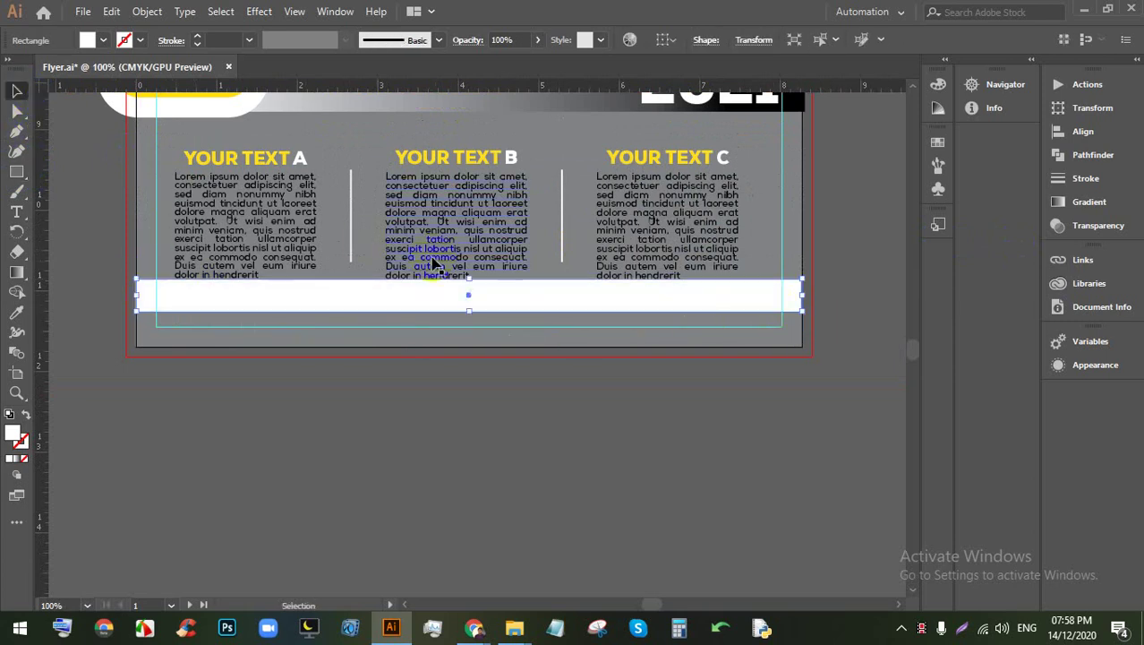
{"action": "left_click_drag", "start_coordinate": [471, 310], "coordinate": [469, 342]}
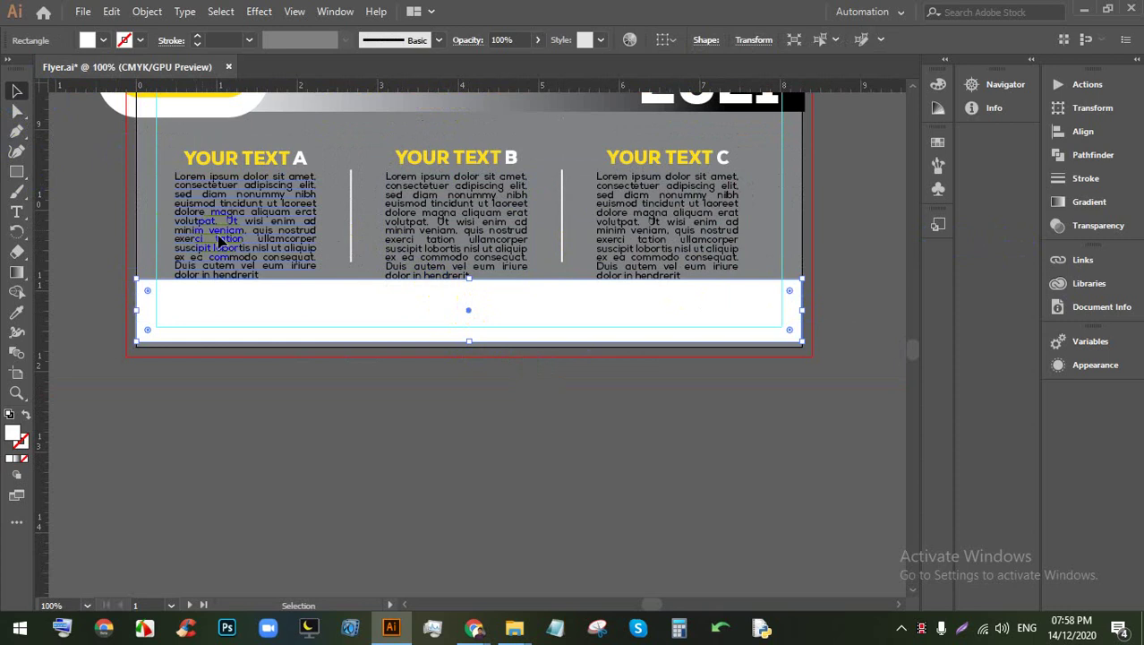
{"action": "key", "text": "Down"}
{"action": "key", "text": "Down"}
{"action": "key", "text": "Down"}
{"action": "key", "text": "Down"}
{"action": "key", "text": "Down"}
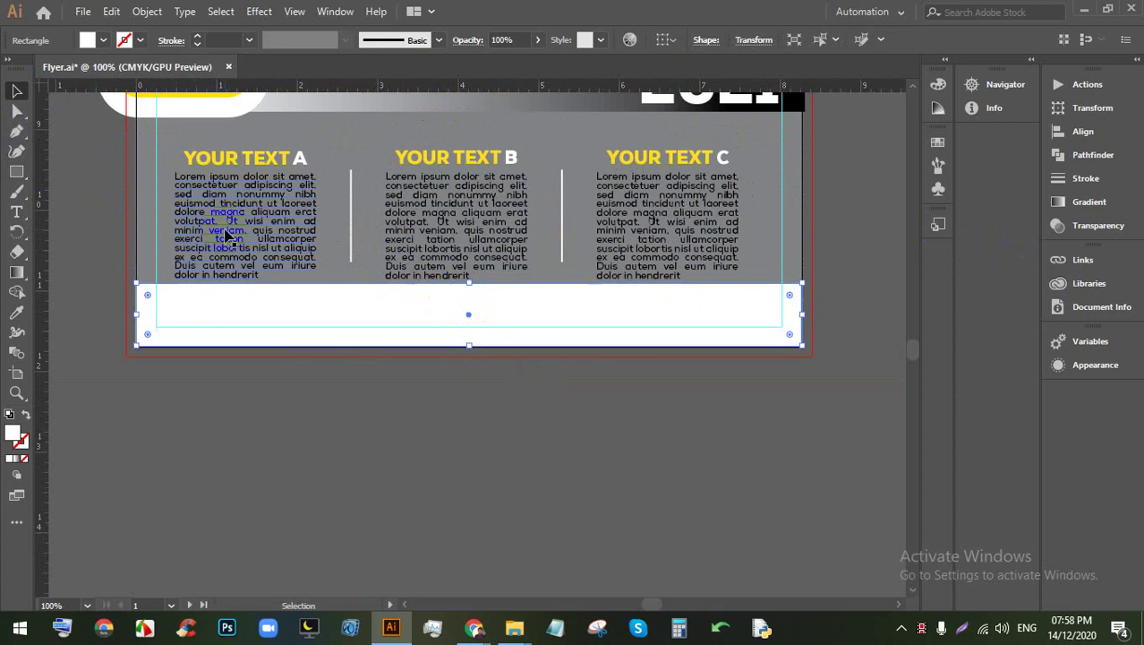
{"action": "key", "text": "ctrl+plus"}
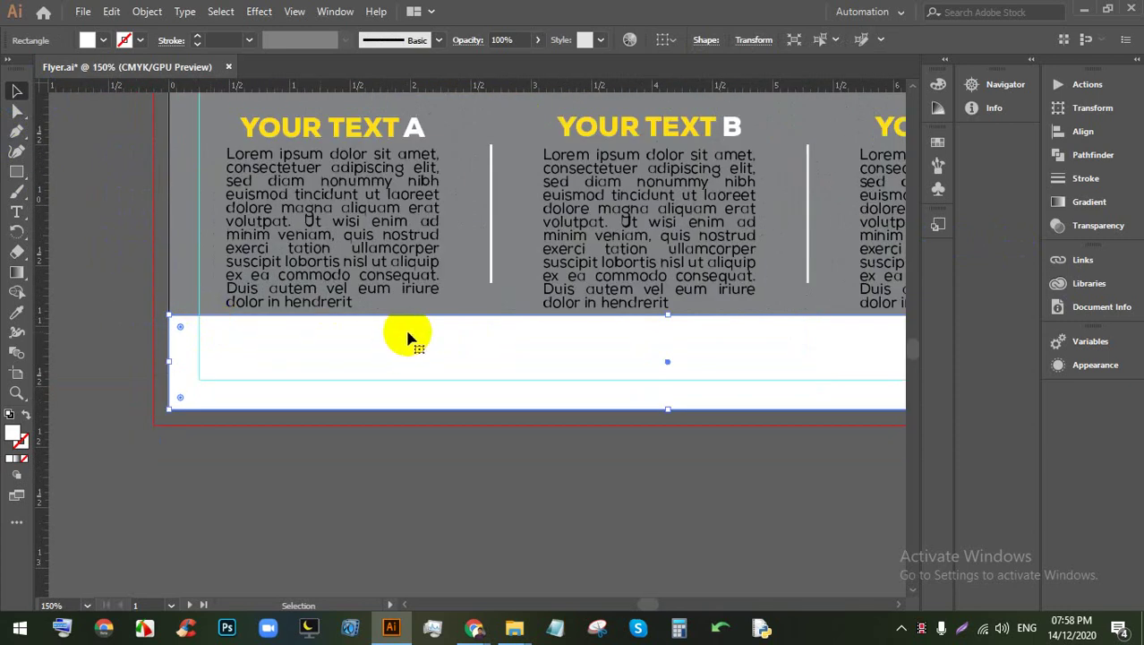
{"action": "scroll", "coordinate": [695, 393], "scroll_direction": "right", "scroll_amount": 5}
{"action": "left_click", "coordinate": [539, 426]}
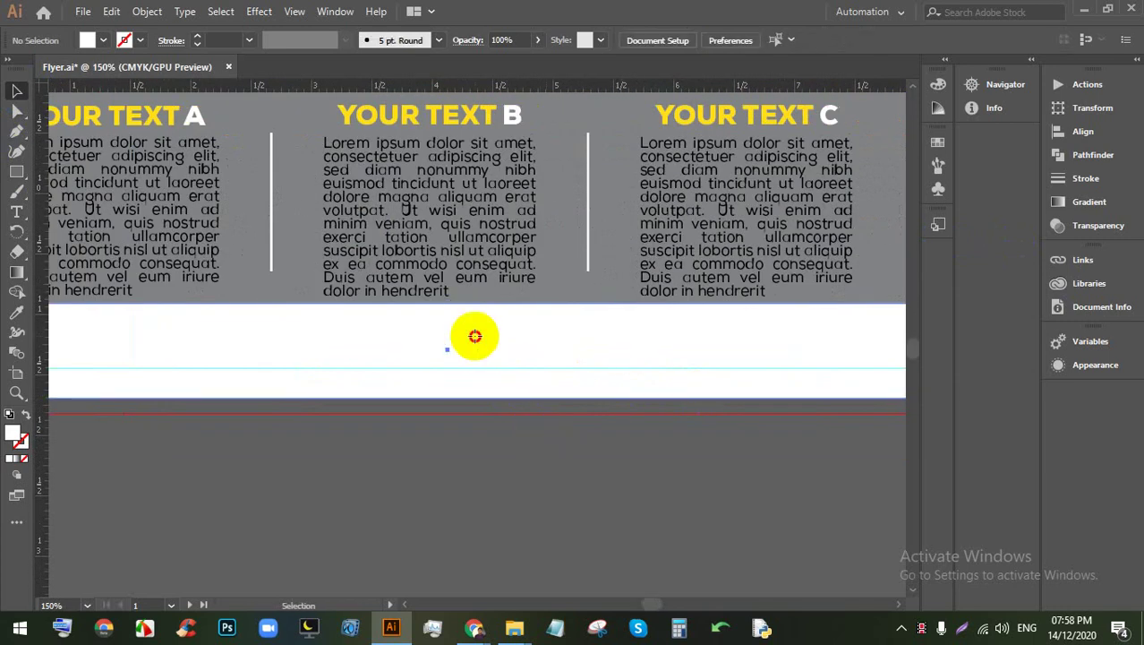
{"action": "left_click", "coordinate": [474, 336]}
{"action": "left_click", "coordinate": [101, 40]}
{"action": "left_click", "coordinate": [46, 68]}
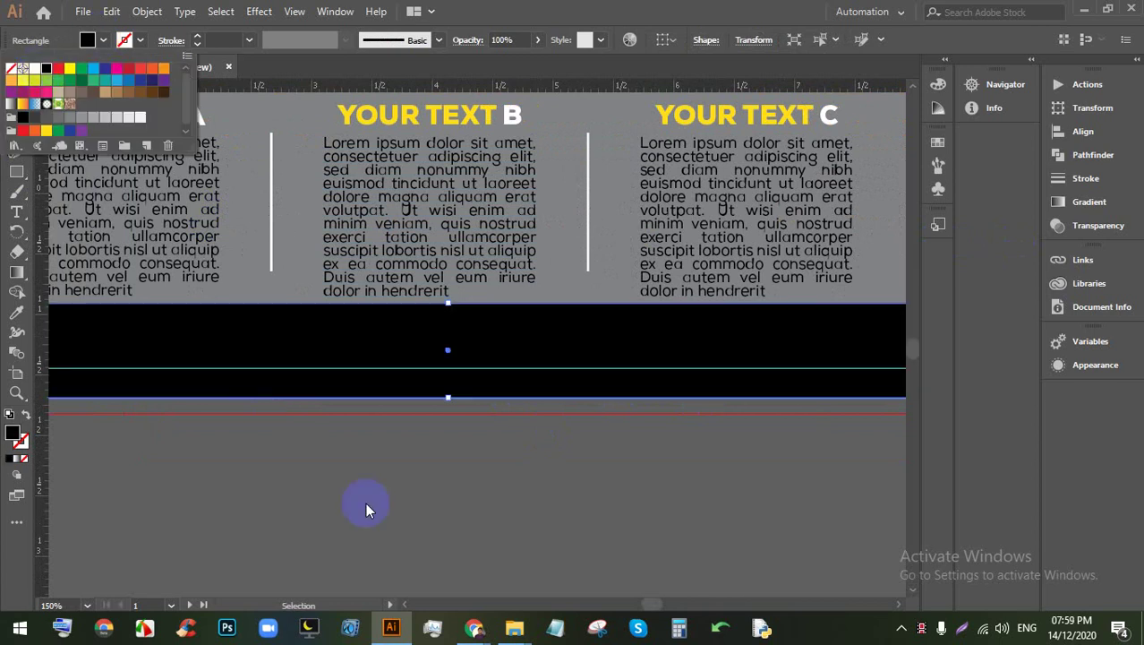
{"action": "left_click", "coordinate": [365, 509]}
{"action": "left_click", "coordinate": [399, 349]}
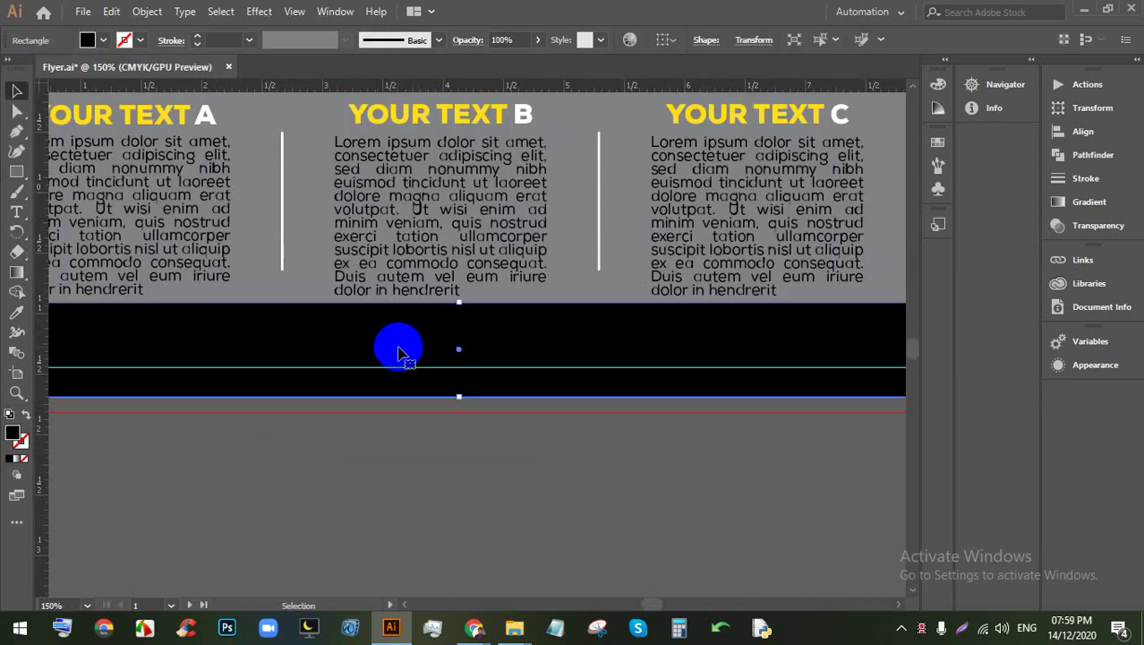
{"action": "double_click", "coordinate": [12, 432]}
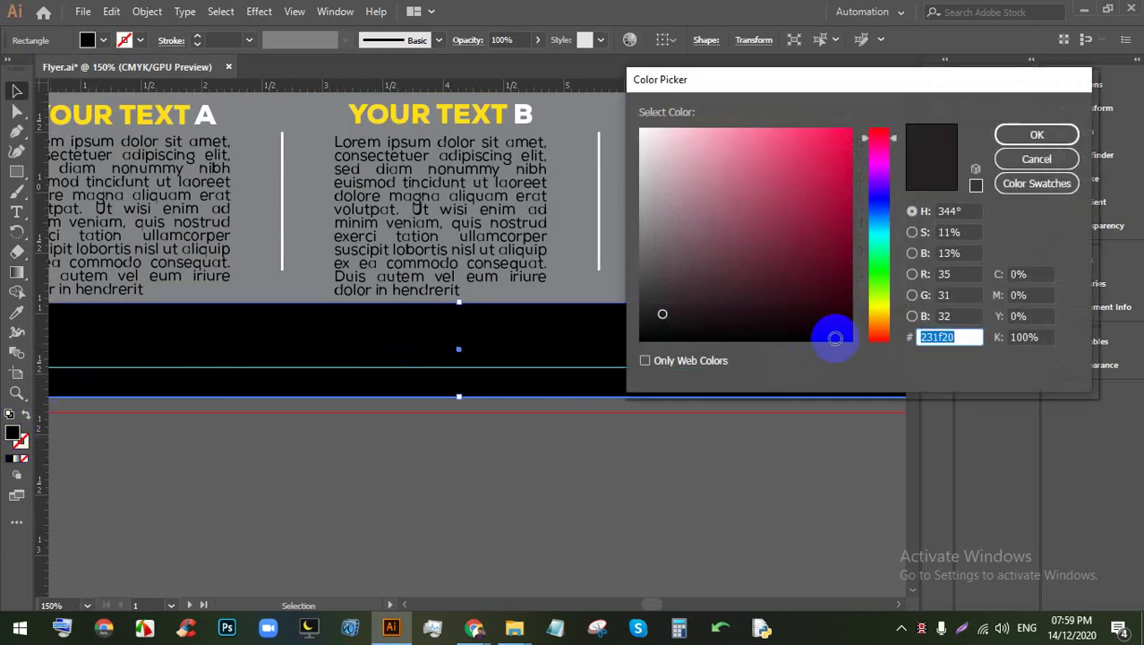
{"action": "key", "text": "Return"}
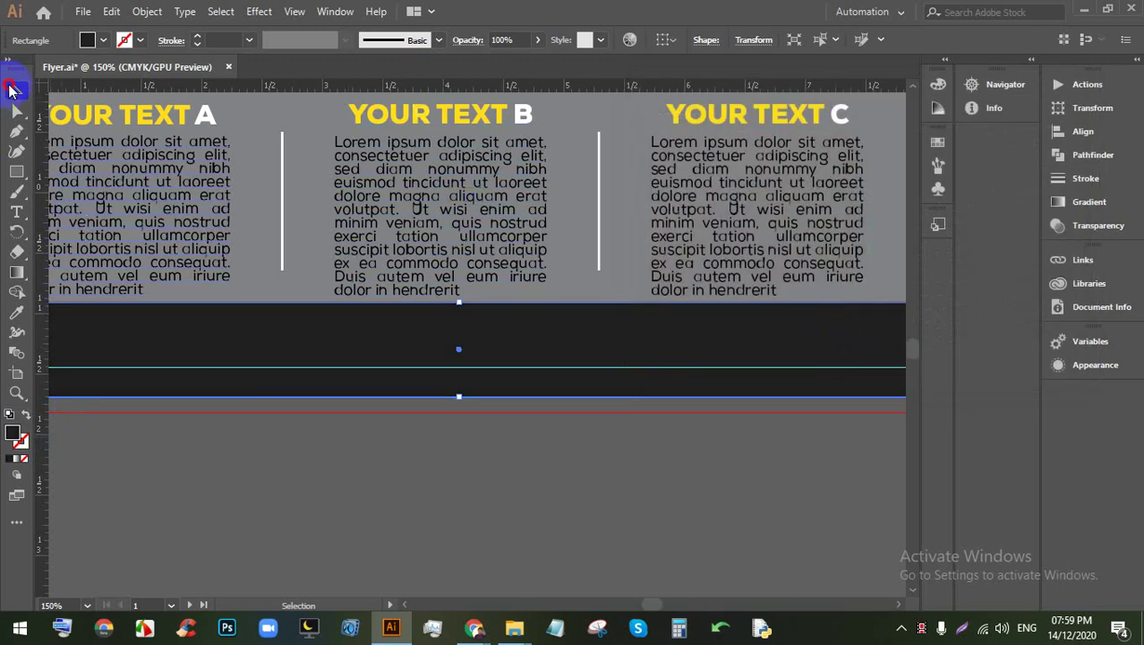
{"action": "left_click", "coordinate": [204, 447]}
{"action": "left_click_drag", "start_coordinate": [205, 447], "coordinate": [188, 414]}
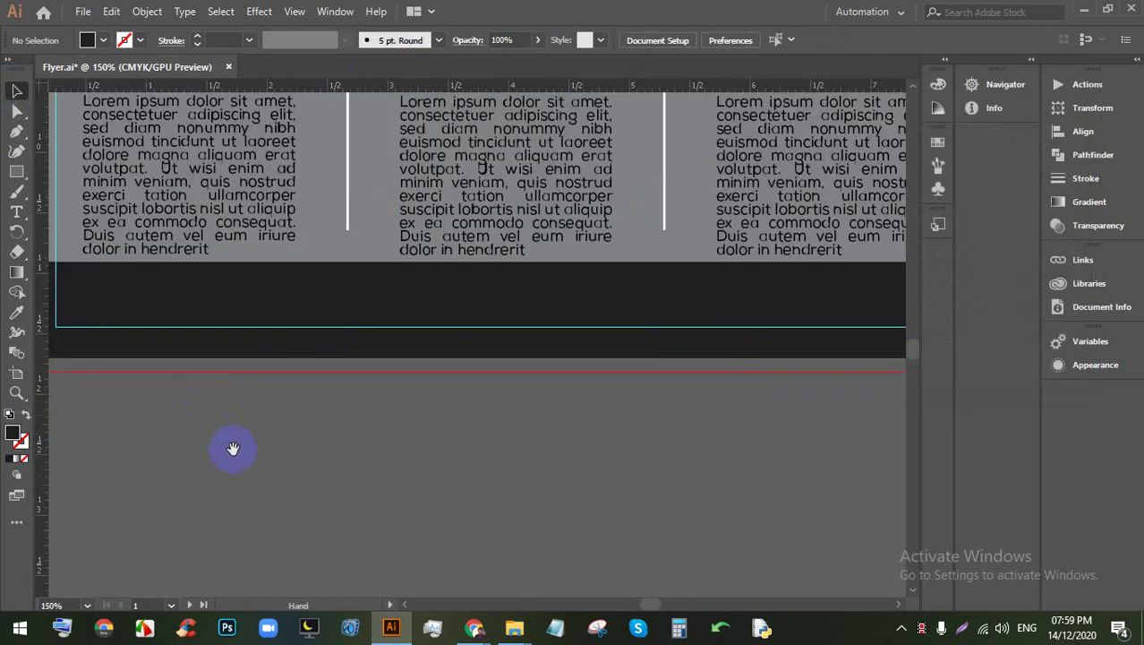
{"action": "left_click_drag", "start_coordinate": [232, 447], "coordinate": [449, 425]}
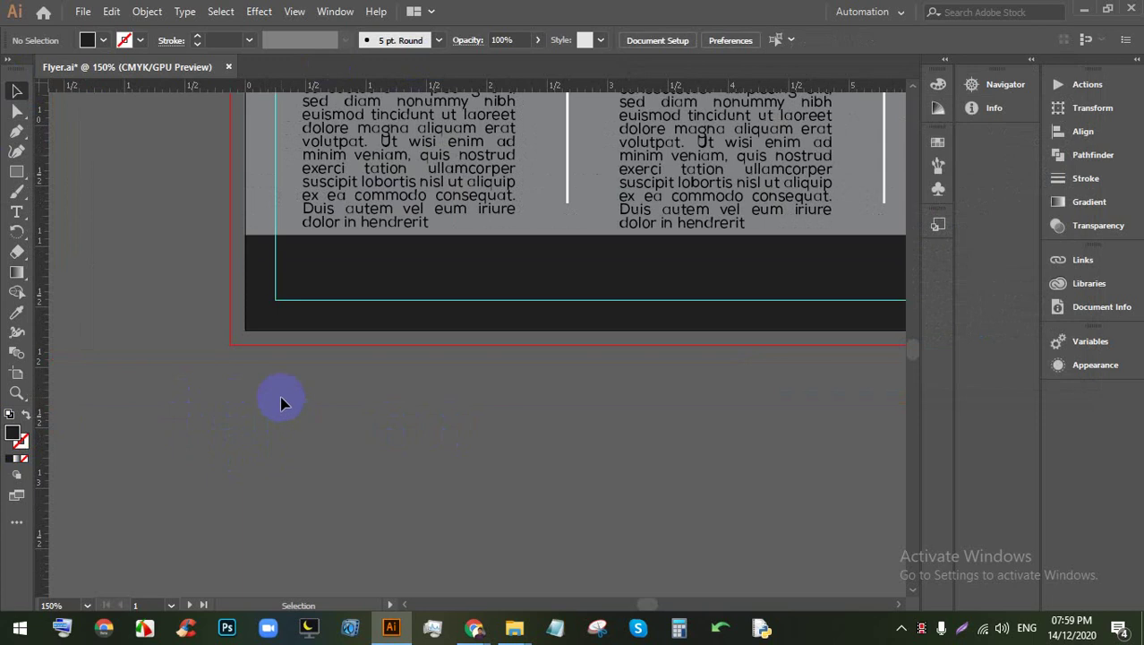
{"action": "scroll", "coordinate": [240, 391], "scroll_direction": "down", "scroll_amount": 2}
{"action": "scroll", "coordinate": [296, 373], "scroll_direction": "up", "scroll_amount": 4}
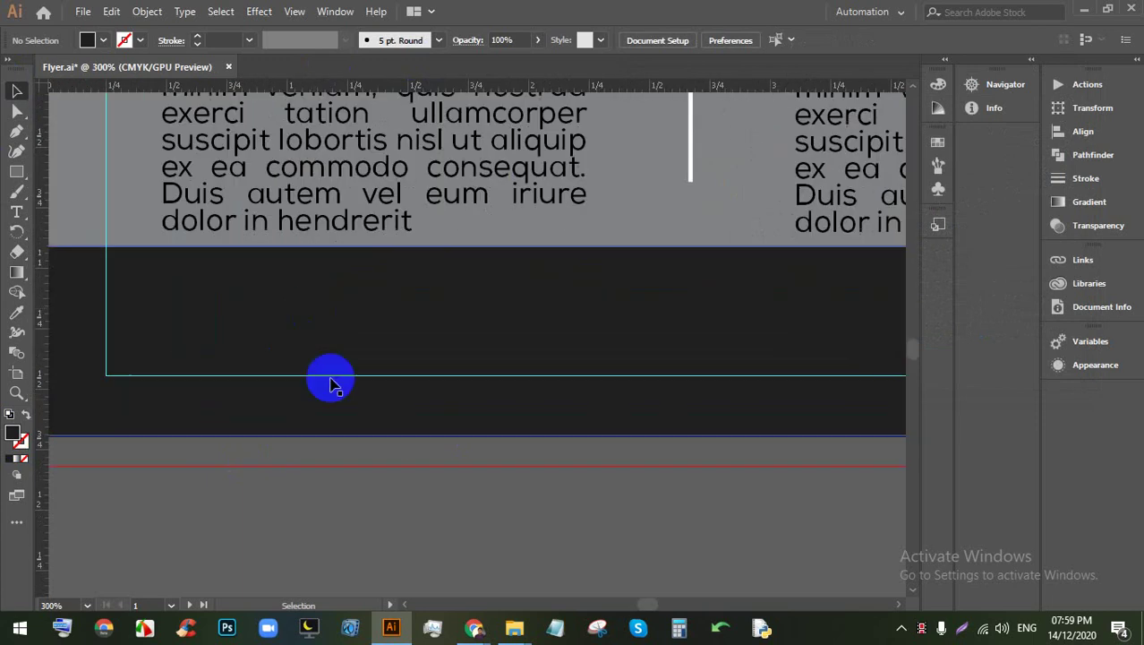
Step: Go to flaticon.com in a new Chrome tab
{"action": "mouse_move", "coordinate": [477, 621]}
{"action": "left_click", "coordinate": [378, 549]}
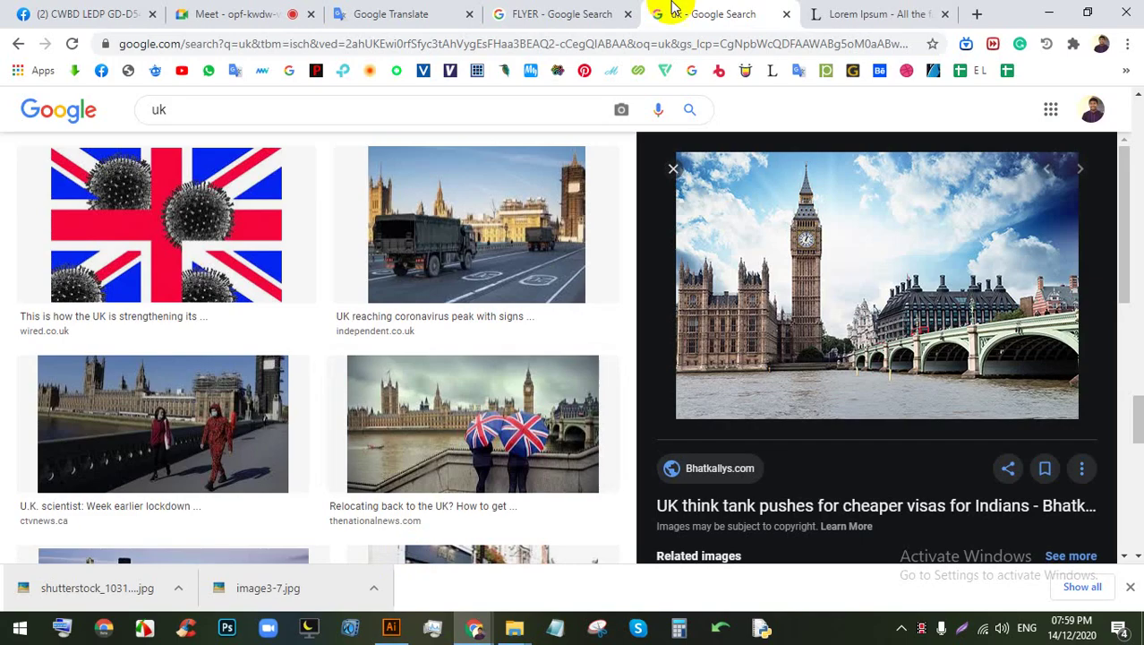
{"action": "left_click", "coordinate": [886, 13]}
{"action": "left_click", "coordinate": [974, 13]}
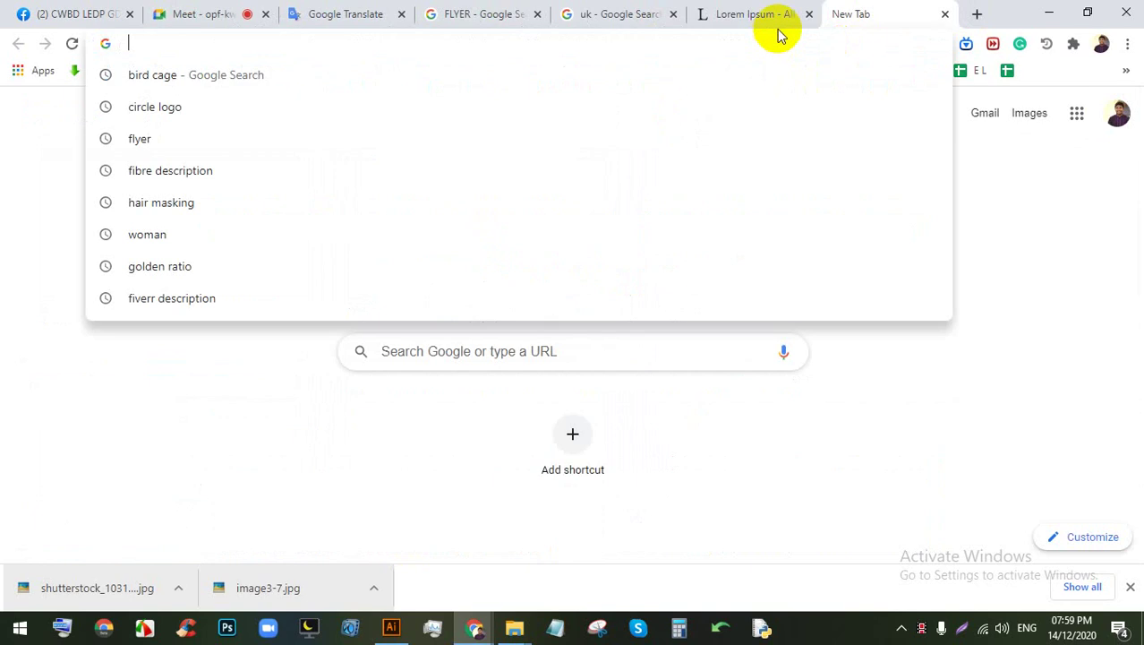
{"action": "type", "text": "F"}
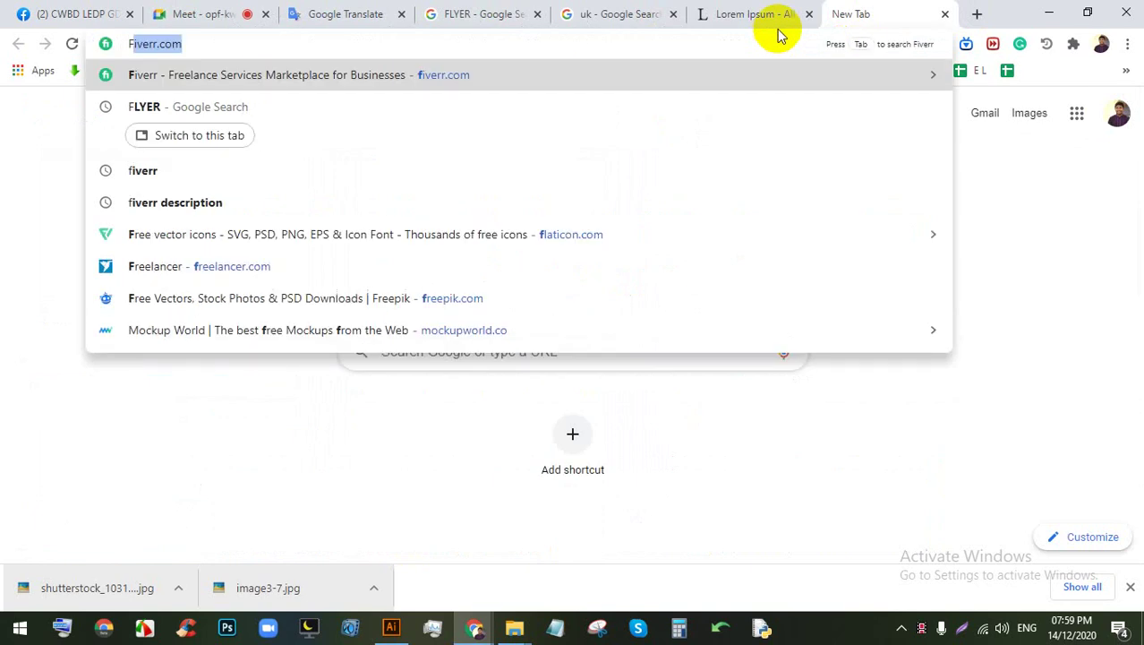
{"action": "type", "text": "l"}
{"action": "key", "text": "Return"}
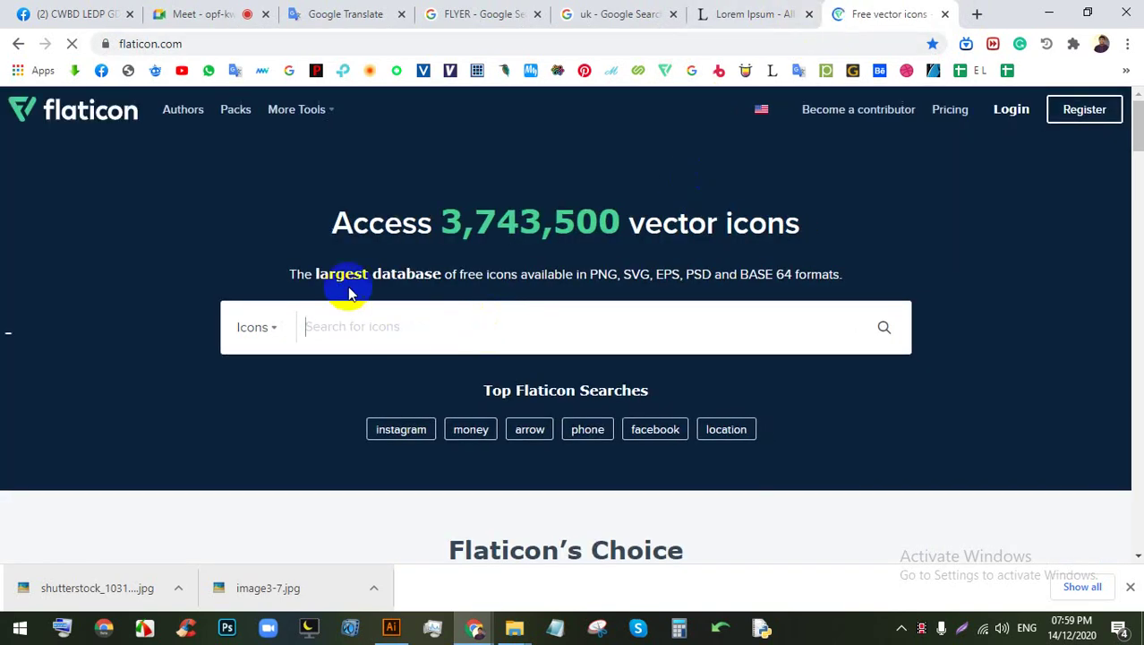
Step: Search Flaticon's icon library for PHONE
{"action": "type", "text": "P"}
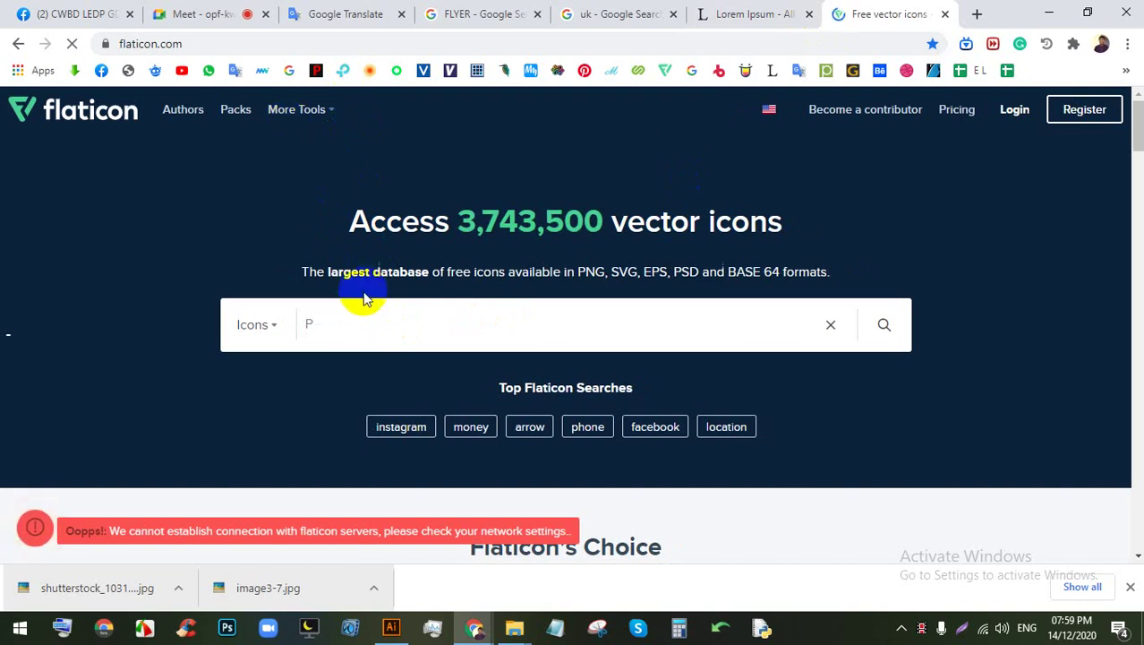
{"action": "left_click", "coordinate": [348, 260]}
{"action": "type", "text": "HO"}
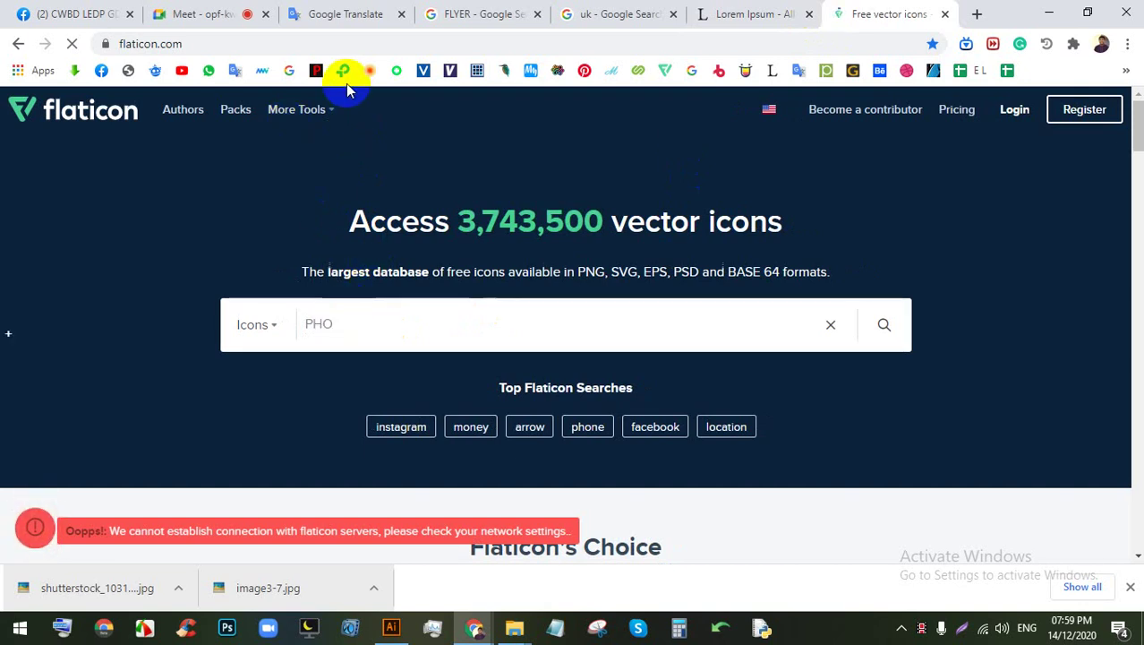
{"action": "left_click", "coordinate": [356, 311]}
{"action": "type", "text": "NE"}
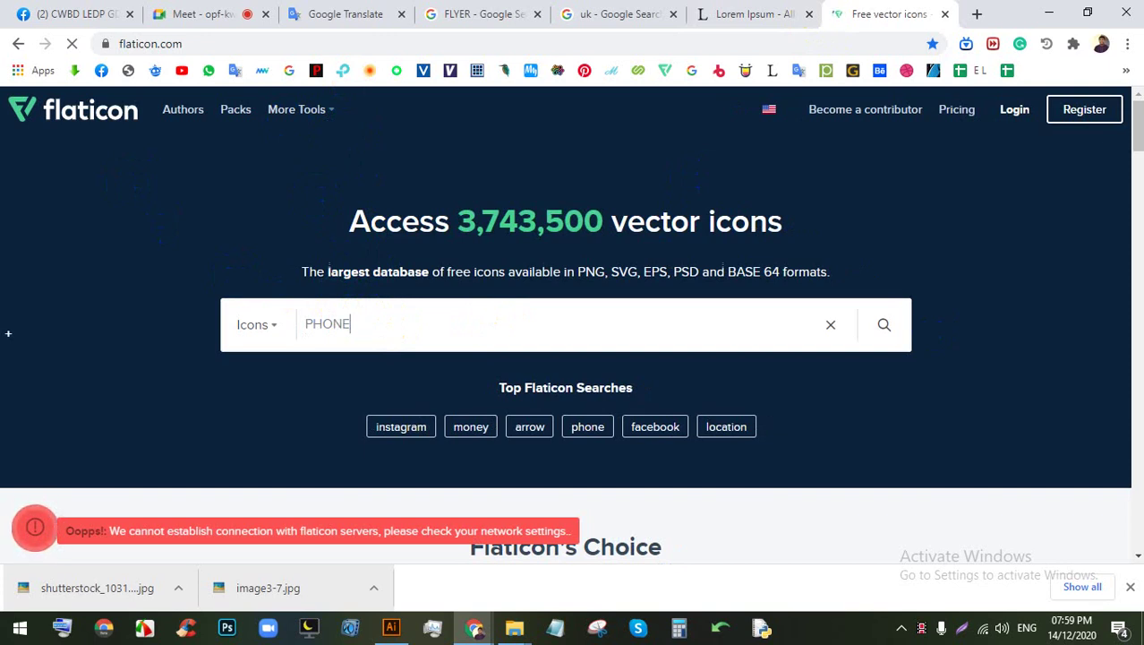
{"action": "key", "text": "Return"}
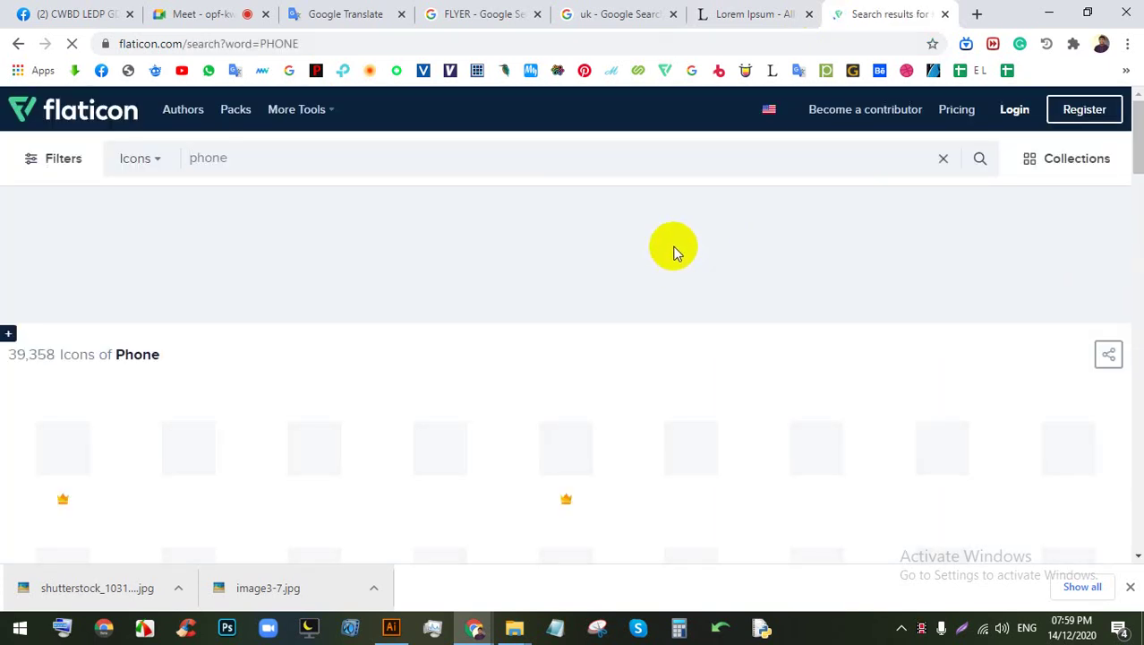
Step: Open a Smashicons phone-call icon and start its free PNG download
{"action": "scroll", "coordinate": [472, 340], "scroll_direction": "down", "scroll_amount": 4}
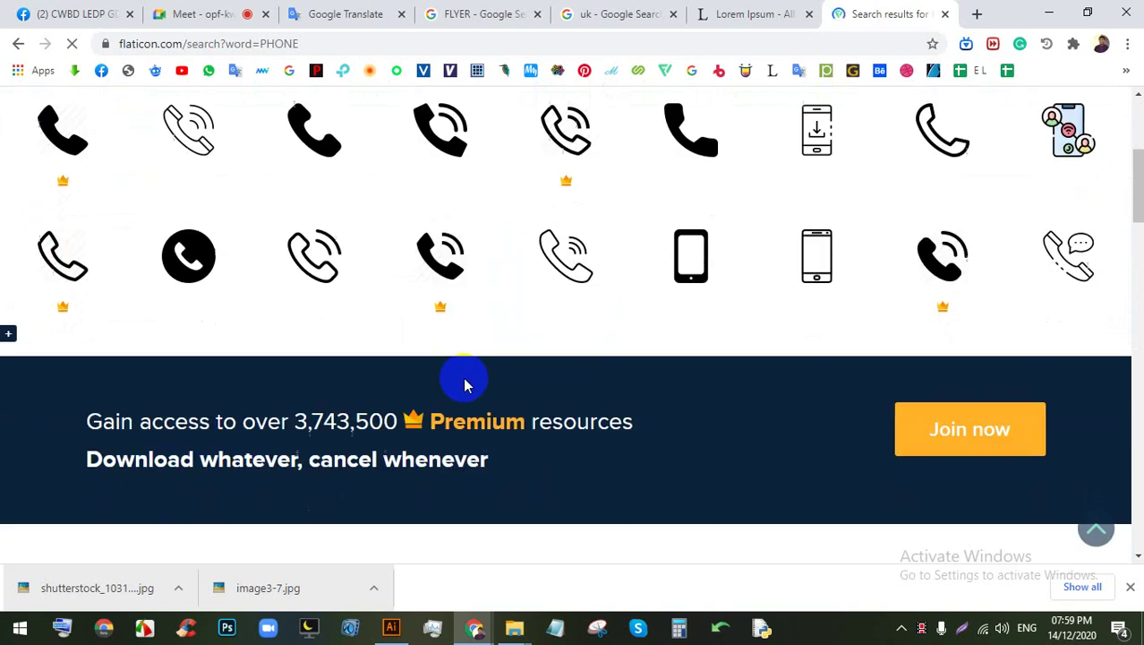
{"action": "scroll", "coordinate": [462, 376], "scroll_direction": "up", "scroll_amount": 1}
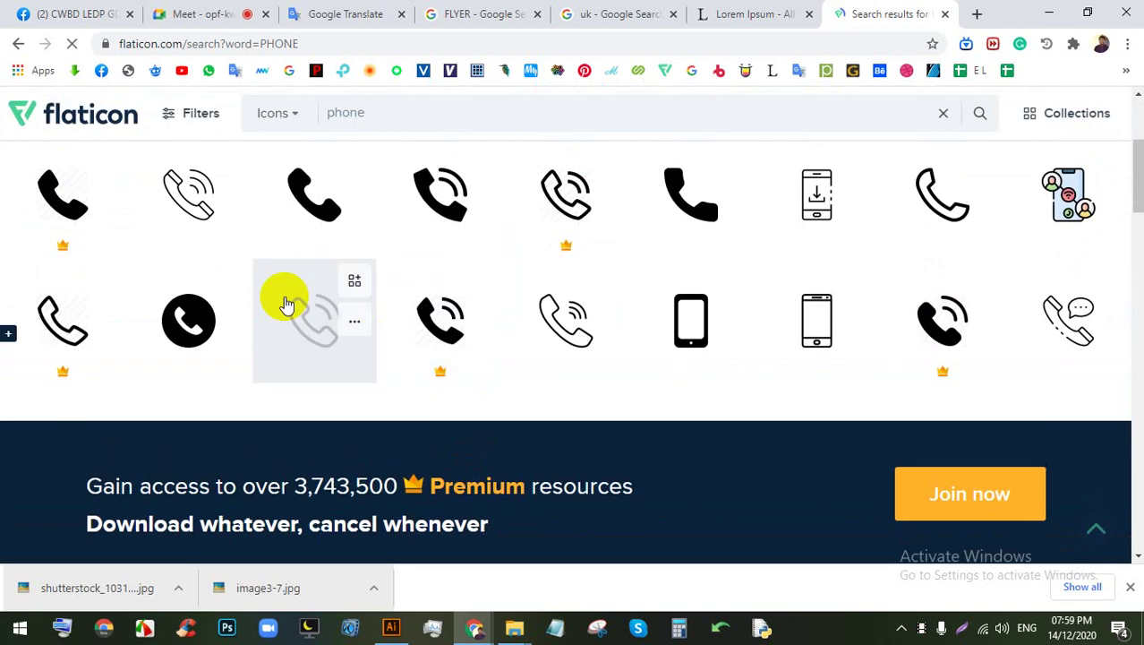
{"action": "left_click", "coordinate": [425, 220]}
{"action": "left_click", "coordinate": [765, 286]}
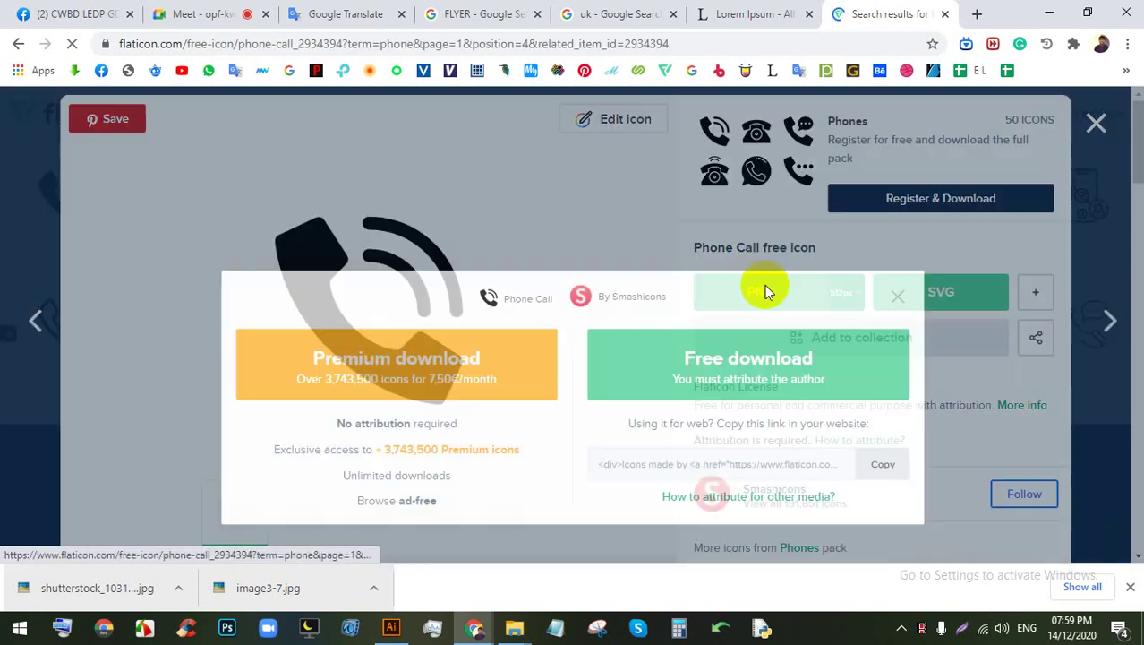
{"action": "left_click", "coordinate": [771, 294]}
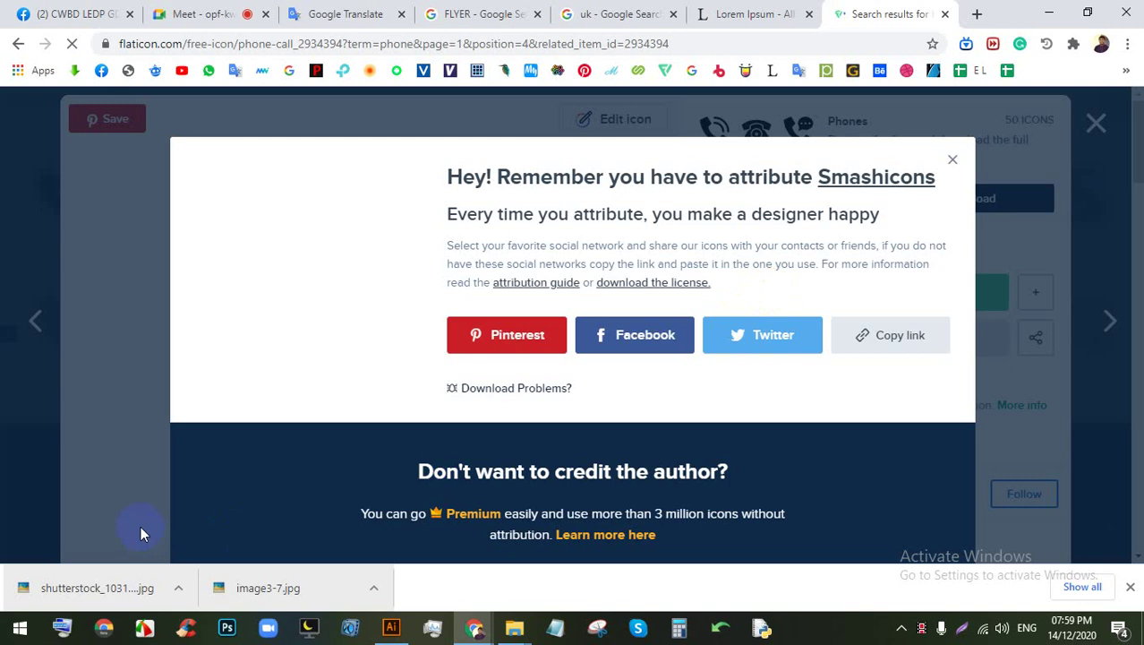
Step: Drag the downloaded phone PNG onto the canvas left of the flyer and embed it
{"action": "left_click_drag", "start_coordinate": [146, 574], "coordinate": [443, 333]}
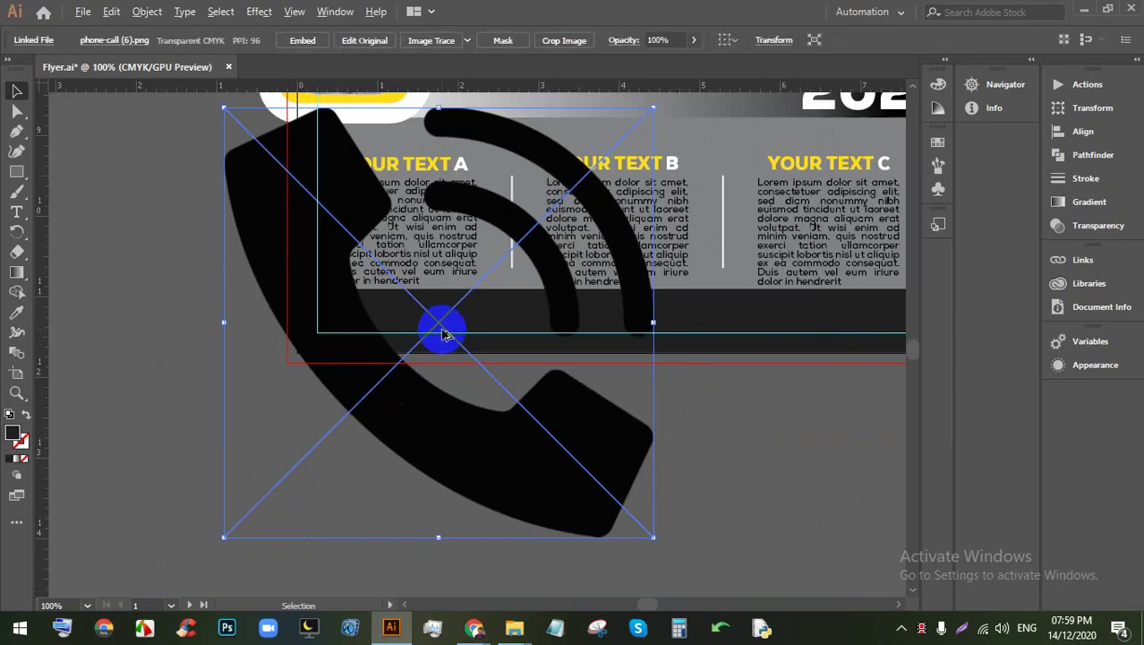
{"action": "left_click_drag", "start_coordinate": [455, 416], "coordinate": [371, 481]}
{"action": "scroll", "coordinate": [288, 301], "scroll_direction": "down", "scroll_amount": 3}
{"action": "left_click_drag", "start_coordinate": [370, 378], "coordinate": [274, 398]}
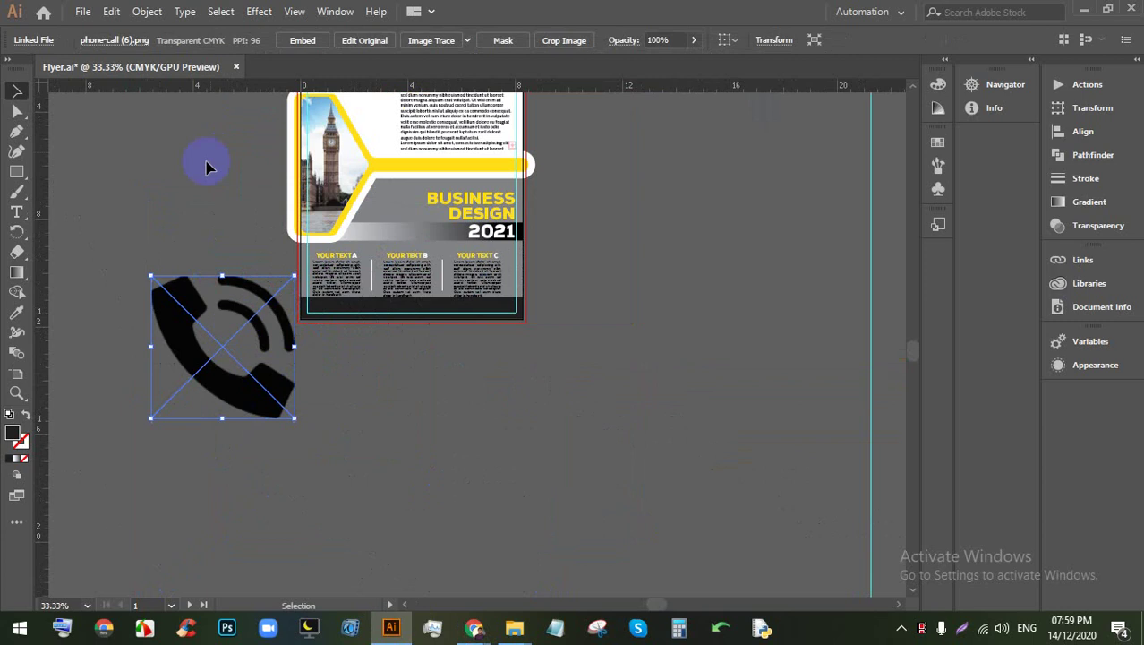
{"action": "left_click", "coordinate": [304, 40]}
{"action": "left_click_drag", "start_coordinate": [204, 344], "coordinate": [158, 295]}
{"action": "scroll", "coordinate": [158, 295], "scroll_direction": "up", "scroll_amount": 1}
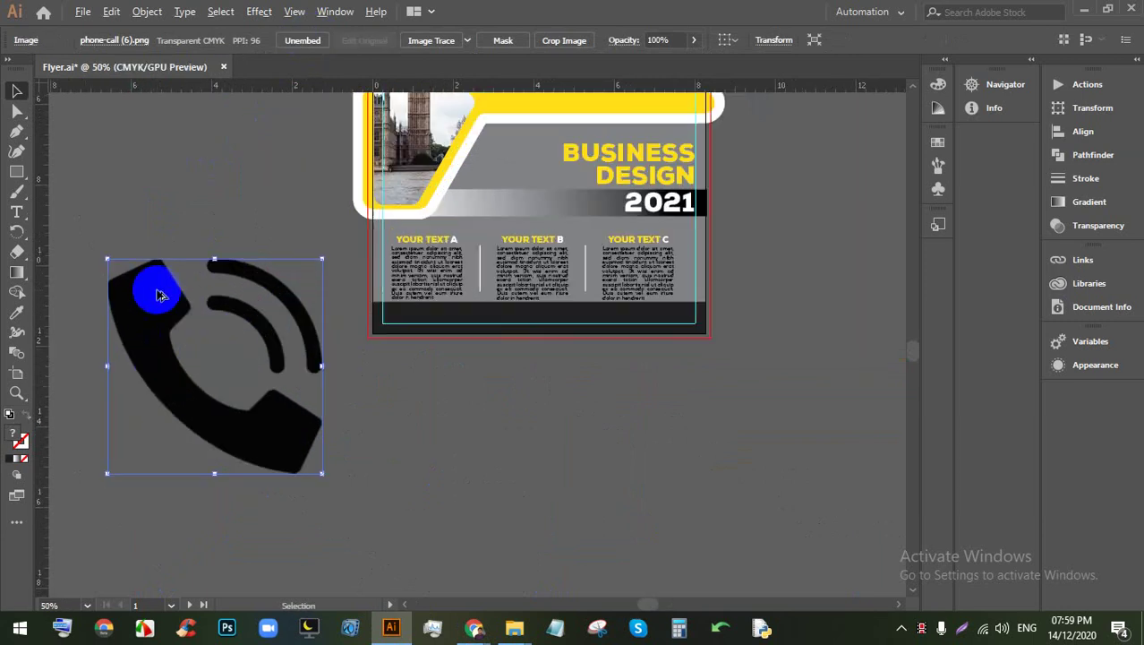
Step: Try a 3.125 in width on the icon, then undo the distorting change
{"action": "left_click", "coordinate": [768, 43]}
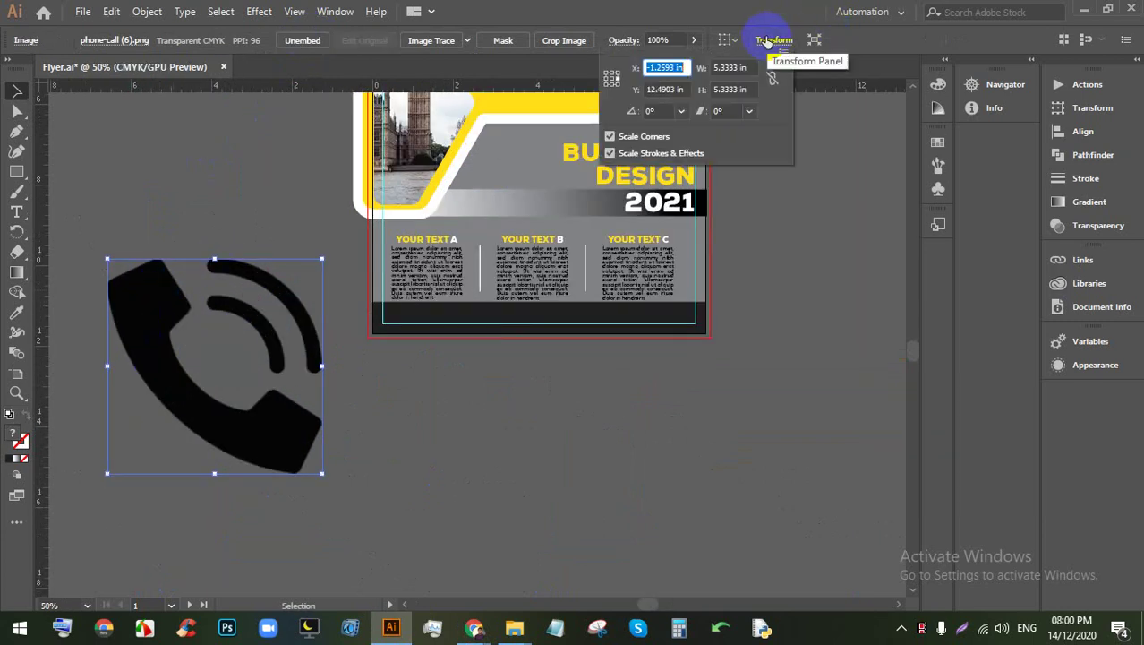
{"action": "left_click", "coordinate": [741, 67]}
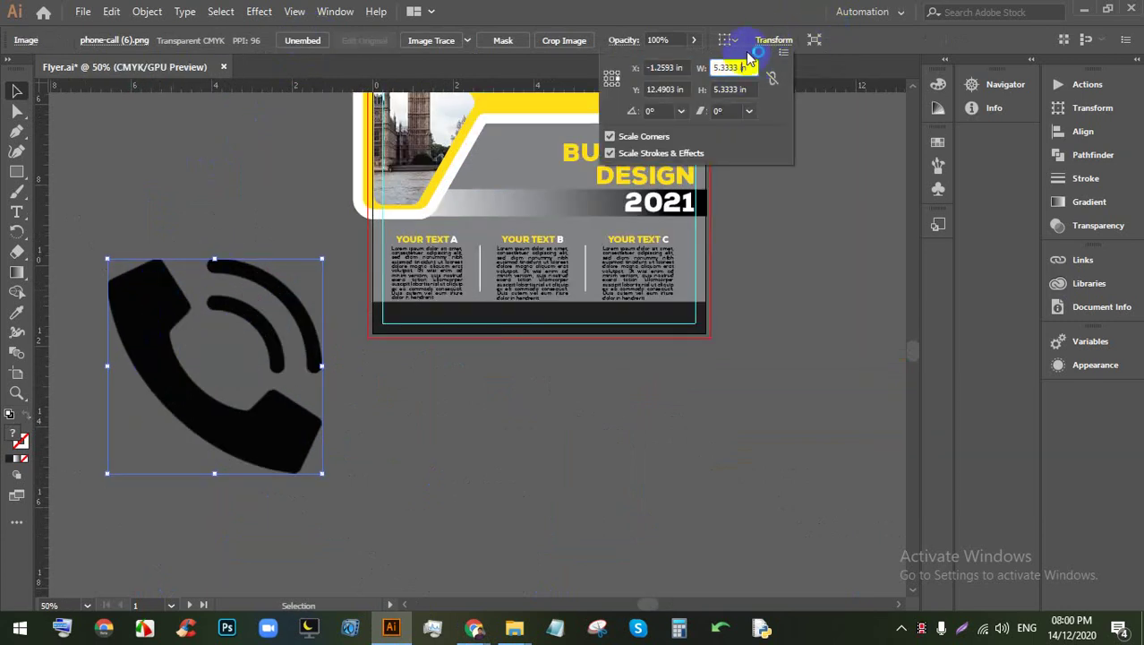
{"action": "type", "text": "3.125"}
{"action": "key", "text": "Return"}
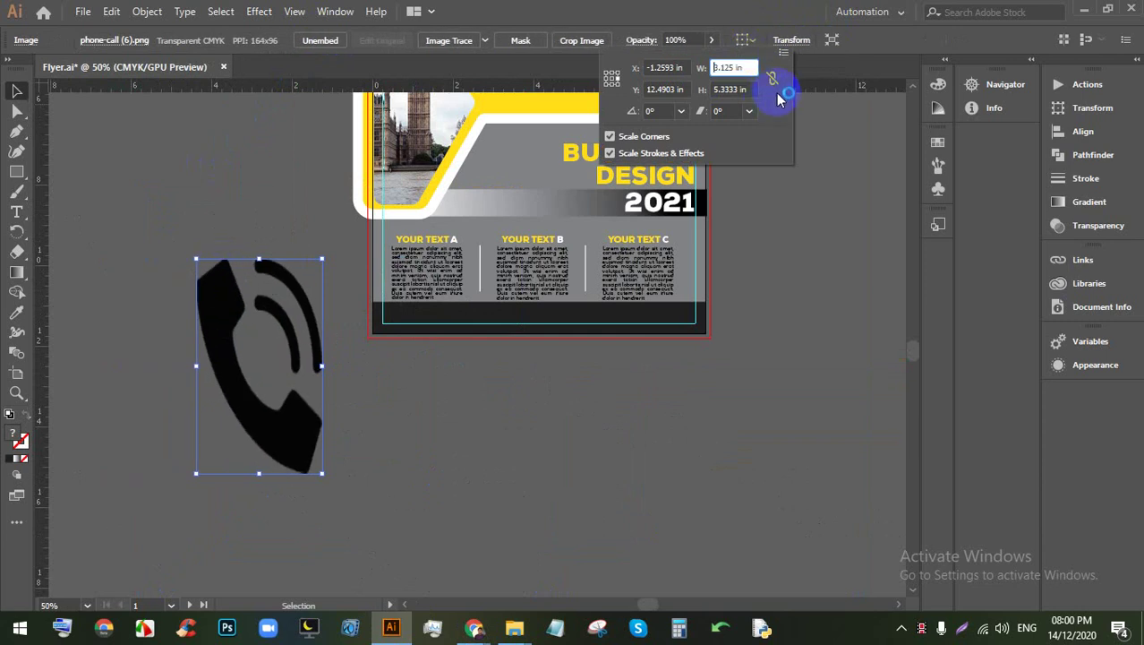
{"action": "left_click", "coordinate": [508, 358]}
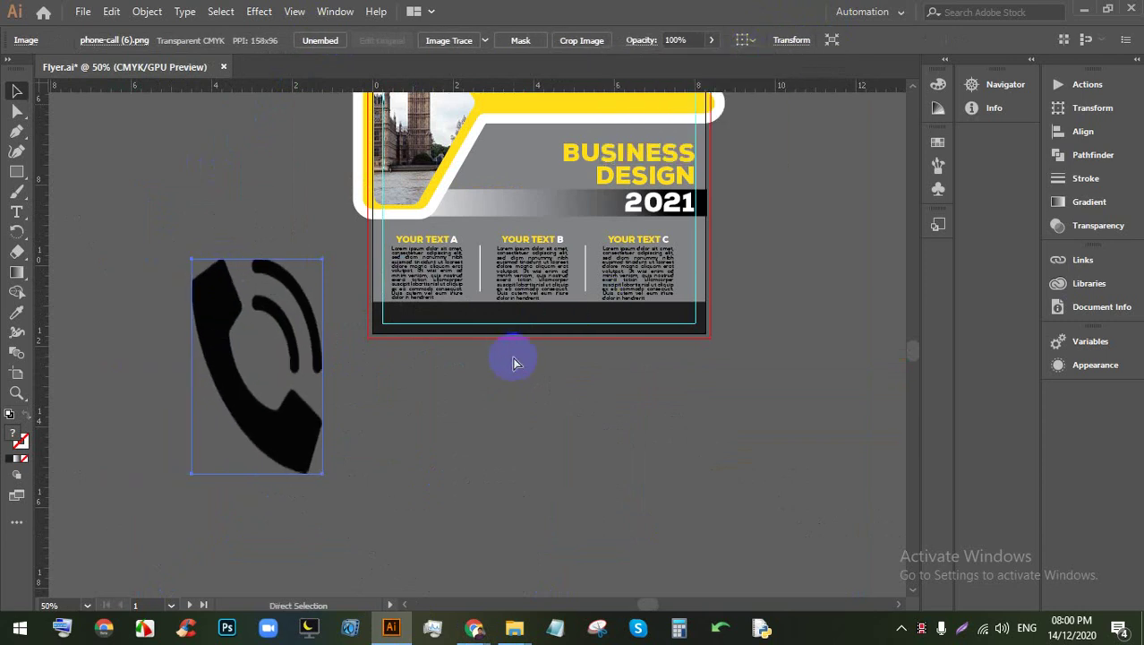
{"action": "key", "text": "ctrl+z"}
{"action": "key", "text": "ctrl+z"}
{"action": "key", "text": "ctrl+z"}
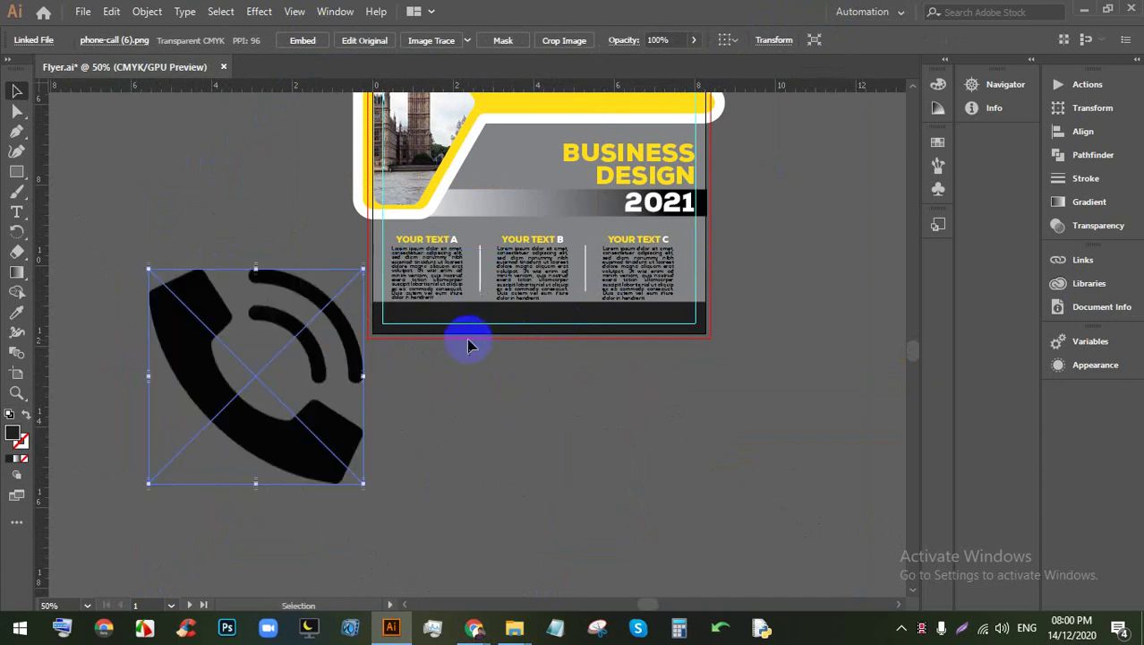
{"action": "left_click", "coordinate": [424, 491]}
Step: Link width and height and shrink the phone icon proportionally to 0.25 in
{"action": "left_click", "coordinate": [351, 452]}
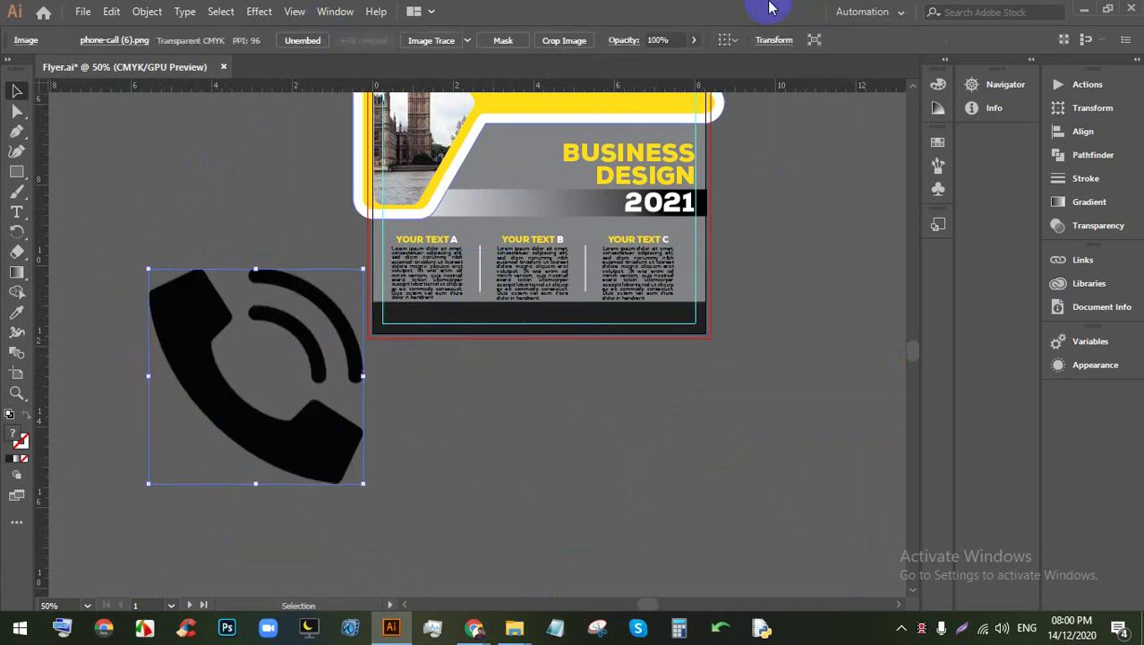
{"action": "left_click", "coordinate": [773, 40]}
{"action": "left_click", "coordinate": [771, 79]}
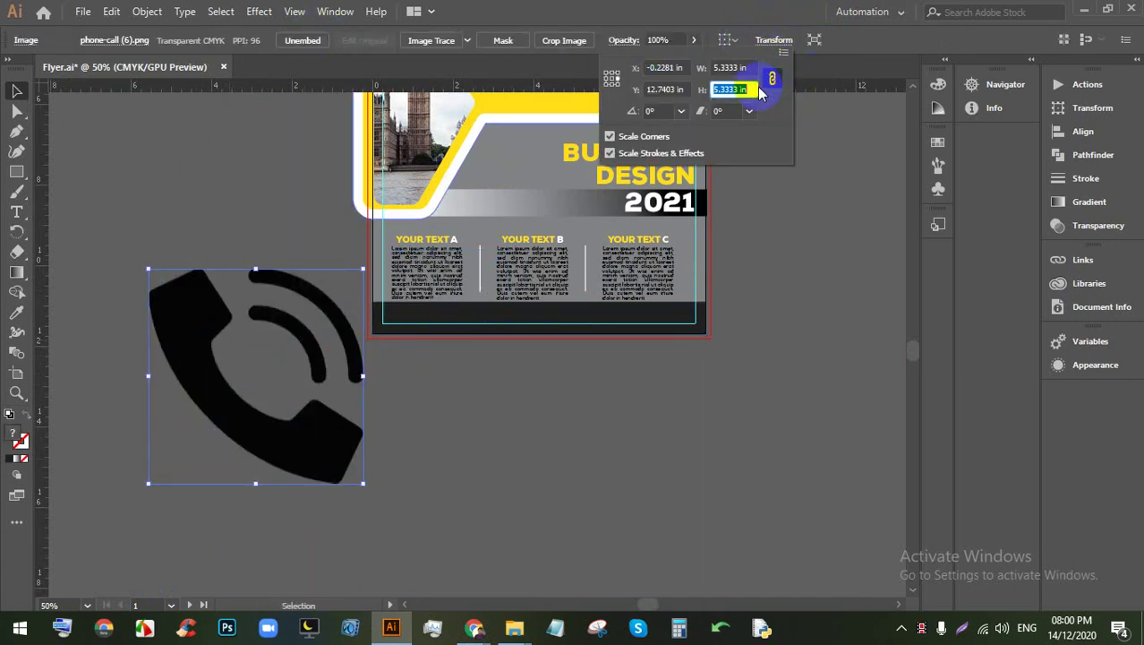
{"action": "key", "text": "Down"}
{"action": "key", "text": "Down"}
{"action": "key", "text": "Down"}
{"action": "key", "text": "Down"}
{"action": "key", "text": "Down"}
{"action": "key", "text": "Down"}
{"action": "key", "text": "Down"}
{"action": "key", "text": "Down"}
{"action": "key", "text": "Down"}
{"action": "key", "text": "Down"}
{"action": "key", "text": "Down"}
{"action": "key", "text": "Down"}
{"action": "key", "text": "Down"}
{"action": "key", "text": "Down"}
{"action": "key", "text": "Down"}
{"action": "key", "text": "Down"}
{"action": "key", "text": "Down"}
{"action": "key", "text": "Down"}
{"action": "key", "text": "Down"}
{"action": "key", "text": "Down"}
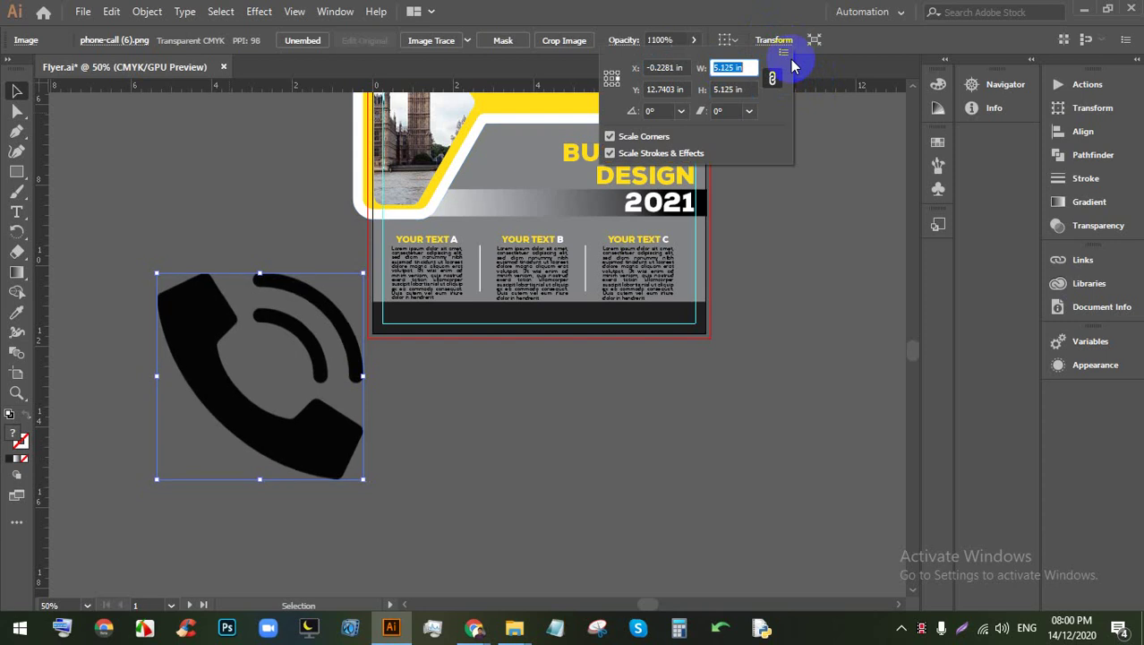
{"action": "key", "text": "Down"}
{"action": "key", "text": "Down"}
{"action": "key", "text": "Down"}
{"action": "key", "text": "Down"}
{"action": "key", "text": "Down"}
{"action": "key", "text": "Down"}
{"action": "key", "text": "Down"}
{"action": "key", "text": "Down"}
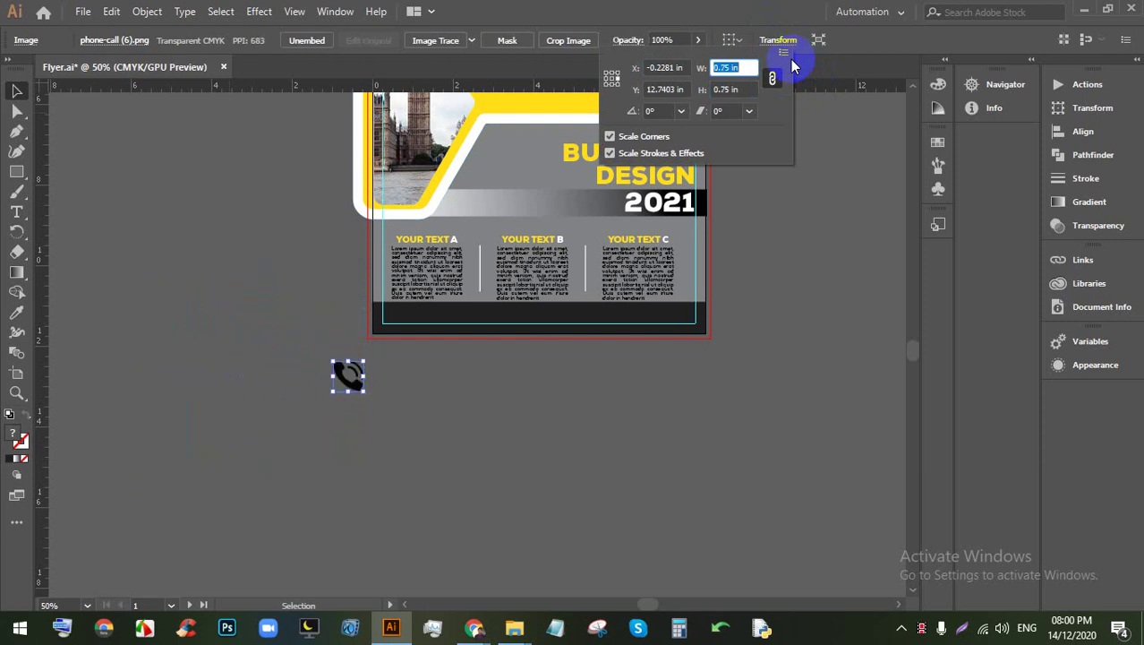
{"action": "key", "text": "Down"}
{"action": "key", "text": "Down"}
{"action": "key", "text": "Down"}
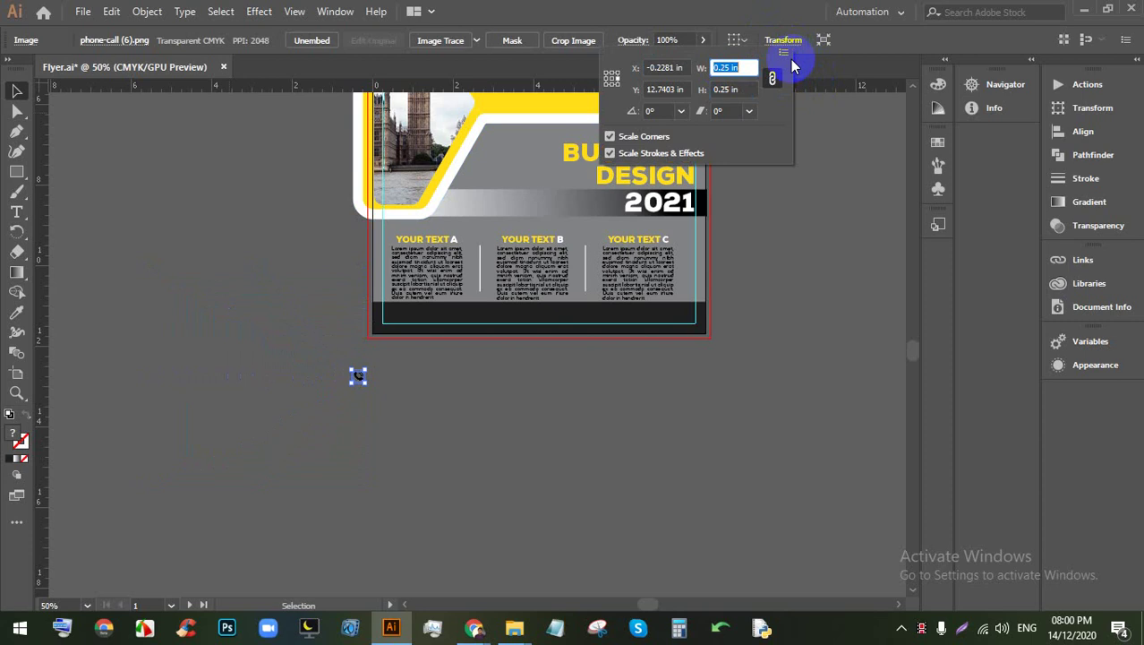
{"action": "scroll", "coordinate": [396, 382], "scroll_direction": "up", "scroll_amount": 5}
{"action": "left_click", "coordinate": [388, 400]}
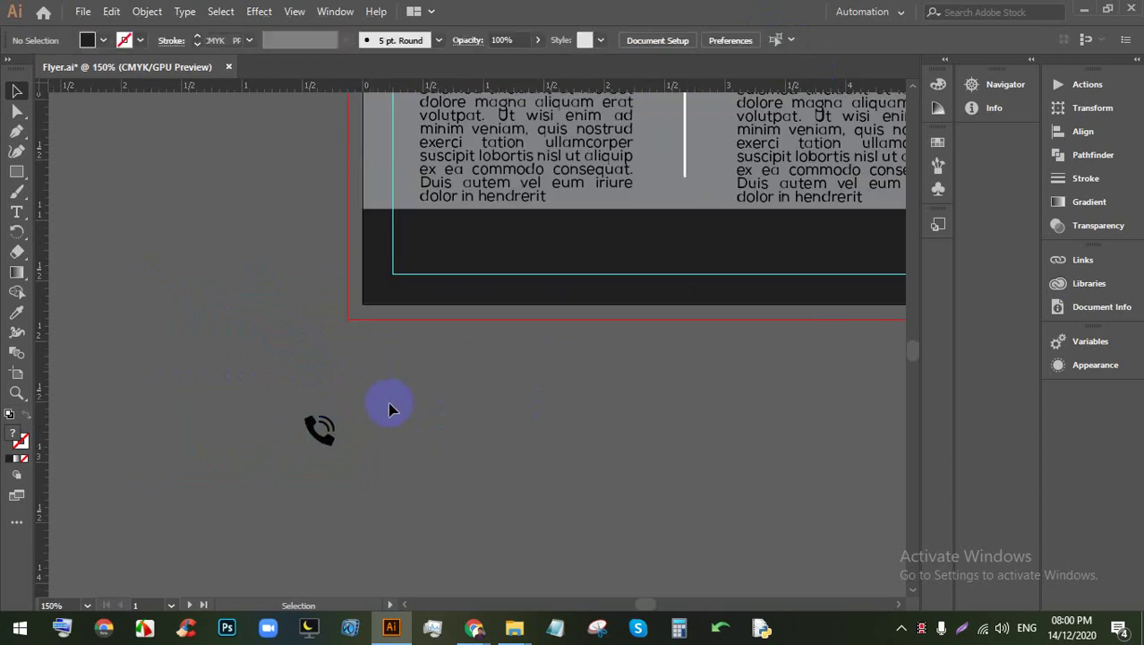
{"action": "left_click", "coordinate": [315, 434]}
{"action": "left_click", "coordinate": [51, 197]}
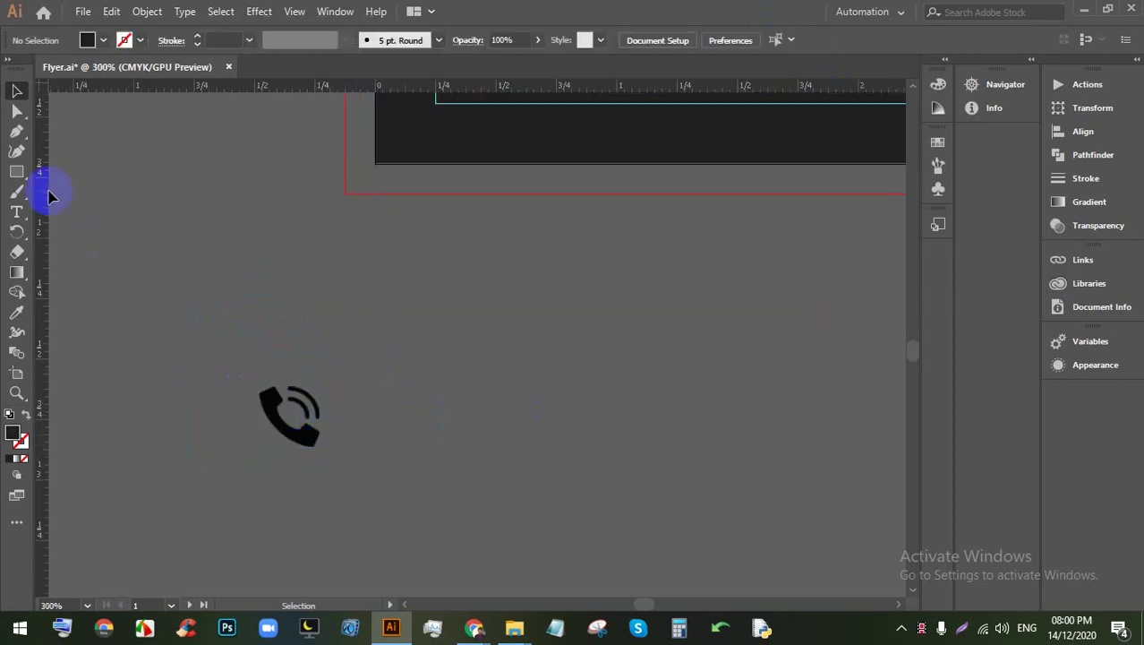
{"action": "left_click_drag", "start_coordinate": [19, 175], "coordinate": [65, 171]}
Step: Create a 0.3 × 0.3 in square and fill it light grey
{"action": "left_click", "coordinate": [318, 354]}
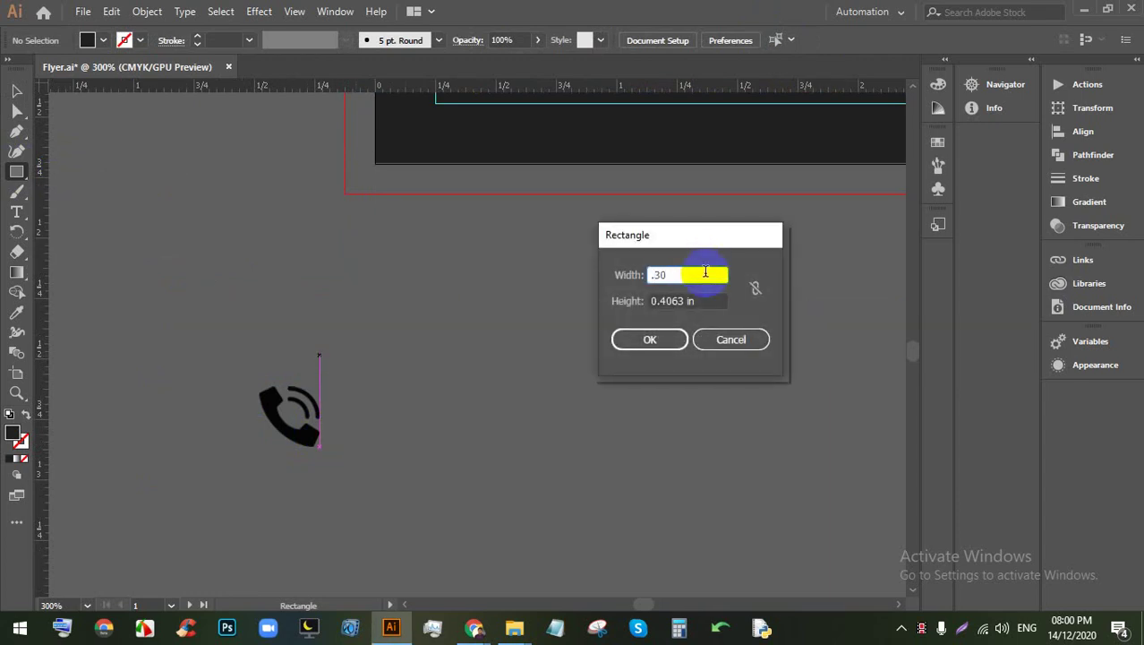
{"action": "left_click", "coordinate": [716, 300]}
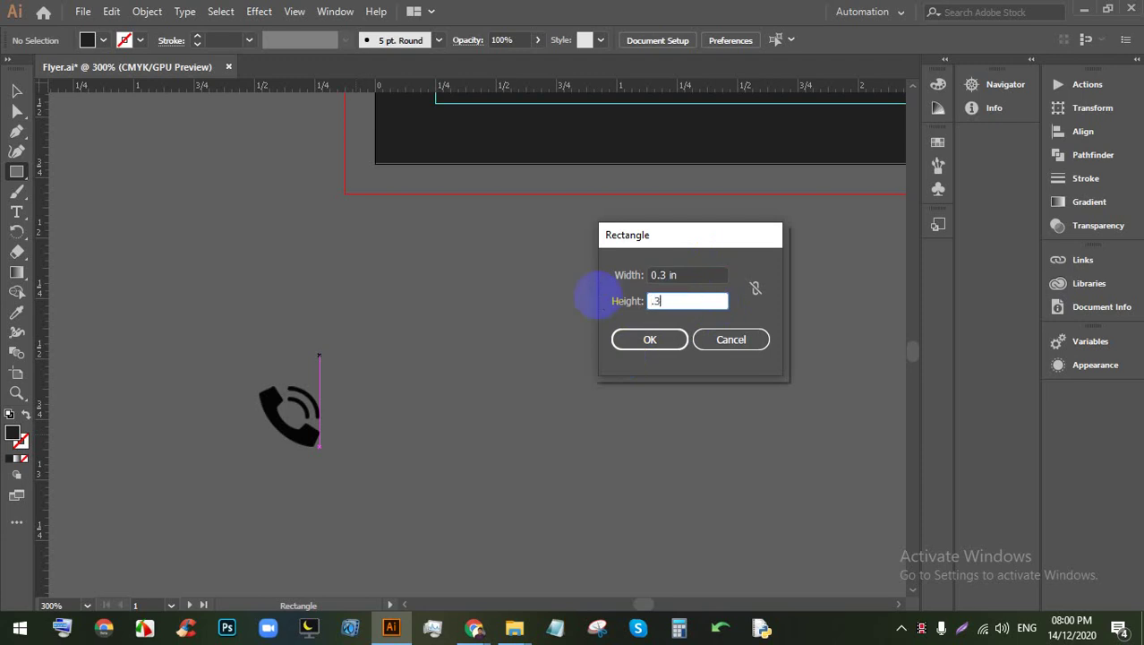
{"action": "key", "text": "Return"}
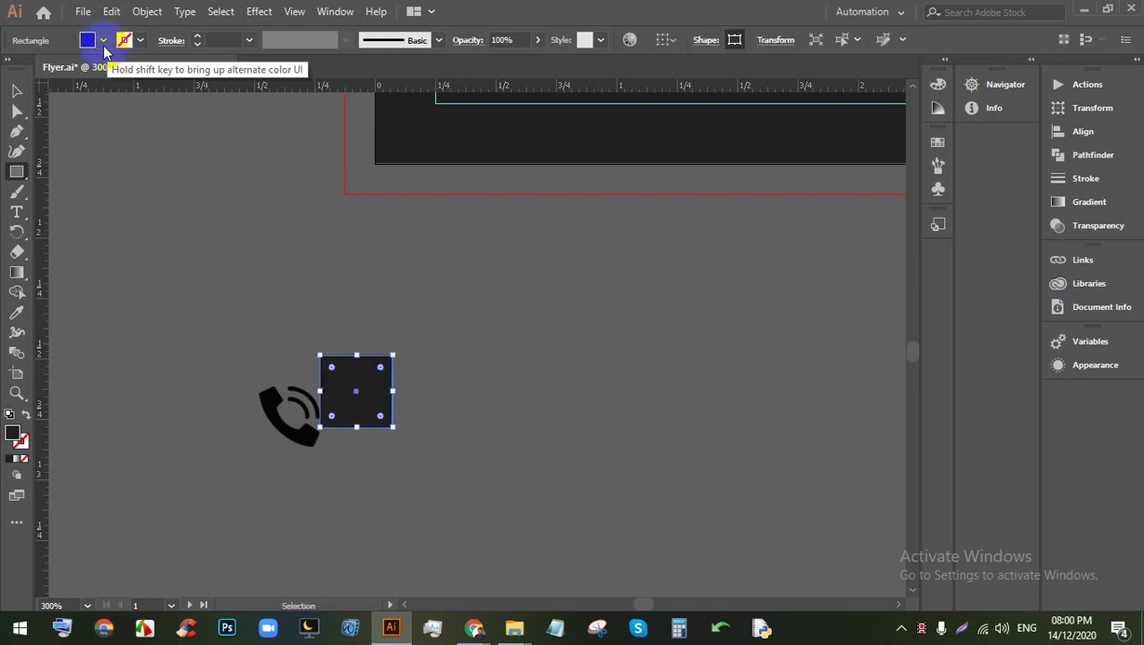
{"action": "left_click", "coordinate": [103, 40]}
{"action": "left_click", "coordinate": [86, 120]}
{"action": "left_click", "coordinate": [513, 324]}
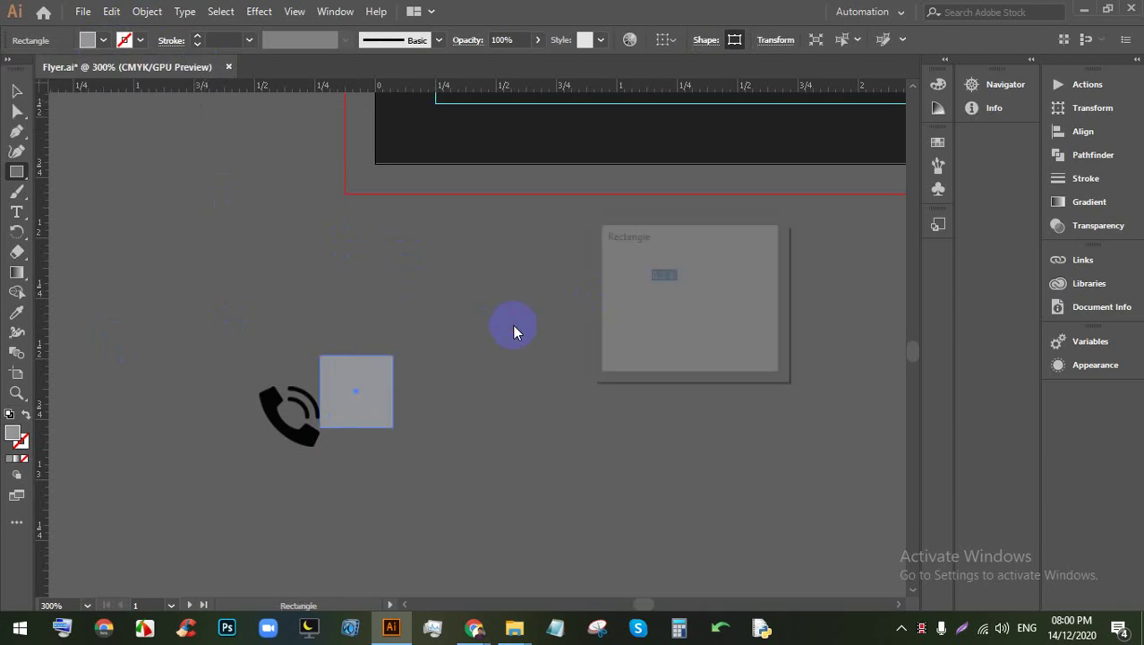
{"action": "left_click", "coordinate": [723, 344]}
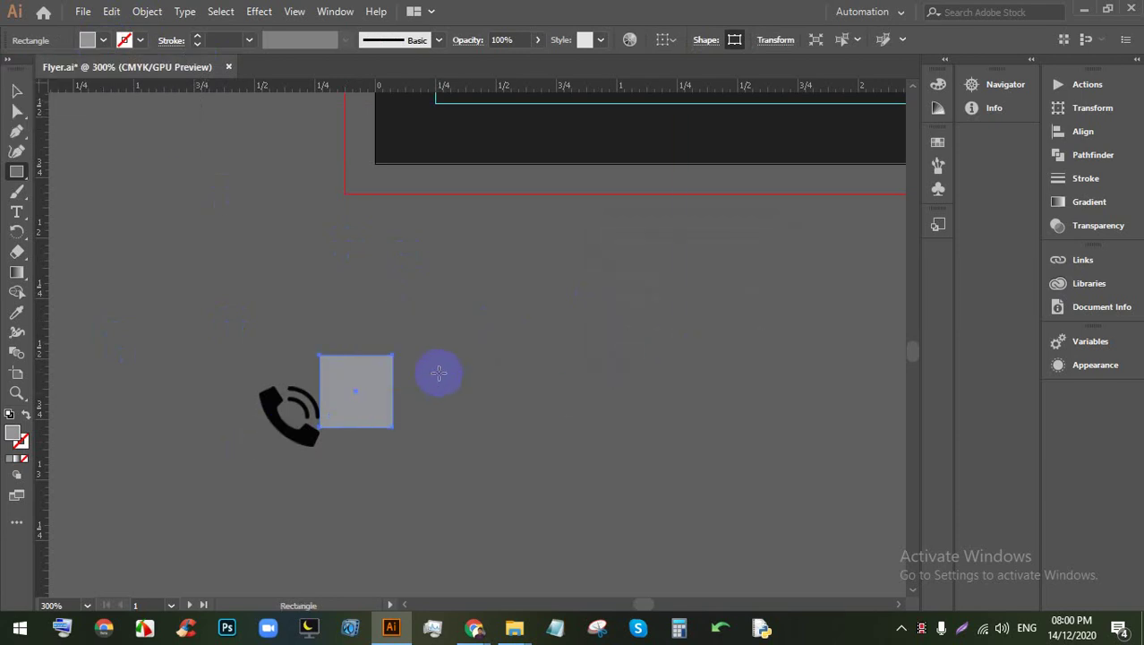
Step: Move the phone image up and left so it sits just above the grey square
{"action": "left_click", "coordinate": [16, 90]}
{"action": "left_click", "coordinate": [255, 242]}
{"action": "left_click_drag", "start_coordinate": [289, 410], "coordinate": [269, 324]}
{"action": "left_click", "coordinate": [405, 343]}
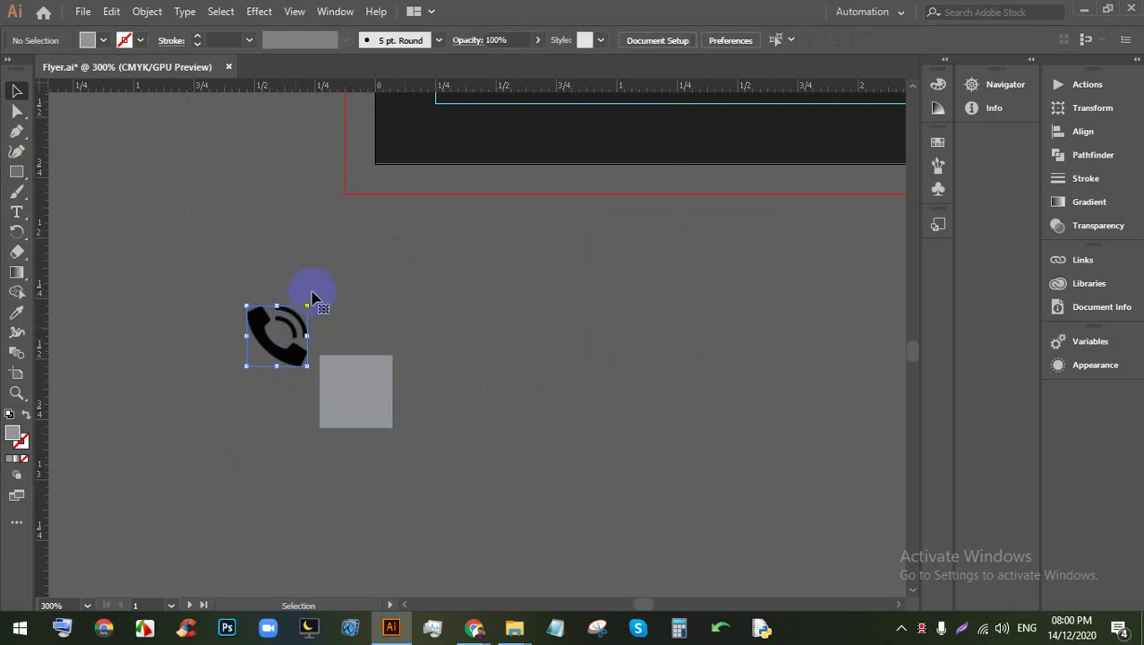
{"action": "left_click", "coordinate": [301, 313]}
Step: Image Trace the phone photo as a Black and White Logo, then expand and ungroup it
{"action": "left_click", "coordinate": [481, 43]}
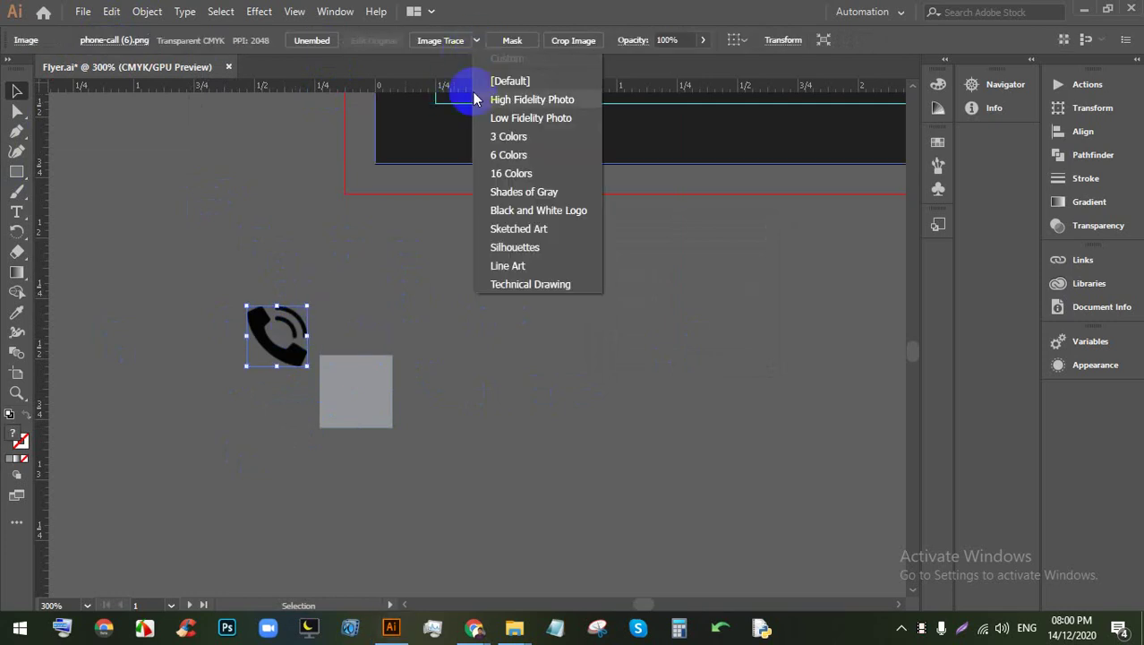
{"action": "left_click", "coordinate": [506, 207]}
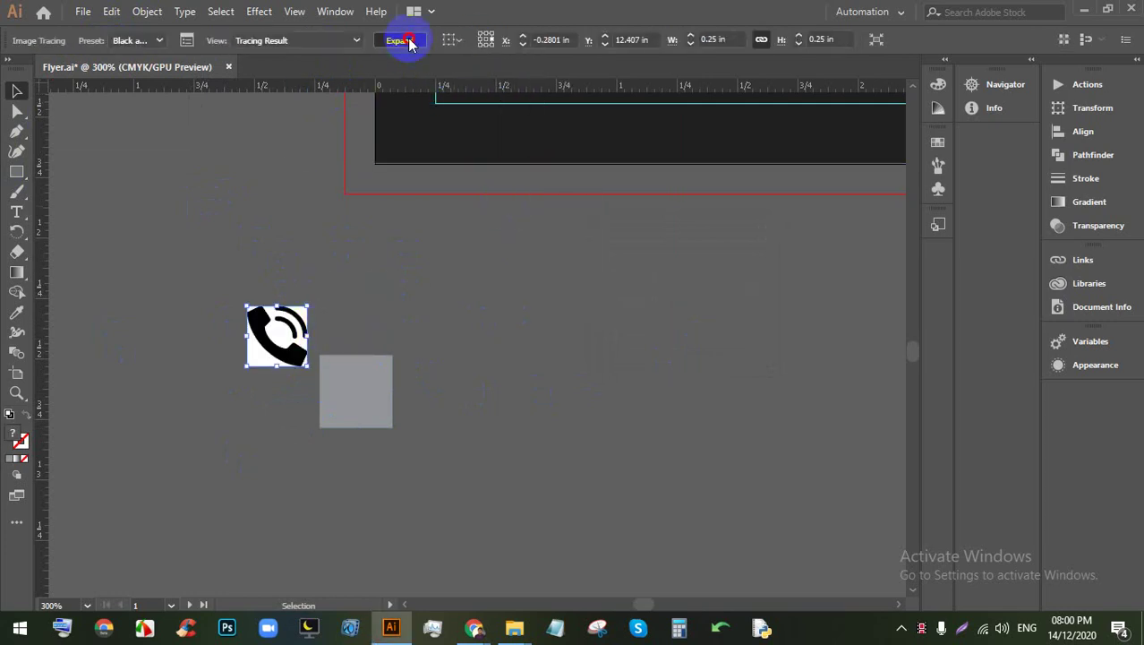
{"action": "left_click", "coordinate": [400, 40]}
{"action": "right_click", "coordinate": [298, 323]}
{"action": "left_click", "coordinate": [332, 464]}
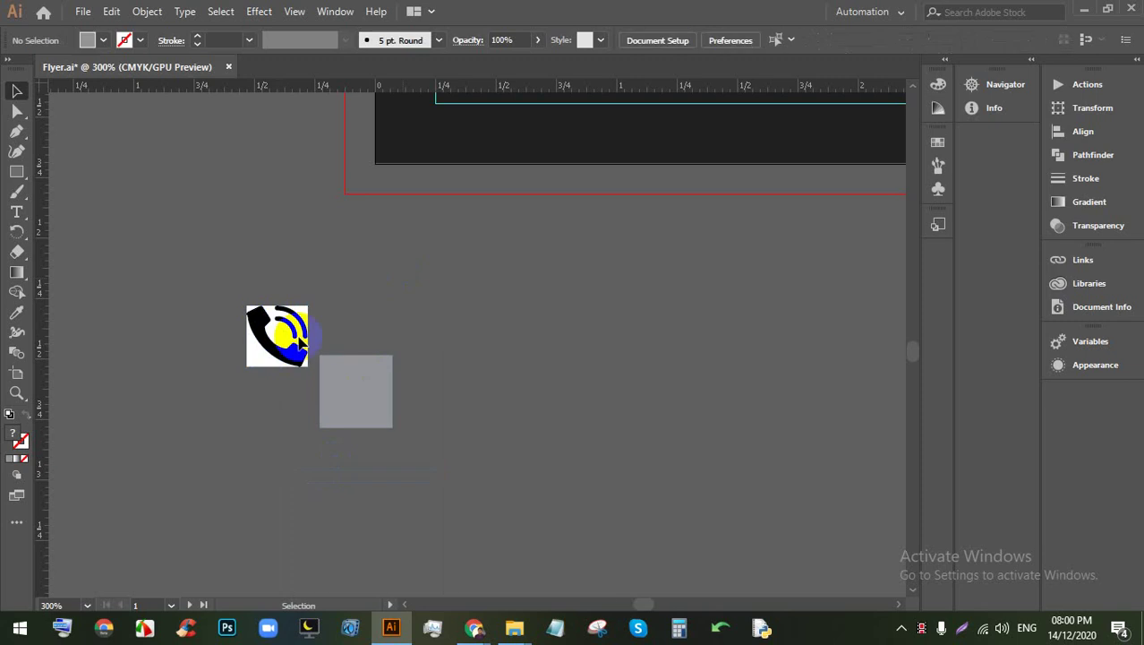
Step: Delete the white background shape from the traced phone
{"action": "left_click", "coordinate": [301, 338]}
{"action": "right_click", "coordinate": [287, 324]}
{"action": "left_click", "coordinate": [422, 313]}
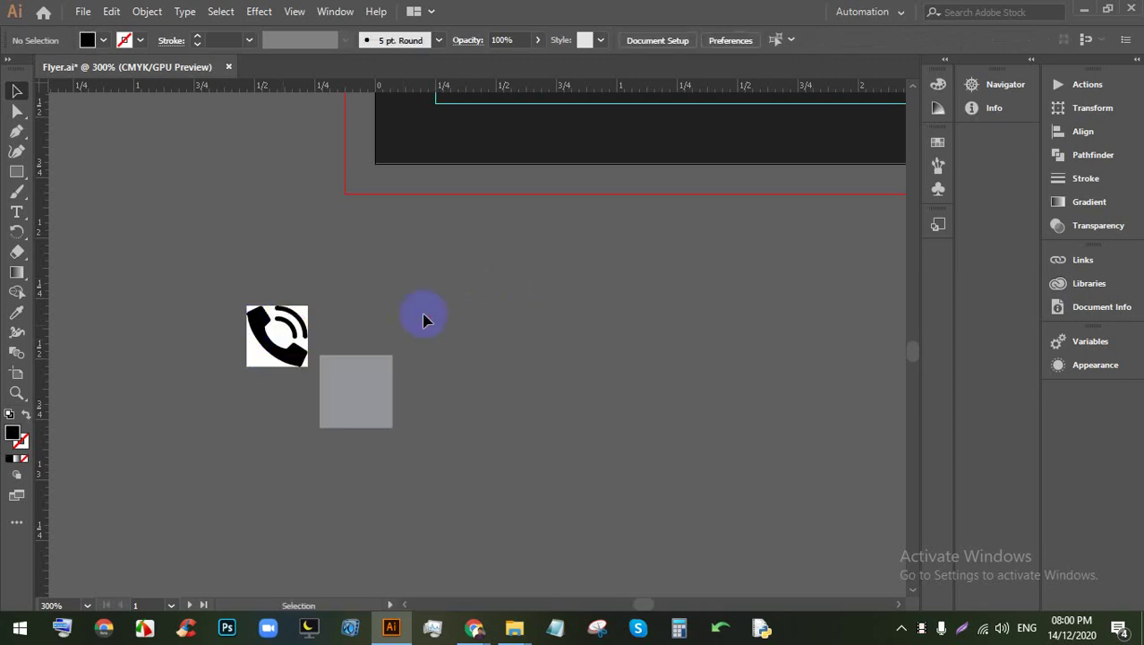
{"action": "left_click", "coordinate": [261, 359]}
{"action": "scroll", "coordinate": [265, 333], "scroll_direction": "up", "scroll_amount": 3}
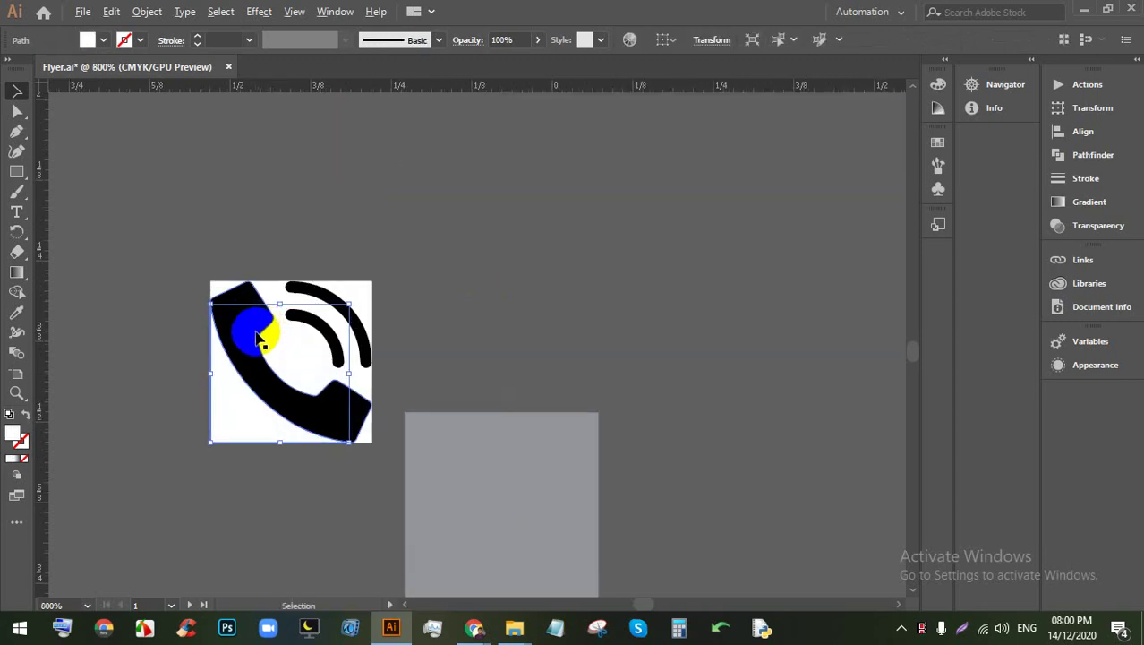
{"action": "key", "text": "Delete"}
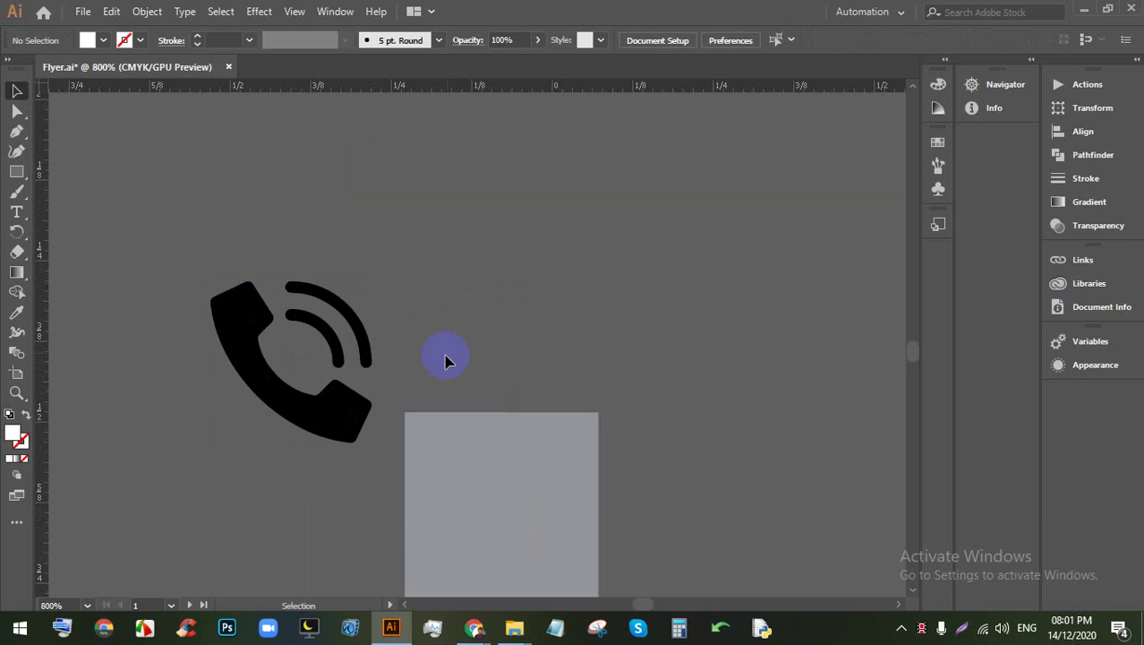
Step: Fill the traced phone icon with white
{"action": "left_click_drag", "start_coordinate": [447, 360], "coordinate": [248, 421]}
{"action": "left_click", "coordinate": [414, 243]}
{"action": "left_click", "coordinate": [321, 358]}
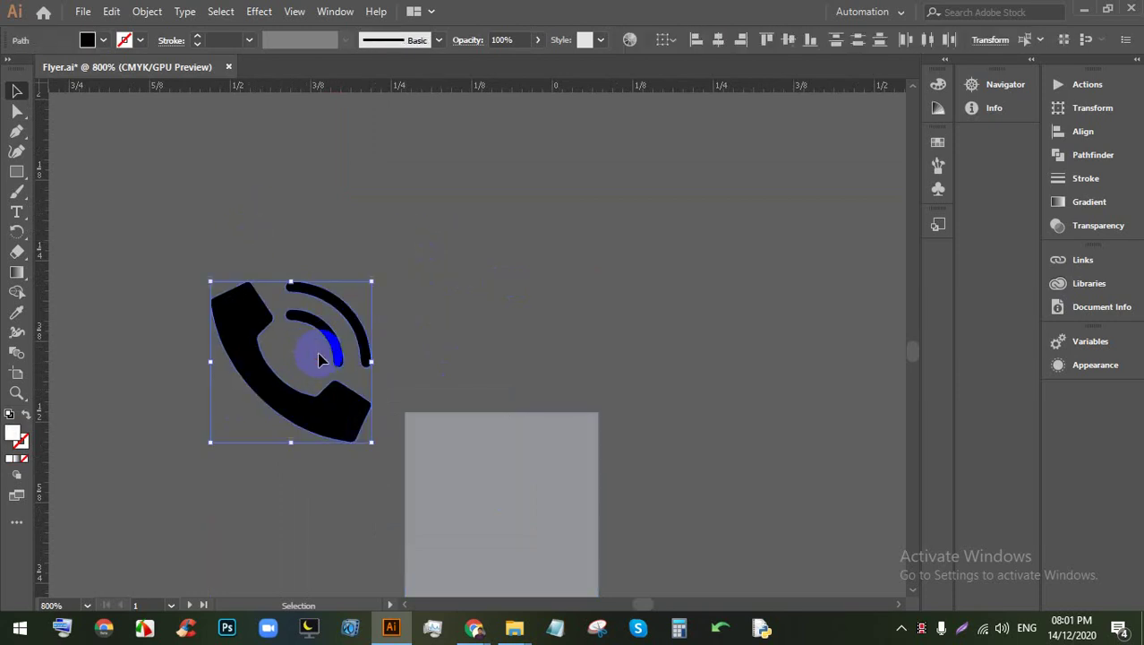
{"action": "left_click", "coordinate": [338, 352]}
{"action": "left_click", "coordinate": [103, 39]}
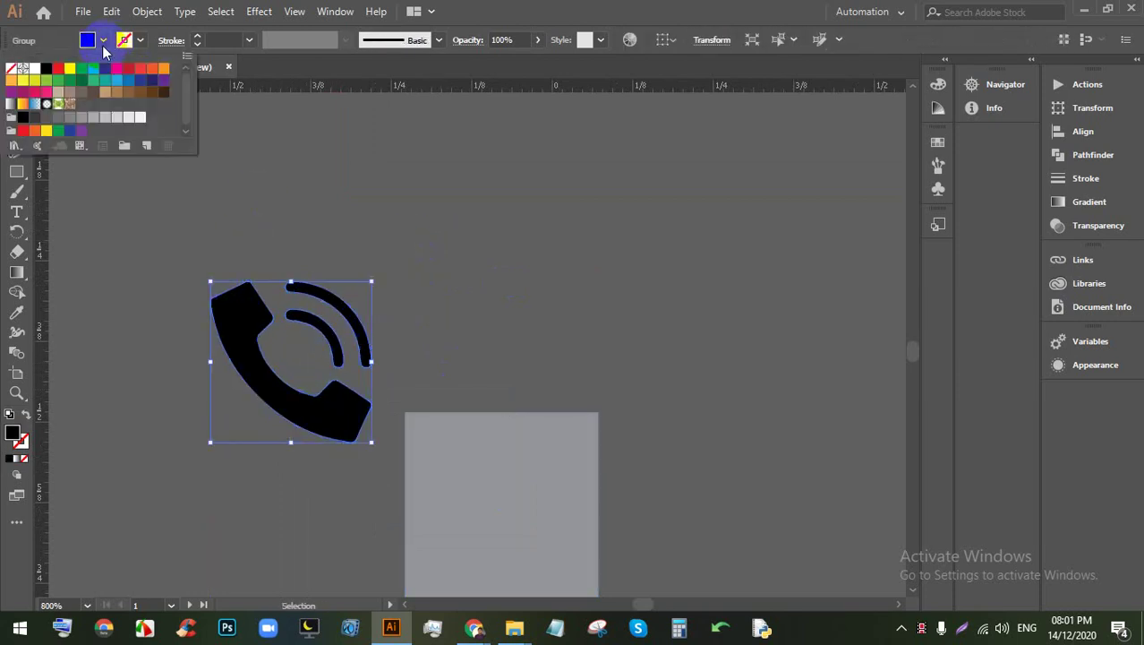
{"action": "left_click", "coordinate": [32, 64]}
{"action": "left_click", "coordinate": [431, 225]}
Step: Centre the phone on the grey square both ways and send the square behind it
{"action": "left_click", "coordinate": [474, 286]}
{"action": "key", "text": "ctrl+minus"}
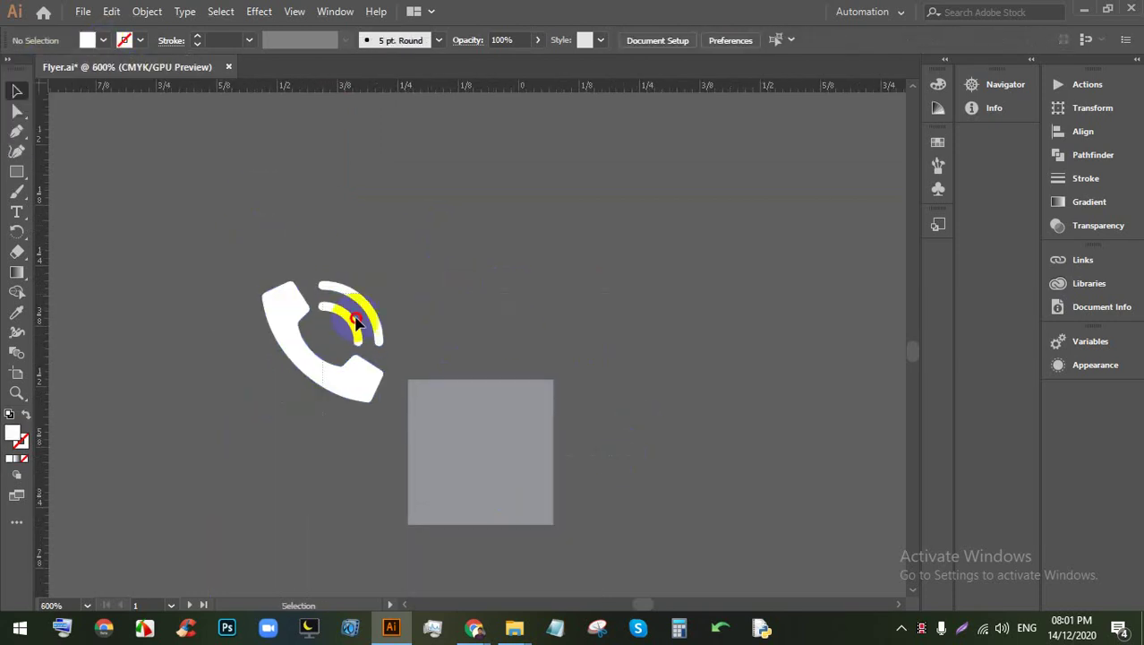
{"action": "key", "text": "ctrl+a"}
{"action": "left_click", "coordinate": [717, 41]}
{"action": "left_click", "coordinate": [788, 40]}
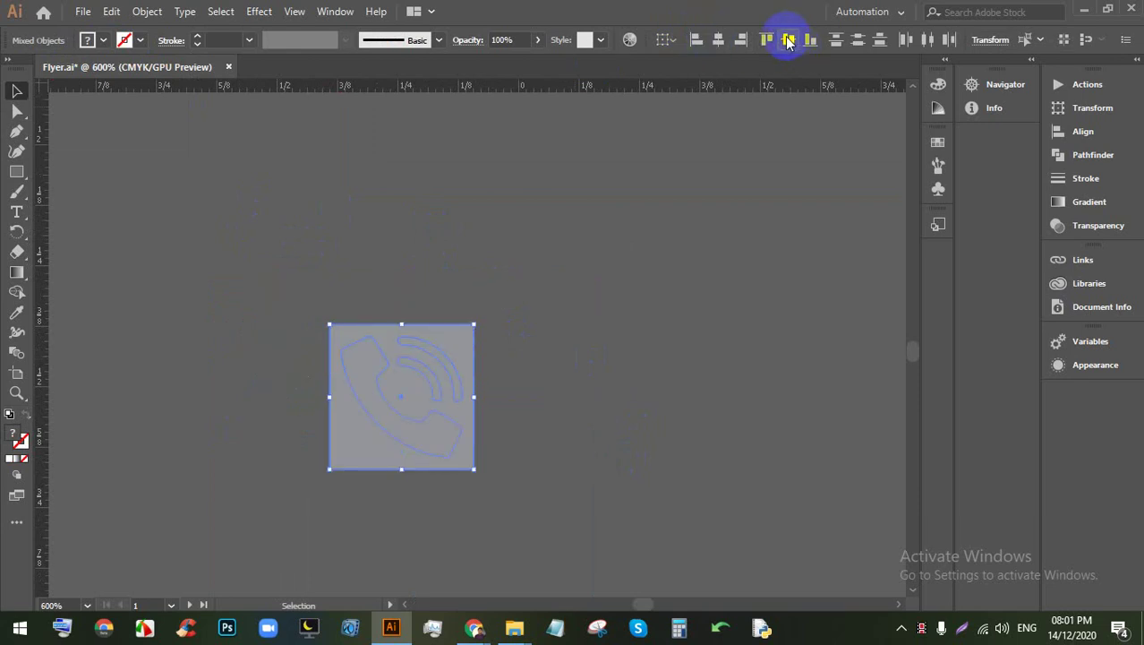
{"action": "left_click", "coordinate": [727, 172]}
{"action": "left_click", "coordinate": [455, 401]}
{"action": "key", "text": "ctrl+shift+bracketleft"}
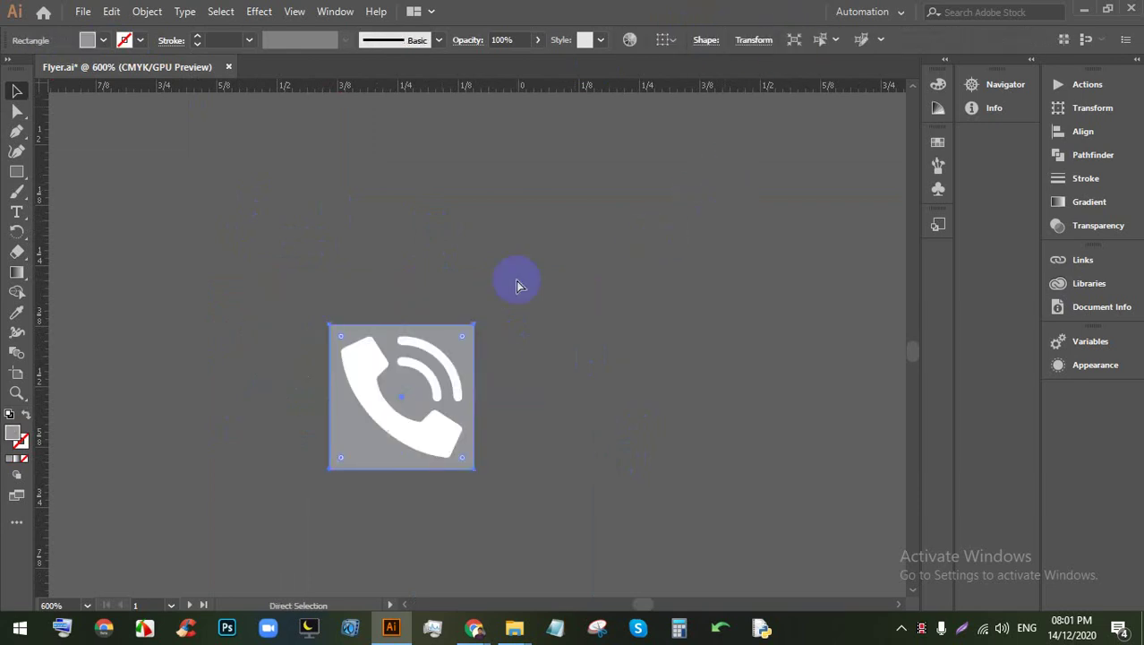
{"action": "left_click", "coordinate": [556, 363]}
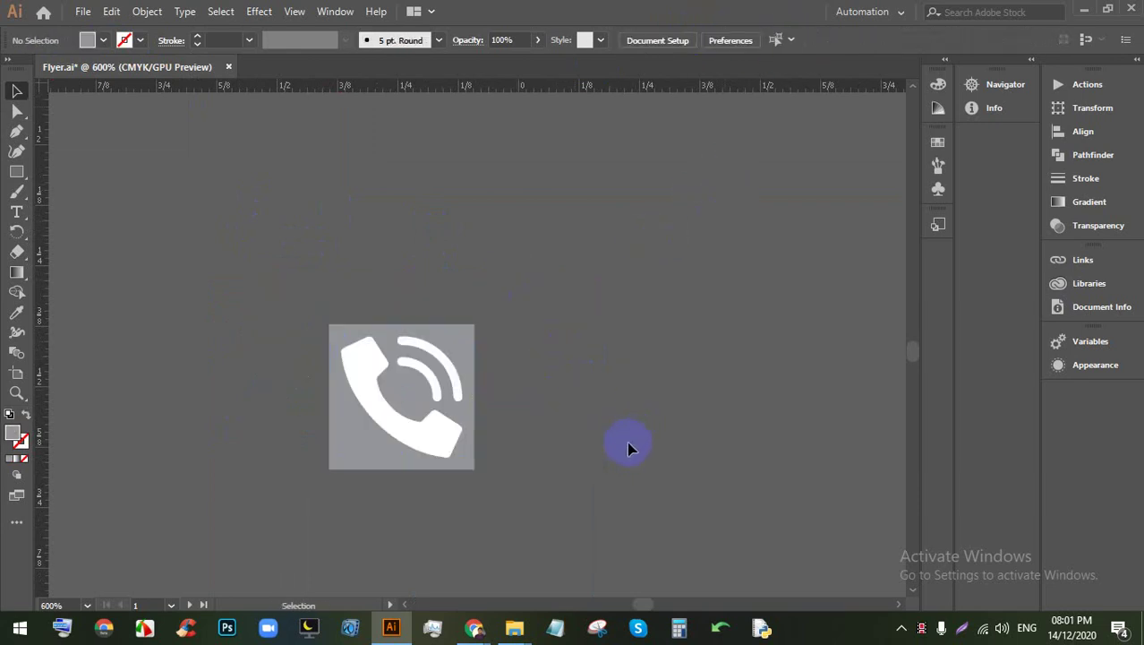
Step: Group the grey square and white phone icon together
{"action": "left_click_drag", "start_coordinate": [628, 448], "coordinate": [278, 285]}
{"action": "key", "text": "ctrl+g"}
{"action": "key", "text": "v"}
{"action": "key", "text": "ctrl+minus"}
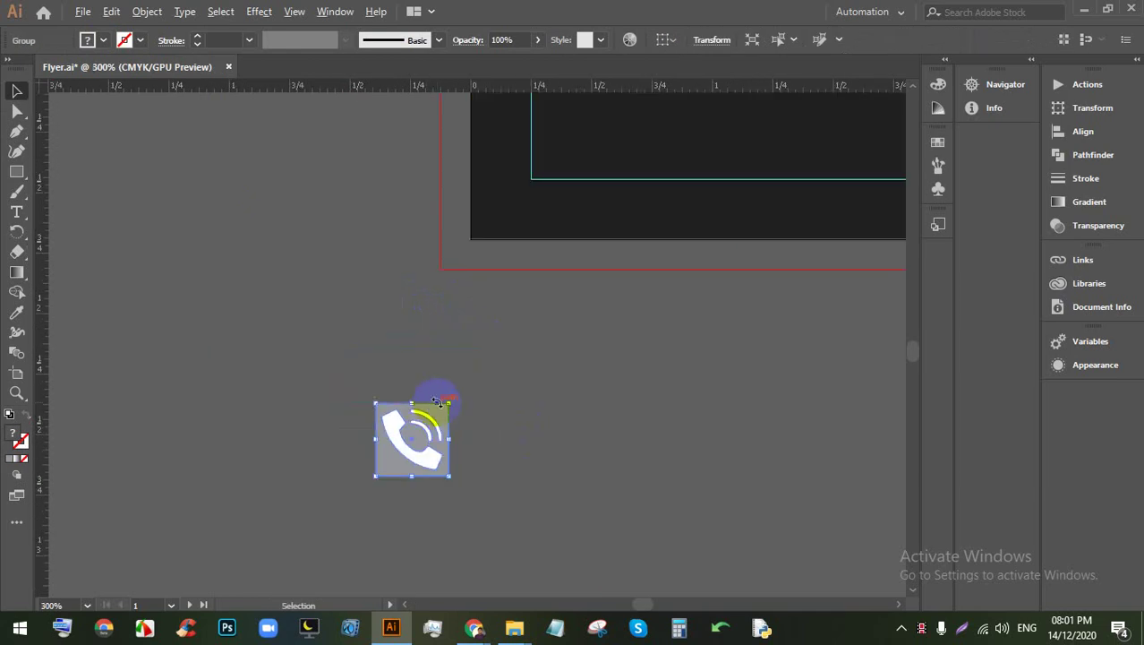
Step: Move the phone badge group onto the left end of the dark footer
{"action": "left_click_drag", "start_coordinate": [414, 434], "coordinate": [611, 229]}
{"action": "scroll", "coordinate": [674, 317], "scroll_direction": "up", "scroll_amount": 2}
{"action": "scroll", "coordinate": [689, 296], "scroll_direction": "up", "scroll_amount": 1}
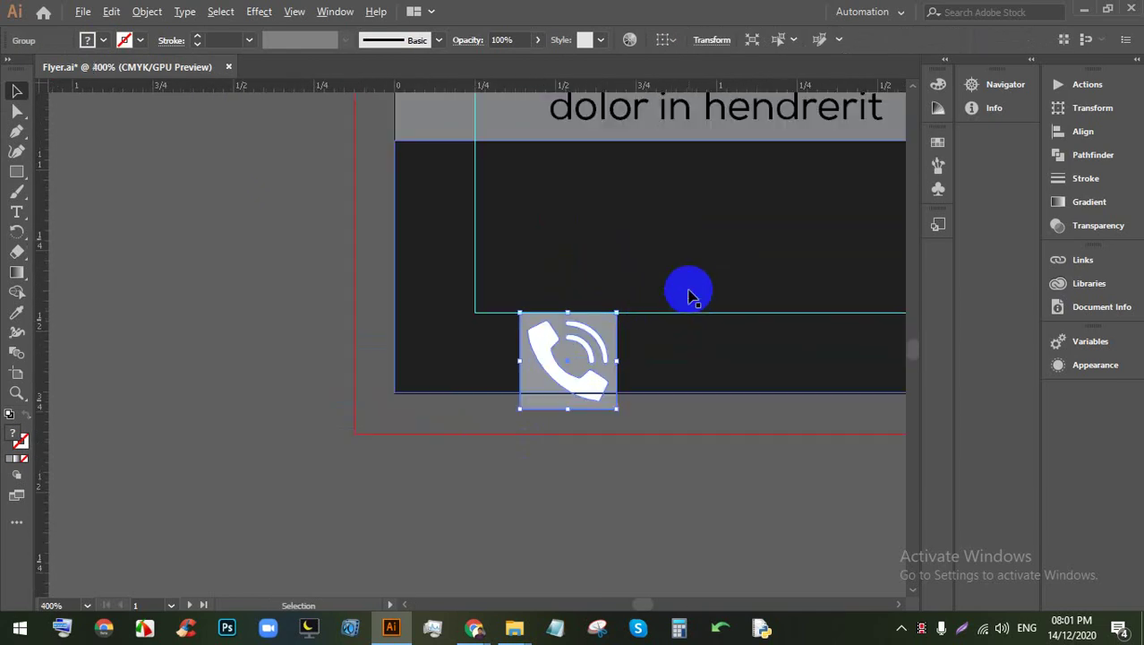
{"action": "scroll", "coordinate": [468, 301], "scroll_direction": "right", "scroll_amount": 3}
{"action": "left_click_drag", "start_coordinate": [280, 374], "coordinate": [309, 248]}
{"action": "scroll", "coordinate": [308, 248], "scroll_direction": "down", "scroll_amount": 2}
{"action": "left_click", "coordinate": [423, 421]}
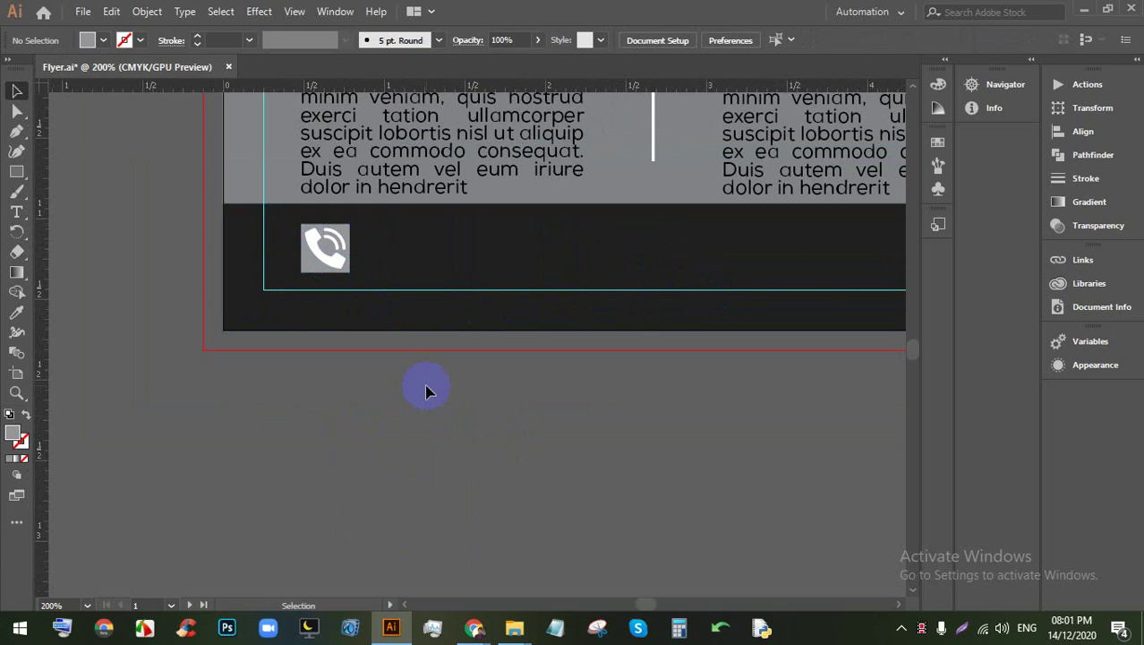
{"action": "scroll", "coordinate": [422, 389], "scroll_direction": "up", "scroll_amount": 2}
{"action": "scroll", "coordinate": [365, 306], "scroll_direction": "up", "scroll_amount": 2}
{"action": "scroll", "coordinate": [365, 306], "scroll_direction": "right", "scroll_amount": 1}
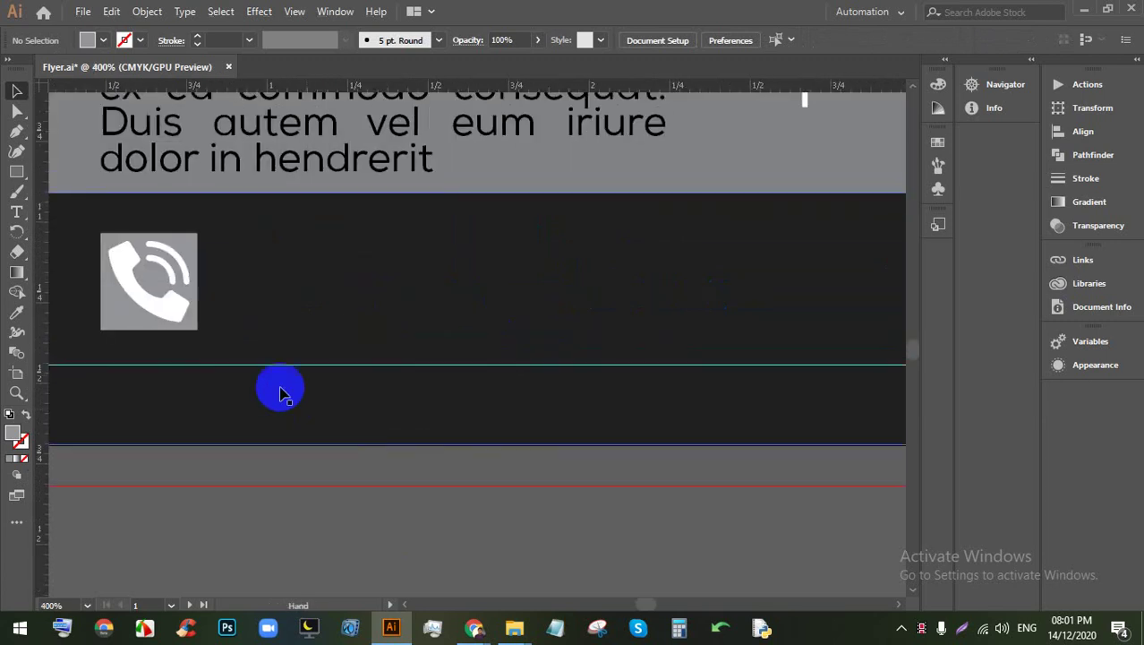
{"action": "left_click", "coordinate": [143, 276]}
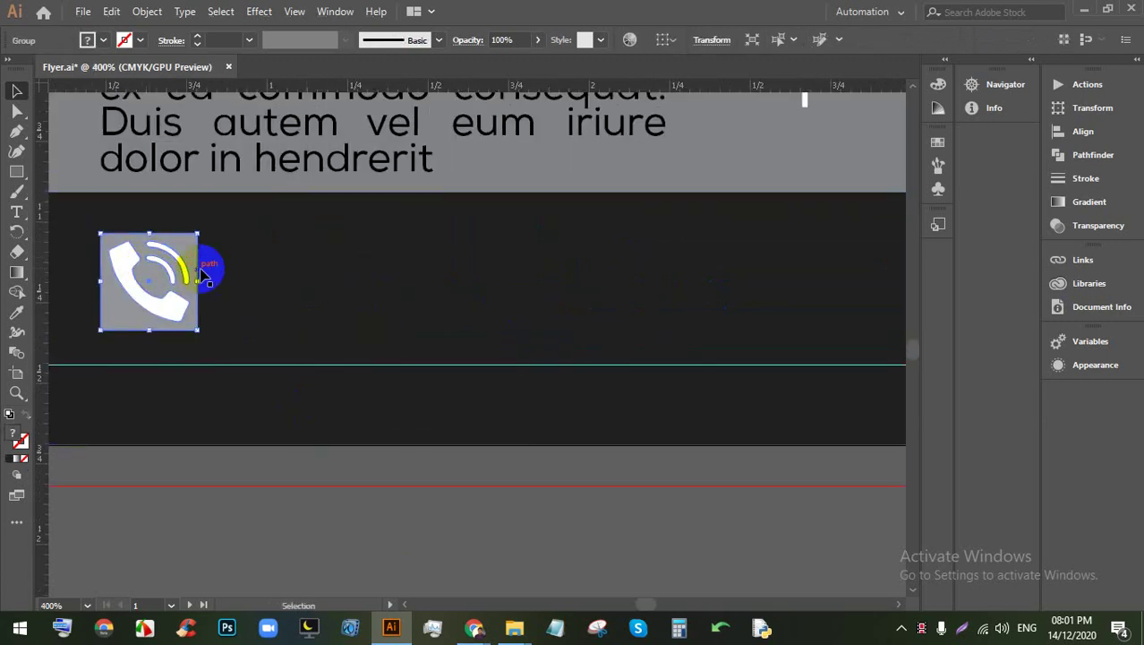
{"action": "left_click", "coordinate": [17, 212]}
{"action": "scroll", "coordinate": [153, 225], "scroll_direction": "down", "scroll_amount": 2}
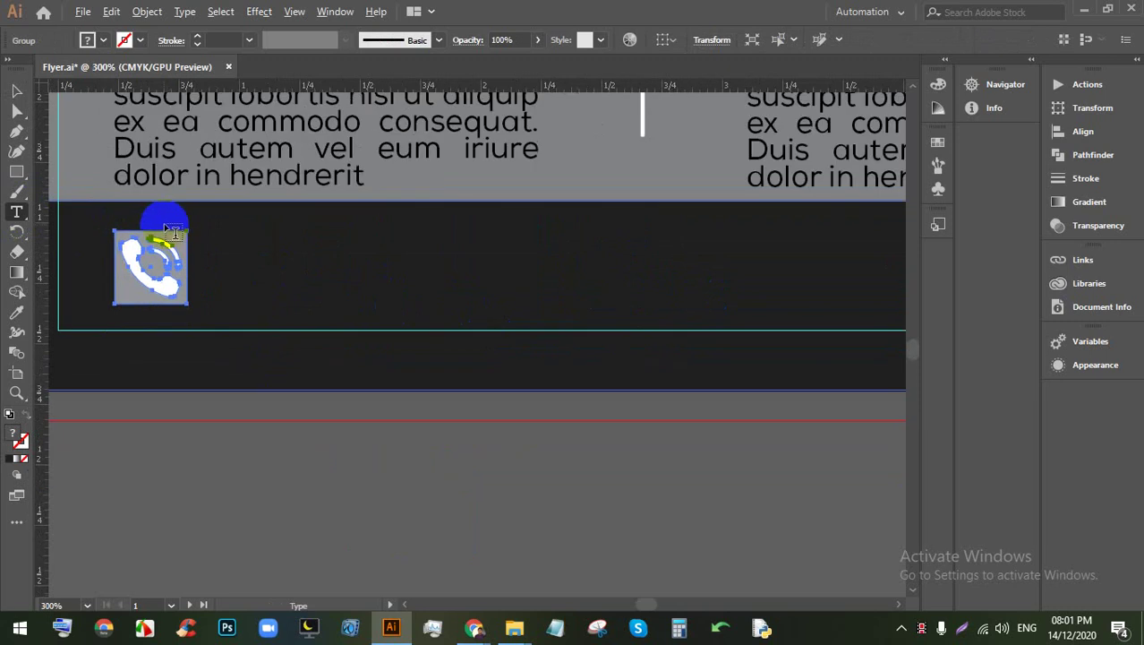
Step: Add a text line with the phone number beside the phone icon
{"action": "scroll", "coordinate": [246, 297], "scroll_direction": "up", "scroll_amount": 3}
{"action": "left_click", "coordinate": [269, 289]}
{"action": "triple_click", "coordinate": [303, 276]}
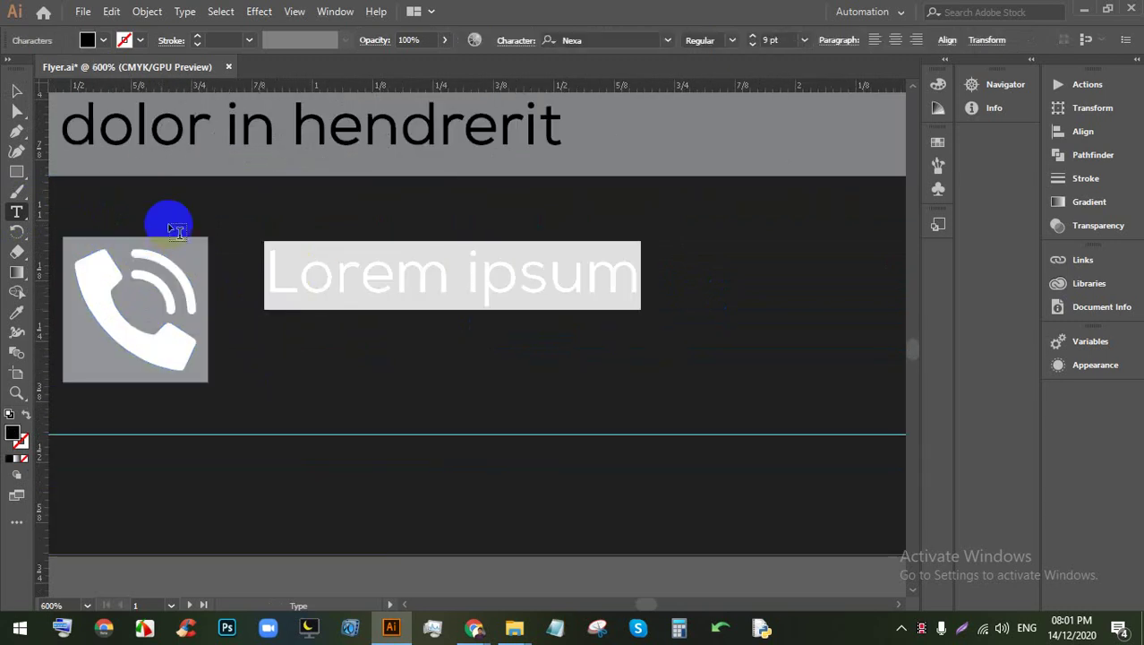
{"action": "key", "text": "BackSpace"}
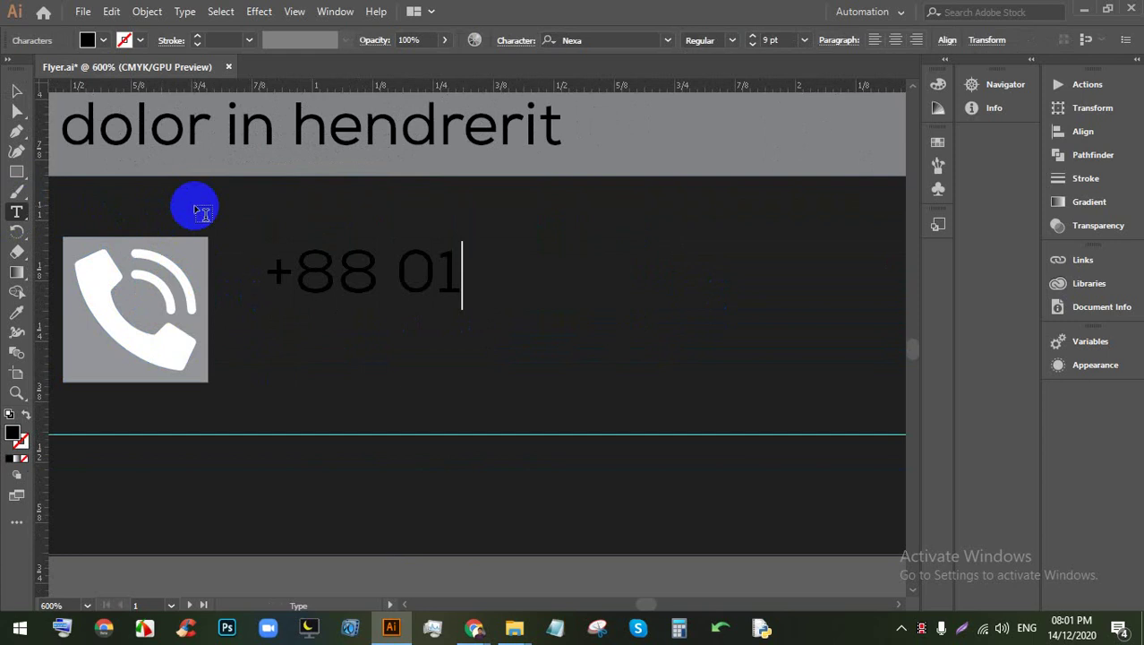
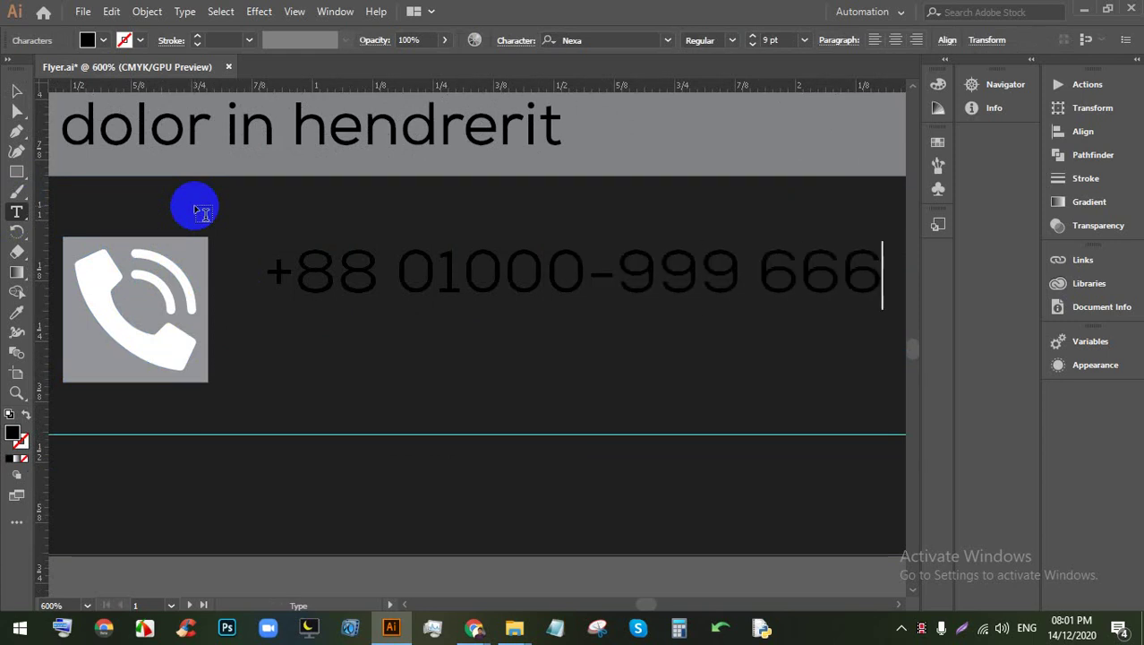
Step: Make the phone number white and move it level with the icon
{"action": "triple_click", "coordinate": [332, 280]}
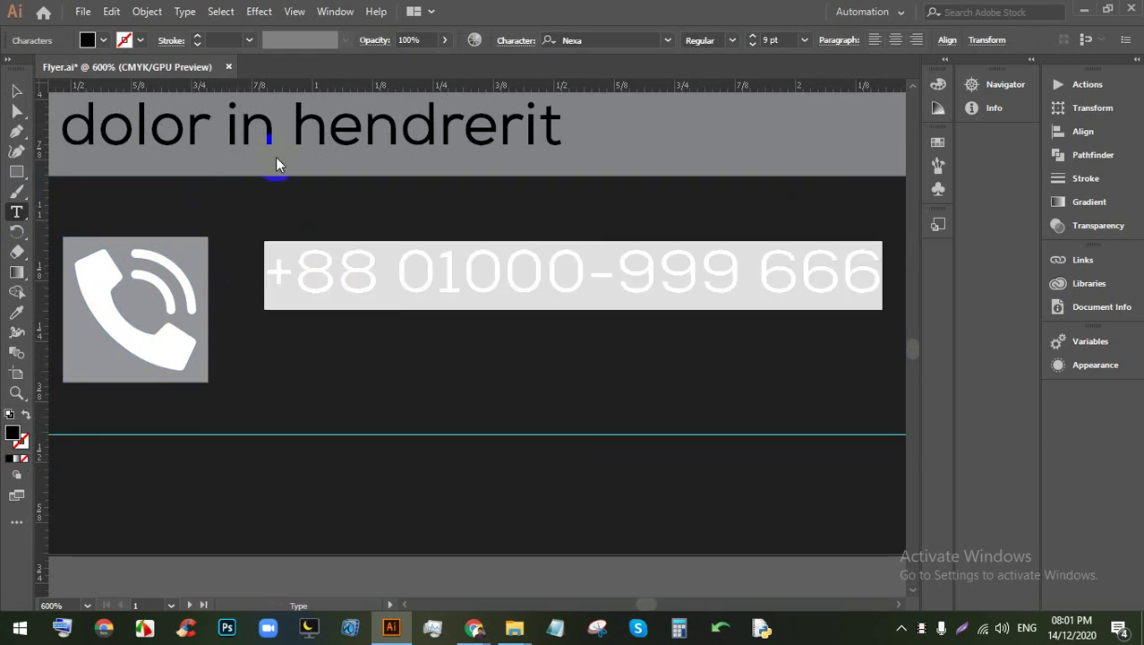
{"action": "left_click", "coordinate": [102, 42]}
{"action": "left_click", "coordinate": [34, 59]}
{"action": "left_click", "coordinate": [20, 91]}
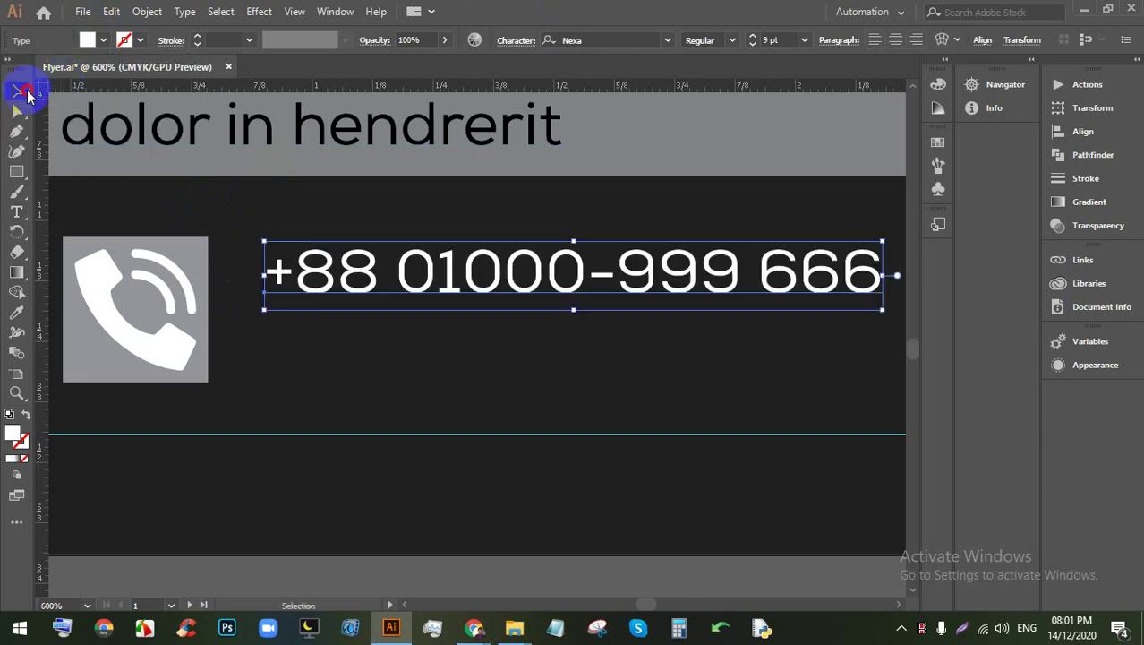
{"action": "left_click_drag", "start_coordinate": [365, 286], "coordinate": [312, 344]}
Step: Try moving the dark footer rectangle up, then undo the move
{"action": "scroll", "coordinate": [318, 334], "scroll_direction": "down", "scroll_amount": 1}
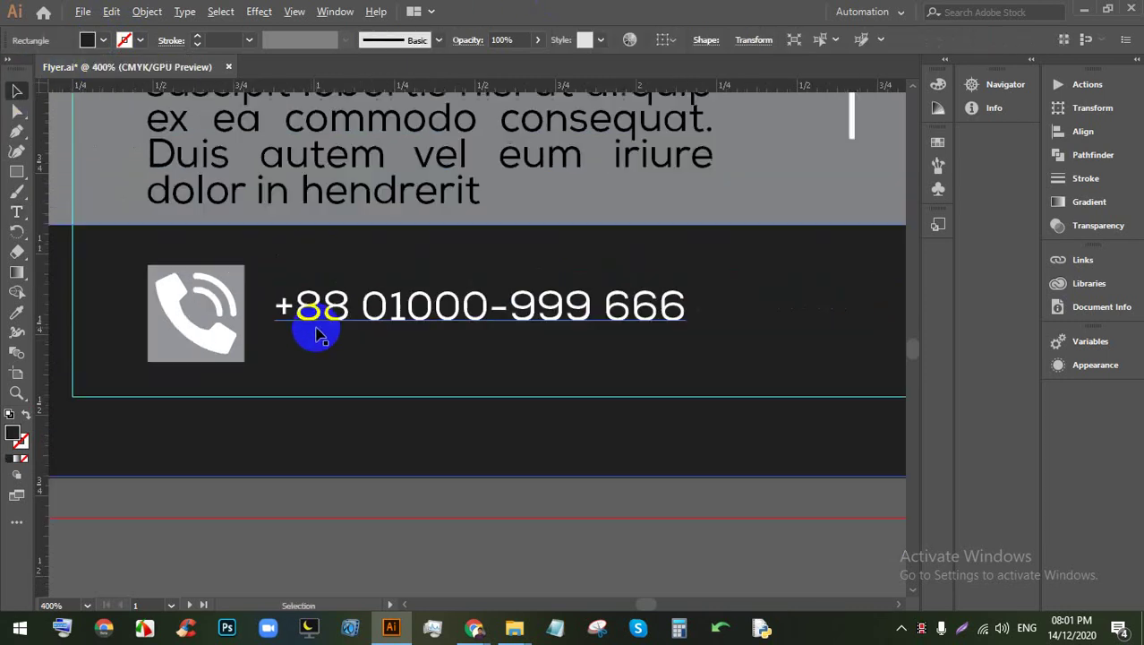
{"action": "scroll", "coordinate": [318, 334], "scroll_direction": "down", "scroll_amount": 1}
{"action": "left_click", "coordinate": [339, 452]}
{"action": "left_click", "coordinate": [277, 405]}
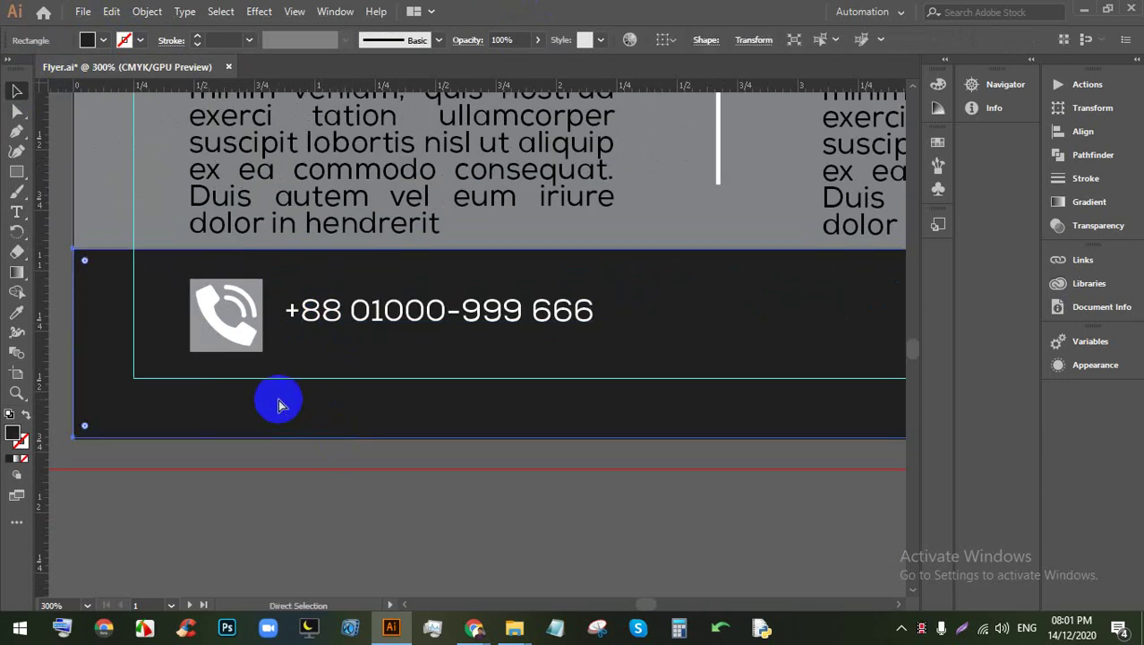
{"action": "left_click_drag", "start_coordinate": [389, 365], "coordinate": [277, 348]}
{"action": "key", "text": "ctrl+z"}
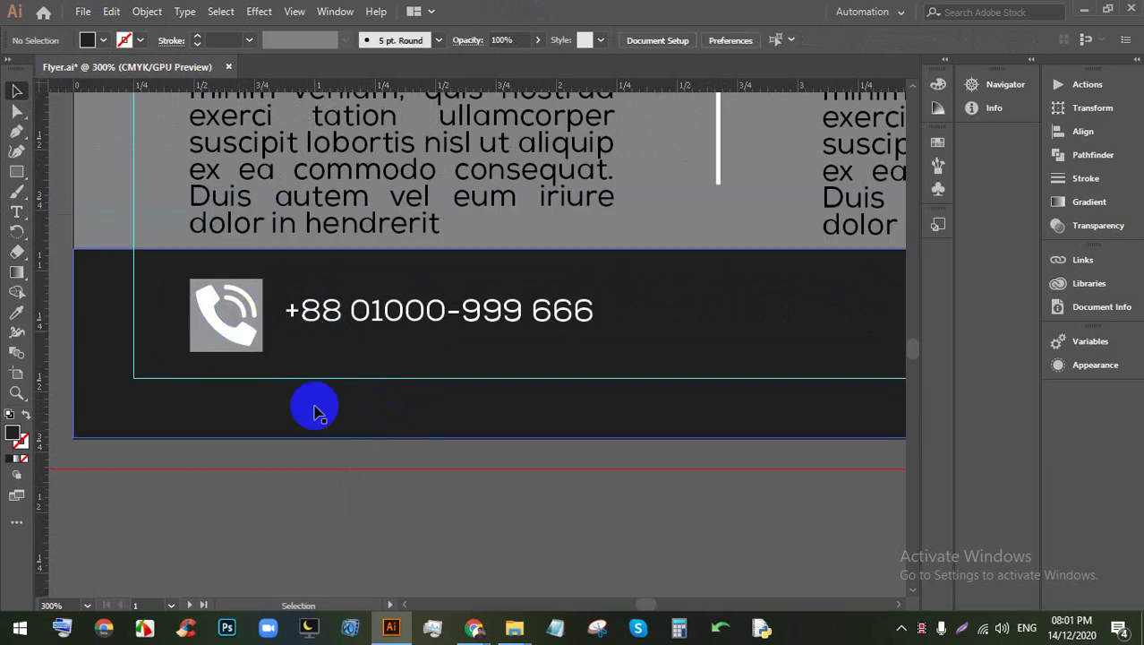
{"action": "key", "text": "ctrl+shift+a"}
Step: Vertically centre the phone icon with its number, then return to Flaticon
{"action": "left_click_drag", "start_coordinate": [346, 355], "coordinate": [224, 305]}
{"action": "left_click", "coordinate": [630, 42]}
{"action": "left_click", "coordinate": [598, 281]}
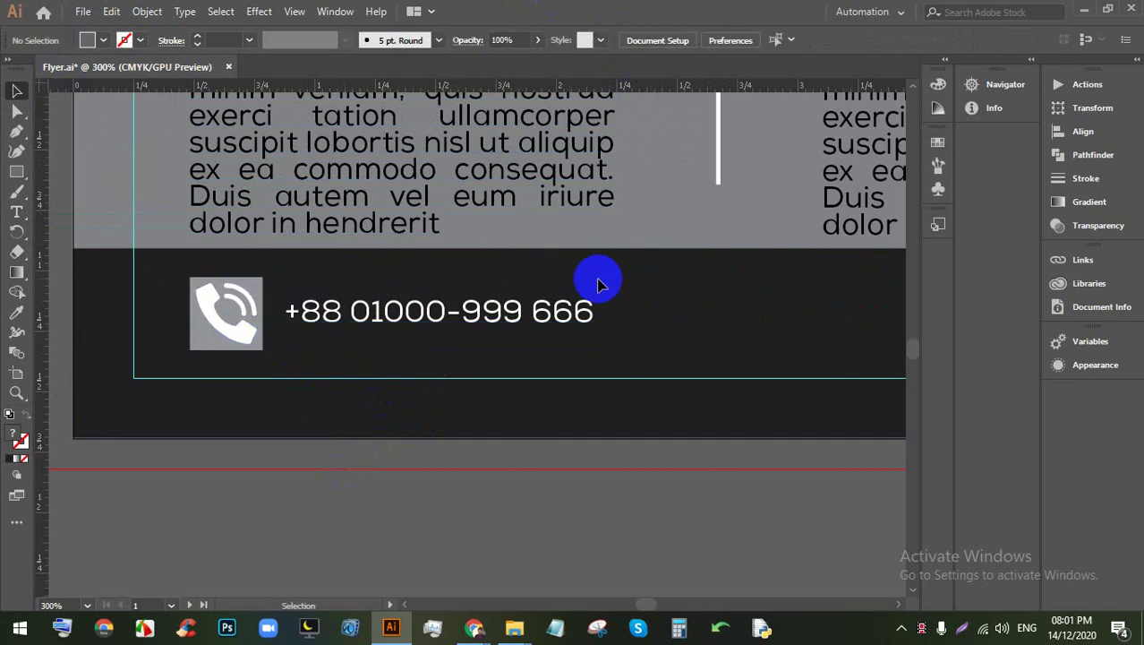
{"action": "scroll", "coordinate": [524, 309], "scroll_direction": "down", "scroll_amount": 1}
{"action": "left_click_drag", "start_coordinate": [516, 312], "coordinate": [515, 312]}
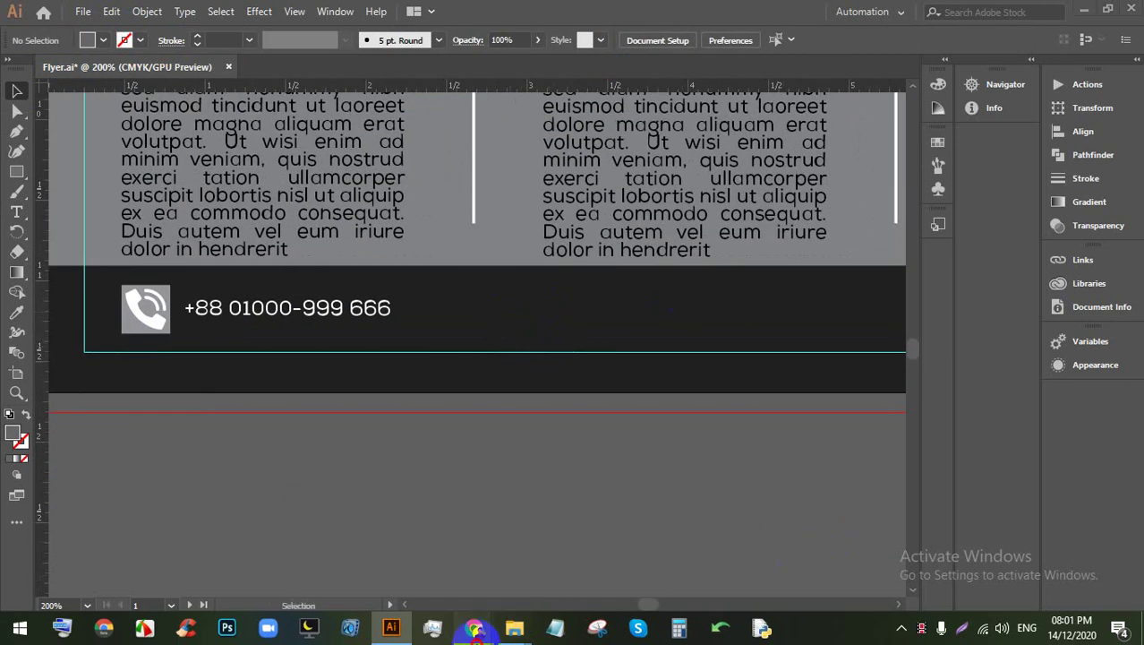
{"action": "left_click", "coordinate": [474, 627]}
{"action": "left_click", "coordinate": [1086, 136]}
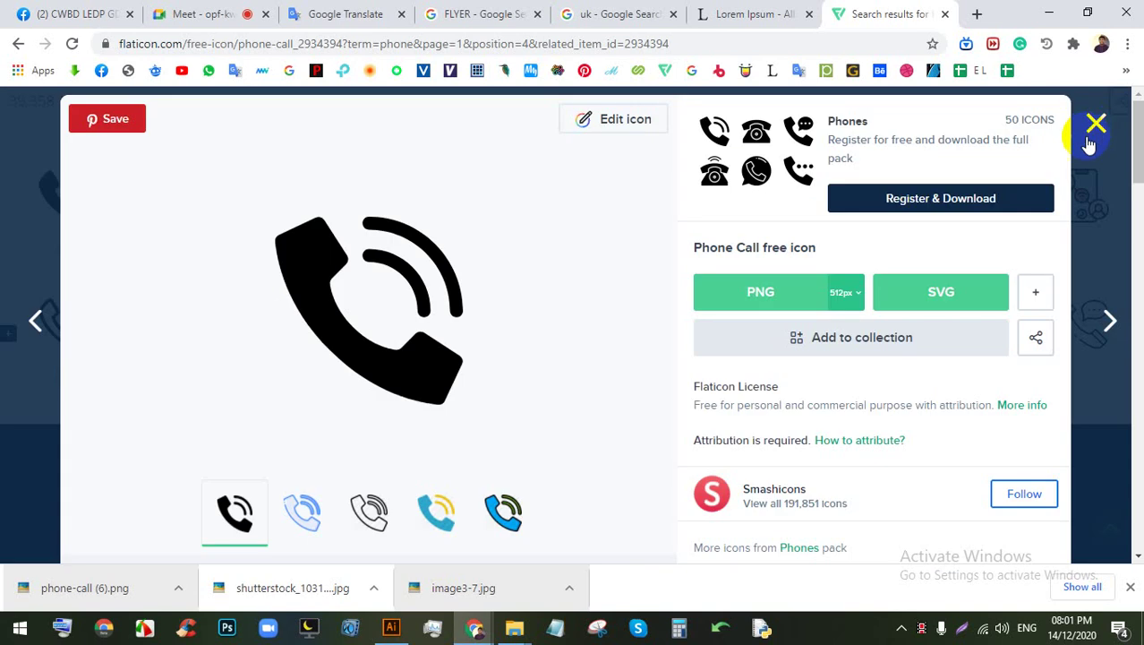
Step: Search Flaticon for GMAIL and download the first Gmail icon as a PNG
{"action": "left_click", "coordinate": [1090, 130]}
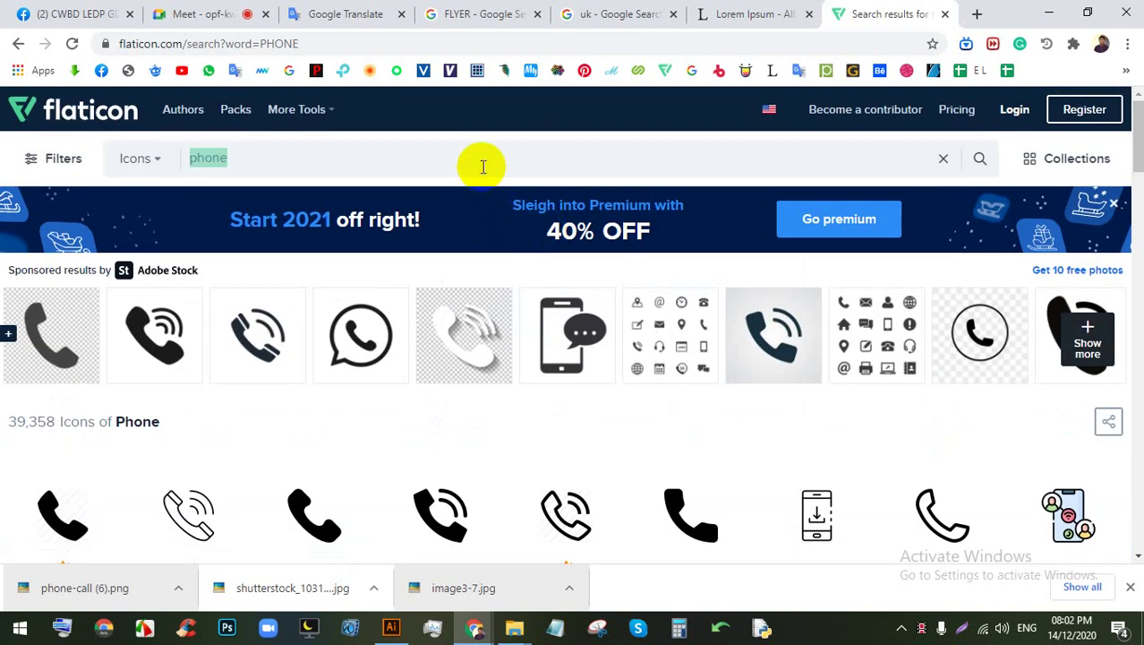
{"action": "type", "text": "GMAIL"}
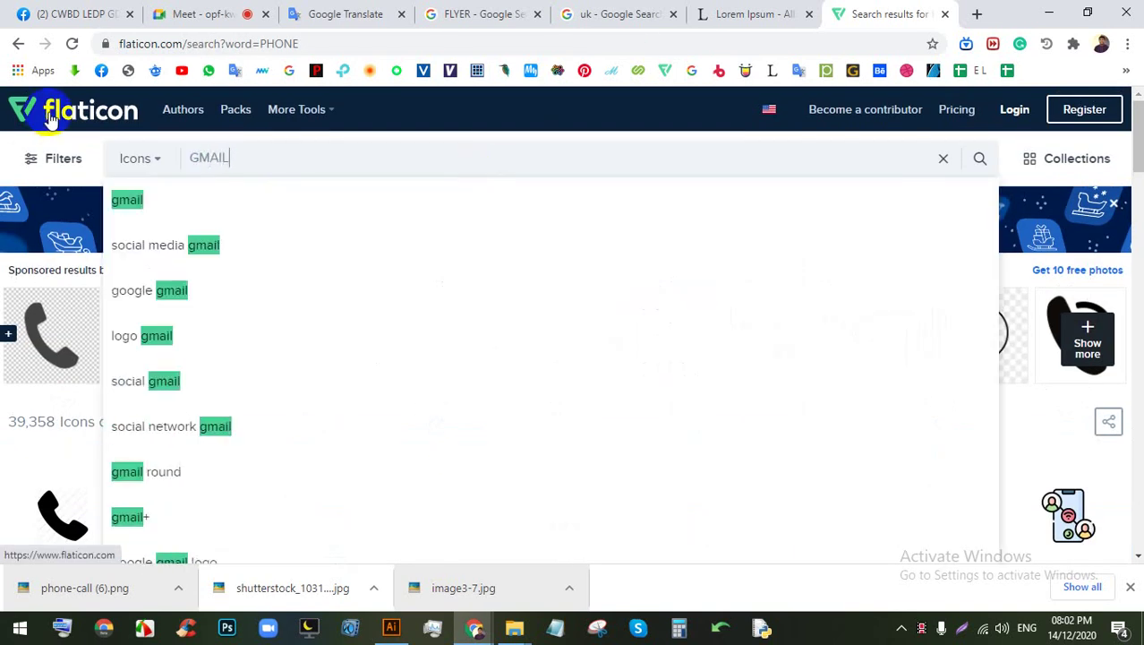
{"action": "key", "text": "Return"}
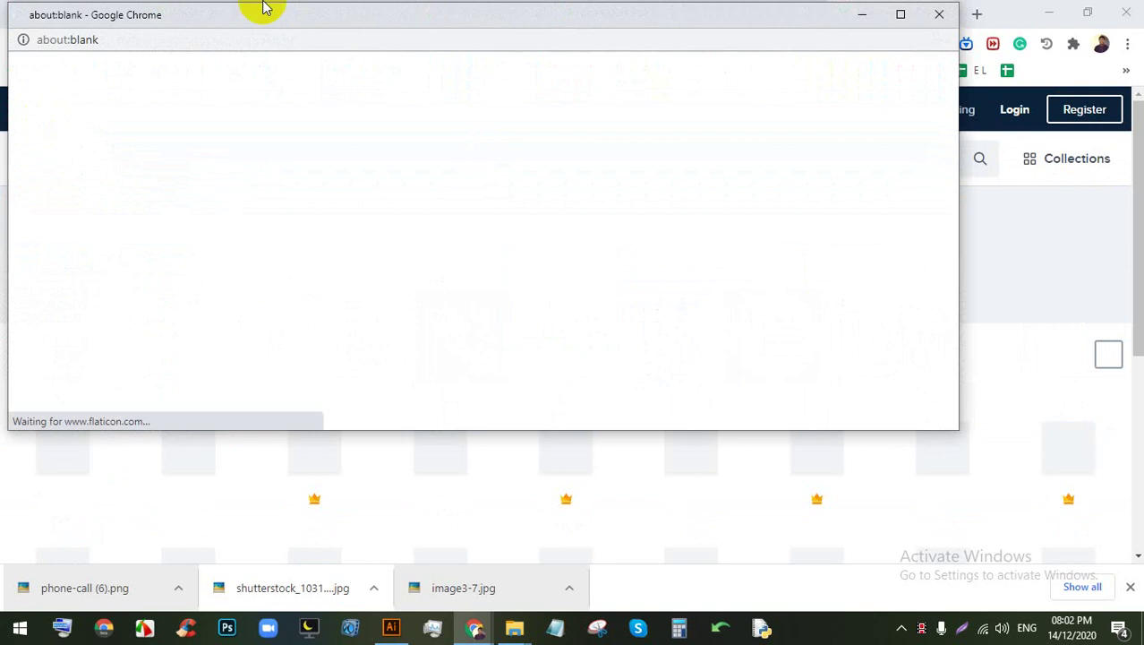
{"action": "left_click", "coordinate": [861, 11]}
{"action": "scroll", "coordinate": [551, 415], "scroll_direction": "down", "scroll_amount": 1}
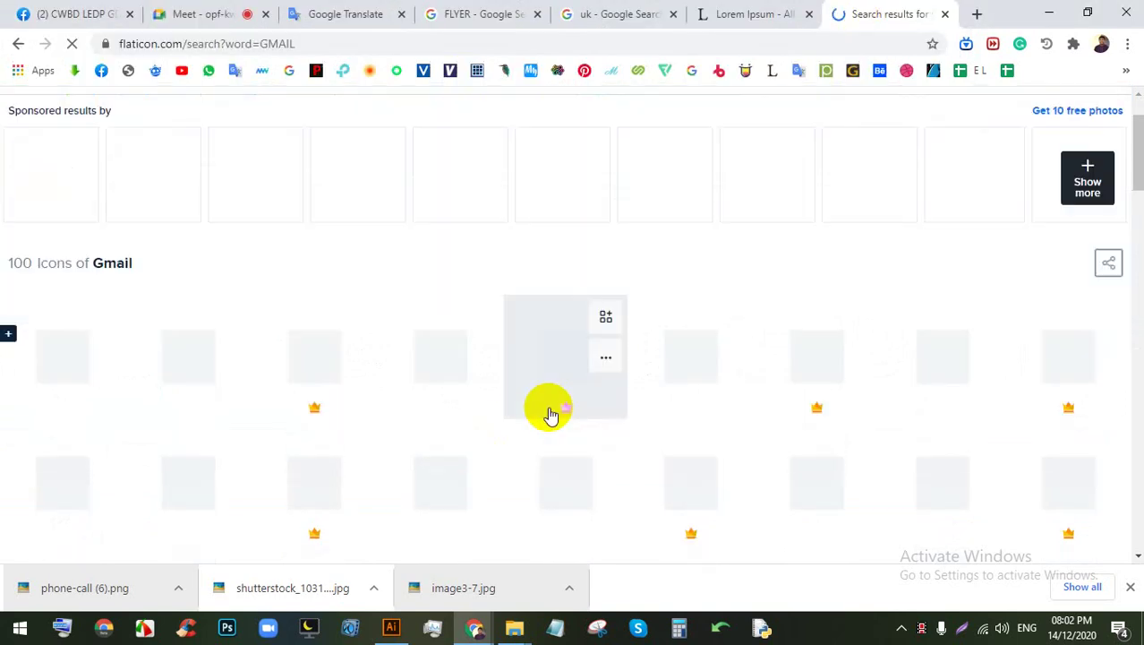
{"action": "scroll", "coordinate": [551, 415], "scroll_direction": "down", "scroll_amount": 1}
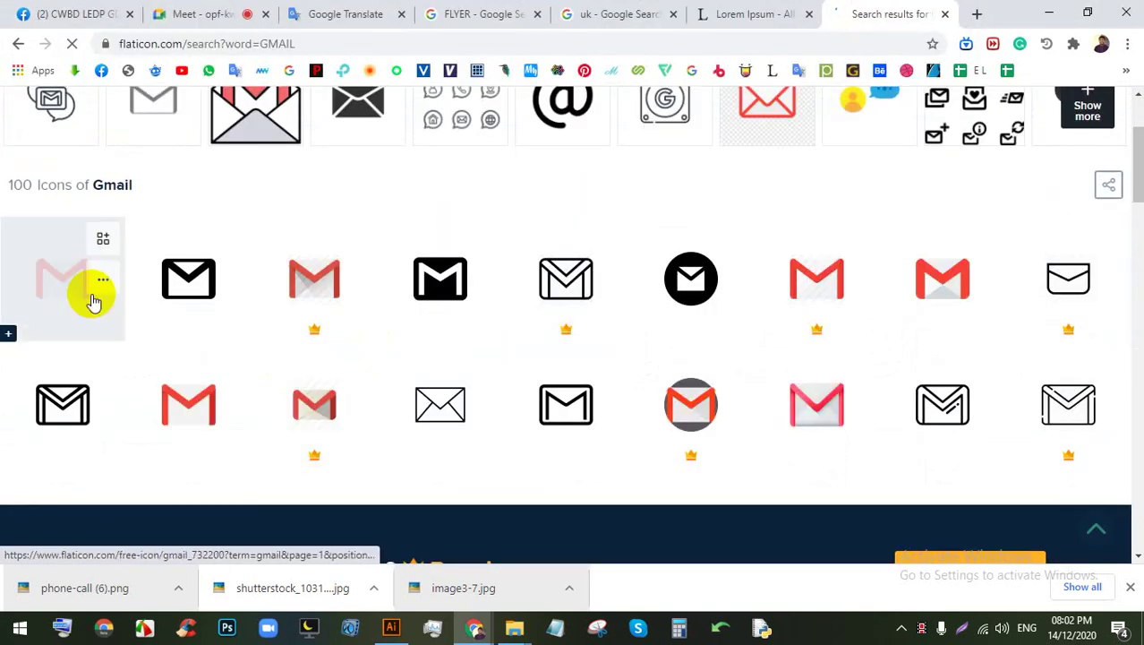
{"action": "left_click", "coordinate": [70, 299]}
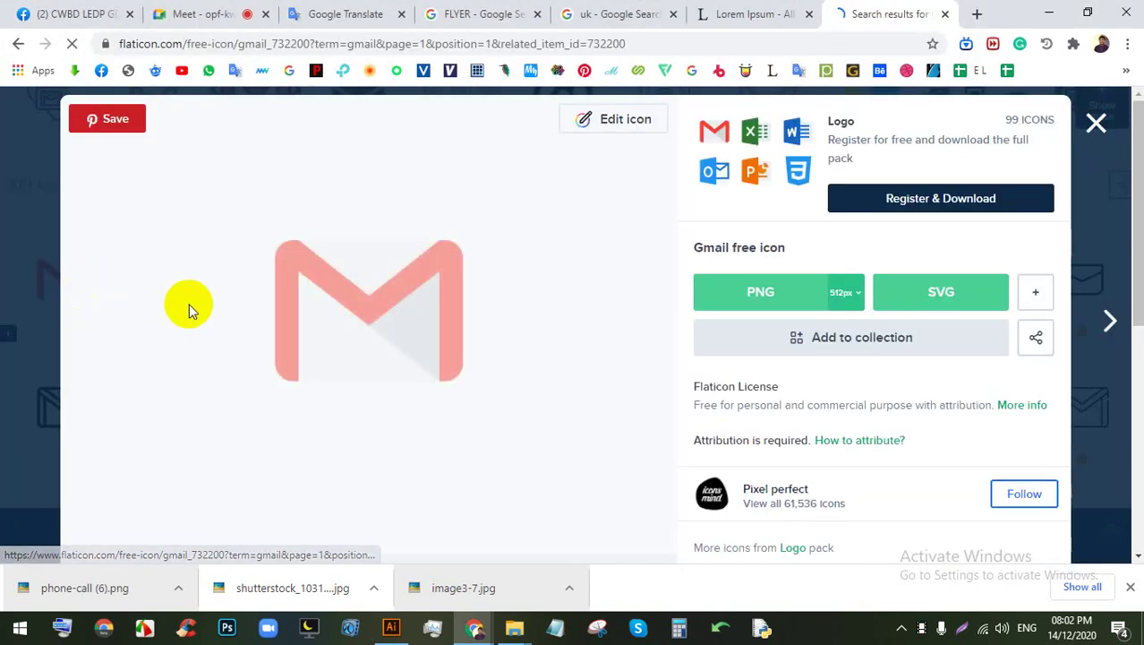
{"action": "left_click", "coordinate": [743, 300]}
{"action": "left_click", "coordinate": [741, 334]}
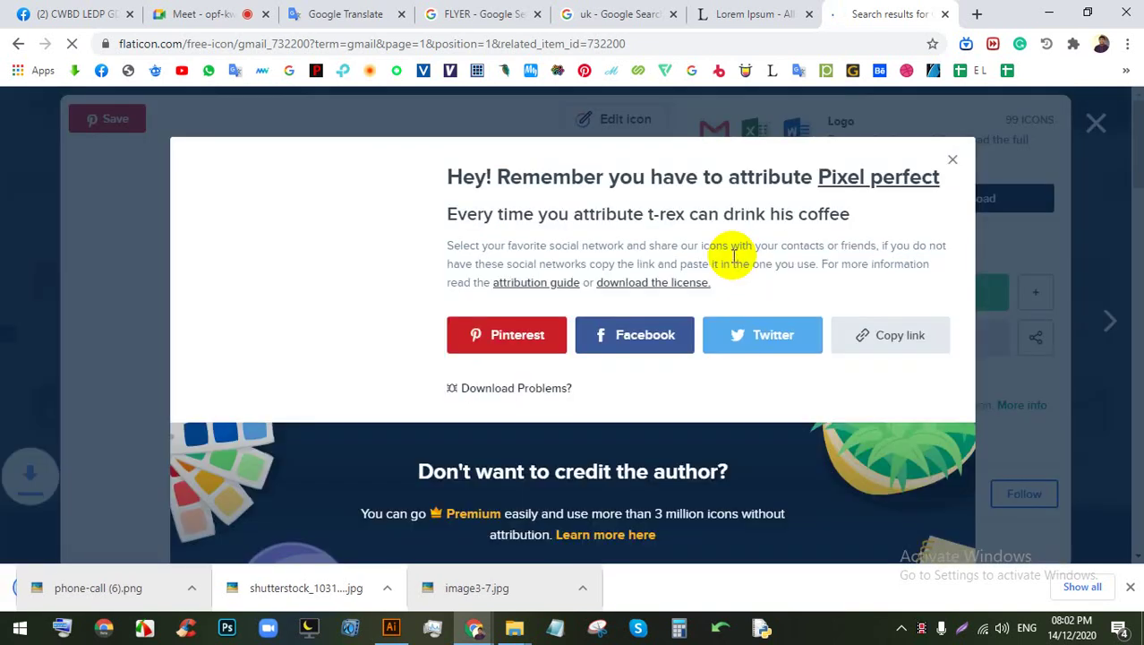
{"action": "left_click_drag", "start_coordinate": [77, 583], "coordinate": [394, 618]}
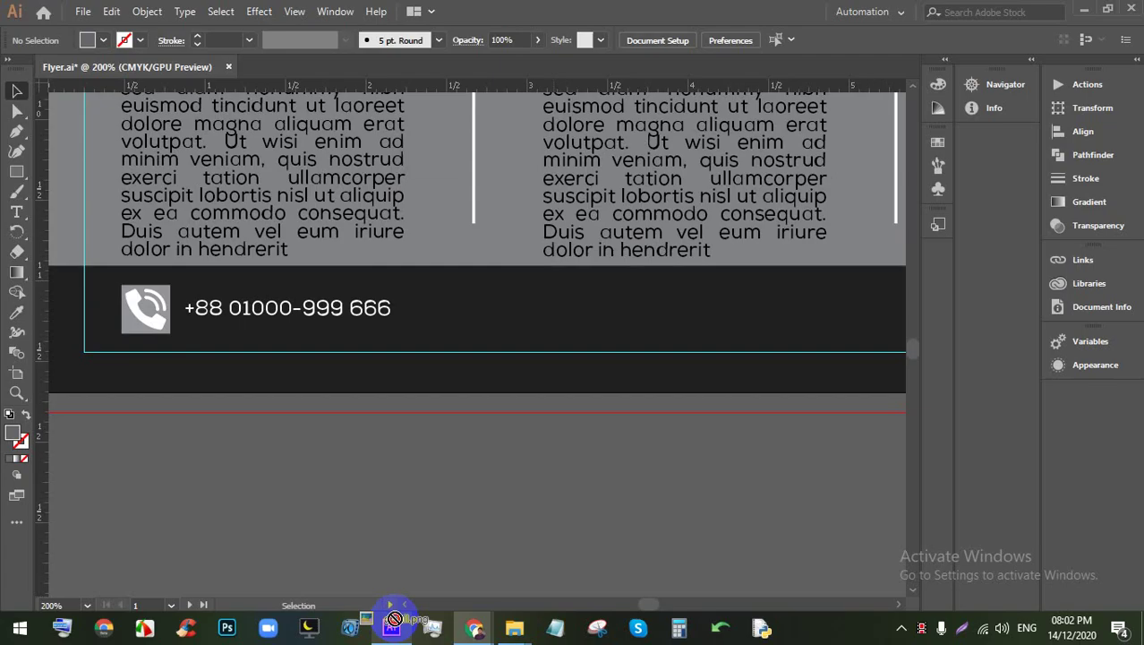
Step: Place gmail.png on the canvas and set its width to 0.25 in
{"action": "left_click_drag", "start_coordinate": [488, 461], "coordinate": [501, 457]}
{"action": "key", "text": "ctrl+minus"}
{"action": "key", "text": "ctrl+minus"}
{"action": "key", "text": "ctrl+minus"}
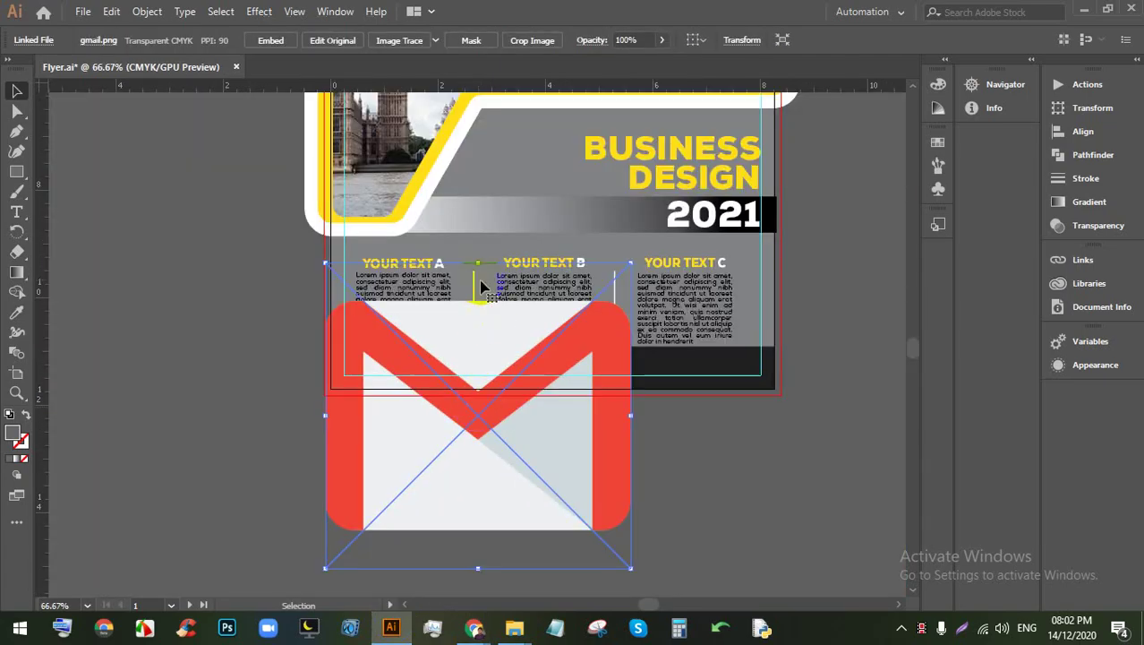
{"action": "left_click_drag", "start_coordinate": [480, 261], "coordinate": [486, 406]}
{"action": "key", "text": "ctrl+plus"}
{"action": "key", "text": "ctrl+plus"}
{"action": "key", "text": "ctrl+plus"}
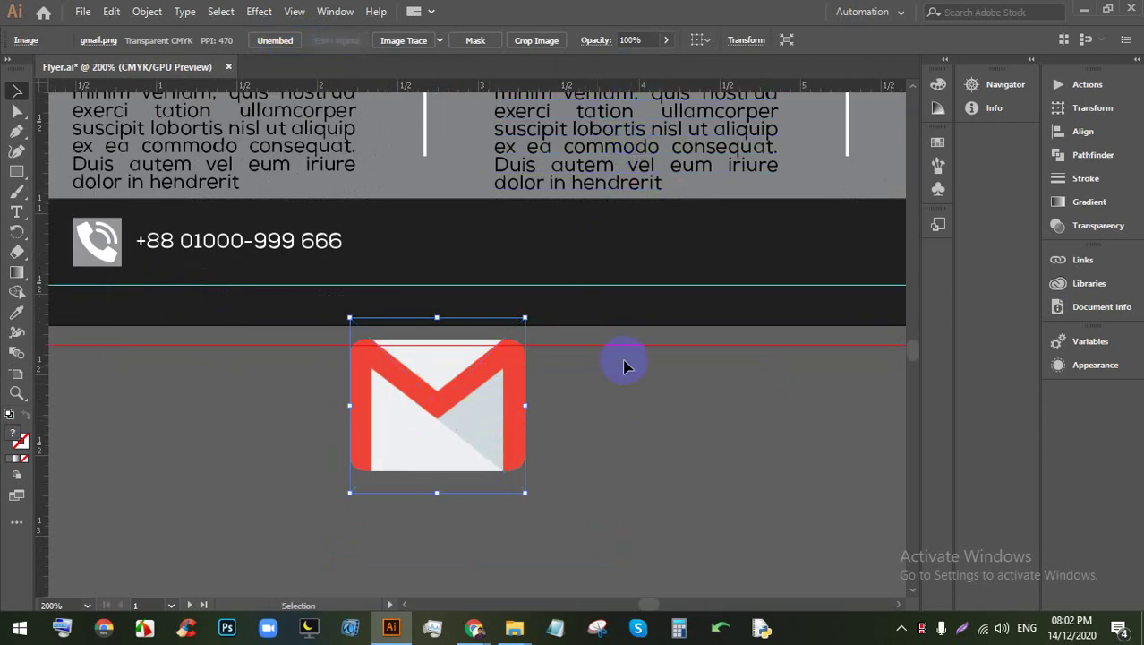
{"action": "left_click", "coordinate": [447, 399]}
{"action": "left_click", "coordinate": [741, 39]}
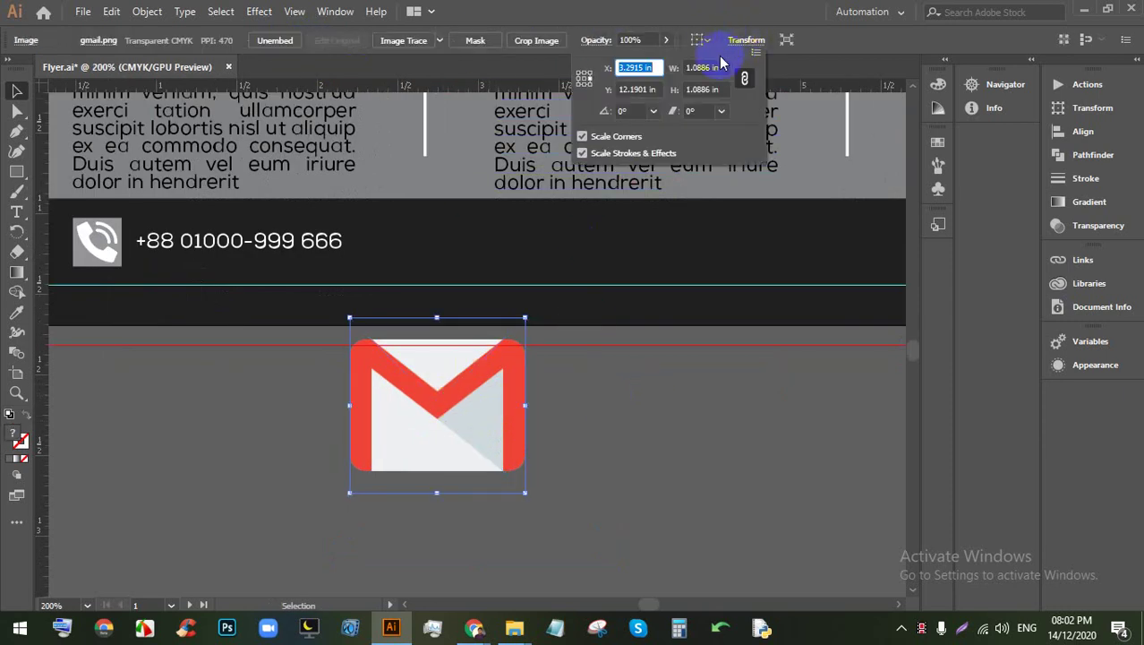
{"action": "type", "text": "0.875"}
{"action": "key", "text": "Return"}
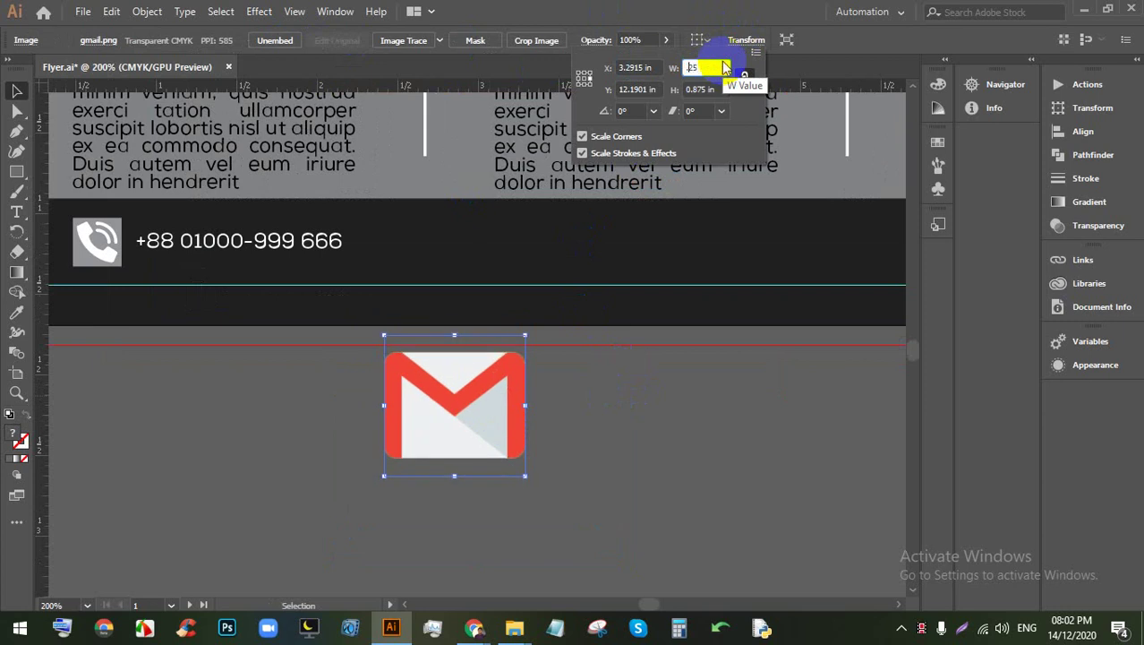
{"action": "type", "text": ".25"}
{"action": "key", "text": "Return"}
Step: Draw a 0.3 by 0.3 in square for the Gmail badge
{"action": "left_click", "coordinate": [556, 466]}
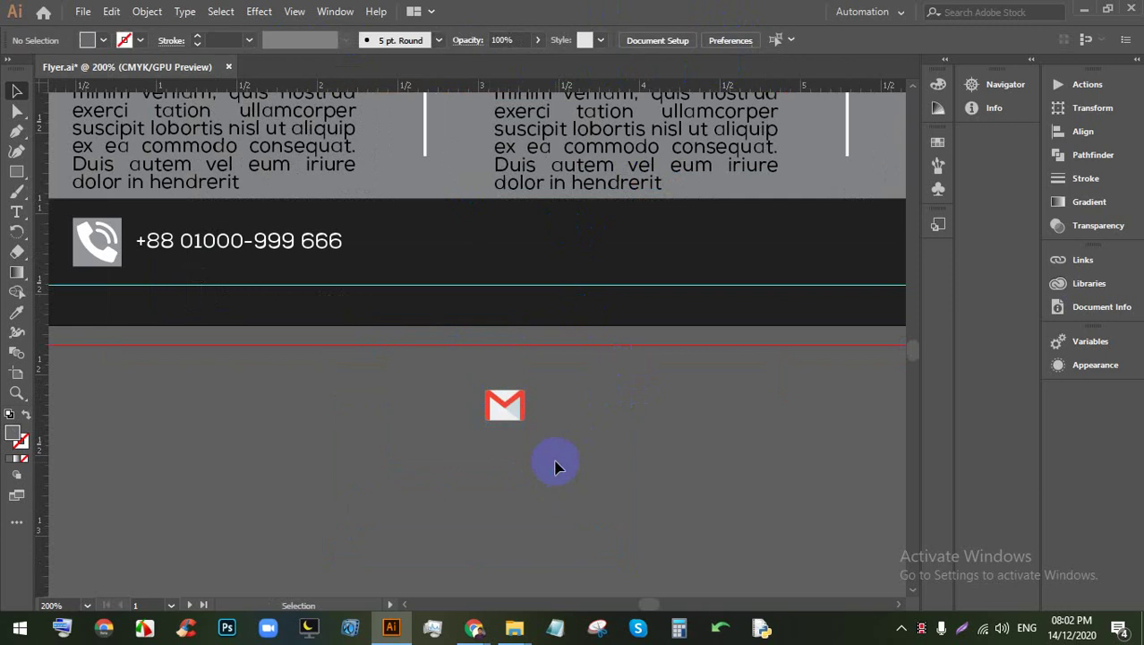
{"action": "left_click", "coordinate": [16, 171]}
{"action": "left_click", "coordinate": [432, 356]}
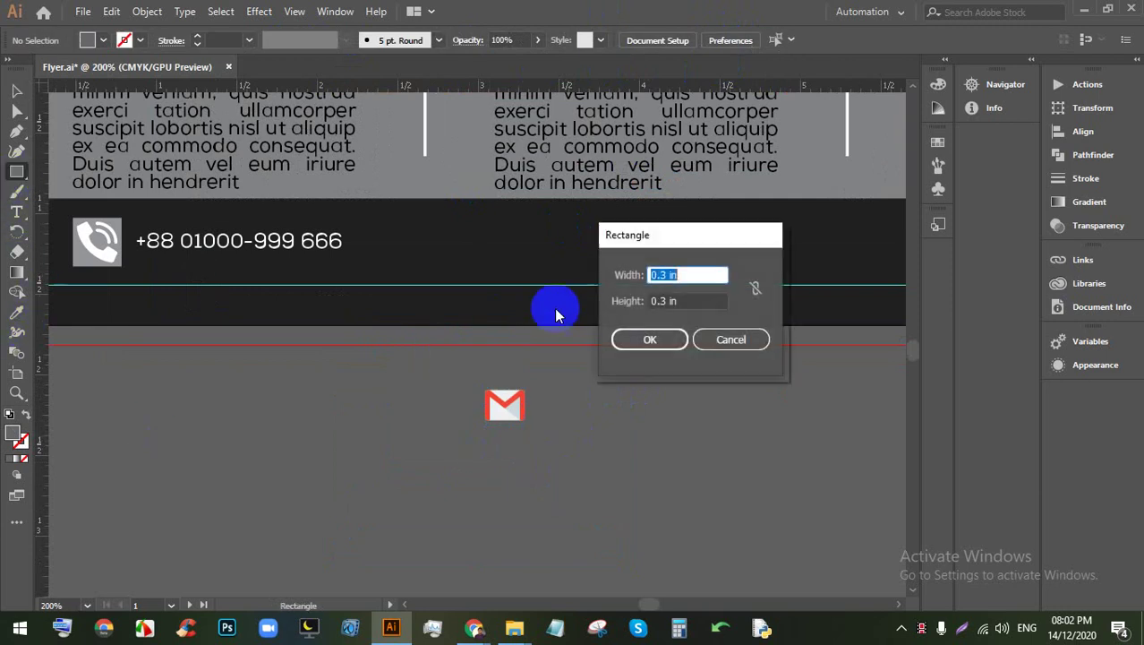
{"action": "left_click", "coordinate": [650, 337]}
{"action": "scroll", "coordinate": [512, 369], "scroll_direction": "up", "scroll_amount": 2}
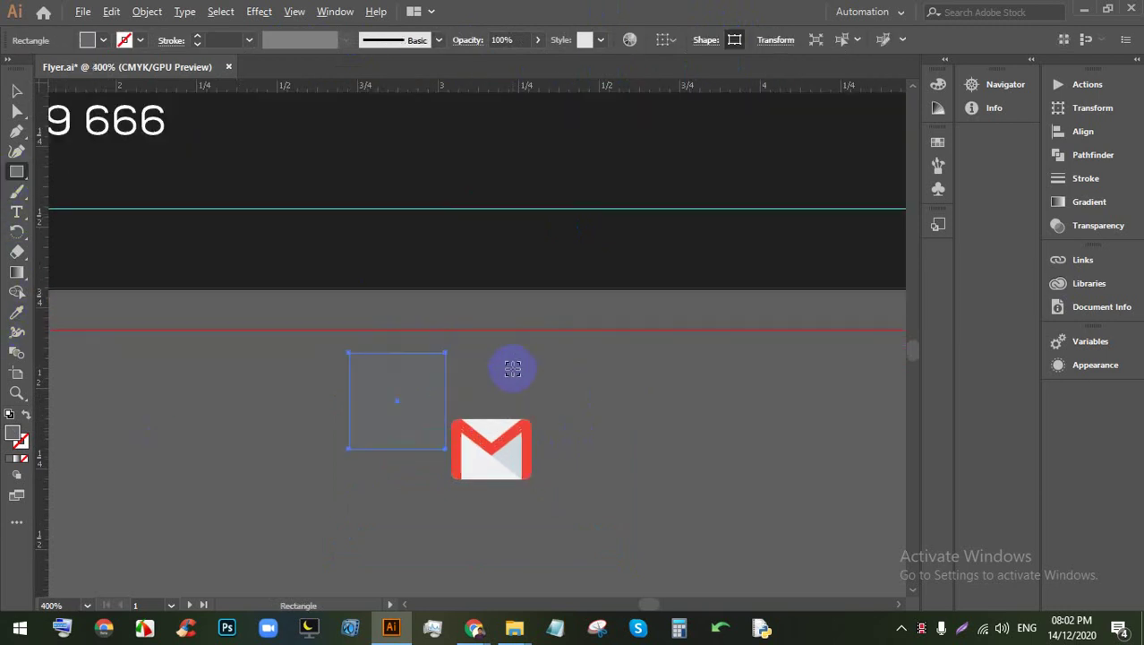
{"action": "left_click", "coordinate": [17, 90]}
Step: Centre the Gmail icon on the square, send the square back, and group them
{"action": "left_click", "coordinate": [557, 383]}
{"action": "key", "text": "ctrl+a"}
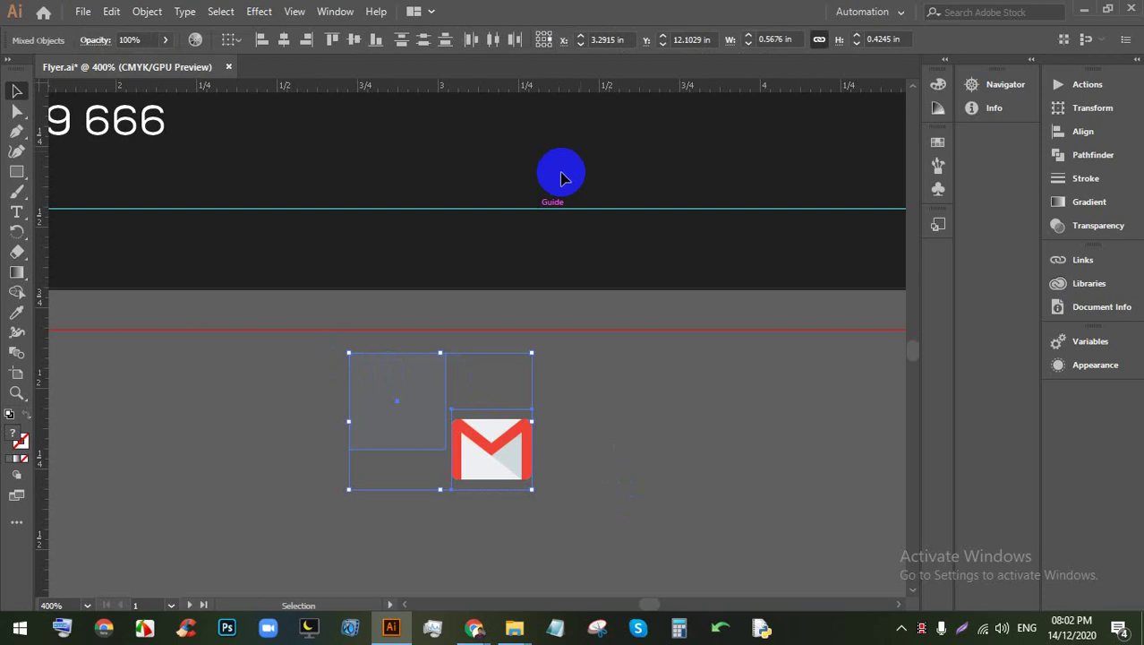
{"action": "left_click", "coordinate": [286, 42]}
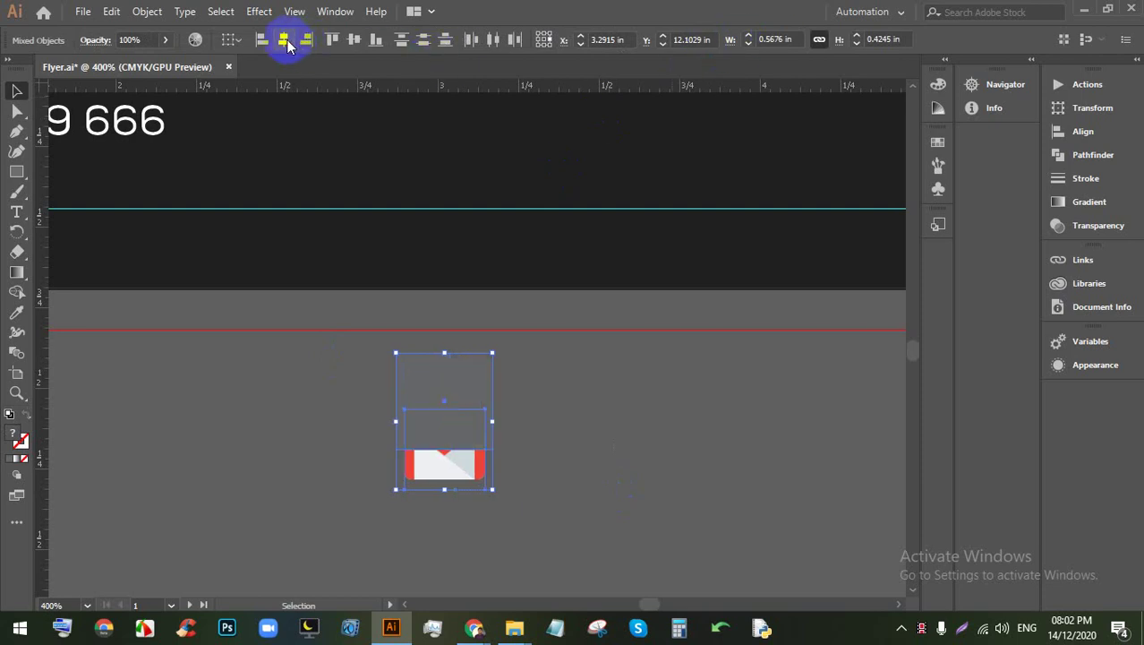
{"action": "left_click", "coordinate": [355, 44]}
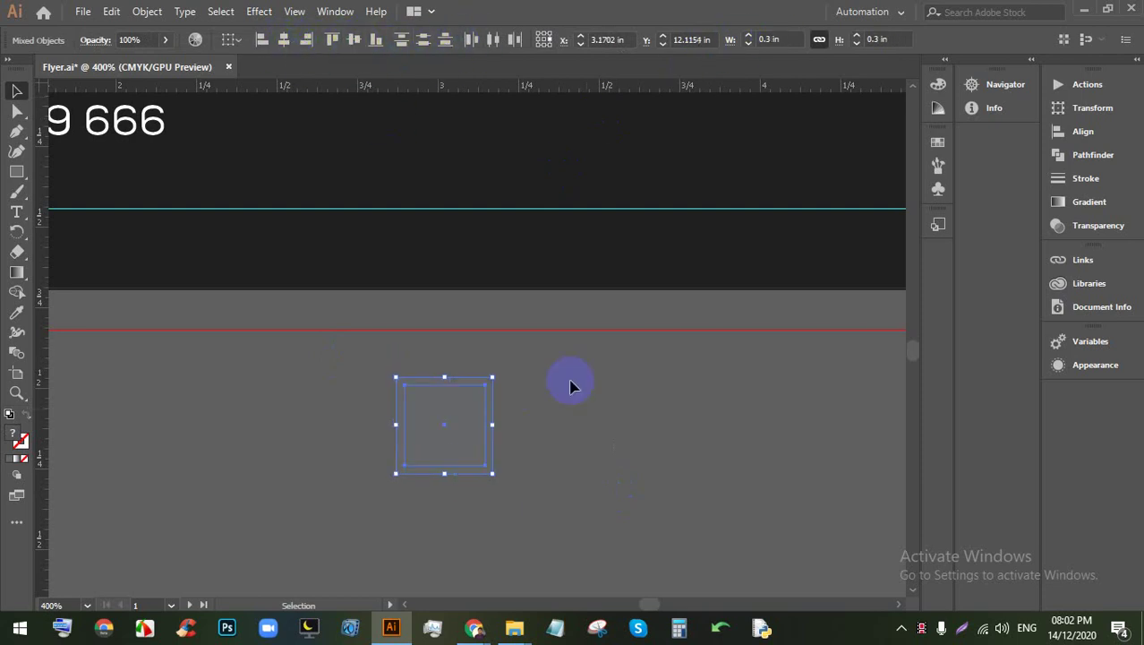
{"action": "left_click", "coordinate": [572, 383]}
{"action": "left_click", "coordinate": [458, 401]}
{"action": "key", "text": "ctrl+shift+bracketleft"}
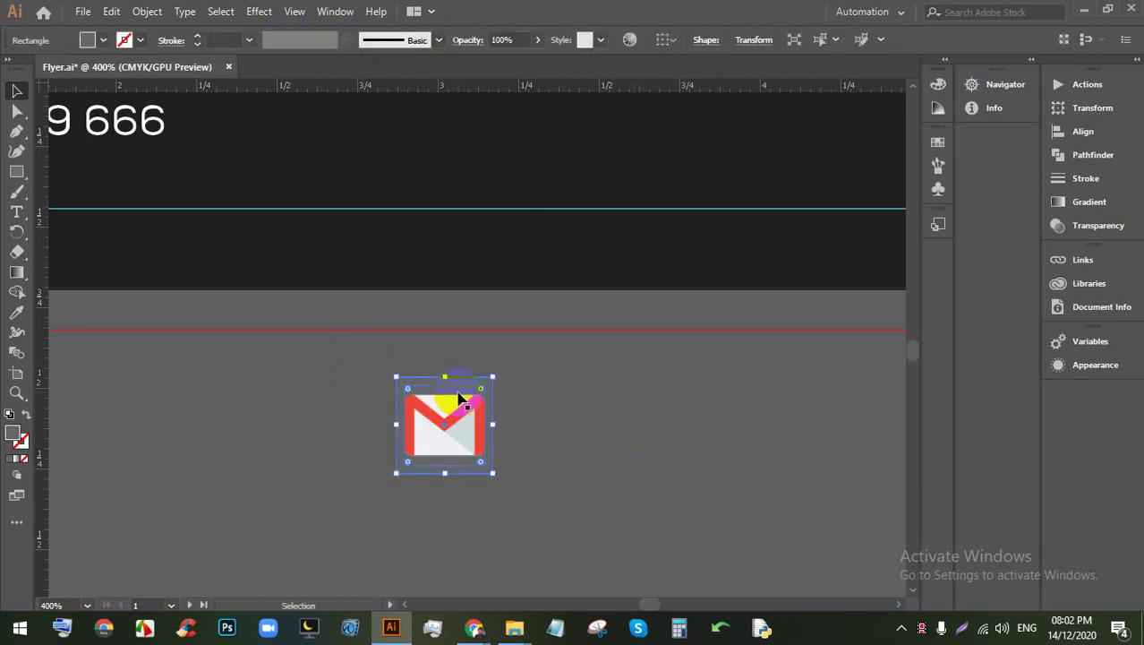
{"action": "left_click", "coordinate": [579, 464]}
{"action": "left_click_drag", "start_coordinate": [365, 375], "coordinate": [421, 403]}
{"action": "key", "text": "ctrl+g"}
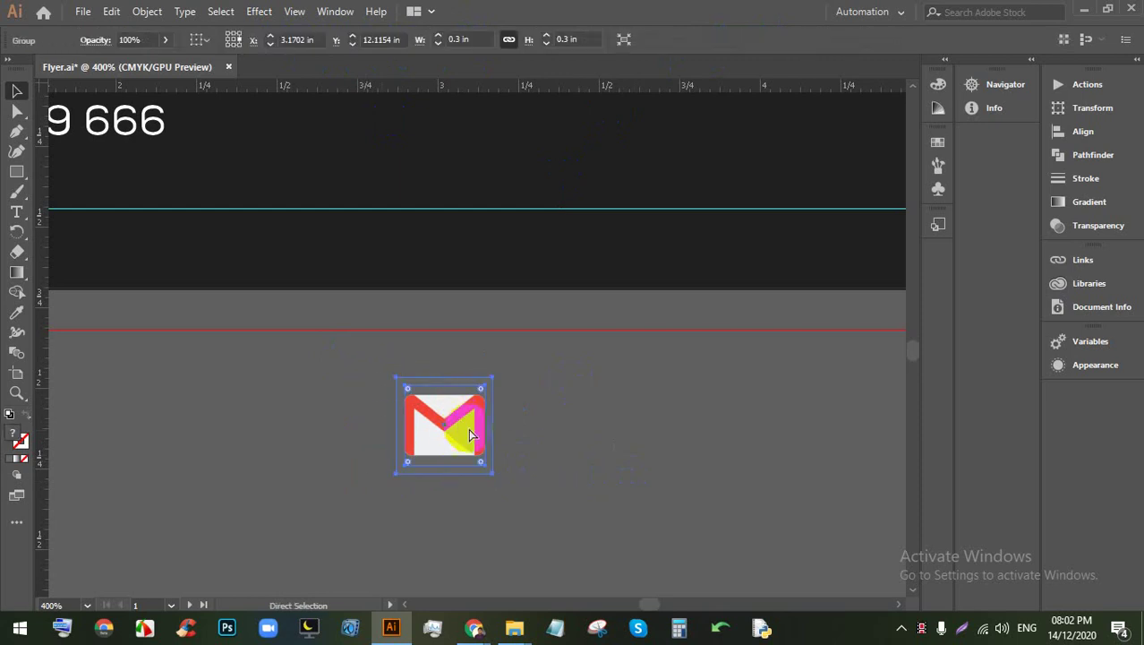
Step: Move the Gmail badge into the dark footer after the phone number
{"action": "key", "text": "ctrl+minus"}
{"action": "key", "text": "ctrl+minus"}
{"action": "scroll", "coordinate": [483, 430], "scroll_direction": "up", "scroll_amount": 1}
{"action": "left_click_drag", "start_coordinate": [489, 442], "coordinate": [398, 227]}
{"action": "left_click", "coordinate": [518, 414]}
{"action": "scroll", "coordinate": [380, 228], "scroll_direction": "up", "scroll_amount": 2}
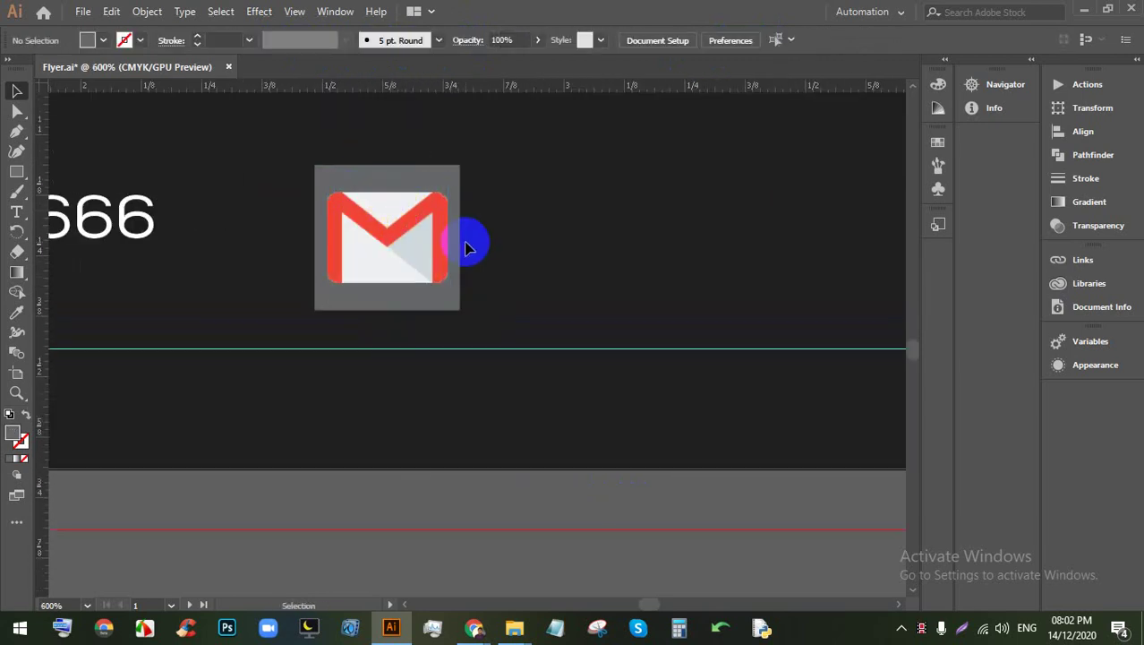
{"action": "scroll", "coordinate": [461, 222], "scroll_direction": "down", "scroll_amount": 2}
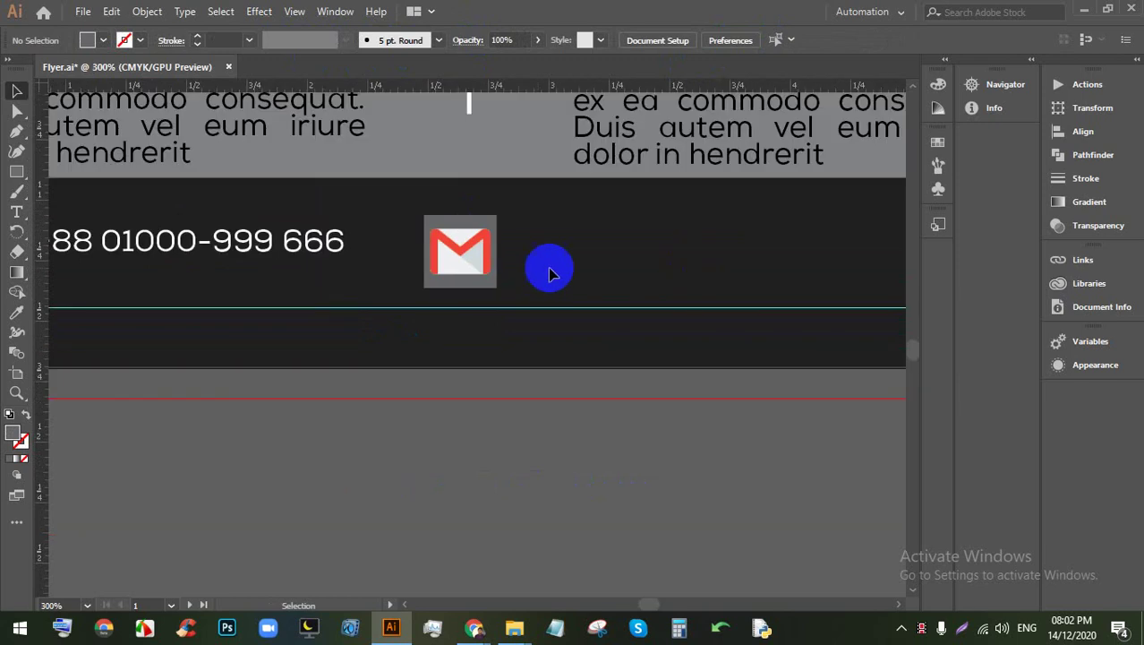
Step: Duplicate the phone number text to the right of the Gmail icon
{"action": "left_click", "coordinate": [452, 256]}
{"action": "left_click", "coordinate": [302, 236]}
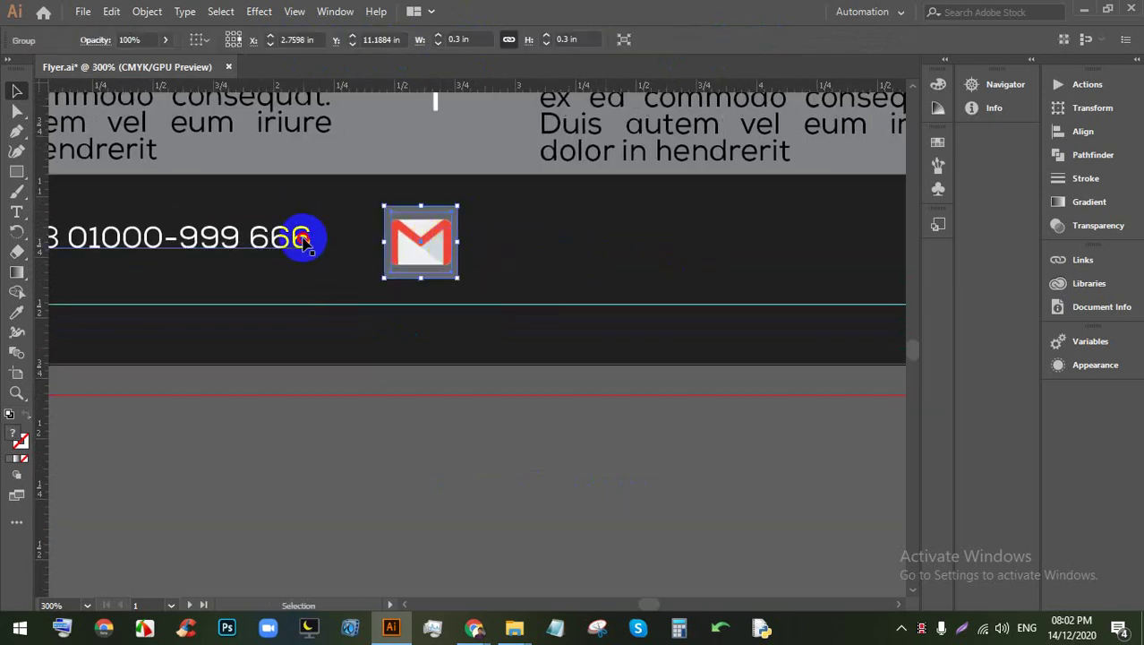
{"action": "scroll", "coordinate": [371, 242], "scroll_direction": "down", "scroll_amount": 2}
{"action": "scroll", "coordinate": [318, 250], "scroll_direction": "up", "scroll_amount": 1}
{"action": "left_click_drag", "start_coordinate": [305, 244], "coordinate": [620, 245]}
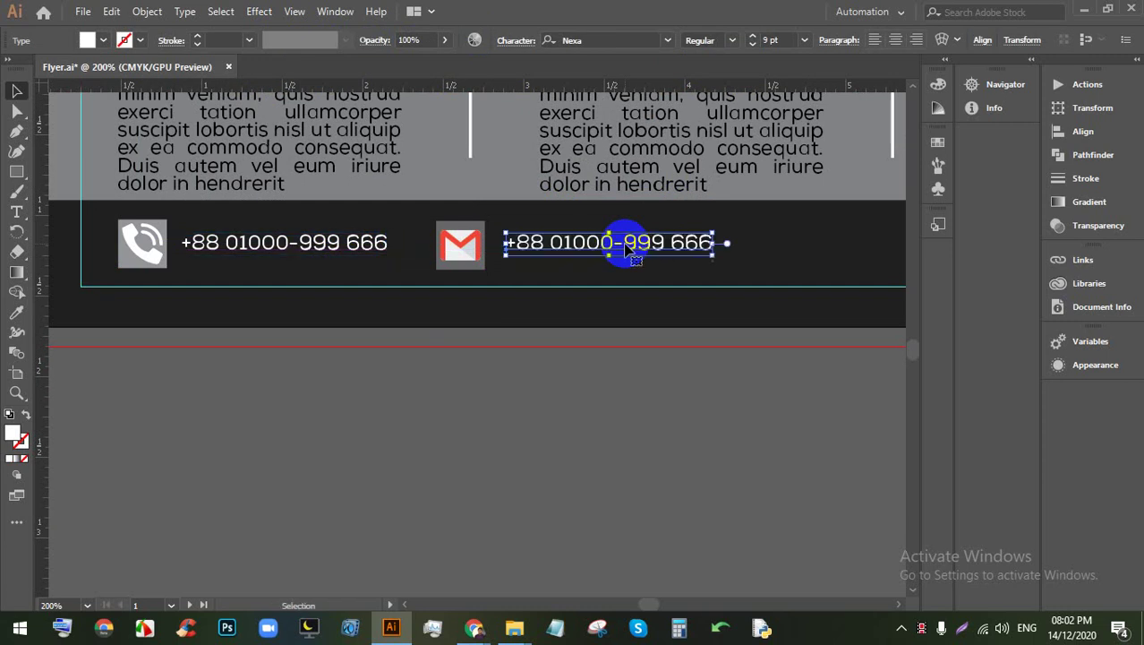
Step: Replace the copied number text with a placeholder Gmail address and deselect it
{"action": "scroll", "coordinate": [621, 246], "scroll_direction": "up", "scroll_amount": 2}
{"action": "double_click", "coordinate": [570, 257]}
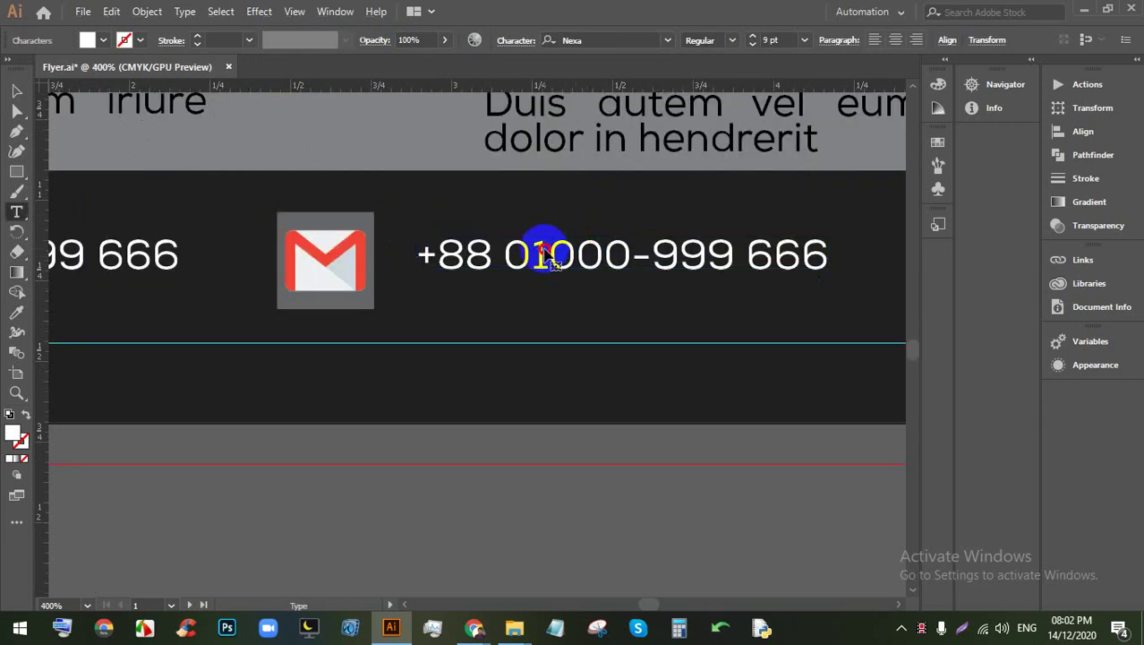
{"action": "key", "text": "ctrl+a"}
{"action": "type", "text": "YO"}
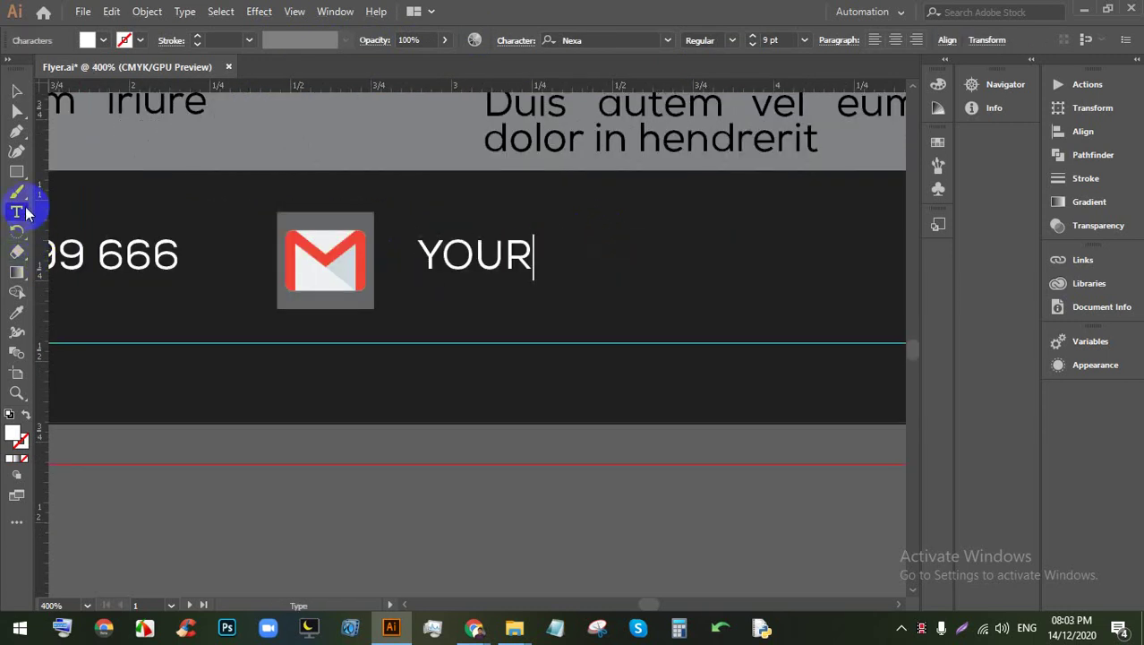
{"action": "type", "text": "youremail@gm"}
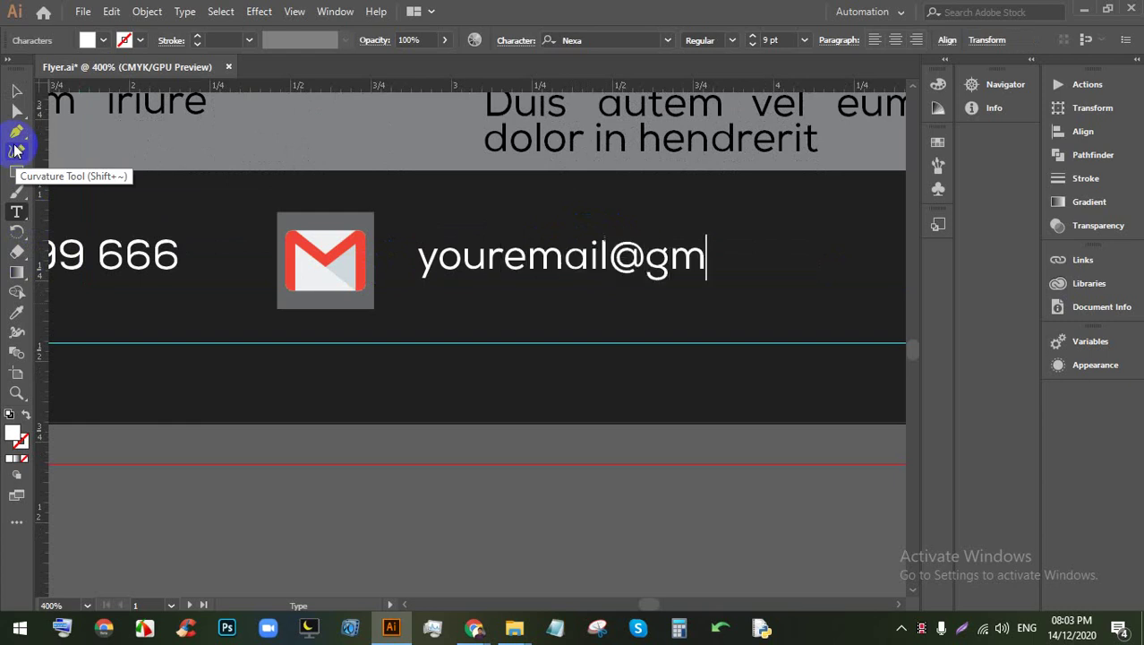
{"action": "type", "text": "ail.com"}
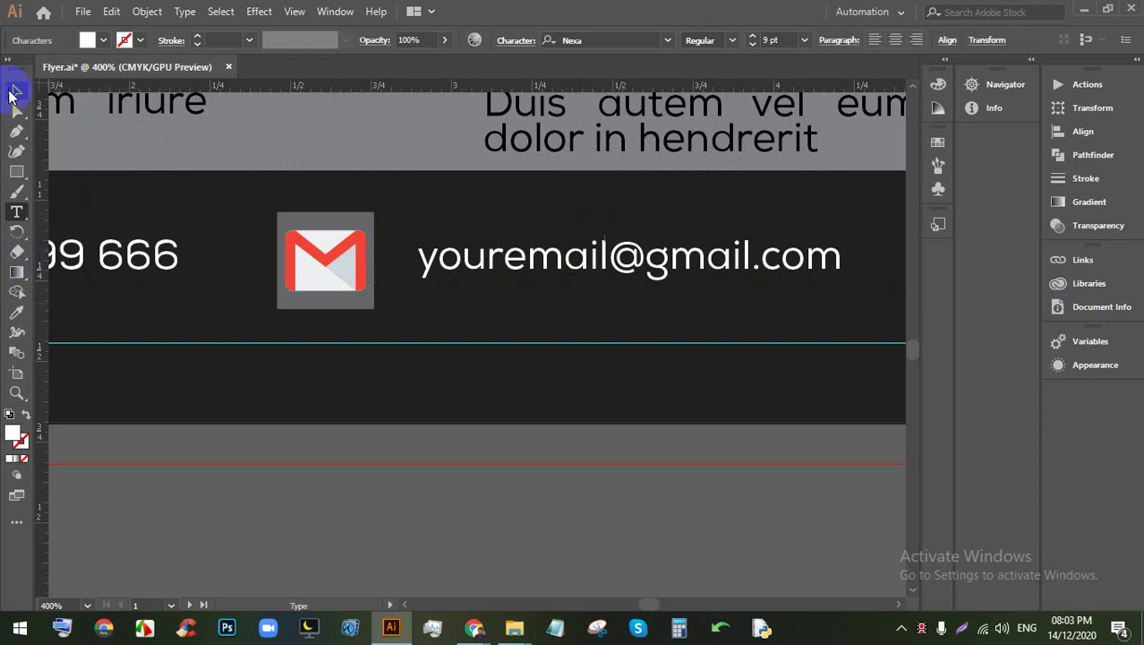
{"action": "left_click", "coordinate": [16, 93]}
{"action": "left_click", "coordinate": [474, 505]}
{"action": "scroll", "coordinate": [454, 396], "scroll_direction": "down", "scroll_amount": 4}
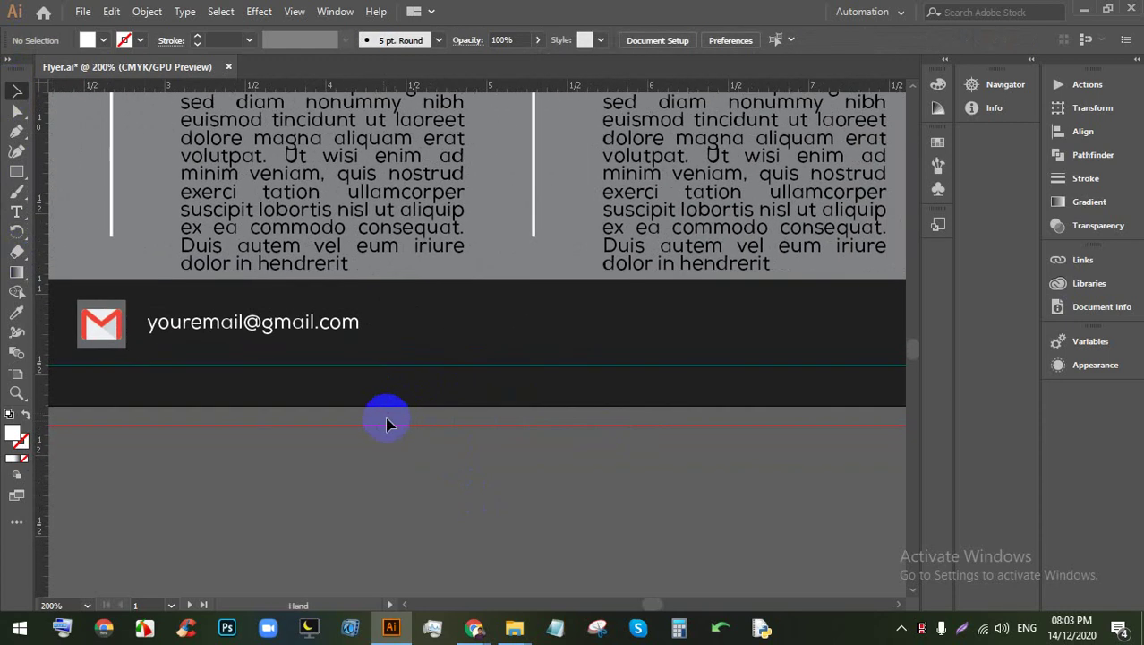
Step: Back on Flaticon, replace the 'gmail' search with 'location' and run it
{"action": "scroll", "coordinate": [386, 423], "scroll_direction": "down", "scroll_amount": 1}
{"action": "mouse_move", "coordinate": [466, 632]}
{"action": "left_click", "coordinate": [327, 558]}
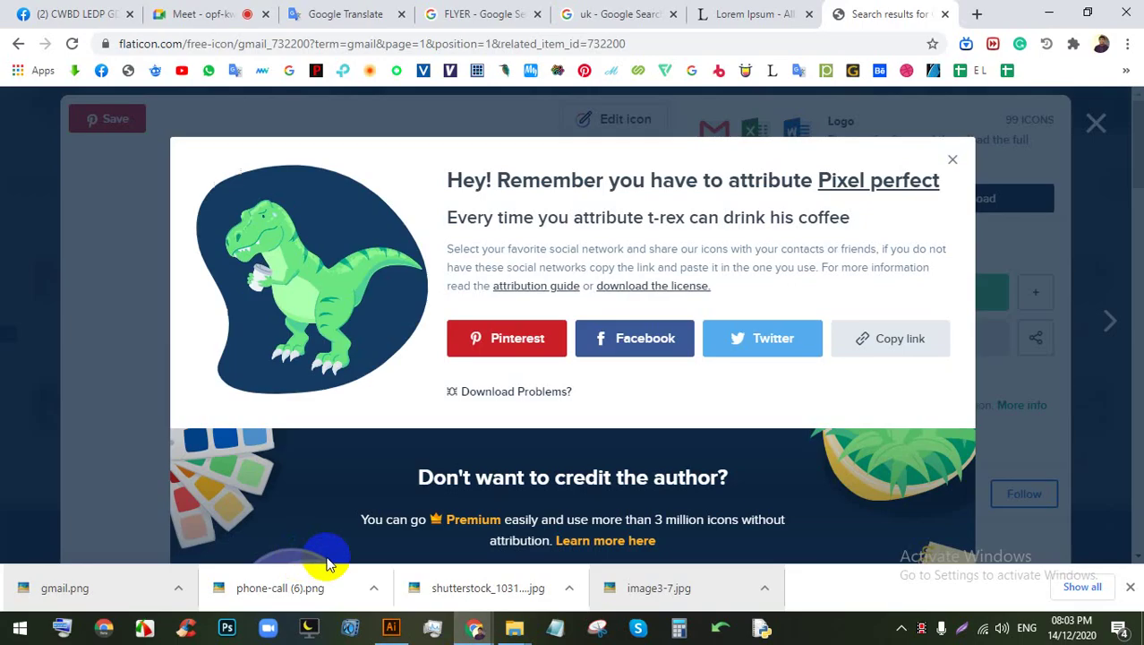
{"action": "left_click", "coordinate": [952, 159]}
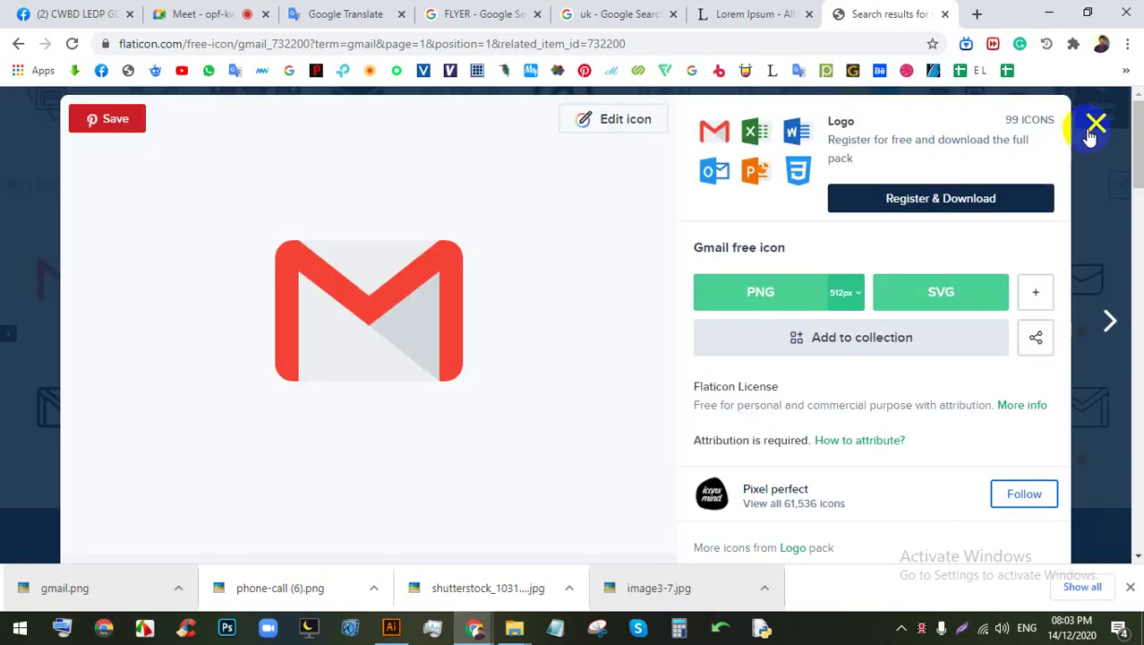
{"action": "left_click", "coordinate": [1096, 123]}
{"action": "scroll", "coordinate": [392, 208], "scroll_direction": "up", "scroll_amount": 3}
{"action": "left_click", "coordinate": [414, 161]}
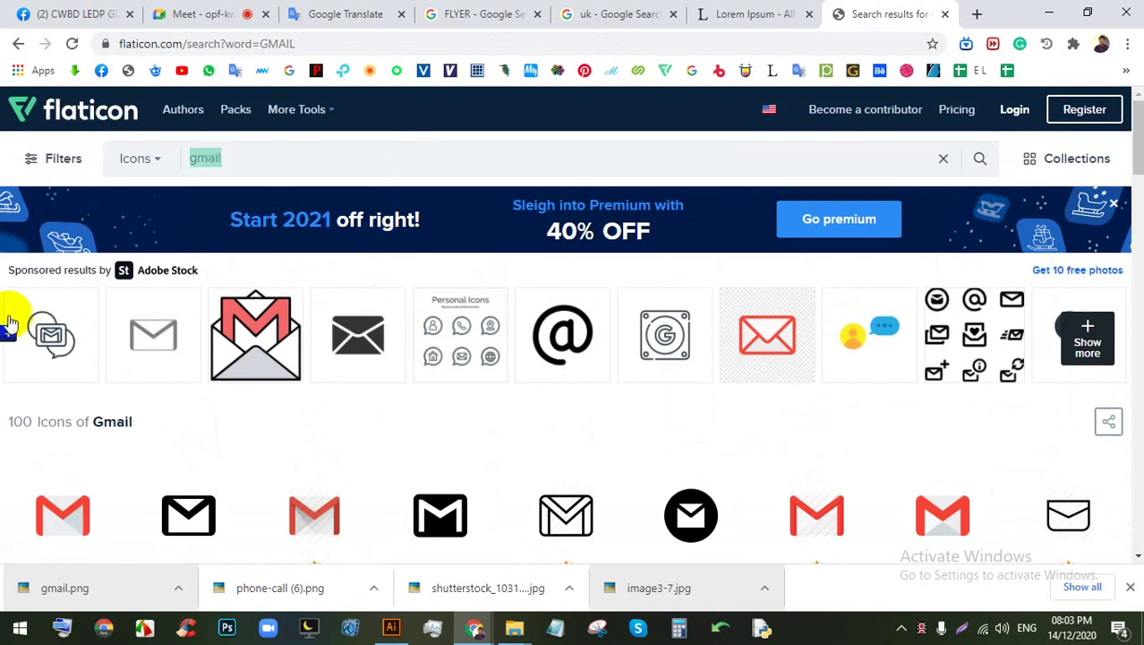
{"action": "key", "text": "BackSpace"}
{"action": "type", "text": "location"}
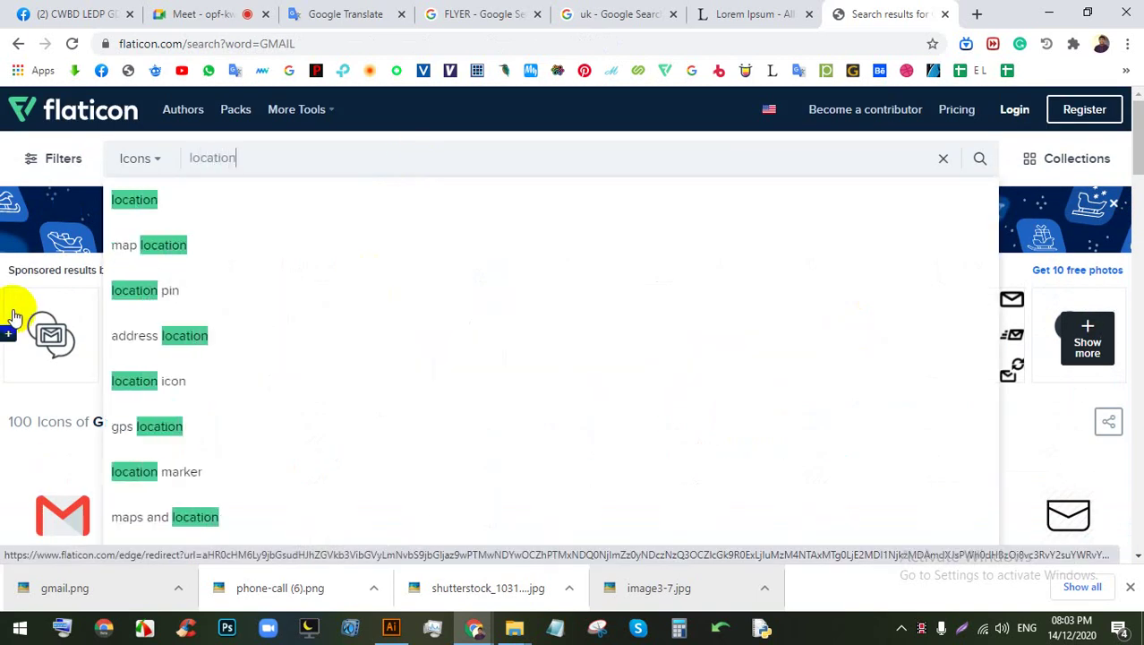
{"action": "key", "text": "Return"}
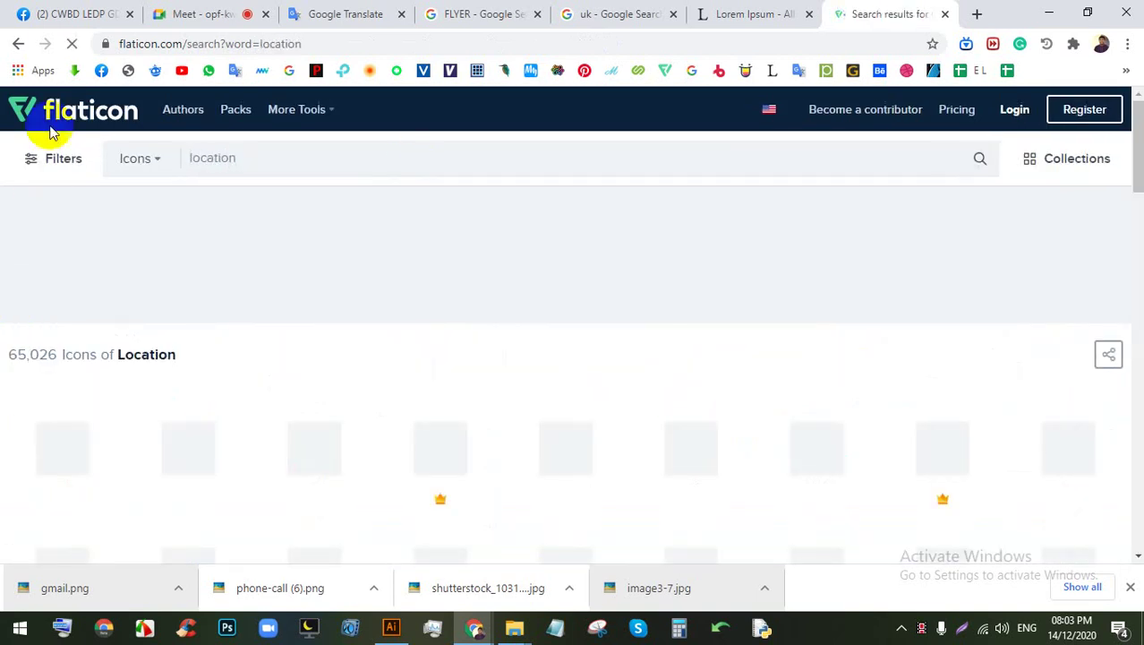
Step: Open the black pin icon and capture it to the clipboard with Lightshot
{"action": "left_click", "coordinate": [193, 11]}
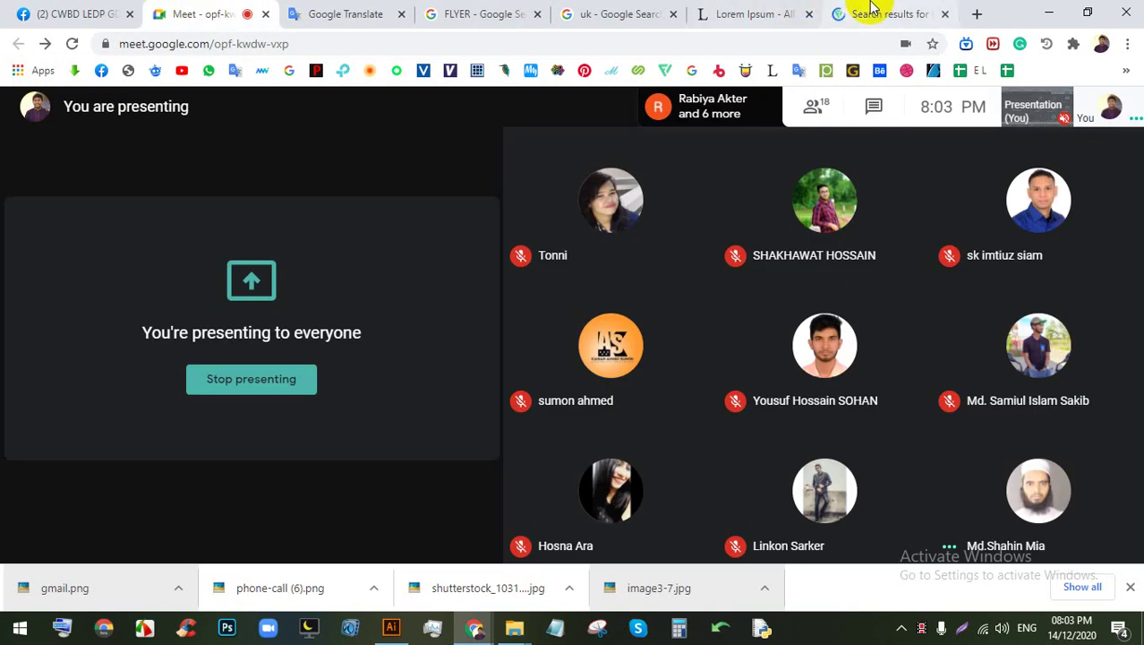
{"action": "left_click", "coordinate": [863, 13]}
{"action": "scroll", "coordinate": [429, 491], "scroll_direction": "down", "scroll_amount": 1}
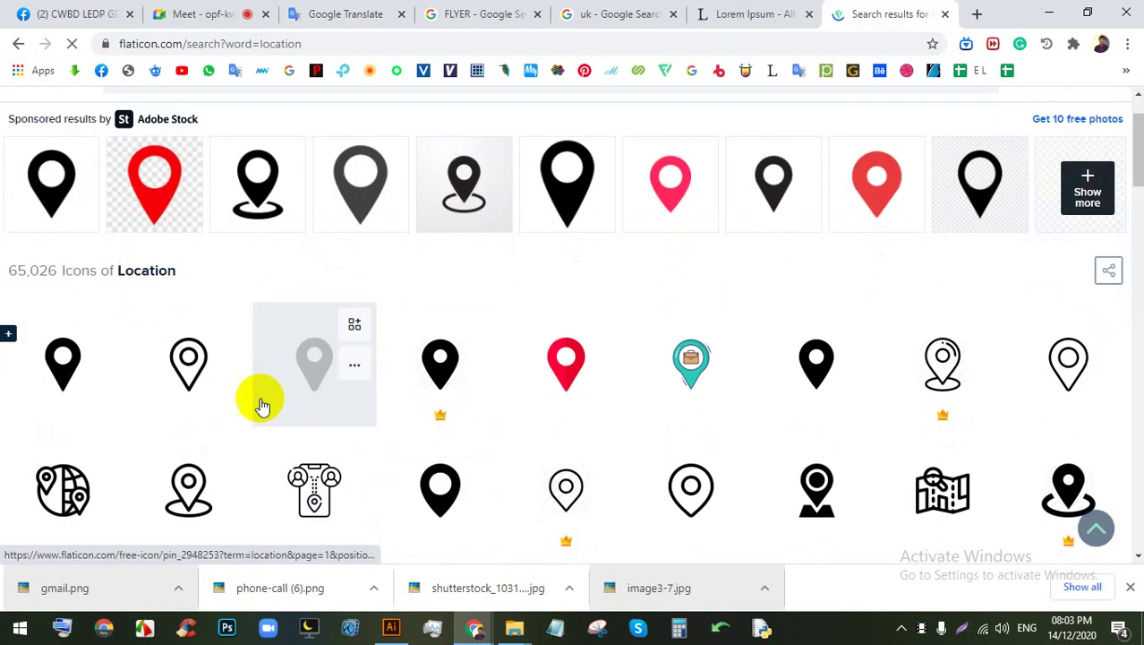
{"action": "left_click", "coordinate": [57, 370]}
{"action": "key", "text": "Print"}
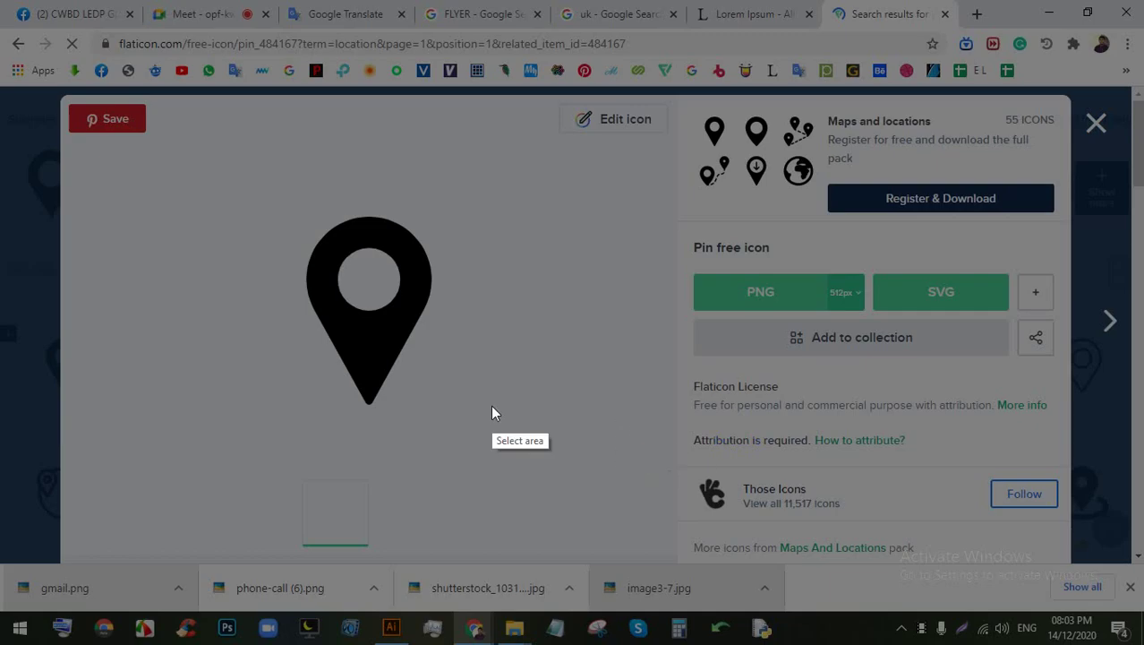
{"action": "left_click_drag", "start_coordinate": [492, 409], "coordinate": [224, 151]}
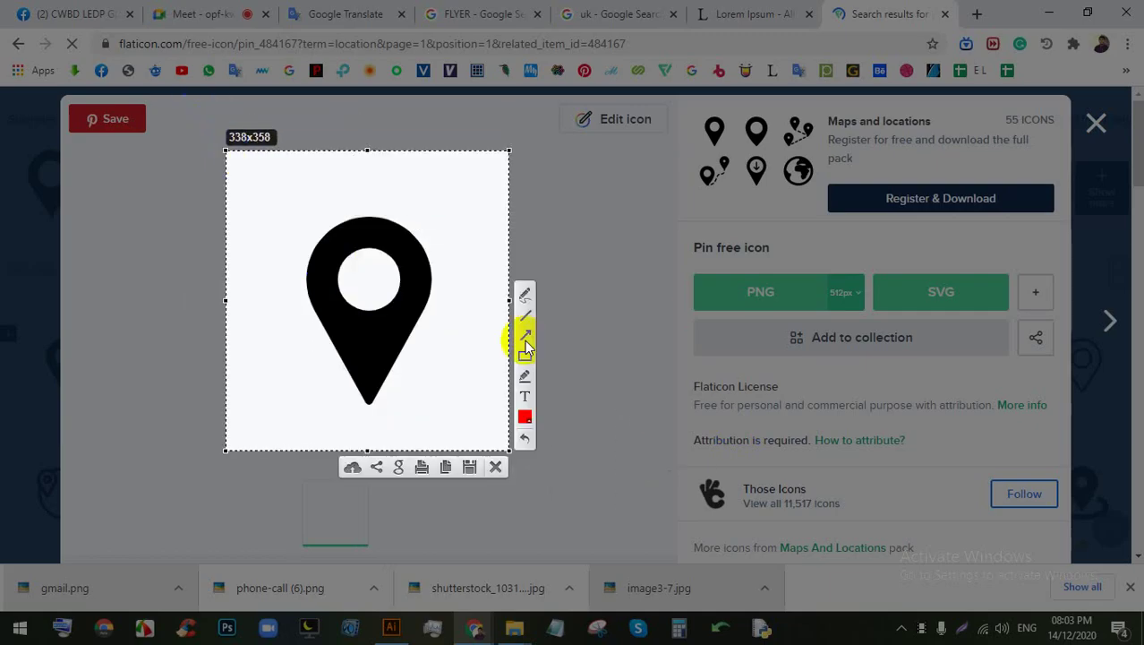
{"action": "left_click", "coordinate": [452, 470]}
Step: Paste the pin into Illustrator beside the flyer and Image Trace it as Black and White Logo
{"action": "key", "text": "alt+Tab"}
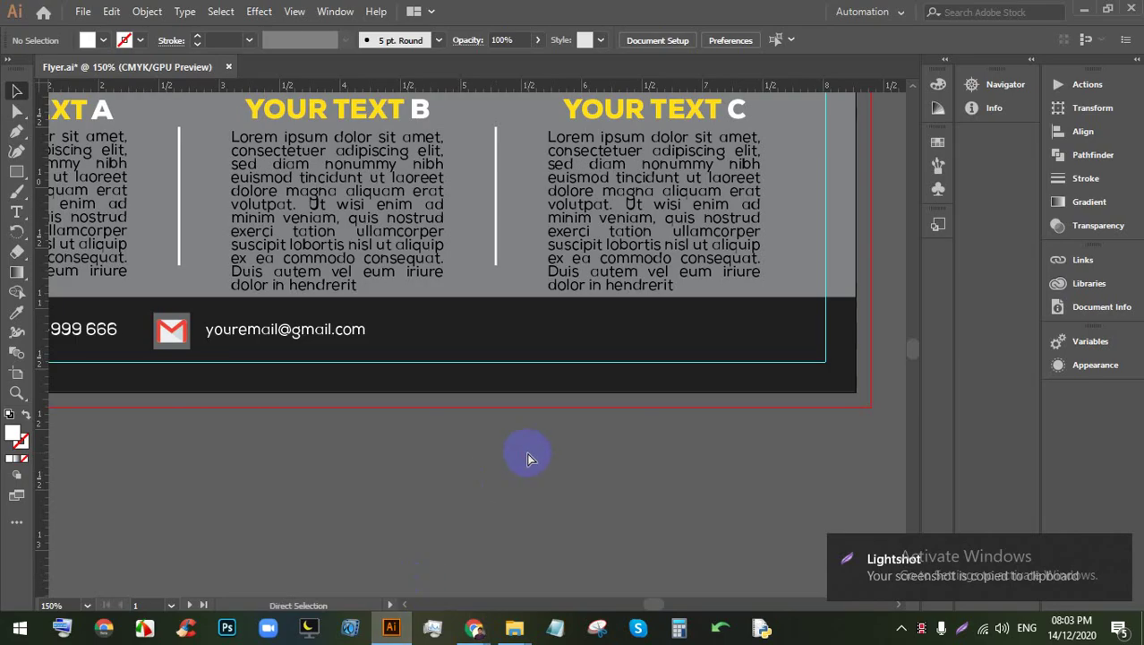
{"action": "key", "text": "ctrl+v"}
{"action": "scroll", "coordinate": [511, 455], "scroll_direction": "down", "scroll_amount": 3}
{"action": "left_click_drag", "start_coordinate": [511, 455], "coordinate": [797, 428]}
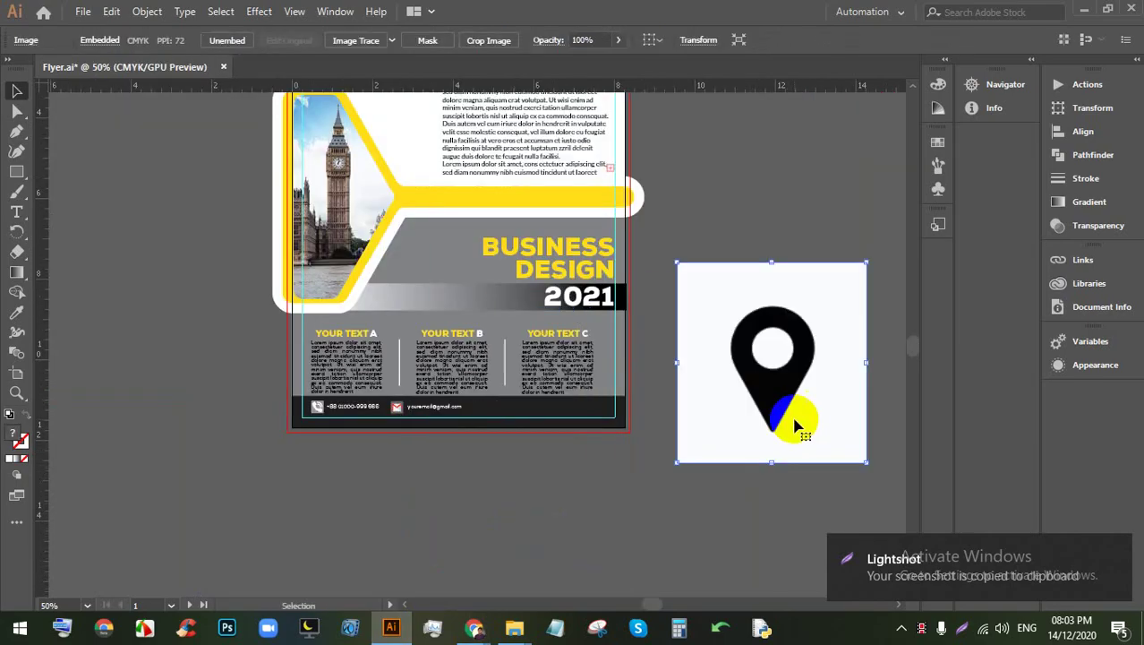
{"action": "scroll", "coordinate": [795, 425], "scroll_direction": "up", "scroll_amount": 4}
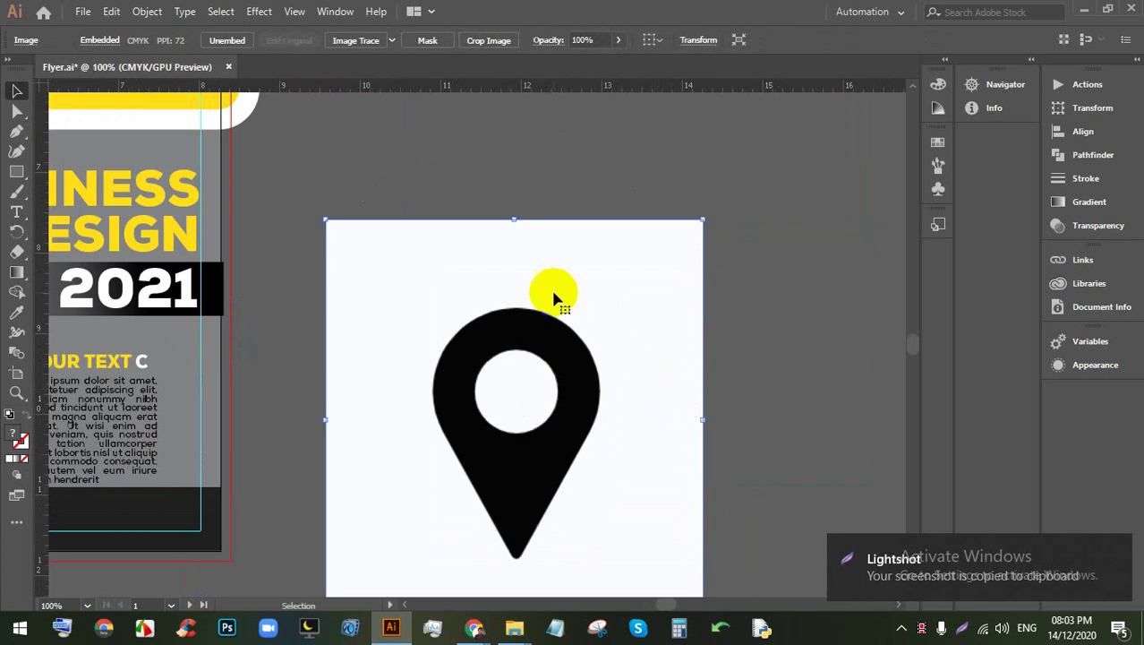
{"action": "left_click", "coordinate": [392, 41]}
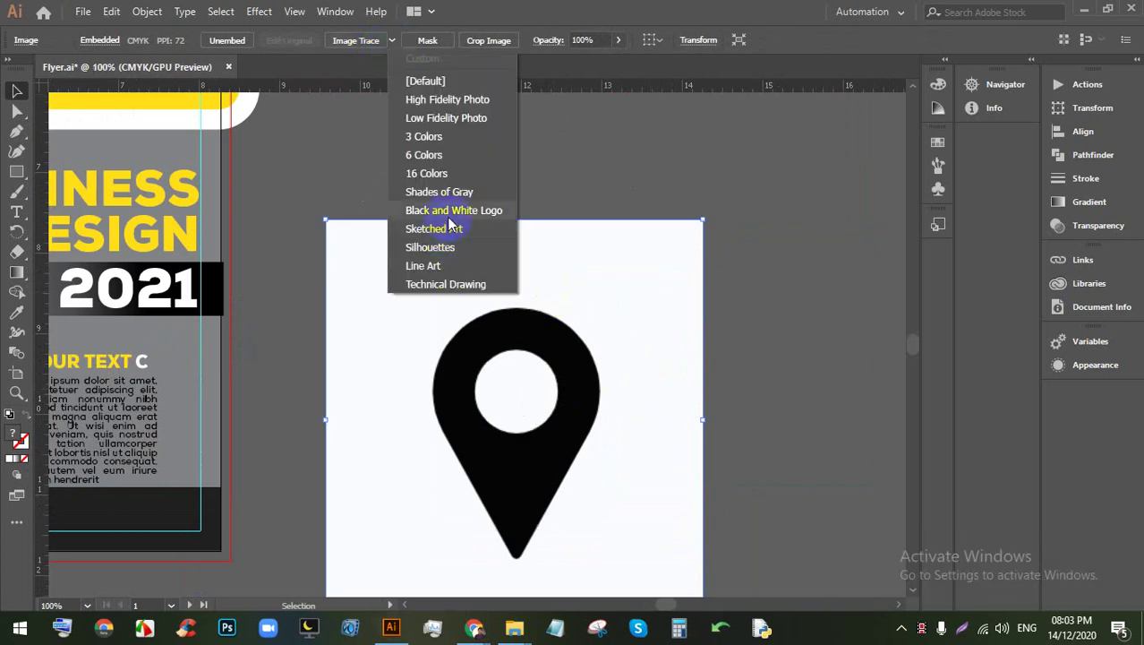
{"action": "left_click", "coordinate": [450, 212]}
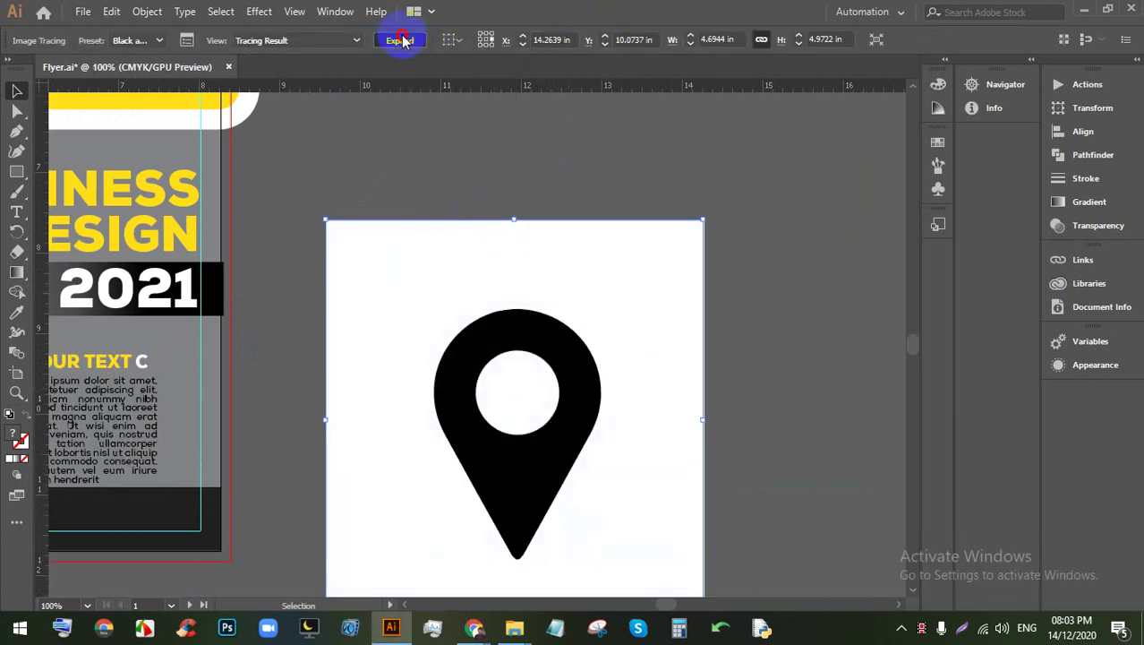
Step: Expand and ungroup the traced pin, then delete its white background square
{"action": "left_click", "coordinate": [403, 41]}
{"action": "right_click", "coordinate": [506, 281]}
{"action": "left_click", "coordinate": [566, 416]}
{"action": "left_click", "coordinate": [773, 338]}
{"action": "left_click", "coordinate": [591, 291]}
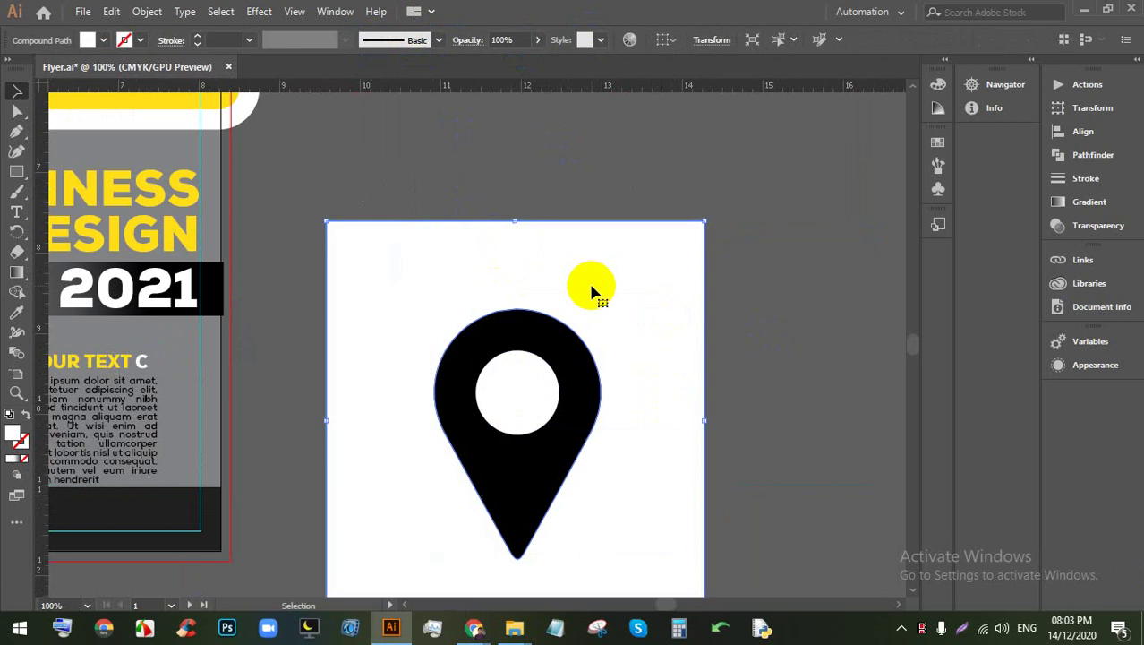
{"action": "right_click", "coordinate": [591, 291]}
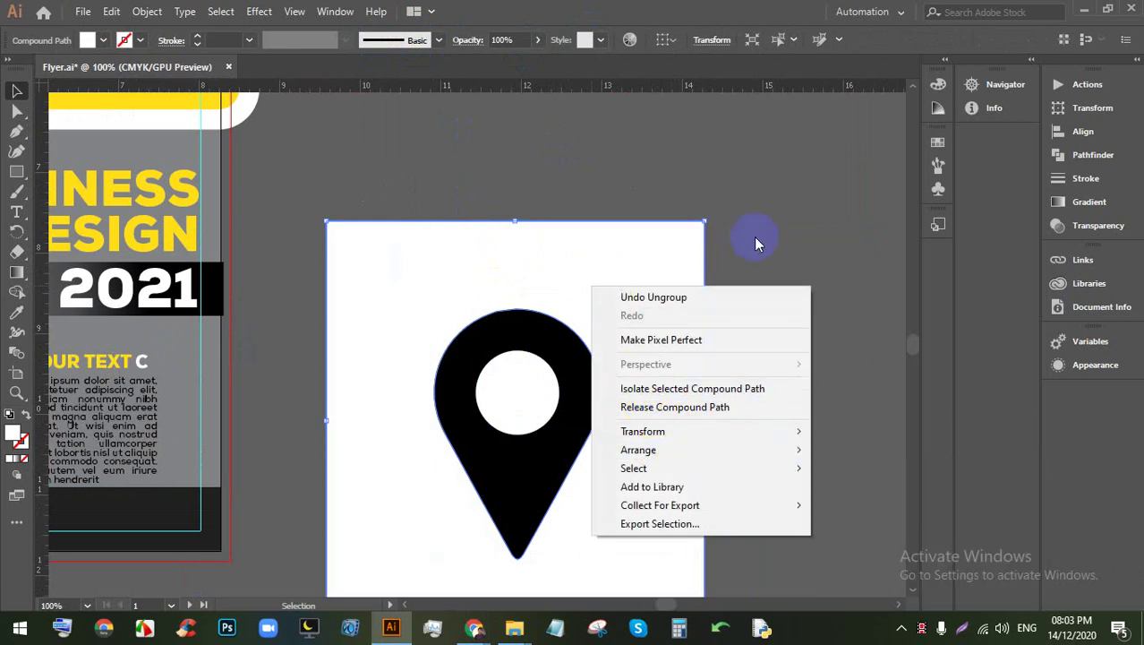
{"action": "right_click", "coordinate": [601, 247]}
{"action": "right_click", "coordinate": [602, 247]}
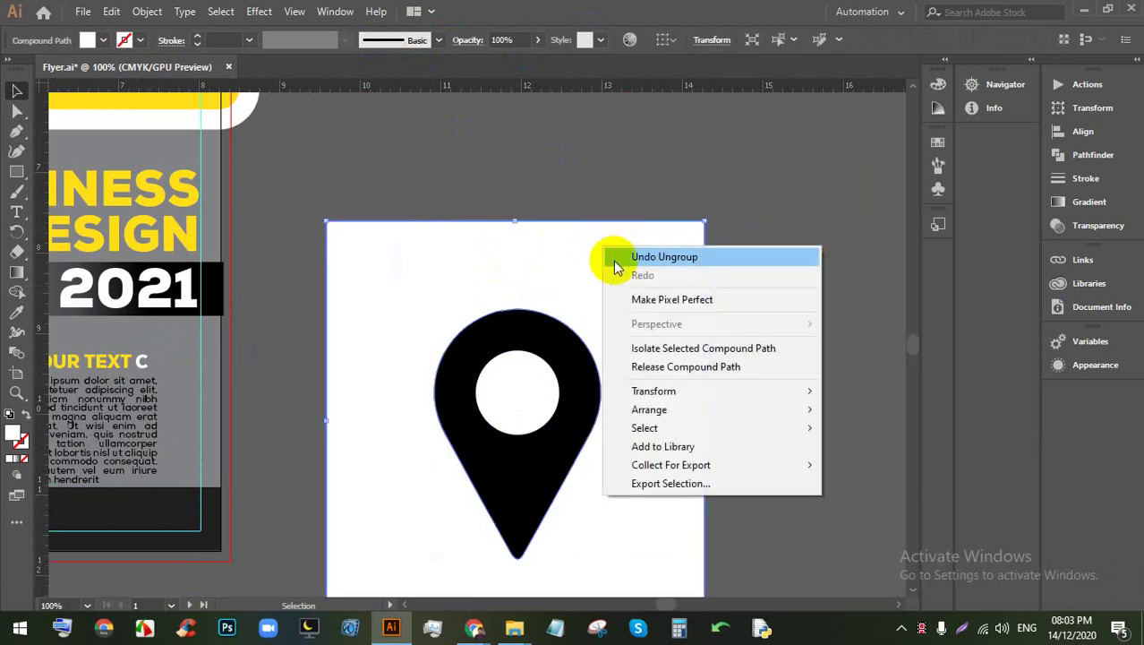
{"action": "left_click", "coordinate": [753, 195]}
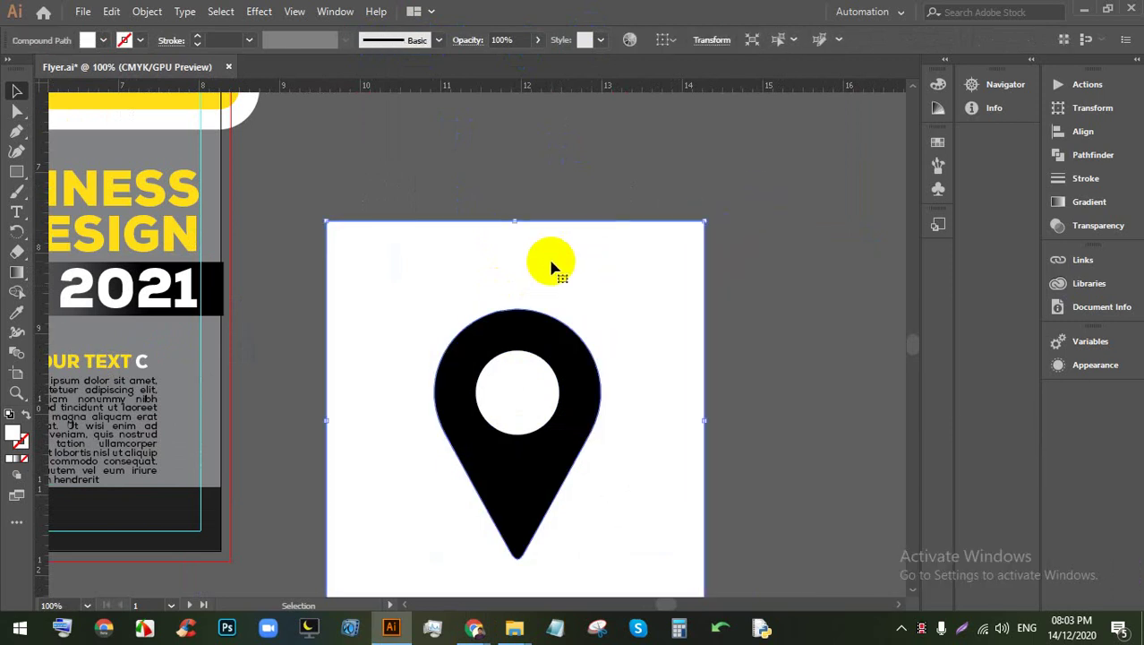
{"action": "key", "text": "Delete"}
Step: Delete the pin's white inner circle and make the pin's fill white
{"action": "left_click", "coordinate": [541, 381]}
{"action": "key", "text": "Delete"}
{"action": "left_click", "coordinate": [578, 366]}
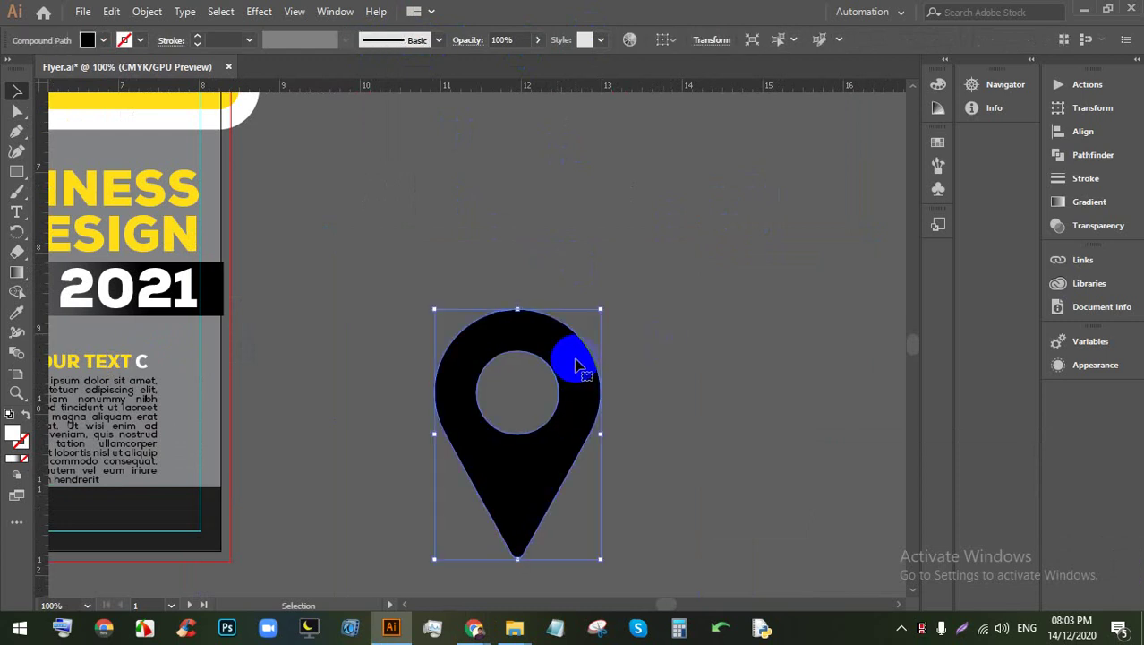
{"action": "left_click", "coordinate": [105, 42]}
{"action": "left_click", "coordinate": [36, 68]}
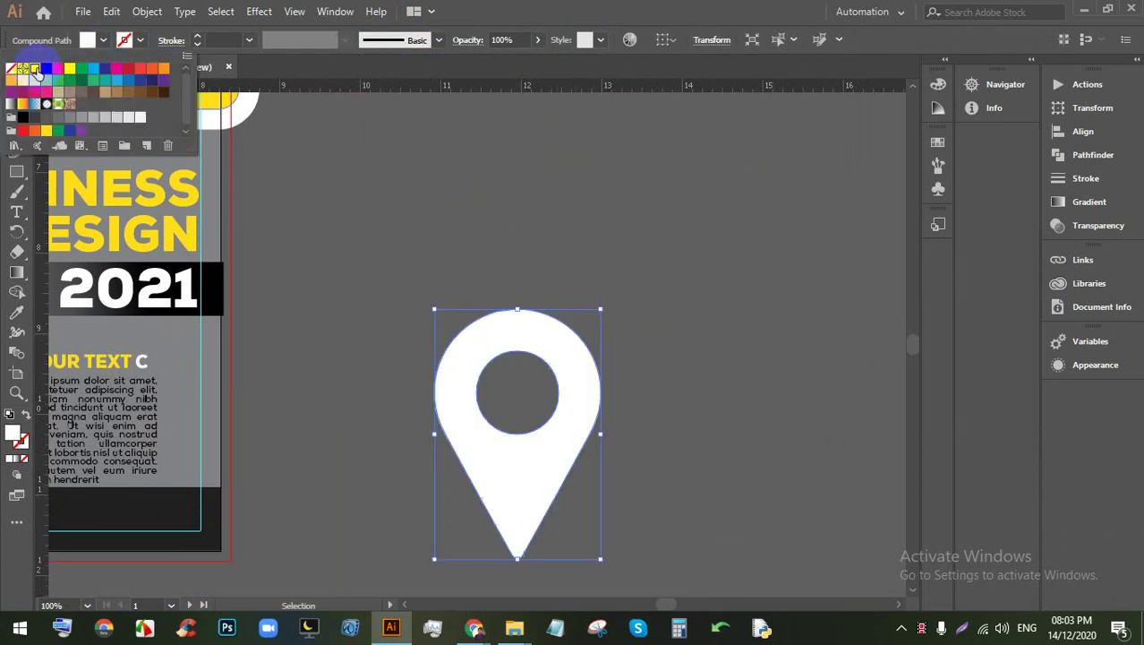
{"action": "left_click", "coordinate": [652, 230]}
{"action": "left_click", "coordinate": [575, 331]}
Step: Resize the pin to 0.25 in wide
{"action": "left_click", "coordinate": [712, 40]}
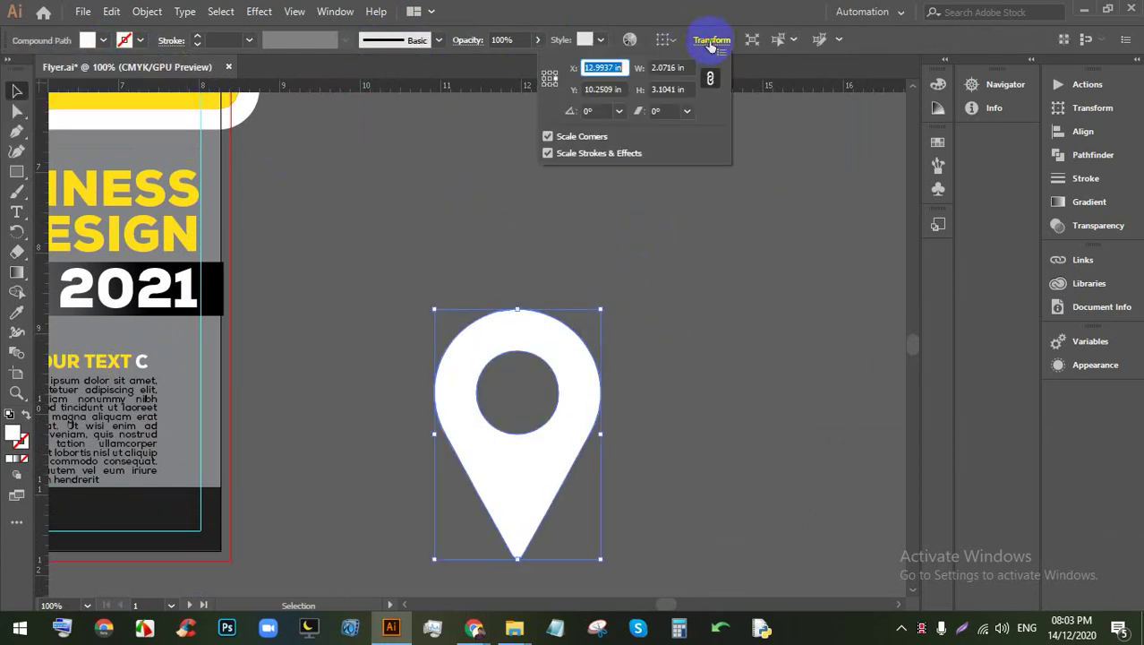
{"action": "left_click", "coordinate": [670, 67]}
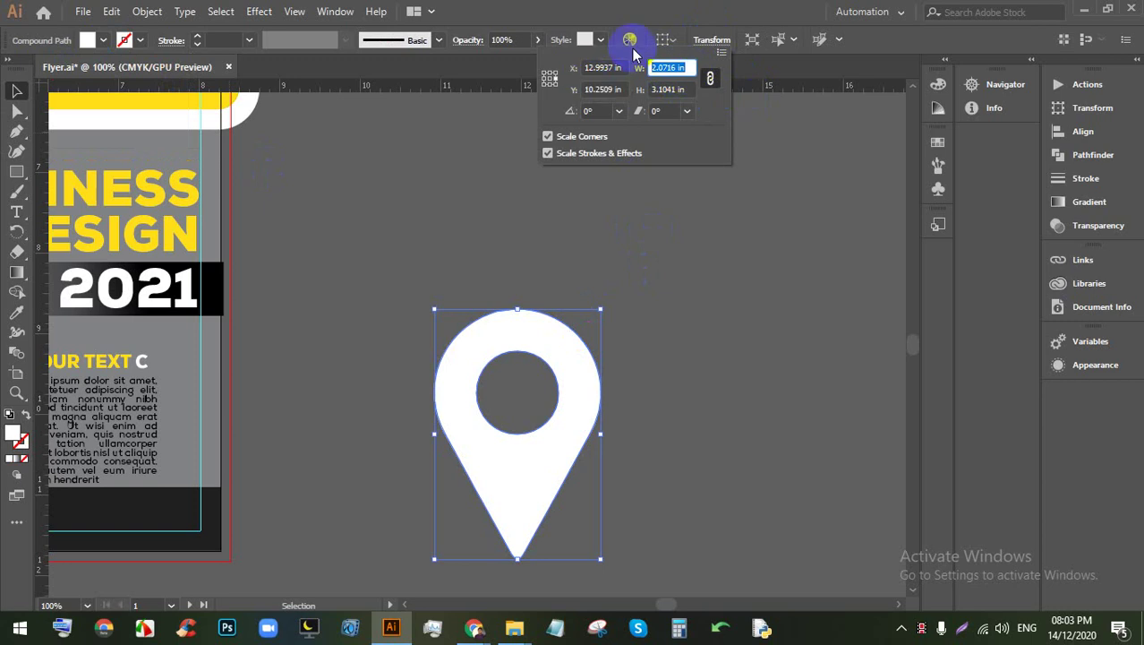
{"action": "type", "text": ".25"}
{"action": "key", "text": "Return"}
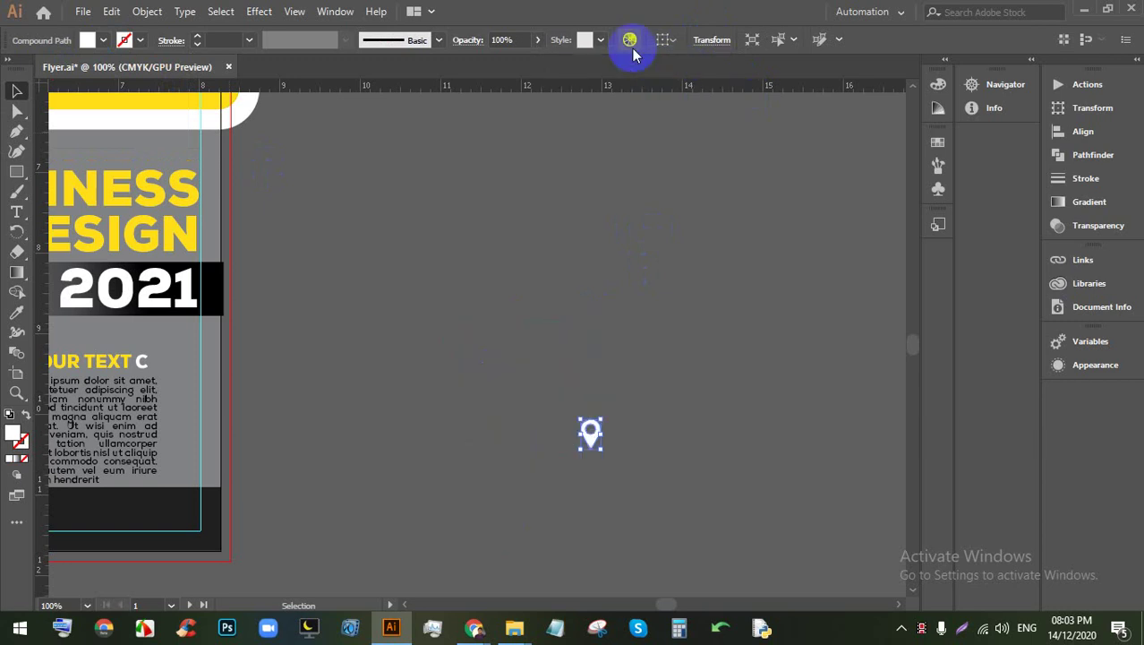
{"action": "left_click", "coordinate": [695, 428]}
{"action": "scroll", "coordinate": [624, 439], "scroll_direction": "up", "scroll_amount": 1}
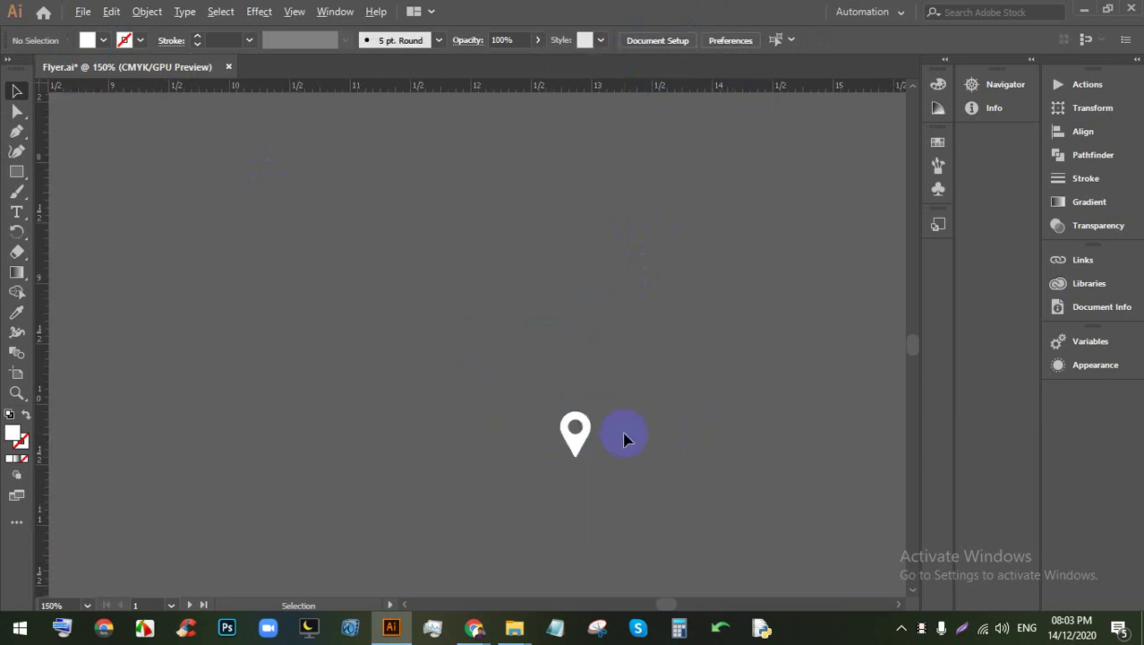
Step: Draw a new square of exact size next to the white pin
{"action": "left_click", "coordinate": [14, 175]}
{"action": "left_click", "coordinate": [324, 306]}
{"action": "key", "text": "Return"}
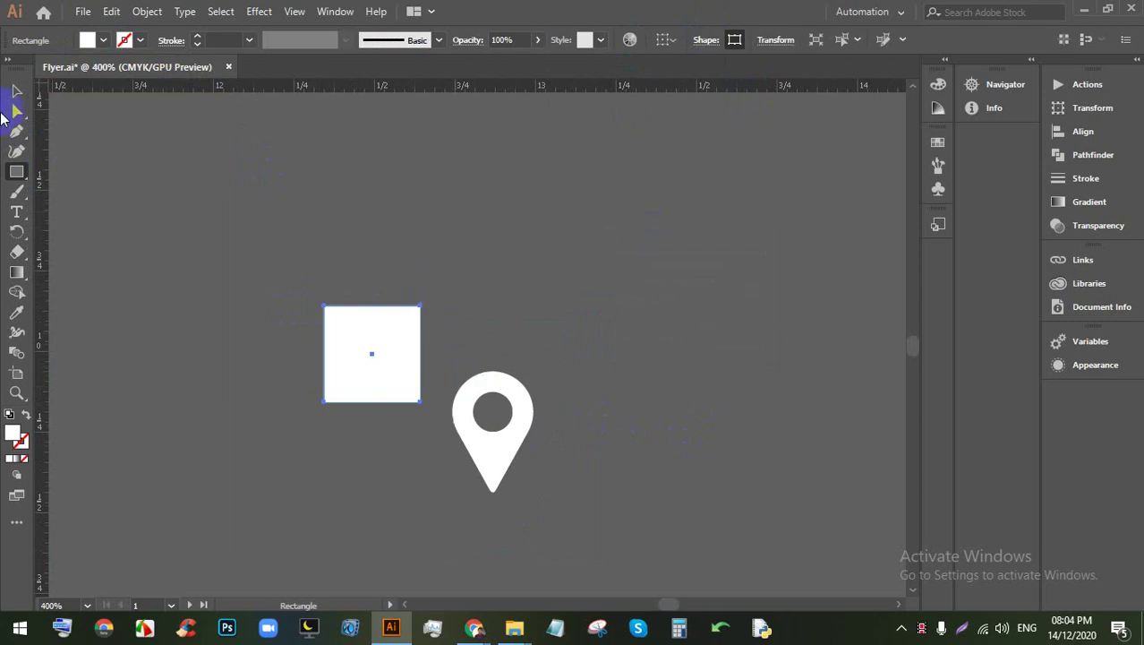
{"action": "left_click", "coordinate": [16, 90]}
{"action": "left_click", "coordinate": [462, 314]}
{"action": "left_click", "coordinate": [392, 324]}
Step: Sample the Gmail icon's colours onto the new square with the Eyedropper
{"action": "scroll", "coordinate": [649, 318], "scroll_direction": "down", "scroll_amount": 5}
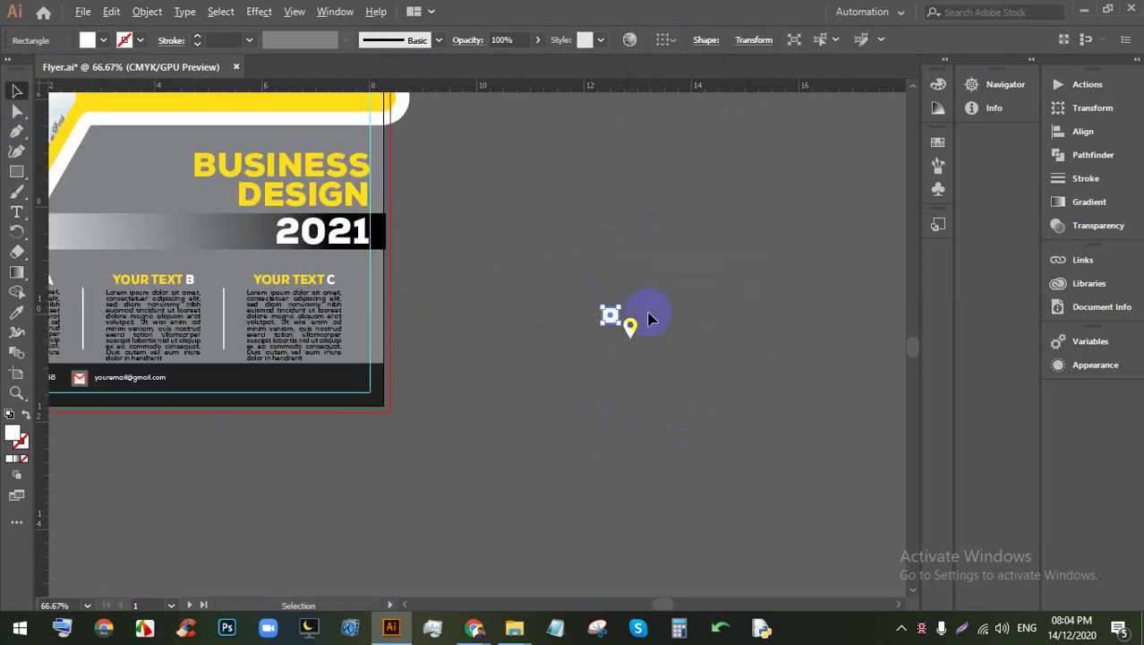
{"action": "scroll", "coordinate": [624, 322], "scroll_direction": "down", "scroll_amount": 1}
{"action": "scroll", "coordinate": [544, 324], "scroll_direction": "up", "scroll_amount": 2}
{"action": "scroll", "coordinate": [391, 302], "scroll_direction": "down", "scroll_amount": 1}
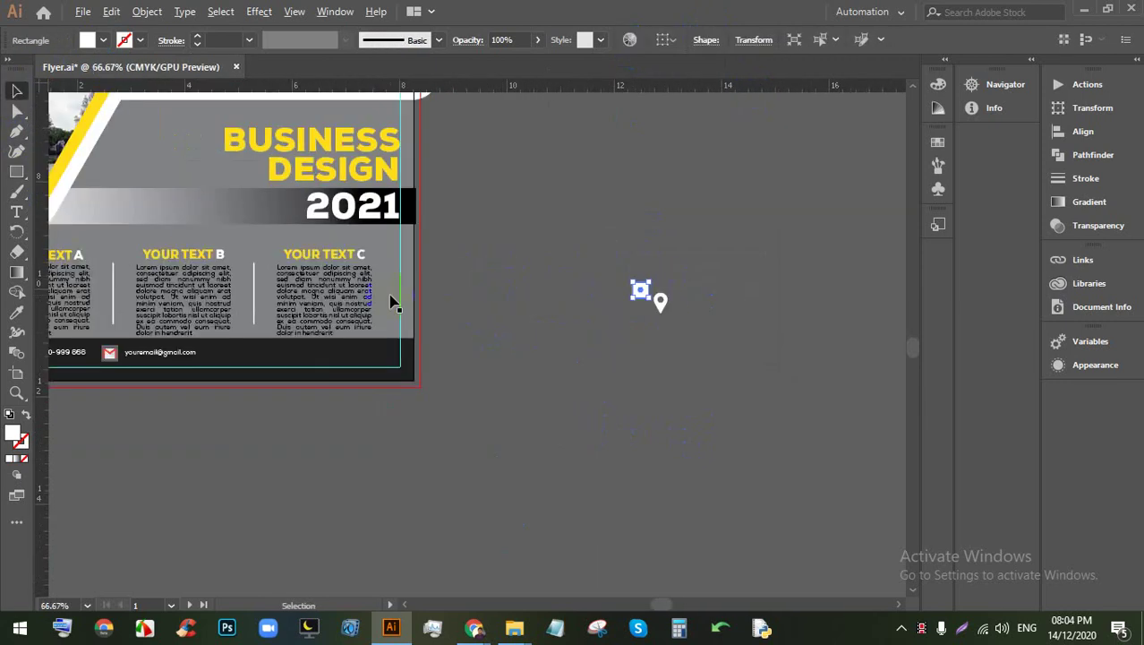
{"action": "scroll", "coordinate": [77, 352], "scroll_direction": "up", "scroll_amount": 3}
{"action": "left_click", "coordinate": [16, 311]}
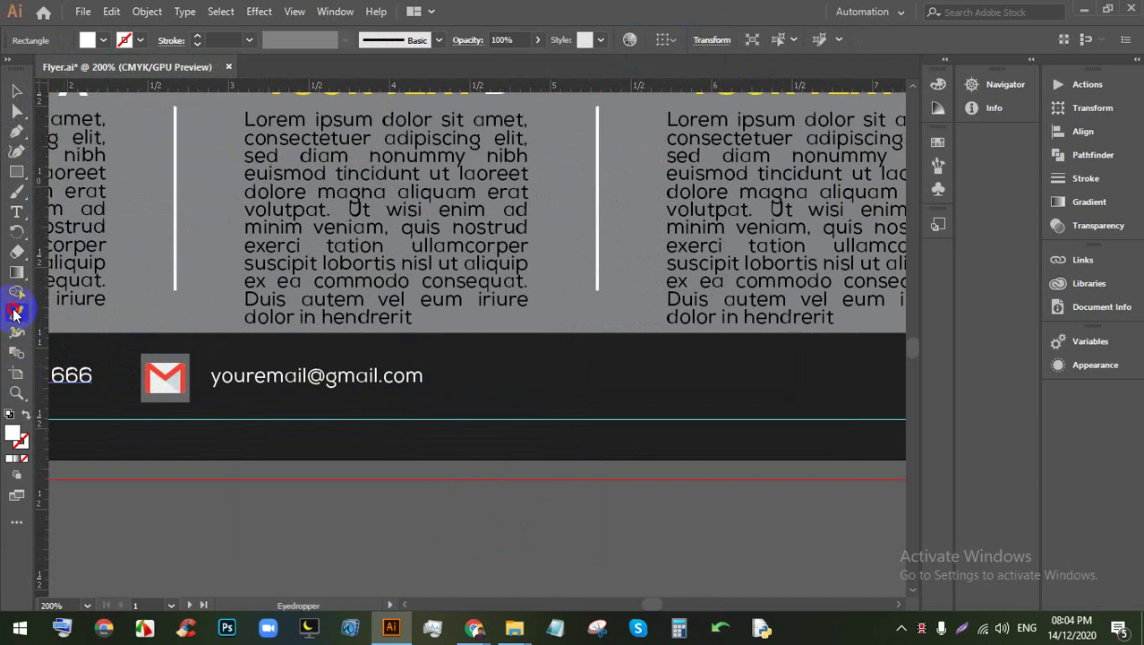
{"action": "left_click", "coordinate": [171, 350]}
{"action": "left_click", "coordinate": [16, 90]}
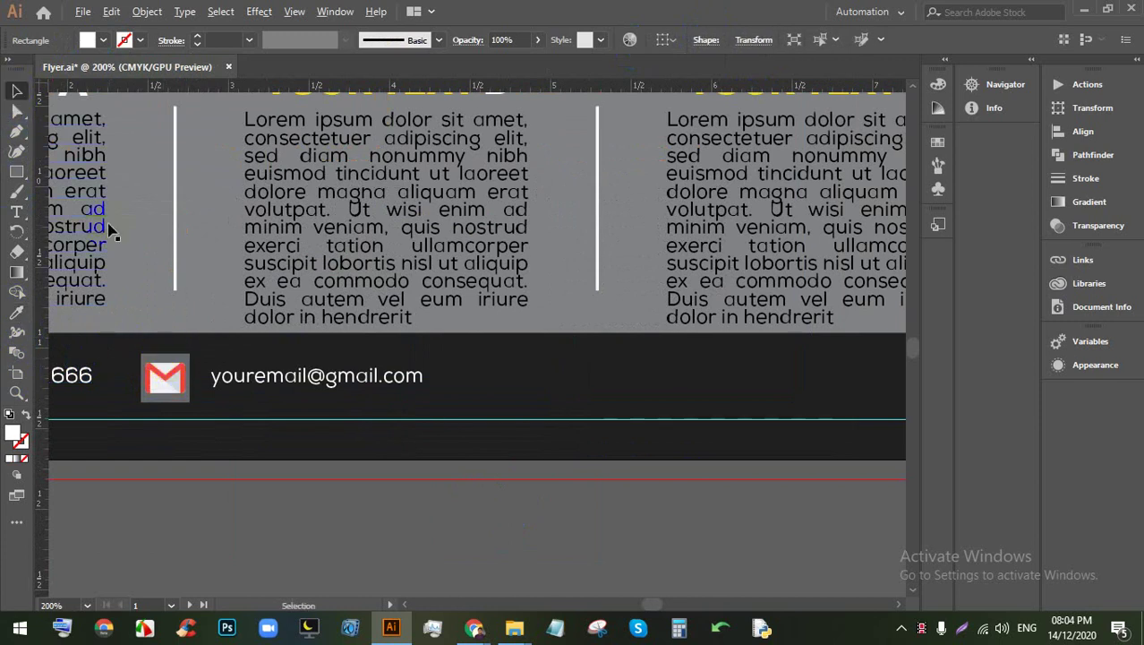
{"action": "scroll", "coordinate": [583, 251], "scroll_direction": "down", "scroll_amount": 3}
{"action": "scroll", "coordinate": [537, 232], "scroll_direction": "up", "scroll_amount": 3}
{"action": "scroll", "coordinate": [149, 156], "scroll_direction": "up", "scroll_amount": 2}
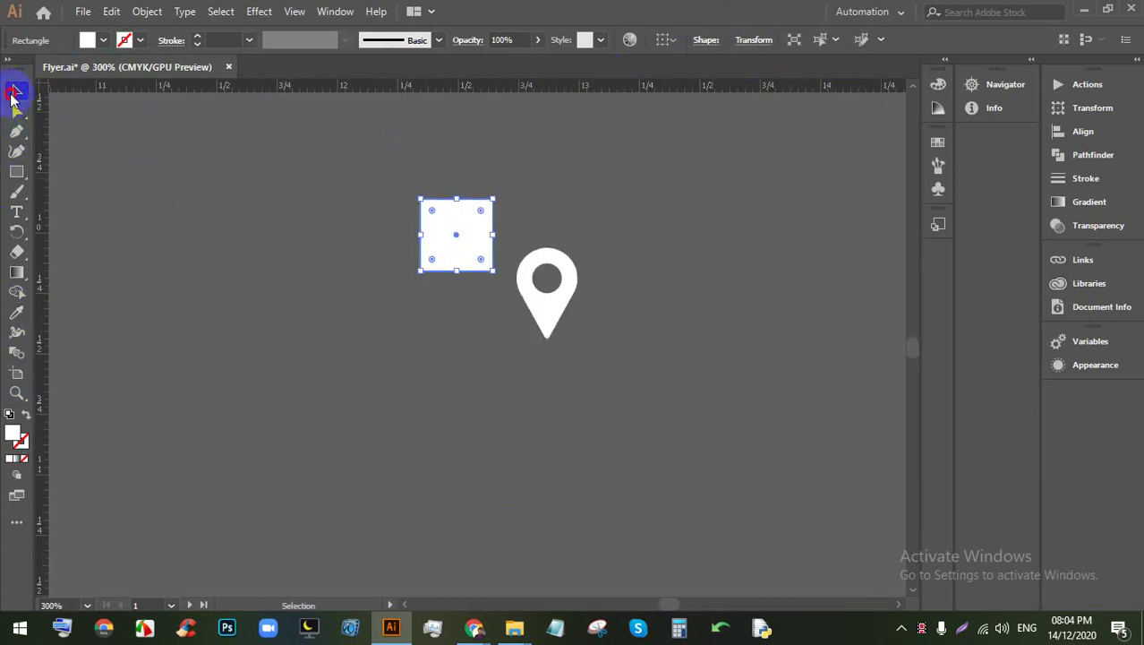
{"action": "left_click", "coordinate": [618, 248]}
{"action": "left_click", "coordinate": [546, 309]}
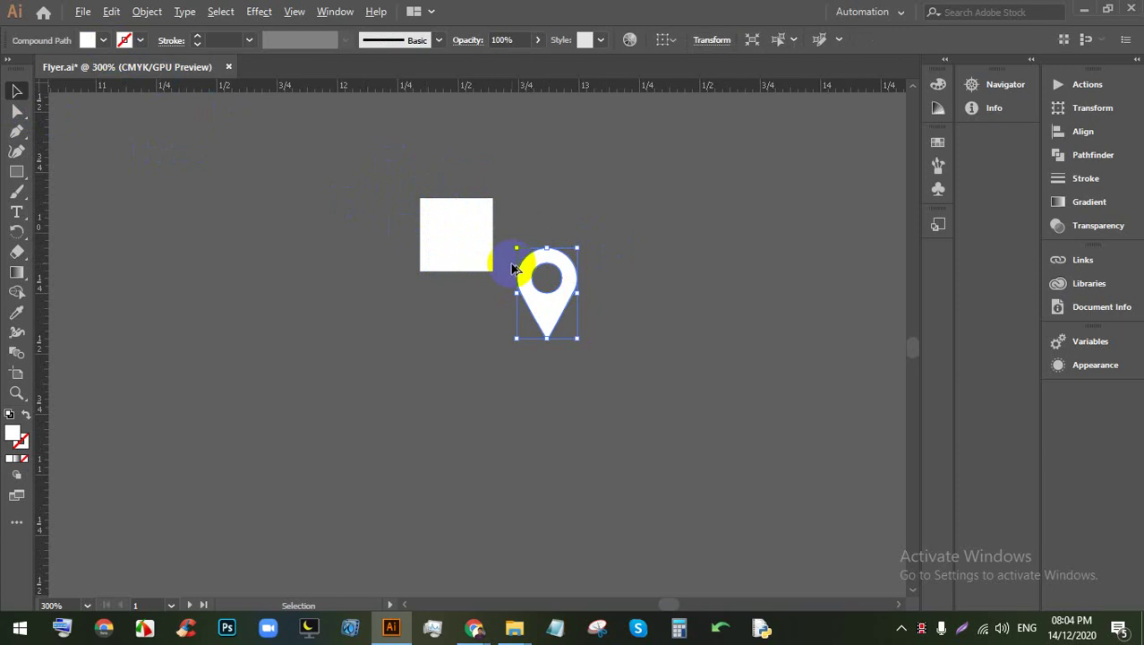
Step: Move the square and the location pin below the footer
{"action": "scroll", "coordinate": [515, 296], "scroll_direction": "down", "scroll_amount": 3}
{"action": "left_click", "coordinate": [552, 329]}
{"action": "left_click_drag", "start_coordinate": [552, 330], "coordinate": [795, 308]}
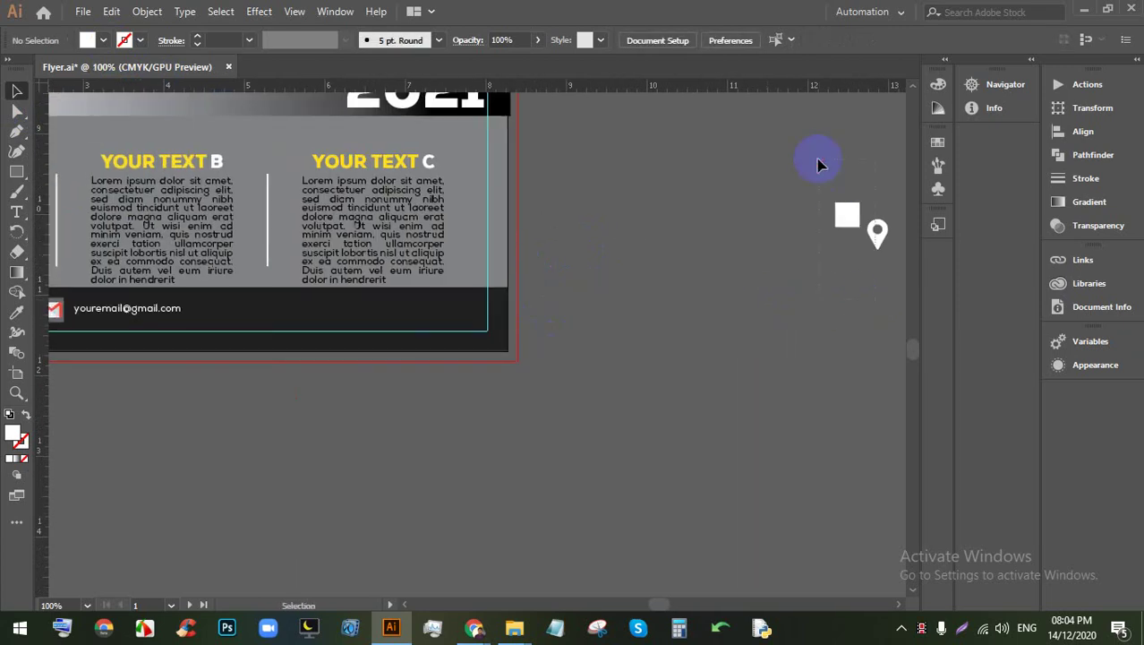
{"action": "left_click_drag", "start_coordinate": [817, 164], "coordinate": [122, 421]}
{"action": "scroll", "coordinate": [123, 422], "scroll_direction": "down", "scroll_amount": 3}
{"action": "scroll", "coordinate": [123, 388], "scroll_direction": "up", "scroll_amount": 4}
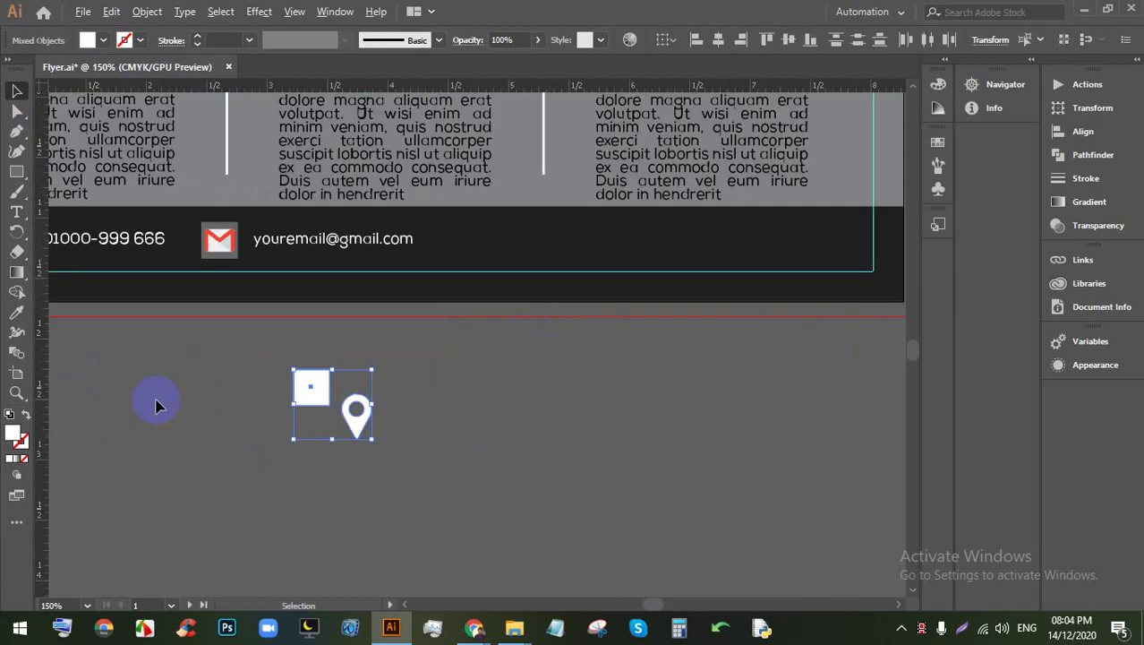
{"action": "scroll", "coordinate": [199, 337], "scroll_direction": "up", "scroll_amount": 1}
Step: Give the square the Gmail badge's grey fill using the Eyedropper
{"action": "left_click", "coordinate": [306, 396]}
{"action": "left_click", "coordinate": [333, 404]}
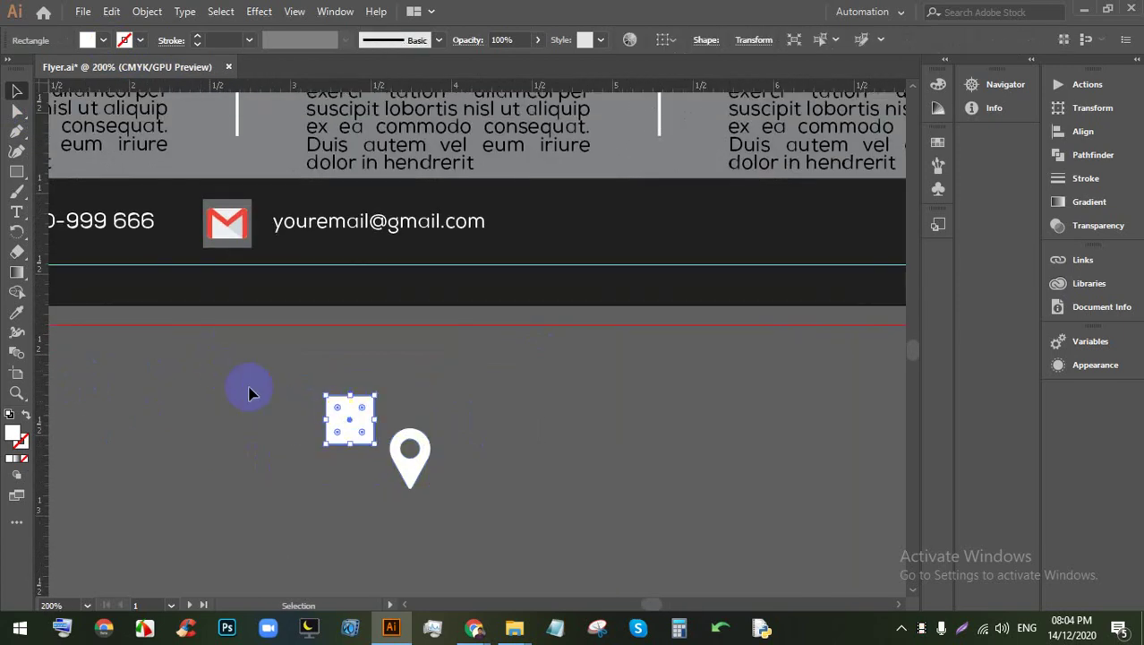
{"action": "left_click", "coordinate": [17, 313]}
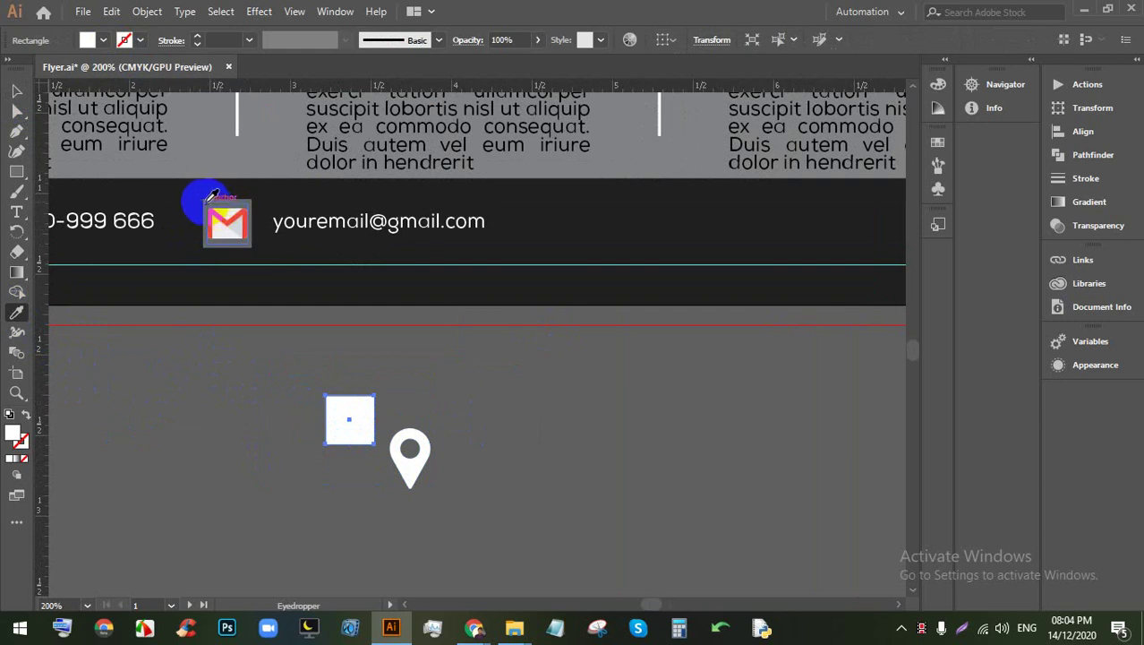
{"action": "left_click", "coordinate": [208, 194]}
{"action": "left_click", "coordinate": [17, 91]}
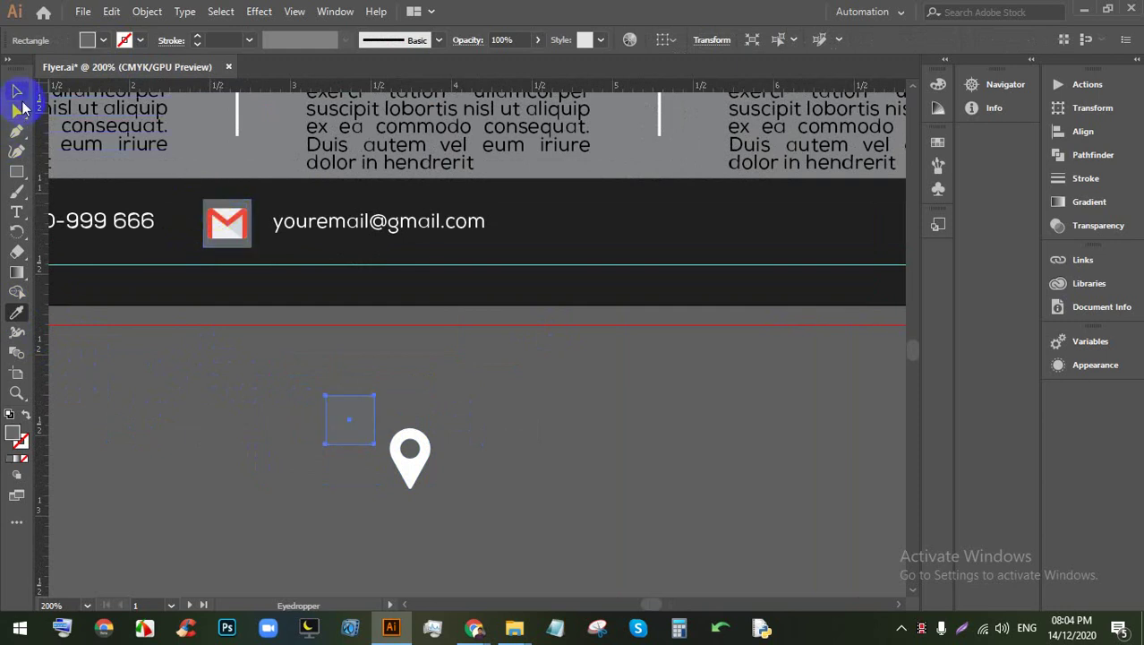
{"action": "left_click", "coordinate": [451, 405]}
Step: Move the pin onto the grey square and bring the pin in front
{"action": "scroll", "coordinate": [371, 460], "scroll_direction": "up", "scroll_amount": 1}
{"action": "left_click_drag", "start_coordinate": [484, 498], "coordinate": [349, 450]}
{"action": "left_click", "coordinate": [454, 447]}
{"action": "scroll", "coordinate": [378, 441], "scroll_direction": "up", "scroll_amount": 1}
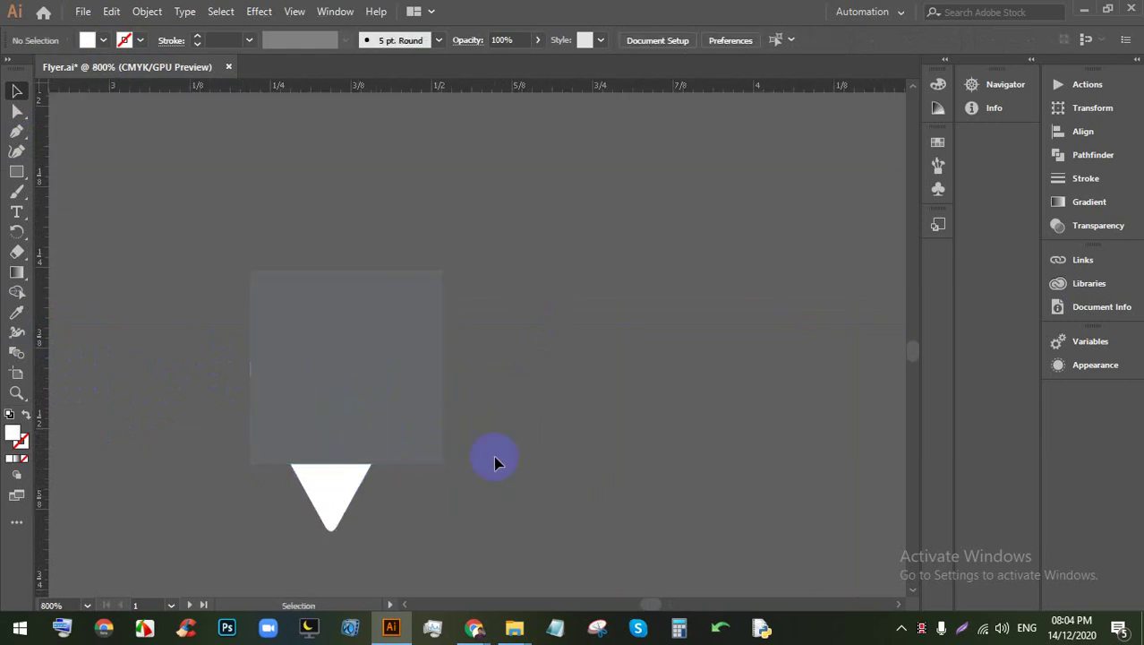
{"action": "left_click_drag", "start_coordinate": [397, 420], "coordinate": [398, 459]}
{"action": "key", "text": "ctrl+shift+bracketleft"}
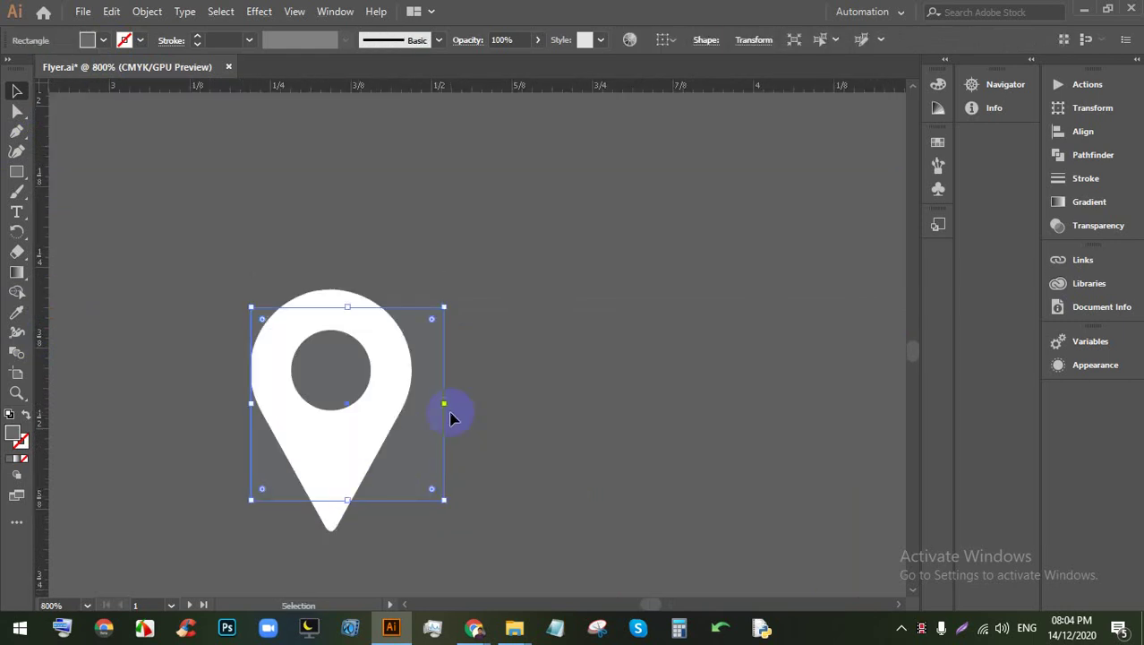
{"action": "left_click", "coordinate": [498, 440]}
{"action": "left_click", "coordinate": [433, 445]}
{"action": "left_click", "coordinate": [259, 512]}
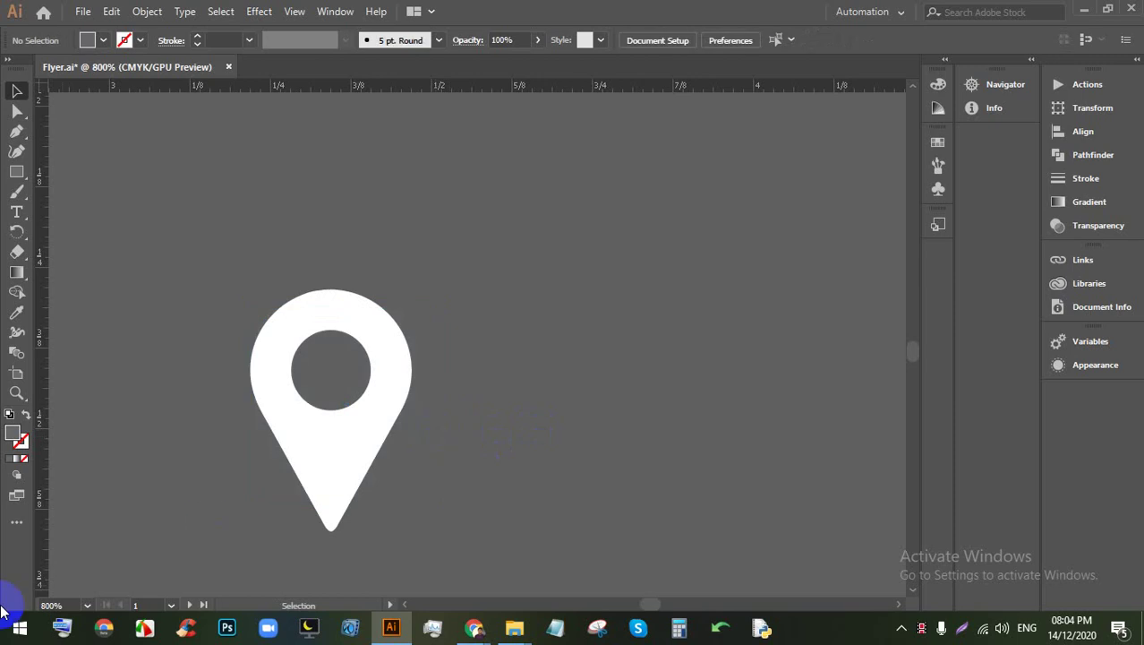
Step: Draw a new 0.3 in square and position the pin beside it
{"action": "left_click", "coordinate": [17, 171]}
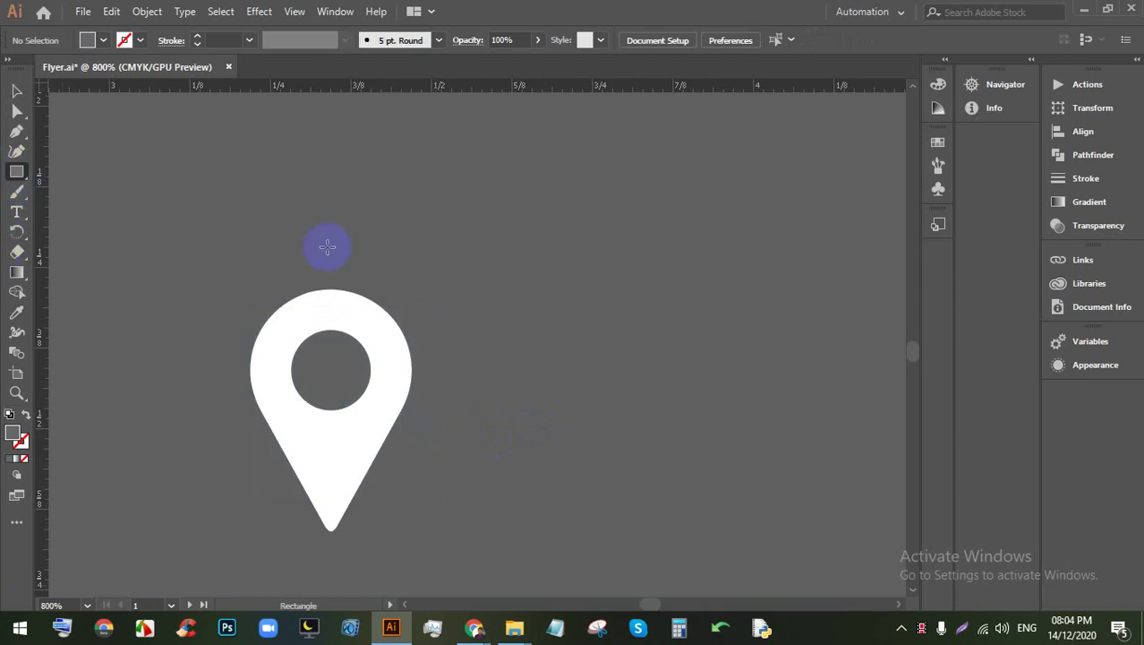
{"action": "left_click", "coordinate": [494, 265]}
{"action": "key", "text": "Return"}
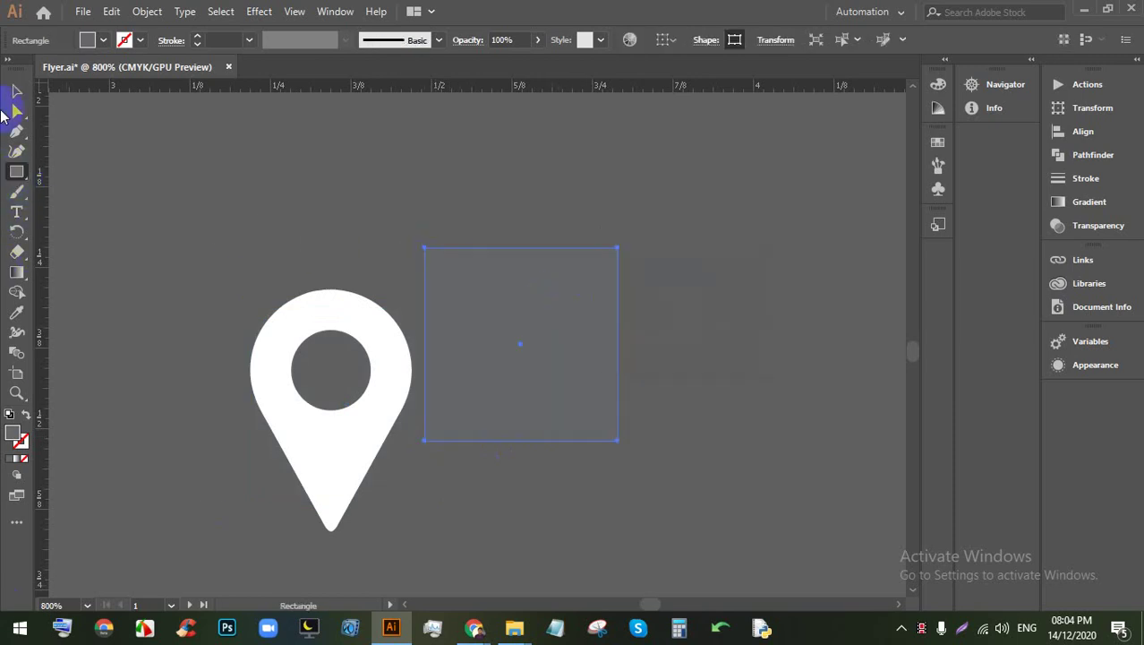
{"action": "left_click", "coordinate": [17, 91]}
{"action": "left_click_drag", "start_coordinate": [362, 260], "coordinate": [375, 261]}
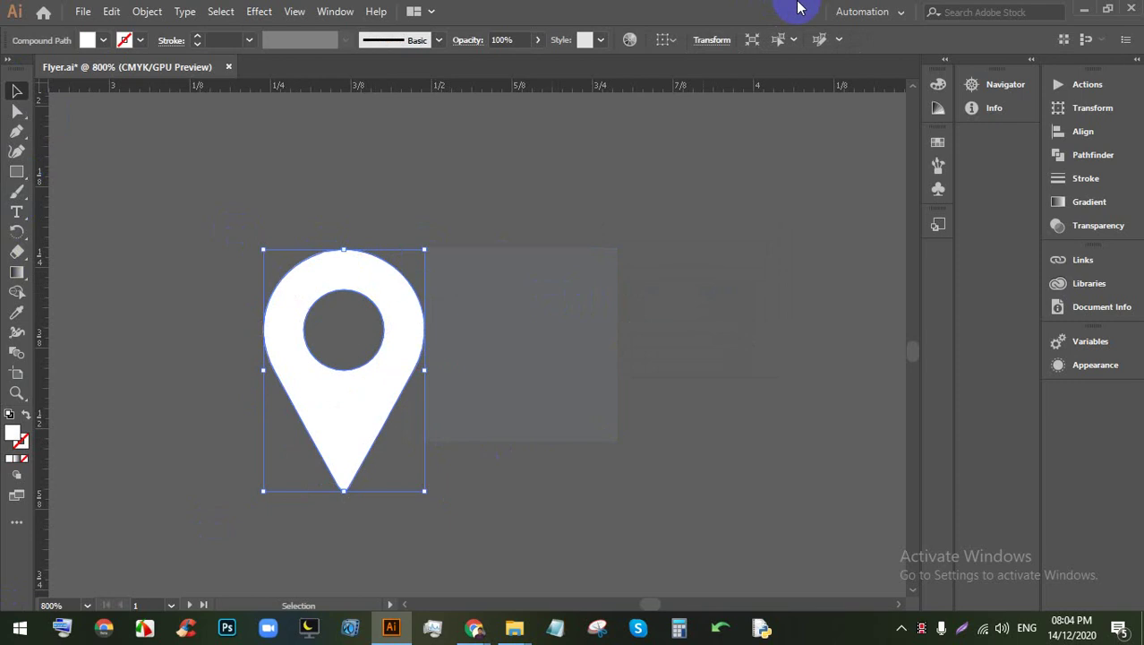
Step: Scale the pin proportionally to 0.25 in tall in the Transform settings
{"action": "left_click", "coordinate": [712, 39]}
{"action": "left_click", "coordinate": [712, 80]}
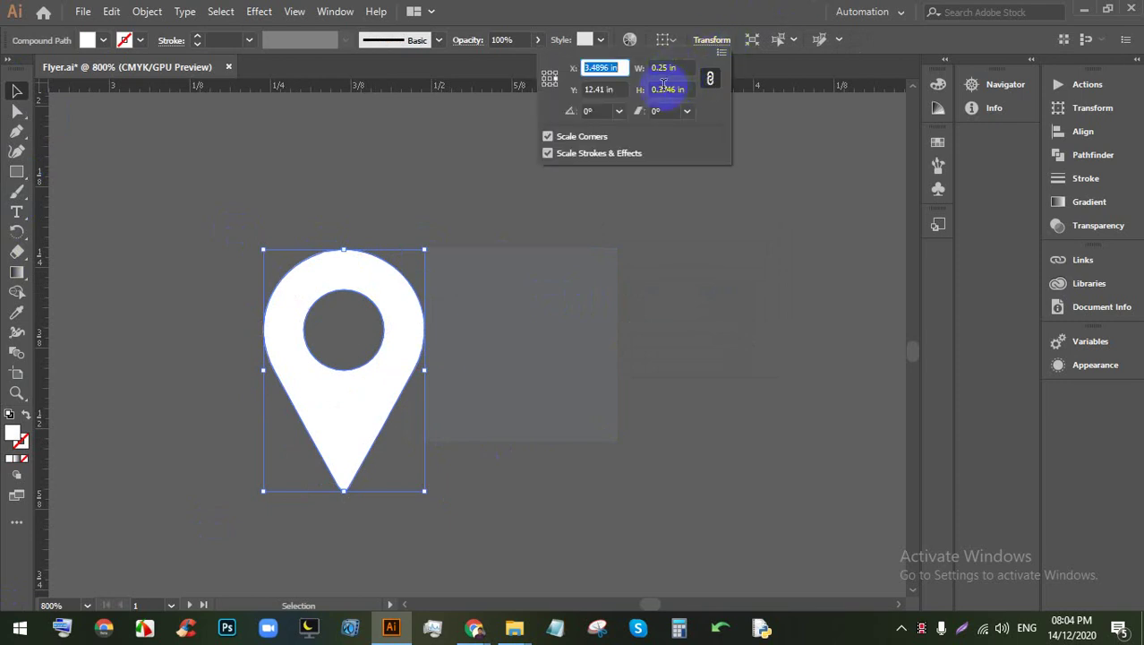
{"action": "left_click", "coordinate": [672, 88]}
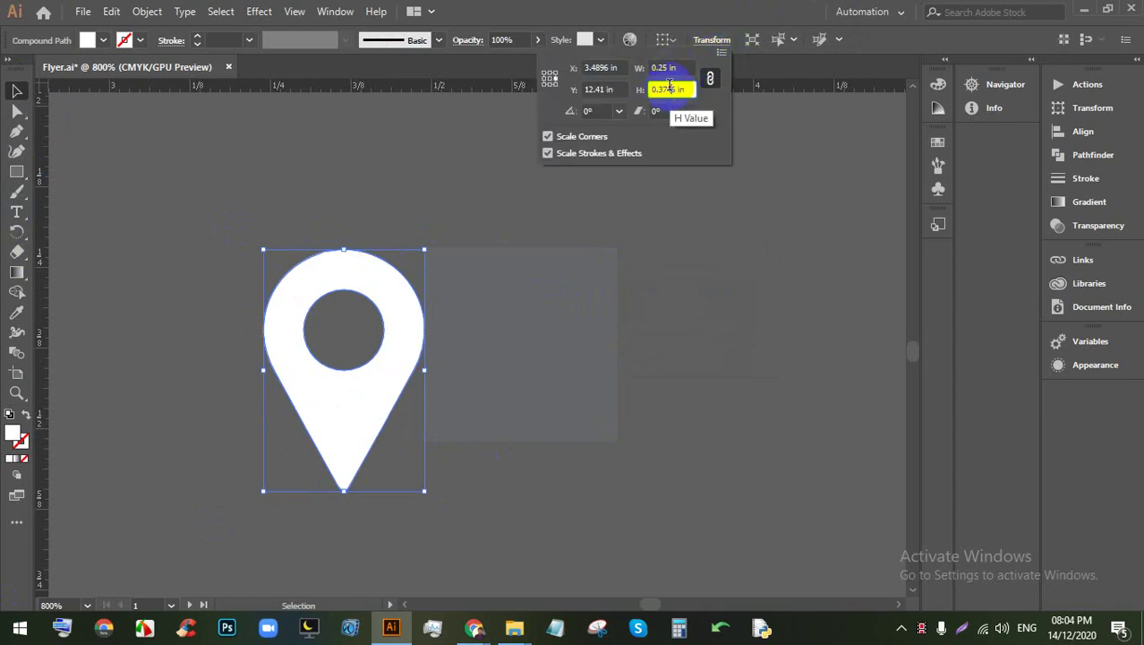
{"action": "key", "text": "Down"}
{"action": "key", "text": "Down"}
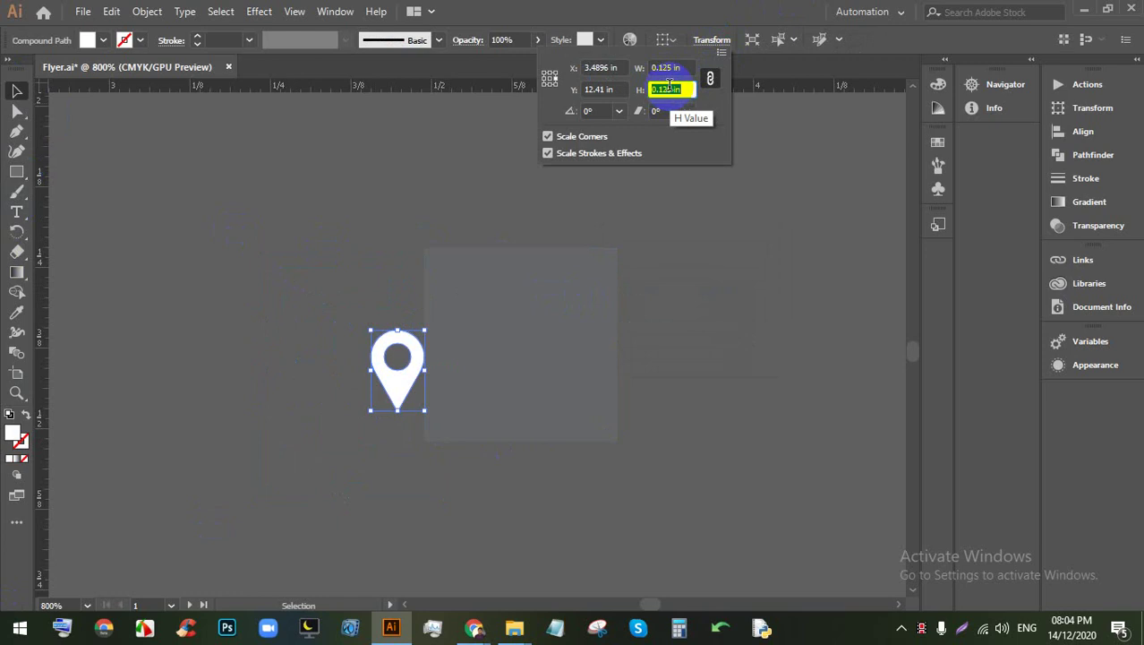
{"action": "key", "text": "Up"}
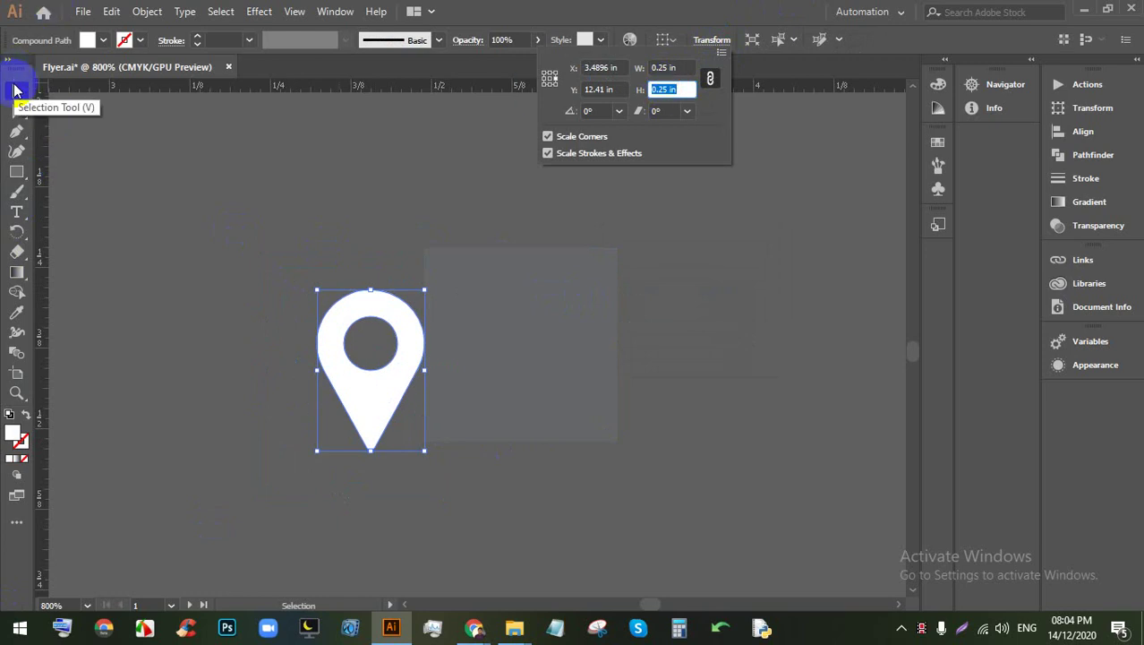
{"action": "left_click", "coordinate": [13, 93]}
{"action": "left_click", "coordinate": [772, 412]}
Step: Centre the pin on the square horizontally and vertically, and send the square behind
{"action": "left_click_drag", "start_coordinate": [772, 412], "coordinate": [429, 220]}
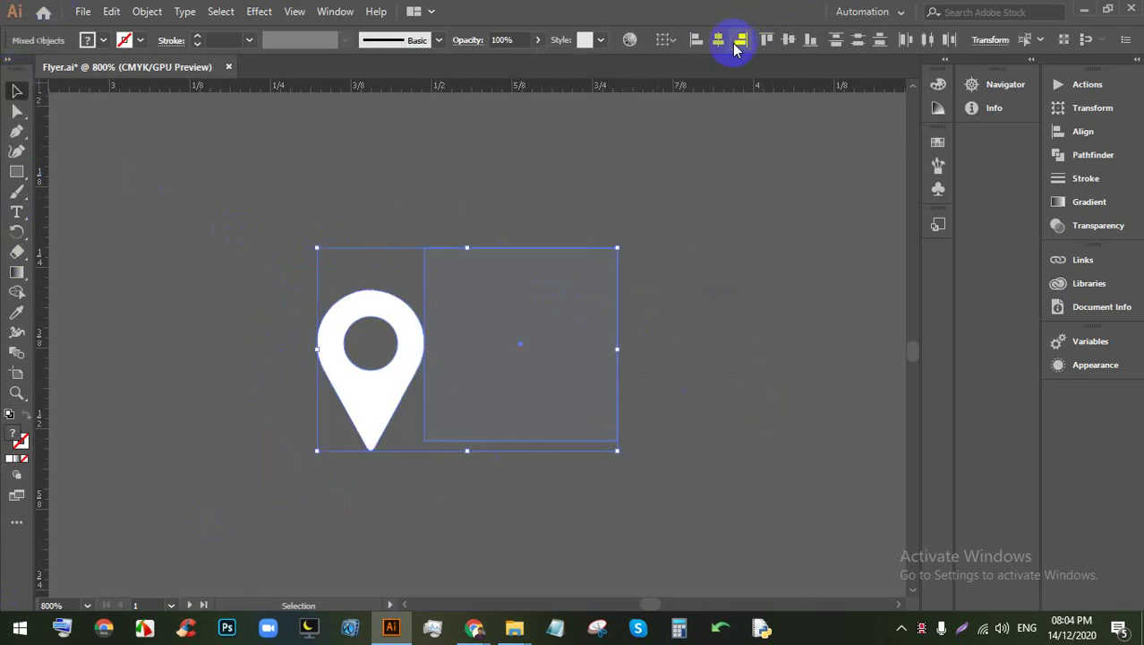
{"action": "left_click", "coordinate": [718, 40]}
{"action": "left_click", "coordinate": [788, 39]}
{"action": "left_click", "coordinate": [626, 388]}
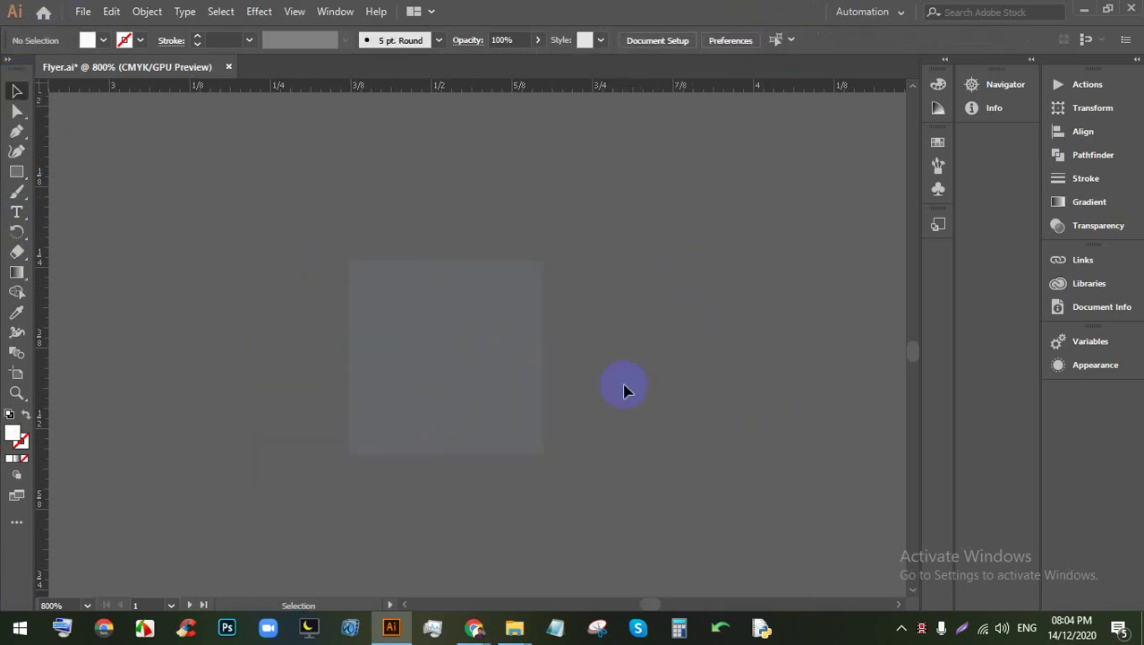
{"action": "left_click", "coordinate": [526, 357]}
{"action": "key", "text": "ctrl+shift+bracketleft"}
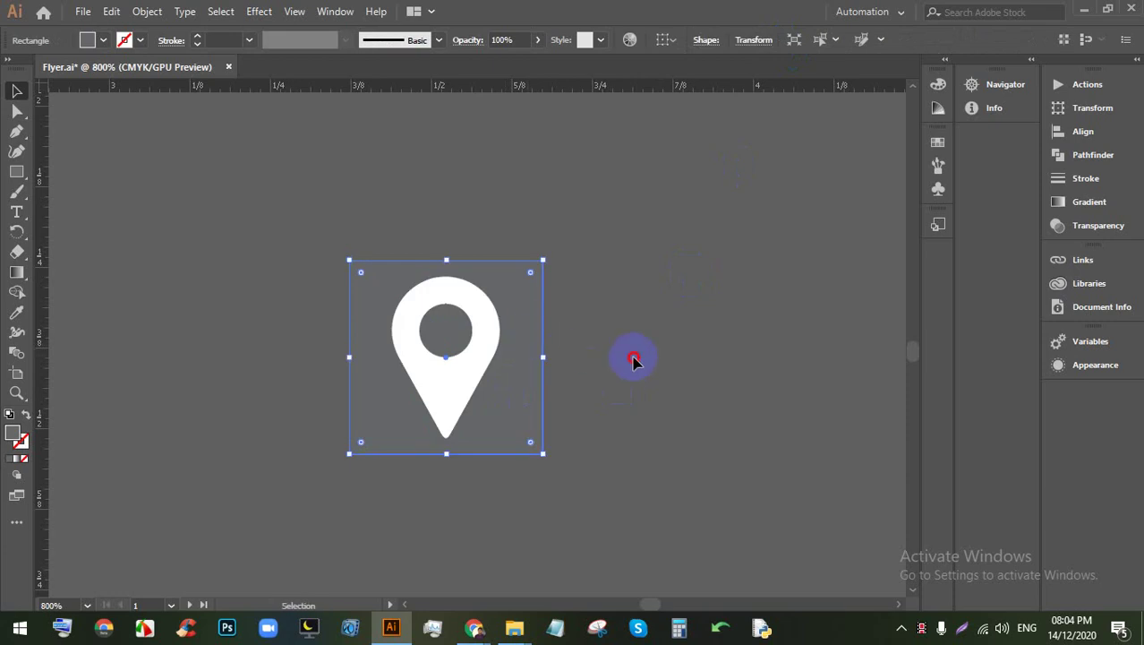
Step: Drag the pin badge into the footer, right of the email text
{"action": "left_click_drag", "start_coordinate": [633, 359], "coordinate": [327, 288]}
{"action": "left_click", "coordinate": [428, 310]}
{"action": "left_click", "coordinate": [491, 342]}
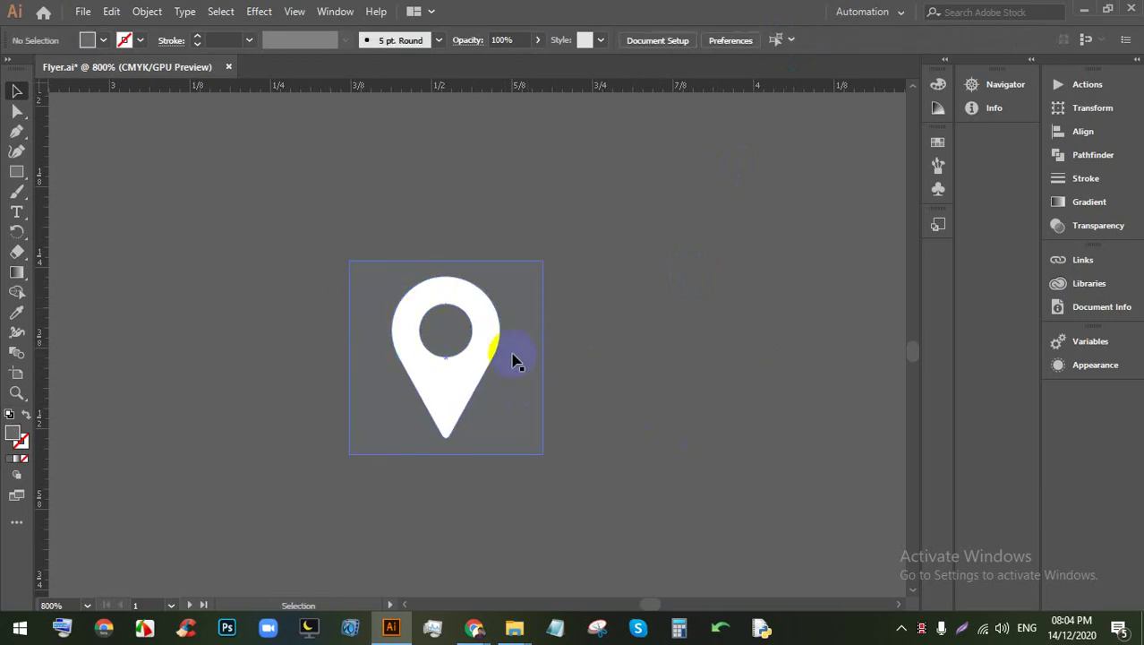
{"action": "scroll", "coordinate": [524, 341], "scroll_direction": "down", "scroll_amount": 4, "text": "alt"}
{"action": "left_click_drag", "start_coordinate": [498, 451], "coordinate": [667, 259]}
{"action": "scroll", "coordinate": [557, 275], "scroll_direction": "up", "scroll_amount": 2}
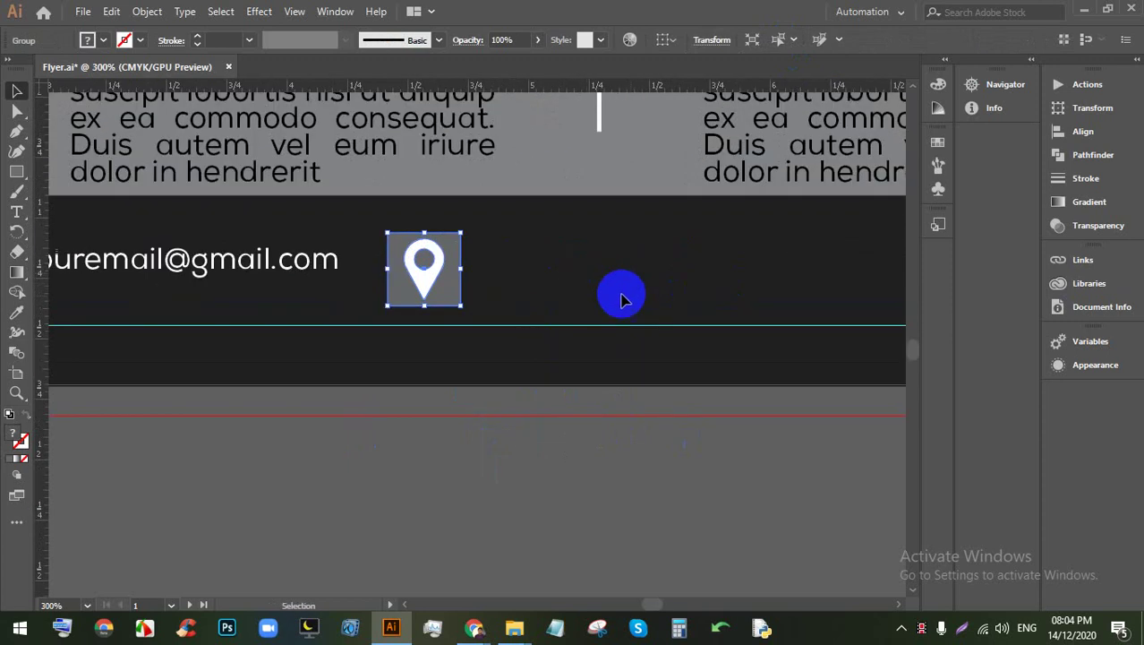
Step: Alt-drag a copy of the email text to the right of the location pin
{"action": "left_click", "coordinate": [639, 300]}
{"action": "scroll", "coordinate": [639, 295], "scroll_direction": "down", "scroll_amount": 3}
{"action": "scroll", "coordinate": [702, 287], "scroll_direction": "up", "scroll_amount": 3}
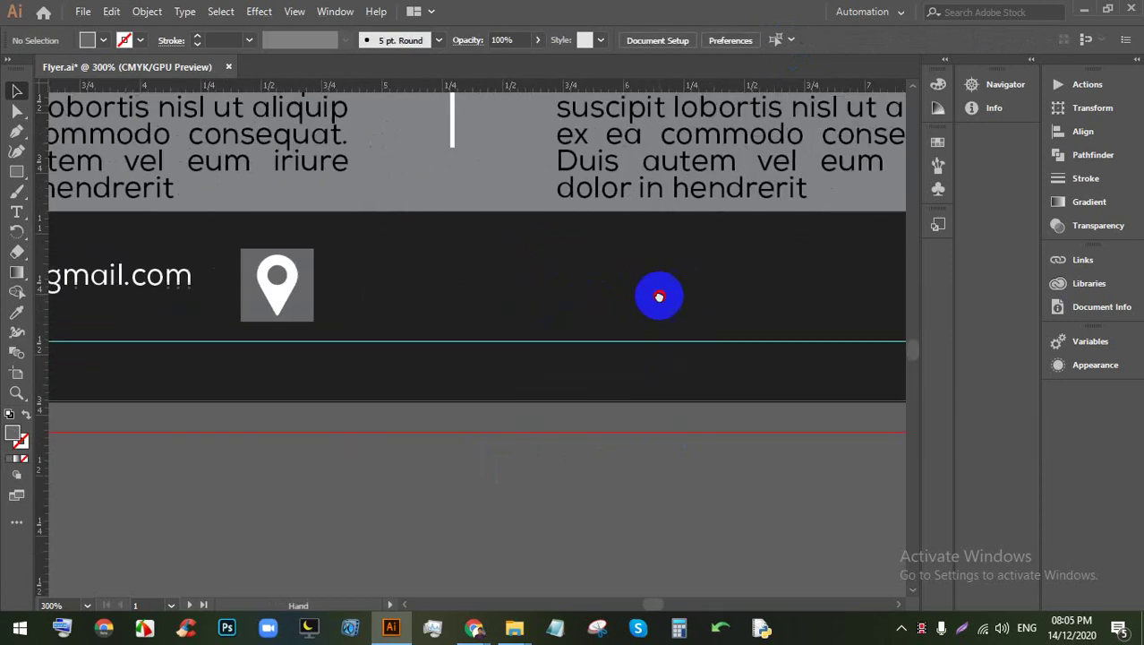
{"action": "left_click", "coordinate": [148, 276]}
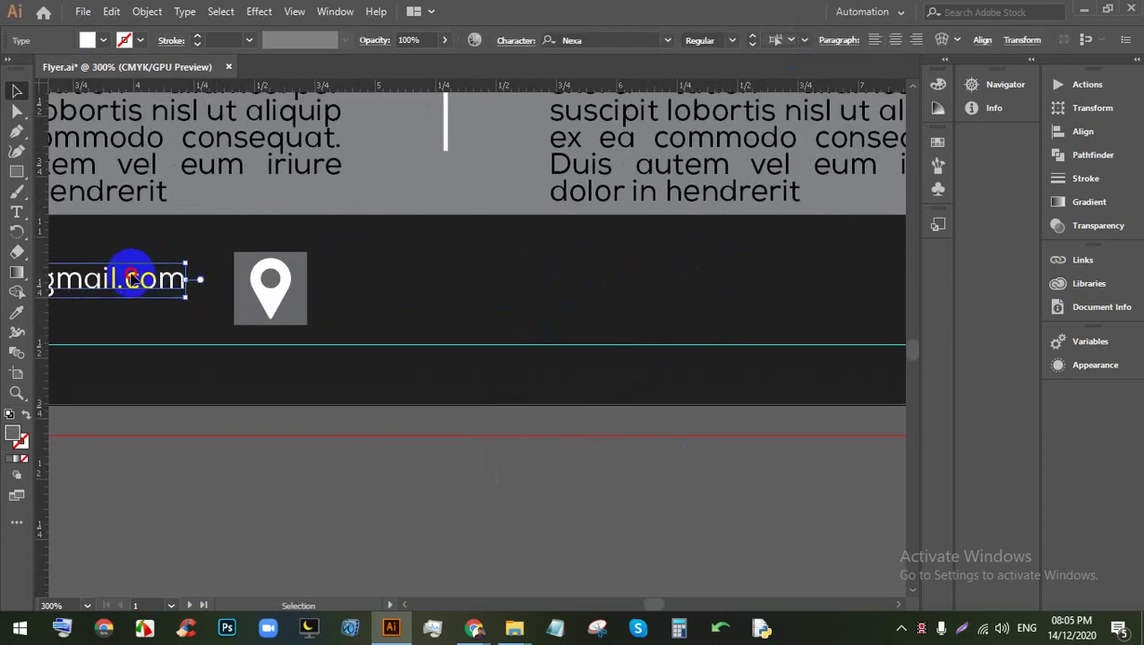
{"action": "left_click_drag", "start_coordinate": [132, 277], "coordinate": [602, 276]}
{"action": "scroll", "coordinate": [538, 271], "scroll_direction": "down", "scroll_amount": 1}
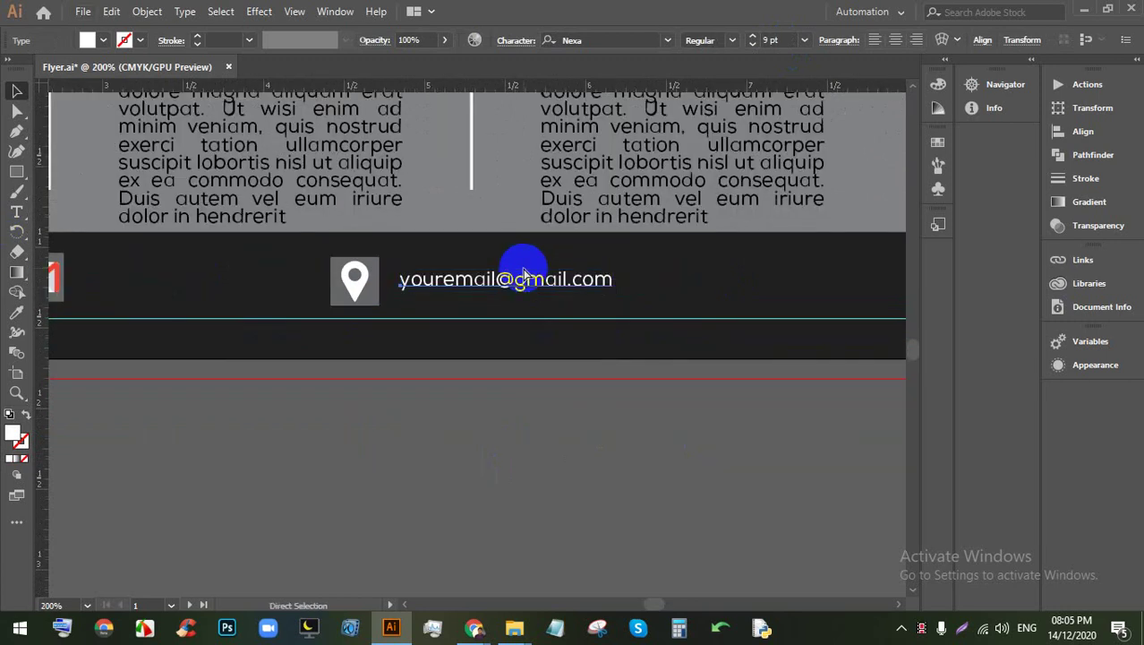
{"action": "key", "text": "ctrl+z"}
{"action": "left_click_drag", "start_coordinate": [255, 275], "coordinate": [582, 286]}
{"action": "scroll", "coordinate": [470, 274], "scroll_direction": "up", "scroll_amount": 2}
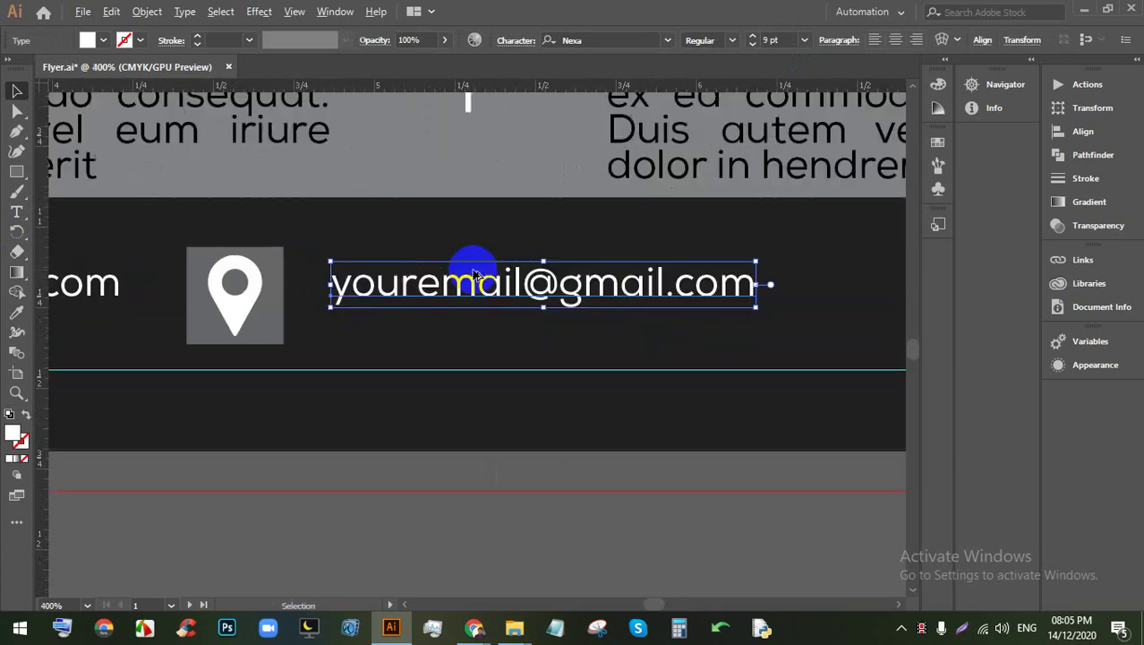
Step: Retype the copied text as 'Your Location Here' followed by the city name
{"action": "double_click", "coordinate": [474, 273]}
{"action": "key", "text": "ctrl+a"}
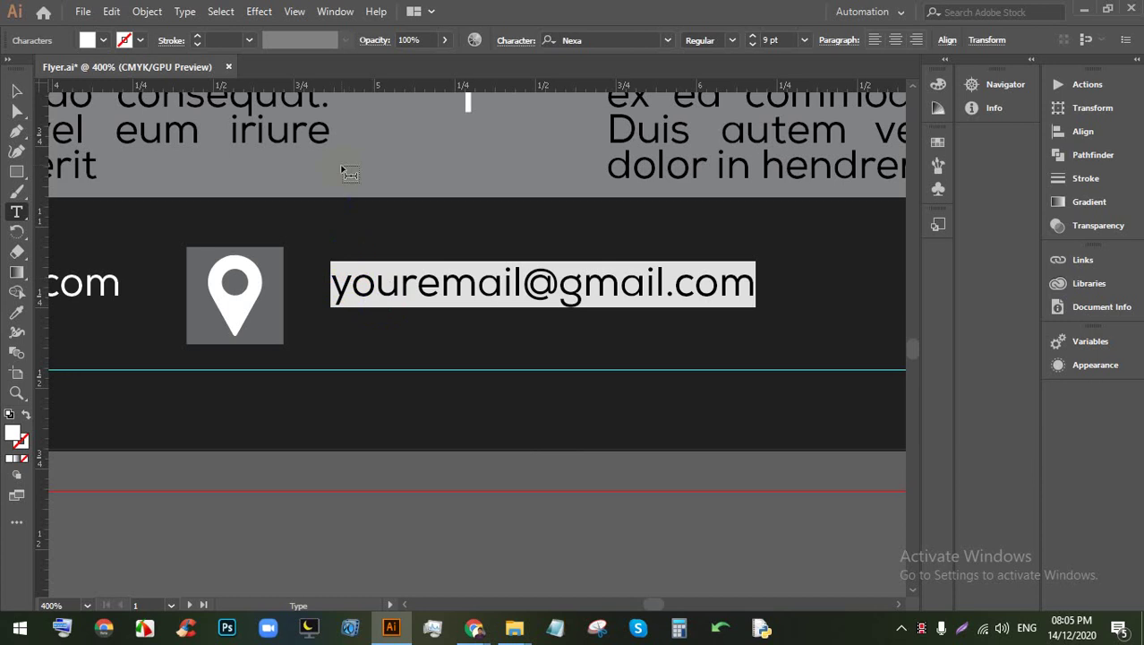
Step: Finish the footer address text as 'Your Location Here, Dhaka-9000'
{"action": "type", "text": "Your Locati"}
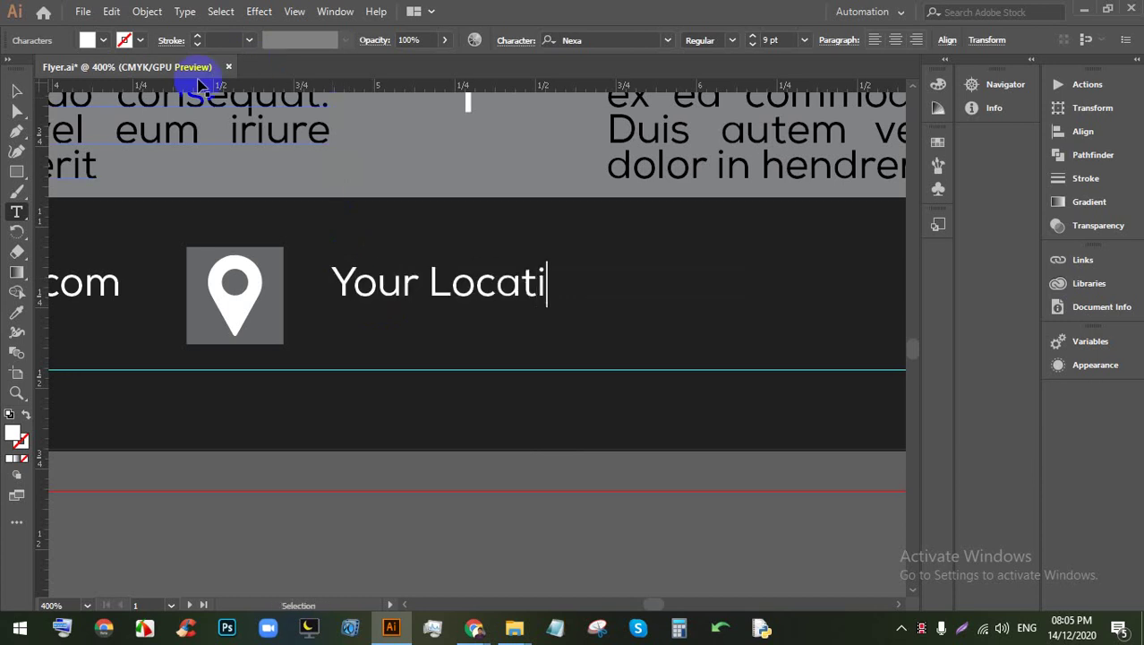
{"action": "type", "text": "on Here,"}
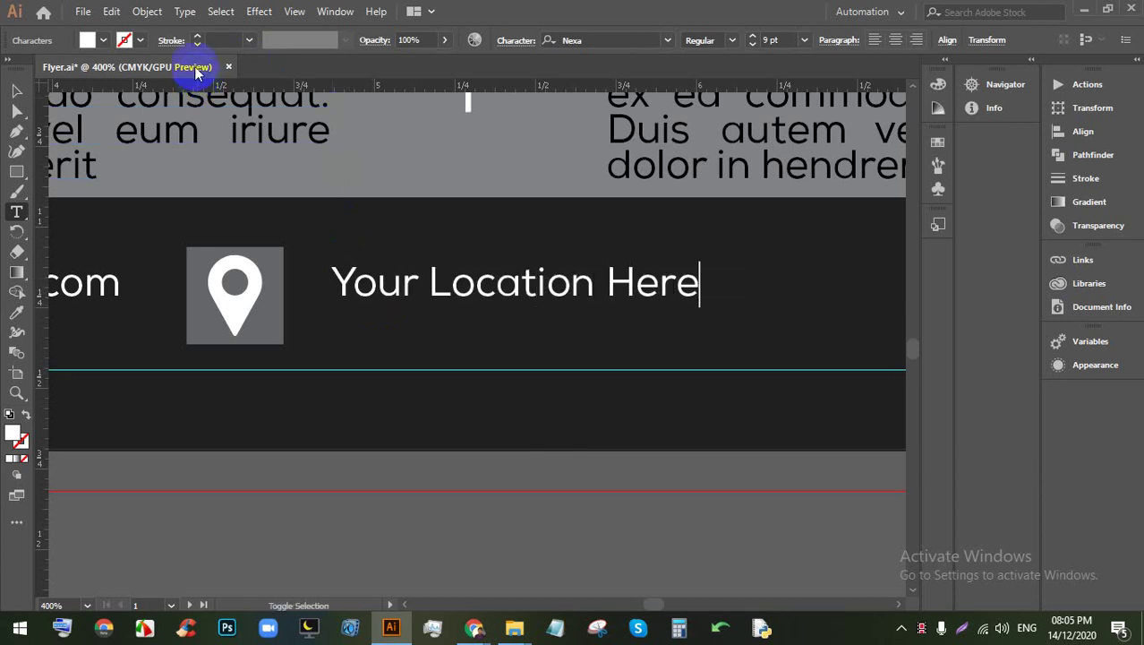
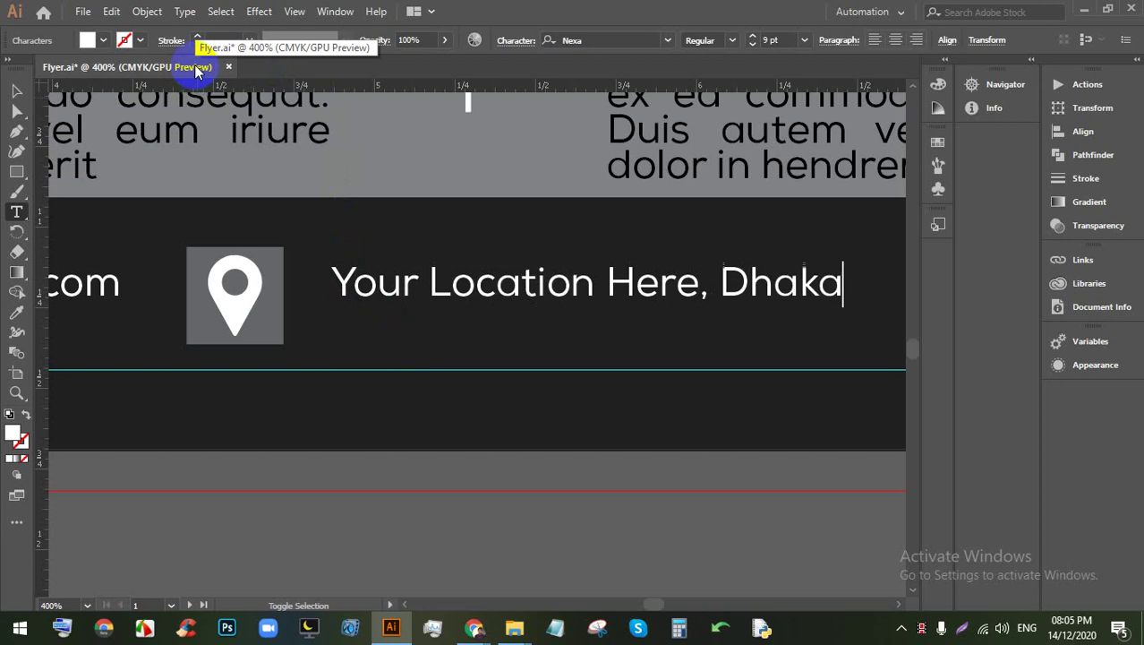
Step: Finish the footer address text as 'Your Location Here, Dhaka-9000'
{"action": "type", "text": " Dhaka-9000."}
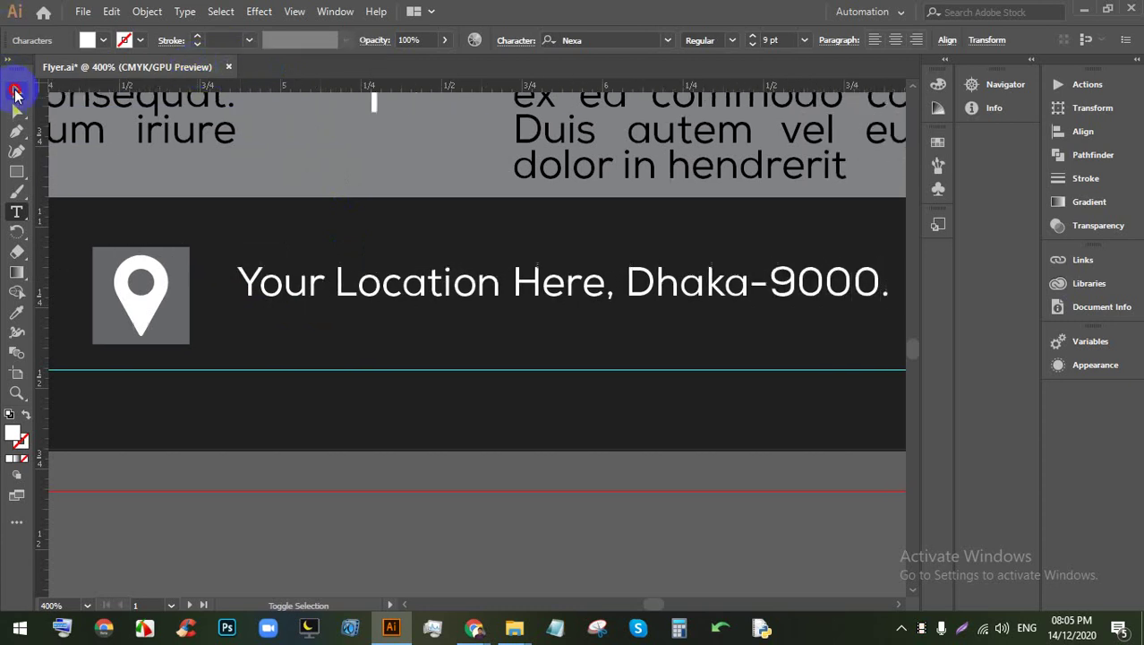
{"action": "left_click", "coordinate": [14, 93]}
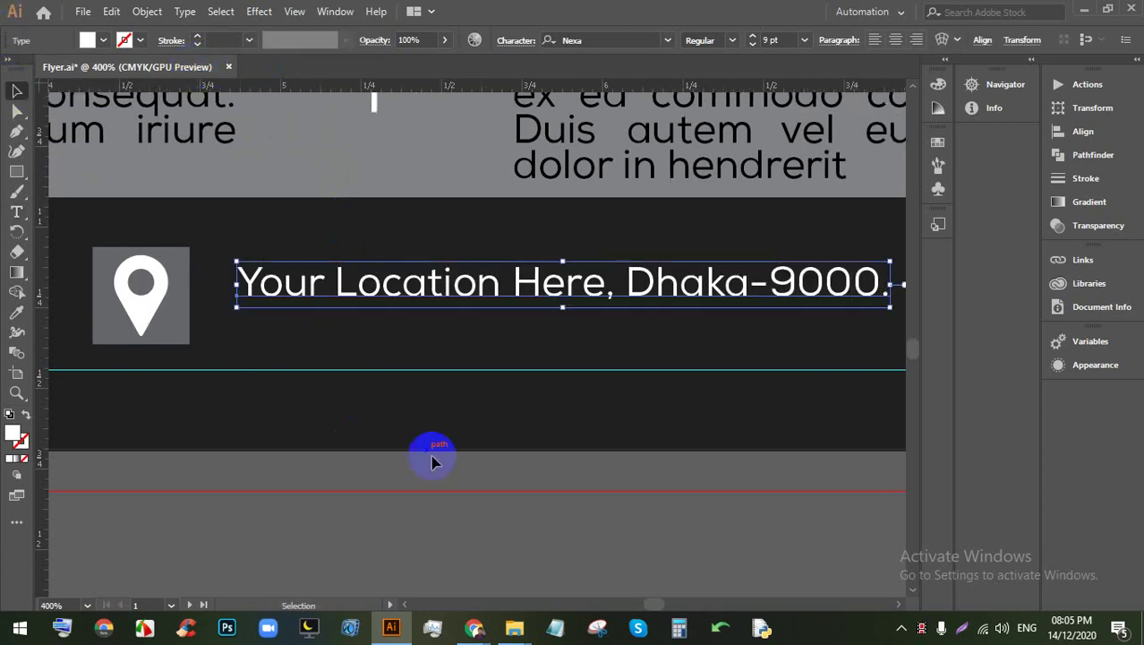
{"action": "left_click", "coordinate": [476, 472]}
Step: Vertically center-align the phone, email and location items in the footer contact row
{"action": "scroll", "coordinate": [476, 473], "scroll_direction": "down", "scroll_amount": 3}
{"action": "left_click_drag", "start_coordinate": [467, 475], "coordinate": [685, 434]}
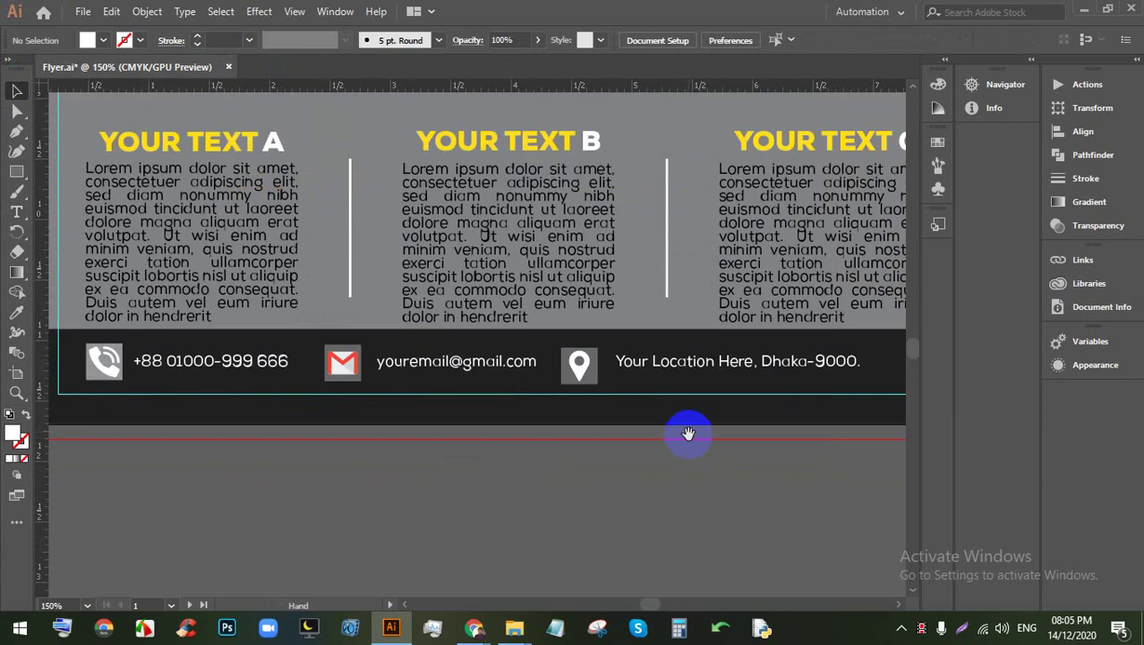
{"action": "left_click", "coordinate": [93, 351]}
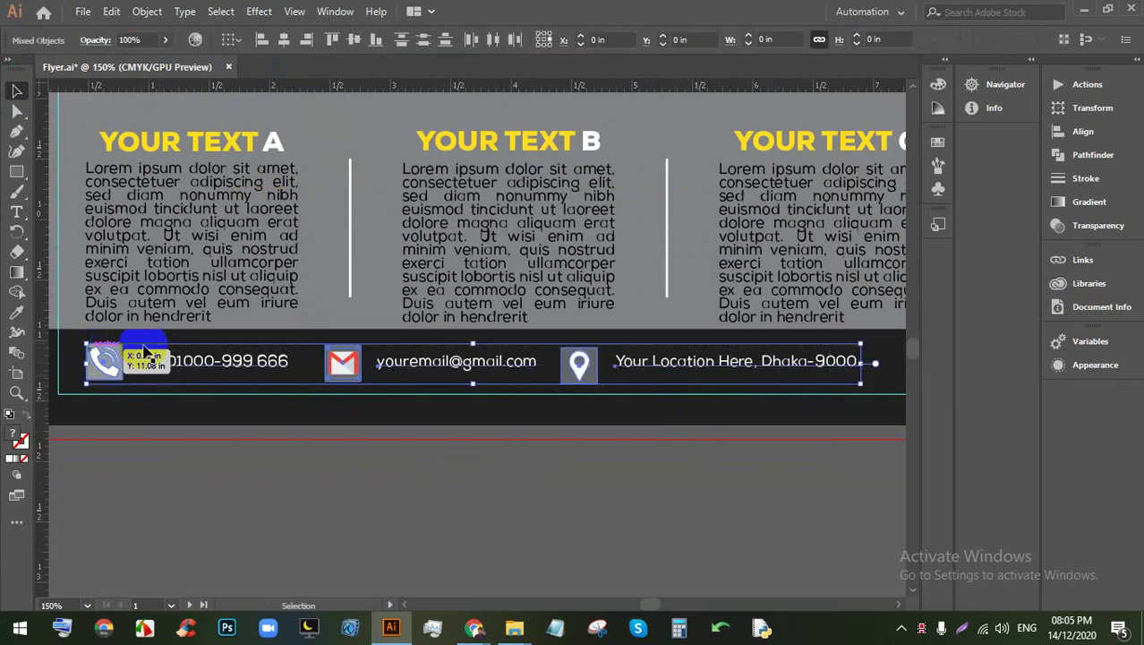
{"action": "left_click", "coordinate": [358, 42]}
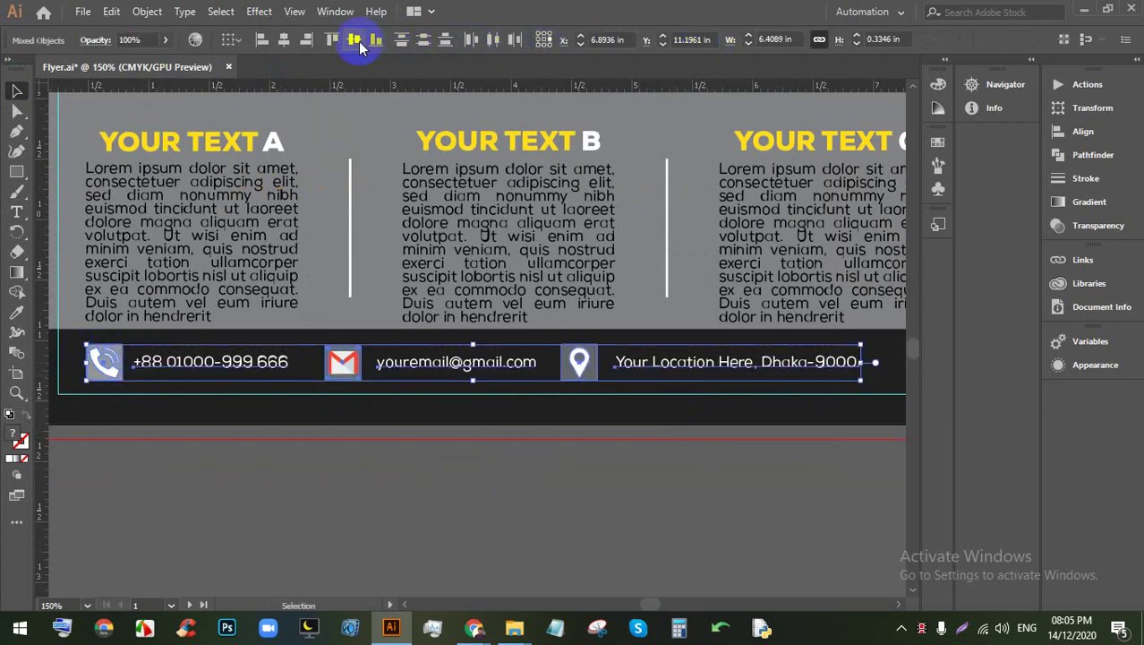
{"action": "scroll", "coordinate": [444, 237], "scroll_direction": "down", "scroll_amount": 2}
{"action": "scroll", "coordinate": [555, 315], "scroll_direction": "up", "scroll_amount": 1}
{"action": "scroll", "coordinate": [537, 315], "scroll_direction": "up", "scroll_amount": 1}
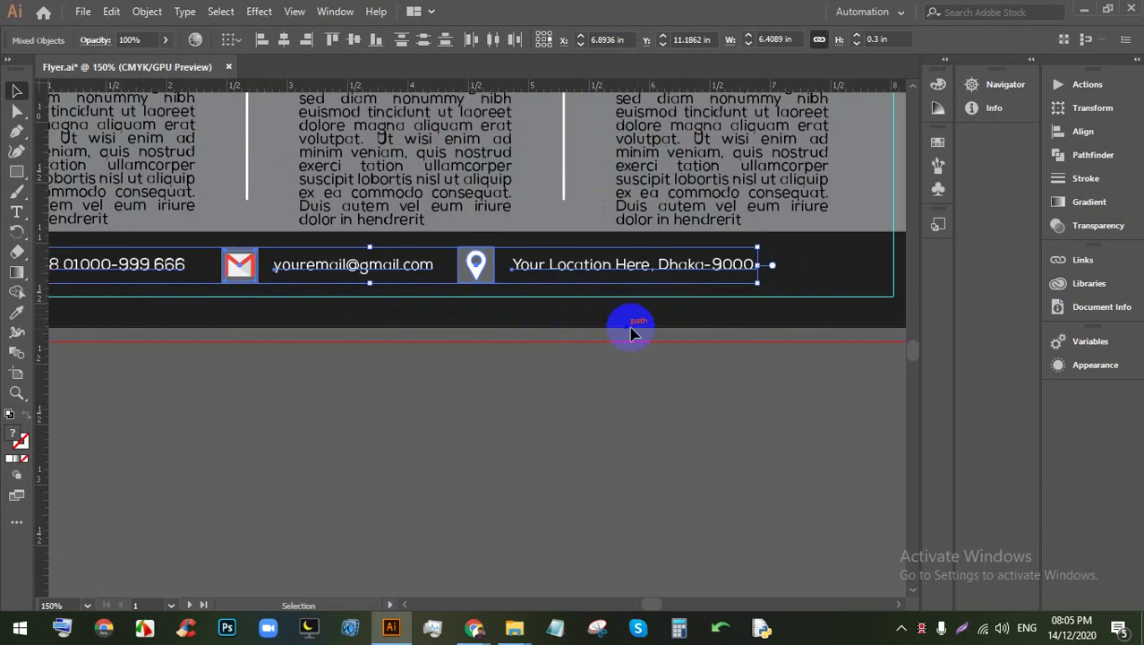
{"action": "scroll", "coordinate": [627, 322], "scroll_direction": "down", "scroll_amount": 1}
Step: Nudge the location group right, and group and nudge the email icon with its text
{"action": "left_click", "coordinate": [587, 362]}
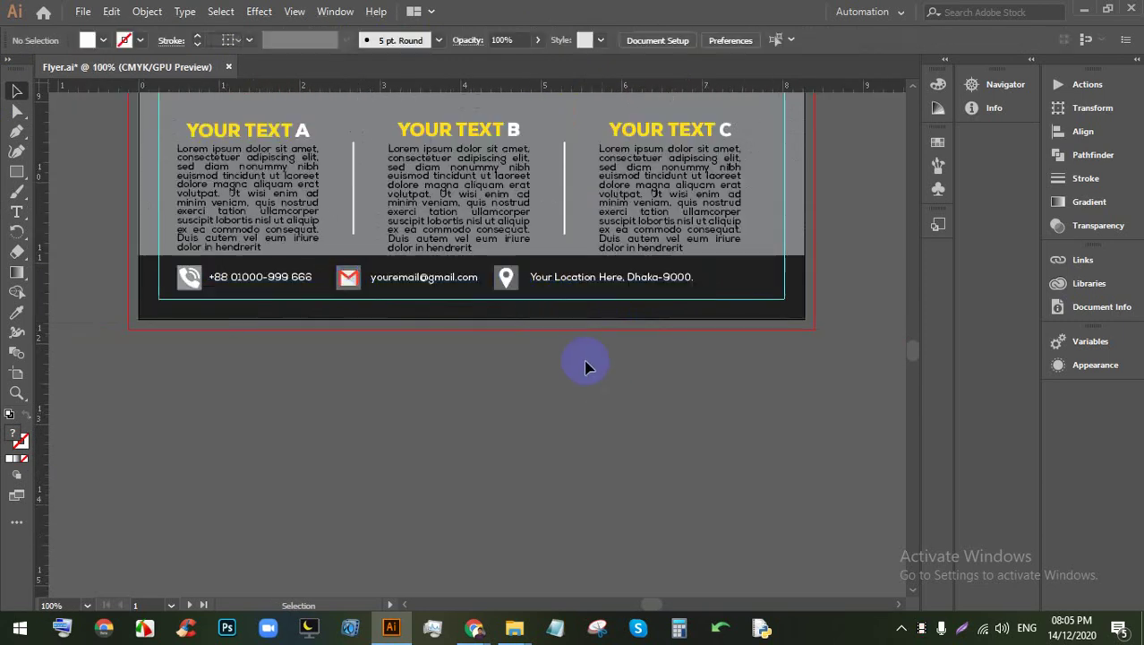
{"action": "left_click", "coordinate": [505, 278]}
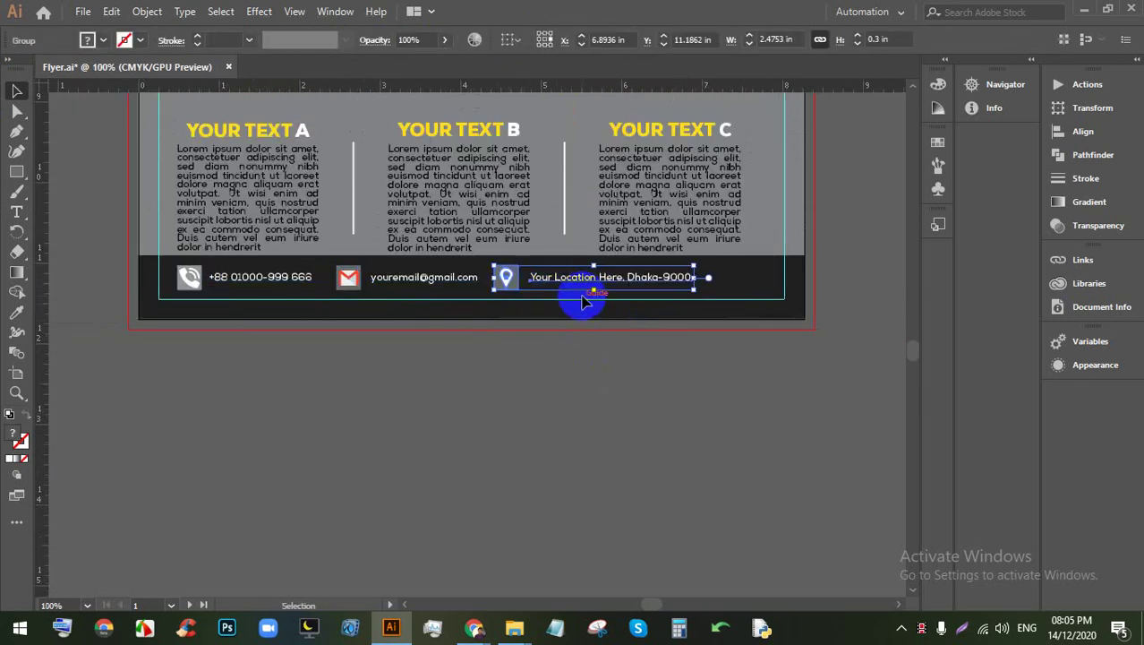
{"action": "key", "text": "Right"}
{"action": "key", "text": "Right"}
{"action": "key", "text": "Right"}
{"action": "key", "text": "Right"}
{"action": "key", "text": "Right"}
{"action": "key", "text": "Right"}
{"action": "key", "text": "Right"}
{"action": "key", "text": "Right"}
{"action": "key", "text": "Right"}
{"action": "key", "text": "Right"}
{"action": "key", "text": "Right"}
{"action": "key", "text": "Right"}
{"action": "key", "text": "Right"}
{"action": "key", "text": "Right"}
{"action": "key", "text": "Right"}
{"action": "key", "text": "Right"}
{"action": "key", "text": "Right"}
{"action": "key", "text": "Right"}
{"action": "key", "text": "Right"}
{"action": "key", "text": "Right"}
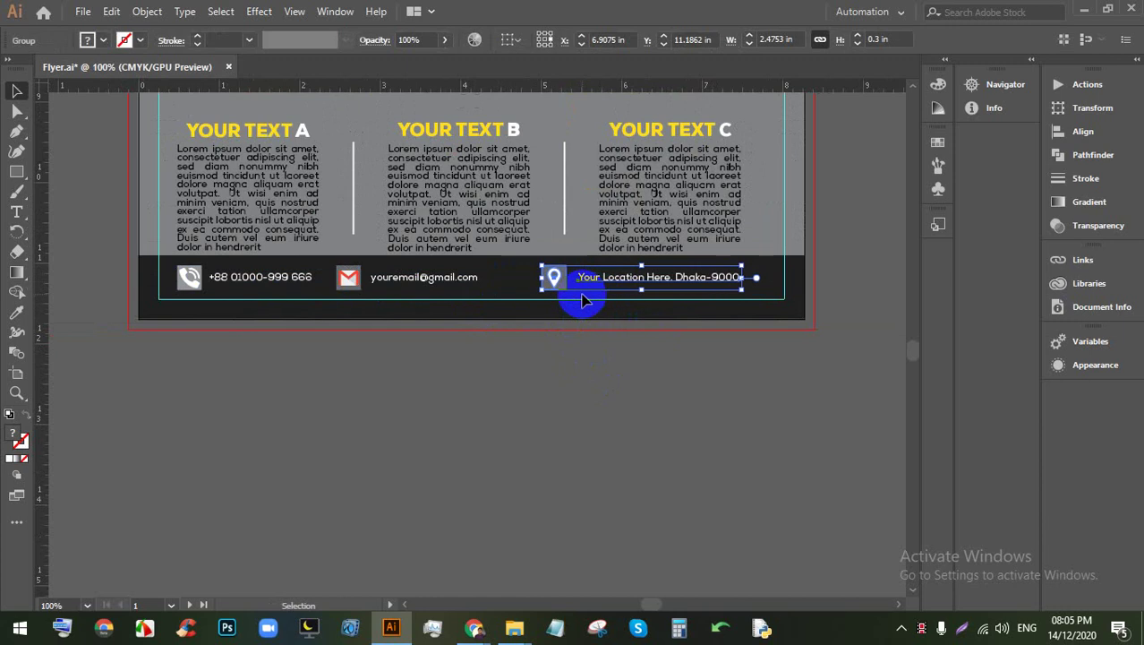
{"action": "left_click", "coordinate": [532, 289]}
{"action": "left_click", "coordinate": [351, 273]}
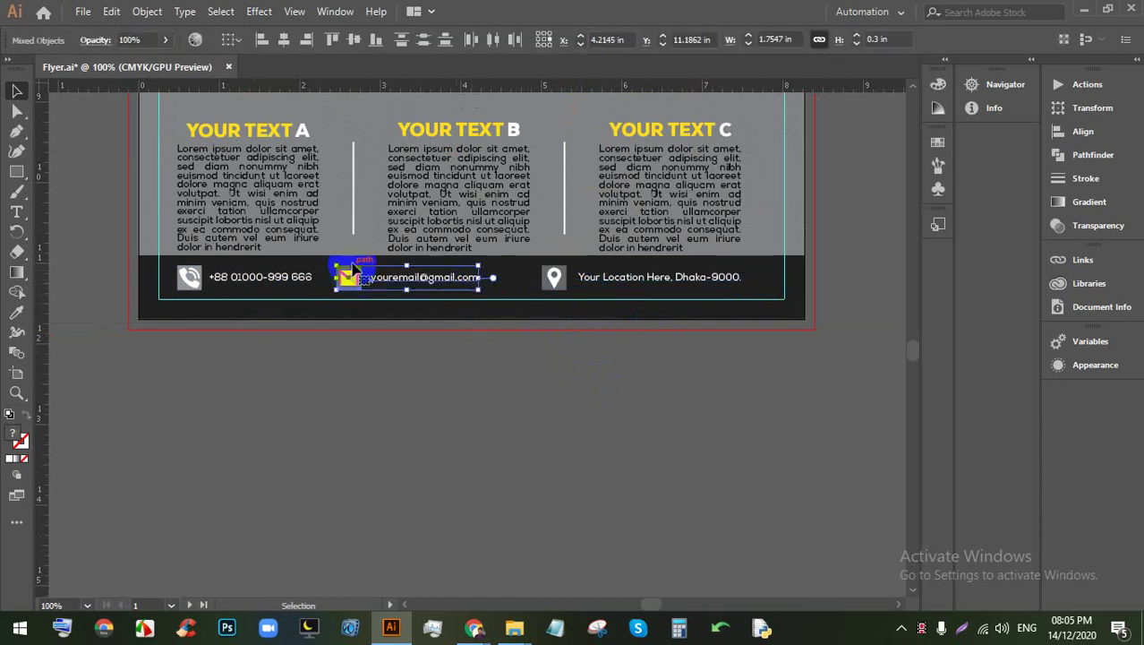
{"action": "key", "text": "Right"}
{"action": "key", "text": "Right"}
{"action": "key", "text": "Right"}
{"action": "key", "text": "Right"}
{"action": "key", "text": "Right"}
{"action": "key", "text": "Right"}
{"action": "key", "text": "Right"}
{"action": "key", "text": "Right"}
{"action": "key", "text": "Right"}
{"action": "key", "text": "Right"}
{"action": "key", "text": "Right"}
{"action": "key", "text": "Right"}
{"action": "key", "text": "Right"}
{"action": "key", "text": "Right"}
{"action": "key", "text": "Right"}
{"action": "key", "text": "Right"}
{"action": "key", "text": "Right"}
{"action": "key", "text": "Right"}
{"action": "key", "text": "ctrl+g"}
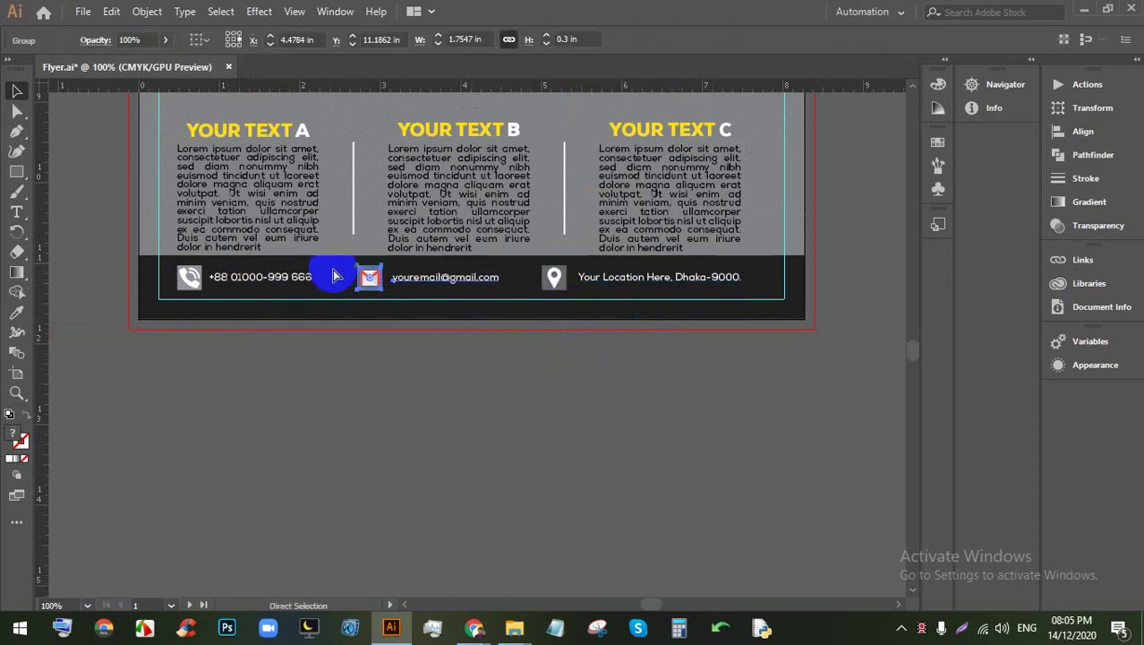
{"action": "left_click", "coordinate": [188, 277]}
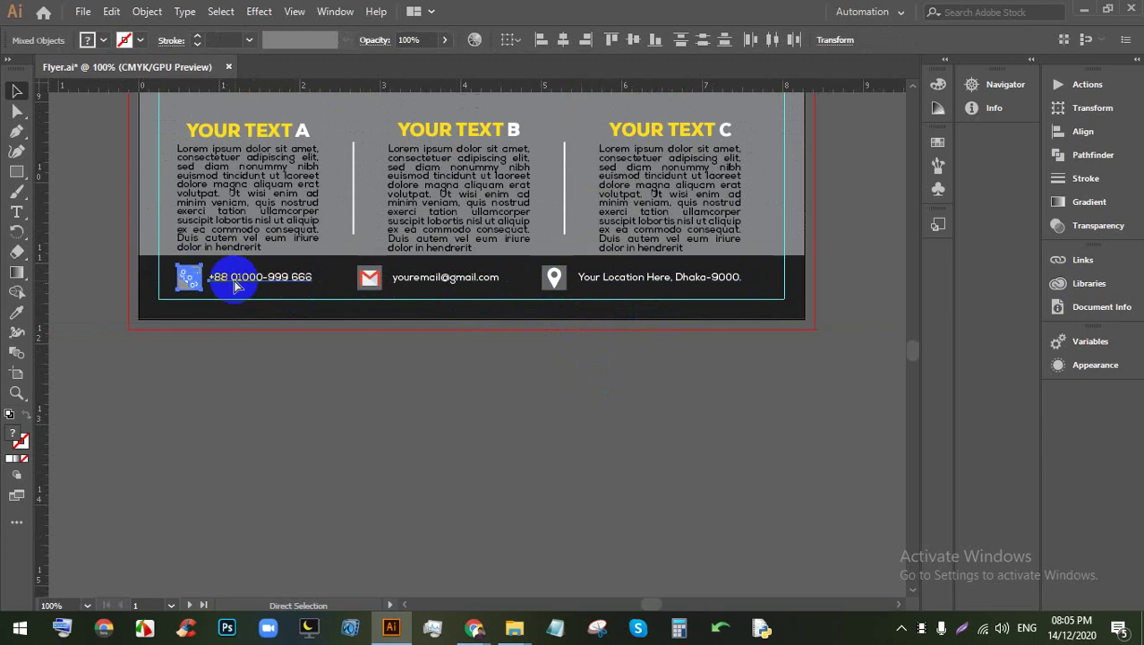
{"action": "left_click", "coordinate": [307, 286], "text": "shift"}
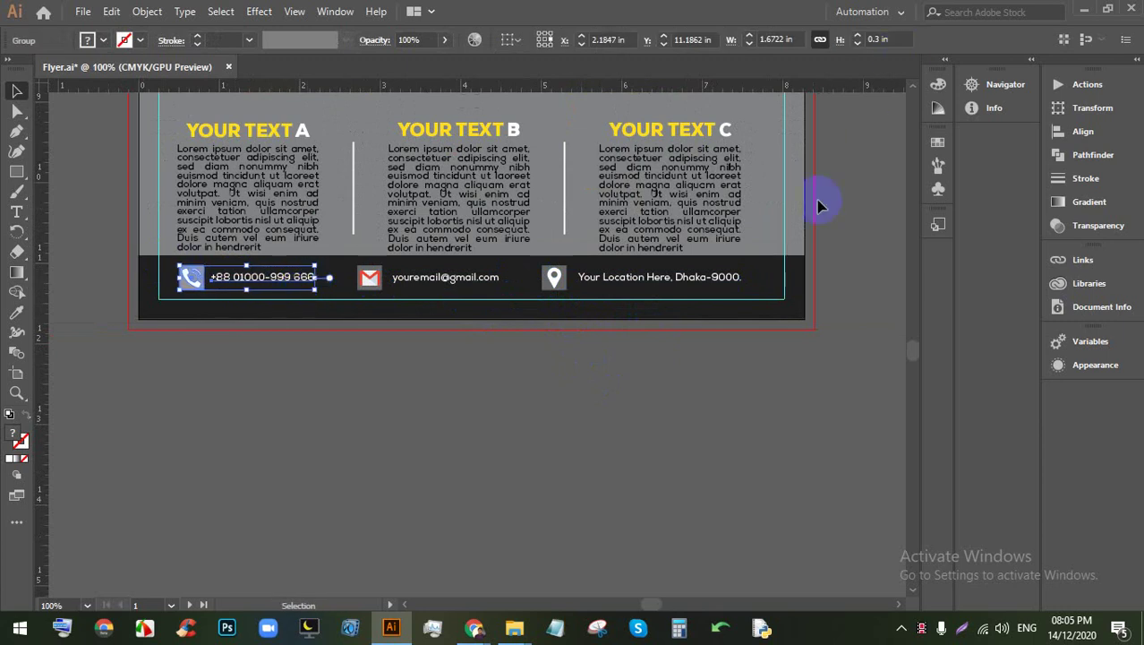
{"action": "left_click", "coordinate": [761, 286]}
Step: Distribute the contact row's items evenly by horizontal center and view the whole flyer
{"action": "left_click", "coordinate": [247, 277]}
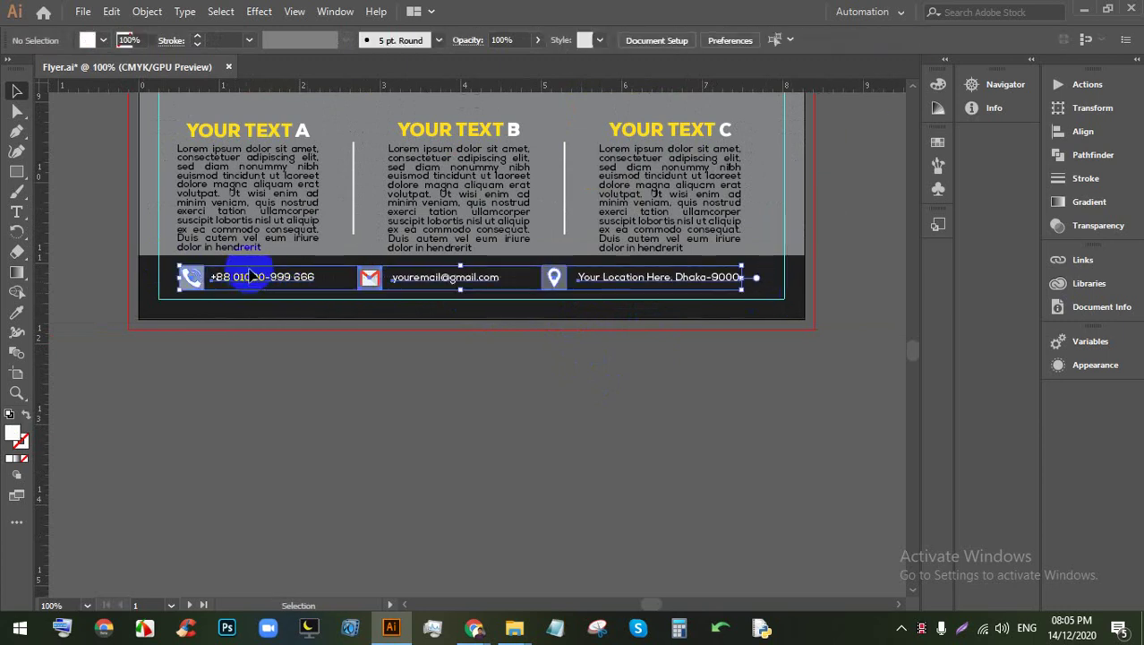
{"action": "left_click", "coordinate": [487, 47]}
{"action": "left_click", "coordinate": [567, 401]}
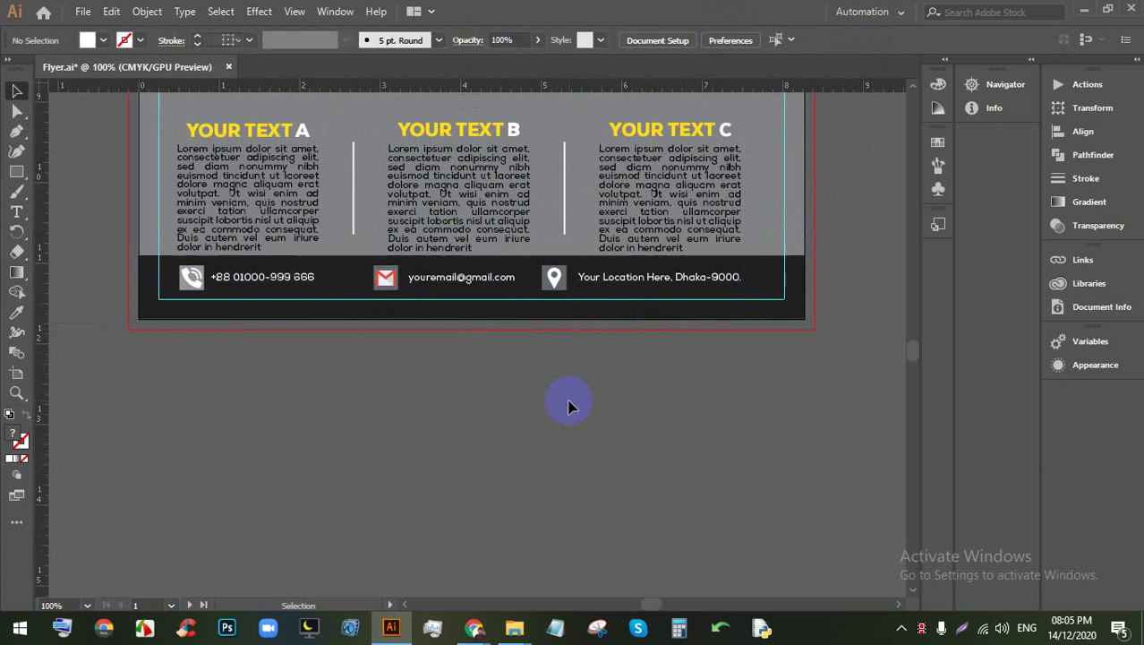
{"action": "key", "text": "ctrl+0"}
Step: Apply an Effect > Stylize > Drop Shadow to the yellow band with default settings
{"action": "scroll", "coordinate": [528, 242], "scroll_direction": "up", "scroll_amount": 3}
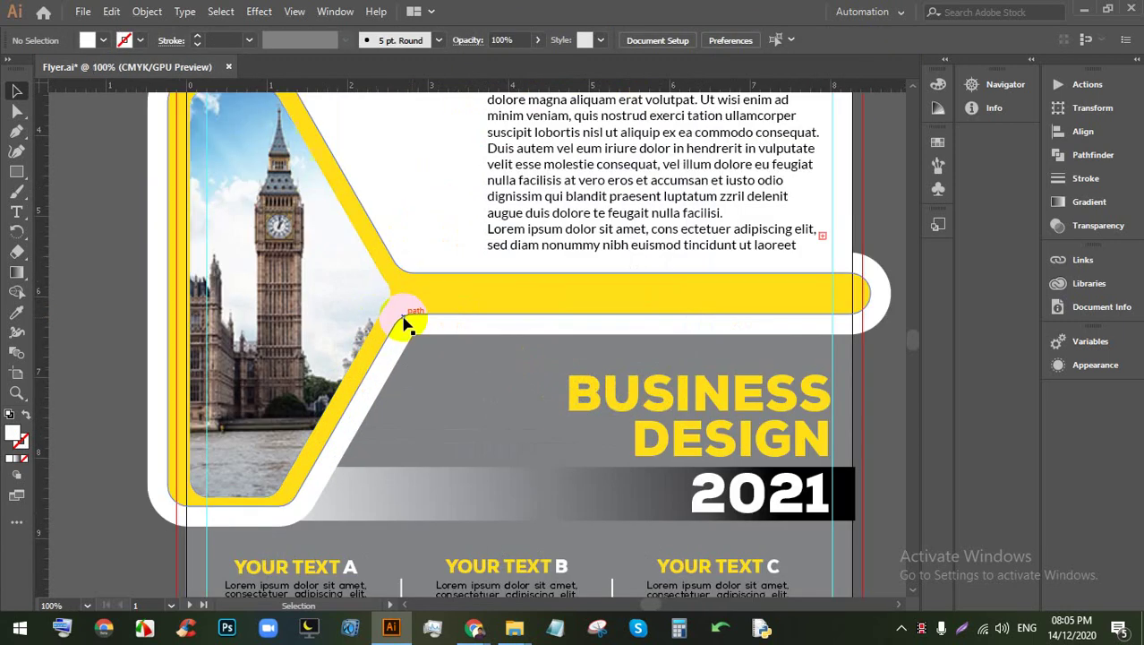
{"action": "left_click", "coordinate": [439, 320]}
{"action": "scroll", "coordinate": [713, 273], "scroll_direction": "down", "scroll_amount": 1}
{"action": "scroll", "coordinate": [468, 309], "scroll_direction": "up", "scroll_amount": 1}
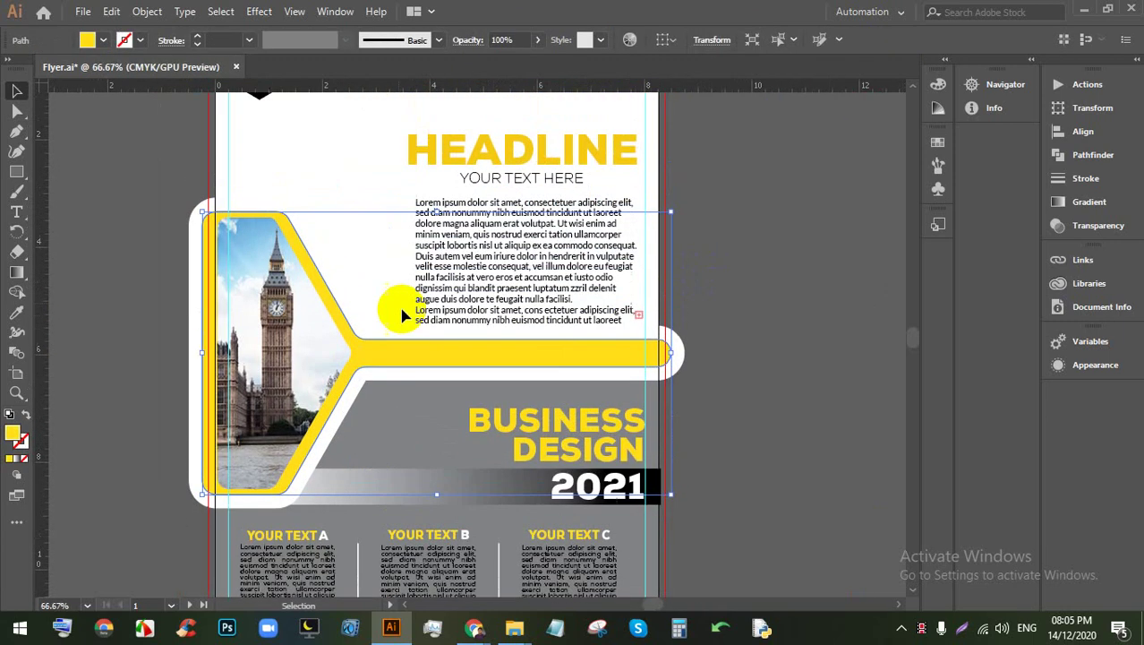
{"action": "left_click", "coordinate": [258, 12]}
{"action": "mouse_move", "coordinate": [394, 205]}
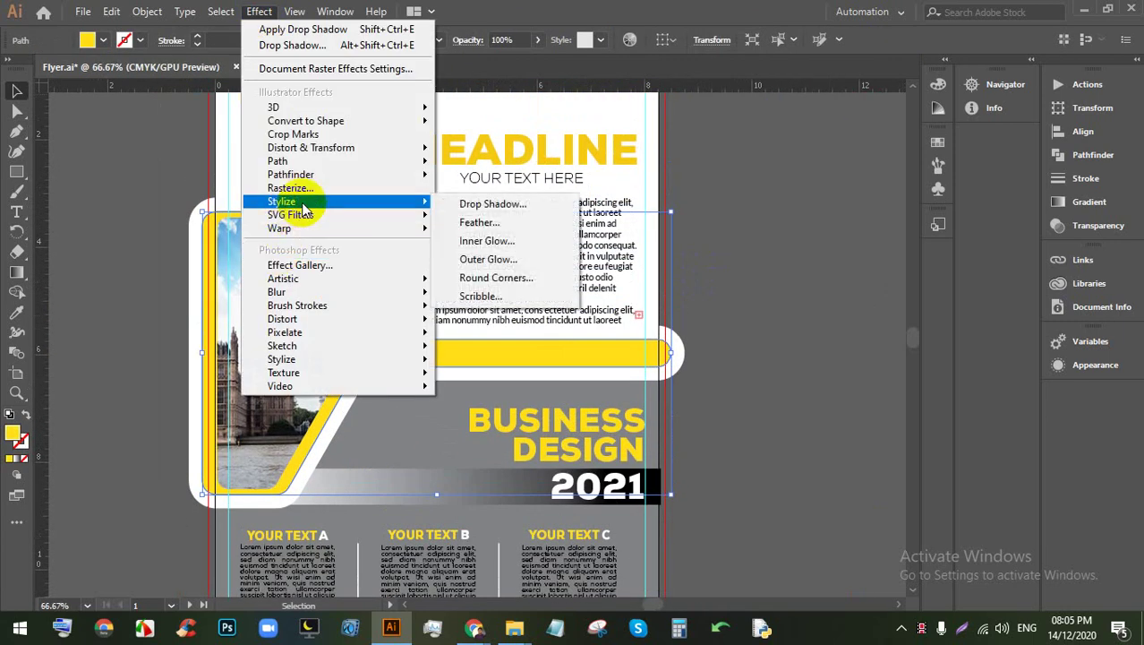
{"action": "left_click", "coordinate": [507, 204]}
{"action": "left_click", "coordinate": [761, 382]}
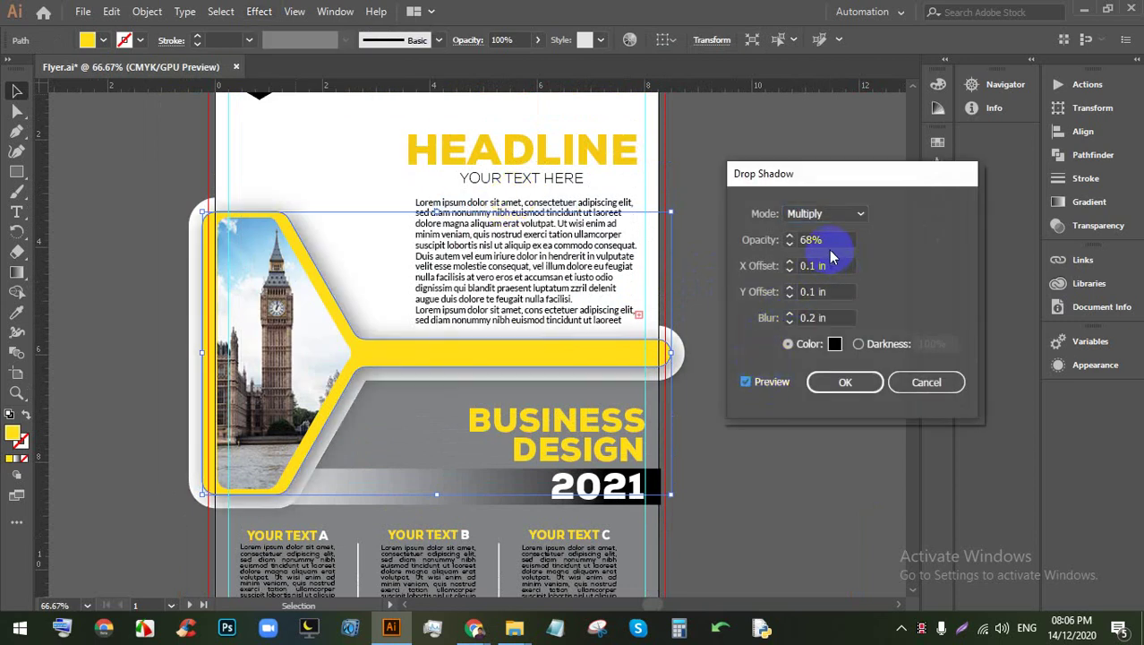
{"action": "left_click", "coordinate": [843, 379]}
{"action": "left_click", "coordinate": [812, 383]}
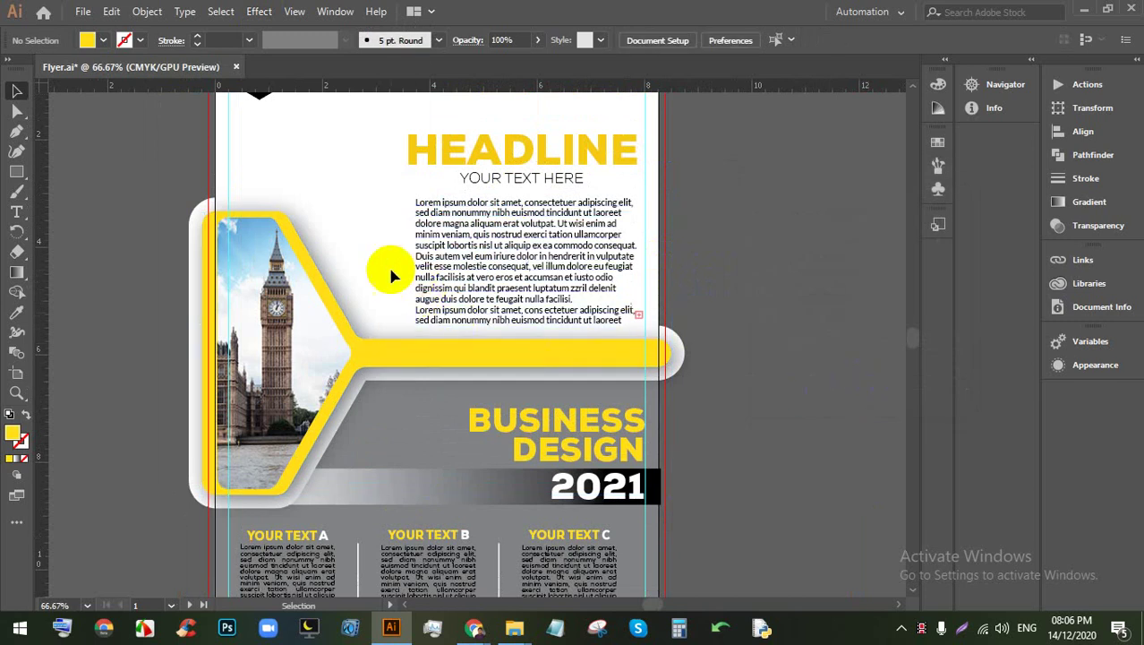
Step: Shorten the Big Ben photo from the top to about 4.95 in and nudge it up
{"action": "left_click", "coordinate": [276, 229]}
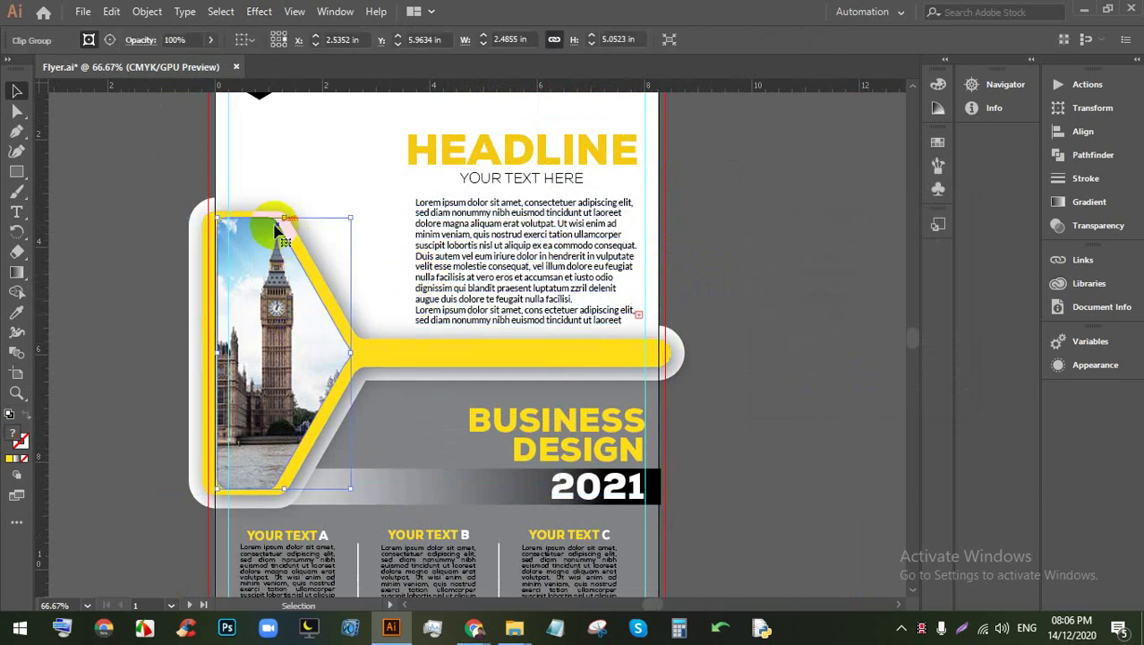
{"action": "left_click_drag", "start_coordinate": [276, 230], "coordinate": [279, 228]}
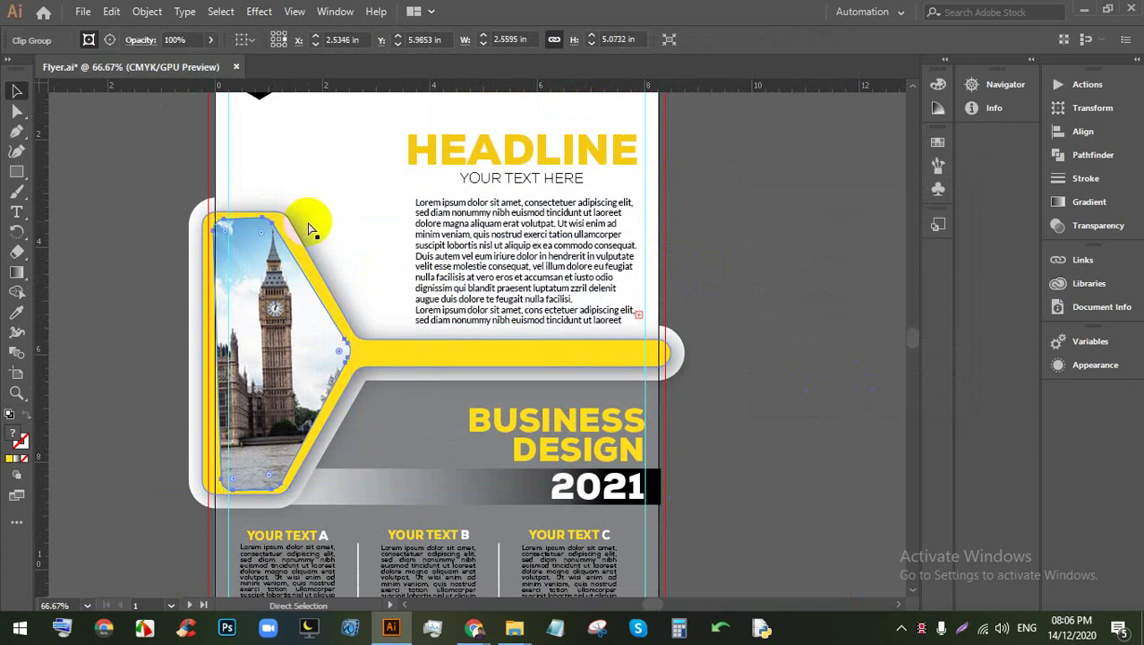
{"action": "left_click", "coordinate": [266, 235]}
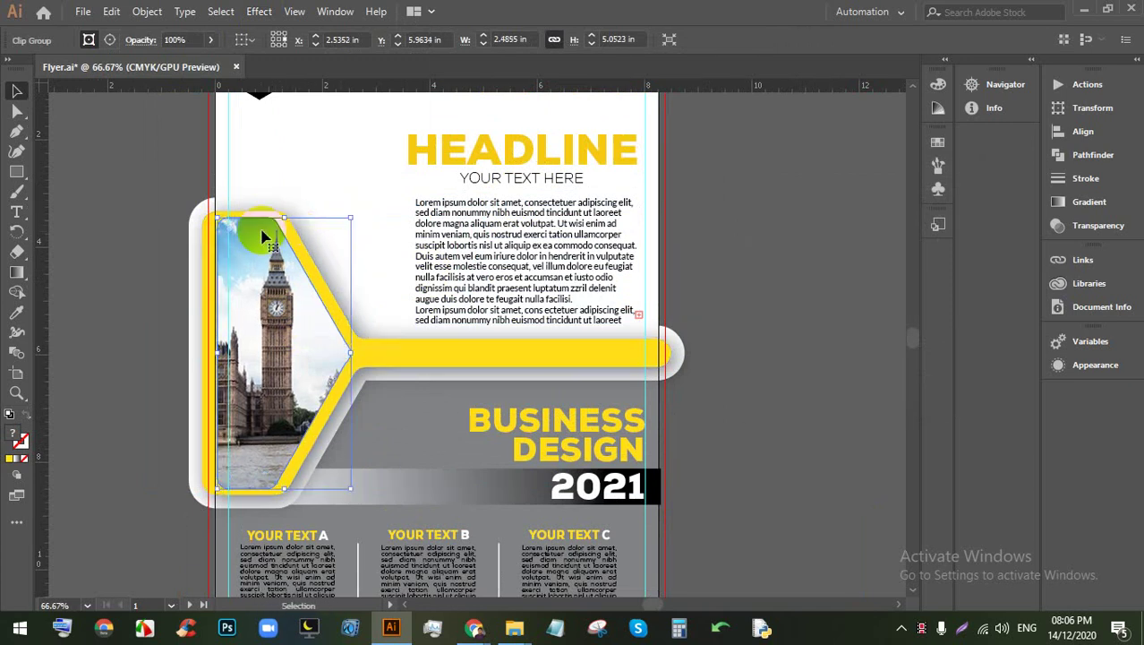
{"action": "left_click_drag", "start_coordinate": [281, 217], "coordinate": [278, 229]}
{"action": "key", "text": "Up"}
{"action": "key", "text": "Up"}
{"action": "key", "text": "Up"}
{"action": "key", "text": "Up"}
{"action": "key", "text": "Up"}
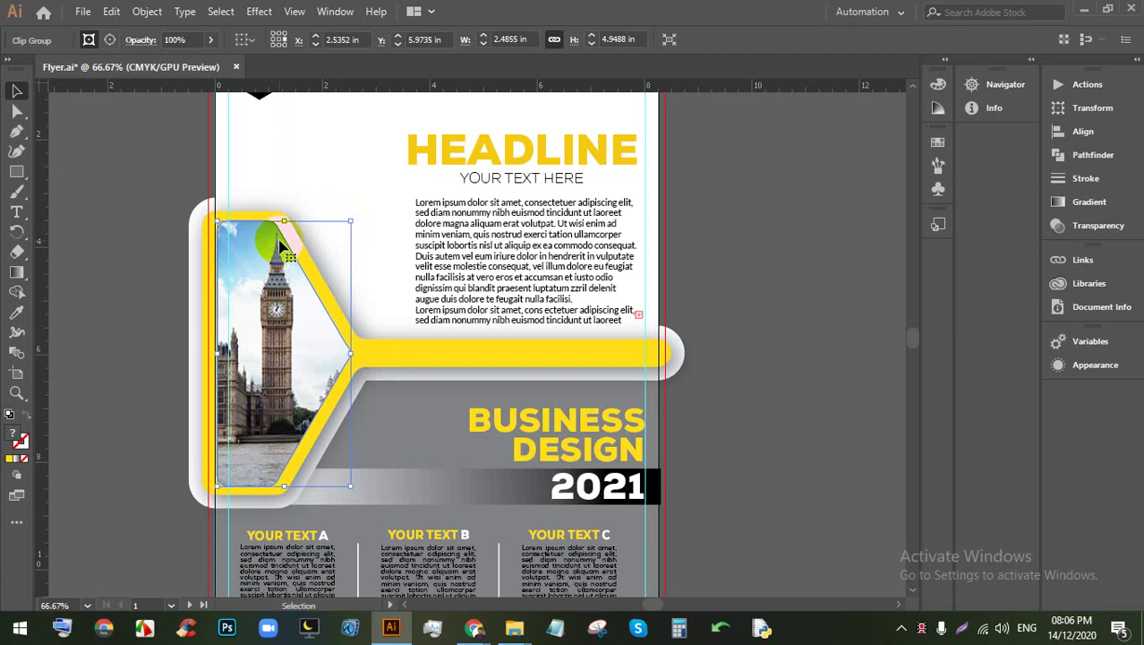
{"action": "left_click", "coordinate": [739, 335]}
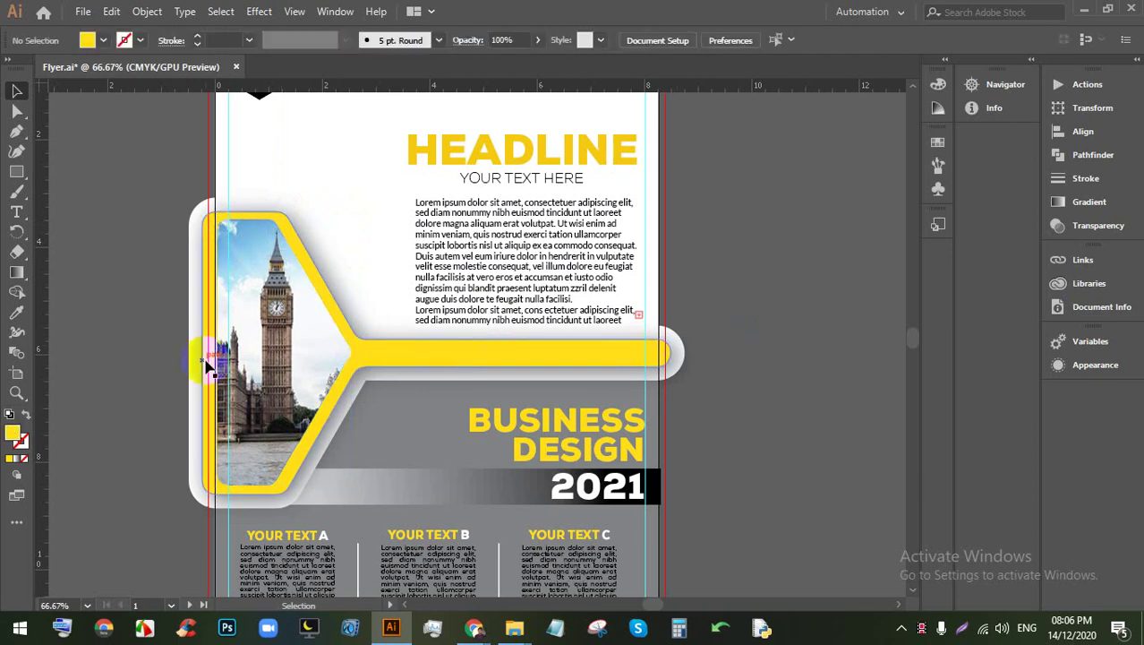
{"action": "scroll", "coordinate": [493, 345], "scroll_direction": "down", "scroll_amount": 1}
{"action": "scroll", "coordinate": [498, 349], "scroll_direction": "up", "scroll_amount": 1}
{"action": "scroll", "coordinate": [498, 345], "scroll_direction": "down", "scroll_amount": 1}
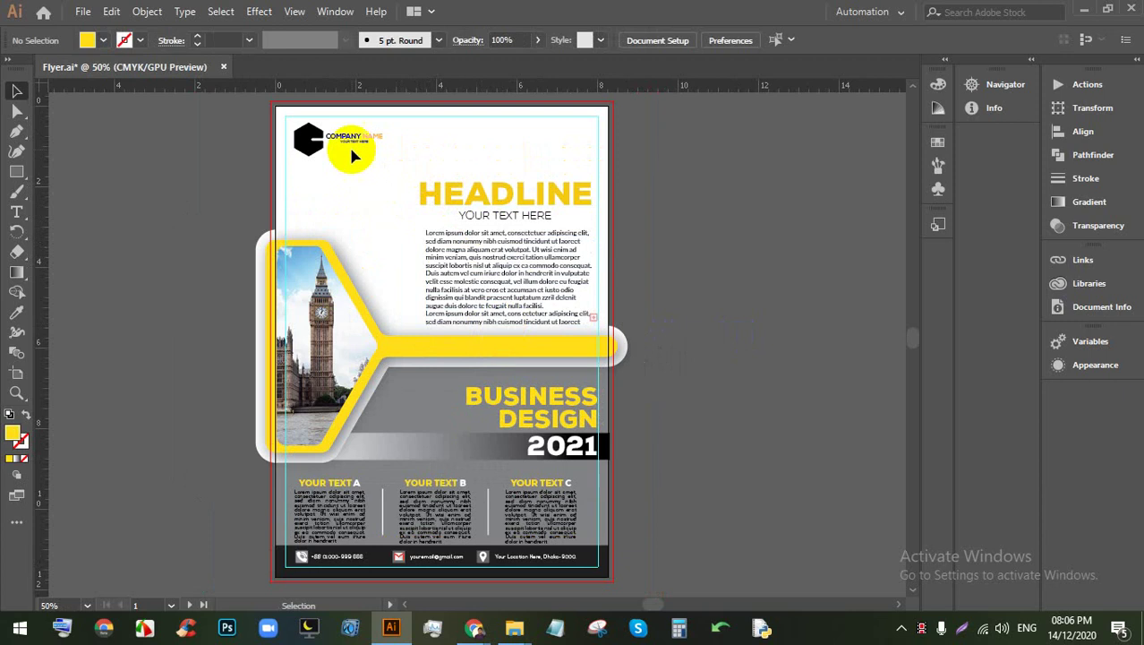
{"action": "scroll", "coordinate": [358, 149], "scroll_direction": "up", "scroll_amount": 2}
{"action": "left_click_drag", "start_coordinate": [364, 208], "coordinate": [355, 269]}
{"action": "left_click", "coordinate": [339, 213]}
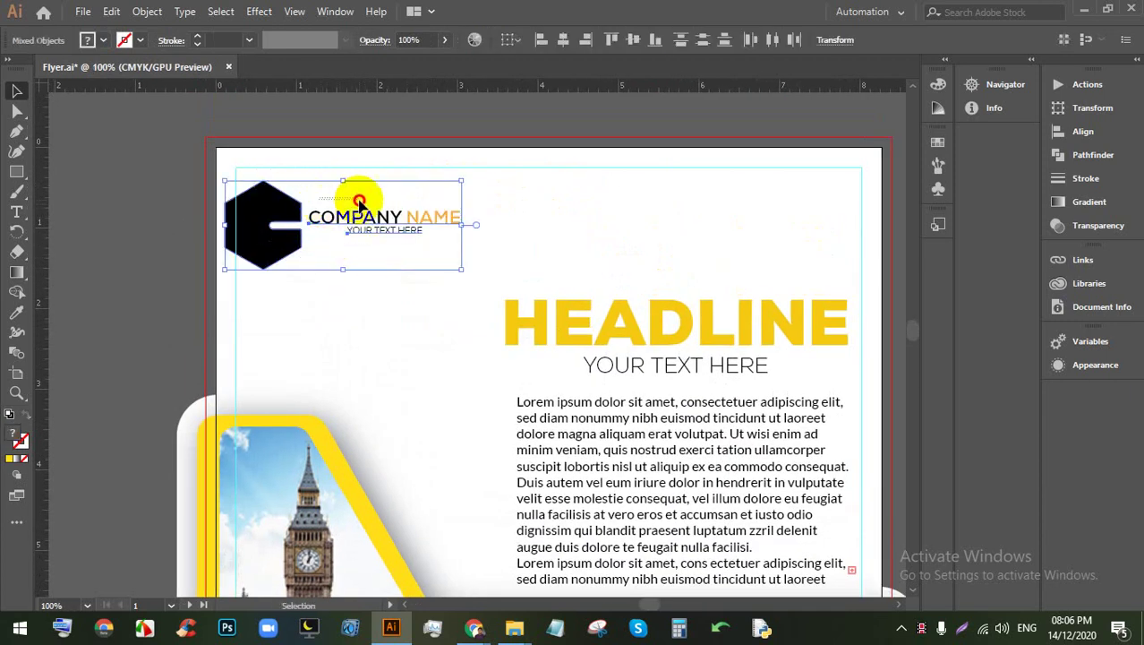
{"action": "left_click", "coordinate": [331, 188]}
{"action": "left_click", "coordinate": [324, 224]}
{"action": "left_click", "coordinate": [360, 273]}
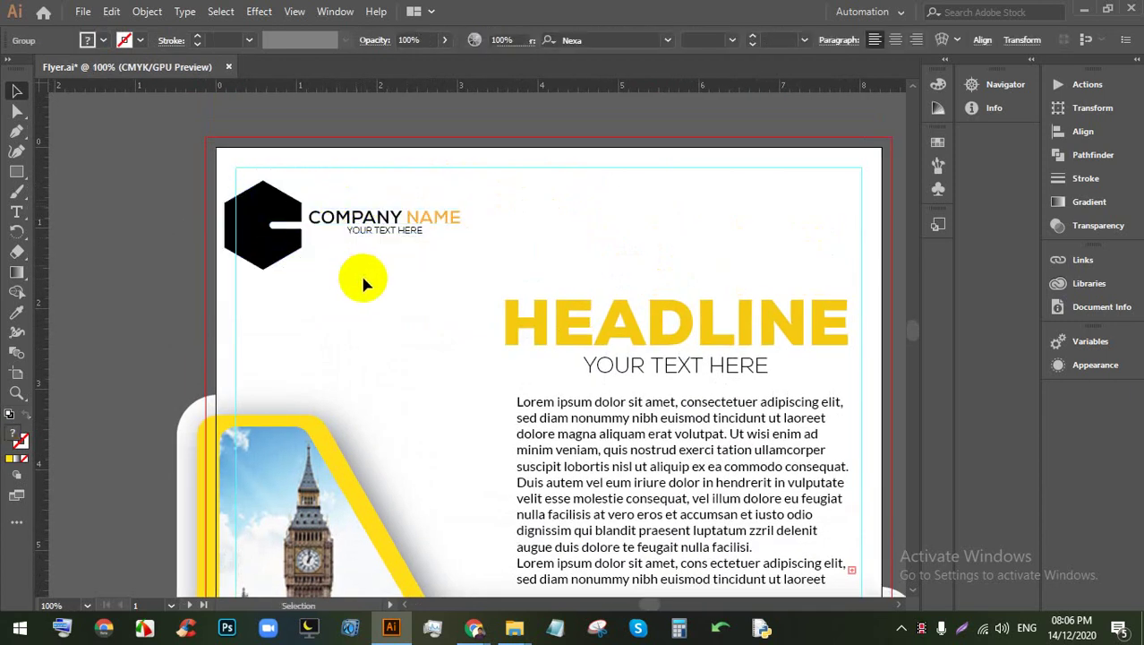
{"action": "key", "text": "ctrl+z"}
{"action": "key", "text": "ctrl+shift+a"}
{"action": "left_click", "coordinate": [377, 220]}
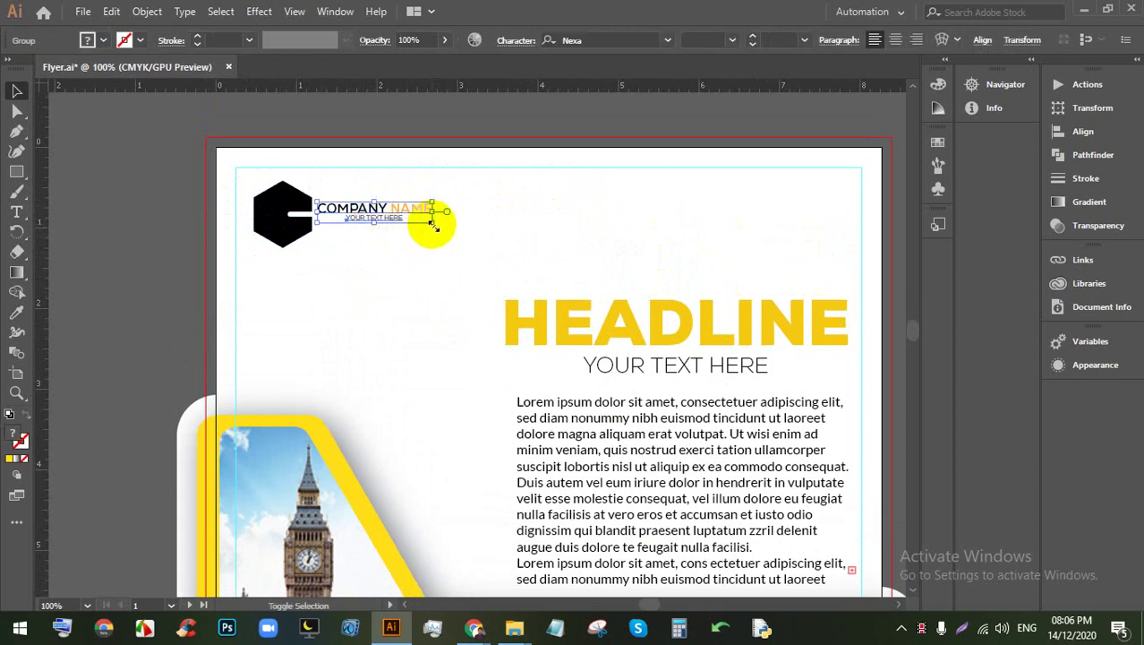
{"action": "left_click_drag", "start_coordinate": [433, 228], "coordinate": [478, 225]}
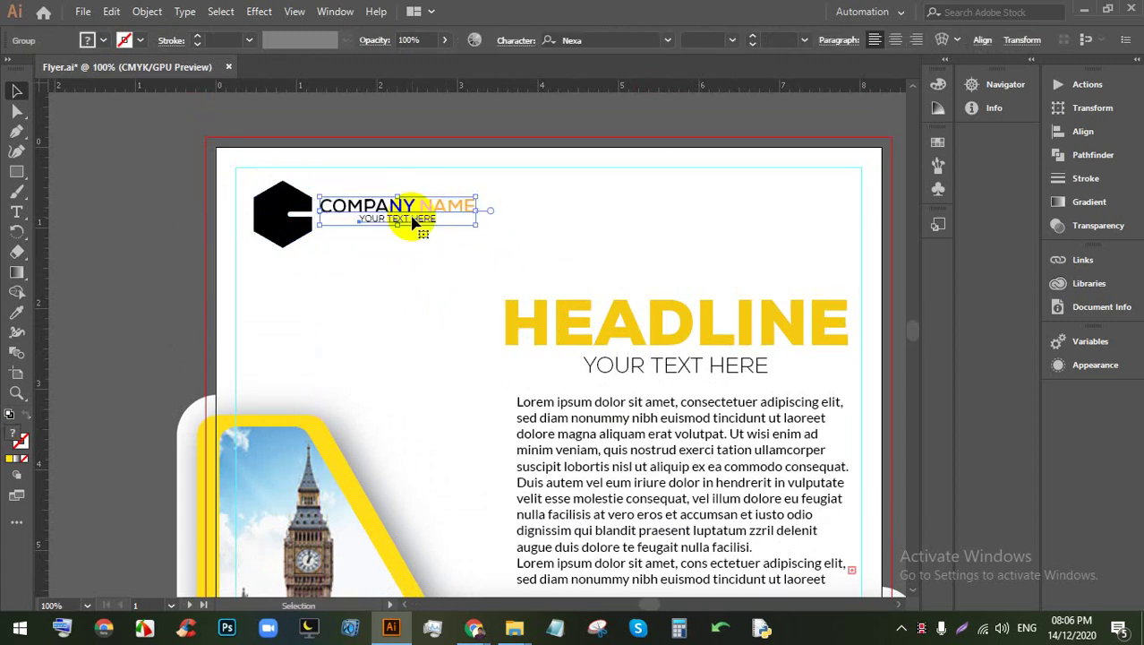
{"action": "left_click", "coordinate": [668, 254]}
{"action": "scroll", "coordinate": [705, 316], "scroll_direction": "down", "scroll_amount": 5}
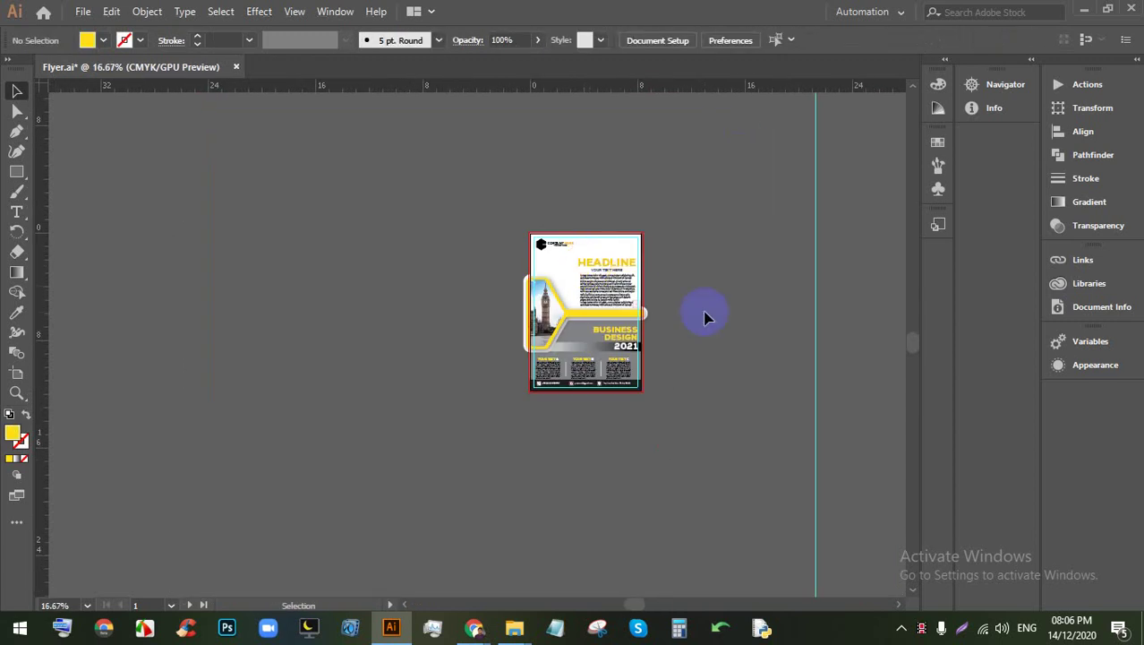
{"action": "scroll", "coordinate": [618, 267], "scroll_direction": "up", "scroll_amount": 3}
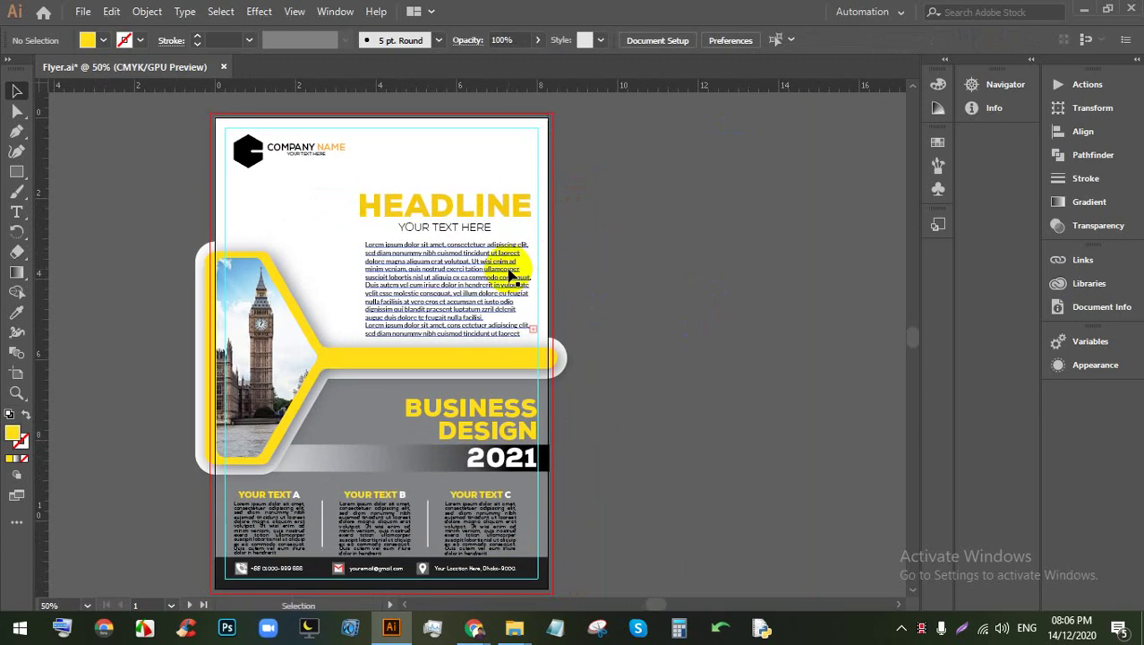
{"action": "scroll", "coordinate": [511, 276], "scroll_direction": "down", "scroll_amount": 1}
{"action": "mouse_move", "coordinate": [514, 627]}
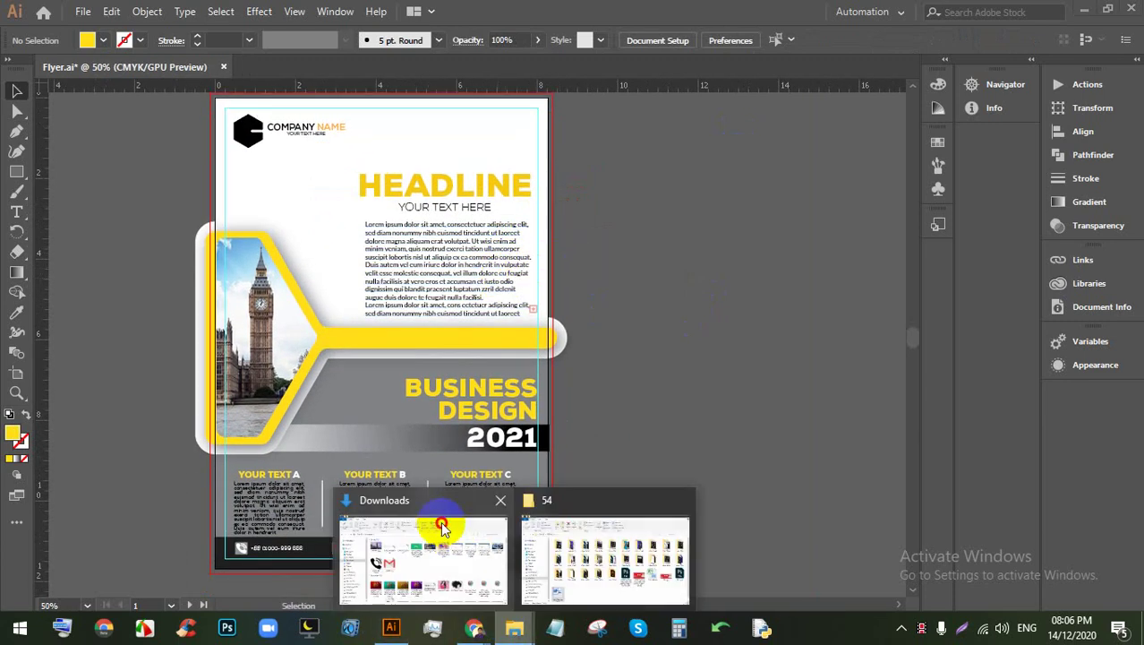
Step: Browse to My work (F:) › Creative › flyer › New folder (3) and select Flyer-mock-up.psd
{"action": "left_click", "coordinate": [441, 528]}
{"action": "left_click", "coordinate": [59, 450]}
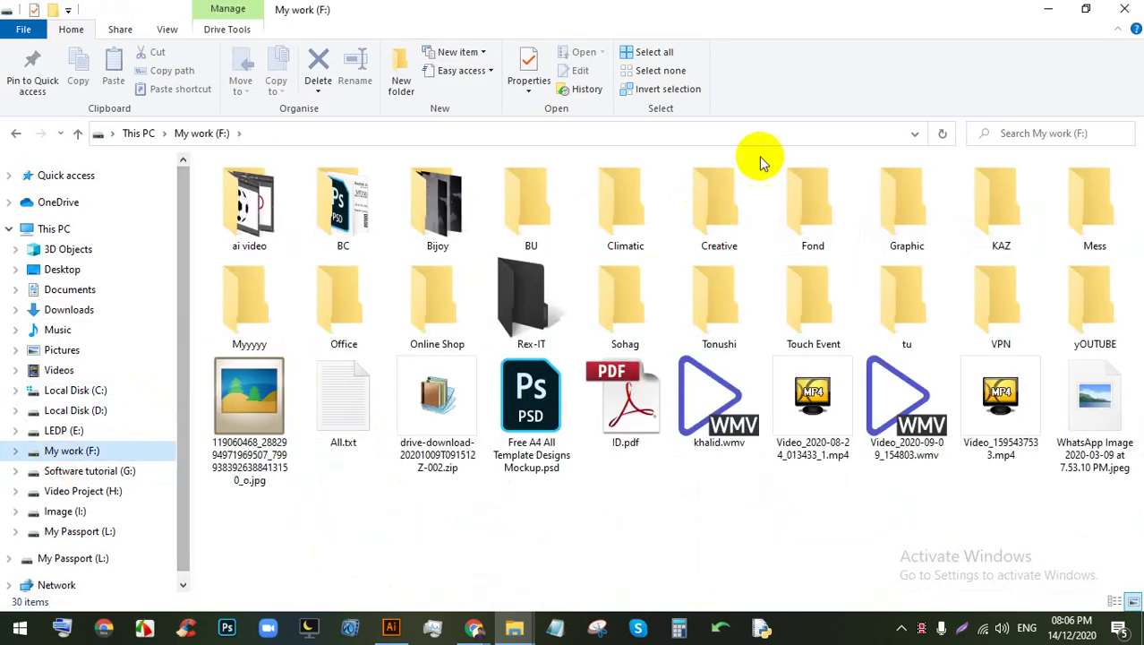
{"action": "double_click", "coordinate": [748, 208]}
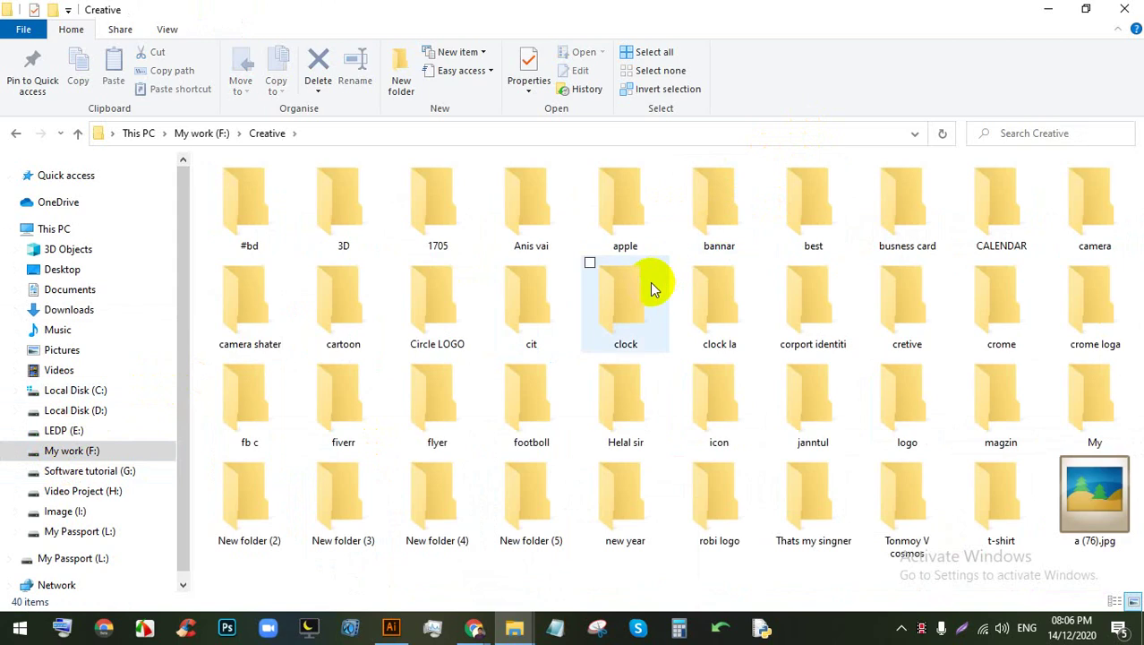
{"action": "double_click", "coordinate": [458, 408]}
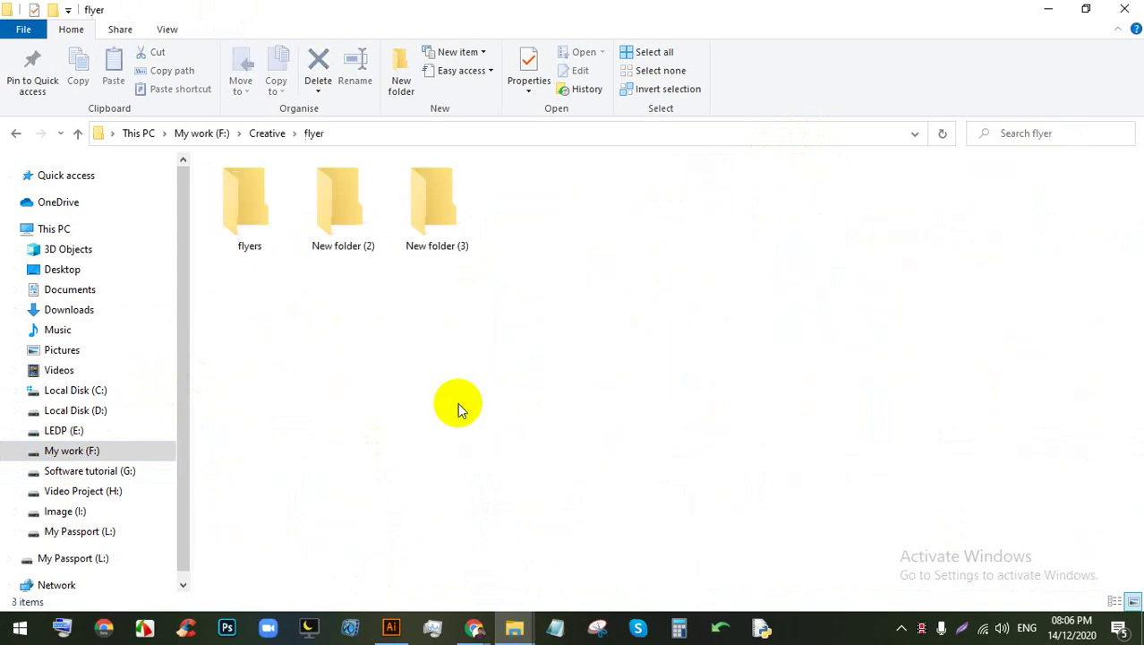
{"action": "double_click", "coordinate": [260, 215]}
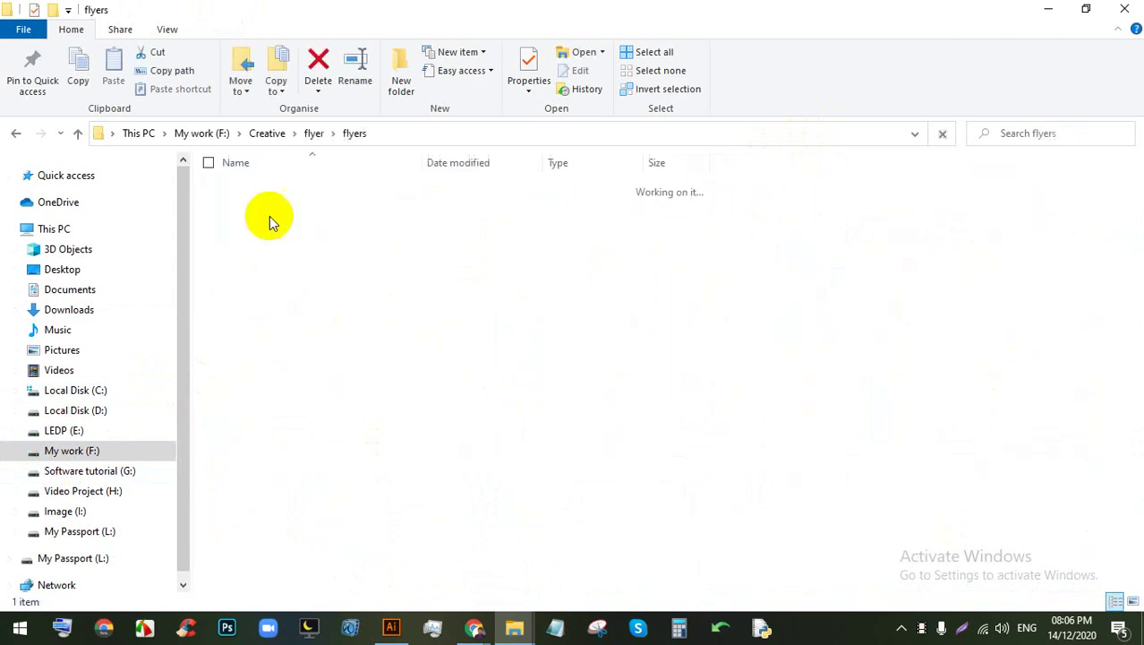
{"action": "left_click", "coordinate": [315, 133]}
{"action": "double_click", "coordinate": [437, 204]}
{"action": "left_click", "coordinate": [350, 211]}
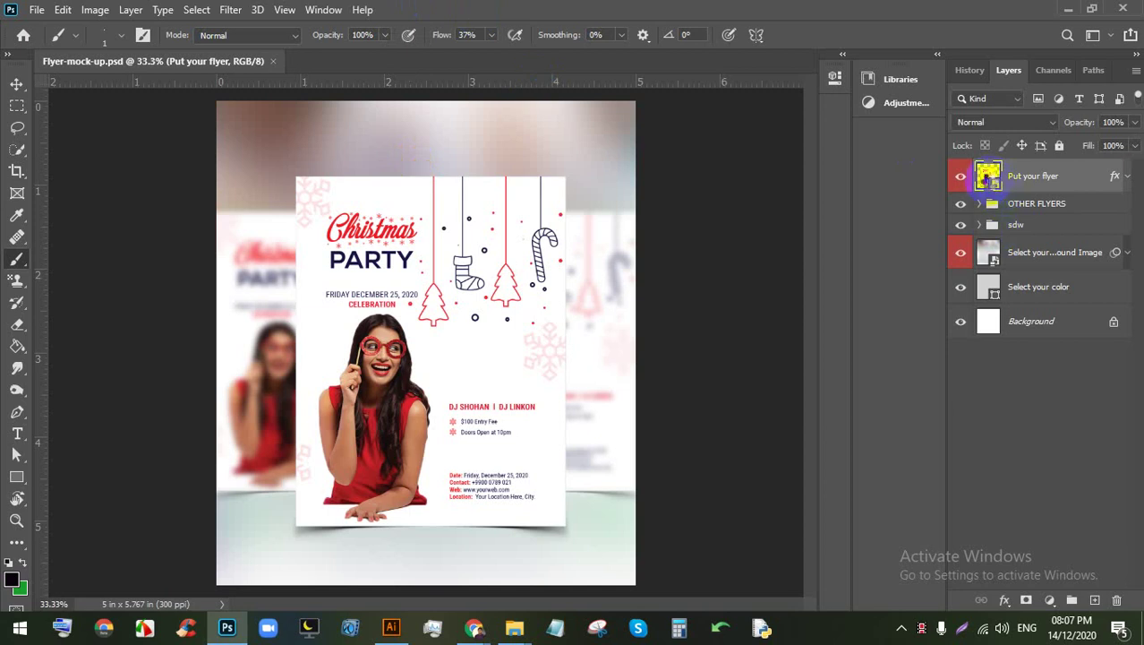
Step: Open the 'Put your flyer' smart object's contents as Layer 2.psb, then return to Flyer.ai
{"action": "double_click", "coordinate": [988, 175]}
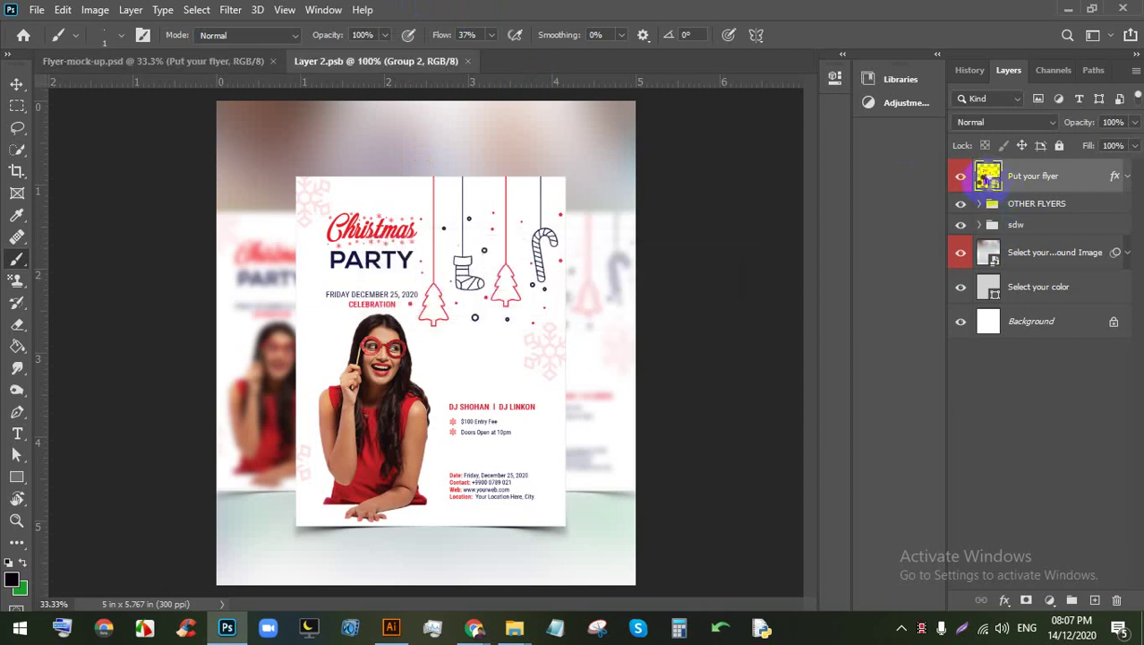
{"action": "left_click", "coordinate": [391, 627]}
{"action": "scroll", "coordinate": [419, 376], "scroll_direction": "down", "scroll_amount": 1}
Step: Clip all flyer artwork to an 8.27 × 11.69 in artboard rectangle and drag it into Photoshop
{"action": "scroll", "coordinate": [419, 345], "scroll_direction": "up", "scroll_amount": 1}
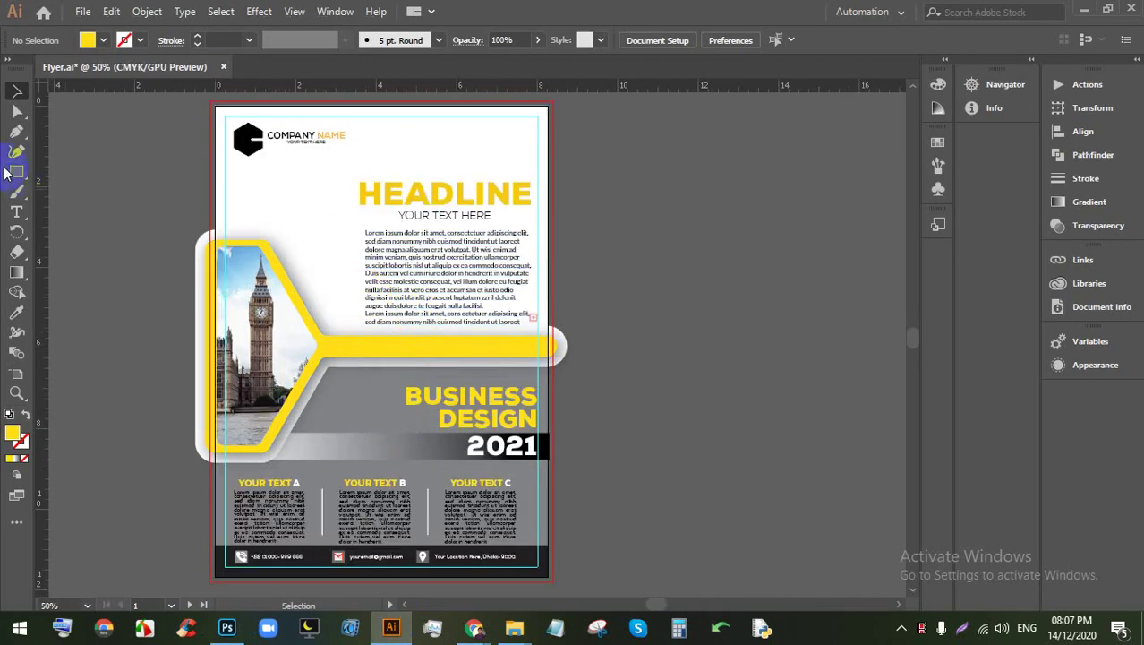
{"action": "key", "text": "ctrl+a"}
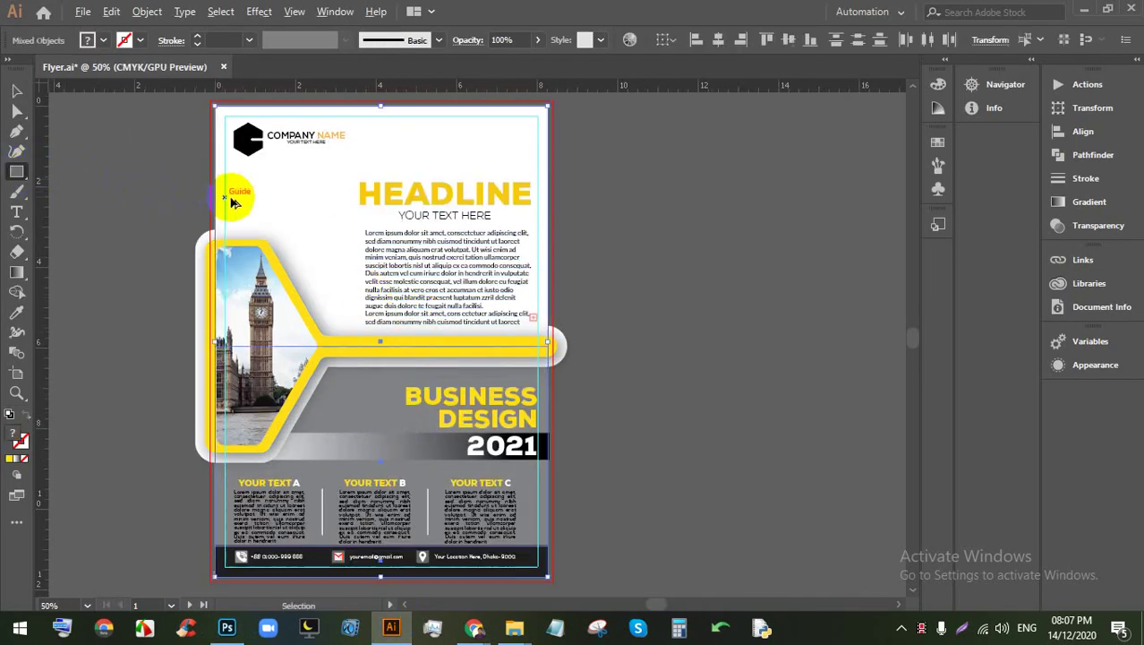
{"action": "left_click_drag", "start_coordinate": [215, 106], "coordinate": [546, 577]}
{"action": "left_click", "coordinate": [16, 90]}
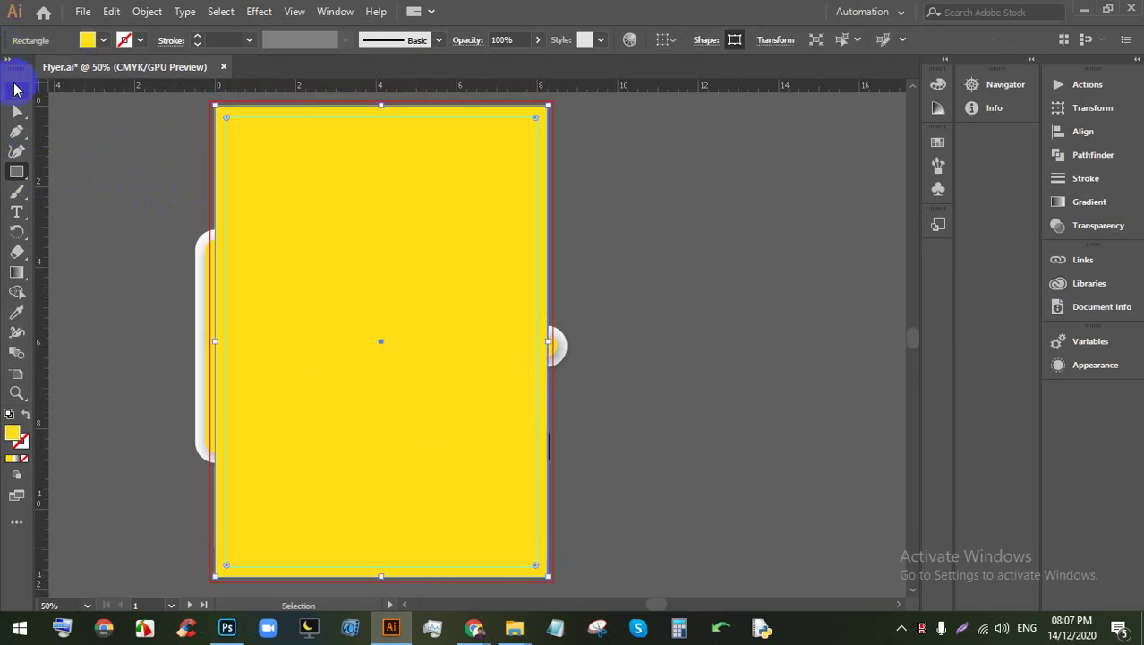
{"action": "left_click", "coordinate": [676, 282]}
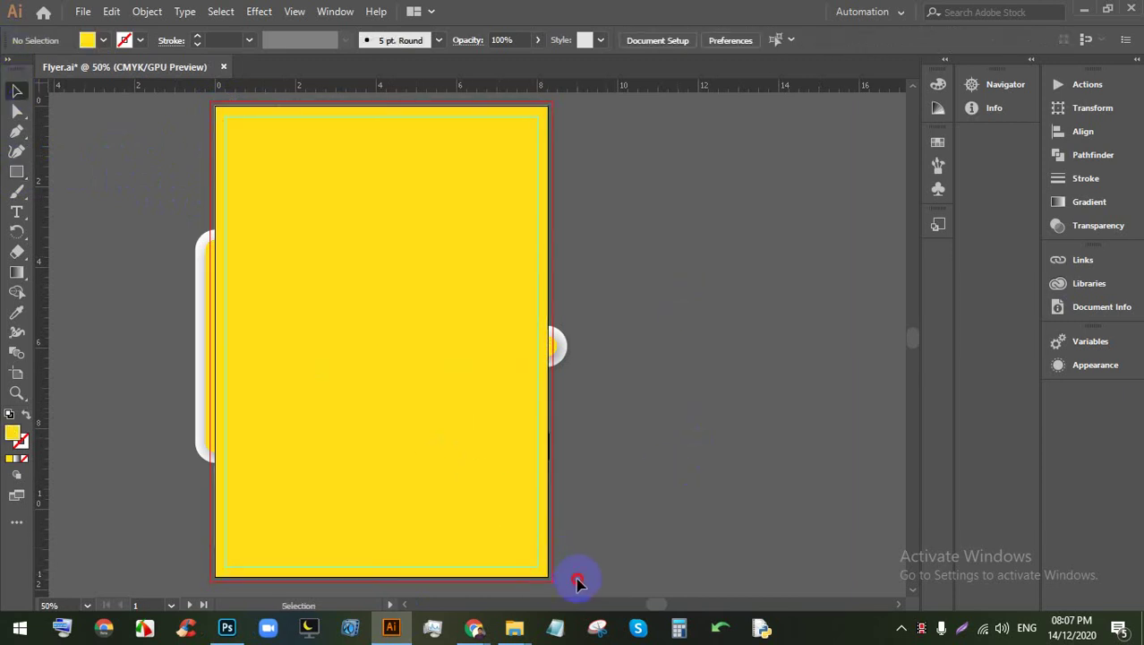
{"action": "key", "text": "ctrl+a"}
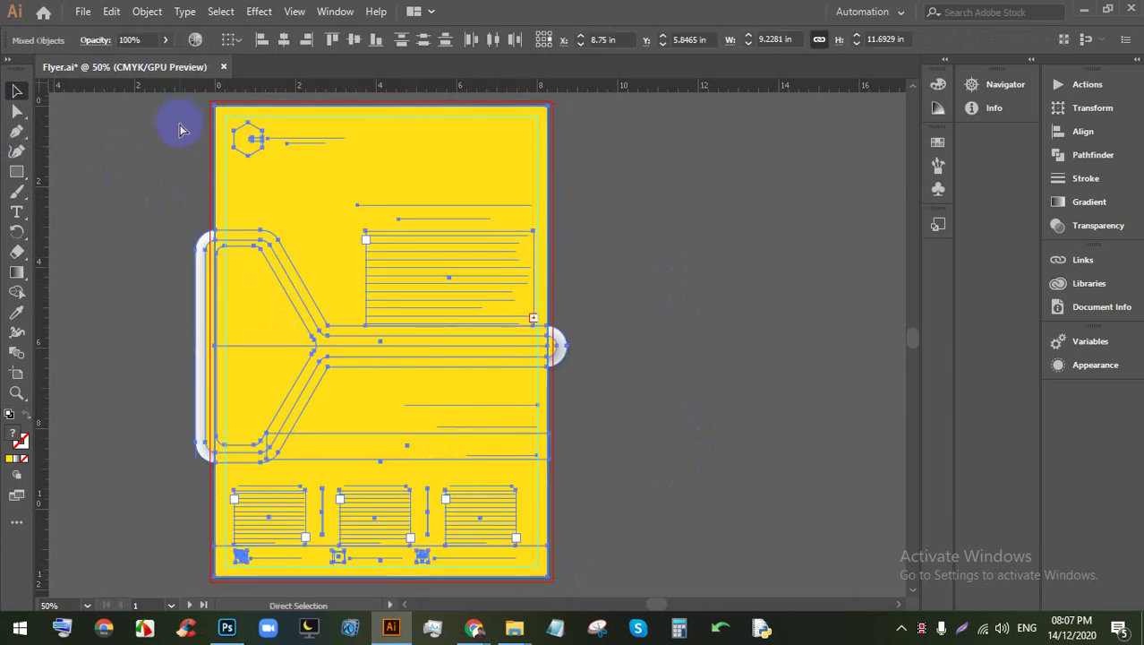
{"action": "key", "text": "ctrl+7"}
{"action": "left_click_drag", "start_coordinate": [488, 285], "coordinate": [392, 308]}
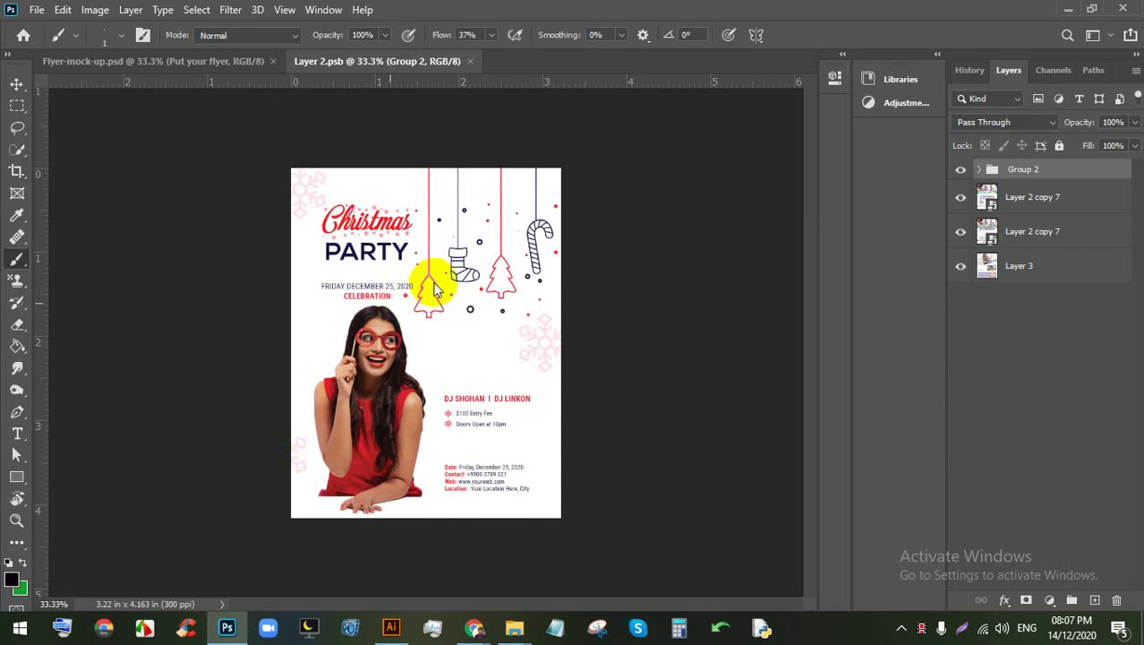
Step: Place the Business Design flyer into Layer 2.psb and move it up and left
{"action": "left_click_drag", "start_coordinate": [439, 289], "coordinate": [439, 285]}
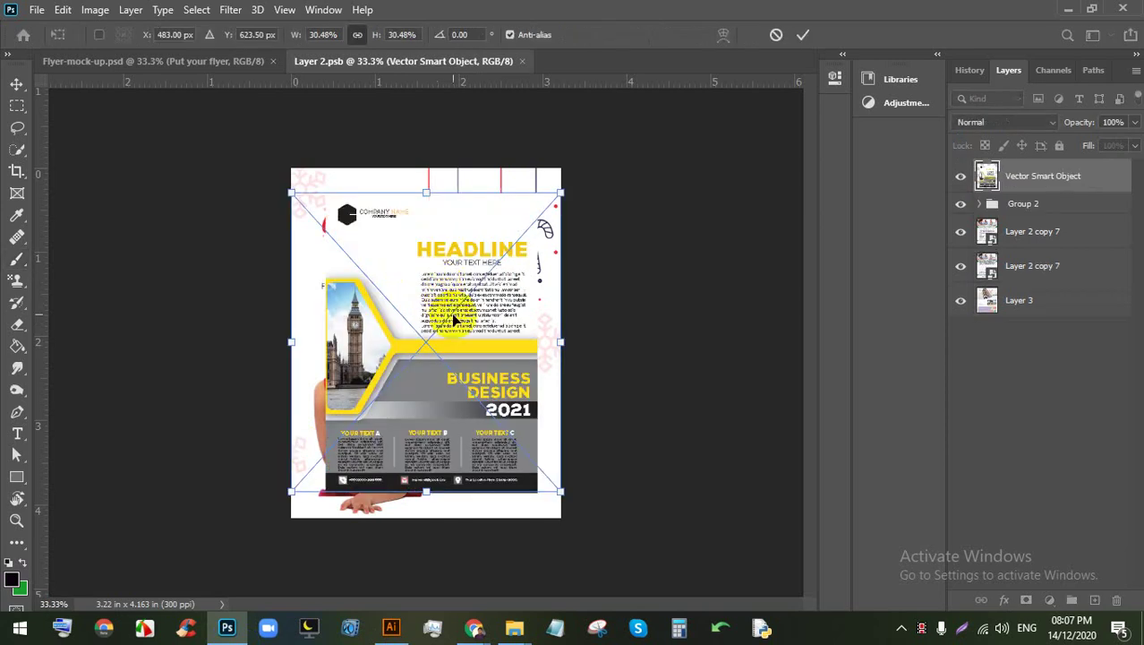
{"action": "key", "text": "b"}
{"action": "left_click", "coordinate": [803, 34]}
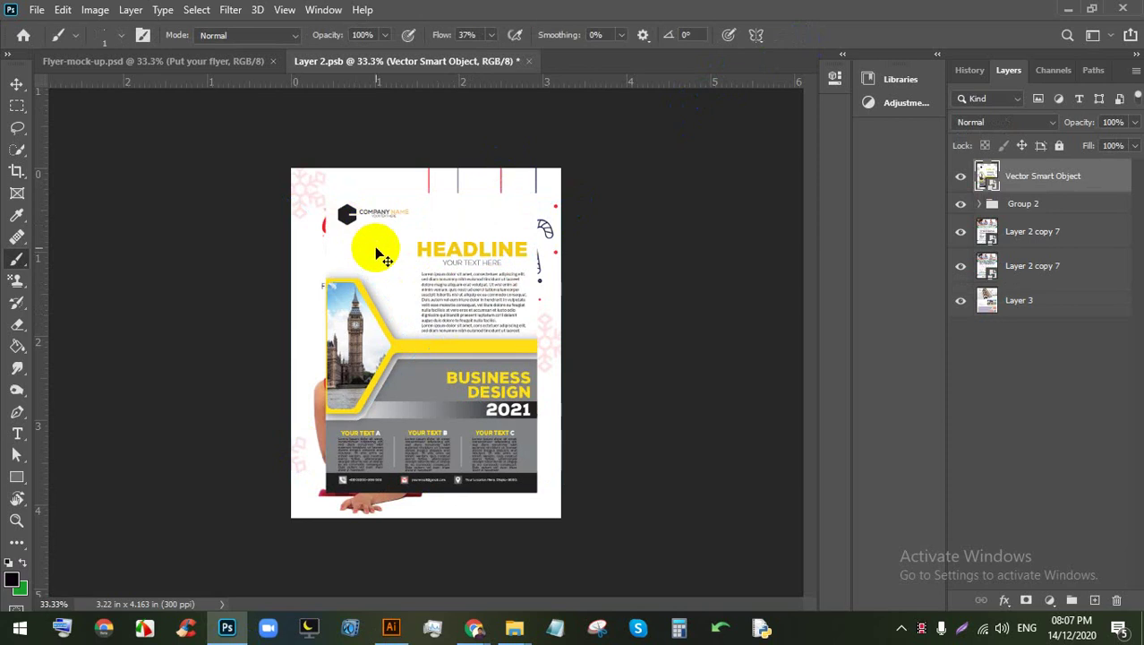
{"action": "key", "text": "ctrl+t"}
{"action": "left_click", "coordinate": [17, 80]}
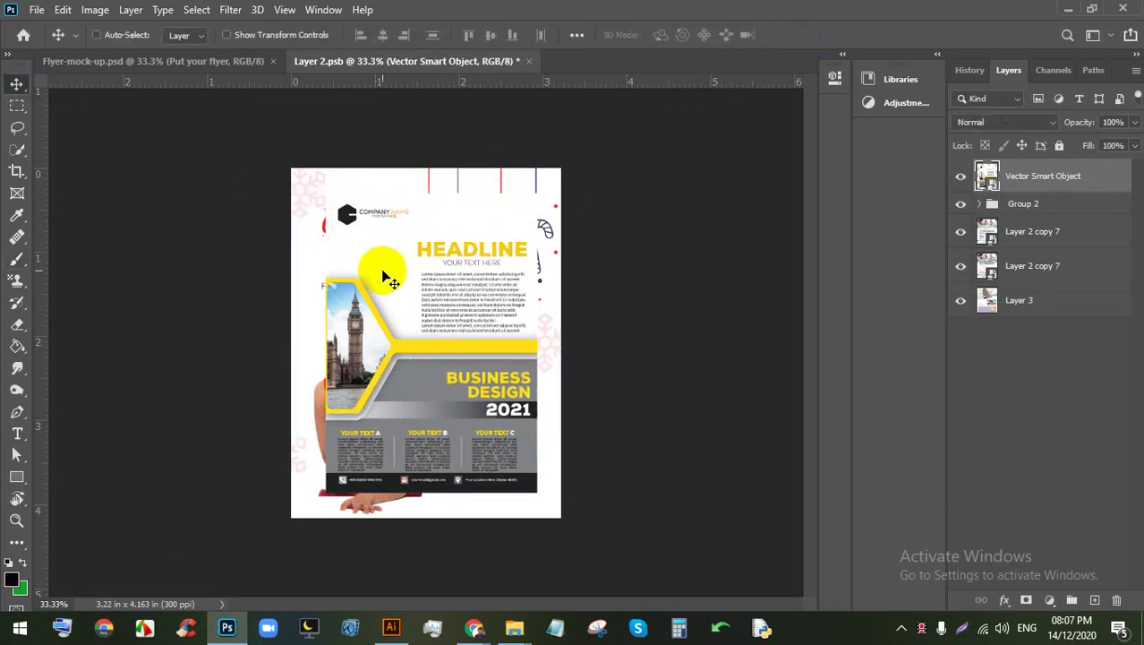
{"action": "left_click_drag", "start_coordinate": [383, 275], "coordinate": [368, 242]}
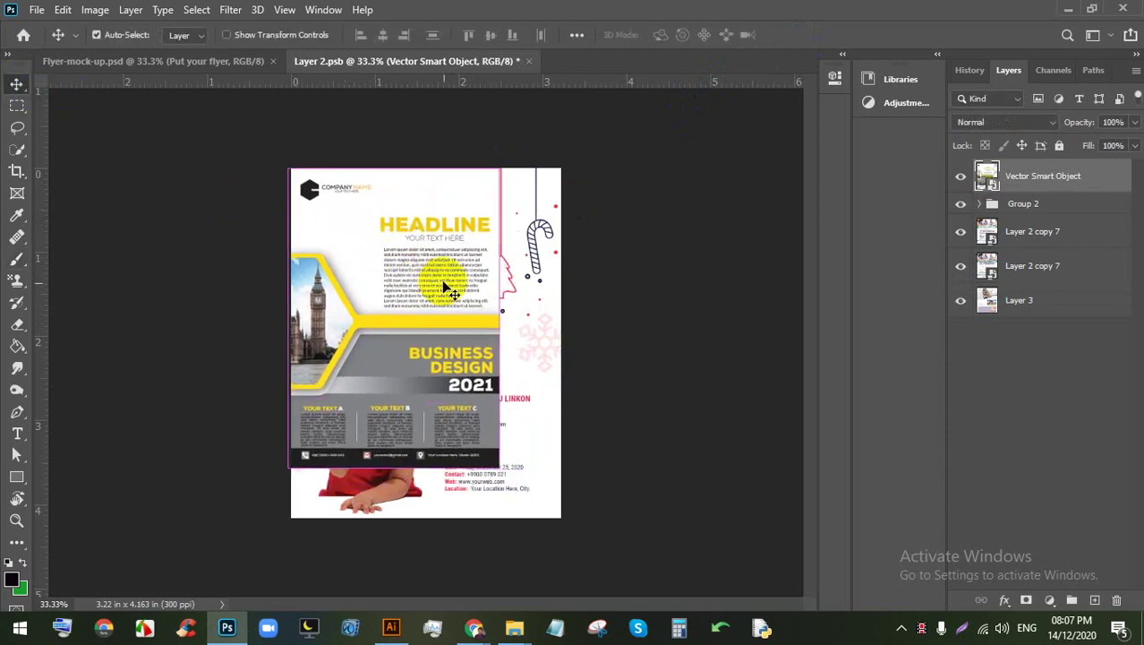
Step: Scale the placed flyer up to about 39% and commit the transform
{"action": "key", "text": "ctrl+t"}
{"action": "left_click_drag", "start_coordinate": [434, 398], "coordinate": [442, 394]}
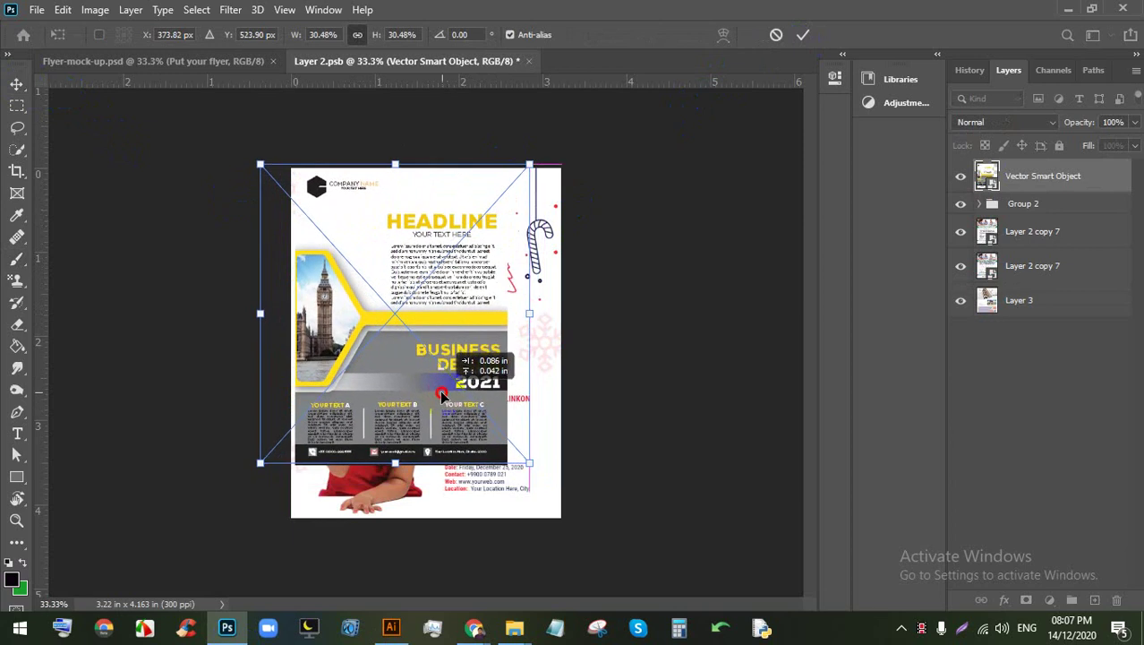
{"action": "left_click_drag", "start_coordinate": [530, 462], "coordinate": [587, 519]}
{"action": "left_click_drag", "start_coordinate": [501, 379], "coordinate": [507, 379]}
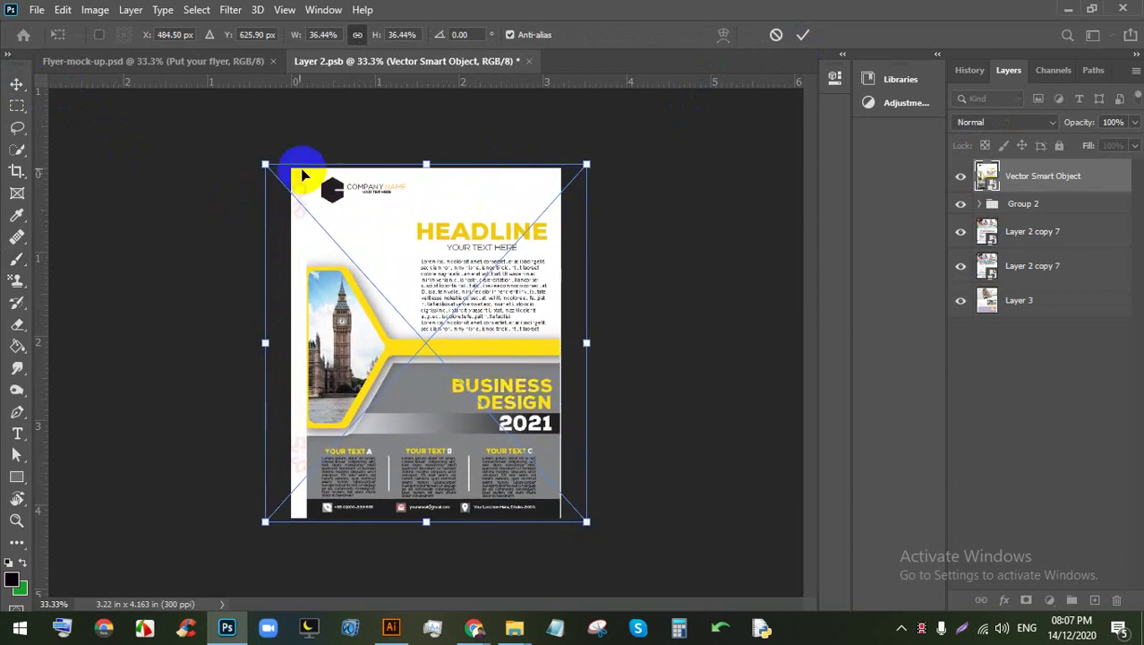
{"action": "left_click_drag", "start_coordinate": [262, 165], "coordinate": [244, 141]}
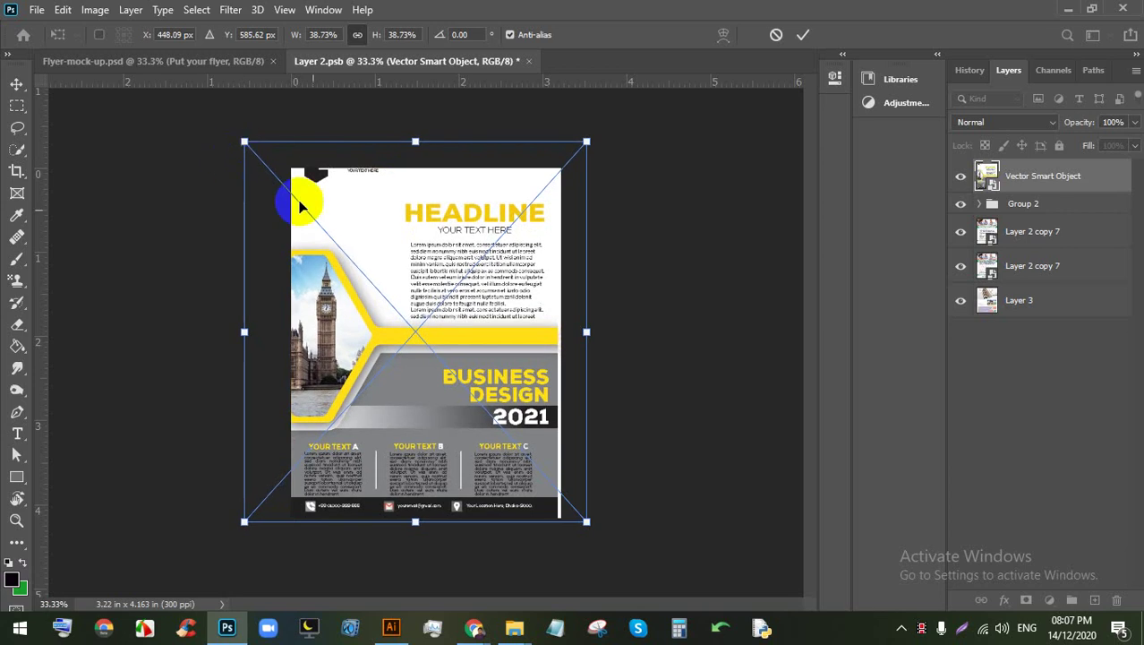
{"action": "left_click", "coordinate": [801, 35]}
Step: Rasterize the flyer layer, stretch its edges to fill the page, and save Layer 2.psb
{"action": "right_click", "coordinate": [1023, 172]}
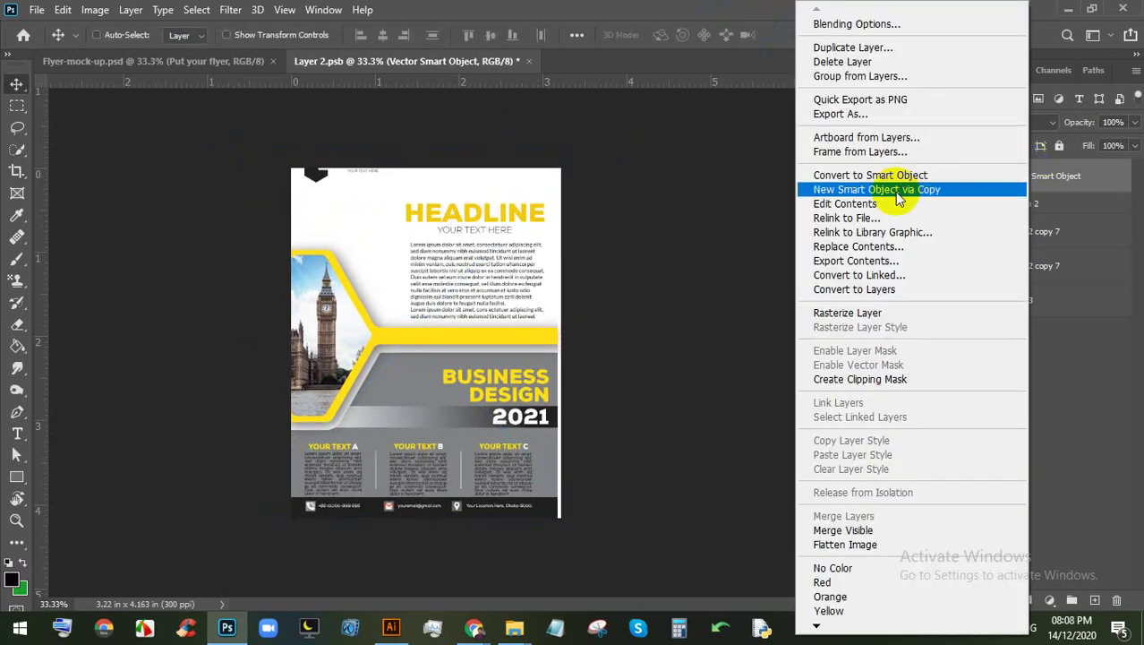
{"action": "left_click", "coordinate": [882, 313]}
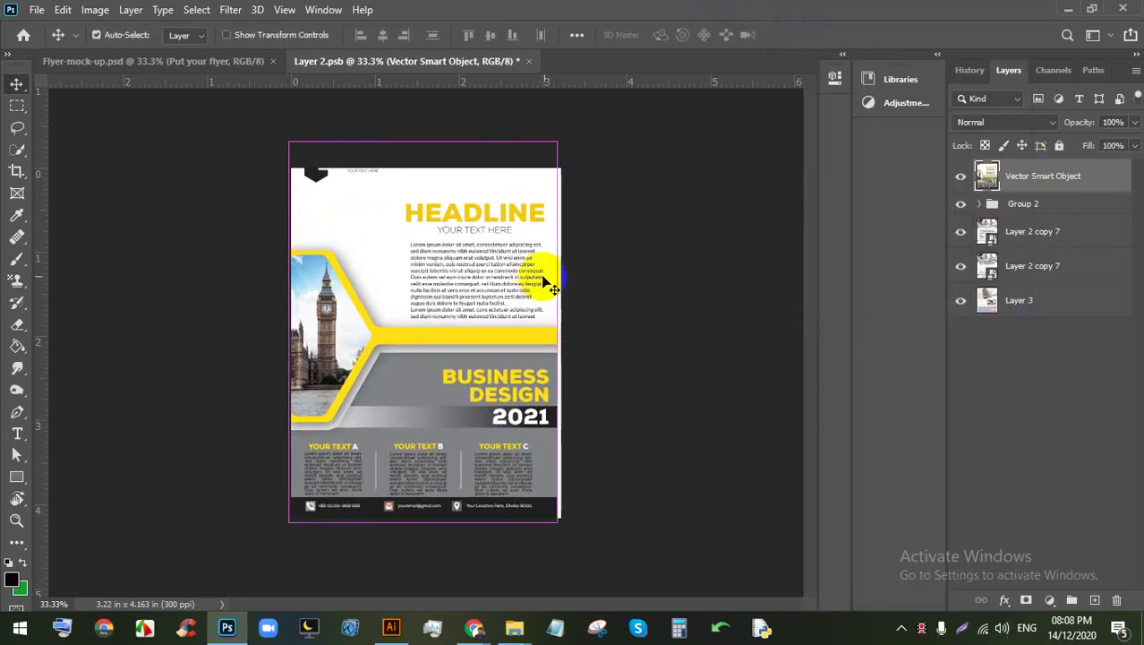
{"action": "key", "text": "ctrl+t"}
{"action": "left_click_drag", "start_coordinate": [419, 122], "coordinate": [416, 149]}
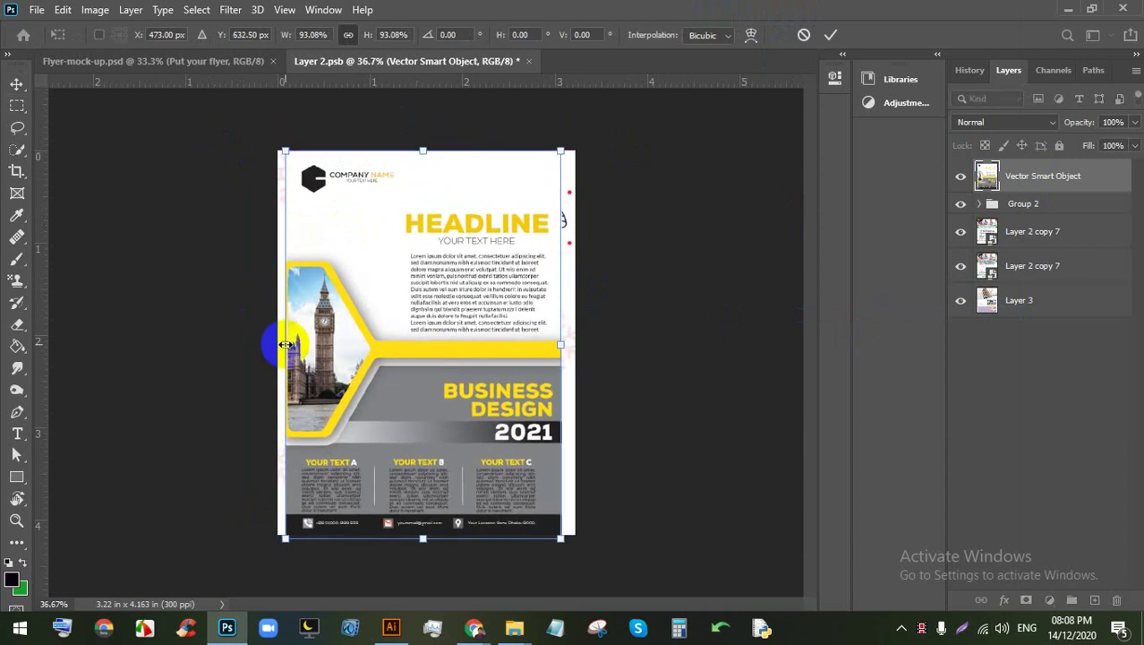
{"action": "left_click_drag", "start_coordinate": [285, 344], "coordinate": [276, 344]}
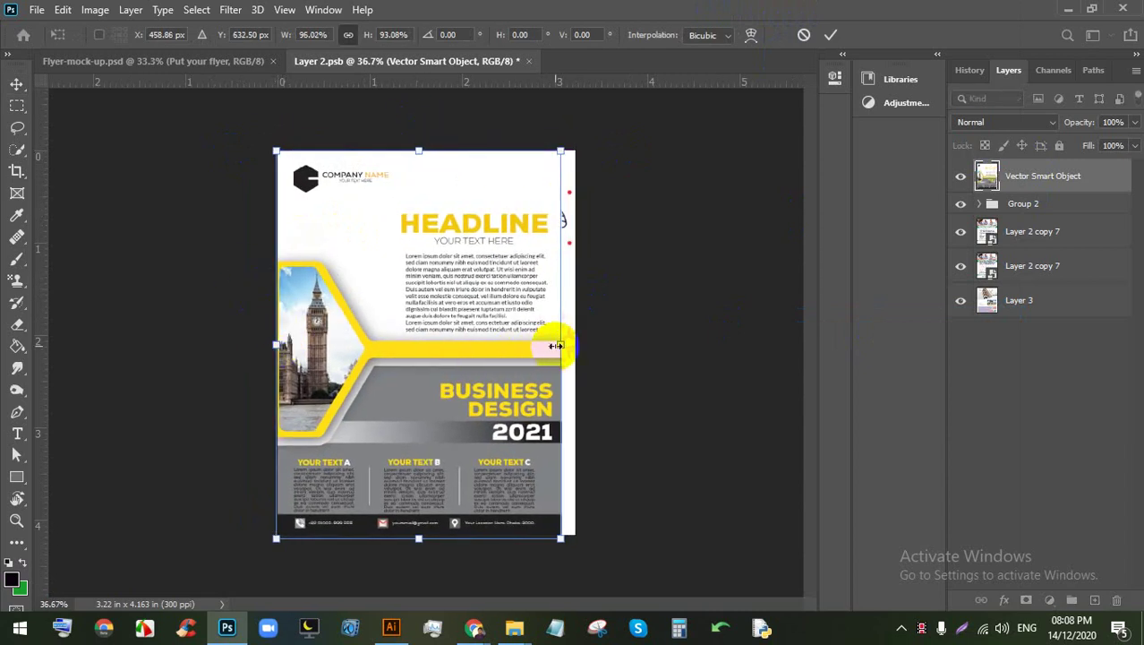
{"action": "left_click_drag", "start_coordinate": [560, 344], "coordinate": [574, 344]}
{"action": "left_click", "coordinate": [831, 35]}
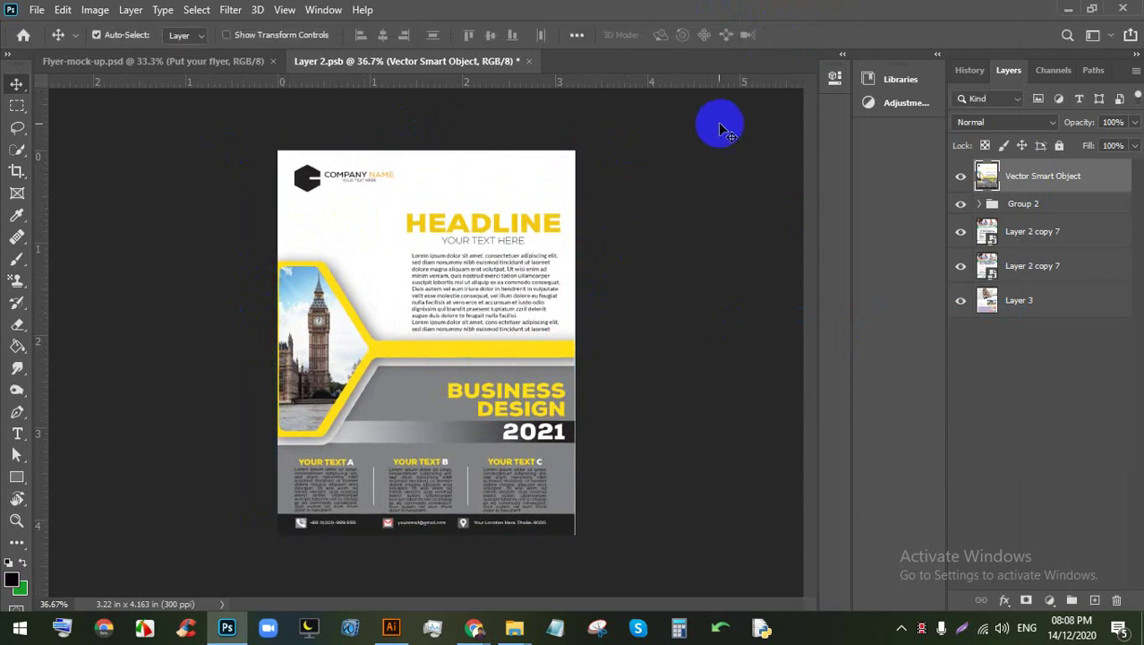
{"action": "key", "text": "ctrl+s"}
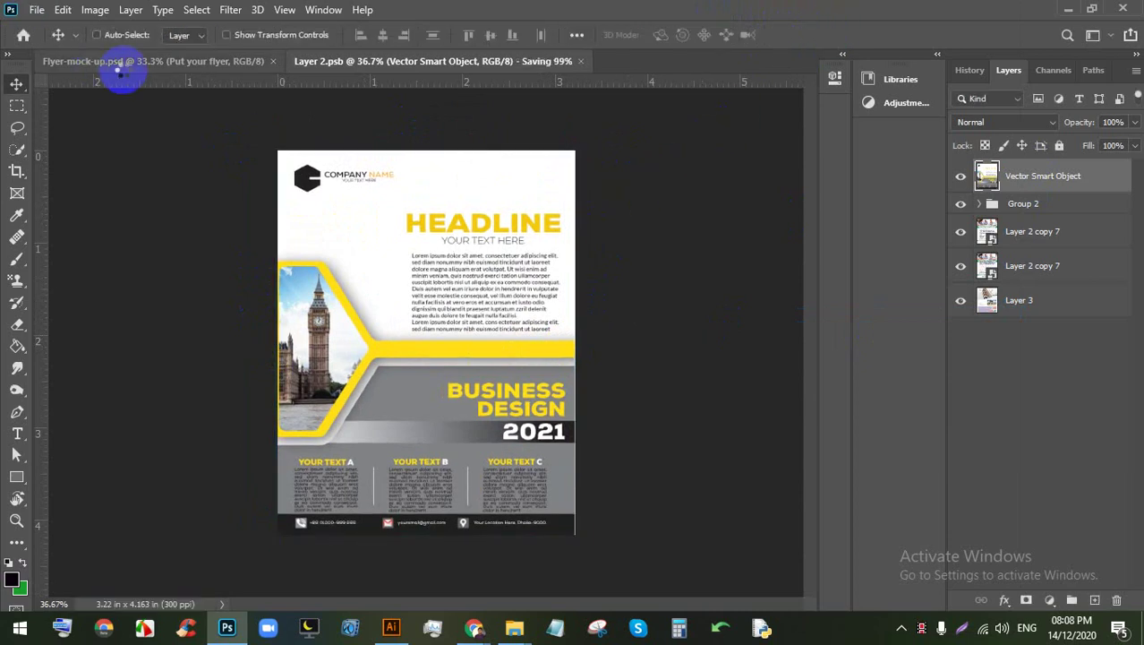
{"action": "left_click", "coordinate": [146, 62]}
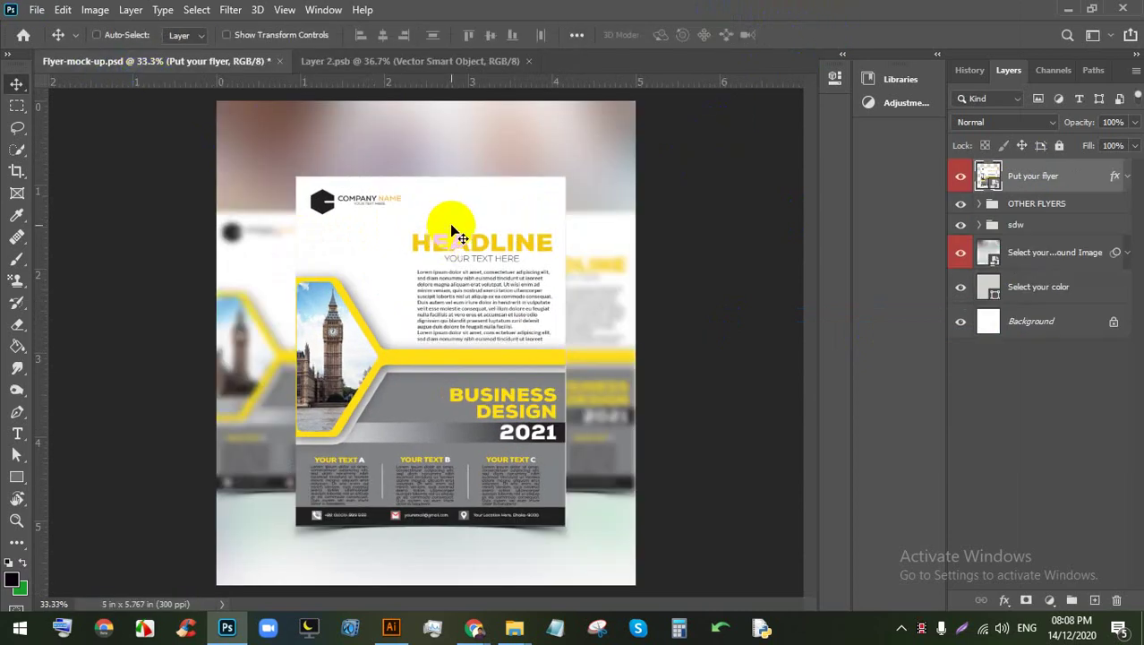
{"action": "scroll", "coordinate": [326, 314], "scroll_direction": "up", "scroll_amount": 4}
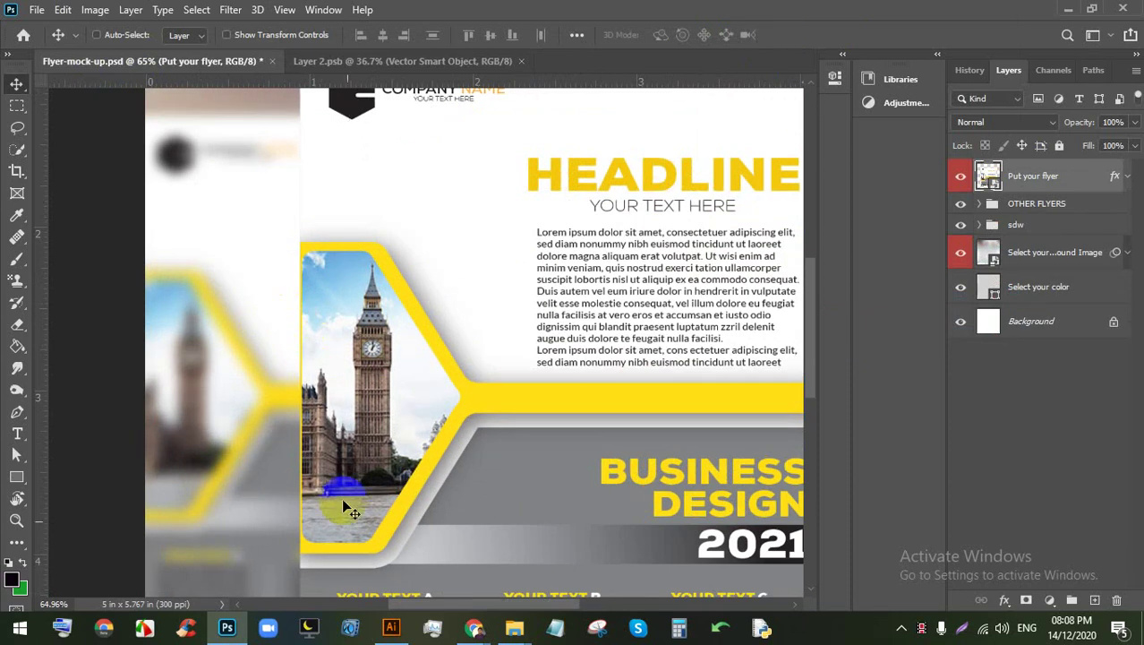
{"action": "left_click", "coordinate": [391, 627]}
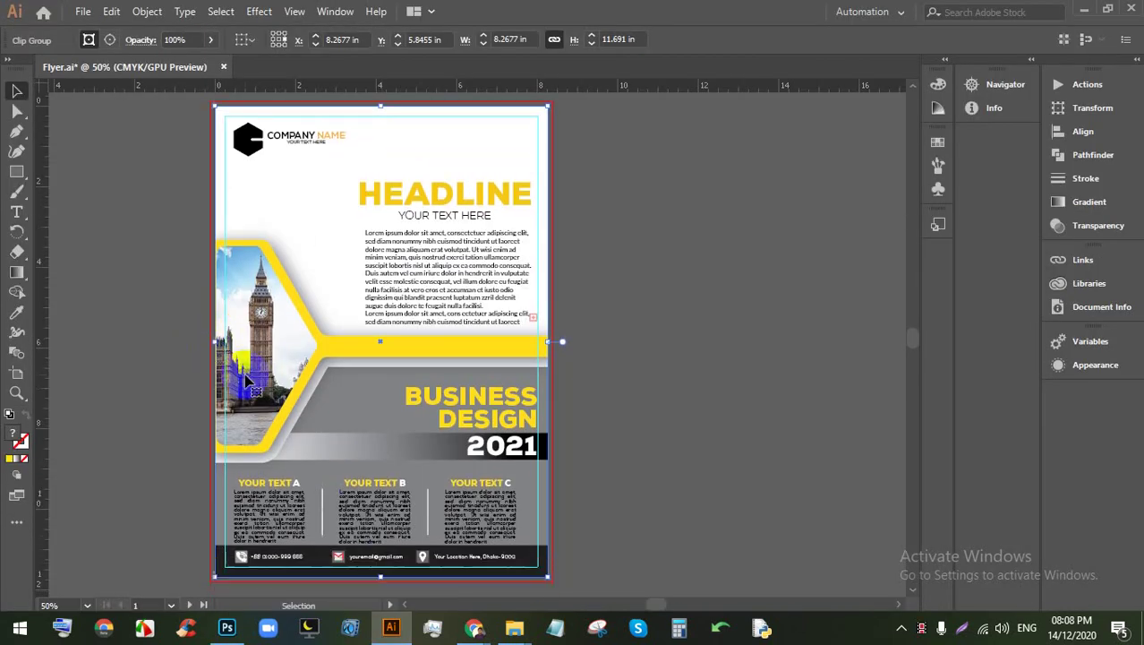
{"action": "scroll", "coordinate": [284, 587], "scroll_direction": "down", "scroll_amount": 1}
{"action": "left_click", "coordinate": [229, 627]}
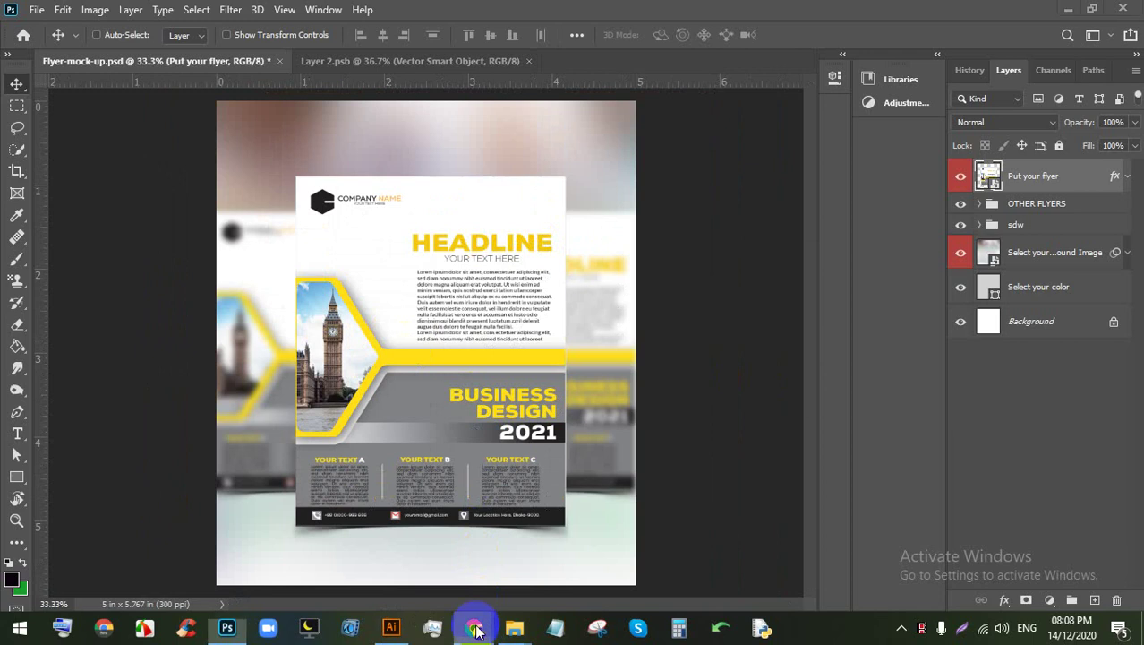
{"action": "mouse_move", "coordinate": [475, 629]}
{"action": "left_click", "coordinate": [295, 555]}
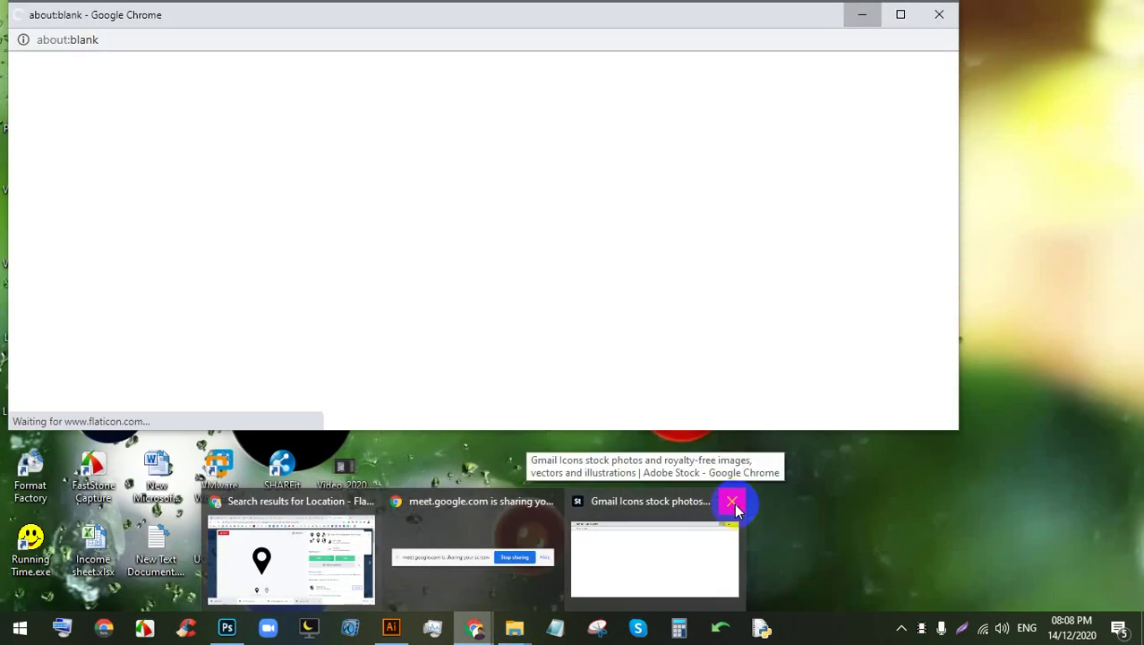
Step: Close the Gmail icons window and switch to the FLYER Google Images results
{"action": "left_click", "coordinate": [732, 501]}
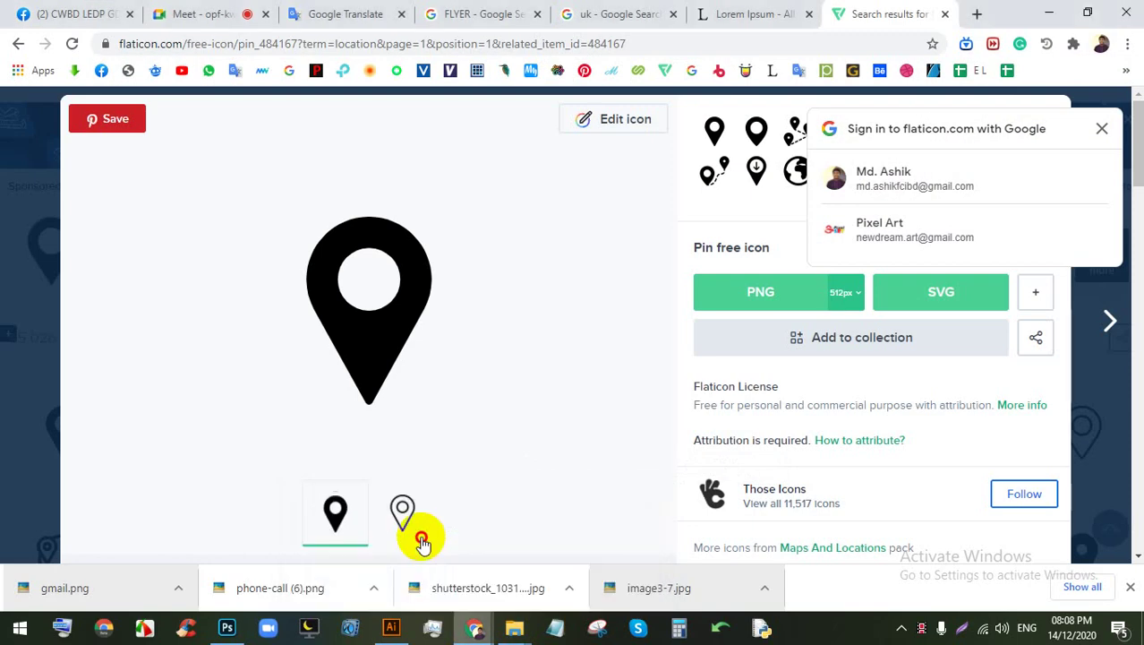
{"action": "left_click", "coordinate": [761, 13]}
{"action": "left_click", "coordinate": [640, 14]}
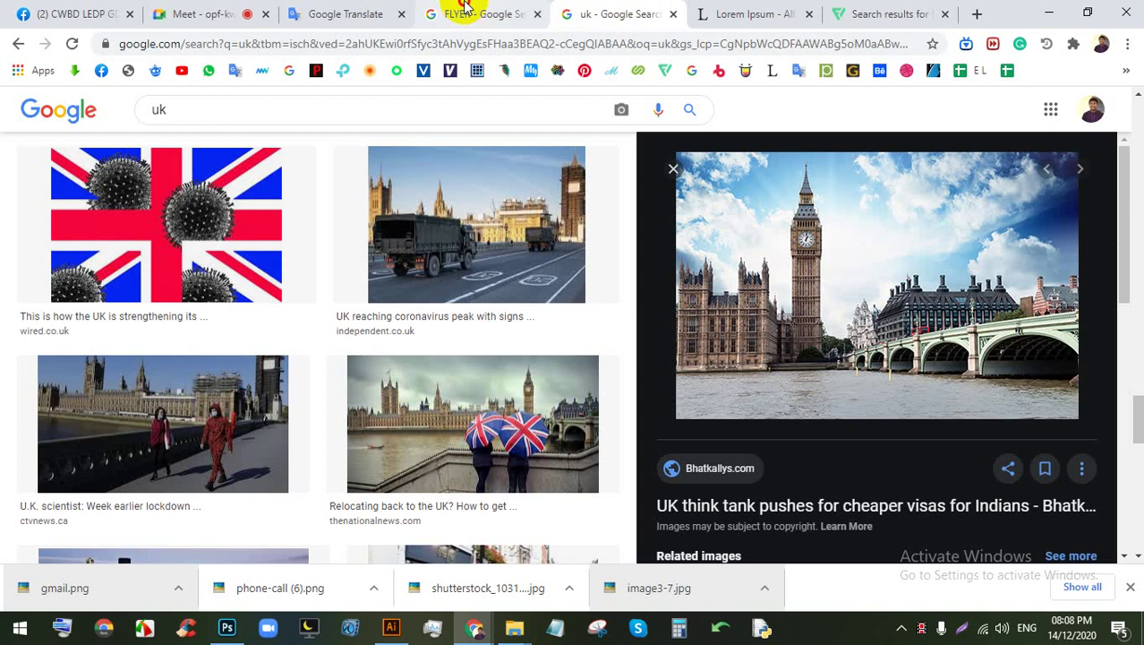
{"action": "left_click", "coordinate": [464, 10]}
{"action": "scroll", "coordinate": [503, 255], "scroll_direction": "down", "scroll_amount": 3}
Step: Preview the Edison Modern Business, Travel and Smart Ideas Corporate flyer thumbnails
{"action": "left_click", "coordinate": [507, 201]}
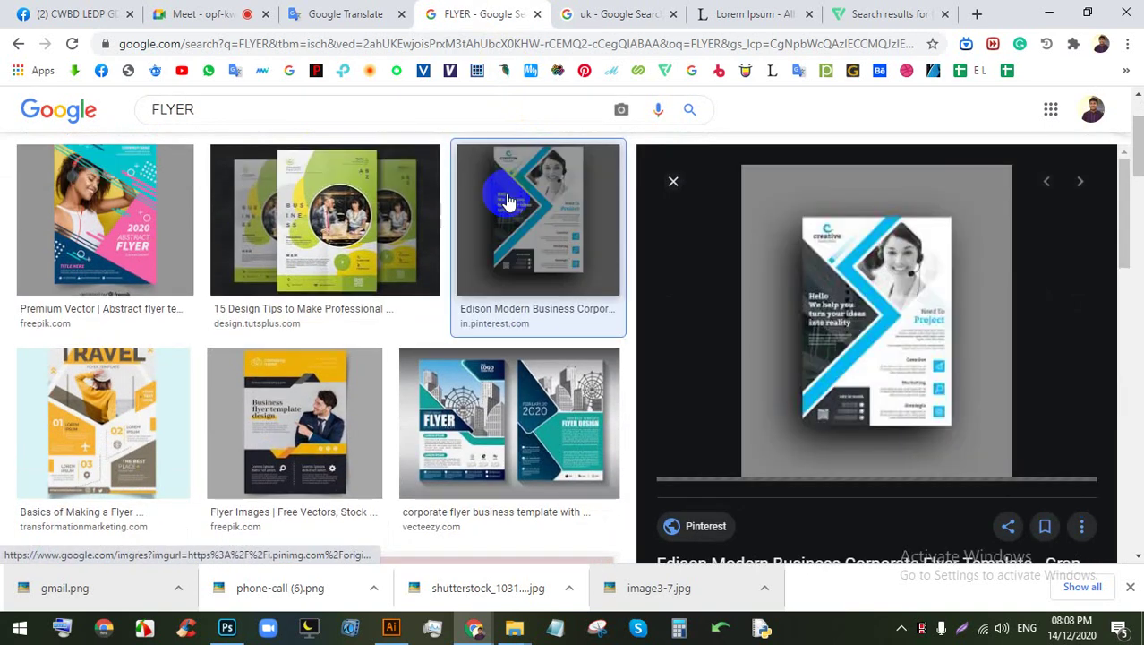
{"action": "scroll", "coordinate": [443, 240], "scroll_direction": "down", "scroll_amount": 1}
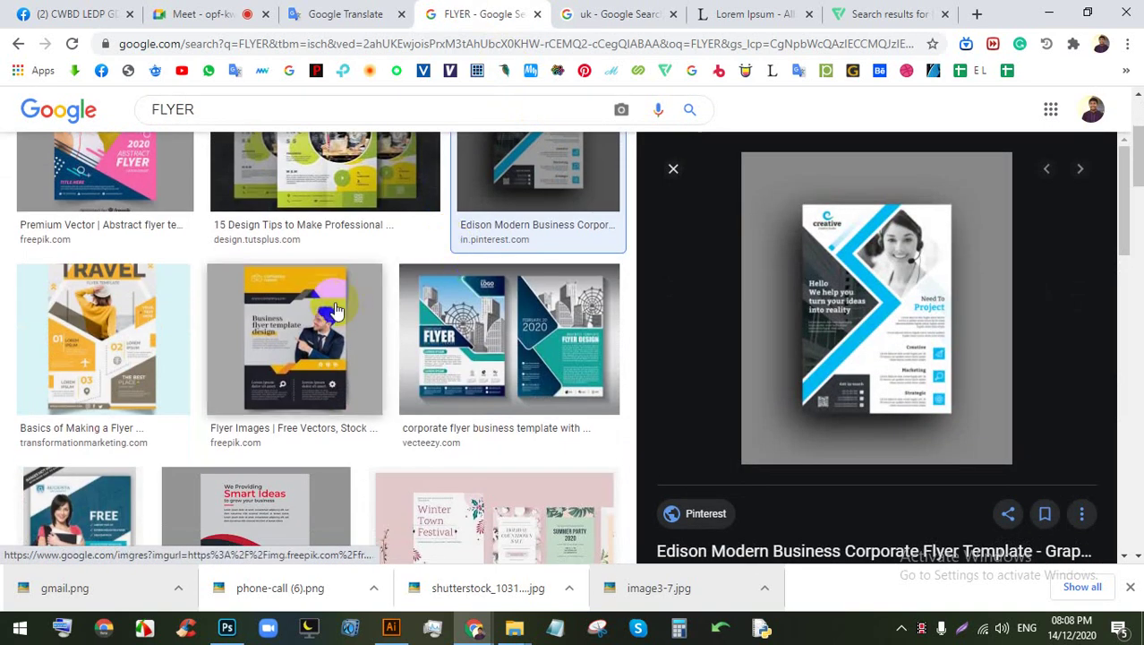
{"action": "left_click", "coordinate": [125, 340]}
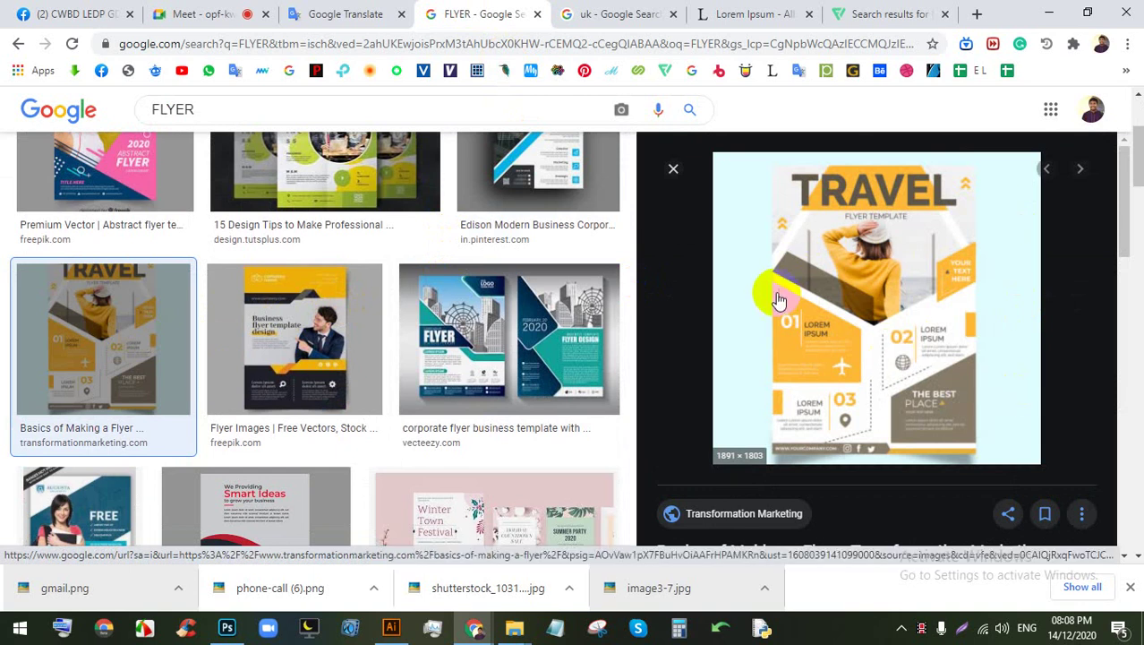
{"action": "scroll", "coordinate": [779, 300], "scroll_direction": "down", "scroll_amount": 2}
{"action": "left_click", "coordinate": [273, 498]}
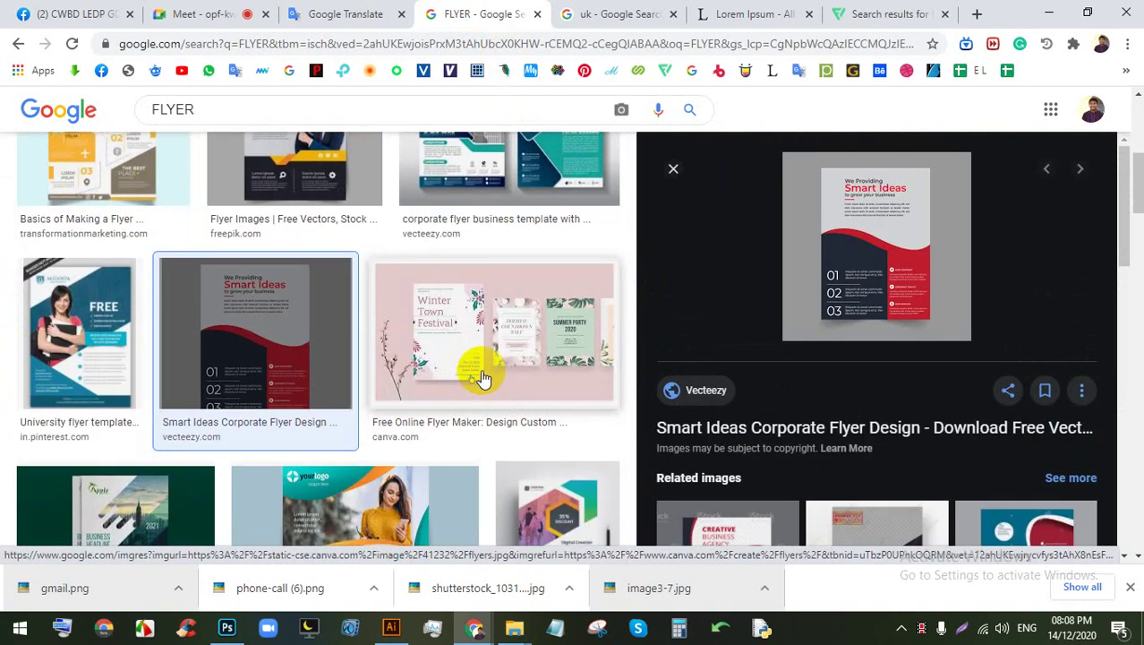
{"action": "scroll", "coordinate": [475, 372], "scroll_direction": "down", "scroll_amount": 2}
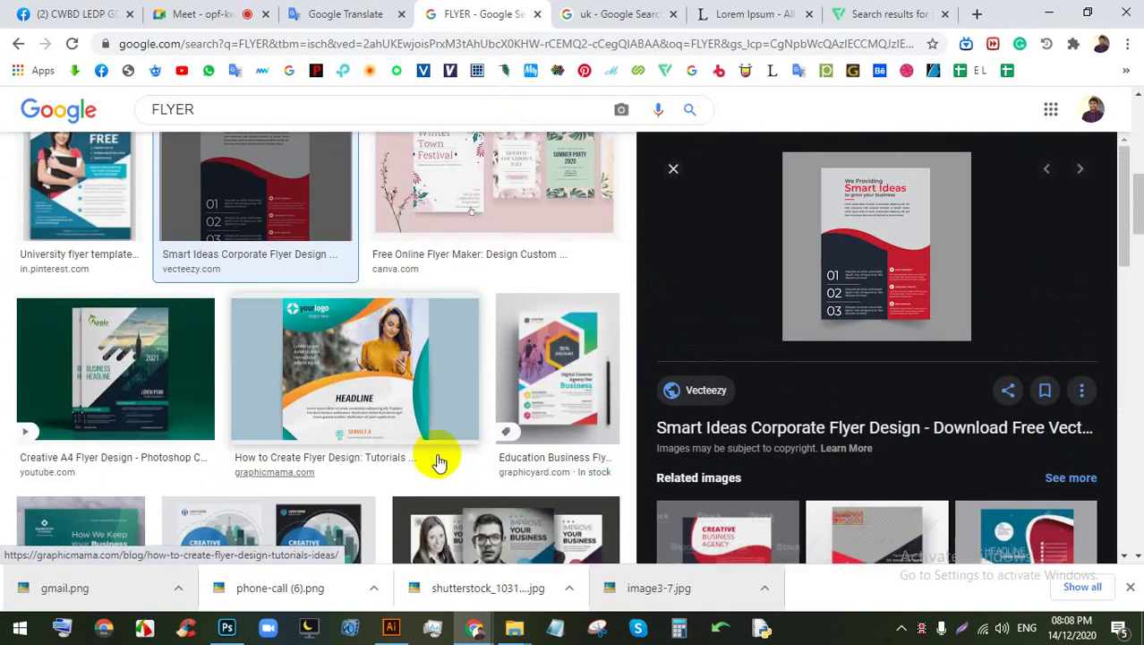
{"action": "left_click", "coordinate": [227, 627]}
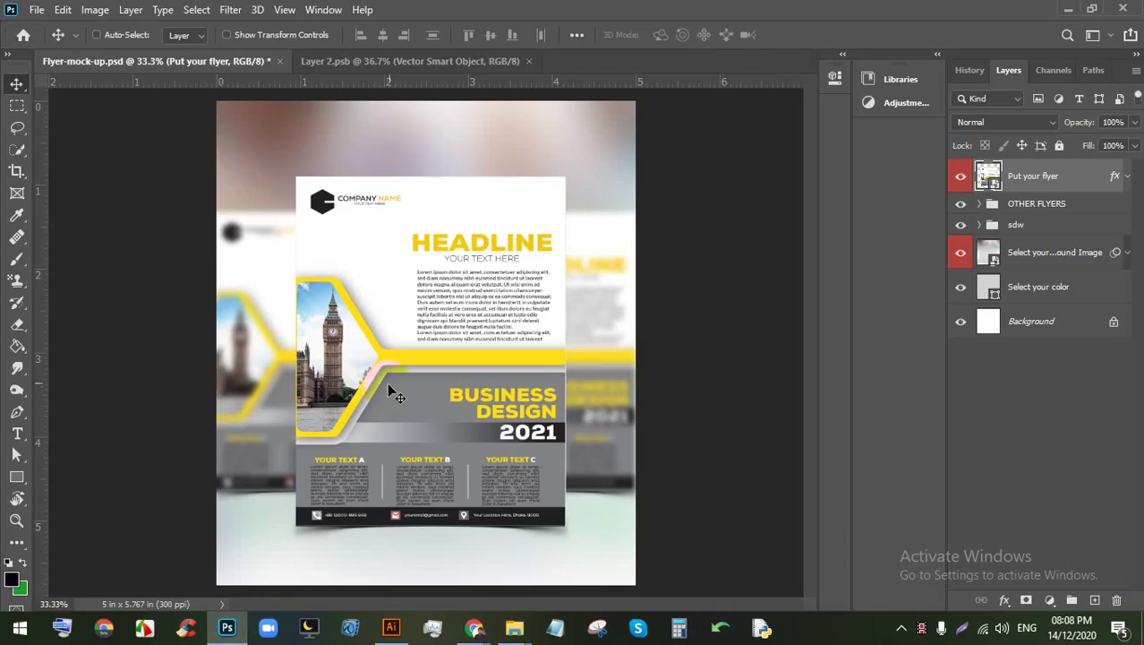
Step: Inspect the Christmas Party flyer mock-up, then bring the FLYER image results window forward
{"action": "scroll", "coordinate": [431, 336], "scroll_direction": "up", "scroll_amount": 4}
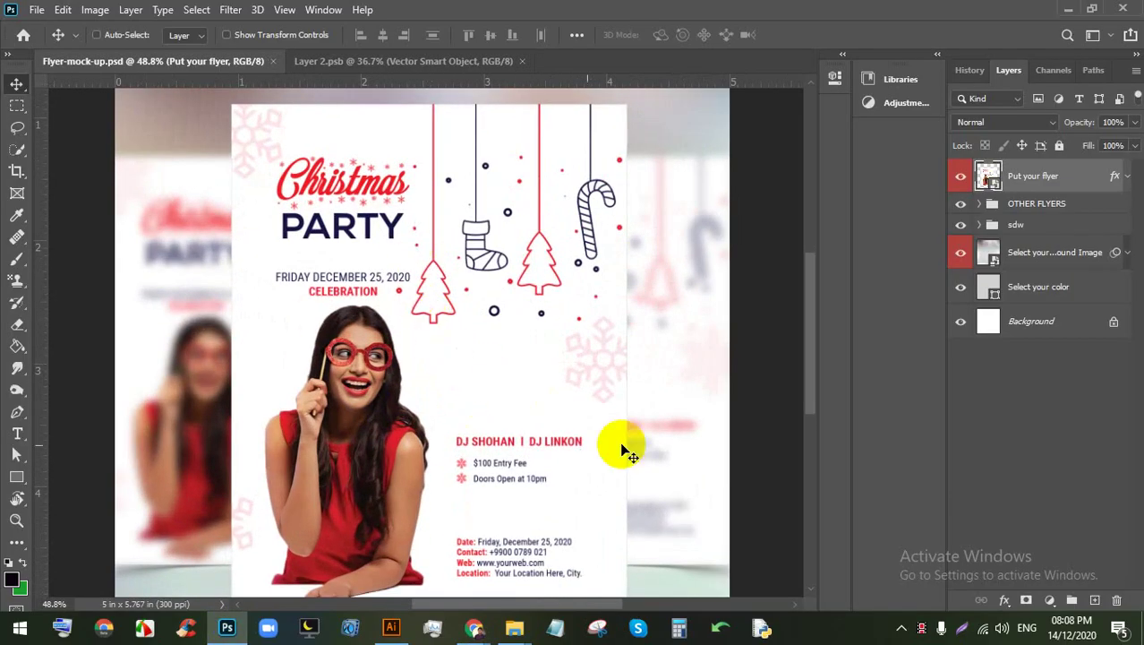
{"action": "scroll", "coordinate": [477, 330], "scroll_direction": "down", "scroll_amount": 2}
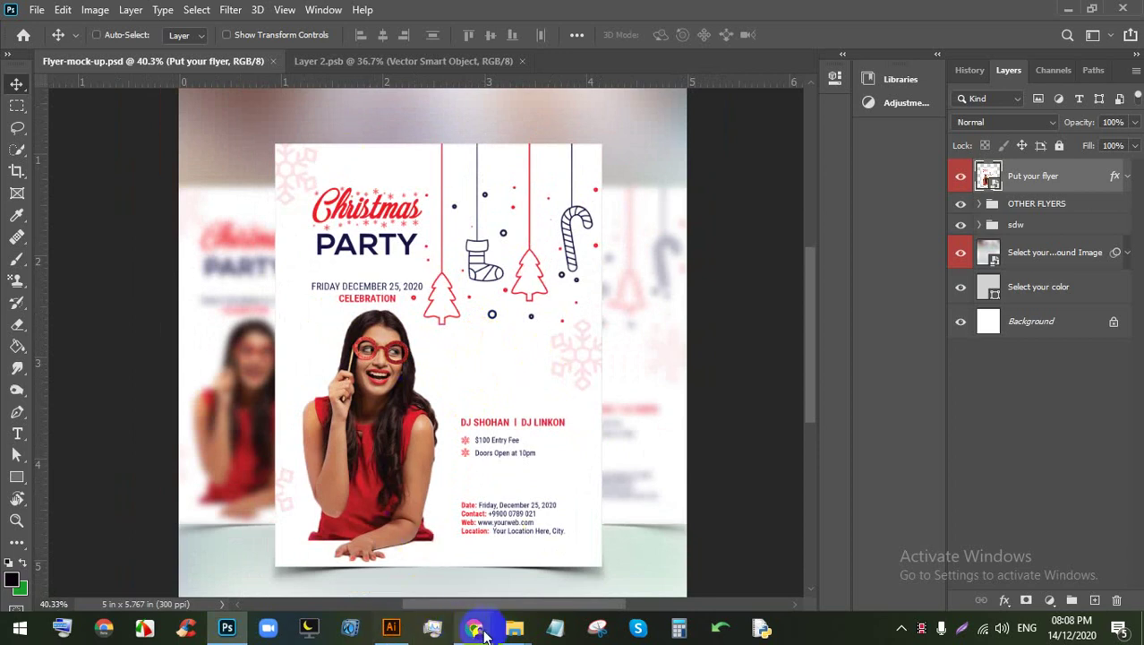
{"action": "left_click", "coordinate": [484, 632]}
{"action": "left_click", "coordinate": [377, 549]}
Step: Preview the Freepik business flyer template, check the Meet tab, then return to Flyer.ai
{"action": "scroll", "coordinate": [409, 439], "scroll_direction": "down", "scroll_amount": 5}
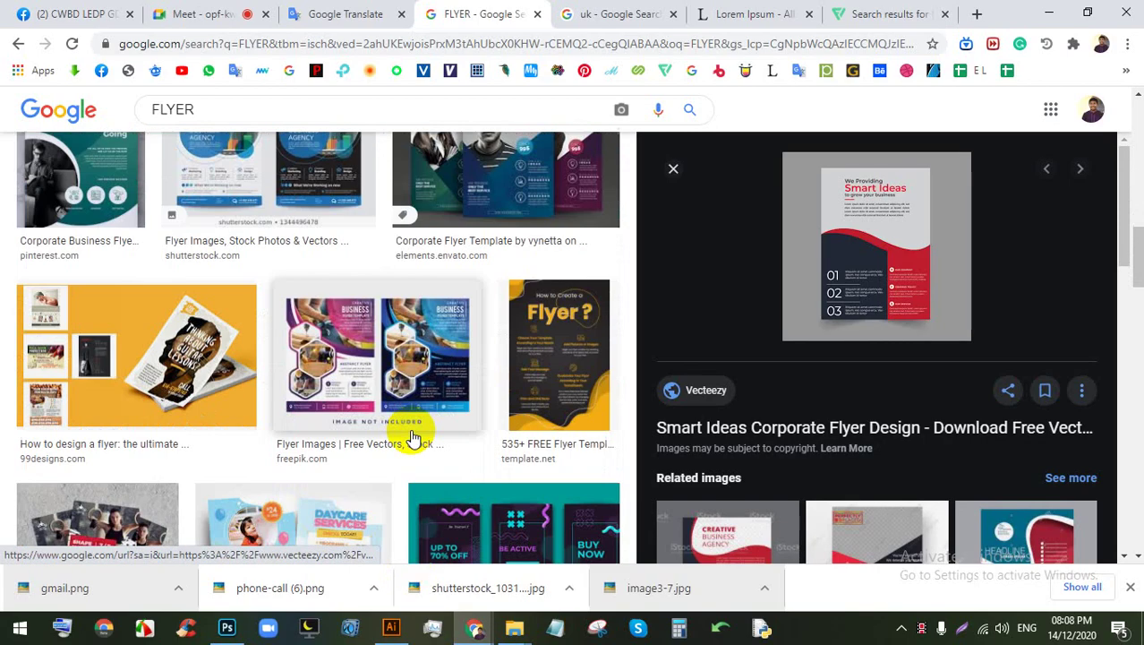
{"action": "left_click", "coordinate": [355, 379]}
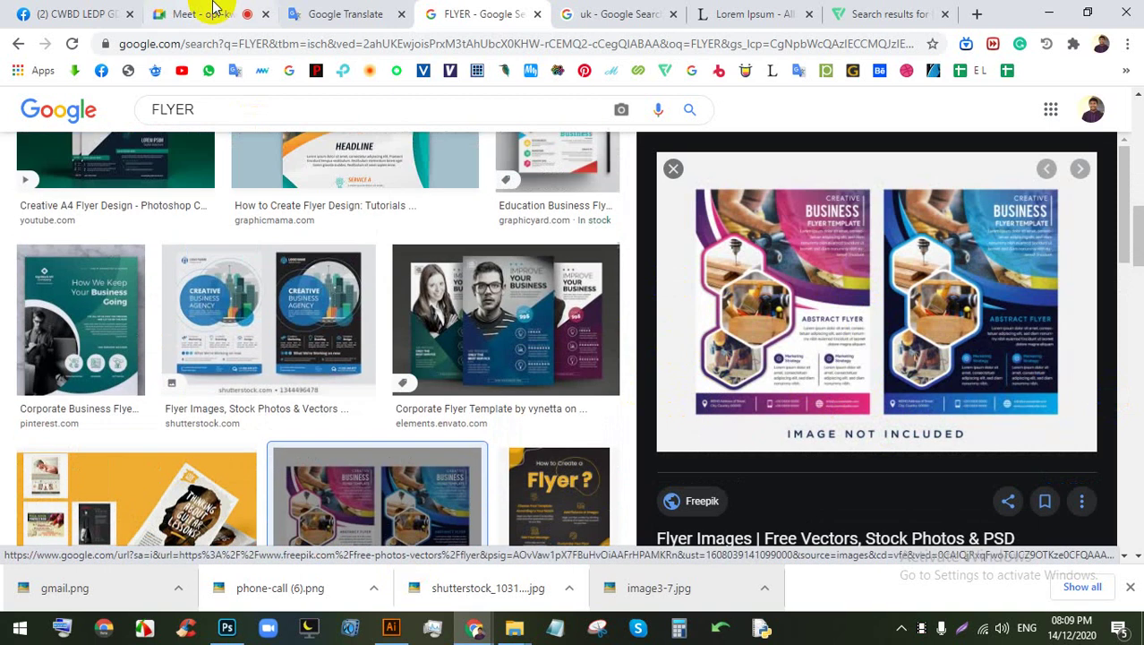
{"action": "left_click", "coordinate": [212, 12]}
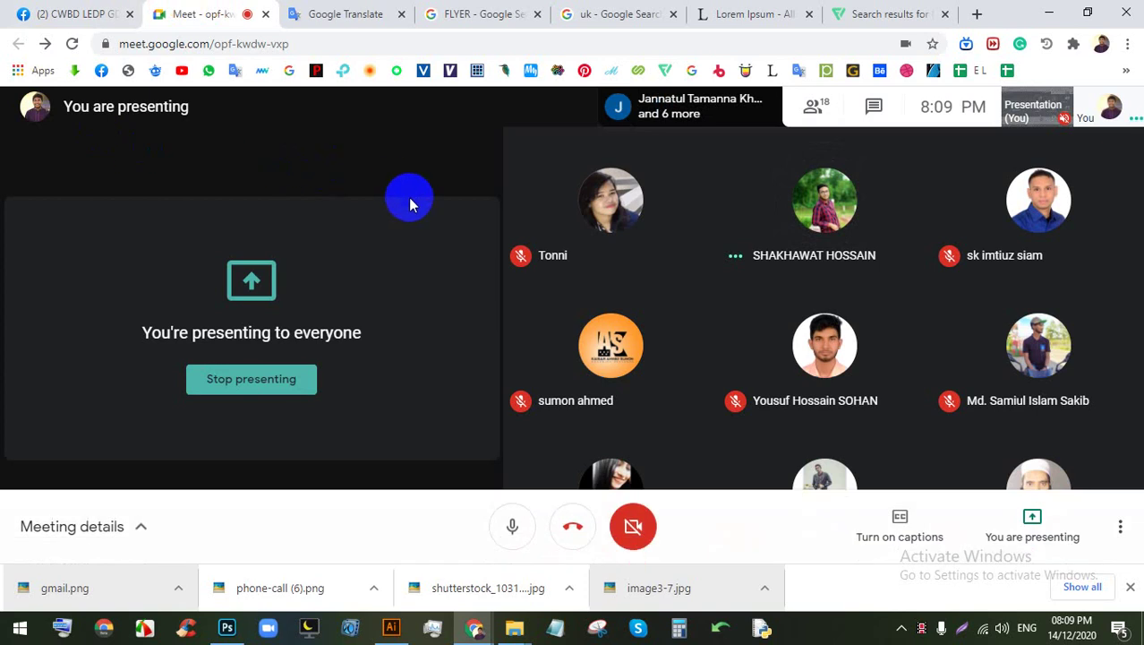
{"action": "left_click", "coordinate": [227, 626]}
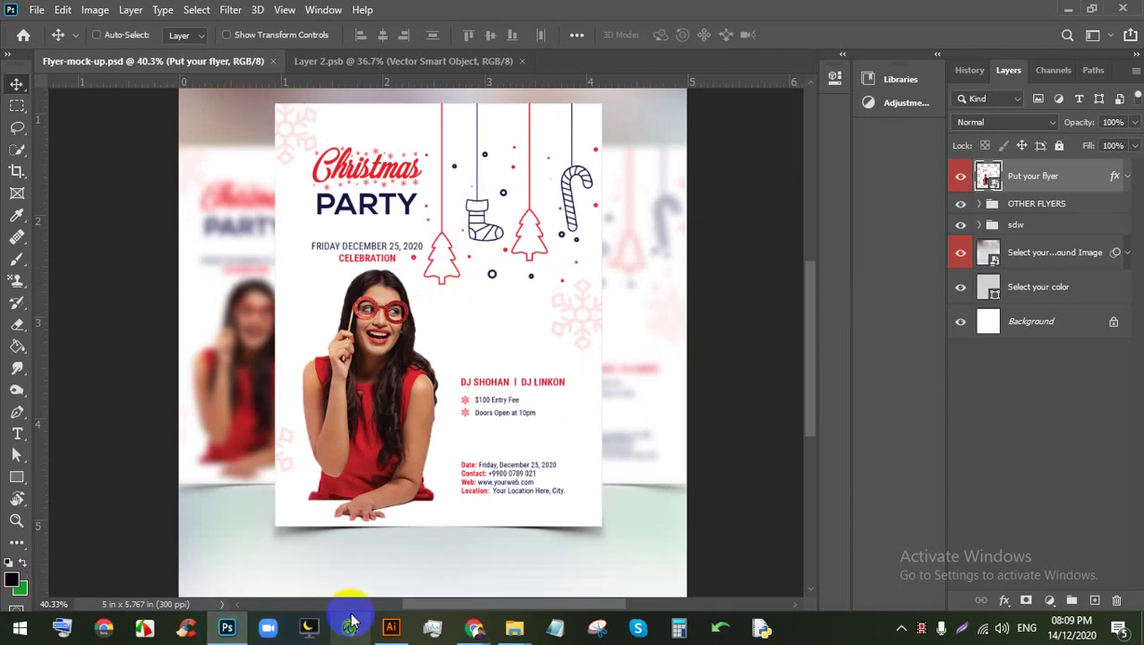
{"action": "left_click", "coordinate": [392, 627]}
{"action": "left_click_drag", "start_coordinate": [364, 336], "coordinate": [336, 326]}
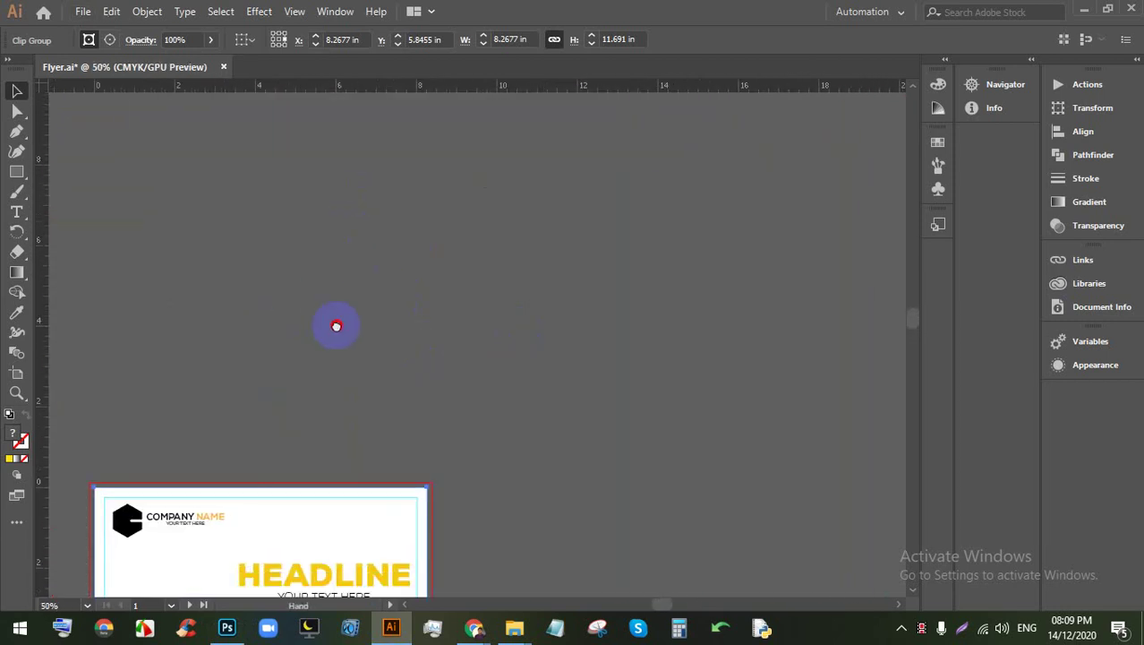
Step: Create a placeholder text object above the flyer, enlarged to about 108 pt
{"action": "left_click", "coordinate": [448, 274]}
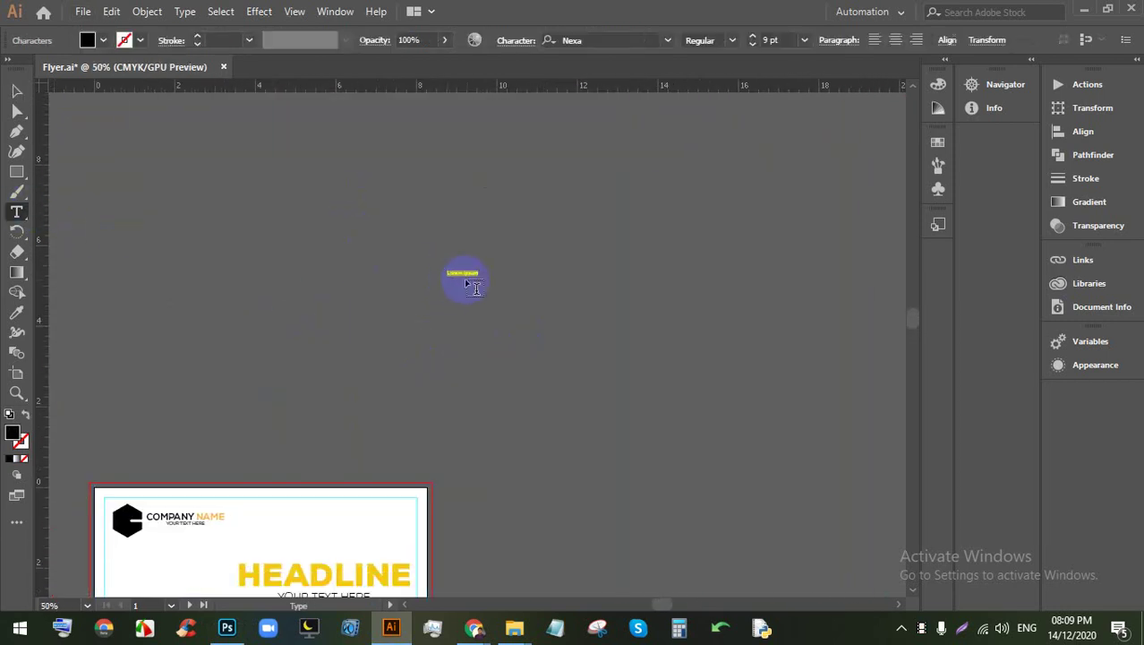
{"action": "left_click", "coordinate": [14, 93]}
{"action": "left_click_drag", "start_coordinate": [480, 279], "coordinate": [832, 428]}
{"action": "left_click_drag", "start_coordinate": [604, 344], "coordinate": [423, 255]}
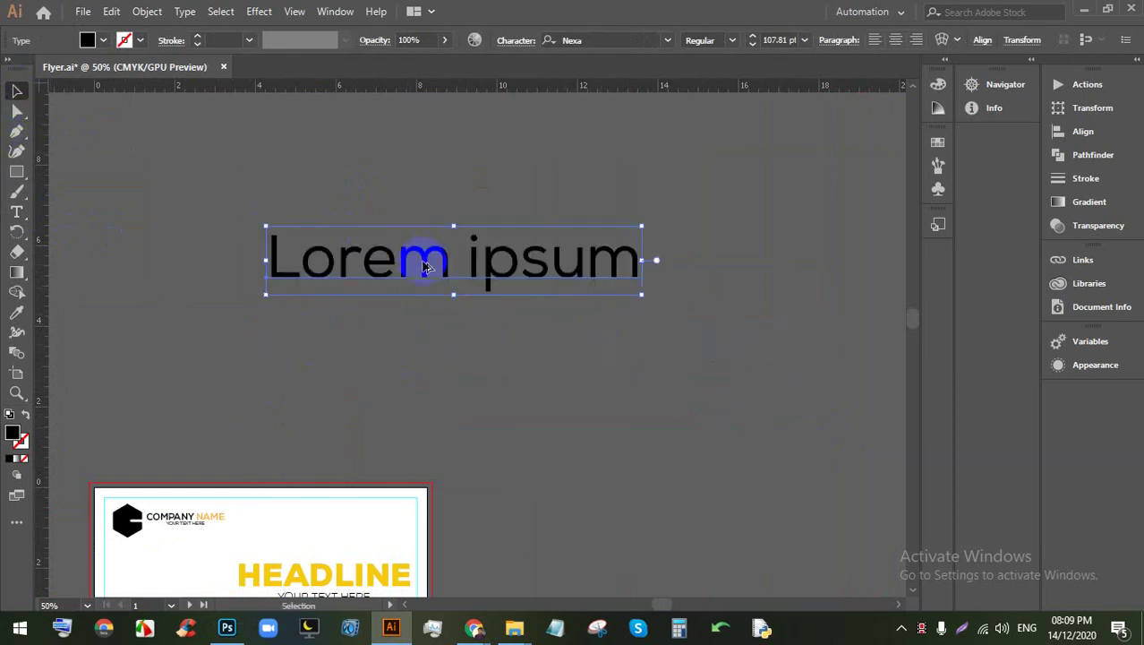
{"action": "scroll", "coordinate": [424, 255], "scroll_direction": "up", "scroll_amount": 2}
Step: Replace the Lorem ipsum placeholder wording with 'LOGO'
{"action": "key", "text": "t"}
{"action": "triple_click", "coordinate": [439, 288]}
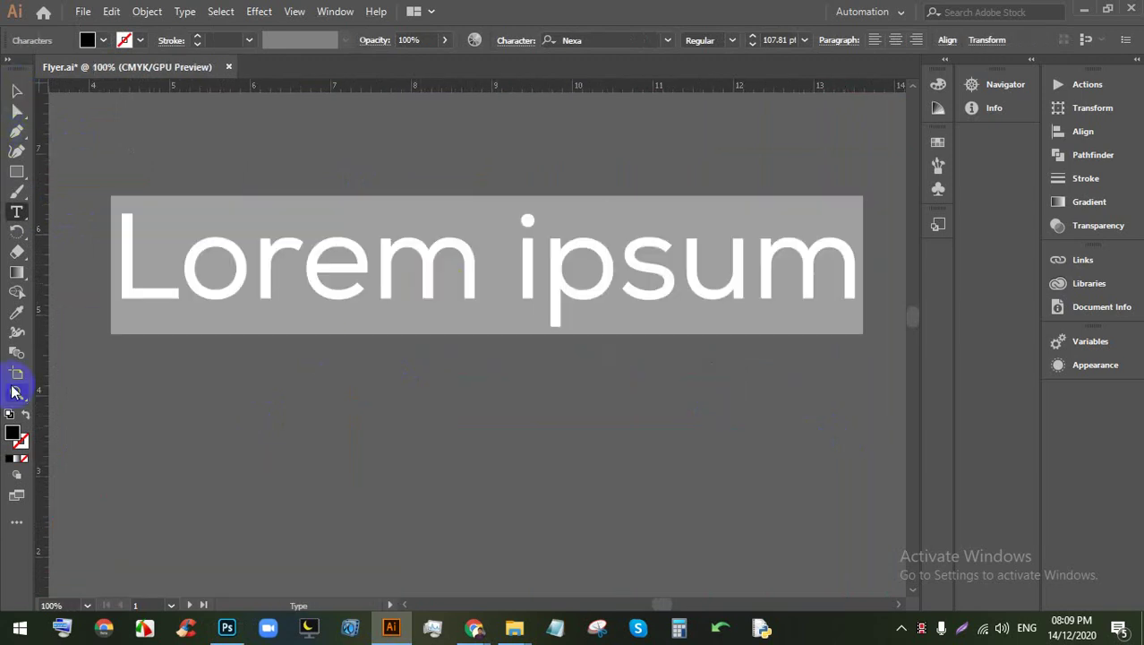
{"action": "key", "text": "BackSpace"}
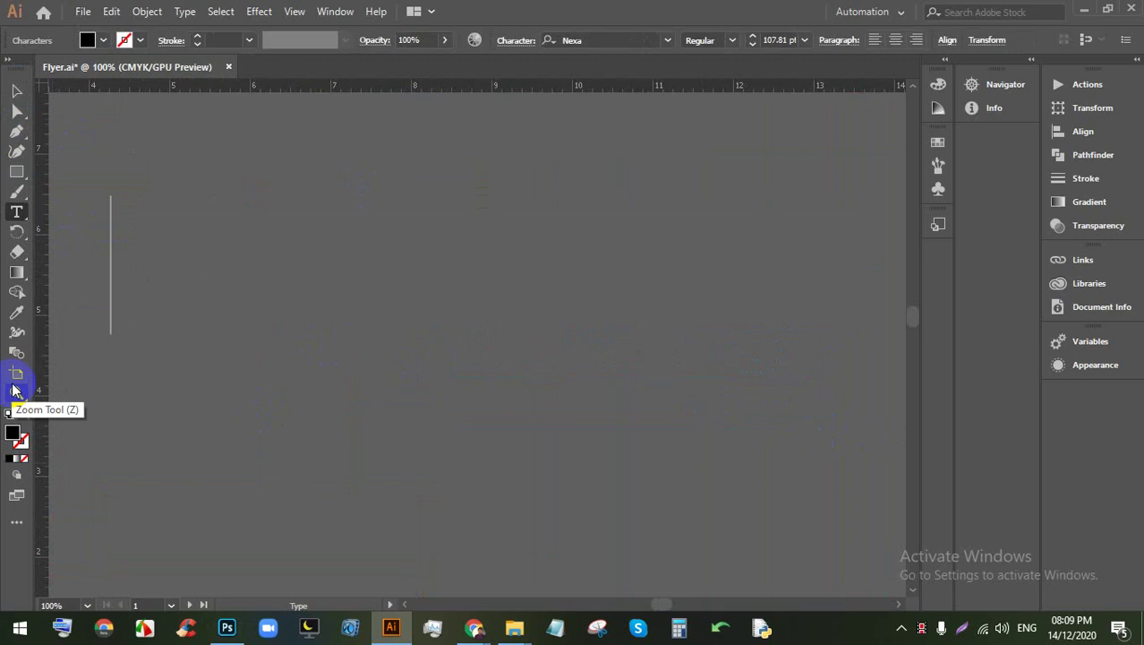
{"action": "type", "text": "LOGO"}
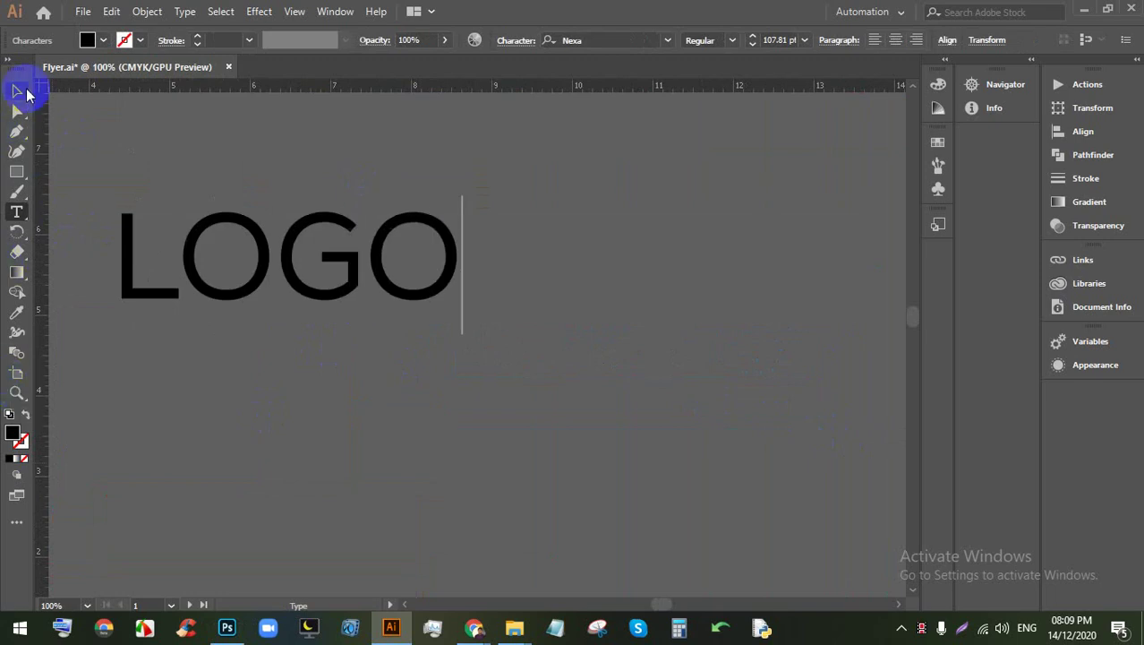
{"action": "left_click", "coordinate": [21, 92]}
Step: Undo a trial enlargement of LOGO and nudge it slightly right and down
{"action": "left_click", "coordinate": [420, 270]}
{"action": "left_click_drag", "start_coordinate": [468, 333], "coordinate": [556, 378]}
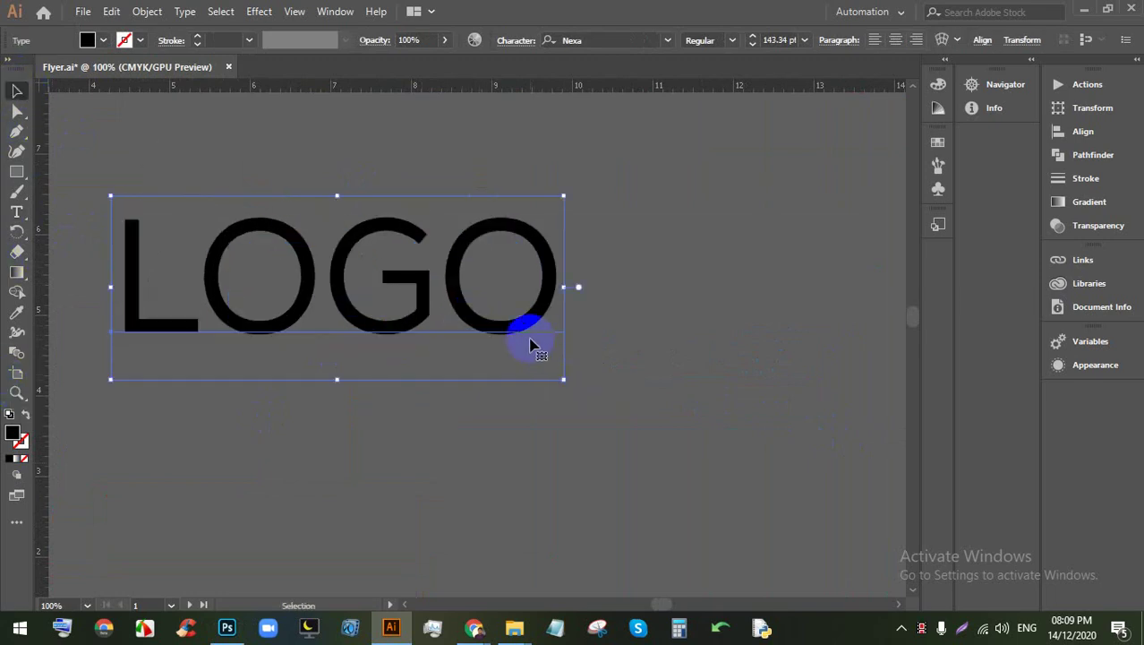
{"action": "left_click", "coordinate": [582, 378]}
{"action": "key", "text": "ctrl+z"}
{"action": "left_click", "coordinate": [349, 264]}
{"action": "scroll", "coordinate": [508, 287], "scroll_direction": "up", "scroll_amount": 1}
{"action": "scroll", "coordinate": [508, 283], "scroll_direction": "down", "scroll_amount": 2}
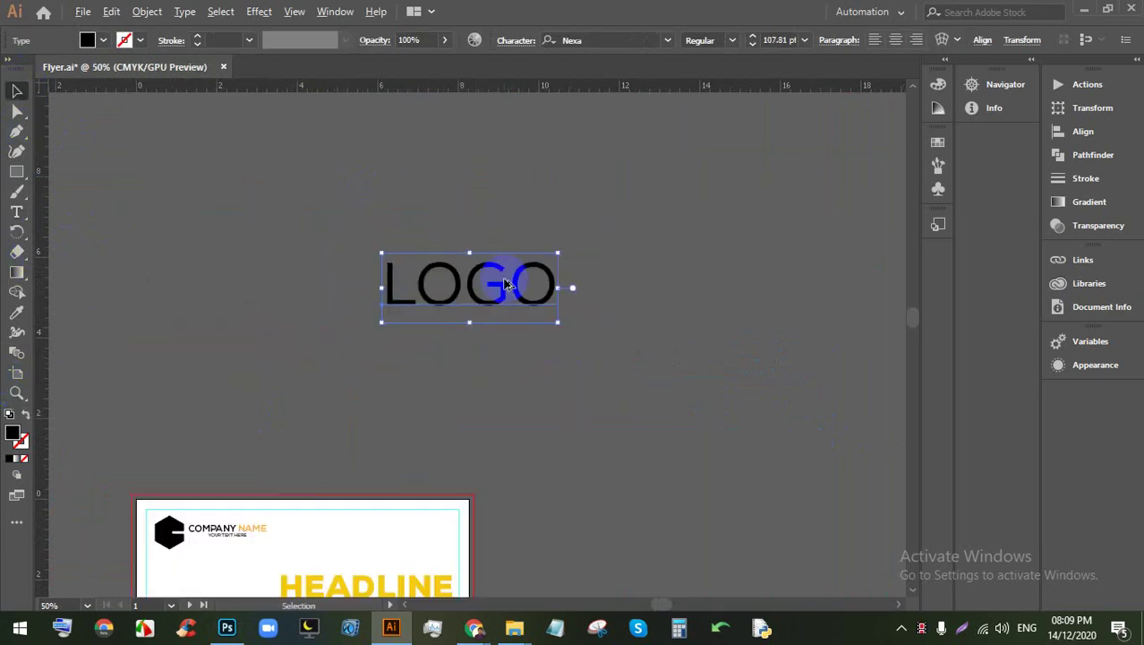
{"action": "scroll", "coordinate": [506, 285], "scroll_direction": "up", "scroll_amount": 2}
{"action": "left_click_drag", "start_coordinate": [508, 305], "coordinate": [514, 317]}
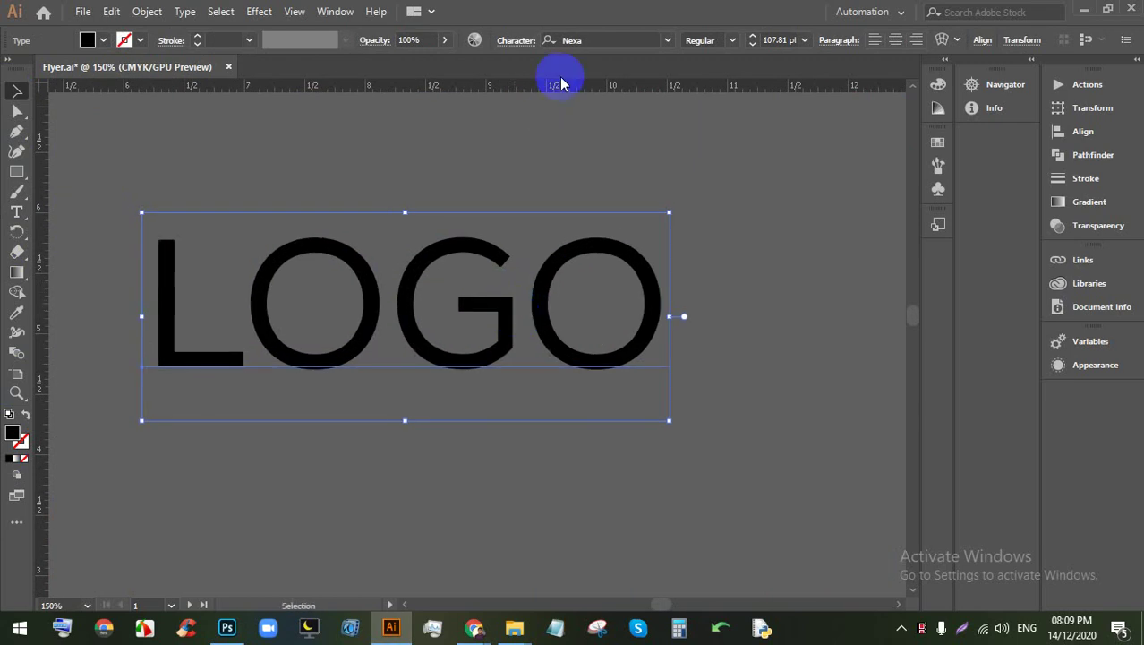
Step: Set the LOGO text in Avalon Bold and shift it slightly into place
{"action": "left_click", "coordinate": [671, 41]}
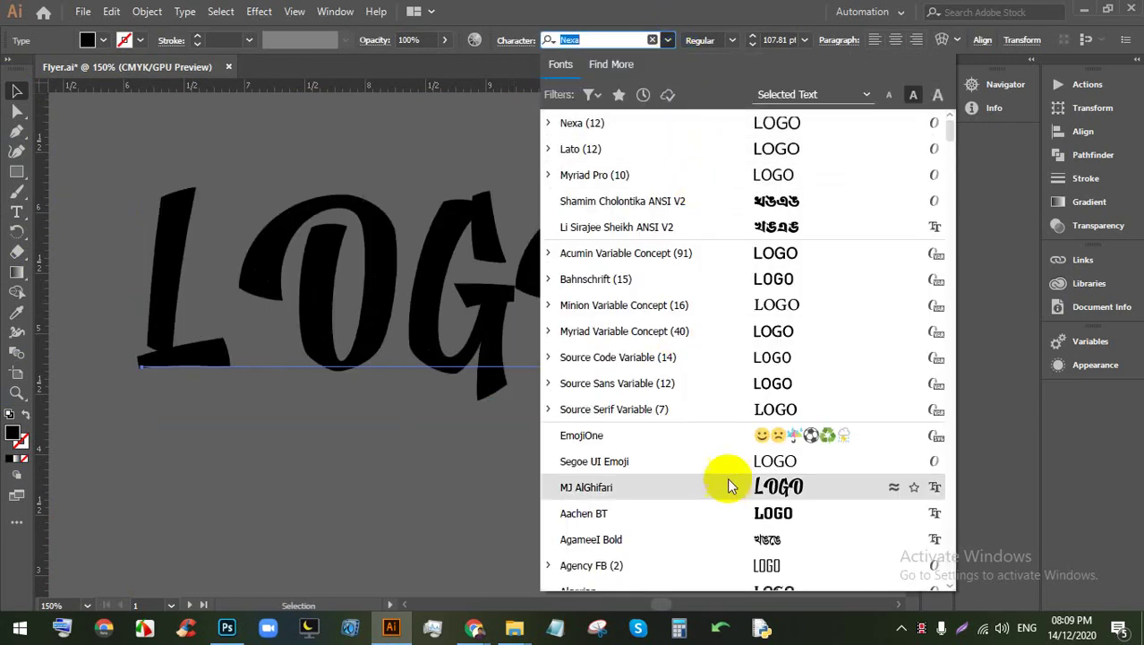
{"action": "scroll", "coordinate": [741, 506], "scroll_direction": "down", "scroll_amount": 5}
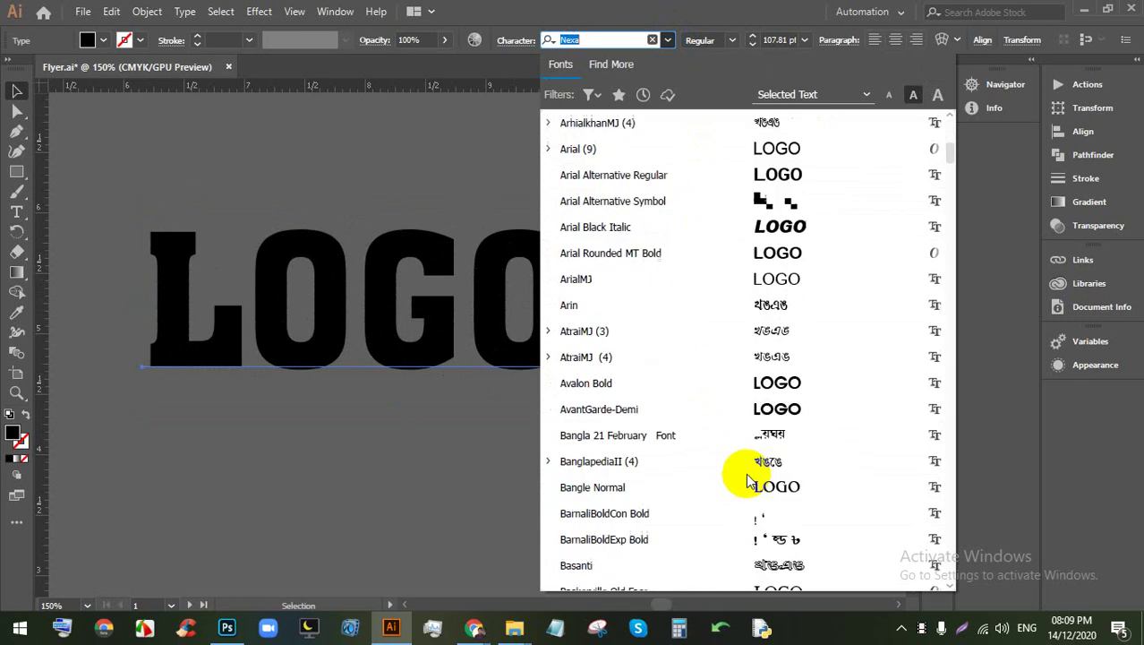
{"action": "left_click", "coordinate": [766, 383]}
{"action": "left_click_drag", "start_coordinate": [541, 308], "coordinate": [552, 301]}
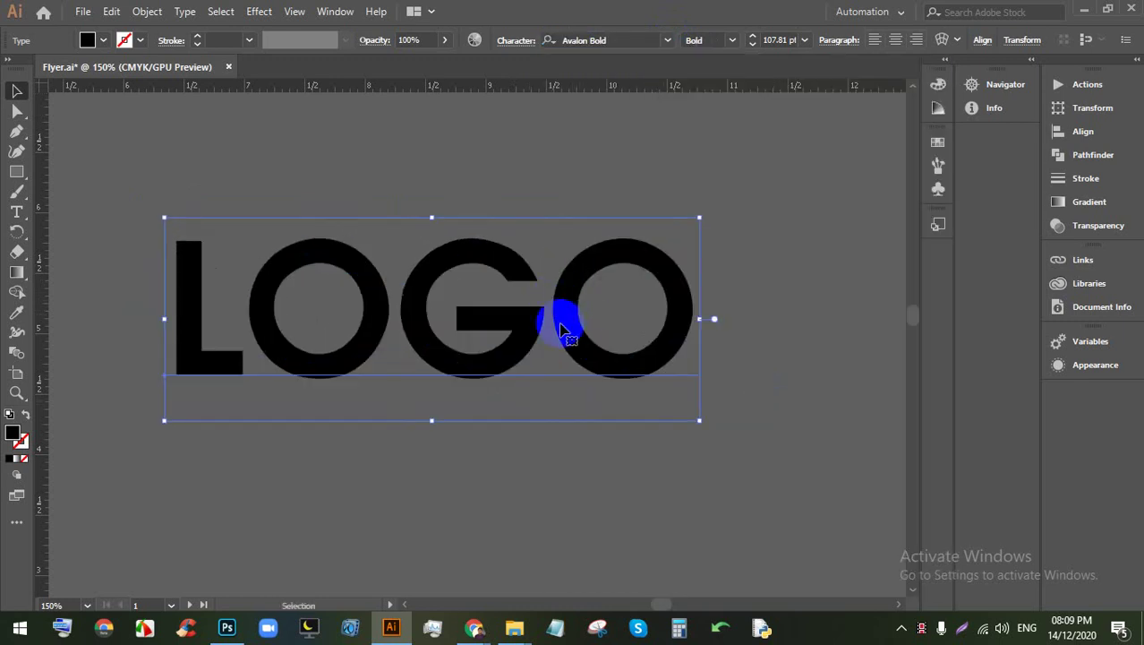
{"action": "scroll", "coordinate": [538, 324], "scroll_direction": "down", "scroll_amount": 2}
{"action": "scroll", "coordinate": [492, 248], "scroll_direction": "down", "scroll_amount": 2}
{"action": "scroll", "coordinate": [624, 387], "scroll_direction": "up", "scroll_amount": 2}
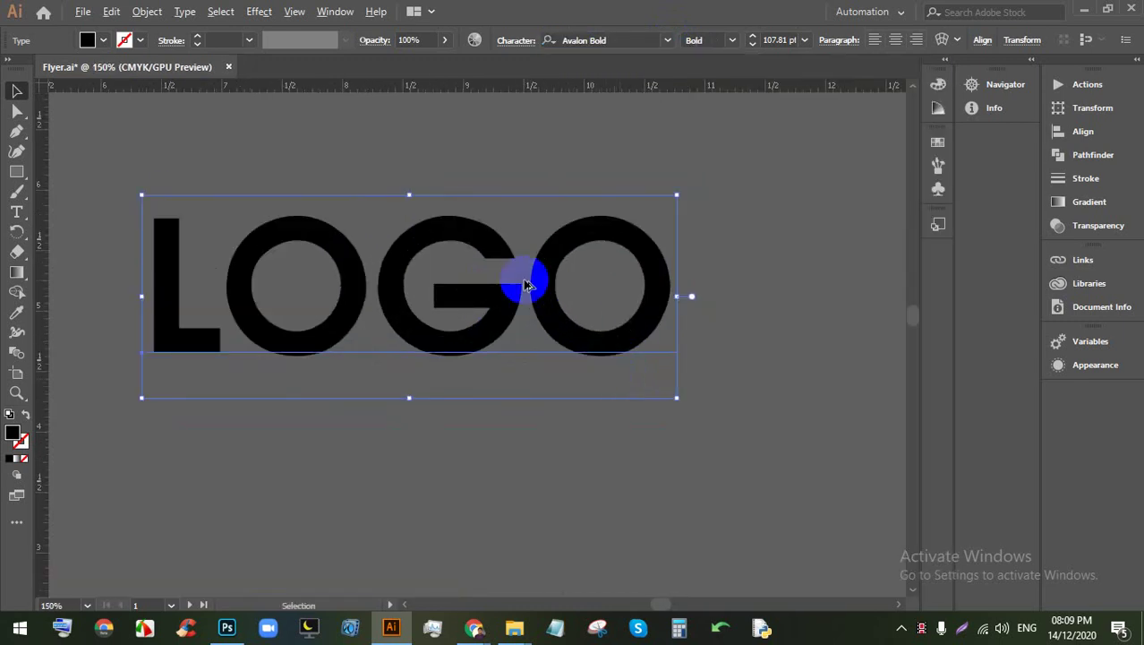
{"action": "scroll", "coordinate": [525, 283], "scroll_direction": "up", "scroll_amount": 1}
{"action": "scroll", "coordinate": [521, 283], "scroll_direction": "down", "scroll_amount": 7}
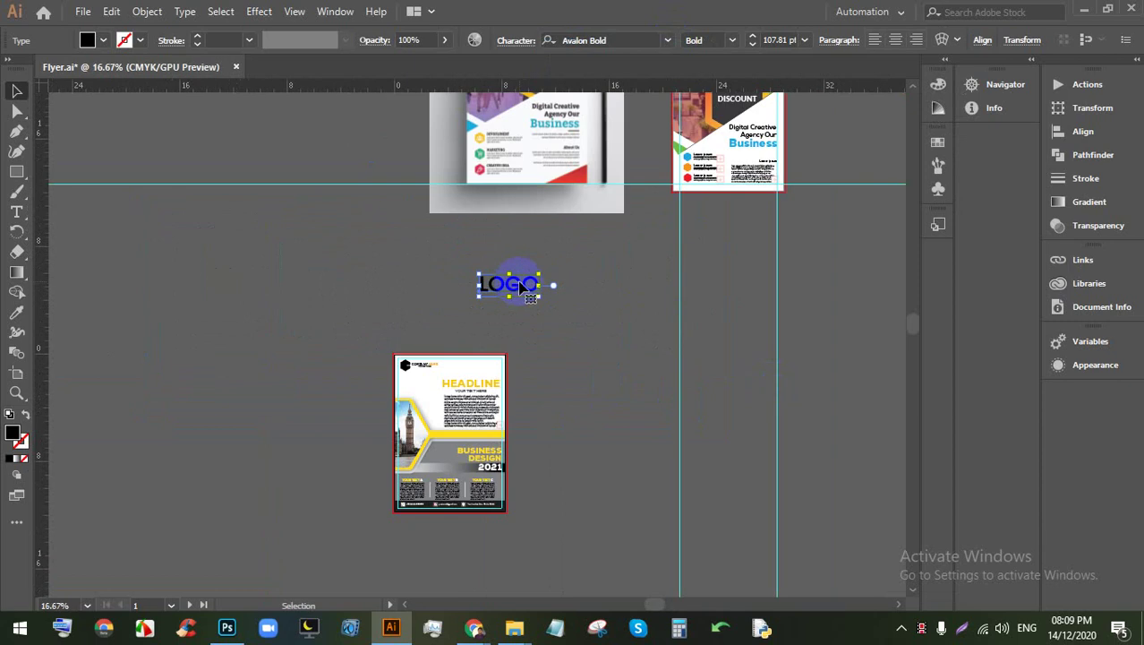
{"action": "scroll", "coordinate": [515, 300], "scroll_direction": "up", "scroll_amount": 6}
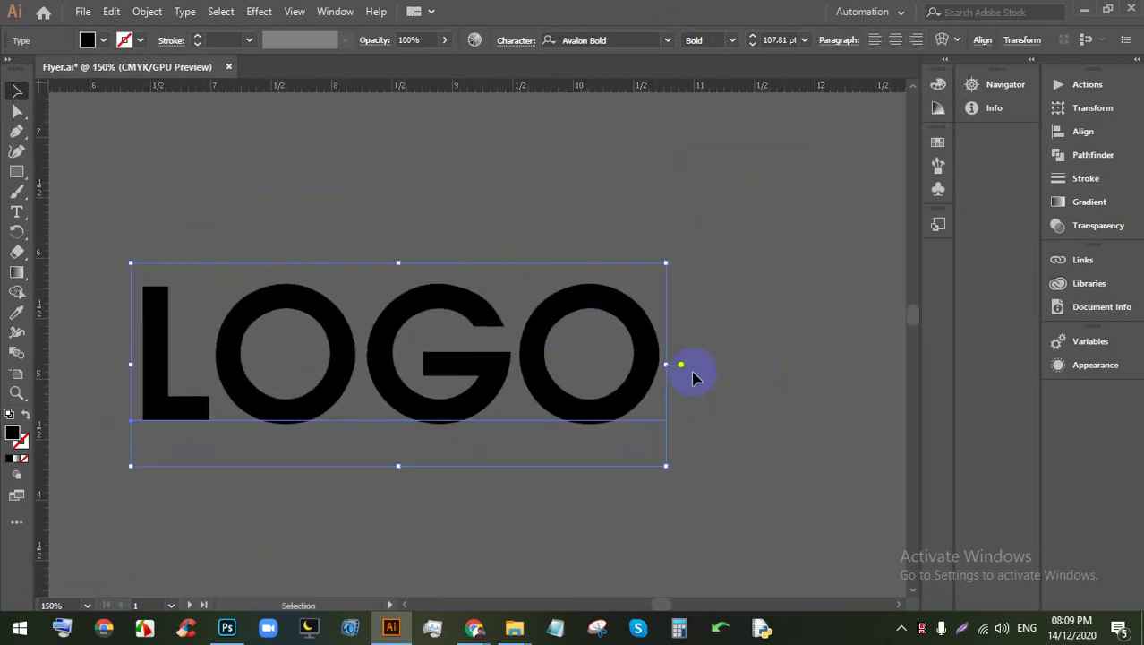
Step: Draw a thin black wedge with the Pen tool across LOGO, from left of the L to past the last O
{"action": "left_click", "coordinate": [689, 371]}
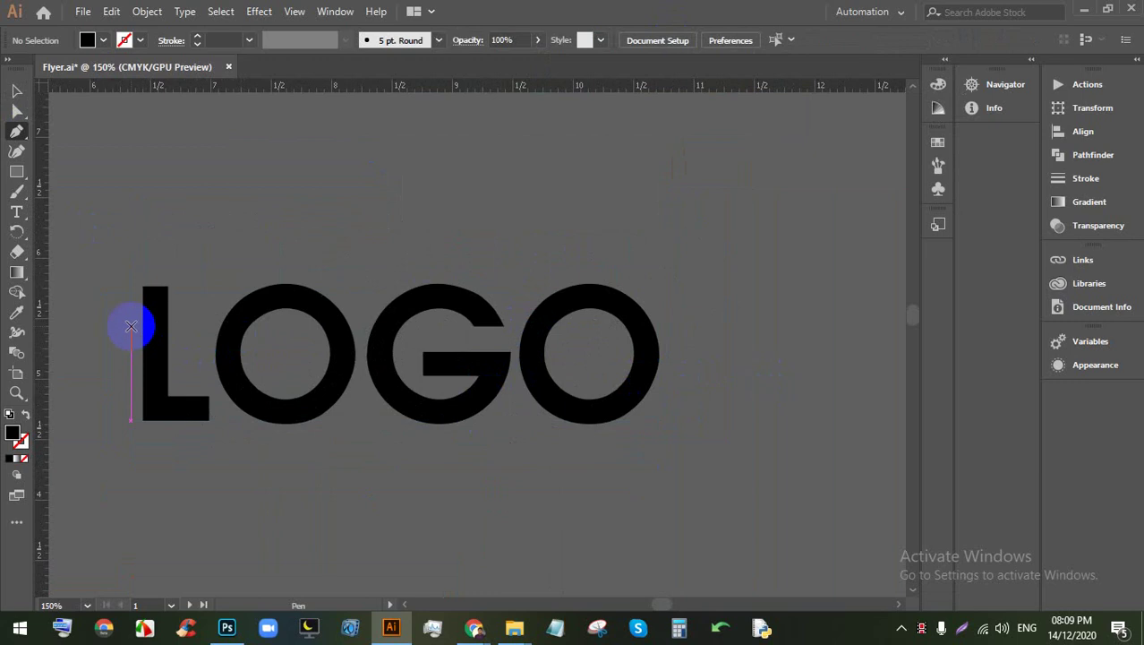
{"action": "left_click", "coordinate": [131, 326]}
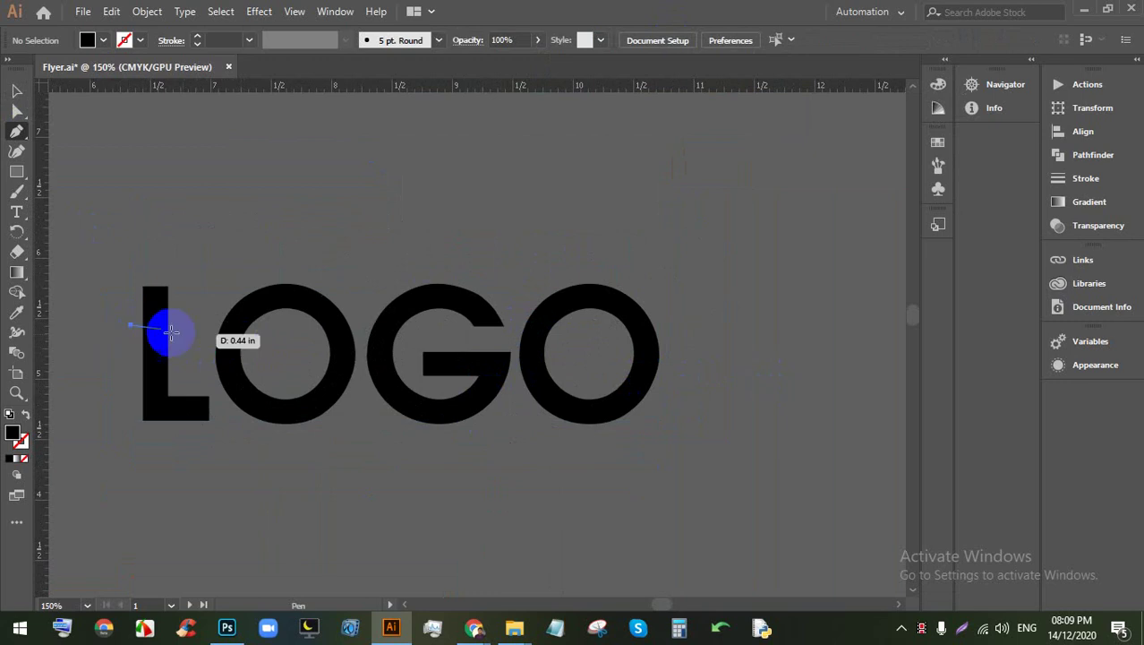
{"action": "left_click", "coordinate": [676, 342]}
{"action": "left_click", "coordinate": [122, 365]}
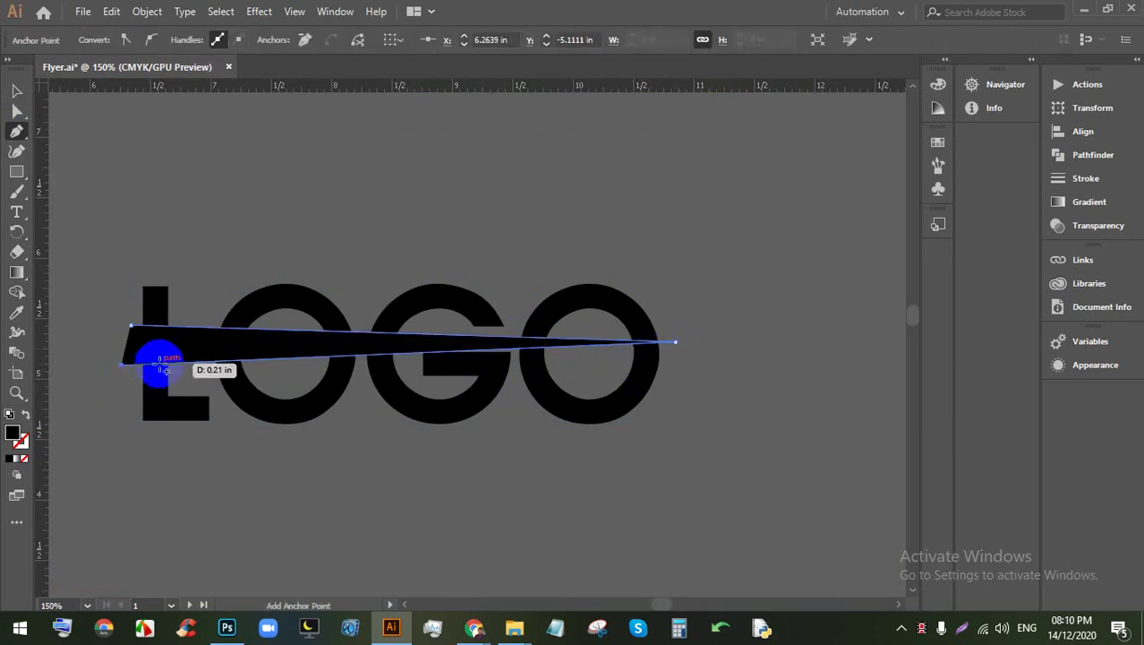
{"action": "left_click", "coordinate": [15, 112]}
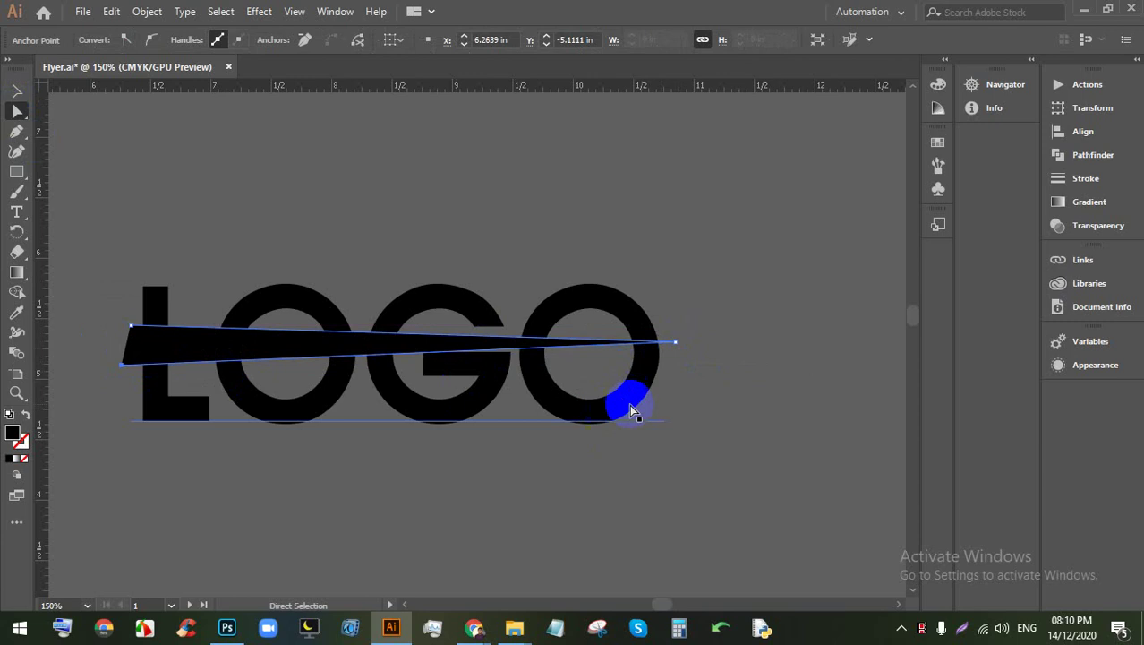
Step: Vertically centre LOGO and the wedge on each other, then bring up the Pathfinder panel with both selected
{"action": "left_click", "coordinate": [716, 427]}
{"action": "left_click", "coordinate": [280, 291]}
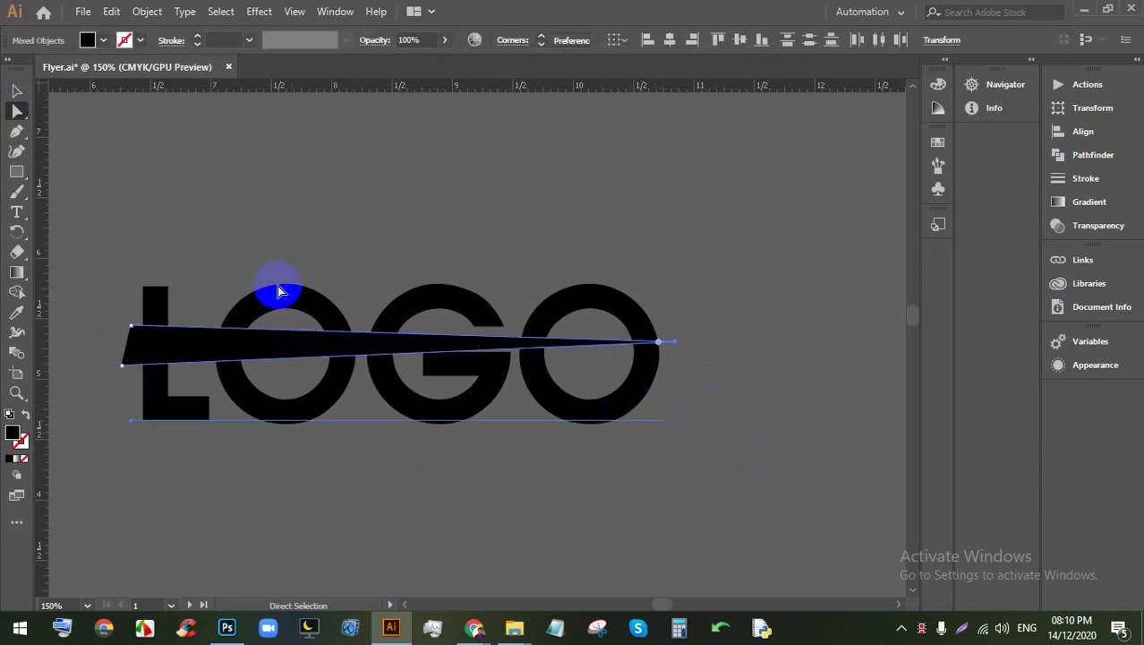
{"action": "left_click", "coordinate": [740, 42]}
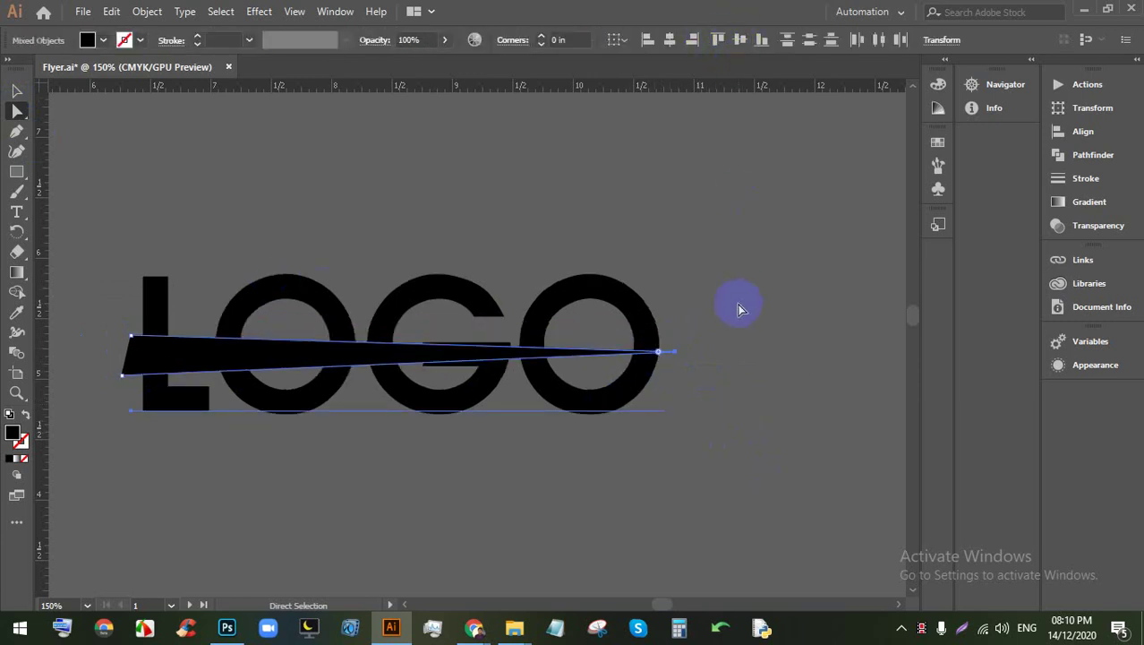
{"action": "left_click", "coordinate": [809, 357]}
{"action": "left_click", "coordinate": [170, 277]}
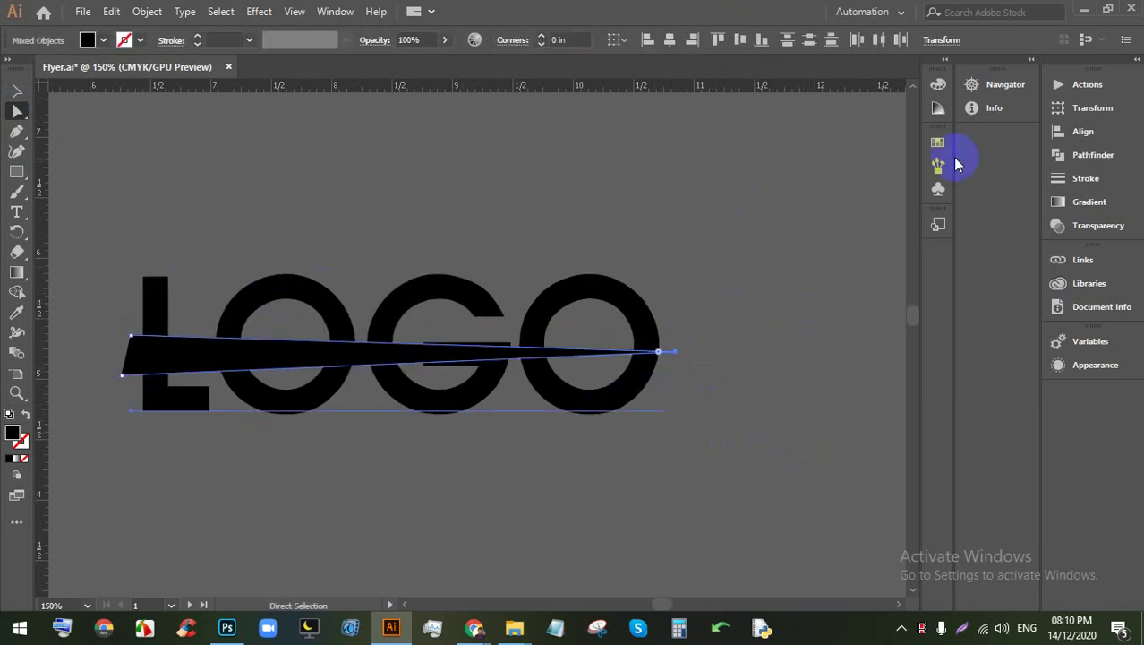
{"action": "left_click", "coordinate": [1071, 160]}
{"action": "left_click", "coordinate": [335, 224]}
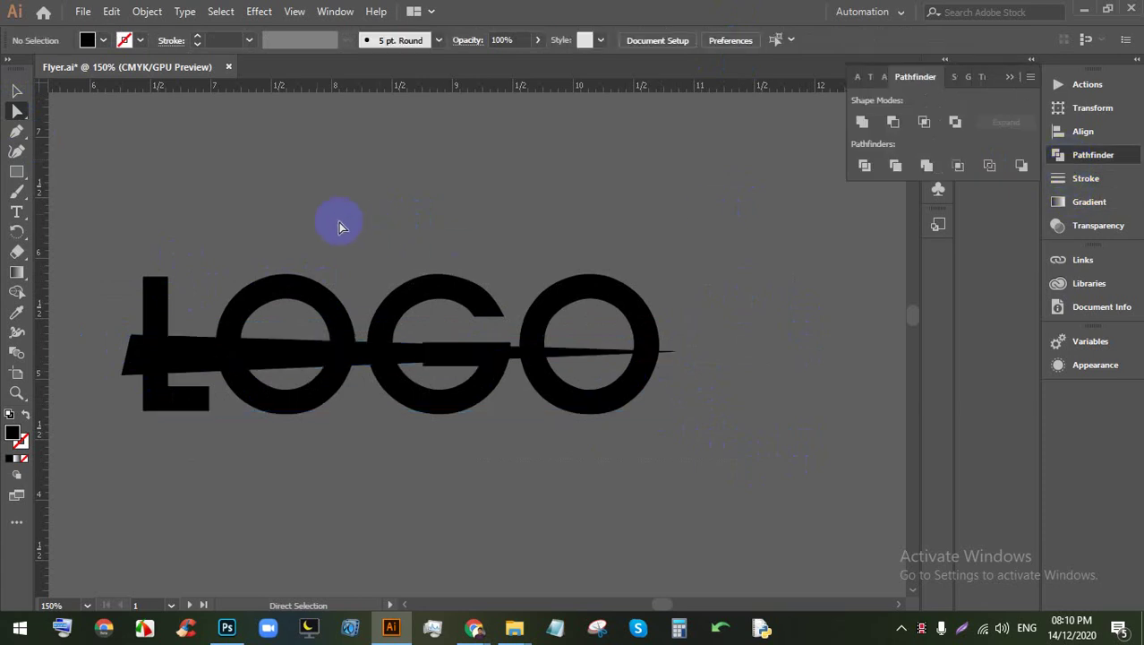
{"action": "left_click", "coordinate": [311, 274]}
{"action": "left_click", "coordinate": [161, 9]}
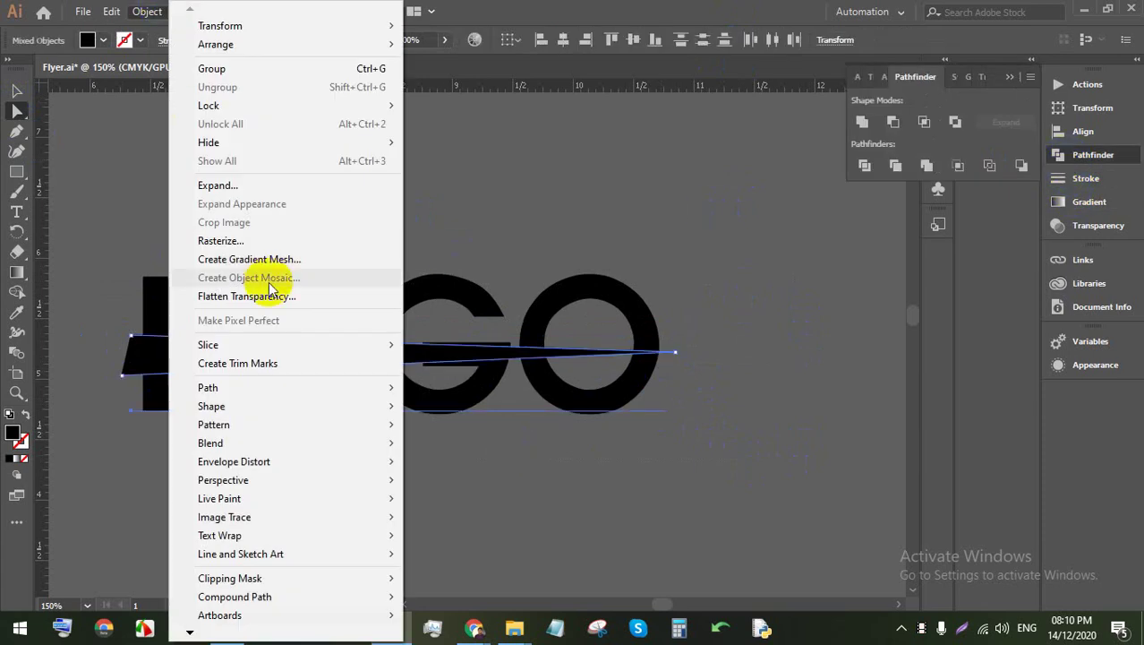
{"action": "left_click", "coordinate": [224, 183]}
{"action": "left_click", "coordinate": [529, 409]}
{"action": "left_click", "coordinate": [750, 375]}
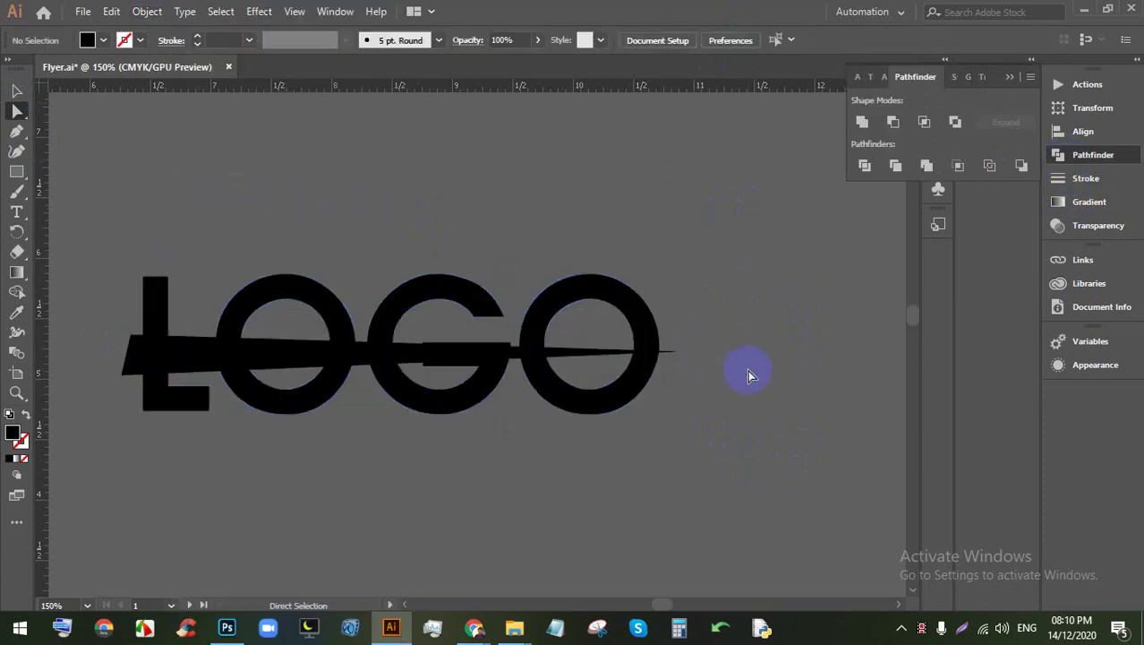
{"action": "left_click_drag", "start_coordinate": [128, 231], "coordinate": [707, 430]}
{"action": "left_click", "coordinate": [867, 166]}
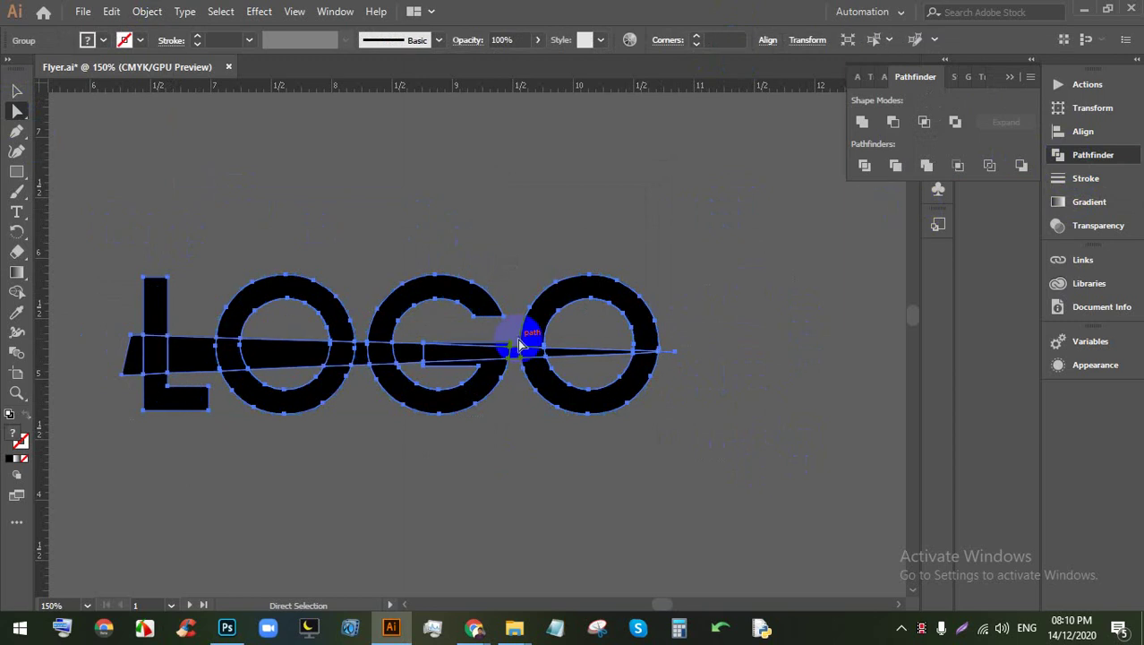
{"action": "right_click", "coordinate": [532, 327]}
{"action": "left_click", "coordinate": [555, 454]}
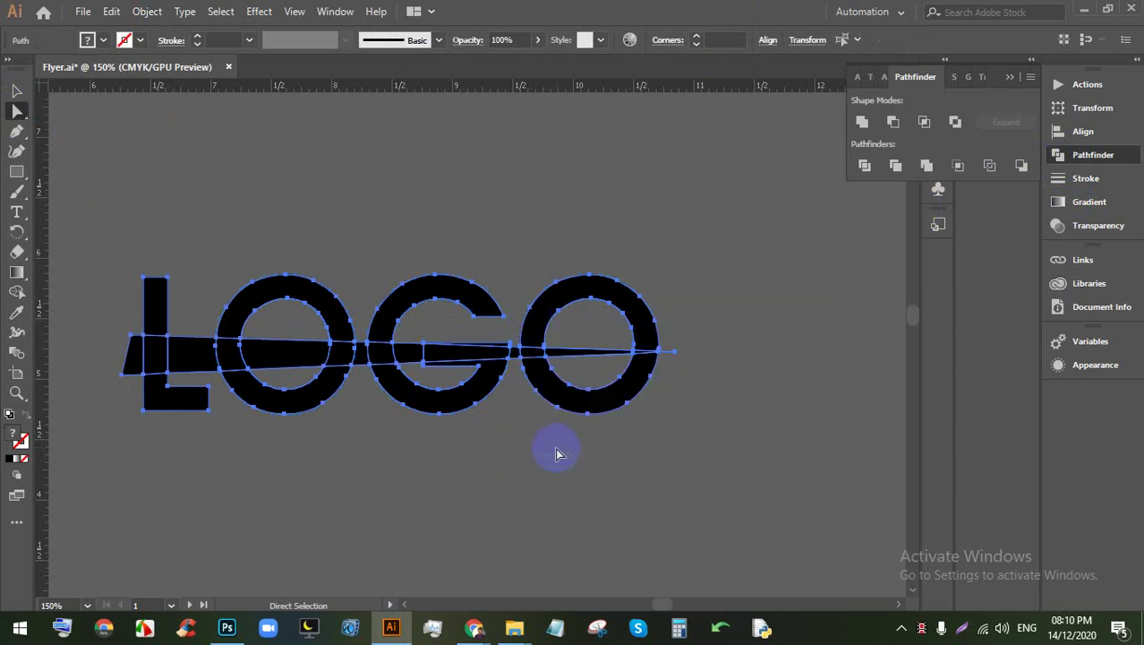
{"action": "left_click", "coordinate": [849, 431]}
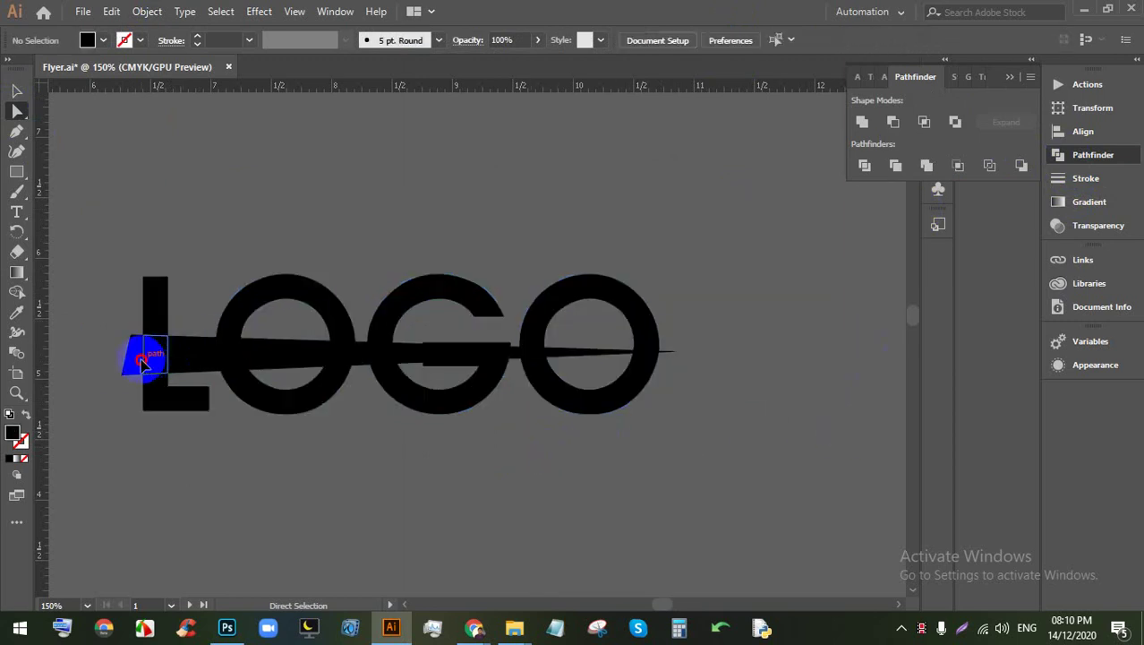
{"action": "left_click", "coordinate": [142, 359]}
{"action": "left_click", "coordinate": [141, 360]}
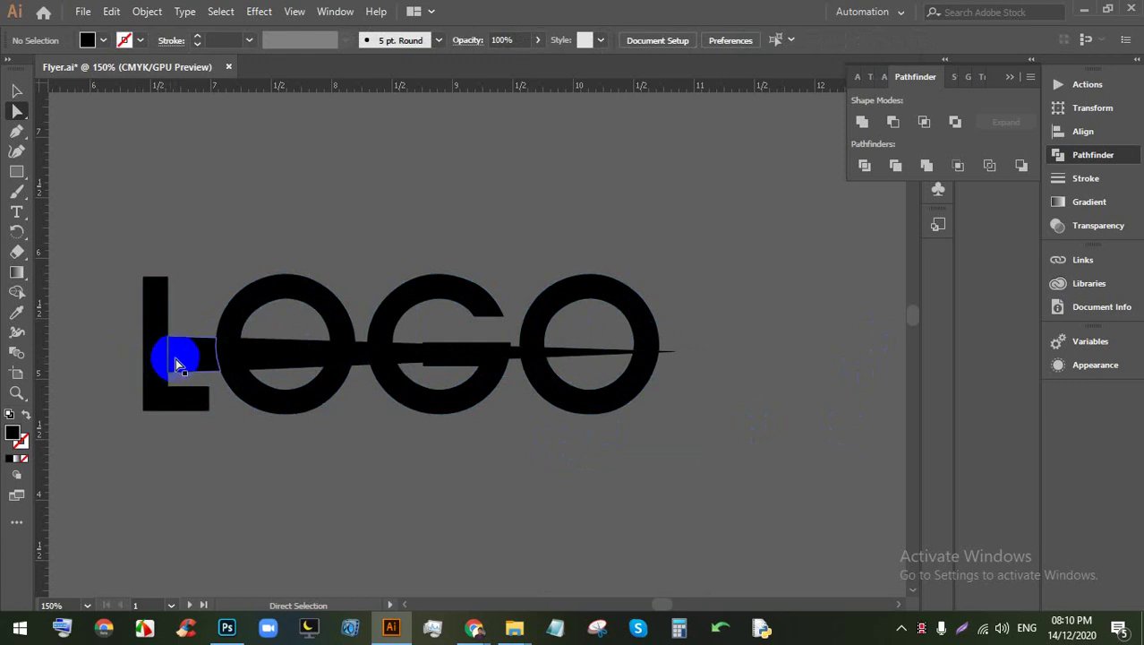
{"action": "left_click", "coordinate": [224, 363]}
{"action": "left_click_drag", "start_coordinate": [202, 357], "coordinate": [394, 353]}
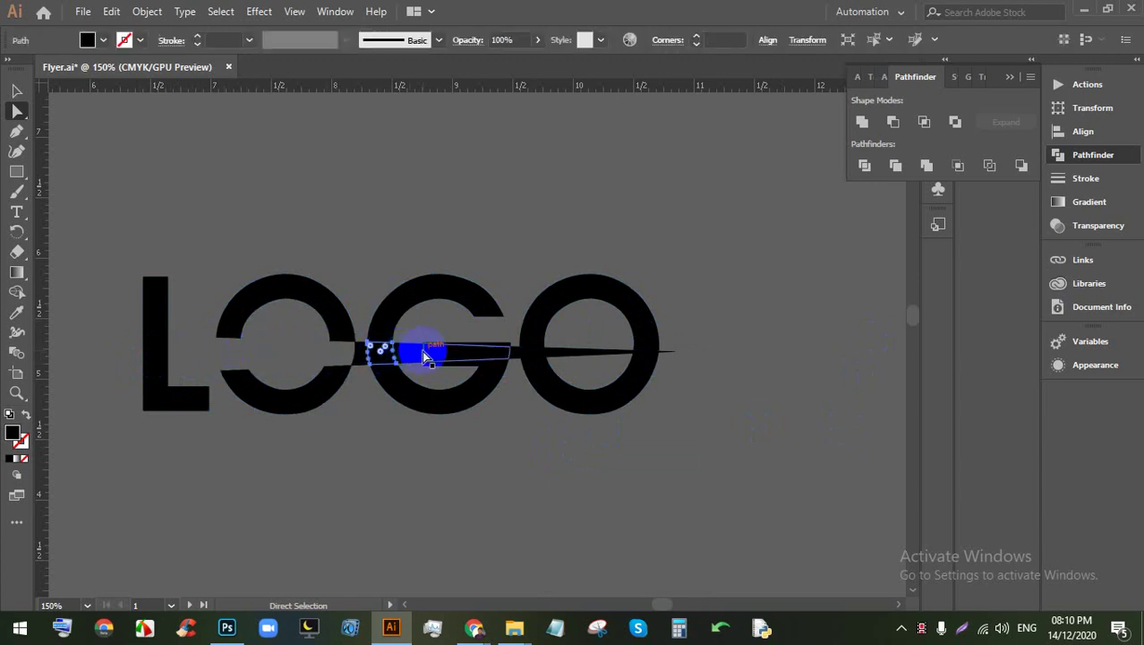
{"action": "left_click", "coordinate": [422, 350]}
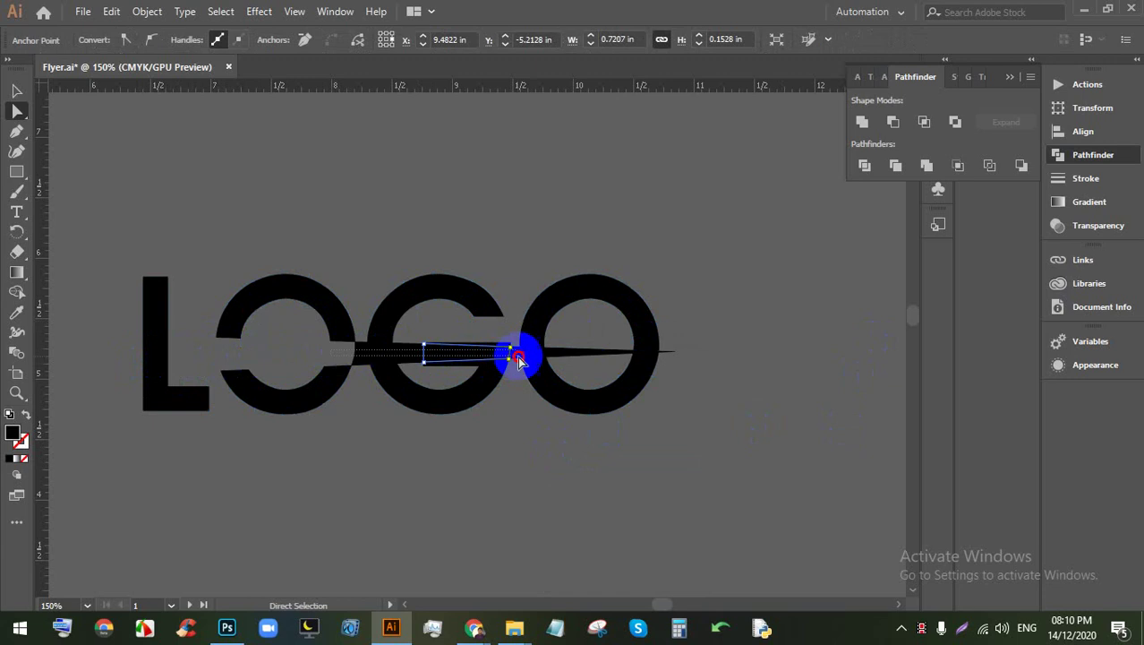
{"action": "left_click", "coordinate": [517, 357]}
{"action": "left_click_drag", "start_coordinate": [564, 356], "coordinate": [627, 355]}
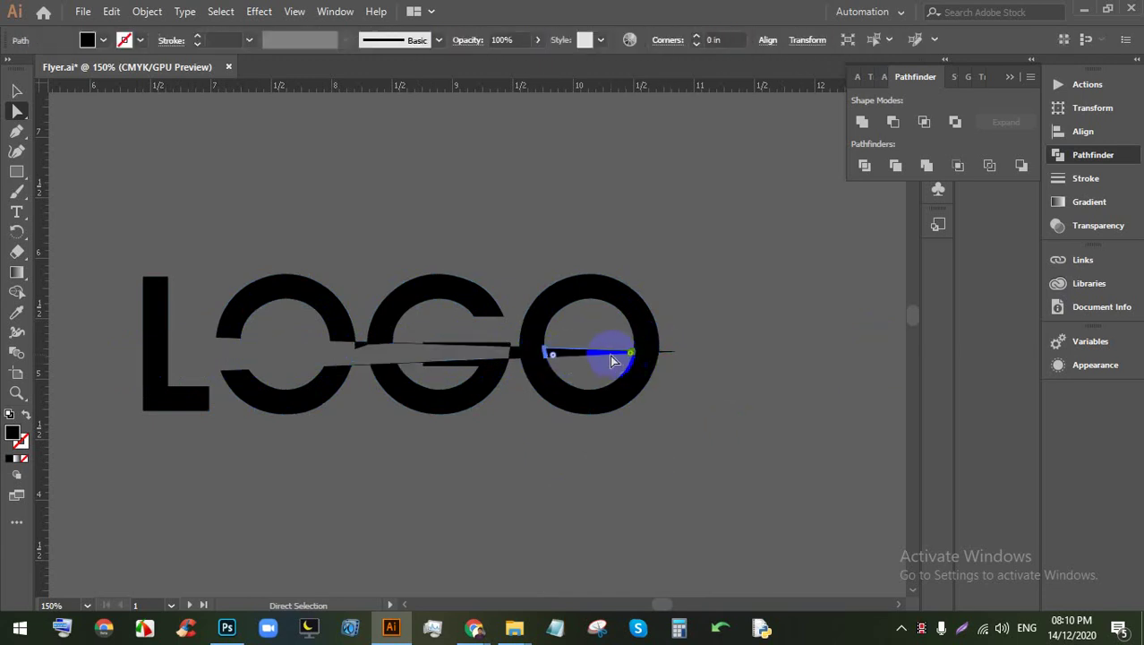
{"action": "left_click", "coordinate": [659, 356]}
{"action": "left_click", "coordinate": [643, 361]}
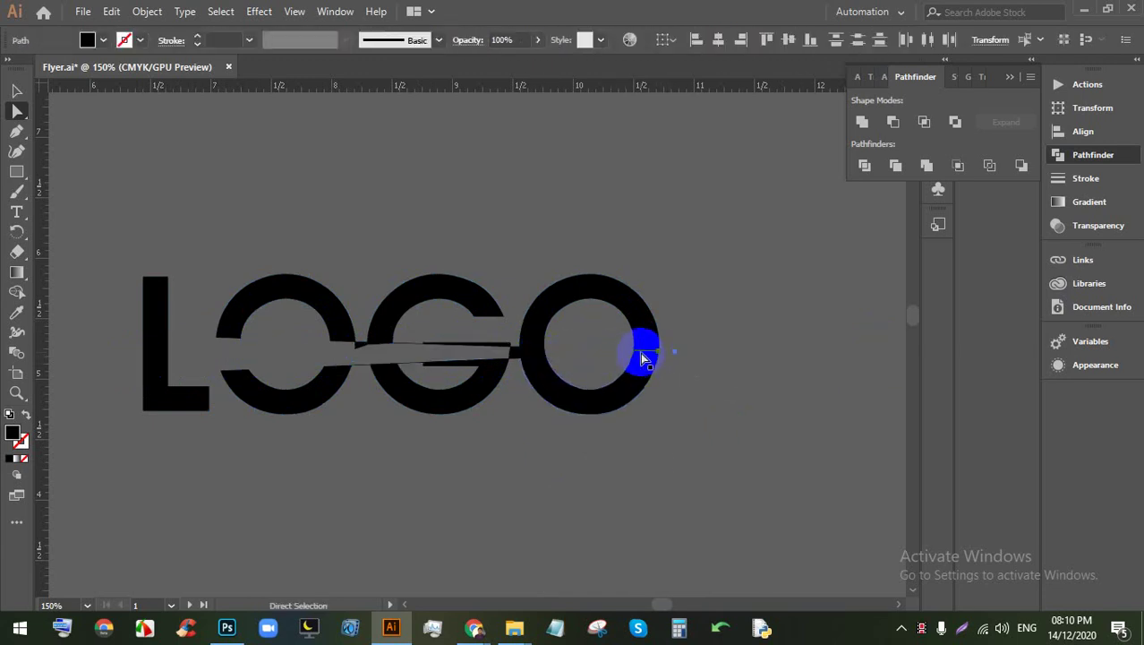
{"action": "left_click_drag", "start_coordinate": [524, 351], "coordinate": [518, 349]}
{"action": "left_click", "coordinate": [450, 355]}
{"action": "left_click_drag", "start_coordinate": [450, 355], "coordinate": [418, 367]}
{"action": "left_click", "coordinate": [540, 385]}
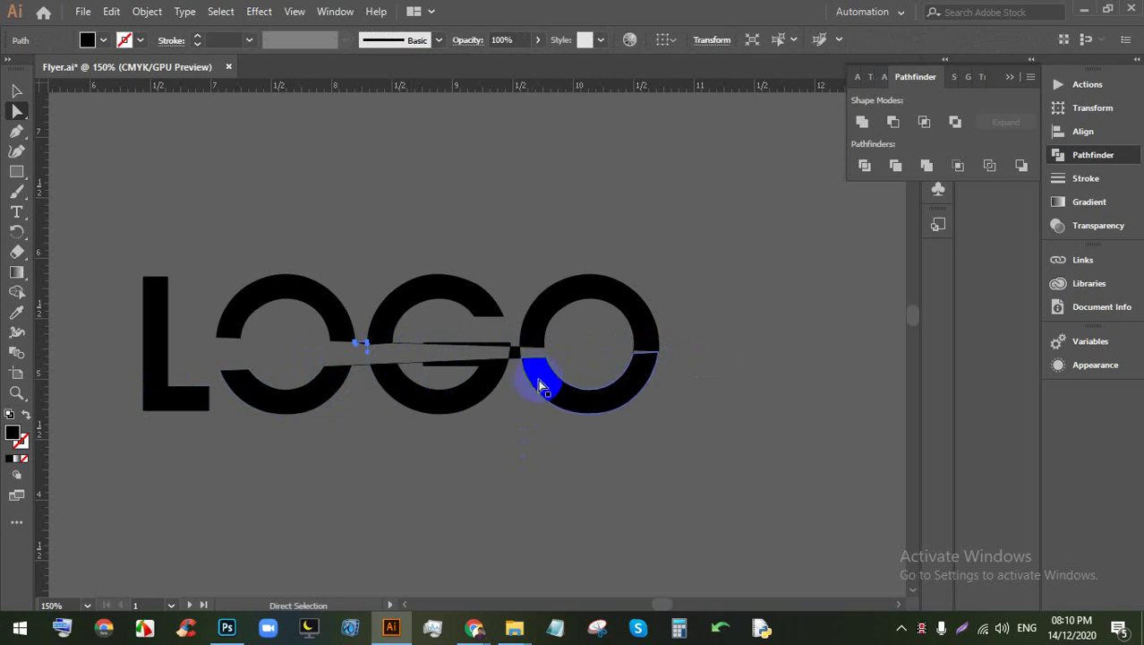
{"action": "left_click", "coordinate": [537, 384], "text": "shift"}
{"action": "key", "text": "ctrl+j"}
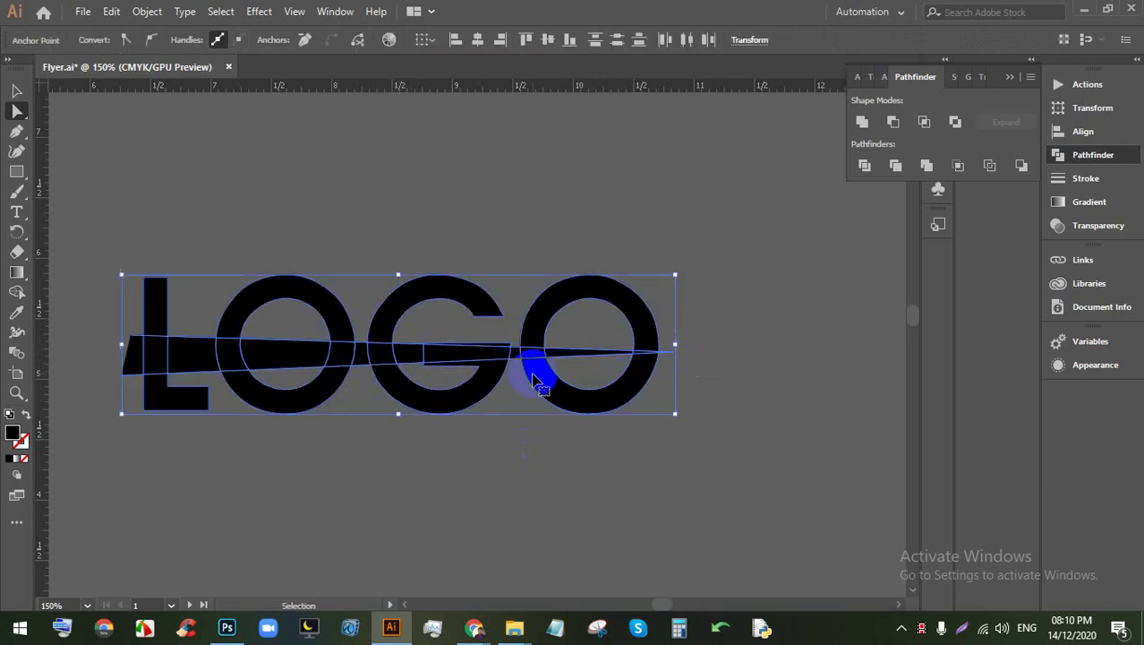
{"action": "key", "text": "ctrl+z"}
{"action": "key", "text": "ctrl+z"}
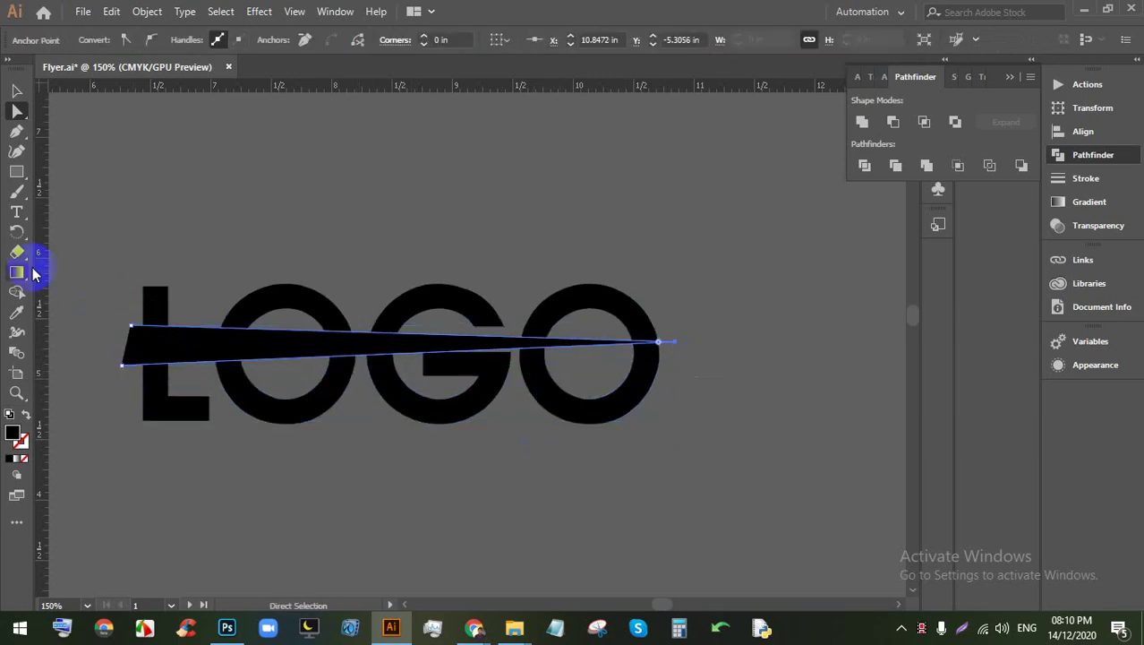
Step: Delete the old wedge and recentre the view on LOGO
{"action": "left_click", "coordinate": [13, 110]}
{"action": "left_click", "coordinate": [187, 335]}
{"action": "key", "text": "Delete"}
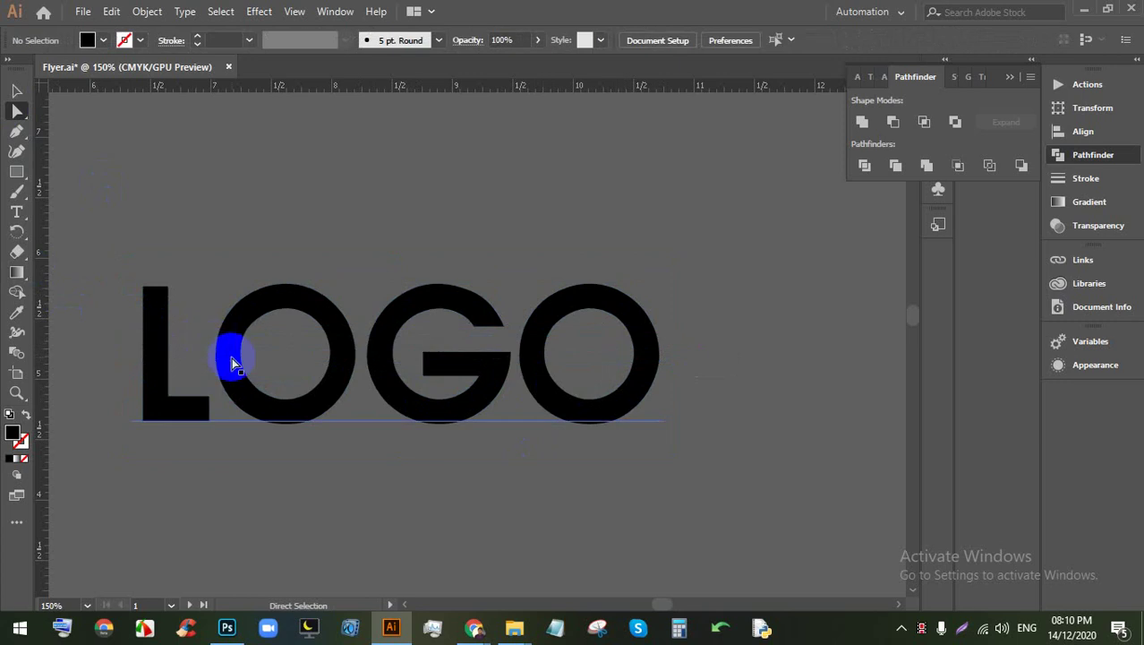
{"action": "scroll", "coordinate": [285, 345], "scroll_direction": "down", "scroll_amount": 1}
{"action": "scroll", "coordinate": [286, 341], "scroll_direction": "up", "scroll_amount": 1}
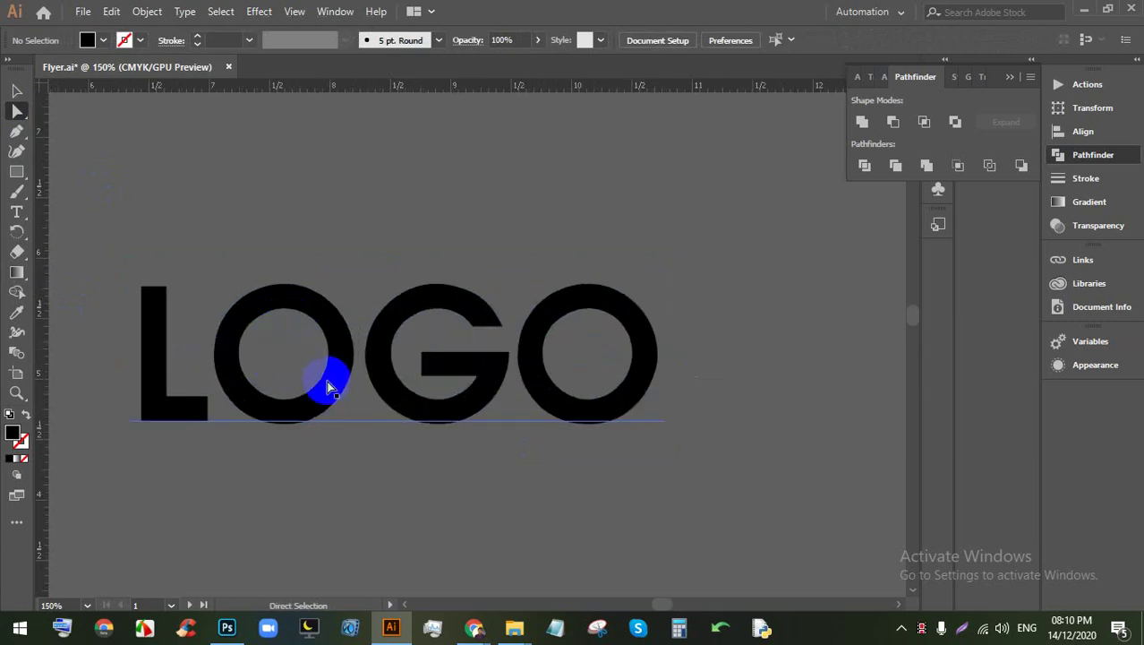
{"action": "left_click_drag", "start_coordinate": [334, 403], "coordinate": [330, 376]}
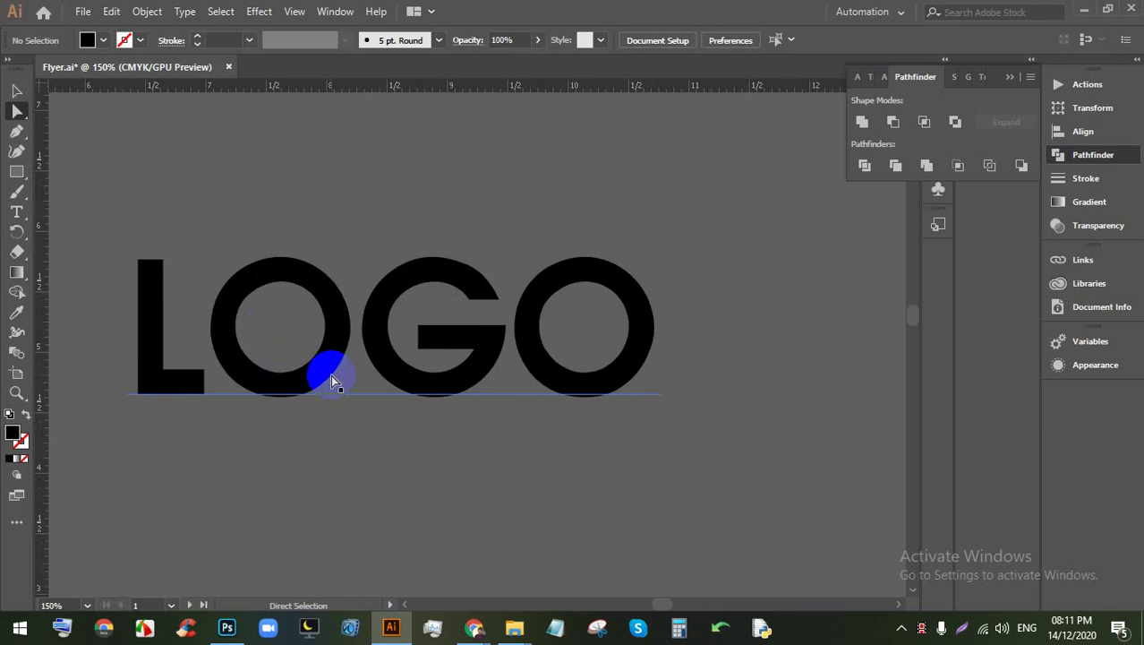
Step: Draw a new thin slanted bar from the L's left edge to the last O
{"action": "left_click", "coordinate": [15, 133]}
{"action": "left_click", "coordinate": [177, 342]}
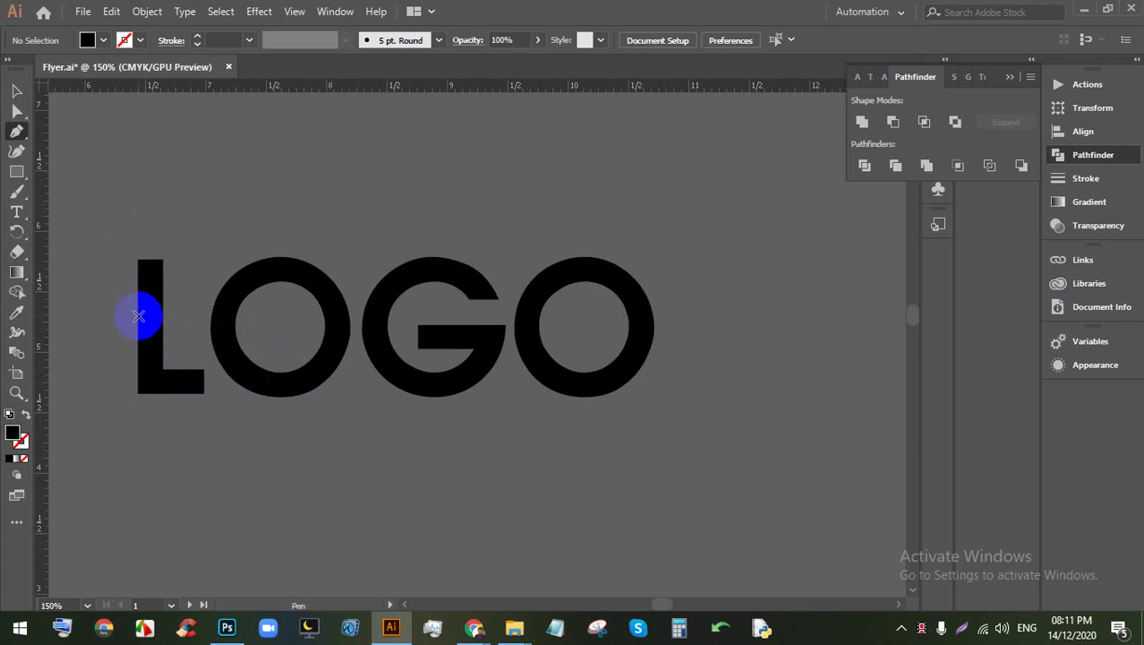
{"action": "left_click", "coordinate": [641, 328]}
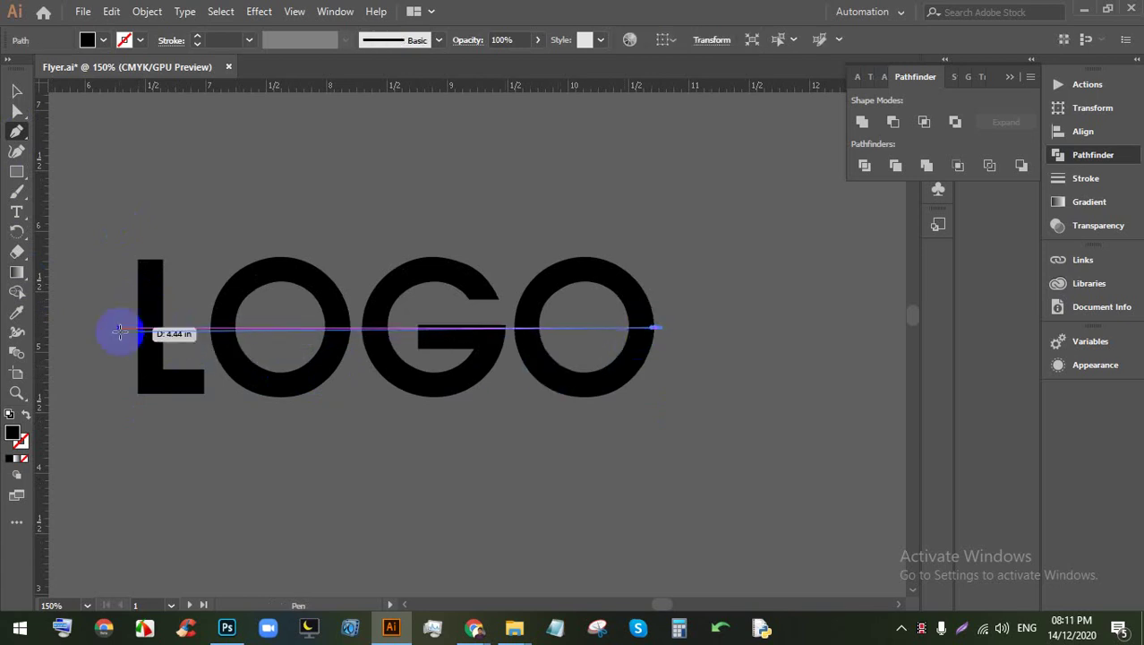
{"action": "left_click", "coordinate": [136, 330]}
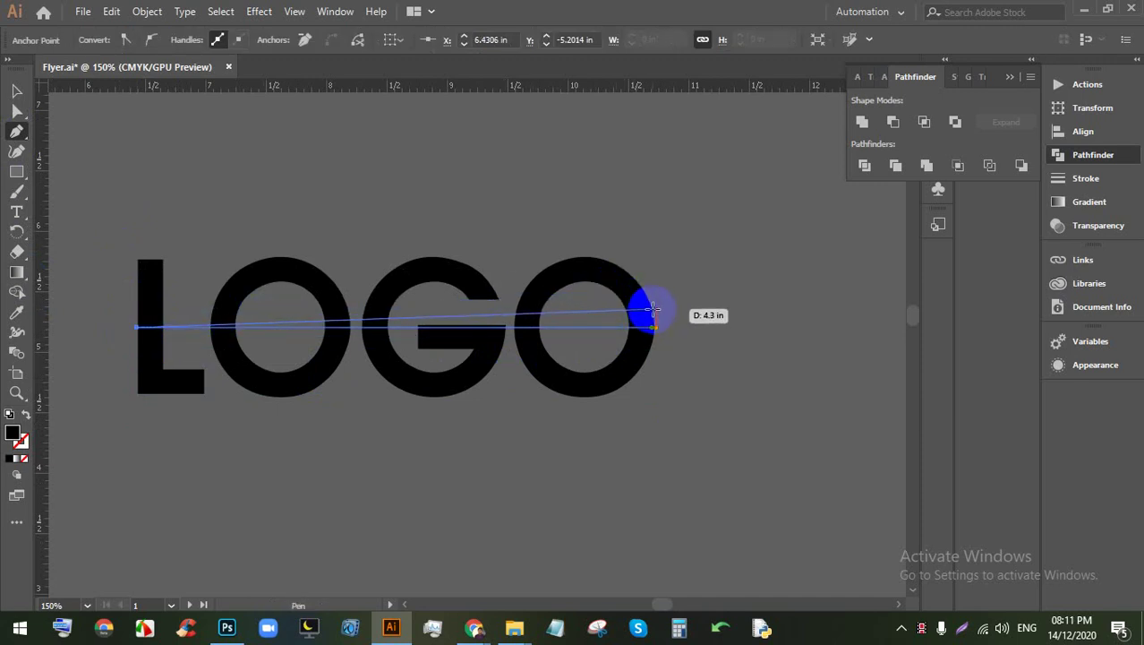
{"action": "left_click", "coordinate": [654, 308]}
{"action": "left_click", "coordinate": [16, 90]}
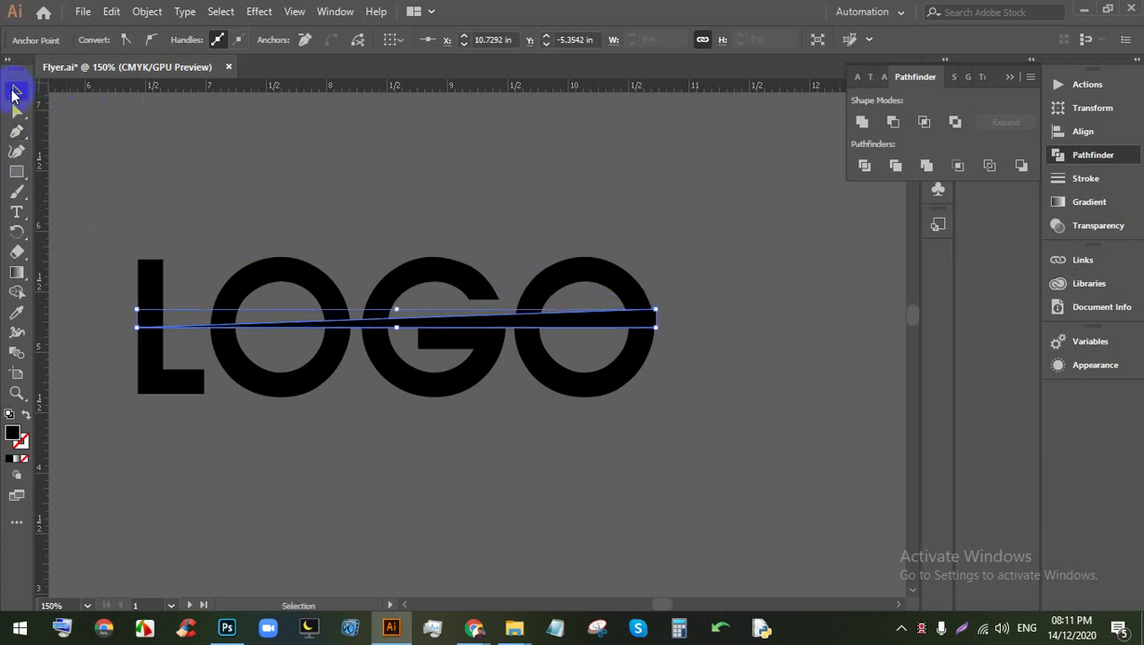
Step: Marquee-select LOGO together with the new bar for expanding
{"action": "left_click", "coordinate": [281, 179]}
{"action": "left_click_drag", "start_coordinate": [280, 179], "coordinate": [529, 446]}
{"action": "left_click", "coordinate": [146, 11]}
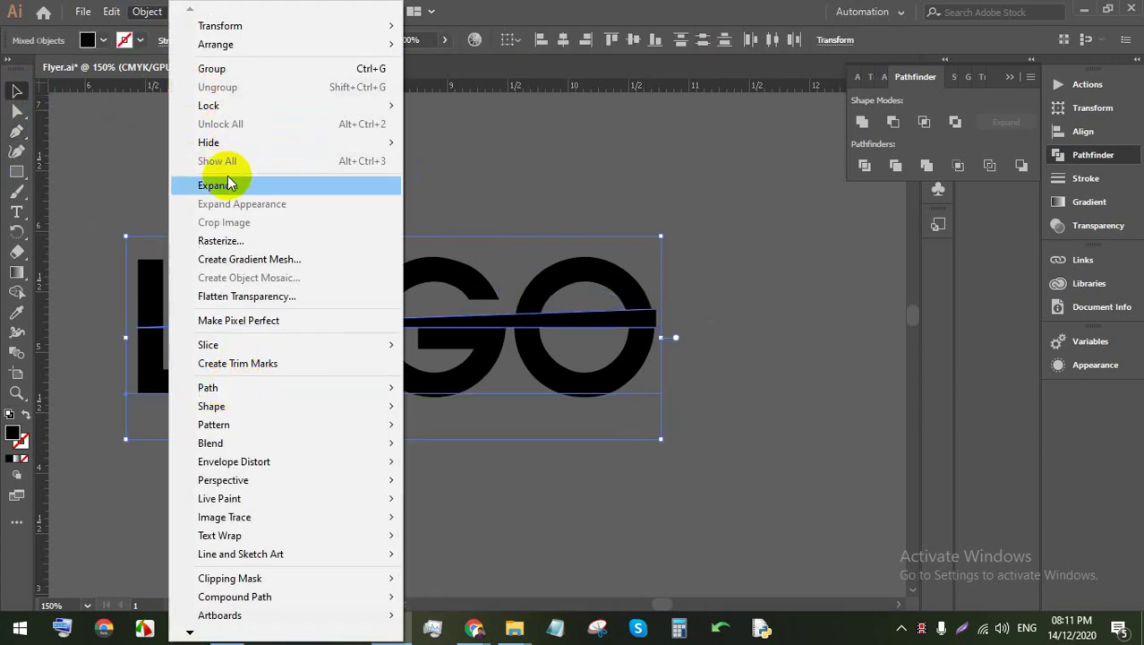
Step: Expand LOGO and the bar, then divide the letters along the bar in Pathfinder
{"action": "left_click", "coordinate": [220, 185]}
{"action": "left_click", "coordinate": [530, 409]}
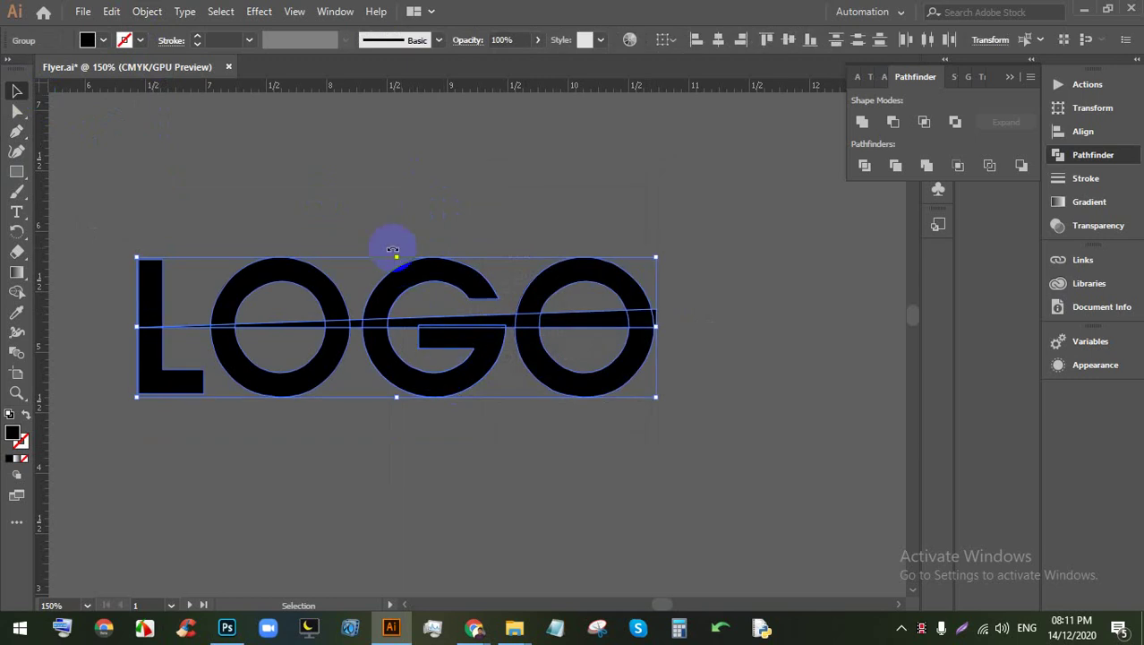
{"action": "left_click", "coordinate": [252, 184]}
{"action": "left_click_drag", "start_coordinate": [252, 183], "coordinate": [614, 461]}
{"action": "left_click", "coordinate": [864, 164]}
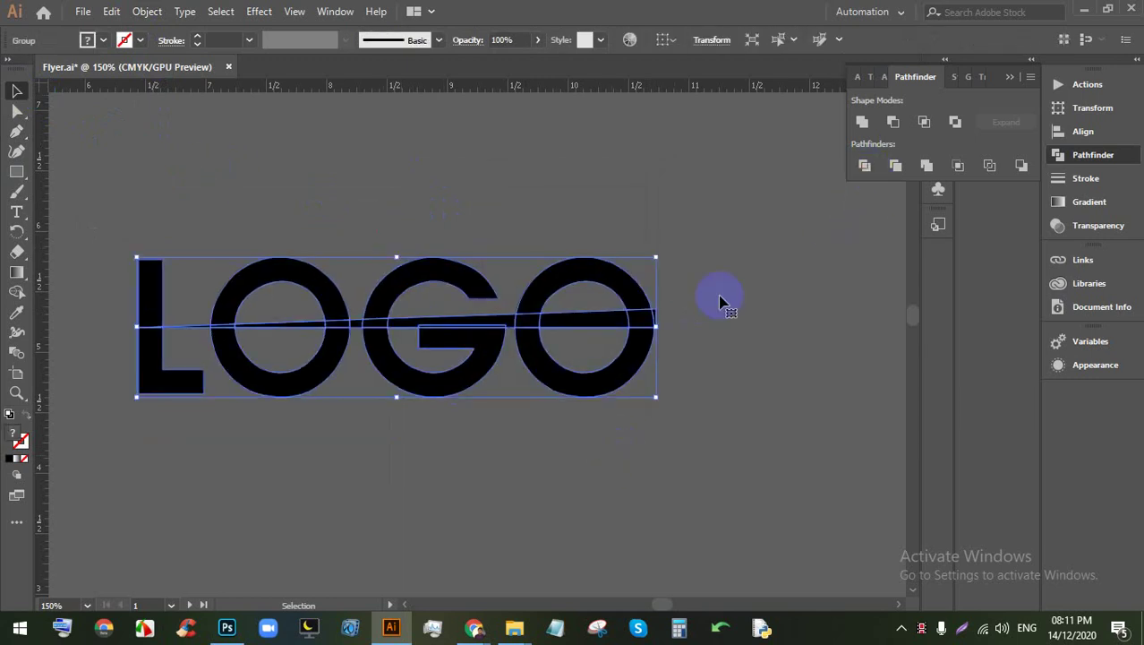
Step: Ungroup the divided pieces, move the stray line piece off the L, and select the small O-edge piece
{"action": "right_click", "coordinate": [612, 374]}
{"action": "left_click", "coordinate": [652, 243]}
{"action": "left_click", "coordinate": [835, 332]}
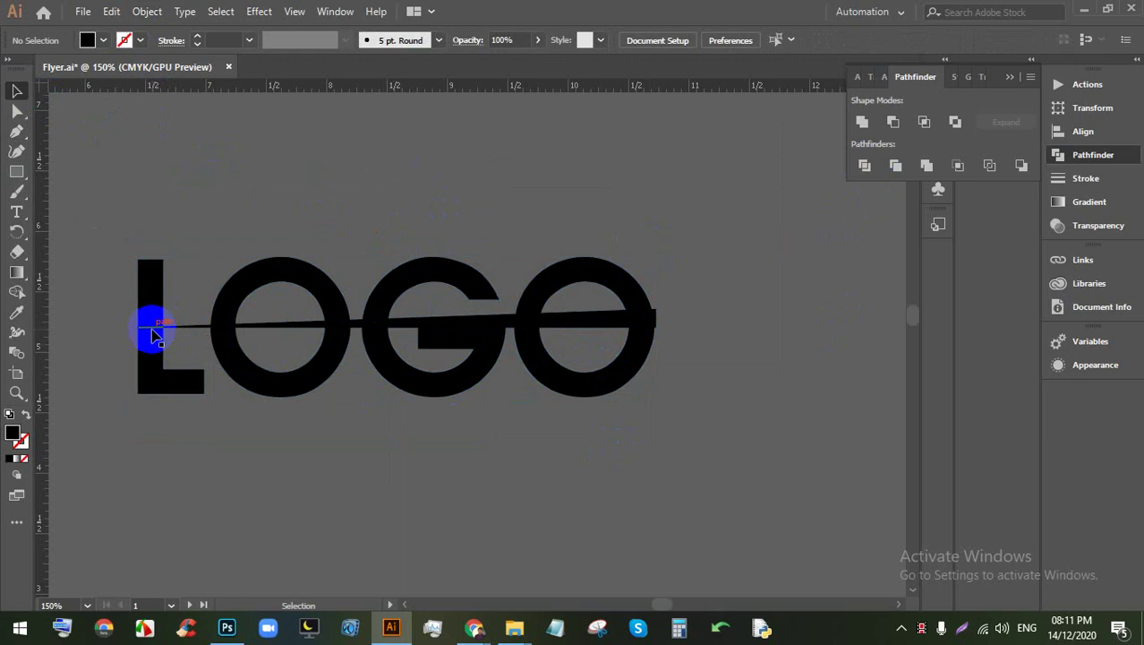
{"action": "left_click_drag", "start_coordinate": [175, 333], "coordinate": [653, 315]}
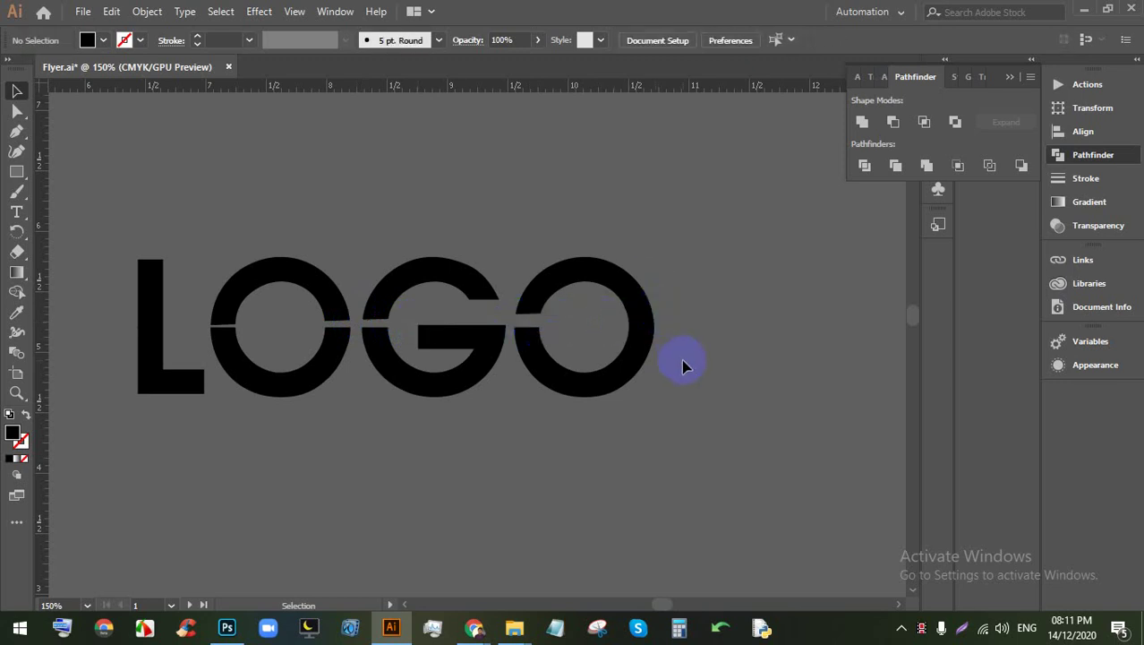
{"action": "left_click", "coordinate": [661, 322]}
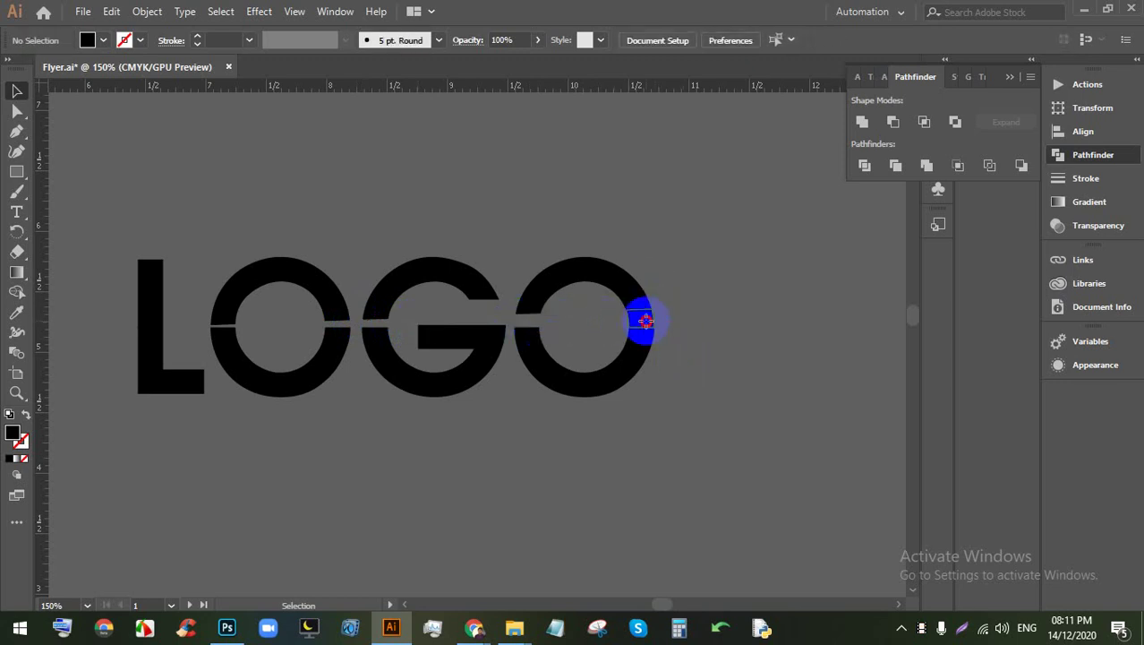
Step: Fill the upper halves of the LOGO letters teal, refined to #13d8c5 in the Color Picker
{"action": "left_click", "coordinate": [740, 286]}
{"action": "left_click", "coordinate": [613, 281]}
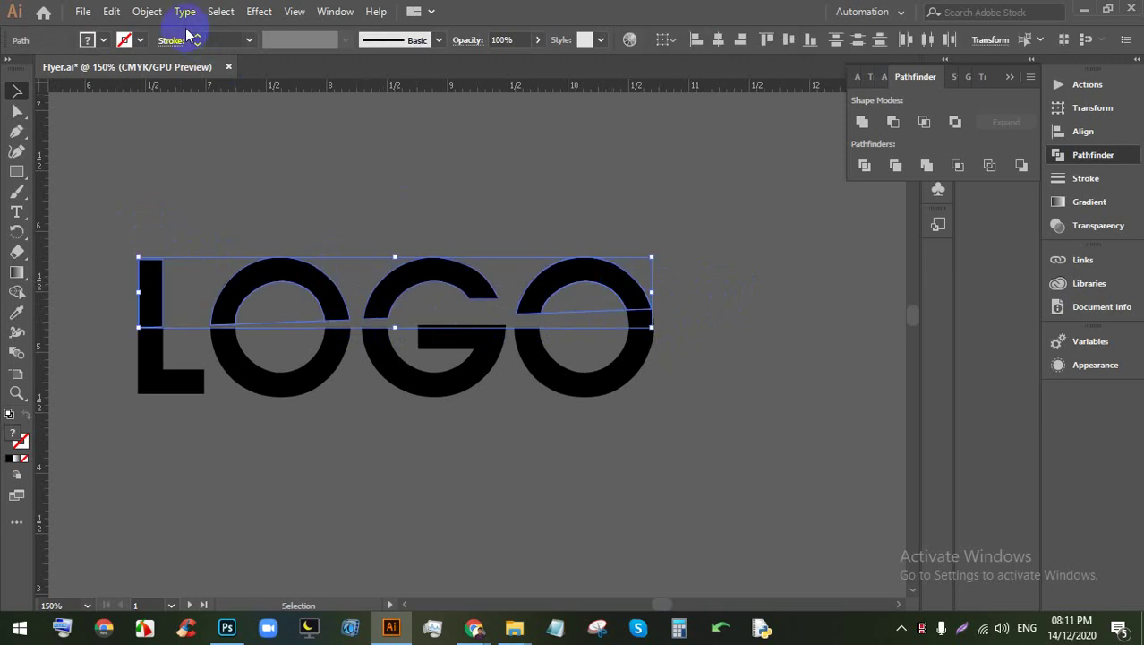
{"action": "left_click", "coordinate": [104, 41]}
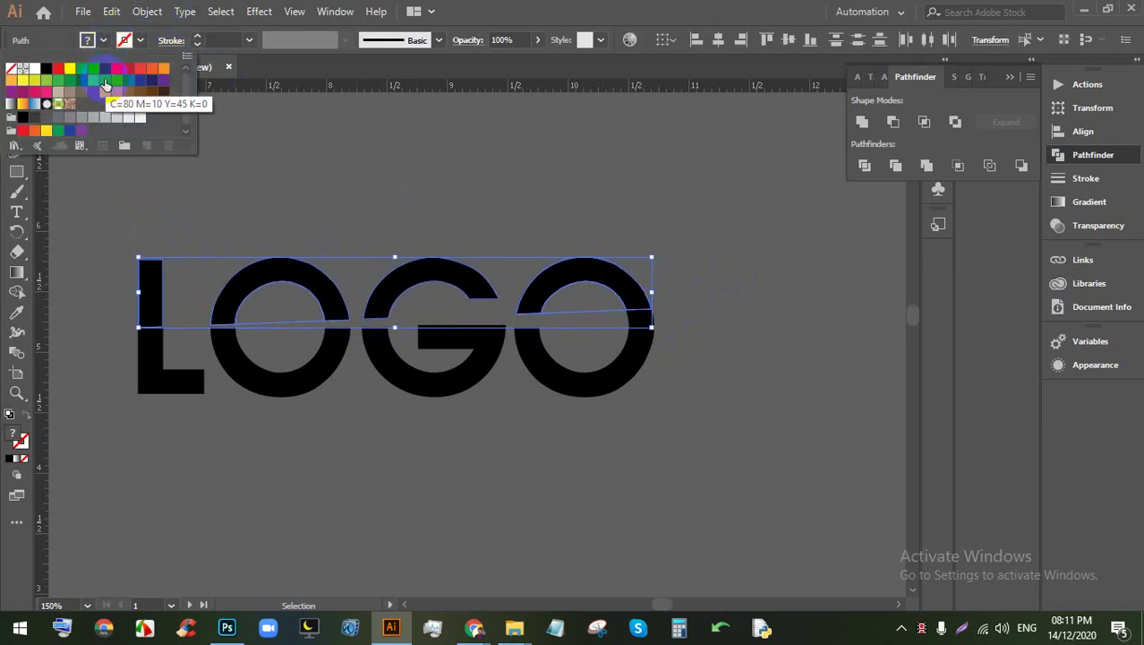
{"action": "left_click", "coordinate": [104, 80]}
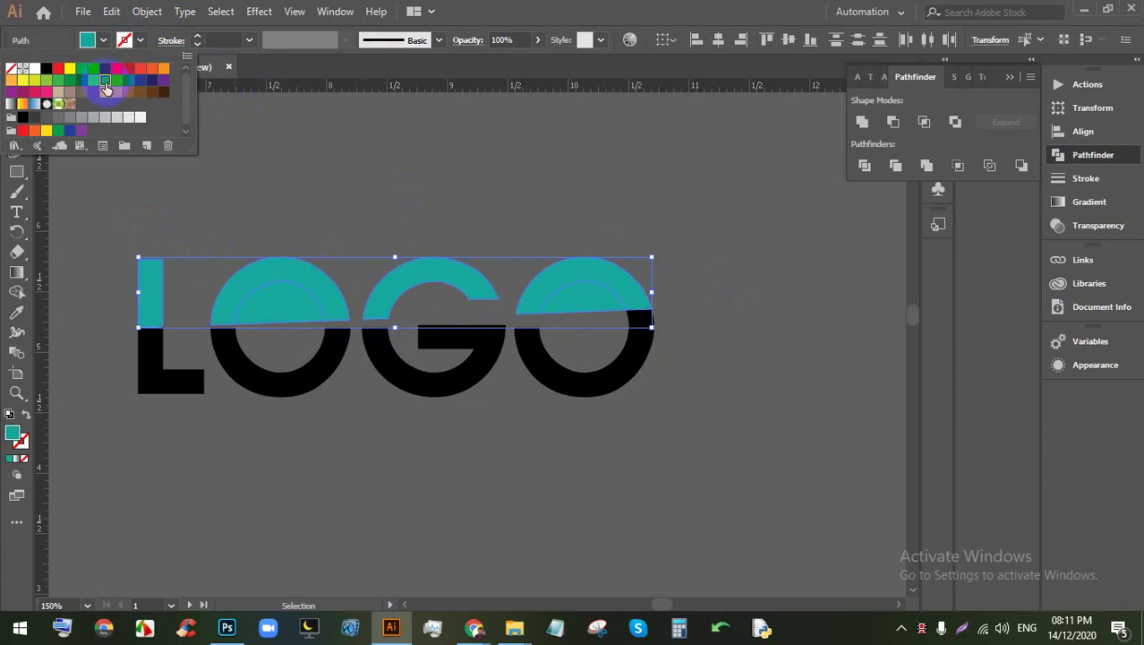
{"action": "left_click", "coordinate": [117, 82]}
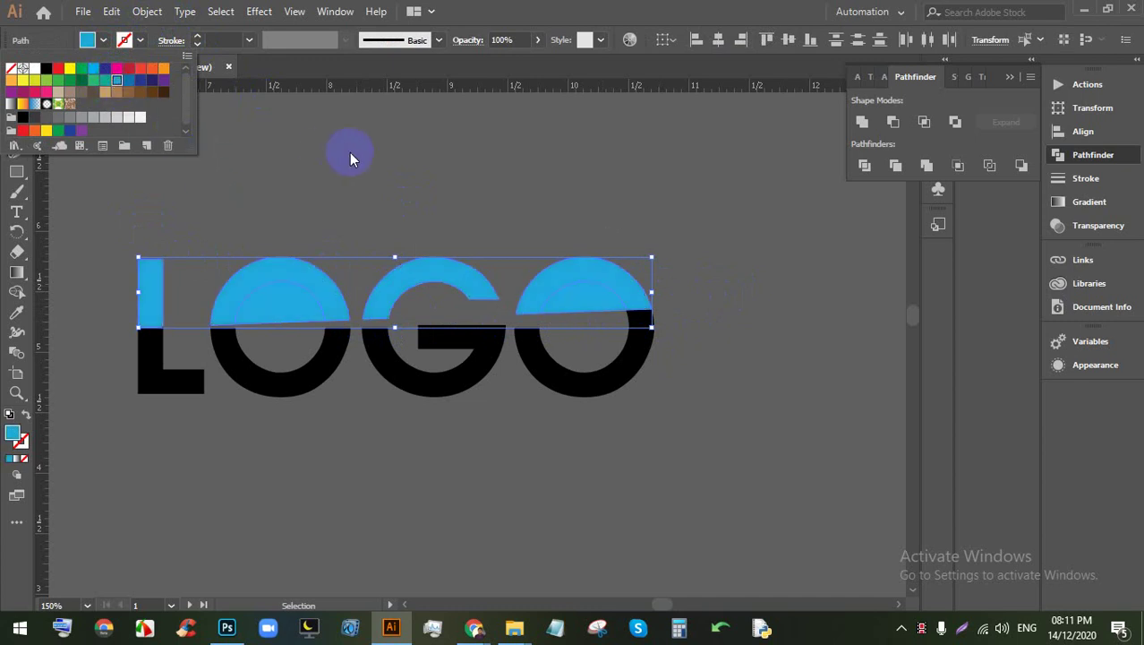
{"action": "left_click", "coordinate": [104, 80]}
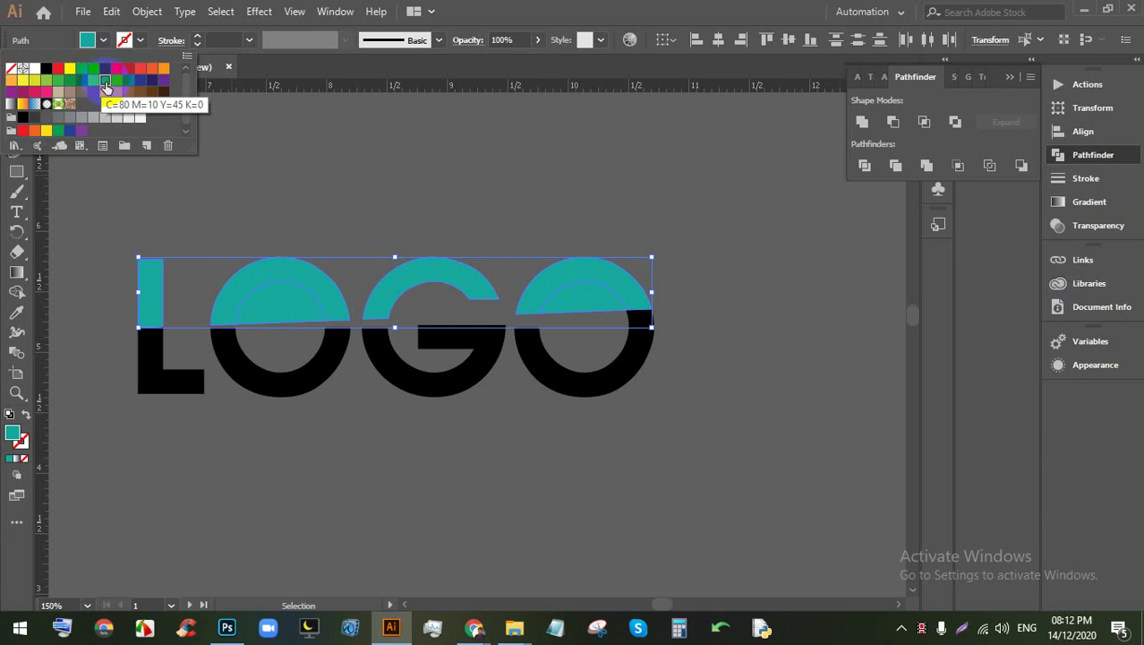
{"action": "double_click", "coordinate": [10, 434]}
{"action": "left_click_drag", "start_coordinate": [828, 174], "coordinate": [834, 159]}
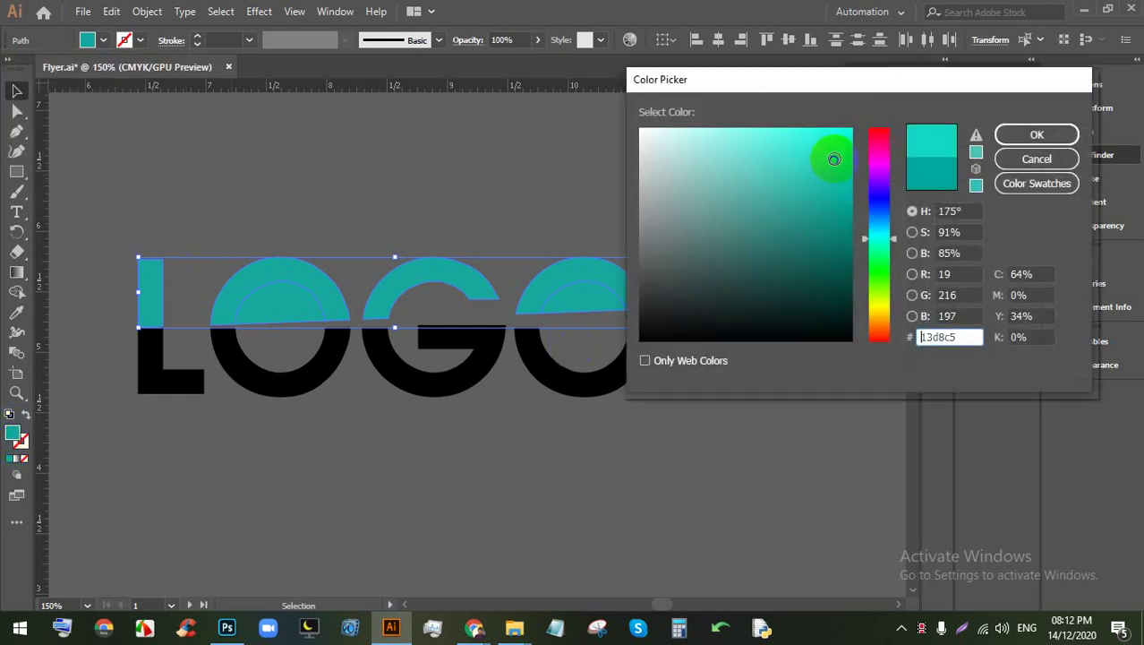
{"action": "left_click", "coordinate": [998, 136]}
Step: Delete the inner half-disc of the first O
{"action": "left_click", "coordinate": [562, 306]}
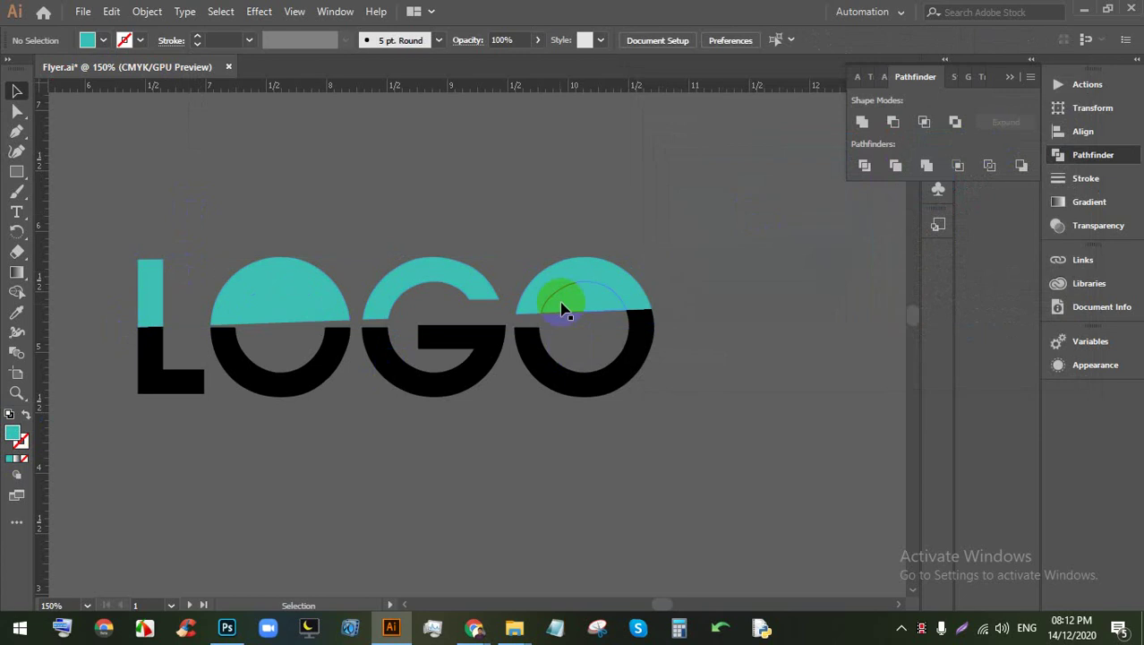
{"action": "left_click", "coordinate": [563, 320]}
{"action": "left_click", "coordinate": [392, 322]}
{"action": "left_click", "coordinate": [271, 300]}
{"action": "key", "text": "Delete"}
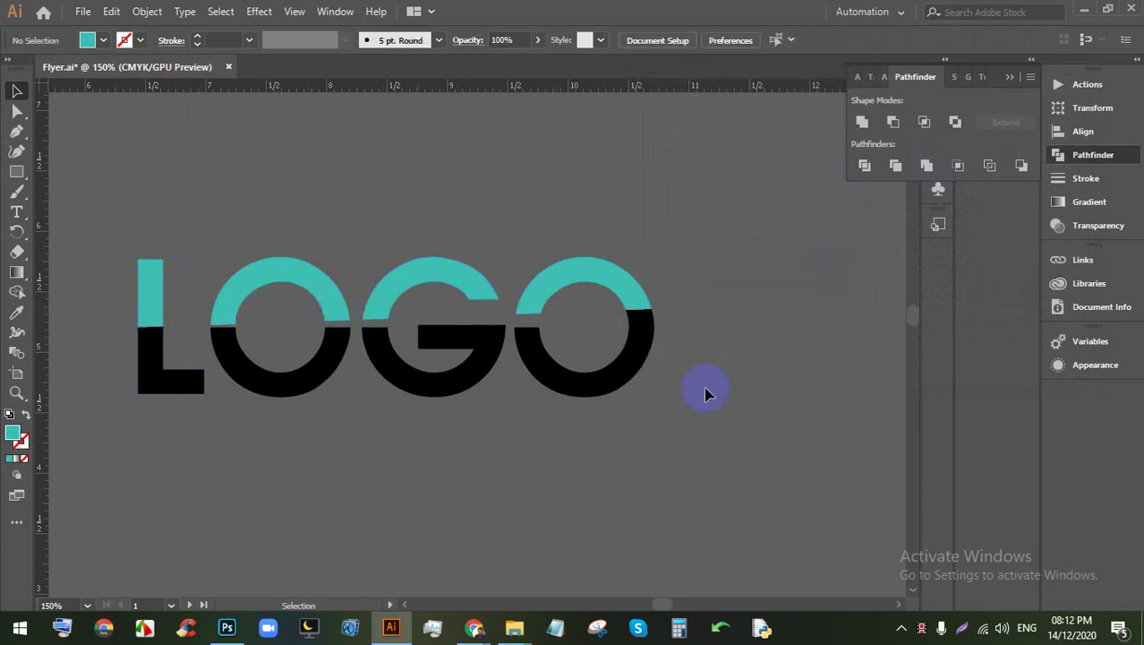
Step: Select the black lower halves of the LOGO letters
{"action": "left_click_drag", "start_coordinate": [107, 389], "coordinate": [682, 332]}
{"action": "left_click", "coordinate": [644, 327]}
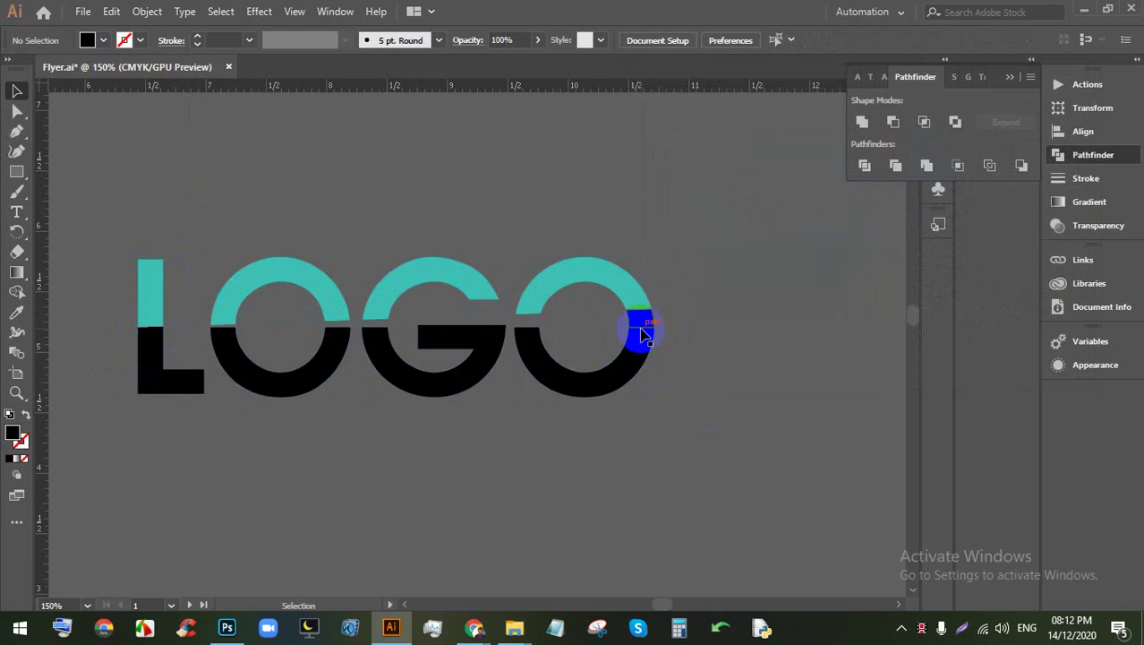
{"action": "left_click", "coordinate": [739, 427]}
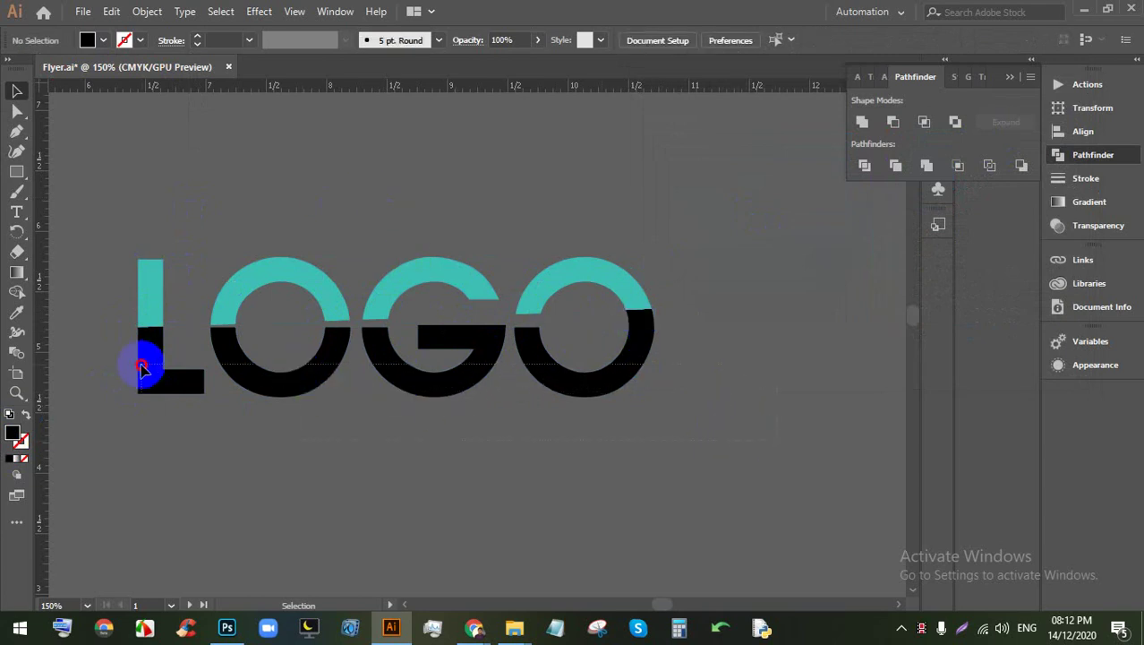
{"action": "left_click", "coordinate": [143, 358]}
{"action": "left_click", "coordinate": [103, 40]}
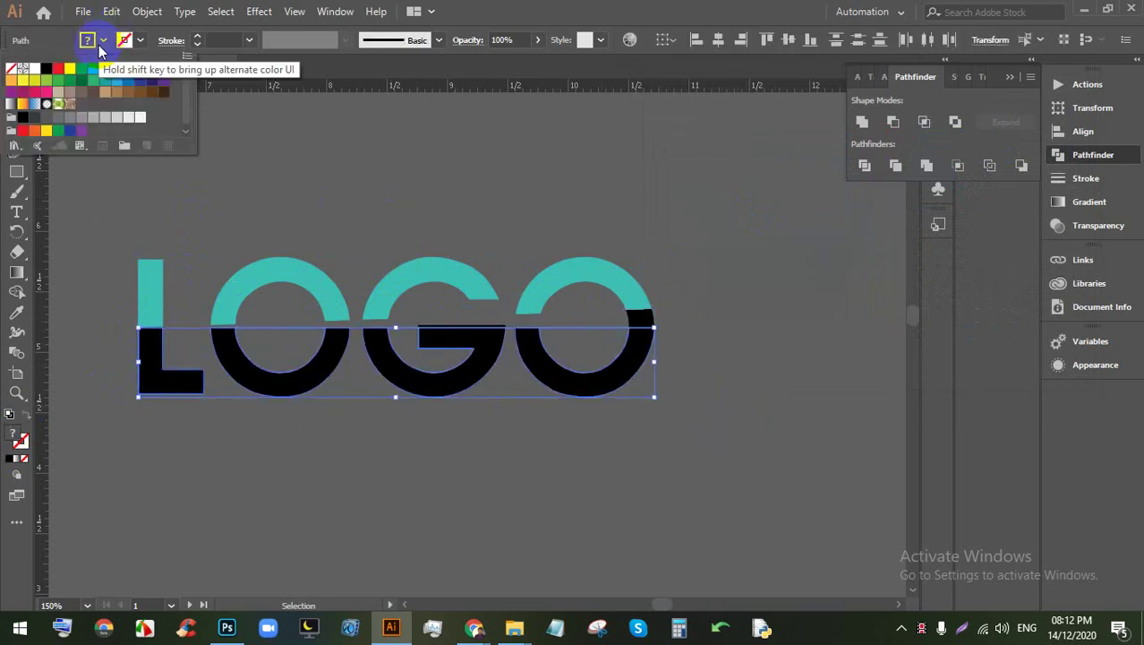
Step: Fill the lower halves dark green and shift the hue toward blue in the Color Picker
{"action": "left_click", "coordinate": [79, 81]}
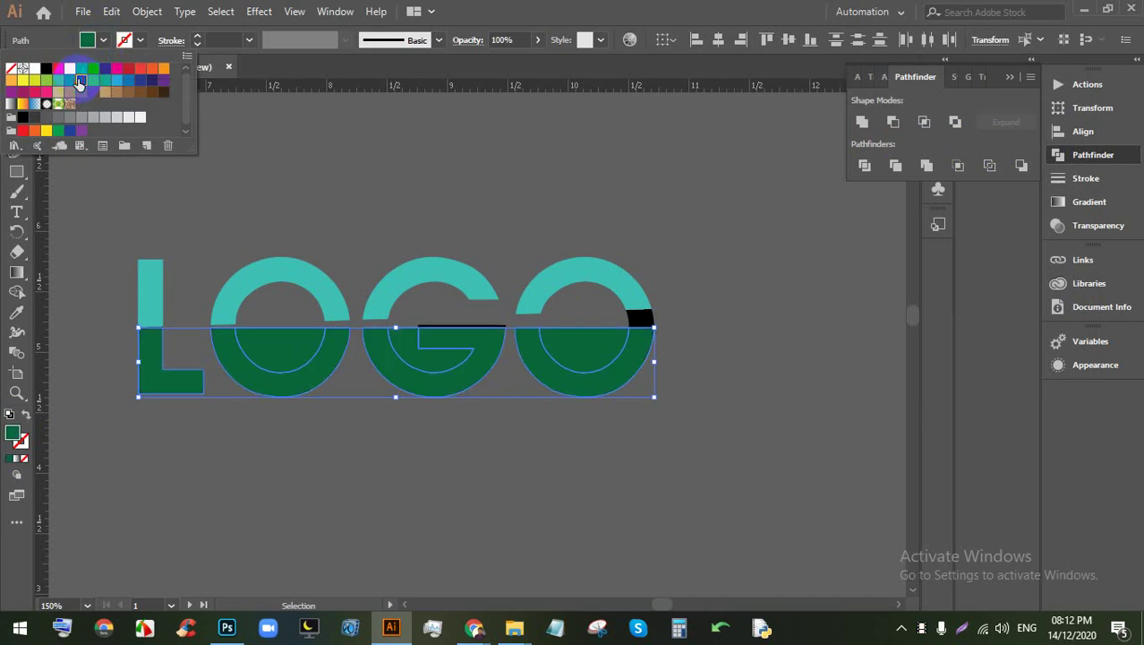
{"action": "double_click", "coordinate": [11, 434]}
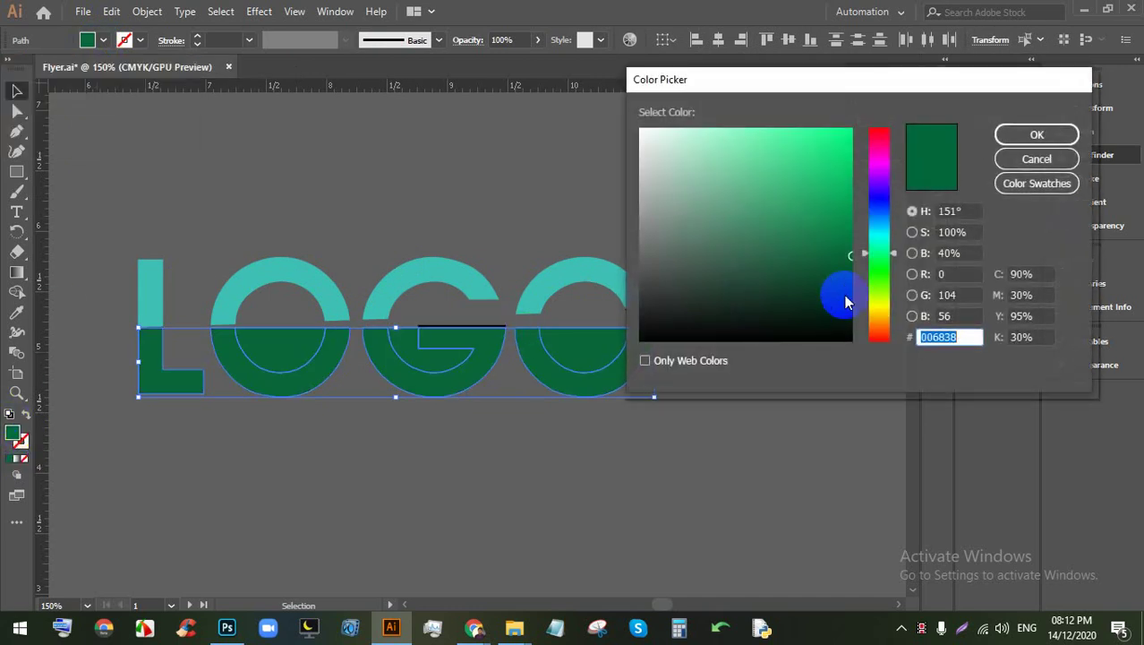
{"action": "mouse_move", "coordinate": [882, 235]}
{"action": "left_mouse_down"}
{"action": "mouse_move", "coordinate": [891, 216]}
{"action": "mouse_move", "coordinate": [880, 293]}
{"action": "mouse_move", "coordinate": [881, 260]}
{"action": "mouse_move", "coordinate": [838, 255]}
{"action": "mouse_move", "coordinate": [836, 287]}
{"action": "left_mouse_up"}
{"action": "left_click", "coordinate": [1032, 141]}
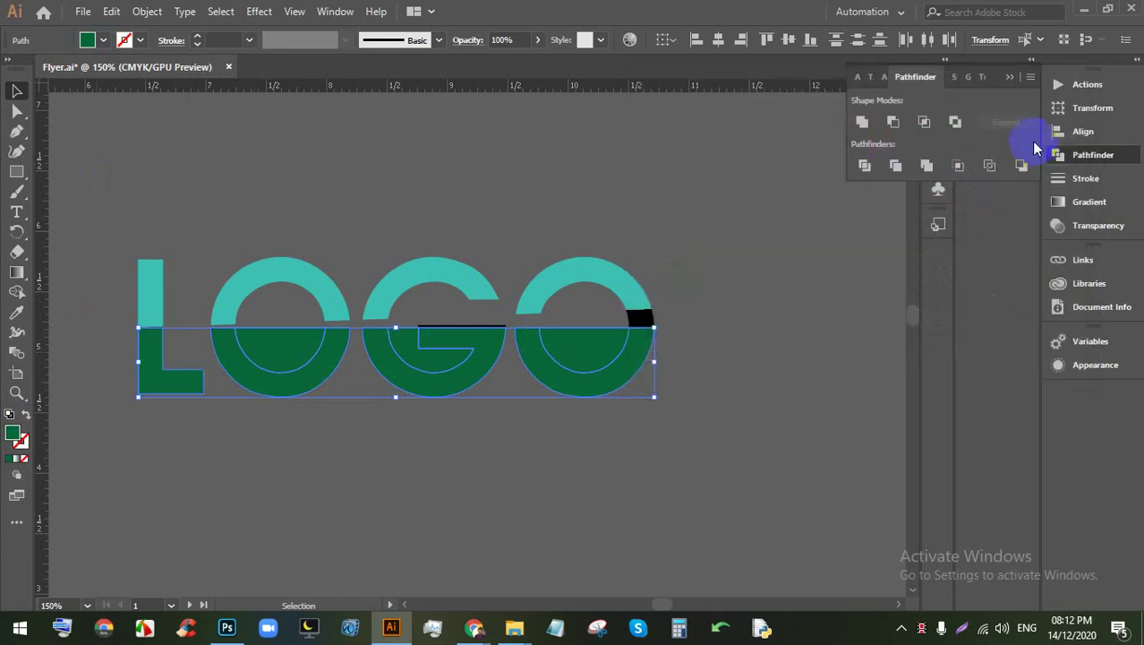
Step: Reselect the lower halves and adjust their fill to dark teal-green #076654
{"action": "left_click", "coordinate": [678, 379]}
{"action": "left_click", "coordinate": [158, 375]}
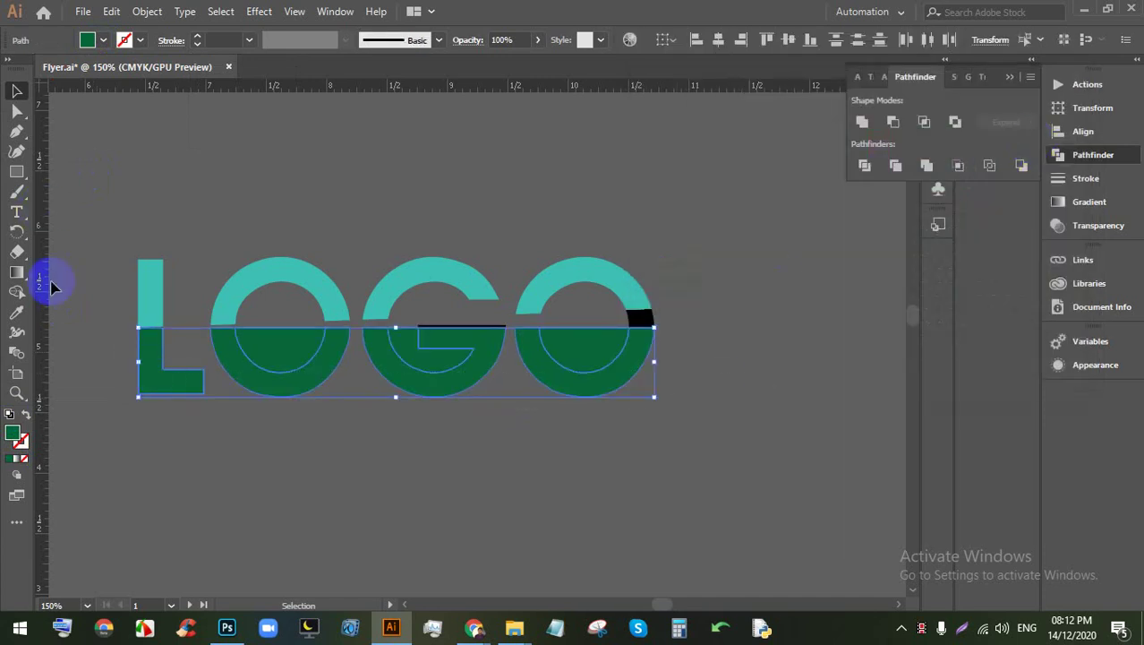
{"action": "left_click", "coordinate": [100, 42]}
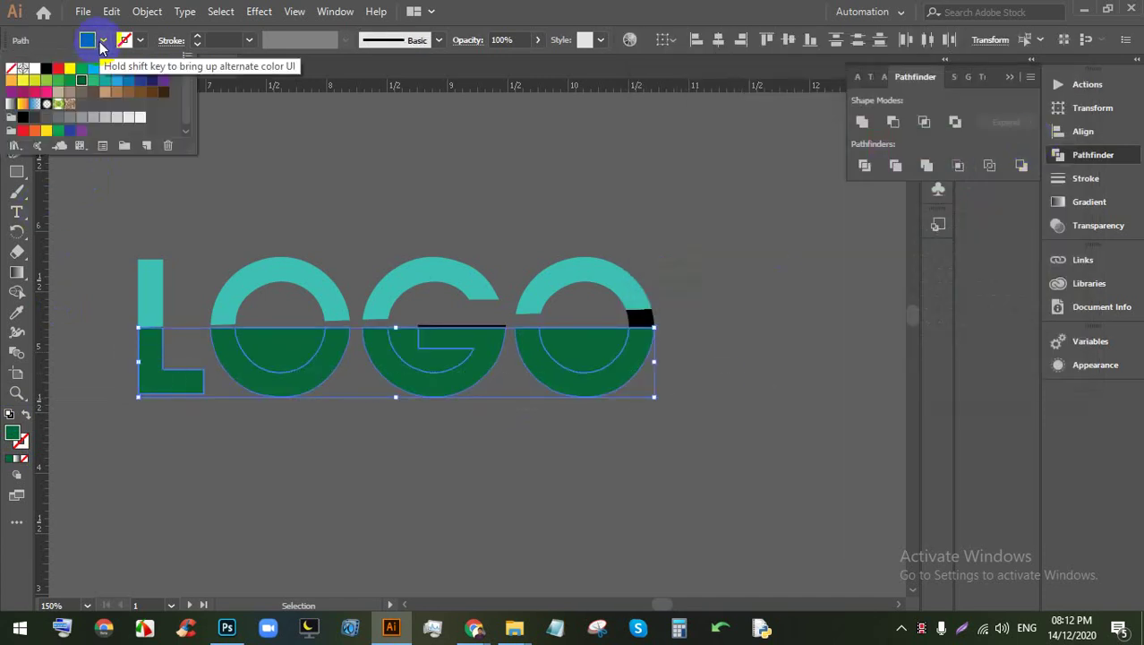
{"action": "double_click", "coordinate": [12, 433]}
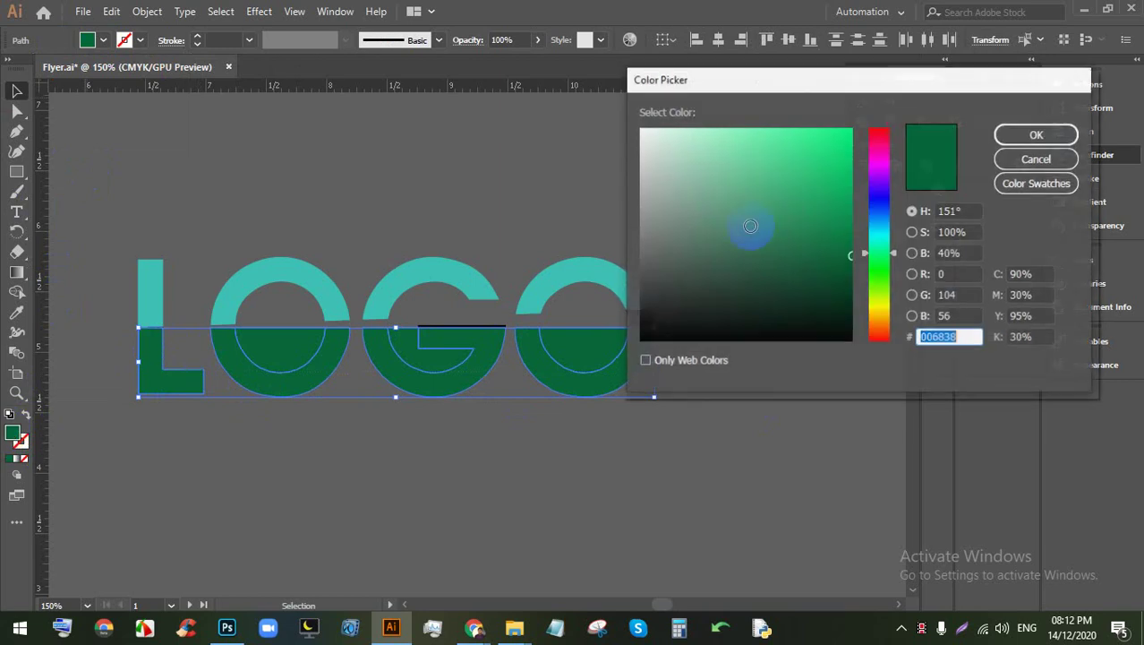
{"action": "left_click", "coordinate": [880, 195]}
{"action": "left_click", "coordinate": [820, 238]}
{"action": "left_click", "coordinate": [768, 250]}
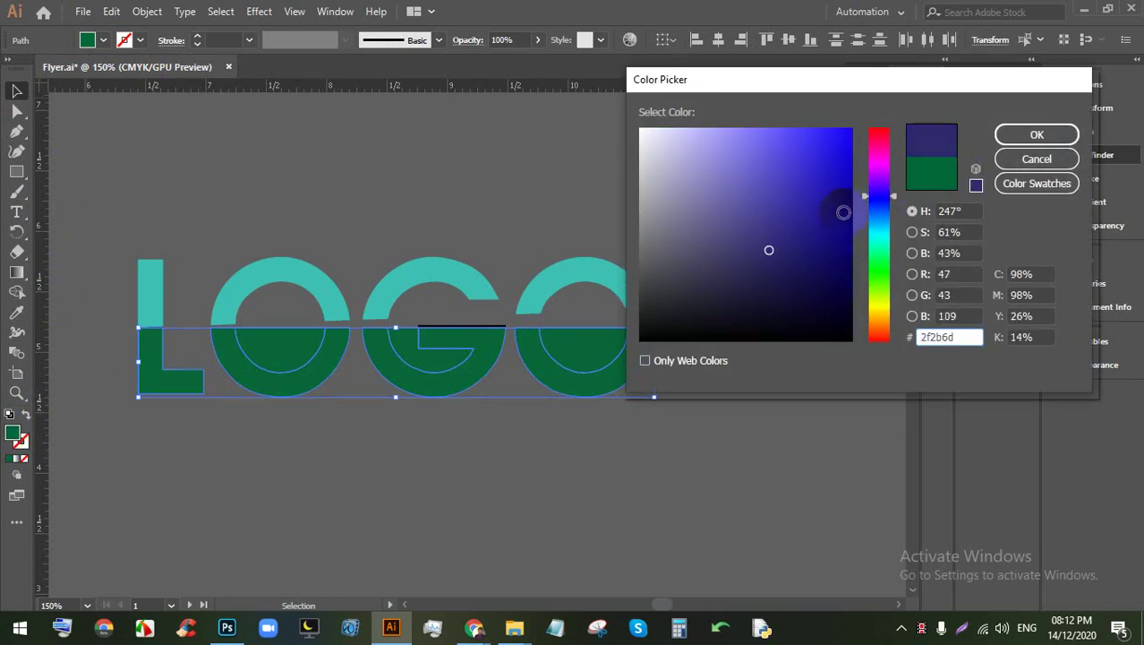
{"action": "left_click_drag", "start_coordinate": [878, 190], "coordinate": [836, 256]}
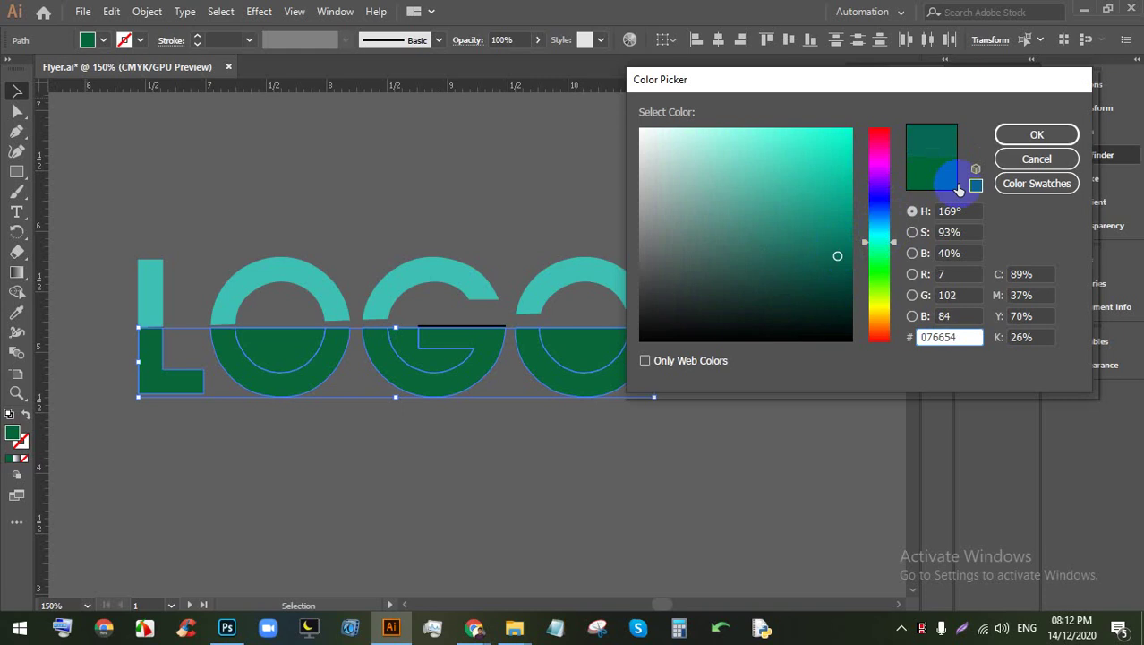
{"action": "left_click", "coordinate": [1025, 135]}
{"action": "left_click", "coordinate": [771, 323]}
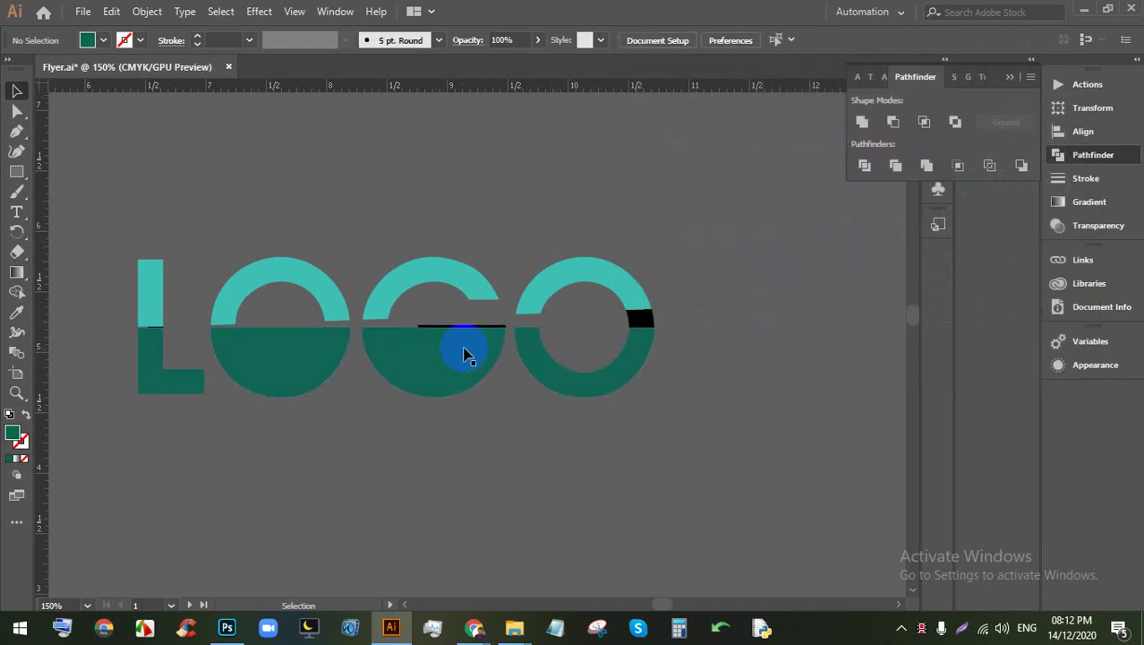
Step: Merge the G's and first O's lower halves into single solid shapes
{"action": "mouse_move", "coordinate": [464, 354]}
{"action": "left_mouse_down"}
{"action": "mouse_move", "coordinate": [436, 355]}
{"action": "mouse_move", "coordinate": [459, 371]}
{"action": "left_mouse_up"}
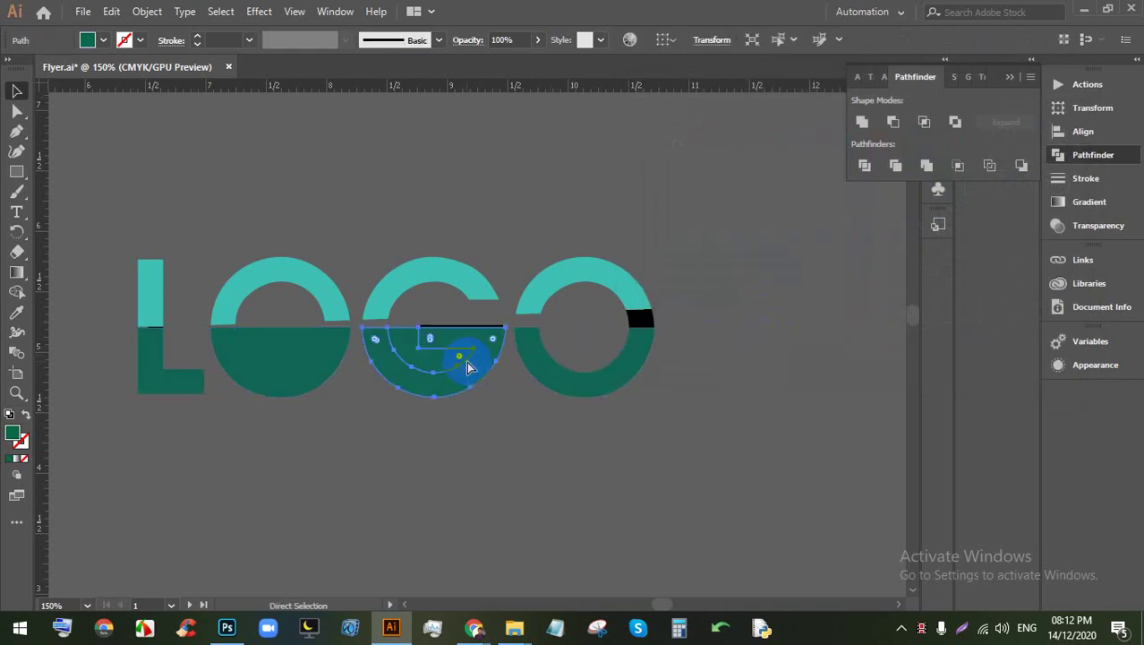
{"action": "left_click", "coordinate": [439, 360]}
{"action": "left_click", "coordinate": [328, 358]}
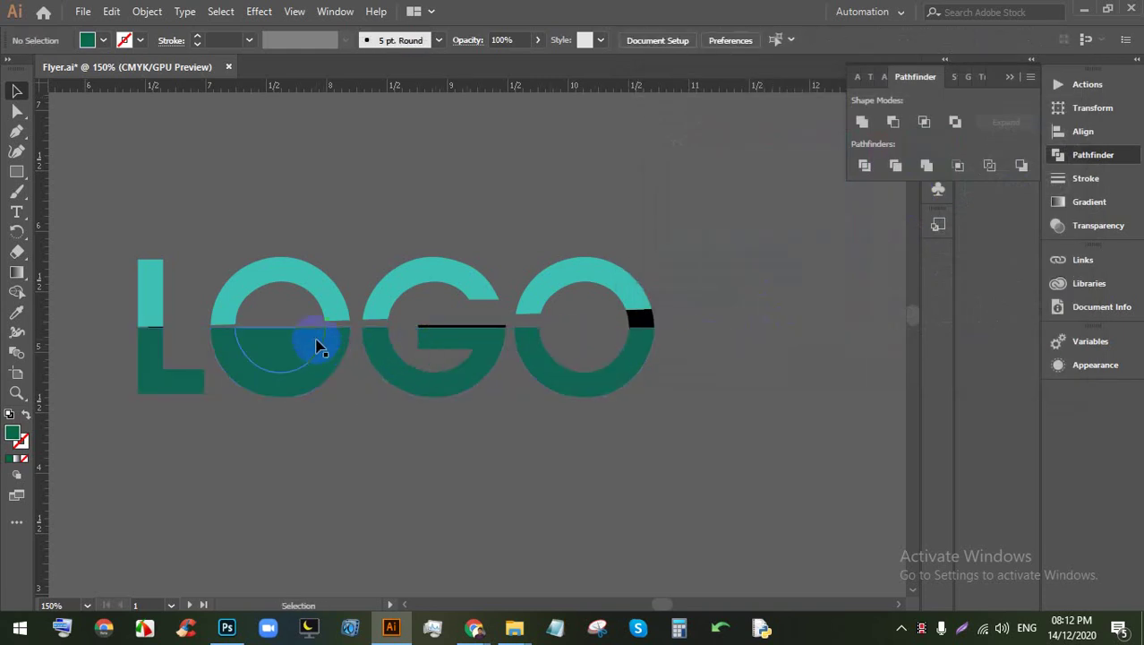
{"action": "left_click_drag", "start_coordinate": [321, 348], "coordinate": [263, 339]}
Step: Delete the black crossbar line inside the G
{"action": "left_click", "coordinate": [463, 342]}
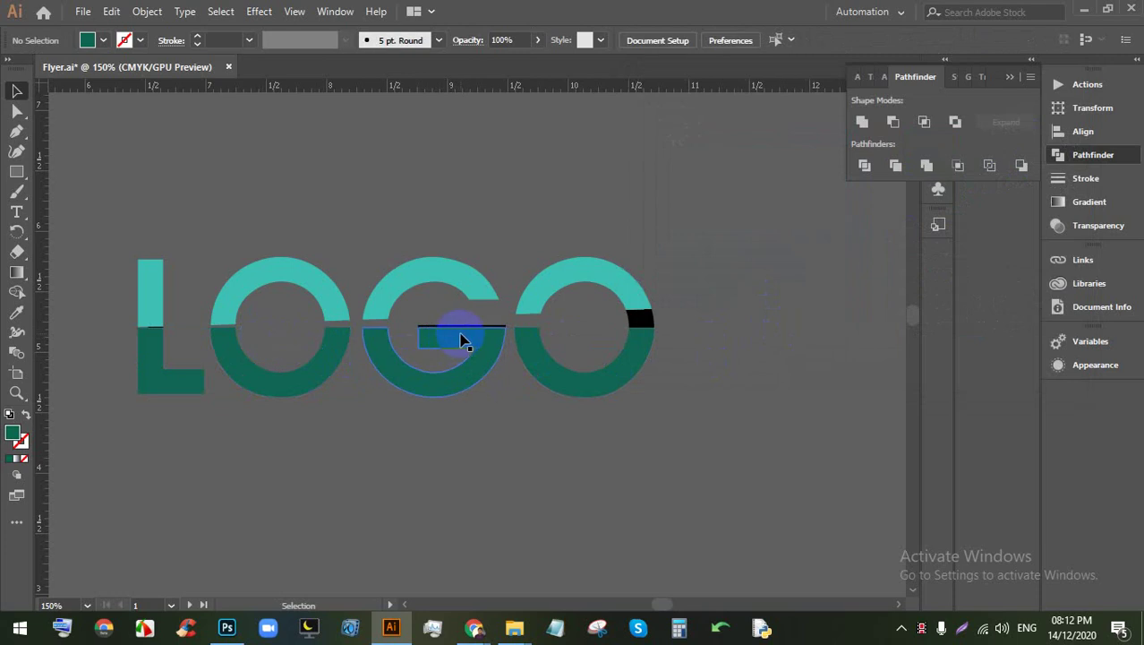
{"action": "left_click_drag", "start_coordinate": [464, 342], "coordinate": [466, 335]}
{"action": "left_click", "coordinate": [454, 326]}
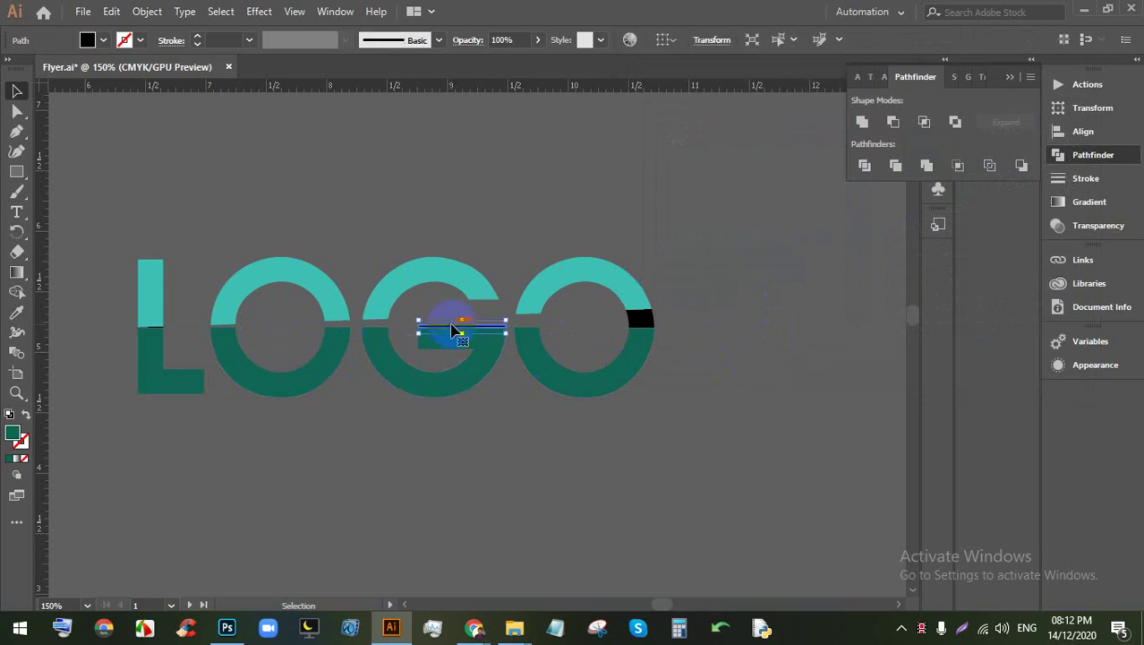
{"action": "key", "text": "Delete"}
Step: Merge the last O's lower half and give it and the small black rectangle the L's dark green
{"action": "left_click", "coordinate": [530, 388]}
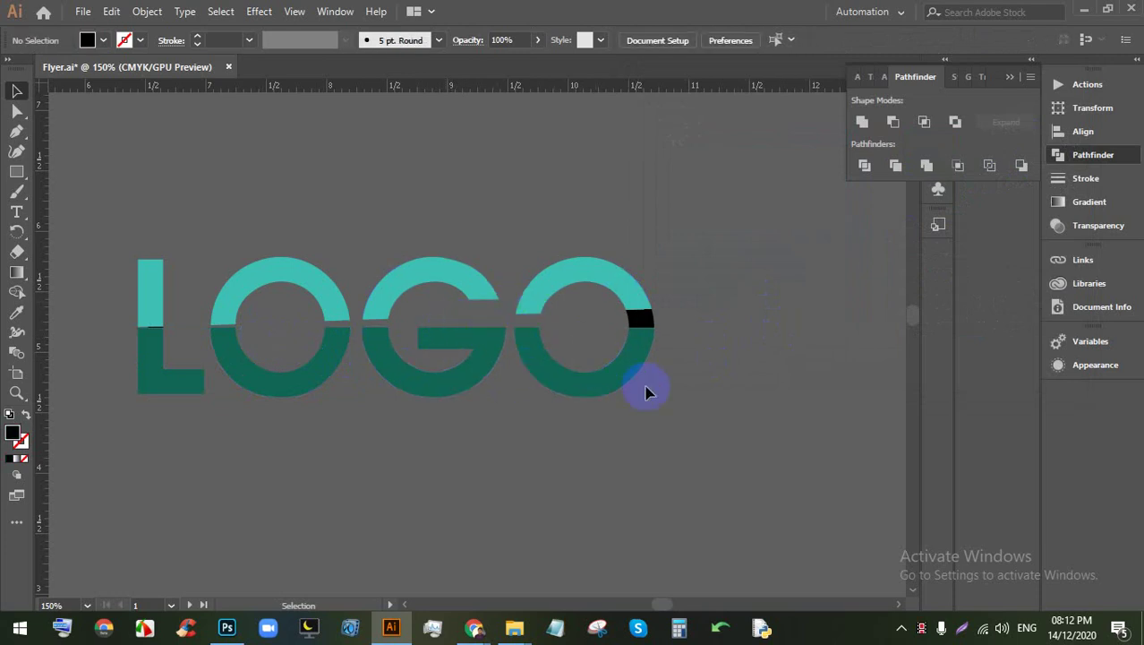
{"action": "left_click", "coordinate": [642, 324]}
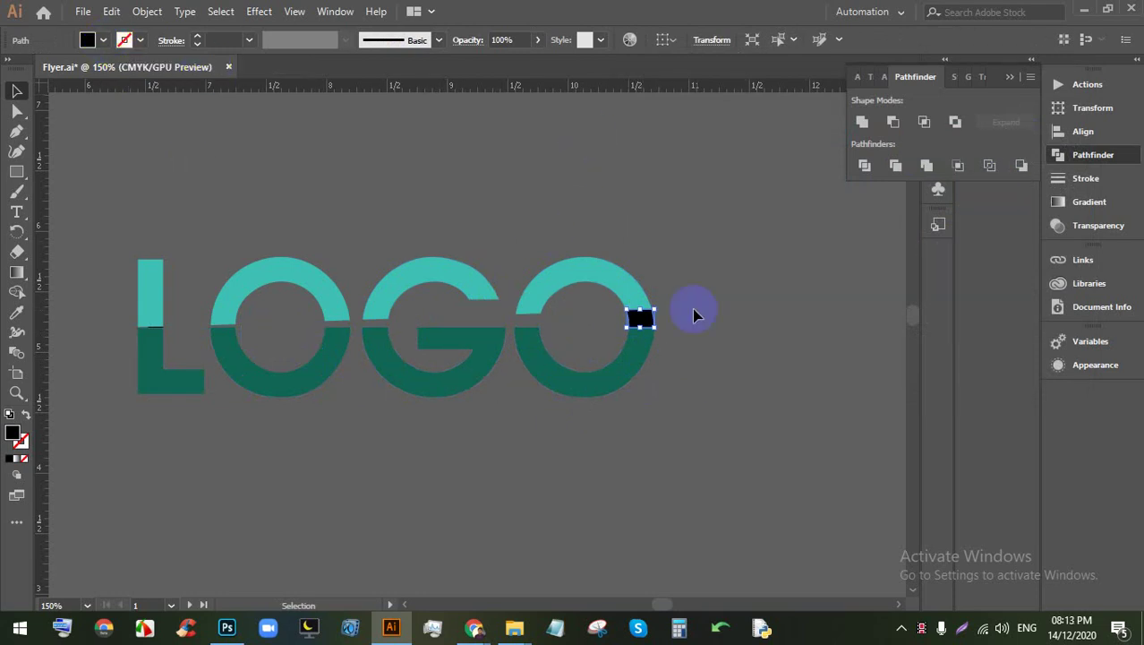
{"action": "left_click", "coordinate": [656, 341]}
{"action": "left_click", "coordinate": [630, 331]}
{"action": "left_click", "coordinate": [696, 349]}
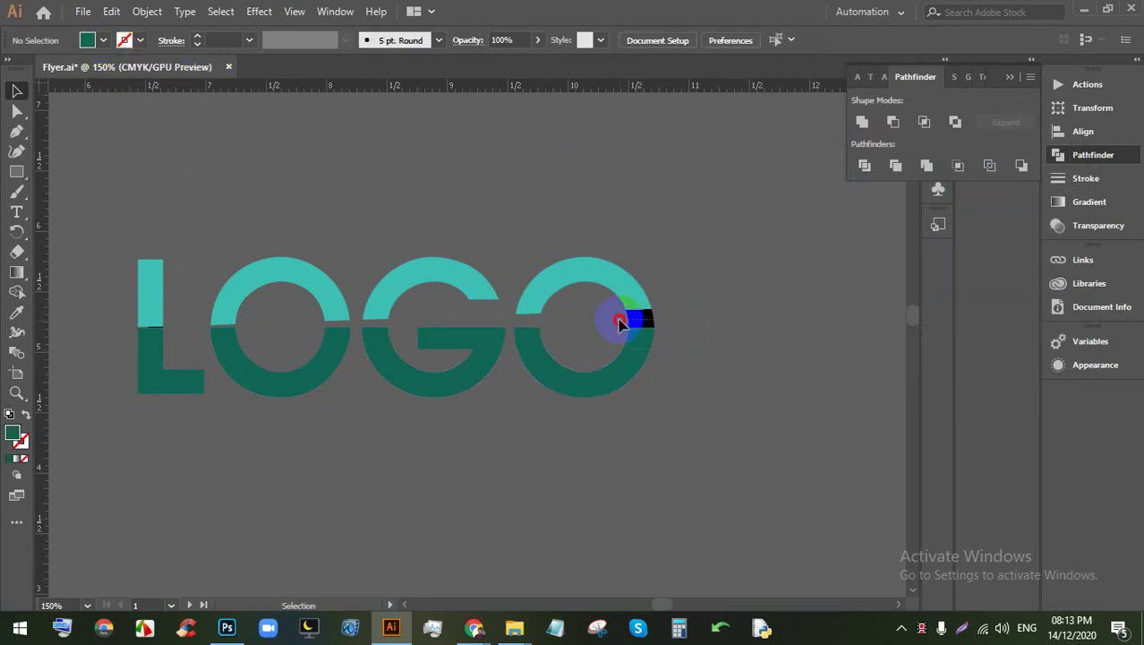
{"action": "left_click_drag", "start_coordinate": [616, 316], "coordinate": [624, 340]}
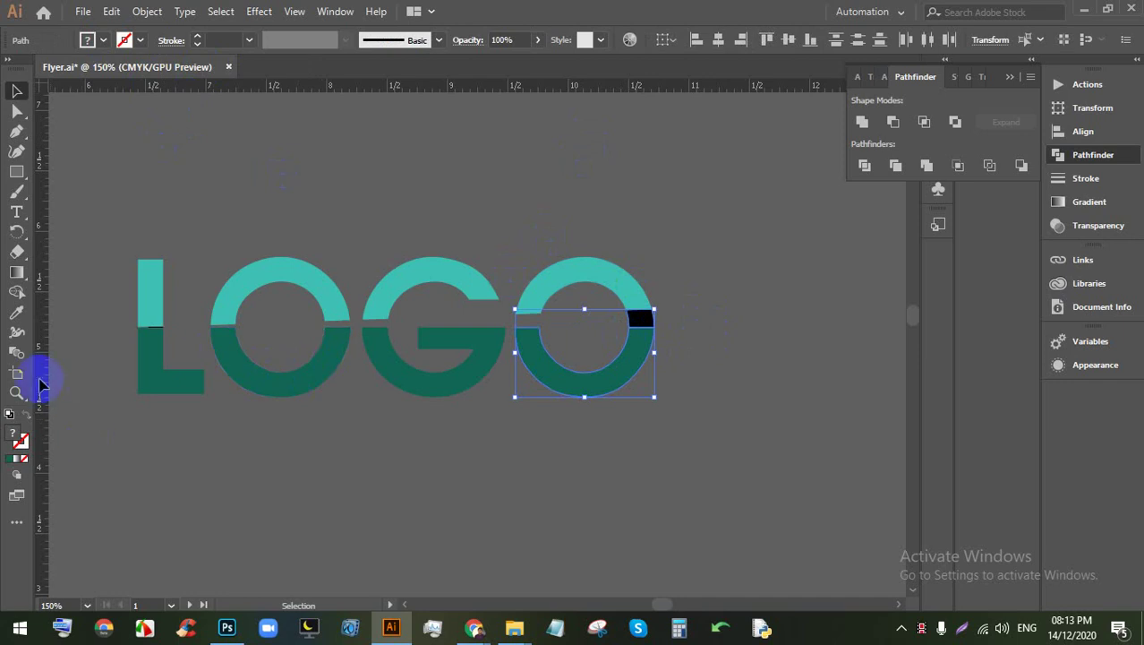
{"action": "left_click", "coordinate": [16, 312]}
{"action": "left_click", "coordinate": [151, 356]}
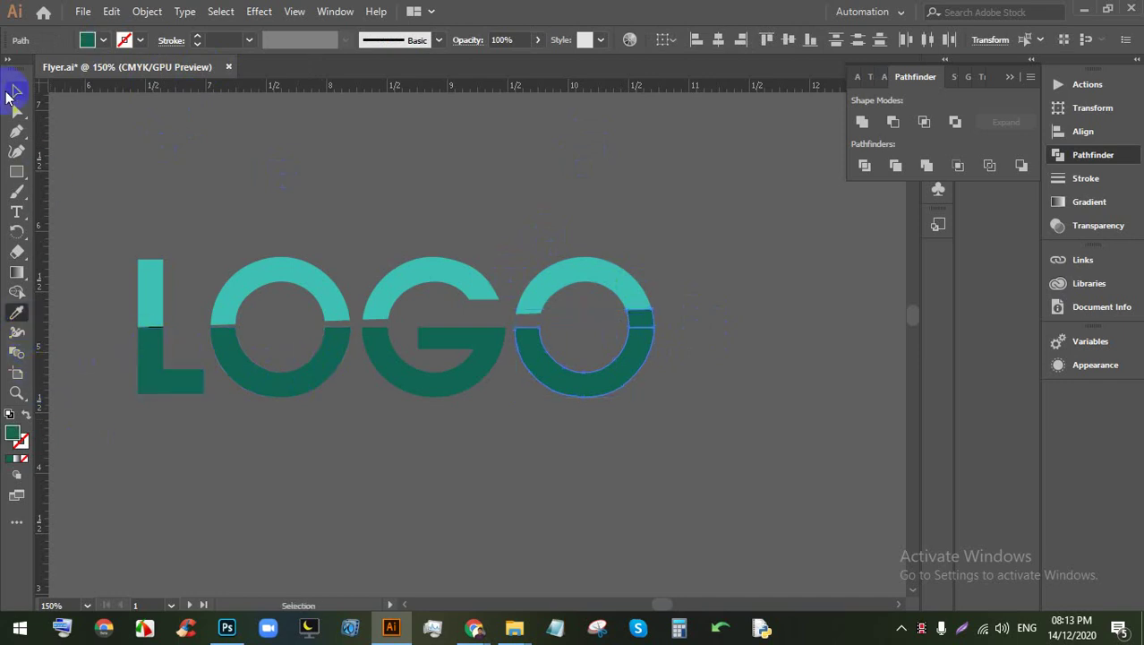
{"action": "left_click", "coordinate": [16, 91]}
{"action": "left_click", "coordinate": [770, 433]}
Step: Add a new artboard around the LOGO artwork
{"action": "scroll", "coordinate": [701, 364], "scroll_direction": "down", "scroll_amount": 4}
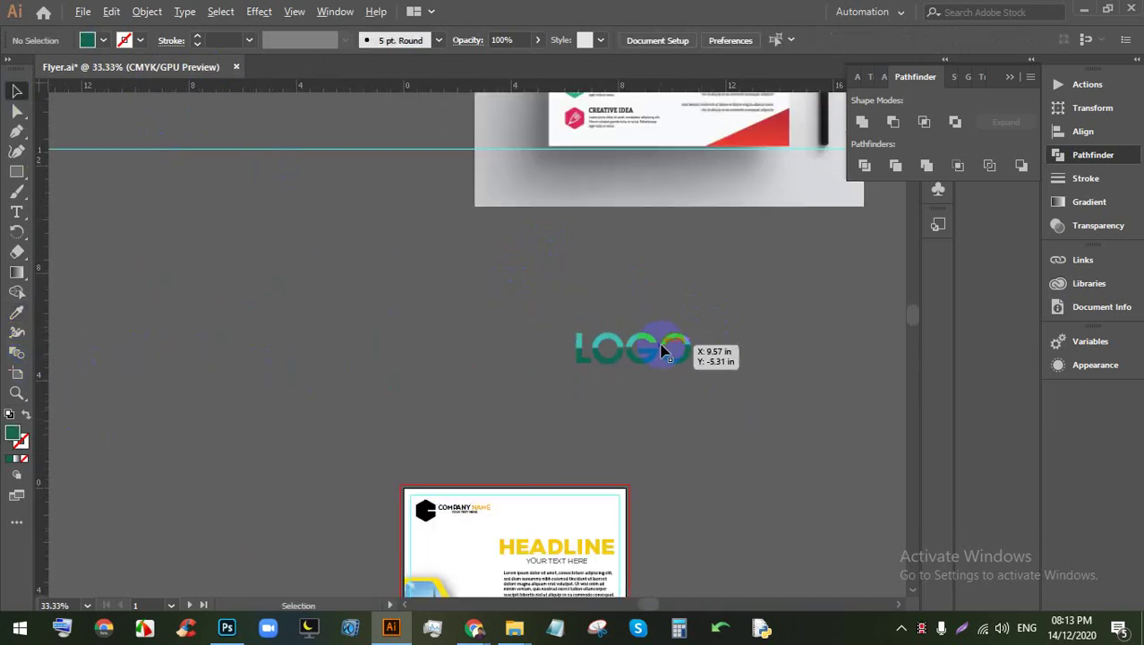
{"action": "scroll", "coordinate": [638, 345], "scroll_direction": "down", "scroll_amount": 2}
{"action": "scroll", "coordinate": [732, 375], "scroll_direction": "up", "scroll_amount": 3}
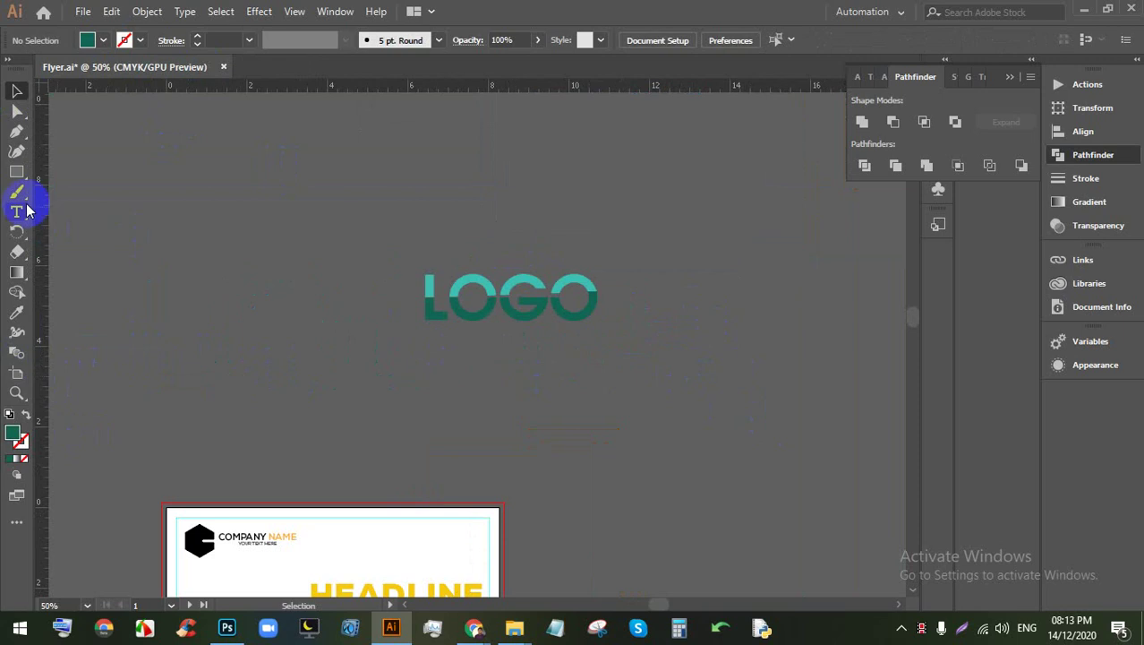
{"action": "key", "text": "m"}
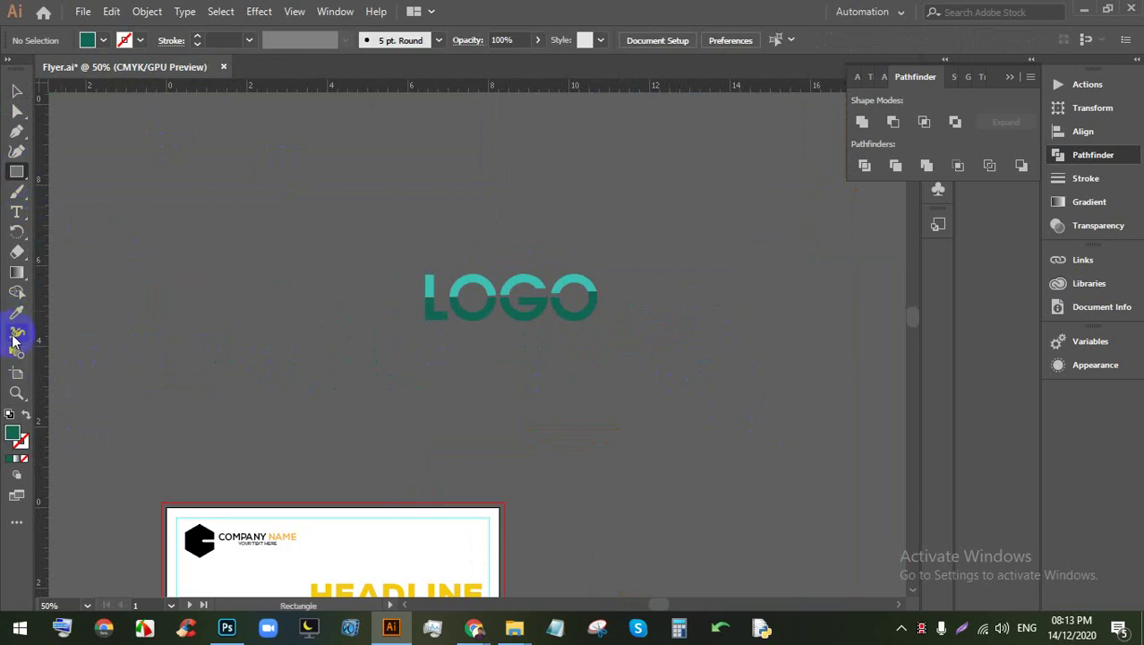
{"action": "left_click", "coordinate": [16, 372]}
{"action": "left_click_drag", "start_coordinate": [102, 203], "coordinate": [867, 437]}
{"action": "left_click", "coordinate": [17, 90]}
Step: Recolour all the lower halves of LOGO to the brighter green #0e9b80
{"action": "scroll", "coordinate": [582, 309], "scroll_direction": "up", "scroll_amount": 3}
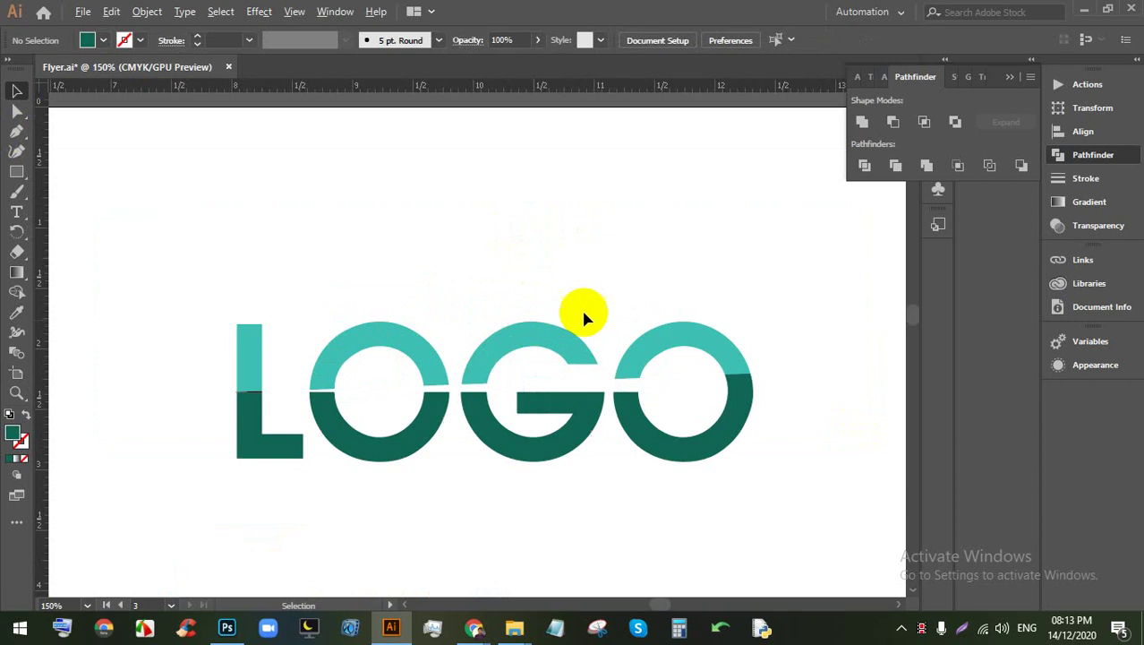
{"action": "left_click_drag", "start_coordinate": [521, 432], "coordinate": [500, 311]}
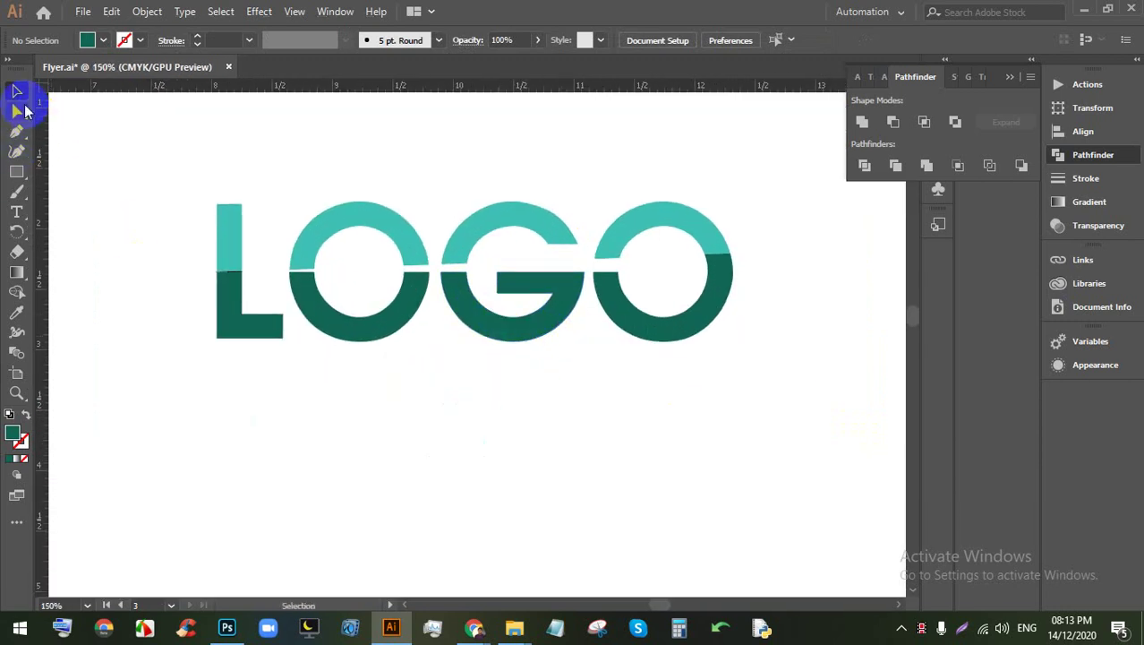
{"action": "left_click_drag", "start_coordinate": [788, 363], "coordinate": [98, 294]}
{"action": "double_click", "coordinate": [15, 437]}
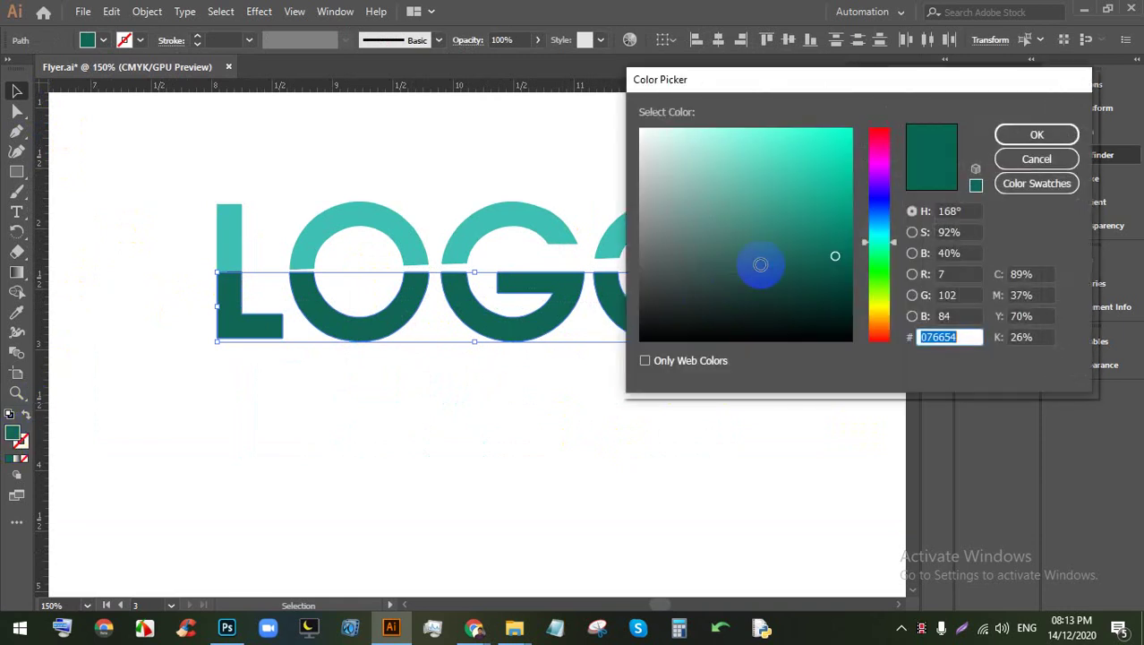
{"action": "left_click", "coordinate": [833, 212]}
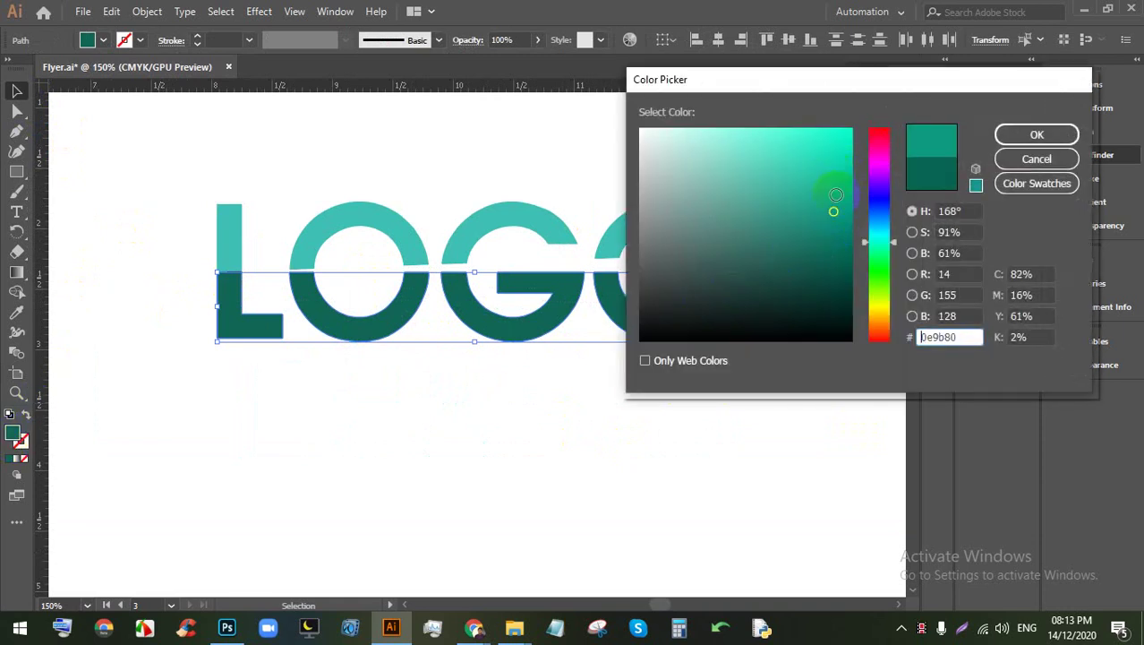
{"action": "left_click", "coordinate": [1031, 132]}
Step: Eyedrop the lighter green onto the small piece on the right O
{"action": "left_click", "coordinate": [756, 354]}
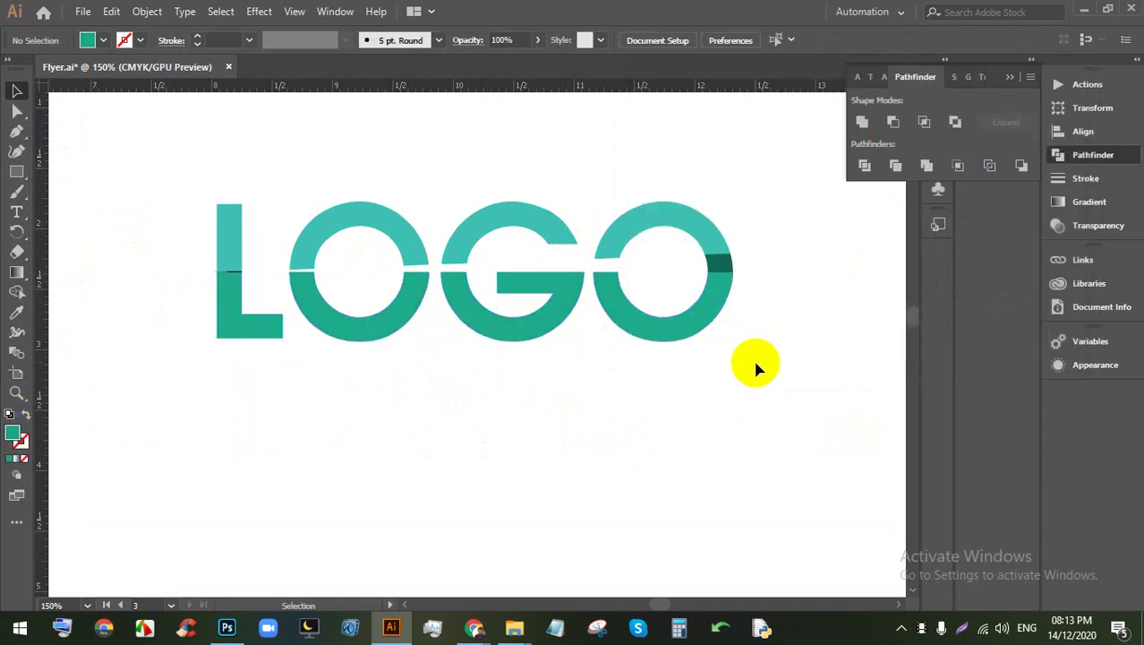
{"action": "left_click", "coordinate": [717, 269]}
{"action": "left_click", "coordinate": [16, 312]}
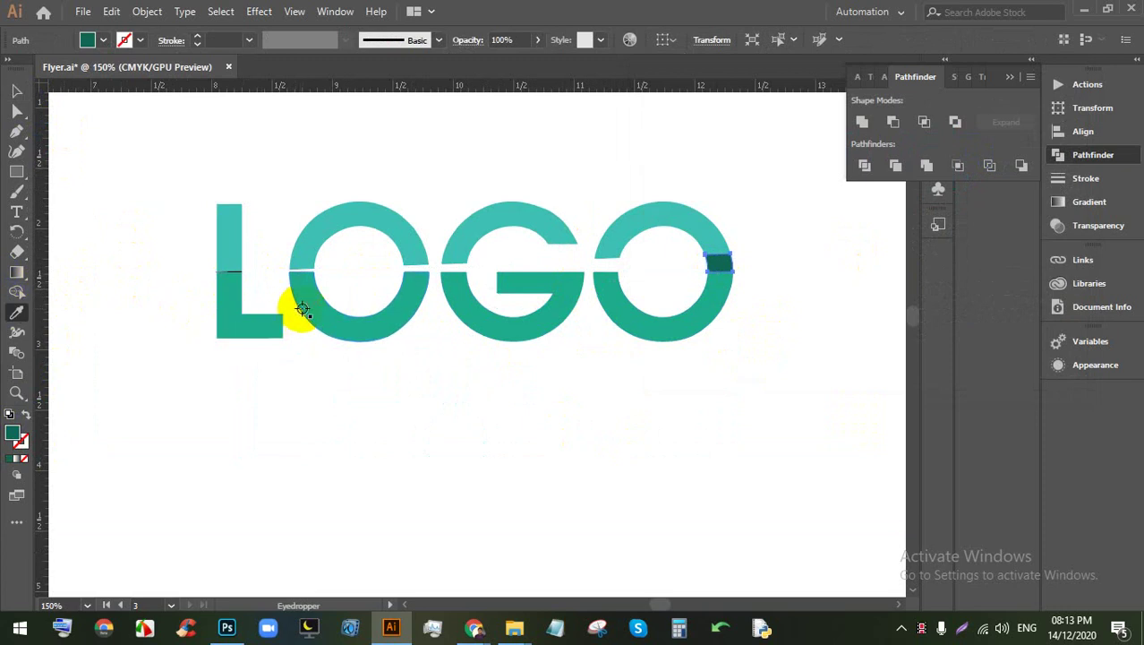
{"action": "left_click", "coordinate": [302, 310]}
{"action": "left_click", "coordinate": [16, 91]}
{"action": "left_click", "coordinate": [133, 174]}
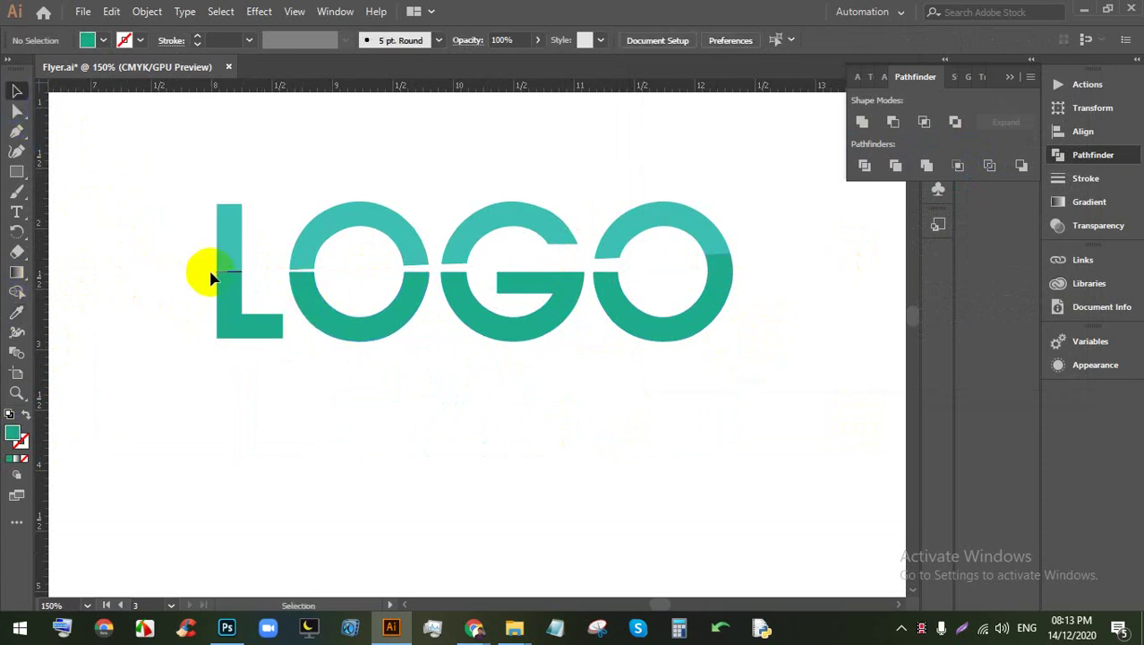
Step: Delete the thin black sliver along the L's slanted cut
{"action": "scroll", "coordinate": [211, 278], "scroll_direction": "up", "scroll_amount": 6}
{"action": "left_click", "coordinate": [346, 366]}
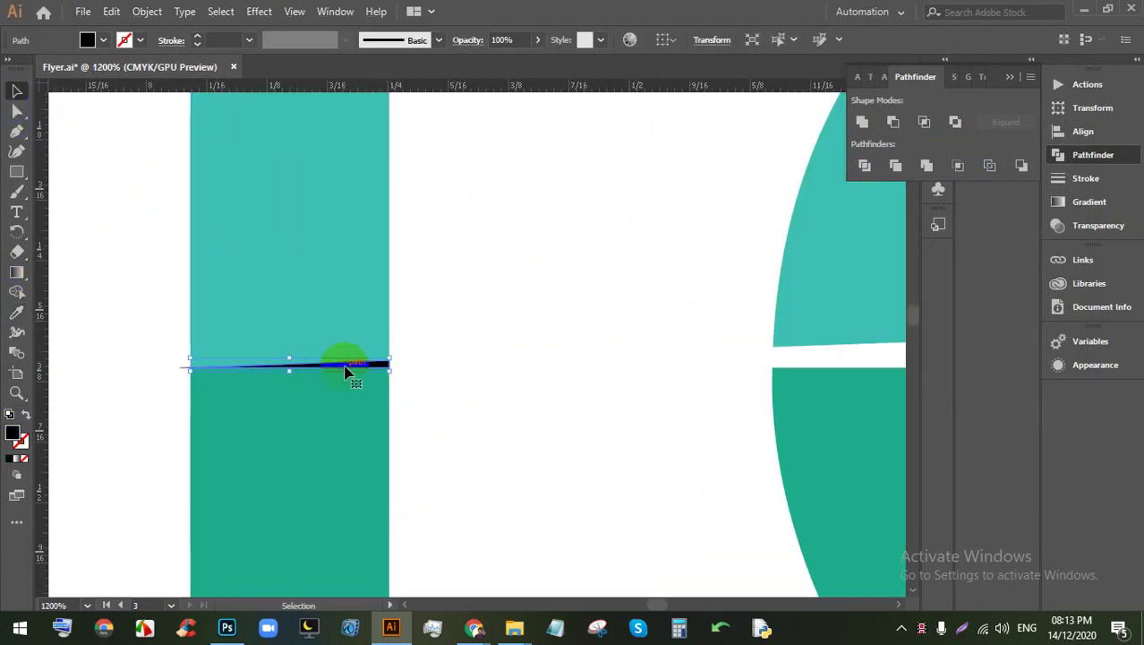
{"action": "key", "text": "Delete"}
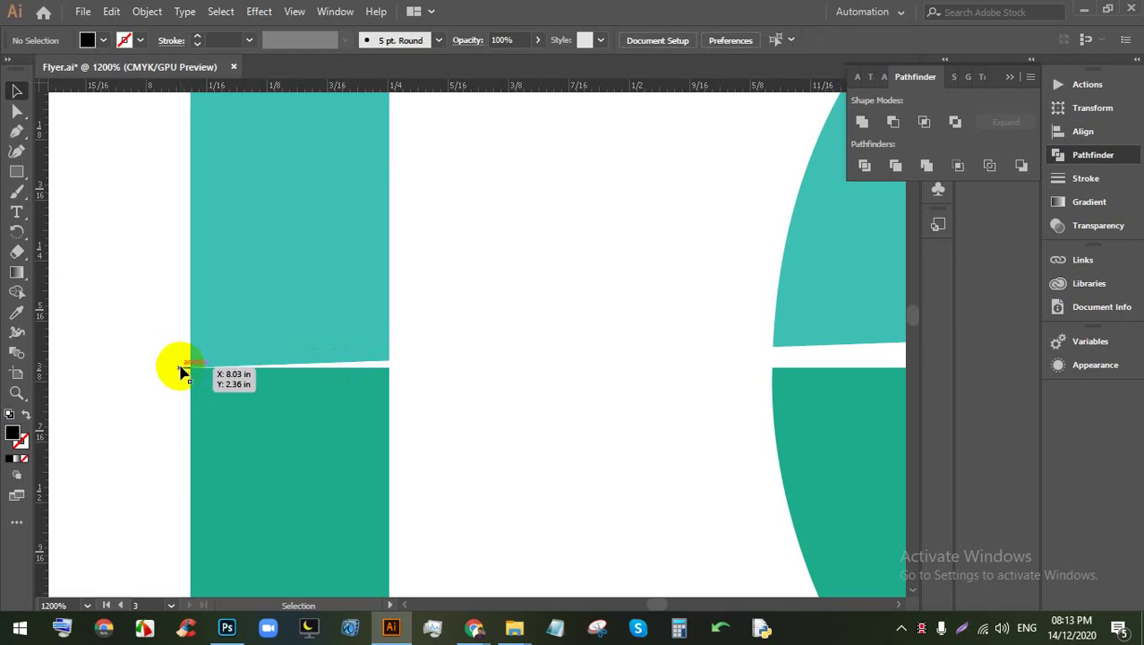
{"action": "scroll", "coordinate": [181, 372], "scroll_direction": "down", "scroll_amount": 7}
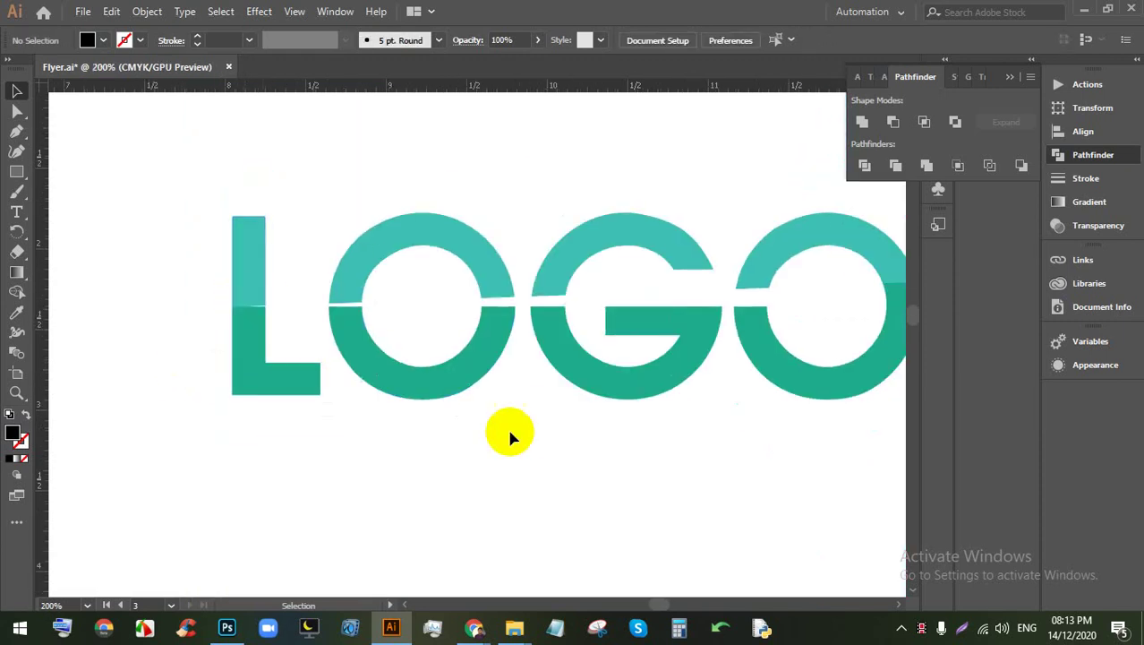
{"action": "scroll", "coordinate": [512, 402], "scroll_direction": "up", "scroll_amount": 2}
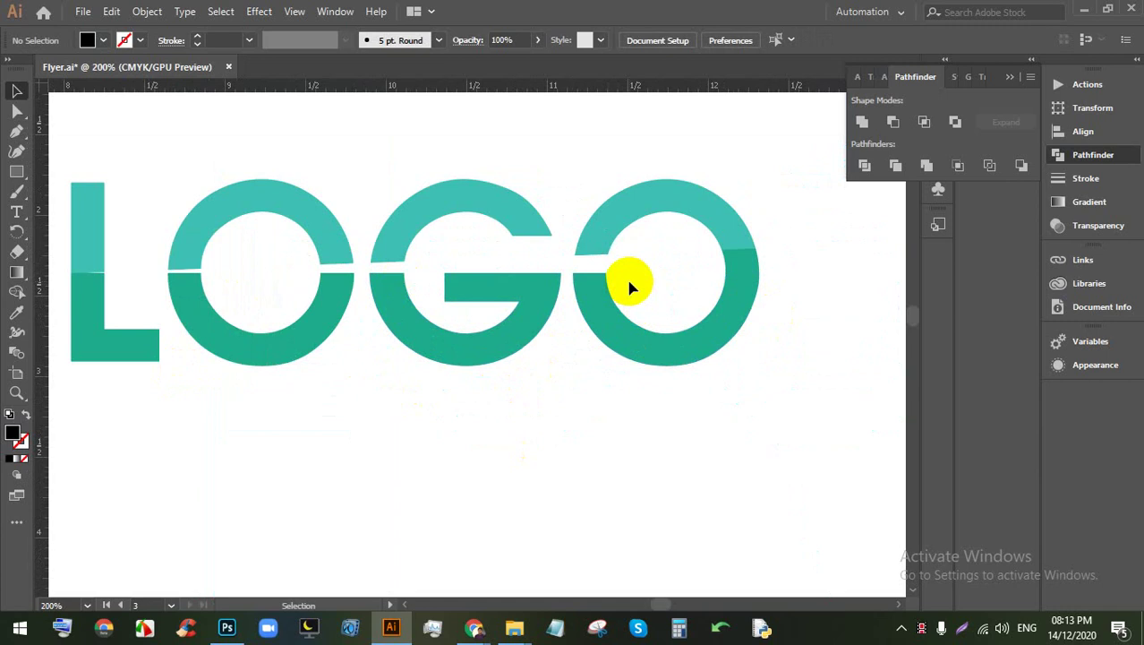
{"action": "scroll", "coordinate": [614, 282], "scroll_direction": "down", "scroll_amount": 1}
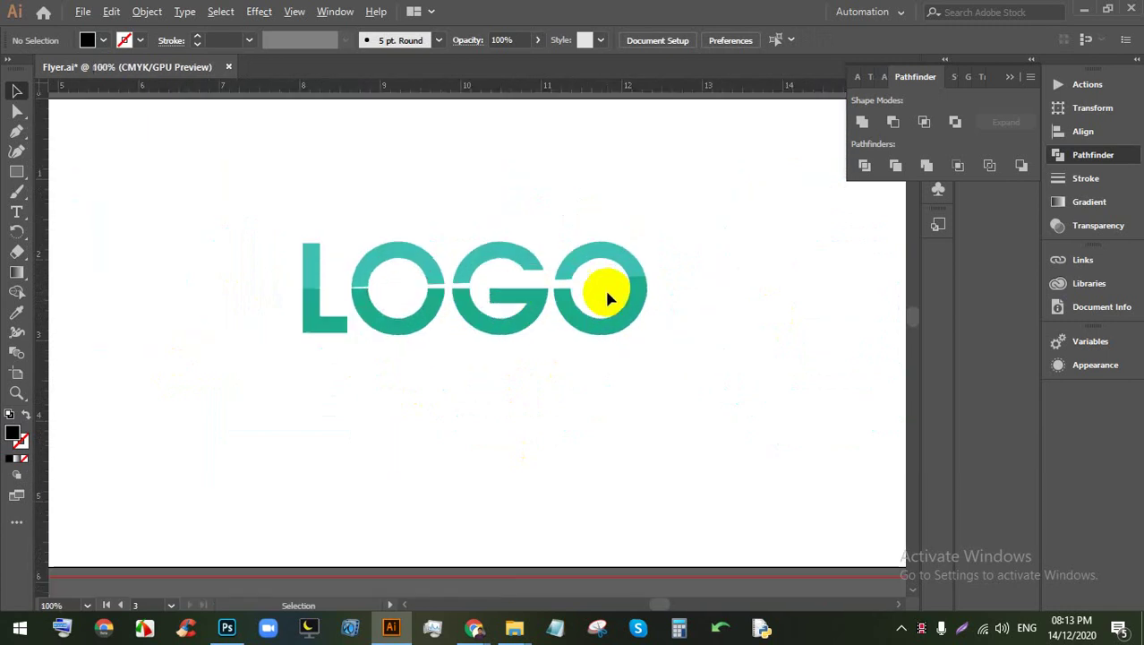
{"action": "scroll", "coordinate": [627, 291], "scroll_direction": "up", "scroll_amount": 1}
{"action": "scroll", "coordinate": [349, 296], "scroll_direction": "down", "scroll_amount": 1}
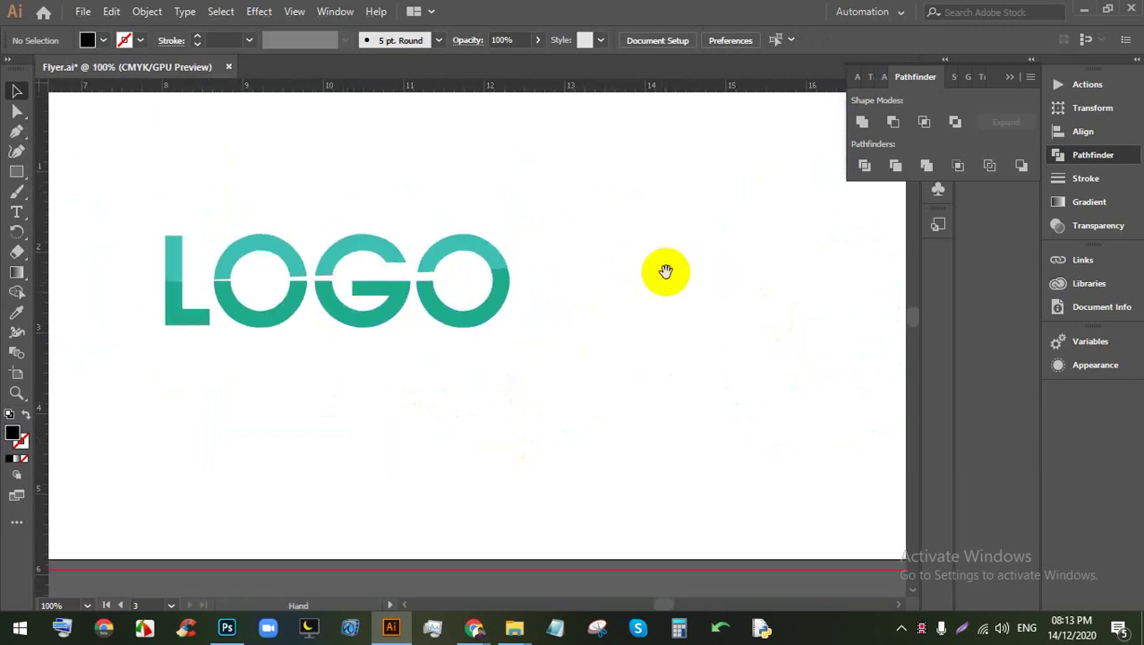
{"action": "scroll", "coordinate": [626, 305], "scroll_direction": "up", "scroll_amount": 1}
Step: Draw a large black circle on empty canvas beside LOGO, then delete it
{"action": "left_click_drag", "start_coordinate": [761, 309], "coordinate": [389, 385]}
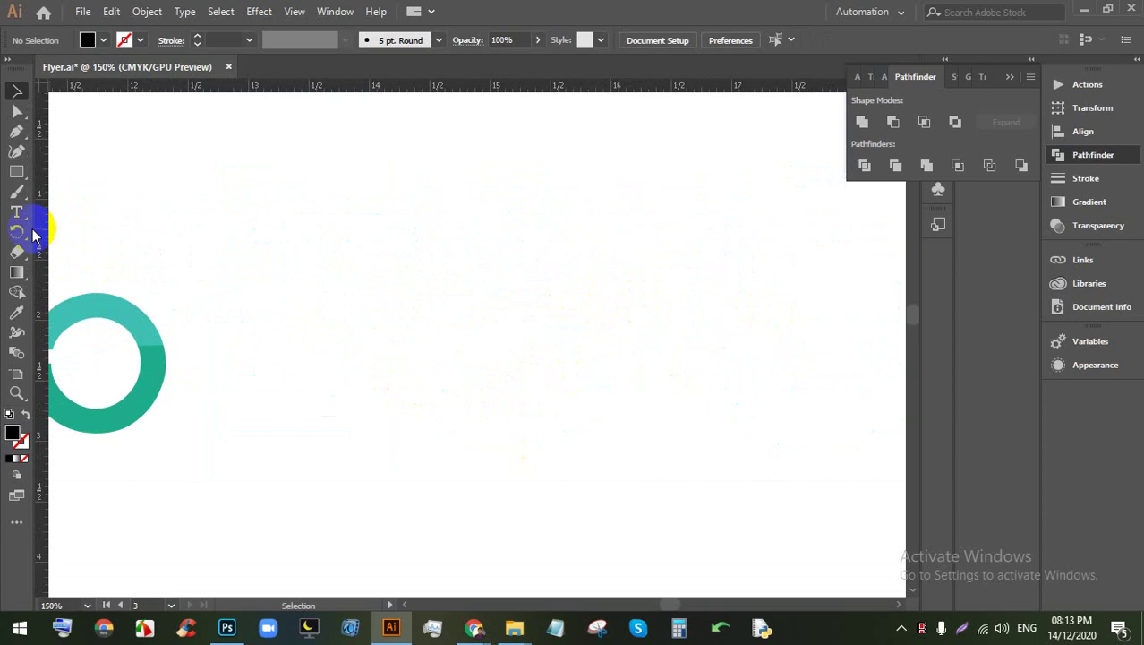
{"action": "left_click_drag", "start_coordinate": [17, 171], "coordinate": [63, 186]}
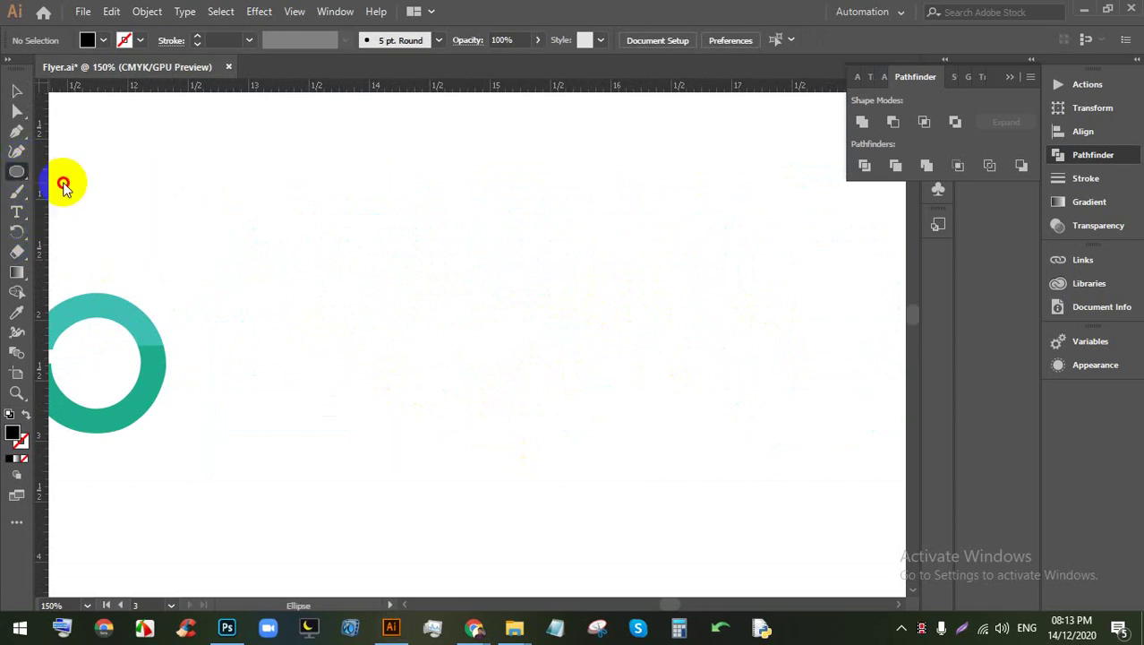
{"action": "mouse_move", "coordinate": [380, 229]}
{"action": "left_mouse_down"}
{"action": "mouse_move", "coordinate": [616, 401]}
{"action": "mouse_move", "coordinate": [652, 401]}
{"action": "left_mouse_up"}
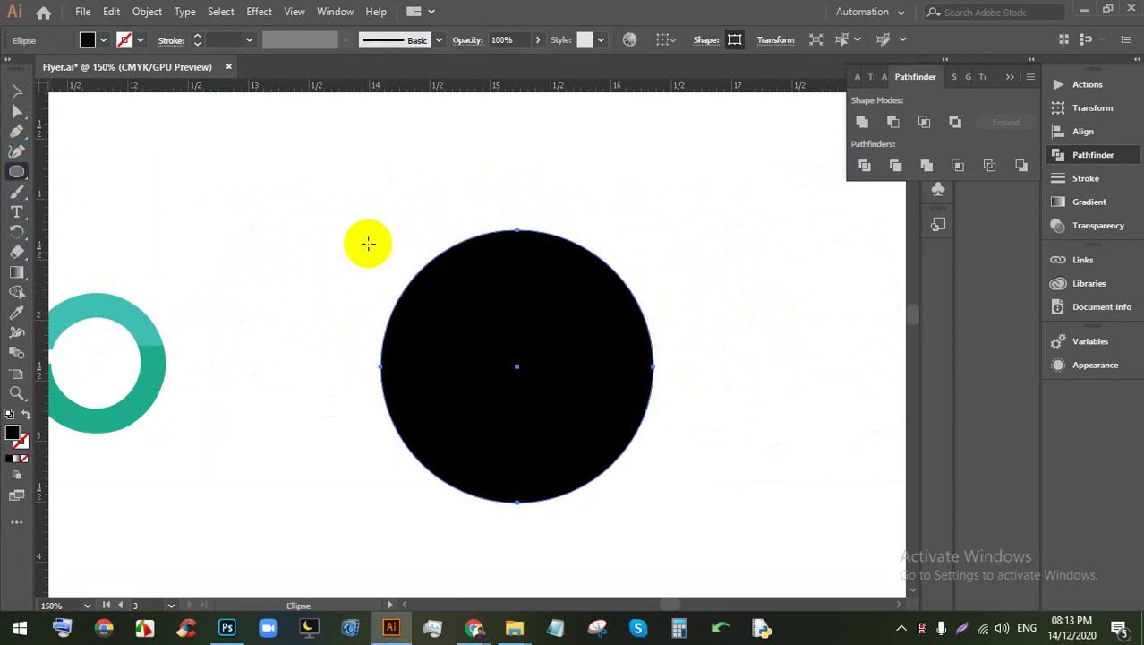
{"action": "left_click", "coordinate": [16, 90]}
{"action": "key", "text": "Delete"}
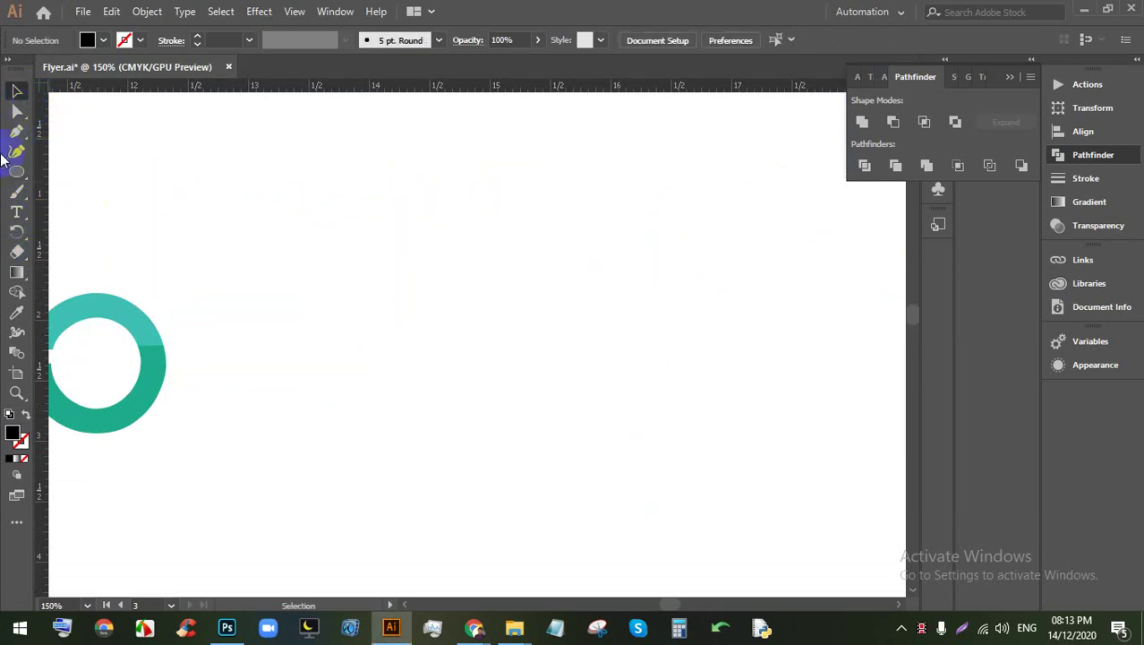
Step: Add a CLOUD text object and scale it to about 63 pt
{"action": "left_click", "coordinate": [16, 211]}
{"action": "left_click", "coordinate": [476, 279]}
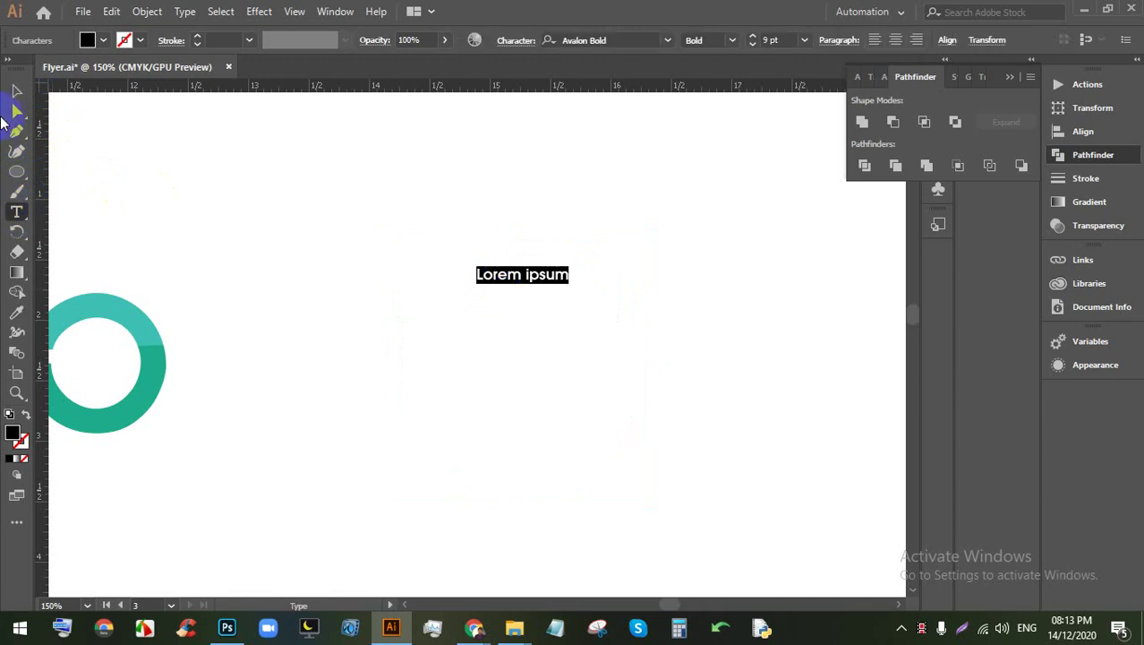
{"action": "key", "text": "Escape"}
{"action": "left_click_drag", "start_coordinate": [571, 286], "coordinate": [805, 383]}
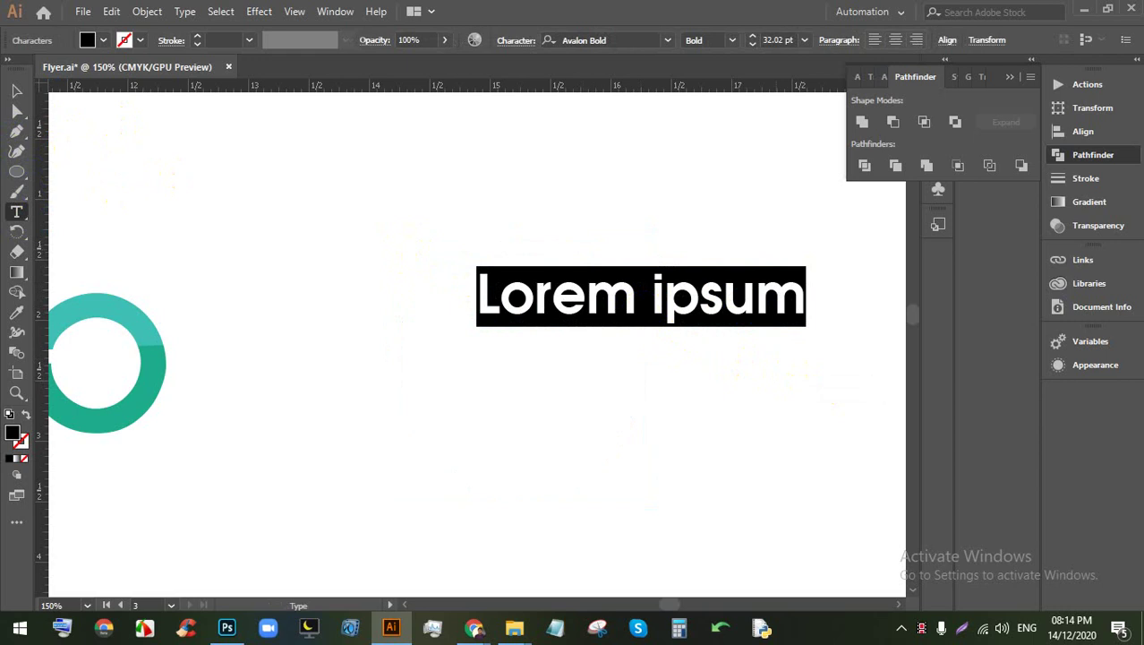
{"action": "type", "text": "CO"}
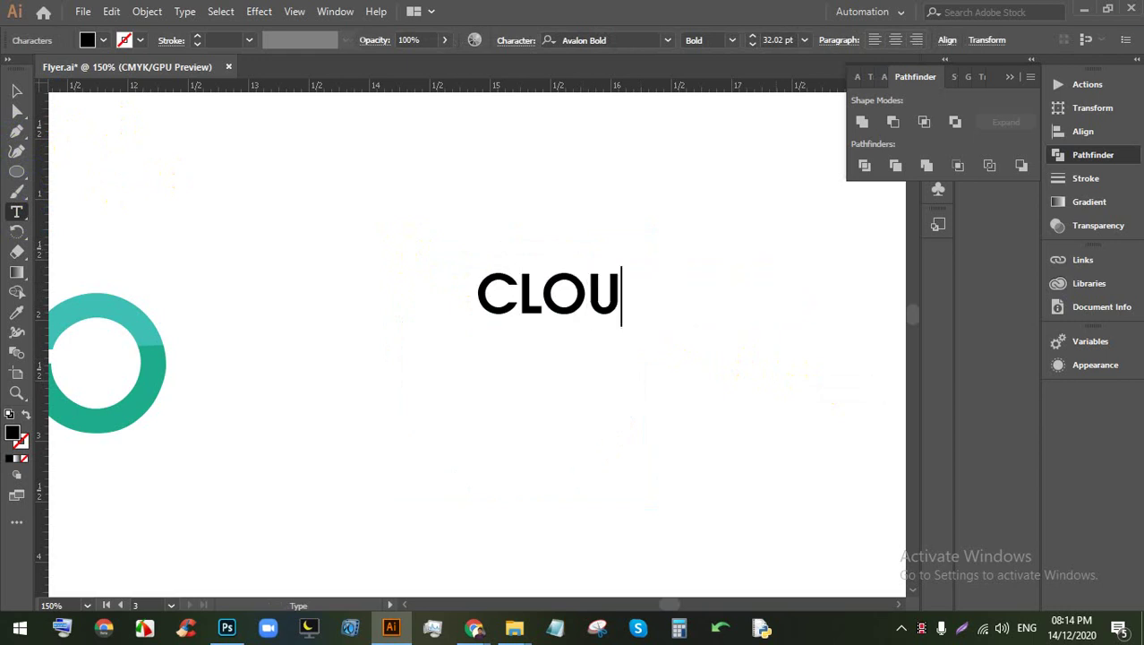
{"action": "left_click", "coordinate": [17, 90]}
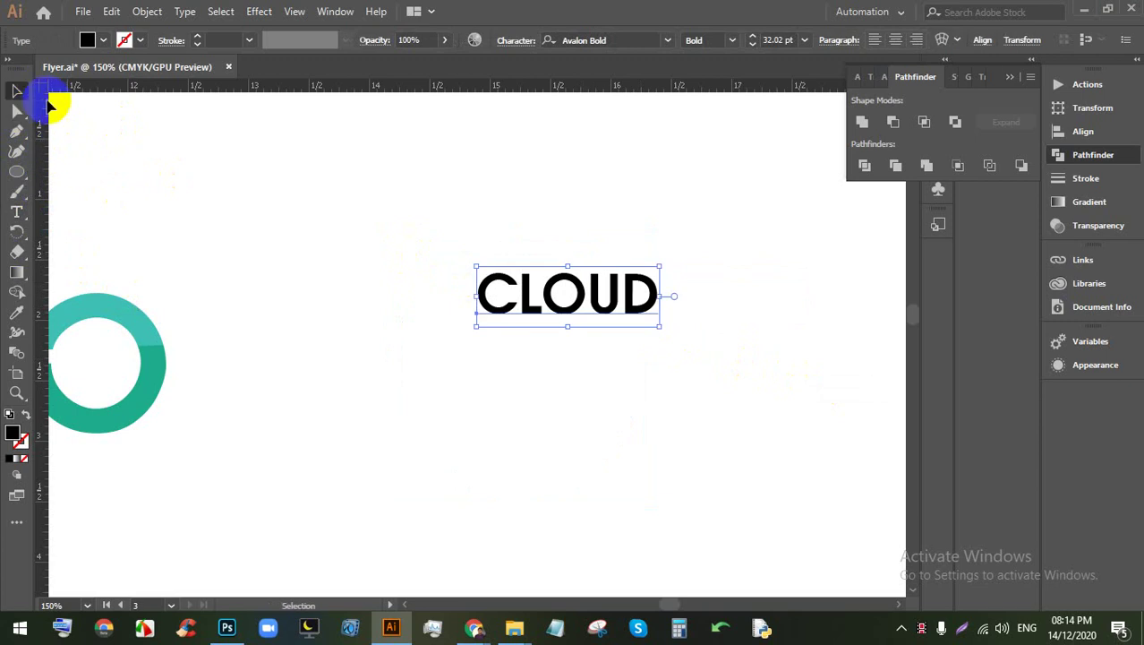
{"action": "left_click_drag", "start_coordinate": [563, 333], "coordinate": [564, 397]}
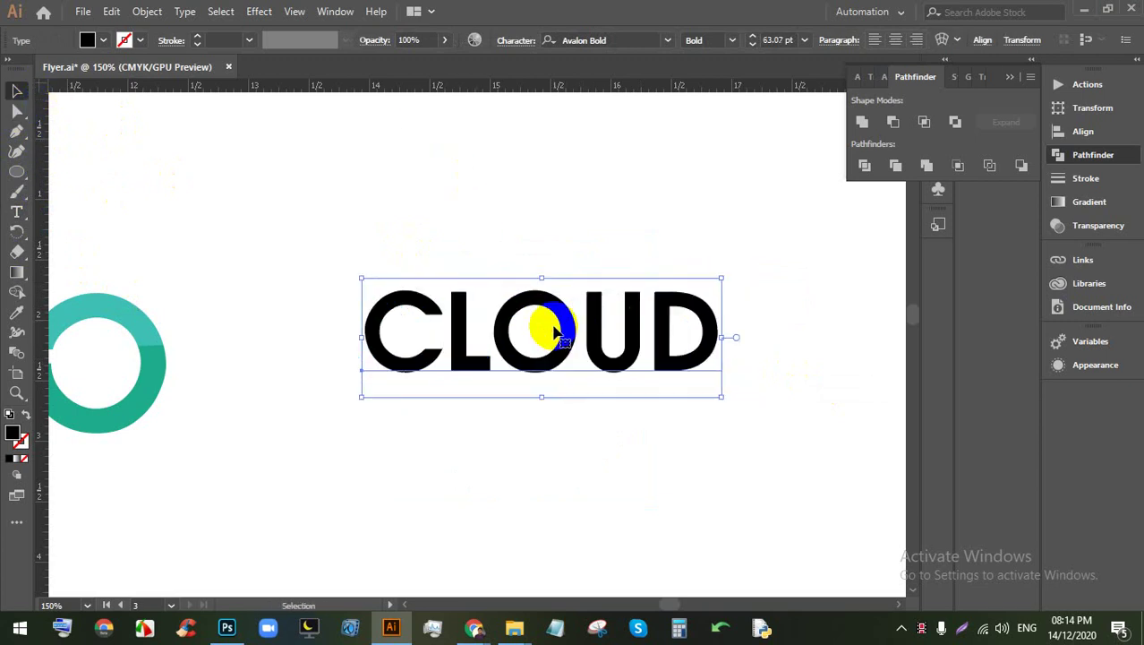
Step: Set the CLOUD text in the Bauhaus 93 font
{"action": "left_click", "coordinate": [668, 41]}
{"action": "scroll", "coordinate": [803, 280], "scroll_direction": "down", "scroll_amount": 10}
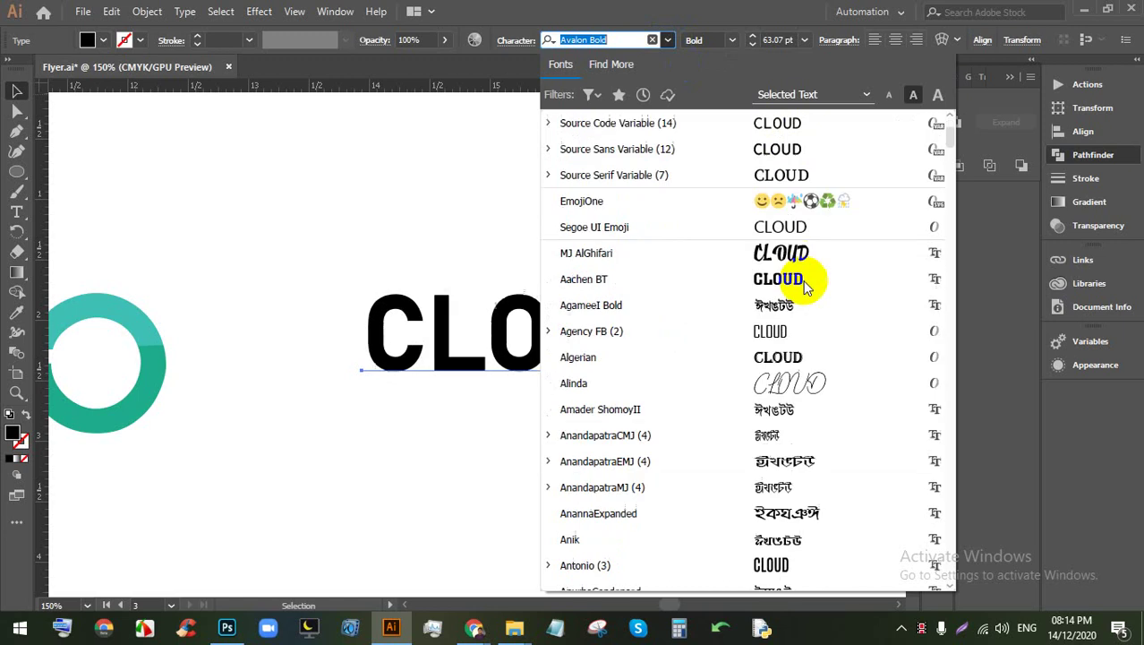
{"action": "scroll", "coordinate": [788, 394], "scroll_direction": "down", "scroll_amount": 3}
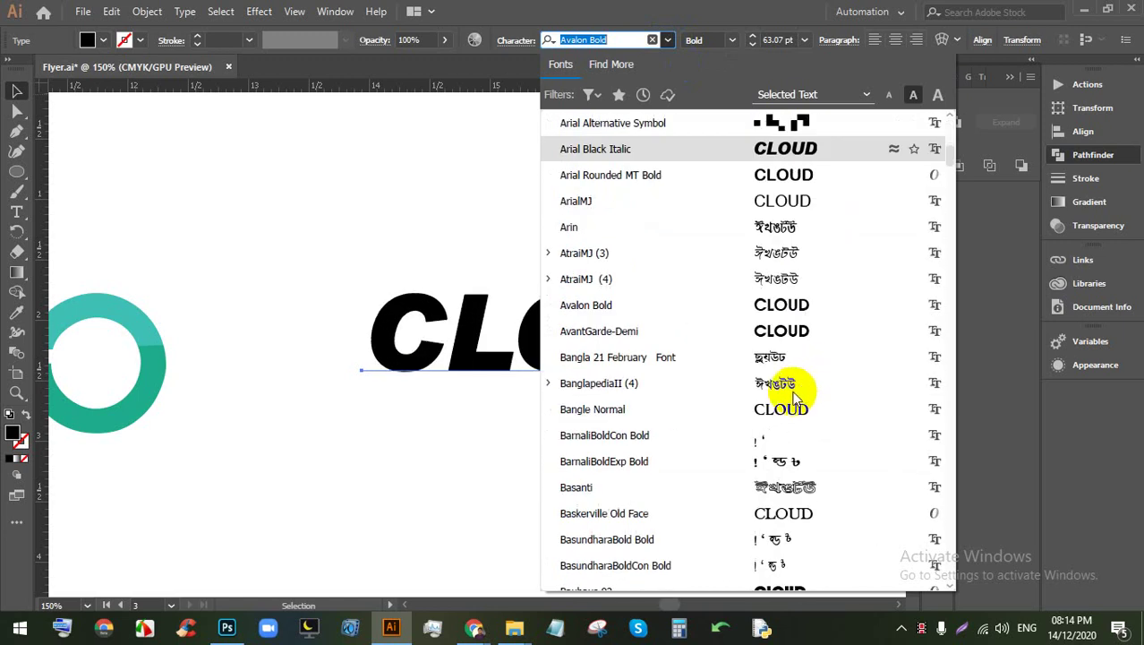
{"action": "scroll", "coordinate": [784, 333], "scroll_direction": "down", "scroll_amount": 3}
{"action": "left_click", "coordinate": [781, 356]}
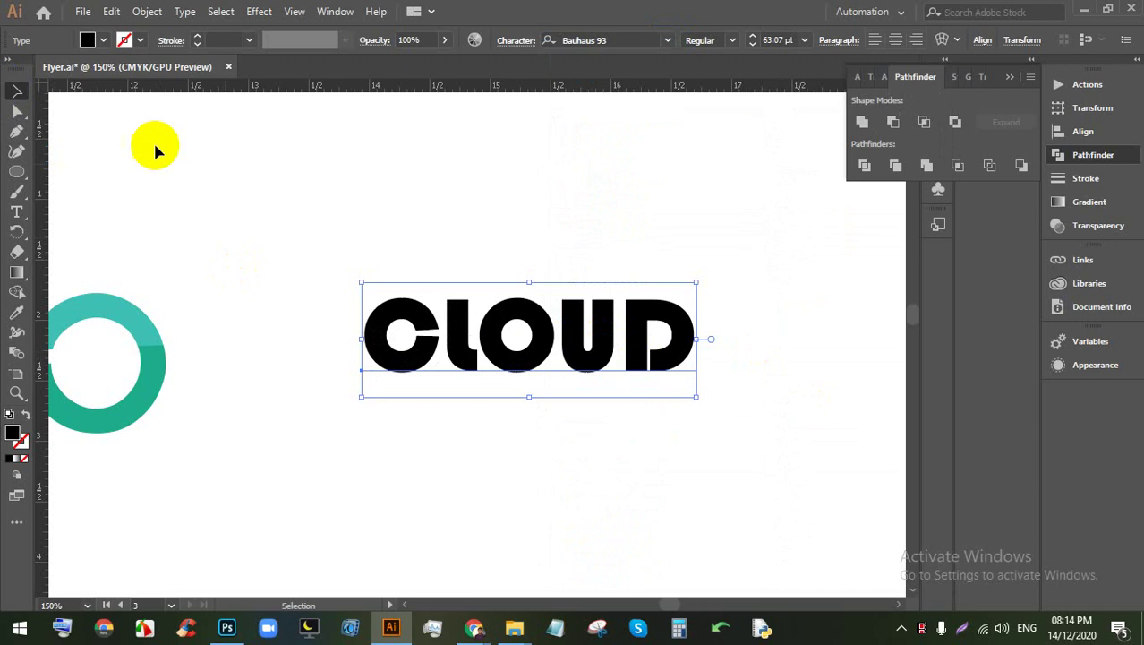
{"action": "left_click", "coordinate": [459, 378]}
Step: Draw a small black circle with the Ellipse tool just above the O of CLOUD
{"action": "scroll", "coordinate": [255, 389], "scroll_direction": "up", "scroll_amount": 1}
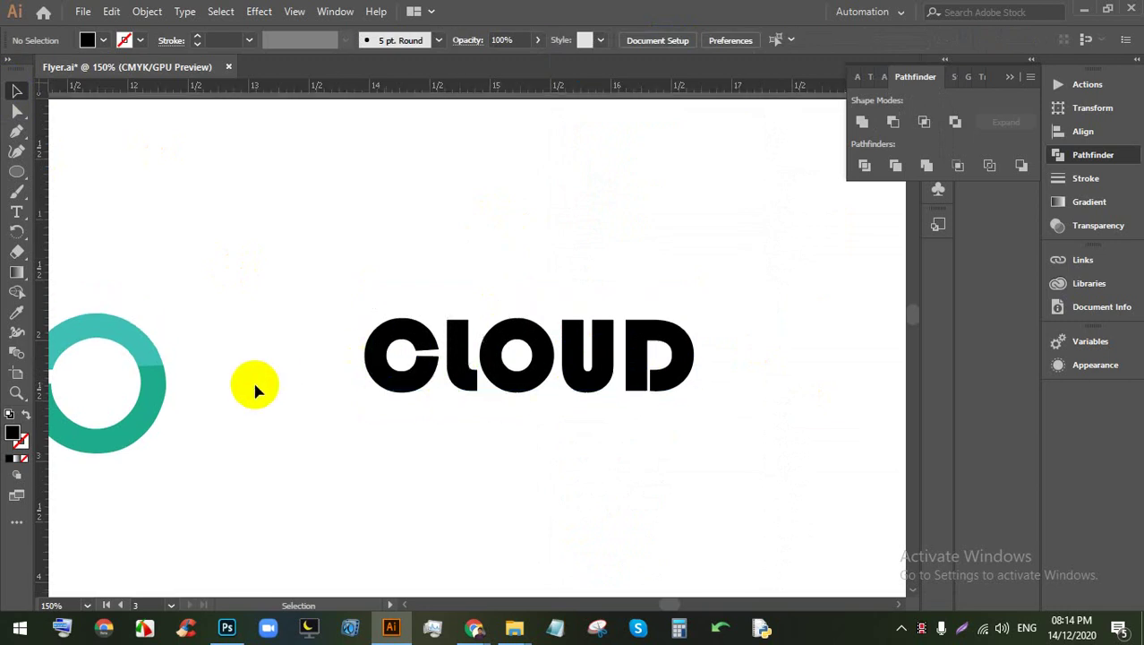
{"action": "scroll", "coordinate": [254, 390], "scroll_direction": "up", "scroll_amount": 1}
{"action": "left_click", "coordinate": [417, 412]}
{"action": "scroll", "coordinate": [461, 414], "scroll_direction": "up", "scroll_amount": 2}
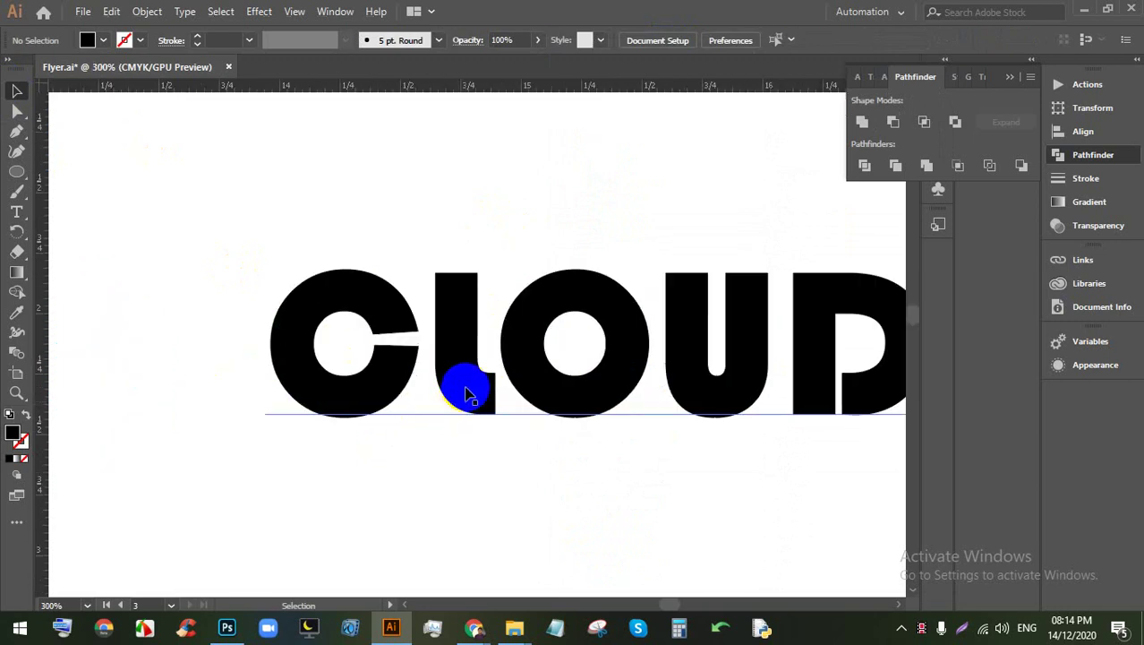
{"action": "scroll", "coordinate": [474, 389], "scroll_direction": "down", "scroll_amount": 1}
{"action": "scroll", "coordinate": [651, 357], "scroll_direction": "up", "scroll_amount": 2}
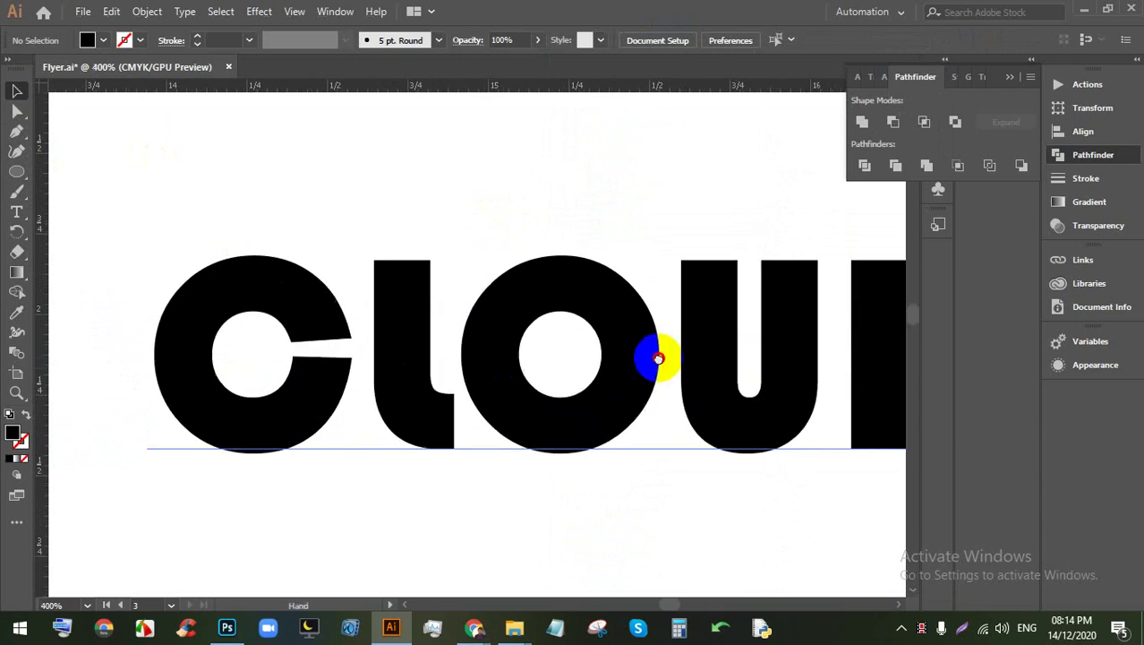
{"action": "scroll", "coordinate": [485, 340], "scroll_direction": "down", "scroll_amount": 3}
{"action": "scroll", "coordinate": [417, 336], "scroll_direction": "up", "scroll_amount": 1}
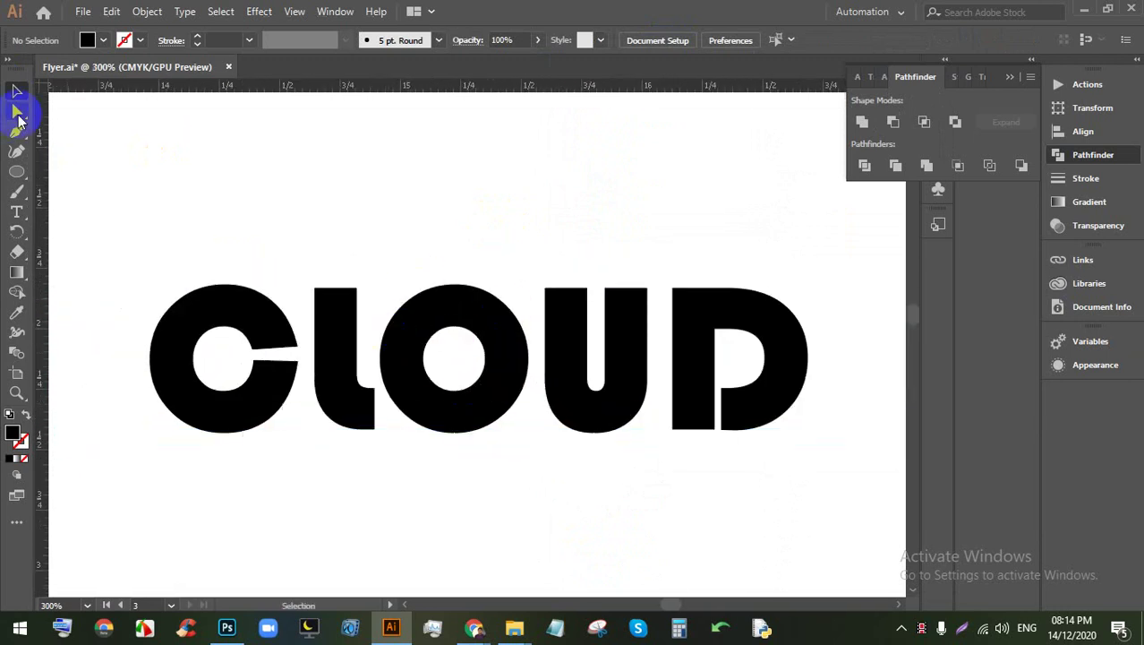
{"action": "left_click", "coordinate": [18, 174]}
{"action": "scroll", "coordinate": [393, 249], "scroll_direction": "up", "scroll_amount": 2}
{"action": "left_click_drag", "start_coordinate": [369, 275], "coordinate": [484, 401]}
Step: Move the circle onto the O's top and slide a copy across beside it
{"action": "left_click", "coordinate": [16, 90]}
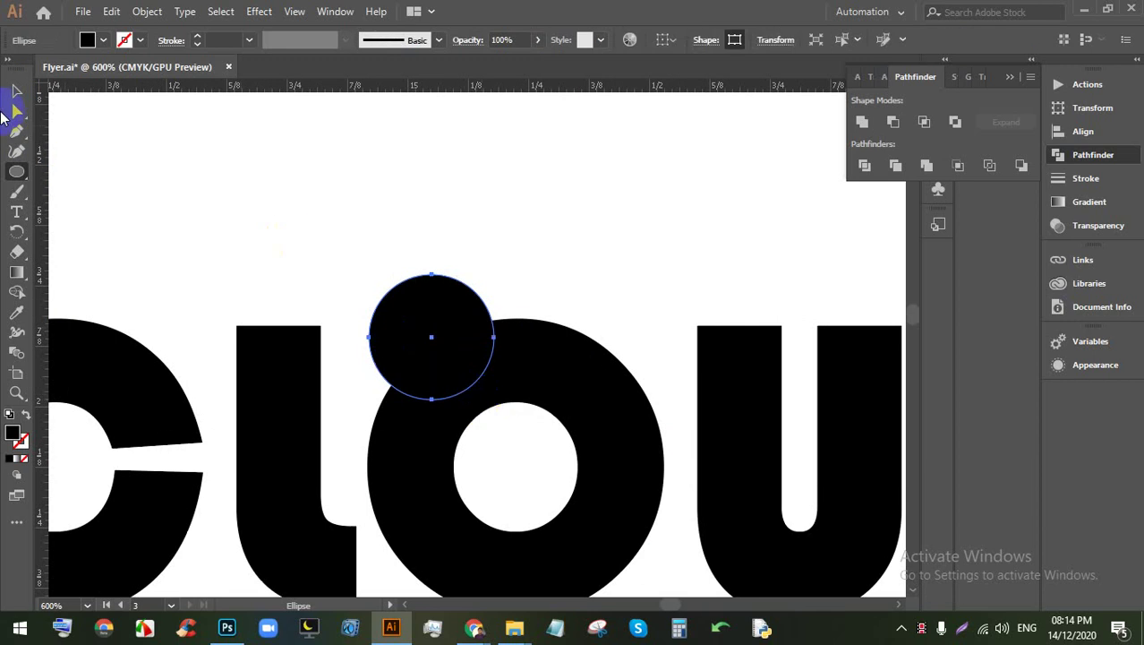
{"action": "left_click", "coordinate": [255, 224]}
{"action": "left_click", "coordinate": [417, 334]}
{"action": "left_click_drag", "start_coordinate": [418, 327], "coordinate": [525, 349]}
{"action": "key", "text": "ctrl+z"}
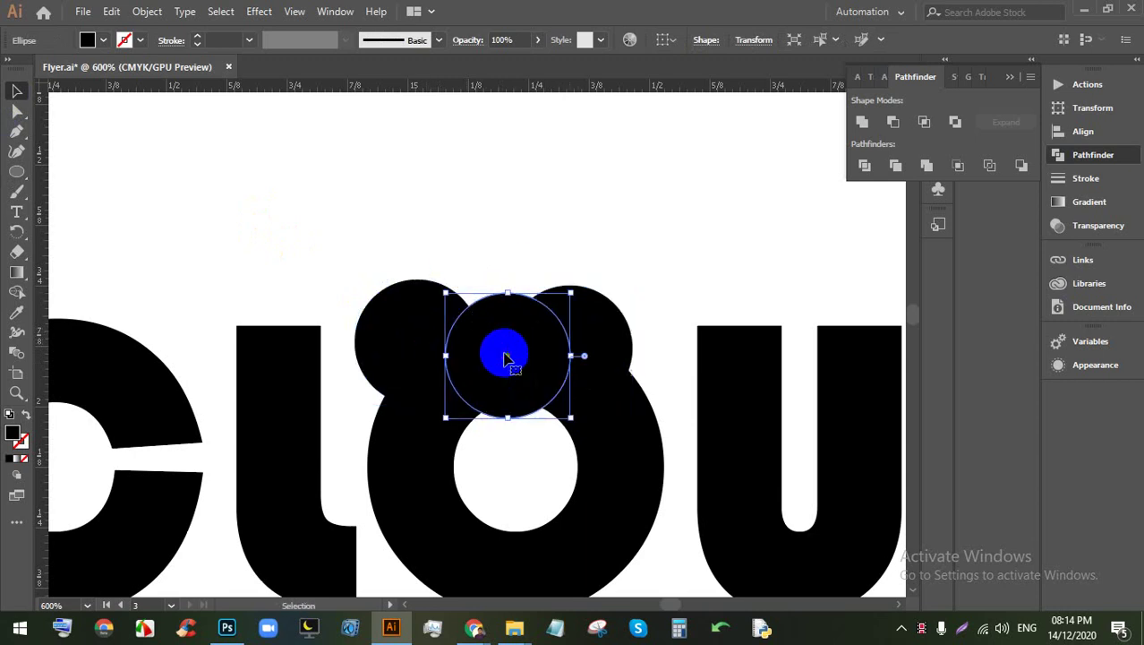
{"action": "scroll", "coordinate": [480, 281], "scroll_direction": "down", "scroll_amount": 2}
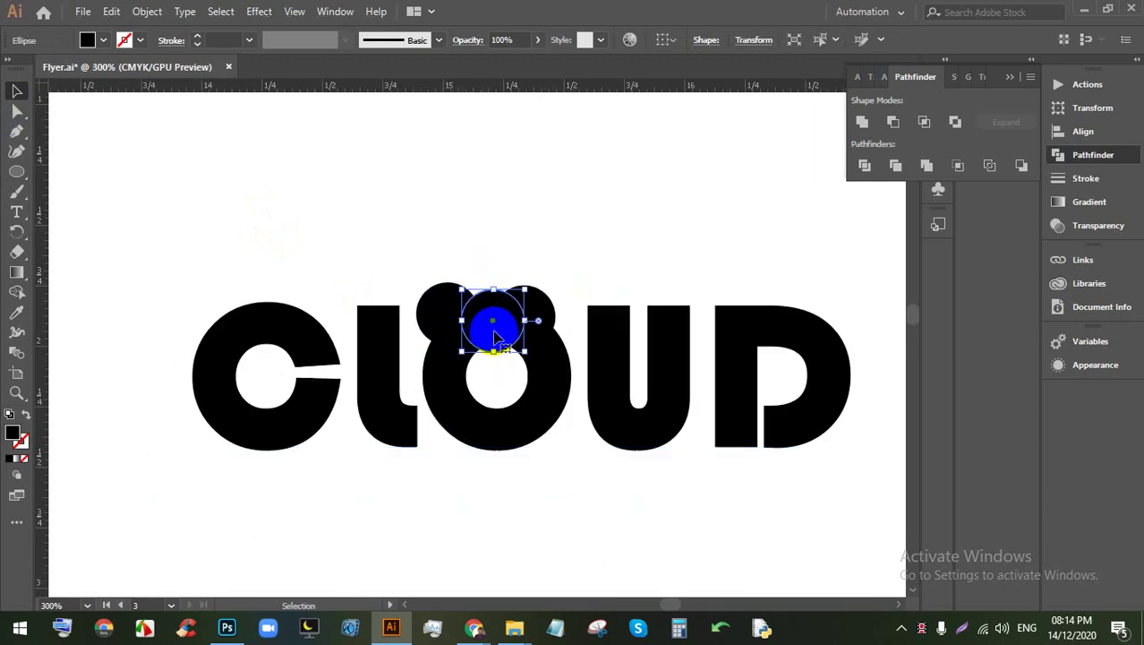
{"action": "scroll", "coordinate": [496, 335], "scroll_direction": "up", "scroll_amount": 1}
{"action": "left_click_drag", "start_coordinate": [508, 327], "coordinate": [555, 344]}
{"action": "scroll", "coordinate": [498, 298], "scroll_direction": "down", "scroll_amount": 1}
{"action": "left_click", "coordinate": [502, 436]}
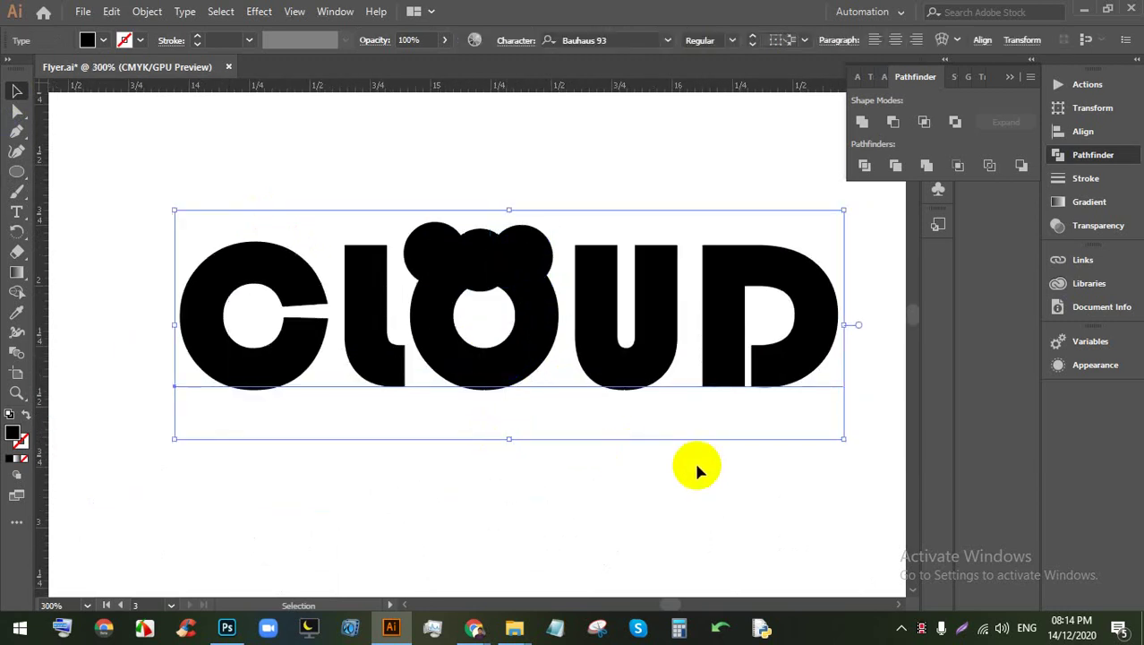
Step: Expand the CLOUD text and circles into outlined shapes and ungroup them
{"action": "left_click", "coordinate": [439, 260], "text": "shift"}
{"action": "left_click", "coordinate": [147, 11]}
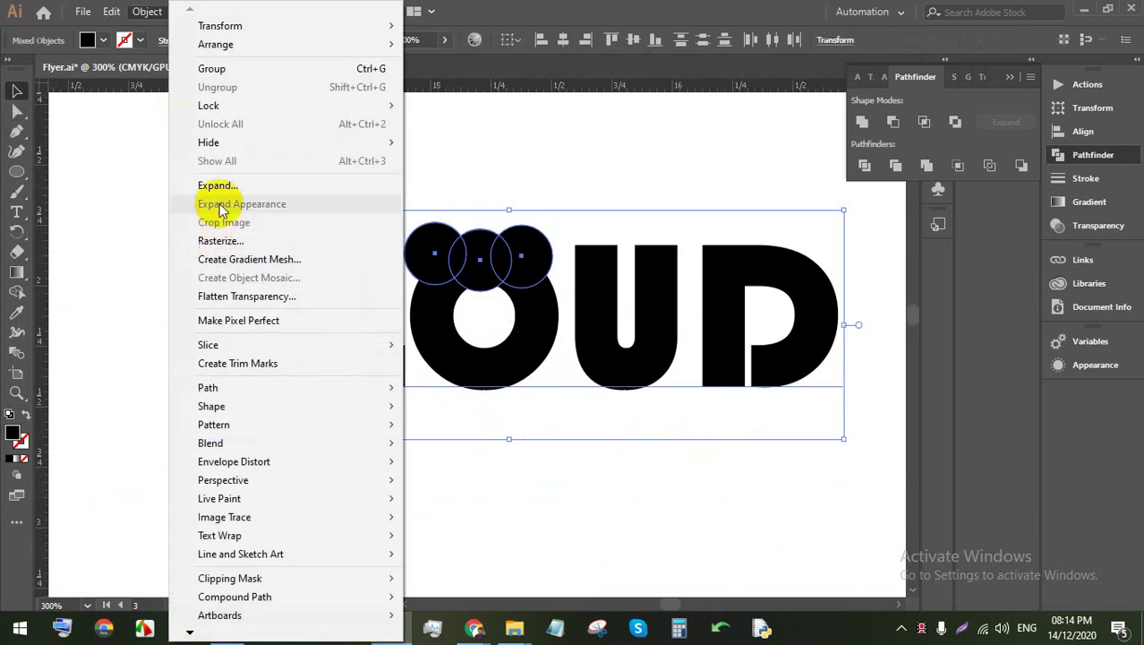
{"action": "left_click", "coordinate": [217, 185]}
{"action": "left_click", "coordinate": [532, 409]}
{"action": "left_click", "coordinate": [747, 416]}
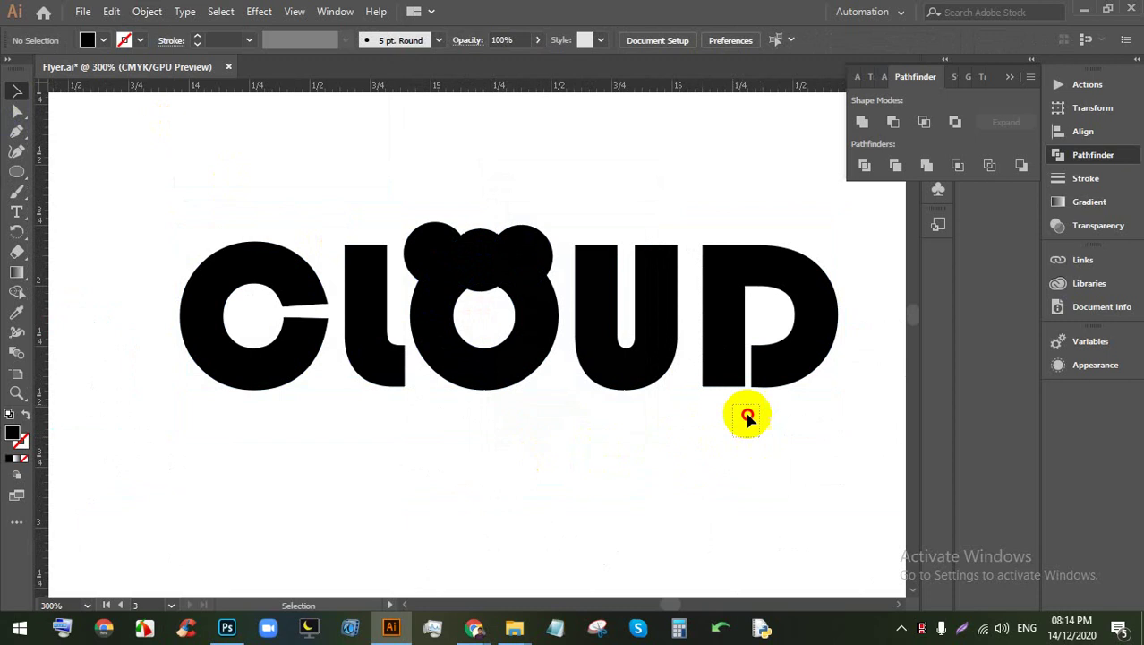
{"action": "left_click_drag", "start_coordinate": [748, 416], "coordinate": [269, 204]}
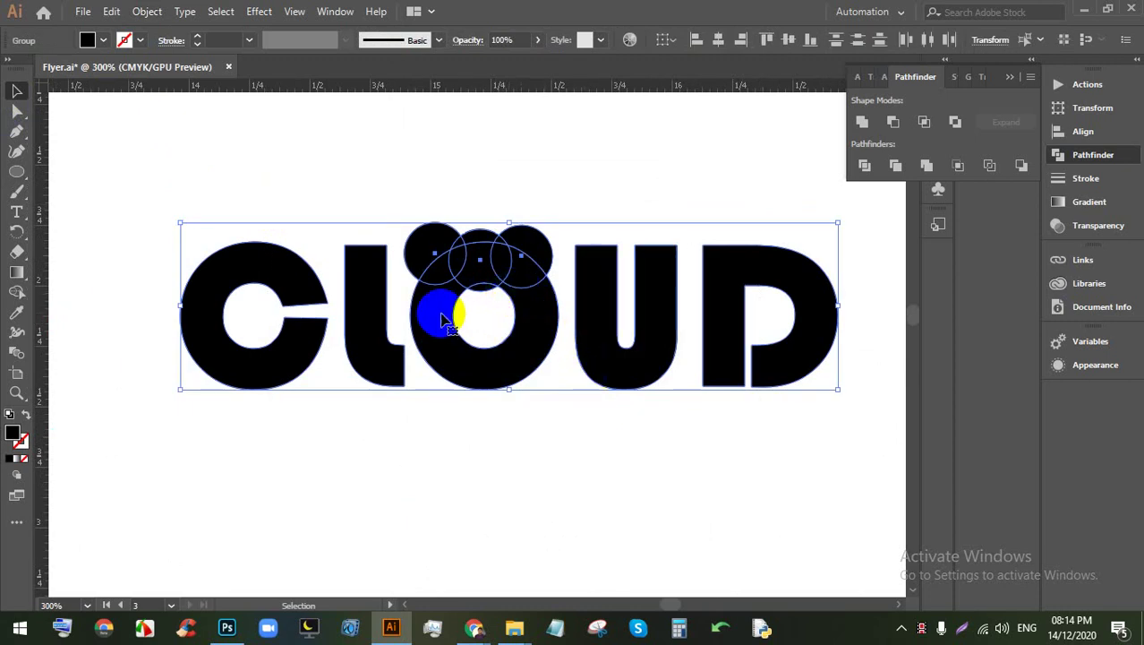
{"action": "right_click", "coordinate": [448, 313]}
{"action": "left_click", "coordinate": [524, 434]}
{"action": "left_click", "coordinate": [630, 459]}
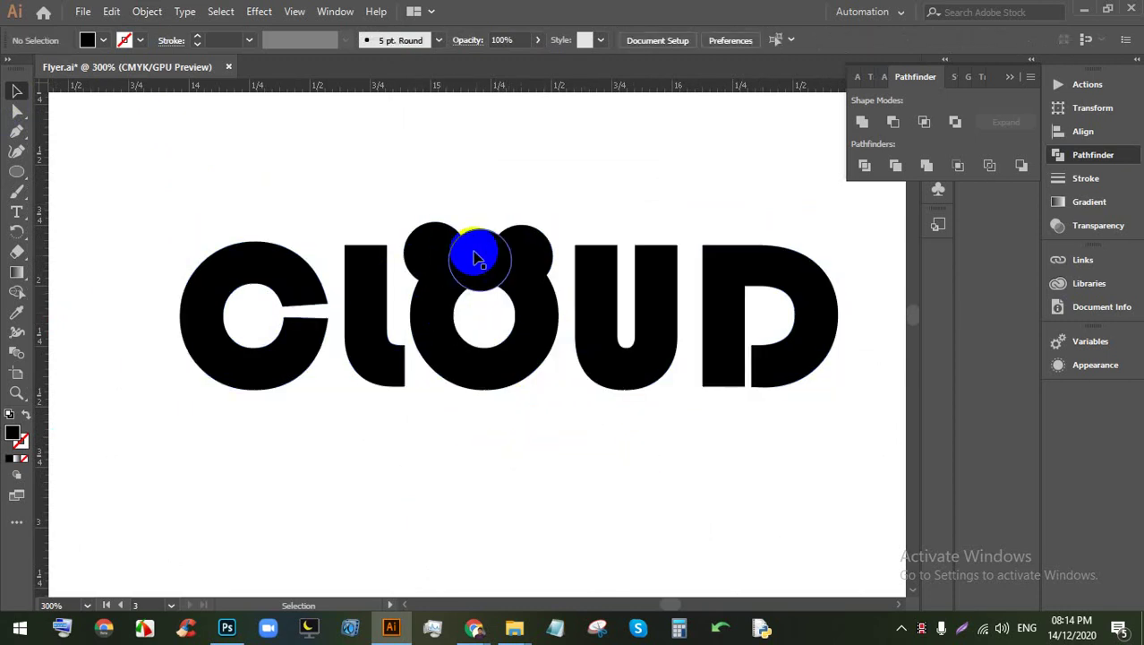
{"action": "left_click_drag", "start_coordinate": [473, 255], "coordinate": [500, 327]}
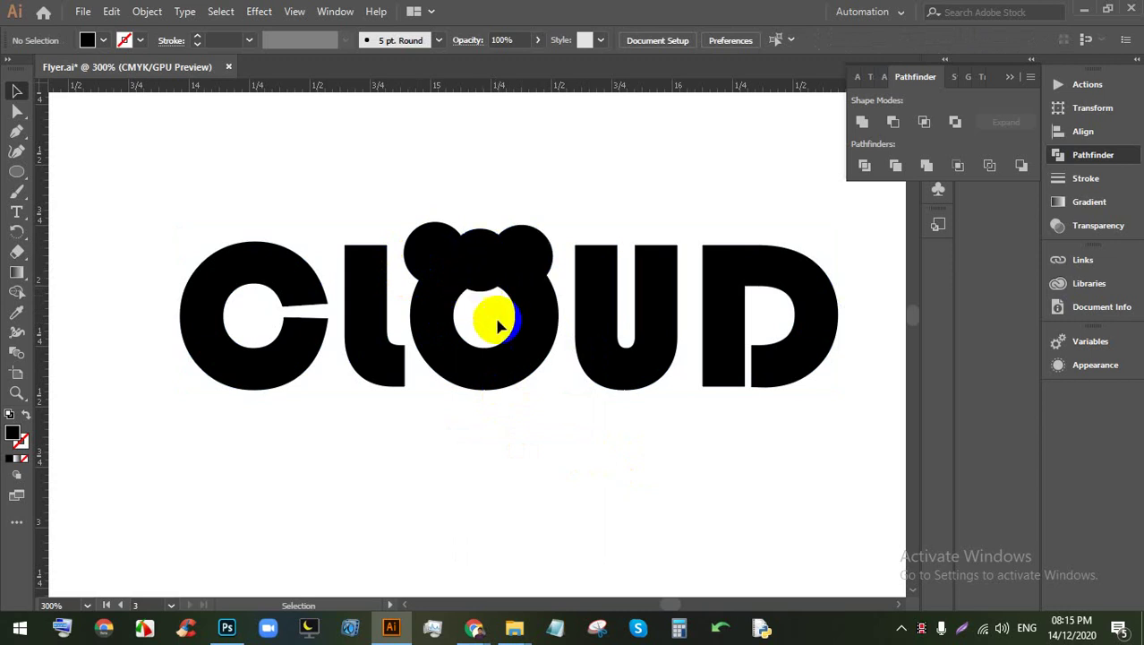
Step: Split the CLOUD shapes with Pathfinder Divide and ungroup the resulting pieces
{"action": "scroll", "coordinate": [373, 281], "scroll_direction": "down", "scroll_amount": 5}
{"action": "scroll", "coordinate": [524, 317], "scroll_direction": "up", "scroll_amount": 3}
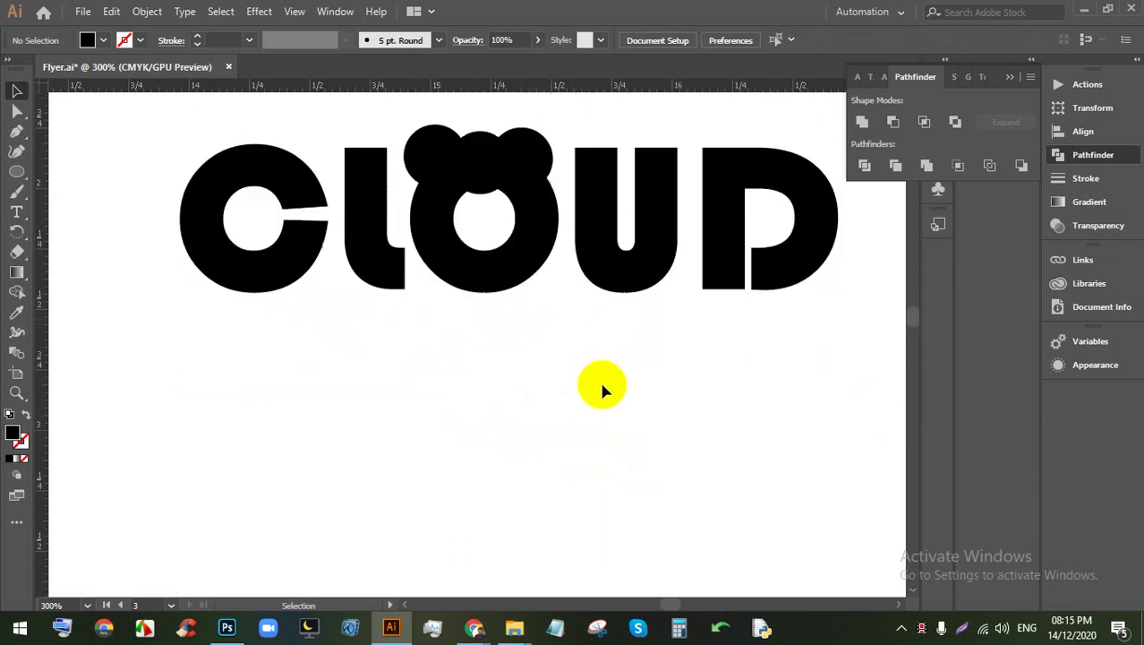
{"action": "left_click_drag", "start_coordinate": [705, 342], "coordinate": [157, 206]}
{"action": "left_click", "coordinate": [865, 166]}
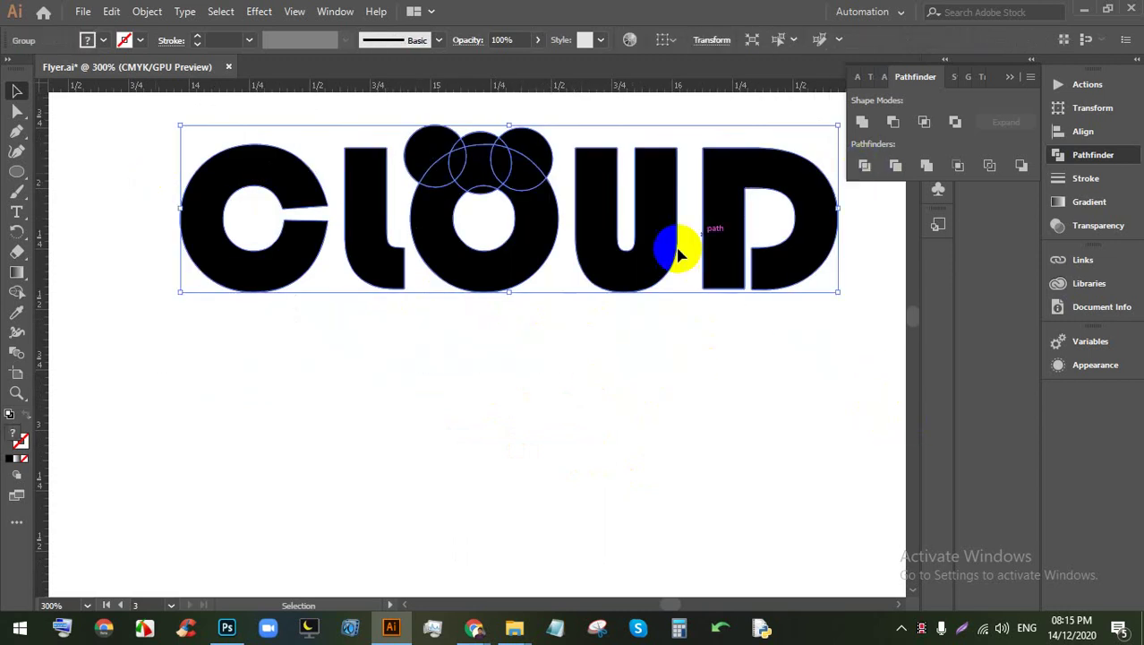
{"action": "left_click", "coordinate": [548, 360]}
{"action": "left_click", "coordinate": [479, 197]}
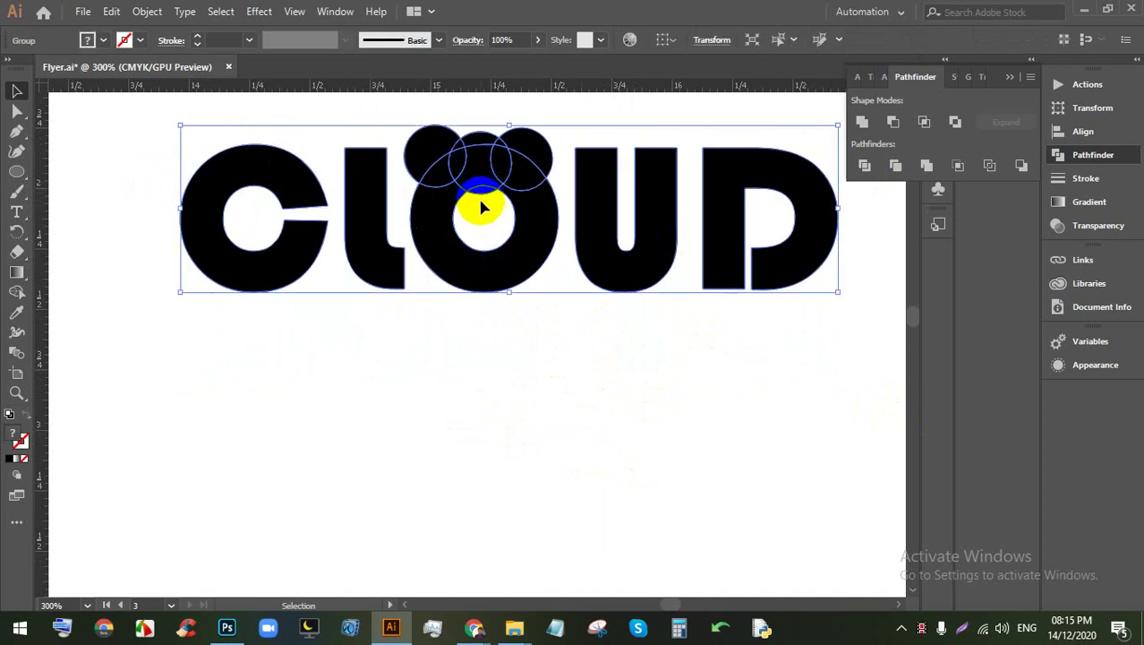
{"action": "right_click", "coordinate": [481, 207]}
{"action": "left_click", "coordinate": [501, 333]}
Step: Pull the loose piece off the O's top, leaving one circle at its upper-left
{"action": "left_click", "coordinate": [525, 322]}
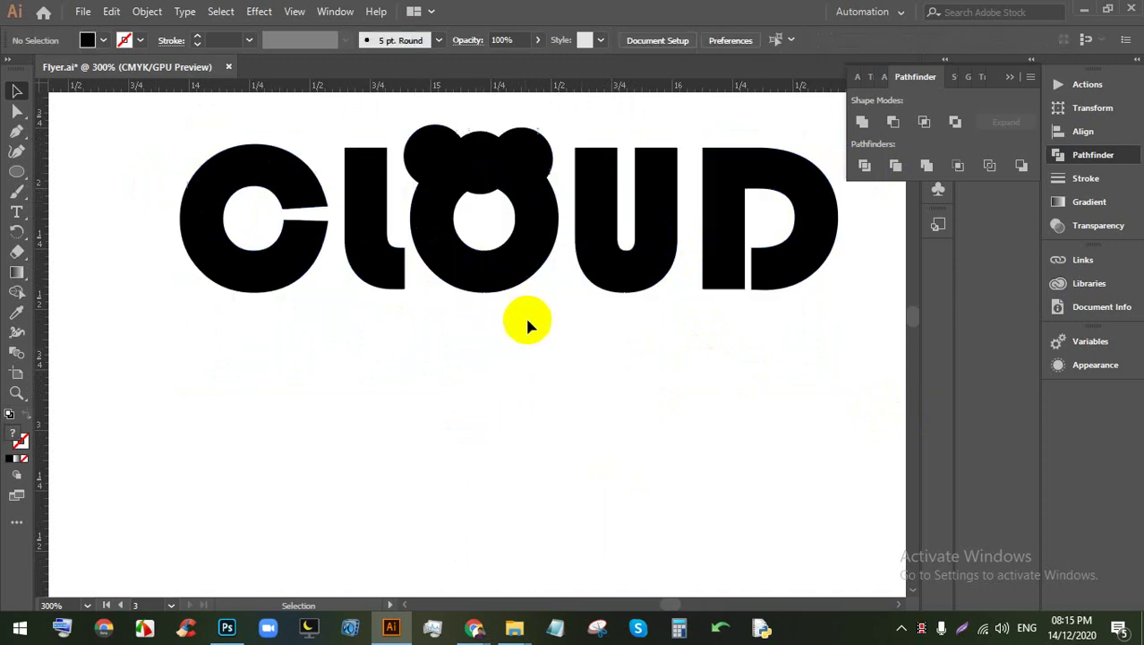
{"action": "left_click", "coordinate": [479, 199]}
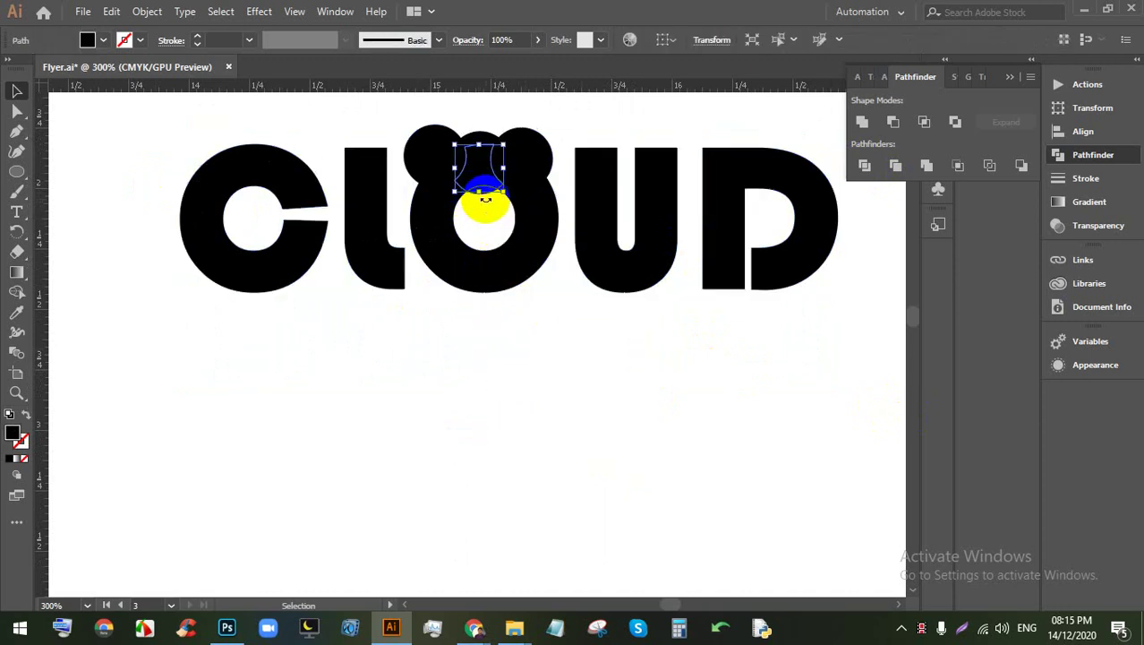
{"action": "left_click_drag", "start_coordinate": [484, 190], "coordinate": [543, 233]}
{"action": "scroll", "coordinate": [498, 246], "scroll_direction": "up", "scroll_amount": 2}
{"action": "key", "text": "ctrl+a"}
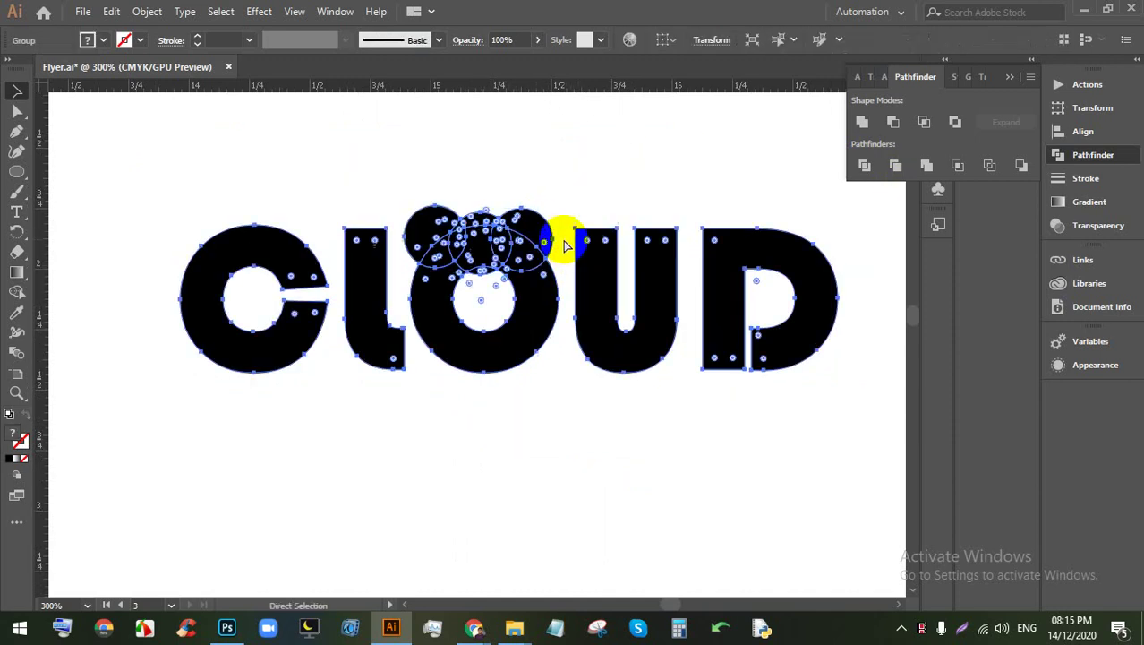
{"action": "left_click_drag", "start_coordinate": [536, 191], "coordinate": [429, 240]}
{"action": "left_click", "coordinate": [485, 204]}
{"action": "scroll", "coordinate": [486, 204], "scroll_direction": "up", "scroll_amount": 2}
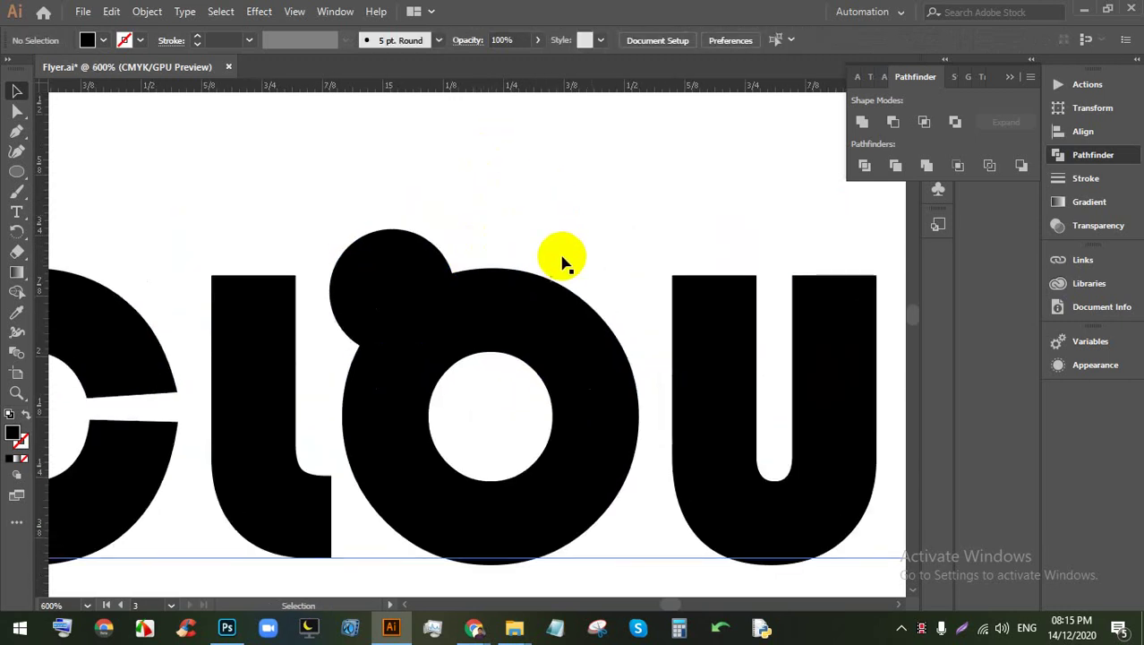
{"action": "scroll", "coordinate": [494, 261], "scroll_direction": "up", "scroll_amount": 1}
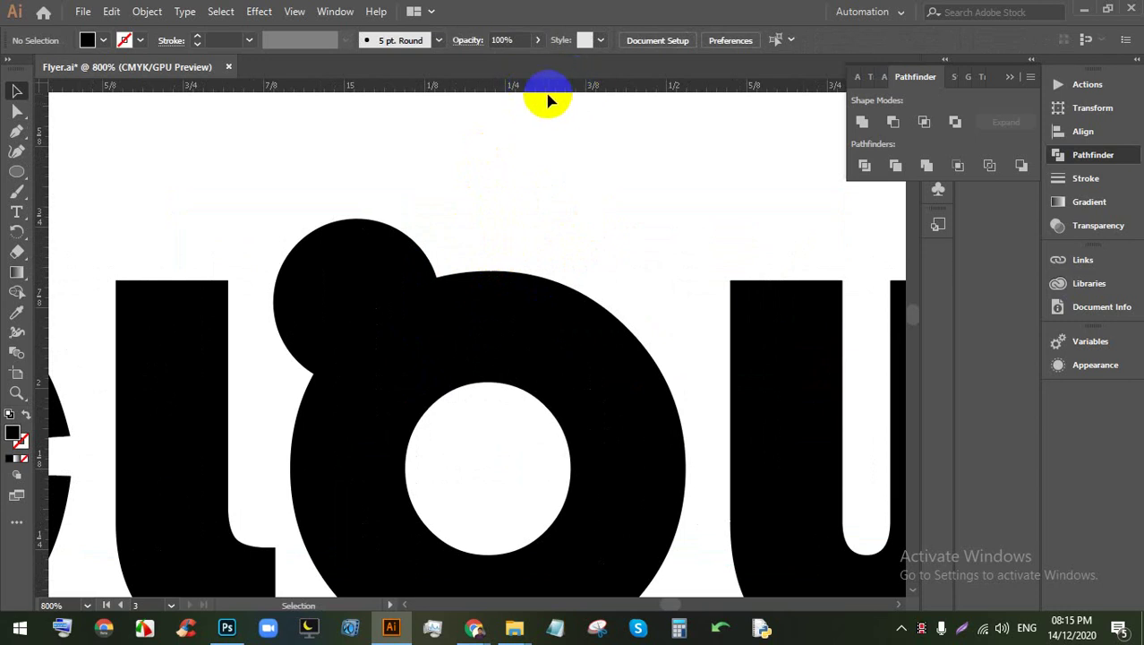
Step: Copy the small circle, enlarge it over the O's counter, and select the word with circles
{"action": "left_click_drag", "start_coordinate": [357, 308], "coordinate": [469, 419]}
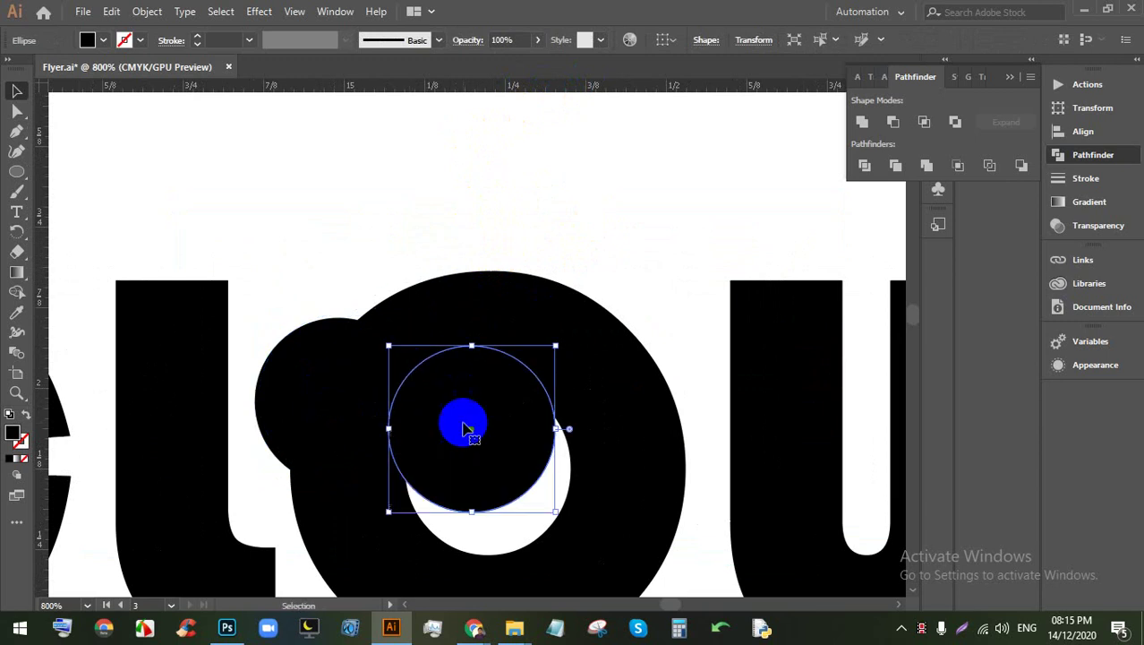
{"action": "left_click_drag", "start_coordinate": [557, 349], "coordinate": [731, 269]}
{"action": "left_click_drag", "start_coordinate": [535, 380], "coordinate": [522, 432]}
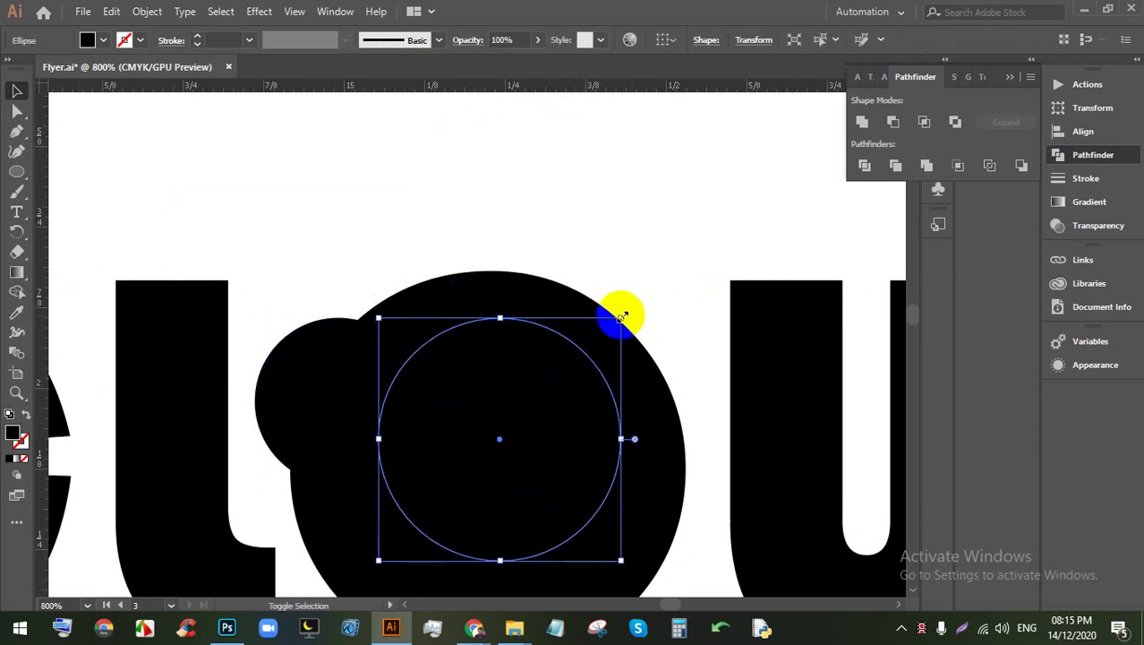
{"action": "left_click_drag", "start_coordinate": [623, 315], "coordinate": [696, 276]}
{"action": "left_click_drag", "start_coordinate": [579, 364], "coordinate": [580, 394]}
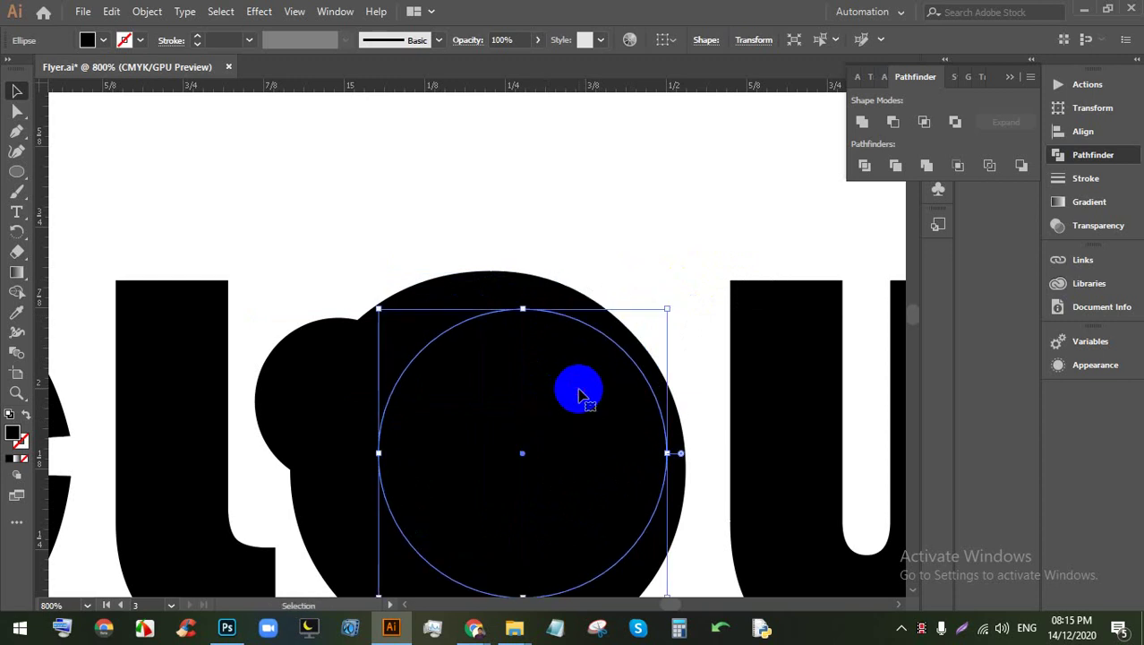
{"action": "key", "text": "ctrl+minus"}
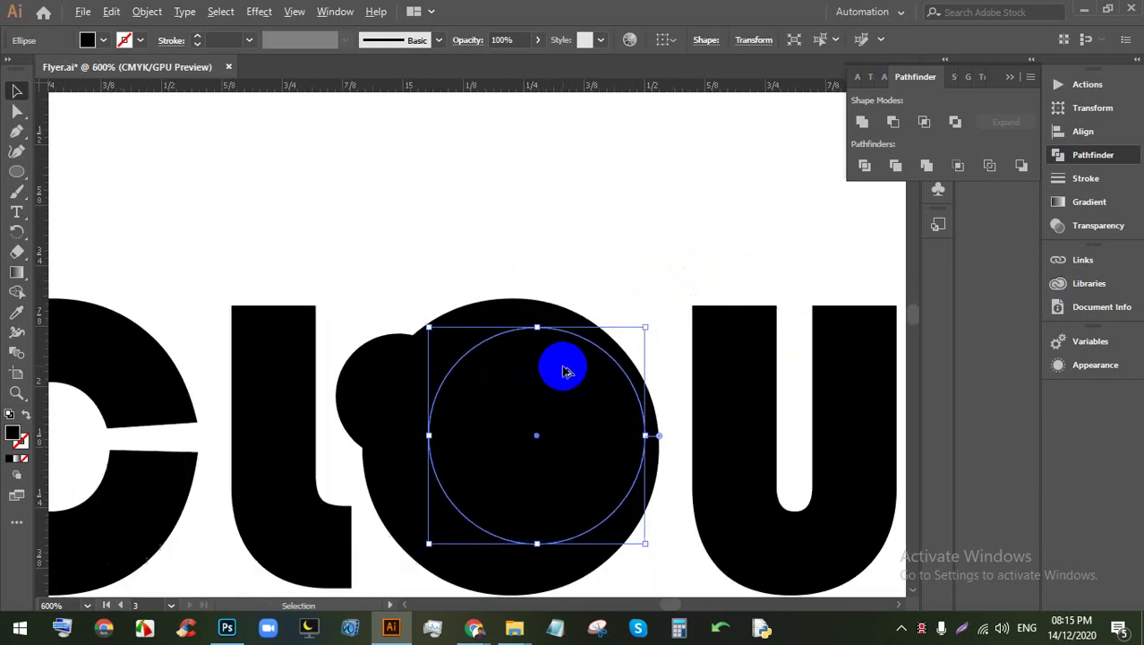
{"action": "left_click", "coordinate": [595, 268]}
{"action": "key", "text": "ctrl+minus"}
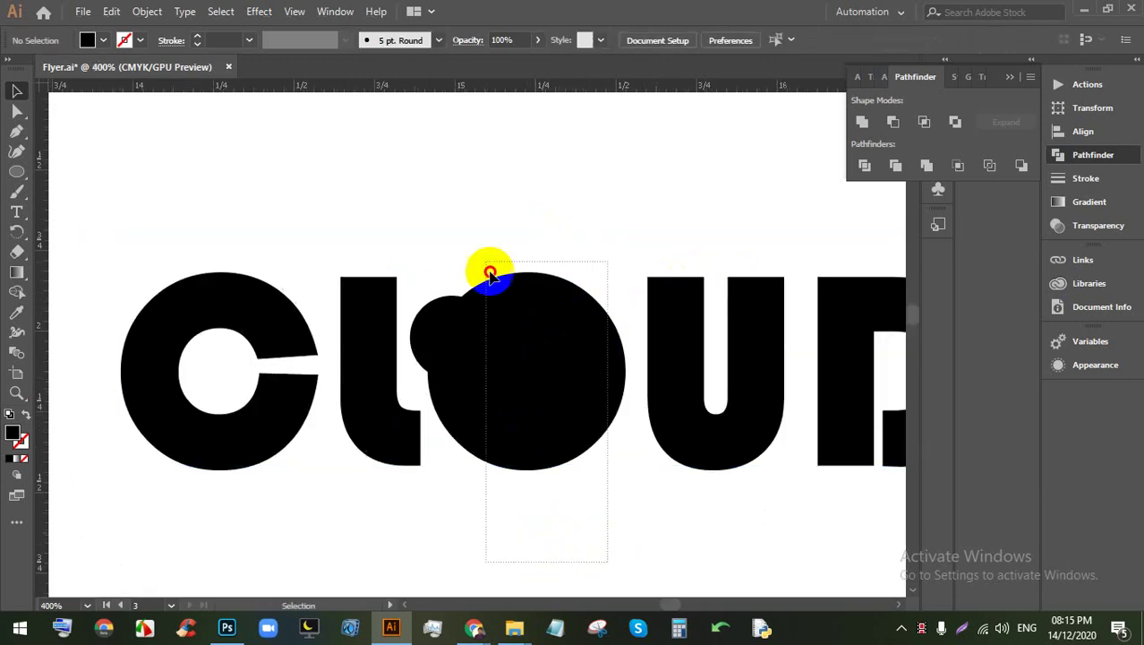
{"action": "left_click_drag", "start_coordinate": [491, 273], "coordinate": [488, 269]}
{"action": "key", "text": "ctrl+minus"}
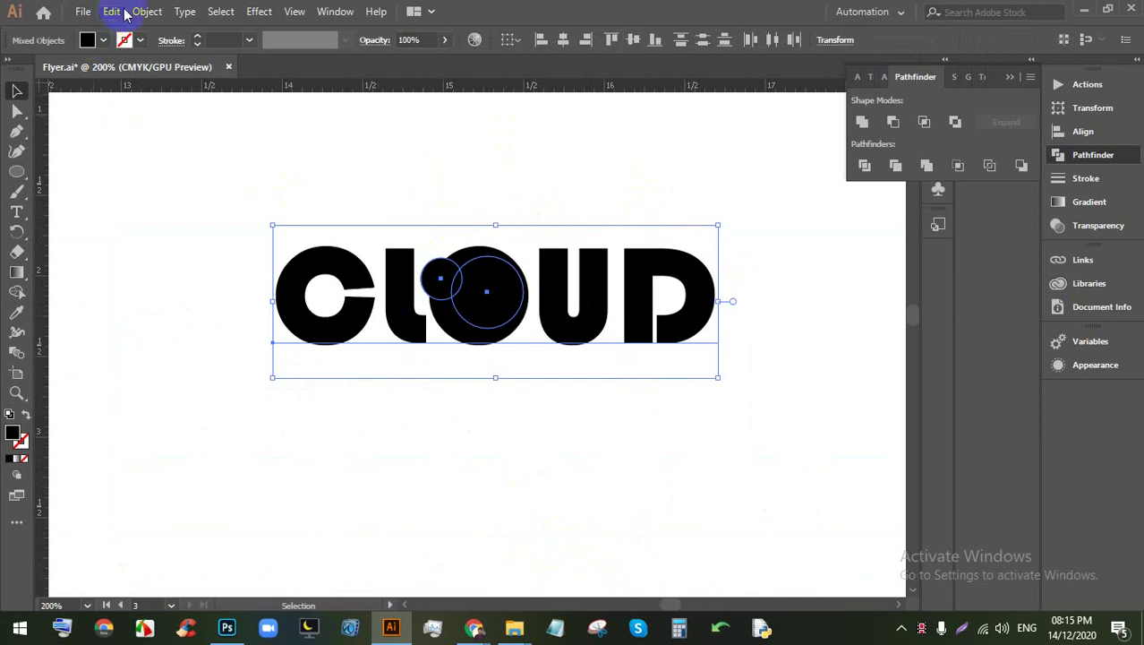
Step: Expand the selected CLOUD text and circles into shapes
{"action": "left_click", "coordinate": [143, 12]}
{"action": "left_click", "coordinate": [193, 184]}
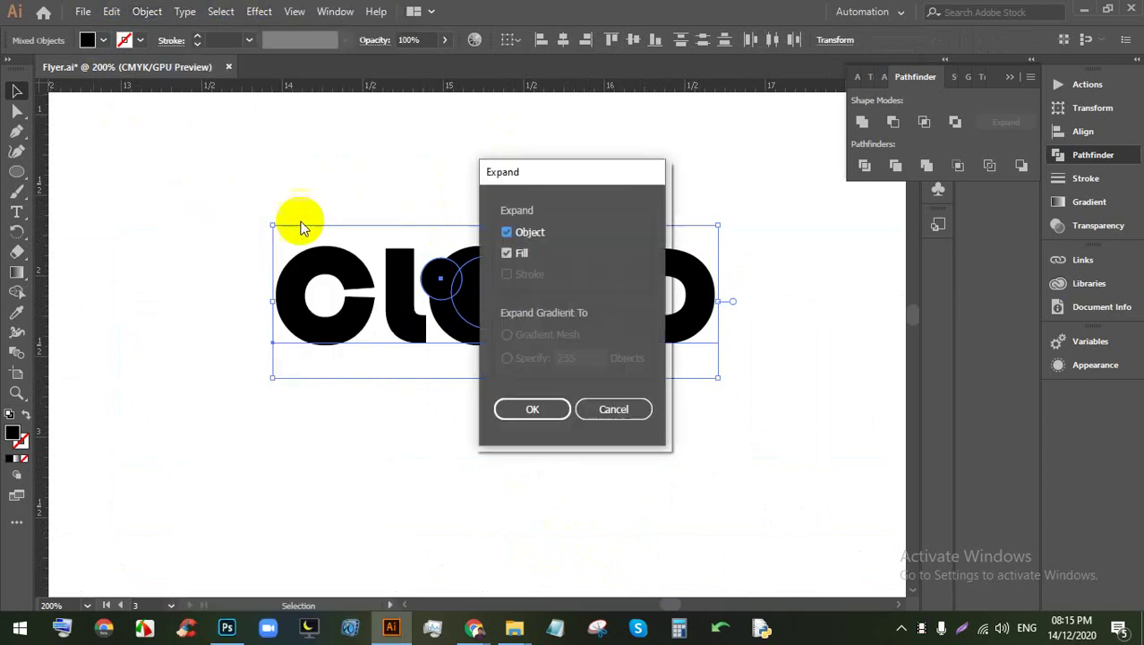
{"action": "left_click", "coordinate": [571, 412]}
{"action": "left_click", "coordinate": [659, 434]}
Step: Split the overlapping shapes with Pathfinder Divide, restoring the group after an accidental delete
{"action": "key", "text": "ctrl+a"}
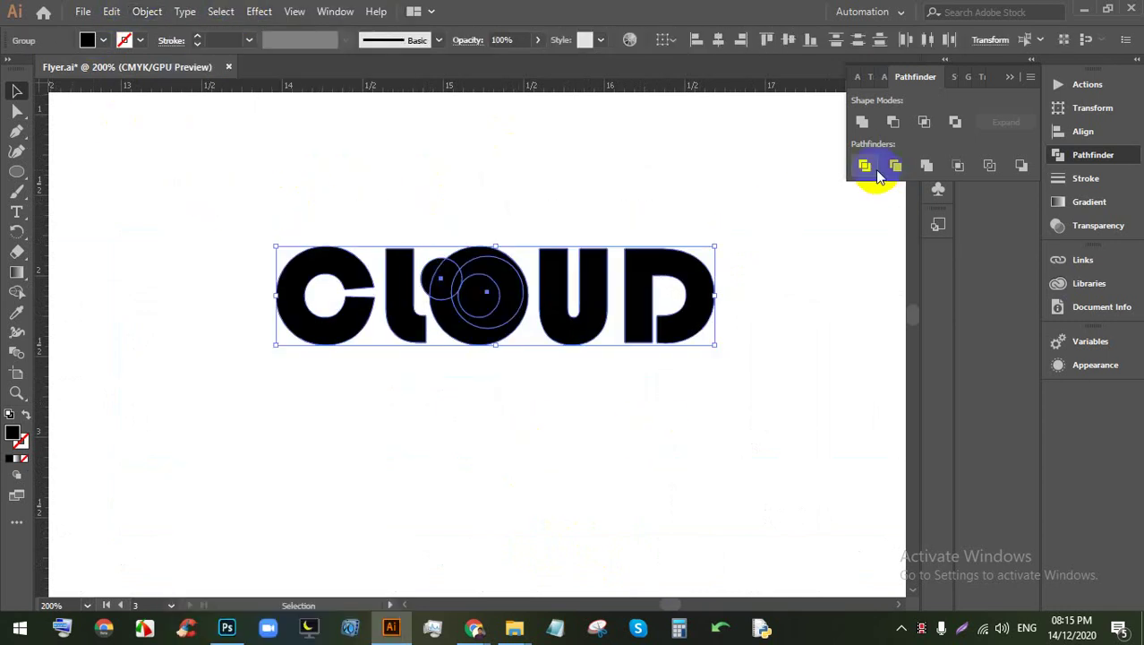
{"action": "left_click", "coordinate": [396, 287], "text": "ctrl"}
{"action": "left_click", "coordinate": [588, 294]}
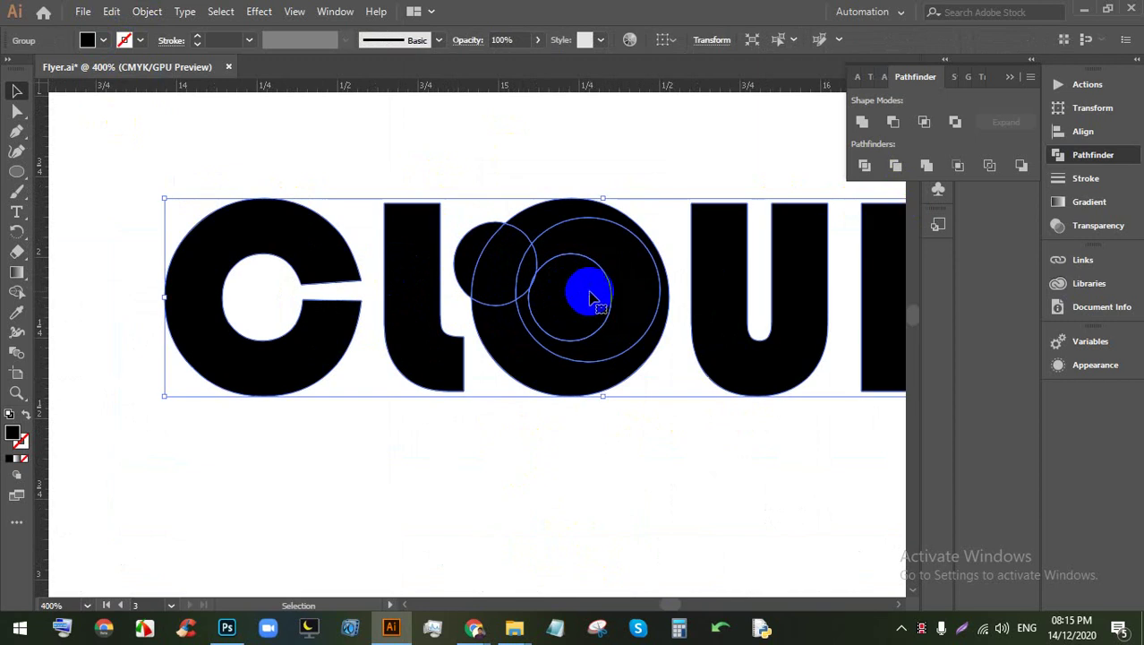
{"action": "key", "text": "Delete"}
{"action": "key", "text": "ctrl+z"}
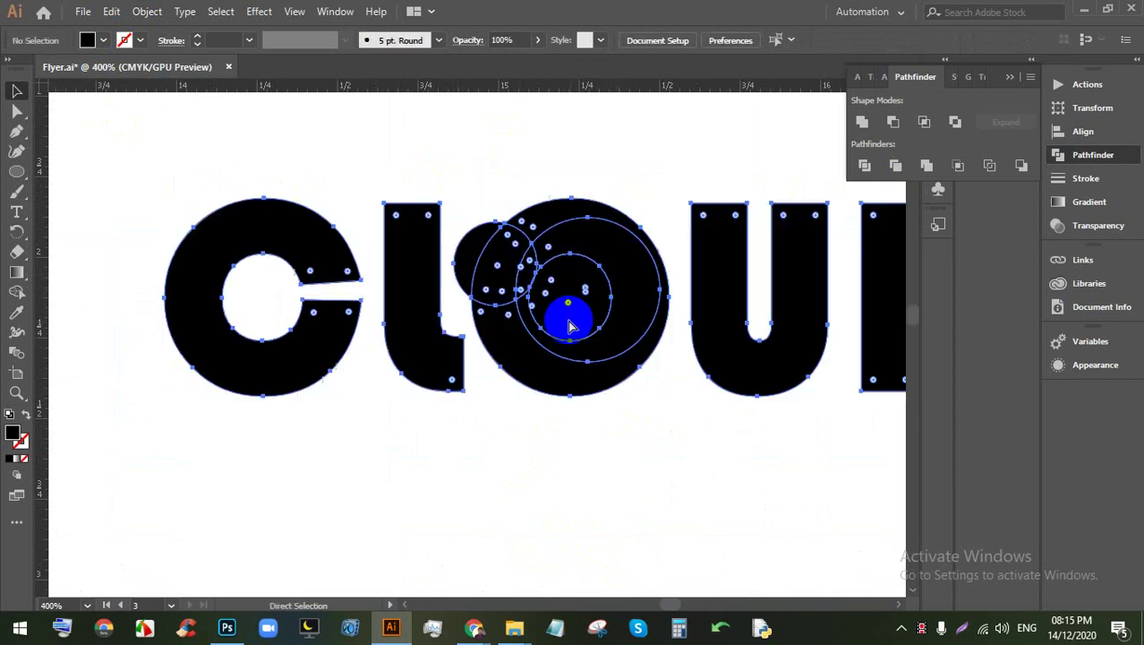
{"action": "key", "text": "ctrl+minus"}
{"action": "right_click", "coordinate": [550, 325]}
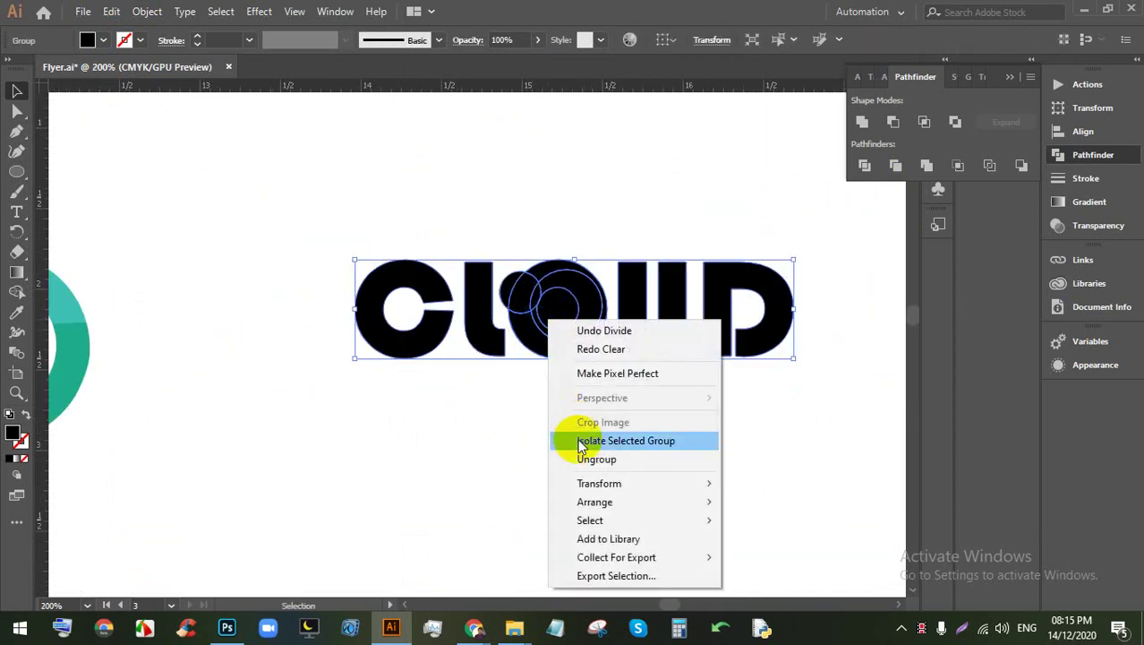
Step: Ungroup the divided pieces and delete the outer crescent at the top of the O
{"action": "left_click", "coordinate": [582, 459]}
{"action": "key", "text": "ctrl+plus"}
{"action": "key", "text": "ctrl+shift+a"}
{"action": "left_click", "coordinate": [555, 309]}
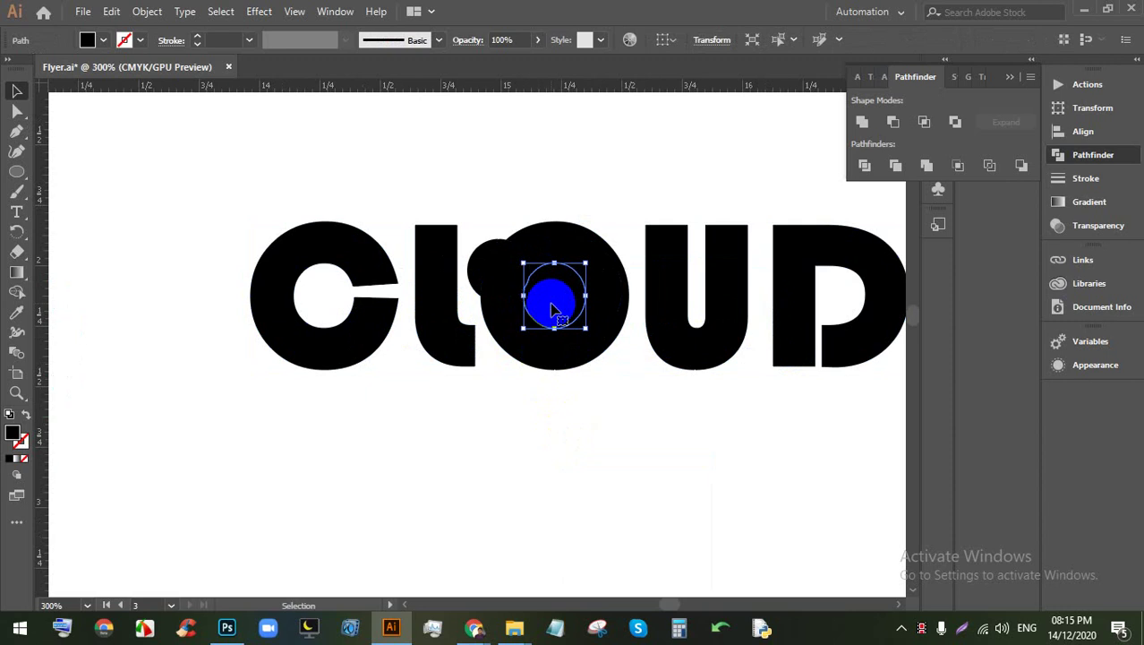
{"action": "left_click", "coordinate": [538, 305]}
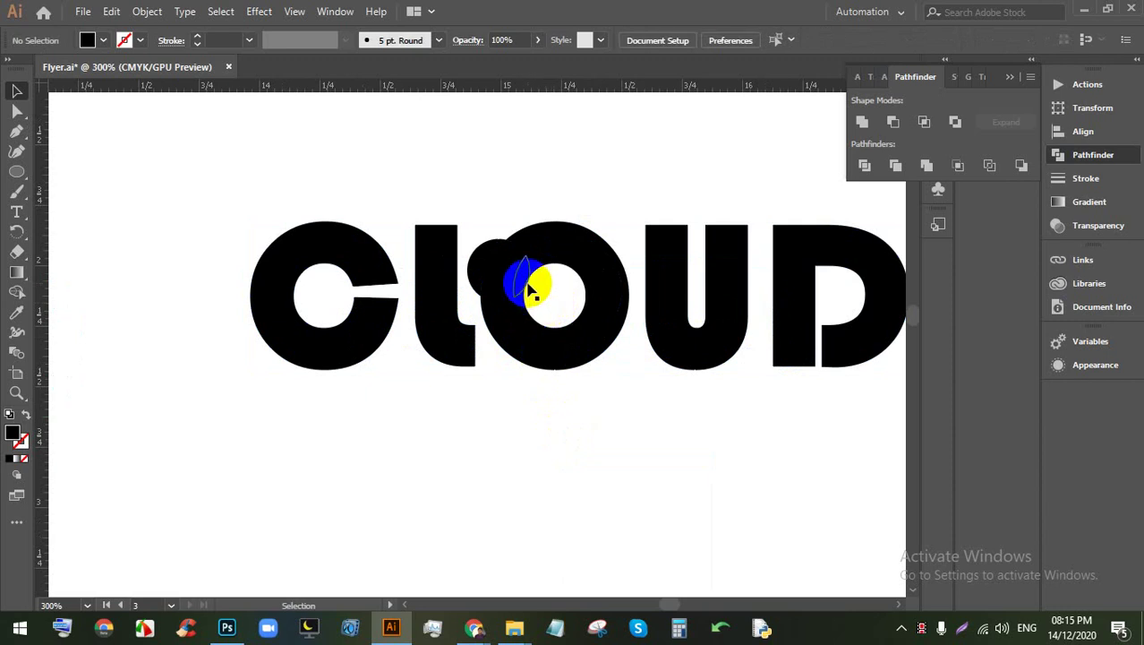
{"action": "scroll", "coordinate": [531, 296], "scroll_direction": "up", "scroll_amount": 4}
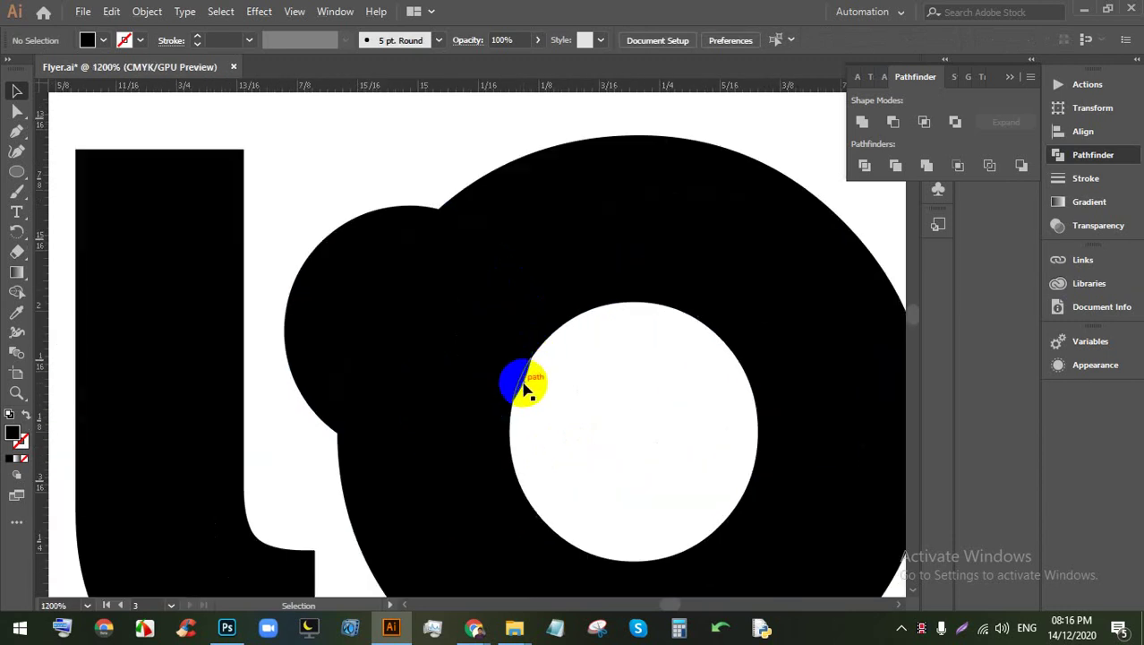
{"action": "left_click", "coordinate": [536, 178]}
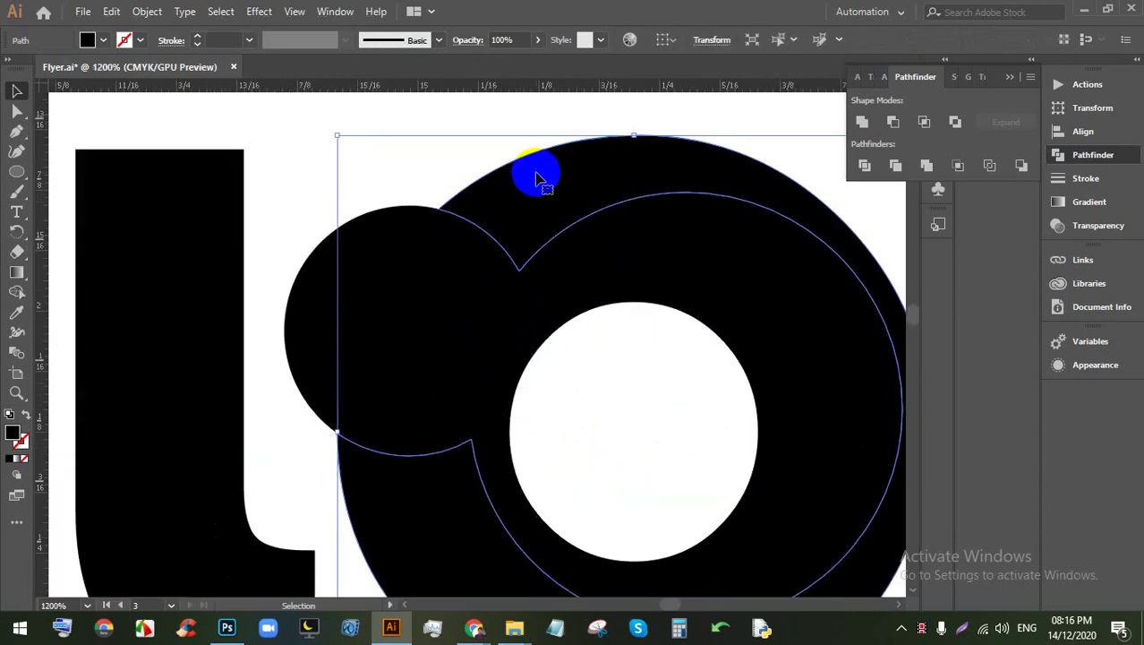
{"action": "key", "text": "Delete"}
Step: Enlarge the O's inner circle to about 0.48 in and fit it inside the O
{"action": "scroll", "coordinate": [520, 225], "scroll_direction": "down", "scroll_amount": 3}
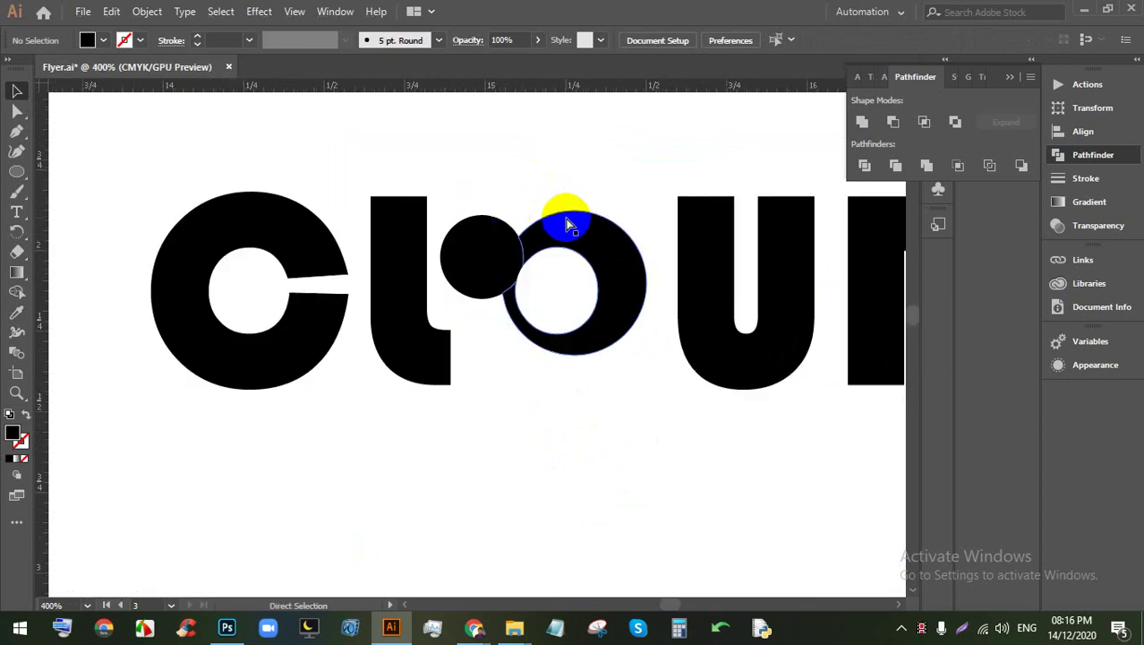
{"action": "left_click", "coordinate": [567, 225]}
{"action": "left_click", "coordinate": [677, 439]}
{"action": "left_click", "coordinate": [643, 333]}
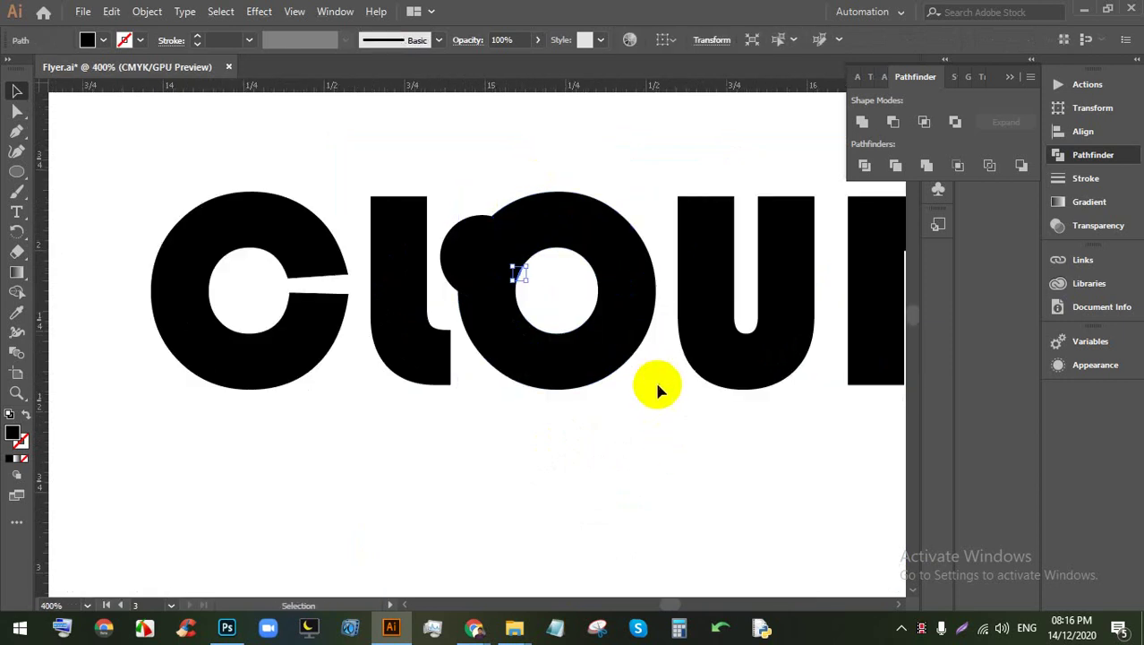
{"action": "left_click", "coordinate": [613, 344]}
{"action": "left_click", "coordinate": [597, 289]}
{"action": "key", "text": "a"}
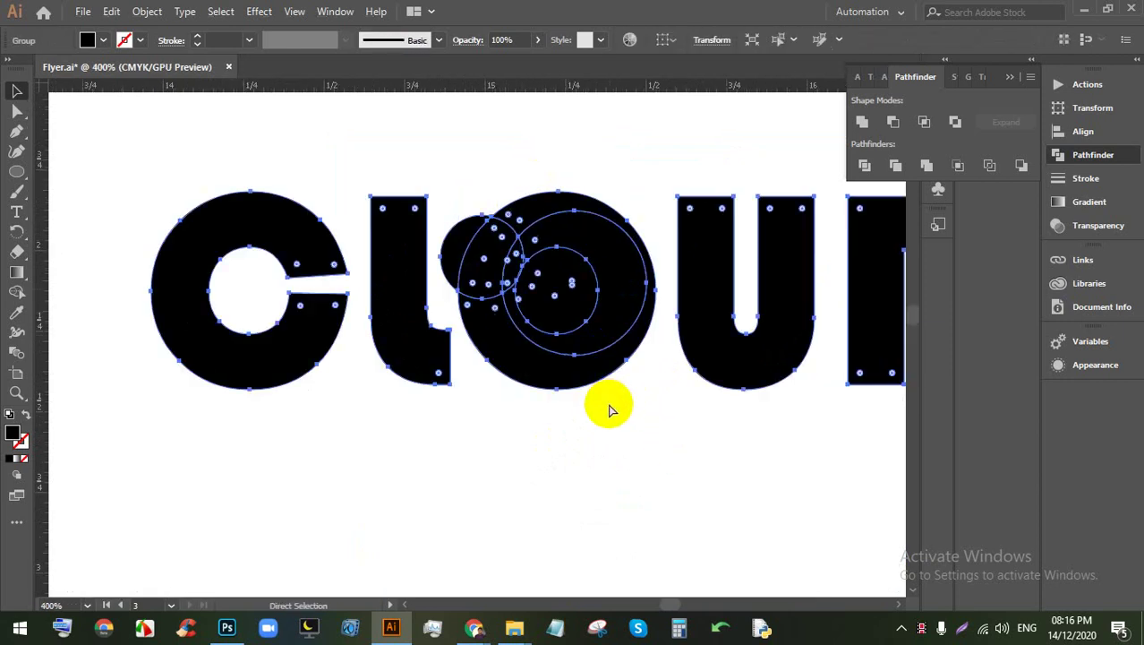
{"action": "left_click", "coordinate": [600, 353]}
{"action": "left_click", "coordinate": [618, 414]}
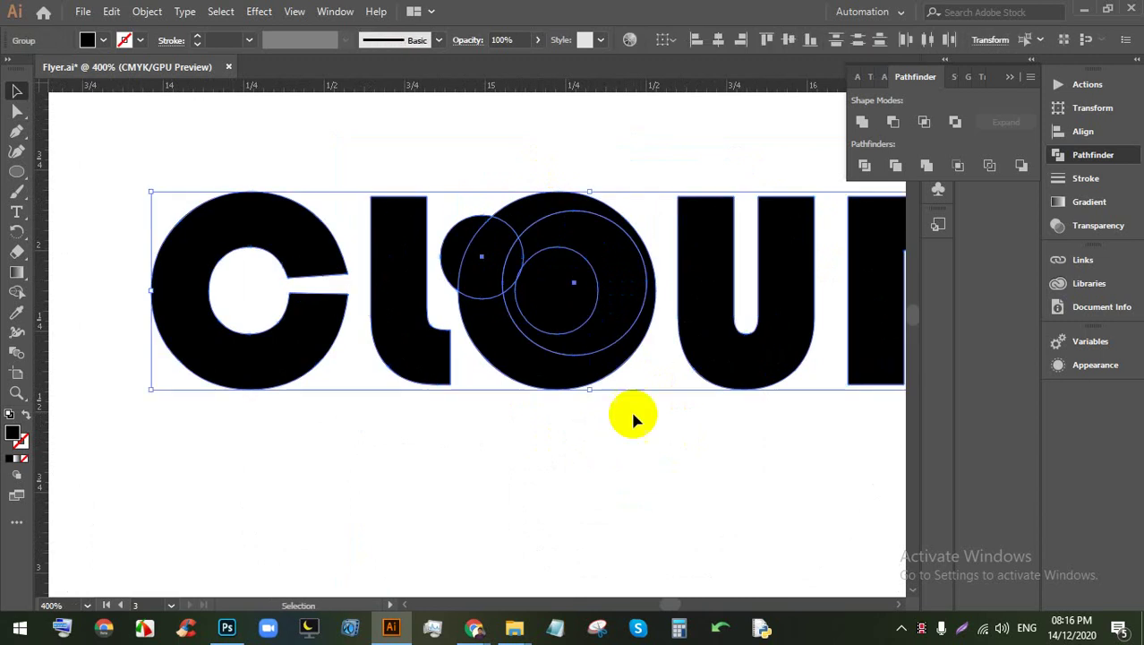
{"action": "left_click", "coordinate": [616, 286]}
{"action": "left_click", "coordinate": [644, 350]}
{"action": "left_click_drag", "start_coordinate": [648, 354], "coordinate": [656, 367]}
{"action": "left_click_drag", "start_coordinate": [593, 287], "coordinate": [595, 294]}
{"action": "left_click", "coordinate": [614, 434]}
Step: Reselect the whole CLOUD word to prepare it for dividing
{"action": "scroll", "coordinate": [605, 421], "scroll_direction": "down", "scroll_amount": 2}
{"action": "left_click", "coordinate": [524, 302]}
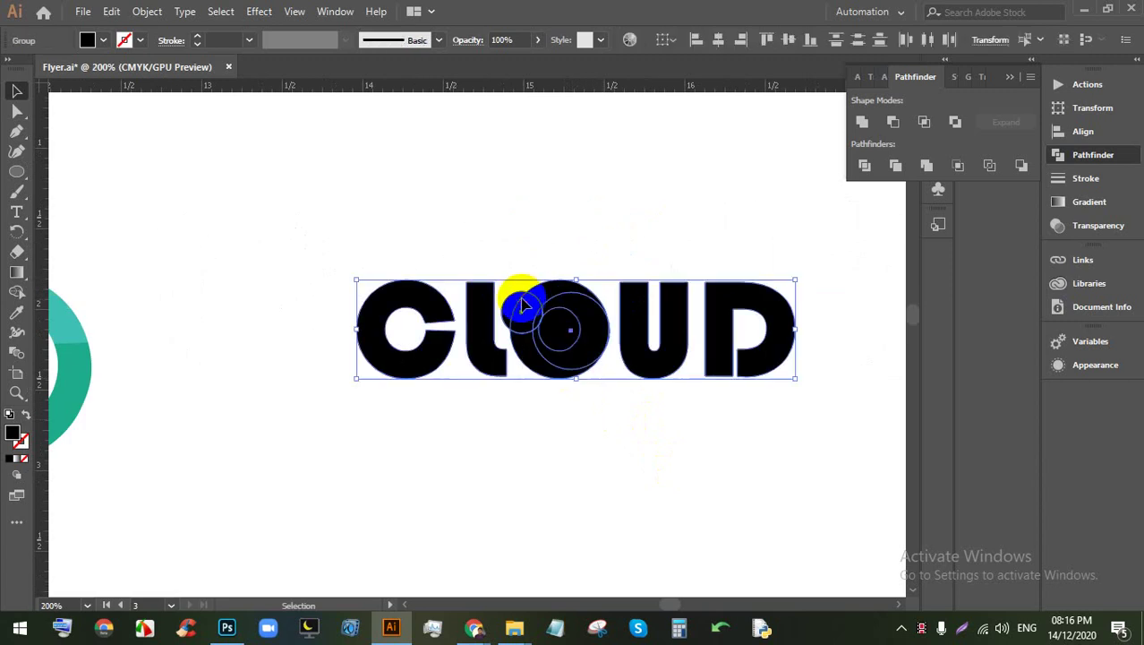
{"action": "scroll", "coordinate": [581, 336], "scroll_direction": "up", "scroll_amount": 3}
{"action": "scroll", "coordinate": [580, 315], "scroll_direction": "up", "scroll_amount": 1}
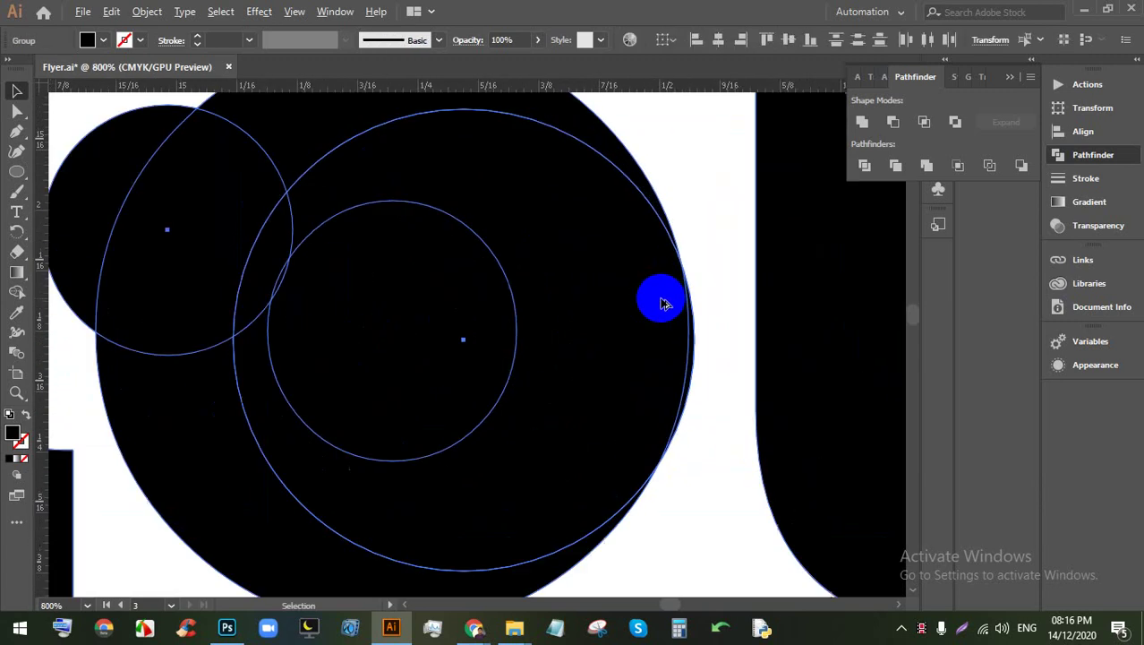
{"action": "scroll", "coordinate": [647, 310], "scroll_direction": "down", "scroll_amount": 1}
{"action": "left_click", "coordinate": [435, 455]}
{"action": "scroll", "coordinate": [532, 469], "scroll_direction": "down", "scroll_amount": 2}
{"action": "left_click", "coordinate": [293, 319]}
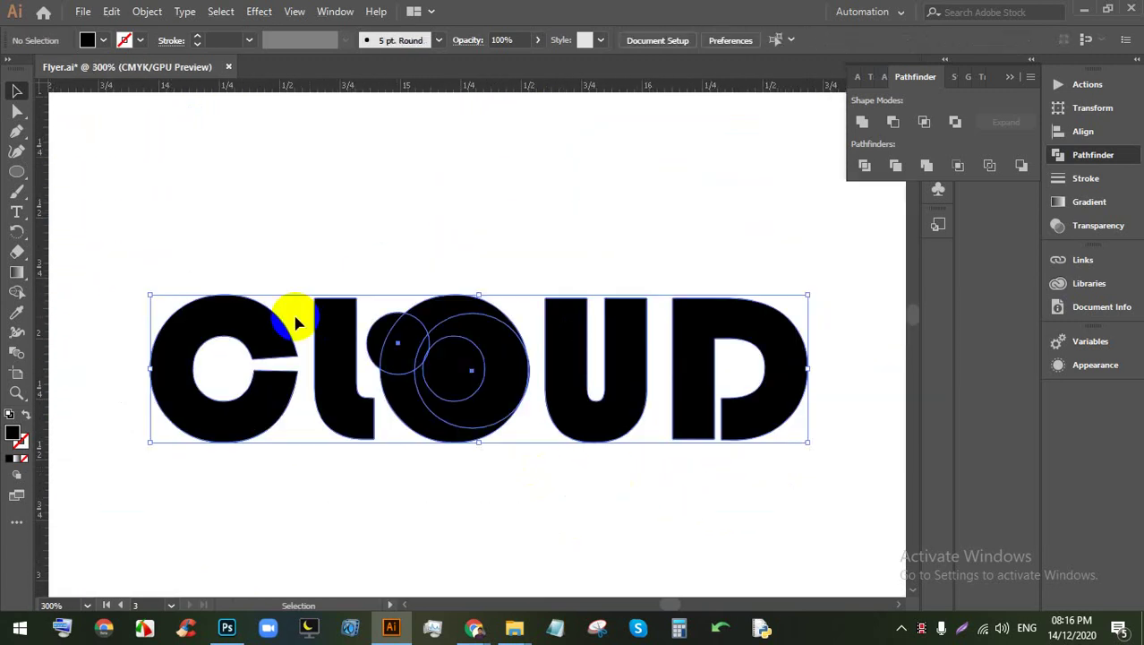
{"action": "left_click", "coordinate": [146, 10]}
{"action": "left_click", "coordinate": [216, 185]}
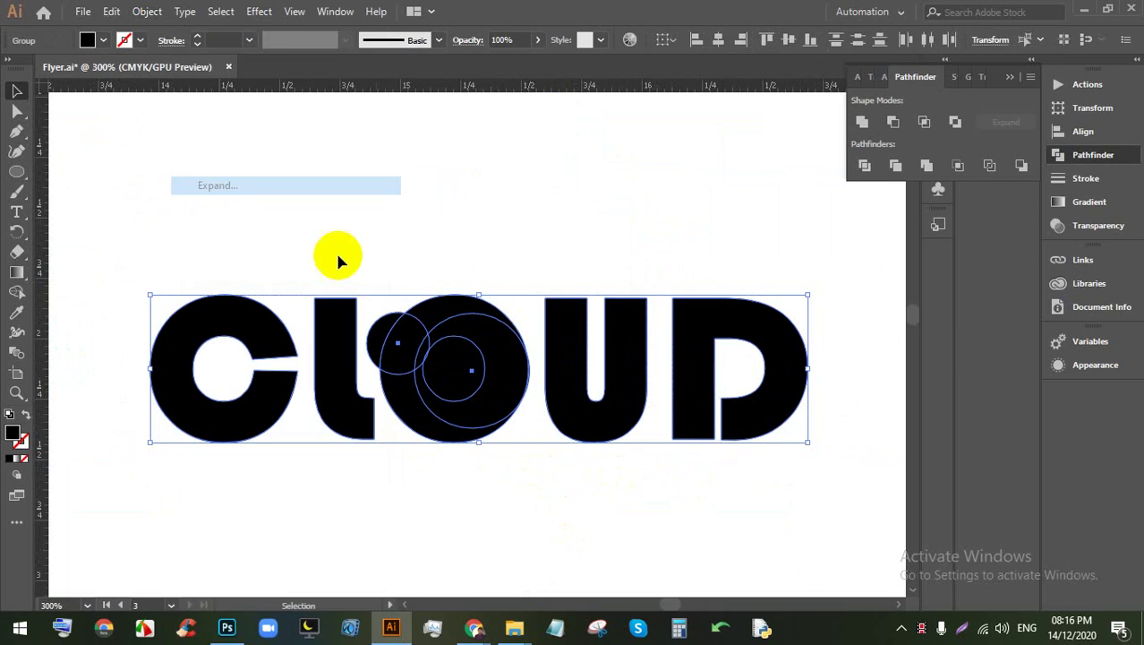
{"action": "left_click", "coordinate": [375, 210]}
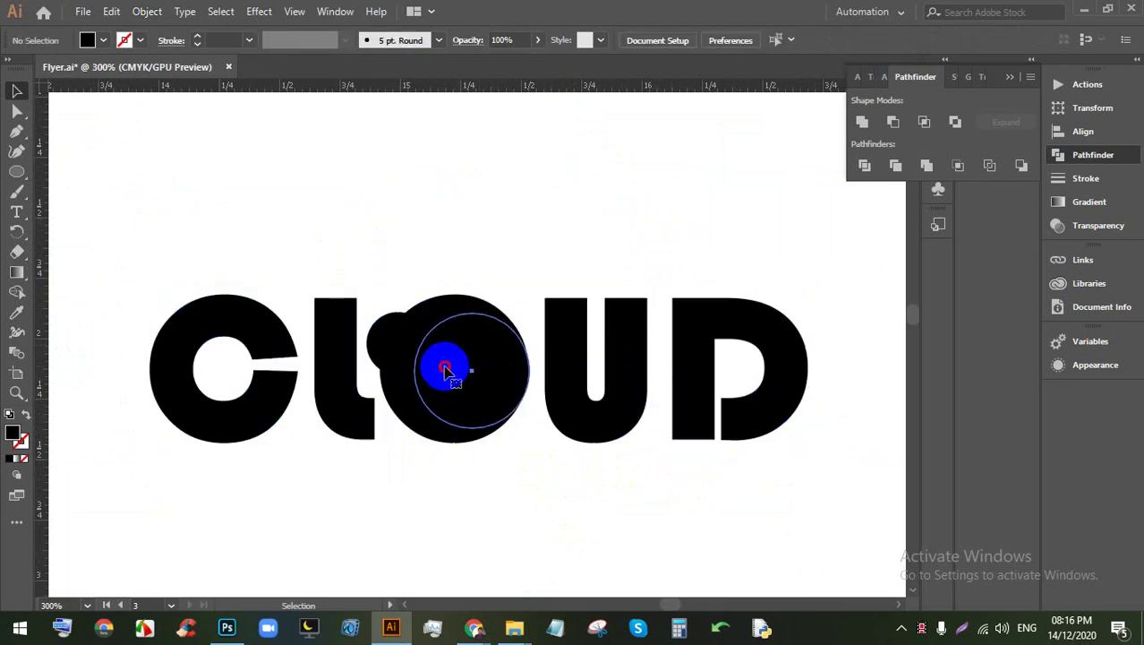
{"action": "right_click", "coordinate": [446, 367]}
{"action": "left_click", "coordinate": [675, 485]}
{"action": "left_click_drag", "start_coordinate": [675, 485], "coordinate": [148, 301]}
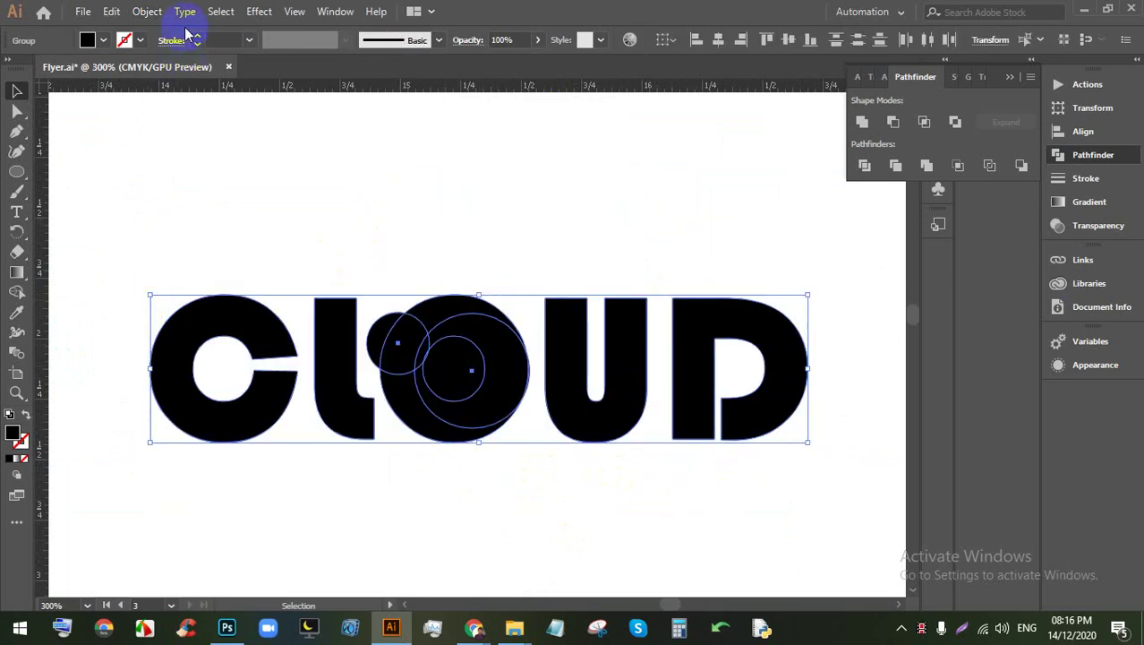
{"action": "left_click", "coordinate": [147, 11]}
{"action": "left_click", "coordinate": [191, 185]}
{"action": "left_click", "coordinate": [535, 531]}
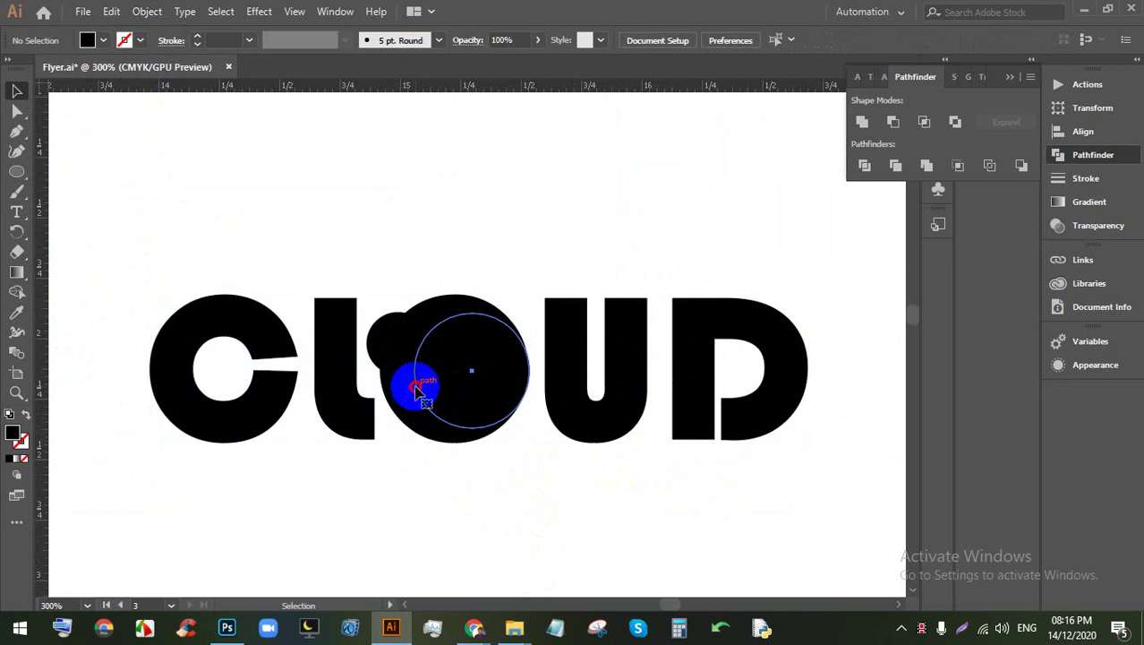
{"action": "left_click_drag", "start_coordinate": [805, 537], "coordinate": [248, 281]}
Step: Apply Pathfinder Divide to CLOUD and ungroup the resulting pieces
{"action": "left_click", "coordinate": [863, 166]}
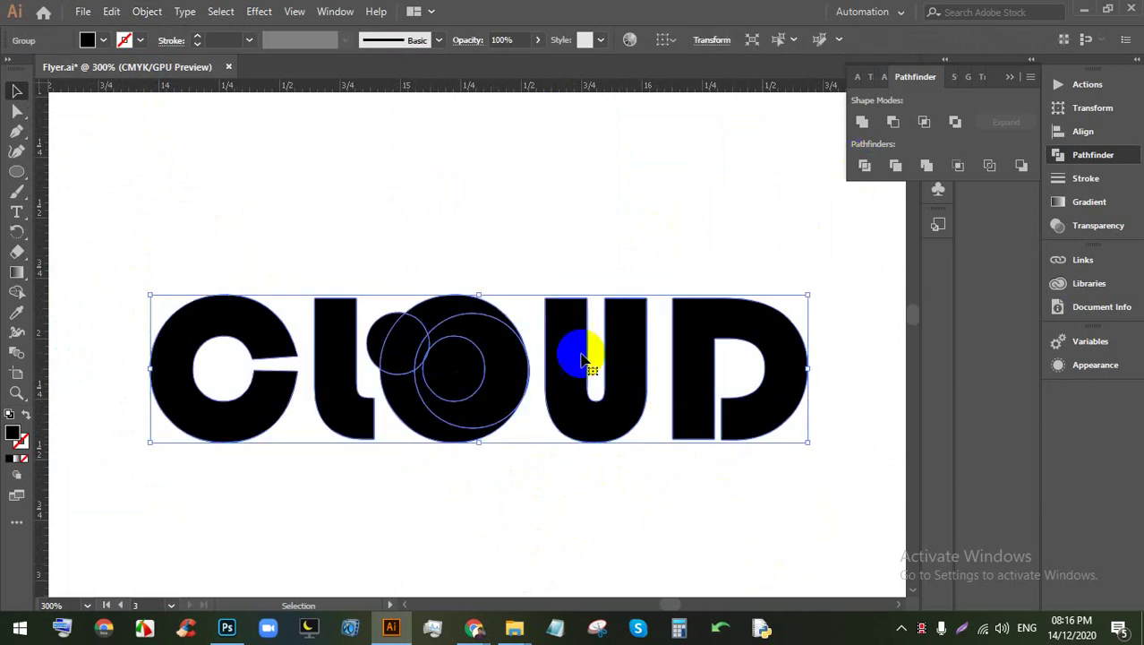
{"action": "right_click", "coordinate": [566, 350]}
{"action": "left_click", "coordinate": [609, 201]}
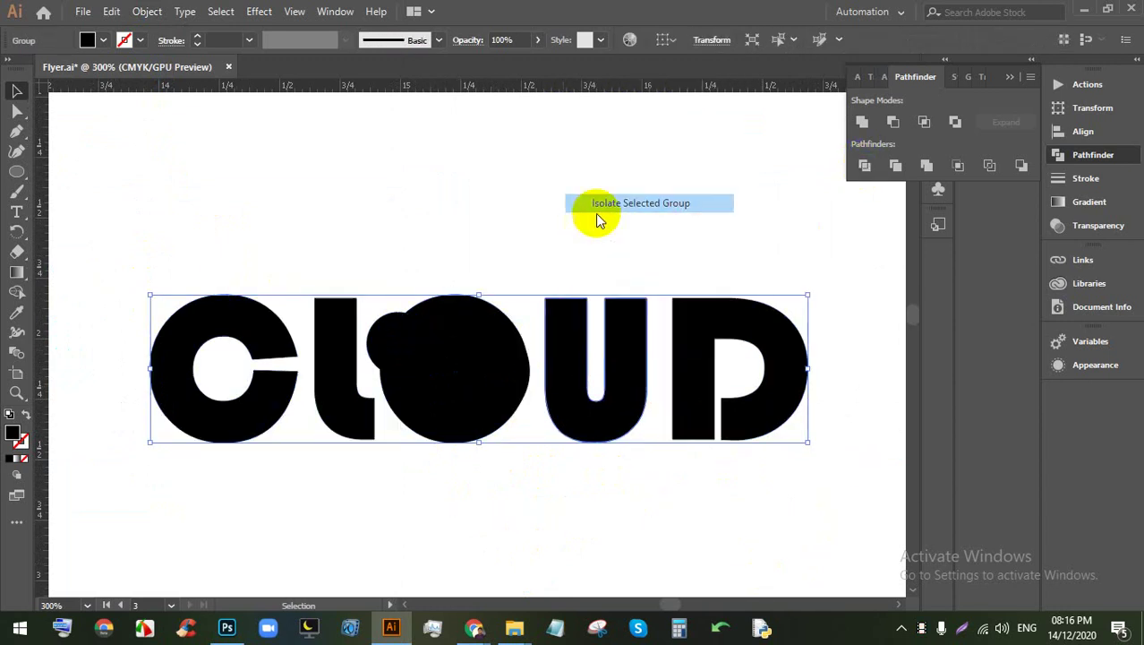
{"action": "double_click", "coordinate": [506, 262]}
{"action": "left_click", "coordinate": [722, 528]}
{"action": "left_click_drag", "start_coordinate": [722, 528], "coordinate": [768, 233]}
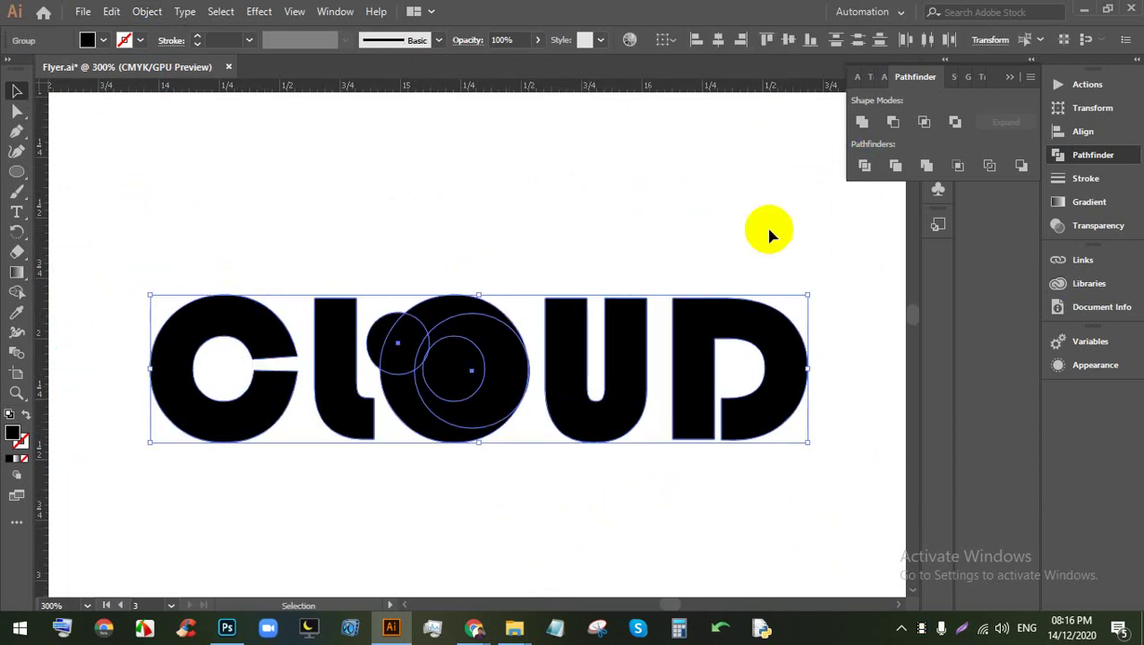
{"action": "left_click", "coordinate": [861, 168]}
{"action": "right_click", "coordinate": [469, 337]}
{"action": "left_click", "coordinate": [550, 480]}
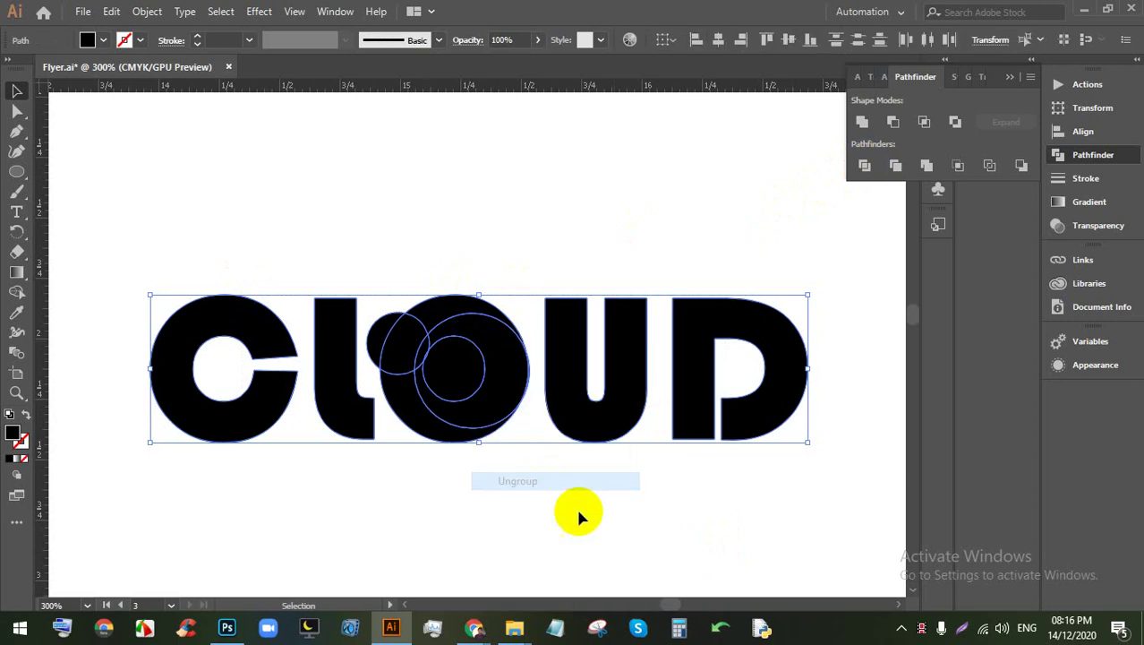
Step: Delete the O's small inner circle piece and its top arc
{"action": "left_click", "coordinate": [452, 358]}
{"action": "key", "text": "Delete"}
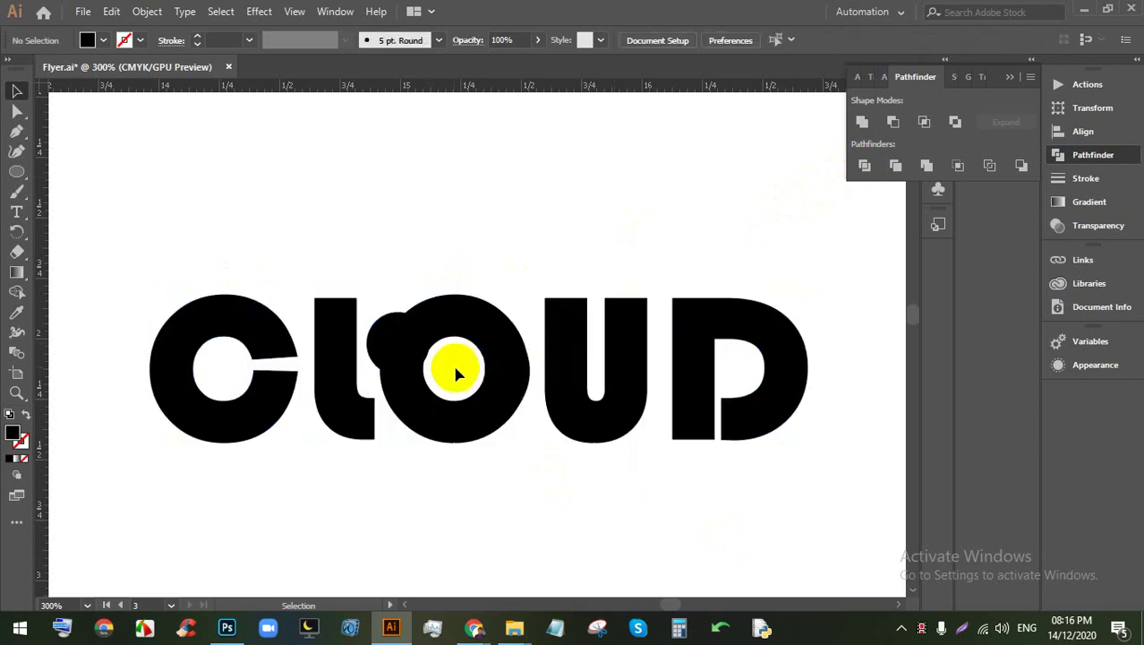
{"action": "scroll", "coordinate": [452, 320], "scroll_direction": "up", "scroll_amount": 1}
{"action": "left_click", "coordinate": [438, 302]}
{"action": "key", "text": "Delete"}
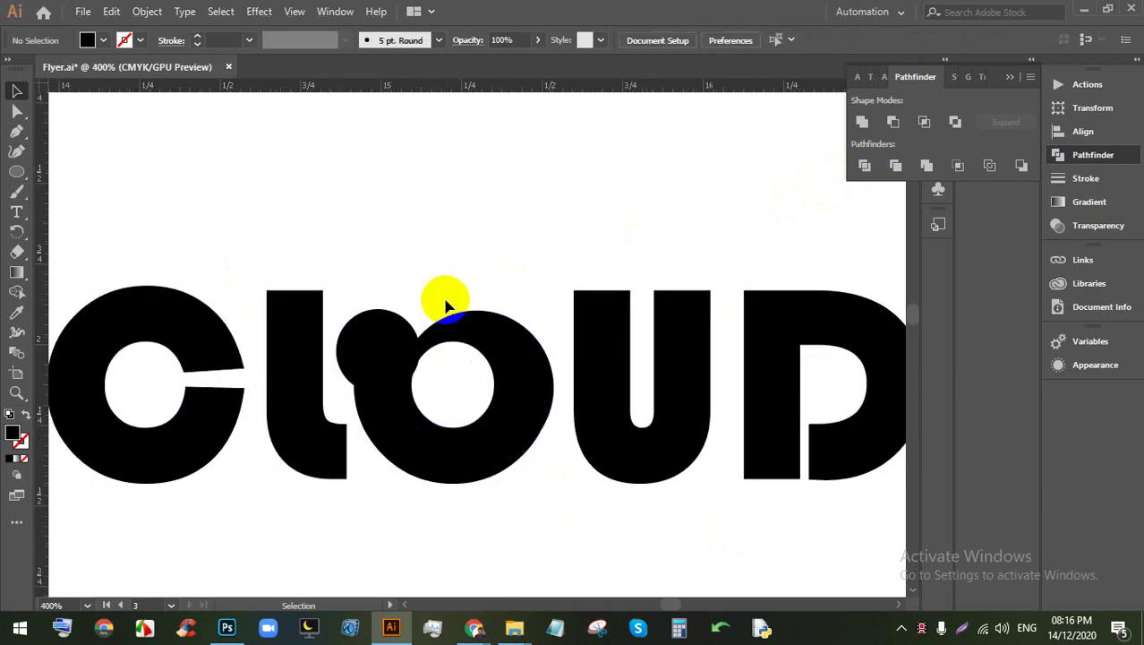
Step: Select the O ring and the small ball together
{"action": "left_click", "coordinate": [460, 409]}
{"action": "scroll", "coordinate": [459, 408], "scroll_direction": "down", "scroll_amount": 1}
{"action": "left_click", "coordinate": [483, 436]}
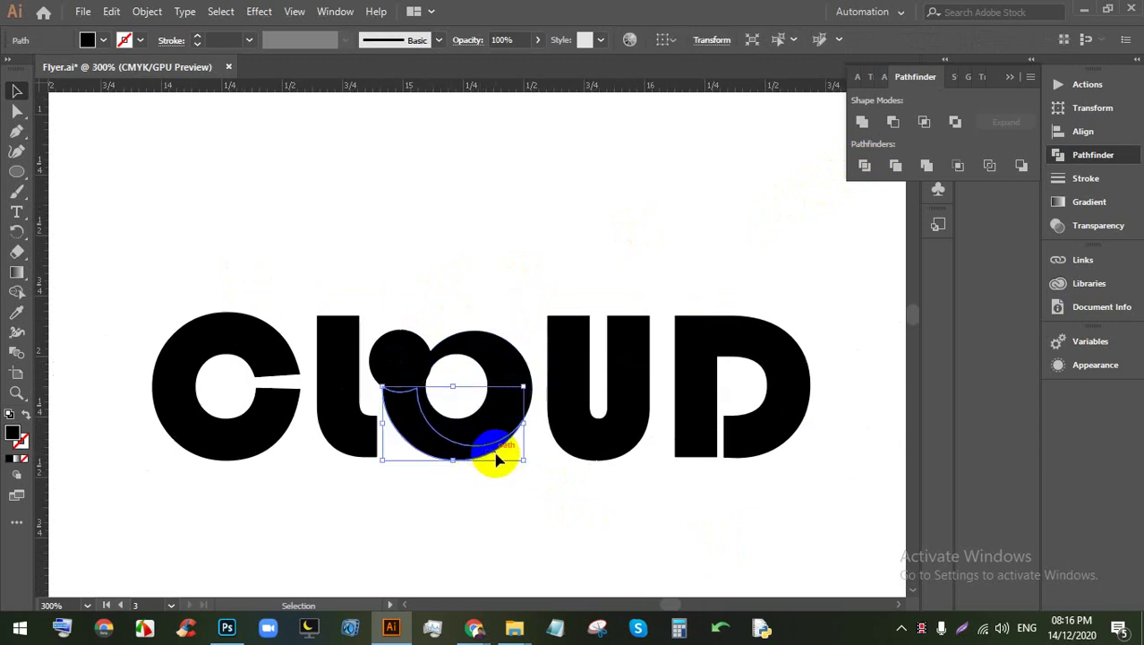
{"action": "left_click", "coordinate": [506, 523]}
{"action": "left_click_drag", "start_coordinate": [506, 524], "coordinate": [384, 344]}
{"action": "scroll", "coordinate": [468, 464], "scroll_direction": "up", "scroll_amount": 1}
{"action": "scroll", "coordinate": [477, 528], "scroll_direction": "left", "scroll_amount": 5}
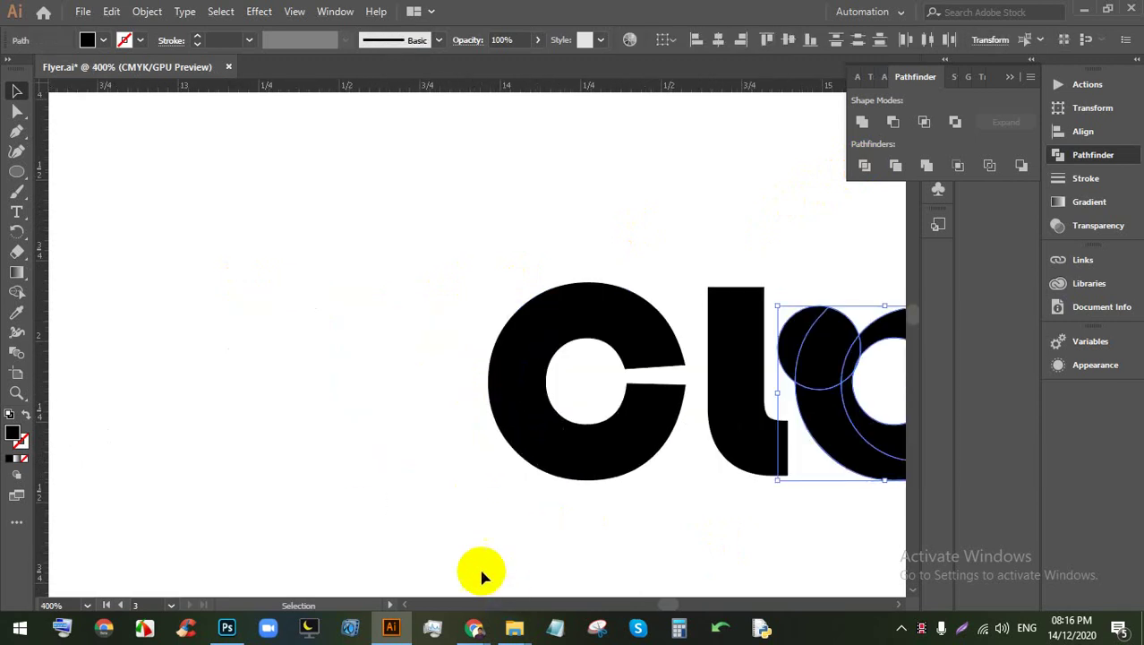
{"action": "scroll", "coordinate": [667, 443], "scroll_direction": "right", "scroll_amount": 5}
{"action": "scroll", "coordinate": [667, 443], "scroll_direction": "down", "scroll_amount": 1}
{"action": "left_click", "coordinate": [420, 485]}
{"action": "left_click_drag", "start_coordinate": [419, 484], "coordinate": [327, 284]}
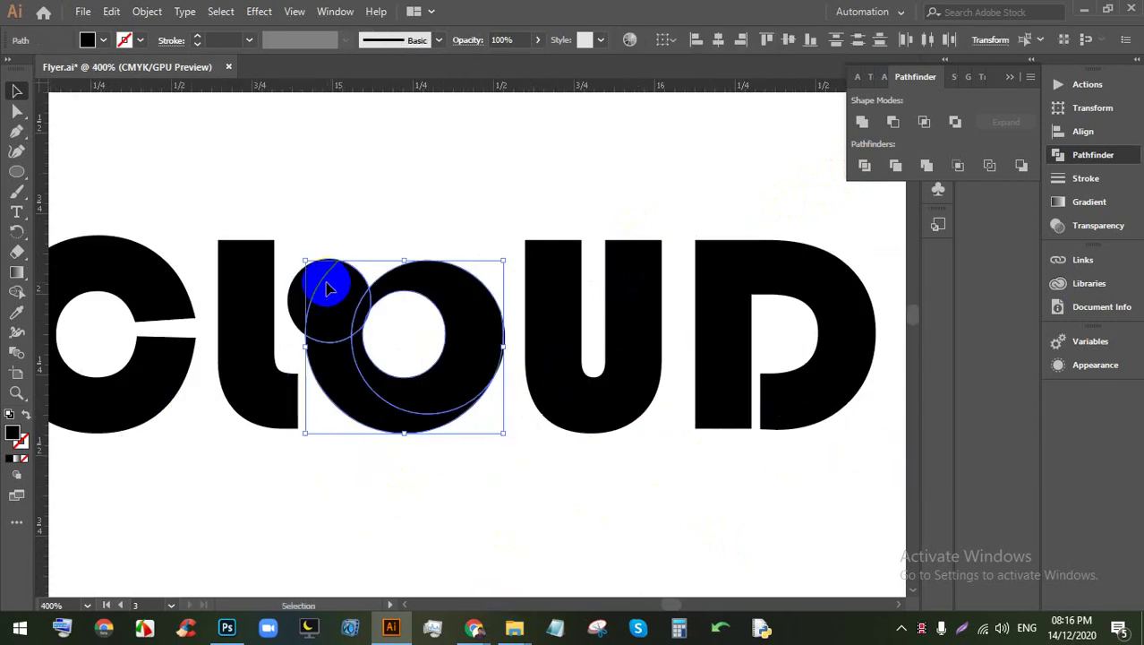
Step: Merge the ball into the O ring with the Shape Builder tool
{"action": "left_click", "coordinate": [16, 292]}
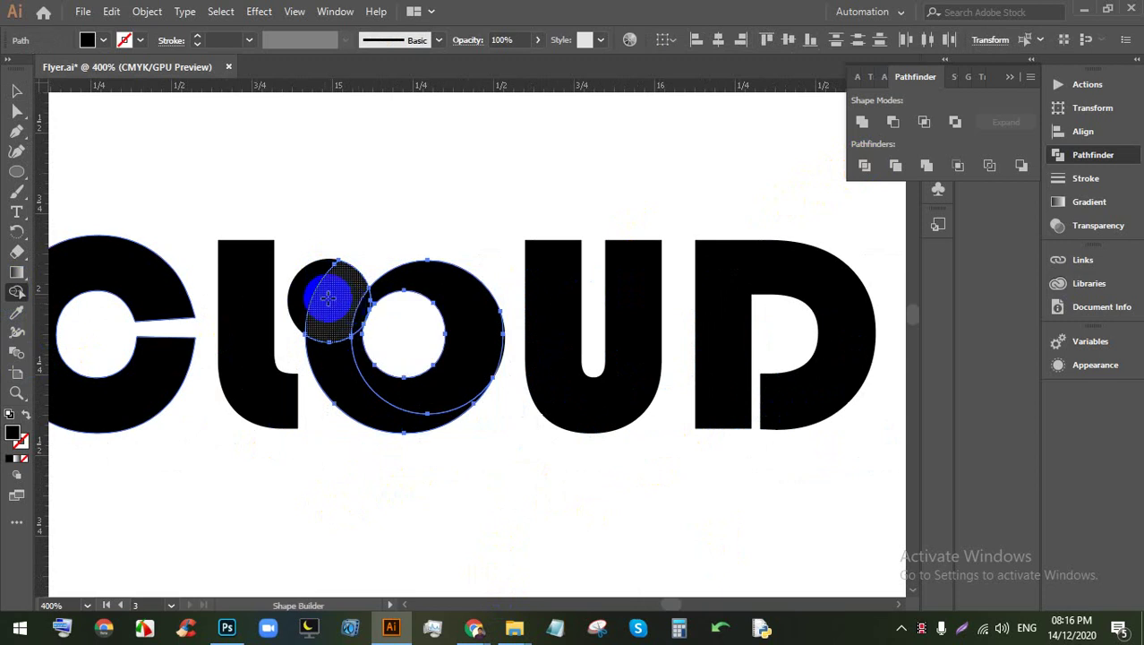
{"action": "mouse_move", "coordinate": [312, 293]}
{"action": "left_mouse_down"}
{"action": "mouse_move", "coordinate": [349, 313]}
{"action": "mouse_move", "coordinate": [354, 364]}
{"action": "mouse_move", "coordinate": [391, 387]}
{"action": "left_mouse_up"}
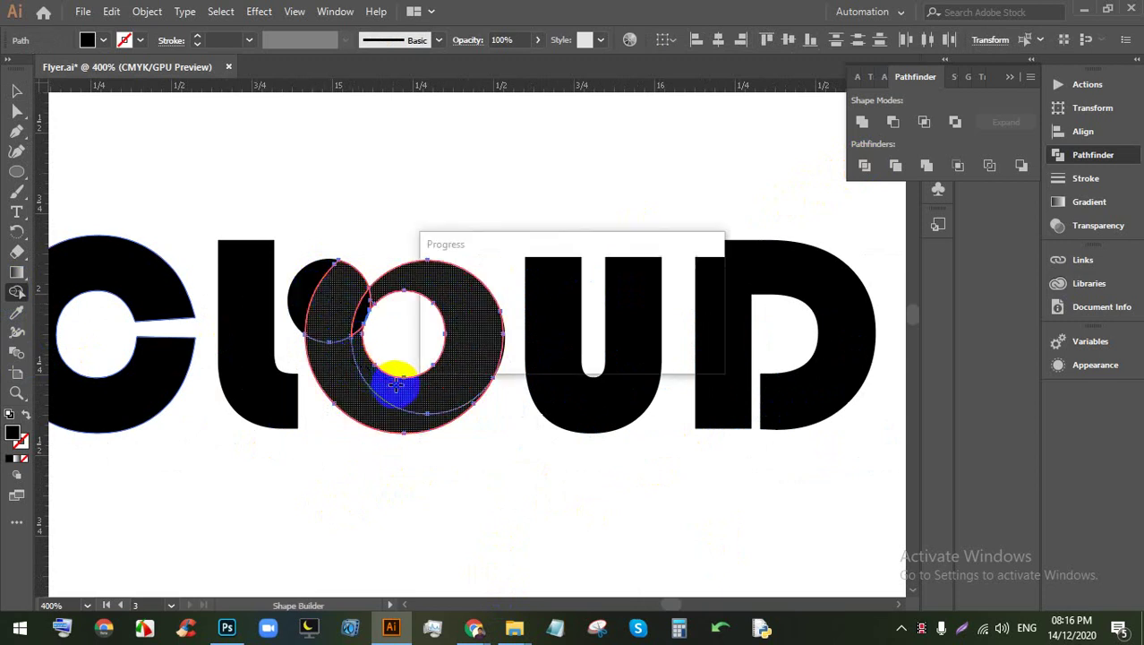
{"action": "mouse_move", "coordinate": [474, 291]}
{"action": "left_mouse_down"}
{"action": "mouse_move", "coordinate": [396, 287]}
{"action": "mouse_move", "coordinate": [416, 335]}
{"action": "left_mouse_up"}
{"action": "left_click", "coordinate": [16, 91]}
{"action": "left_click", "coordinate": [385, 215]}
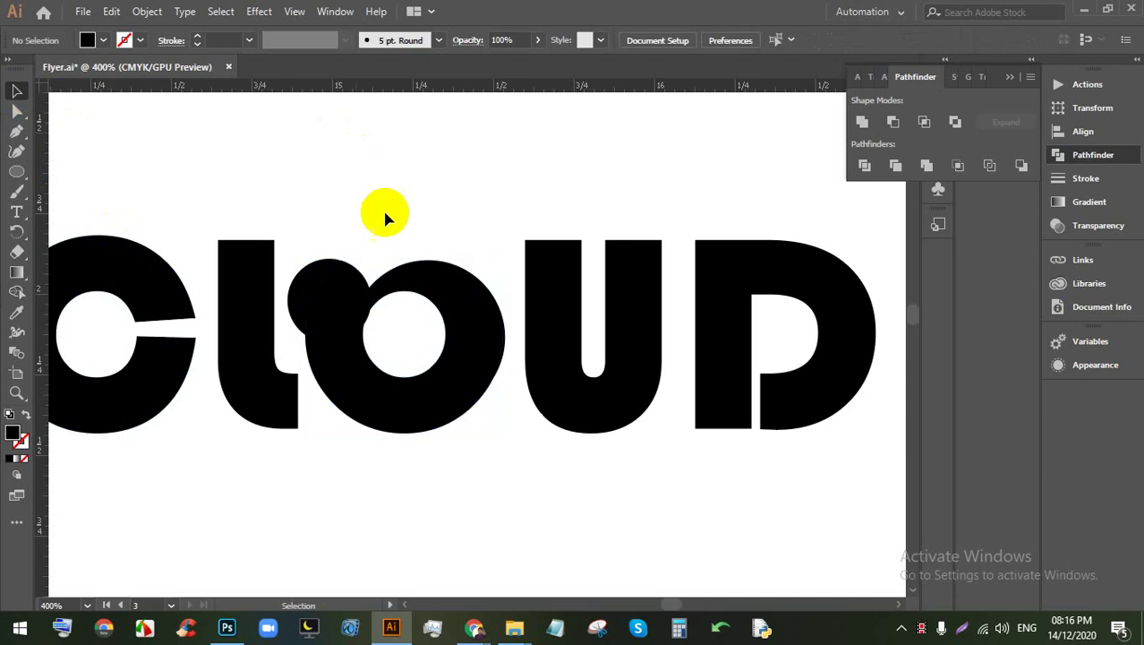
{"action": "key", "text": "ctrl+minus"}
{"action": "key", "text": "ctrl+minus"}
Step: Fill all the CLOUD letters with a light blue swatch
{"action": "left_click_drag", "start_coordinate": [331, 285], "coordinate": [331, 285]}
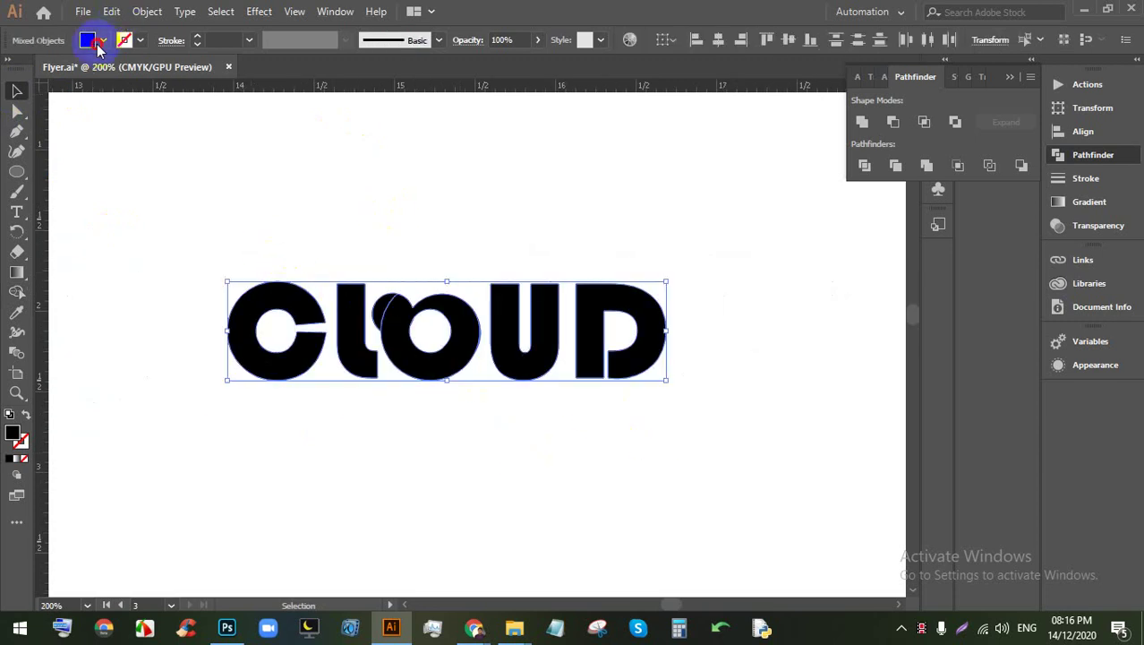
{"action": "left_click", "coordinate": [99, 45]}
{"action": "left_click", "coordinate": [117, 82]}
{"action": "left_click", "coordinate": [561, 452]}
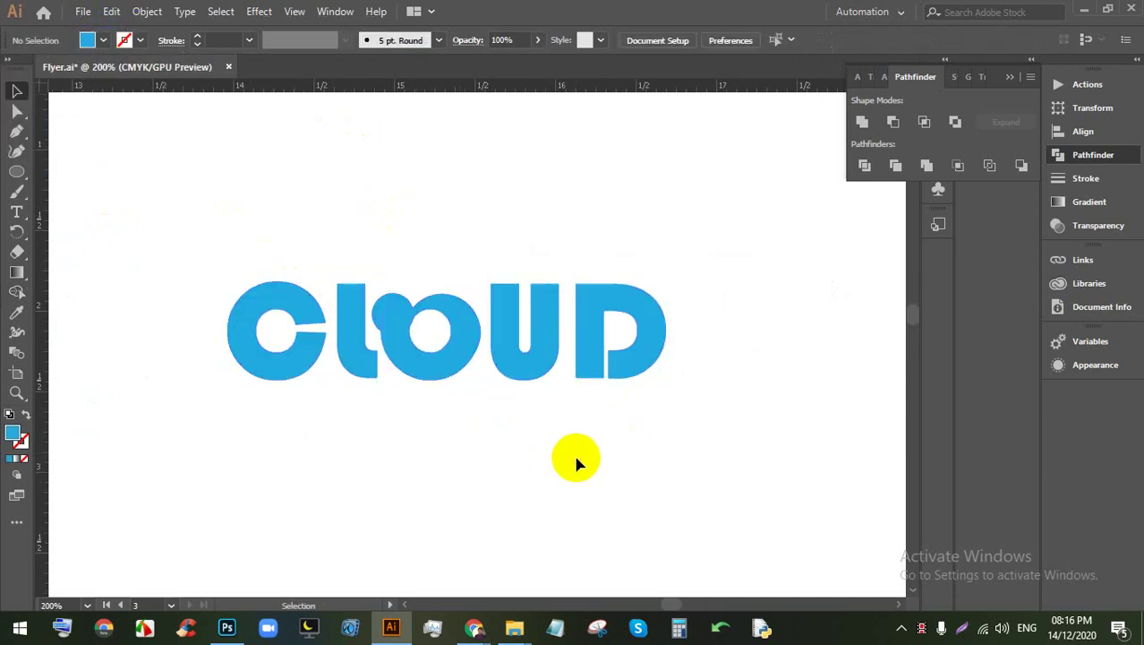
Step: Alt-drag a duplicate of the blue CLOUD wordmark directly below the original
{"action": "scroll", "coordinate": [547, 411], "scroll_direction": "up", "scroll_amount": 1}
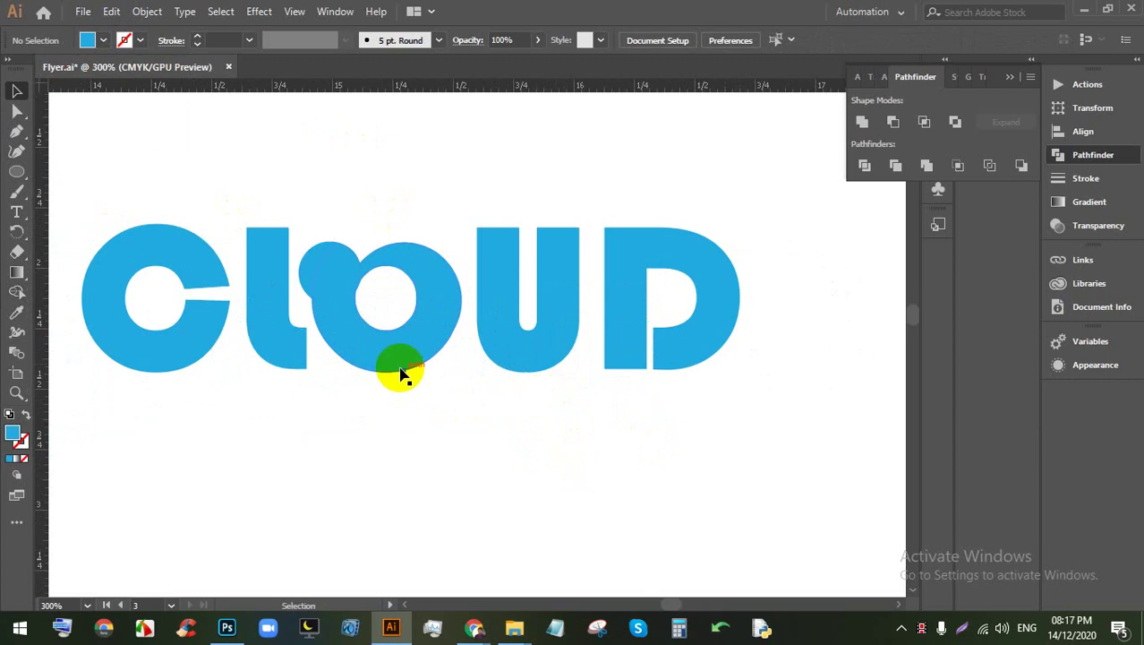
{"action": "scroll", "coordinate": [380, 314], "scroll_direction": "up", "scroll_amount": 1}
{"action": "scroll", "coordinate": [387, 334], "scroll_direction": "up", "scroll_amount": 1}
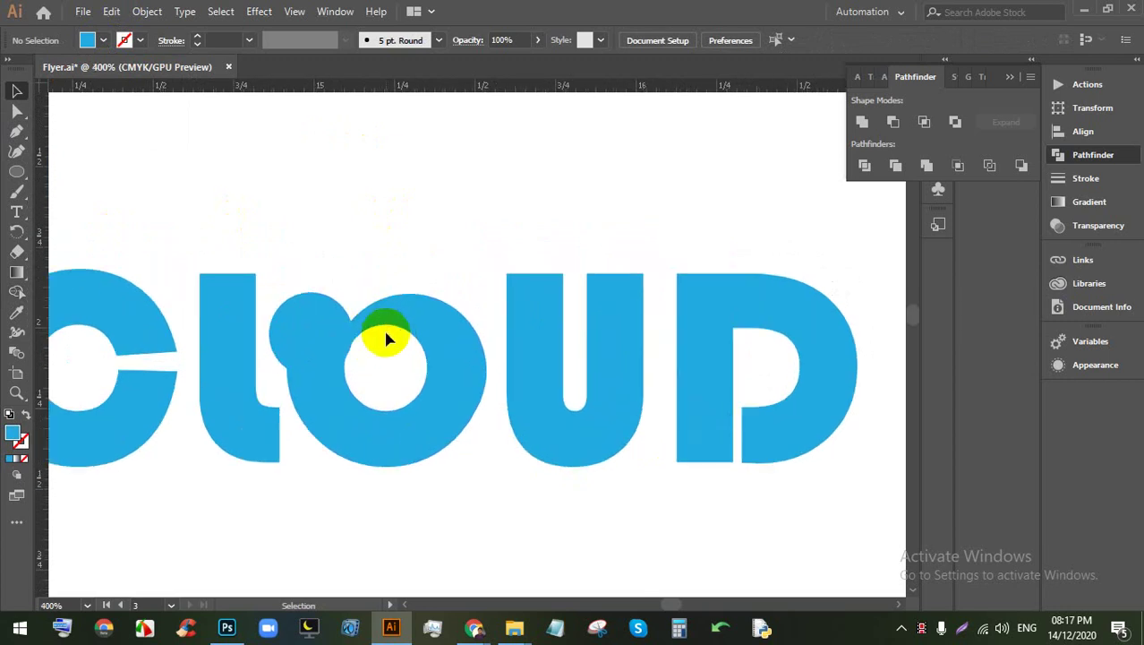
{"action": "scroll", "coordinate": [461, 349], "scroll_direction": "down", "scroll_amount": 1}
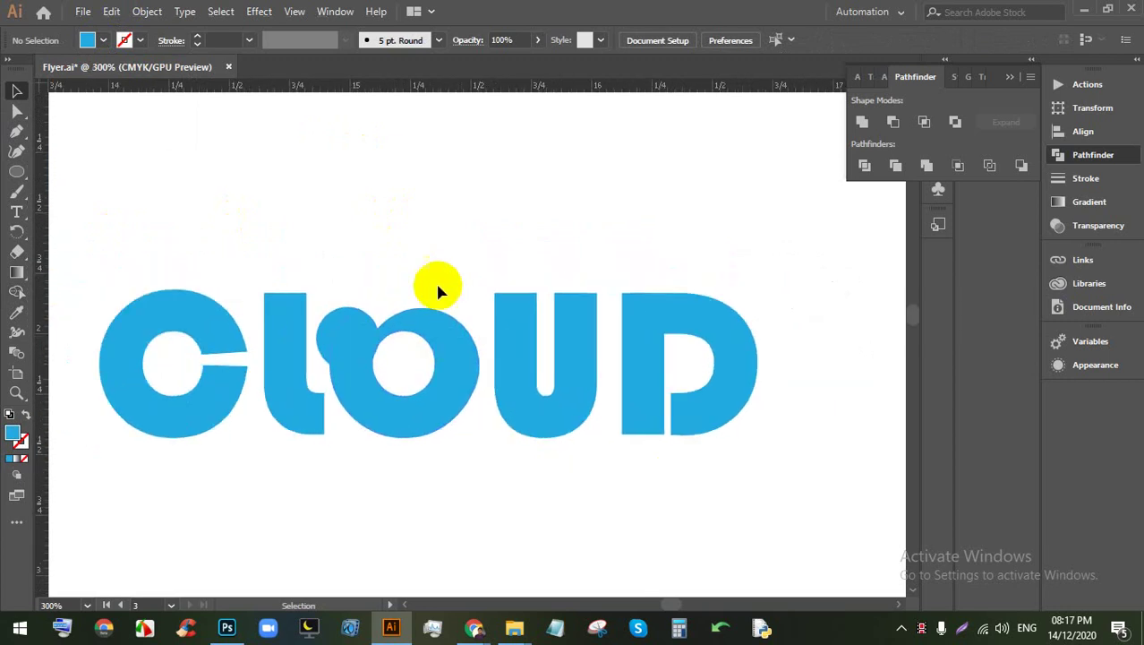
{"action": "scroll", "coordinate": [429, 269], "scroll_direction": "down", "scroll_amount": 1}
{"action": "left_click_drag", "start_coordinate": [626, 474], "coordinate": [254, 285]}
{"action": "left_click_drag", "start_coordinate": [348, 242], "coordinate": [439, 474]}
{"action": "scroll", "coordinate": [392, 409], "scroll_direction": "down", "scroll_amount": 1}
{"action": "scroll", "coordinate": [397, 465], "scroll_direction": "up", "scroll_amount": 1}
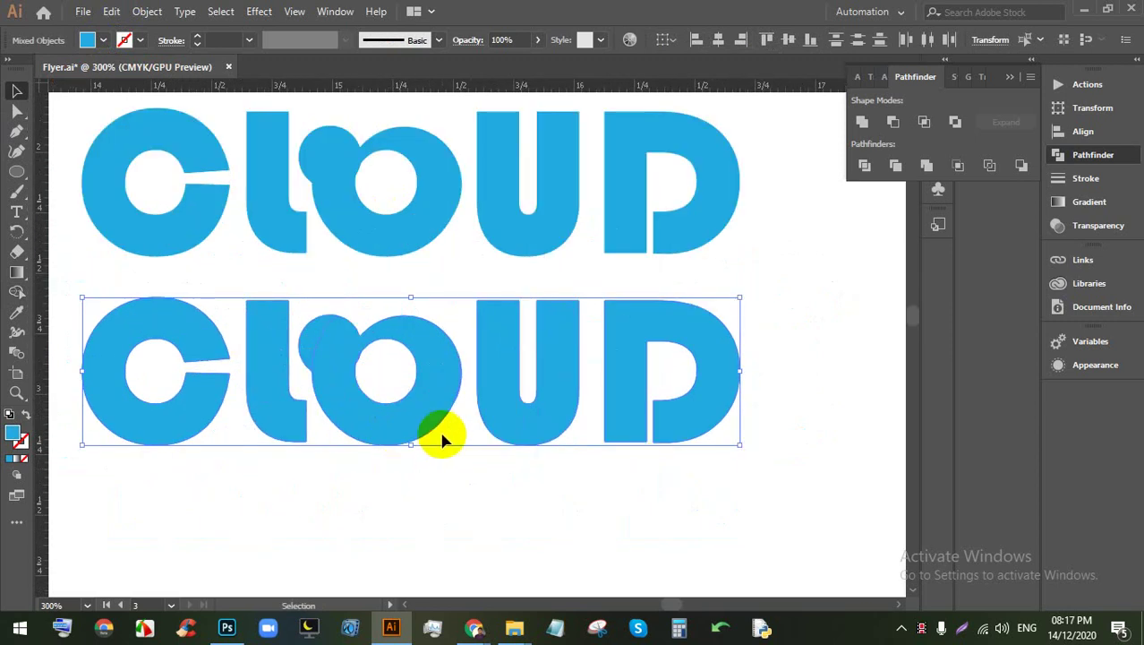
Step: Draw a horizontal Pen cutting line across the lower CLOUD, from the C to past the D
{"action": "left_click", "coordinate": [17, 132]}
{"action": "left_click", "coordinate": [73, 364]}
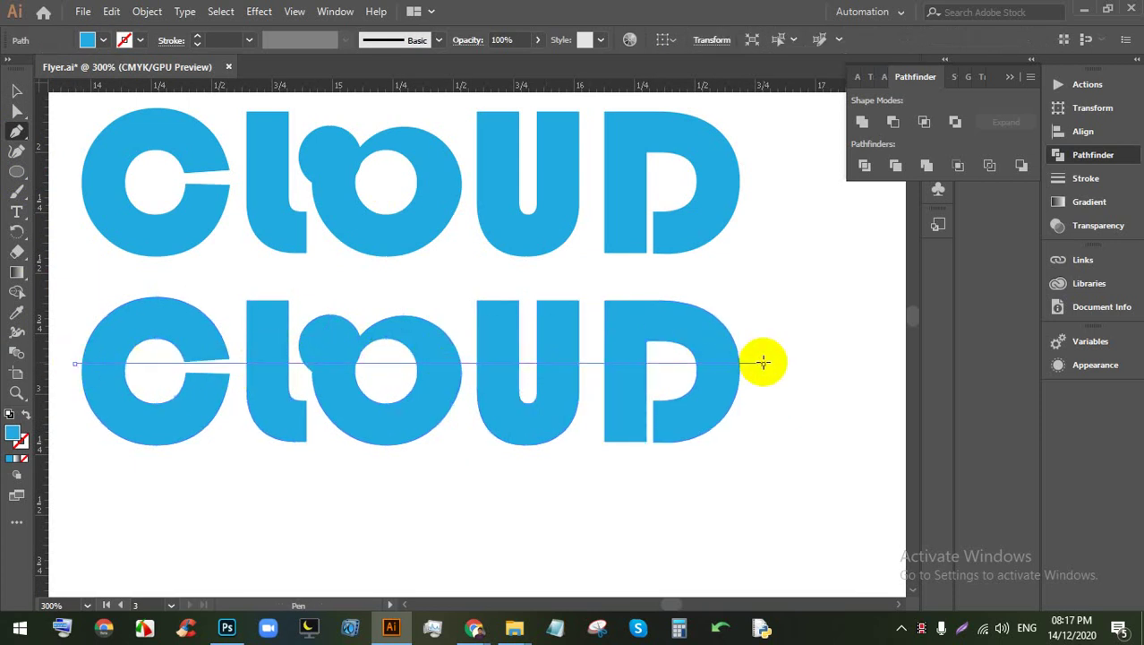
{"action": "left_click_drag", "start_coordinate": [762, 361], "coordinate": [54, 296]}
{"action": "key", "text": "ctrl+equal"}
{"action": "left_click", "coordinate": [16, 117]}
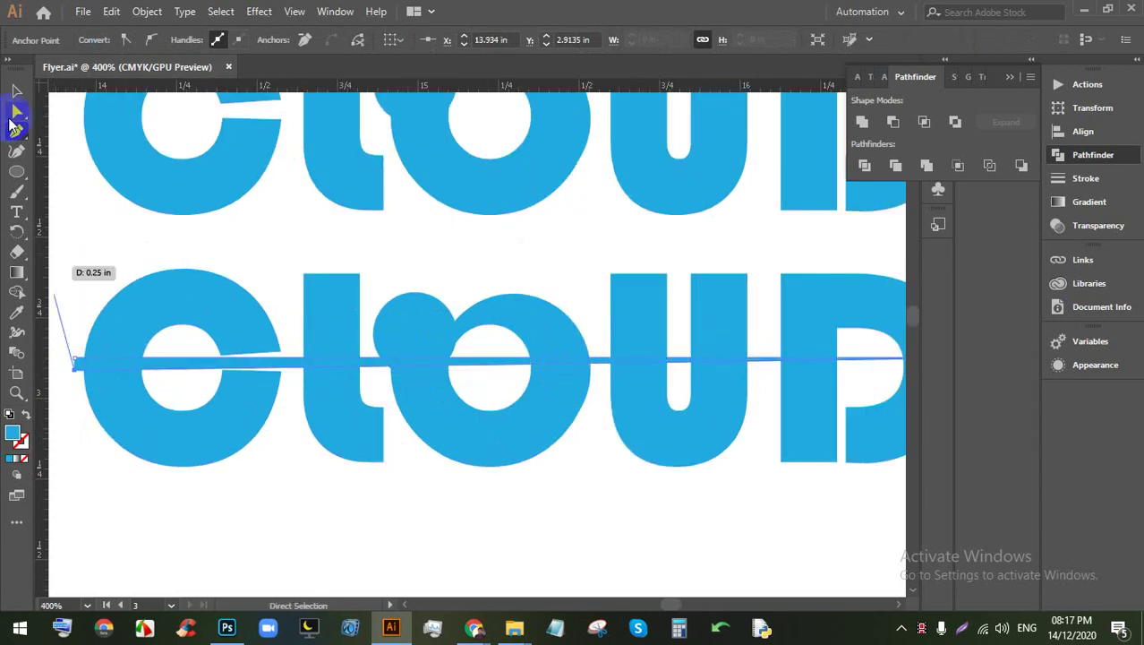
{"action": "left_click", "coordinate": [257, 460]}
{"action": "key", "text": "ctrl+minus"}
Step: Divide the lower CLOUD along the cutting line with Pathfinder Divide and ungroup the pieces
{"action": "left_click_drag", "start_coordinate": [807, 465], "coordinate": [264, 354]}
{"action": "left_click", "coordinate": [147, 12]}
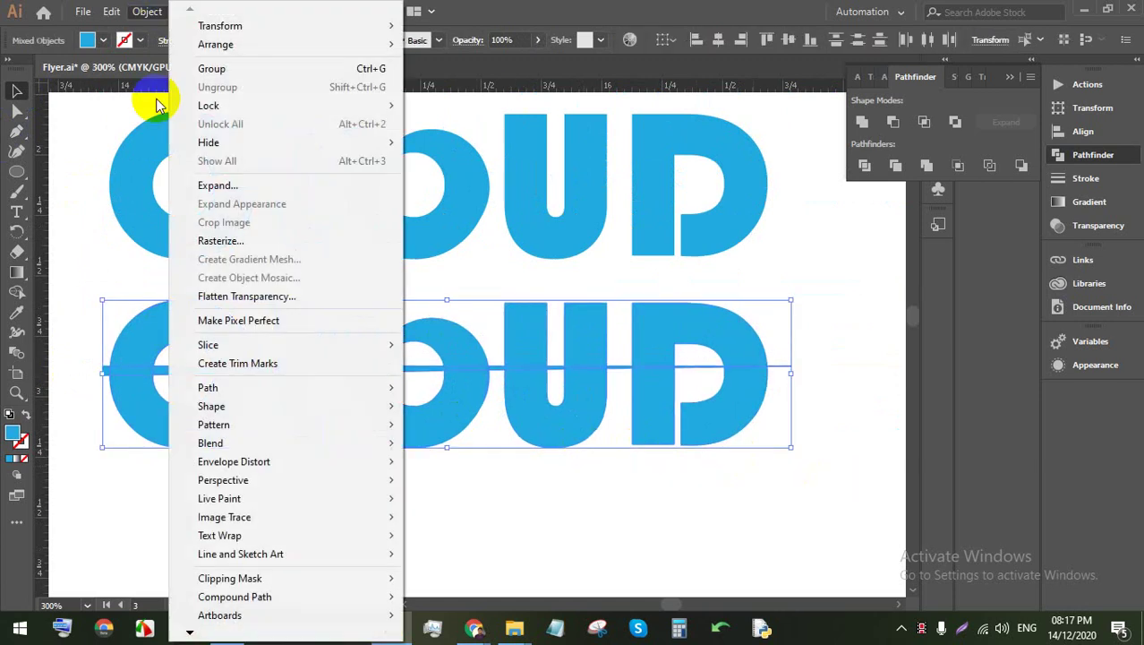
{"action": "key", "text": "Escape"}
{"action": "right_click", "coordinate": [524, 340]}
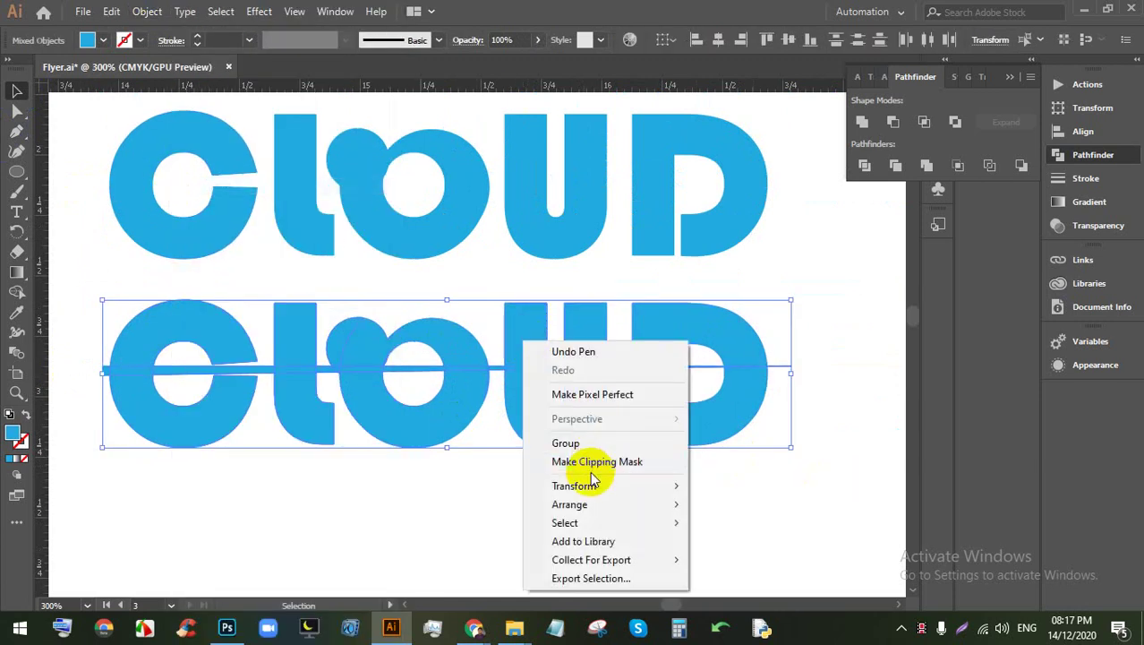
{"action": "mouse_move", "coordinate": [573, 491]}
{"action": "left_click", "coordinate": [502, 492]}
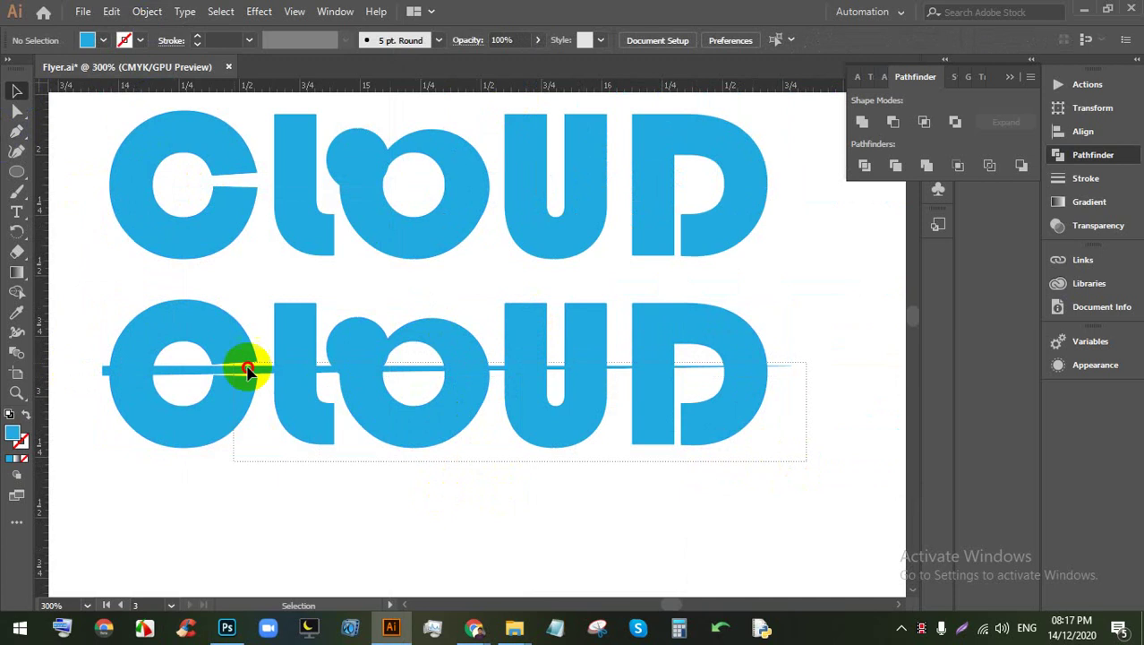
{"action": "left_click_drag", "start_coordinate": [248, 369], "coordinate": [242, 366]}
{"action": "left_click", "coordinate": [864, 165]}
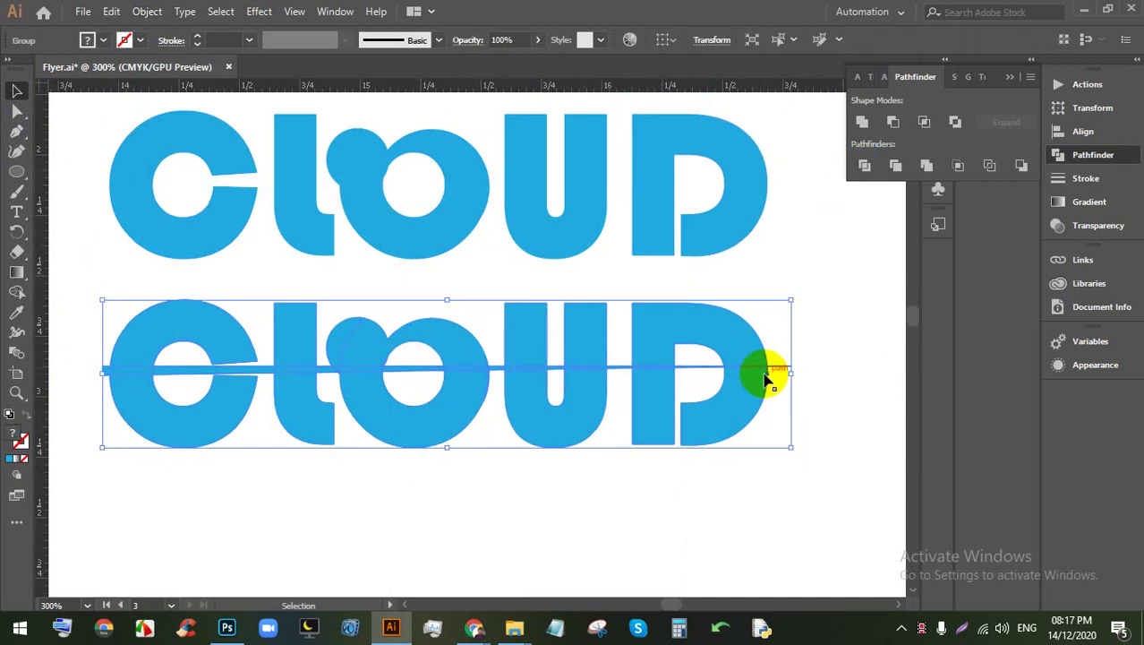
{"action": "right_click", "coordinate": [766, 381]}
{"action": "left_click", "coordinate": [797, 245]}
{"action": "left_click", "coordinate": [793, 407]}
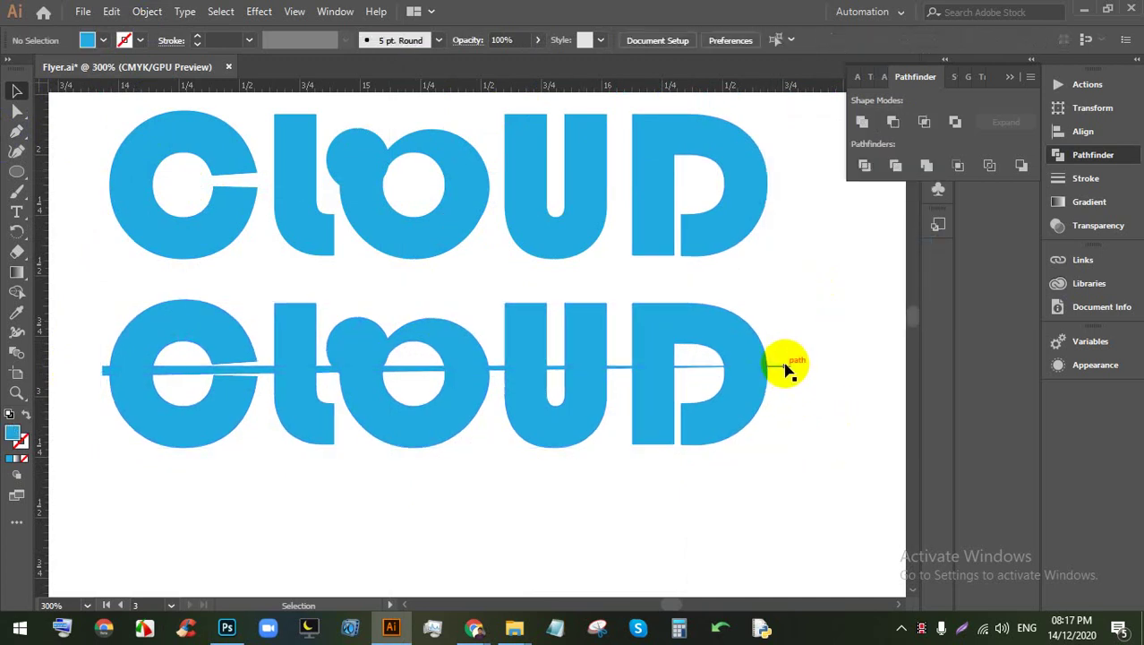
Step: Delete the leftover cutting-line pieces through the D and U
{"action": "left_click", "coordinate": [786, 369]}
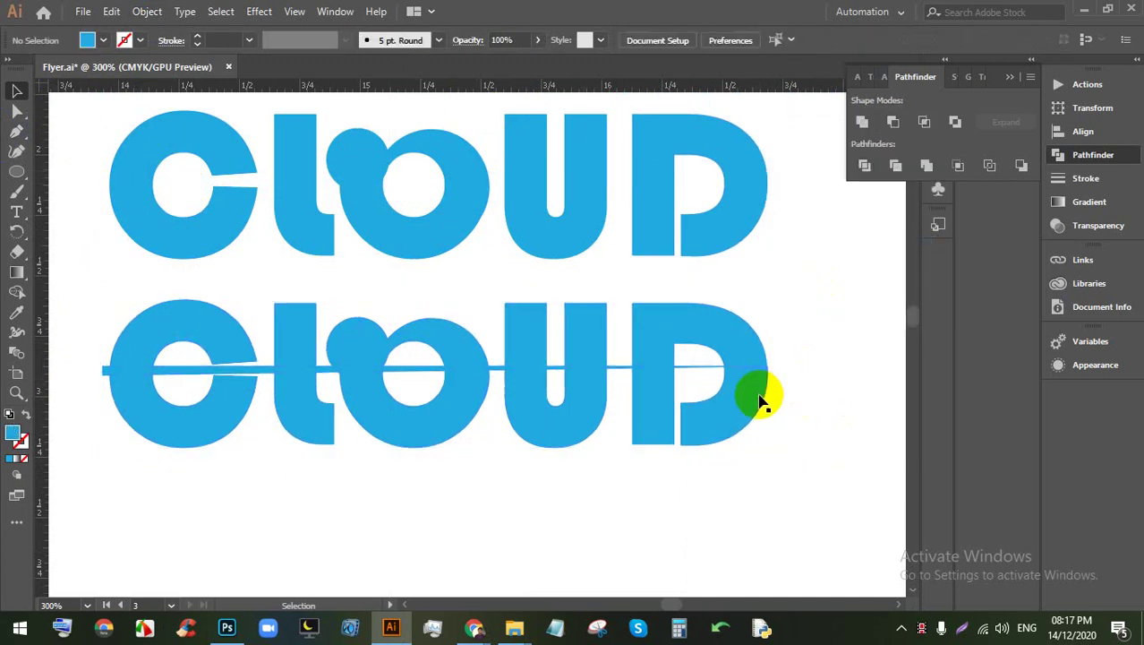
{"action": "left_click", "coordinate": [736, 373]}
{"action": "left_click", "coordinate": [678, 369]}
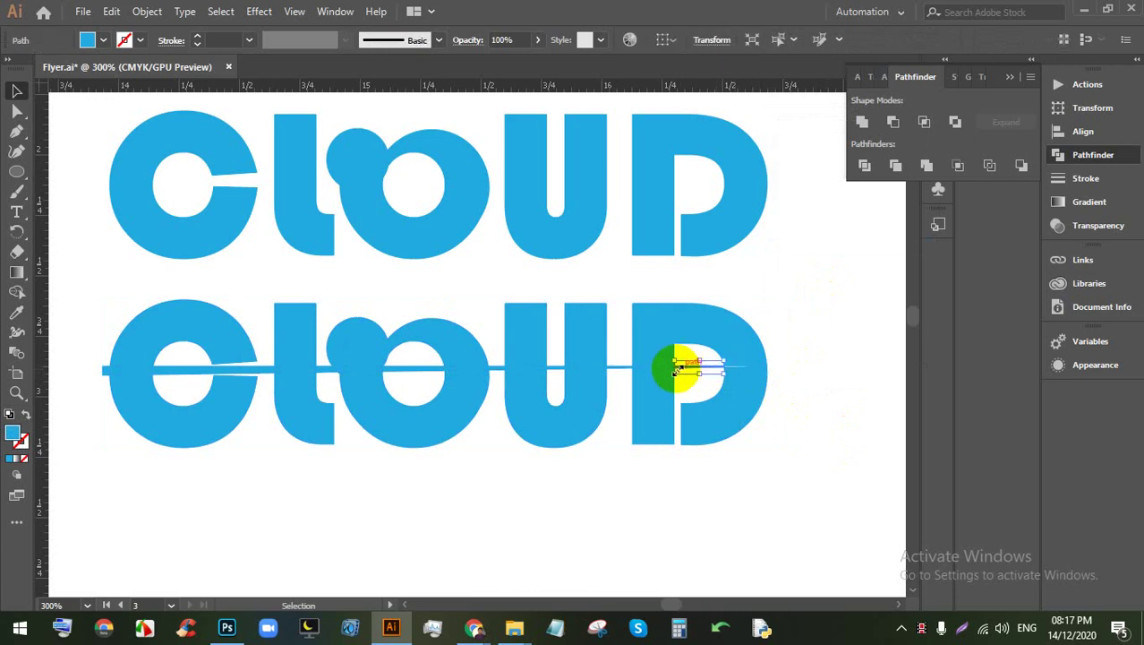
{"action": "key", "text": "Delete"}
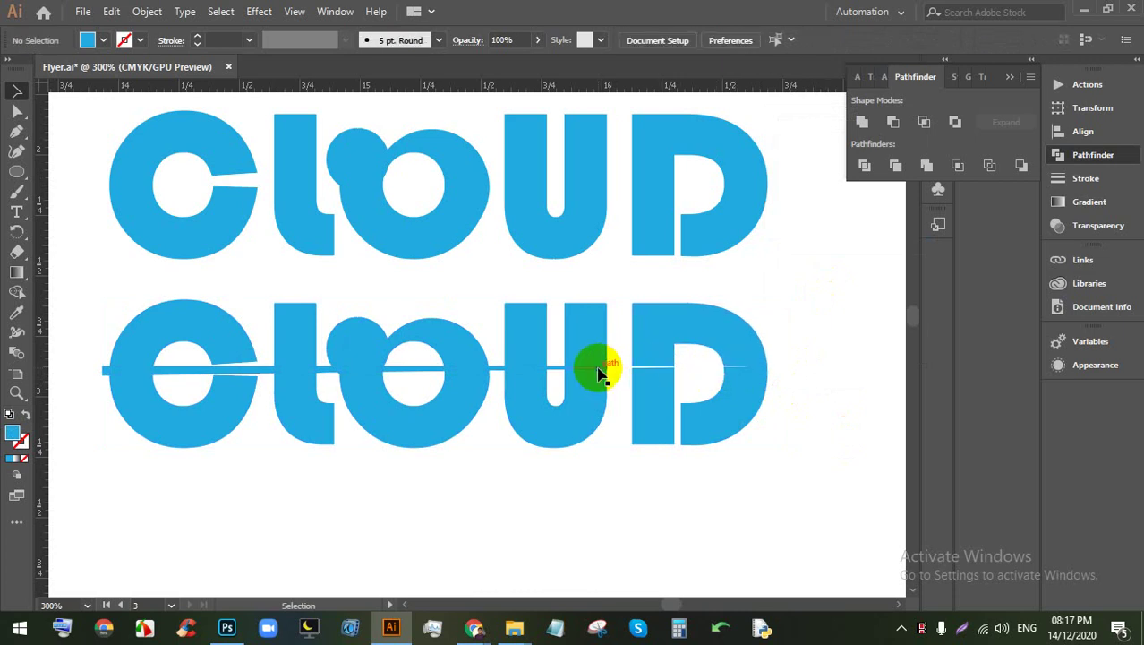
{"action": "left_click", "coordinate": [591, 372]}
{"action": "key", "text": "Delete"}
{"action": "left_click", "coordinate": [533, 371]}
{"action": "key", "text": "Delete"}
{"action": "left_click", "coordinate": [519, 372]}
{"action": "key", "text": "Delete"}
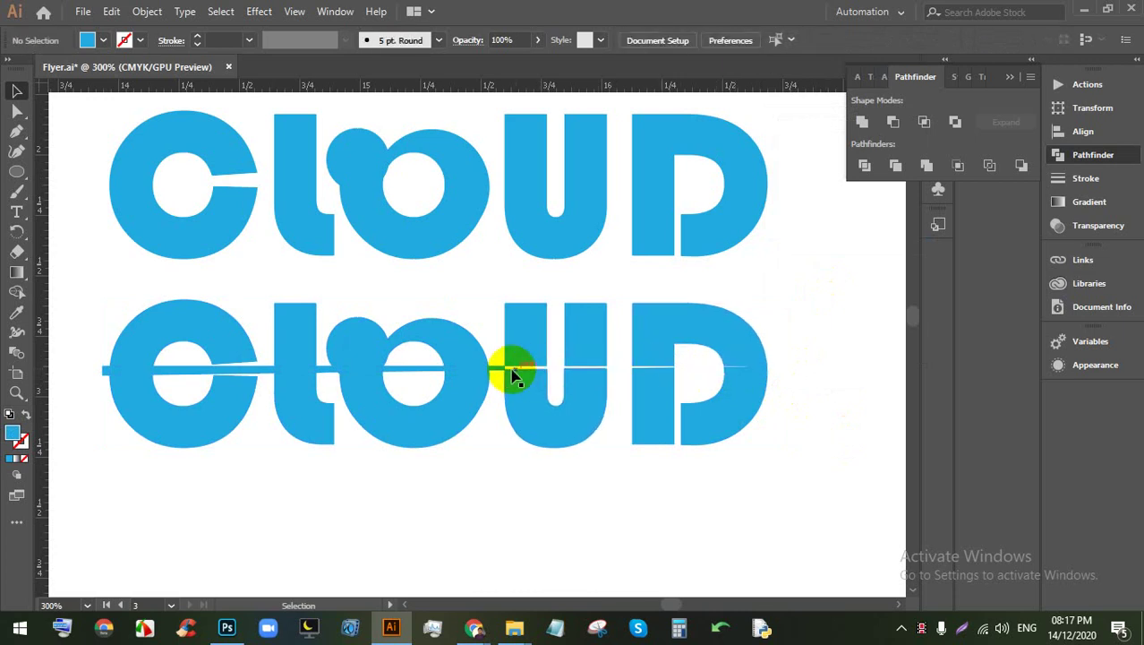
Step: Delete the remaining line pieces through the O, L and C, then select the bottom half
{"action": "left_click", "coordinate": [497, 369]}
{"action": "key", "text": "Delete"}
{"action": "left_click", "coordinate": [468, 370]}
{"action": "key", "text": "Delete"}
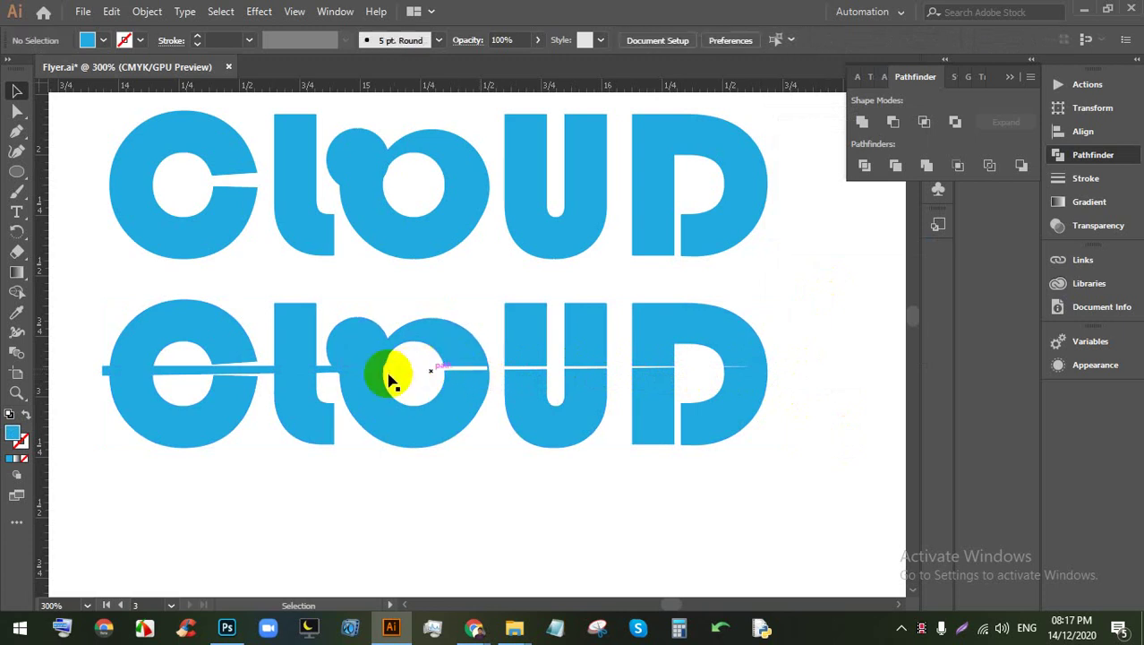
{"action": "left_click", "coordinate": [364, 375]}
{"action": "key", "text": "Delete"}
{"action": "left_click", "coordinate": [313, 370]}
{"action": "key", "text": "Delete"}
{"action": "left_click", "coordinate": [295, 371]}
{"action": "key", "text": "Delete"}
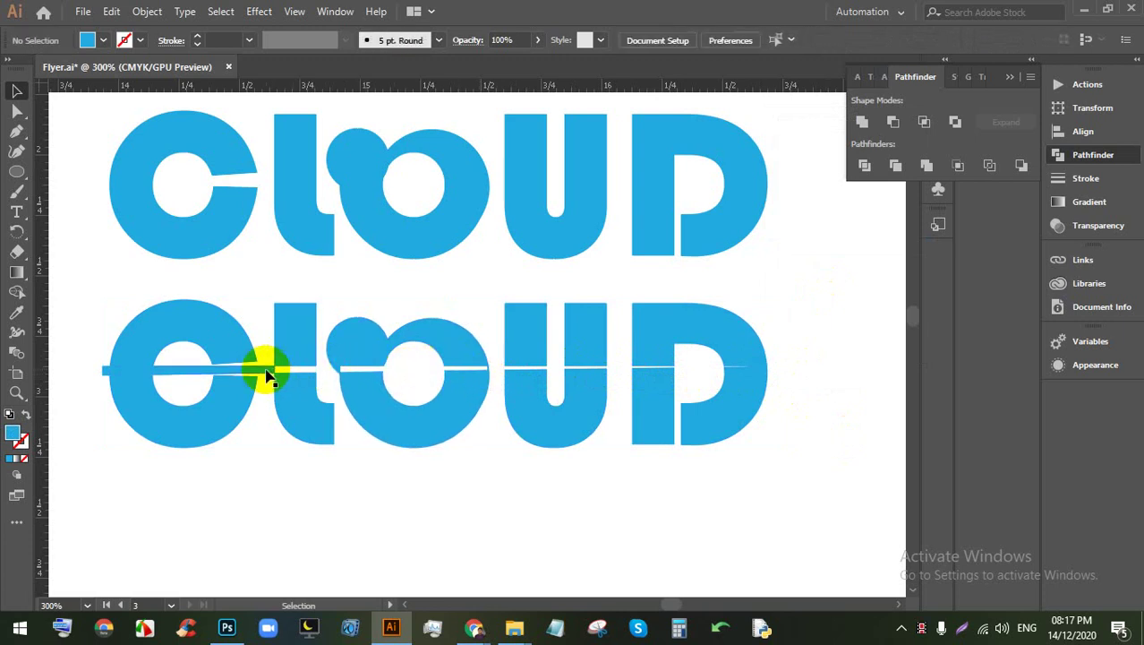
{"action": "left_click", "coordinate": [264, 374]}
{"action": "key", "text": "Delete"}
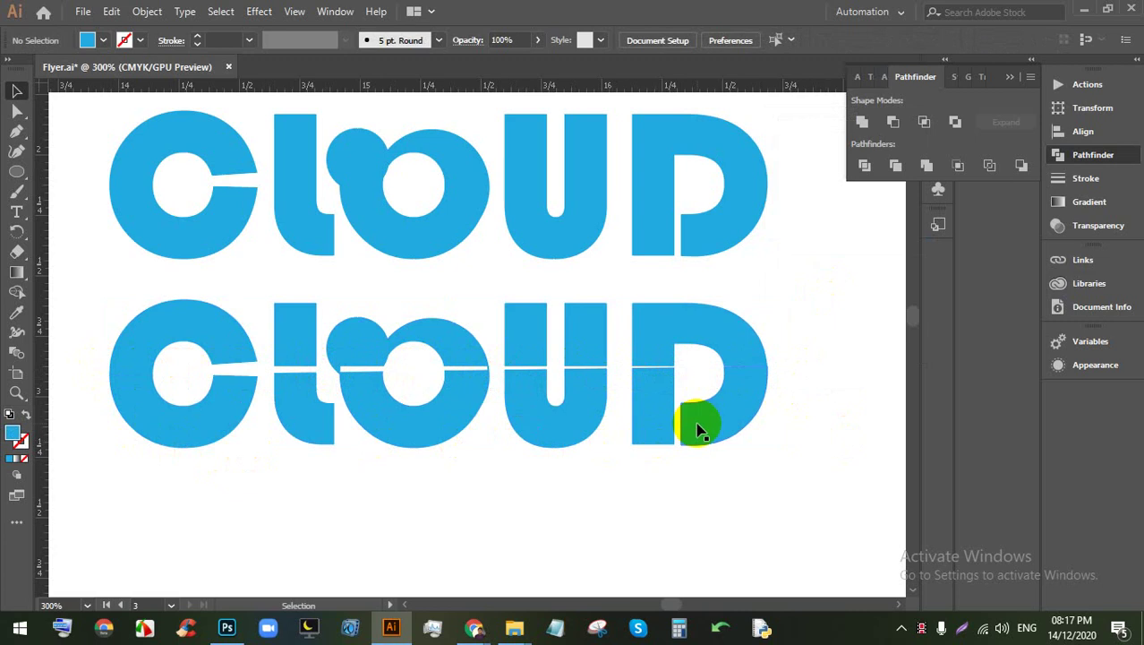
{"action": "scroll", "coordinate": [699, 429], "scroll_direction": "down", "scroll_amount": 2}
{"action": "scroll", "coordinate": [644, 427], "scroll_direction": "up", "scroll_amount": 1}
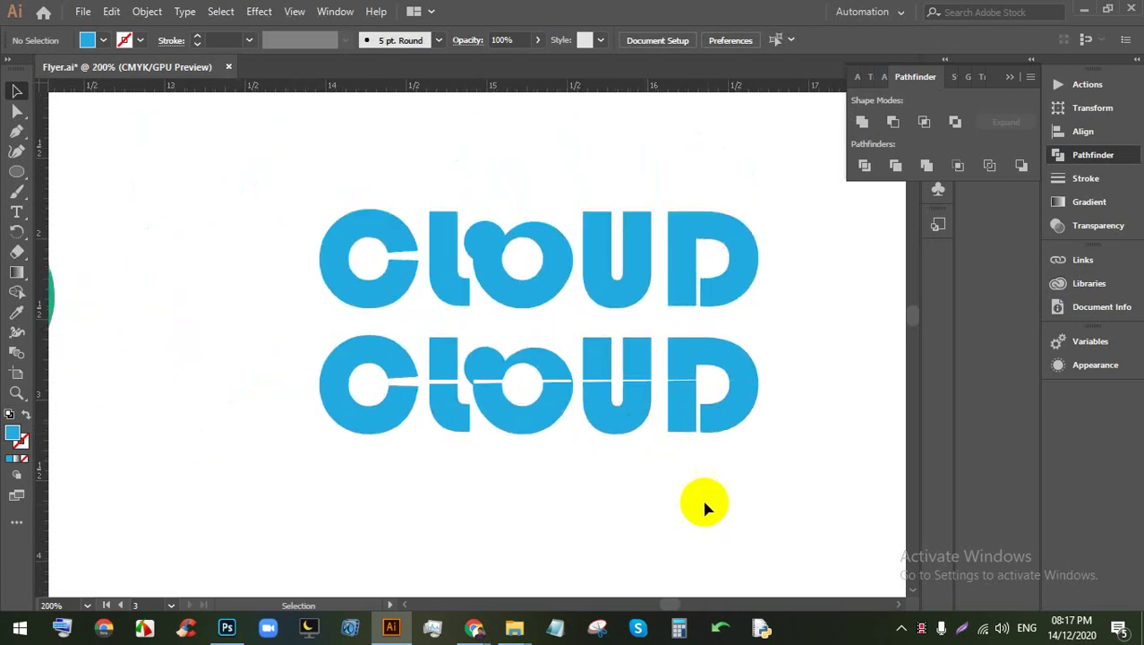
{"action": "left_click", "coordinate": [310, 391]}
Step: Fill the bottom half of the lower CLOUD with a light green swatch
{"action": "key", "text": "x"}
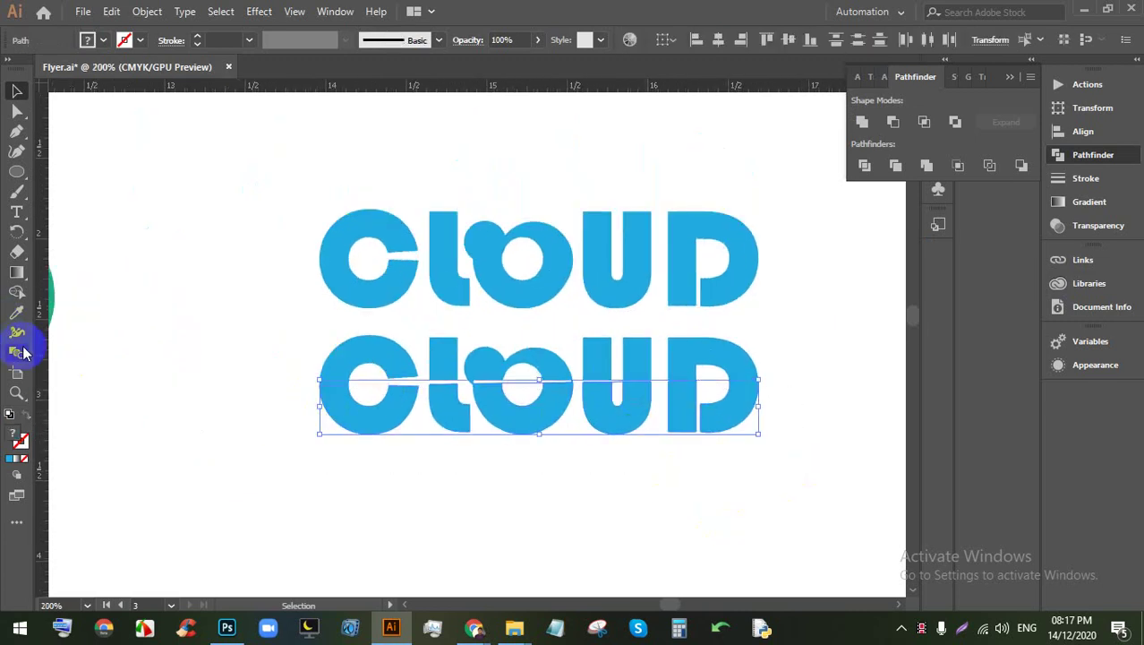
{"action": "left_click", "coordinate": [103, 39]}
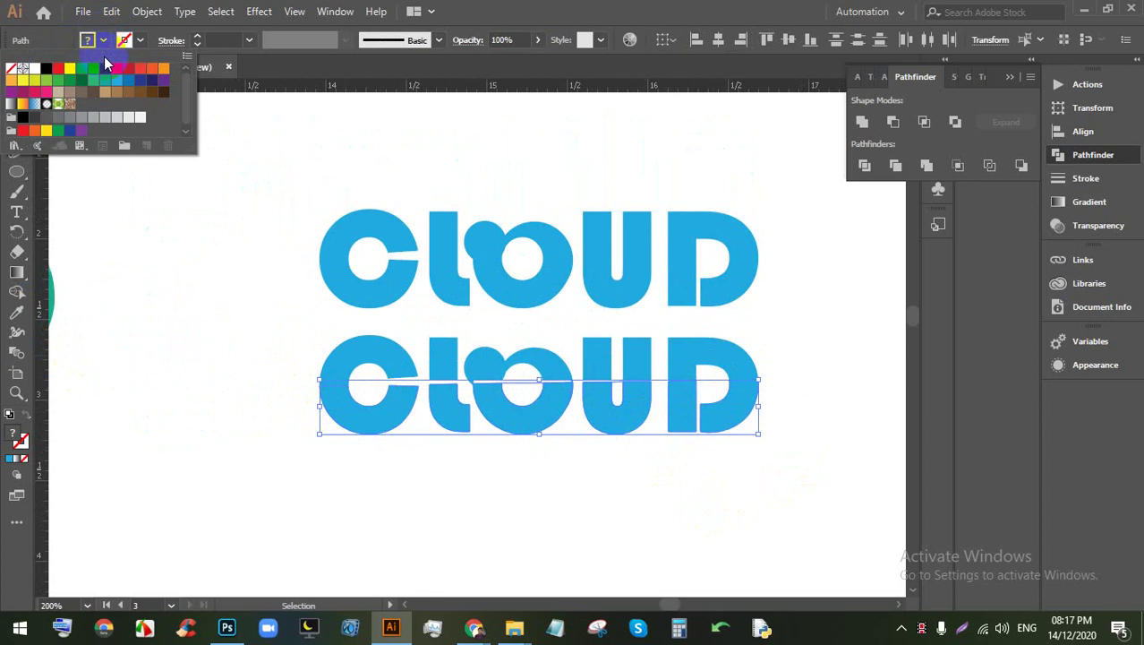
{"action": "left_click", "coordinate": [127, 84]}
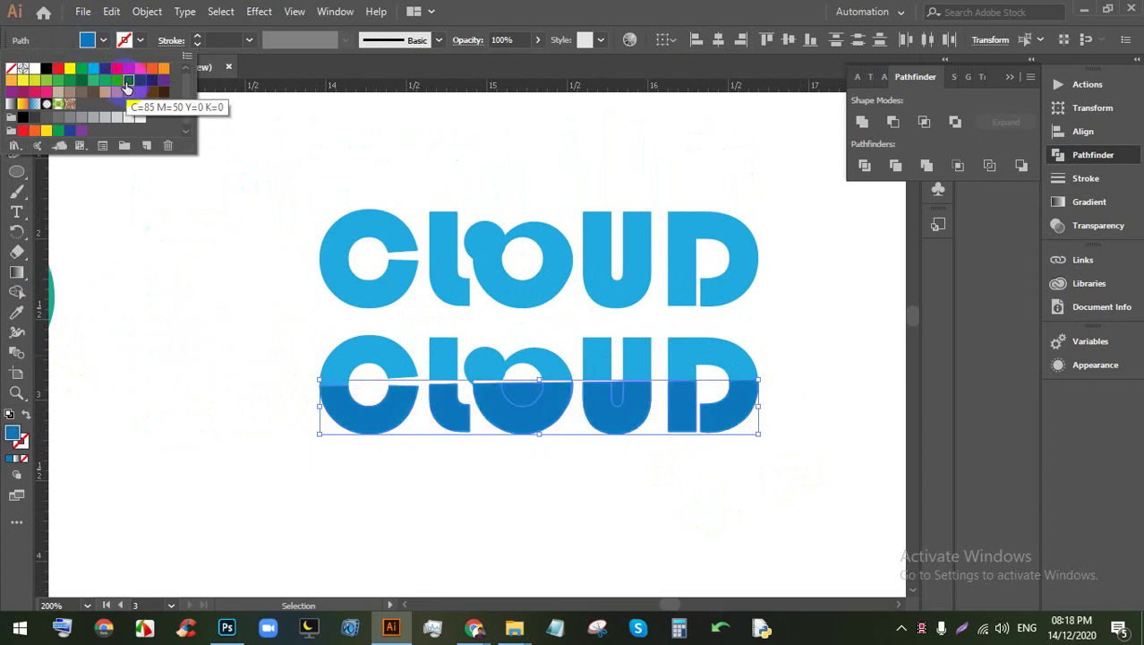
{"action": "left_click", "coordinate": [82, 79]}
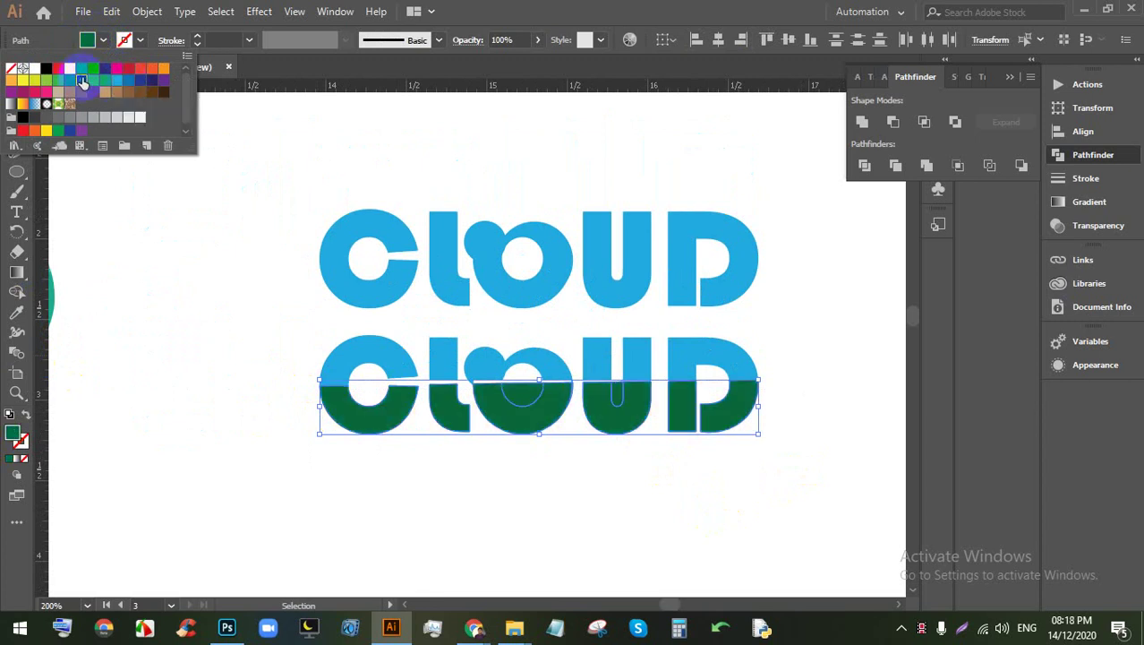
{"action": "left_click", "coordinate": [93, 79]}
{"action": "left_click", "coordinate": [529, 483]}
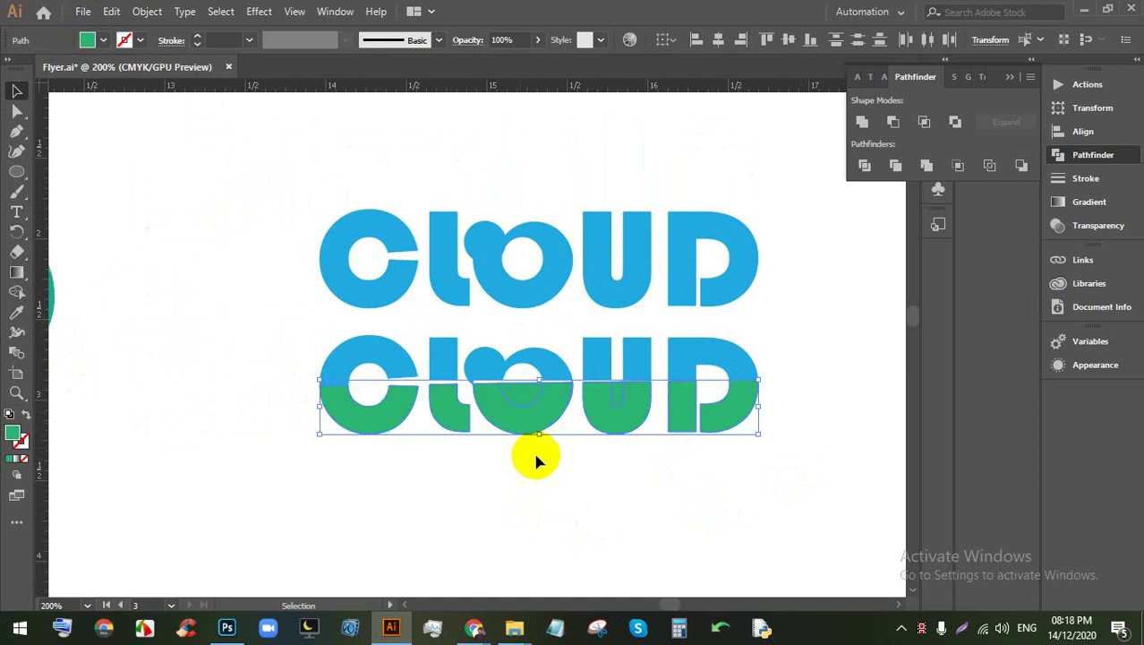
{"action": "left_click", "coordinate": [531, 461]}
Step: Delete the small green scraps left inside the O and U
{"action": "scroll", "coordinate": [524, 430], "scroll_direction": "up", "scroll_amount": 1}
{"action": "left_click", "coordinate": [524, 400]}
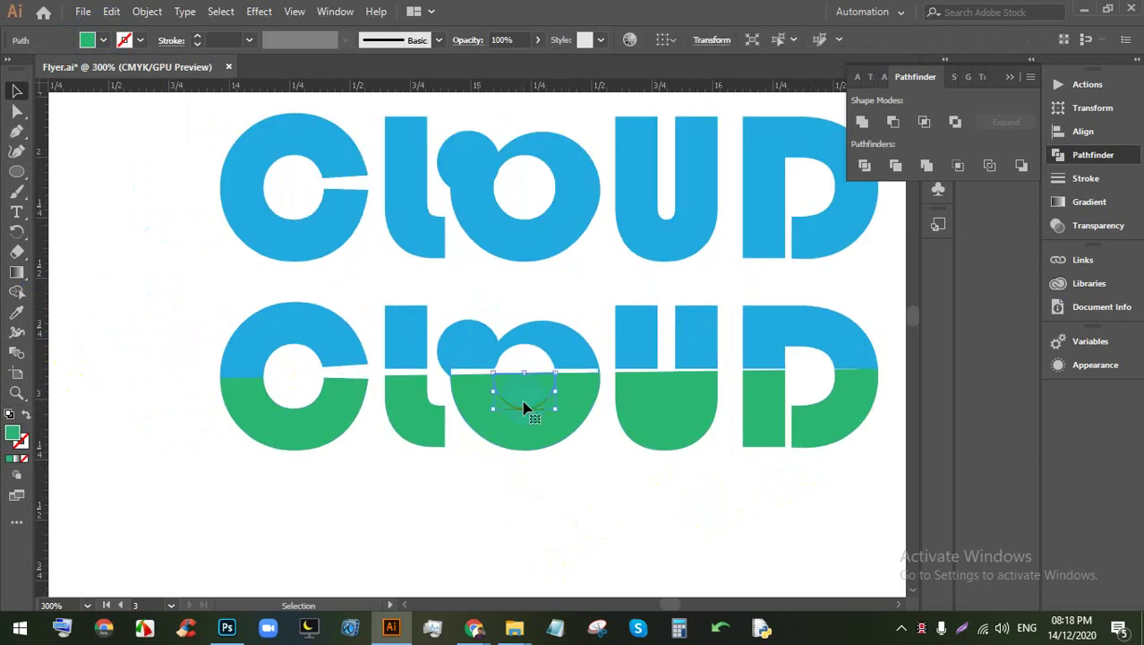
{"action": "key", "text": "Delete"}
{"action": "left_click", "coordinate": [308, 398]}
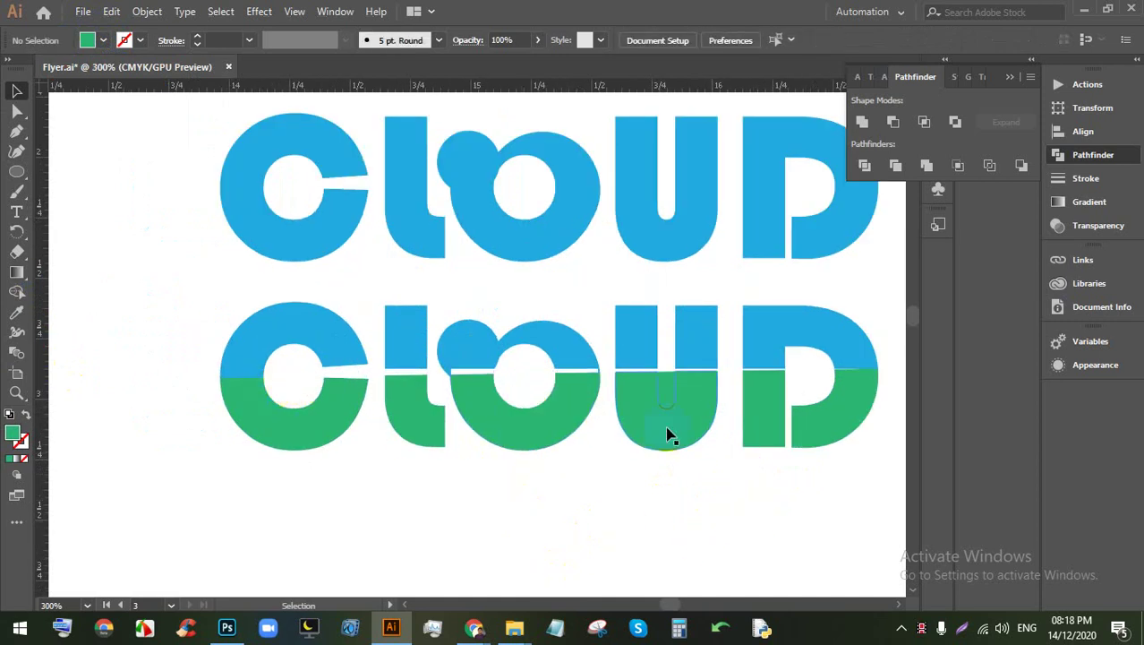
{"action": "key", "text": "Delete"}
{"action": "left_click", "coordinate": [725, 412]}
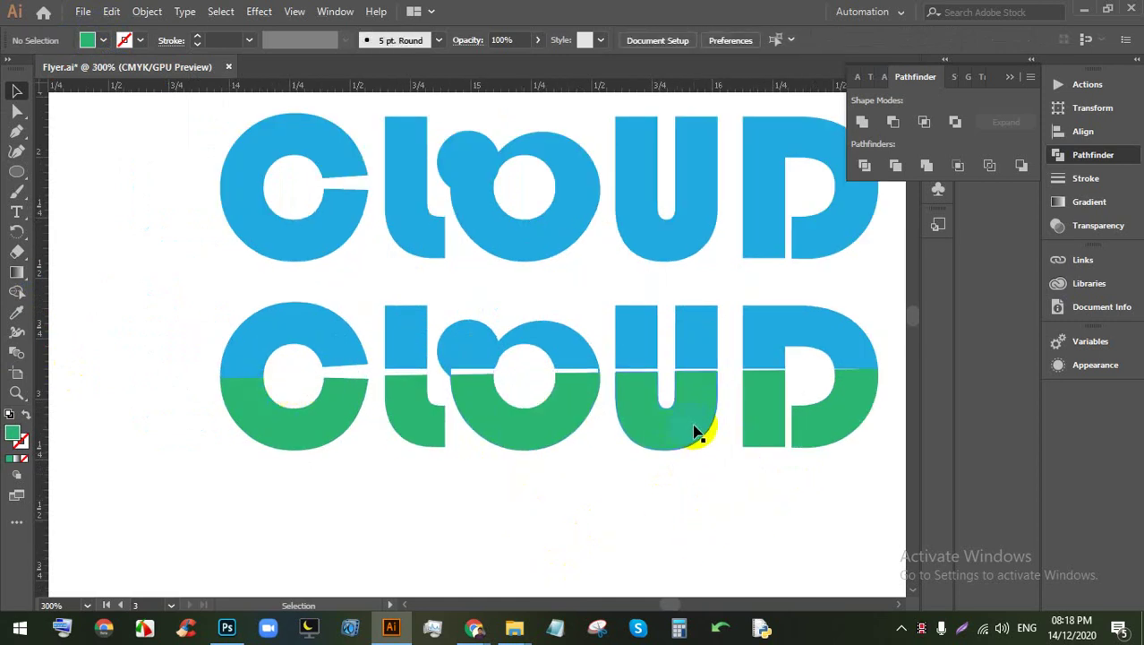
{"action": "scroll", "coordinate": [689, 385], "scroll_direction": "down", "scroll_amount": 2}
{"action": "scroll", "coordinate": [774, 383], "scroll_direction": "up", "scroll_amount": 2}
{"action": "left_click", "coordinate": [802, 383]}
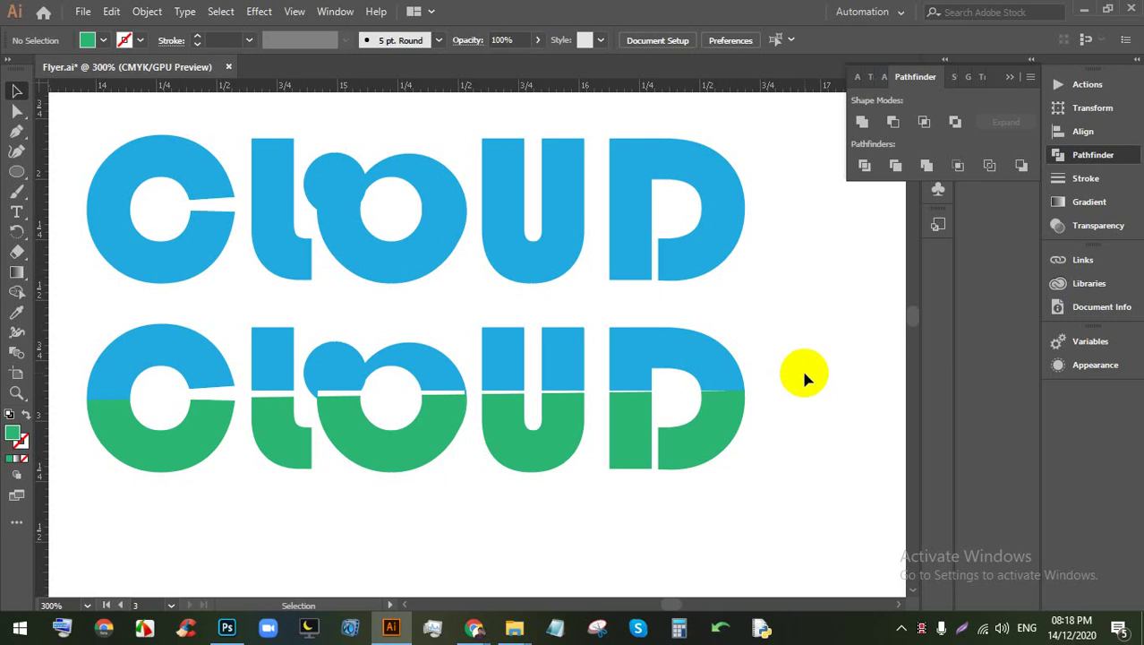
Step: Switch to the Direct Selection tool (A) and bring Chrome to the front
{"action": "scroll", "coordinate": [803, 381], "scroll_direction": "down", "scroll_amount": 1}
{"action": "key", "text": "a"}
{"action": "left_click", "coordinate": [503, 627]}
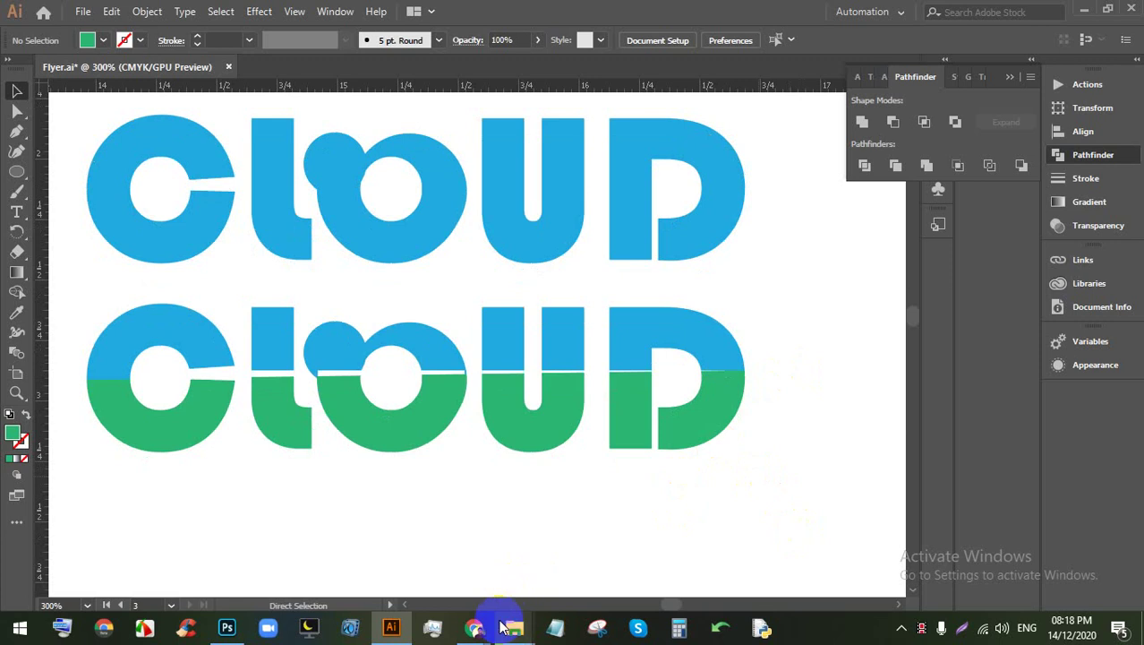
{"action": "left_click", "coordinate": [478, 627]}
Step: Browse the FLYER image results and preview the VOTE flyer
{"action": "left_click", "coordinate": [438, 14]}
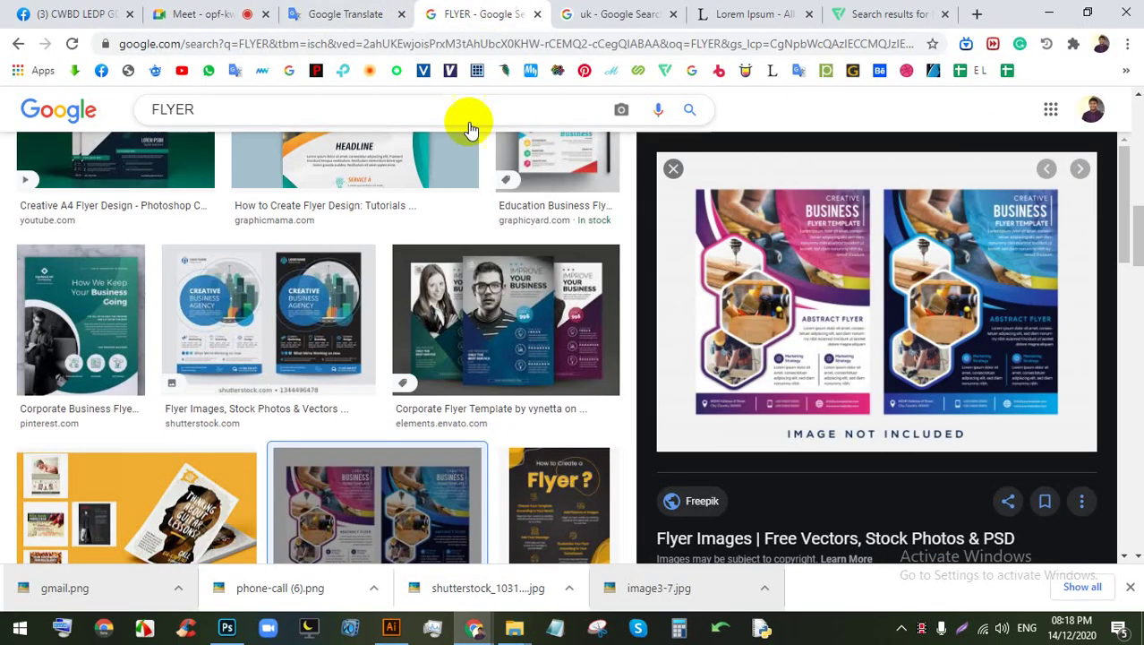
{"action": "scroll", "coordinate": [467, 356], "scroll_direction": "down", "scroll_amount": 7}
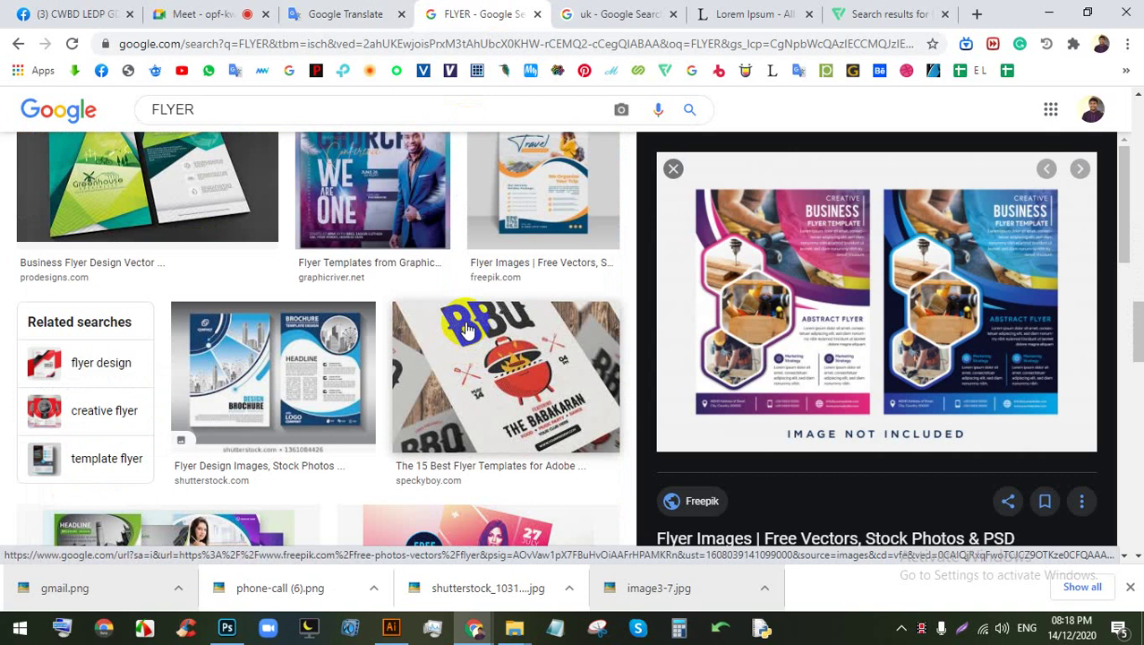
{"action": "scroll", "coordinate": [237, 334], "scroll_direction": "down", "scroll_amount": 3}
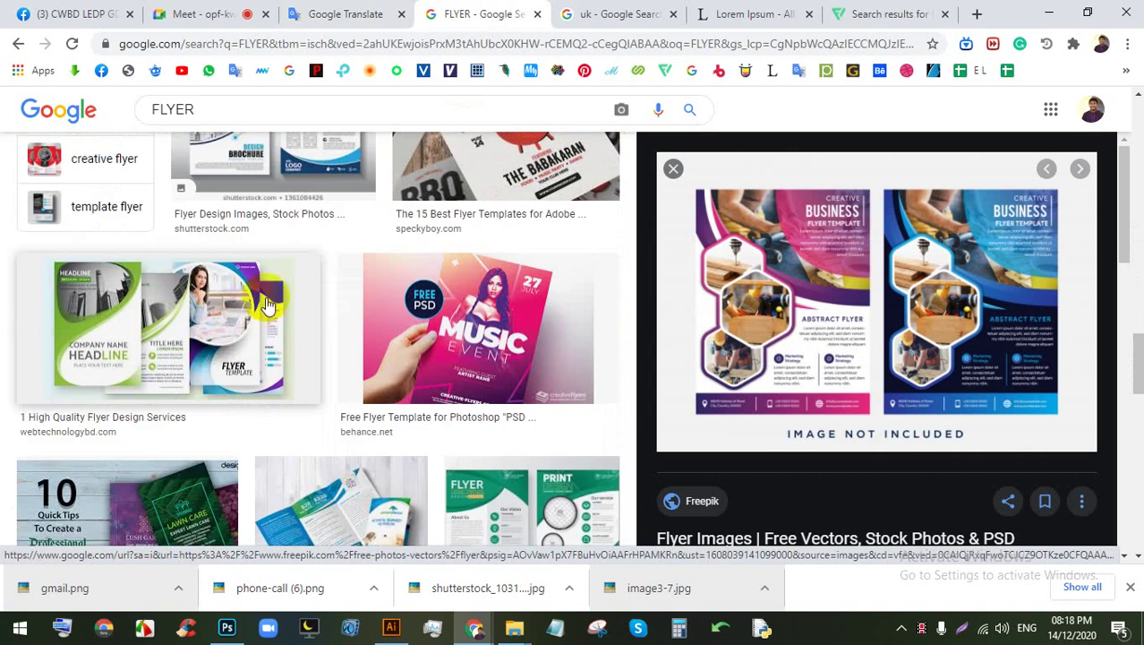
{"action": "scroll", "coordinate": [288, 302], "scroll_direction": "down", "scroll_amount": 3}
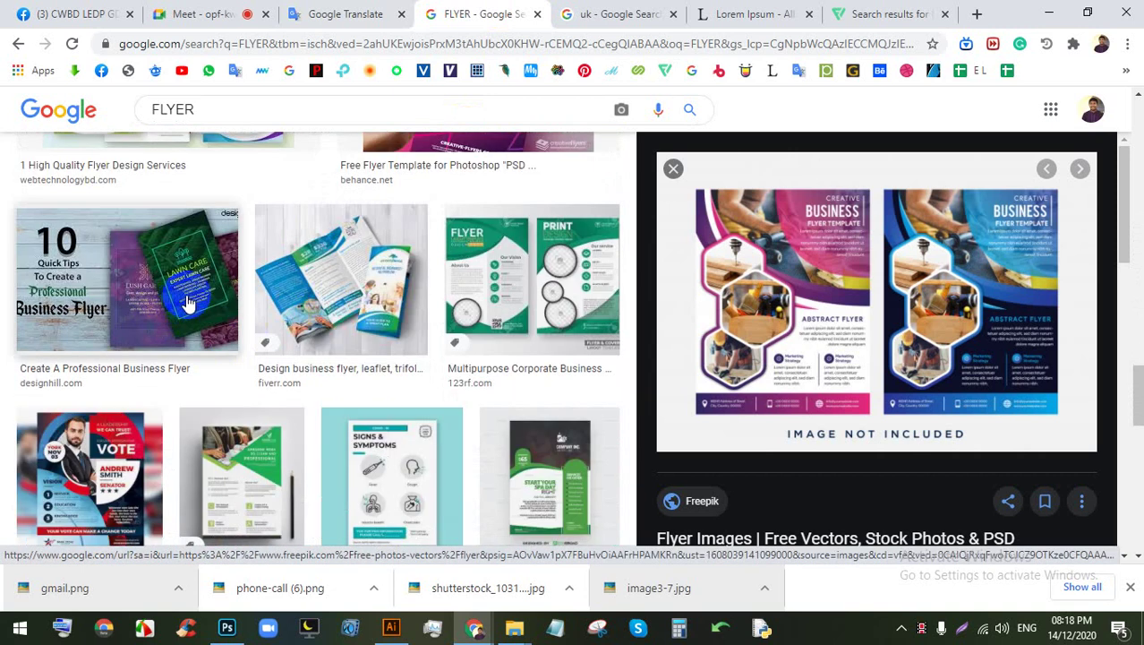
{"action": "scroll", "coordinate": [188, 302], "scroll_direction": "down", "scroll_amount": 1}
{"action": "left_click", "coordinate": [108, 366]}
{"action": "scroll", "coordinate": [229, 322], "scroll_direction": "down", "scroll_amount": 5}
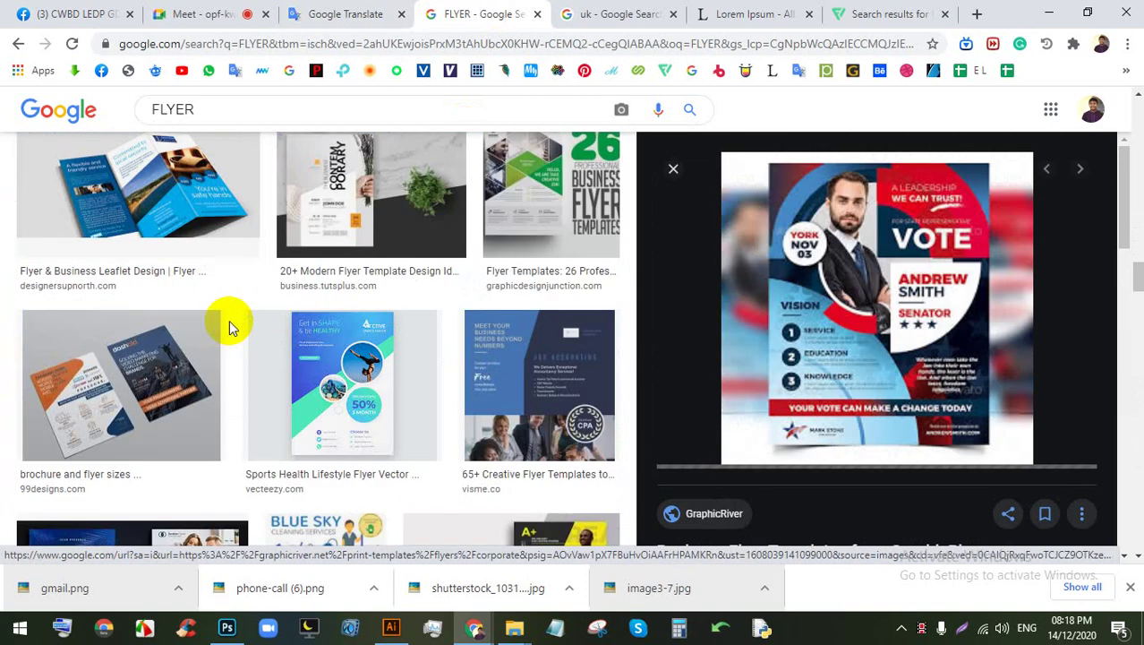
Step: Glance at the Google Meet, uk results and Google Translate tabs, then return to FLYER results
{"action": "left_click", "coordinate": [235, 14]}
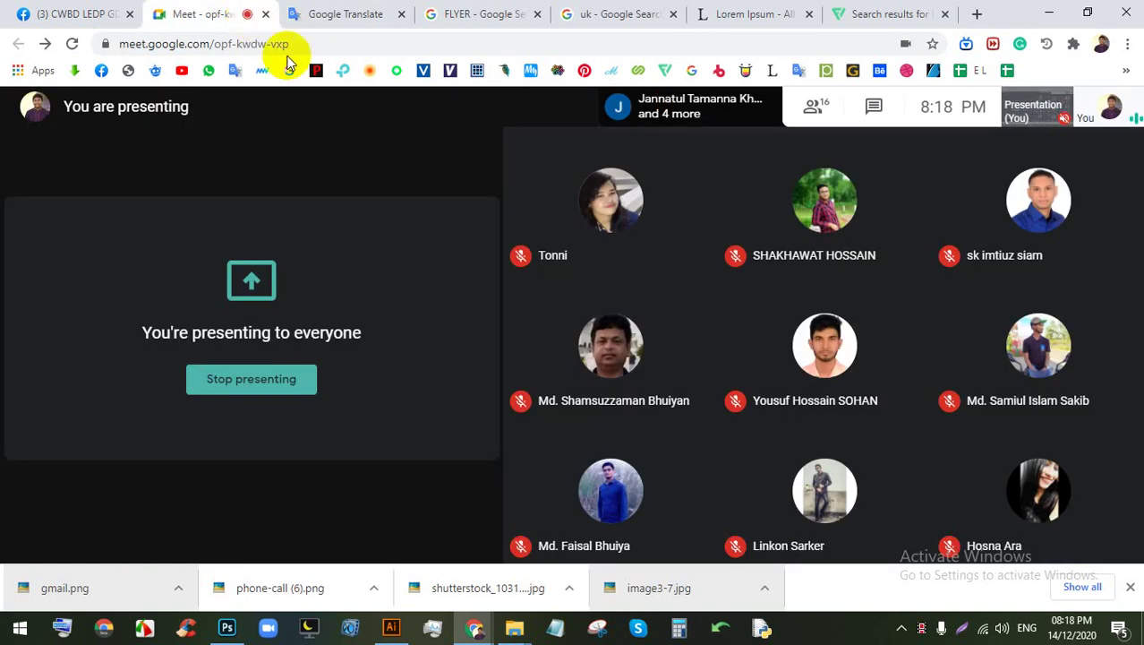
{"action": "left_click", "coordinate": [590, 14]}
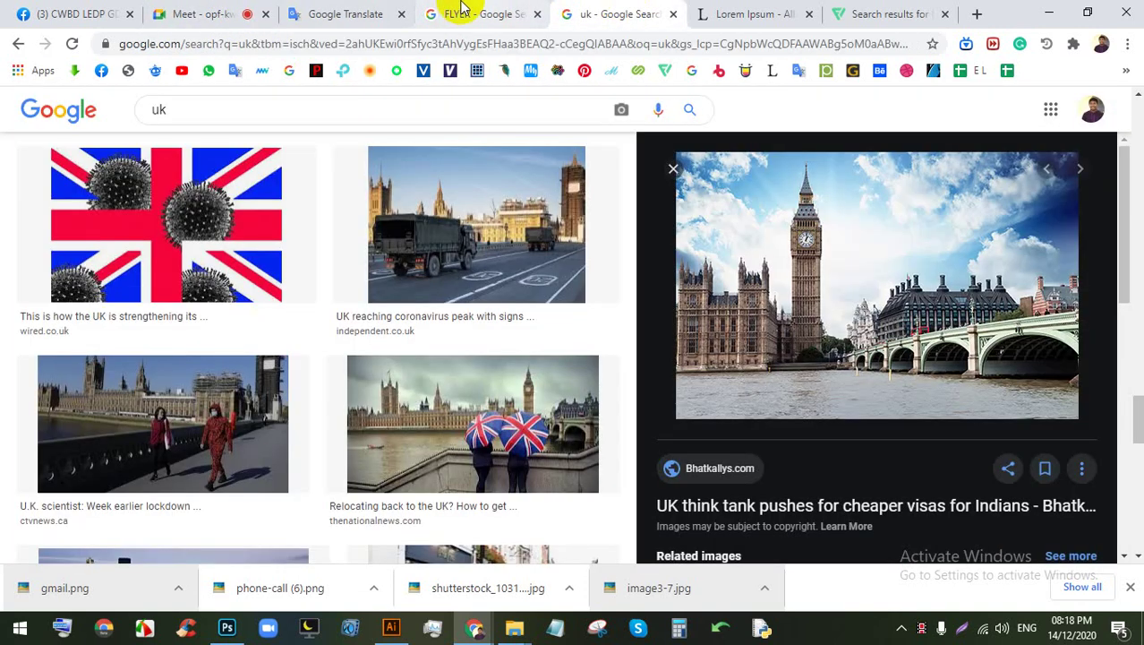
{"action": "left_click", "coordinate": [385, 15]}
{"action": "left_click", "coordinate": [452, 13]}
{"action": "scroll", "coordinate": [394, 384], "scroll_direction": "down", "scroll_amount": 3}
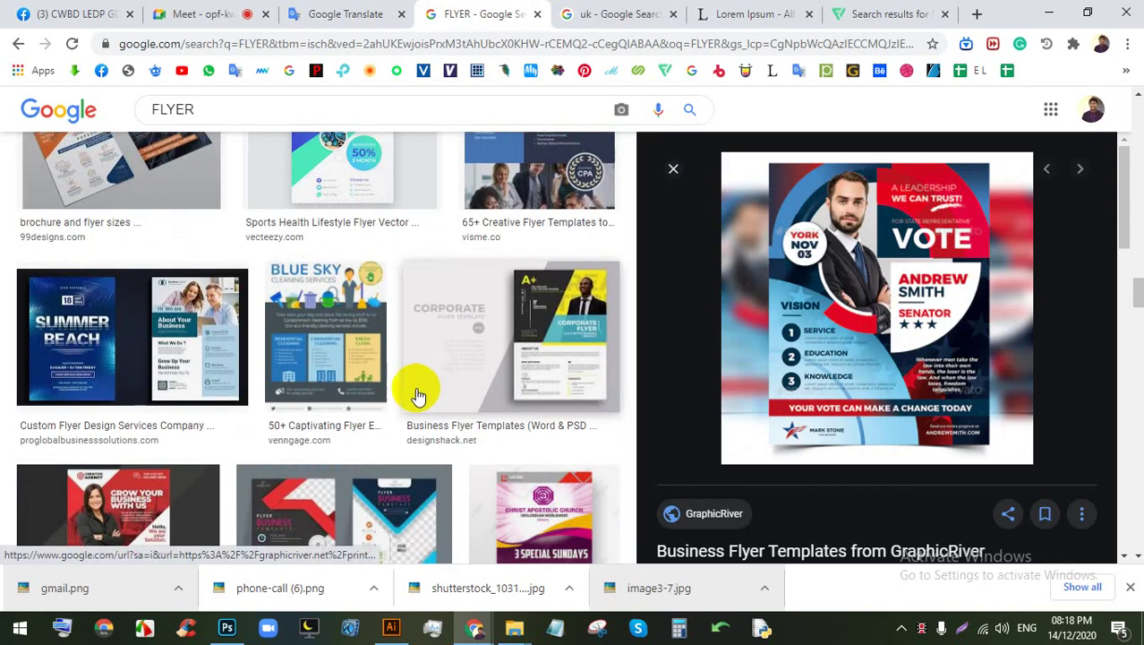
{"action": "scroll", "coordinate": [358, 385], "scroll_direction": "down", "scroll_amount": 3}
Step: Preview the A4 Corporate Flyer image and open its source page
{"action": "left_click", "coordinate": [121, 286]}
{"action": "scroll", "coordinate": [567, 313], "scroll_direction": "down", "scroll_amount": 3}
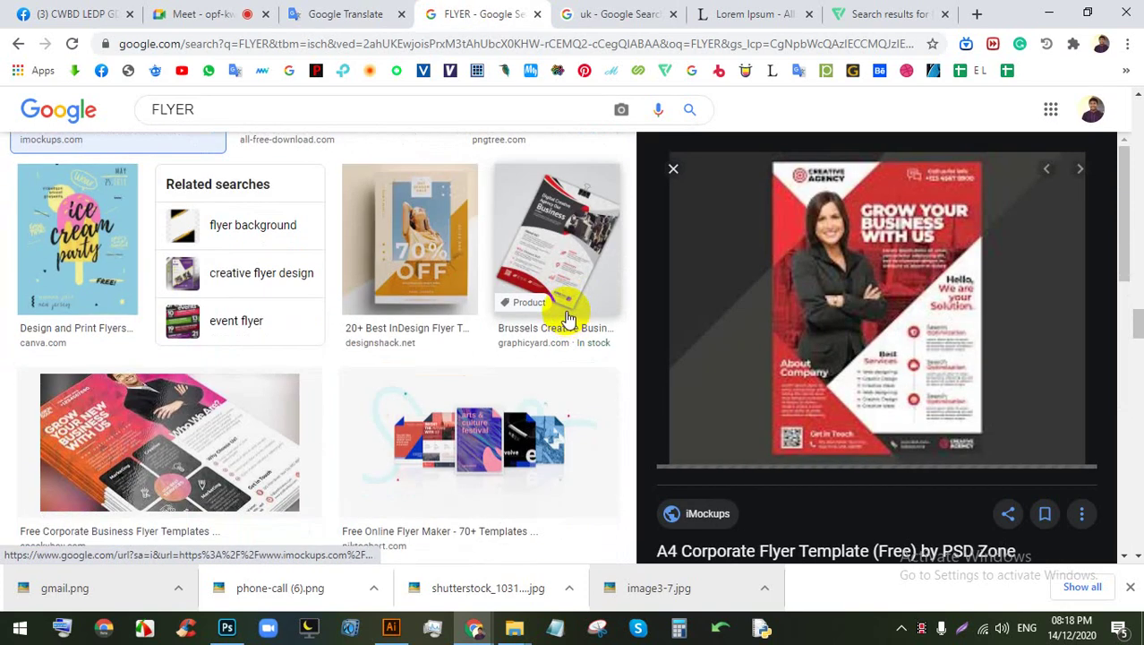
{"action": "scroll", "coordinate": [567, 318], "scroll_direction": "down", "scroll_amount": 3}
{"action": "left_click", "coordinate": [850, 279]}
Step: Close the flyer page, check the Meet tab, and voice-search 'magazine cover' from FLYER results
{"action": "left_click", "coordinate": [415, 10]}
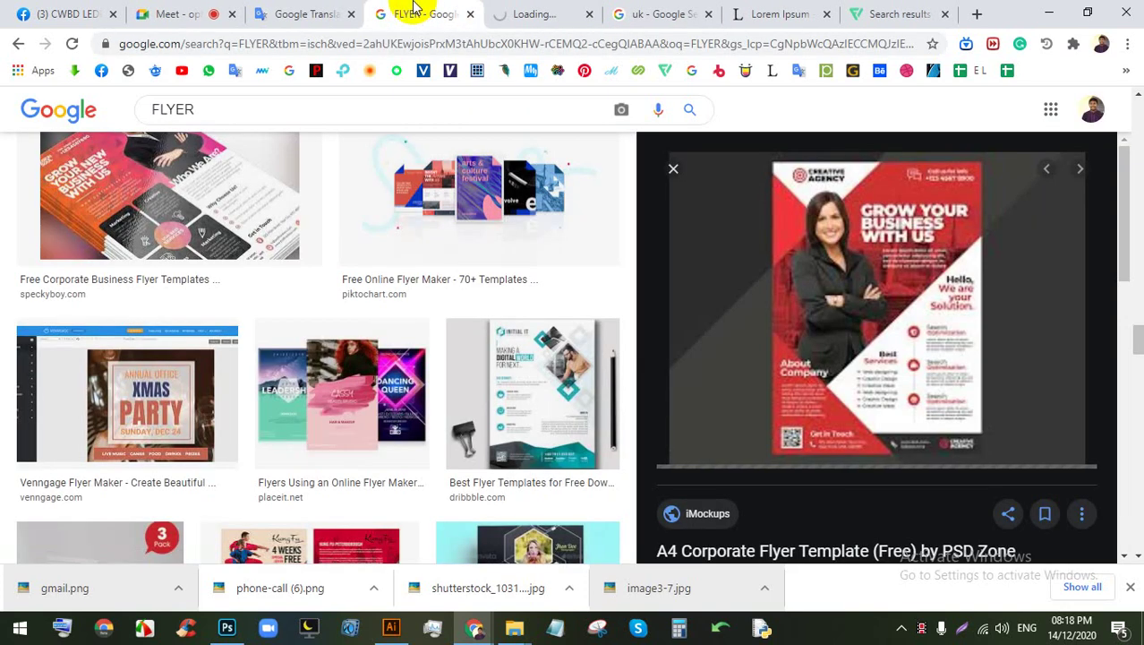
{"action": "left_click", "coordinate": [143, 12]}
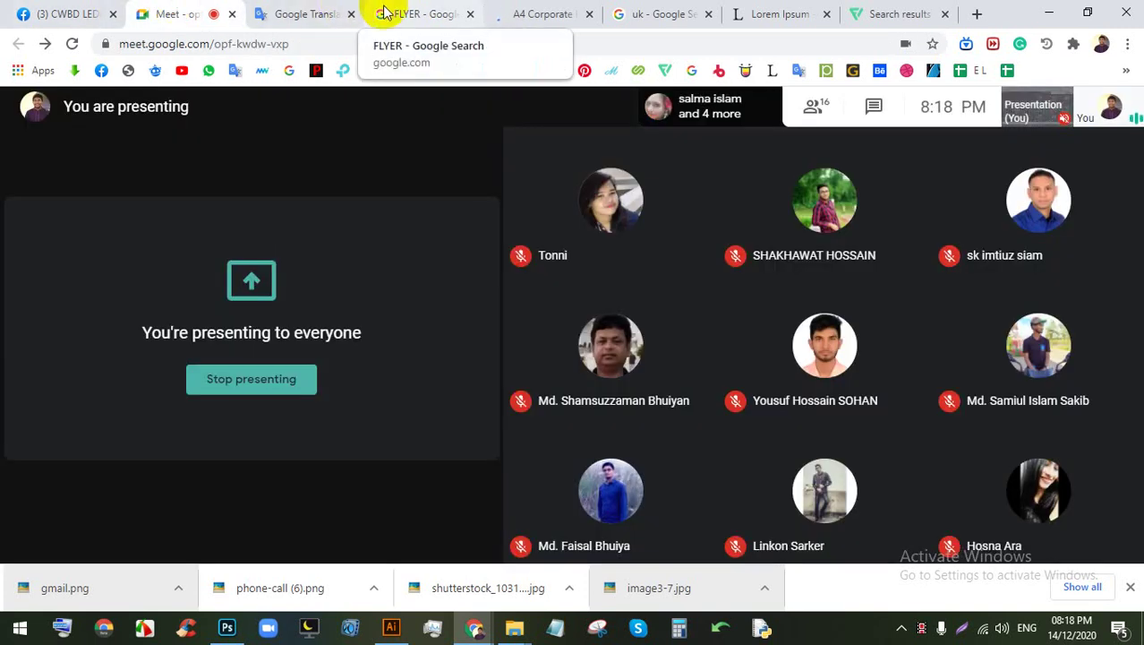
{"action": "left_click", "coordinate": [528, 9]}
{"action": "left_click", "coordinate": [589, 13]}
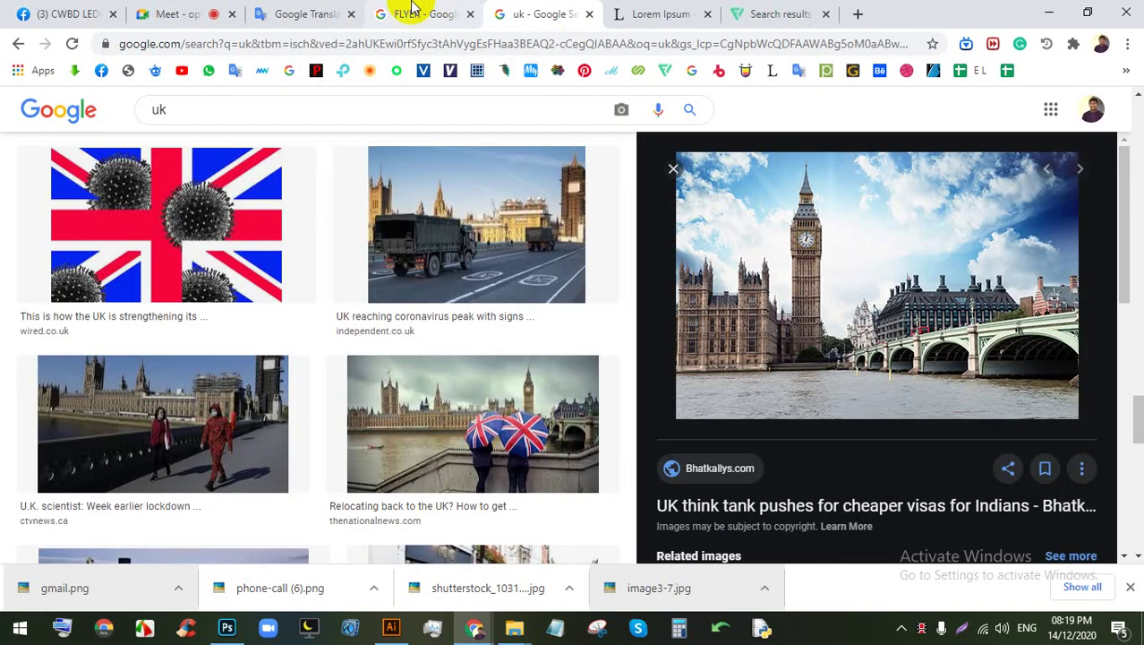
{"action": "left_click", "coordinate": [414, 9]}
{"action": "left_click", "coordinate": [207, 14]}
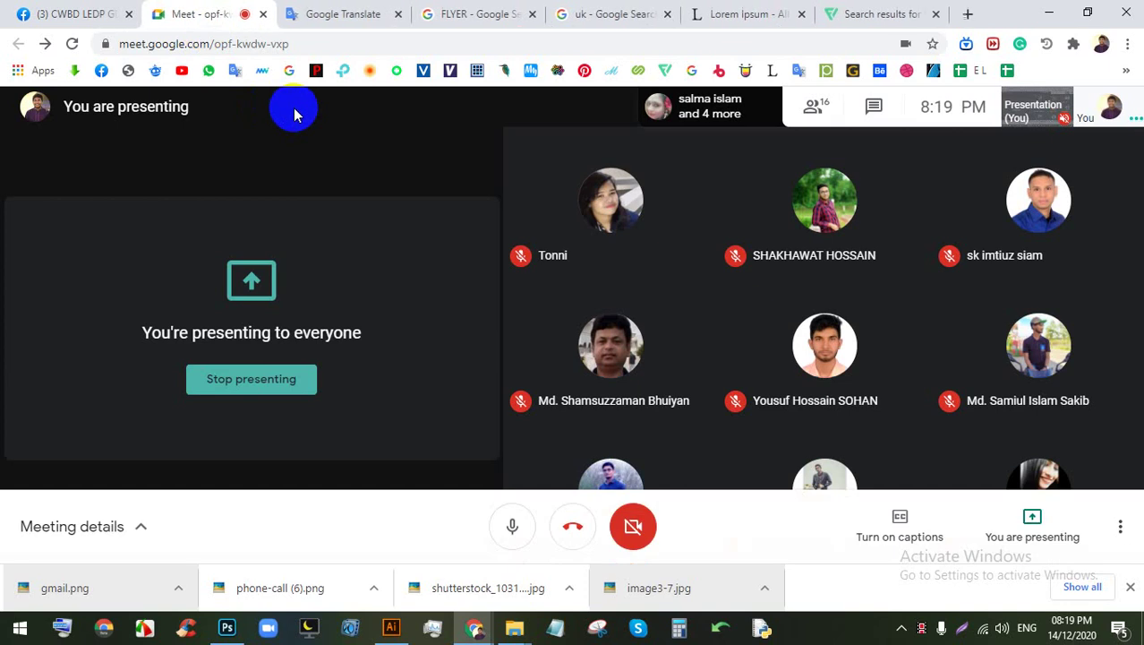
{"action": "left_click", "coordinate": [528, 14]}
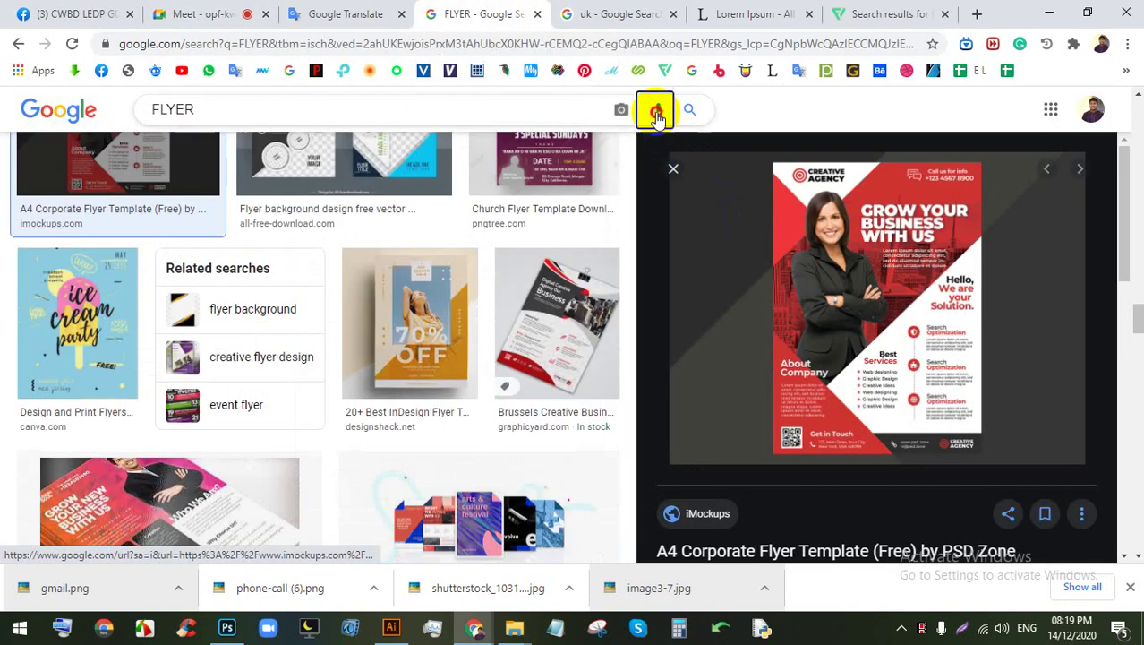
{"action": "left_click", "coordinate": [657, 110]}
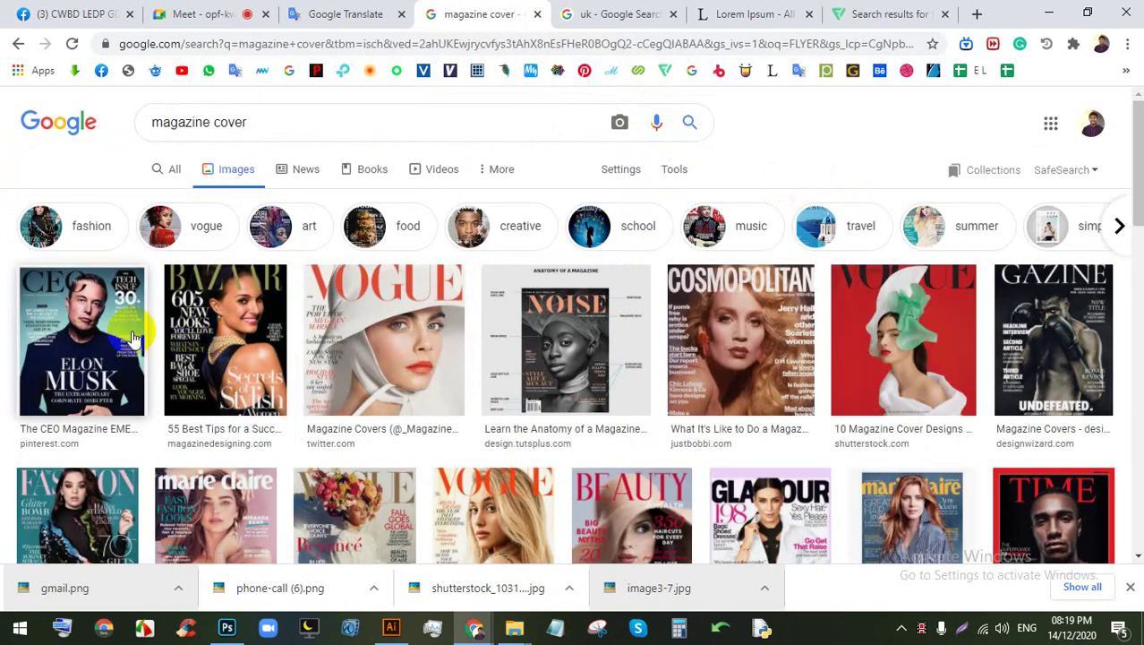
Step: Preview the CEO and FASHION covers, then voice-search 'female model' in the uk tab
{"action": "left_click", "coordinate": [68, 330]}
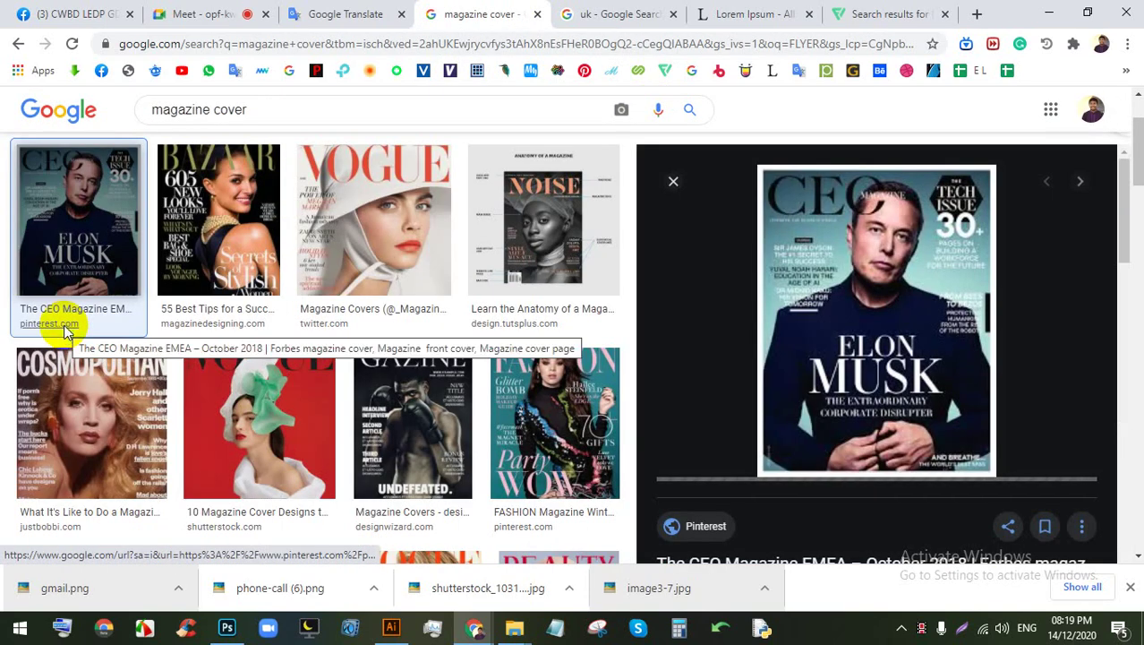
{"action": "left_click", "coordinate": [510, 411]}
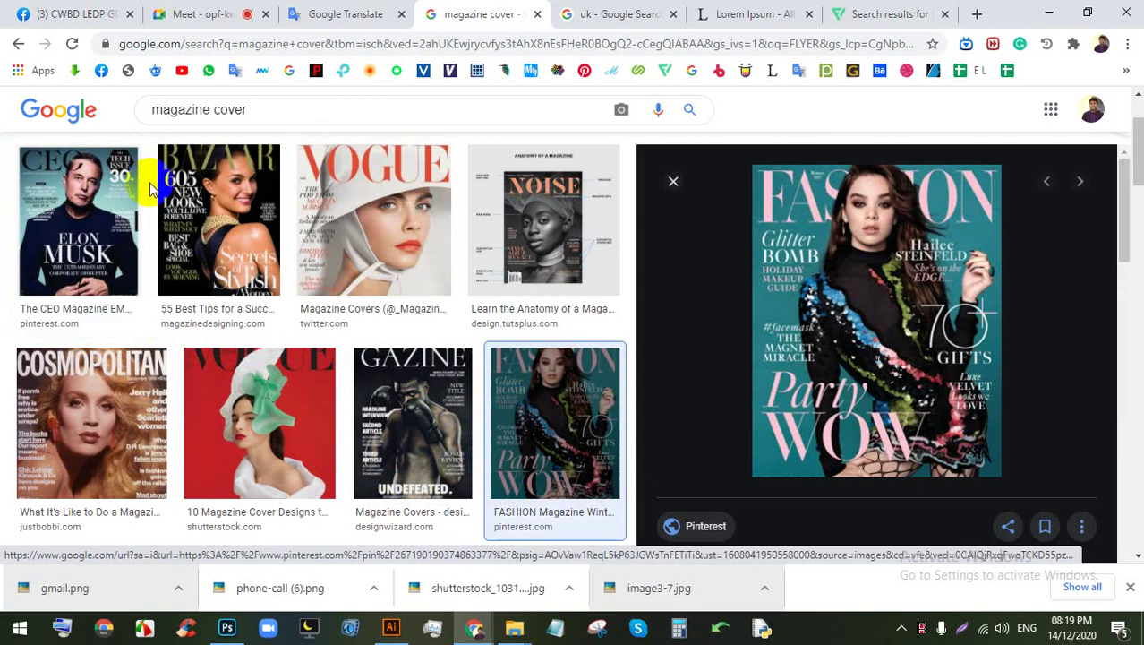
{"action": "scroll", "coordinate": [166, 146], "scroll_direction": "up", "scroll_amount": 2}
{"action": "left_click", "coordinate": [660, 9]}
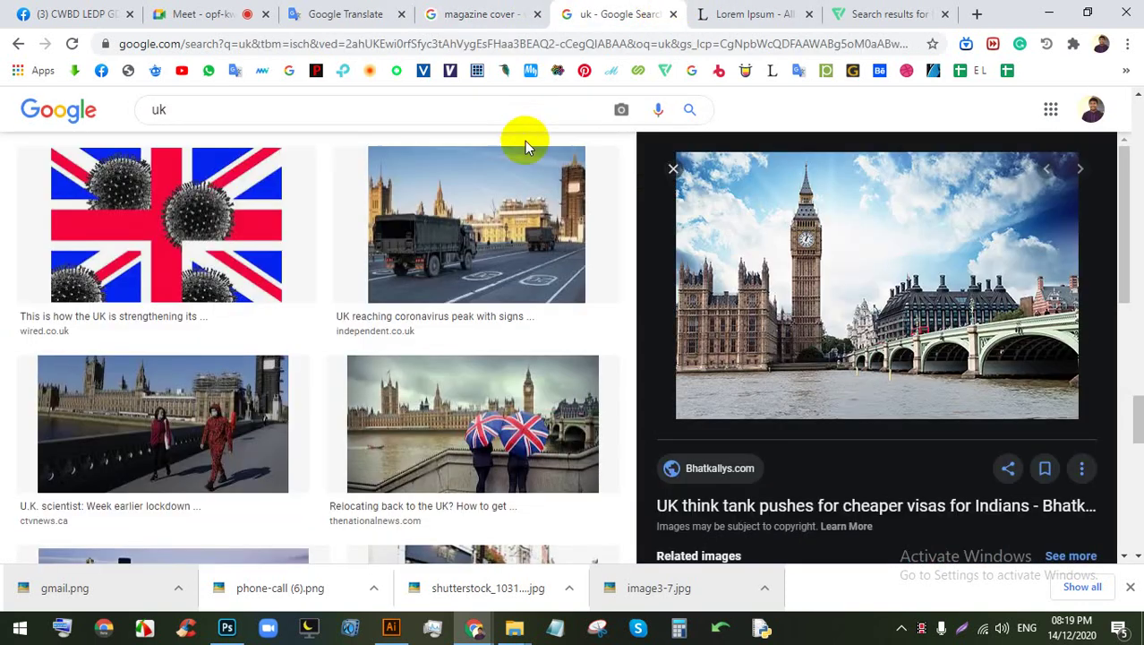
{"action": "left_click", "coordinate": [657, 110]}
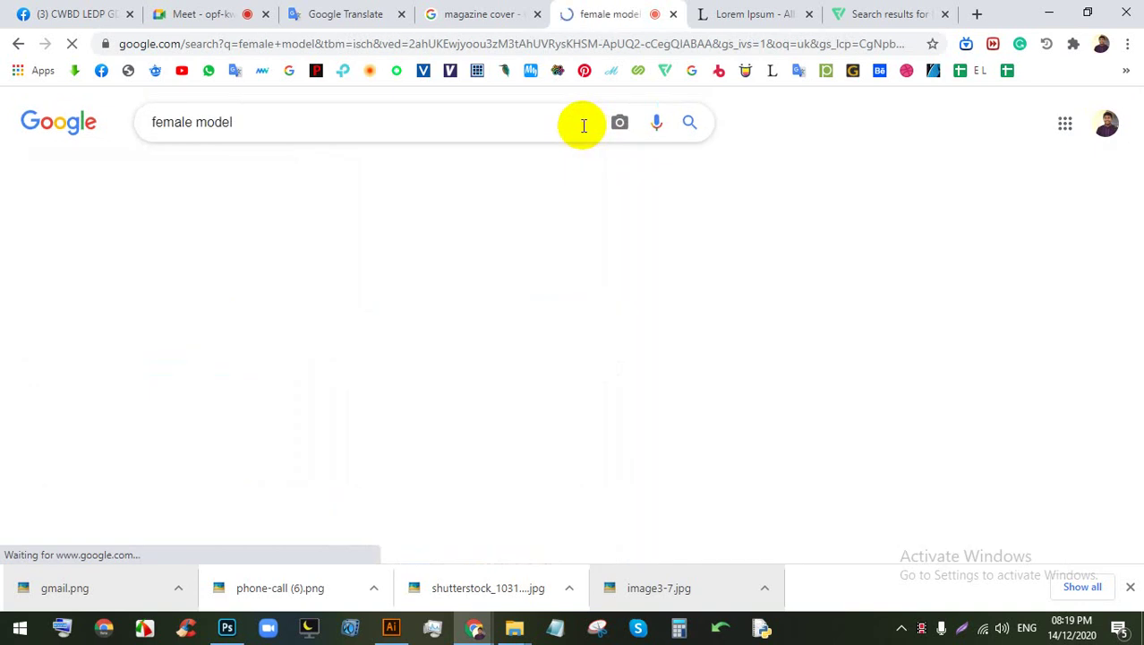
Step: Add 'PNG' to the female model query and rerun the image search
{"action": "scroll", "coordinate": [386, 253], "scroll_direction": "down", "scroll_amount": 8}
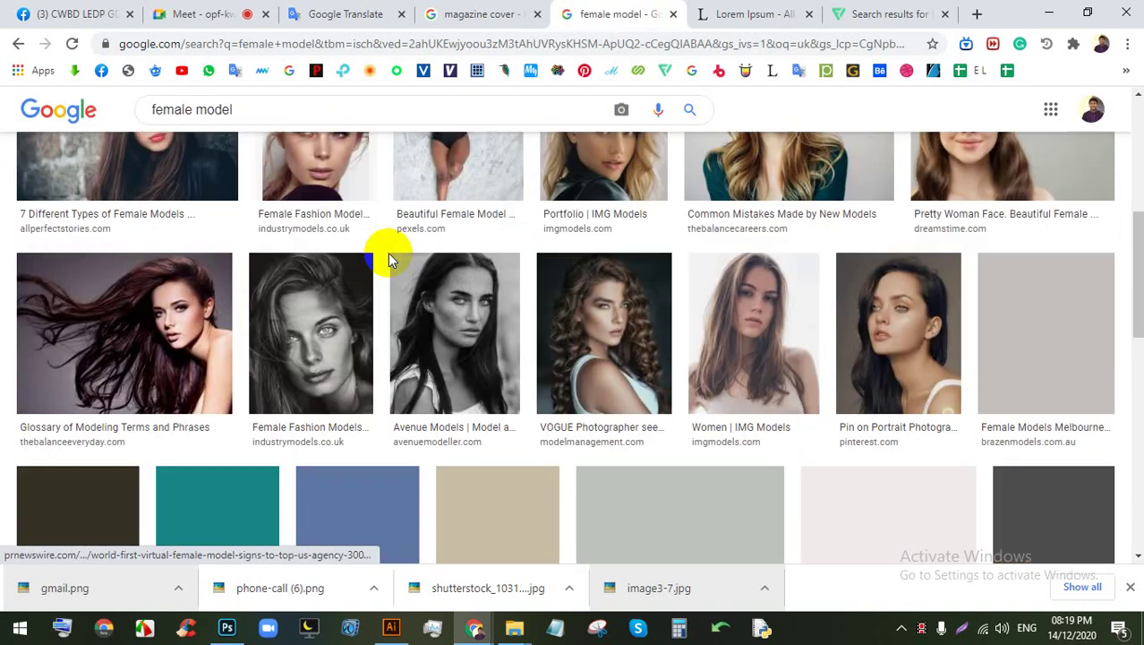
{"action": "scroll", "coordinate": [383, 270], "scroll_direction": "down", "scroll_amount": 9}
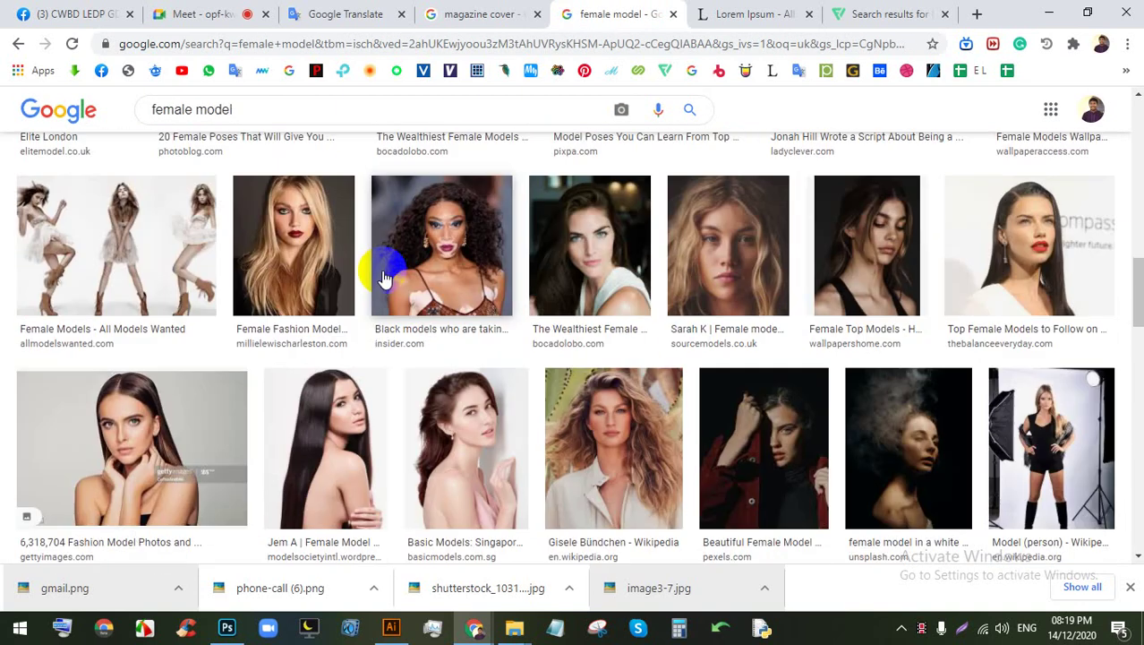
{"action": "scroll", "coordinate": [382, 277], "scroll_direction": "down", "scroll_amount": 6}
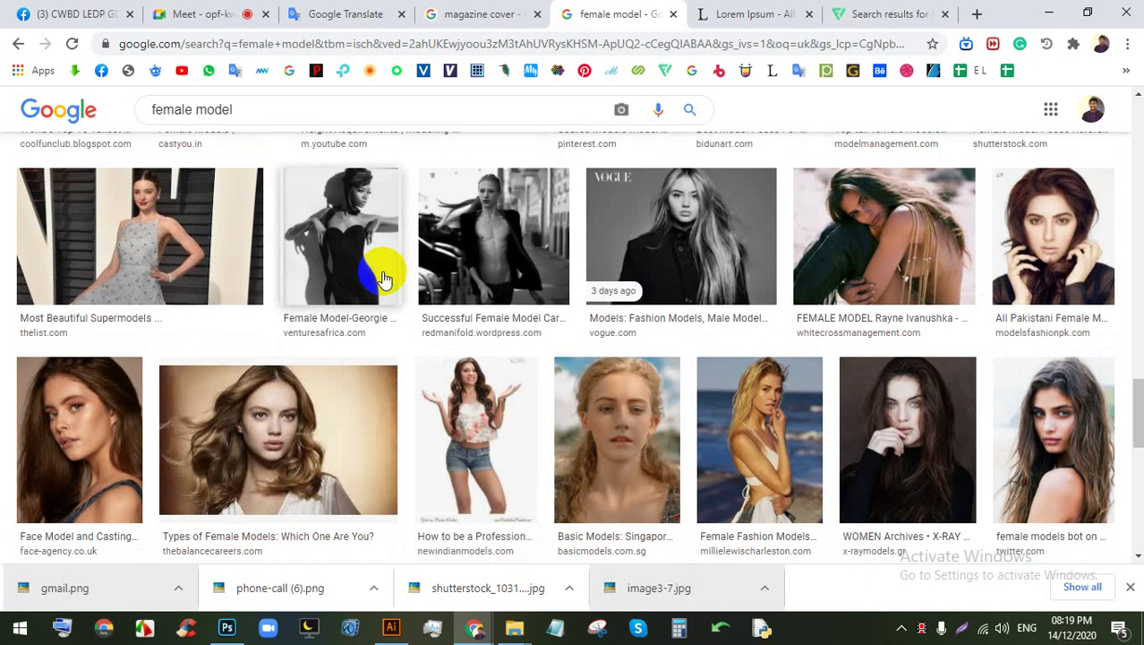
{"action": "scroll", "coordinate": [382, 278], "scroll_direction": "down", "scroll_amount": 5}
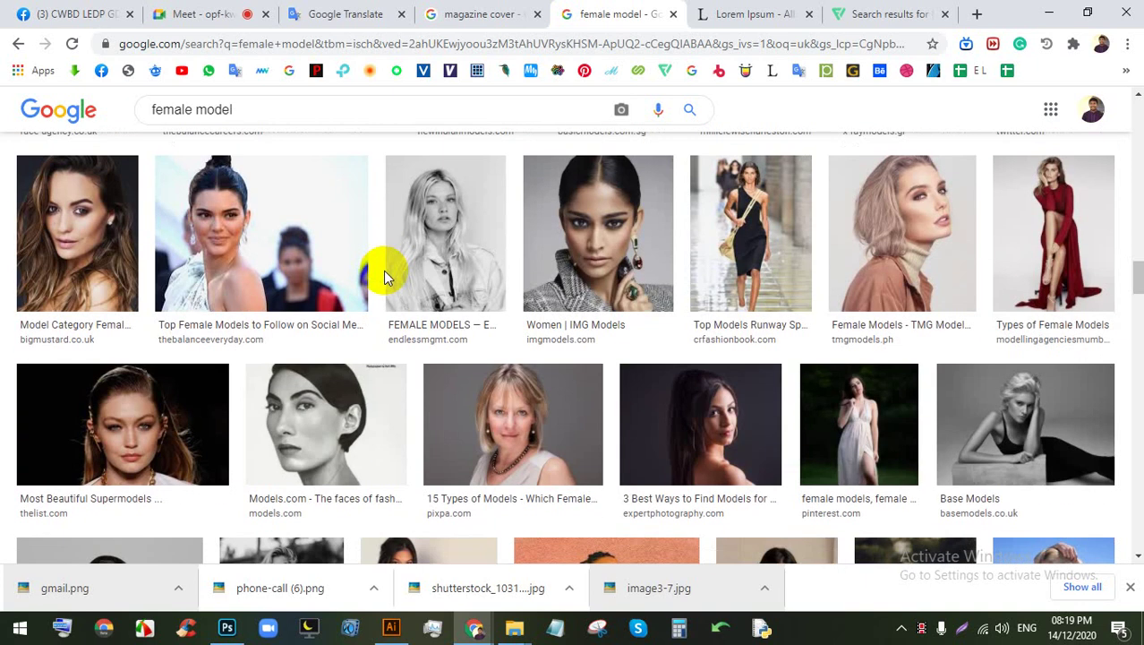
{"action": "scroll", "coordinate": [383, 278], "scroll_direction": "down", "scroll_amount": 3}
{"action": "scroll", "coordinate": [383, 271], "scroll_direction": "down", "scroll_amount": 3}
{"action": "scroll", "coordinate": [383, 269], "scroll_direction": "up", "scroll_amount": 5}
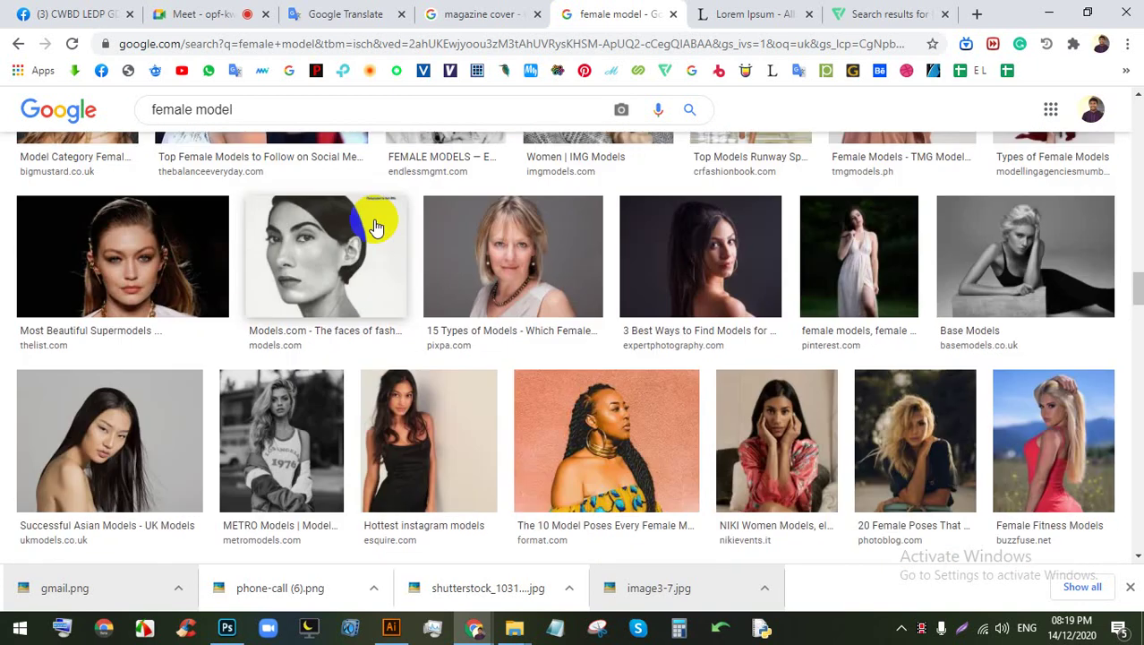
{"action": "left_click", "coordinate": [357, 119]}
{"action": "type", "text": "NG"}
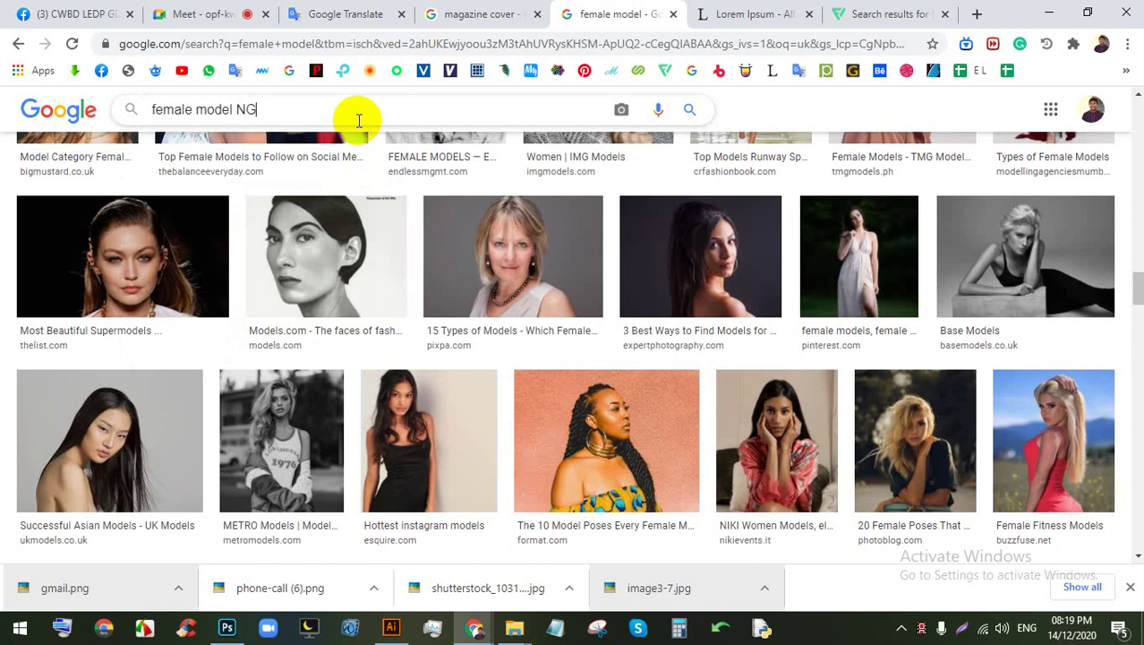
{"action": "key", "text": "BackSpace"}
{"action": "type", "text": "PNG"}
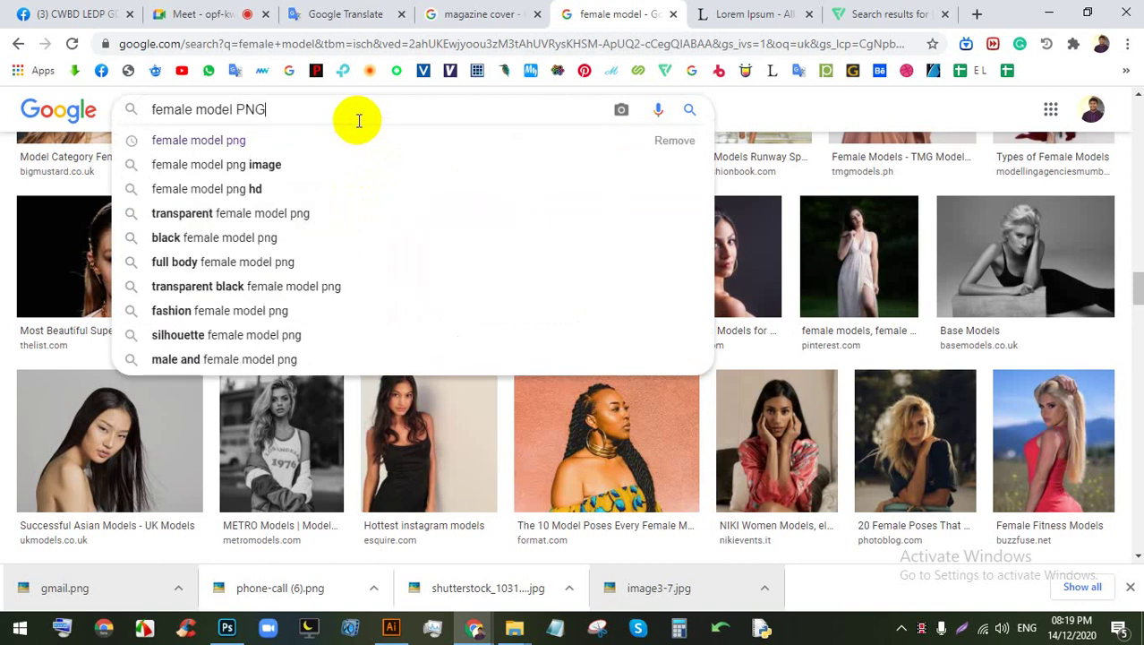
{"action": "key", "text": "Return"}
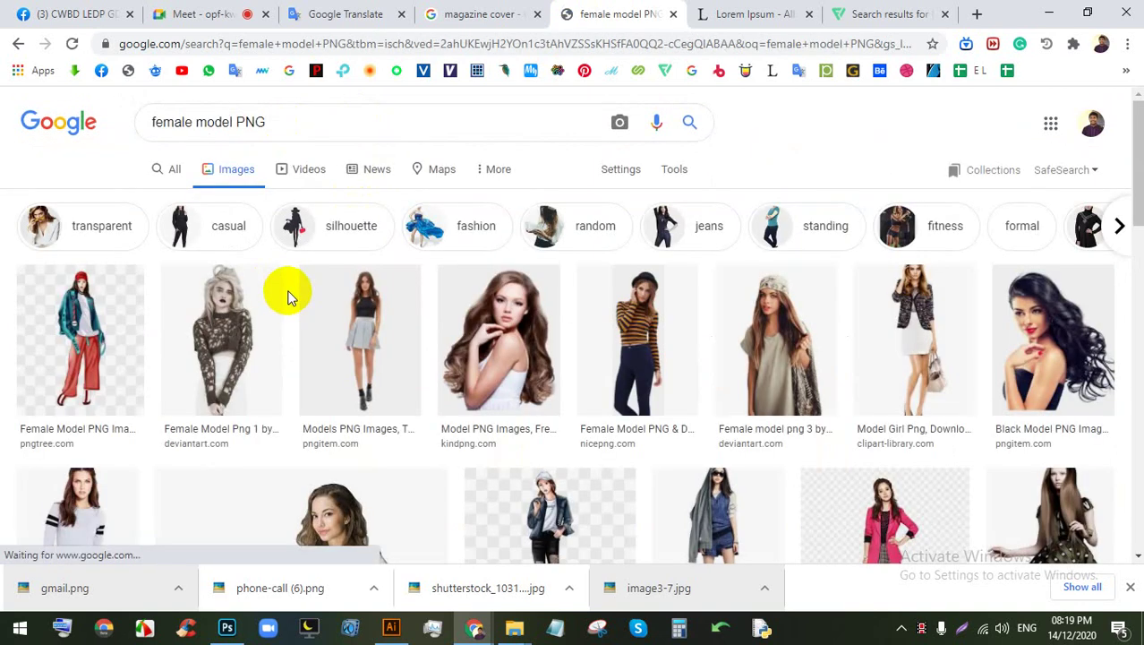
Step: Remove 'female' so the query reads 'model PNG' and search again
{"action": "scroll", "coordinate": [311, 299], "scroll_direction": "down", "scroll_amount": 5}
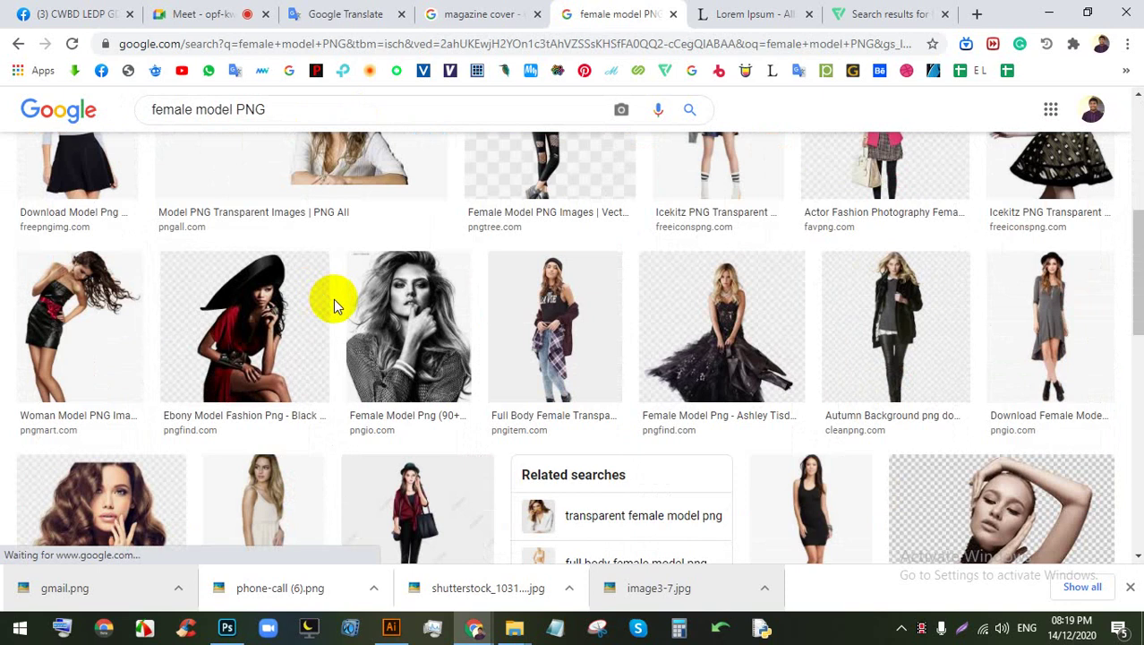
{"action": "scroll", "coordinate": [333, 300], "scroll_direction": "down", "scroll_amount": 2}
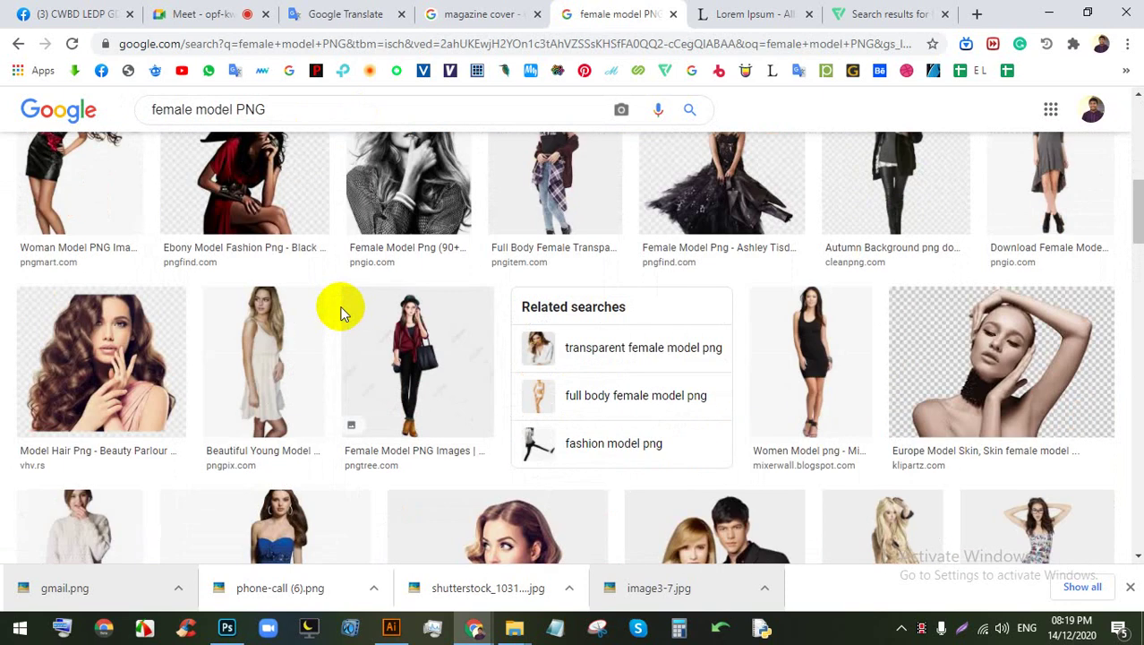
{"action": "scroll", "coordinate": [462, 334], "scroll_direction": "down", "scroll_amount": 3}
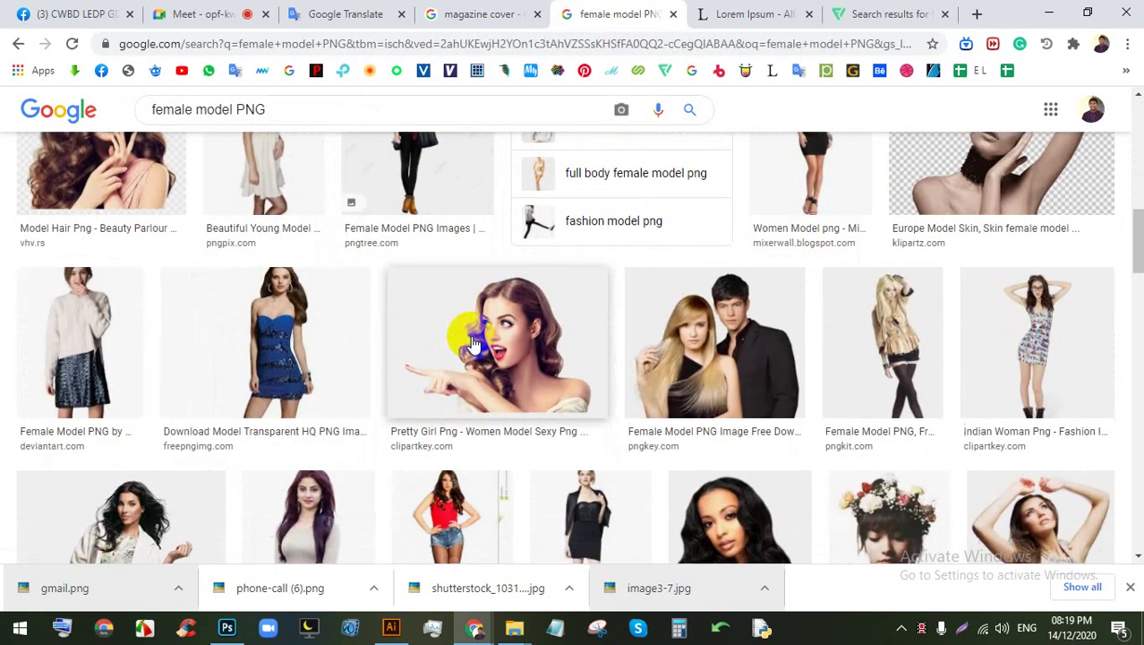
{"action": "scroll", "coordinate": [474, 340], "scroll_direction": "down", "scroll_amount": 2}
{"action": "scroll", "coordinate": [473, 324], "scroll_direction": "up", "scroll_amount": 5}
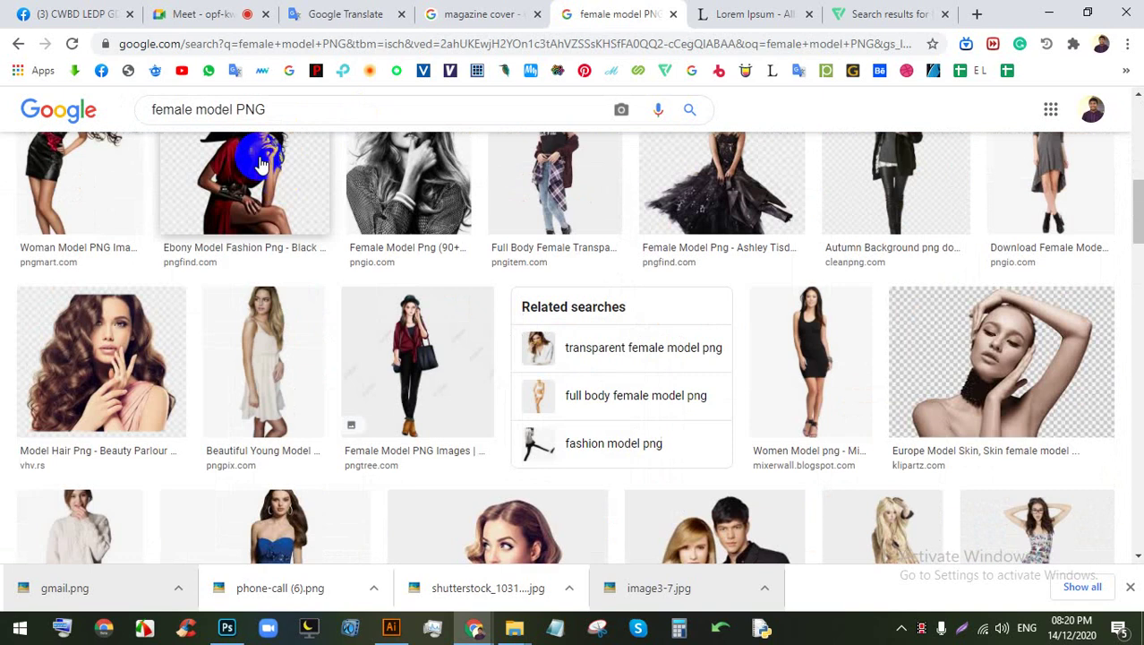
{"action": "double_click", "coordinate": [182, 111]}
{"action": "key", "text": "BackSpace"}
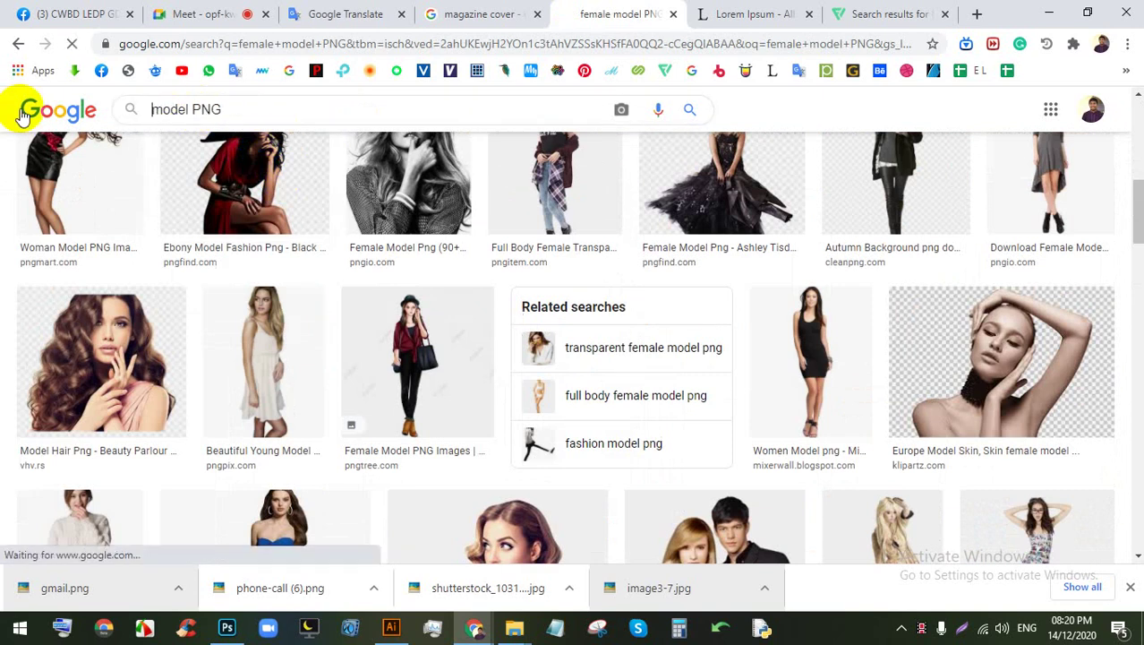
{"action": "key", "text": "Return"}
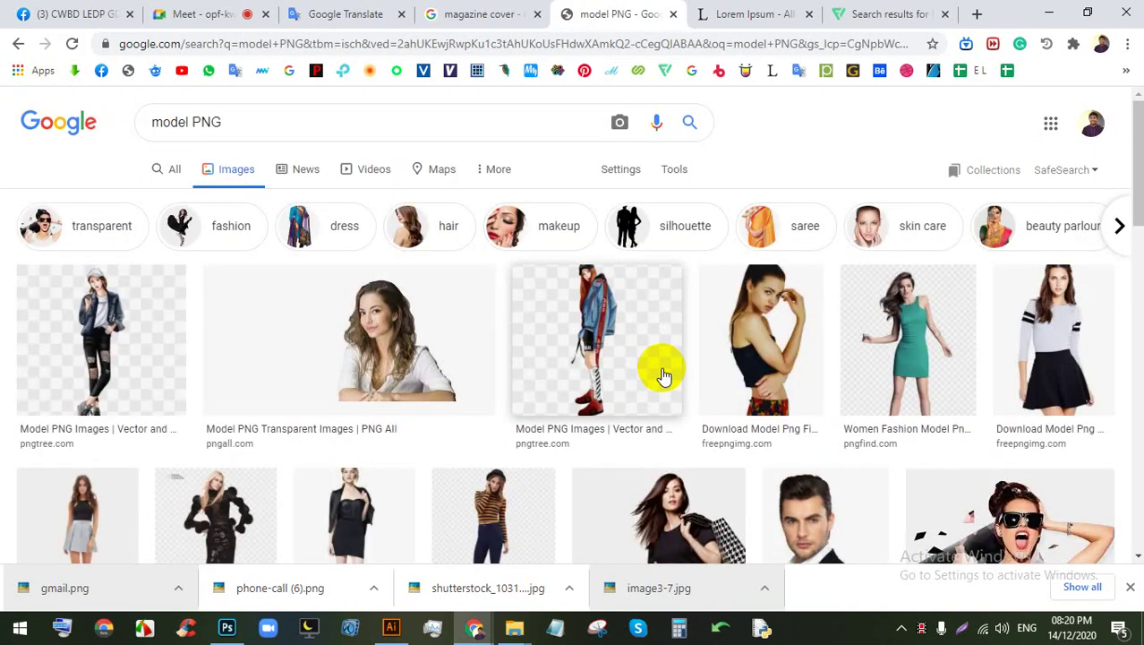
Step: Browse through the model PNG image results
{"action": "scroll", "coordinate": [412, 336], "scroll_direction": "down", "scroll_amount": 1}
{"action": "scroll", "coordinate": [439, 340], "scroll_direction": "down", "scroll_amount": 2}
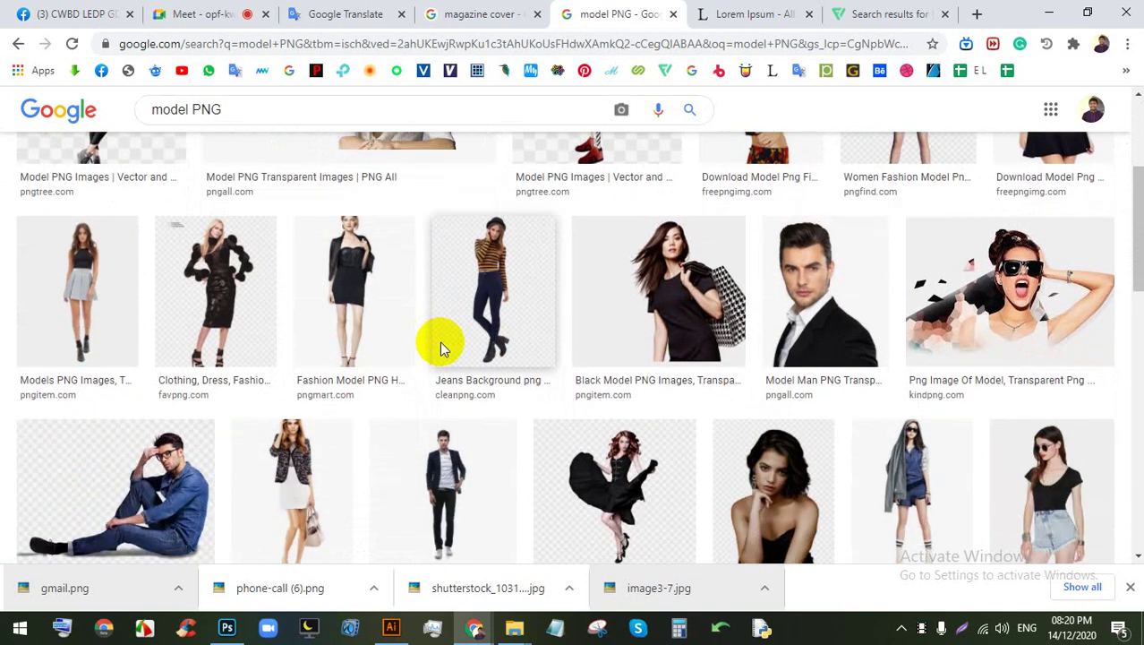
{"action": "left_click", "coordinate": [488, 346]}
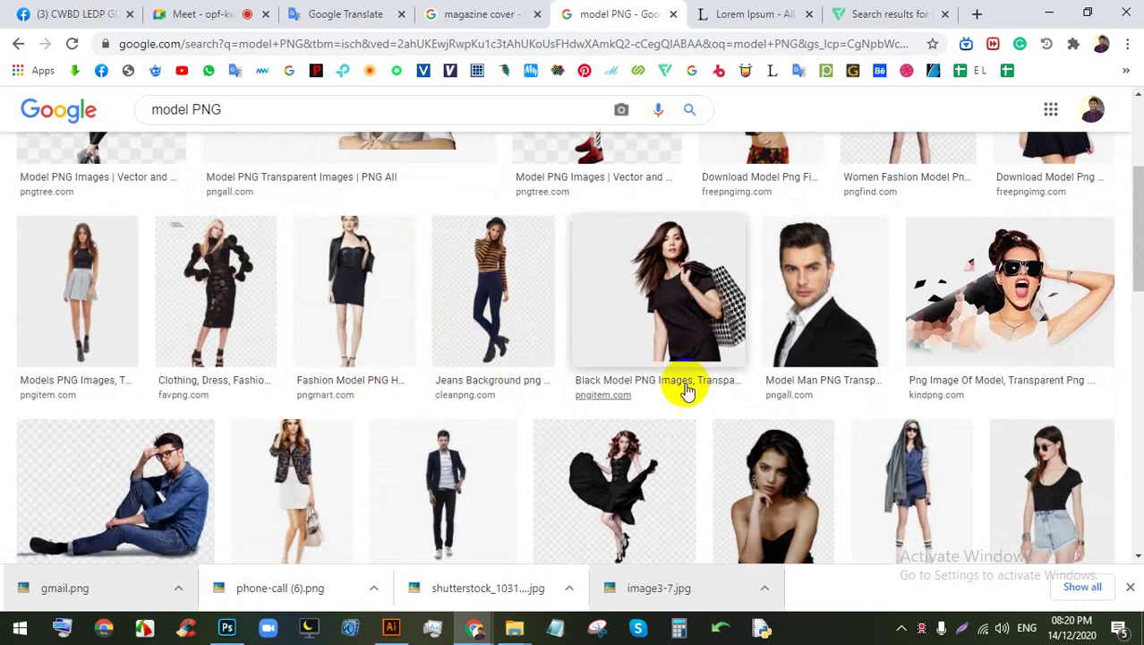
{"action": "scroll", "coordinate": [689, 391], "scroll_direction": "down", "scroll_amount": 2}
{"action": "scroll", "coordinate": [671, 416], "scroll_direction": "down", "scroll_amount": 2}
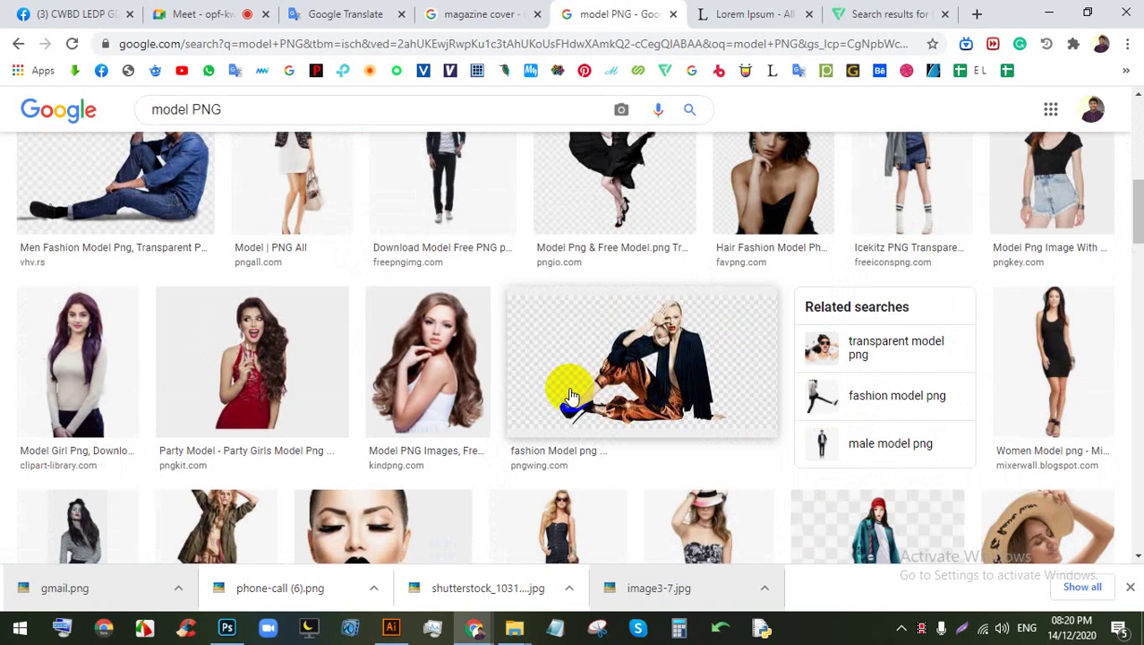
{"action": "scroll", "coordinate": [598, 428], "scroll_direction": "up", "scroll_amount": 1}
{"action": "scroll", "coordinate": [586, 418], "scroll_direction": "down", "scroll_amount": 2}
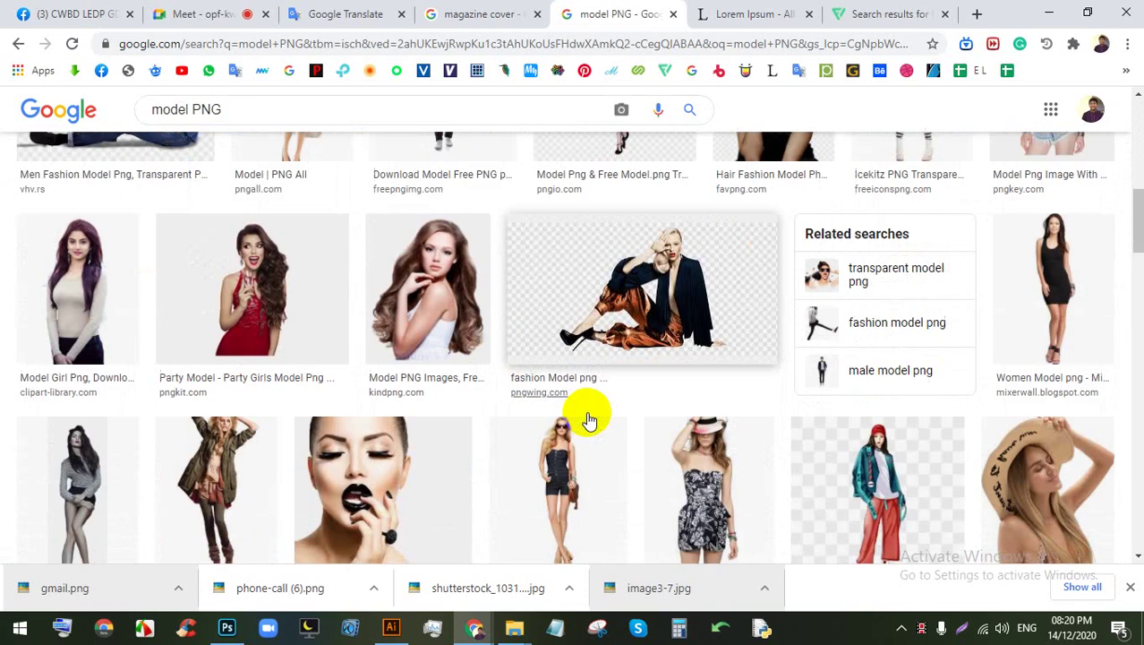
{"action": "scroll", "coordinate": [477, 414], "scroll_direction": "down", "scroll_amount": 5}
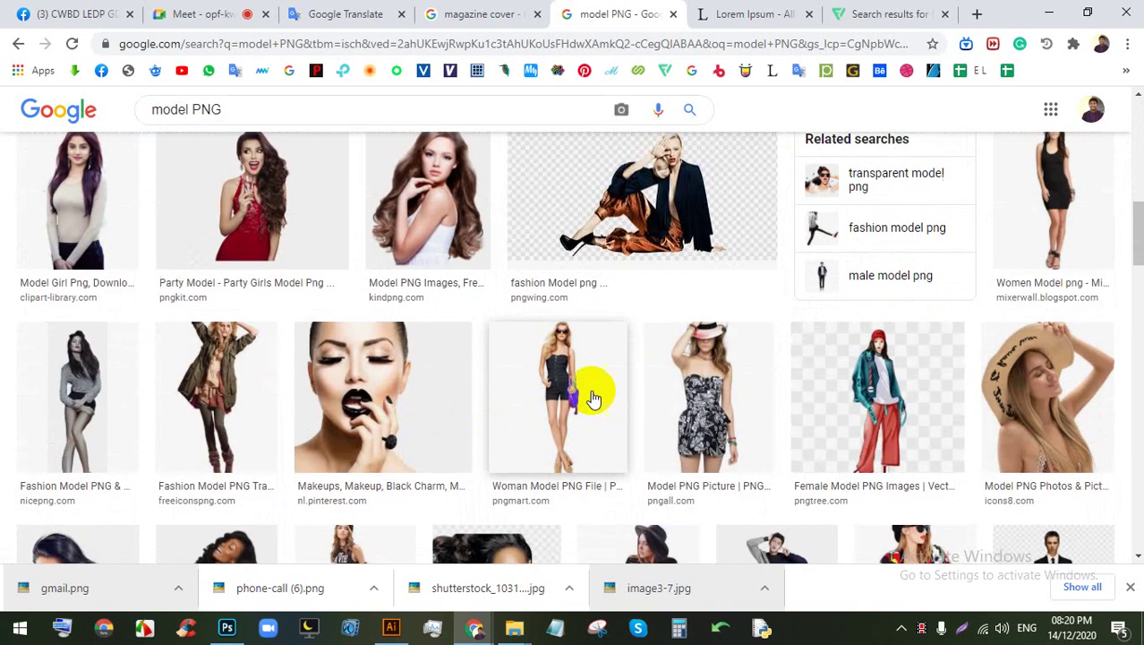
{"action": "scroll", "coordinate": [621, 419], "scroll_direction": "down", "scroll_amount": 1}
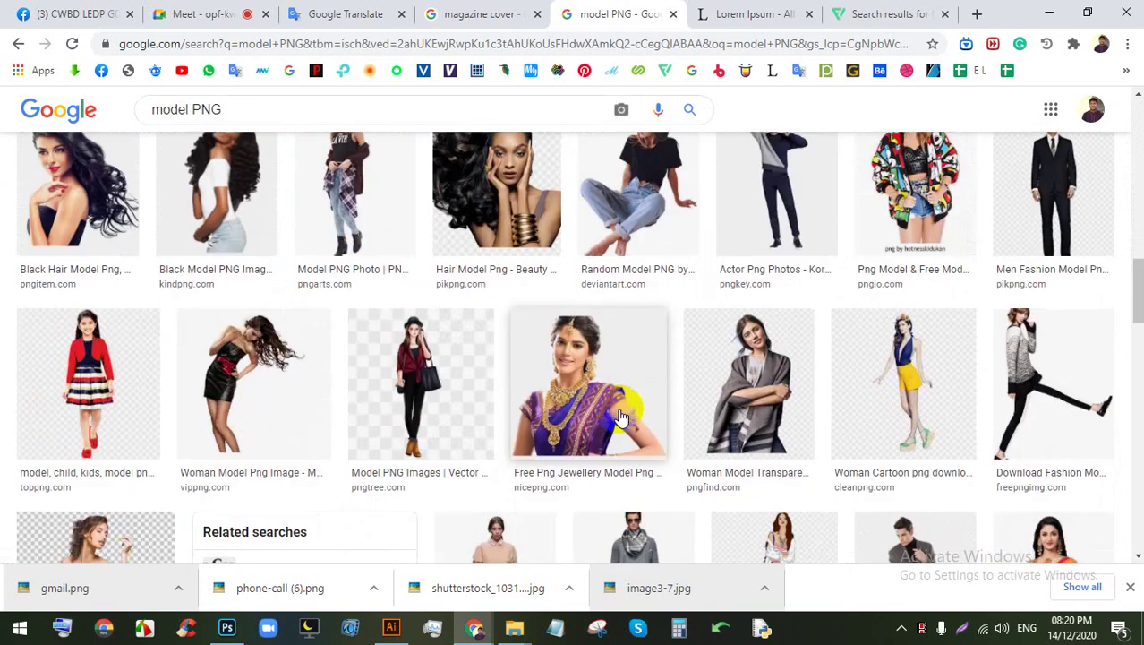
{"action": "scroll", "coordinate": [622, 417], "scroll_direction": "down", "scroll_amount": 2}
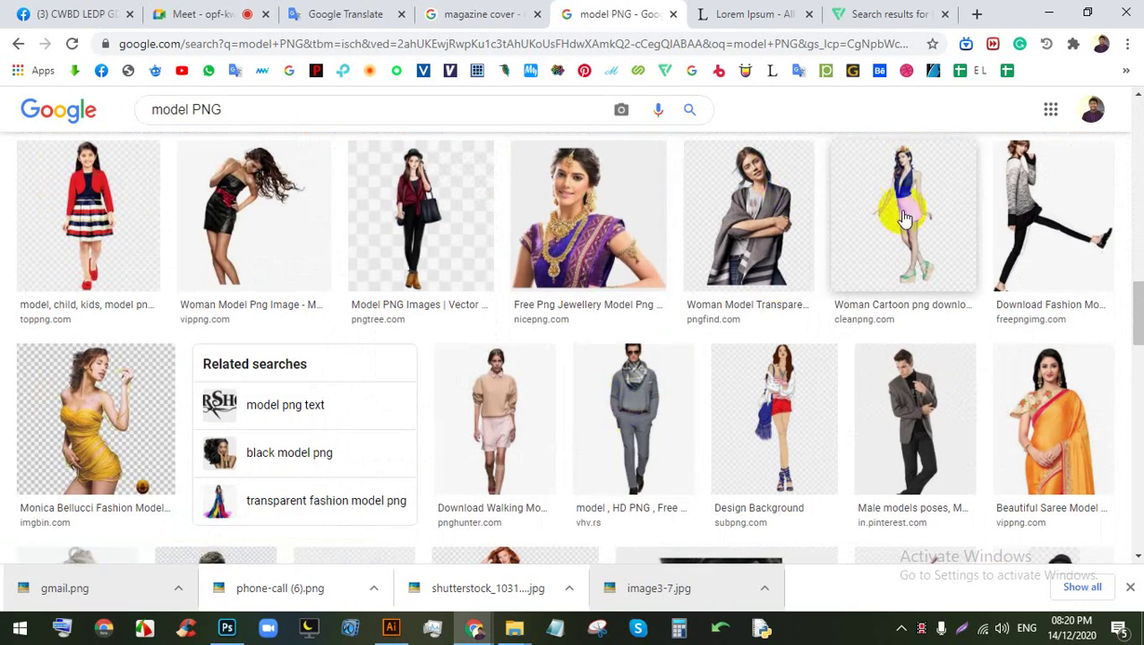
Step: Save the Woman Model Transparent image to Downloads via Save image as
{"action": "left_click", "coordinate": [795, 224]}
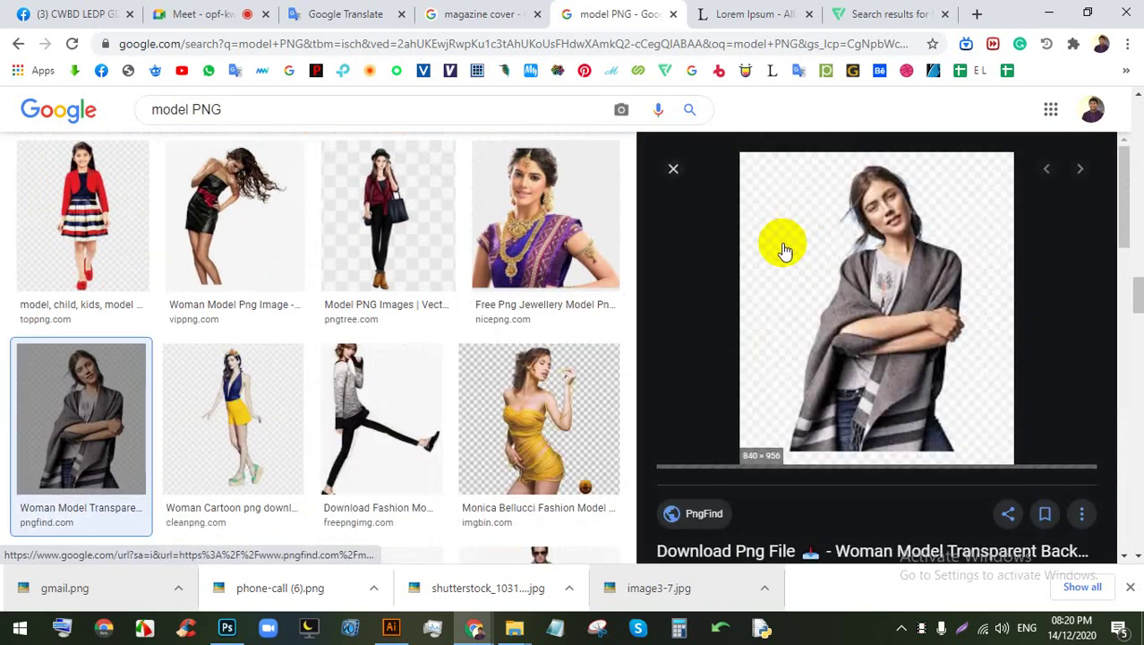
{"action": "right_click", "coordinate": [851, 236]}
{"action": "left_click", "coordinate": [907, 380]}
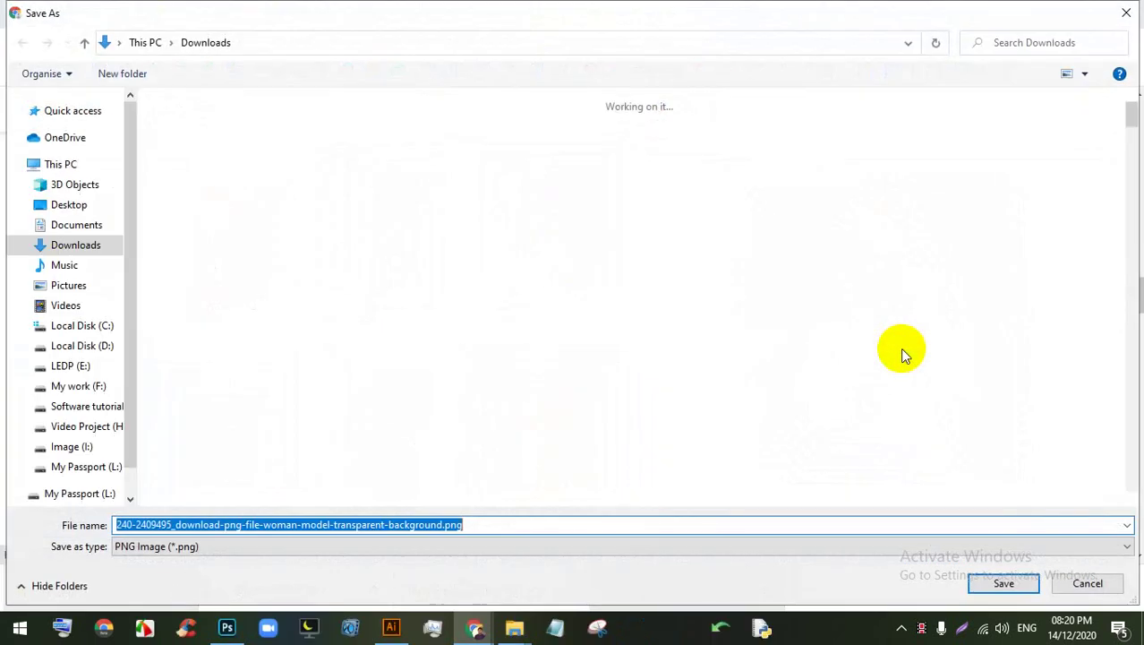
{"action": "key", "text": "Return"}
Step: Try placing the downloaded PNG into Illustrator, dismiss the file-read error, and close the preview
{"action": "left_click_drag", "start_coordinate": [36, 587], "coordinate": [439, 385]}
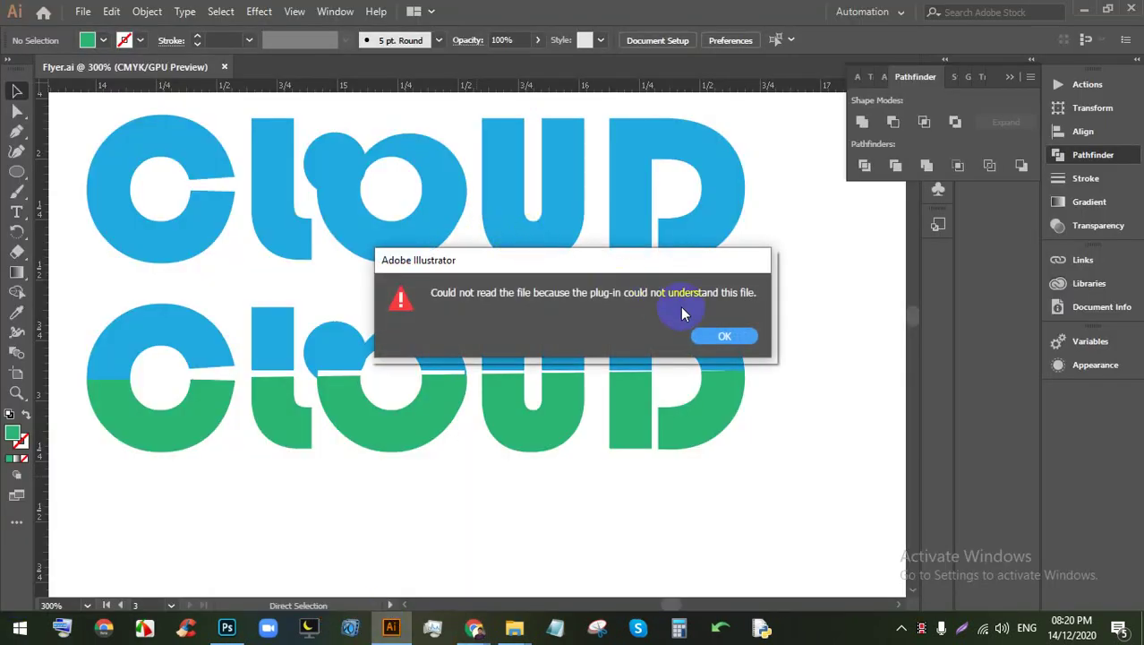
{"action": "left_click", "coordinate": [723, 335]}
{"action": "mouse_move", "coordinate": [473, 626]}
{"action": "left_click", "coordinate": [402, 573]}
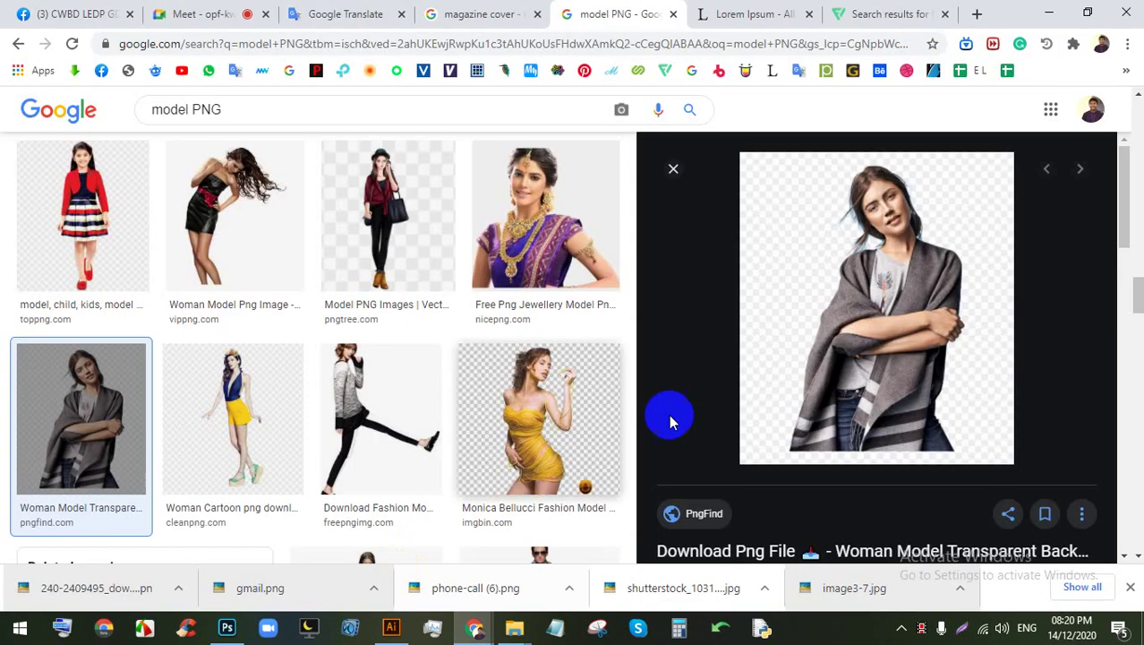
{"action": "scroll", "coordinate": [668, 418], "scroll_direction": "down", "scroll_amount": 5}
{"action": "scroll", "coordinate": [506, 414], "scroll_direction": "up", "scroll_amount": 15}
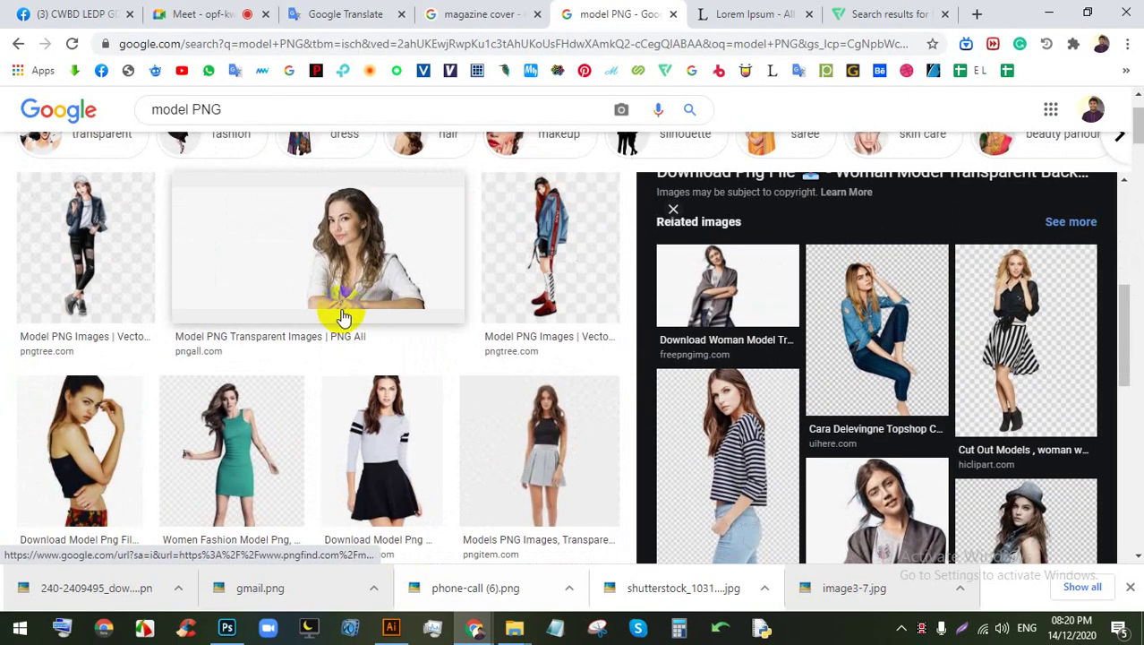
{"action": "scroll", "coordinate": [347, 317], "scroll_direction": "down", "scroll_amount": 1}
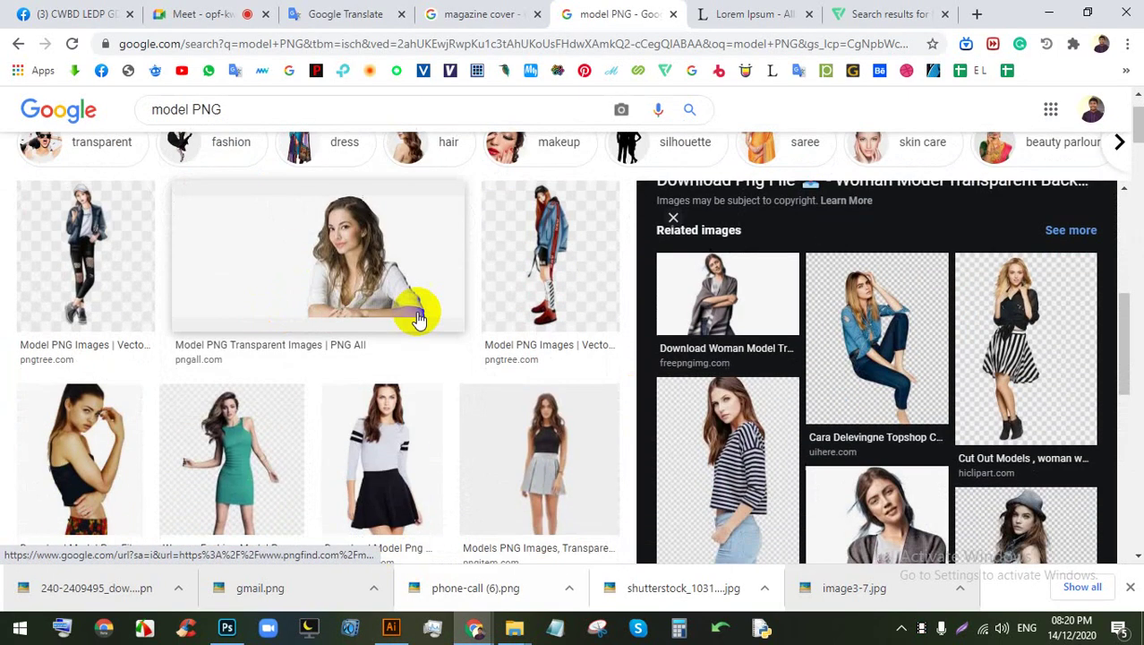
{"action": "left_click", "coordinate": [672, 215]}
Step: Bring the New folder (3) File Explorer window to the front
{"action": "scroll", "coordinate": [680, 313], "scroll_direction": "down", "scroll_amount": 4}
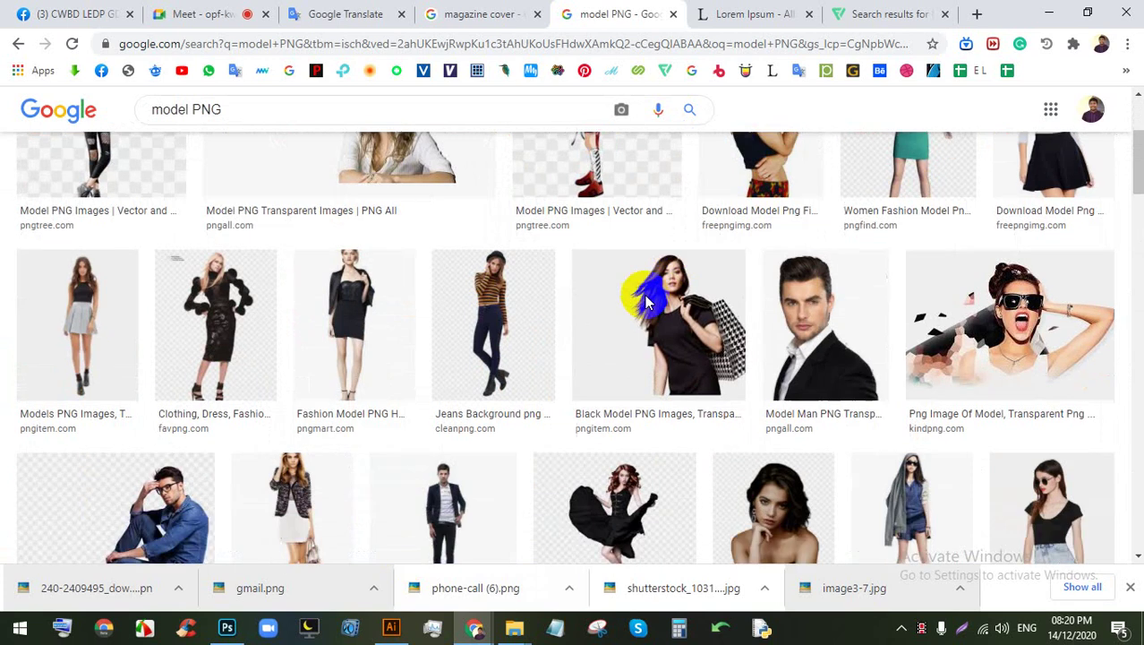
{"action": "scroll", "coordinate": [494, 260], "scroll_direction": "up", "scroll_amount": 1}
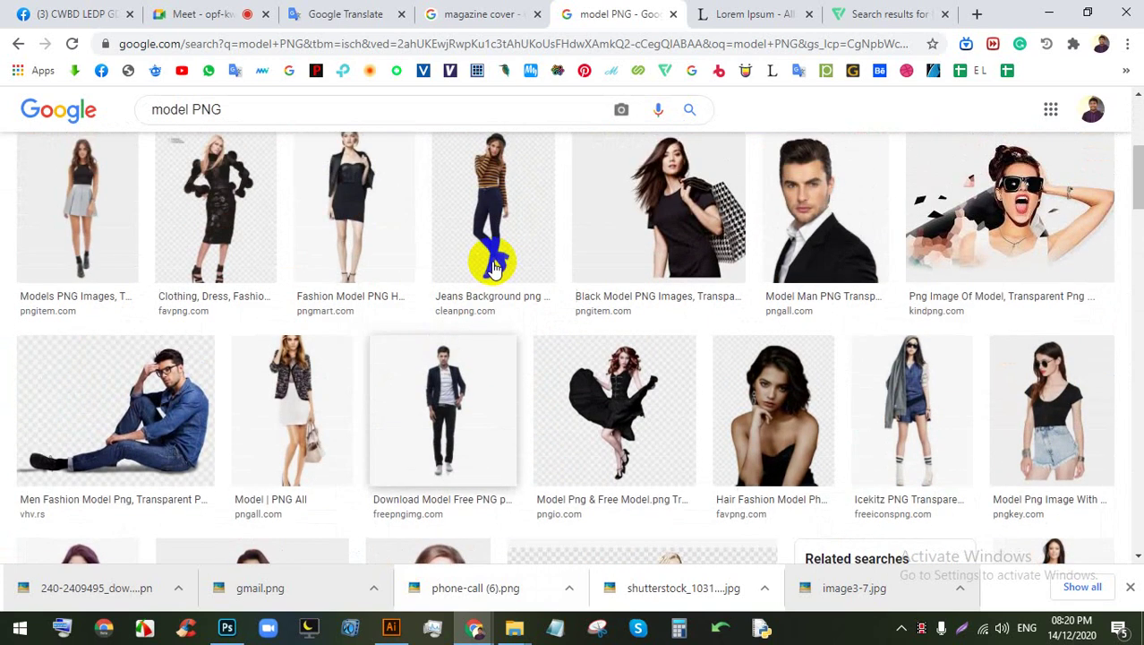
{"action": "scroll", "coordinate": [494, 269], "scroll_direction": "down", "scroll_amount": 4}
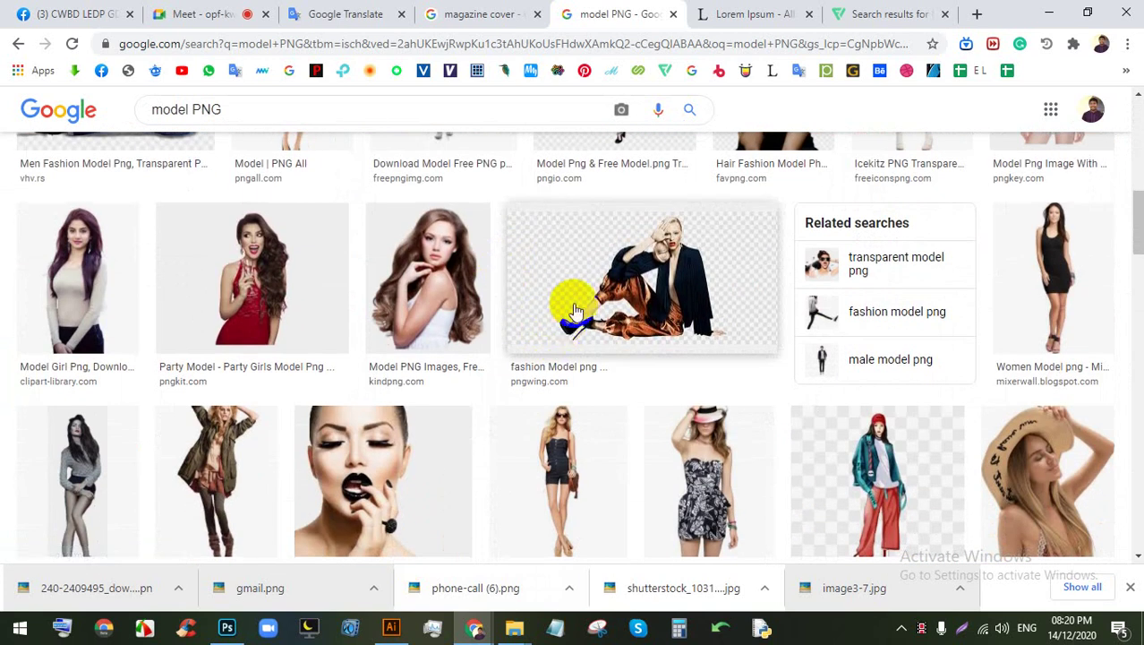
{"action": "scroll", "coordinate": [576, 305], "scroll_direction": "down", "scroll_amount": 3}
{"action": "scroll", "coordinate": [665, 258], "scroll_direction": "down", "scroll_amount": 2}
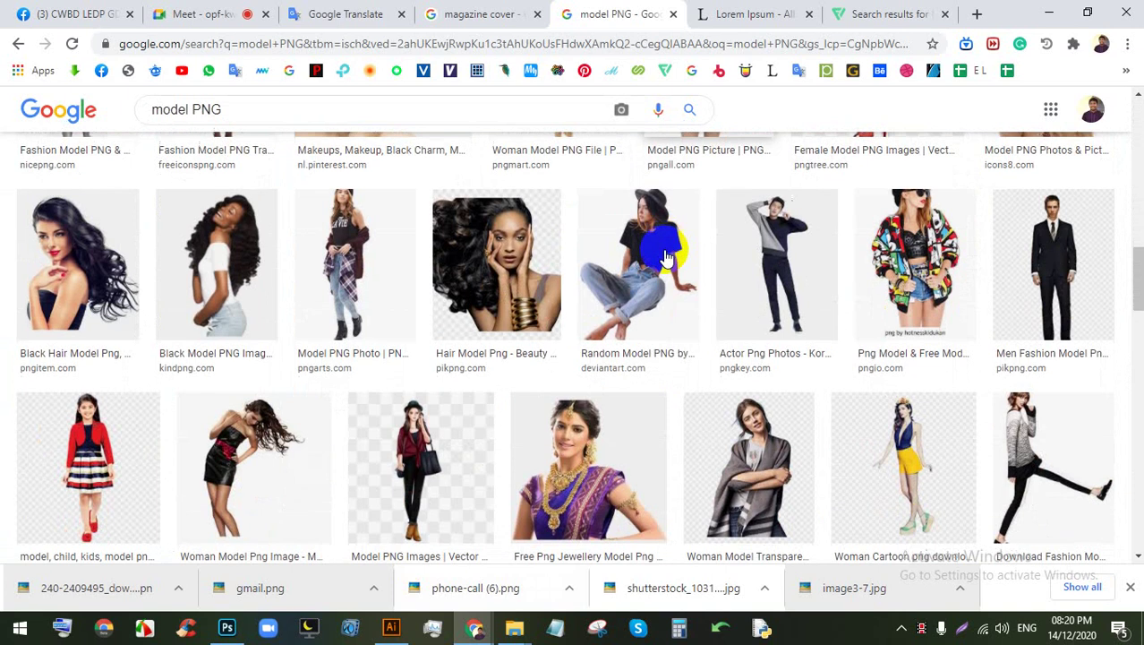
{"action": "scroll", "coordinate": [665, 257], "scroll_direction": "down", "scroll_amount": 5}
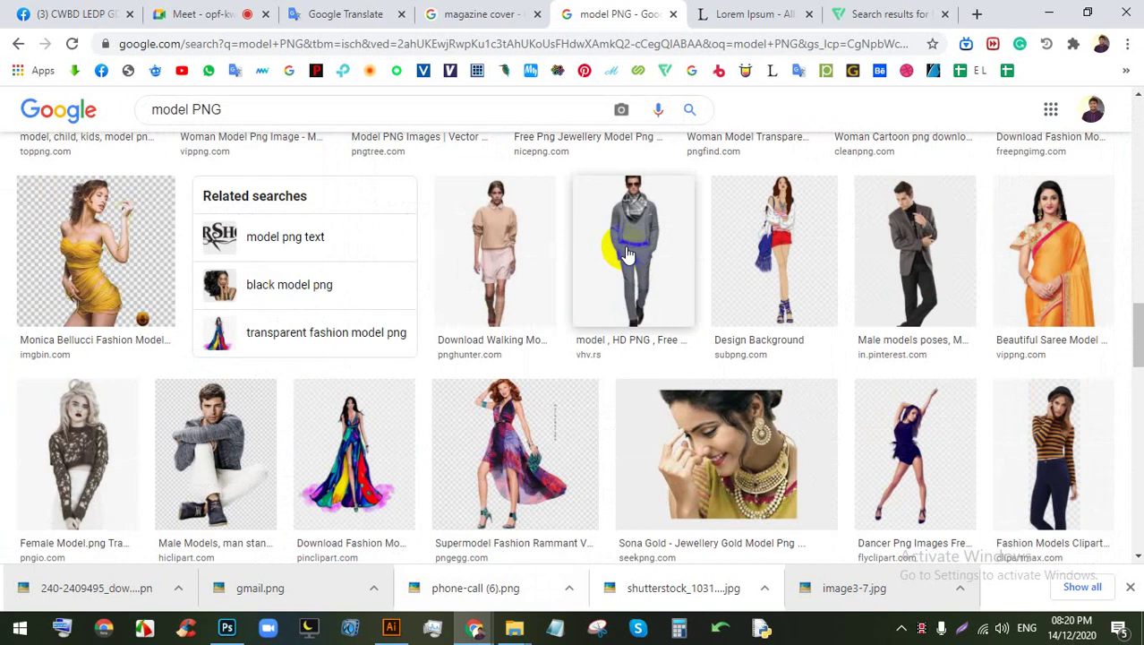
{"action": "mouse_move", "coordinate": [514, 628]}
{"action": "left_click", "coordinate": [475, 551]}
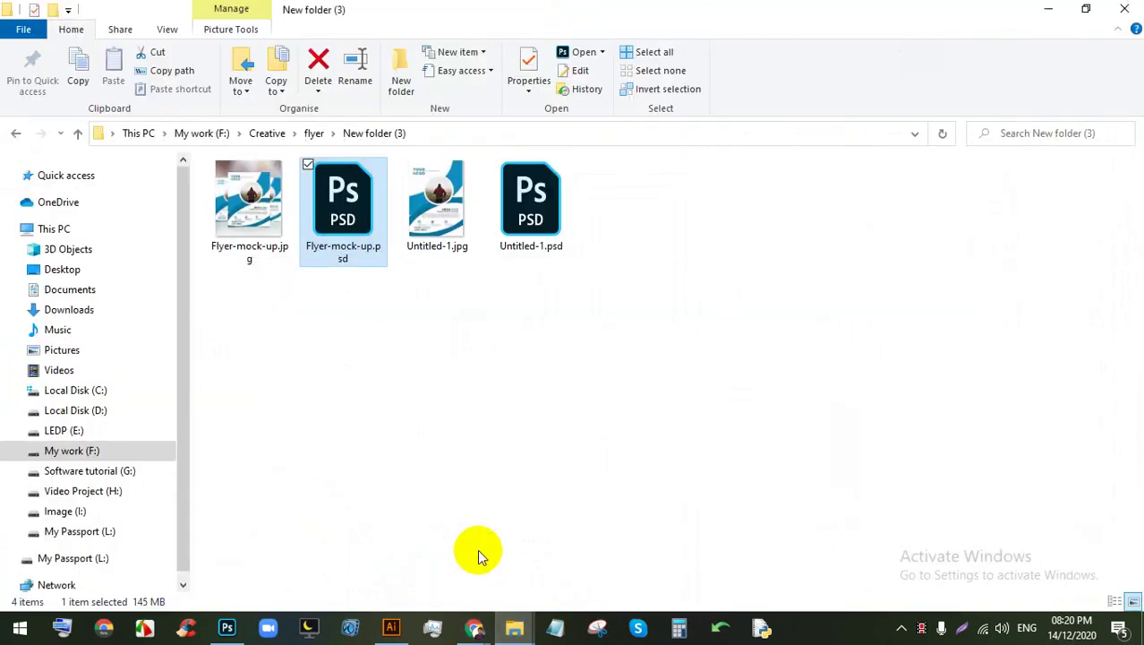
Step: Go up to Creative, into magzin > Magazine Cover, and open Untitled-3.ai
{"action": "left_click", "coordinate": [311, 134]}
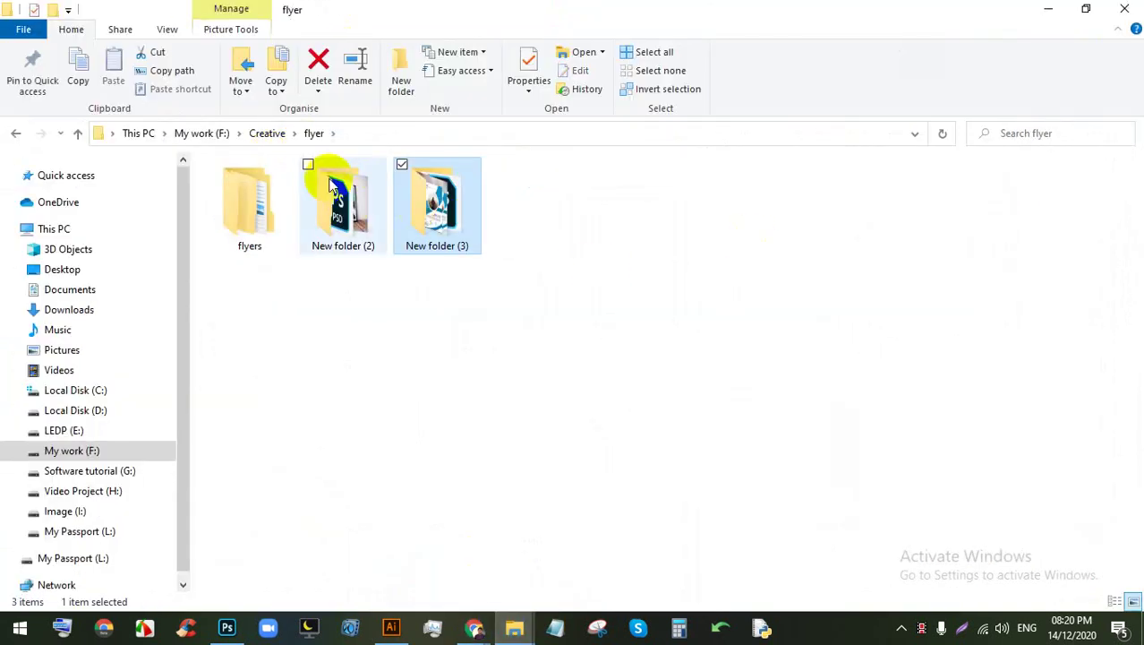
{"action": "left_click", "coordinate": [267, 133]}
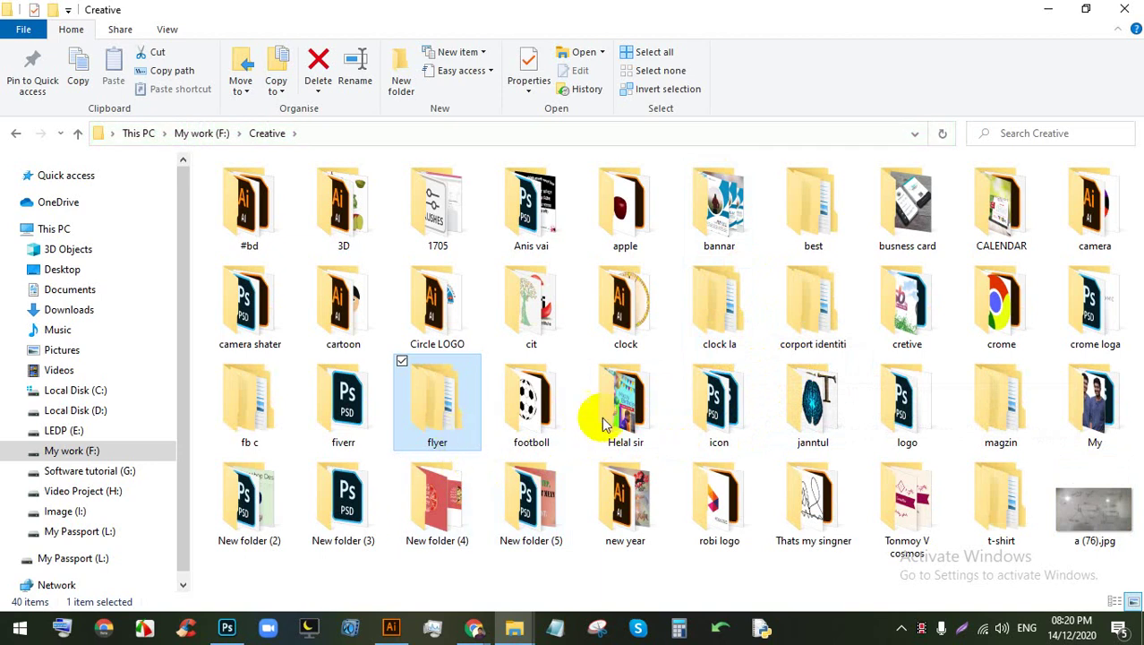
{"action": "double_click", "coordinate": [1000, 403]}
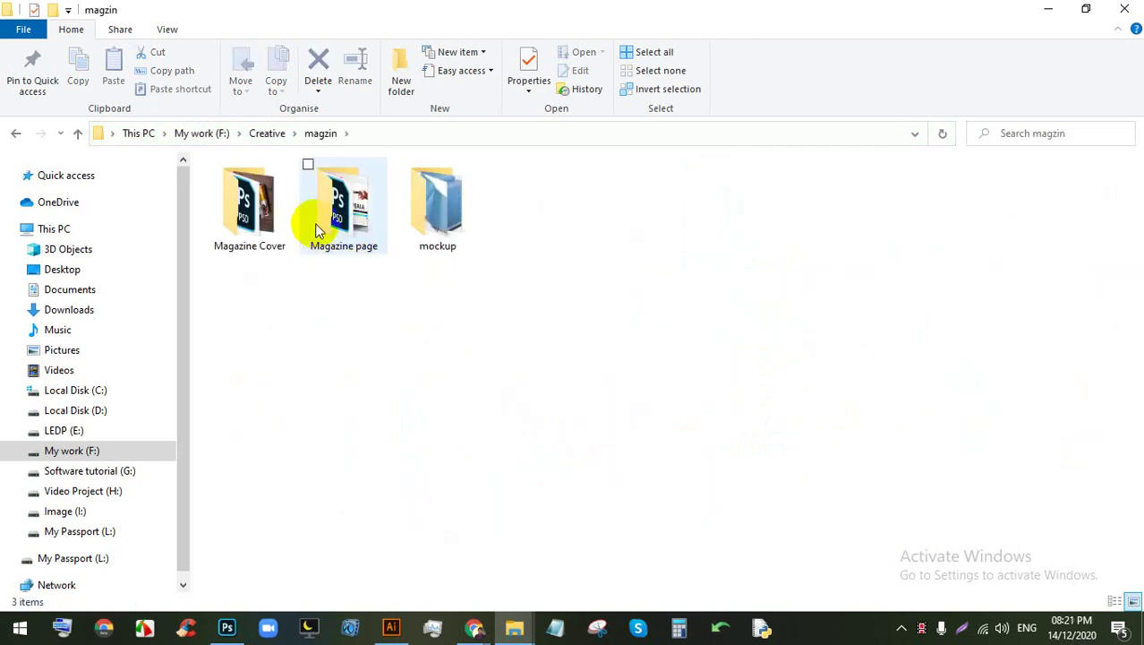
{"action": "double_click", "coordinate": [281, 222]}
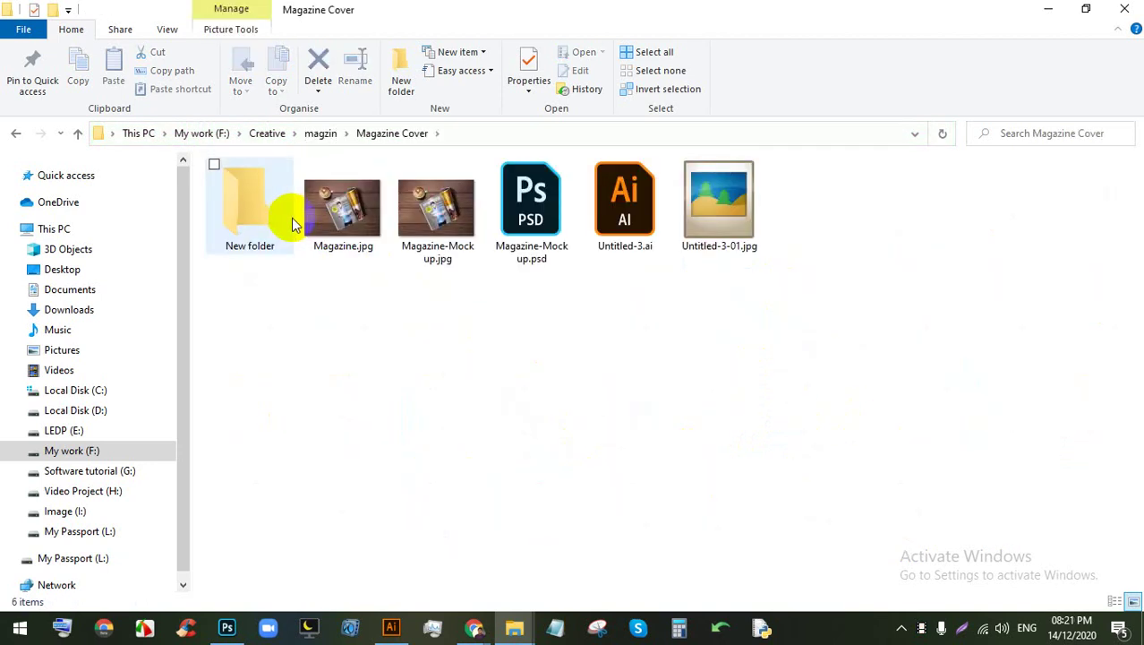
{"action": "double_click", "coordinate": [610, 209]}
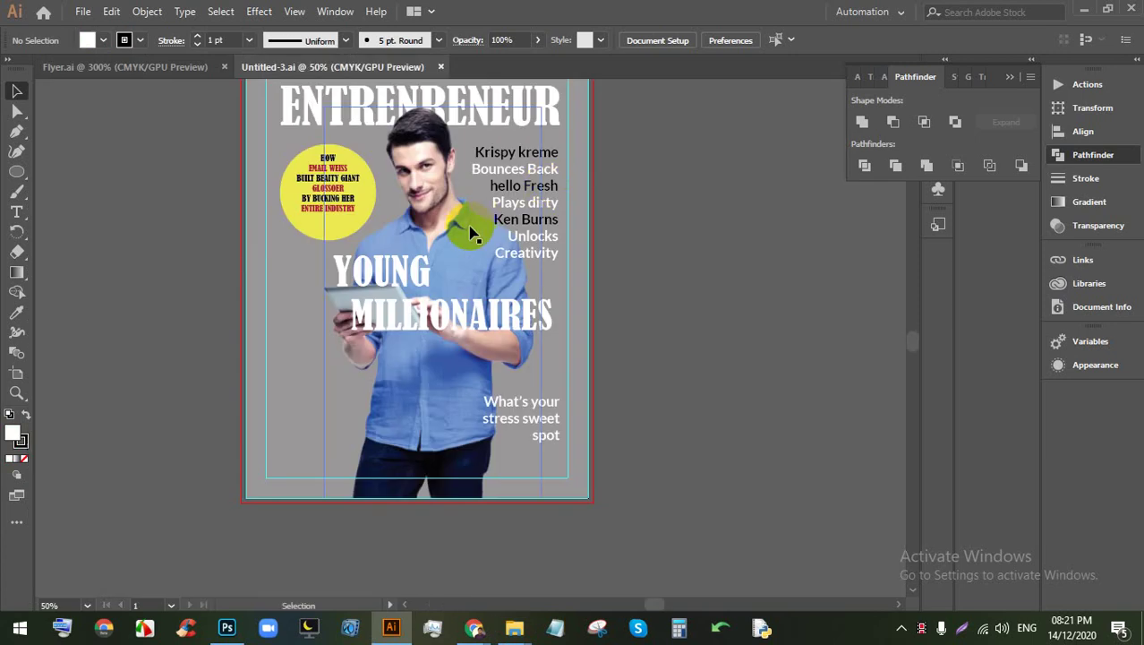
Step: Move man.png into Flyer.ai and close the Untitled-3 document
{"action": "left_click_drag", "start_coordinate": [453, 240], "coordinate": [494, 281]}
{"action": "scroll", "coordinate": [494, 281], "scroll_direction": "down", "scroll_amount": 6}
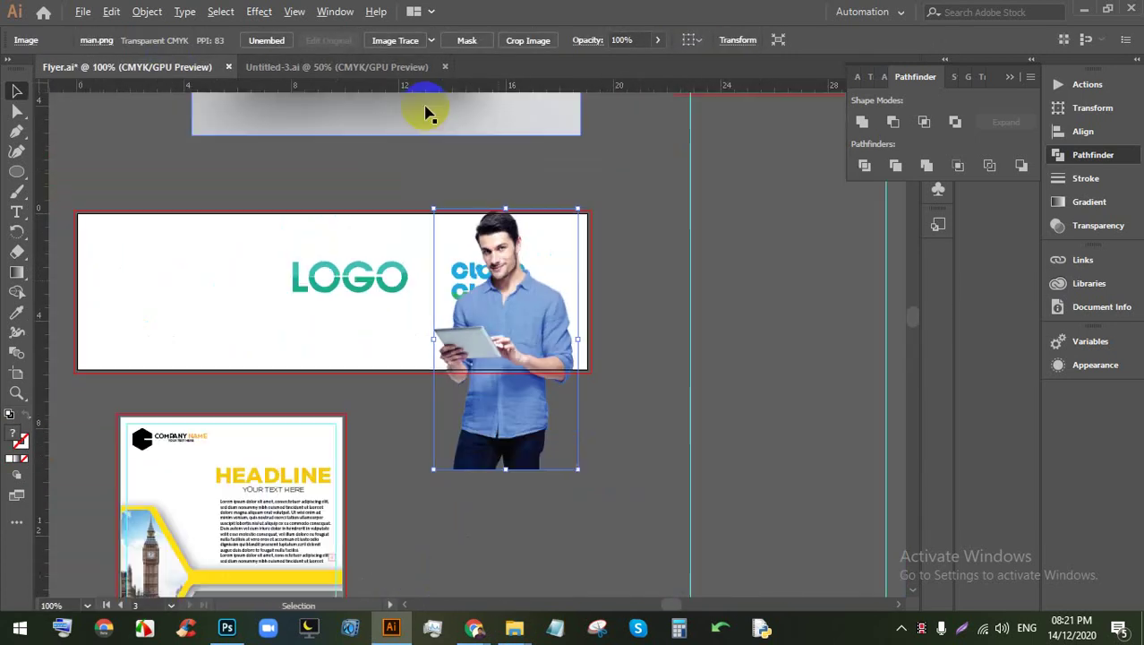
{"action": "left_click", "coordinate": [448, 68]}
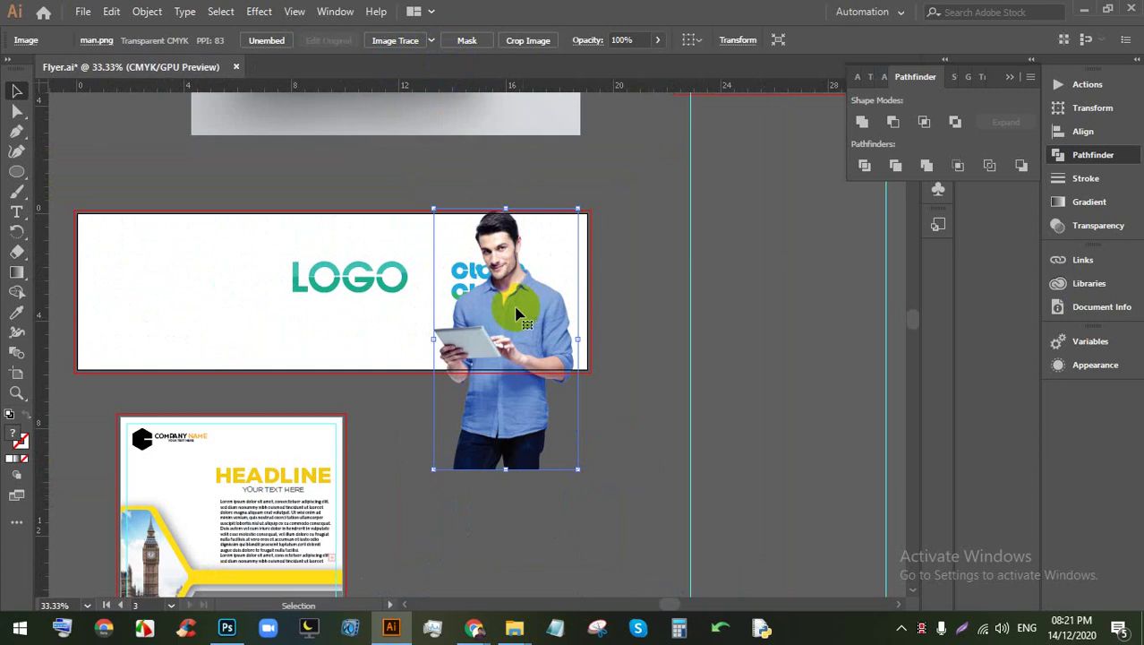
Step: Move the man photo beside the banner artboard
{"action": "left_click_drag", "start_coordinate": [526, 370], "coordinate": [669, 410]}
{"action": "scroll", "coordinate": [676, 367], "scroll_direction": "down", "scroll_amount": 1}
{"action": "scroll", "coordinate": [700, 347], "scroll_direction": "up", "scroll_amount": 1}
{"action": "scroll", "coordinate": [668, 410], "scroll_direction": "down", "scroll_amount": 1}
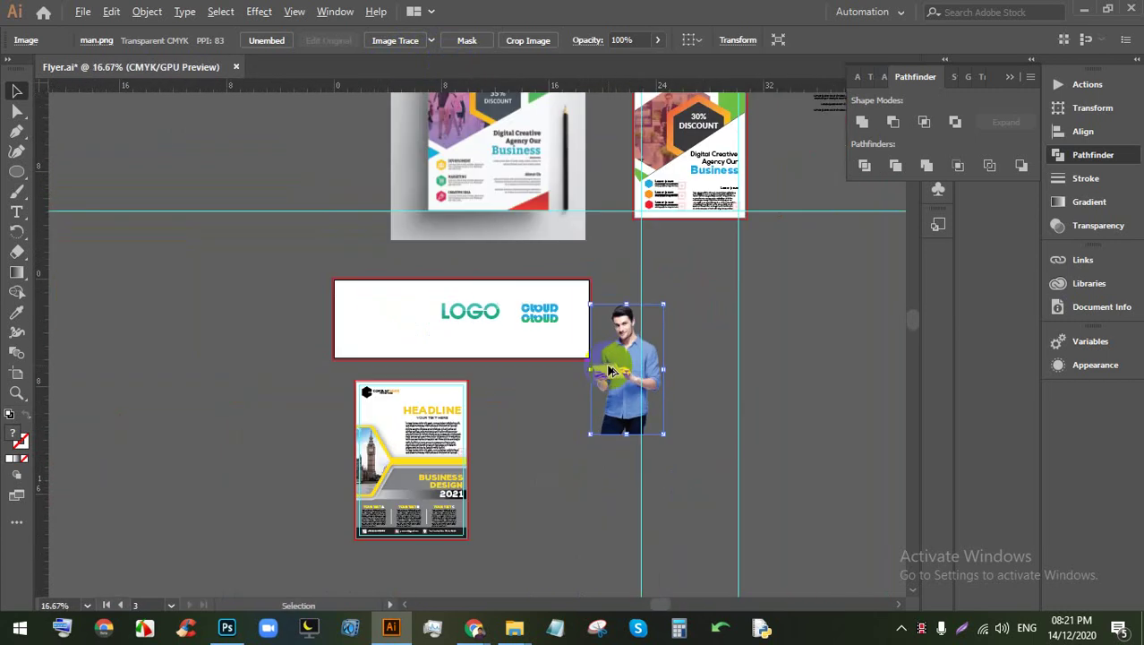
{"action": "scroll", "coordinate": [627, 383], "scroll_direction": "up", "scroll_amount": 1}
{"action": "scroll", "coordinate": [627, 383], "scroll_direction": "up", "scroll_amount": 1}
{"action": "scroll", "coordinate": [627, 383], "scroll_direction": "up", "scroll_amount": 2}
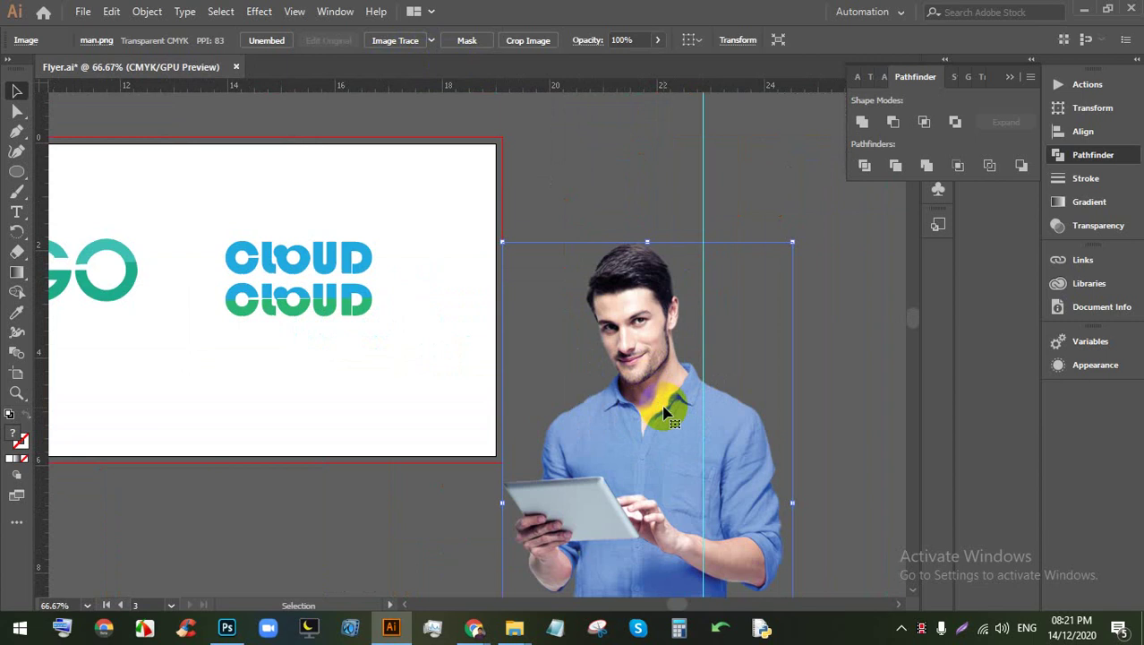
Step: Park the man photo on empty canvas right of the banner, then bring up Google Images
{"action": "left_click_drag", "start_coordinate": [665, 412], "coordinate": [679, 203]}
{"action": "scroll", "coordinate": [542, 153], "scroll_direction": "up", "scroll_amount": 2}
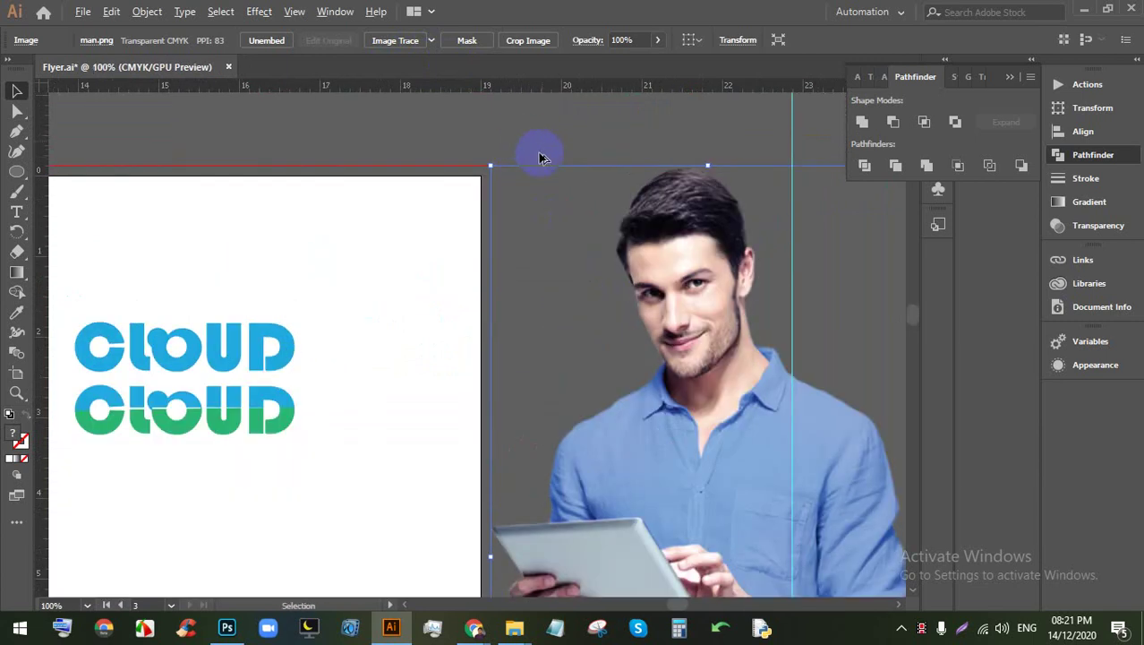
{"action": "scroll", "coordinate": [722, 236], "scroll_direction": "down", "scroll_amount": 2}
{"action": "left_click_drag", "start_coordinate": [716, 295], "coordinate": [694, 376]}
{"action": "scroll", "coordinate": [694, 376], "scroll_direction": "down", "scroll_amount": 2}
{"action": "left_click_drag", "start_coordinate": [432, 296], "coordinate": [710, 378]}
{"action": "scroll", "coordinate": [750, 365], "scroll_direction": "up", "scroll_amount": 2}
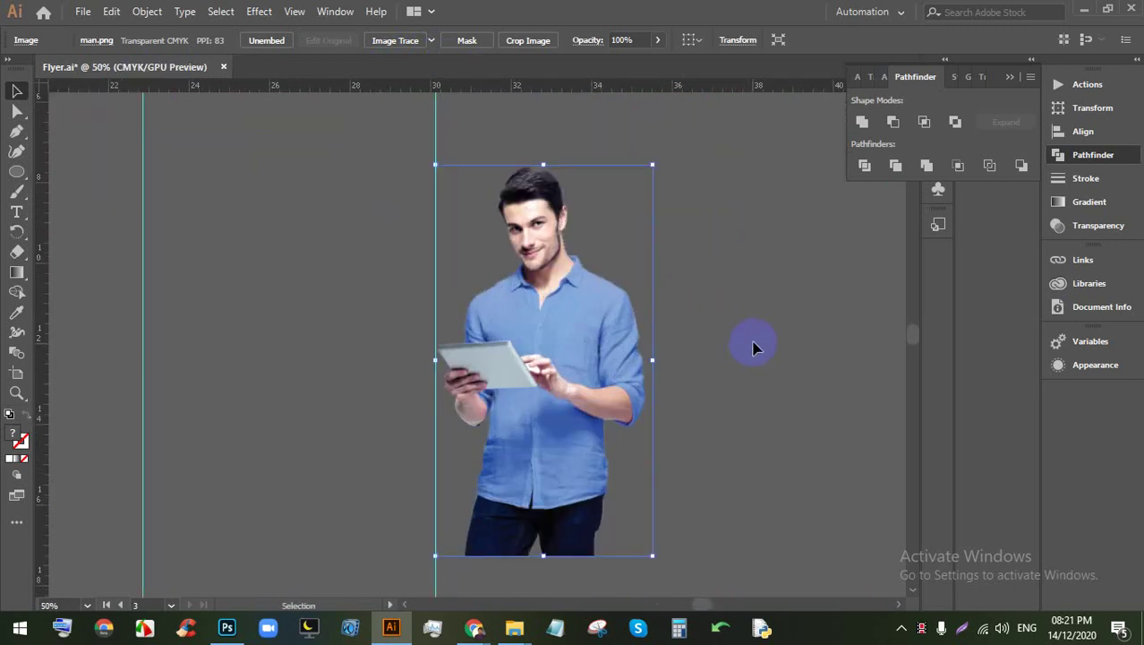
{"action": "left_click", "coordinate": [469, 630]}
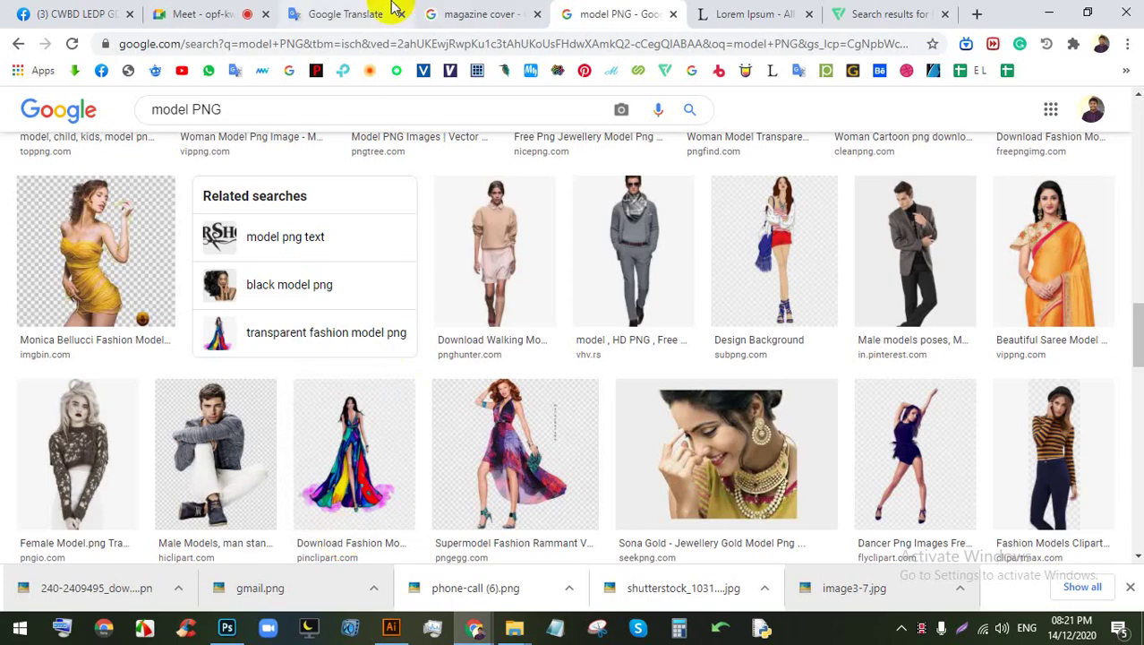
Step: Check the Google Meet screen share is still running, then return to Illustrator
{"action": "left_click", "coordinate": [224, 14]}
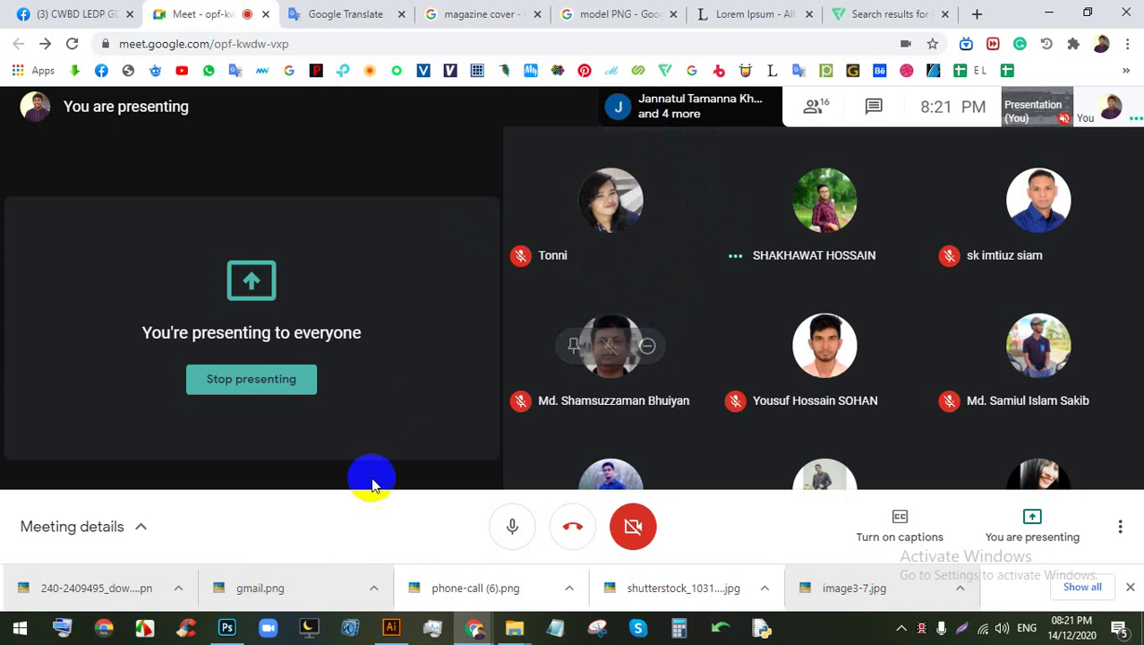
{"action": "left_click", "coordinate": [390, 629]}
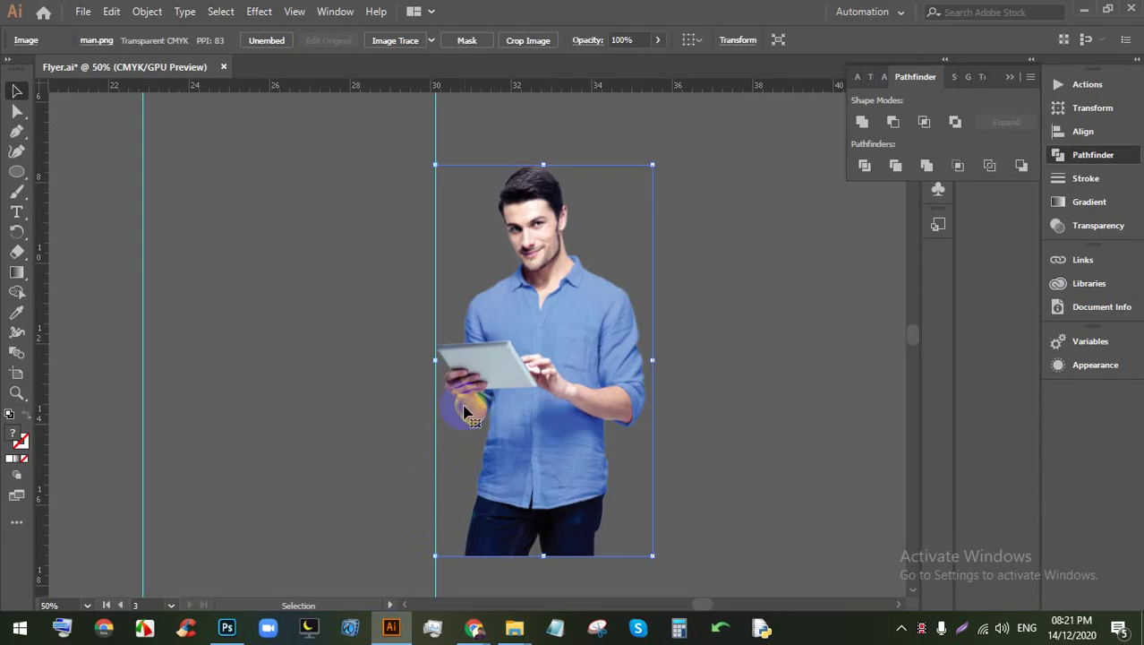
Step: Draw a new portrait Artboard 4 with the Artboard tool
{"action": "scroll", "coordinate": [572, 368], "scroll_direction": "down", "scroll_amount": 3}
{"action": "scroll", "coordinate": [606, 373], "scroll_direction": "up", "scroll_amount": 2}
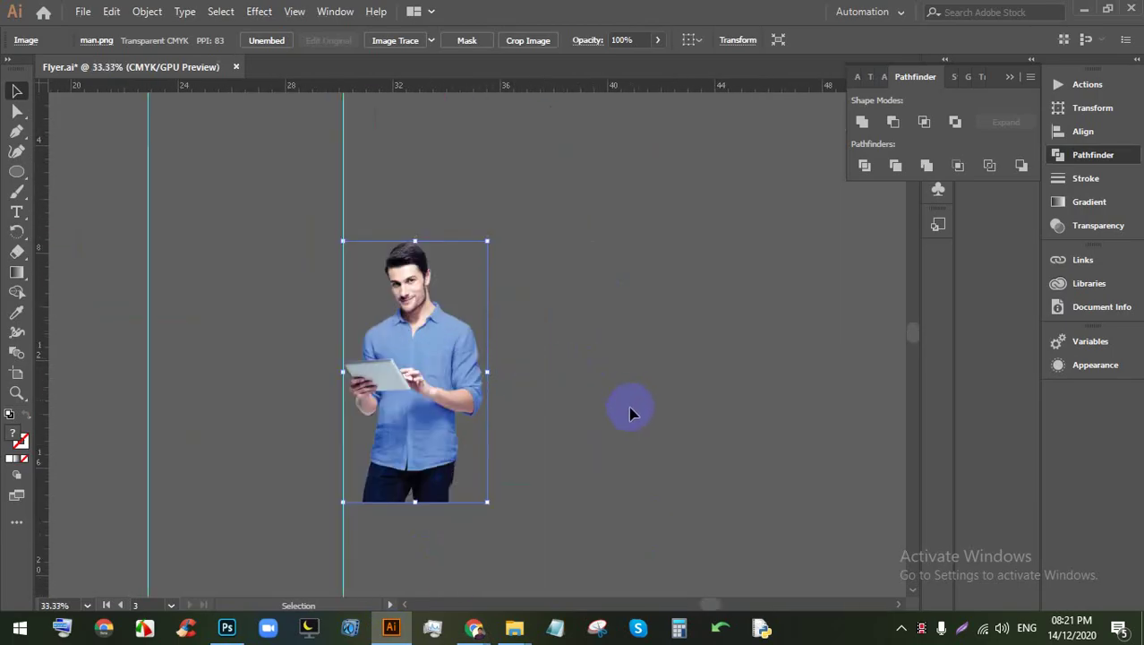
{"action": "scroll", "coordinate": [630, 413], "scroll_direction": "up", "scroll_amount": 1}
{"action": "scroll", "coordinate": [226, 368], "scroll_direction": "down", "scroll_amount": 1}
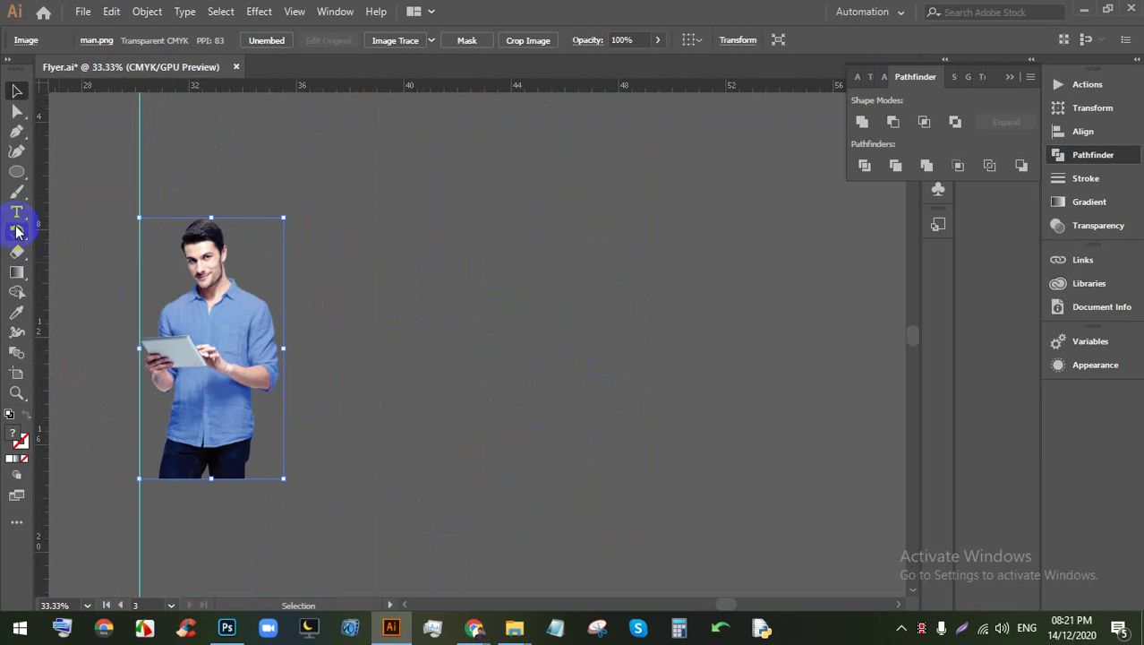
{"action": "left_click", "coordinate": [18, 374]}
{"action": "left_click_drag", "start_coordinate": [350, 166], "coordinate": [716, 518]}
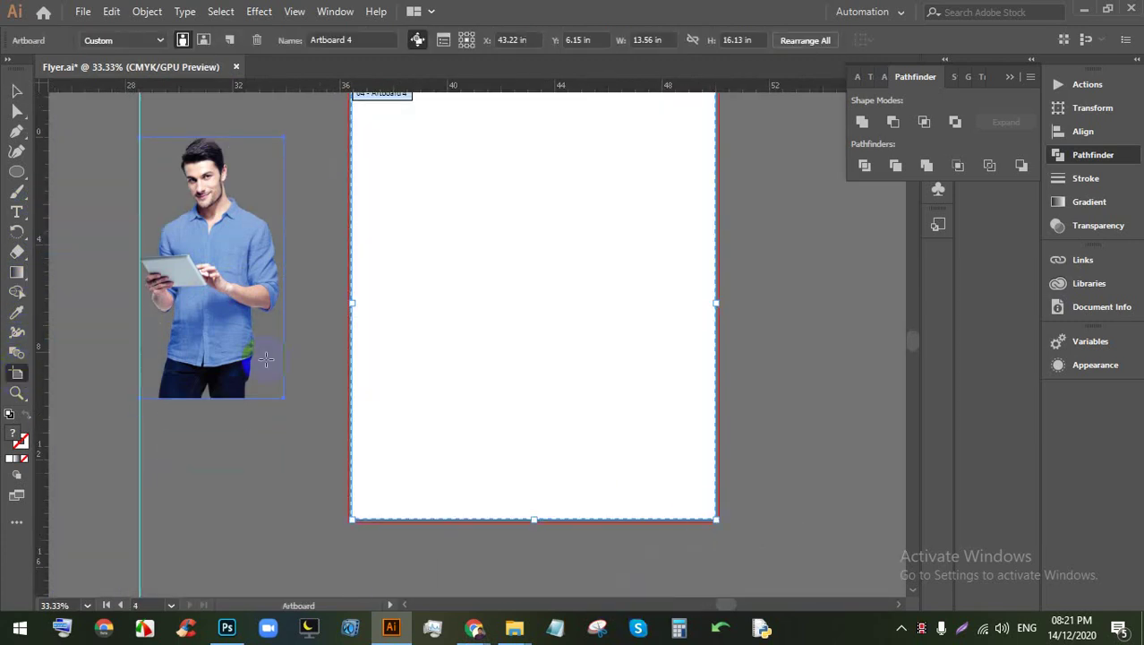
Step: Move the man photo onto Artboard 4 and enlarge it to the bottom edge
{"action": "scroll", "coordinate": [116, 217], "scroll_direction": "up", "scroll_amount": 2}
{"action": "left_click", "coordinate": [20, 111]}
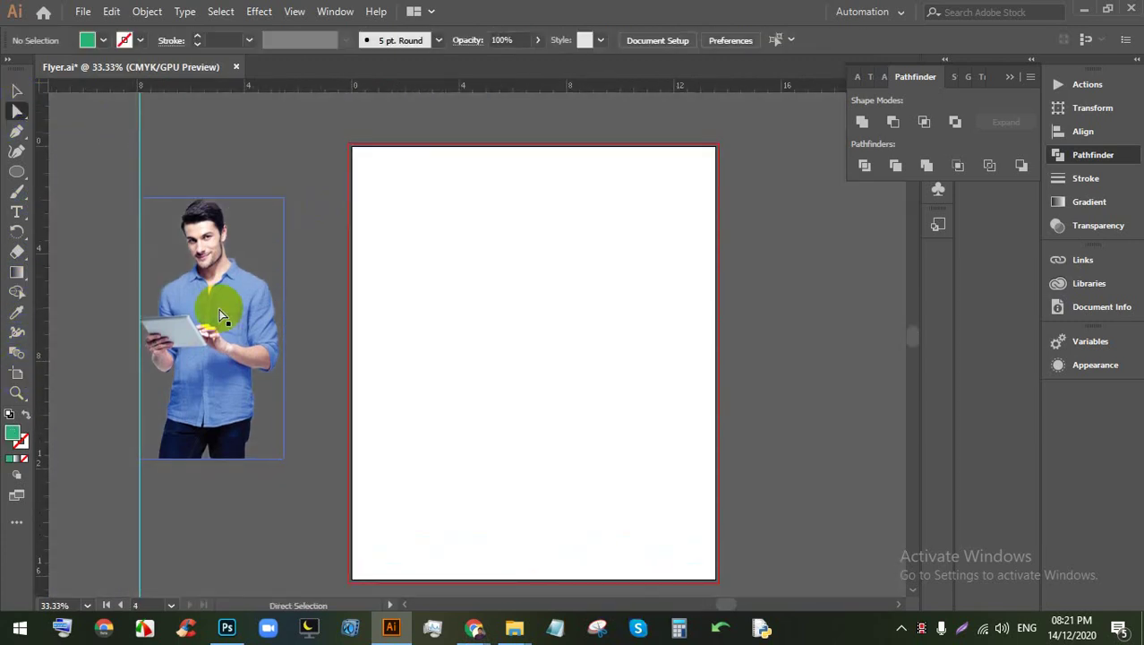
{"action": "left_click_drag", "start_coordinate": [218, 307], "coordinate": [504, 308]}
{"action": "scroll", "coordinate": [504, 309], "scroll_direction": "up", "scroll_amount": 2}
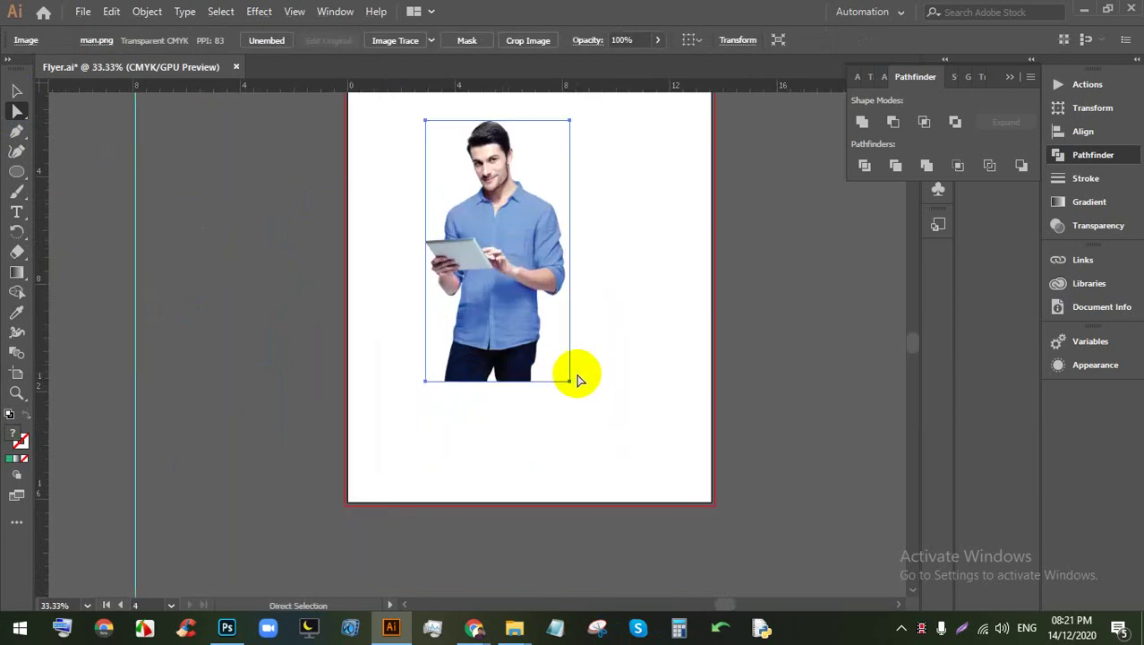
{"action": "left_click", "coordinate": [541, 380]}
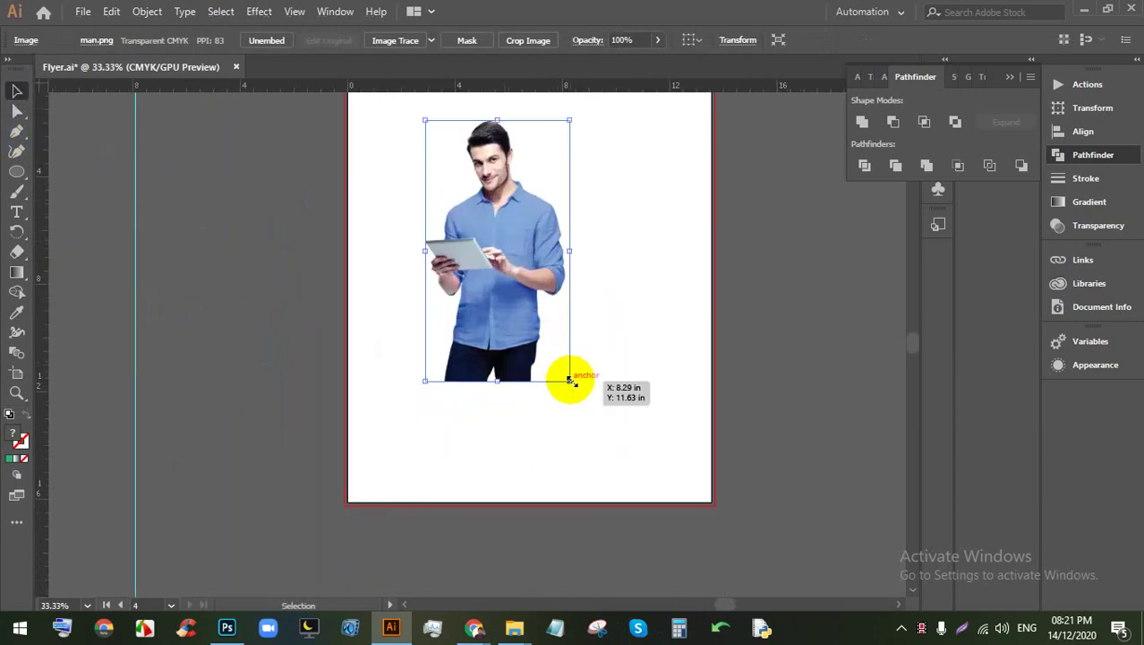
{"action": "left_click_drag", "start_coordinate": [569, 380], "coordinate": [636, 513]}
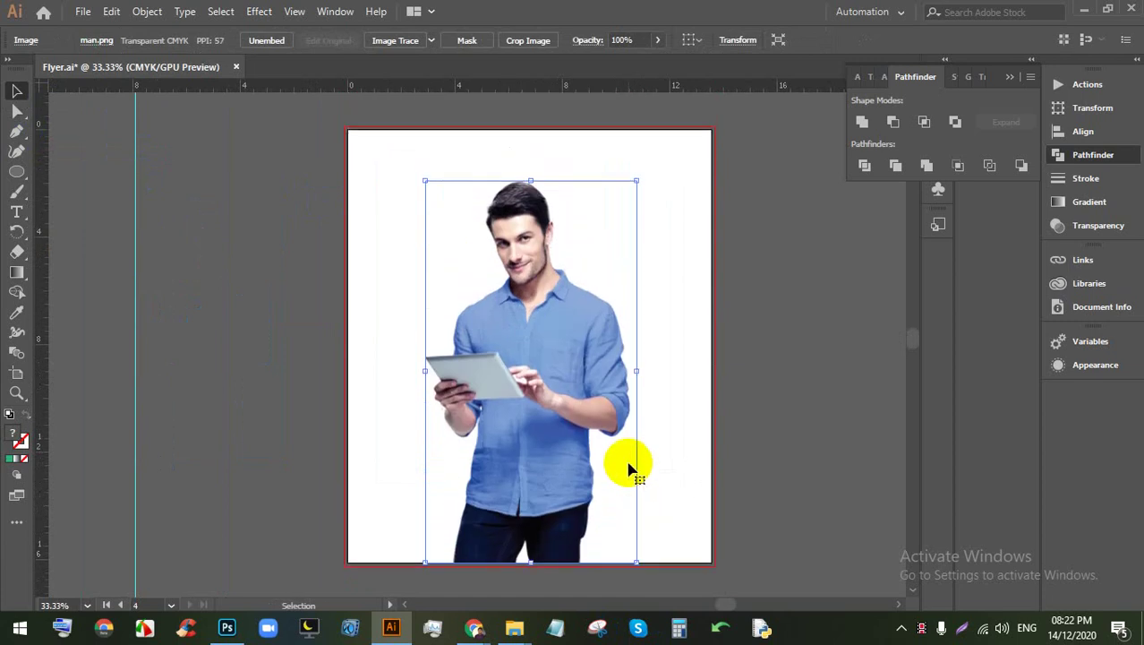
{"action": "scroll", "coordinate": [562, 243], "scroll_direction": "up", "scroll_amount": 2}
Step: Add 'Lorem ipsum' point text at the top of Artboard 4 and scale it to 168.96 pt
{"action": "left_click", "coordinate": [26, 208]}
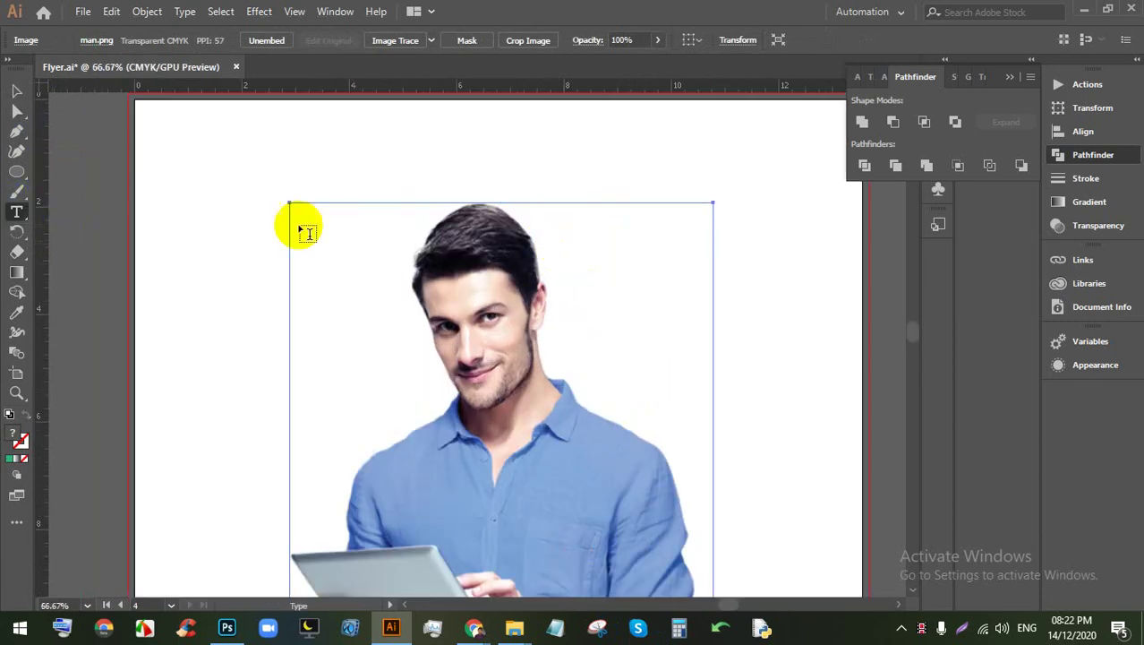
{"action": "left_click", "coordinate": [195, 195]}
{"action": "key", "text": "Escape"}
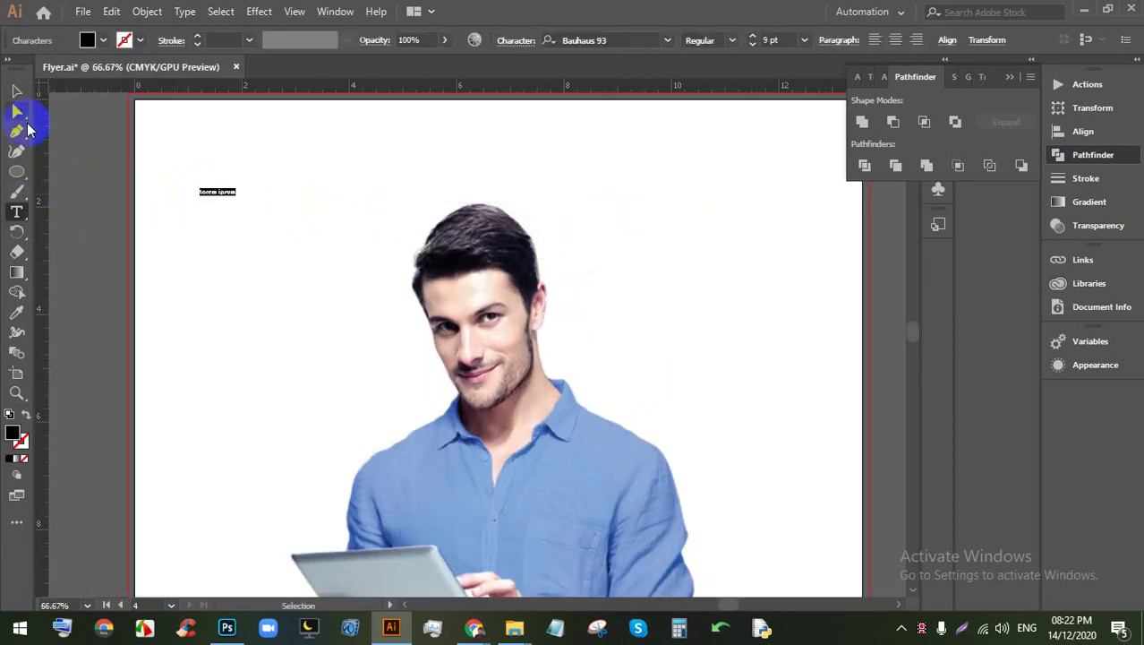
{"action": "left_click_drag", "start_coordinate": [241, 197], "coordinate": [810, 340]}
{"action": "scroll", "coordinate": [506, 313], "scroll_direction": "down", "scroll_amount": 2}
{"action": "left_click_drag", "start_coordinate": [482, 275], "coordinate": [476, 263]}
{"action": "scroll", "coordinate": [484, 269], "scroll_direction": "up", "scroll_amount": 2}
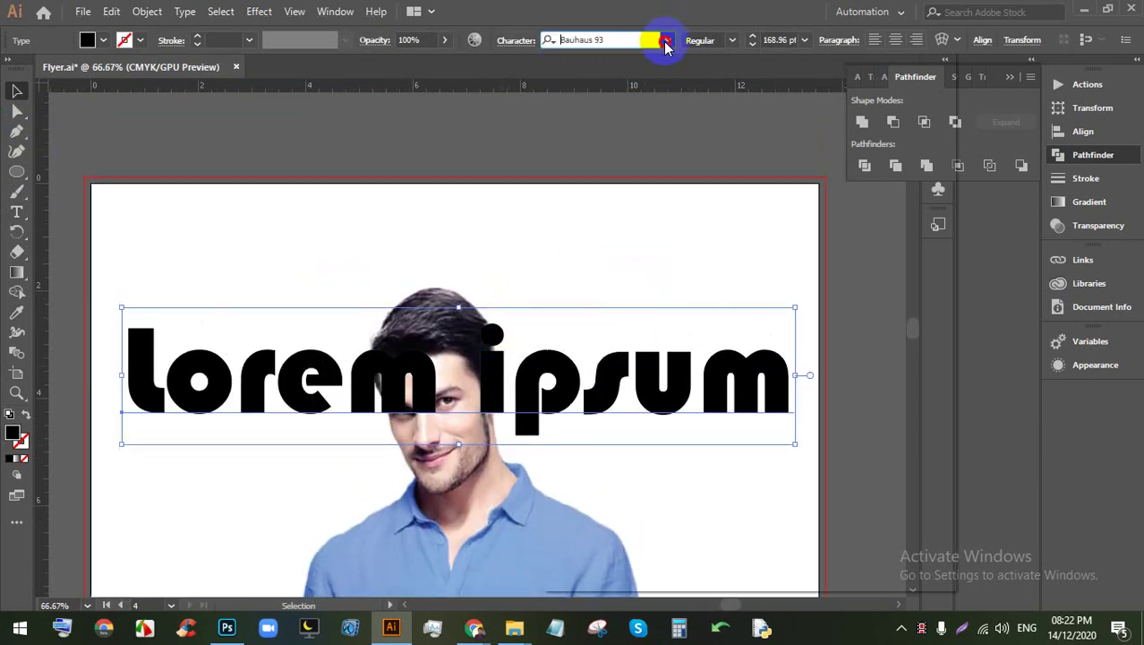
Step: Set the headline font to Bernard MT Condensed and fill it magenta
{"action": "left_click", "coordinate": [667, 40]}
{"action": "scroll", "coordinate": [734, 215], "scroll_direction": "down", "scroll_amount": 4}
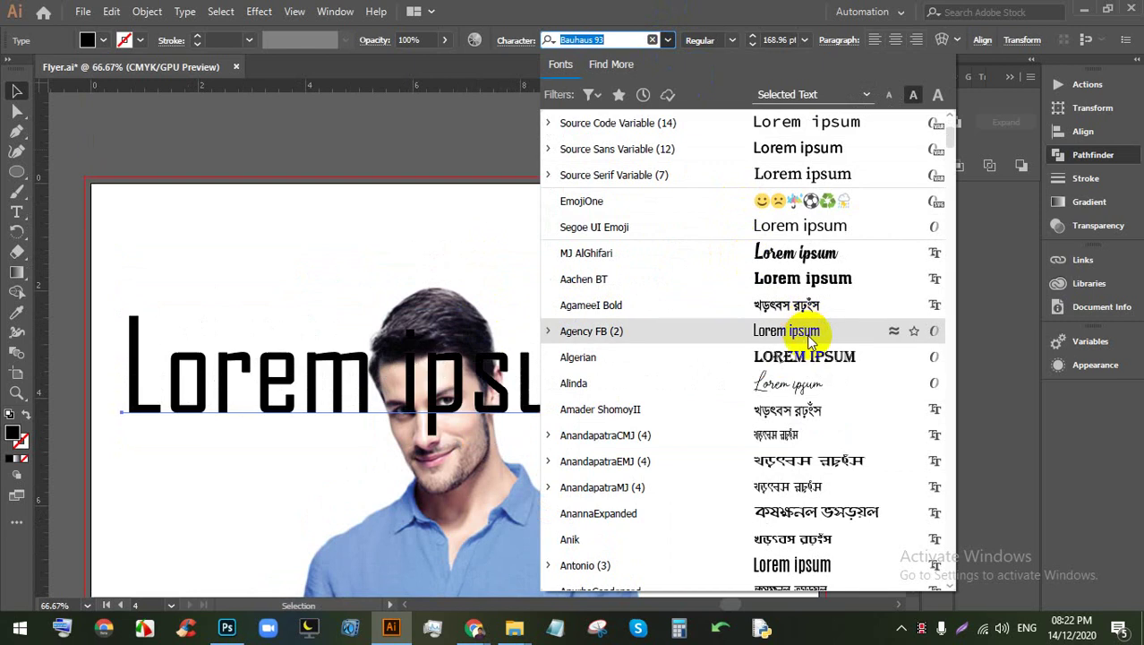
{"action": "scroll", "coordinate": [806, 358], "scroll_direction": "down", "scroll_amount": 3}
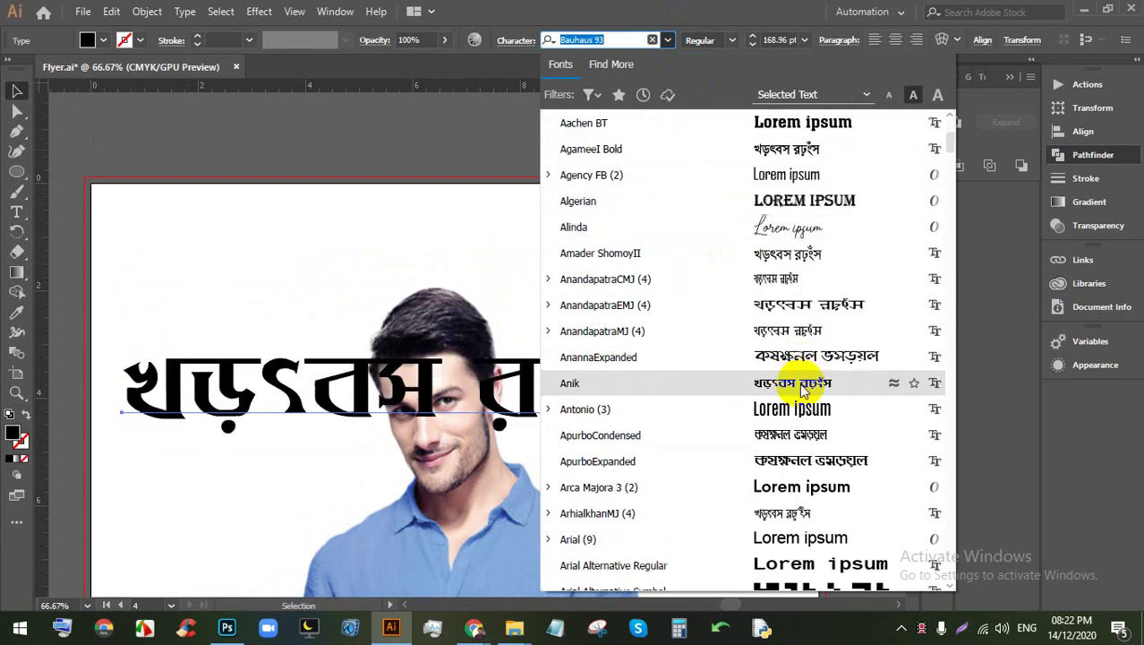
{"action": "scroll", "coordinate": [799, 384], "scroll_direction": "down", "scroll_amount": 3}
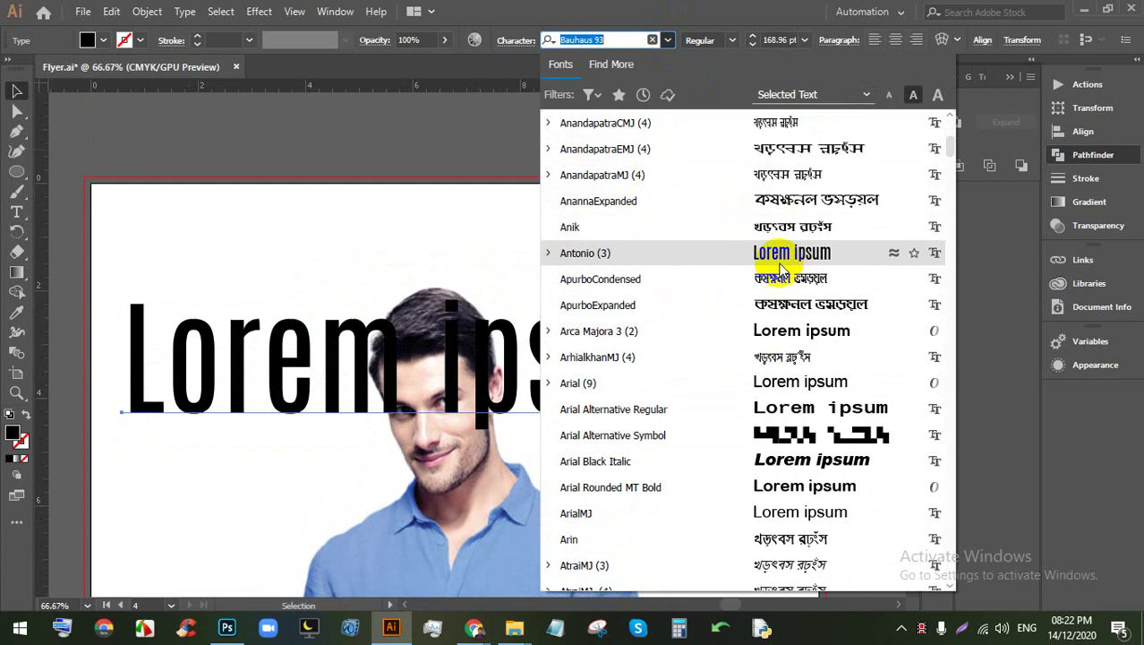
{"action": "scroll", "coordinate": [761, 388], "scroll_direction": "down", "scroll_amount": 10}
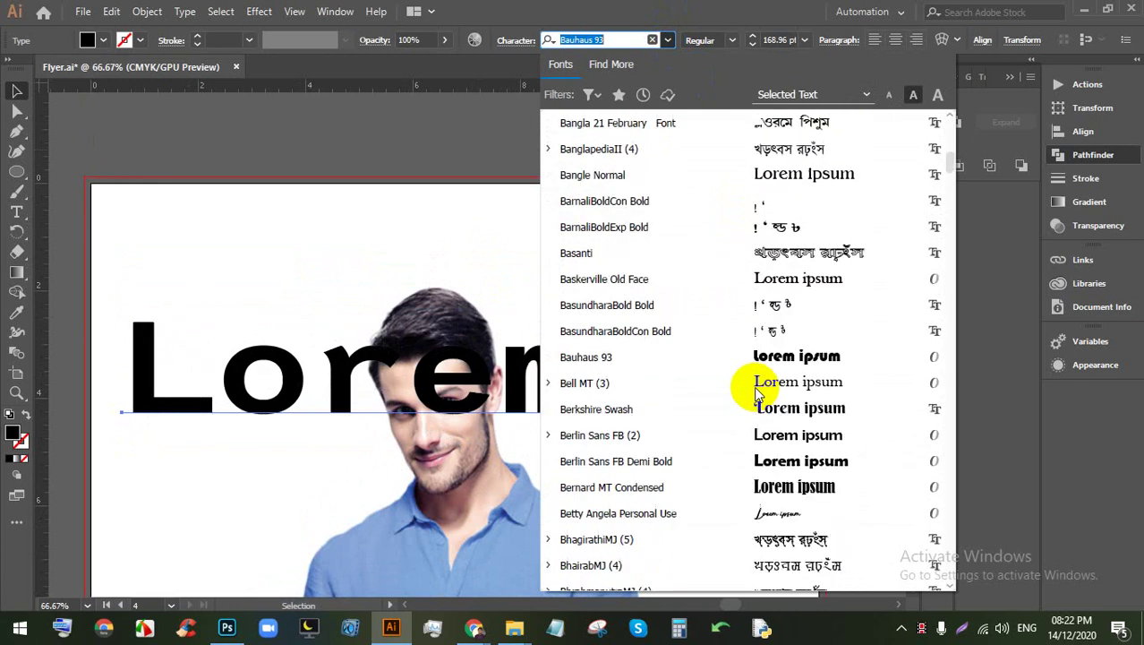
{"action": "left_click", "coordinate": [779, 483]}
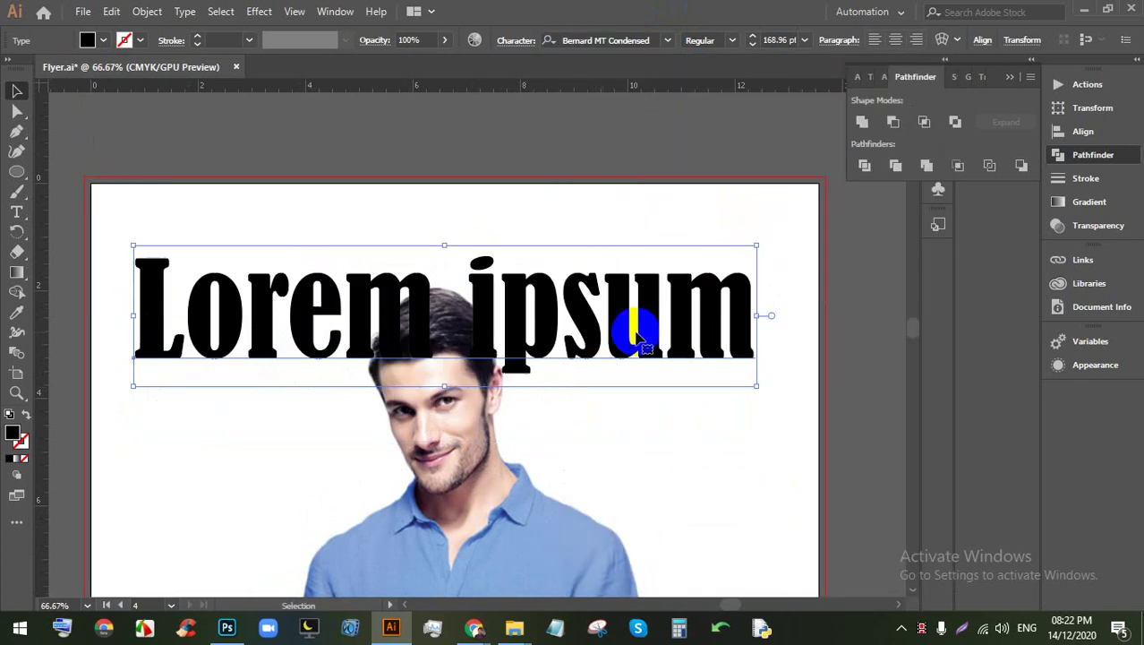
{"action": "left_click", "coordinate": [106, 40]}
{"action": "left_click", "coordinate": [117, 71]}
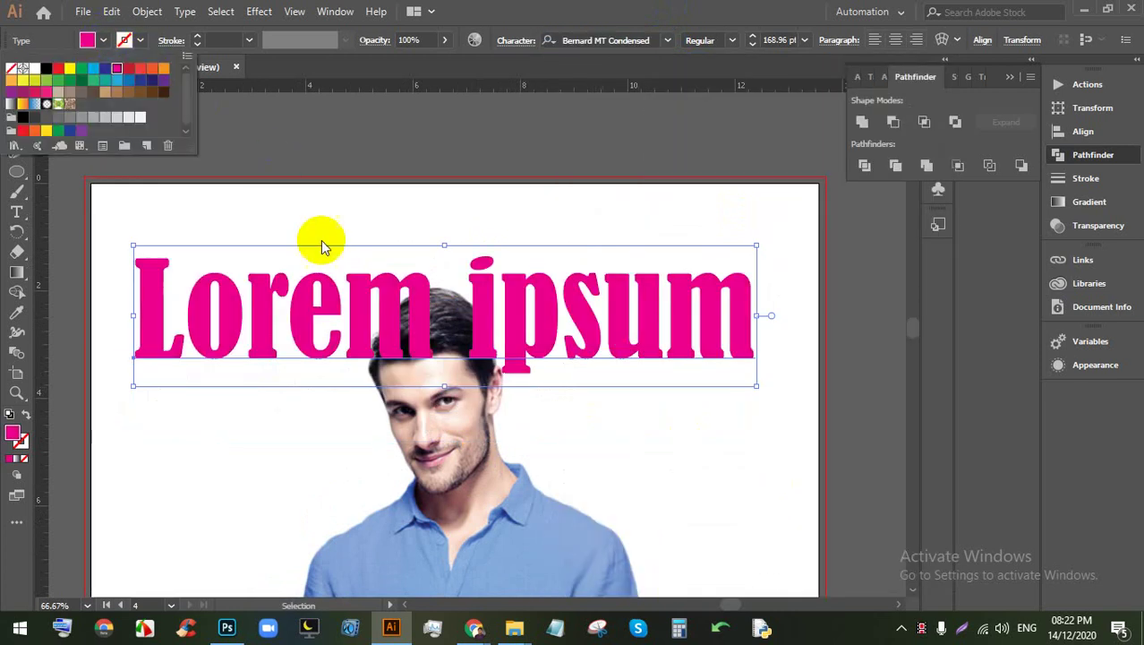
{"action": "key", "text": "Escape"}
Step: Enlarge the headline slightly to 172.22 pt and nudge it upward
{"action": "left_click", "coordinate": [408, 194]}
{"action": "scroll", "coordinate": [438, 333], "scroll_direction": "down", "scroll_amount": 5}
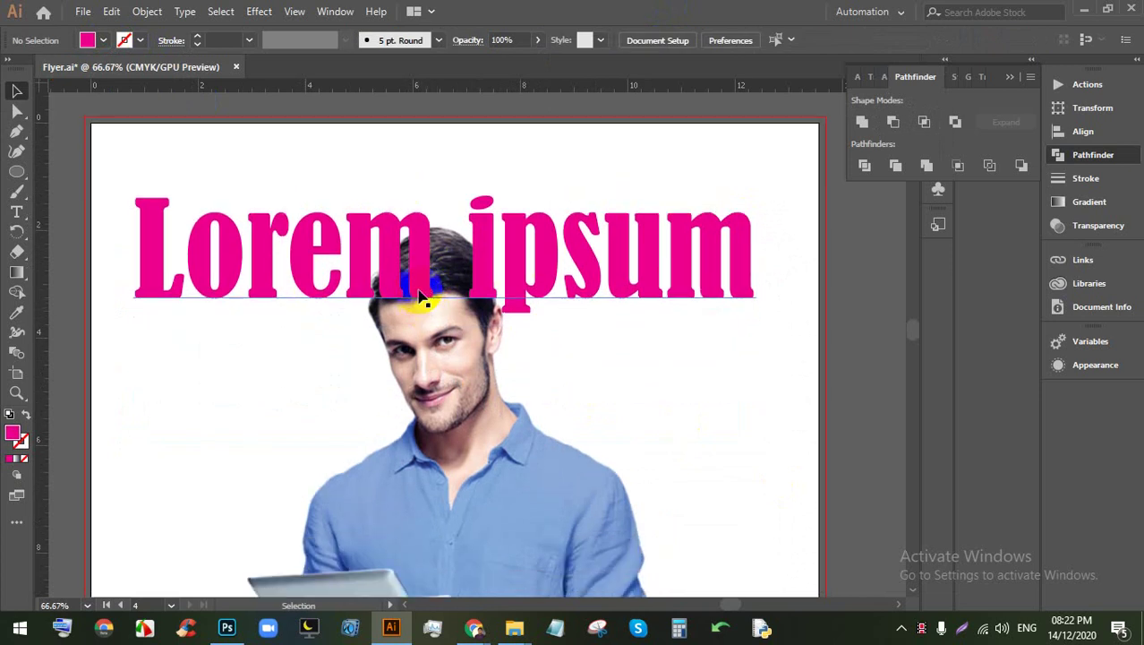
{"action": "scroll", "coordinate": [408, 256], "scroll_direction": "up", "scroll_amount": 5}
{"action": "left_click", "coordinate": [454, 336]}
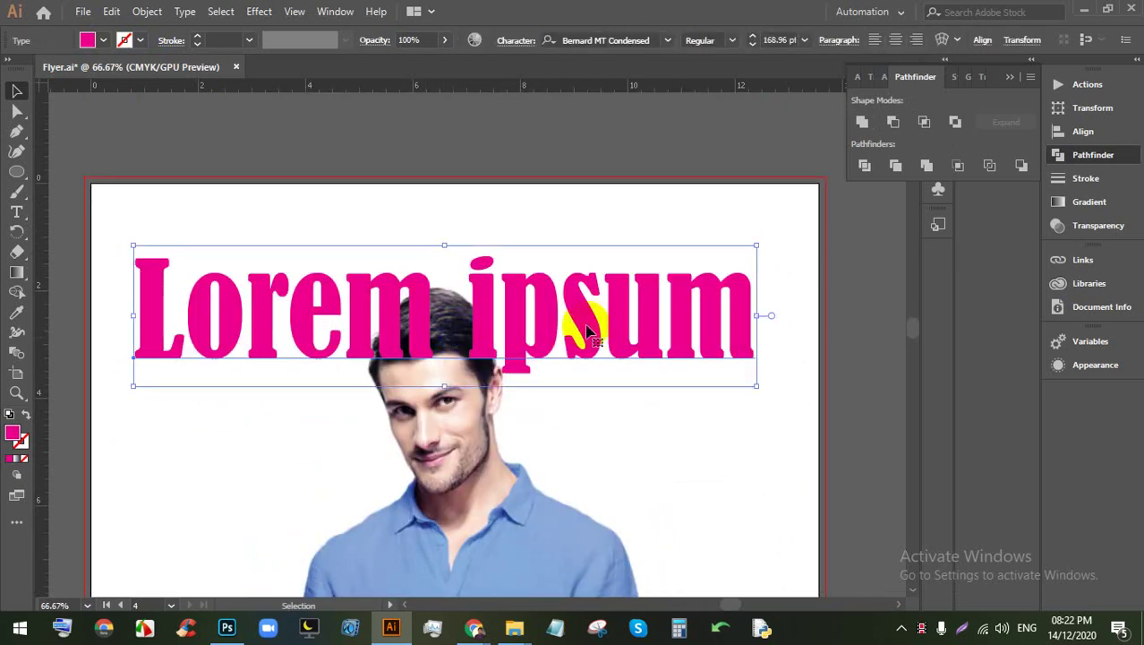
{"action": "left_click_drag", "start_coordinate": [754, 383], "coordinate": [767, 388]}
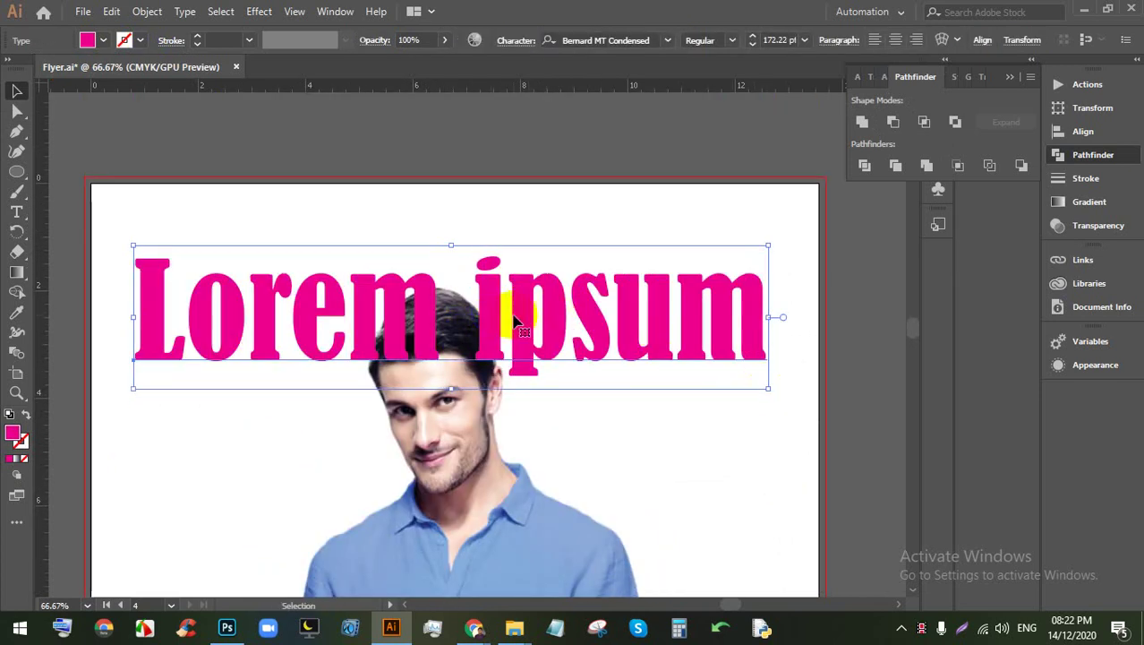
{"action": "key", "text": "shift+Up"}
{"action": "key", "text": "shift+Up"}
{"action": "key", "text": "shift+Up"}
{"action": "key", "text": "shift+Up"}
{"action": "key", "text": "shift+Up"}
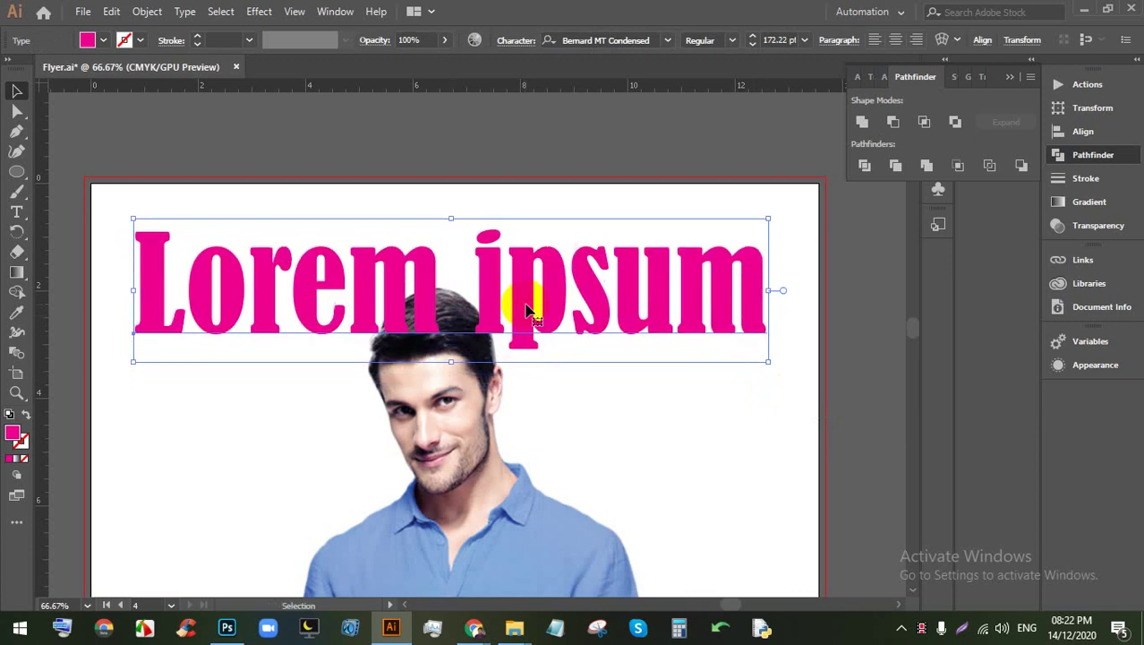
Step: Move the man photo up so it sits beneath the headline
{"action": "left_click", "coordinate": [505, 182]}
{"action": "left_click", "coordinate": [523, 284]}
{"action": "key", "text": "a"}
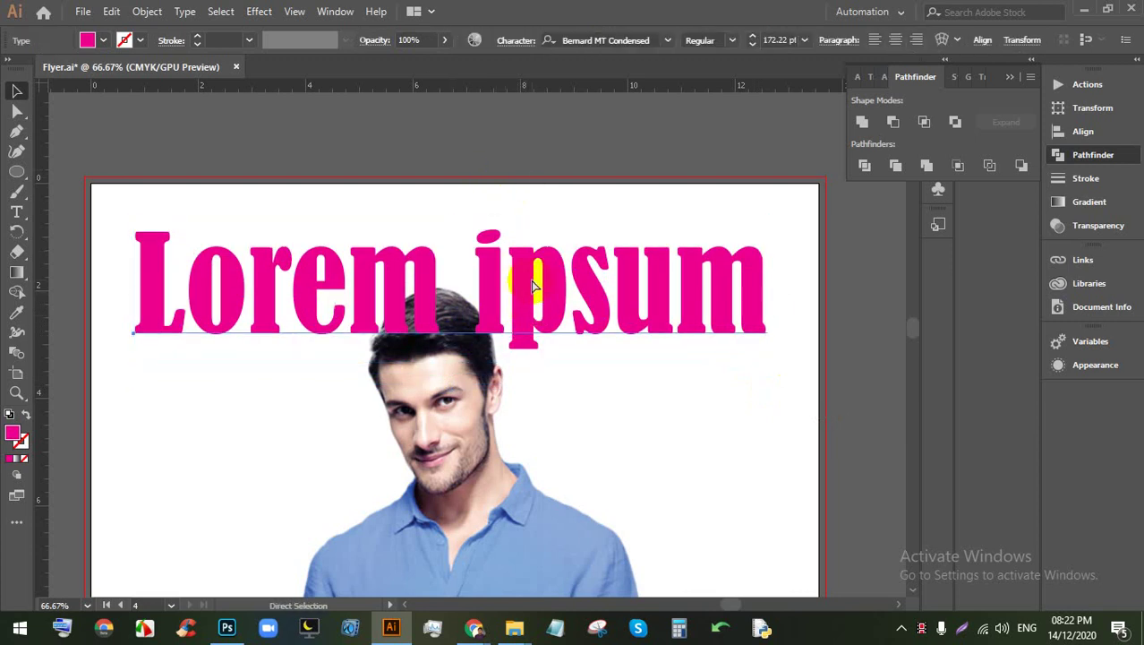
{"action": "key", "text": "v"}
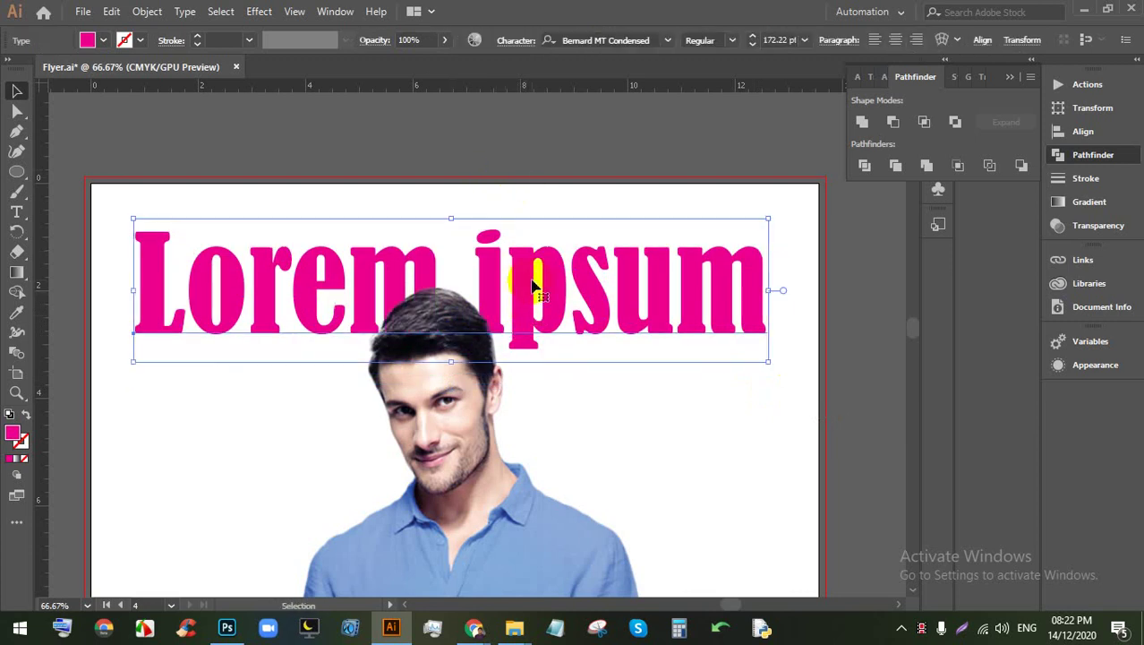
{"action": "left_click", "coordinate": [612, 447]}
{"action": "scroll", "coordinate": [564, 340], "scroll_direction": "down", "scroll_amount": 2}
{"action": "mouse_move", "coordinate": [557, 354]}
{"action": "left_mouse_down"}
{"action": "mouse_move", "coordinate": [536, 486]}
{"action": "mouse_move", "coordinate": [511, 448]}
{"action": "mouse_move", "coordinate": [495, 453]}
{"action": "mouse_move", "coordinate": [500, 410]}
{"action": "left_mouse_up"}
Step: Stretch the man photo to about 8.22 × 14.6 in, down to Artboard 4's bottom edge
{"action": "scroll", "coordinate": [500, 410], "scroll_direction": "down", "scroll_amount": 3}
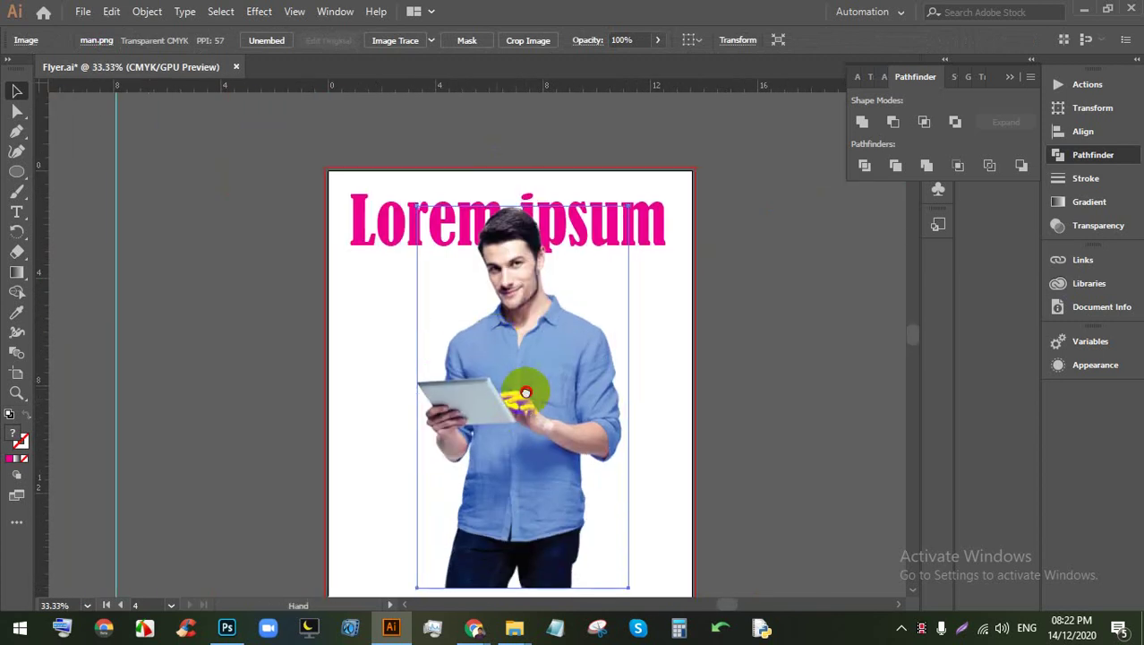
{"action": "left_click_drag", "start_coordinate": [521, 564], "coordinate": [512, 584]}
{"action": "left_click", "coordinate": [659, 465]}
{"action": "left_click", "coordinate": [546, 459]}
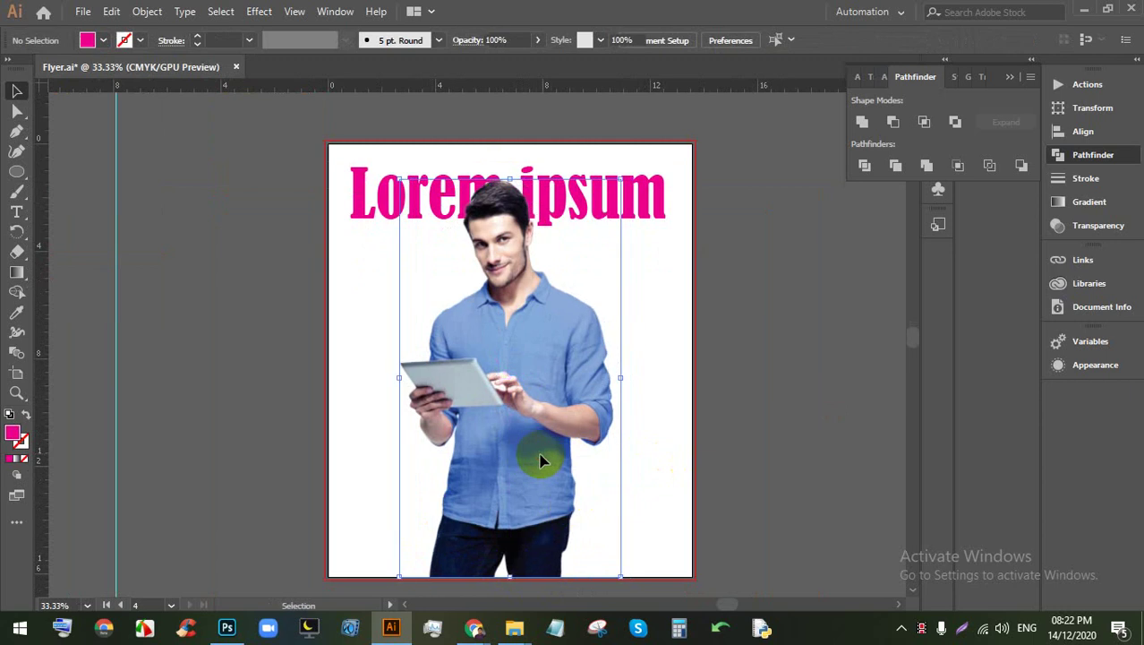
{"action": "scroll", "coordinate": [582, 312], "scroll_direction": "down", "scroll_amount": 1}
{"action": "scroll", "coordinate": [676, 331], "scroll_direction": "up", "scroll_amount": 2}
{"action": "scroll", "coordinate": [618, 322], "scroll_direction": "right", "scroll_amount": 5}
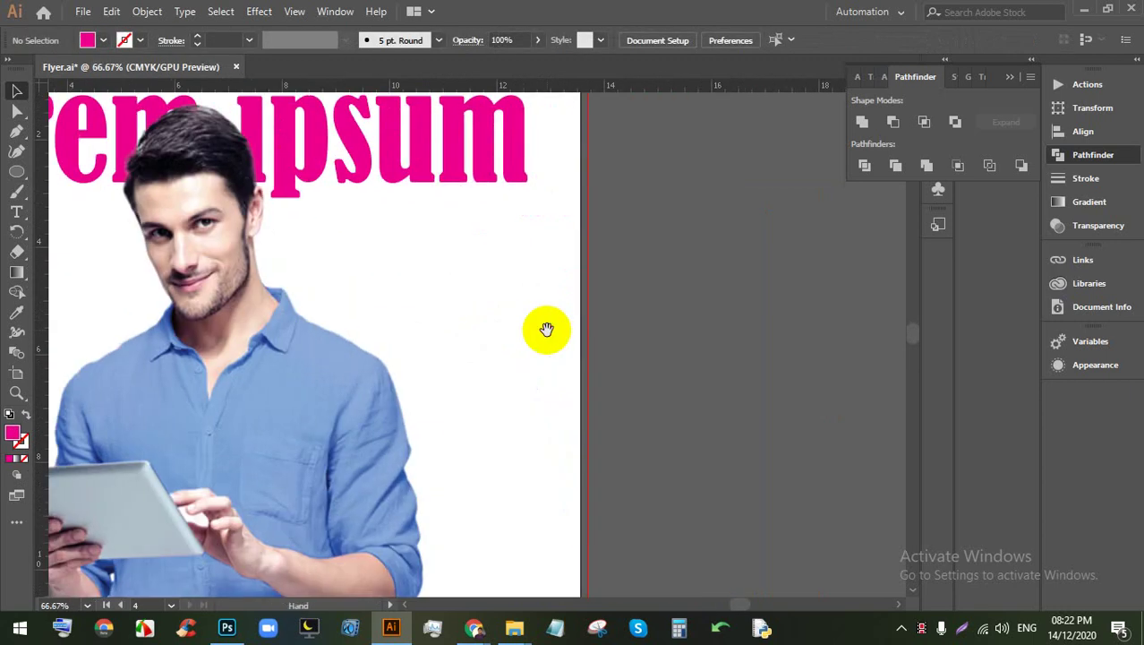
{"action": "left_click", "coordinate": [16, 190]}
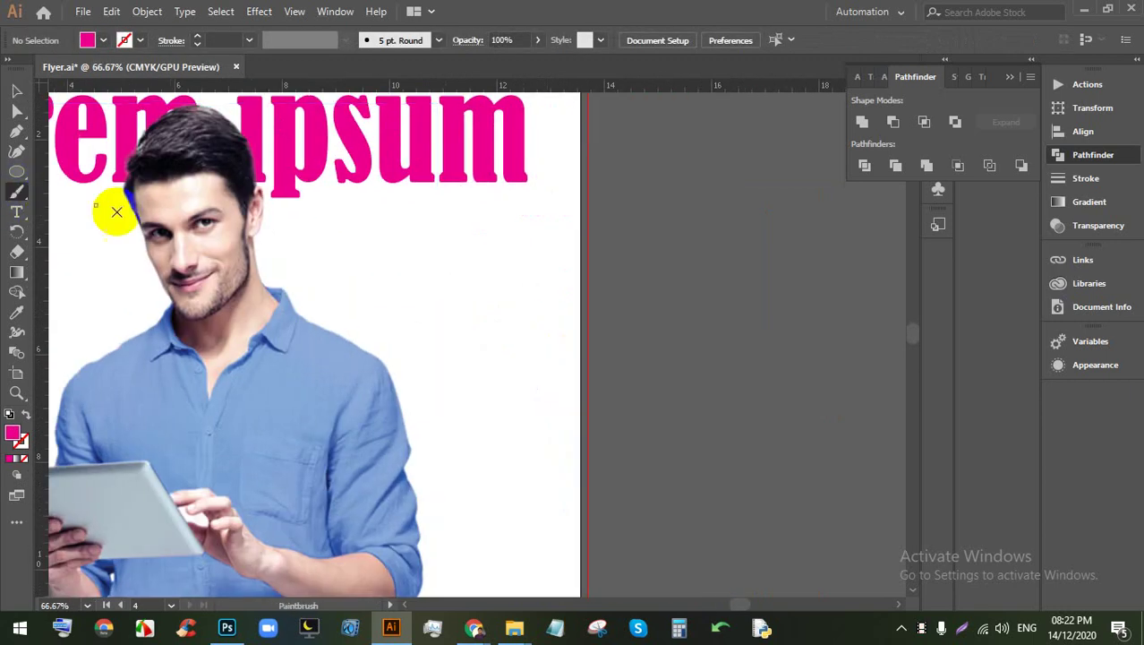
Step: Draw a circle right of the man's face and move it up and left
{"action": "left_click", "coordinate": [16, 171]}
{"action": "left_click_drag", "start_coordinate": [370, 246], "coordinate": [524, 458]}
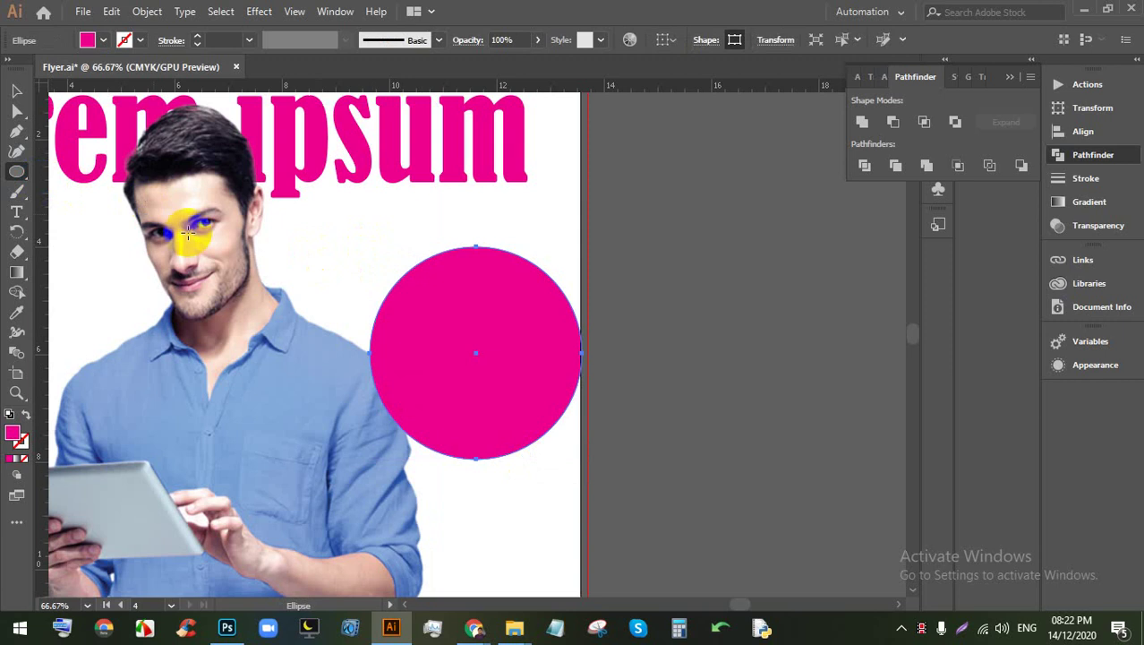
{"action": "left_click", "coordinate": [17, 90]}
{"action": "left_click_drag", "start_coordinate": [424, 358], "coordinate": [385, 345]}
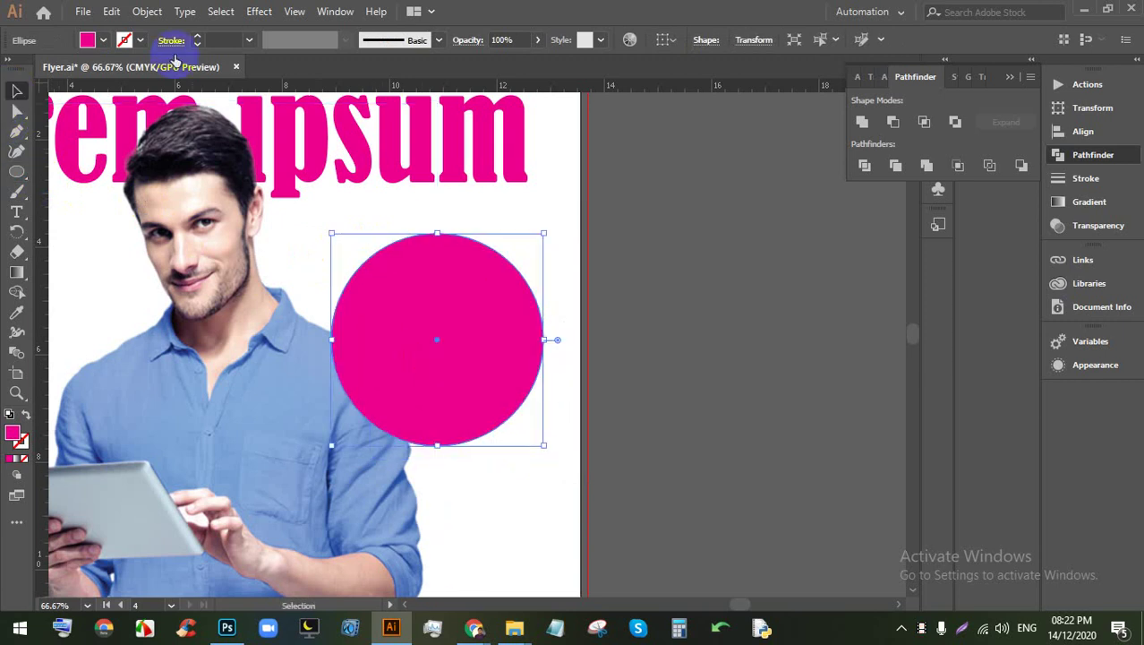
Step: Recolour the circle's fill to yellow and shrink it
{"action": "left_click", "coordinate": [104, 42]}
{"action": "left_click", "coordinate": [71, 70]}
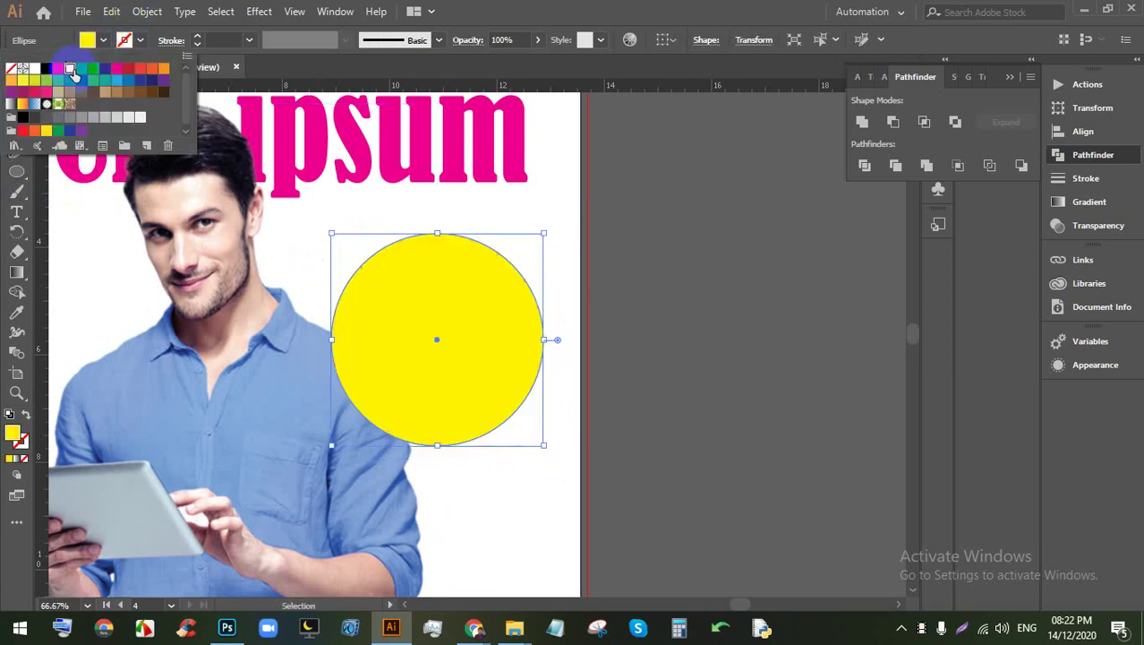
{"action": "left_click", "coordinate": [653, 261]}
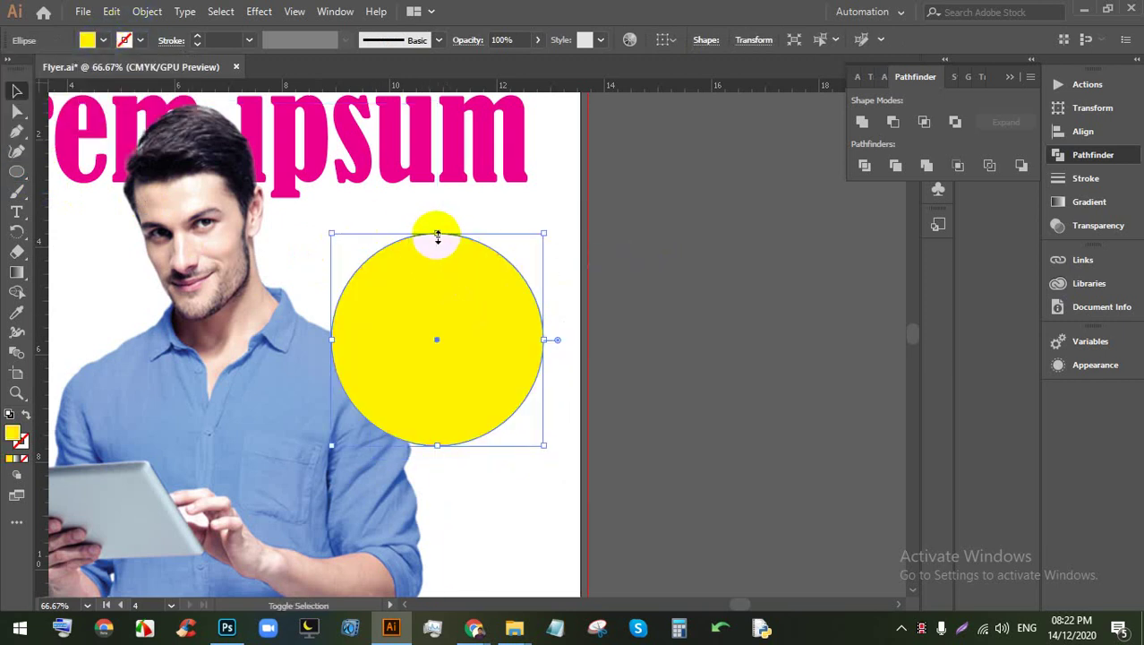
{"action": "left_click_drag", "start_coordinate": [438, 235], "coordinate": [447, 281]}
{"action": "scroll", "coordinate": [447, 281], "scroll_direction": "down", "scroll_amount": 1}
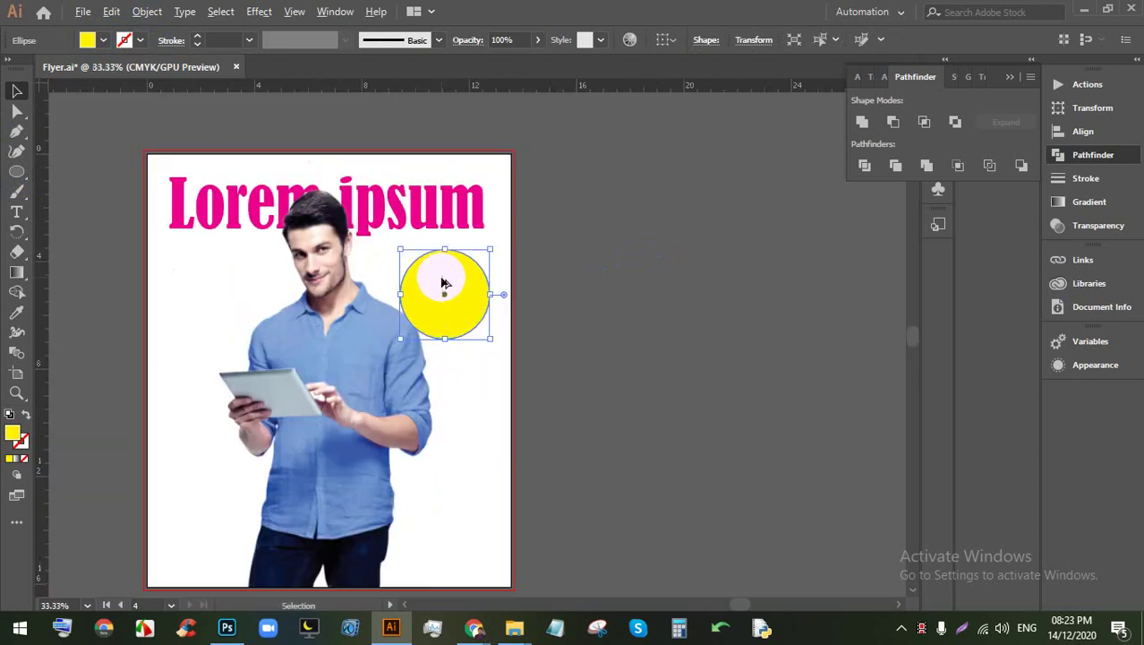
{"action": "scroll", "coordinate": [445, 283], "scroll_direction": "up", "scroll_amount": 1}
{"action": "scroll", "coordinate": [651, 312], "scroll_direction": "up", "scroll_amount": 1}
{"action": "scroll", "coordinate": [495, 361], "scroll_direction": "up", "scroll_amount": 2}
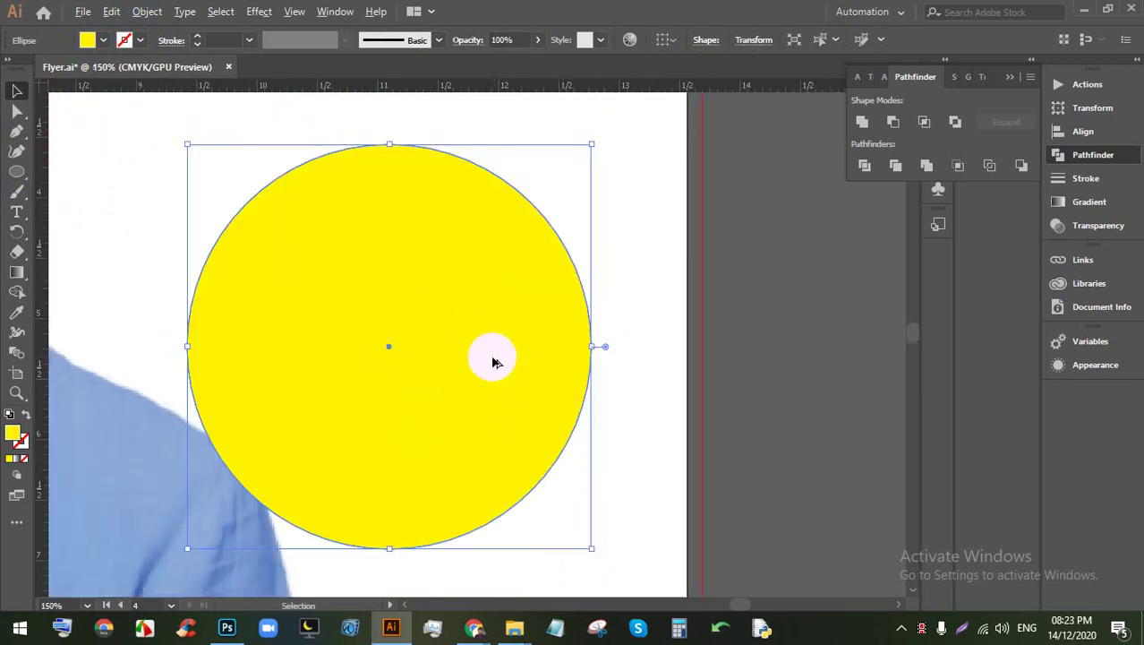
Step: Add 'Lorem ipsum' text on the circle, enlarge it, and split it onto two lines
{"action": "left_click", "coordinate": [16, 211]}
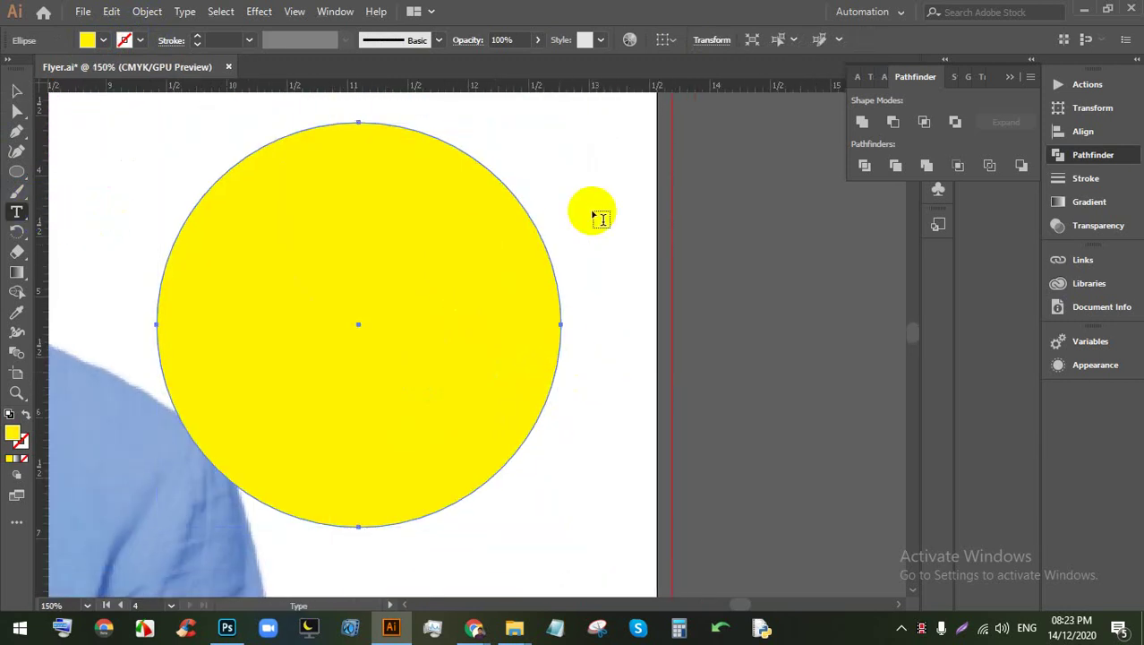
{"action": "left_click", "coordinate": [604, 204]}
{"action": "left_click", "coordinate": [16, 90]}
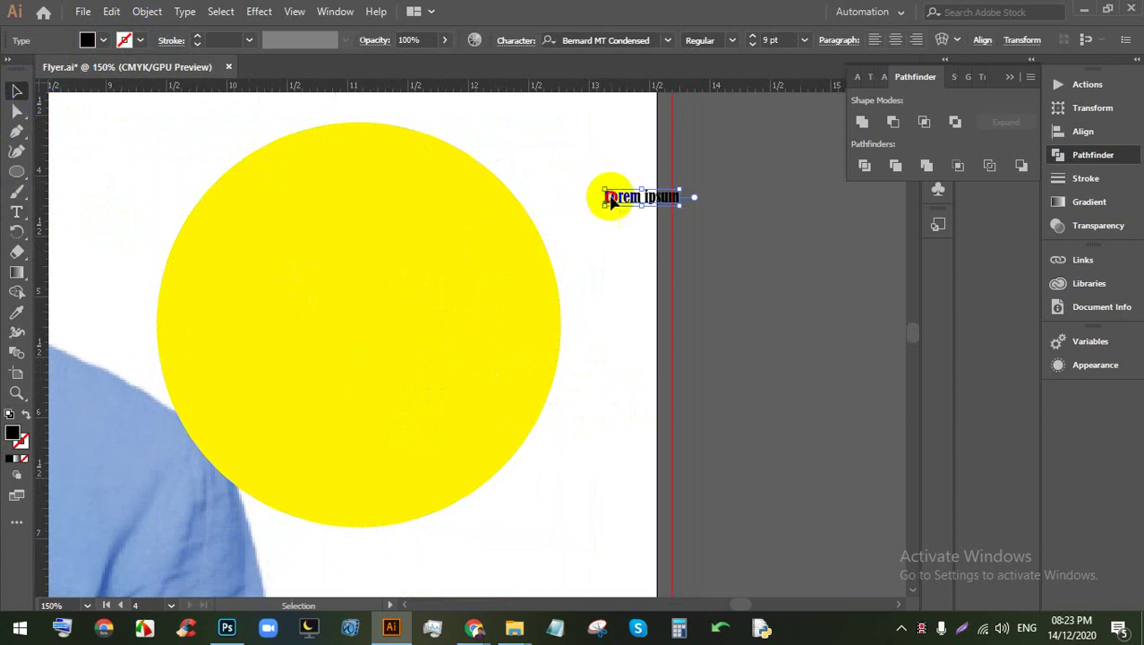
{"action": "left_click_drag", "start_coordinate": [610, 200], "coordinate": [303, 208]}
{"action": "left_click_drag", "start_coordinate": [374, 218], "coordinate": [464, 249]}
{"action": "double_click", "coordinate": [367, 218]}
{"action": "key", "text": "ctrl+a"}
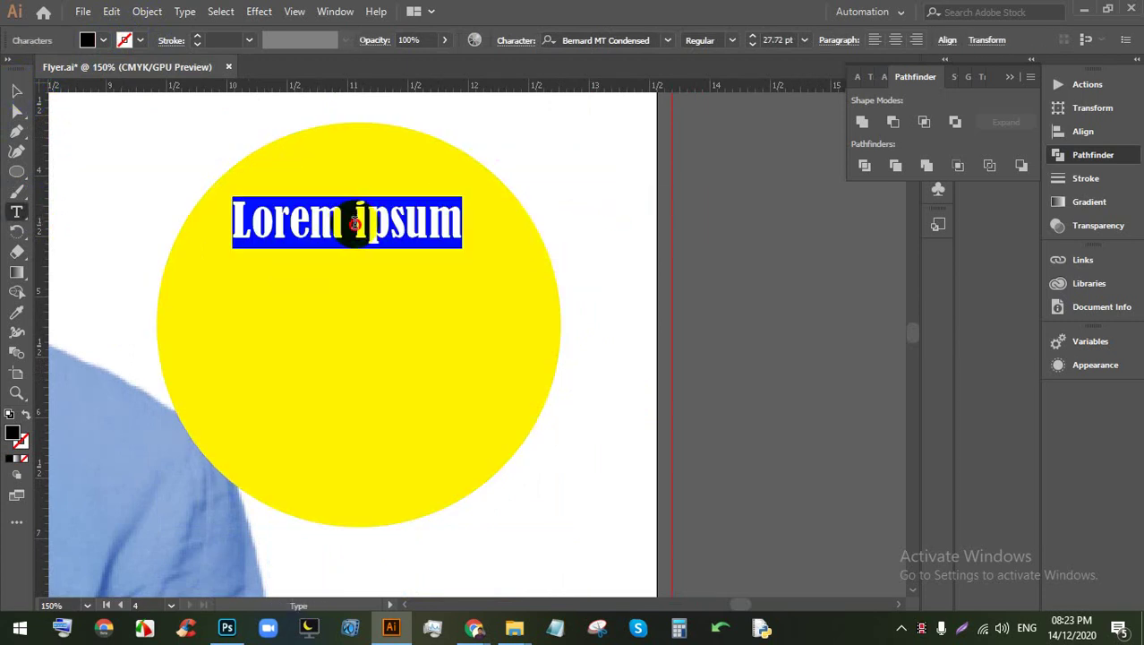
{"action": "left_click", "coordinate": [355, 222]}
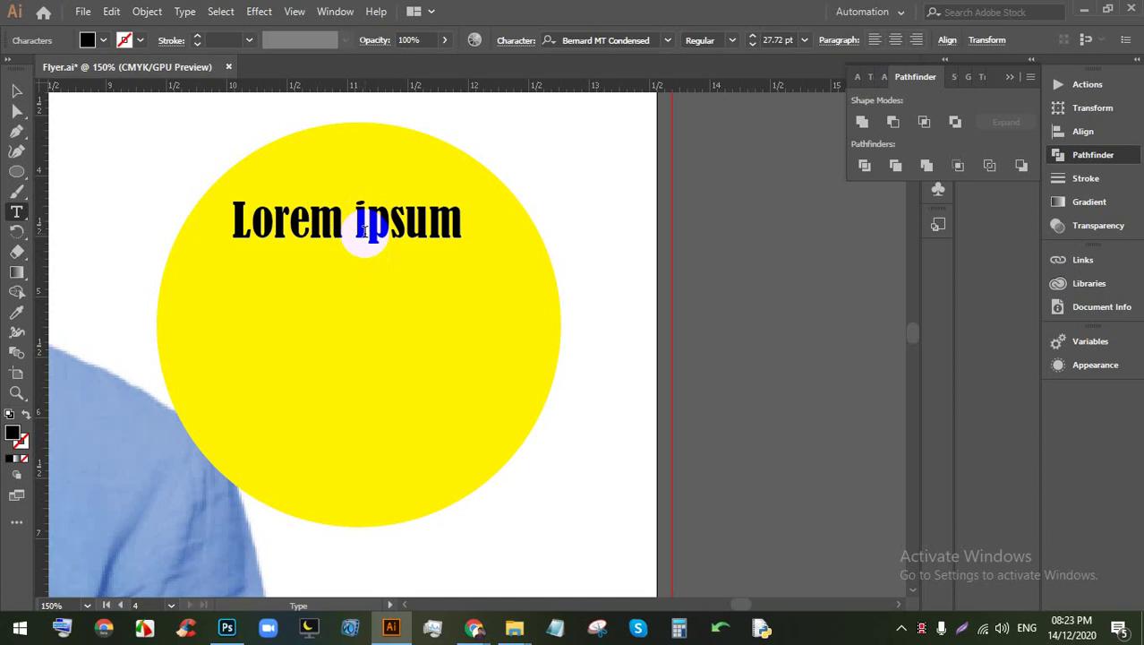
{"action": "key", "text": "Return"}
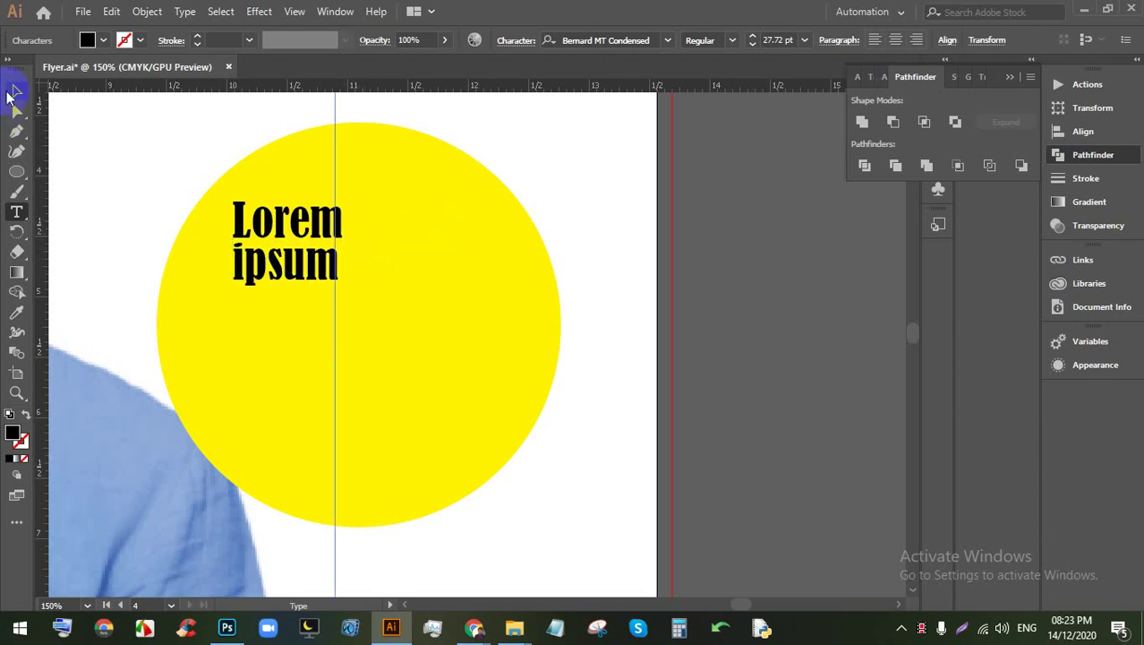
Step: Scale the text to 69.78 pt, centre-align it, rotate it about 12° counter-clockwise onto the circle
{"action": "left_click_drag", "start_coordinate": [342, 287], "coordinate": [523, 428]}
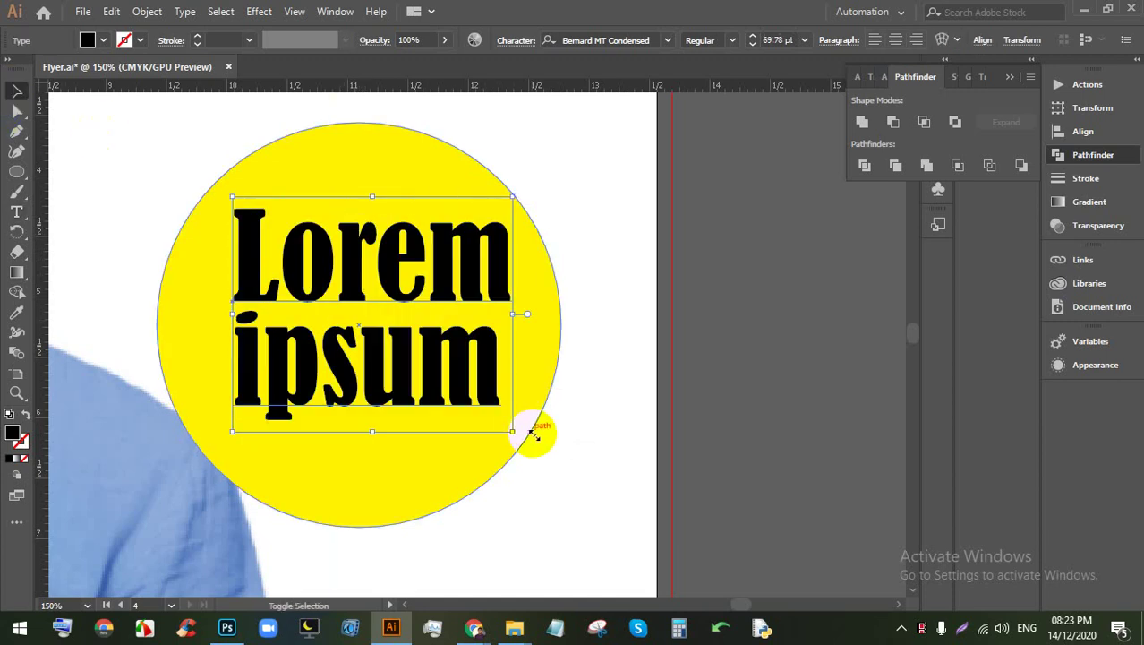
{"action": "left_click_drag", "start_coordinate": [406, 391], "coordinate": [421, 401]}
{"action": "left_click", "coordinate": [894, 41]}
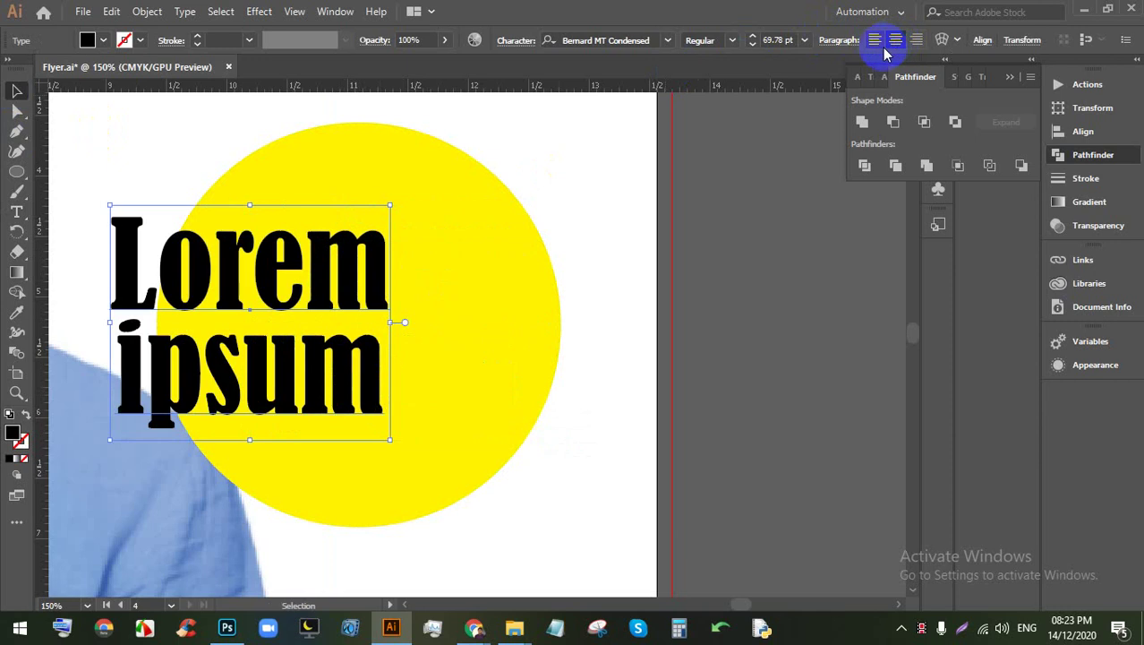
{"action": "left_click_drag", "start_coordinate": [176, 259], "coordinate": [317, 260]}
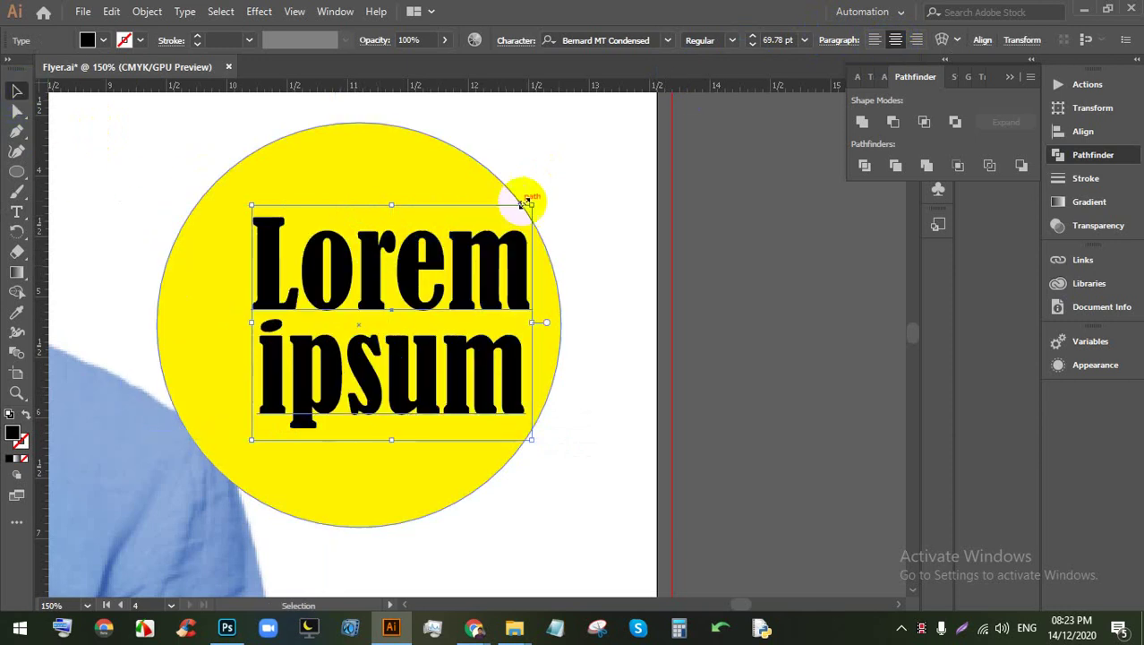
{"action": "left_click_drag", "start_coordinate": [537, 195], "coordinate": [522, 166]}
{"action": "left_click_drag", "start_coordinate": [394, 249], "coordinate": [358, 250]}
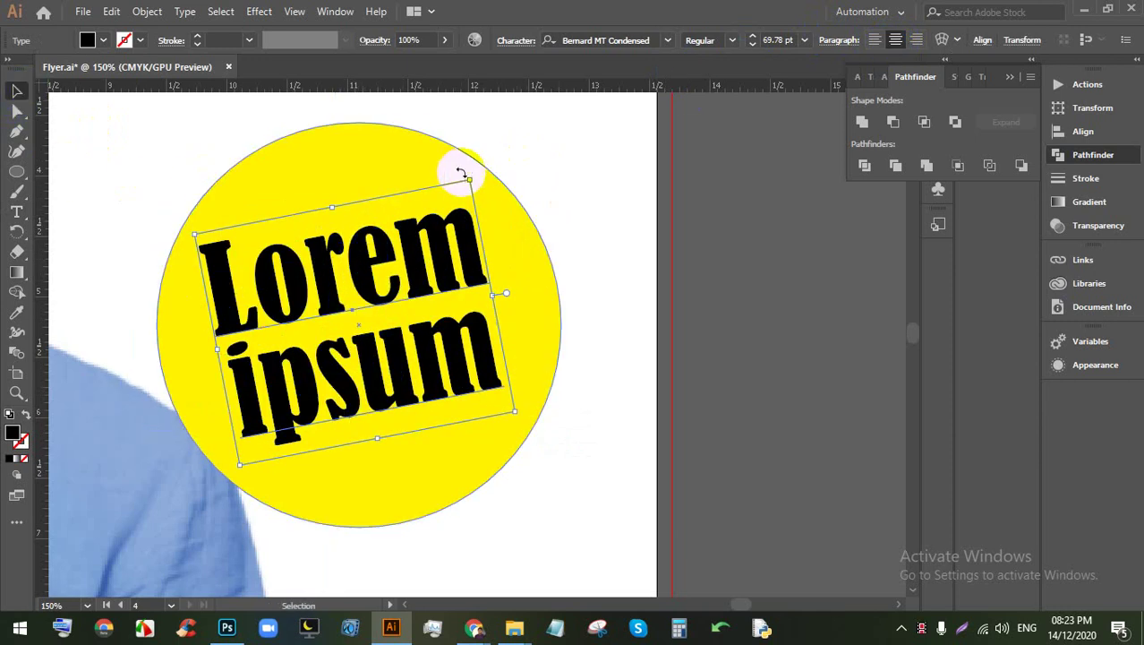
{"action": "scroll", "coordinate": [365, 256], "scroll_direction": "down", "scroll_amount": 5}
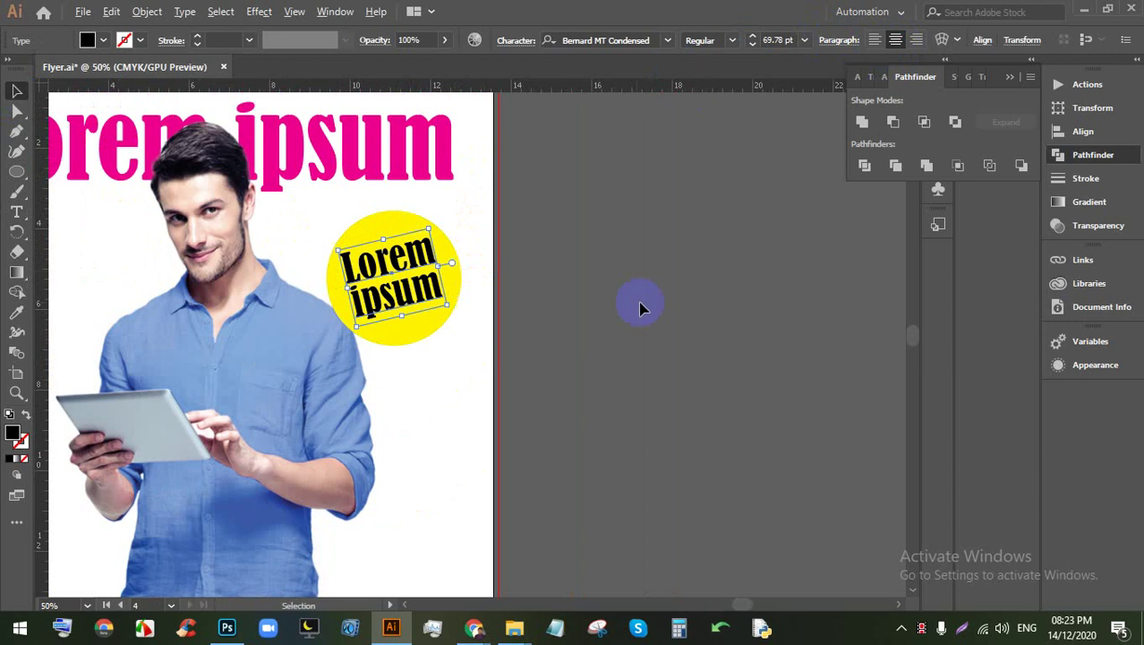
{"action": "left_click", "coordinate": [580, 260]}
Step: Add a 'Lorem ipsum' text right of the man's torso, enlarged and repositioned
{"action": "scroll", "coordinate": [483, 385], "scroll_direction": "up", "scroll_amount": 1}
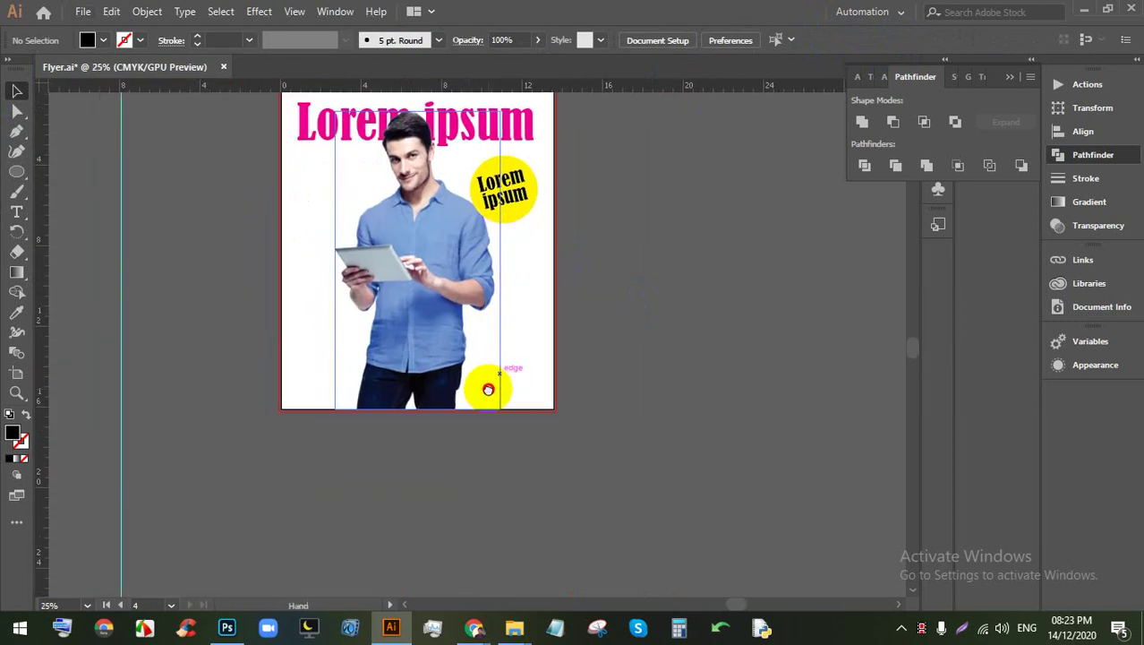
{"action": "scroll", "coordinate": [510, 383], "scroll_direction": "up", "scroll_amount": 2}
{"action": "scroll", "coordinate": [562, 363], "scroll_direction": "right", "scroll_amount": 2}
{"action": "key", "text": "t"}
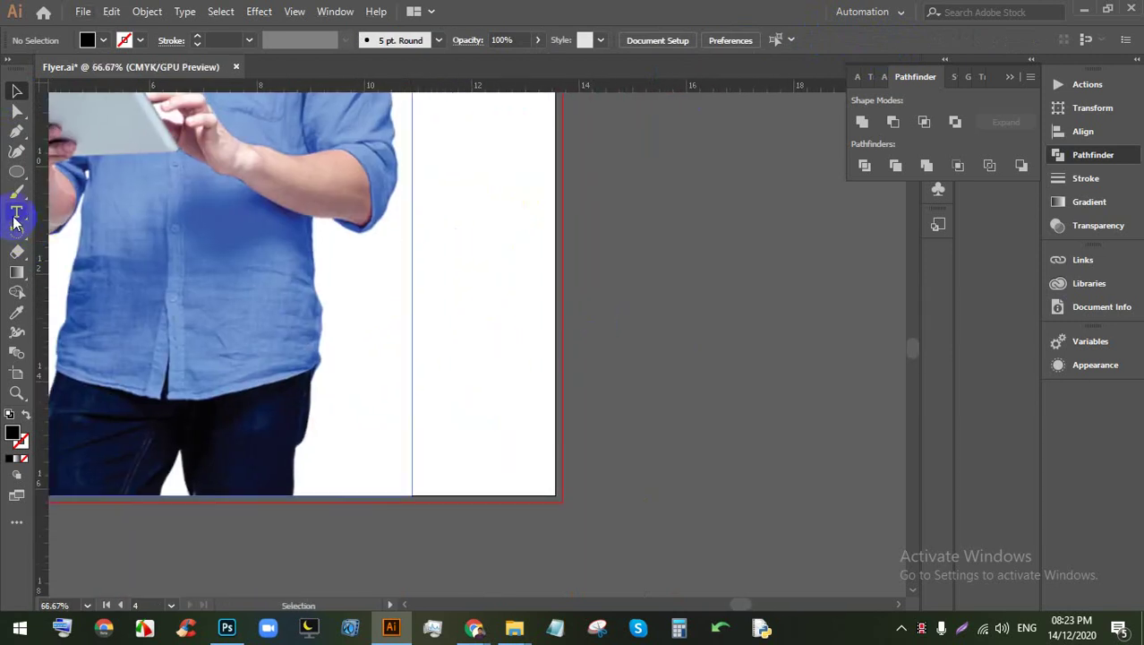
{"action": "left_click", "coordinate": [456, 247]}
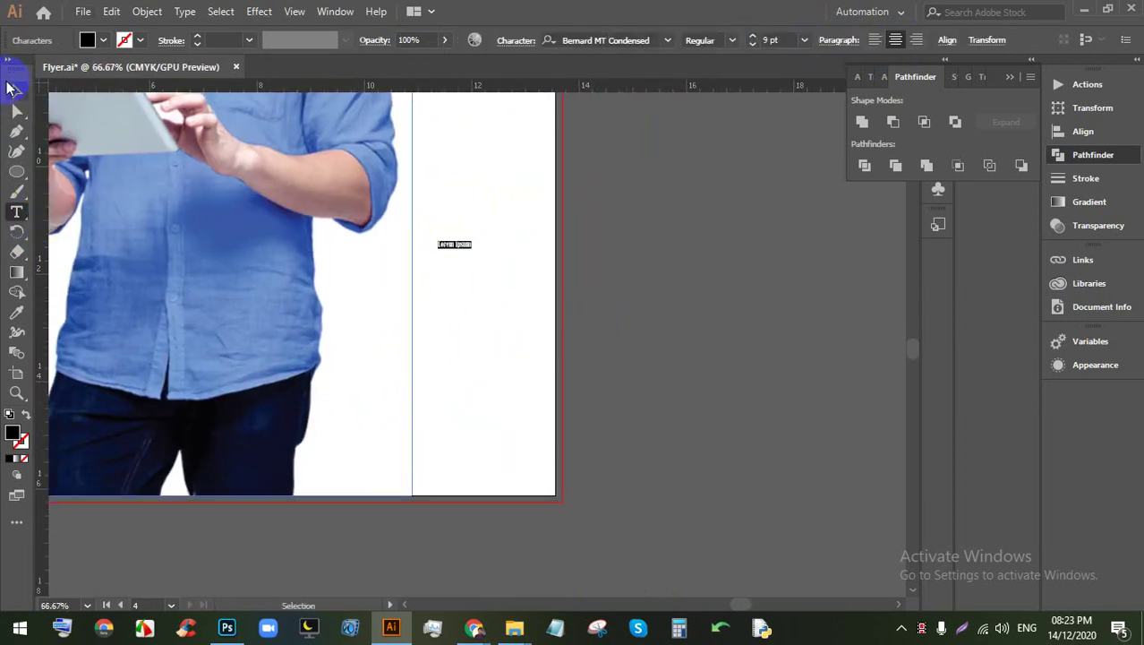
{"action": "left_click", "coordinate": [16, 91]}
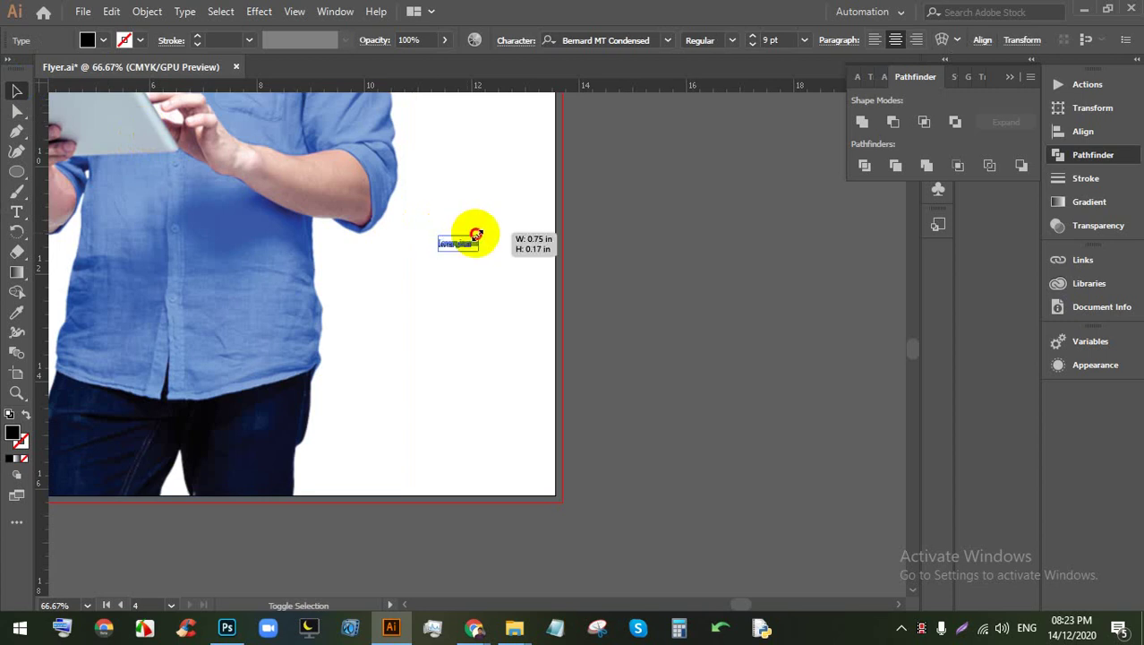
{"action": "left_click_drag", "start_coordinate": [476, 234], "coordinate": [433, 257]}
Step: Try the Bauhaus 93 font on the subheading, then undo it
{"action": "left_click", "coordinate": [667, 40]}
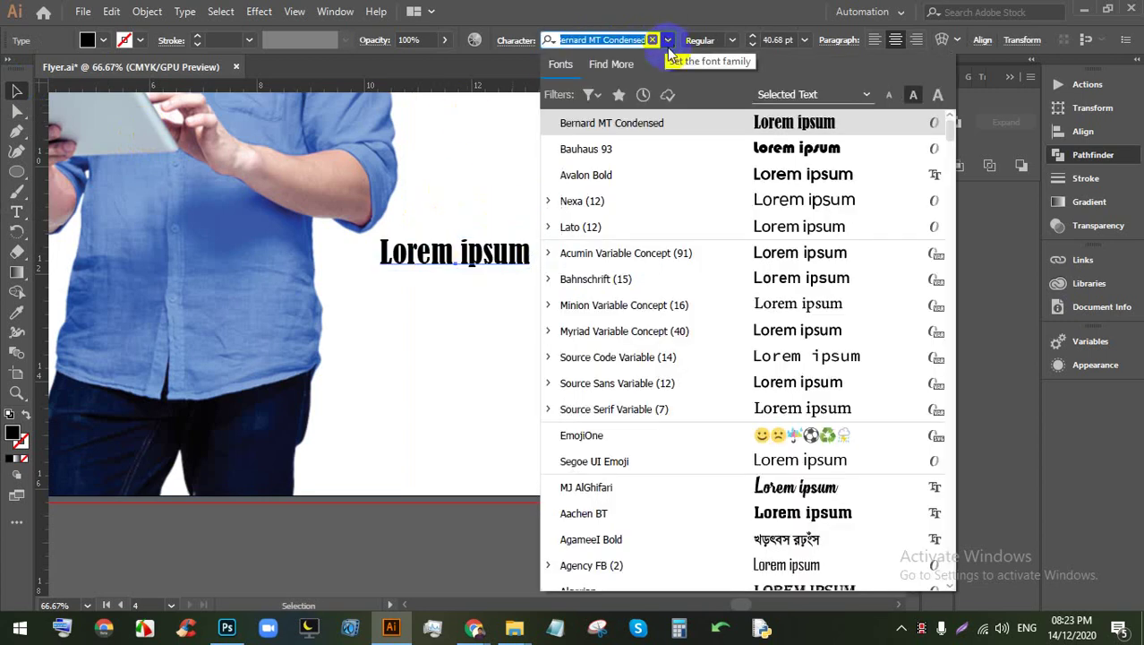
{"action": "left_click", "coordinate": [685, 148]}
{"action": "key", "text": "ctrl+z"}
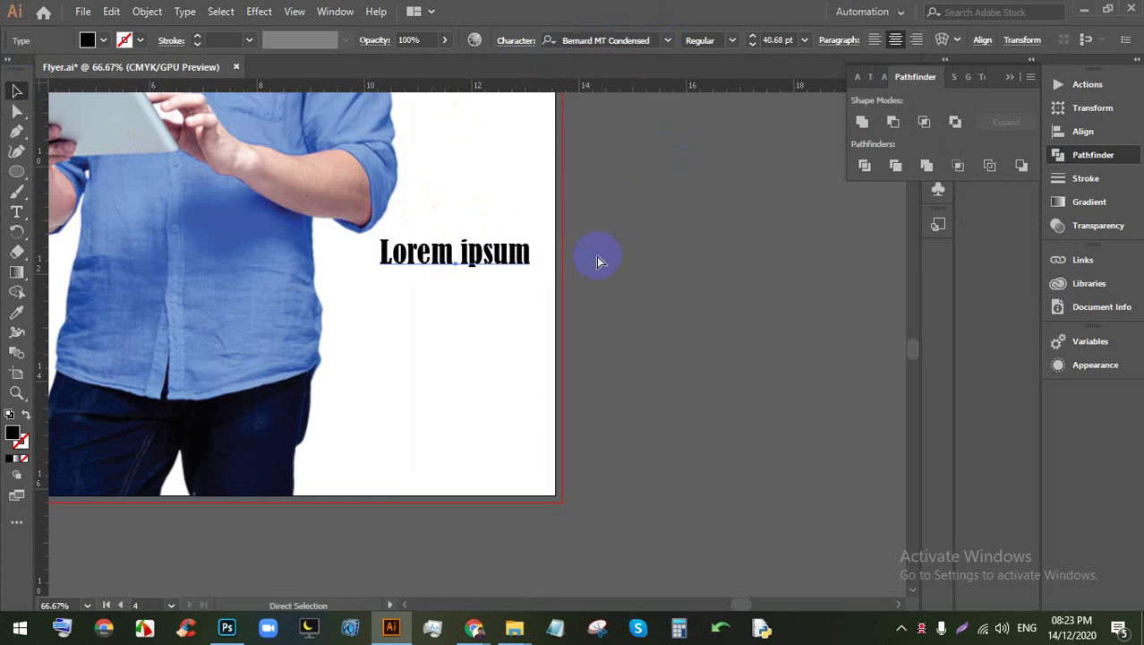
{"action": "left_click", "coordinate": [599, 260]}
{"action": "scroll", "coordinate": [458, 313], "scroll_direction": "down", "scroll_amount": 1}
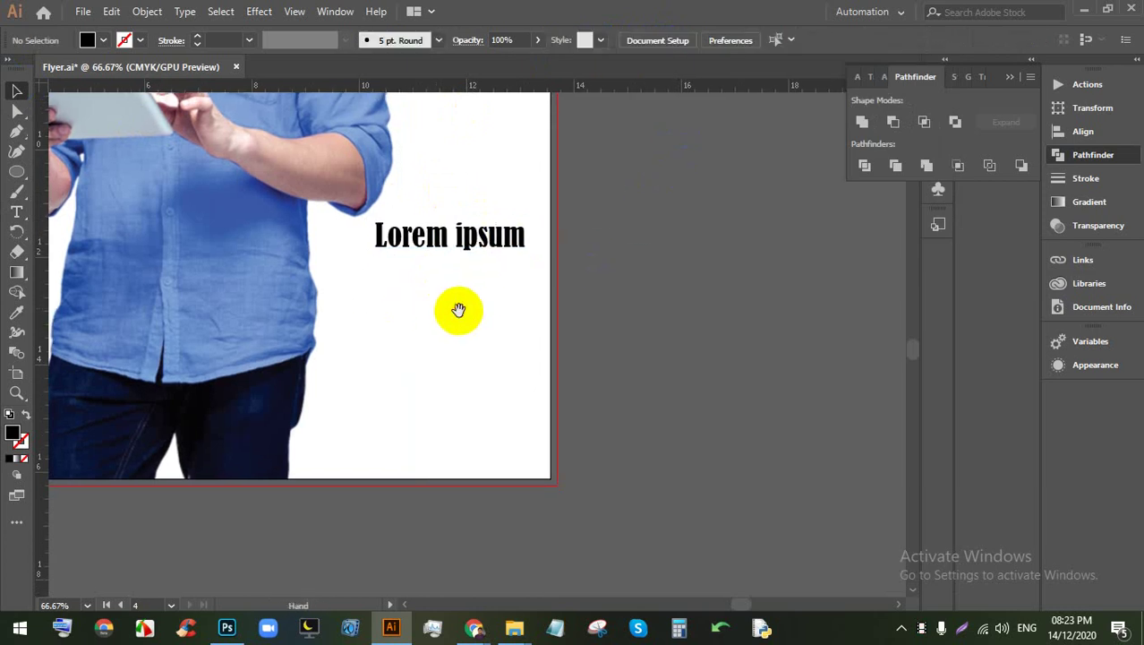
{"action": "left_click", "coordinate": [16, 212]}
Step: Draw a text area under the subheading and set its body text to Antonio 14 pt
{"action": "left_click_drag", "start_coordinate": [523, 265], "coordinate": [349, 447]}
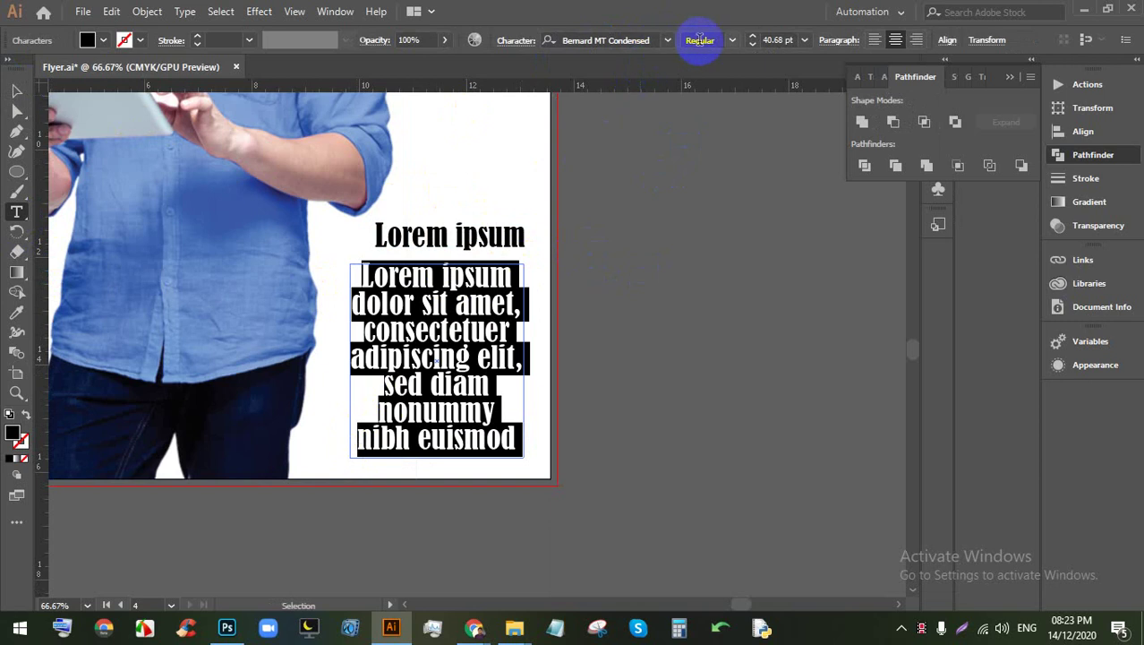
{"action": "left_click", "coordinate": [627, 39]}
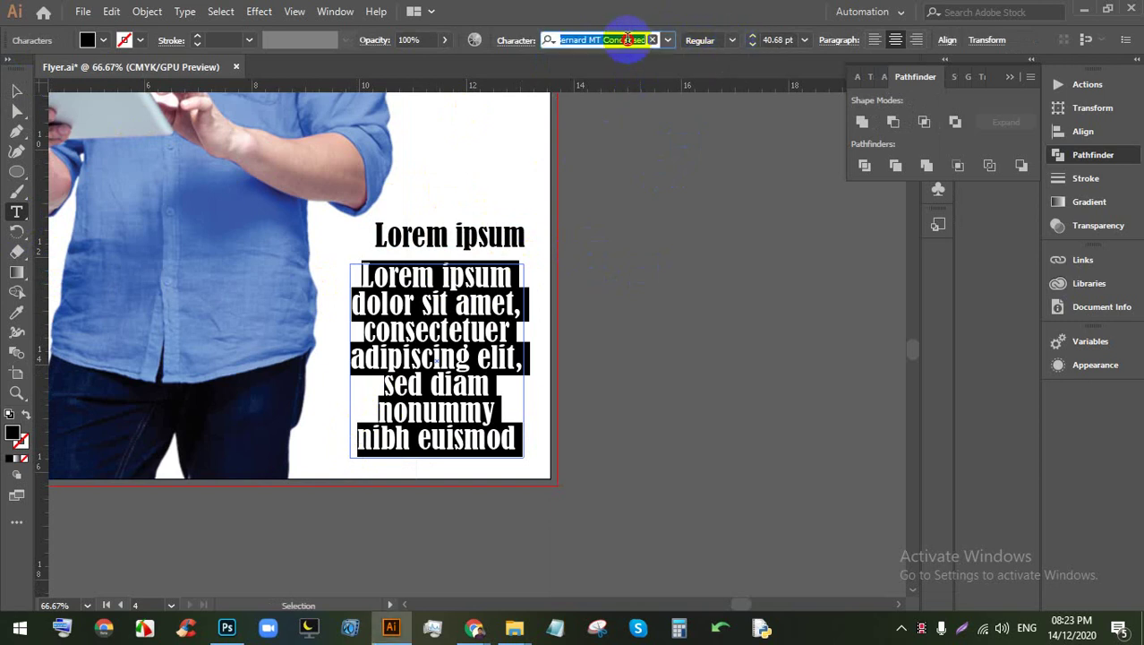
{"action": "left_click", "coordinate": [669, 40]}
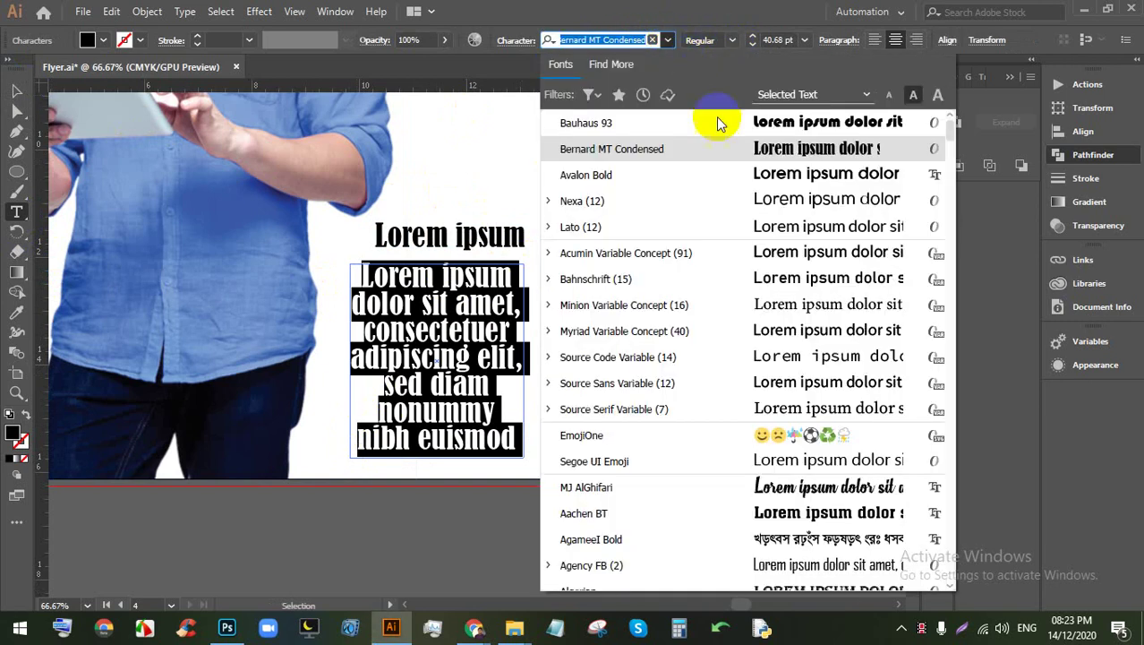
{"action": "scroll", "coordinate": [684, 253], "scroll_direction": "down", "scroll_amount": 10}
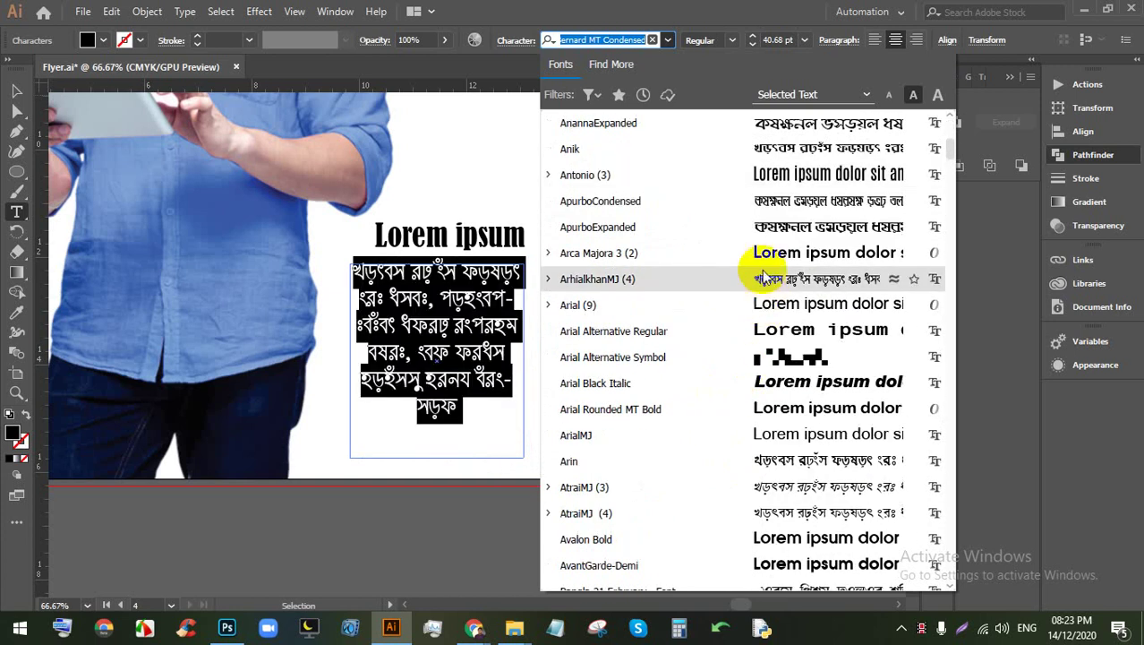
{"action": "left_click", "coordinate": [751, 173]}
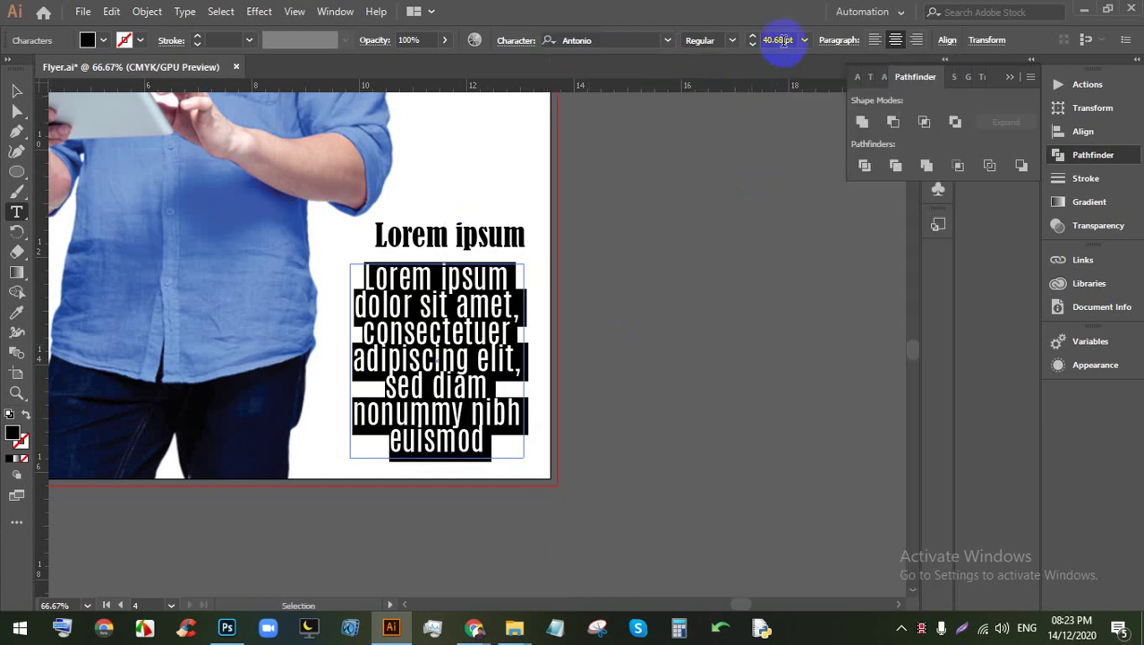
{"action": "key", "text": "Down"}
{"action": "key", "text": "Down"}
{"action": "key", "text": "Down"}
{"action": "key", "text": "Down"}
{"action": "key", "text": "Down"}
{"action": "key", "text": "Down"}
{"action": "key", "text": "Down"}
{"action": "key", "text": "Down"}
{"action": "key", "text": "Down"}
{"action": "key", "text": "Down"}
{"action": "key", "text": "Down"}
{"action": "key", "text": "Down"}
{"action": "key", "text": "Down"}
{"action": "key", "text": "Down"}
{"action": "key", "text": "Down"}
{"action": "key", "text": "Down"}
{"action": "key", "text": "Down"}
{"action": "key", "text": "Down"}
{"action": "key", "text": "Down"}
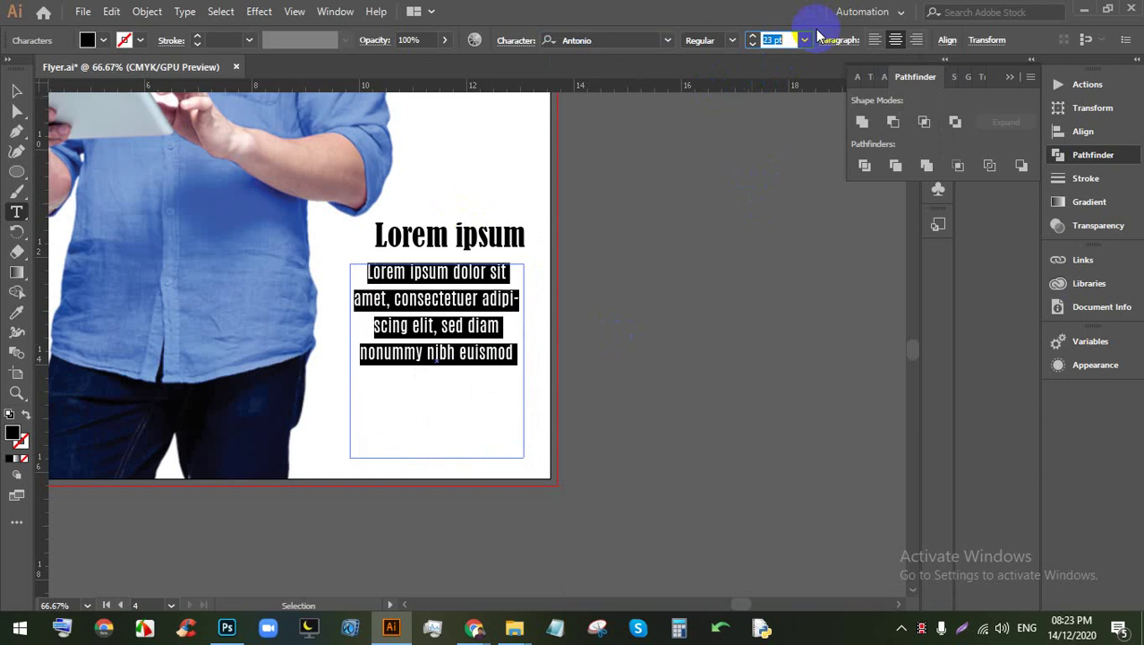
{"action": "key", "text": "Down"}
{"action": "key", "text": "Down"}
{"action": "key", "text": "Down"}
{"action": "key", "text": "Down"}
{"action": "key", "text": "Down"}
{"action": "key", "text": "Down"}
{"action": "key", "text": "Down"}
{"action": "key", "text": "Down"}
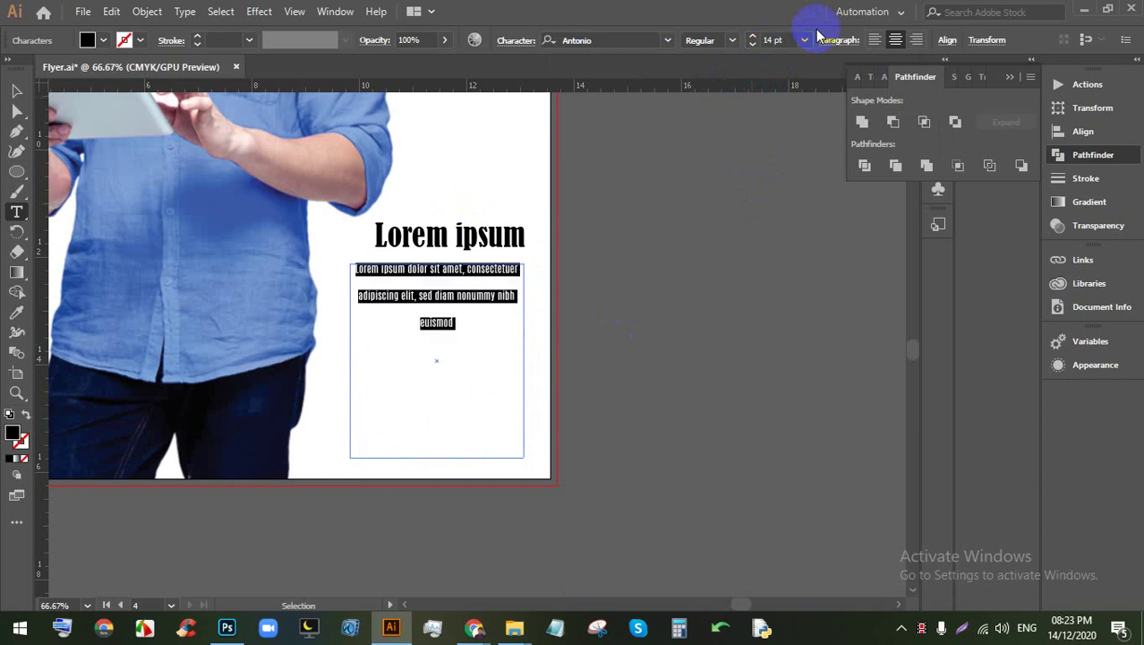
Step: Tighten the body text's line spacing to 12 pt
{"action": "left_click", "coordinate": [15, 92]}
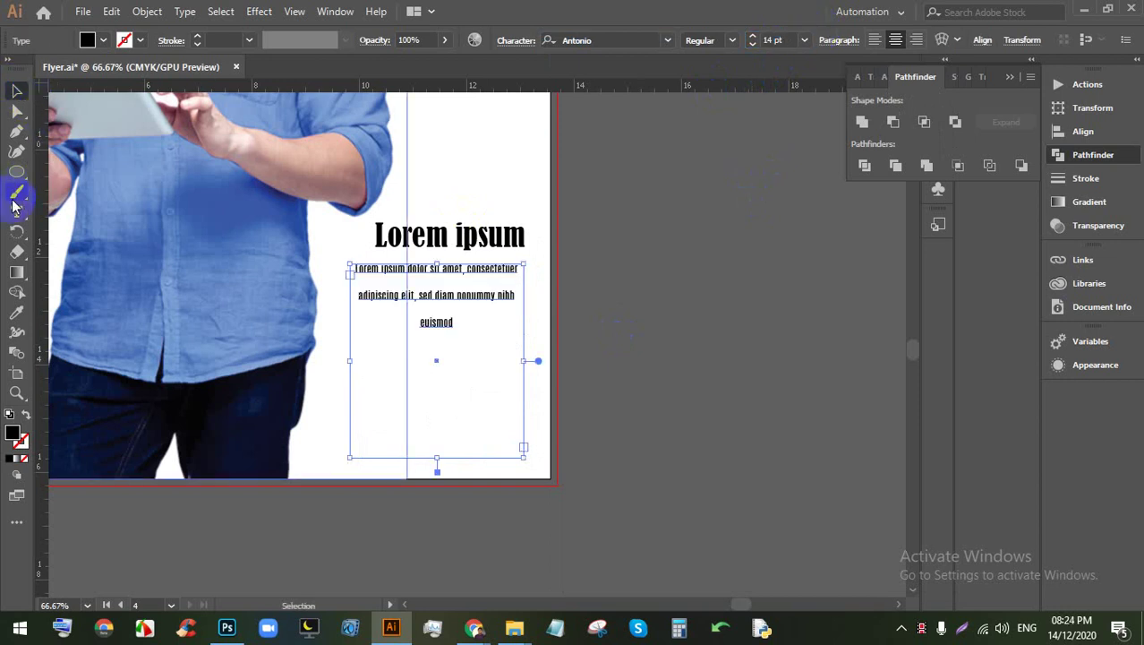
{"action": "double_click", "coordinate": [480, 296]}
{"action": "triple_click", "coordinate": [481, 295]}
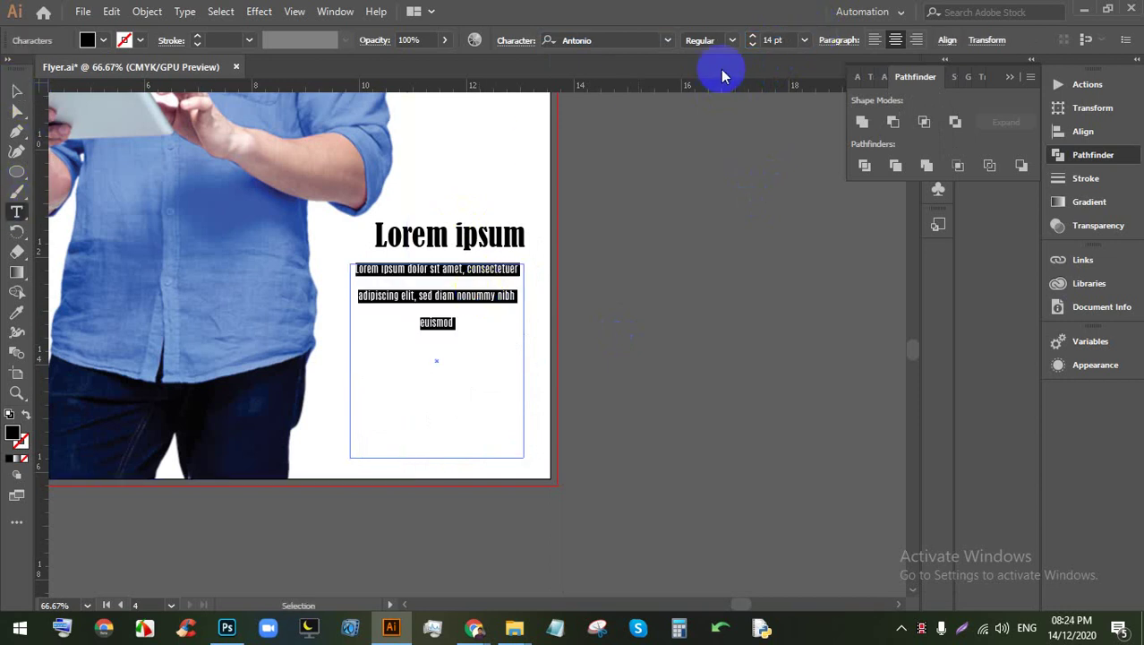
{"action": "left_click", "coordinate": [514, 44]}
{"action": "left_click", "coordinate": [494, 117]}
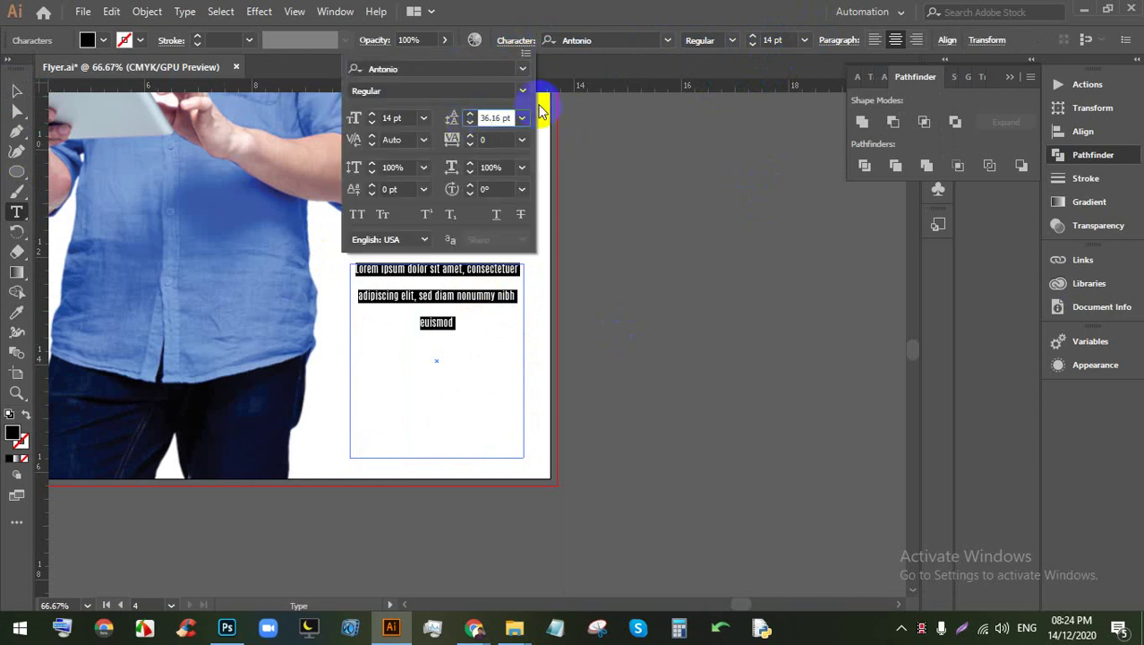
{"action": "key", "text": "Down"}
{"action": "key", "text": "Down"}
{"action": "key", "text": "Down"}
{"action": "key", "text": "Down"}
{"action": "key", "text": "Down"}
{"action": "key", "text": "Down"}
{"action": "key", "text": "Down"}
{"action": "key", "text": "Down"}
{"action": "key", "text": "Down"}
{"action": "key", "text": "Down"}
{"action": "key", "text": "Down"}
{"action": "key", "text": "Down"}
{"action": "key", "text": "Down"}
{"action": "key", "text": "Down"}
{"action": "key", "text": "Down"}
{"action": "key", "text": "Down"}
{"action": "key", "text": "Down"}
{"action": "key", "text": "Down"}
{"action": "key", "text": "Down"}
{"action": "key", "text": "Down"}
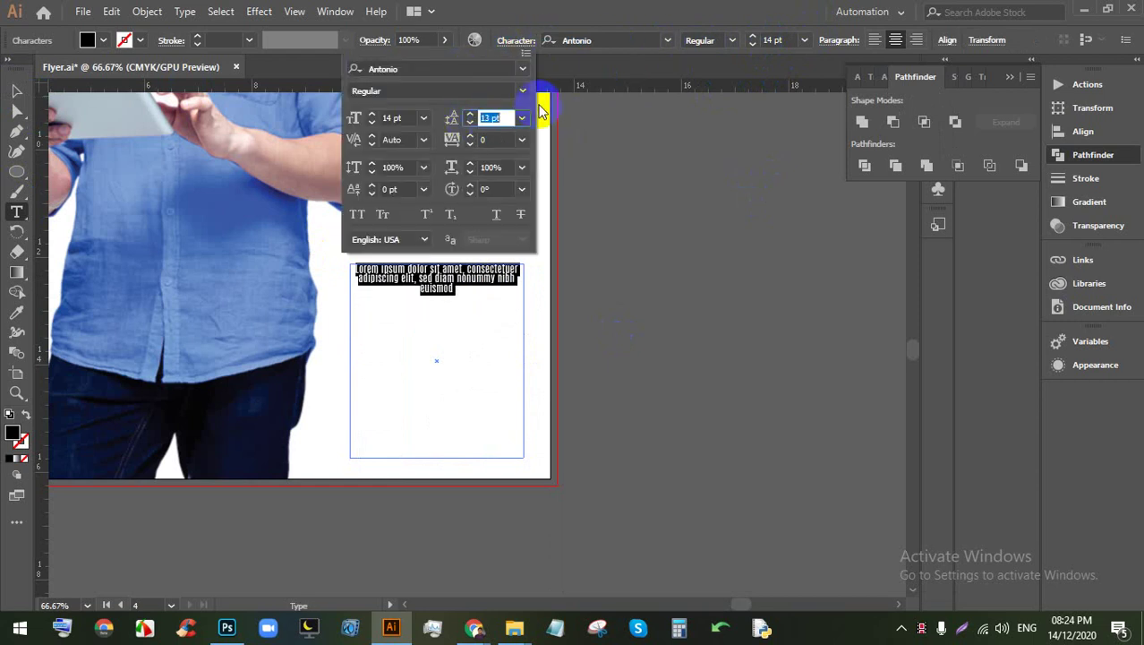
{"action": "key", "text": "Return"}
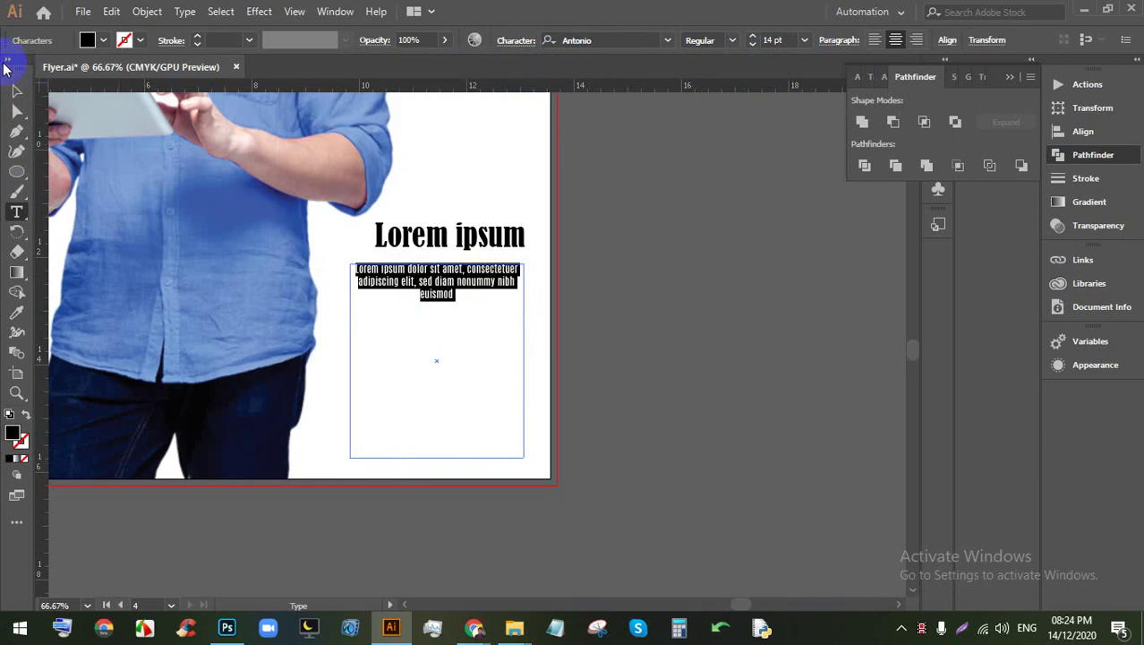
{"action": "left_click", "coordinate": [16, 91]}
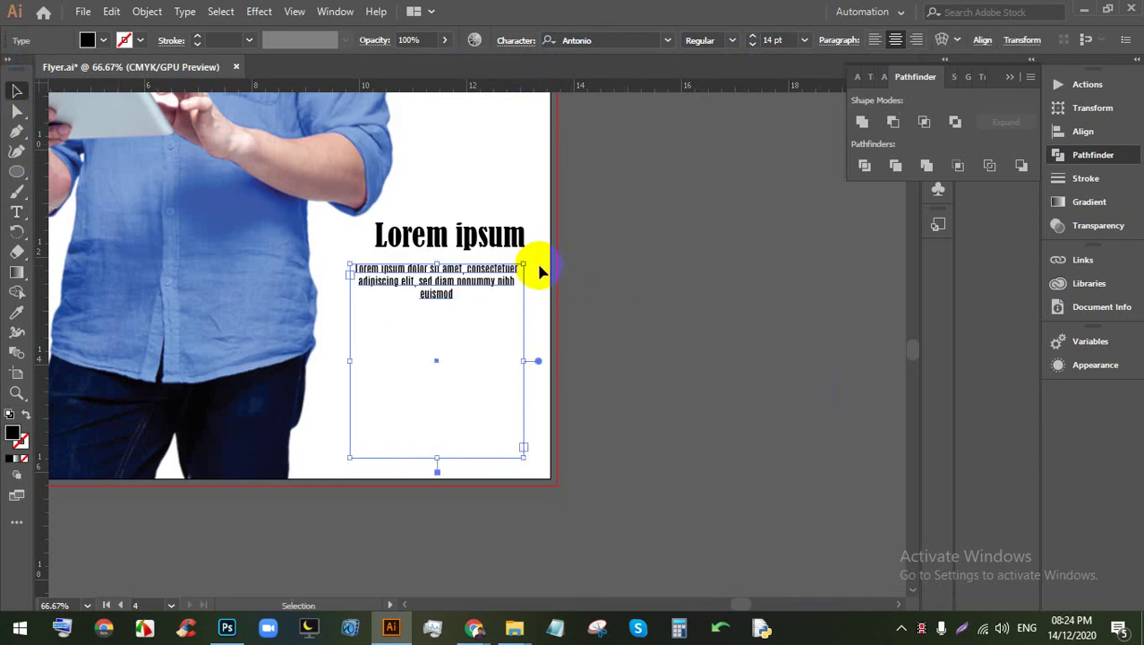
Step: Replace the three-line frame with a new placeholder text column moved under the subheading
{"action": "left_click", "coordinate": [16, 211]}
{"action": "left_click_drag", "start_coordinate": [426, 236], "coordinate": [471, 236]}
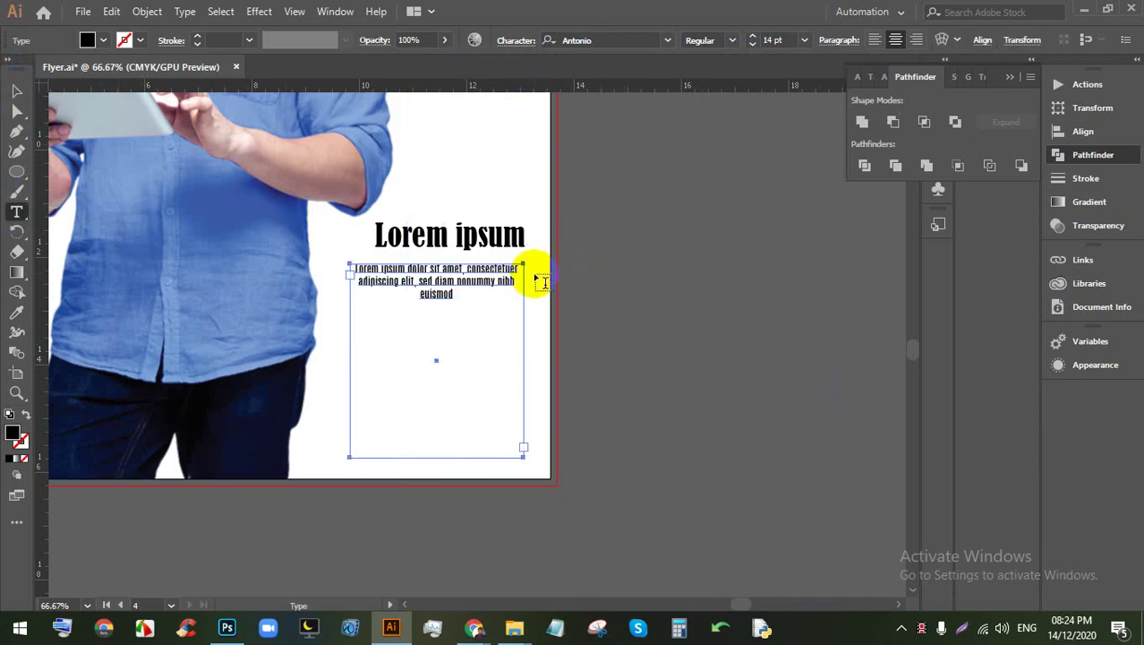
{"action": "left_click_drag", "start_coordinate": [531, 262], "coordinate": [716, 476]}
{"action": "left_click", "coordinate": [16, 90]}
{"action": "left_click", "coordinate": [437, 285]}
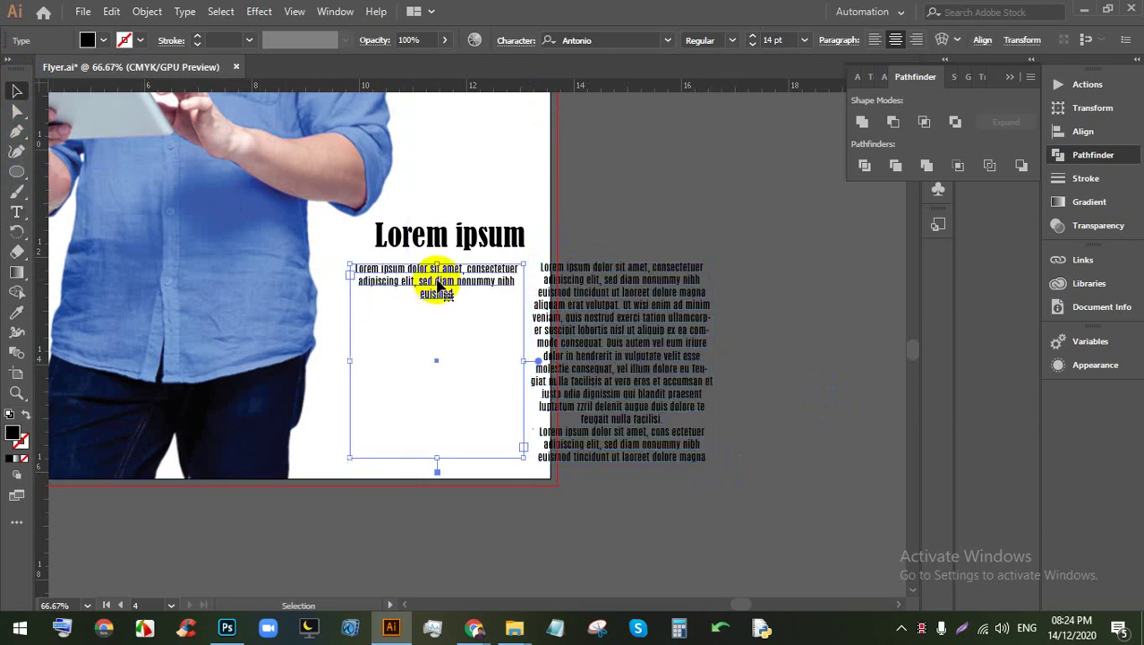
{"action": "key", "text": "Delete"}
{"action": "left_click_drag", "start_coordinate": [658, 317], "coordinate": [442, 325]}
Step: Fill the small 'Lorem ipsum' subheading magenta
{"action": "left_click", "coordinate": [590, 276]}
{"action": "left_click", "coordinate": [468, 225]}
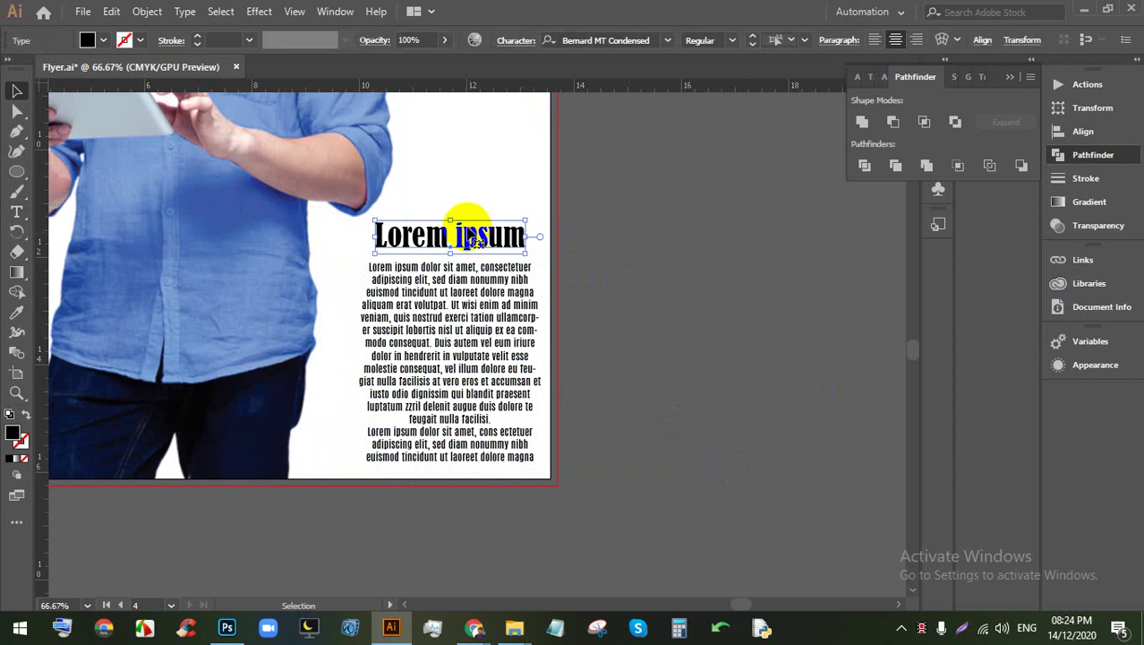
{"action": "scroll", "coordinate": [493, 269], "scroll_direction": "down", "scroll_amount": 3}
{"action": "scroll", "coordinate": [499, 262], "scroll_direction": "up", "scroll_amount": 2}
{"action": "scroll", "coordinate": [464, 302], "scroll_direction": "up", "scroll_amount": 1}
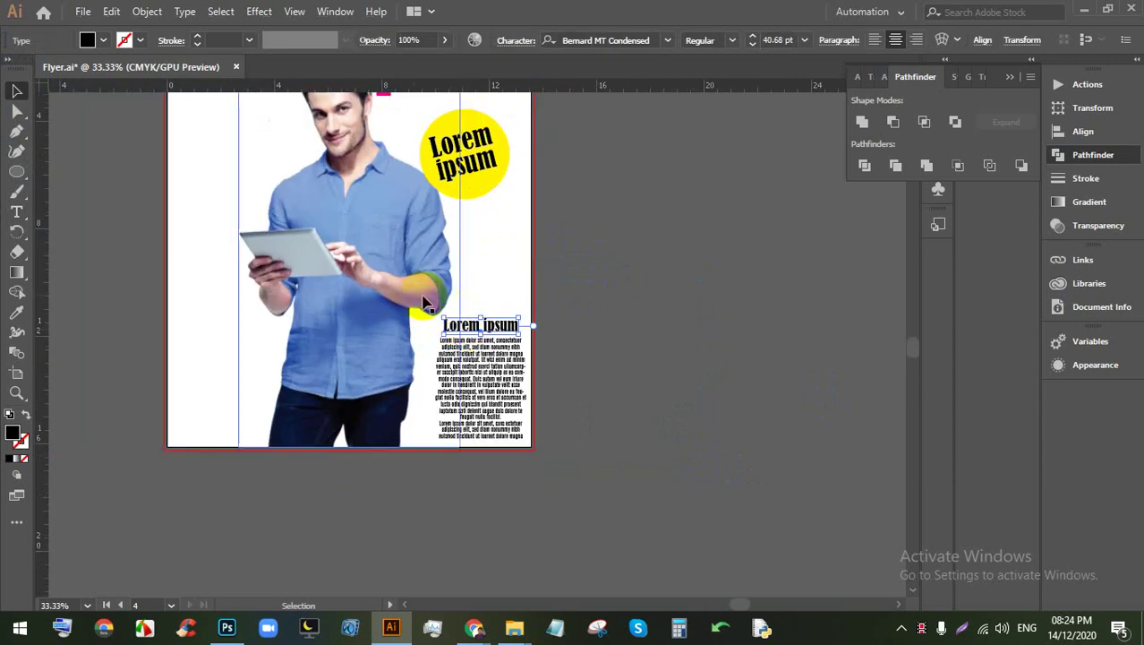
{"action": "left_click", "coordinate": [100, 45]}
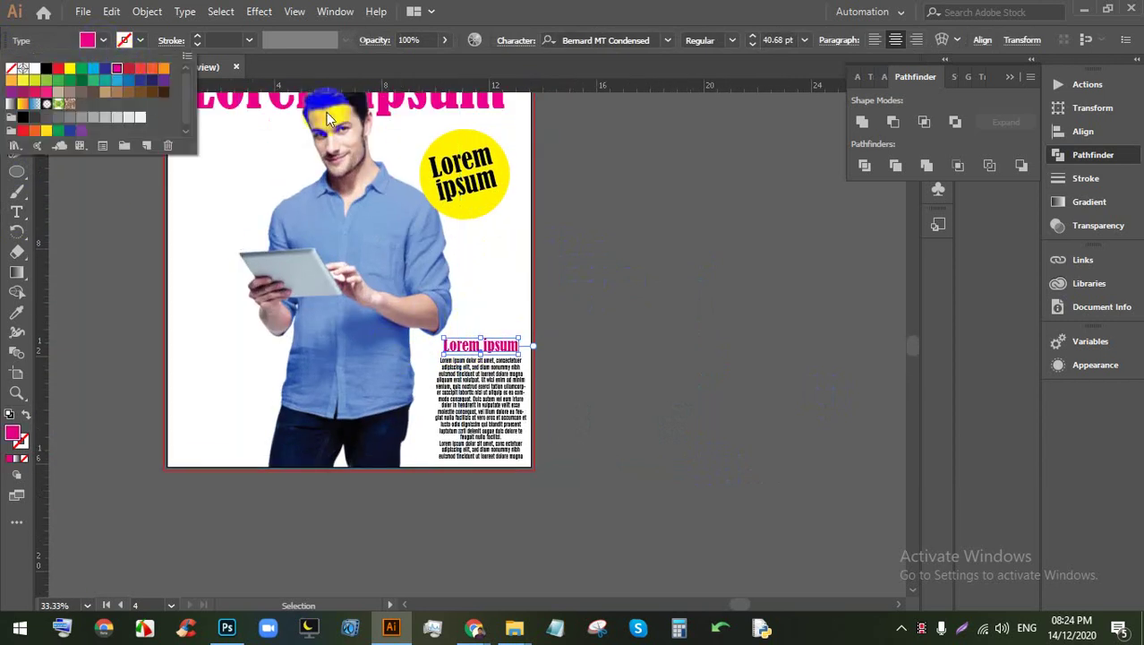
{"action": "left_click", "coordinate": [598, 300]}
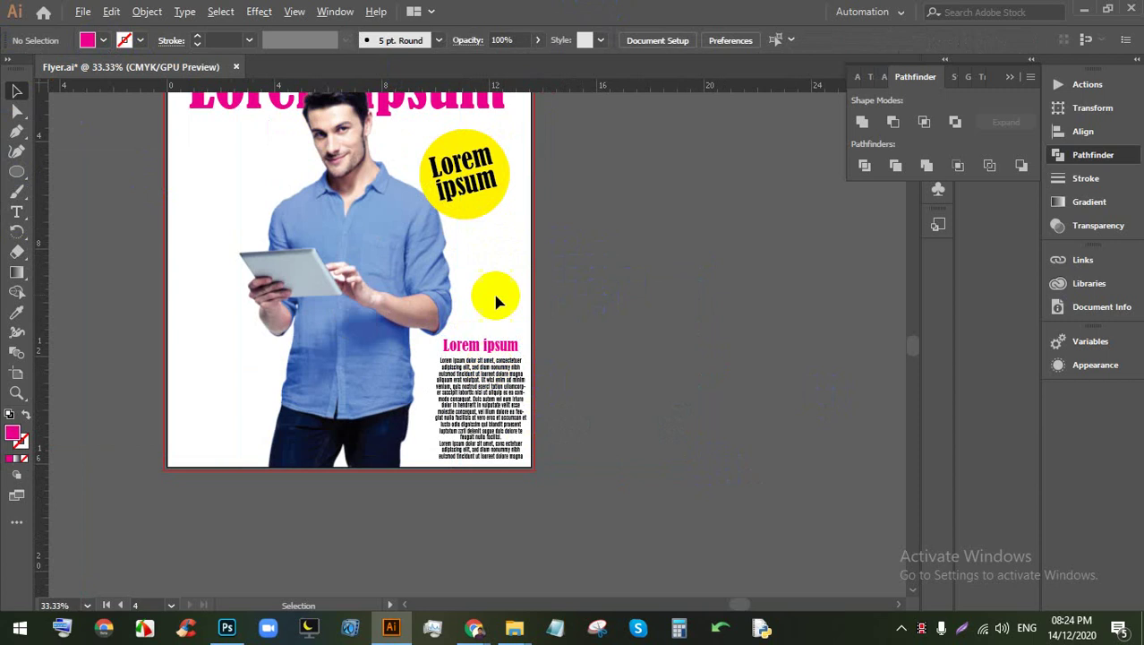
Step: Add 'Lorem ipsum' text on the left of the flyer, scaled to about 76 pt
{"action": "scroll", "coordinate": [428, 324], "scroll_direction": "left", "scroll_amount": 2}
{"action": "scroll", "coordinate": [401, 299], "scroll_direction": "up", "scroll_amount": 3}
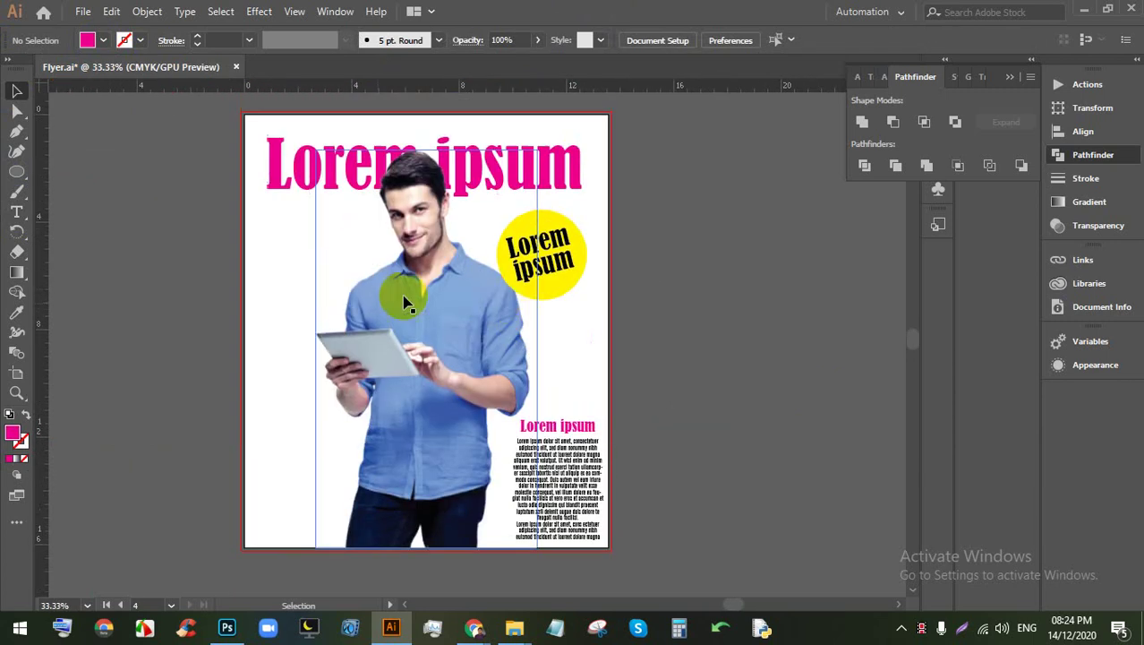
{"action": "scroll", "coordinate": [207, 304], "scroll_direction": "up", "scroll_amount": 2}
{"action": "left_click", "coordinate": [22, 215]}
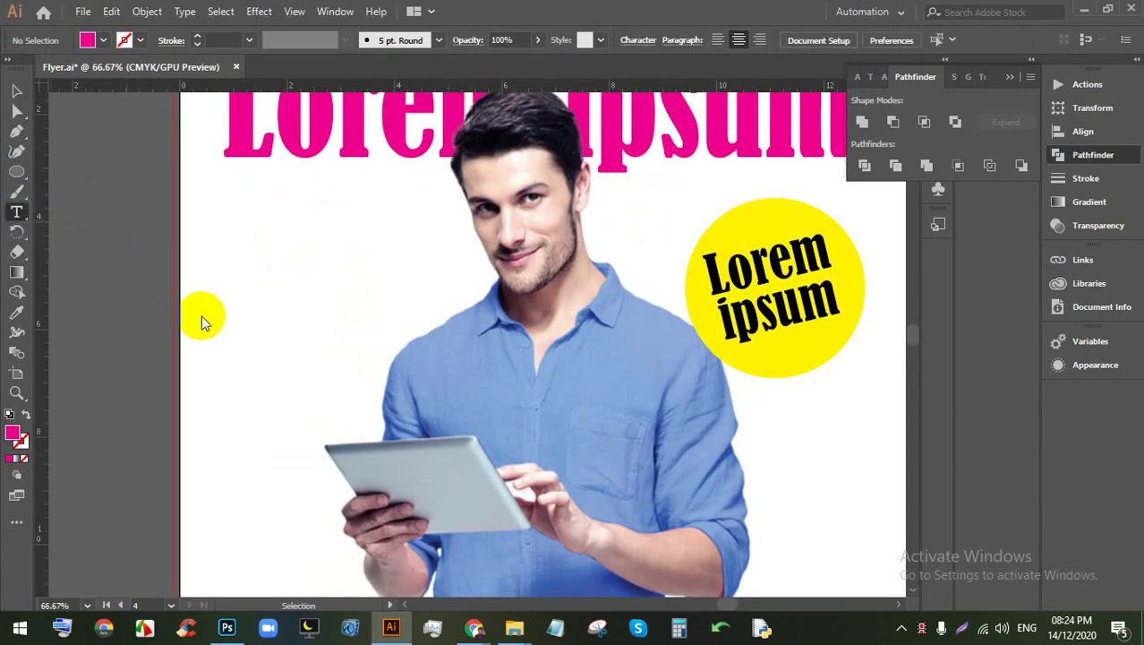
{"action": "left_click", "coordinate": [214, 309]}
{"action": "left_click", "coordinate": [16, 91]}
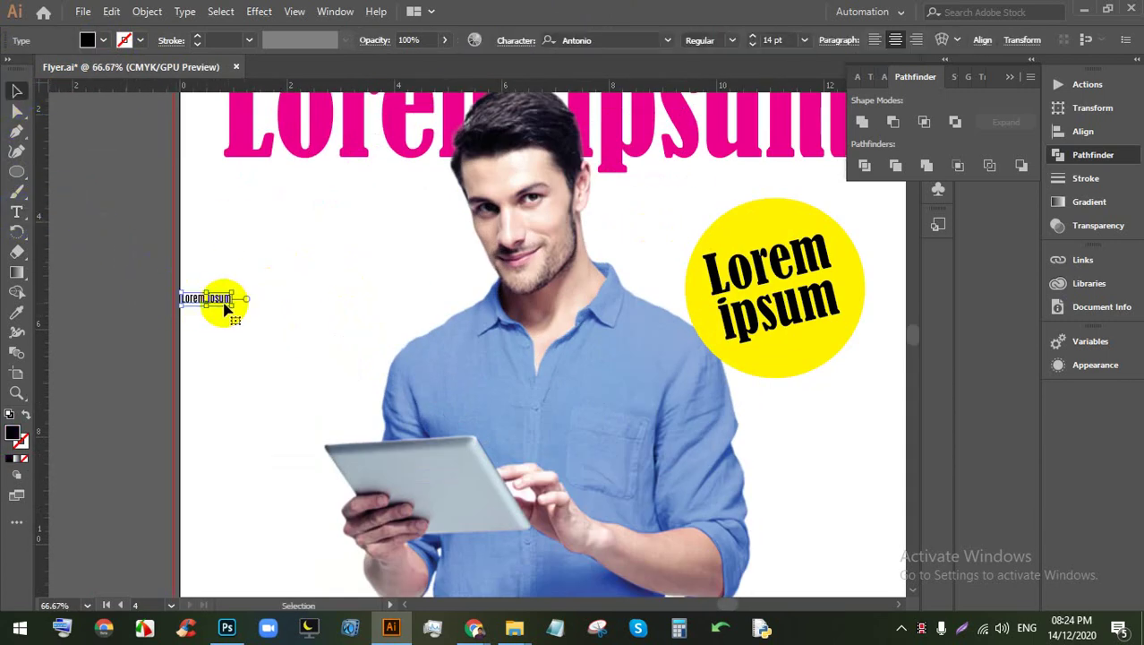
{"action": "left_click_drag", "start_coordinate": [231, 306], "coordinate": [452, 365]}
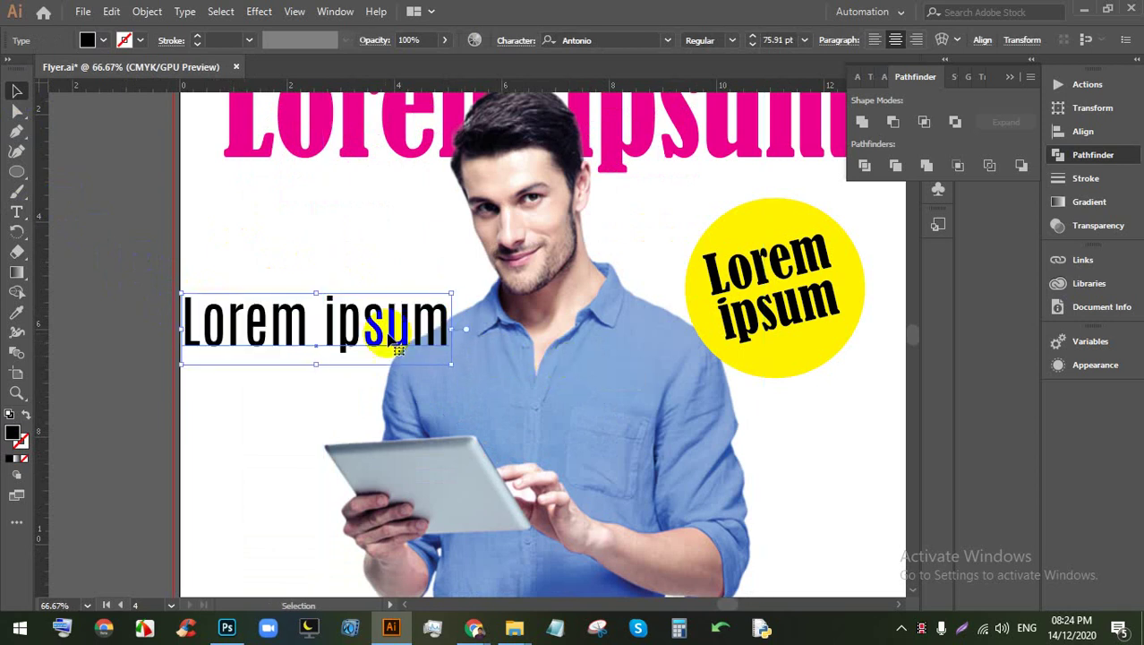
{"action": "left_click_drag", "start_coordinate": [358, 338], "coordinate": [358, 317]}
Step: Fill the large left heading cyan blue
{"action": "left_click", "coordinate": [103, 39]}
{"action": "left_click", "coordinate": [95, 69]}
{"action": "left_click", "coordinate": [355, 210]}
{"action": "left_click", "coordinate": [365, 260]}
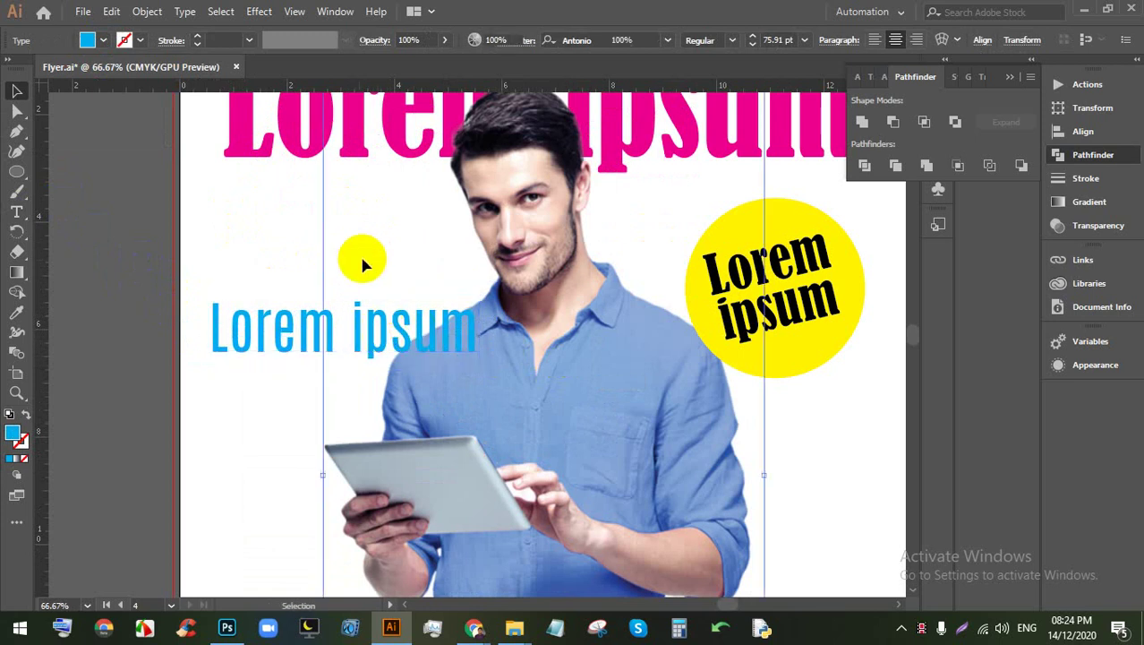
{"action": "scroll", "coordinate": [422, 422], "scroll_direction": "down", "scroll_amount": 2}
{"action": "scroll", "coordinate": [359, 419], "scroll_direction": "up", "scroll_amount": 1}
{"action": "scroll", "coordinate": [358, 419], "scroll_direction": "down", "scroll_amount": 2}
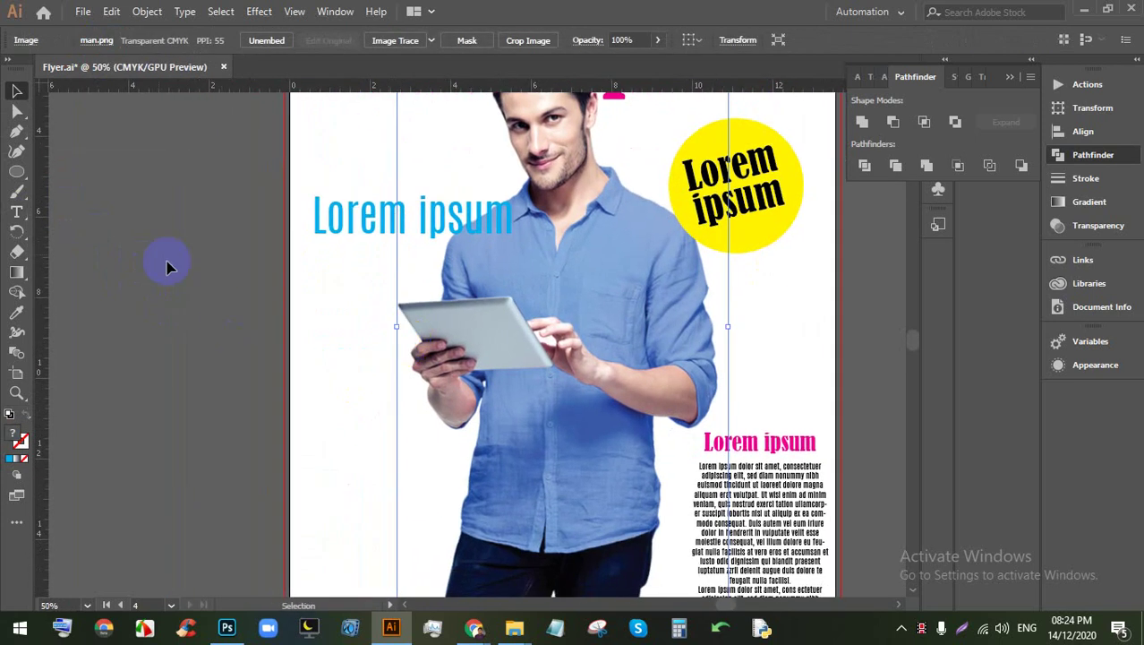
Step: Draw a new area text box below the blue heading, then move it into place and widen it
{"action": "left_click", "coordinate": [142, 243]}
{"action": "left_click", "coordinate": [16, 212]}
{"action": "left_click_drag", "start_coordinate": [323, 257], "coordinate": [392, 324]}
{"action": "left_click", "coordinate": [20, 92]}
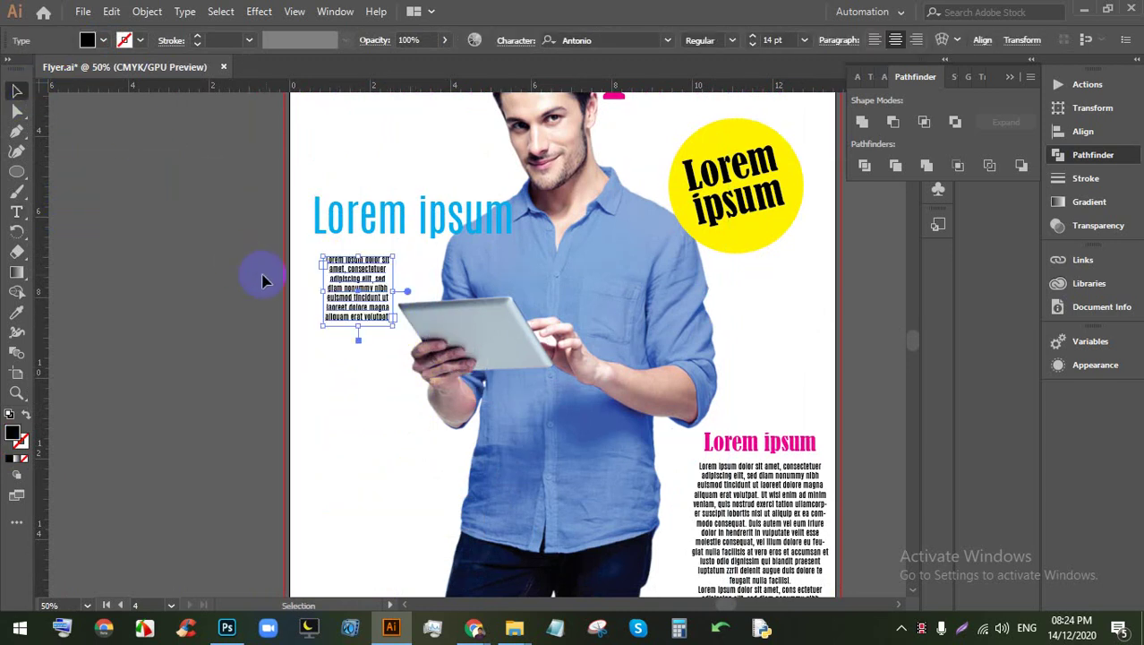
{"action": "left_click_drag", "start_coordinate": [347, 276], "coordinate": [328, 266]}
{"action": "left_click_drag", "start_coordinate": [374, 318], "coordinate": [398, 321]}
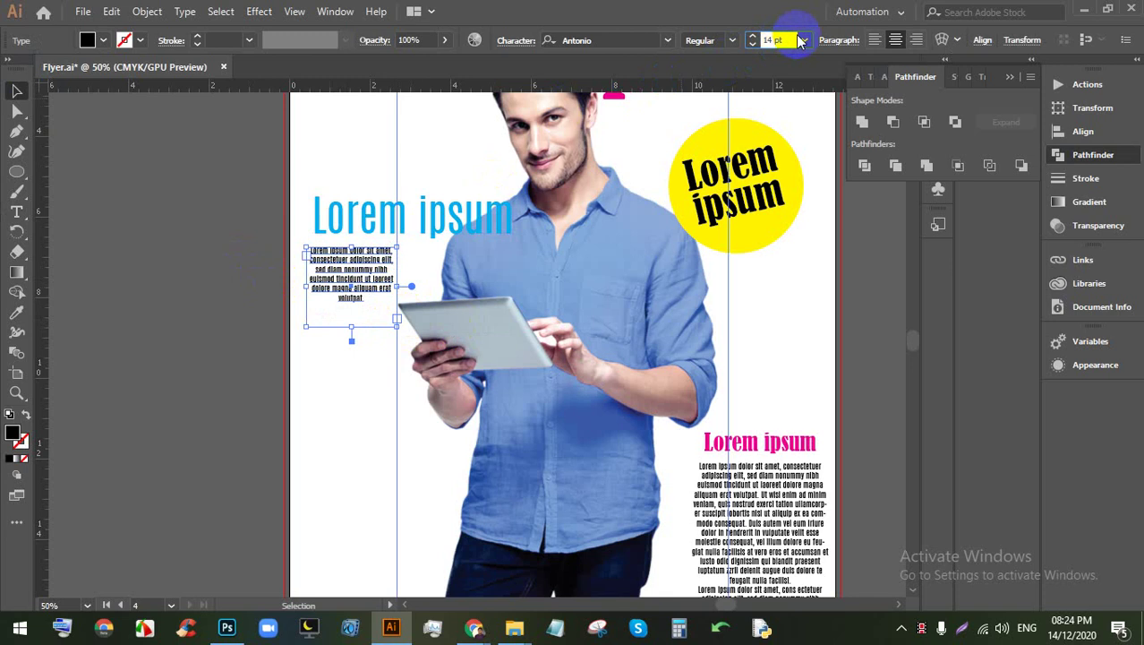
Step: Set the new placeholder paragraph to 20 pt type and raise its leading
{"action": "key", "text": "Up"}
{"action": "key", "text": "Up"}
{"action": "key", "text": "Up"}
{"action": "key", "text": "Up"}
{"action": "key", "text": "Up"}
{"action": "key", "text": "Up"}
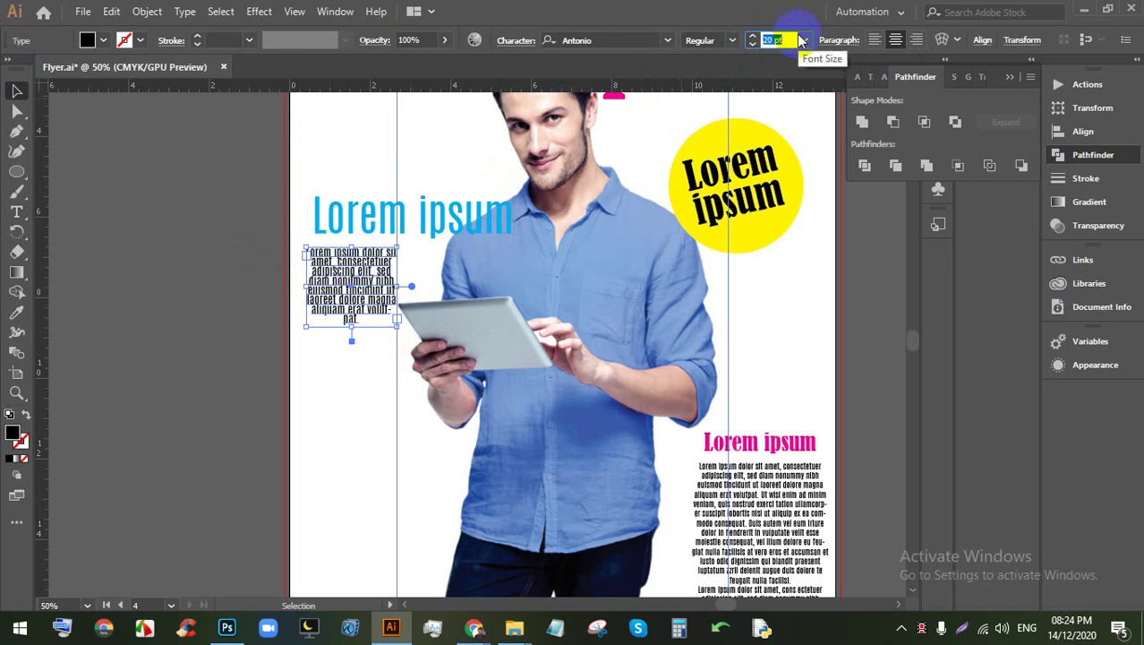
{"action": "left_click", "coordinate": [590, 99]}
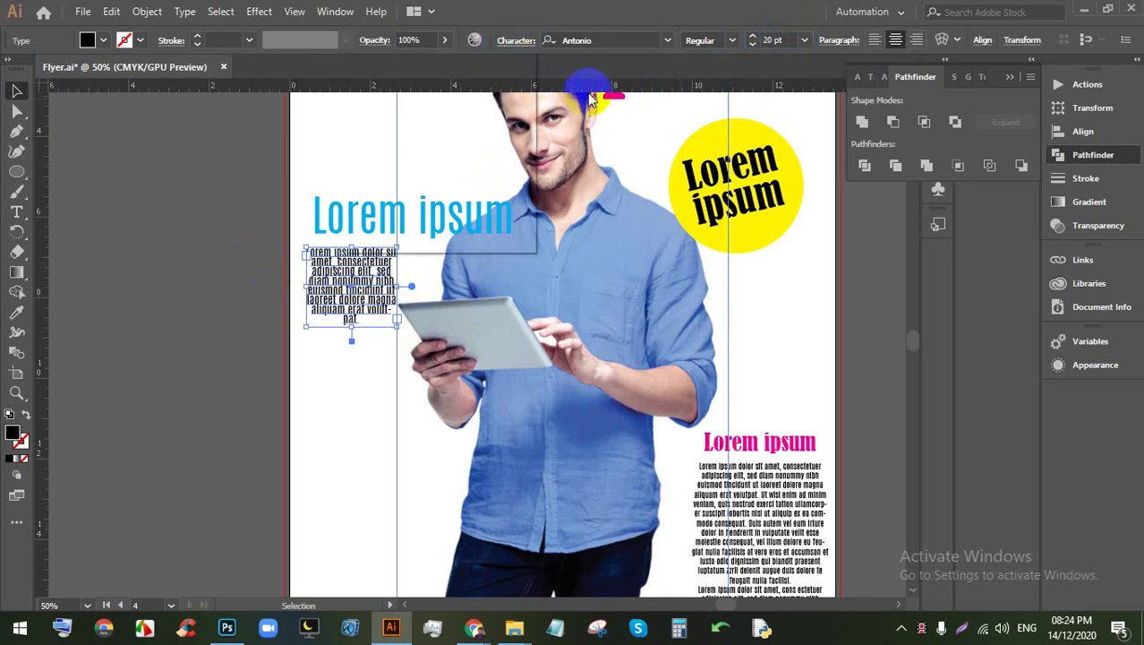
{"action": "left_click", "coordinate": [516, 40]}
{"action": "left_click", "coordinate": [495, 117]}
{"action": "key", "text": "Up"}
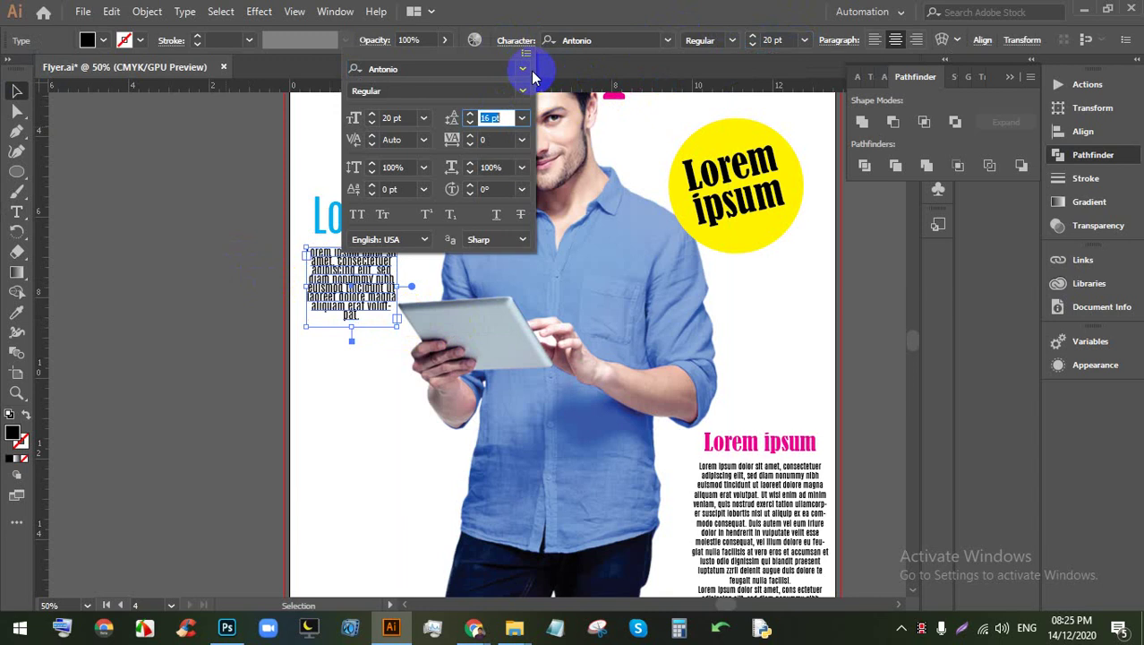
{"action": "key", "text": "Up"}
{"action": "key", "text": "Up"}
{"action": "key", "text": "Up"}
{"action": "key", "text": "Up"}
{"action": "key", "text": "Up"}
{"action": "key", "text": "Up"}
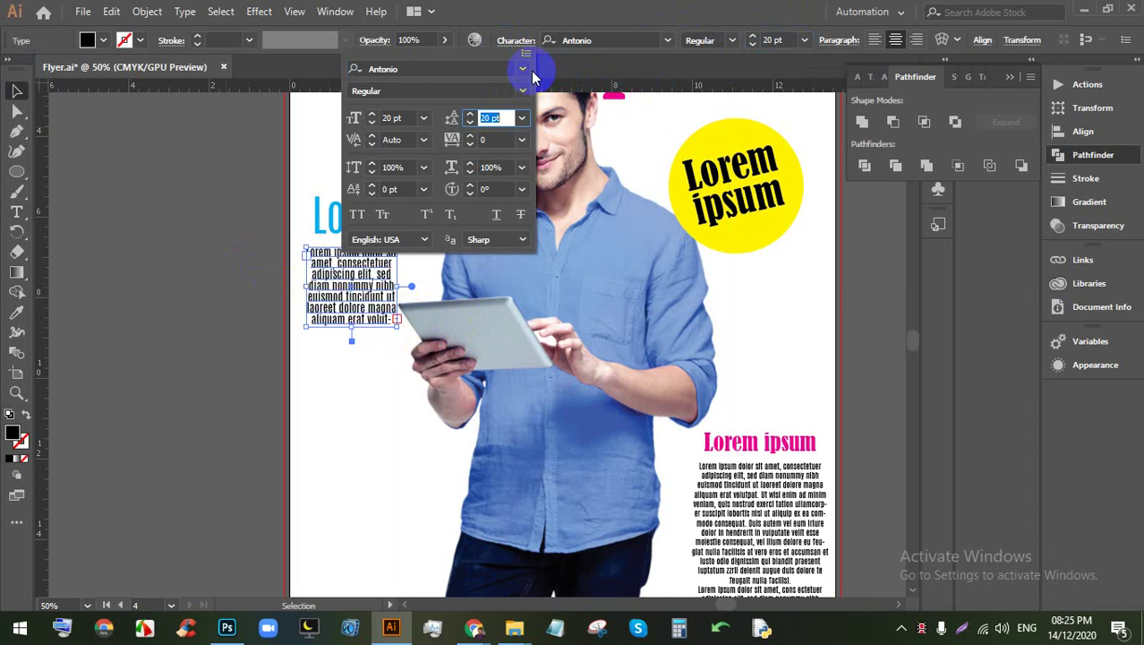
{"action": "key", "text": "Escape"}
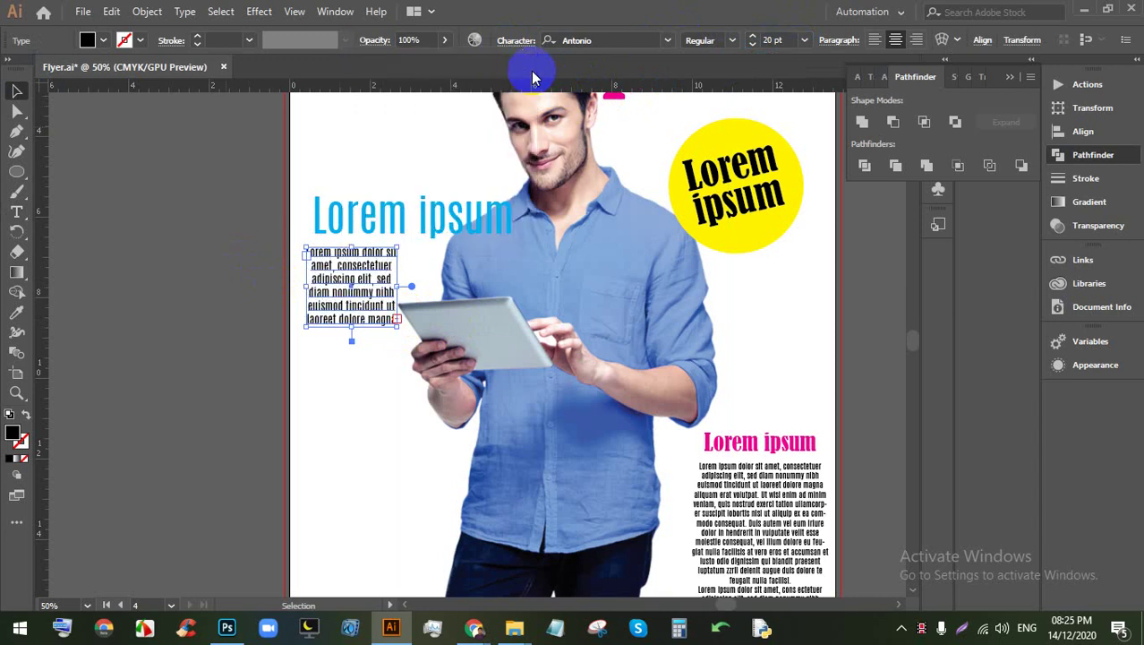
{"action": "left_click", "coordinate": [192, 235]}
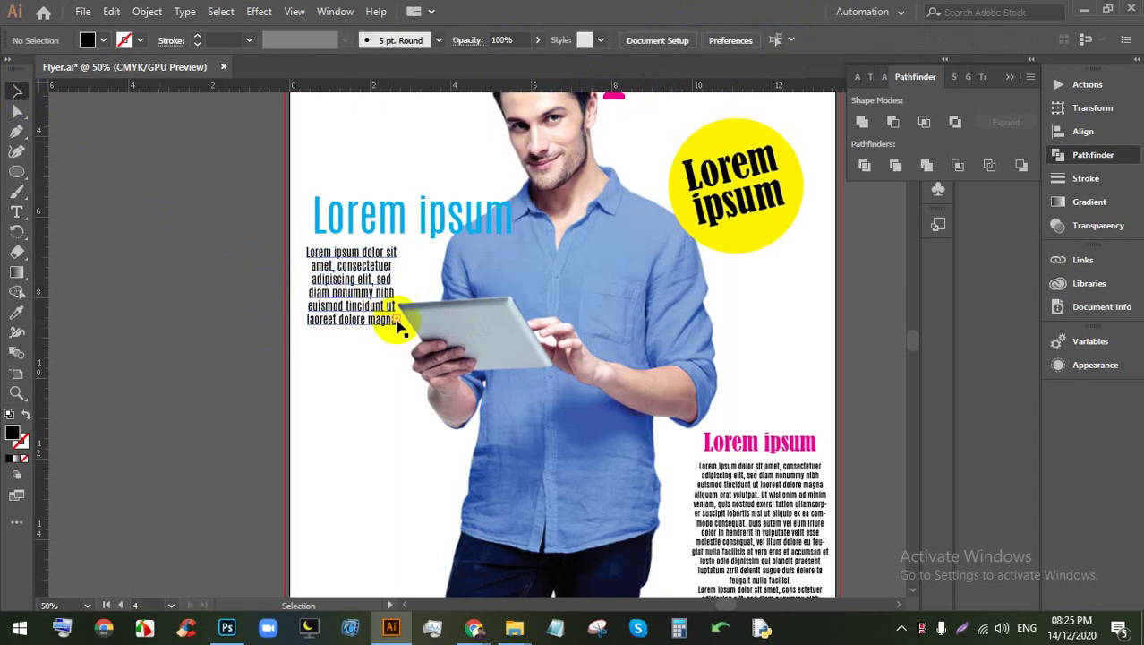
Step: Select the blue heading with its paragraph and apply Horizontal Align Left
{"action": "scroll", "coordinate": [359, 287], "scroll_direction": "down", "scroll_amount": 3}
{"action": "scroll", "coordinate": [349, 318], "scroll_direction": "up", "scroll_amount": 4}
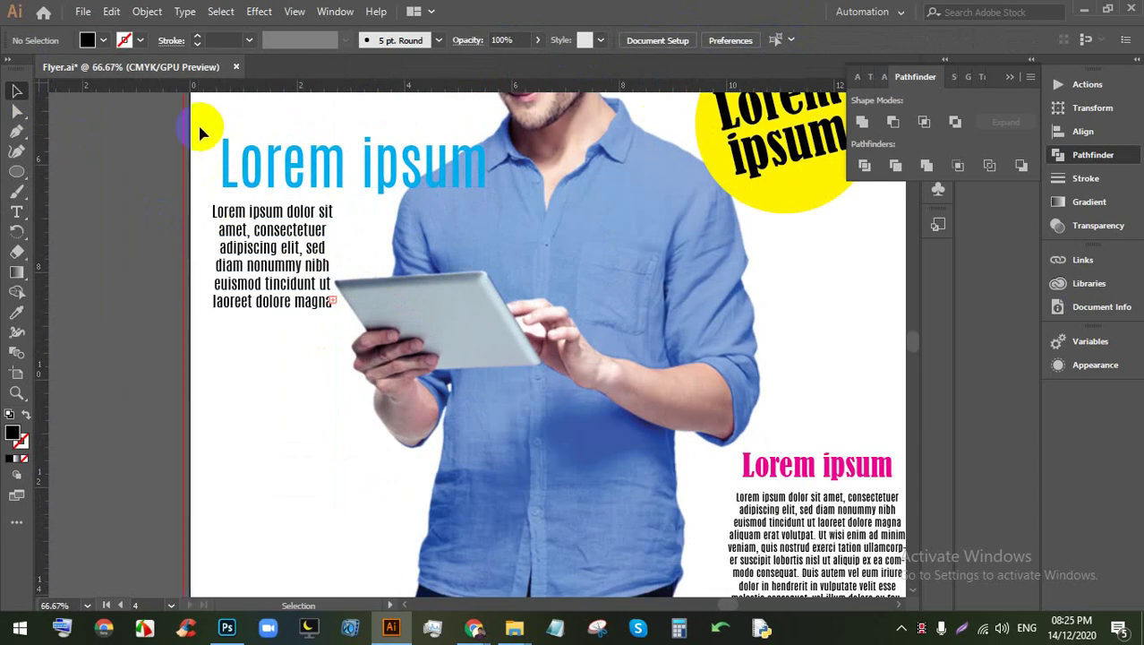
{"action": "left_click", "coordinate": [273, 303]}
{"action": "left_click", "coordinate": [840, 40]}
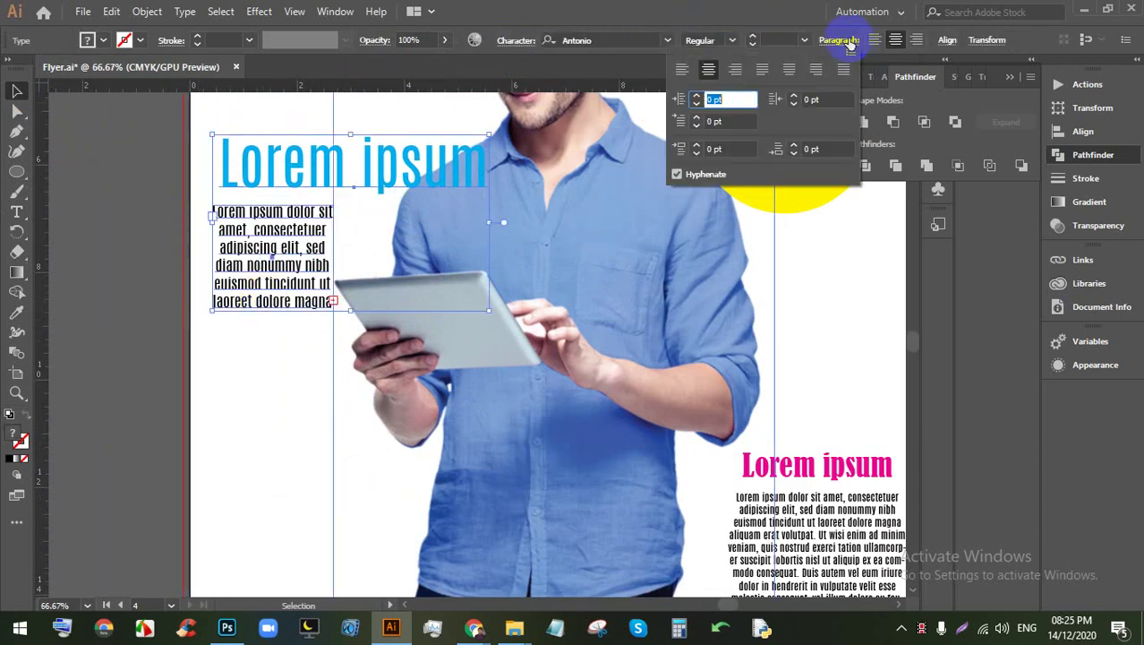
{"action": "left_click", "coordinate": [943, 40]}
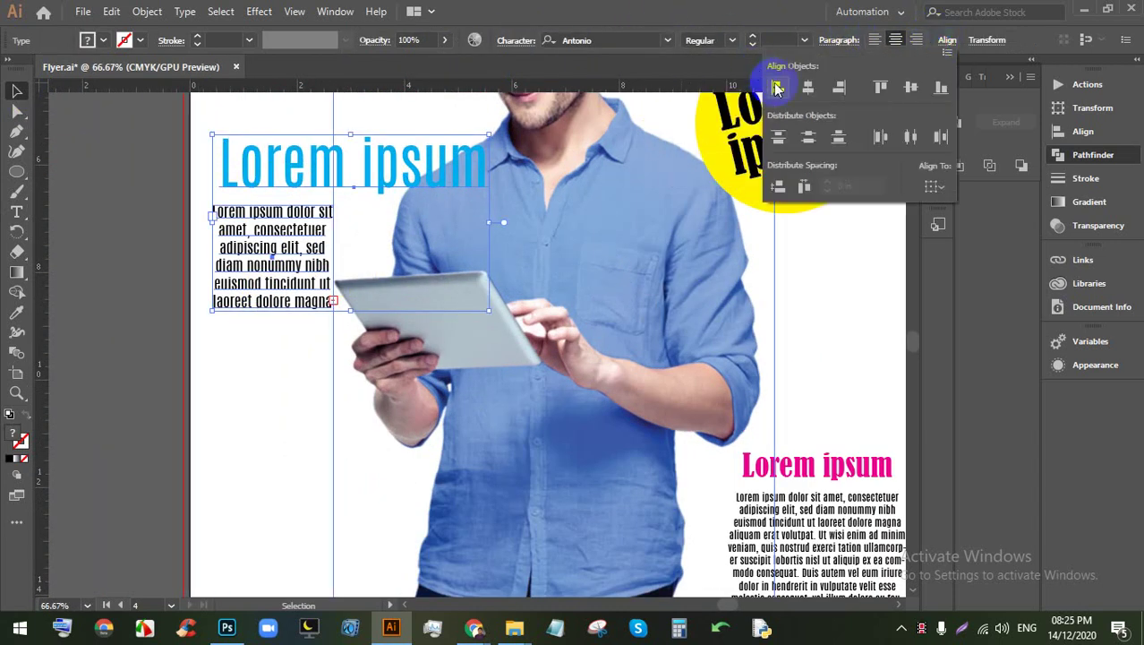
{"action": "left_click", "coordinate": [776, 87]}
{"action": "left_click", "coordinate": [302, 353]}
{"action": "scroll", "coordinate": [424, 237], "scroll_direction": "down", "scroll_amount": 5}
{"action": "scroll", "coordinate": [424, 237], "scroll_direction": "left", "scroll_amount": 3}
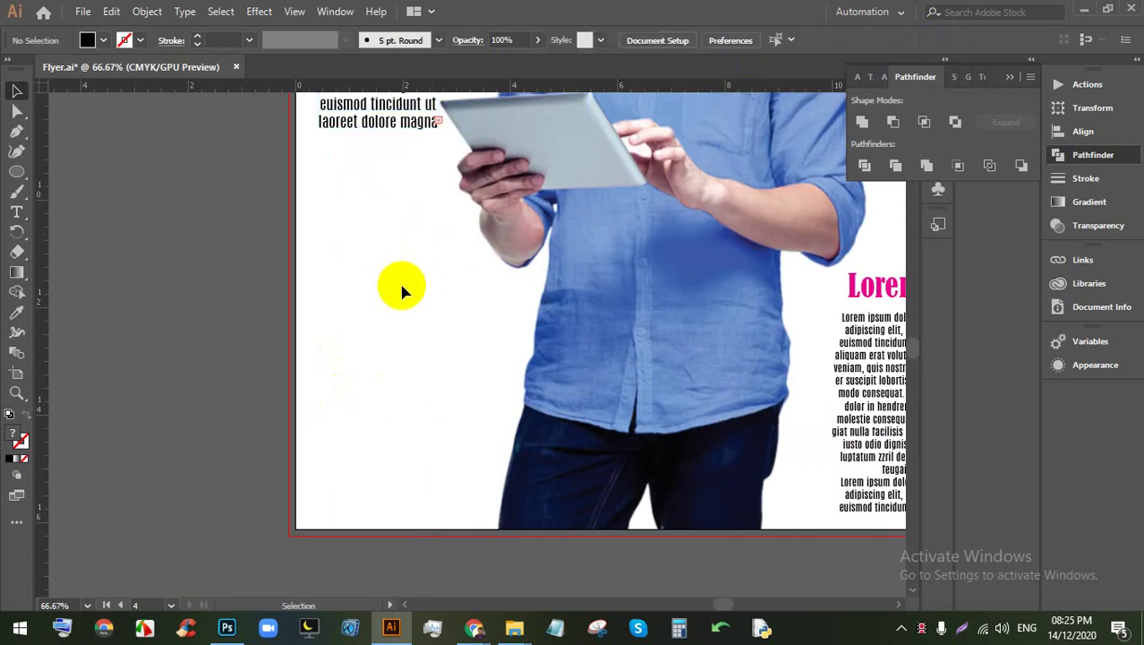
Step: Place a horizontal text object in the empty left area, then discard it
{"action": "left_click", "coordinate": [17, 213]}
{"action": "left_click", "coordinate": [339, 273]}
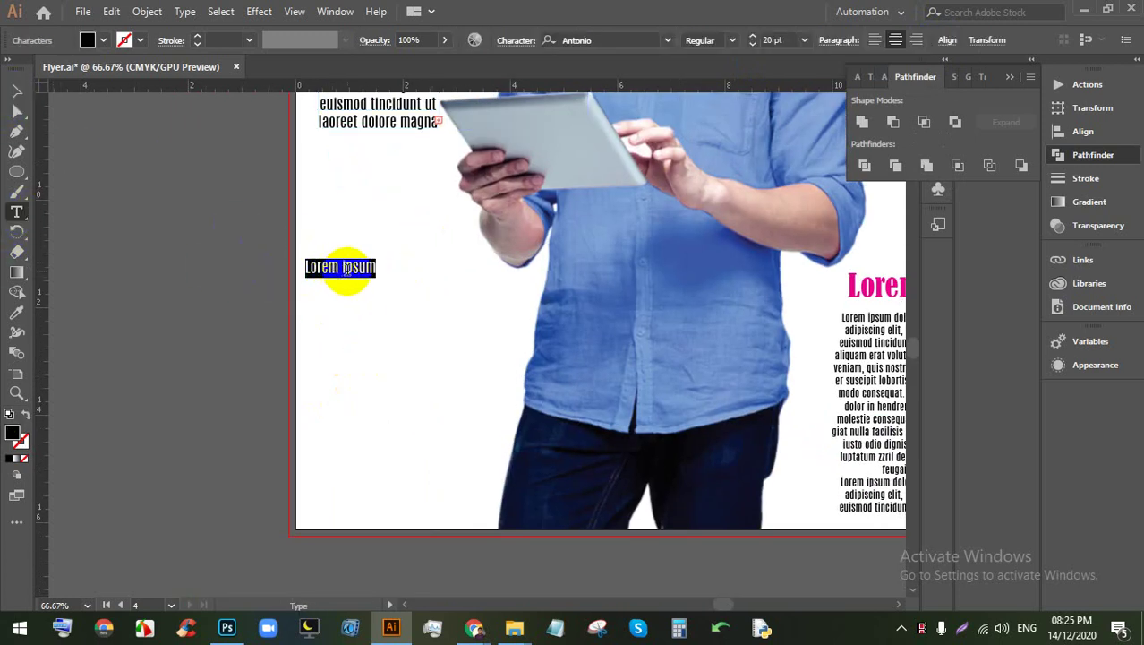
{"action": "key", "text": "BackSpace"}
{"action": "left_click", "coordinate": [12, 91]}
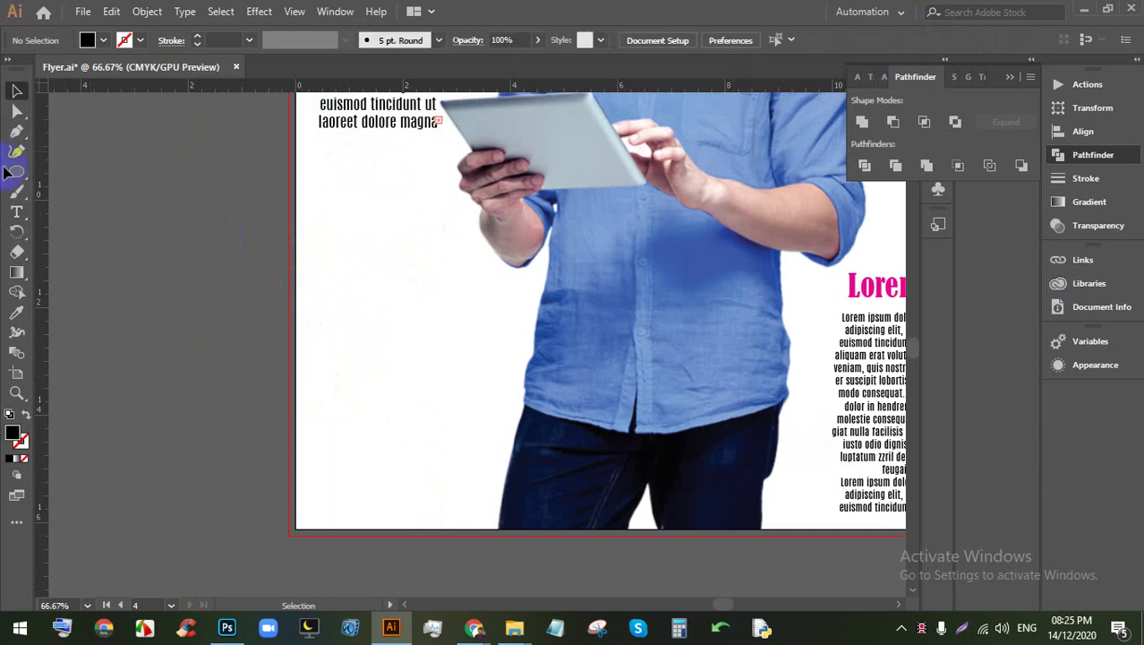
Step: Add a vertical 'Lorem ipsum', scale it up to about 48 pt and position it on the left
{"action": "left_click_drag", "start_coordinate": [16, 208], "coordinate": [77, 253]}
{"action": "left_click", "coordinate": [327, 177]}
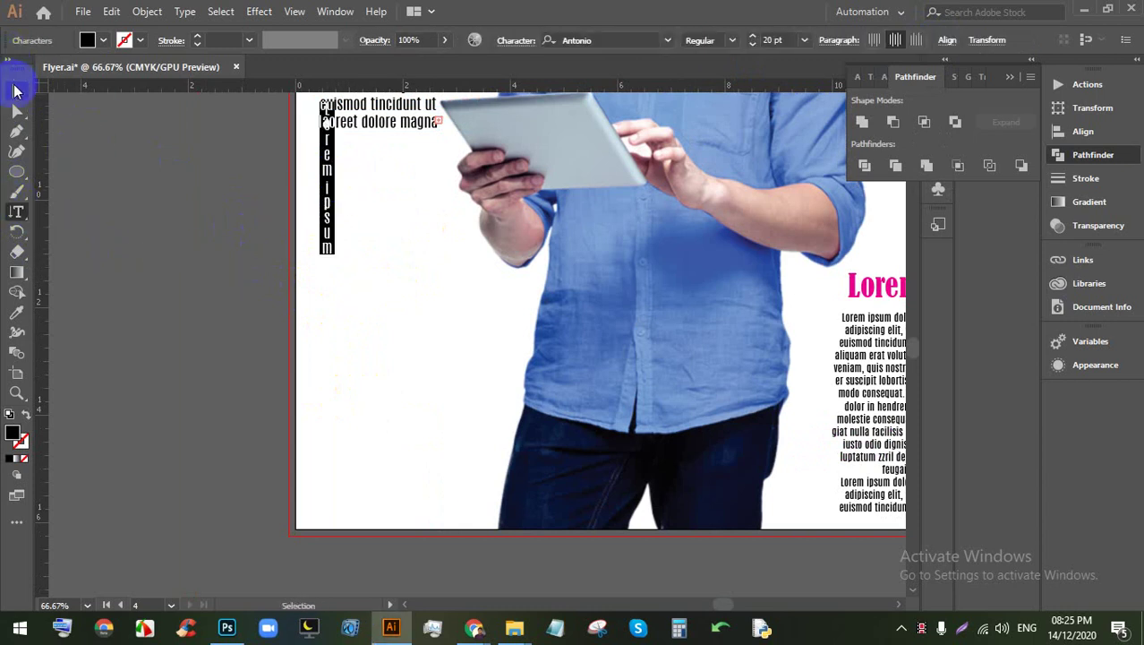
{"action": "left_click", "coordinate": [14, 91]}
{"action": "left_click_drag", "start_coordinate": [327, 205], "coordinate": [332, 261]}
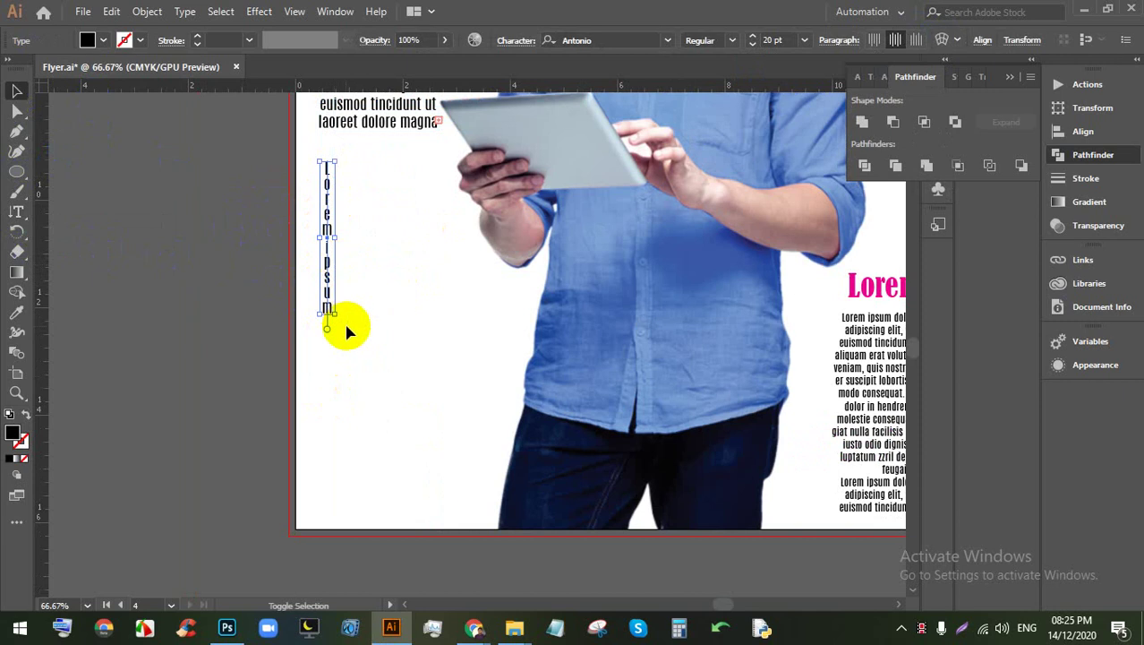
{"action": "left_click_drag", "start_coordinate": [338, 320], "coordinate": [404, 524]}
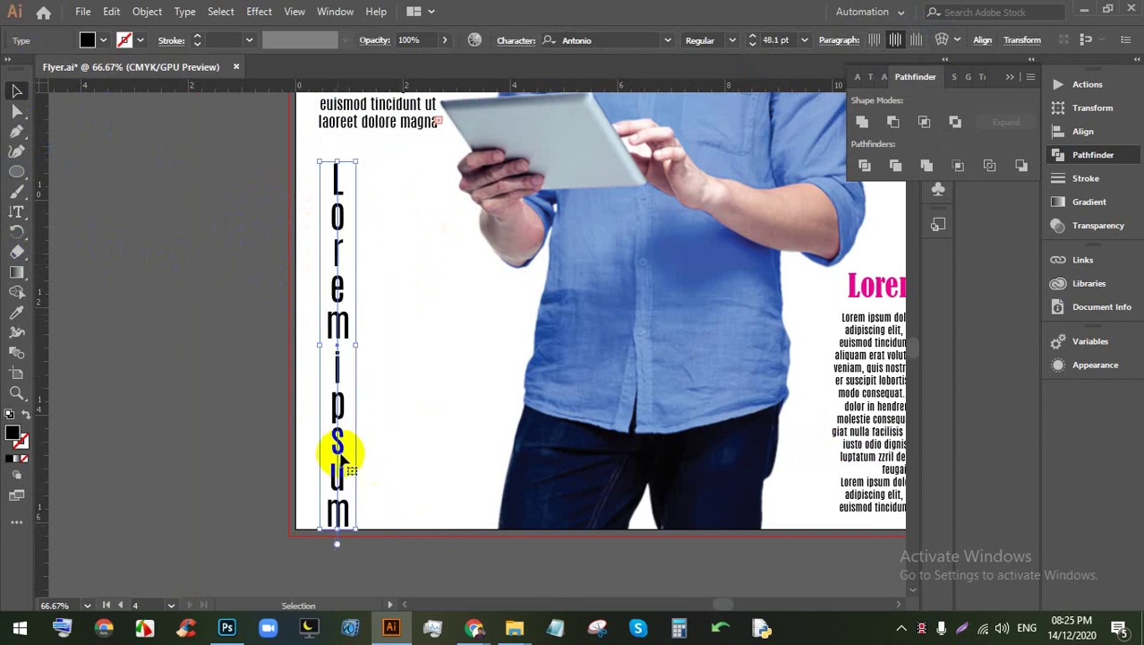
{"action": "left_click_drag", "start_coordinate": [339, 450], "coordinate": [384, 421]}
{"action": "scroll", "coordinate": [358, 359], "scroll_direction": "down", "scroll_amount": 2}
{"action": "left_click", "coordinate": [243, 413]}
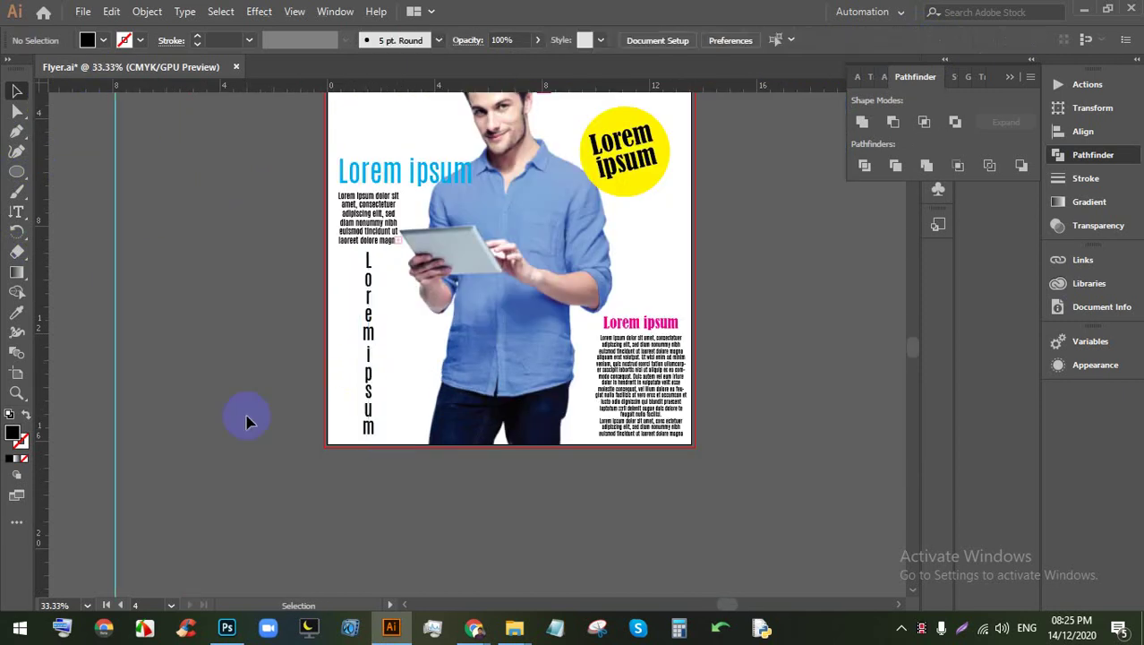
{"action": "scroll", "coordinate": [340, 318], "scroll_direction": "down", "scroll_amount": 2}
{"action": "scroll", "coordinate": [340, 318], "scroll_direction": "up", "scroll_amount": 2}
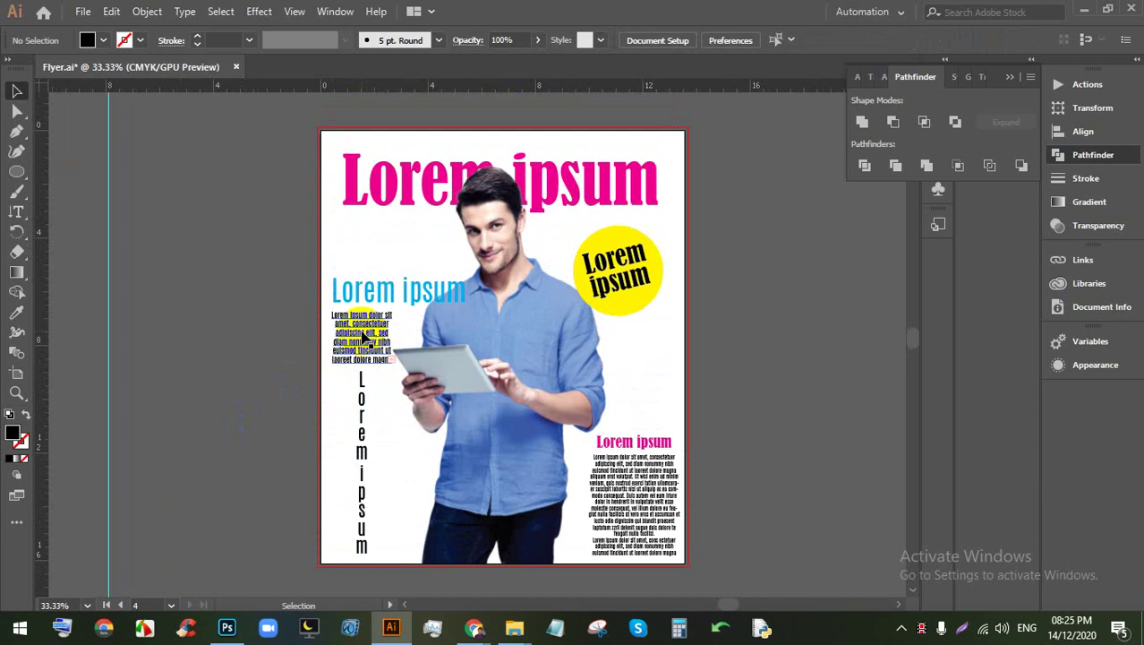
Step: Shift the heading right, move the vertical text to the left edge and fill it magenta
{"action": "left_click_drag", "start_coordinate": [363, 334], "coordinate": [396, 327]}
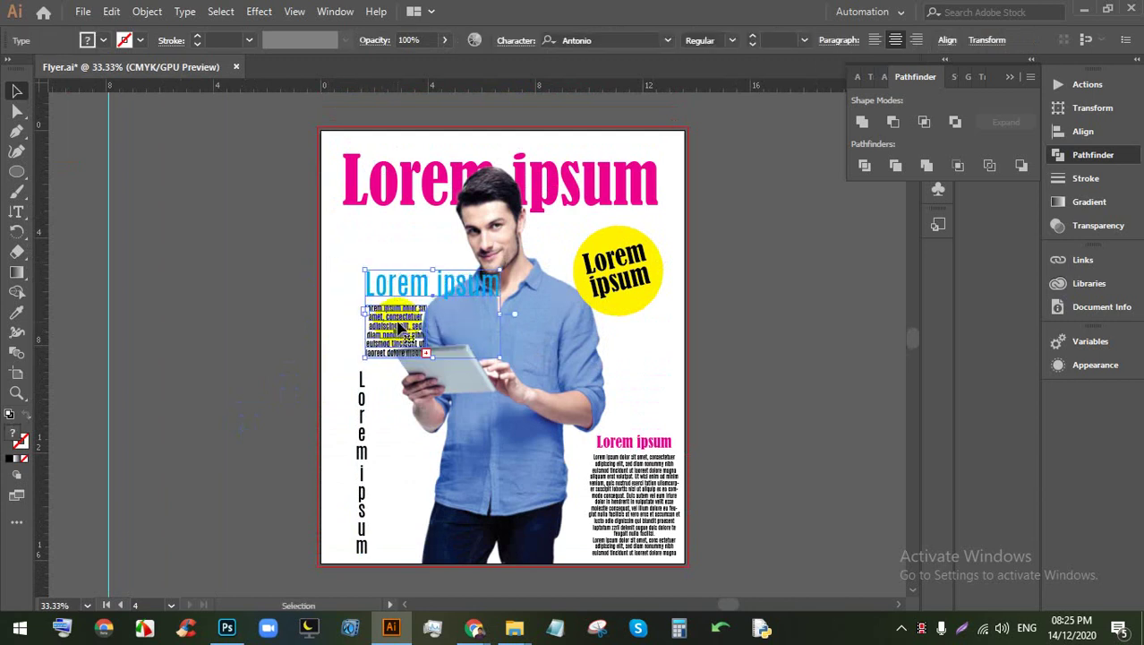
{"action": "left_click_drag", "start_coordinate": [394, 466], "coordinate": [365, 505]}
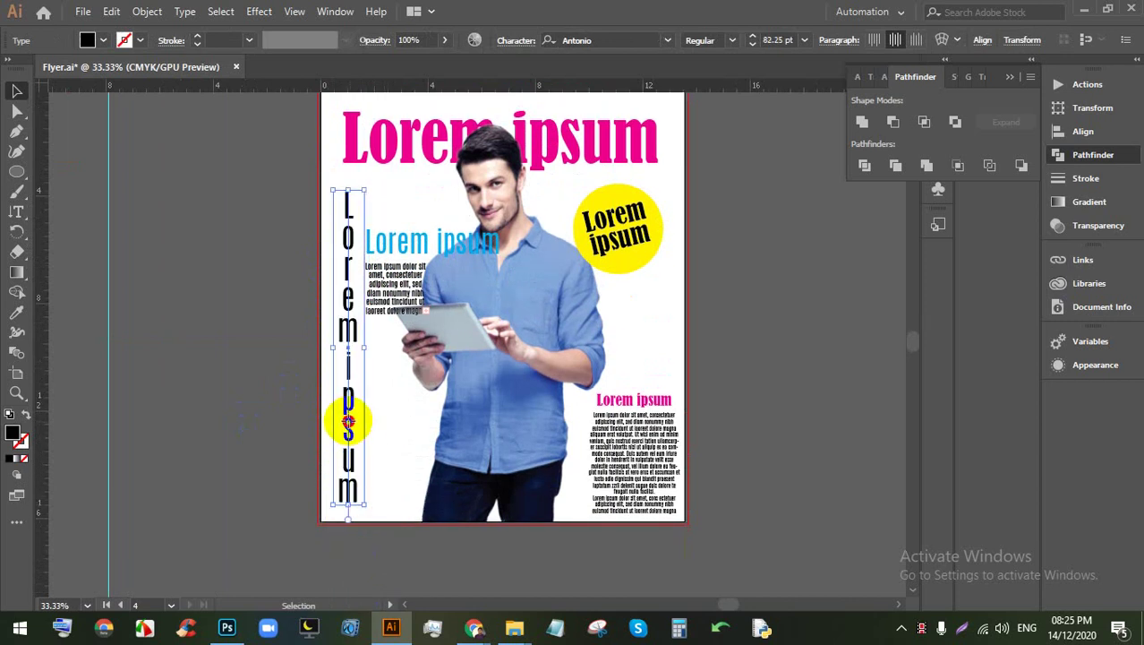
{"action": "left_click_drag", "start_coordinate": [348, 421], "coordinate": [342, 422]}
{"action": "left_click", "coordinate": [104, 42]}
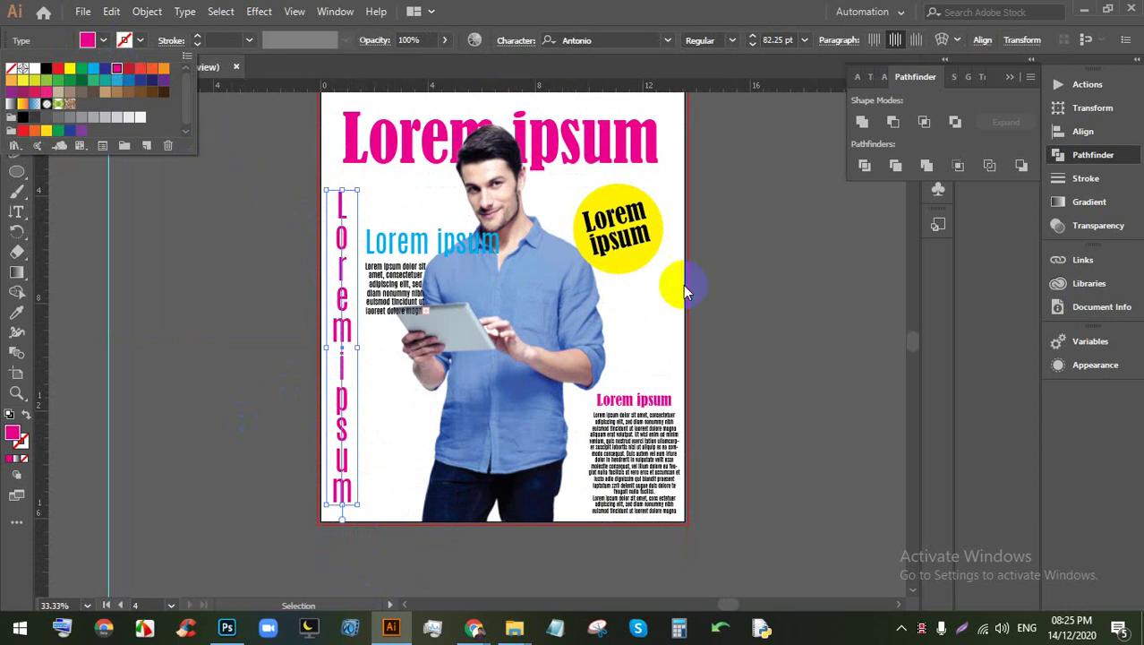
{"action": "left_click", "coordinate": [683, 284]}
{"action": "scroll", "coordinate": [358, 248], "scroll_direction": "left", "scroll_amount": 2}
{"action": "scroll", "coordinate": [403, 260], "scroll_direction": "up", "scroll_amount": 3}
Step: Reposition the blue heading and body paragraph, shrinking the heading to about 66 pt
{"action": "left_click_drag", "start_coordinate": [537, 377], "coordinate": [532, 376]}
{"action": "scroll", "coordinate": [421, 250], "scroll_direction": "right", "scroll_amount": 1}
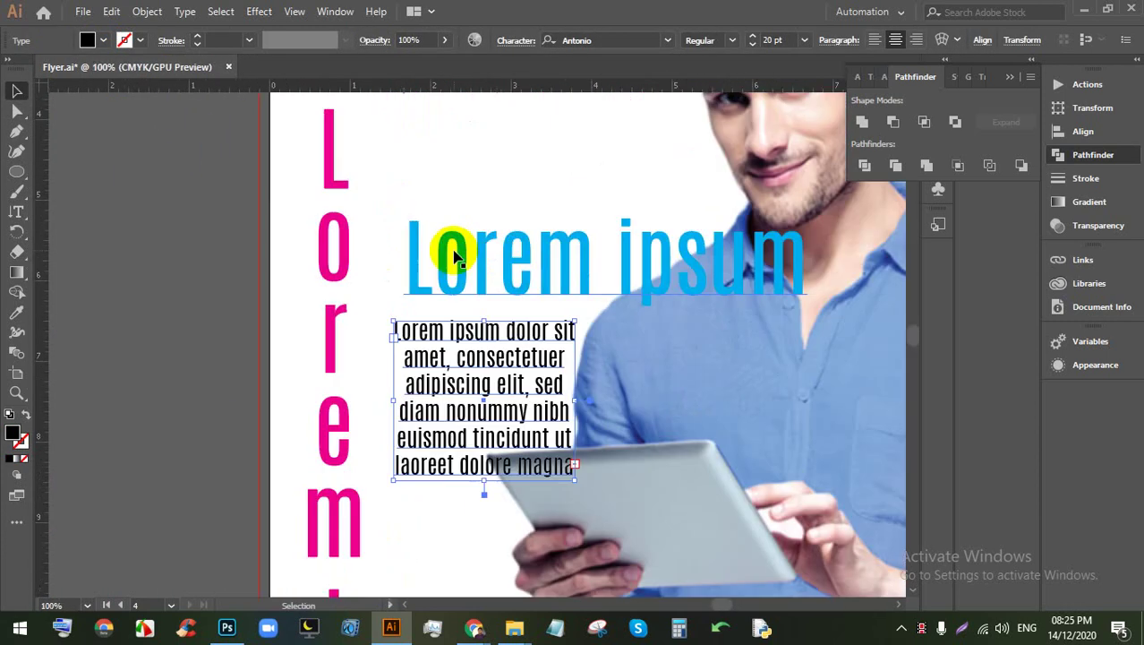
{"action": "left_click_drag", "start_coordinate": [454, 257], "coordinate": [422, 215]}
{"action": "left_click_drag", "start_coordinate": [452, 357], "coordinate": [452, 315]}
{"action": "left_click", "coordinate": [529, 225]}
{"action": "left_click_drag", "start_coordinate": [530, 224], "coordinate": [520, 238]}
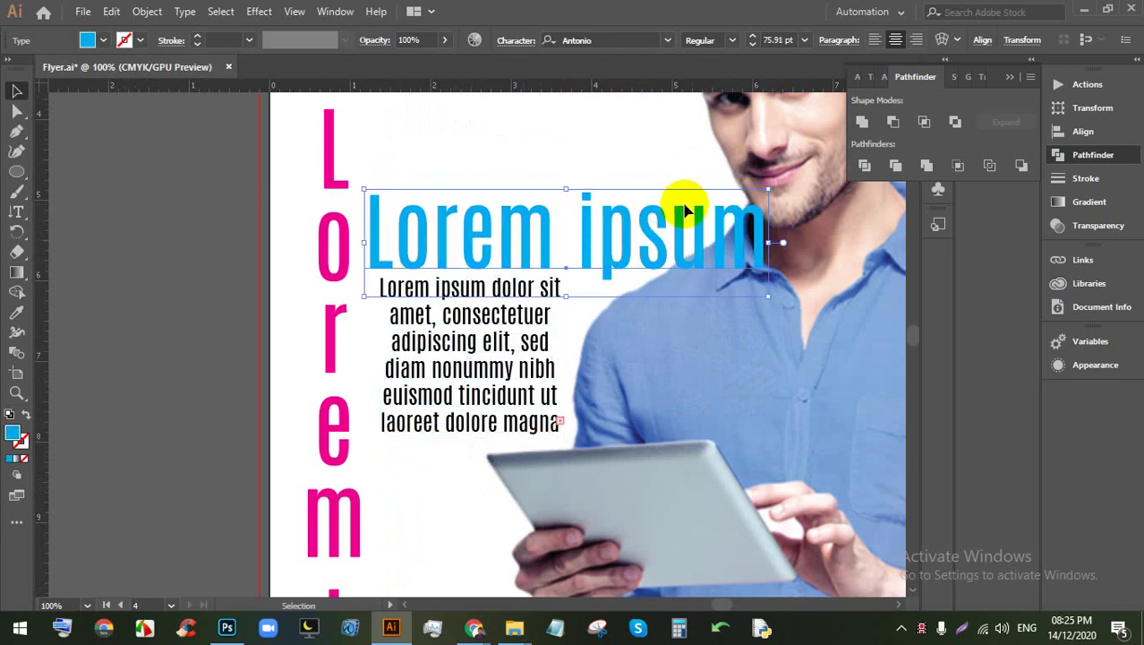
{"action": "left_click_drag", "start_coordinate": [768, 189], "coordinate": [715, 196]}
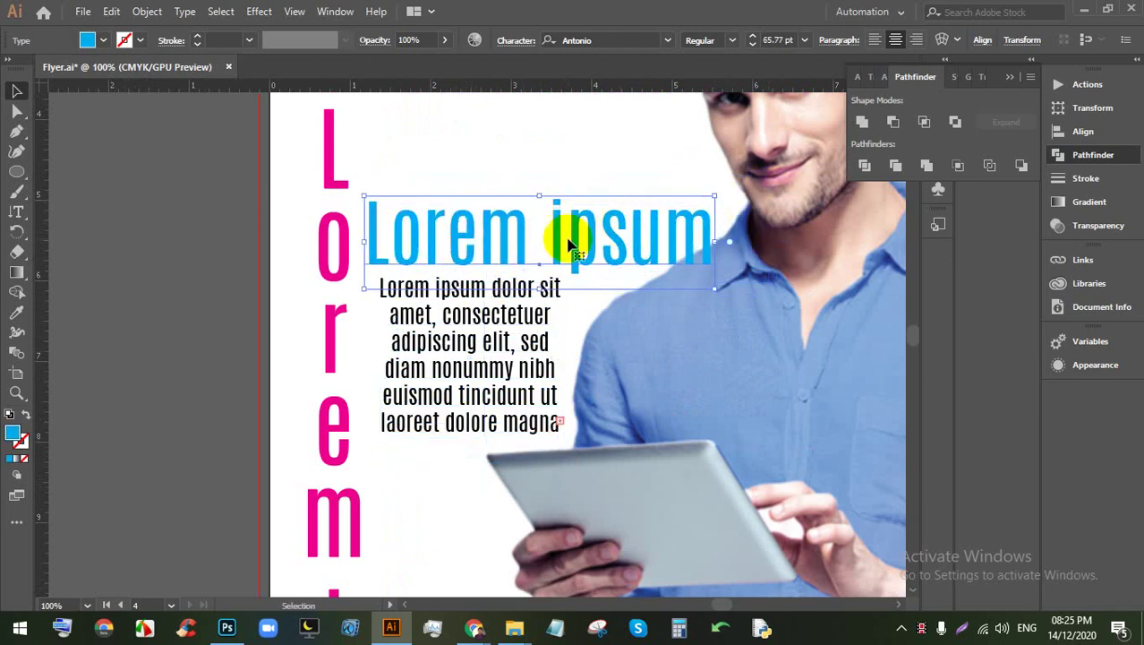
Step: Select the body paragraph and zoom out to view the whole flyer
{"action": "left_click", "coordinate": [461, 339]}
{"action": "scroll", "coordinate": [358, 378], "scroll_direction": "down", "scroll_amount": 3}
{"action": "key", "text": "ctrl+shift+a"}
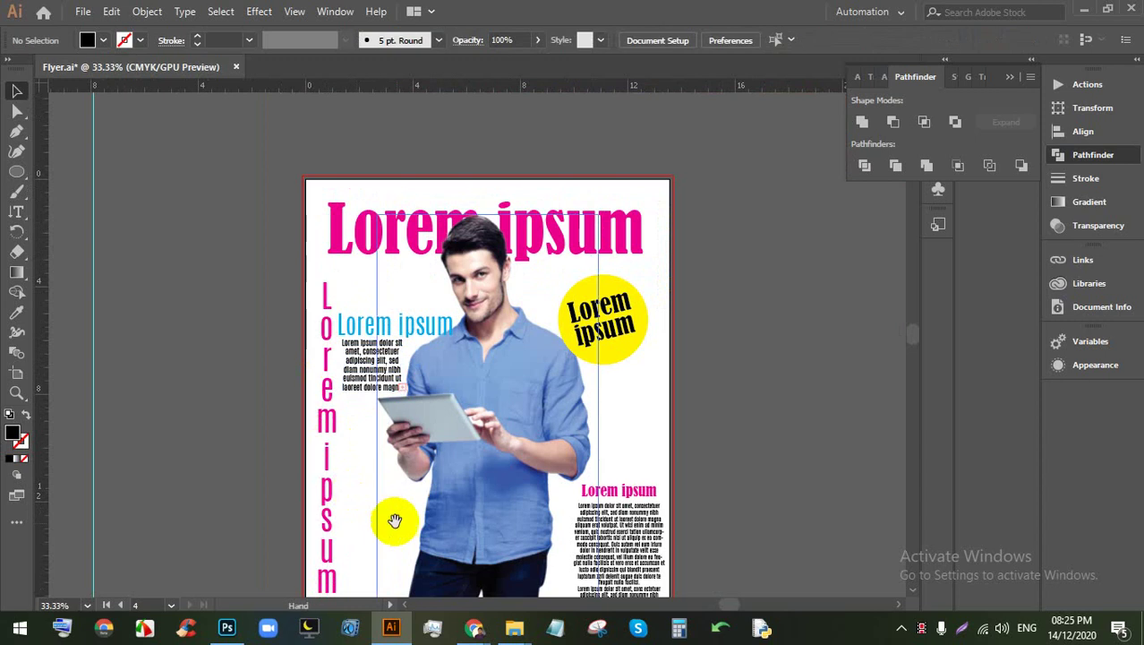
{"action": "left_click_drag", "start_coordinate": [395, 520], "coordinate": [396, 389]}
{"action": "scroll", "coordinate": [435, 358], "scroll_direction": "down", "scroll_amount": 1}
{"action": "scroll", "coordinate": [448, 354], "scroll_direction": "up", "scroll_amount": 1}
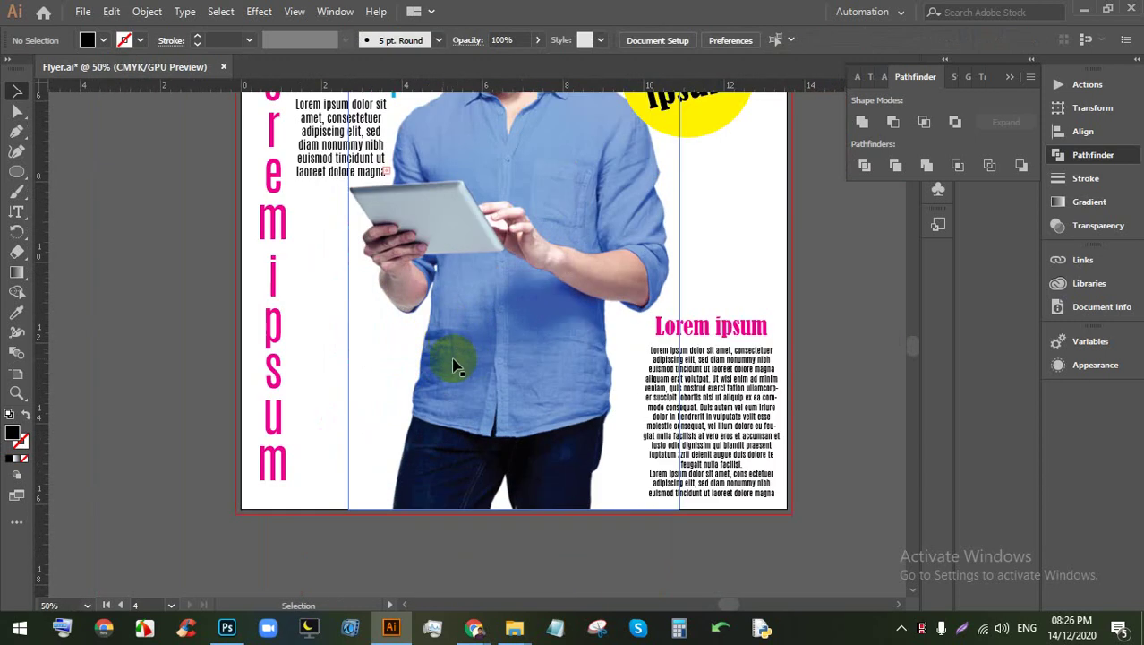
Step: Place a horizontal 'Lorem ipsum' and scale it to about 128 pt across the flyer's lower middle
{"action": "left_click", "coordinate": [19, 213]}
{"action": "left_click_drag", "start_coordinate": [19, 219], "coordinate": [84, 213]}
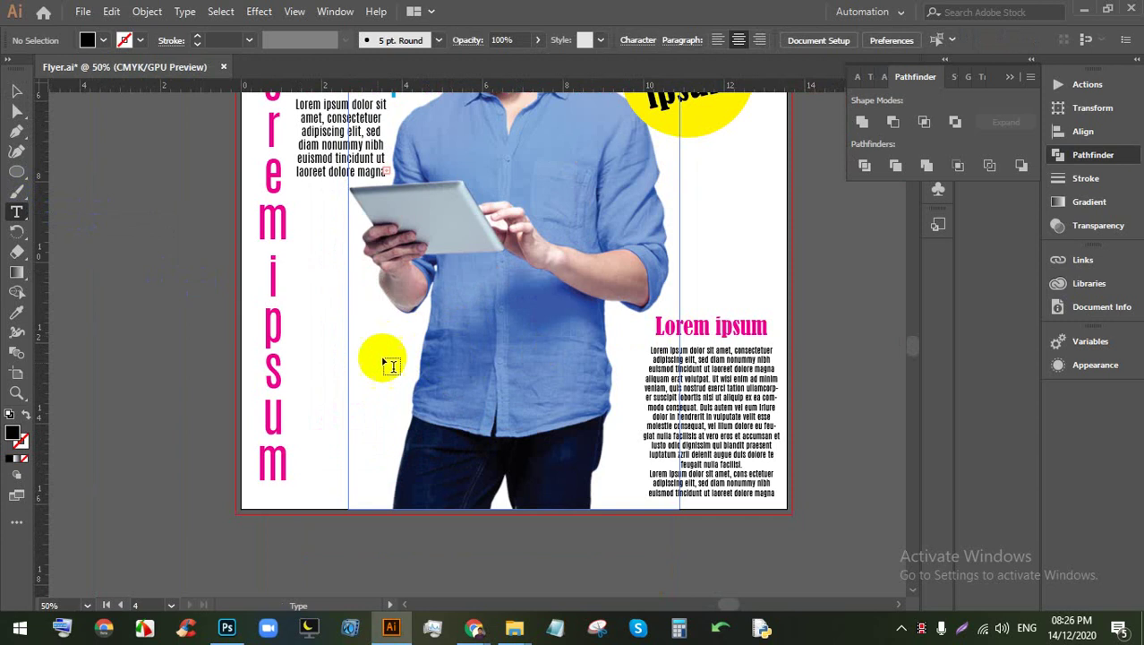
{"action": "left_click", "coordinate": [360, 374]}
{"action": "left_click", "coordinate": [16, 90]}
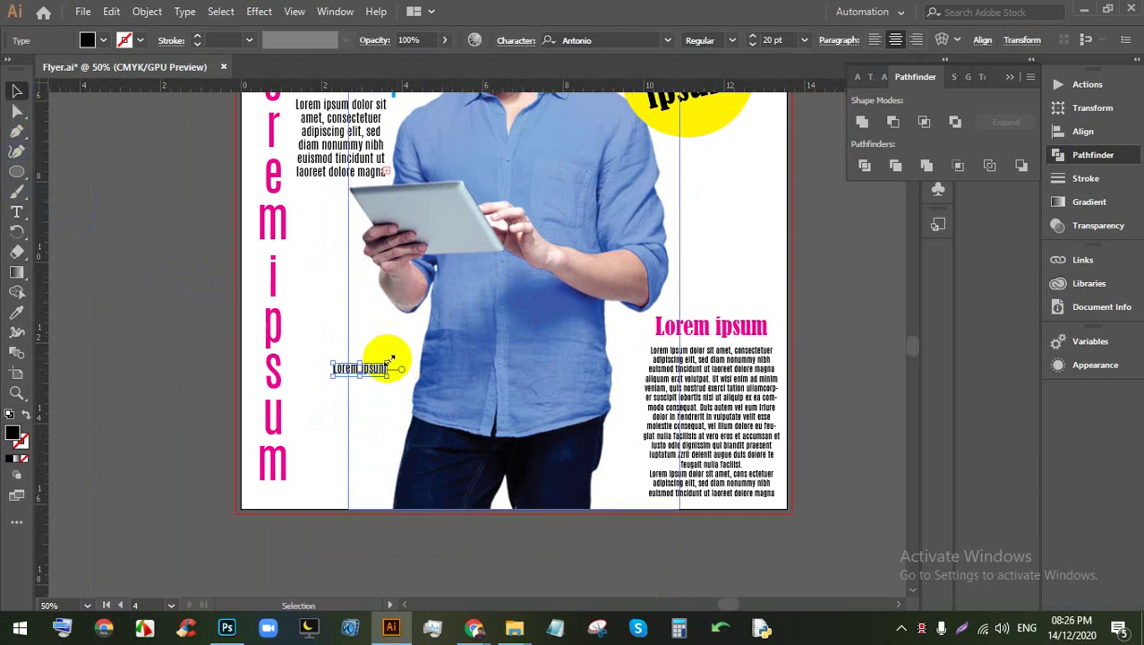
{"action": "left_click_drag", "start_coordinate": [392, 360], "coordinate": [742, 268]}
{"action": "left_click_drag", "start_coordinate": [590, 310], "coordinate": [560, 355]}
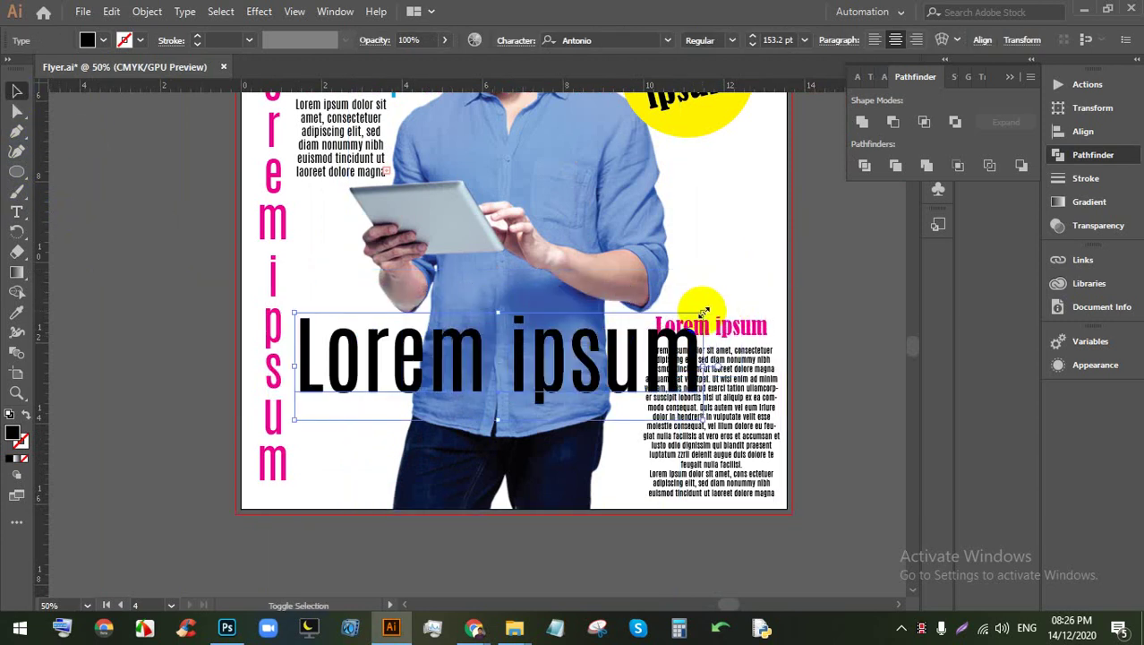
{"action": "left_click_drag", "start_coordinate": [705, 312], "coordinate": [641, 330]}
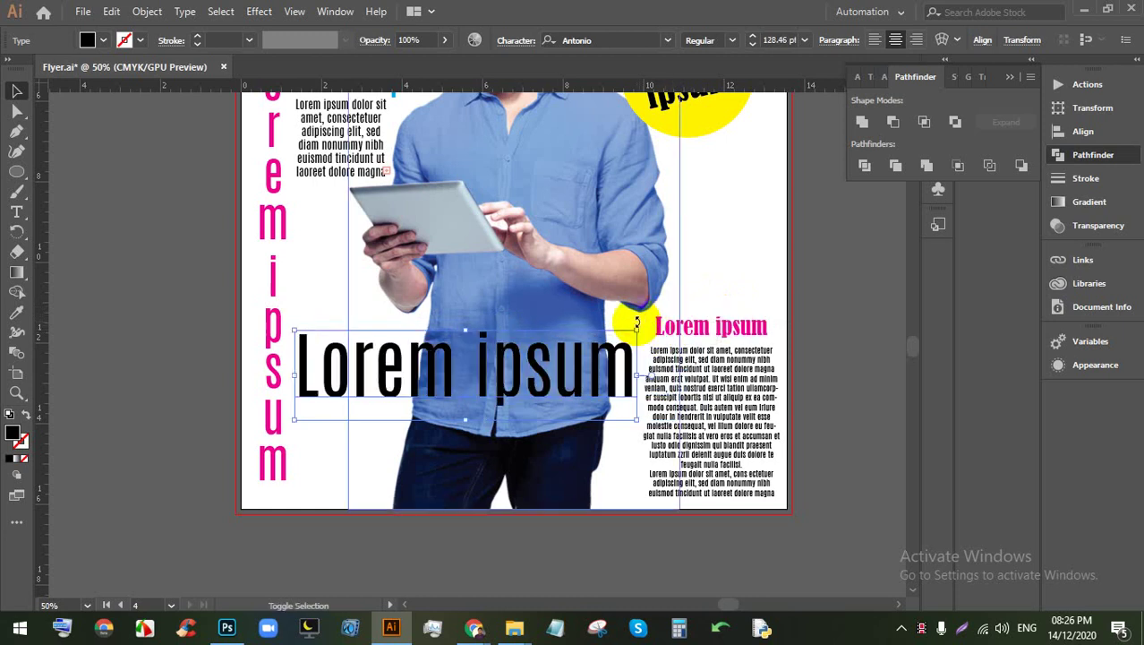
{"action": "left_click_drag", "start_coordinate": [581, 362], "coordinate": [586, 362]}
{"action": "scroll", "coordinate": [583, 362], "scroll_direction": "down", "scroll_amount": 2}
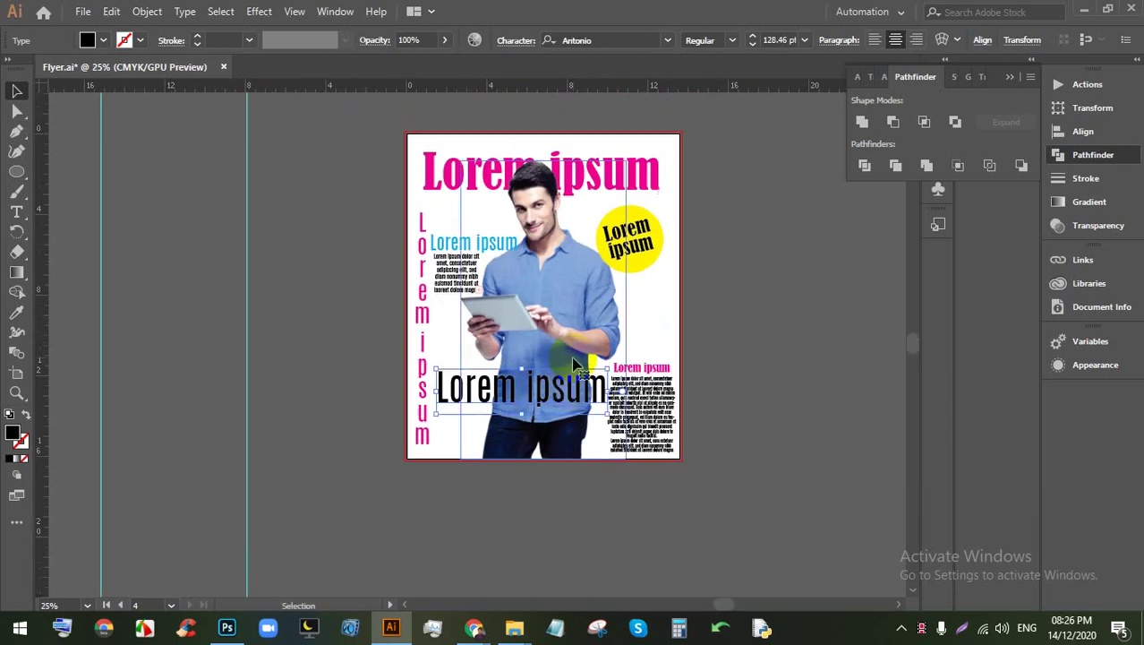
Step: Try magenta, red and orange fills on the large text, leaving it orange
{"action": "scroll", "coordinate": [601, 361], "scroll_direction": "up", "scroll_amount": 2}
{"action": "scroll", "coordinate": [523, 192], "scroll_direction": "up", "scroll_amount": 2}
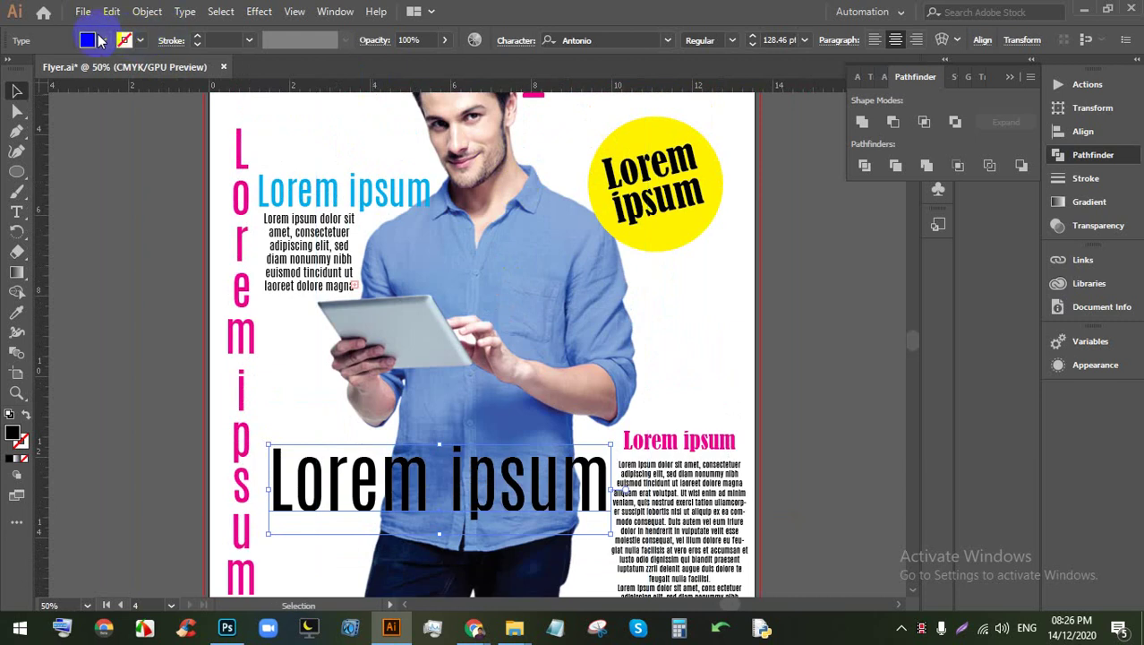
{"action": "left_click", "coordinate": [101, 42]}
{"action": "left_click", "coordinate": [118, 69]}
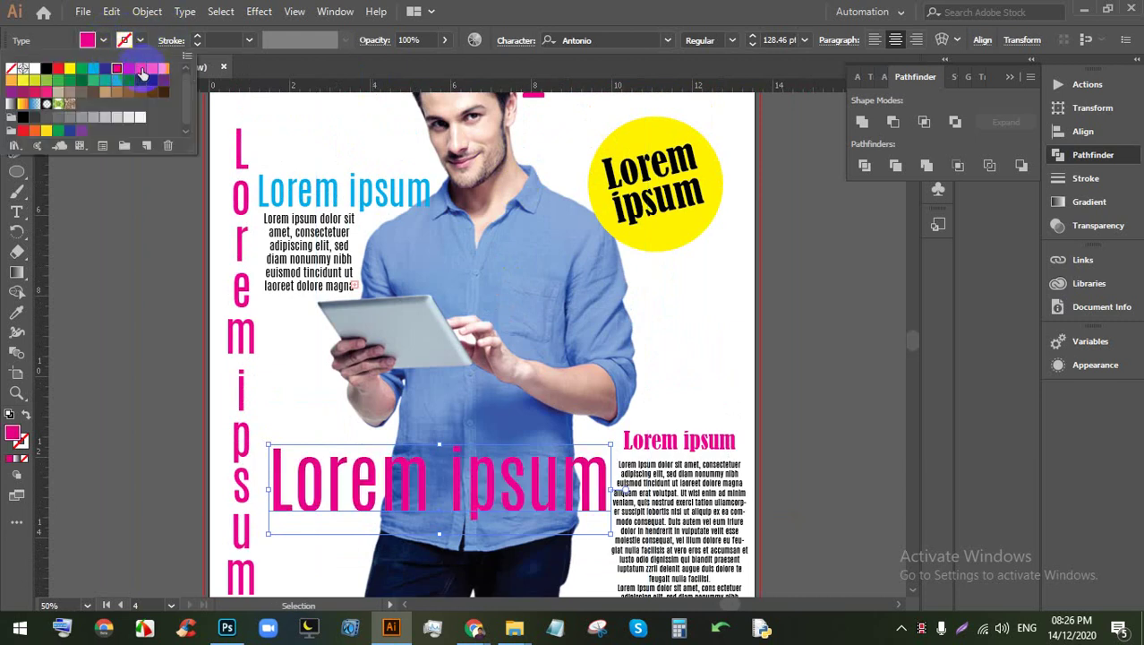
{"action": "left_click", "coordinate": [129, 71]}
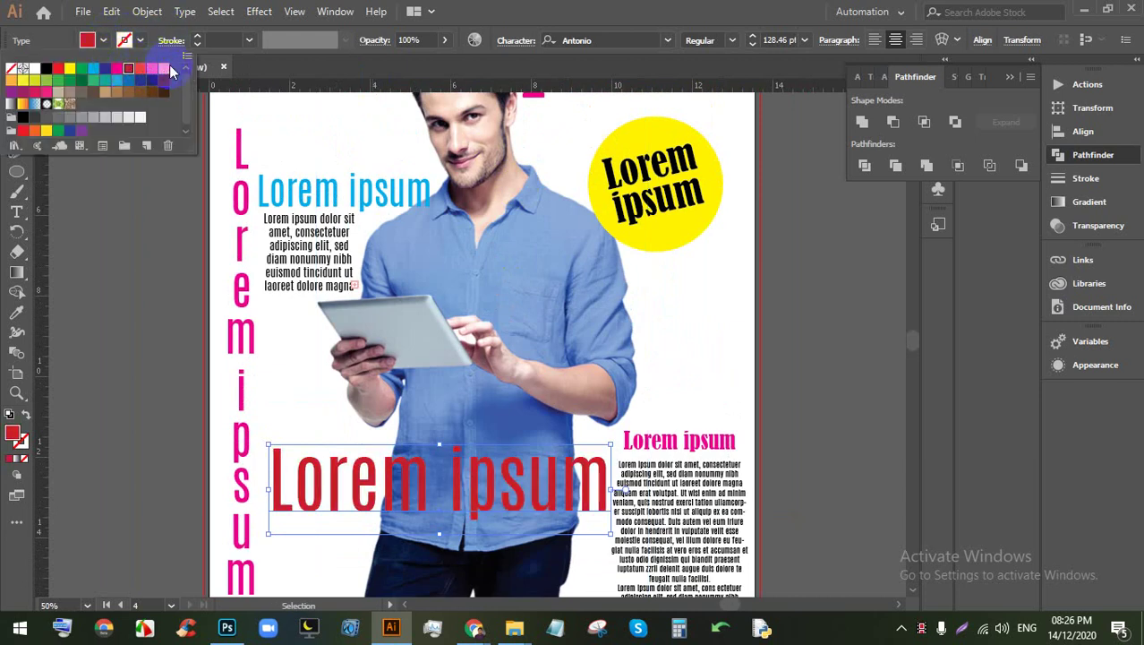
{"action": "left_click", "coordinate": [163, 69]}
{"action": "left_click", "coordinate": [834, 354]}
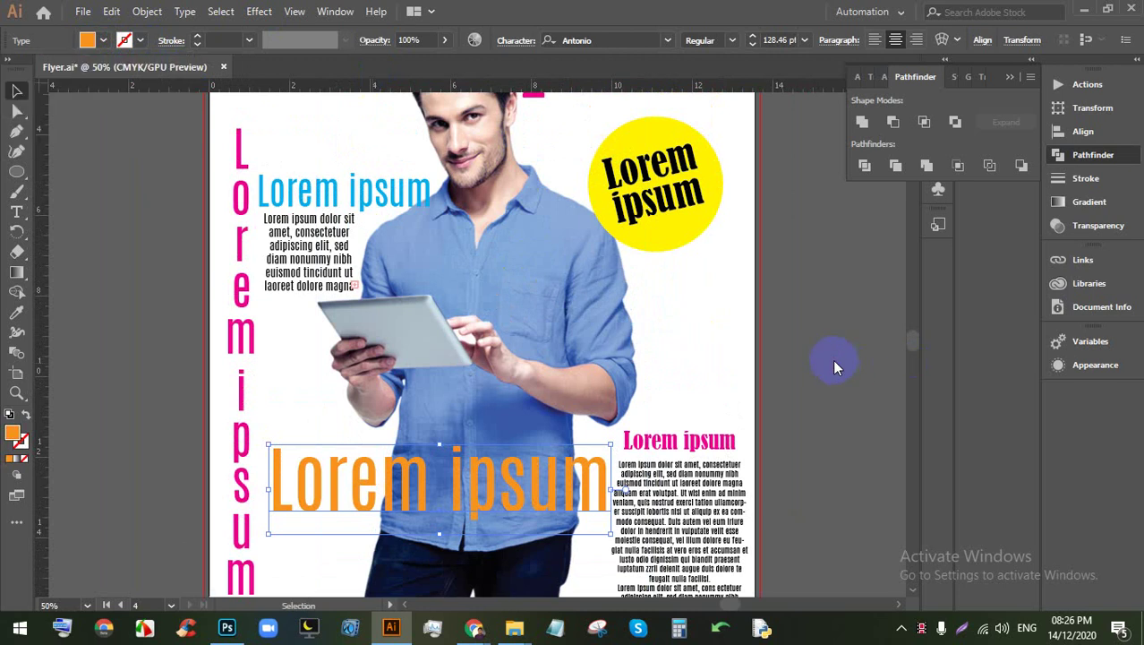
{"action": "left_click", "coordinate": [833, 359]}
{"action": "scroll", "coordinate": [833, 359], "scroll_direction": "down", "scroll_amount": 2}
{"action": "scroll", "coordinate": [811, 367], "scroll_direction": "up", "scroll_amount": 1}
{"action": "scroll", "coordinate": [808, 367], "scroll_direction": "down", "scroll_amount": 1}
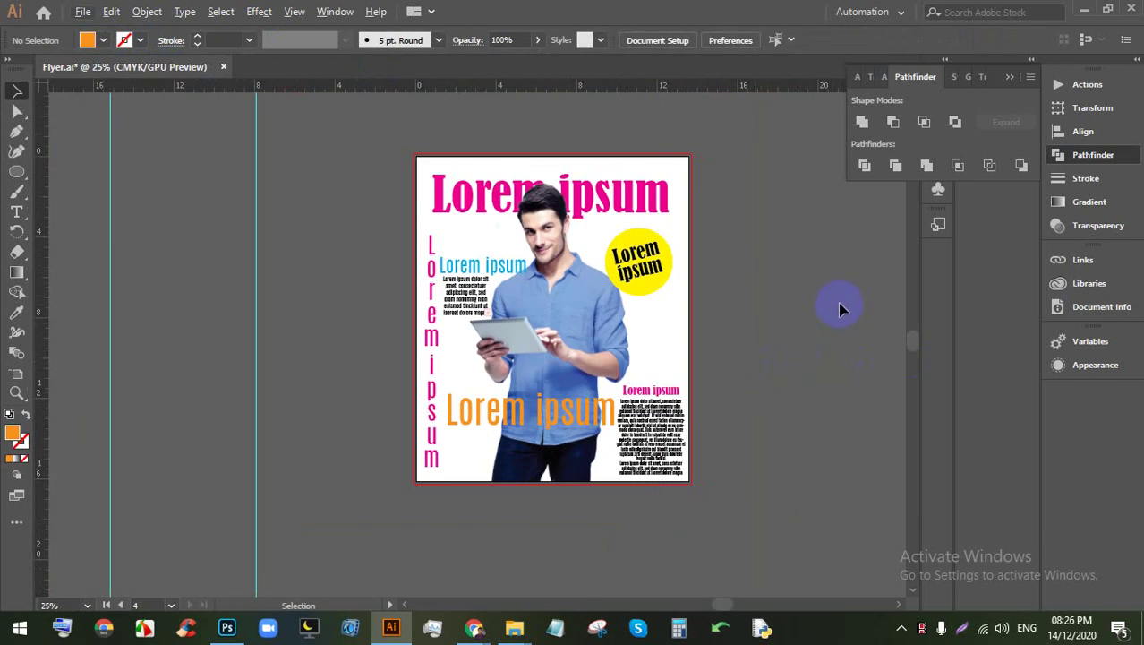
{"action": "scroll", "coordinate": [618, 394], "scroll_direction": "up", "scroll_amount": 2}
Step: Cycle the headline fill through cyan, greens, grey and dark blue, settling on magenta
{"action": "left_click", "coordinate": [459, 475]}
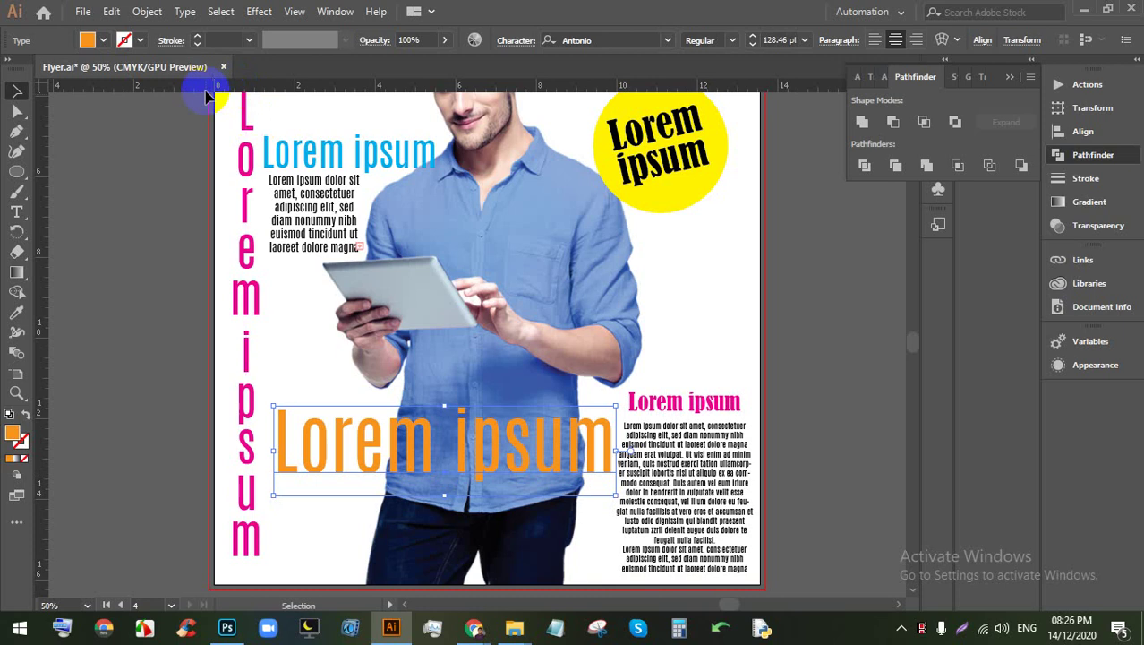
{"action": "left_click", "coordinate": [105, 43]}
{"action": "left_click", "coordinate": [94, 85]}
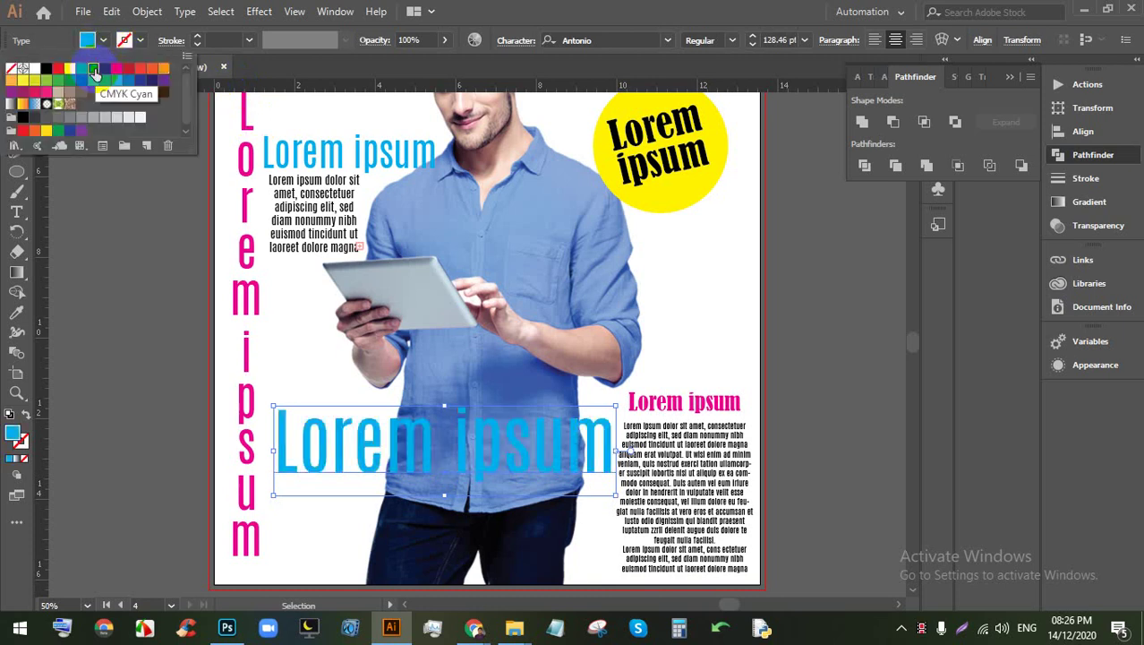
{"action": "left_click", "coordinate": [94, 89]}
{"action": "left_click", "coordinate": [95, 82]}
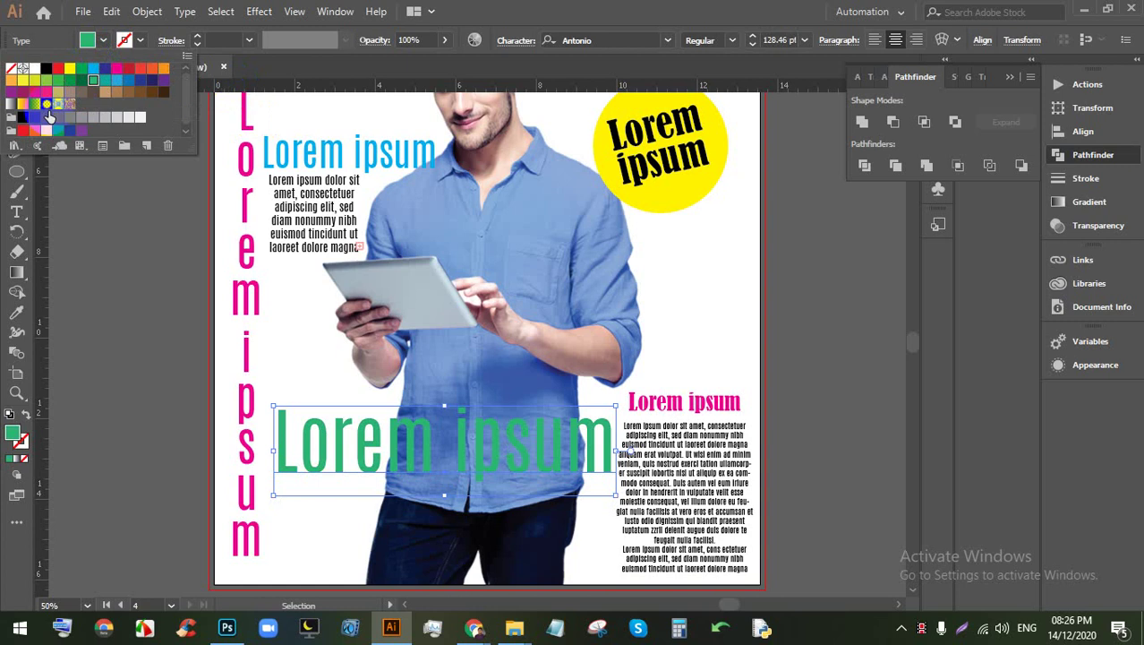
{"action": "left_click", "coordinate": [70, 119]}
{"action": "left_click", "coordinate": [104, 69]}
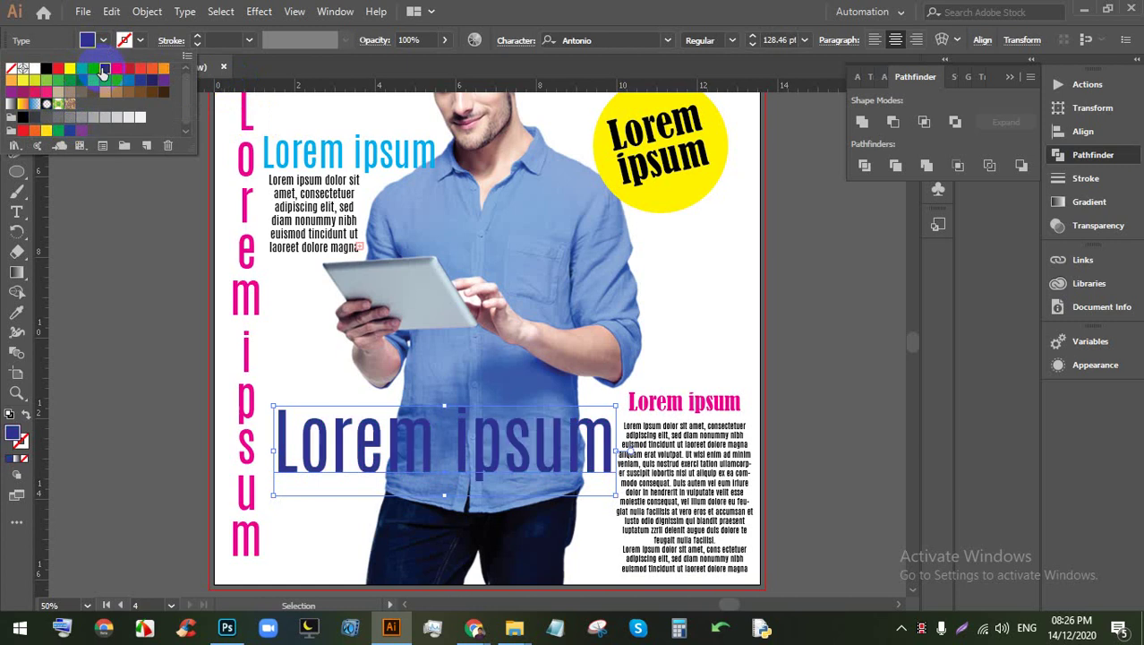
{"action": "left_click", "coordinate": [94, 68]}
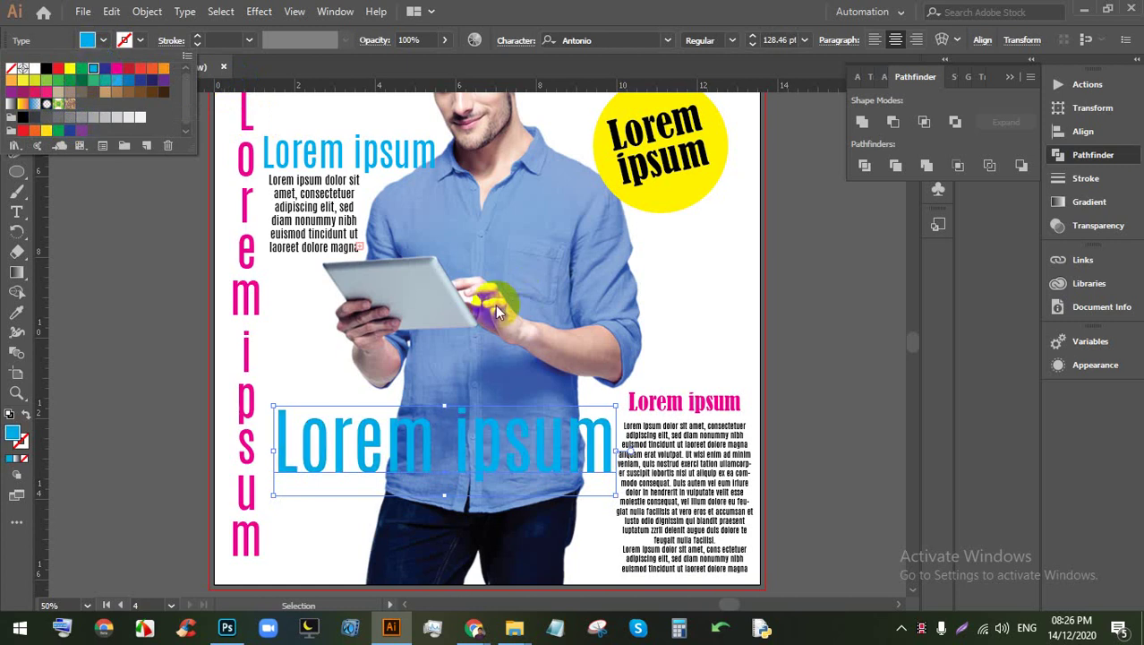
{"action": "left_click", "coordinate": [118, 70]}
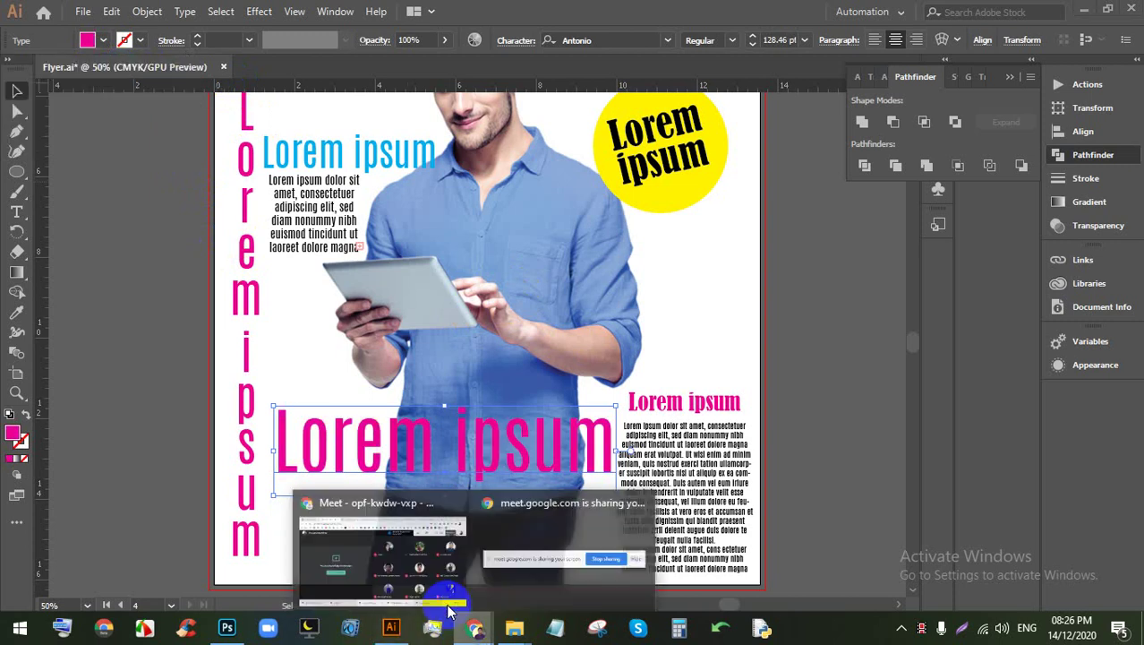
{"action": "left_click", "coordinate": [537, 537]}
Step: Admit the waiting participant in Google Meet and return to the Illustrator flyer
{"action": "left_click", "coordinate": [752, 190]}
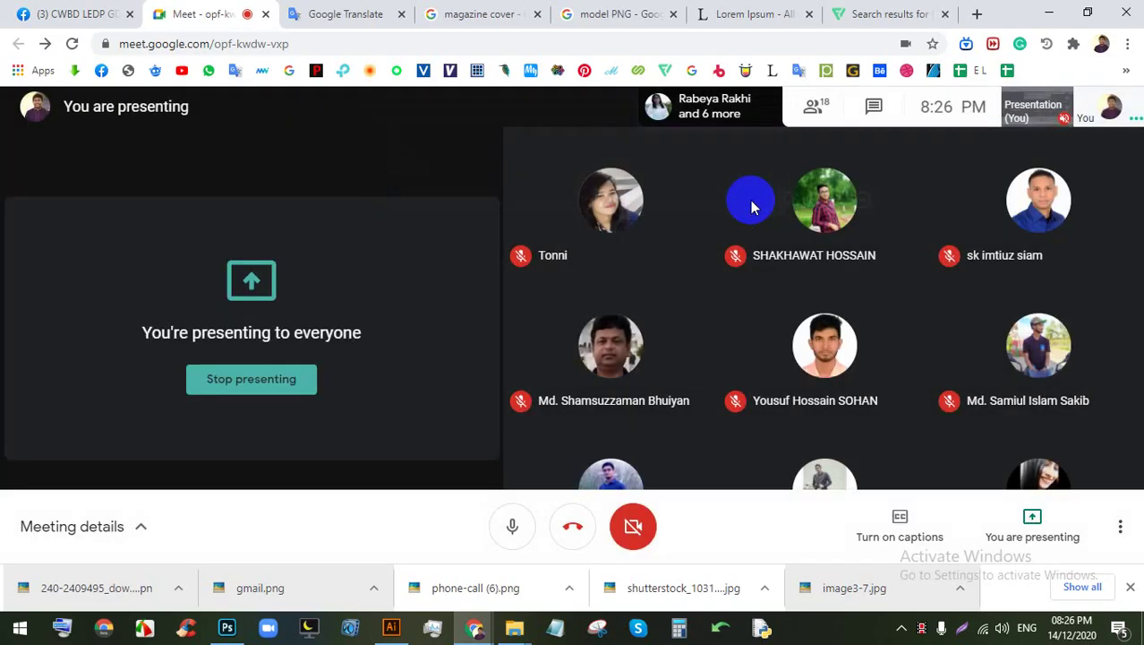
{"action": "left_click", "coordinate": [228, 628]}
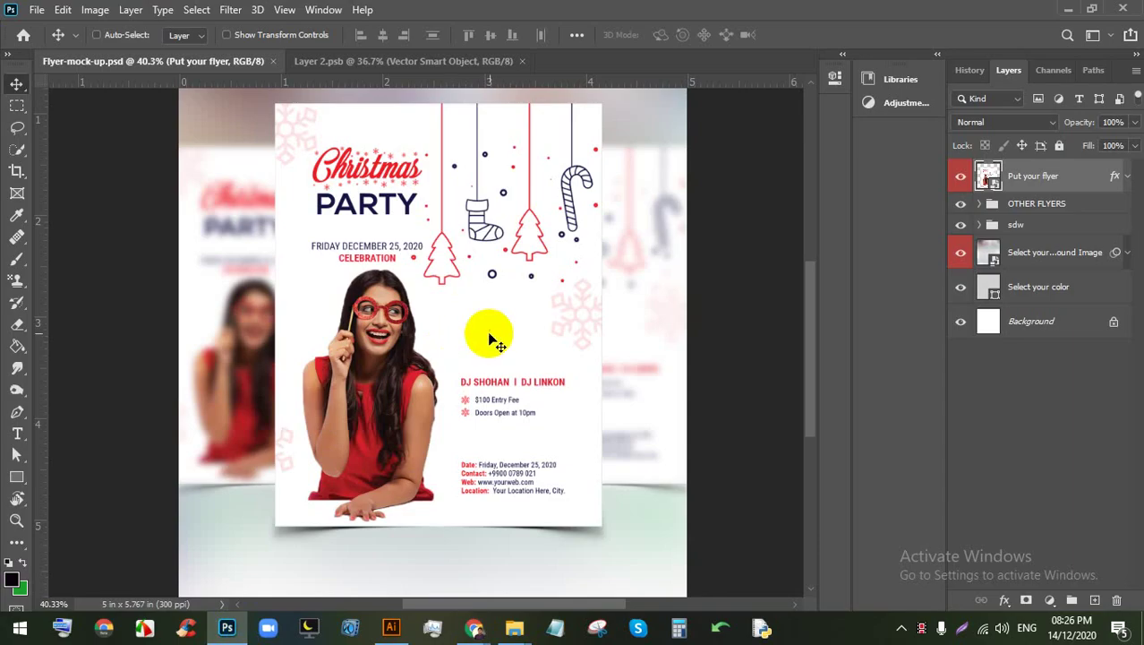
{"action": "left_click", "coordinate": [395, 619]}
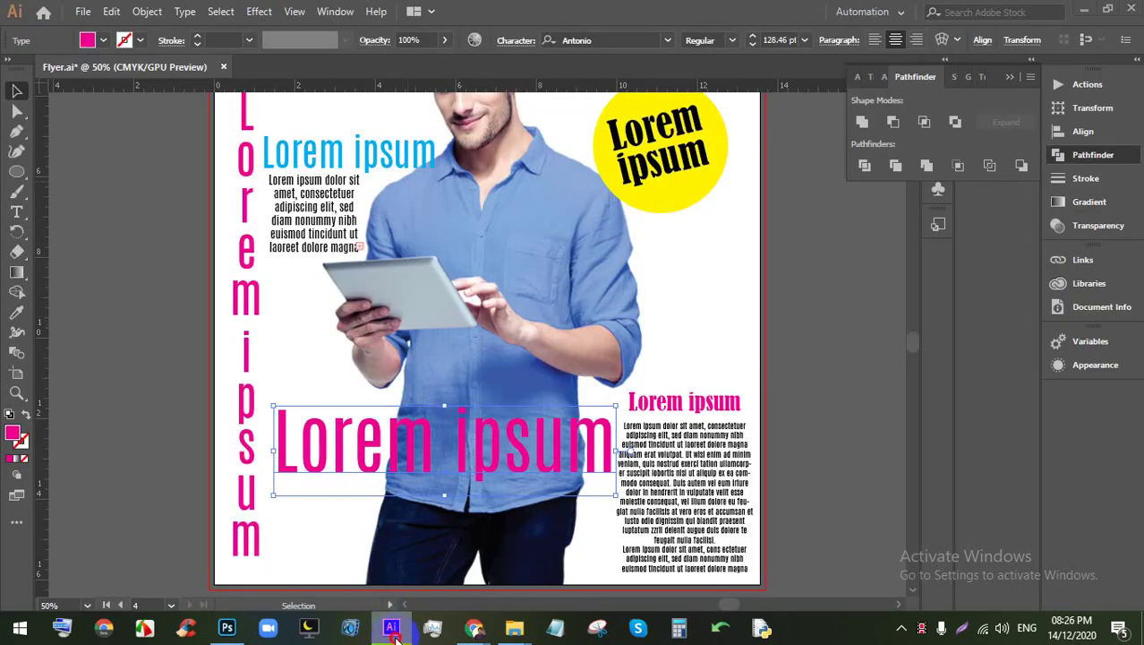
{"action": "left_click", "coordinate": [395, 622]}
{"action": "left_click", "coordinate": [390, 622]}
{"action": "scroll", "coordinate": [447, 383], "scroll_direction": "up", "scroll_amount": 2}
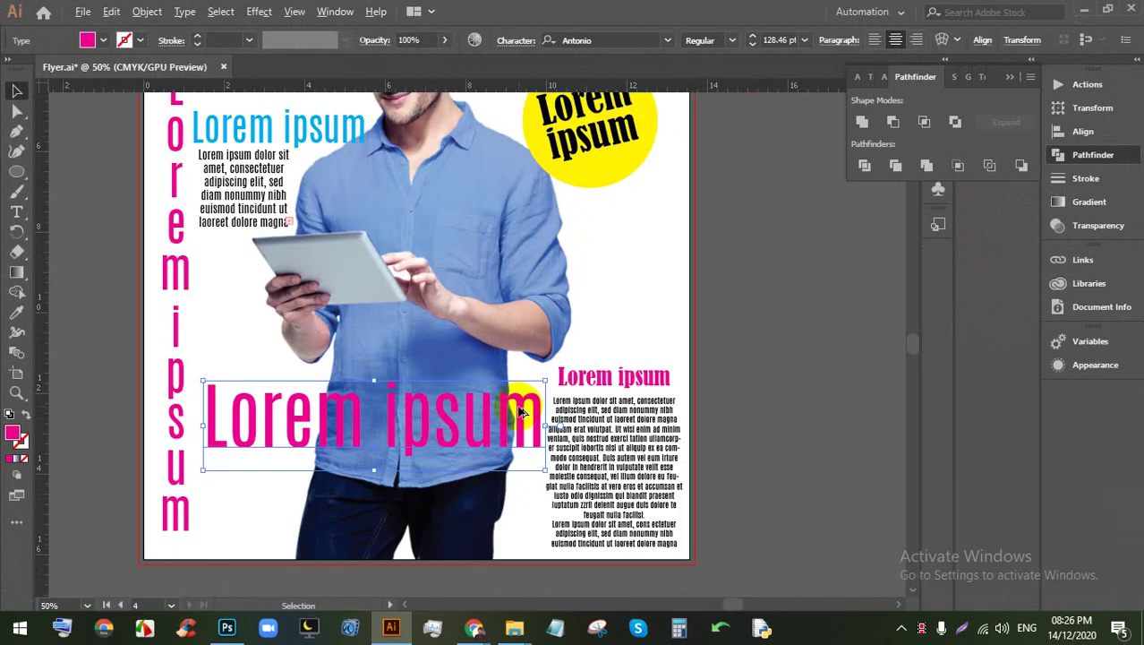
{"action": "scroll", "coordinate": [654, 430], "scroll_direction": "down", "scroll_amount": 1}
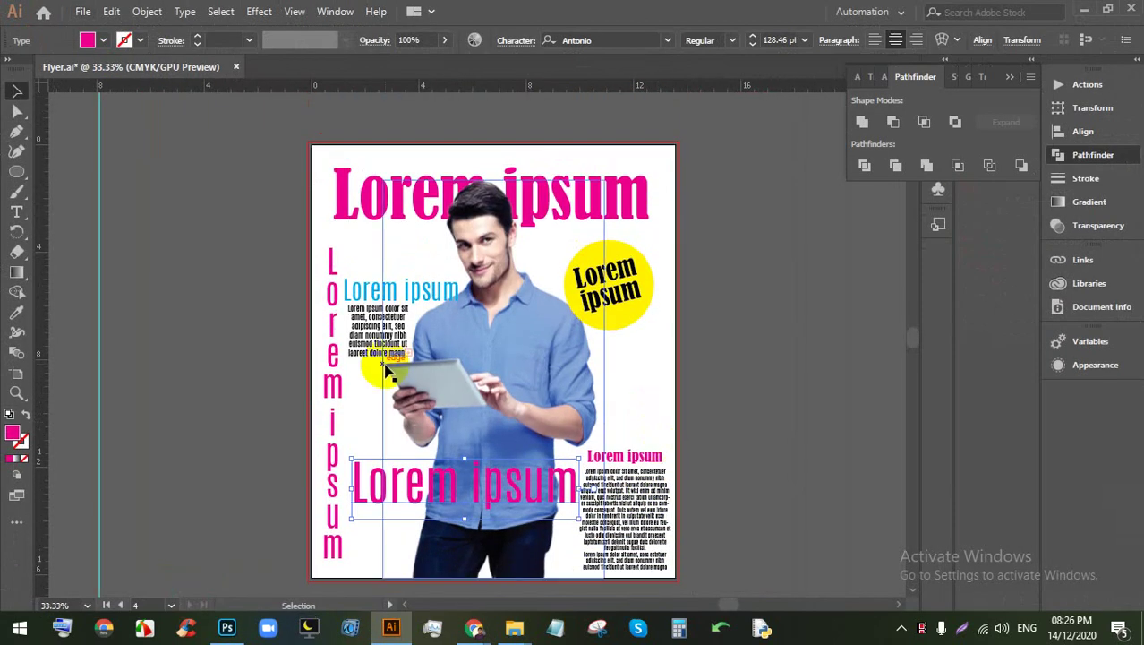
{"action": "scroll", "coordinate": [384, 361], "scroll_direction": "up", "scroll_amount": 1}
Step: Delete the vertical 'Lorem ipsum' column from the flyer's left side
{"action": "left_click", "coordinate": [361, 400]}
{"action": "key", "text": "Delete"}
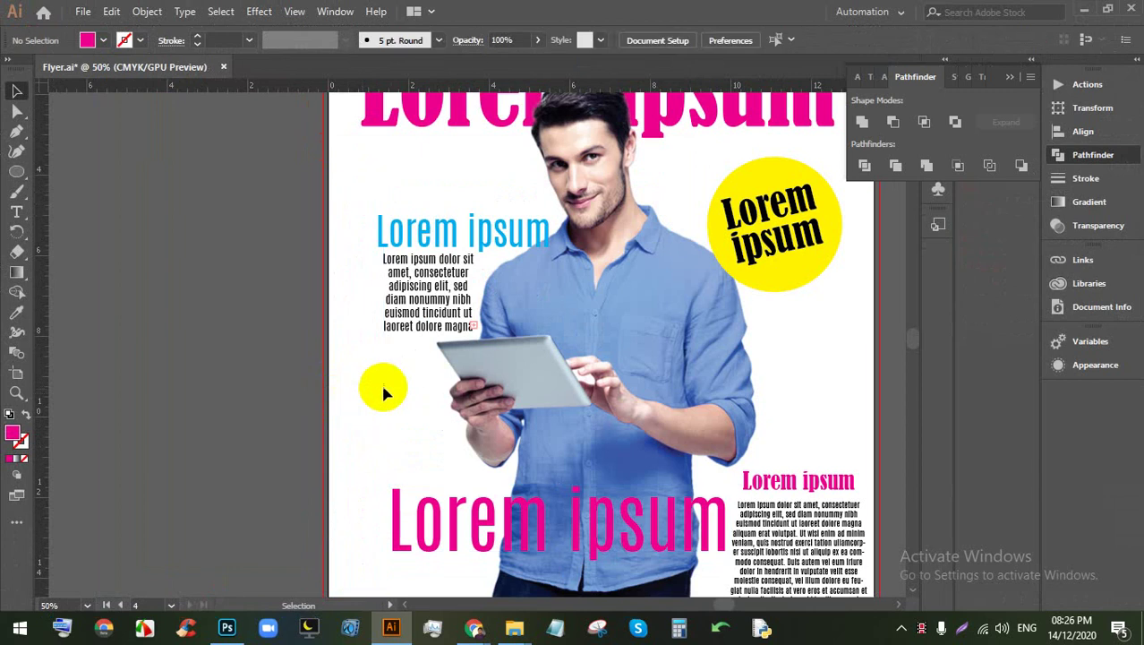
{"action": "scroll", "coordinate": [394, 394], "scroll_direction": "down", "scroll_amount": 1}
{"action": "scroll", "coordinate": [512, 495], "scroll_direction": "up", "scroll_amount": 1}
{"action": "scroll", "coordinate": [512, 509], "scroll_direction": "down", "scroll_amount": 1}
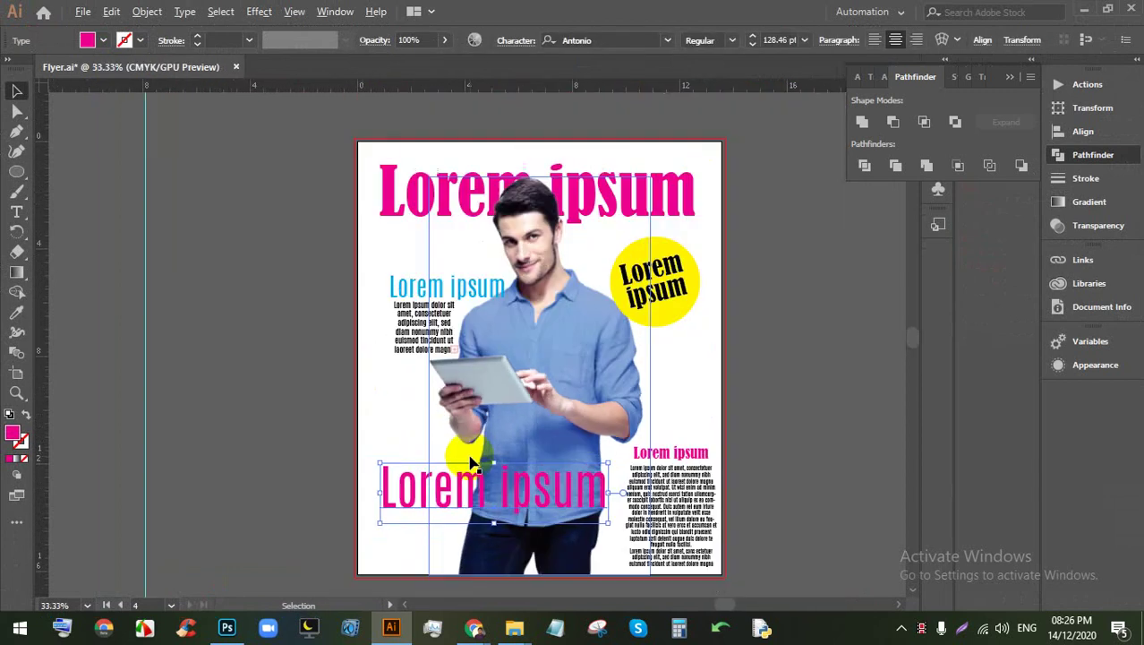
{"action": "scroll", "coordinate": [560, 466], "scroll_direction": "up", "scroll_amount": 1}
Step: Enlarge the magenta bottom headline to 138.56 pt and deselect it
{"action": "left_click_drag", "start_coordinate": [626, 449], "coordinate": [653, 445]}
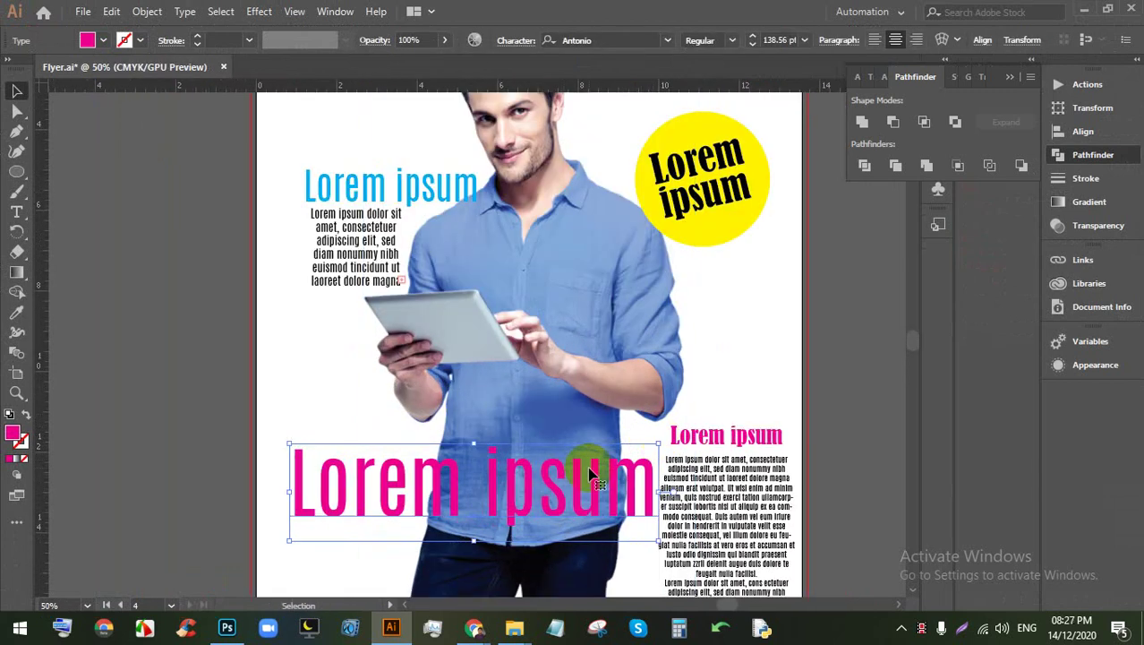
{"action": "scroll", "coordinate": [573, 456], "scroll_direction": "down", "scroll_amount": 1}
{"action": "scroll", "coordinate": [629, 445], "scroll_direction": "down", "scroll_amount": 1}
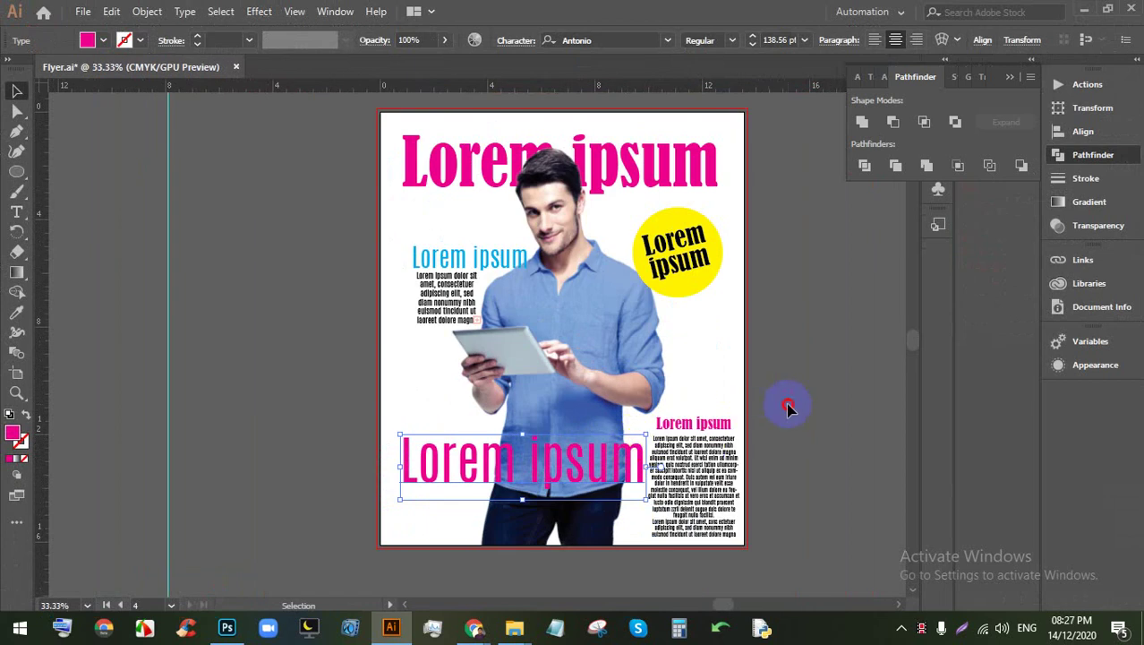
{"action": "left_click", "coordinate": [761, 399]}
{"action": "scroll", "coordinate": [728, 392], "scroll_direction": "right", "scroll_amount": 2}
{"action": "scroll", "coordinate": [553, 338], "scroll_direction": "down", "scroll_amount": 1}
{"action": "scroll", "coordinate": [553, 337], "scroll_direction": "up", "scroll_amount": 1}
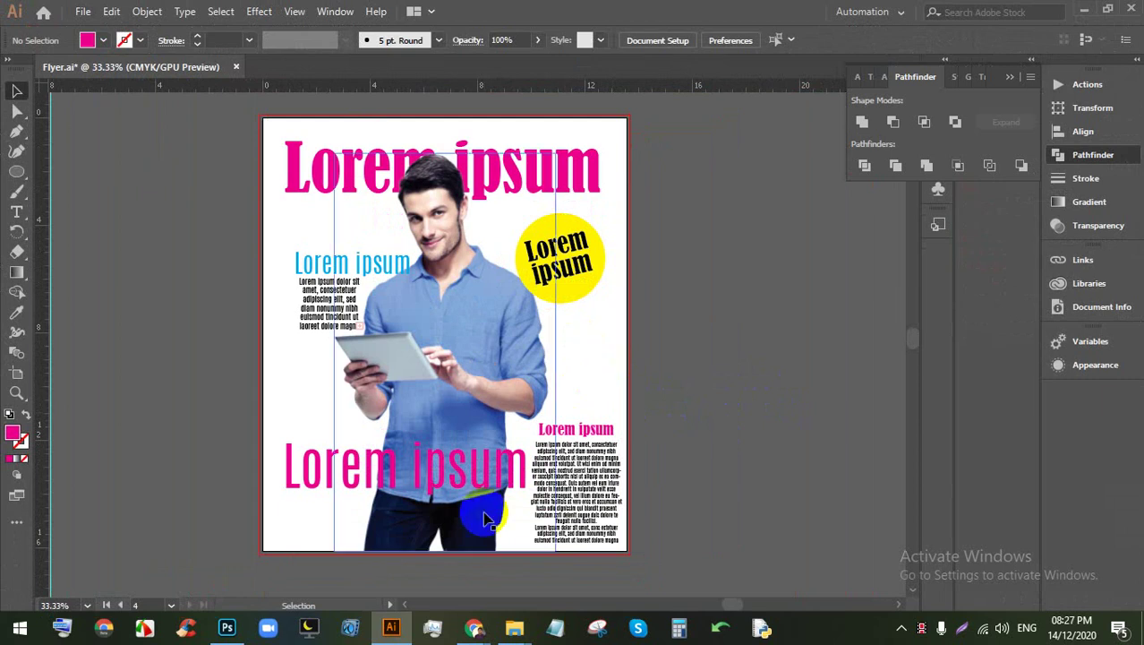
{"action": "mouse_move", "coordinate": [472, 616]}
{"action": "left_click", "coordinate": [401, 566]}
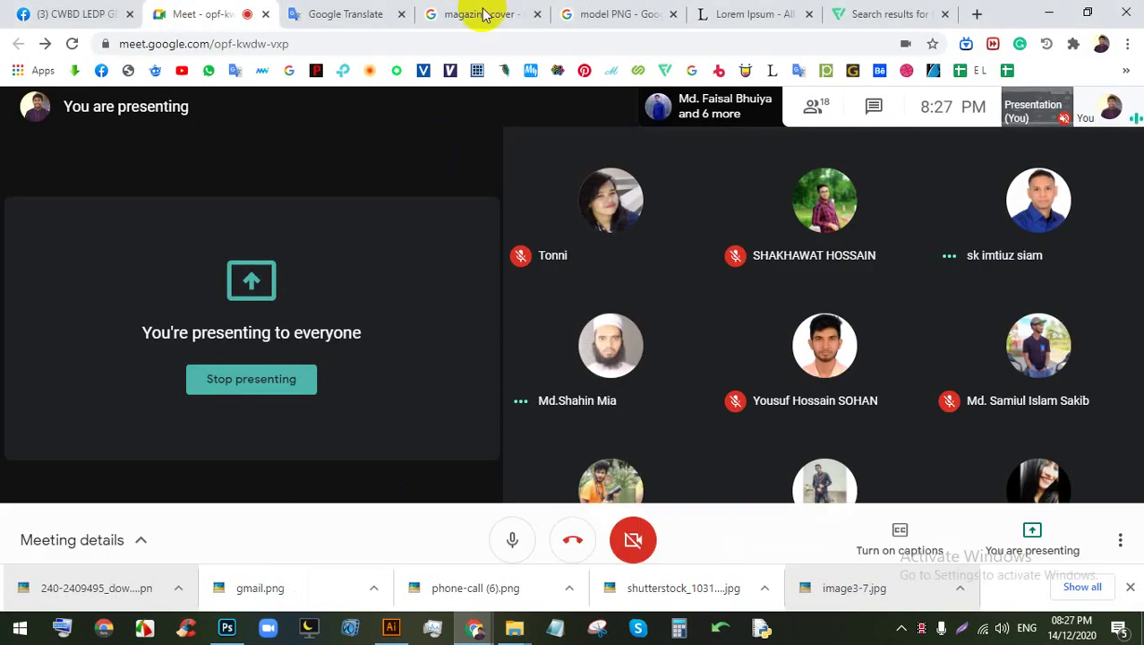
{"action": "left_click", "coordinate": [483, 13]}
{"action": "left_click", "coordinate": [374, 345]}
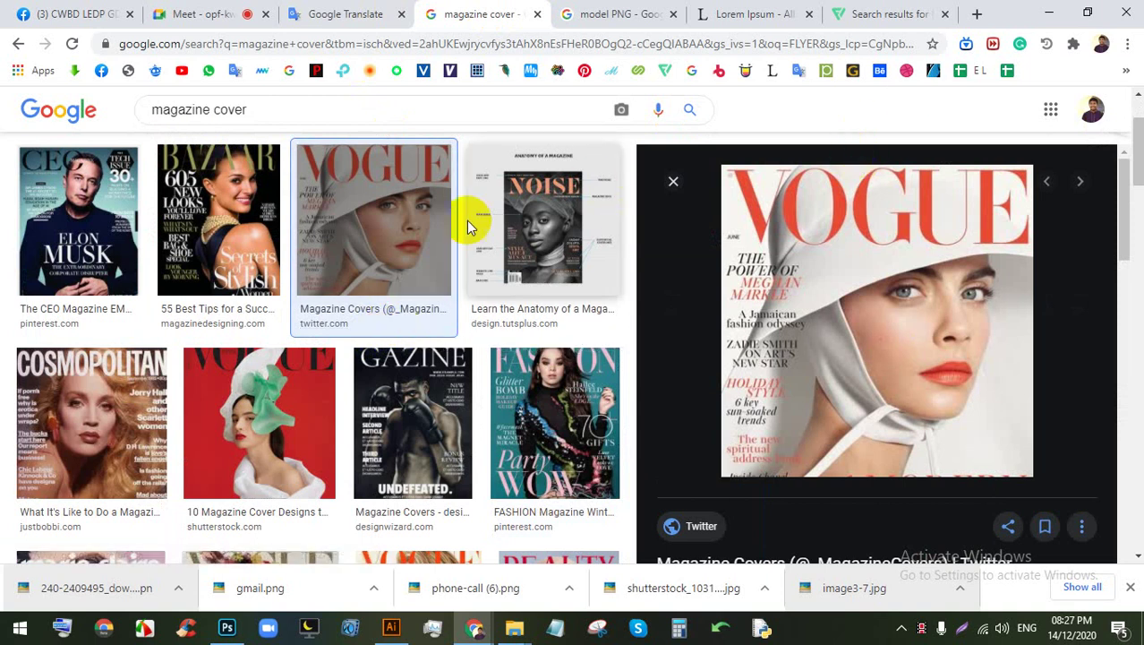
{"action": "left_click", "coordinate": [85, 240]}
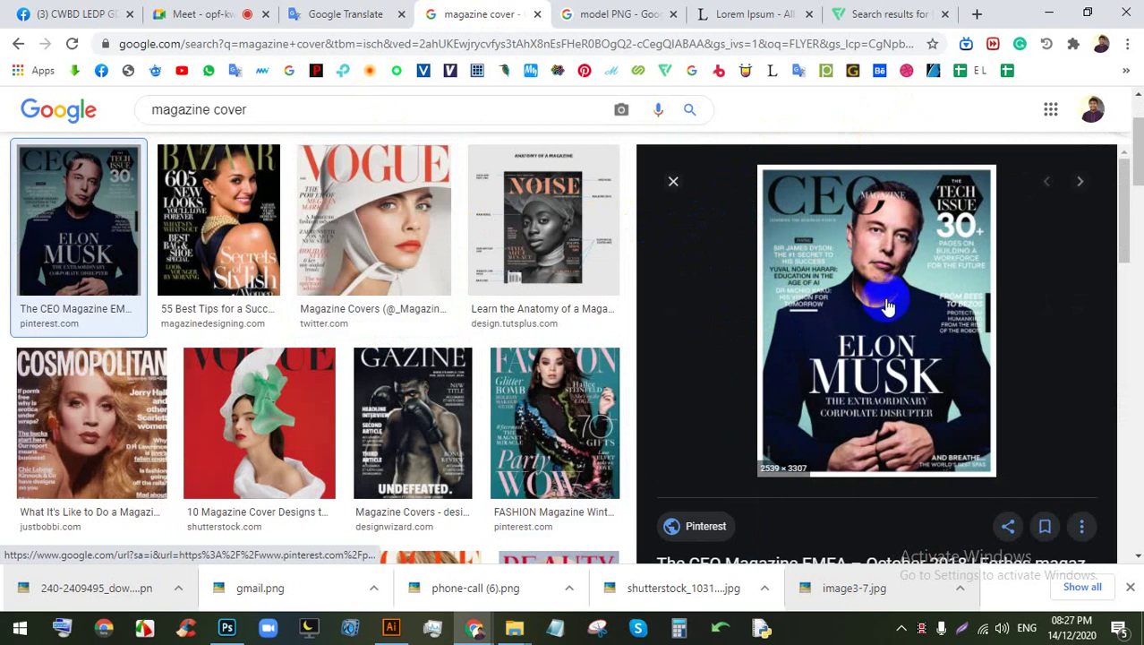
{"action": "left_click", "coordinate": [545, 383]}
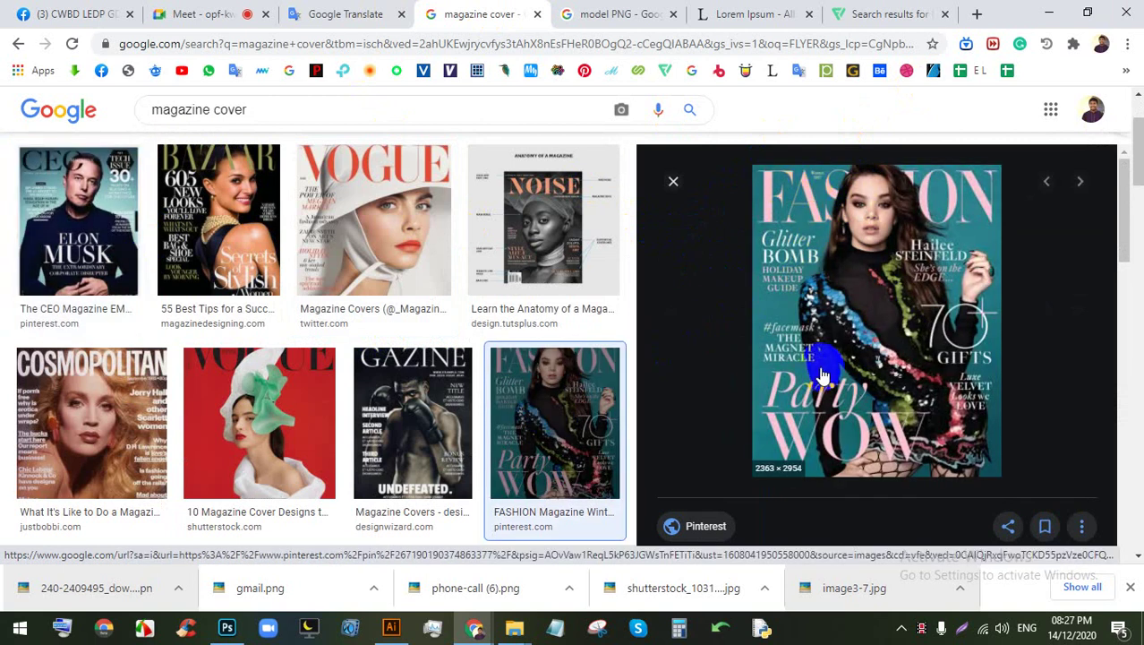
{"action": "left_click", "coordinate": [264, 292]}
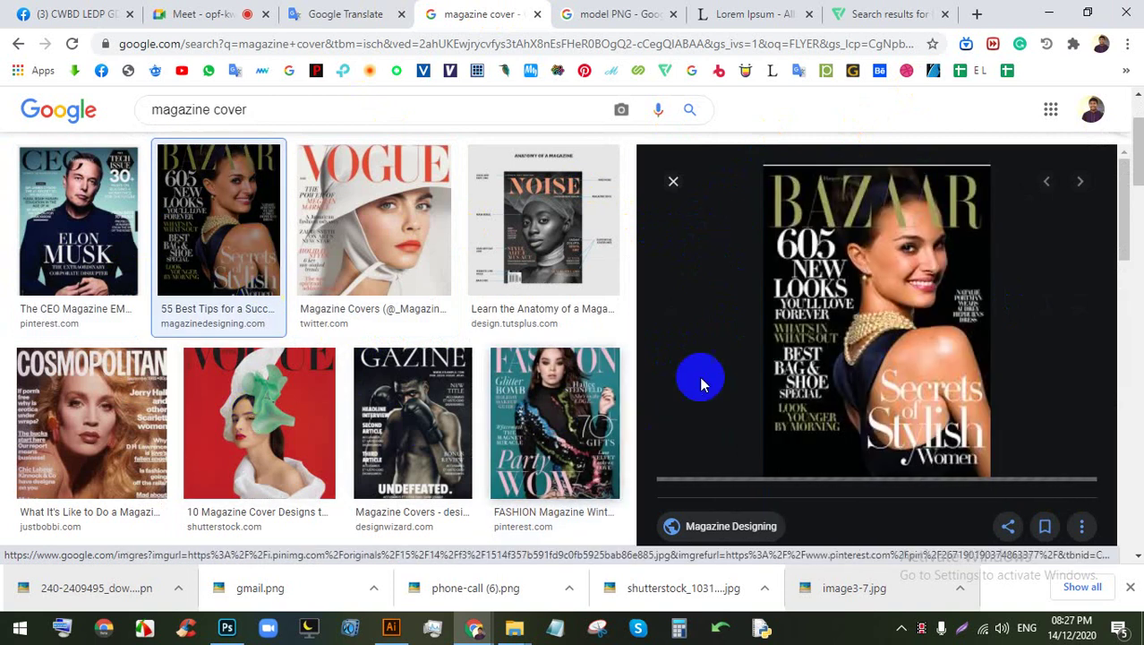
{"action": "left_click", "coordinate": [535, 458]}
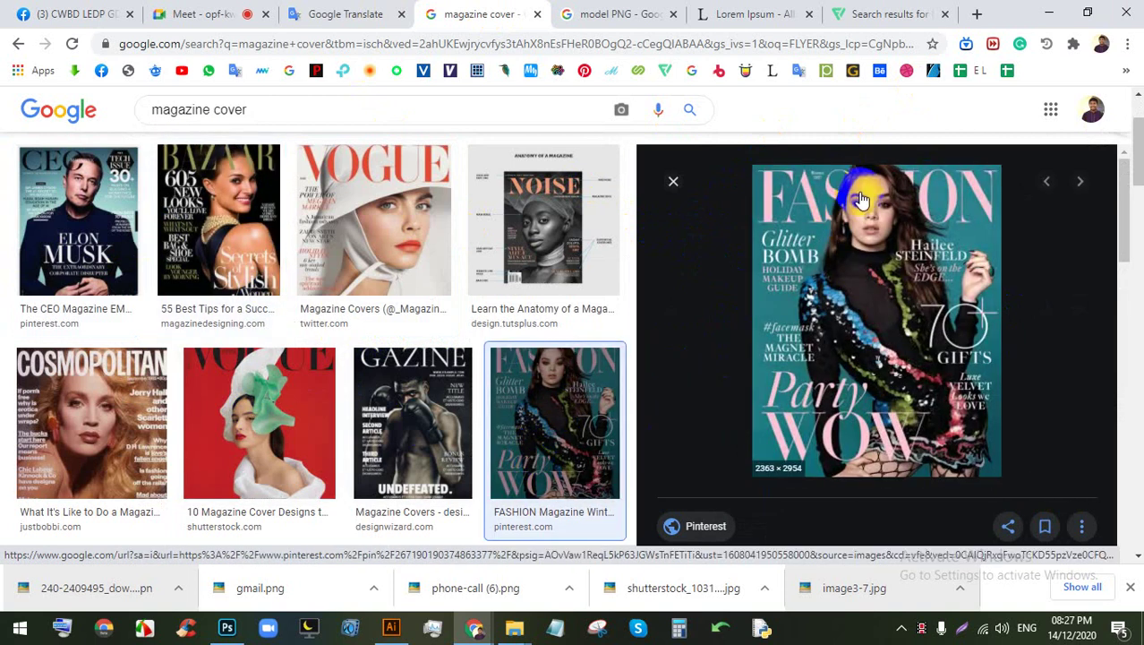
{"action": "left_click", "coordinate": [226, 628]}
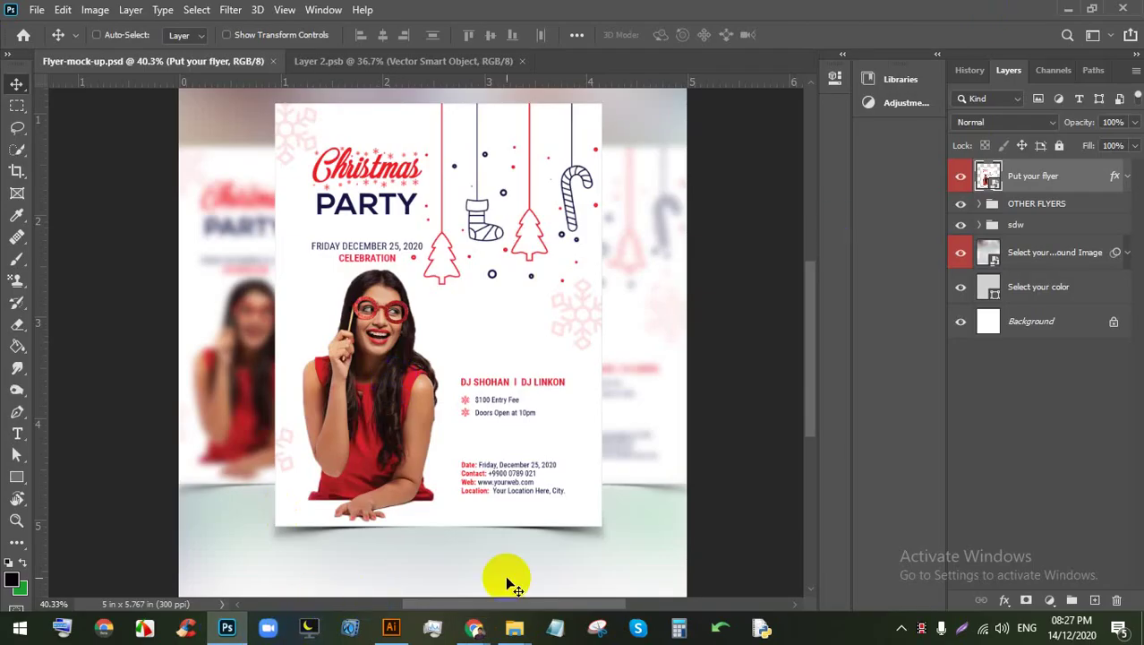
{"action": "left_click", "coordinate": [391, 627]}
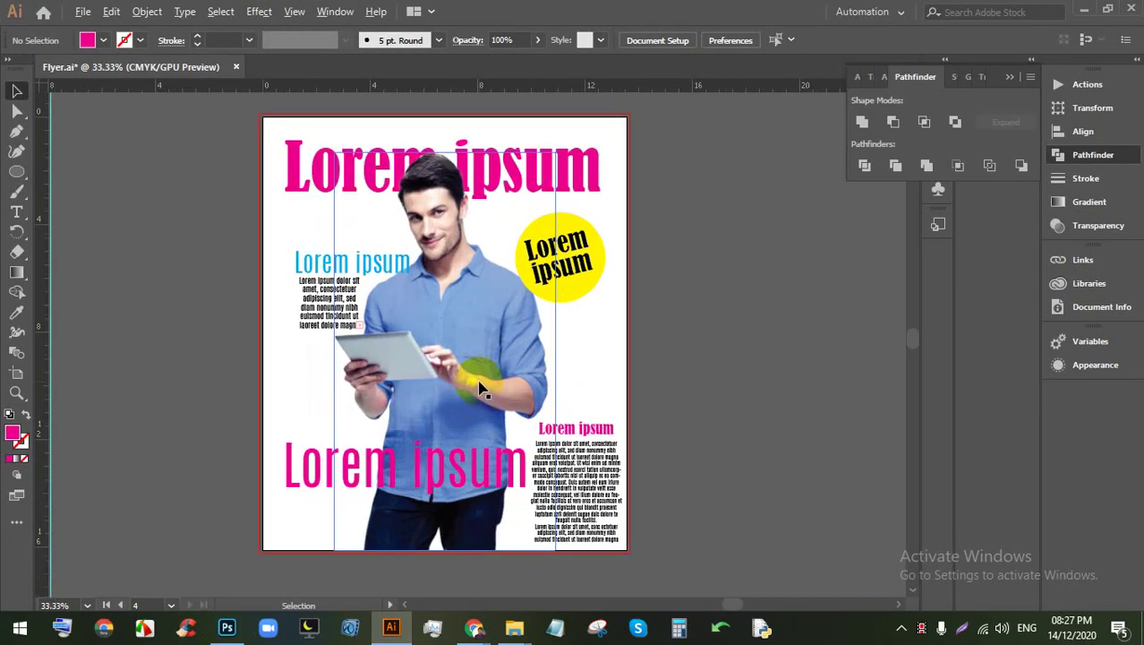
Step: Draw a blue-filled rectangle covering the whole flyer artboard
{"action": "left_click", "coordinate": [16, 174]}
{"action": "left_click", "coordinate": [81, 168]}
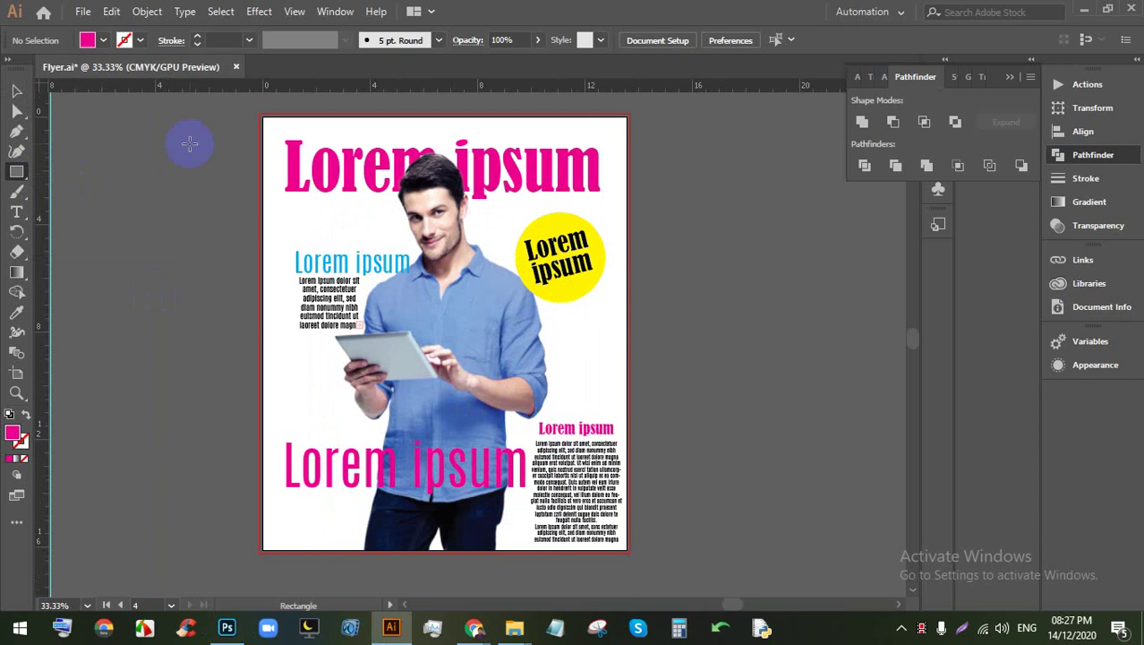
{"action": "left_click_drag", "start_coordinate": [260, 115], "coordinate": [629, 551]}
{"action": "left_click", "coordinate": [106, 40]}
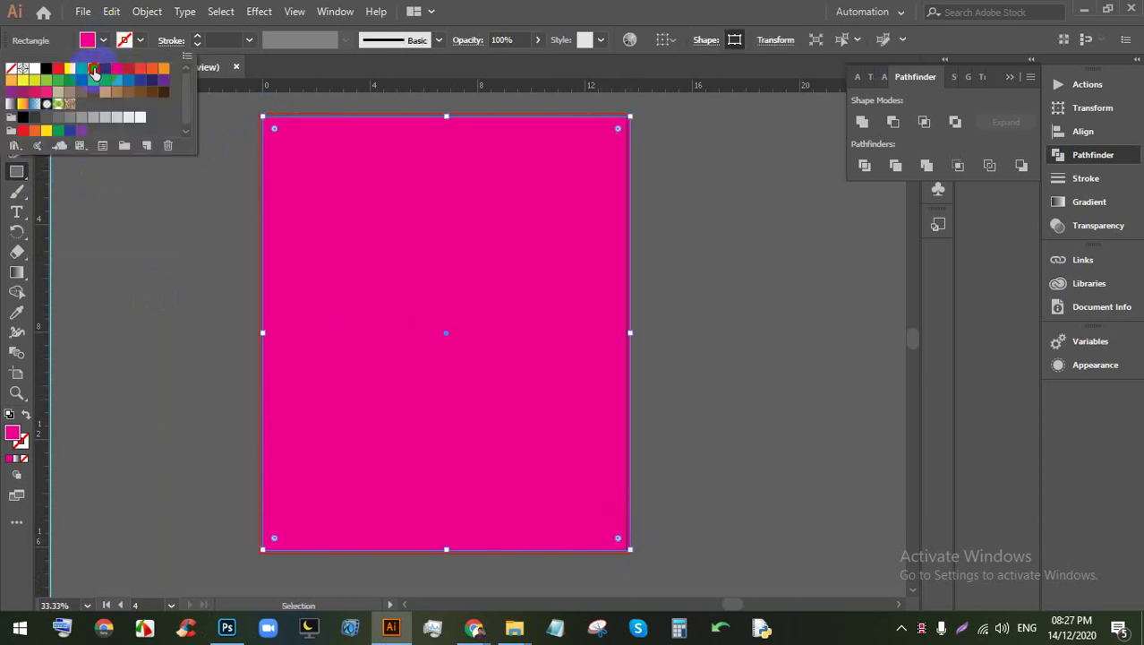
{"action": "left_click", "coordinate": [94, 69]}
{"action": "left_click", "coordinate": [628, 8]}
{"action": "left_click", "coordinate": [17, 89]}
Step: Send the blue rectangle behind all the flyer artwork
{"action": "left_click", "coordinate": [743, 240]}
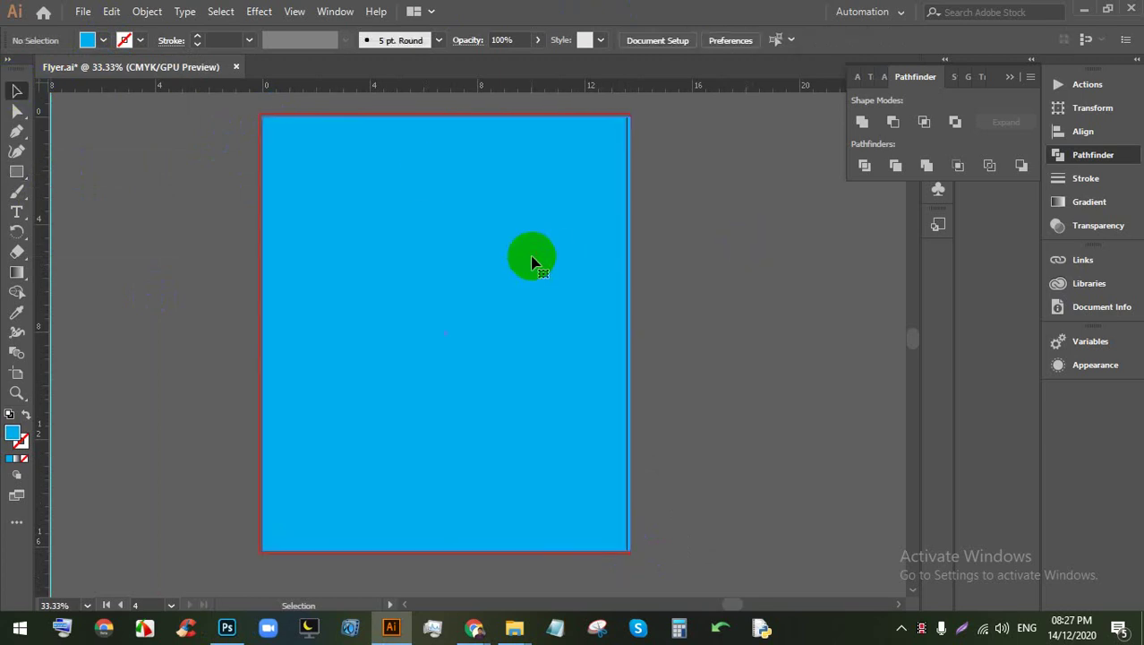
{"action": "left_click", "coordinate": [531, 261]}
{"action": "key", "text": "ctrl+shift+bracketleft"}
{"action": "key", "text": "ctrl+plus"}
{"action": "key", "text": "ctrl+minus"}
{"action": "key", "text": "ctrl+minus"}
{"action": "key", "text": "ctrl+minus"}
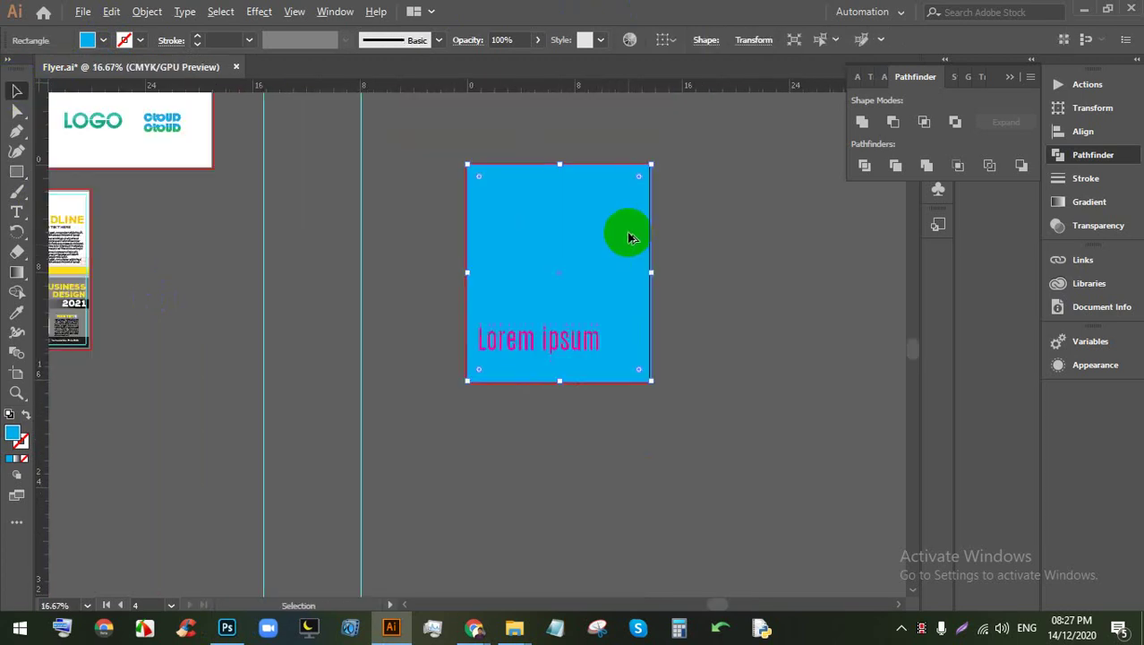
{"action": "left_click", "coordinate": [713, 275]}
{"action": "left_click", "coordinate": [595, 270]}
{"action": "key", "text": "a"}
{"action": "left_click", "coordinate": [599, 281]}
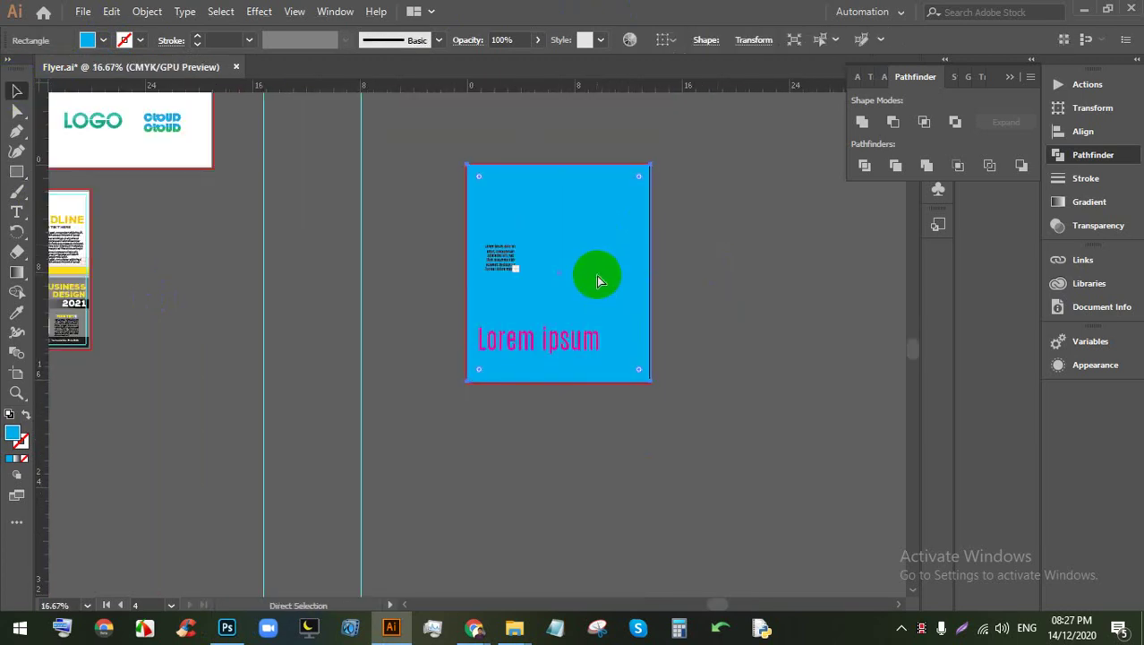
{"action": "key", "text": "ctrl+shift+bracketleft"}
{"action": "key", "text": "v"}
{"action": "key", "text": "ctrl+plus"}
{"action": "key", "text": "ctrl+plus"}
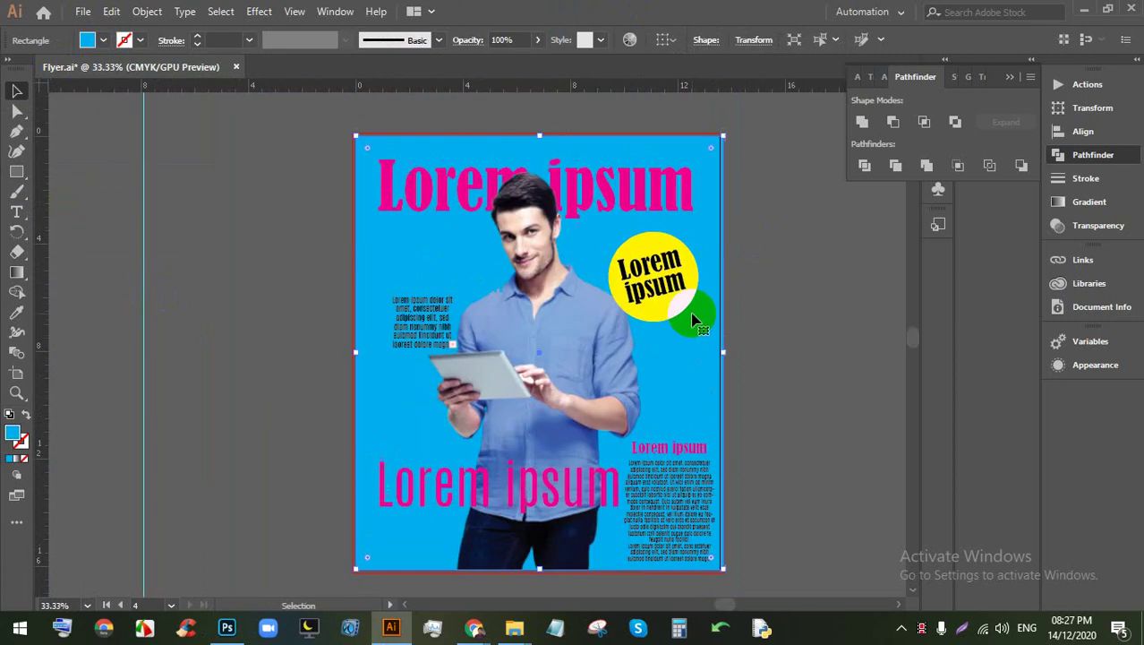
Step: Recolour the background rectangle to pale cyan #91f2e9 via the Color Picker
{"action": "left_click", "coordinate": [101, 43]}
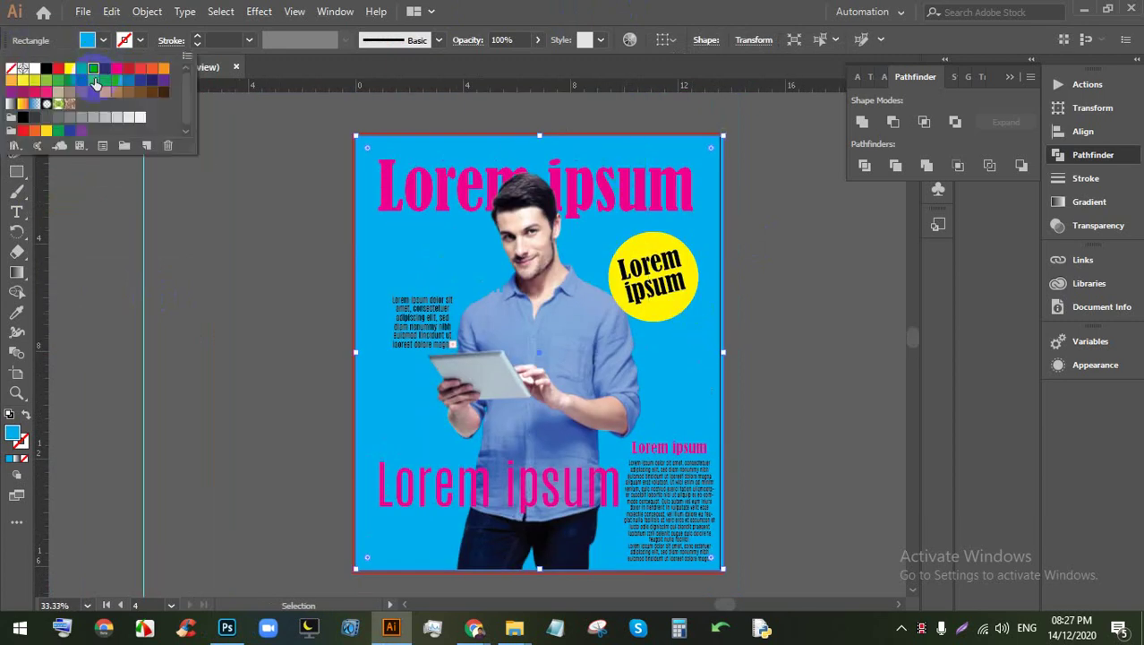
{"action": "left_click", "coordinate": [107, 84]}
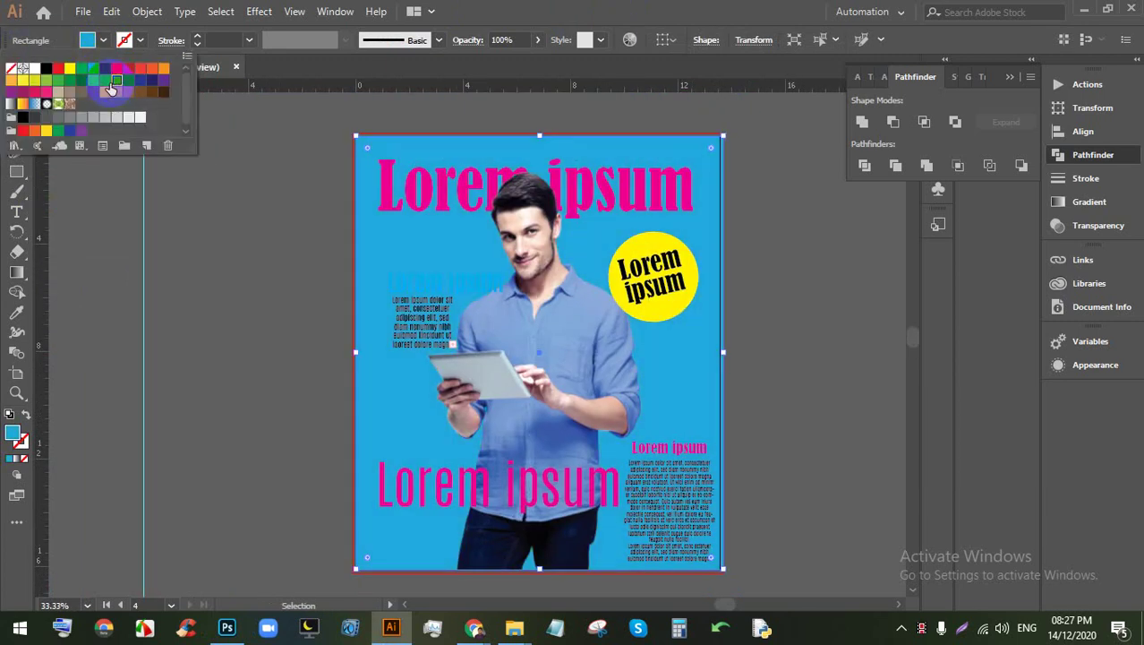
{"action": "left_click", "coordinate": [106, 81]}
{"action": "left_click", "coordinate": [427, 7]}
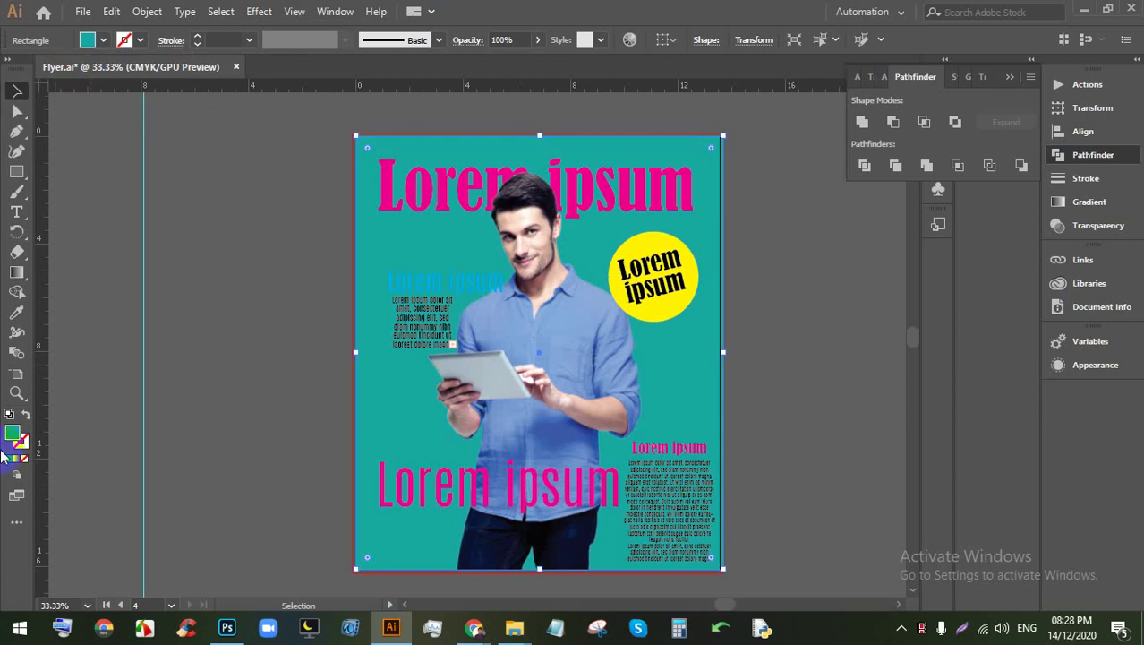
{"action": "double_click", "coordinate": [19, 441]}
{"action": "left_click", "coordinate": [724, 139]}
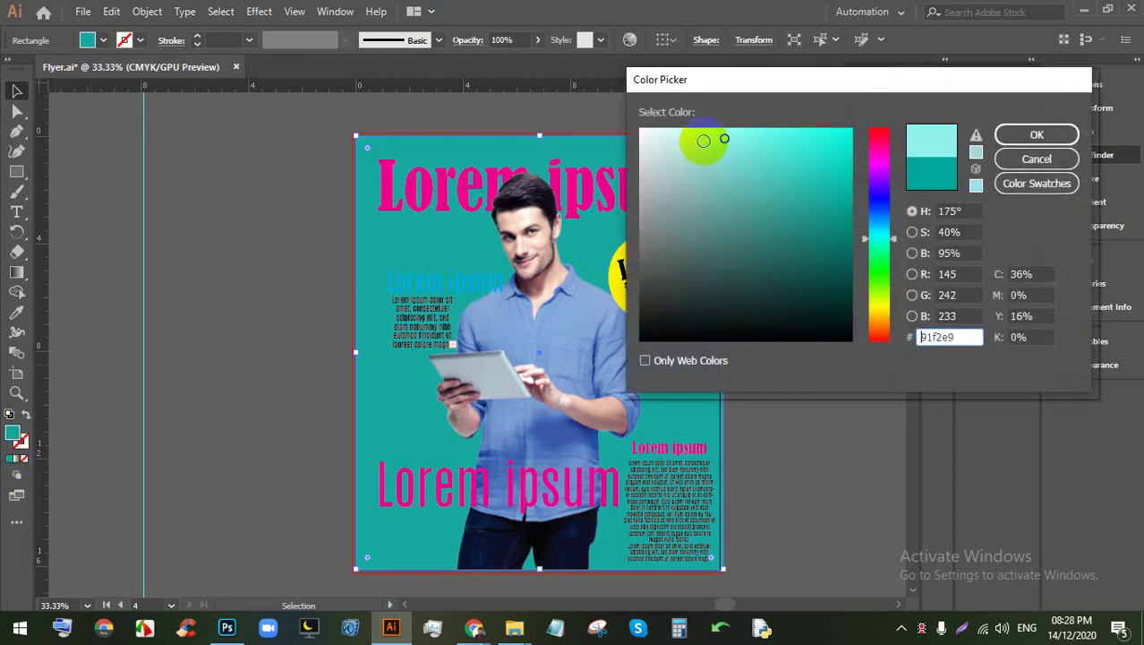
{"action": "left_click_drag", "start_coordinate": [697, 141], "coordinate": [678, 135]}
{"action": "left_click", "coordinate": [1020, 135]}
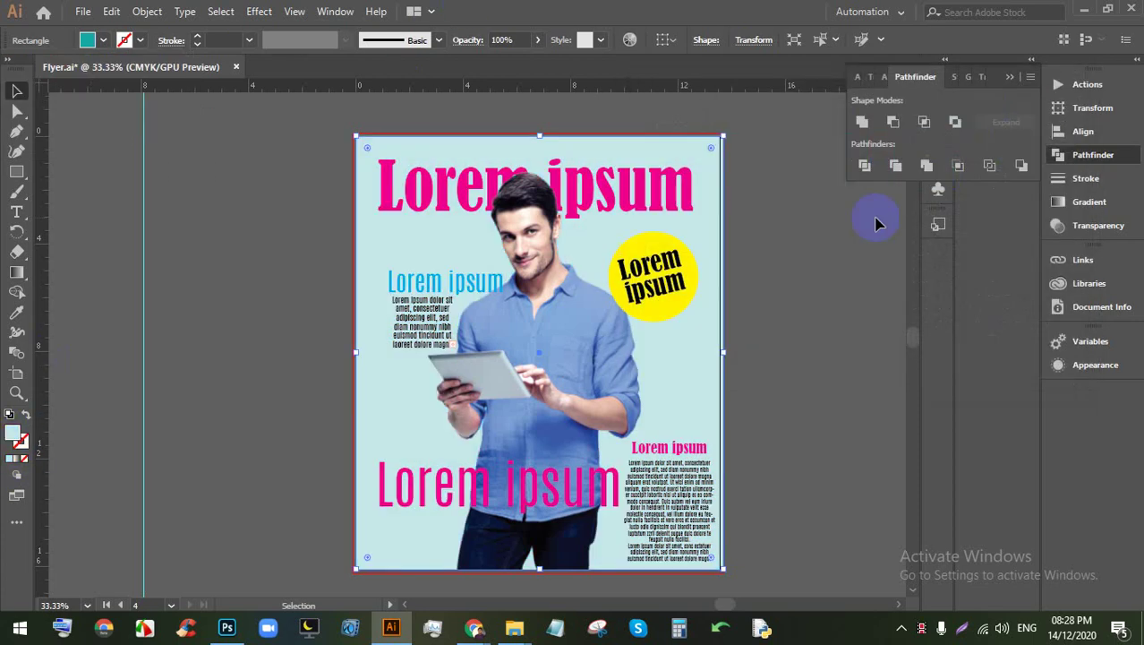
{"action": "scroll", "coordinate": [758, 320], "scroll_direction": "up", "scroll_amount": 2}
{"action": "left_click_drag", "start_coordinate": [759, 319], "coordinate": [646, 345]}
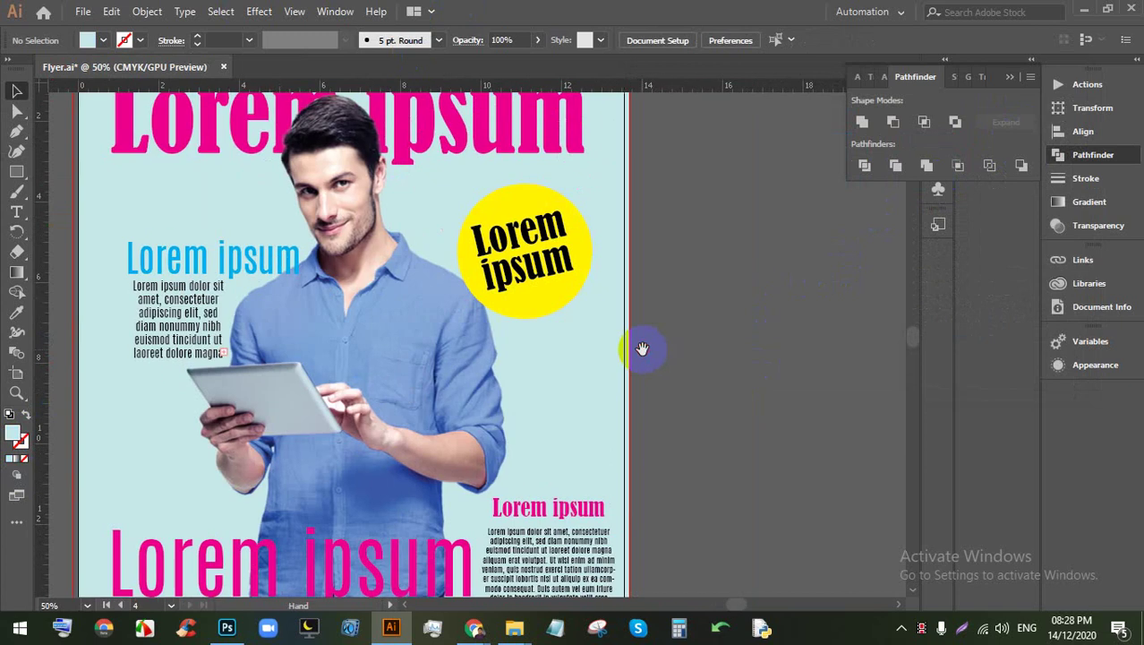
{"action": "scroll", "coordinate": [647, 345], "scroll_direction": "down", "scroll_amount": 2}
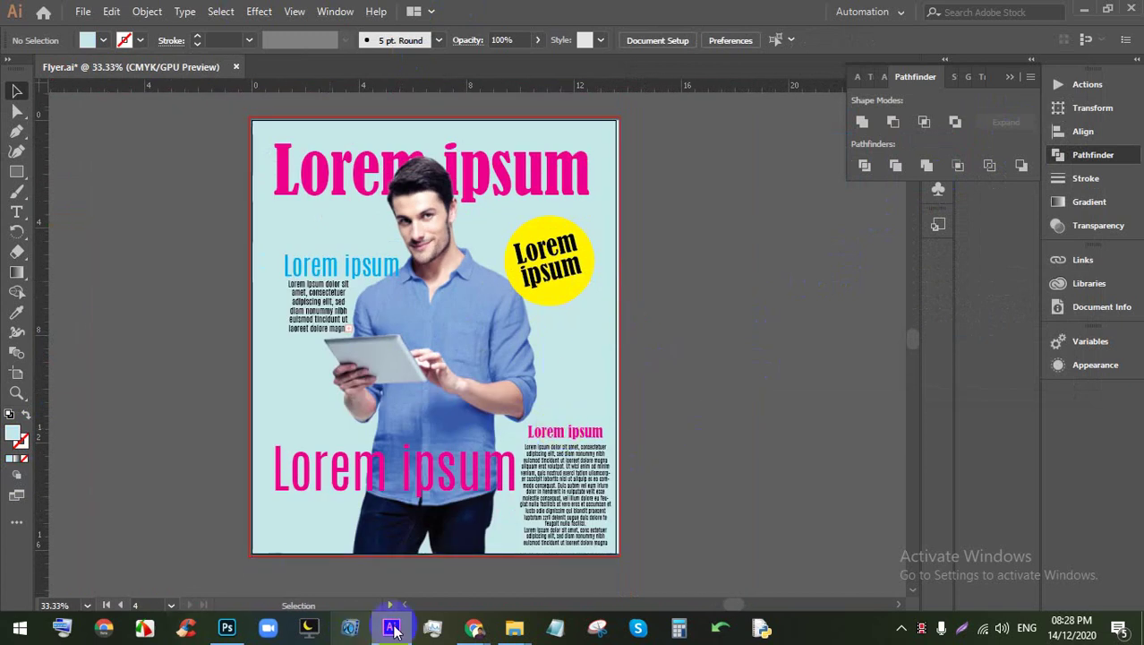
Step: Browse the magazine cover image results, previewing the Esquire and Hollywood covers
{"action": "mouse_move", "coordinate": [470, 628]}
{"action": "left_click", "coordinate": [410, 586]}
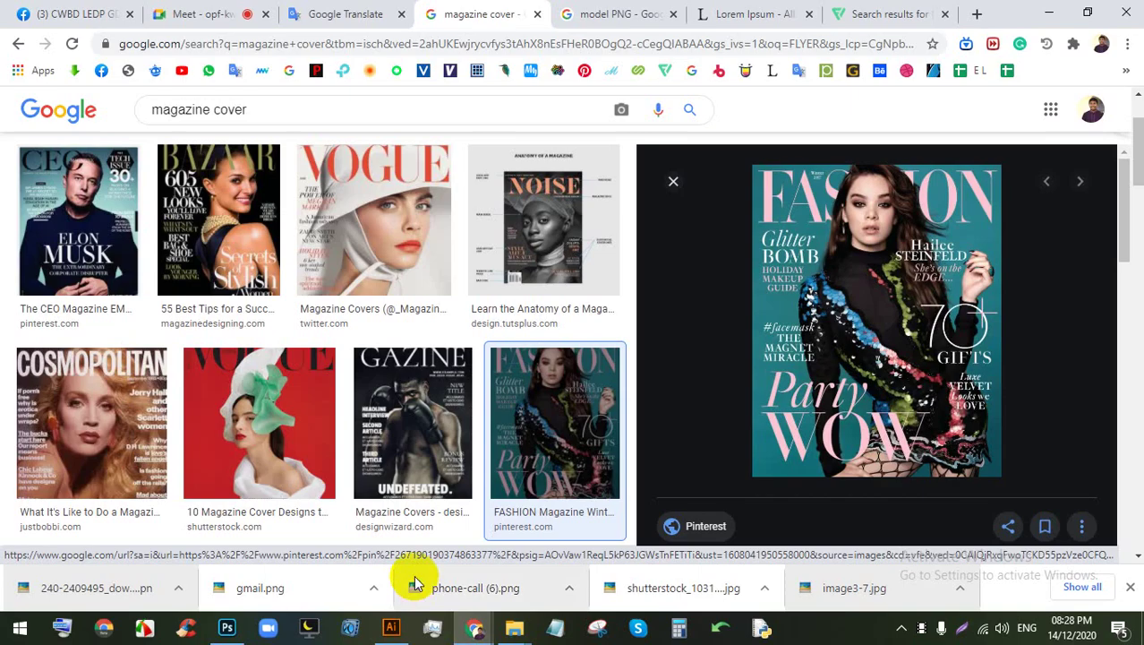
{"action": "left_click", "coordinate": [523, 409]}
{"action": "scroll", "coordinate": [528, 407], "scroll_direction": "down", "scroll_amount": 5}
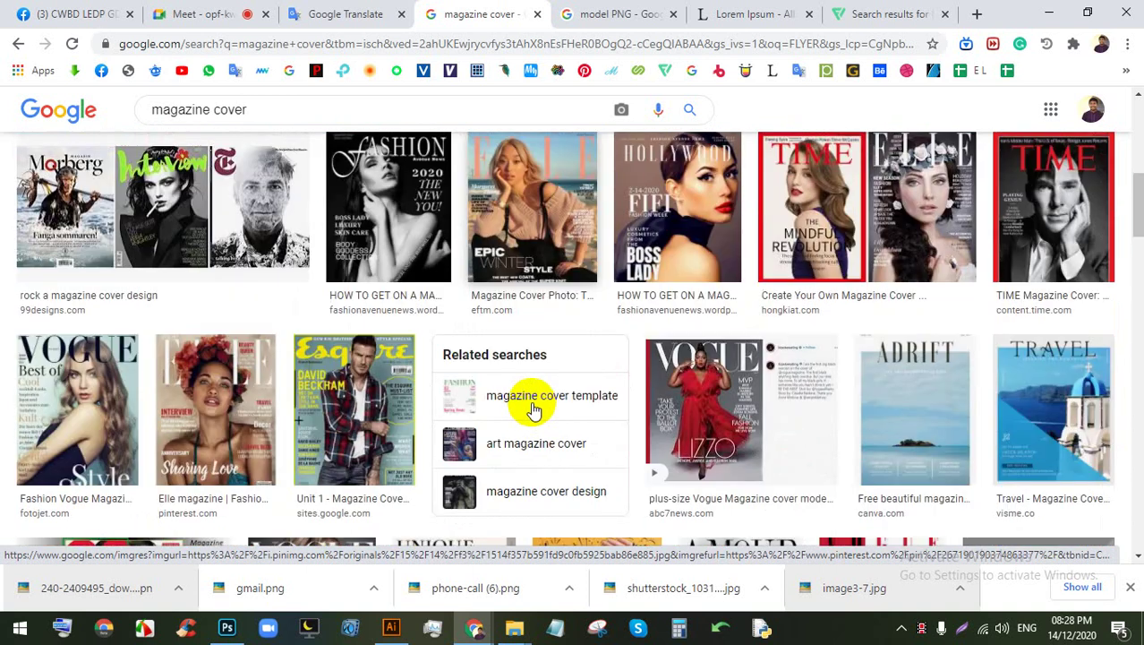
{"action": "left_click", "coordinate": [353, 407]}
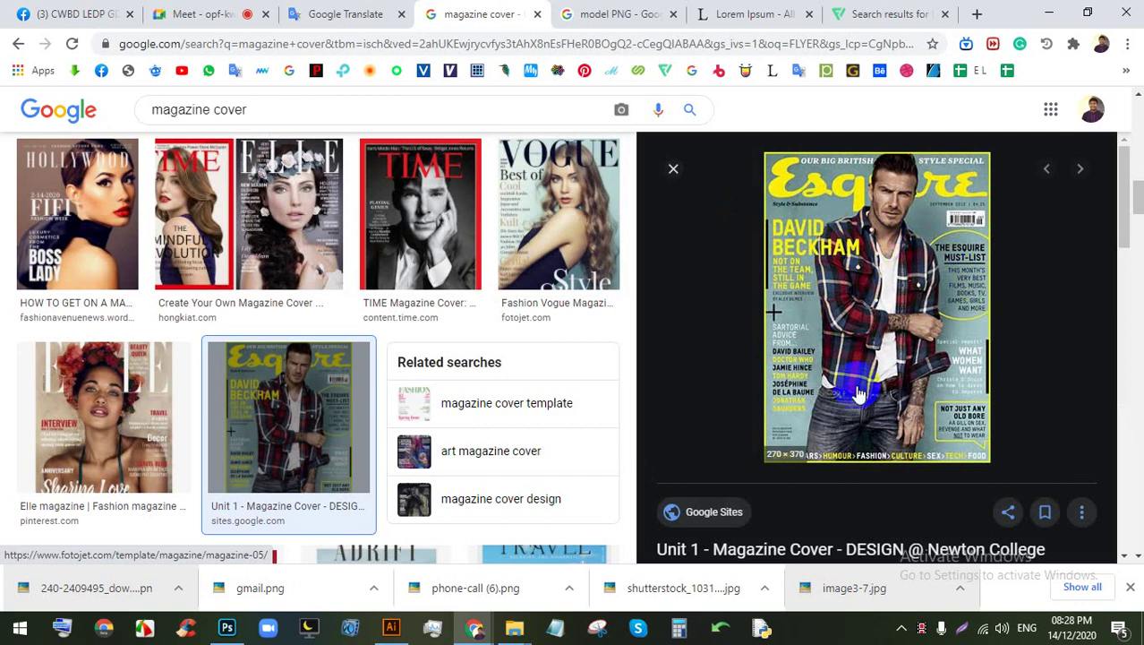
{"action": "left_click", "coordinate": [77, 215]}
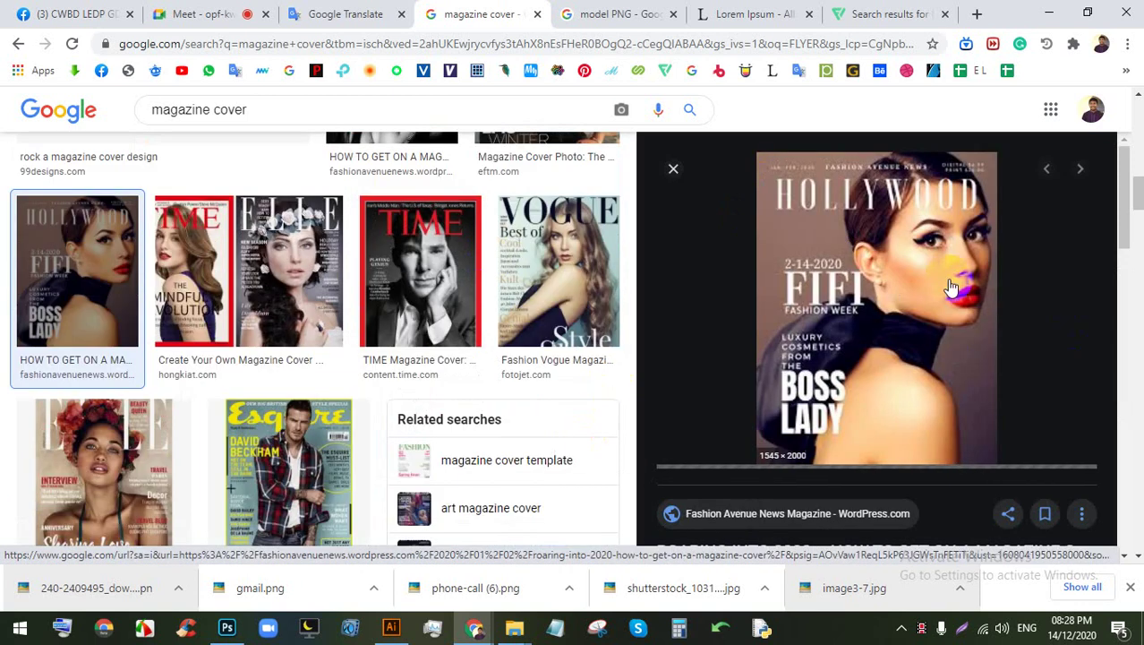
{"action": "scroll", "coordinate": [833, 278], "scroll_direction": "down", "scroll_amount": 4}
{"action": "scroll", "coordinate": [795, 383], "scroll_direction": "down", "scroll_amount": 6}
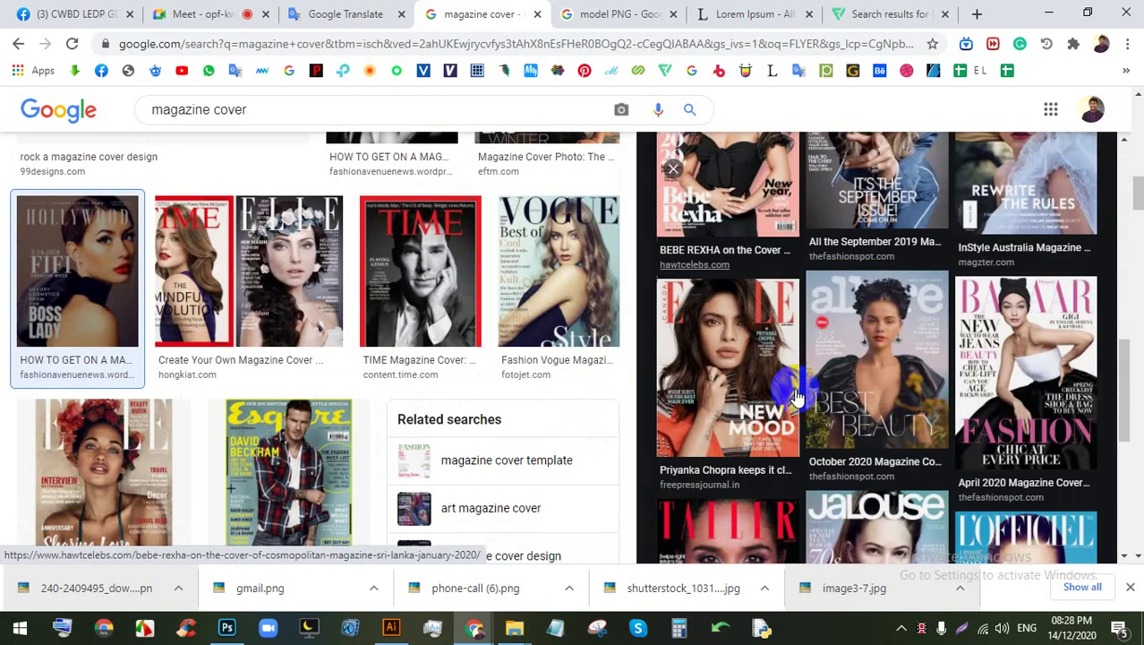
{"action": "scroll", "coordinate": [794, 366], "scroll_direction": "down", "scroll_amount": 4}
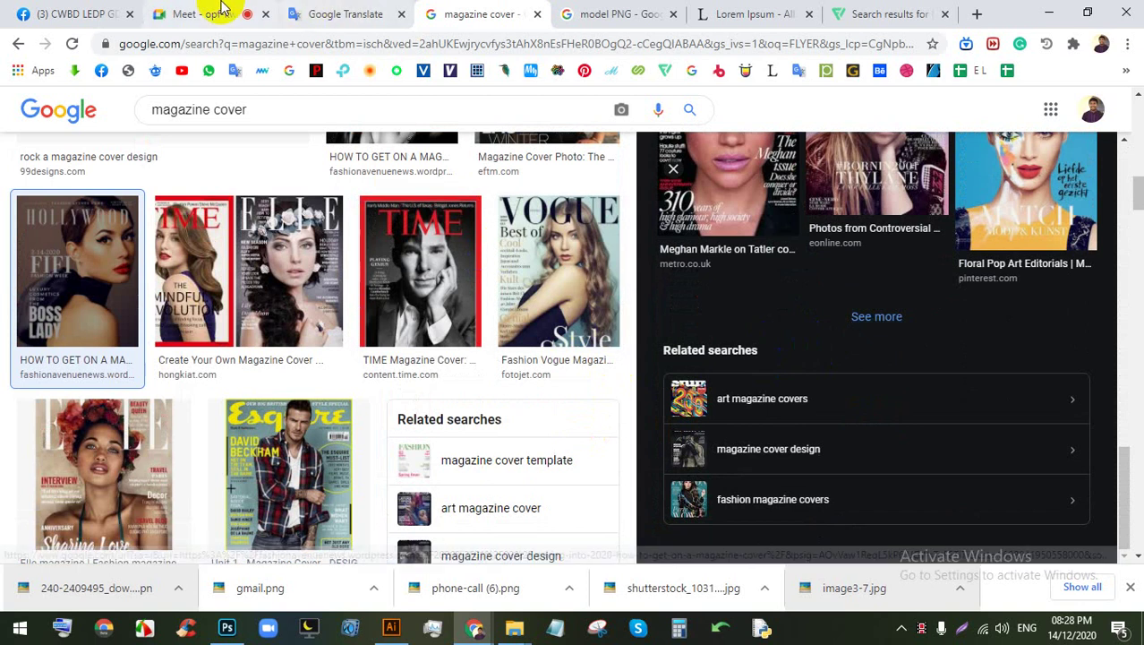
Step: Glance at the Google Meet and model PNG tabs, then preview the Vogue Lizzo cover
{"action": "left_click", "coordinate": [253, 14]}
{"action": "left_click", "coordinate": [616, 10]}
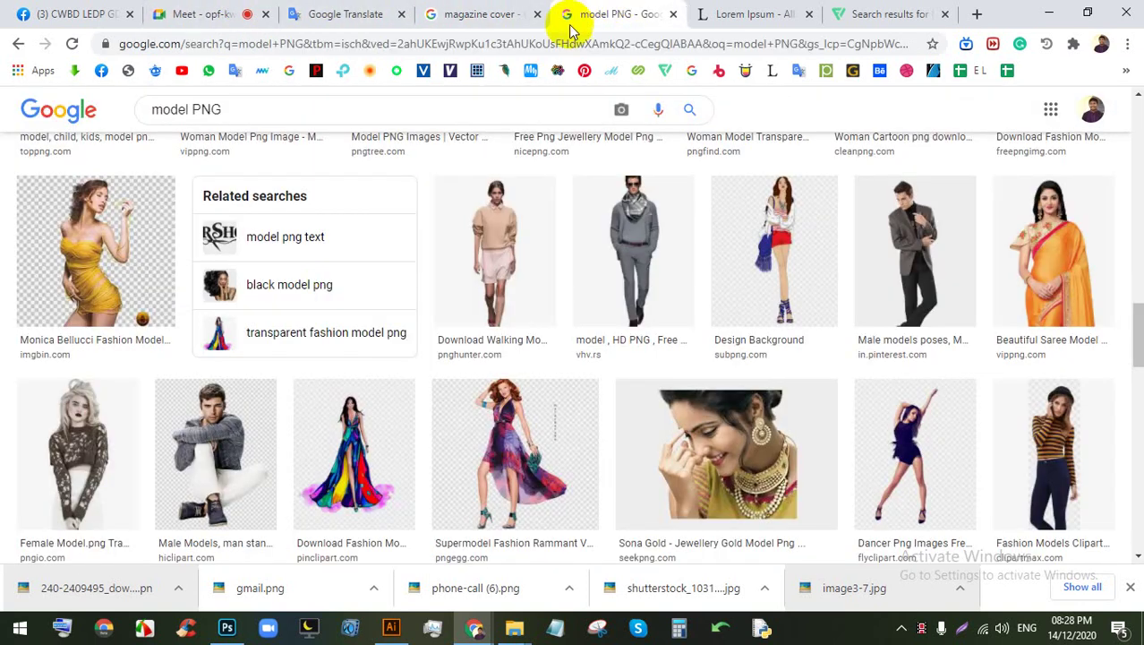
{"action": "left_click", "coordinate": [190, 13]}
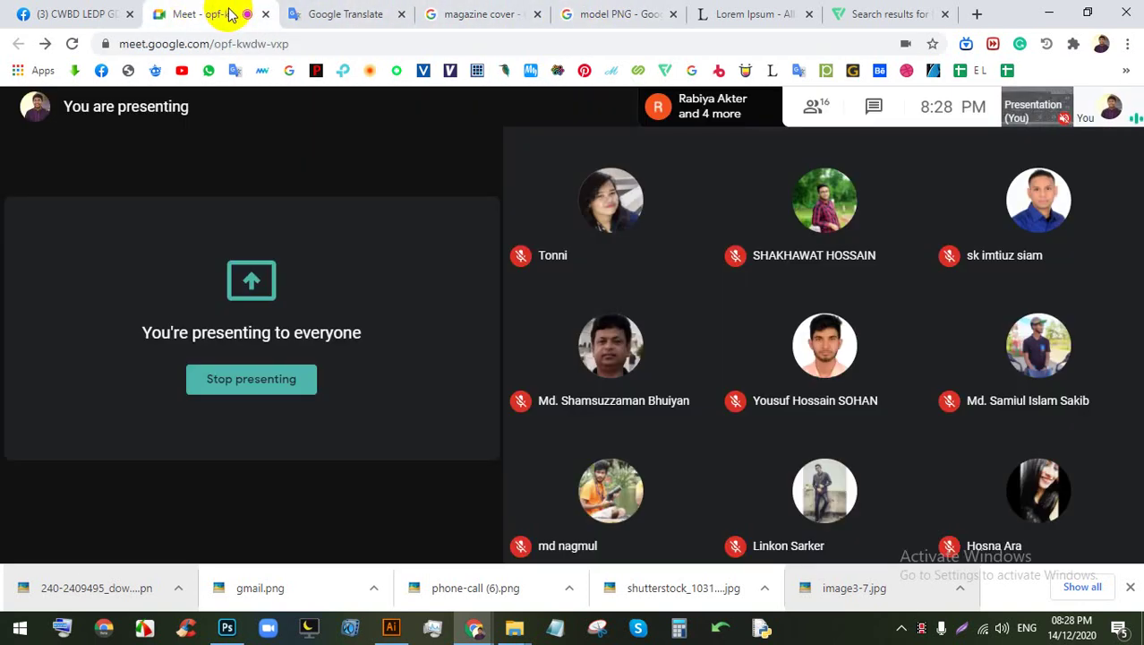
{"action": "left_click", "coordinate": [448, 12]}
{"action": "scroll", "coordinate": [491, 355], "scroll_direction": "down", "scroll_amount": 3}
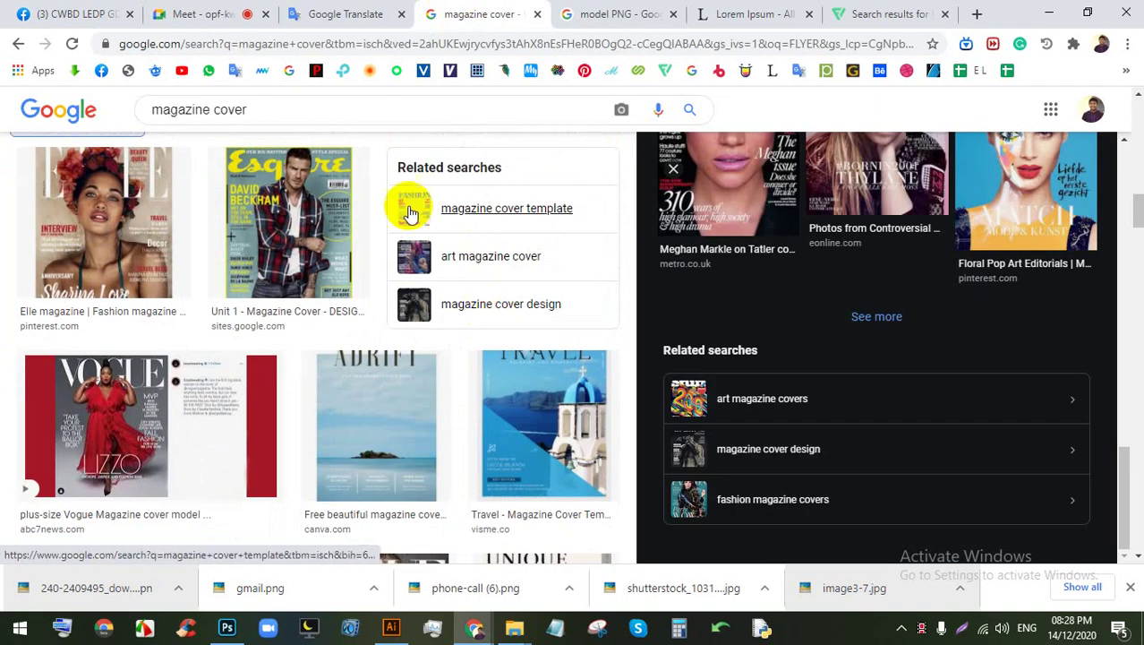
{"action": "left_click", "coordinate": [199, 367]}
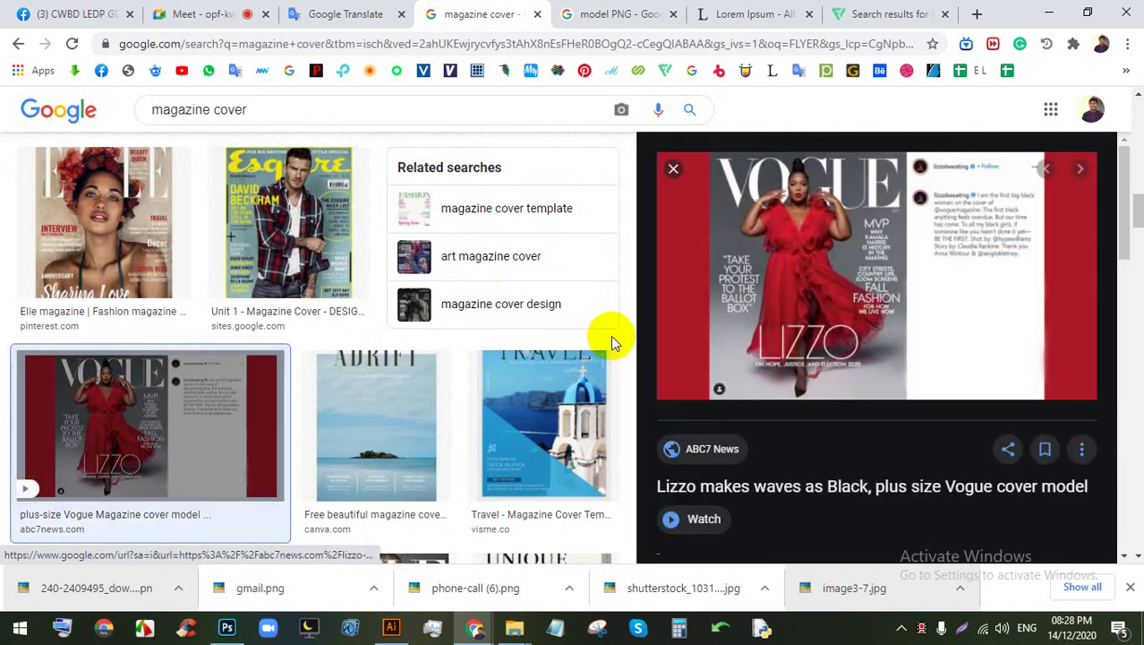
{"action": "scroll", "coordinate": [378, 285], "scroll_direction": "down", "scroll_amount": 2}
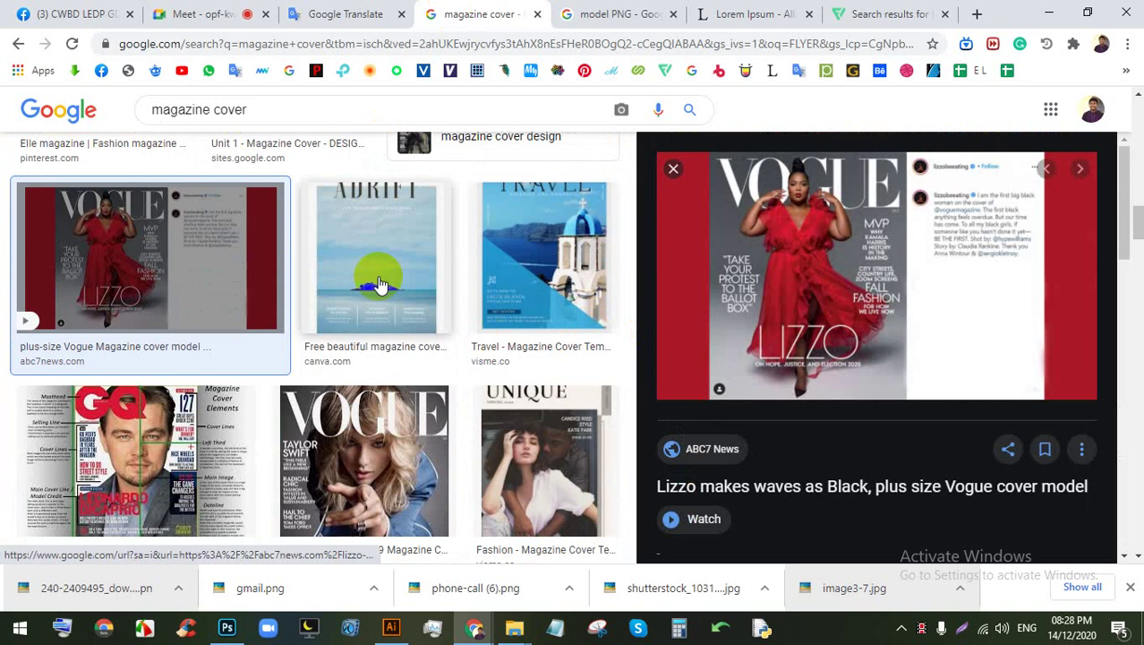
Step: Check the Google Meet and model PNG tabs again, then keep scrolling the magazine covers
{"action": "left_click", "coordinate": [226, 12]}
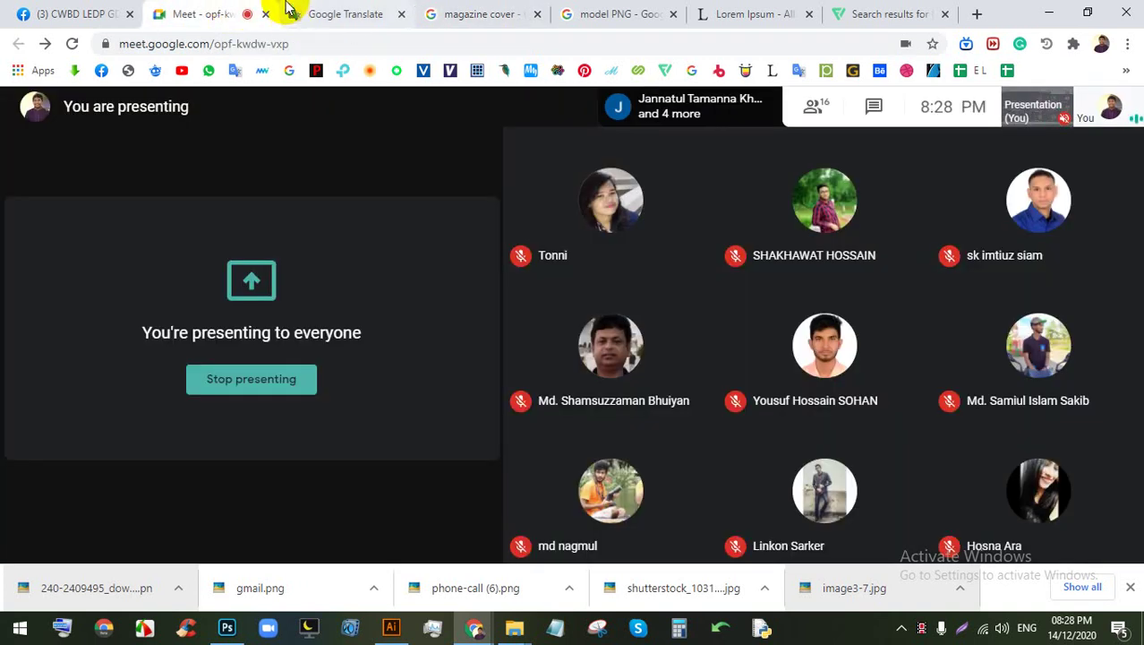
{"action": "left_click", "coordinate": [482, 13]}
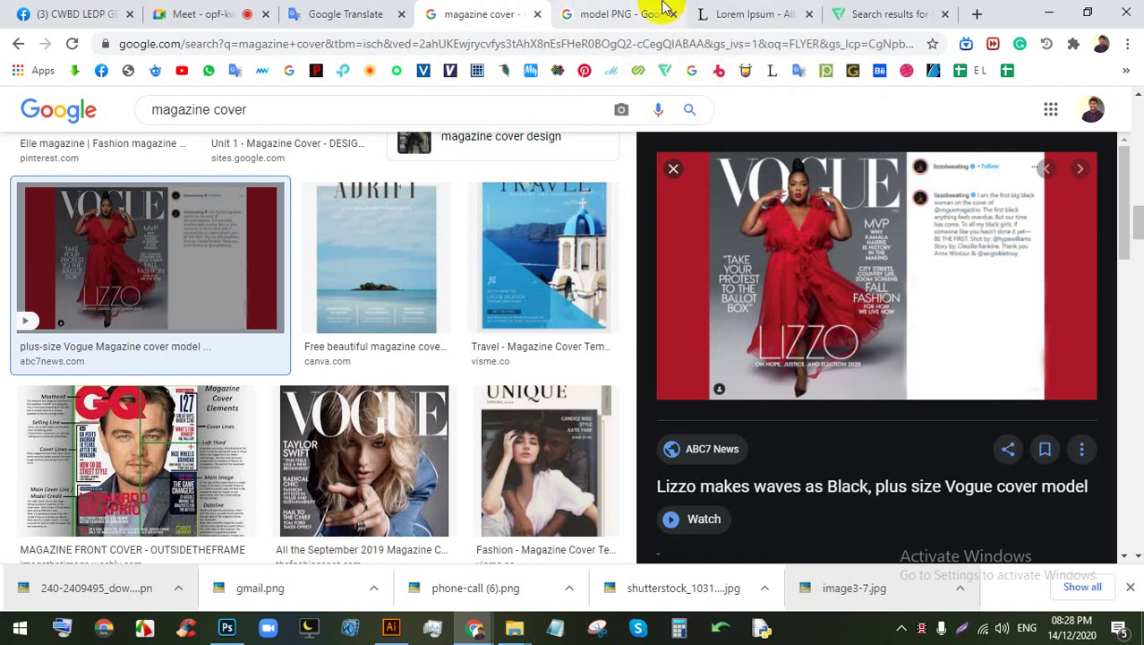
{"action": "left_click", "coordinate": [659, 12]}
{"action": "left_click", "coordinate": [447, 13]}
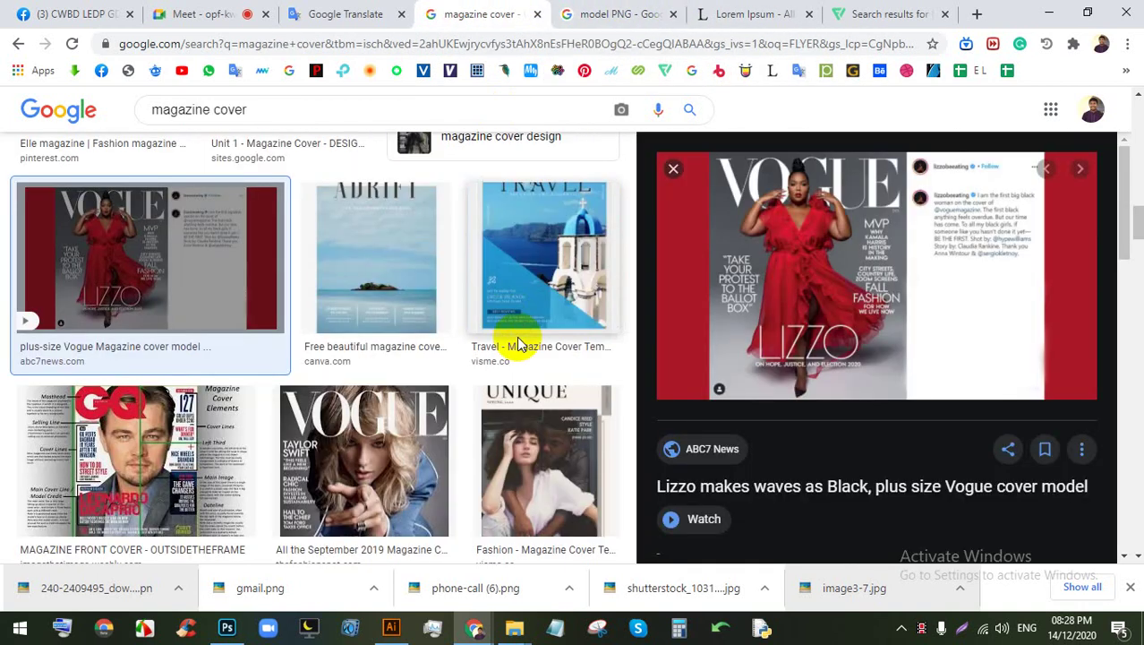
{"action": "scroll", "coordinate": [528, 332], "scroll_direction": "down", "scroll_amount": 10}
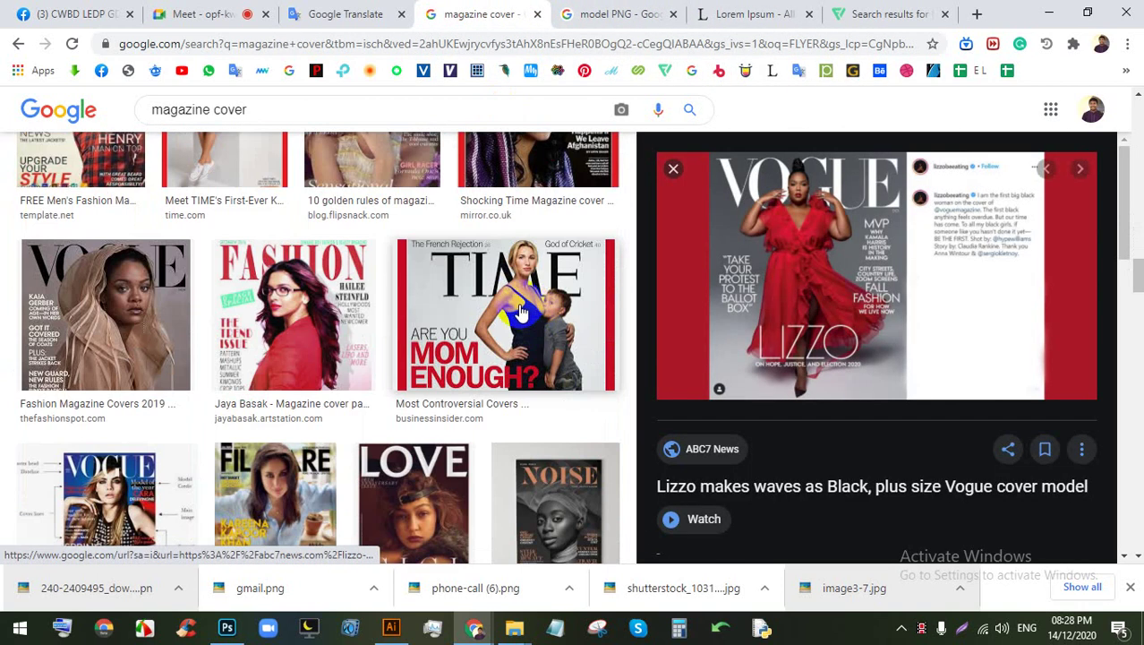
{"action": "scroll", "coordinate": [519, 312], "scroll_direction": "down", "scroll_amount": 9}
{"action": "scroll", "coordinate": [506, 319], "scroll_direction": "up", "scroll_amount": 2}
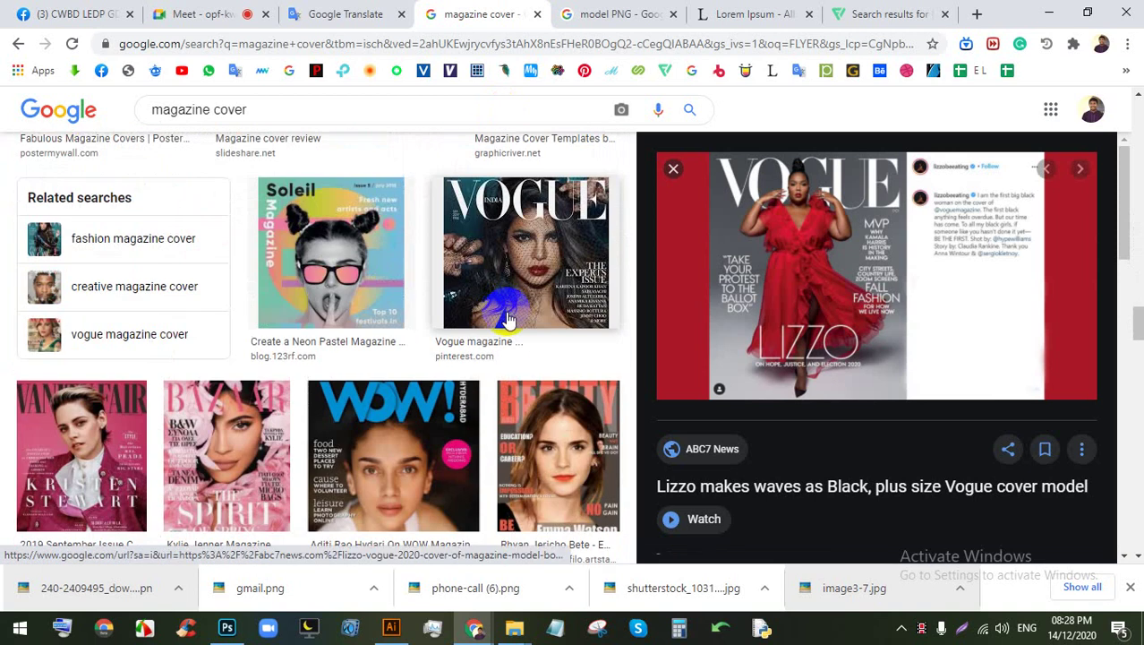
Step: Preview the Soleil and WOW magazine covers, then bring Flyer.ai back to the front
{"action": "left_click", "coordinate": [346, 296]}
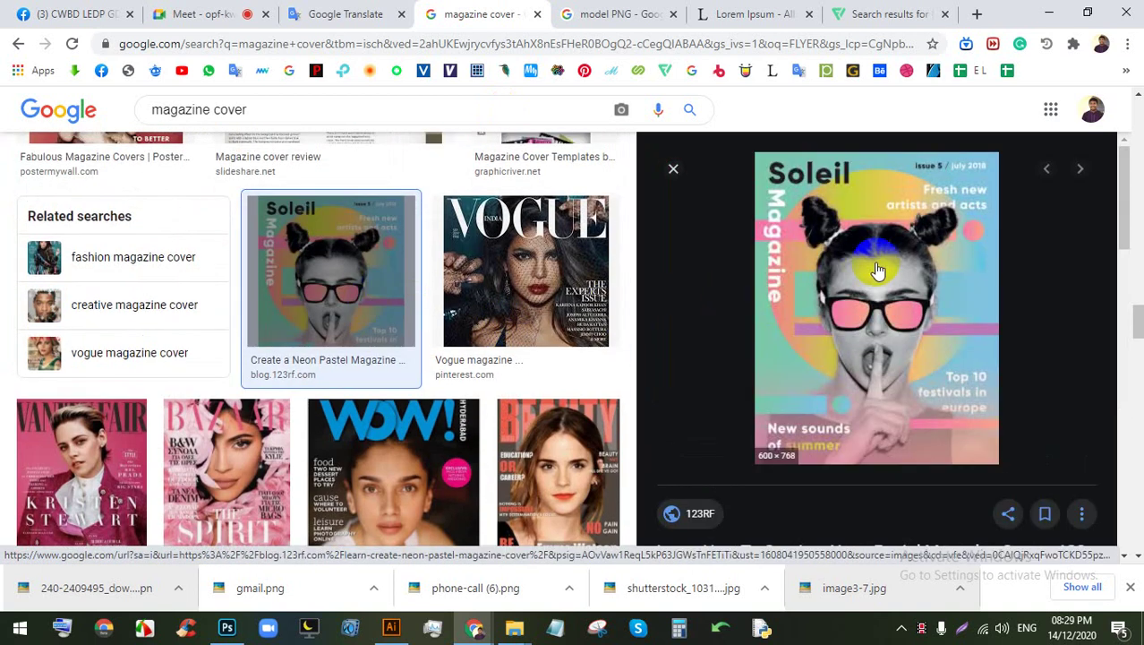
{"action": "scroll", "coordinate": [855, 258], "scroll_direction": "down", "scroll_amount": 1}
{"action": "scroll", "coordinate": [483, 394], "scroll_direction": "down", "scroll_amount": 1}
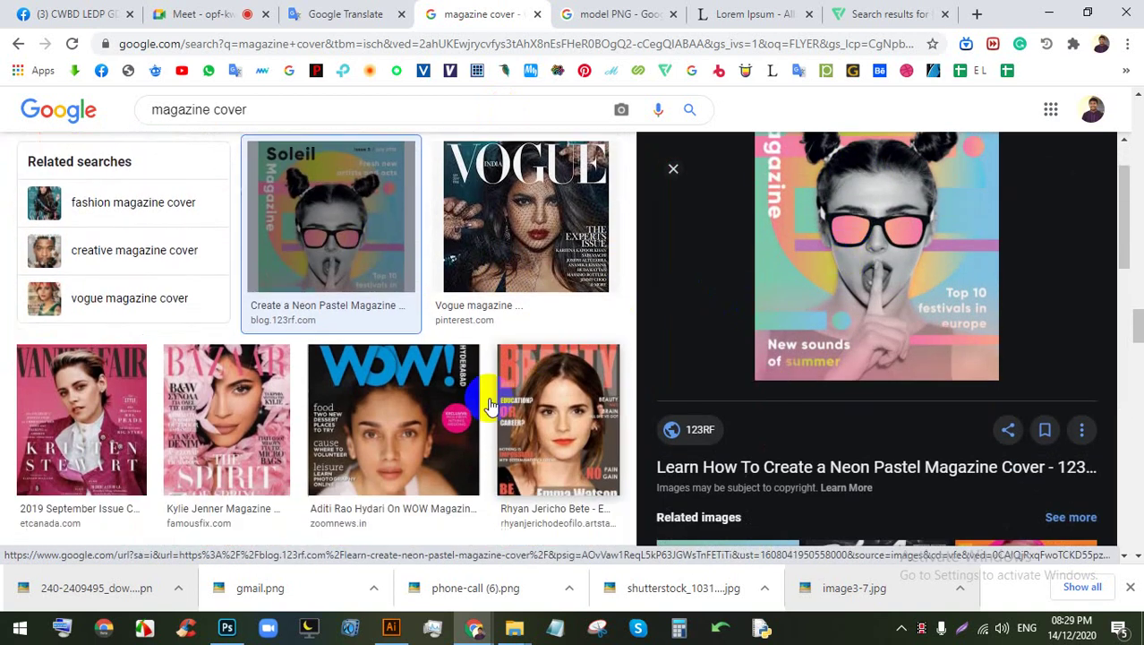
{"action": "left_click", "coordinate": [466, 376]}
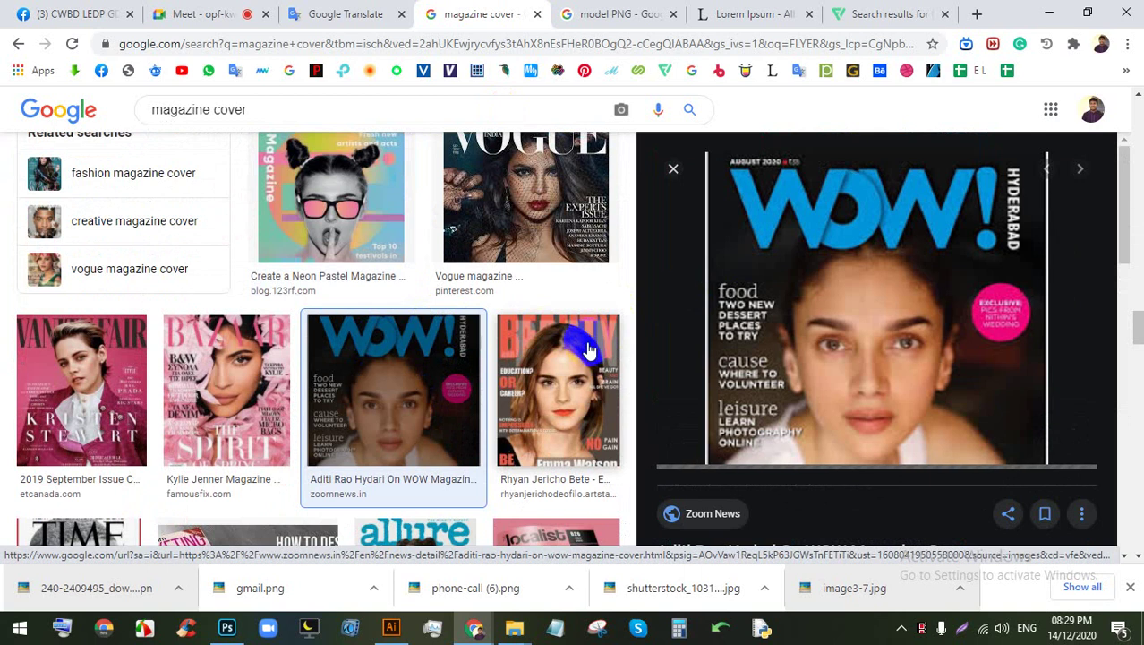
{"action": "scroll", "coordinate": [586, 349], "scroll_direction": "down", "scroll_amount": 8}
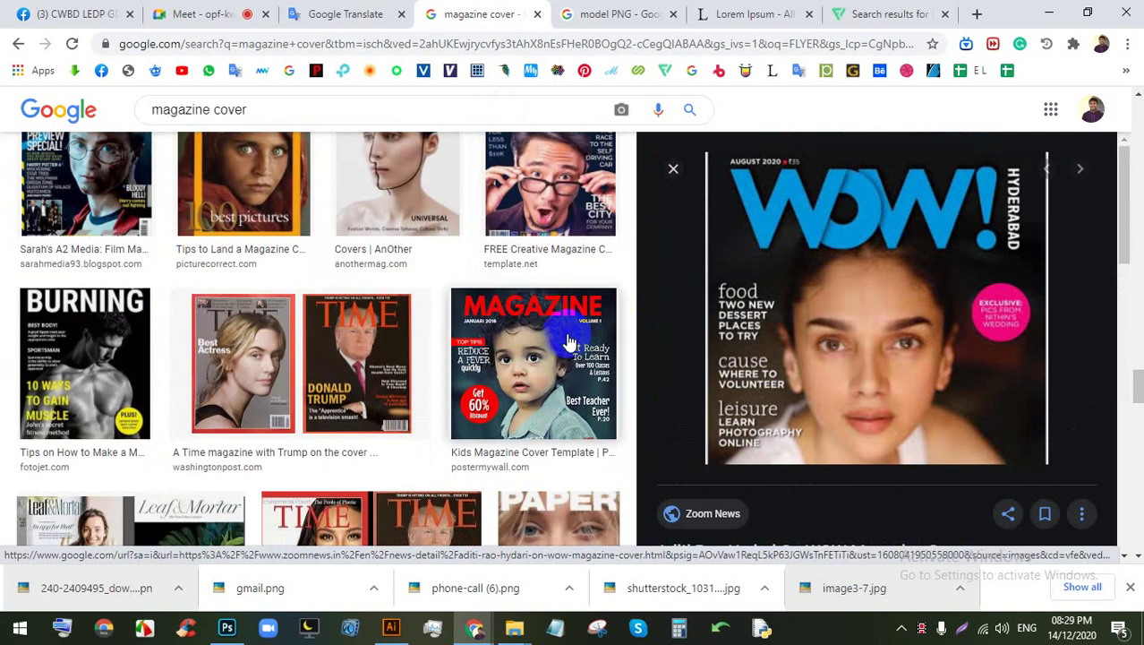
{"action": "left_click", "coordinate": [188, 13]}
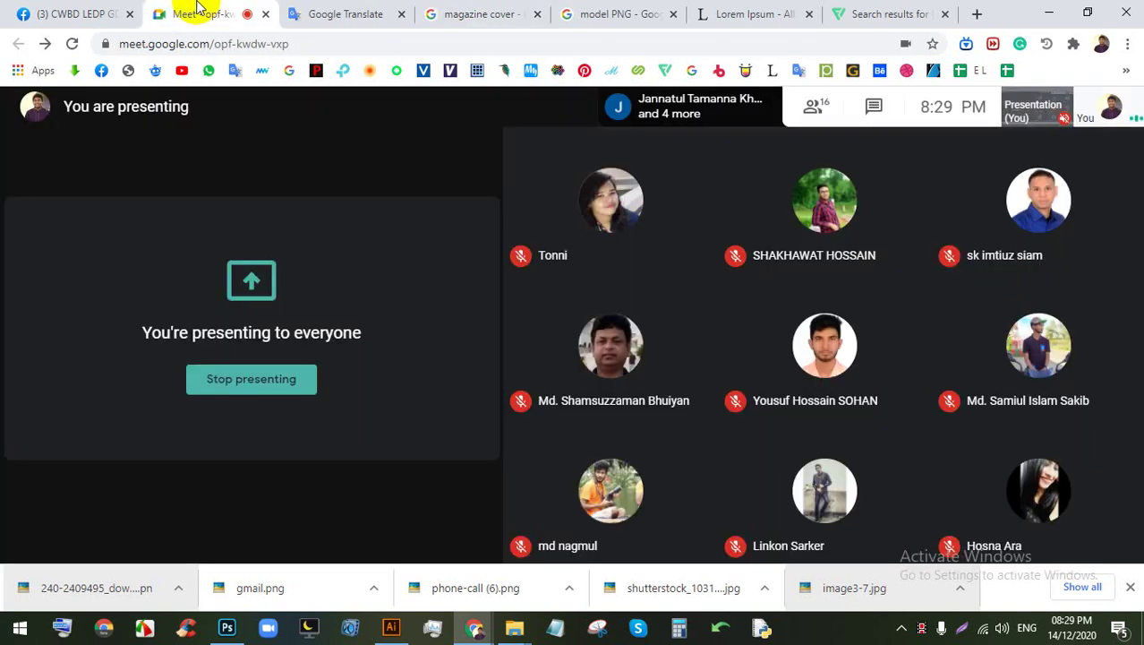
{"action": "left_click", "coordinate": [391, 626]}
Step: Pan to empty canvas beside the artboard and place a new text object there
{"action": "scroll", "coordinate": [447, 349], "scroll_direction": "down", "scroll_amount": 4}
{"action": "scroll", "coordinate": [626, 348], "scroll_direction": "up", "scroll_amount": 2}
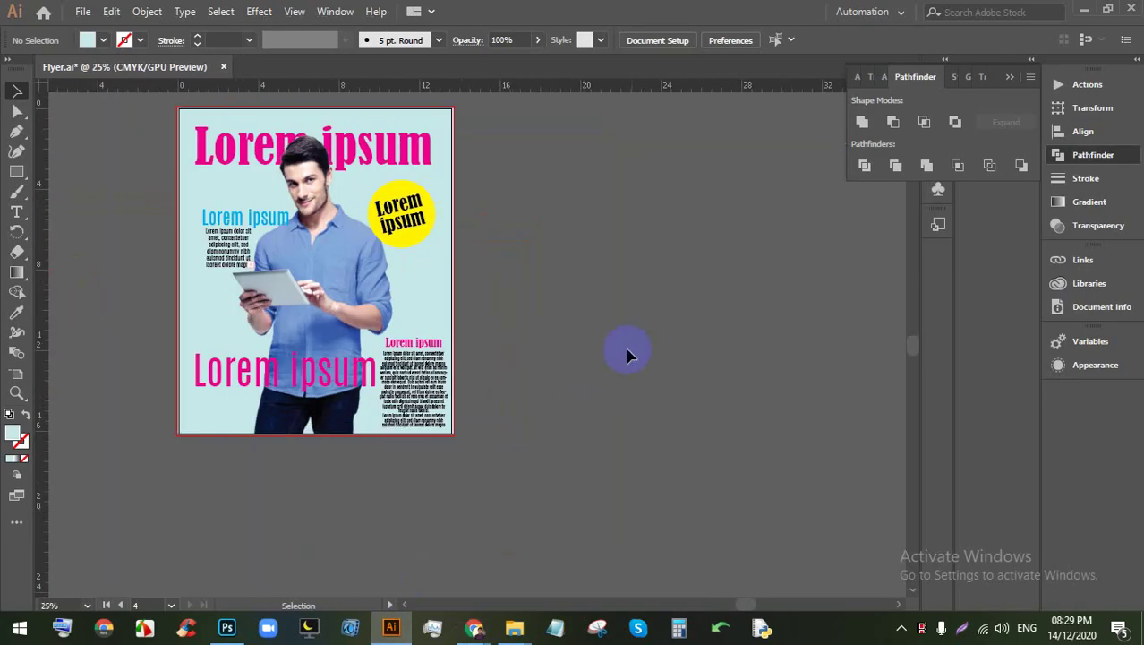
{"action": "scroll", "coordinate": [452, 349], "scroll_direction": "up", "scroll_amount": 1}
{"action": "scroll", "coordinate": [412, 282], "scroll_direction": "down", "scroll_amount": 3}
{"action": "scroll", "coordinate": [411, 282], "scroll_direction": "up", "scroll_amount": 3}
{"action": "left_click_drag", "start_coordinate": [533, 353], "coordinate": [308, 294]}
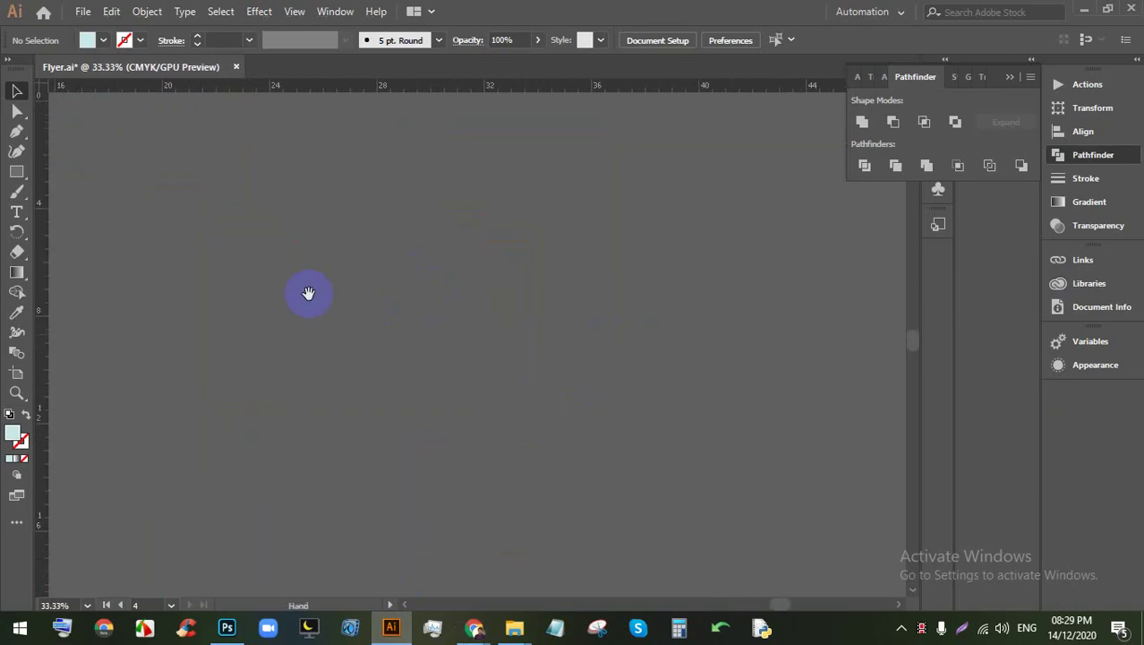
{"action": "left_click", "coordinate": [17, 216]}
{"action": "left_click", "coordinate": [292, 260]}
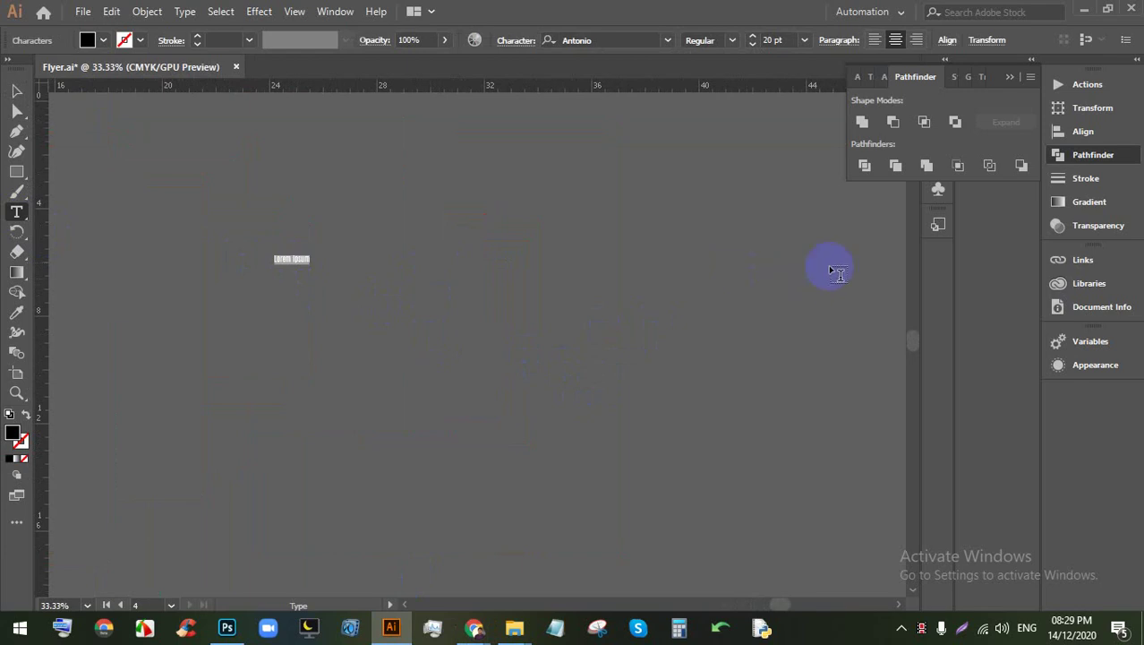
Step: Replace the Lorem ipsum placeholder with the text TIONOON
{"action": "scroll", "coordinate": [339, 276], "scroll_direction": "up", "scroll_amount": 3}
{"action": "scroll", "coordinate": [417, 258], "scroll_direction": "down", "scroll_amount": 2}
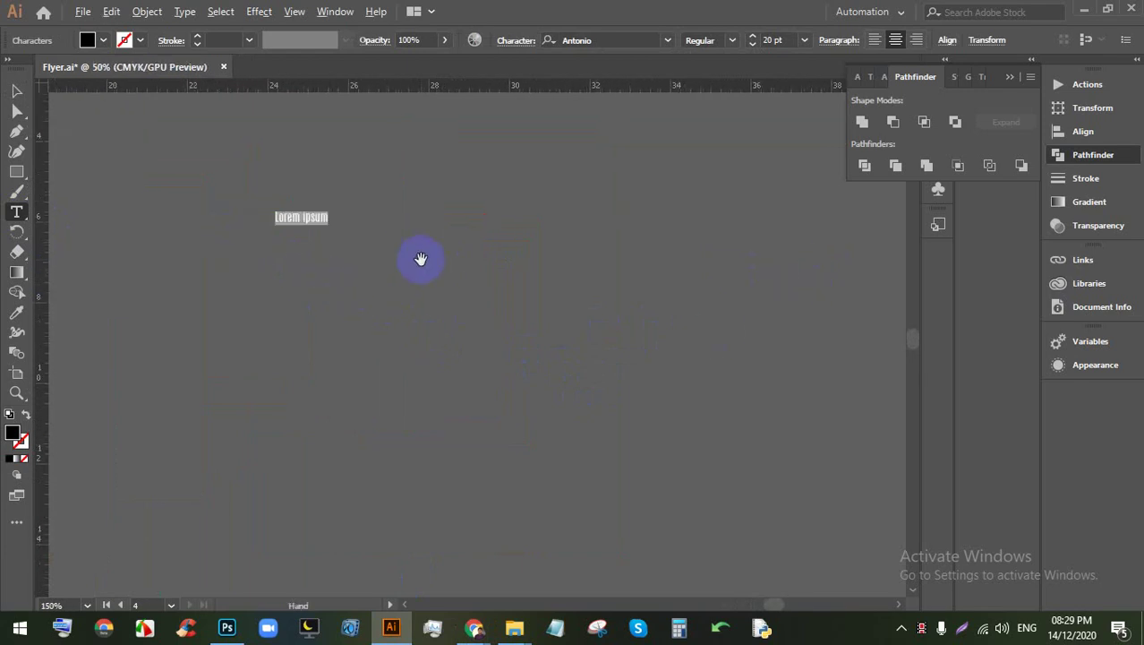
{"action": "left_click_drag", "start_coordinate": [251, 193], "coordinate": [308, 214]}
{"action": "scroll", "coordinate": [344, 223], "scroll_direction": "up", "scroll_amount": 6}
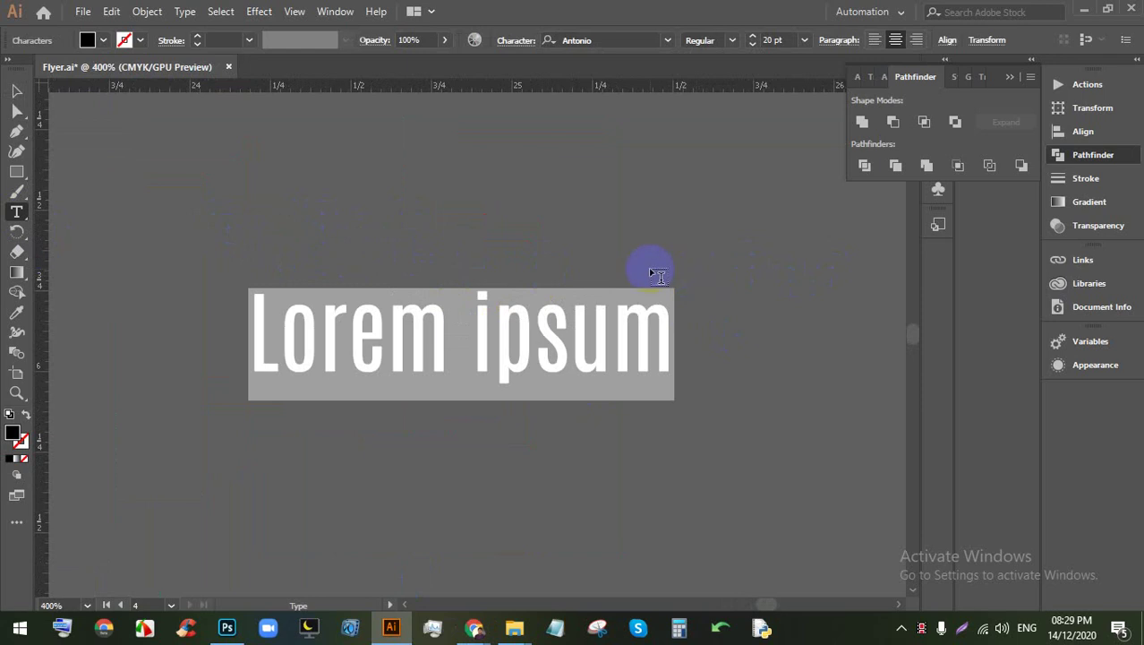
{"action": "scroll", "coordinate": [482, 294], "scroll_direction": "down", "scroll_amount": 1}
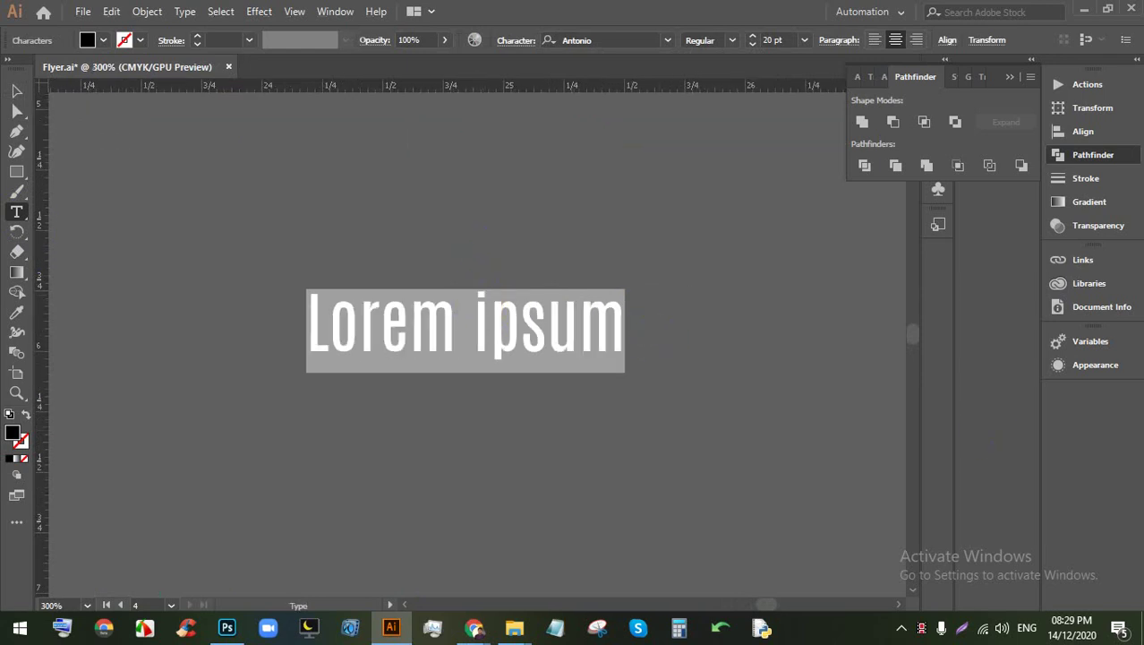
{"action": "type", "text": "TI"}
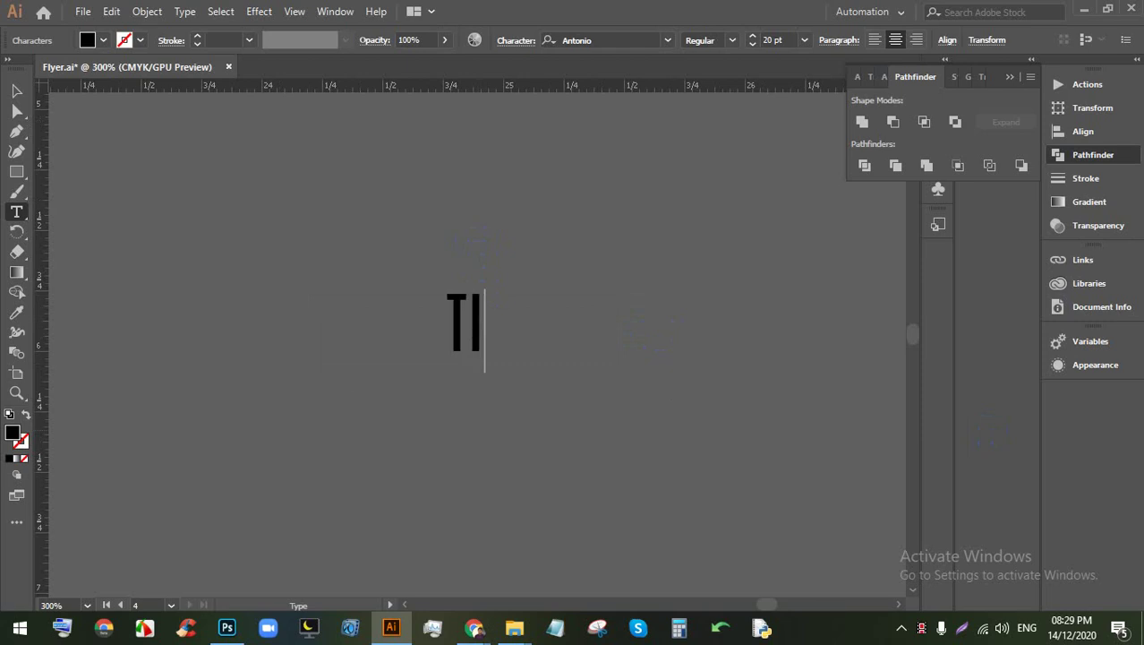
{"action": "type", "text": "ON"}
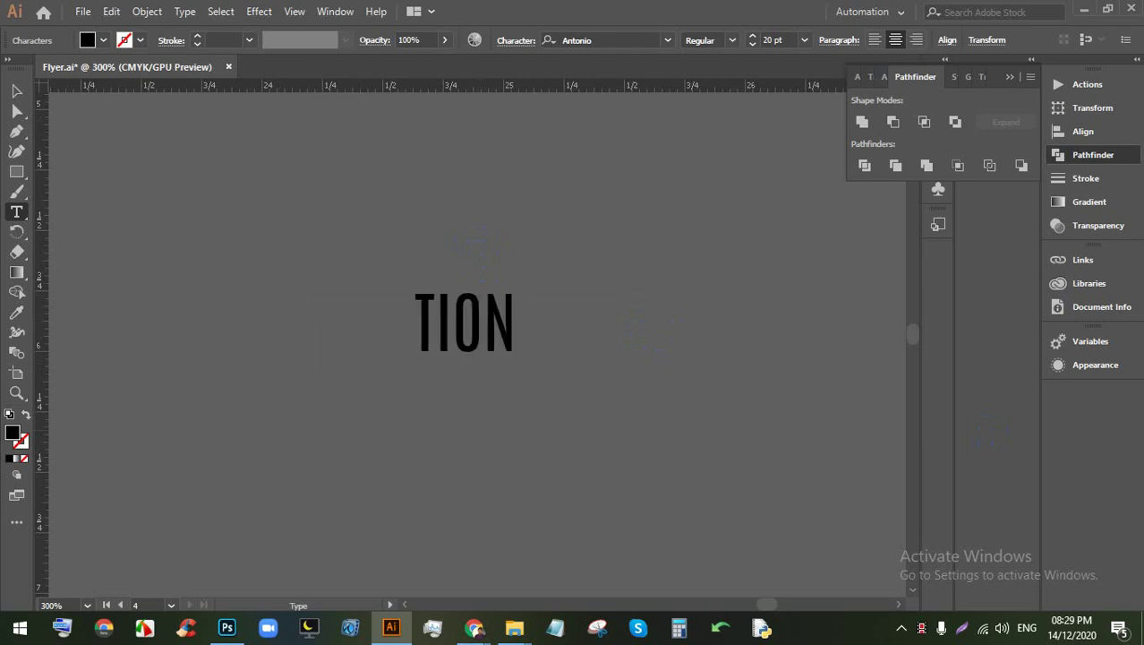
{"action": "type", "text": "OON"}
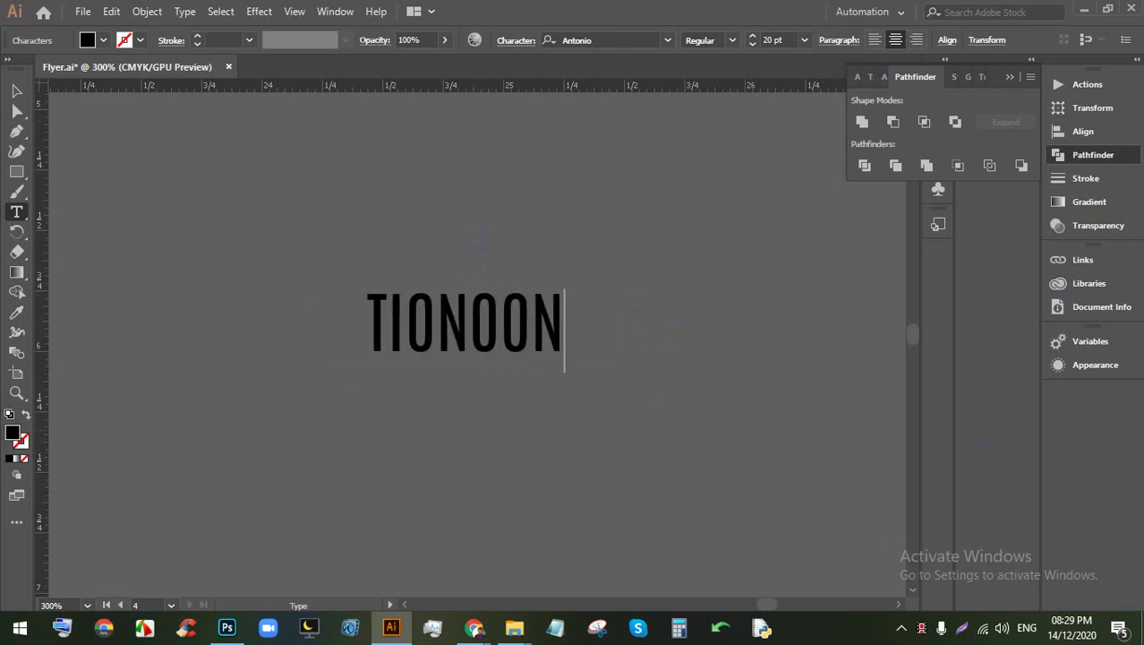
Step: Enlarge the TIONOON text to about 153 pt
{"action": "left_click", "coordinate": [16, 90]}
{"action": "scroll", "coordinate": [187, 284], "scroll_direction": "down", "scroll_amount": 2}
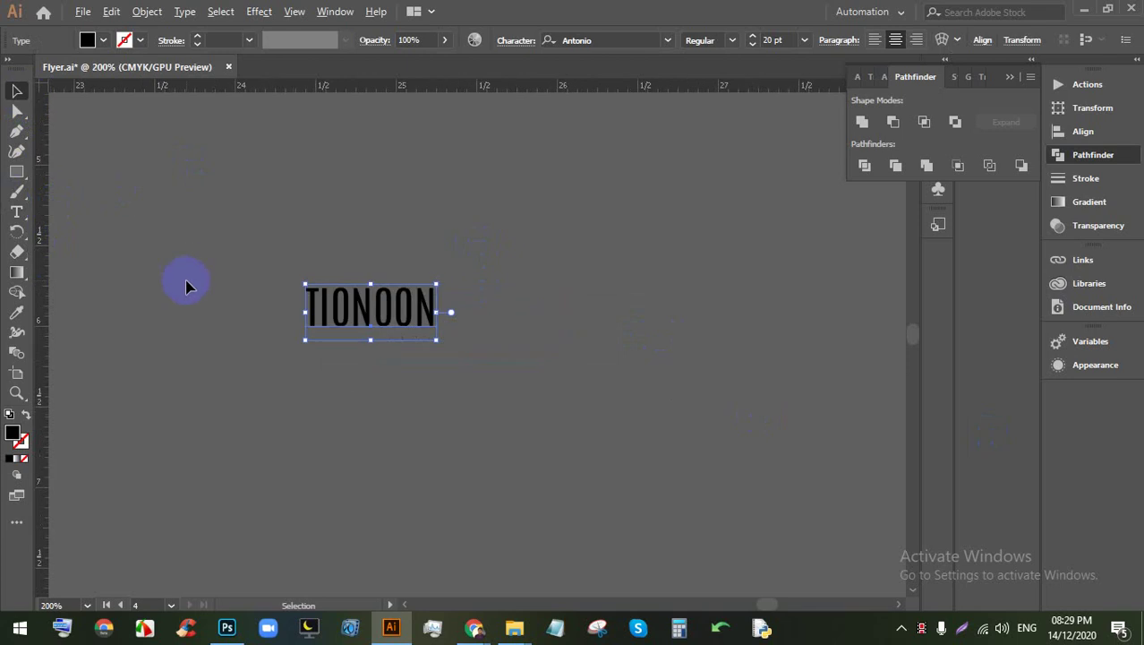
{"action": "left_click_drag", "start_coordinate": [318, 320], "coordinate": [786, 513]}
{"action": "scroll", "coordinate": [482, 367], "scroll_direction": "down", "scroll_amount": 1}
{"action": "scroll", "coordinate": [501, 365], "scroll_direction": "up", "scroll_amount": 1}
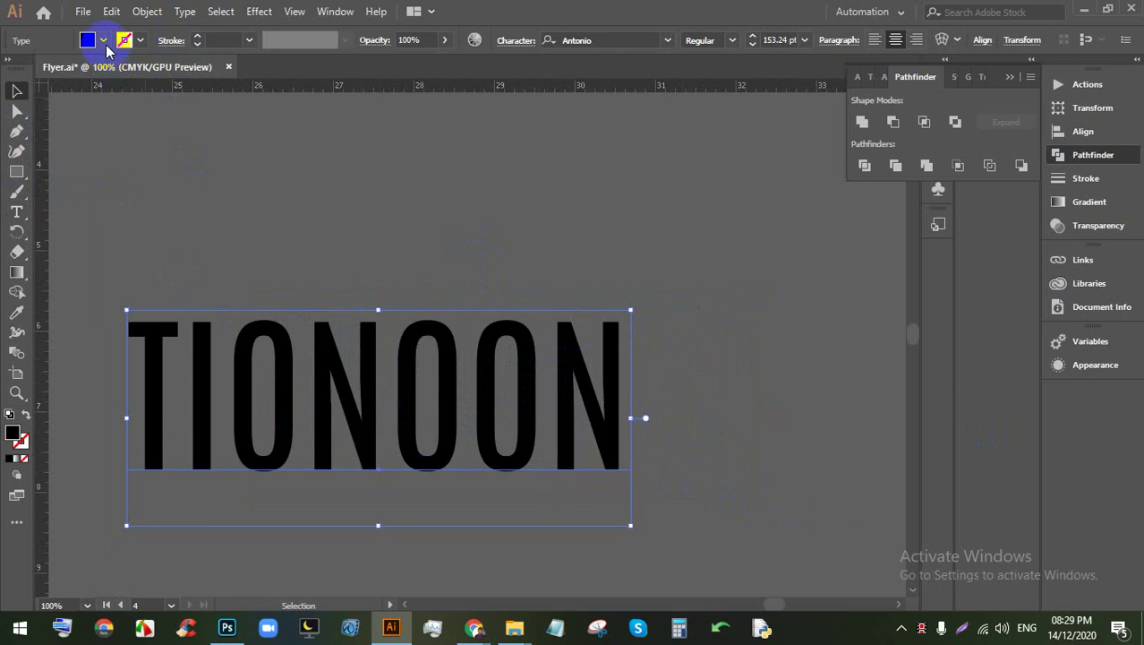
Step: Change the TIONOON fill to a pink swatch
{"action": "left_click", "coordinate": [105, 43]}
{"action": "left_click", "coordinate": [132, 69]}
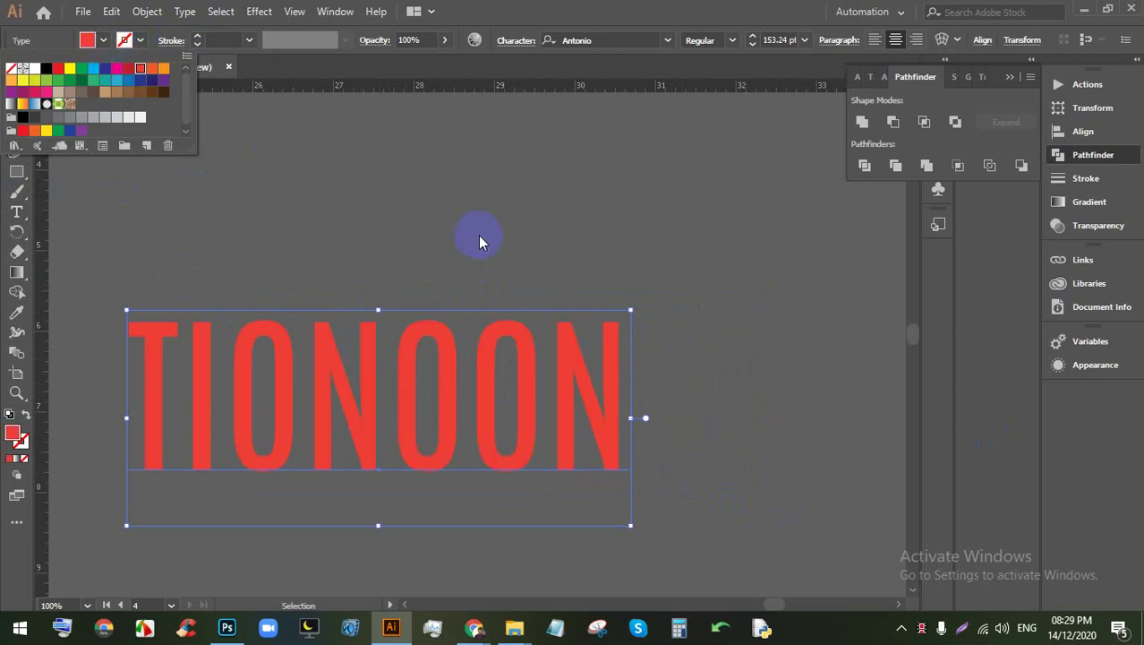
{"action": "left_click", "coordinate": [115, 70]}
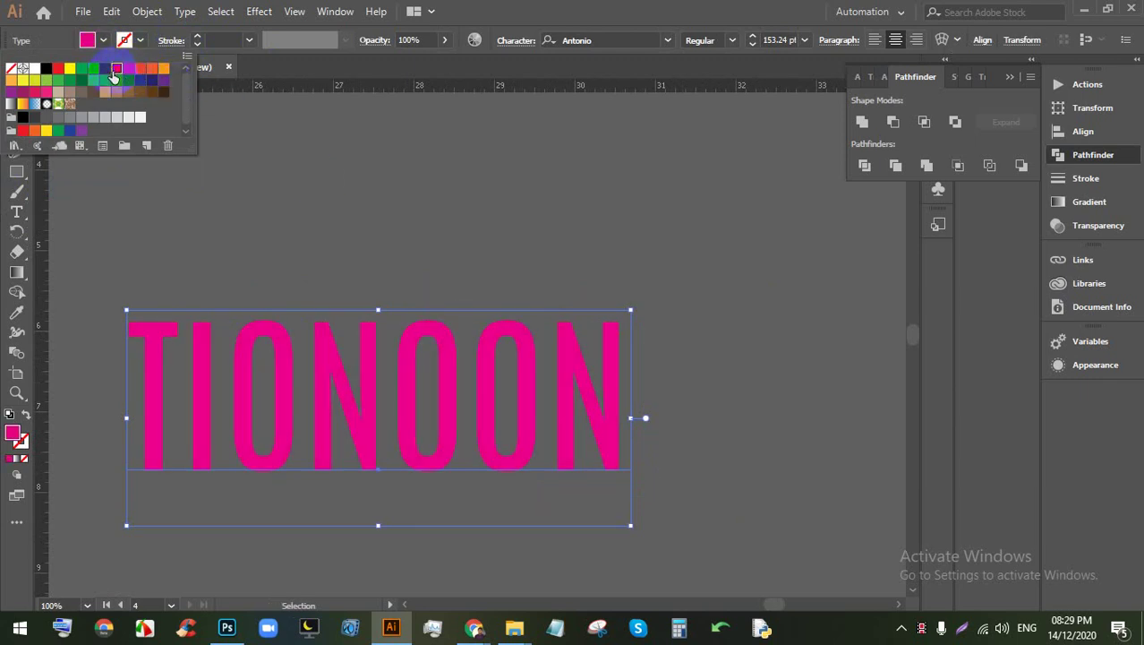
{"action": "left_click", "coordinate": [435, 216]}
Step: Move TIONOON onto the banner artboard, left of the teal LOGO
{"action": "scroll", "coordinate": [421, 255], "scroll_direction": "down", "scroll_amount": 5}
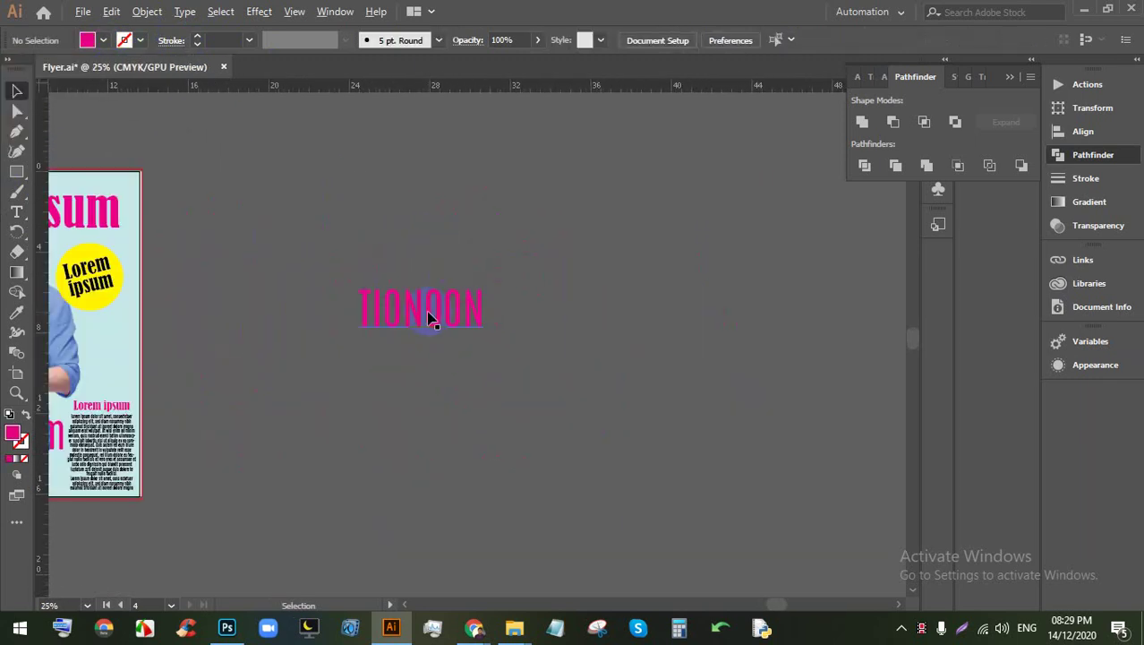
{"action": "scroll", "coordinate": [430, 319], "scroll_direction": "up", "scroll_amount": 4}
{"action": "scroll", "coordinate": [395, 311], "scroll_direction": "down", "scroll_amount": 6}
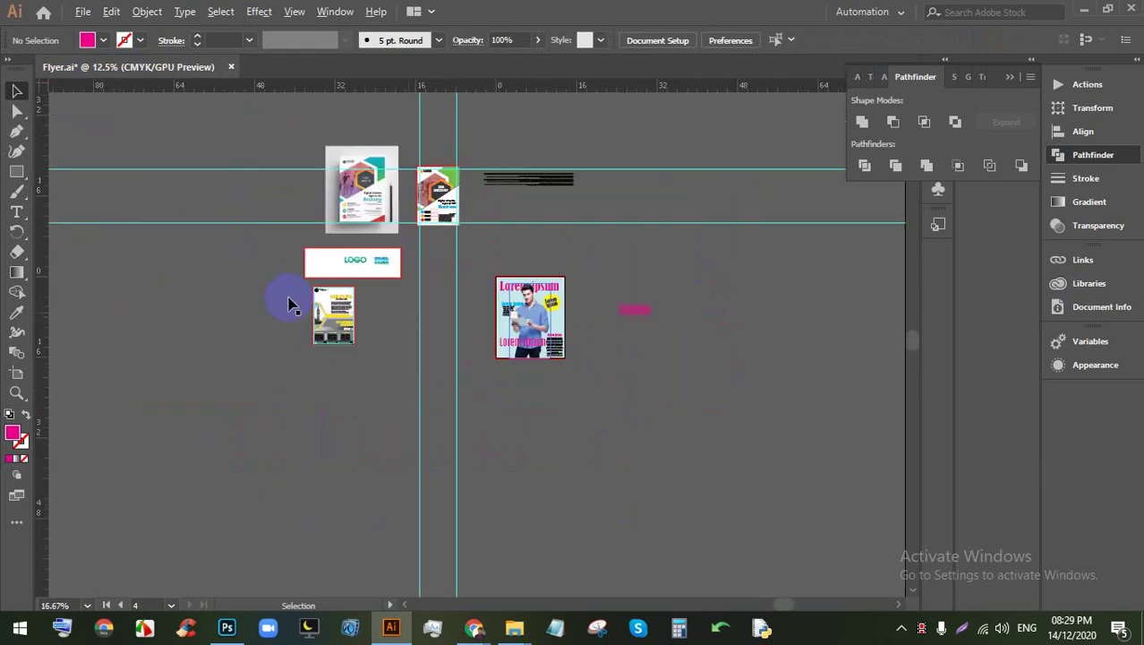
{"action": "scroll", "coordinate": [681, 313], "scroll_direction": "up", "scroll_amount": 2}
{"action": "left_click_drag", "start_coordinate": [819, 305], "coordinate": [215, 211]}
{"action": "scroll", "coordinate": [220, 213], "scroll_direction": "up", "scroll_amount": 5}
{"action": "left_click_drag", "start_coordinate": [345, 260], "coordinate": [228, 225]}
{"action": "scroll", "coordinate": [153, 218], "scroll_direction": "left", "scroll_amount": 2}
{"action": "scroll", "coordinate": [153, 217], "scroll_direction": "up", "scroll_amount": 1}
{"action": "scroll", "coordinate": [336, 234], "scroll_direction": "up", "scroll_amount": 1}
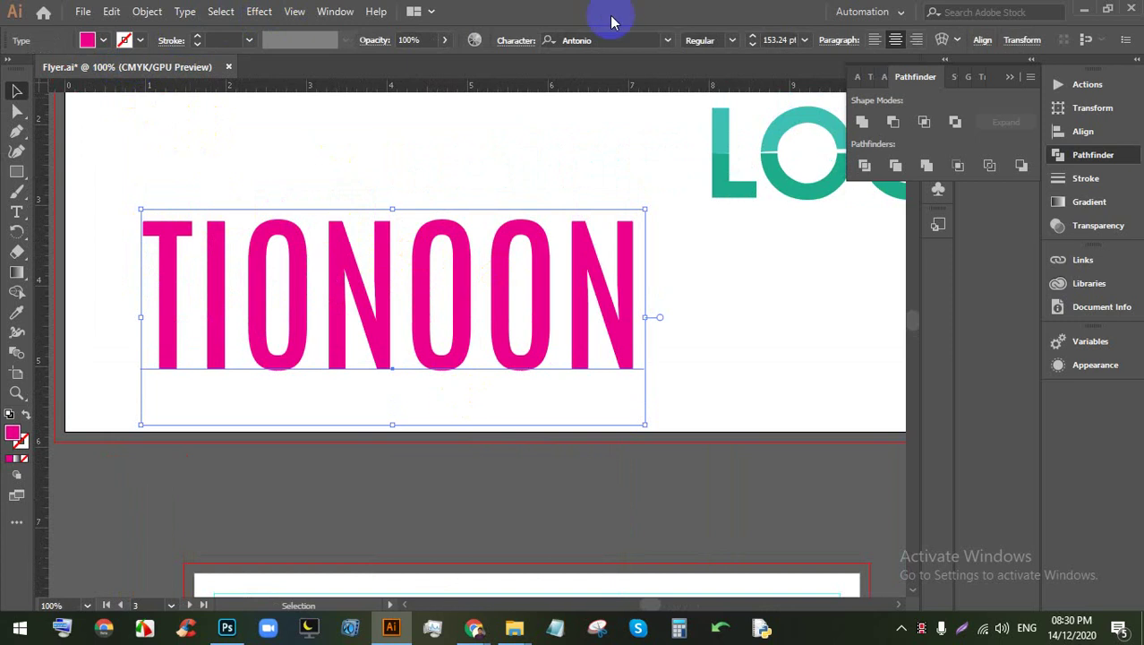
Step: Set the title's horizontal scale to 116% and tighten its letter spacing to about -189
{"action": "left_click", "coordinate": [503, 45]}
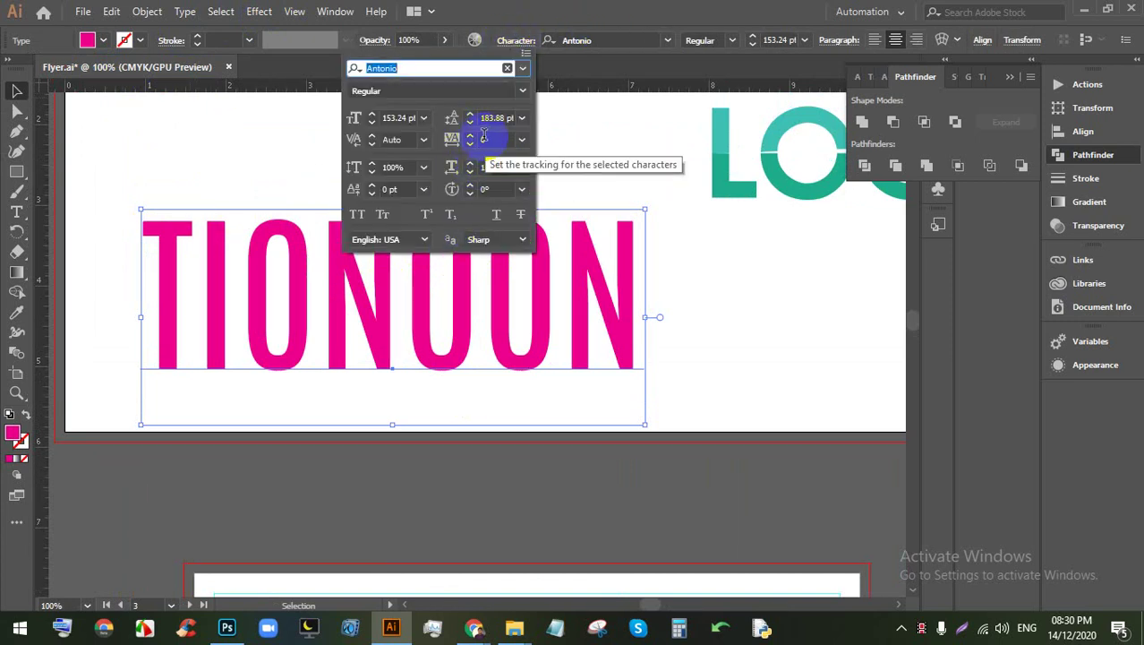
{"action": "left_click", "coordinate": [491, 167]}
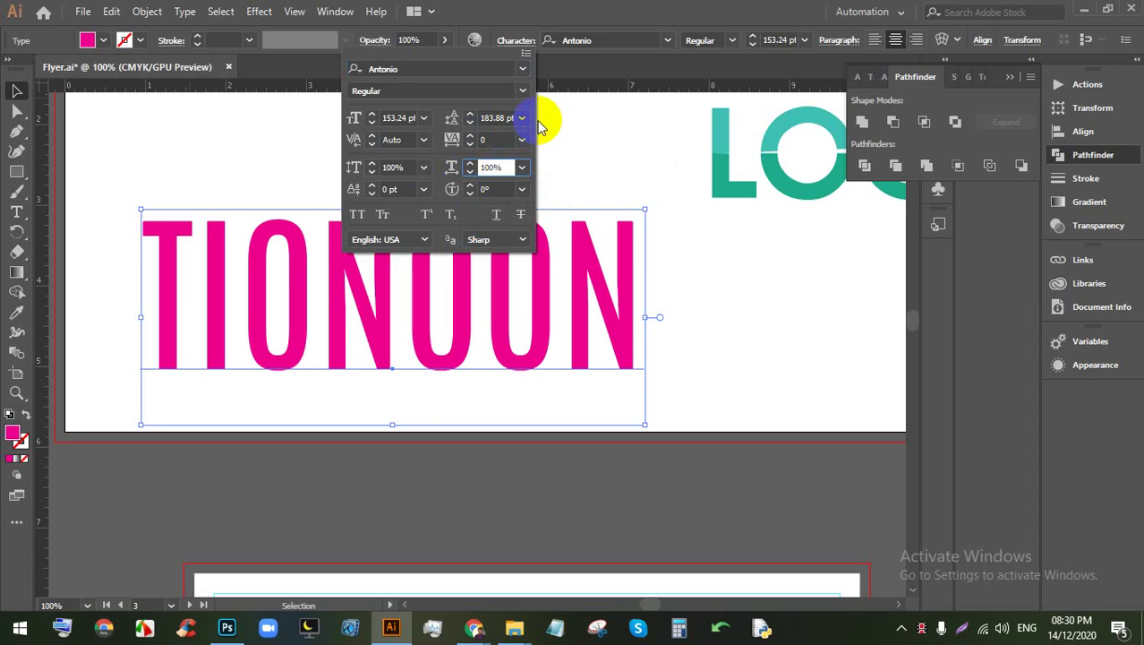
{"action": "key", "text": "Down"}
{"action": "key", "text": "Down"}
{"action": "key", "text": "Down"}
{"action": "key", "text": "Down"}
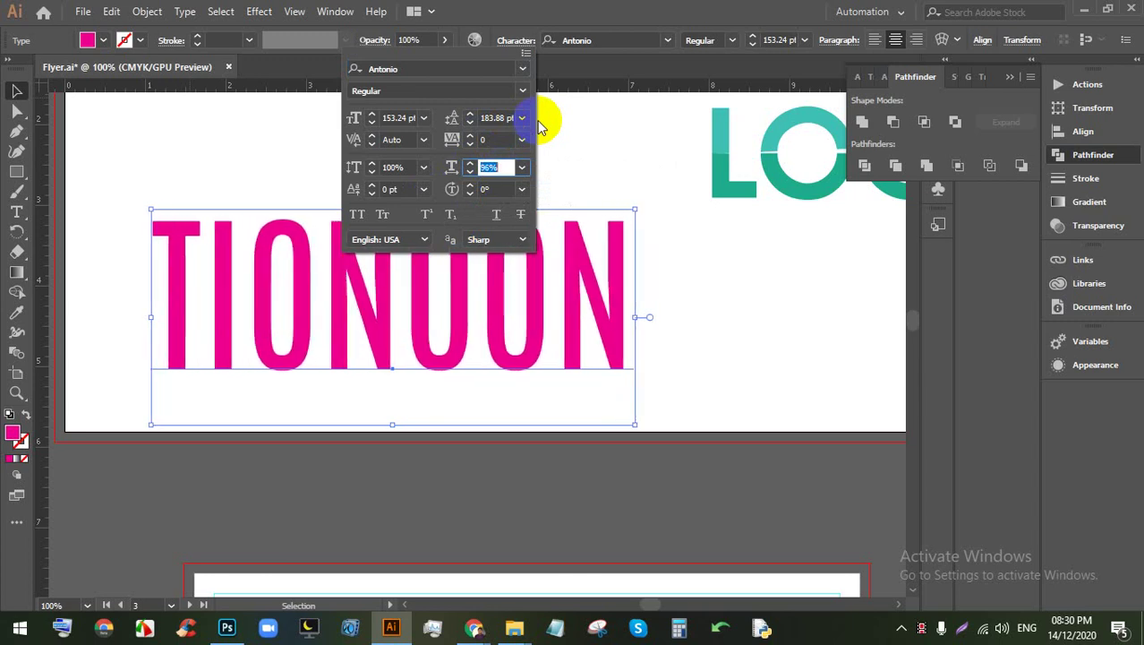
{"action": "key", "text": "Up"}
{"action": "key", "text": "Up"}
{"action": "key", "text": "Up"}
{"action": "key", "text": "Up"}
{"action": "key", "text": "Up"}
{"action": "key", "text": "Up"}
{"action": "key", "text": "Up"}
{"action": "key", "text": "Up"}
{"action": "key", "text": "Up"}
{"action": "key", "text": "Up"}
{"action": "key", "text": "Up"}
{"action": "key", "text": "Up"}
{"action": "key", "text": "Up"}
{"action": "key", "text": "Up"}
{"action": "key", "text": "Up"}
{"action": "key", "text": "Up"}
{"action": "key", "text": "Up"}
{"action": "key", "text": "Up"}
{"action": "key", "text": "Up"}
{"action": "key", "text": "Up"}
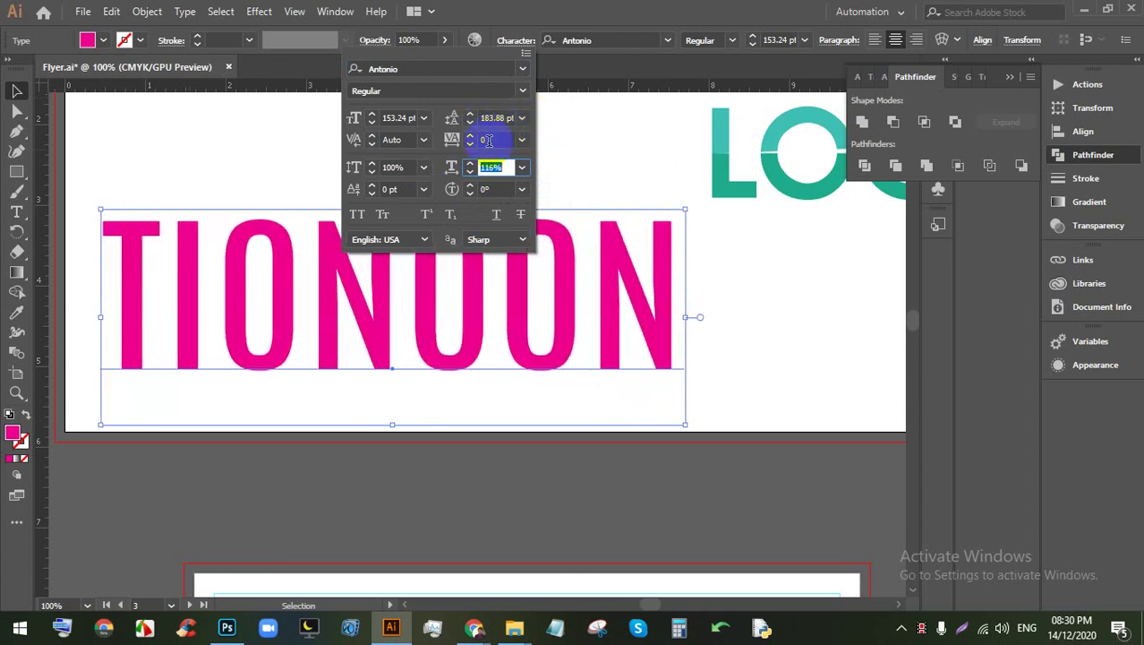
{"action": "key", "text": "Down"}
{"action": "key", "text": "Down"}
{"action": "key", "text": "Down"}
{"action": "key", "text": "Down"}
{"action": "key", "text": "Down"}
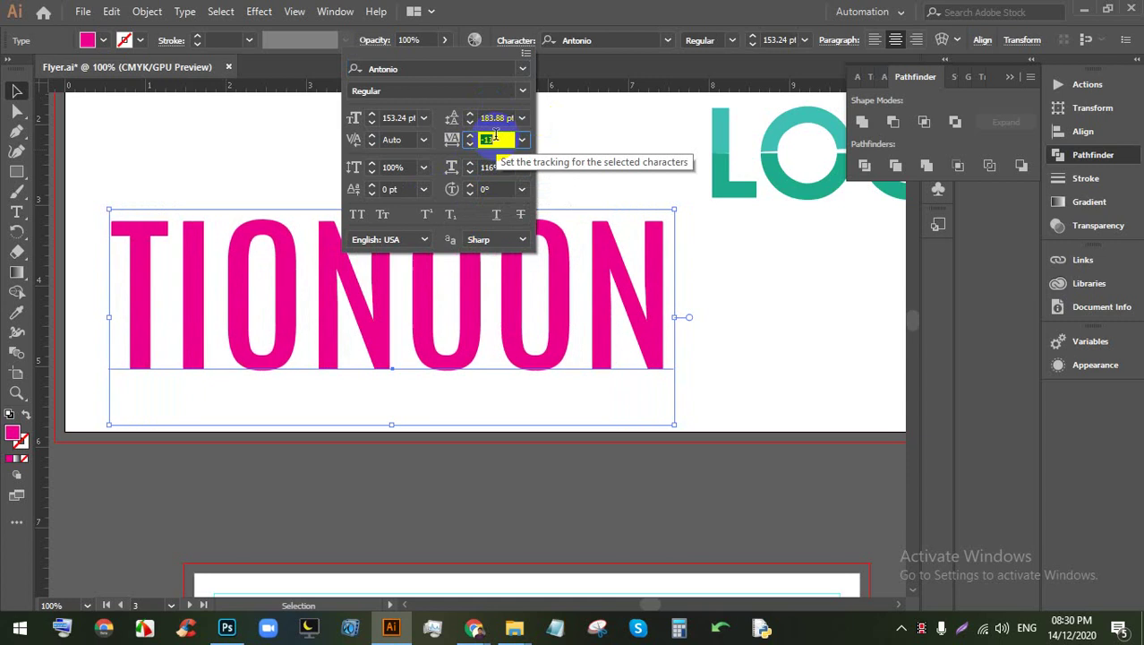
{"action": "key", "text": "Down"}
{"action": "key", "text": "Down"}
{"action": "key", "text": "Down"}
{"action": "key", "text": "Down"}
{"action": "key", "text": "Down"}
{"action": "key", "text": "Down"}
{"action": "key", "text": "Down"}
{"action": "key", "text": "Down"}
{"action": "key", "text": "Down"}
{"action": "key", "text": "Down"}
{"action": "key", "text": "Down"}
{"action": "key", "text": "Down"}
{"action": "key", "text": "Down"}
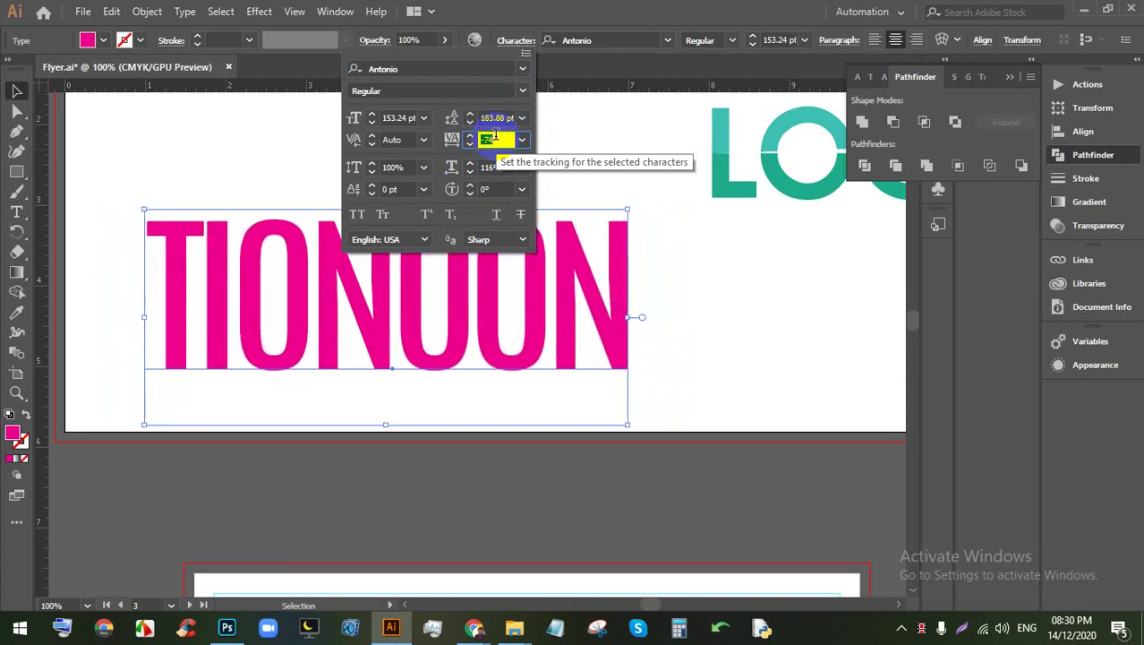
{"action": "key", "text": "Down"}
{"action": "key", "text": "Down"}
{"action": "key", "text": "Down"}
{"action": "key", "text": "Down"}
{"action": "key", "text": "Down"}
{"action": "key", "text": "Down"}
{"action": "key", "text": "Down"}
{"action": "key", "text": "Down"}
{"action": "key", "text": "Down"}
{"action": "key", "text": "Down"}
{"action": "key", "text": "Down"}
{"action": "key", "text": "Down"}
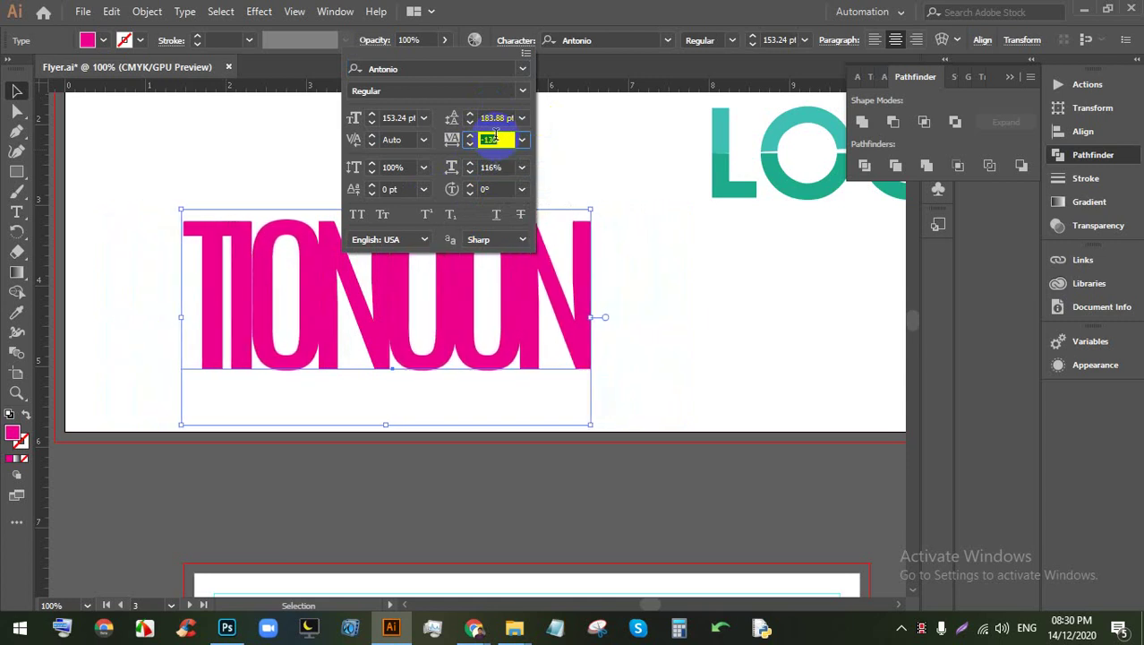
{"action": "key", "text": "Down"}
{"action": "key", "text": "Down"}
{"action": "key", "text": "Down"}
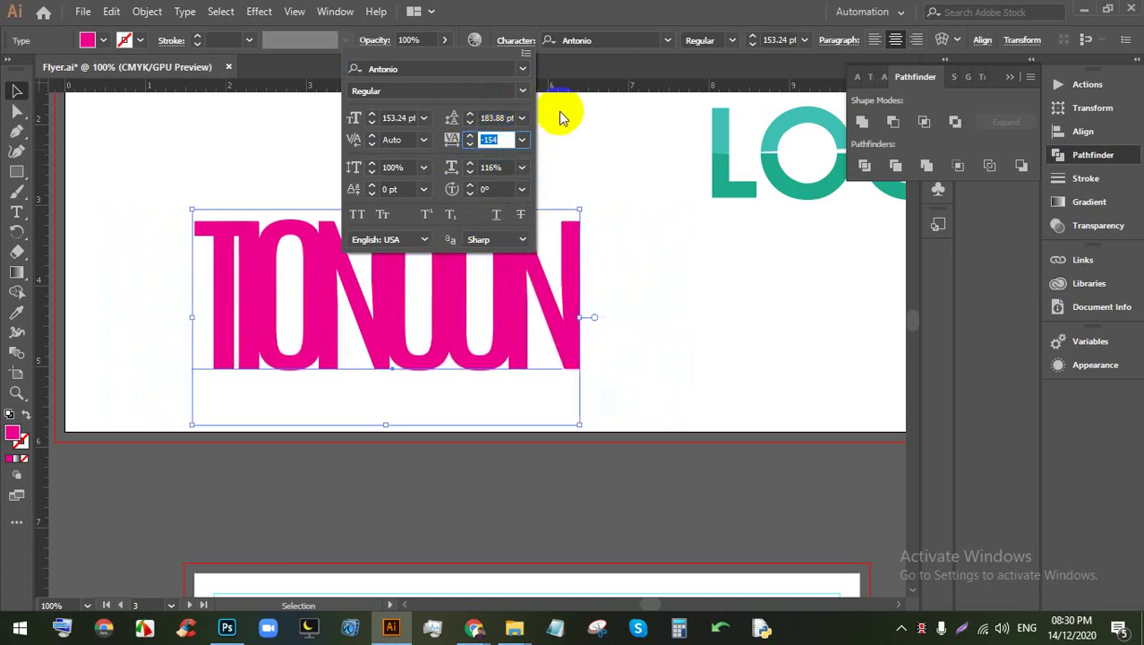
{"action": "key", "text": "Down"}
{"action": "key", "text": "Down"}
{"action": "key", "text": "Down"}
{"action": "key", "text": "Down"}
{"action": "key", "text": "Down"}
{"action": "key", "text": "Down"}
{"action": "key", "text": "Down"}
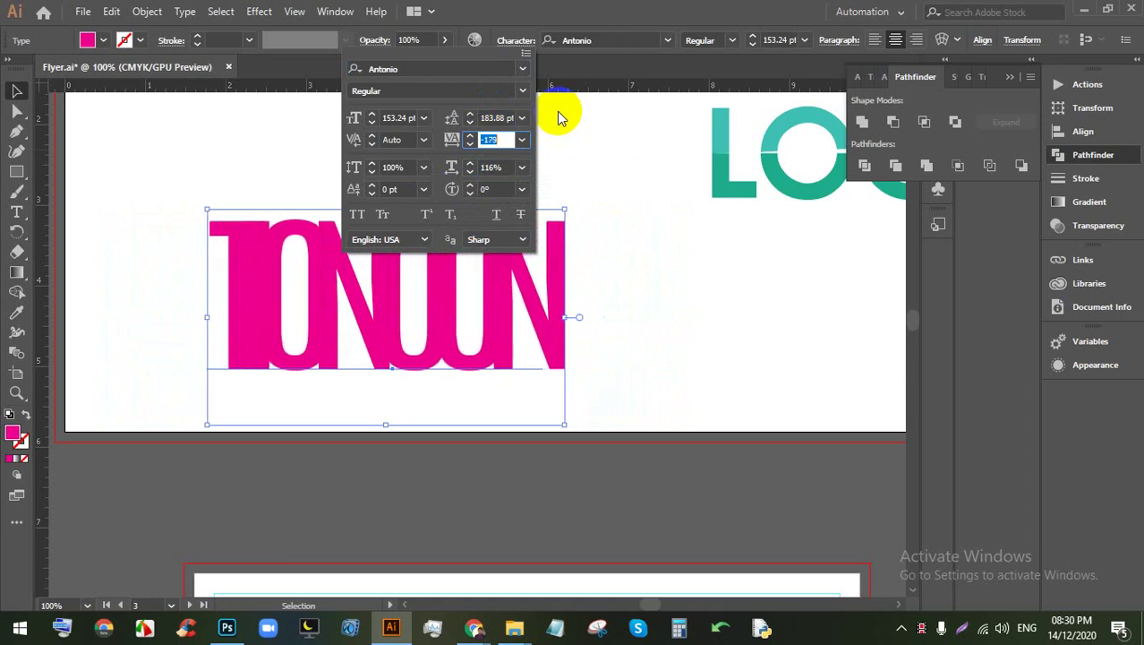
{"action": "left_click", "coordinate": [25, 93]}
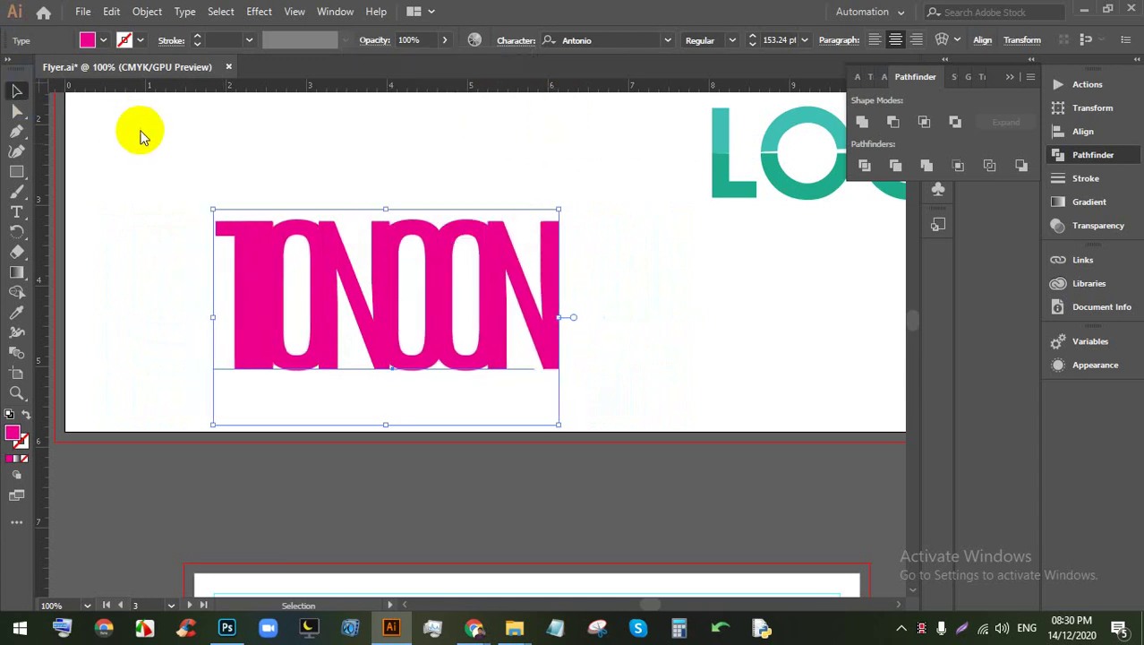
Step: Slide the pink title left and stretch it wider across the banner
{"action": "left_click_drag", "start_coordinate": [492, 289], "coordinate": [416, 289]}
{"action": "left_click_drag", "start_coordinate": [486, 312], "coordinate": [754, 313]}
{"action": "left_click", "coordinate": [365, 199]}
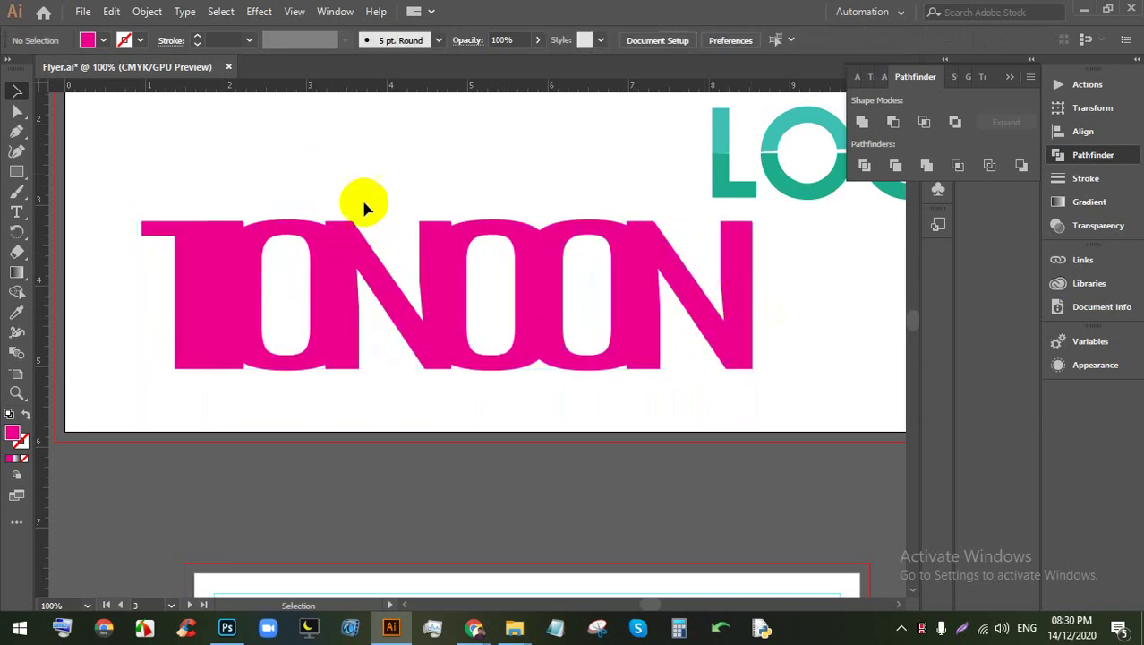
{"action": "left_click_drag", "start_coordinate": [485, 306], "coordinate": [440, 289]}
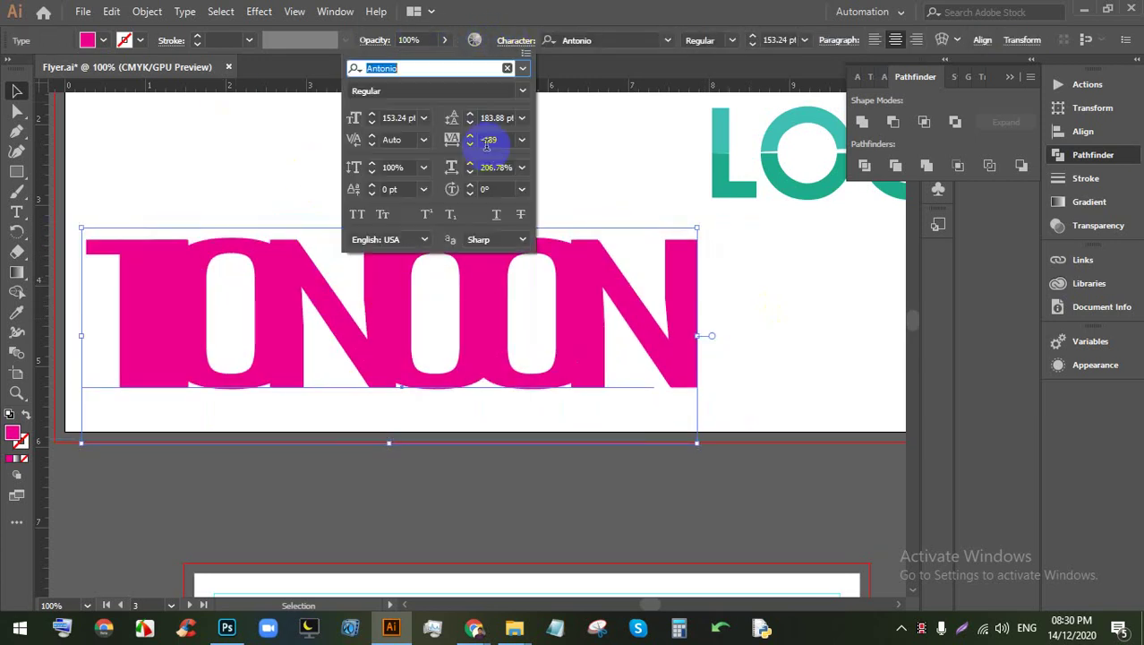
Step: Tighten the title's letter spacing further to about -228
{"action": "left_click", "coordinate": [483, 140]}
{"action": "key", "text": "Down"}
{"action": "key", "text": "Down"}
{"action": "key", "text": "Down"}
{"action": "key", "text": "Down"}
{"action": "key", "text": "Down"}
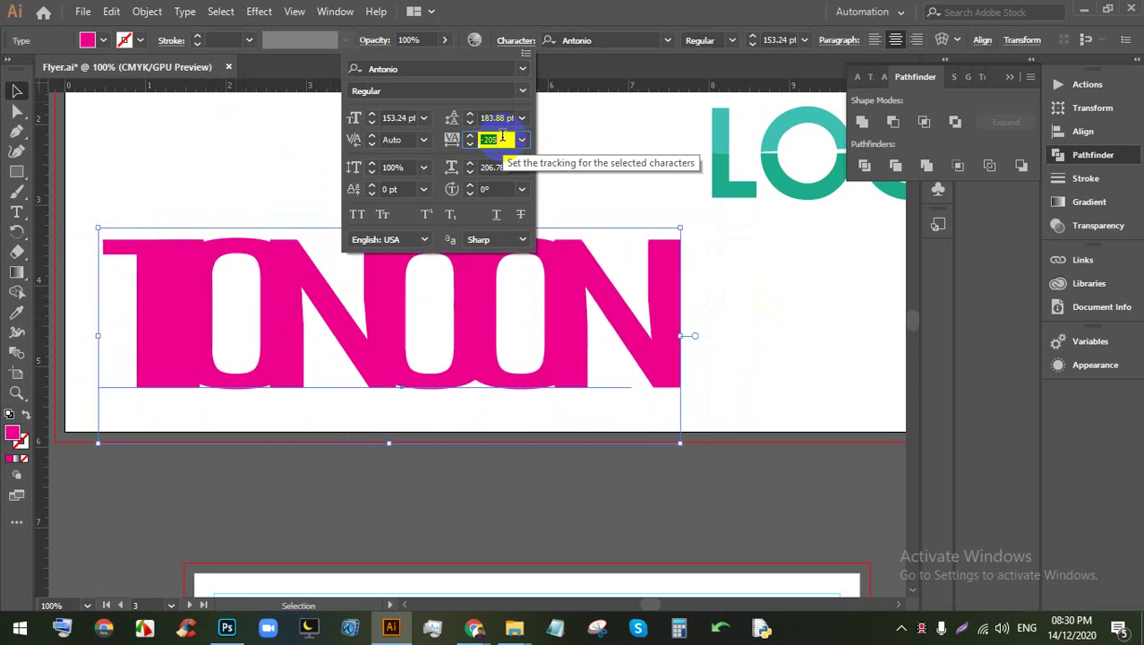
{"action": "key", "text": "Up"}
{"action": "key", "text": "Up"}
{"action": "key", "text": "Up"}
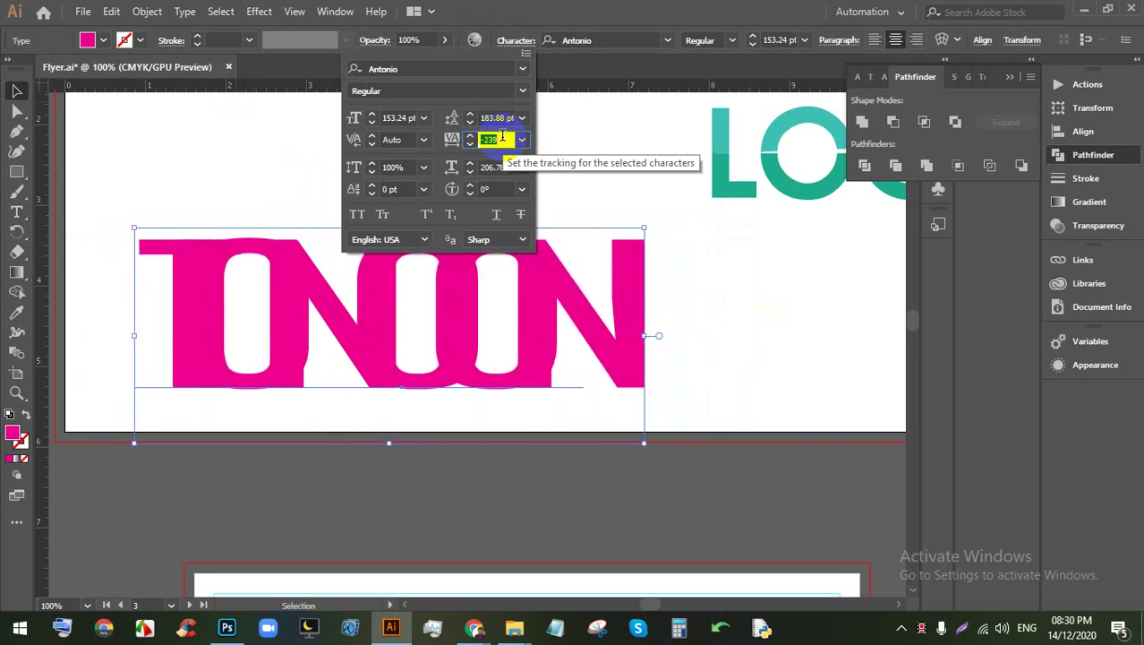
{"action": "key", "text": "Down"}
{"action": "key", "text": "Down"}
{"action": "key", "text": "Down"}
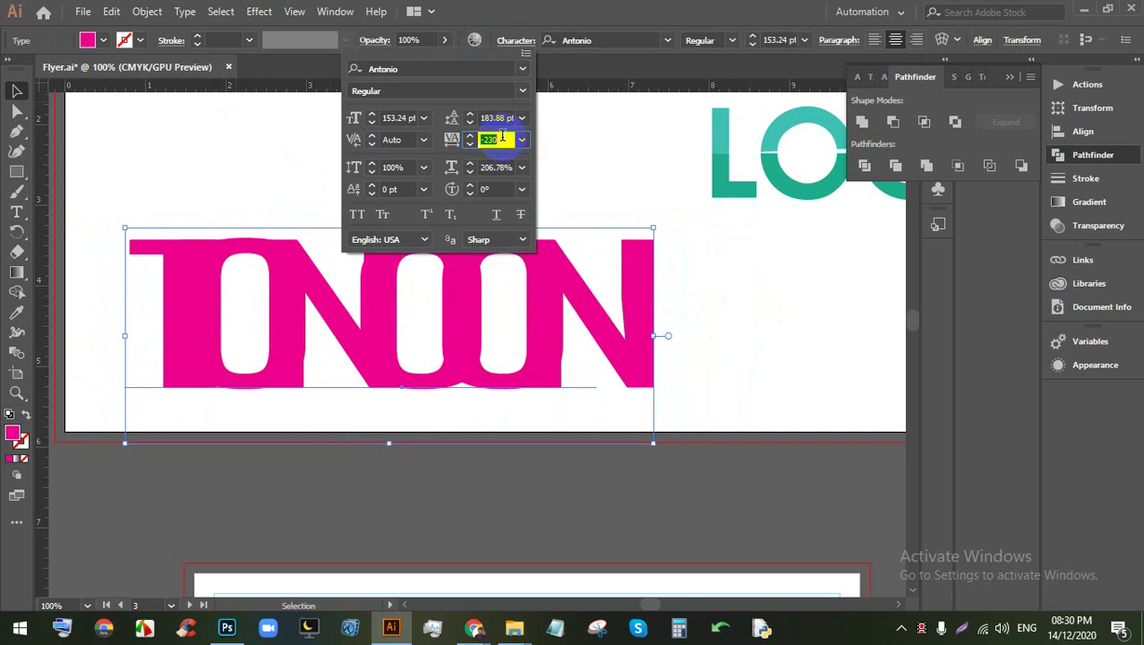
{"action": "left_click", "coordinate": [716, 264]}
{"action": "left_click", "coordinate": [342, 218]}
Step: Move the pink title up and right, then bring the Google Meet call forward
{"action": "scroll", "coordinate": [462, 268], "scroll_direction": "down", "scroll_amount": 3}
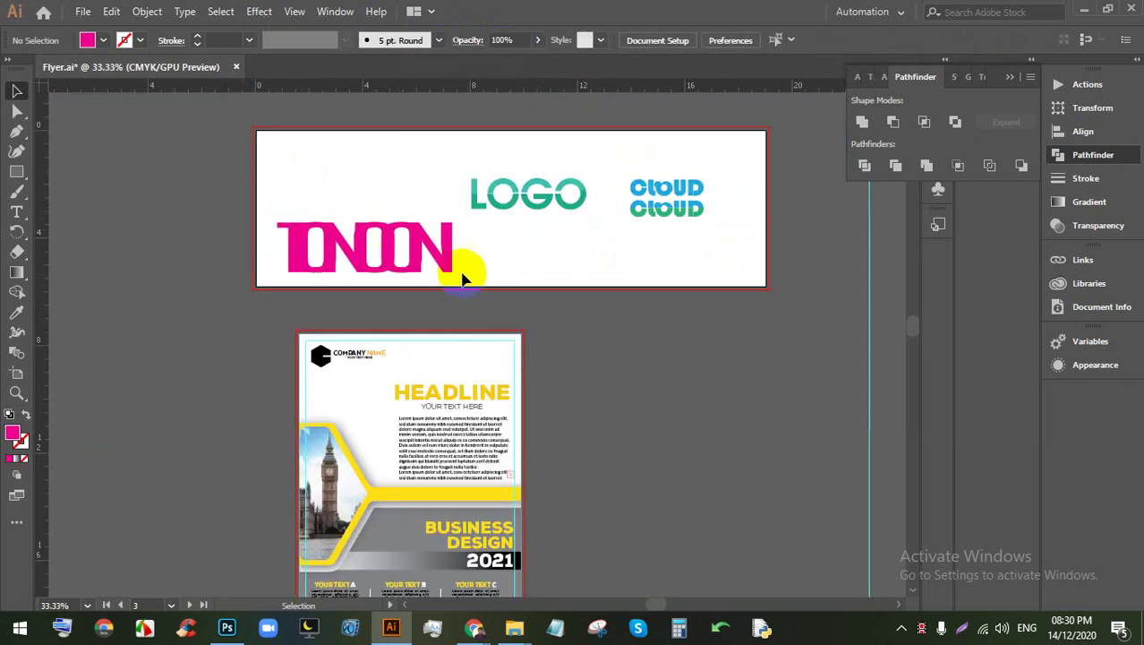
{"action": "scroll", "coordinate": [419, 245], "scroll_direction": "up", "scroll_amount": 2}
{"action": "scroll", "coordinate": [383, 314], "scroll_direction": "up", "scroll_amount": 3}
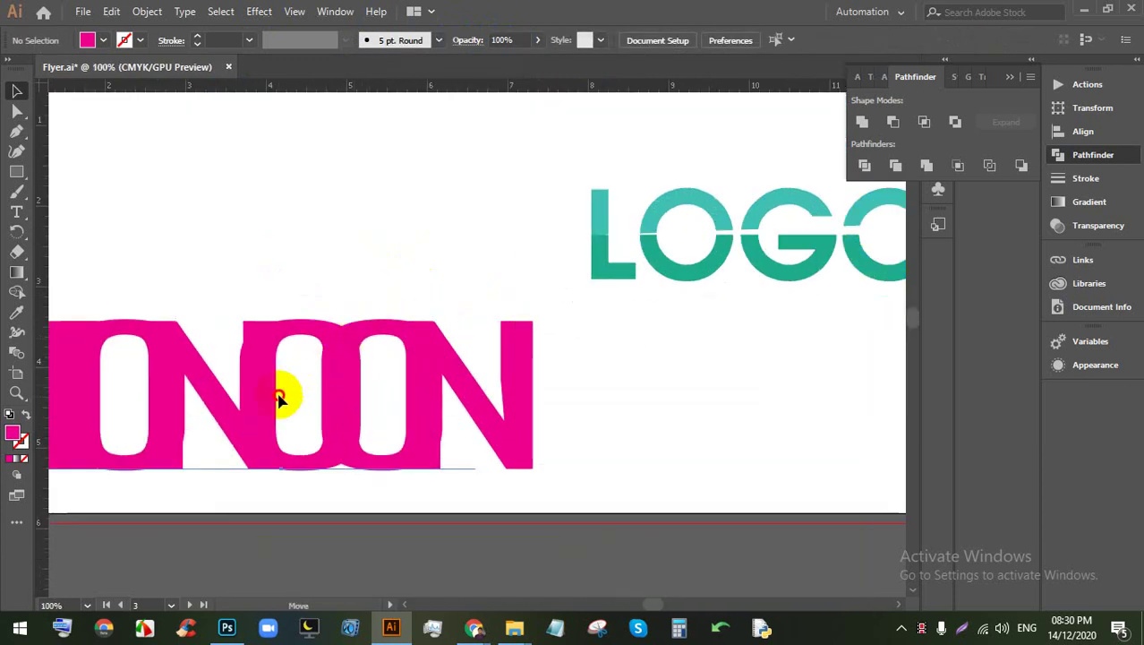
{"action": "left_click_drag", "start_coordinate": [281, 396], "coordinate": [339, 362]}
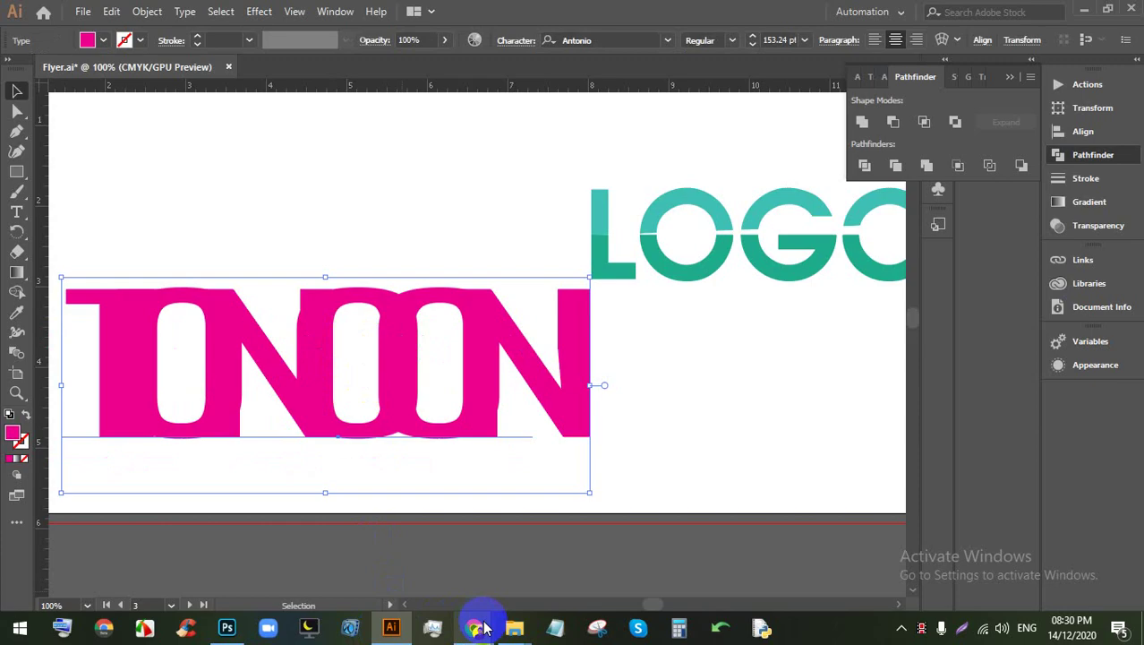
{"action": "mouse_move", "coordinate": [476, 625]}
{"action": "left_click", "coordinate": [385, 575]}
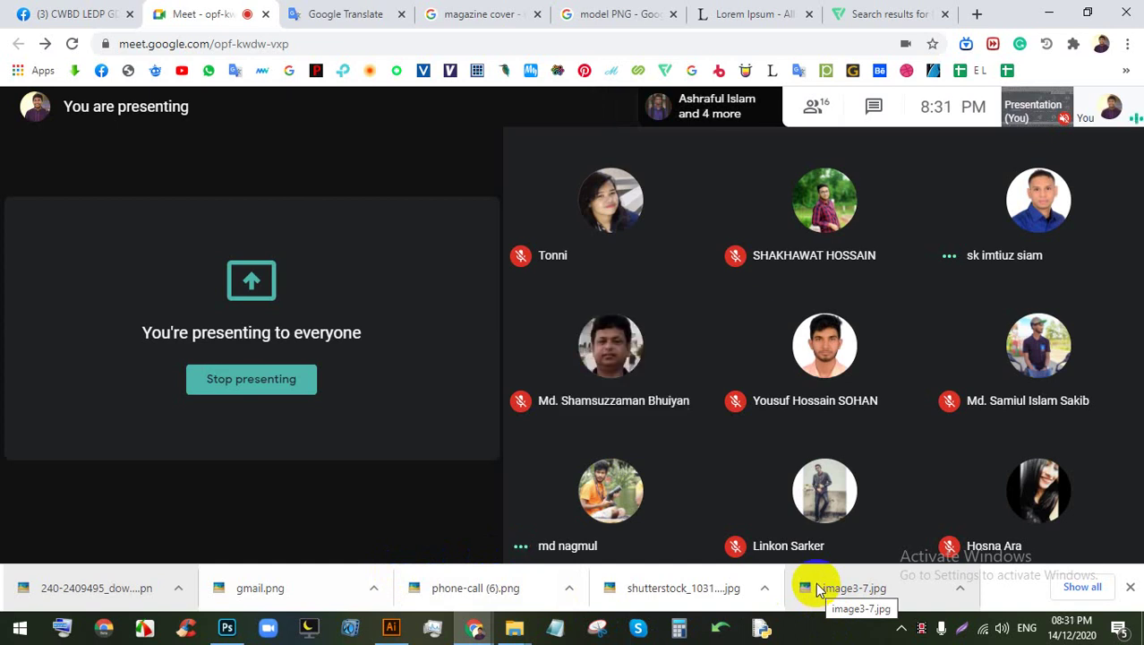
Step: Return from the Meet presenting screen to the Illustrator banner design
{"action": "left_click", "coordinate": [390, 627]}
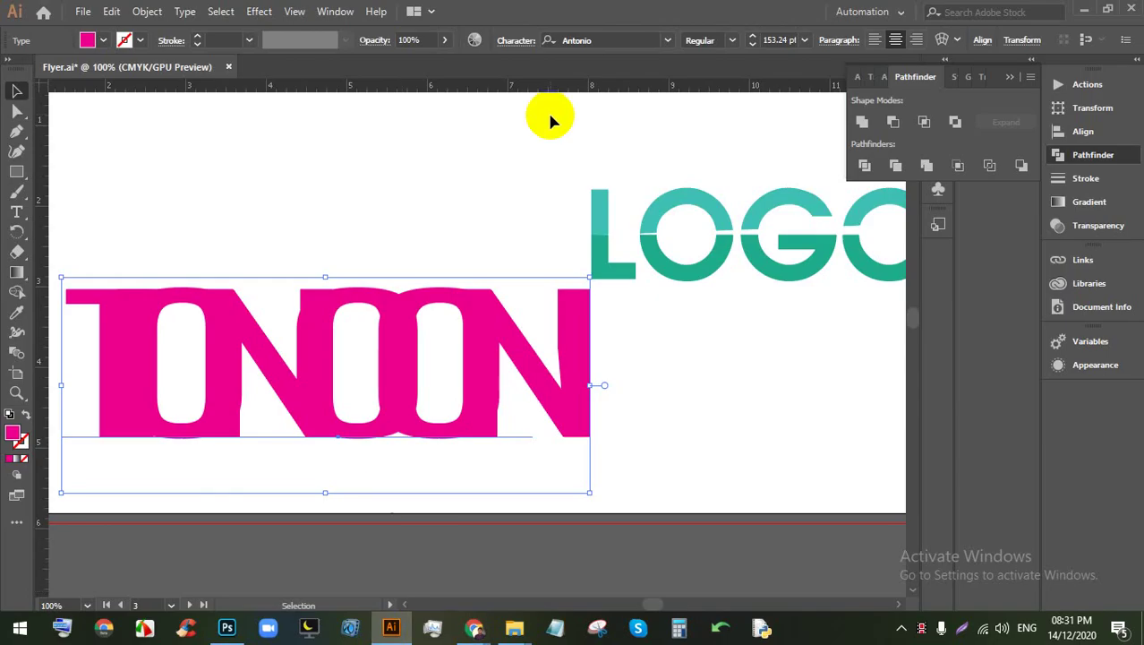
Step: Move the pink TONOON title up and to the left
{"action": "left_click_drag", "start_coordinate": [394, 346], "coordinate": [302, 307]}
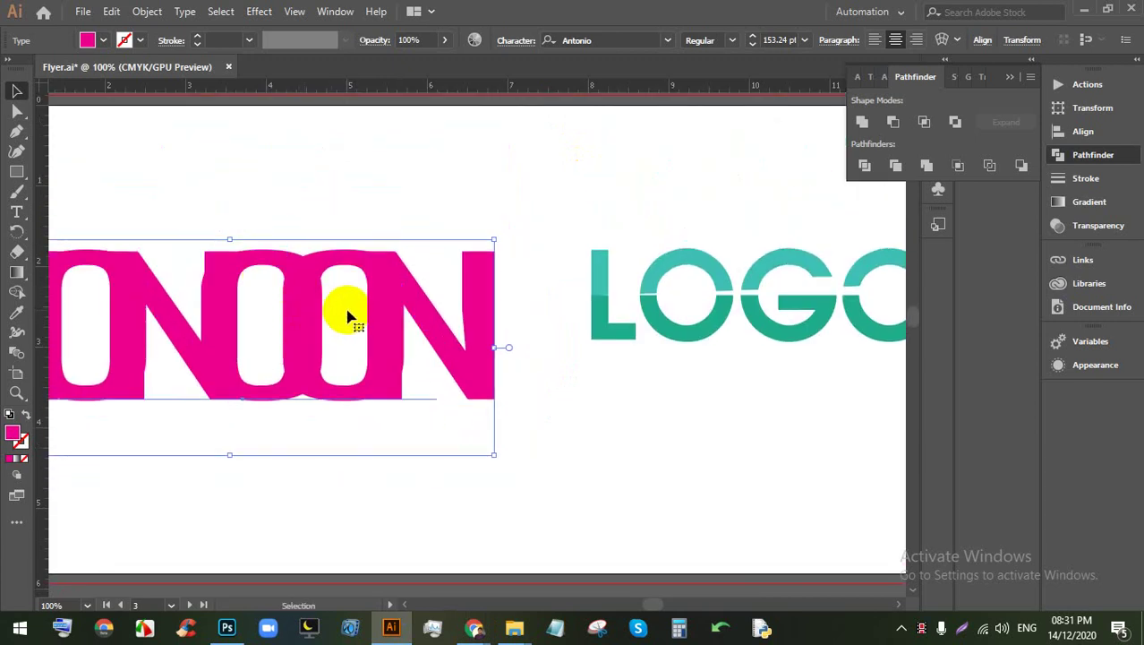
{"action": "scroll", "coordinate": [304, 304], "scroll_direction": "down", "scroll_amount": 4}
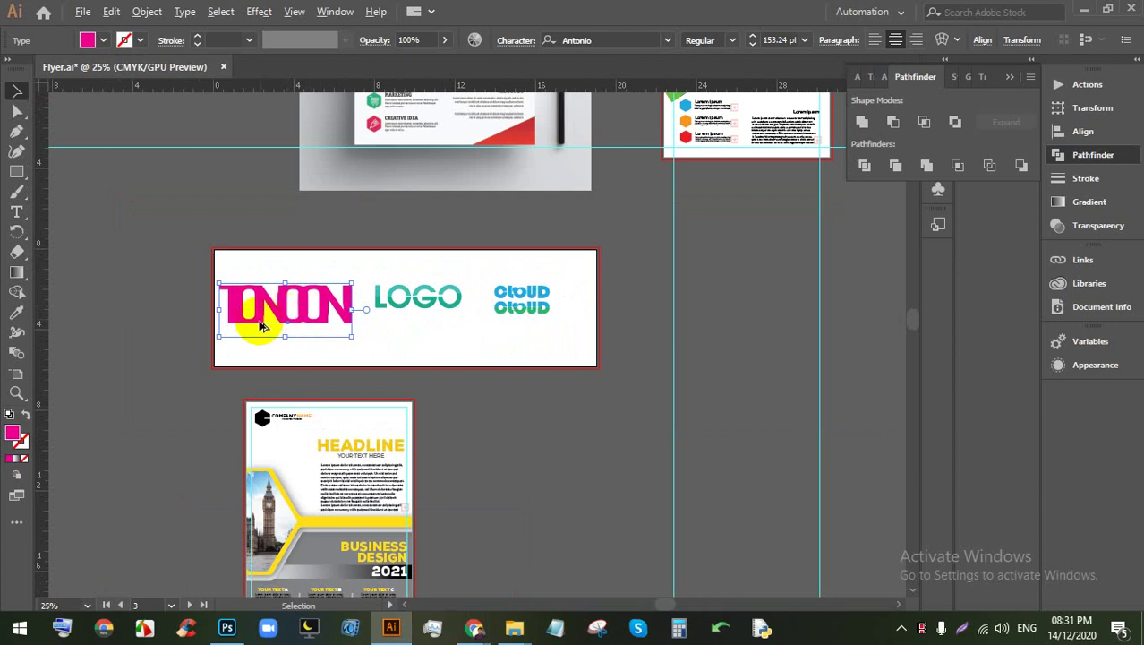
{"action": "scroll", "coordinate": [260, 327], "scroll_direction": "up", "scroll_amount": 3}
{"action": "scroll", "coordinate": [434, 430], "scroll_direction": "down", "scroll_amount": 3}
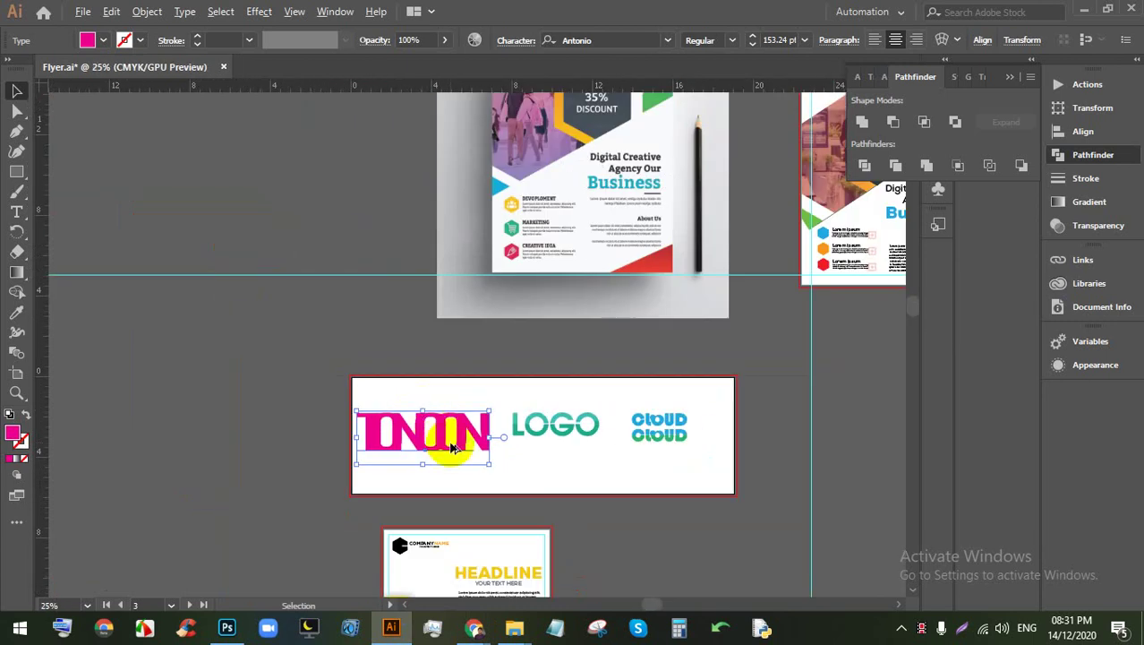
{"action": "scroll", "coordinate": [447, 447], "scroll_direction": "up", "scroll_amount": 4}
Step: Select all the TONOON letters, then exit text editing and return to the Selection tool
{"action": "double_click", "coordinate": [225, 408]}
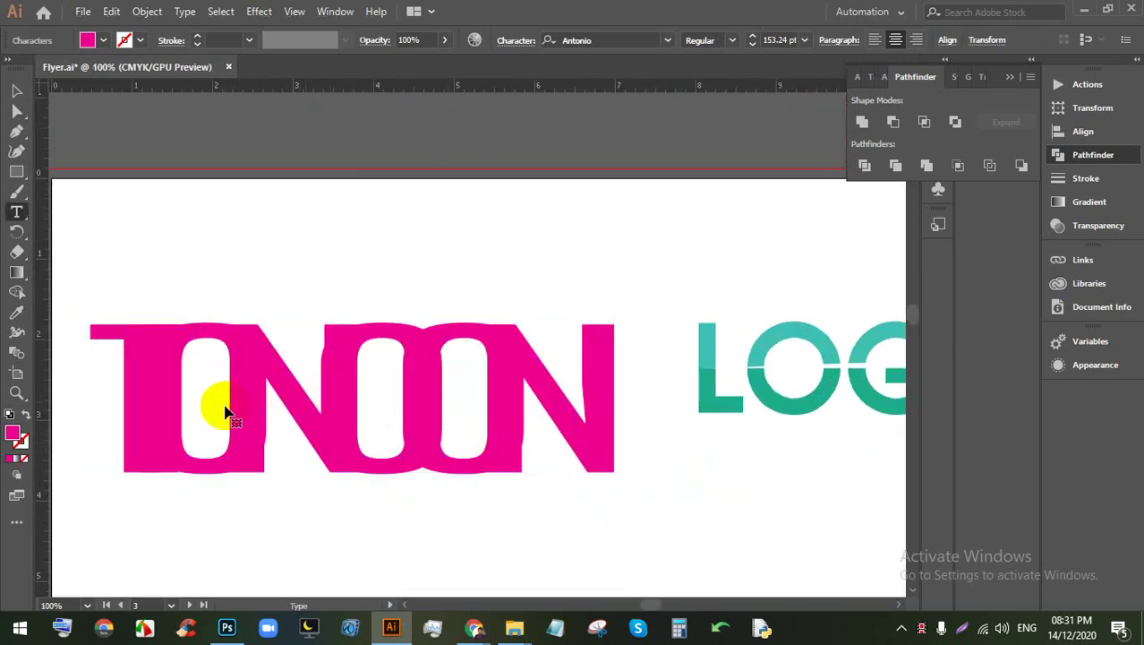
{"action": "double_click", "coordinate": [218, 409]}
{"action": "scroll", "coordinate": [283, 383], "scroll_direction": "down", "scroll_amount": 1}
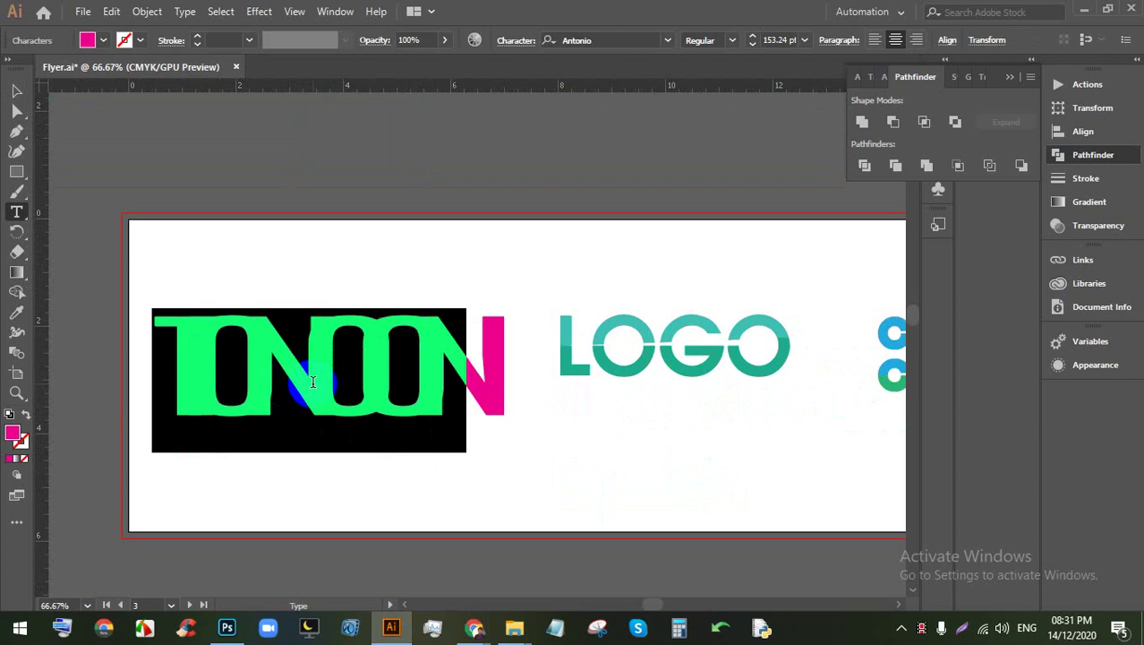
{"action": "scroll", "coordinate": [204, 219], "scroll_direction": "down", "scroll_amount": 2}
{"action": "scroll", "coordinate": [146, 293], "scroll_direction": "up", "scroll_amount": 2}
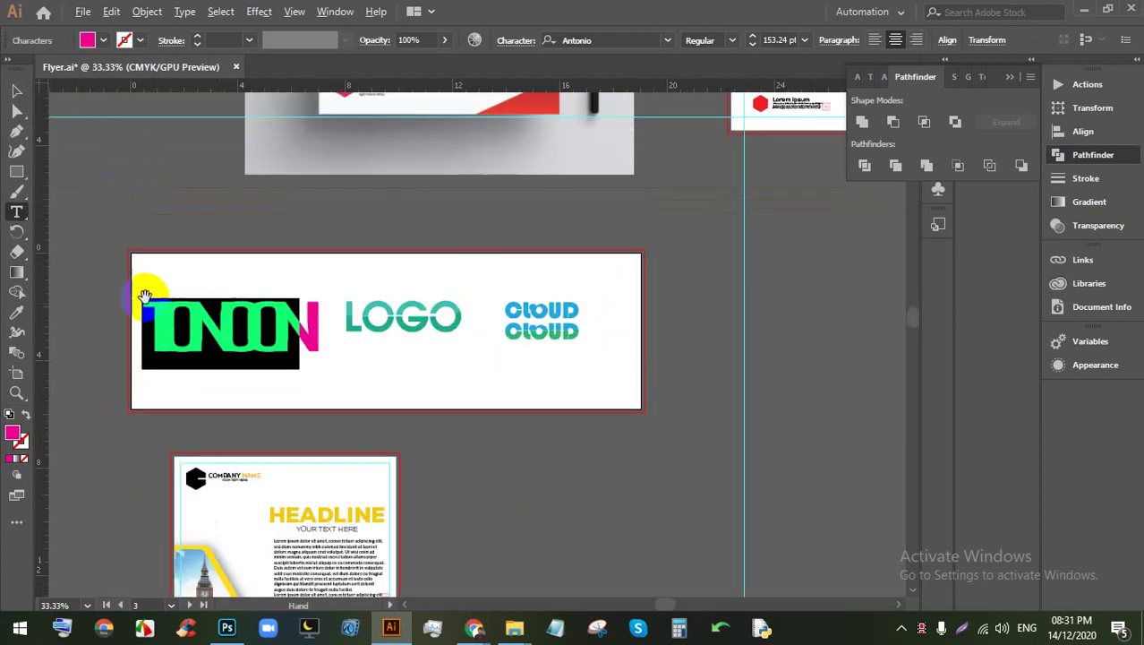
{"action": "key", "text": "ctrl+shift+a"}
{"action": "left_click", "coordinate": [16, 90]}
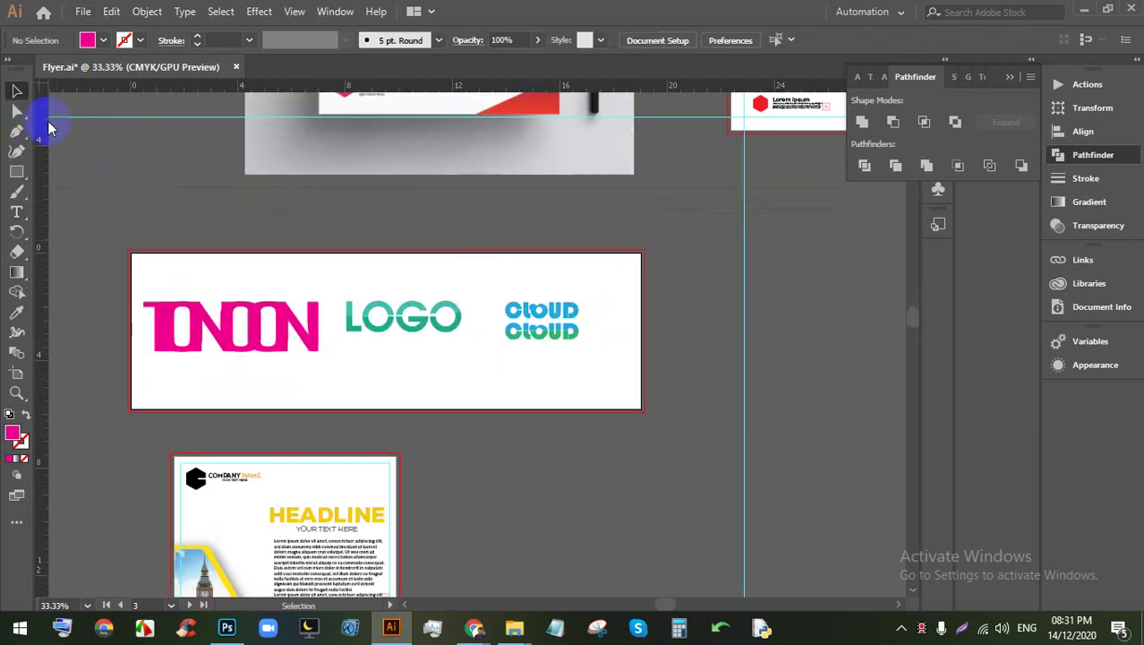
{"action": "scroll", "coordinate": [394, 315], "scroll_direction": "down", "scroll_amount": 2}
{"action": "scroll", "coordinate": [499, 348], "scroll_direction": "up", "scroll_amount": 2}
{"action": "scroll", "coordinate": [475, 358], "scroll_direction": "down", "scroll_amount": 2}
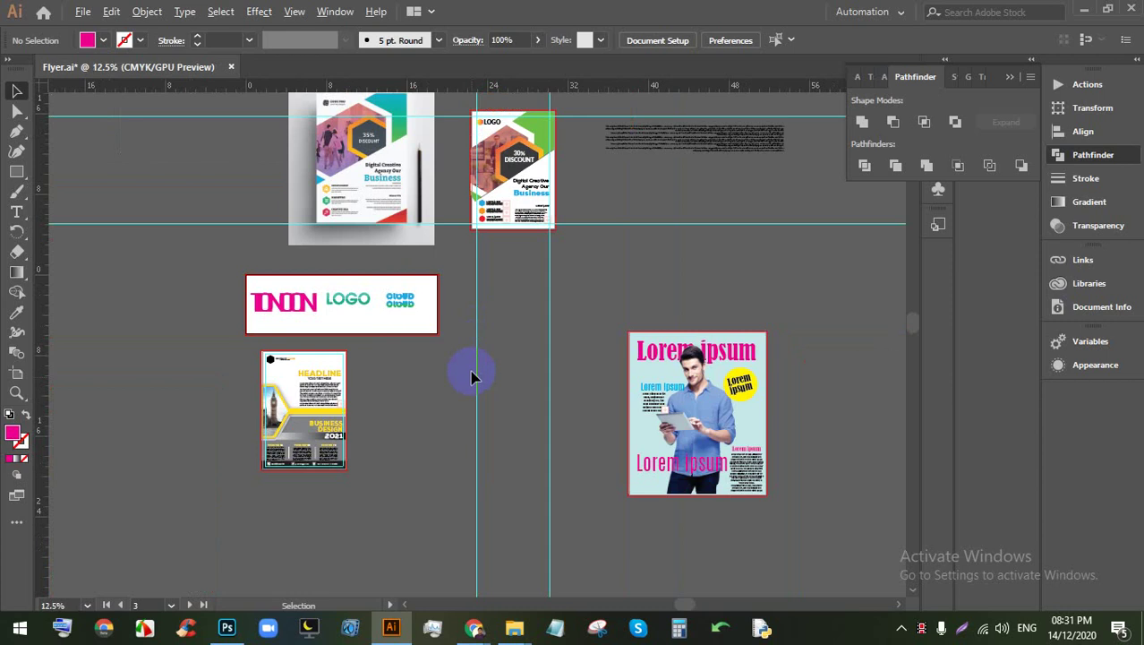
{"action": "scroll", "coordinate": [269, 358], "scroll_direction": "up", "scroll_amount": 4}
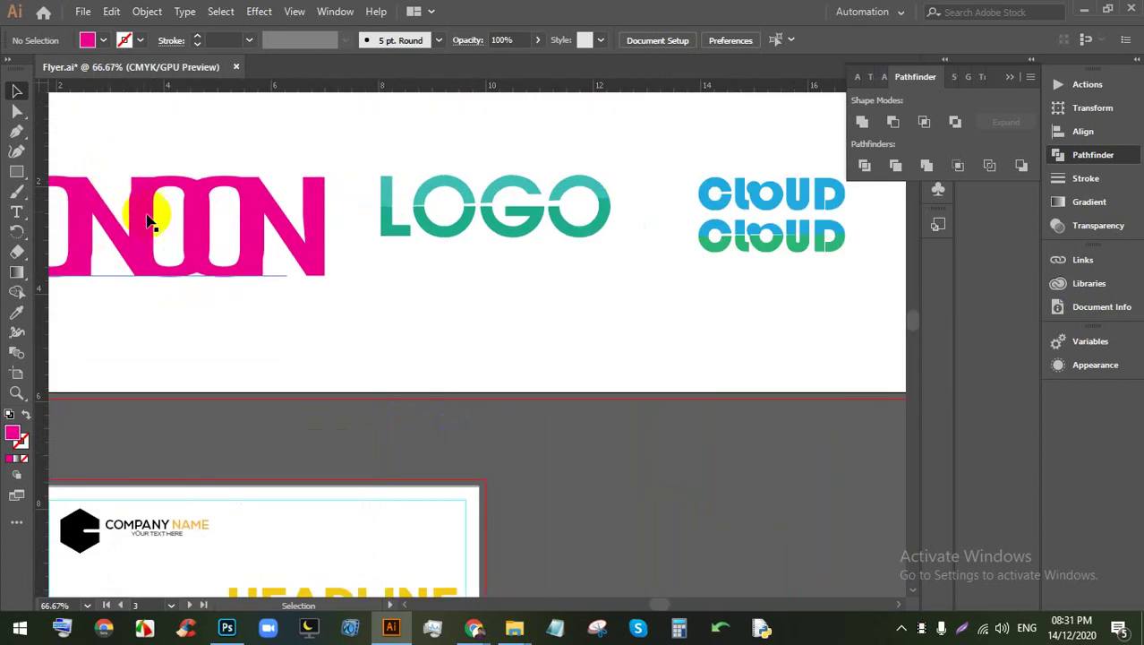
Step: Try moving LOGO to the top edge and TONOON down-right, undoing both attempts
{"action": "left_click_drag", "start_coordinate": [407, 239], "coordinate": [766, 287]}
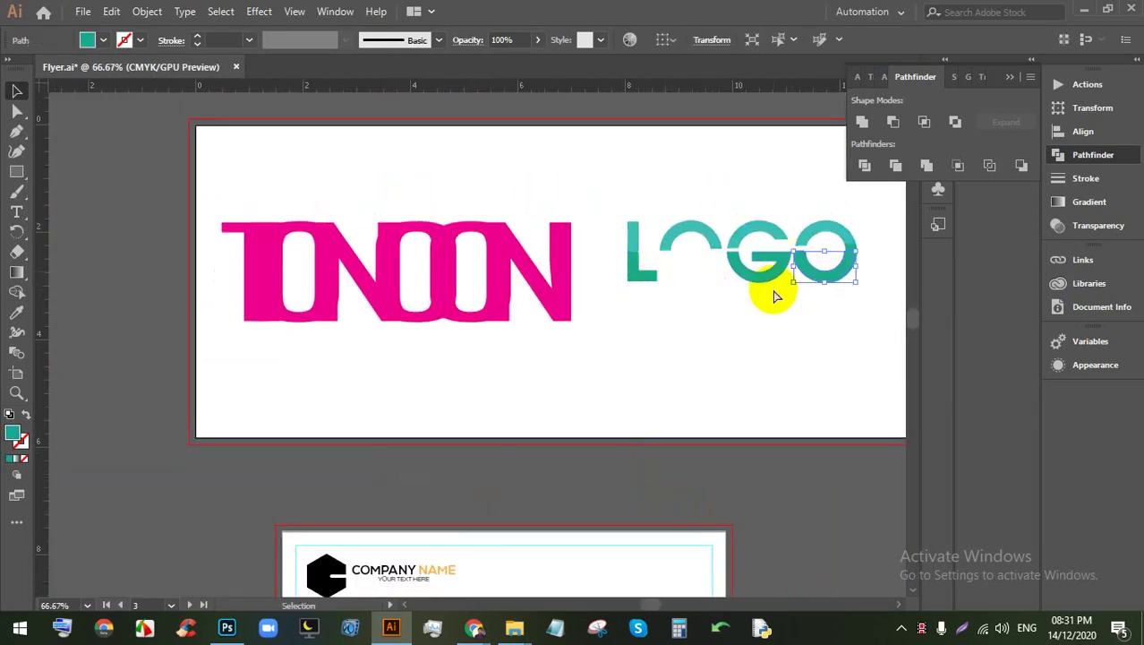
{"action": "key", "text": "ctrl+z"}
{"action": "left_click_drag", "start_coordinate": [843, 306], "coordinate": [621, 192]}
{"action": "left_click_drag", "start_coordinate": [707, 242], "coordinate": [706, 127]}
{"action": "left_click_drag", "start_coordinate": [408, 268], "coordinate": [458, 340]}
{"action": "key", "text": "ctrl+z"}
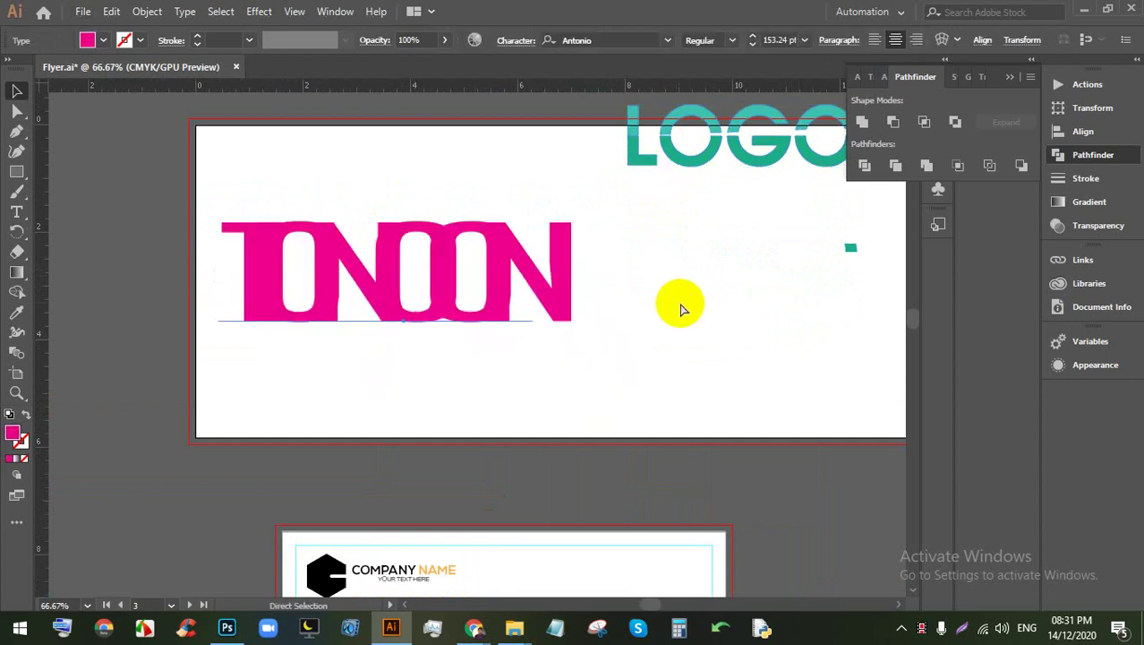
{"action": "key", "text": "ctrl+z"}
Step: Select the whole LOGO group and move it up to the banner's top edge
{"action": "left_click_drag", "start_coordinate": [861, 329], "coordinate": [660, 196]}
{"action": "left_click", "coordinate": [791, 312]}
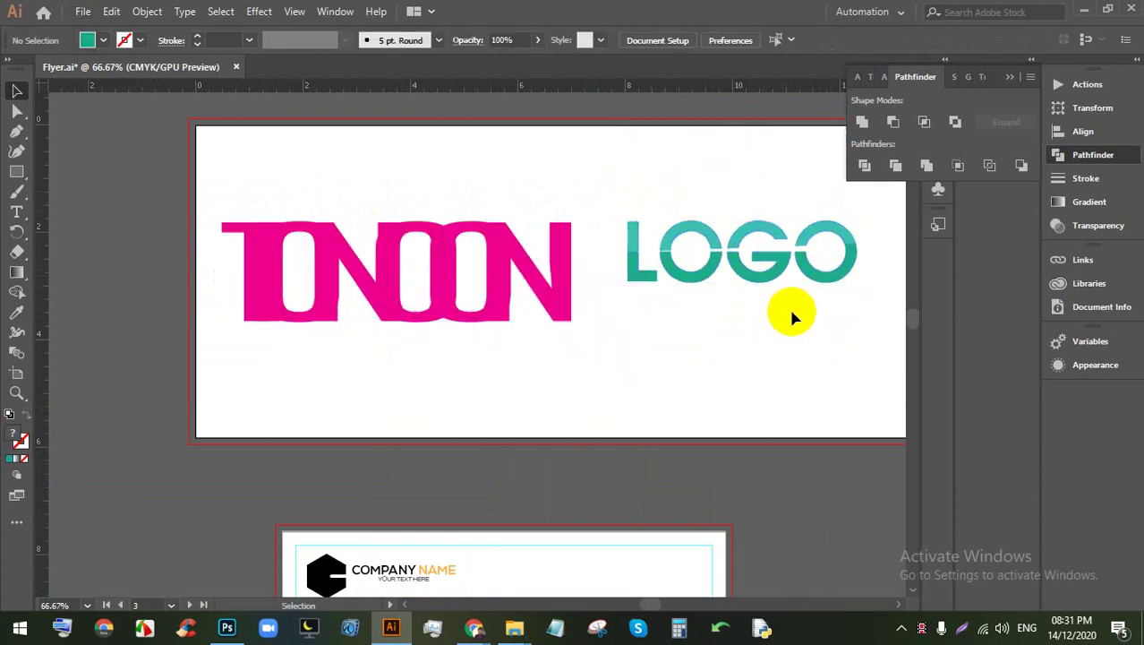
{"action": "key", "text": "a"}
{"action": "left_click_drag", "start_coordinate": [886, 320], "coordinate": [626, 218]}
{"action": "key", "text": "v"}
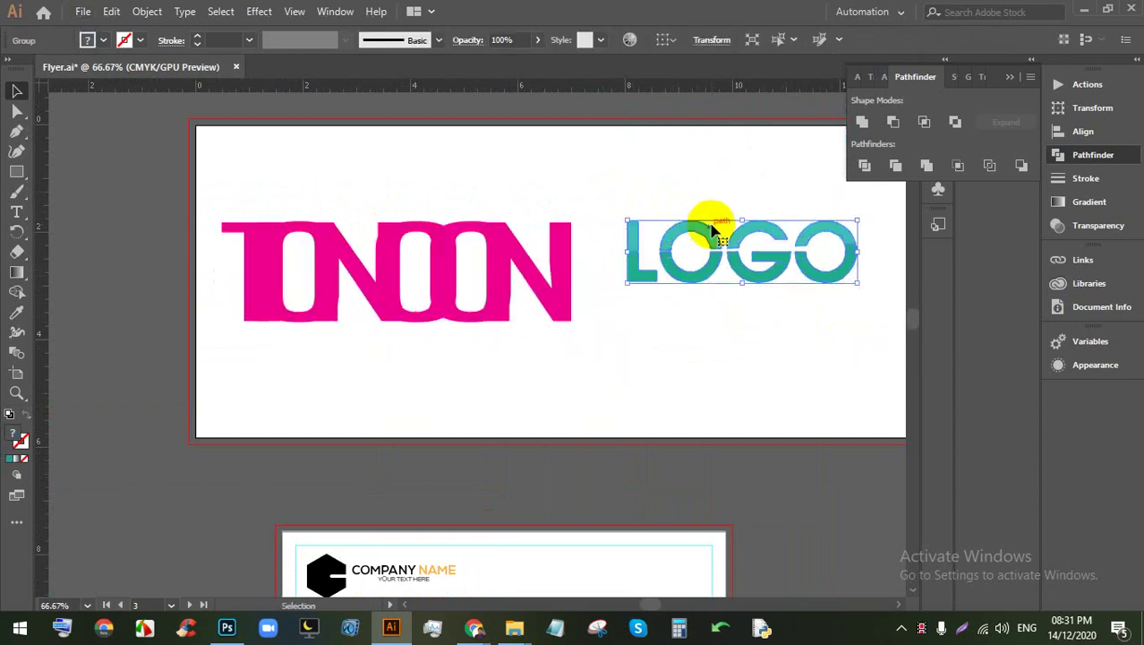
{"action": "left_click_drag", "start_coordinate": [704, 226], "coordinate": [703, 128]}
{"action": "left_click", "coordinate": [582, 299]}
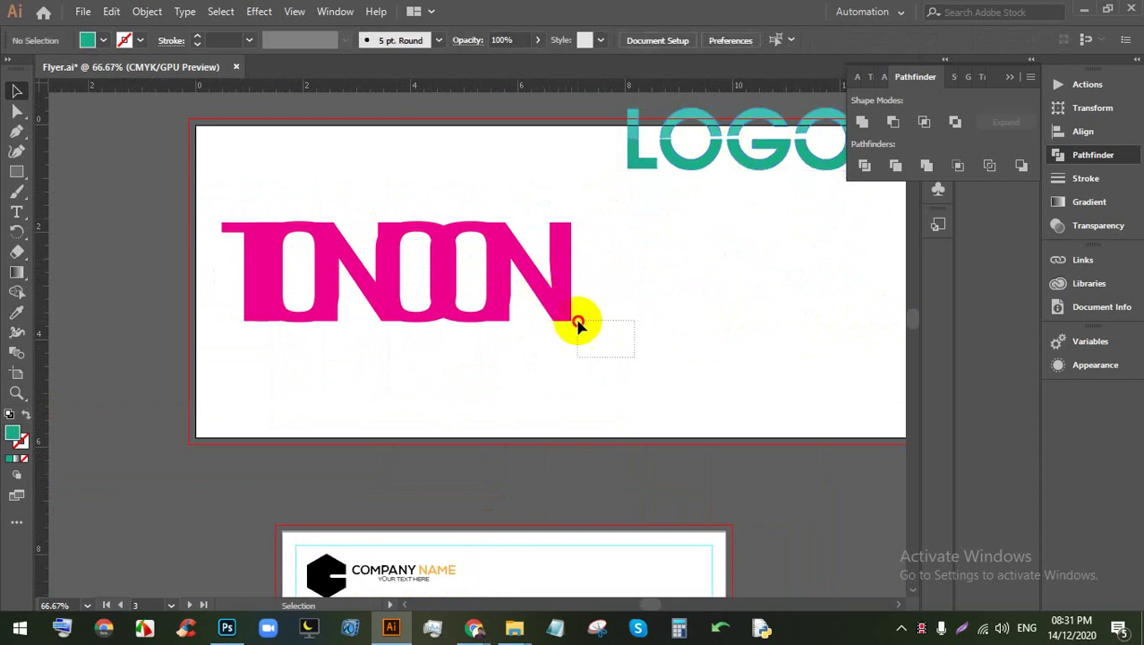
Step: Nudge the TONOON title slightly right and down
{"action": "left_click_drag", "start_coordinate": [578, 325], "coordinate": [577, 322]}
{"action": "left_click_drag", "start_coordinate": [440, 248], "coordinate": [478, 270]}
{"action": "left_click", "coordinate": [620, 273]}
{"action": "scroll", "coordinate": [618, 271], "scroll_direction": "down", "scroll_amount": 2}
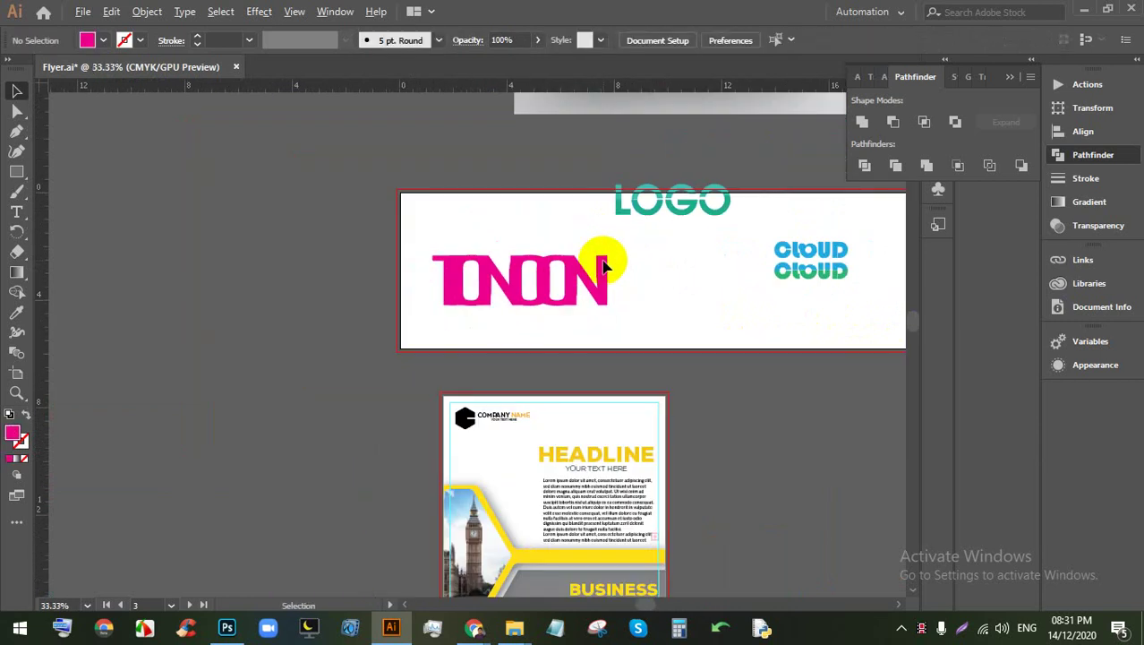
{"action": "scroll", "coordinate": [604, 266], "scroll_direction": "up", "scroll_amount": 2}
Step: Add 20 pt Lorem ipsum point text left of TONOON, move it onto the artboard, and start editing it
{"action": "left_click", "coordinate": [17, 211]}
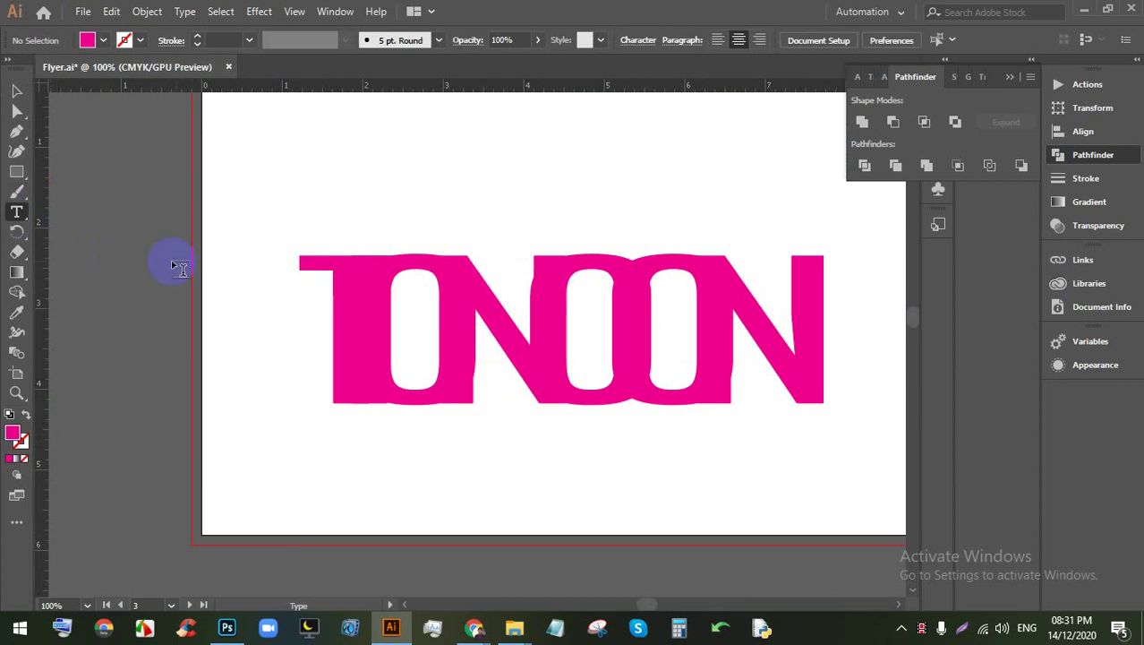
{"action": "left_click", "coordinate": [203, 254]}
{"action": "left_click", "coordinate": [17, 91]}
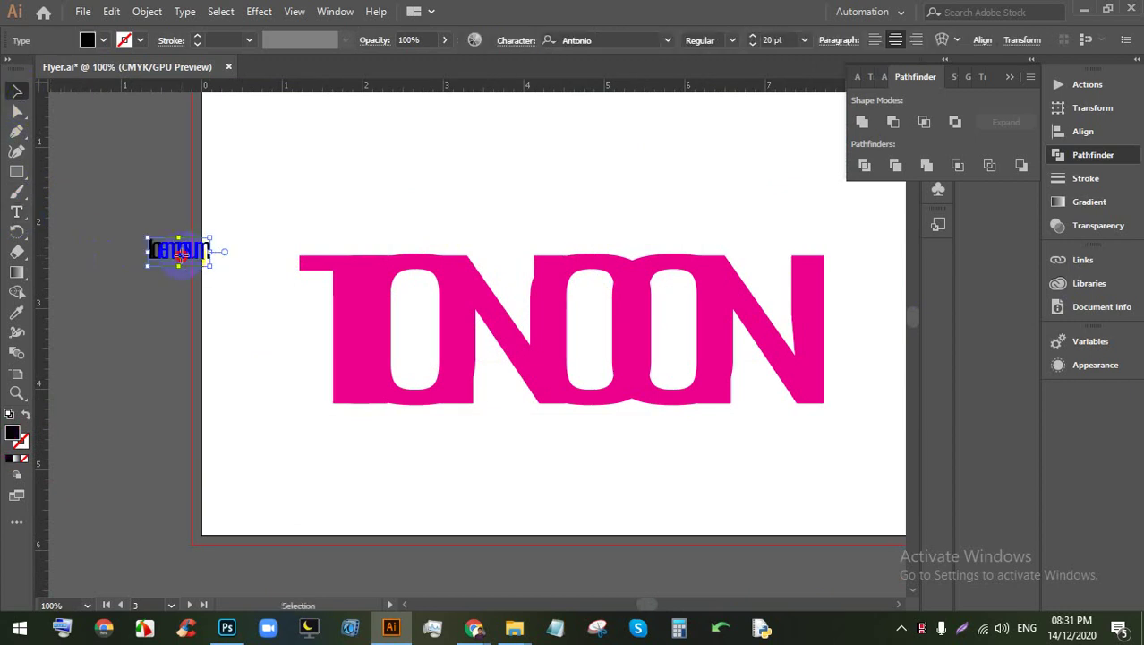
{"action": "left_click_drag", "start_coordinate": [175, 254], "coordinate": [234, 257]}
{"action": "double_click", "coordinate": [224, 256]}
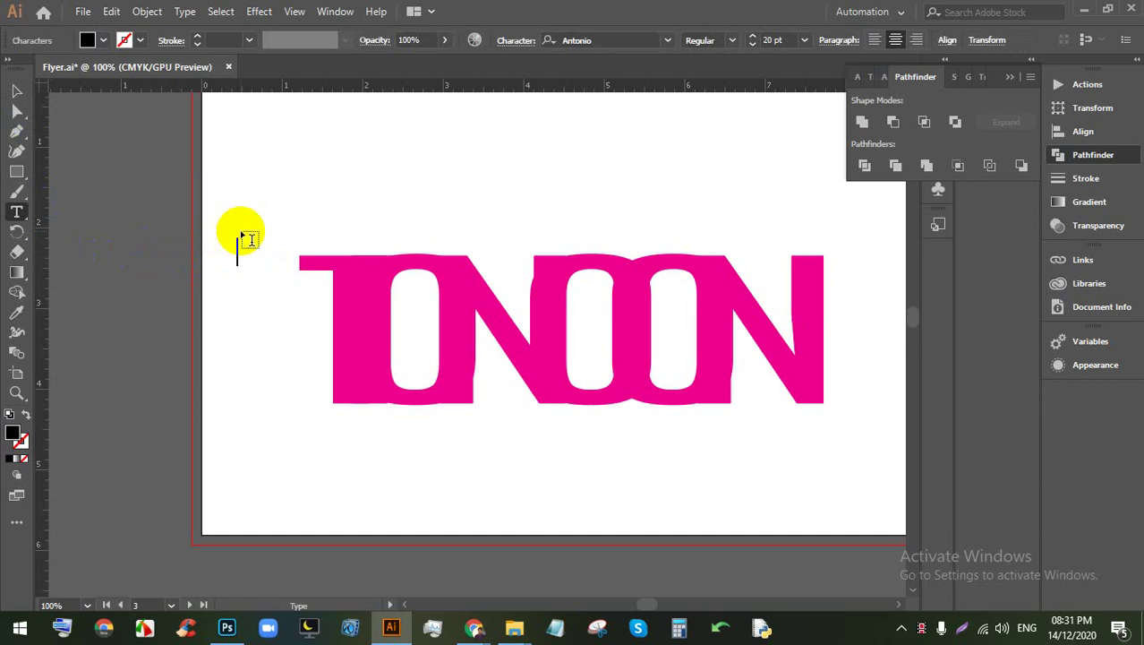
{"action": "scroll", "coordinate": [219, 219], "scroll_direction": "up", "scroll_amount": 3}
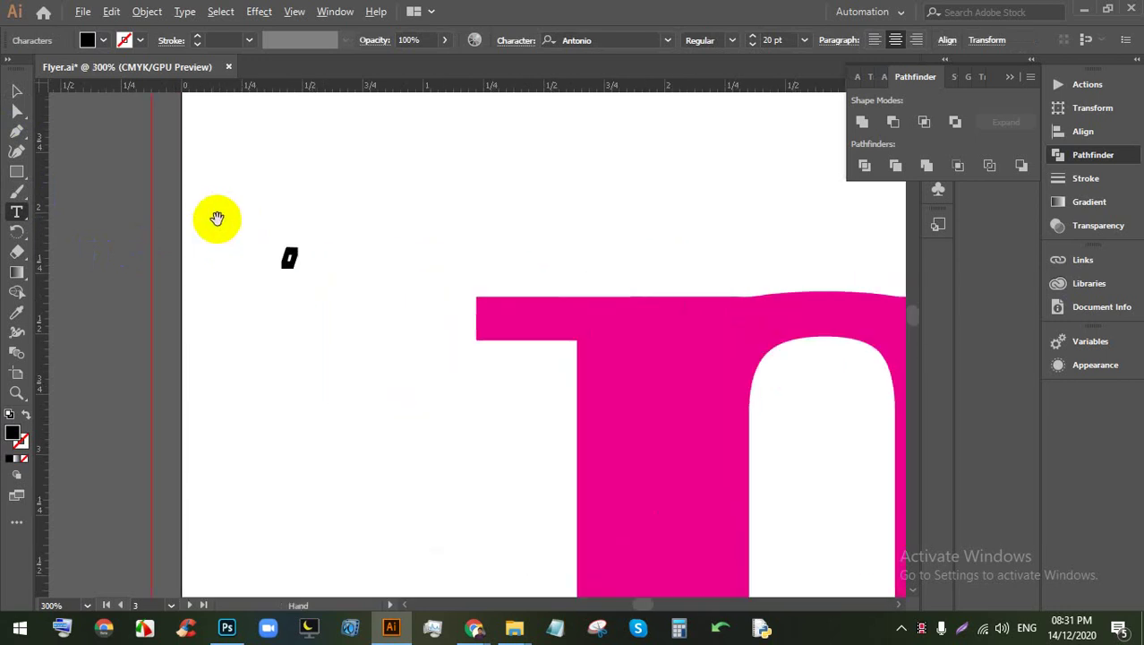
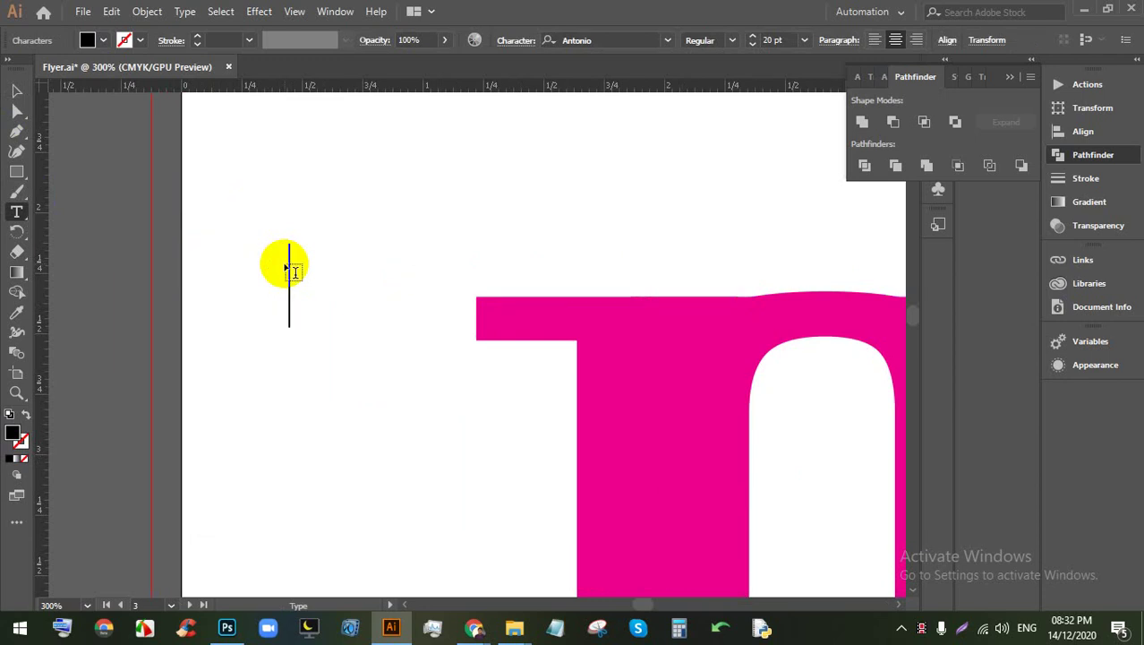
Step: Replace the selected 2 with an opening quotation mark and scale its frame up large
{"action": "key", "text": "BackSpace"}
{"action": "type", "text": "“"}
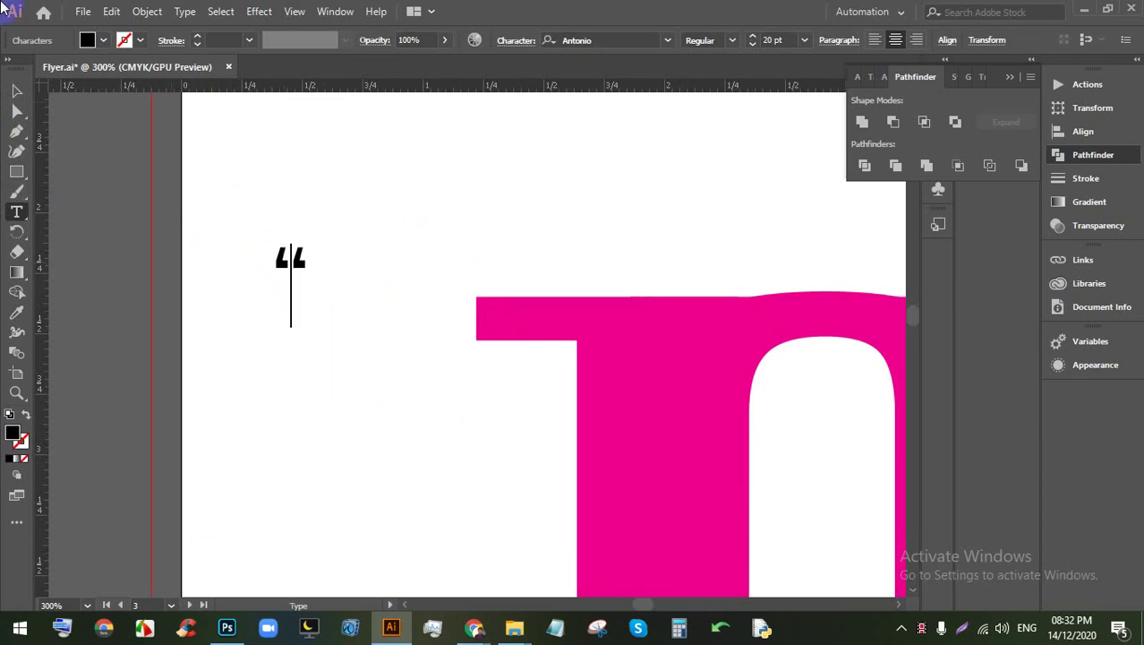
{"action": "left_click", "coordinate": [17, 89]}
{"action": "scroll", "coordinate": [287, 283], "scroll_direction": "down", "scroll_amount": 2}
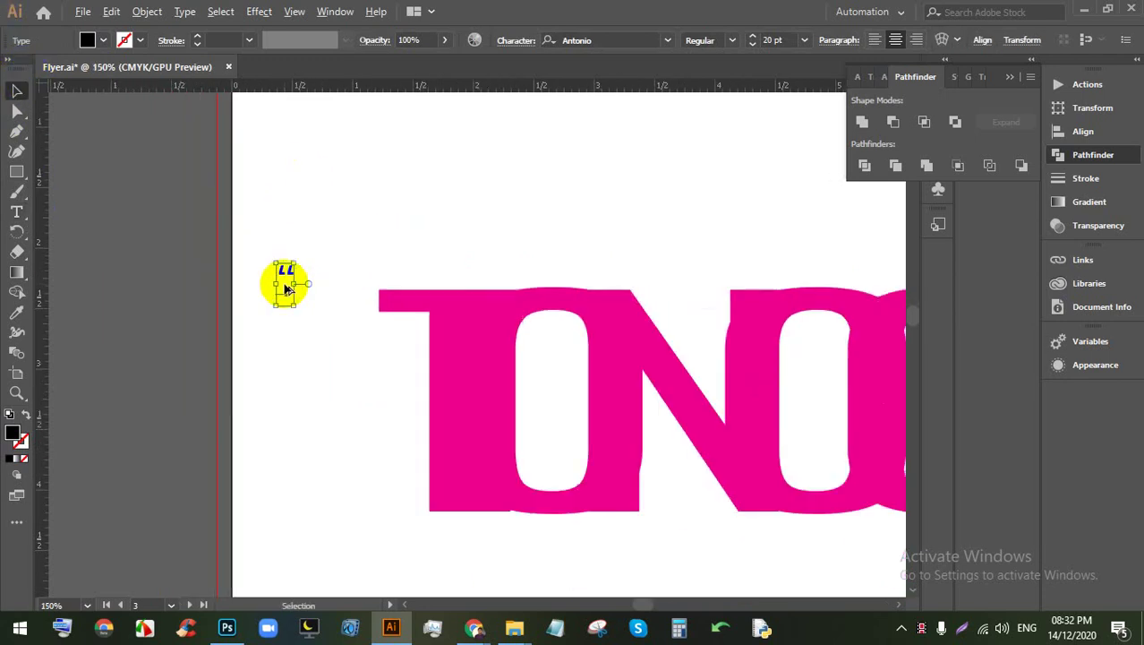
{"action": "left_click_drag", "start_coordinate": [286, 284], "coordinate": [531, 560]}
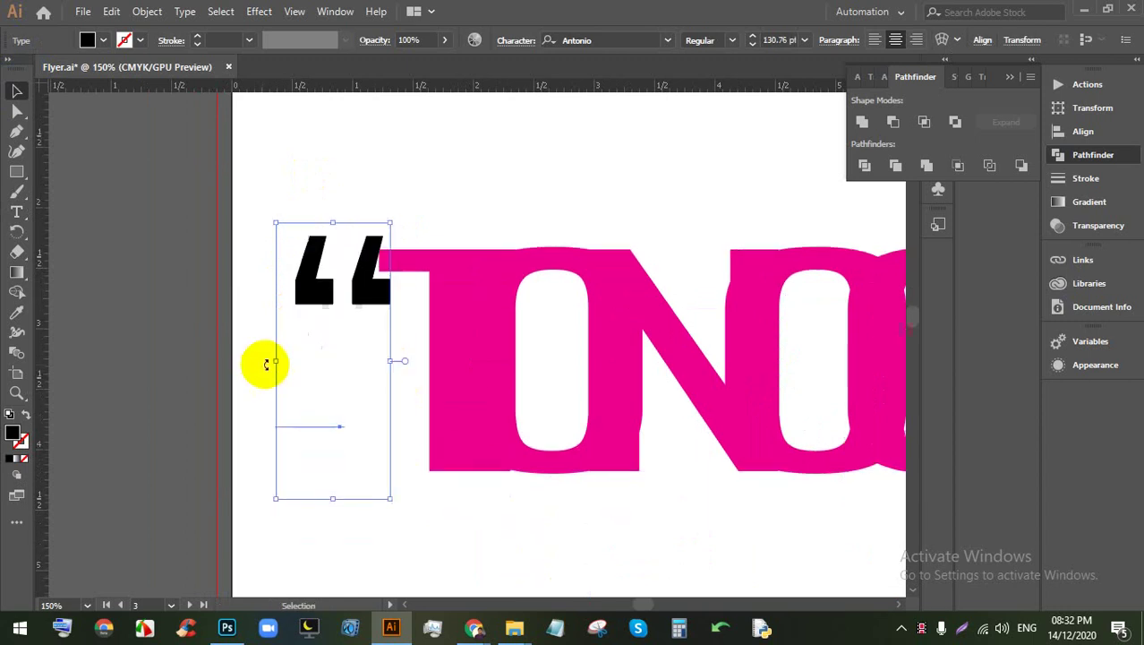
{"action": "scroll", "coordinate": [301, 302], "scroll_direction": "down", "scroll_amount": 2}
{"action": "scroll", "coordinate": [308, 301], "scroll_direction": "up", "scroll_amount": 3}
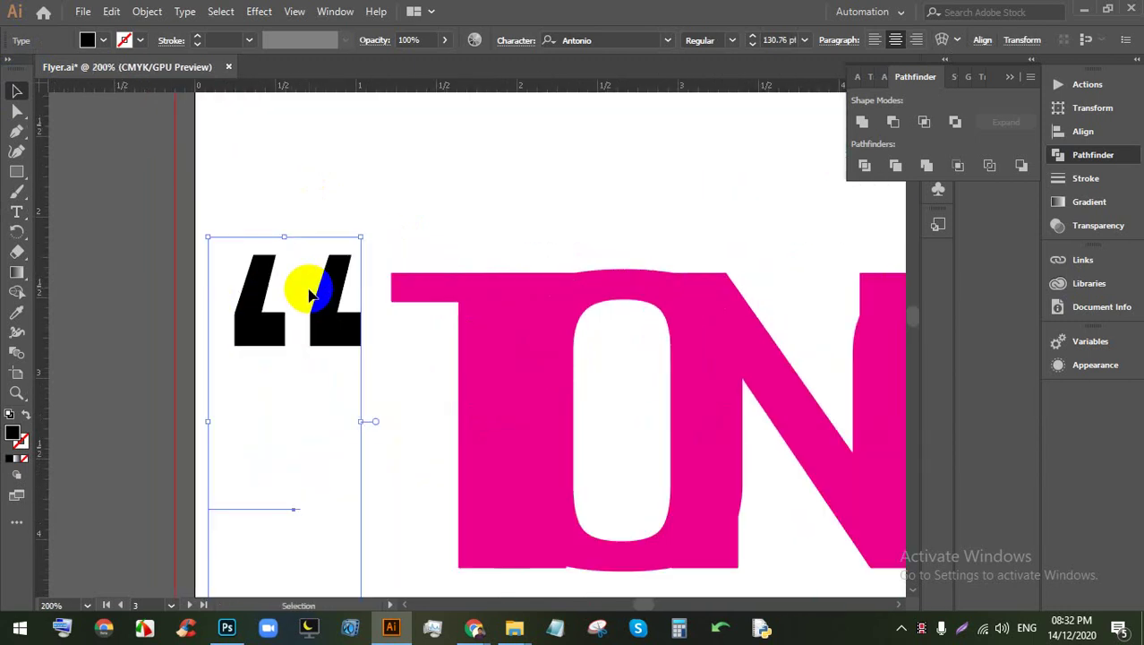
{"action": "left_click", "coordinate": [308, 296]}
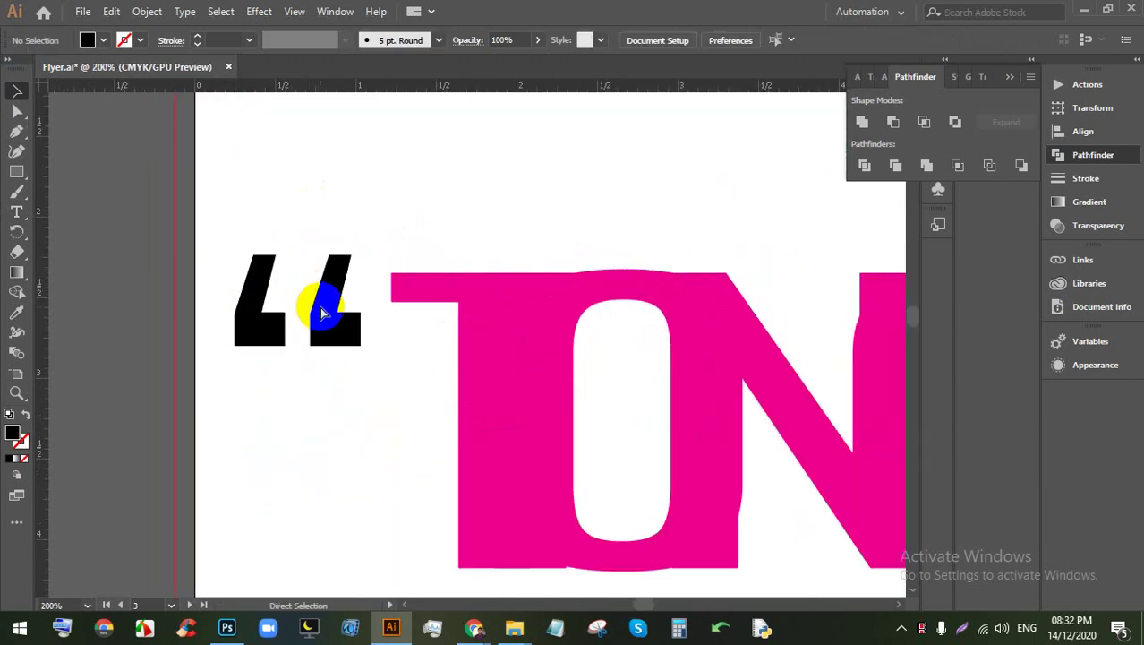
Step: Hide the rulers and select the quotation mark characters to change their Antonio font
{"action": "key", "text": "ctrl+r"}
{"action": "left_click", "coordinate": [345, 281]}
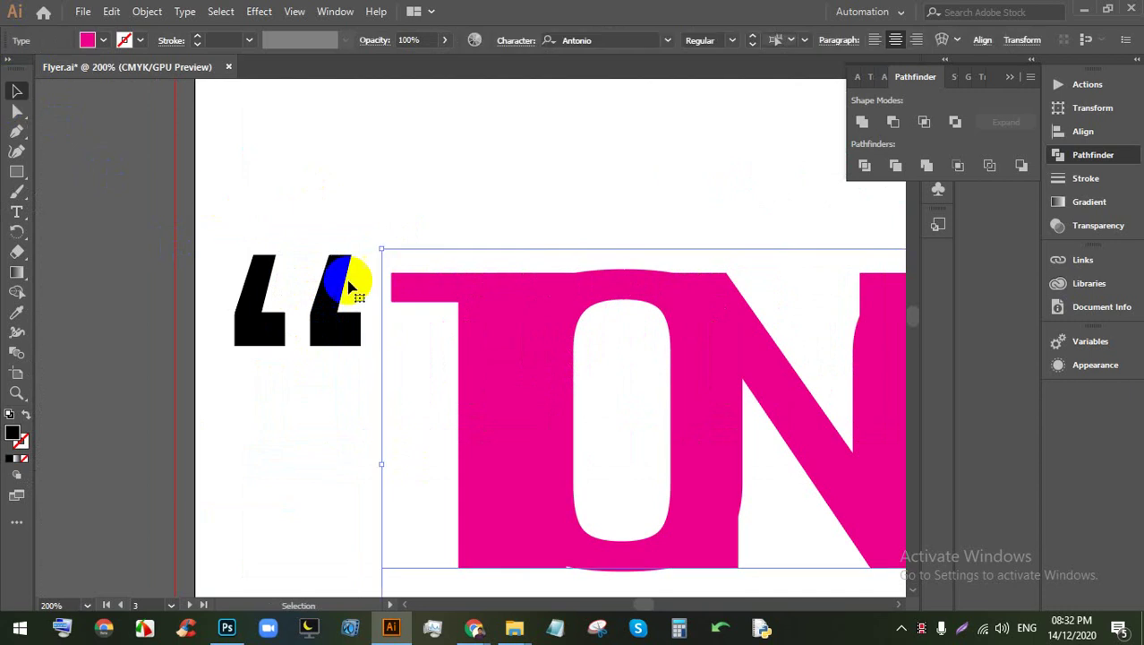
{"action": "double_click", "coordinate": [263, 302]}
{"action": "left_click", "coordinate": [340, 307]}
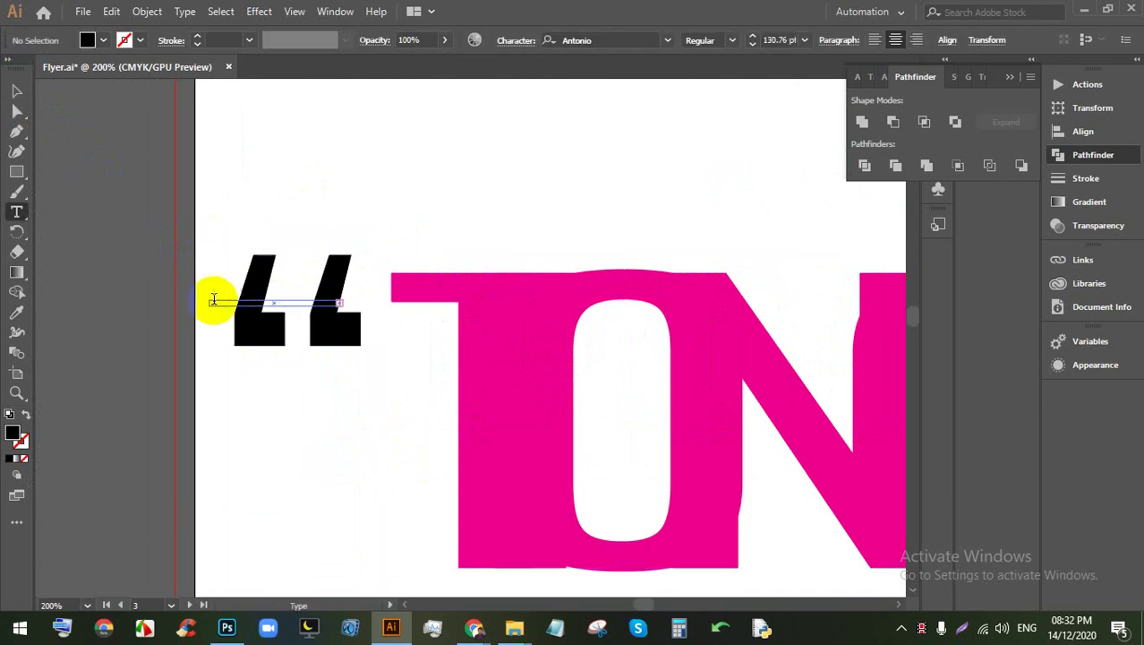
{"action": "double_click", "coordinate": [248, 308]}
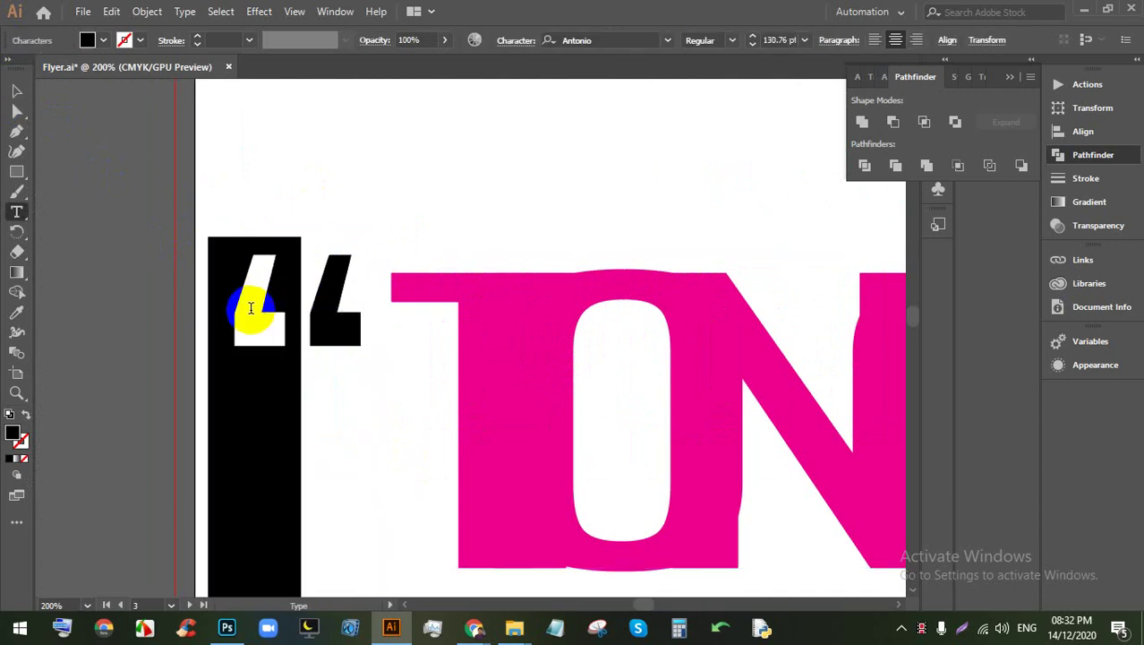
{"action": "double_click", "coordinate": [243, 302]}
{"action": "double_click", "coordinate": [209, 311]}
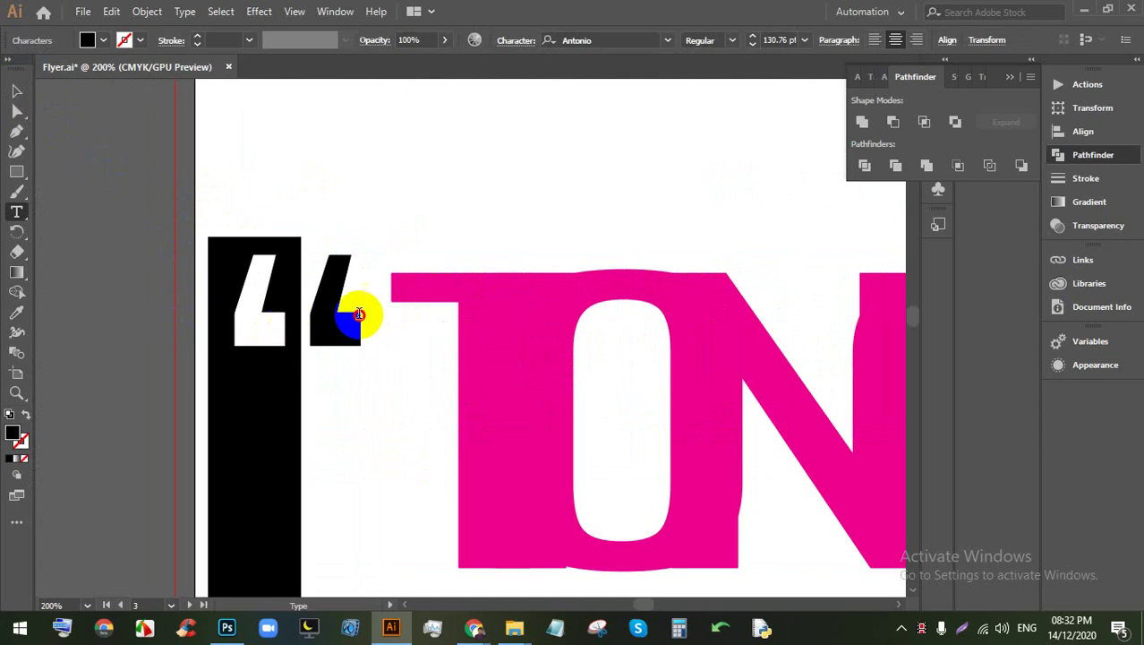
{"action": "left_click", "coordinate": [580, 40]}
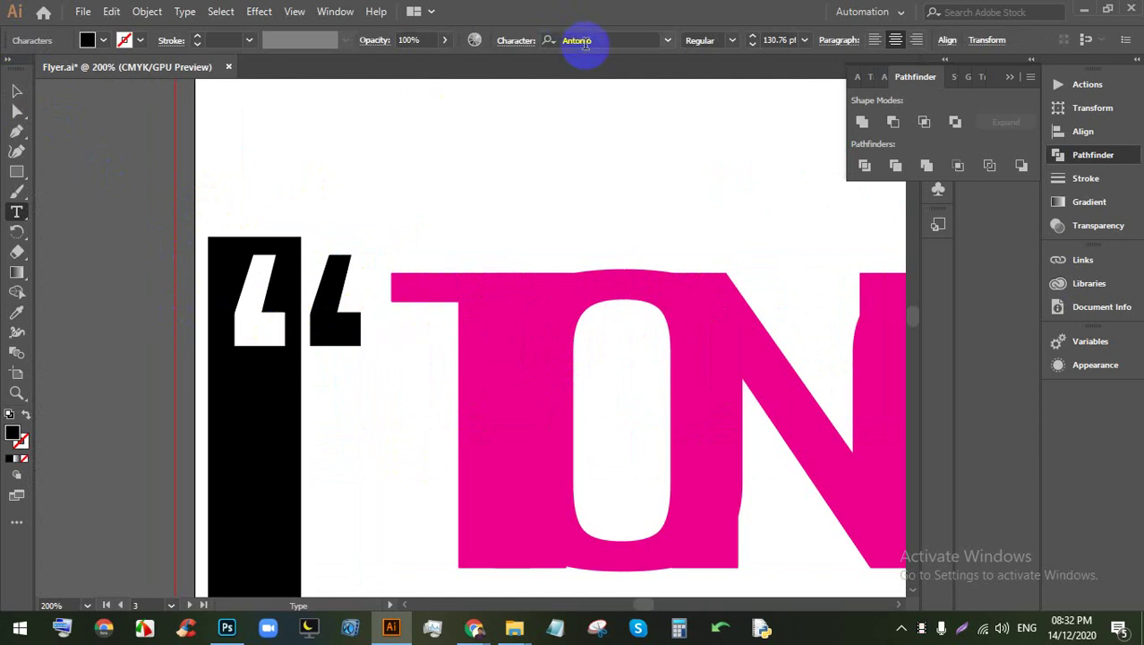
{"action": "left_click", "coordinate": [666, 40]}
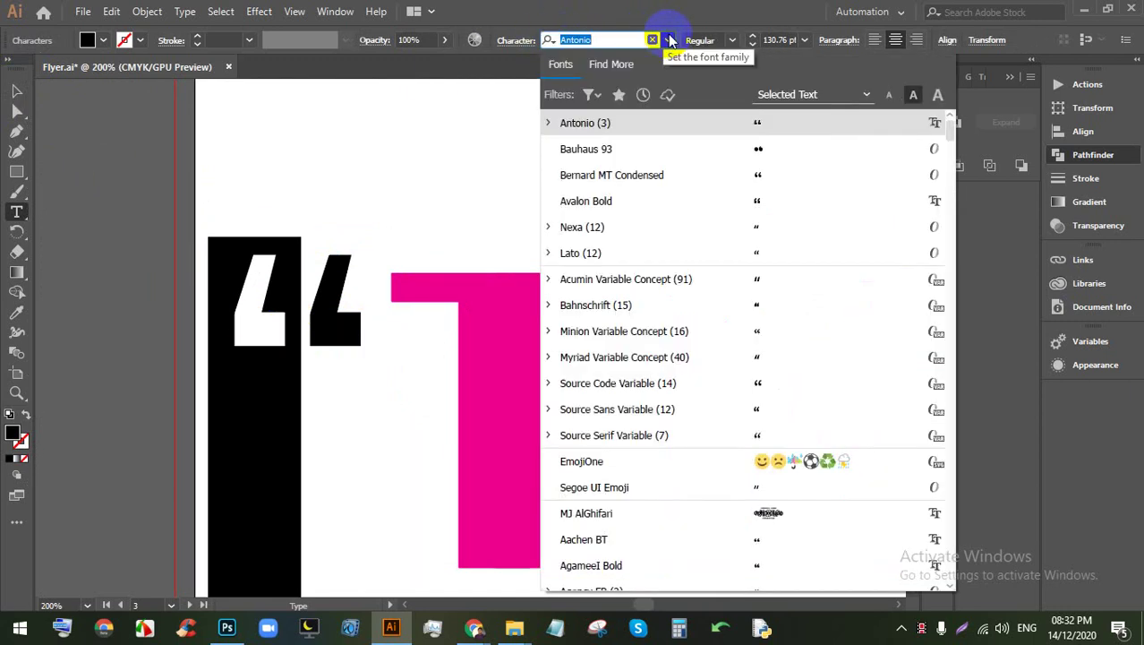
Step: Browse the font list and apply AvantGarde-Demi to the quotation mark
{"action": "scroll", "coordinate": [742, 280], "scroll_direction": "down", "scroll_amount": 1}
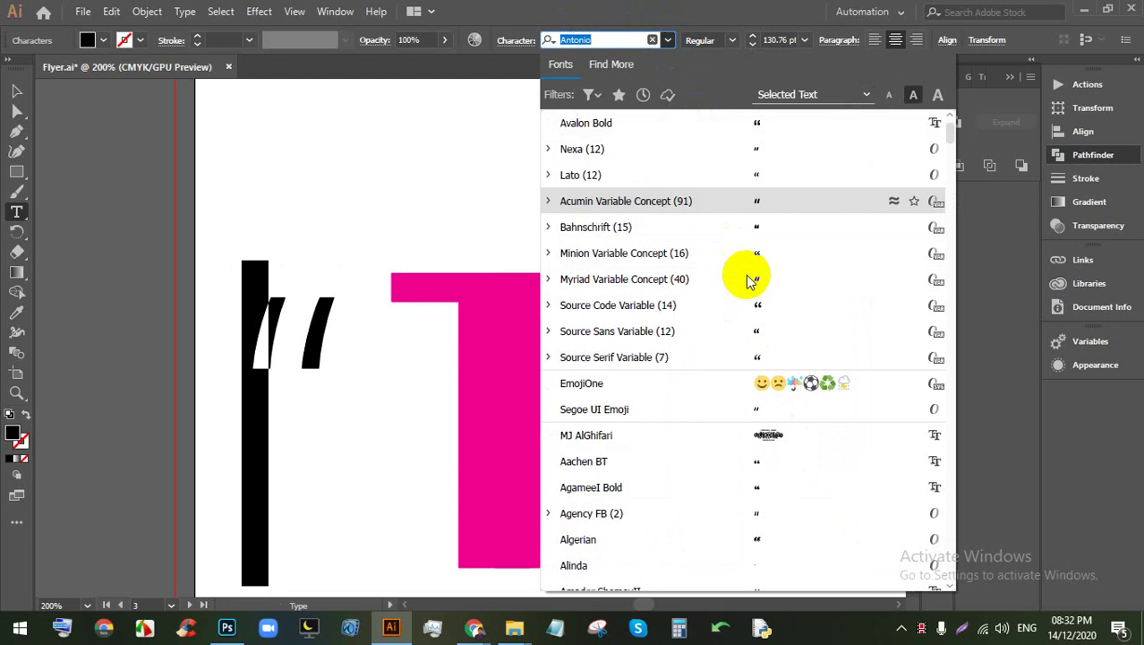
{"action": "scroll", "coordinate": [768, 294], "scroll_direction": "down", "scroll_amount": 2}
{"action": "scroll", "coordinate": [772, 282], "scroll_direction": "down", "scroll_amount": 2}
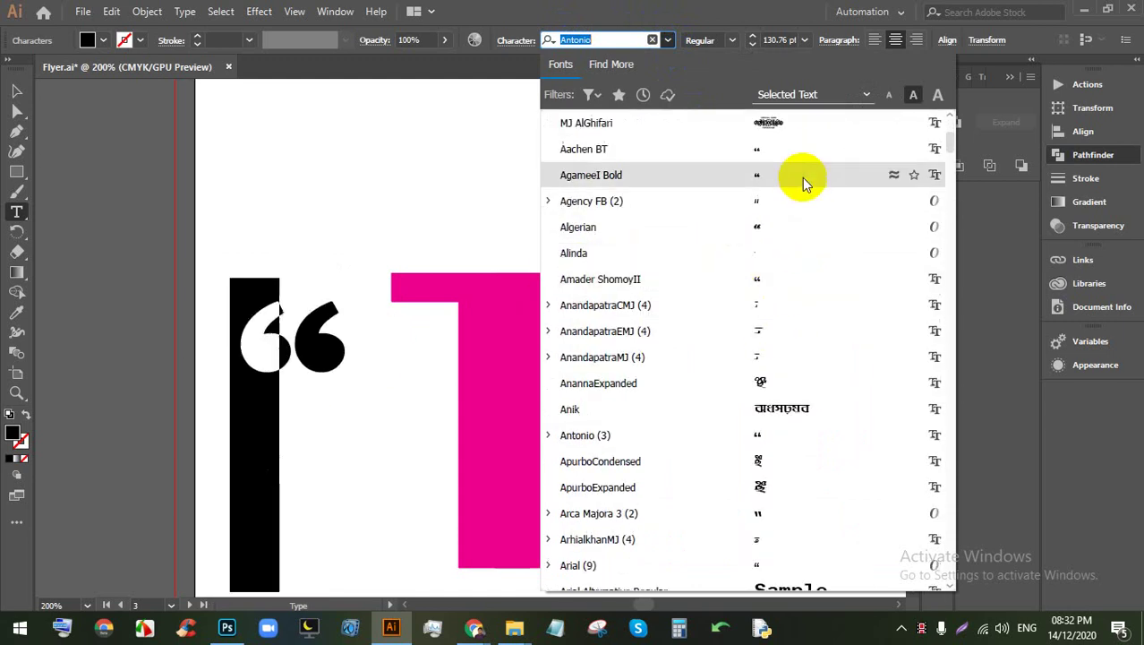
{"action": "scroll", "coordinate": [779, 181], "scroll_direction": "down", "scroll_amount": 1}
{"action": "scroll", "coordinate": [776, 304], "scroll_direction": "down", "scroll_amount": 1}
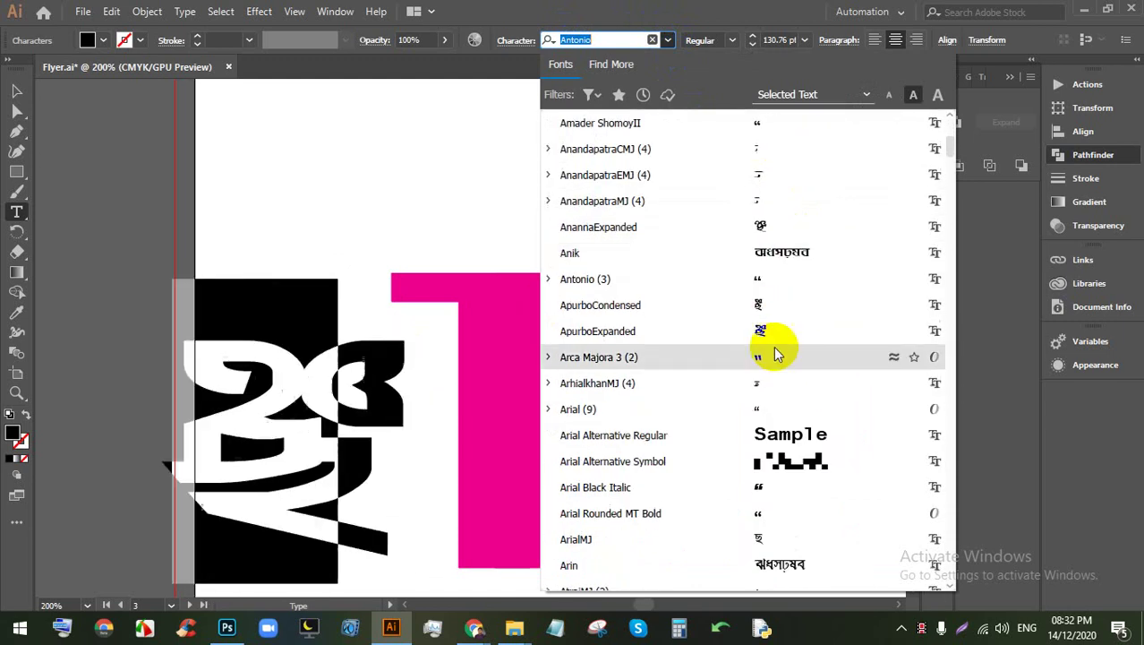
{"action": "scroll", "coordinate": [791, 269], "scroll_direction": "down", "scroll_amount": 3}
{"action": "scroll", "coordinate": [794, 318], "scroll_direction": "down", "scroll_amount": 1}
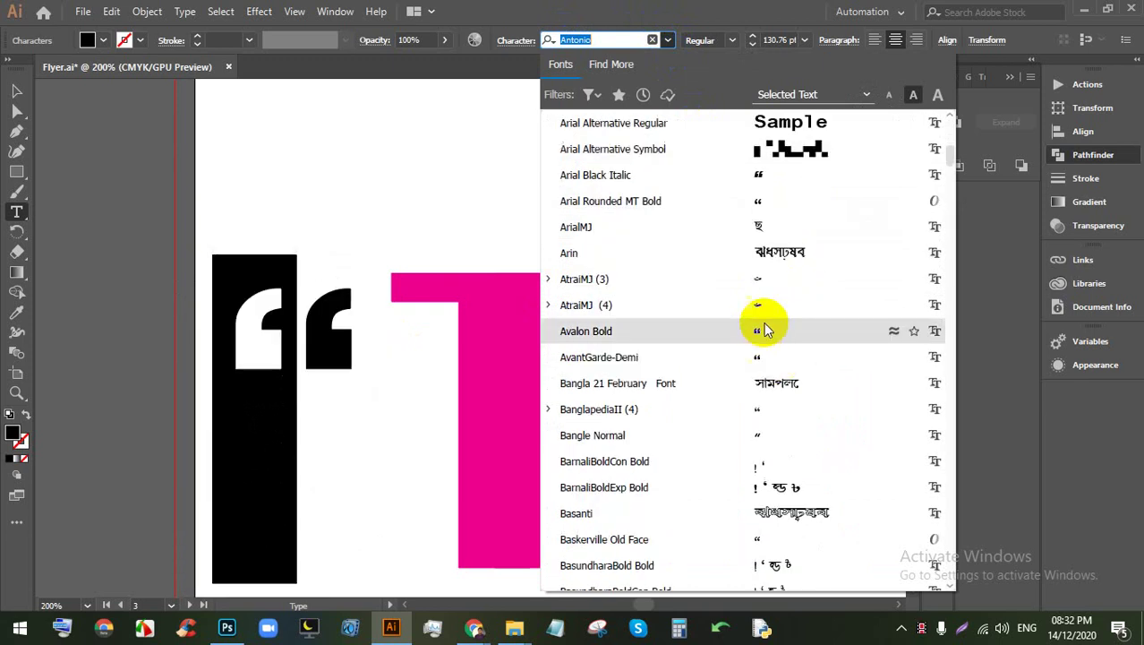
{"action": "left_click", "coordinate": [771, 362]}
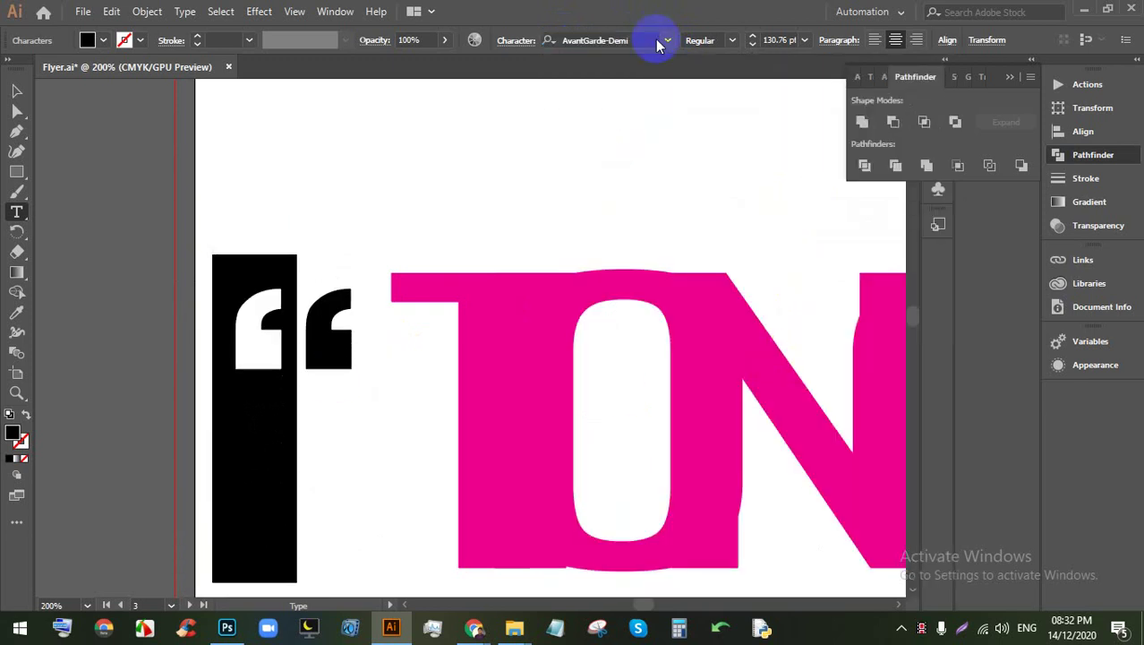
Step: Browse the font list again and switch the quotation mark to Franklin Gothic Demi
{"action": "left_click", "coordinate": [663, 49]}
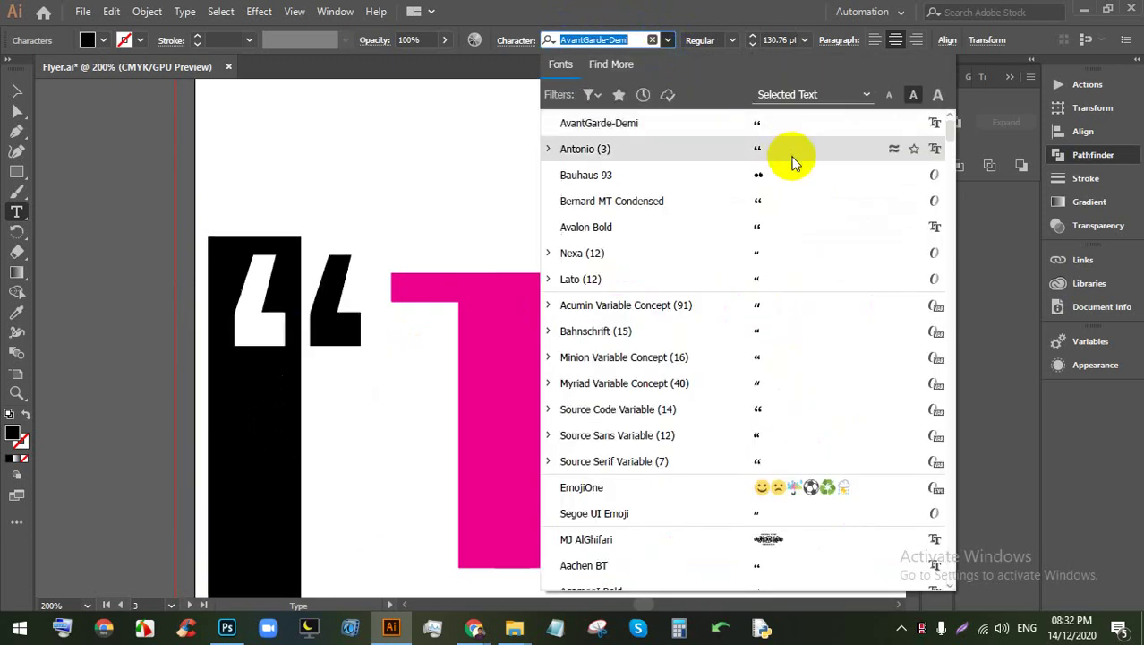
{"action": "scroll", "coordinate": [779, 322], "scroll_direction": "down", "scroll_amount": 10}
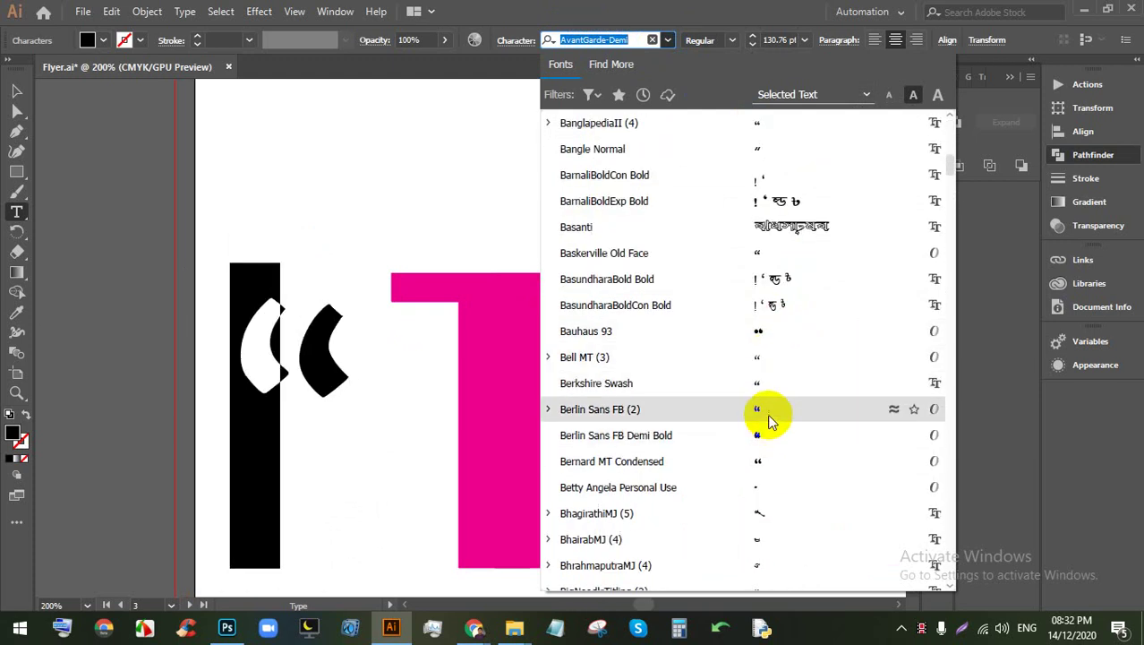
{"action": "scroll", "coordinate": [773, 430], "scroll_direction": "down", "scroll_amount": 1}
{"action": "scroll", "coordinate": [775, 436], "scroll_direction": "down", "scroll_amount": 6}
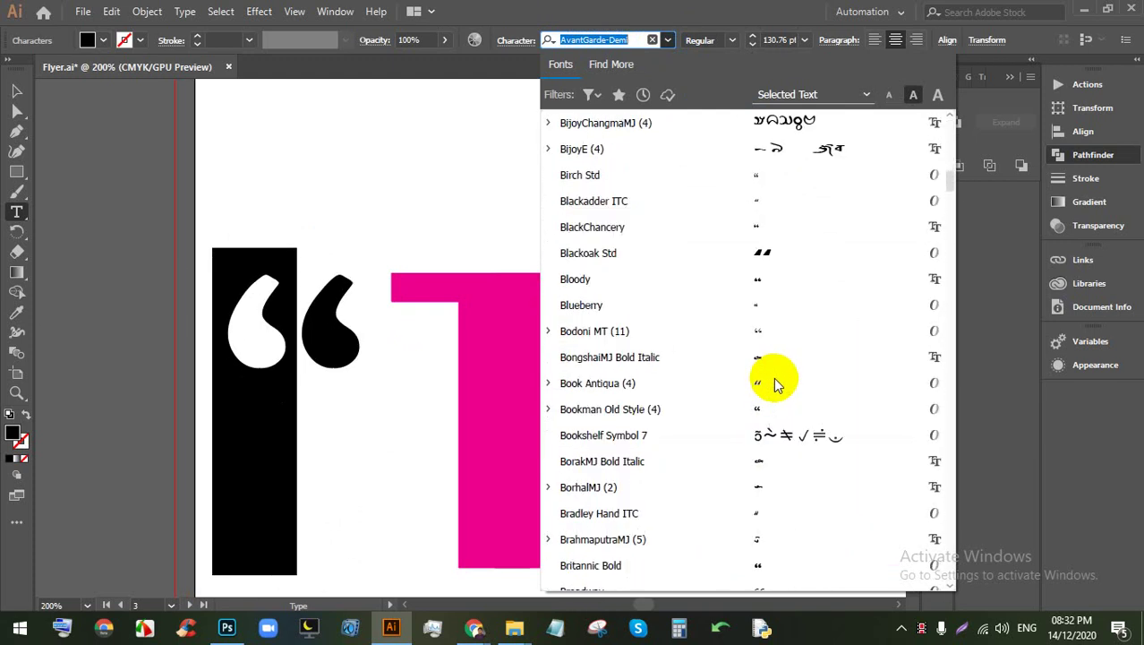
{"action": "scroll", "coordinate": [775, 305], "scroll_direction": "down", "scroll_amount": 2}
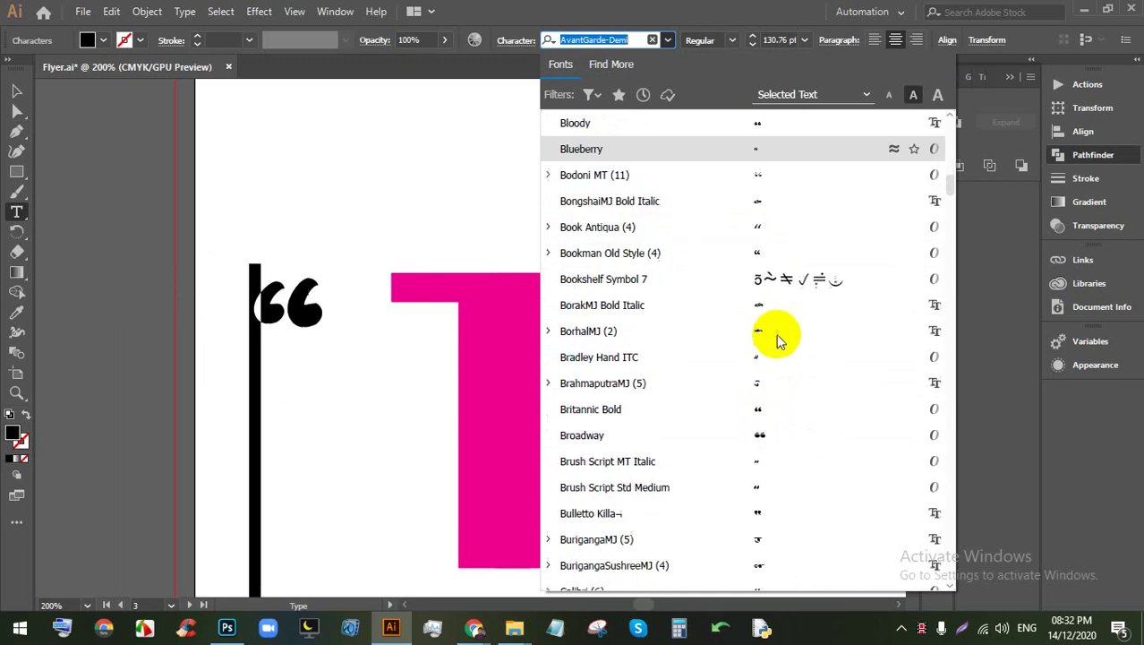
{"action": "scroll", "coordinate": [770, 492], "scroll_direction": "down", "scroll_amount": 4}
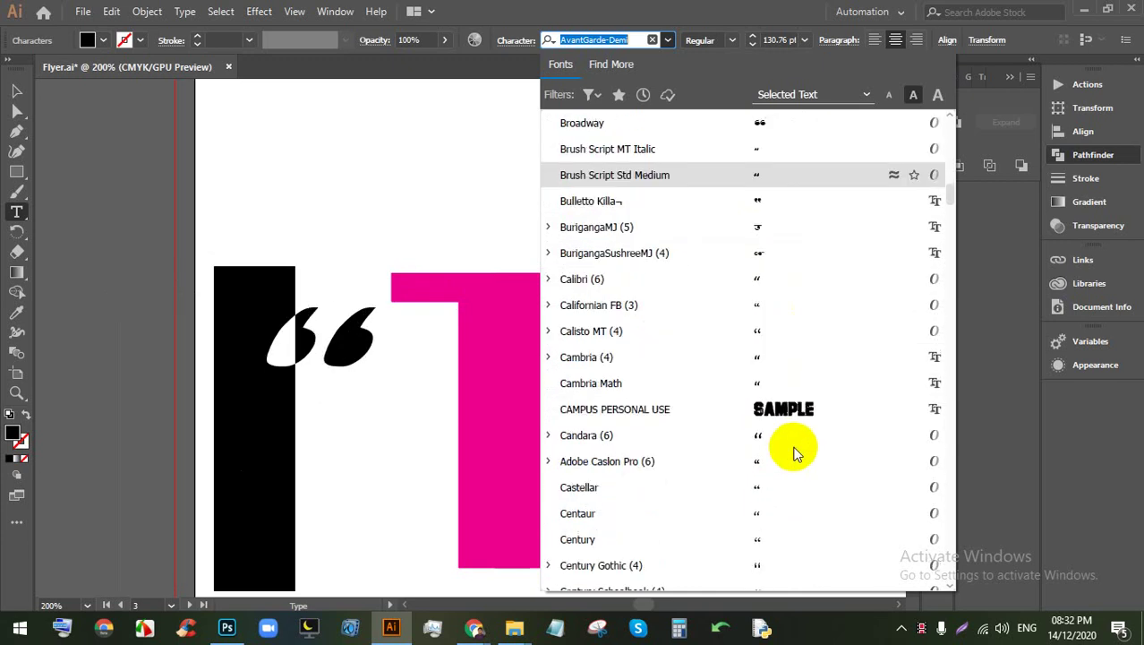
{"action": "scroll", "coordinate": [765, 347], "scroll_direction": "down", "scroll_amount": 1}
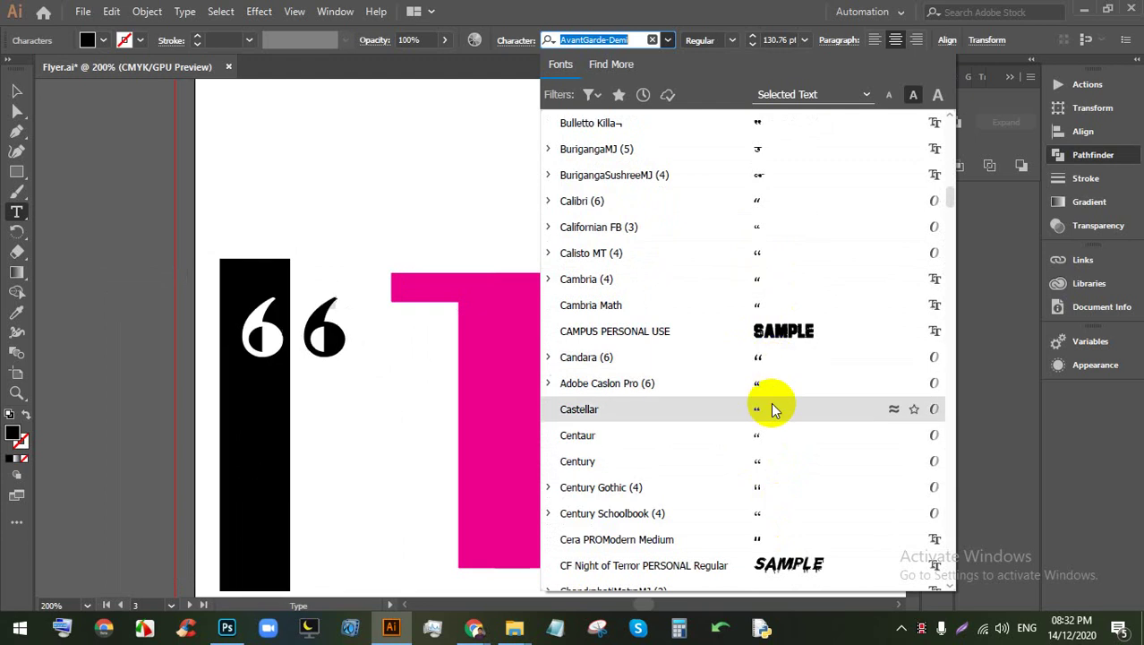
{"action": "scroll", "coordinate": [772, 414], "scroll_direction": "down", "scroll_amount": 2}
{"action": "scroll", "coordinate": [774, 422], "scroll_direction": "down", "scroll_amount": 1}
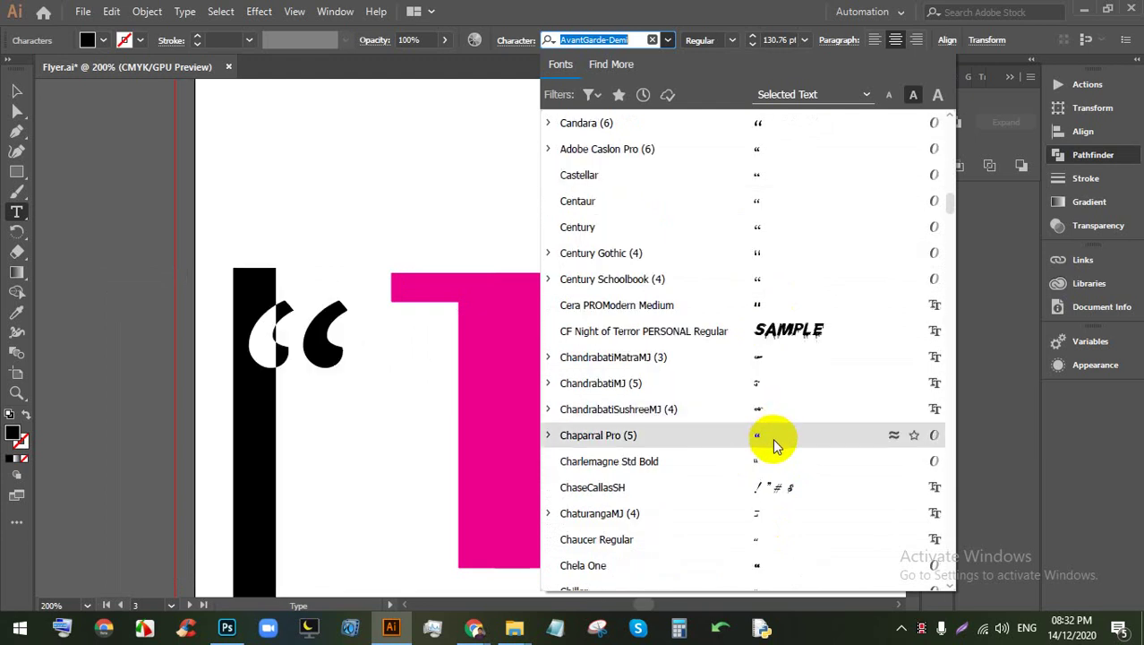
{"action": "scroll", "coordinate": [776, 445], "scroll_direction": "down", "scroll_amount": 6}
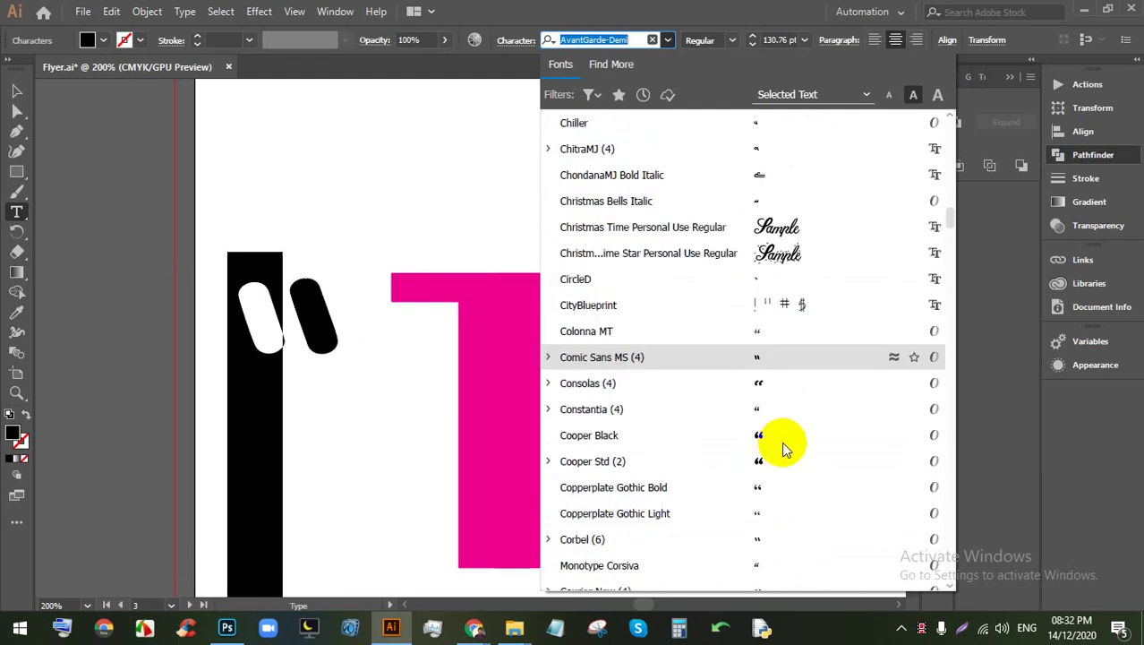
{"action": "scroll", "coordinate": [782, 448], "scroll_direction": "down", "scroll_amount": 6}
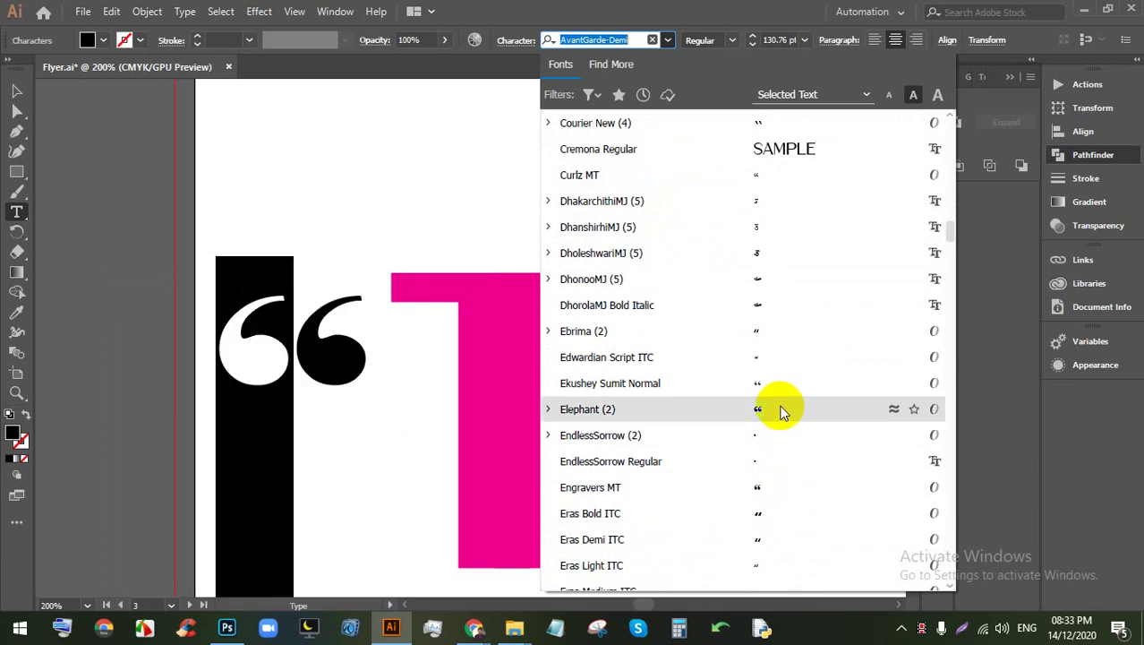
{"action": "scroll", "coordinate": [799, 415], "scroll_direction": "down", "scroll_amount": 4}
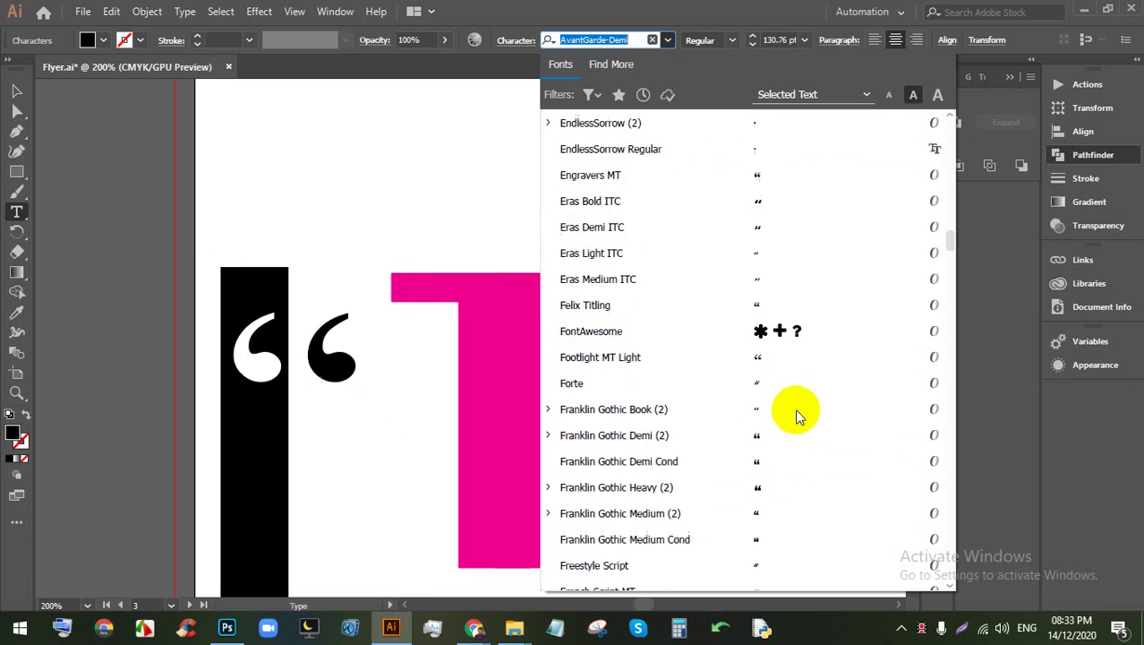
{"action": "scroll", "coordinate": [796, 415], "scroll_direction": "down", "scroll_amount": 1}
{"action": "left_click", "coordinate": [775, 362]}
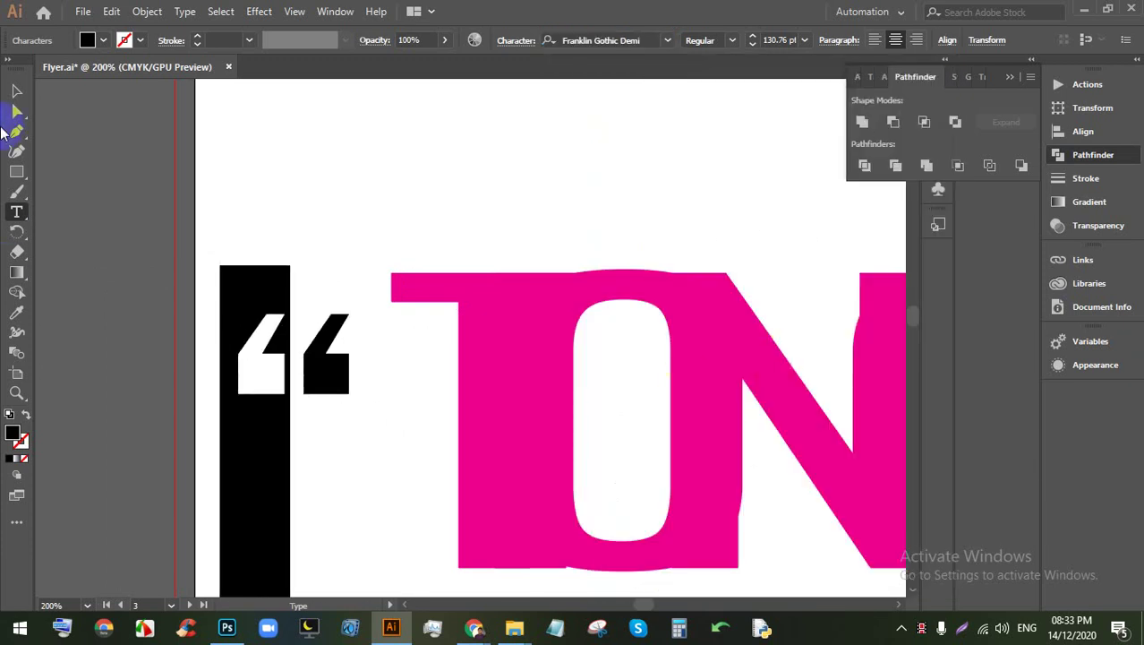
Step: Move the opening quote marks up and left, and stretch their frame taller
{"action": "left_click", "coordinate": [16, 90]}
{"action": "left_click", "coordinate": [269, 293]}
{"action": "left_click", "coordinate": [327, 371]}
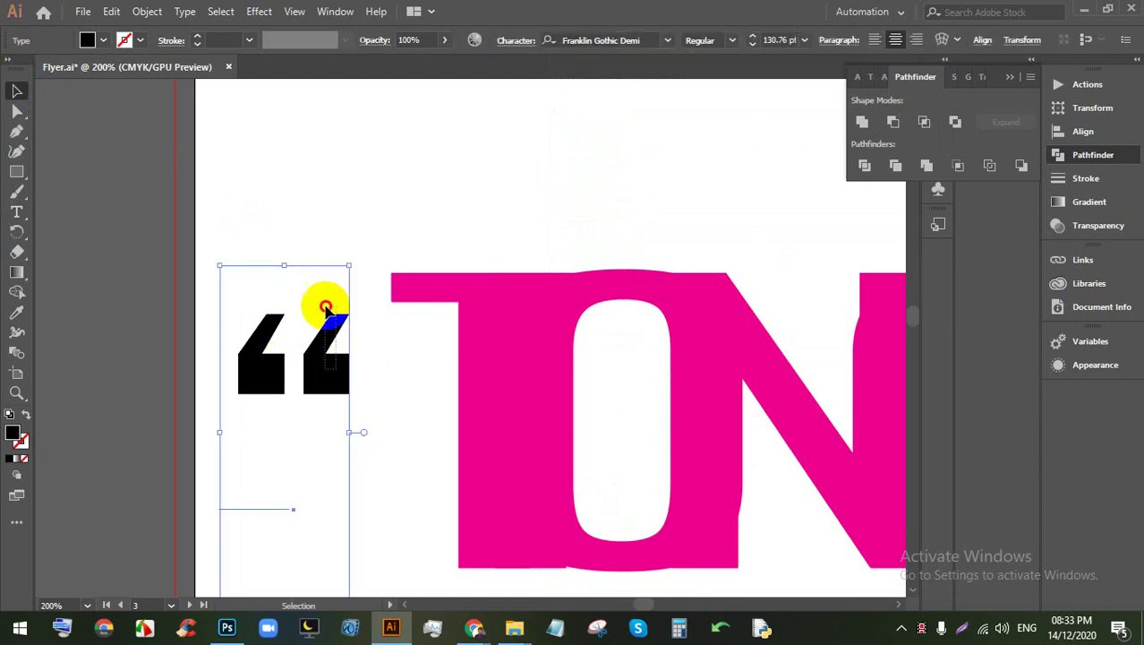
{"action": "left_click", "coordinate": [281, 269]}
{"action": "left_click_drag", "start_coordinate": [258, 347], "coordinate": [238, 218]}
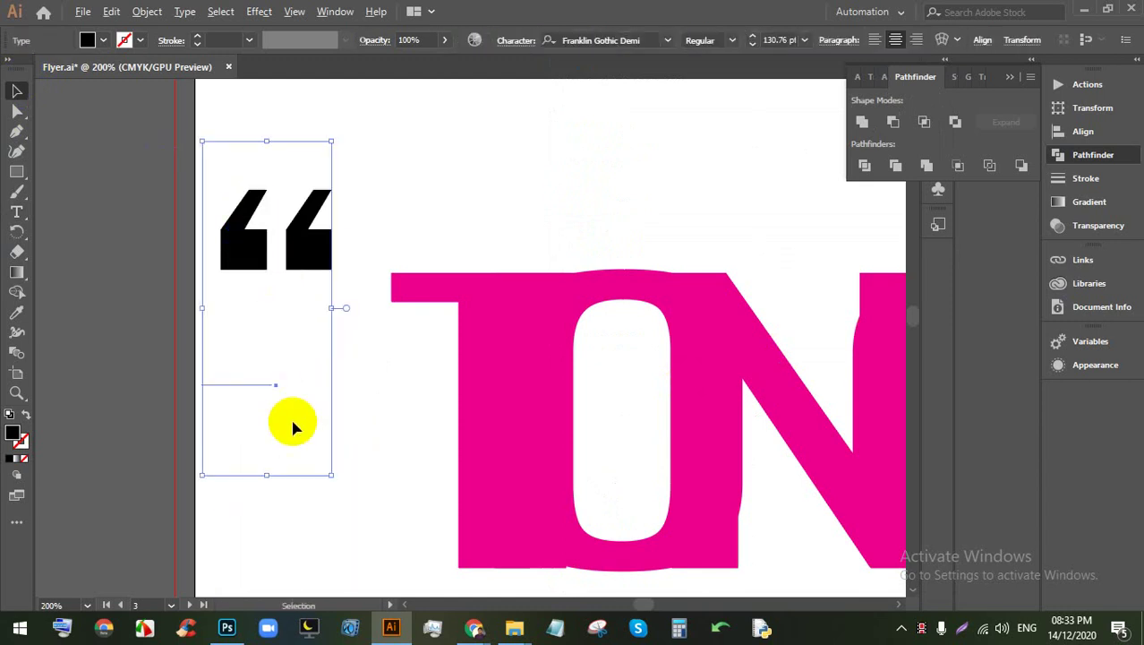
{"action": "scroll", "coordinate": [295, 427], "scroll_direction": "down", "scroll_amount": 2}
{"action": "left_click_drag", "start_coordinate": [284, 443], "coordinate": [296, 537]}
{"action": "left_click", "coordinate": [342, 258]}
Step: Move the pink TONOON text up and left into line with the quotes
{"action": "left_click_drag", "start_coordinate": [370, 256], "coordinate": [494, 244]}
{"action": "left_click", "coordinate": [369, 248]}
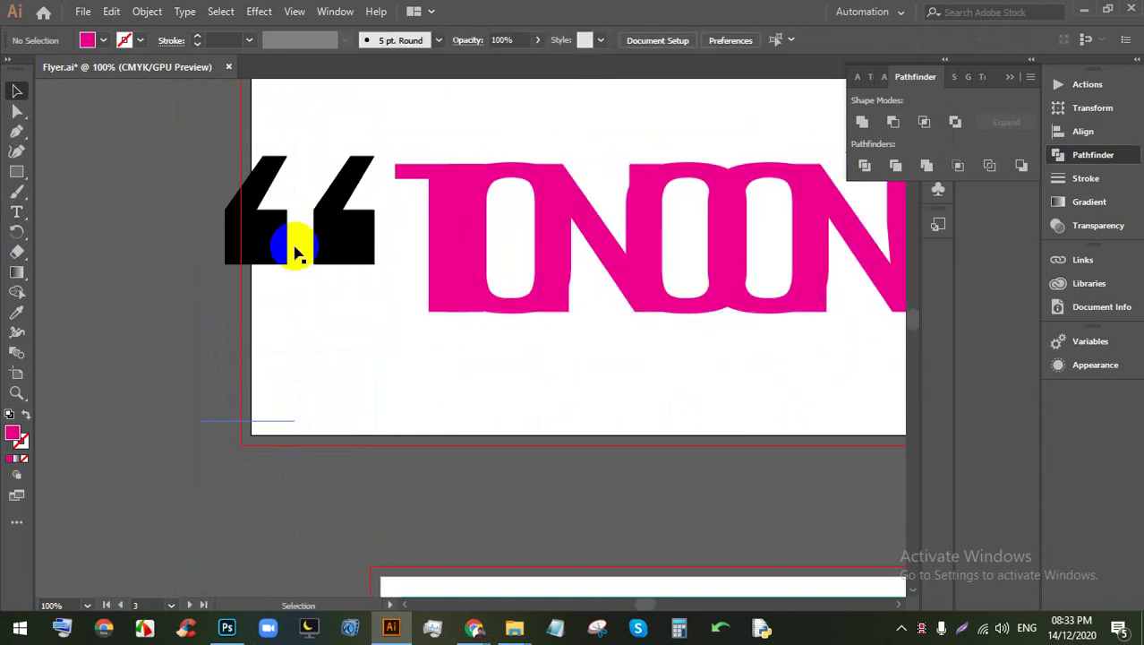
{"action": "left_click", "coordinate": [250, 246]}
{"action": "scroll", "coordinate": [251, 241], "scroll_direction": "down", "scroll_amount": 2}
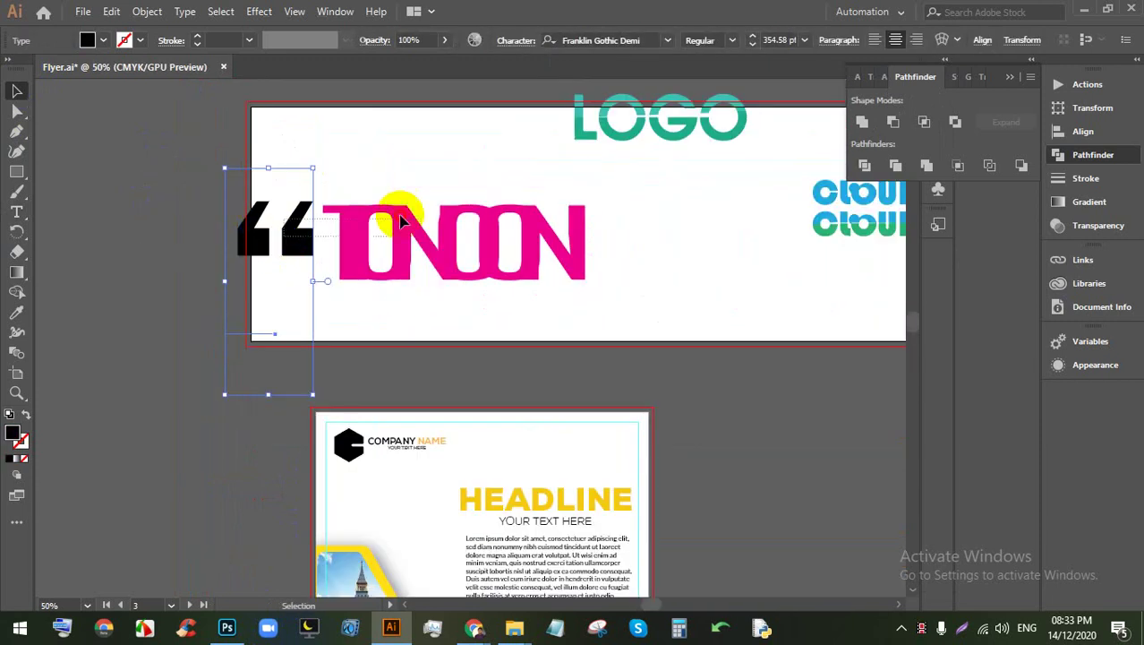
{"action": "left_click", "coordinate": [333, 251]}
{"action": "left_click", "coordinate": [159, 186]}
Step: Alt-drag a copy of the quotes after TONOON, rotate it 180°, and level it with the text
{"action": "left_click", "coordinate": [248, 236]}
{"action": "left_click_drag", "start_coordinate": [248, 235], "coordinate": [613, 261]}
{"action": "left_click_drag", "start_coordinate": [674, 169], "coordinate": [613, 241]}
{"action": "left_click", "coordinate": [613, 269]}
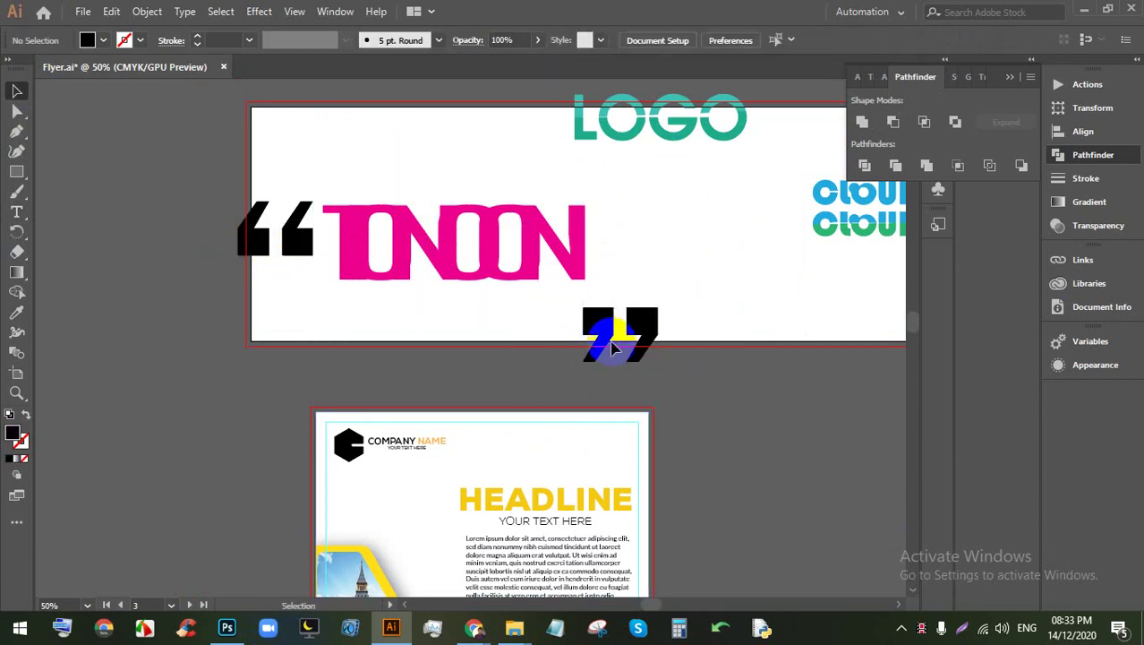
{"action": "left_click", "coordinate": [626, 332]}
{"action": "left_click", "coordinate": [703, 375]}
{"action": "left_click_drag", "start_coordinate": [631, 326], "coordinate": [645, 248]}
{"action": "left_click", "coordinate": [688, 307]}
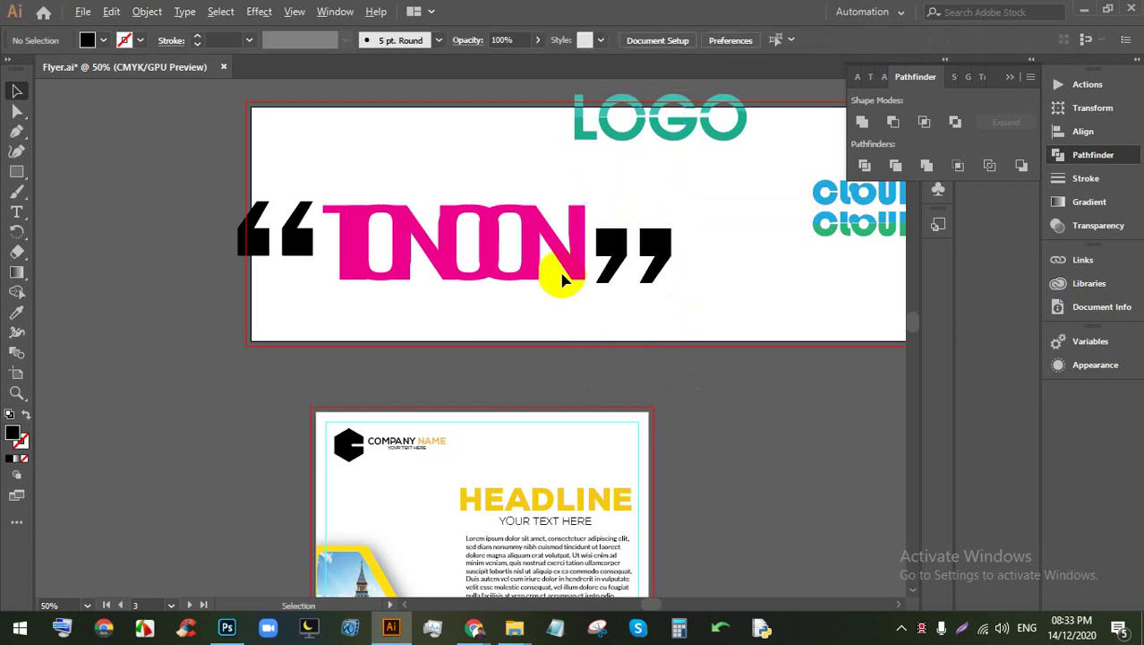
{"action": "scroll", "coordinate": [549, 273], "scroll_direction": "down", "scroll_amount": 3}
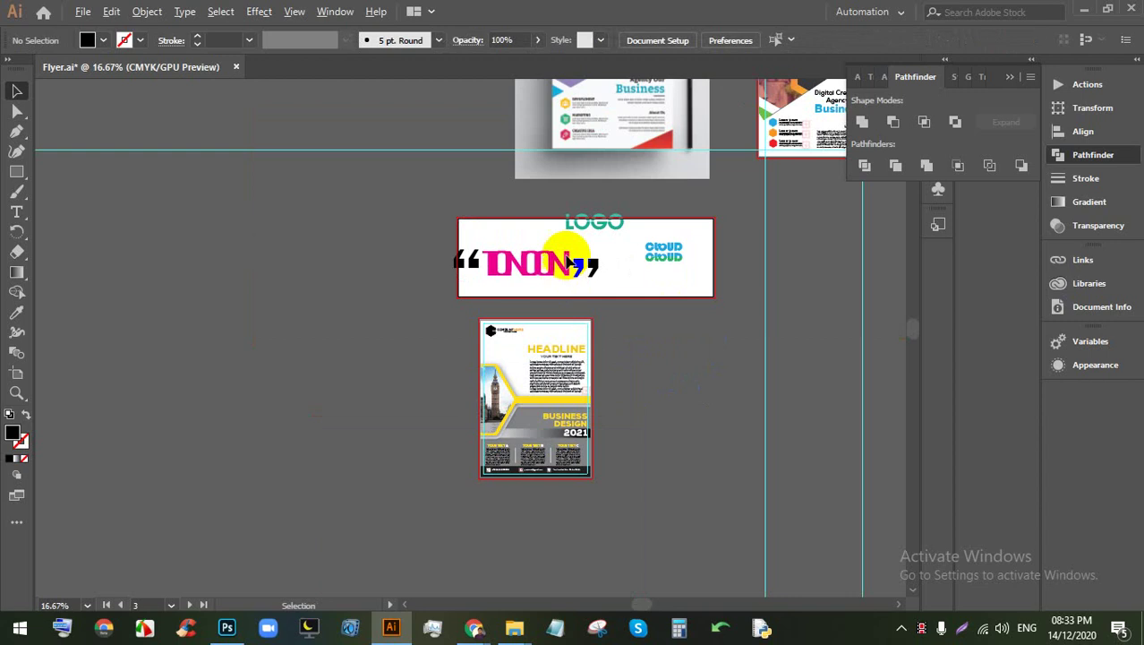
Step: Draw a large rectangle of about 13.54 by 17.54 in left of the banner and fill it white
{"action": "scroll", "coordinate": [524, 281], "scroll_direction": "down", "scroll_amount": 2}
{"action": "scroll", "coordinate": [572, 281], "scroll_direction": "up", "scroll_amount": 4}
{"action": "scroll", "coordinate": [656, 306], "scroll_direction": "down", "scroll_amount": 2}
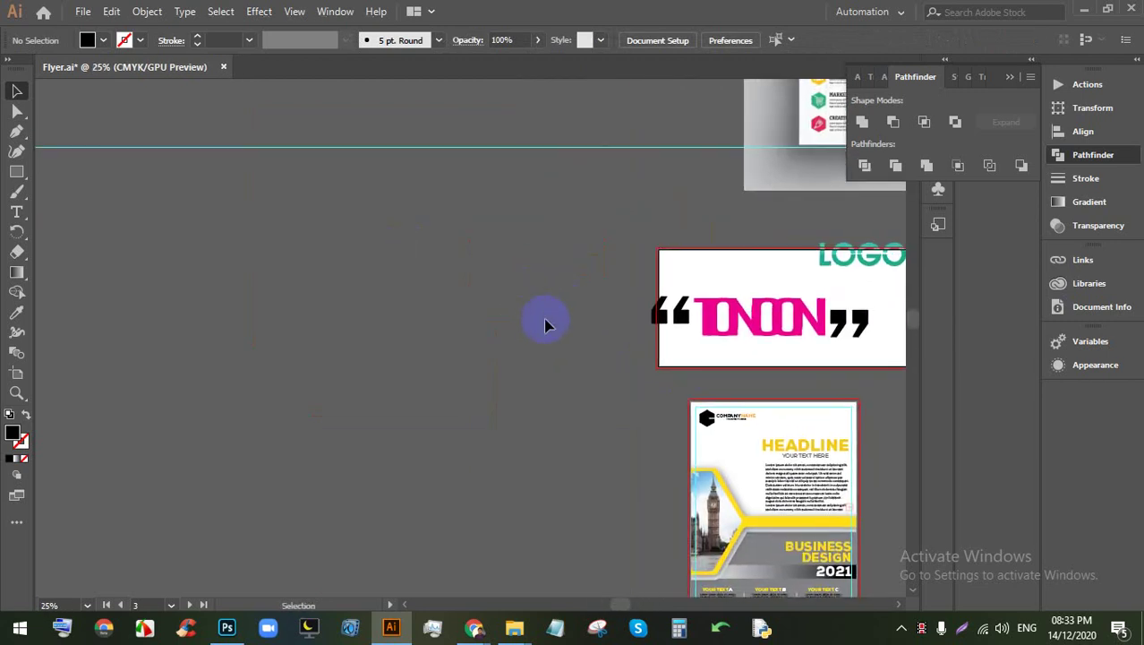
{"action": "left_click_drag", "start_coordinate": [278, 228], "coordinate": [577, 530]}
{"action": "scroll", "coordinate": [435, 324], "scroll_direction": "down", "scroll_amount": 2}
{"action": "scroll", "coordinate": [434, 324], "scroll_direction": "up", "scroll_amount": 2}
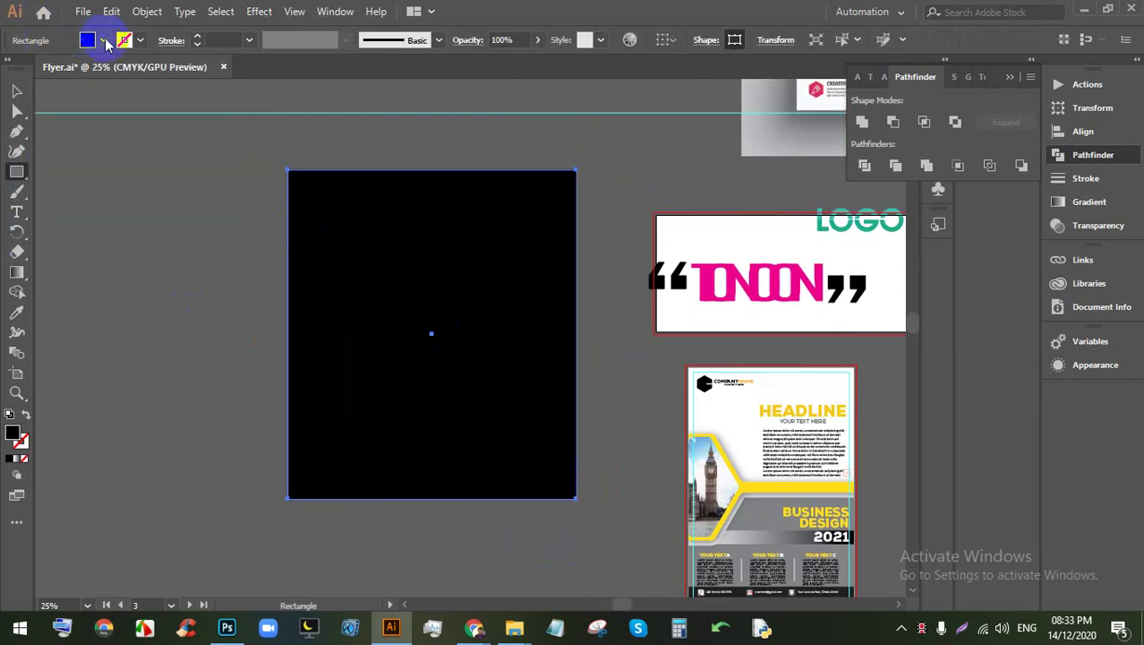
{"action": "left_click", "coordinate": [104, 41]}
{"action": "left_click", "coordinate": [34, 72]}
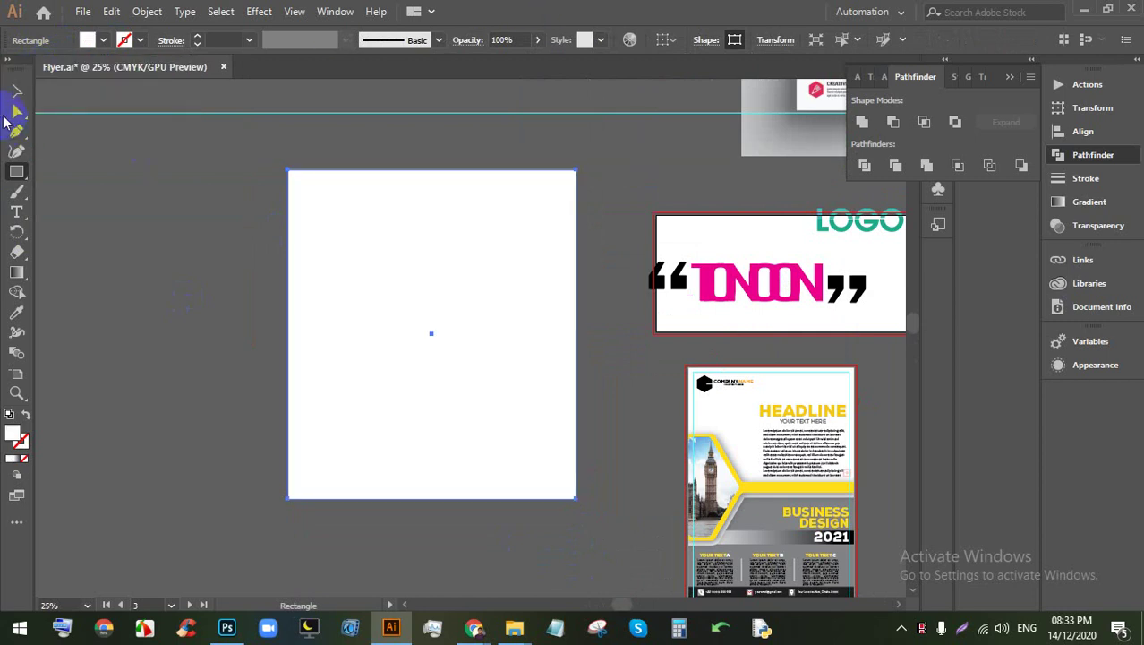
{"action": "left_click", "coordinate": [18, 90]}
{"action": "scroll", "coordinate": [366, 312], "scroll_direction": "up", "scroll_amount": 2}
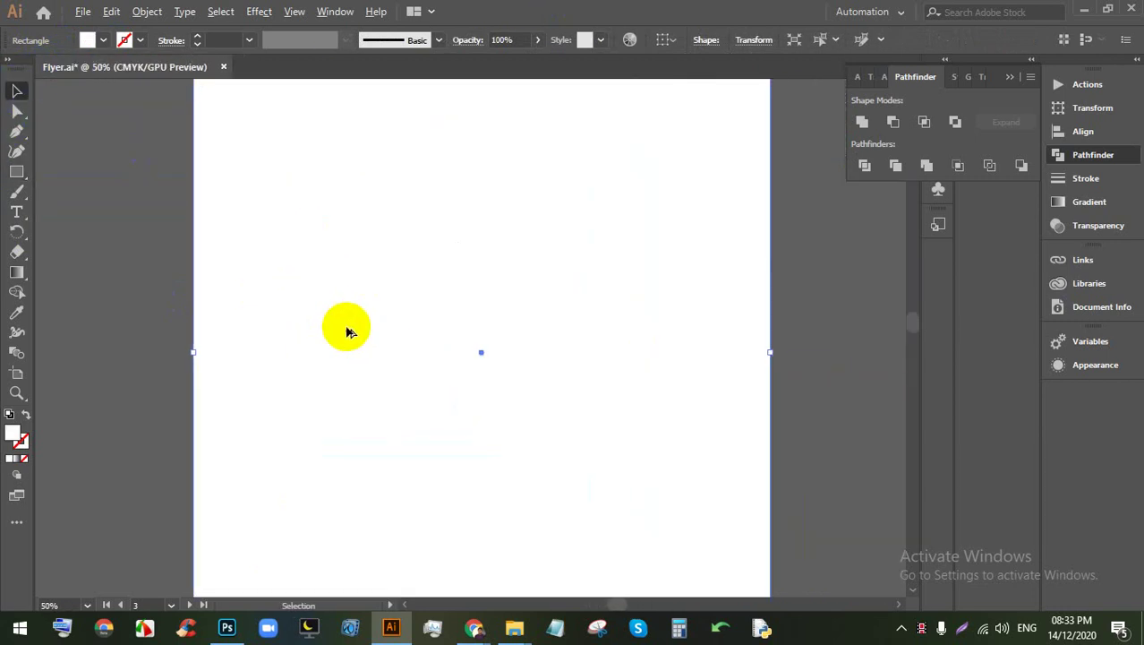
Step: Place placeholder text on the rectangle, scale it to about 161 pt, and adjust its tracking
{"action": "left_click", "coordinate": [18, 215]}
{"action": "left_click", "coordinate": [296, 313]}
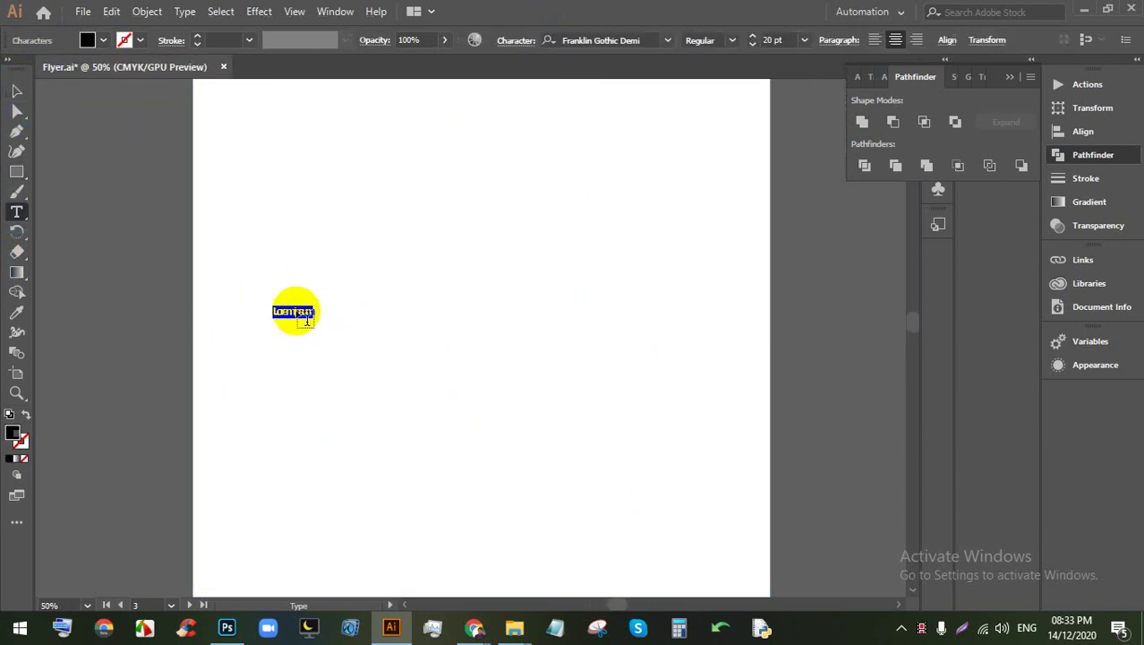
{"action": "left_click", "coordinate": [17, 90]}
{"action": "left_click_drag", "start_coordinate": [313, 318], "coordinate": [614, 474]}
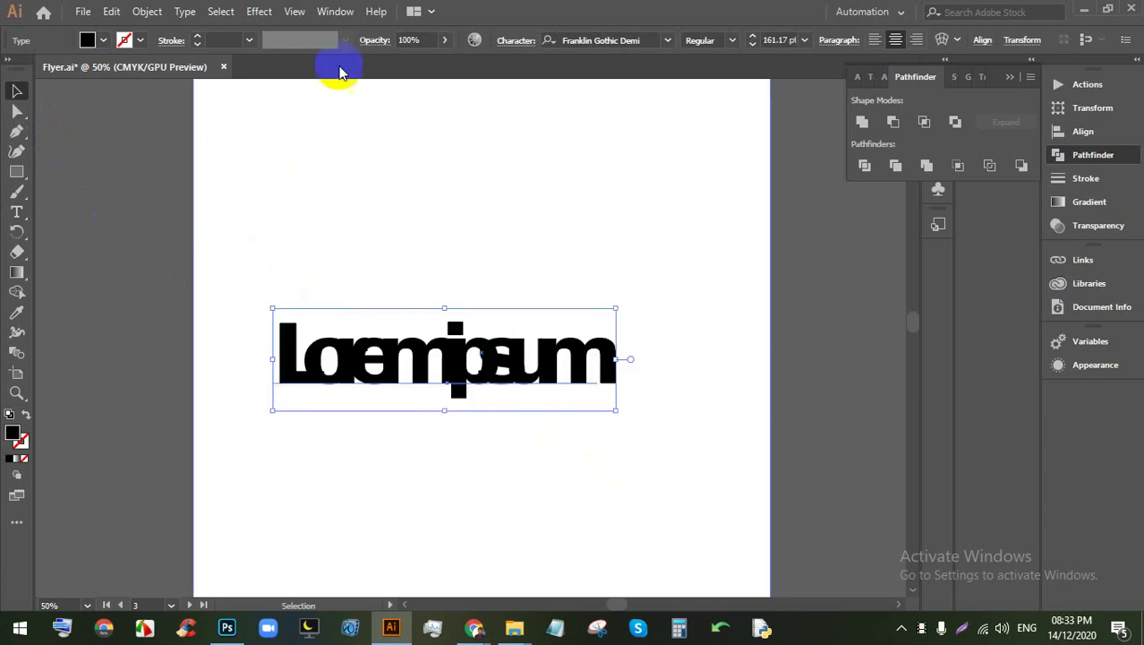
{"action": "left_click", "coordinate": [525, 46]}
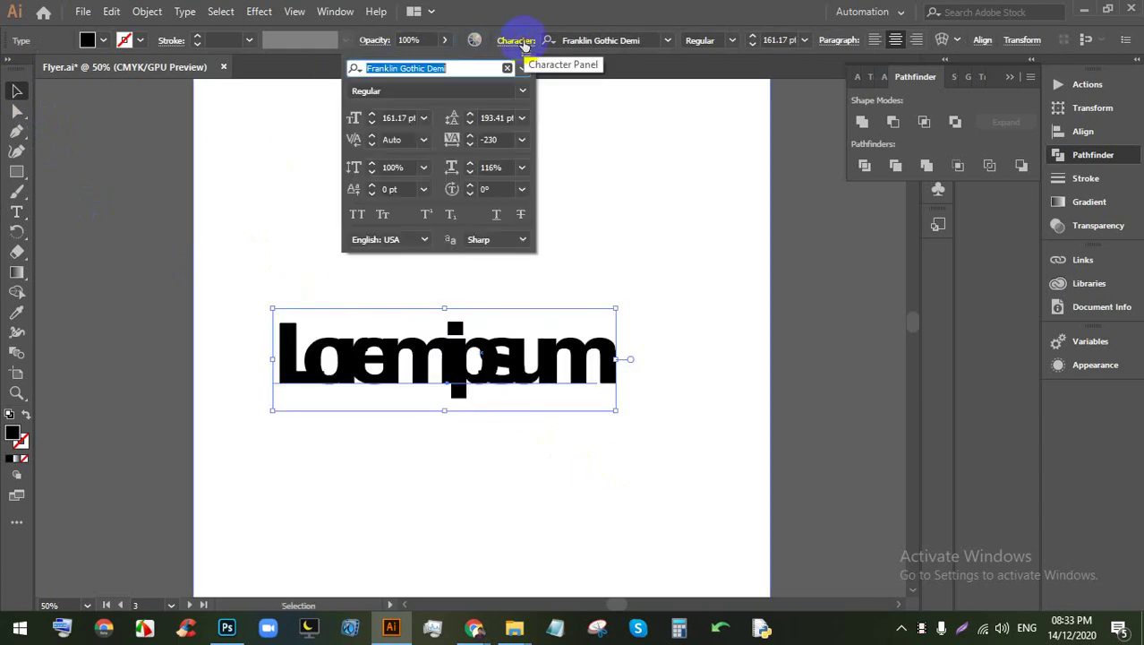
{"action": "left_click", "coordinate": [487, 140]}
{"action": "key", "text": "Return"}
Step: Replace the placeholder with the three-line quote 'Our brain / is not like a / computer'
{"action": "double_click", "coordinate": [359, 353]}
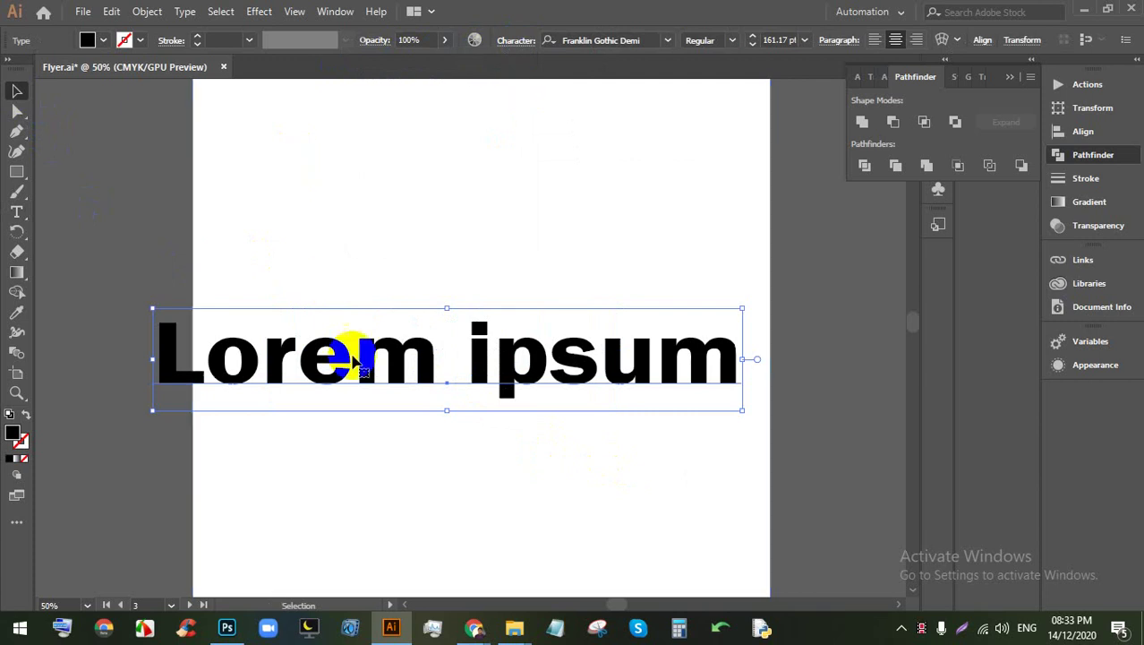
{"action": "triple_click", "coordinate": [426, 359]}
{"action": "scroll", "coordinate": [316, 383], "scroll_direction": "up", "scroll_amount": 2}
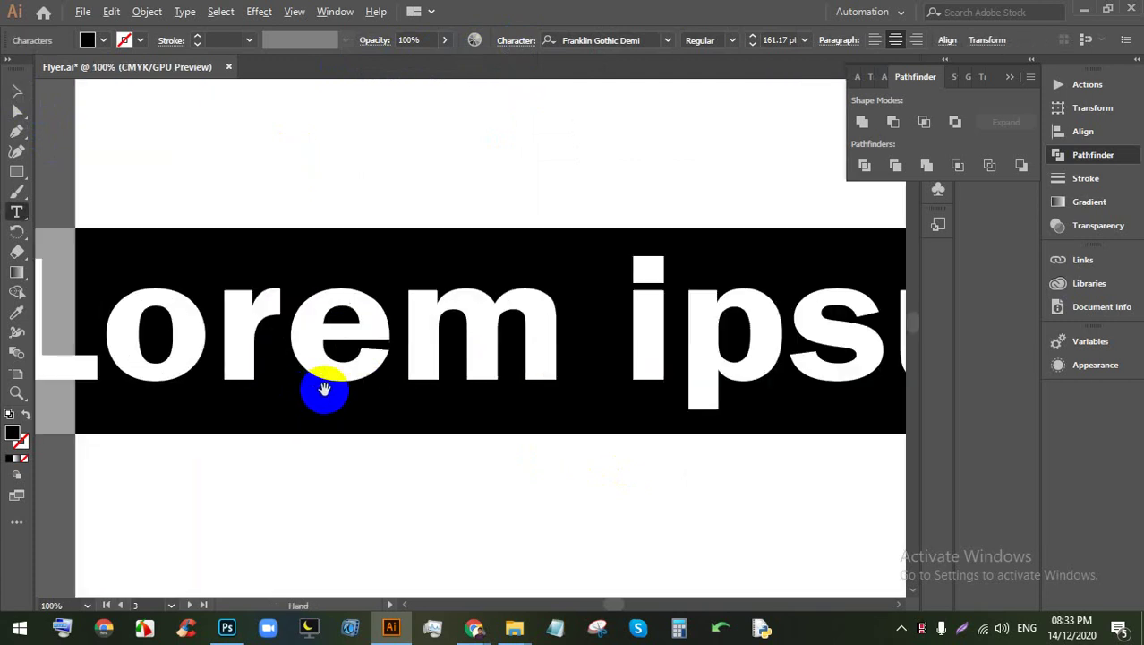
{"action": "scroll", "coordinate": [320, 386], "scroll_direction": "down", "scroll_amount": 2}
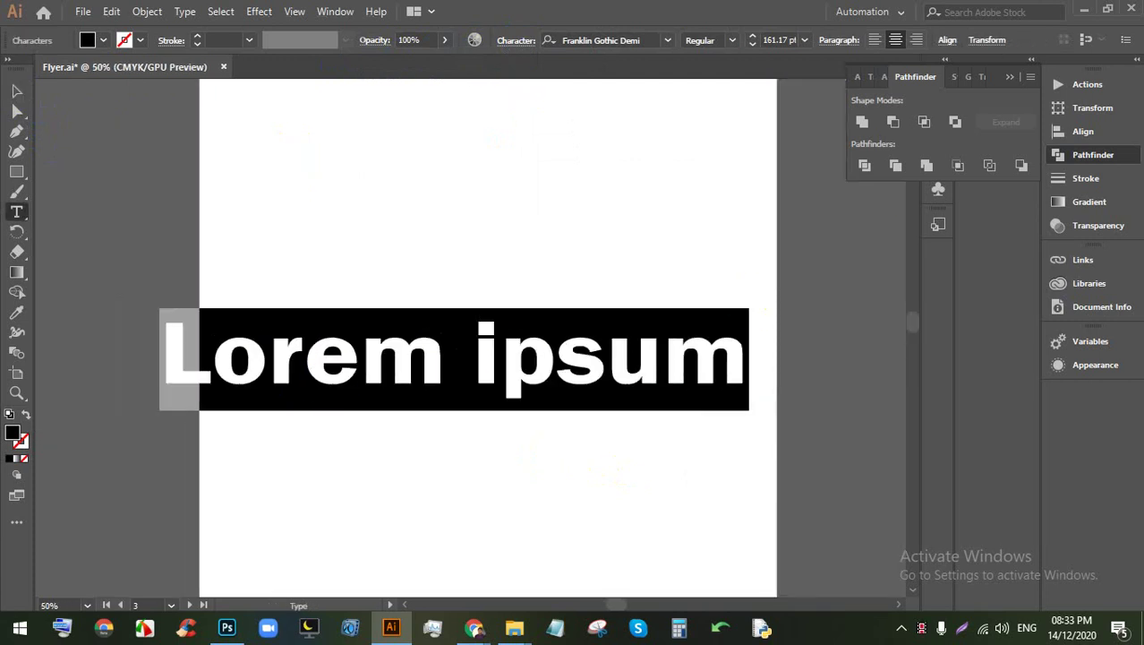
{"action": "type", "text": "oUR"}
{"action": "key", "text": "BackSpace"}
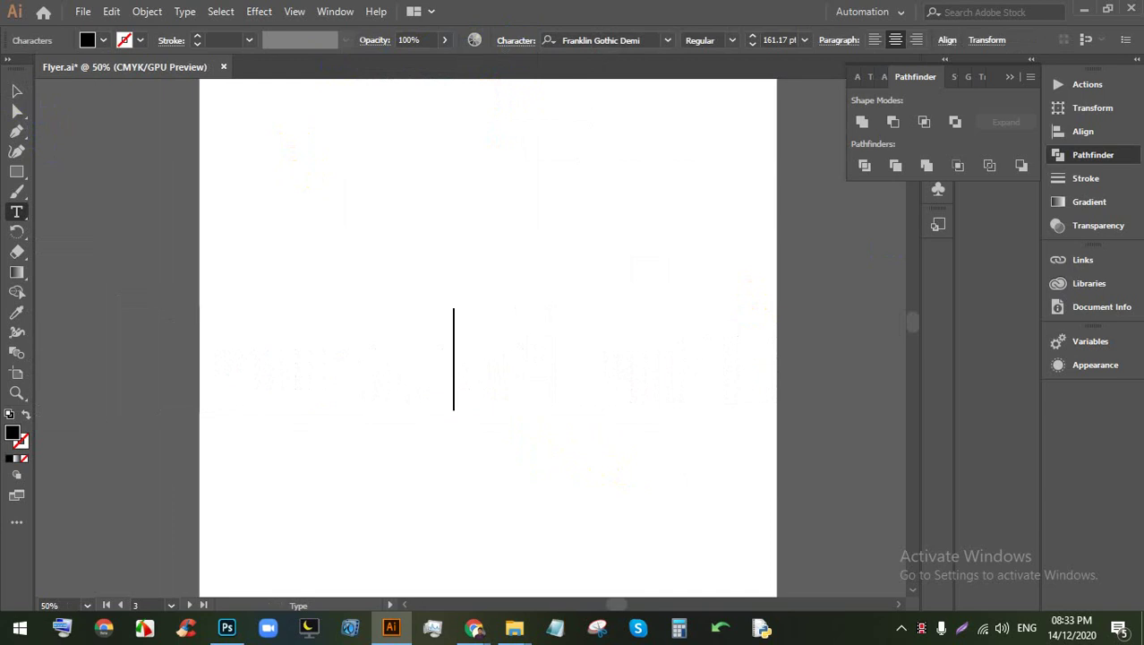
{"action": "type", "text": "oU"}
{"action": "key", "text": "BackSpace"}
{"action": "key", "text": "BackSpace"}
{"action": "type", "text": "Our"}
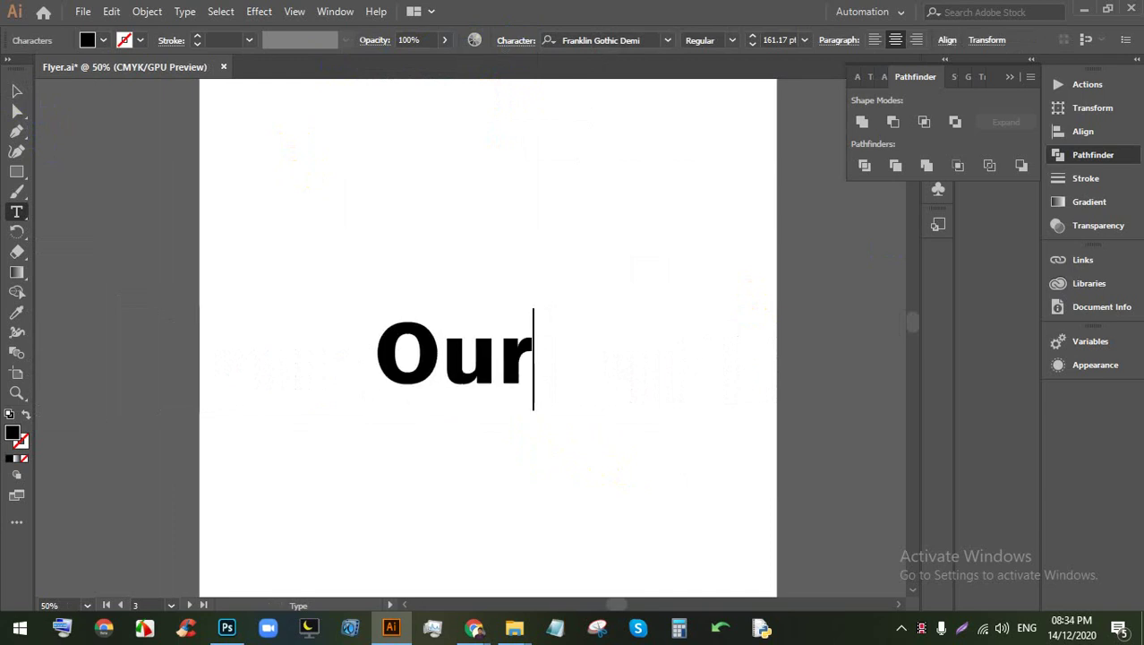
{"action": "type", "text": " B"}
{"action": "key", "text": "BackSpace"}
{"action": "type", "text": "br"}
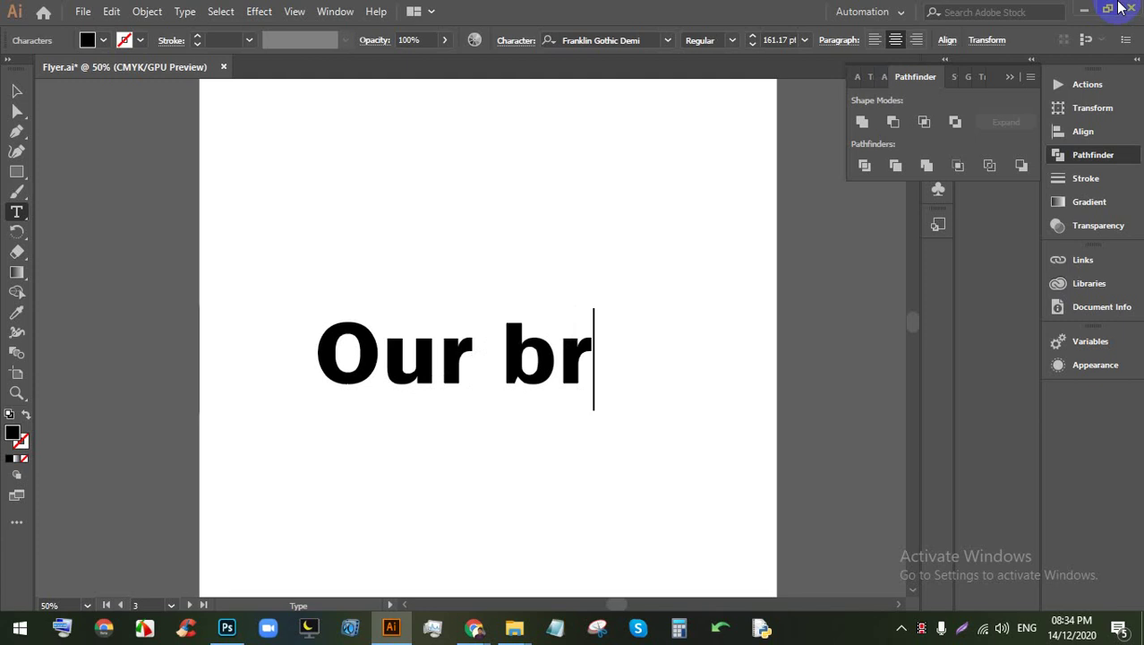
{"action": "type", "text": "ain "}
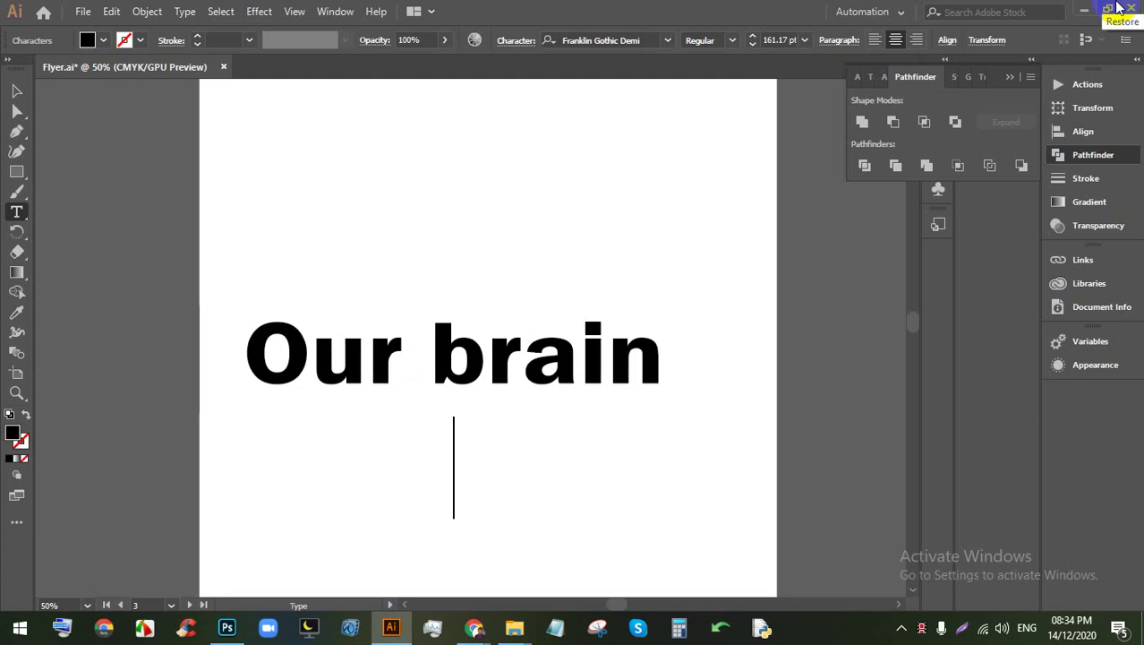
{"action": "type", "text": "is not "}
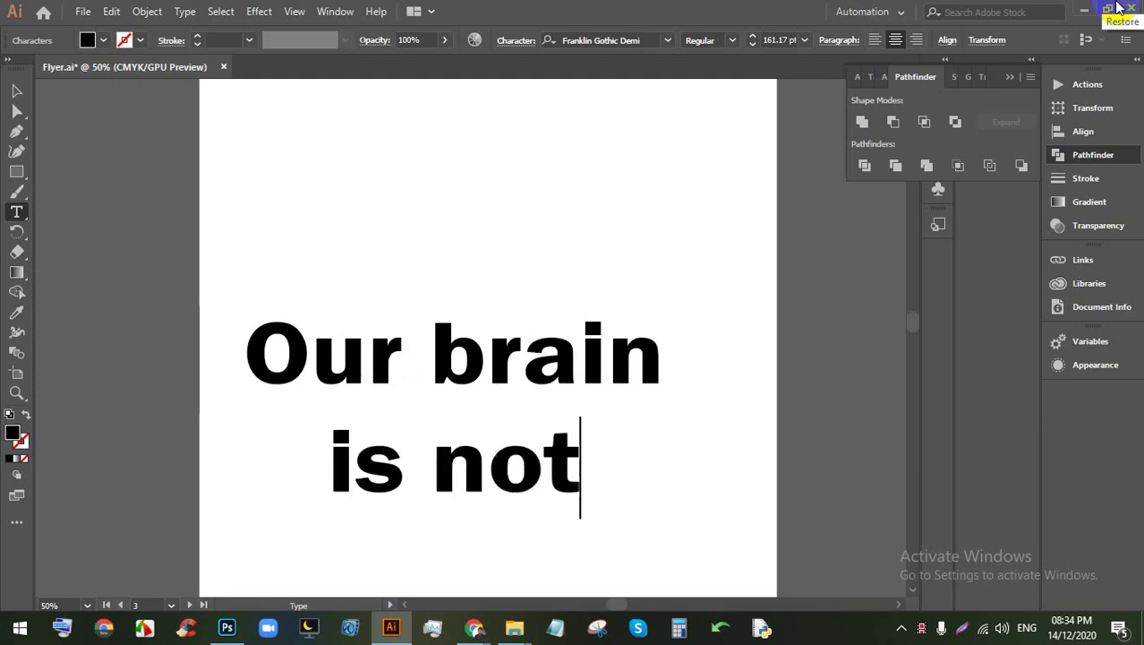
{"action": "type", "text": "like a"}
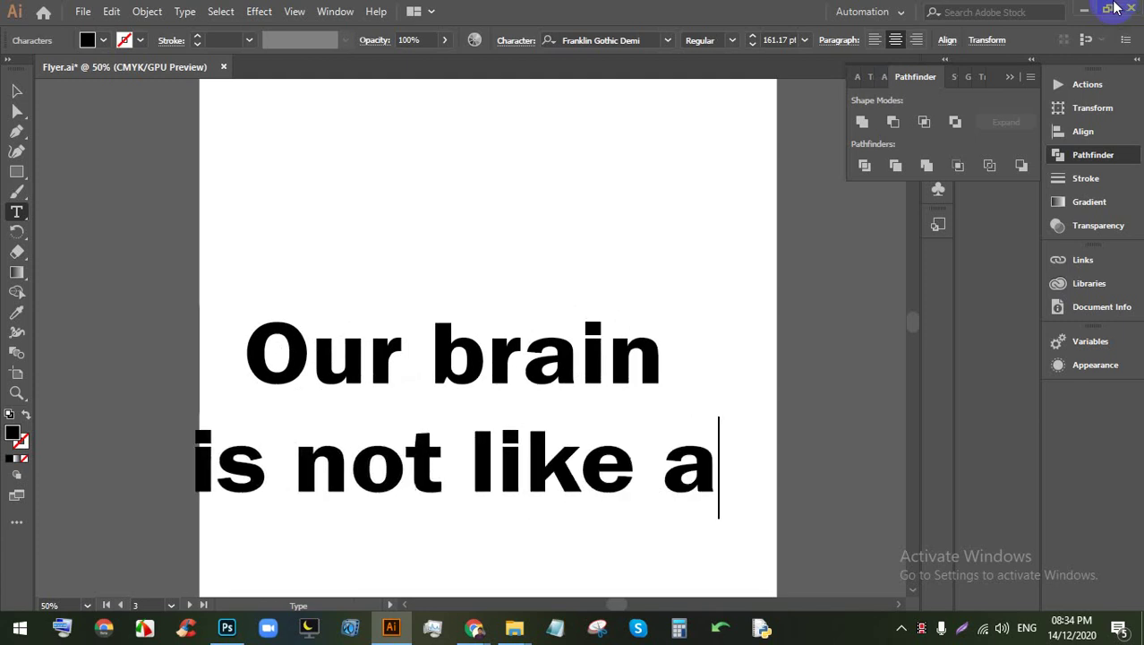
{"action": "key", "text": "Return"}
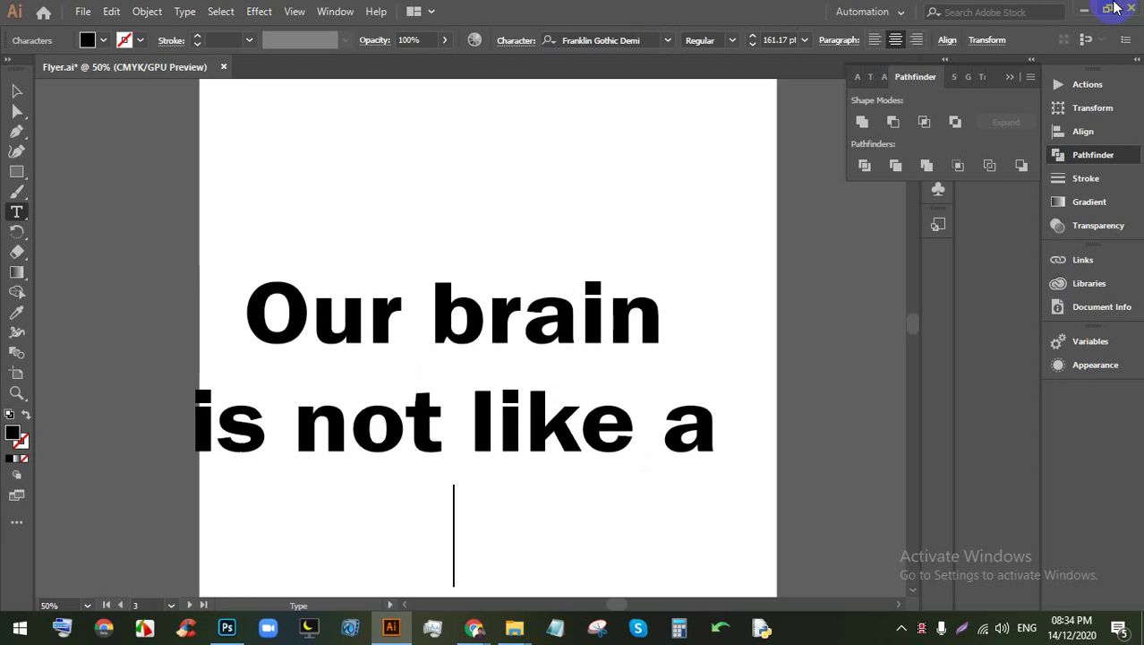
{"action": "type", "text": "co"}
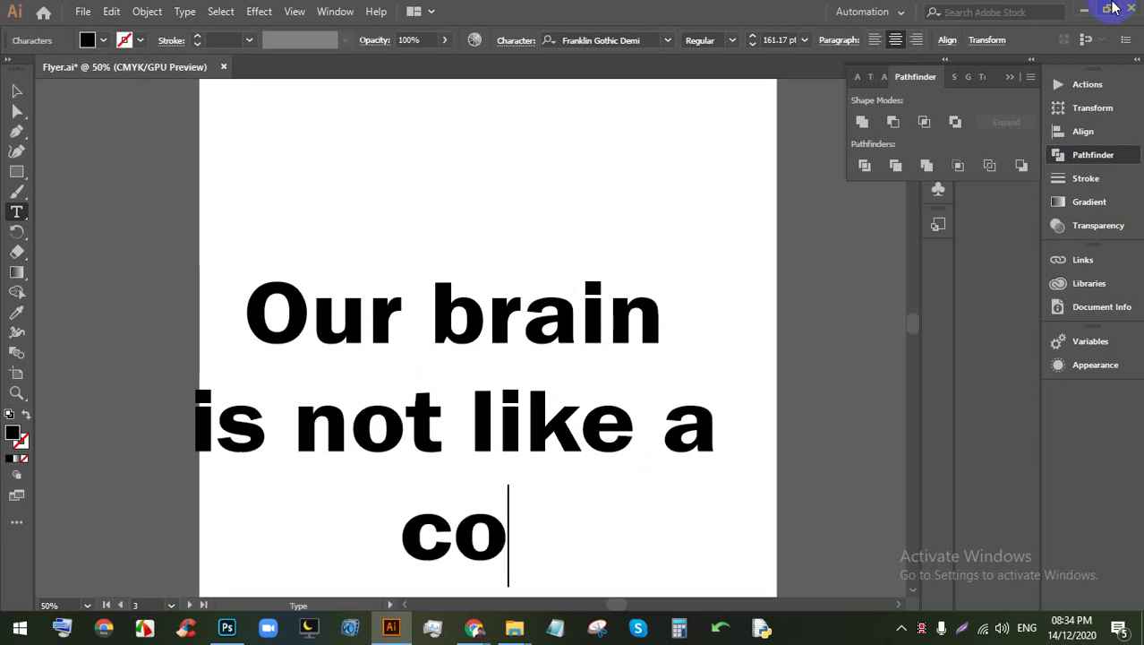
{"action": "type", "text": "mputer"}
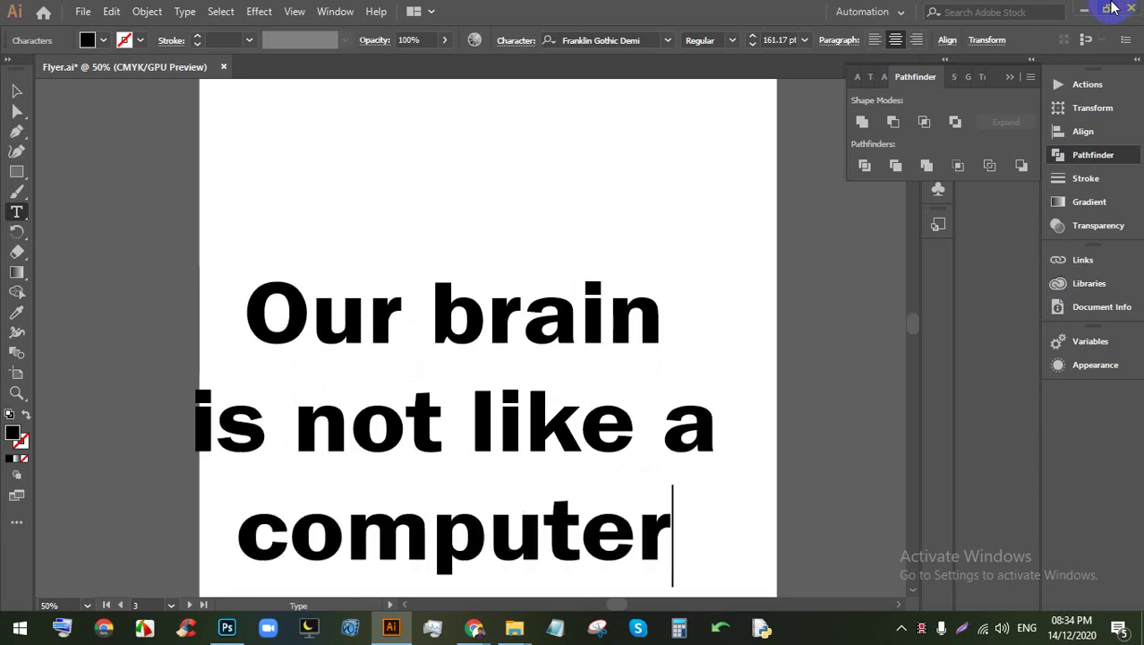
{"action": "scroll", "coordinate": [524, 235], "scroll_direction": "down", "scroll_amount": 2}
{"action": "scroll", "coordinate": [557, 350], "scroll_direction": "up", "scroll_amount": 1}
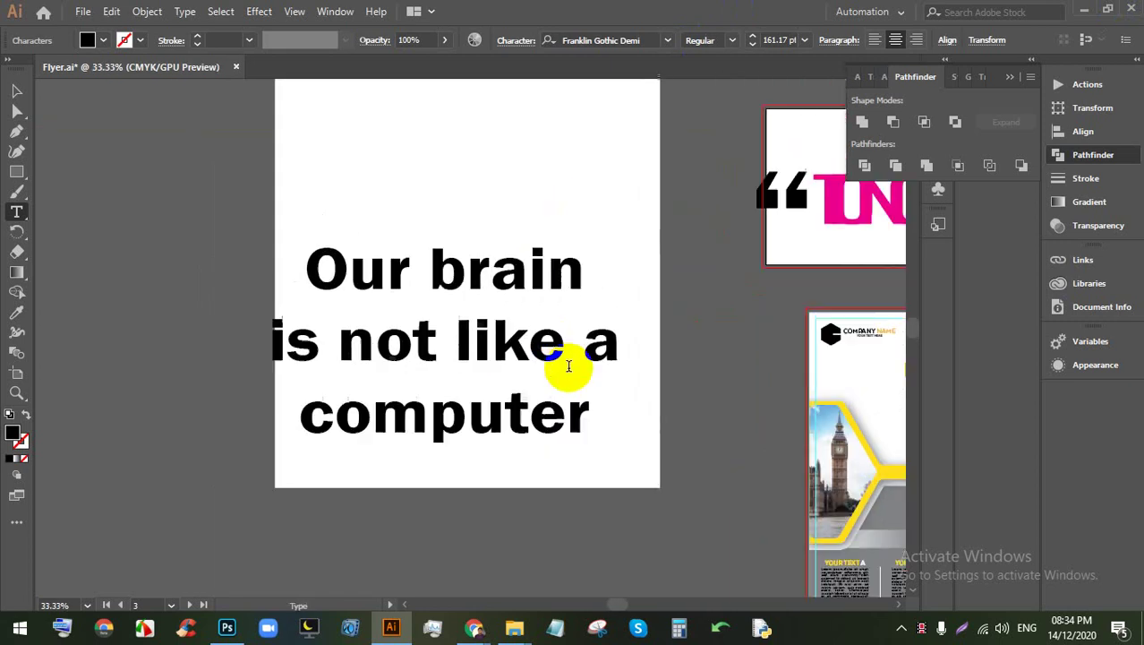
Step: Set all three lines of the quote in Roboto Condensed
{"action": "left_click_drag", "start_coordinate": [576, 409], "coordinate": [189, 237]}
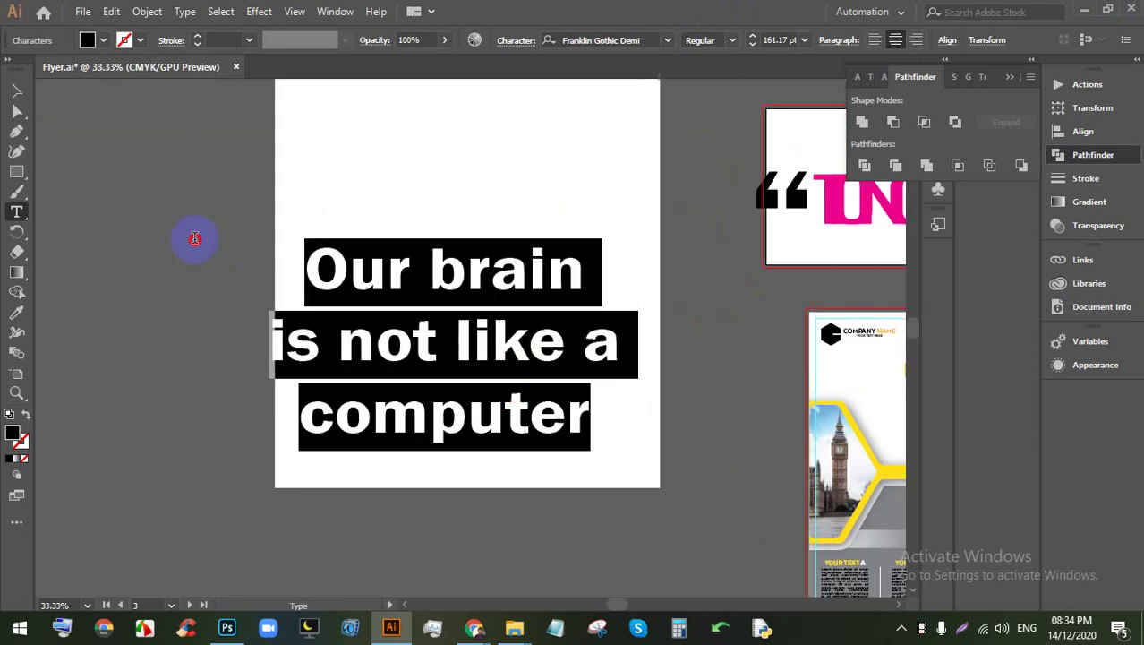
{"action": "left_click", "coordinate": [735, 40]}
{"action": "left_click", "coordinate": [732, 40]}
{"action": "left_click", "coordinate": [667, 41]}
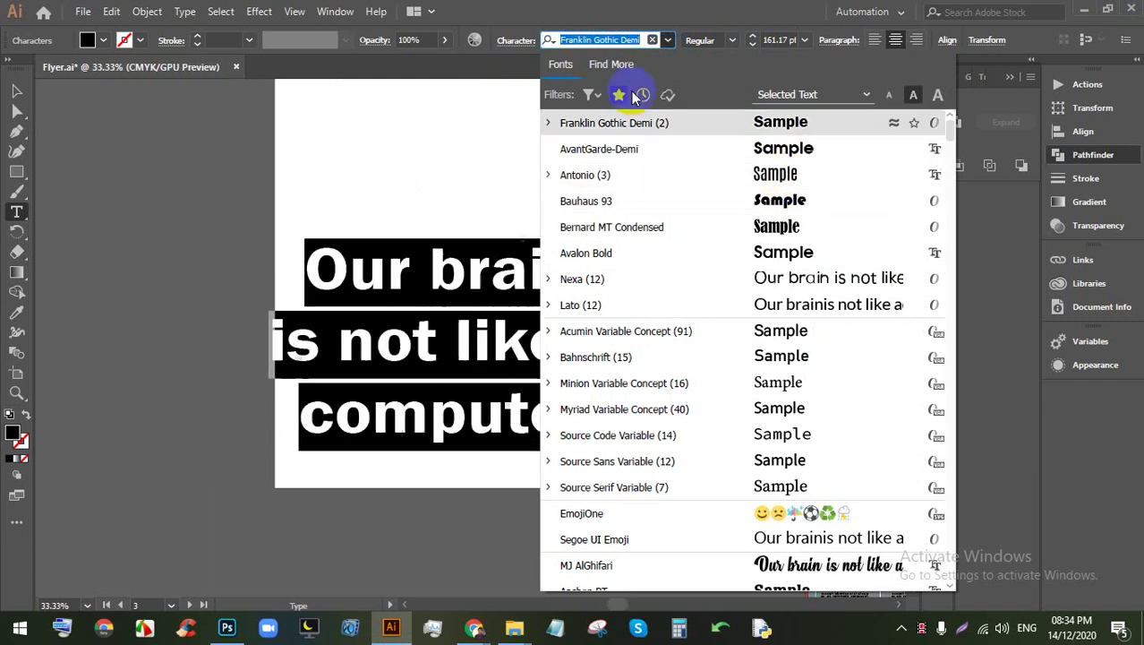
{"action": "type", "text": "robo"}
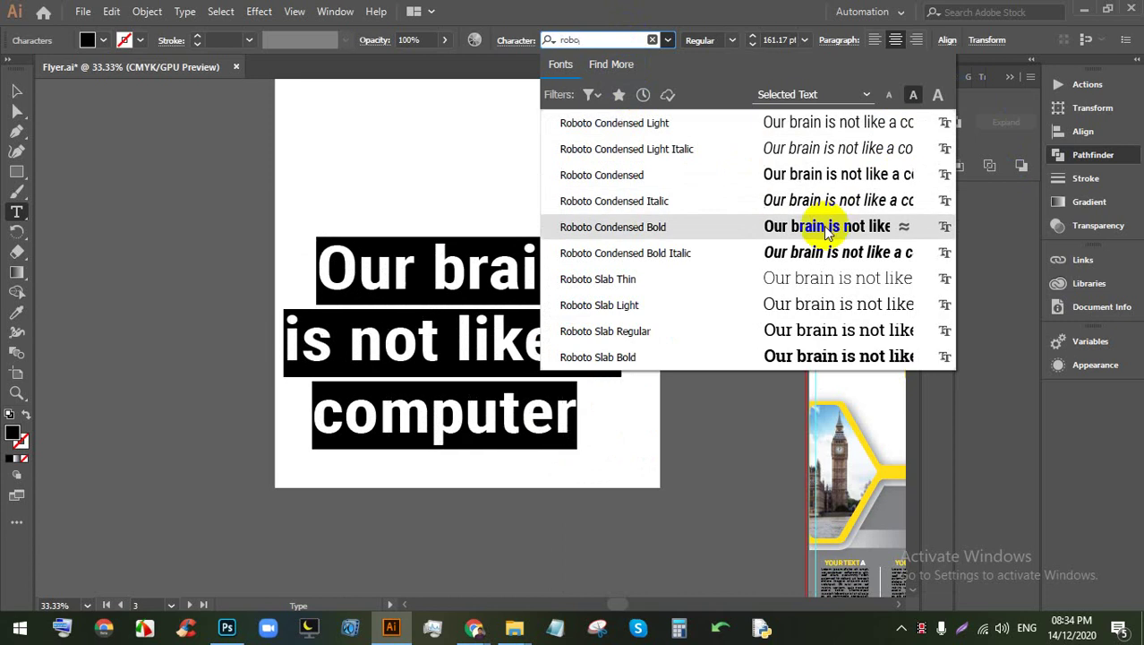
{"action": "left_click", "coordinate": [821, 186]}
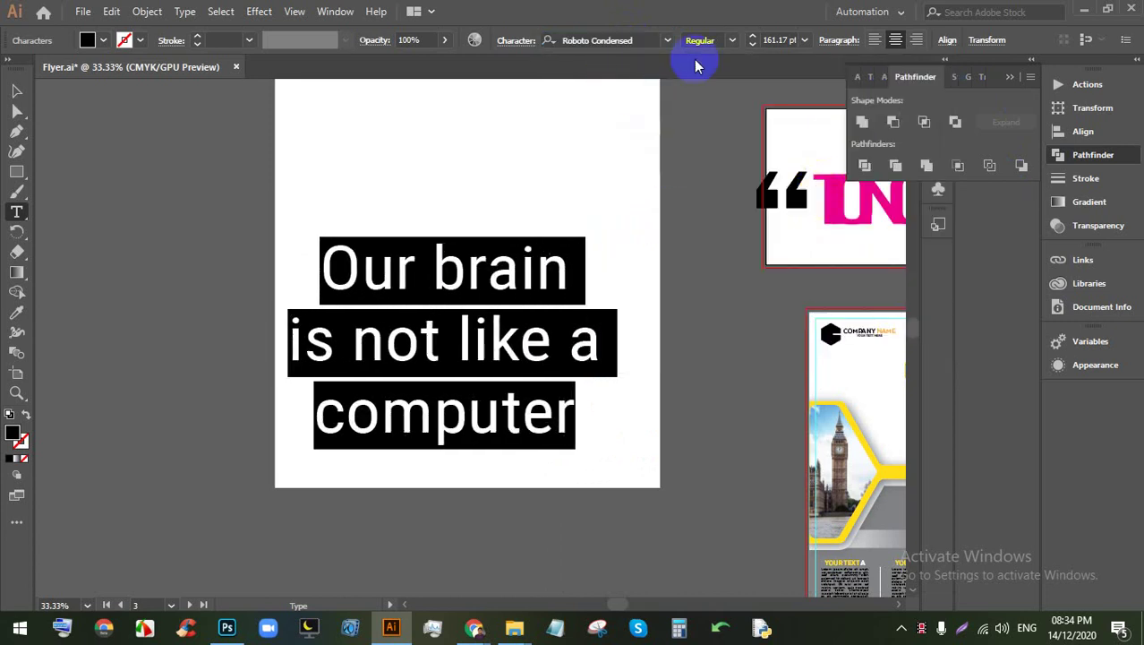
Step: Tighten the leading from 193.41 pt to 146 pt and place the cursor before 'computer'
{"action": "left_click", "coordinate": [518, 42]}
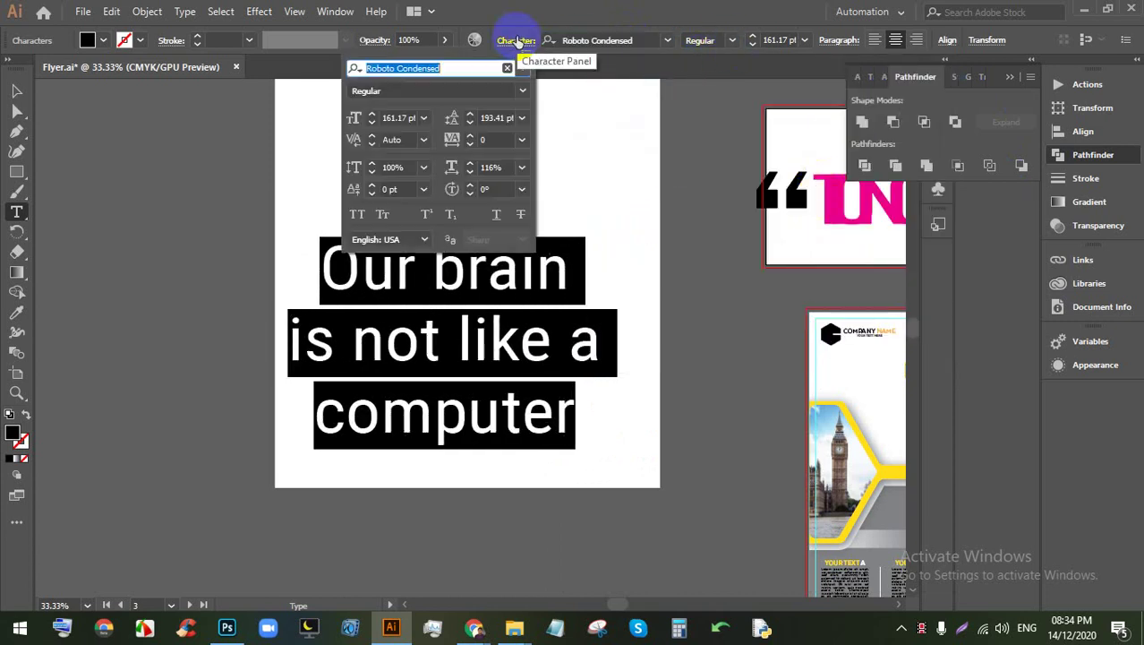
{"action": "left_click", "coordinate": [488, 117]}
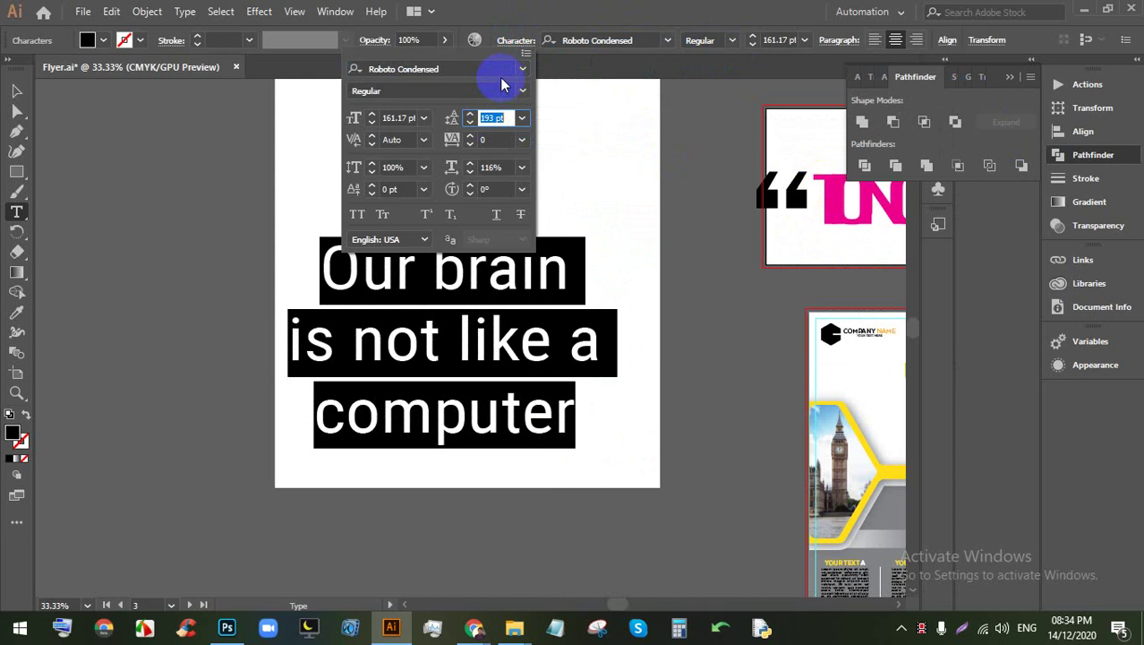
{"action": "key", "text": "Down"}
{"action": "key", "text": "Down"}
{"action": "key", "text": "Down"}
{"action": "key", "text": "Down"}
{"action": "key", "text": "Down"}
{"action": "key", "text": "Down"}
{"action": "key", "text": "Down"}
{"action": "key", "text": "Down"}
{"action": "key", "text": "Down"}
{"action": "key", "text": "Down"}
{"action": "key", "text": "Down"}
{"action": "key", "text": "Down"}
{"action": "key", "text": "Down"}
{"action": "key", "text": "Down"}
{"action": "key", "text": "Down"}
{"action": "key", "text": "Down"}
{"action": "key", "text": "Down"}
{"action": "key", "text": "Down"}
{"action": "key", "text": "Down"}
{"action": "key", "text": "Down"}
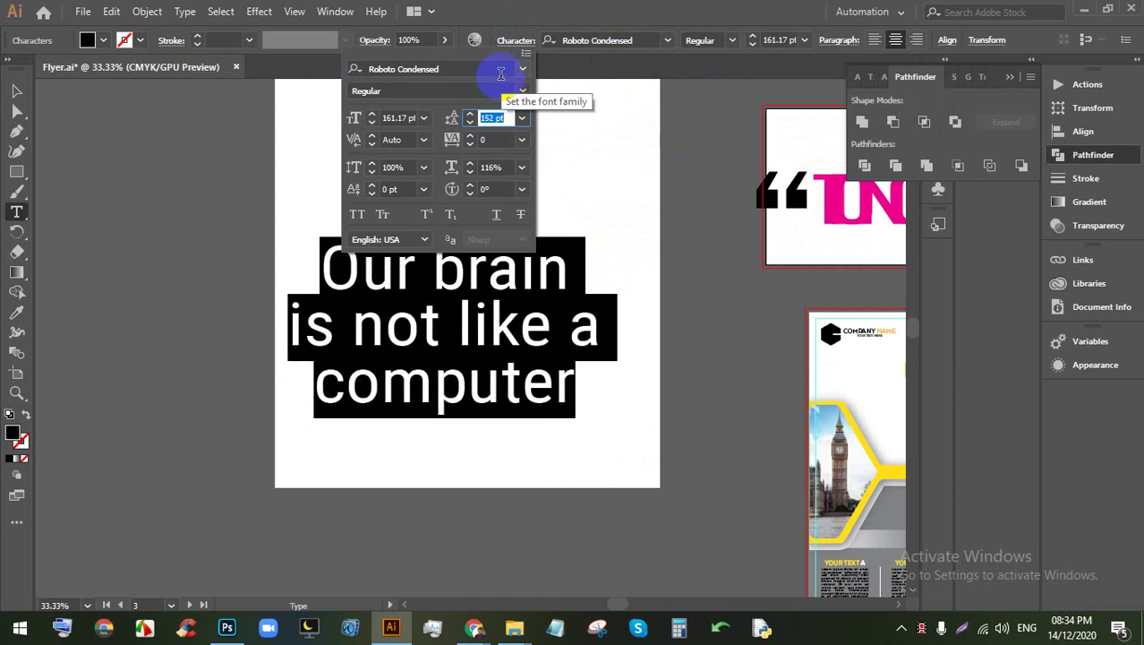
{"action": "key", "text": "Down"}
{"action": "key", "text": "Down"}
{"action": "key", "text": "Down"}
{"action": "key", "text": "Down"}
{"action": "key", "text": "Down"}
{"action": "key", "text": "Down"}
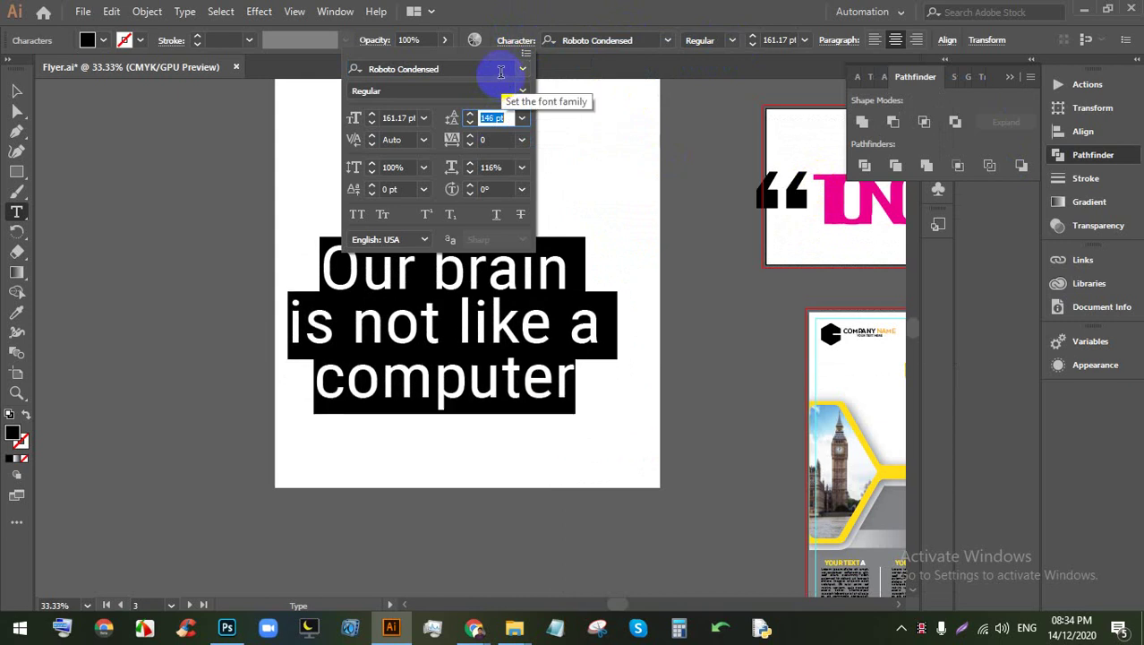
{"action": "left_click", "coordinate": [307, 375]}
{"action": "left_click", "coordinate": [317, 379]}
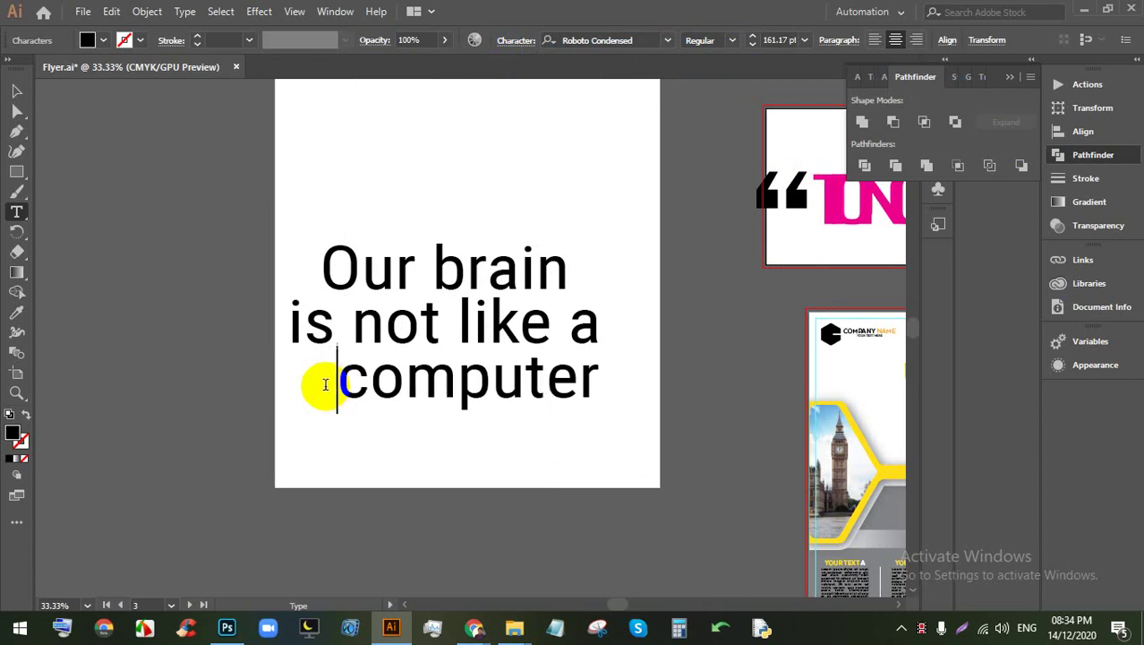
Step: Scale the quote text down to about 122 pt and move it lower on the artboard
{"action": "left_click", "coordinate": [20, 89]}
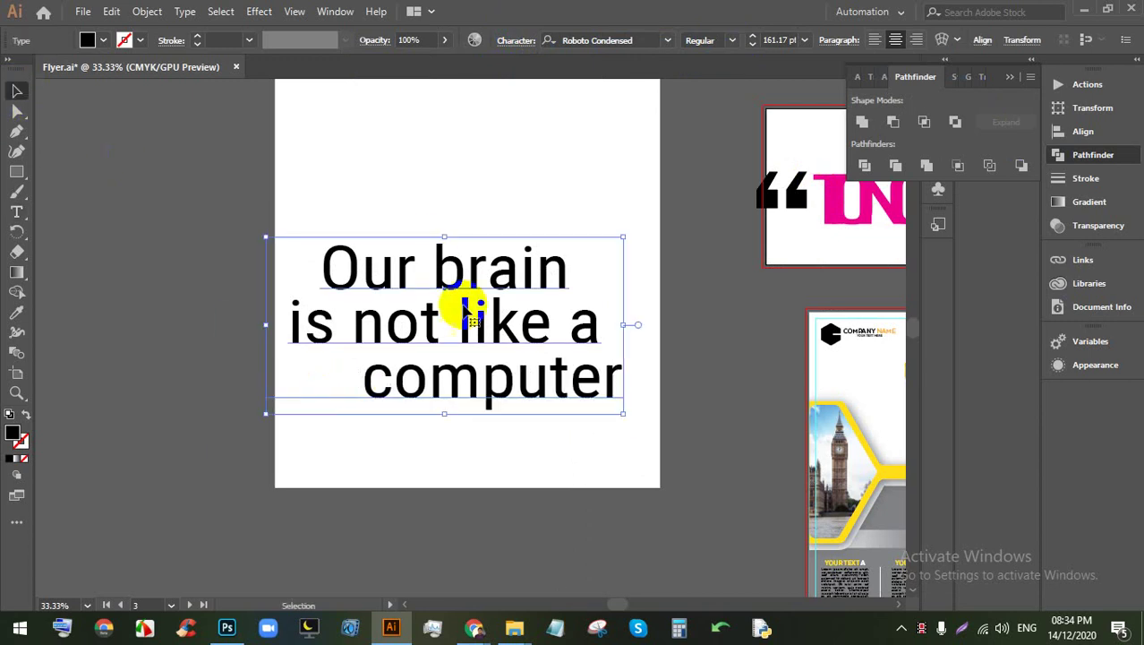
{"action": "scroll", "coordinate": [459, 255], "scroll_direction": "up", "scroll_amount": 3}
{"action": "left_click_drag", "start_coordinate": [622, 503], "coordinate": [604, 481]}
{"action": "left_click_drag", "start_coordinate": [357, 367], "coordinate": [383, 402]}
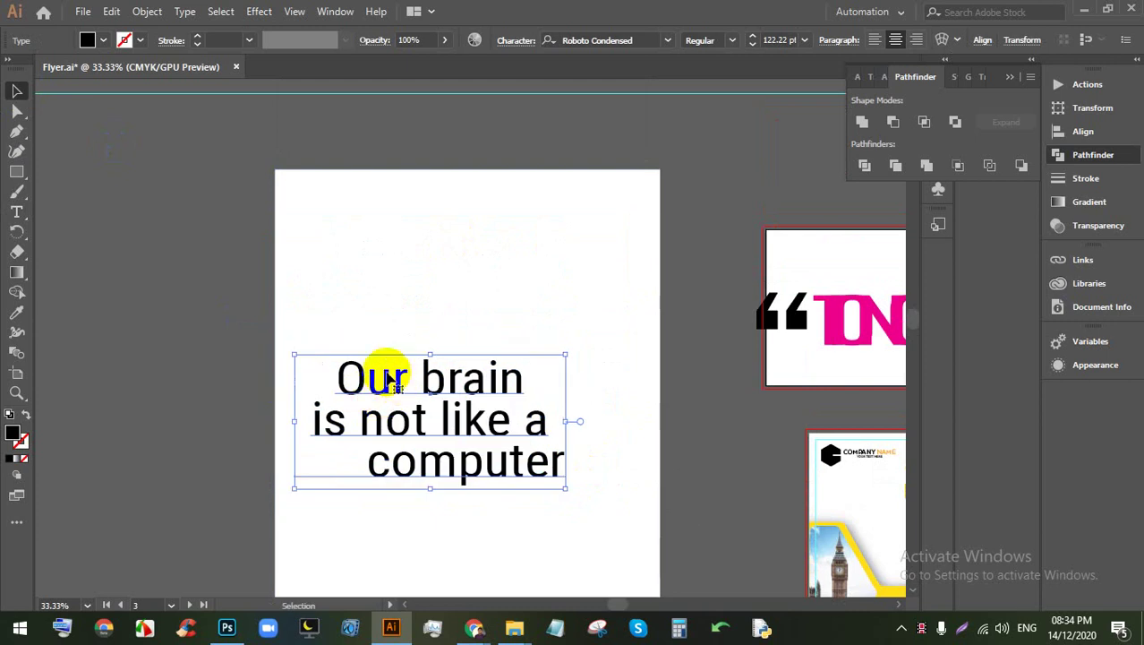
{"action": "scroll", "coordinate": [456, 358], "scroll_direction": "down", "scroll_amount": 2}
{"action": "left_click", "coordinate": [401, 250]}
{"action": "scroll", "coordinate": [408, 320], "scroll_direction": "up", "scroll_amount": 1}
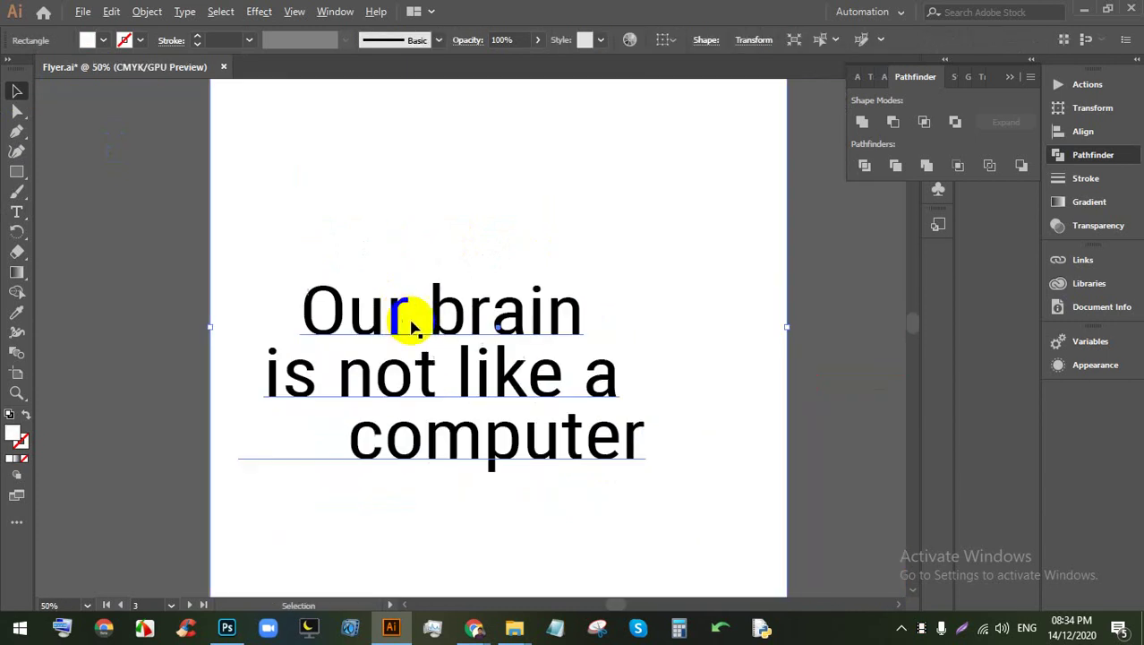
Step: Fill the quote text with red
{"action": "left_click", "coordinate": [394, 223]}
{"action": "left_click", "coordinate": [449, 452]}
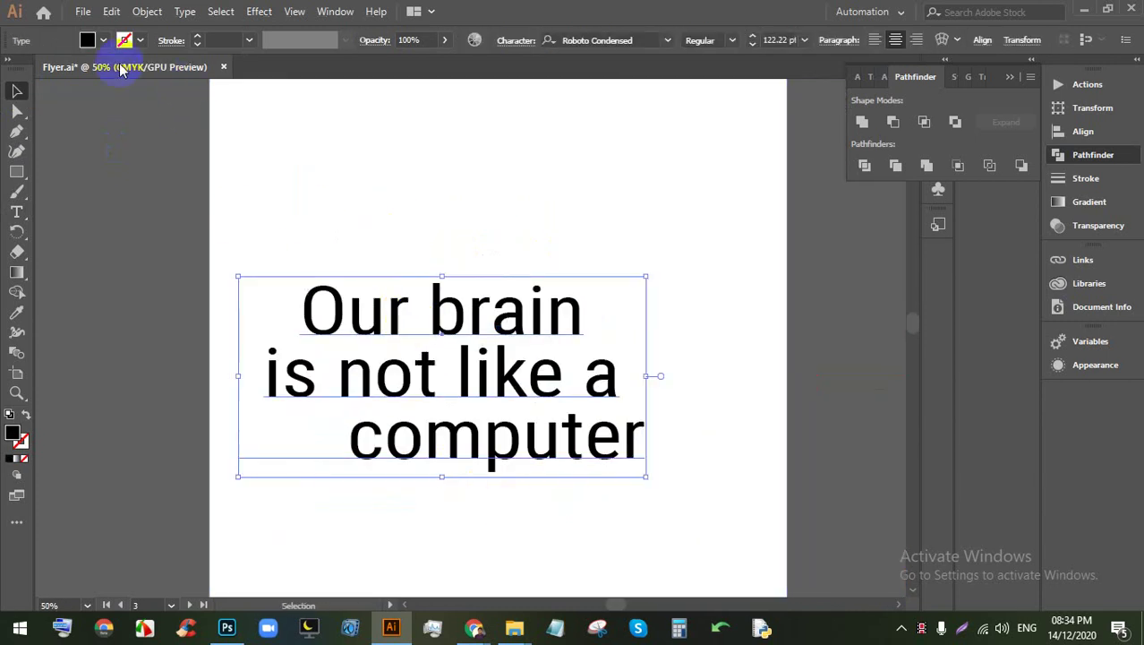
{"action": "left_click", "coordinate": [87, 40]}
{"action": "left_click", "coordinate": [57, 68]}
{"action": "left_click", "coordinate": [455, 197]}
Step: Alt-drag a copy of the quotation marks from the other artboard to left of 'Our brain'
{"action": "scroll", "coordinate": [407, 362], "scroll_direction": "down", "scroll_amount": 2}
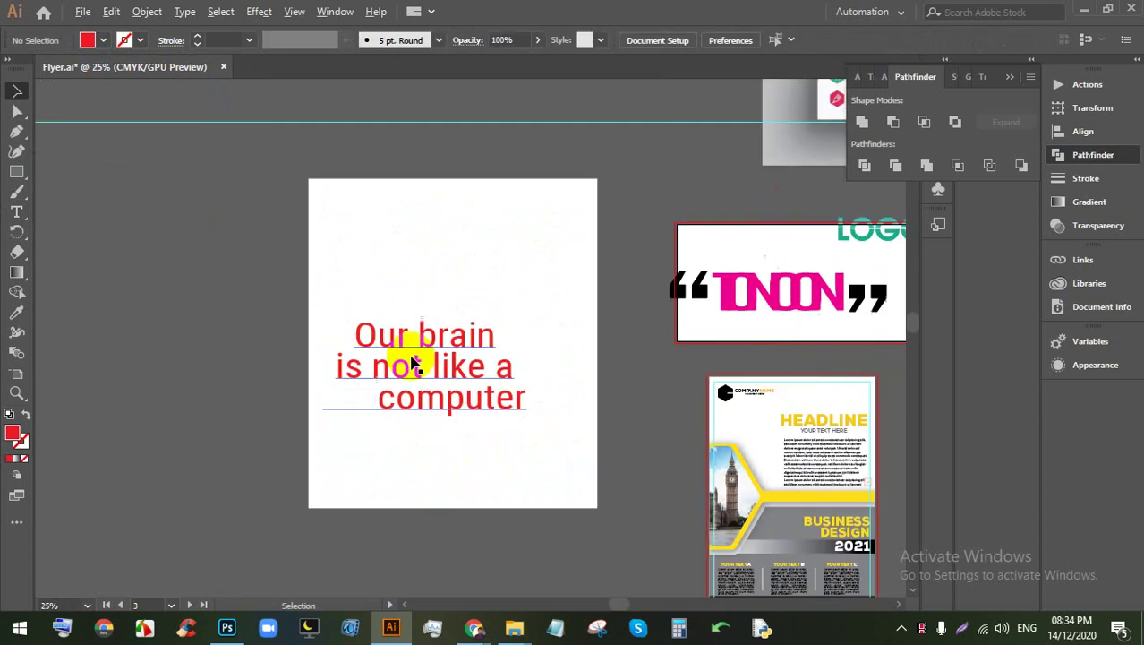
{"action": "scroll", "coordinate": [663, 345], "scroll_direction": "up", "scroll_amount": 2}
{"action": "left_click_drag", "start_coordinate": [858, 226], "coordinate": [158, 321]}
{"action": "scroll", "coordinate": [127, 320], "scroll_direction": "up", "scroll_amount": 1}
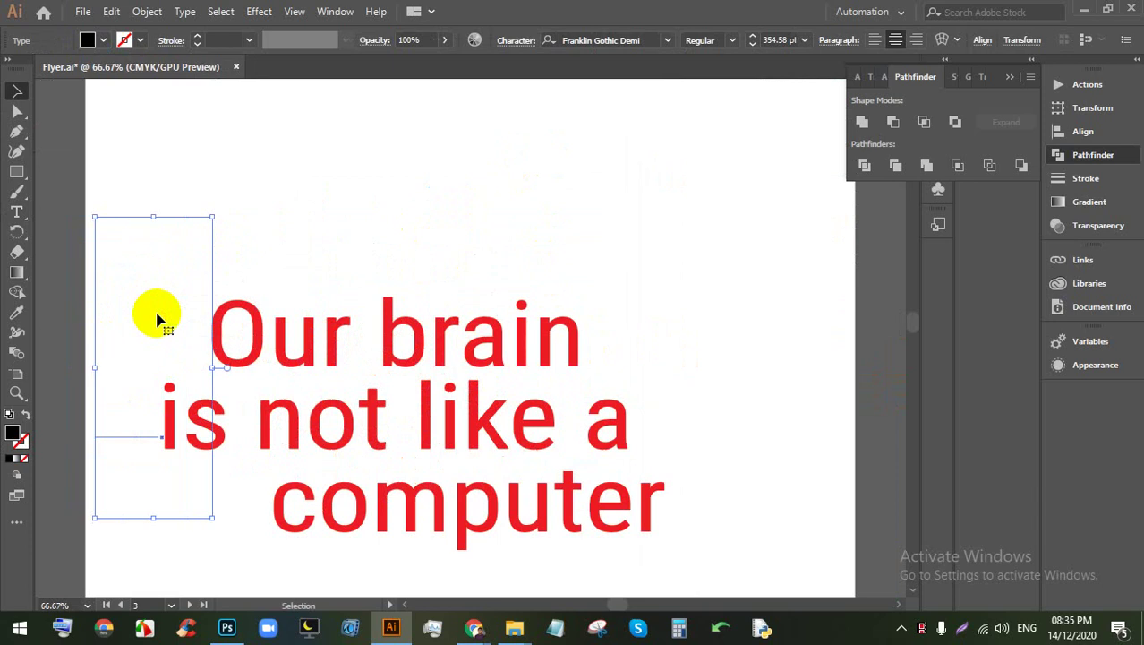
Step: Nudge the copied quotation marks down and left with the arrow keys, beside 'Our brain'
{"action": "left_click", "coordinate": [173, 304]}
{"action": "left_click", "coordinate": [180, 309]}
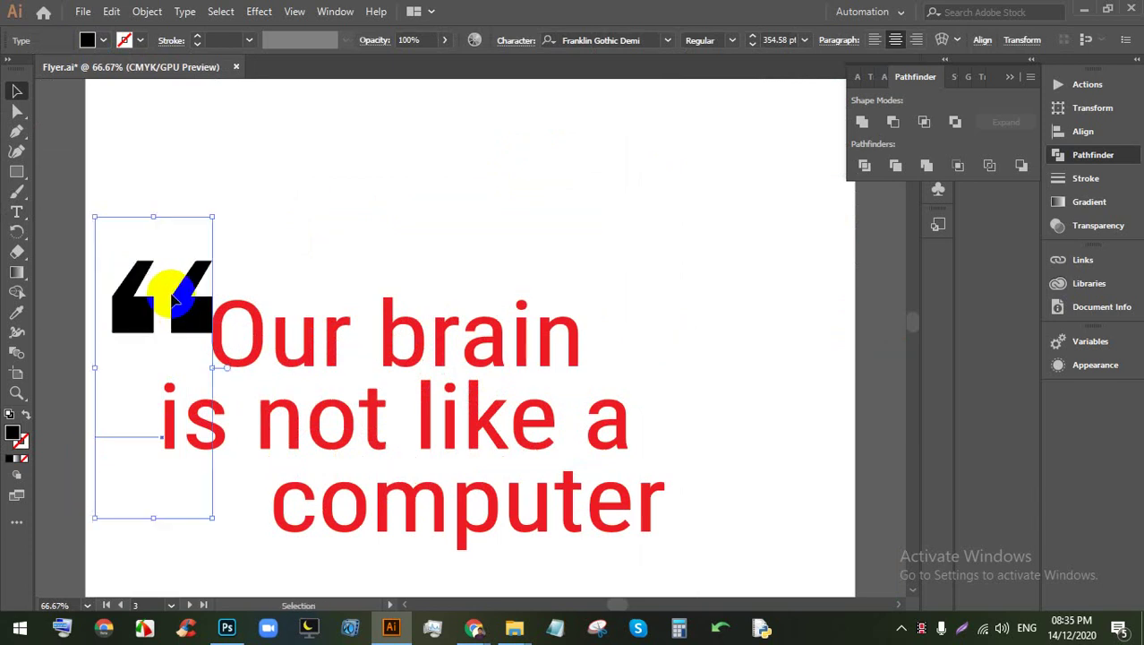
{"action": "left_click", "coordinate": [170, 306]}
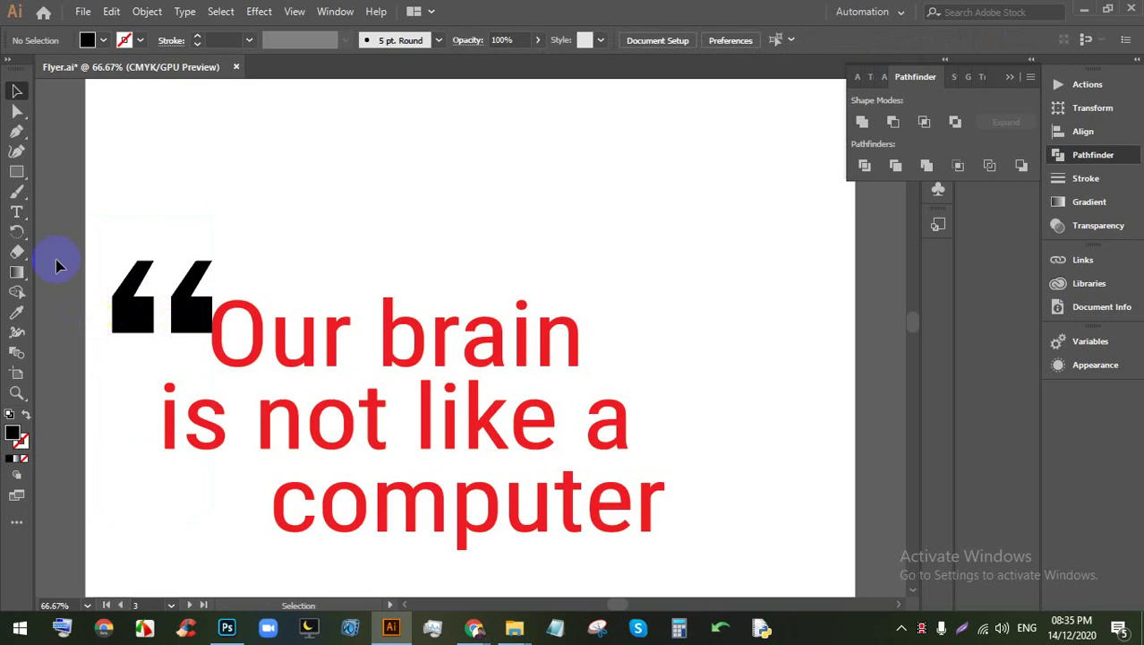
{"action": "left_click", "coordinate": [157, 331]}
{"action": "key", "text": "Left"}
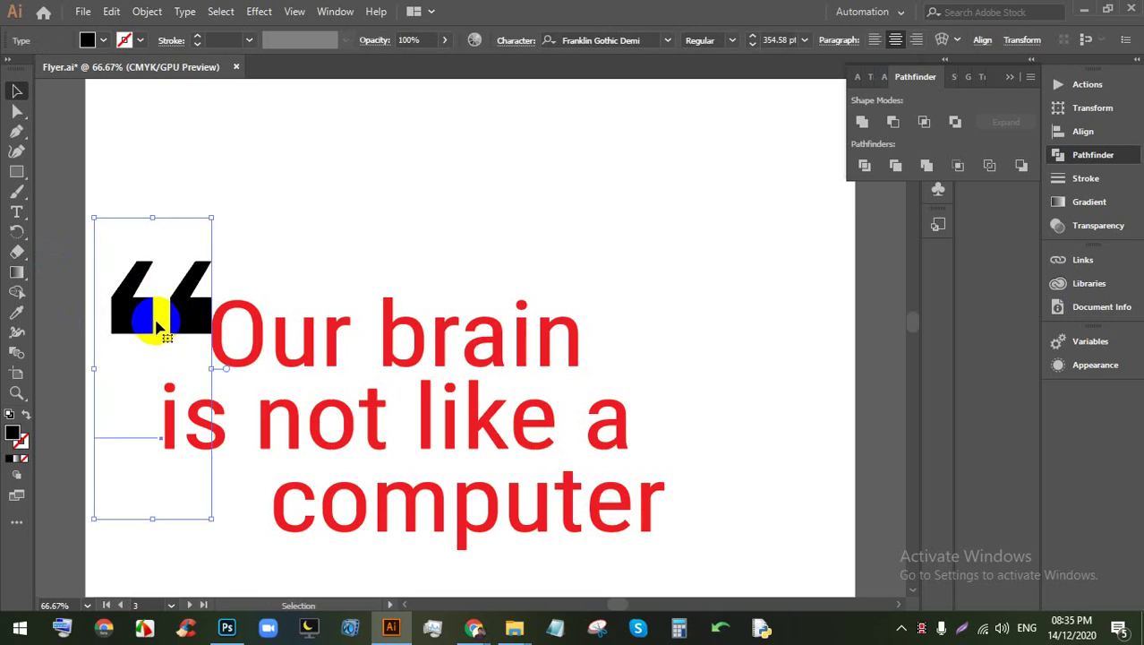
{"action": "key", "text": "Down"}
{"action": "key", "text": "Down"}
{"action": "key", "text": "Down"}
{"action": "key", "text": "Down"}
{"action": "key", "text": "Down"}
{"action": "key", "text": "Down"}
{"action": "key", "text": "Down"}
{"action": "key", "text": "Down"}
{"action": "key", "text": "Left"}
{"action": "key", "text": "Left"}
{"action": "key", "text": "Left"}
{"action": "key", "text": "Left"}
{"action": "key", "text": "Left"}
{"action": "key", "text": "Left"}
{"action": "key", "text": "Left"}
{"action": "key", "text": "Down"}
{"action": "key", "text": "Down"}
{"action": "key", "text": "Down"}
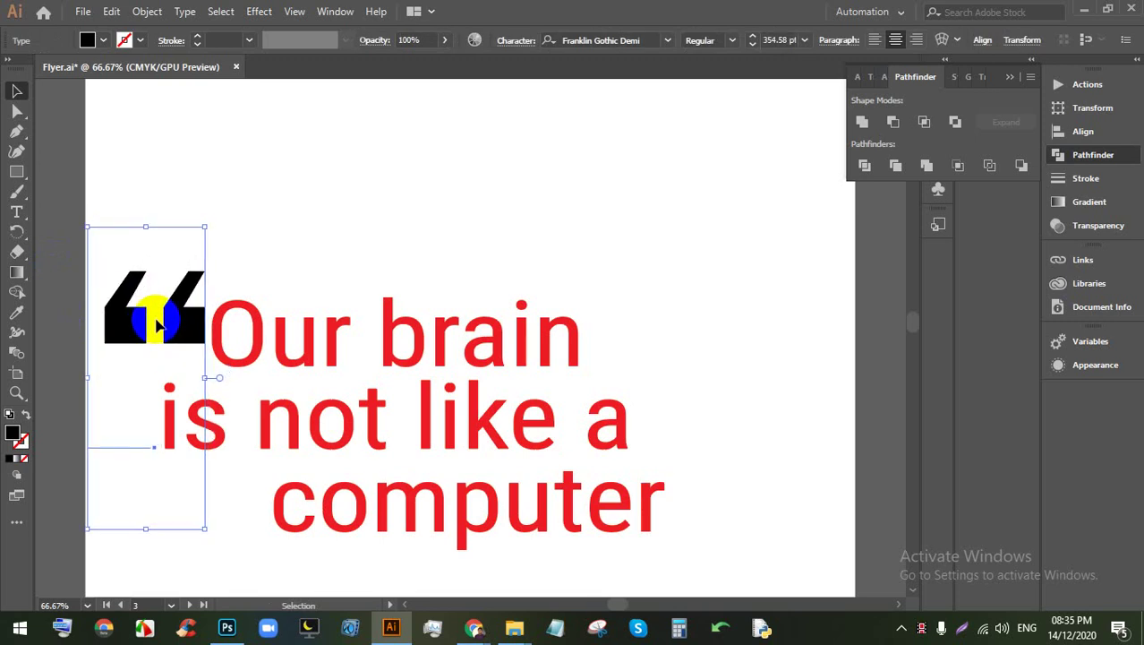
Step: Try copying the red text style onto the quote mark with the Eyedropper, then undo it
{"action": "left_click", "coordinate": [13, 312]}
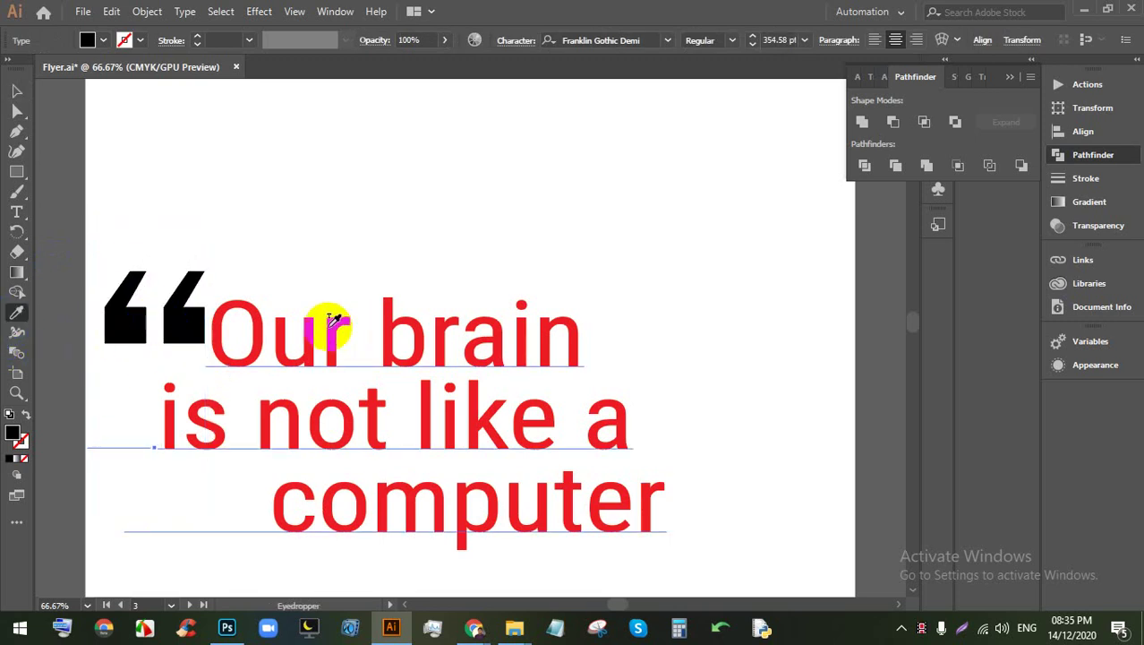
{"action": "left_click", "coordinate": [248, 324]}
{"action": "left_click", "coordinate": [259, 325]}
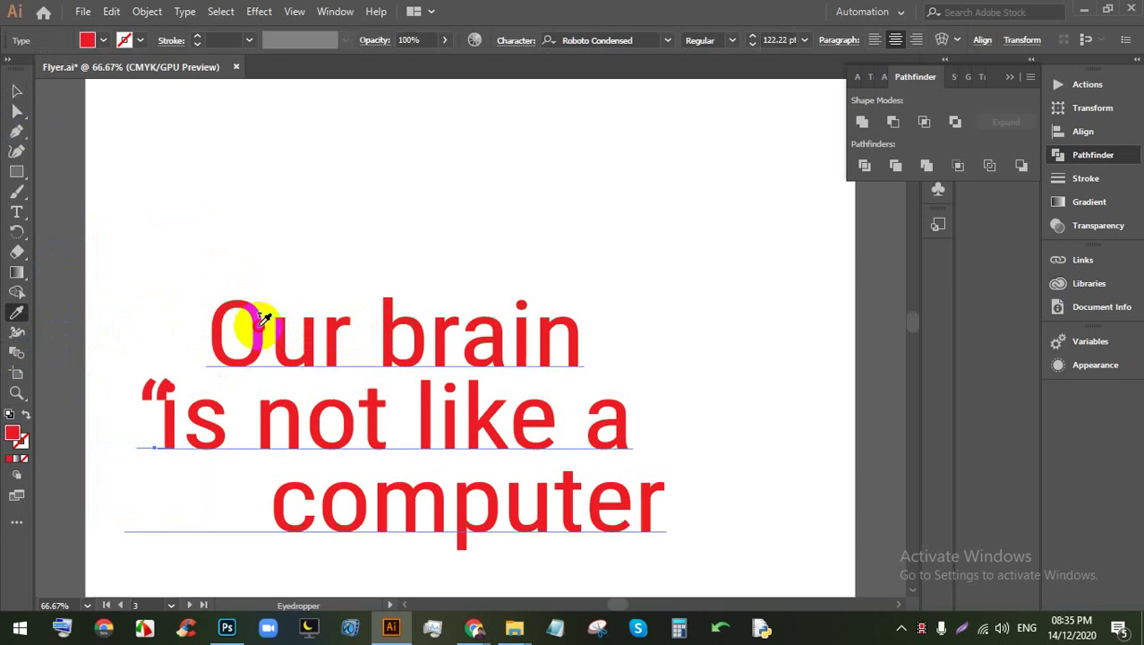
{"action": "left_click", "coordinate": [16, 91]}
{"action": "key", "text": "ctrl+z"}
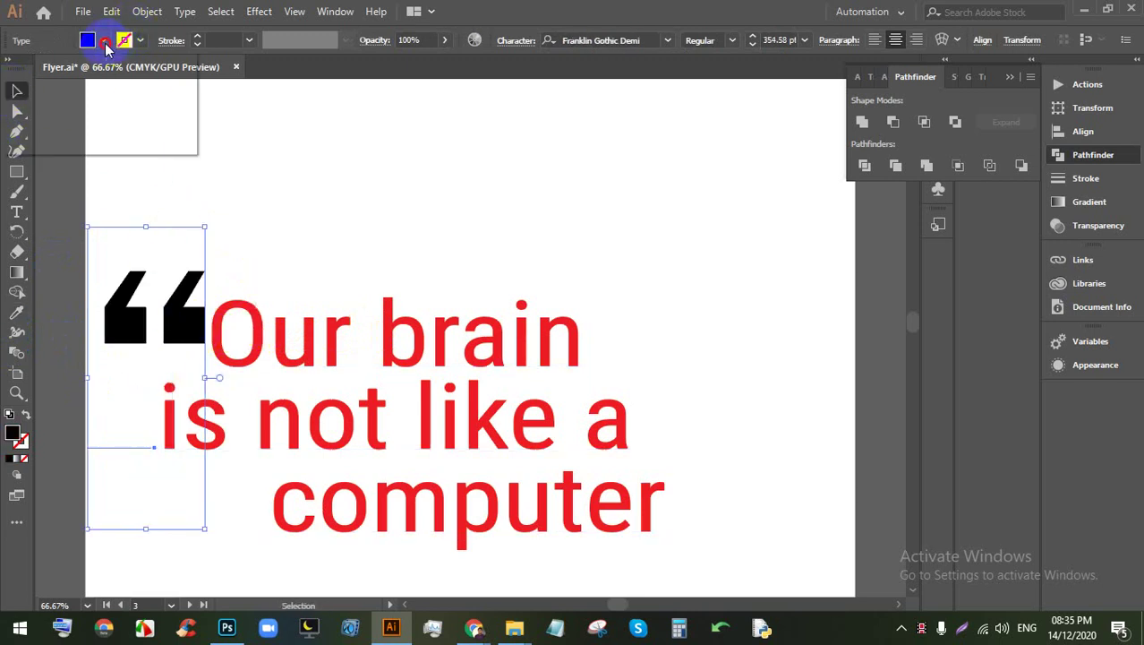
Step: Fill the opening quotation mark with the red swatch and deselect it
{"action": "left_click", "coordinate": [105, 43]}
{"action": "left_click", "coordinate": [139, 72]}
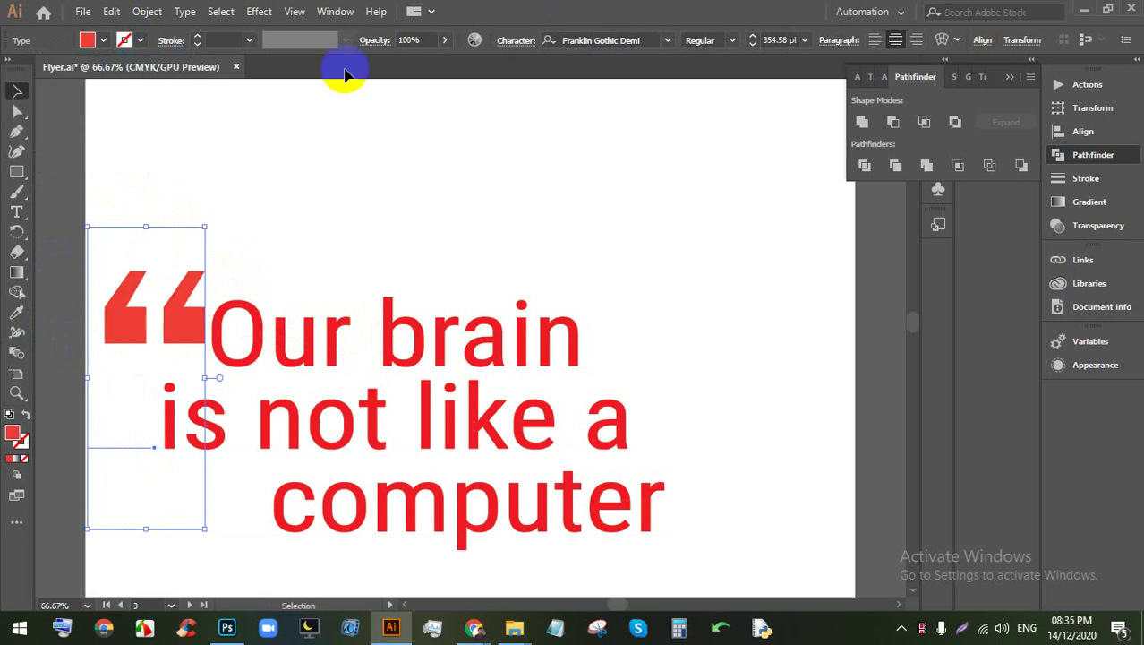
{"action": "left_click", "coordinate": [398, 248]}
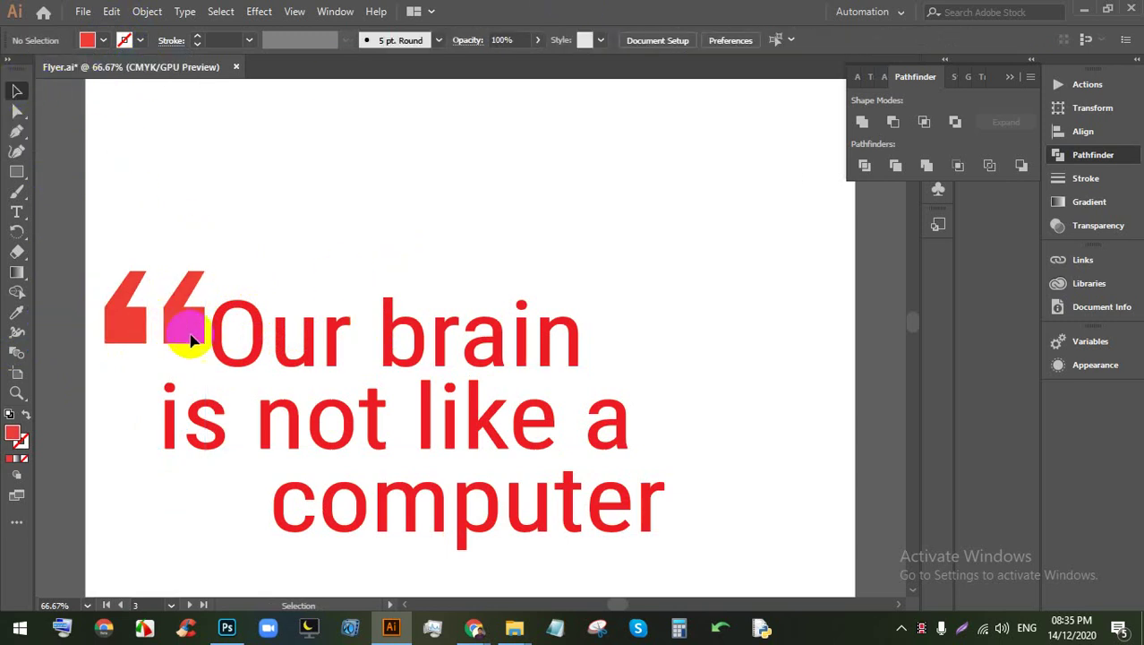
{"action": "left_click", "coordinate": [175, 336]}
{"action": "key", "text": "ctrl+shift+a"}
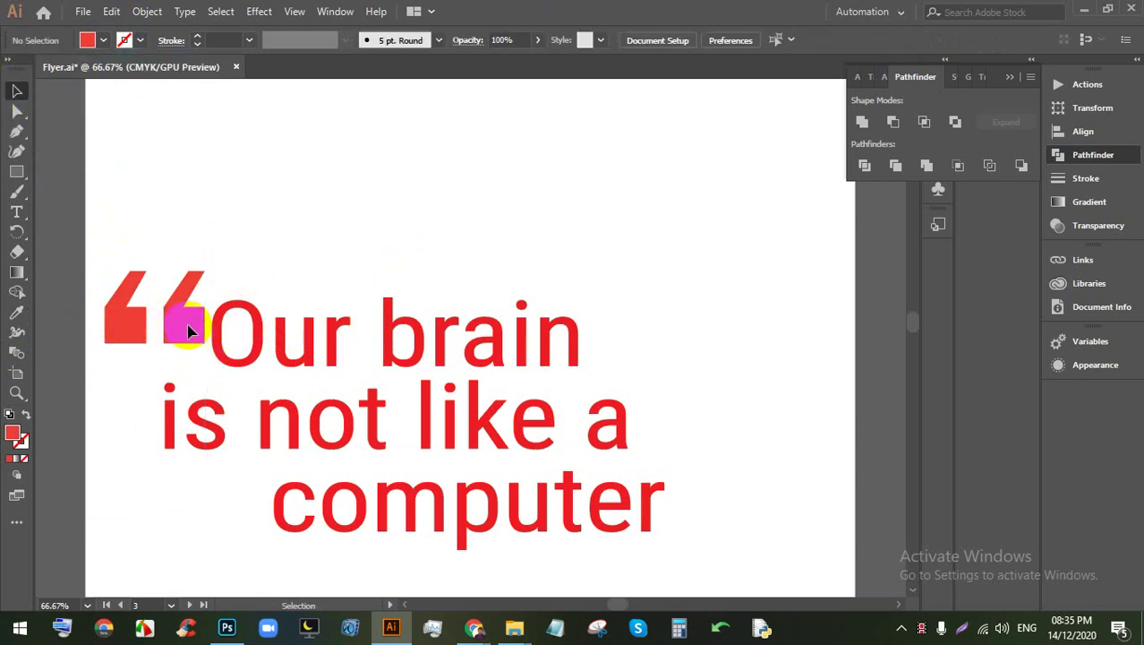
{"action": "scroll", "coordinate": [184, 324], "scroll_direction": "down", "scroll_amount": 2}
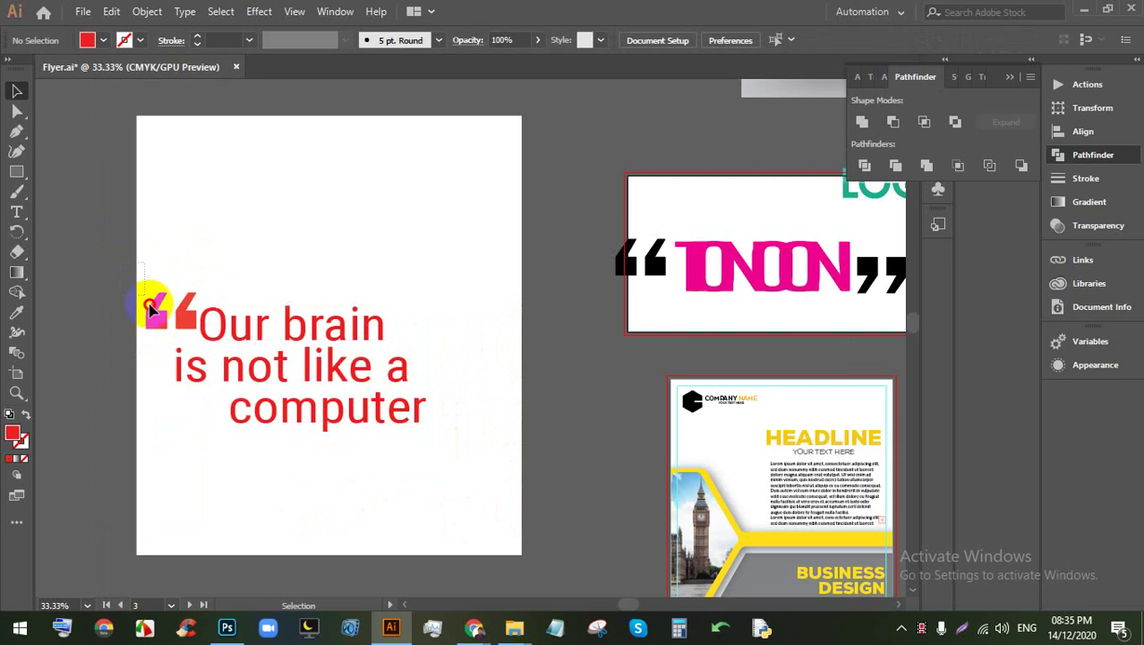
Step: Duplicate the opening quote and rotate the copy into a closing quote beside 'computer'
{"action": "left_click", "coordinate": [158, 306]}
{"action": "left_click_drag", "start_coordinate": [168, 327], "coordinate": [430, 401]}
{"action": "left_click_drag", "start_coordinate": [478, 350], "coordinate": [420, 523]}
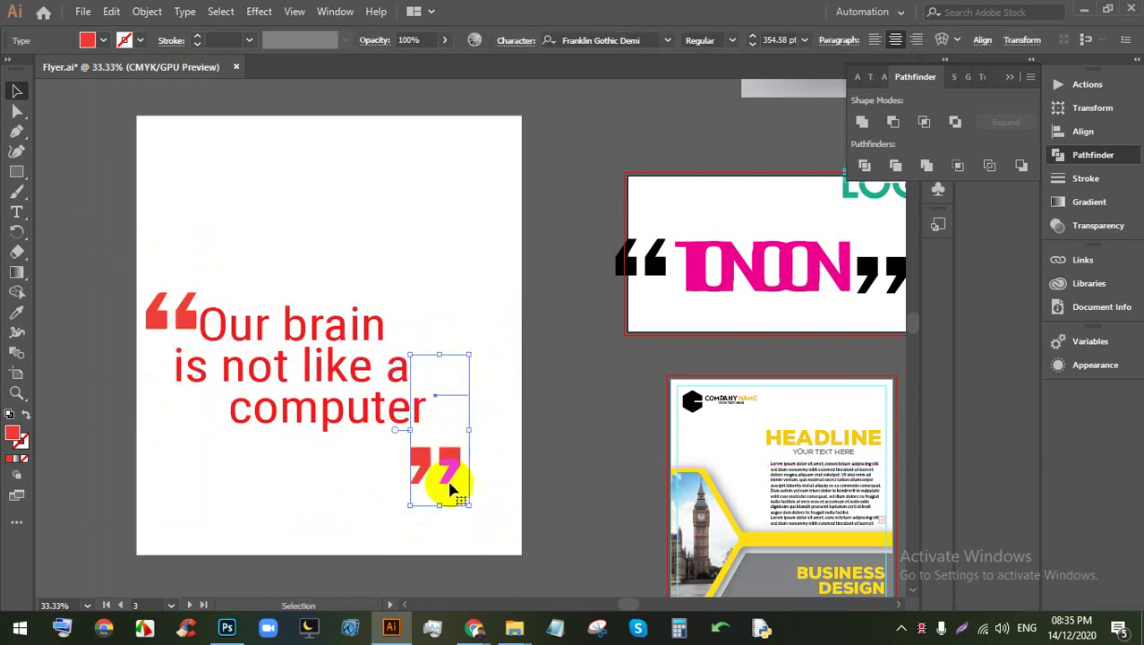
{"action": "left_click_drag", "start_coordinate": [449, 480], "coordinate": [472, 409]}
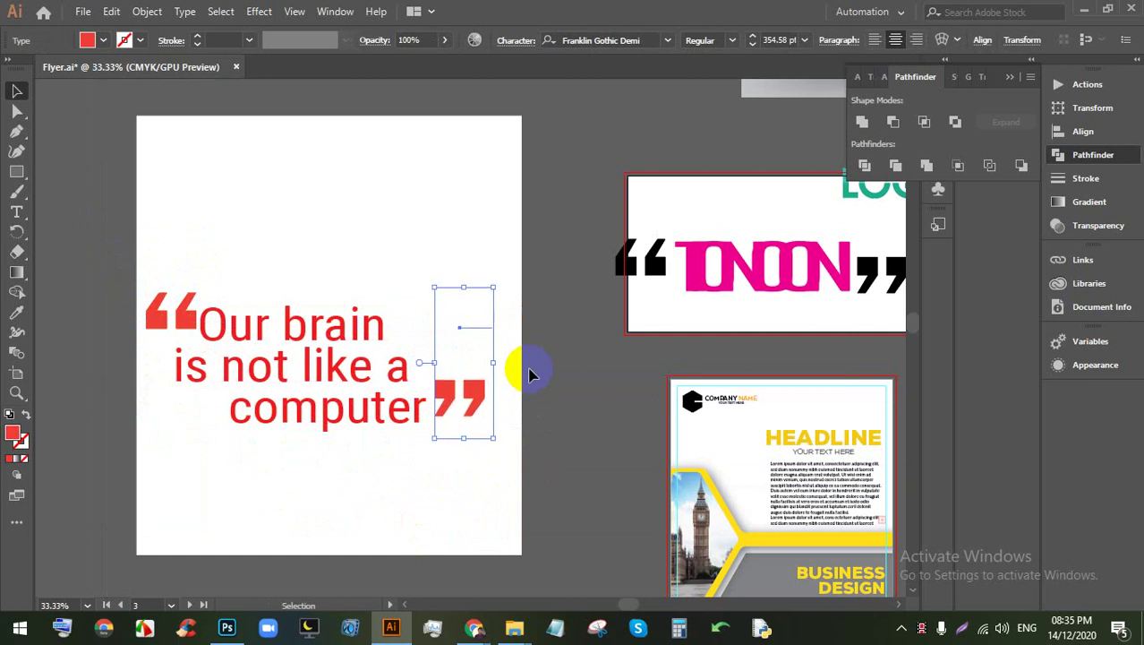
Step: Shrink the closing quote and nudge it down and left to sit right after 'computer'
{"action": "key", "text": "shift+Left"}
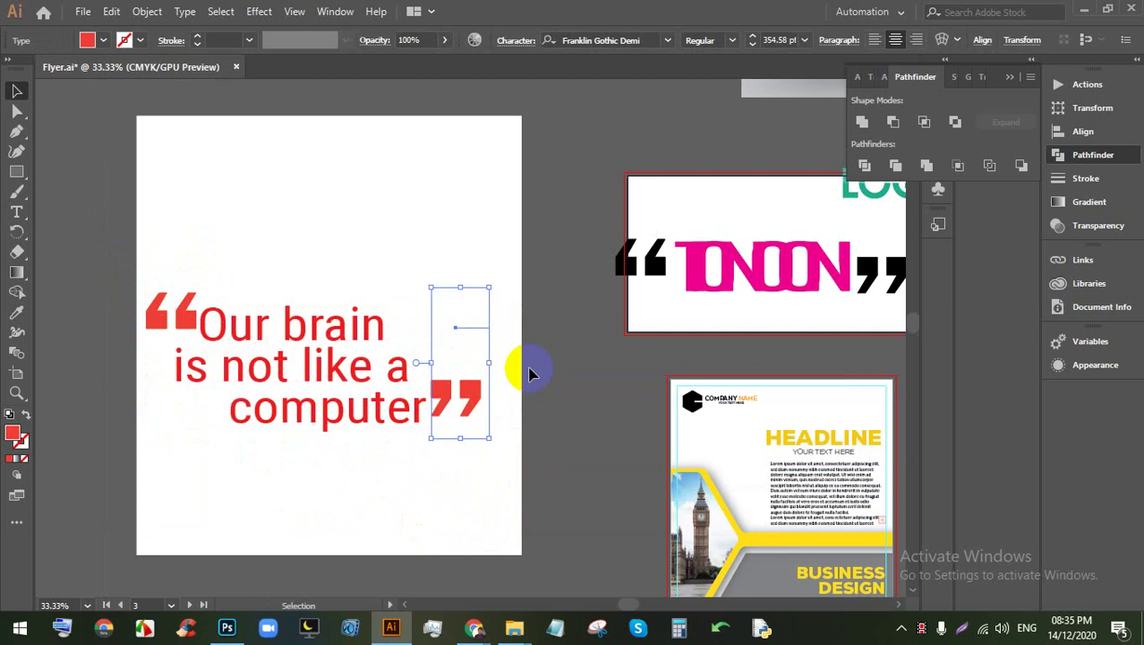
{"action": "scroll", "coordinate": [445, 503], "scroll_direction": "up", "scroll_amount": 1}
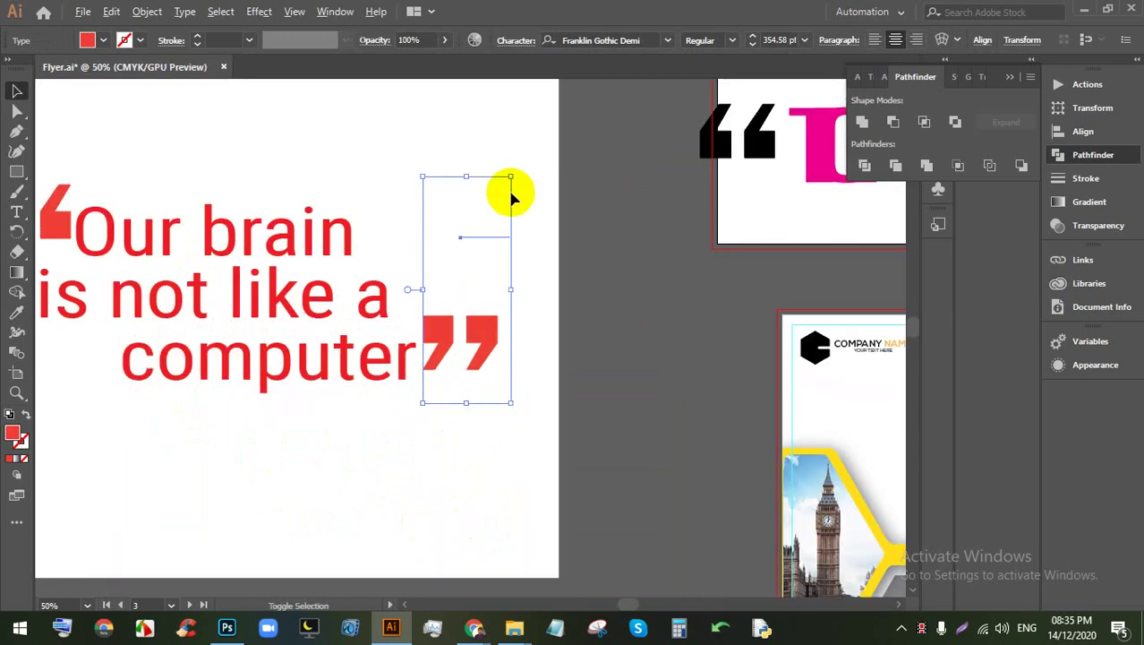
{"action": "left_click_drag", "start_coordinate": [511, 175], "coordinate": [496, 219]}
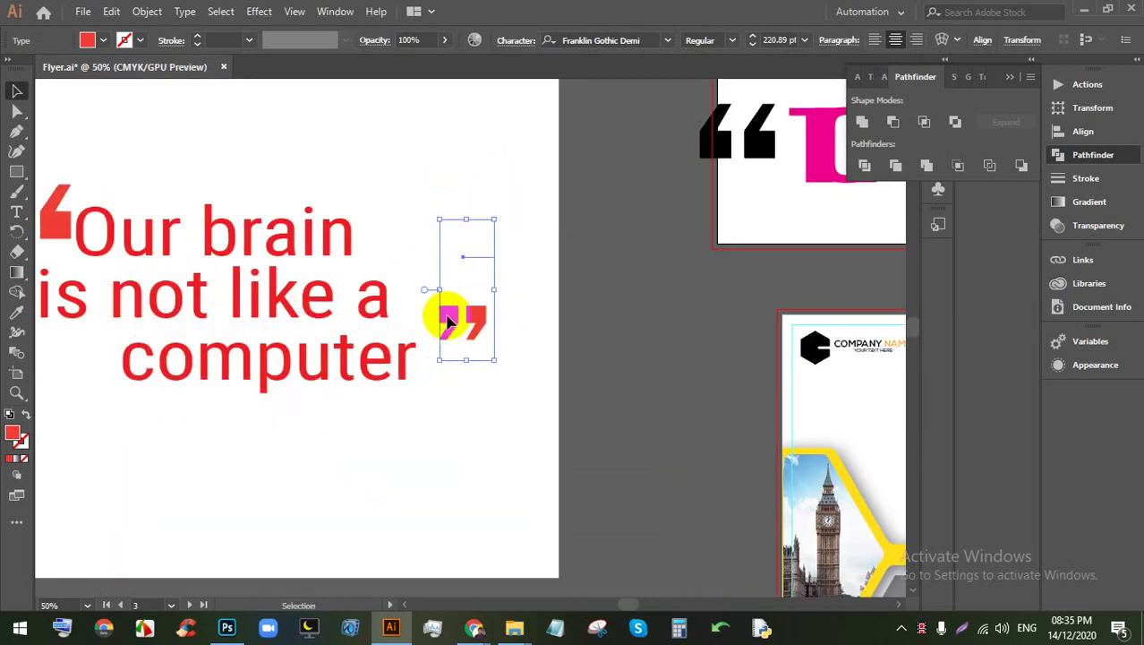
{"action": "left_click", "coordinate": [430, 349]}
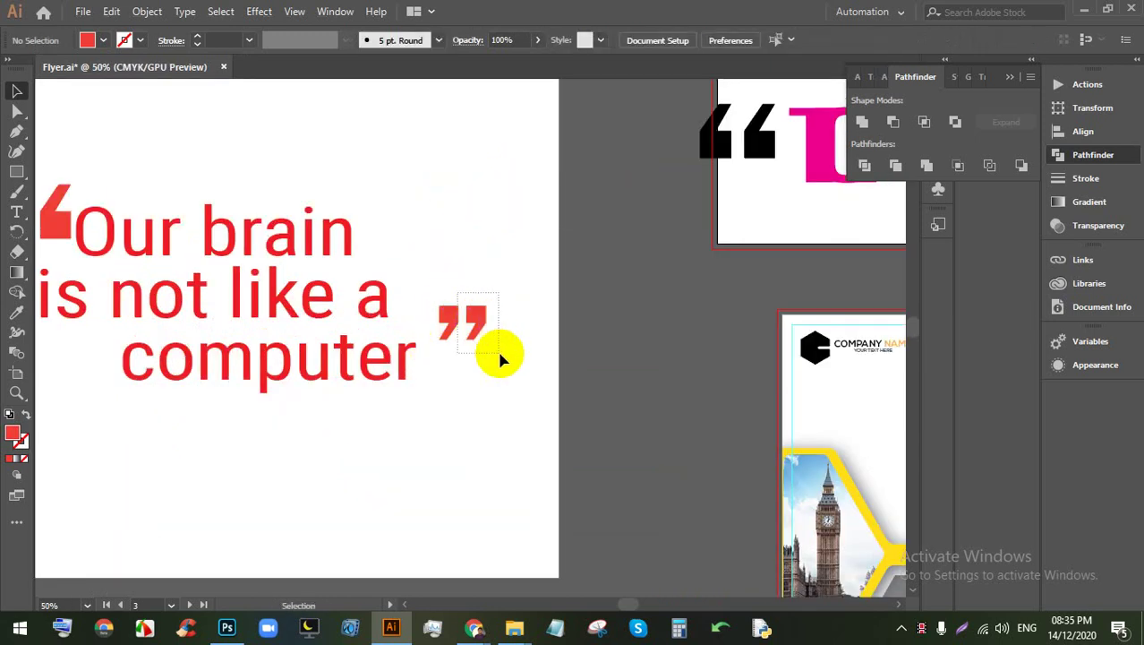
{"action": "left_click", "coordinate": [488, 333]}
{"action": "key", "text": "shift+Down"}
{"action": "key", "text": "shift+Down"}
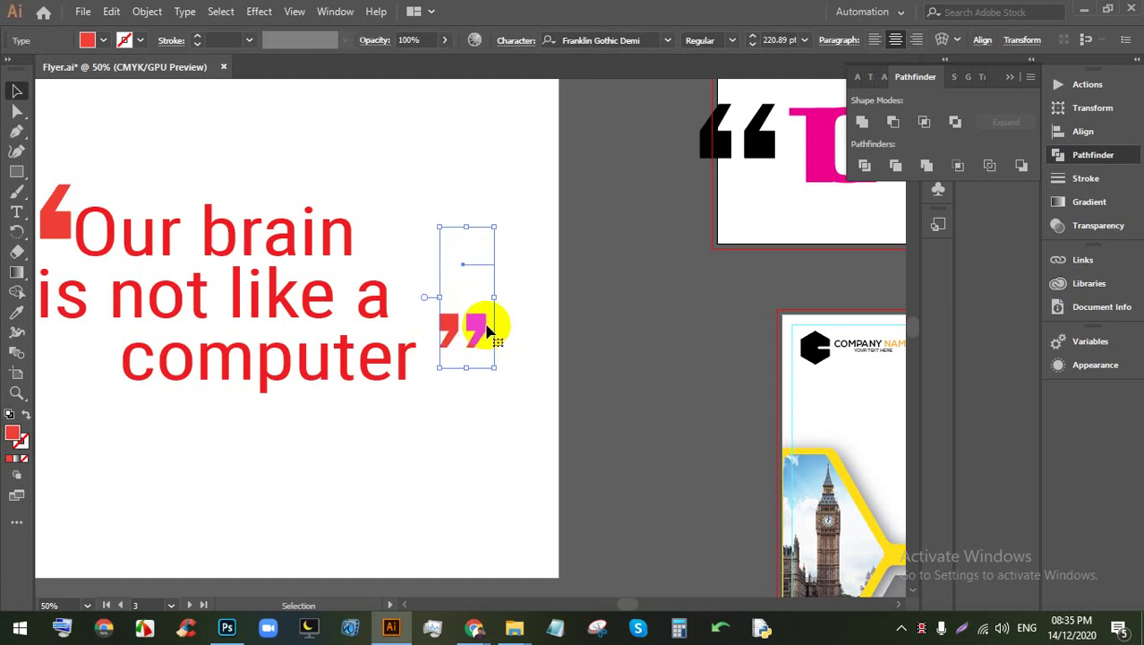
{"action": "key", "text": "shift+Left"}
{"action": "key", "text": "shift+Left"}
{"action": "key", "text": "shift+Left"}
{"action": "key", "text": "shift+Left"}
{"action": "key", "text": "shift+Left"}
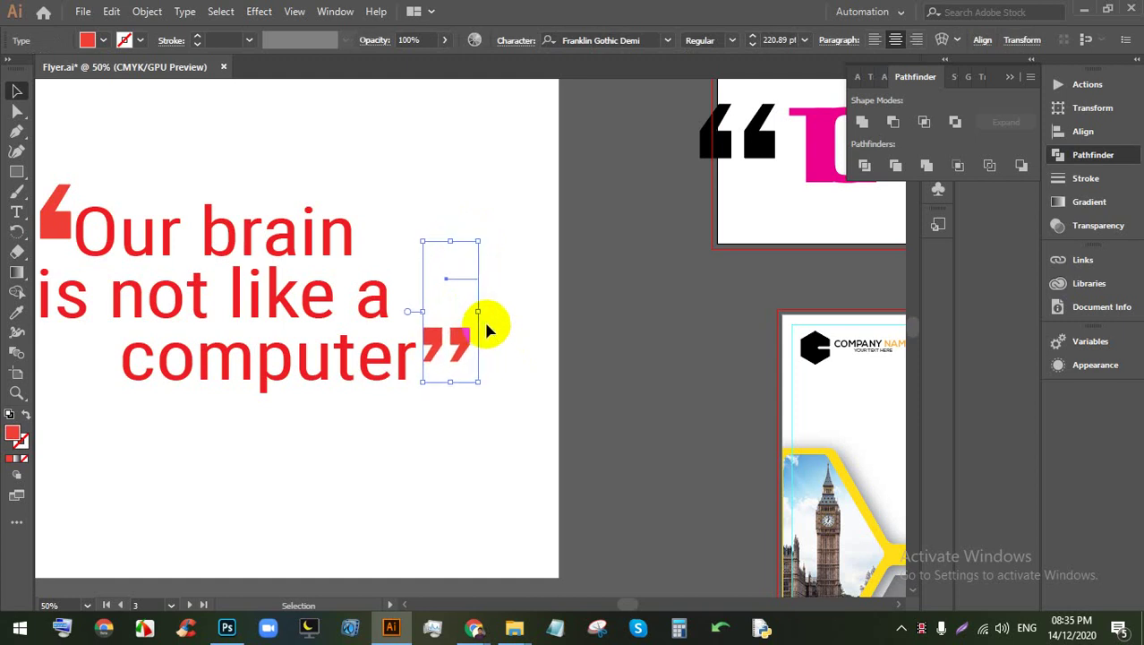
{"action": "key", "text": "ctrl+minus"}
{"action": "key", "text": "ctrl+minus"}
{"action": "scroll", "coordinate": [340, 267], "scroll_direction": "up", "scroll_amount": 1}
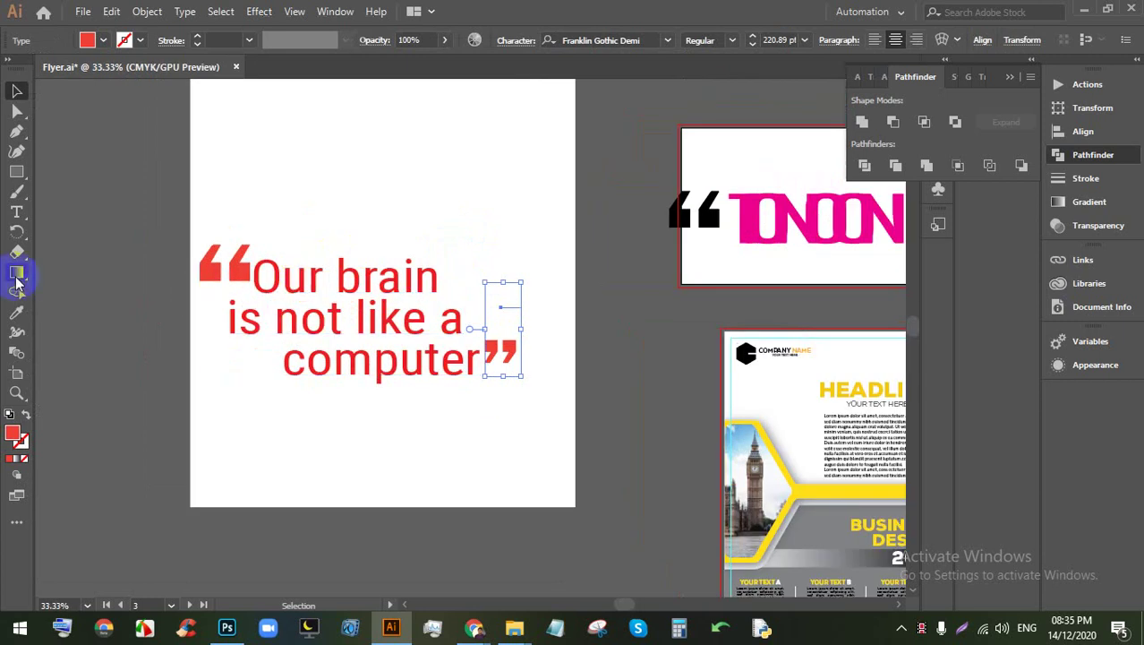
Step: Copy the closing quote's style onto the opening quote with the Eyedropper
{"action": "left_click", "coordinate": [16, 313]}
{"action": "left_click", "coordinate": [243, 299]}
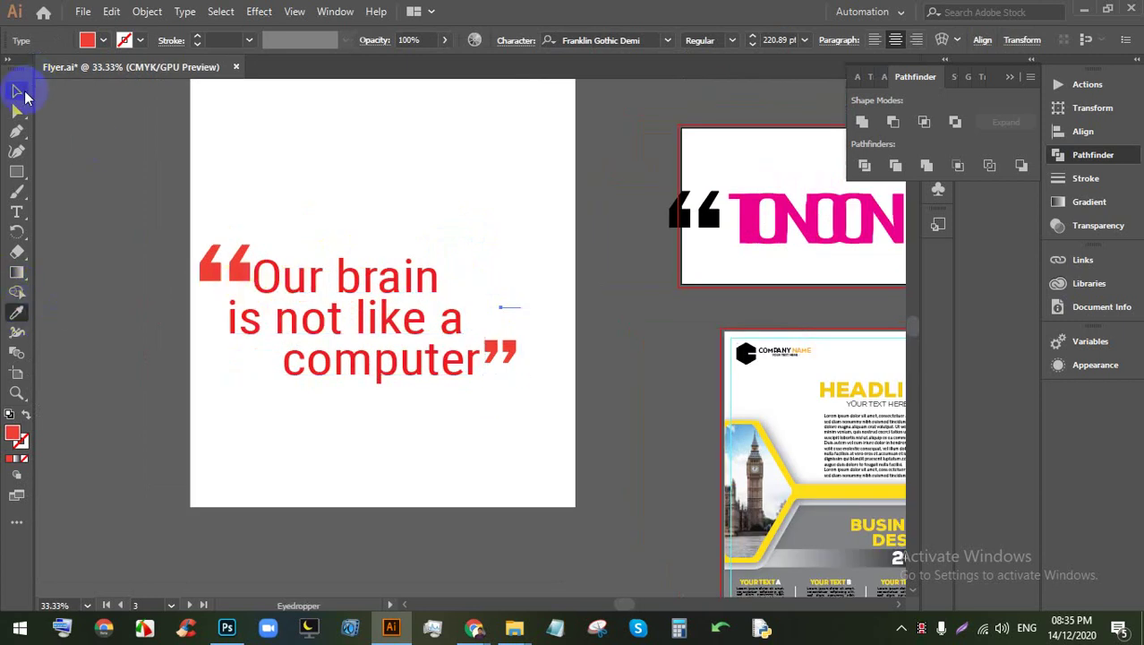
{"action": "left_click", "coordinate": [17, 91]}
{"action": "left_click", "coordinate": [201, 125]}
{"action": "left_click", "coordinate": [235, 292]}
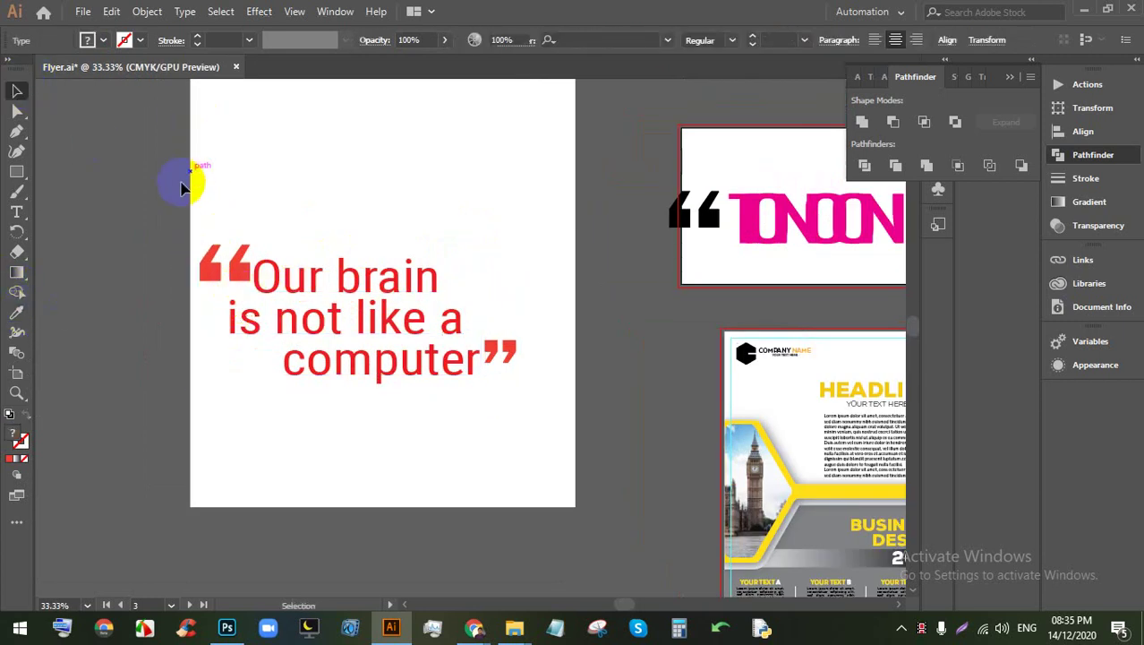
{"action": "left_click_drag", "start_coordinate": [184, 184], "coordinate": [215, 277]}
{"action": "left_click", "coordinate": [16, 313]}
{"action": "left_click", "coordinate": [504, 342]}
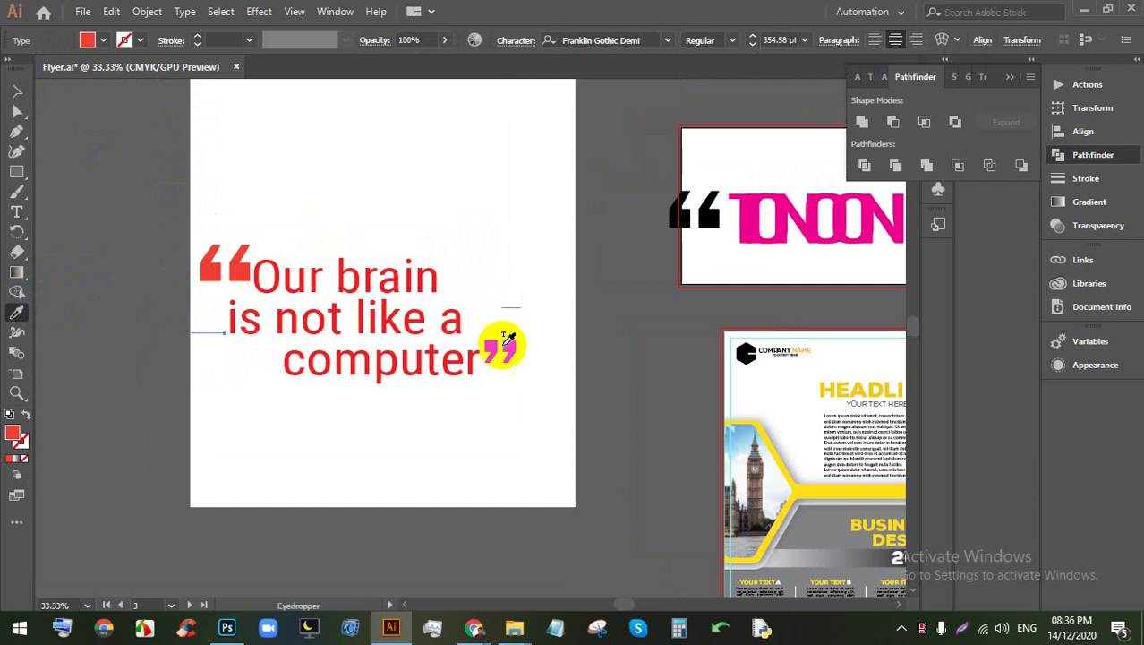
{"action": "left_click", "coordinate": [17, 91]}
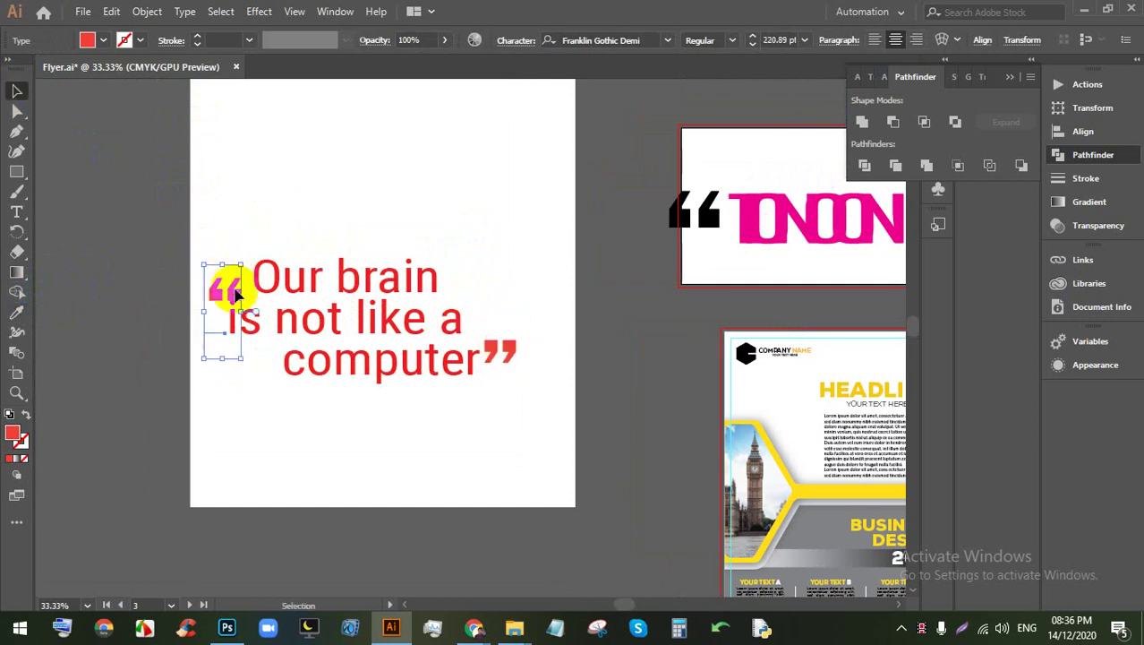
{"action": "left_click", "coordinate": [240, 244]}
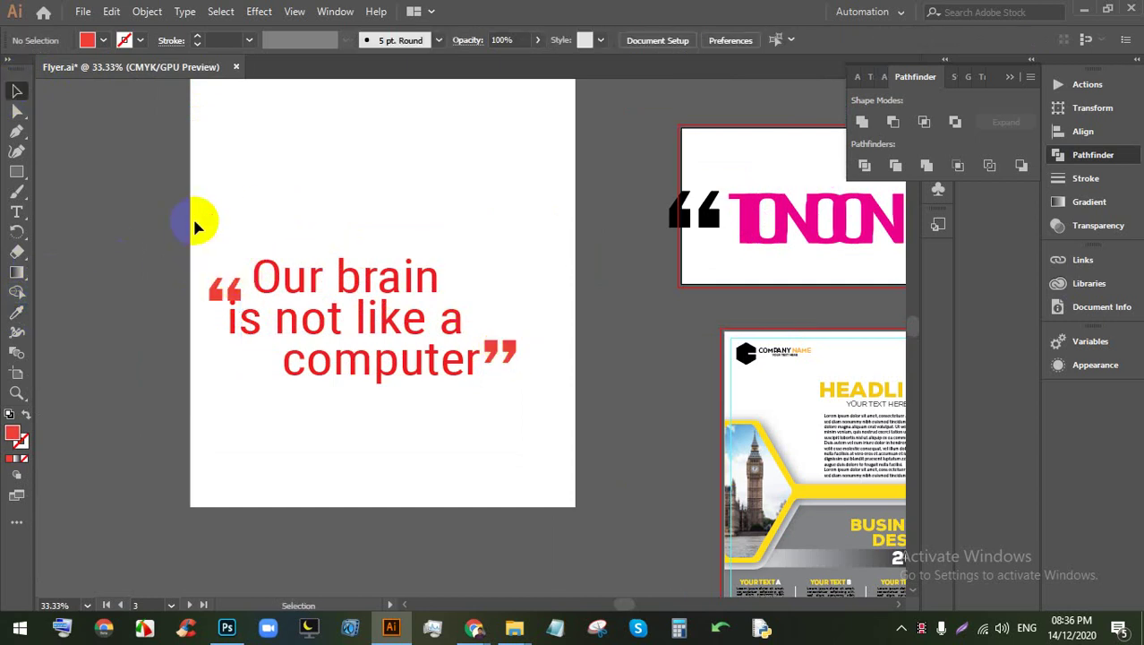
Step: Move the opening quote up beside 'Our brain' and deselect it
{"action": "left_click_drag", "start_coordinate": [192, 222], "coordinate": [229, 285]}
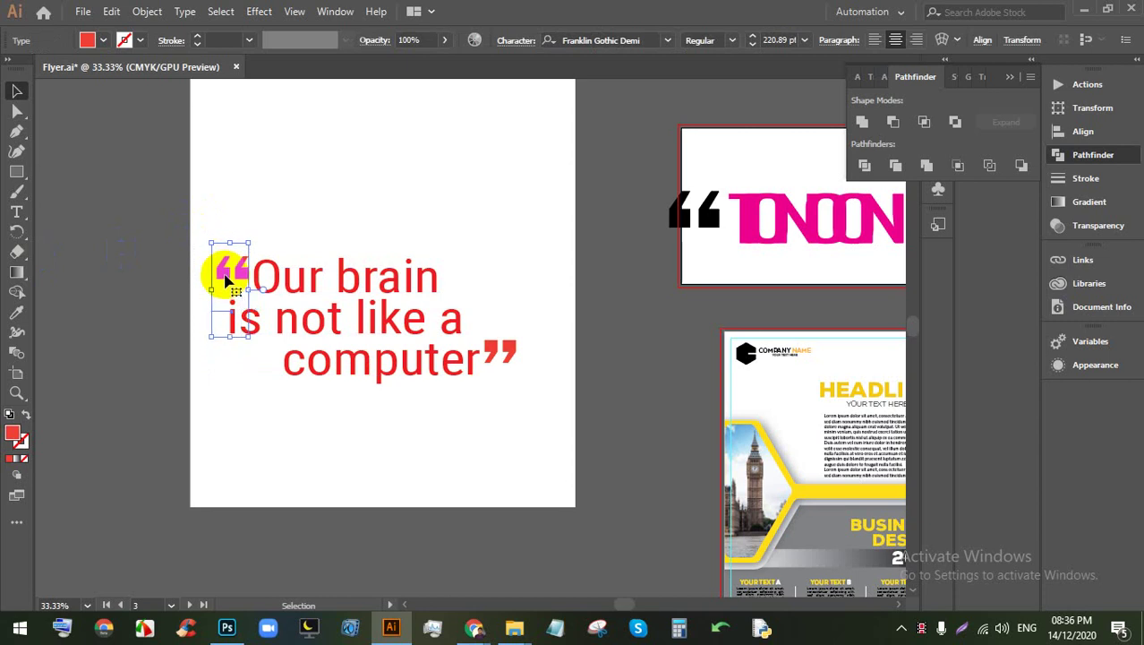
{"action": "left_click", "coordinate": [409, 394]}
{"action": "scroll", "coordinate": [378, 384], "scroll_direction": "down", "scroll_amount": 1}
{"action": "scroll", "coordinate": [378, 385], "scroll_direction": "up", "scroll_amount": 1}
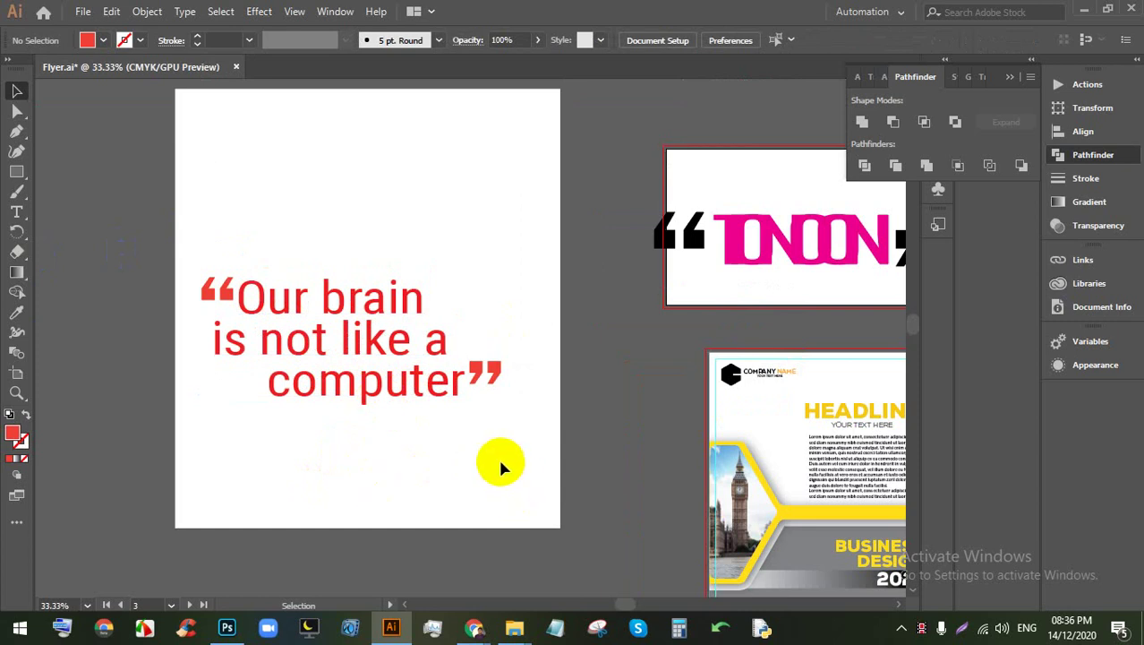
{"action": "scroll", "coordinate": [537, 412], "scroll_direction": "up", "scroll_amount": 1}
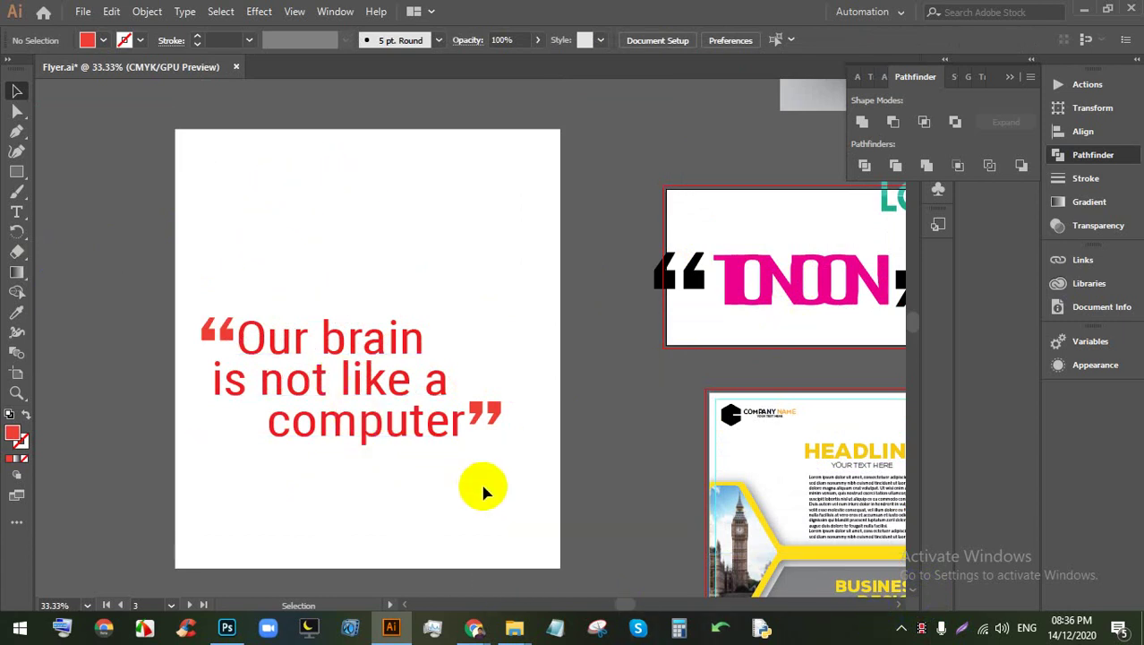
{"action": "scroll", "coordinate": [483, 491], "scroll_direction": "down", "scroll_amount": 3}
{"action": "scroll", "coordinate": [554, 435], "scroll_direction": "down", "scroll_amount": 2}
{"action": "scroll", "coordinate": [572, 377], "scroll_direction": "right", "scroll_amount": 3}
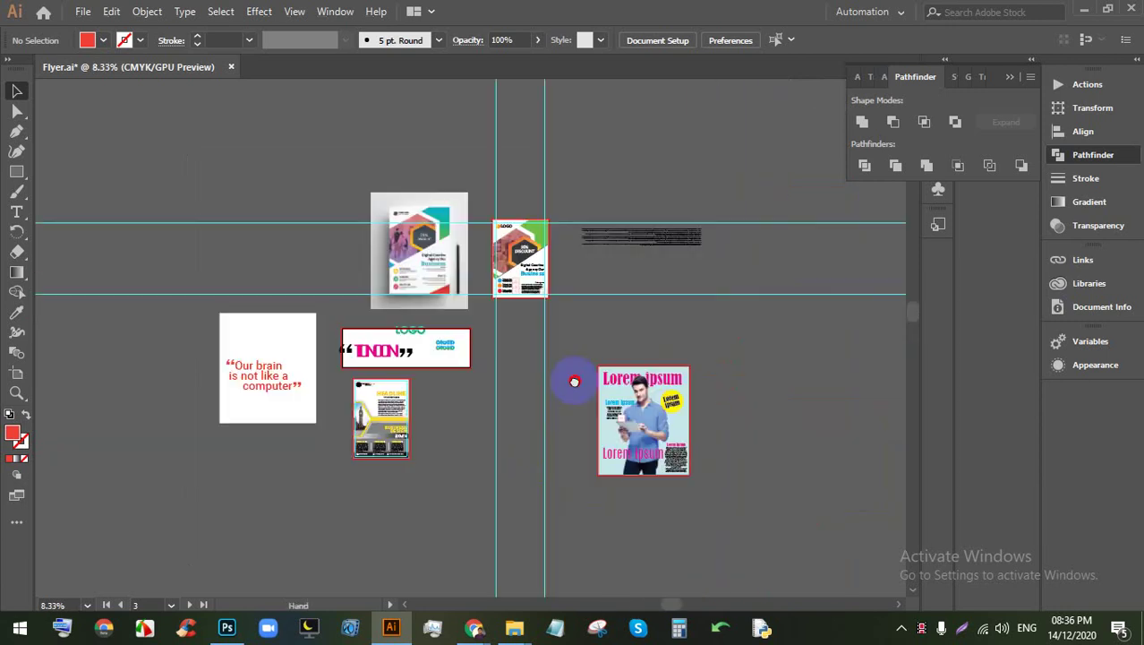
{"action": "scroll", "coordinate": [527, 356], "scroll_direction": "up", "scroll_amount": 2}
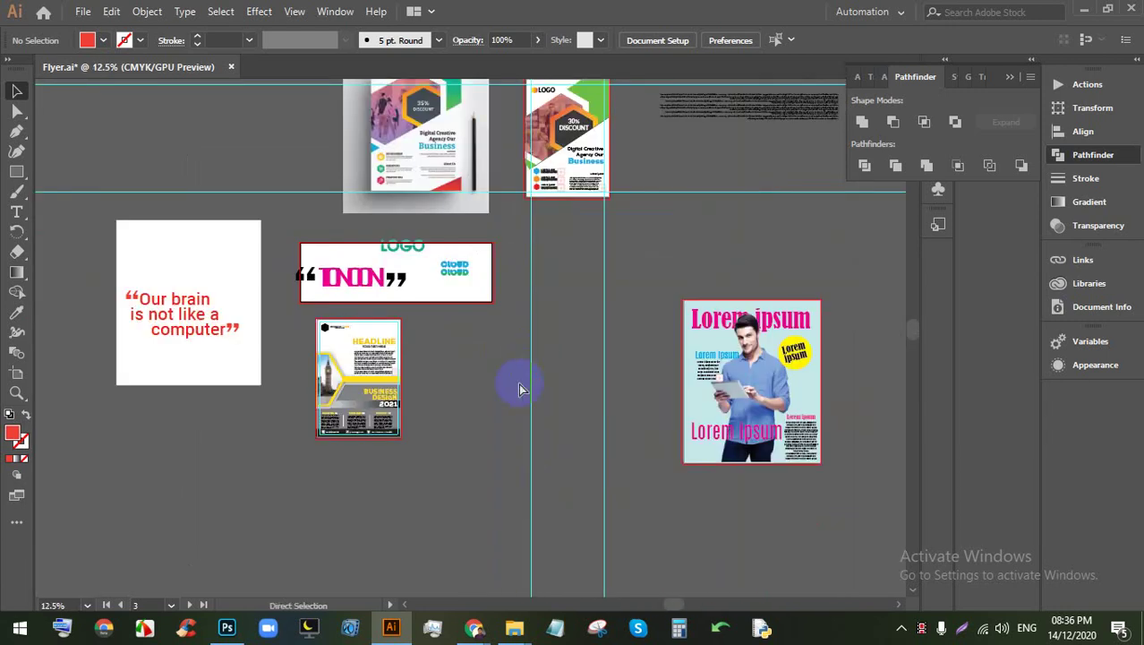
Step: Switch to Chrome and close the Lorem Ipsum tab while browsing the open tabs
{"action": "mouse_move", "coordinate": [474, 627]}
{"action": "left_click", "coordinate": [413, 542]}
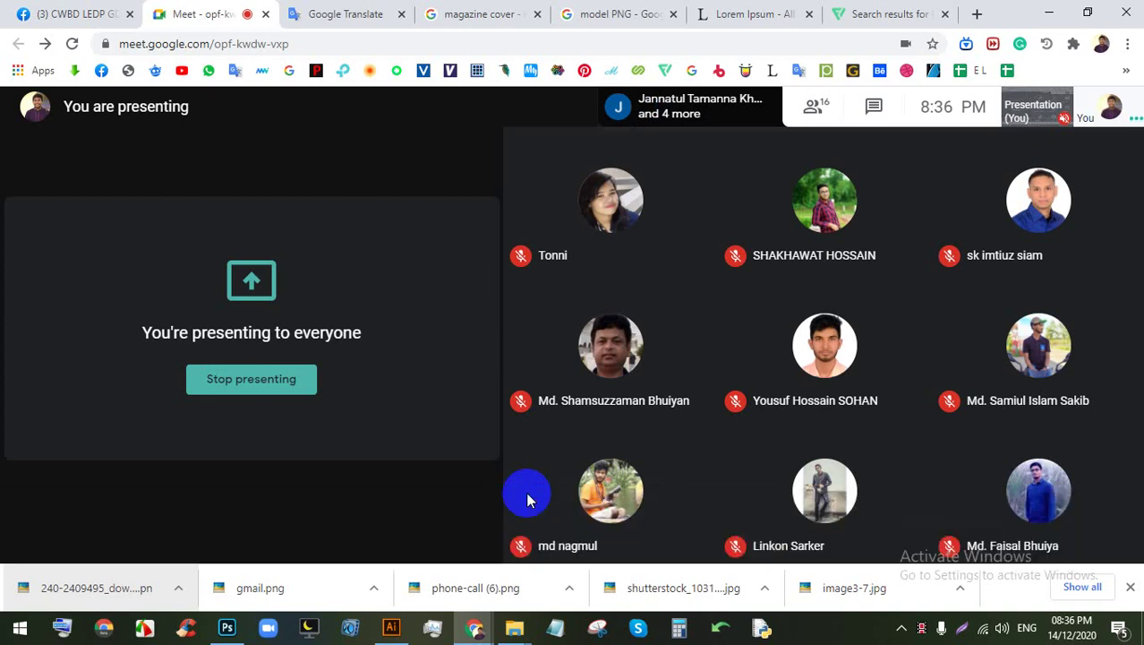
{"action": "left_click", "coordinate": [663, 11]}
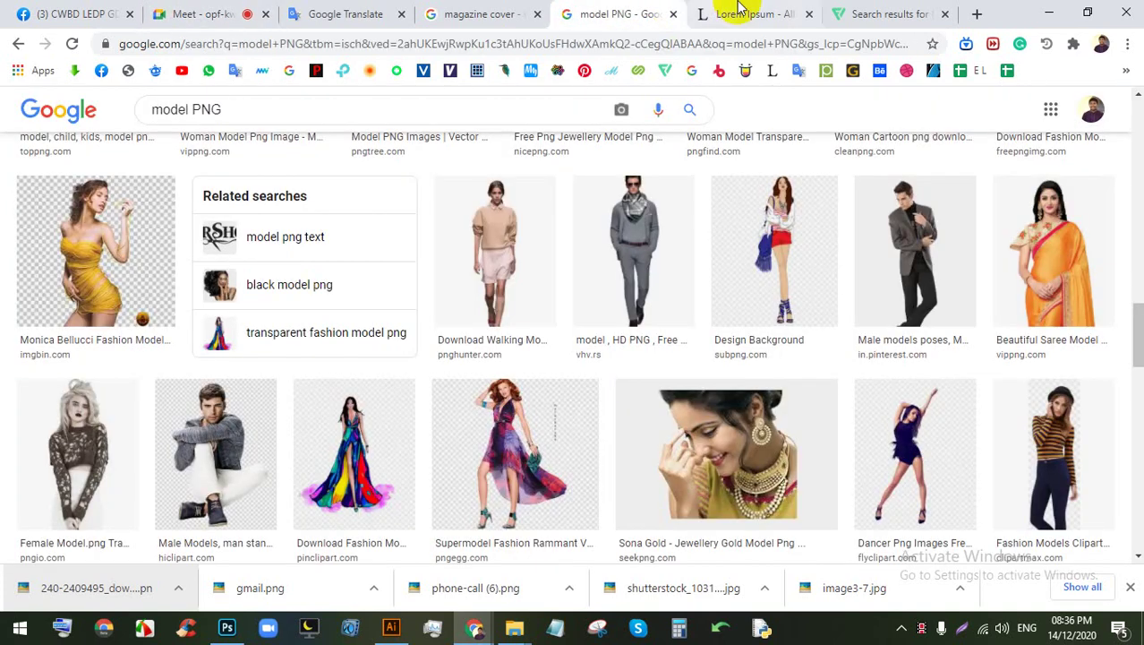
{"action": "left_click", "coordinate": [729, 11]}
{"action": "left_click", "coordinate": [808, 15]}
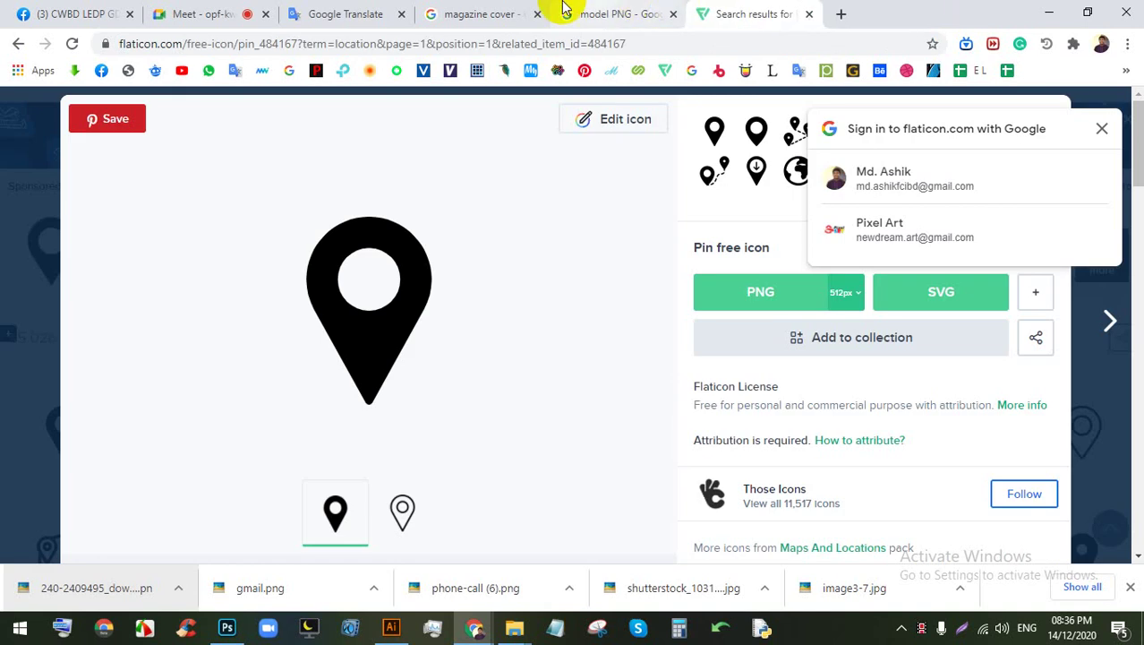
{"action": "left_click", "coordinate": [617, 14]}
{"action": "left_click", "coordinate": [464, 7]}
{"action": "left_click", "coordinate": [792, 11]}
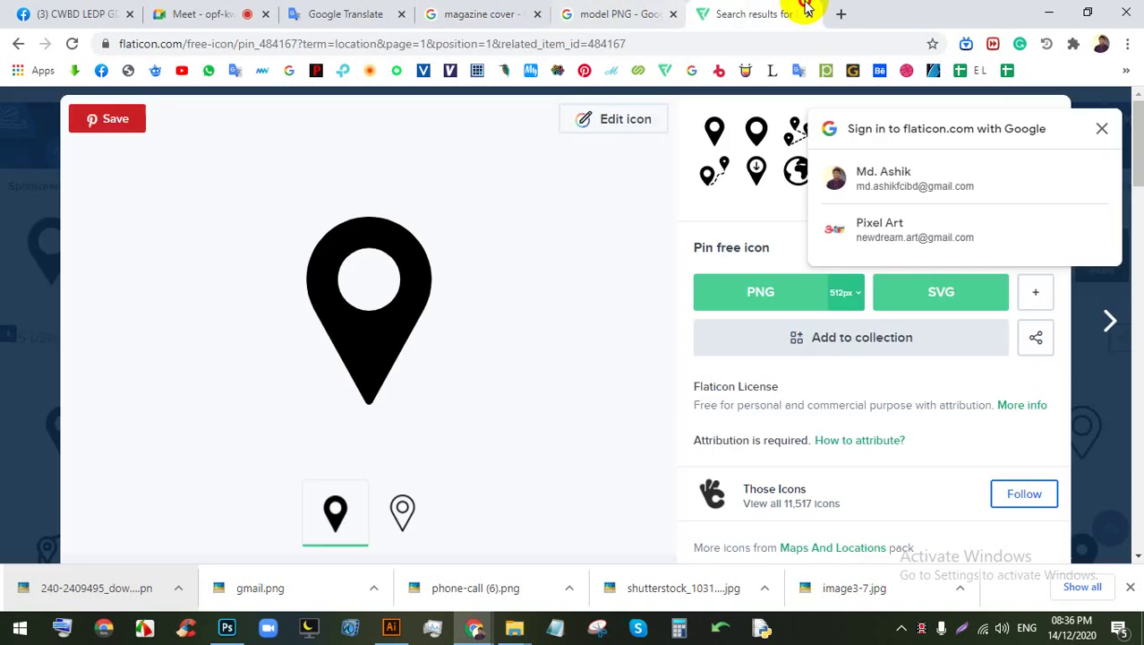
Step: Open the Batch-54 spreadsheet in a new tab from the bookmarks overflow menu
{"action": "left_click", "coordinate": [840, 14]}
{"action": "left_click", "coordinate": [1126, 71]}
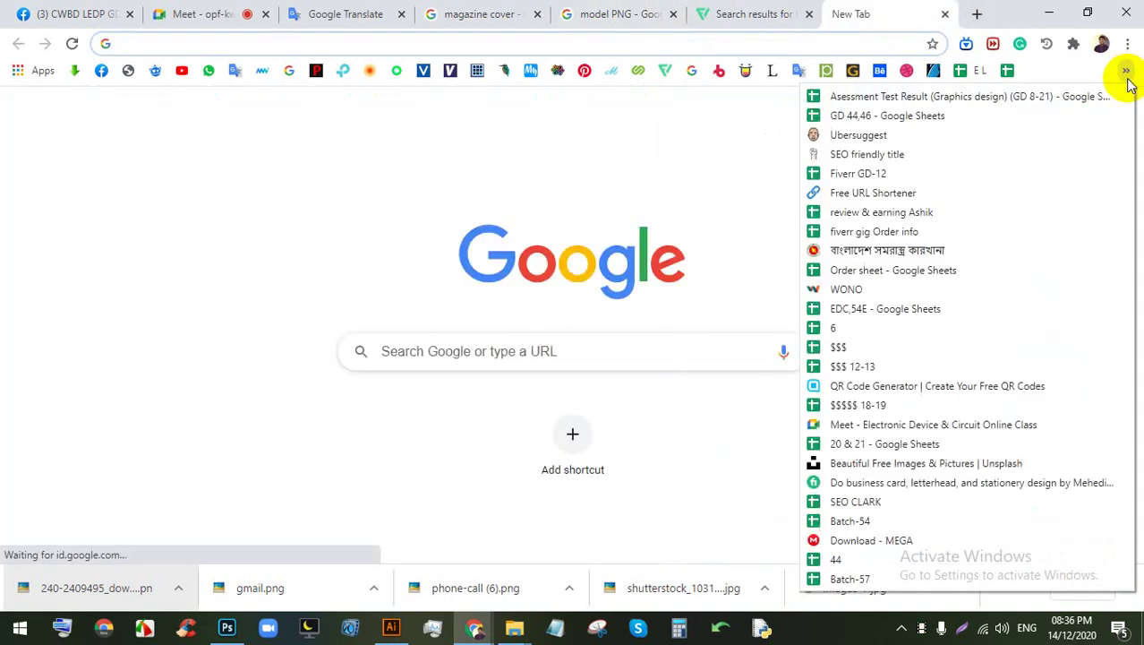
{"action": "left_click", "coordinate": [869, 519]}
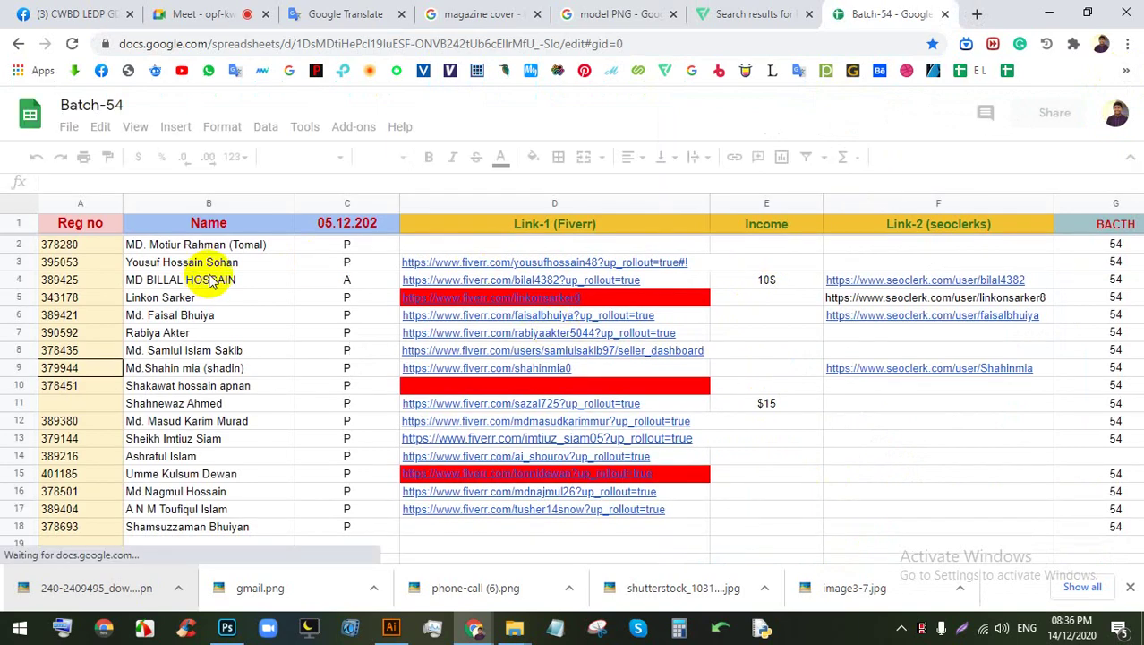
Step: Check the D17 Fiverr profile, then fill cell D17 red
{"action": "scroll", "coordinate": [475, 533], "scroll_direction": "down", "scroll_amount": 1}
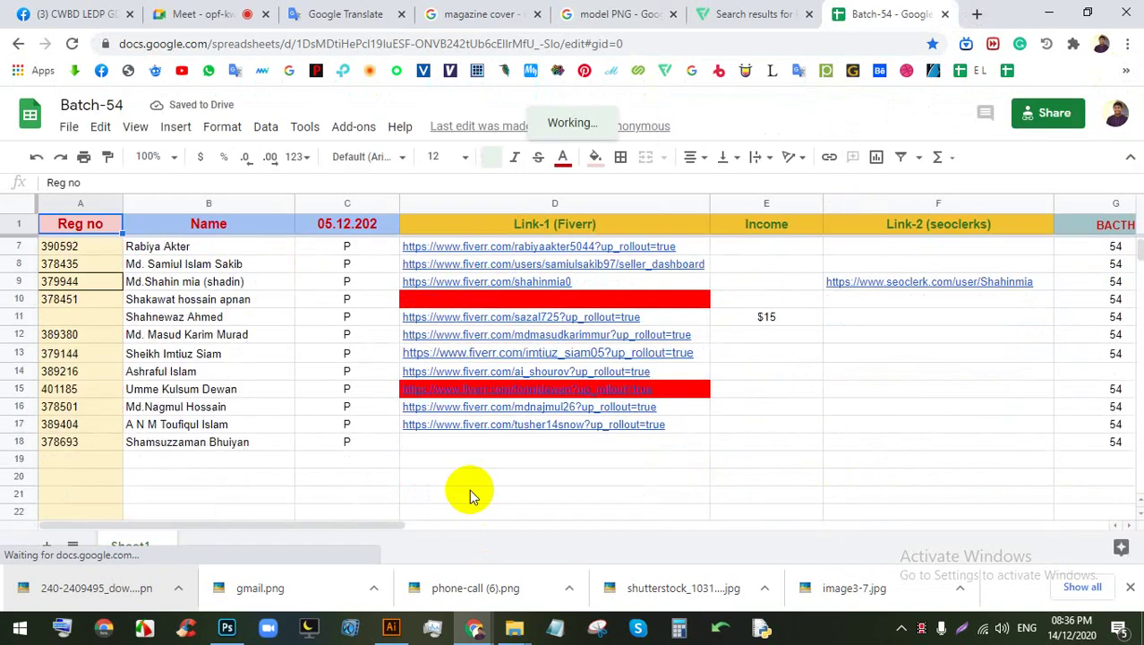
{"action": "left_click", "coordinate": [483, 426]}
{"action": "left_click", "coordinate": [524, 453]}
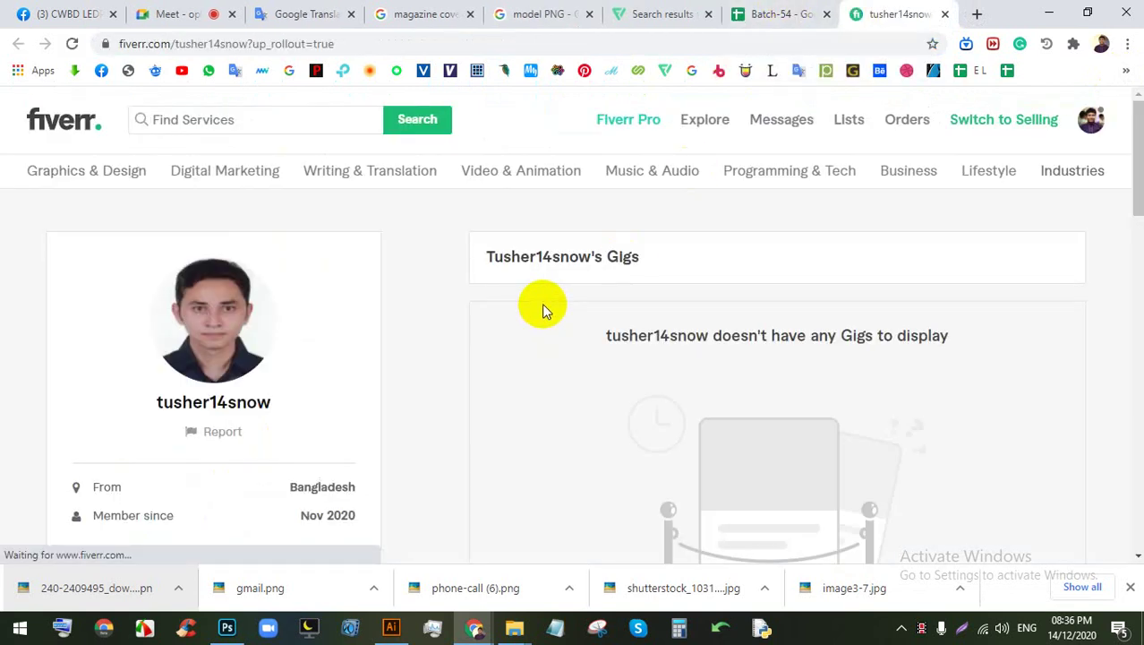
{"action": "scroll", "coordinate": [620, 306], "scroll_direction": "down", "scroll_amount": 1}
{"action": "left_click", "coordinate": [806, 13]}
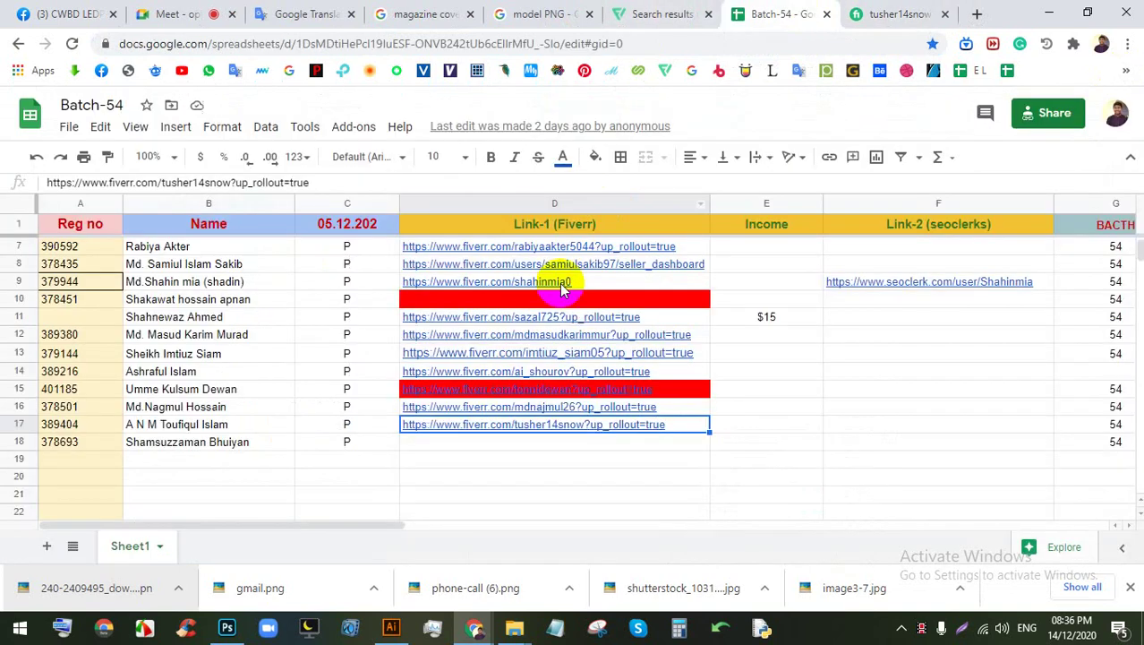
{"action": "left_click", "coordinate": [595, 158]}
{"action": "left_click", "coordinate": [618, 238]}
{"action": "left_click", "coordinate": [439, 509]}
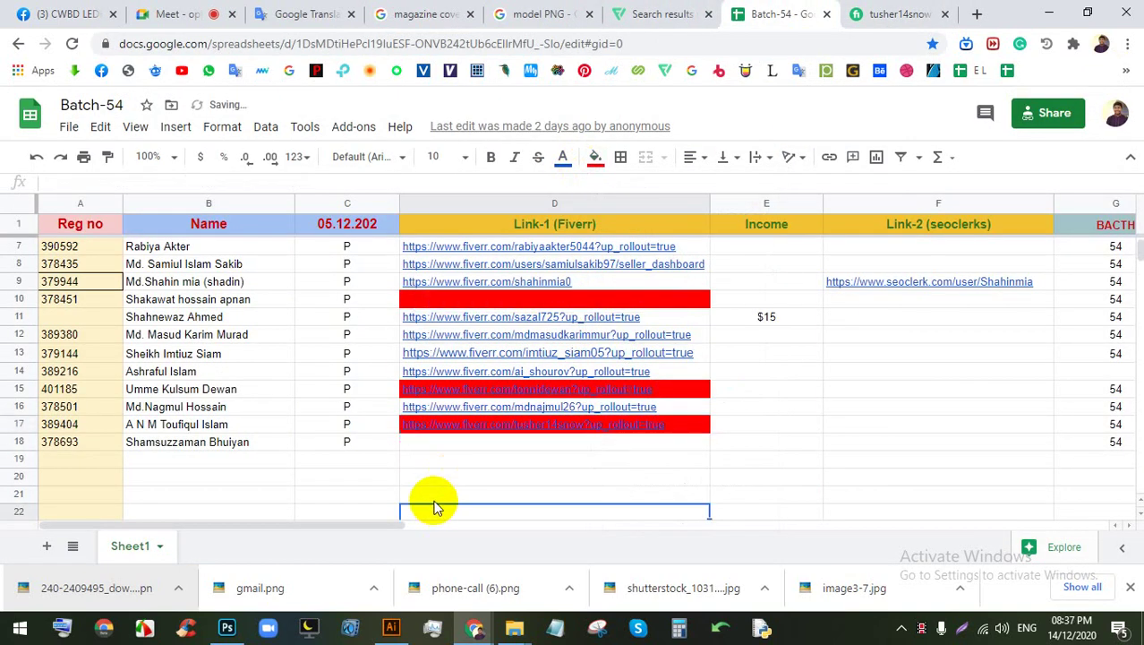
Step: Check the D16 Fiverr profile, then close both profile tabs and return to the sheet
{"action": "left_click", "coordinate": [439, 408]}
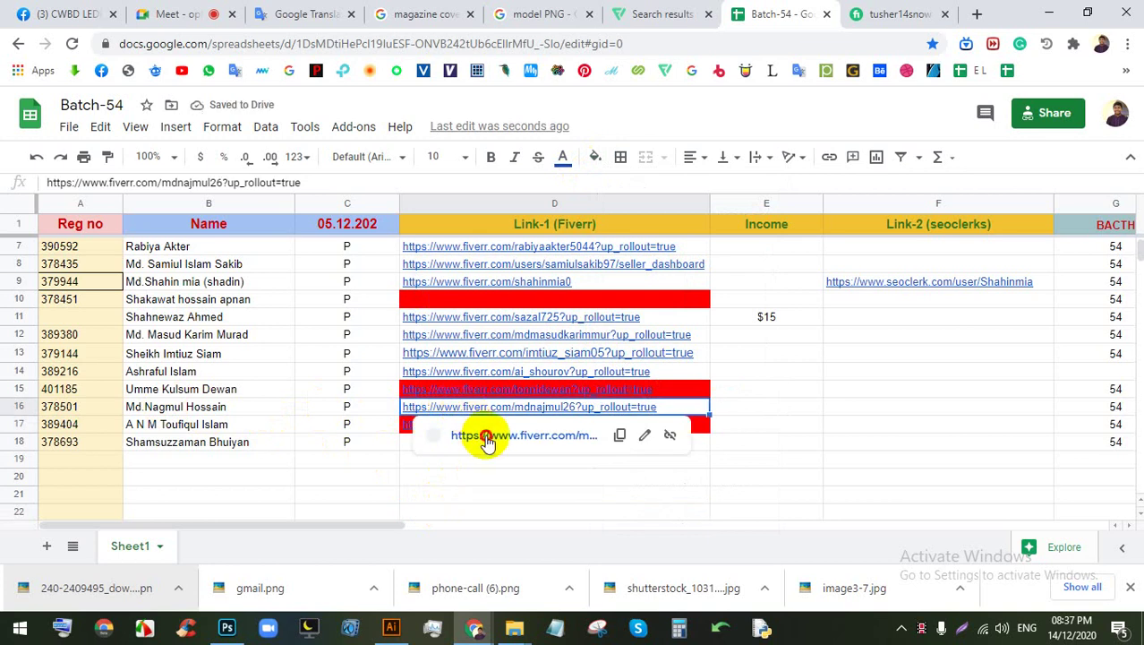
{"action": "left_click", "coordinate": [485, 434]}
{"action": "left_click", "coordinate": [944, 14]}
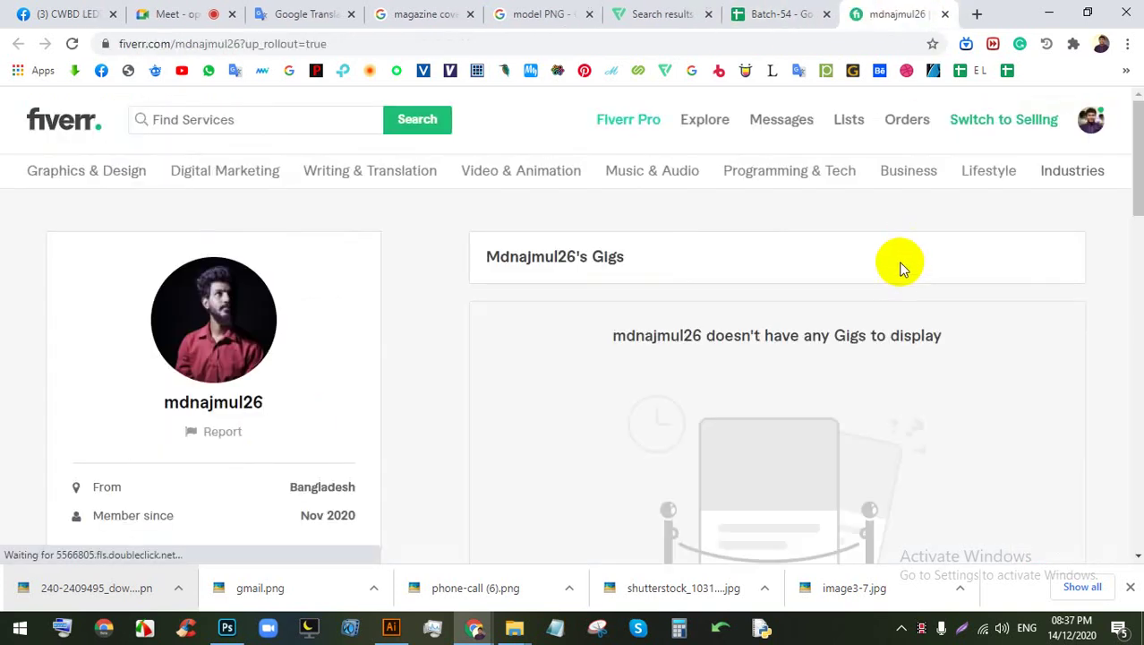
{"action": "left_click", "coordinate": [945, 14]}
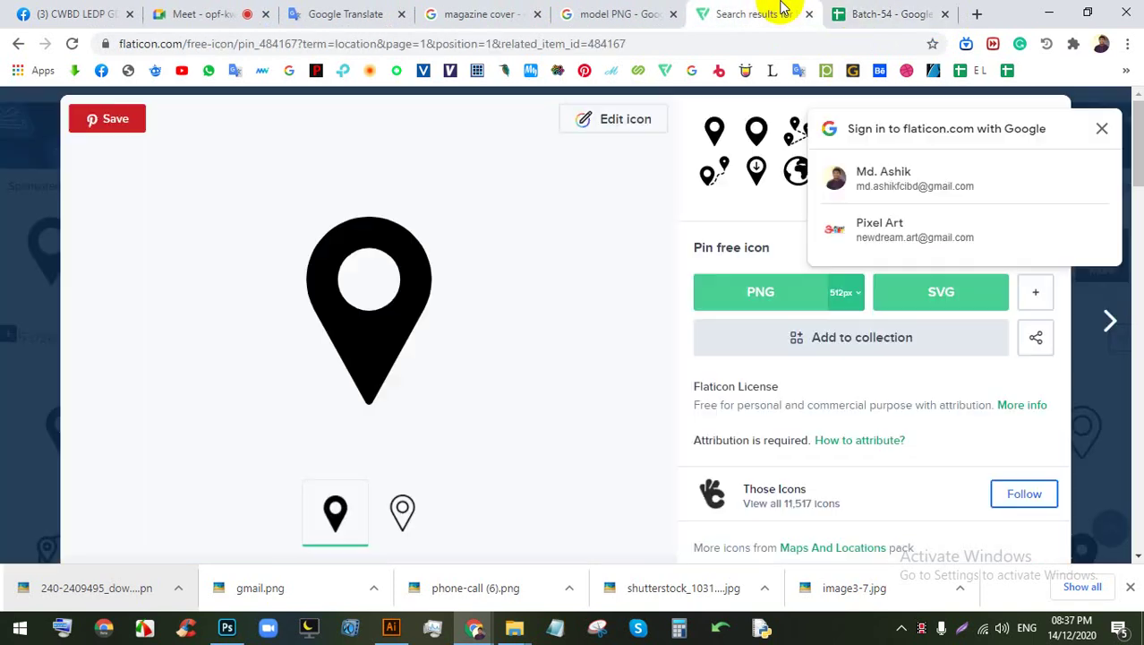
{"action": "left_click", "coordinate": [844, 13]}
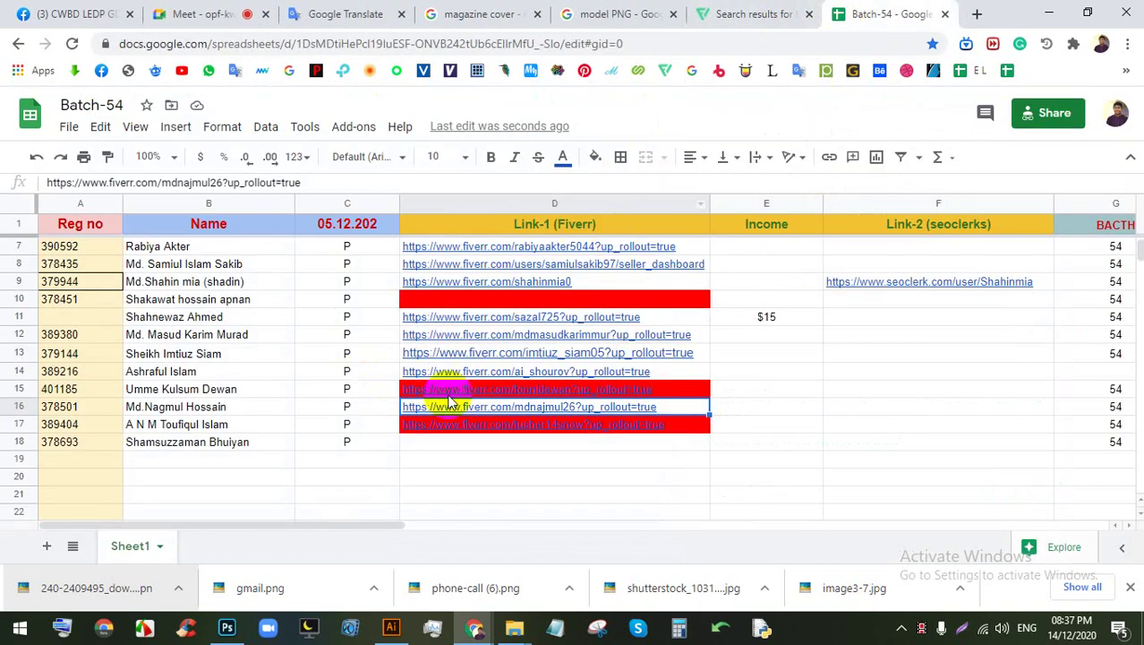
Step: Fill cells D16 and D17 yellow, then open the D15 Fiverr profile link
{"action": "mouse_move", "coordinate": [480, 399]}
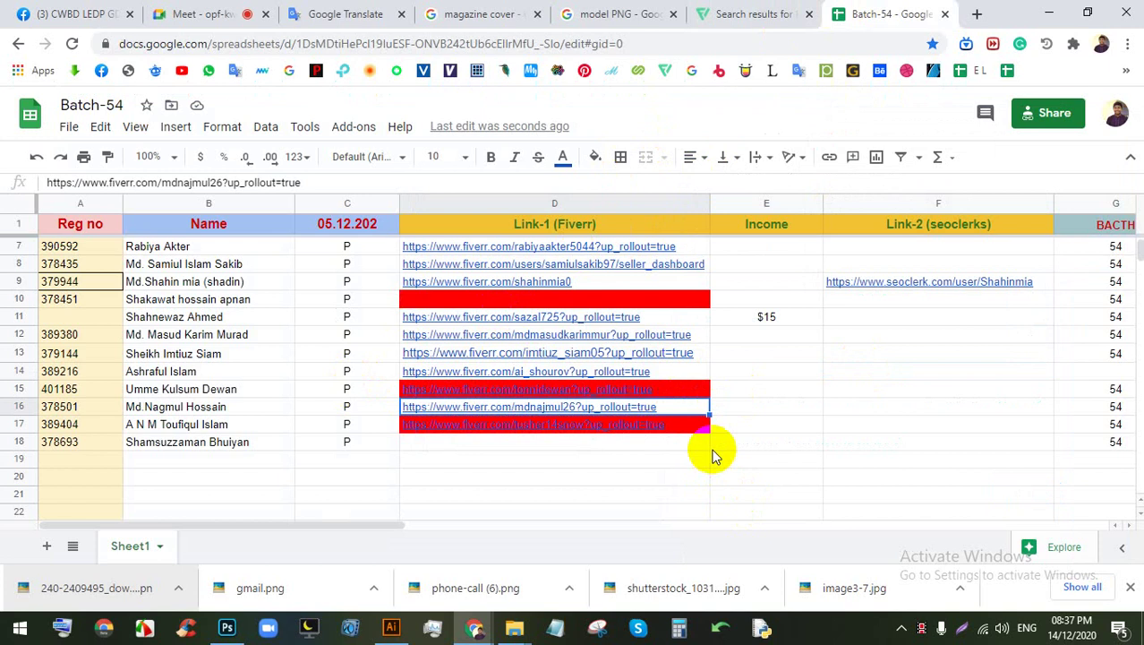
{"action": "left_click", "coordinate": [664, 421]}
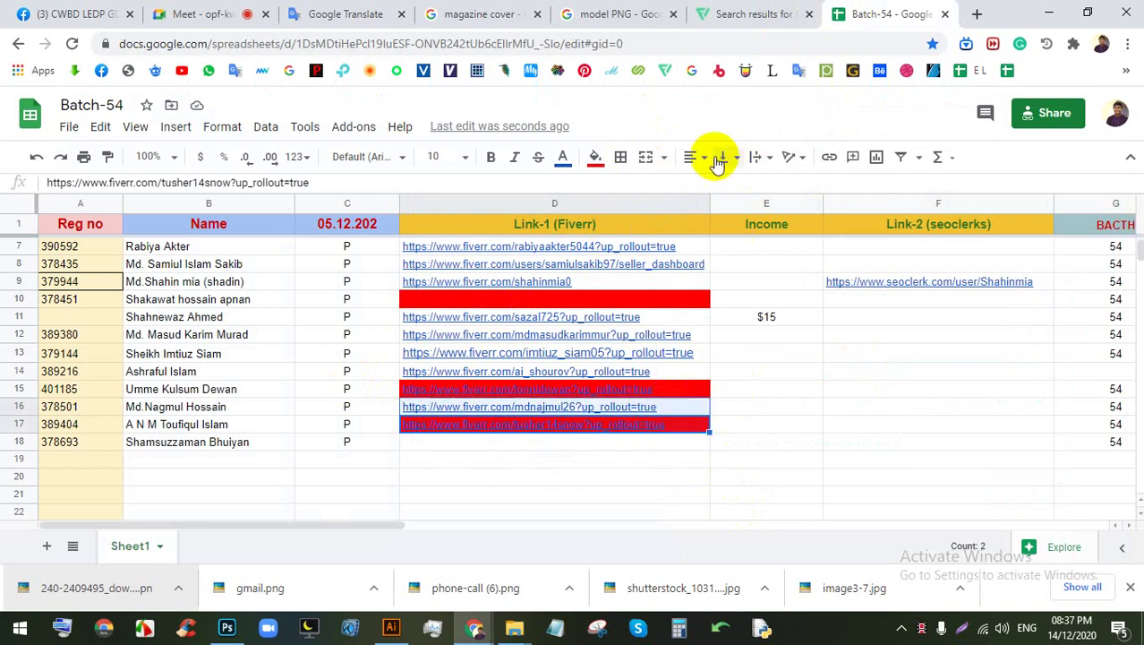
{"action": "left_click", "coordinate": [596, 156]}
{"action": "left_click", "coordinate": [657, 235]}
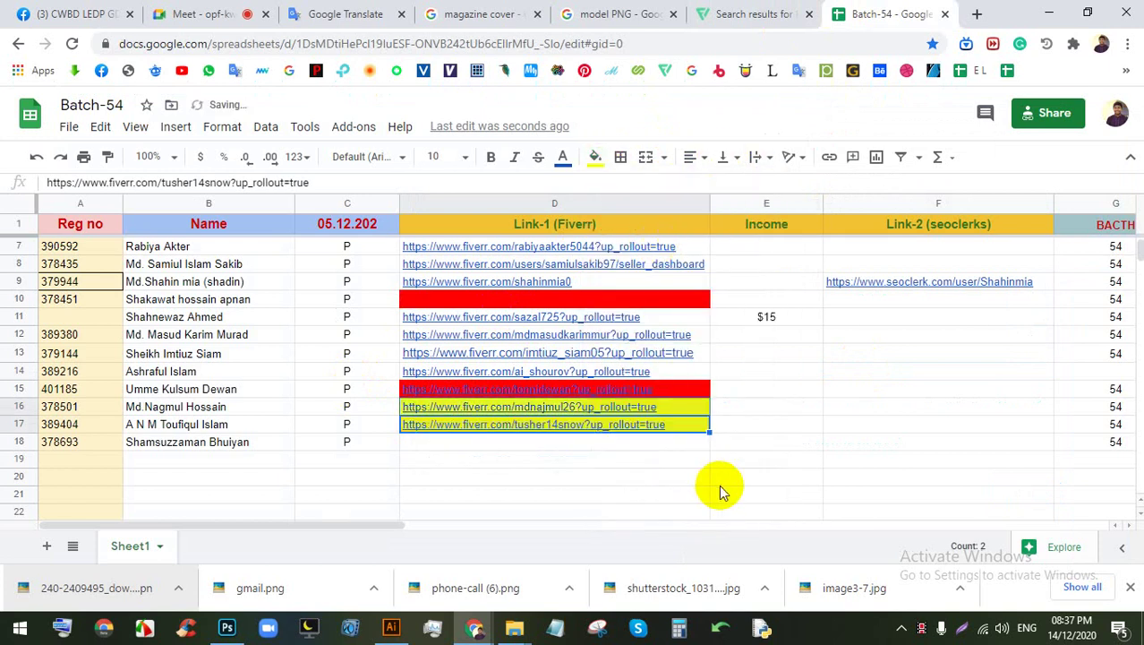
{"action": "left_click", "coordinate": [720, 470]}
{"action": "left_click", "coordinate": [676, 394]}
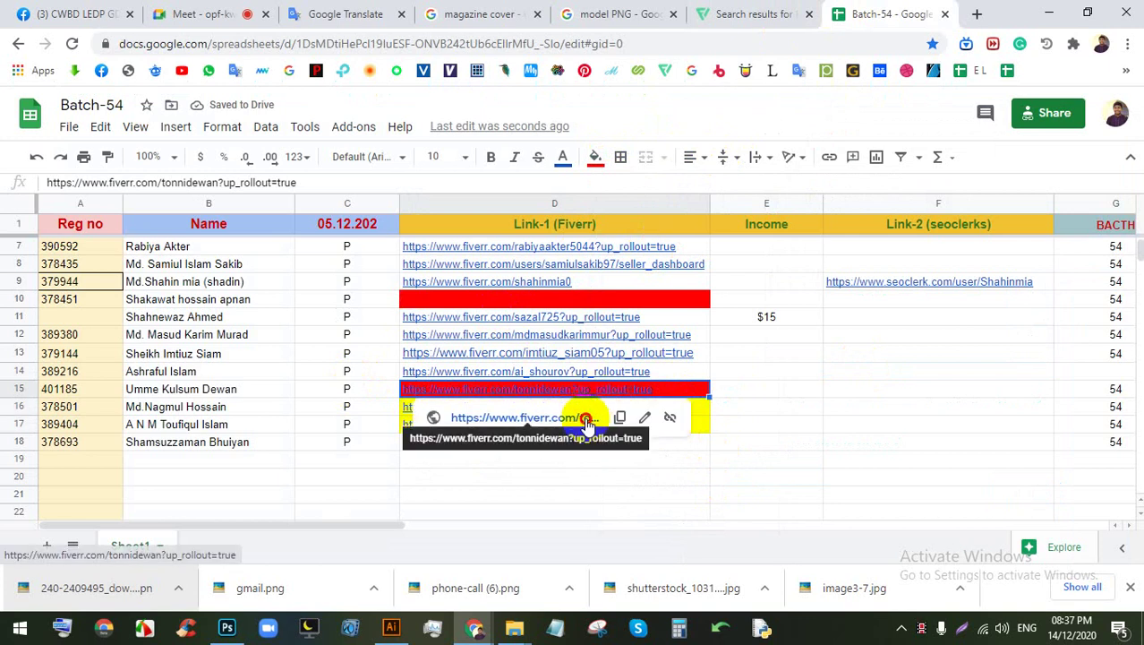
{"action": "left_click", "coordinate": [585, 418]}
Step: Review the D15 Fiverr profile in its tab and return to the Batch-54 sheet
{"action": "left_click", "coordinate": [806, 12]}
{"action": "left_click", "coordinate": [855, 16]}
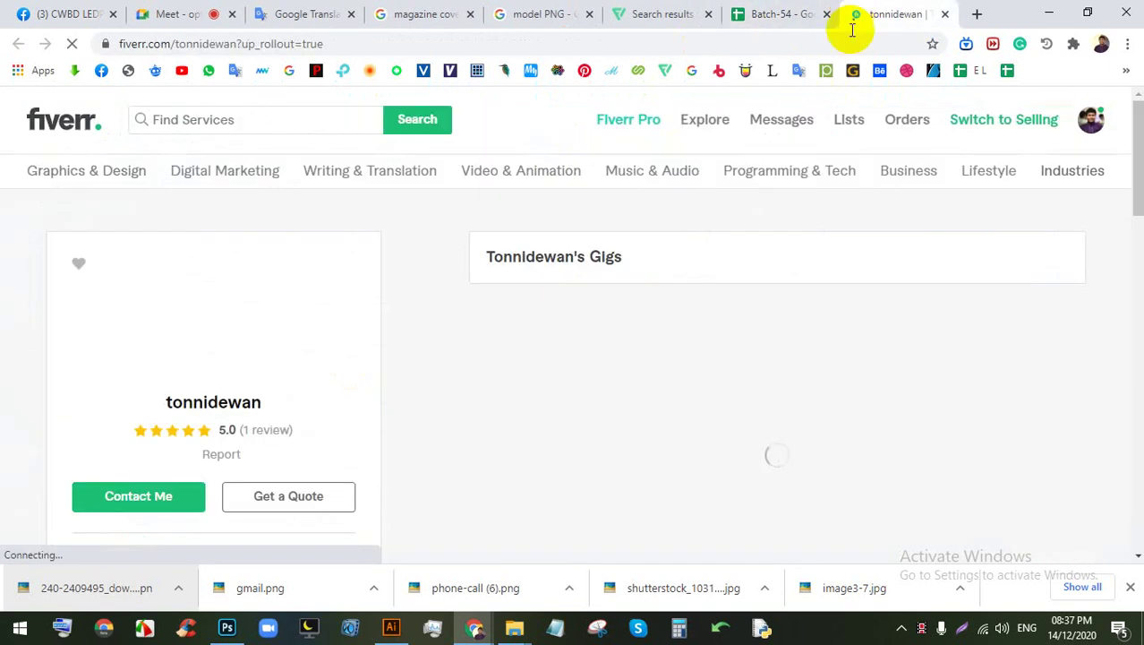
{"action": "scroll", "coordinate": [752, 331], "scroll_direction": "down", "scroll_amount": 2}
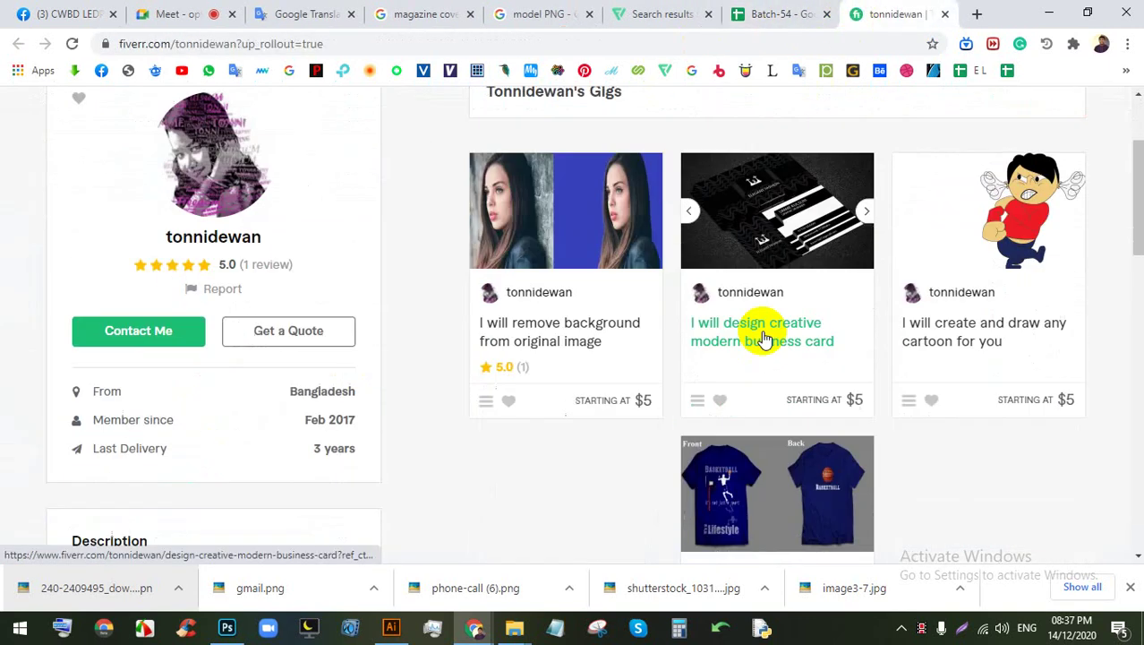
{"action": "left_click", "coordinate": [743, 12]}
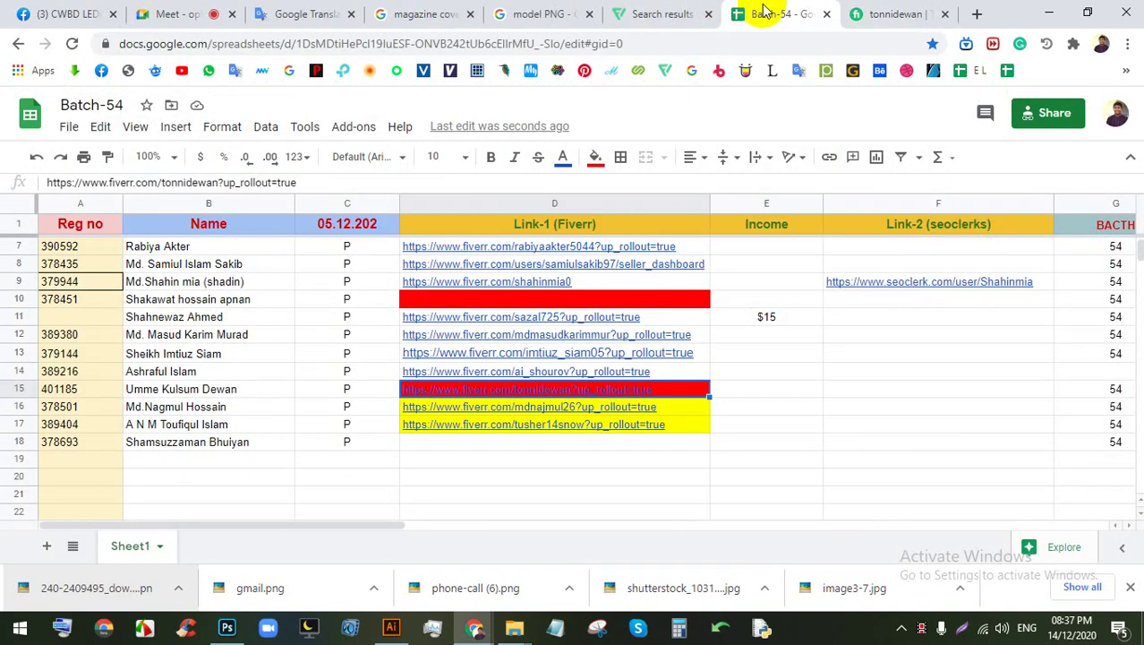
{"action": "left_click", "coordinate": [850, 14]}
{"action": "scroll", "coordinate": [380, 425], "scroll_direction": "down", "scroll_amount": 1}
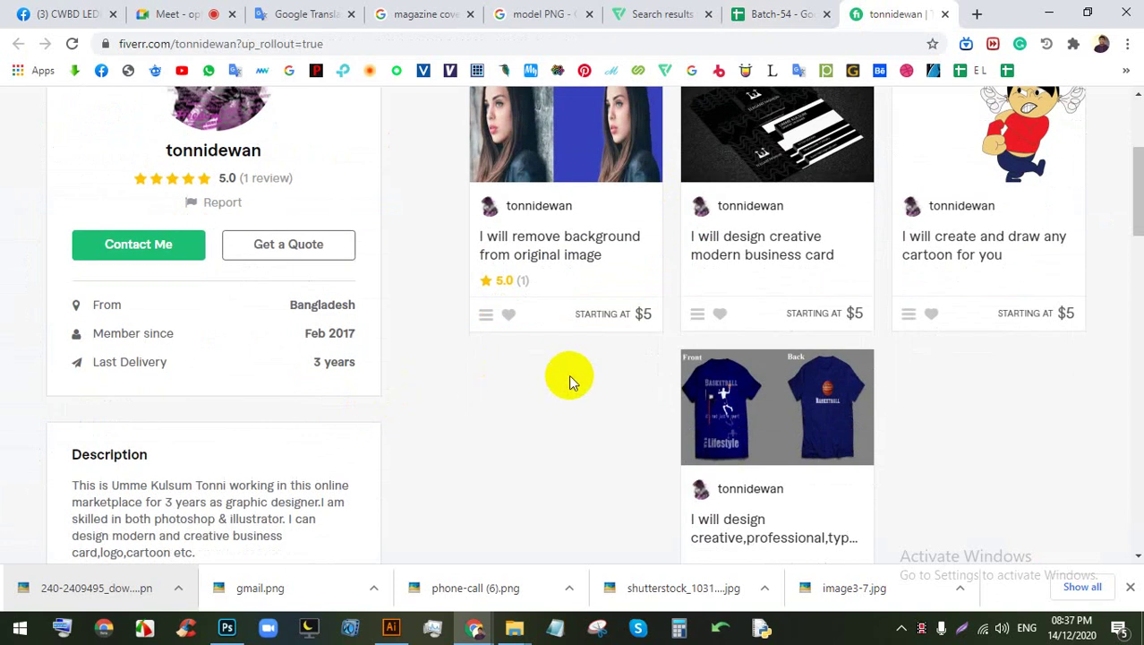
{"action": "scroll", "coordinate": [569, 381], "scroll_direction": "up", "scroll_amount": 3}
{"action": "left_click", "coordinate": [783, 13]}
{"action": "left_click", "coordinate": [749, 408]}
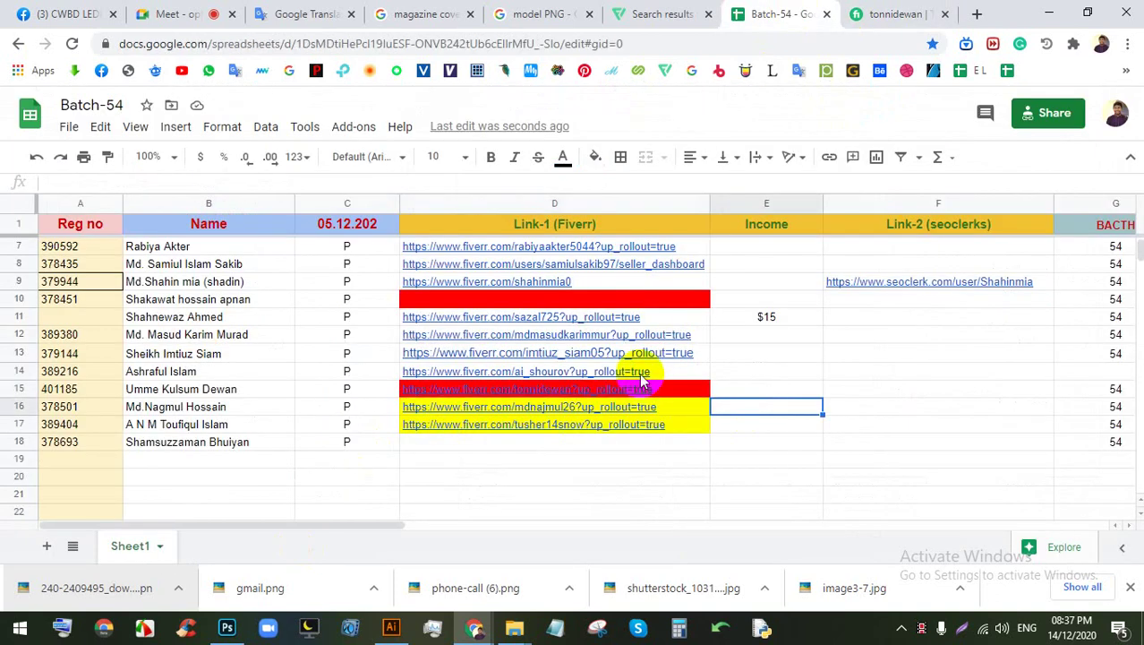
Step: Open and review the Fiverr profile linked from cell D14
{"action": "left_click", "coordinate": [641, 376]}
{"action": "left_click", "coordinate": [498, 397]}
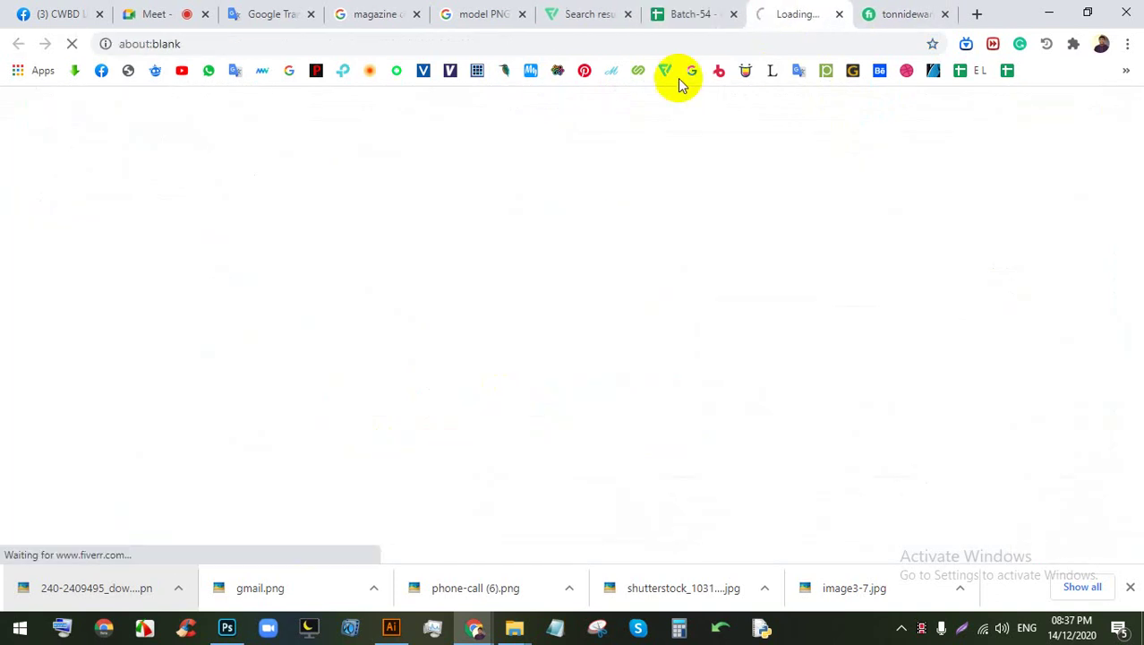
{"action": "left_click", "coordinate": [691, 14]}
{"action": "left_click", "coordinate": [166, 13]}
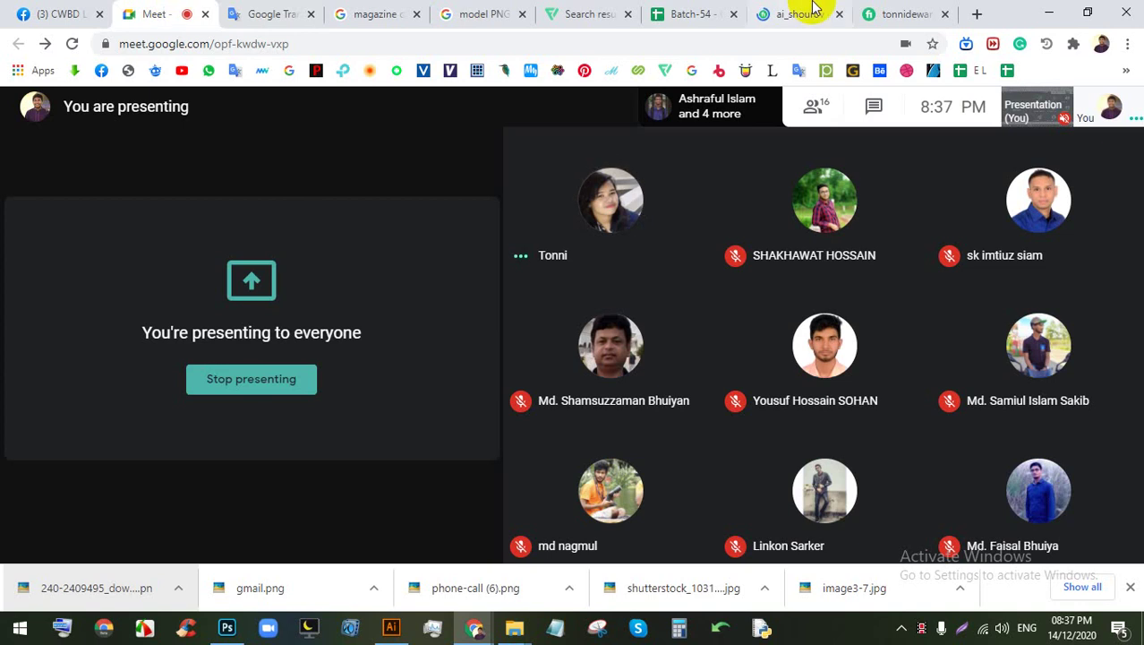
{"action": "left_click", "coordinate": [870, 13]}
{"action": "left_click", "coordinate": [803, 9]}
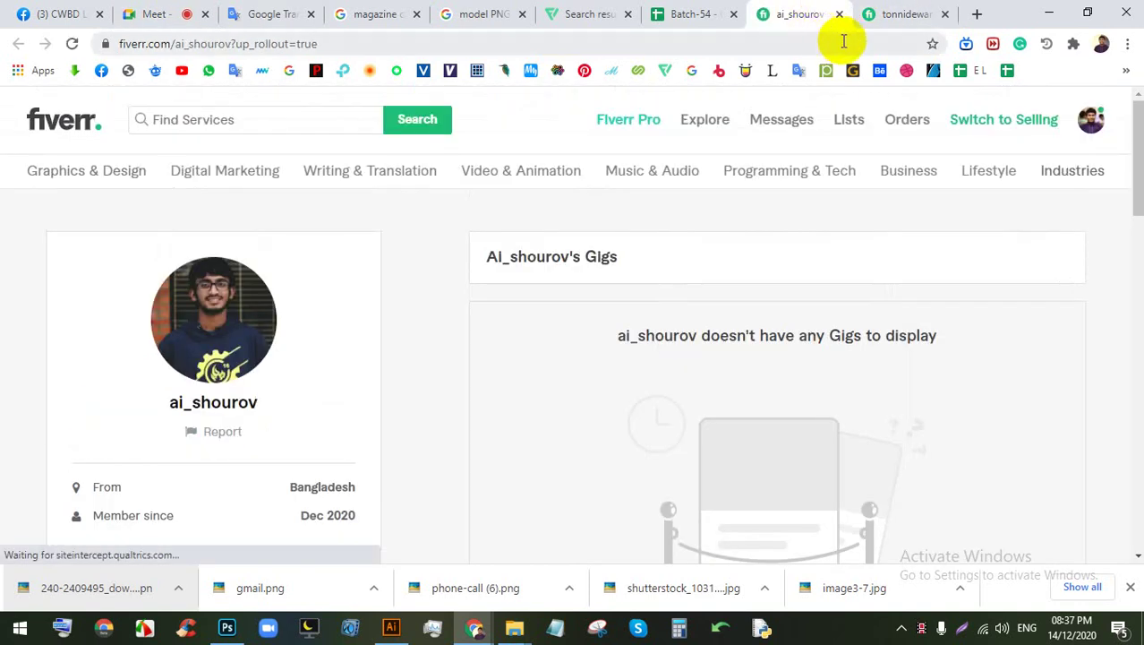
{"action": "left_click", "coordinate": [687, 13]}
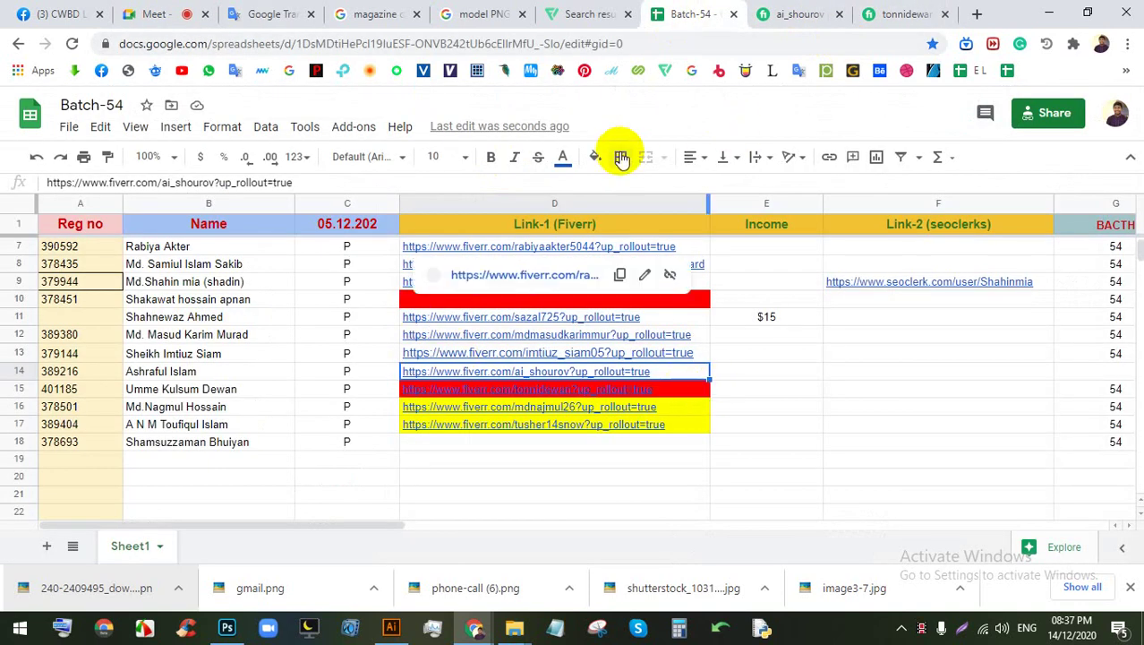
Step: Fill cell D14 yellow, then select cell D12
{"action": "left_click", "coordinate": [594, 156]}
{"action": "left_click", "coordinate": [656, 238]}
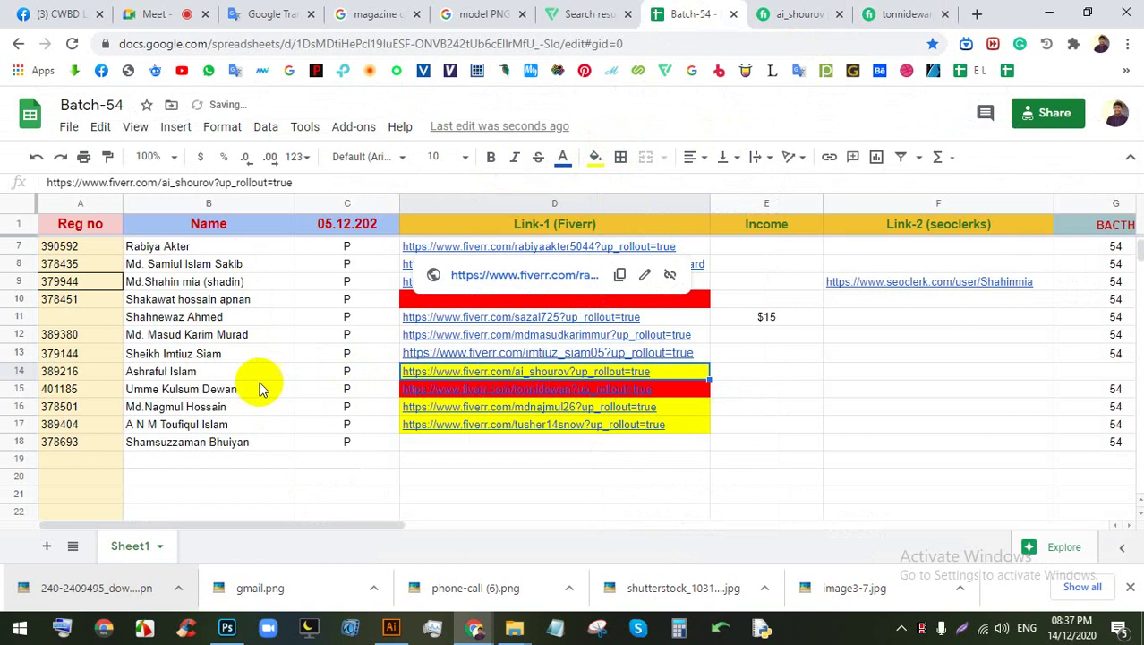
{"action": "left_click", "coordinate": [522, 337]}
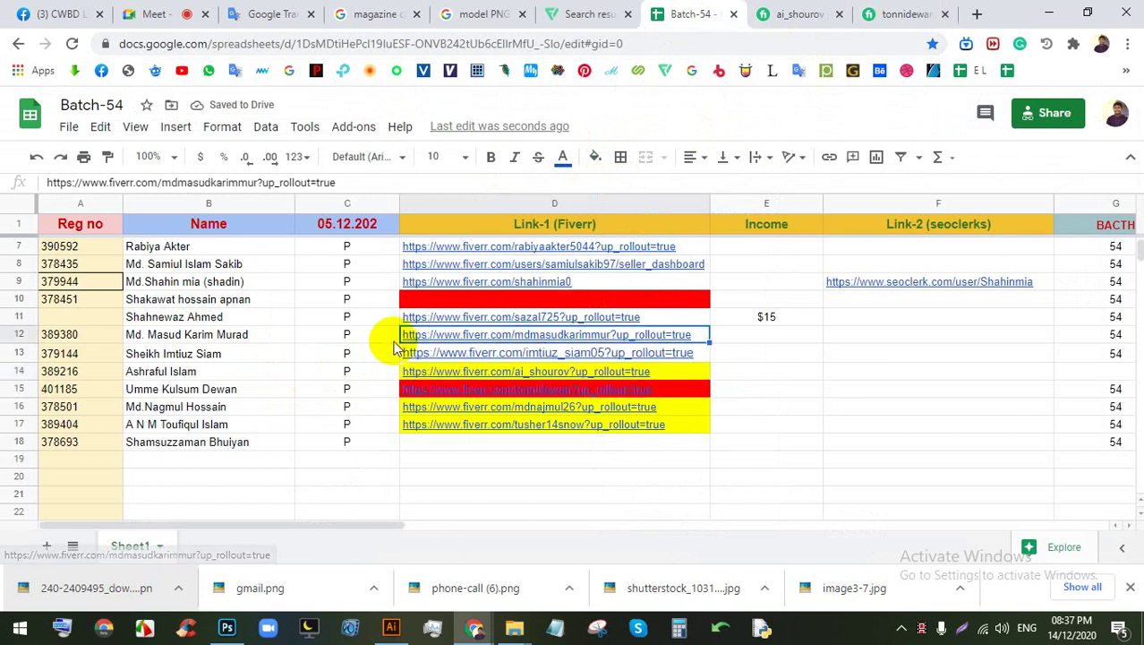
Step: Check the Fiverr profile linked in D13, then fill D13 yellow
{"action": "left_click", "coordinate": [344, 357]}
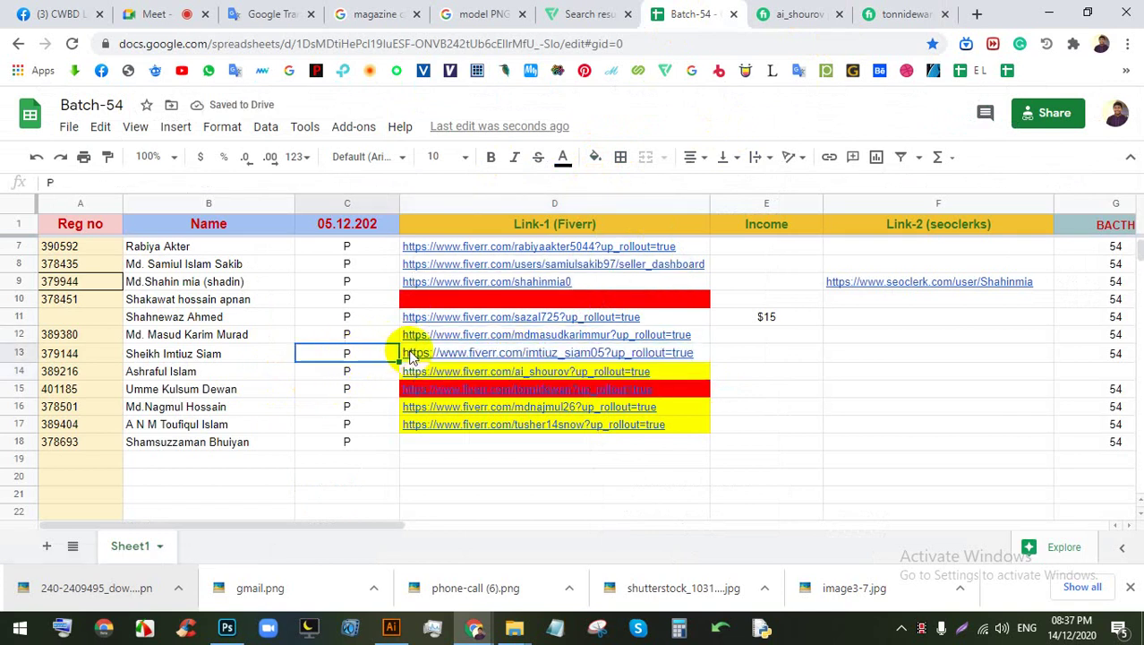
{"action": "left_click", "coordinate": [432, 355]}
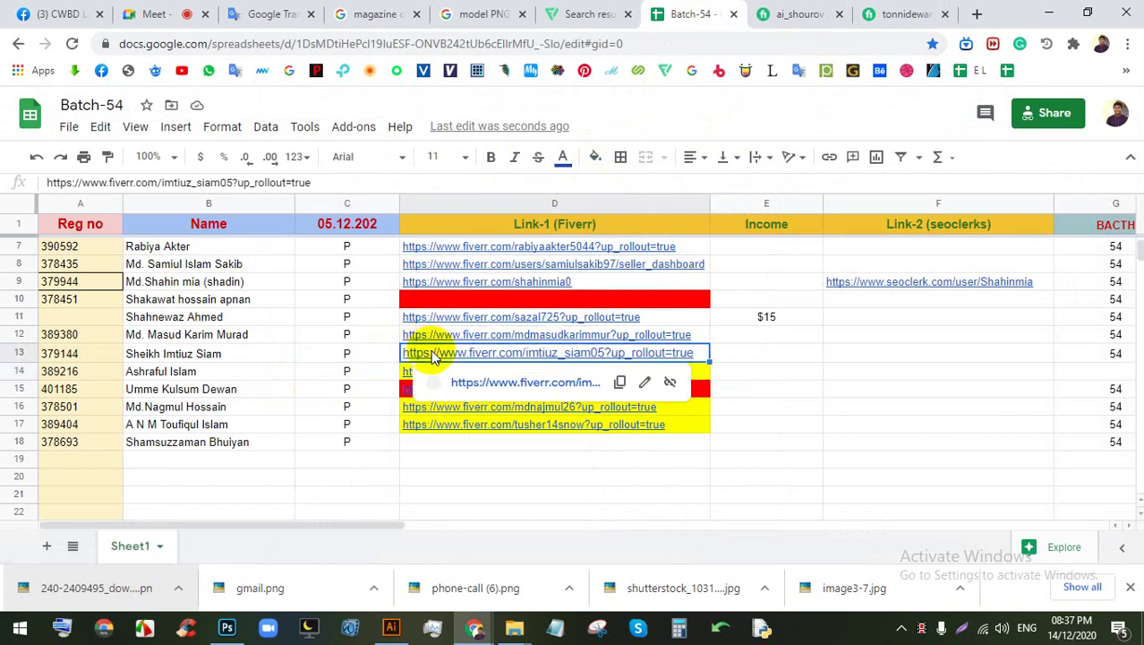
{"action": "left_click", "coordinate": [485, 383]}
{"action": "left_click", "coordinate": [810, 11]}
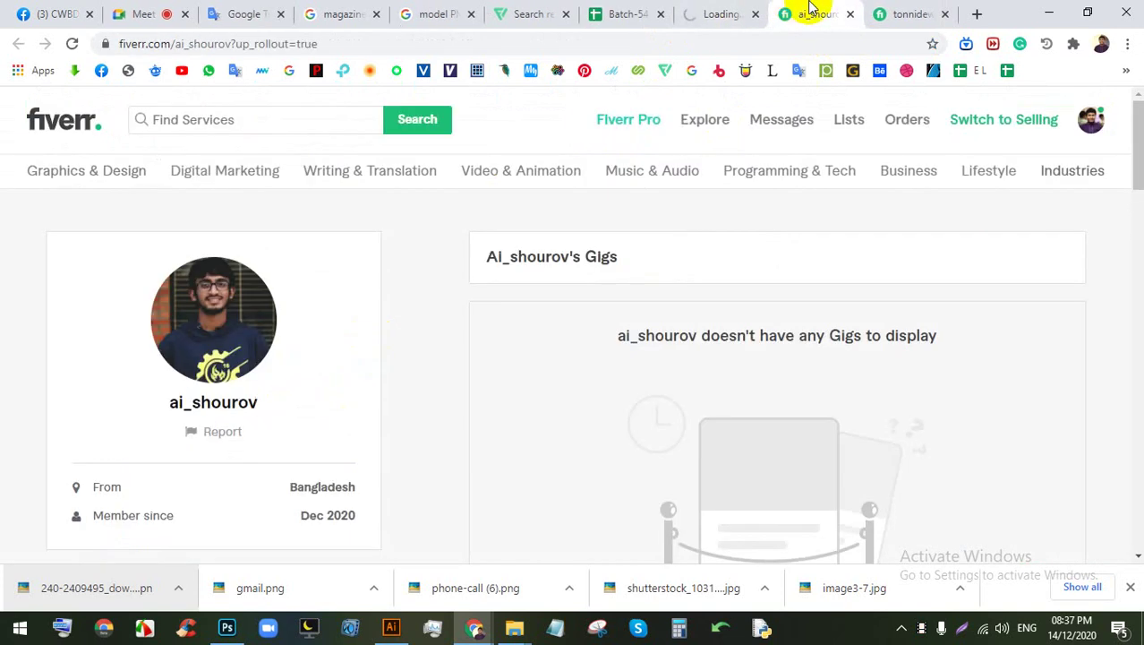
{"action": "left_click", "coordinate": [716, 14]}
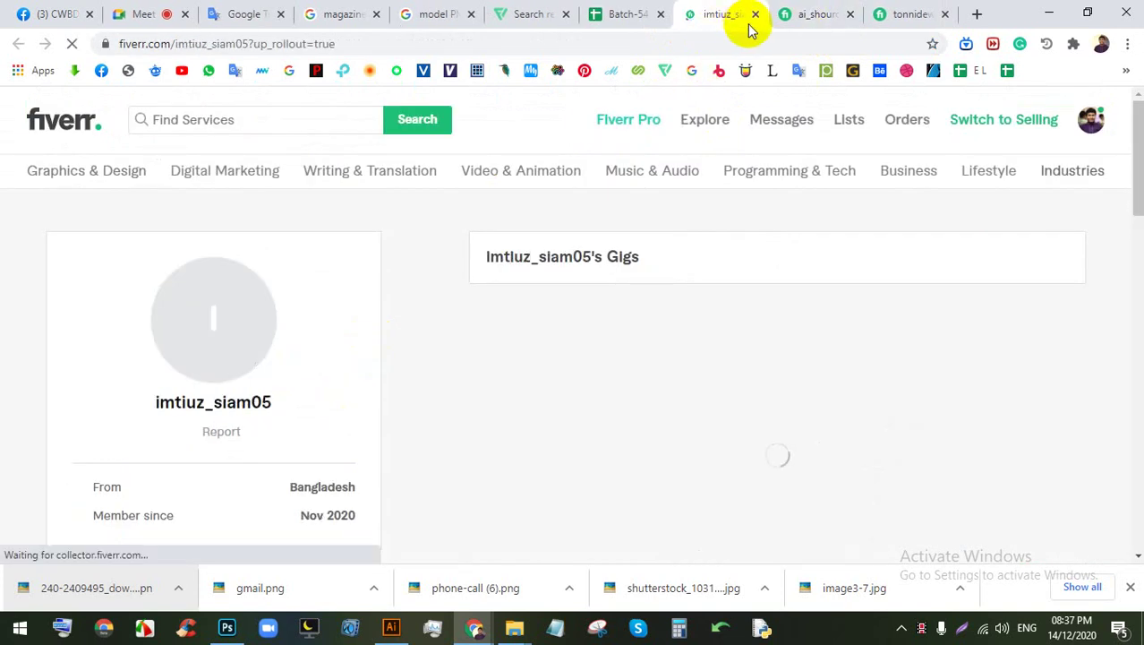
{"action": "left_click", "coordinate": [642, 11]}
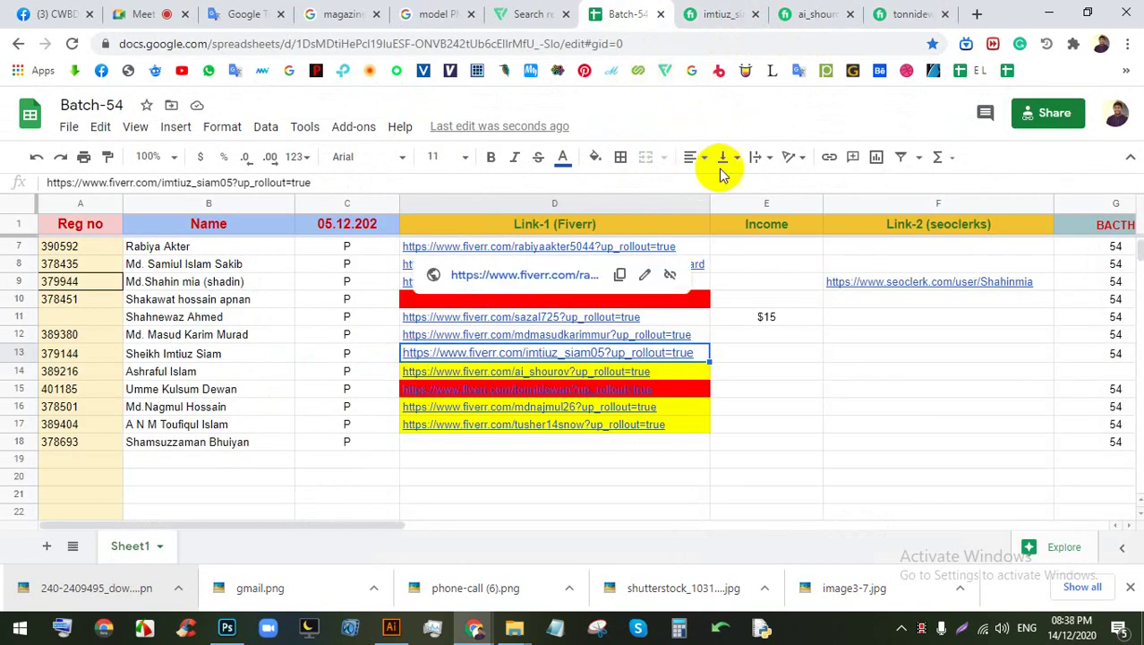
{"action": "left_click", "coordinate": [596, 157]}
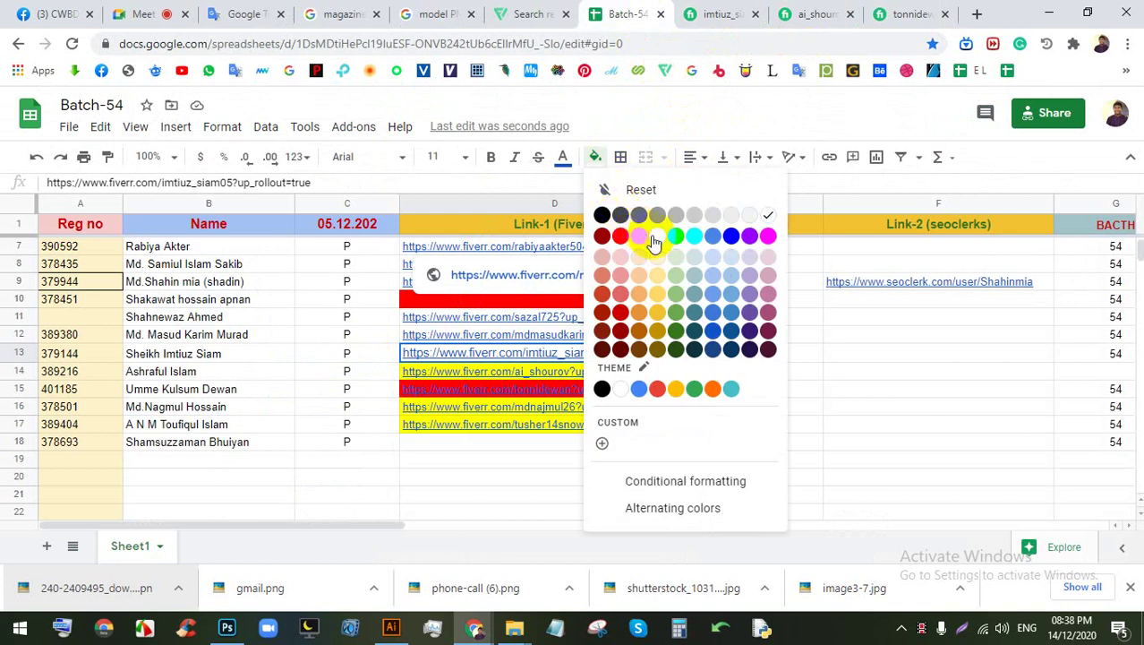
{"action": "left_click", "coordinate": [657, 235]}
{"action": "left_click", "coordinate": [637, 475]}
Step: Open D12's Fiverr profile, close four older profile pages, and open its background-removal gig
{"action": "left_click", "coordinate": [604, 337]}
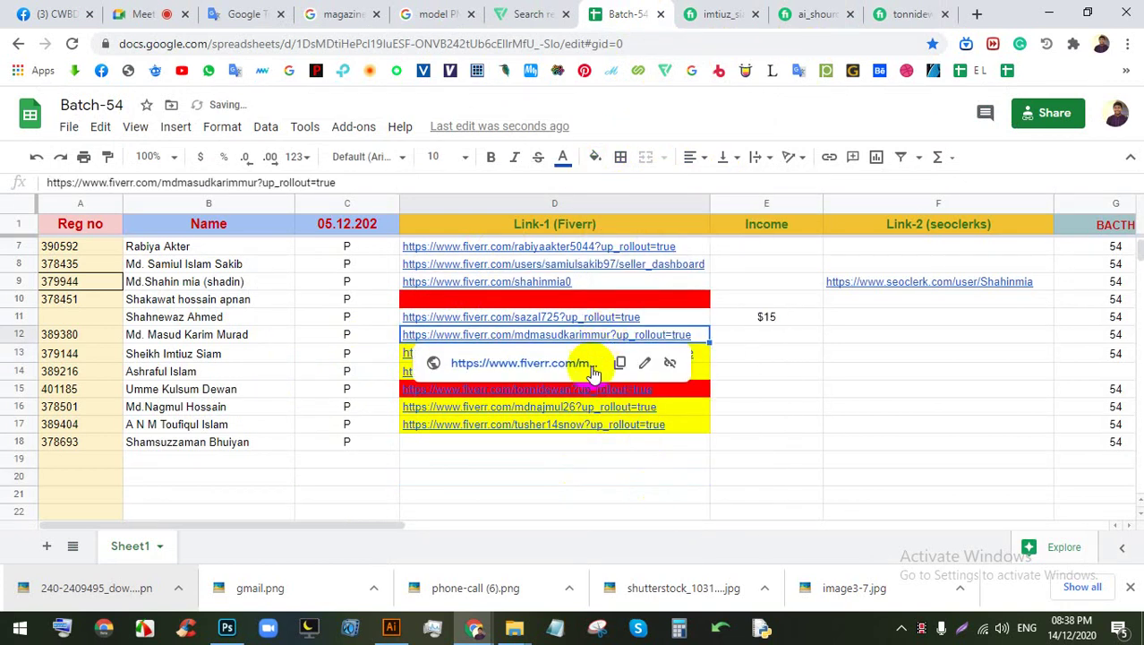
{"action": "left_click", "coordinate": [583, 363]}
{"action": "left_click", "coordinate": [770, 14]}
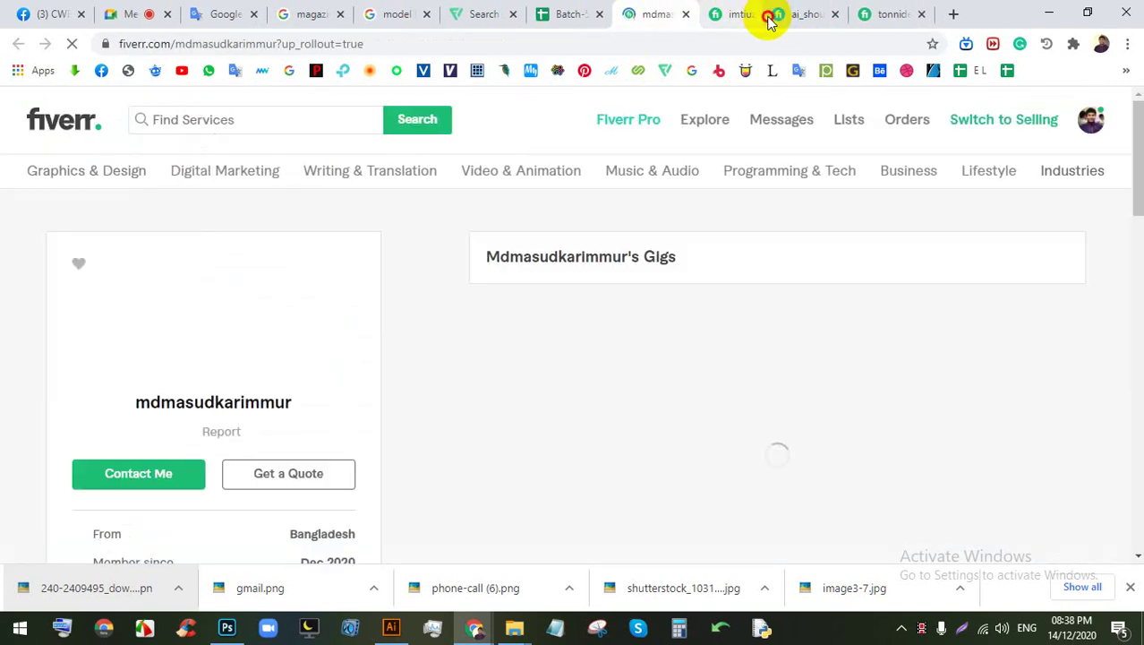
{"action": "left_click", "coordinate": [769, 14]}
{"action": "left_click", "coordinate": [766, 14]}
{"action": "left_click", "coordinate": [770, 14]}
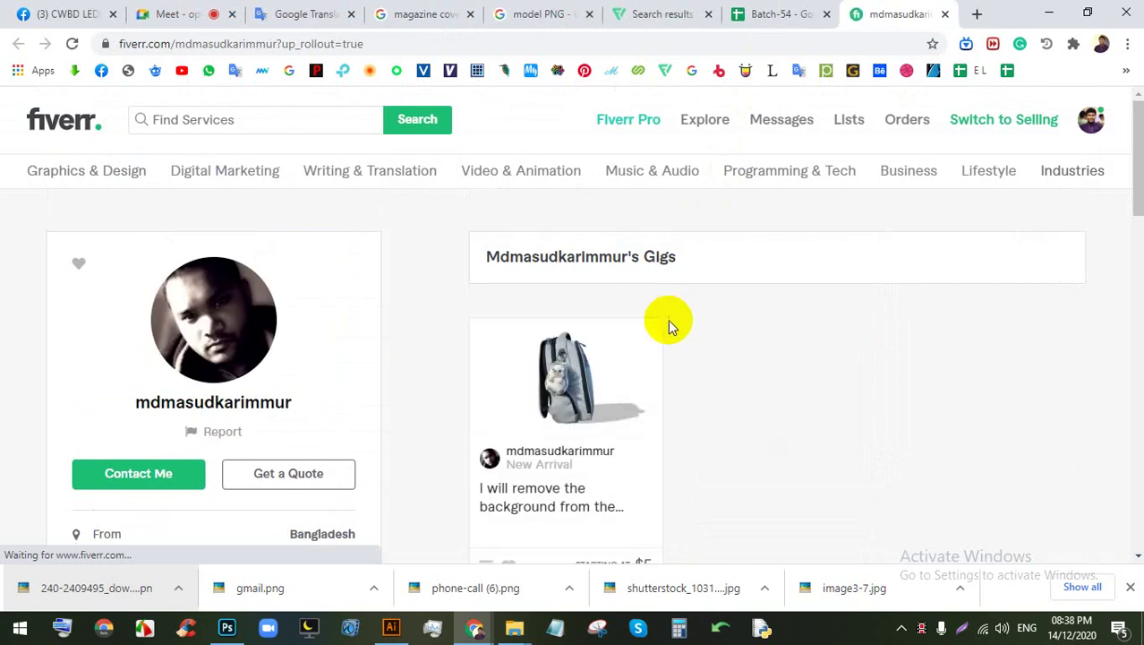
{"action": "scroll", "coordinate": [701, 338], "scroll_direction": "down", "scroll_amount": 1}
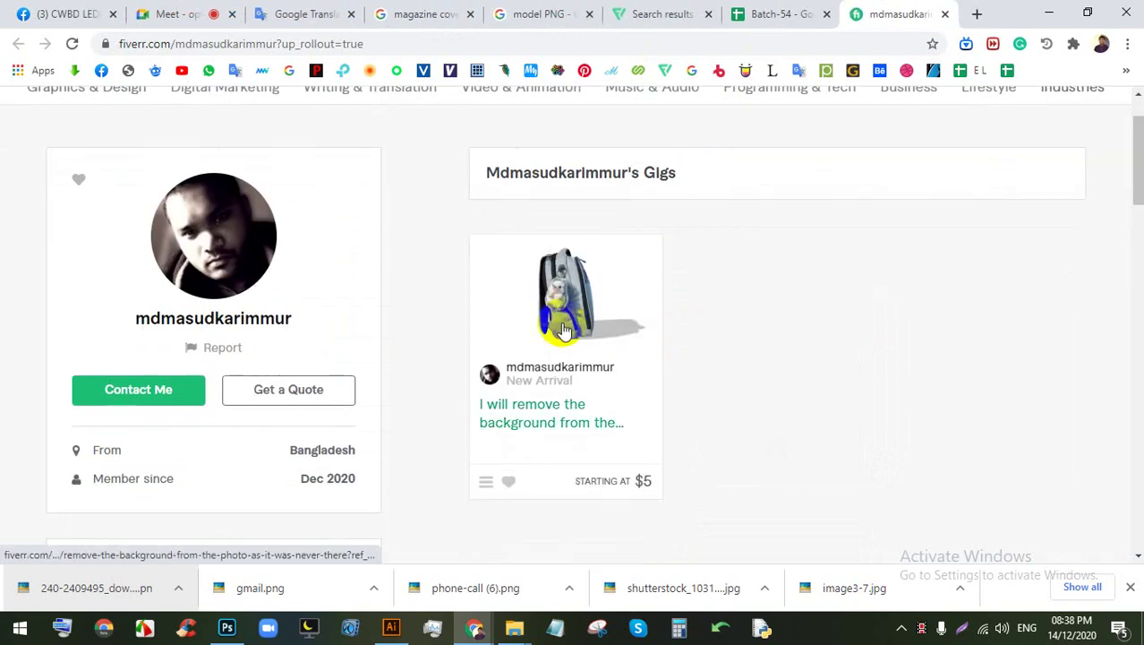
{"action": "left_click", "coordinate": [581, 304]}
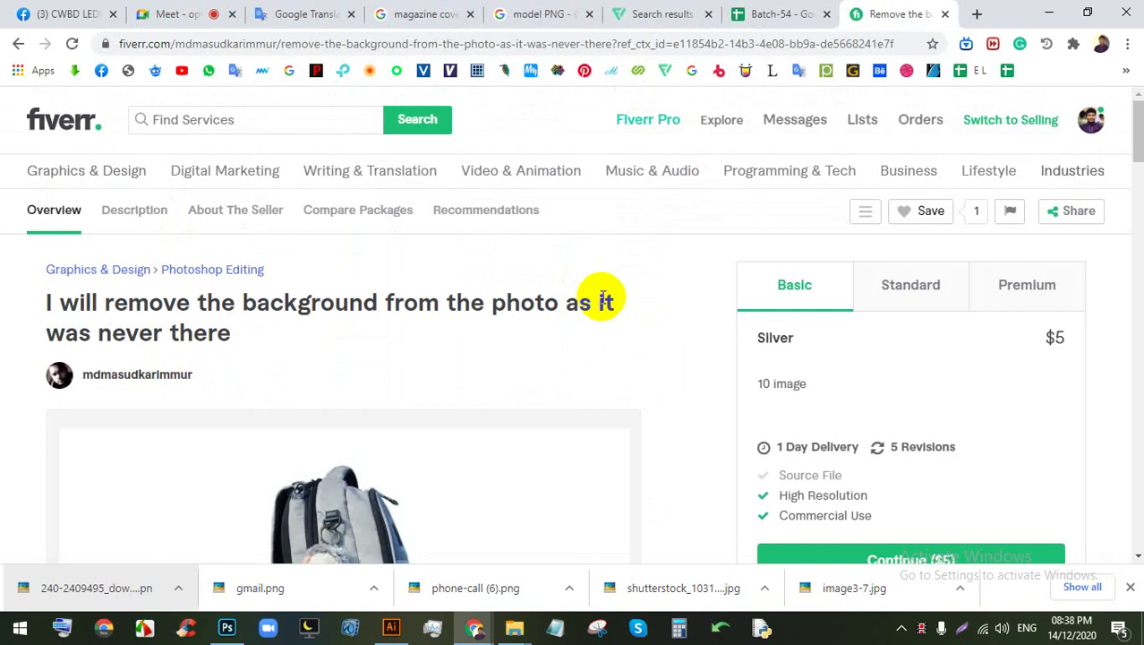
Step: Browse the background-removal gig's sample images while checking on the video meeting
{"action": "left_click", "coordinate": [184, 13]}
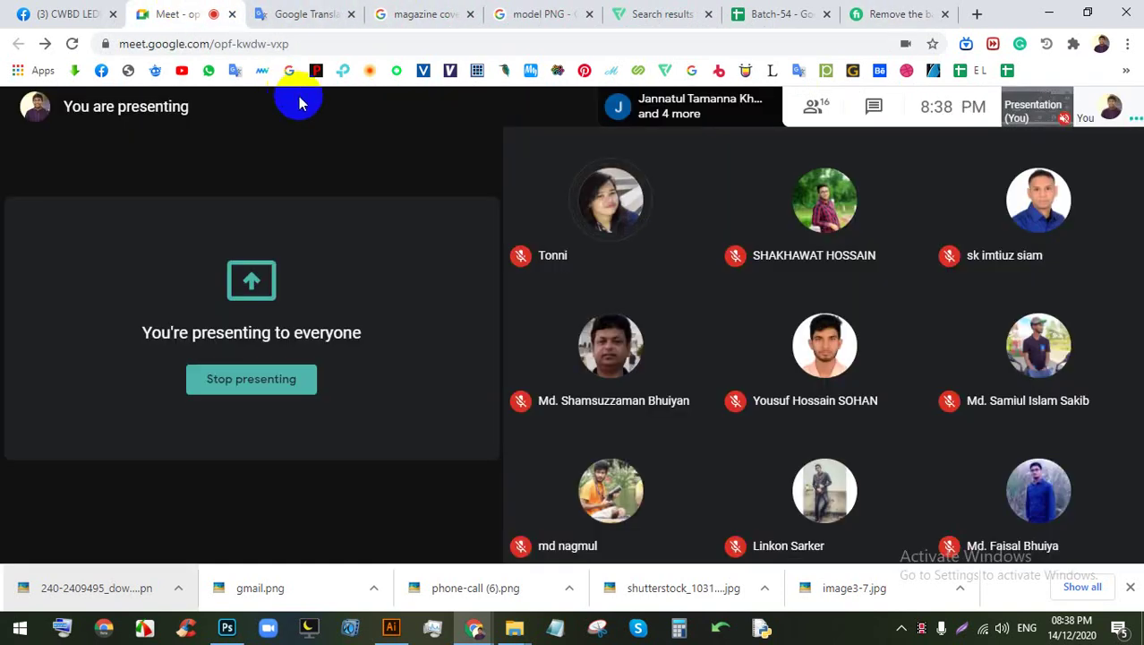
{"action": "left_click", "coordinate": [880, 10]}
{"action": "scroll", "coordinate": [564, 305], "scroll_direction": "down", "scroll_amount": 2}
{"action": "left_click", "coordinate": [643, 338]}
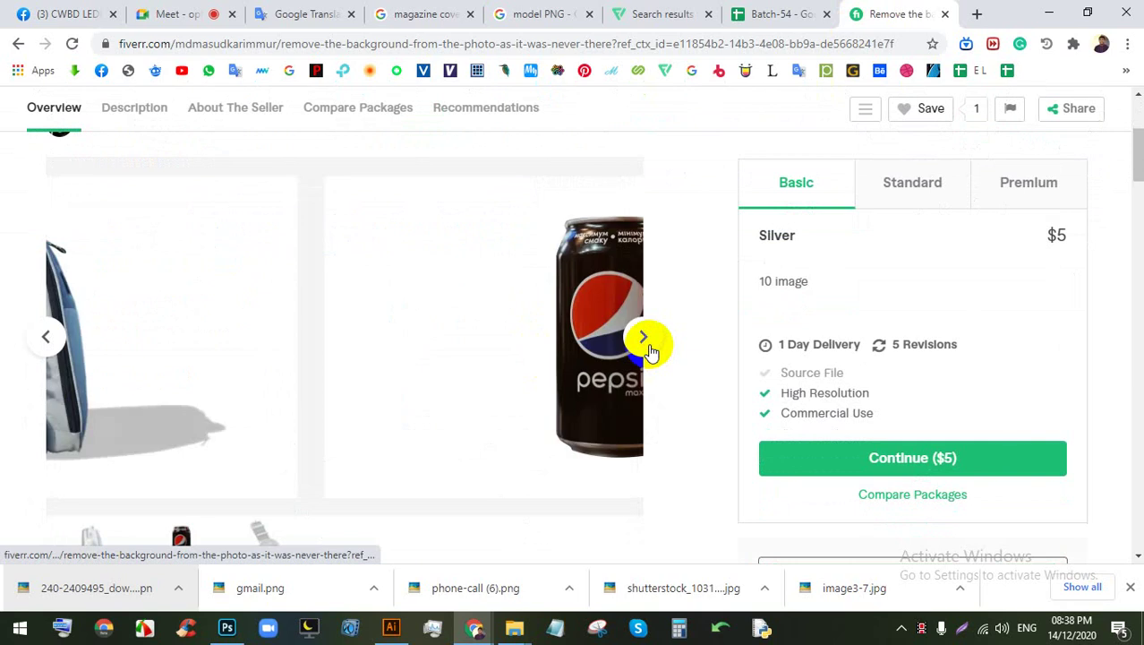
{"action": "left_click", "coordinate": [646, 342]}
{"action": "left_click", "coordinate": [156, 12]}
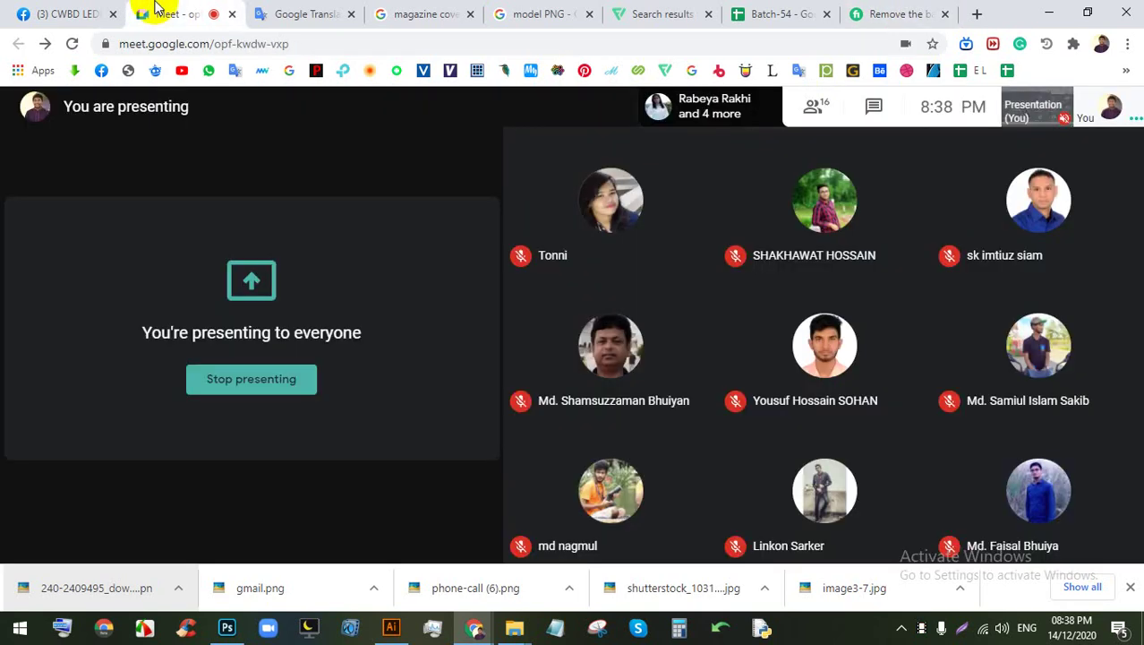
{"action": "left_click", "coordinate": [907, 10]}
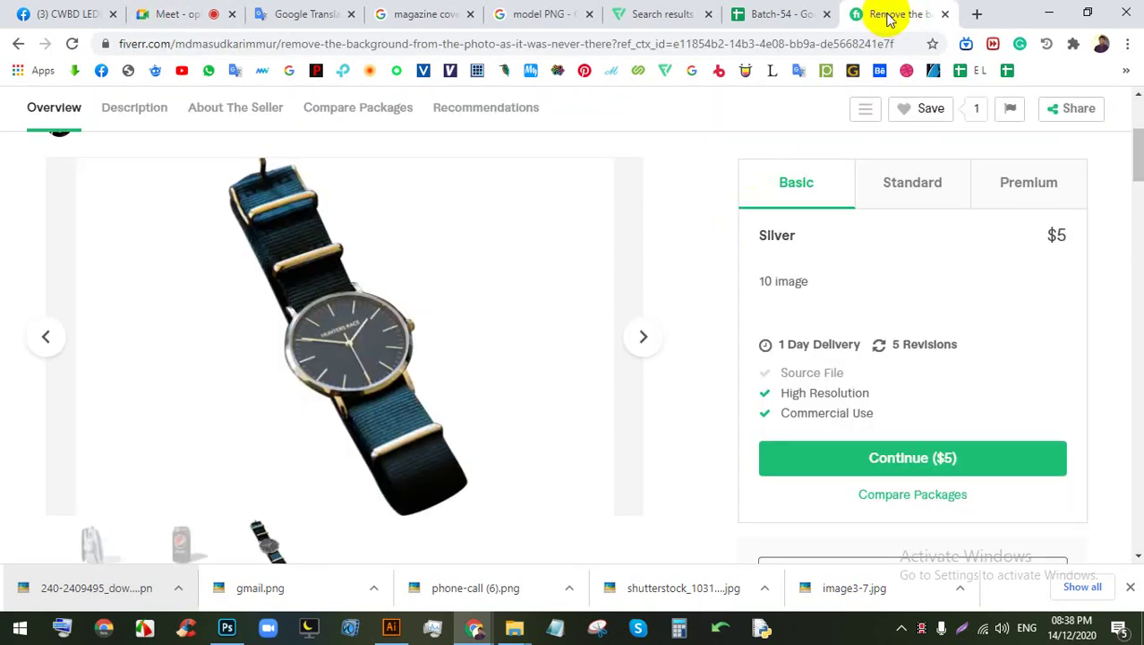
{"action": "left_click", "coordinate": [777, 14]}
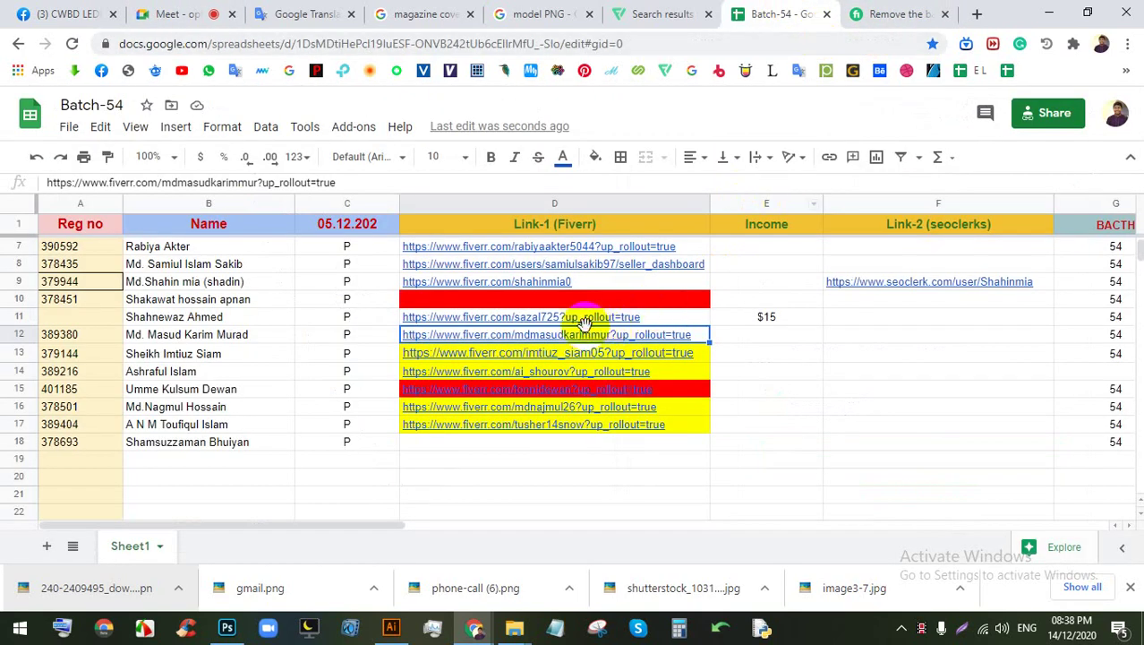
Step: Look over cells D10 and D11, then open and review D9's Fiverr profile
{"action": "left_click", "coordinate": [683, 301]}
{"action": "left_click", "coordinate": [674, 319]}
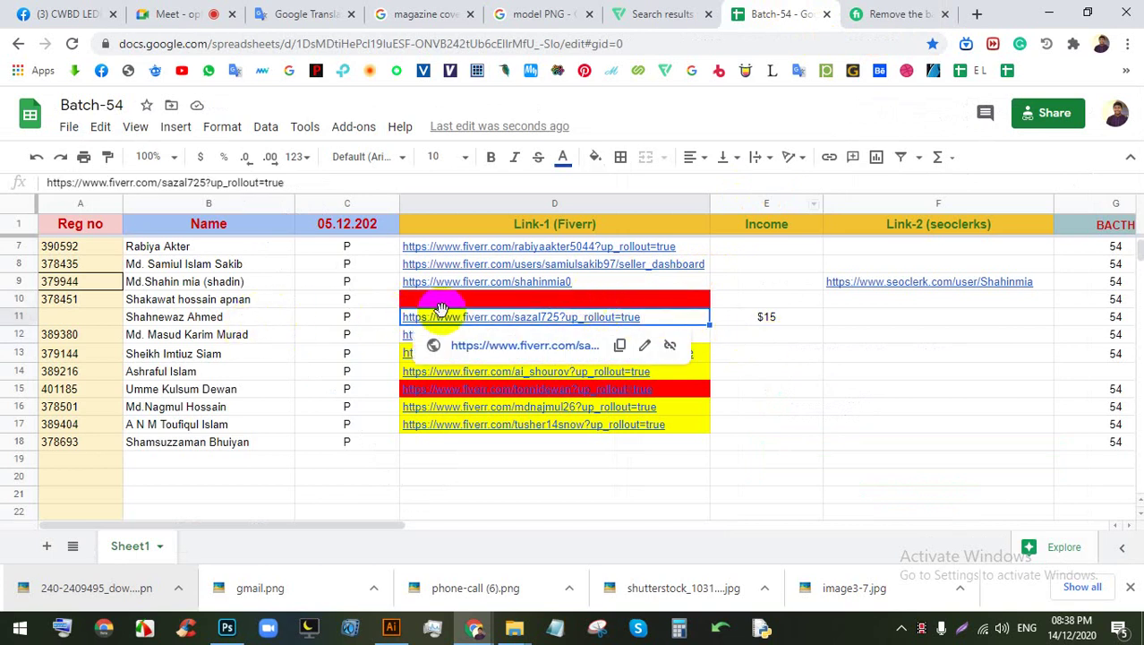
{"action": "left_click", "coordinate": [828, 302]}
{"action": "scroll", "coordinate": [717, 331], "scroll_direction": "up", "scroll_amount": 1}
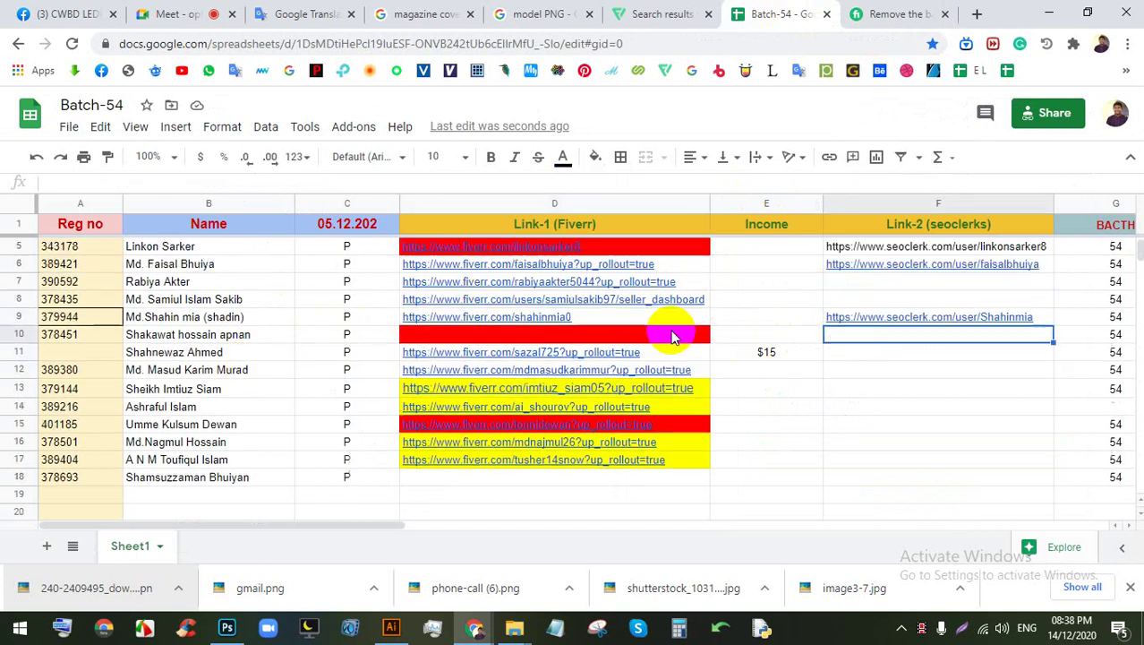
{"action": "left_click", "coordinate": [555, 323]}
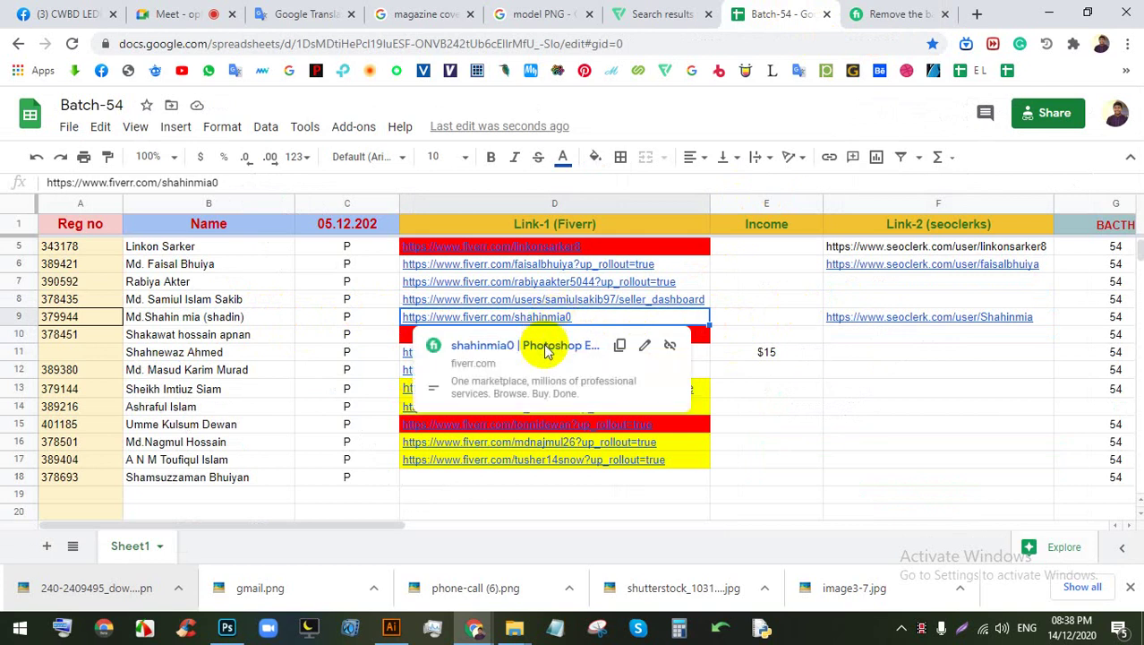
{"action": "left_click", "coordinate": [528, 344]}
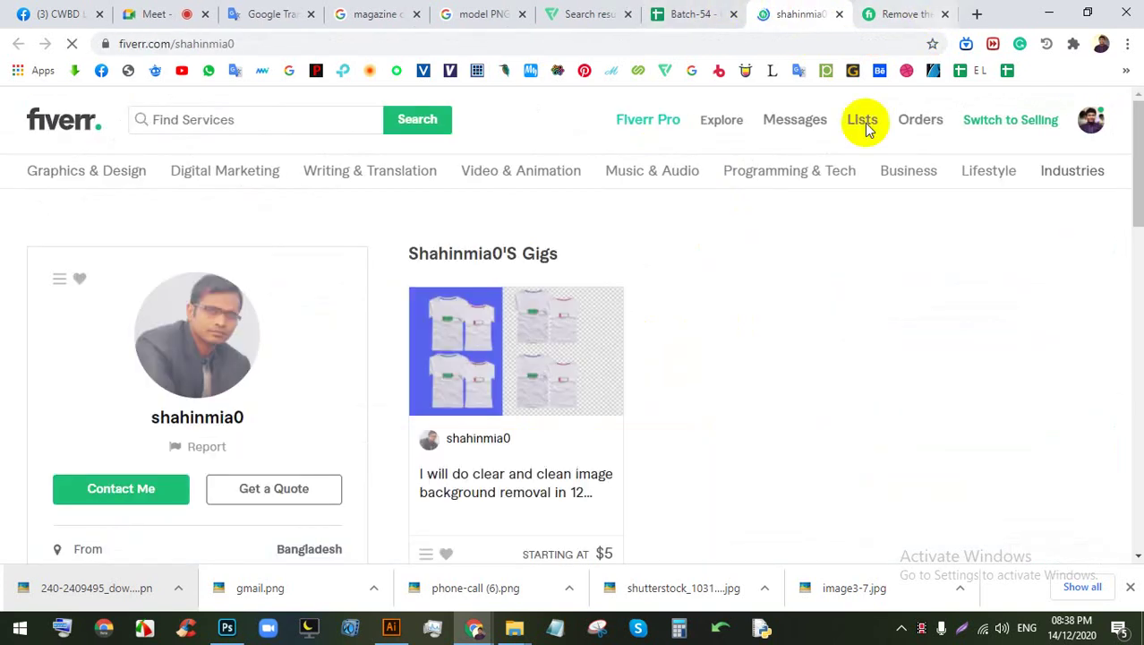
{"action": "left_click", "coordinate": [739, 7]}
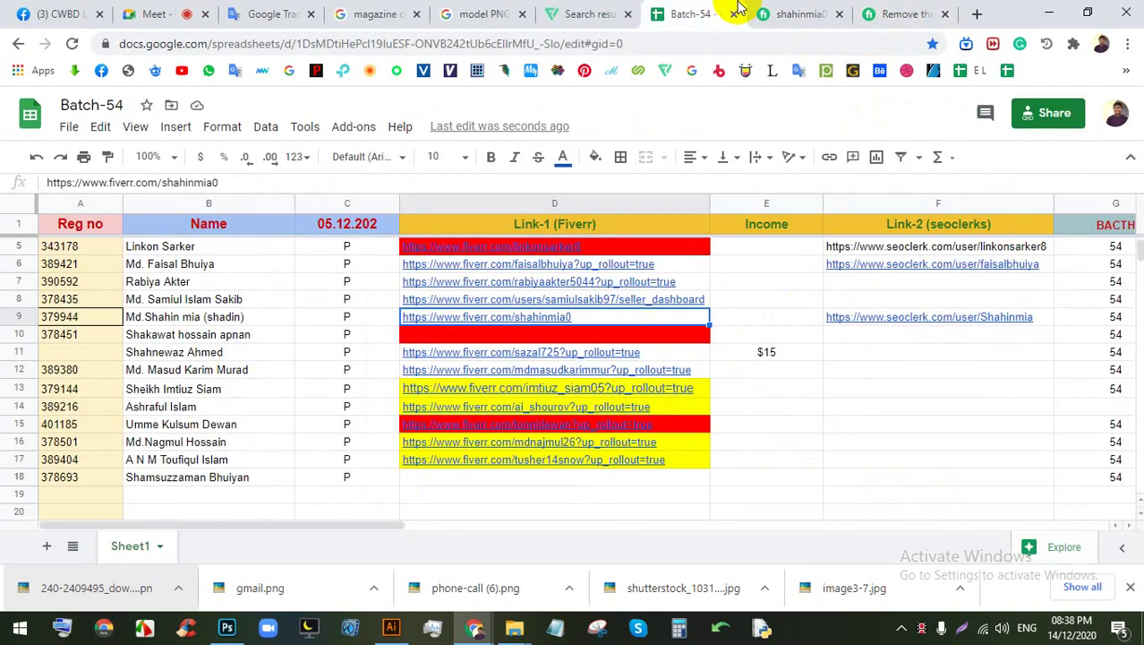
{"action": "left_click", "coordinate": [760, 12]}
{"action": "scroll", "coordinate": [591, 304], "scroll_direction": "down", "scroll_amount": 2}
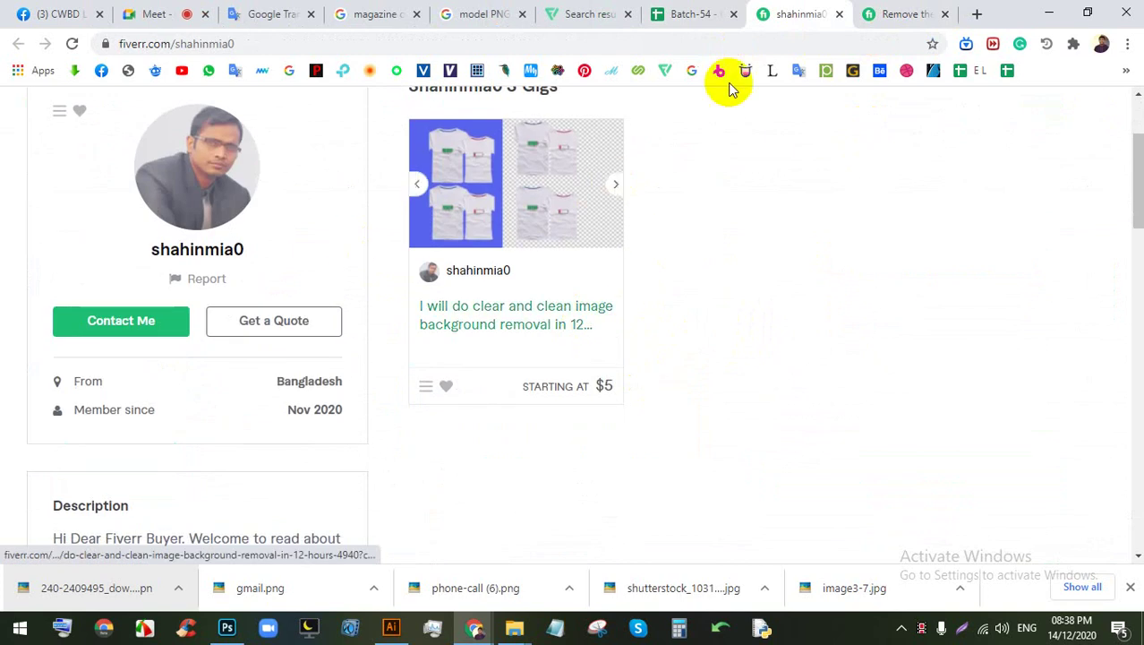
{"action": "left_click", "coordinate": [674, 11]}
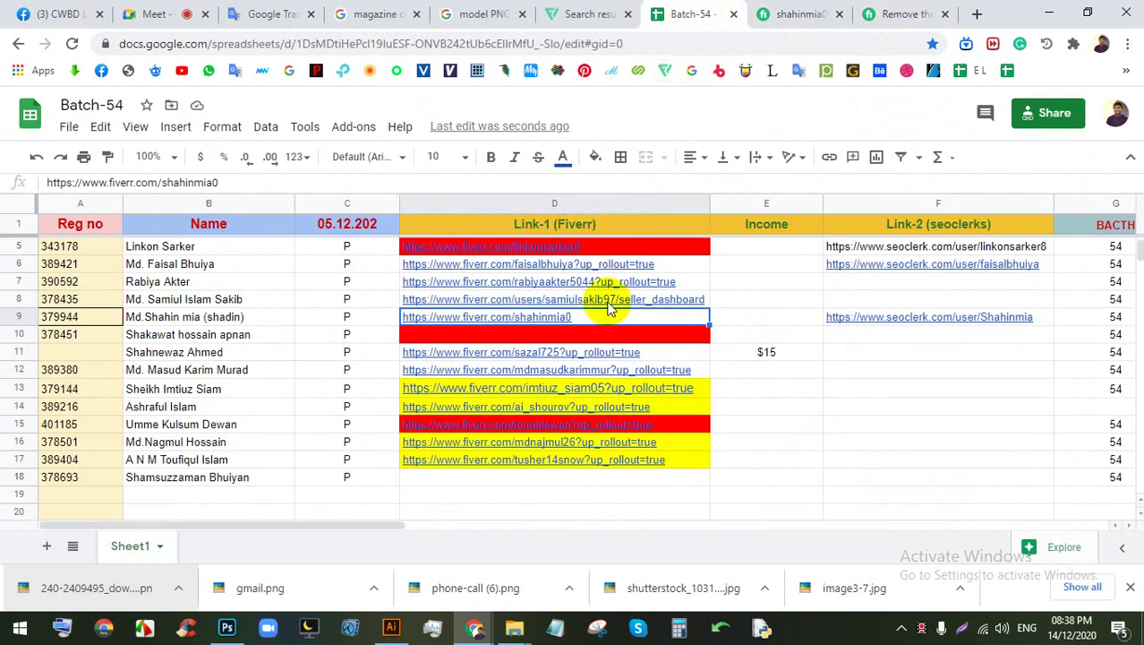
Step: Move D9's Fiverr link up into D8, then open the D8 and D7 profiles
{"action": "left_click_drag", "start_coordinate": [609, 307], "coordinate": [555, 302]}
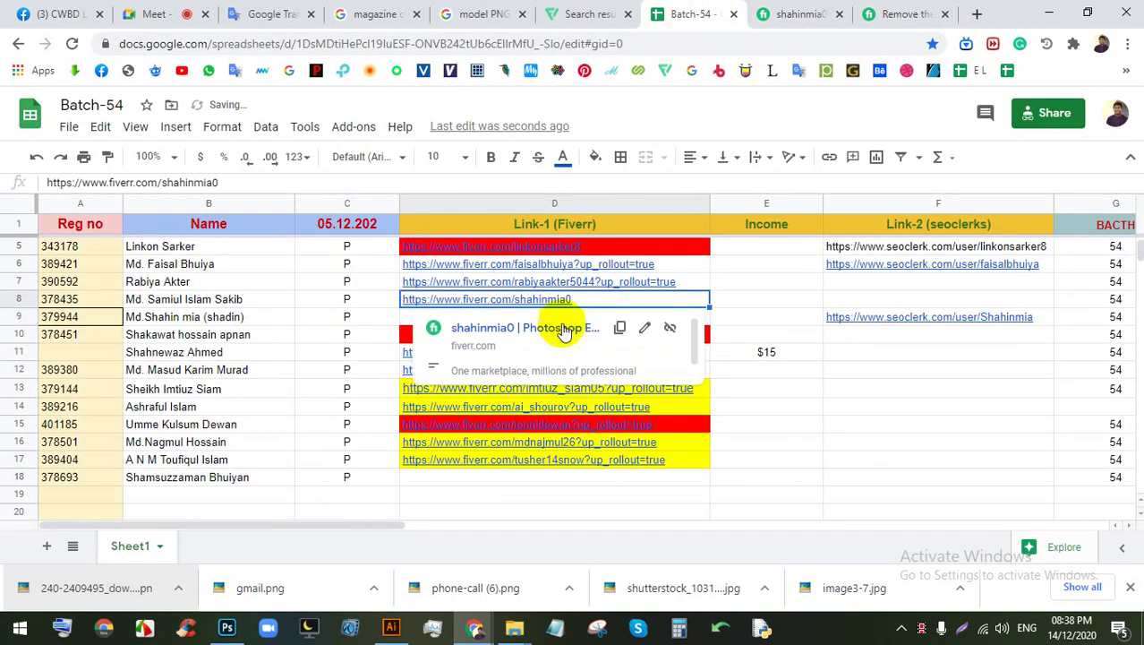
{"action": "left_click", "coordinate": [560, 324]}
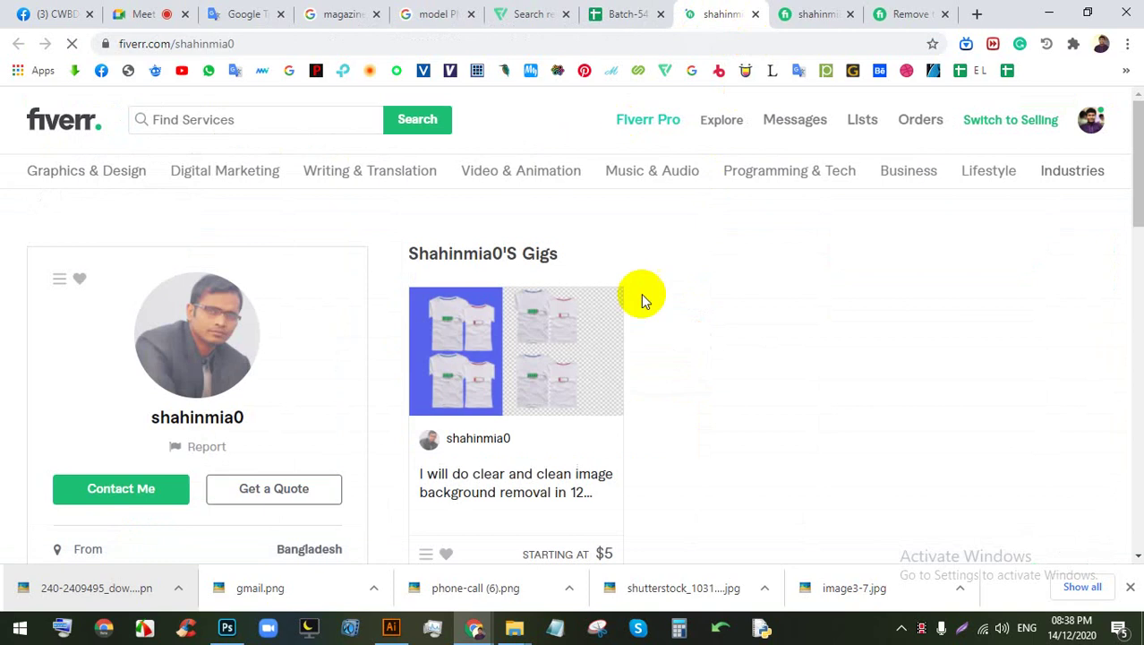
{"action": "left_click", "coordinate": [626, 12]}
{"action": "left_click", "coordinate": [537, 281]}
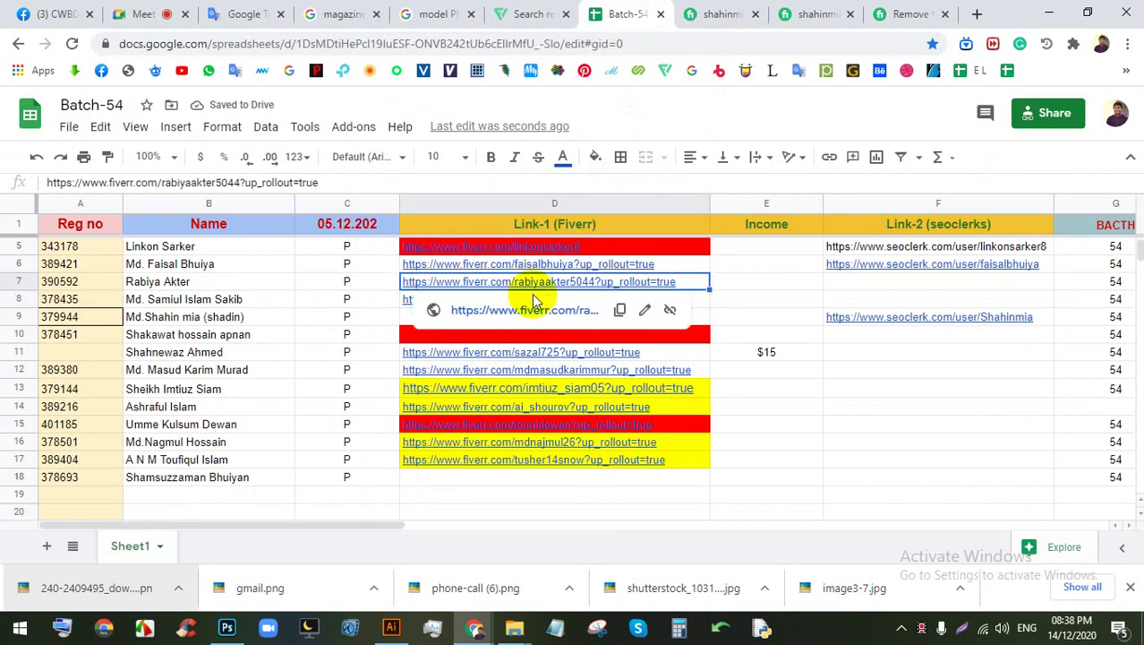
{"action": "left_click", "coordinate": [546, 310]}
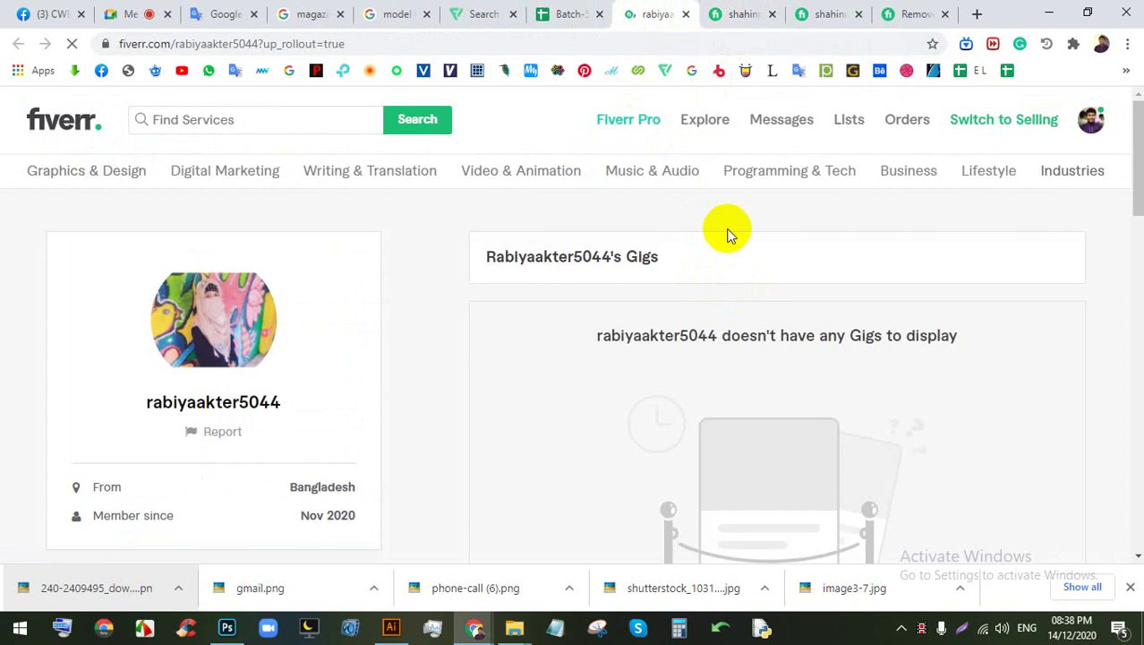
{"action": "left_click", "coordinate": [569, 11]}
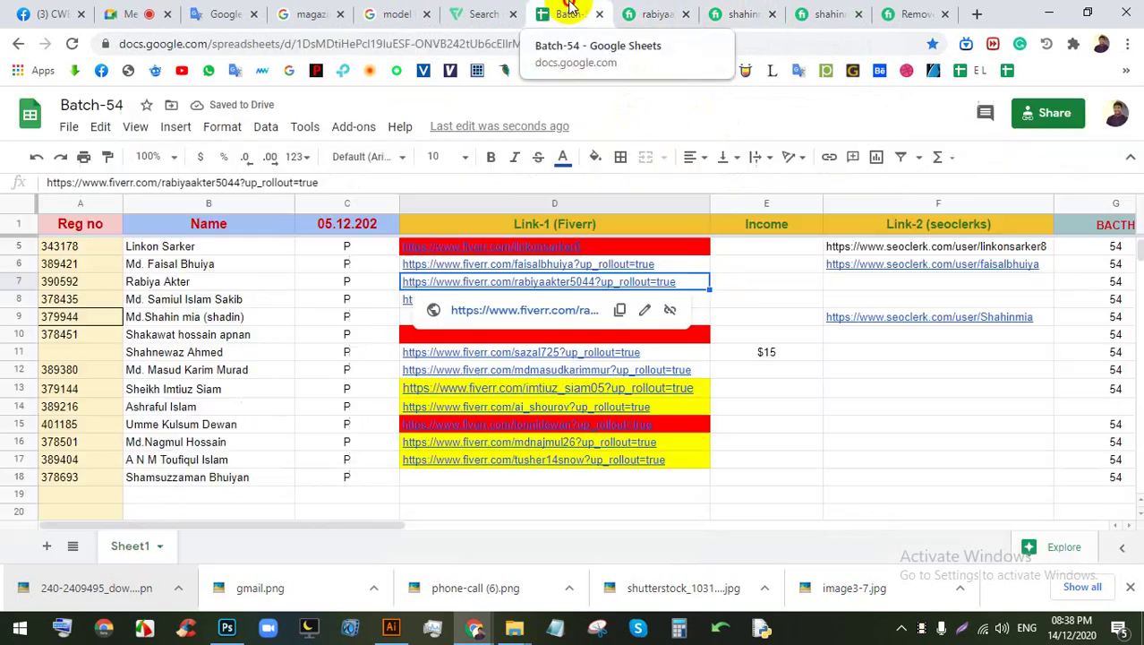
Step: Fill D7 yellow and open D6's linked Fiverr profile
{"action": "left_click", "coordinate": [594, 156]}
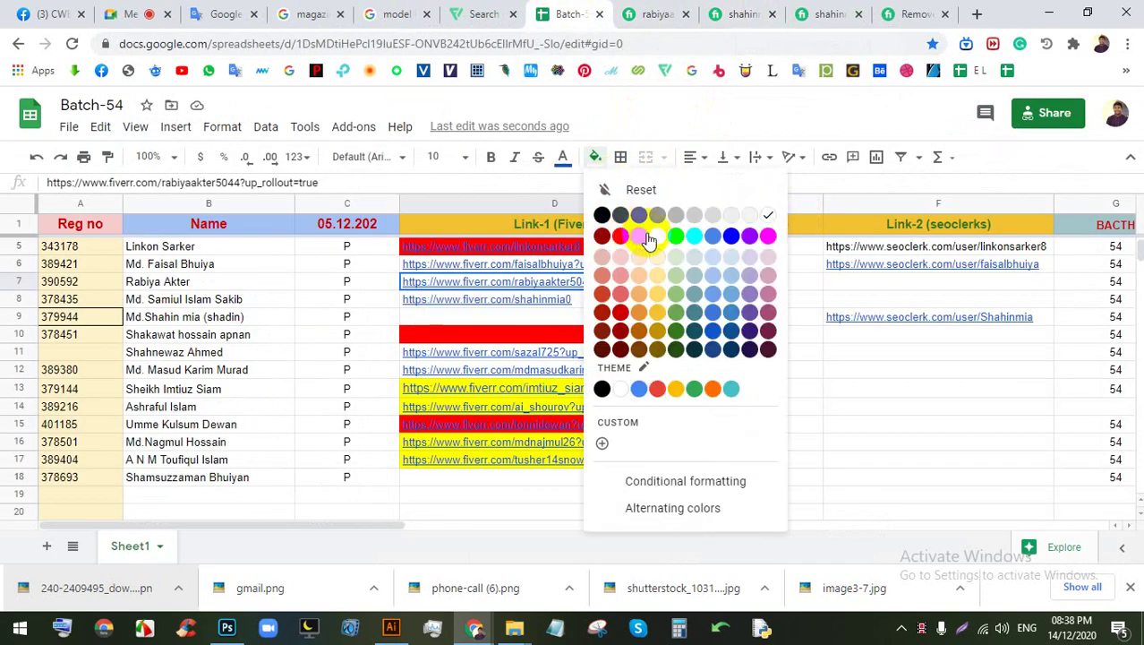
{"action": "left_click", "coordinate": [646, 235]}
{"action": "left_click", "coordinate": [584, 267]}
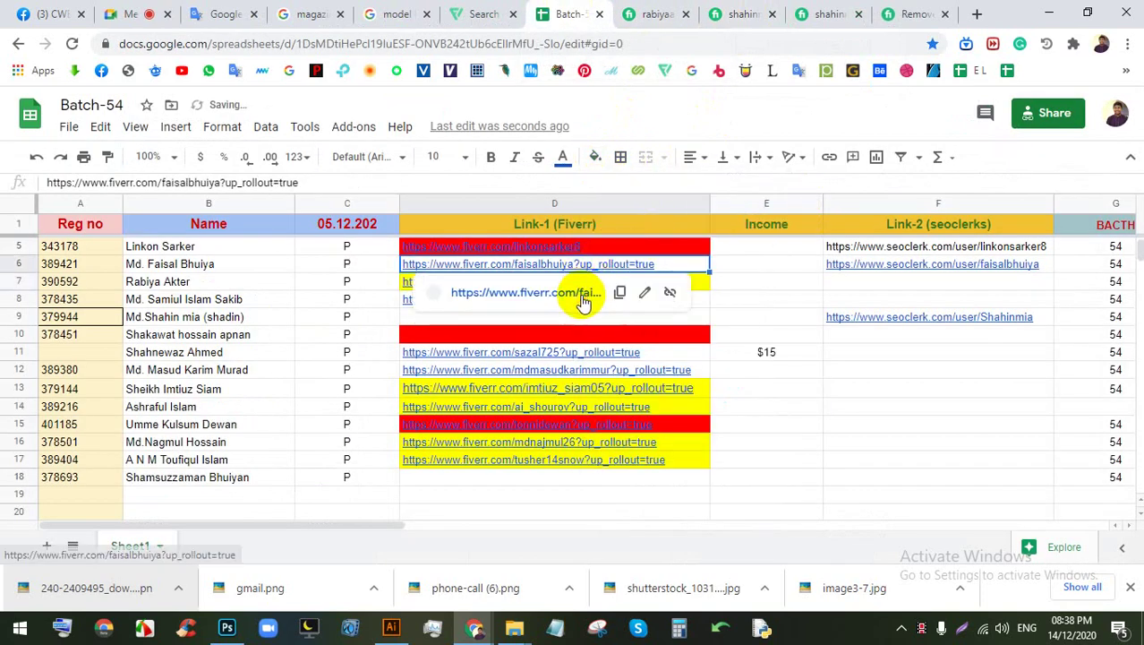
{"action": "left_click", "coordinate": [582, 296]}
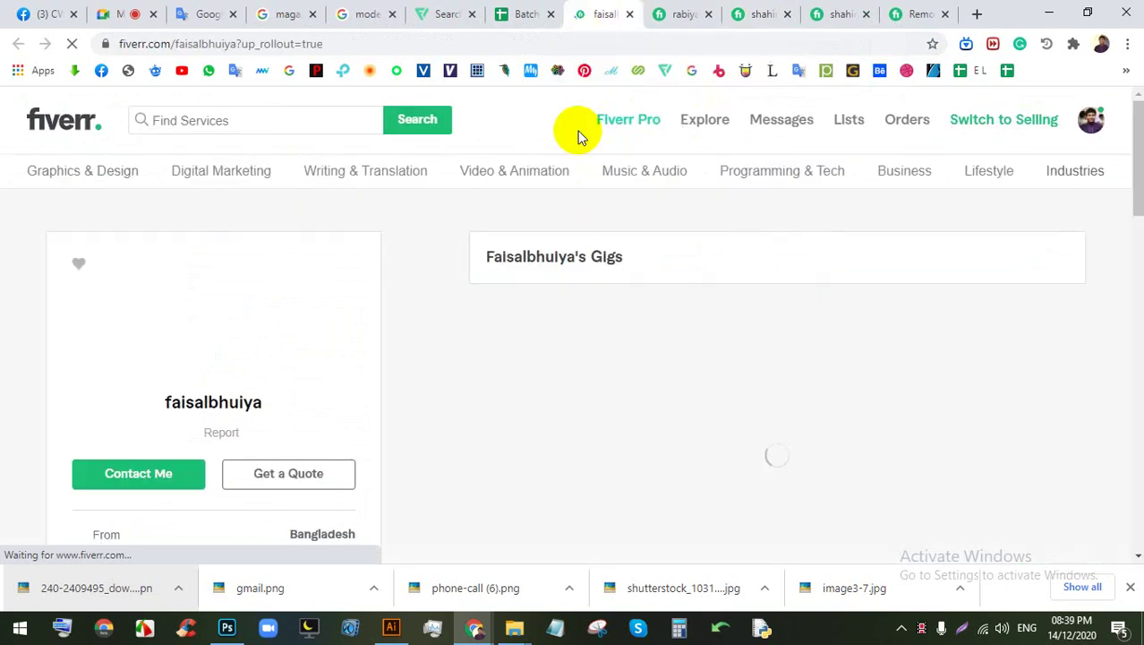
{"action": "mouse_move", "coordinate": [616, 183]}
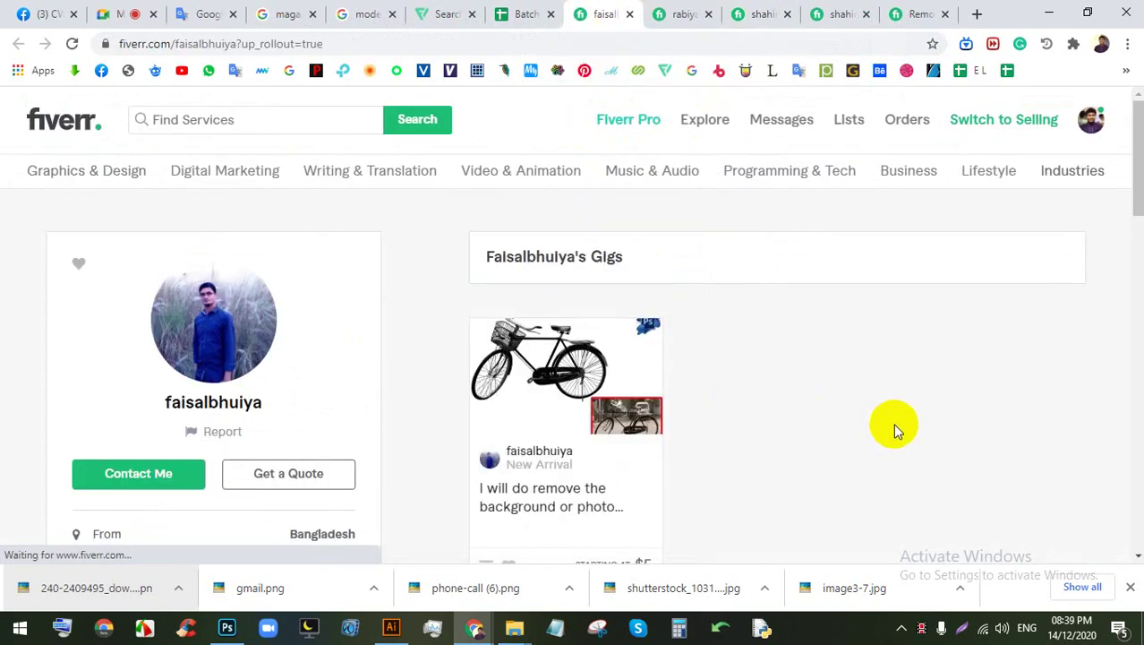
Step: Check the Google Meet presentation and the opened Fiverr profile
{"action": "left_click", "coordinate": [130, 13]}
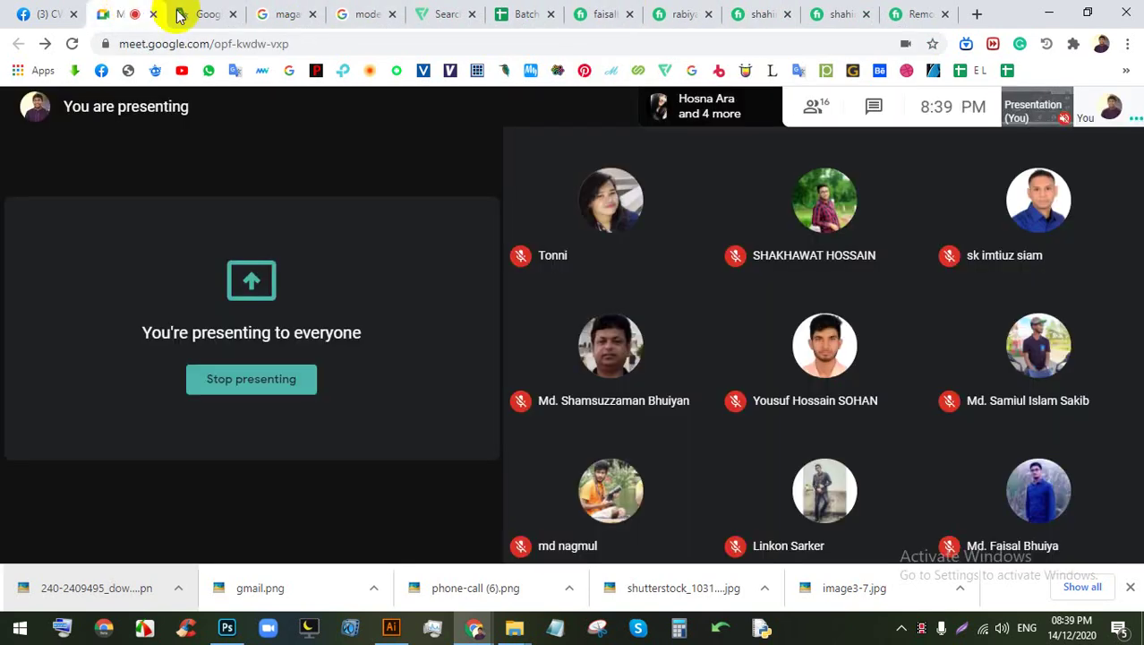
{"action": "left_click", "coordinate": [584, 11]}
{"action": "left_click", "coordinate": [148, 11]}
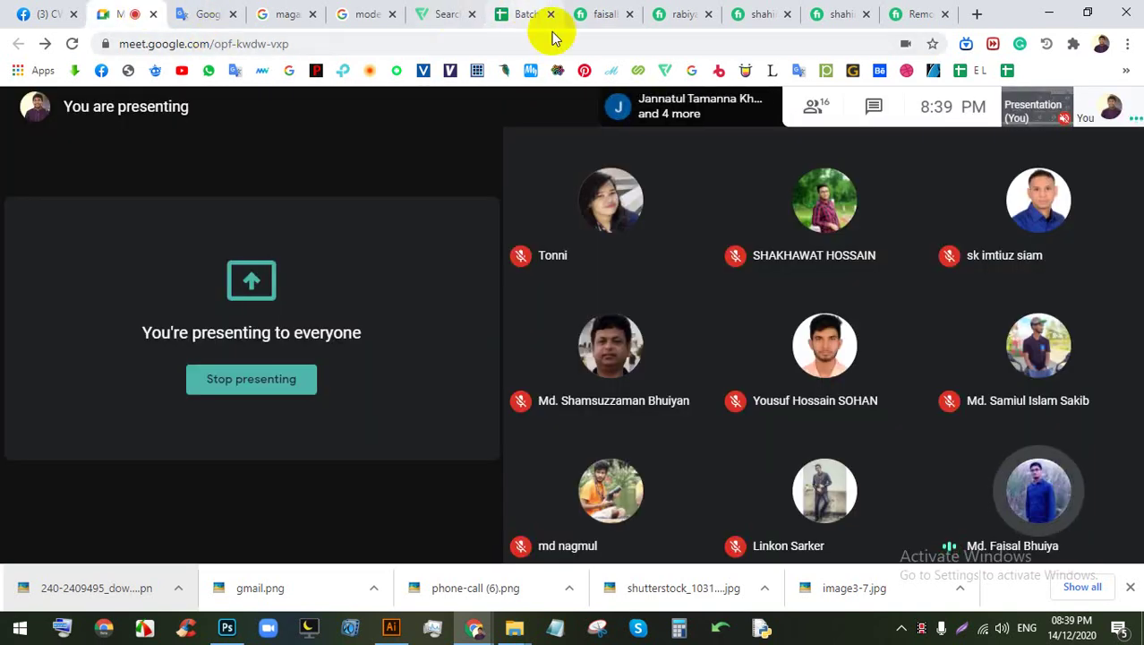
{"action": "mouse_move", "coordinate": [838, 348]}
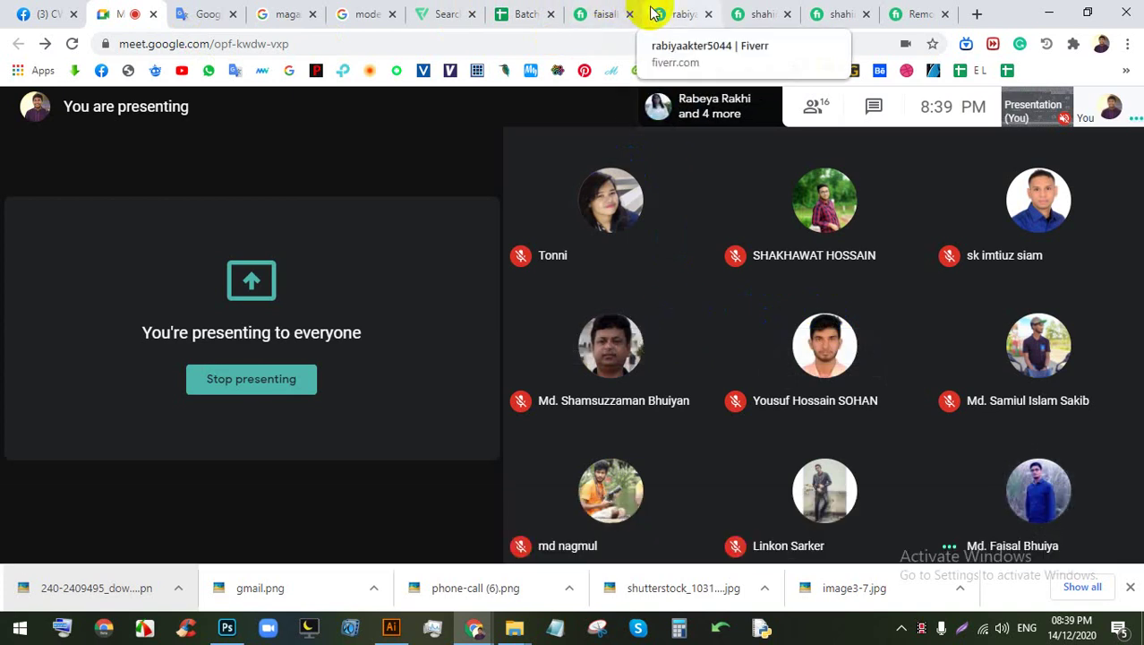
Step: Look over D6's gig, advance its image carousel twice, then go to the flaticon location-pin page
{"action": "left_click", "coordinate": [582, 14]}
{"action": "mouse_move", "coordinate": [468, 179]}
{"action": "scroll", "coordinate": [4, 362], "scroll_direction": "down", "scroll_amount": 1}
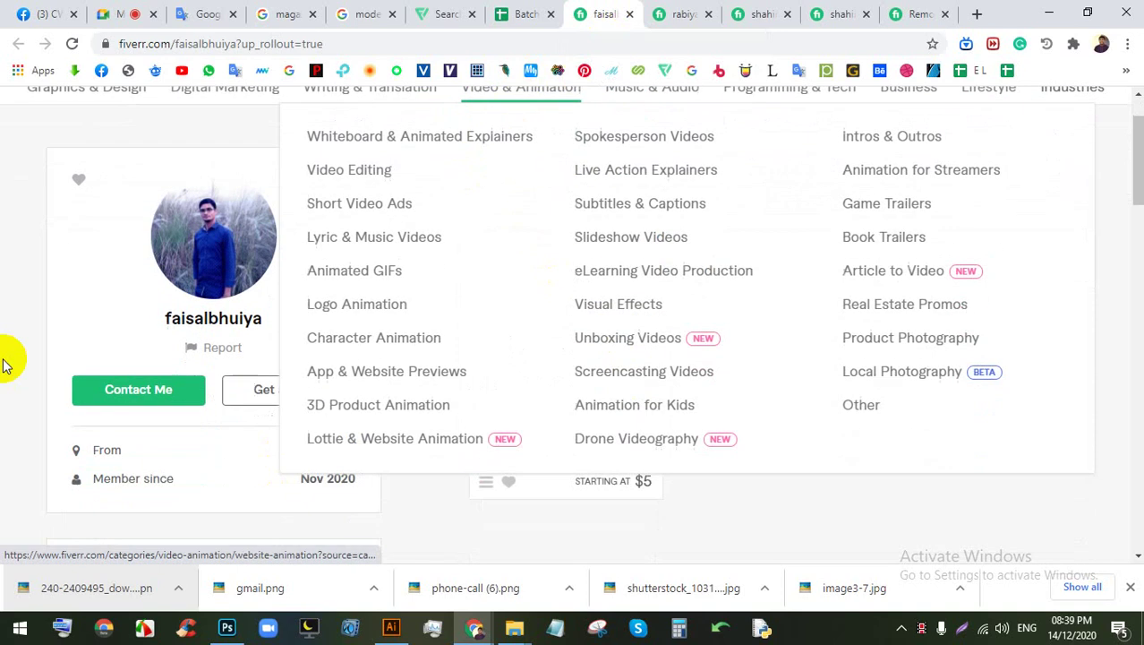
{"action": "scroll", "coordinate": [830, 342], "scroll_direction": "down", "scroll_amount": 1}
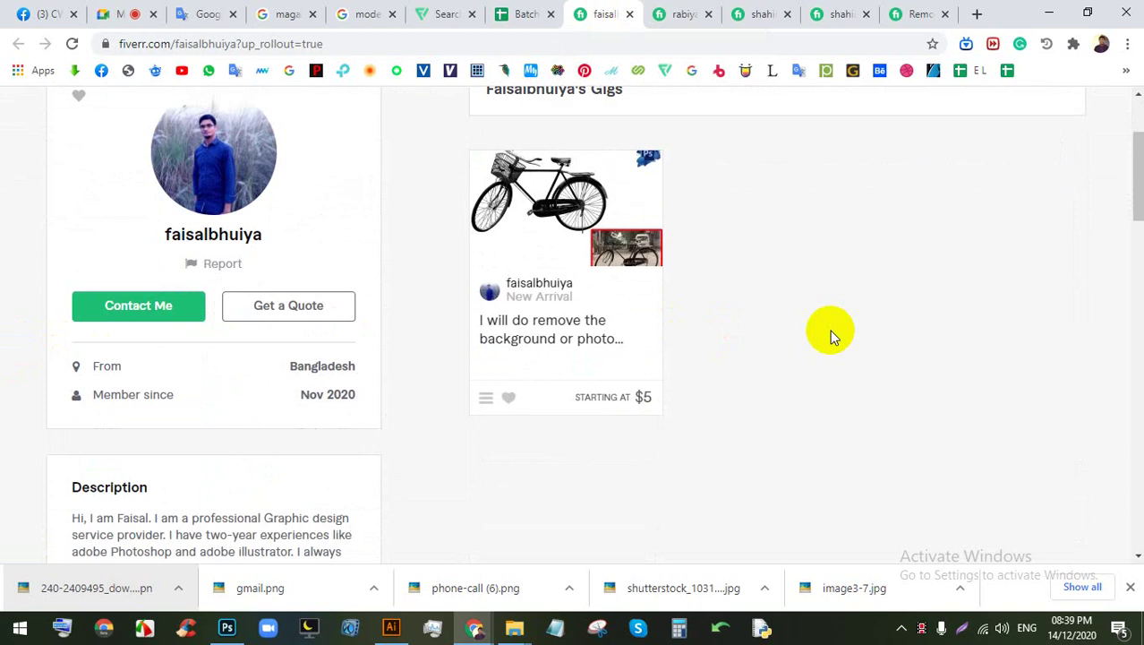
{"action": "scroll", "coordinate": [806, 341], "scroll_direction": "up", "scroll_amount": 2}
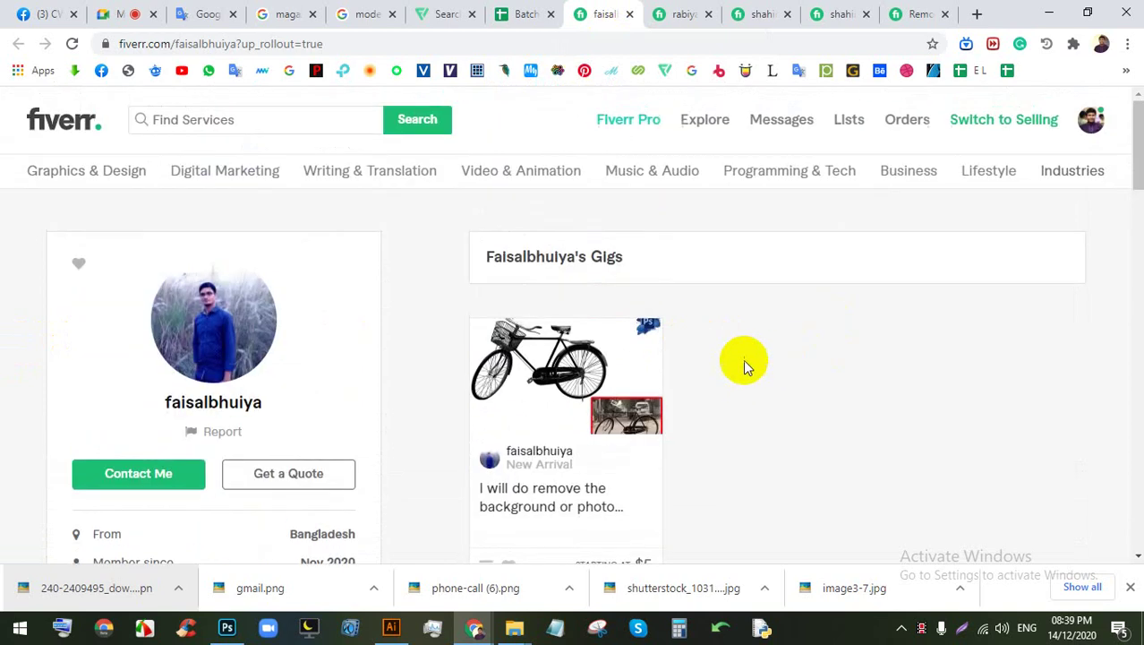
{"action": "left_click", "coordinate": [661, 392]}
{"action": "left_click", "coordinate": [661, 390]}
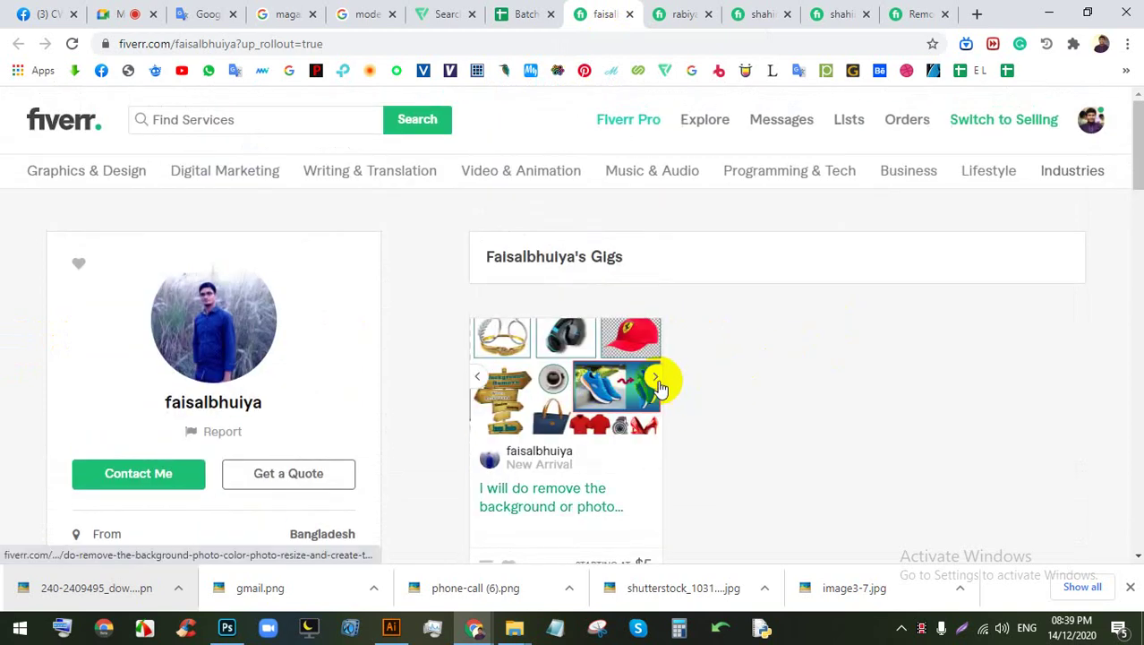
{"action": "scroll", "coordinate": [627, 394], "scroll_direction": "down", "scroll_amount": 2}
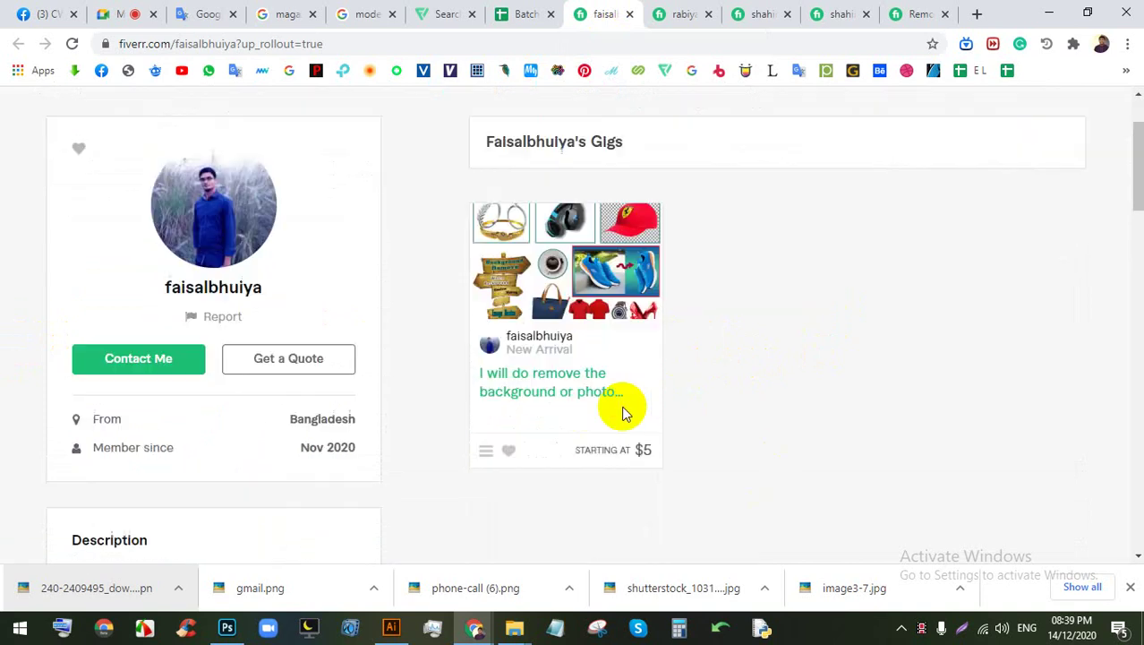
{"action": "left_click", "coordinate": [447, 14]}
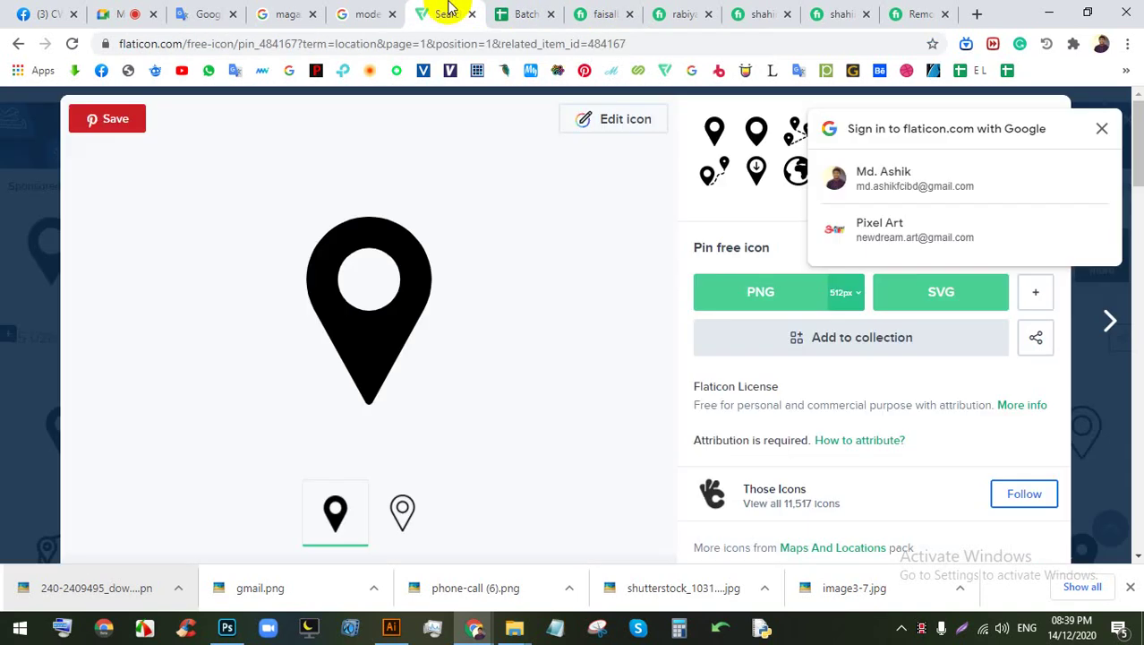
Step: Open D3's Fiverr profile and bring D6's profile up again
{"action": "left_click", "coordinate": [524, 13]}
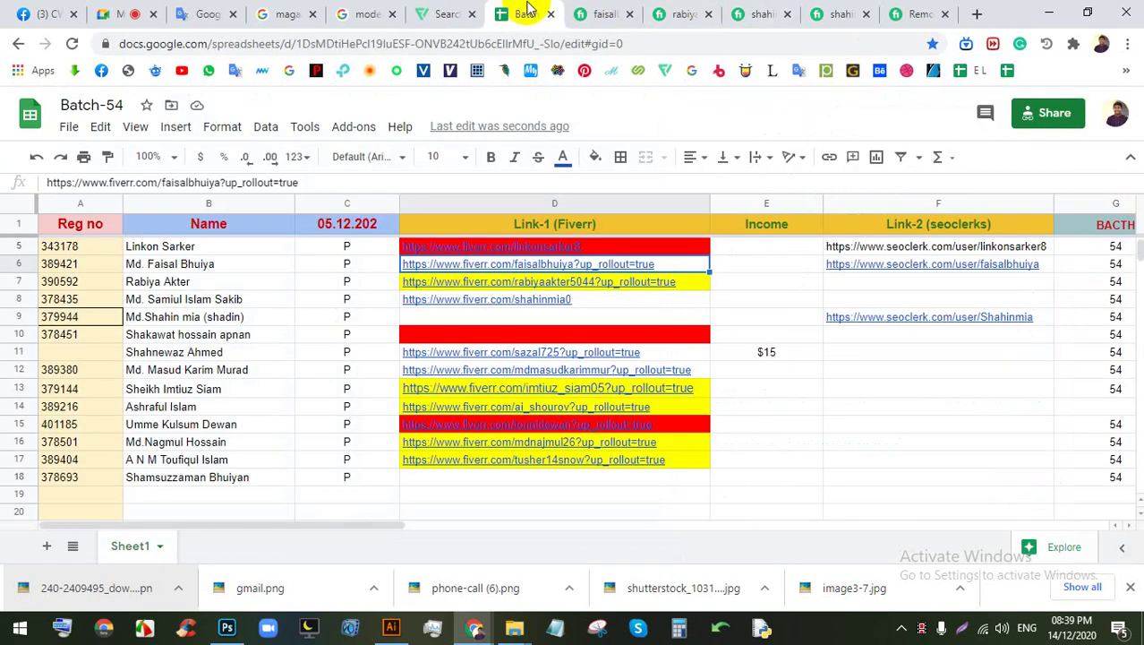
{"action": "scroll", "coordinate": [535, 332], "scroll_direction": "up", "scroll_amount": 3}
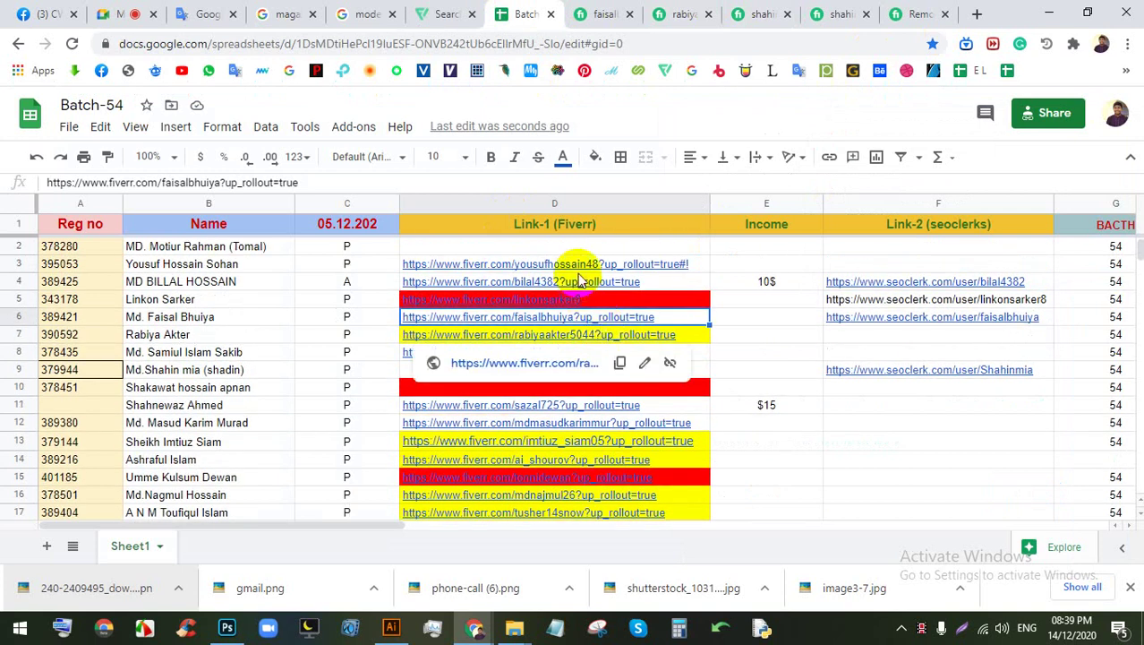
{"action": "left_click", "coordinate": [581, 268]}
{"action": "left_click", "coordinate": [582, 292]}
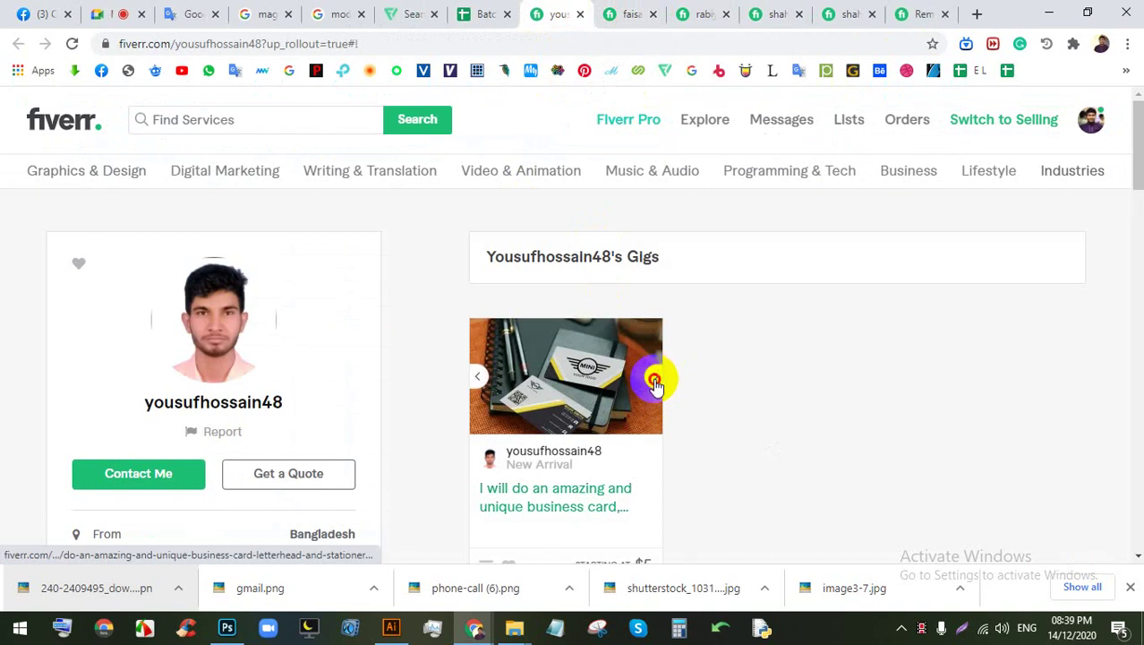
{"action": "left_click", "coordinate": [678, 14]}
{"action": "left_click", "coordinate": [667, 22]}
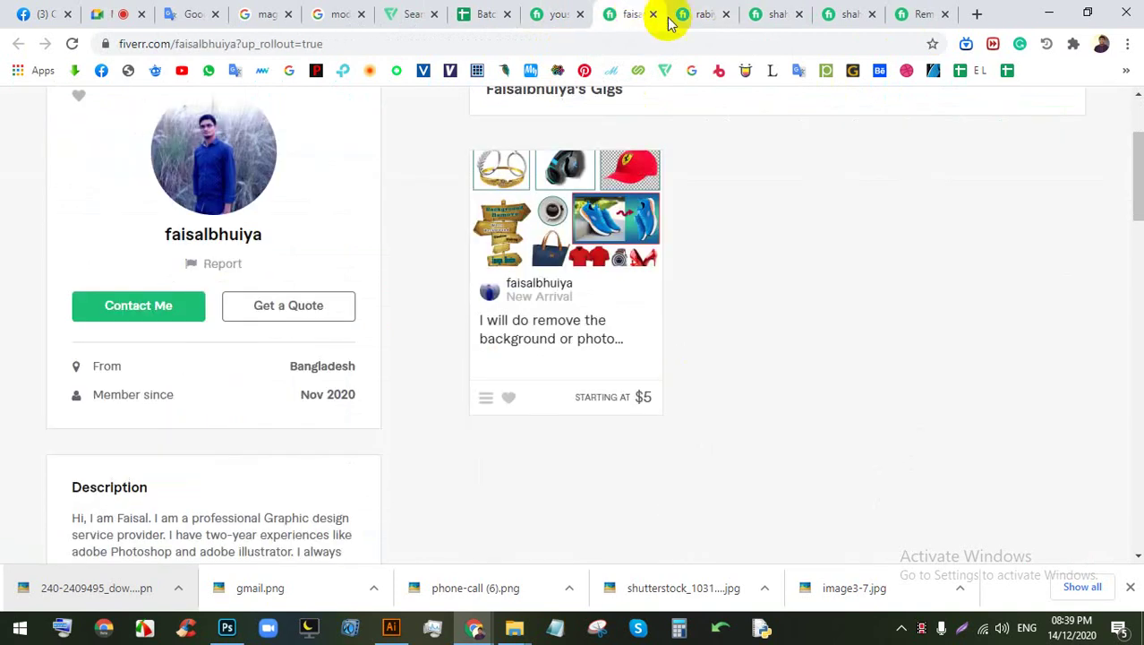
Step: Close the reviewed Fiverr profile and gig tabs to get back to Batch-54
{"action": "left_click", "coordinate": [654, 13]}
{"action": "left_click", "coordinate": [653, 13]}
{"action": "left_click", "coordinate": [653, 13]}
{"action": "left_click", "coordinate": [654, 14]}
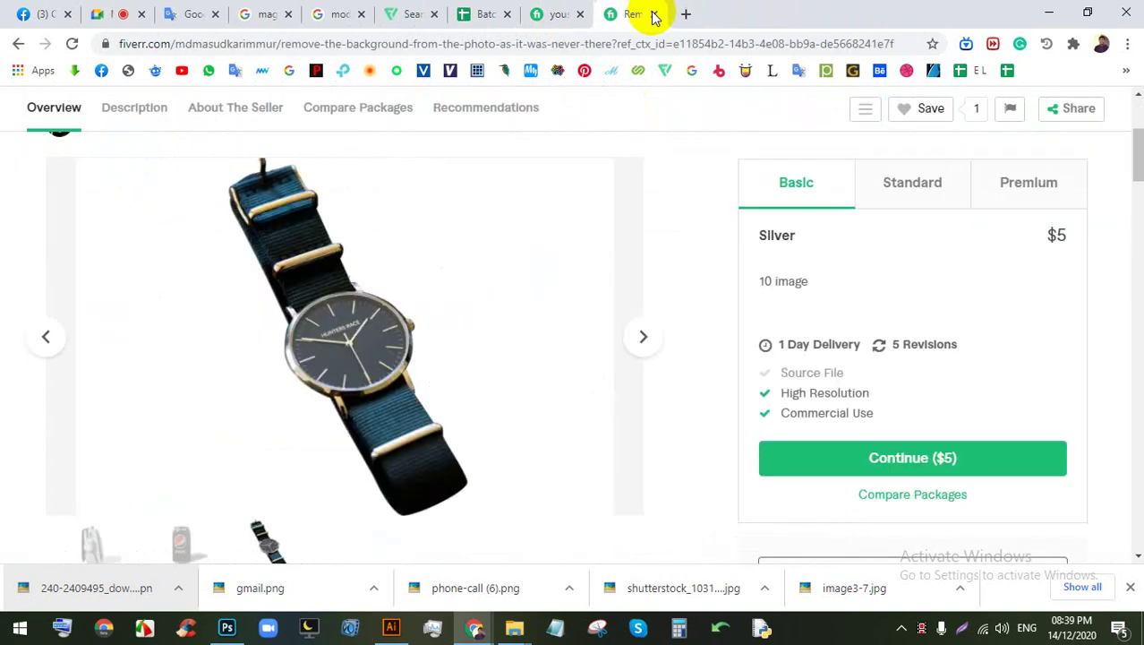
{"action": "left_click", "coordinate": [654, 13]}
{"action": "left_click", "coordinate": [651, 15]}
{"action": "scroll", "coordinate": [645, 333], "scroll_direction": "down", "scroll_amount": 1}
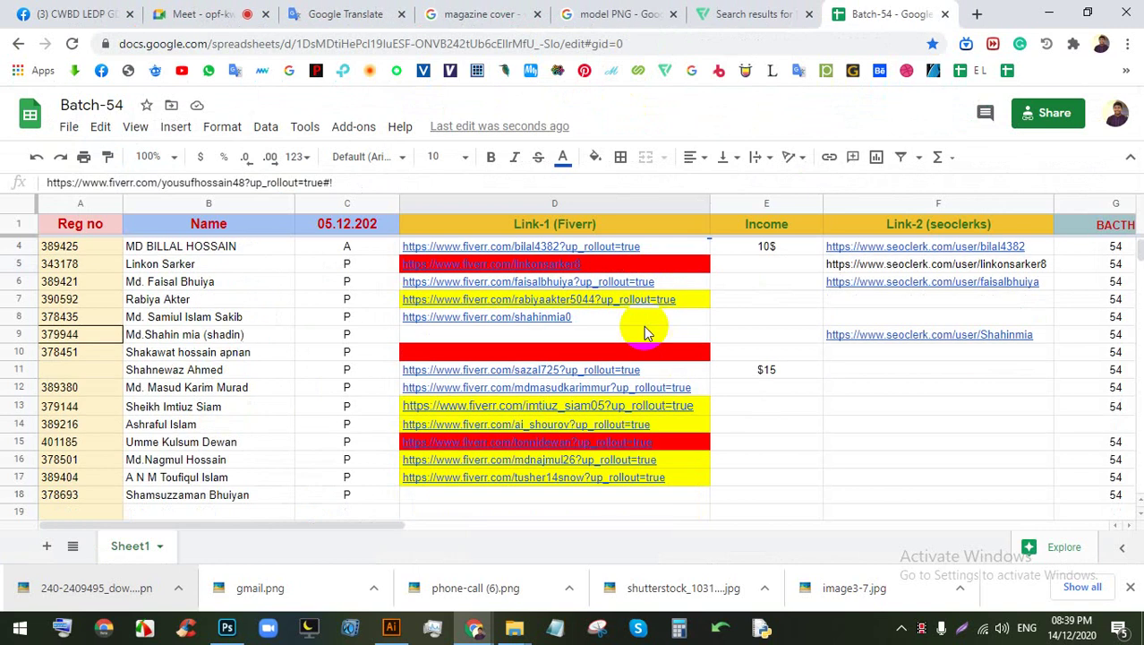
{"action": "scroll", "coordinate": [922, 488], "scroll_direction": "up", "scroll_amount": 1}
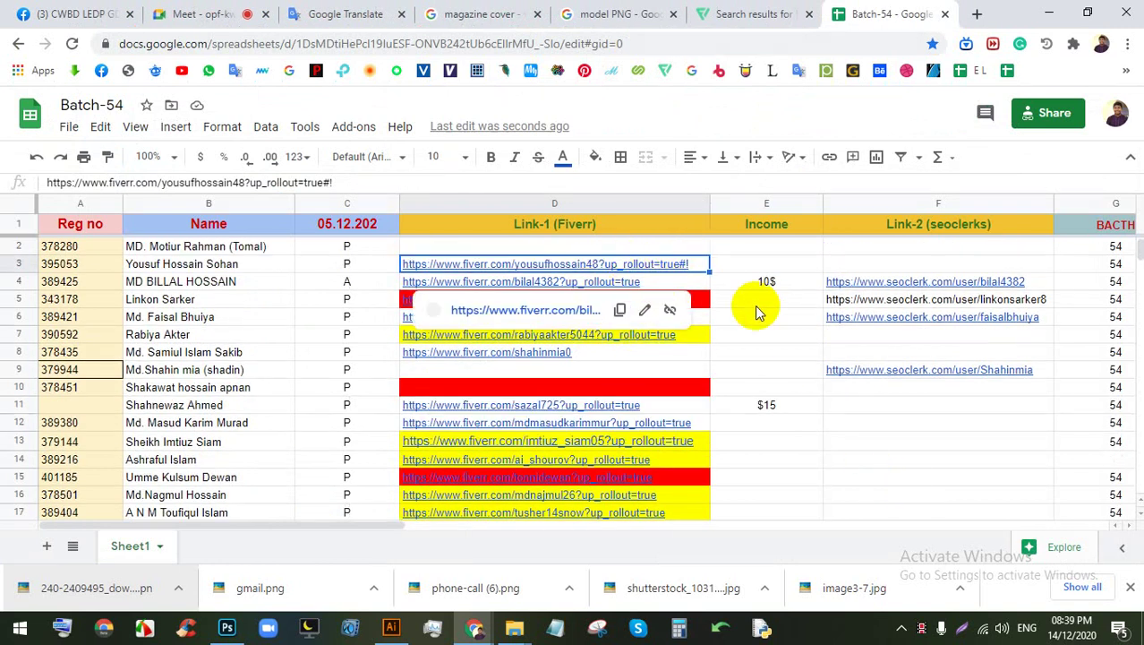
Step: Inspect Income cells E9, E12 and E14, then return to the Google Meet call
{"action": "left_click", "coordinate": [722, 367]}
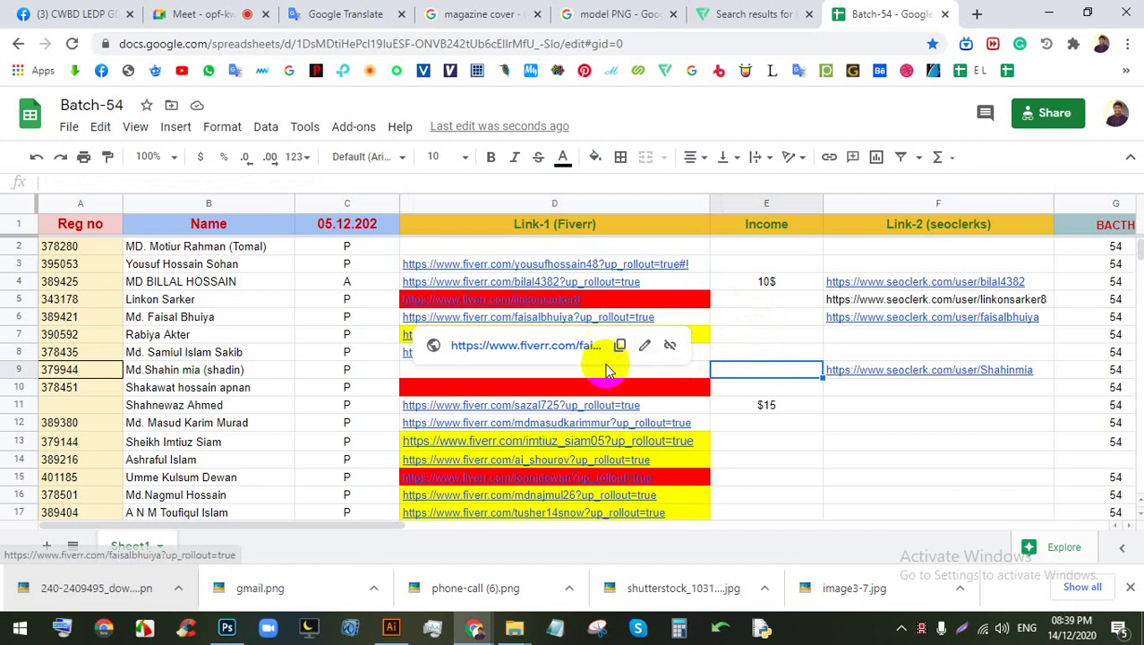
{"action": "left_click", "coordinate": [720, 423]}
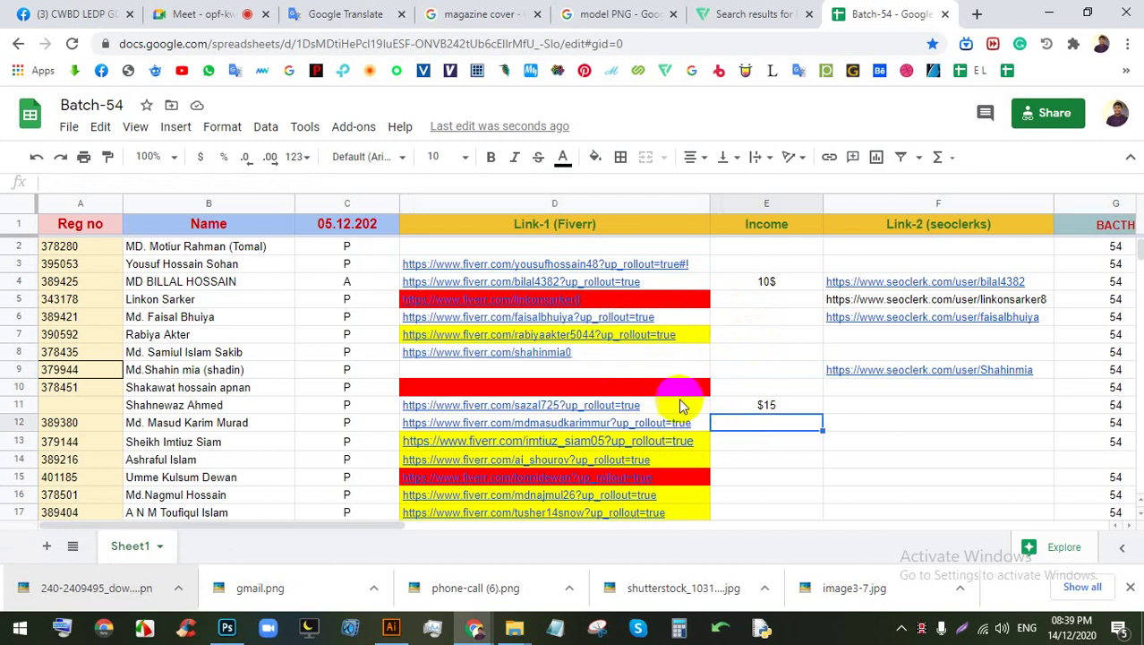
{"action": "left_click", "coordinate": [782, 457]}
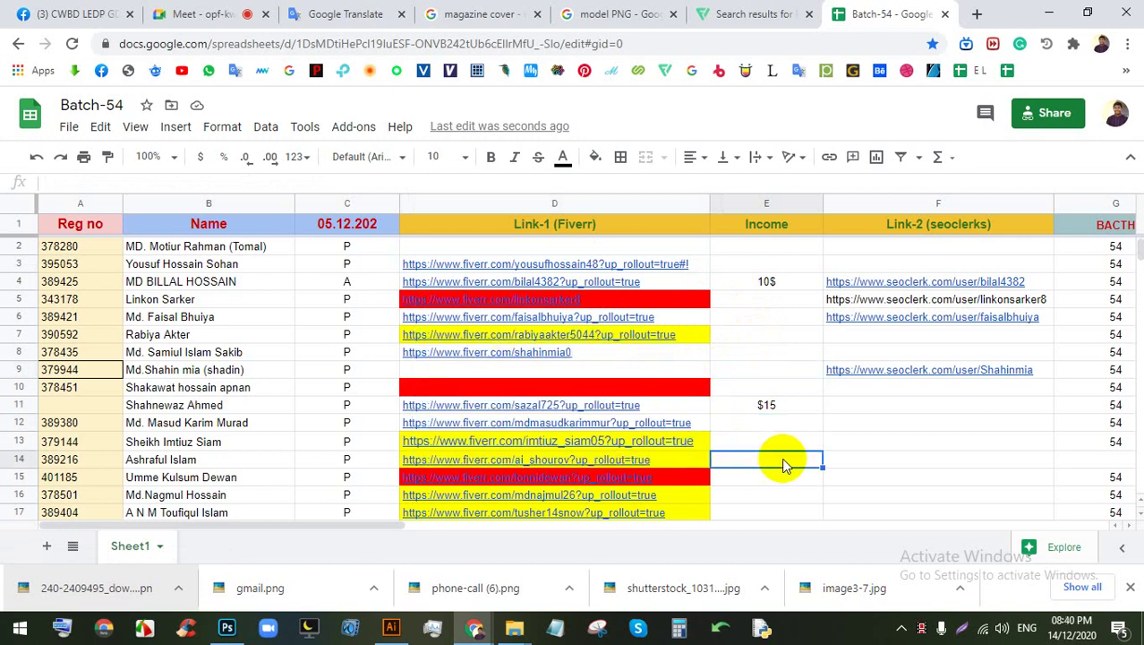
{"action": "scroll", "coordinate": [772, 450], "scroll_direction": "down", "scroll_amount": 1}
{"action": "scroll", "coordinate": [773, 450], "scroll_direction": "up", "scroll_amount": 1}
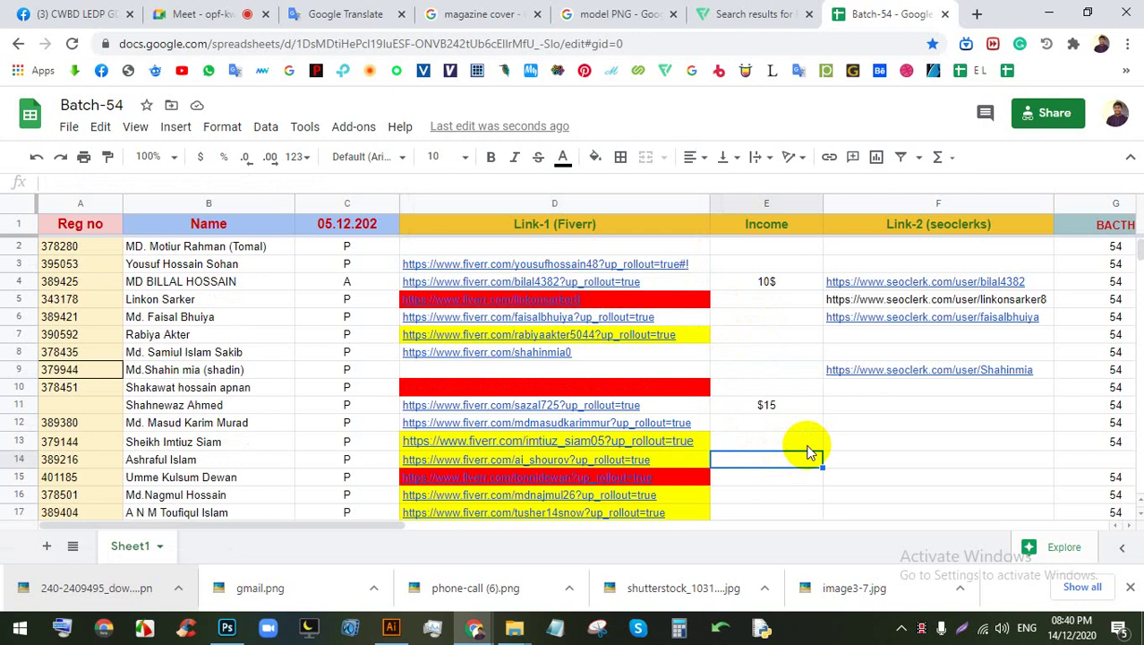
{"action": "scroll", "coordinate": [766, 453], "scroll_direction": "down", "scroll_amount": 5}
{"action": "scroll", "coordinate": [761, 443], "scroll_direction": "up", "scroll_amount": 8}
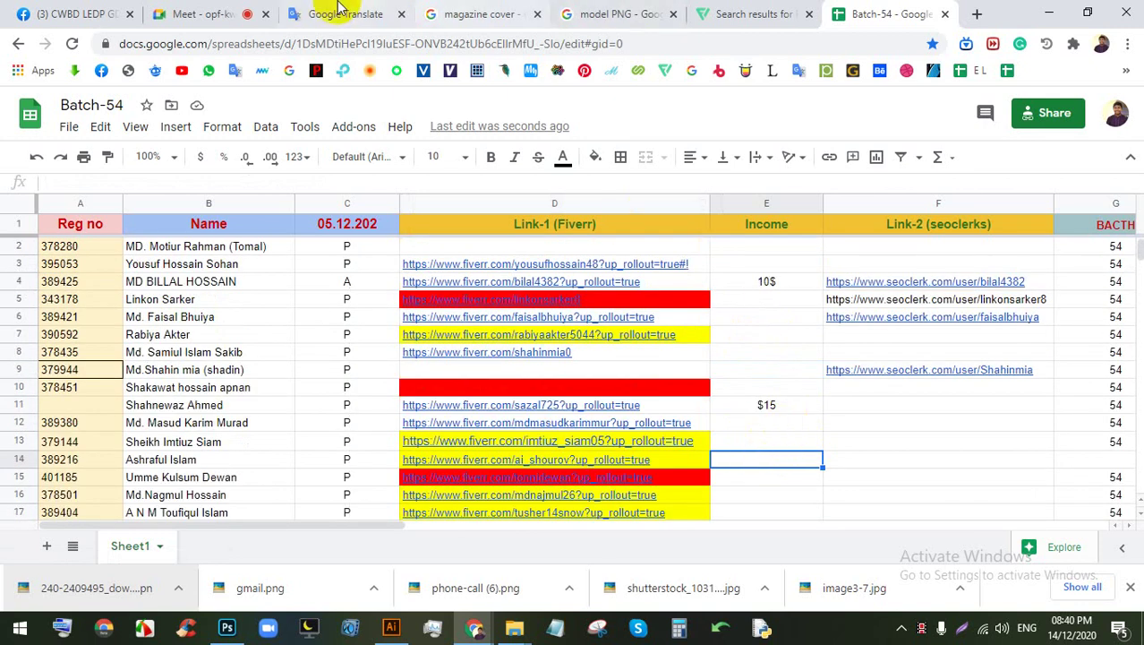
{"action": "left_click", "coordinate": [211, 11]}
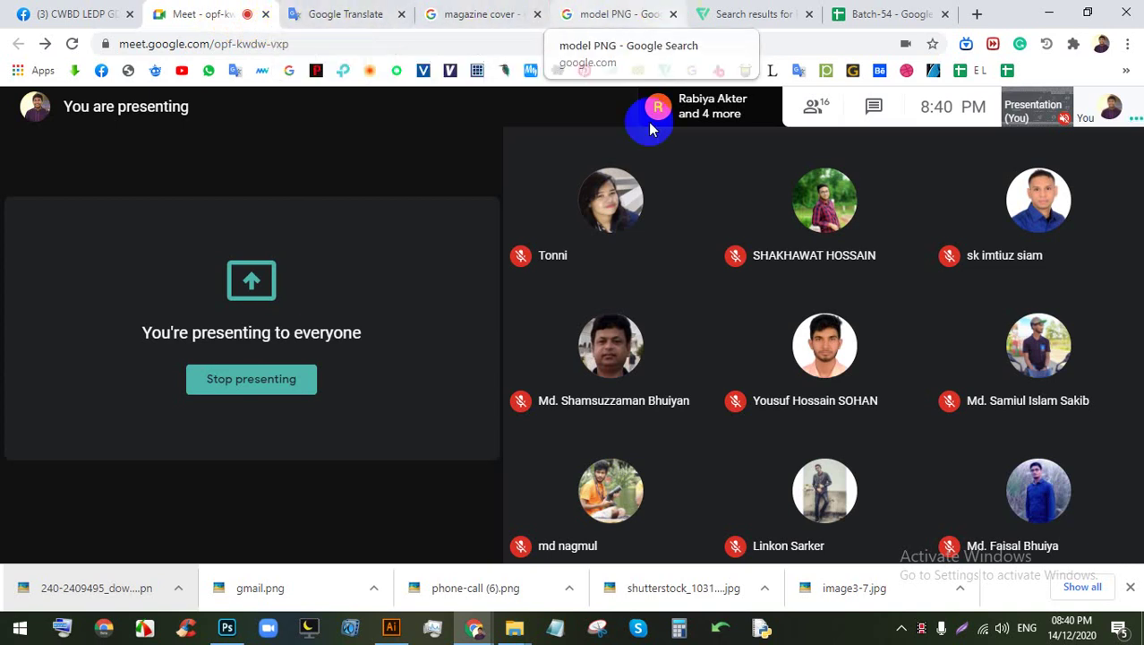
Step: Stop presenting in Meet and close Chrome's downloads bar
{"action": "left_click", "coordinate": [249, 378]}
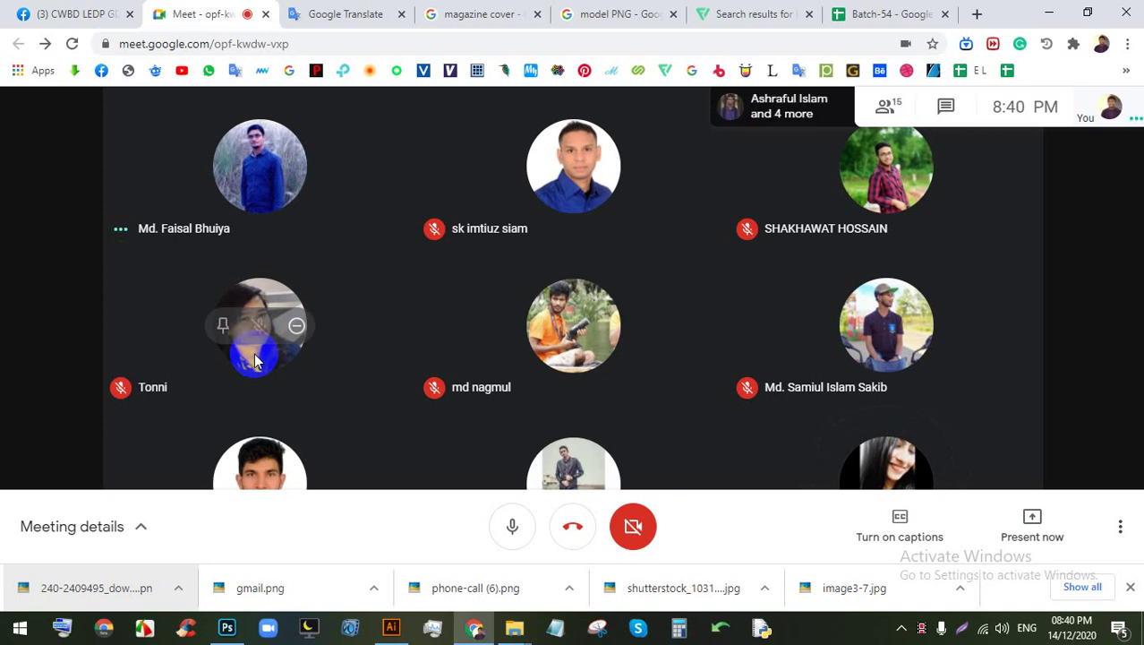
{"action": "left_click", "coordinate": [1129, 586]}
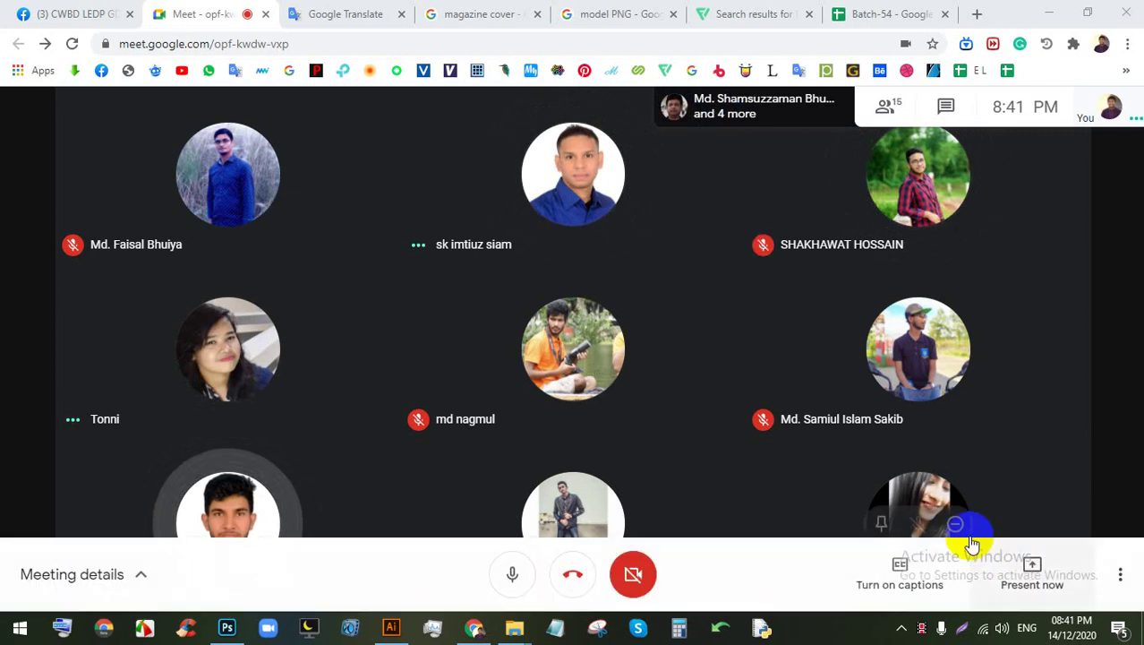
Step: Share the entire screen in Meet again and hide the sharing notice
{"action": "left_click", "coordinate": [1032, 565]}
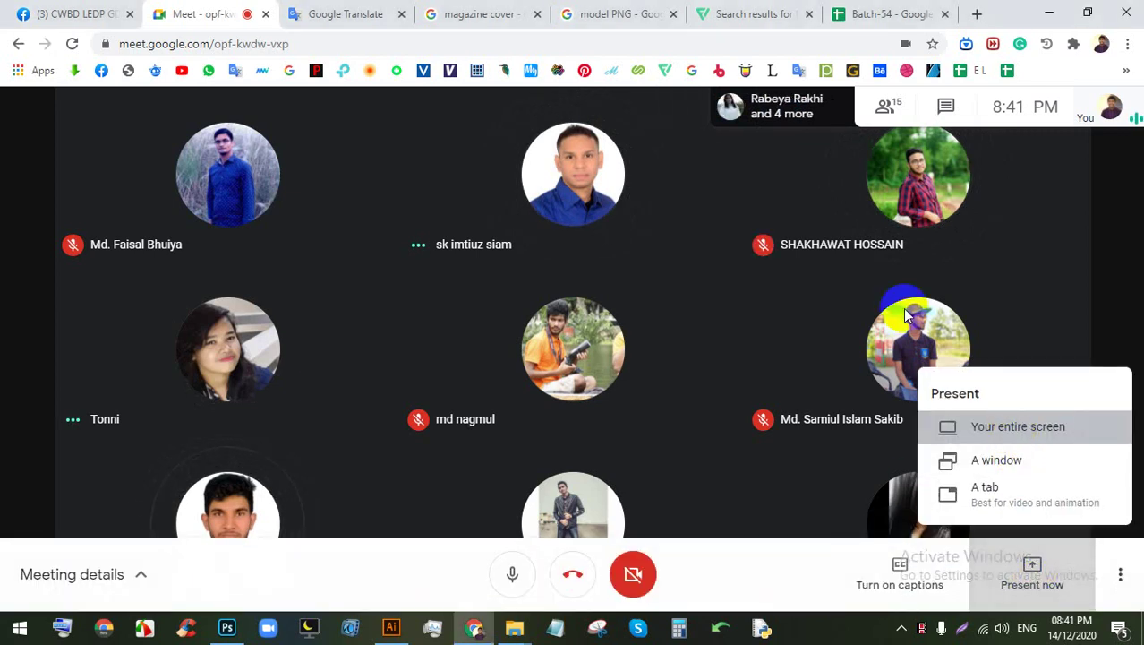
{"action": "left_click", "coordinate": [1014, 428]}
{"action": "left_click", "coordinate": [517, 257]}
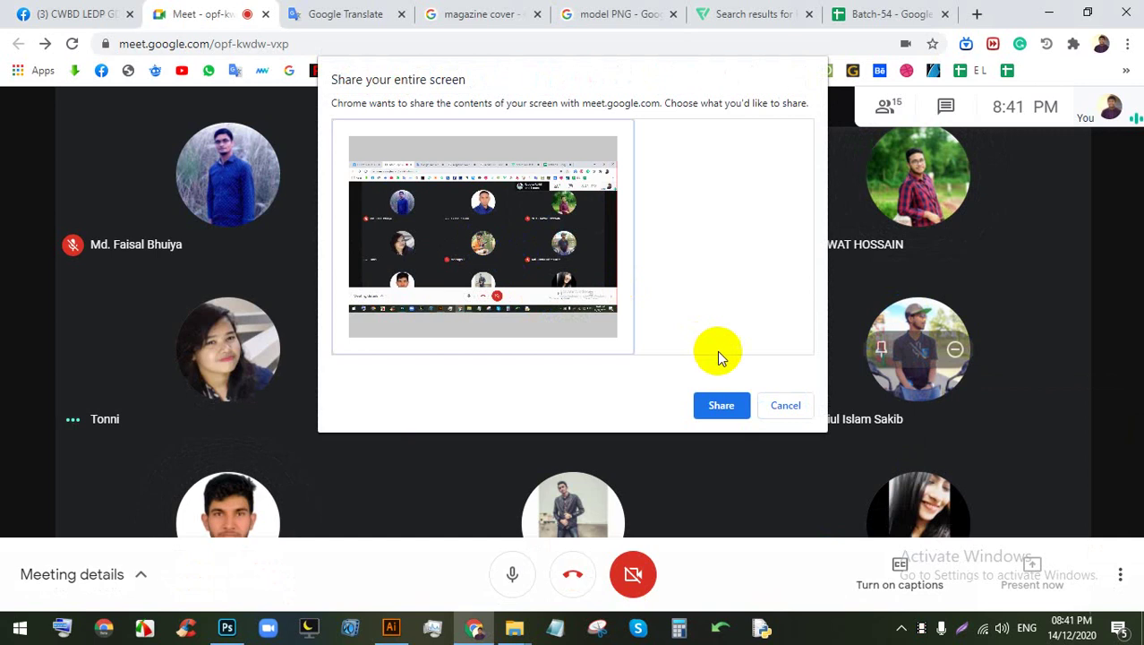
{"action": "left_click", "coordinate": [721, 405]}
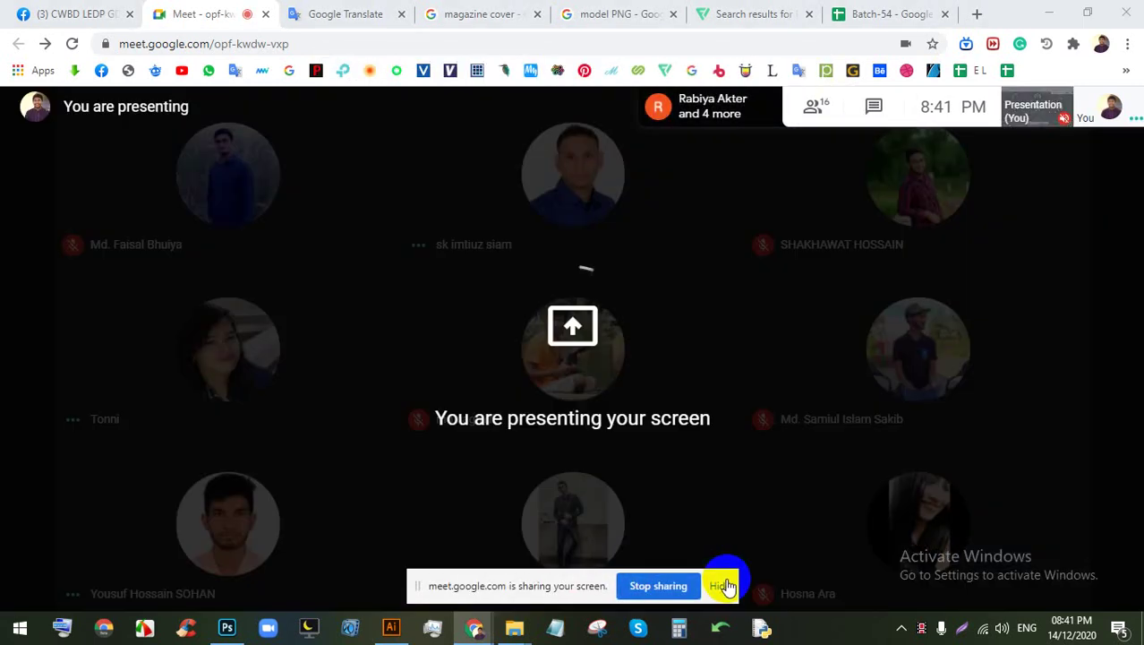
{"action": "left_click", "coordinate": [722, 585]}
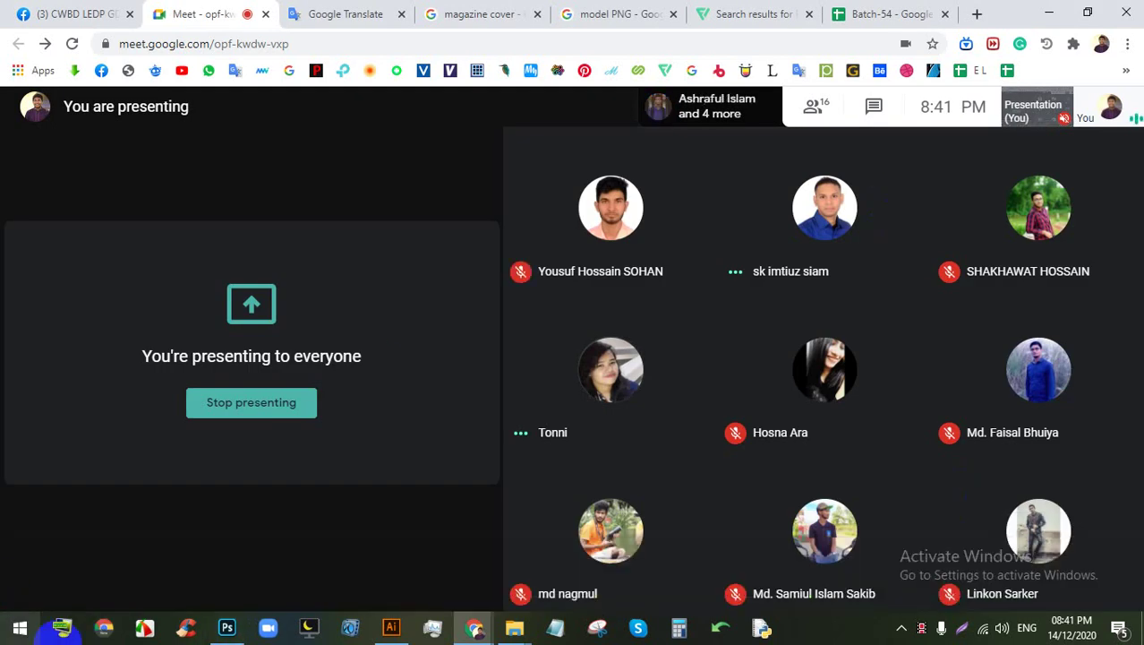
Step: In Illustrator's Flyer.ai, show the Avro keyboard-language toolbar from the system tray and reposition it
{"action": "left_click", "coordinate": [391, 626]}
{"action": "scroll", "coordinate": [537, 278], "scroll_direction": "right", "scroll_amount": 3}
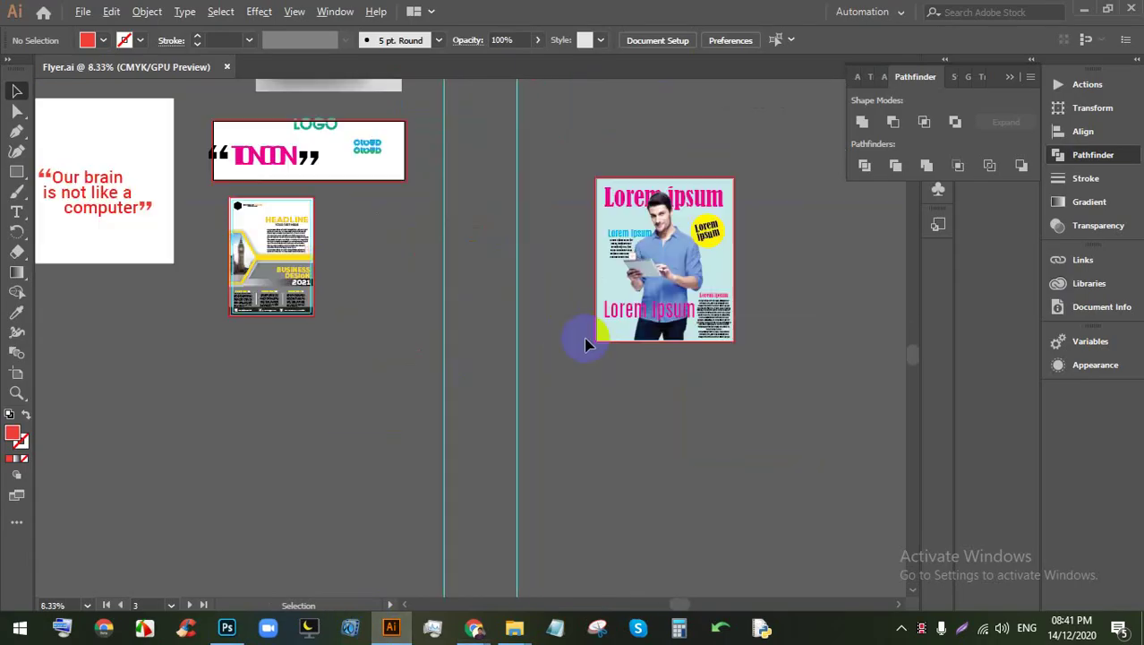
{"action": "scroll", "coordinate": [585, 340], "scroll_direction": "up", "scroll_amount": 2}
{"action": "scroll", "coordinate": [723, 350], "scroll_direction": "right", "scroll_amount": 6}
{"action": "scroll", "coordinate": [348, 284], "scroll_direction": "up", "scroll_amount": 2}
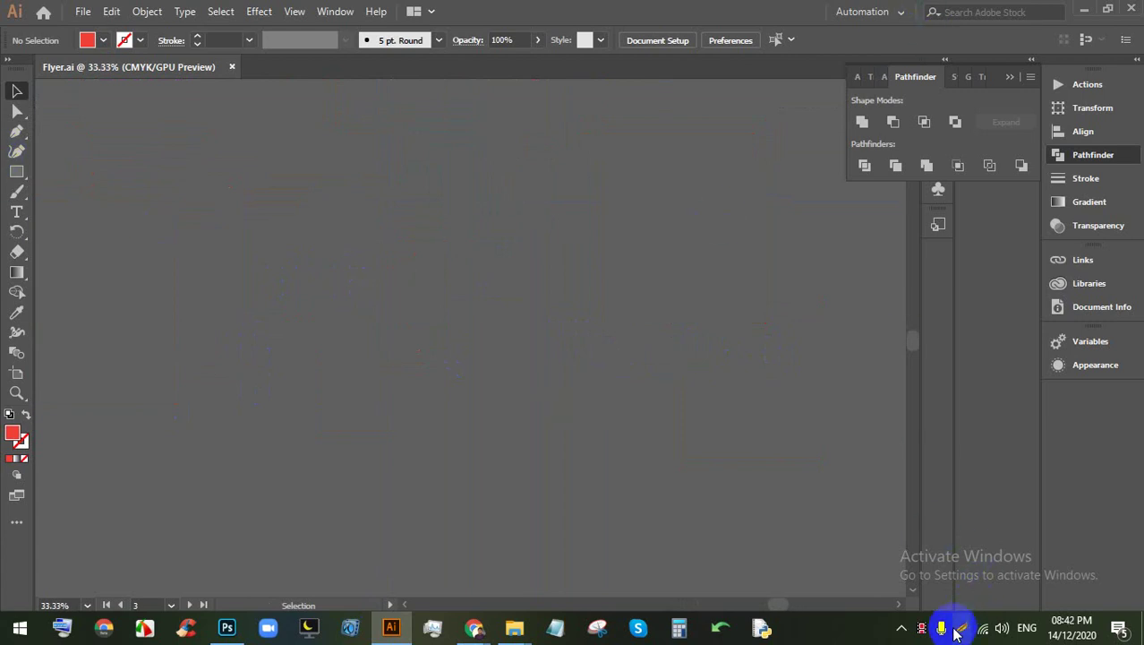
{"action": "left_click", "coordinate": [900, 627]}
{"action": "left_click", "coordinate": [886, 564]}
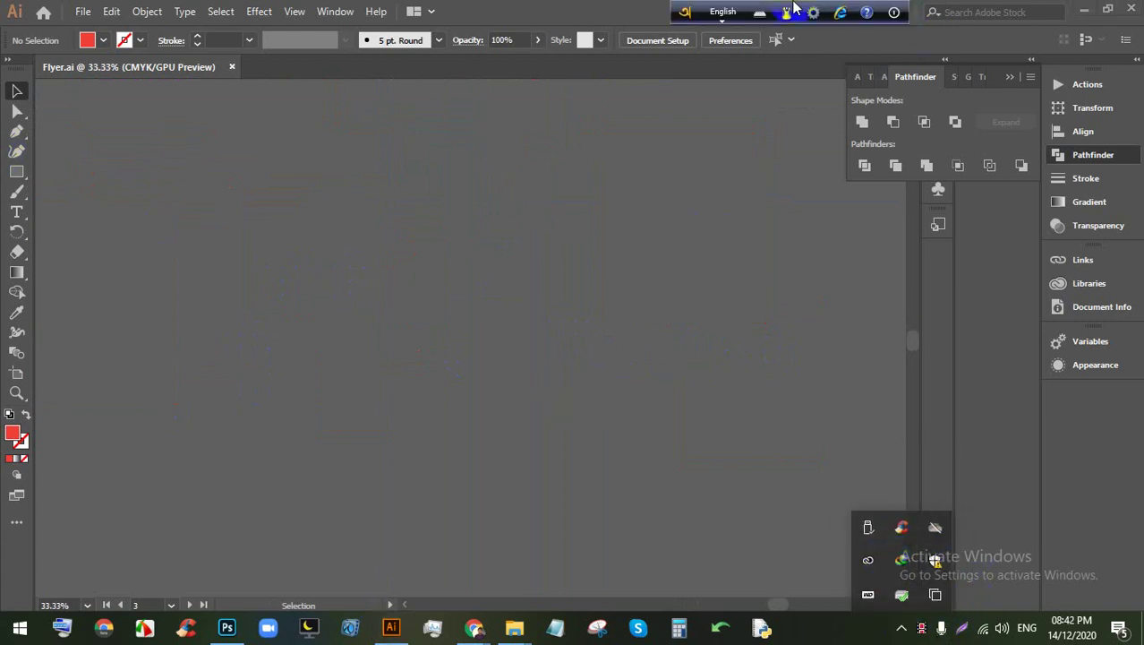
{"action": "left_click_drag", "start_coordinate": [684, 13], "coordinate": [708, 50]}
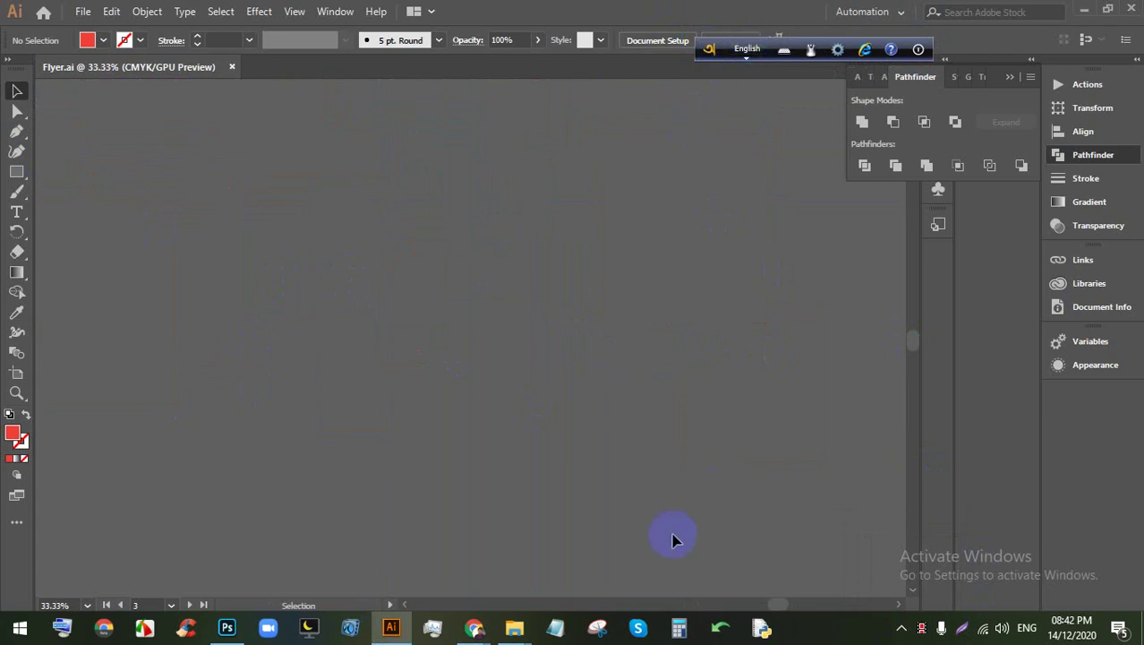
Step: Bring Chrome's Meet window to the front and start a new tab
{"action": "left_click", "coordinate": [475, 627]}
{"action": "left_click", "coordinate": [382, 542]}
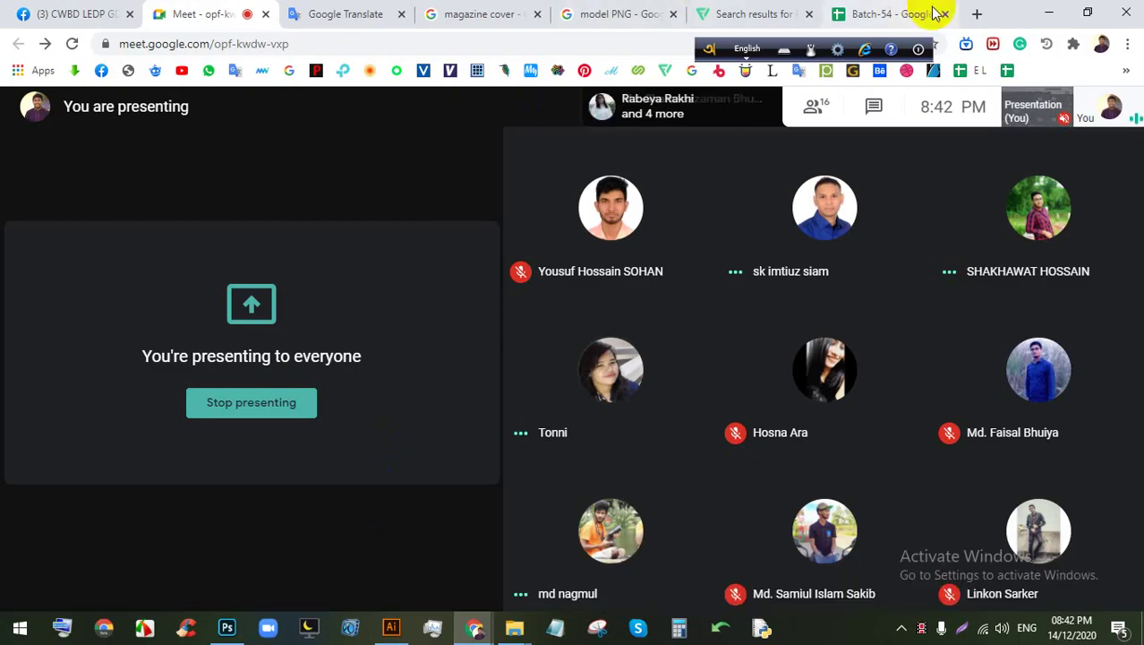
{"action": "left_click", "coordinate": [931, 13]}
Step: Voice-search 'Bangla free font' and open the OmicronLab and bengalifonts.net results in new tabs
{"action": "left_click", "coordinate": [779, 350]}
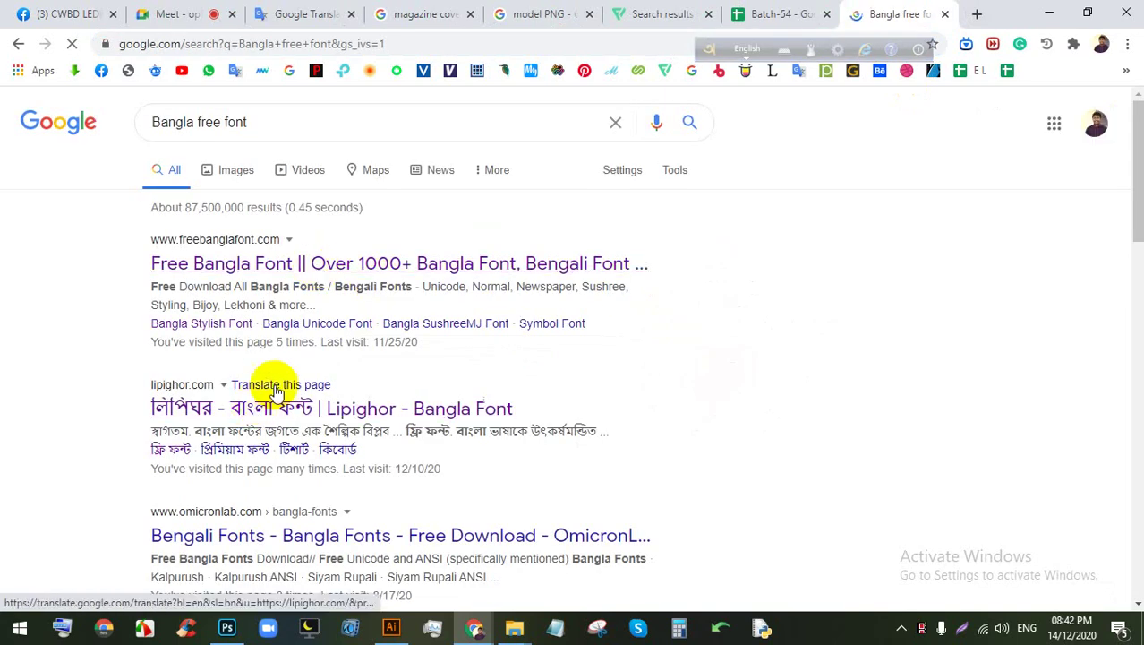
{"action": "scroll", "coordinate": [327, 383], "scroll_direction": "down", "scroll_amount": 3}
{"action": "right_click", "coordinate": [271, 293]}
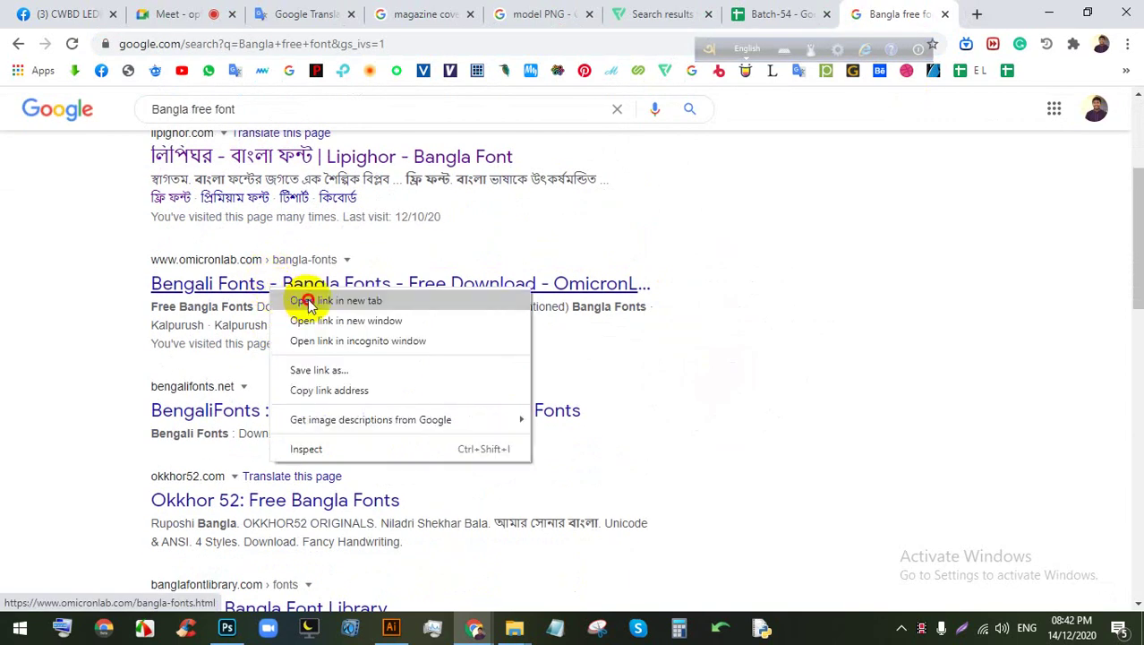
{"action": "left_click", "coordinate": [309, 299]}
{"action": "right_click", "coordinate": [260, 411]}
{"action": "left_click", "coordinate": [287, 426]}
{"action": "scroll", "coordinate": [281, 314], "scroll_direction": "up", "scroll_amount": 2}
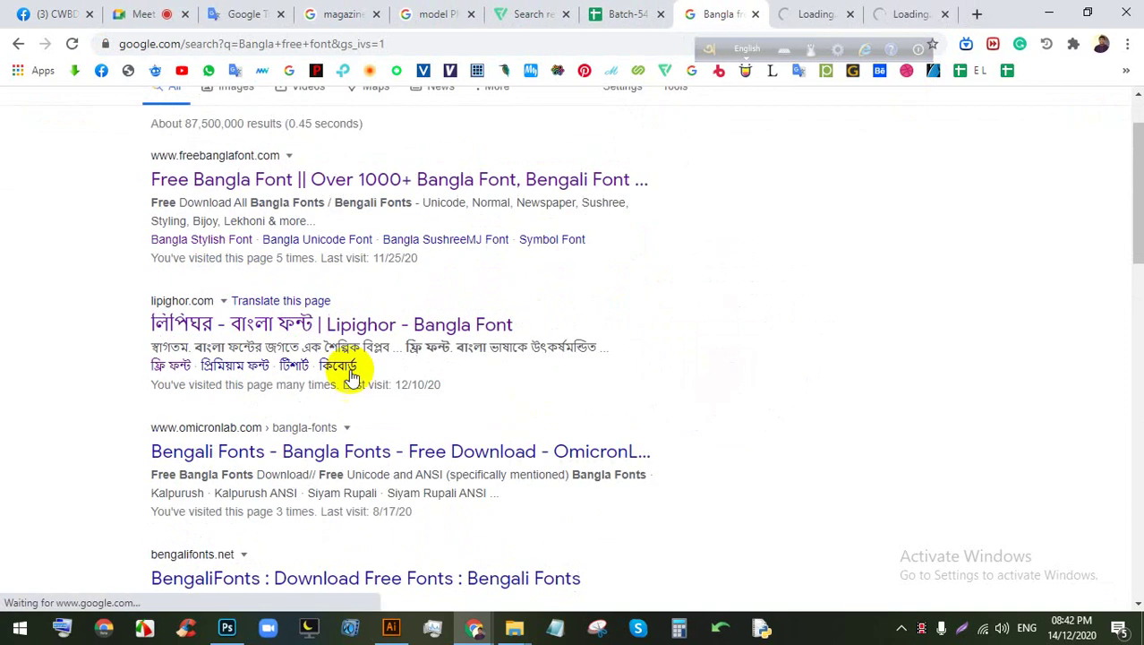
{"action": "left_click", "coordinate": [809, 11]}
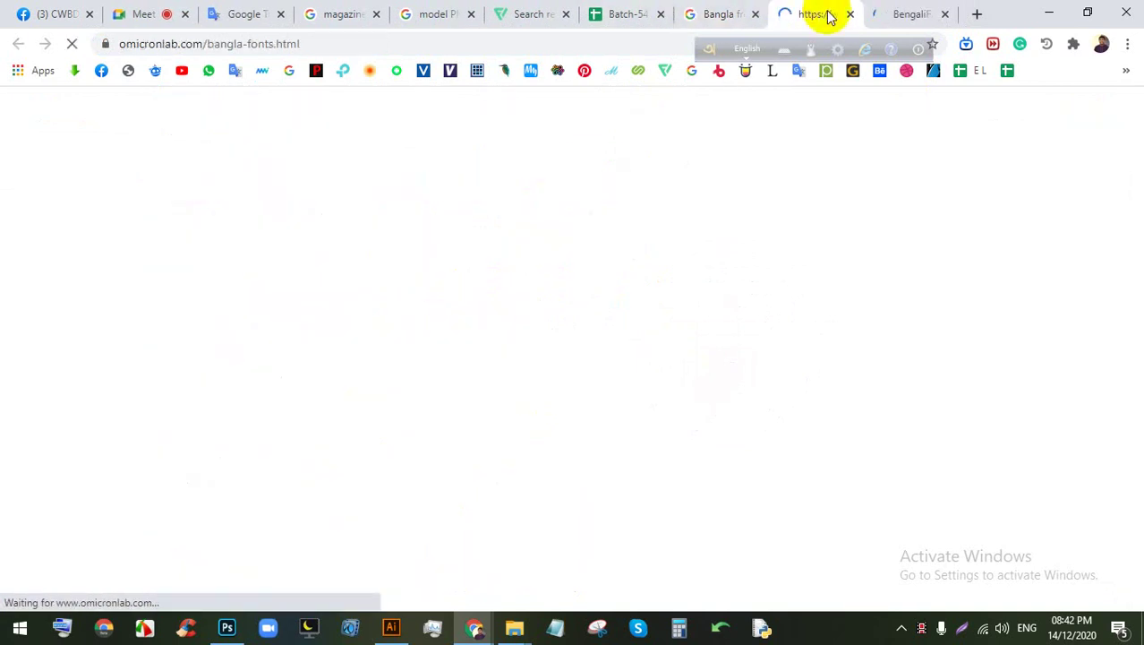
{"action": "left_click", "coordinate": [911, 11]}
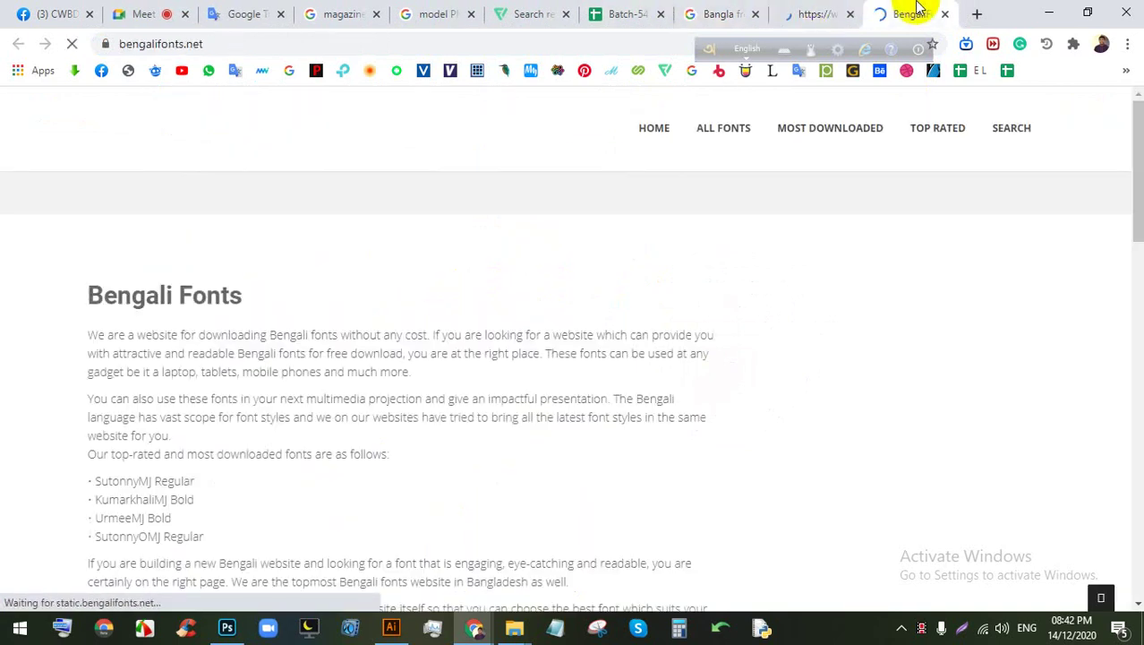
Step: Download the KumarkhaliMJ Bold font from bengalifonts.net, then return to Illustrator
{"action": "scroll", "coordinate": [582, 367], "scroll_direction": "down", "scroll_amount": 10}
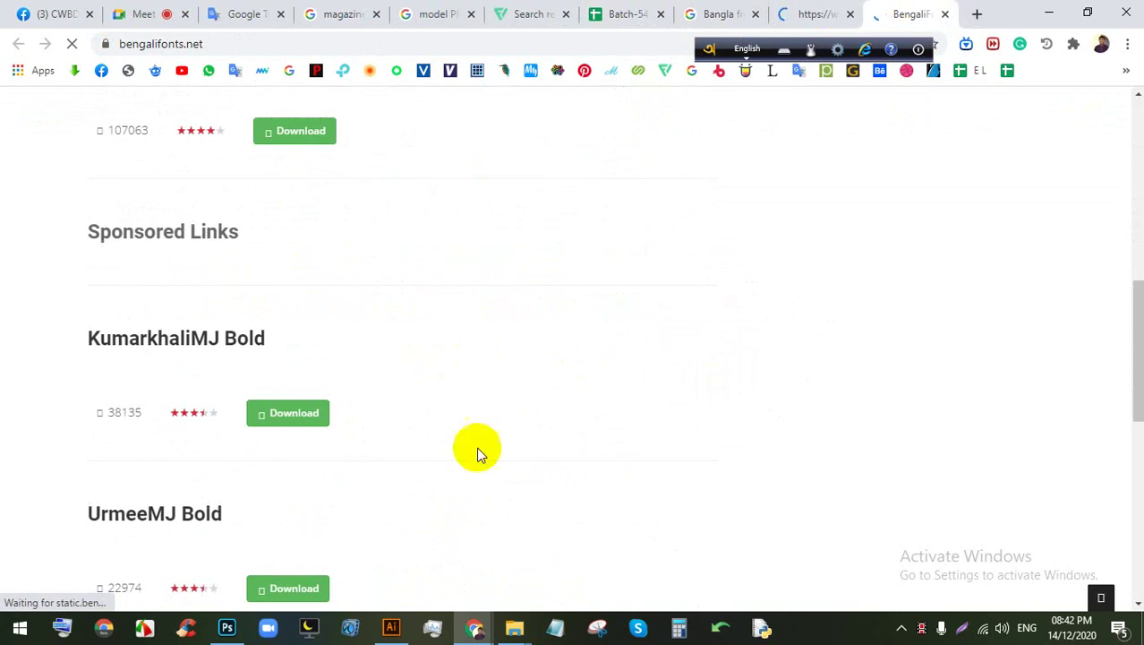
{"action": "scroll", "coordinate": [224, 416], "scroll_direction": "down", "scroll_amount": 1}
{"action": "left_click", "coordinate": [291, 447]}
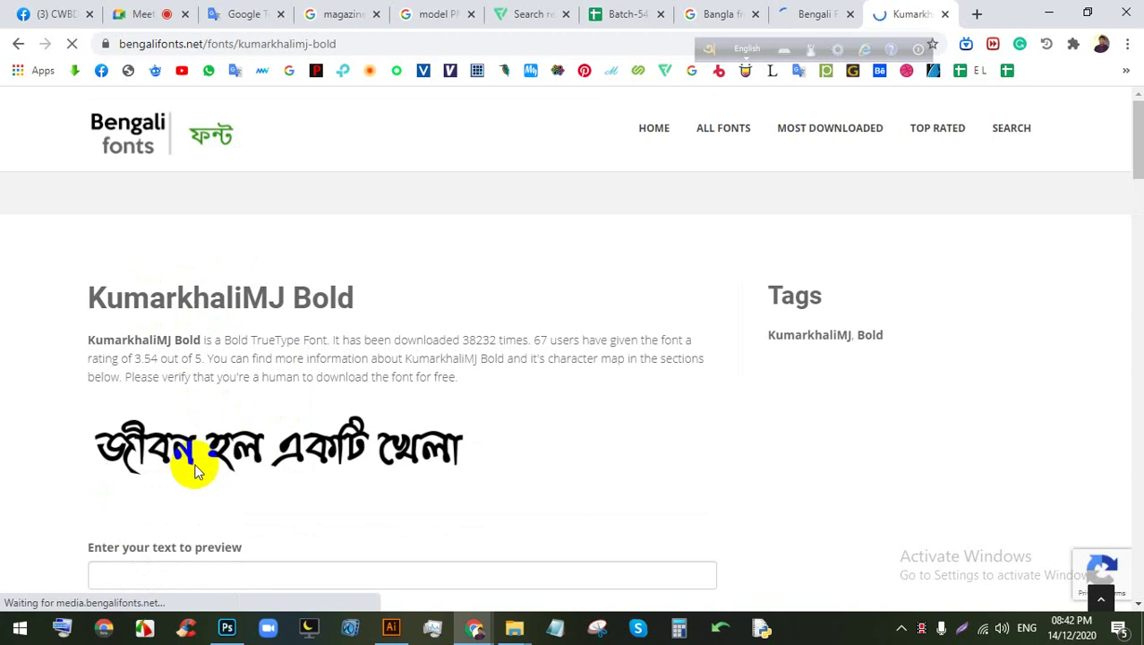
{"action": "scroll", "coordinate": [246, 438], "scroll_direction": "down", "scroll_amount": 4}
{"action": "left_click", "coordinate": [158, 286]}
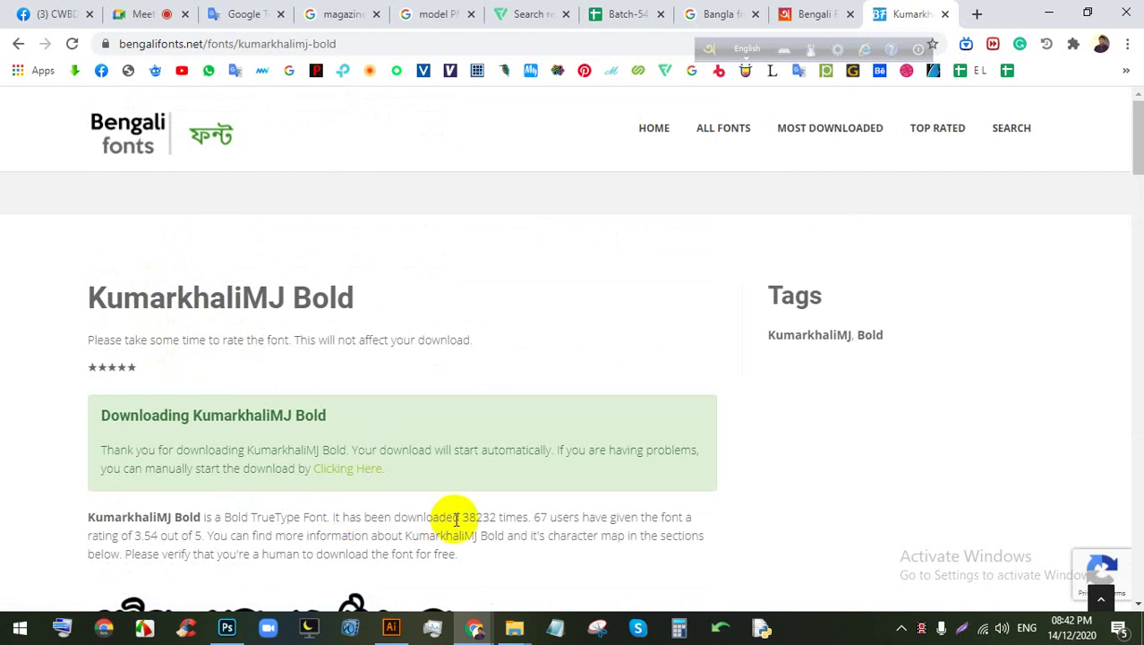
{"action": "left_click", "coordinate": [391, 626]}
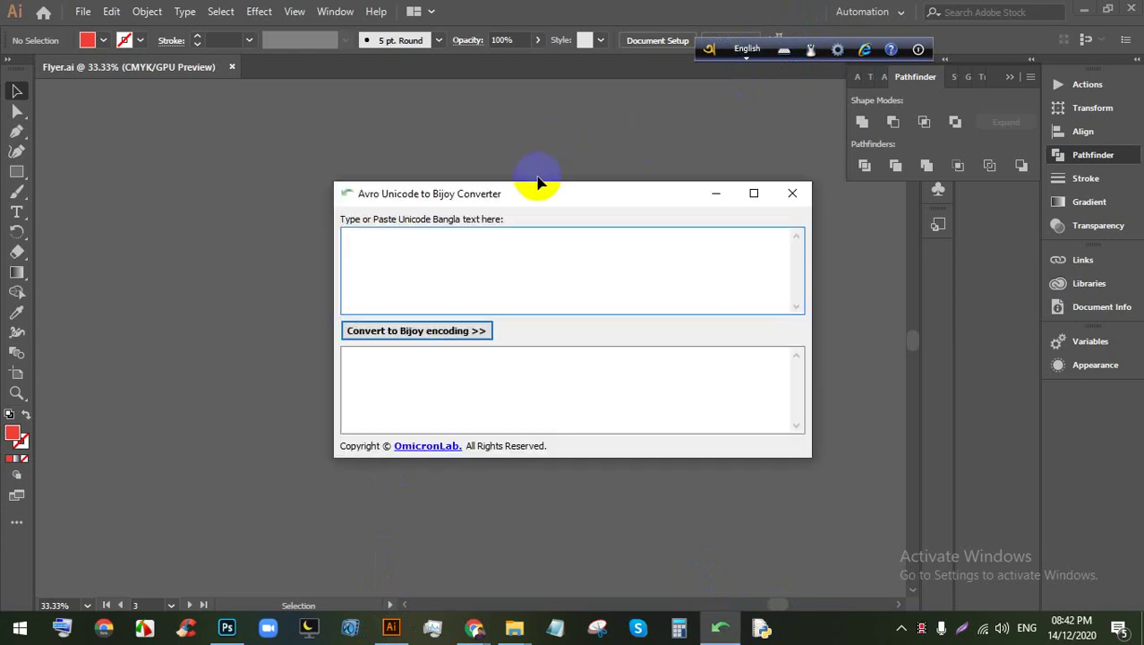
Step: Switch Avro to Bangla, type শ্রমের মূল্য কাজে into the converter, and select the phrase
{"action": "left_click_drag", "start_coordinate": [538, 181], "coordinate": [523, 204]}
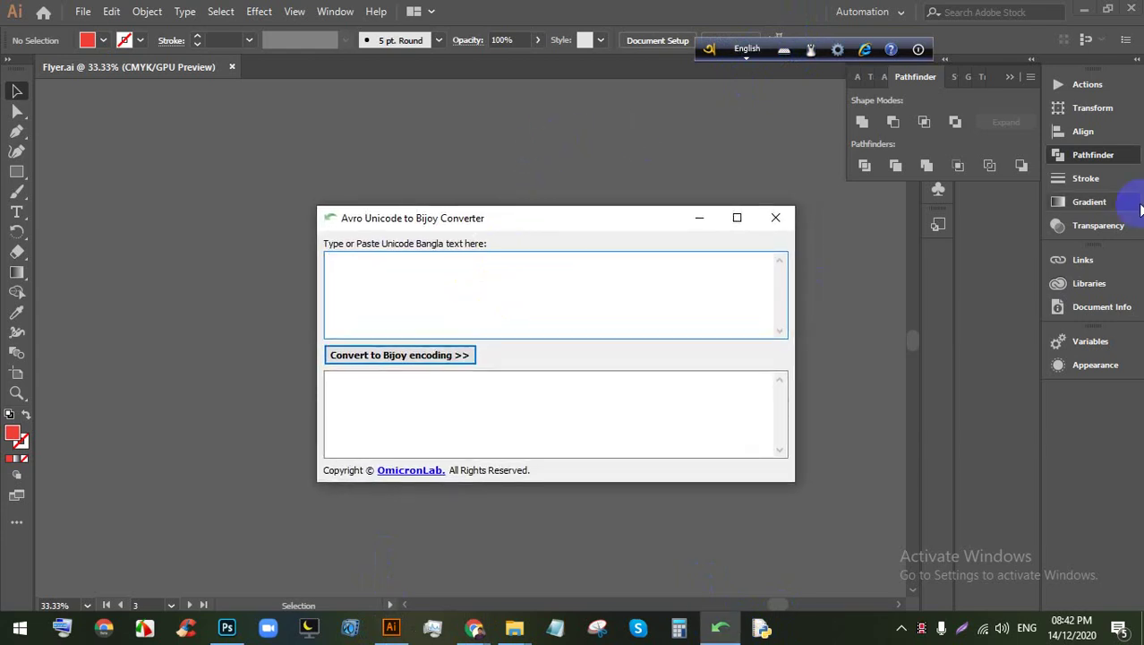
{"action": "key", "text": "F12"}
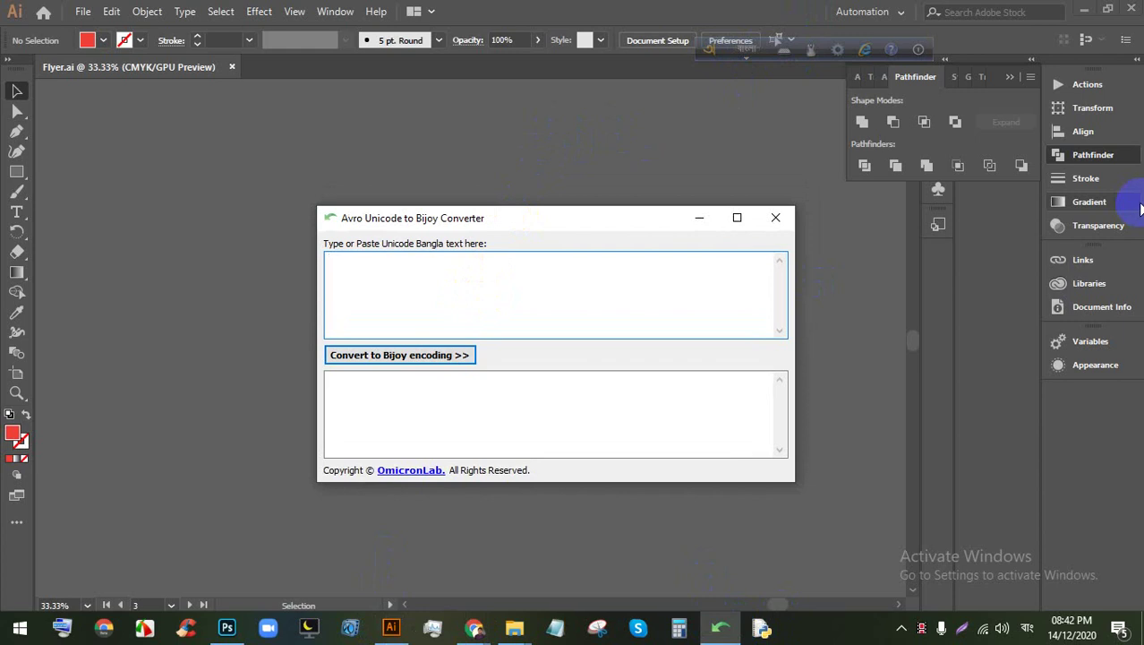
{"action": "type", "text": "shrmer"}
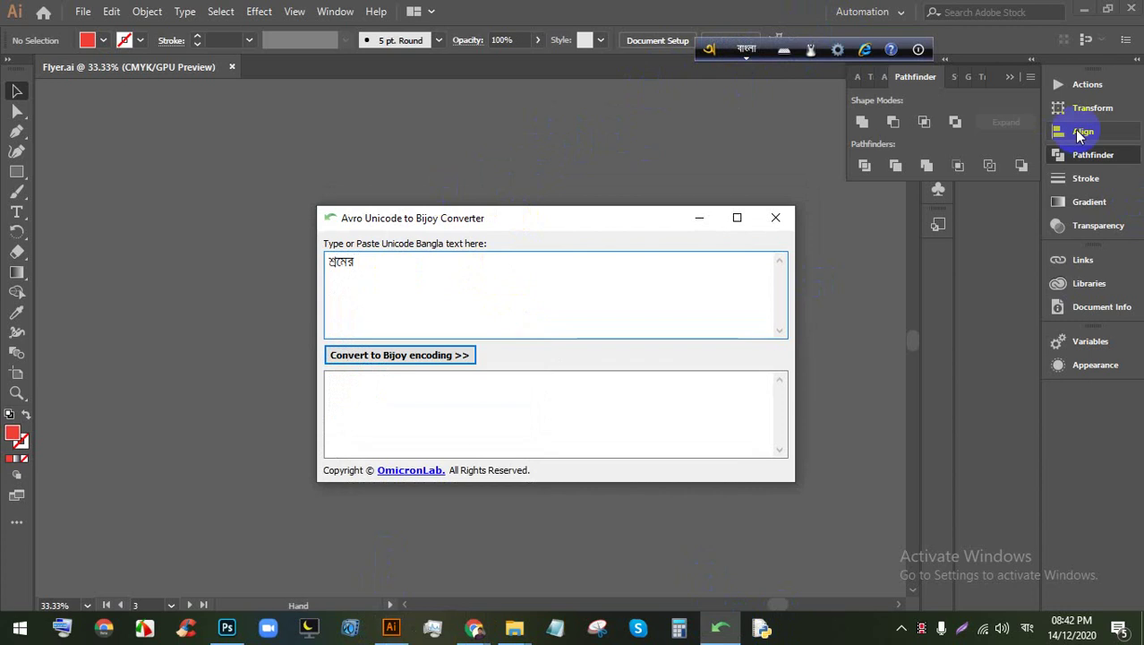
{"action": "type", "text": " mullo"}
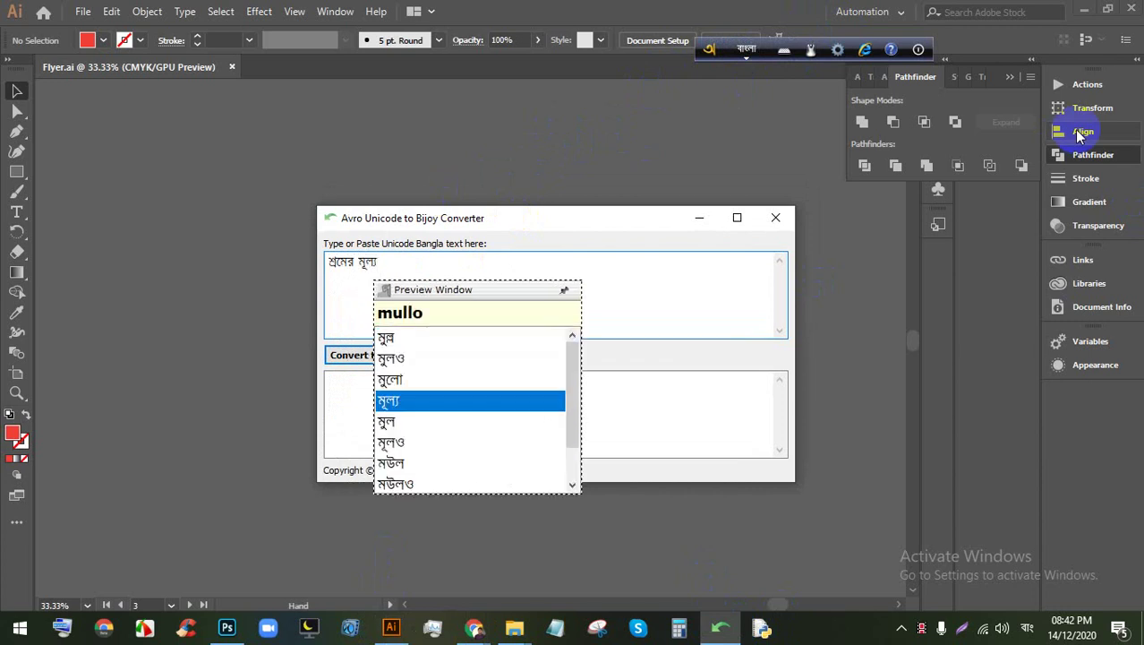
{"action": "type", "text": " kaje"}
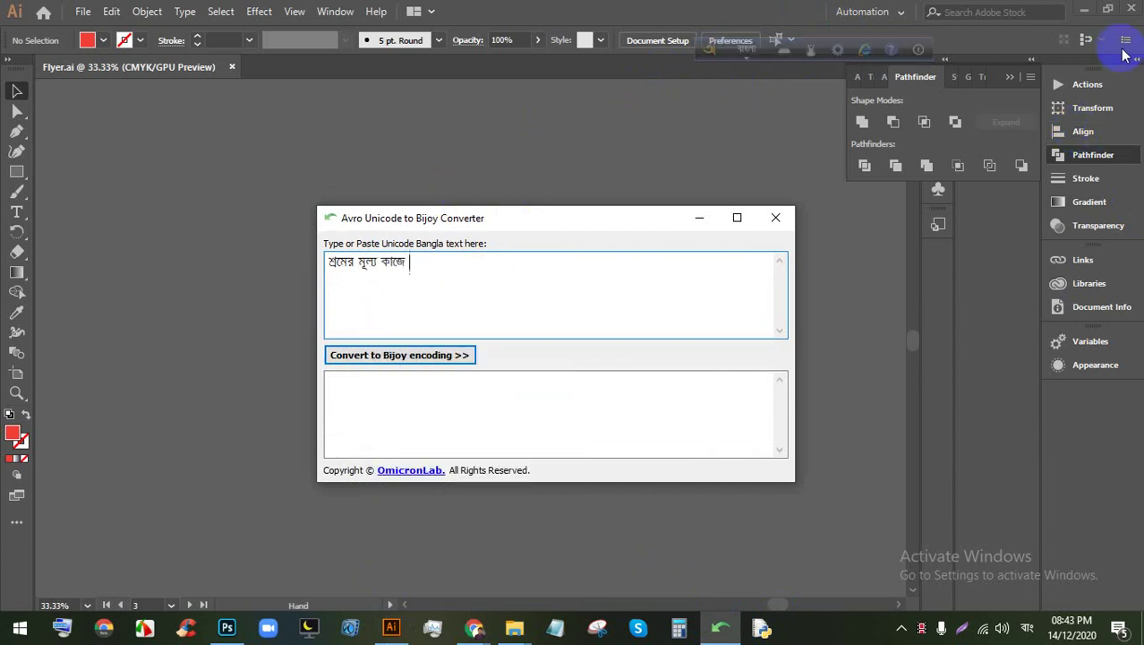
{"action": "left_click_drag", "start_coordinate": [434, 266], "coordinate": [201, 273]}
{"action": "left_click", "coordinate": [504, 284]}
{"action": "left_click_drag", "start_coordinate": [503, 284], "coordinate": [202, 269]}
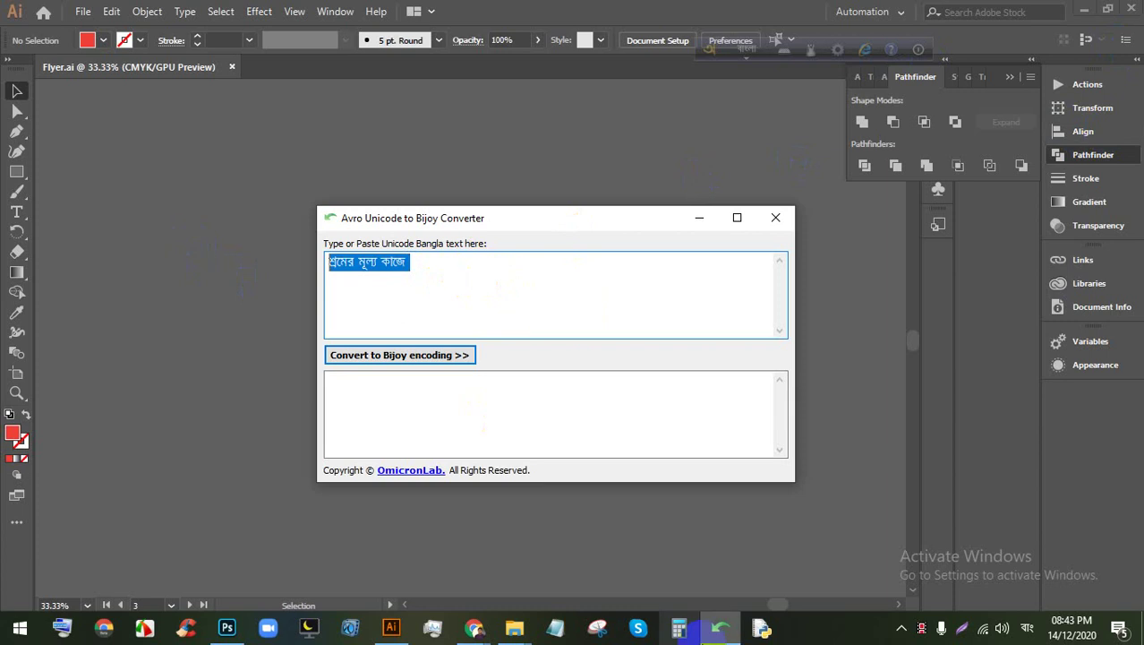
Step: Check the Google Meet call and the Illustrator flyer, then return to the converter
{"action": "left_click", "coordinate": [474, 627]}
{"action": "left_click", "coordinate": [401, 559]}
{"action": "left_click", "coordinate": [139, 11]}
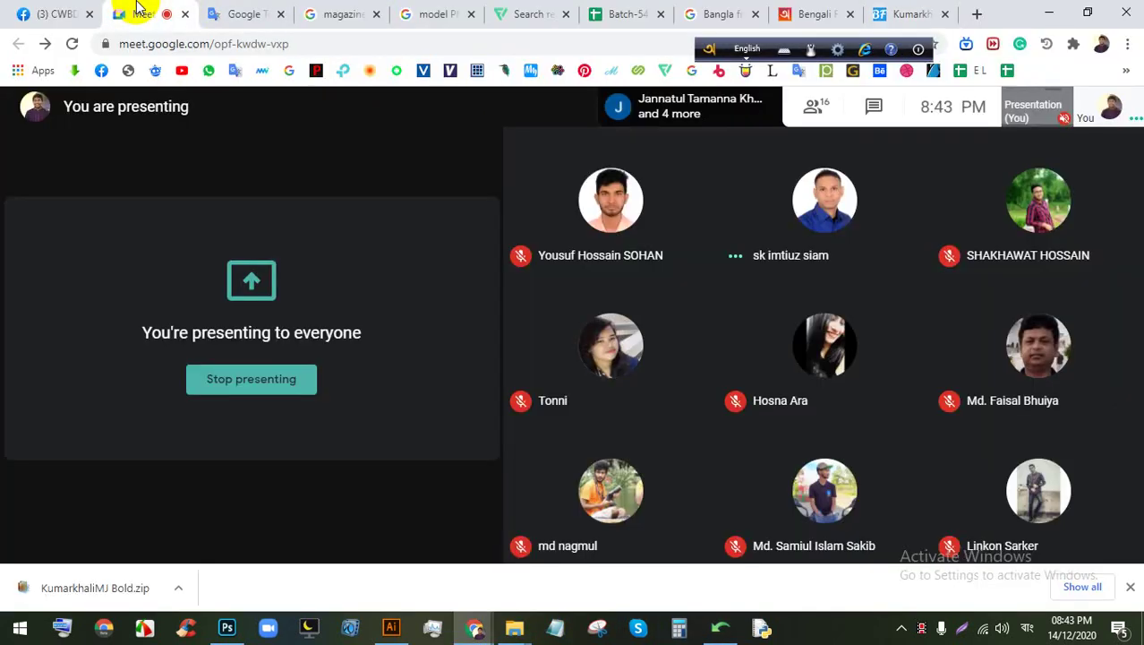
{"action": "left_click", "coordinate": [376, 631]}
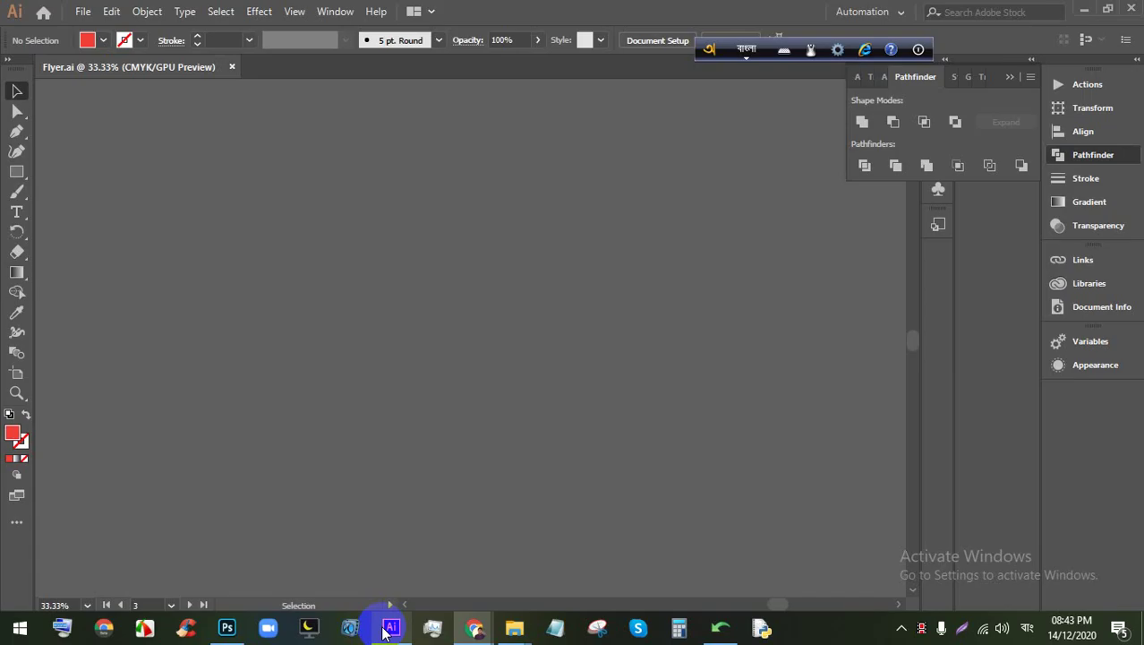
{"action": "left_click", "coordinate": [718, 627]}
Step: Select the Bangla text in the converter, then place the cursor before কাজে
{"action": "left_click", "coordinate": [515, 287]}
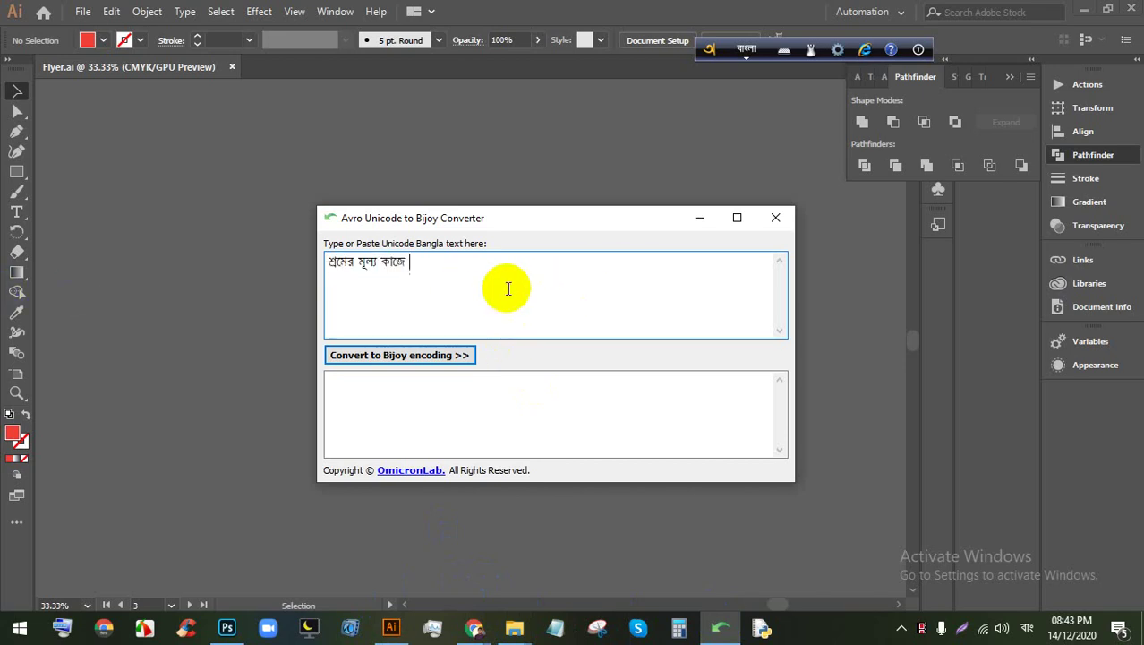
{"action": "left_click_drag", "start_coordinate": [655, 284], "coordinate": [9, 266]}
{"action": "left_click", "coordinate": [606, 266]}
{"action": "left_click_drag", "start_coordinate": [605, 265], "coordinate": [326, 312]}
{"action": "left_click", "coordinate": [381, 319]}
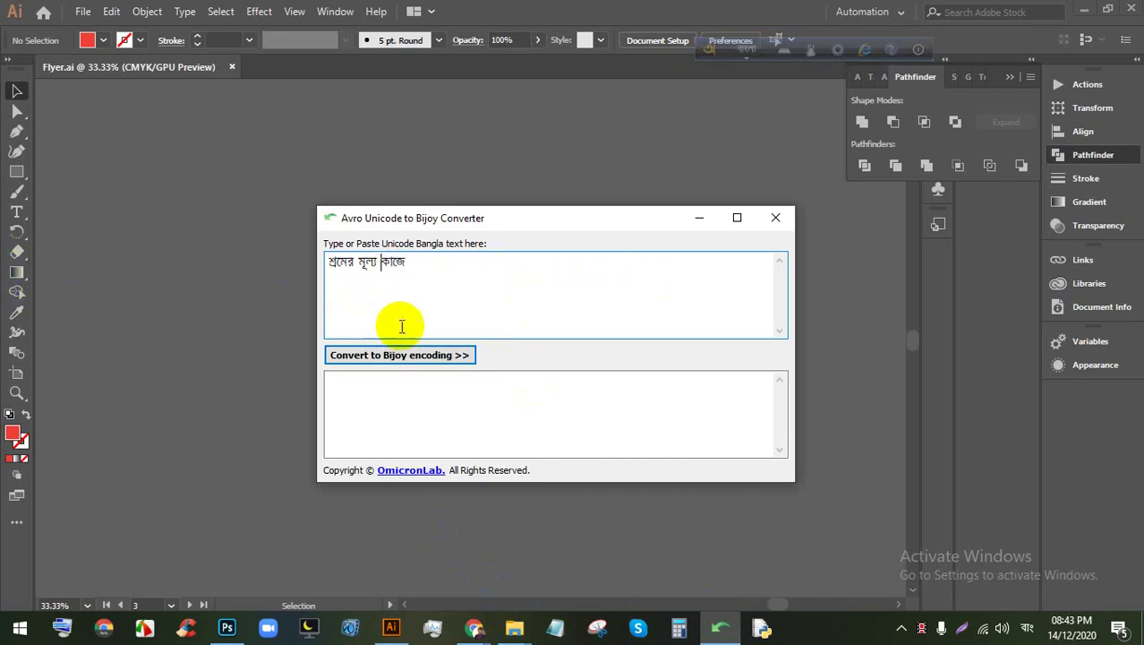
Step: Close Chrome's download bar, then bring the converter back to the front
{"action": "left_click", "coordinate": [473, 627]}
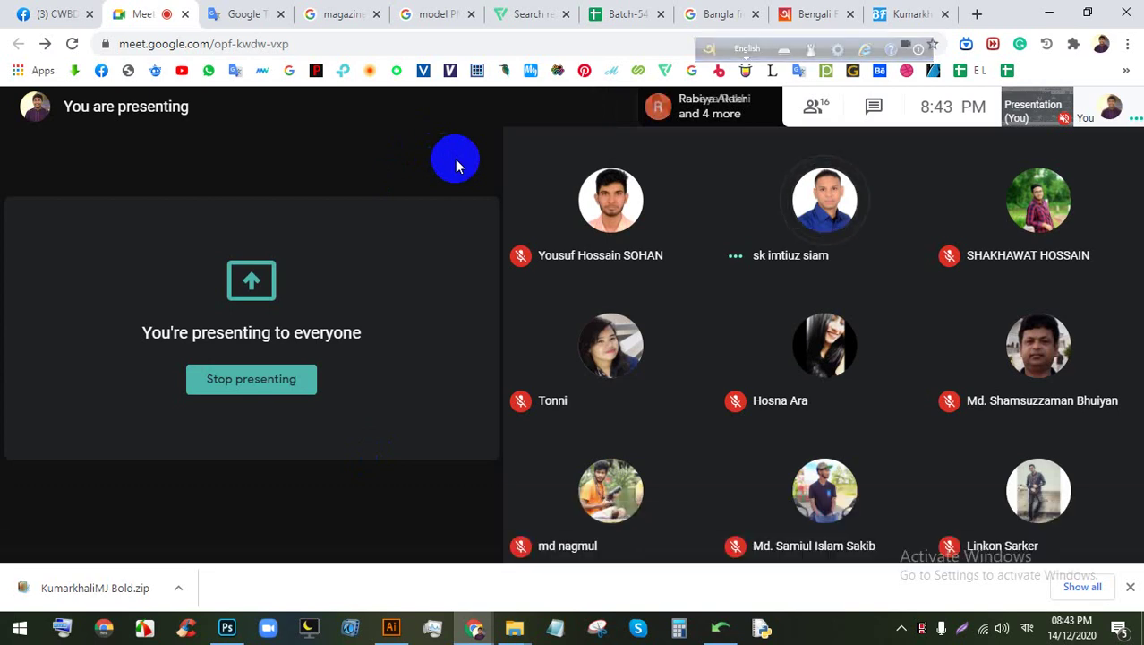
{"action": "left_click", "coordinate": [1129, 588]}
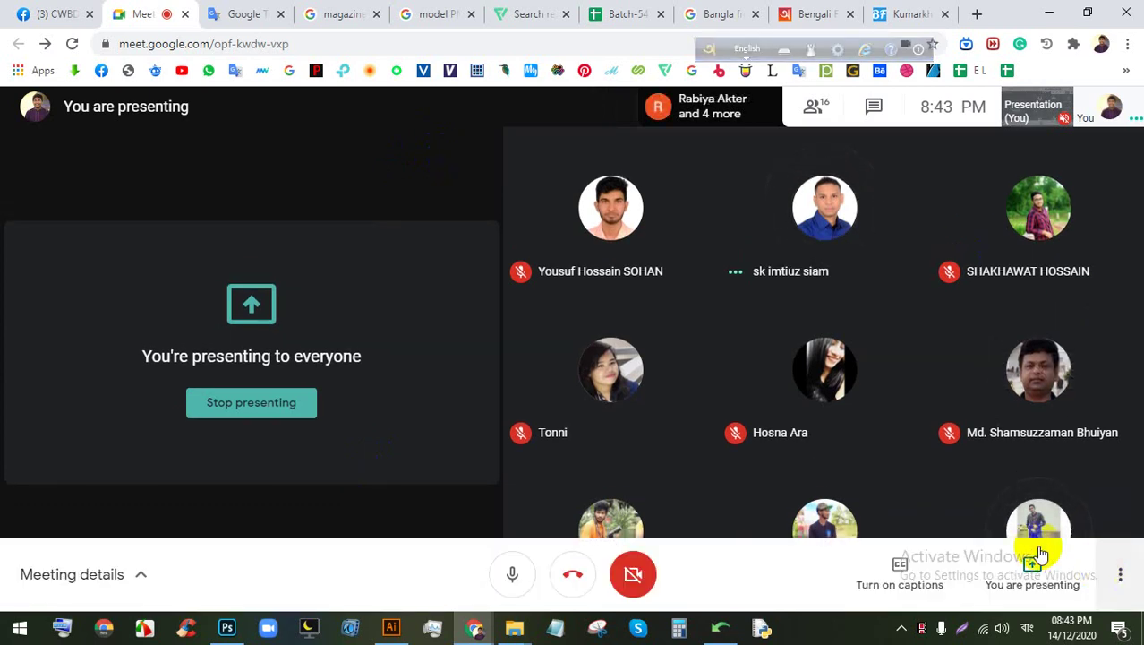
{"action": "left_click", "coordinate": [389, 627]}
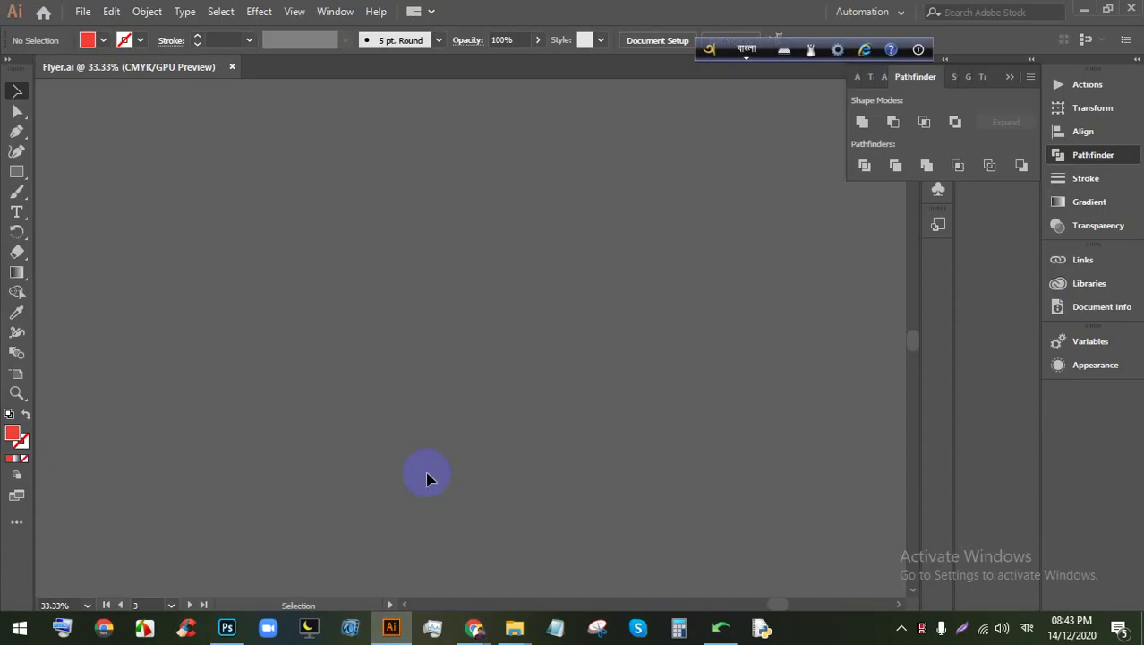
{"action": "left_click", "coordinate": [719, 629]}
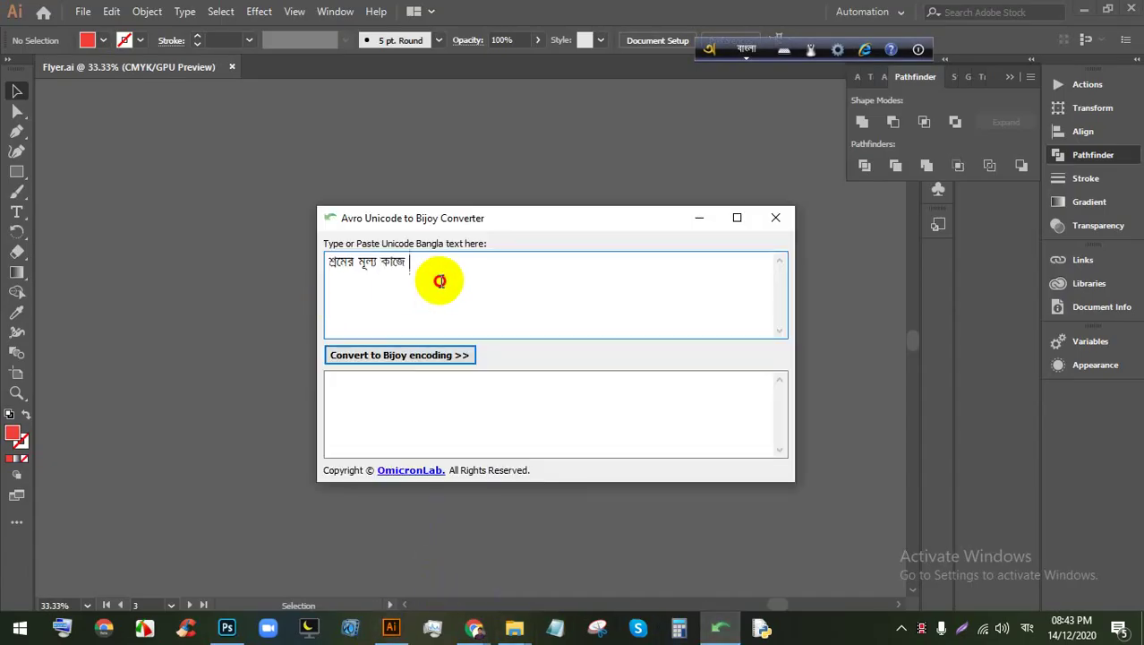
Step: Reselect the whole Bangla phrase in the converter's text box
{"action": "left_click_drag", "start_coordinate": [440, 281], "coordinate": [130, 270]}
{"action": "left_click", "coordinate": [414, 269]}
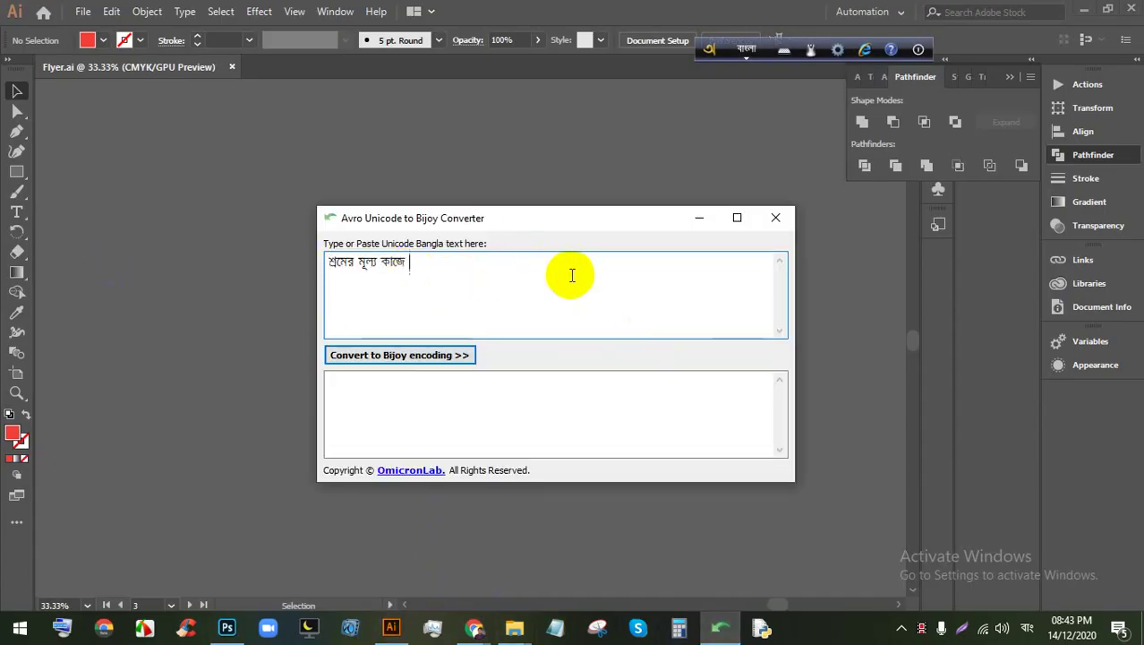
{"action": "left_click_drag", "start_coordinate": [446, 262], "coordinate": [331, 264]}
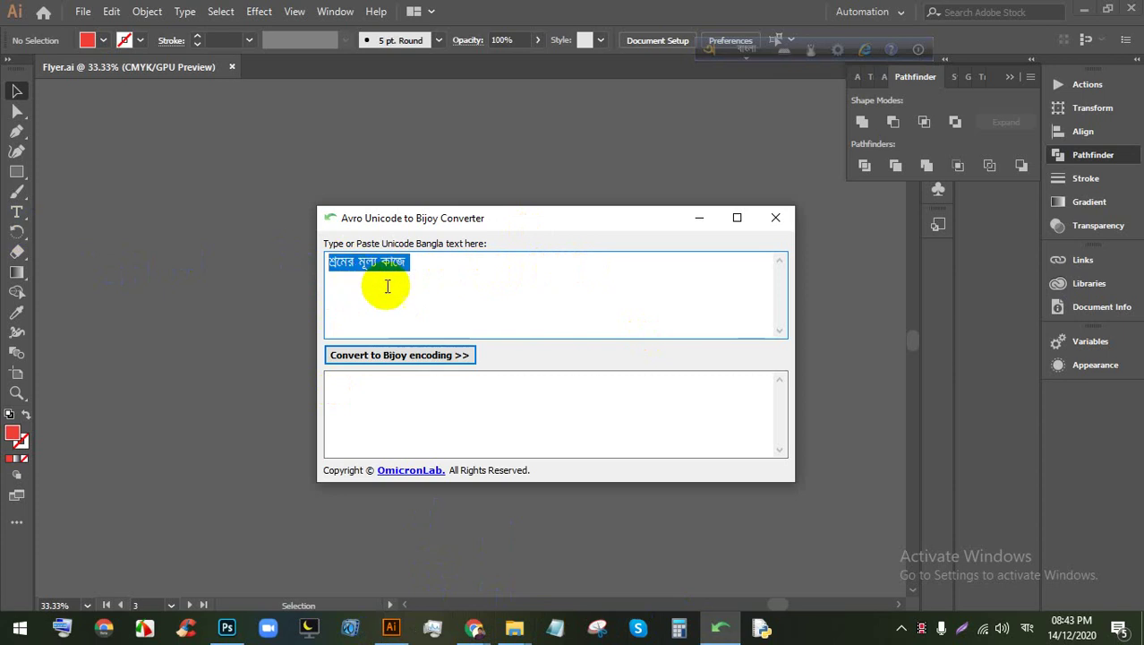
{"action": "left_click", "coordinate": [445, 263]}
{"action": "left_click_drag", "start_coordinate": [456, 263], "coordinate": [3, 208]}
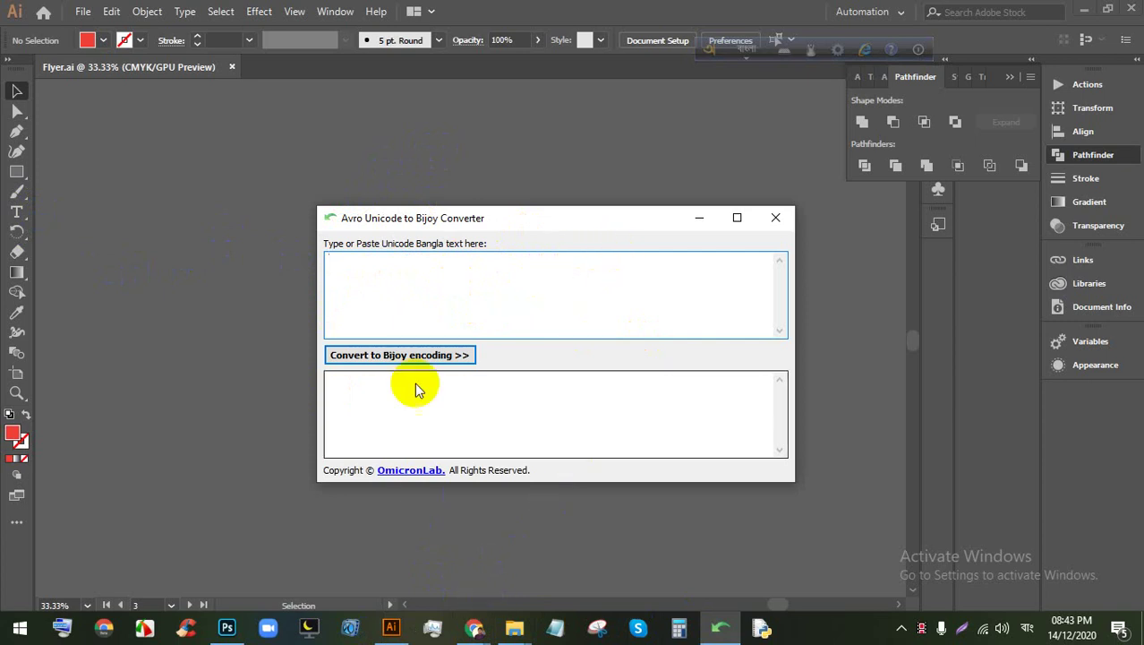
Step: Close the converter and reopen it from Avro Tools > Unicode to Bijoy text converter
{"action": "left_click", "coordinate": [390, 626]}
{"action": "left_click", "coordinate": [690, 618]}
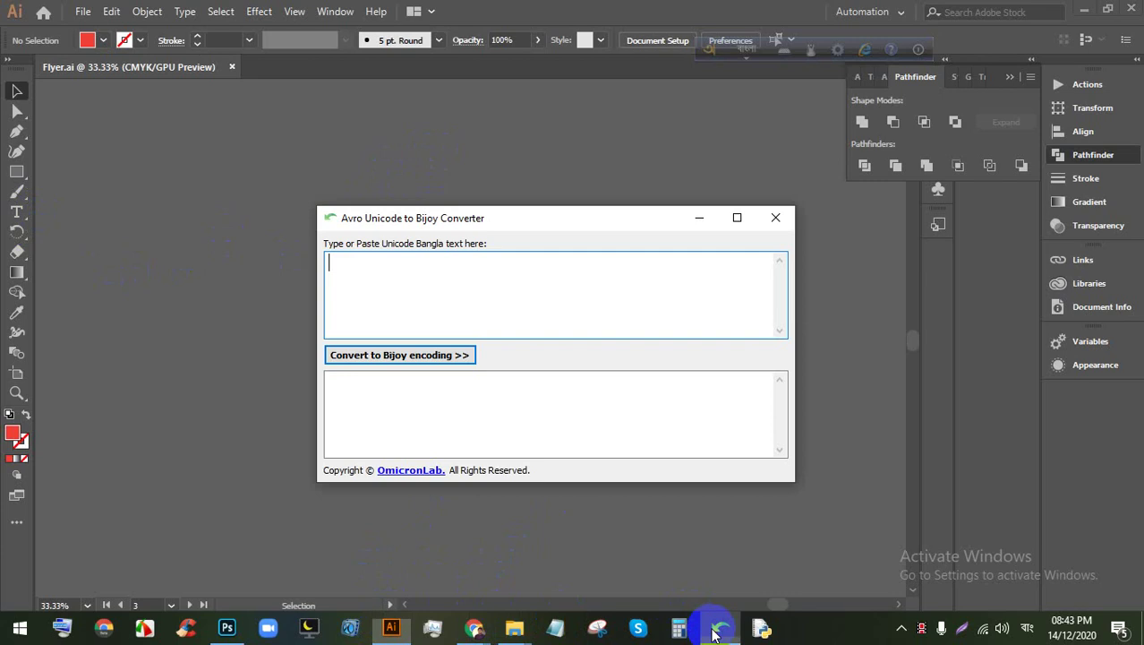
{"action": "left_click", "coordinate": [773, 215]}
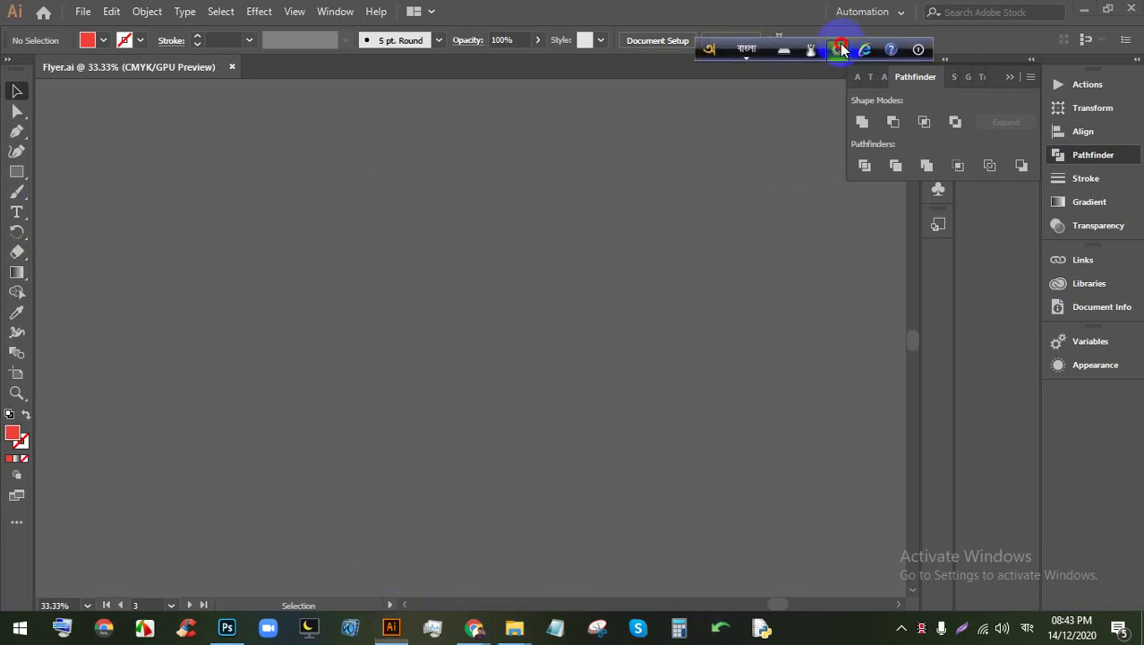
{"action": "left_click", "coordinate": [839, 49]}
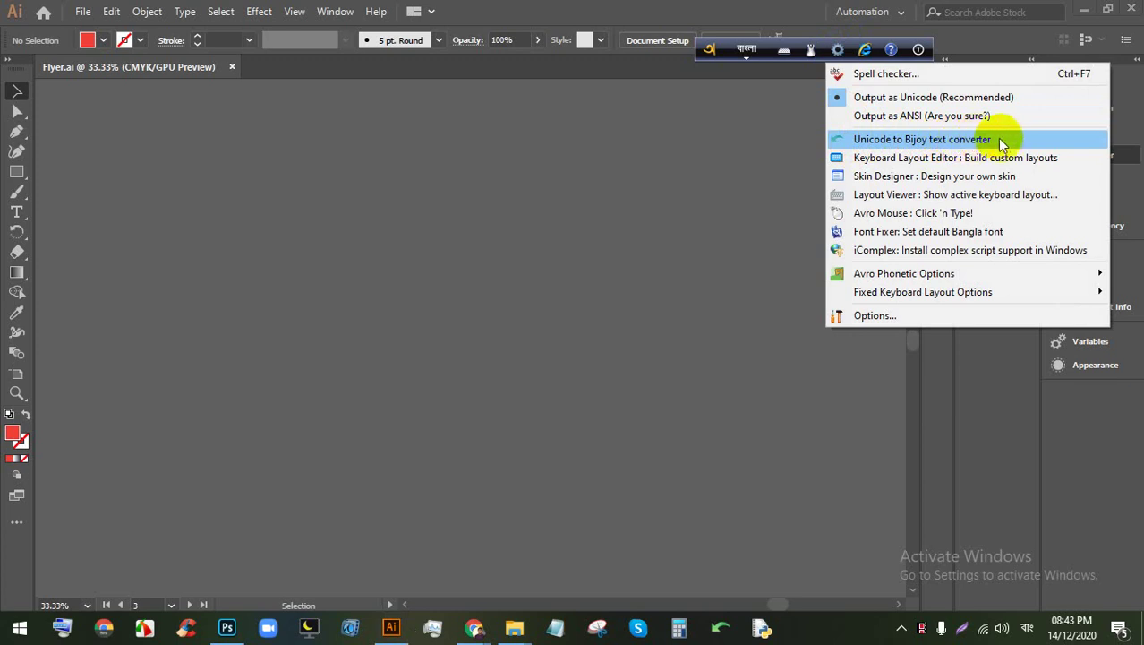
{"action": "left_click", "coordinate": [949, 138]}
Step: Nudge the reopened converter window slightly up-left, then go back to the Google Meet call
{"action": "mouse_move", "coordinate": [473, 627]}
{"action": "left_click", "coordinate": [417, 598]}
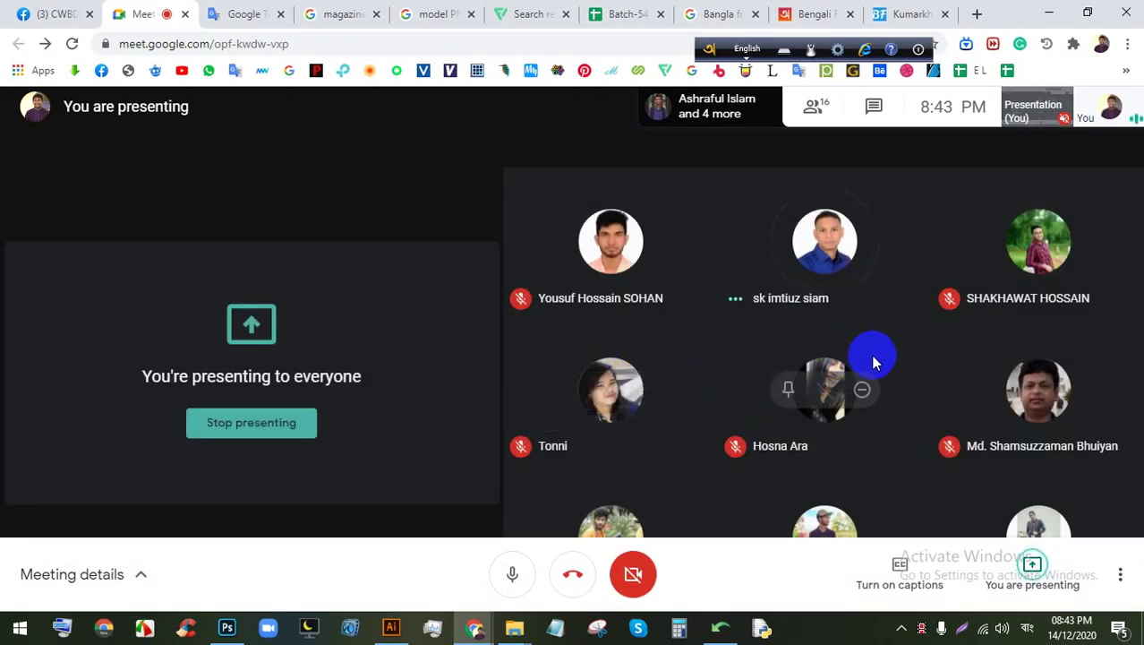
{"action": "left_click", "coordinate": [391, 627]}
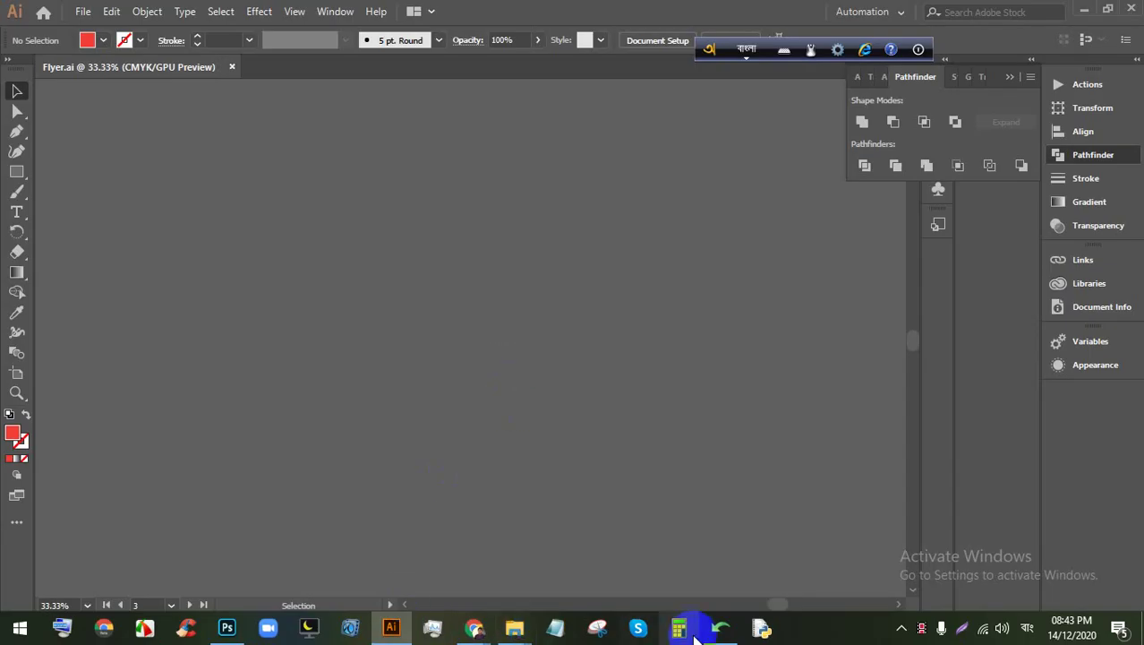
{"action": "left_click", "coordinate": [721, 627]}
{"action": "left_click_drag", "start_coordinate": [566, 206], "coordinate": [558, 198]}
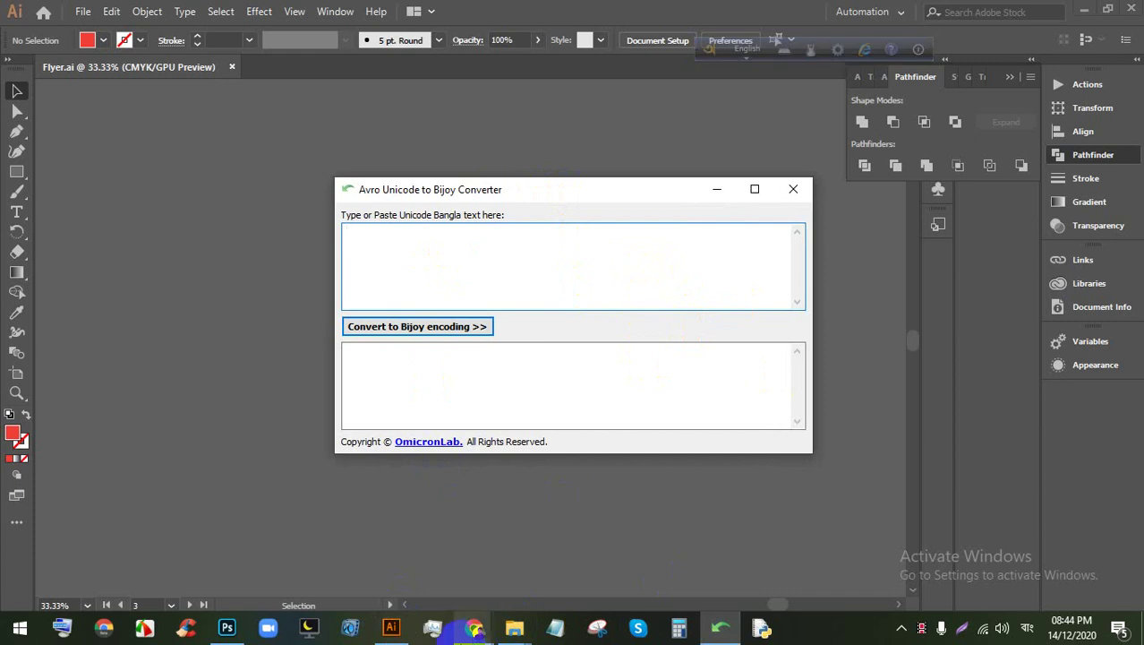
{"action": "mouse_move", "coordinate": [473, 627]}
{"action": "left_click", "coordinate": [412, 468]}
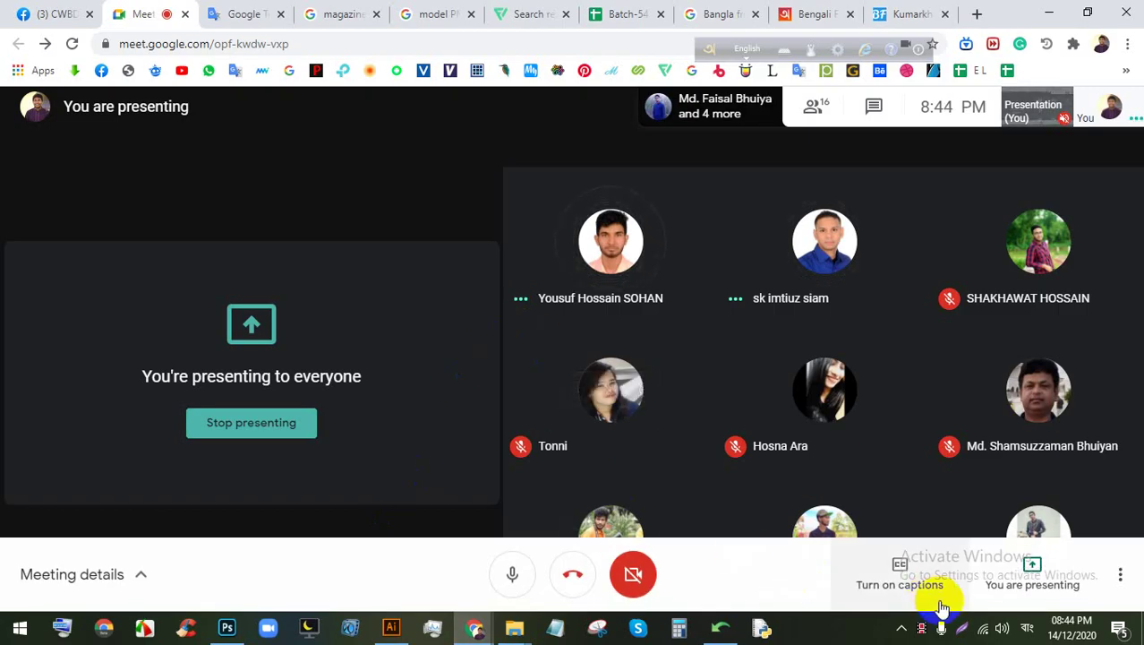
Step: Stop presenting, share the entire screen again, and hide the sharing notice bar
{"action": "left_click", "coordinate": [255, 426]}
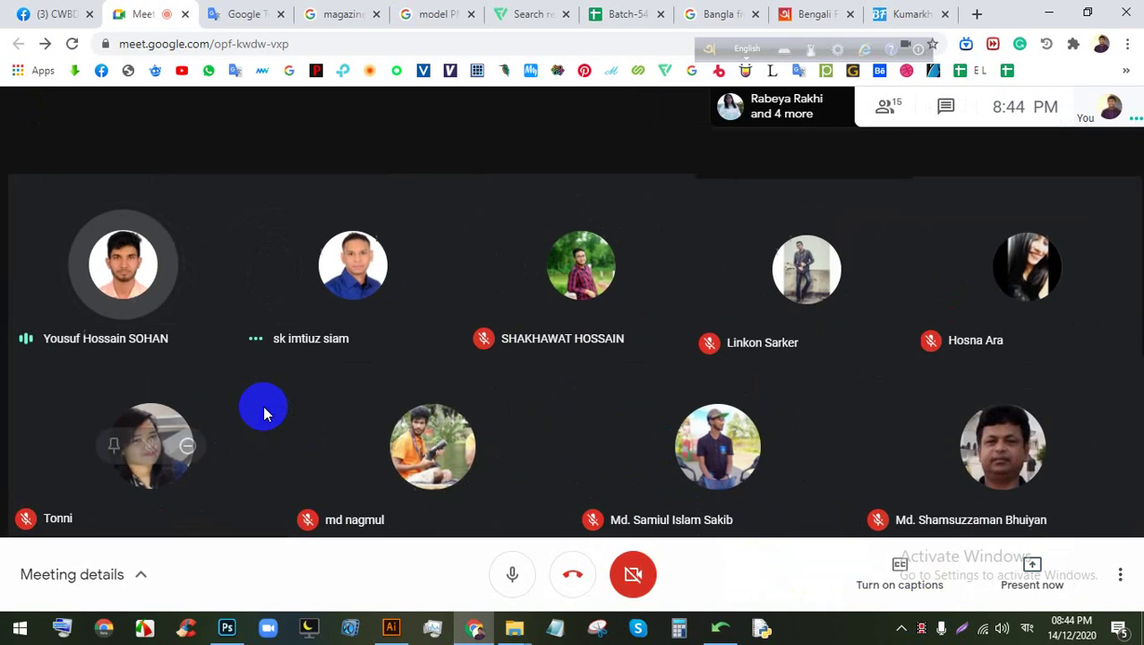
{"action": "left_click", "coordinate": [1036, 559]}
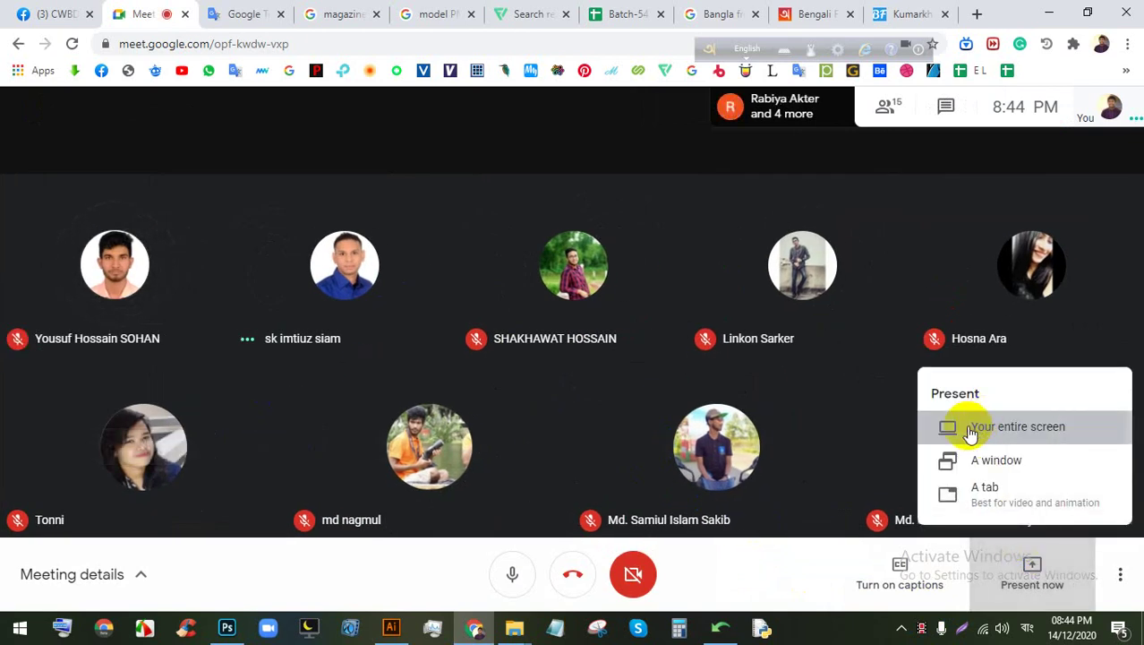
{"action": "left_click", "coordinate": [975, 428]}
{"action": "left_click", "coordinate": [721, 405]}
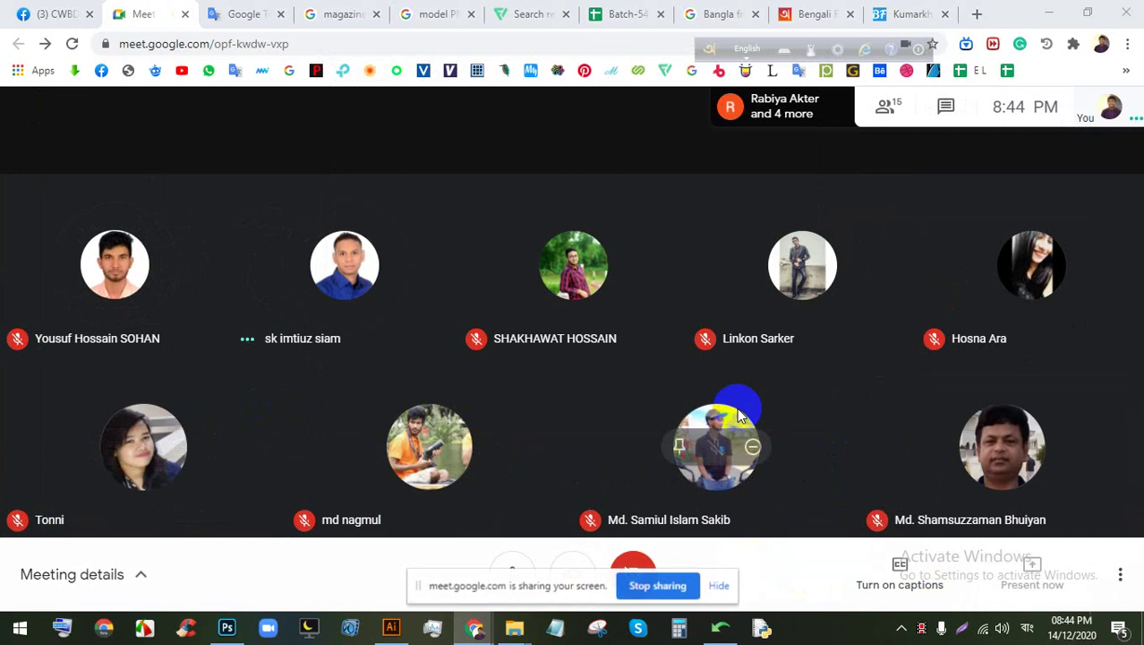
{"action": "left_click", "coordinate": [722, 587]}
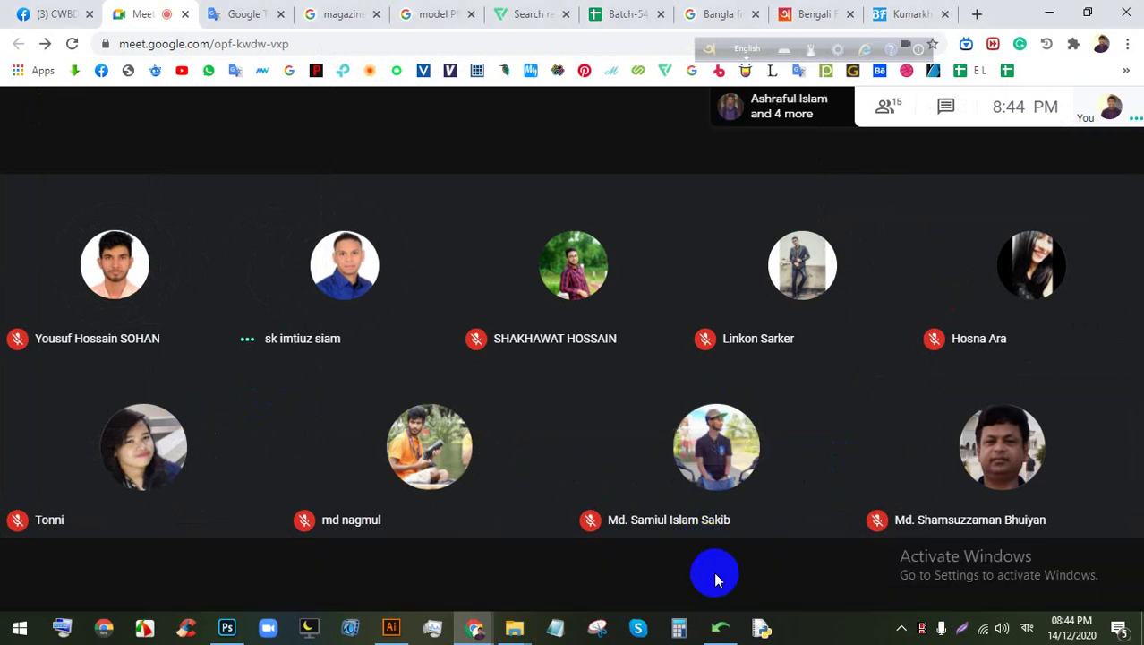
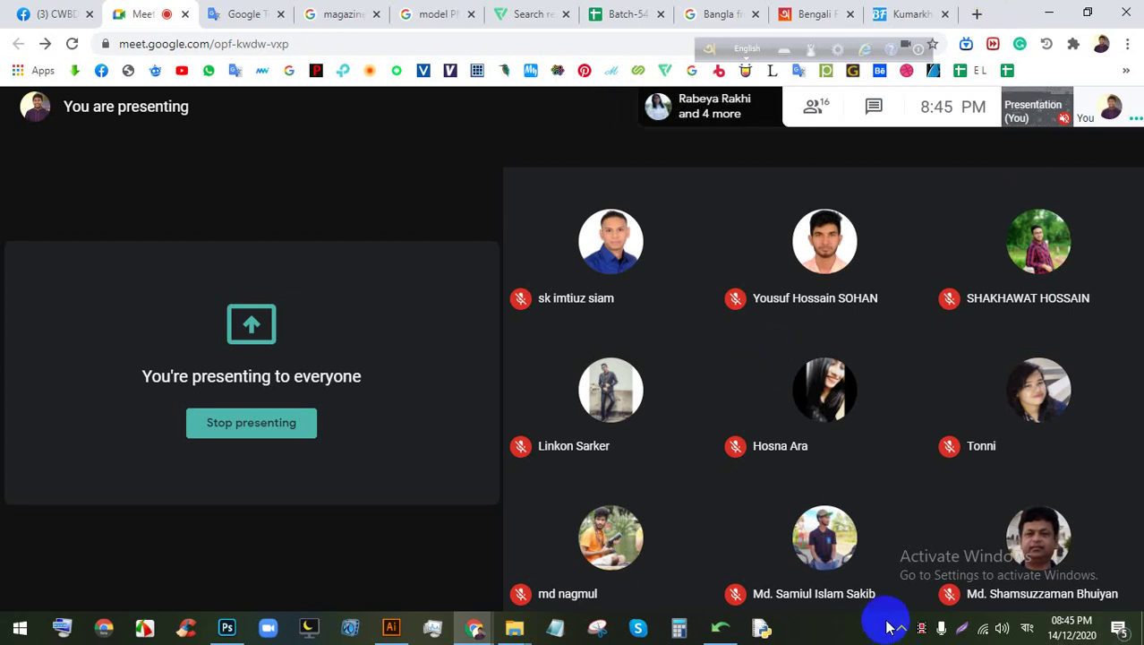
Step: Connect to the secured Wi-Fi network, then bring Flyer.ai in Illustrator to the front
{"action": "left_click", "coordinate": [983, 627]}
{"action": "left_click", "coordinate": [952, 282]}
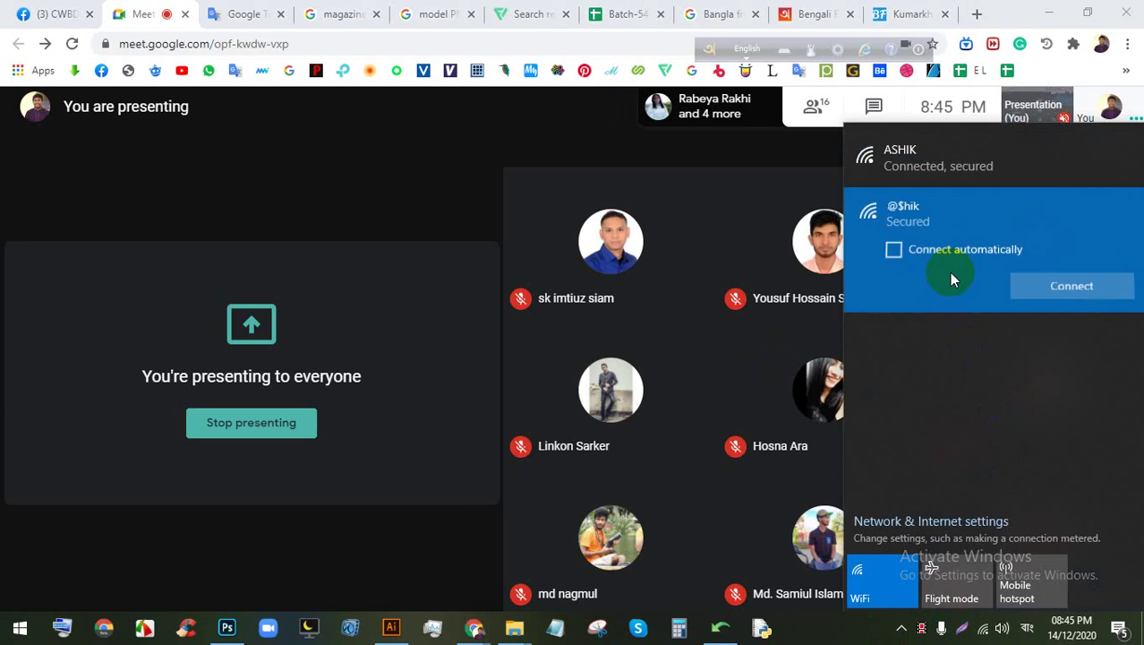
{"action": "left_click", "coordinate": [1031, 285]}
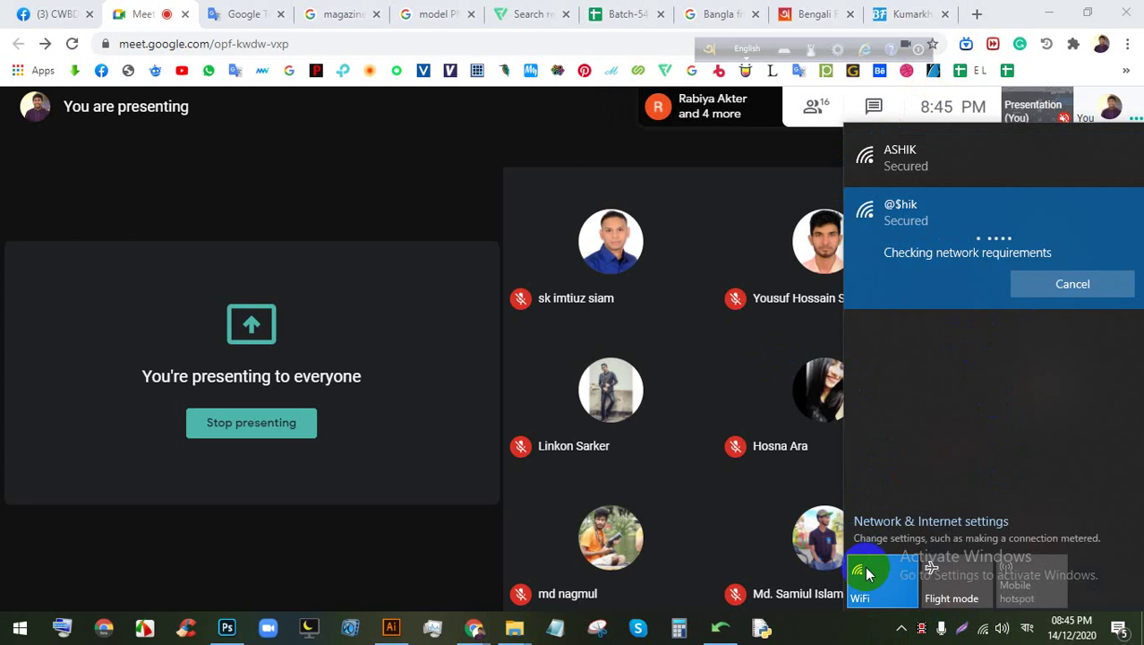
{"action": "left_click", "coordinate": [803, 631]}
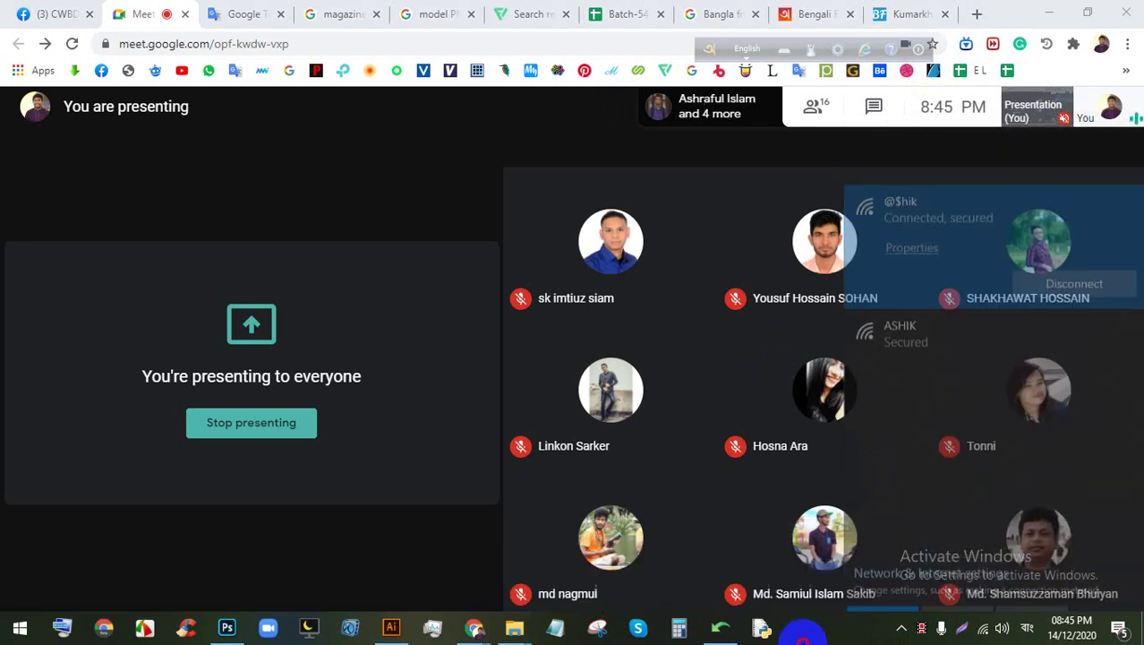
{"action": "left_click", "coordinate": [391, 626]}
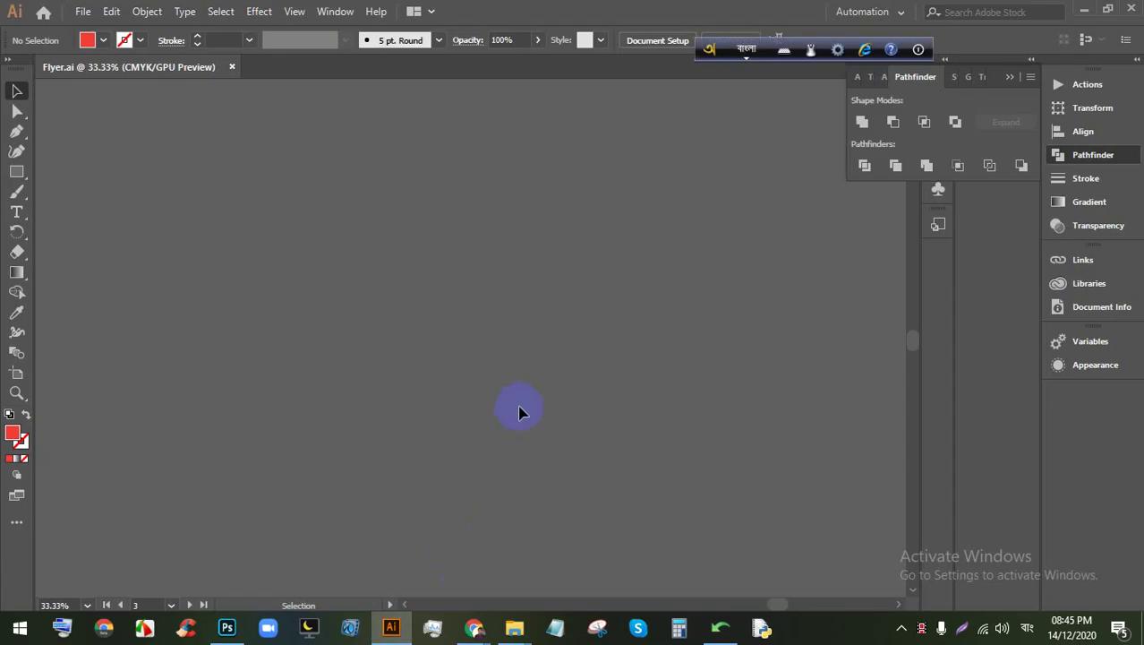
Step: Glance at the Meet call, return to Flyer.ai, and open the Avro Keyboard tools menu
{"action": "scroll", "coordinate": [533, 491], "scroll_direction": "down", "scroll_amount": 5}
{"action": "scroll", "coordinate": [555, 349], "scroll_direction": "up", "scroll_amount": 4}
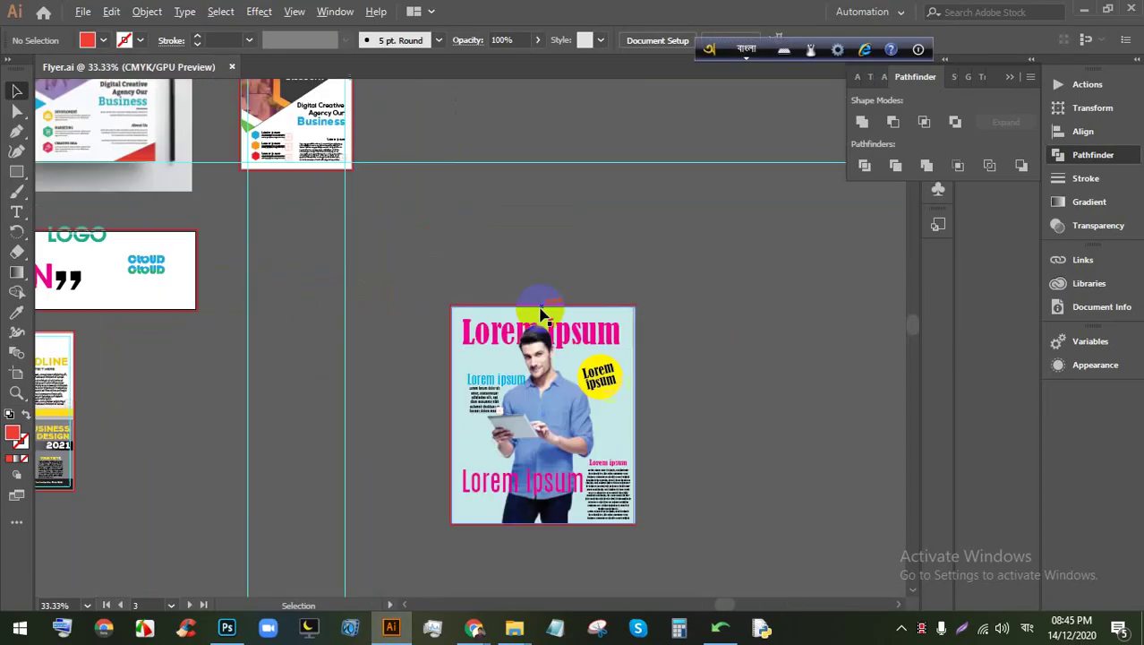
{"action": "scroll", "coordinate": [747, 309], "scroll_direction": "down", "scroll_amount": 2}
{"action": "scroll", "coordinate": [747, 309], "scroll_direction": "up", "scroll_amount": 2}
{"action": "scroll", "coordinate": [756, 350], "scroll_direction": "up", "scroll_amount": 1}
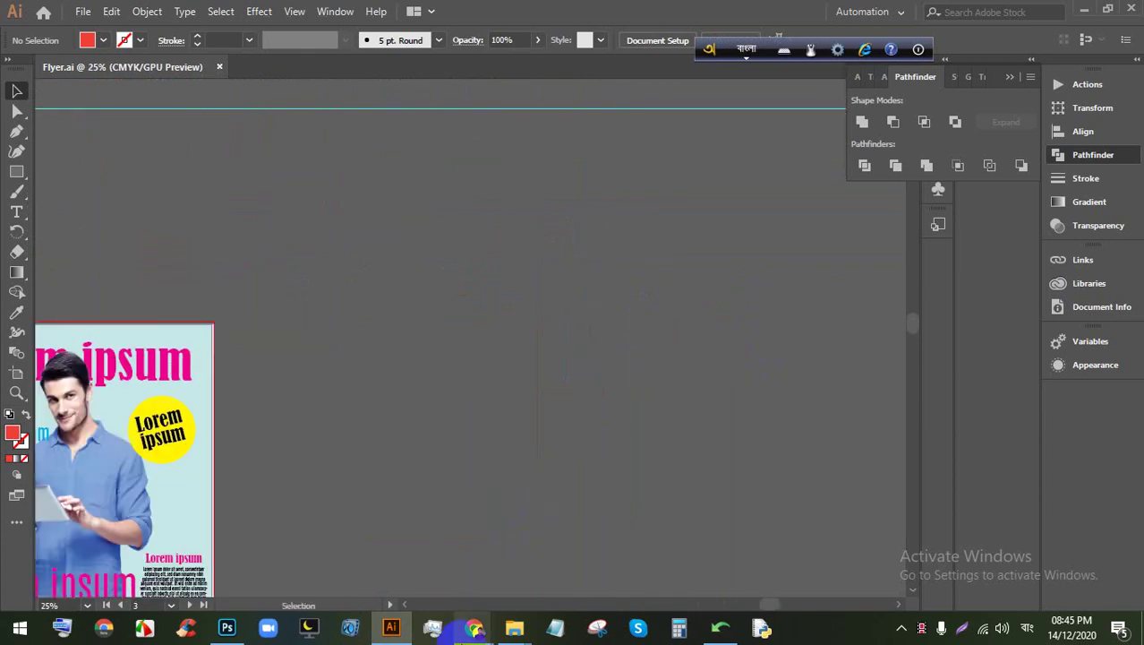
{"action": "mouse_move", "coordinate": [474, 626]}
{"action": "left_click", "coordinate": [454, 559]}
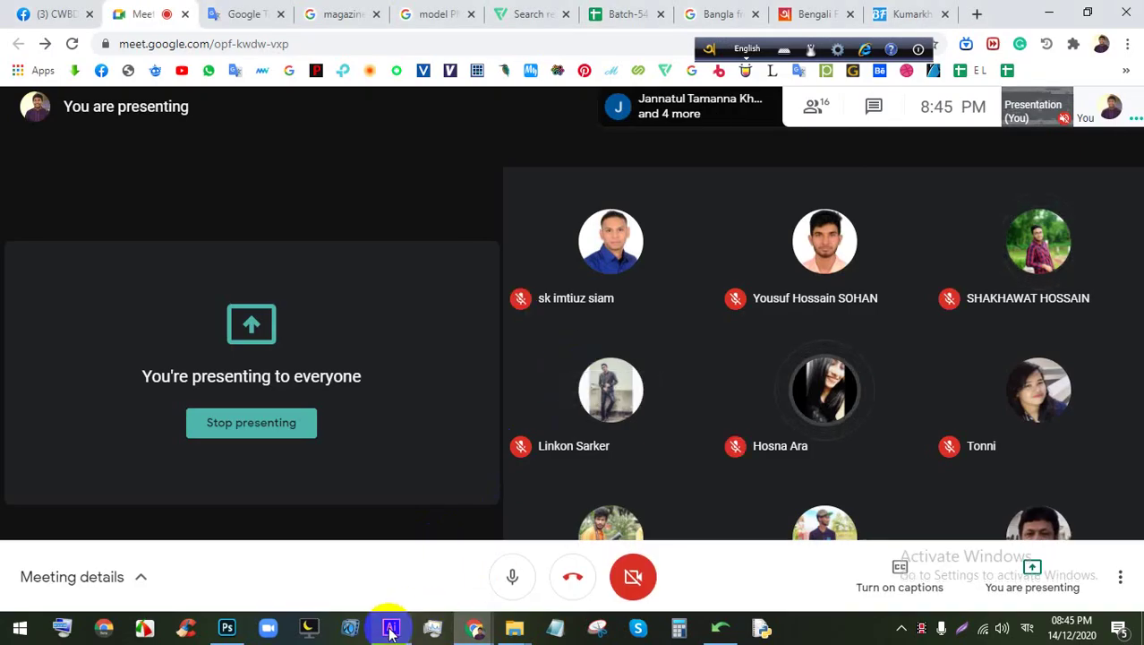
{"action": "left_click", "coordinate": [391, 626]}
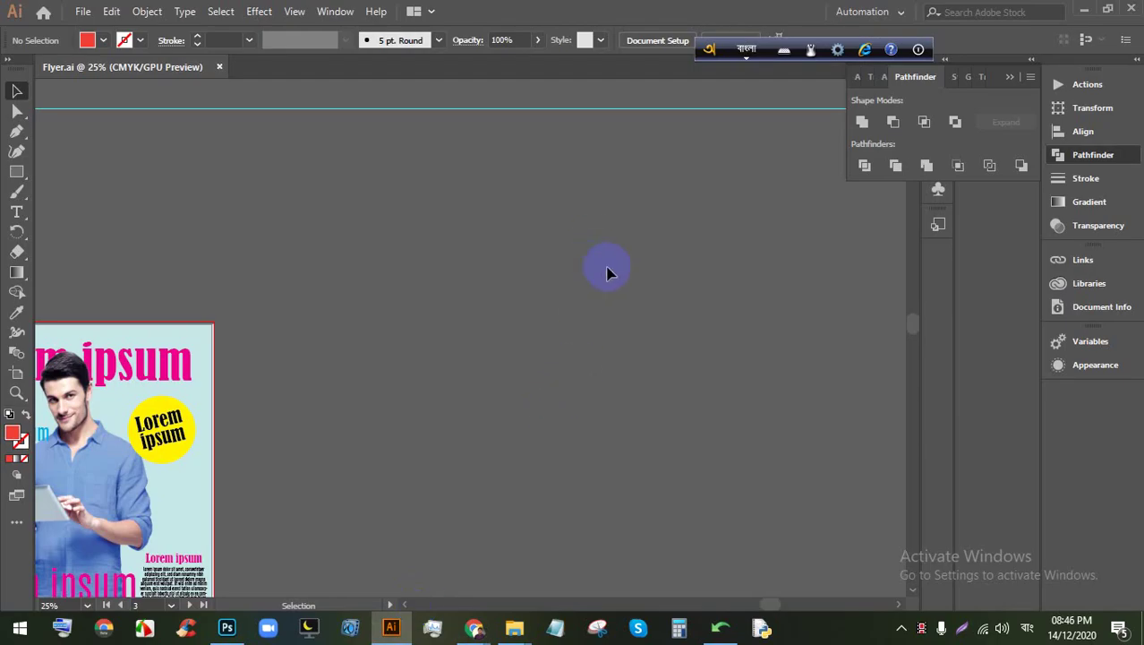
{"action": "scroll", "coordinate": [544, 276], "scroll_direction": "down", "scroll_amount": 3}
{"action": "scroll", "coordinate": [651, 282], "scroll_direction": "up", "scroll_amount": 2}
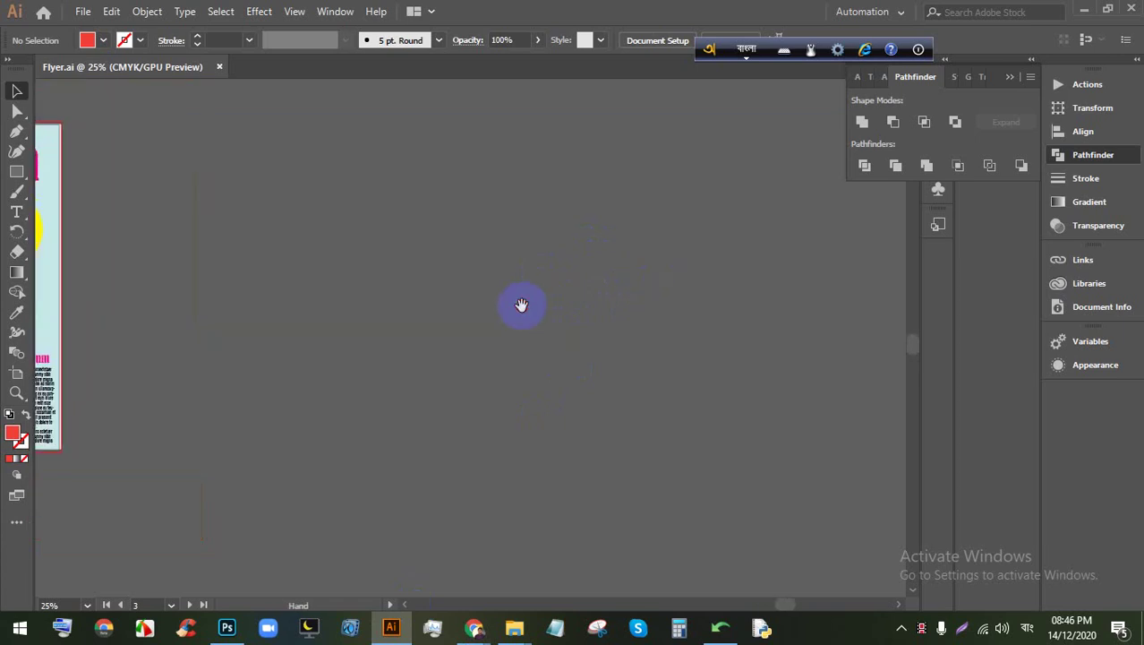
{"action": "left_click", "coordinate": [837, 49]}
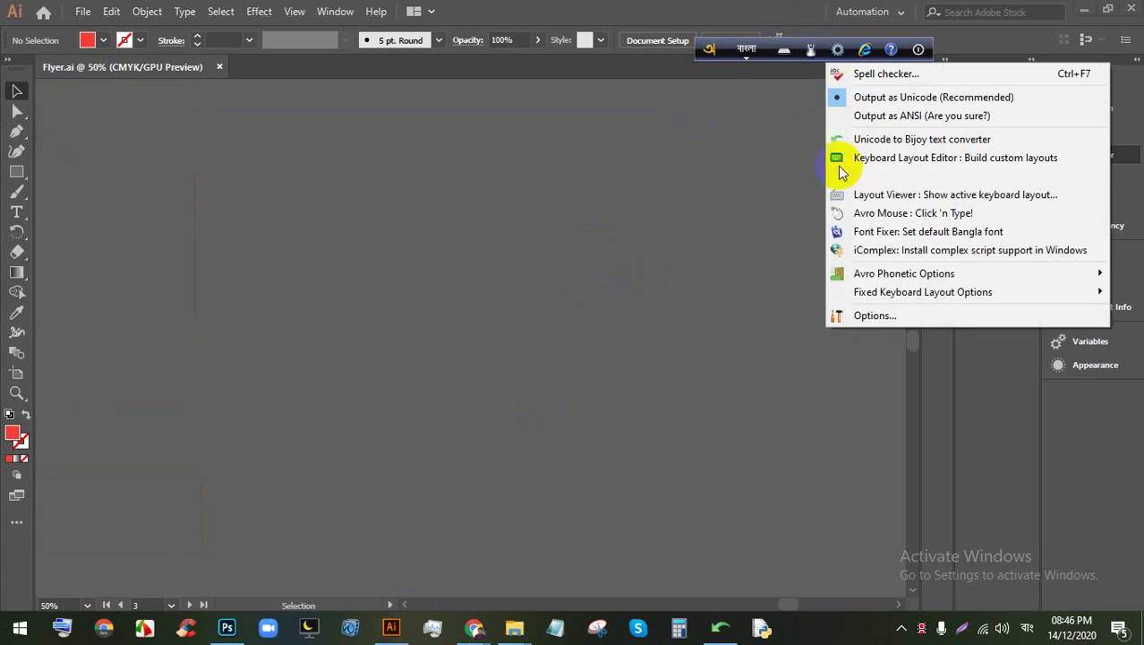
Step: Open the Unicode to Bijoy converter with the Bangla on-screen keyboard placed below it
{"action": "left_click", "coordinate": [958, 138]}
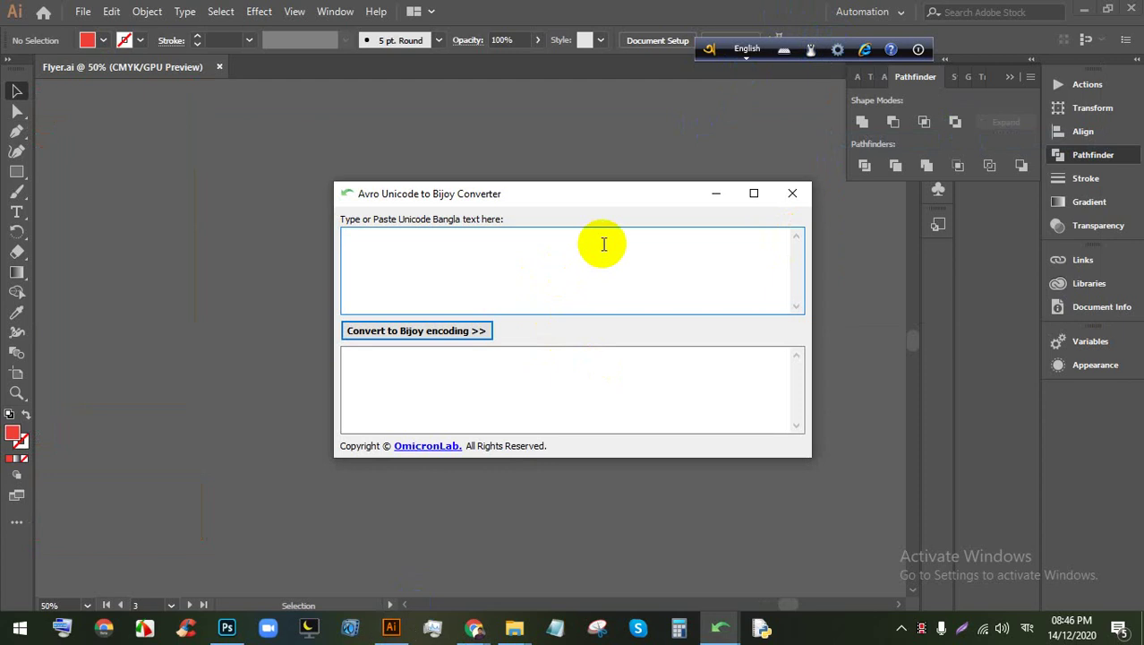
{"action": "left_click", "coordinate": [809, 51]}
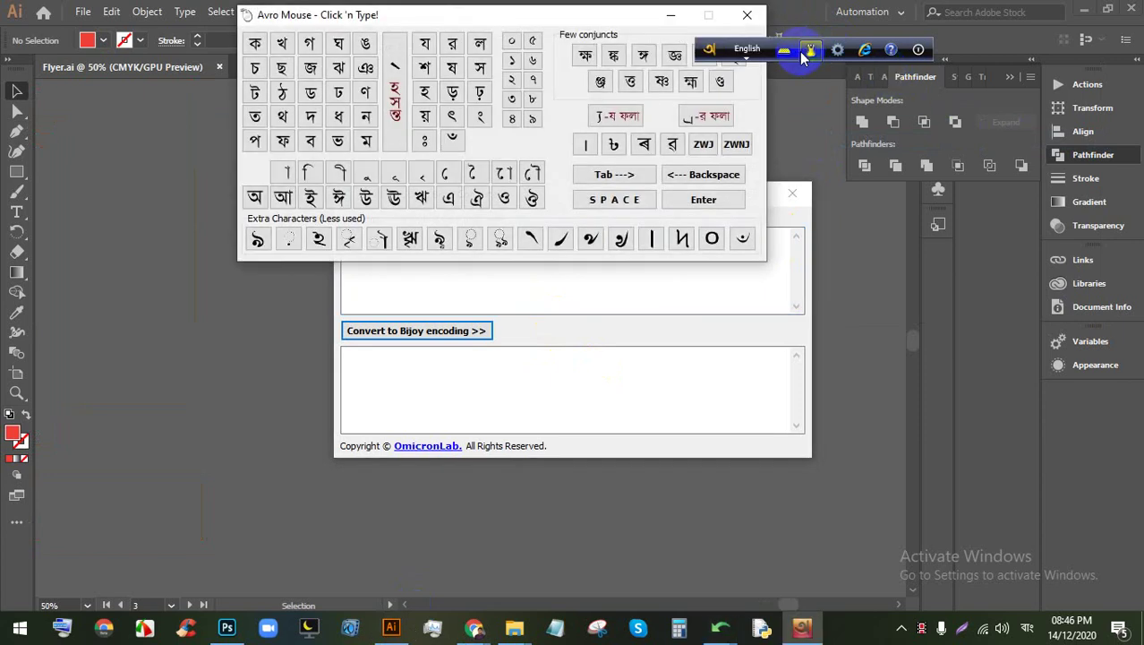
{"action": "left_click_drag", "start_coordinate": [583, 18], "coordinate": [672, 377]}
{"action": "left_click", "coordinate": [525, 302]}
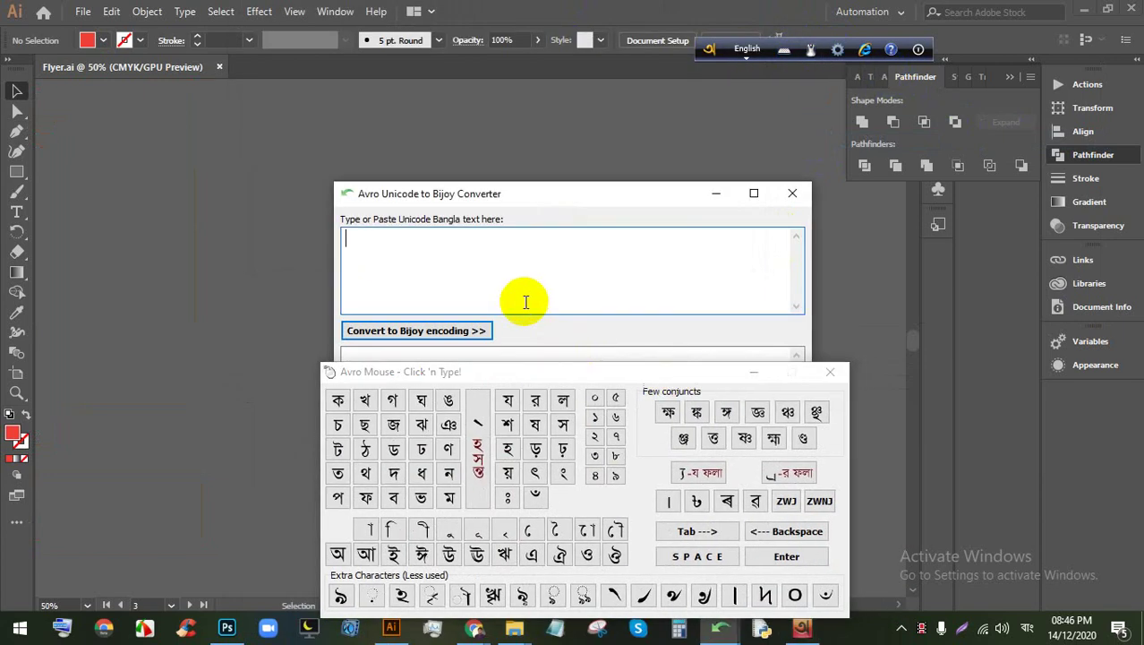
Step: Build শ্রমের and the start of the next word on the on-screen keyboard, then close it
{"action": "left_click", "coordinate": [508, 426]}
{"action": "left_click", "coordinate": [691, 472]}
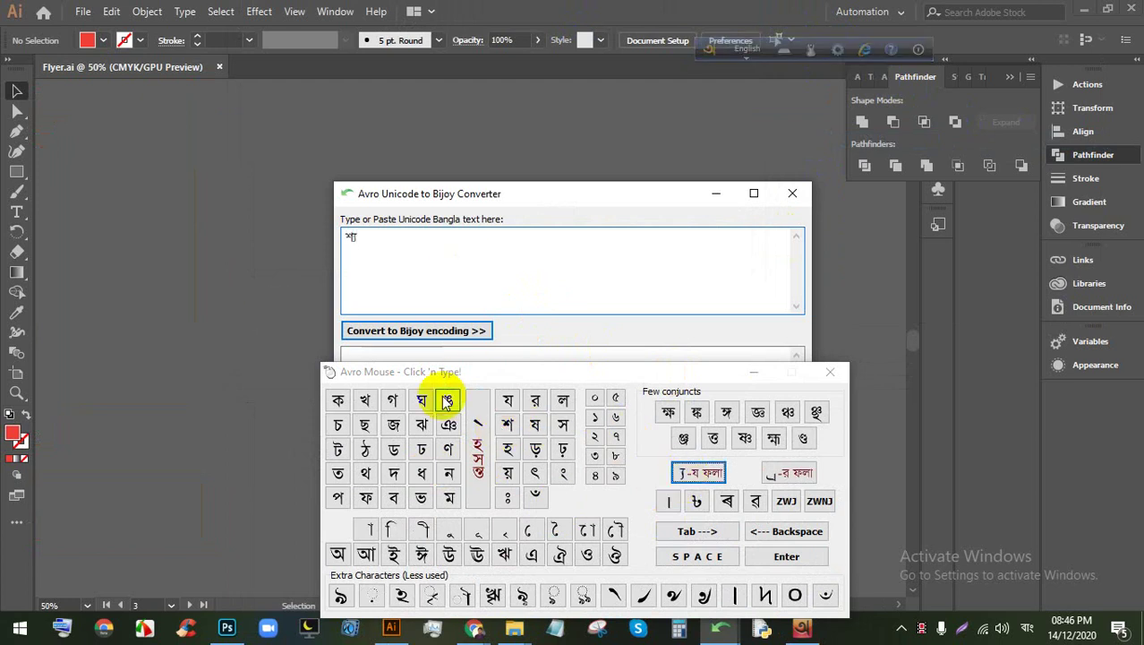
{"action": "left_click", "coordinate": [755, 503]}
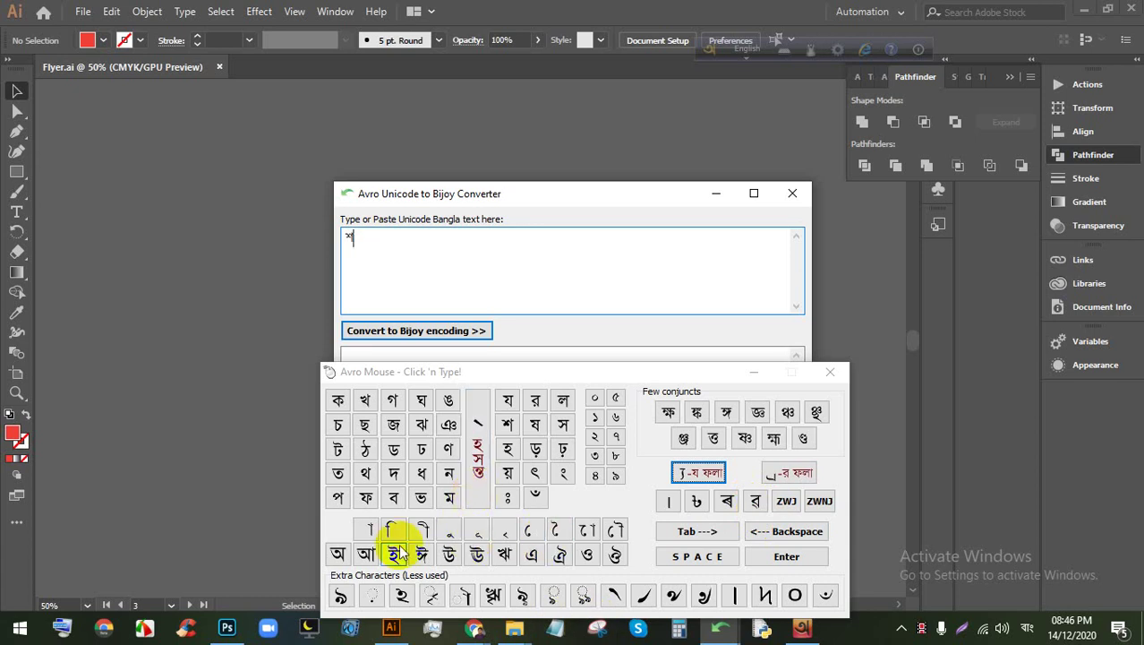
{"action": "left_click", "coordinate": [787, 475]}
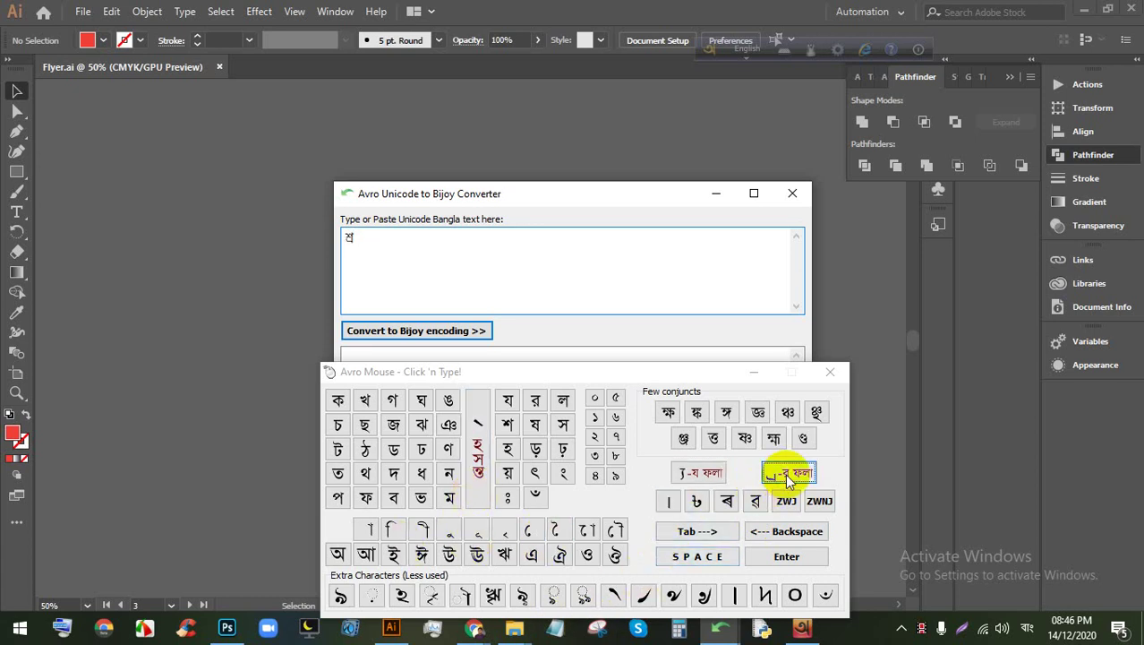
{"action": "left_click", "coordinate": [510, 427]}
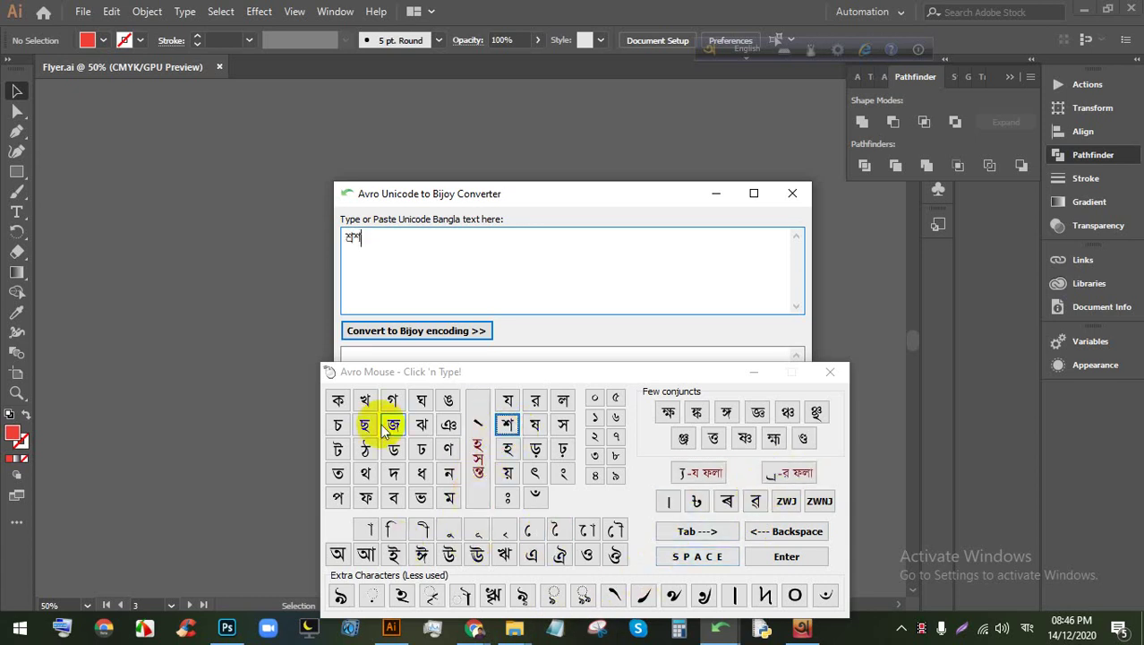
{"action": "left_click", "coordinate": [698, 501]}
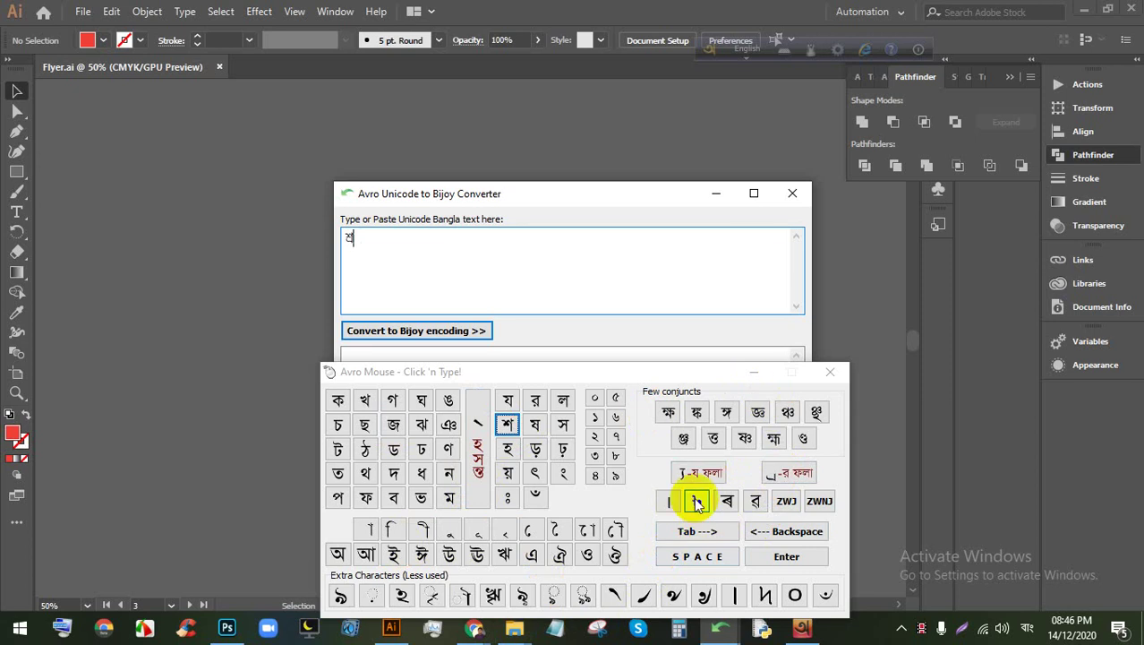
{"action": "left_click", "coordinate": [447, 499]}
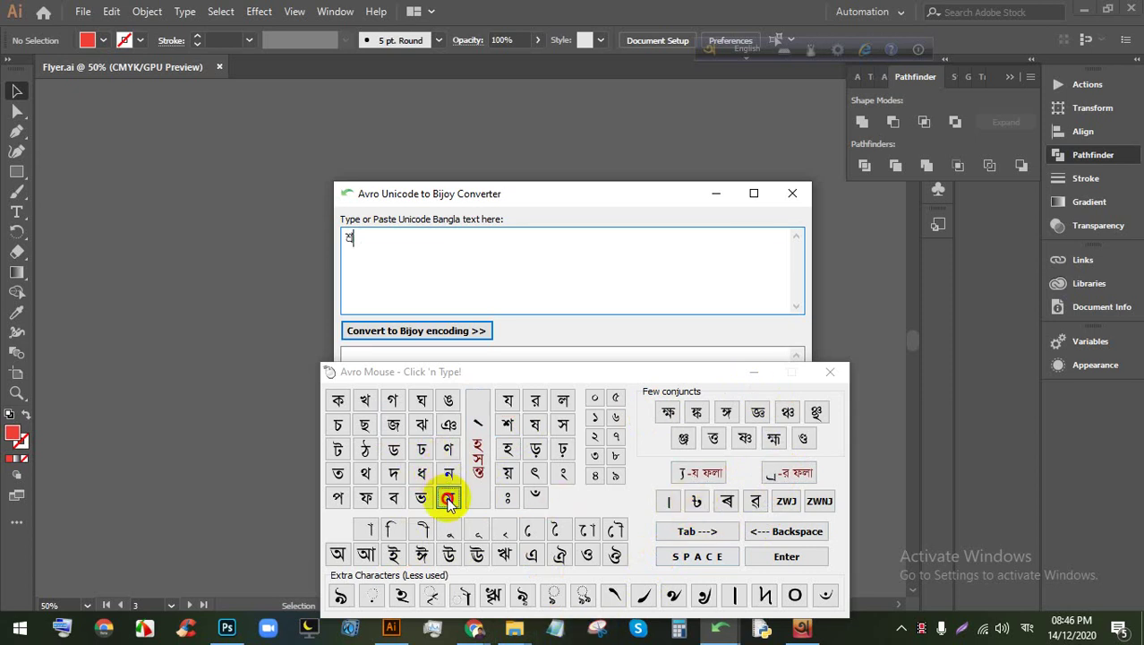
{"action": "left_click", "coordinate": [529, 532]}
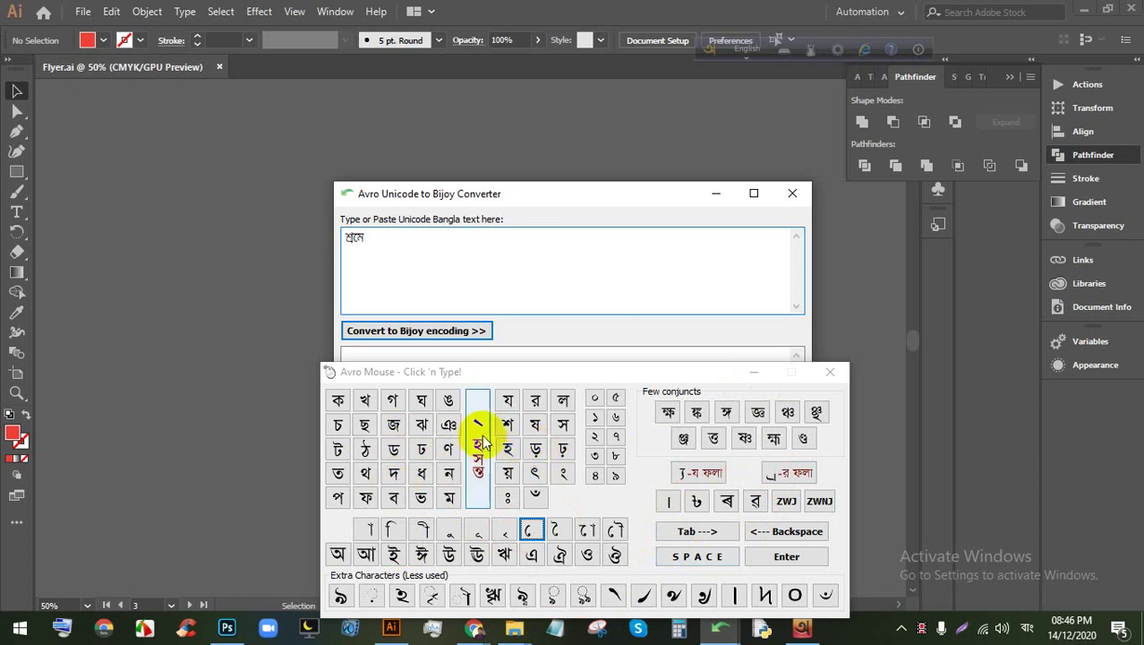
{"action": "left_click", "coordinate": [536, 407]}
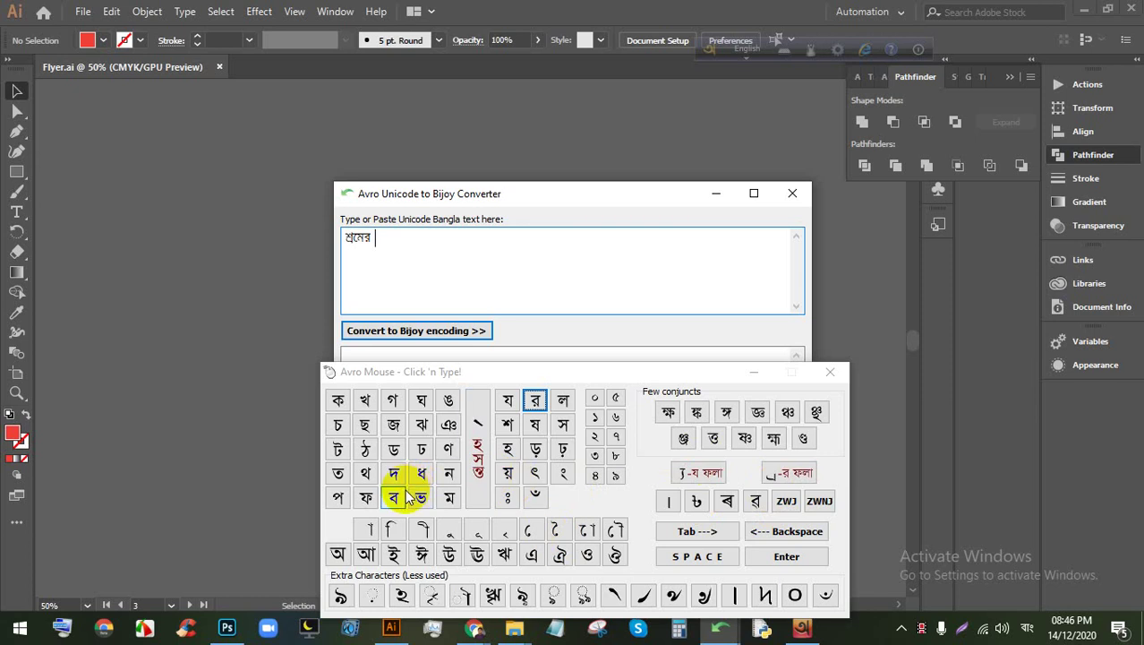
{"action": "left_click", "coordinate": [447, 498]}
{"action": "left_click", "coordinate": [698, 475]}
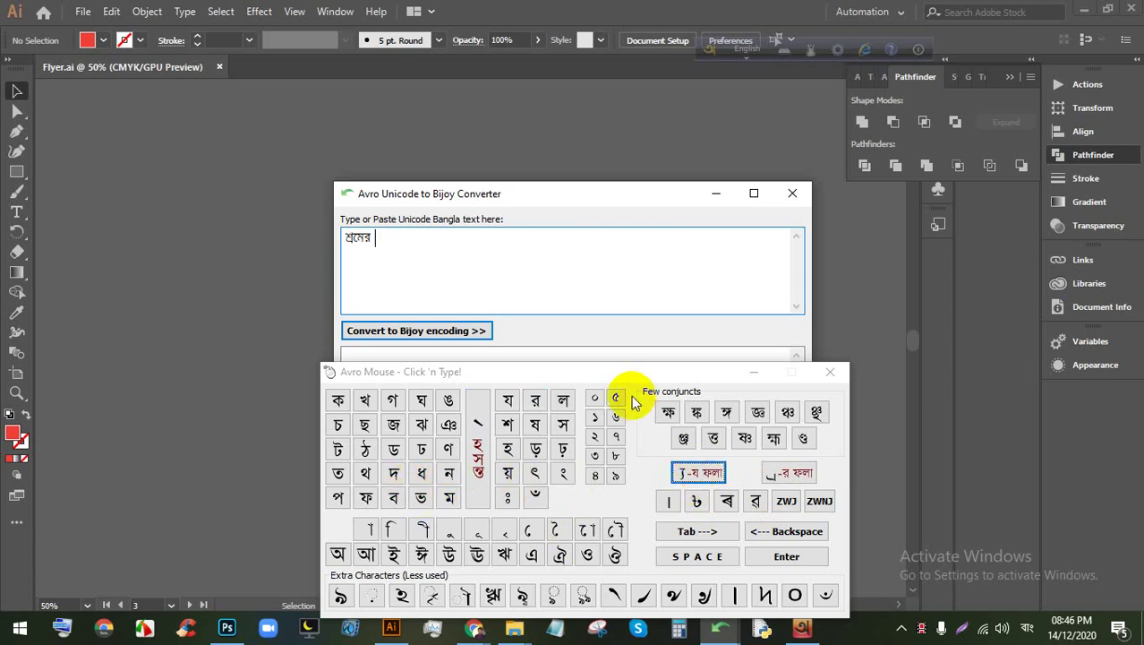
{"action": "left_click", "coordinate": [830, 372]}
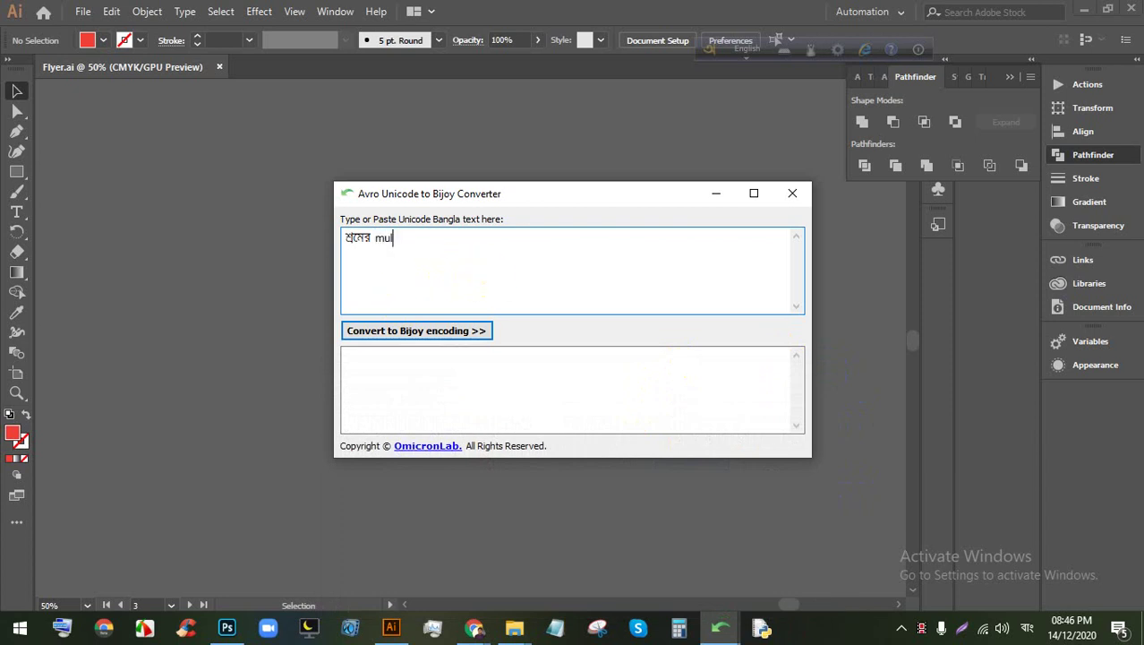
Step: Clear the input and type 'shrmer mullo kaje' phonetically in Bangla mode
{"action": "key", "text": "BackSpace"}
{"action": "key", "text": "BackSpace"}
{"action": "key", "text": "BackSpace"}
{"action": "key", "text": "BackSpace"}
{"action": "key", "text": "BackSpace"}
{"action": "key", "text": "BackSpace"}
{"action": "key", "text": "F12"}
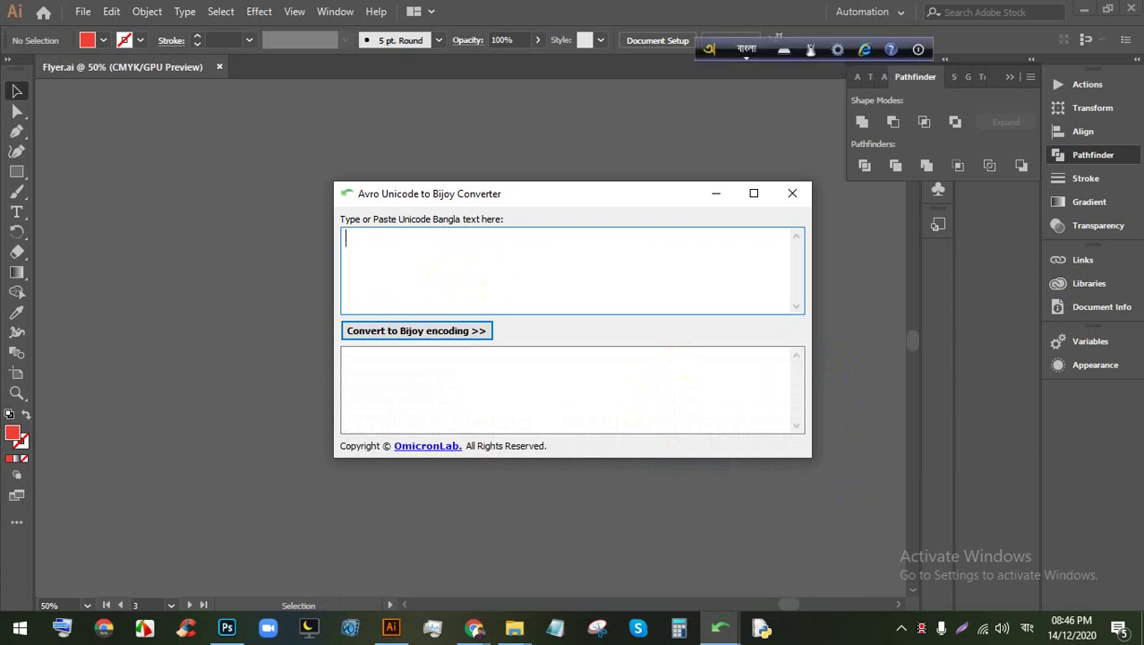
{"action": "type", "text": "shrmer mullo kaje"}
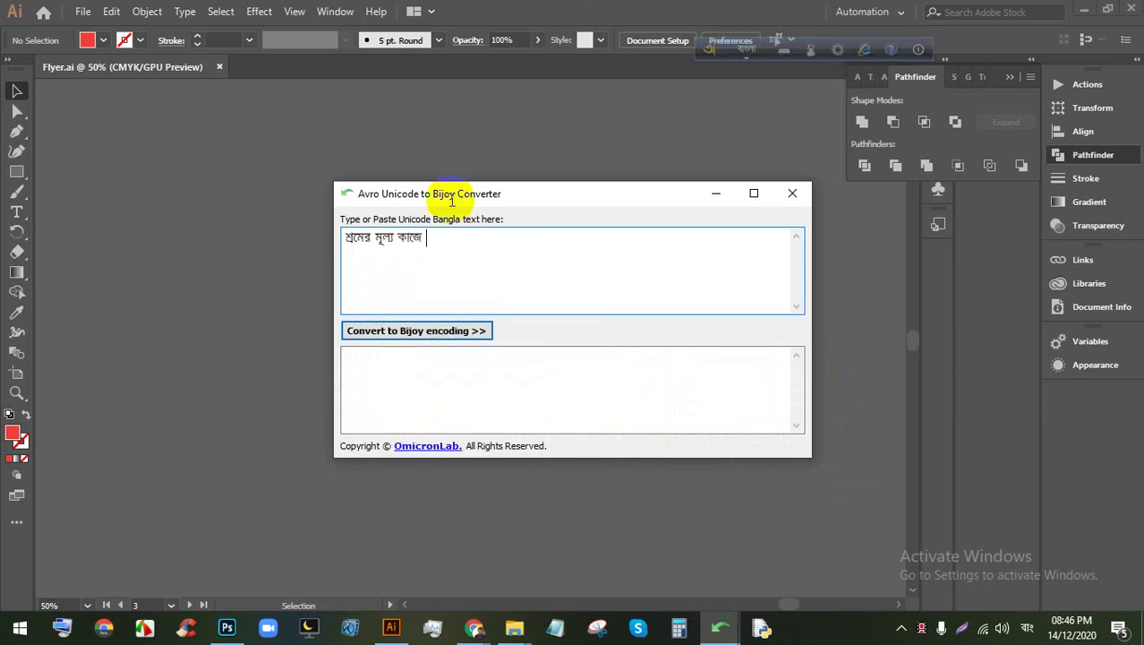
Step: Convert the phrase to Bijoy encoding, select the output, and minimize the converter
{"action": "left_click", "coordinate": [438, 333]}
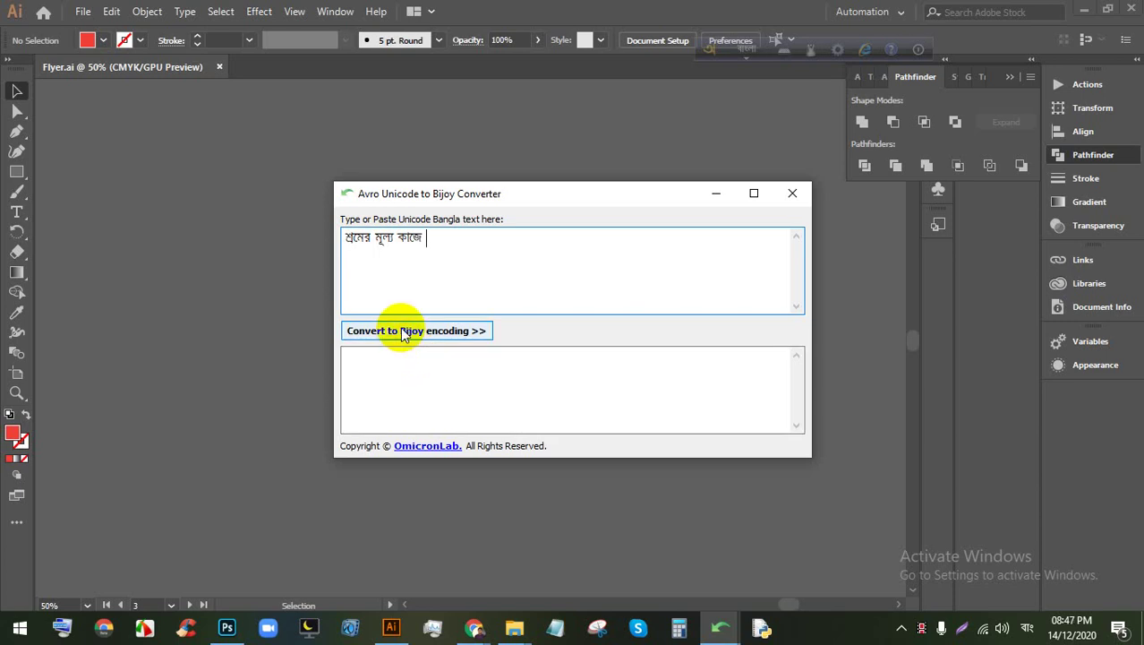
{"action": "left_click", "coordinate": [421, 338]}
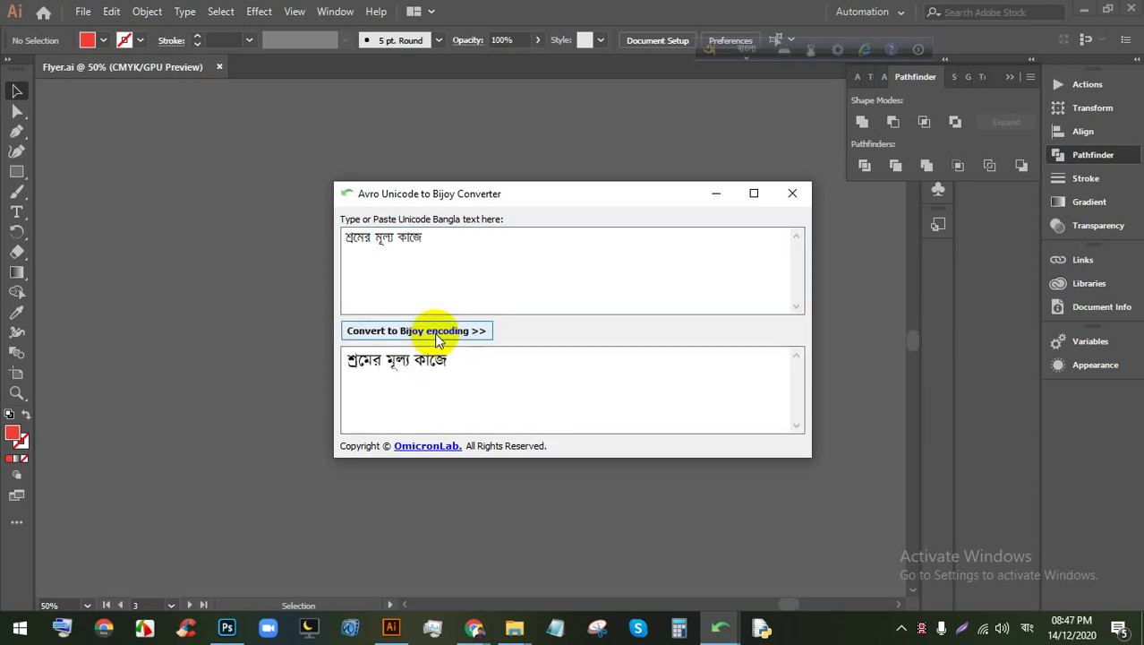
{"action": "key", "text": "ctrl+a"}
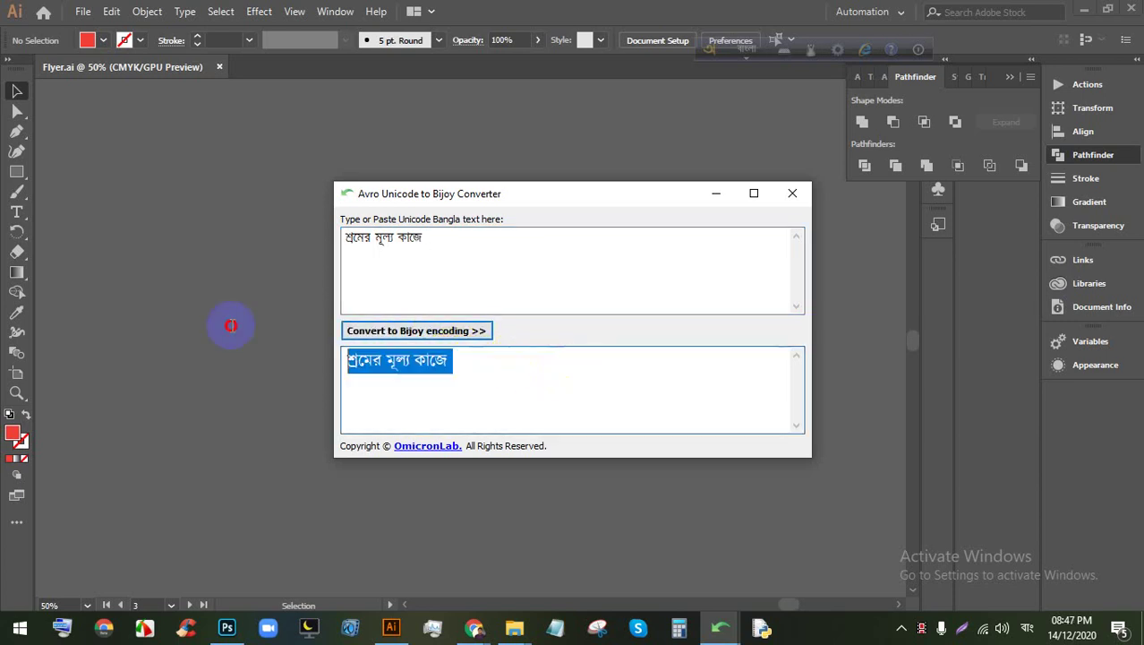
{"action": "left_click", "coordinate": [715, 194]}
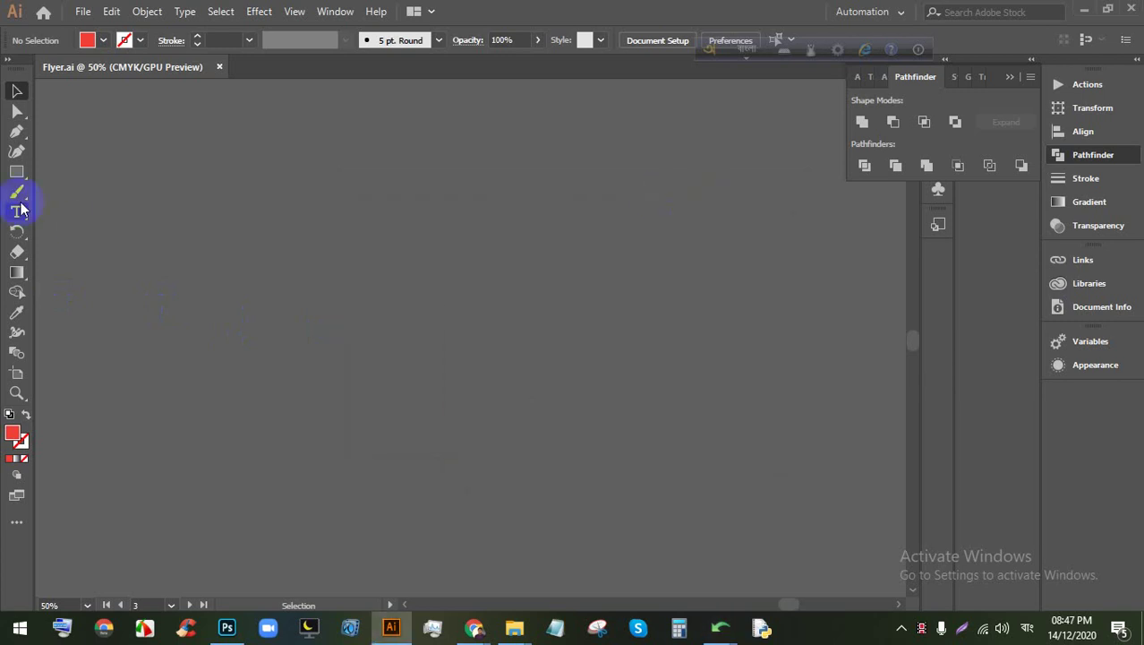
{"action": "left_click", "coordinate": [16, 211]}
{"action": "left_click", "coordinate": [448, 260]}
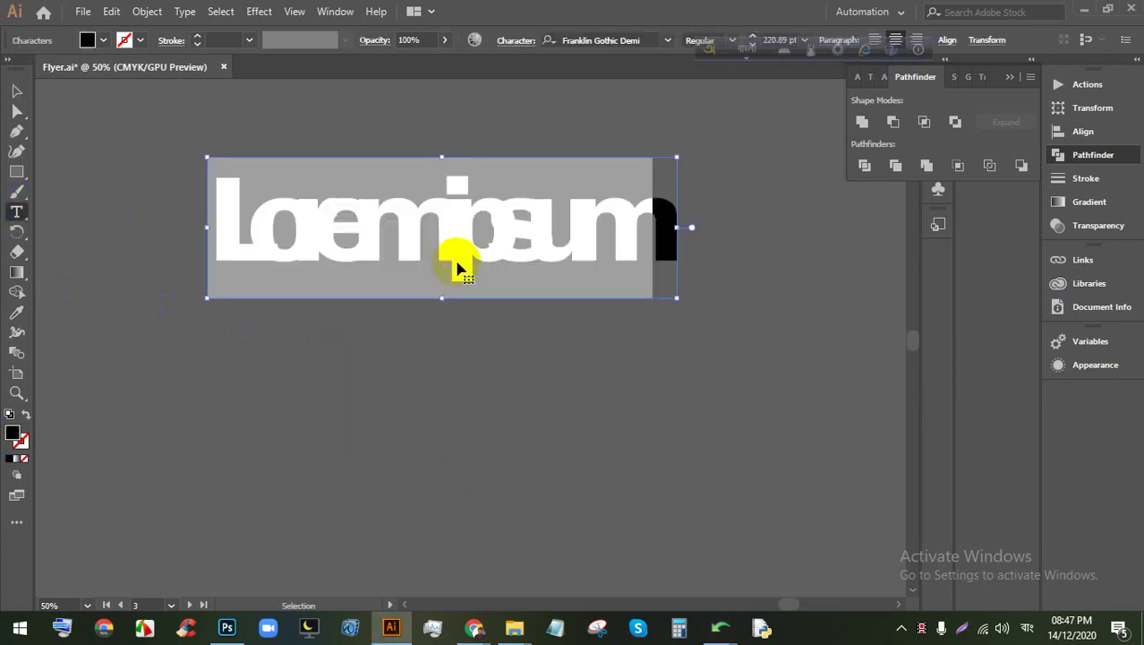
{"action": "key", "text": "ctrl+v"}
{"action": "double_click", "coordinate": [379, 208]}
{"action": "triple_click", "coordinate": [380, 208]}
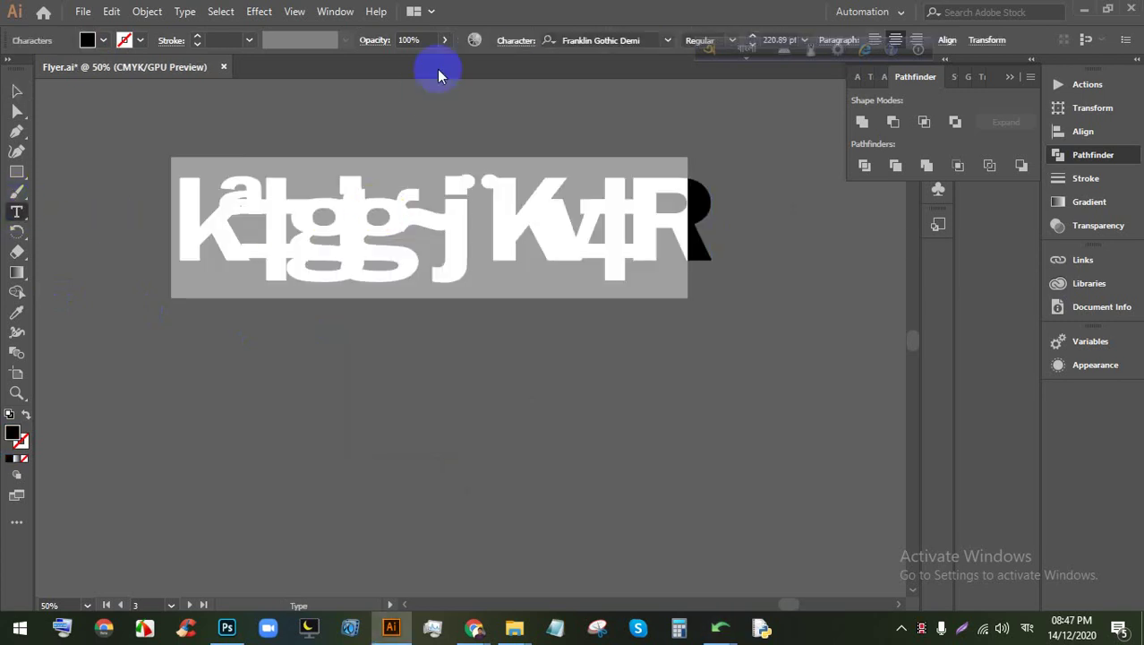
{"action": "left_click", "coordinate": [517, 41]}
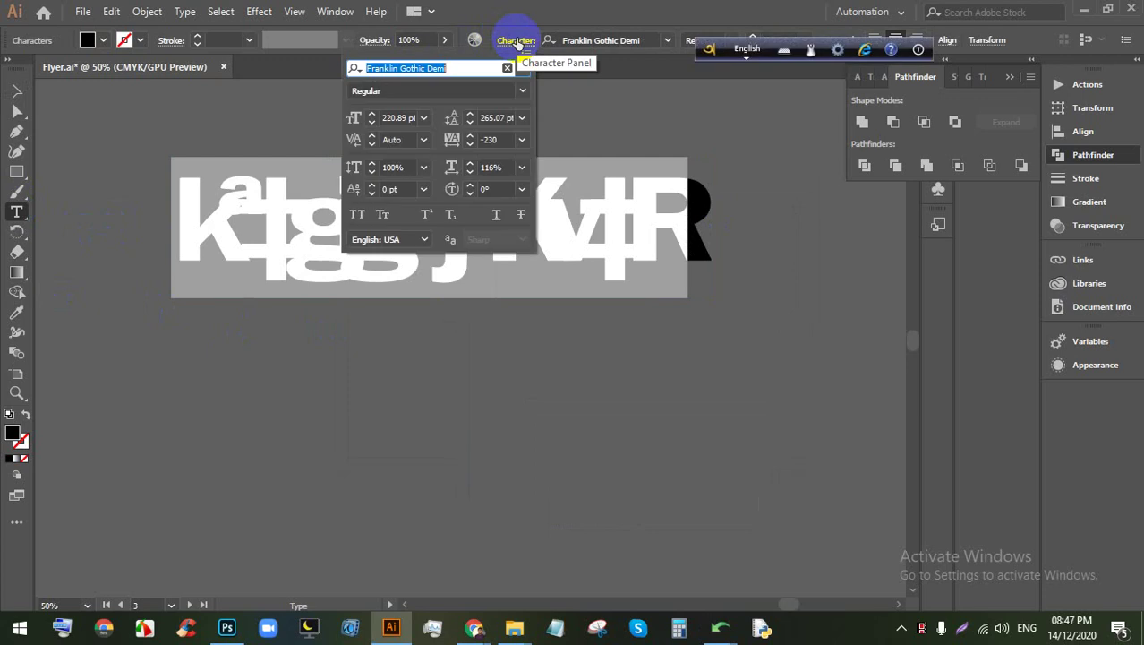
{"action": "left_click", "coordinate": [498, 139]}
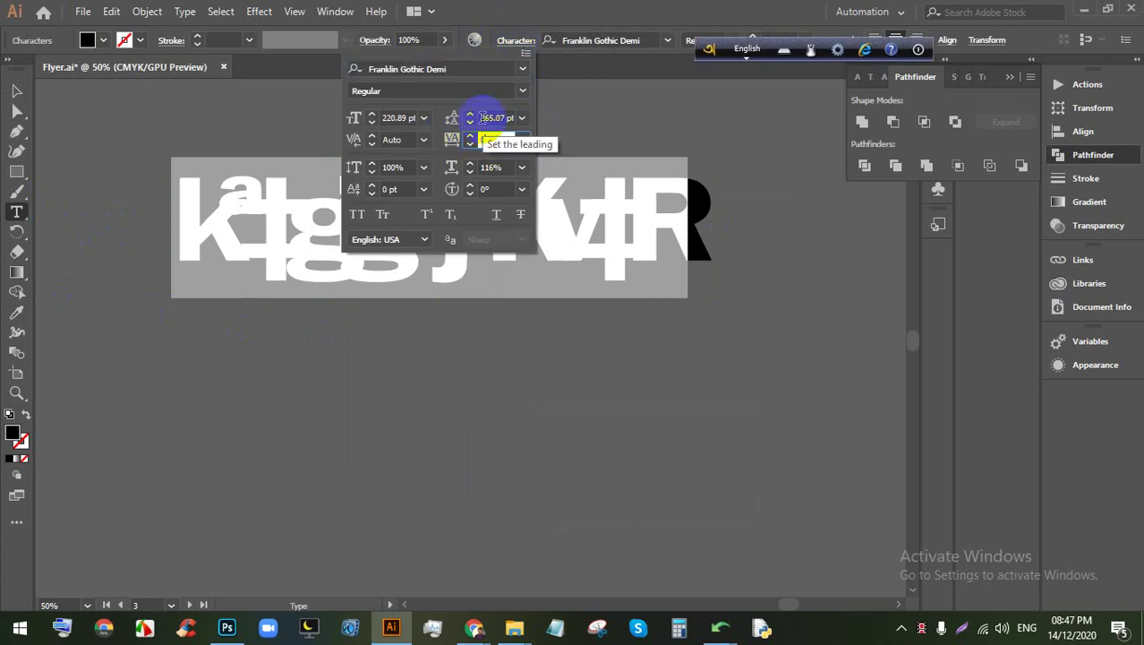
{"action": "key", "text": "Escape"}
{"action": "scroll", "coordinate": [430, 269], "scroll_direction": "down", "scroll_amount": 3}
{"action": "scroll", "coordinate": [431, 238], "scroll_direction": "up", "scroll_amount": 1}
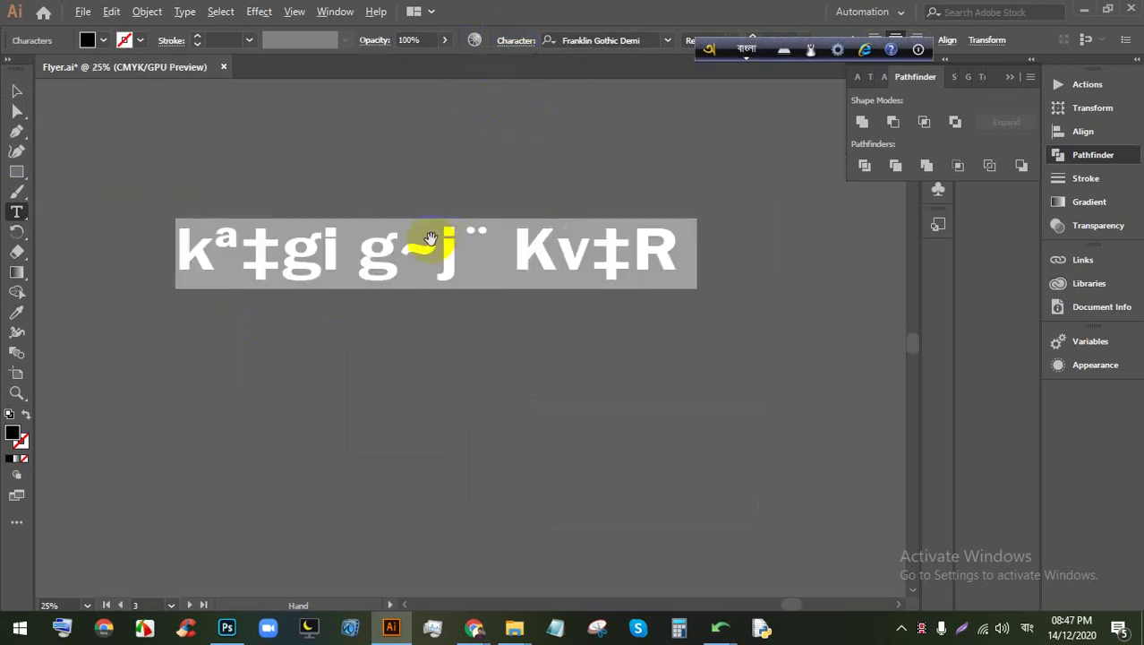
{"action": "key", "text": "ctrl+a"}
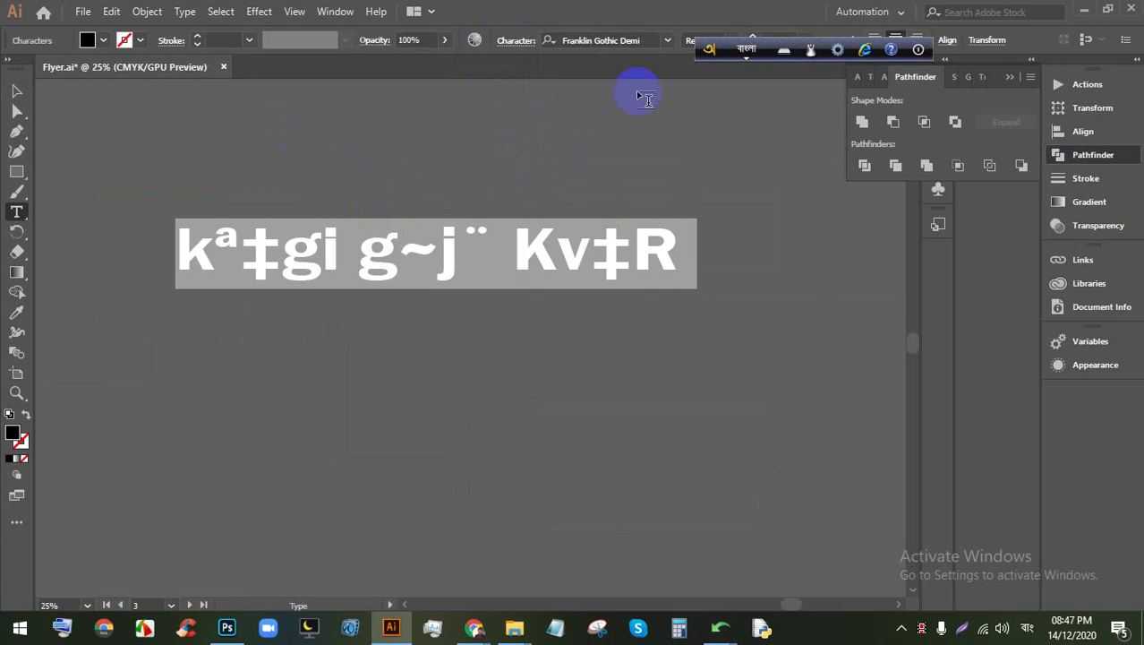
{"action": "left_click", "coordinate": [651, 39]}
{"action": "key", "text": "Down"}
{"action": "key", "text": "Down"}
{"action": "key", "text": "Down"}
{"action": "key", "text": "Down"}
{"action": "key", "text": "Down"}
{"action": "key", "text": "Down"}
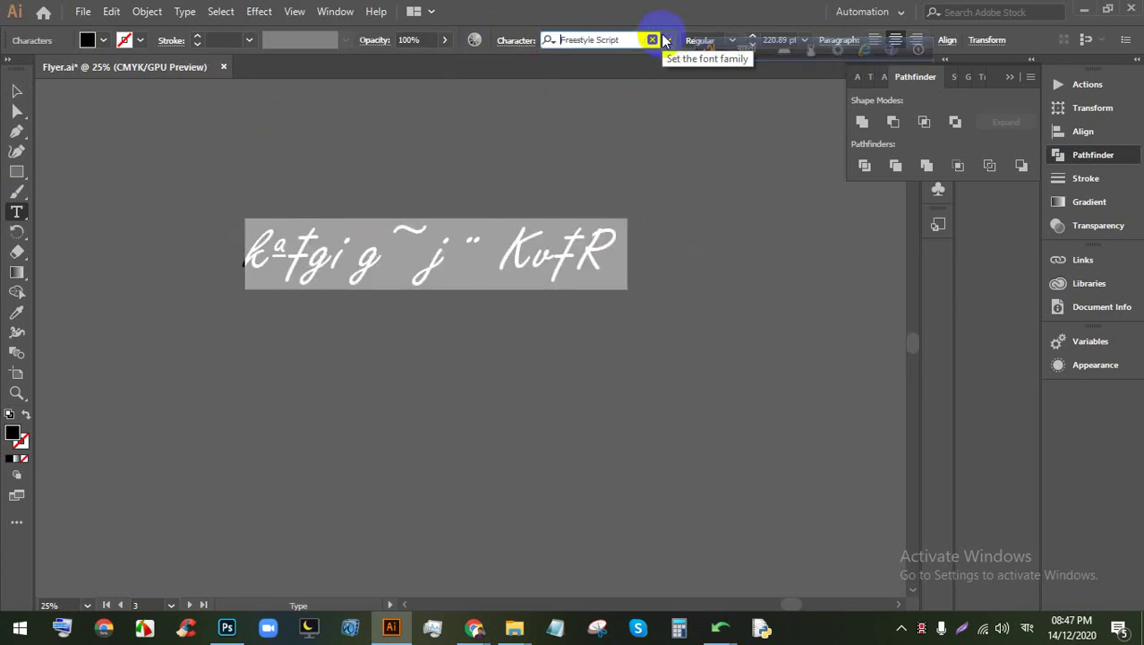
{"action": "key", "text": "Up"}
{"action": "left_click", "coordinate": [667, 39]}
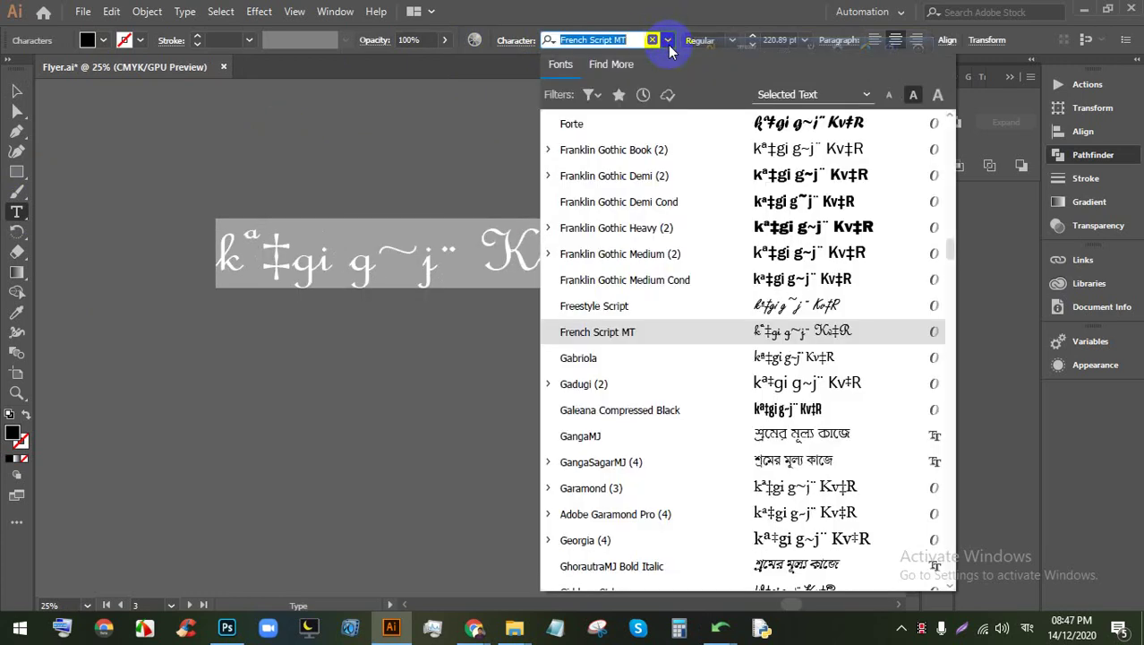
{"action": "scroll", "coordinate": [793, 327], "scroll_direction": "down", "scroll_amount": 1}
{"action": "left_click", "coordinate": [808, 356]}
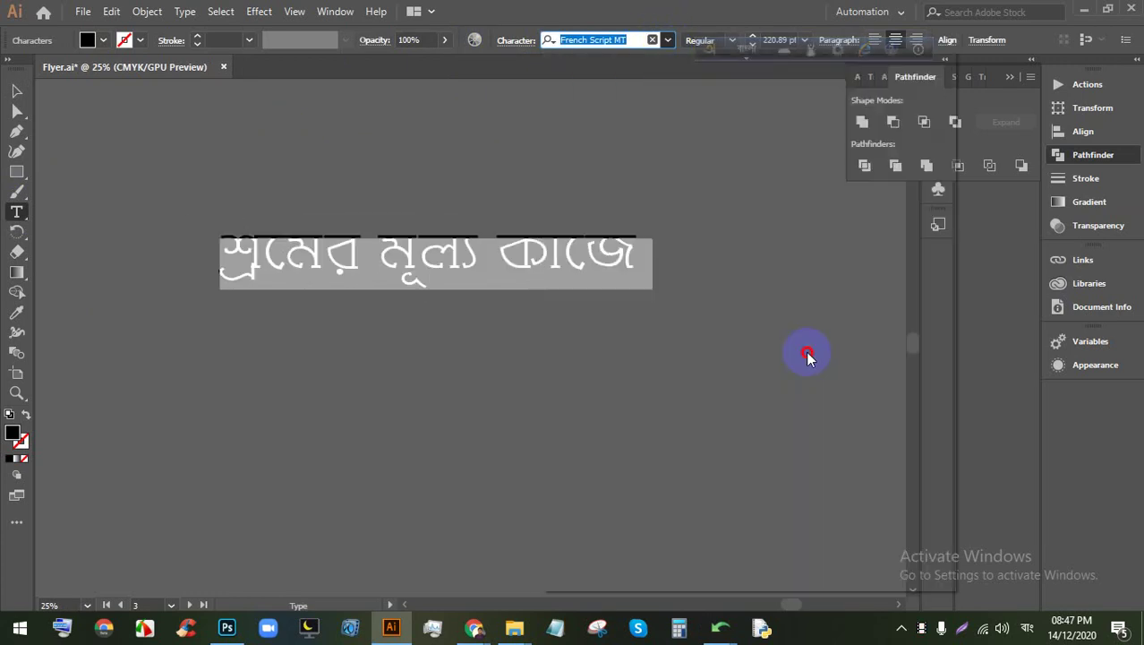
{"action": "triple_click", "coordinate": [508, 237]}
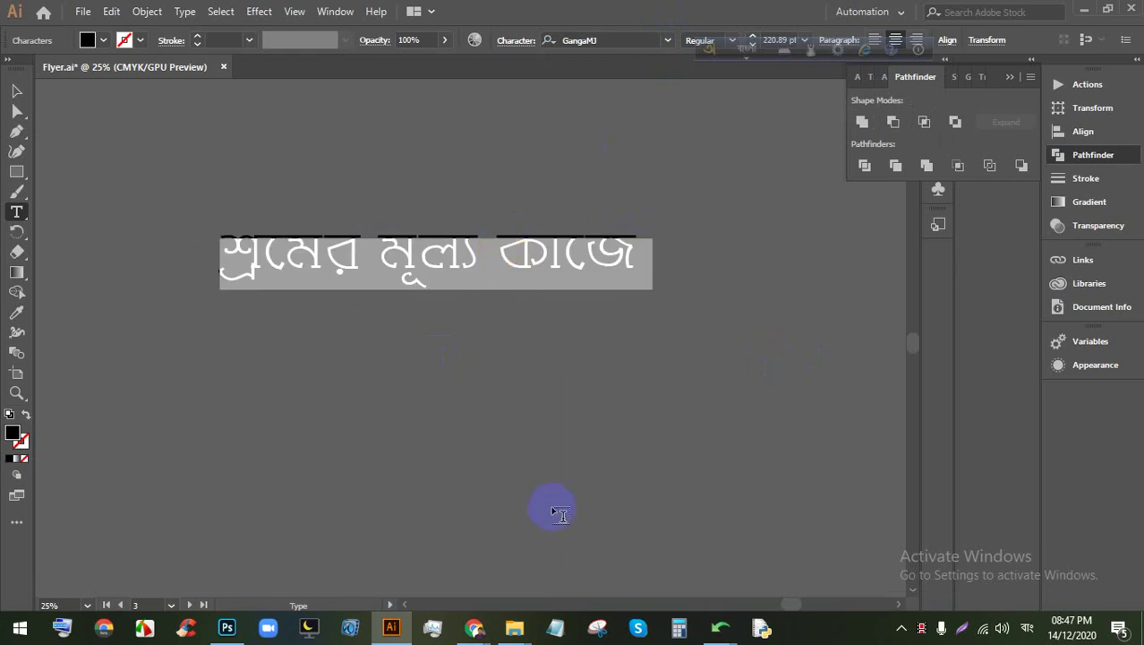
{"action": "mouse_move", "coordinate": [479, 622]}
{"action": "left_click", "coordinate": [421, 569]}
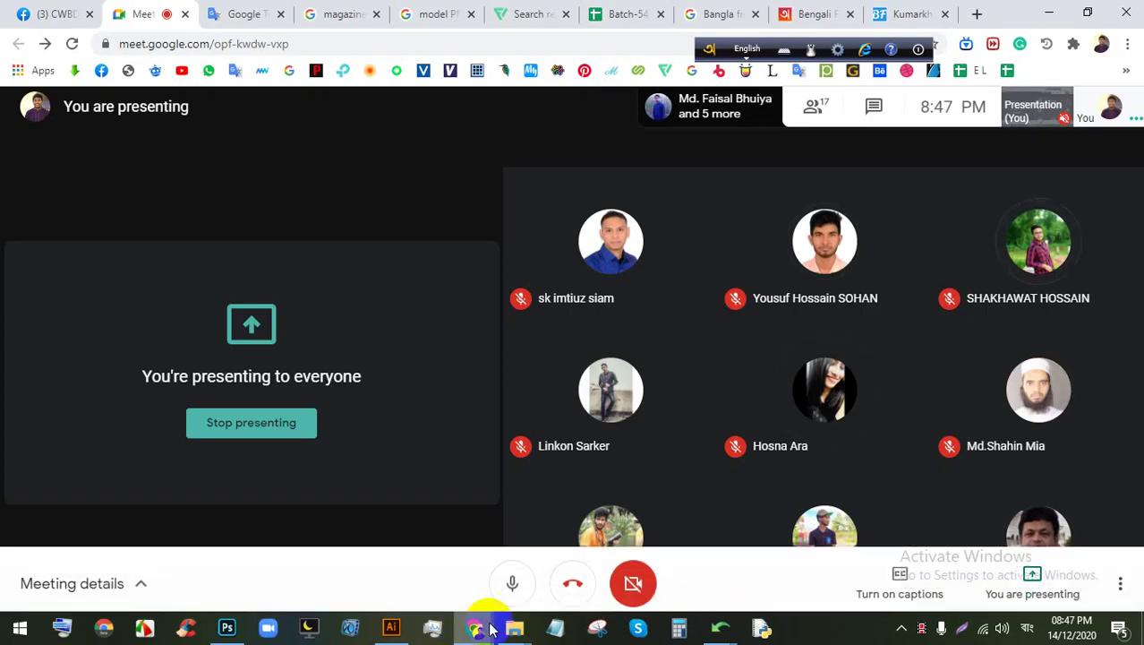
{"action": "left_click", "coordinate": [391, 627]}
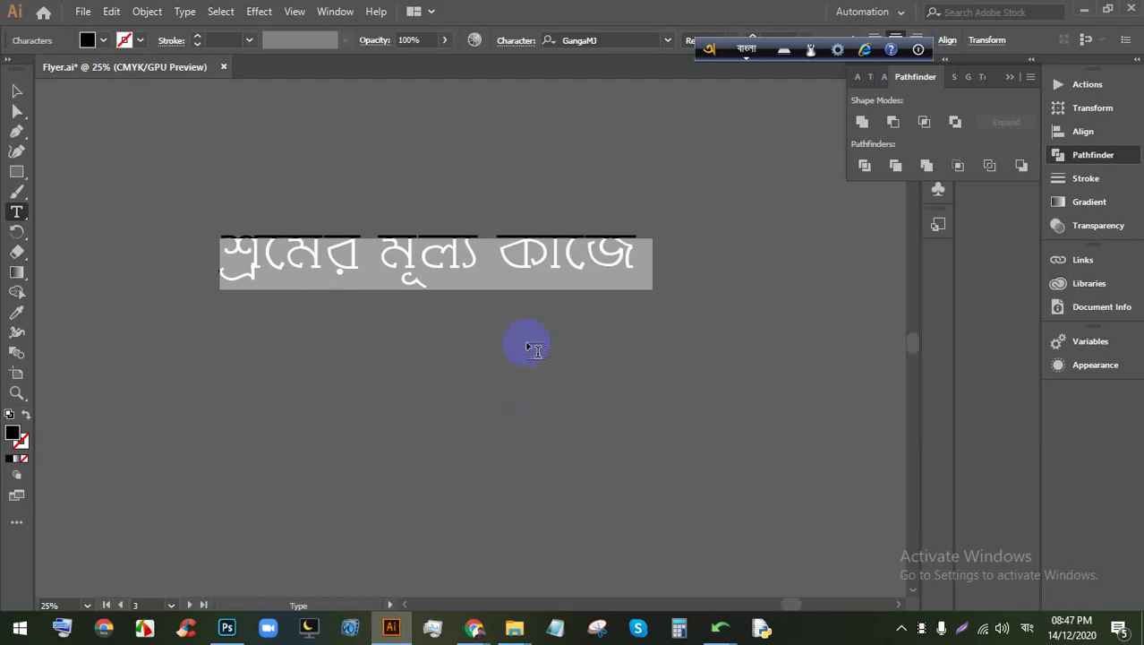
{"action": "left_click", "coordinate": [666, 39]}
{"action": "scroll", "coordinate": [752, 323], "scroll_direction": "down", "scroll_amount": 6}
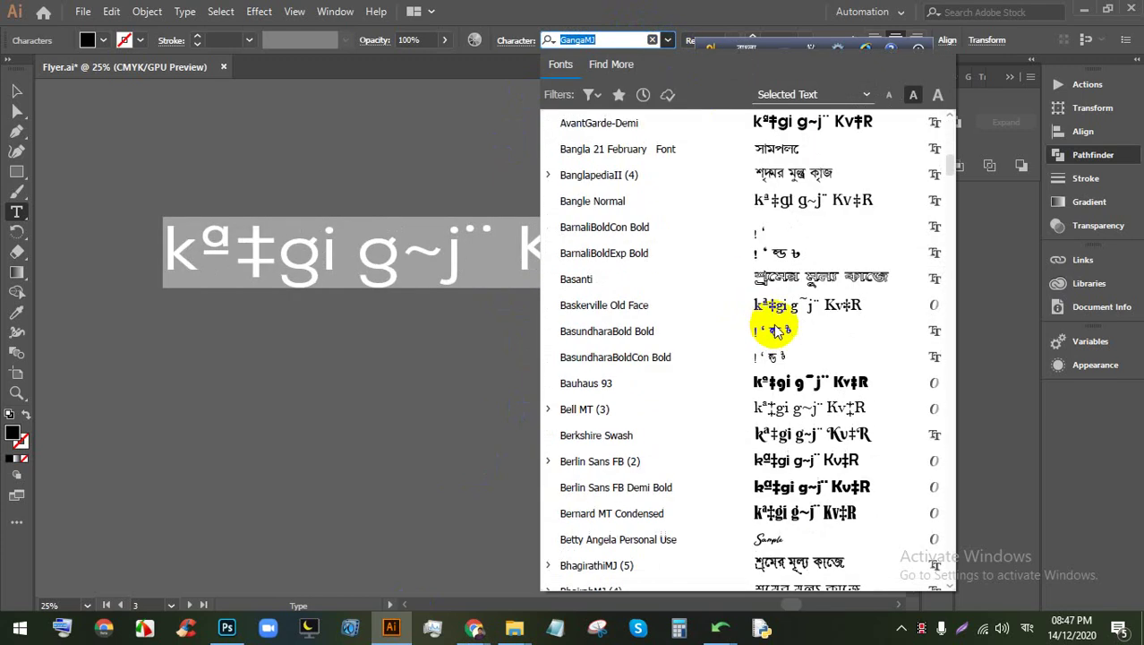
{"action": "scroll", "coordinate": [775, 313], "scroll_direction": "up", "scroll_amount": 4}
{"action": "left_click", "coordinate": [784, 146]}
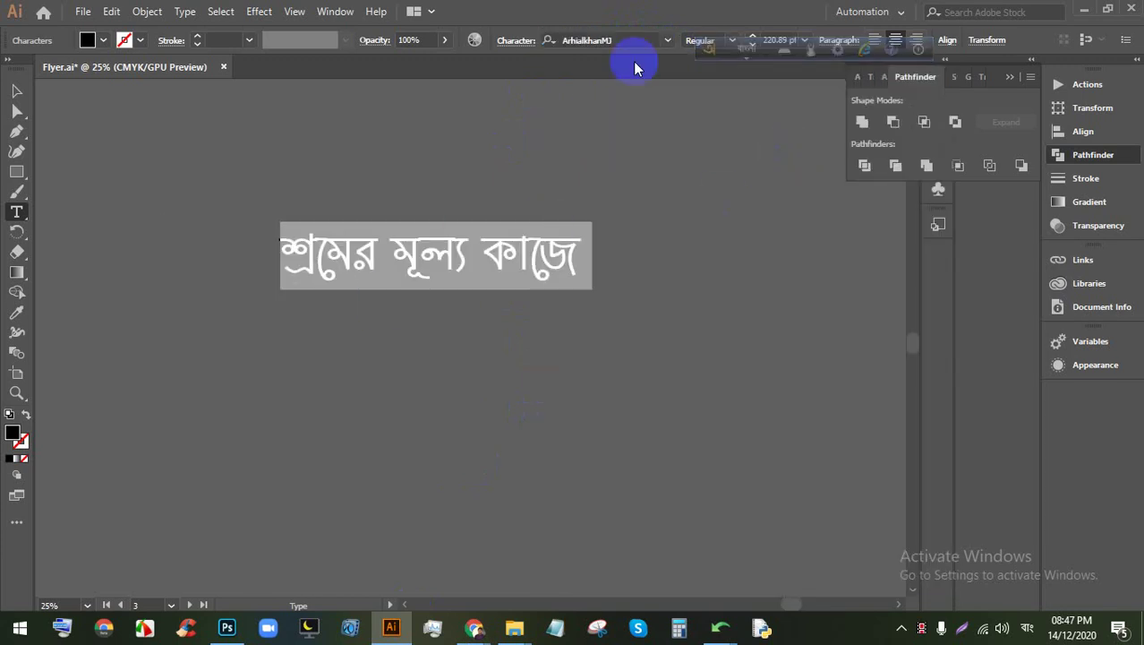
{"action": "left_click", "coordinate": [667, 40]}
{"action": "scroll", "coordinate": [756, 383], "scroll_direction": "down", "scroll_amount": 7}
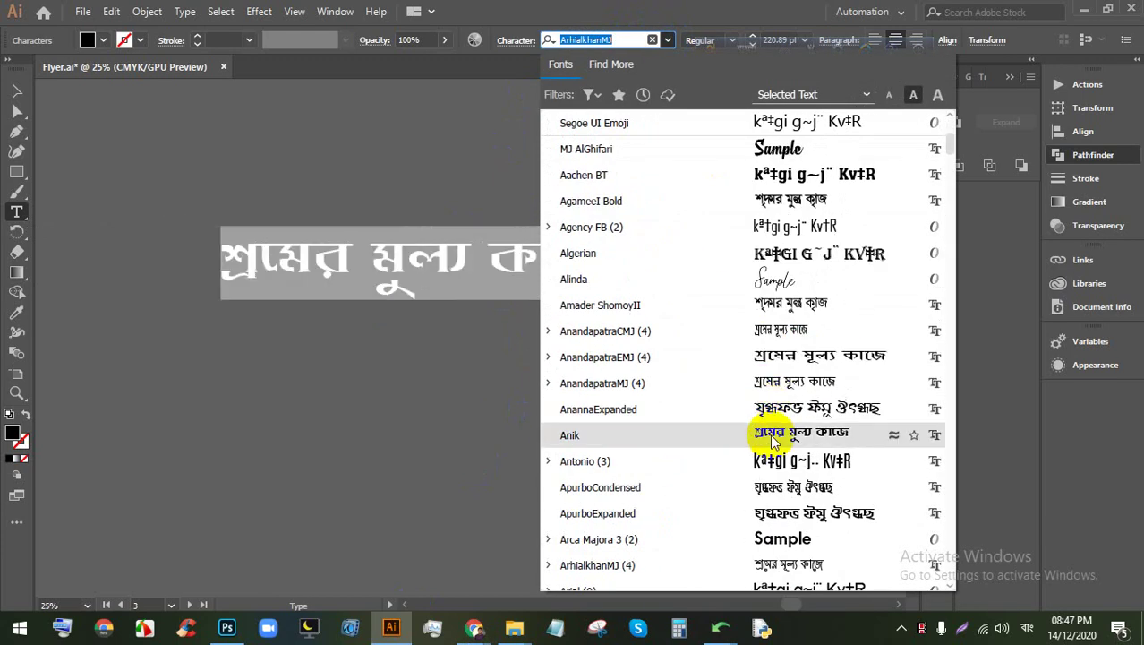
{"action": "left_click", "coordinate": [16, 91]}
{"action": "left_click_drag", "start_coordinate": [531, 376], "coordinate": [283, 195]}
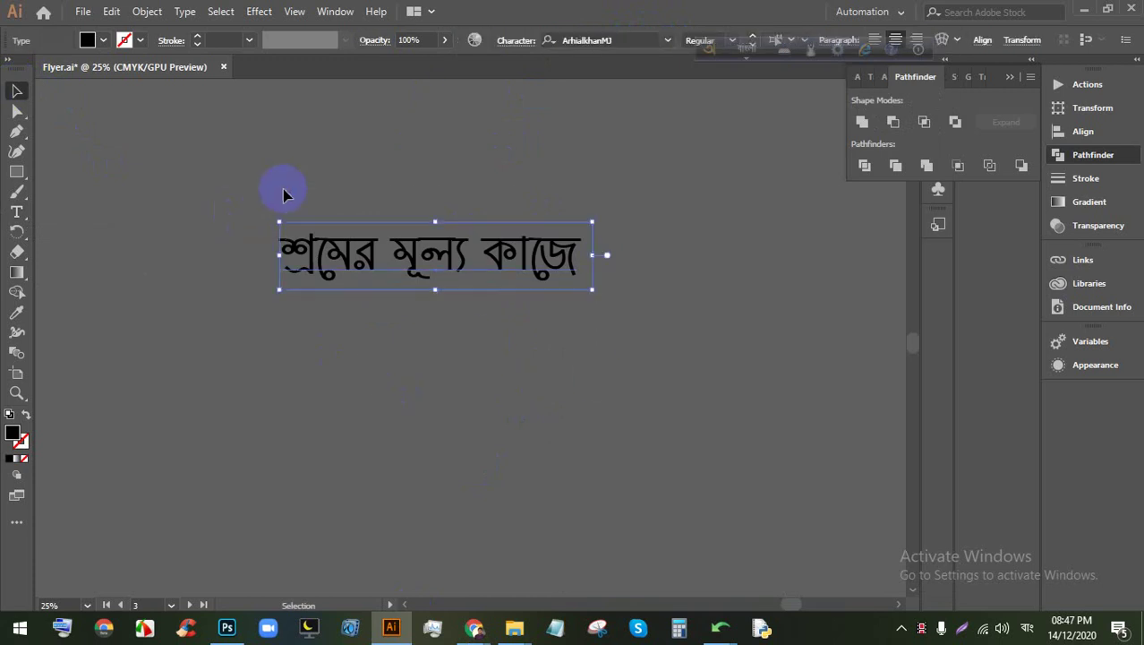
{"action": "key", "text": "Delete"}
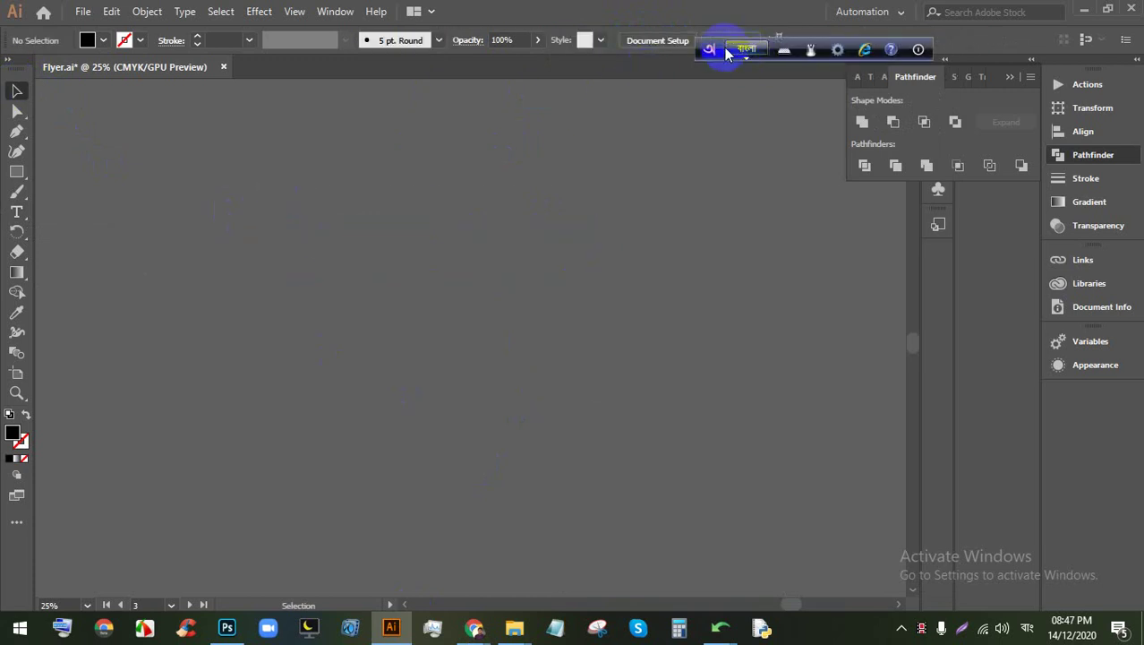
Step: Restart Avro Keyboard, open its Unicode to Bijoy converter, and switch to Bangla typing
{"action": "left_click", "coordinate": [917, 49]}
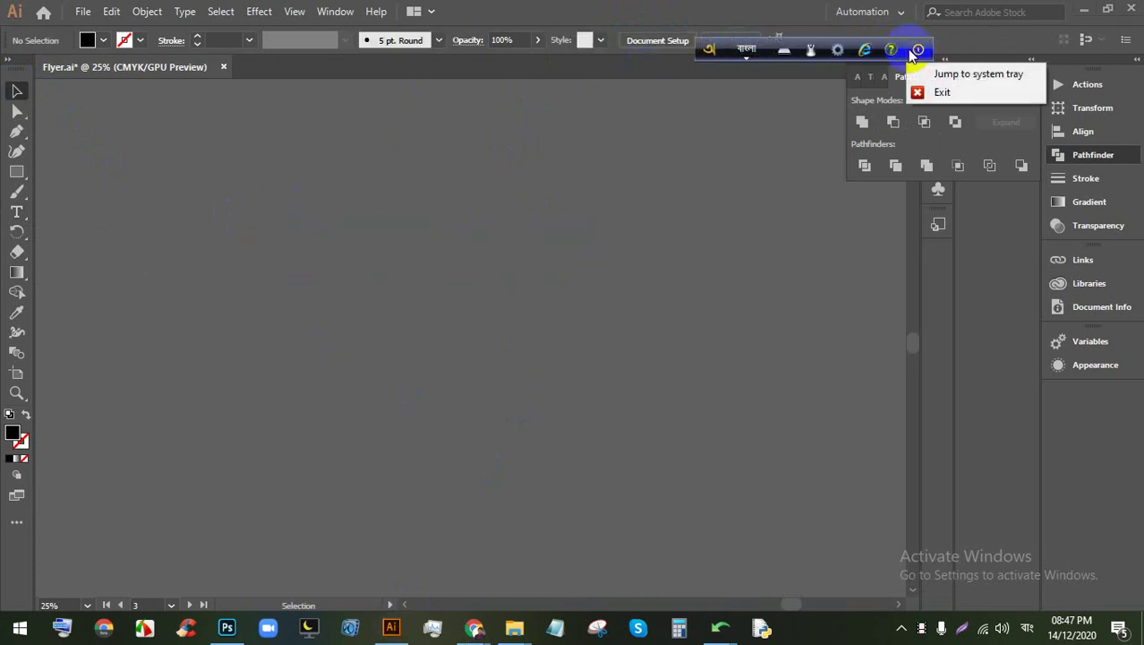
{"action": "left_click", "coordinate": [942, 91]}
{"action": "left_click", "coordinate": [20, 628]}
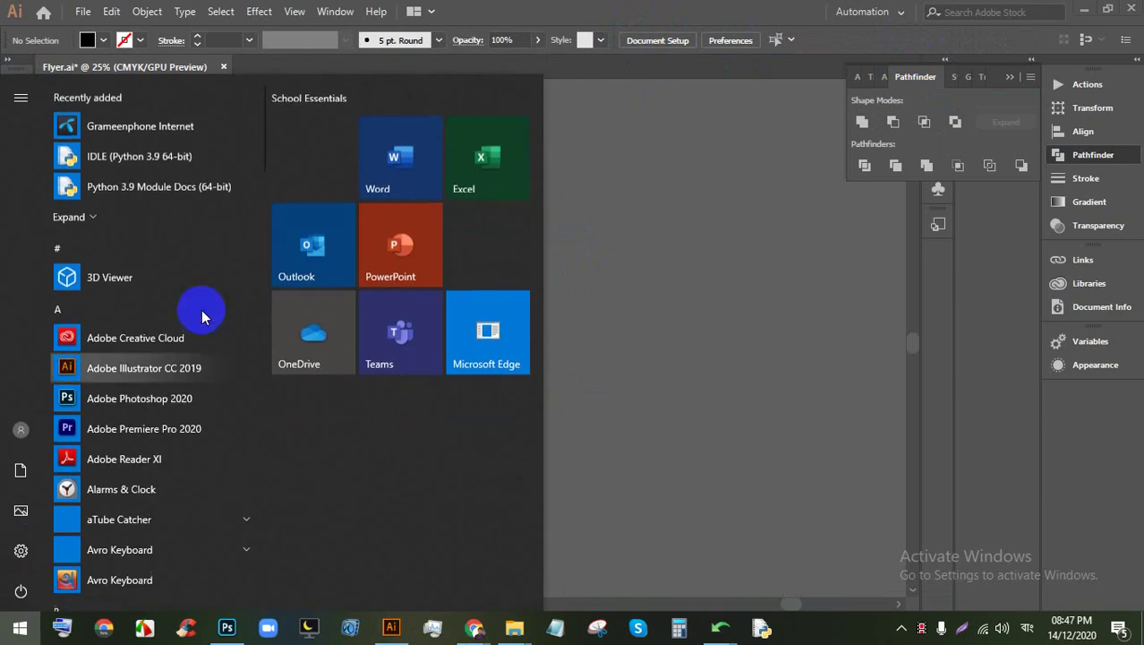
{"action": "type", "text": "av"}
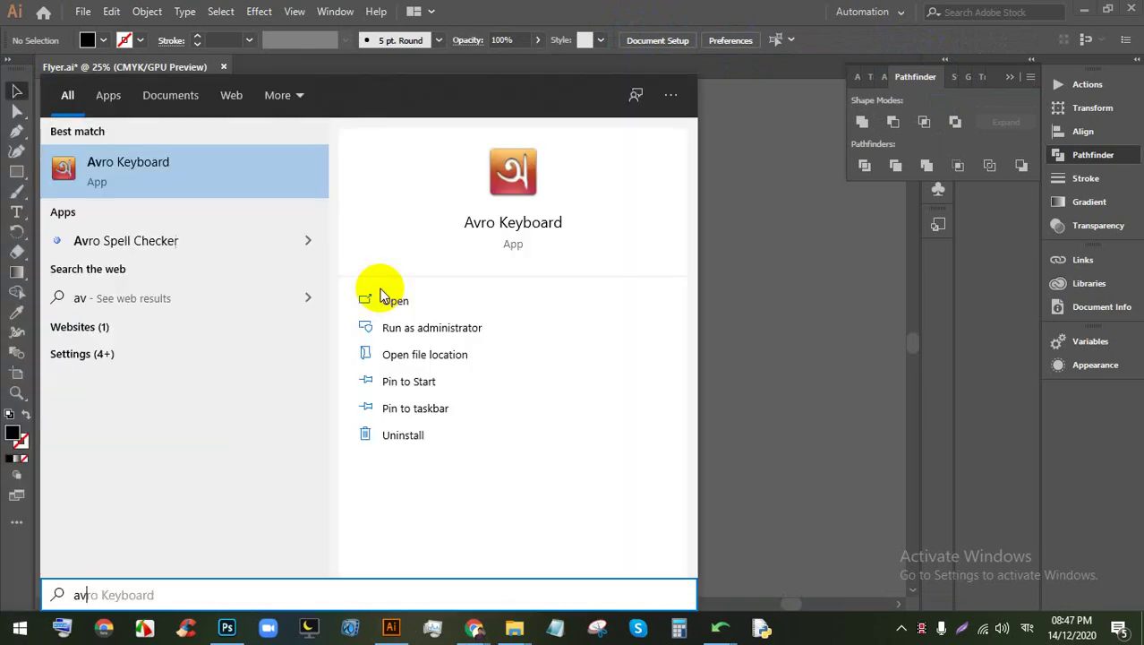
{"action": "left_click", "coordinate": [134, 179]}
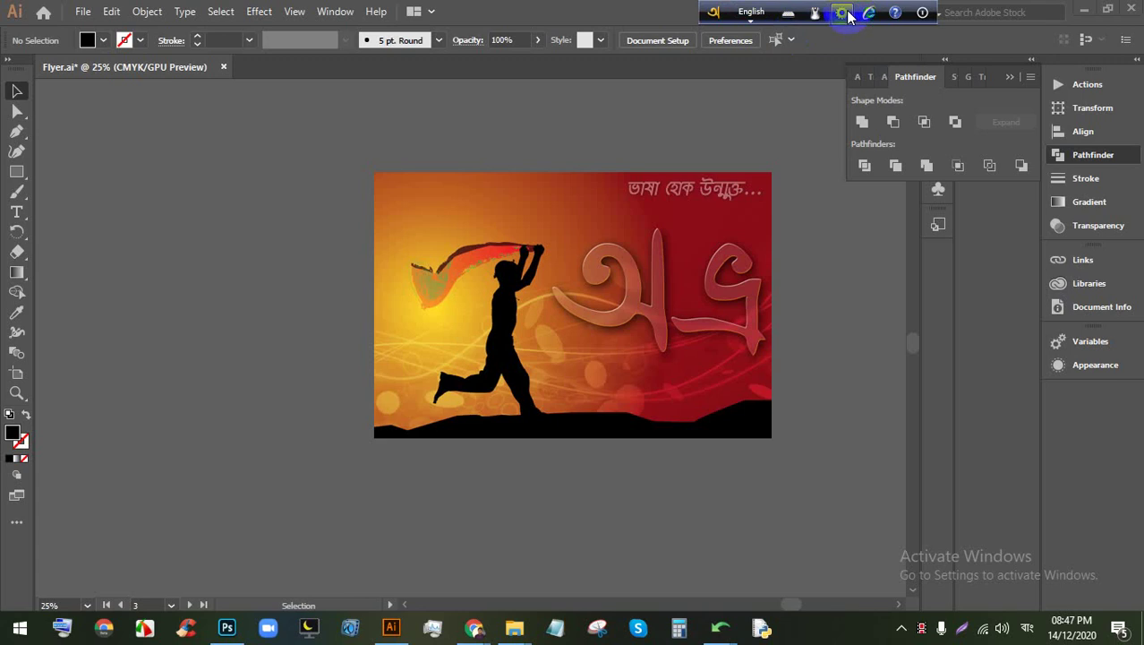
{"action": "left_click", "coordinate": [845, 12]}
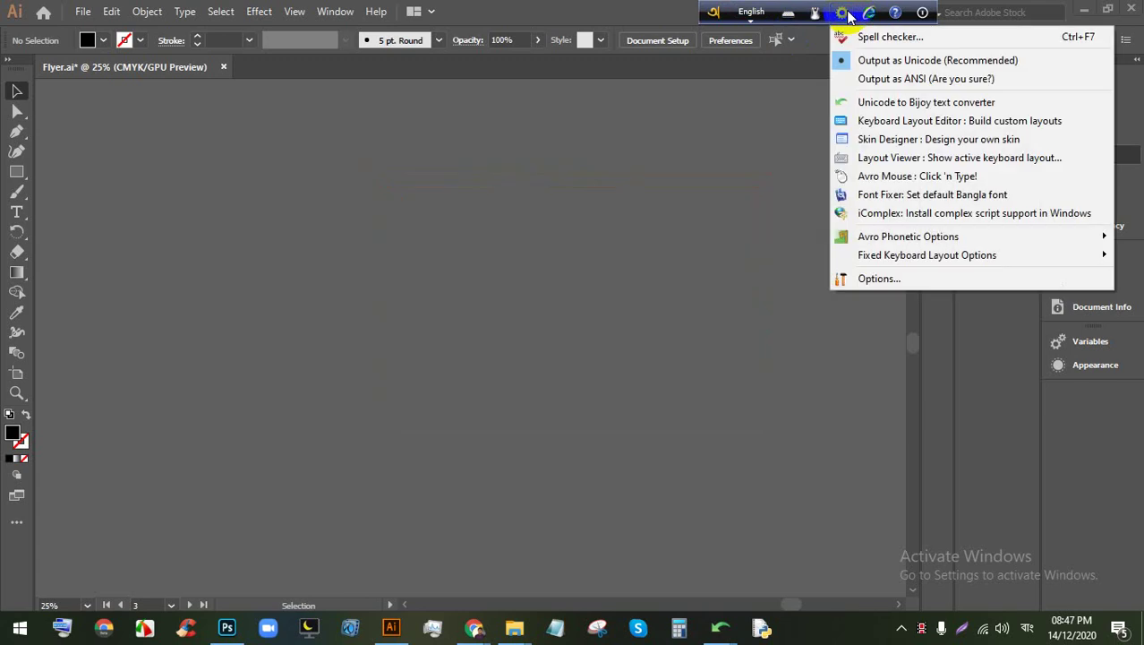
{"action": "left_click", "coordinate": [973, 103]}
{"action": "left_click", "coordinate": [760, 13]}
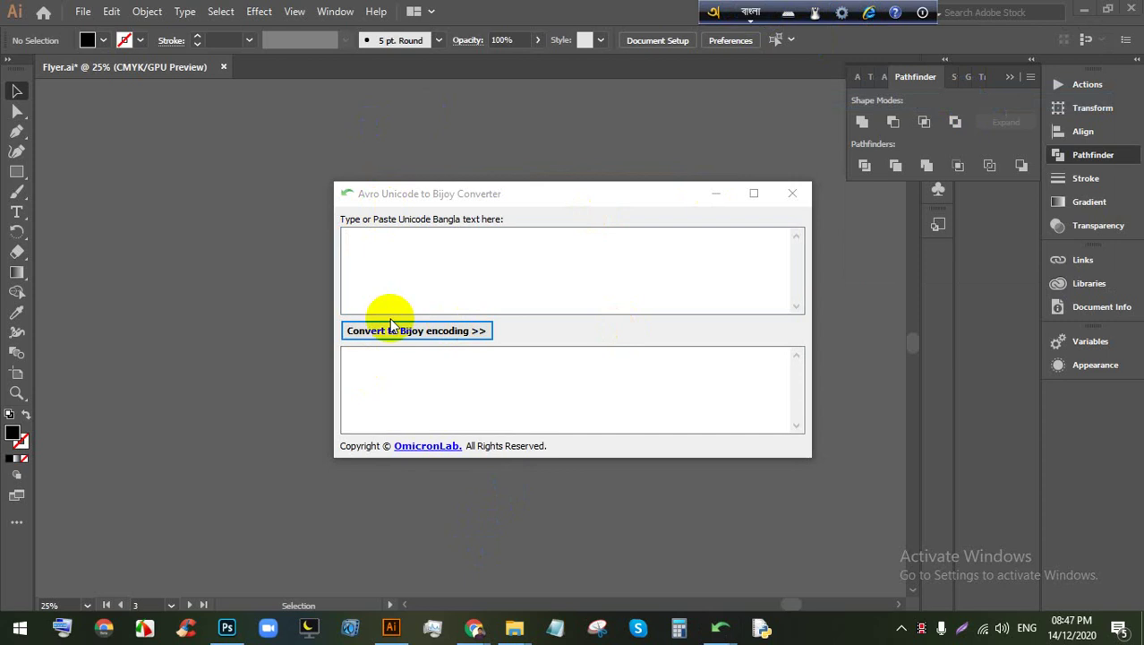
Step: Convert 'shrmer mullo kaje' to Bijoy, select the output, and start a Type tool line on the artboard
{"action": "left_click", "coordinate": [429, 276]}
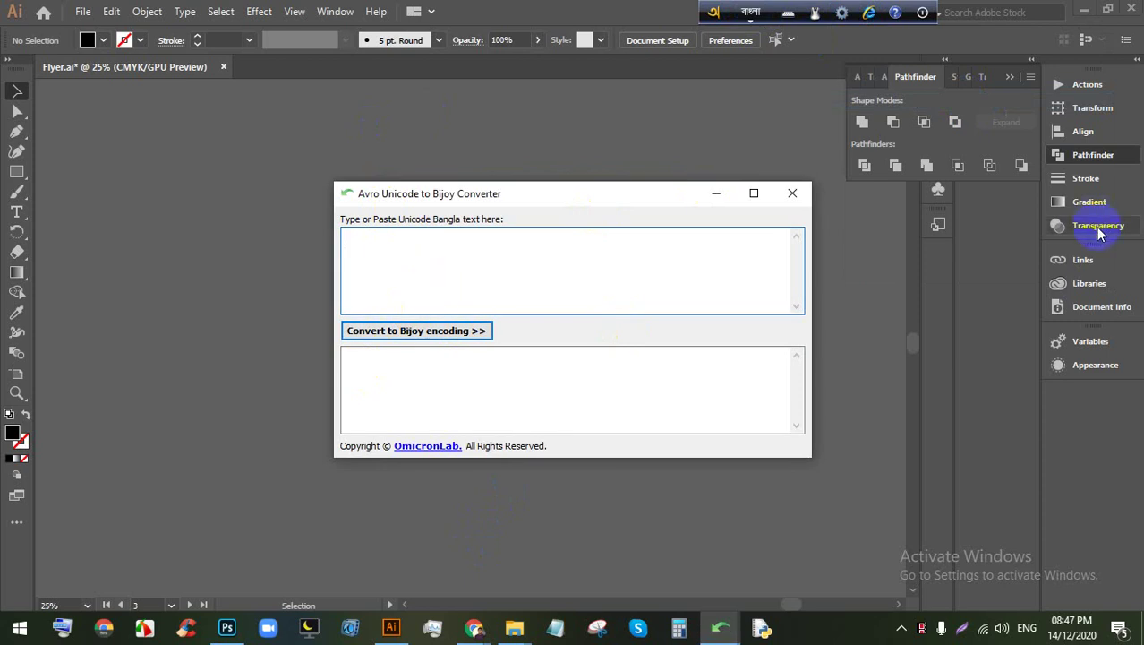
{"action": "type", "text": "shr"}
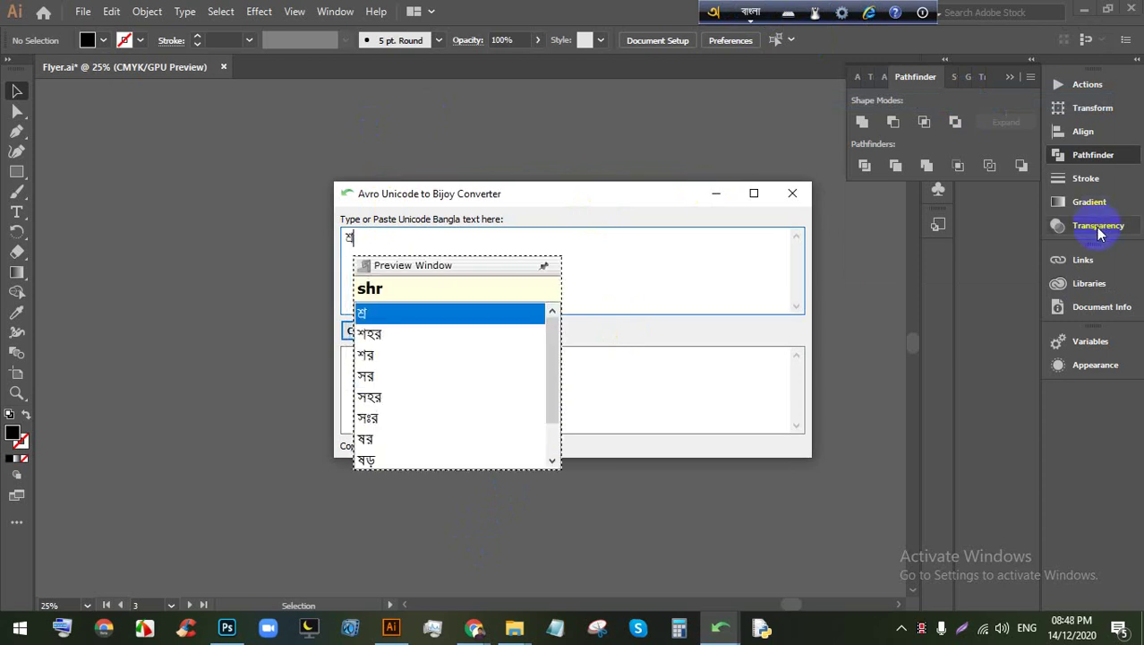
{"action": "type", "text": "mer"}
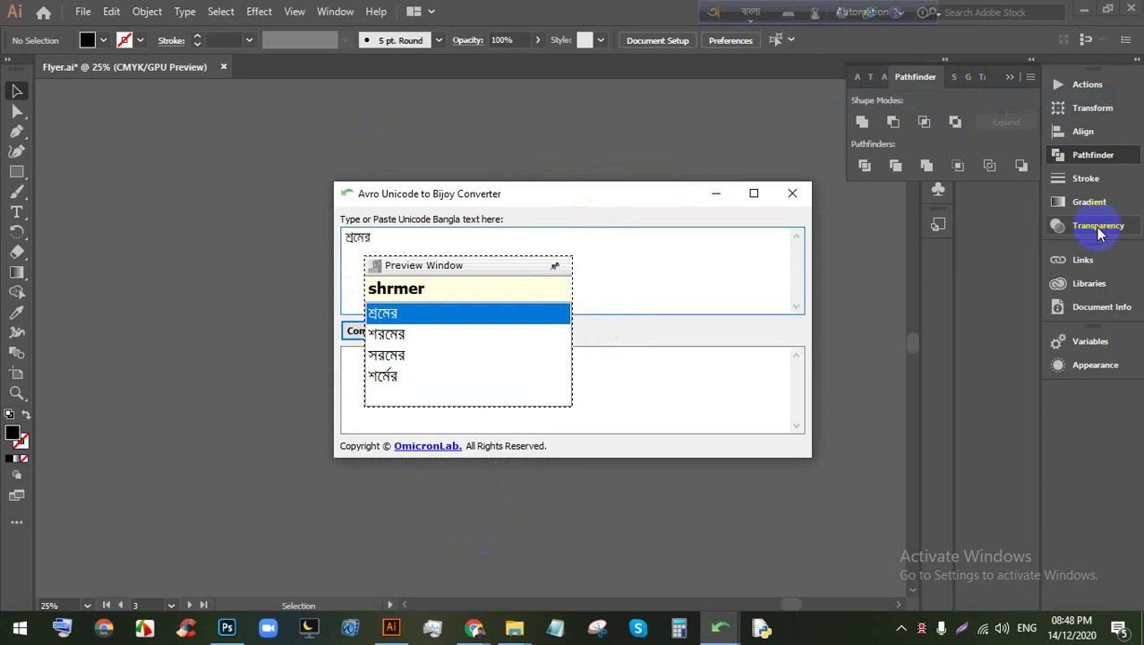
{"action": "type", "text": " mullo"}
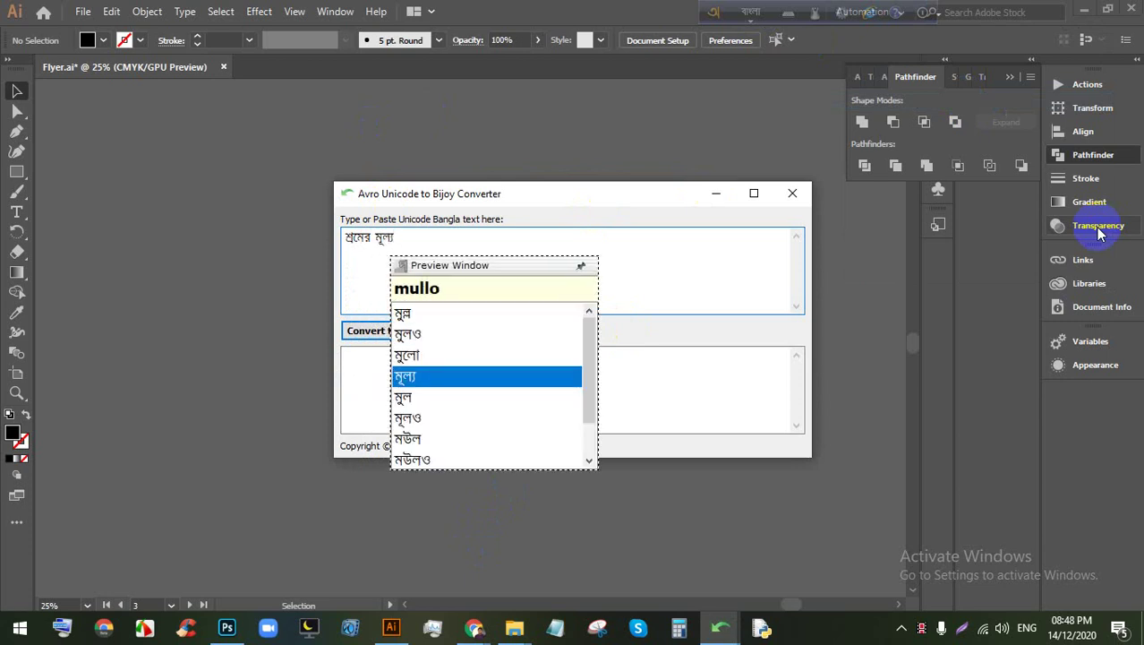
{"action": "type", "text": " kaje"}
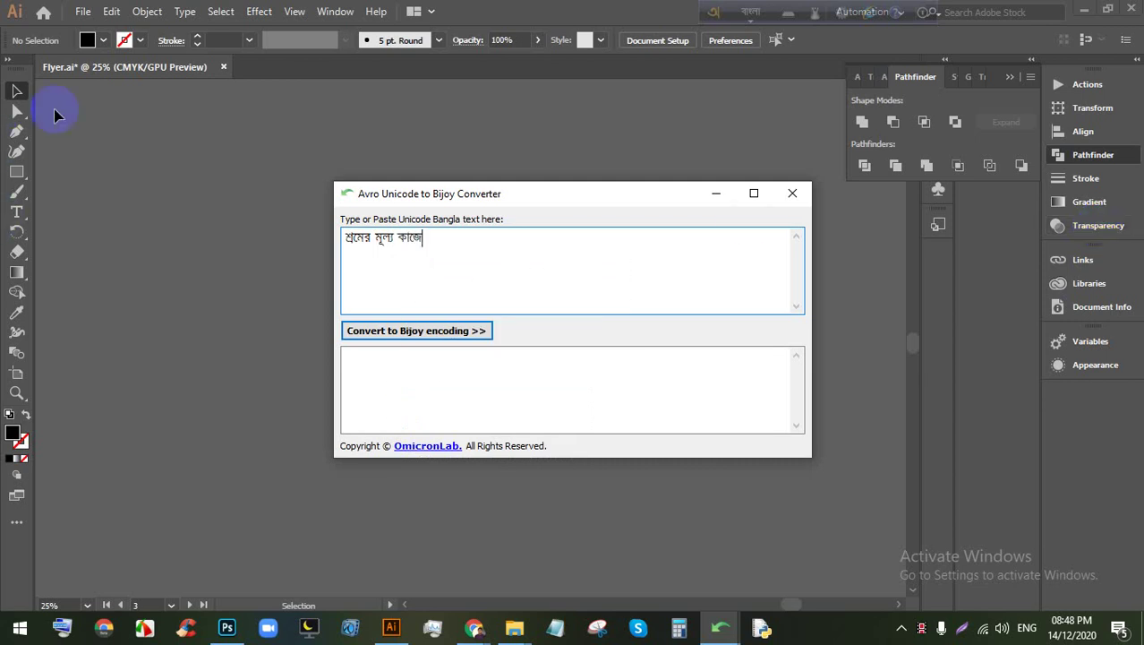
{"action": "left_click", "coordinate": [424, 331]}
{"action": "left_click_drag", "start_coordinate": [518, 360], "coordinate": [317, 359]}
{"action": "key", "text": "ctrl+c"}
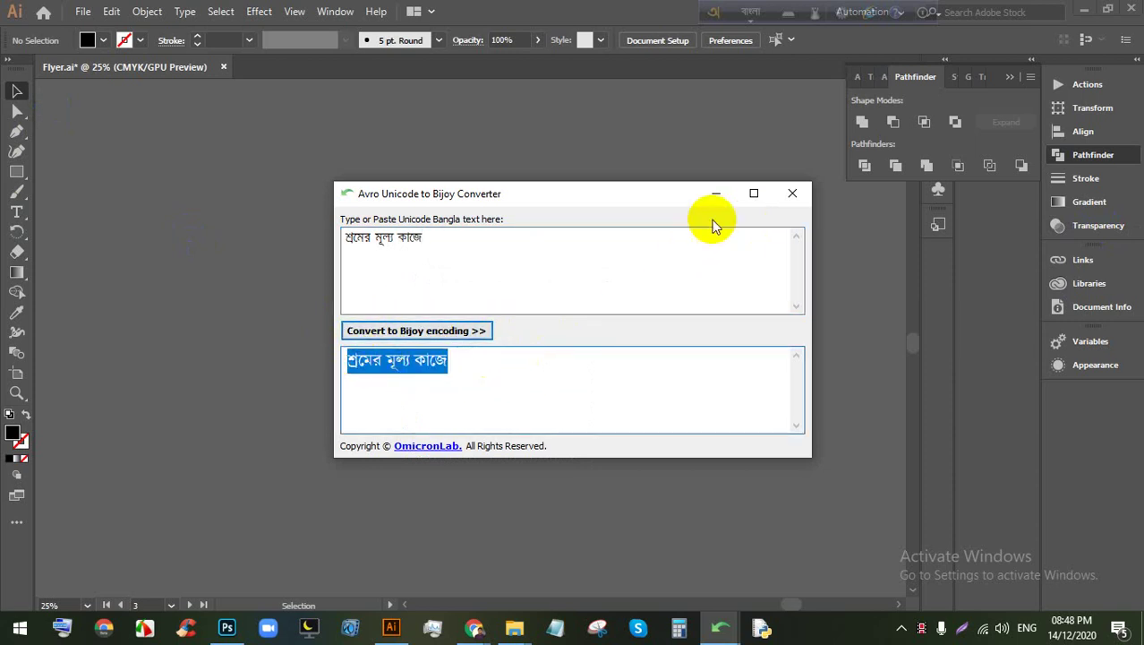
{"action": "left_click", "coordinate": [716, 193]}
{"action": "left_click", "coordinate": [16, 212]}
{"action": "left_click", "coordinate": [273, 206]}
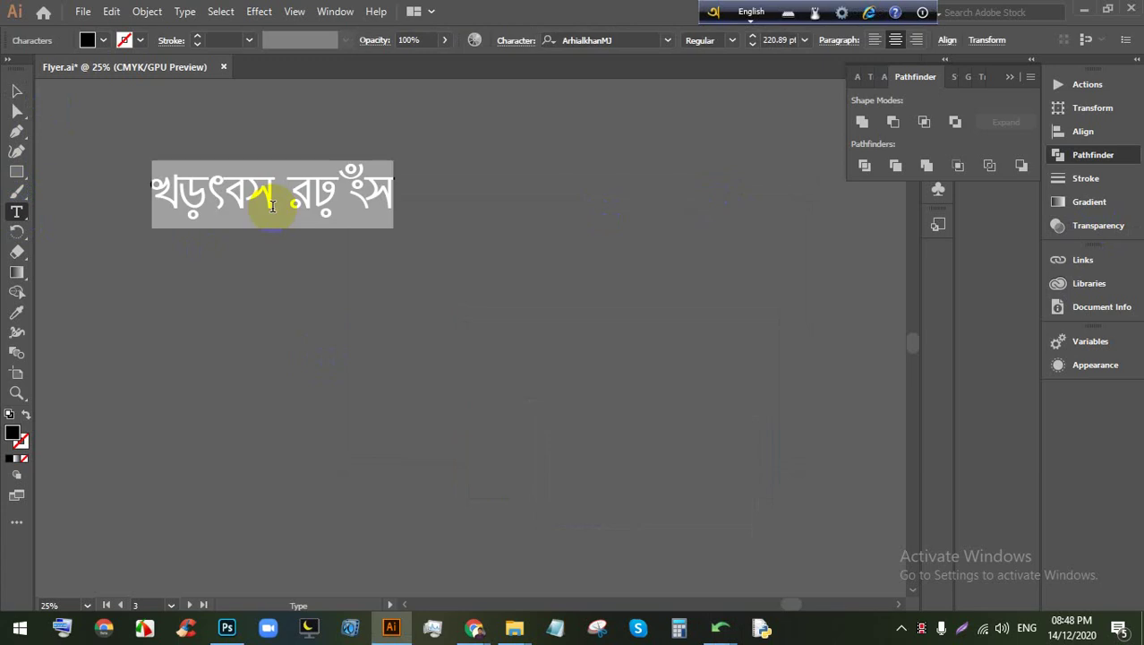
Step: Paste the converted phrase onto the artboard and try Roboto Condensed on it
{"action": "key", "text": "ctrl+v"}
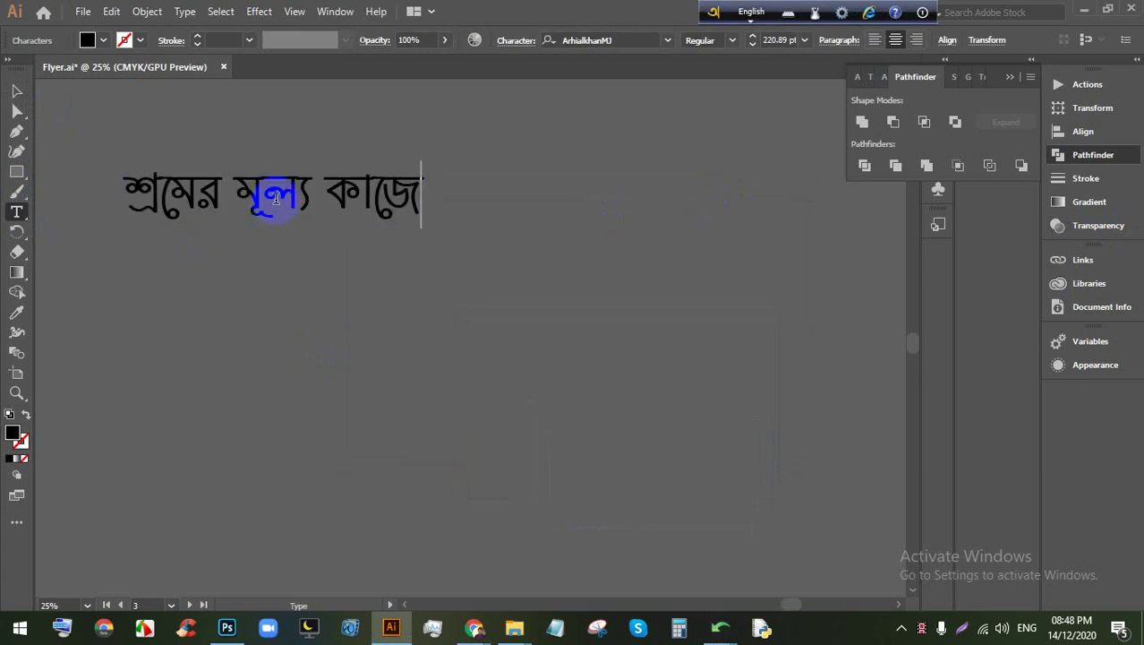
{"action": "double_click", "coordinate": [276, 187]}
{"action": "left_click", "coordinate": [300, 190]}
{"action": "key", "text": "ctrl+a"}
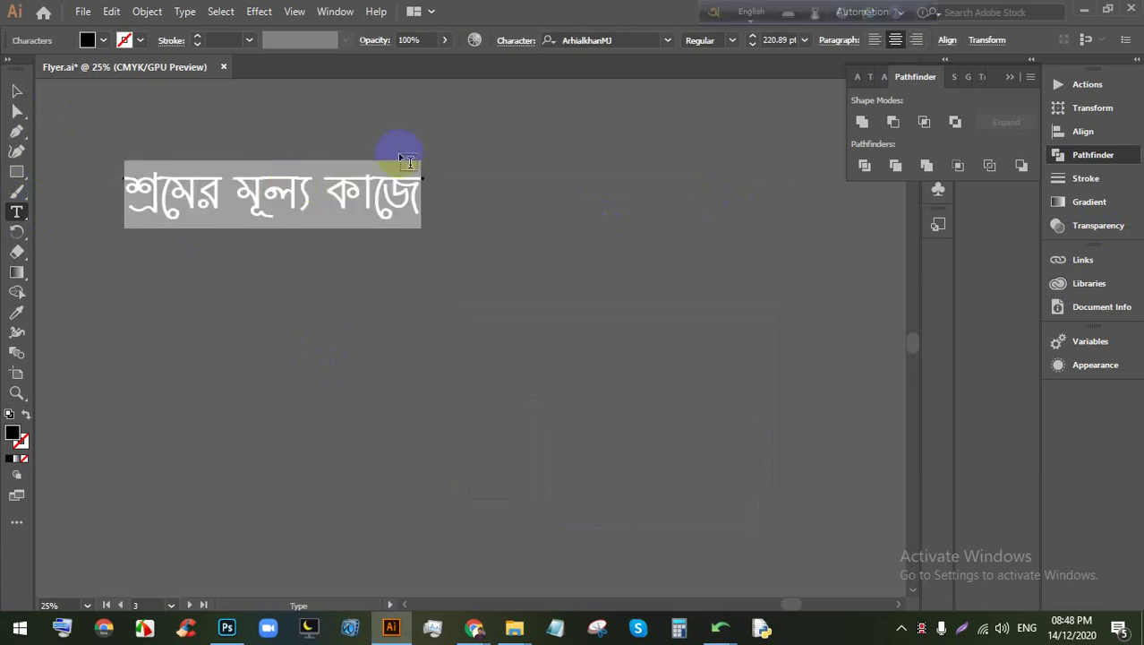
{"action": "left_click", "coordinate": [667, 41]}
{"action": "left_click", "coordinate": [737, 171]}
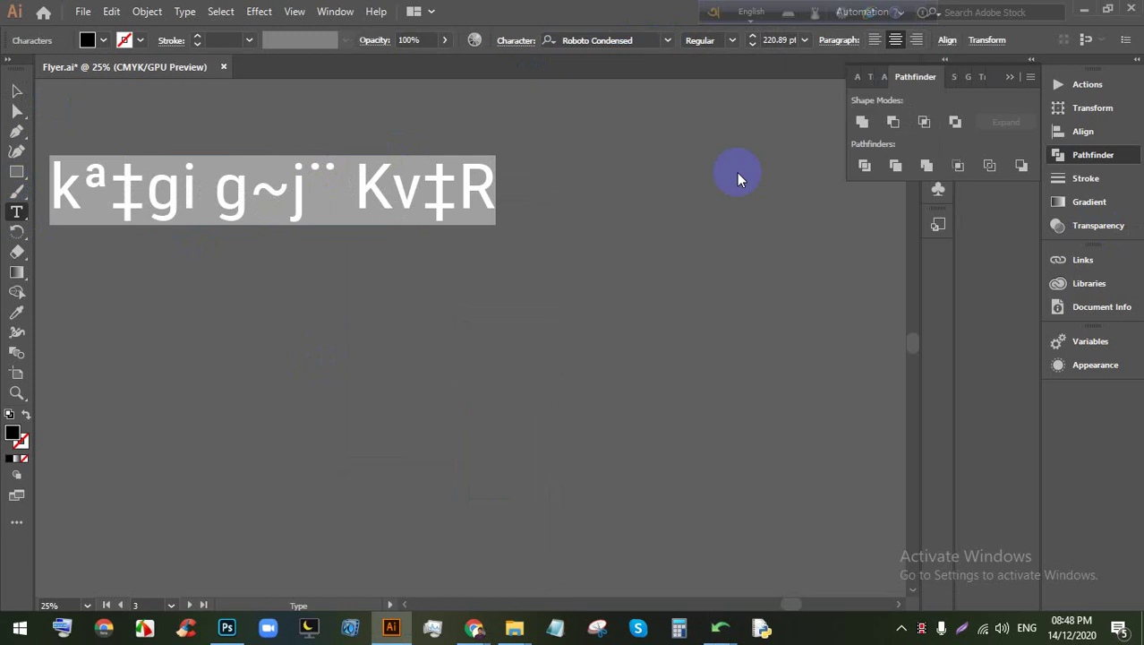
Step: Select the whole line and apply BhagirathiMJ to it
{"action": "triple_click", "coordinate": [395, 199]}
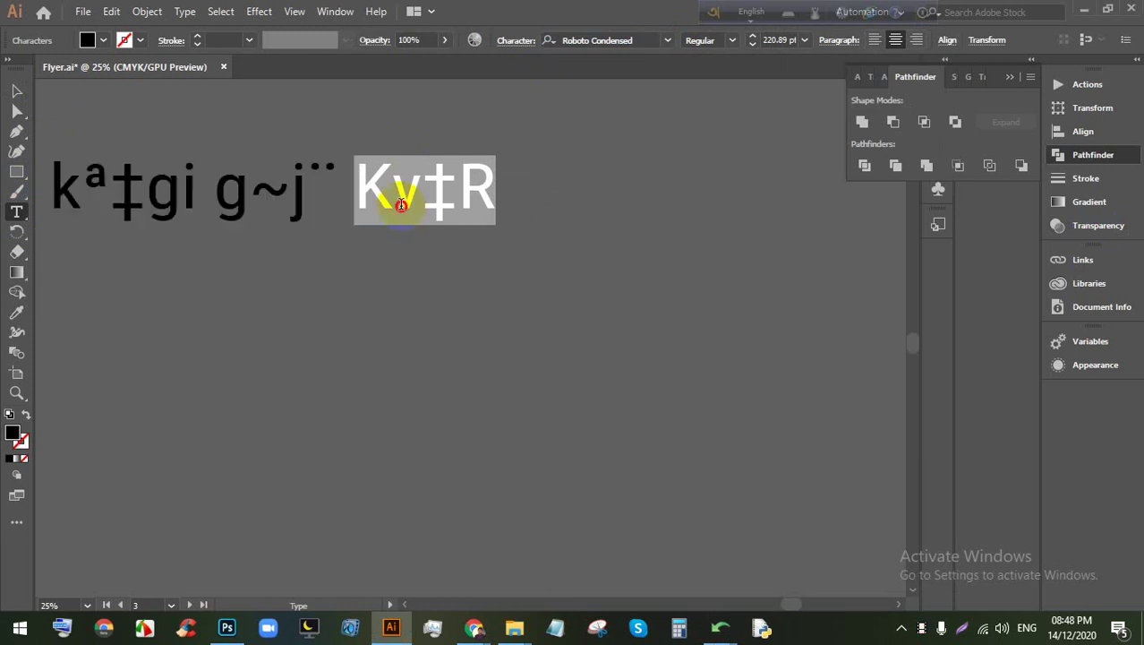
{"action": "left_click", "coordinate": [667, 40]}
{"action": "scroll", "coordinate": [779, 313], "scroll_direction": "down", "scroll_amount": 10}
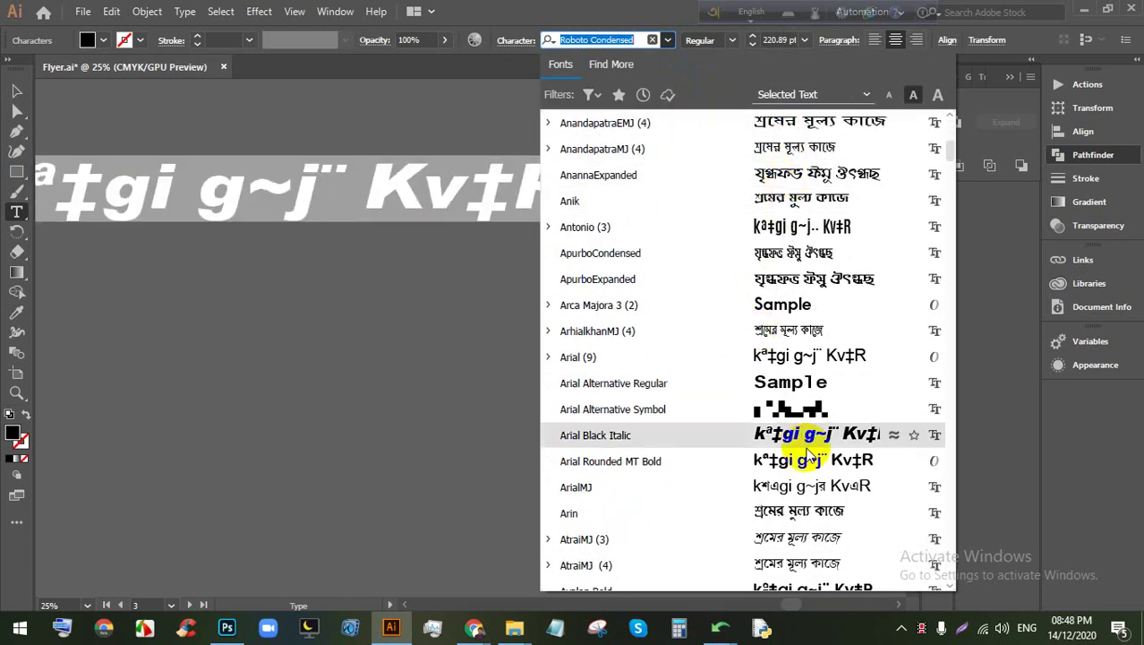
{"action": "scroll", "coordinate": [792, 537], "scroll_direction": "down", "scroll_amount": 3}
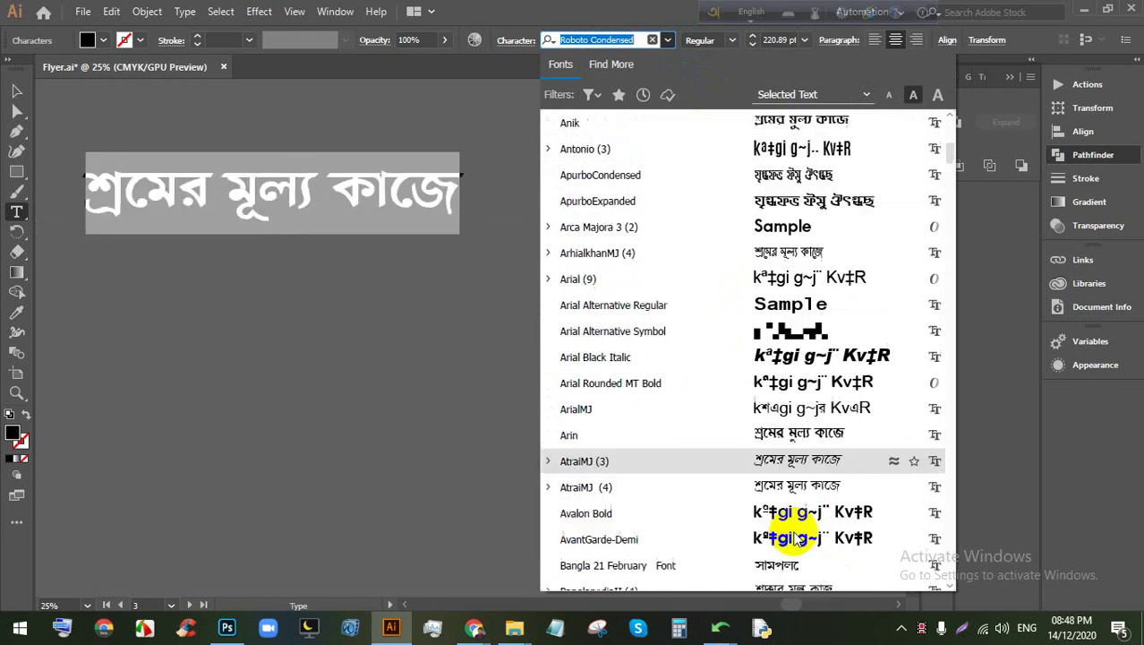
{"action": "scroll", "coordinate": [780, 401], "scroll_direction": "down", "scroll_amount": 6}
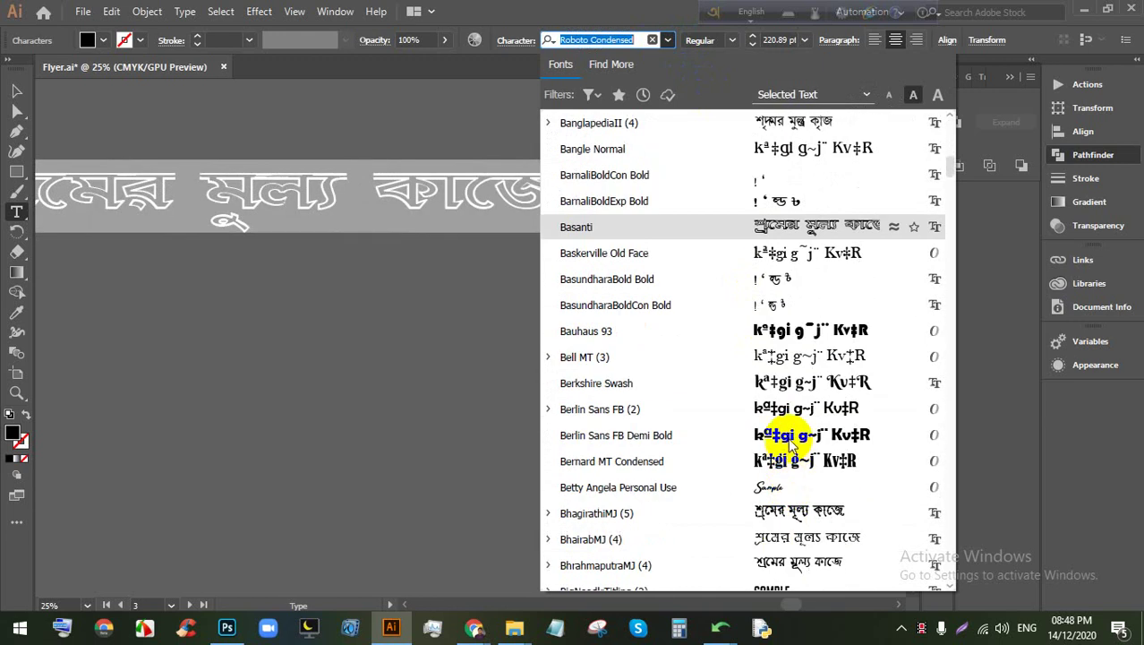
{"action": "left_click", "coordinate": [797, 356]}
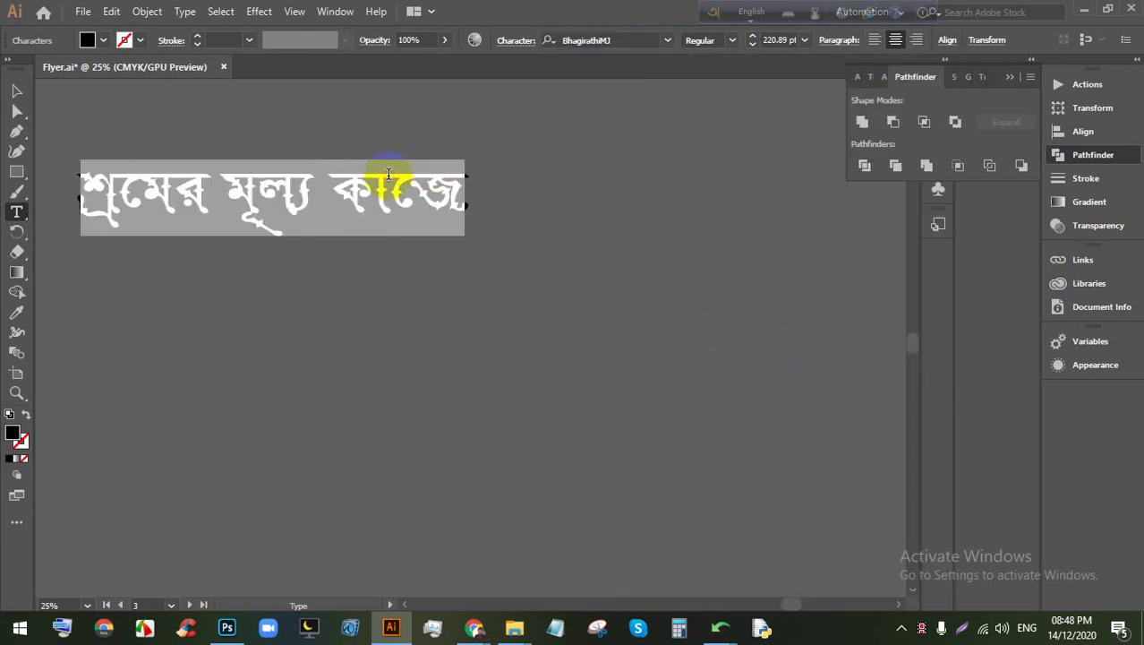
Step: Try SutonnyBanglaMJ via font search, then settle on AtraiMJ Bold for the phrase
{"action": "left_click", "coordinate": [595, 39]}
{"action": "type", "text": "s"}
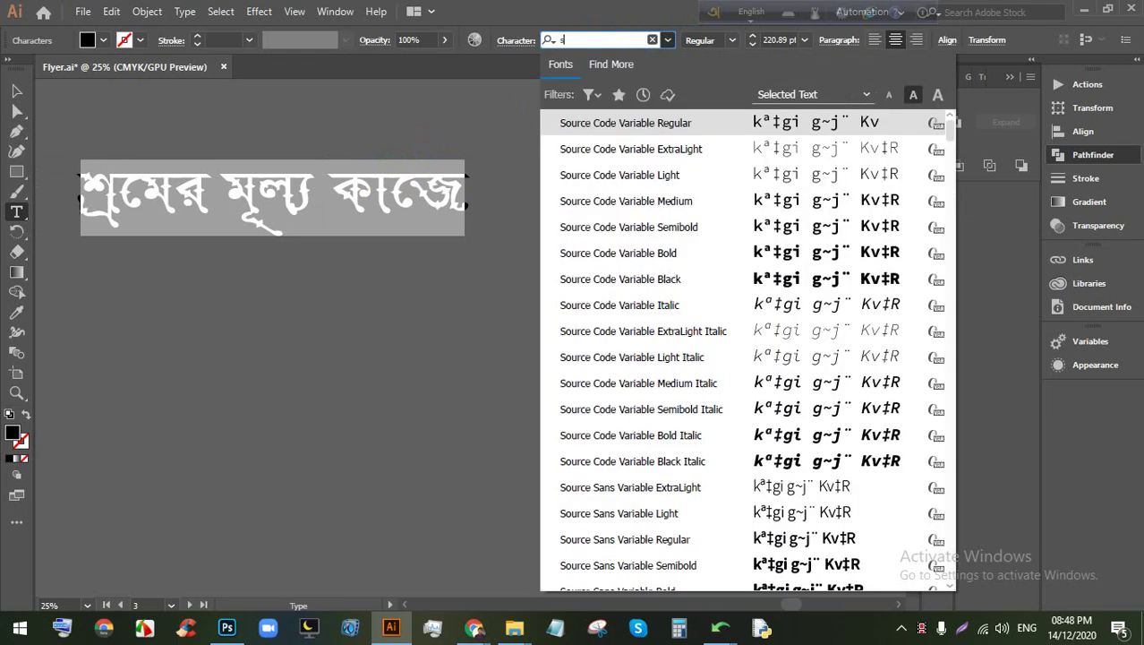
{"action": "type", "text": "ut"}
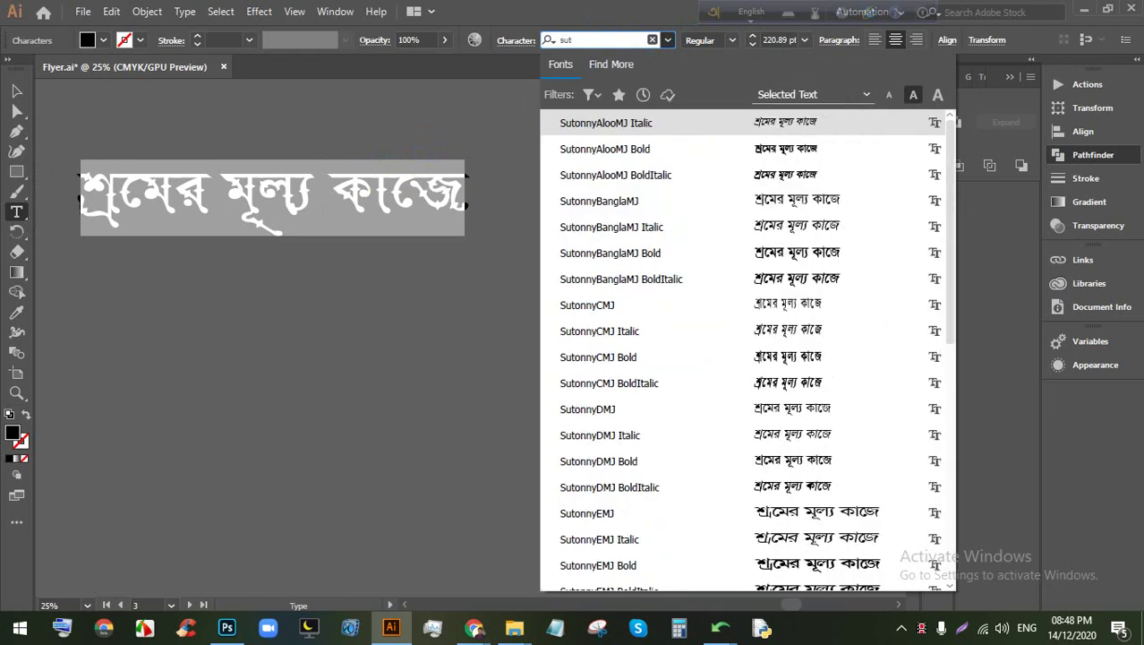
{"action": "left_click", "coordinate": [810, 203]}
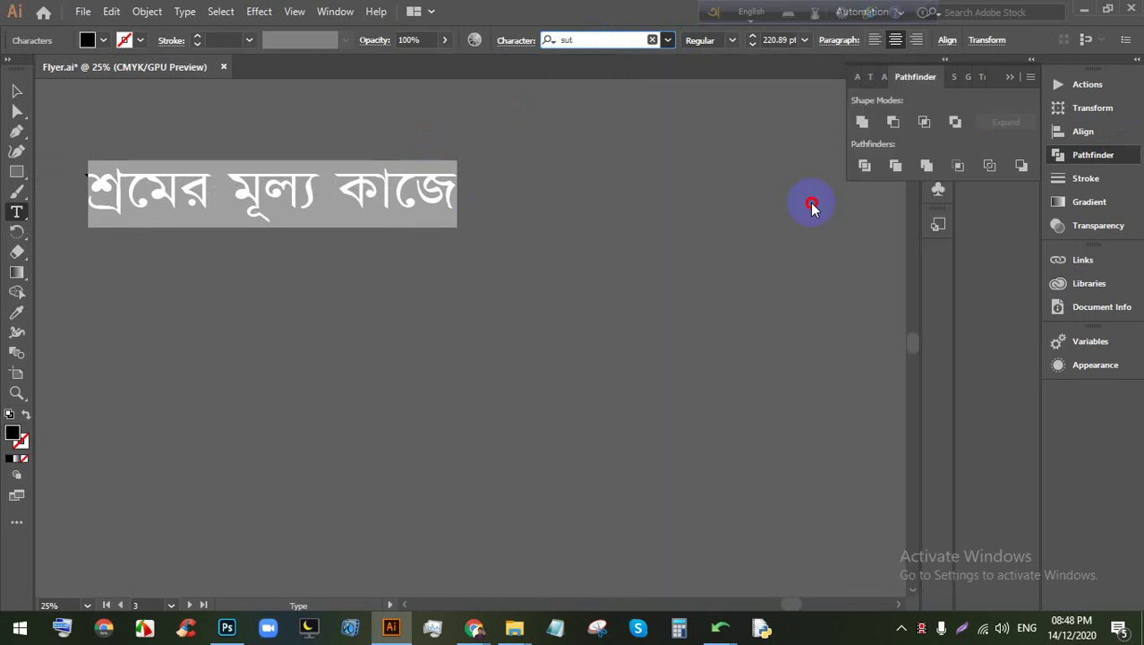
{"action": "left_click", "coordinate": [669, 40]}
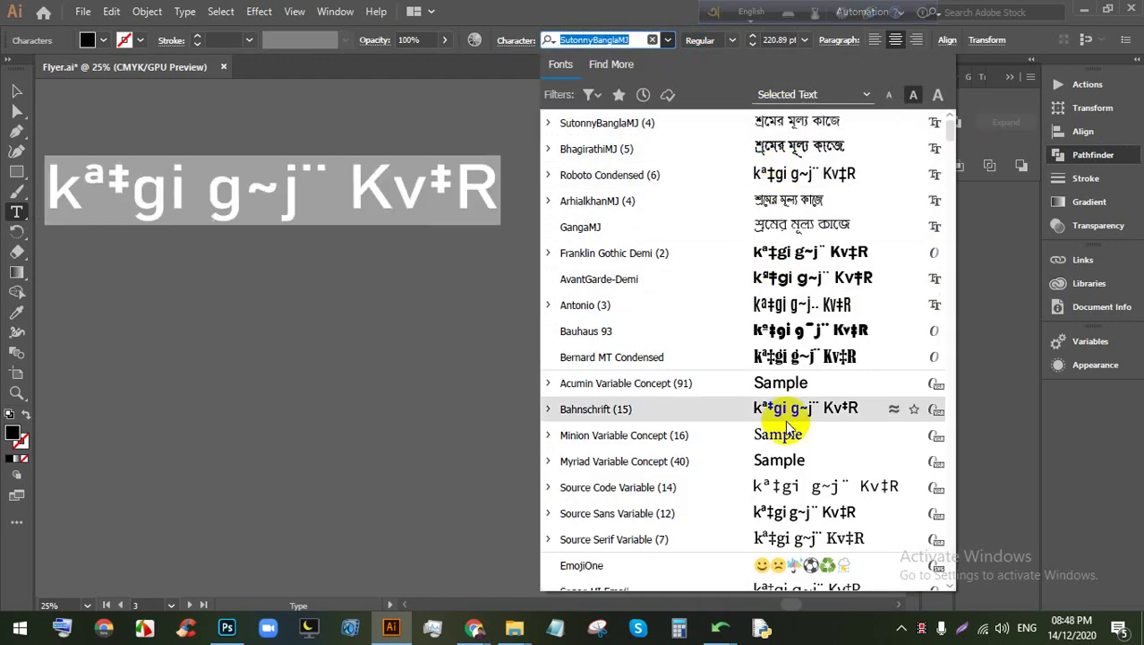
{"action": "scroll", "coordinate": [775, 402], "scroll_direction": "down", "scroll_amount": 10}
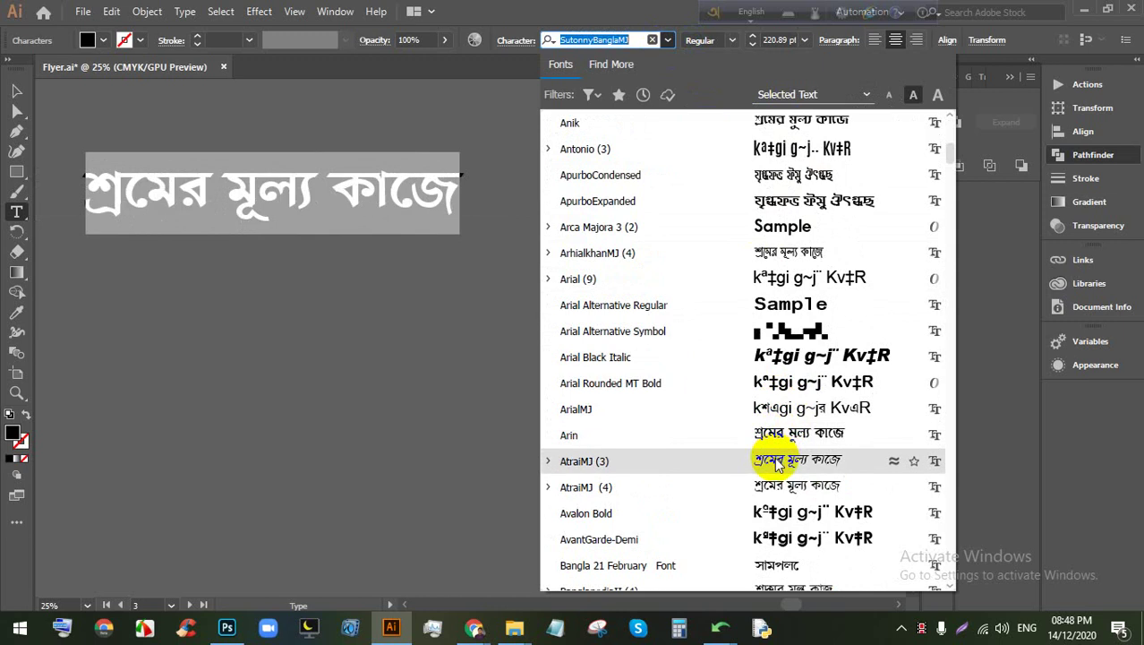
{"action": "left_click", "coordinate": [775, 462]}
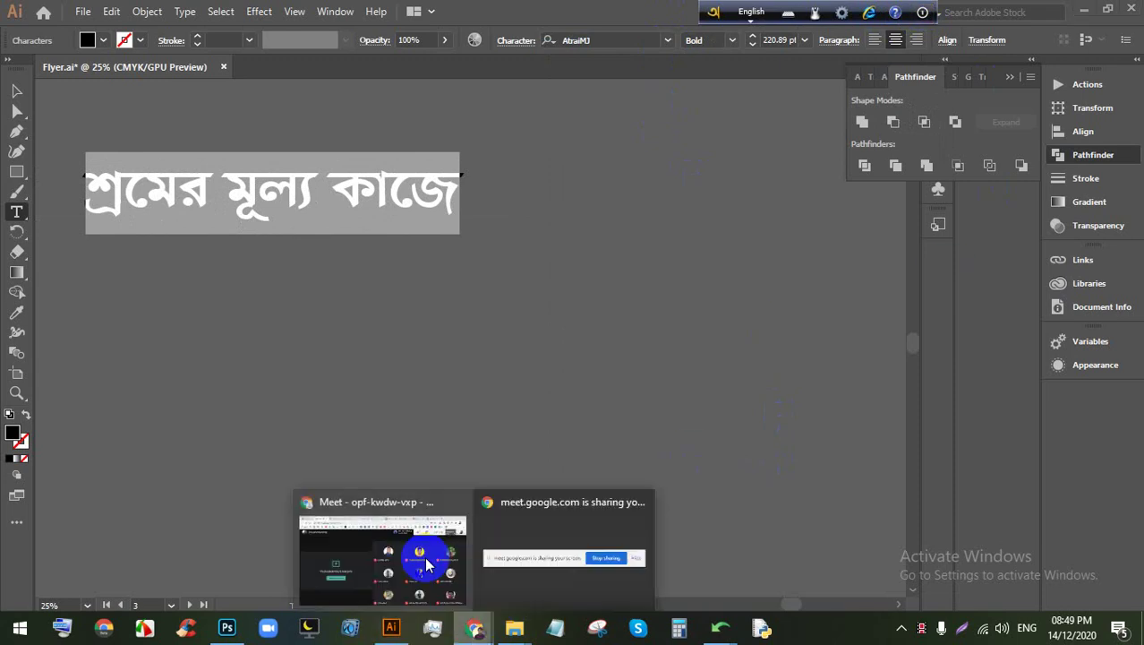
Step: Switch between Google Meet and Illustrator several times, ending with the Meet call in front
{"action": "left_click", "coordinate": [434, 549]}
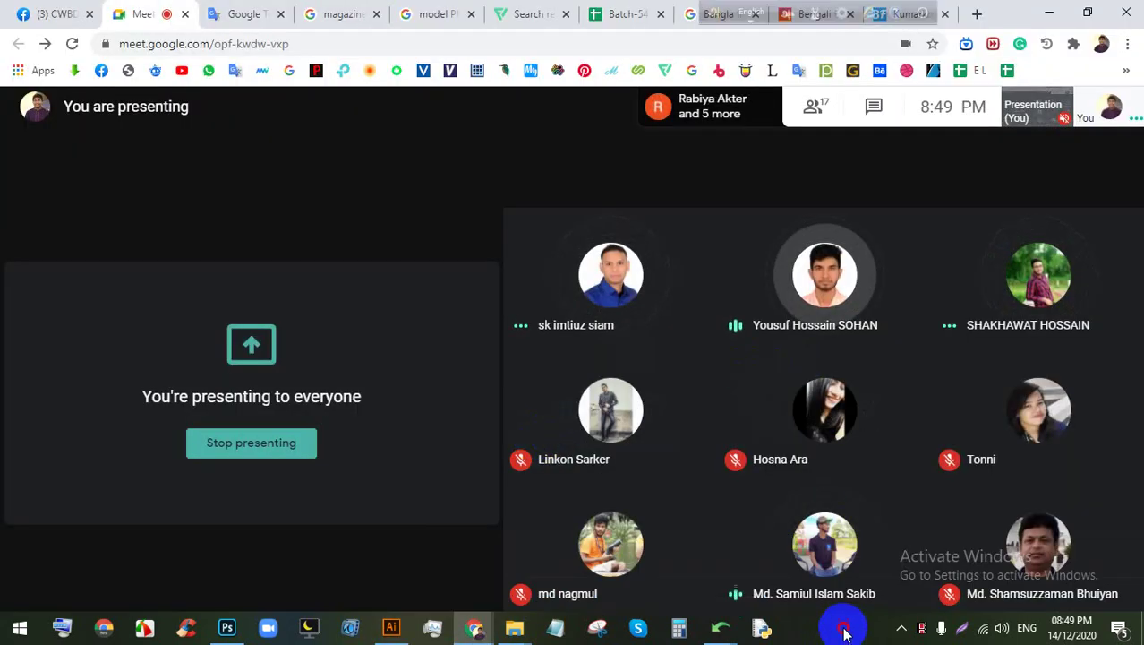
{"action": "left_click", "coordinate": [392, 631]}
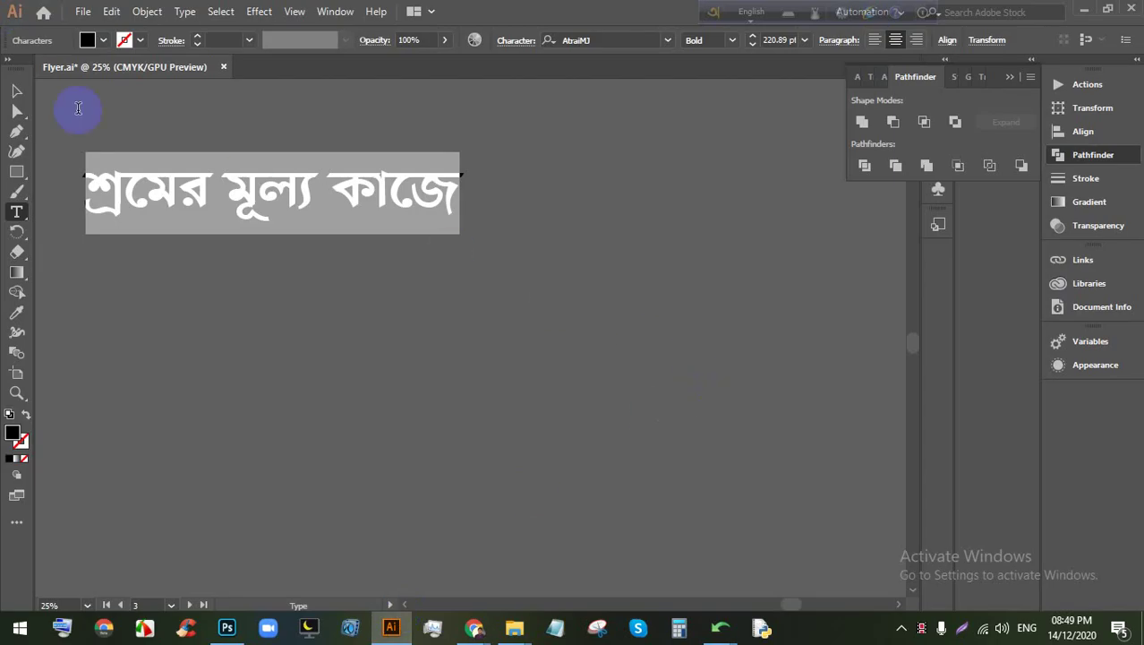
{"action": "mouse_move", "coordinate": [474, 627]}
{"action": "left_click", "coordinate": [528, 566]}
{"action": "mouse_move", "coordinate": [700, 580]}
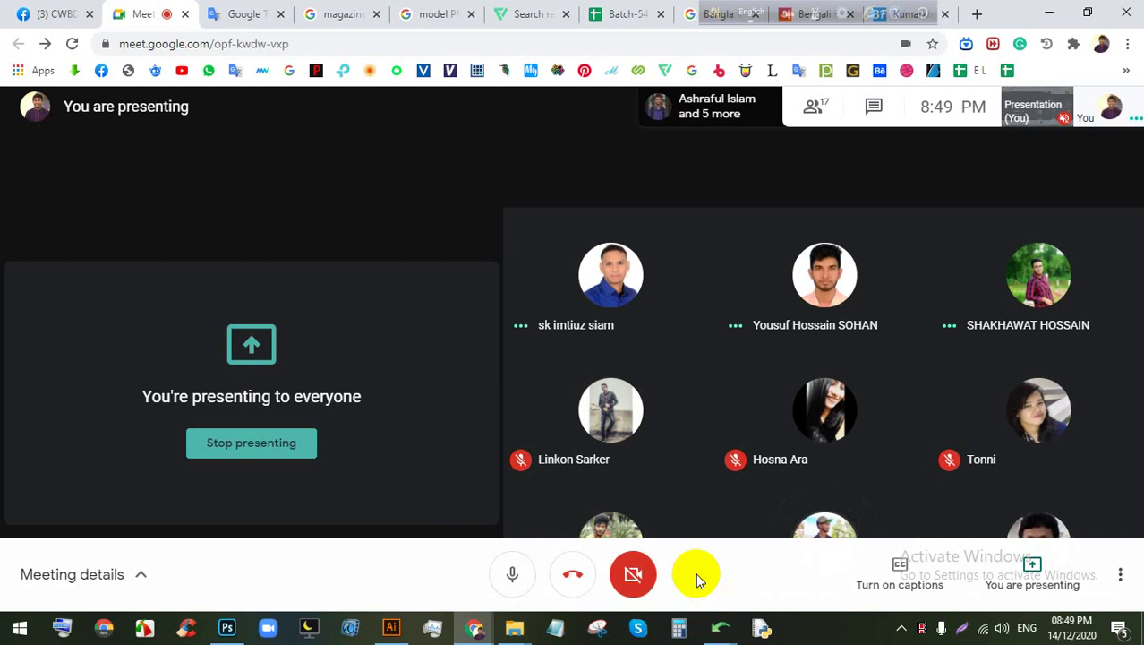
{"action": "left_click", "coordinate": [700, 580]}
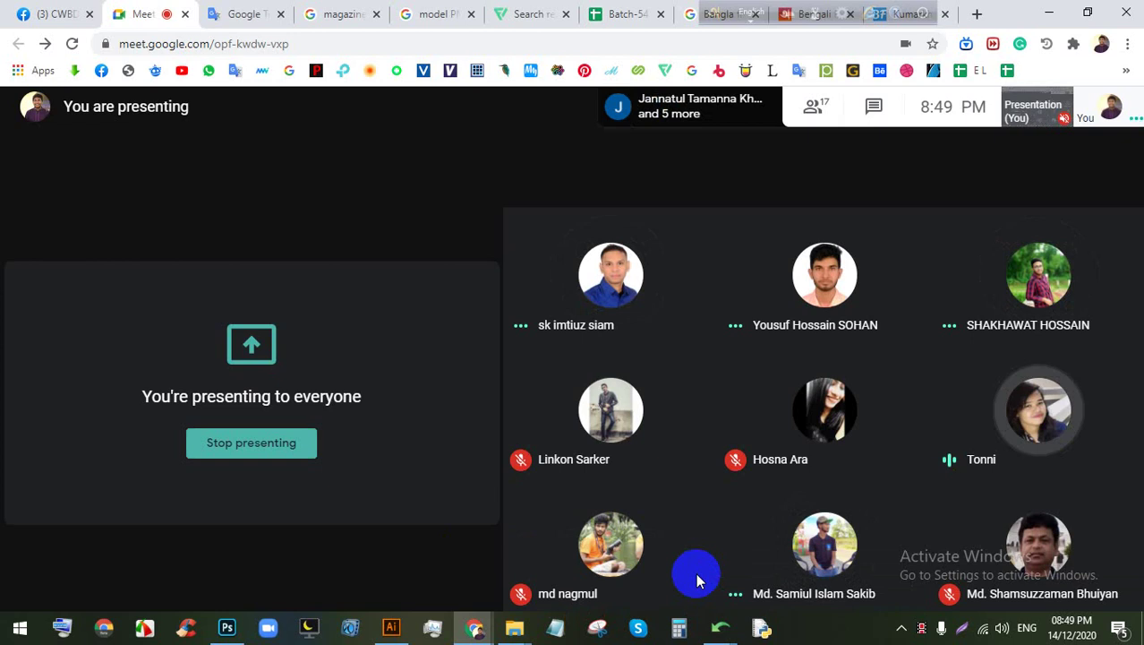
{"action": "left_click", "coordinate": [390, 629]}
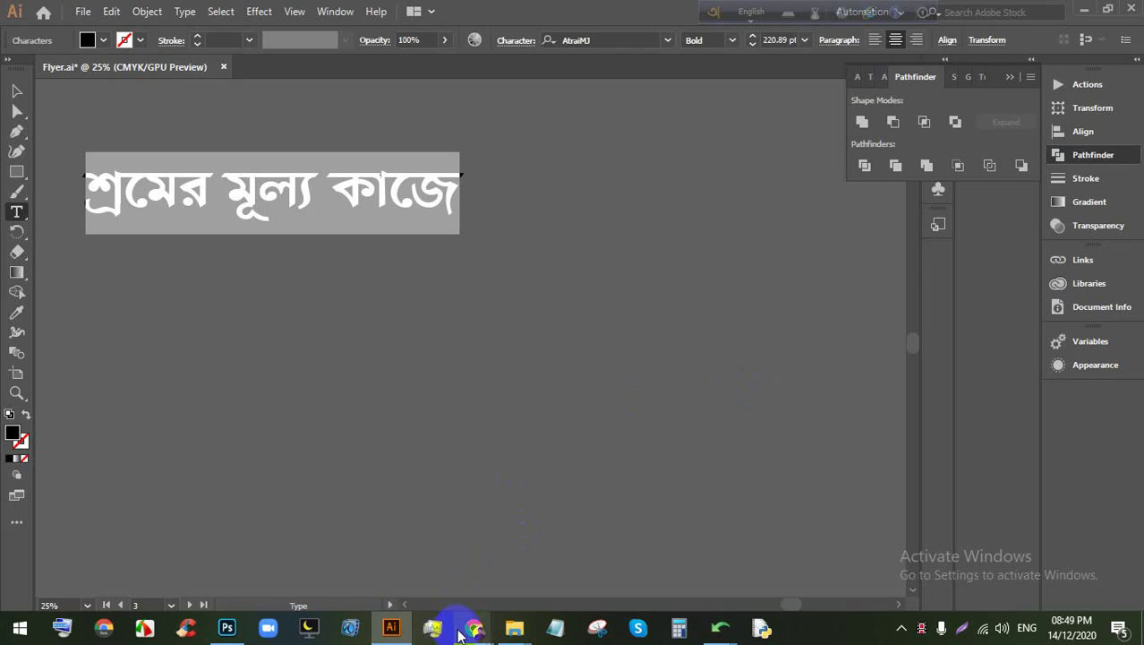
{"action": "left_click", "coordinate": [447, 559]}
{"action": "left_click", "coordinate": [265, 436]}
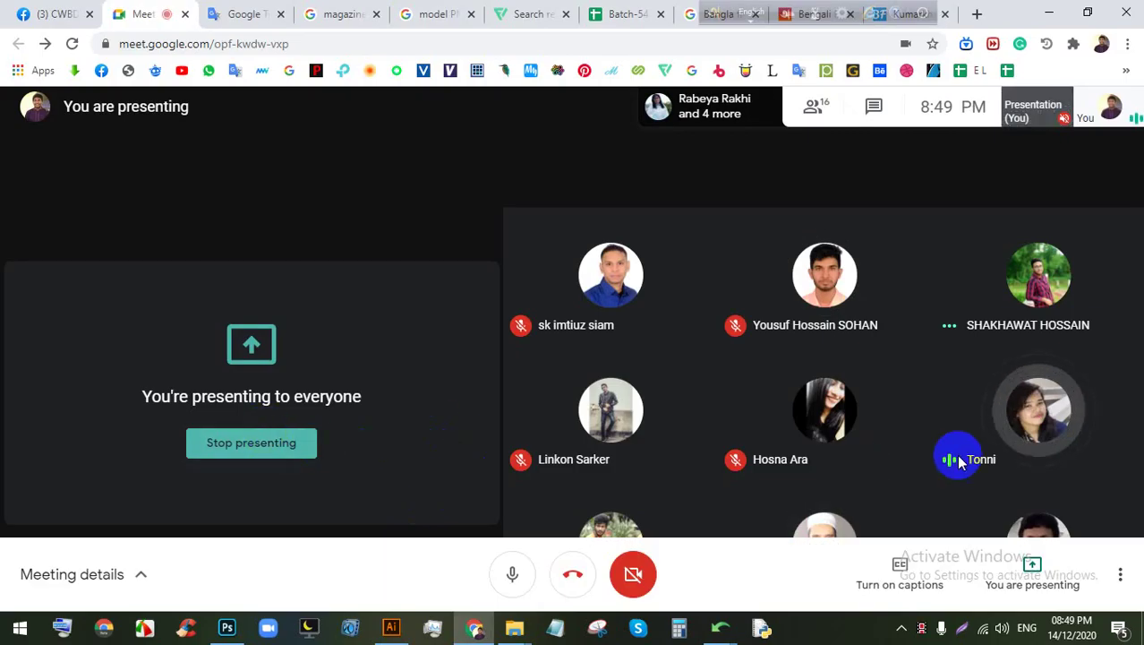